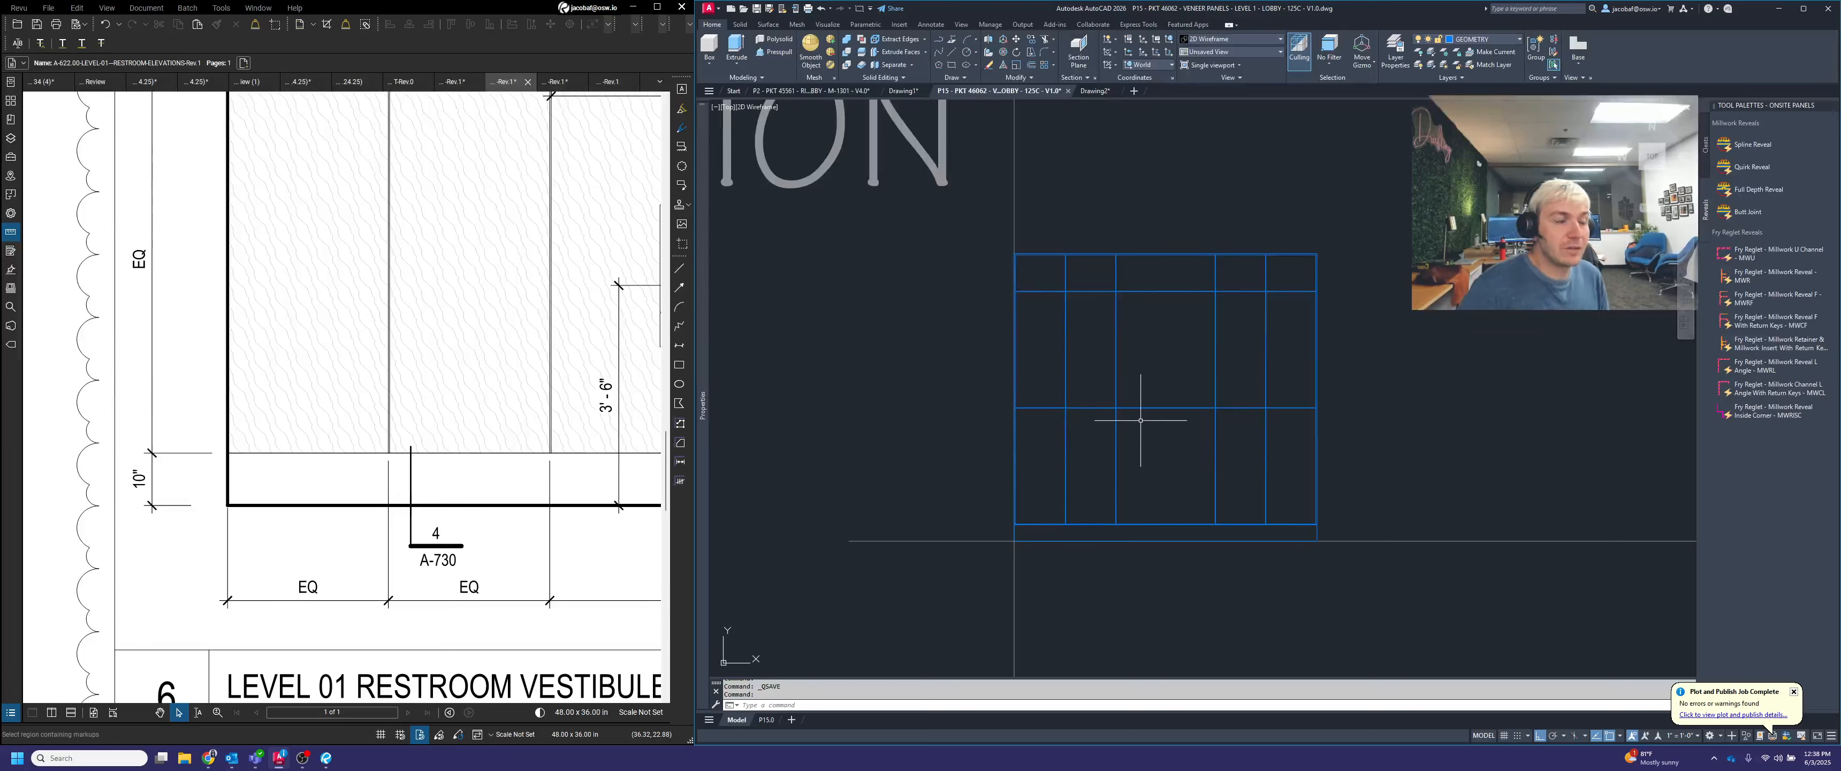
Copy the whole panel grid from the ELEVATION row straight down into the SECTION row
scroll(1145, 399, "down", 2)
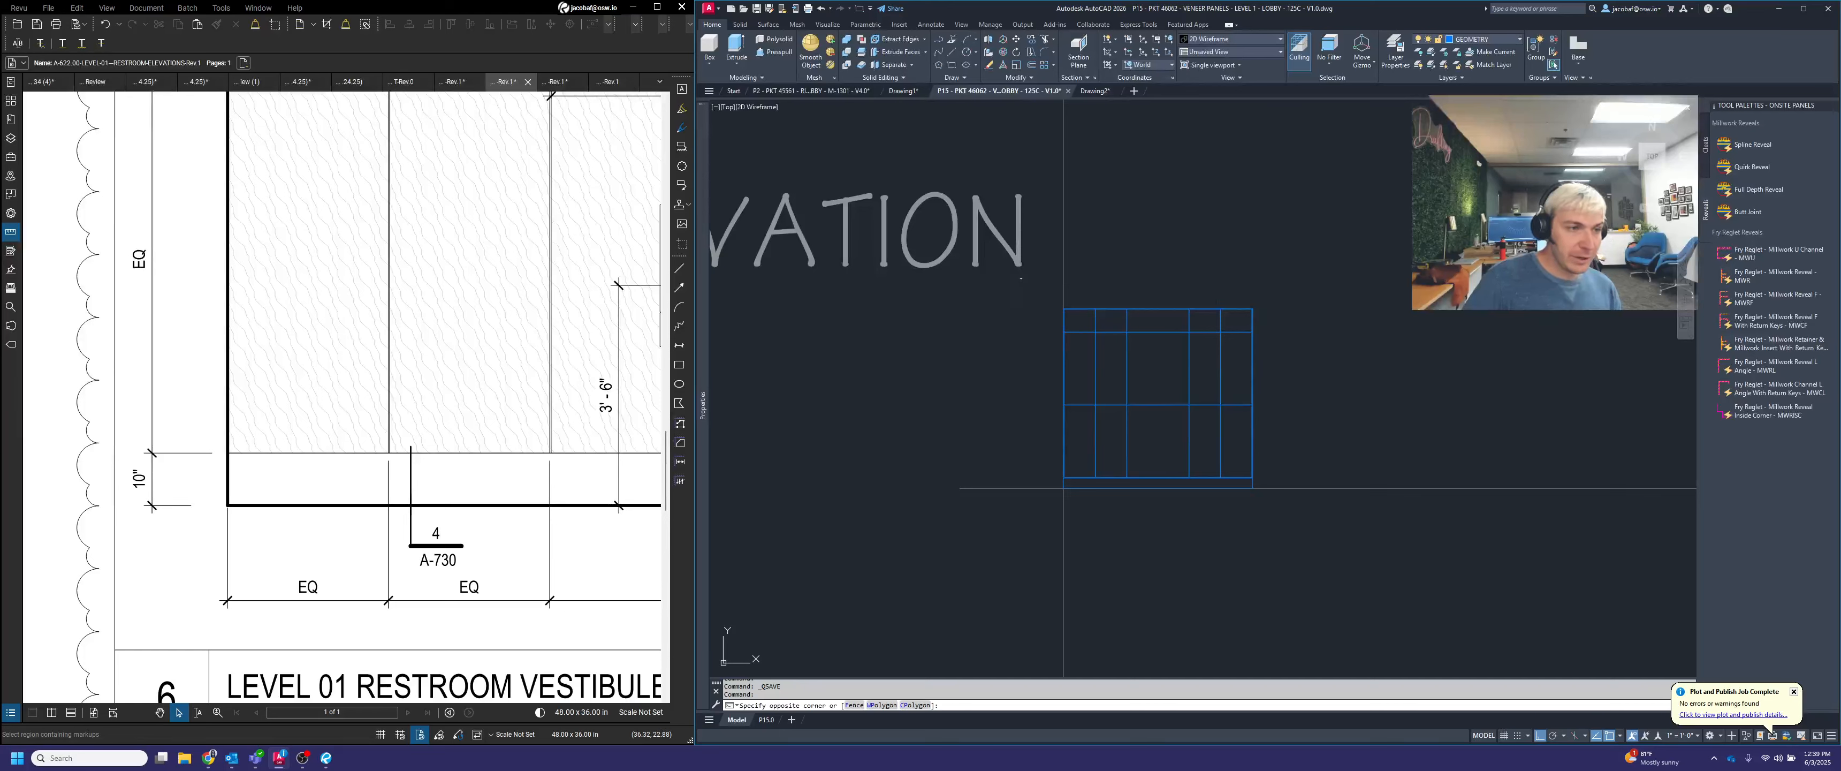
left_click(1286, 563)
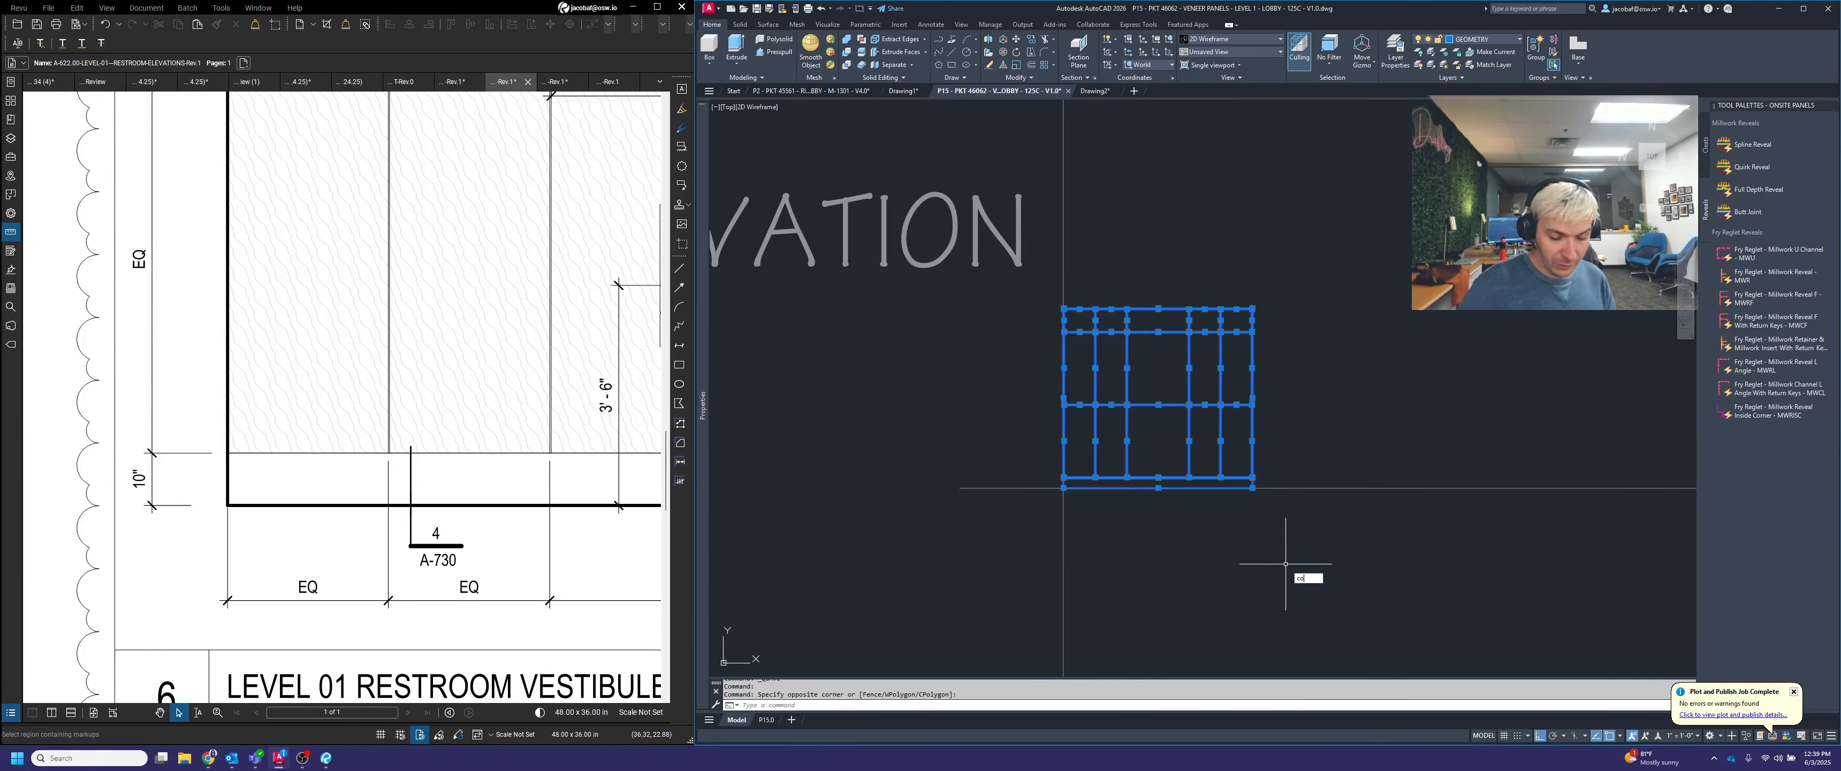
type("copy")
key("Return")
scroll(1244, 465, "down", 3)
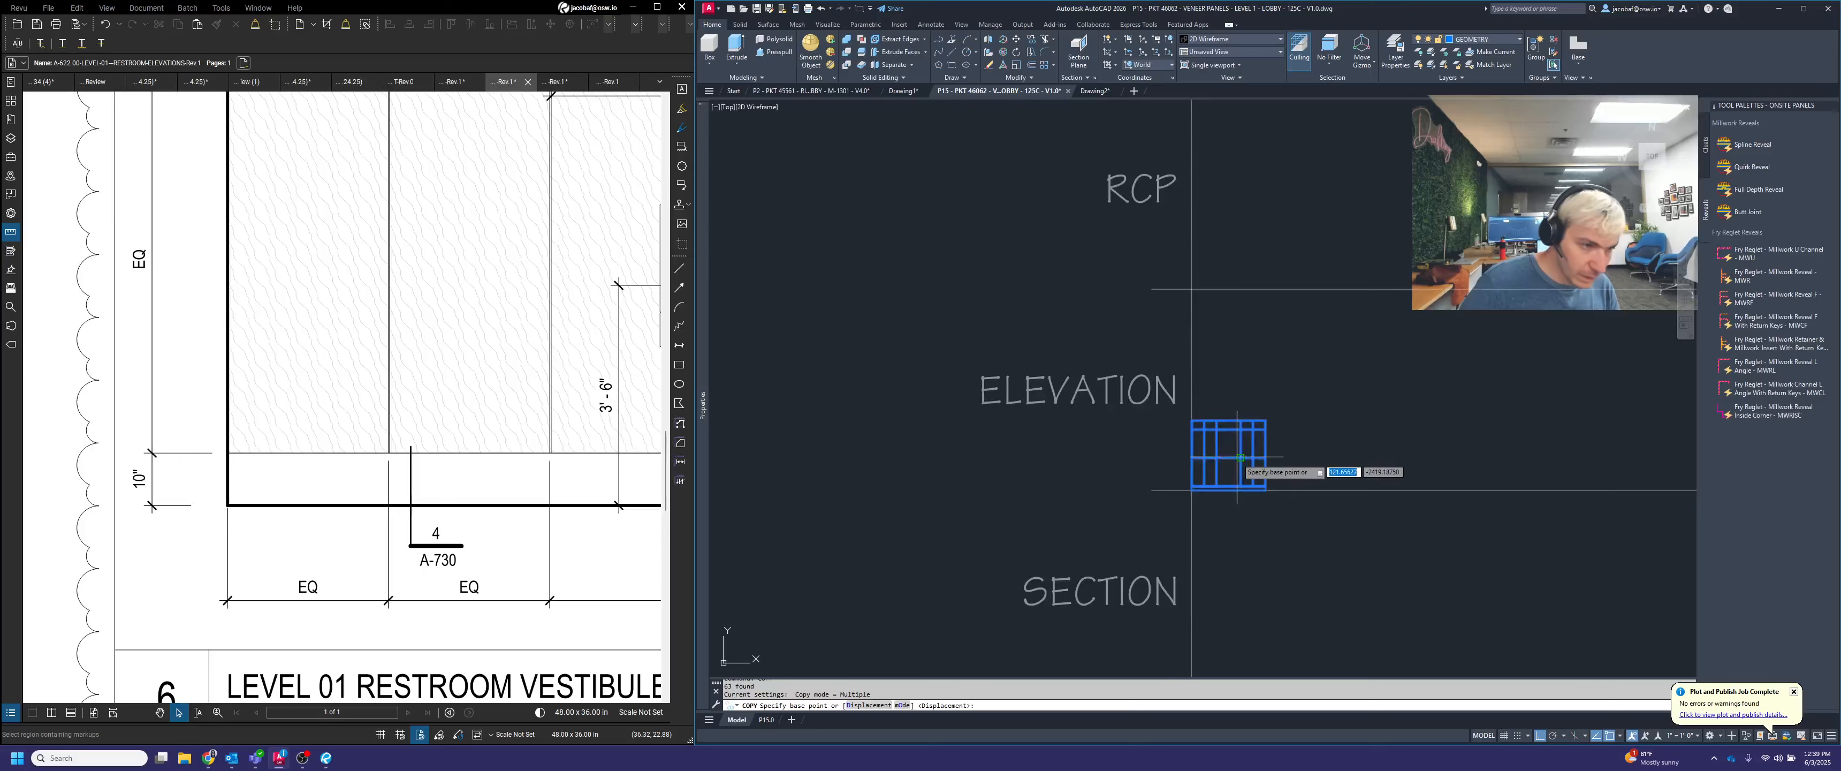
left_click(1240, 457)
scroll(1242, 464, "down", 3)
scroll(1244, 472, "up", 2)
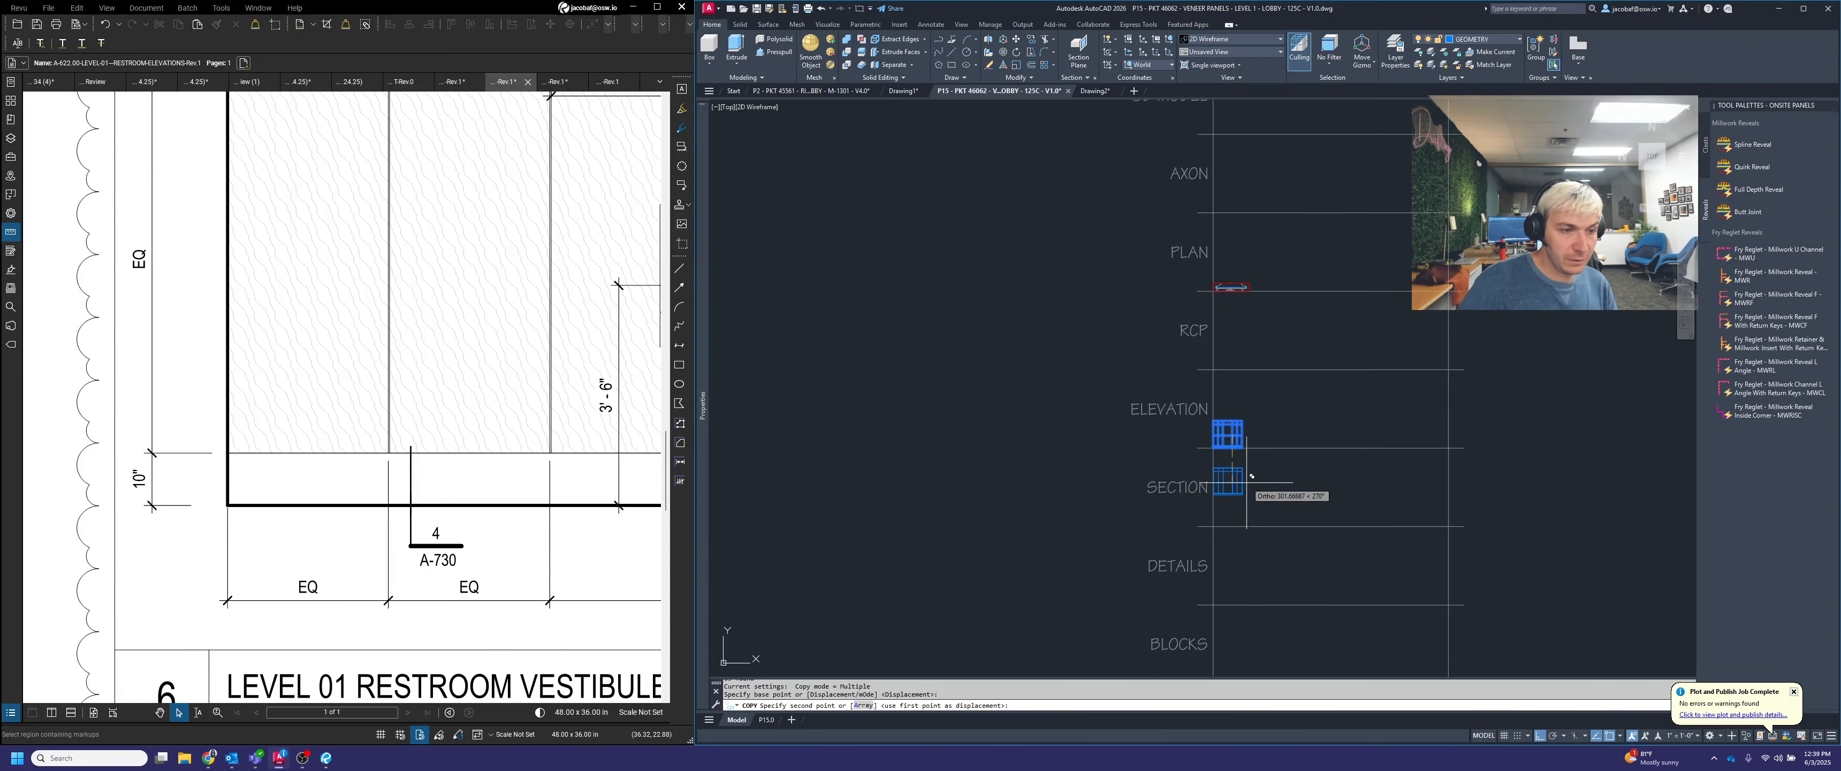
key("Escape")
scroll(1259, 498, "up", 3)
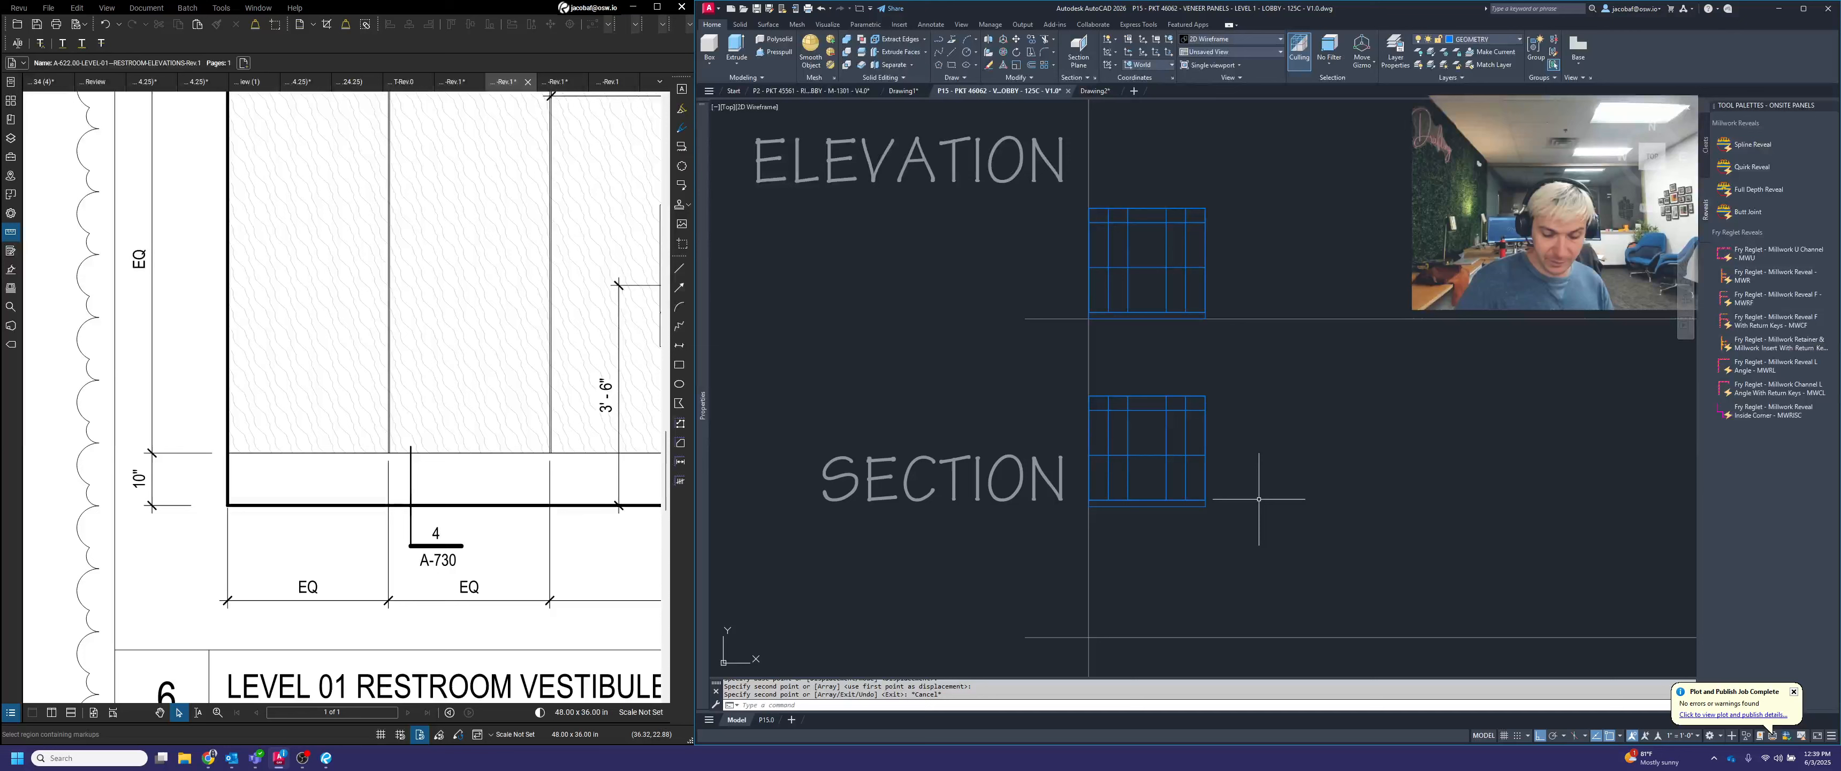
Draw a long horizontal projection line rightward from the upper-right corner of the copied grid in the SECTION row
type("L")
key("Return")
scroll(1192, 404, "up", 3)
scroll(1230, 407, "up", 2)
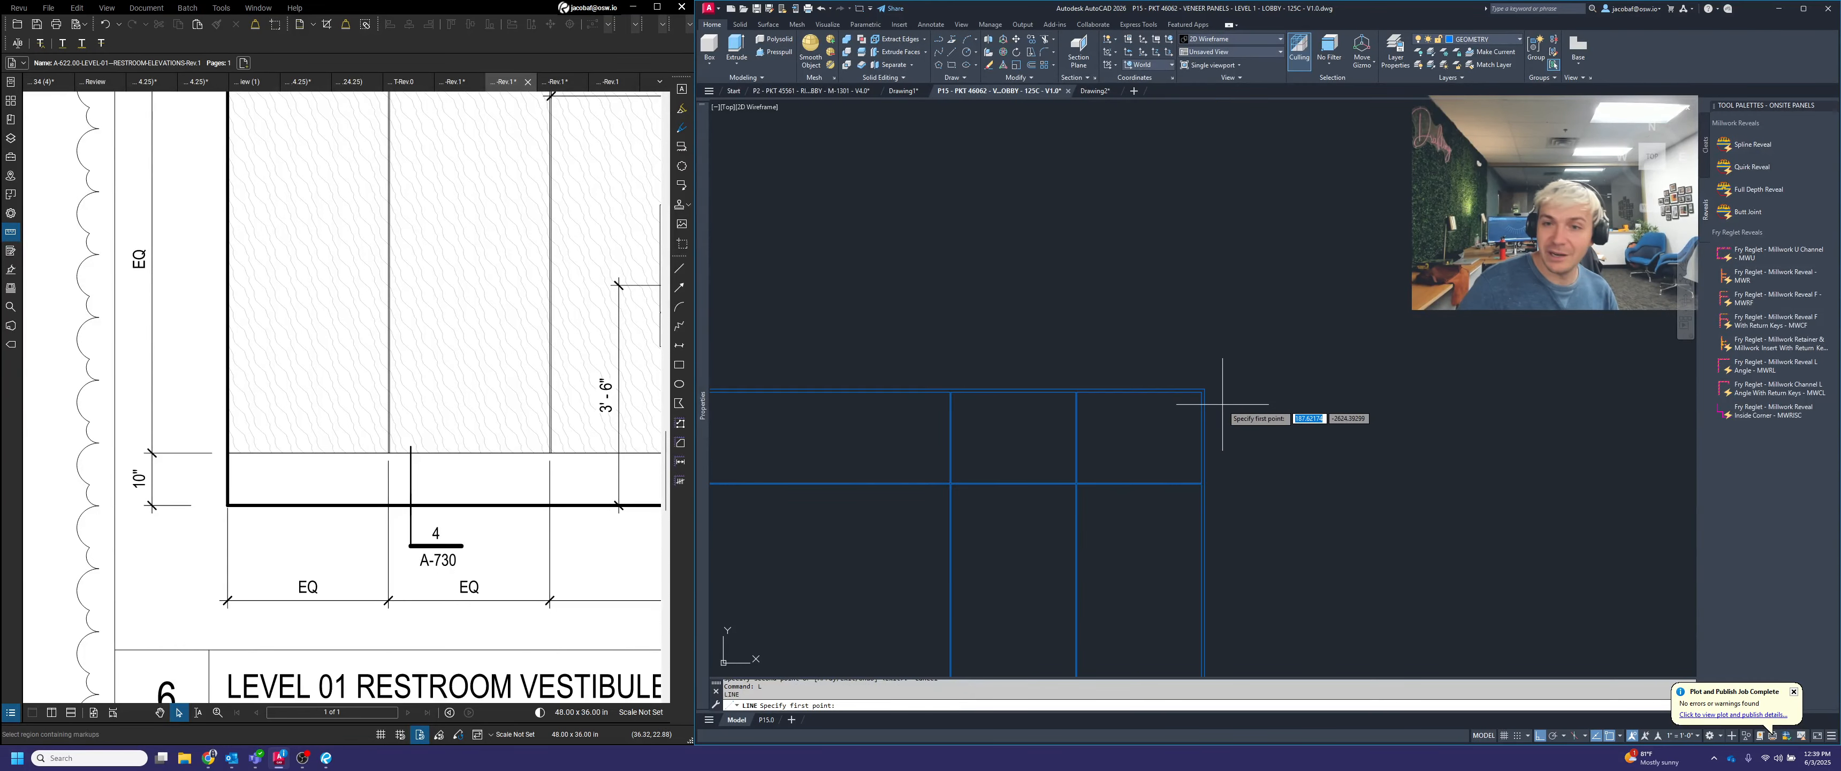
scroll(1215, 394, "down", 1)
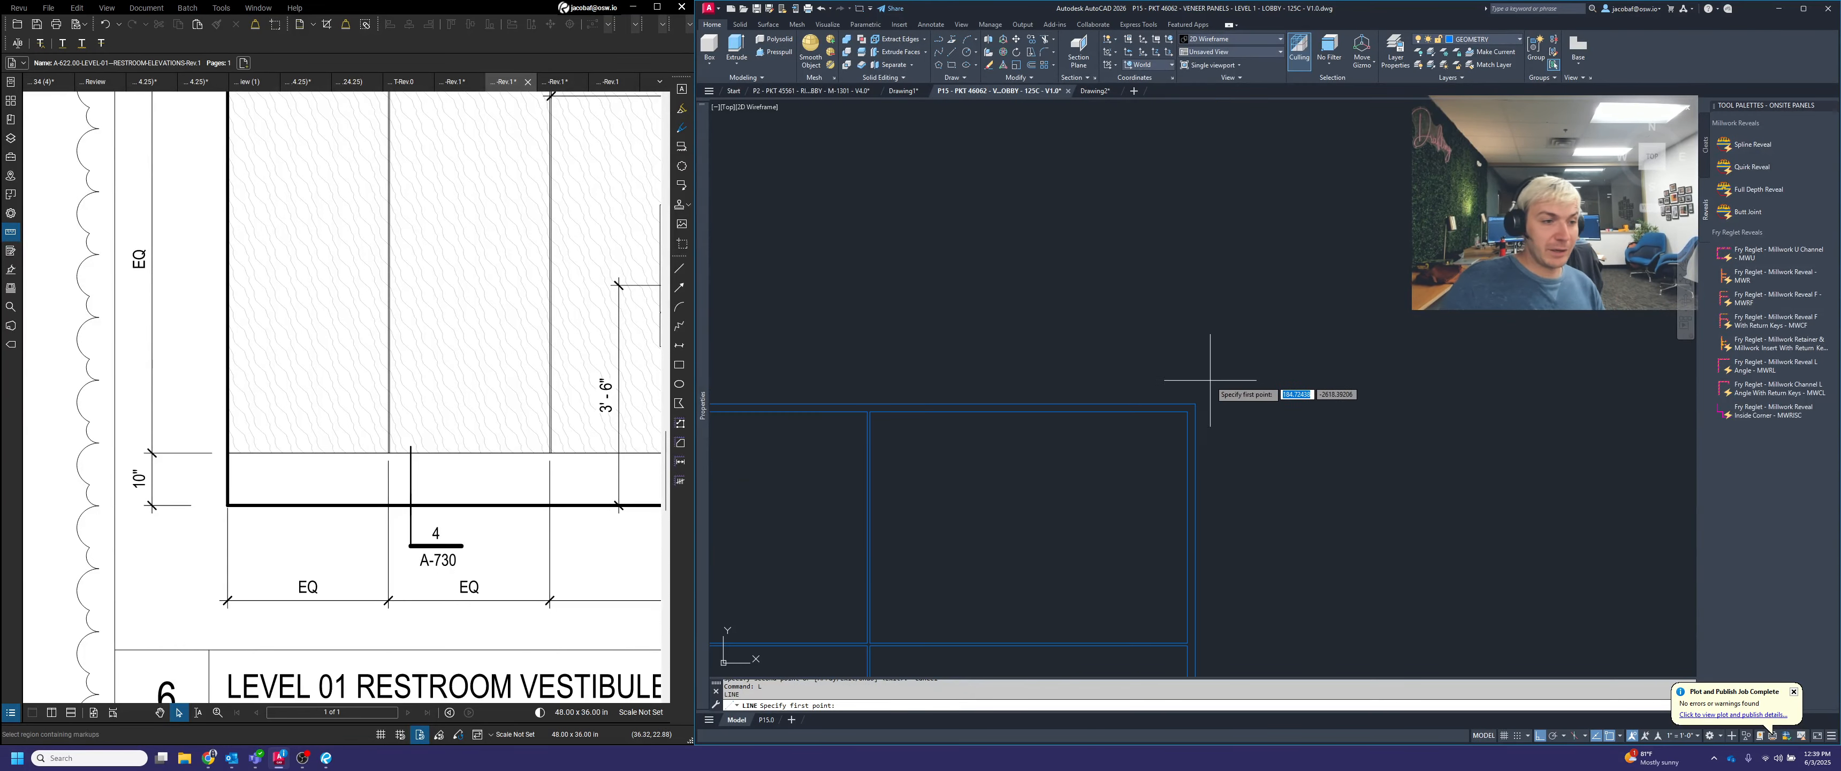
left_click(1198, 407)
scroll(1157, 400, "down", 4)
left_click(1552, 404)
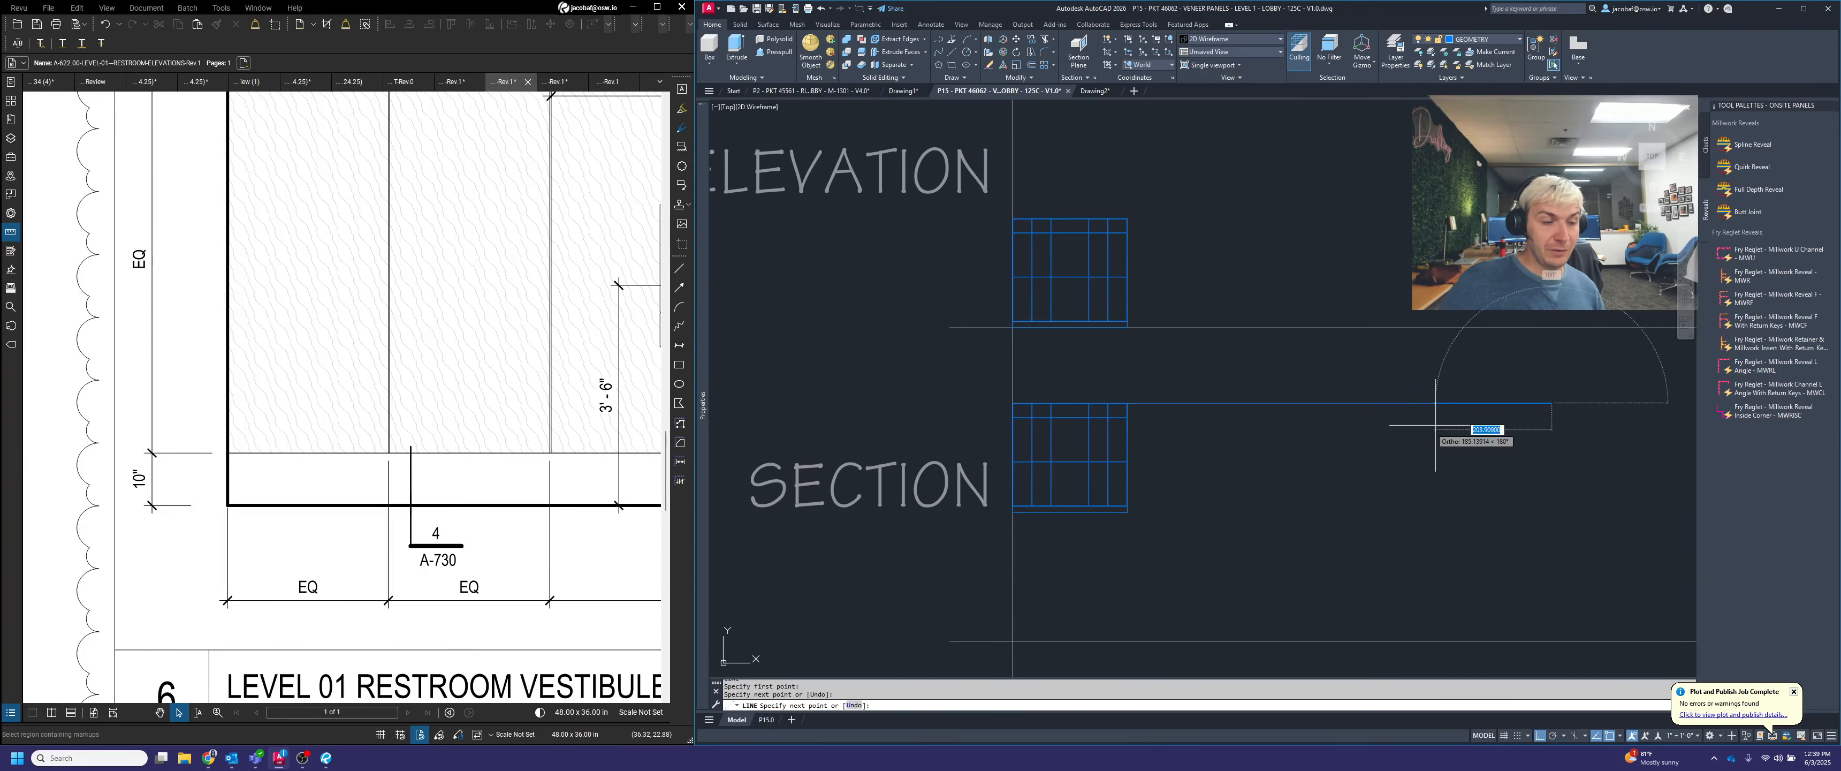
key("Escape")
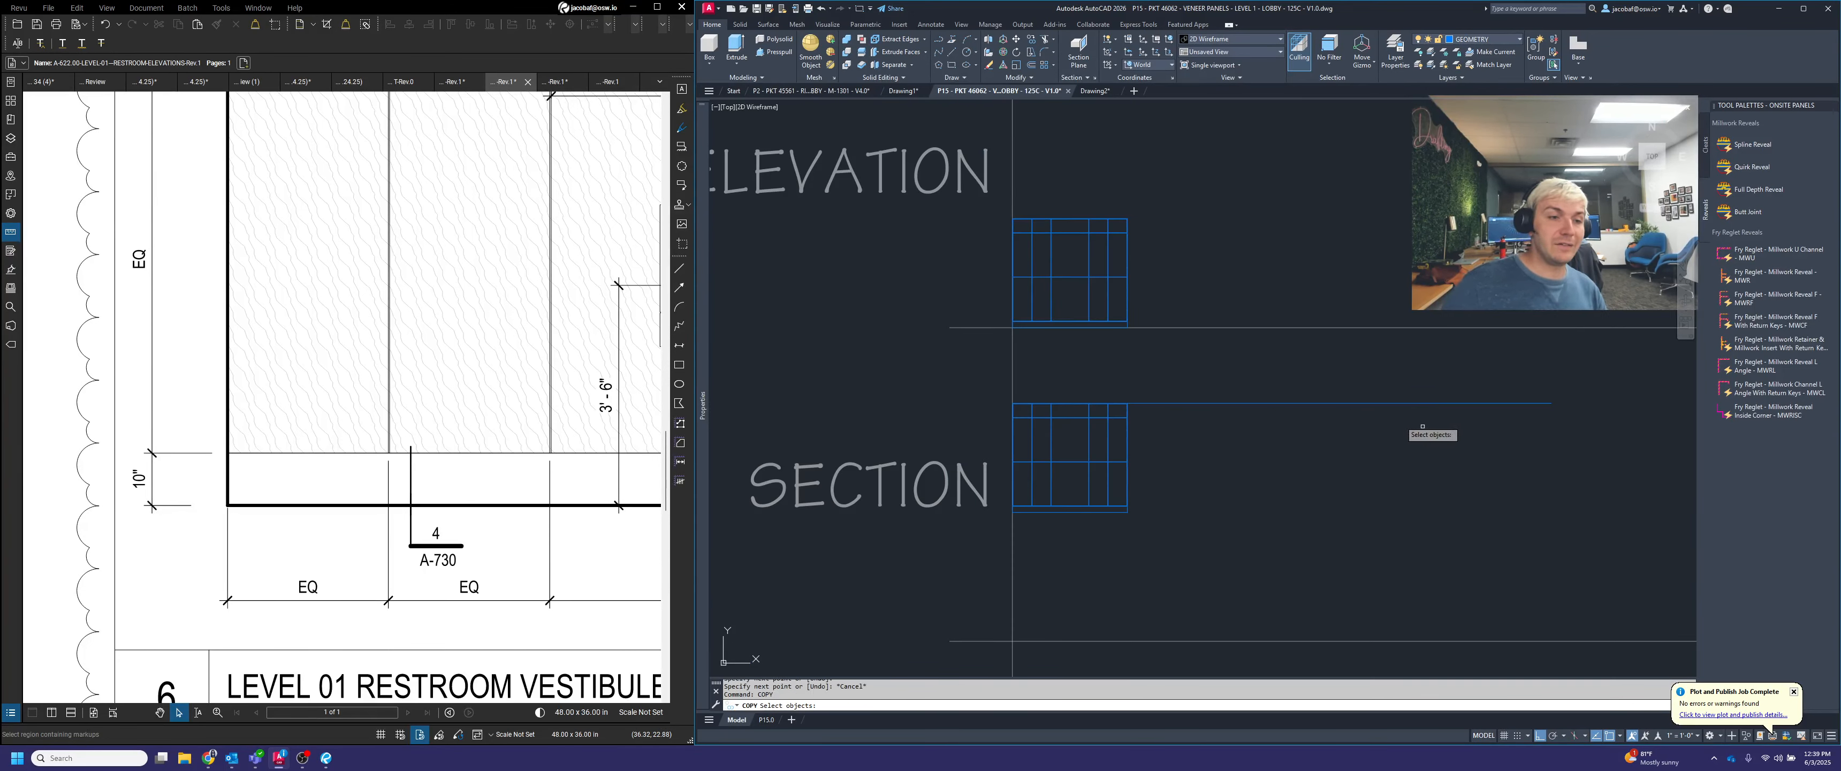
Copy the projection line from the grid's upper-right corner down to the inner edge of the grid's top border
left_click(1290, 392)
left_click(1126, 415)
key("Return")
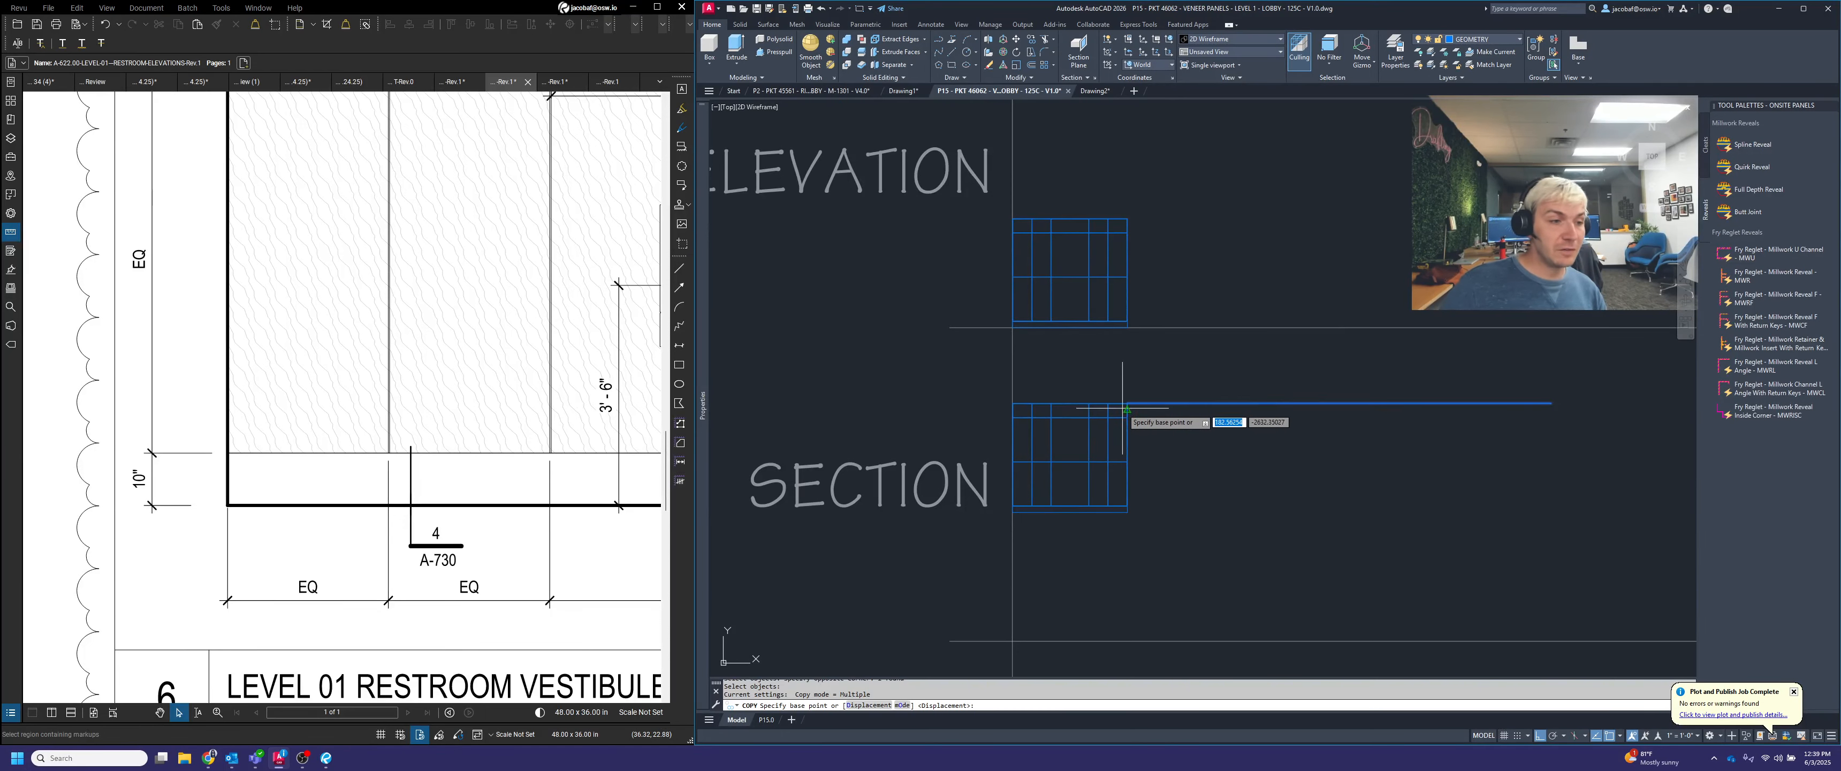
scroll(1157, 390, "up", 5)
left_click(1270, 382)
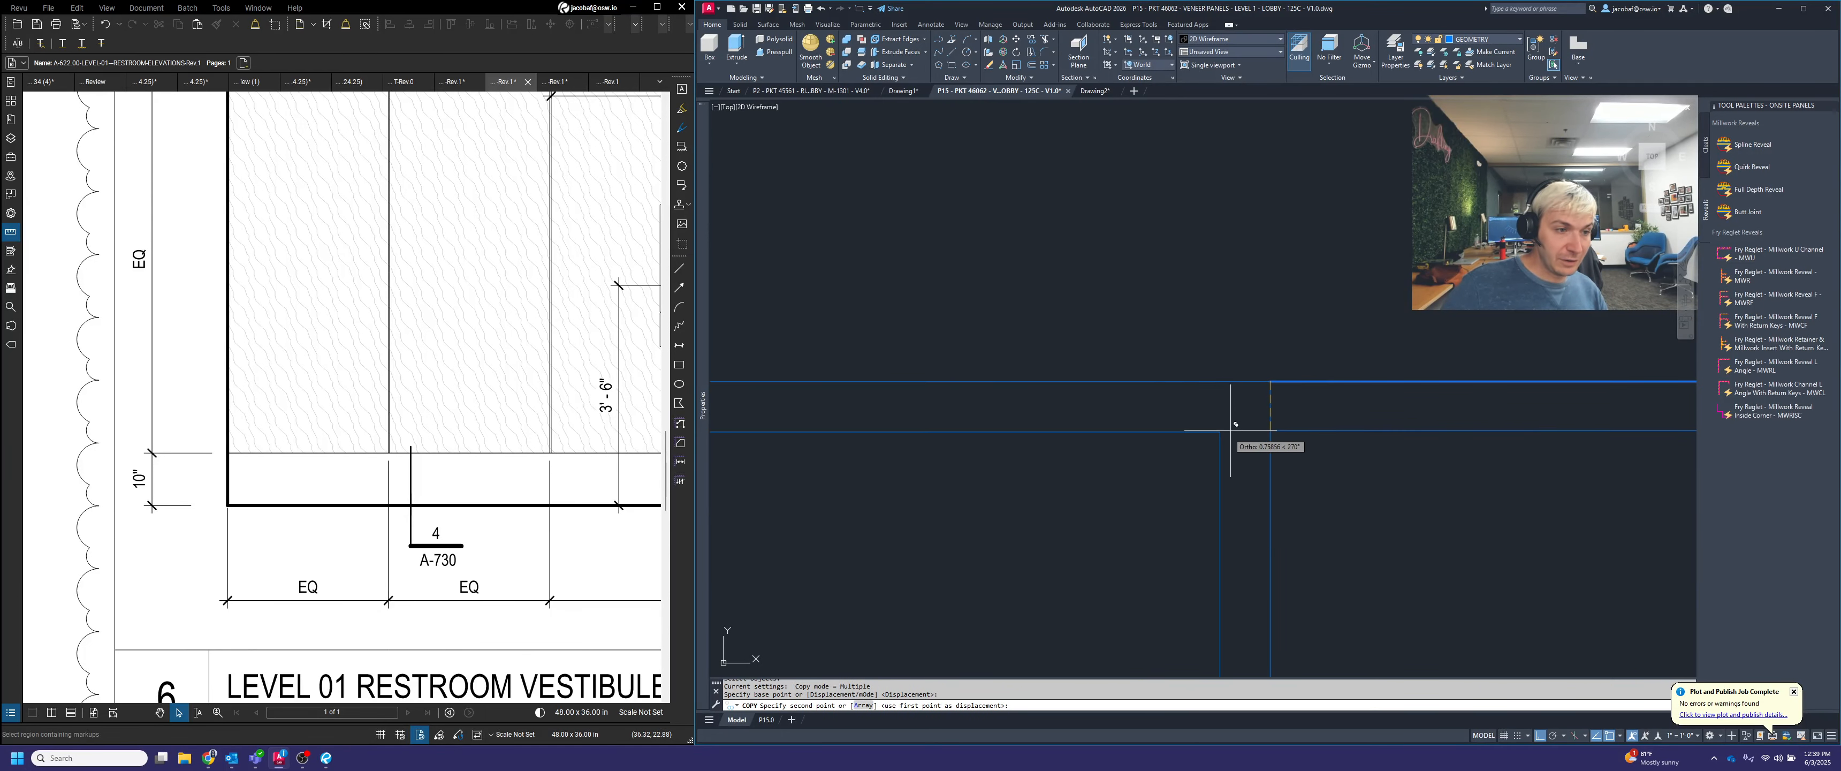
left_click(1230, 424)
scroll(1245, 332, "down", 3)
scroll(1245, 527, "up", 3)
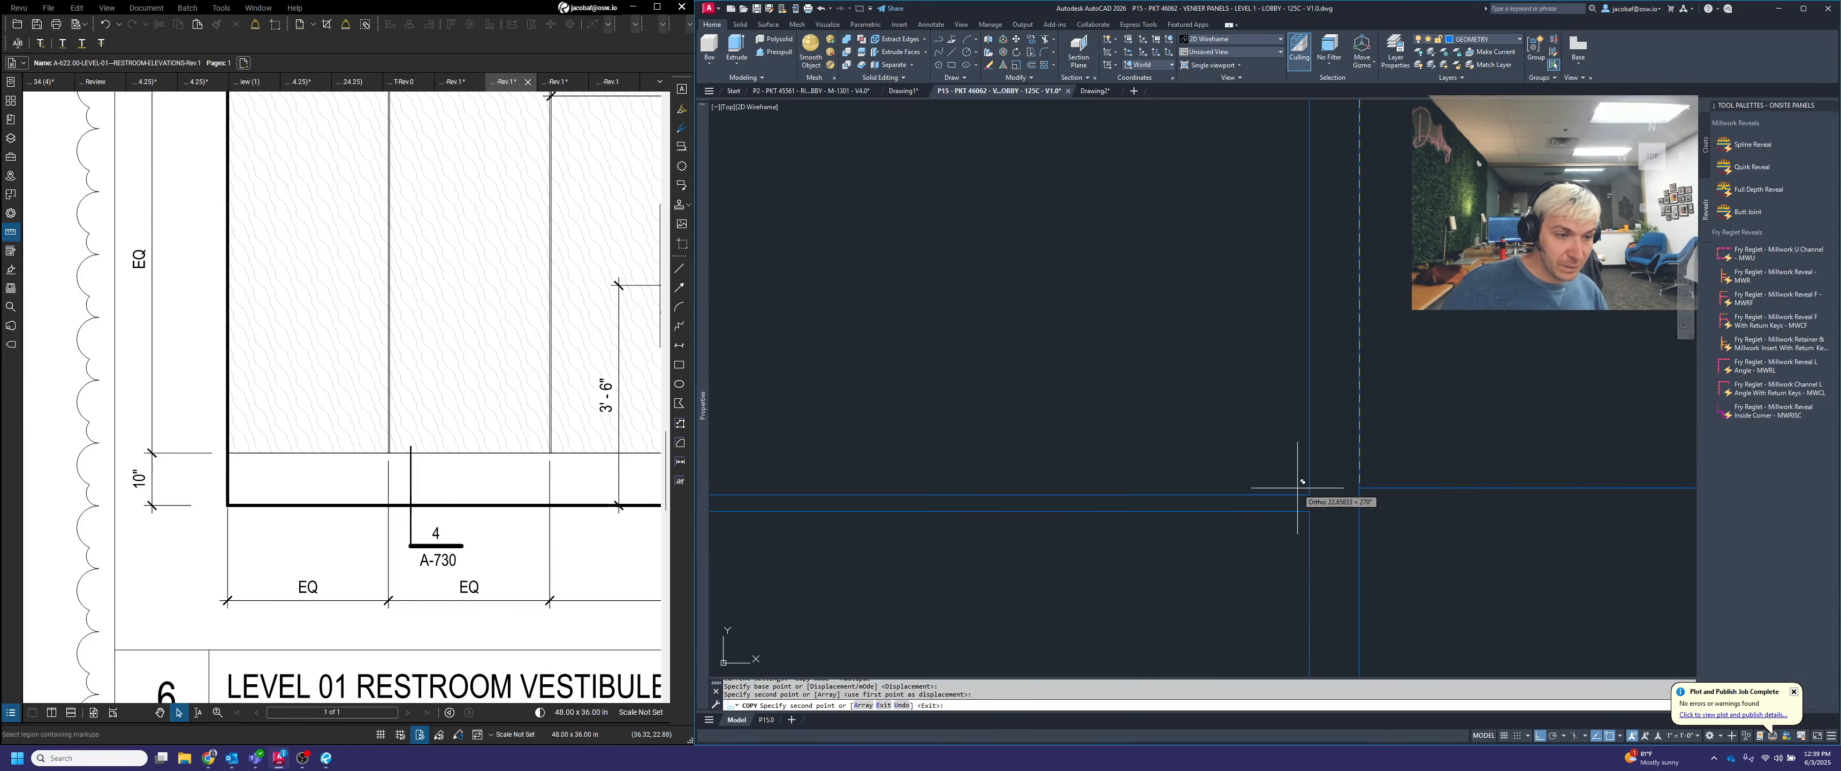
left_click(1298, 487)
key("ctrl+z")
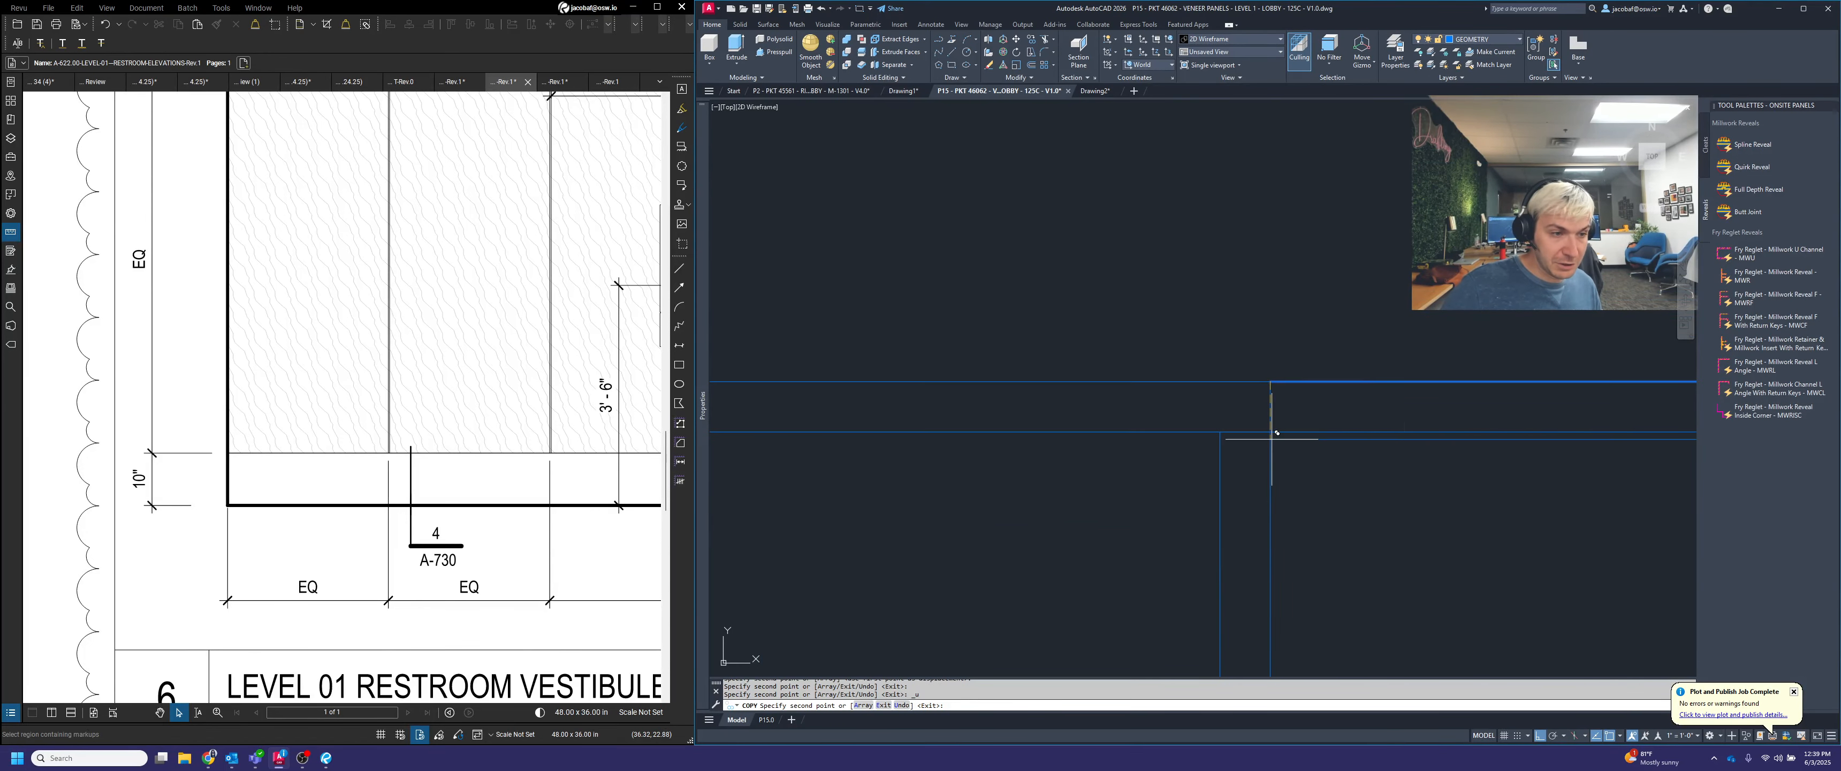
Place copies of the projection line at both edges of the grid's upper horizontal joint
scroll(1261, 340, "down", 5)
scroll(1257, 502, "up", 6)
scroll(1330, 215, "down", 3)
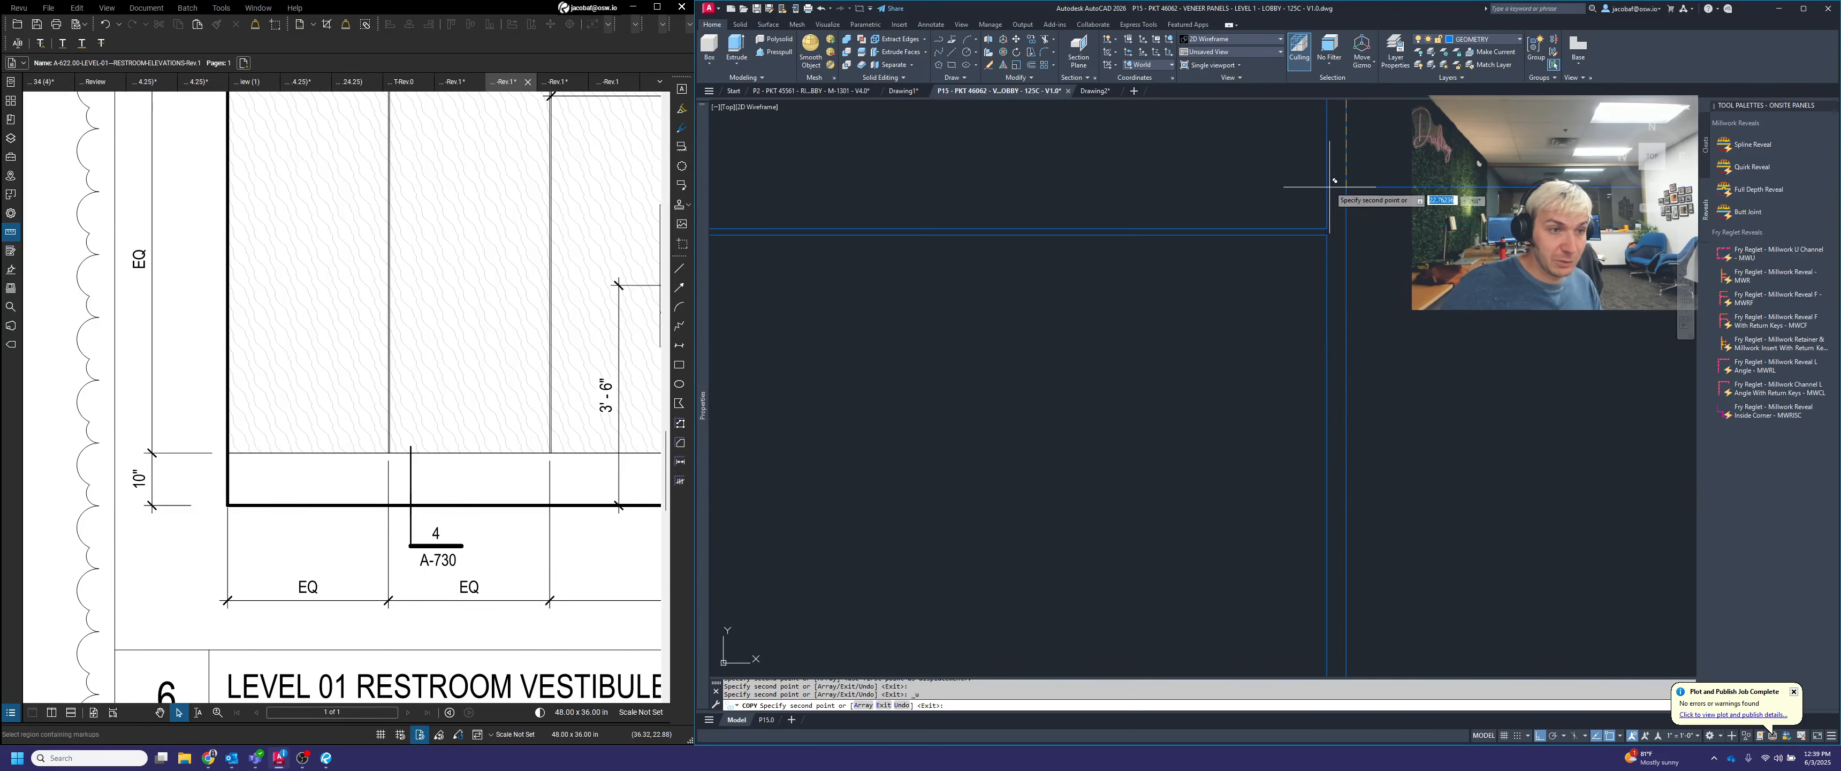
scroll(1330, 187, "up", 4)
left_click(1315, 294)
left_click(1321, 317)
scroll(1311, 217, "down", 7)
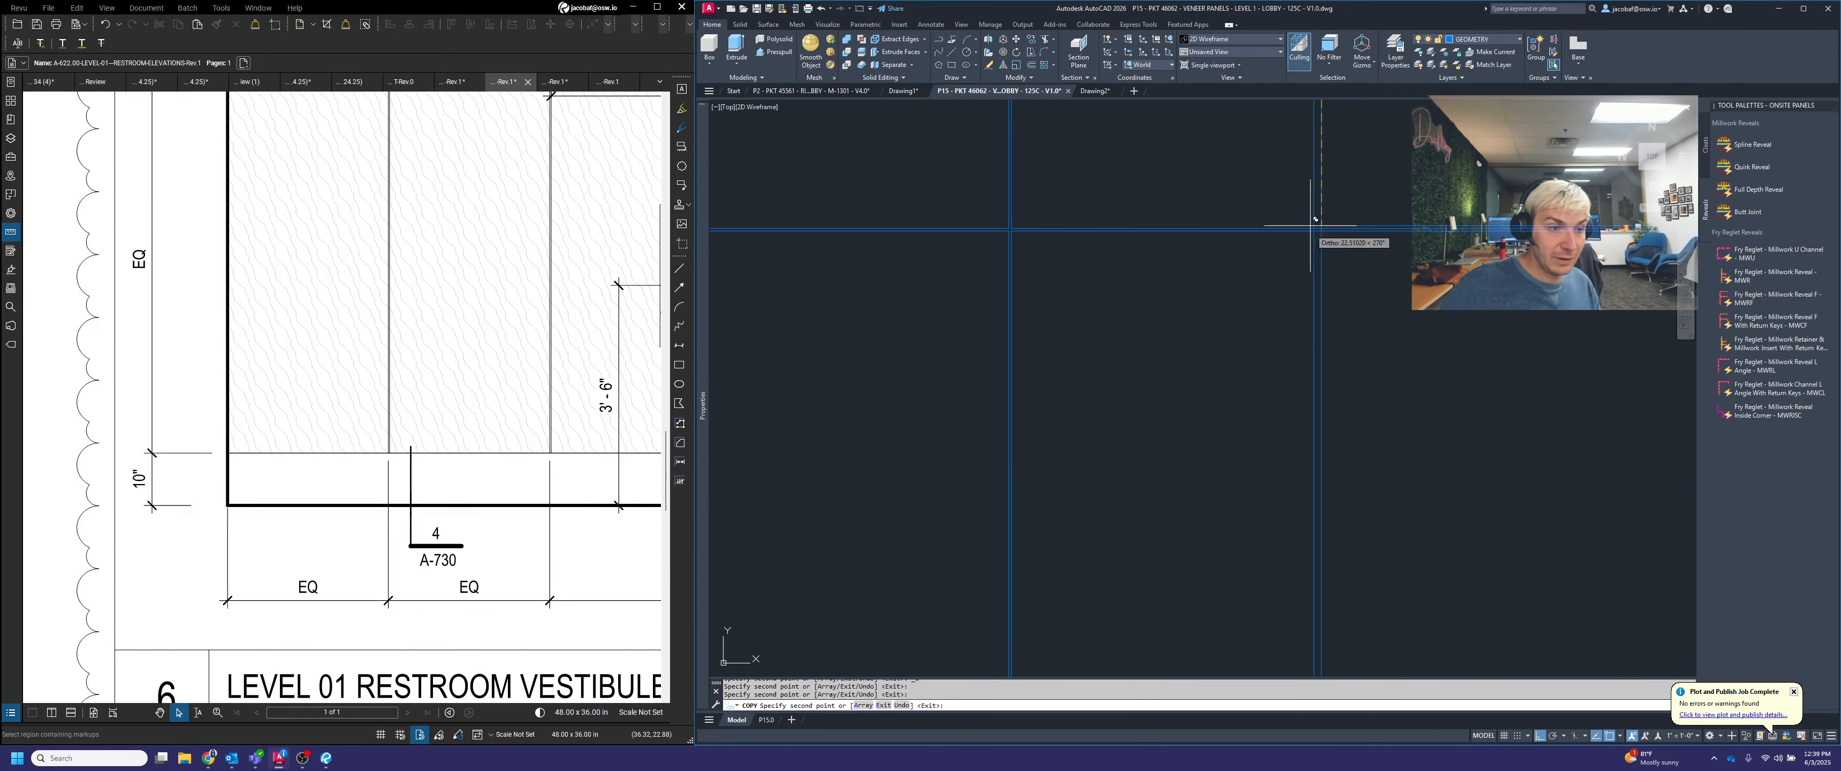
Place copies of the projection line at both edges of the grid's middle horizontal joint
scroll(1204, 432, "up", 3)
scroll(1253, 522, "up", 3)
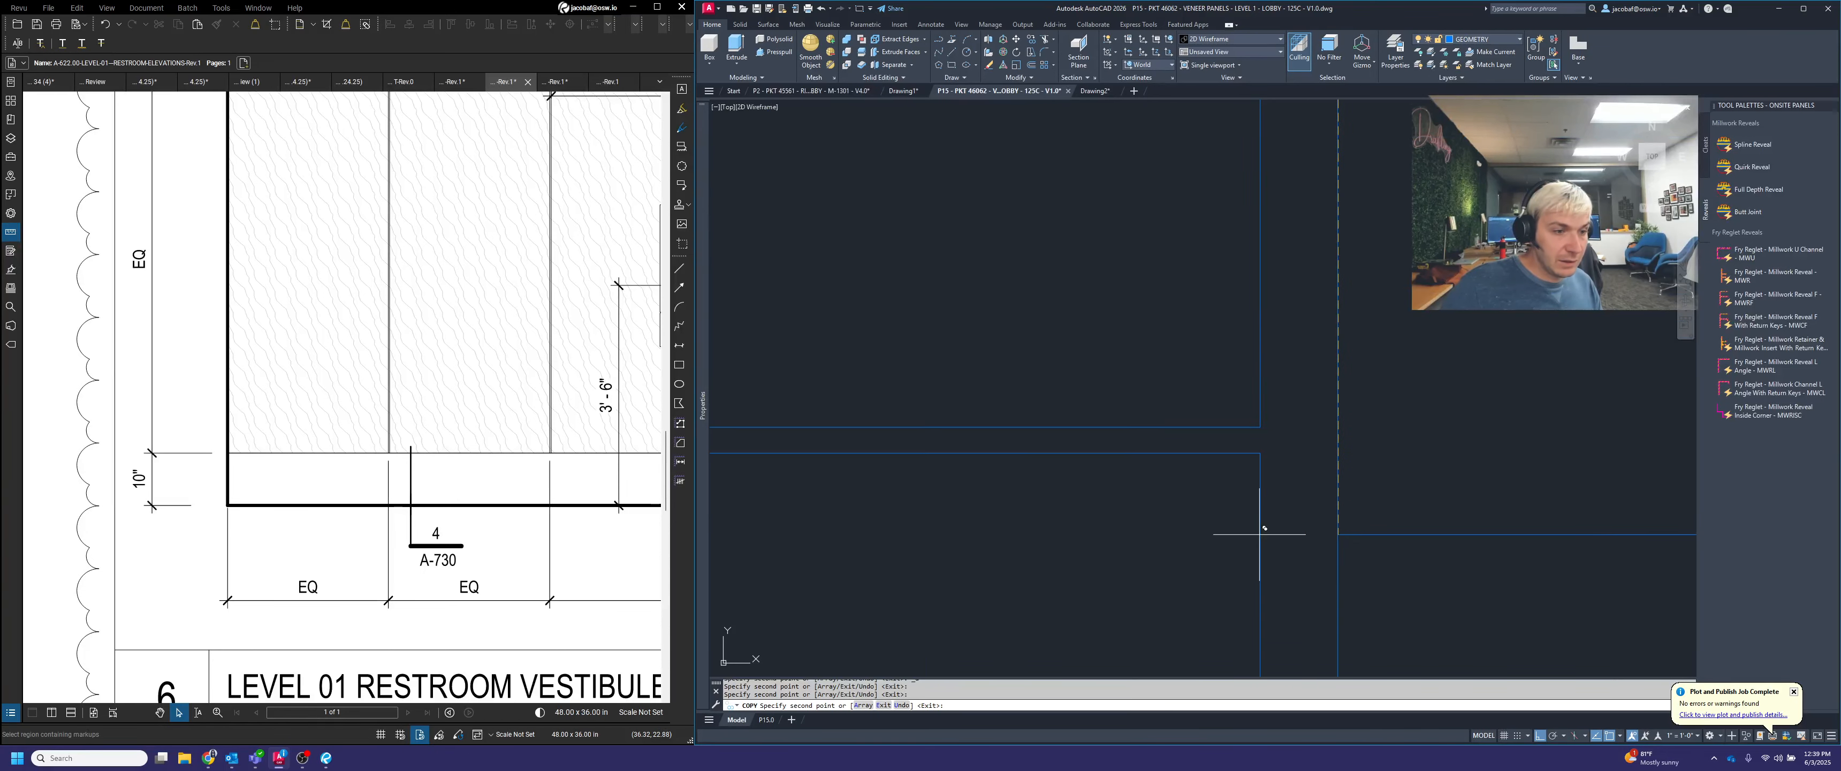
left_click(1262, 416)
left_click(1259, 451)
scroll(1115, 193, "down", 7)
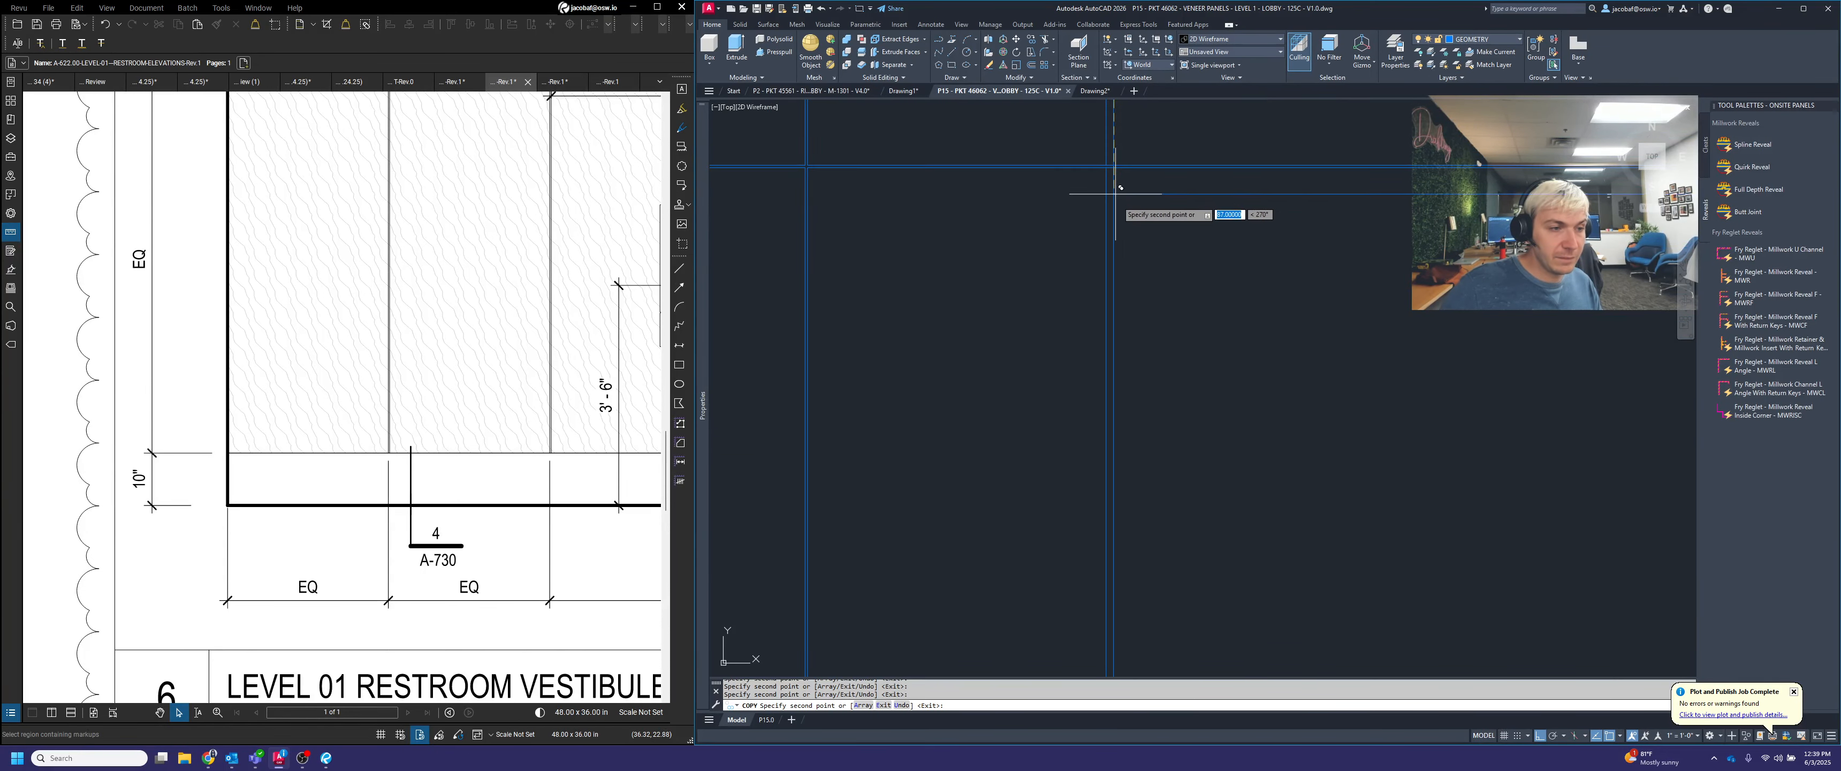
Place copies of the projection line at the lower horizontal joint and the grid's bottom edge, and finish copying
scroll(1117, 194, "down", 3)
scroll(1133, 390, "up", 7)
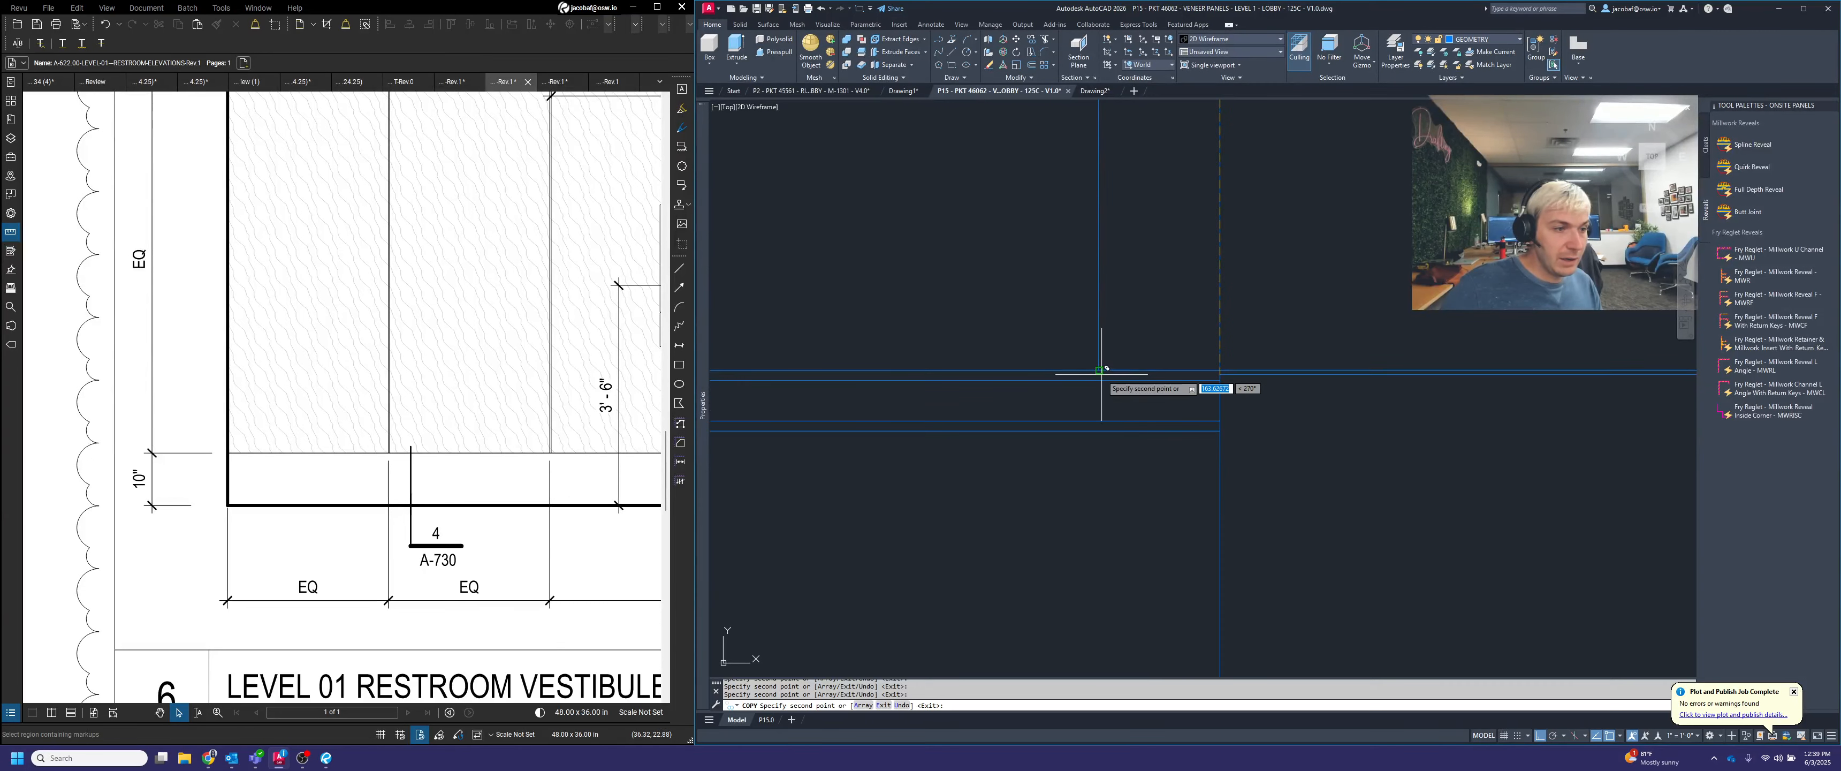
scroll(1208, 383, "up", 3)
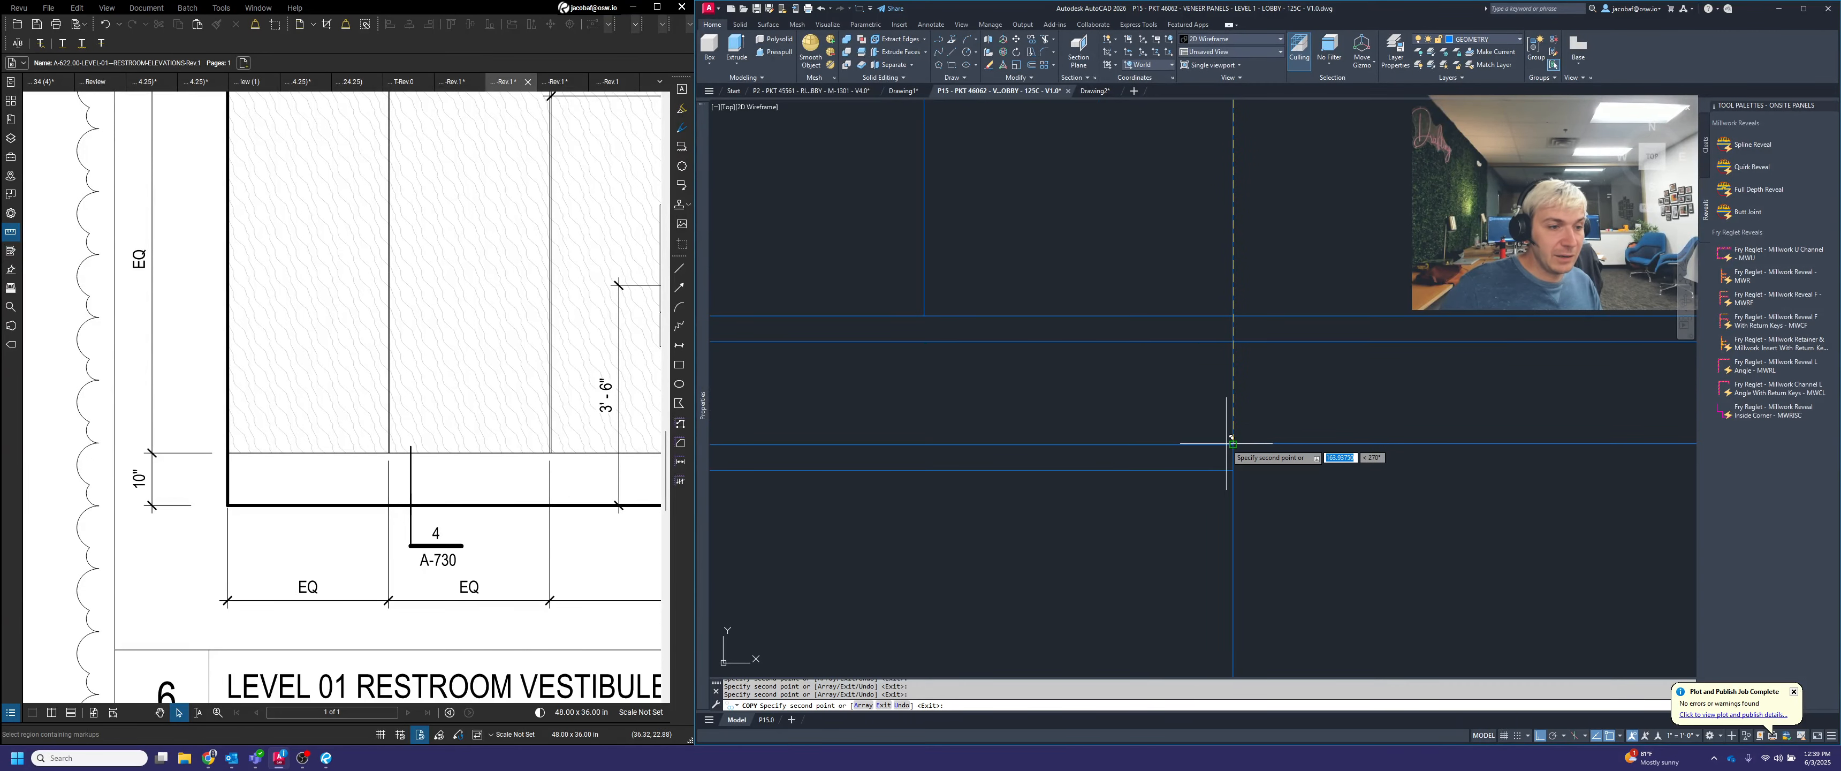
scroll(1231, 386, "down", 3)
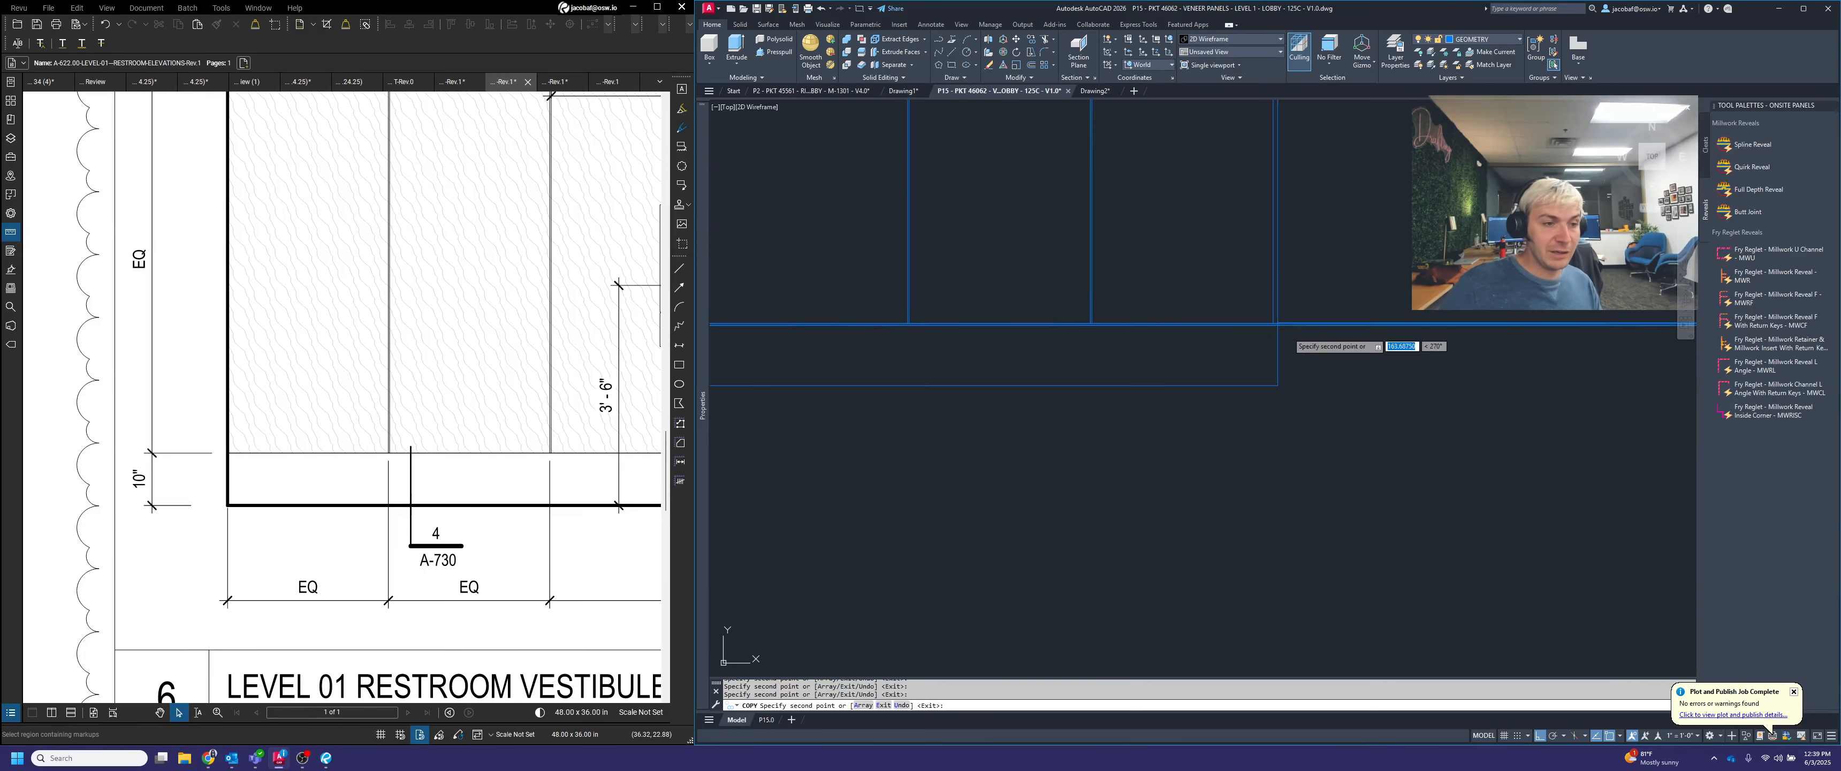
scroll(1293, 379, "down", 5)
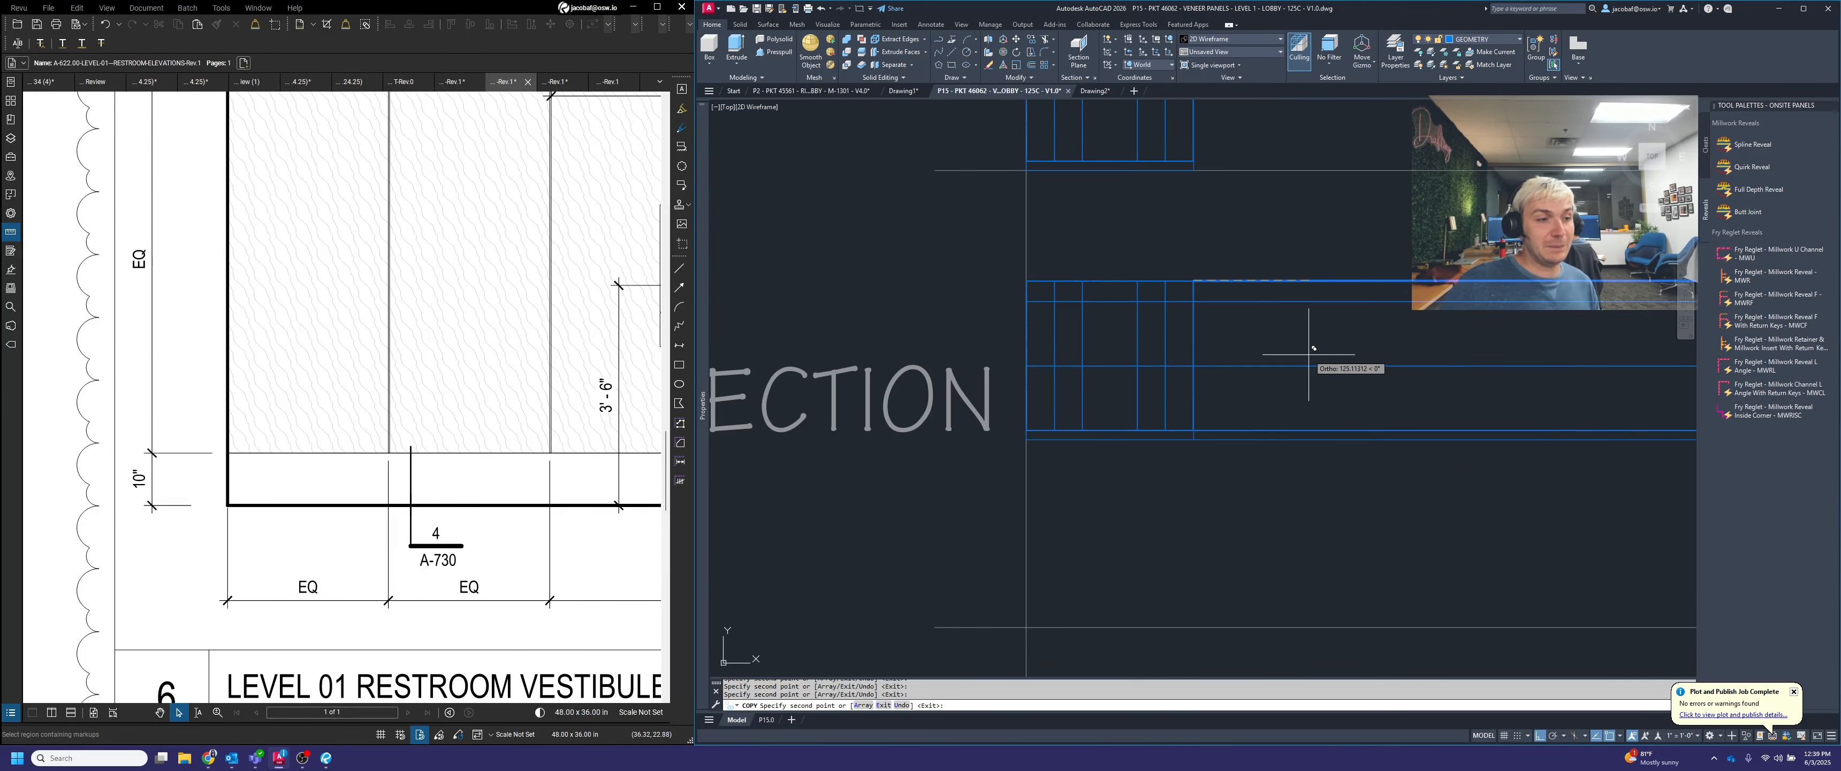
key("Escape")
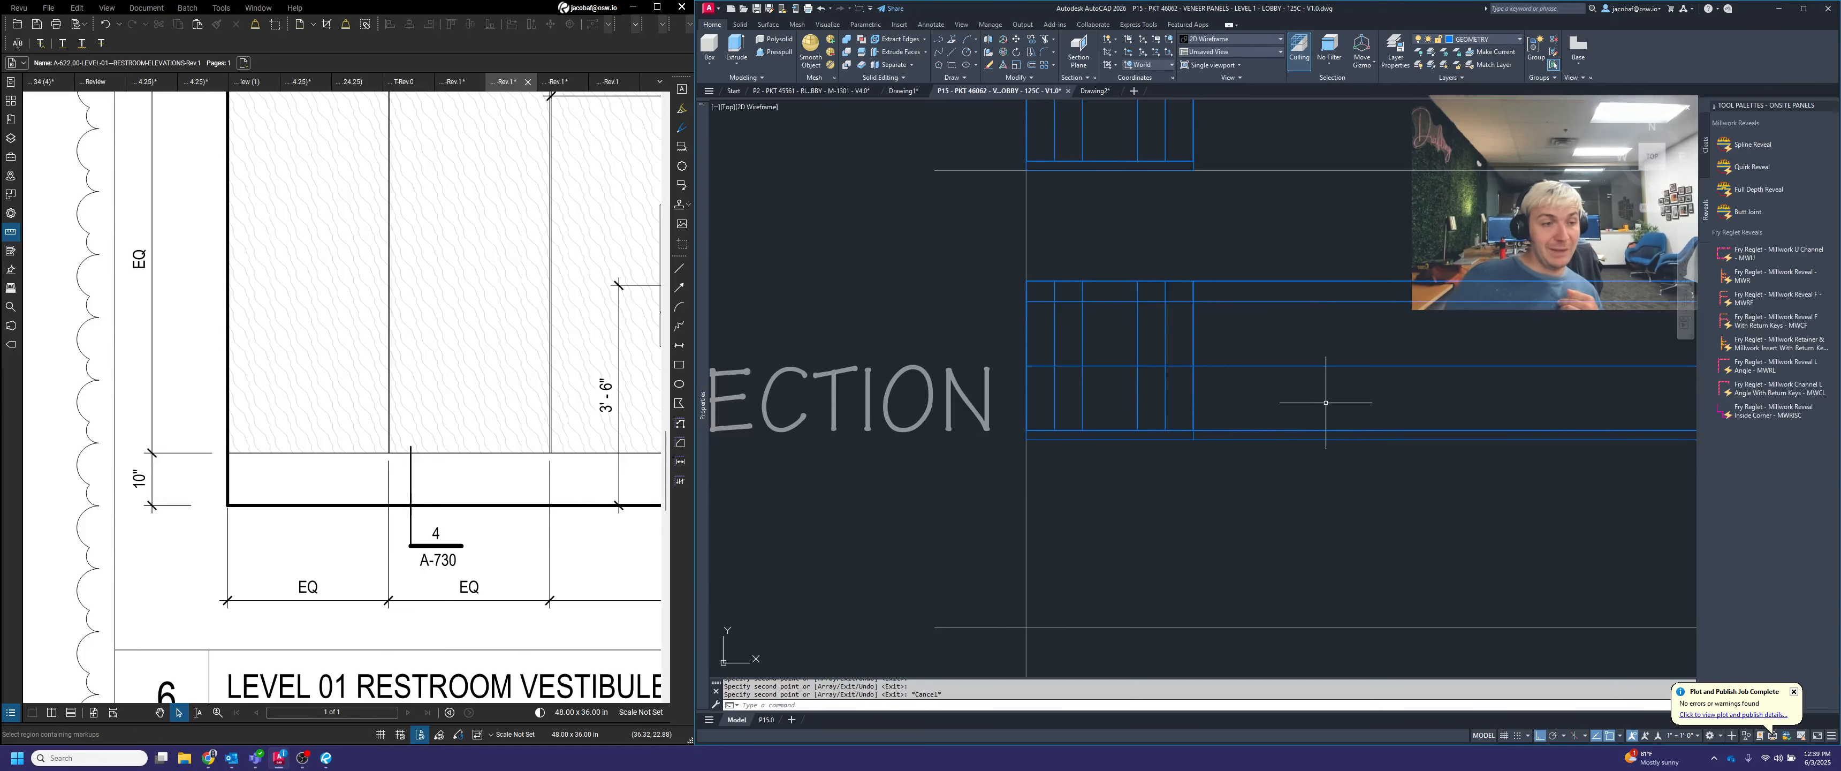
Draw a vertical line across all the projection lines, to the right of the grid in the SECTION row
middle_click_drag(1332, 401, 1225, 446)
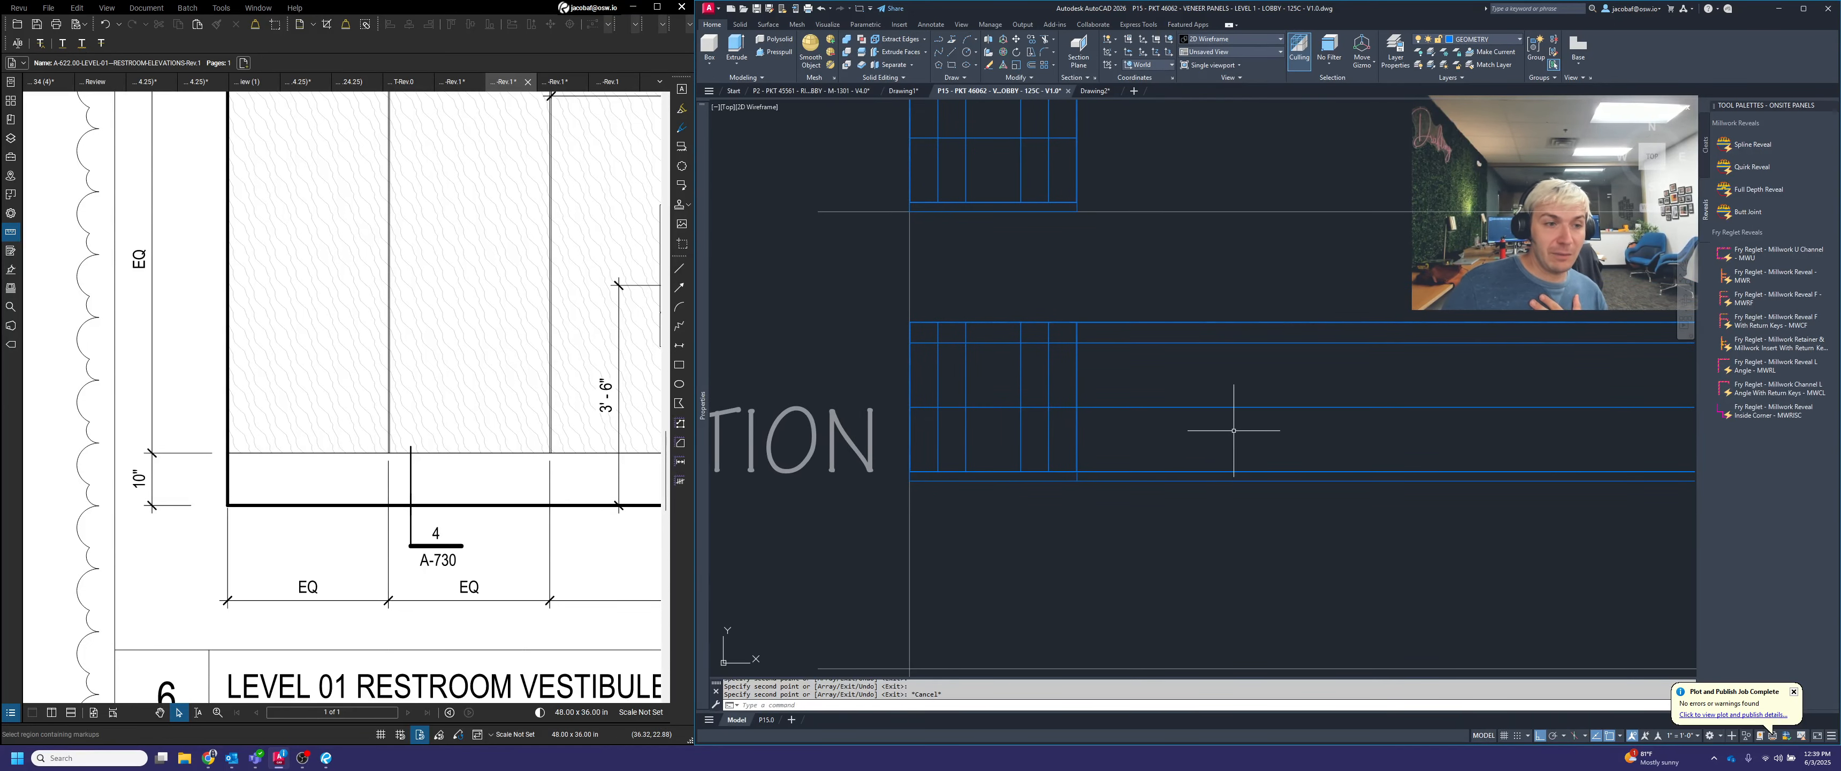
key("space")
left_click(1321, 292)
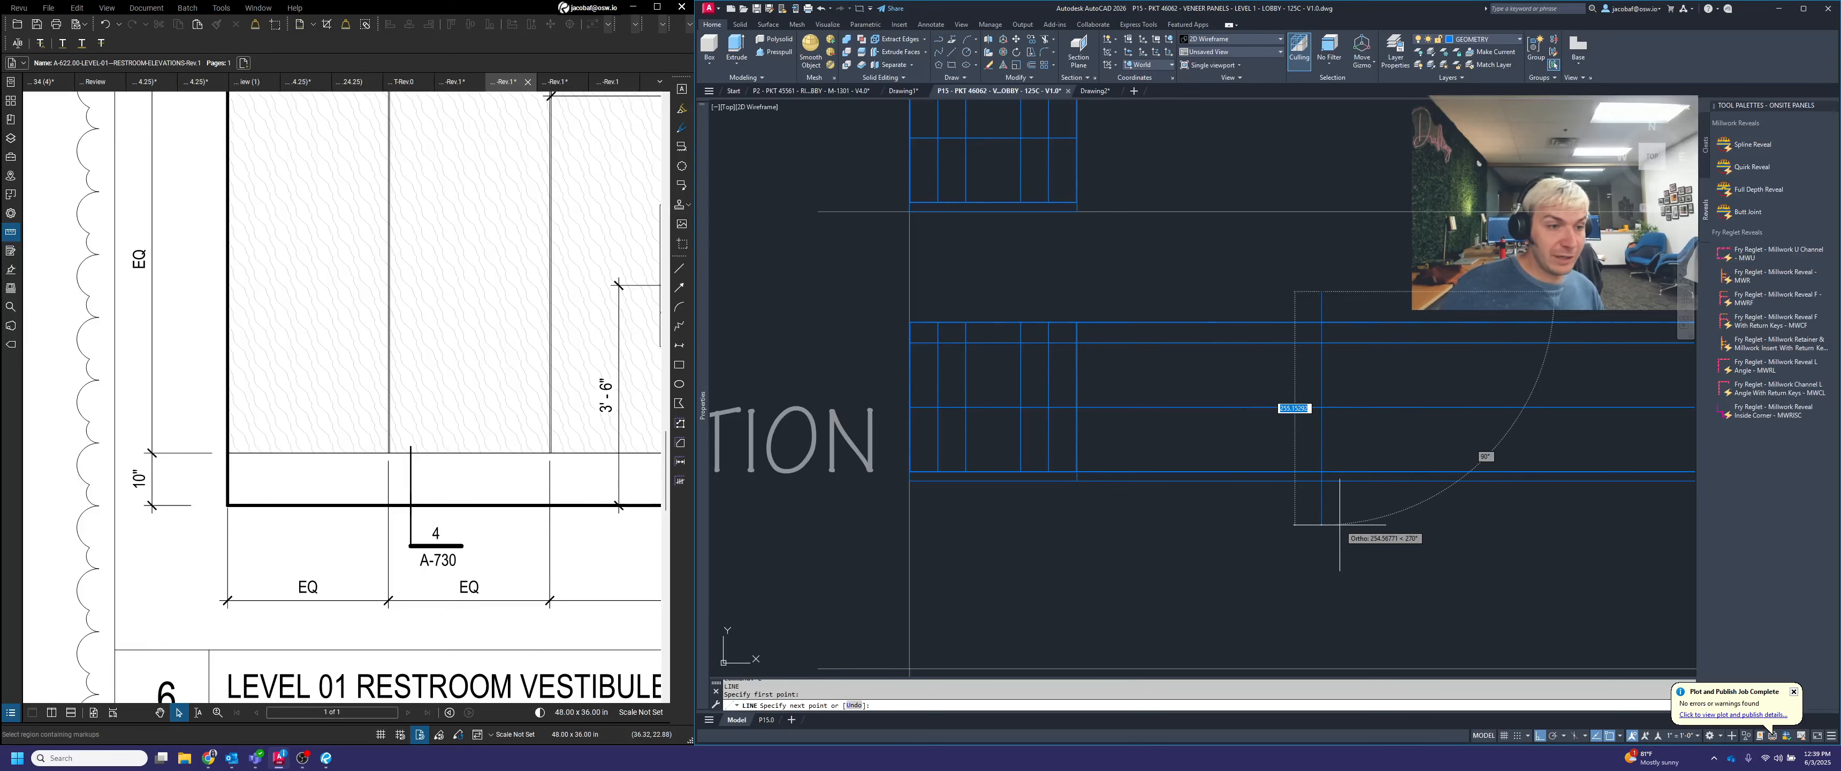
left_click(1350, 524)
key("space")
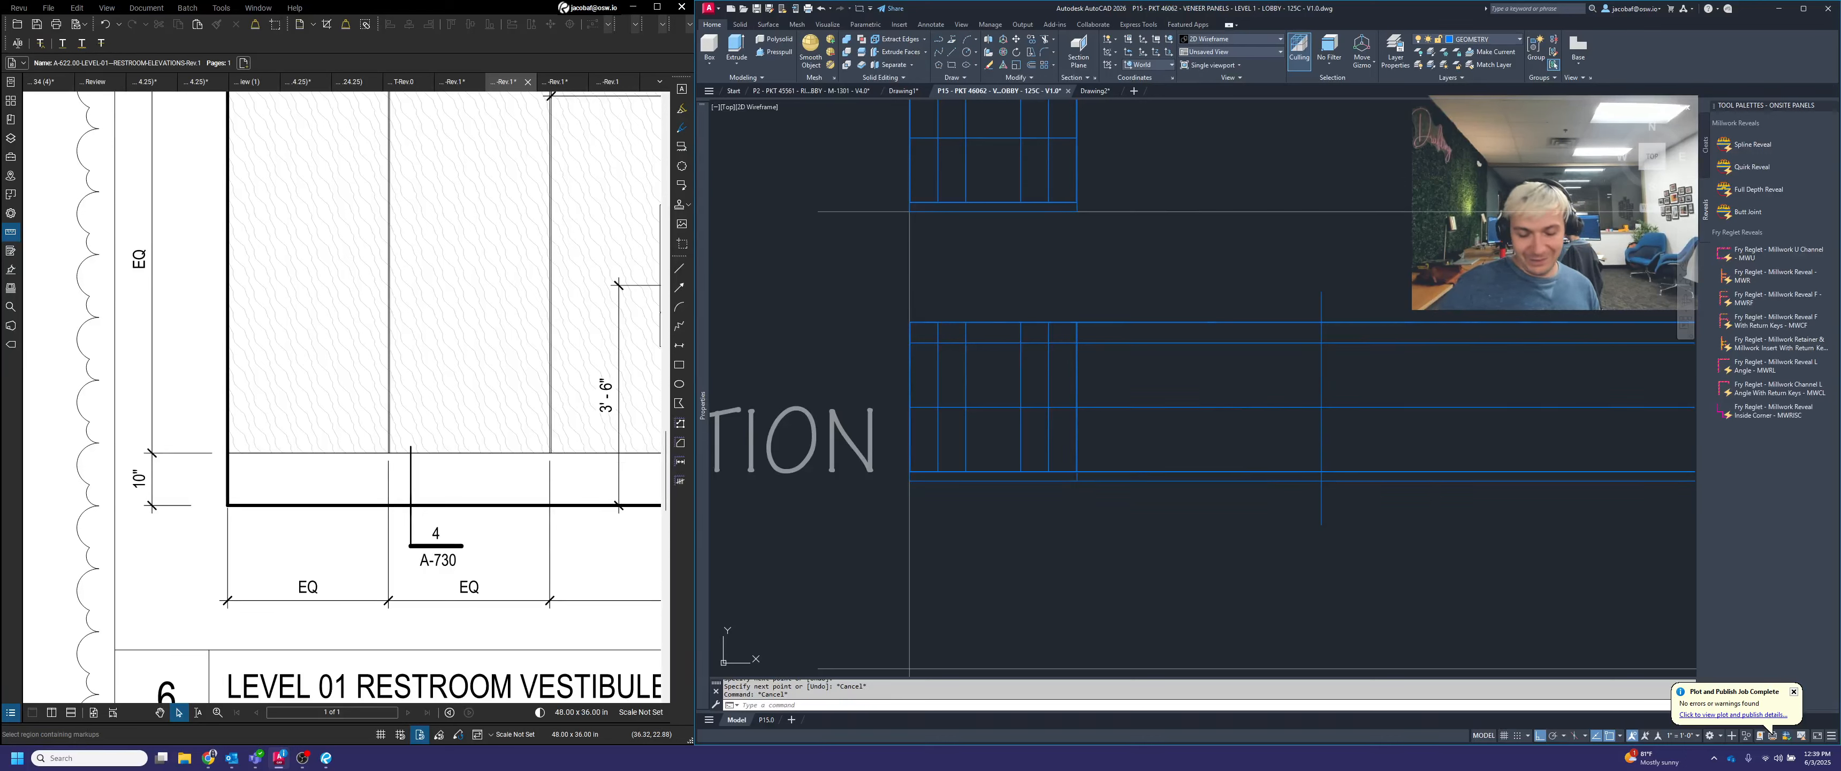
Offset the vertical line by 1 to the right
key("space")
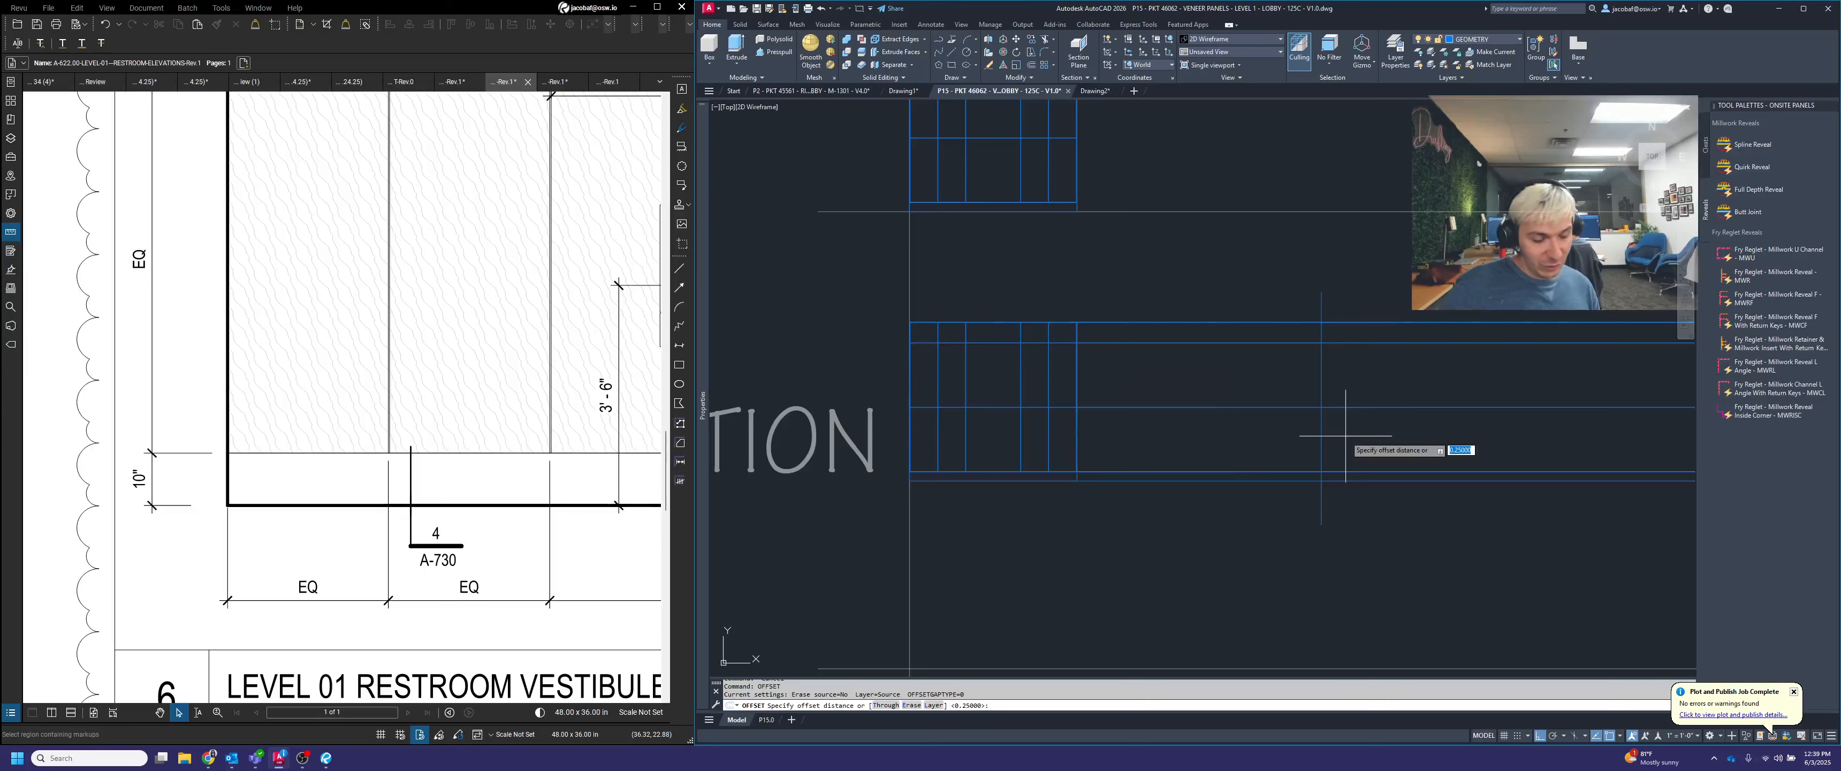
key("space")
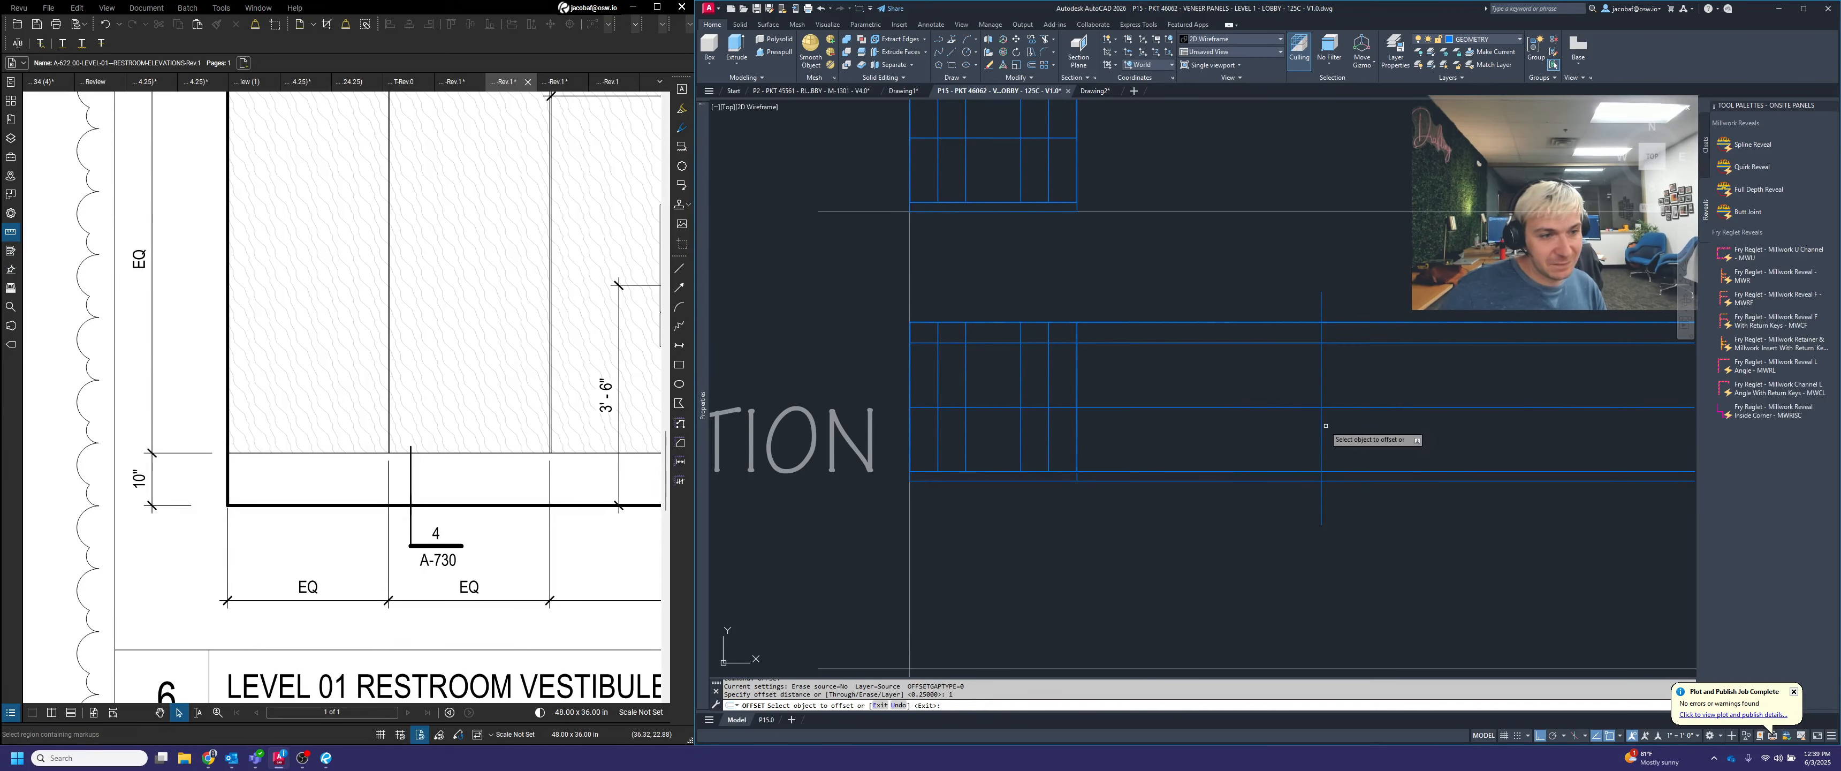
scroll(1326, 425, "up", 2)
left_click(1324, 440)
left_click(1494, 447)
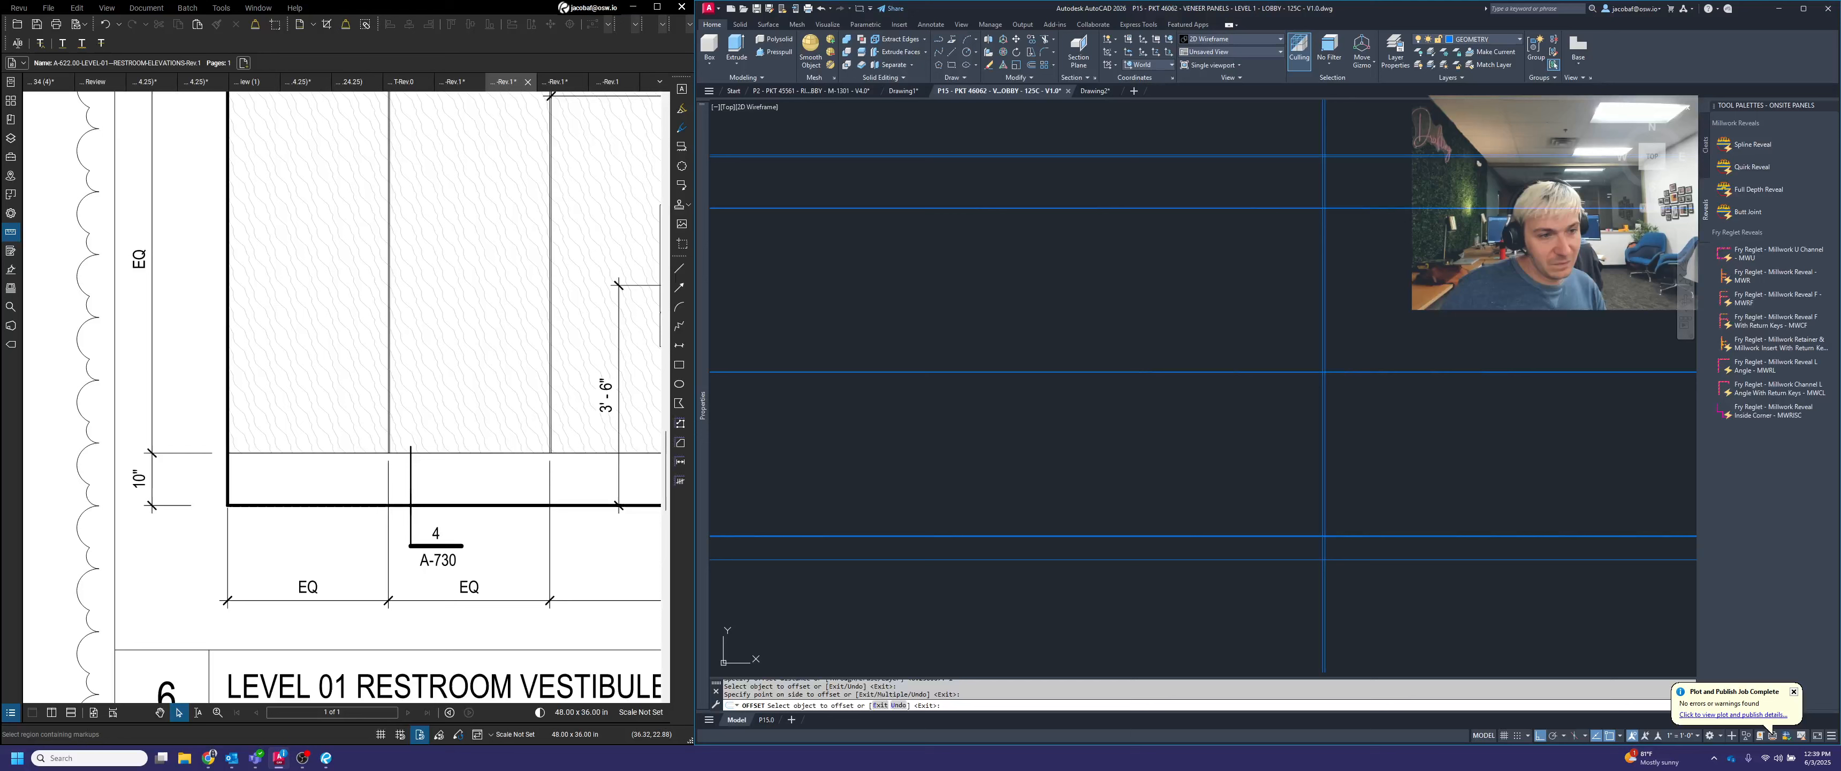
Offset the rightmost vertical line by .75 to the right and end the Offset command
key("space")
key("space")
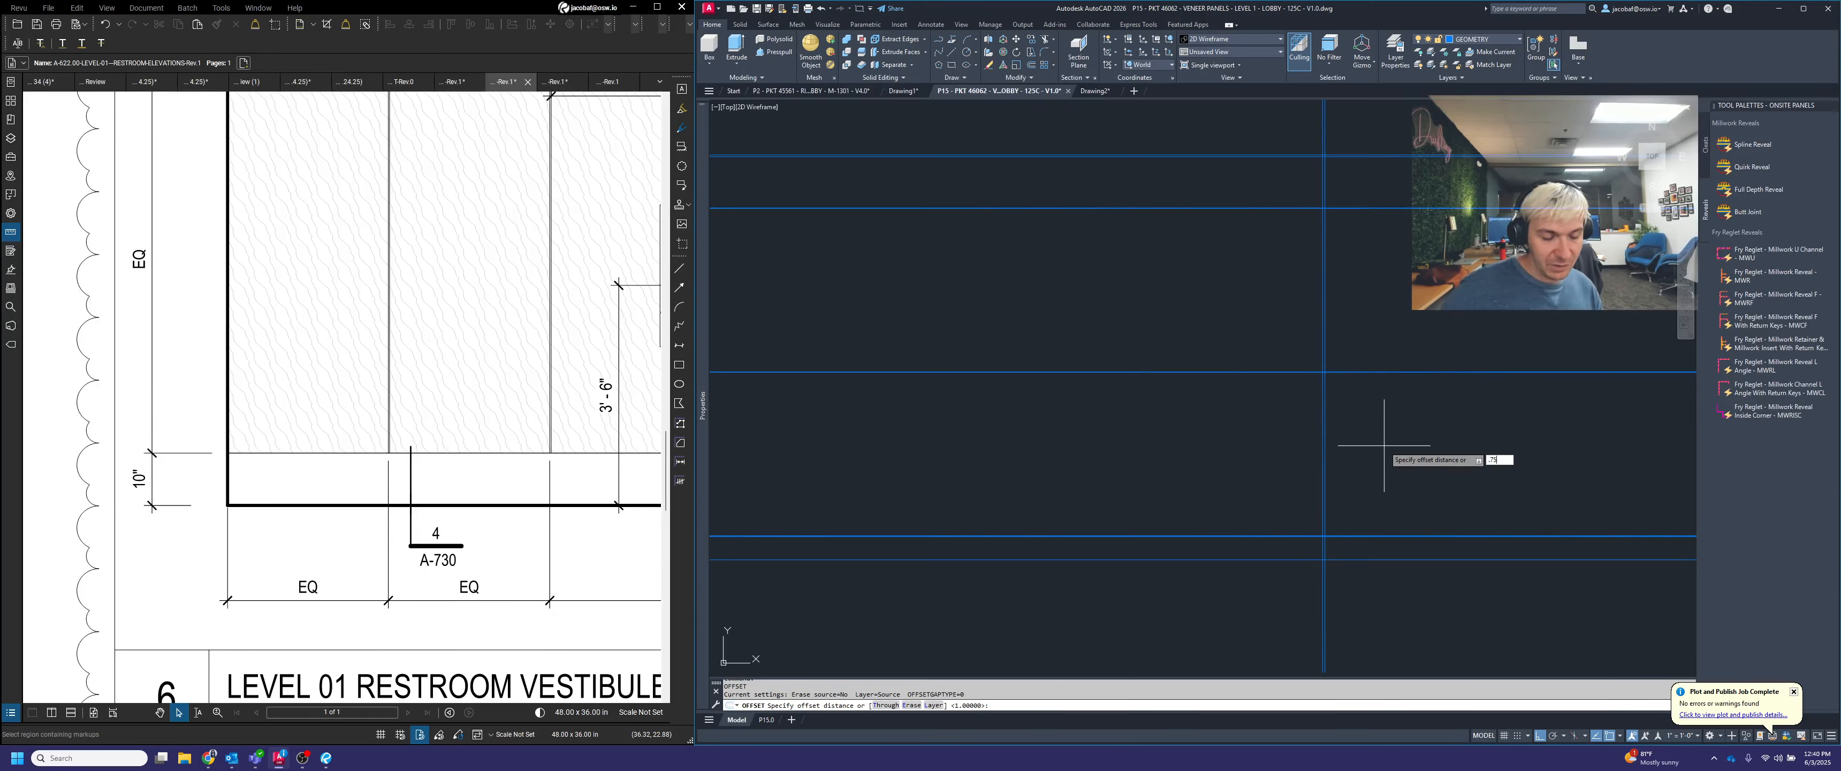
key("space")
scroll(1349, 444, "up", 3)
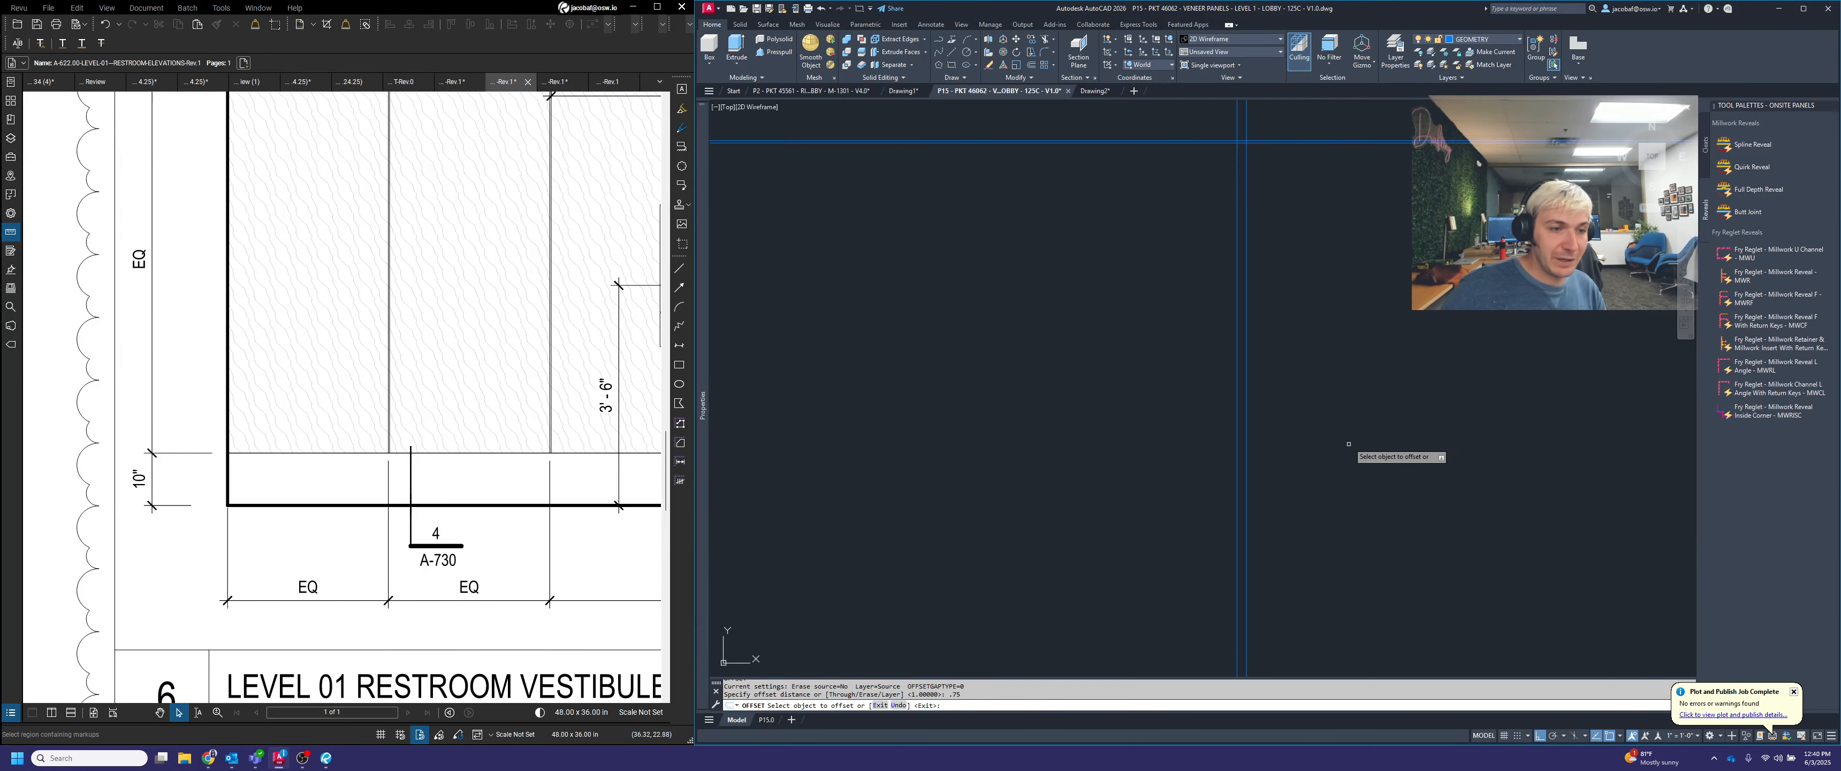
left_click(1249, 370)
left_click(1340, 391)
key("Escape")
scroll(1358, 397, "down", 5)
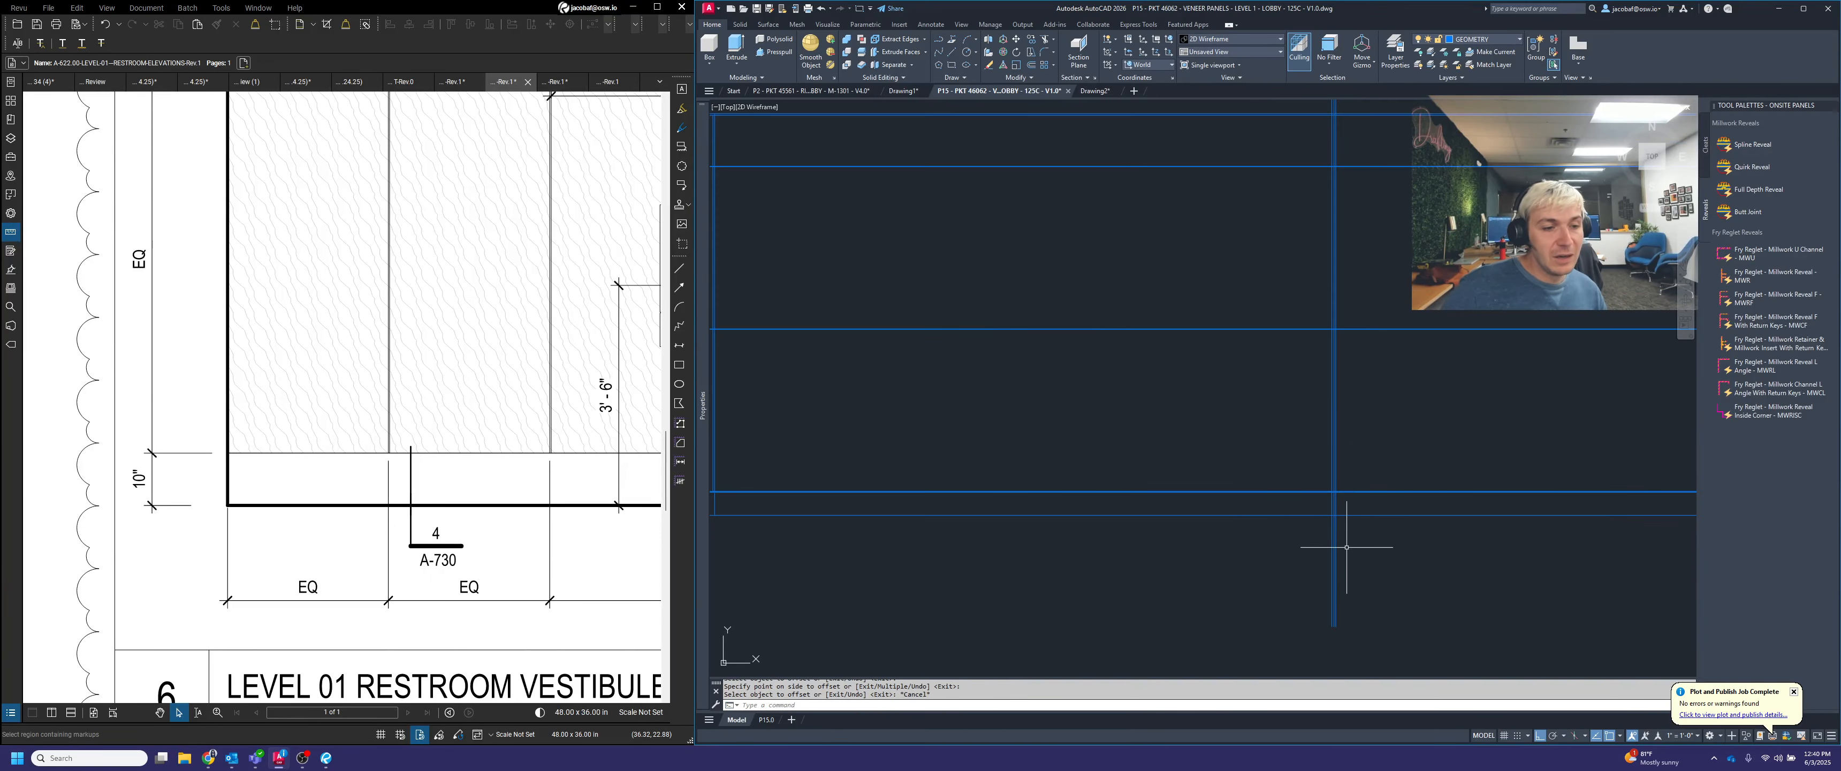
scroll(1347, 515, "up", 2)
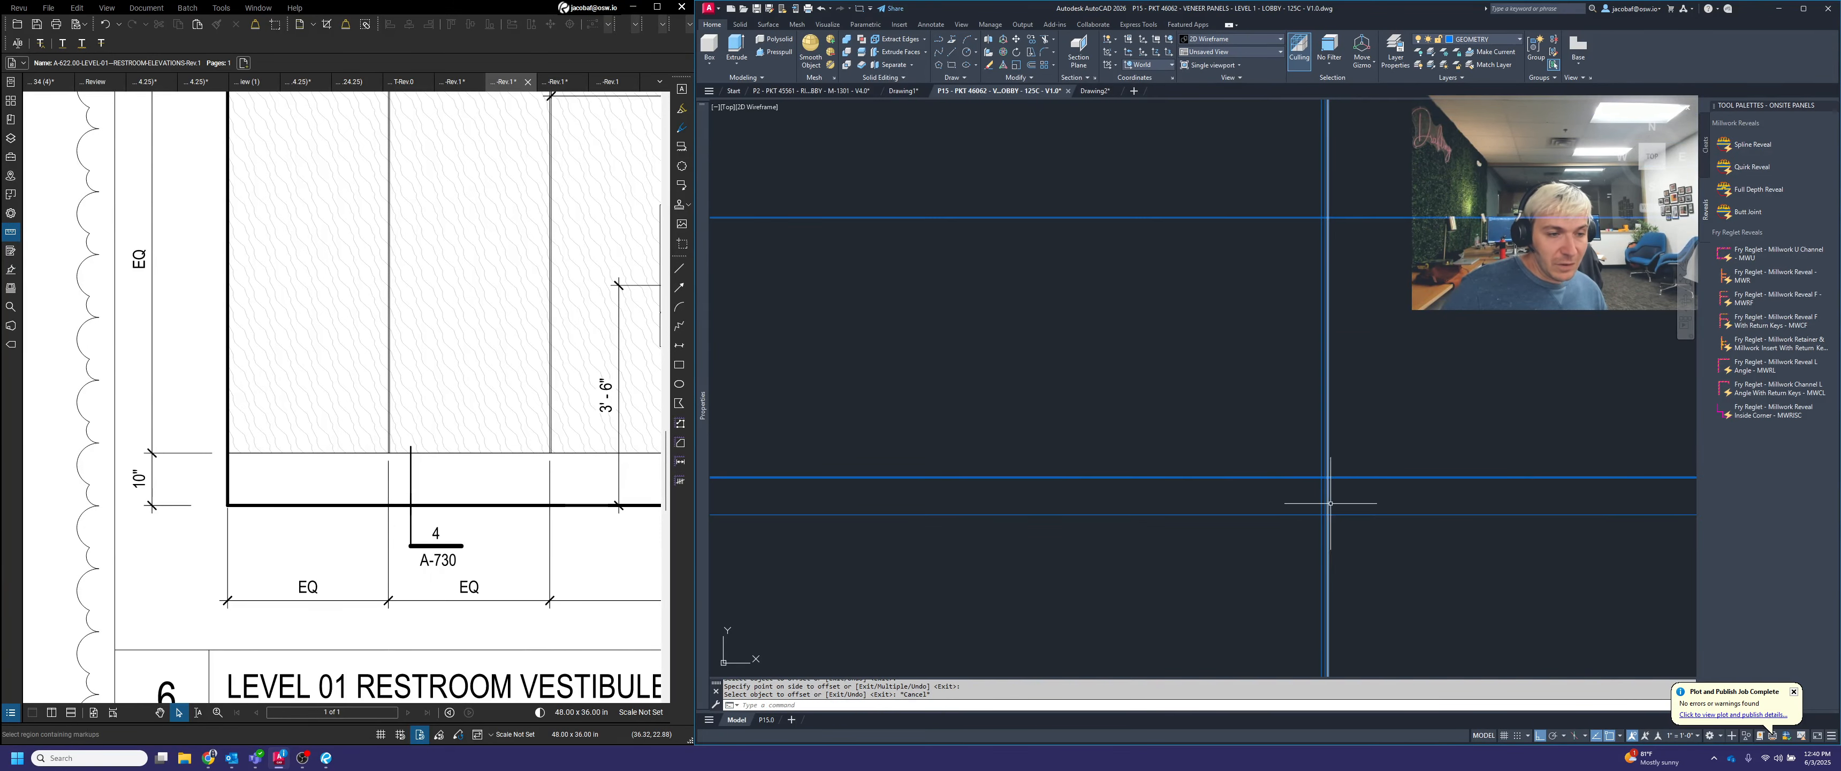
scroll(1337, 493, "down", 2)
middle_click_drag(1344, 298, 1310, 377)
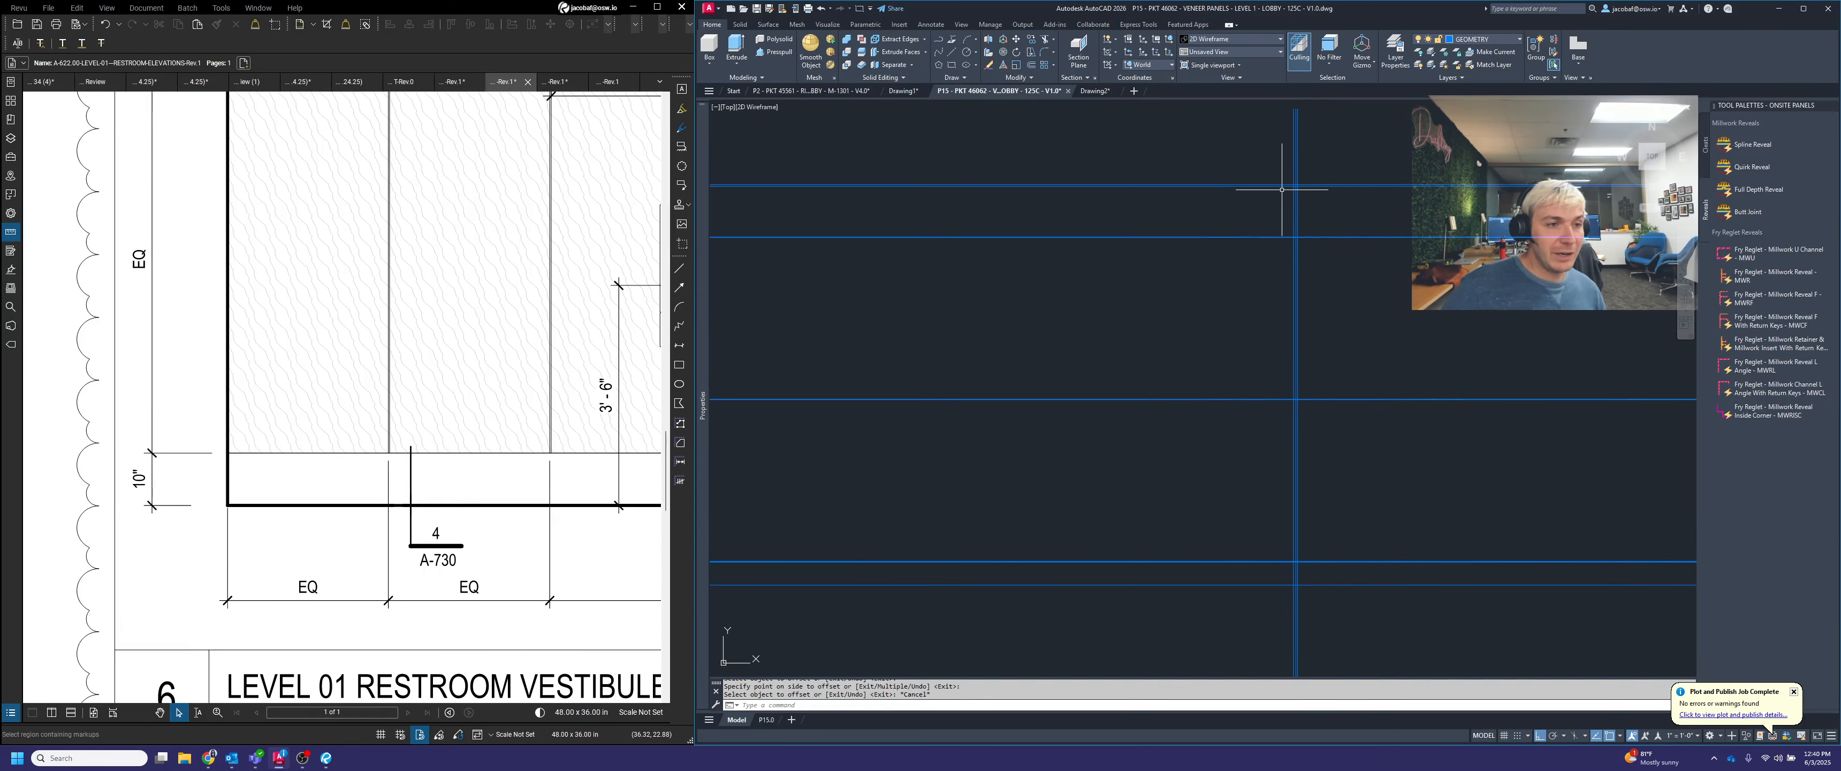
scroll(1296, 187, "up", 4)
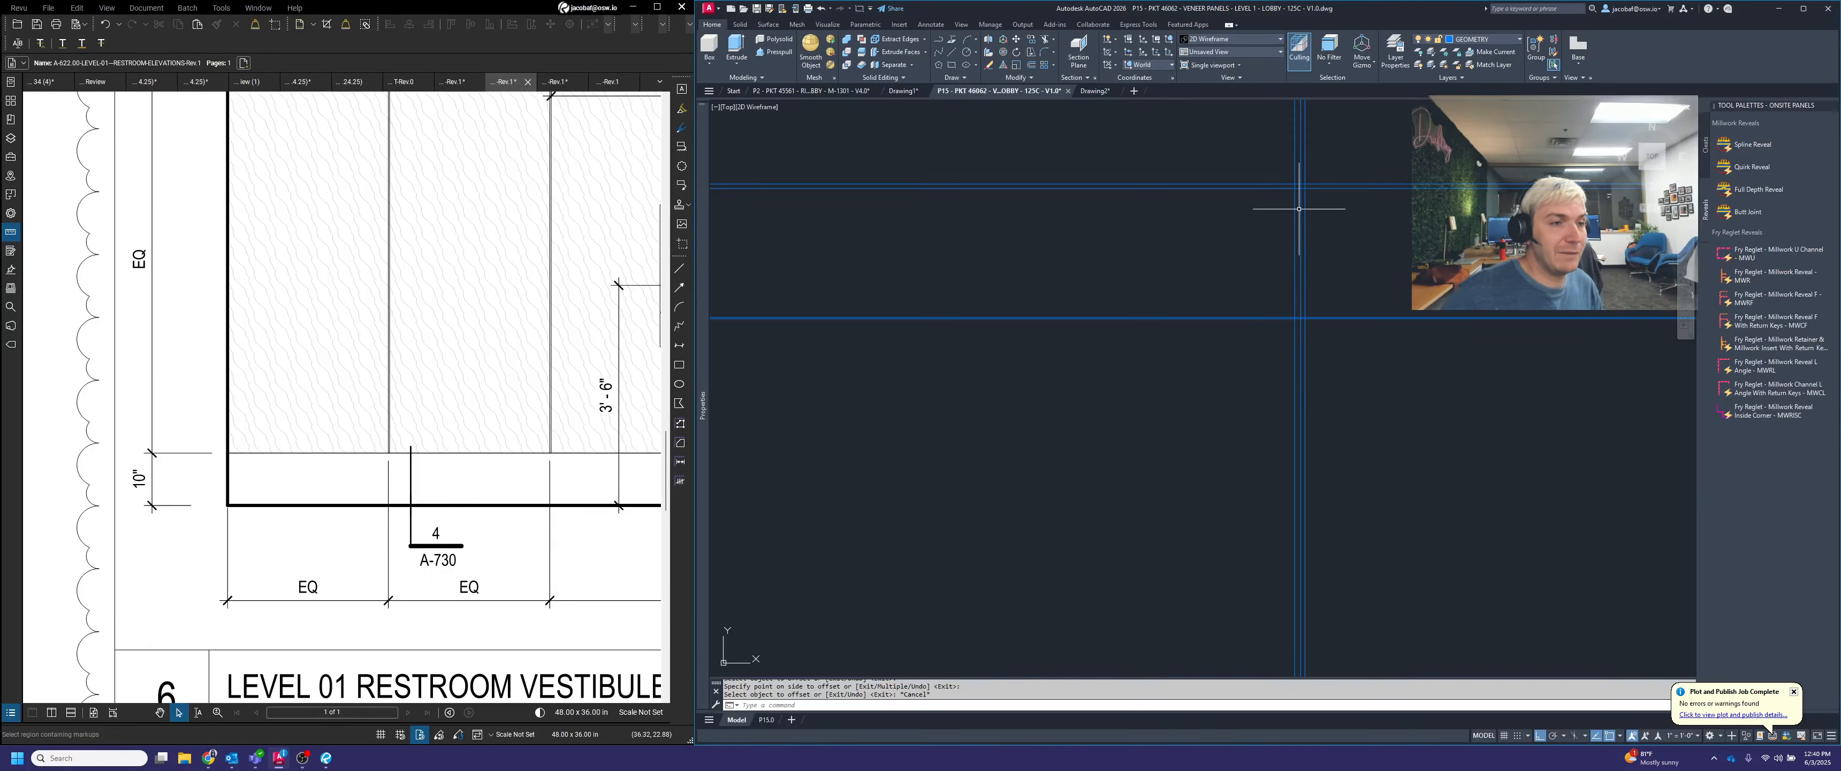
key("Escape")
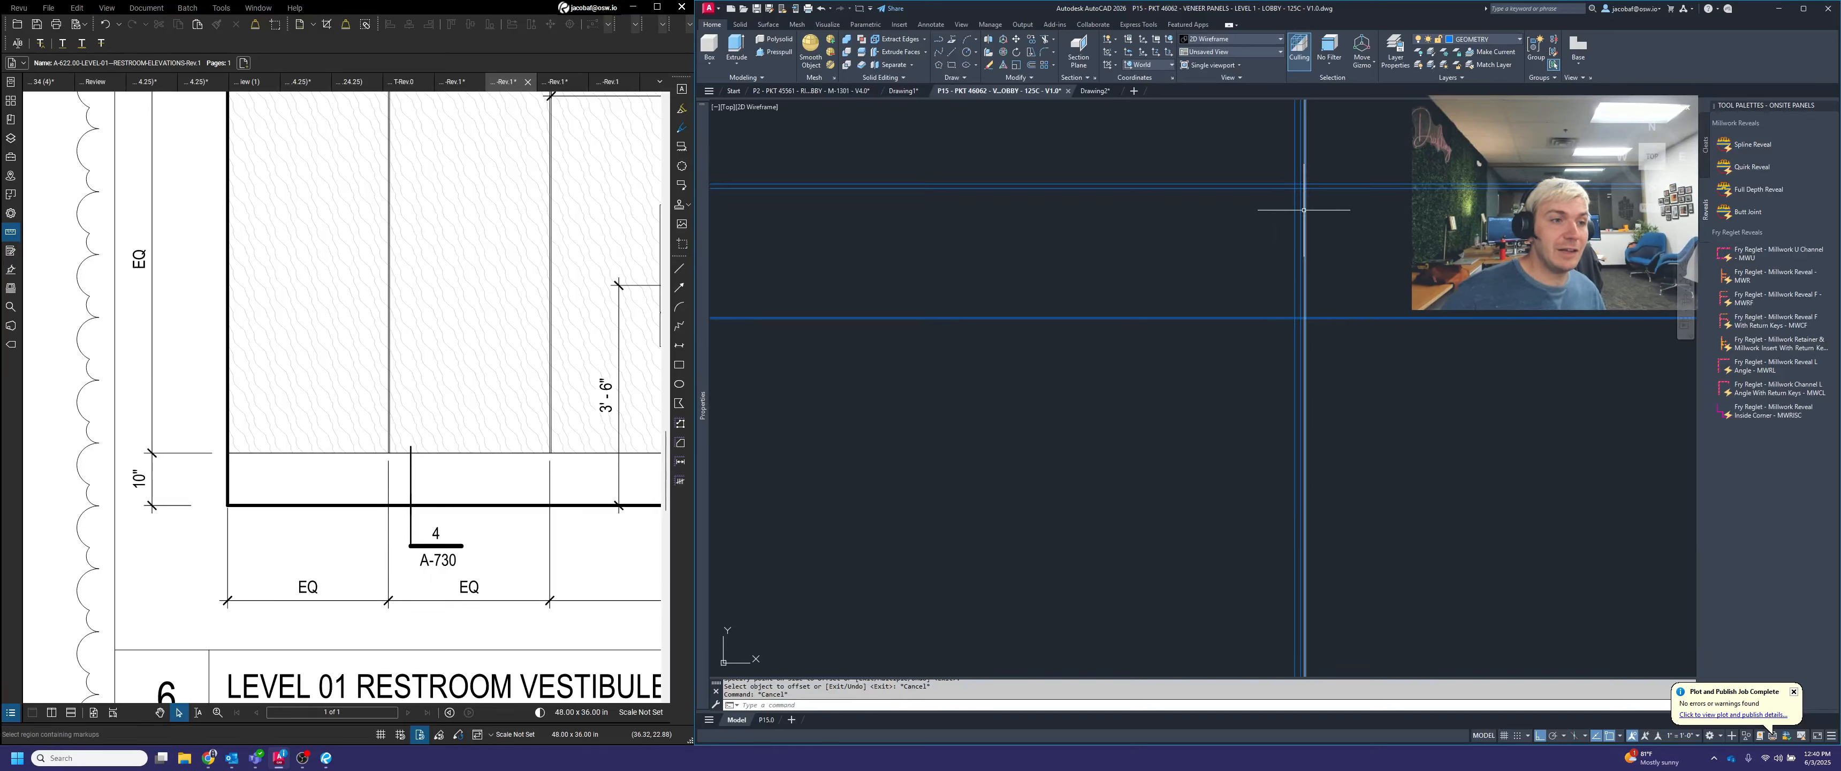
Trim the two offset vertical lines above the top projection line, using the crossing section lines as cutting edges
scroll(1300, 209, "up", 3)
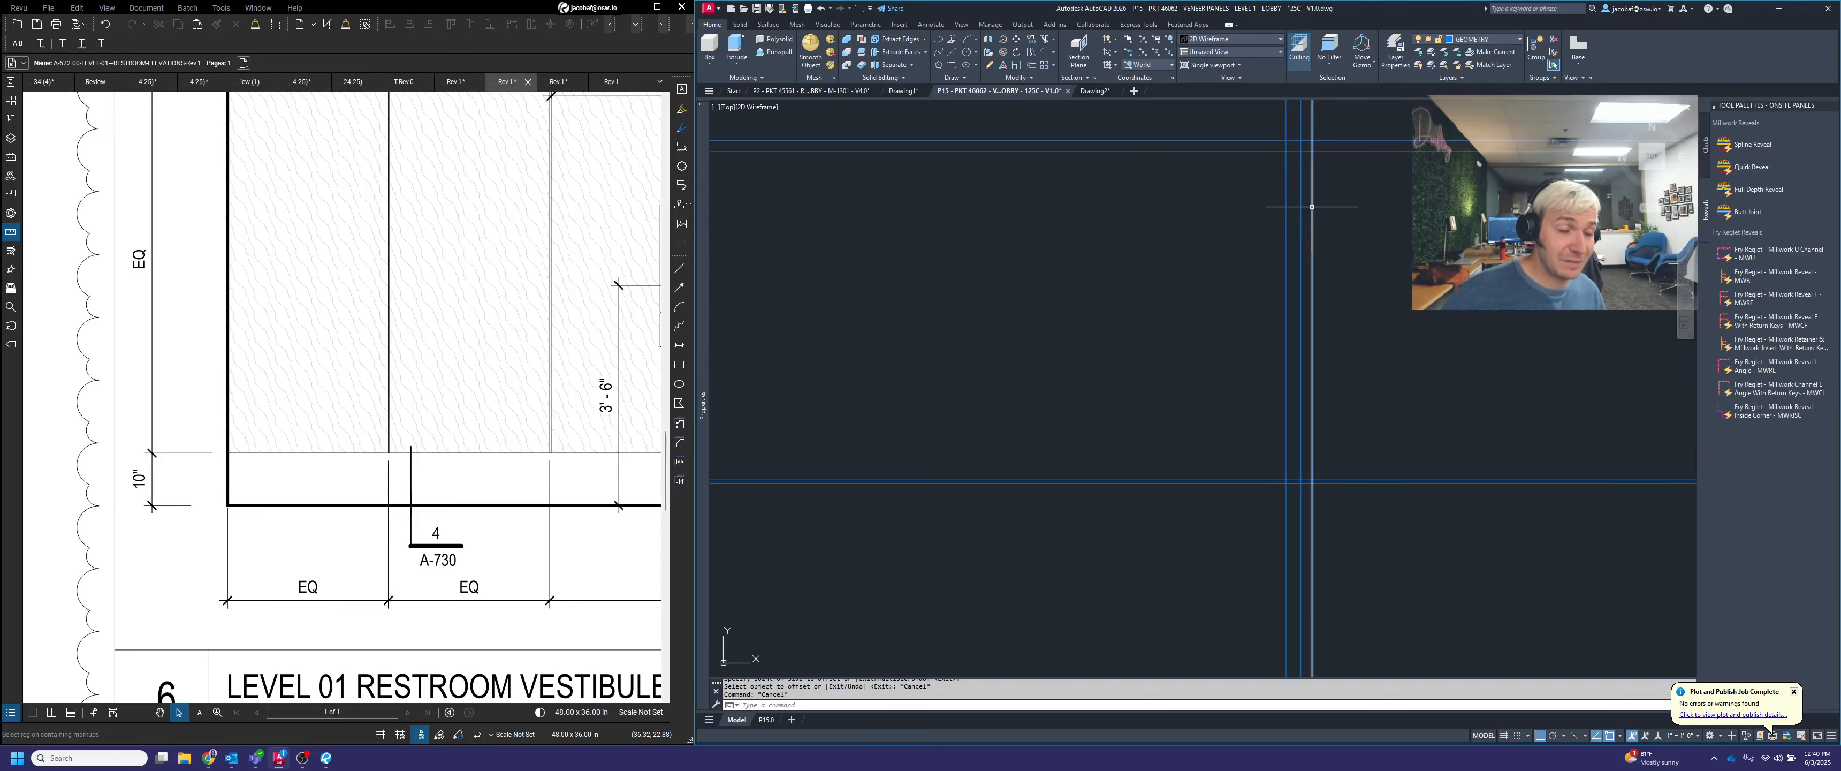
key("Escape")
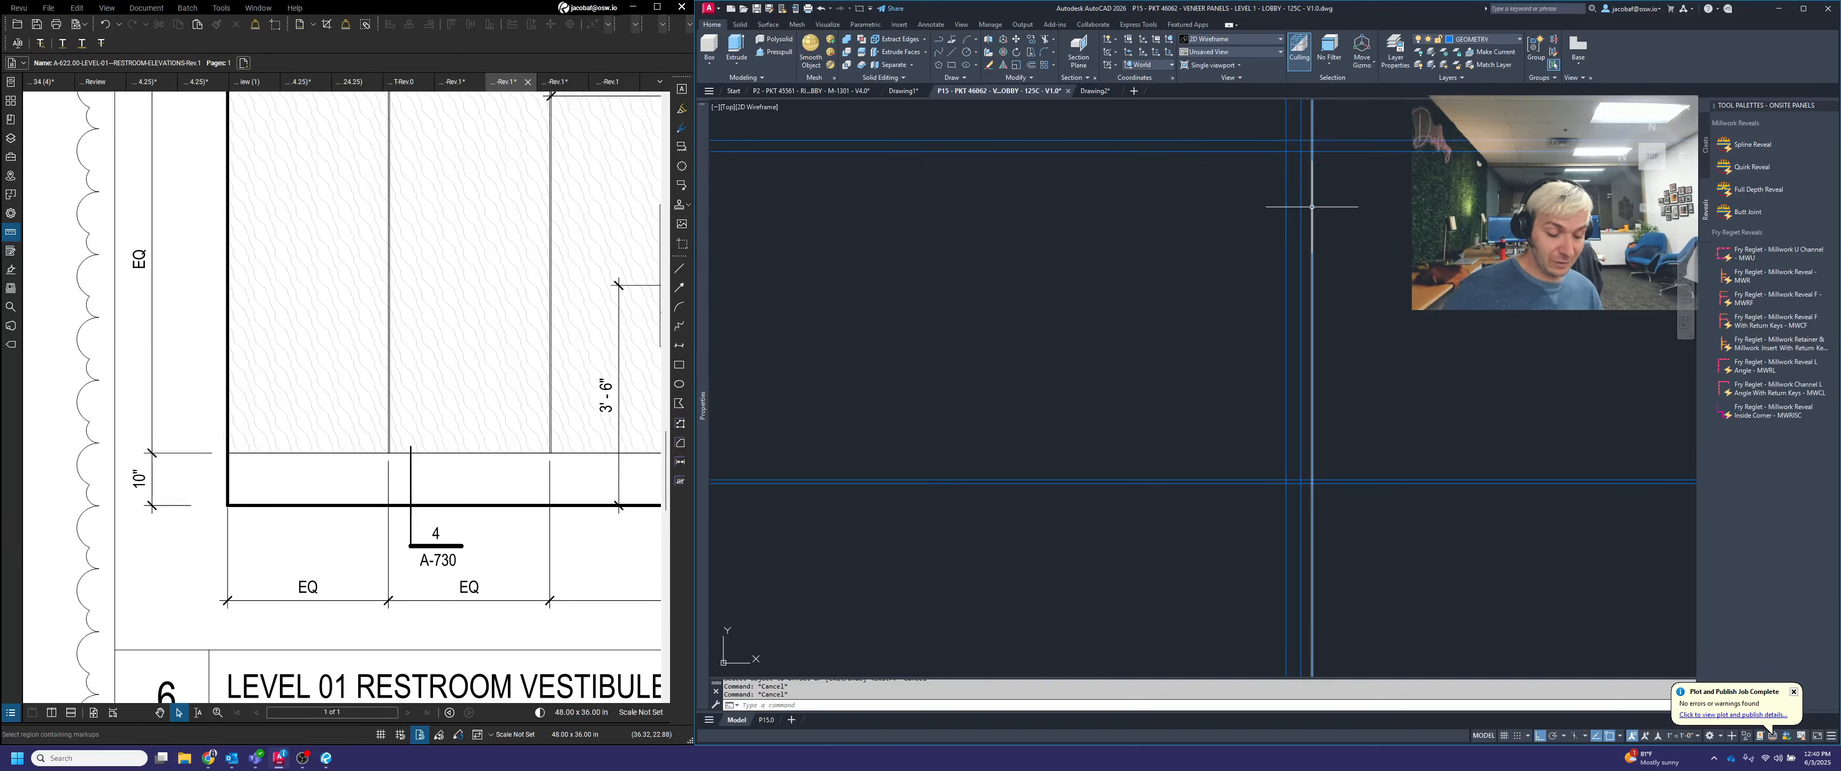
key("Return")
scroll(1278, 347, "down", 3)
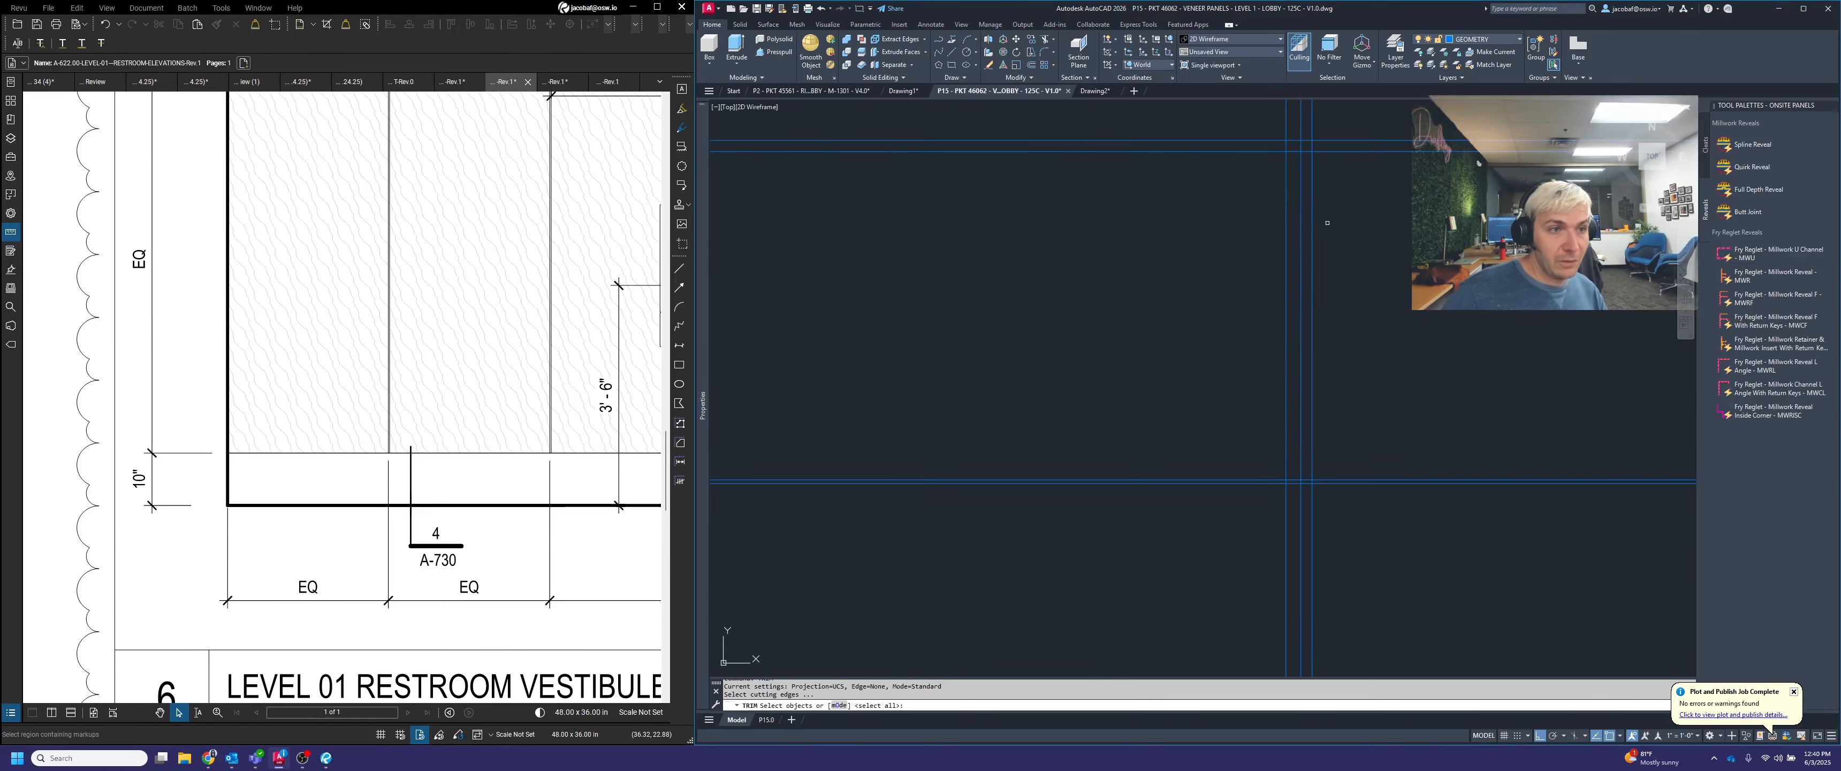
scroll(1279, 347, "down", 10)
scroll(1306, 405, "up", 4)
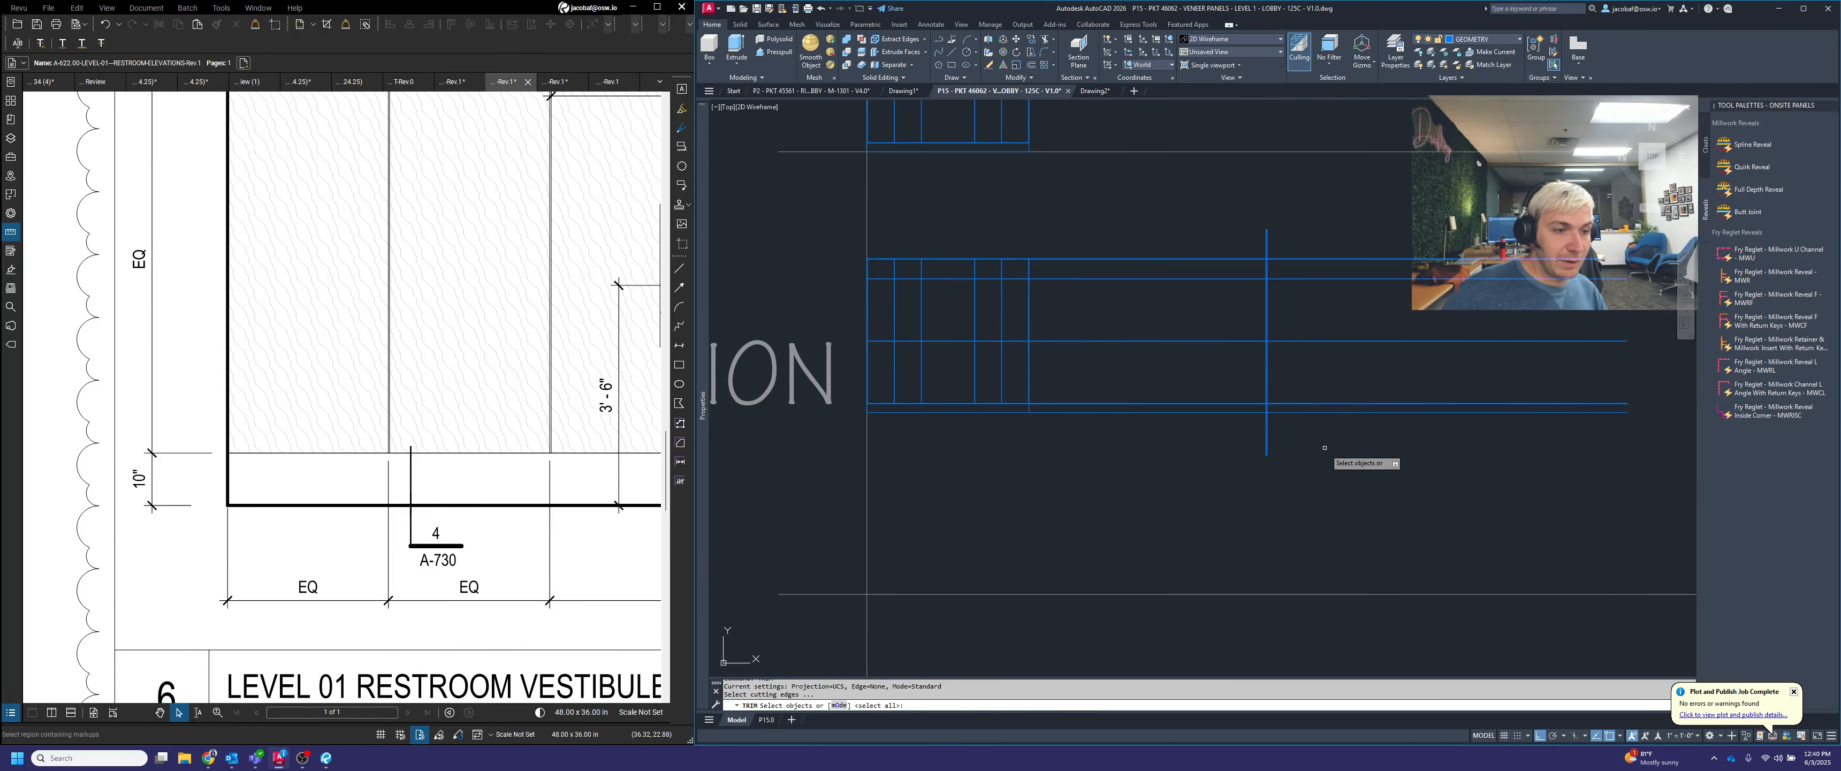
left_click(1328, 451)
left_click(1201, 217)
key("Return")
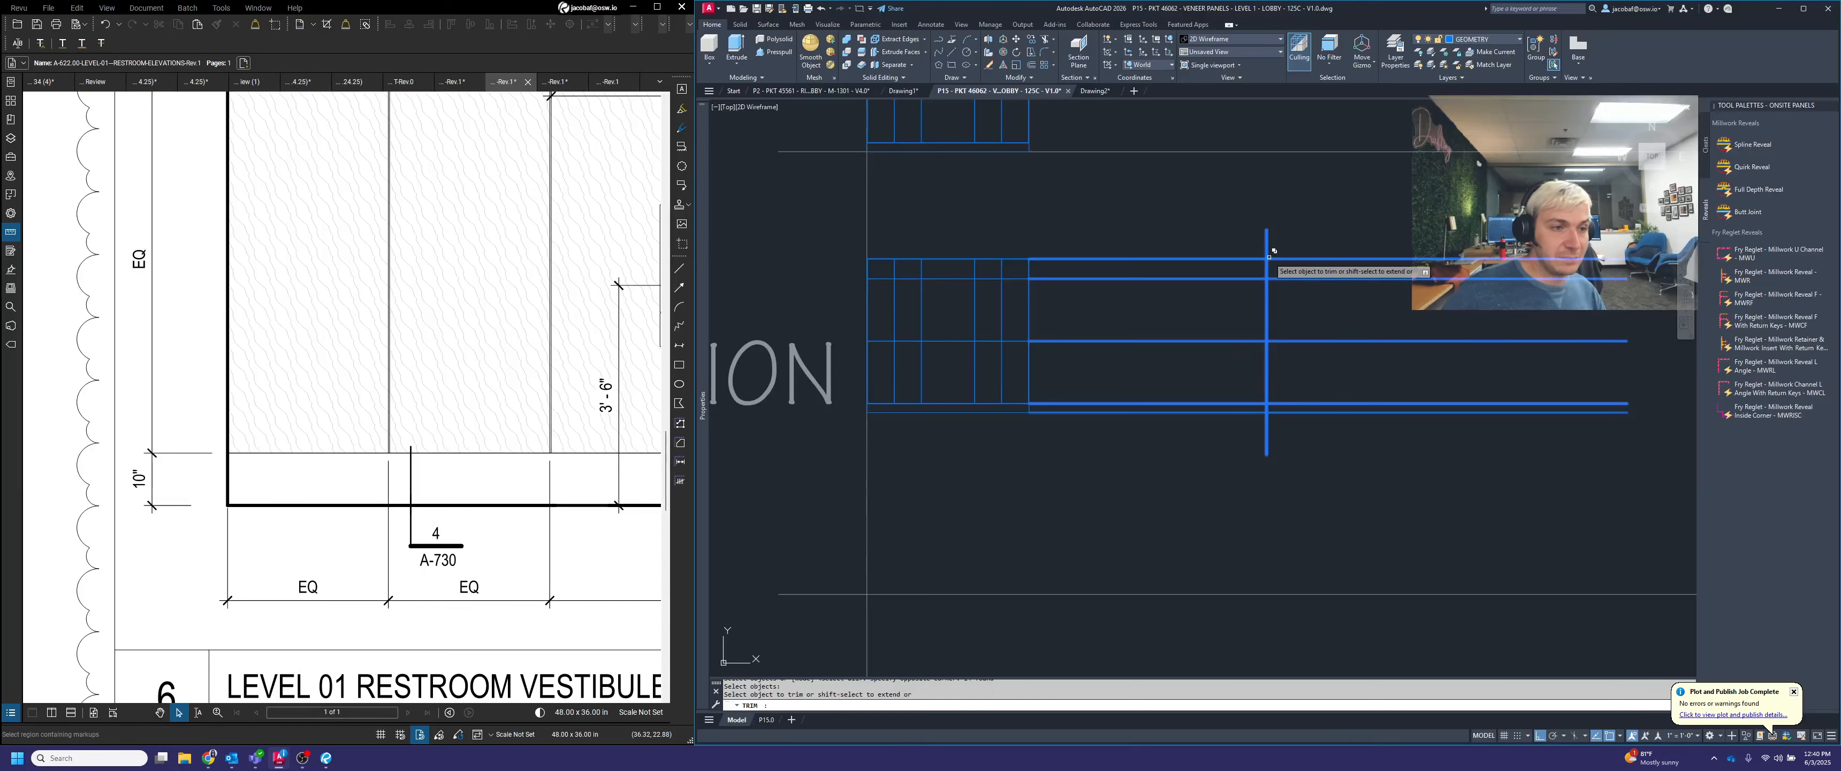
scroll(1270, 257, "up", 6)
scroll(1247, 254, "up", 4)
left_click(1241, 251)
left_click(1220, 235)
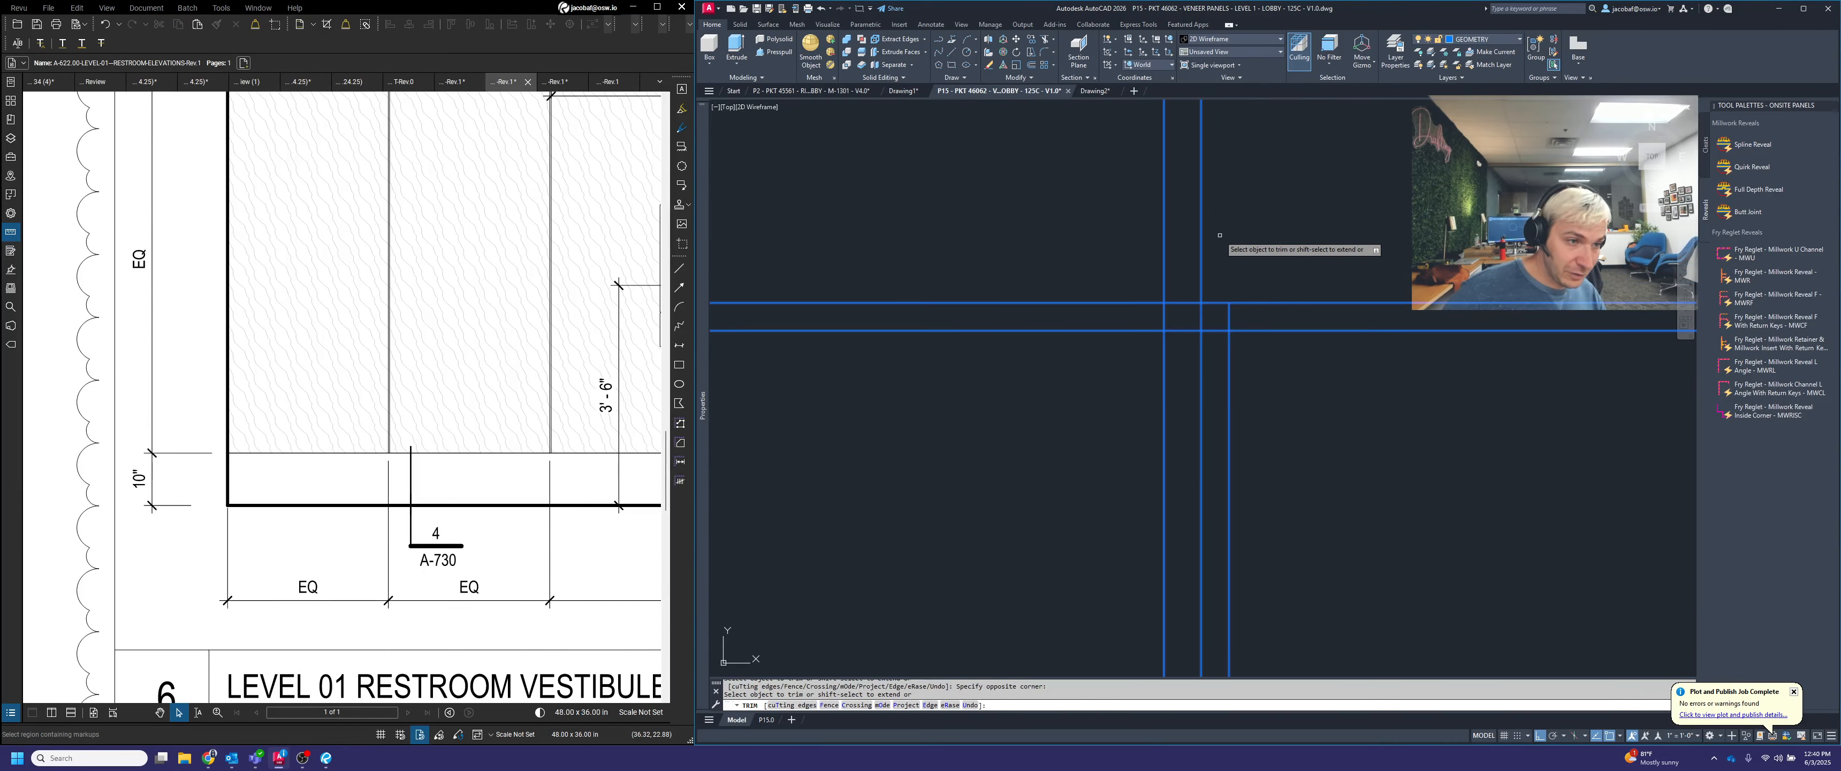
left_click(1216, 244)
left_click(1187, 228)
Trim both offset vertical lines out of the narrow gap below the top line and the upper joint's gap
scroll(1242, 310, "up", 2)
left_click(1242, 314)
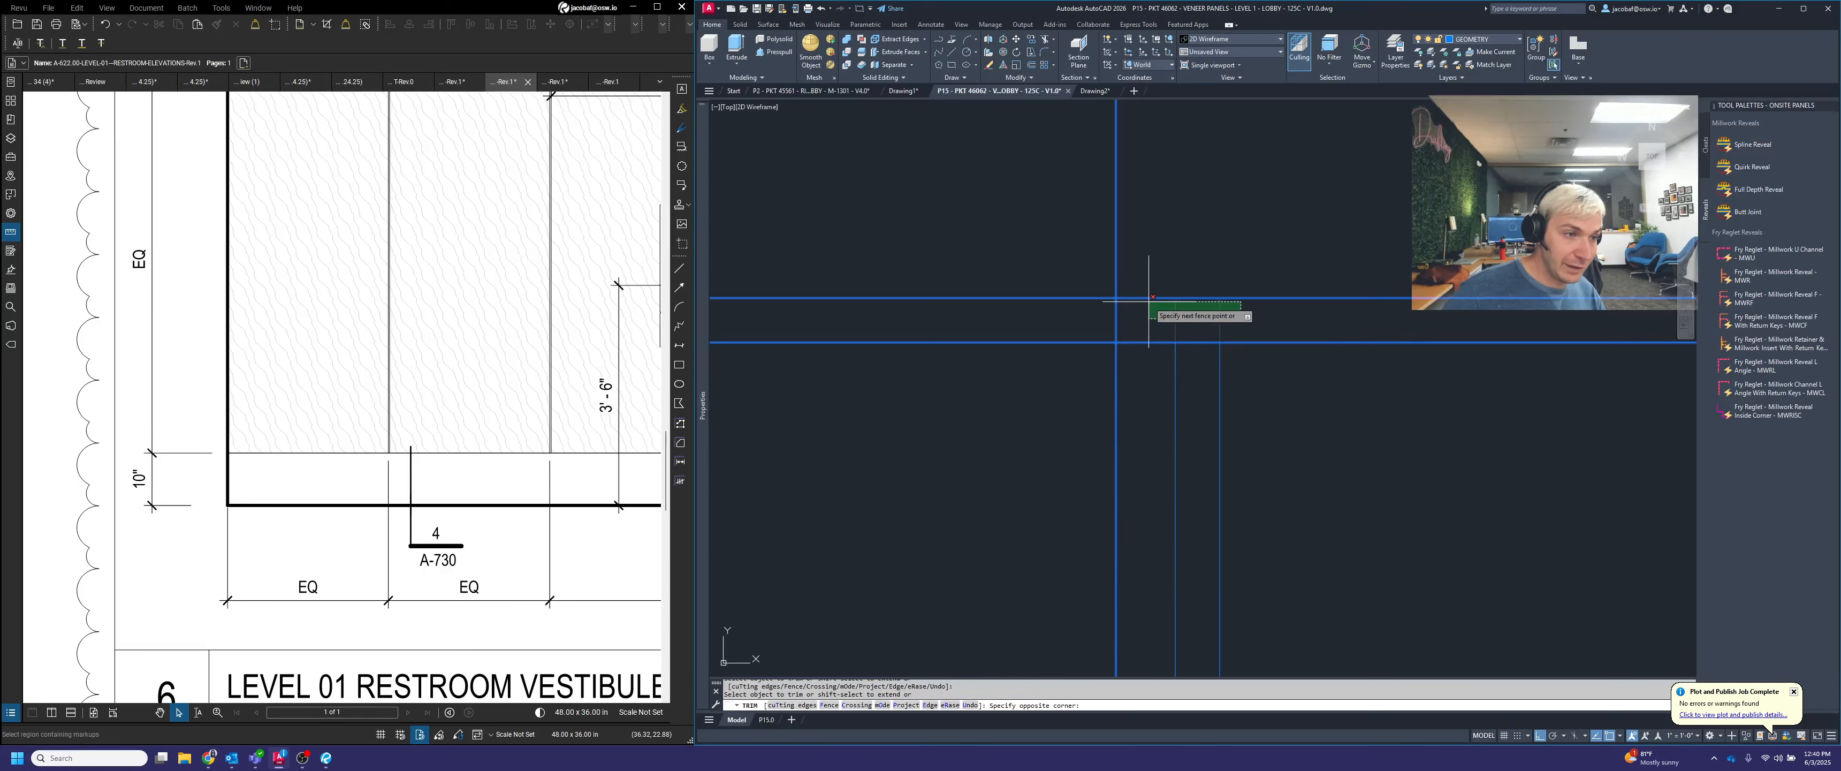
left_click(1153, 307)
scroll(1245, 273, "down", 7)
scroll(1234, 417, "up", 5)
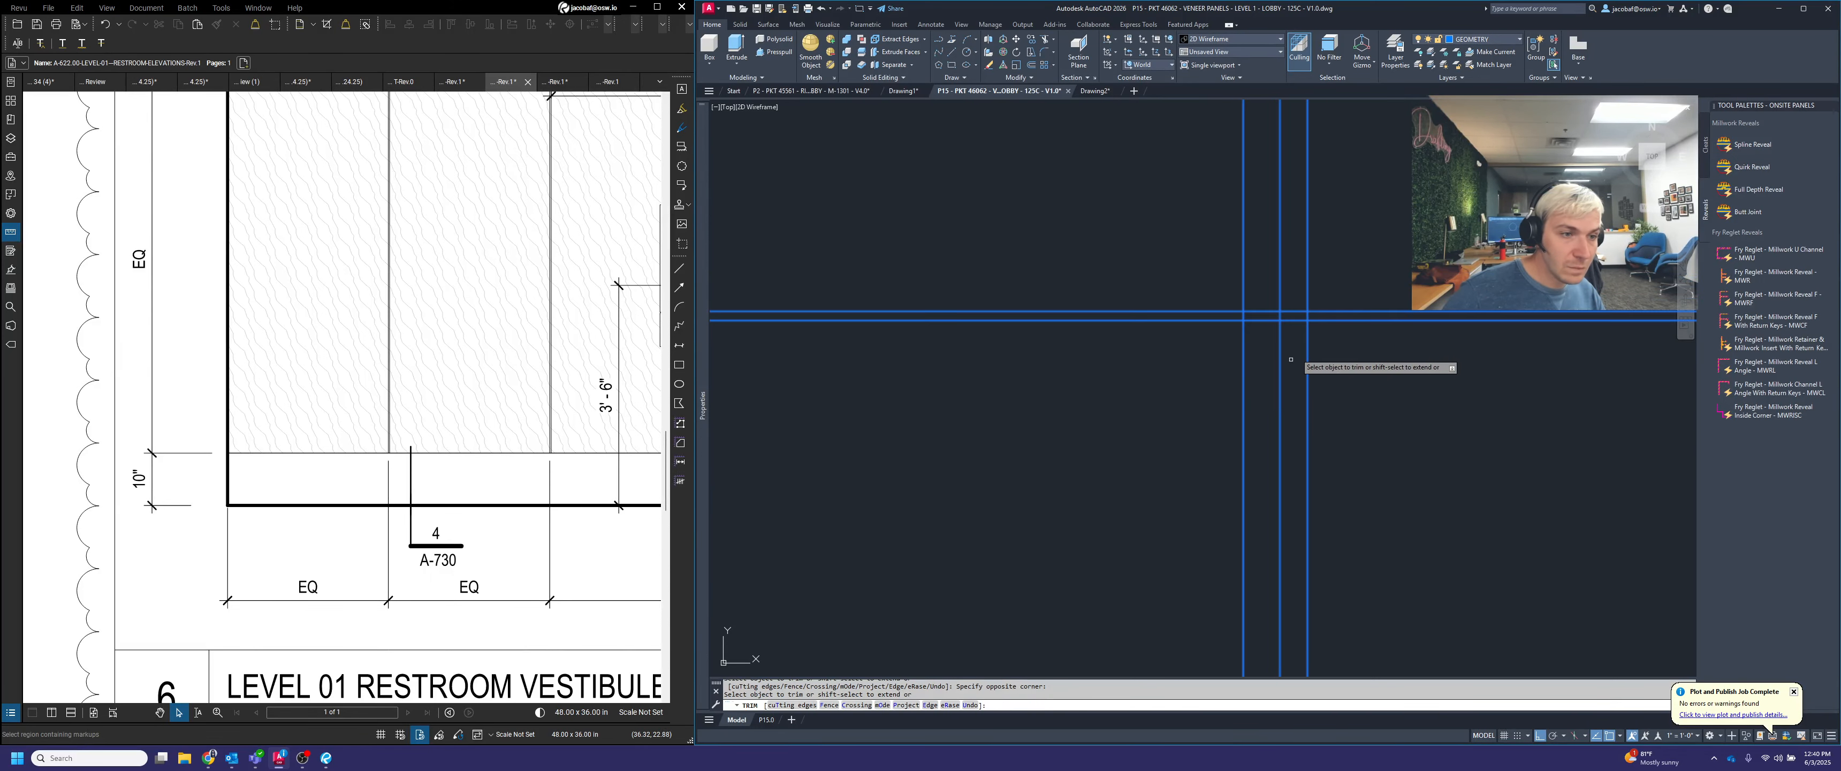
scroll(1294, 327, "up", 4)
left_click(1215, 289)
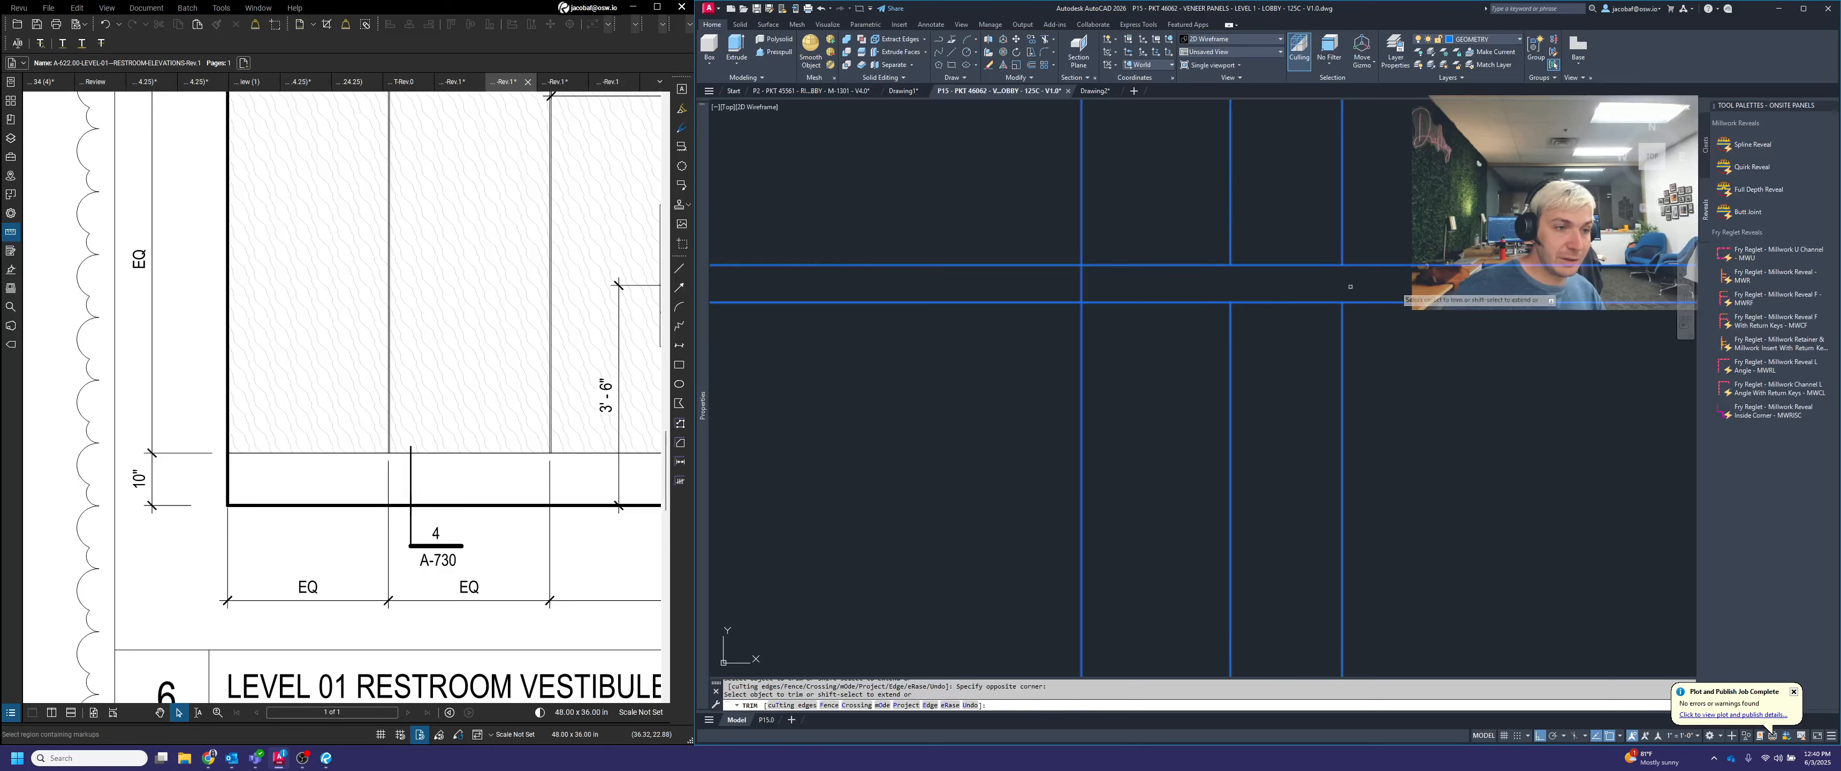
Trim both offset vertical lines out of the narrow gaps at the middle and lower horizontal joints
scroll(1345, 266, "up", 8)
scroll(1226, 428, "down", 5)
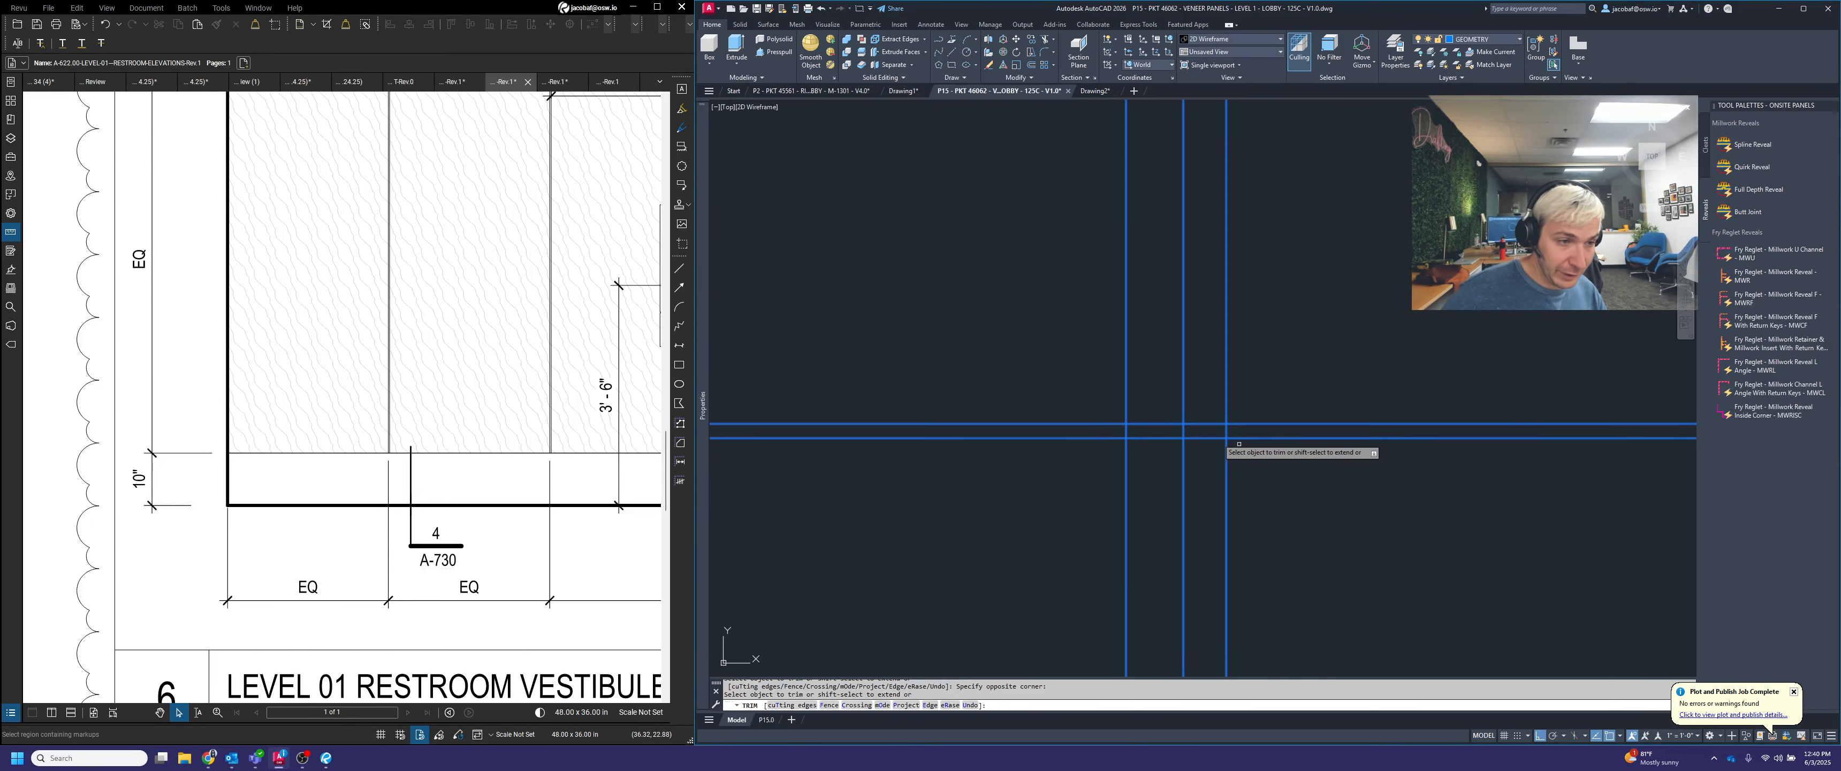
left_click_drag(1286, 423, 1112, 421)
left_click(1112, 421)
scroll(1305, 309, "down", 10)
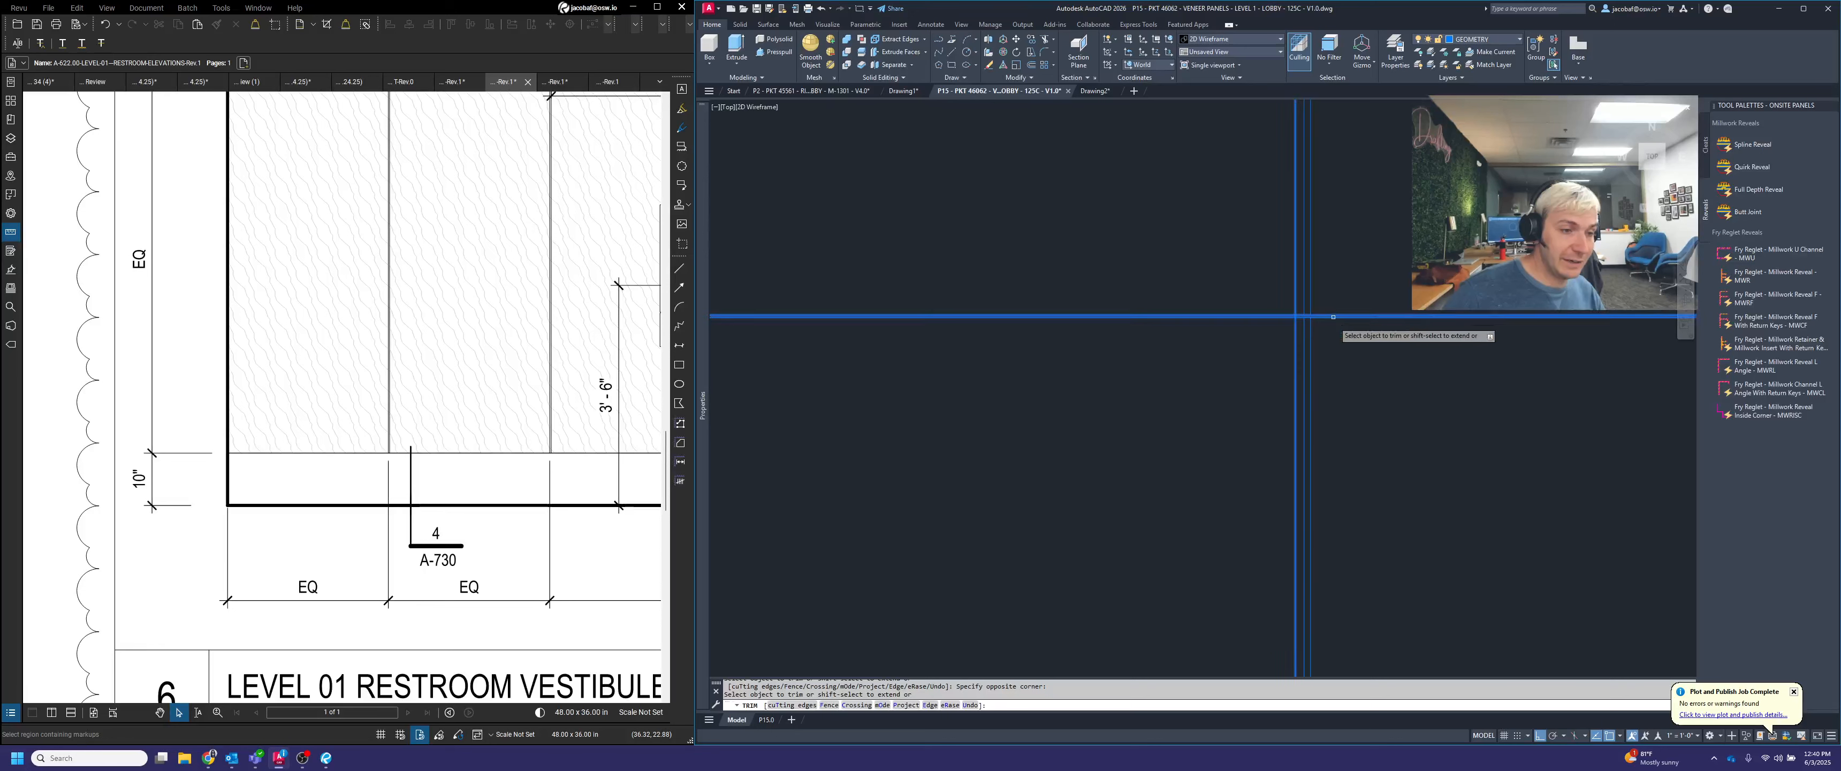
scroll(1304, 357, "down", 6)
scroll(1310, 382, "up", 6)
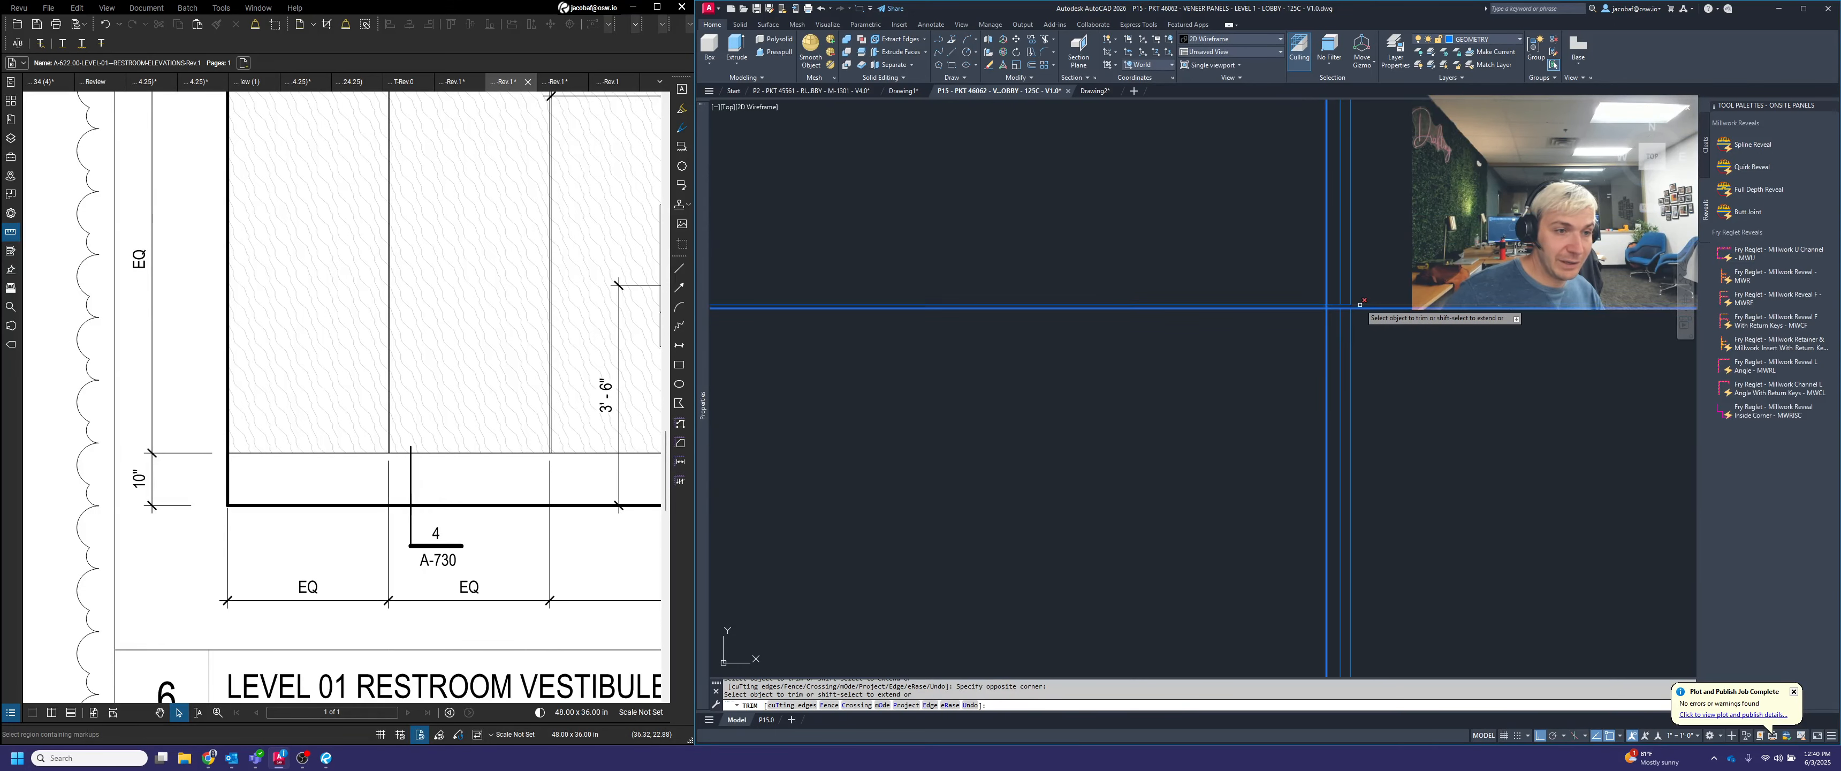
scroll(1336, 500, "down", 3)
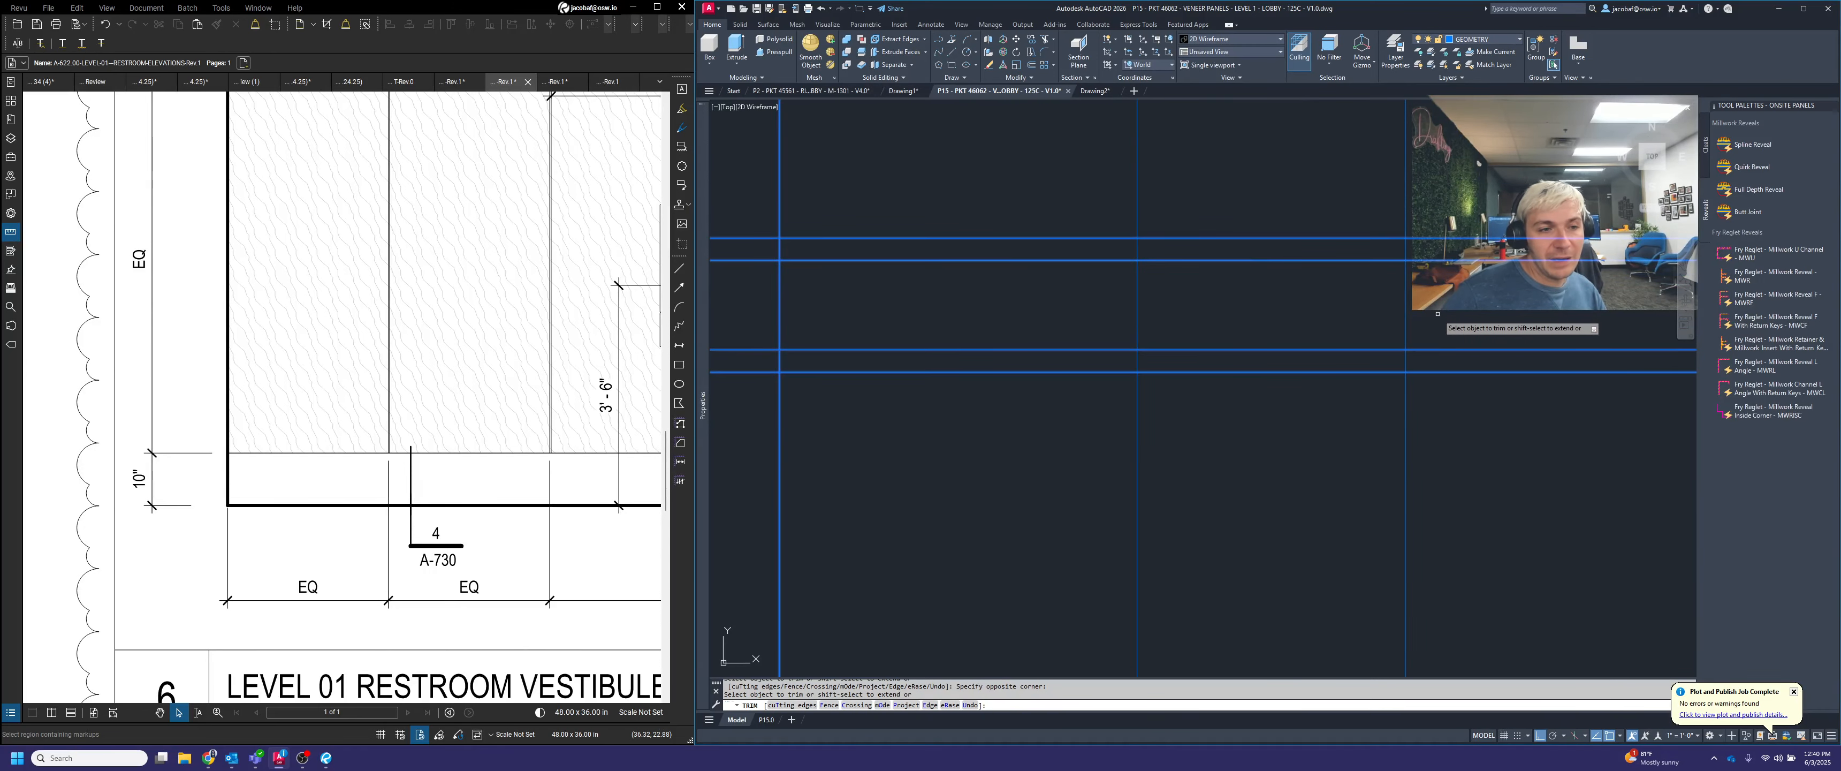
left_click(1094, 258)
Erase the two leftover offset line segments below the lower joint
left_click(1427, 516)
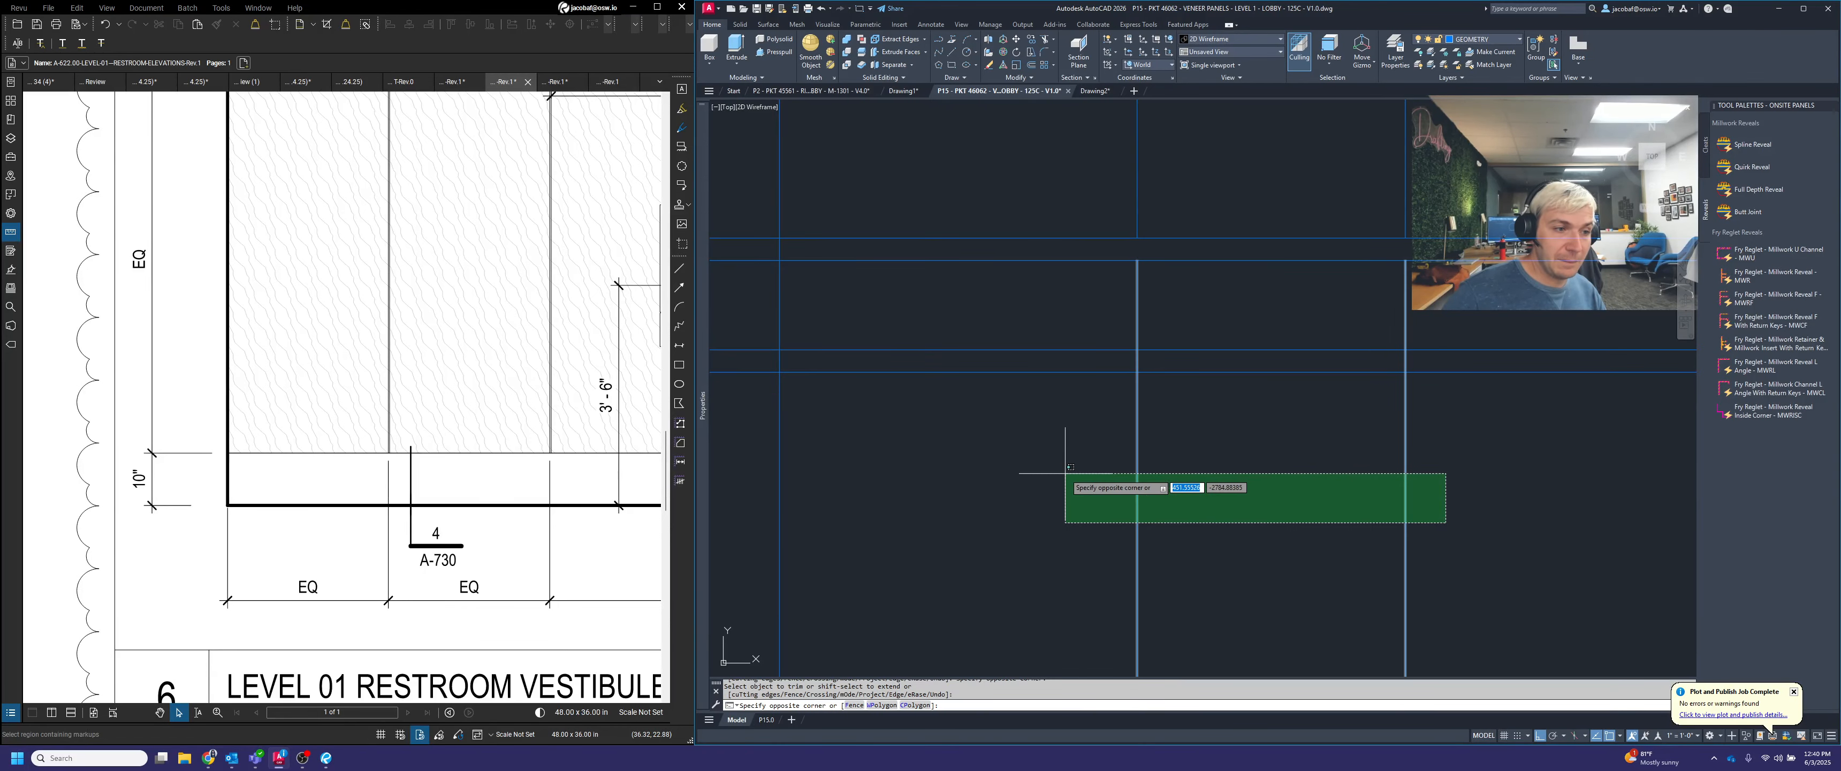
left_click(1020, 478)
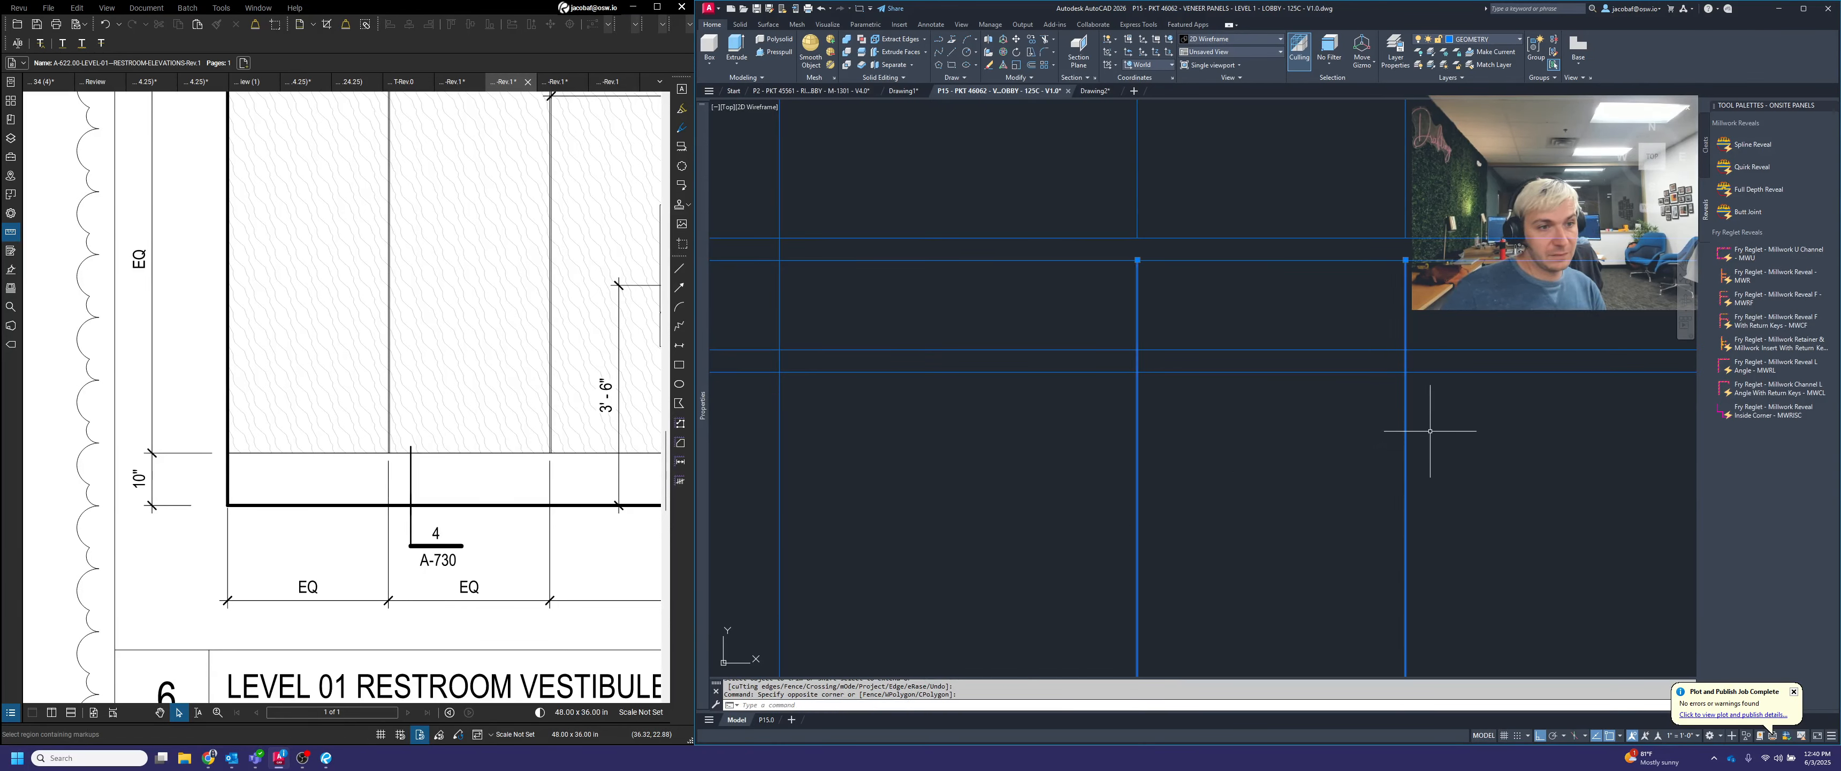
key("Delete")
scroll(1357, 417, "down", 3)
key("Escape")
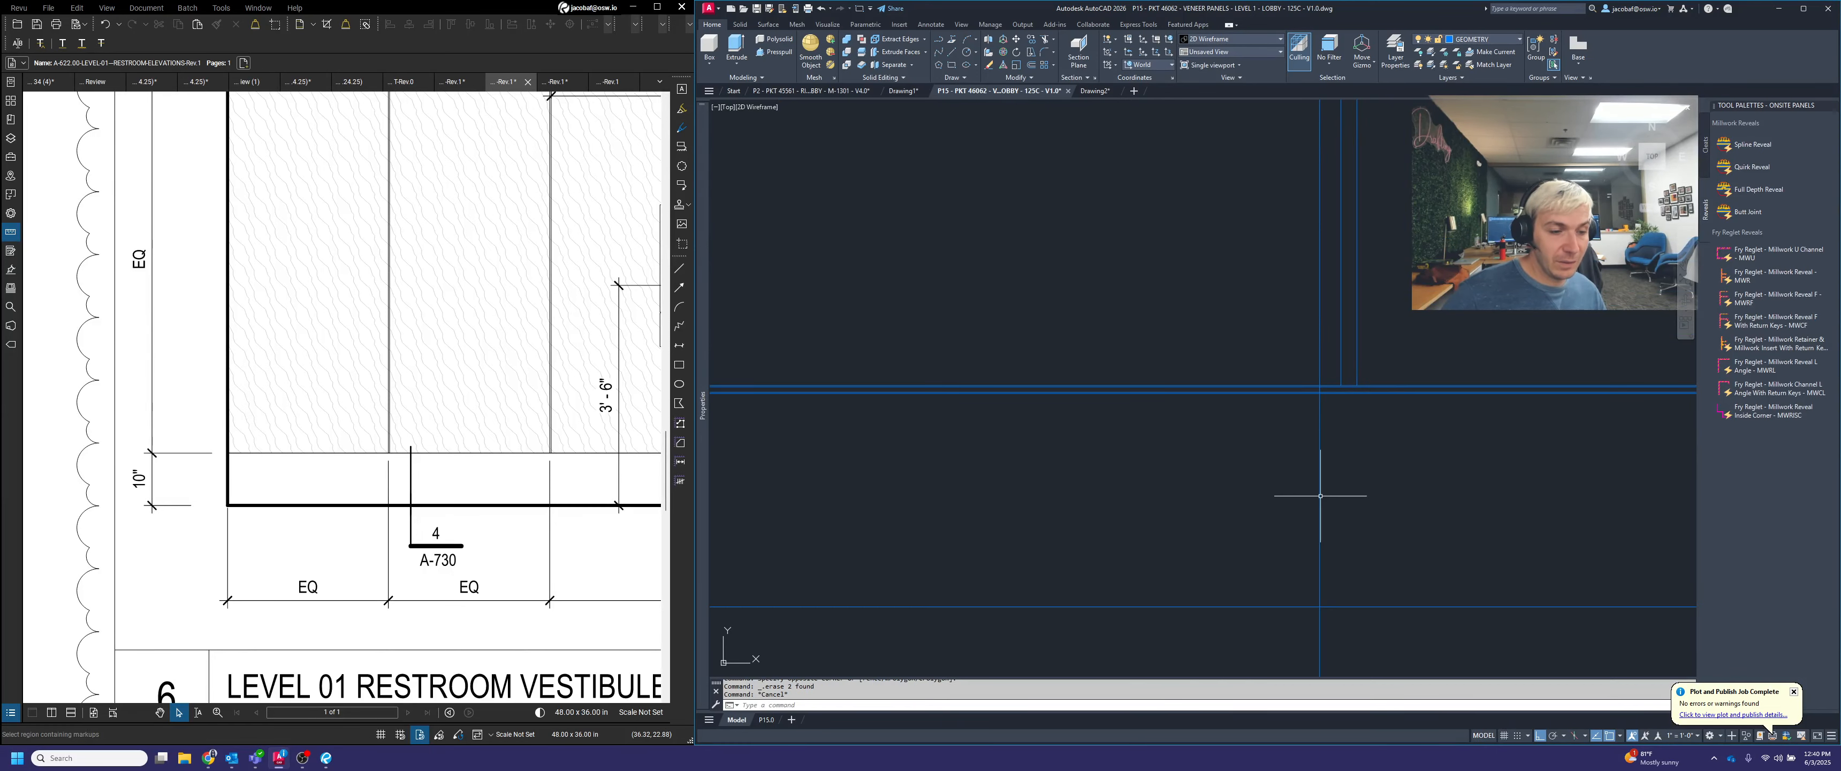
Trim the original vertical line below the bottom projection line
type("tr")
key("space")
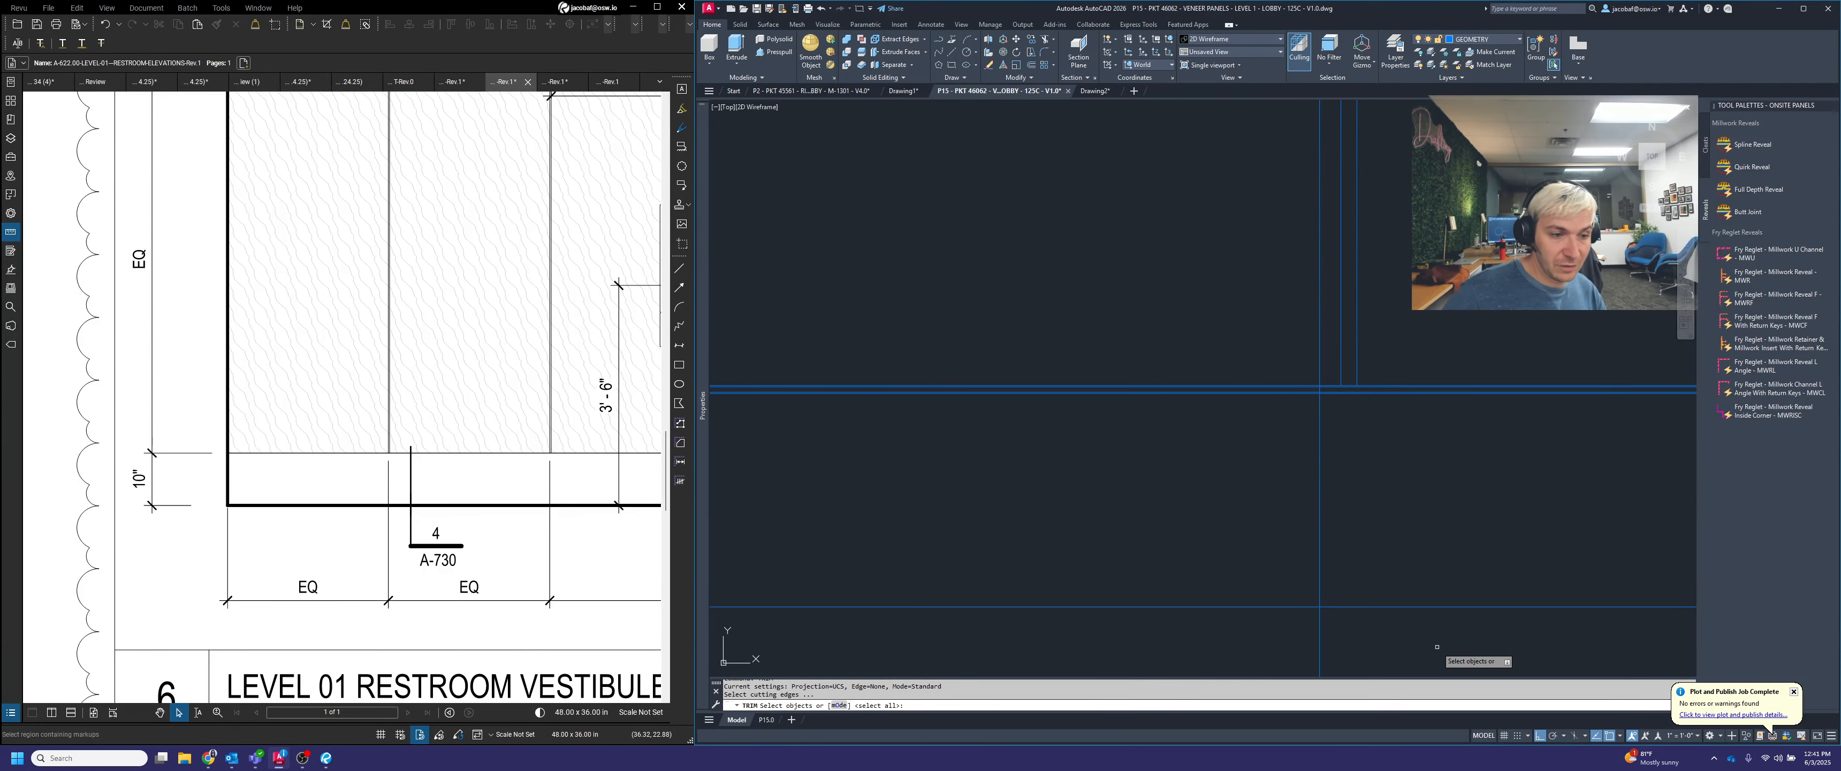
left_click(1441, 647)
left_click(1343, 531)
key("space")
left_click(1349, 647)
left_click(1261, 636)
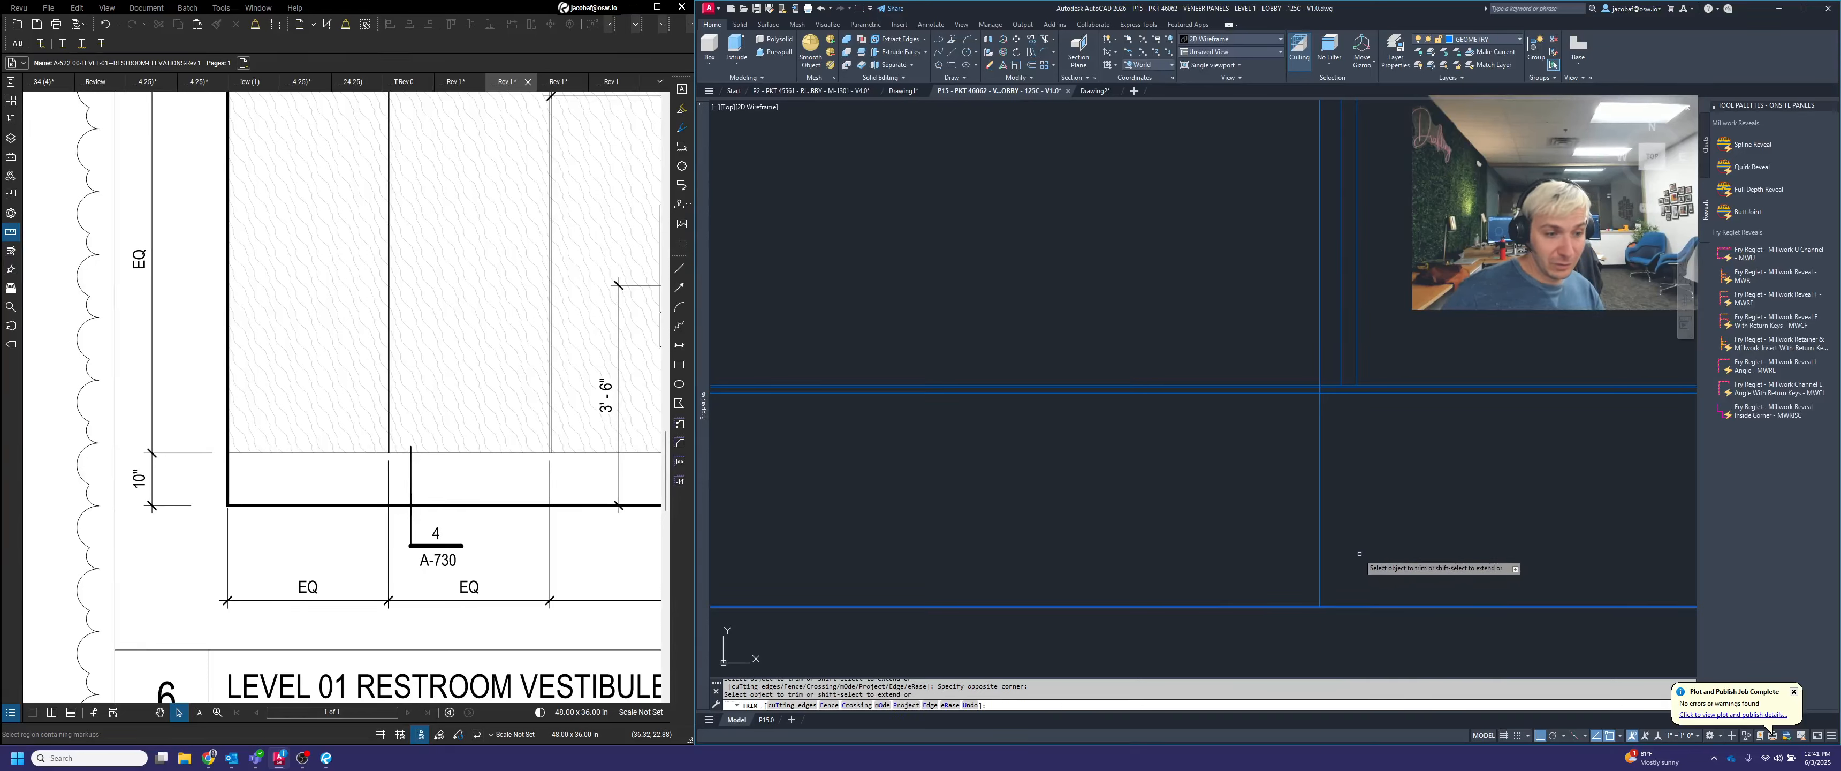
key("space")
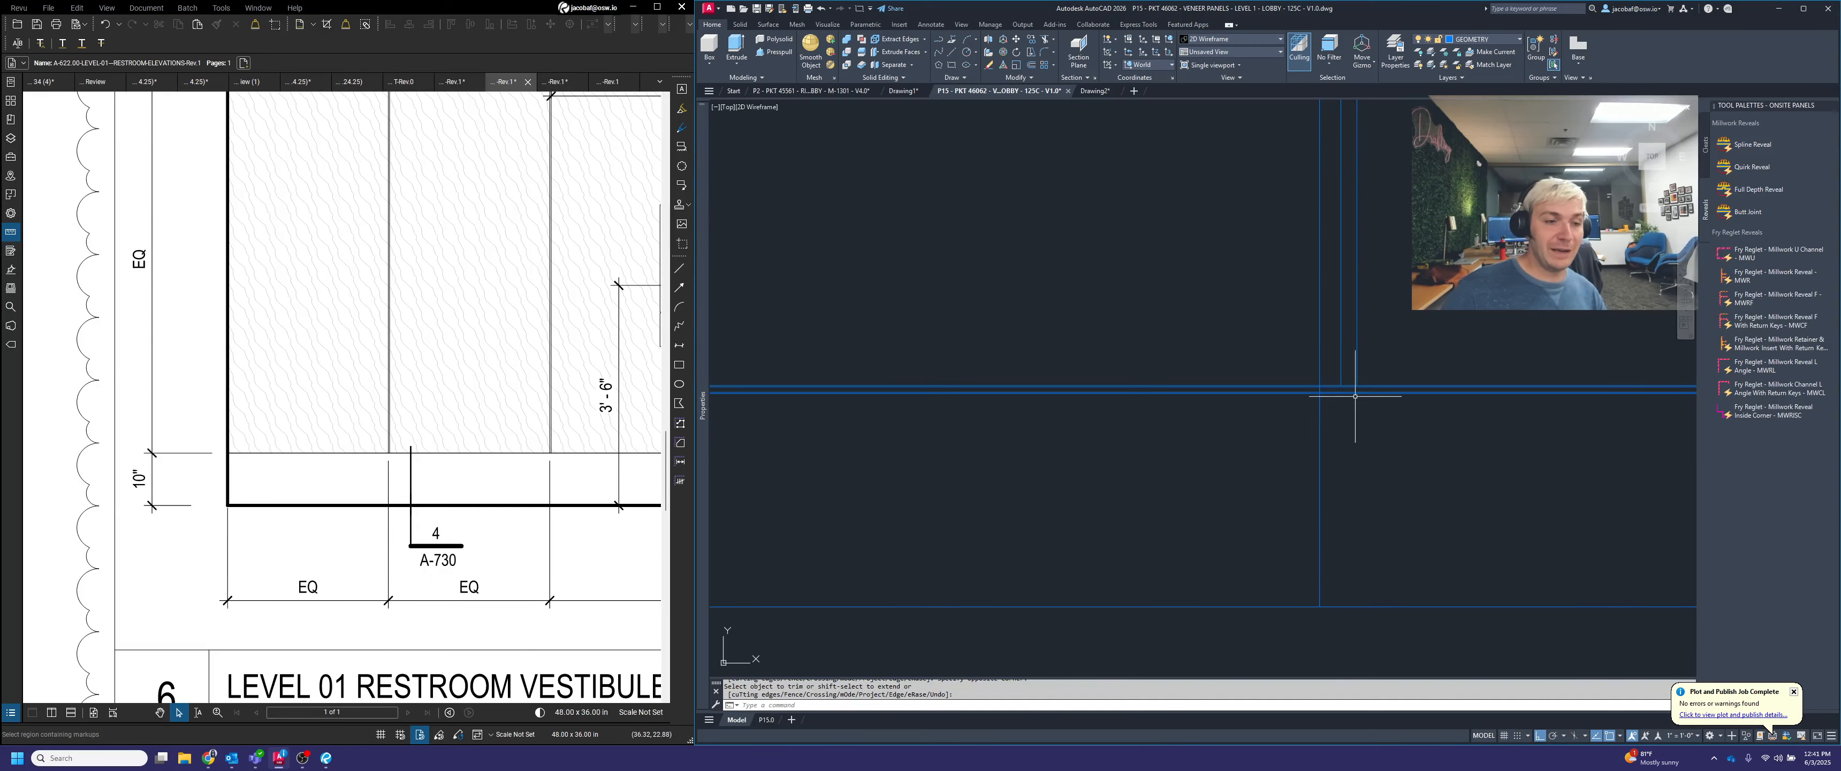
scroll(1353, 396, "up", 2)
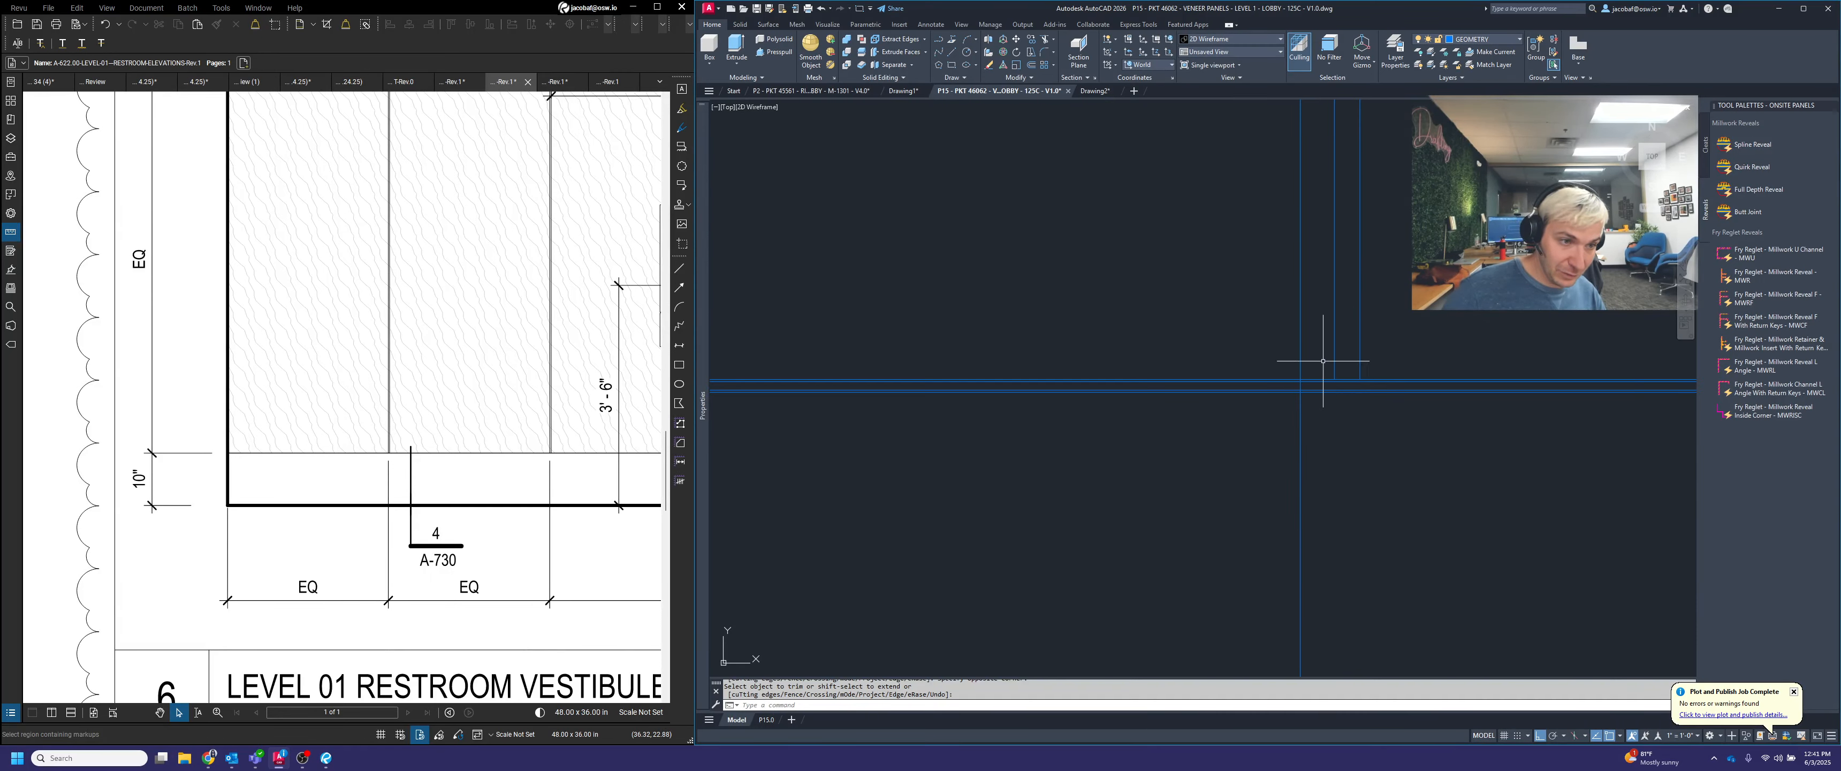
scroll(1323, 362, "down", 3)
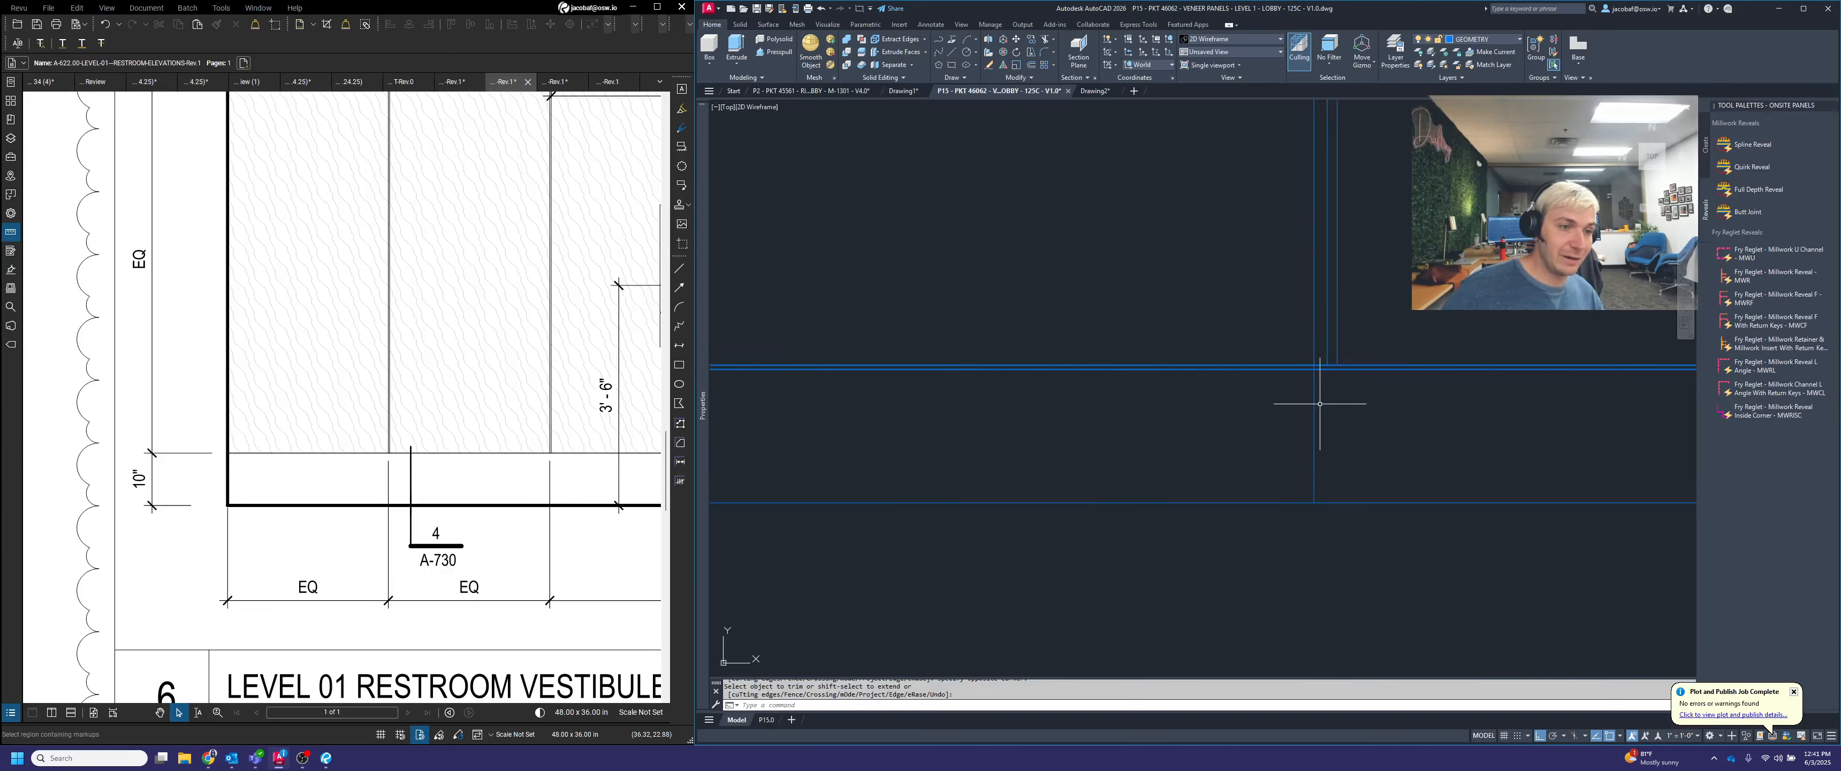
scroll(1327, 370, "up", 4)
key("Escape")
key("Escape")
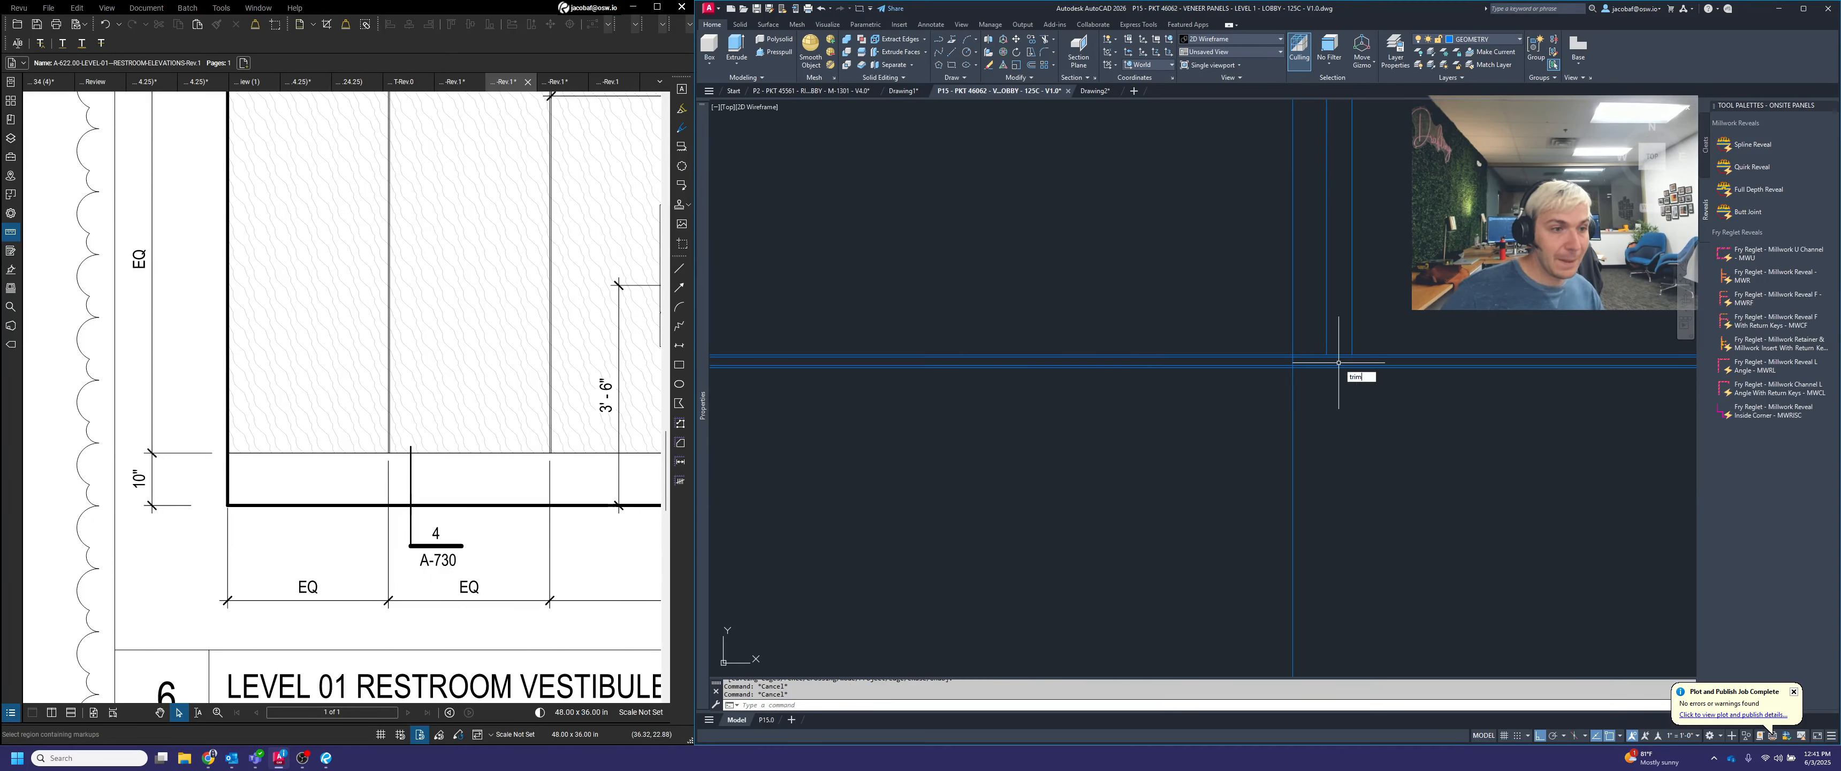
key("Return")
key("Escape")
key("Escape")
scroll(1343, 352, "up", 2)
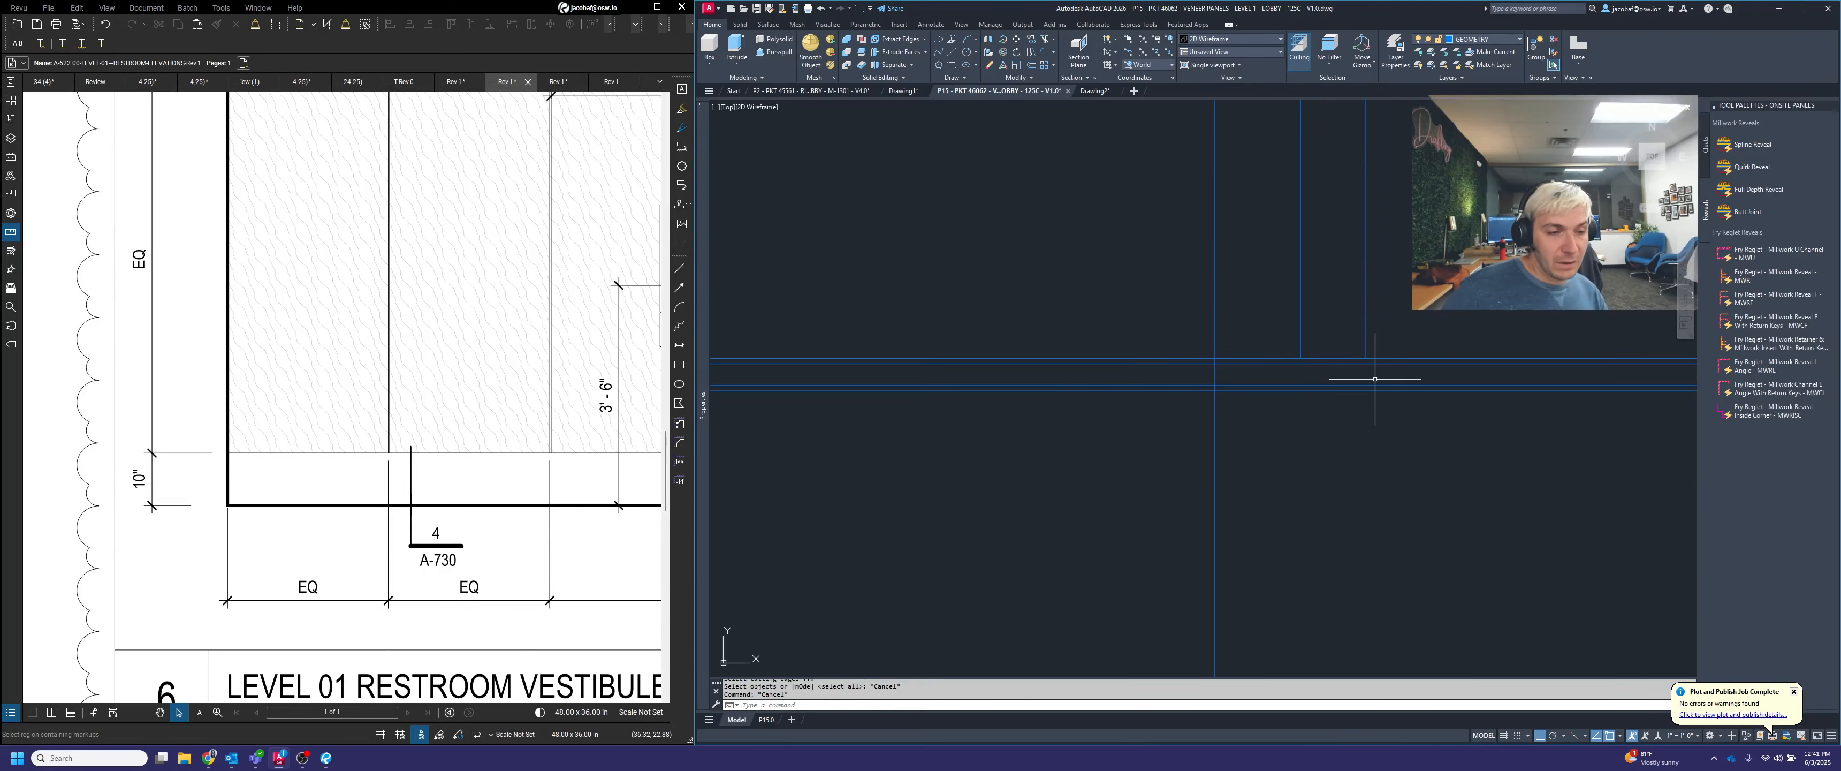
scroll(1374, 379, "down", 3)
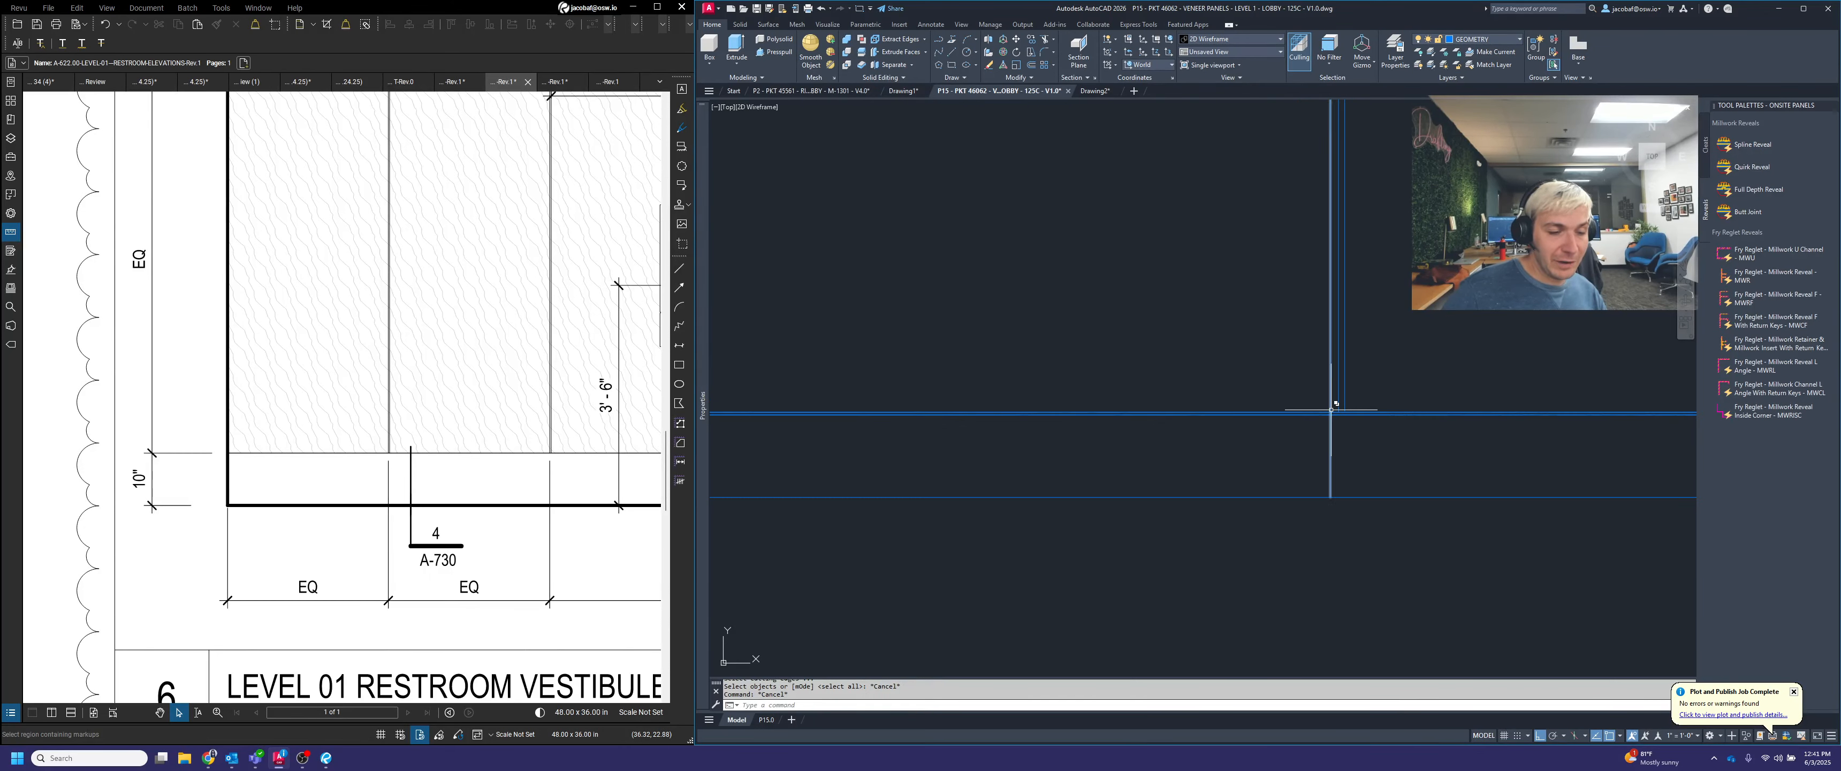
Trim the bottom projection line between the elevation grid and the section's original vertical line
type("trim")
key("Return")
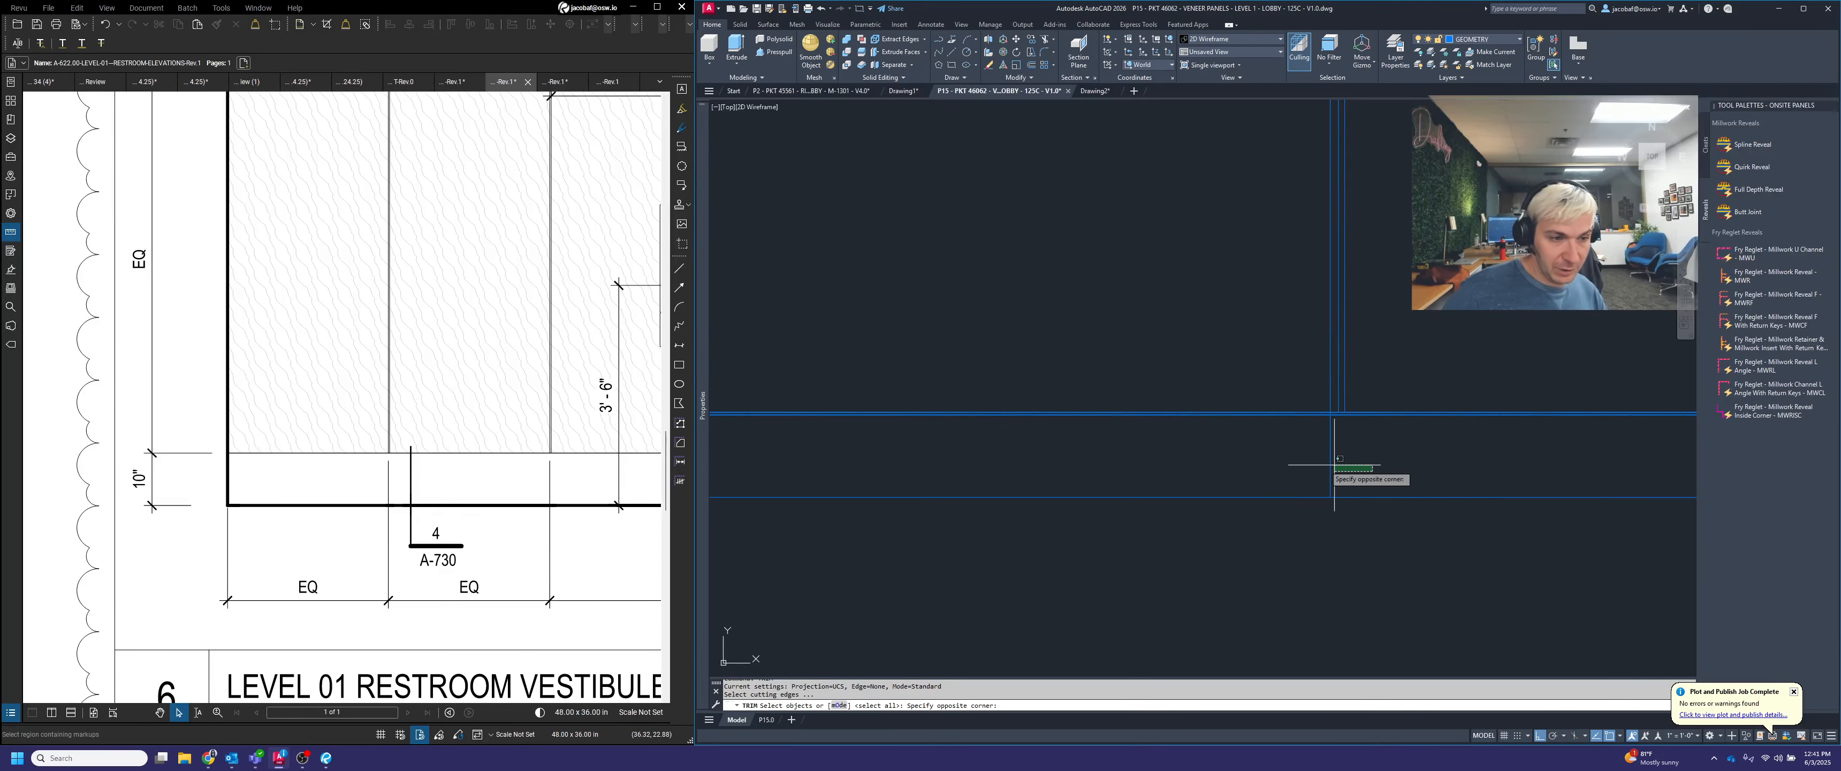
scroll(1349, 497, "down", 2)
scroll(1322, 401, "up", 5)
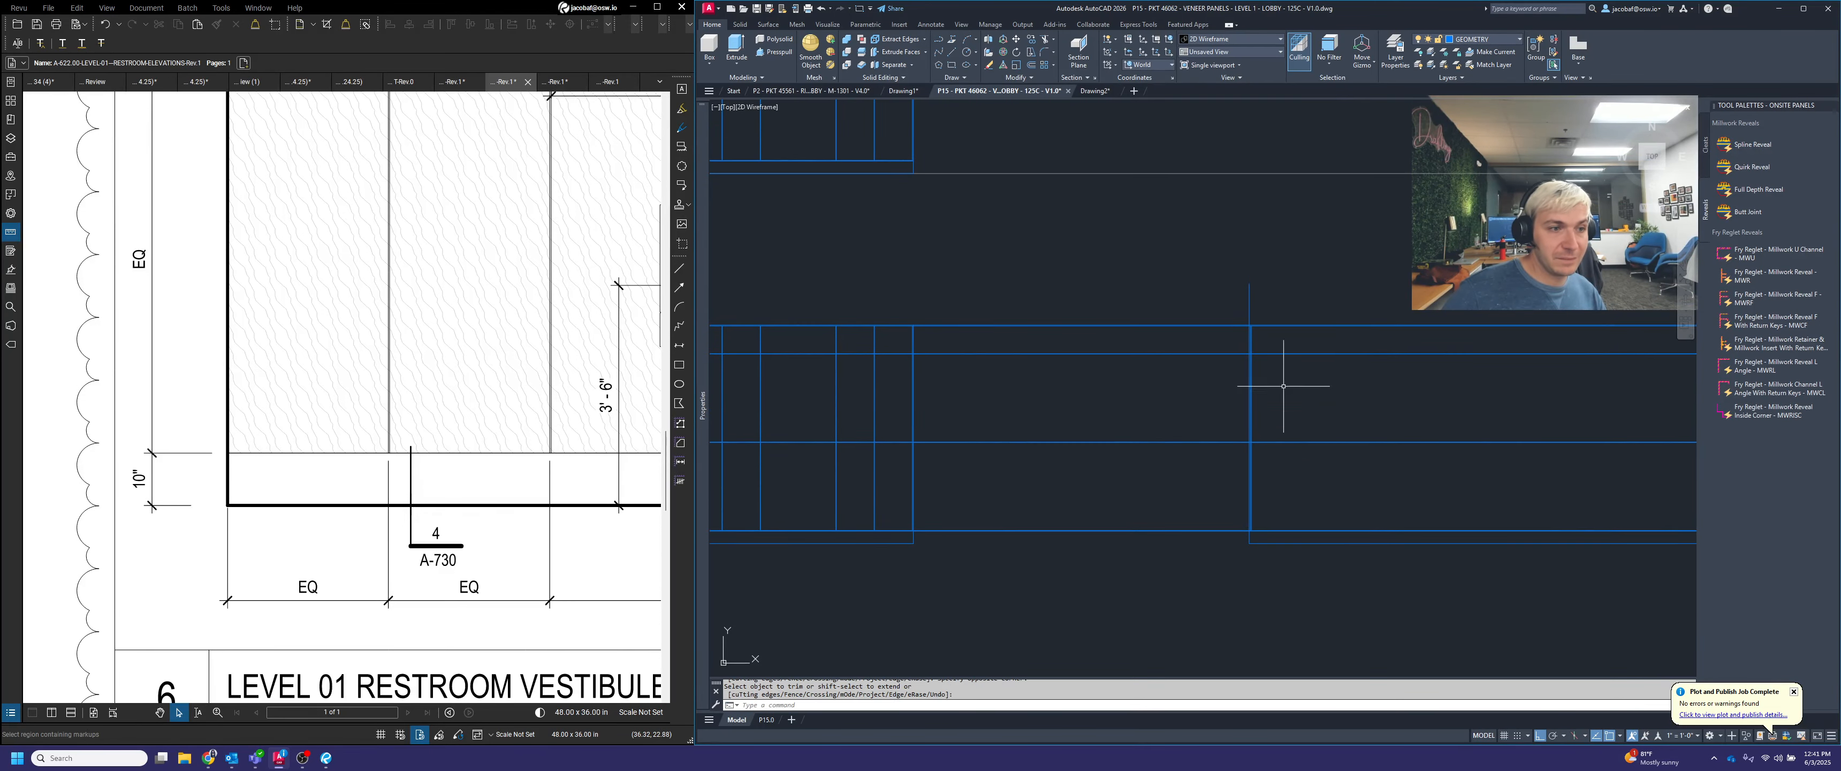
Trim the original vertical line and the top projection line against each other to form the section's upper-left corner
left_click(1187, 338)
left_click(1132, 330)
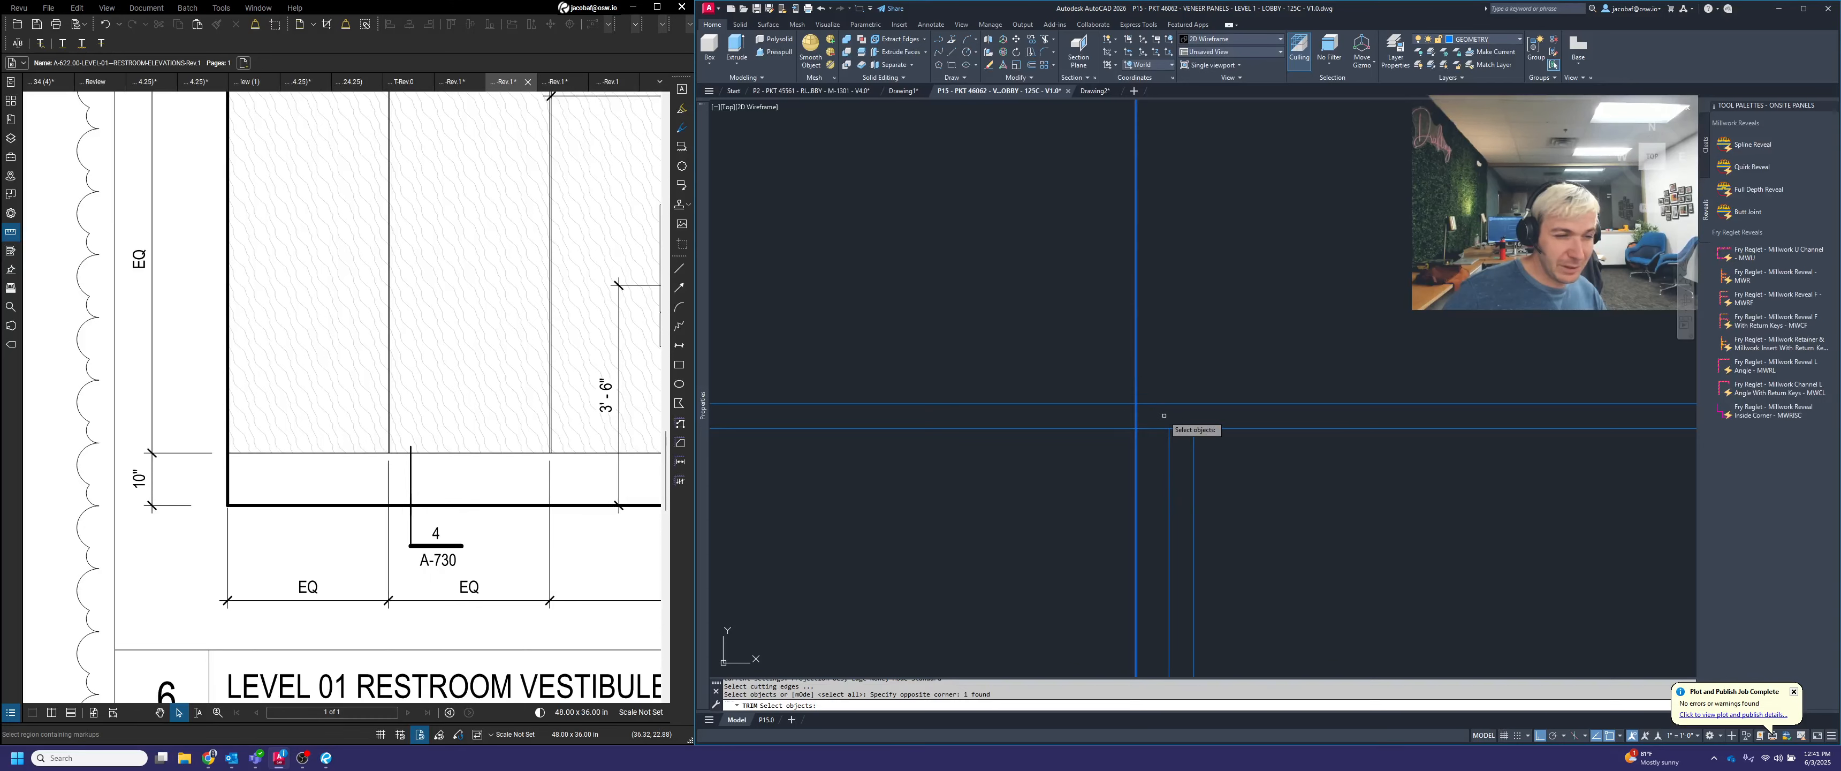
left_click(1175, 413)
left_click(1159, 381)
key("Return")
left_click(1210, 332)
left_click(1076, 277)
scroll(1196, 366, "down", 3)
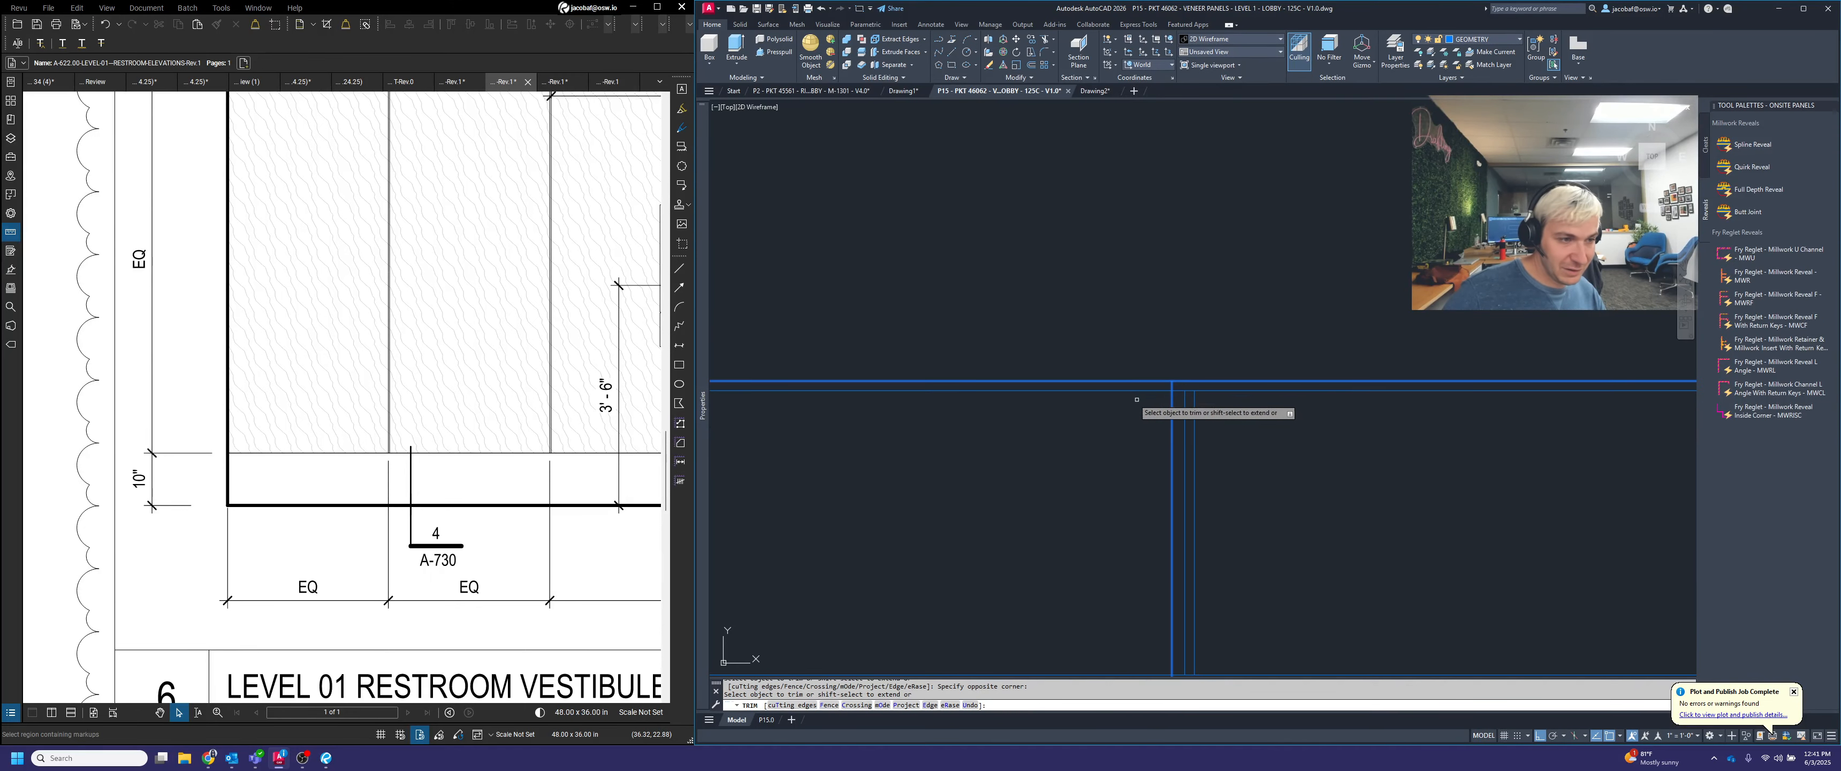
left_click(1128, 384)
left_click(1114, 340)
key("Return")
scroll(1171, 402, "up", 5)
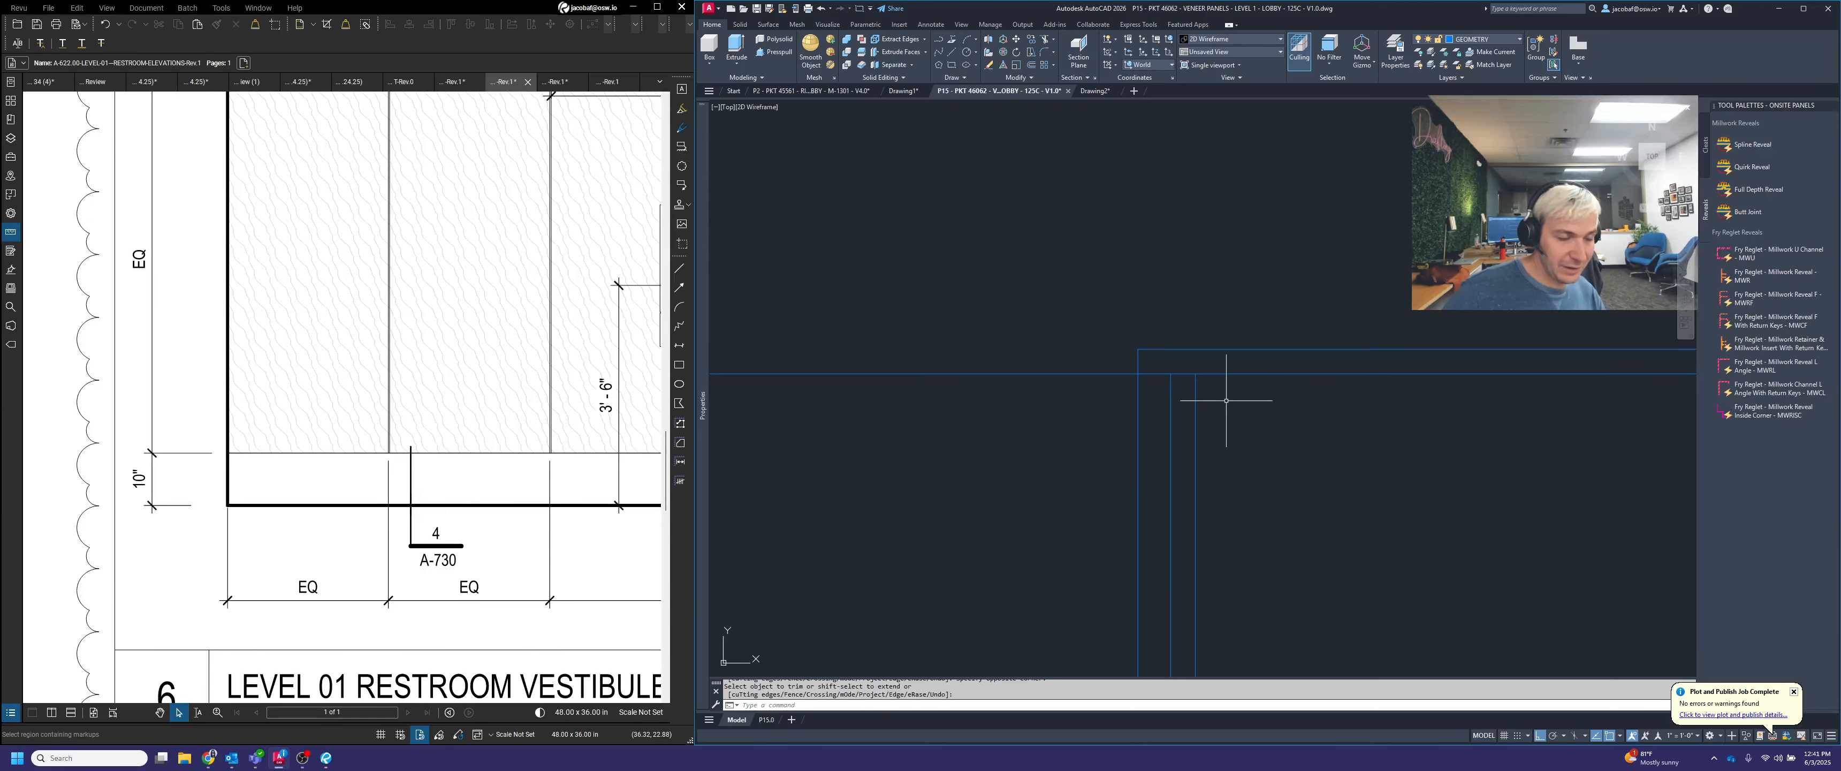
Trim the second projection line from the top on both sides of the two offset panel lines
key("Return")
left_click(1211, 411)
left_click(1124, 391)
scroll(1165, 393, "down", 4)
key("Return")
left_click(1074, 398)
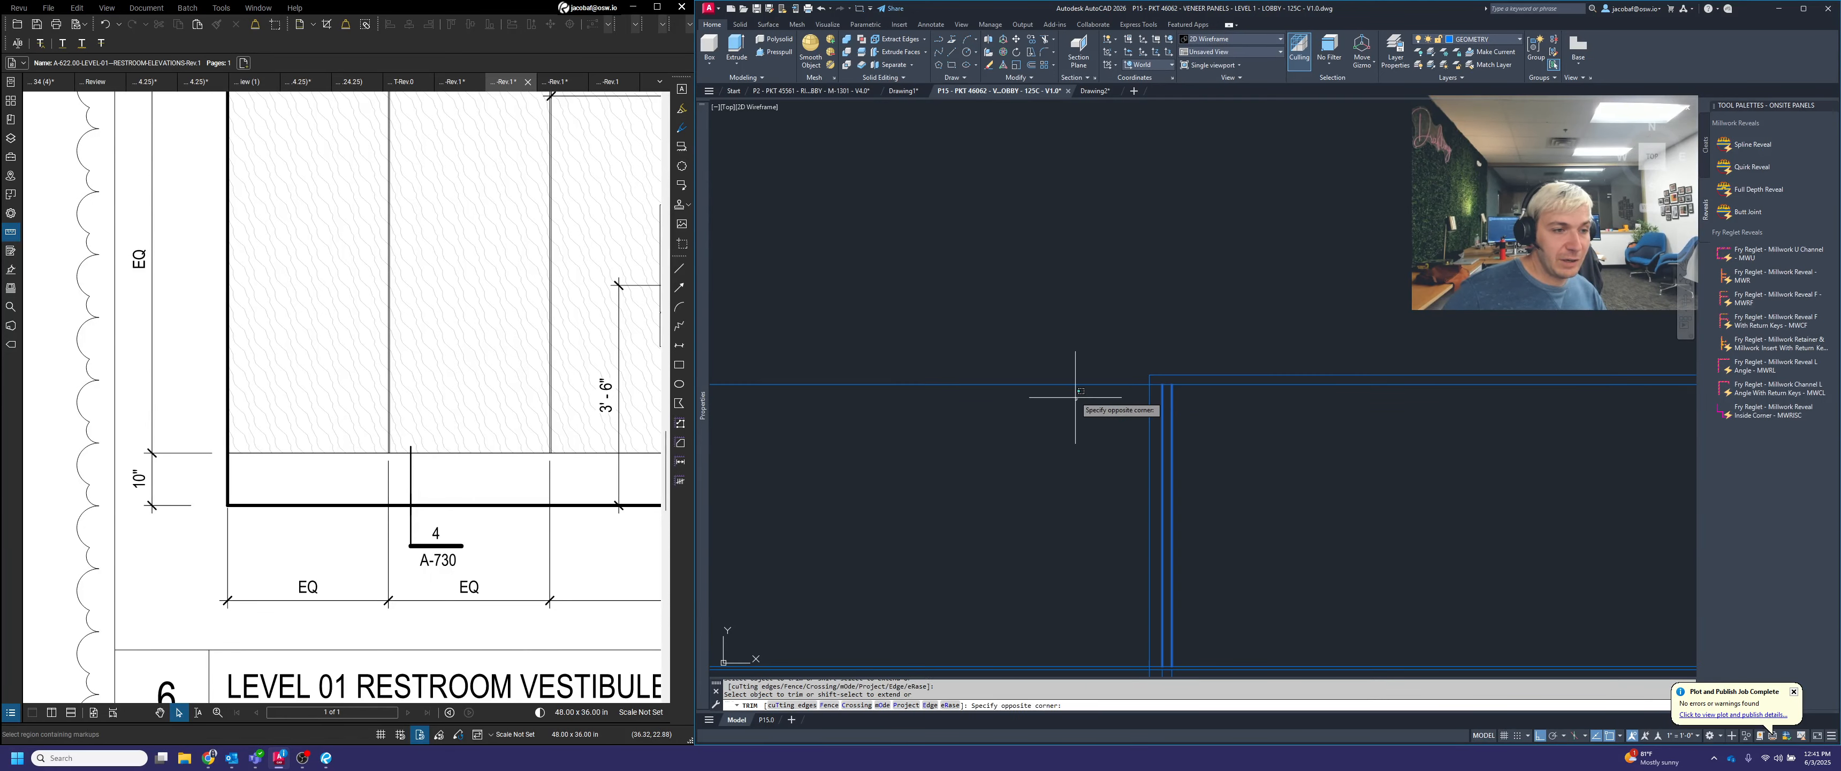
left_click(1057, 365)
scroll(1196, 395, "up", 1)
left_click(1197, 395)
left_click(1204, 370)
key("Return")
Trim the upper joint's pair of projection lines on both sides of the panel, using the panel's vertical lines as cutting edges
scroll(1213, 352, "down", 6)
scroll(1189, 398, "up", 6)
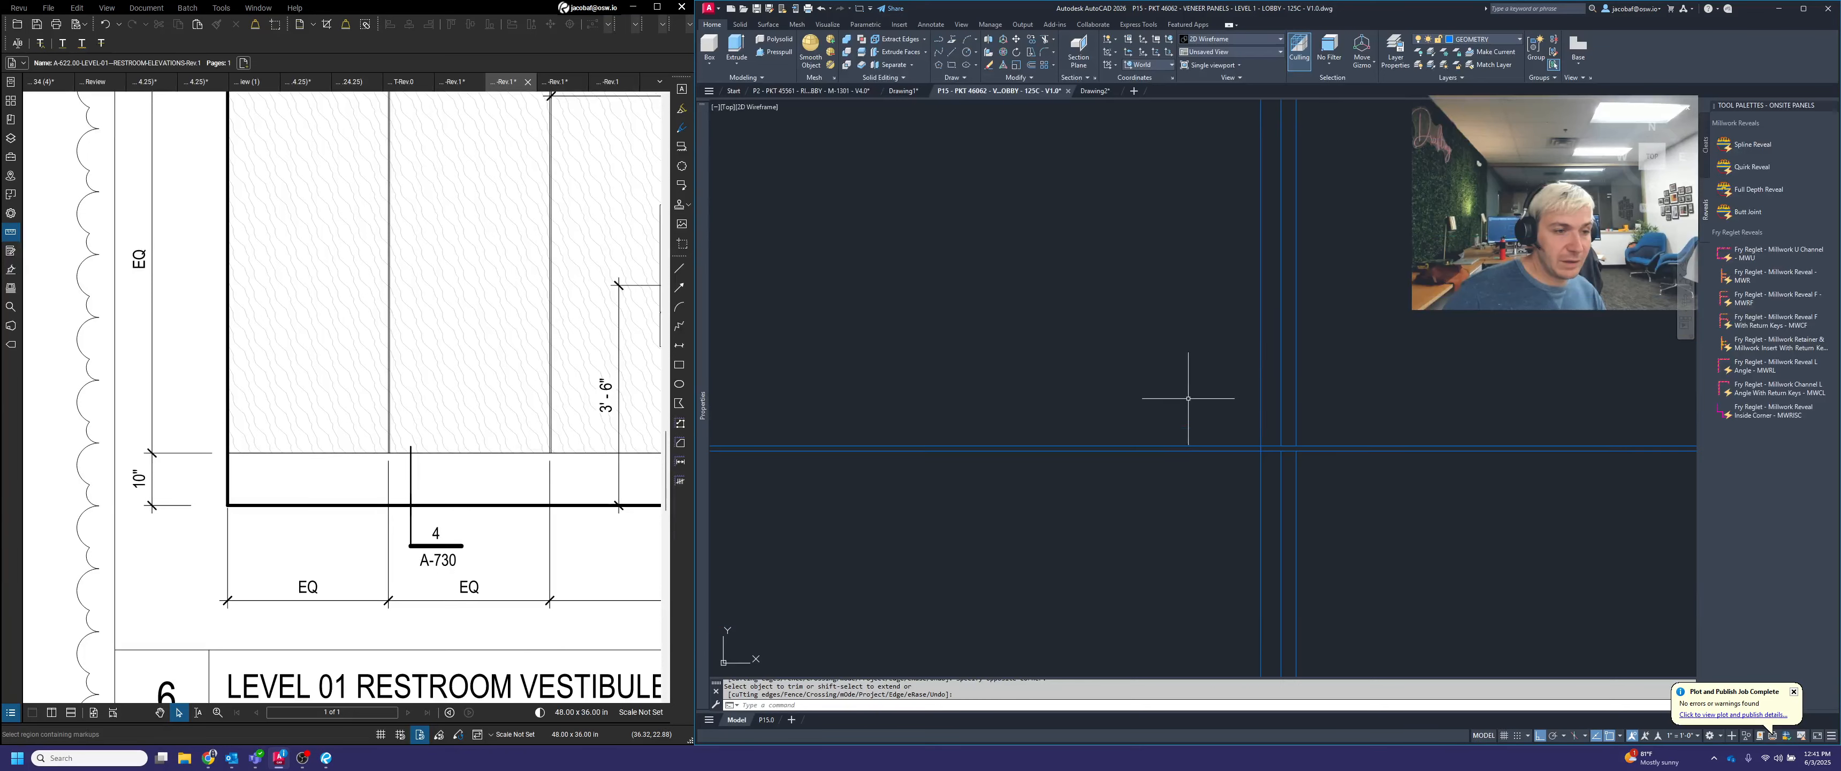
scroll(1292, 465, "up", 2)
key("Return")
left_click(1331, 482)
left_click(1249, 459)
left_click(1313, 358)
left_click(1249, 368)
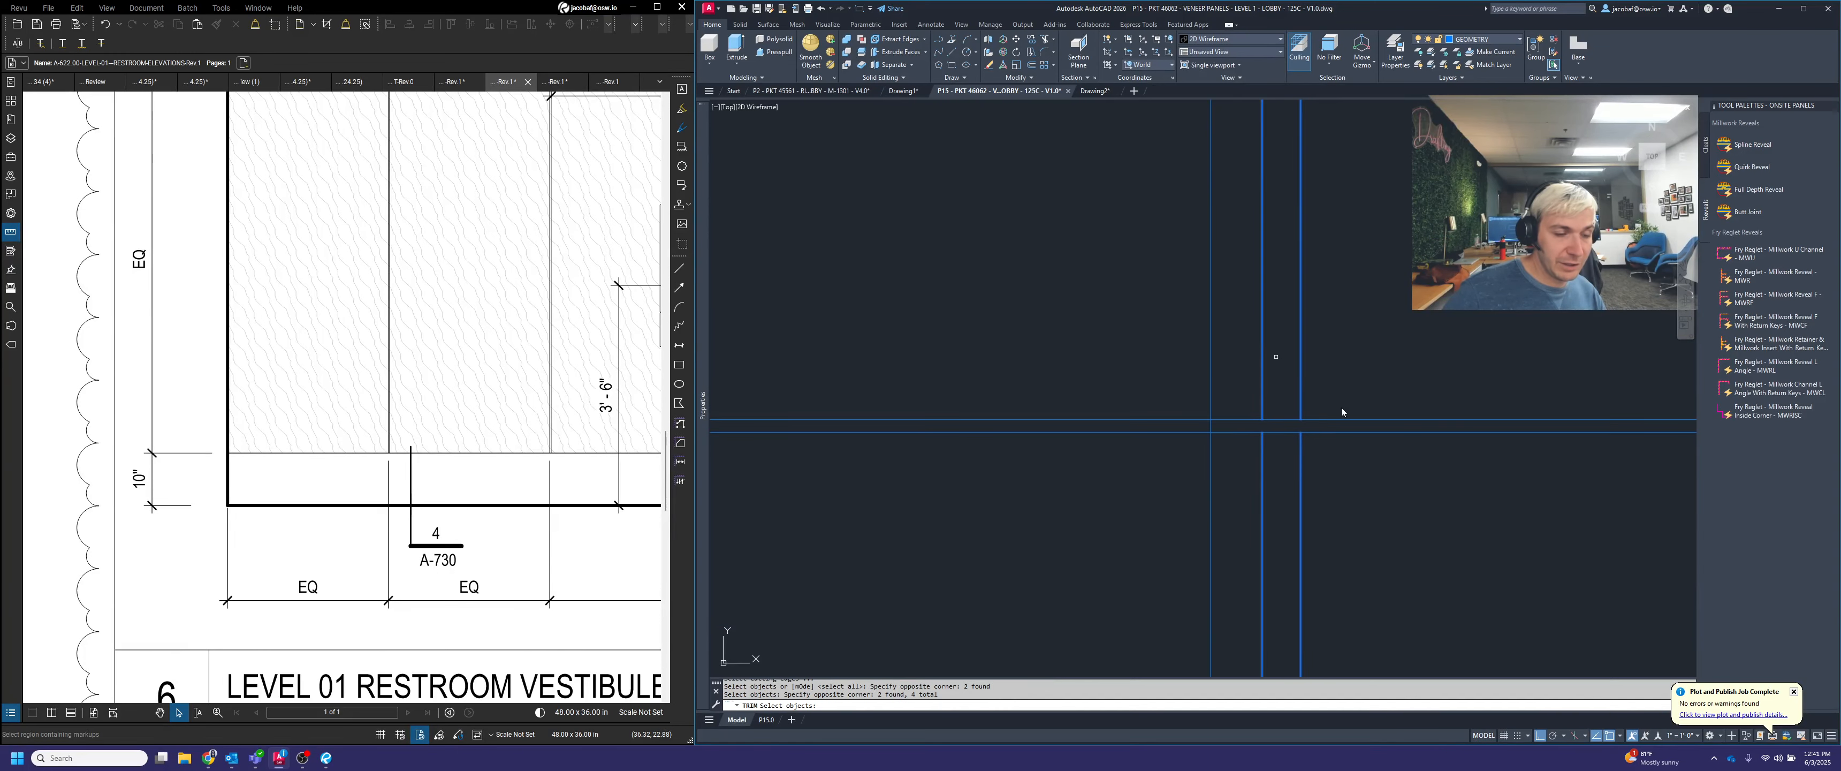
key("Return")
left_click(1434, 477)
left_click(1400, 361)
left_click(1089, 481)
left_click(1082, 298)
key("Return")
Trim the middle joint's pair of projection lines on both sides of the panel, using the panel's vertical lines as cutting edges
scroll(1142, 301, "down", 7)
scroll(1187, 426, "up", 2)
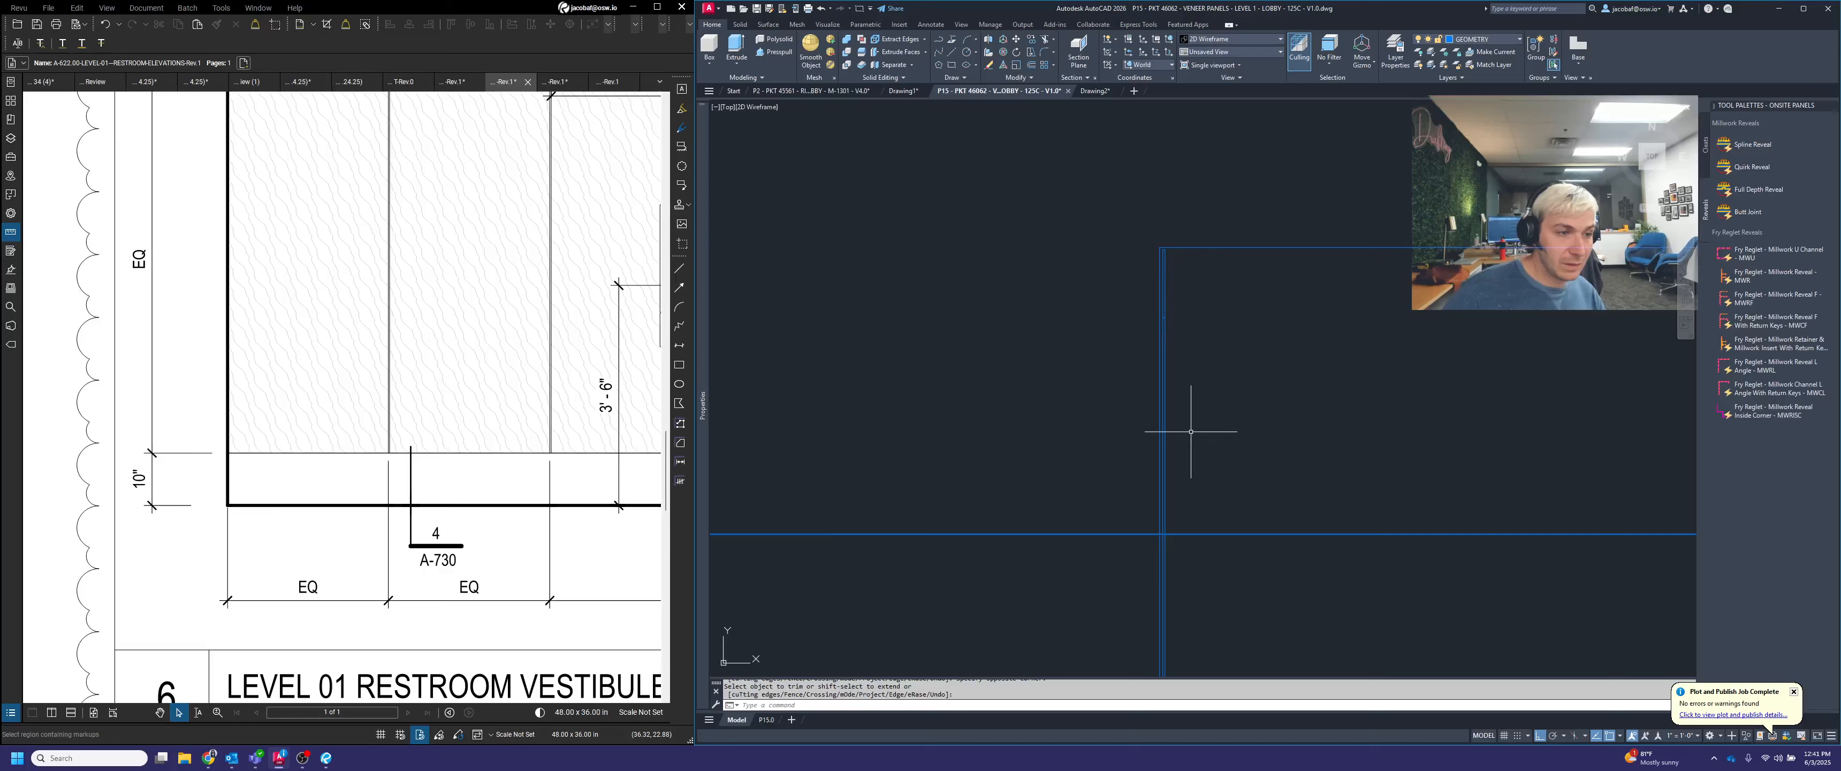
middle_click_drag(1192, 427, 1248, 366)
scroll(1218, 475, "up", 9)
key("Return")
left_click(1330, 351)
left_click(1246, 331)
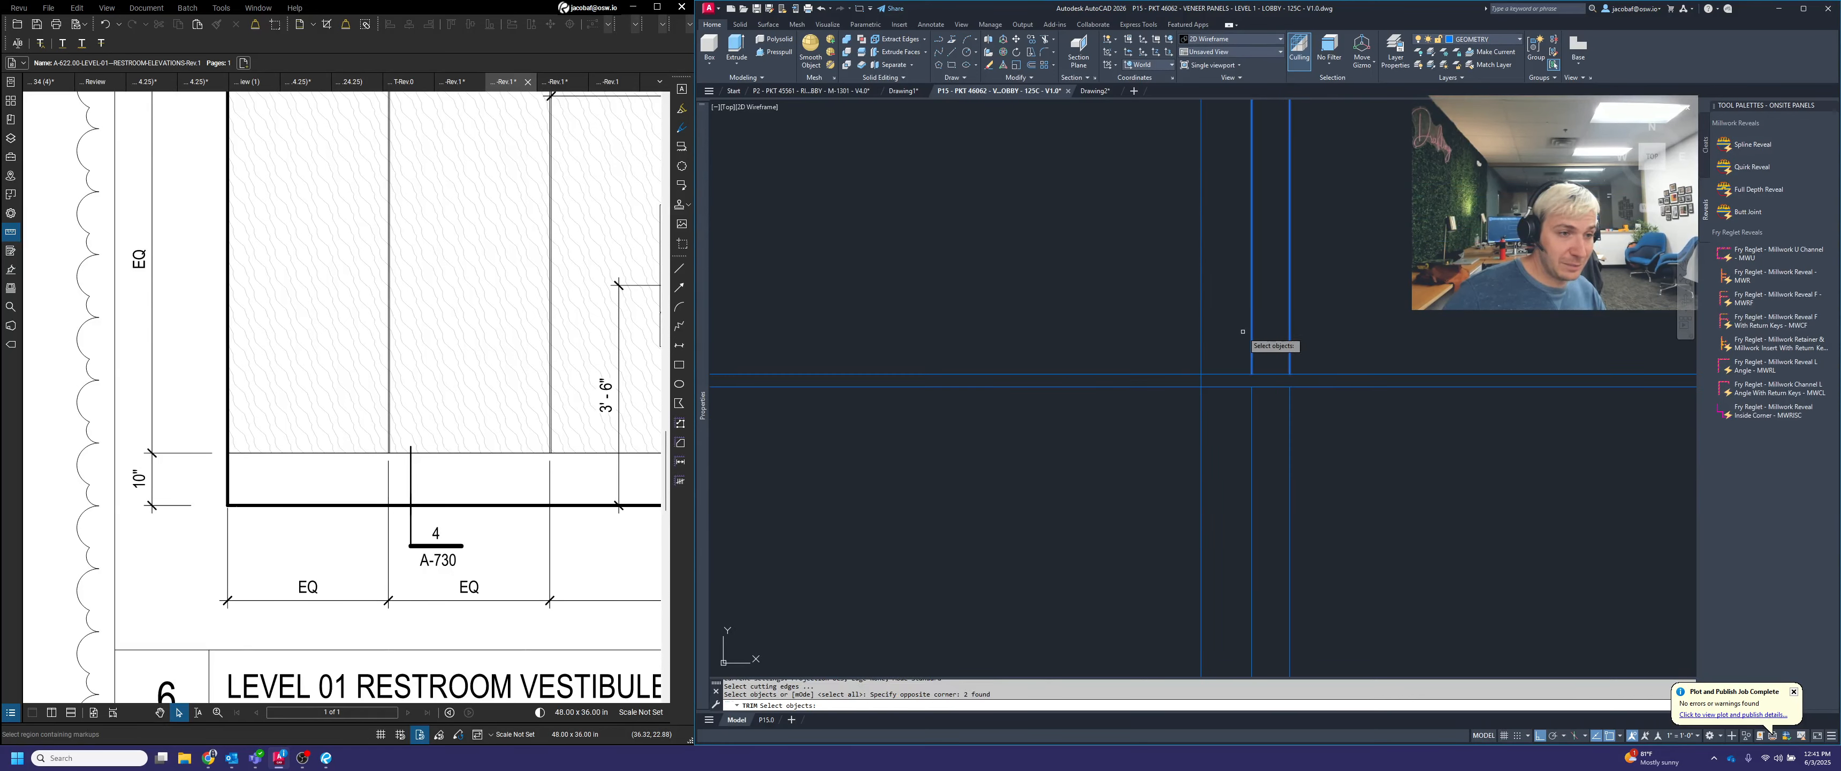
left_click(1320, 452)
left_click(1246, 455)
key("Return")
left_click(1443, 443)
left_click(1351, 341)
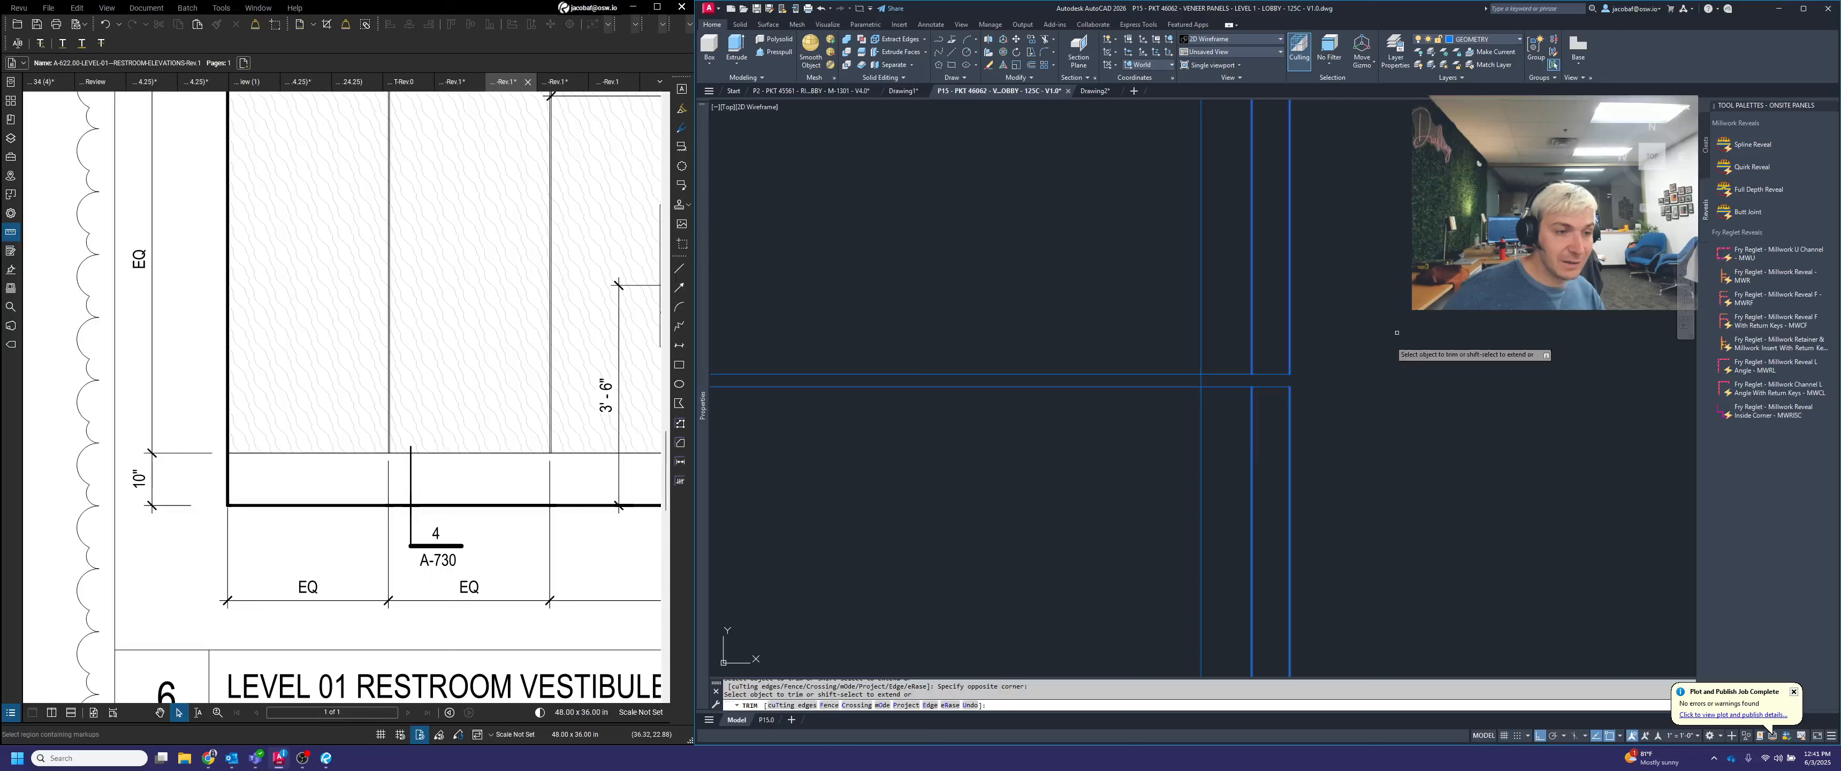
left_click(1022, 449)
left_click(1030, 308)
key("Return")
Examine the trimmed section from the base joint up to the top of the panel
scroll(1245, 294, "down", 9)
middle_click_drag(1242, 607, 1300, 163)
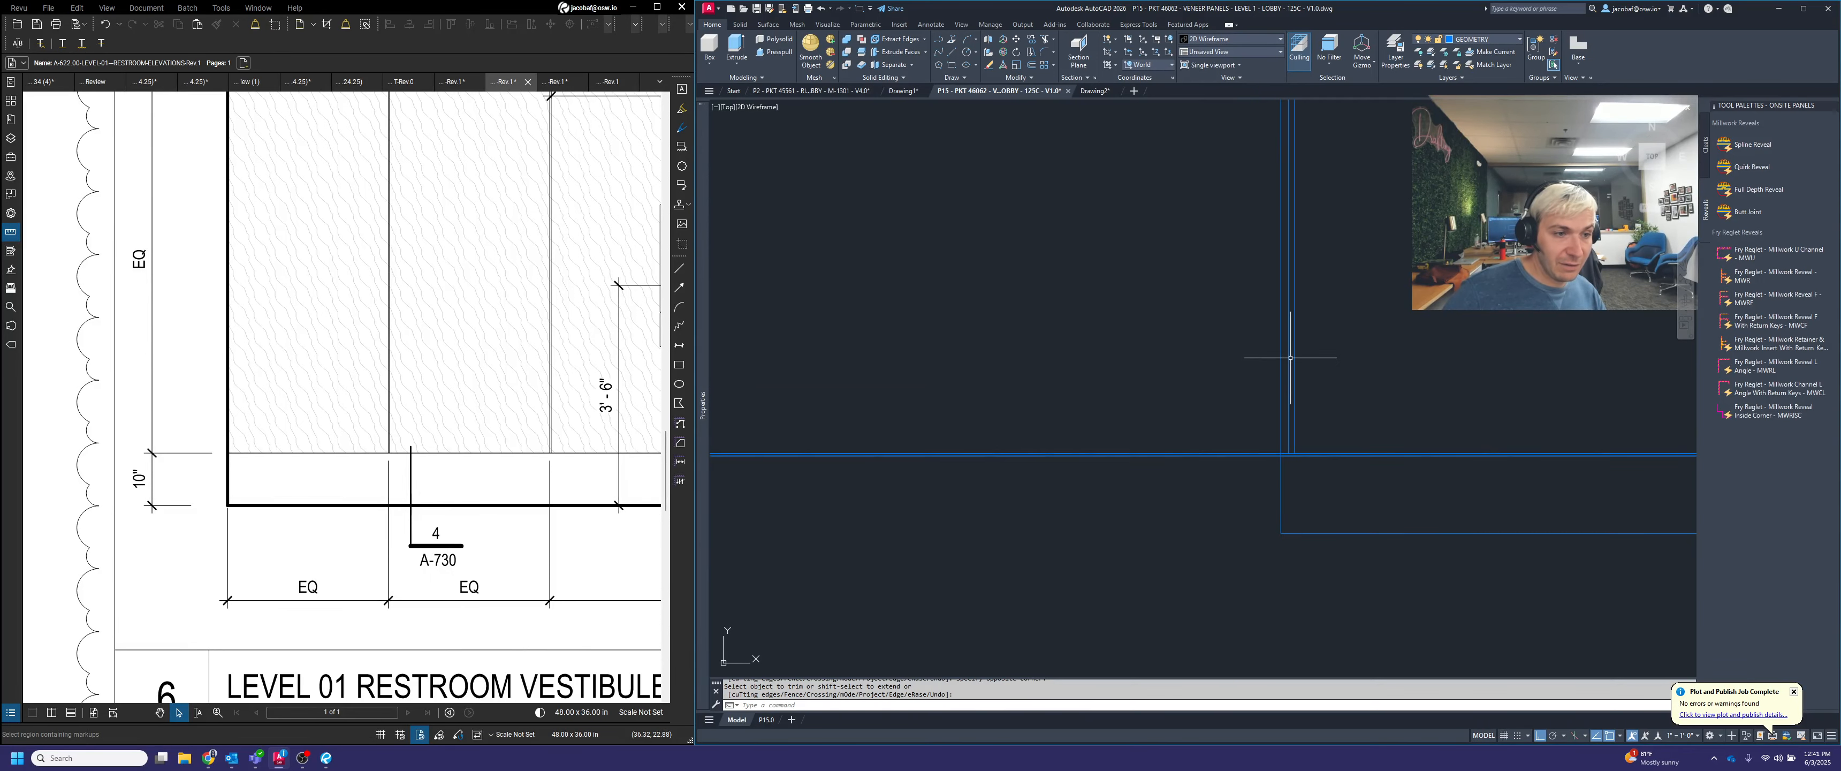
scroll(1305, 465, "up", 7)
scroll(1245, 457, "down", 2)
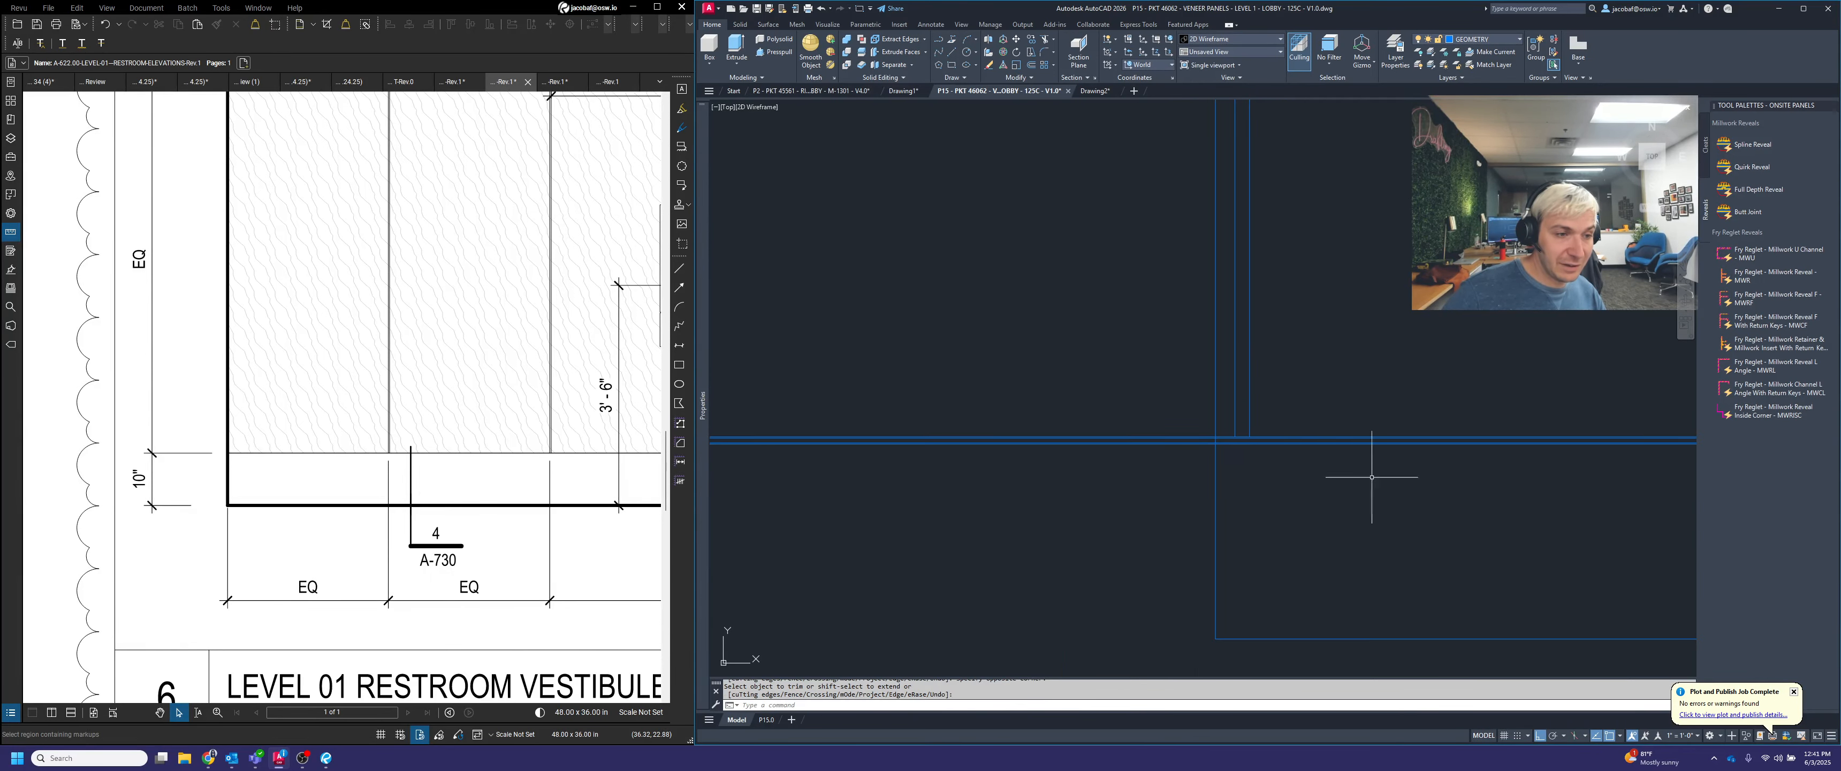
scroll(1251, 444, "up", 3)
scroll(1217, 493, "down", 7)
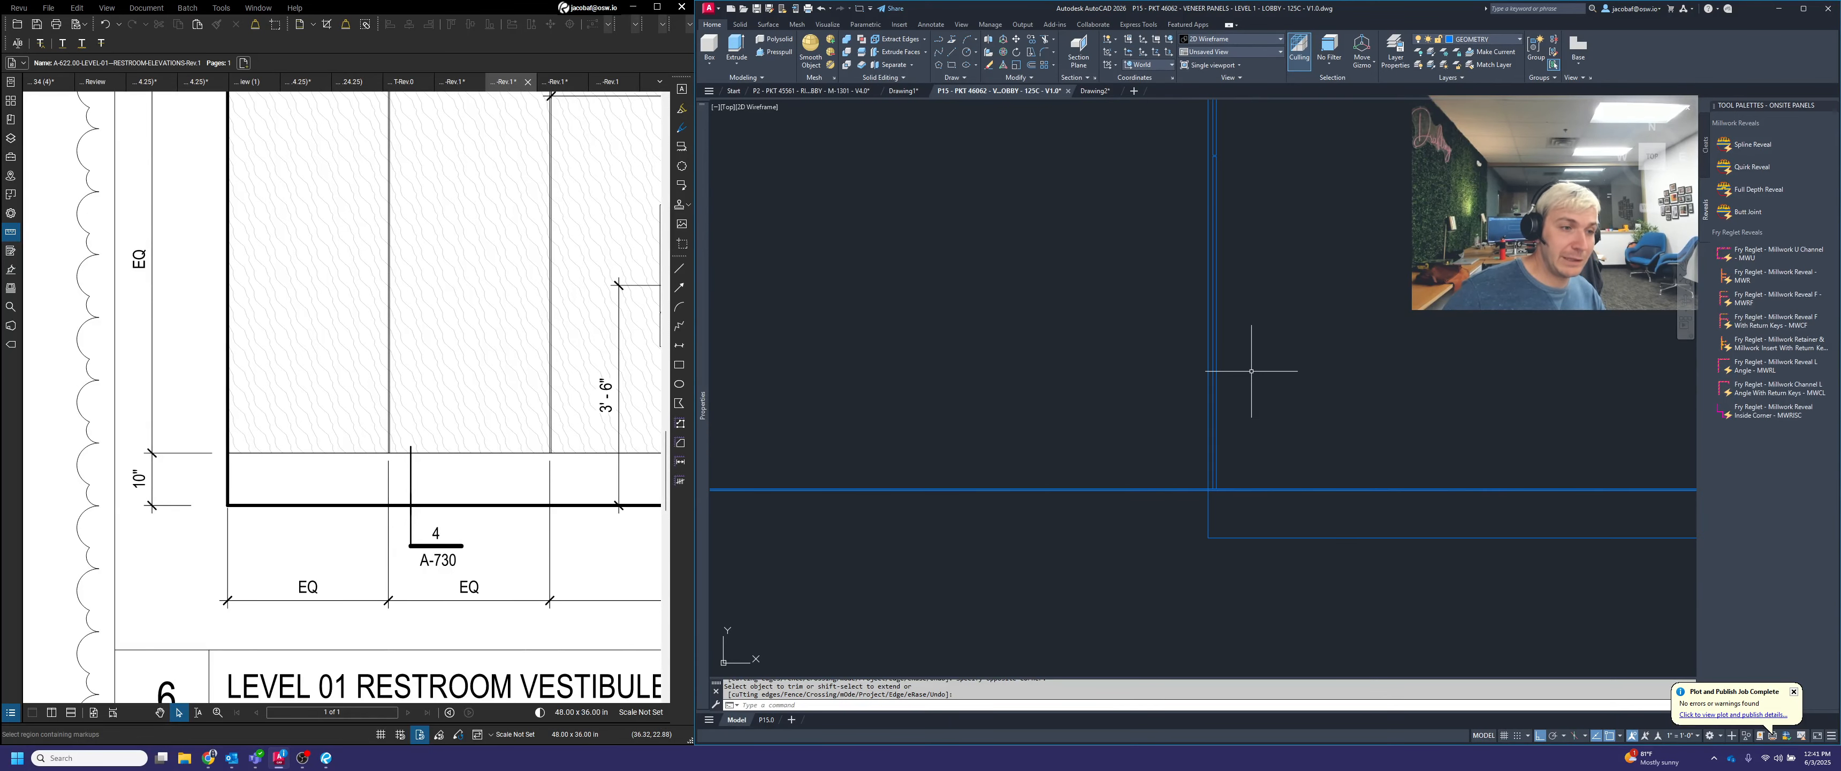
middle_click_drag(1250, 374, 1249, 569)
middle_click_drag(1219, 303, 1248, 397)
scroll(1270, 204, "up", 3)
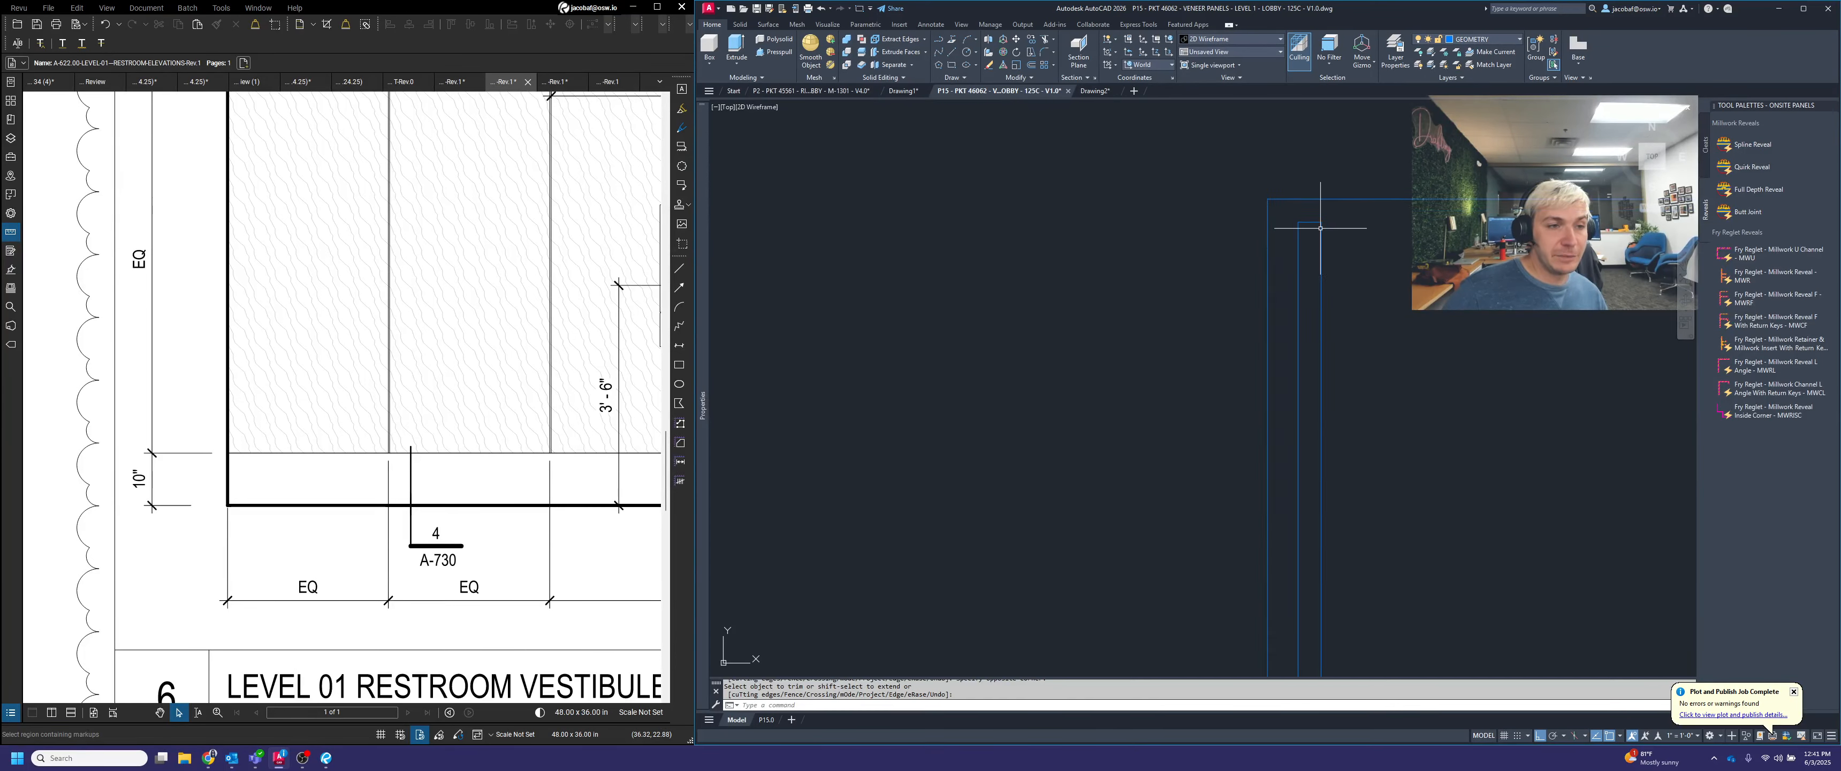
key("Escape")
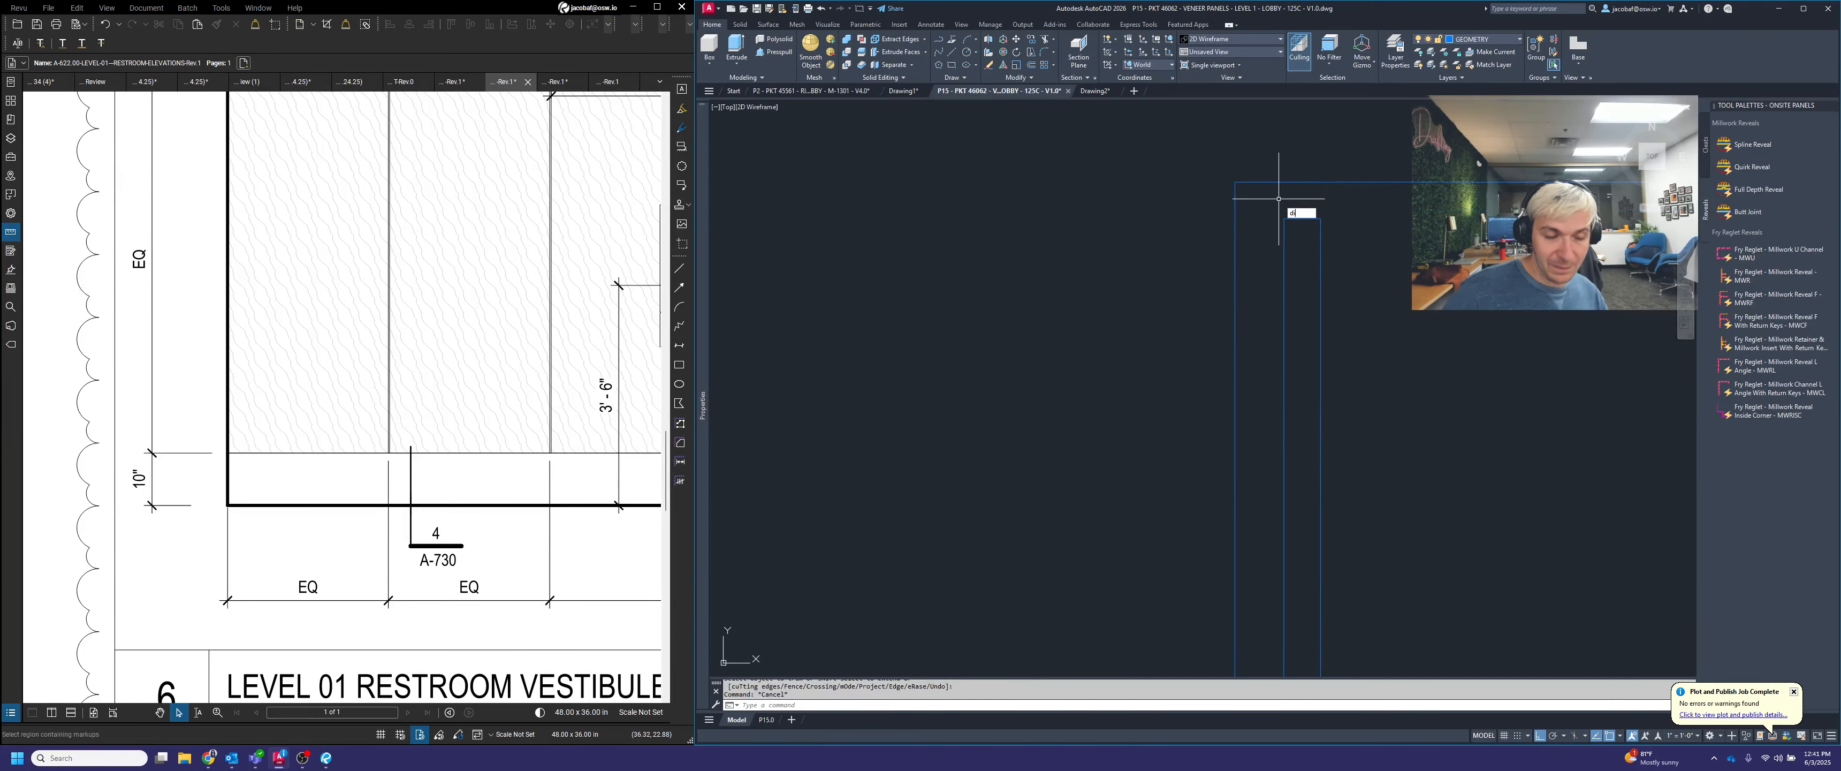
Measure the distance from the panel's top edge to the section's top line
type("di")
key("Return")
left_click(1322, 219)
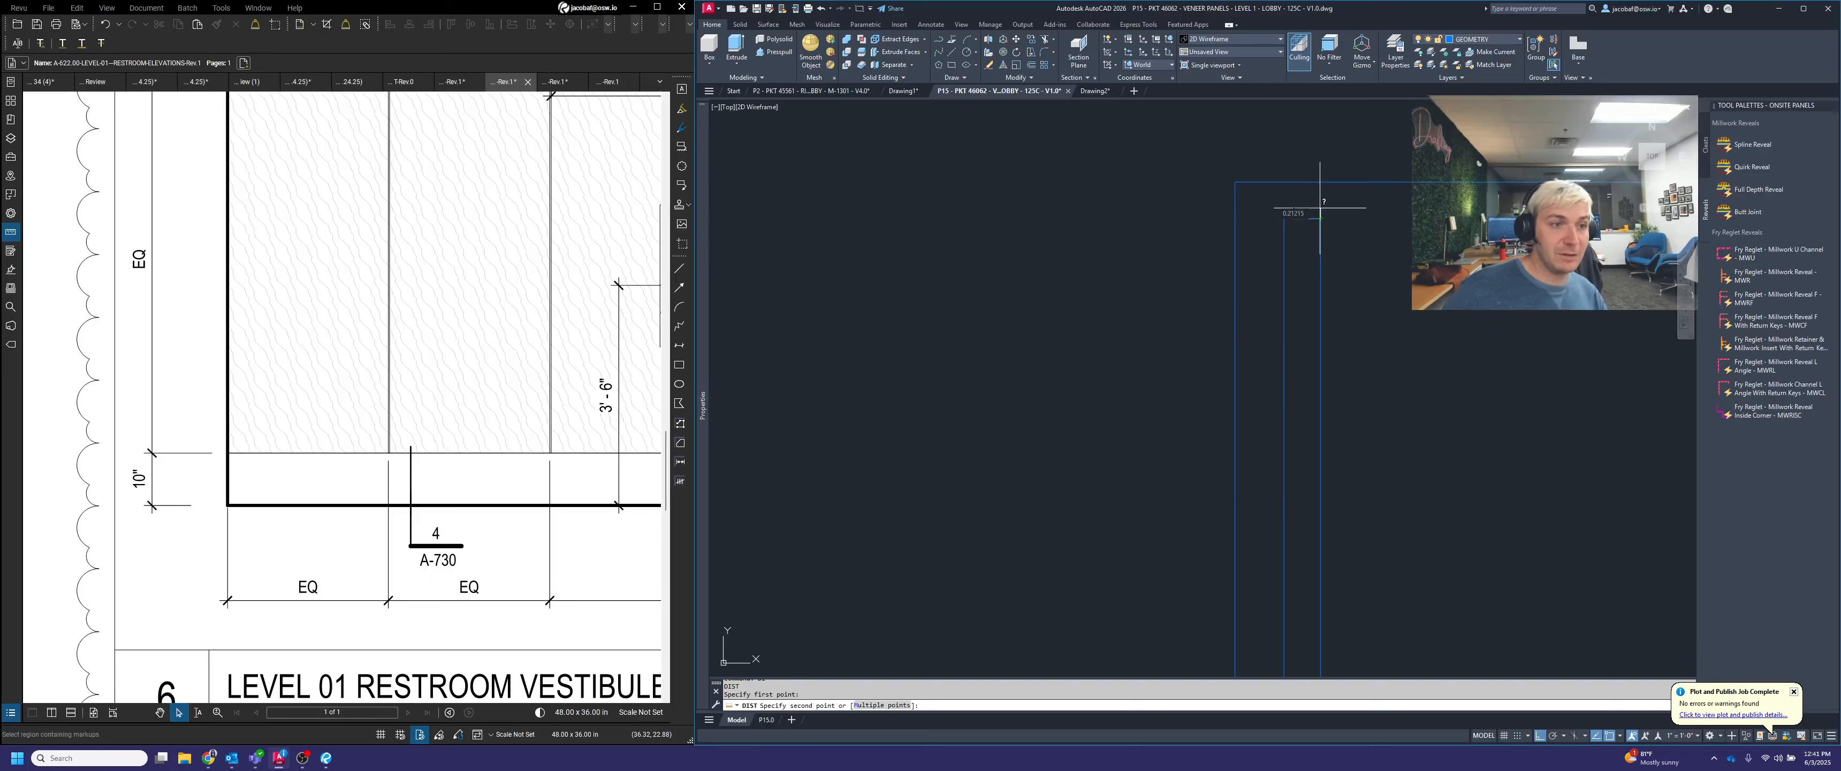
left_click(1321, 182)
Measure the vertical gap between panels at the section's horizontal joints
scroll(1321, 182, "down", 5)
scroll(1313, 376, "up", 5)
key("space")
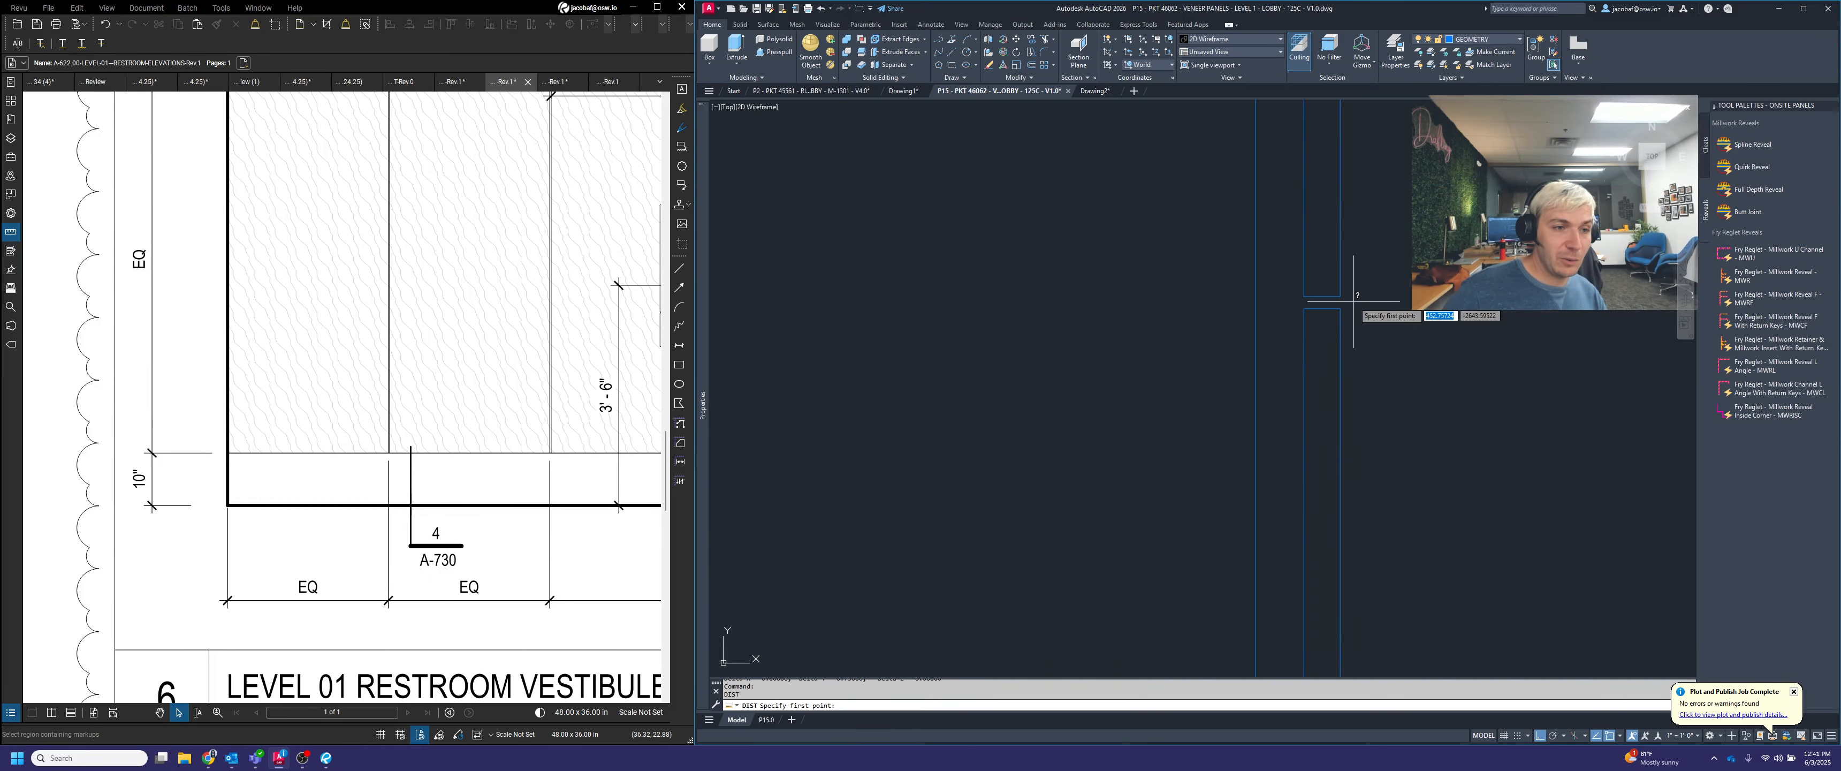
left_click(1342, 309)
key("Escape")
scroll(1343, 278, "down", 6)
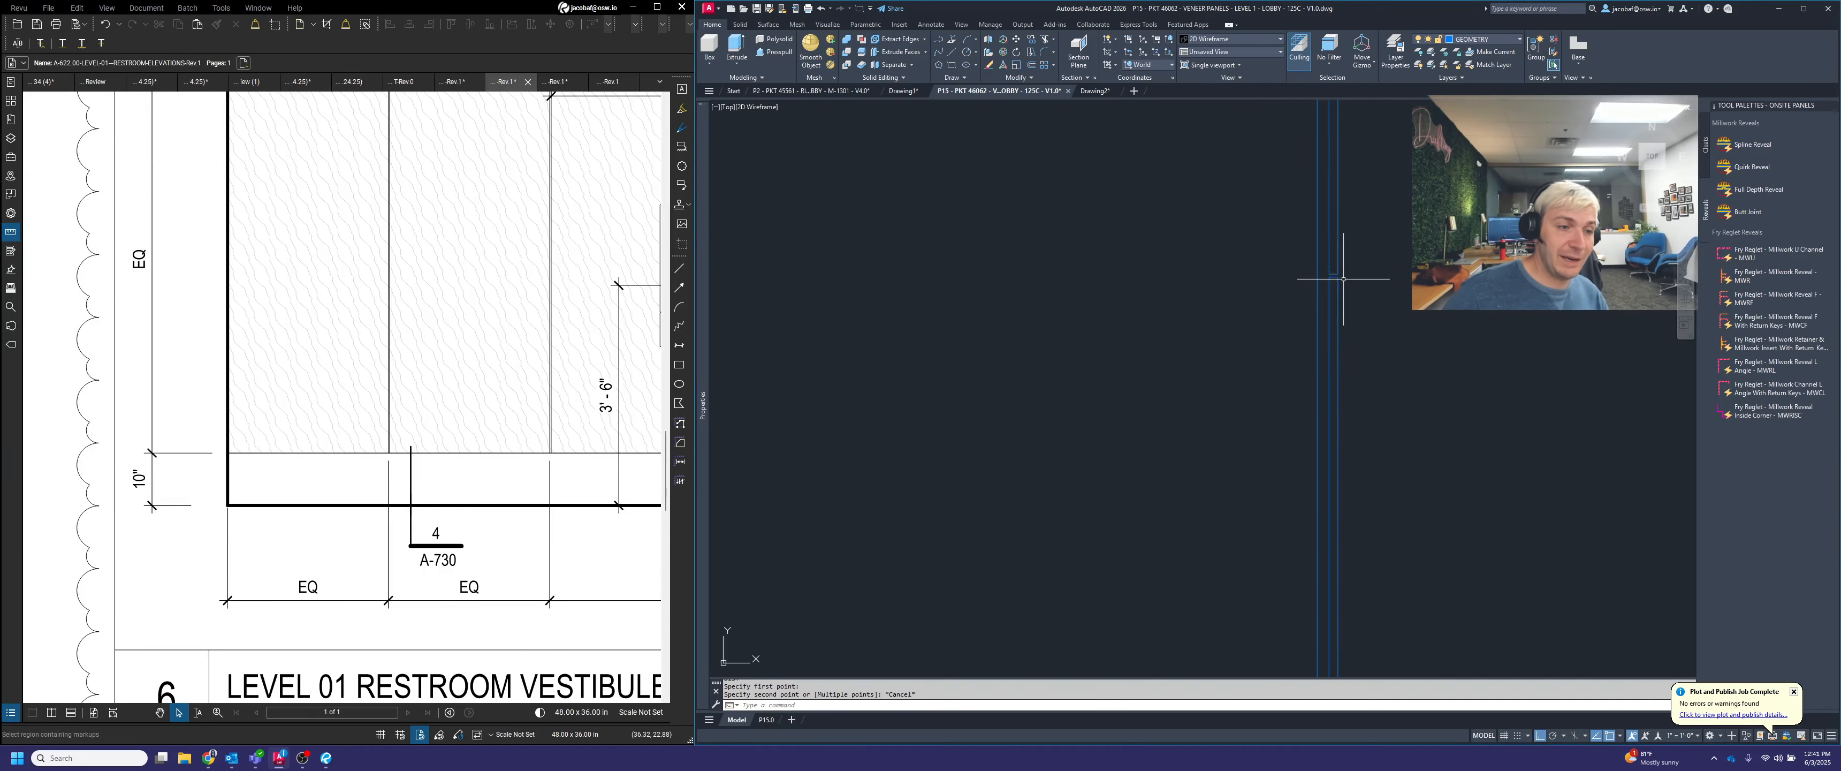
middle_click_drag(1362, 418, 1322, 205)
scroll(1270, 562, "up", 6)
key("space")
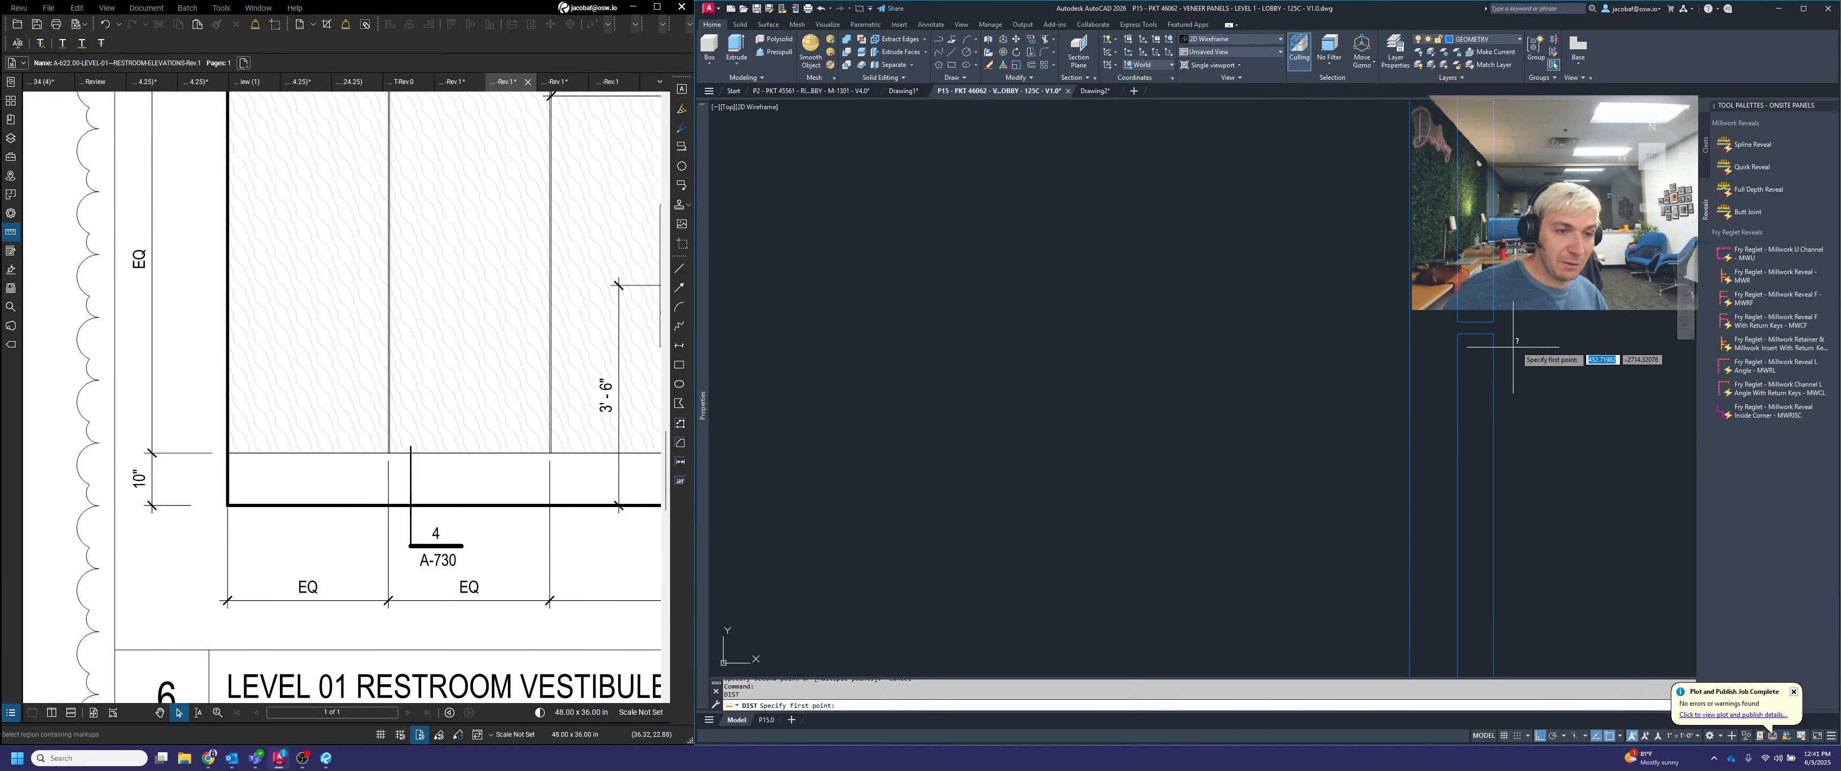
left_click(1492, 323)
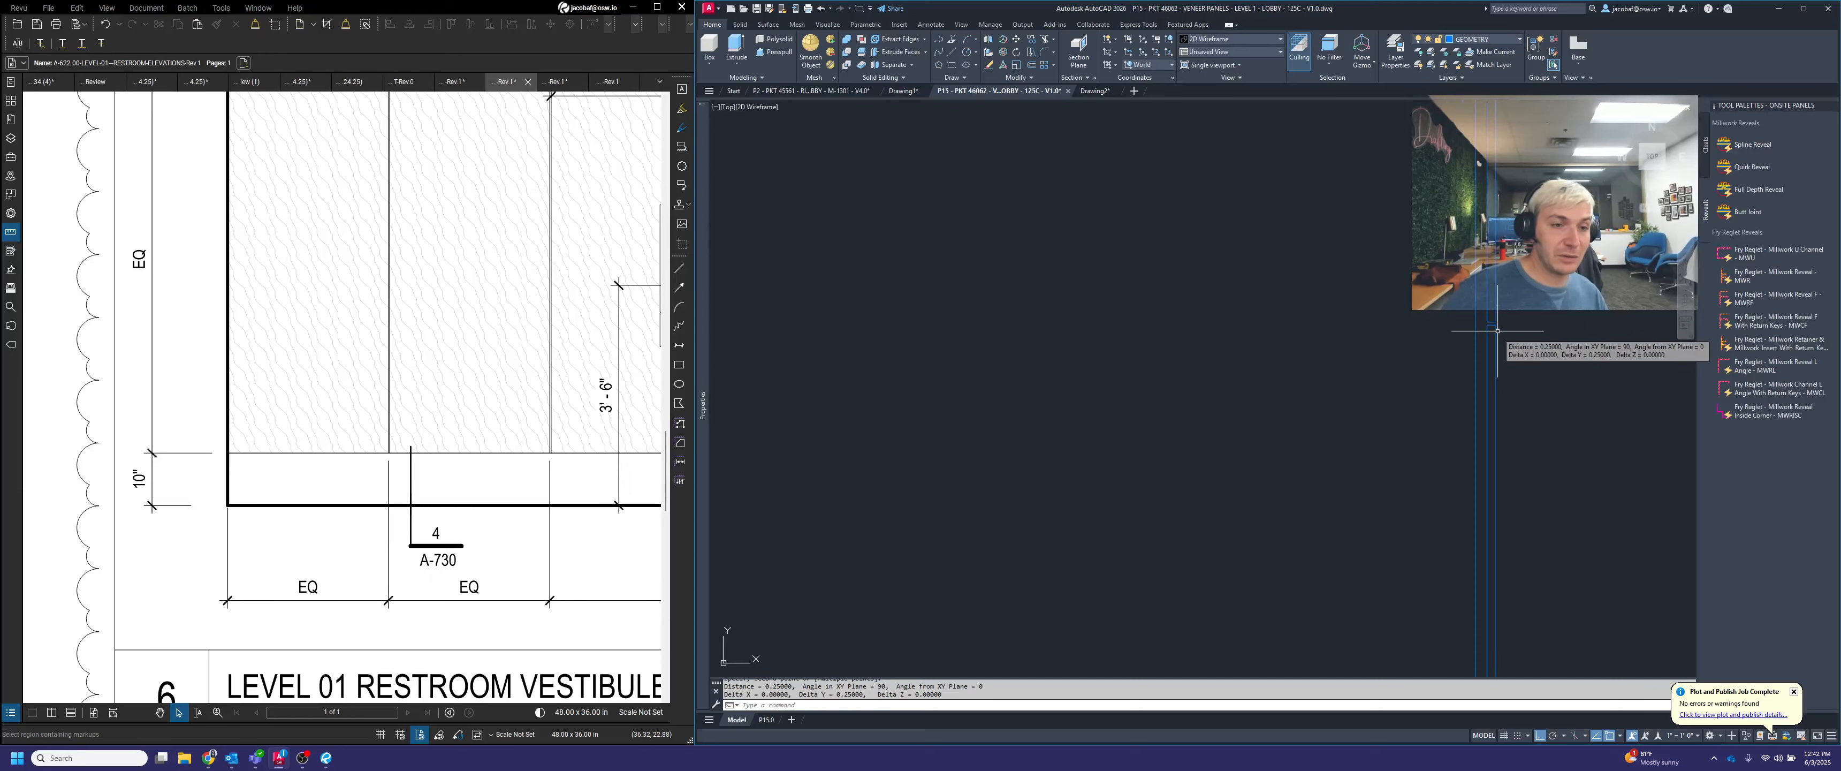
scroll(1508, 320, "down", 4)
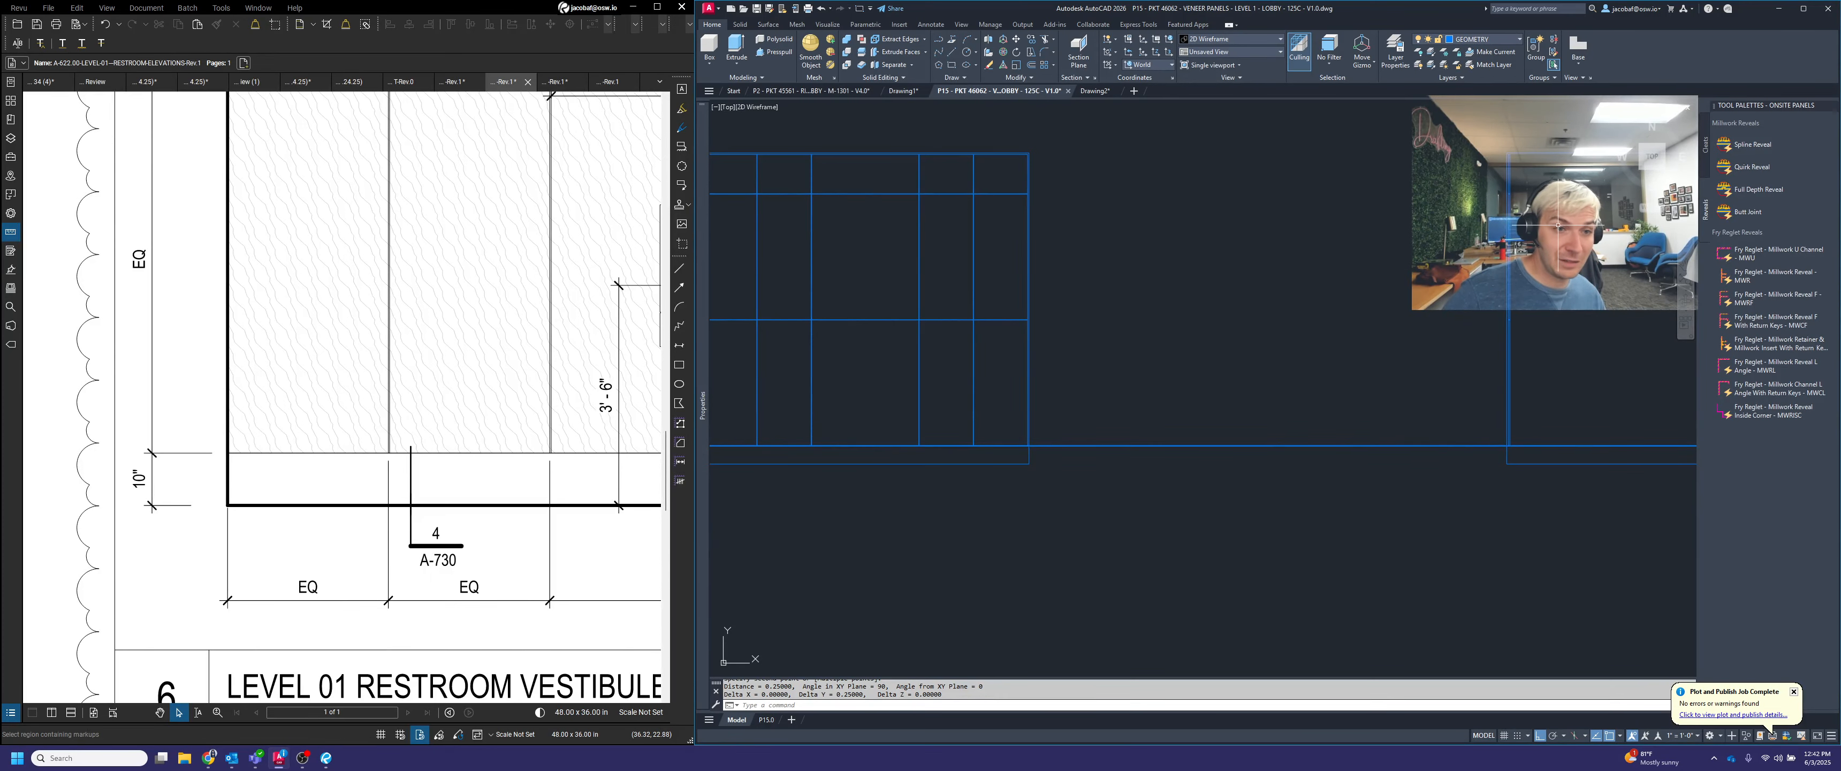
Trim the base joint's pair of projection lines between the elevation grid and the section's outer vertical line
scroll(1392, 511, "down", 2)
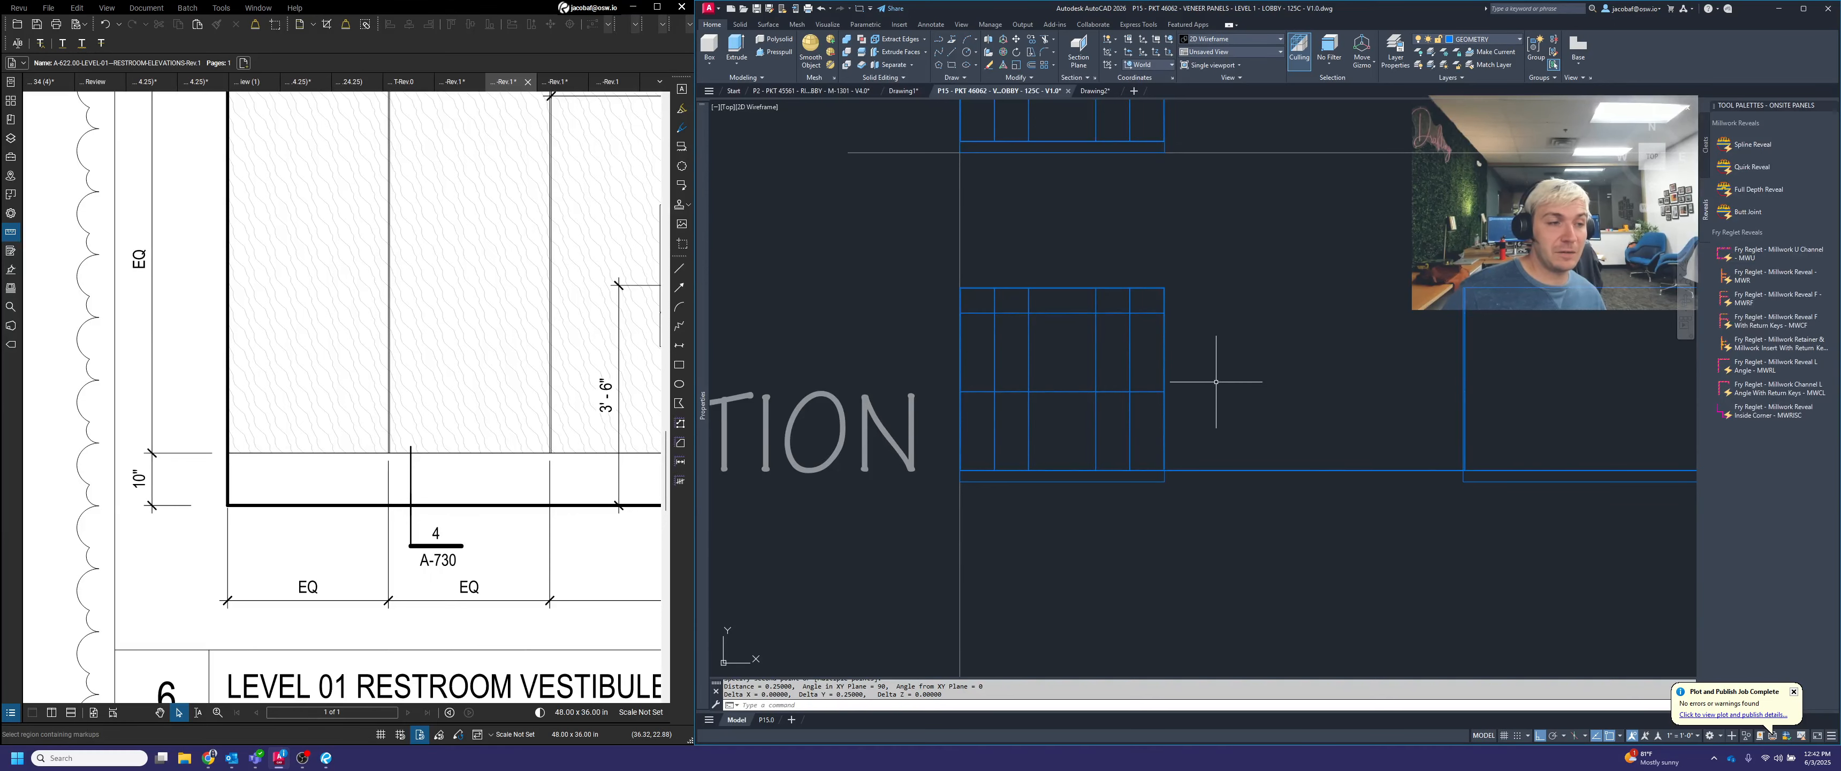
middle_click_drag(1216, 382, 1134, 511)
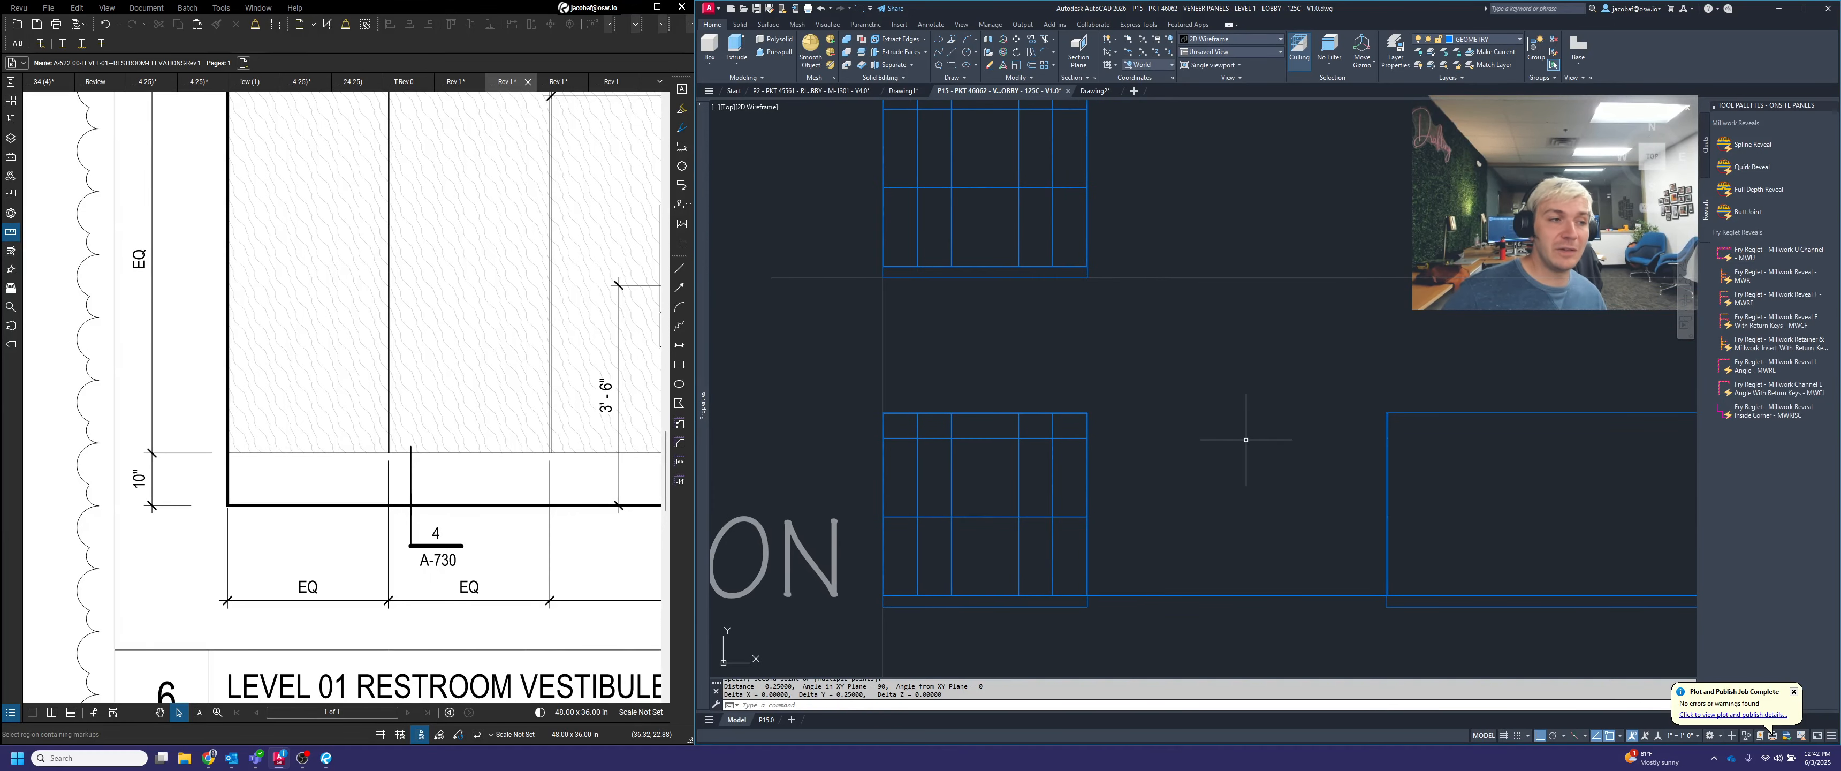
scroll(1470, 497, "up", 6)
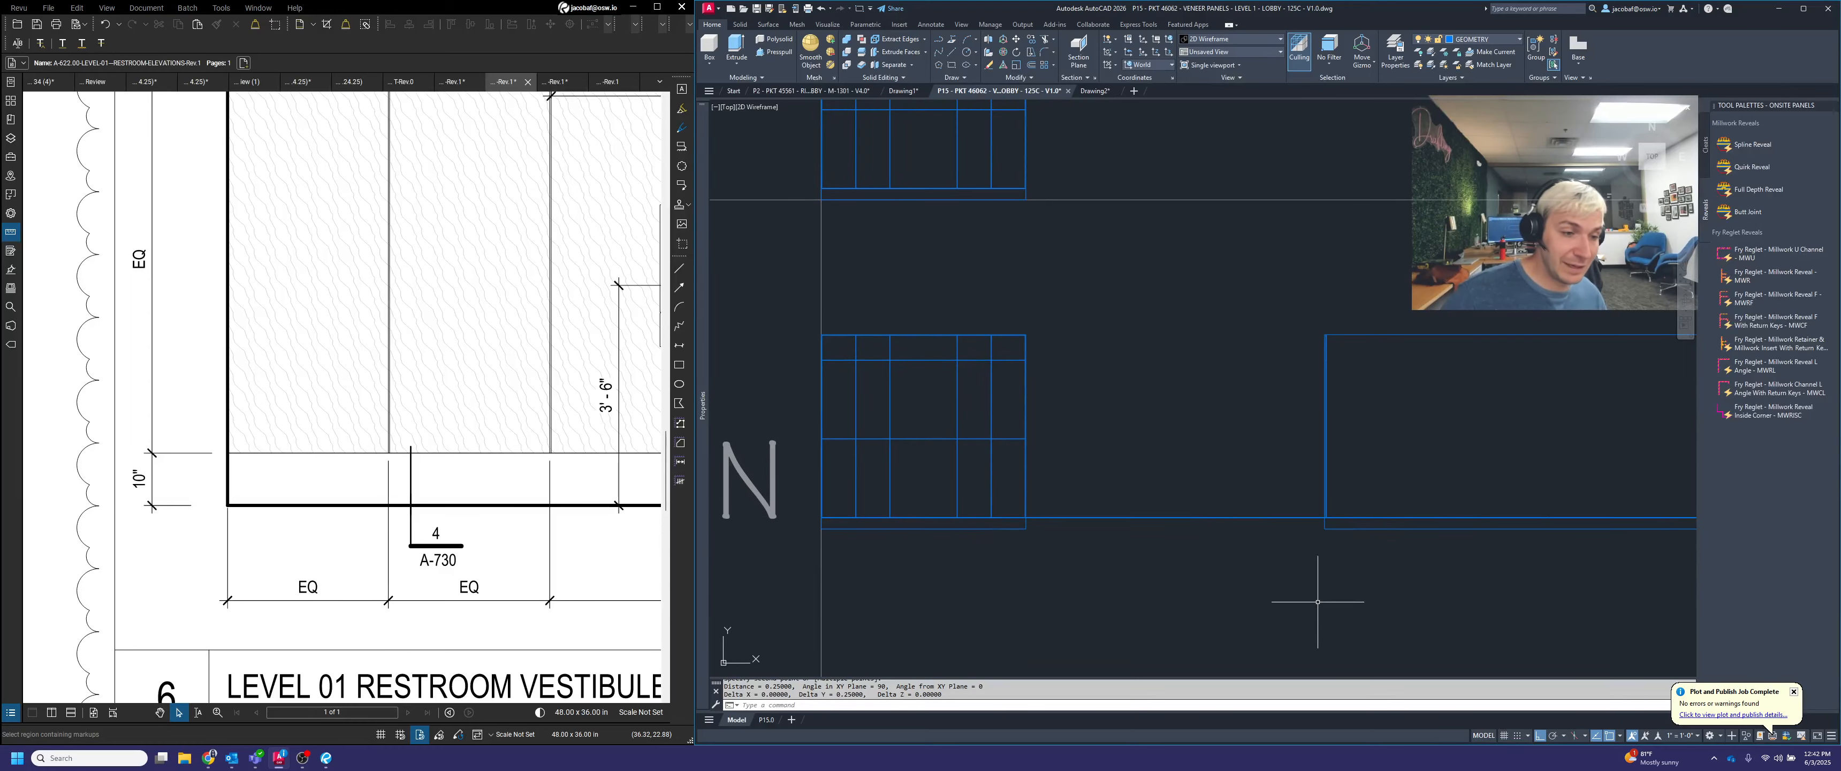
scroll(1214, 494, "up", 6)
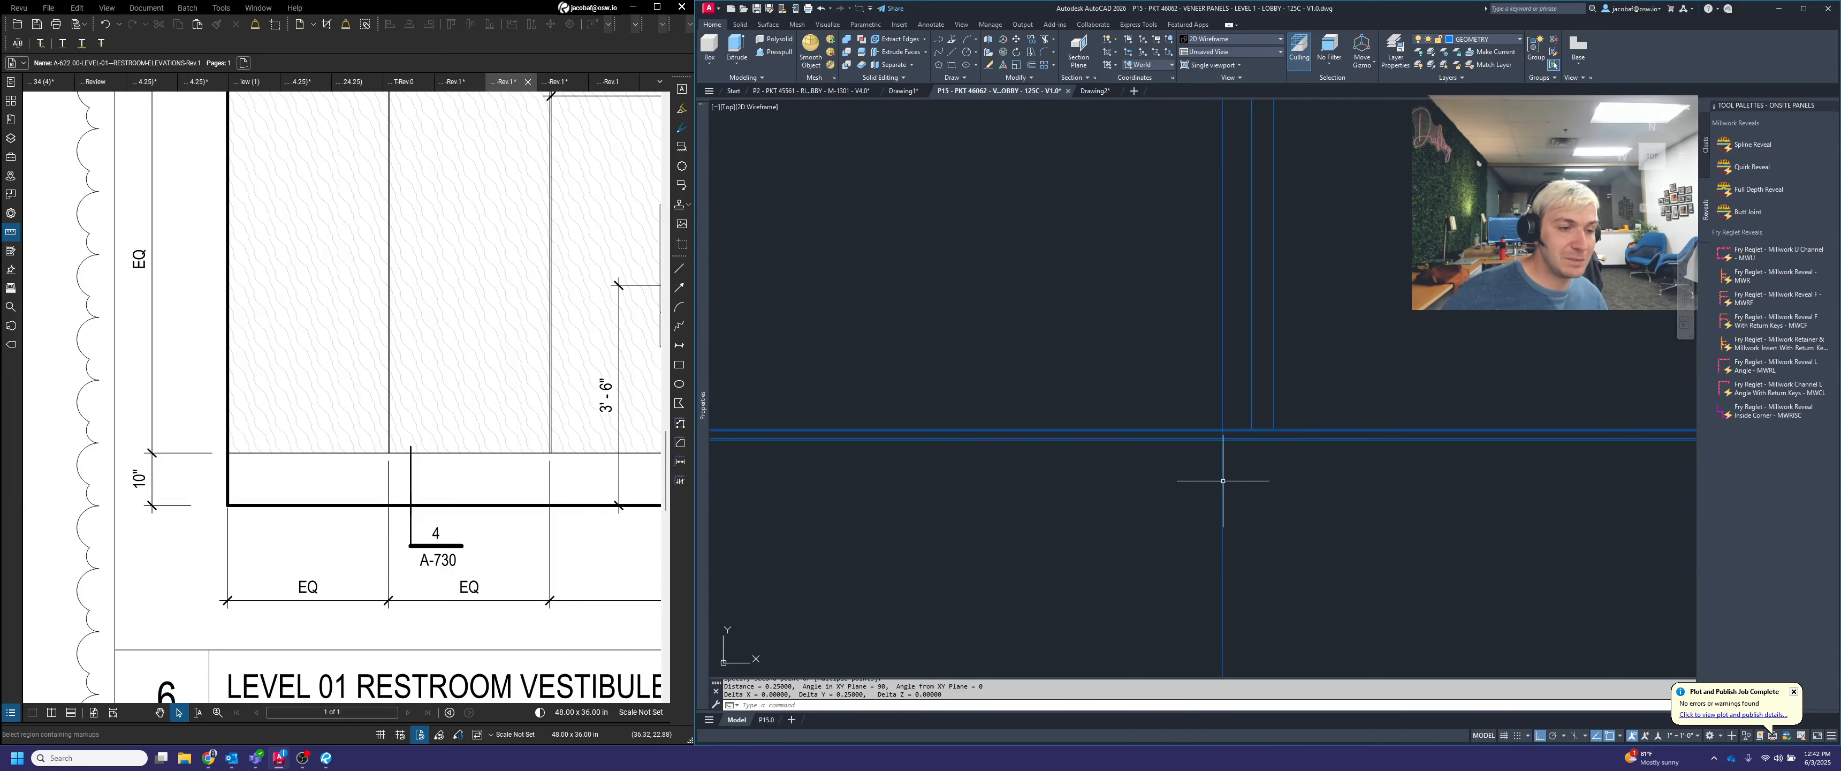
type("tr")
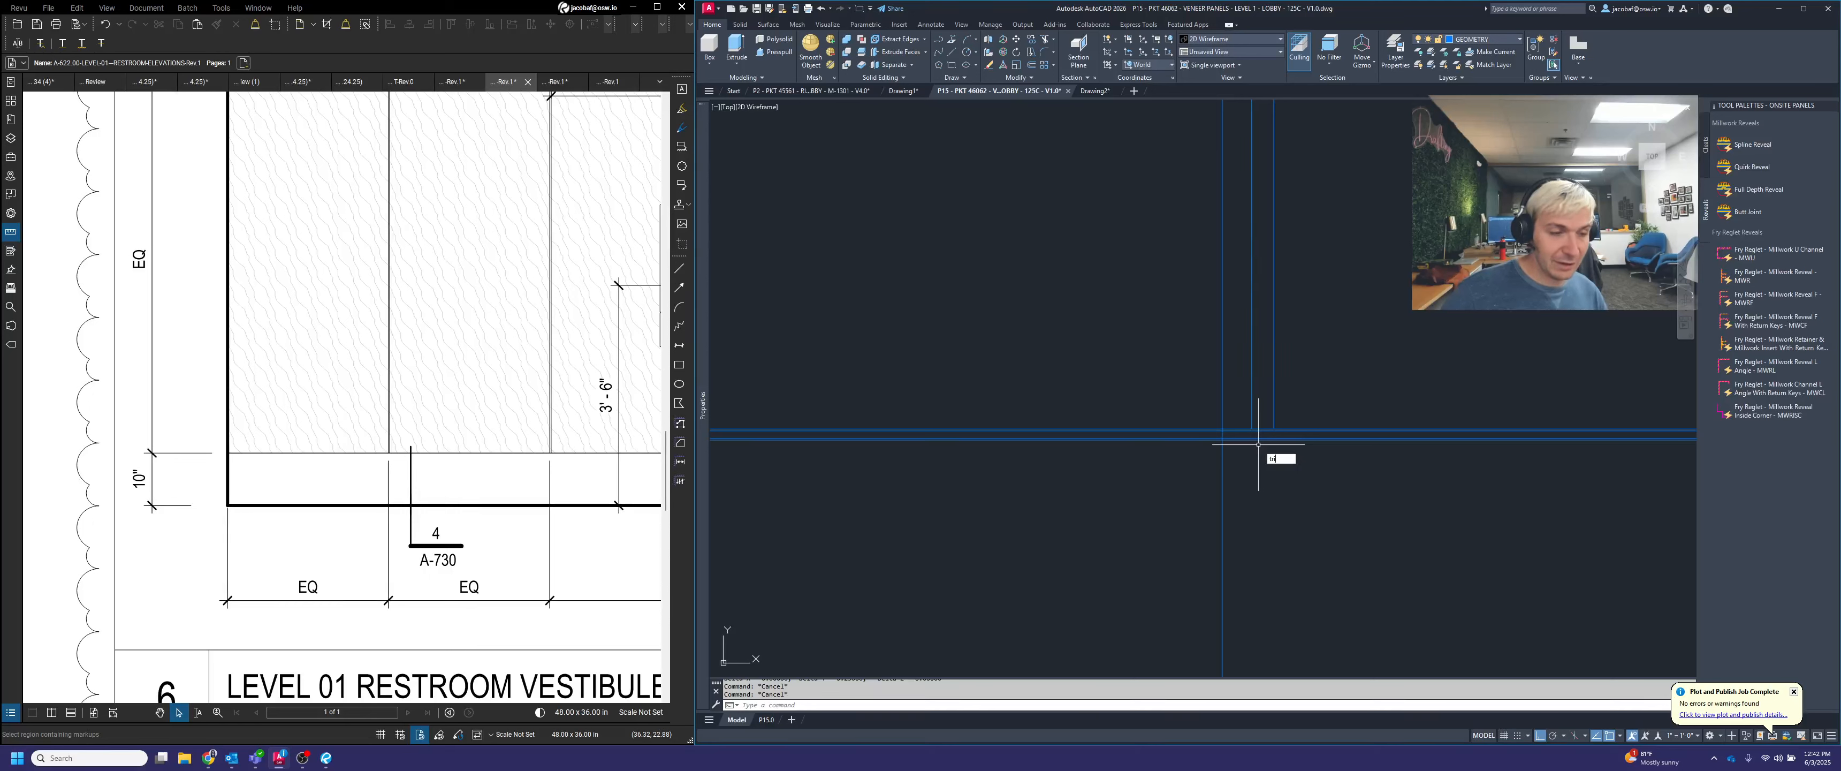
key("space")
left_click(1222, 523)
key("space")
left_click(1129, 493)
left_click(1076, 338)
key("space")
scroll(1077, 338, "down", 3)
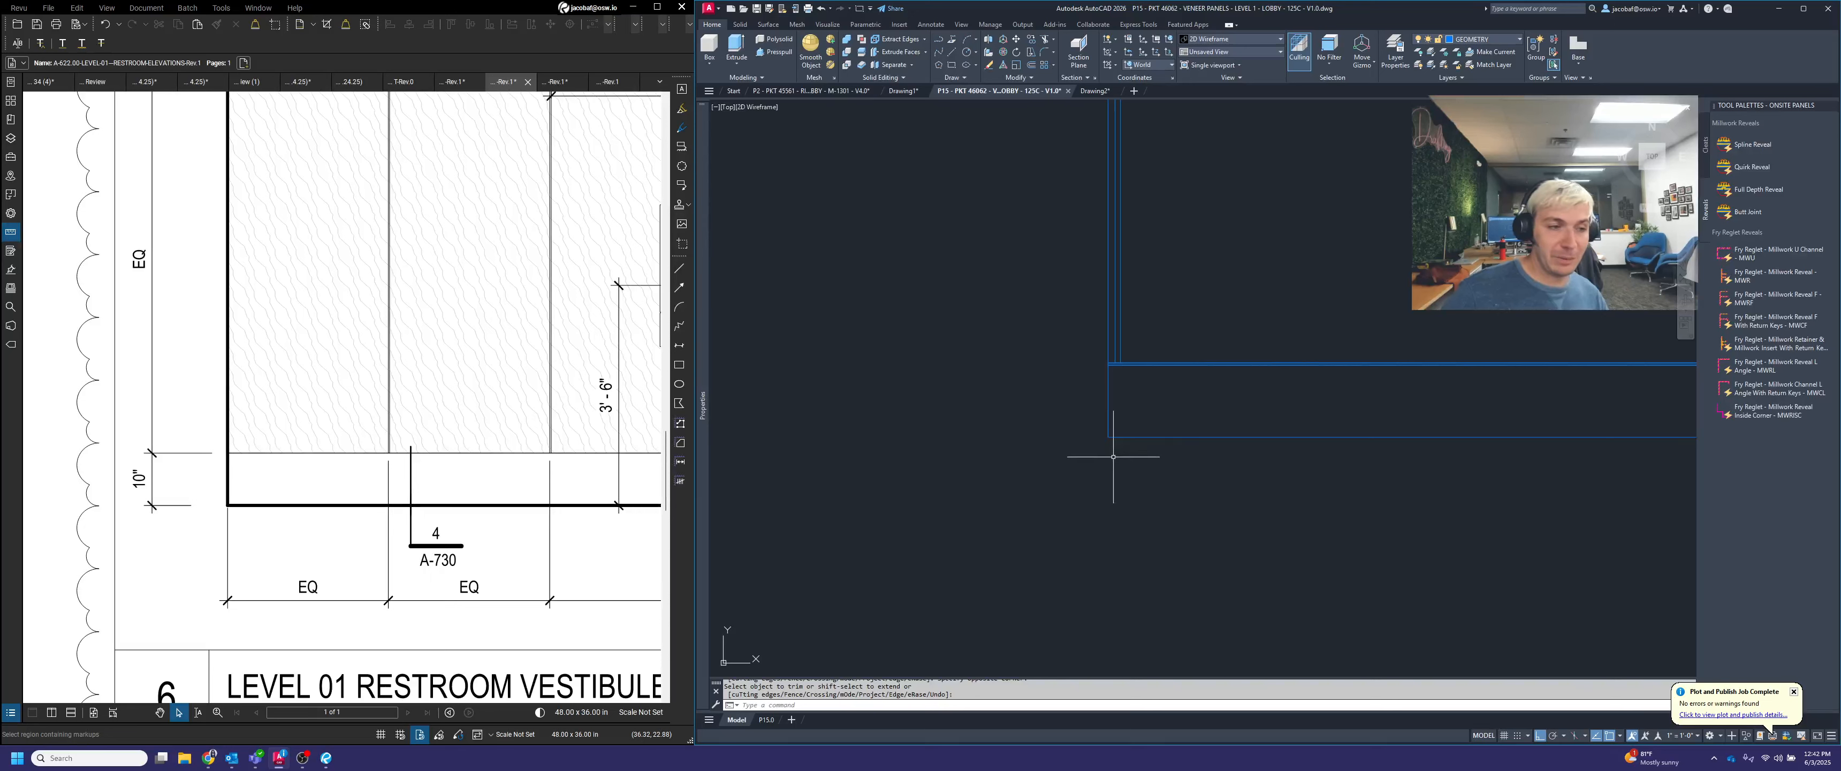
key("Escape")
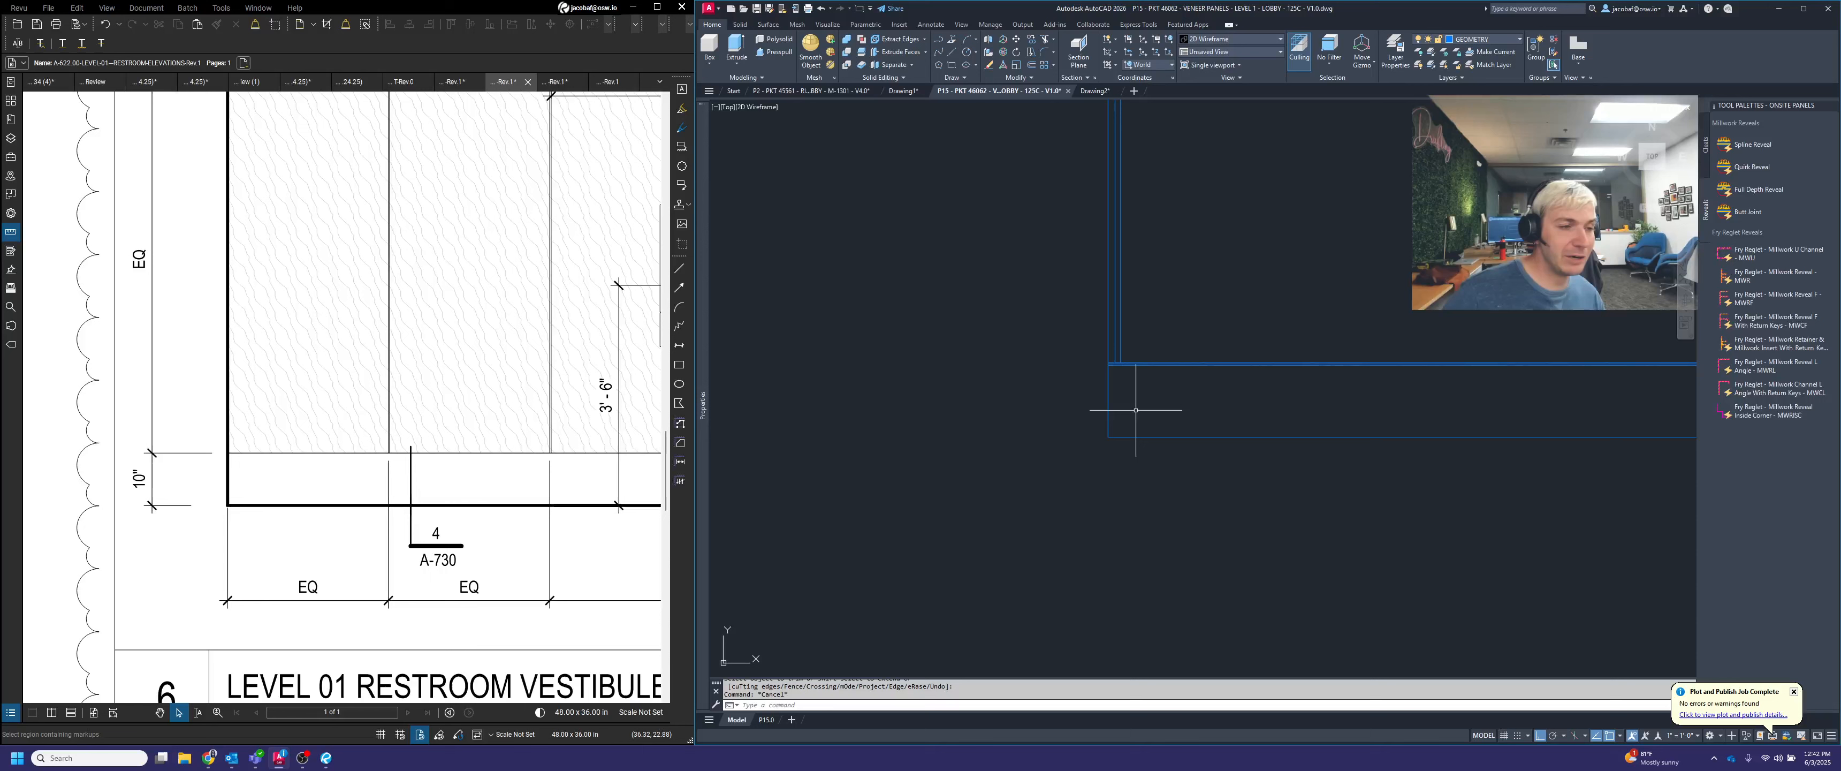
Draw a vertical line for the base face, in line with the panel face, from the base joint's lower line to the section's bottom line
scroll(1137, 405, "up", 4)
scroll(1213, 400, "up", 3)
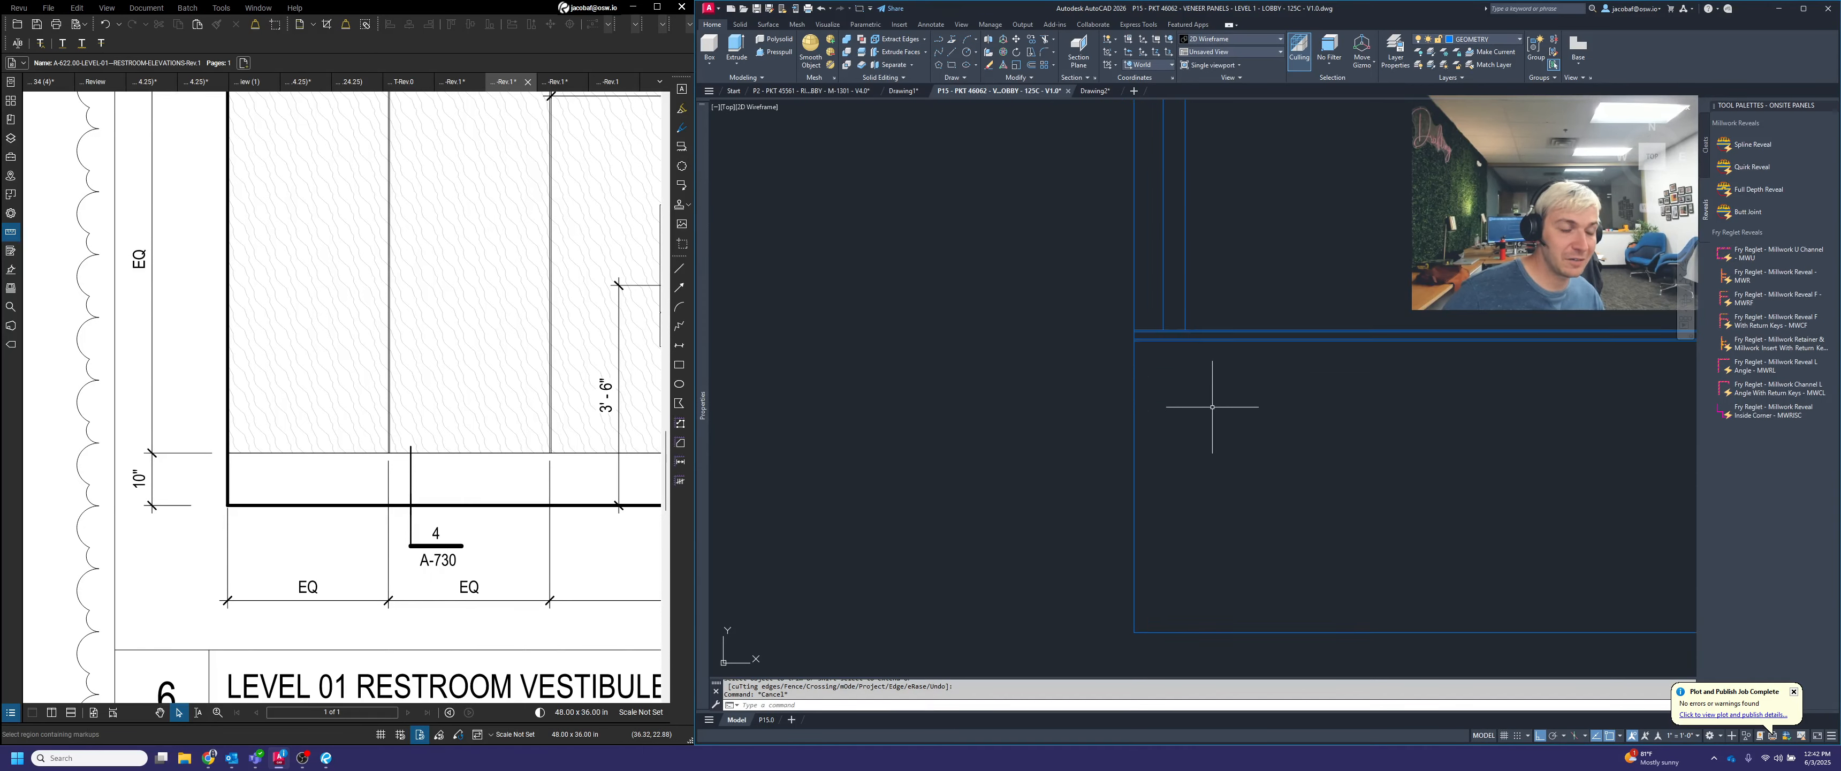
key("Escape")
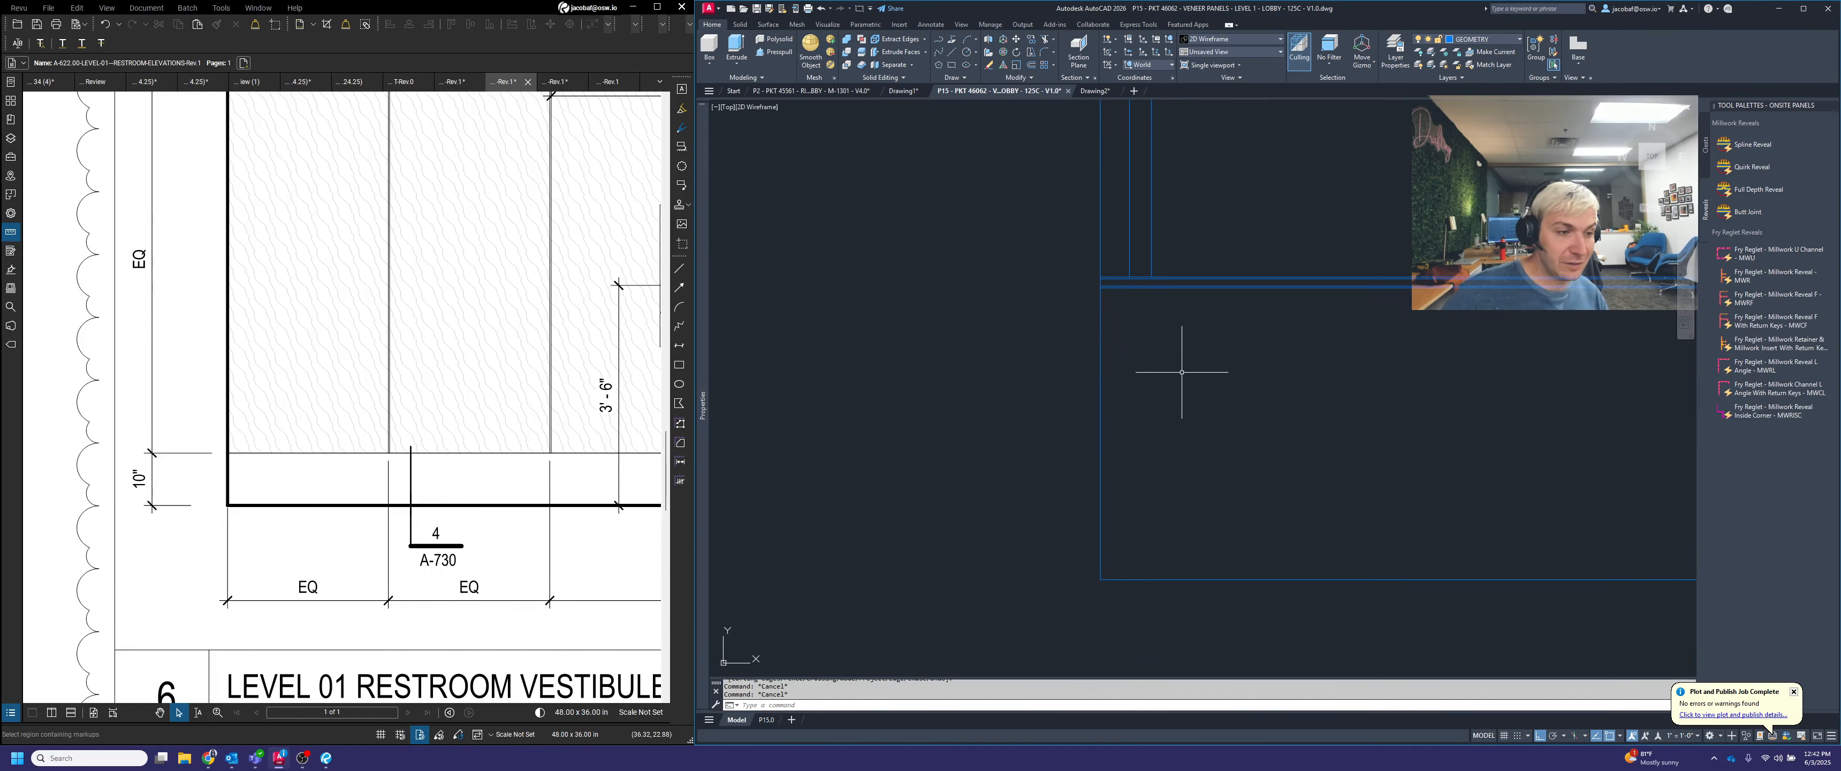
type("l")
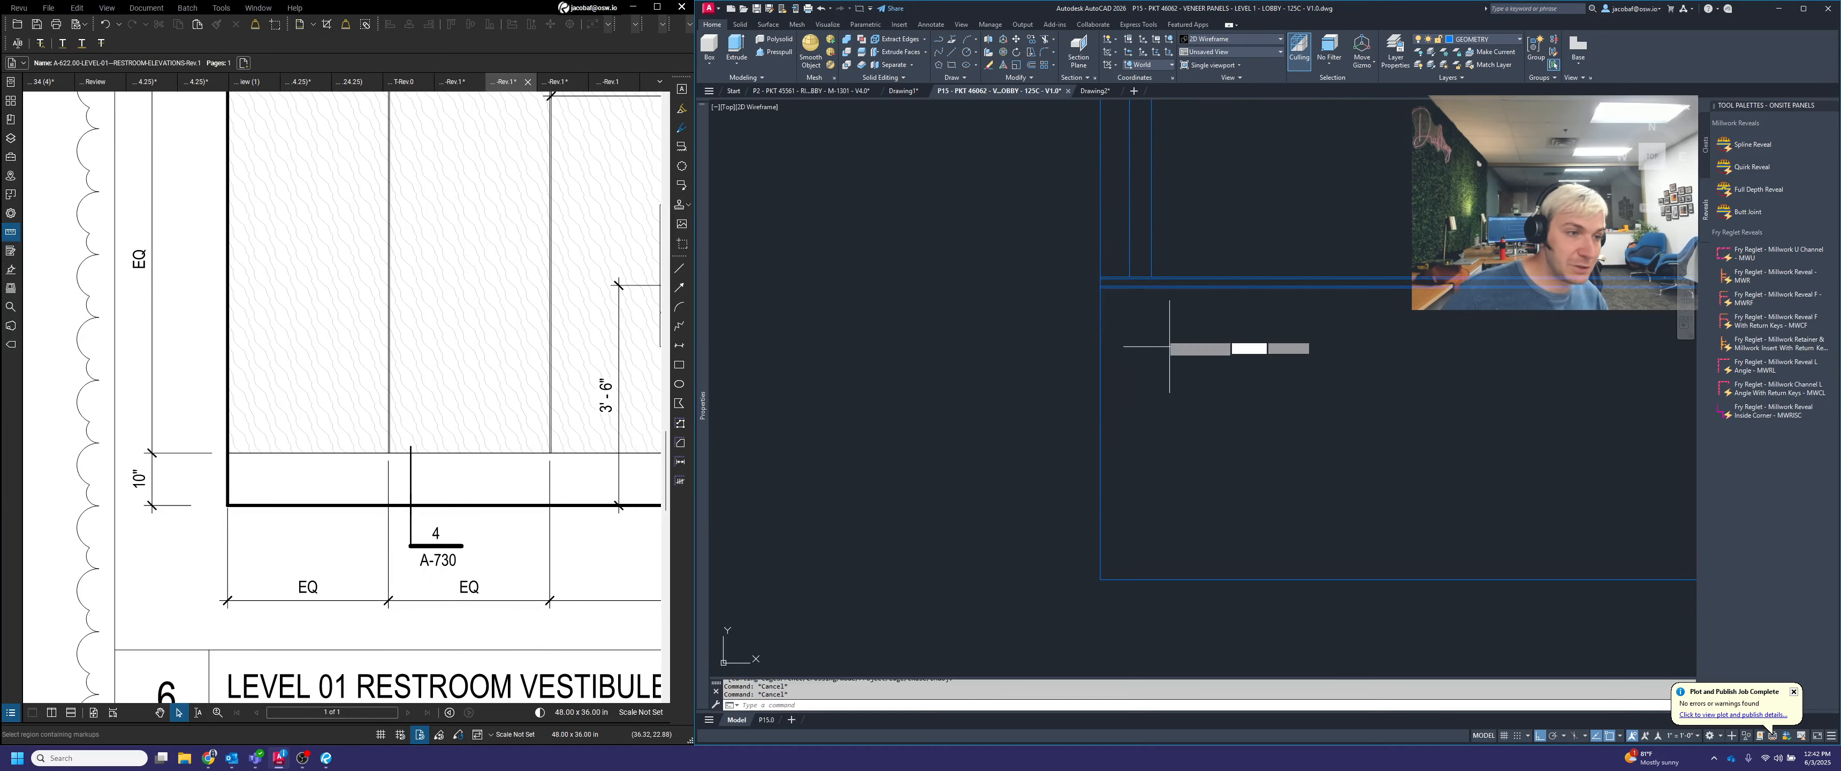
key("Return")
scroll(1141, 276, "up", 4)
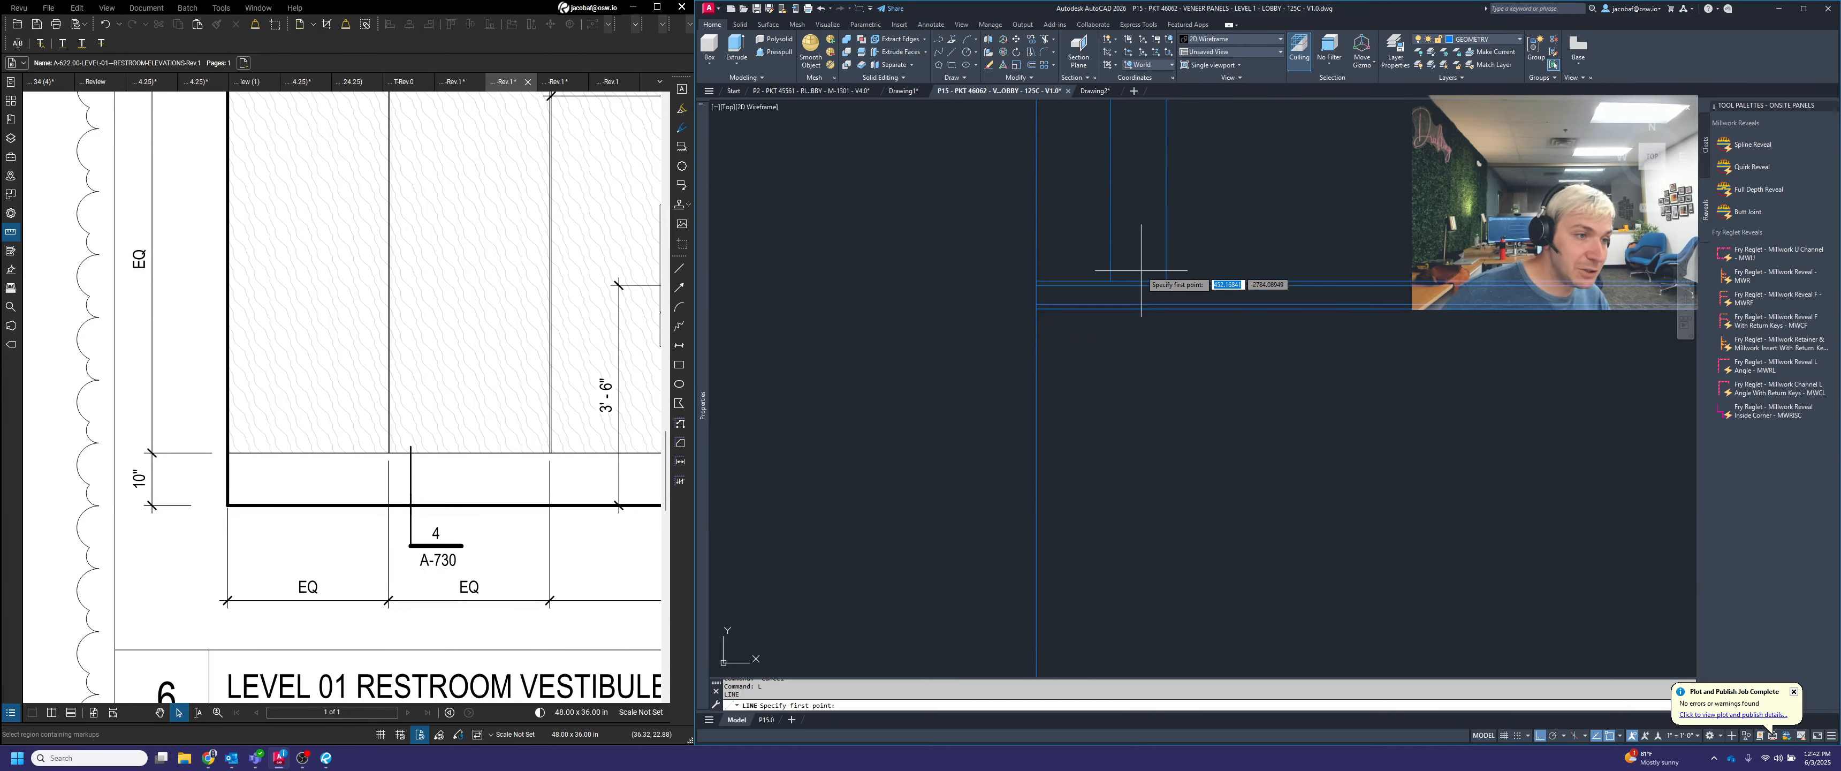
left_click(1166, 308)
scroll(1176, 304, "down", 4)
left_click(1174, 459)
key("Escape")
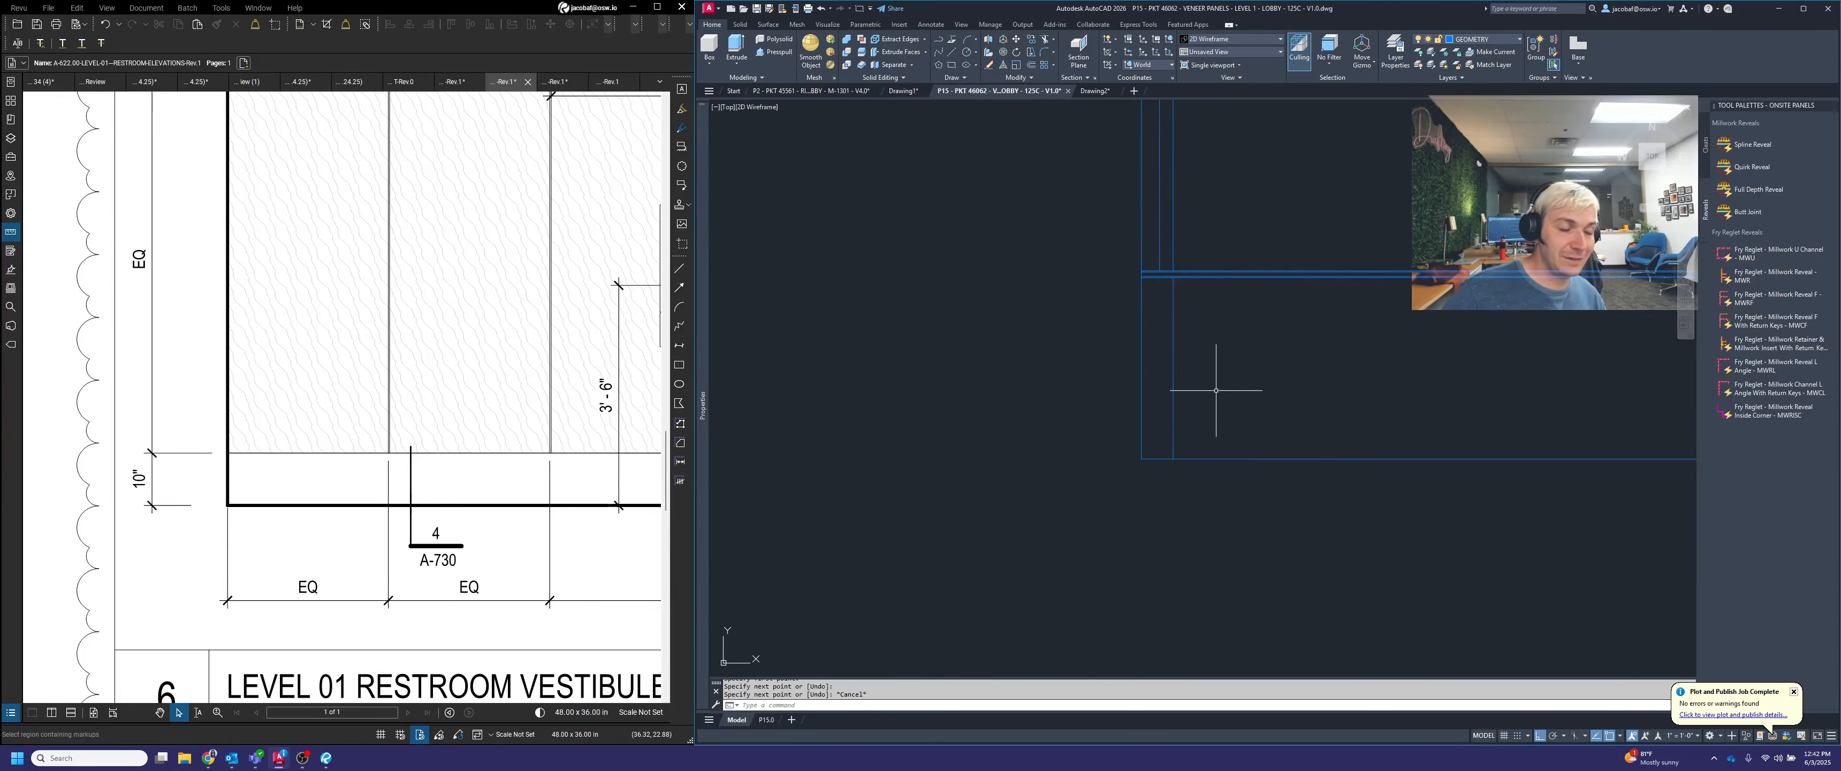
middle_click_drag(1215, 391, 1300, 454)
scroll(1277, 421, "up", 5)
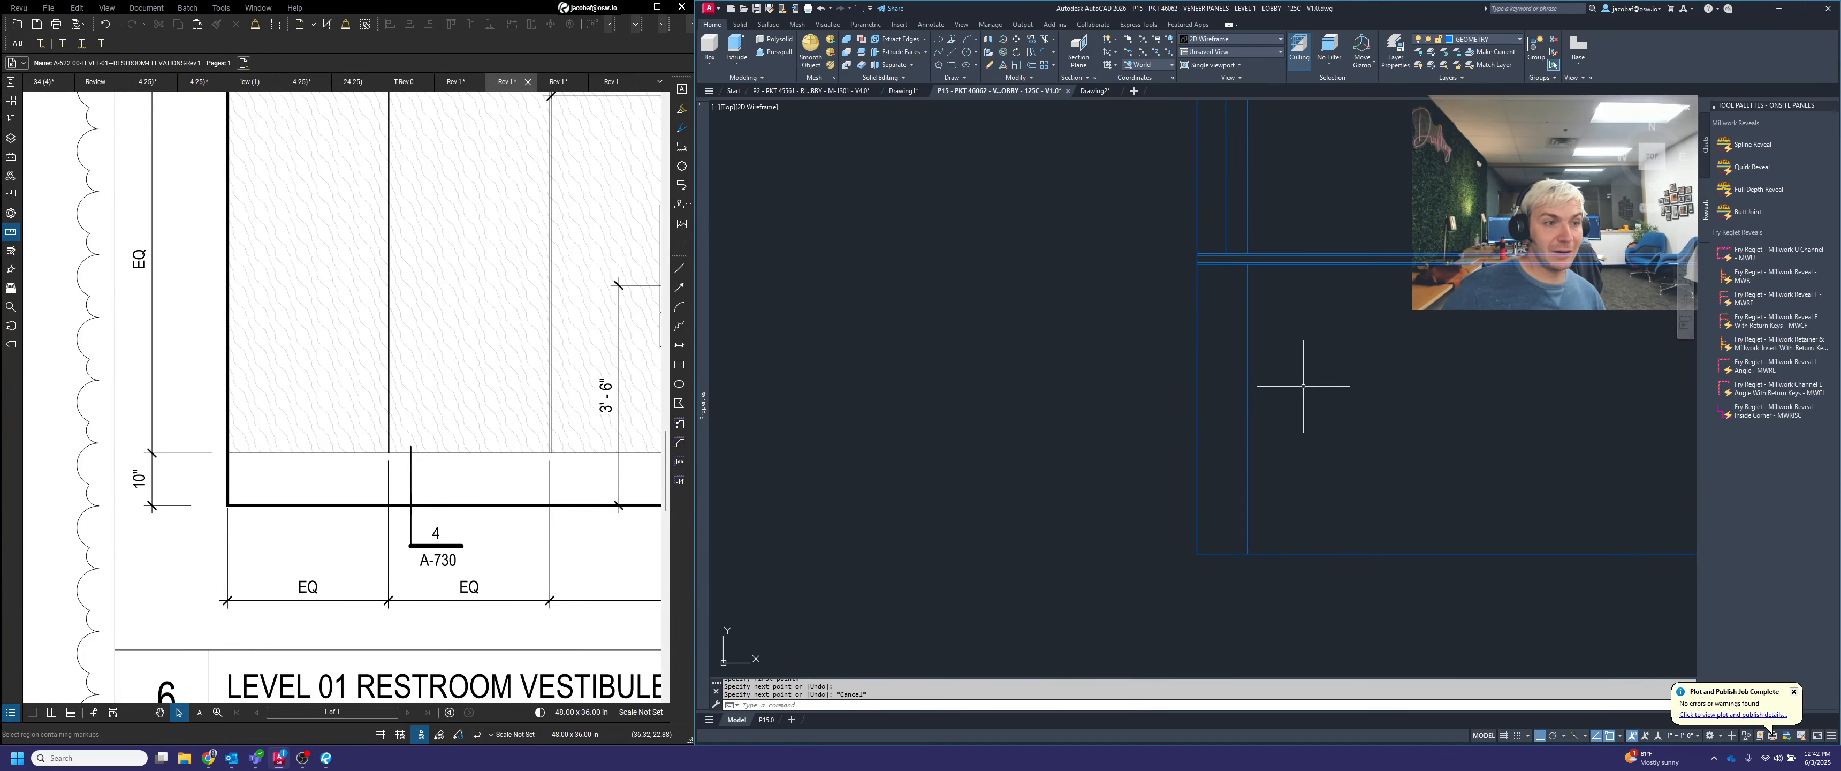
middle_click_drag(1282, 403, 1305, 374)
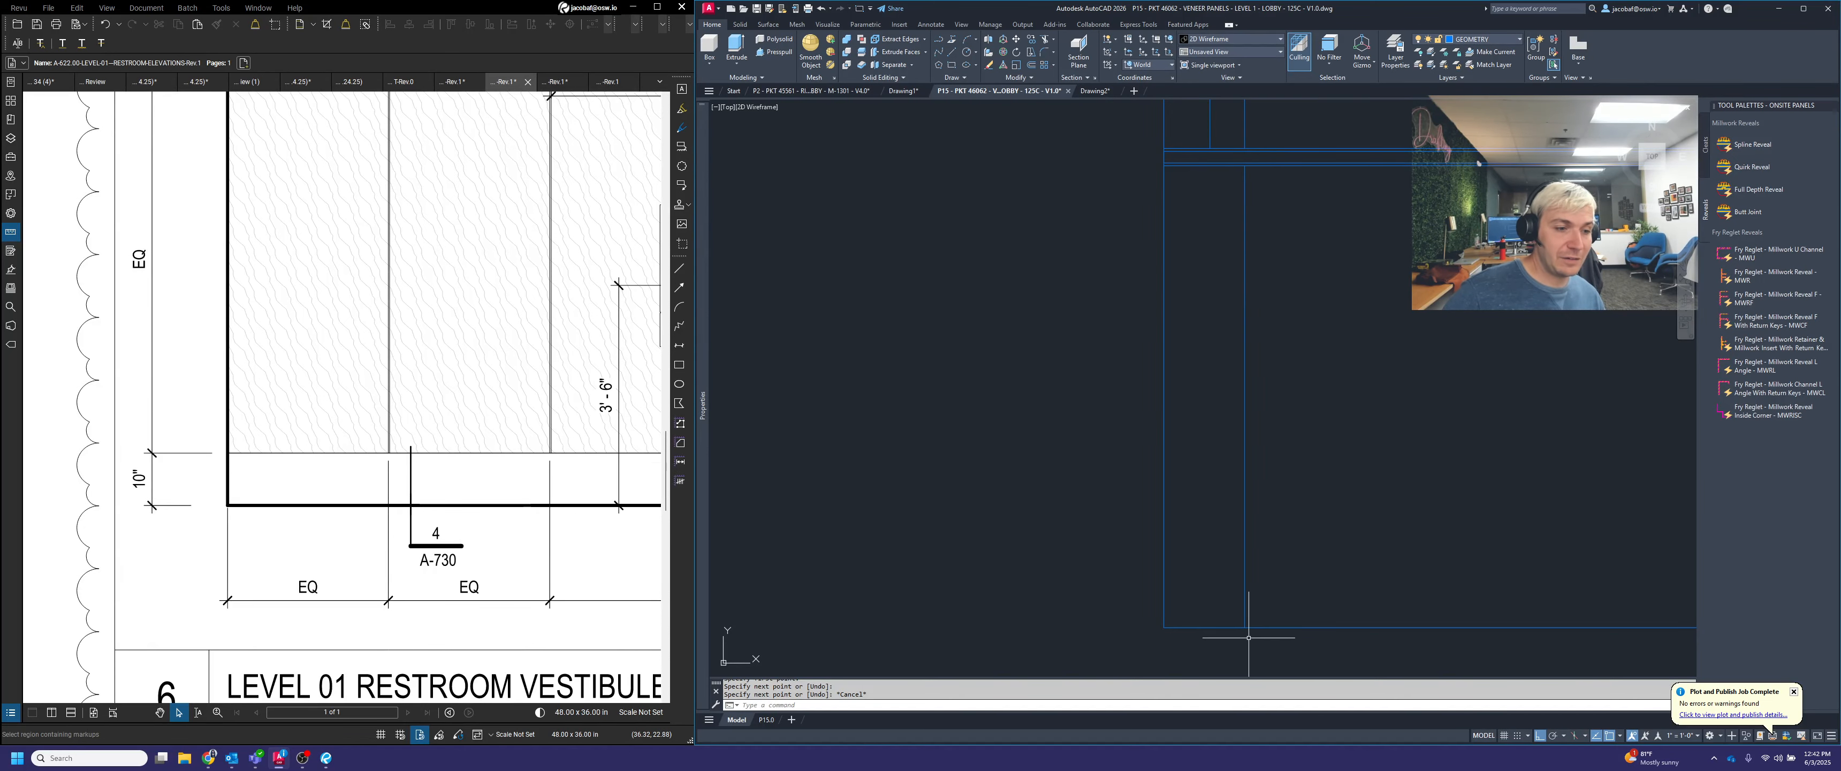
key("Escape")
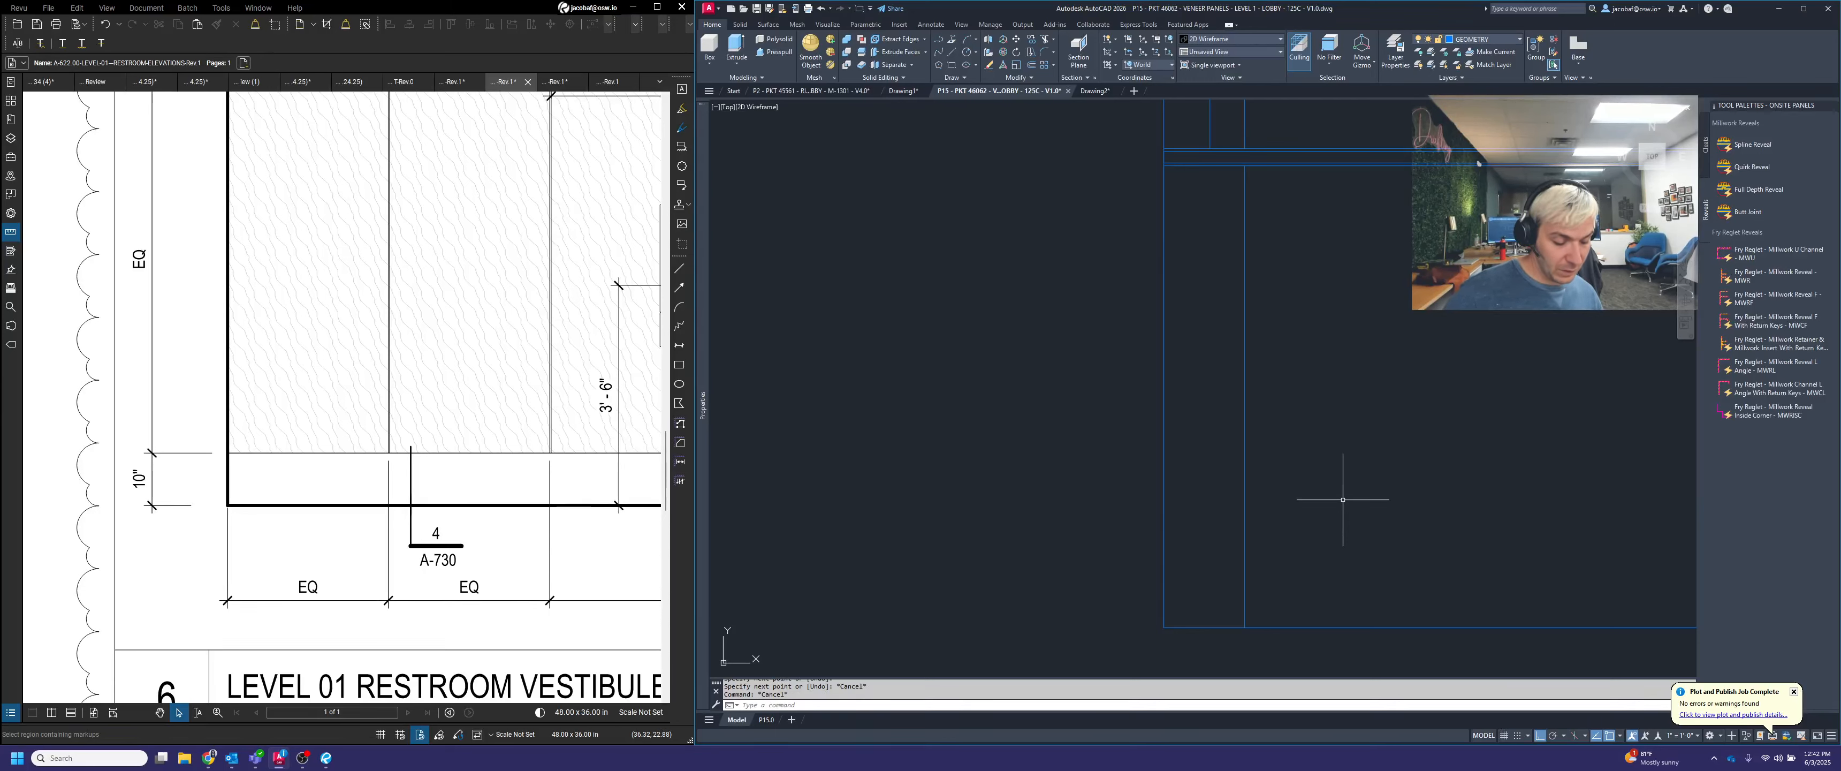
type("di")
key("Return")
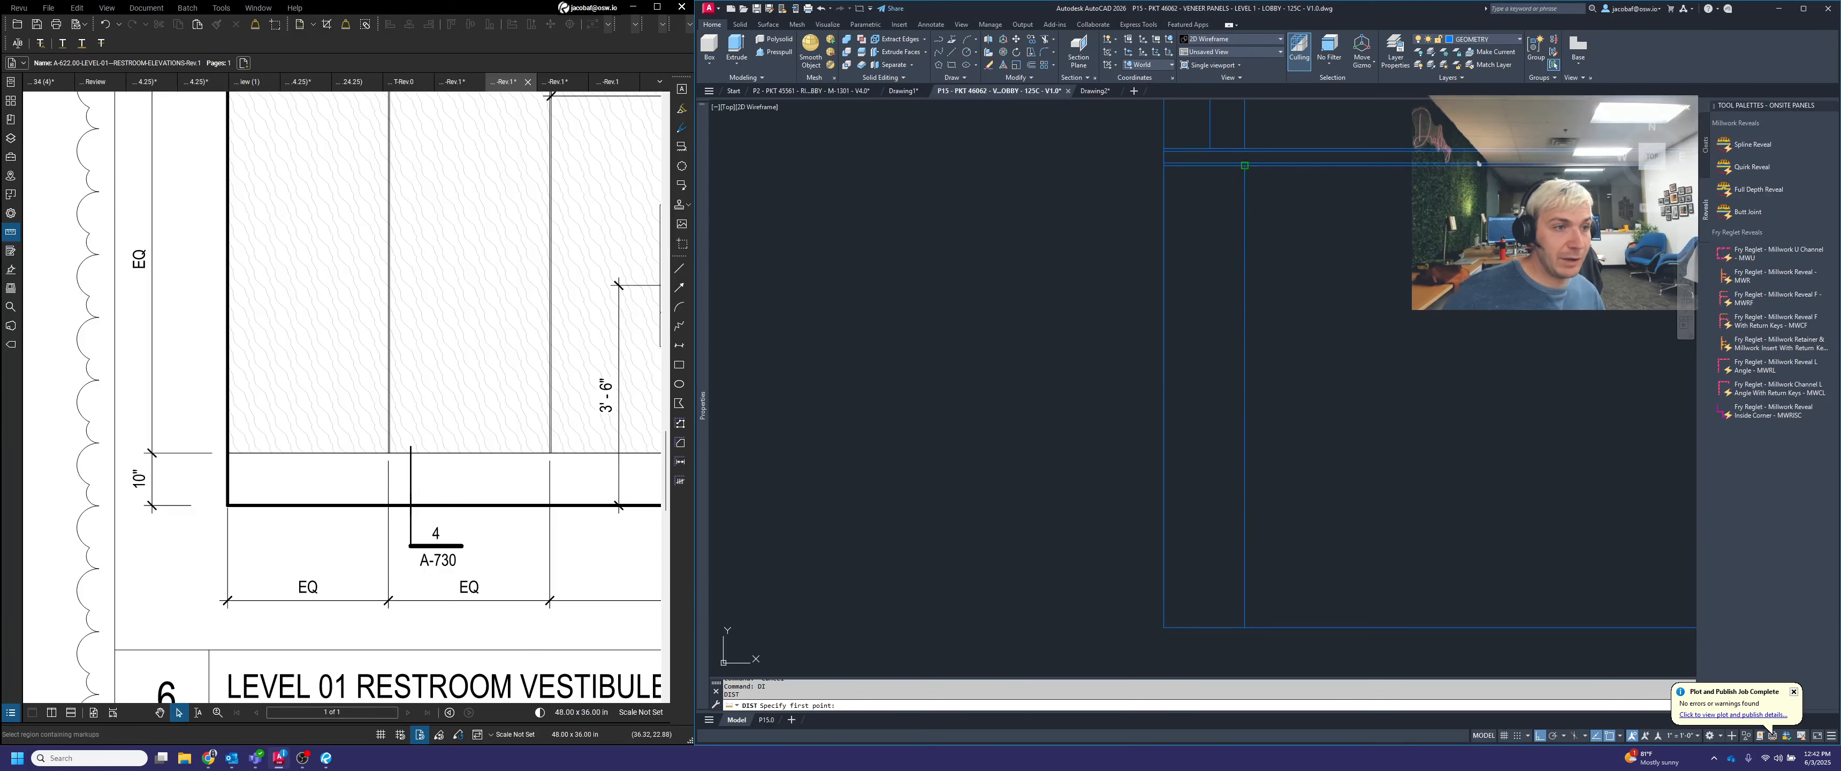
left_click(1245, 166)
key("Escape")
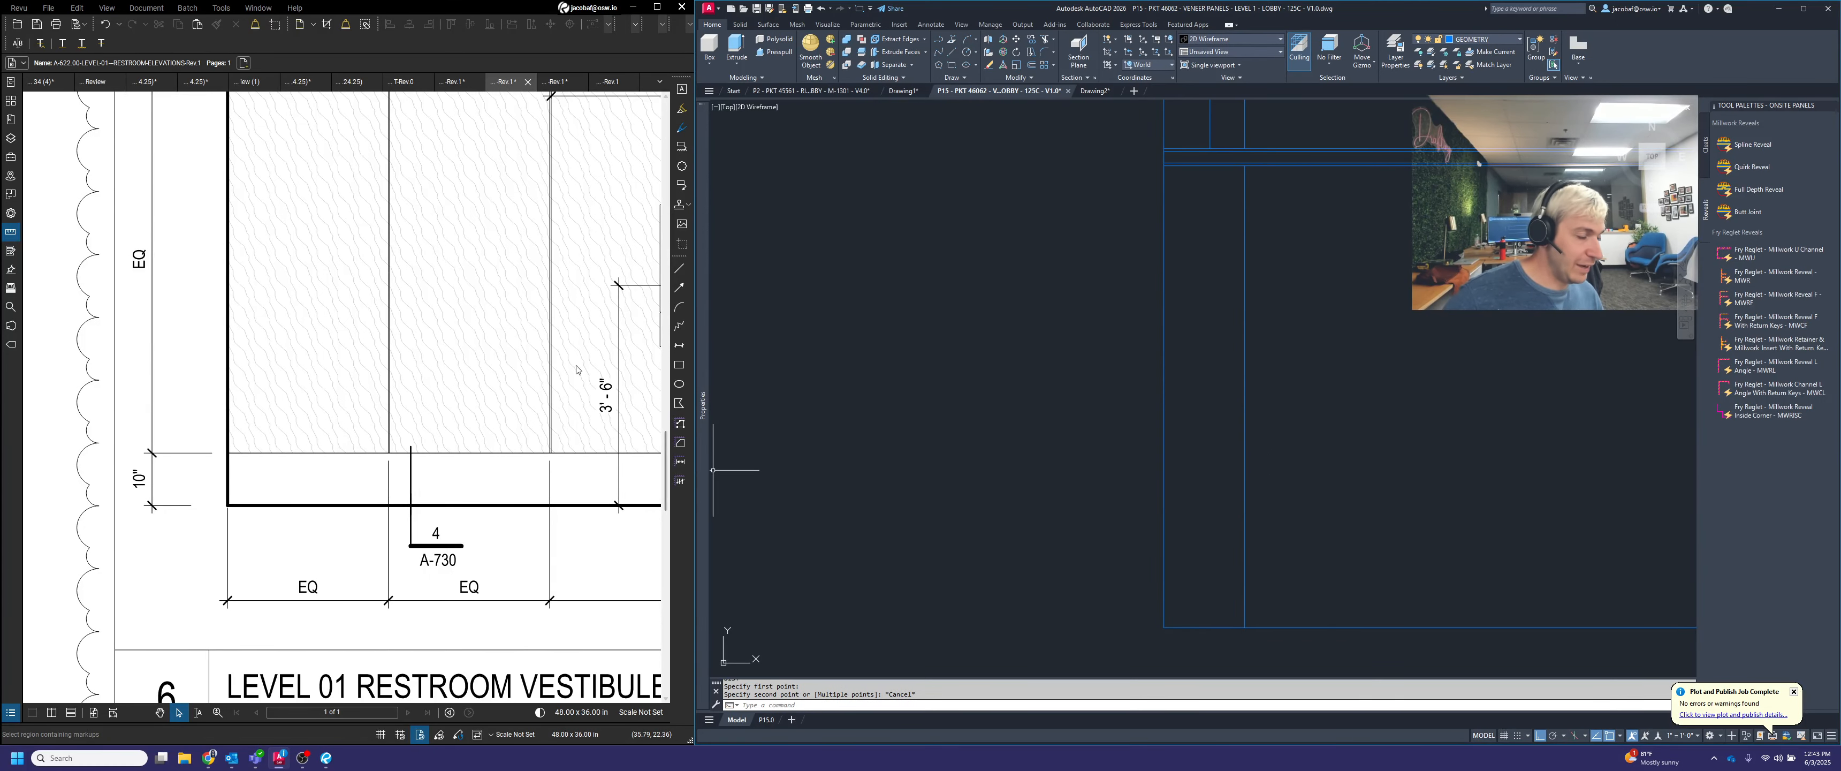
Offset the base's vertical face line 0.5 toward the section's outer vertical line
type("off")
key("Return")
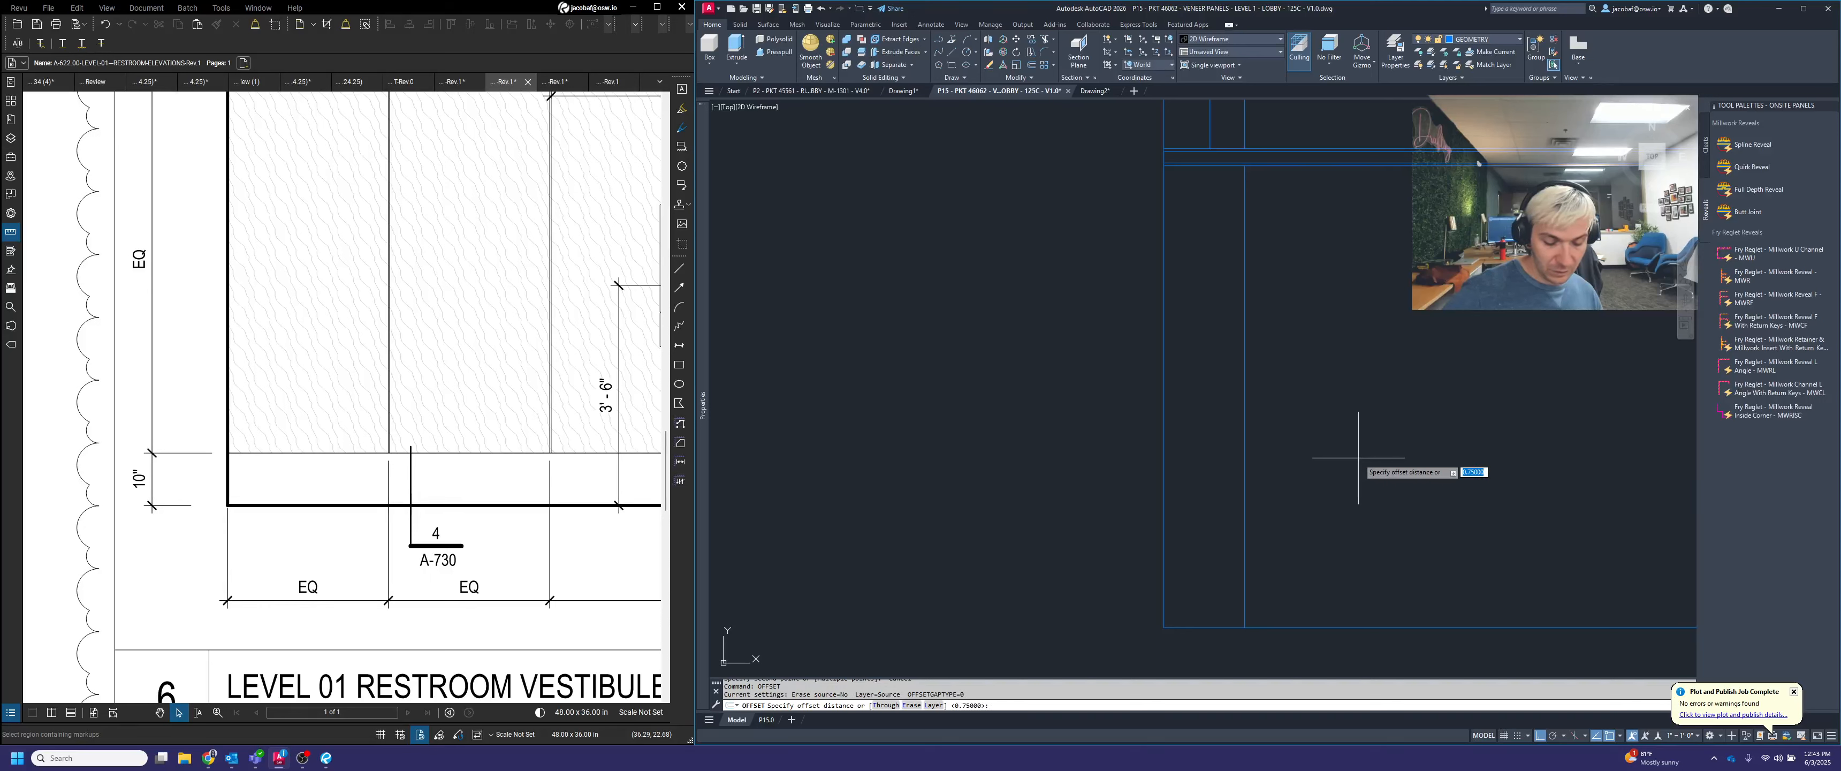
type(".5")
key("Return")
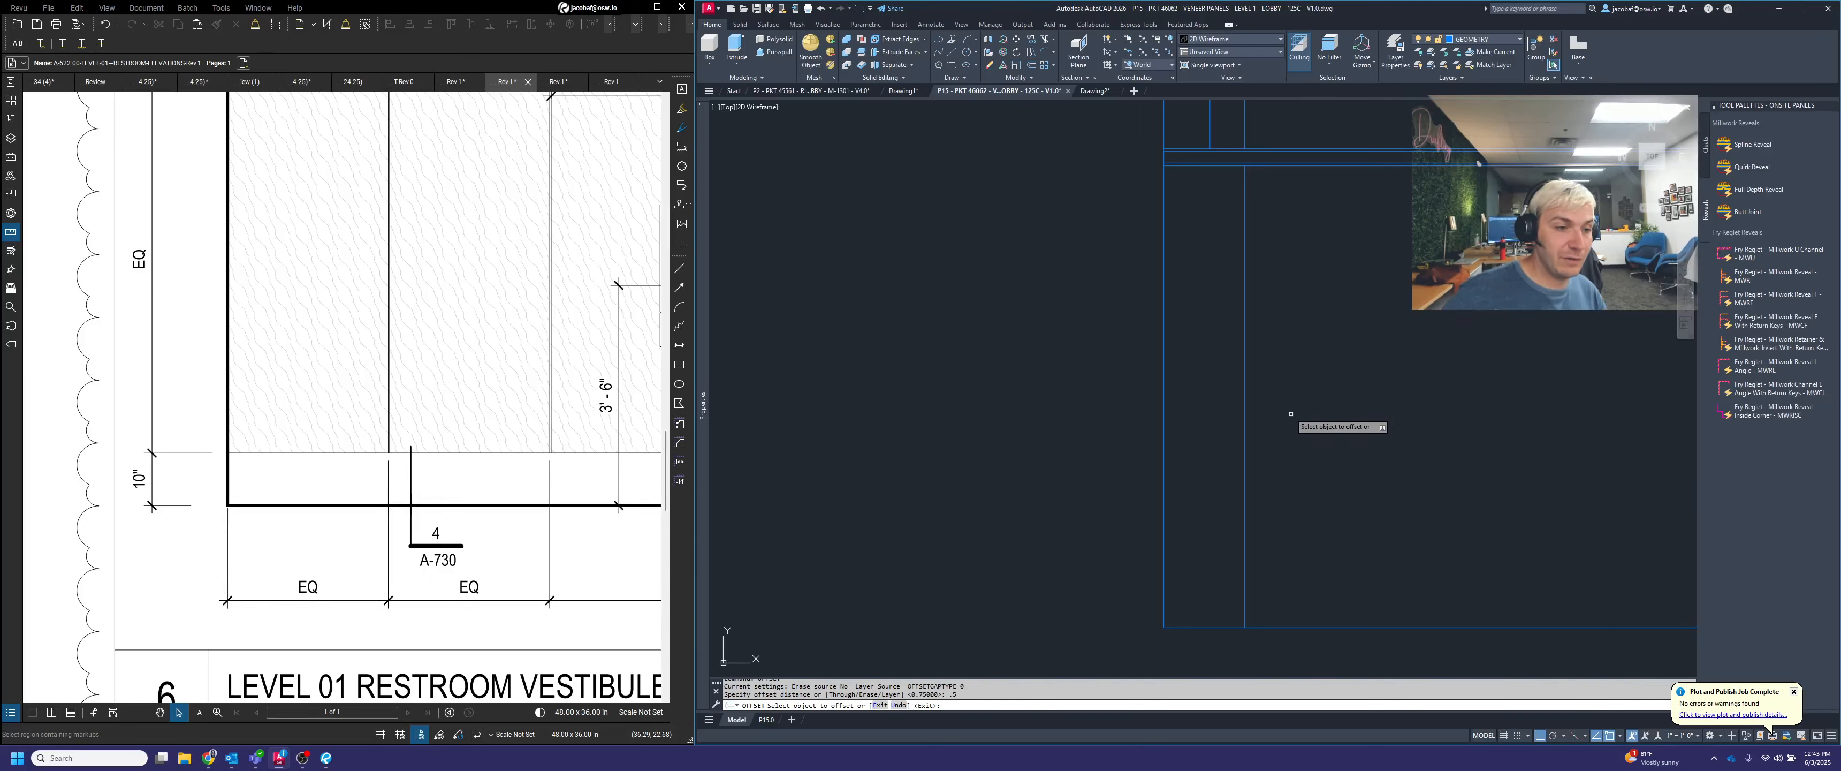
left_click(1244, 379)
left_click(1151, 356)
key("Return")
key("Escape")
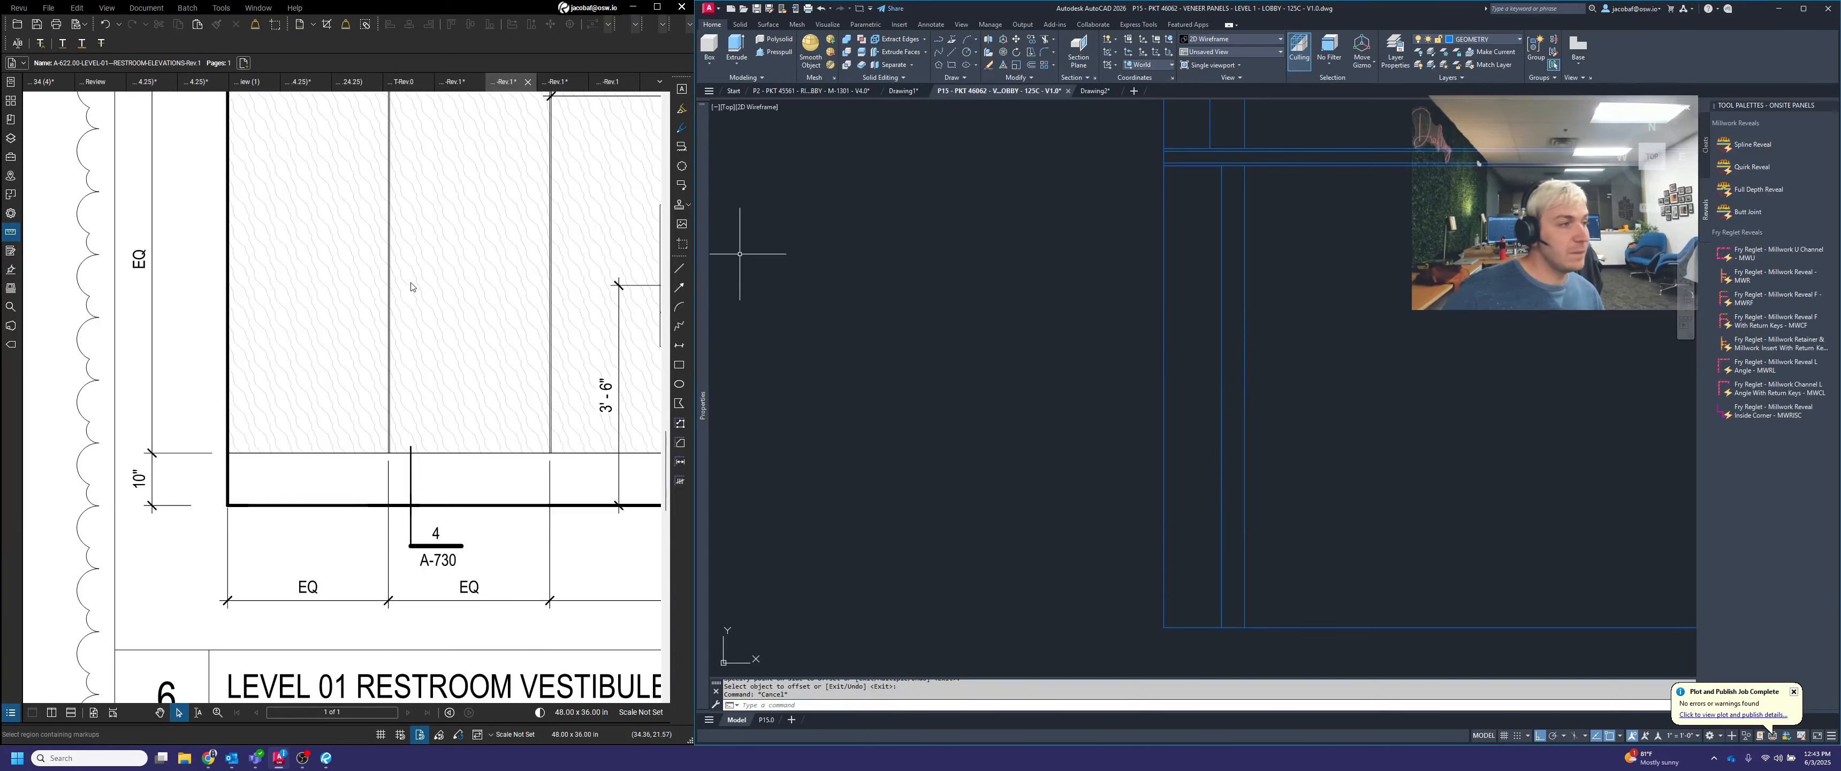
Switch to the Revu drawing set and open the A-730 floor transitions and base details sheet
scroll(215, 390, "down", 4)
left_click(543, 81)
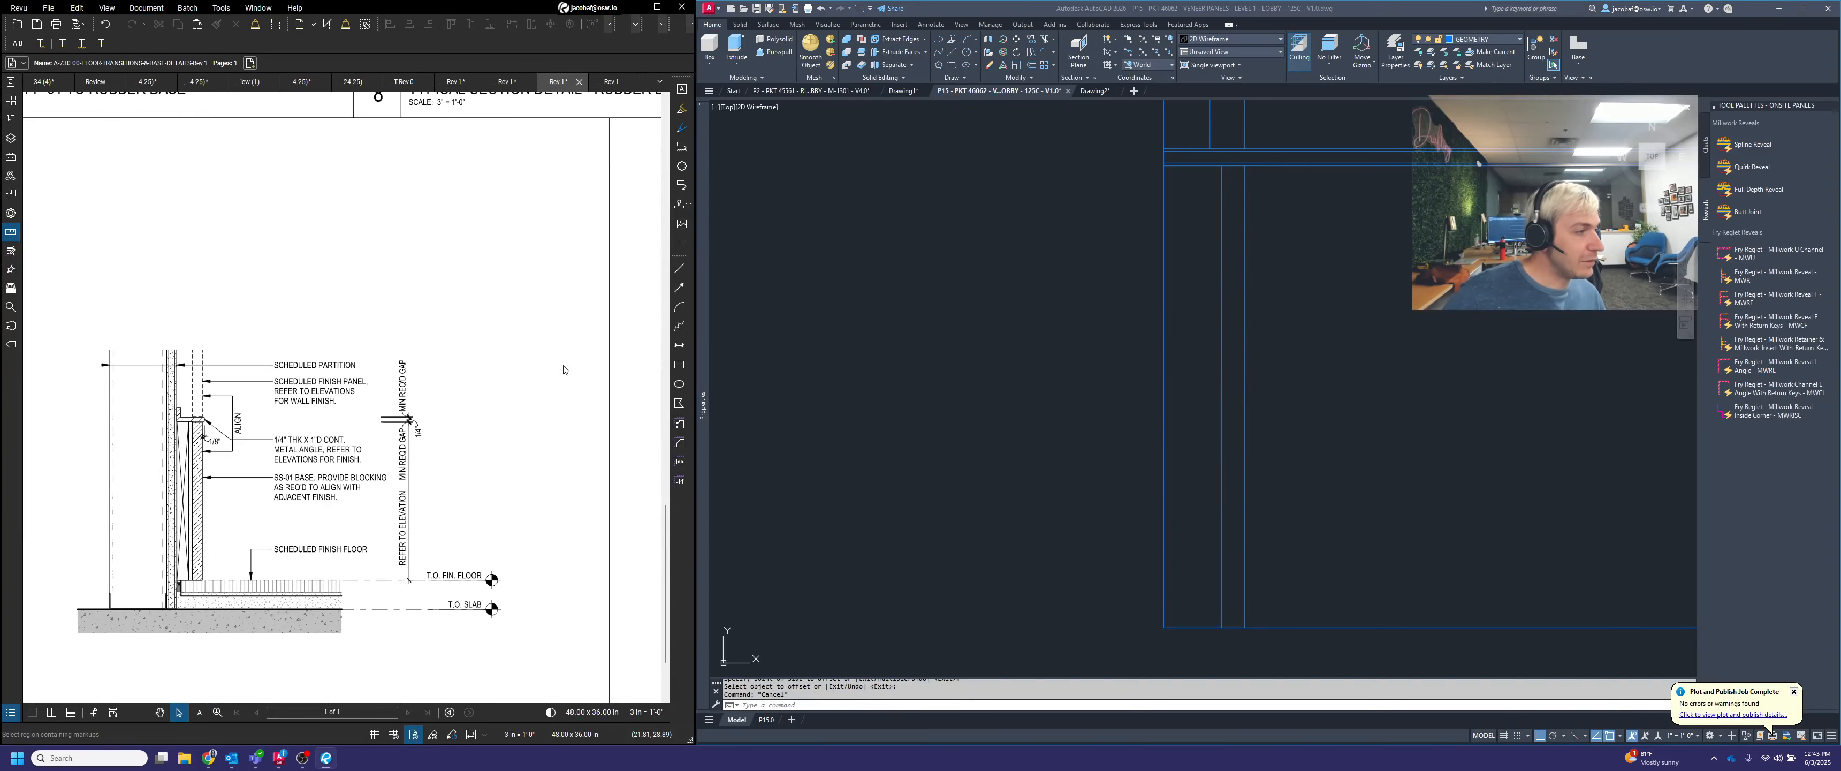
Check the base detail on the Revu sheet, then in AutoCAD offset the back line of the base .75 toward the section's outer vertical line
scroll(184, 586, "up", 5)
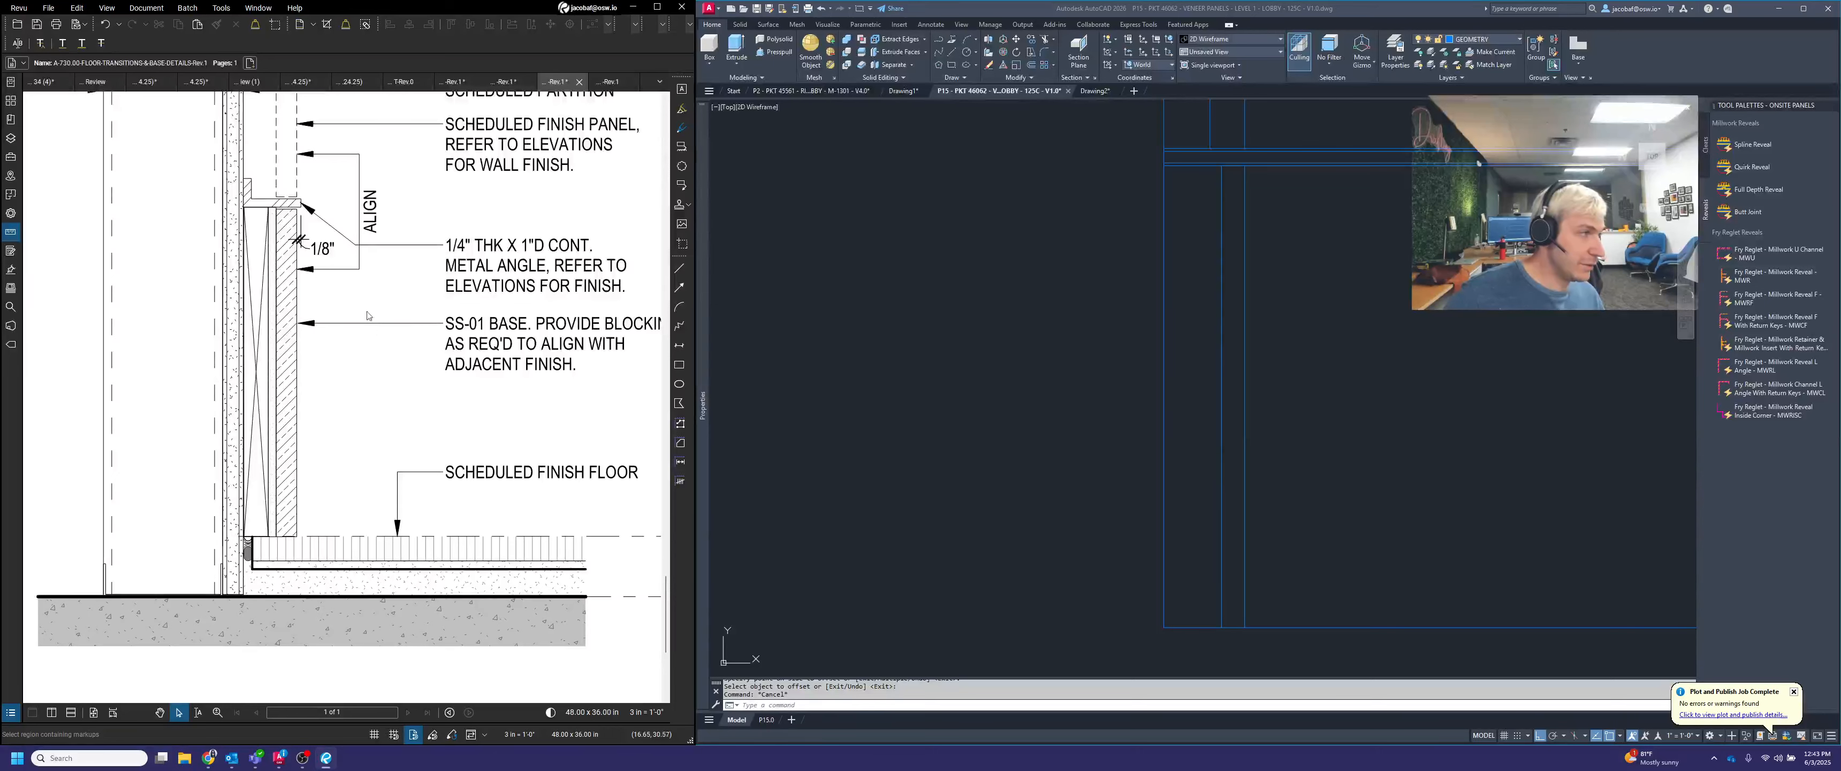
middle_click_drag(374, 301, 373, 326)
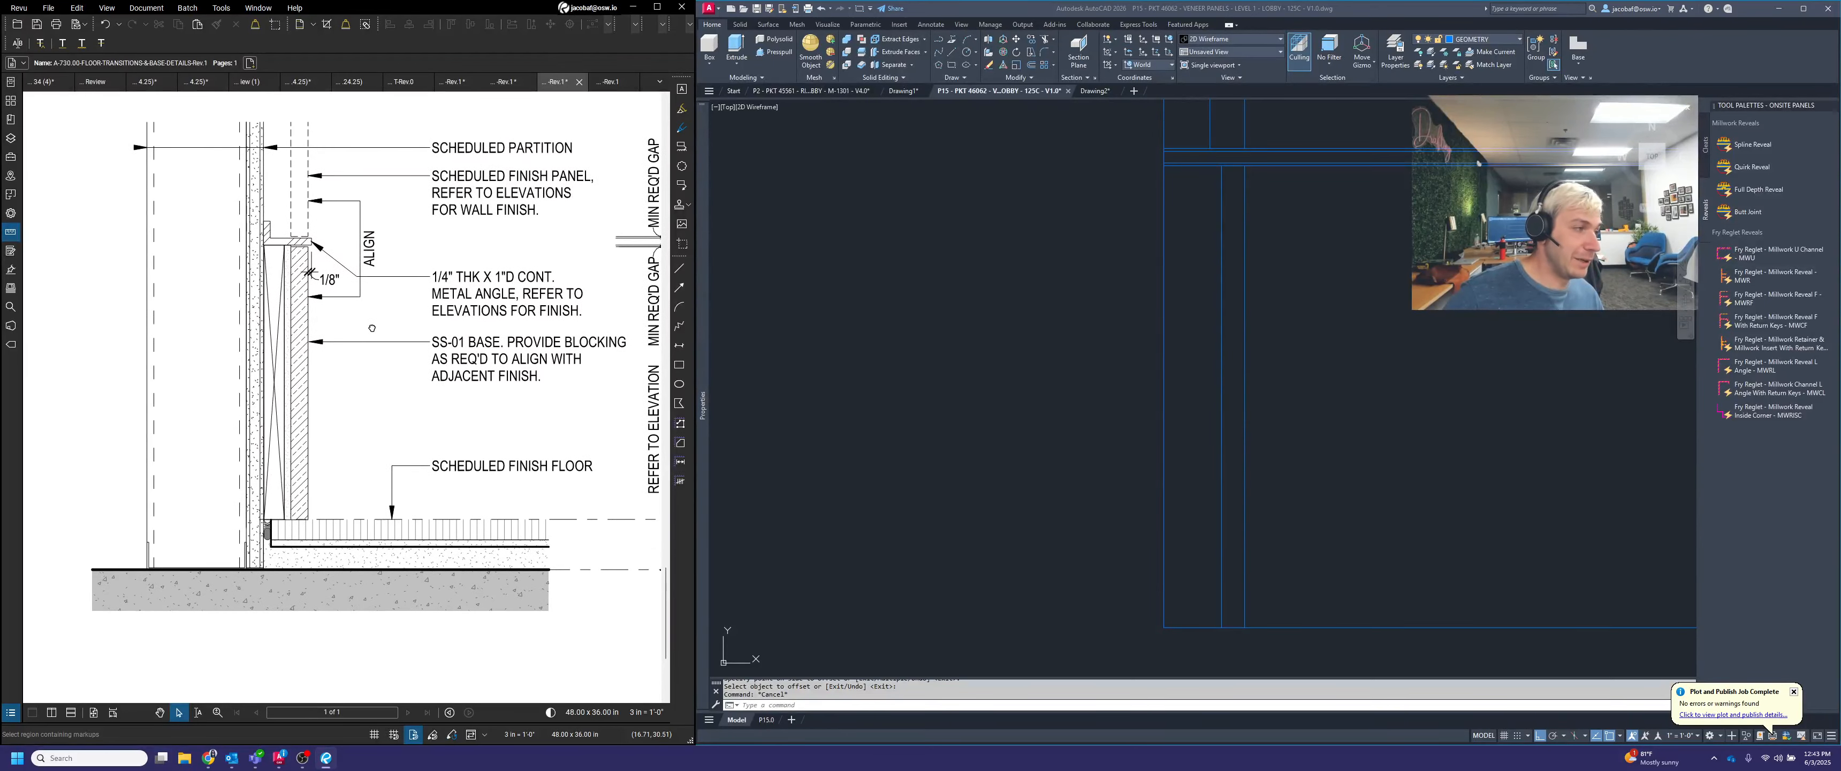
left_click(1373, 356)
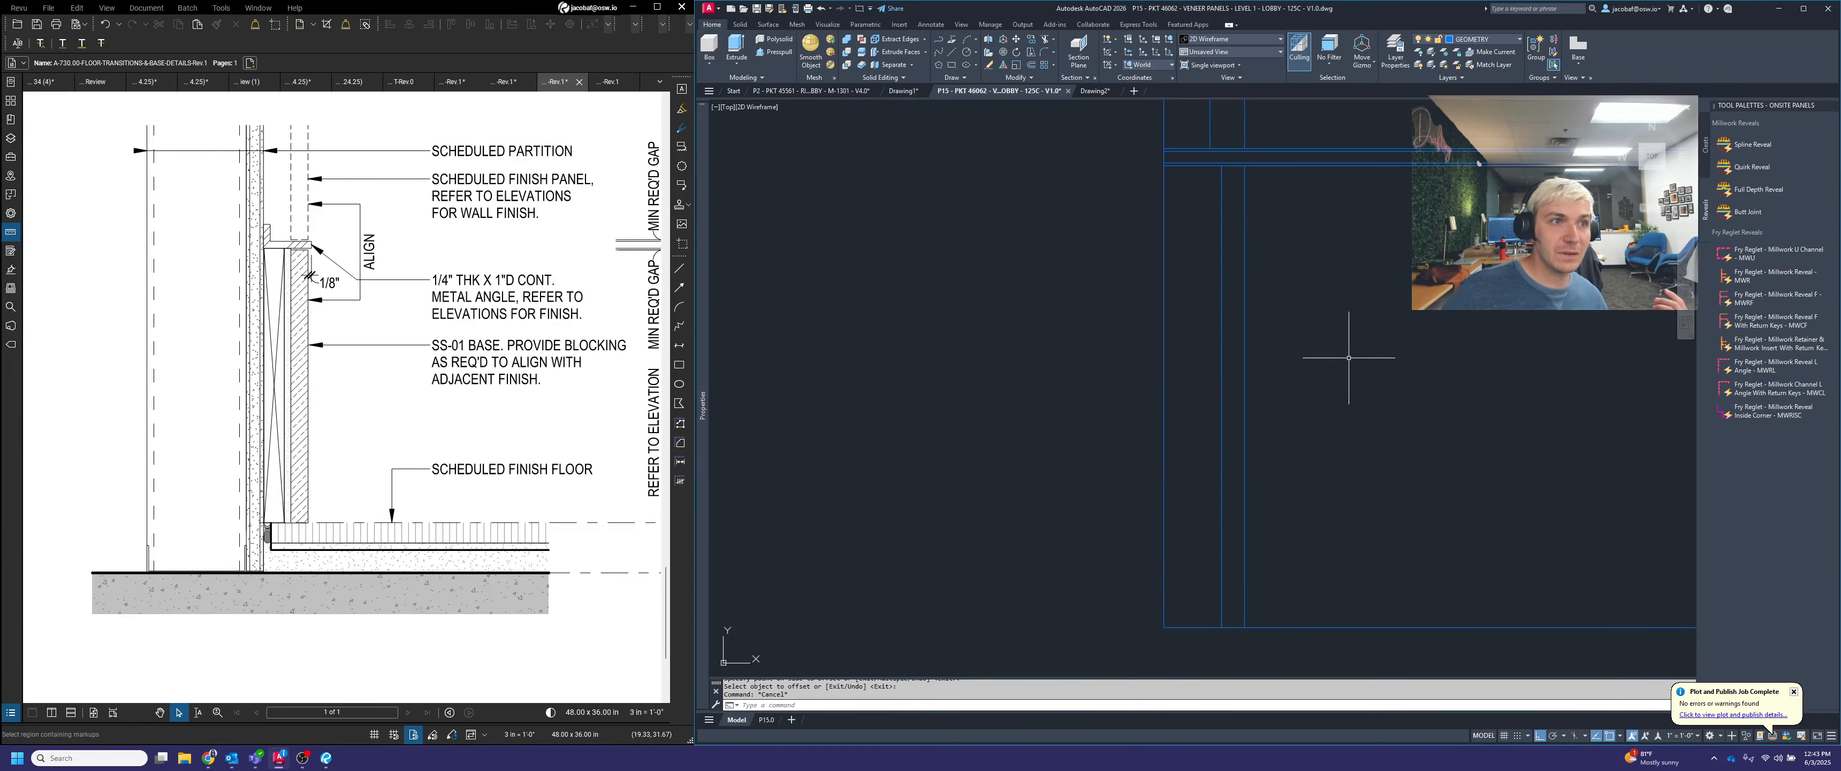
key("Escape")
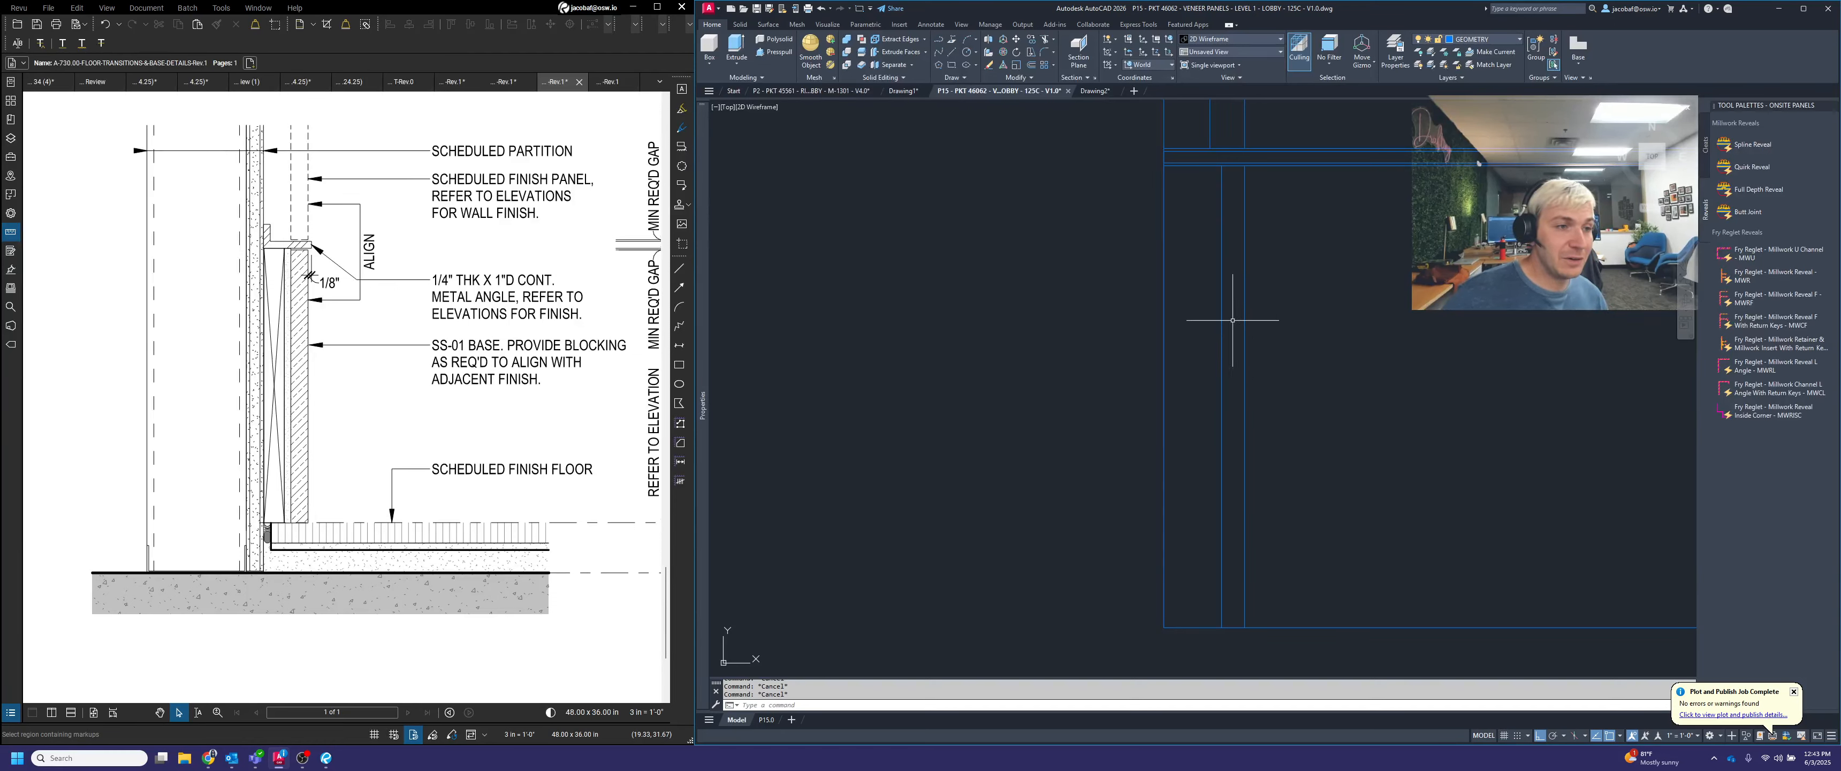
middle_click_drag(1214, 326, 1177, 396)
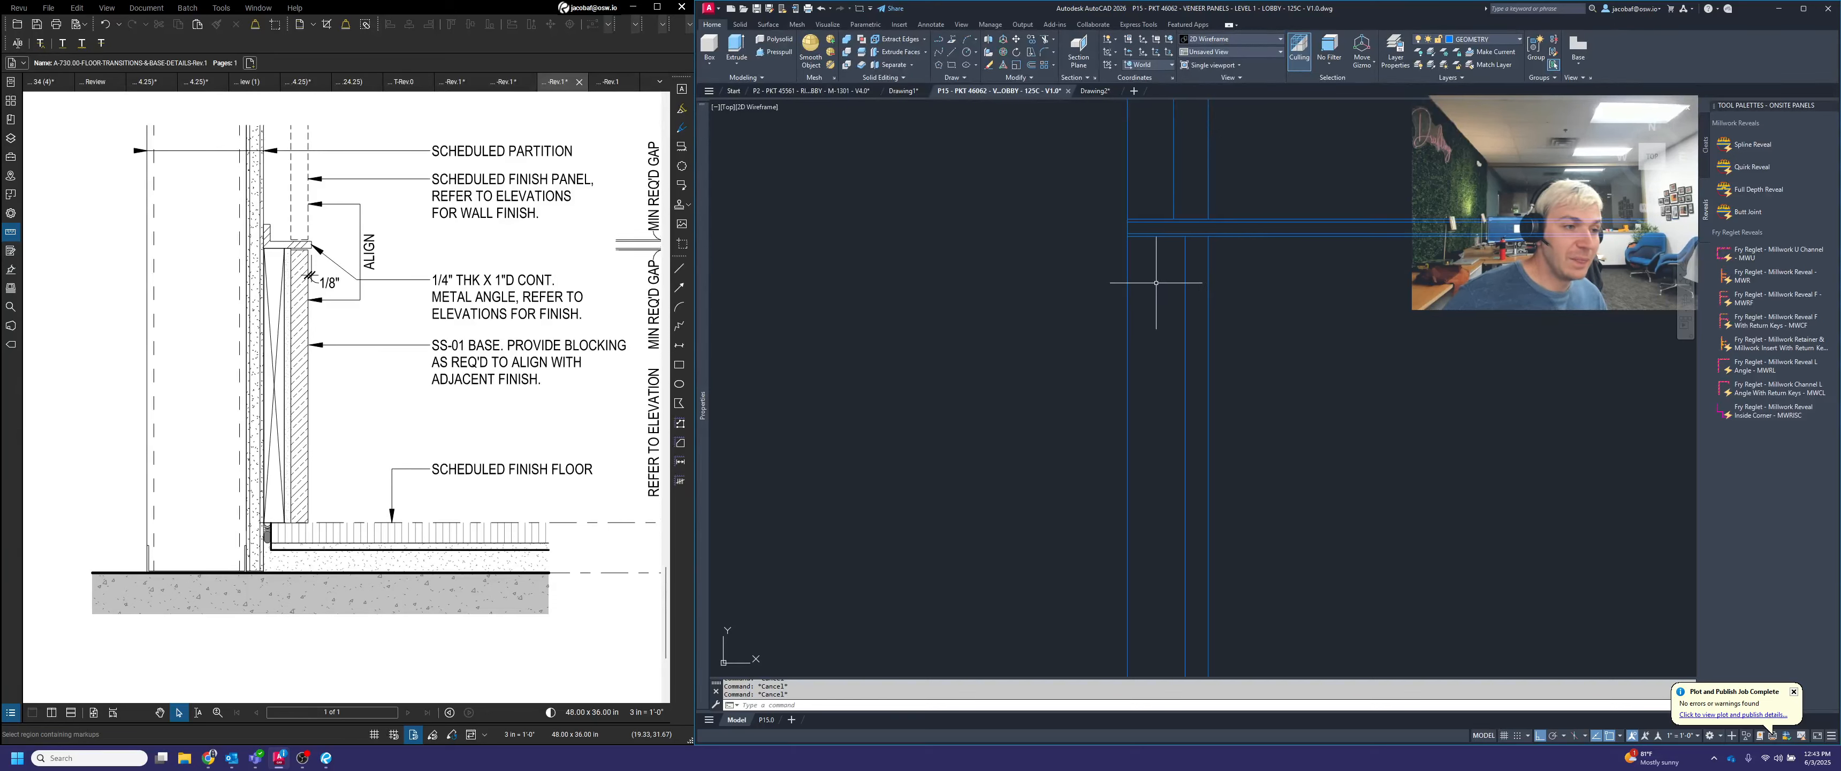
type("o")
key("Return")
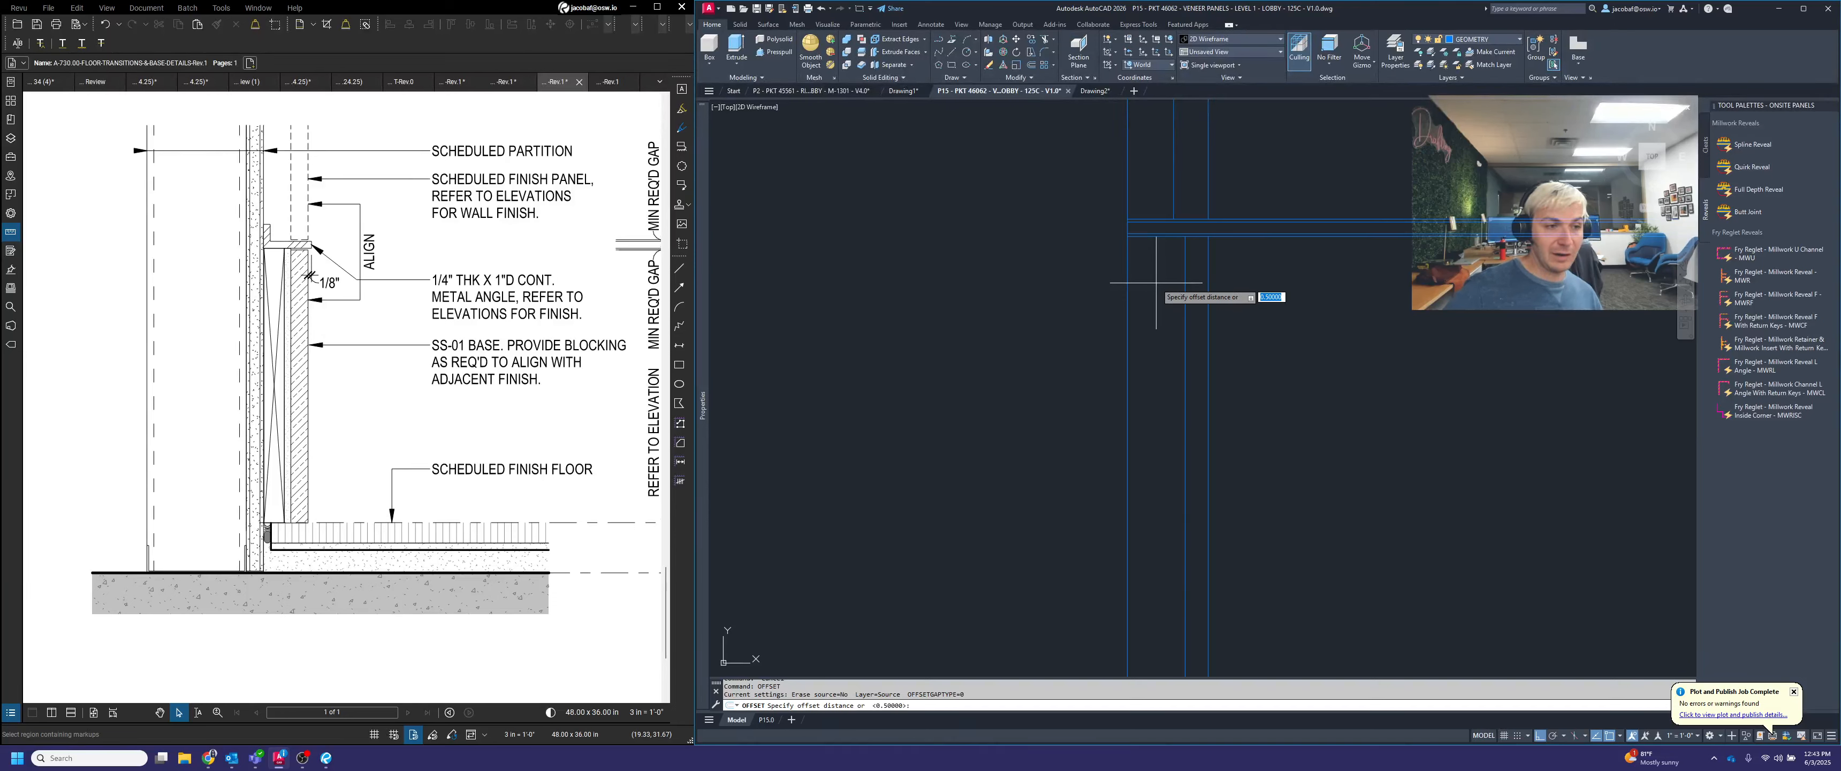
type(".75")
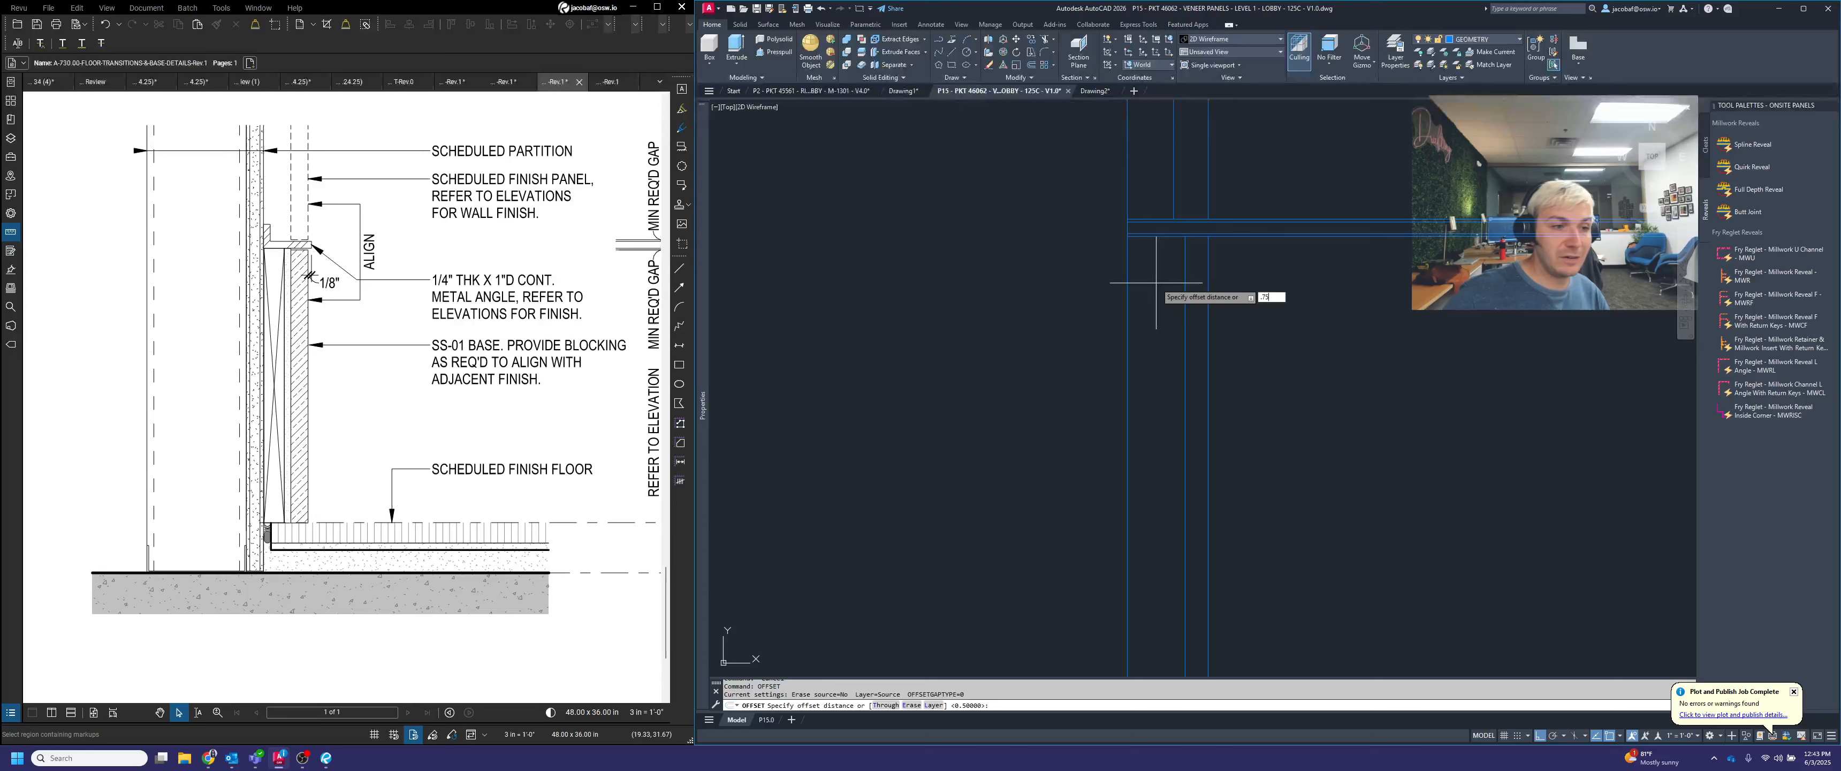
key("Return")
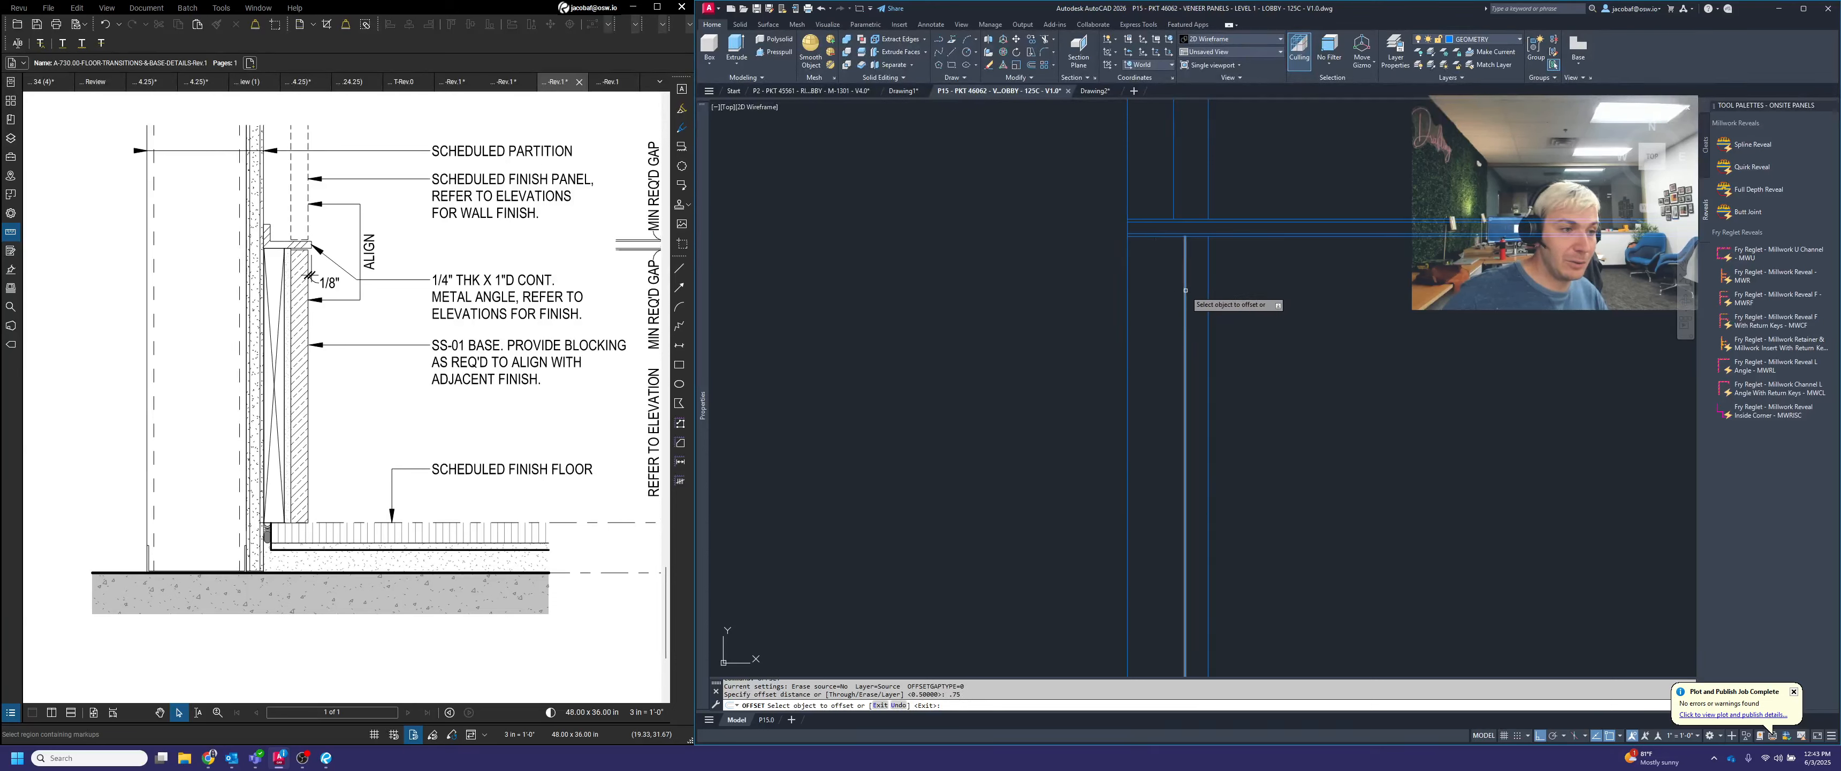
left_click(1184, 299)
left_click(1008, 288)
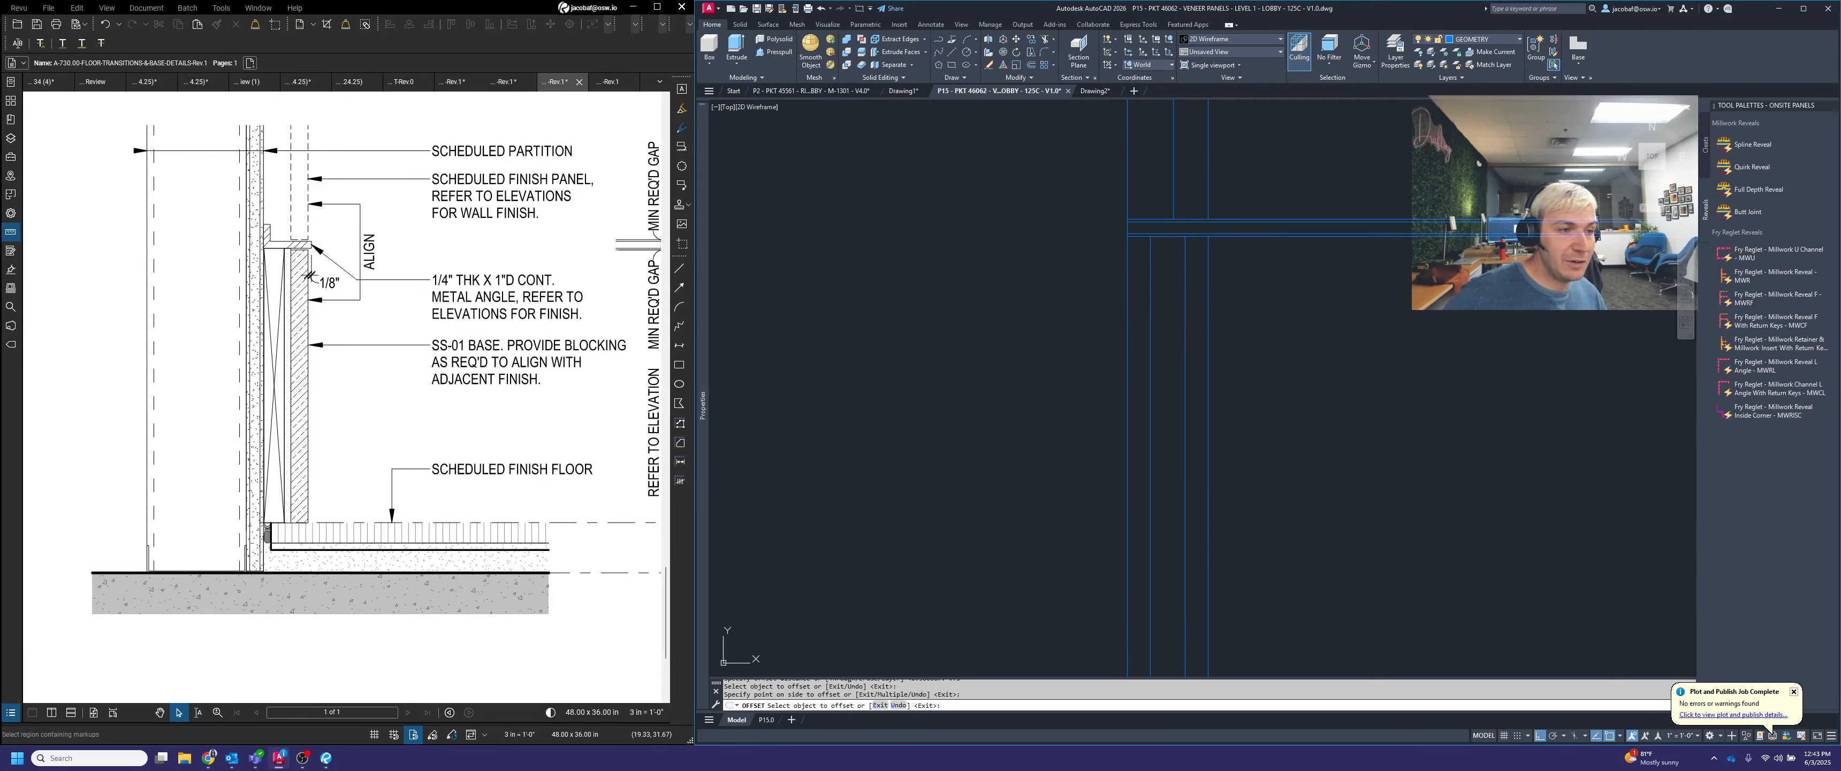
key("Escape")
Measure the gap between the section's outer vertical line and the new offset line just below the base joint
type("d poi")
key("Return")
scroll(1136, 245, "up", 3)
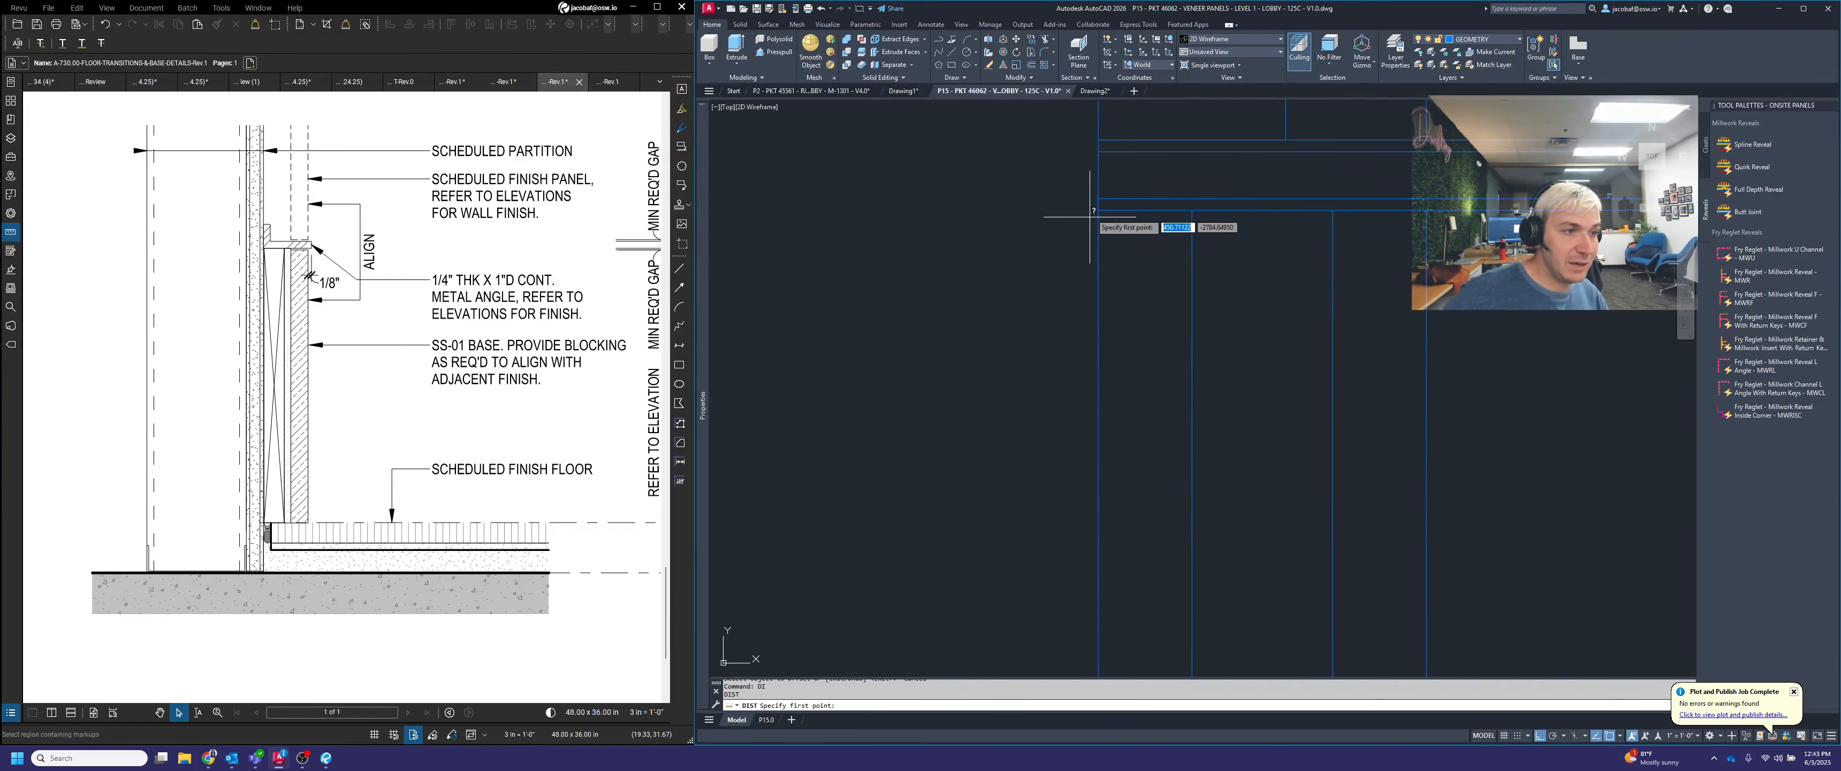
left_click(1099, 210)
key("Escape")
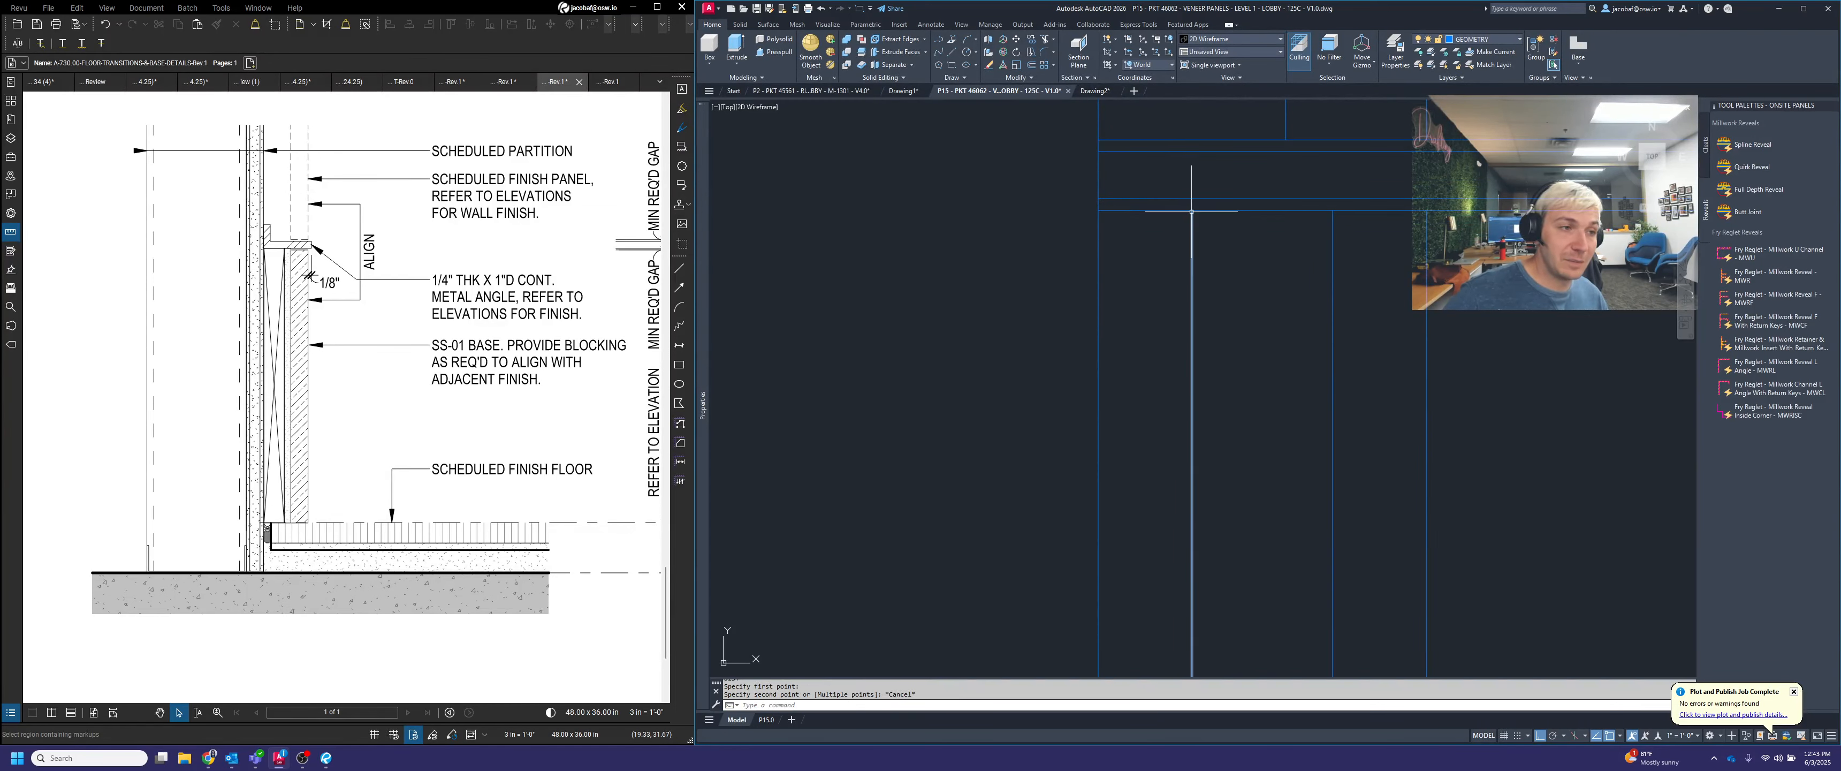
Draw a diagonal across the narrow strip beside the outer vertical line, from the base joint's lower line to the section's bottom line
scroll(1244, 236, "down", 5)
type("l")
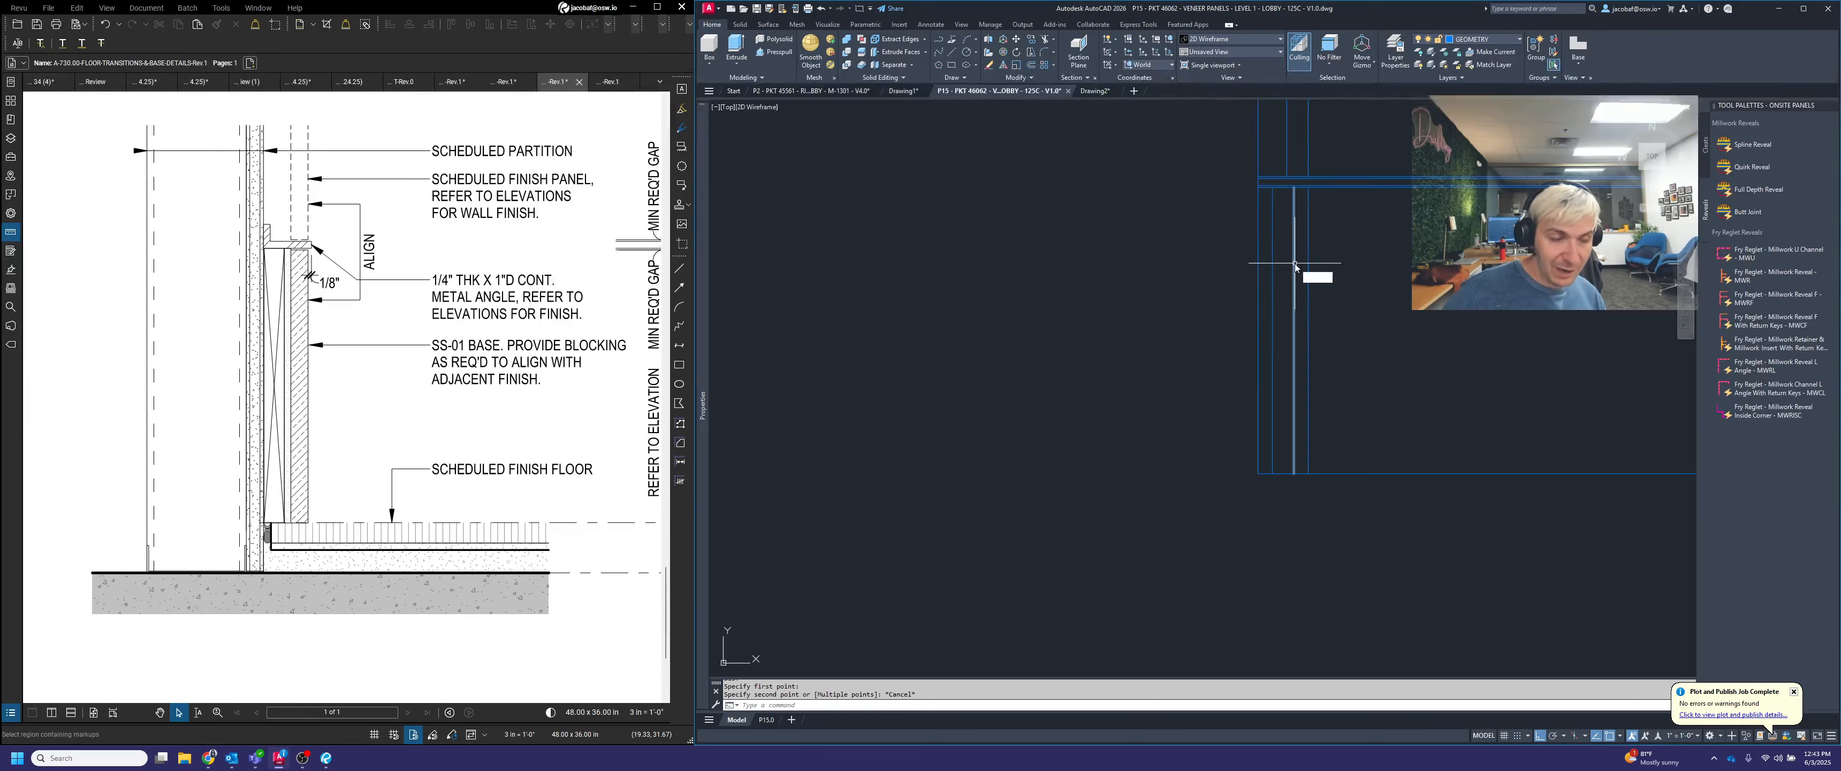
key("Return")
scroll(1256, 183, "down", 2)
left_click(1257, 183)
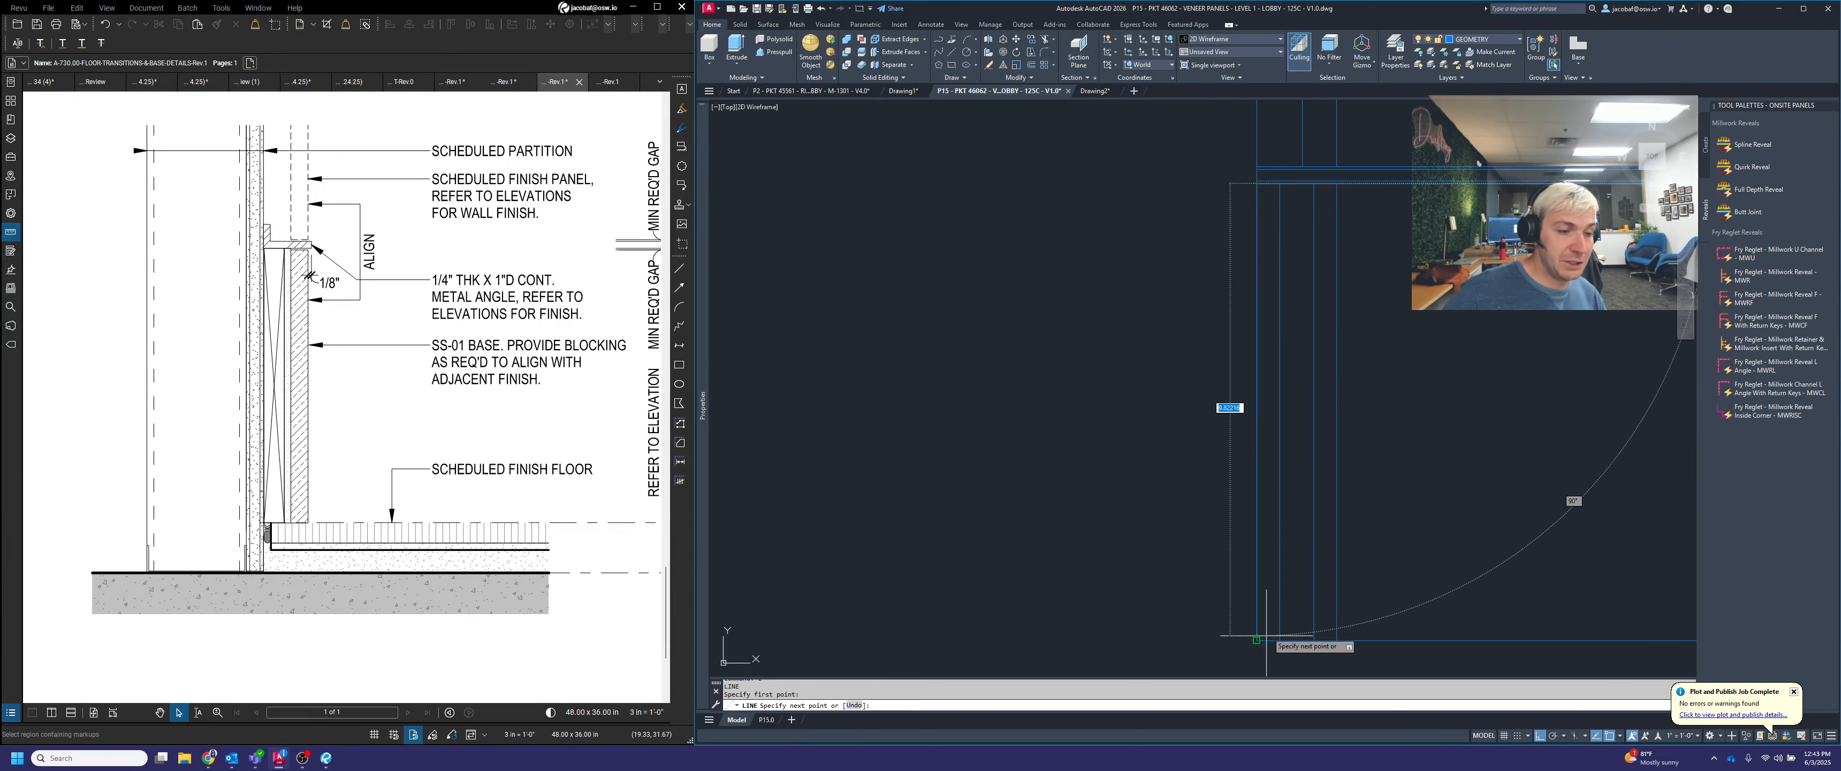
left_click(1280, 640)
key("Return")
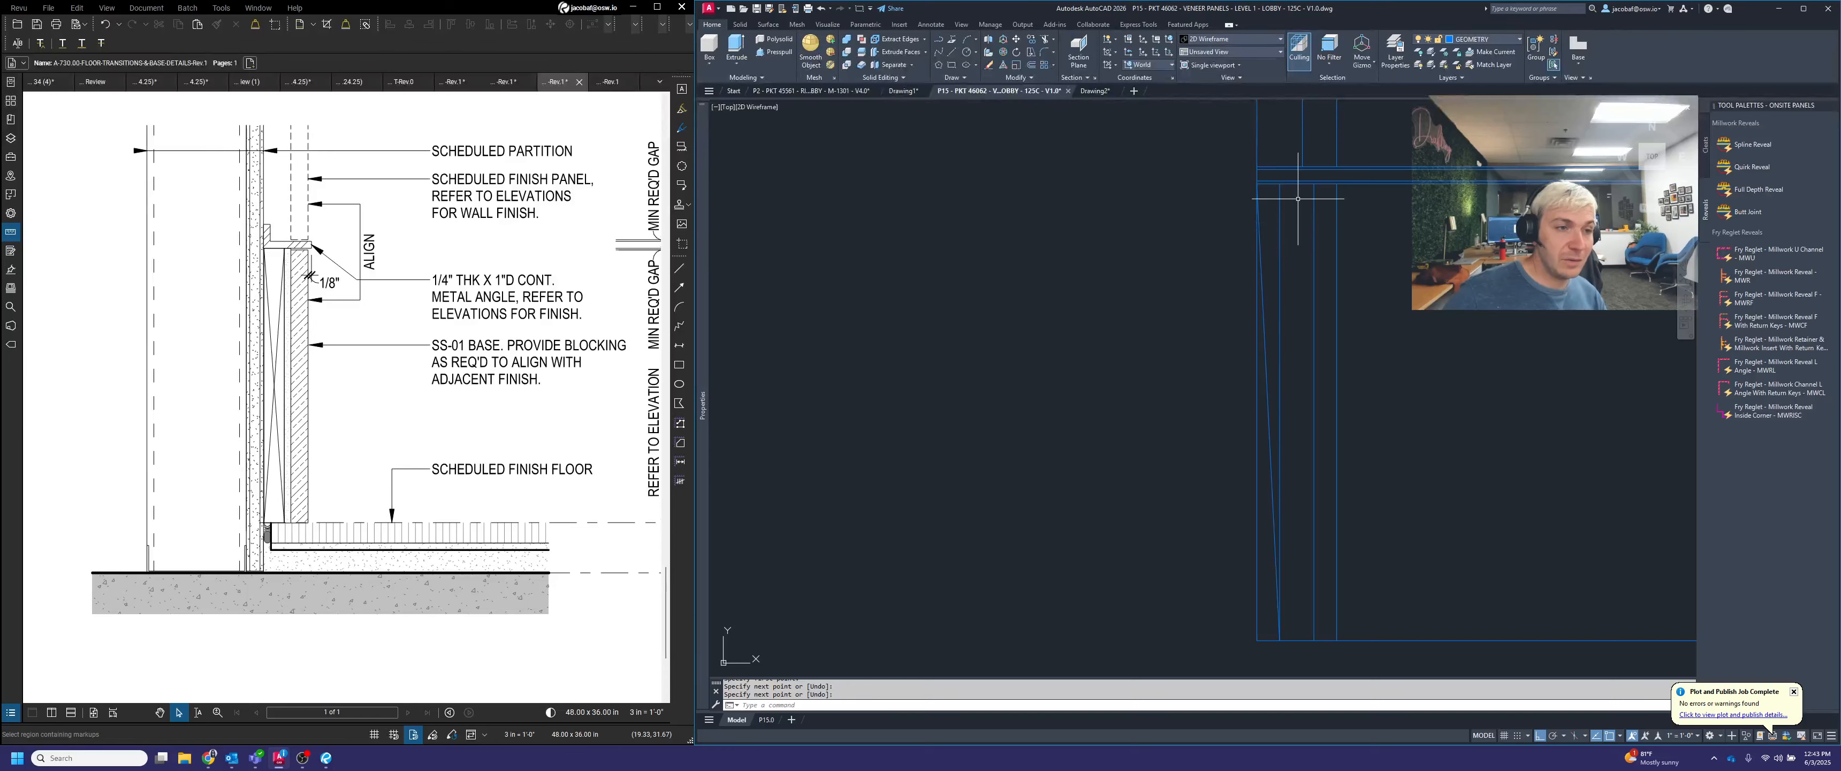
Draw two crossing diagonals in the strip directly behind the base, spanning from the base joint's lower line to the bottom line
scroll(1300, 199, "up", 2)
key("Return")
left_click(1269, 184)
scroll(1270, 185, "down", 2)
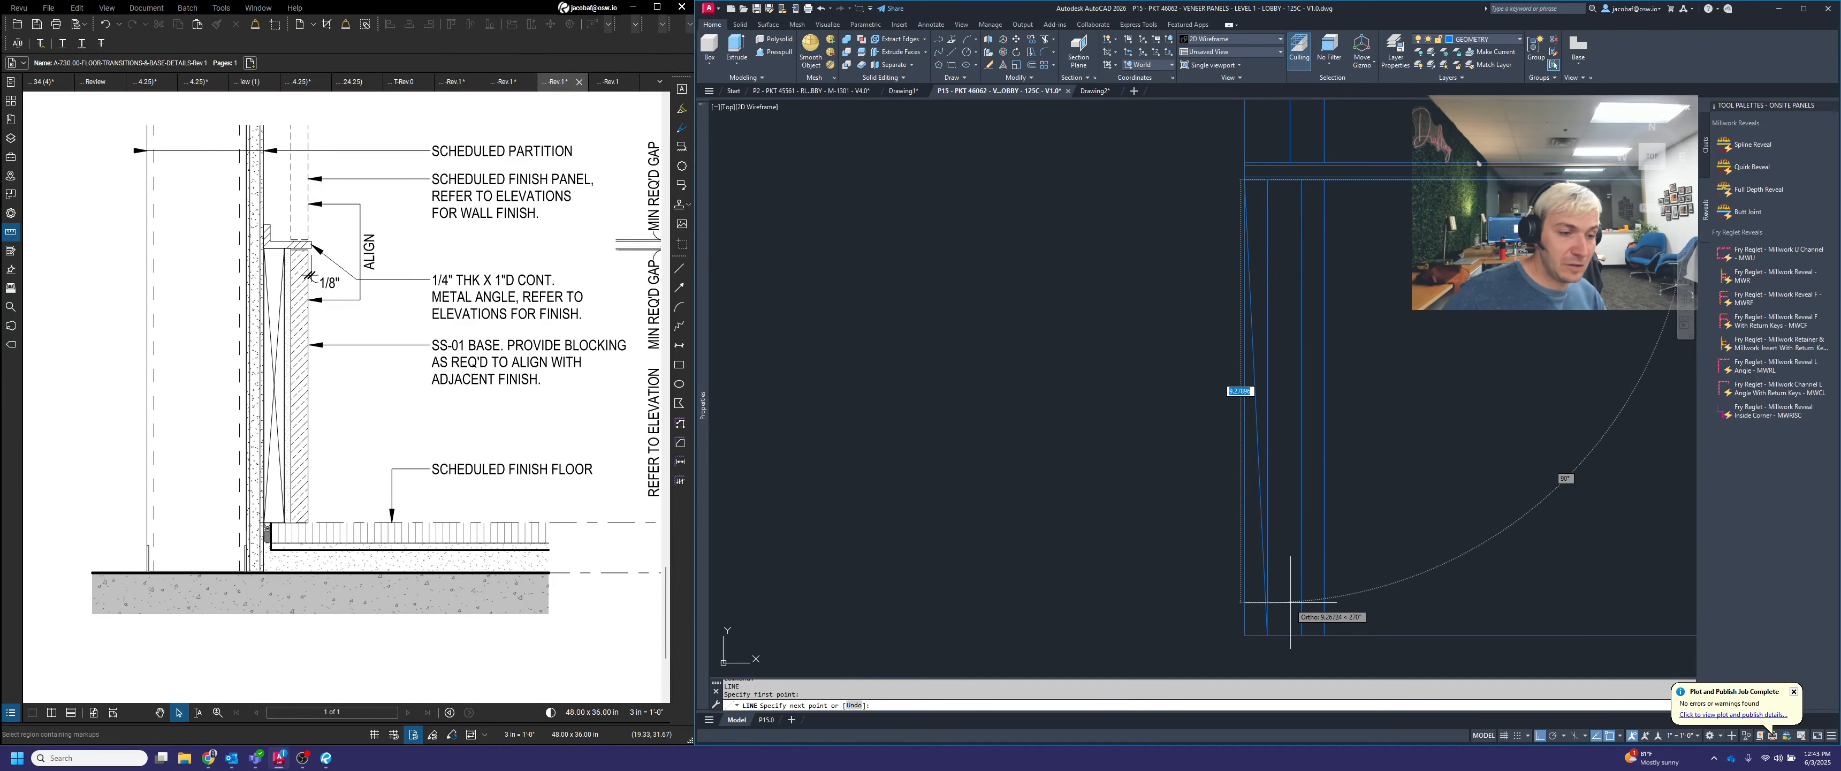
left_click(1300, 626)
key("Return")
scroll(1268, 628, "up", 2)
key("Return")
left_click(1268, 643)
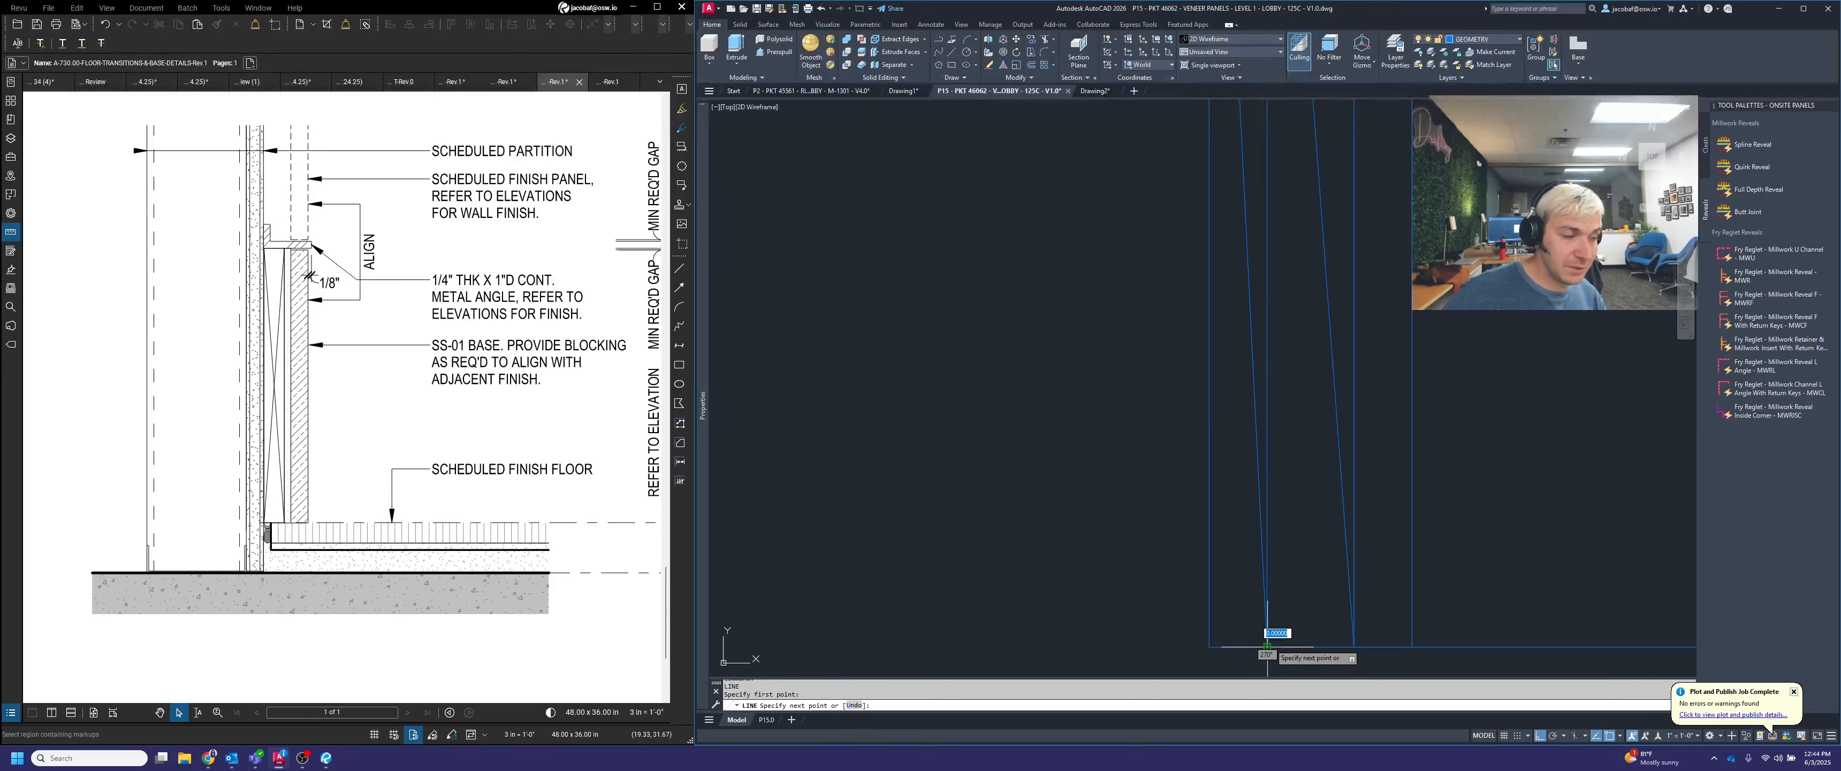
scroll(1270, 638, "down", 2)
scroll(1304, 172, "up", 2)
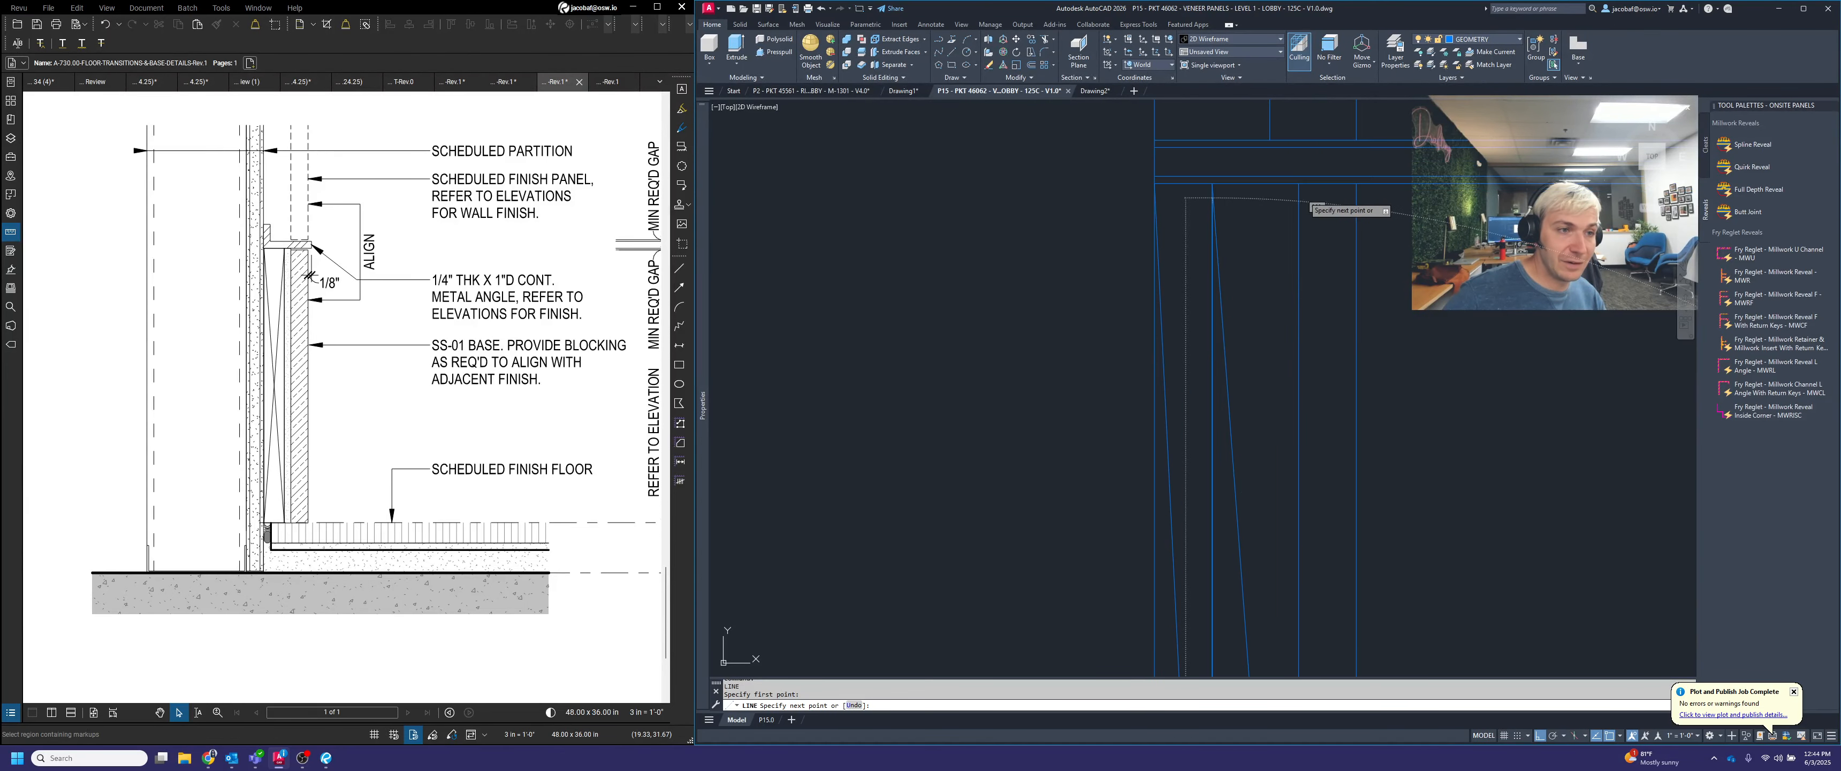
left_click(1299, 187)
scroll(1300, 194, "down", 3)
key("Return")
Select the three blocking diagonals and assign them to the HATCH layer
scroll(1285, 436, "up", 2)
left_click(1288, 439)
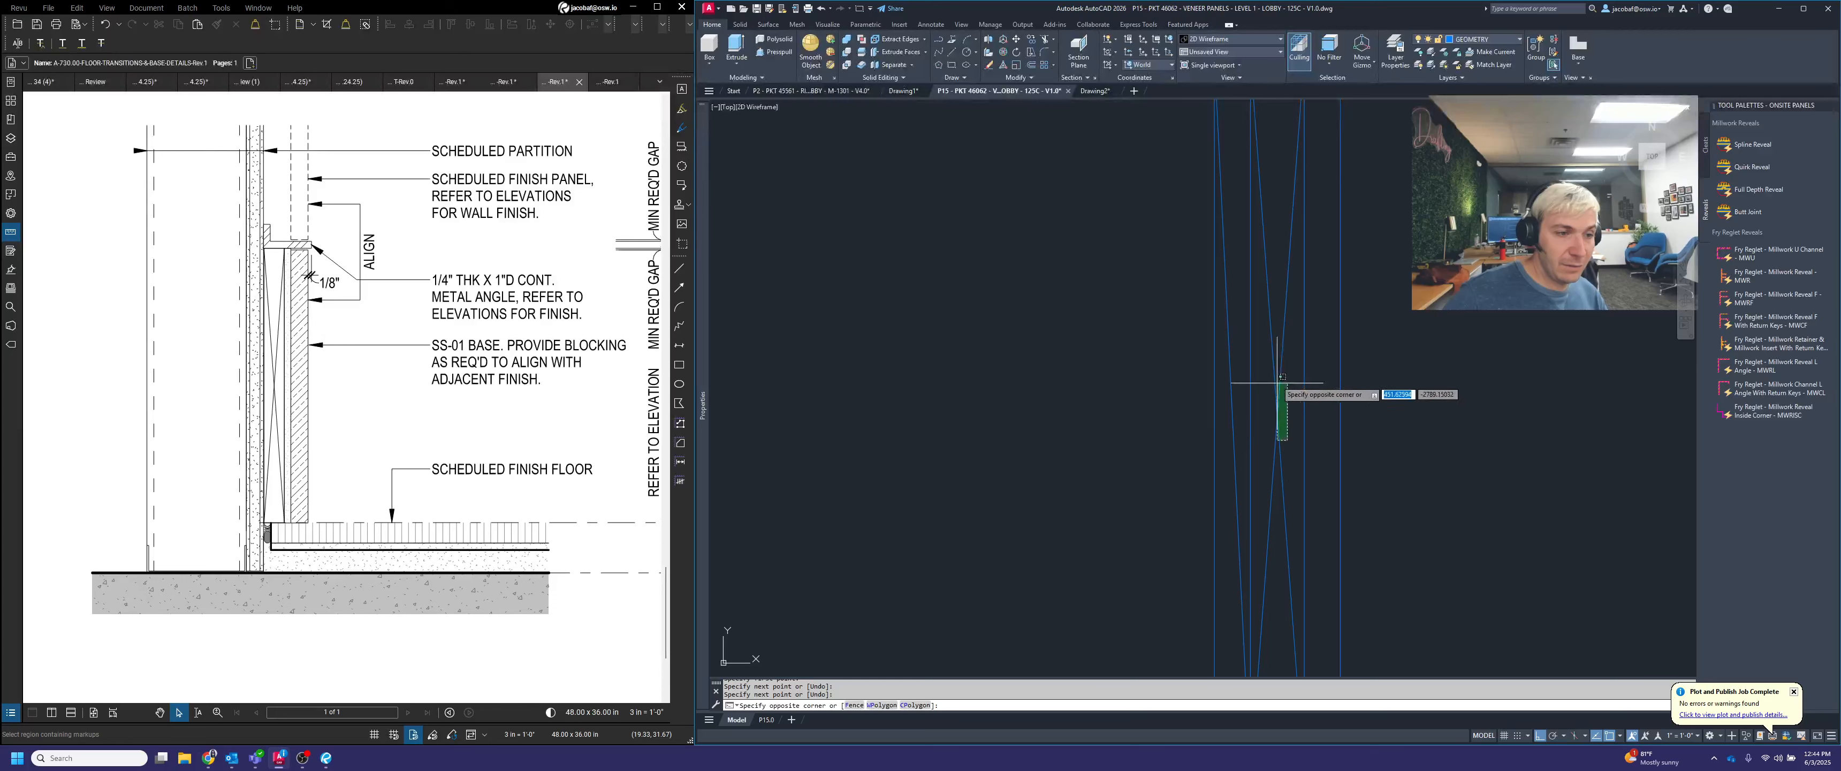
left_click(1273, 371)
left_click(1242, 441)
left_click(1226, 428)
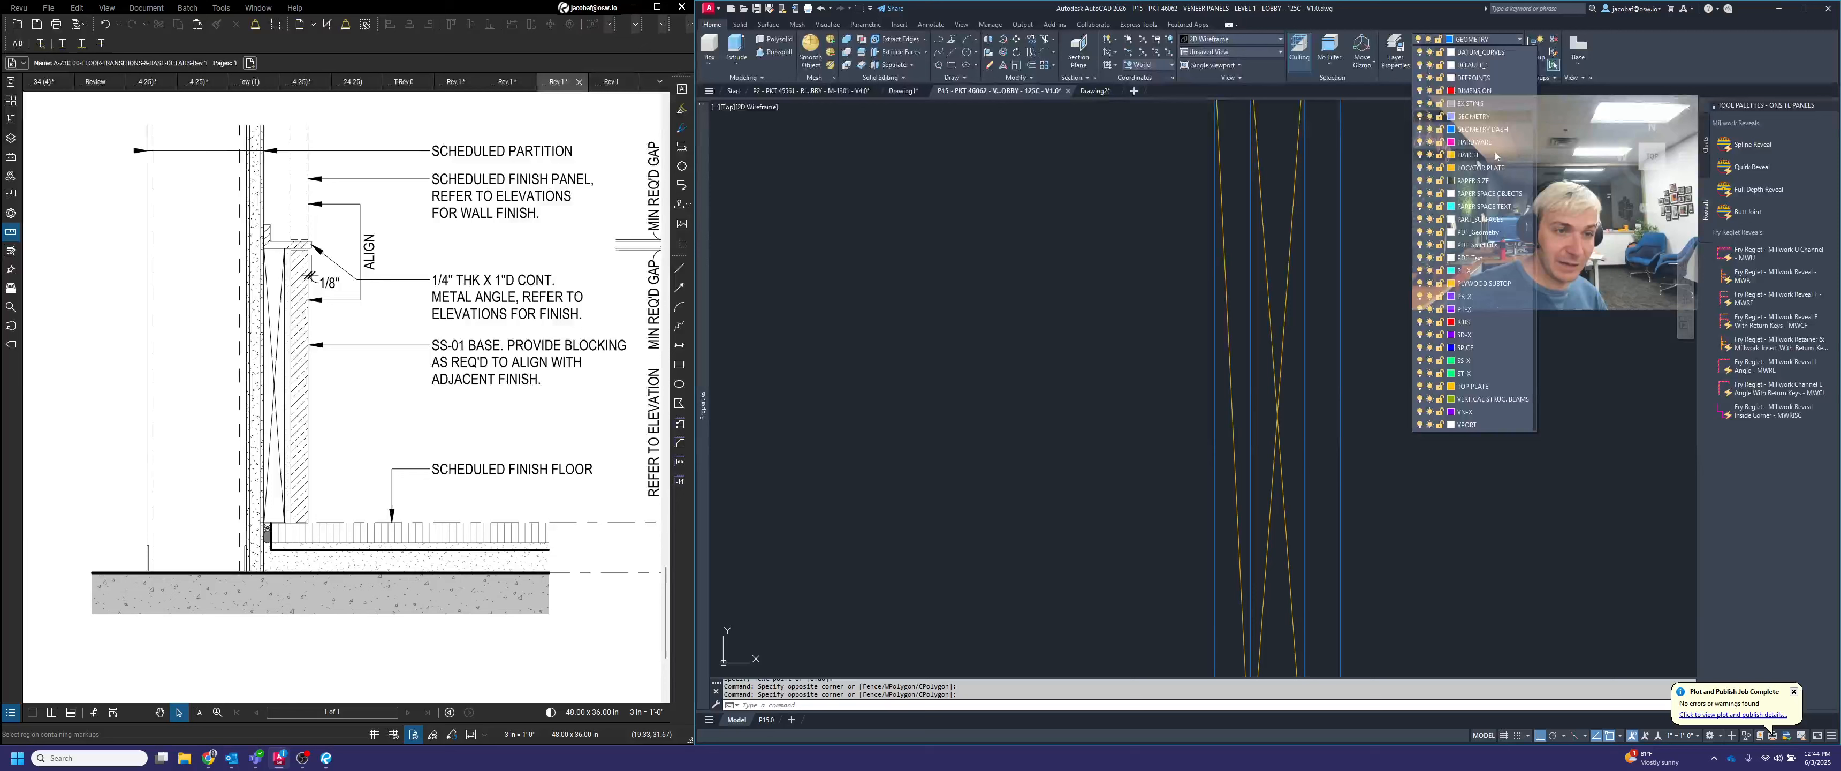
key("Escape")
Trim the section's bottom line where it extends beyond the base face line
scroll(1342, 363, "down", 5)
middle_click_drag(1379, 357, 1247, 368)
scroll(1229, 381, "up", 2)
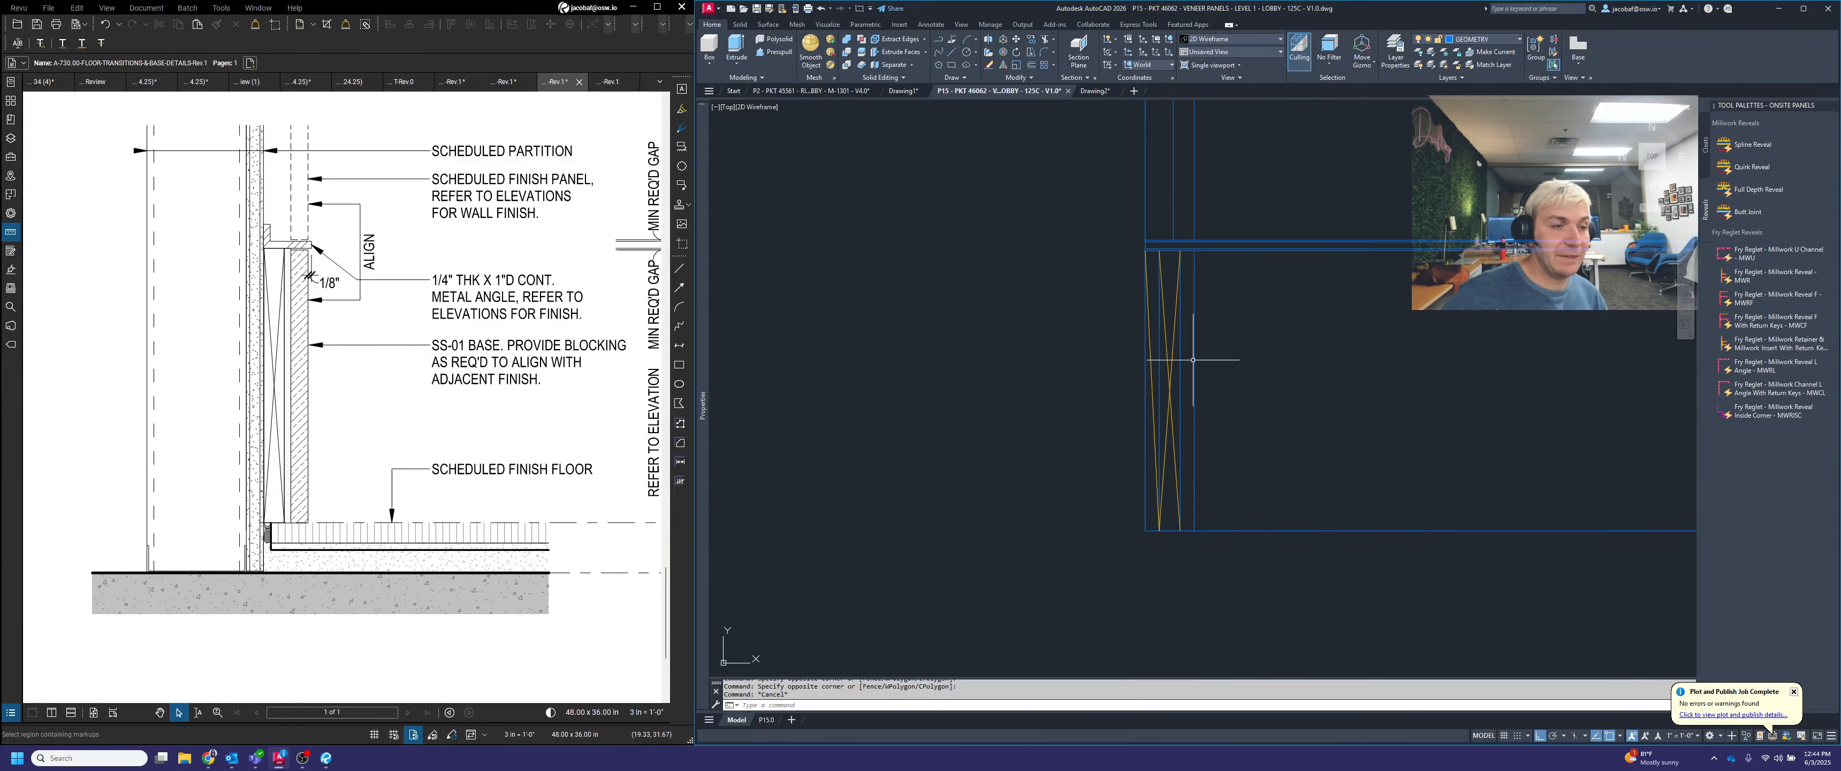
key("Escape")
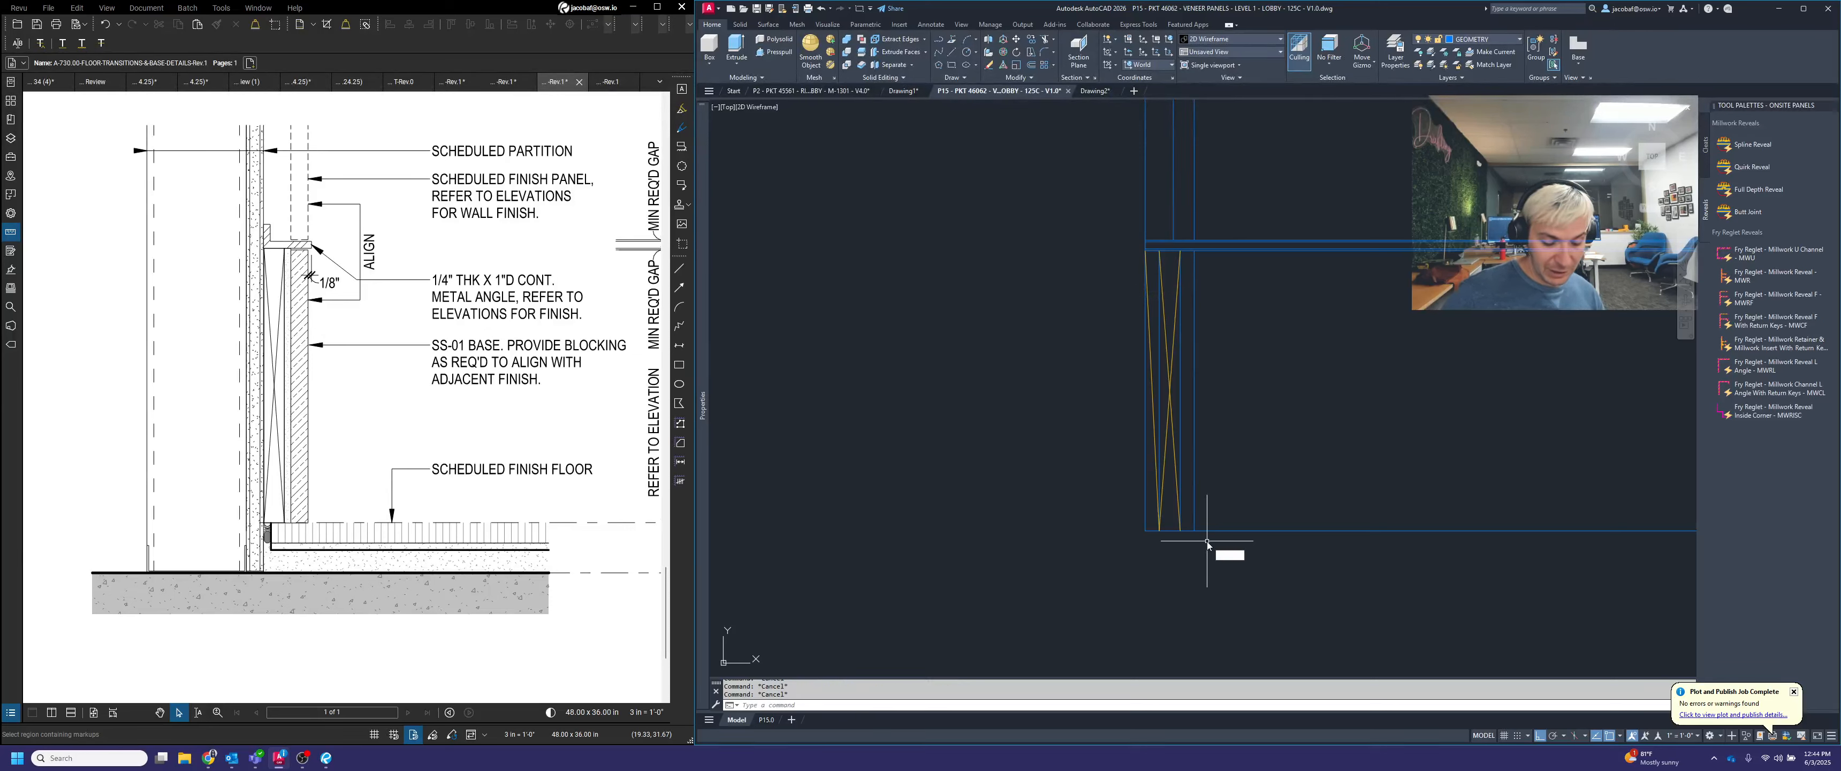
type("tri")
key("Return")
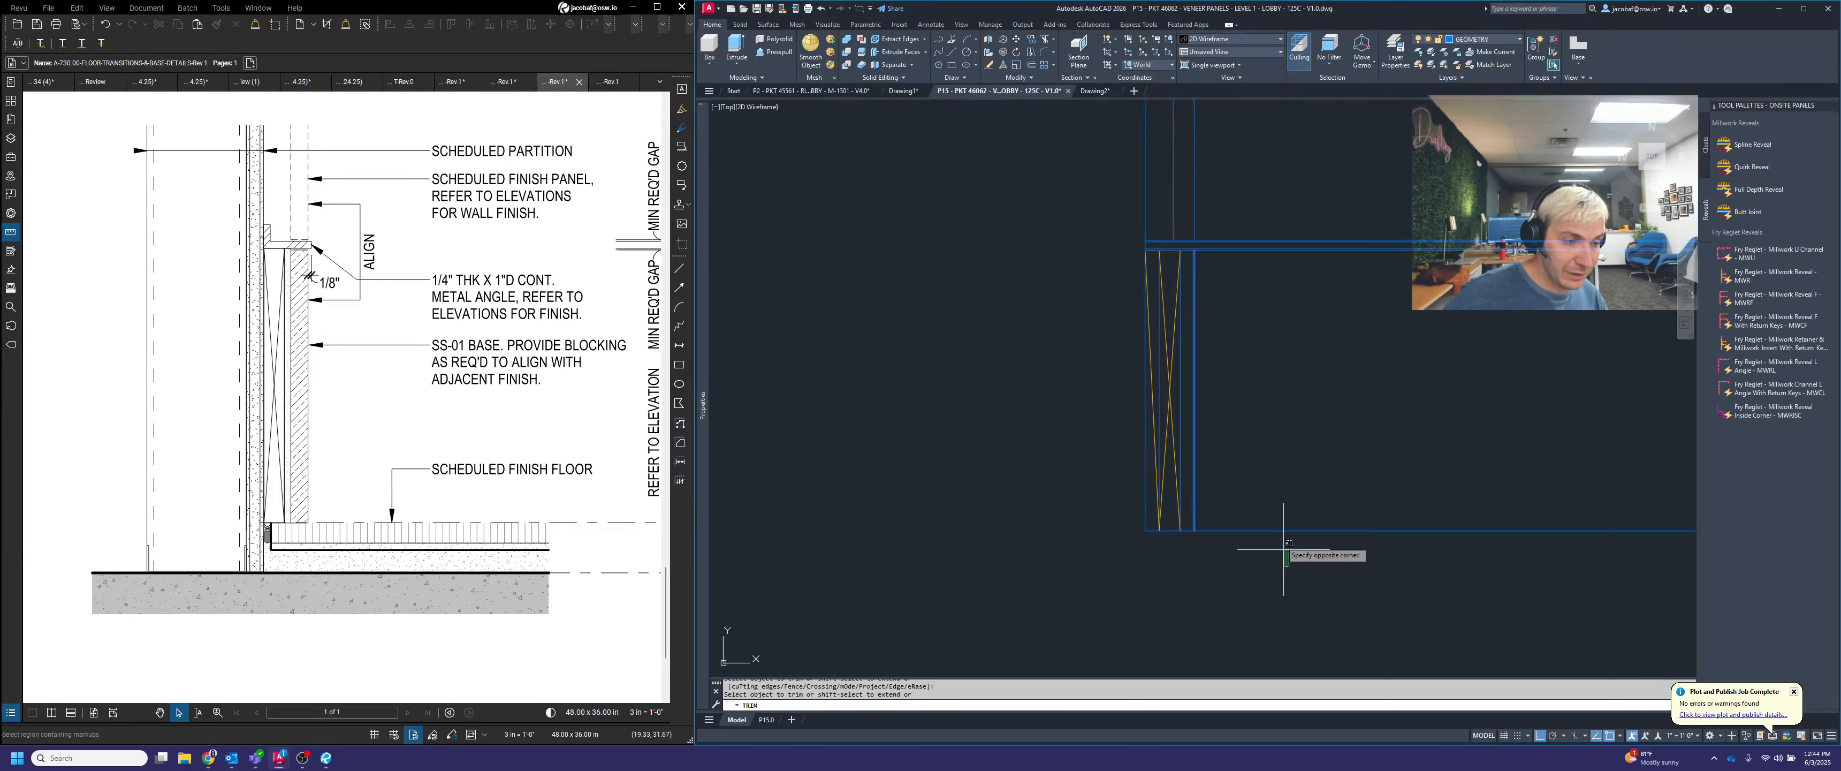
scroll(1274, 497, "down", 2)
scroll(1274, 497, "up", 4)
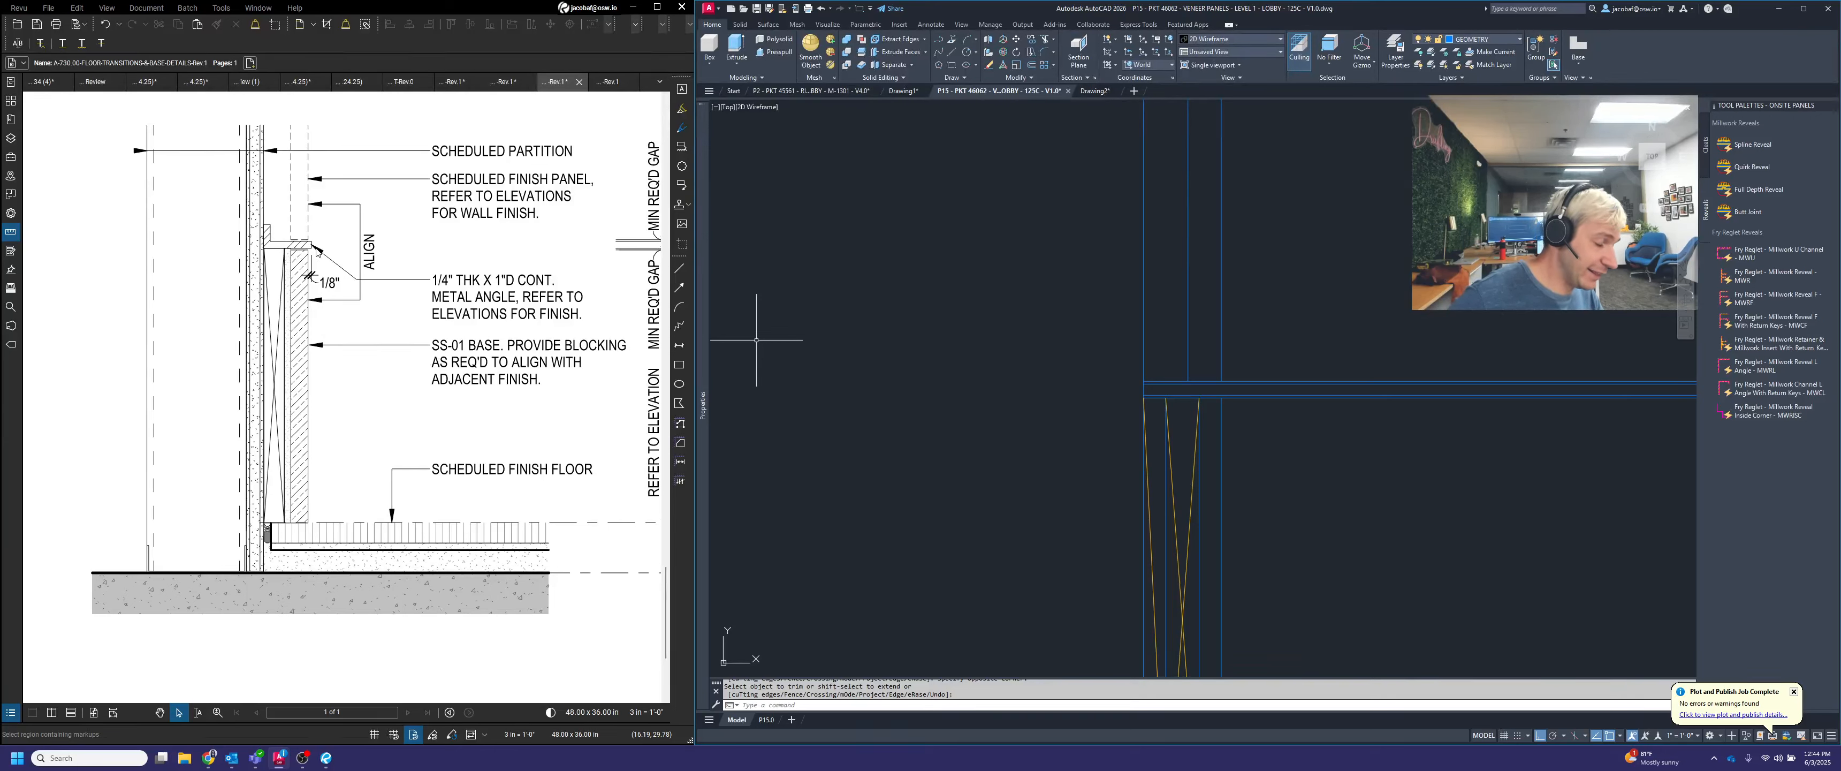
left_click(1244, 320)
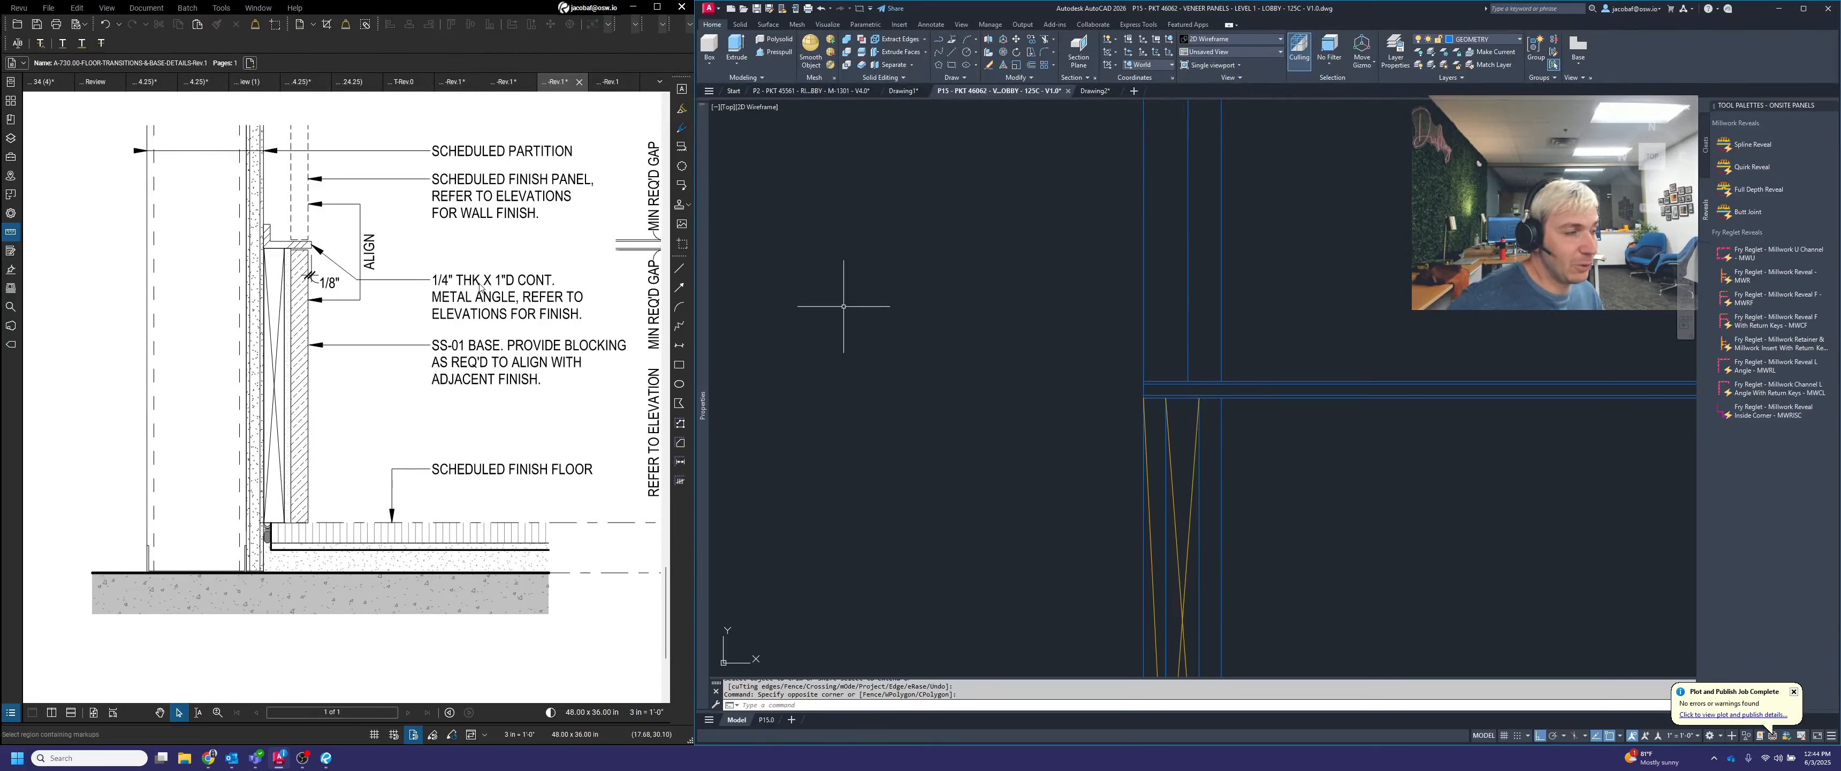
Switch to the Chrome browser and open the bookmarked Metal Supermarkets website in a new tab
mouse_move(213, 763)
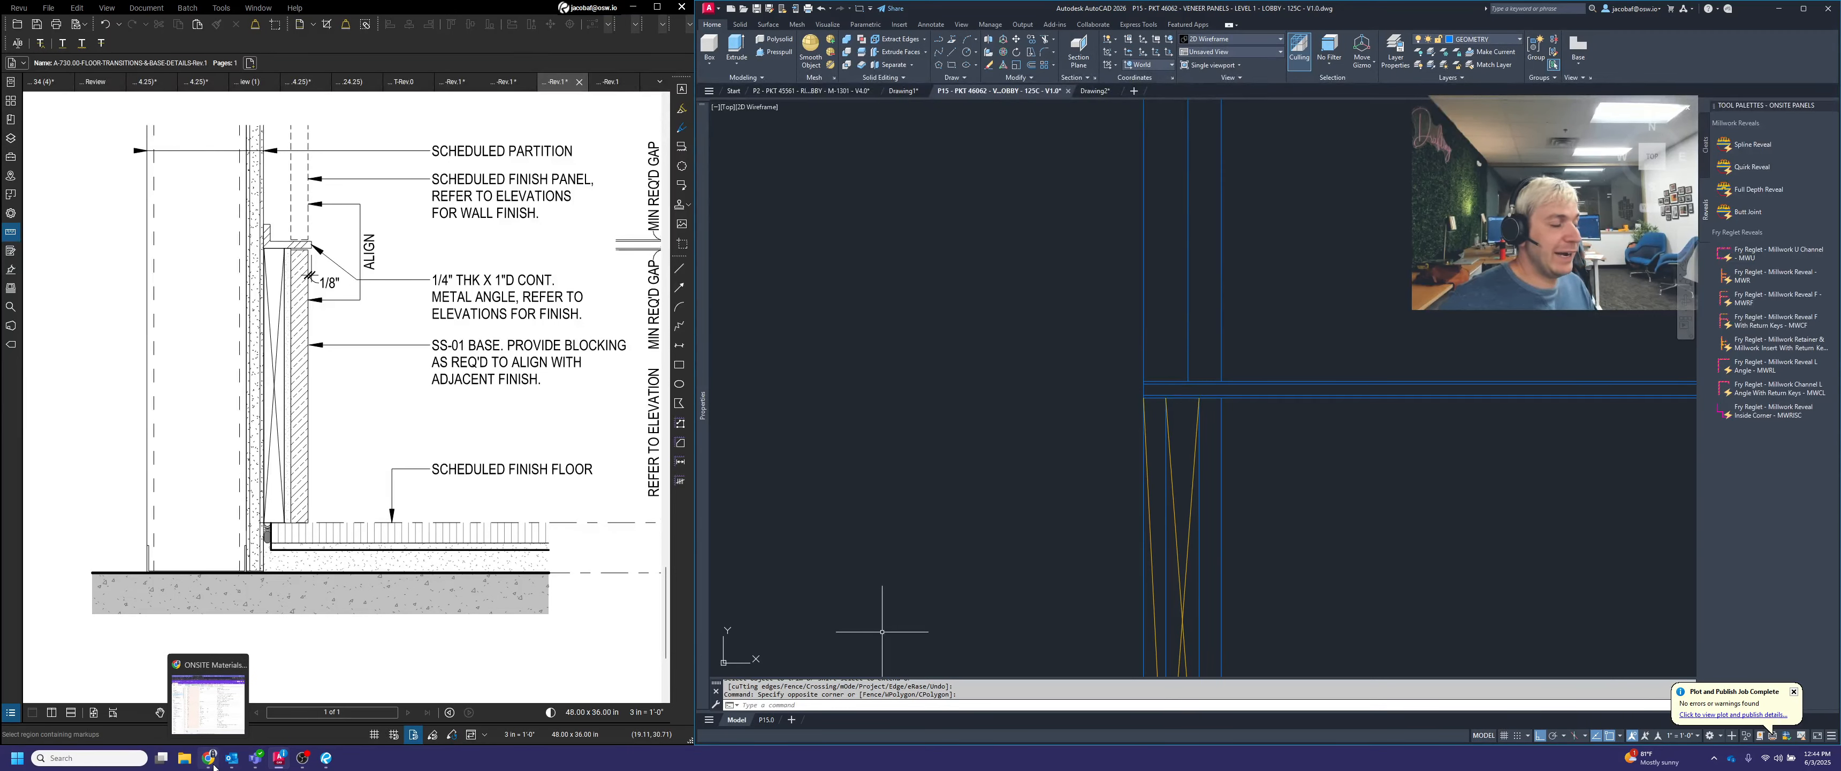
left_click(207, 701)
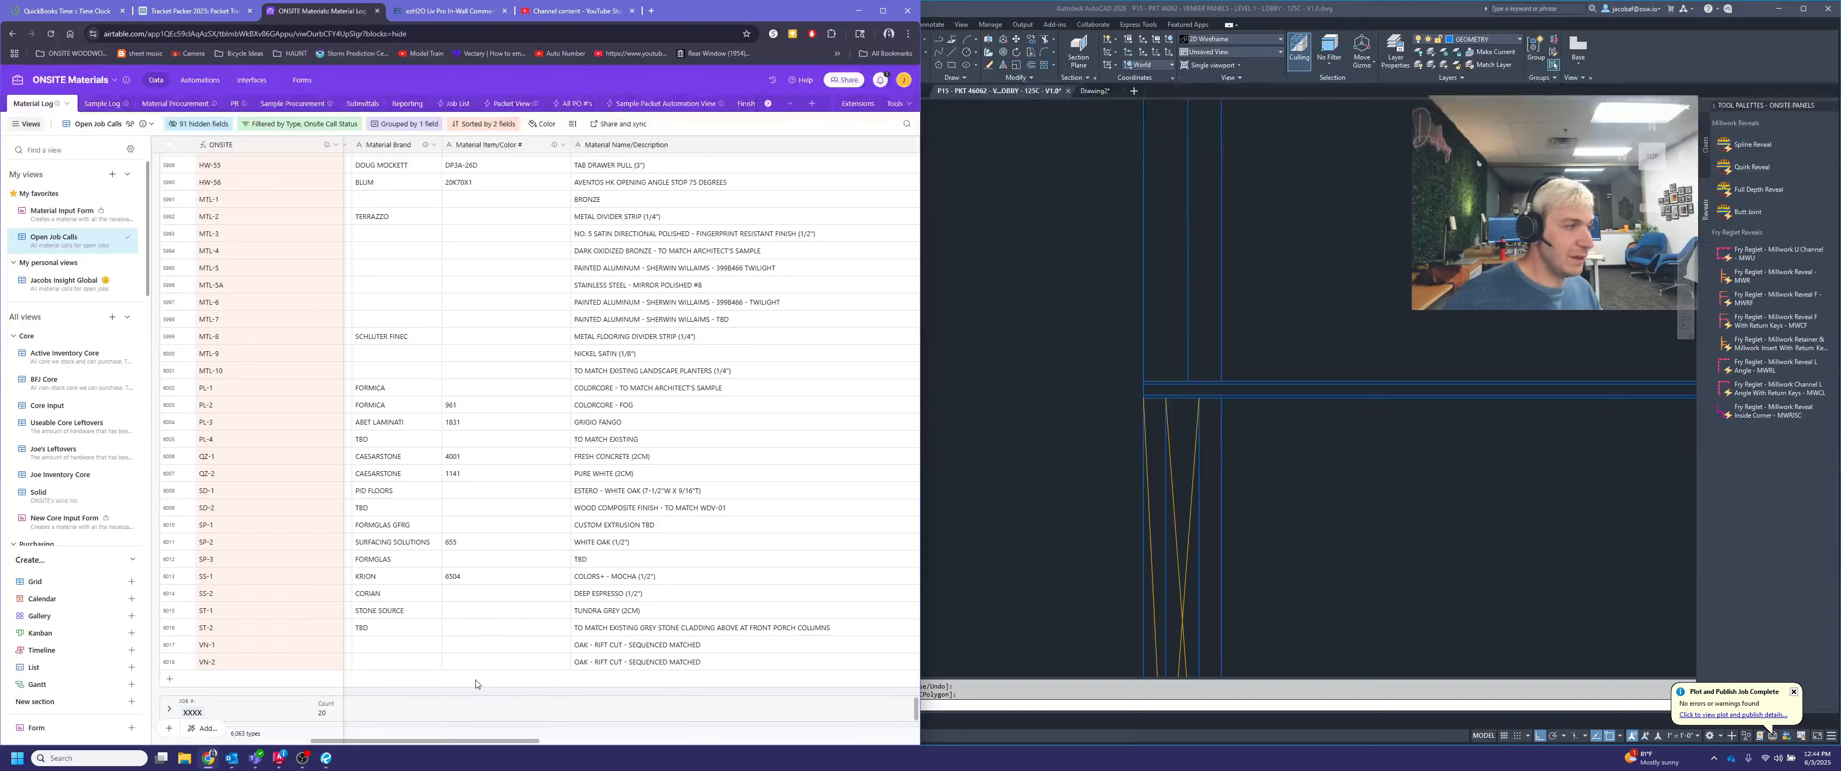
left_click(891, 16)
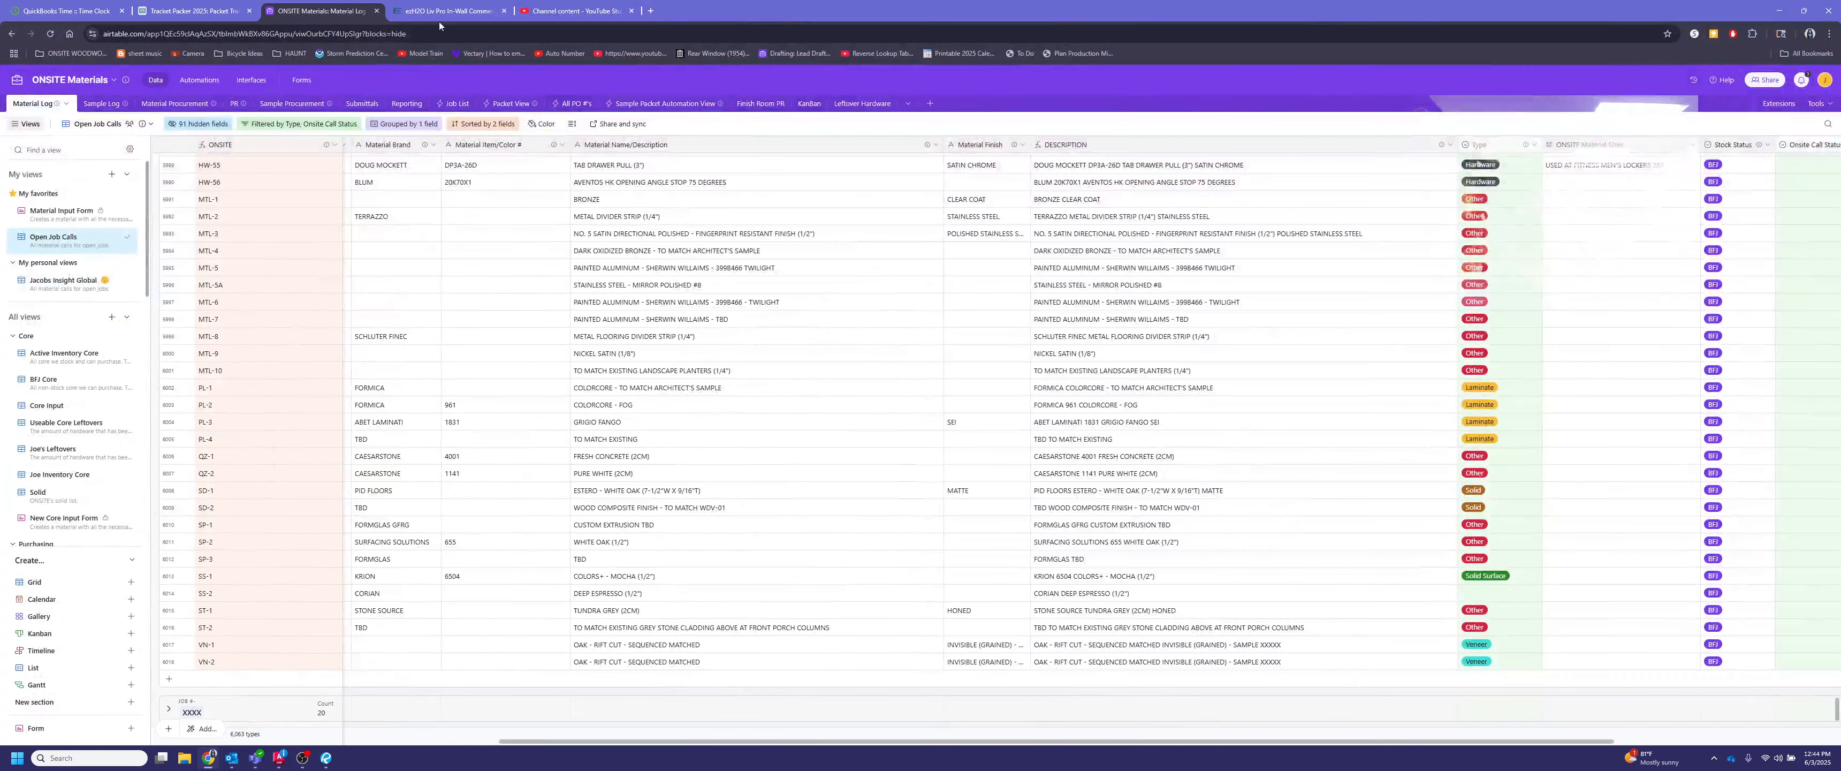
left_click(650, 10)
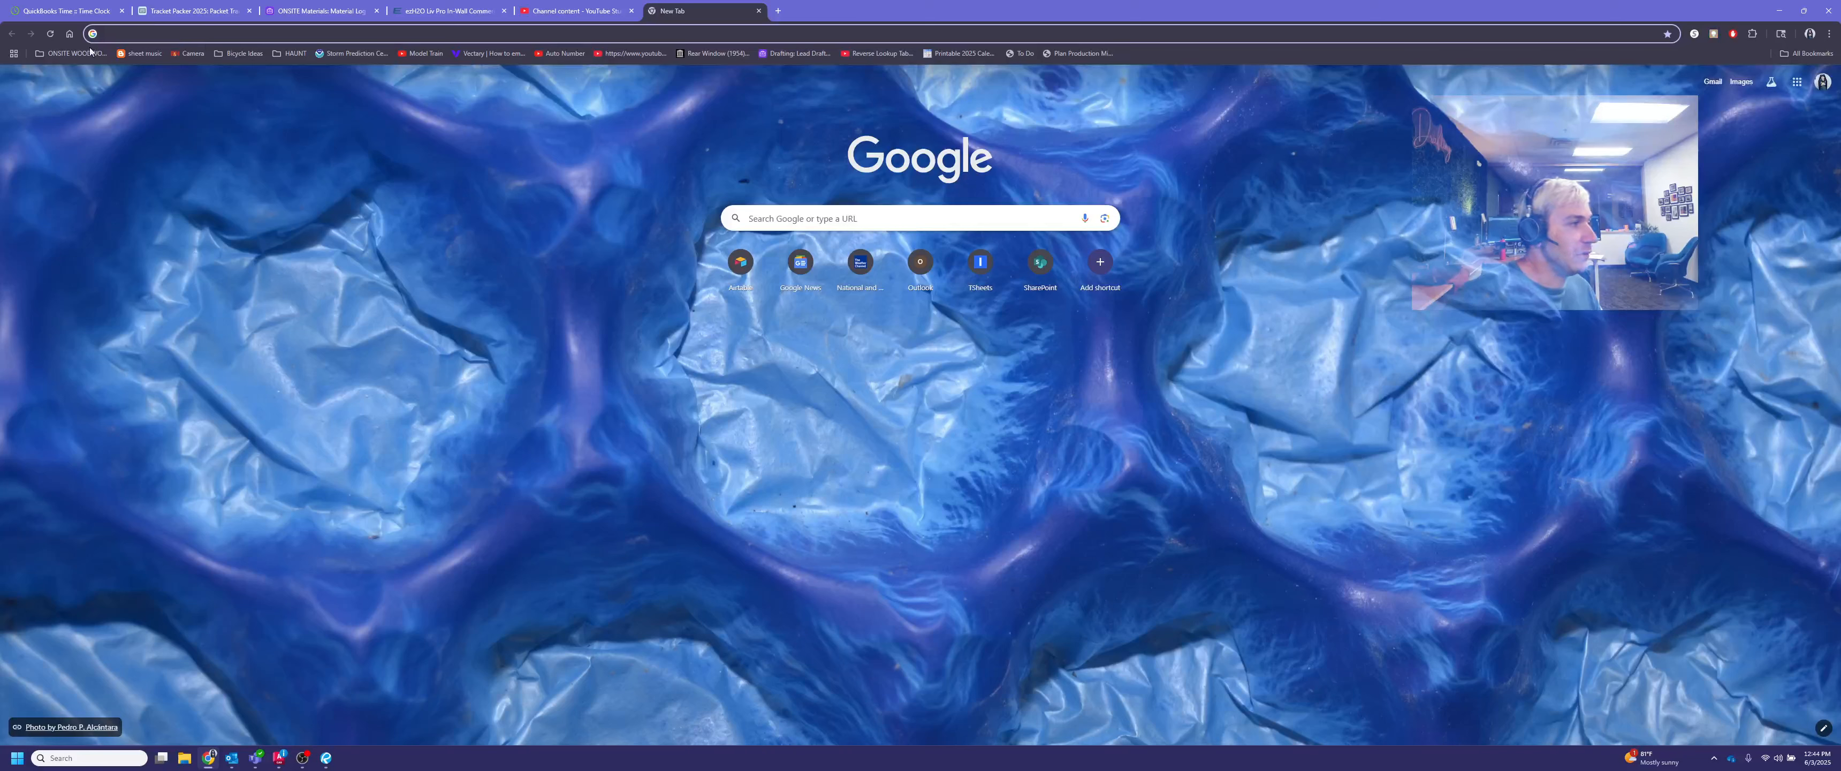
left_click(74, 53)
mouse_move(86, 78)
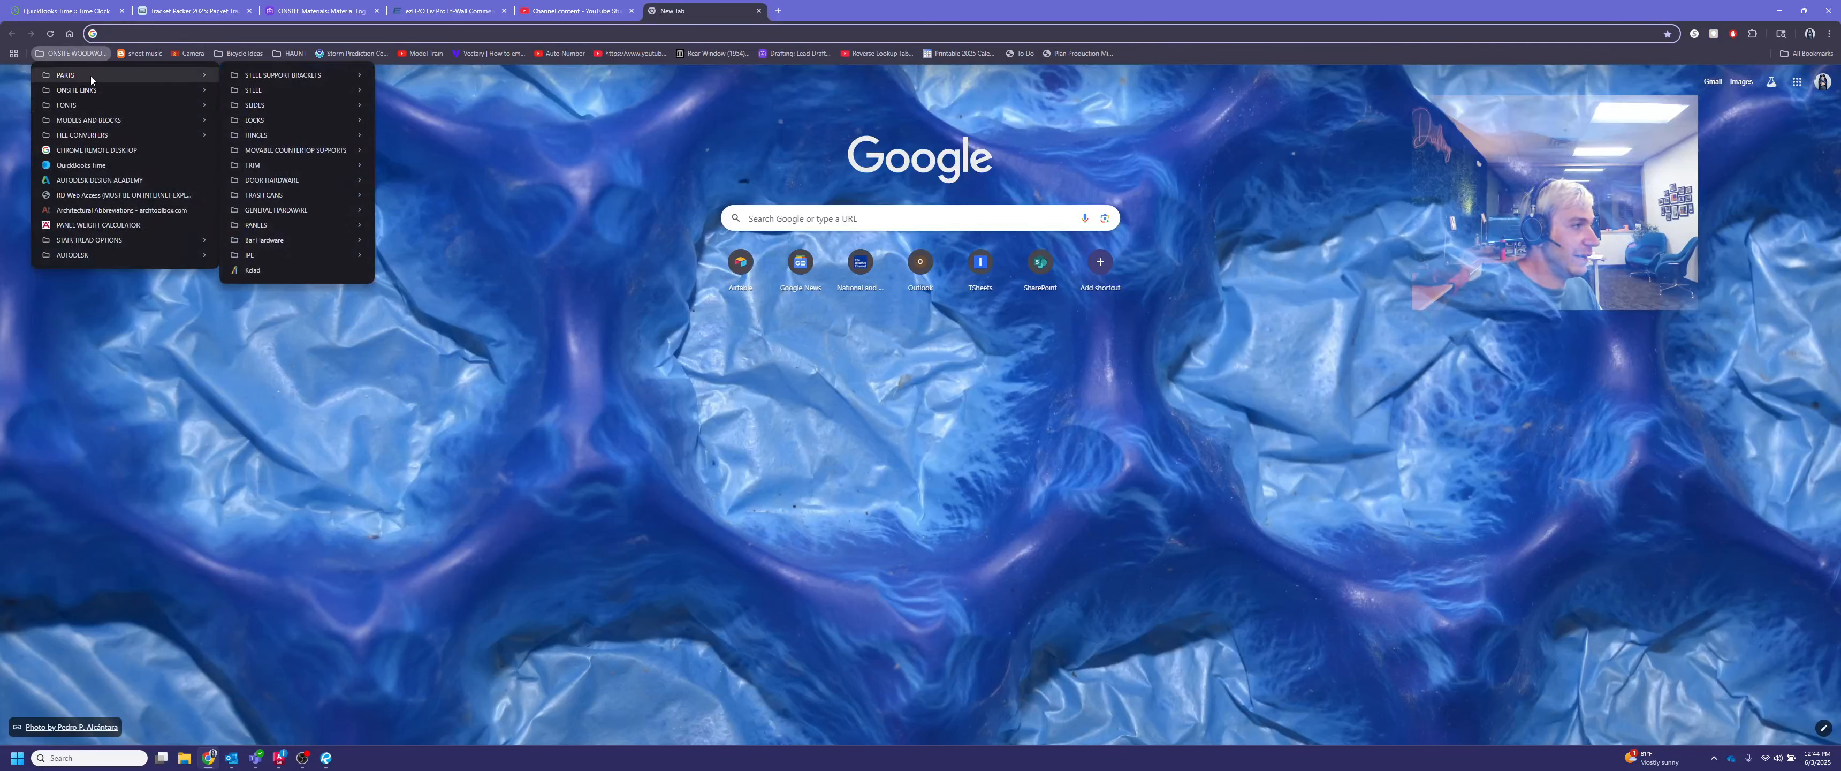
mouse_move(290, 75)
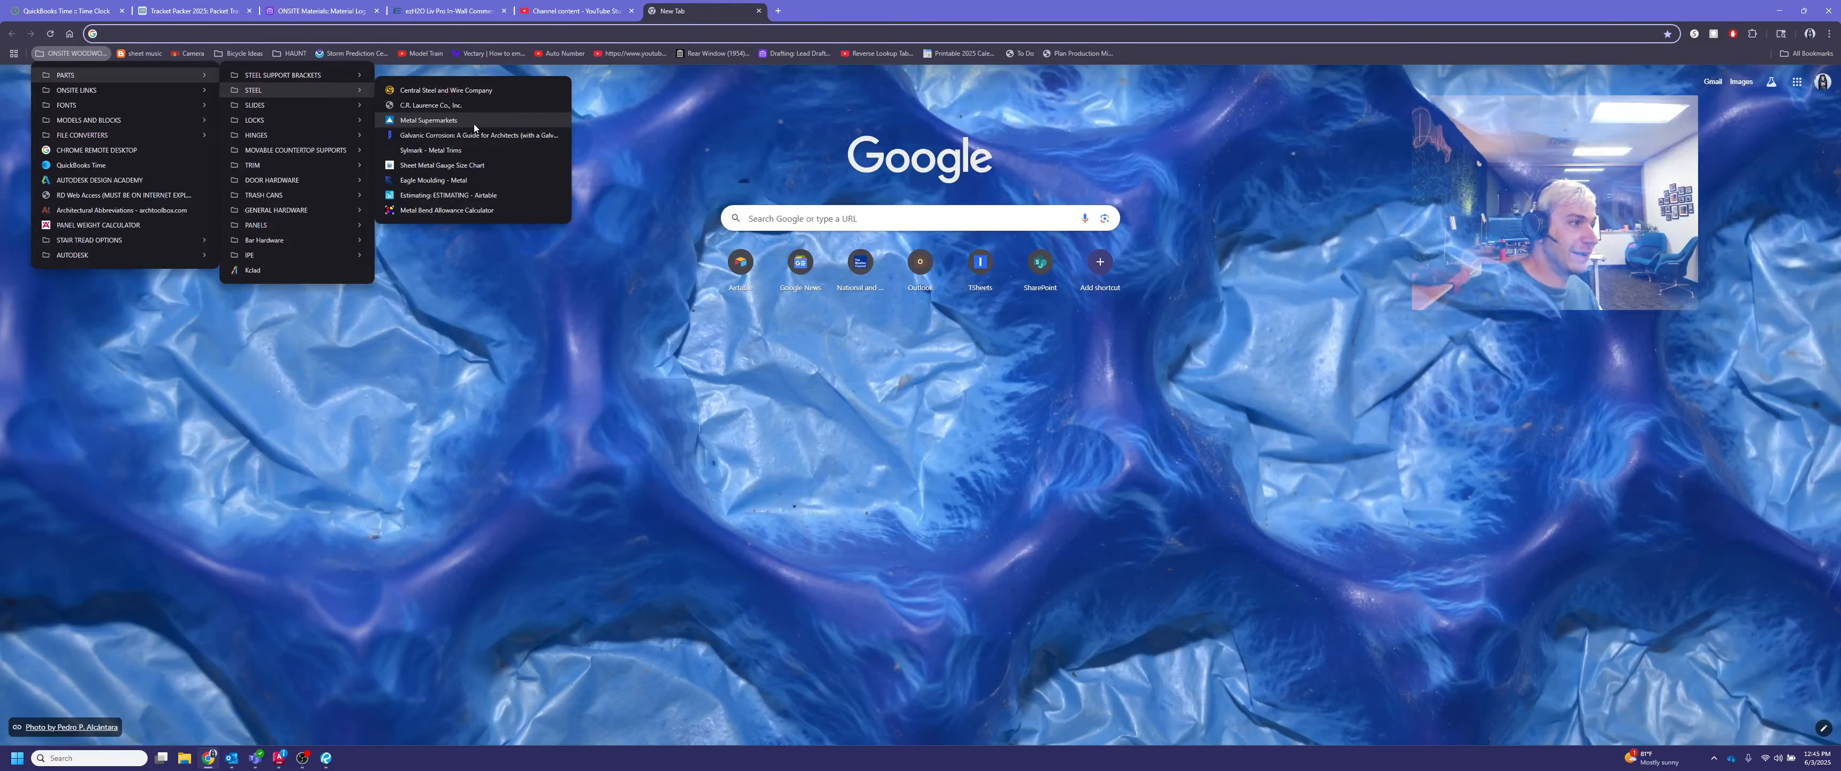
left_click(474, 124)
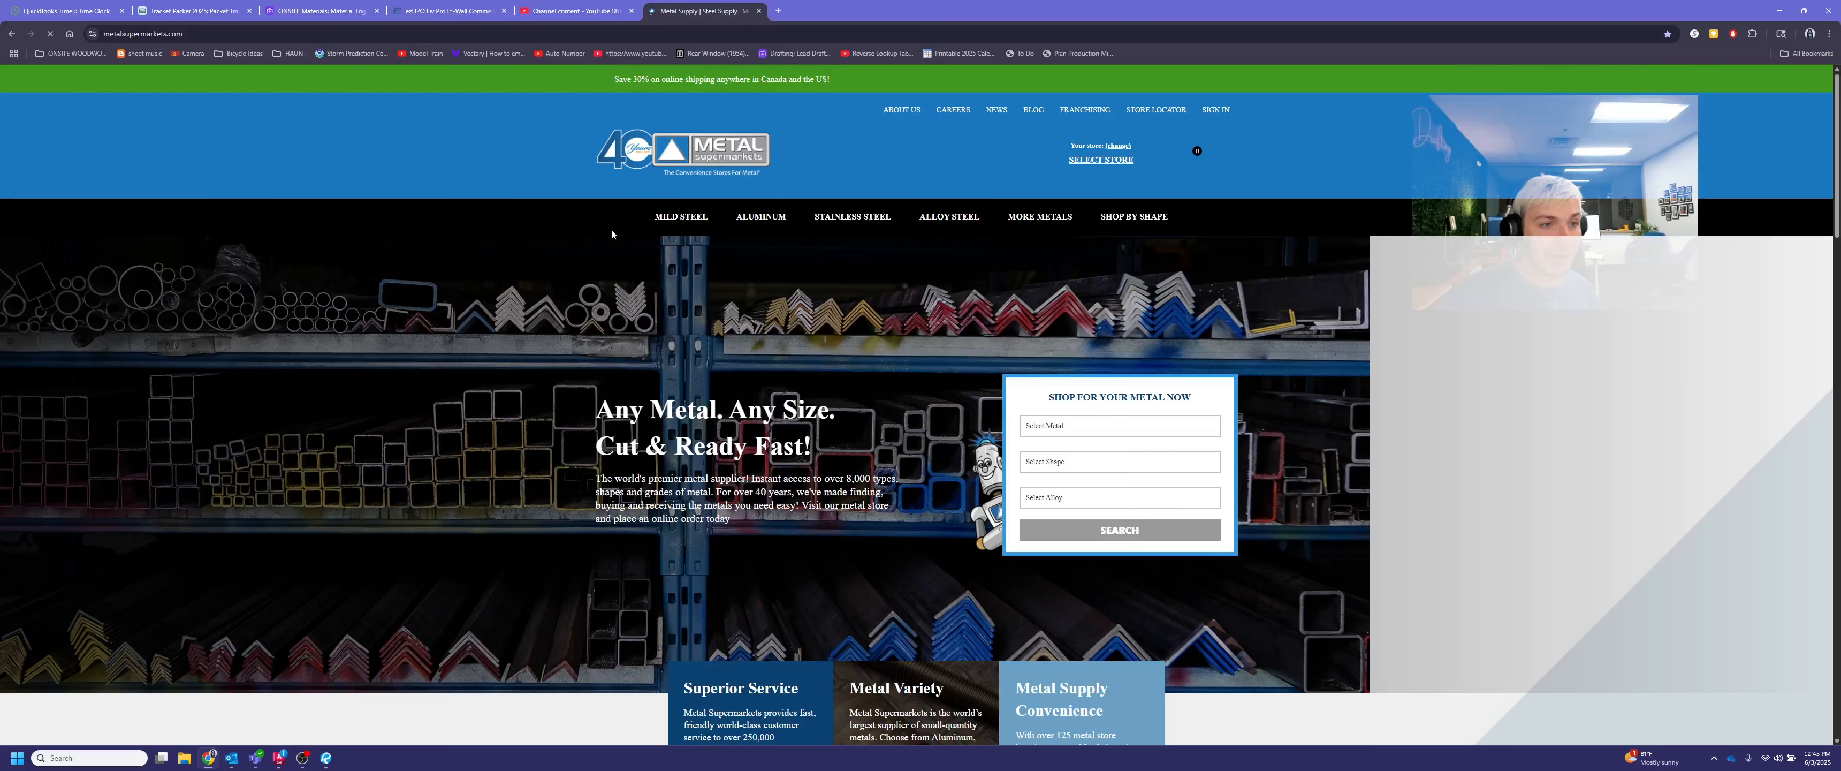
Recheck the metal angle callout in the Revu base detail and open the hot rolled mild steel angle page on the Metal Supermarkets site
left_click(331, 762)
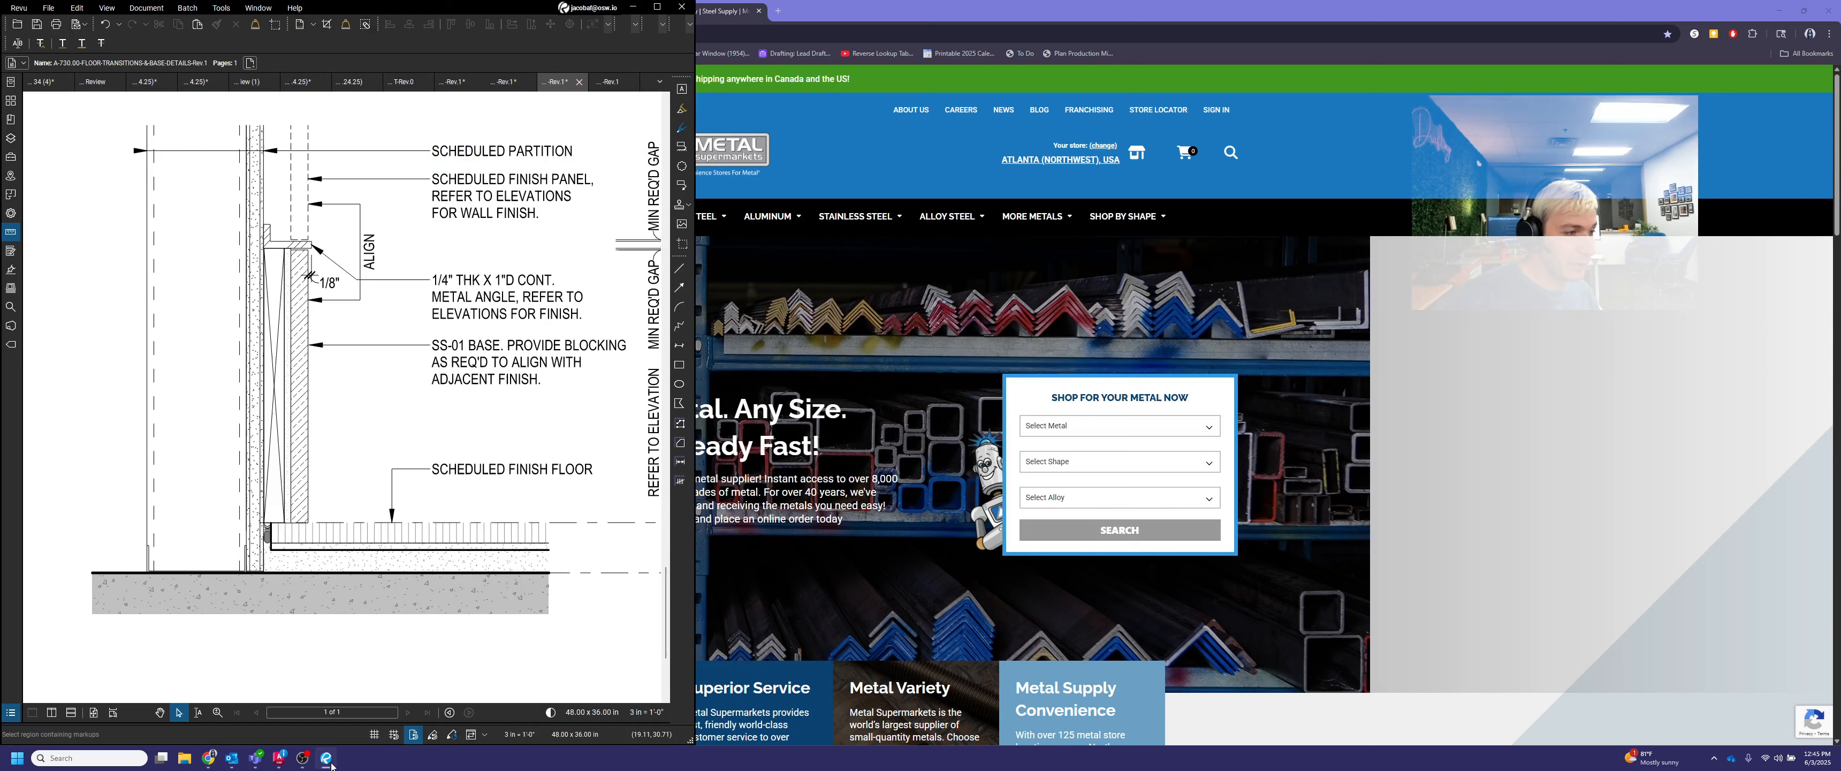
left_click(330, 762)
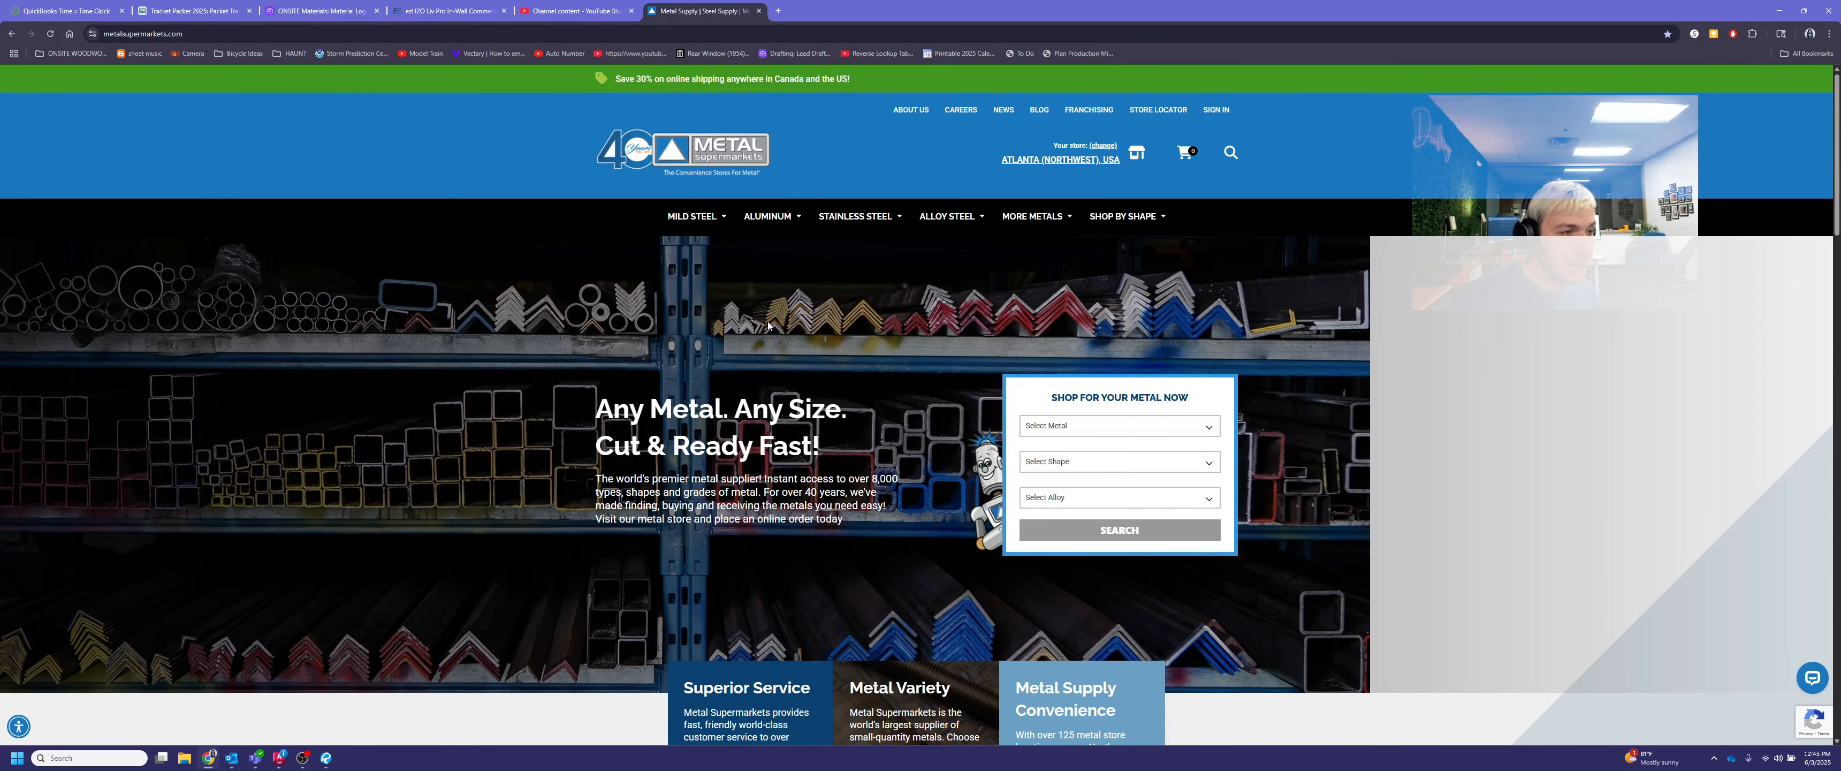
mouse_move(719, 222)
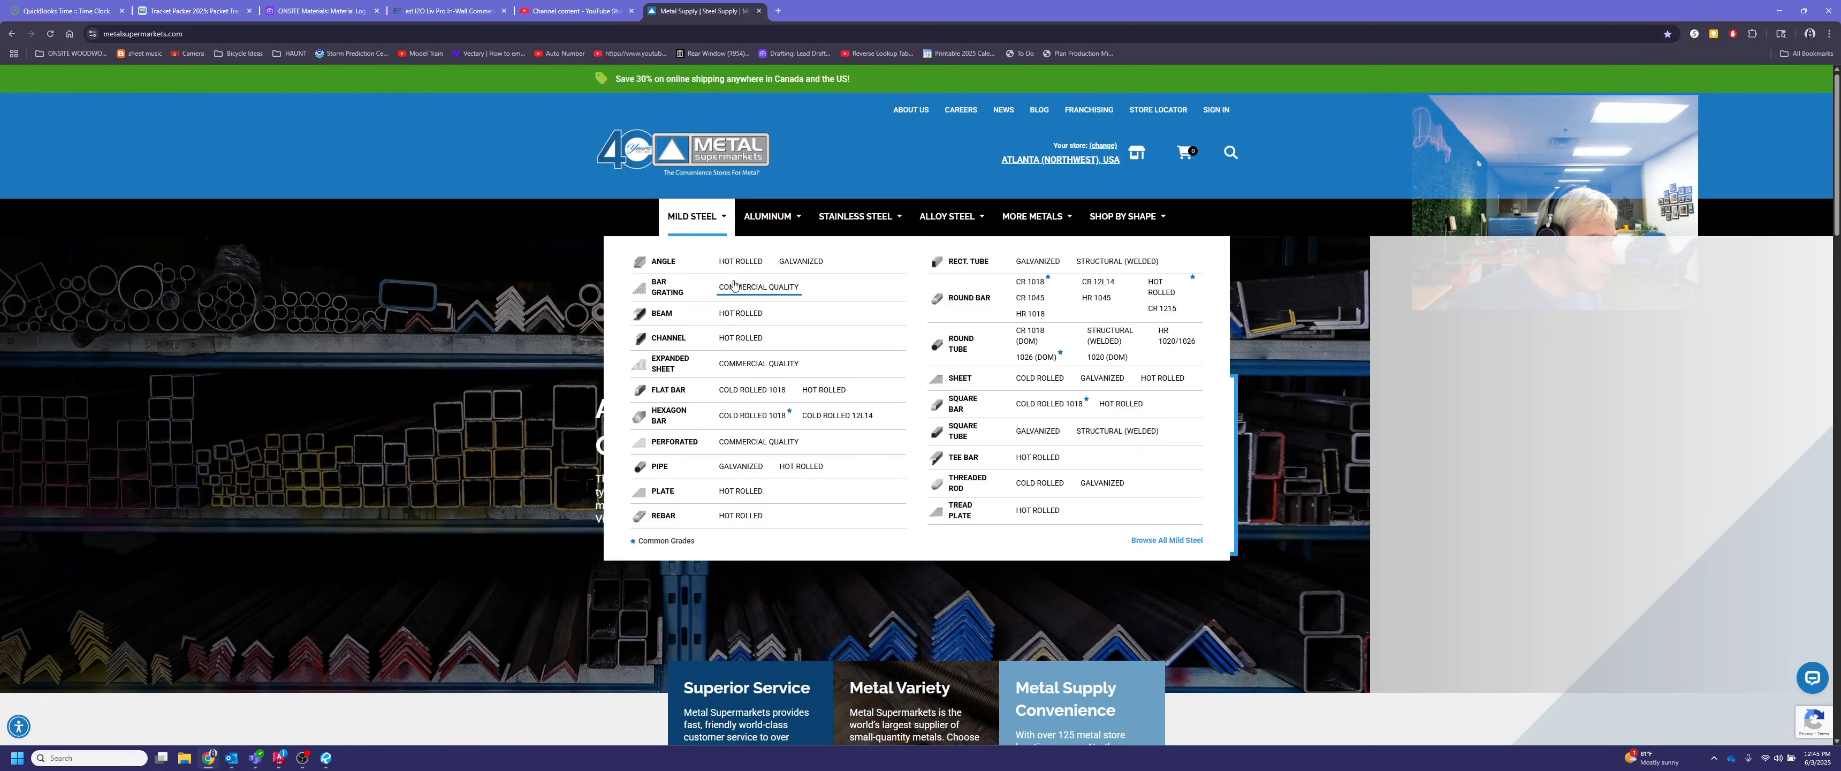
left_click(663, 261)
scroll(1049, 472, "down", 3)
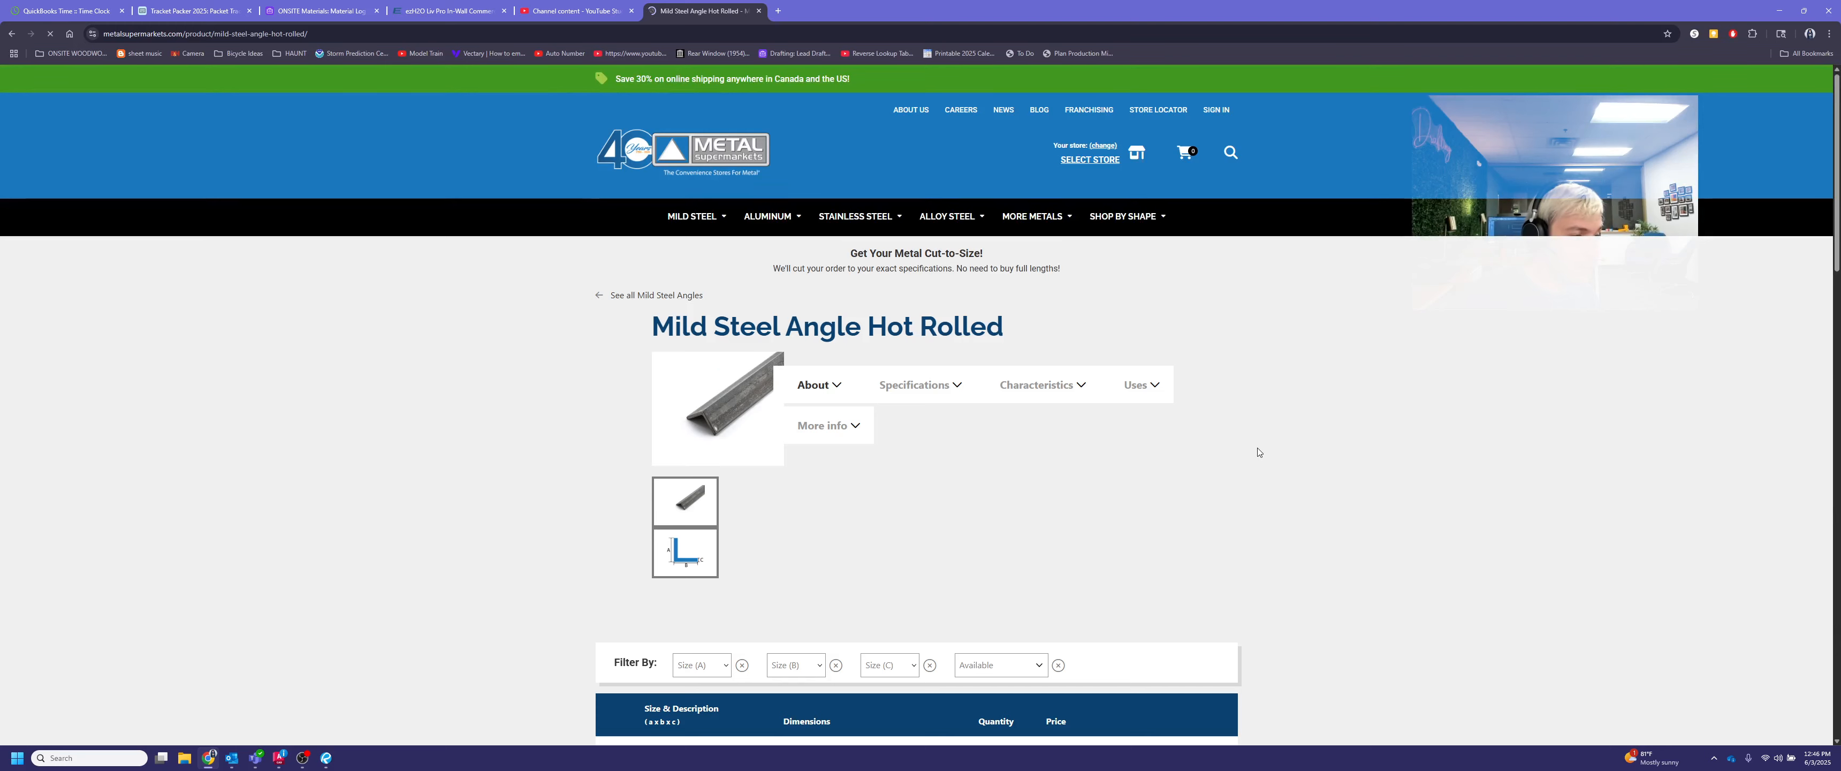
Look through the hot rolled angle sizes and check the availability and Size (C) filter options
scroll(1288, 455, "down", 2)
scroll(1289, 455, "down", 4)
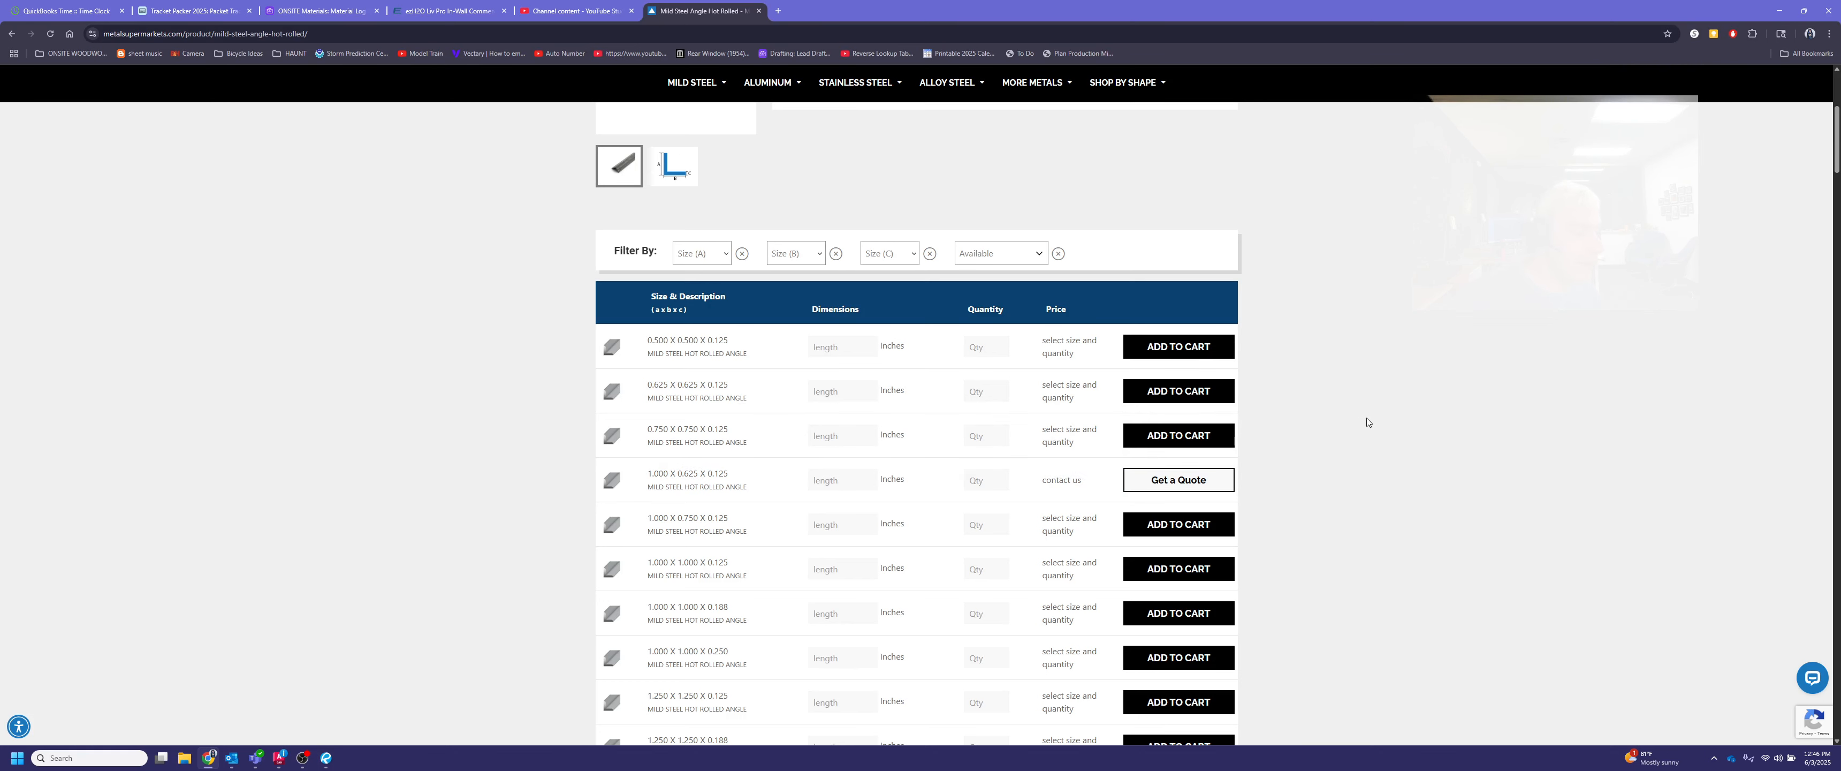
scroll(1344, 418, "down", 4)
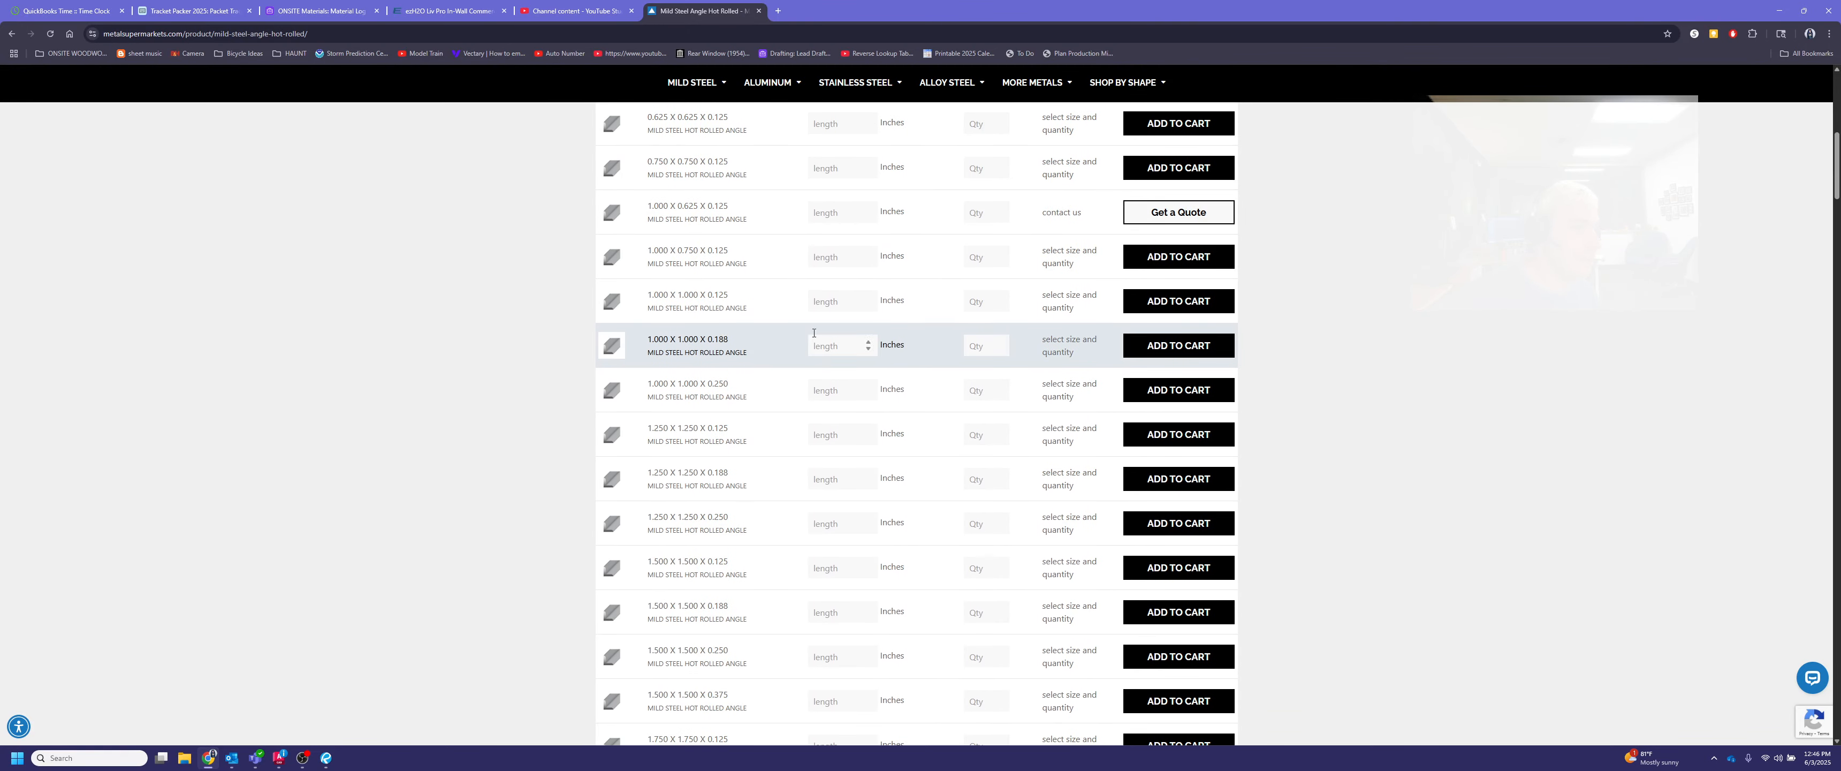
scroll(899, 300, "up", 5)
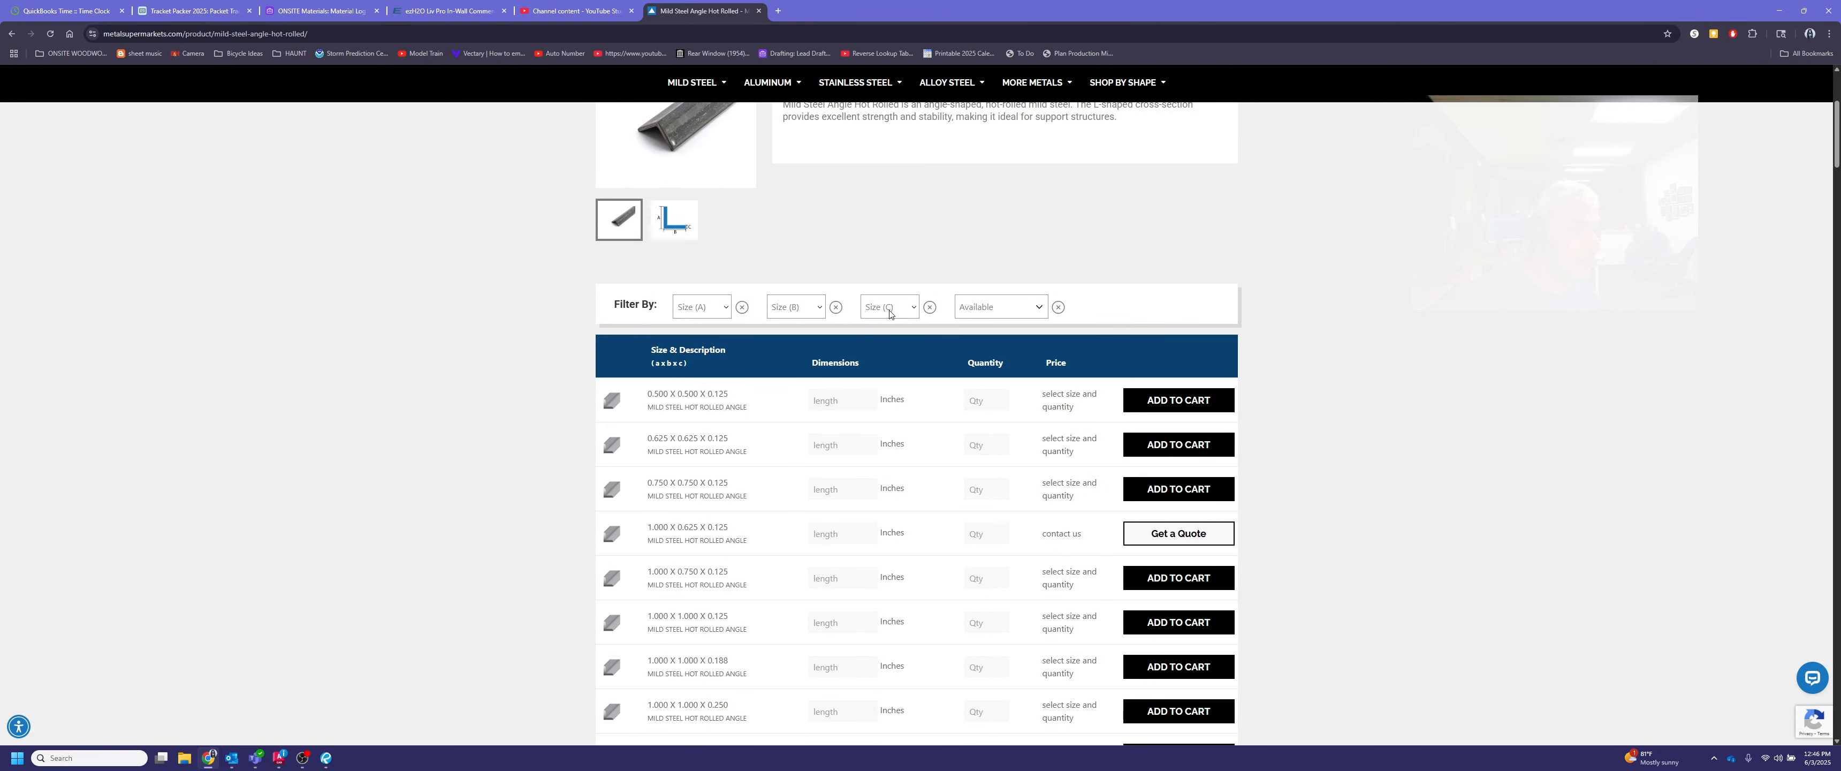
left_click(992, 309)
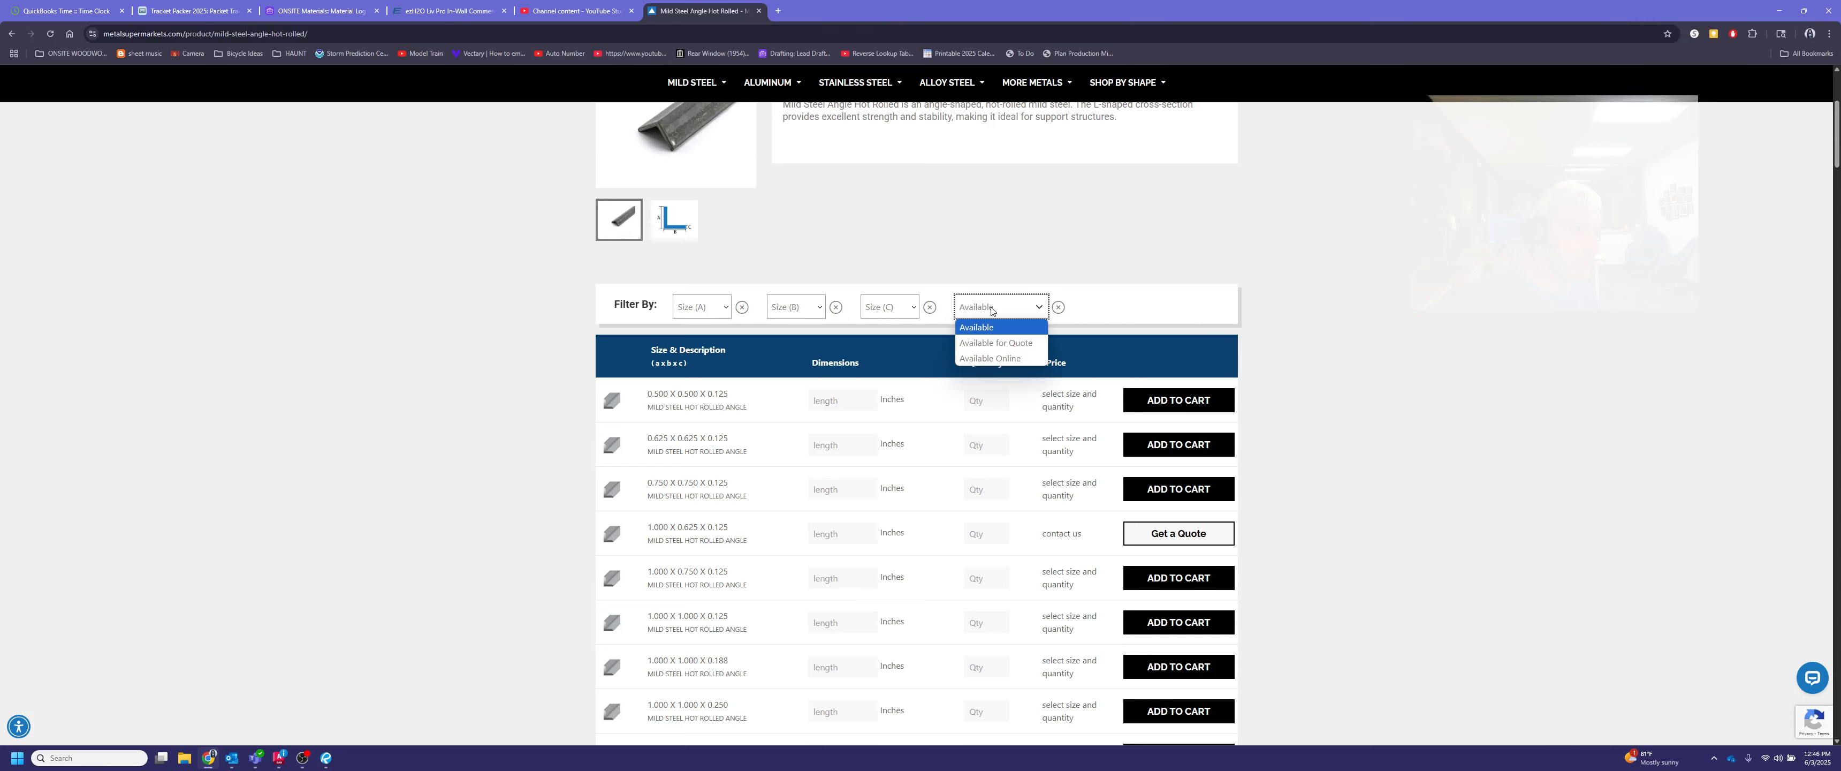
left_click(994, 309)
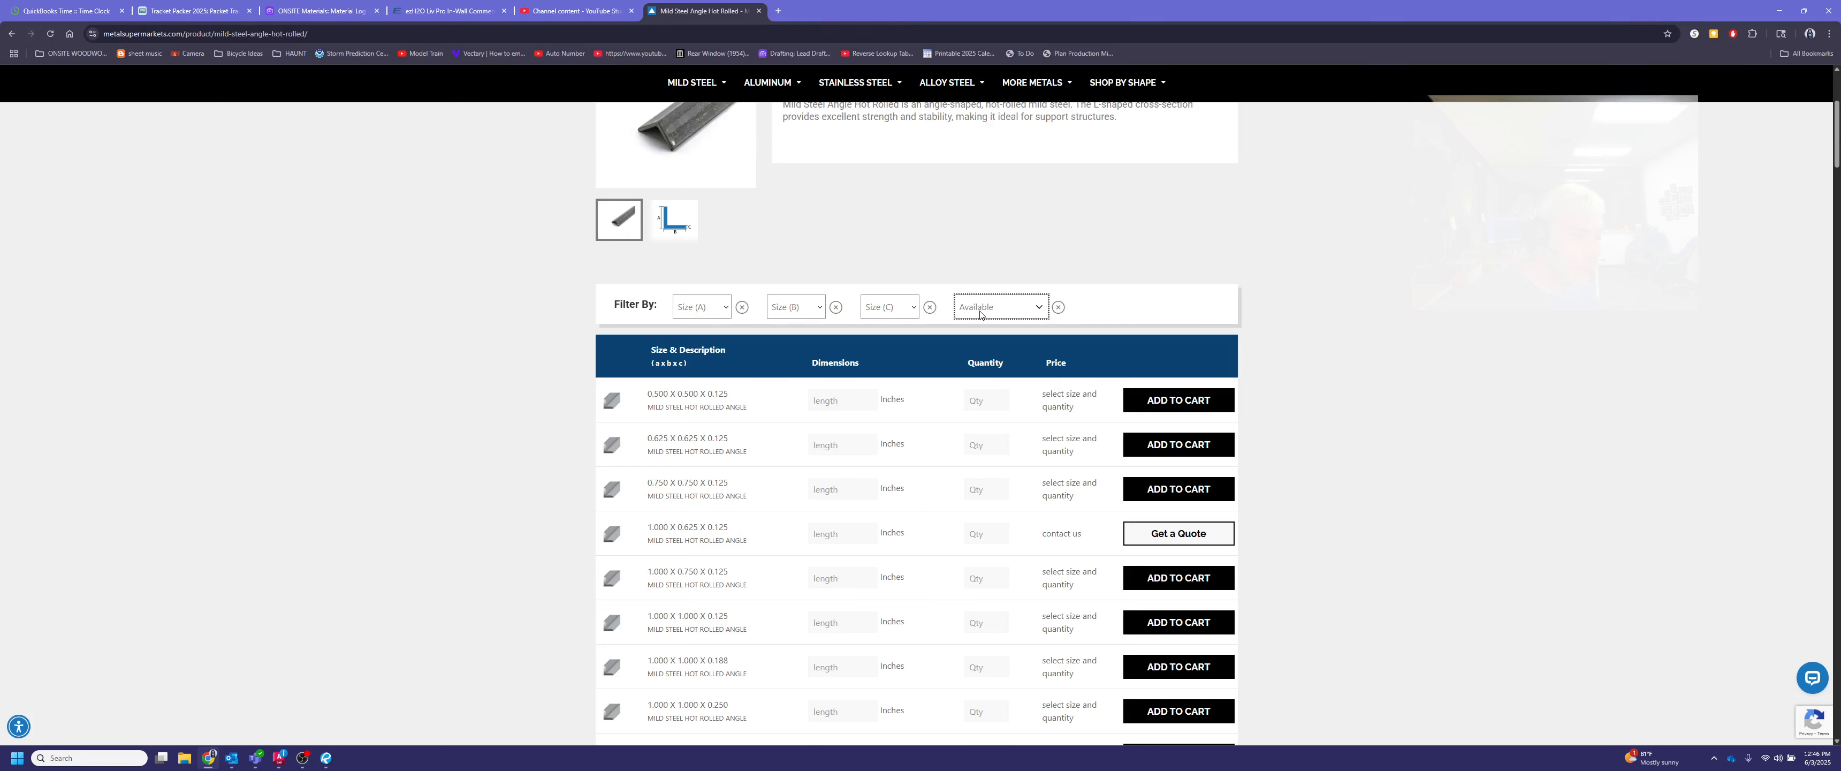
left_click(897, 308)
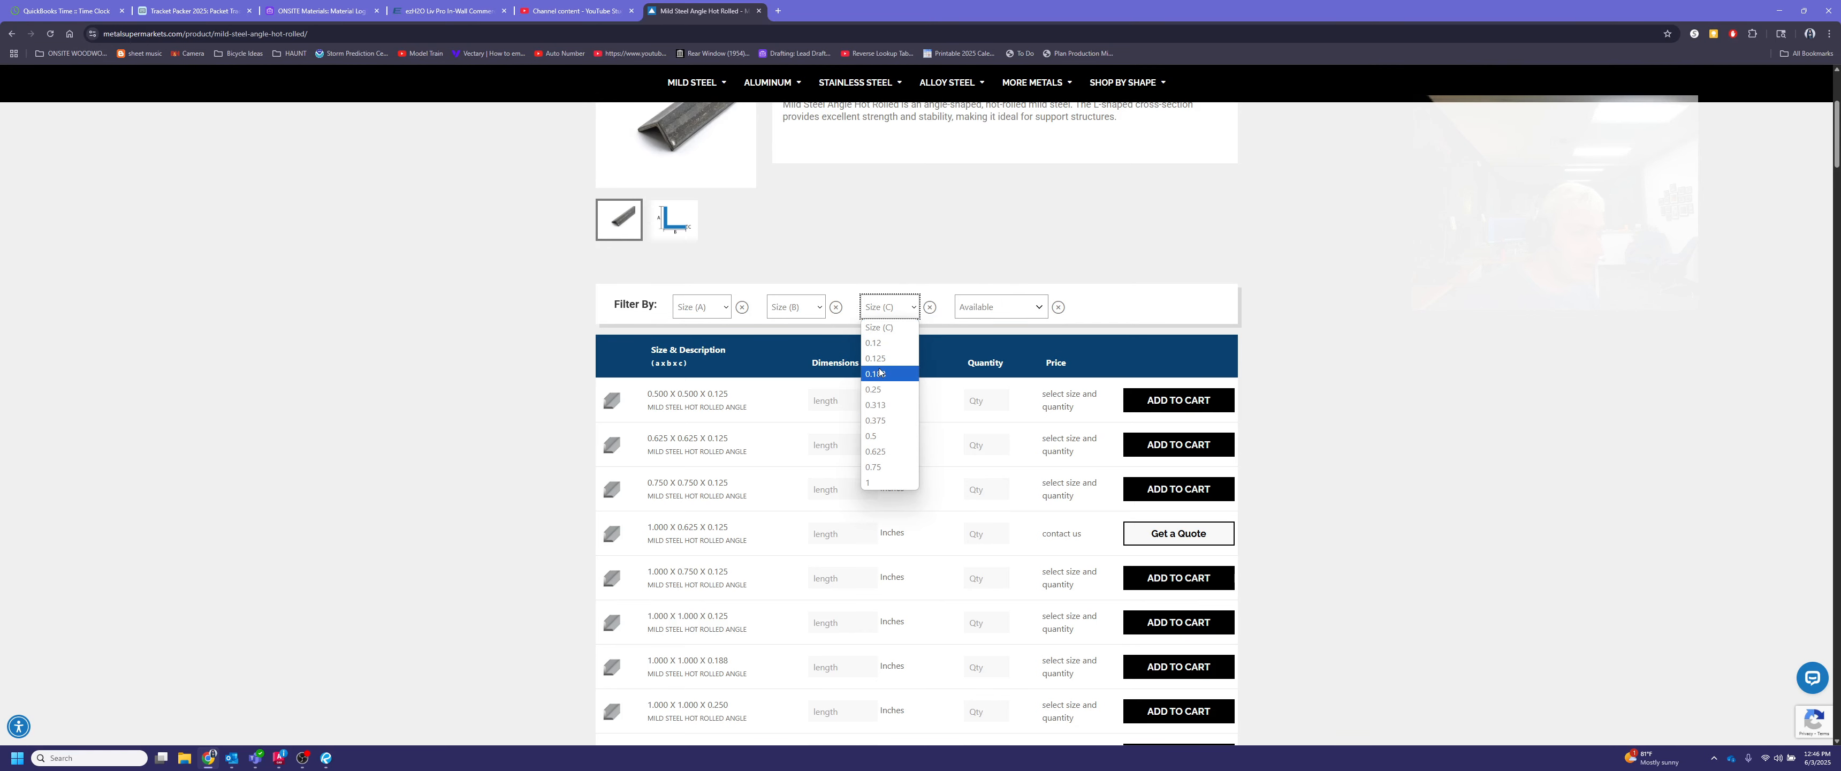
left_click(886, 311)
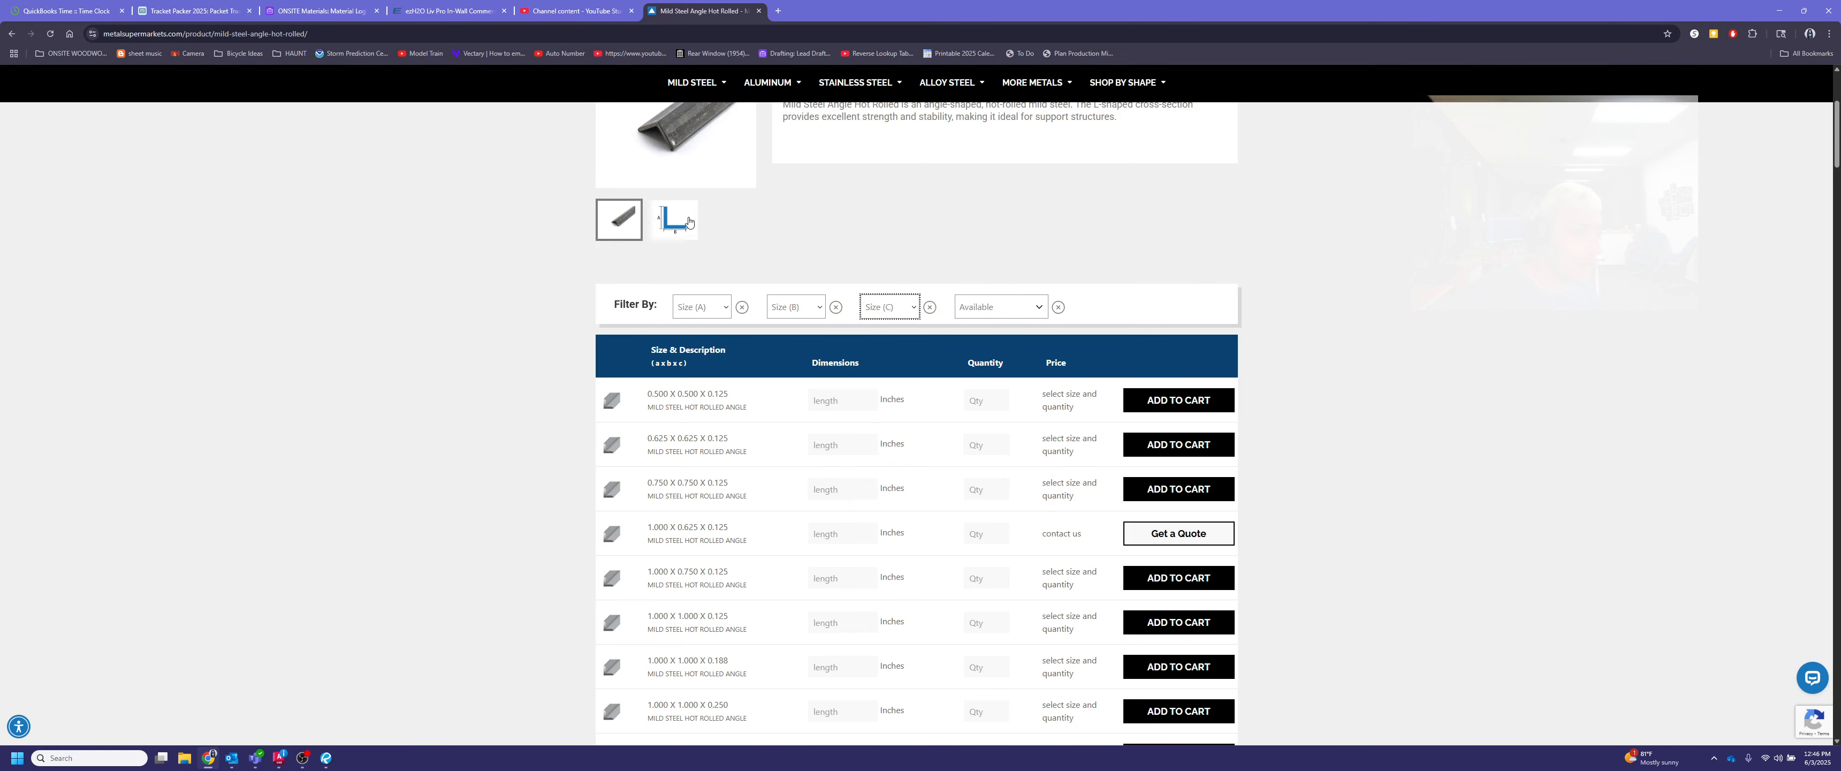
Show the angle's cross-section diagram and filter the size list to a Size (C) of 0.25
scroll(687, 218, "up", 1)
left_click(689, 277)
scroll(771, 323, "up", 2)
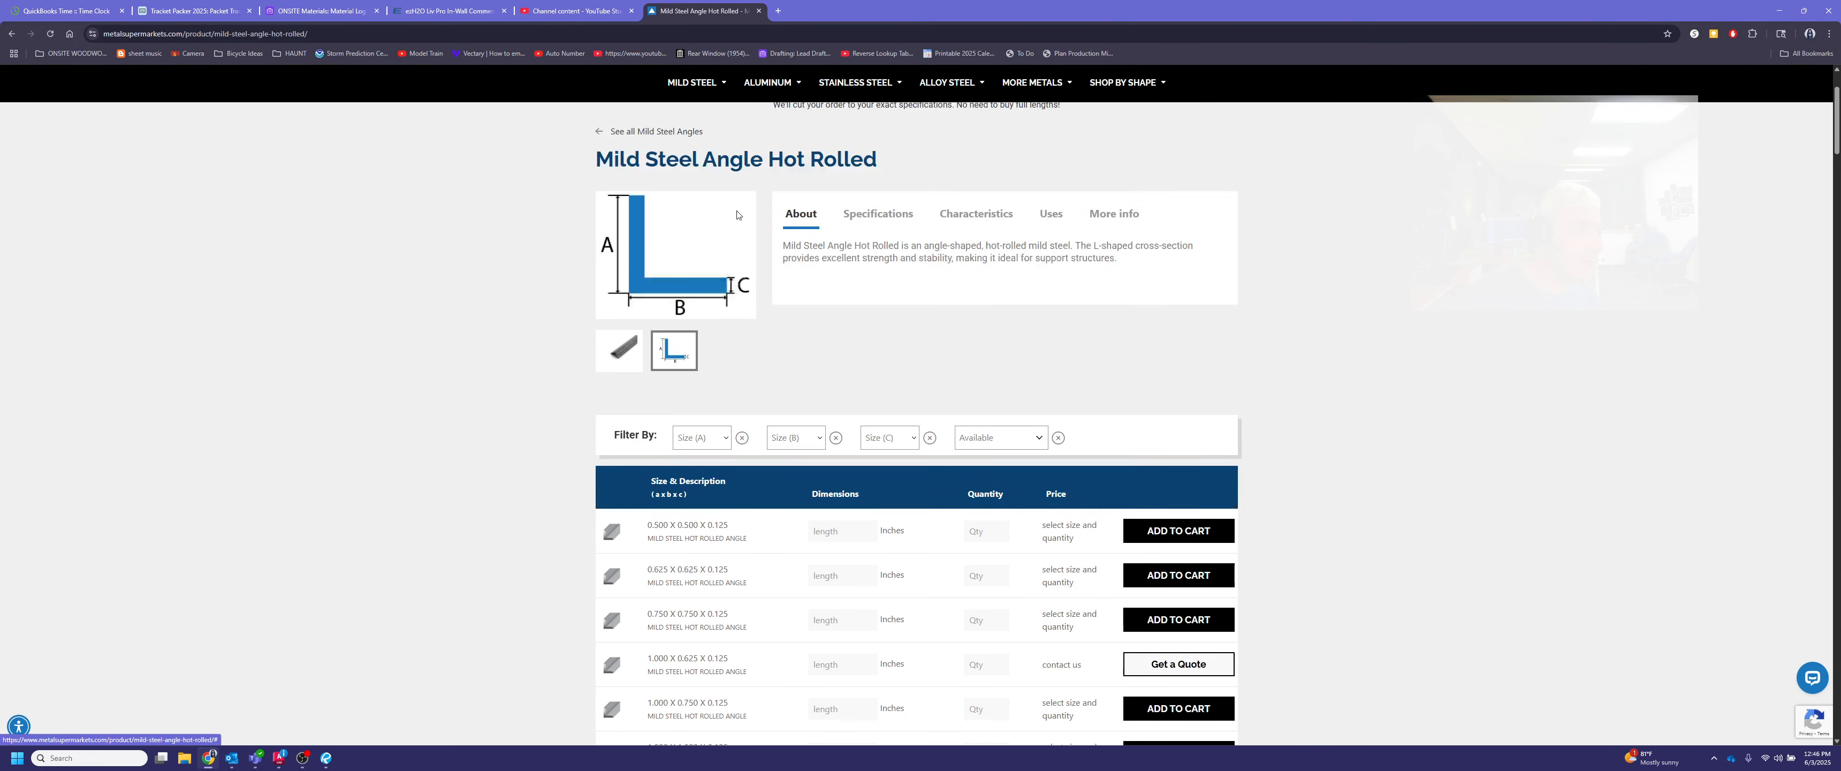
scroll(729, 343, "down", 1)
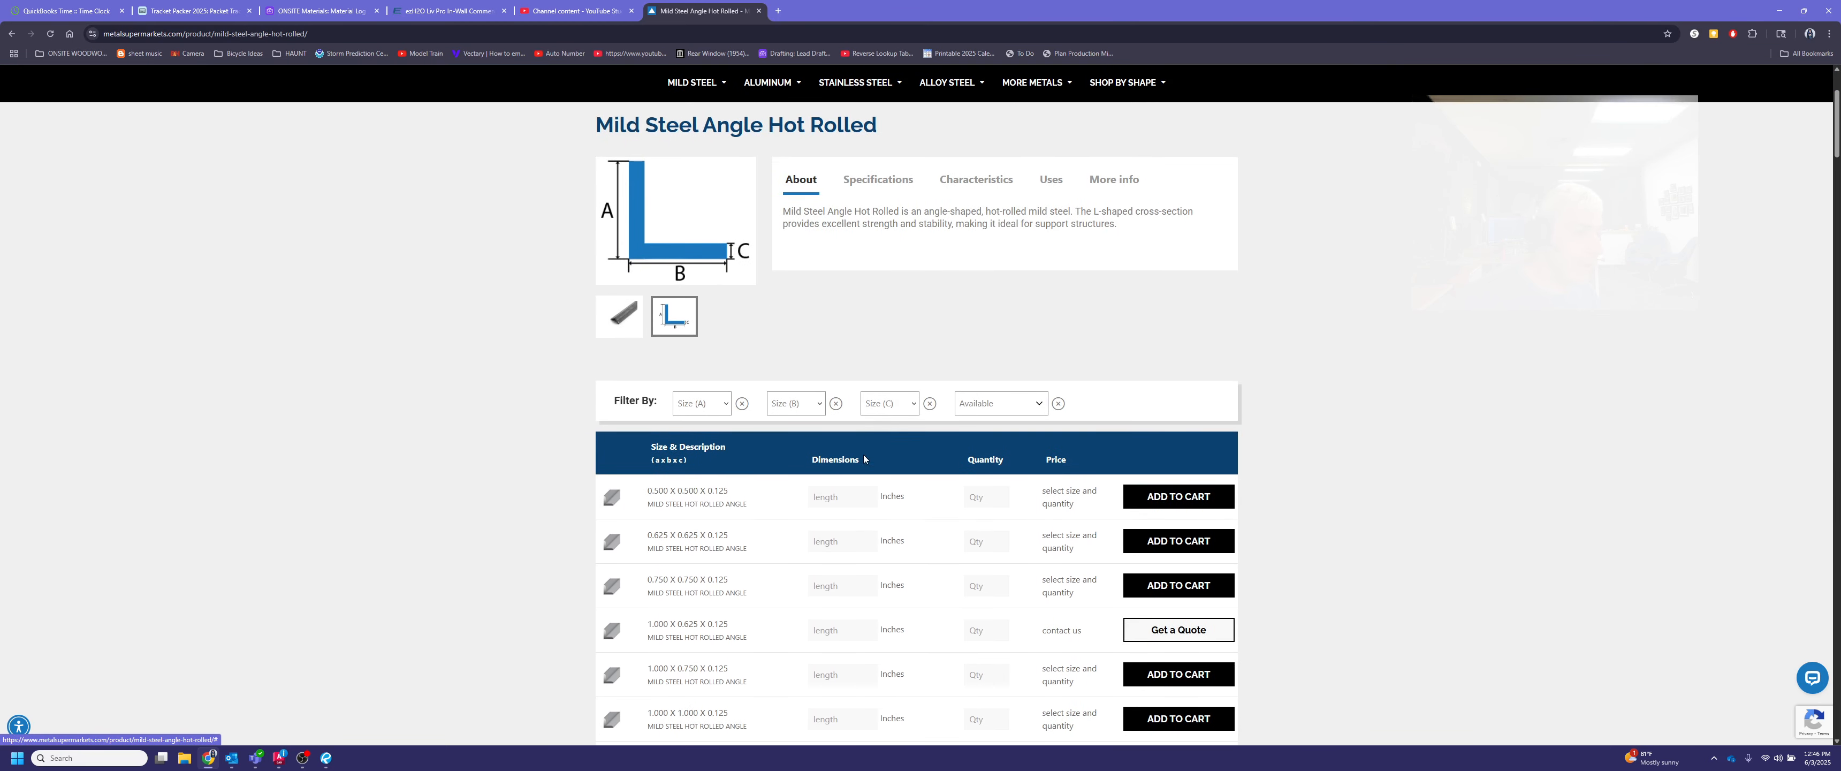
left_click(889, 403)
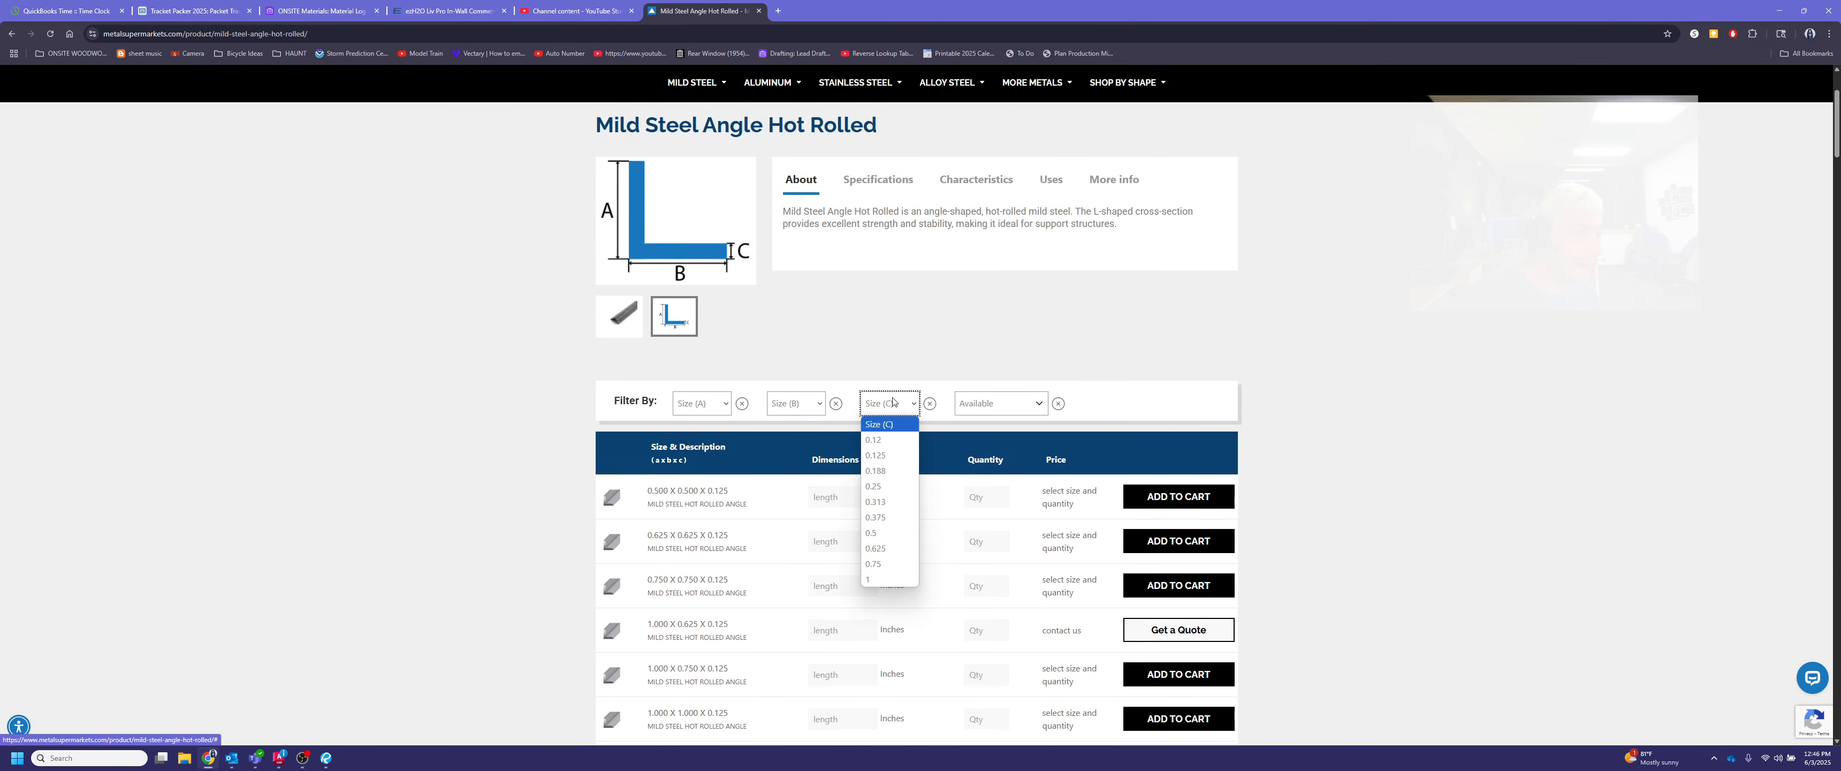
left_click(886, 486)
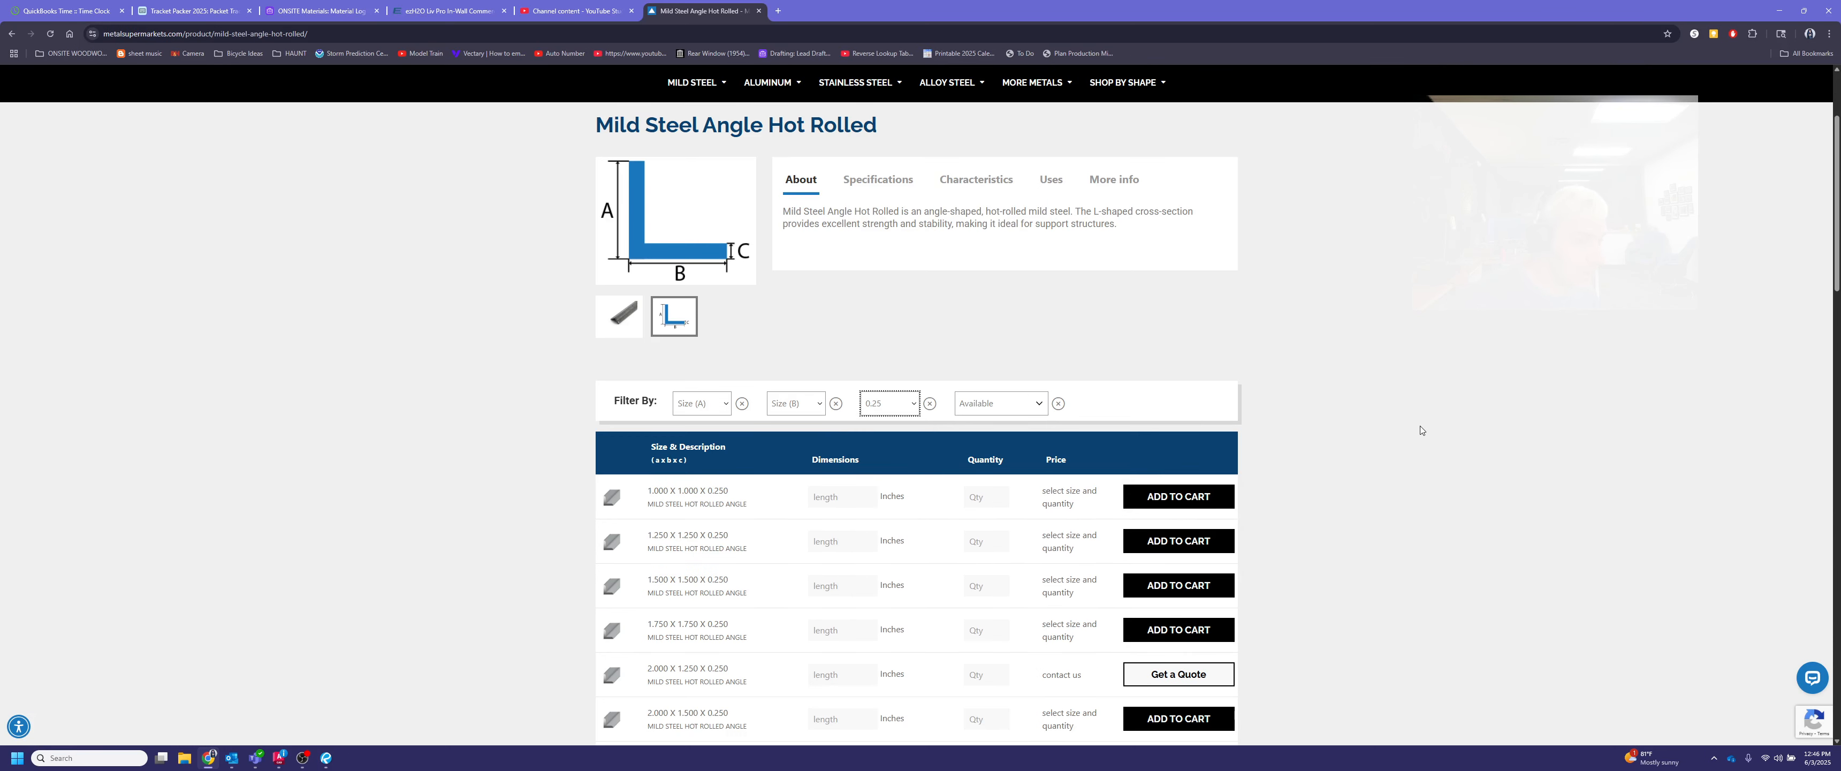
Review the filtered list of 0.250 thick angles for a size that suits the panel joint
scroll(1421, 428, "down", 3)
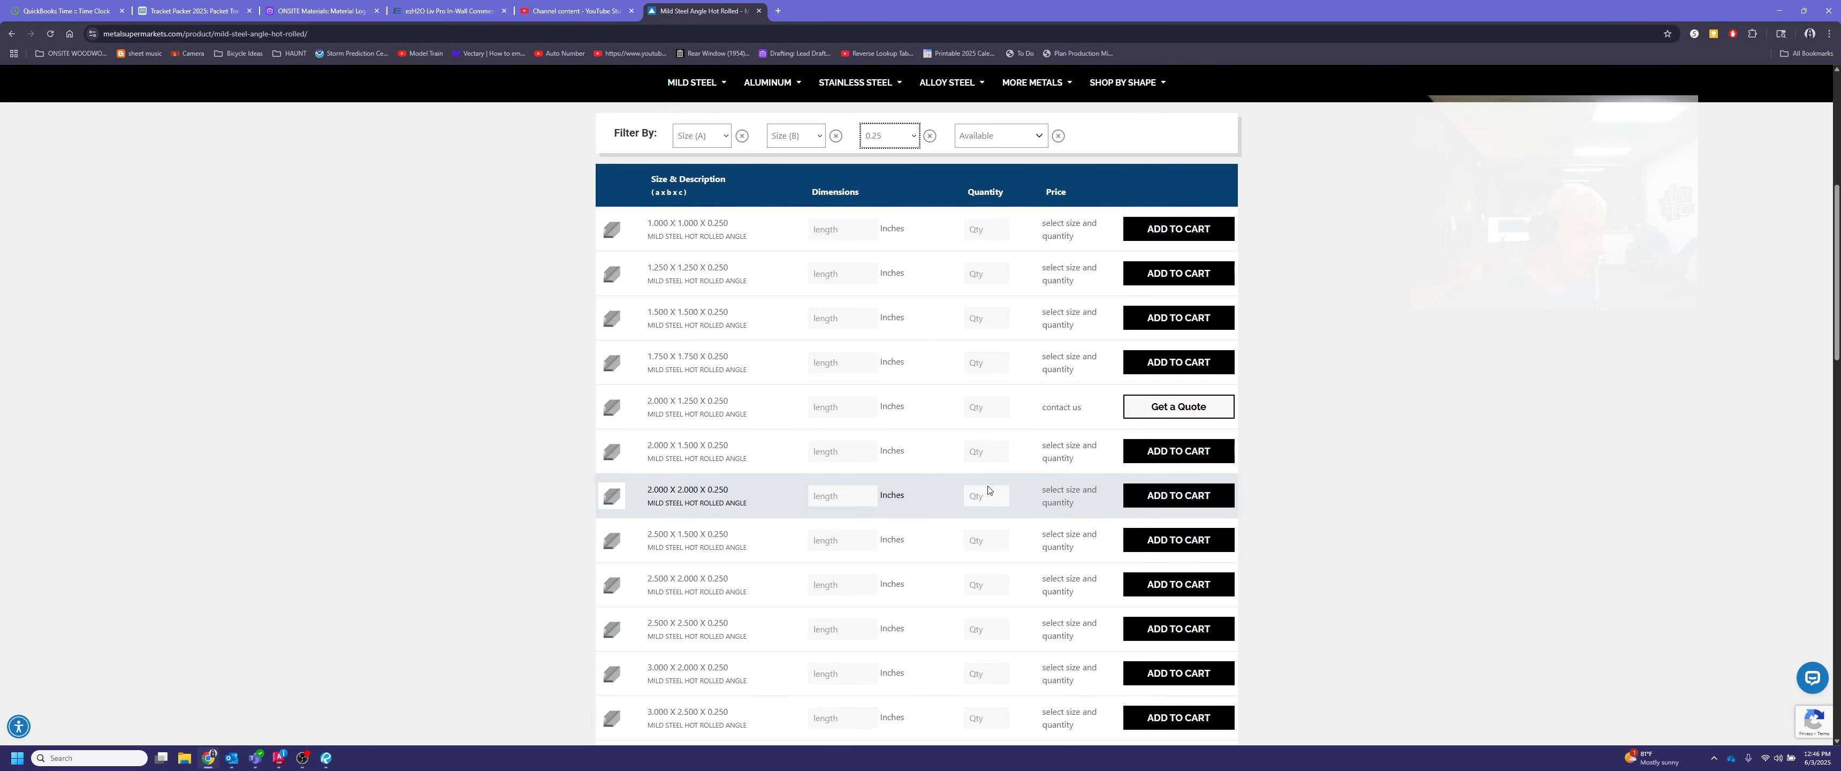
scroll(957, 486, "down", 4)
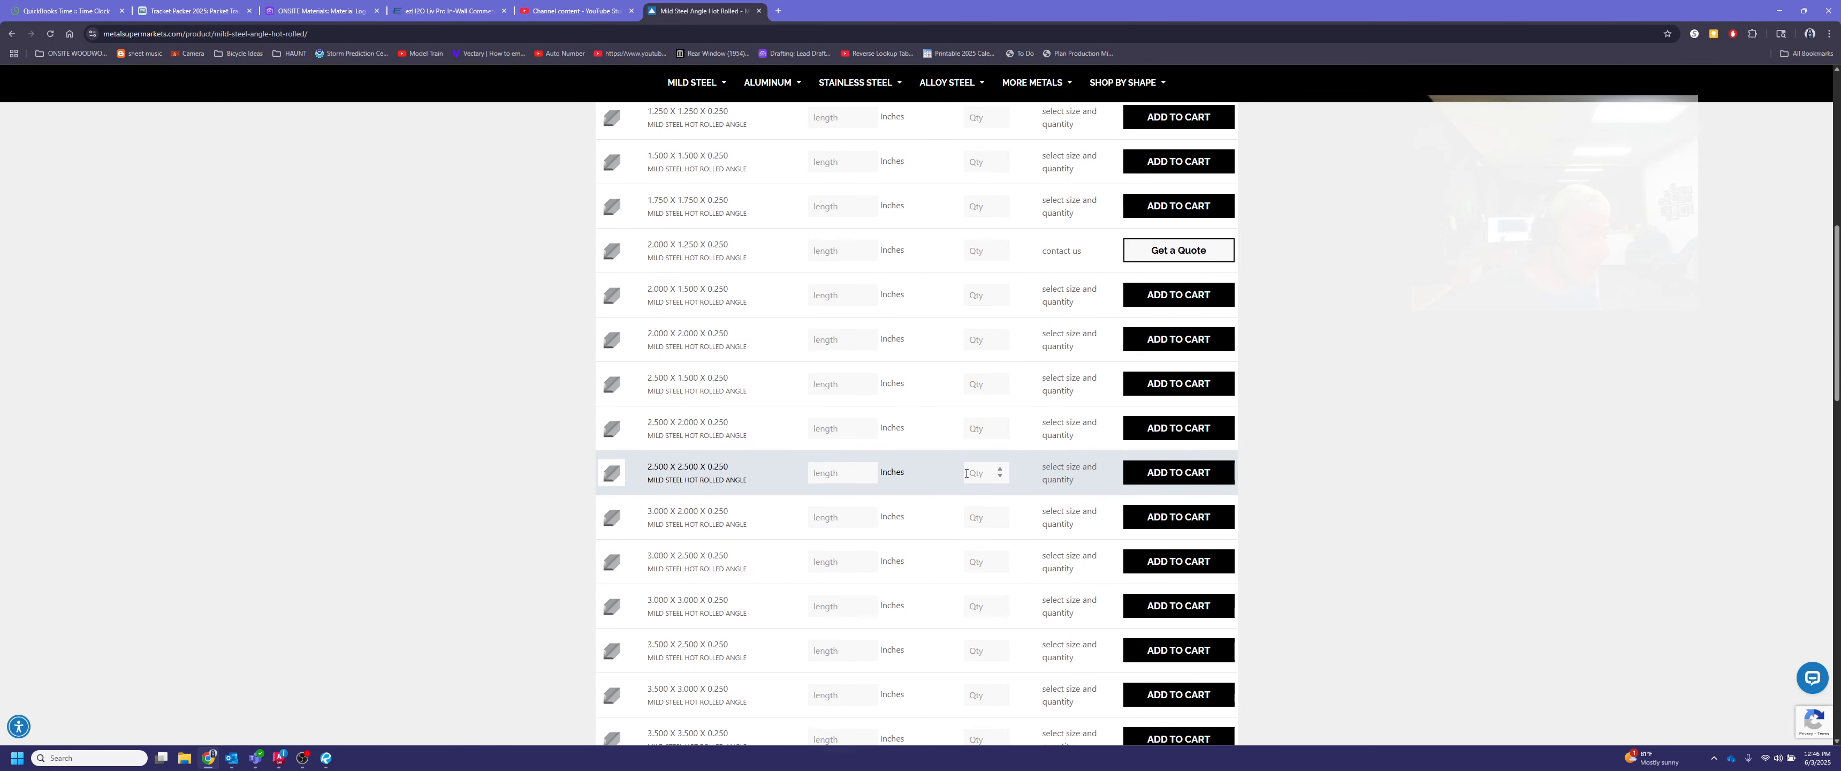
scroll(970, 475, "down", 2)
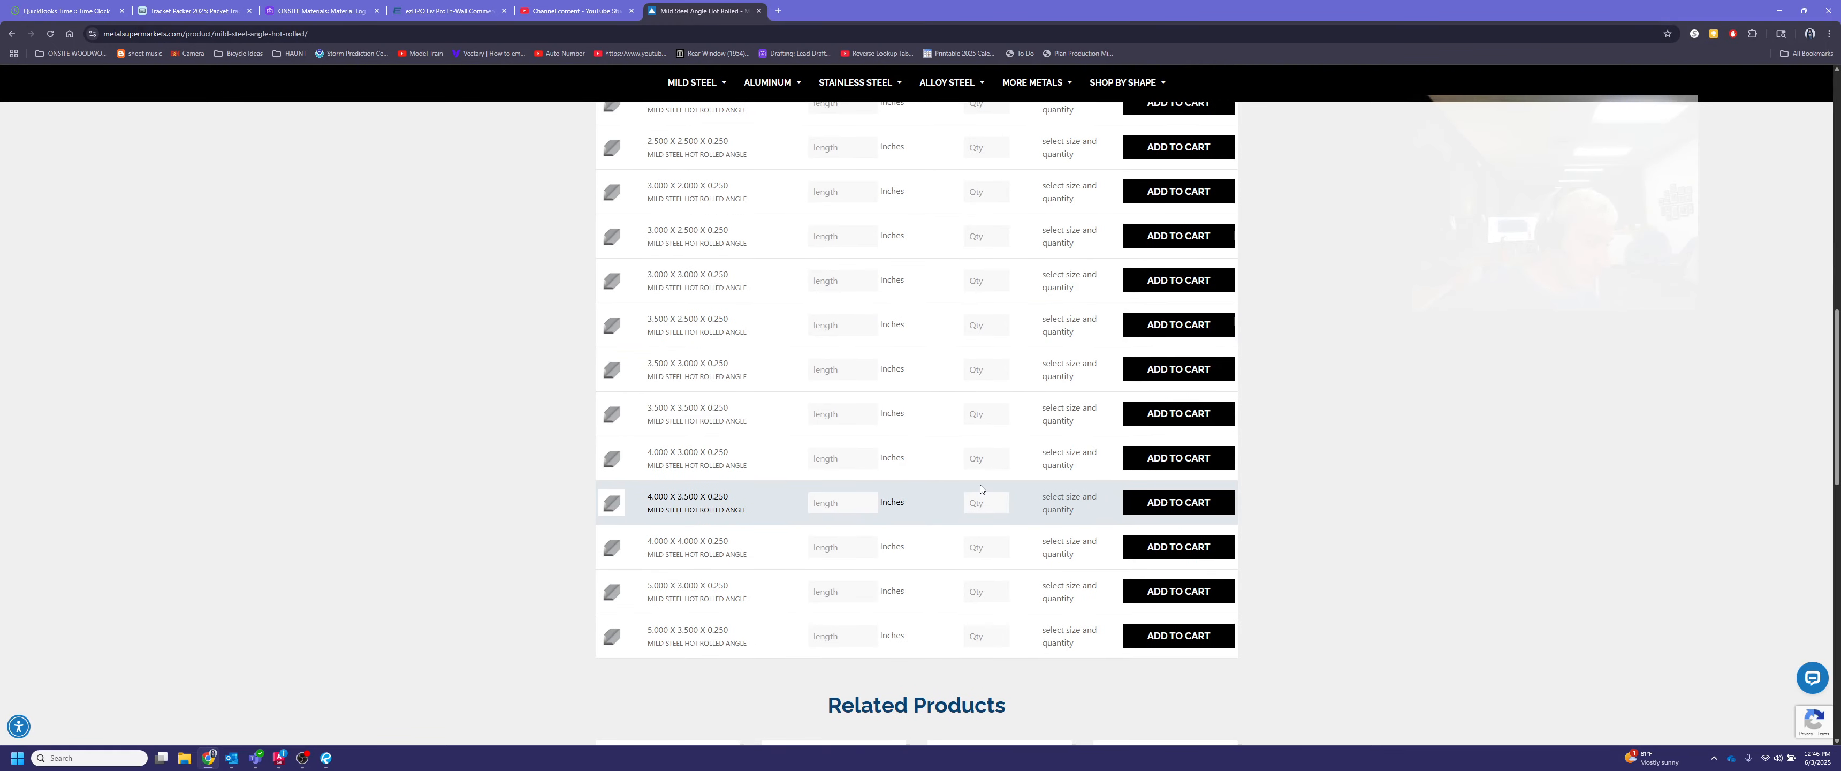
scroll(980, 485, "up", 4)
scroll(987, 486, "up", 2)
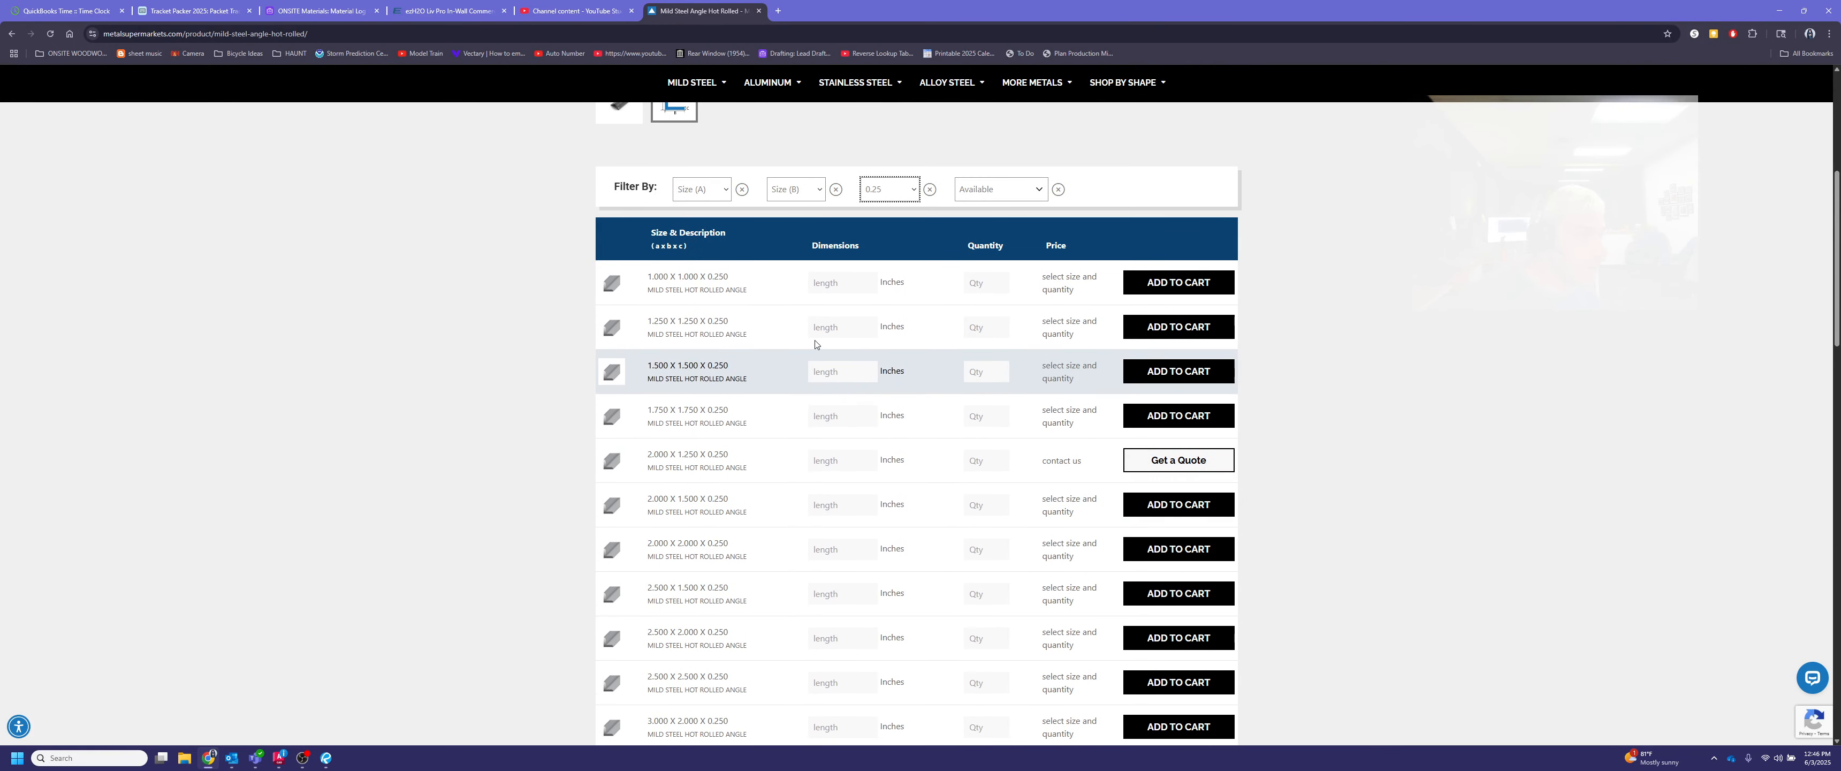
left_click(773, 277)
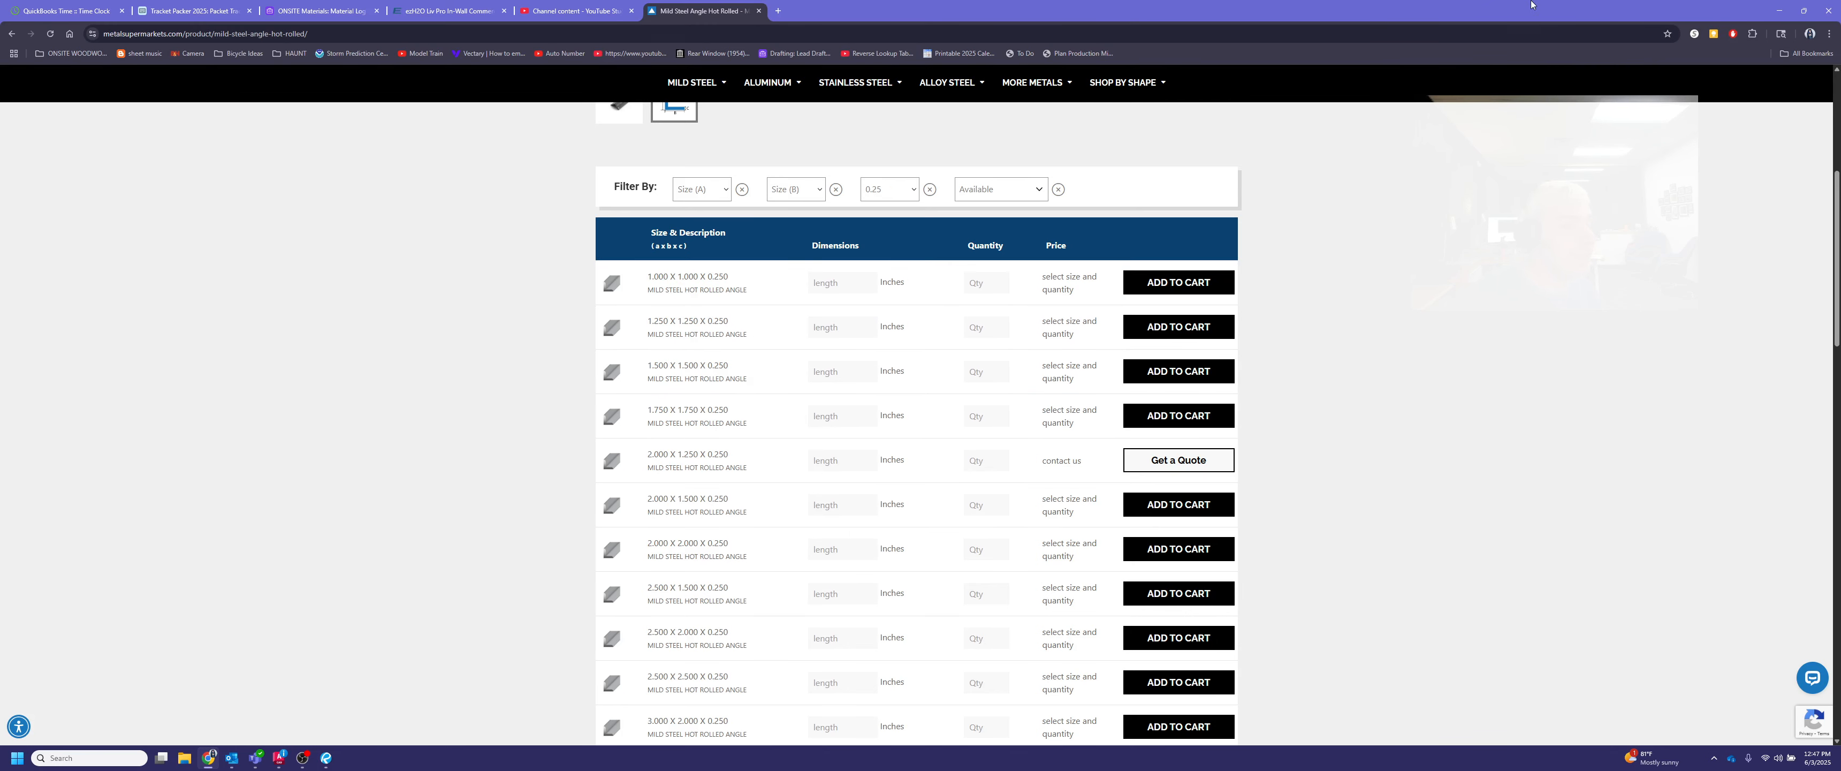
Return to AutoCAD and begin the angle's polyline outline above the joint with two 1-inch outer legs and a .25 end
left_click(1778, 10)
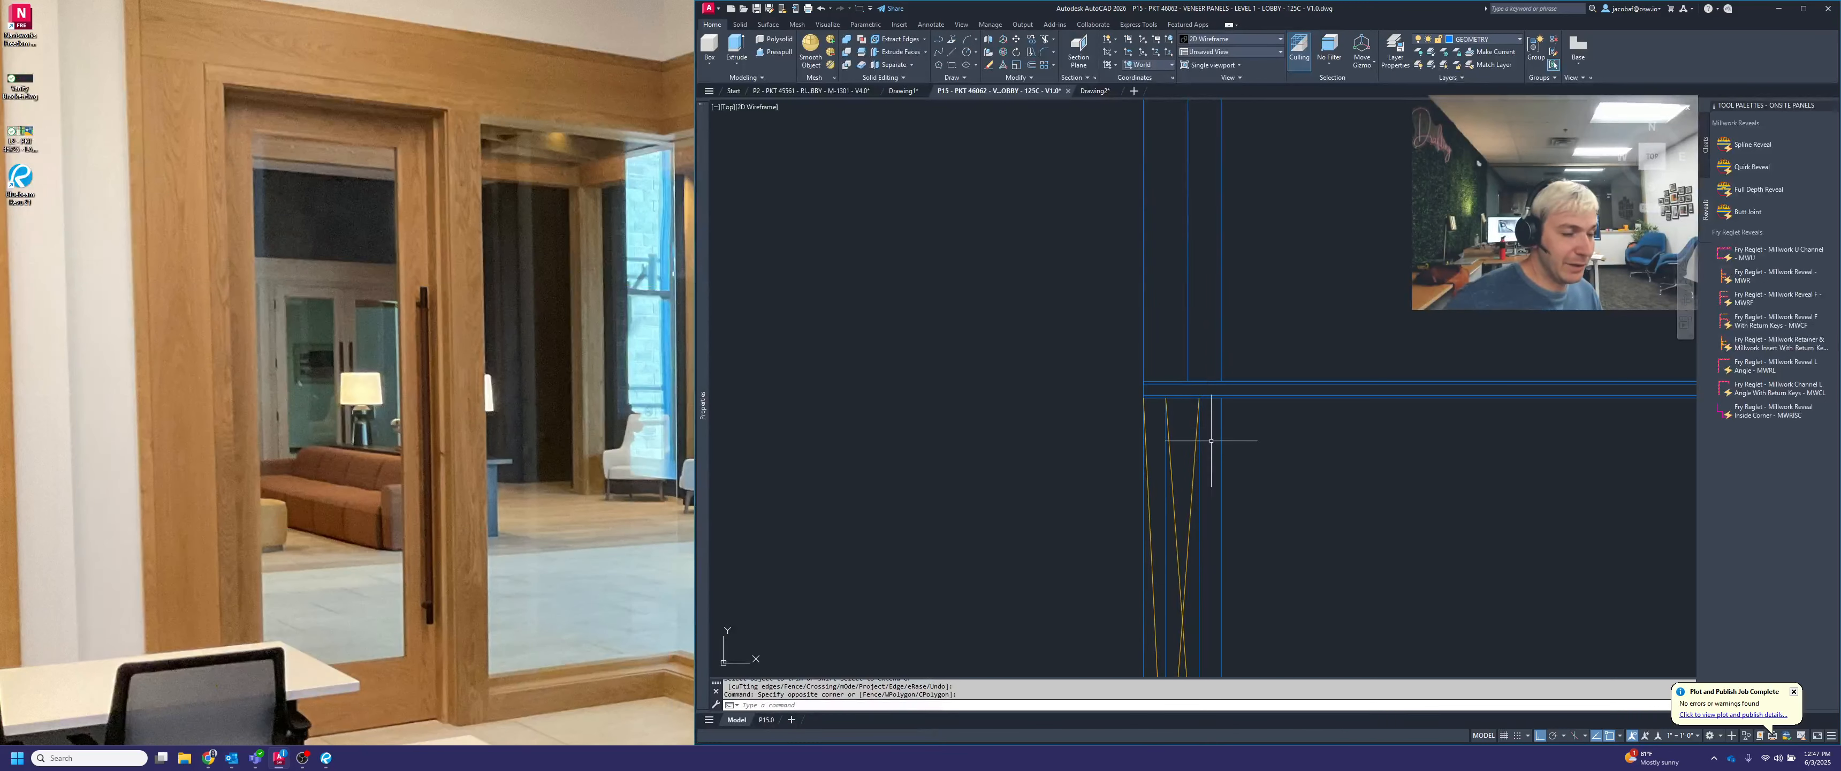
middle_click_drag(1275, 386, 1087, 345)
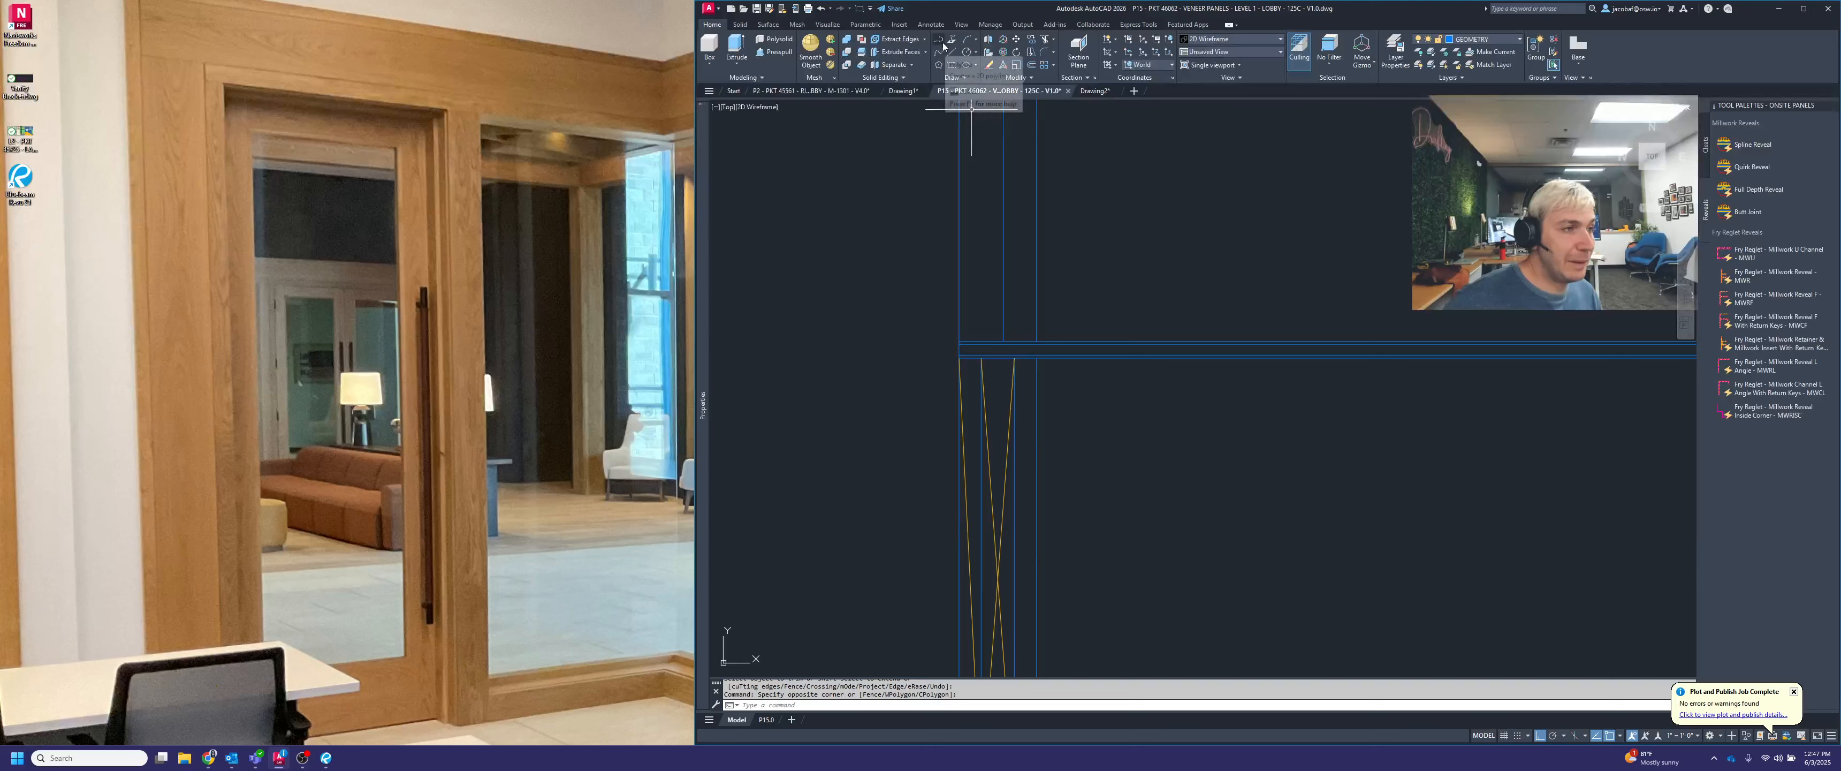
left_click(941, 43)
left_click(1198, 162)
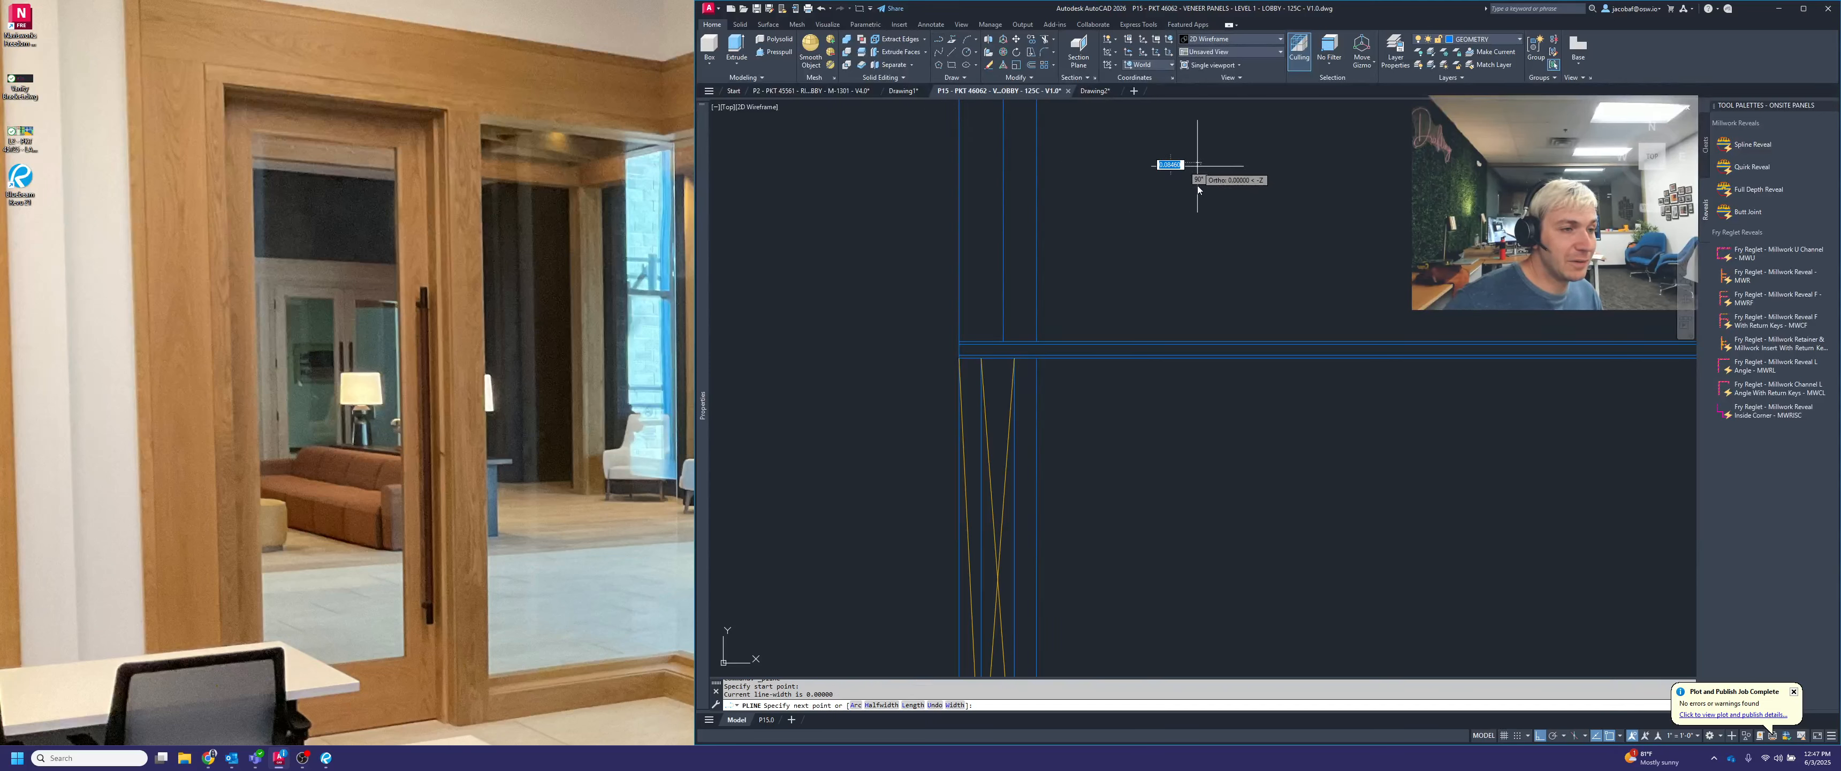
type("1")
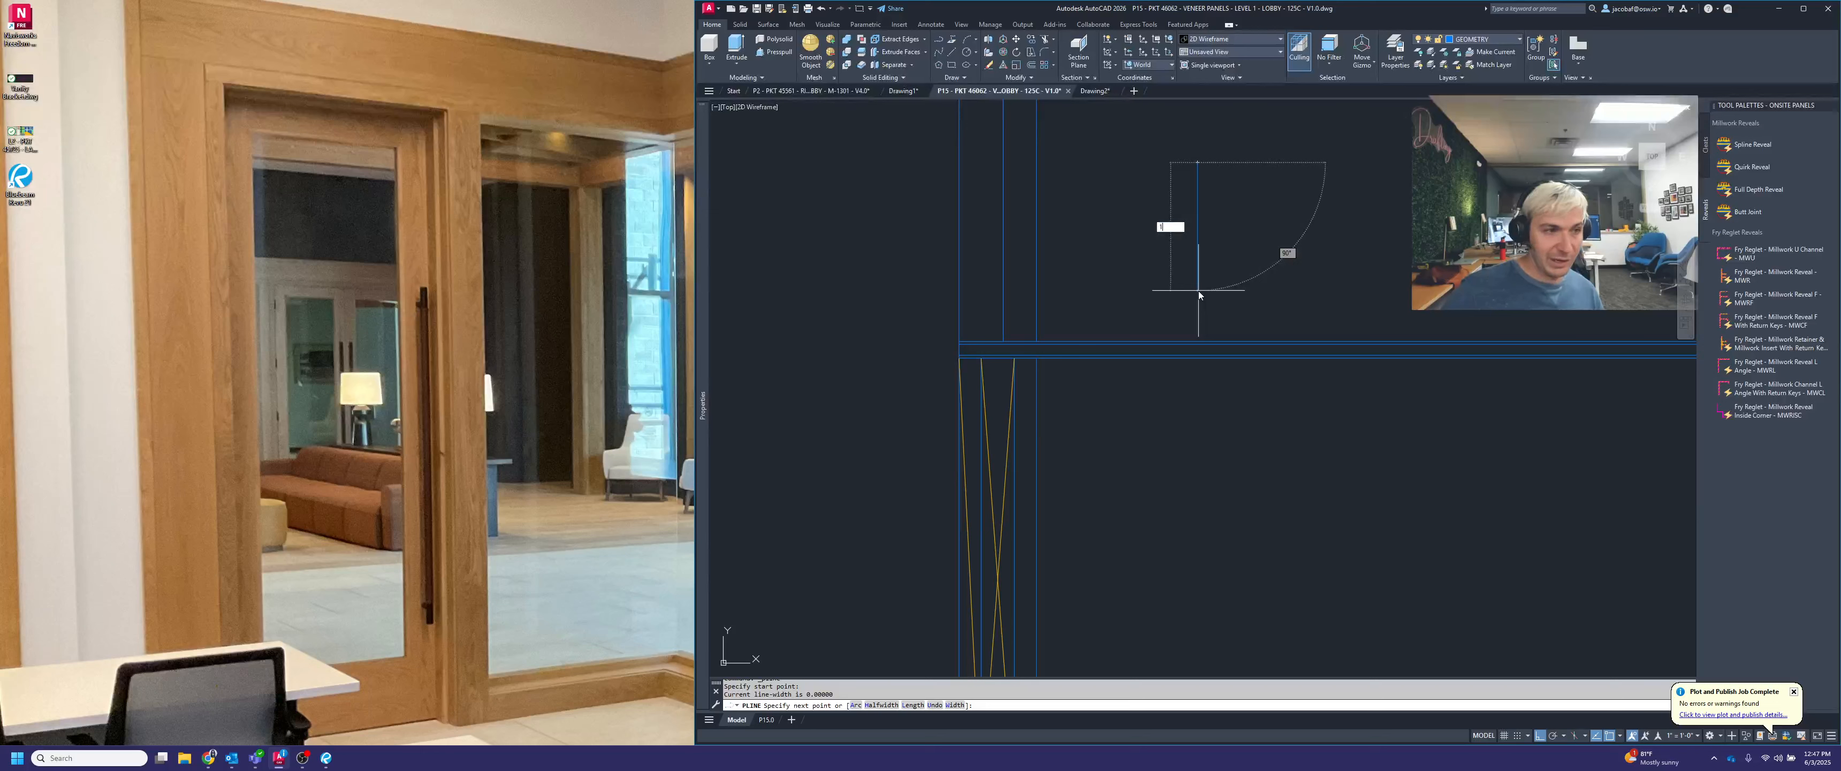
key("Return")
type("1")
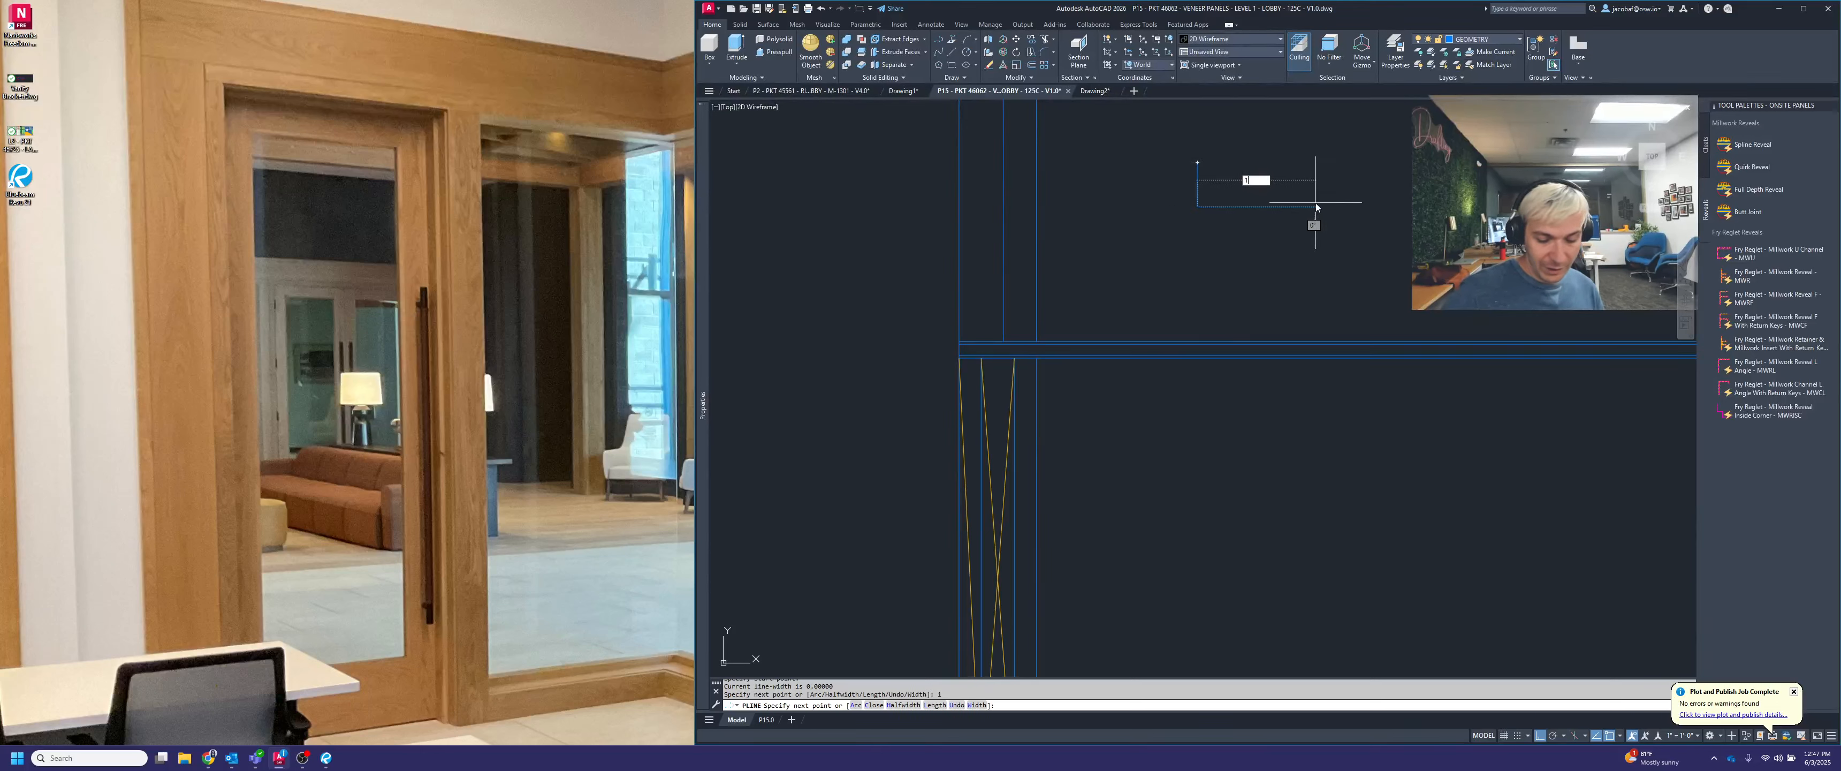
key("Return")
type(".25")
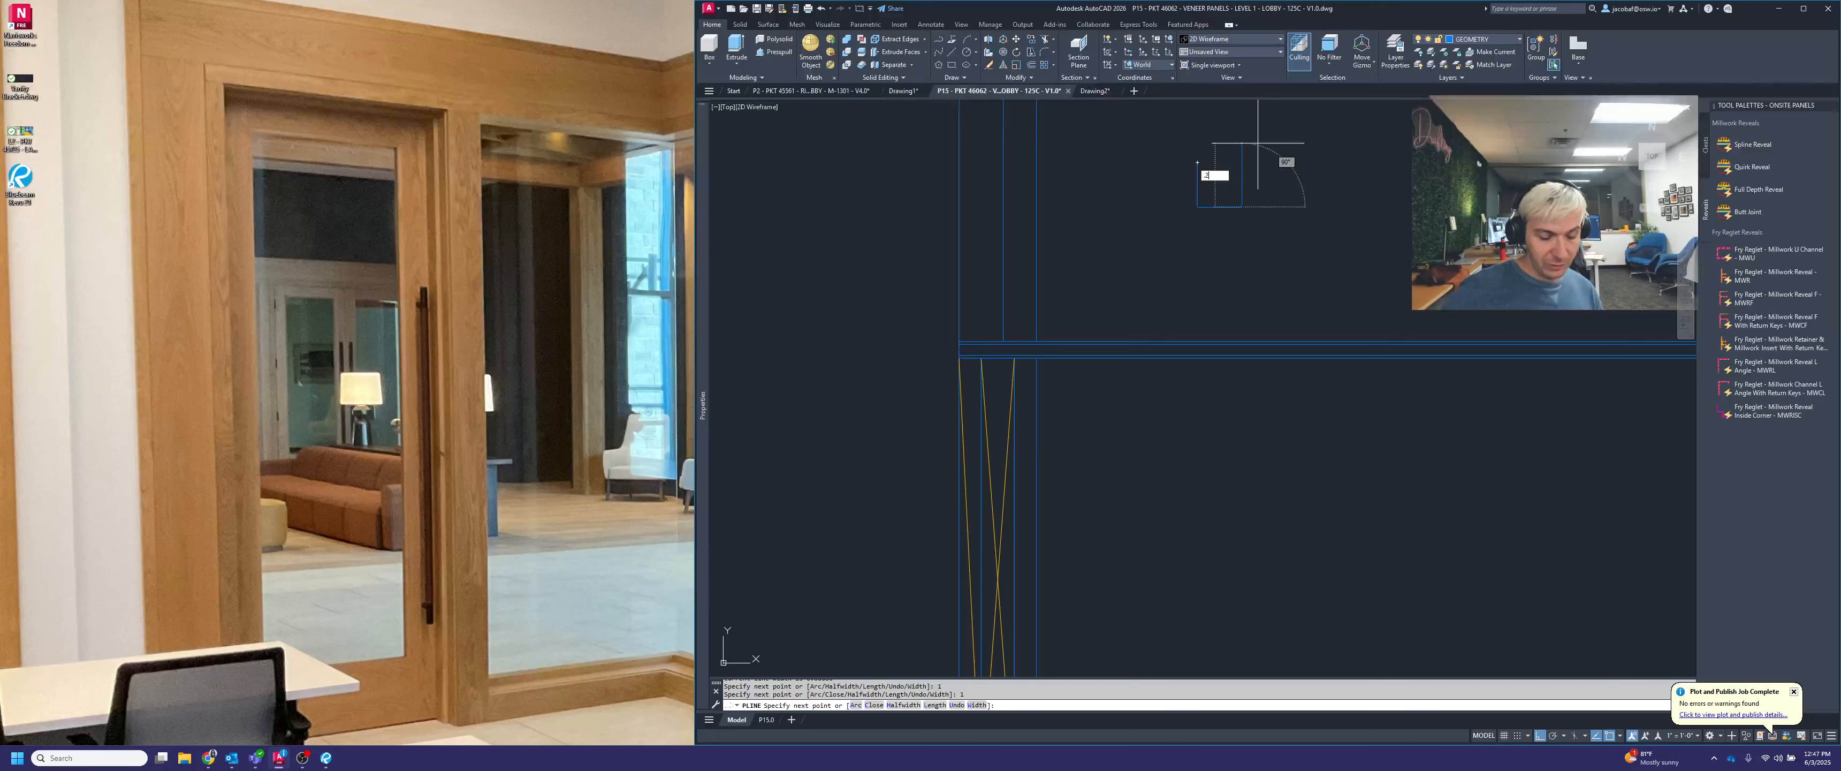
key("Return")
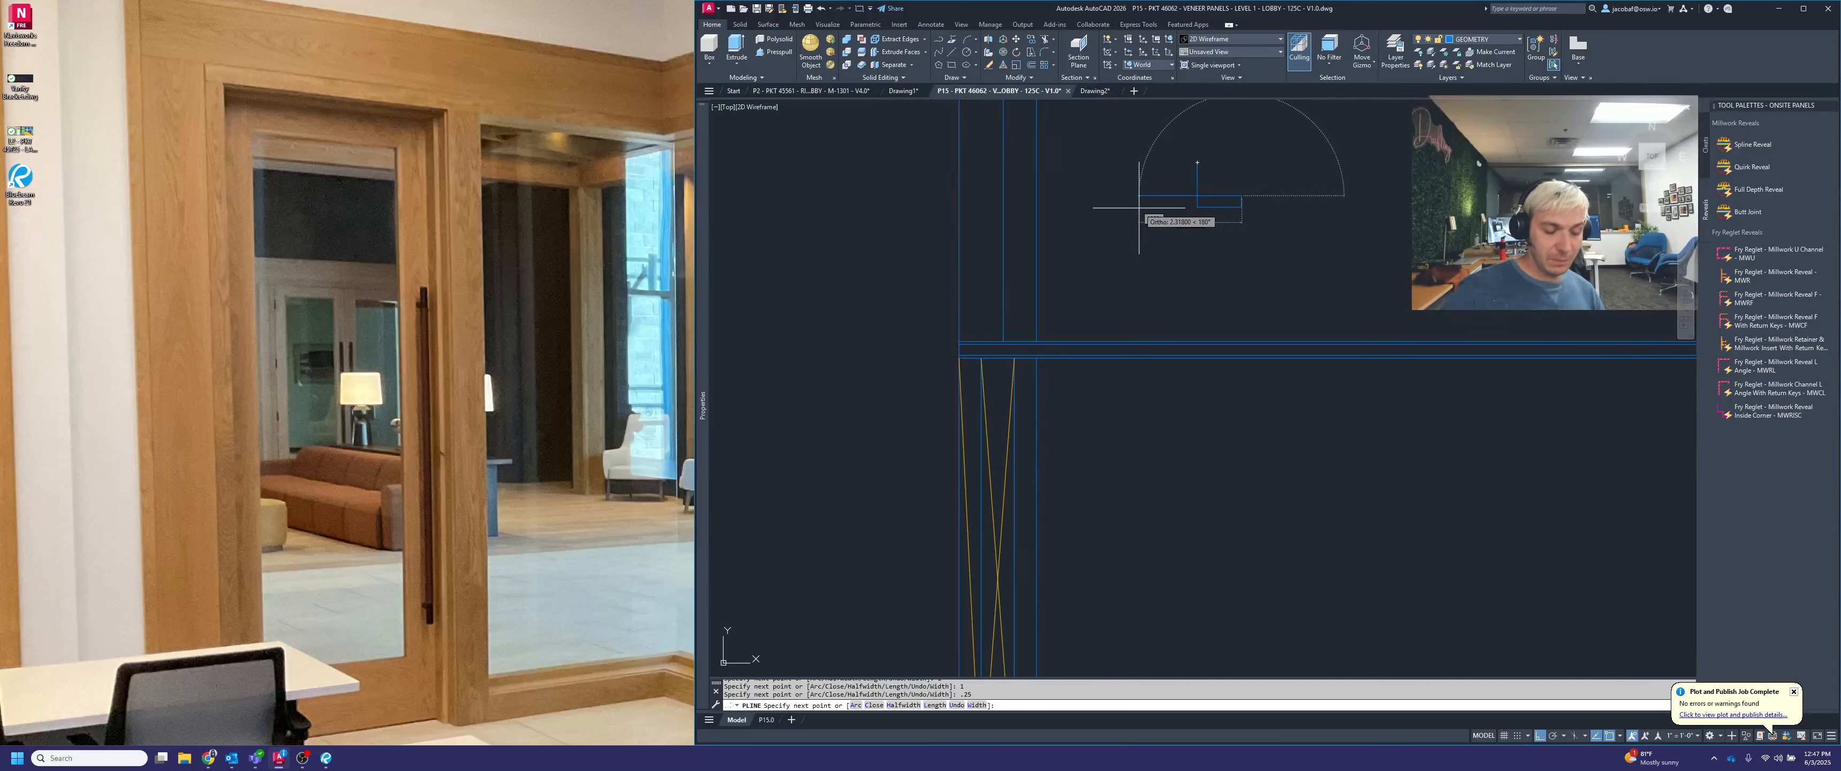
Complete the L-shaped angle outline with two .75 inner edges and join it back to the starting point
type(".75")
key("Return")
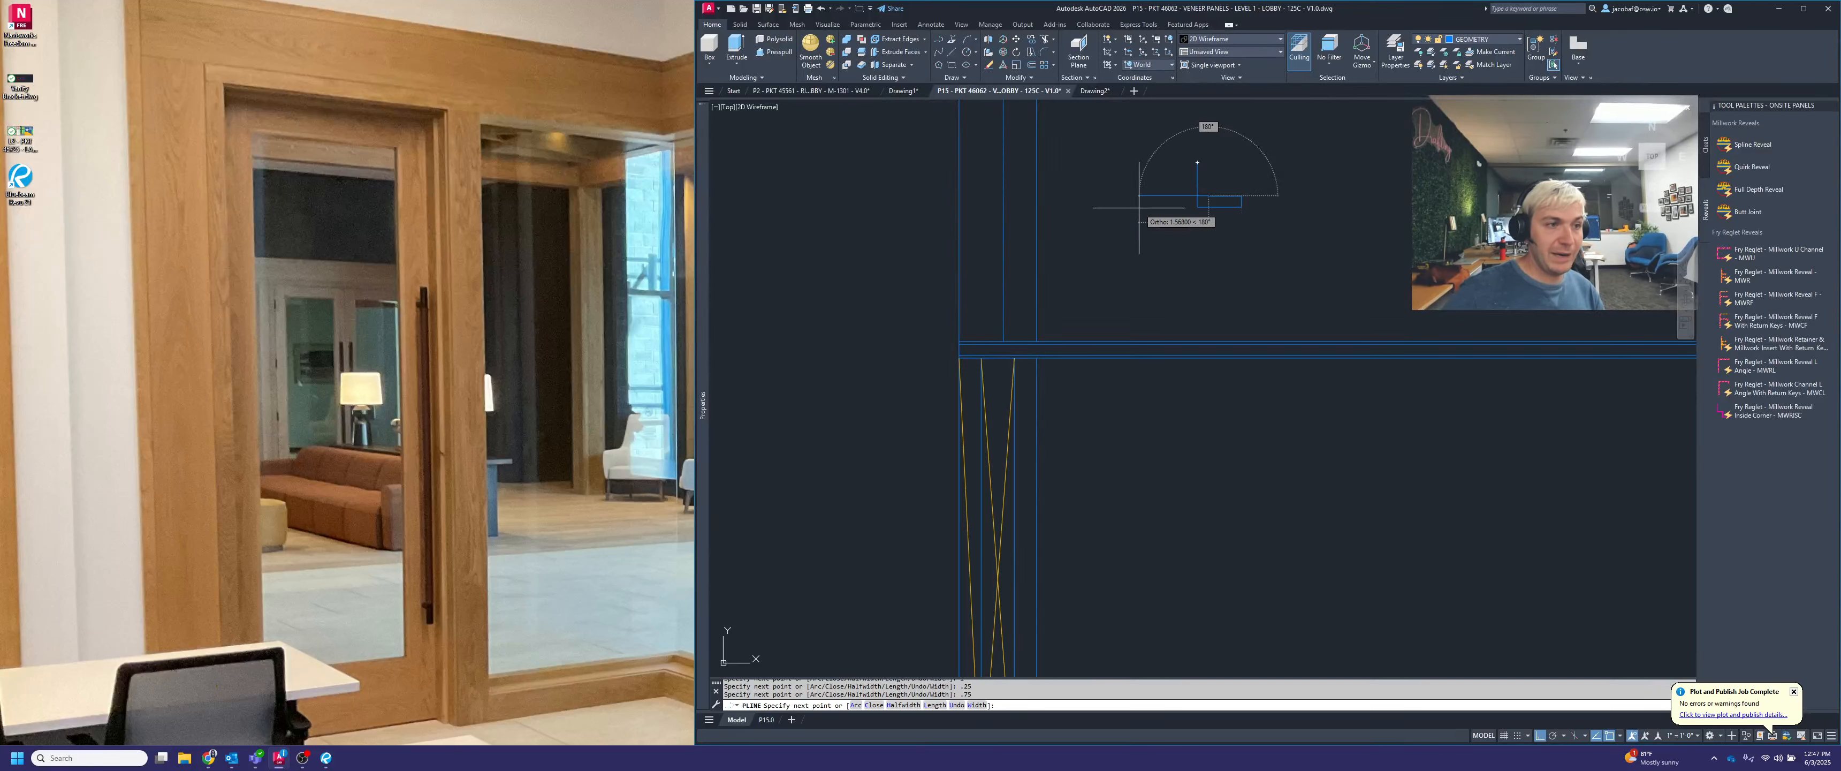
type(".7")
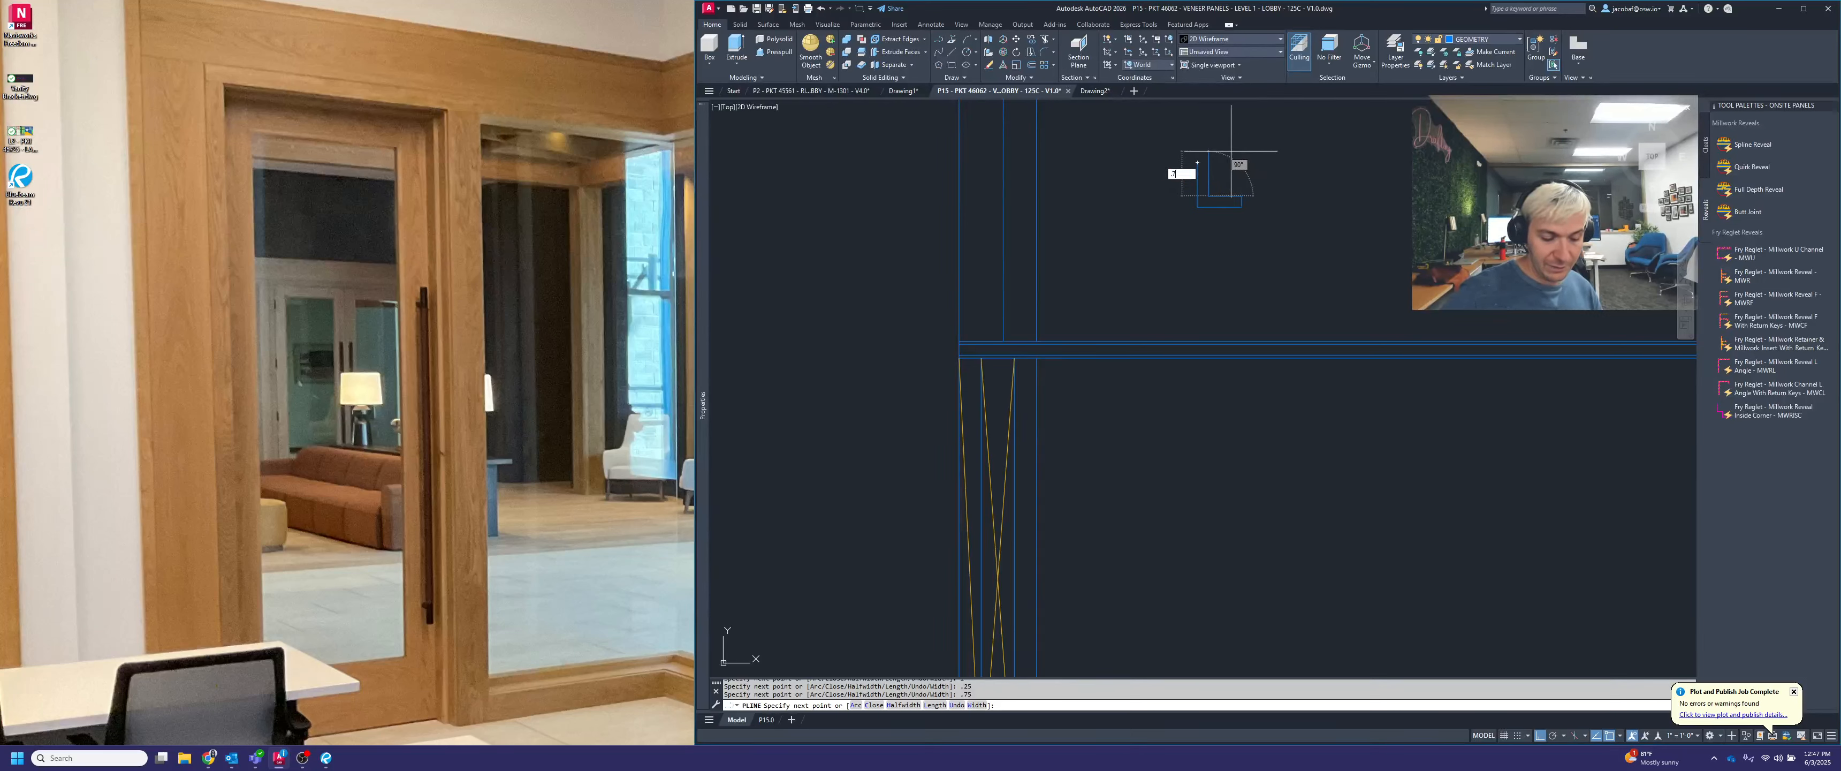
type("5")
key("Return")
scroll(1200, 164, "up", 2)
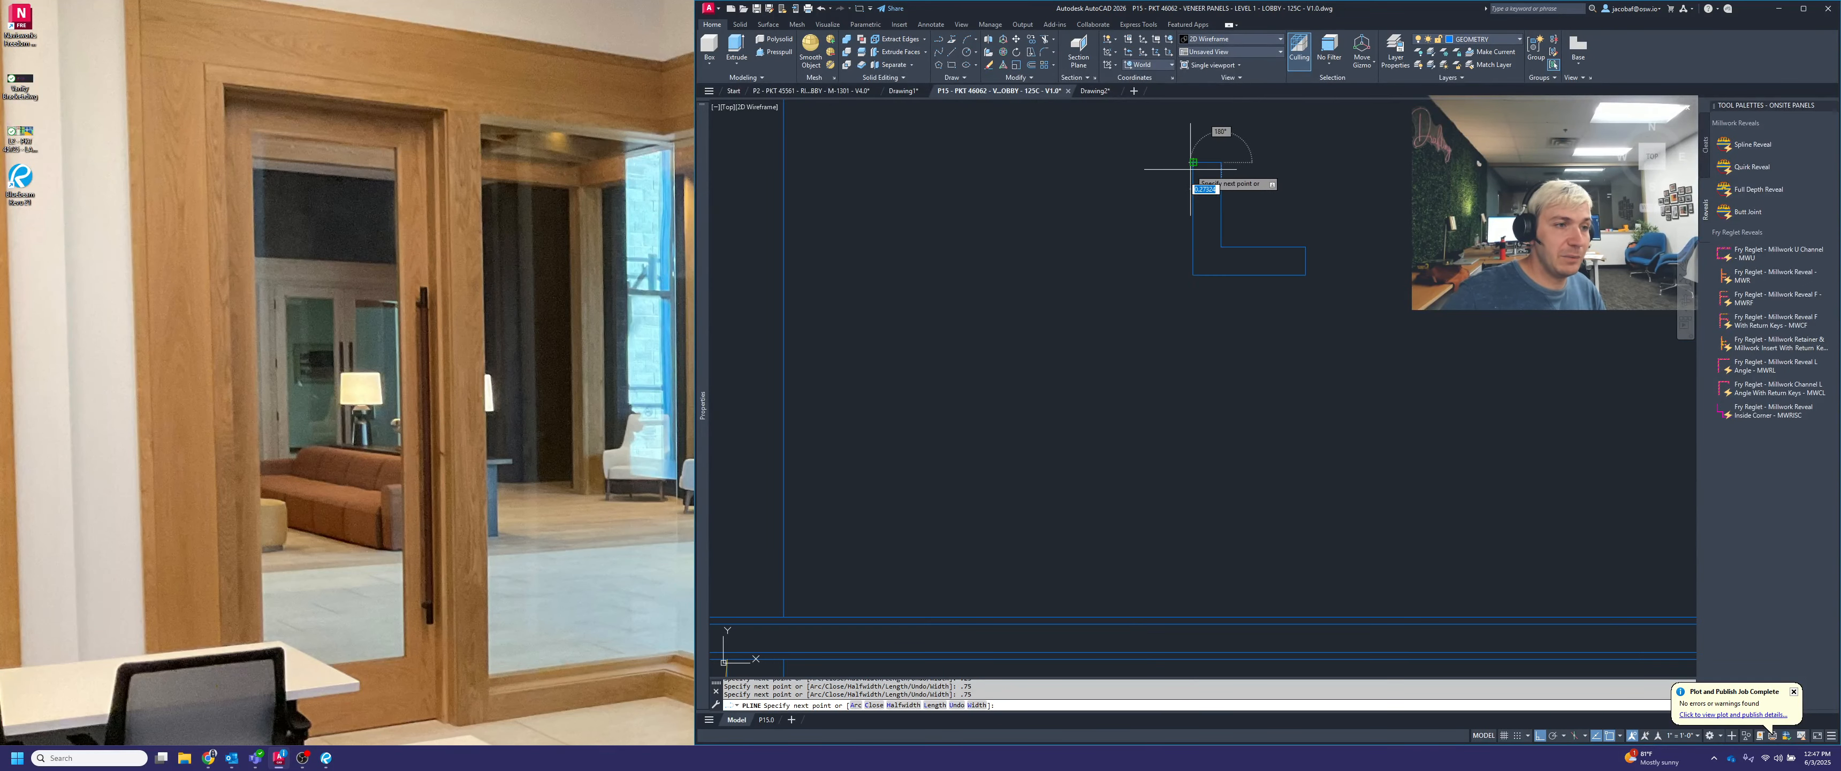
left_click(1191, 169)
key("Escape")
left_click(1247, 187)
left_click(1206, 181)
scroll(1206, 183, "down", 2)
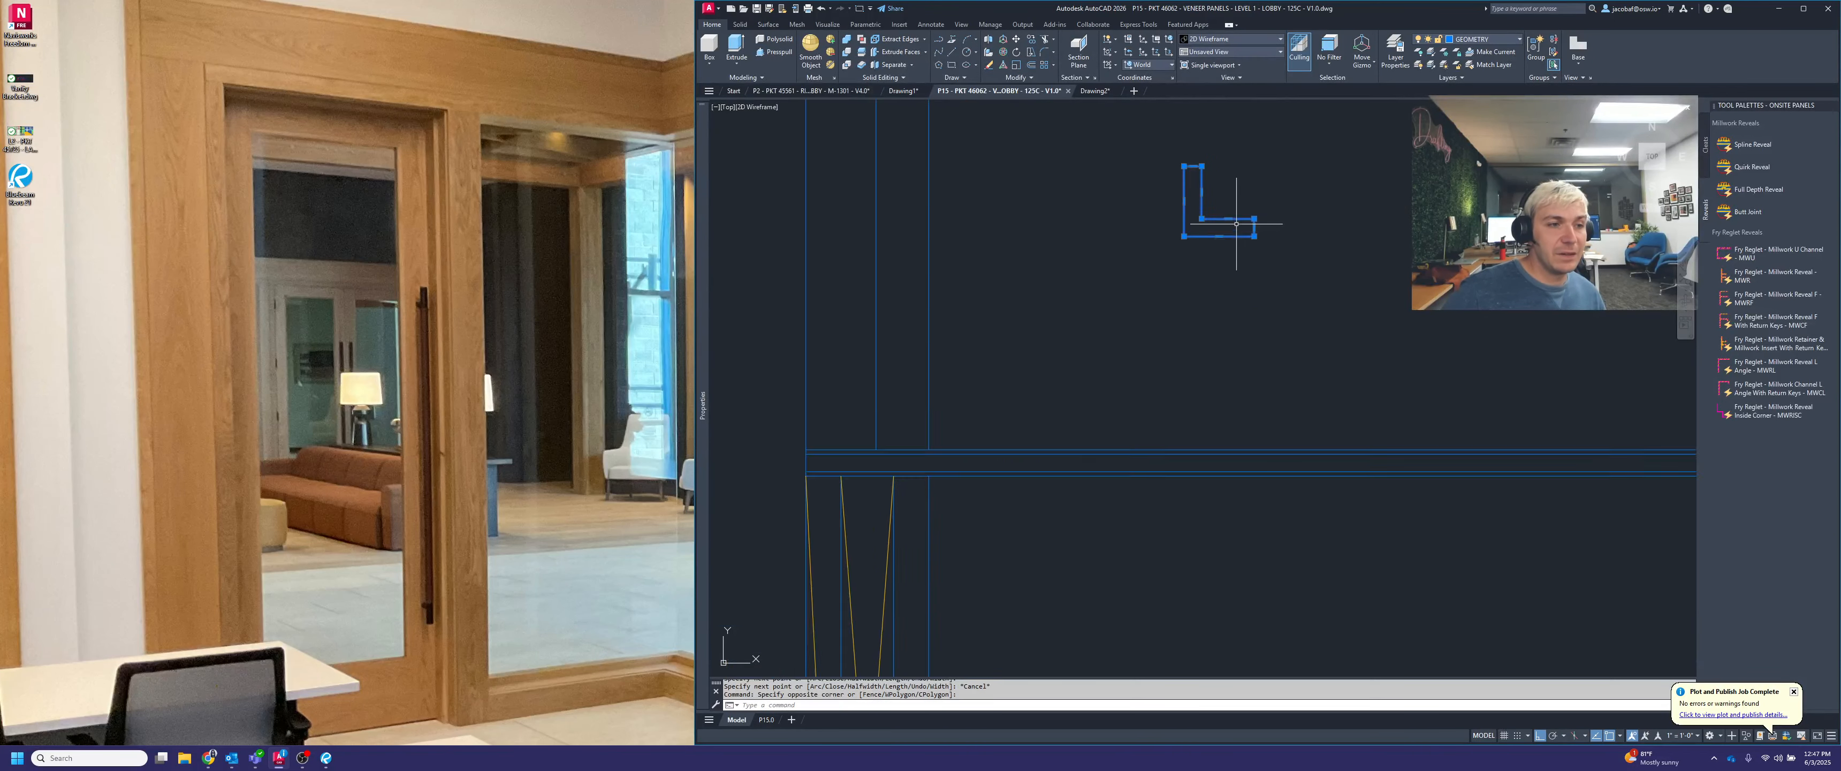
scroll(1236, 224, "up", 2)
key("Escape")
type("di")
key("Return")
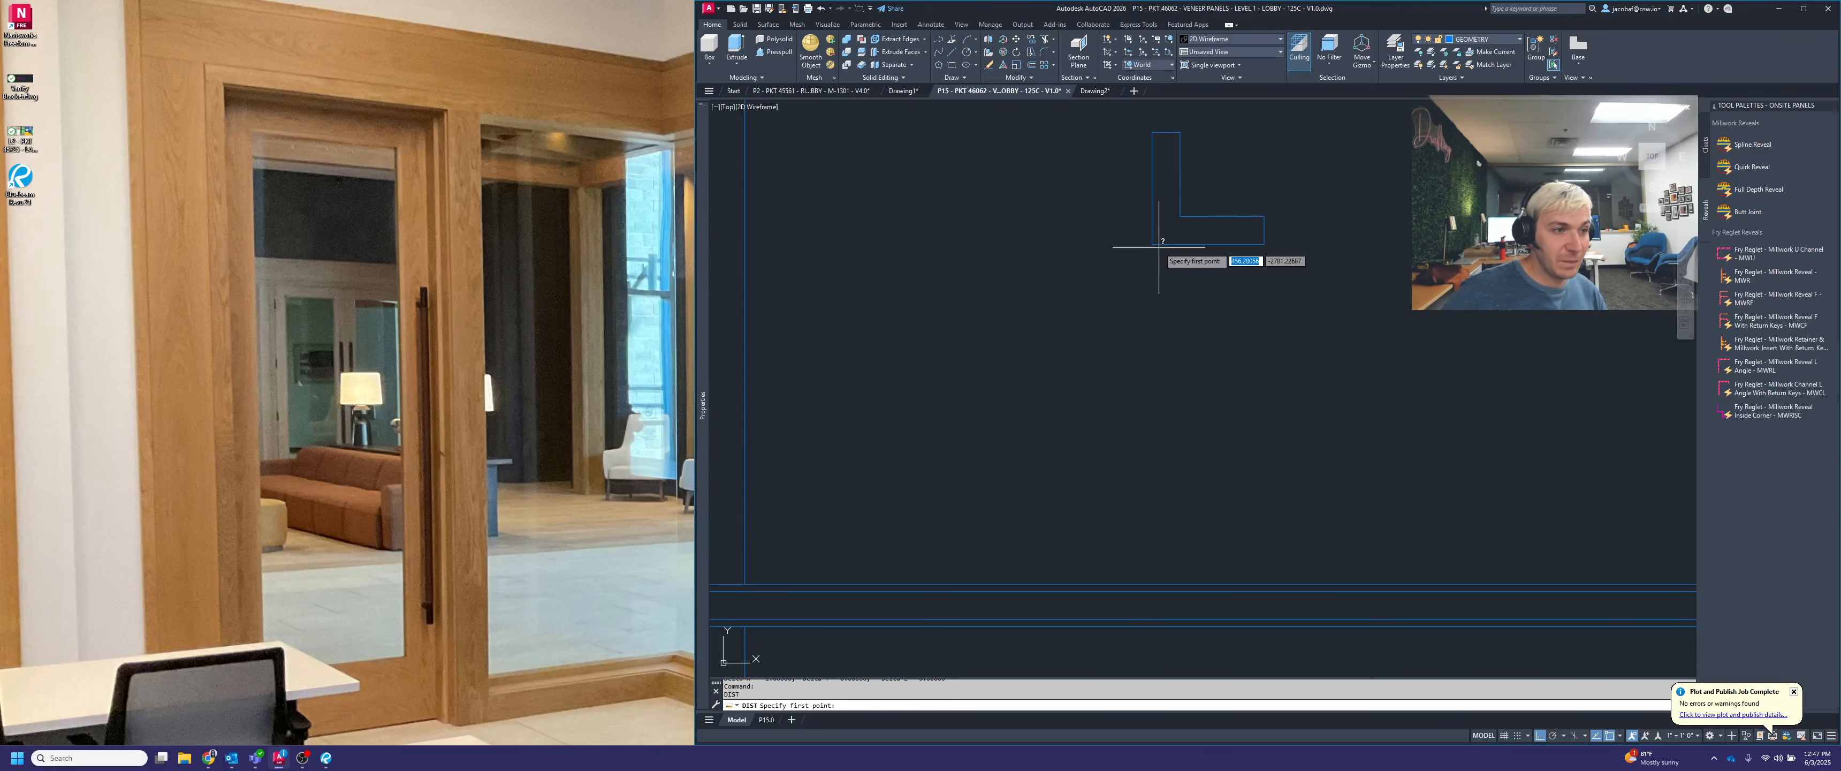
left_click(1152, 133)
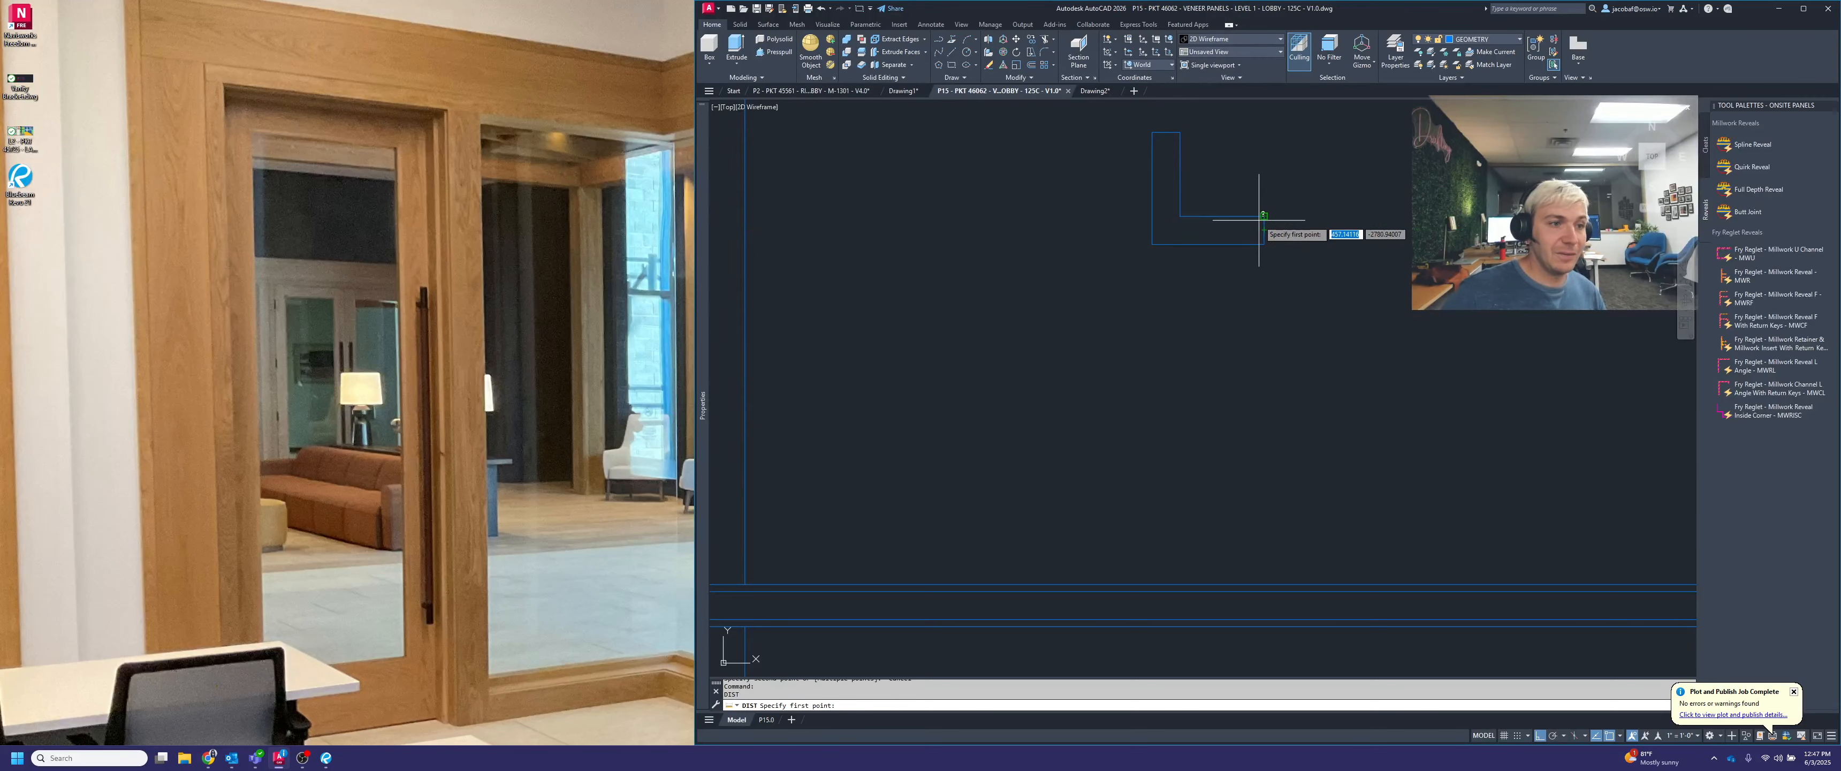
key("Escape")
Move the angle by the midpoint of its horizontal leg's end to the midpoint between the joint's two edges
type("m")
key("space")
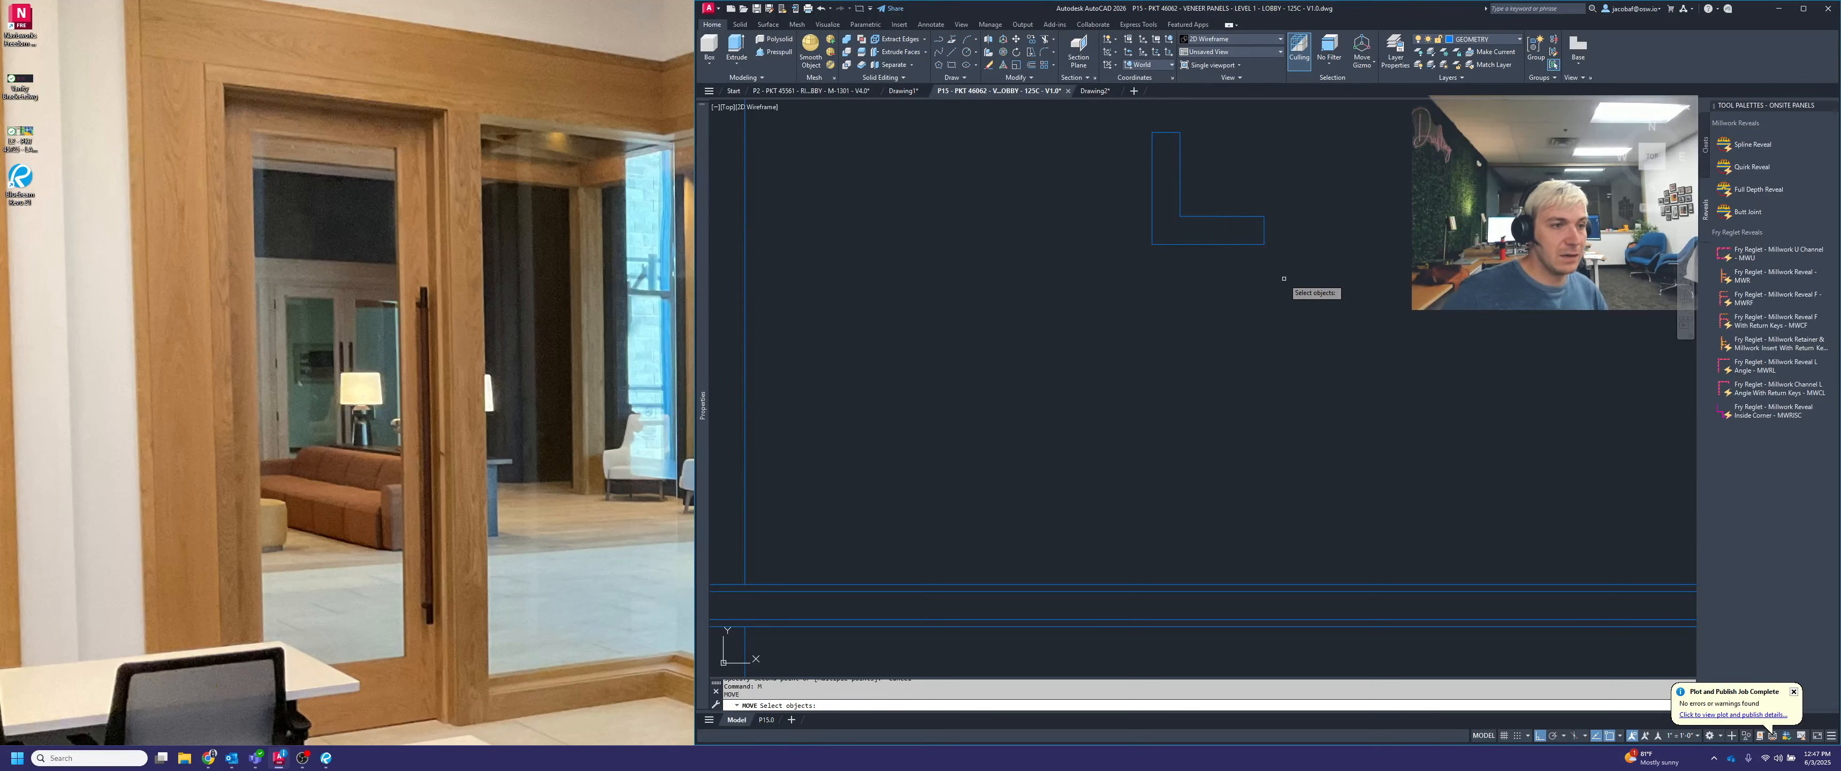
left_click(1285, 279)
left_click(1178, 203)
key("space")
left_click(1264, 243)
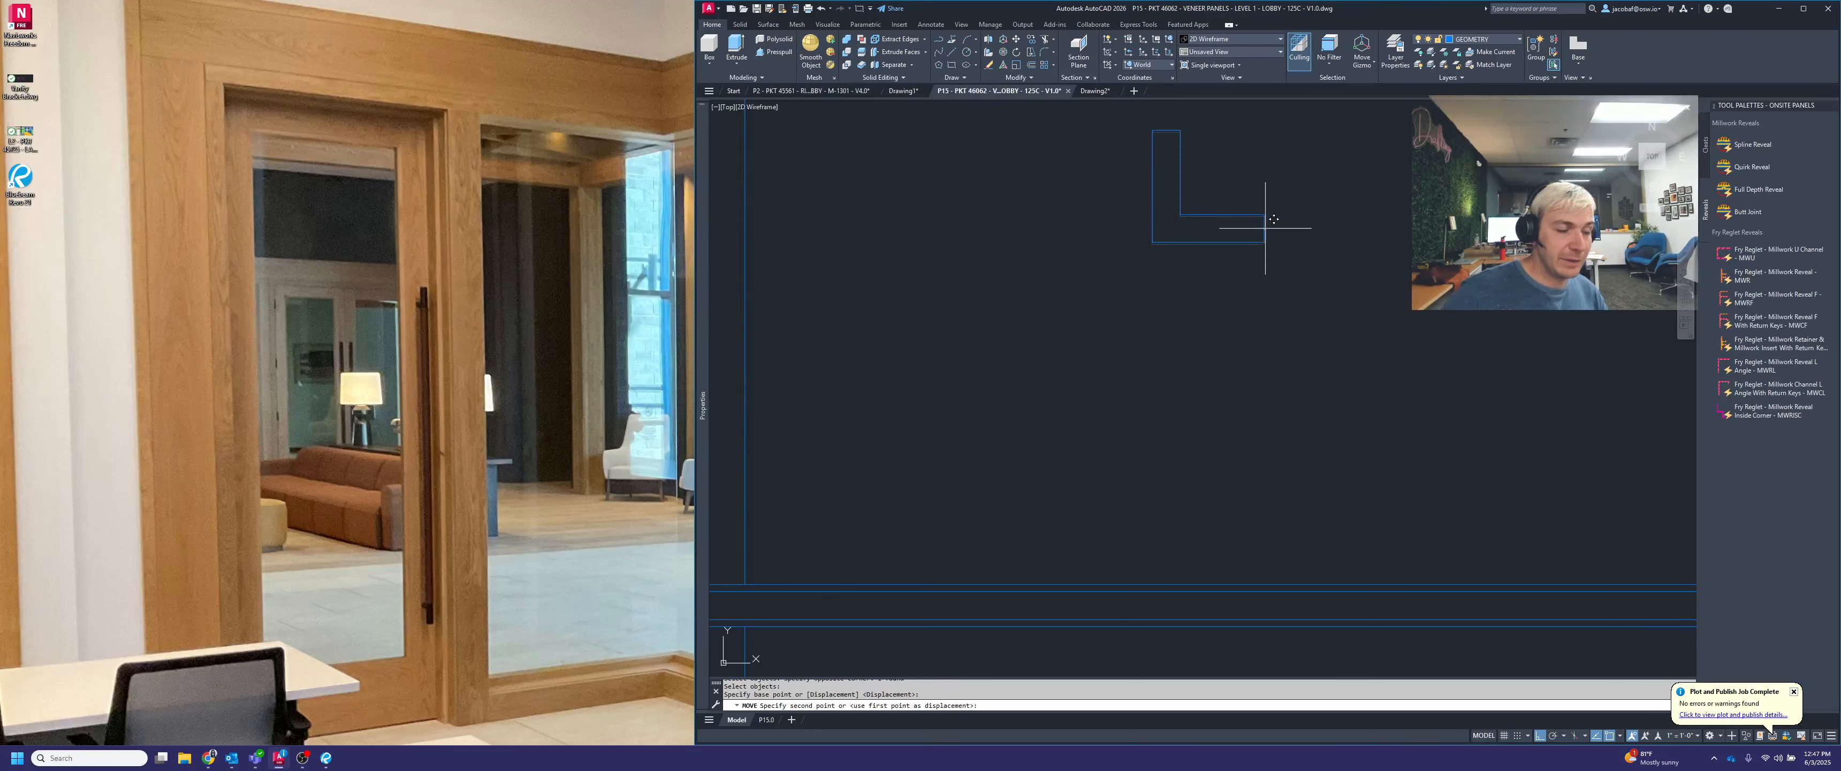
scroll(1262, 222, "down", 4)
scroll(1151, 367, "up", 5)
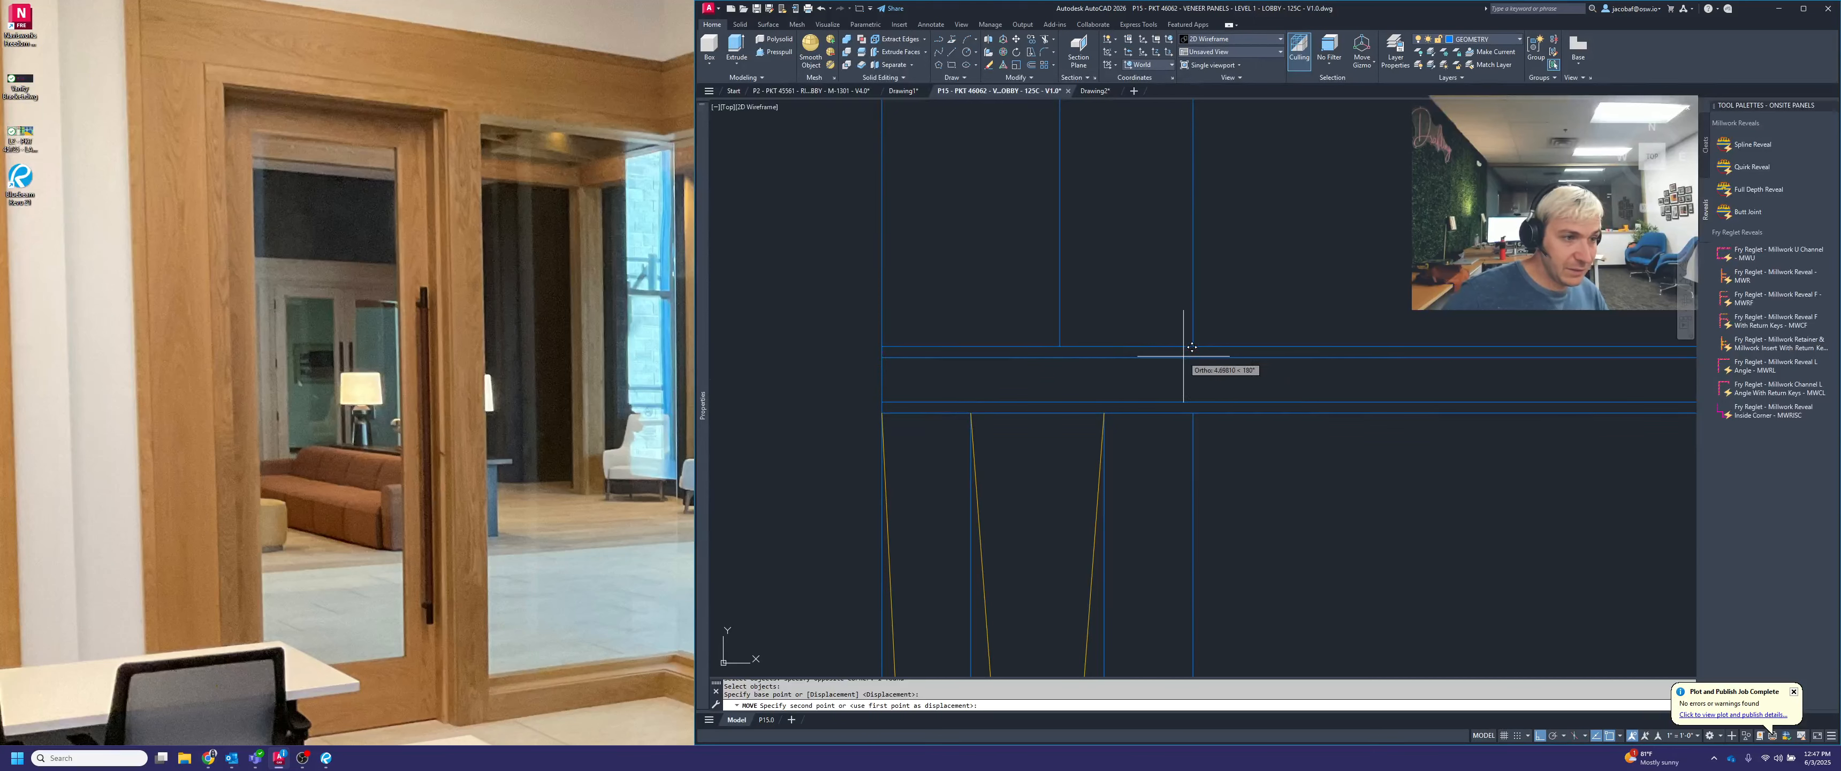
right_click(895, 368, "shift")
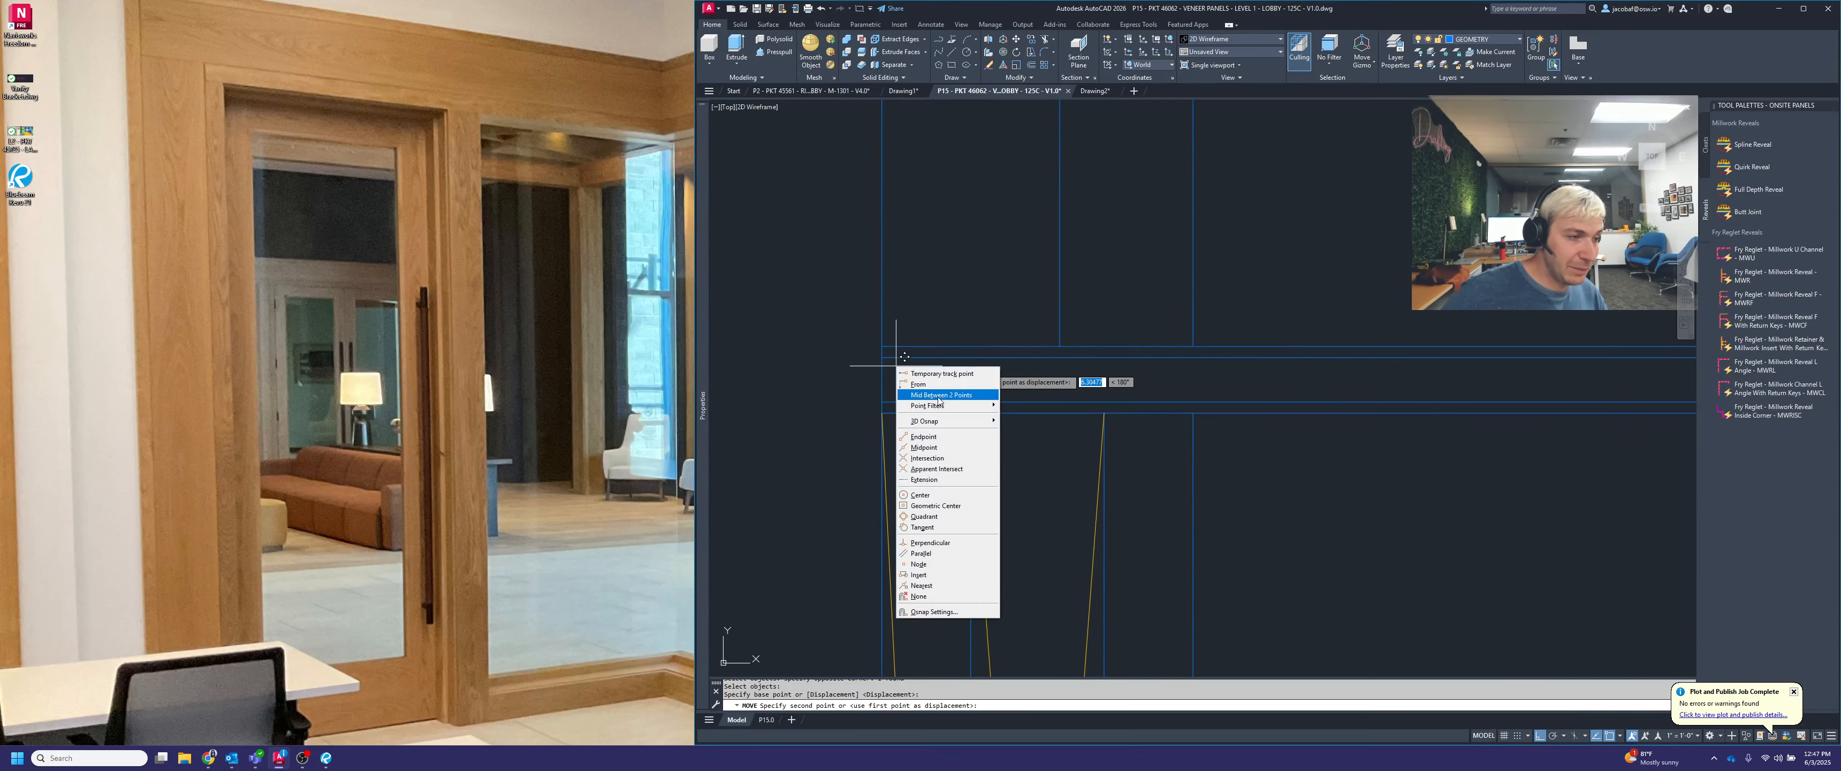
left_click(934, 380)
left_click(882, 358)
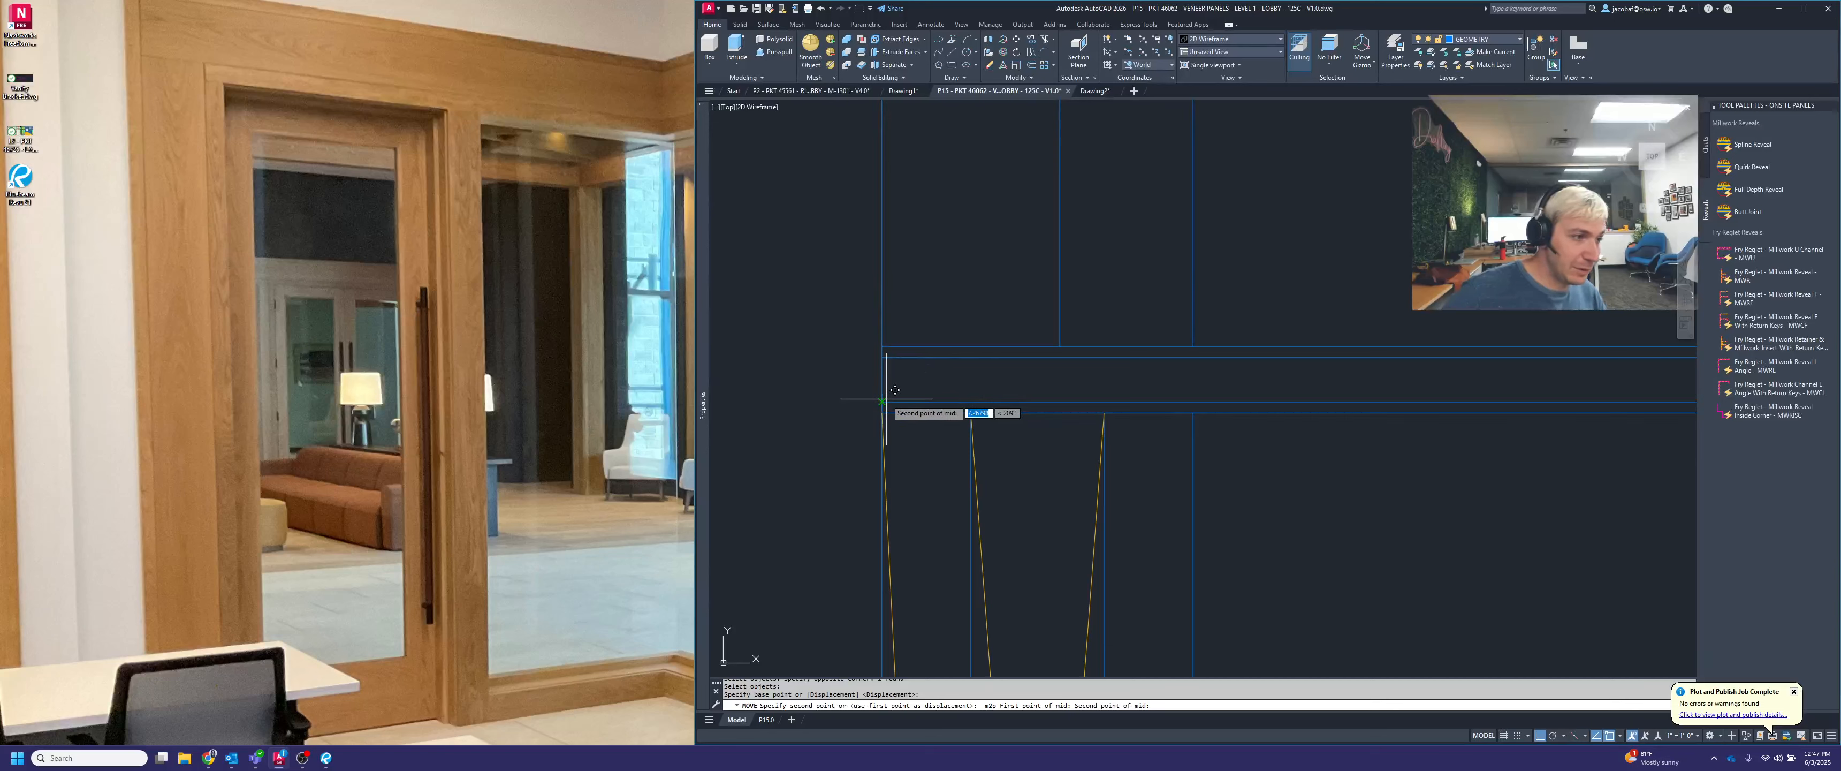
left_click(882, 413)
Move the angle horizontally so the outer end of its horizontal leg is flush with the panel's outer face line
middle_click_drag(882, 370, 1159, 354)
scroll(1159, 353, "up", 2)
key("space")
left_click(1297, 356)
left_click(1295, 323)
key("space")
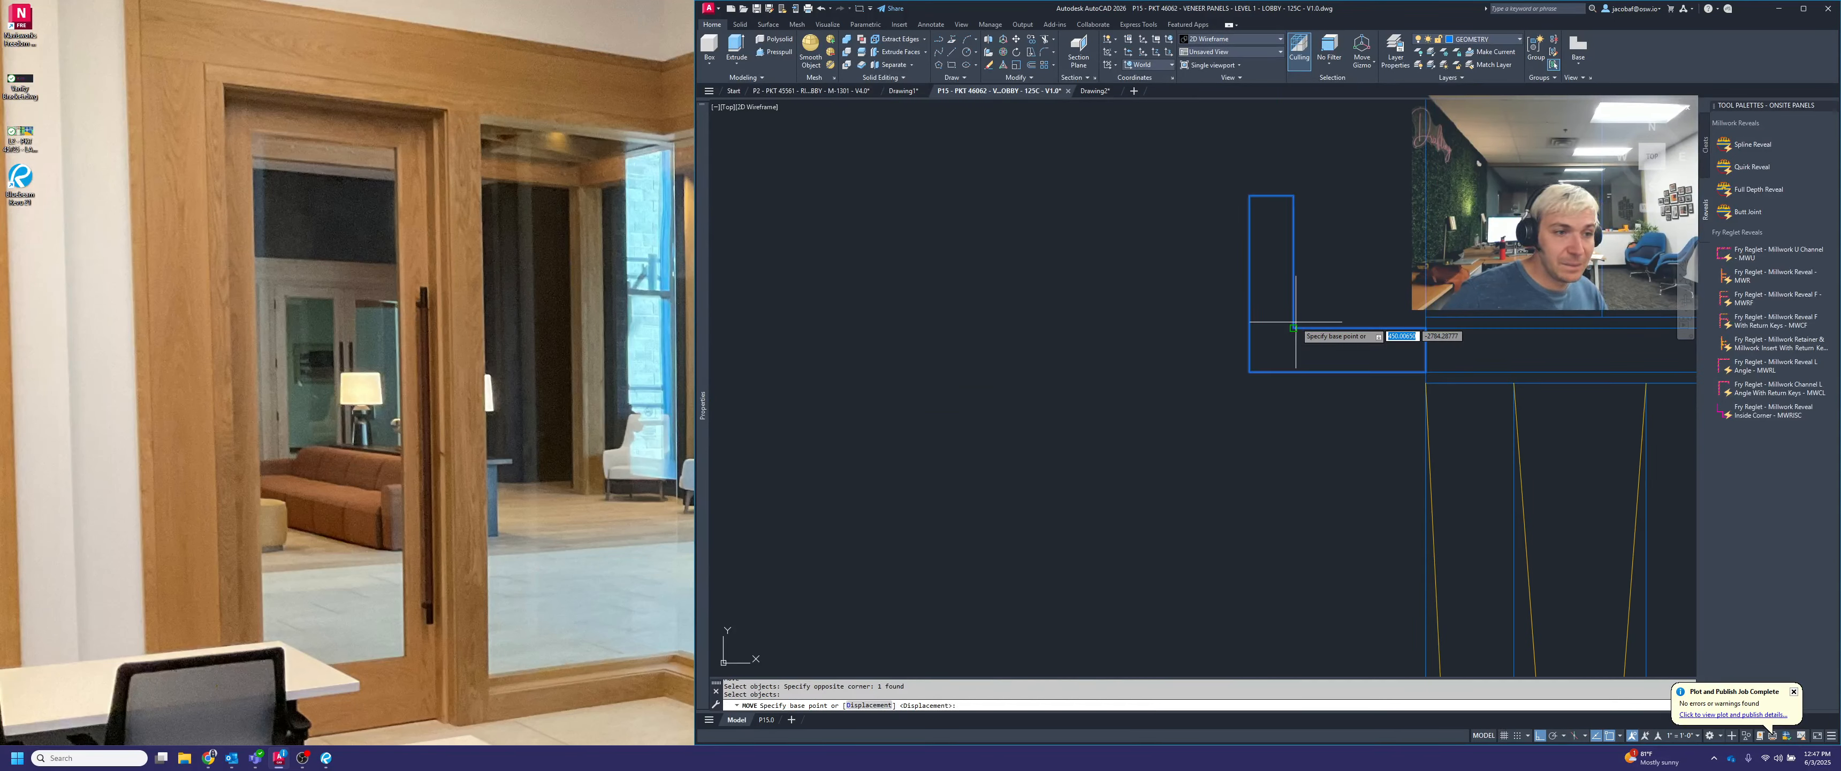
left_click(1426, 372)
scroll(1371, 323, "down", 4)
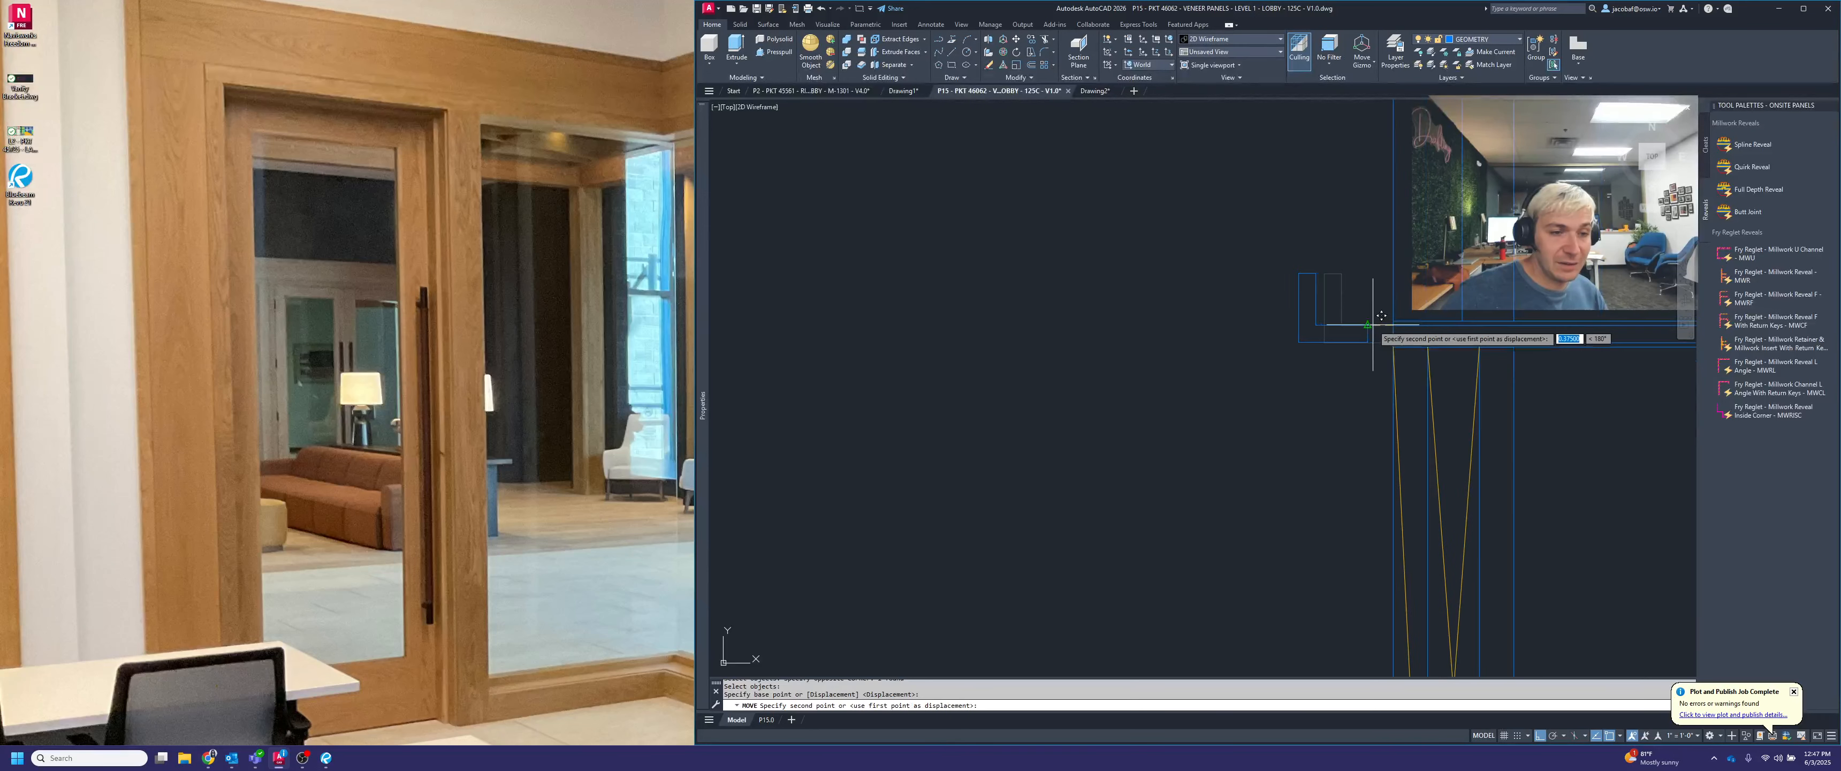
scroll(1515, 315, "up", 4)
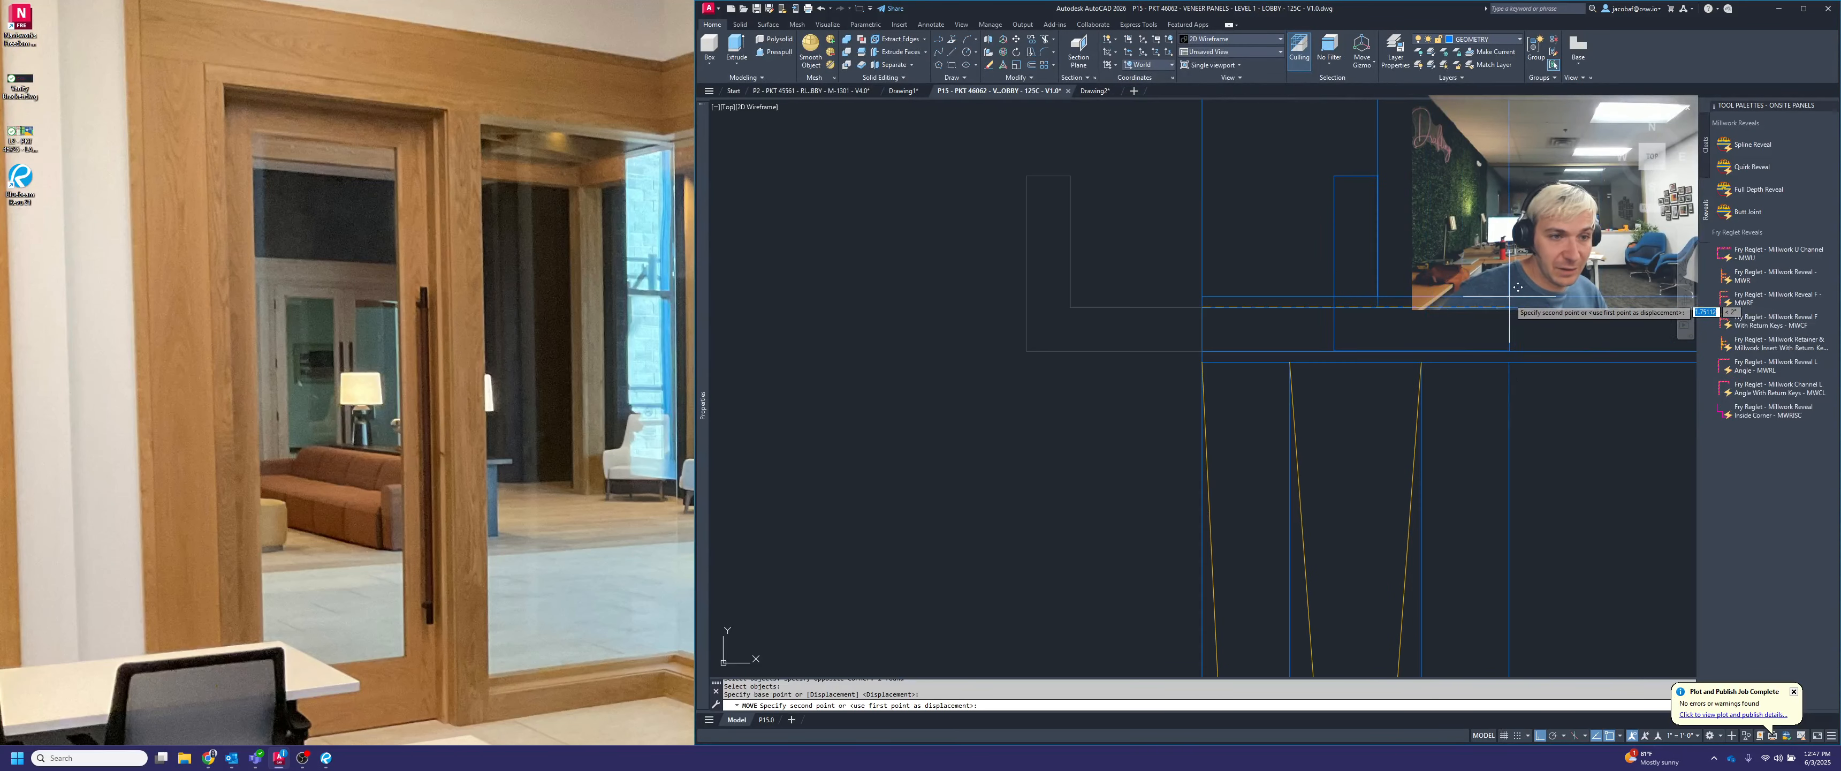
left_click(1509, 306)
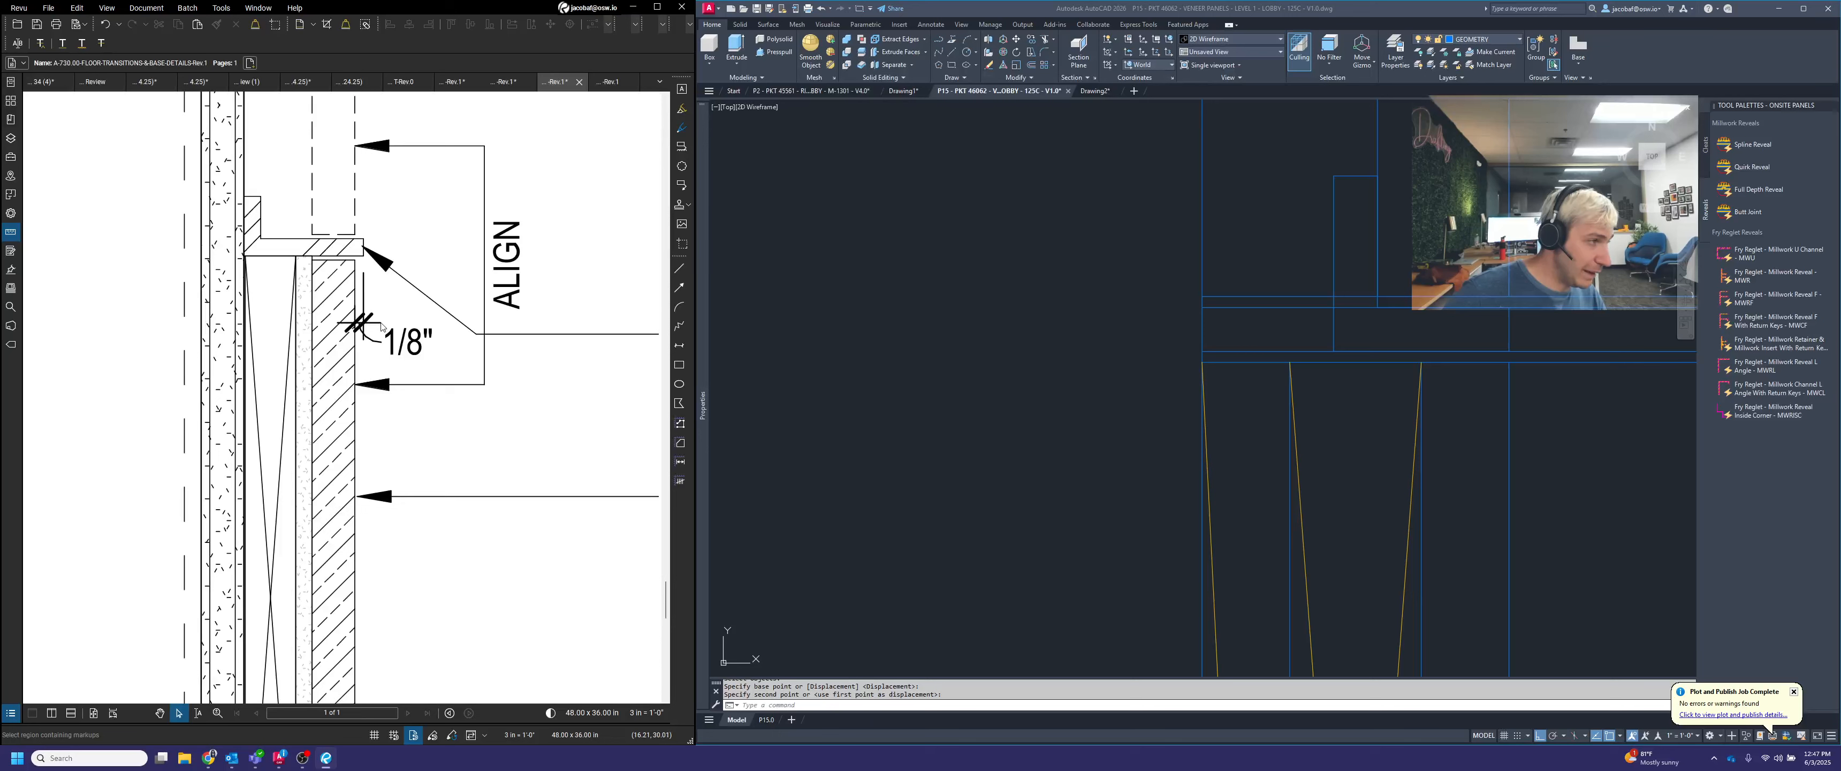
Move the angle another .125 outward so its horizontal leg projects past the panel face
left_click(1527, 340)
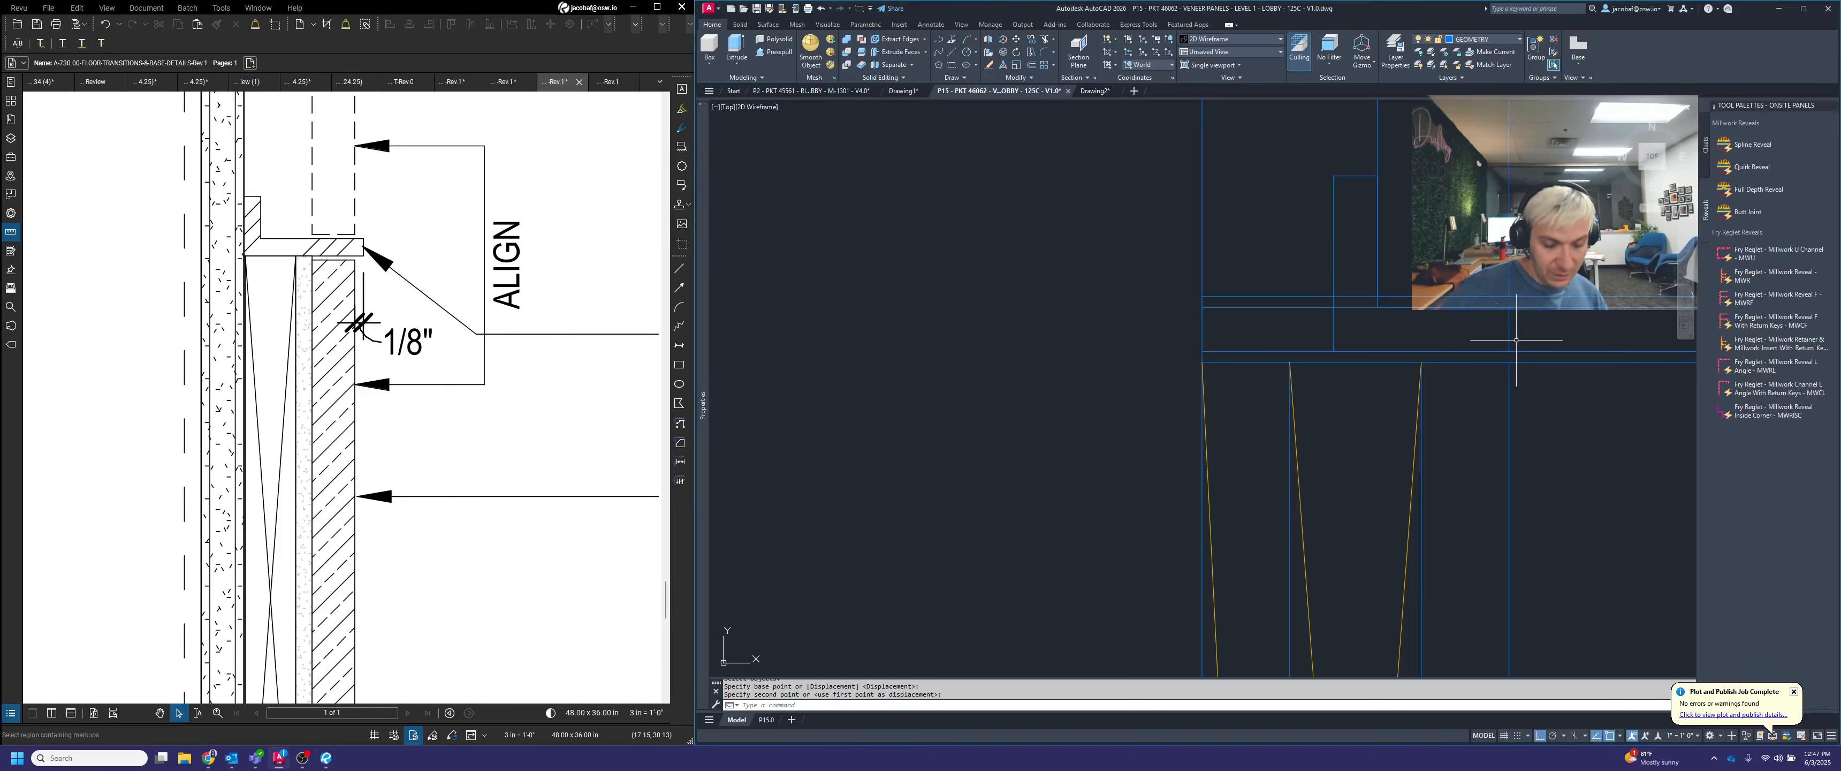
type("m")
key("space")
left_click(1517, 341)
left_click(1502, 326)
key("space")
left_click(1530, 396)
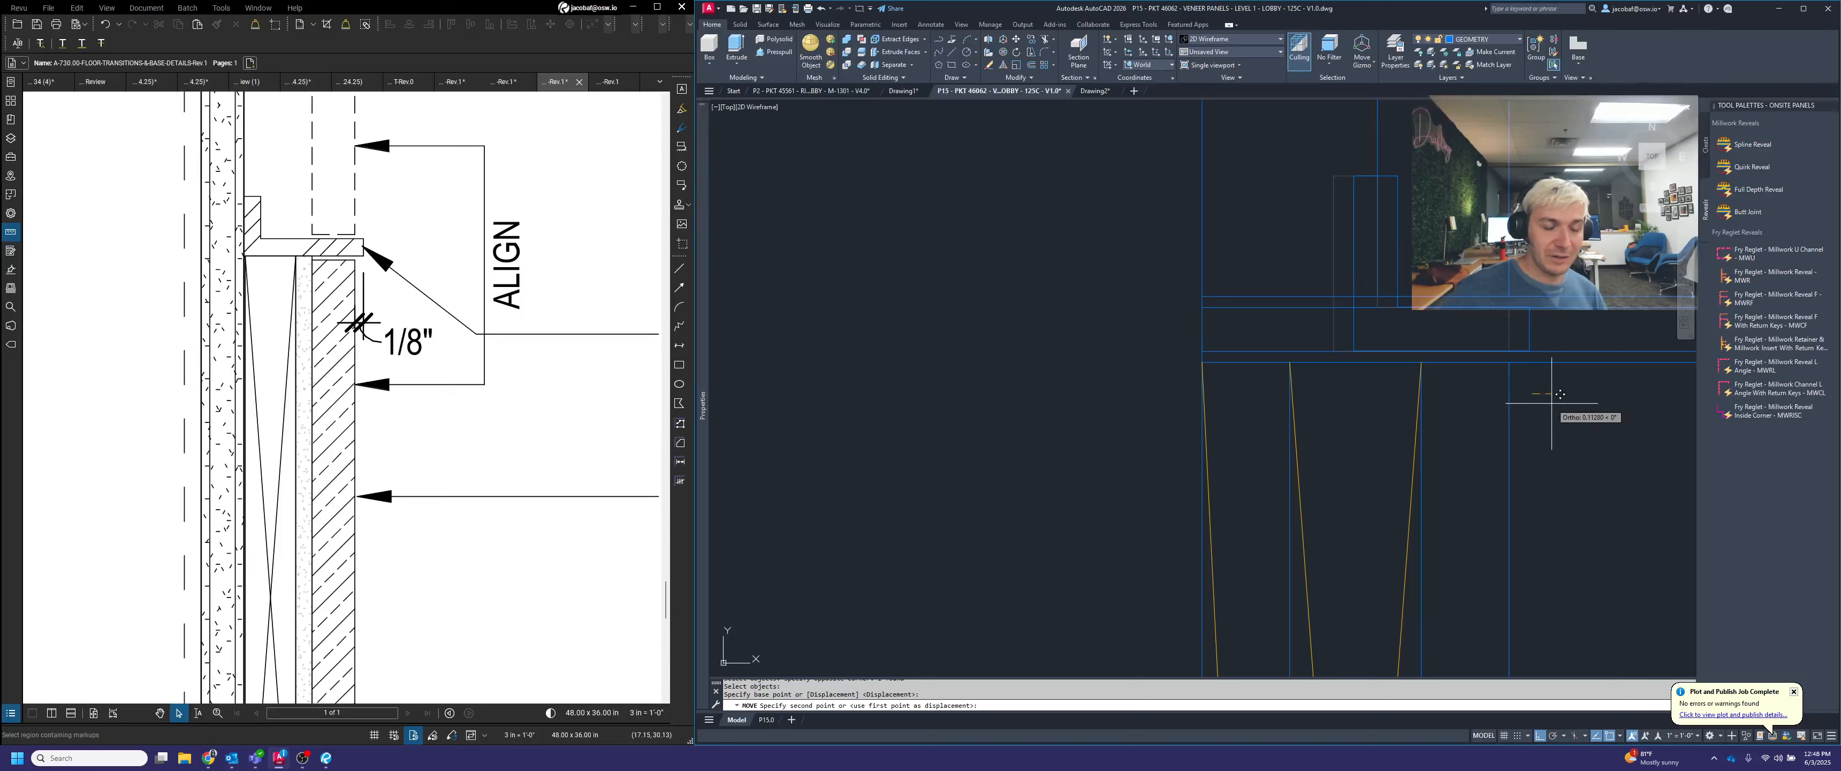
type(".125")
key("Return")
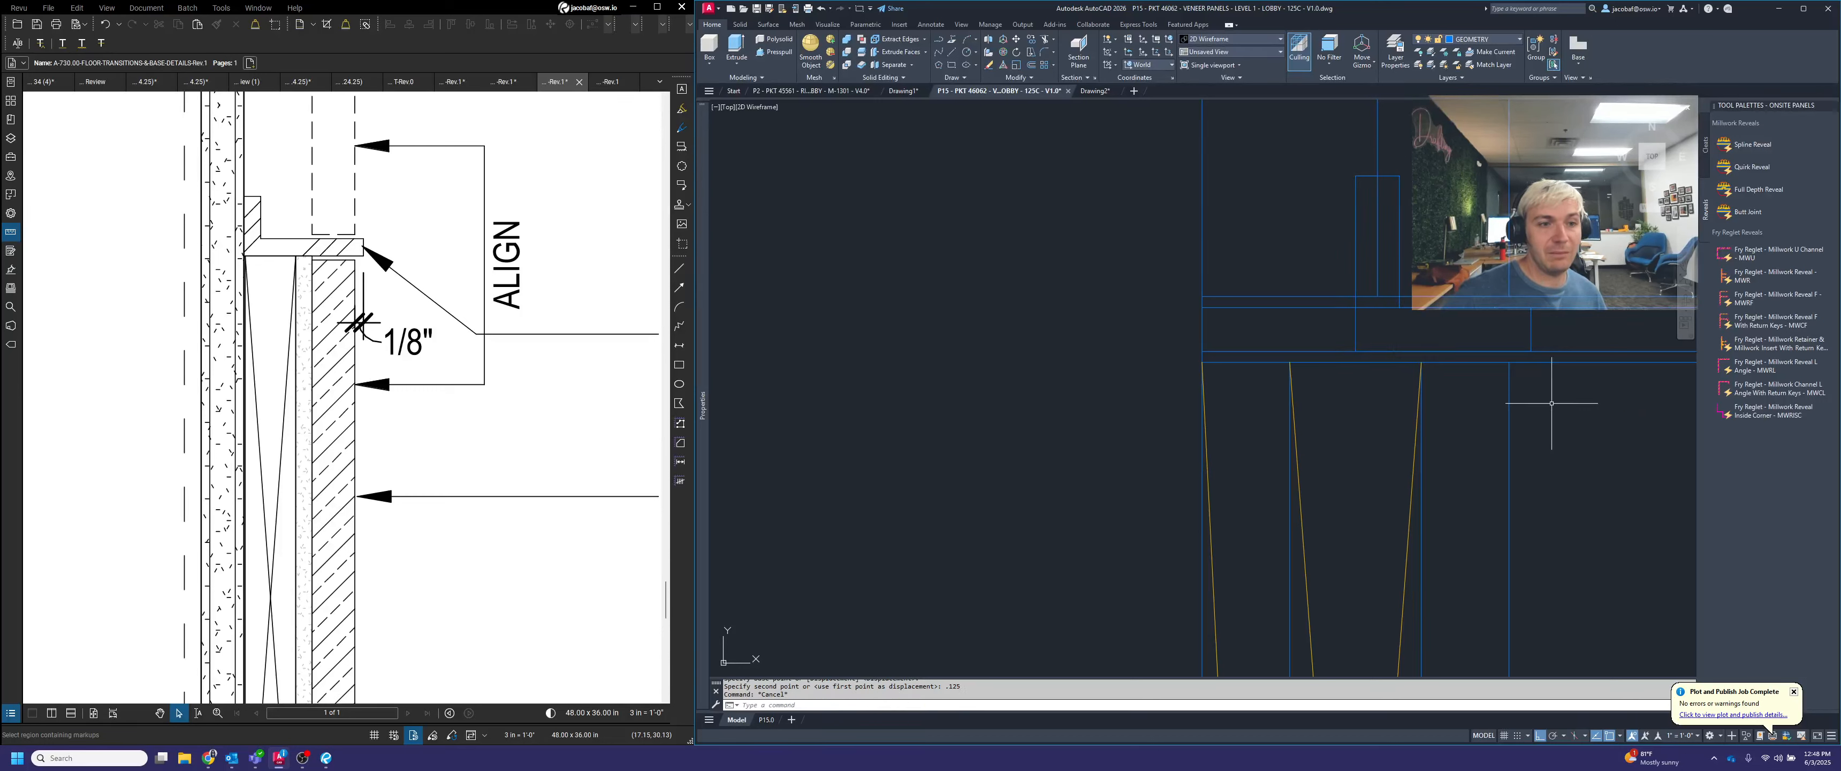
key("Escape")
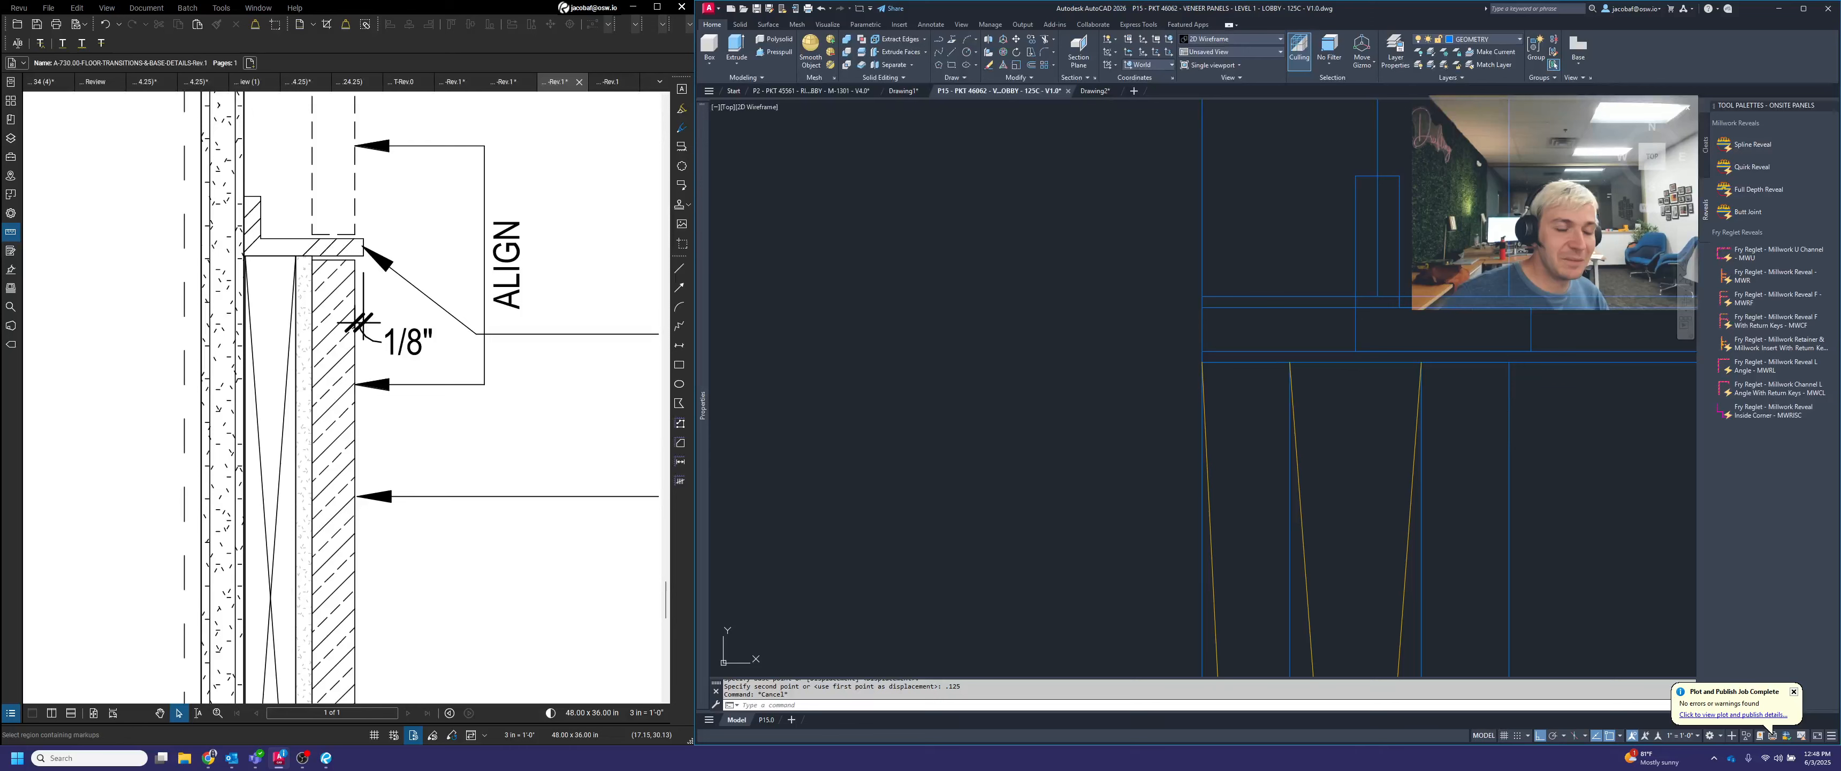
Measure the gap from the angle's vertical leg to the back line, and start measuring from the horizontal leg's outer end
middle_click_drag(1486, 399, 1356, 462)
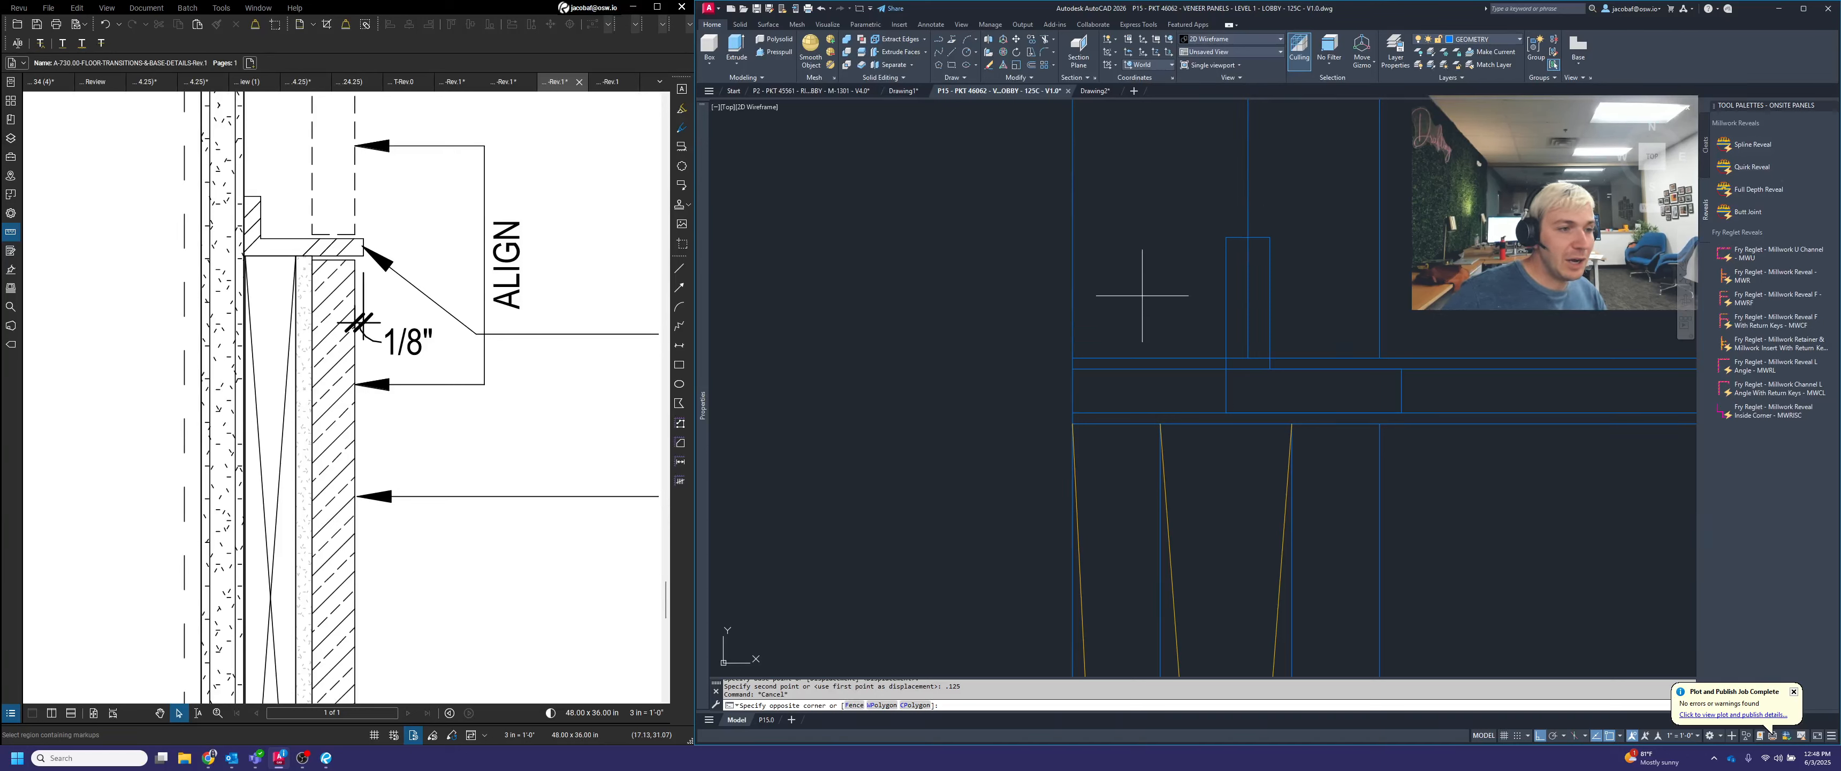
left_click(1137, 275)
type("di")
key("Return")
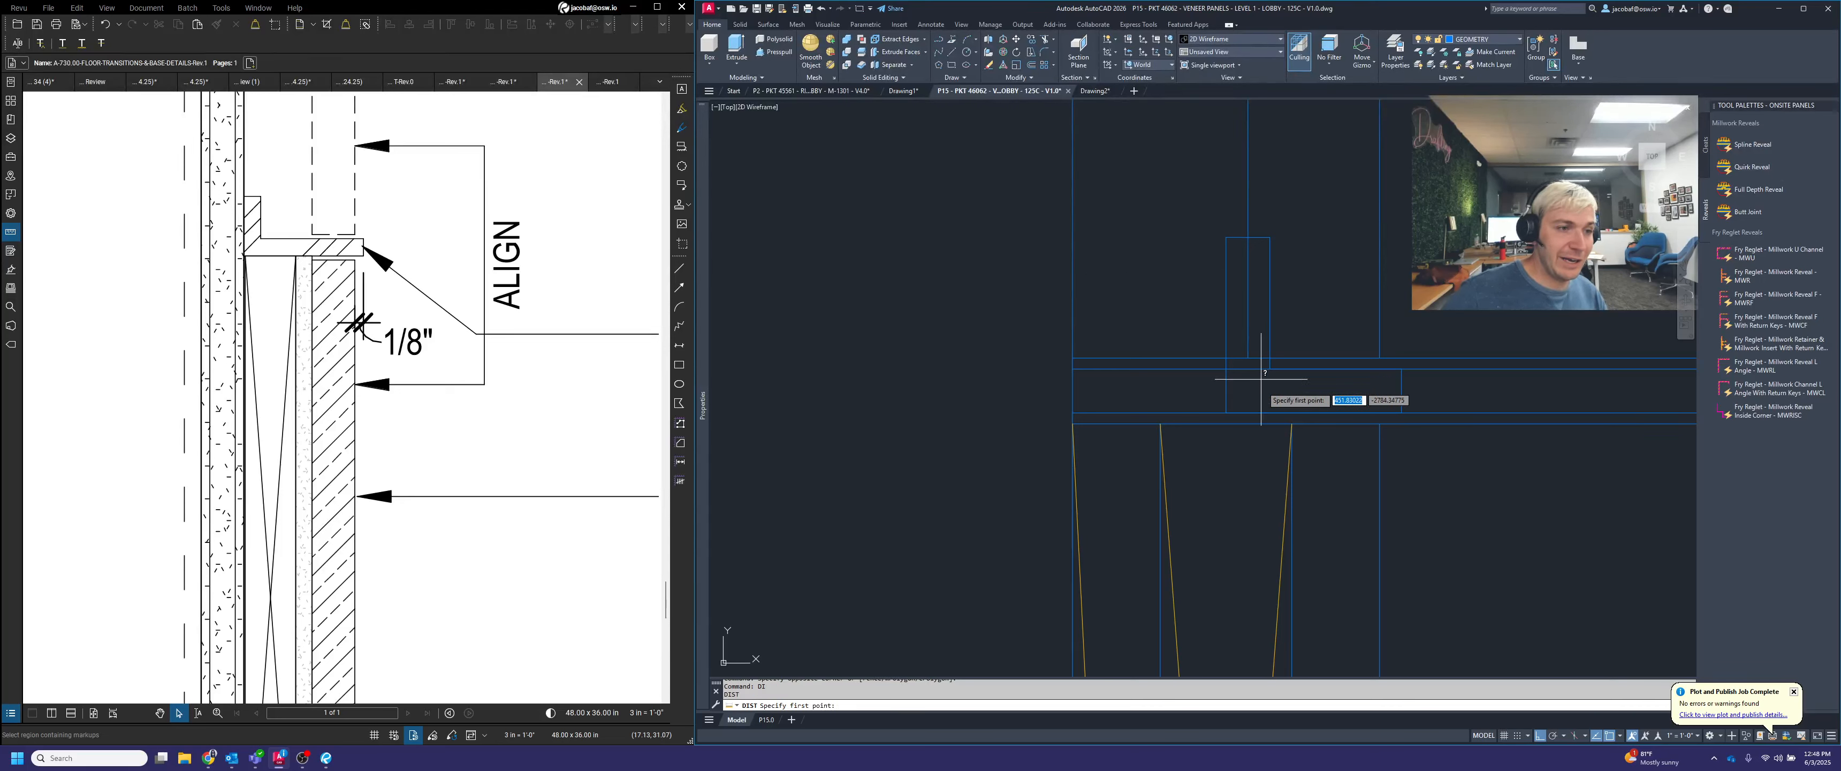
left_click(1226, 237)
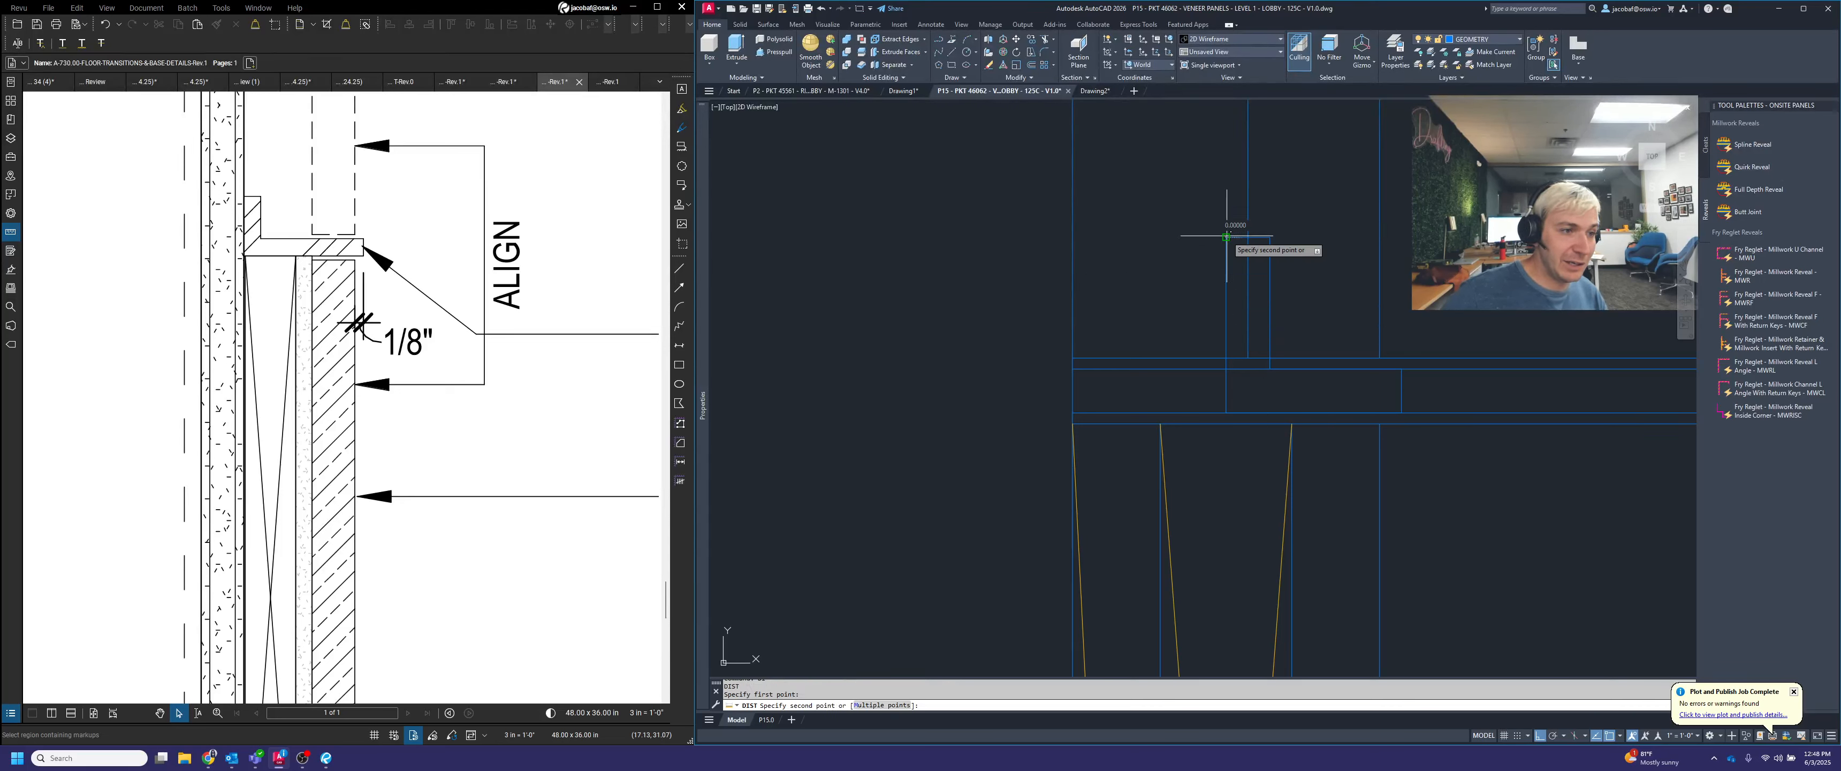
left_click(1072, 237)
key("Return")
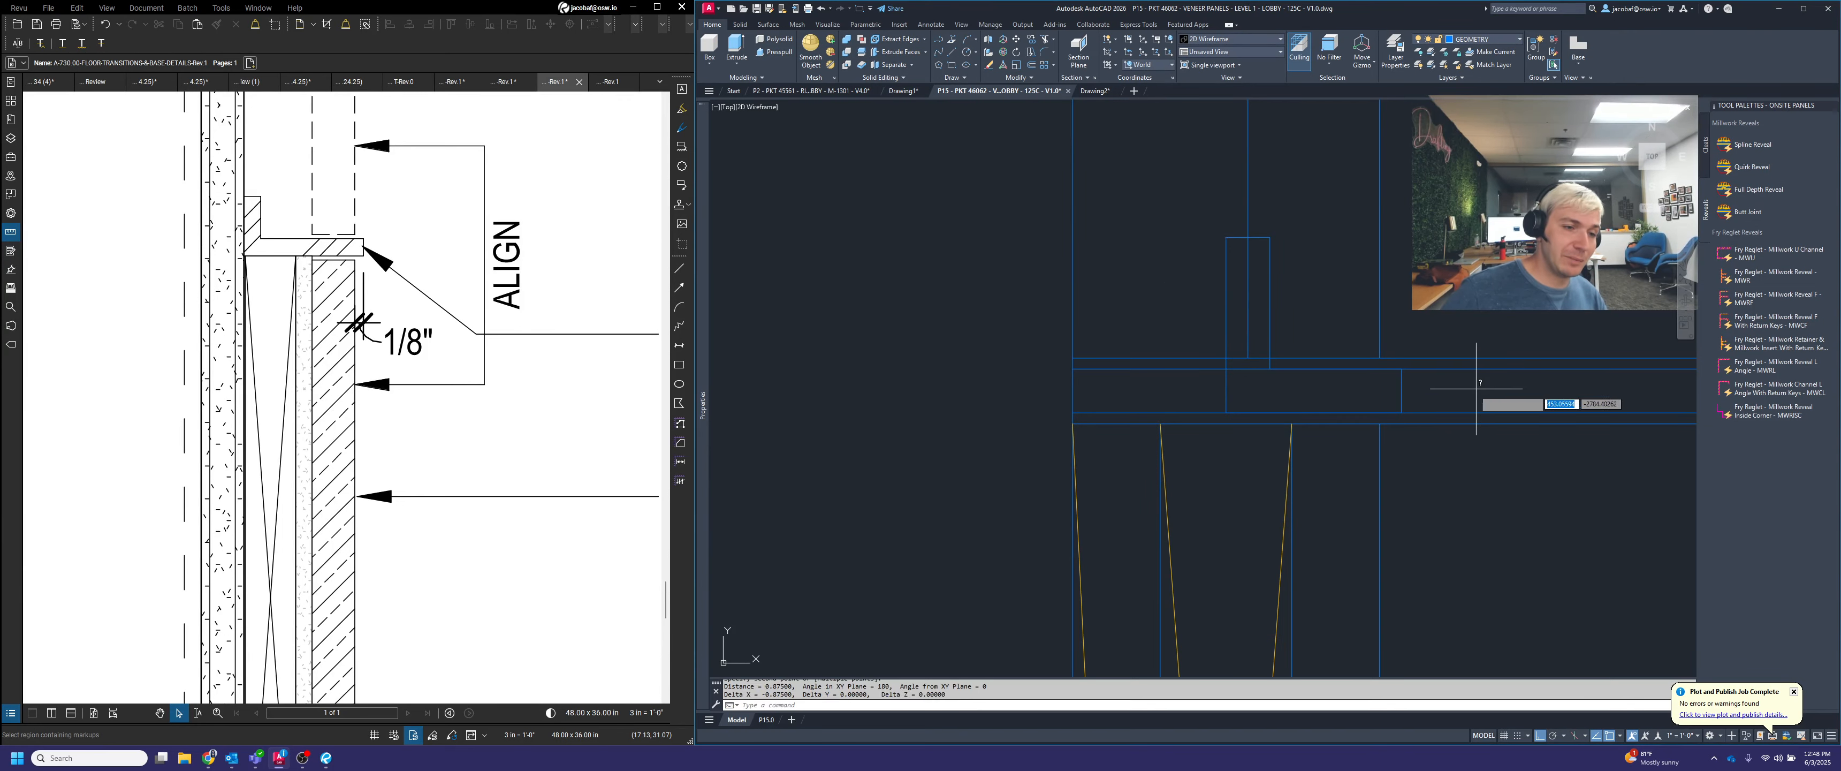
left_click(1402, 413)
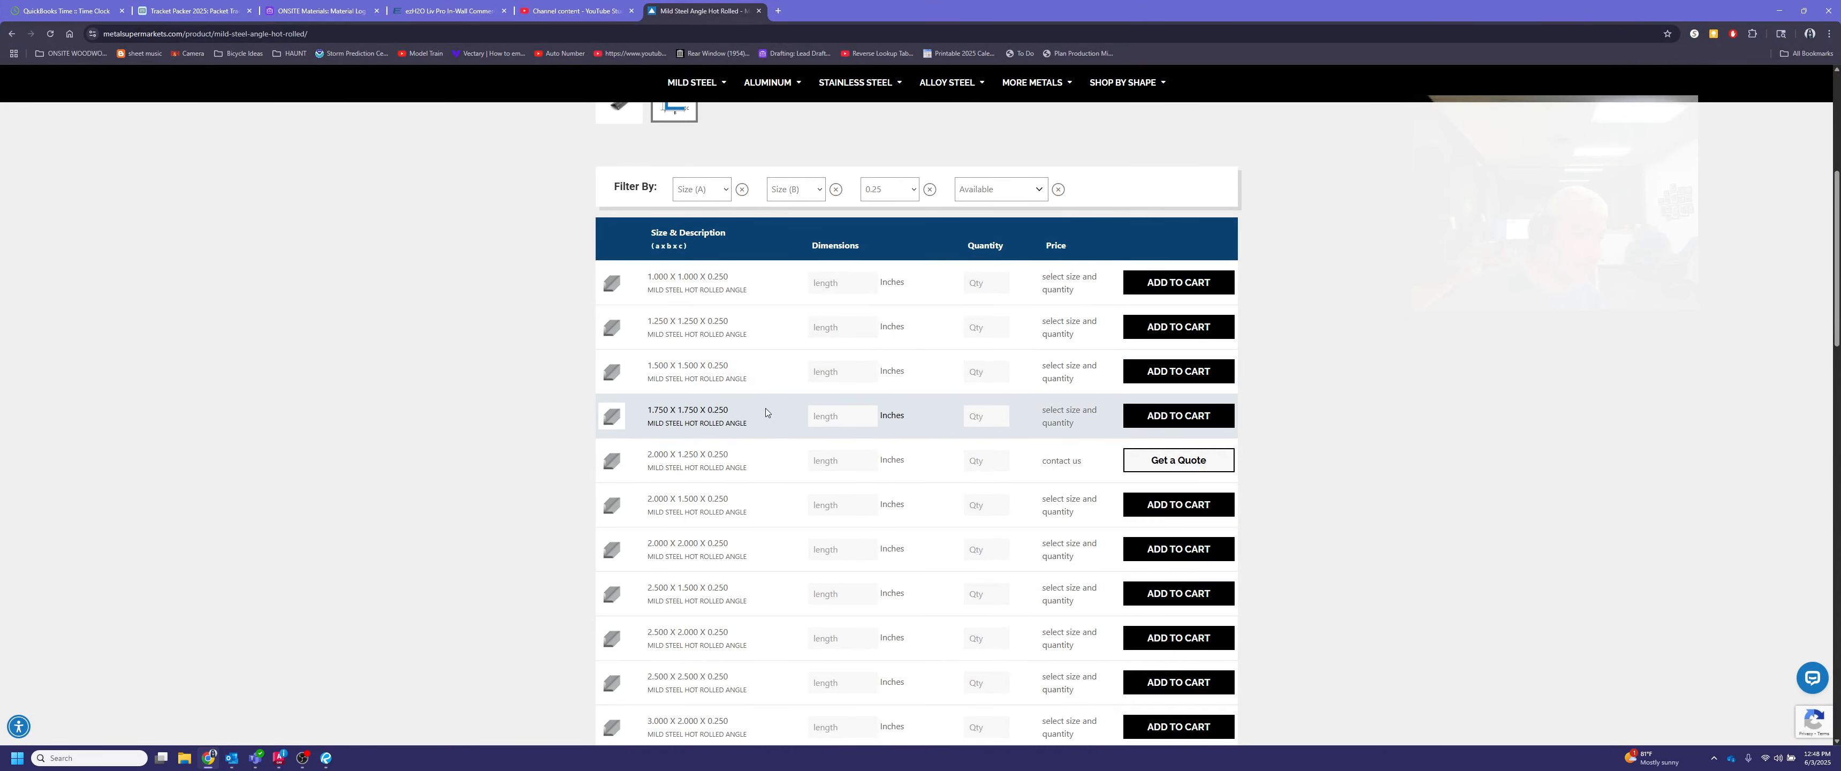
Switch to the metal supplier's website in the browser and check the 0.250 thick angle list for larger leg sizes
scroll(758, 562, "down", 1)
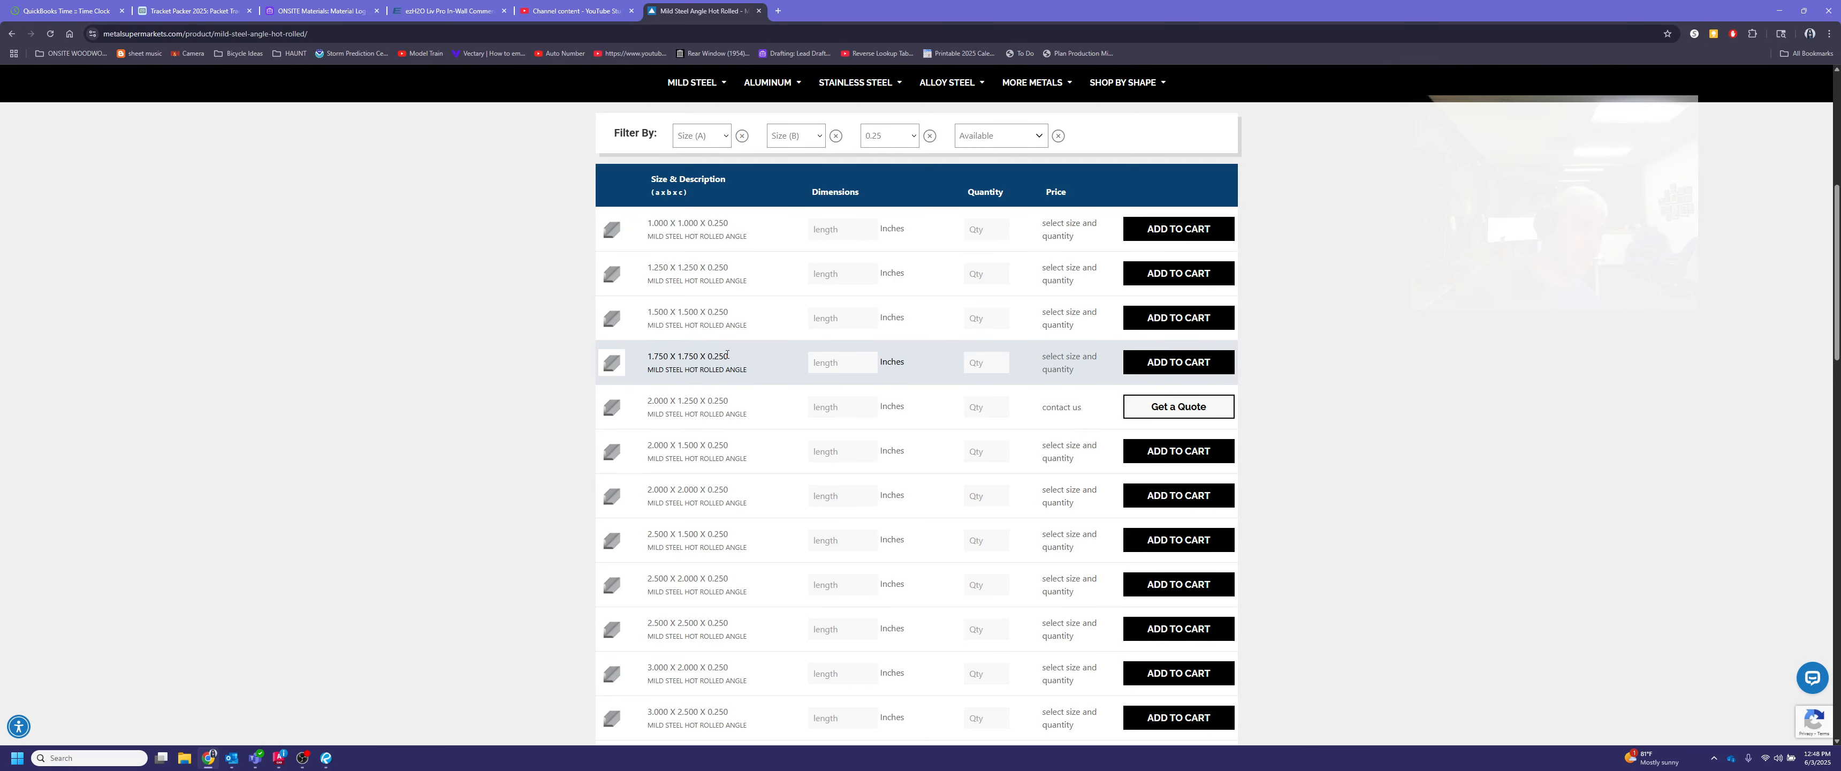
left_click(1779, 11)
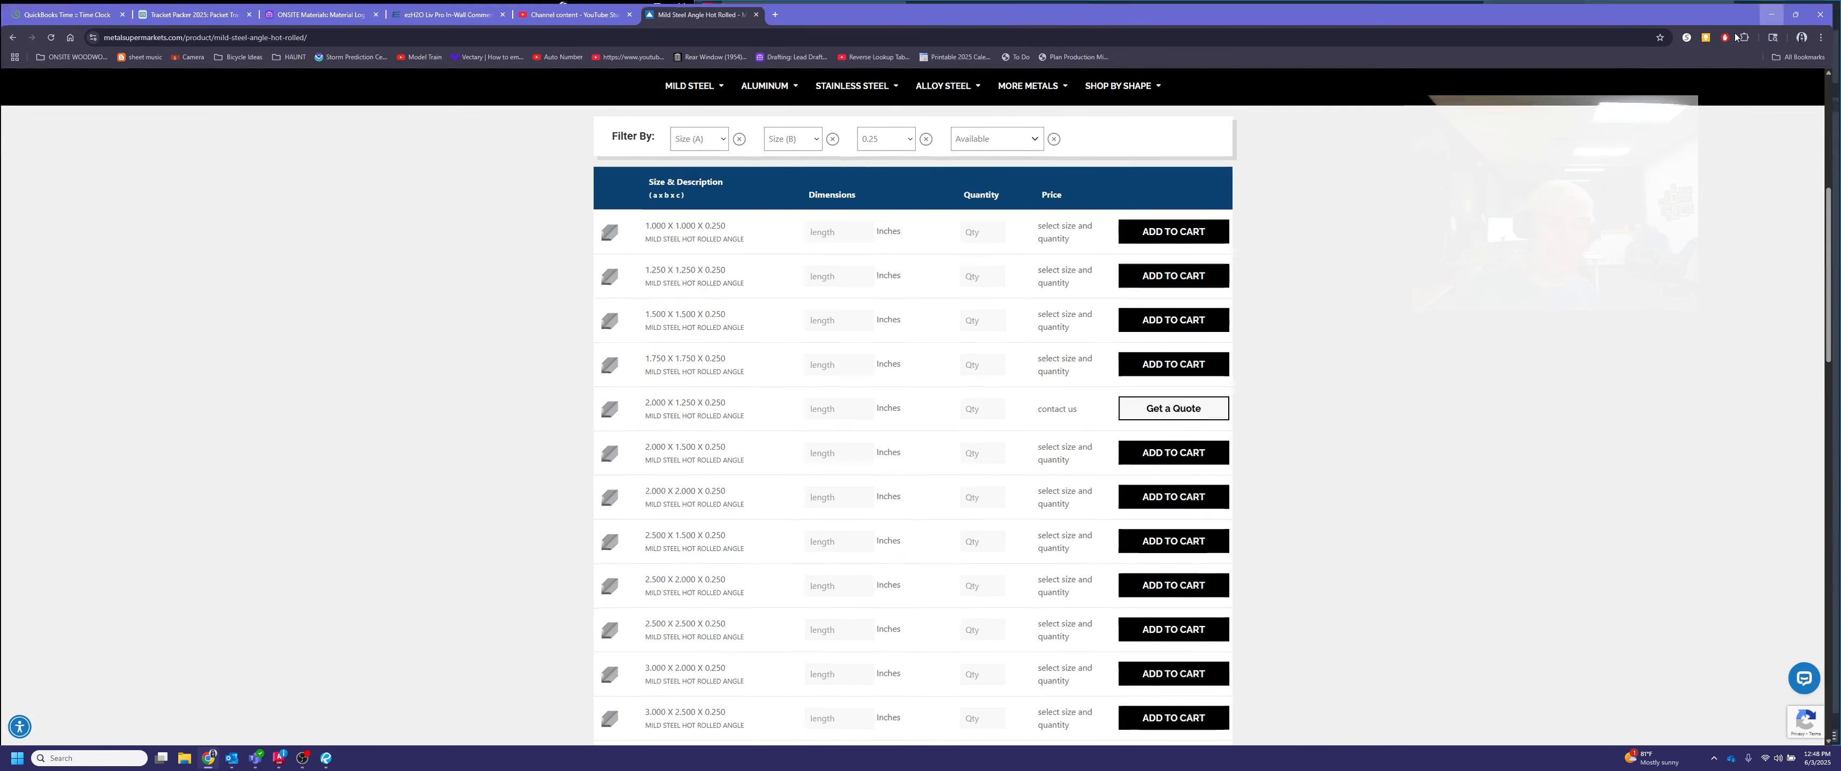
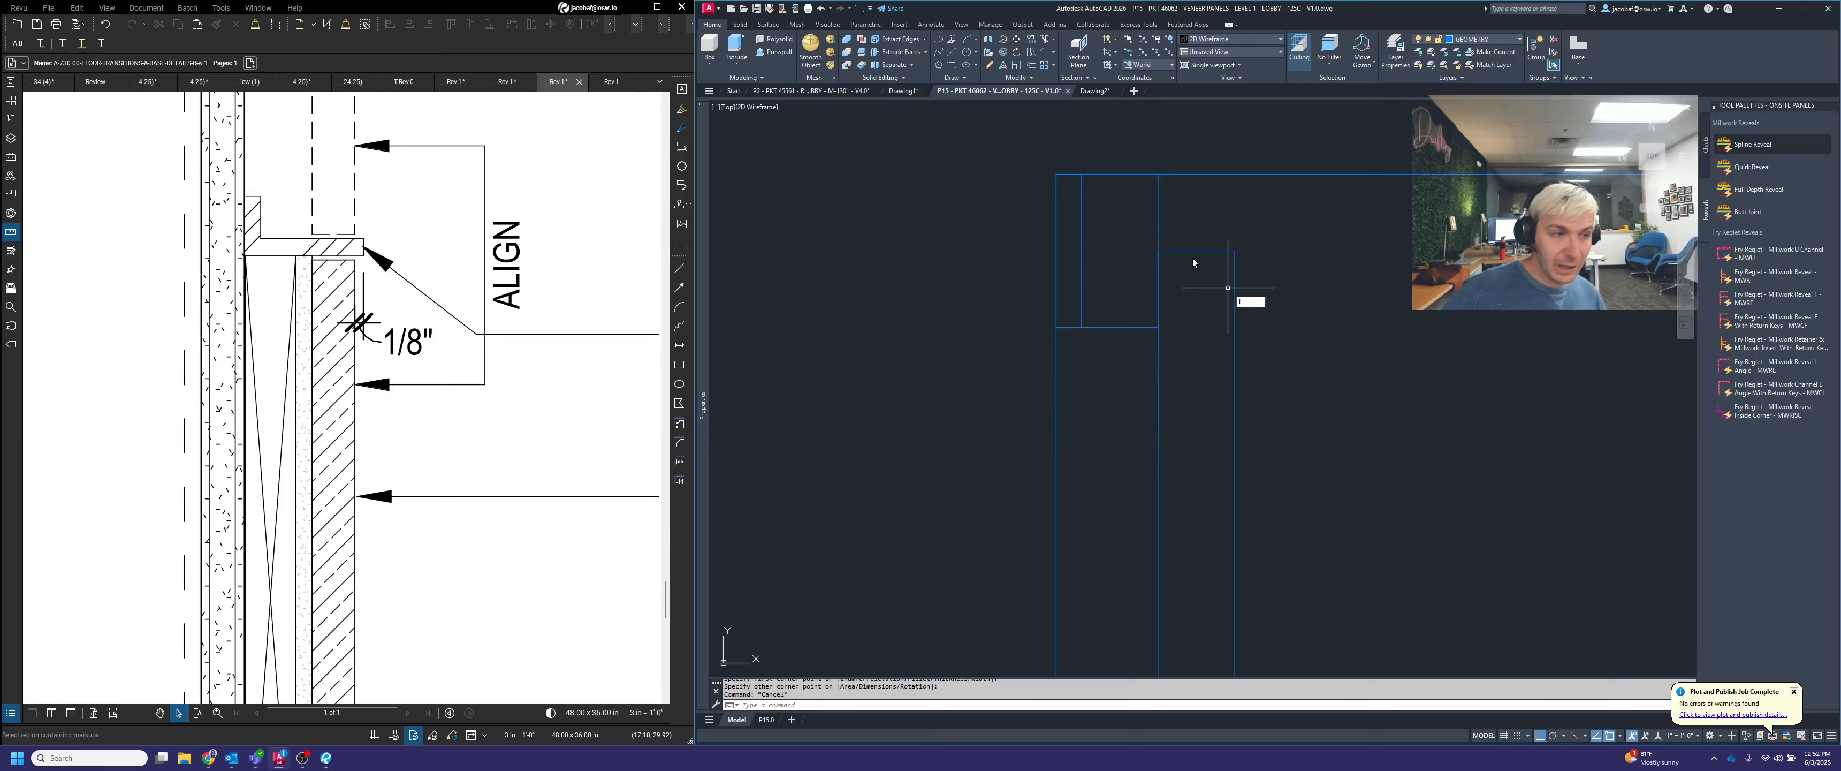
Draw a corner-to-corner diagonal across the narrow piece at the panel's top and put it on the HATCH layer
key("Return")
left_click(1056, 174)
left_click(1095, 325)
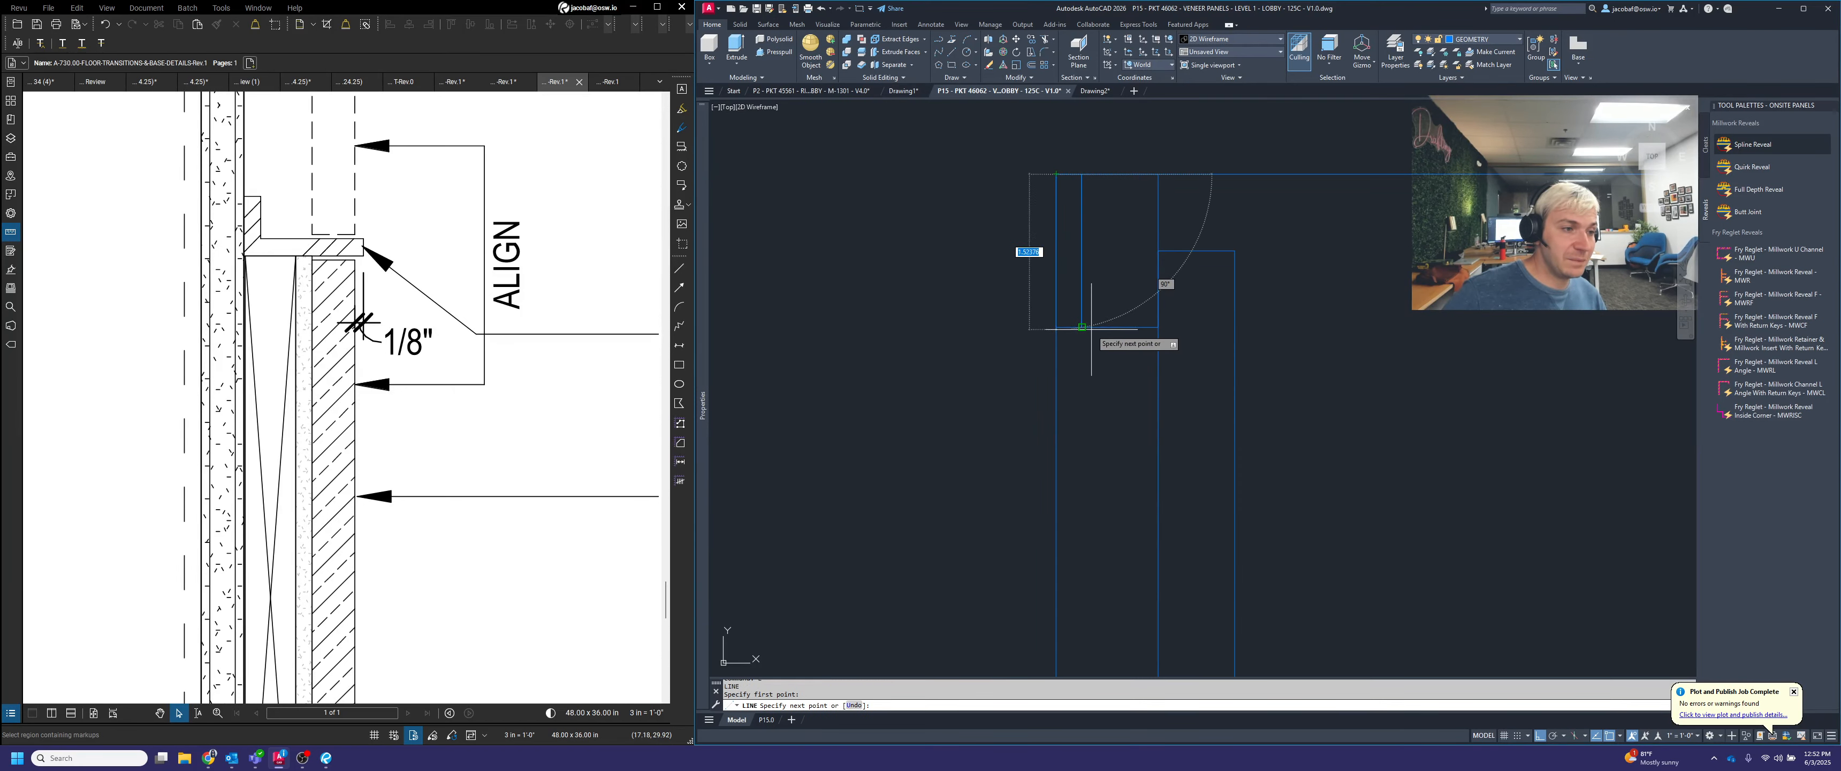
key("Return")
left_click(1076, 240)
left_click(1073, 257)
left_click(1487, 40)
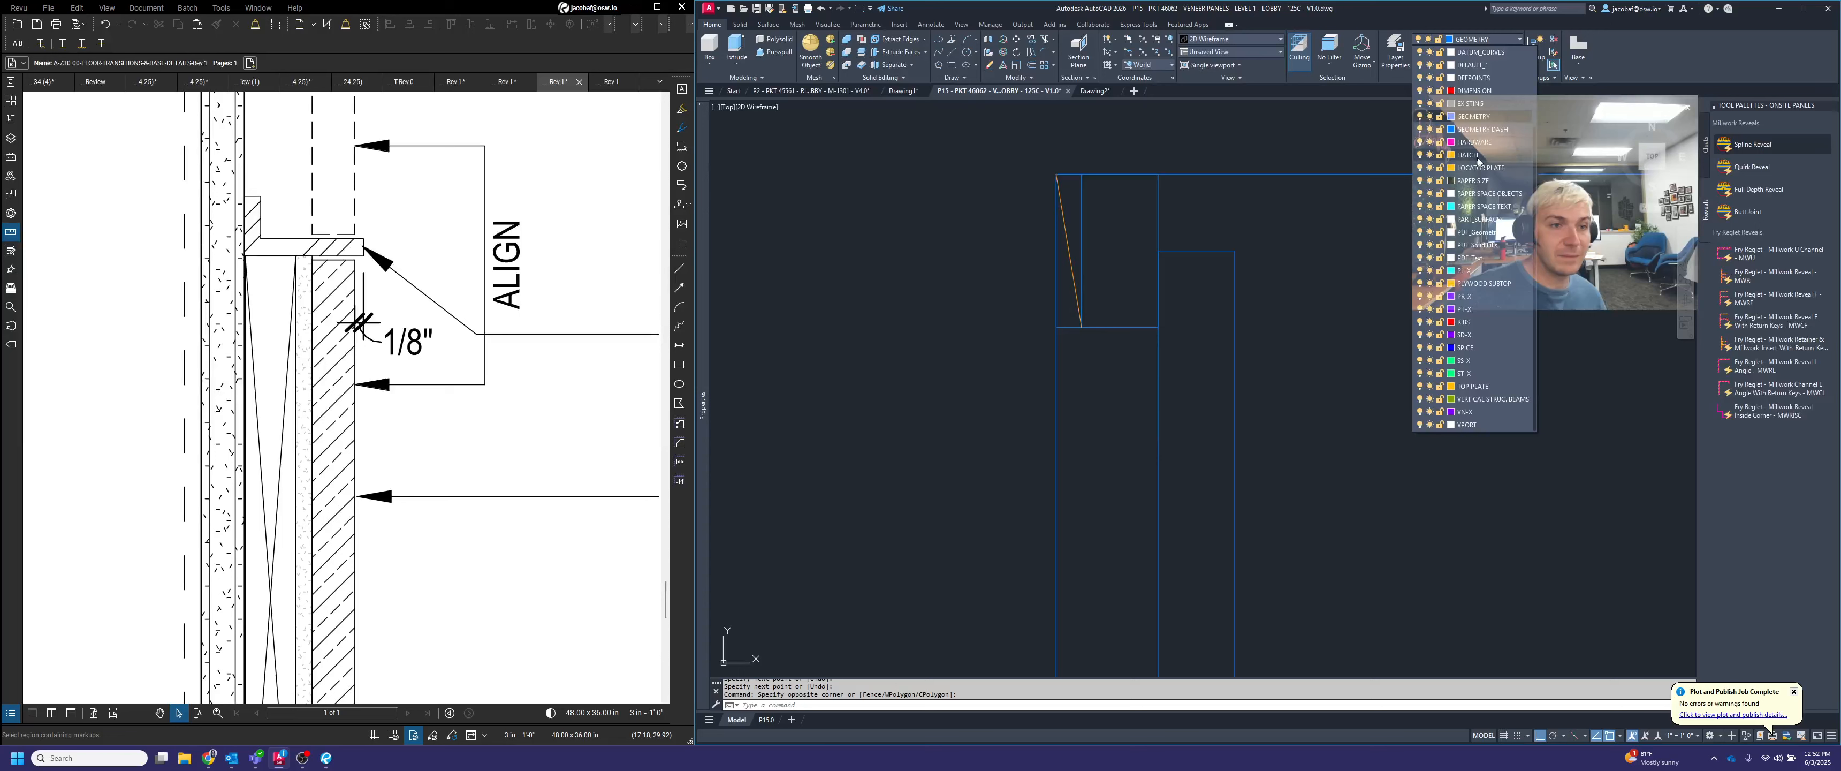
left_click(1472, 295)
key("Escape")
Delete the large outline polyline that extends sideways from the top of the section
scroll(1290, 240, "down", 12)
mouse_move(1387, 373)
middle_mouse_down()
mouse_move(1306, 275)
mouse_move(1242, 284)
middle_mouse_up()
scroll(1163, 207, "down", 4)
scroll(1142, 625, "up", 2)
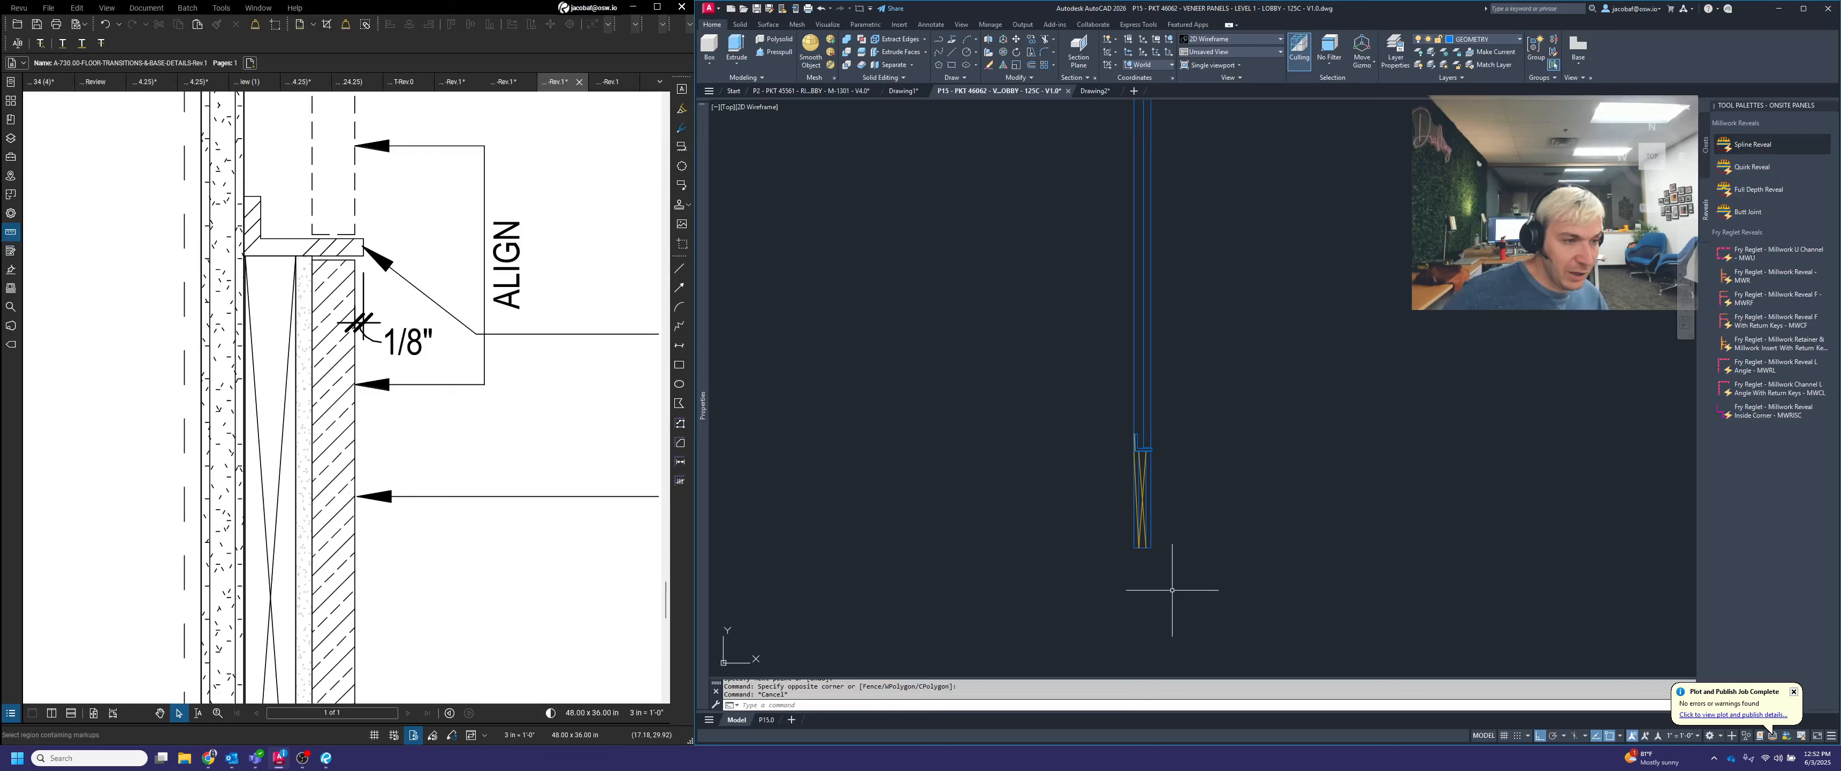
scroll(1174, 454, "down", 4)
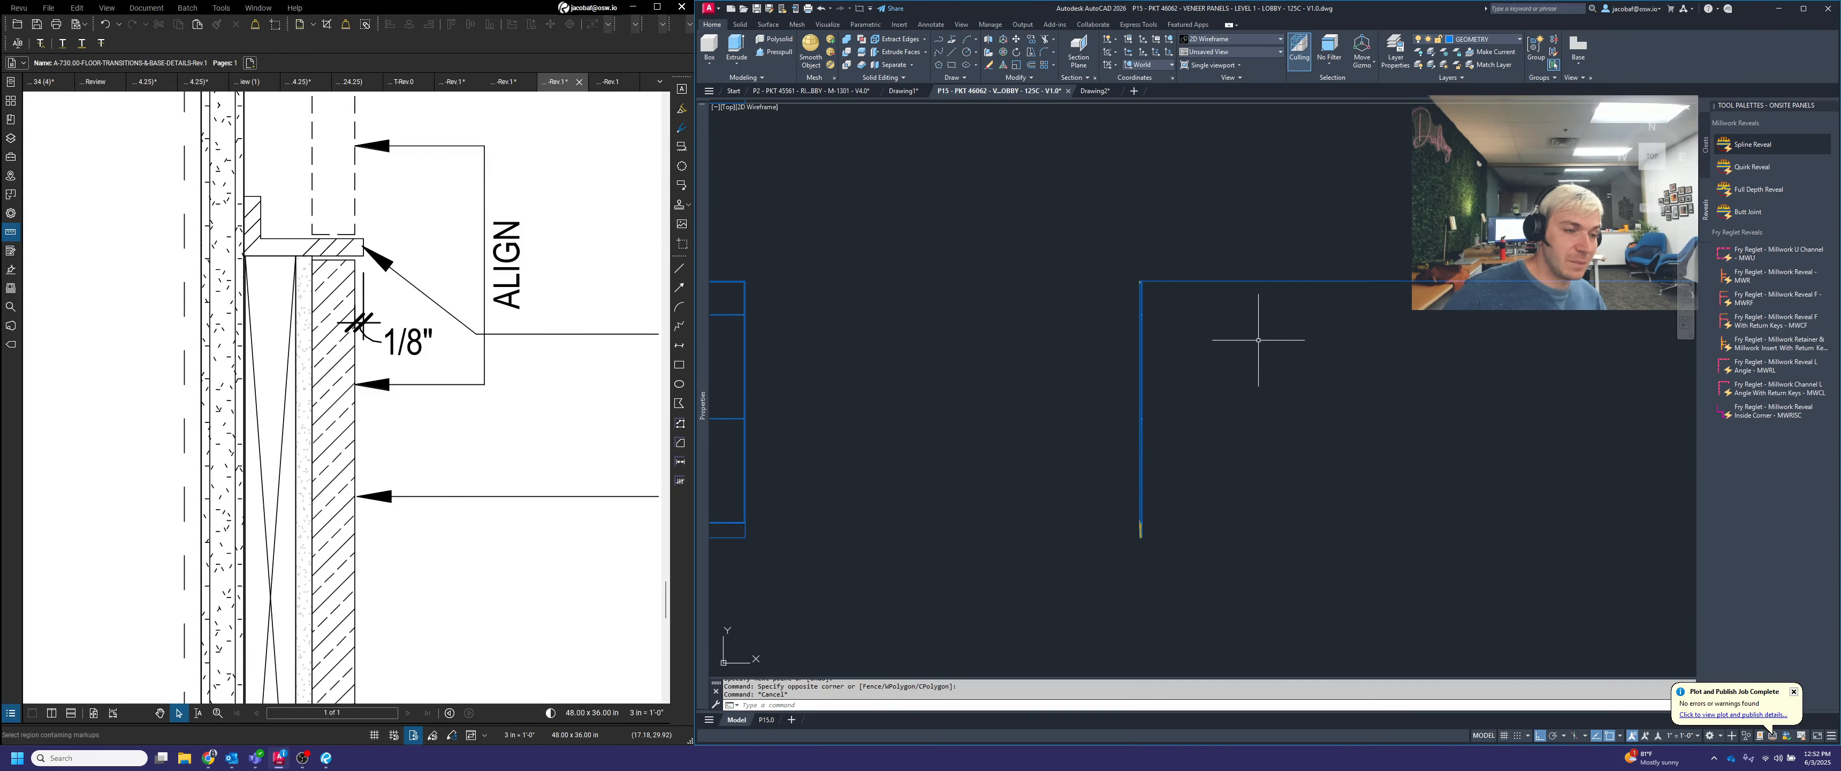
left_click(1320, 321)
left_click(1286, 233)
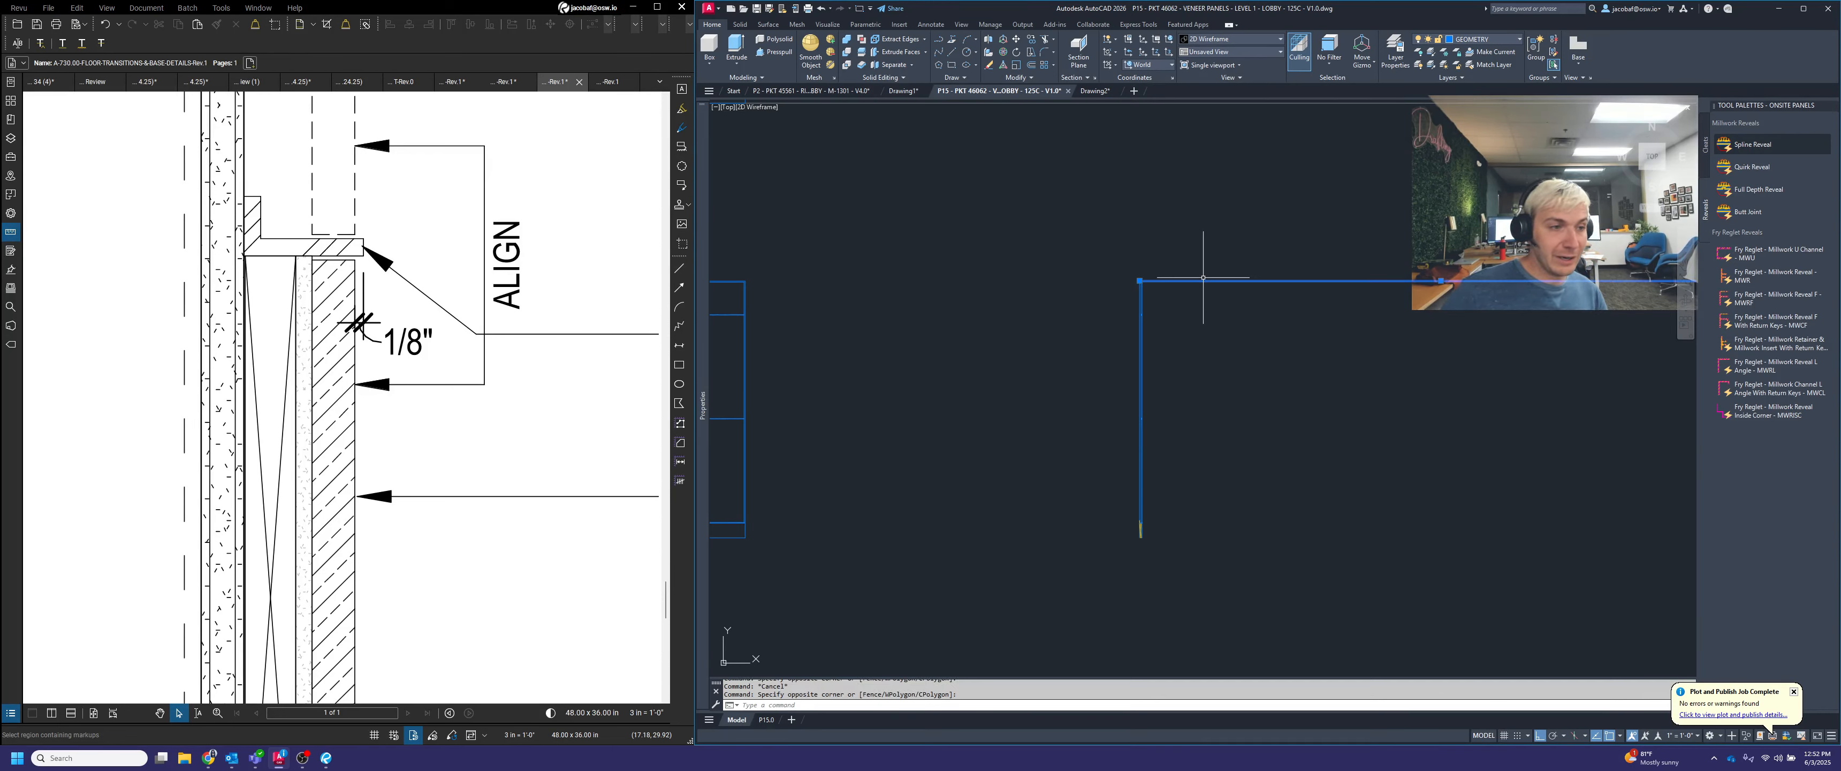
key("Delete")
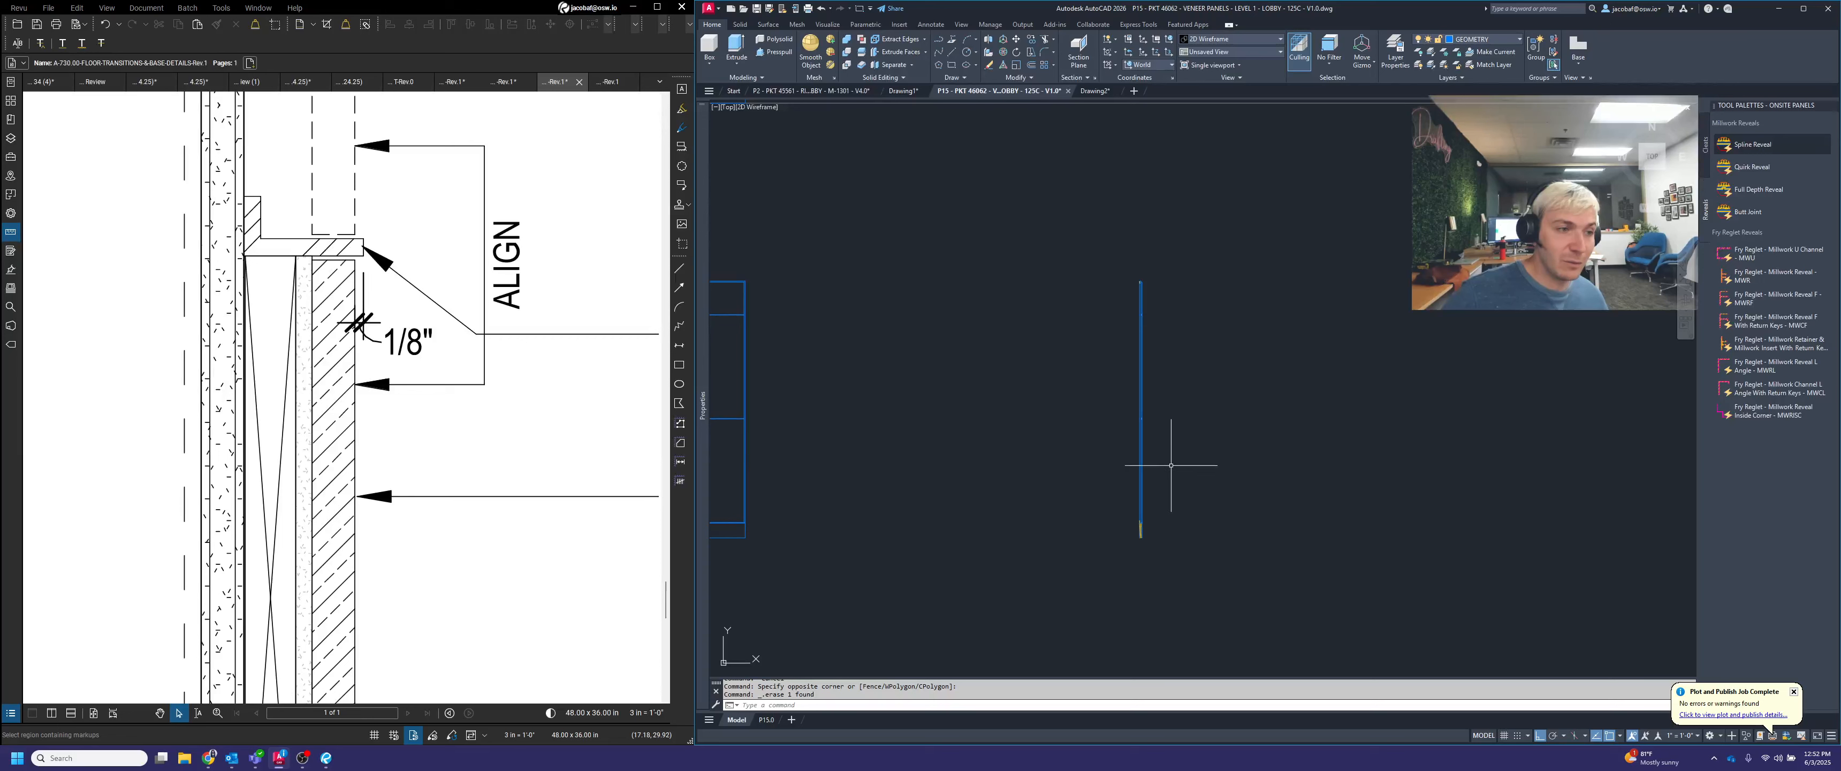
Load the ONSITE ANNOTATION palette's hatch tools and insert a Floor + Wall + Ceiling Hatch beside the section
right_click(1771, 105)
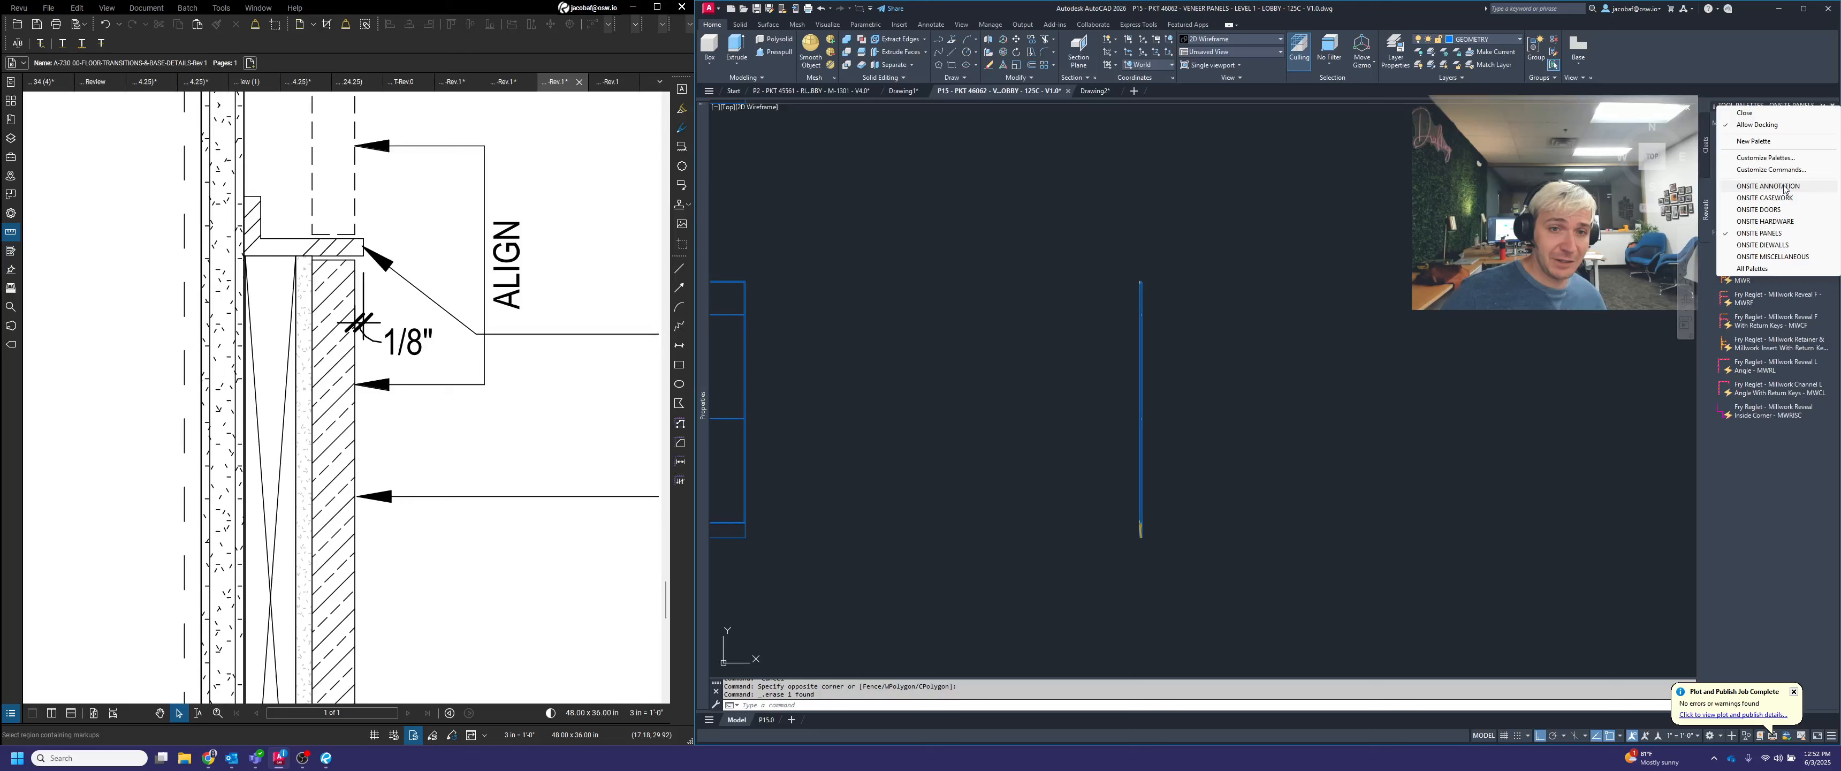
left_click(1767, 186)
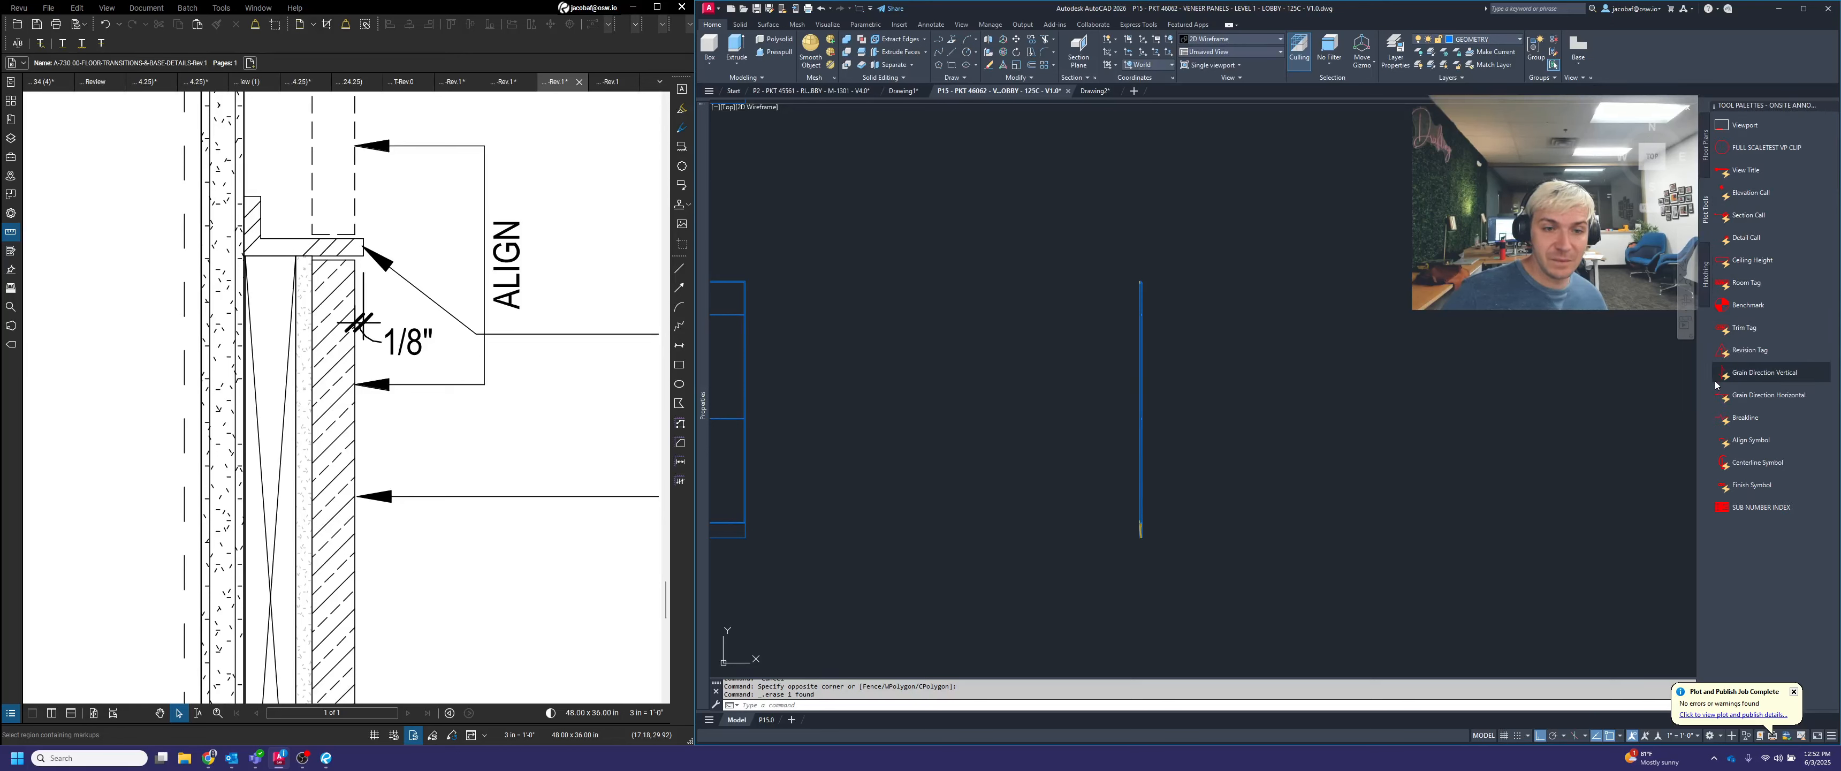
left_click(1707, 297)
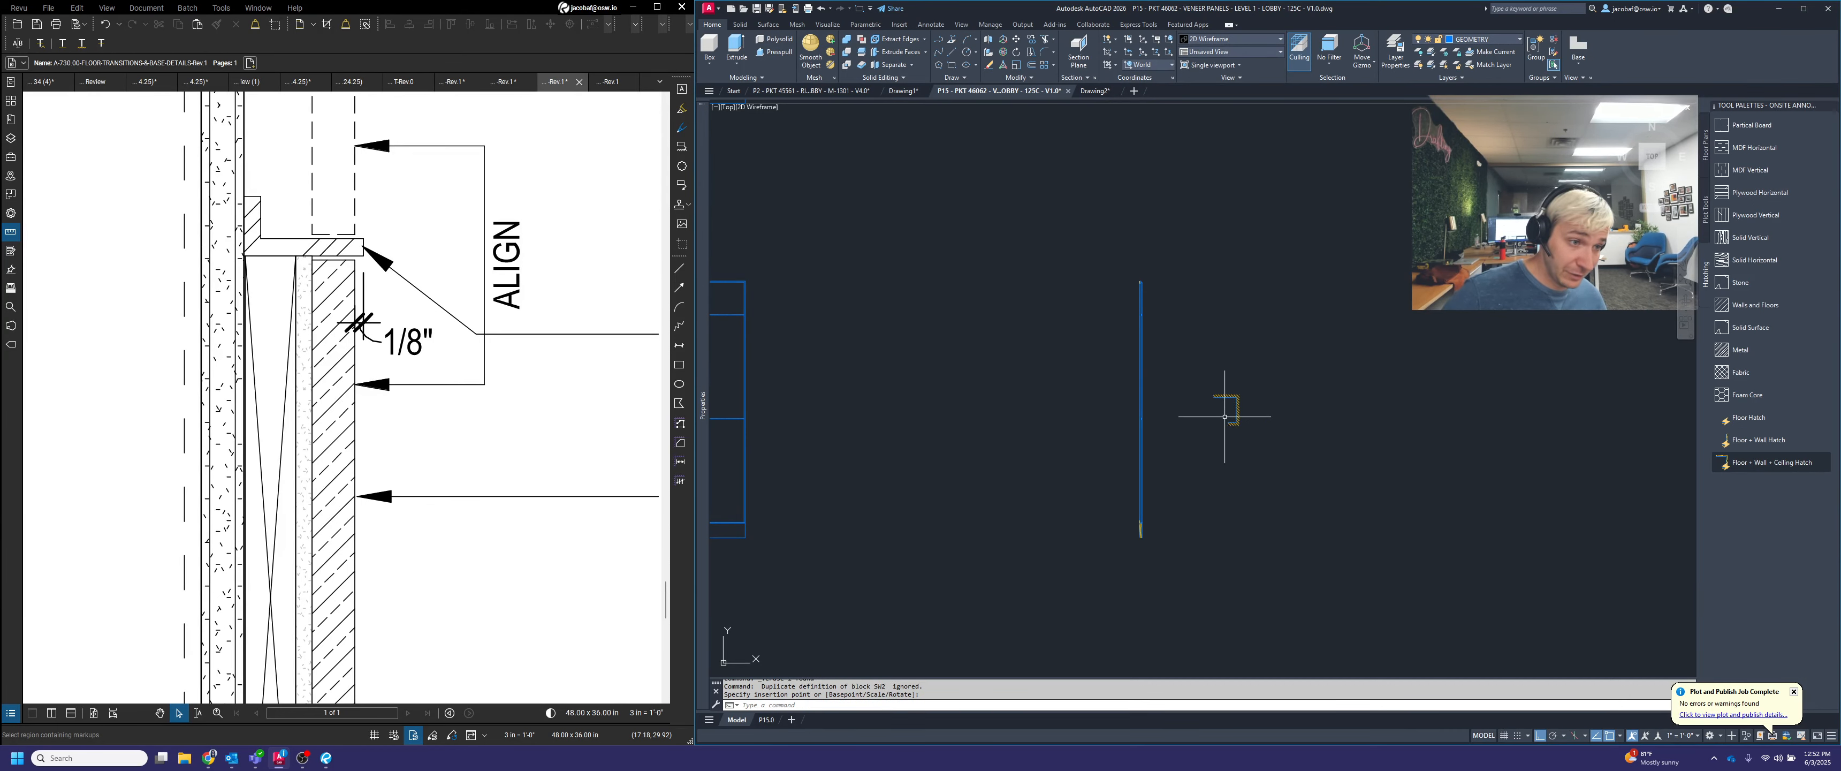
scroll(1260, 432, "up", 3)
Rotate the floor, wall and ceiling hatch 180 degrees so its legs face away from the wall
key("space")
left_click(1297, 431)
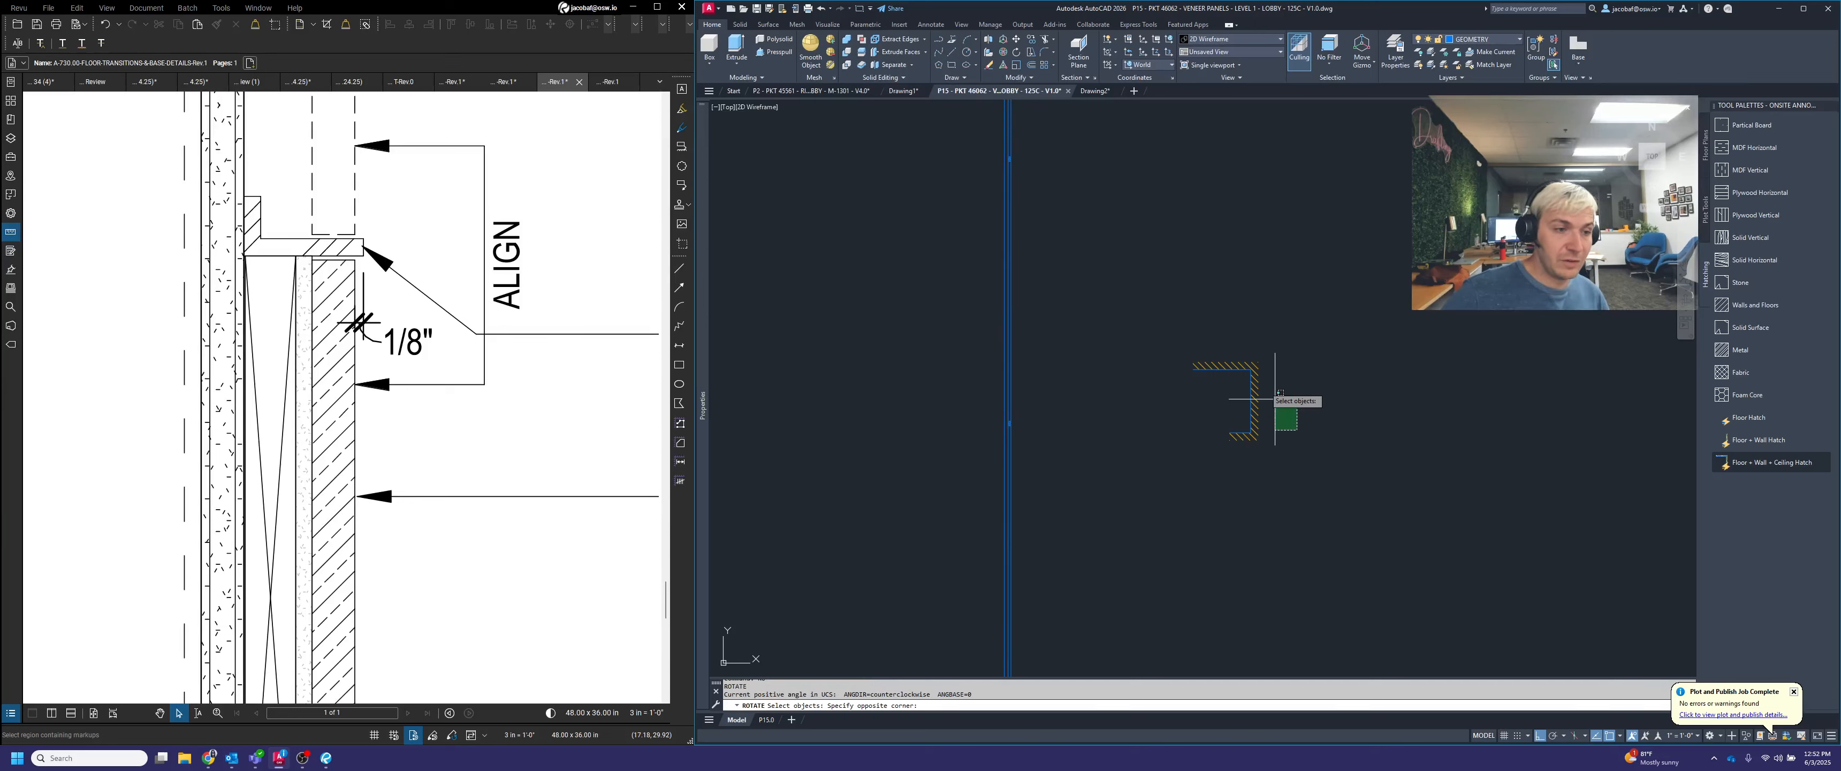
left_click(1248, 369)
key("space")
left_click(1278, 333)
left_click(1127, 379)
Position the hatch so its inner ceiling corner meets the top end of the section's back line
left_click(1384, 361)
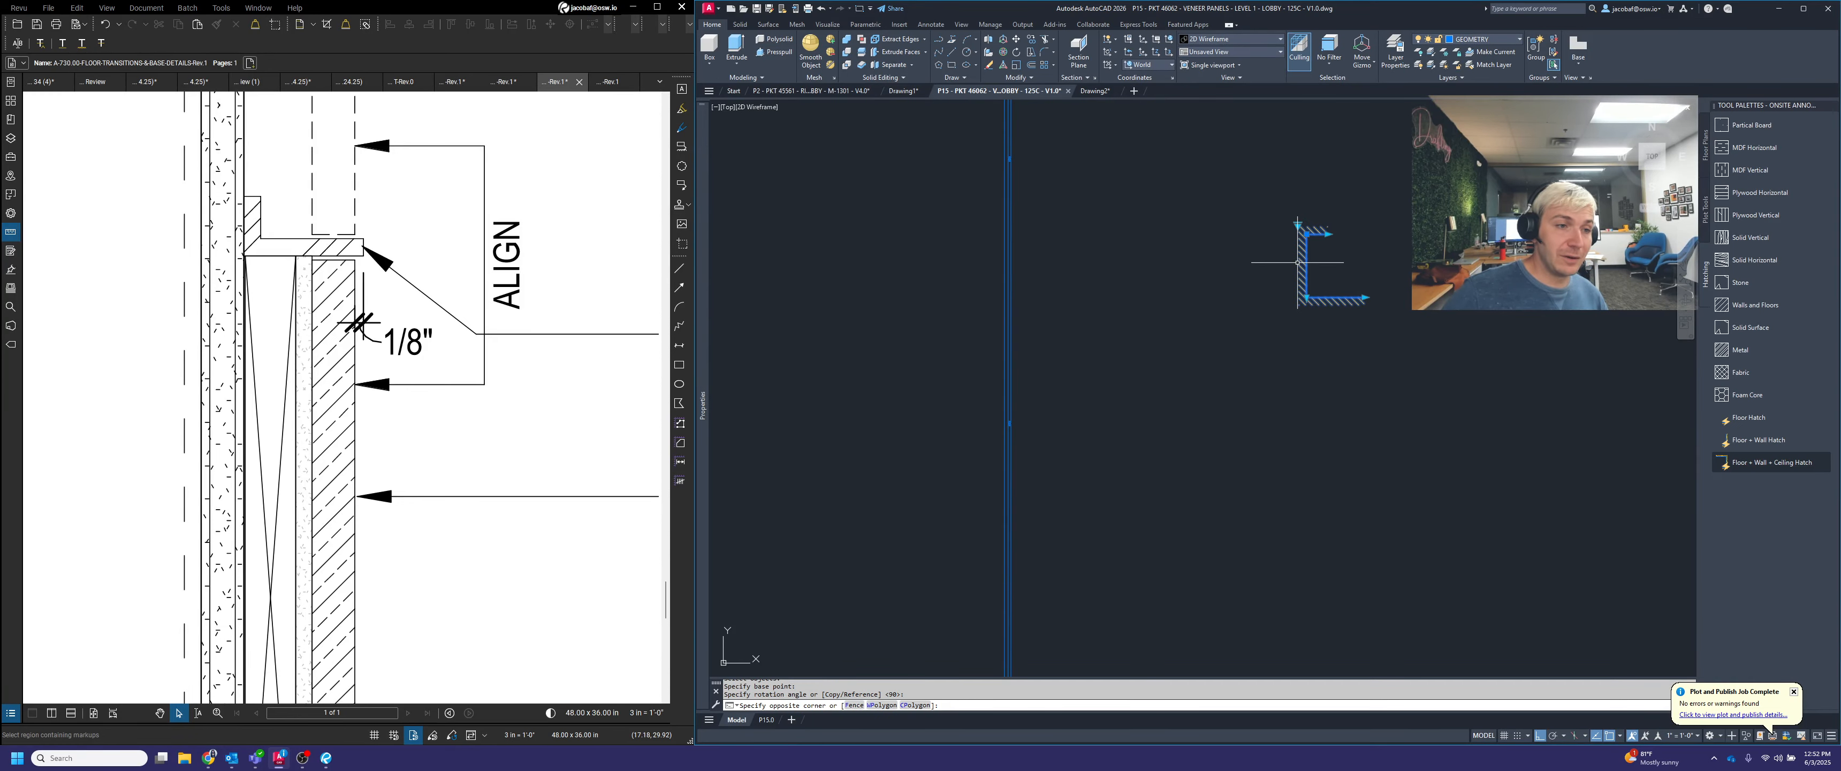
left_click(1298, 262)
left_click(1307, 234)
scroll(1340, 315, "down", 2)
scroll(1132, 169, "up", 5)
left_click(1131, 166)
Stretch the wall part of the hatch down to the bottom of the base
scroll(1137, 172, "down", 7)
left_click(1327, 277)
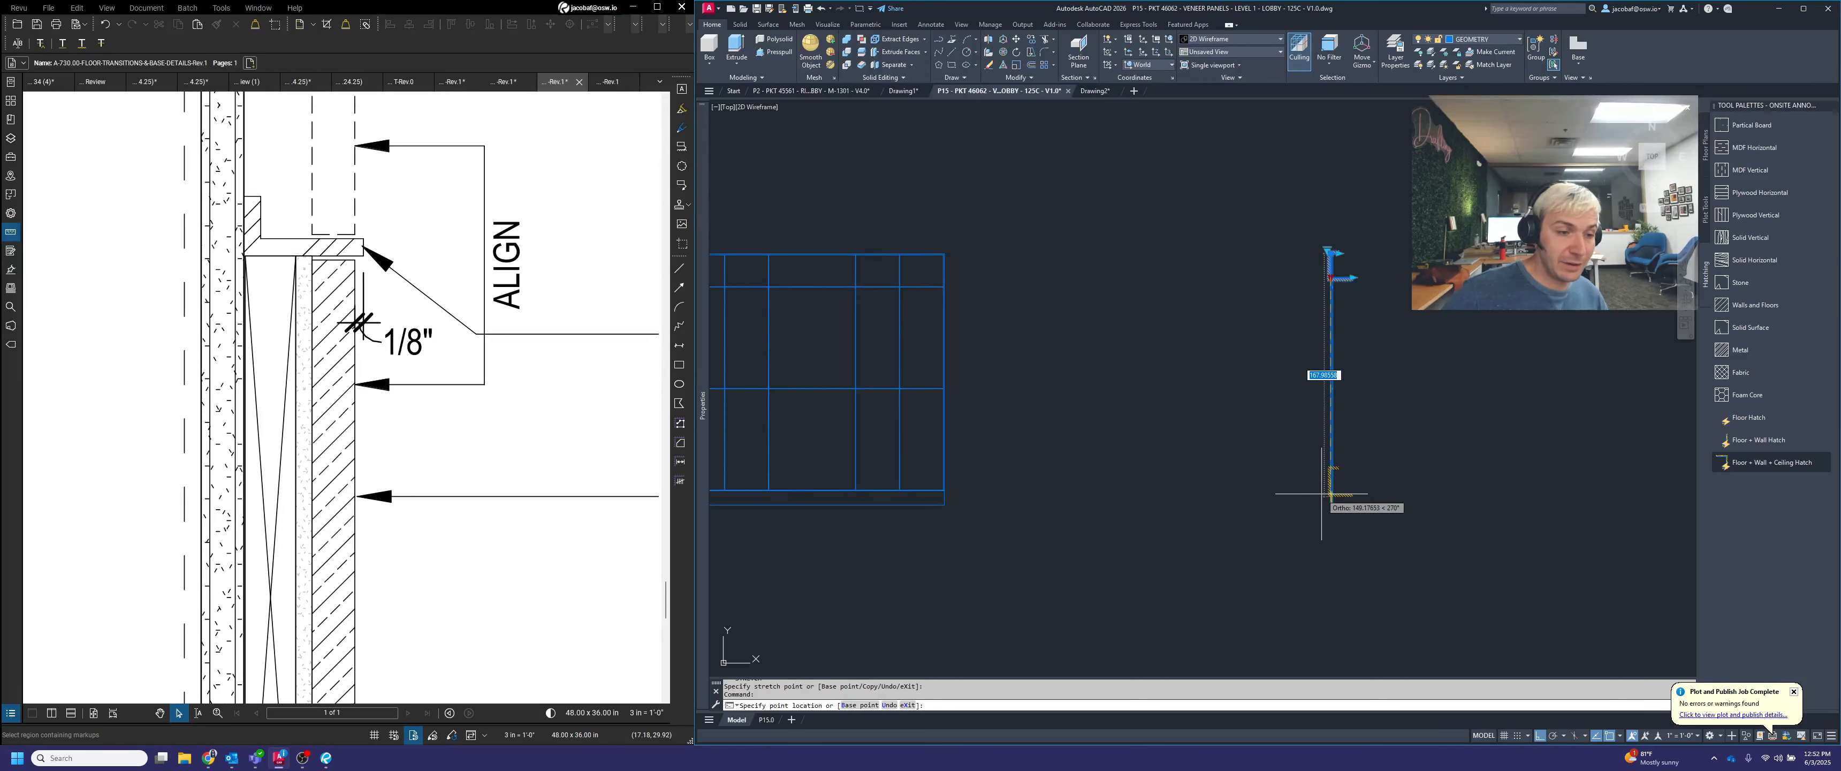
scroll(1328, 493, "up", 6)
left_click(1334, 476)
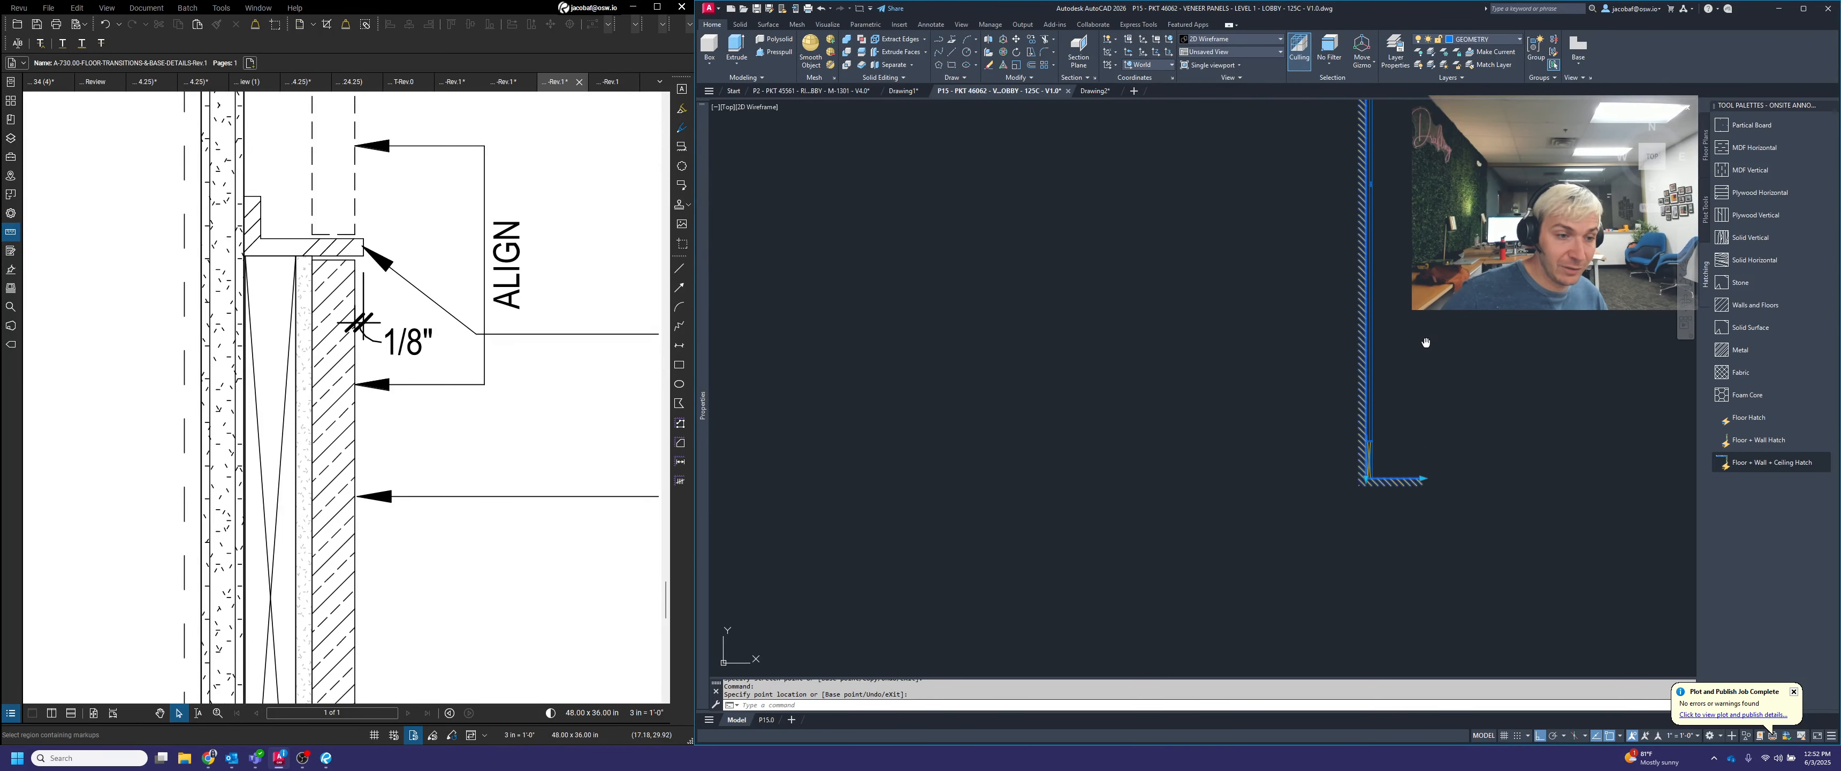
Extend the ceiling part of the hatch to line up with the end of the floor part
scroll(1327, 482, "down", 3)
scroll(1297, 610, "down", 2)
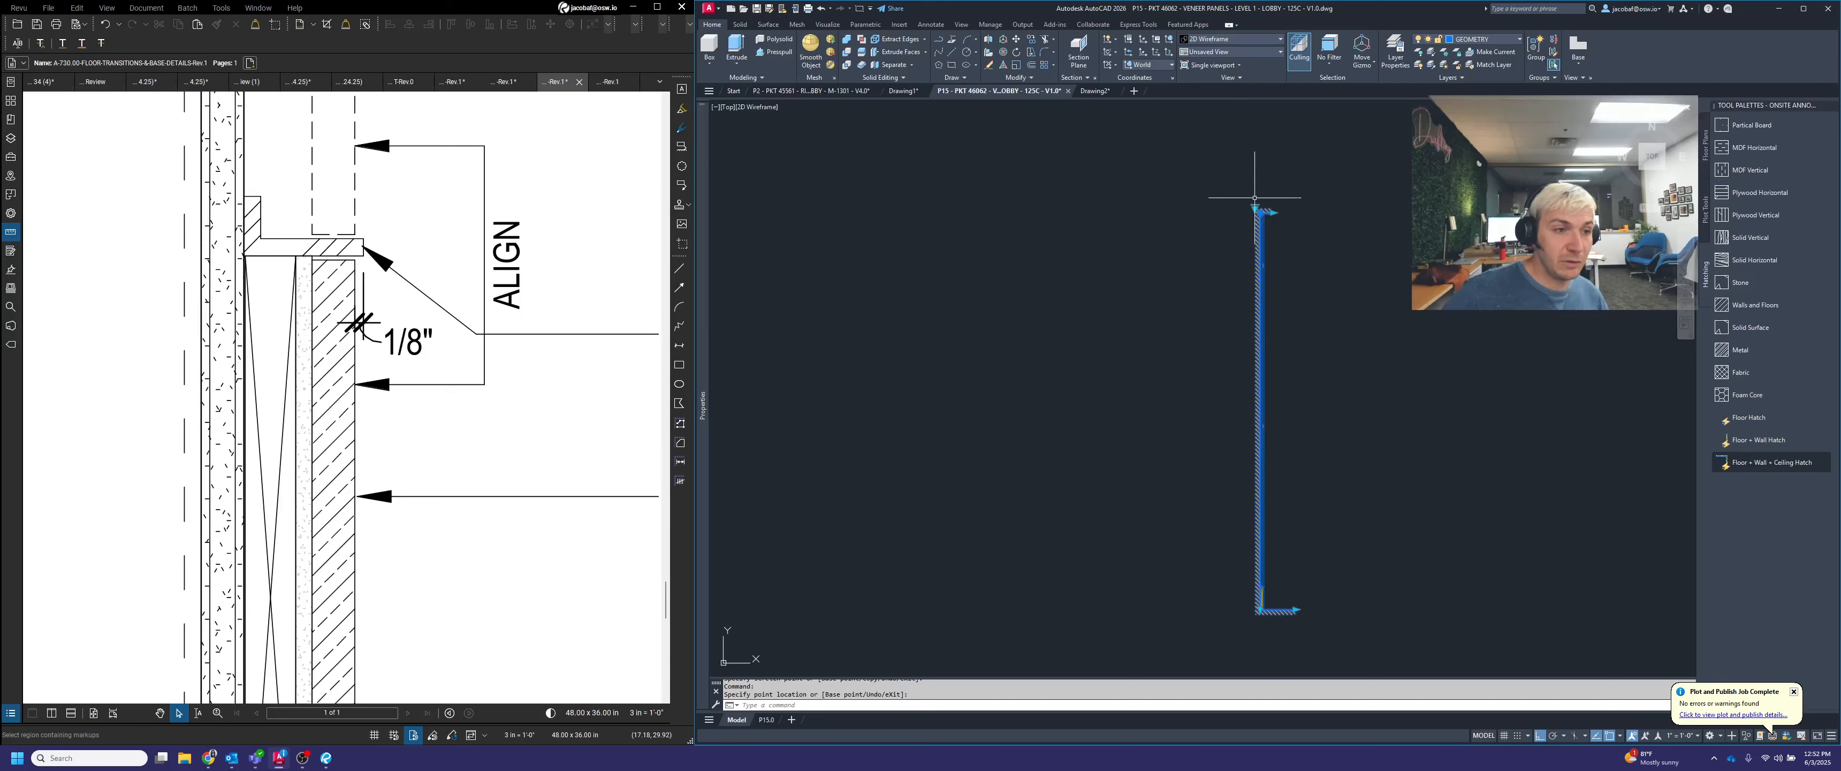
left_click(1274, 212)
left_click(1298, 609)
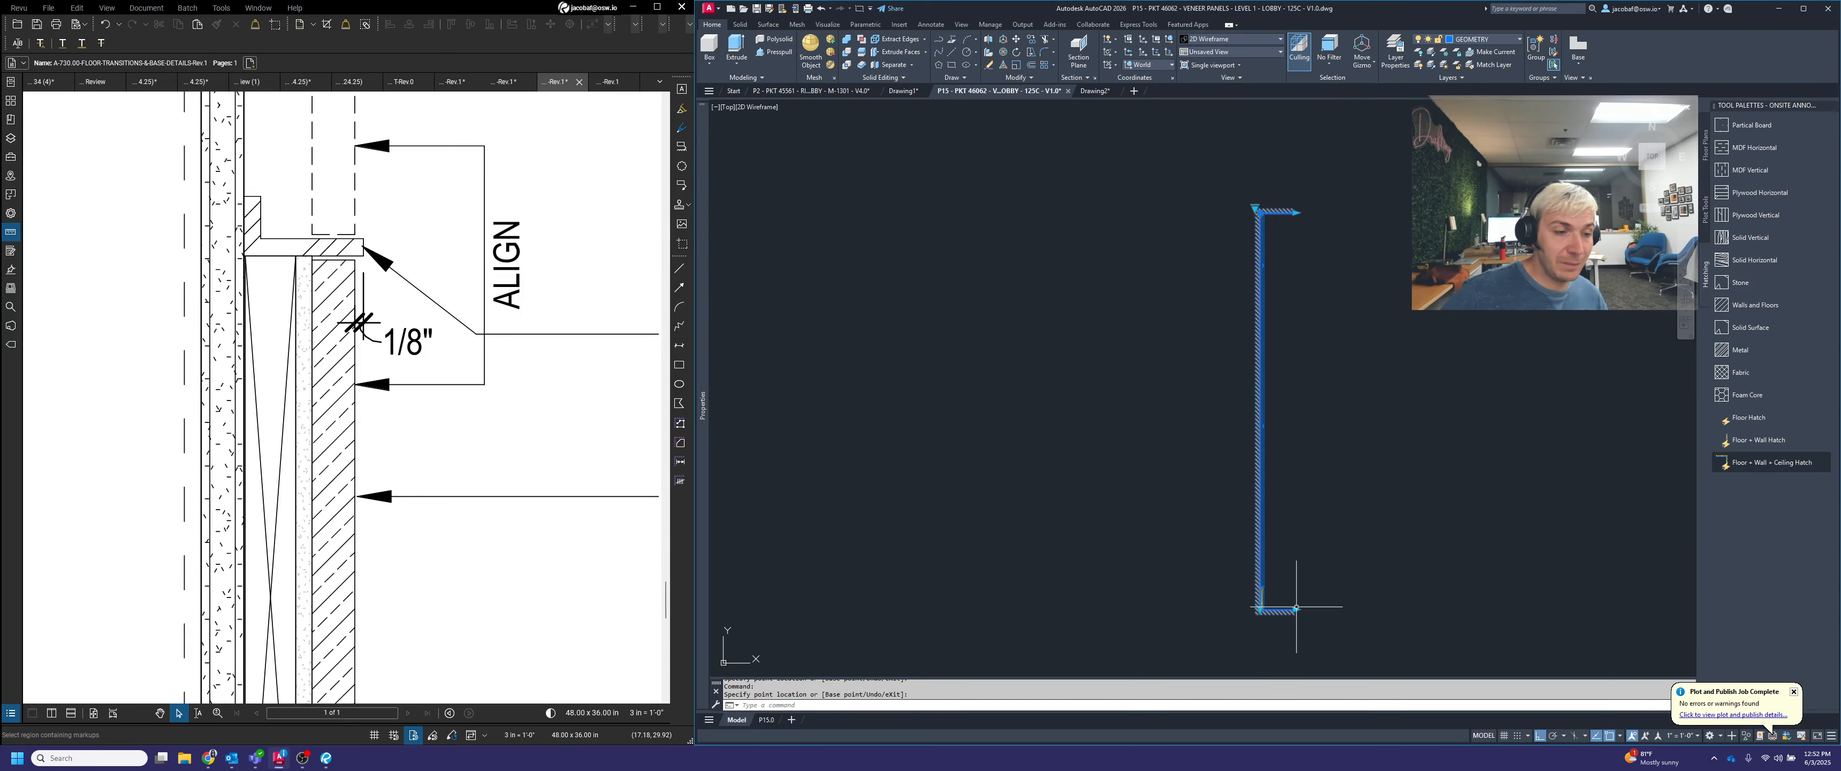
key("Escape")
middle_click_drag(1347, 484, 1407, 415)
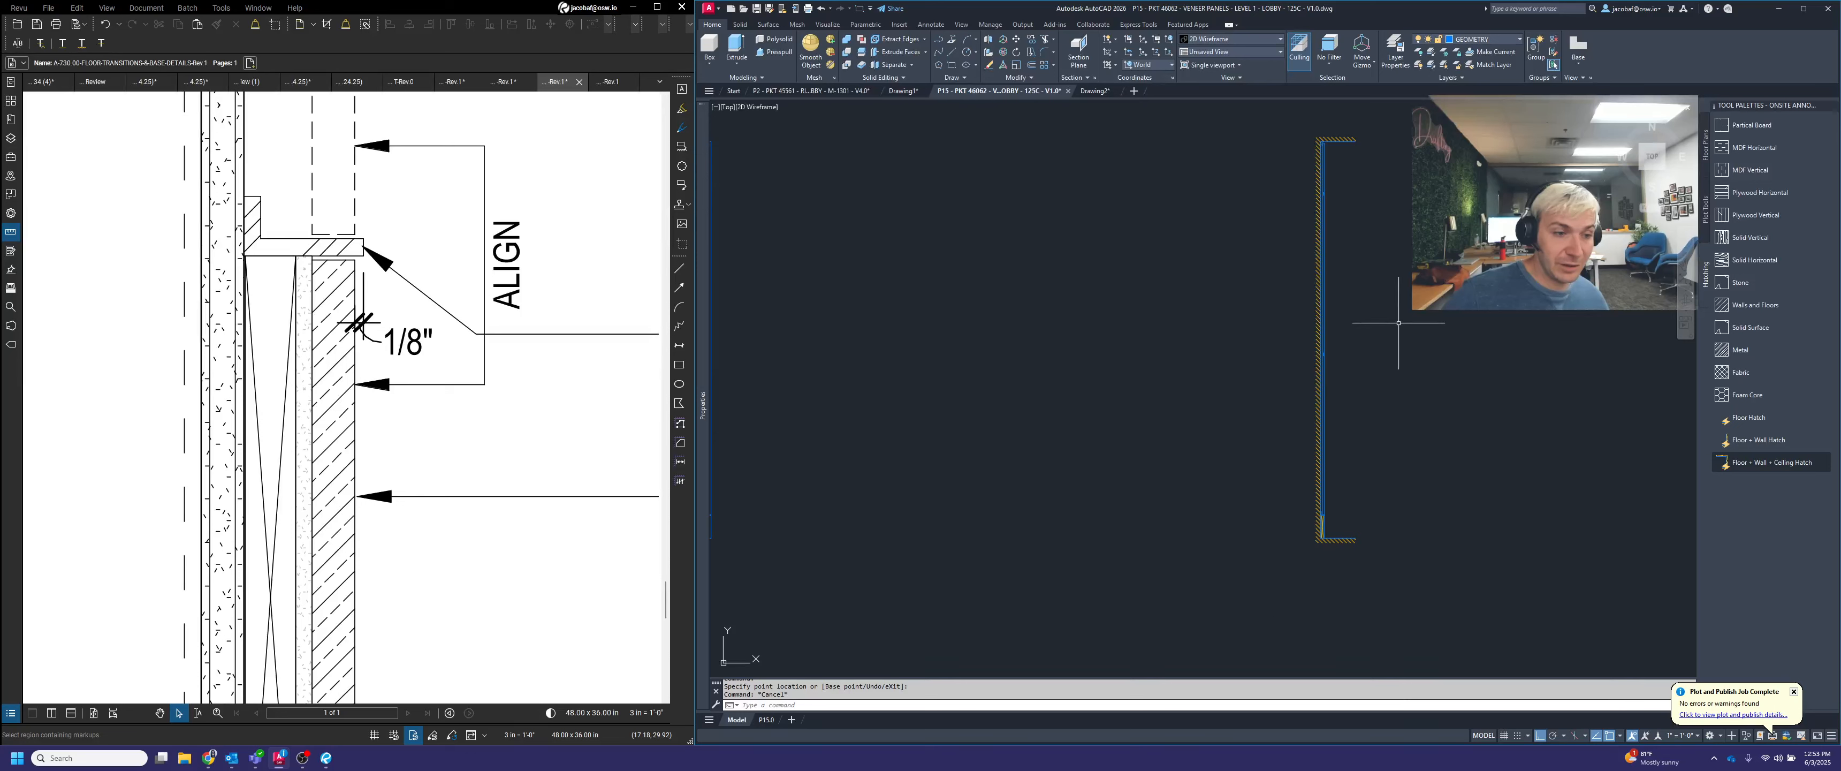
middle_click_drag(1396, 230, 1302, 261)
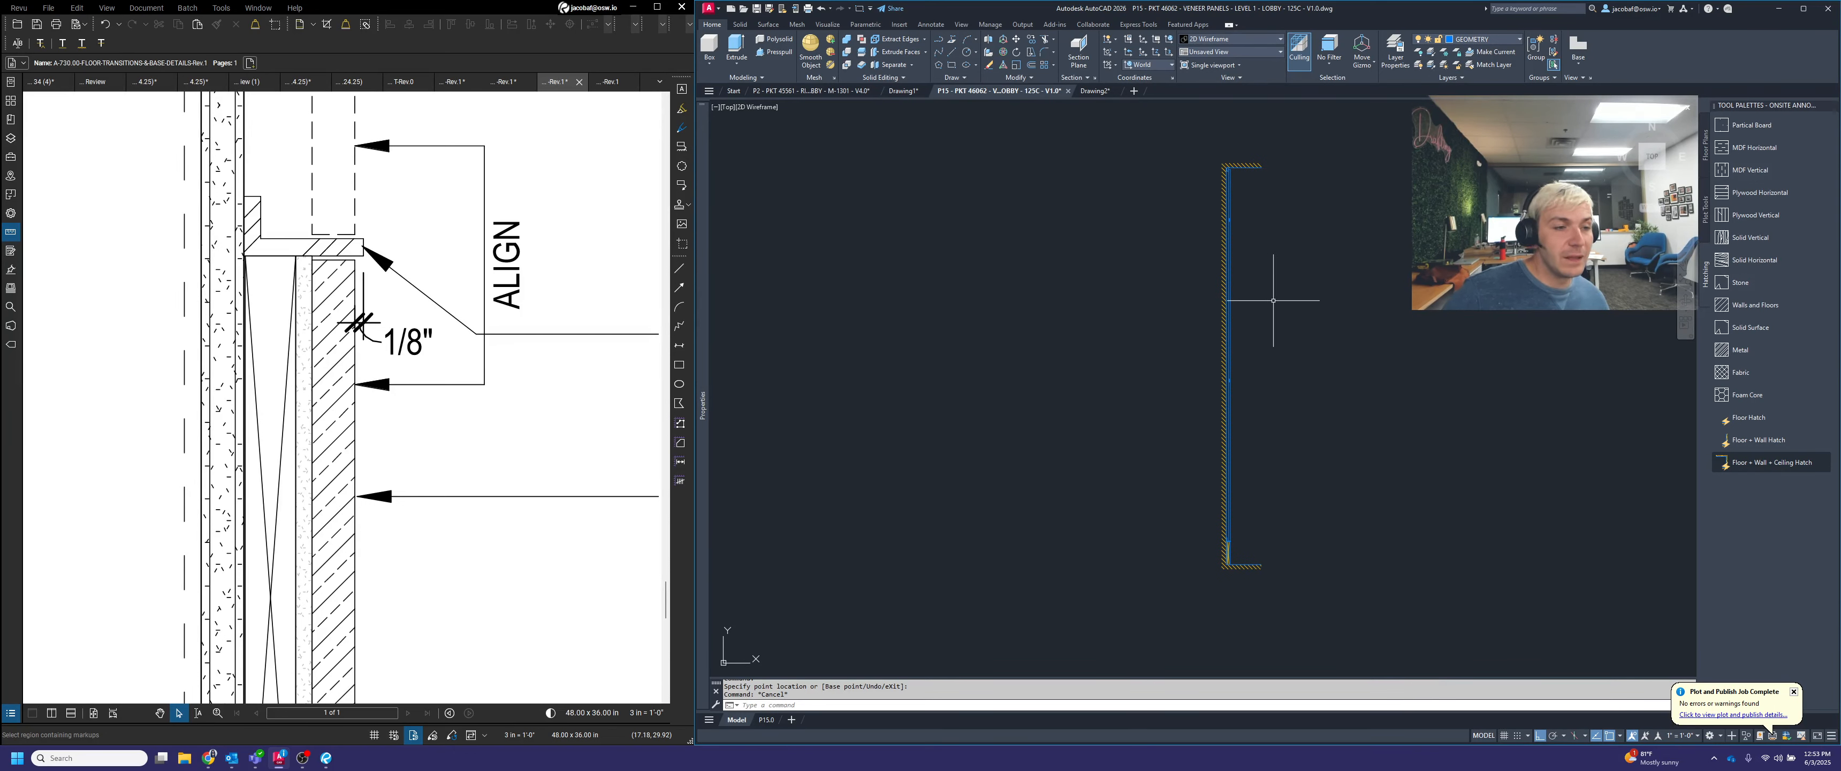
Load the ONSITE PANELS palette's cleat tools and insert a Wall Panel Cleats block beside the upper panel
right_click(1719, 106)
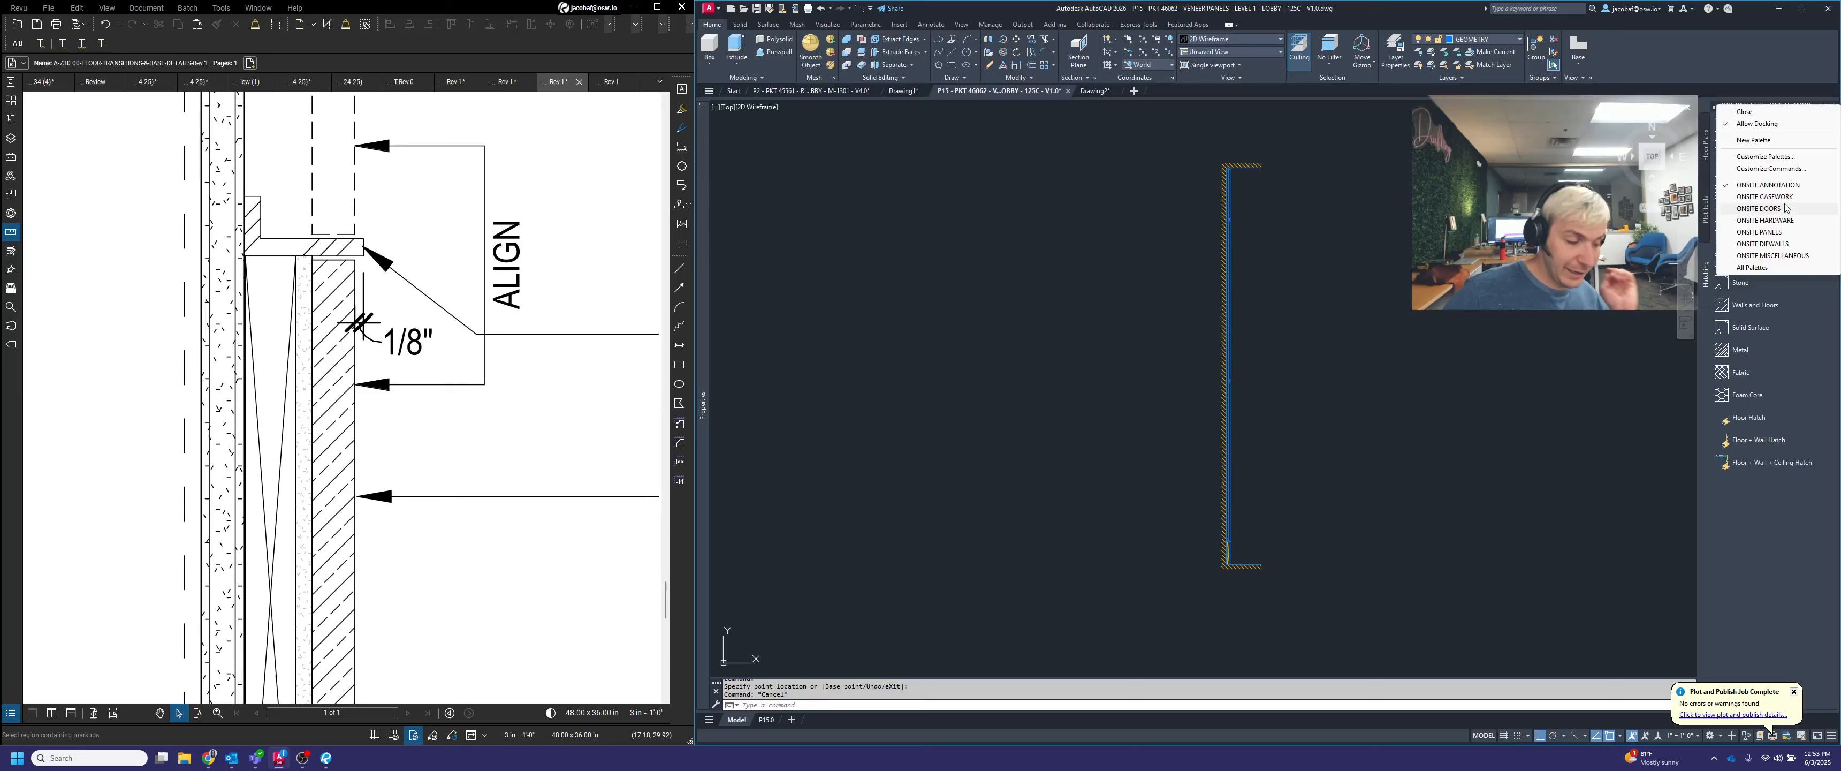
left_click(1785, 235)
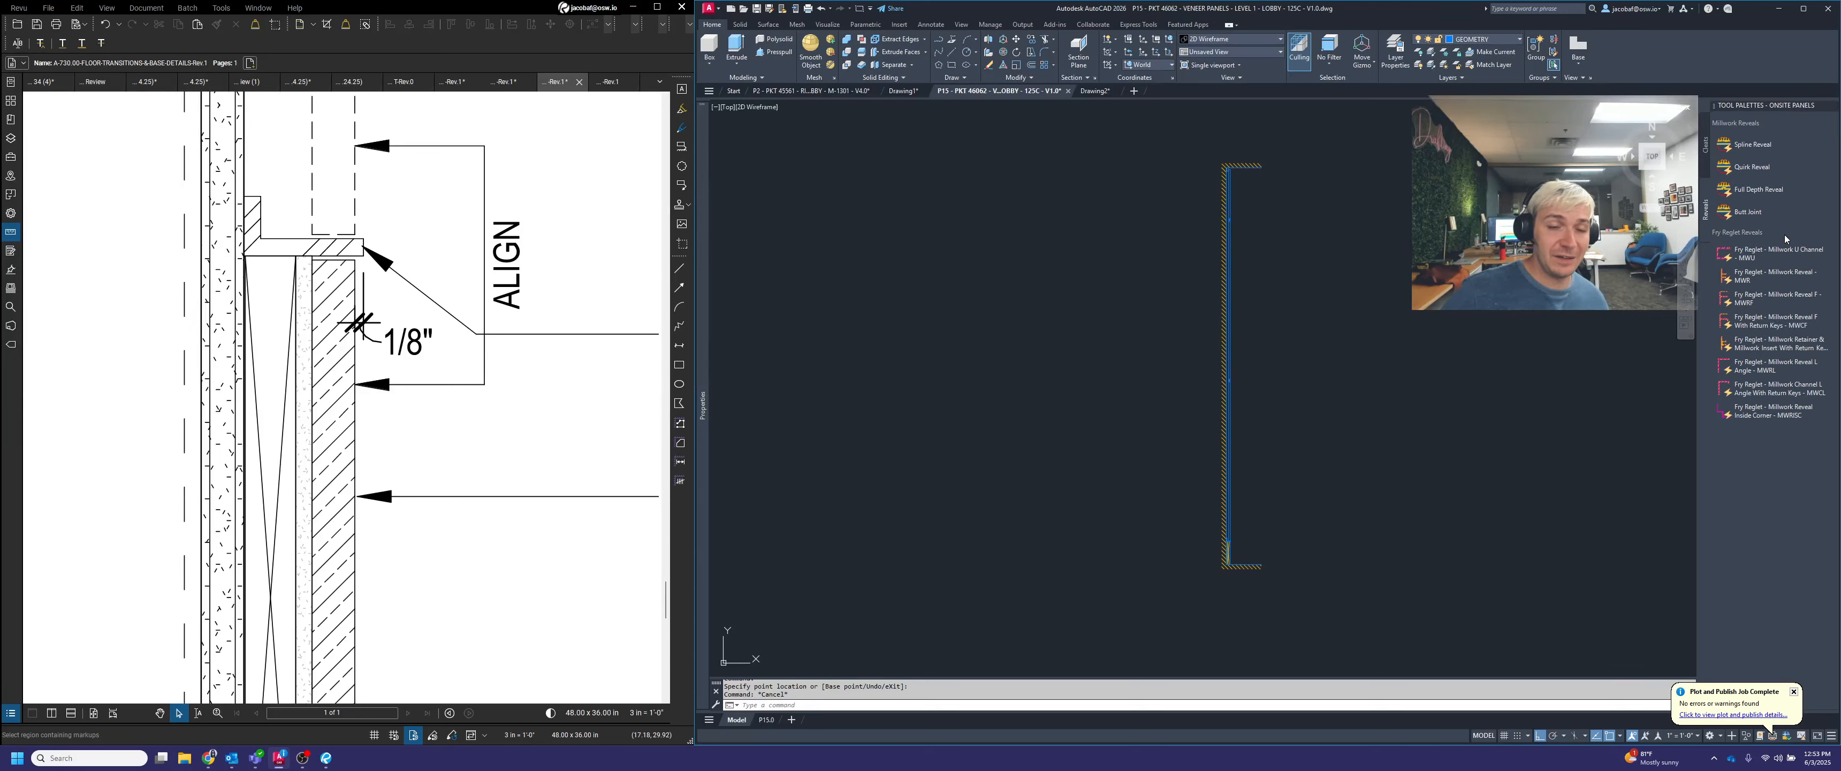
left_click(1707, 150)
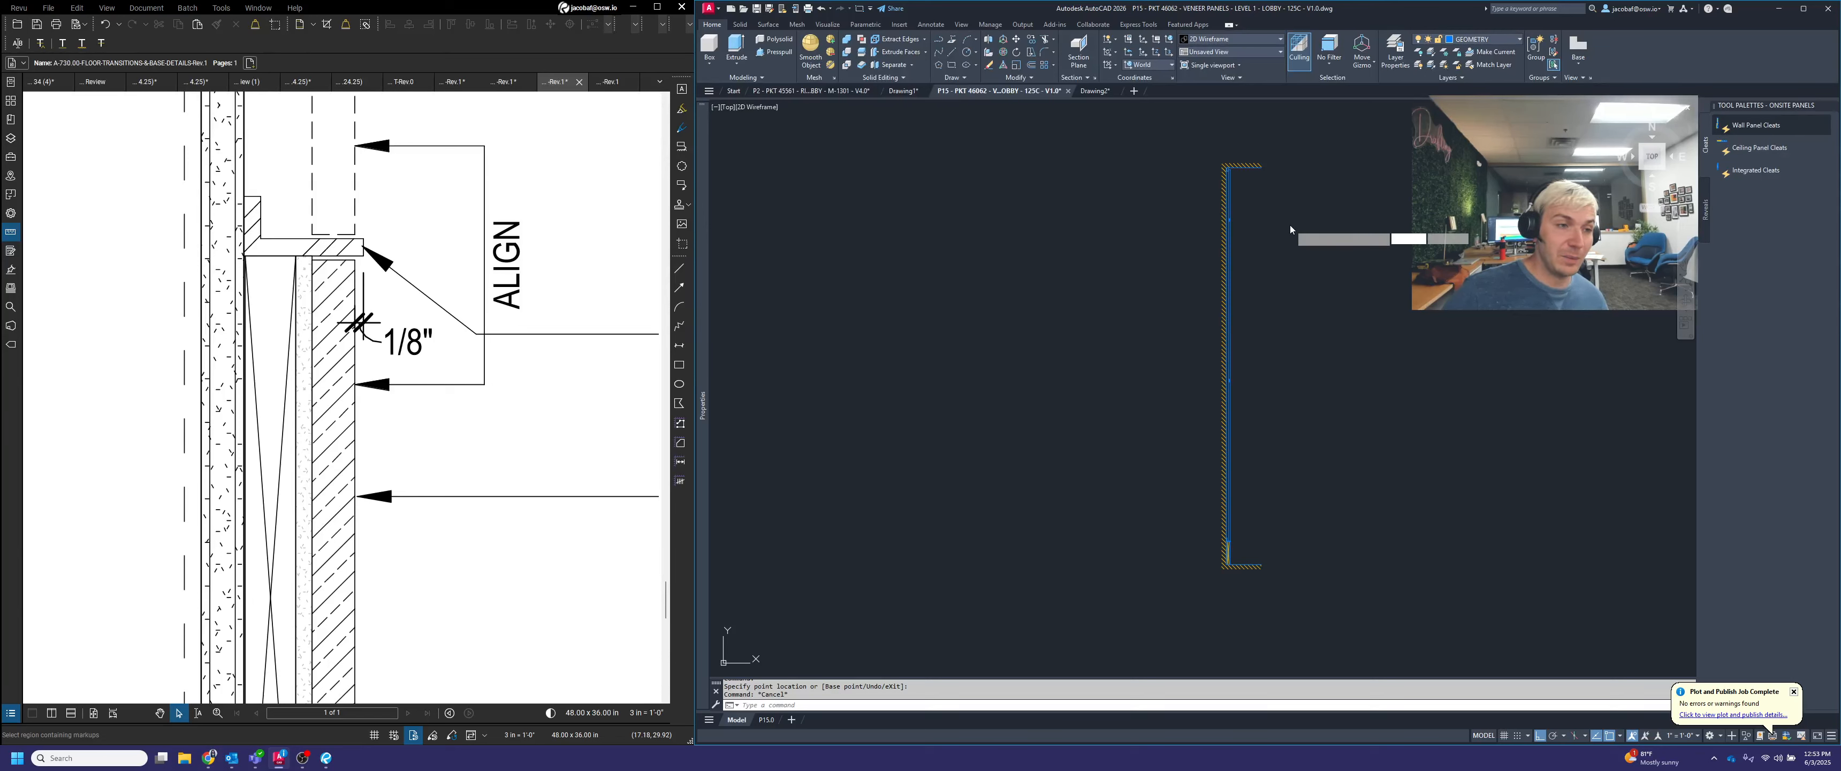
scroll(1271, 204, "up", 3)
key("Escape")
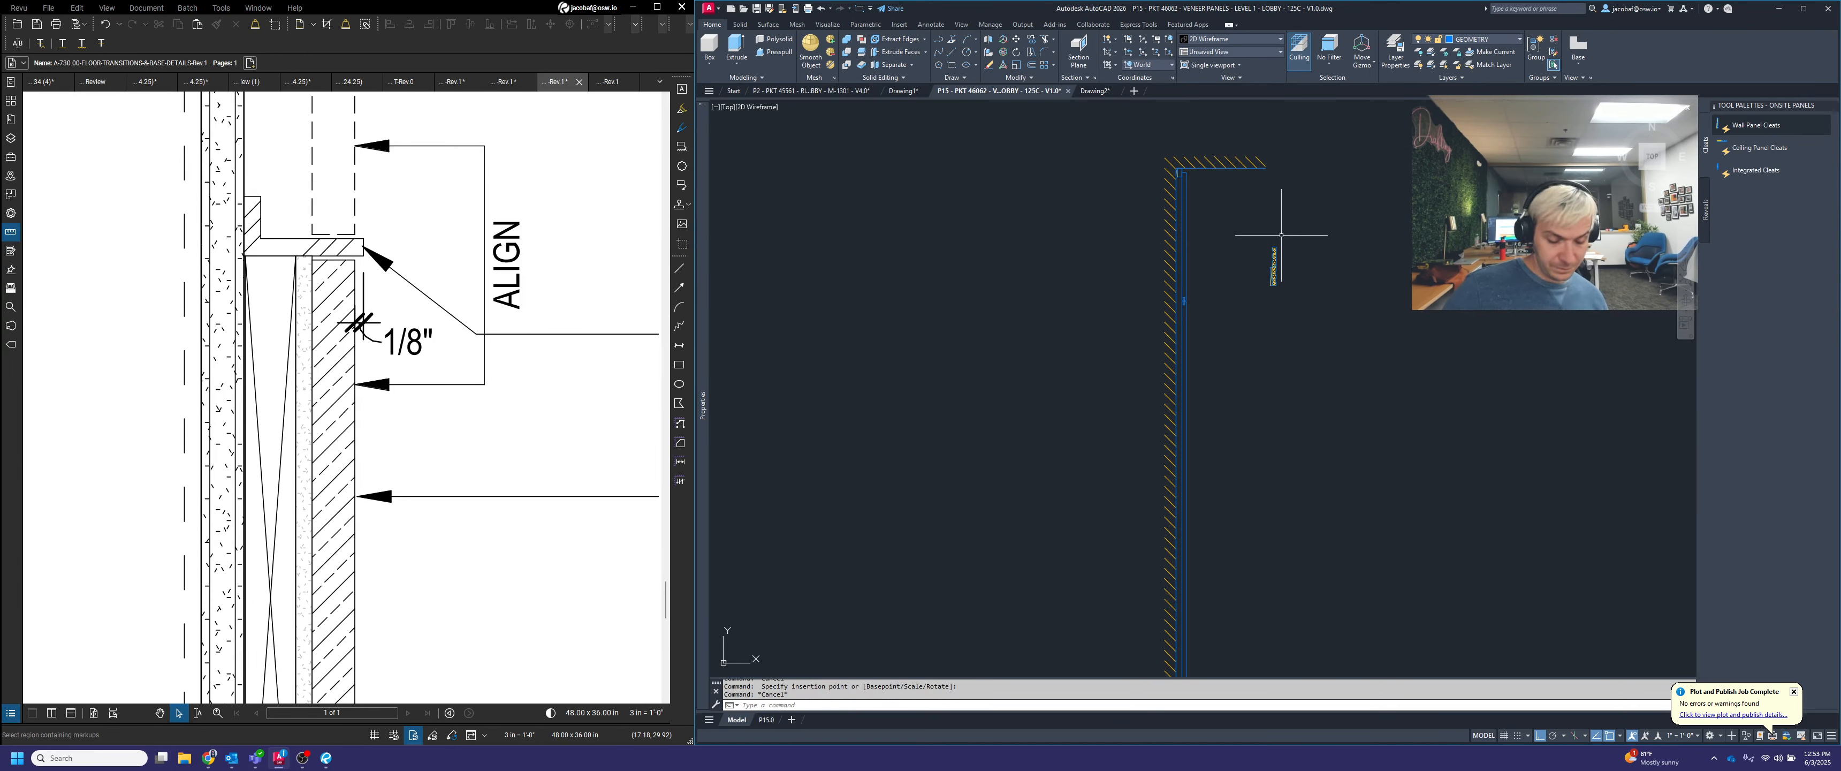
Move the cleat by its upper outer corner to the underside of the top blocking behind the panel
key("space")
left_click(1295, 294)
left_click(1262, 249)
key("space")
scroll(1266, 242, "up", 3)
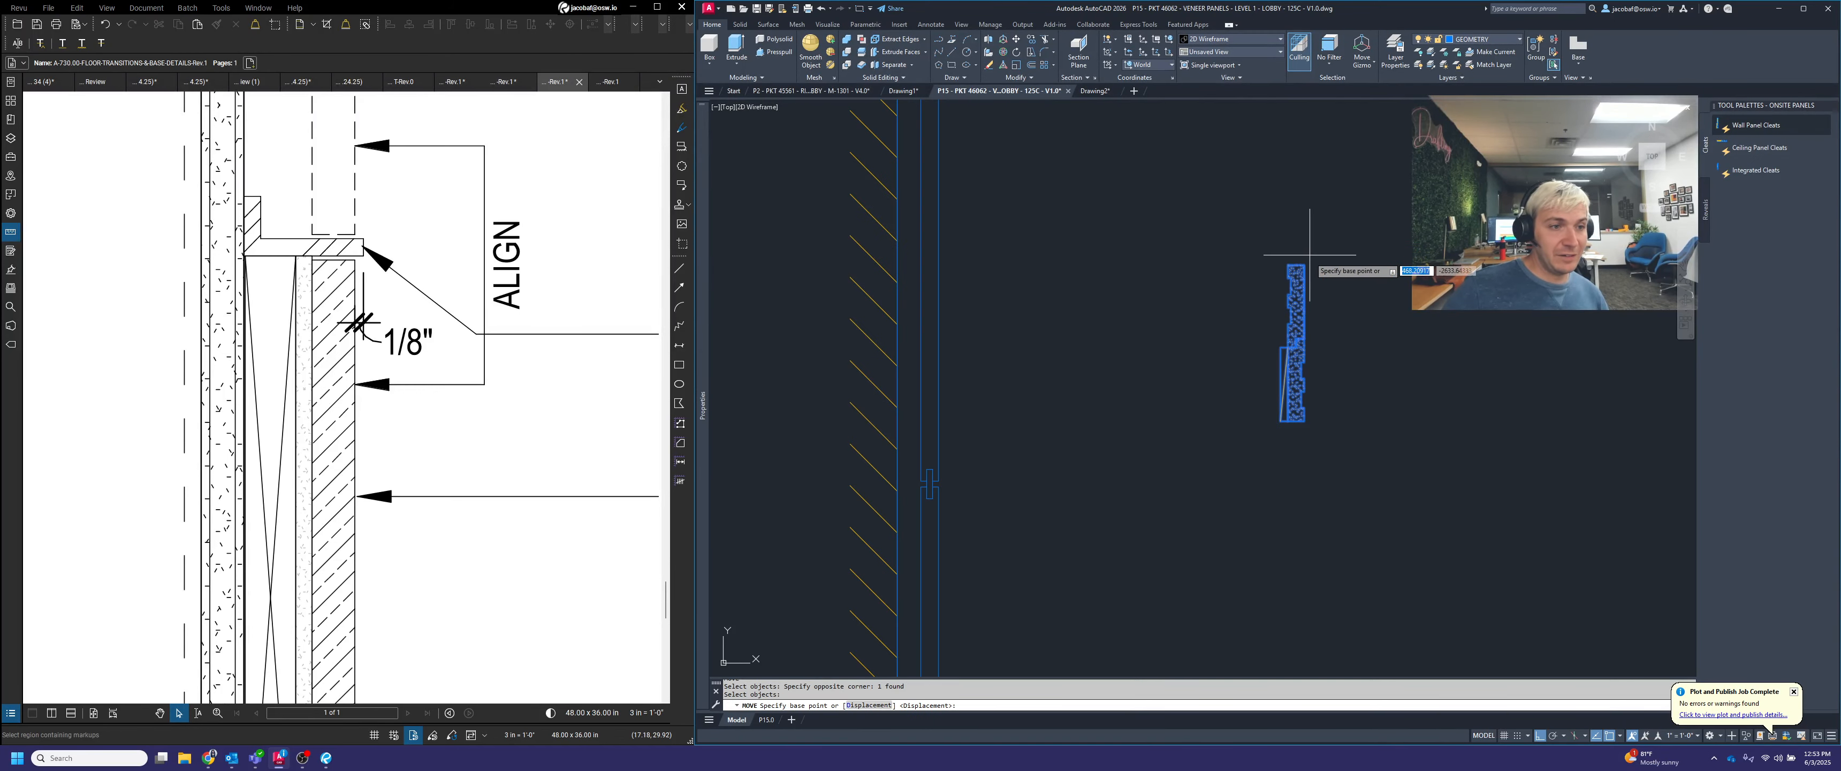
left_click(1306, 264)
scroll(1323, 297, "up", 4)
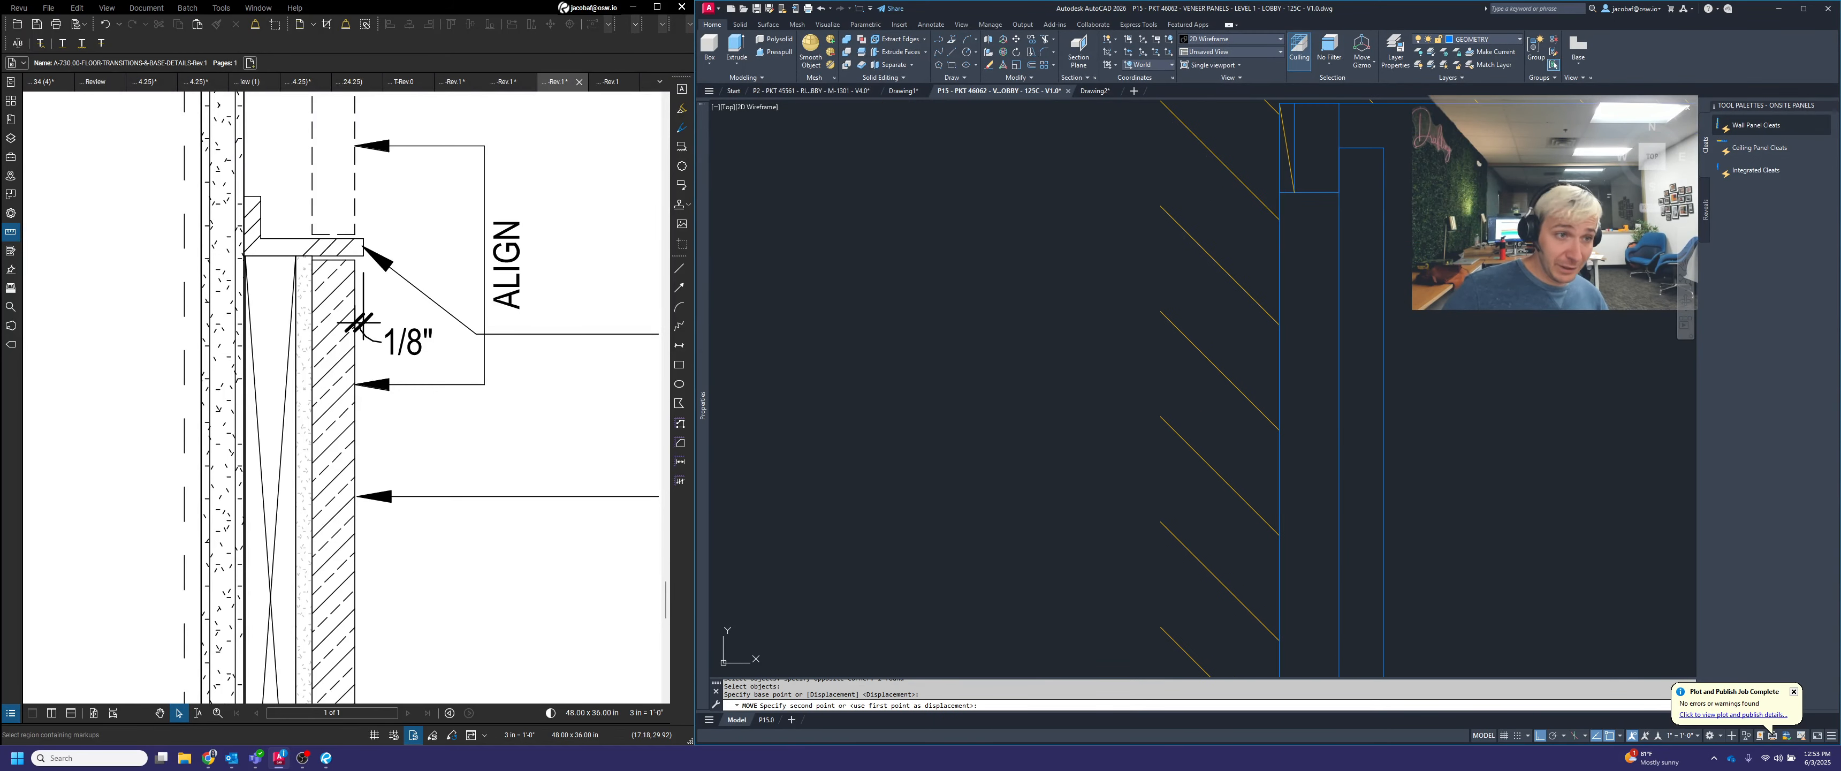
left_click(1330, 192)
Copy the cleat 24 straight down behind the panel
scroll(1290, 205, "down", 6)
type("copy")
key("space")
left_click(1294, 264)
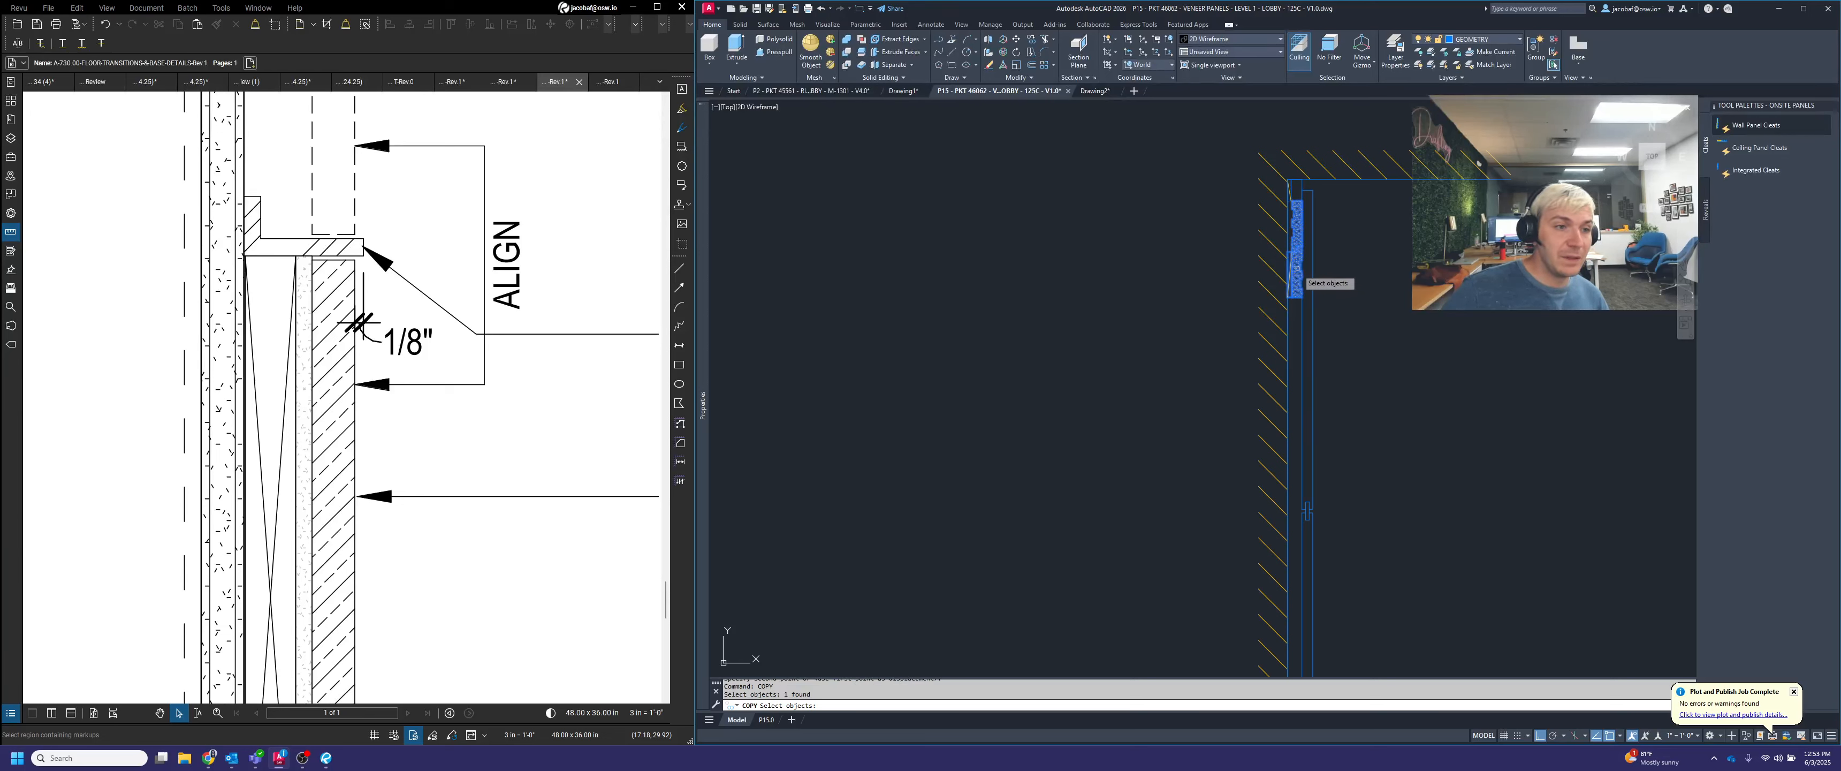
key("space")
left_click(1389, 230)
type("24")
key("Return")
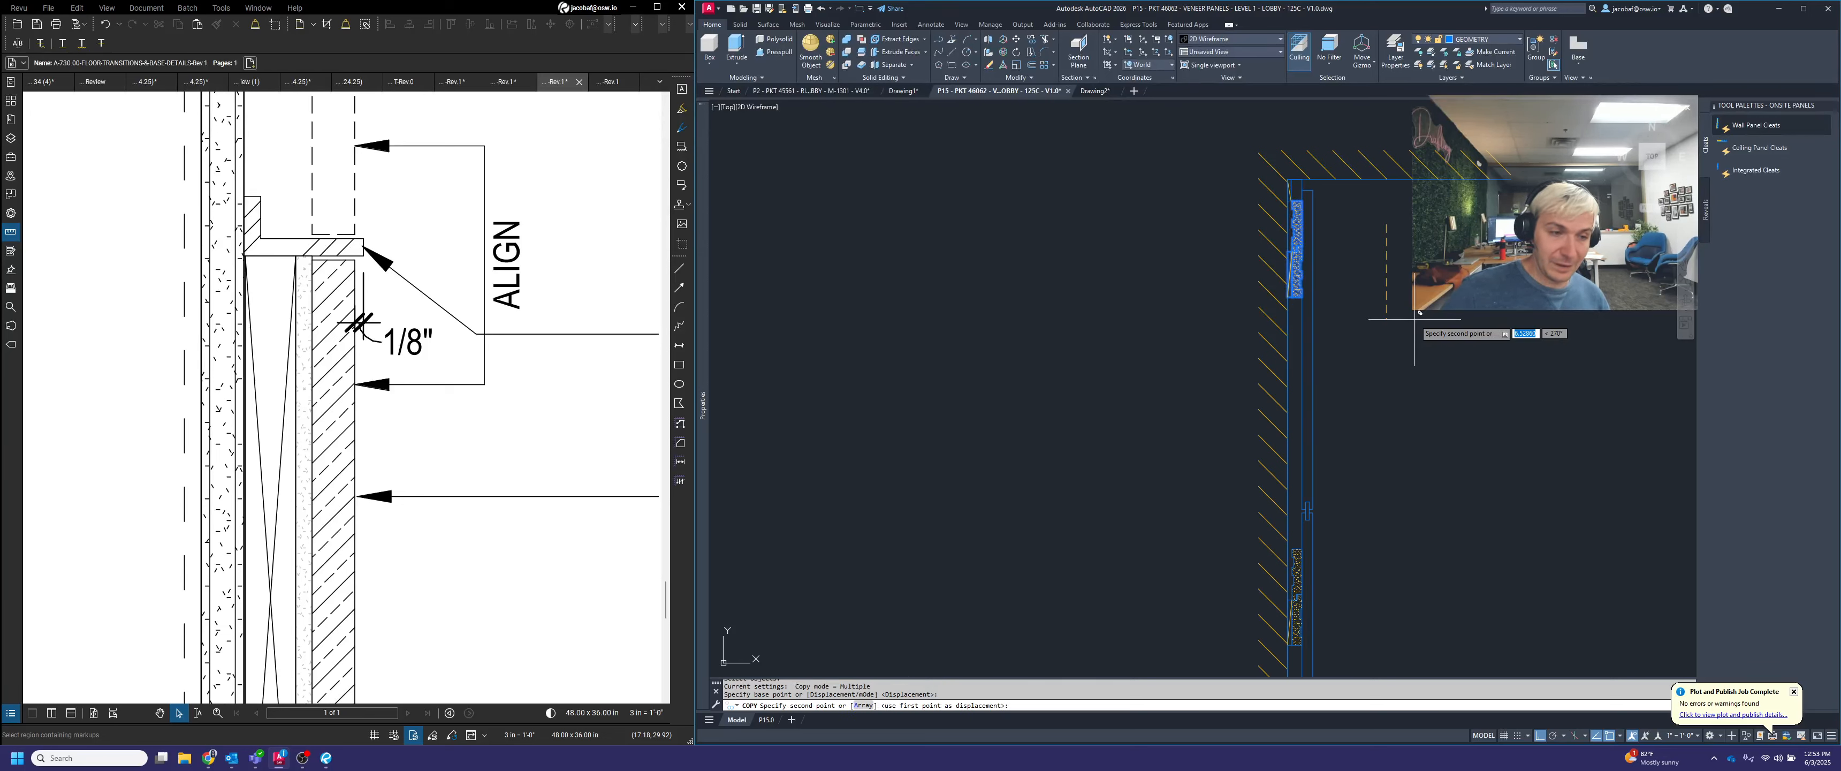
key("Escape")
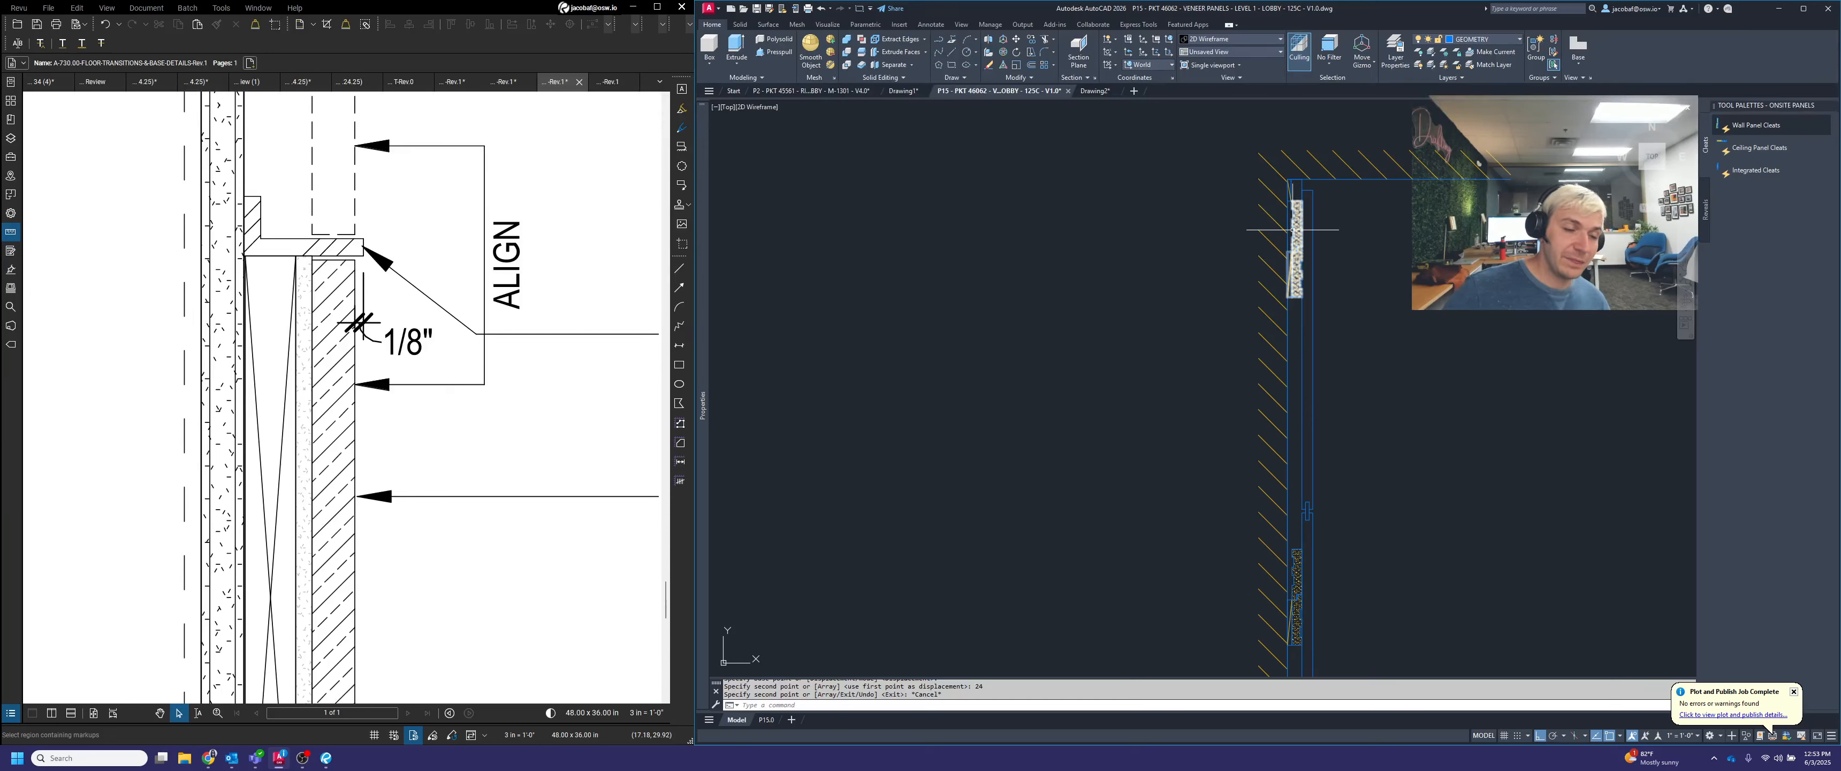
Move the uppermost cleat 2 straight down, away from the top blocking
key("Return")
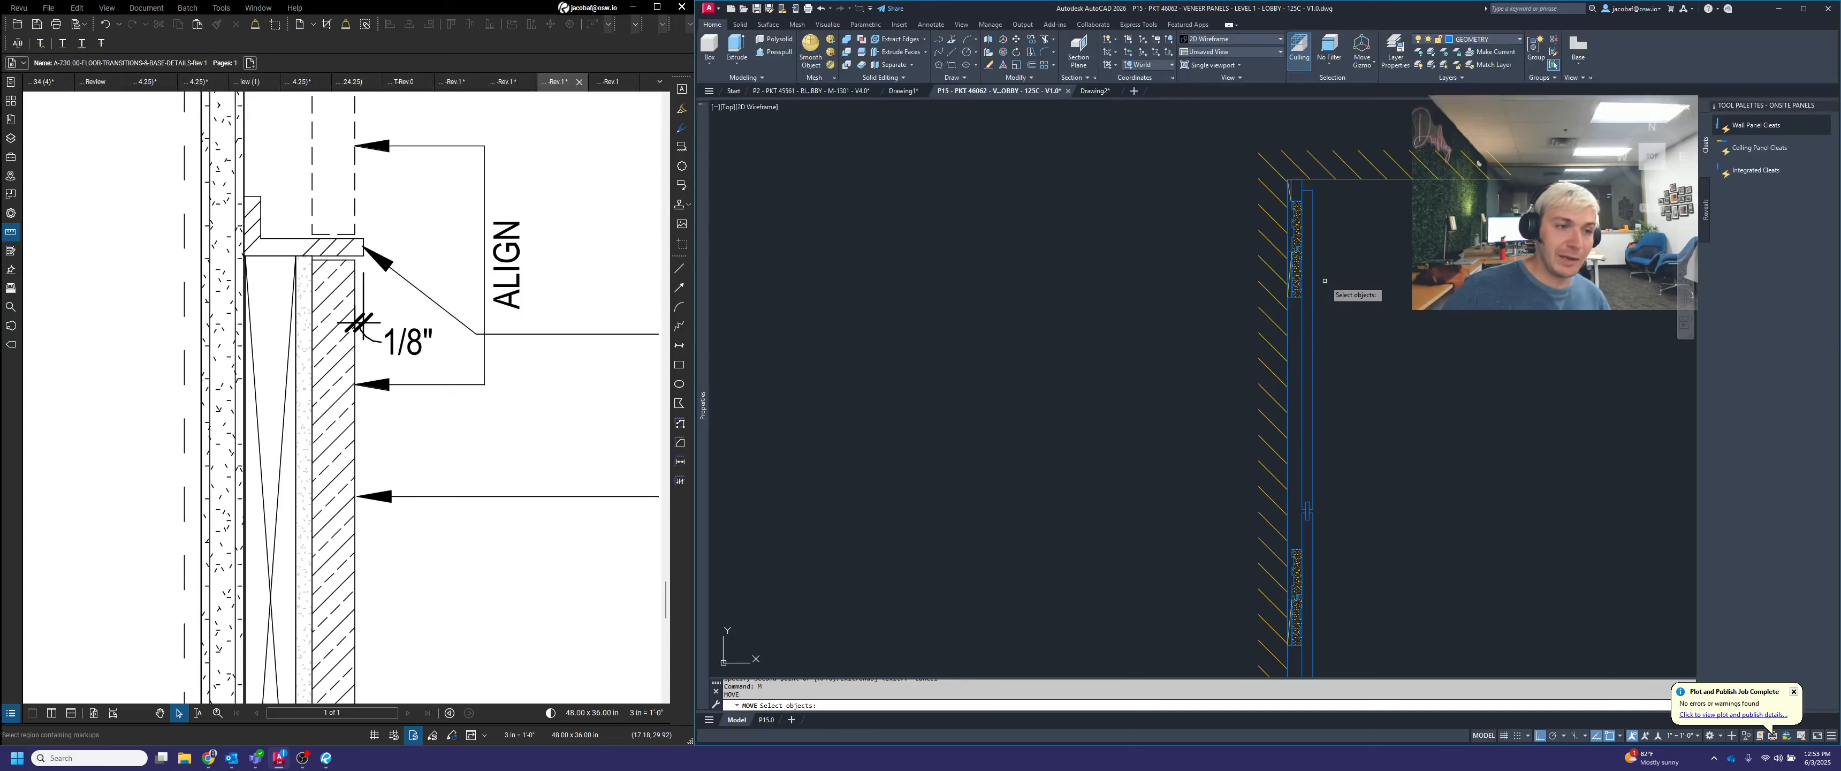
scroll(1298, 222, "up", 4)
scroll(1309, 175, "up", 2)
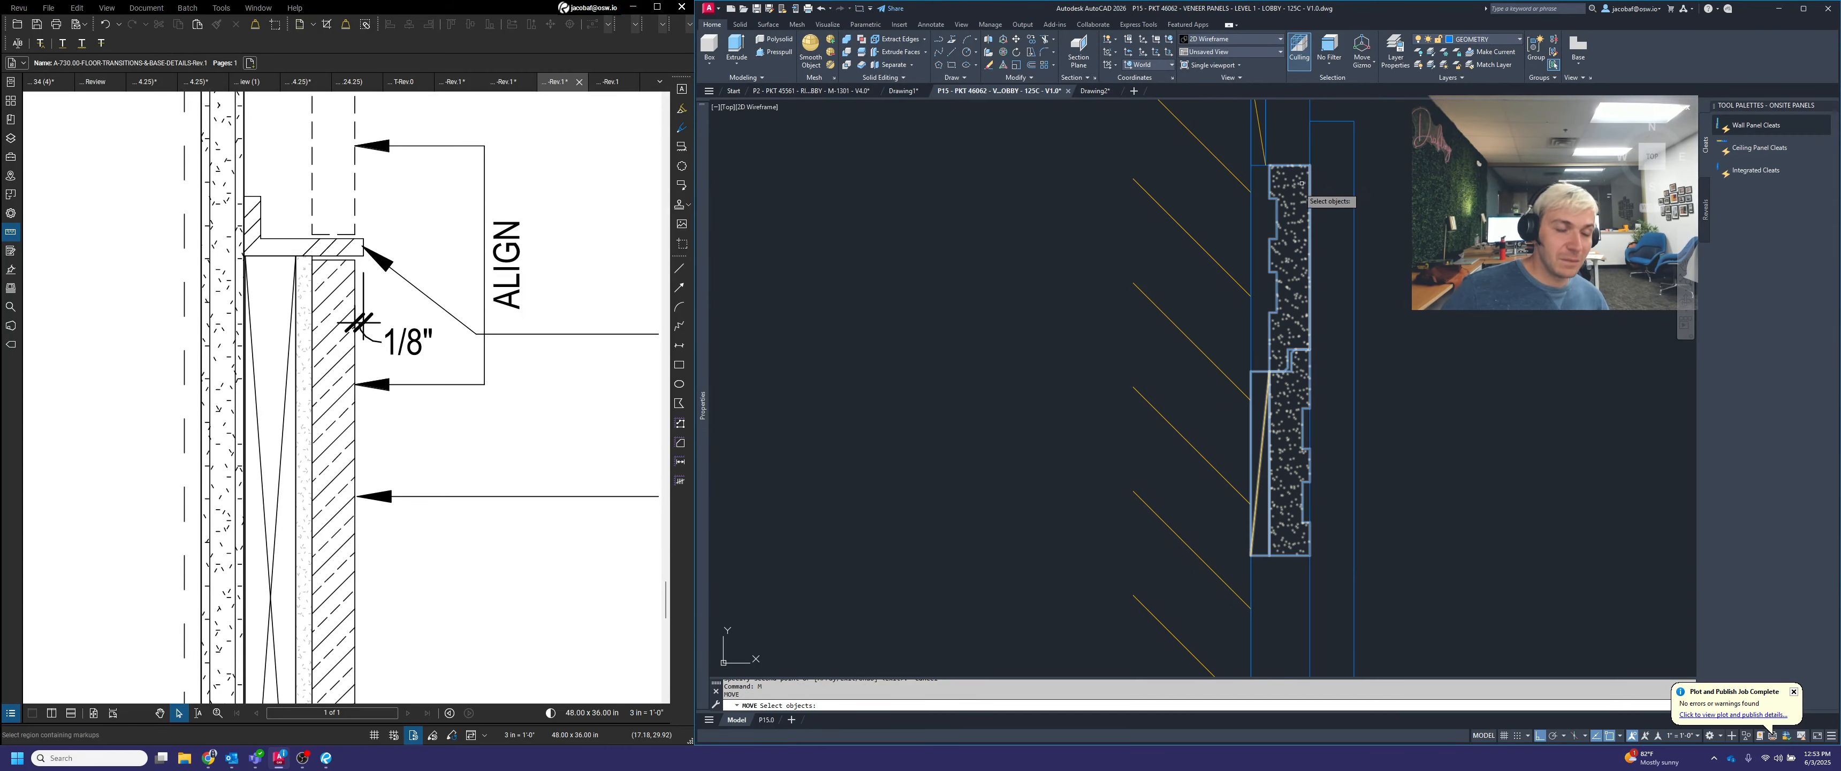
left_click(1298, 189)
left_click(1288, 190)
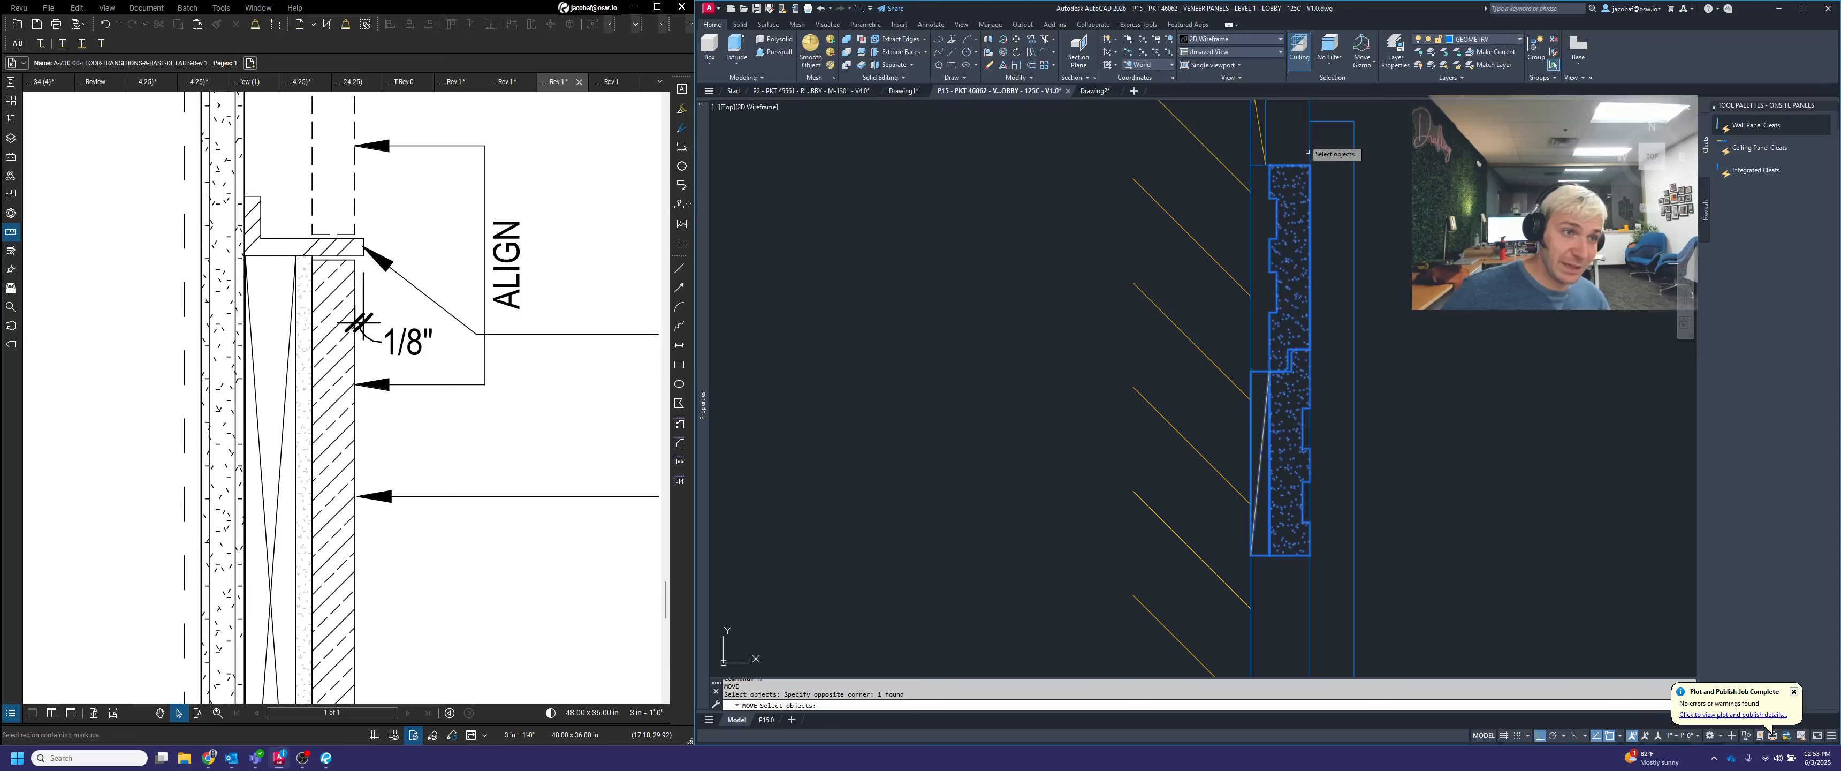
scroll(1353, 159, "down", 4)
key("Return")
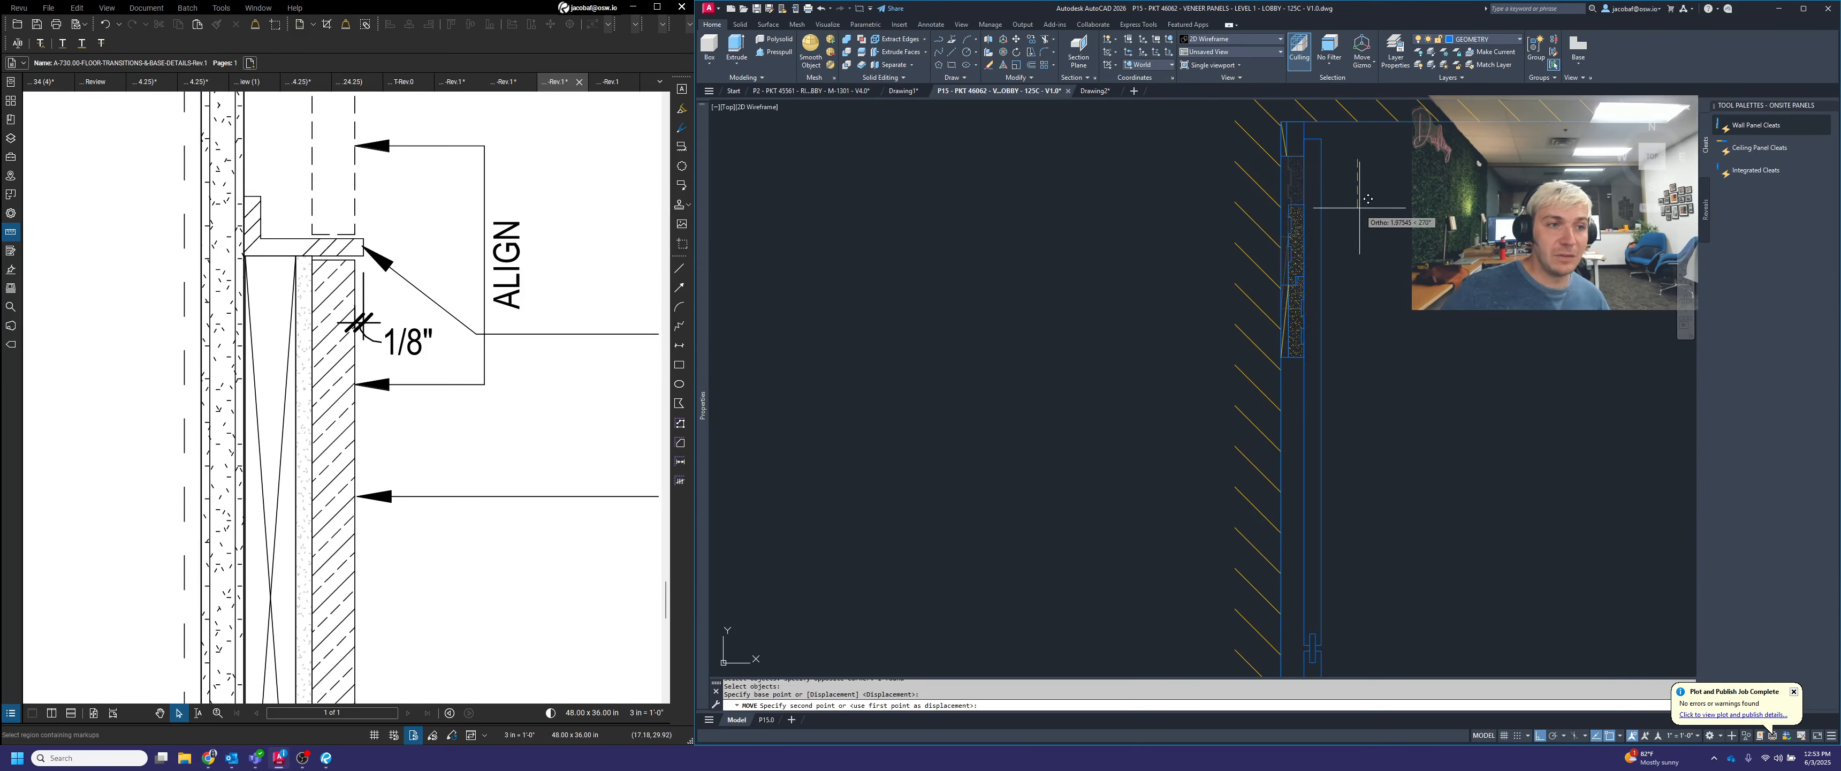
left_click(1357, 159)
type("2")
key("Return")
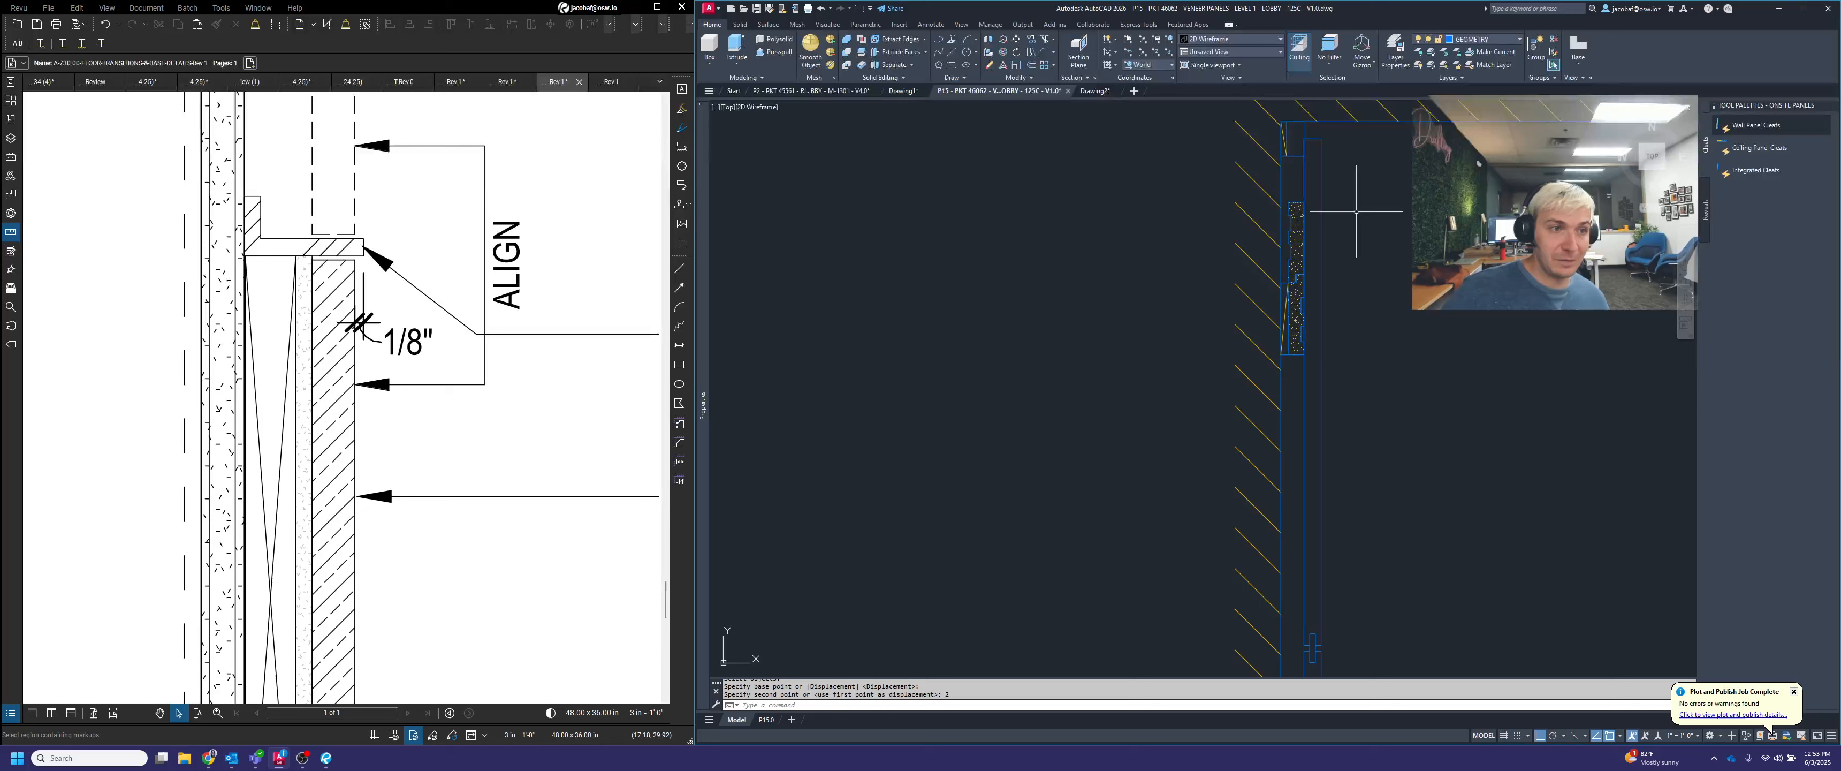
key("Escape")
Copy the upper cleat by its lower outer corner to the upper panel's bottom edge at the spline joint
scroll(1358, 207, "down", 2)
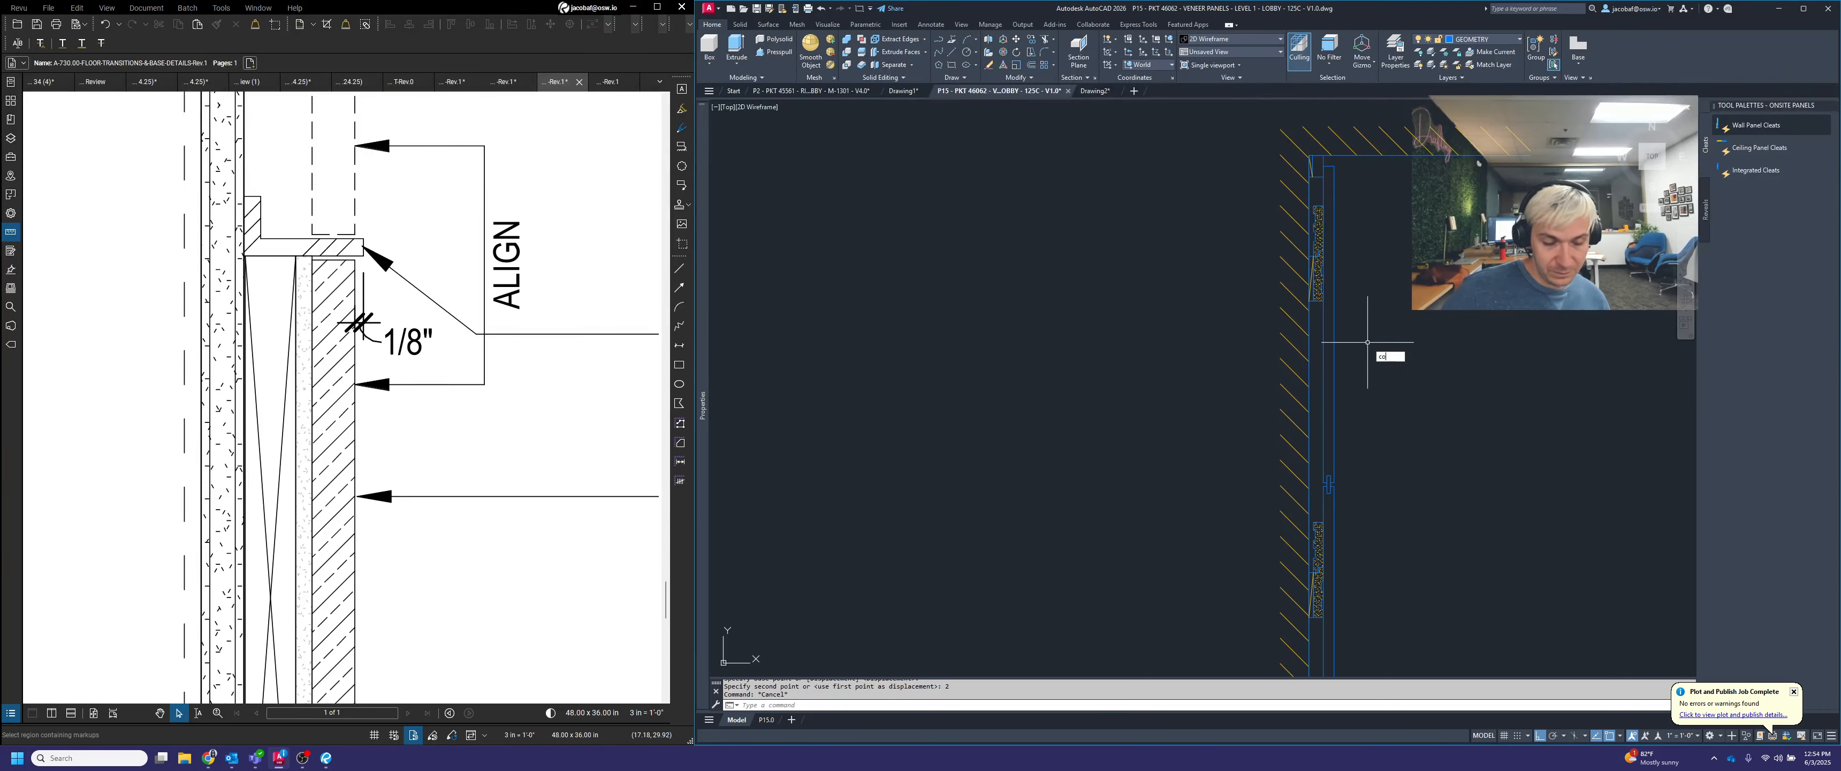
scroll(1315, 302, "up", 3)
type("co")
key("Return")
left_click(1324, 307)
left_click(1316, 288)
key("Return")
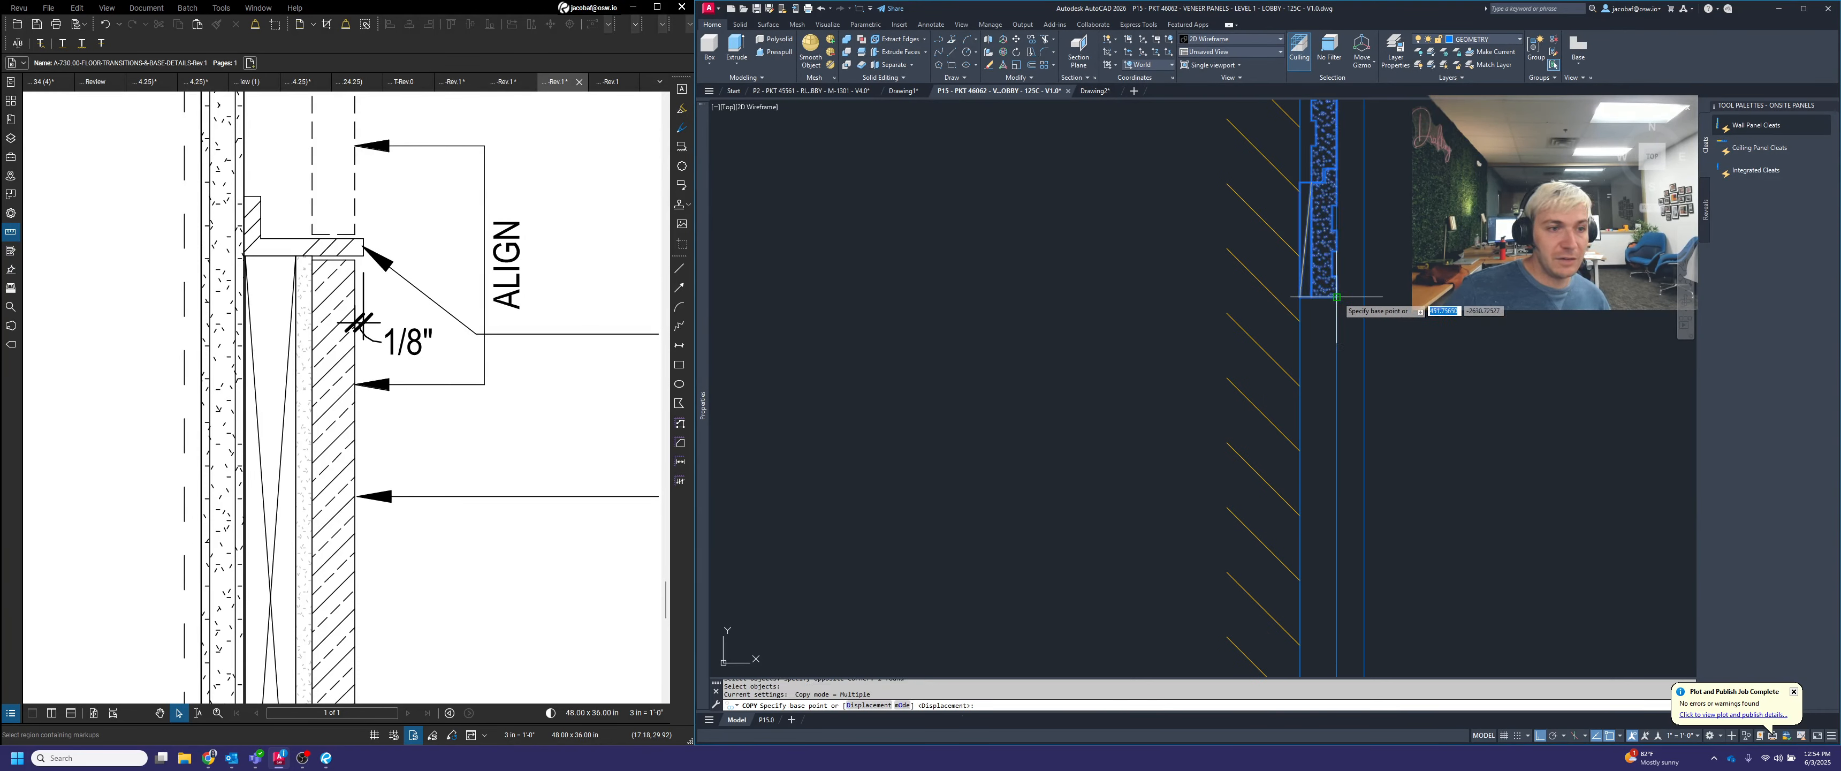
left_click(1336, 297)
scroll(1336, 454, "up", 2)
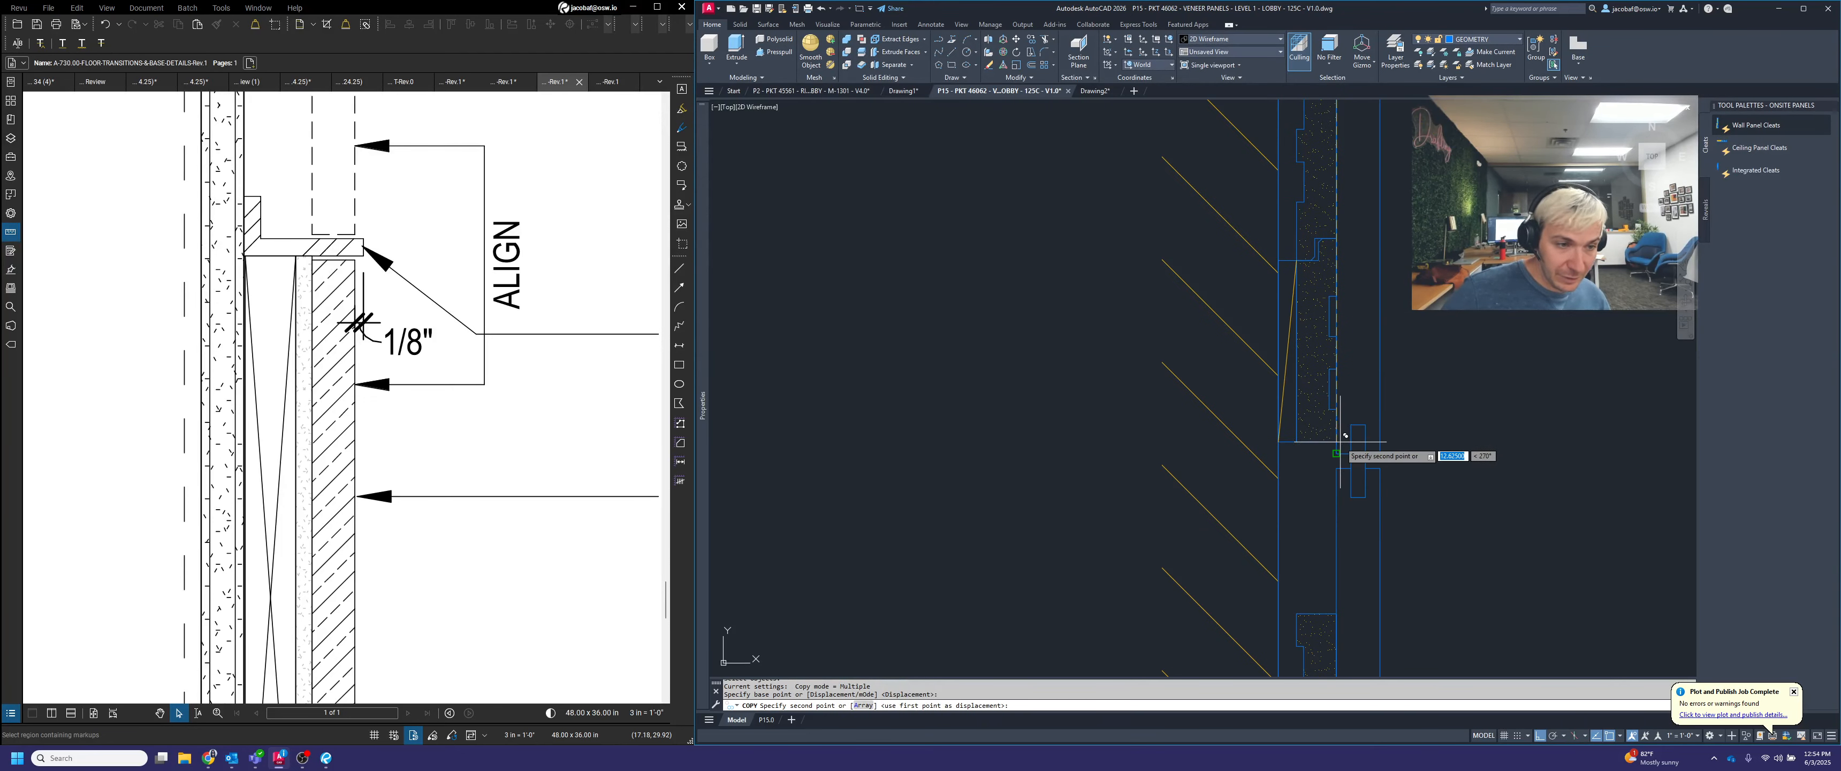
left_click(1350, 458)
key("Return")
Move the cleat at the upper panel's bottom edge 2 straight up, clear of the spline joint
type("m")
key("Return")
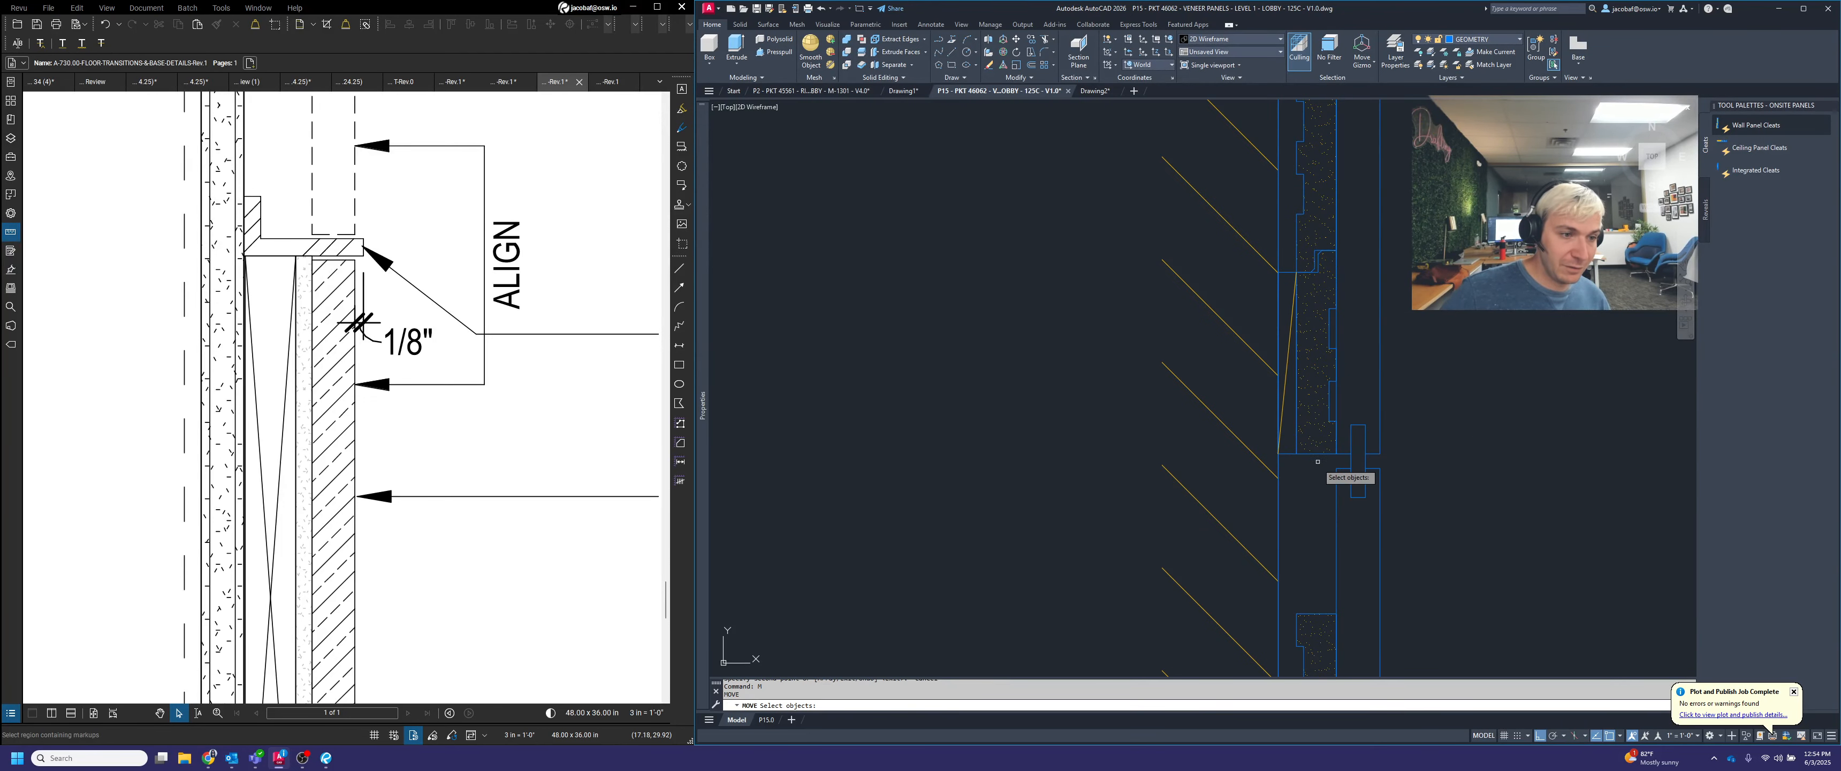
left_click(1319, 460)
left_click(1312, 445)
key("Return")
left_click(1439, 380)
key("Return")
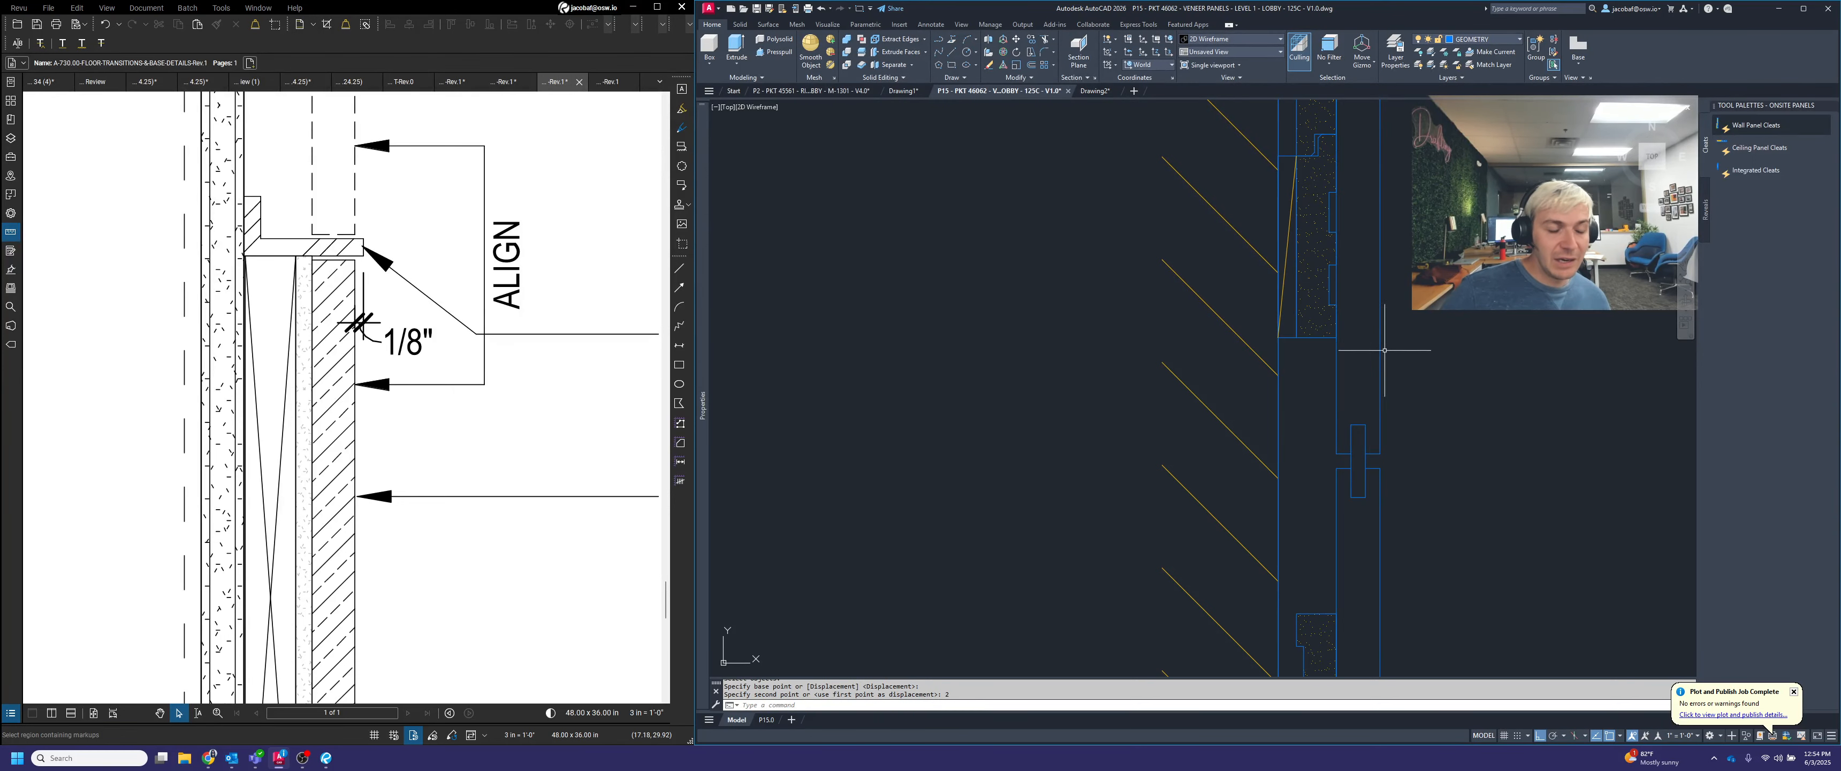
key("Escape")
Copy the cleat just below the upper spline joint straight down at 24 and 48 behind the second panel
scroll(1372, 383, "down", 6)
middle_click_drag(1425, 376, 1304, 411)
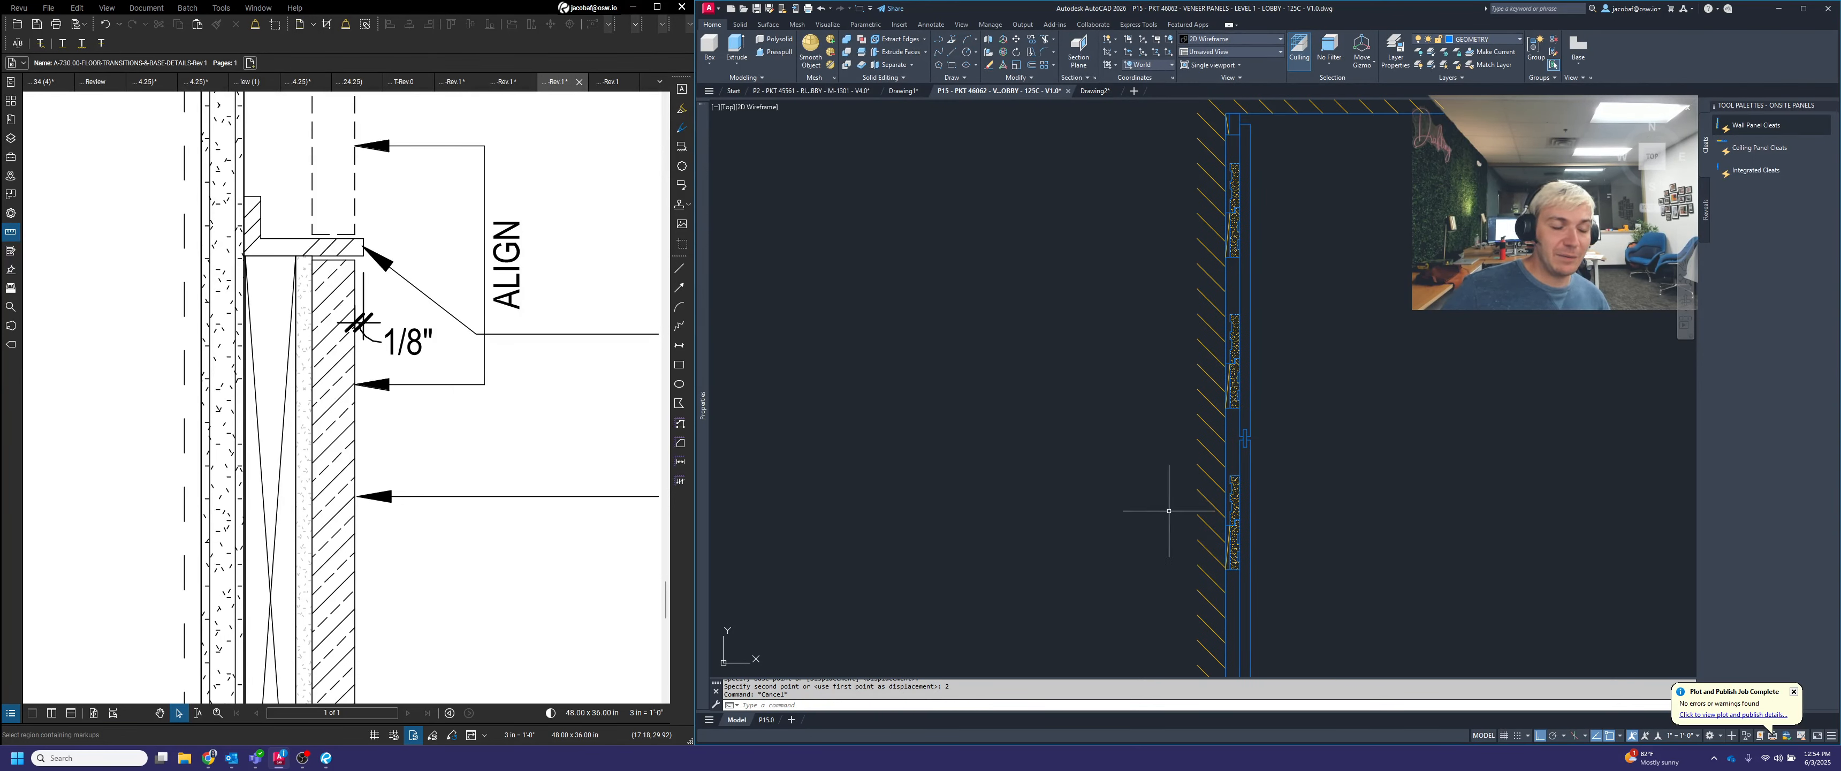
key("Escape")
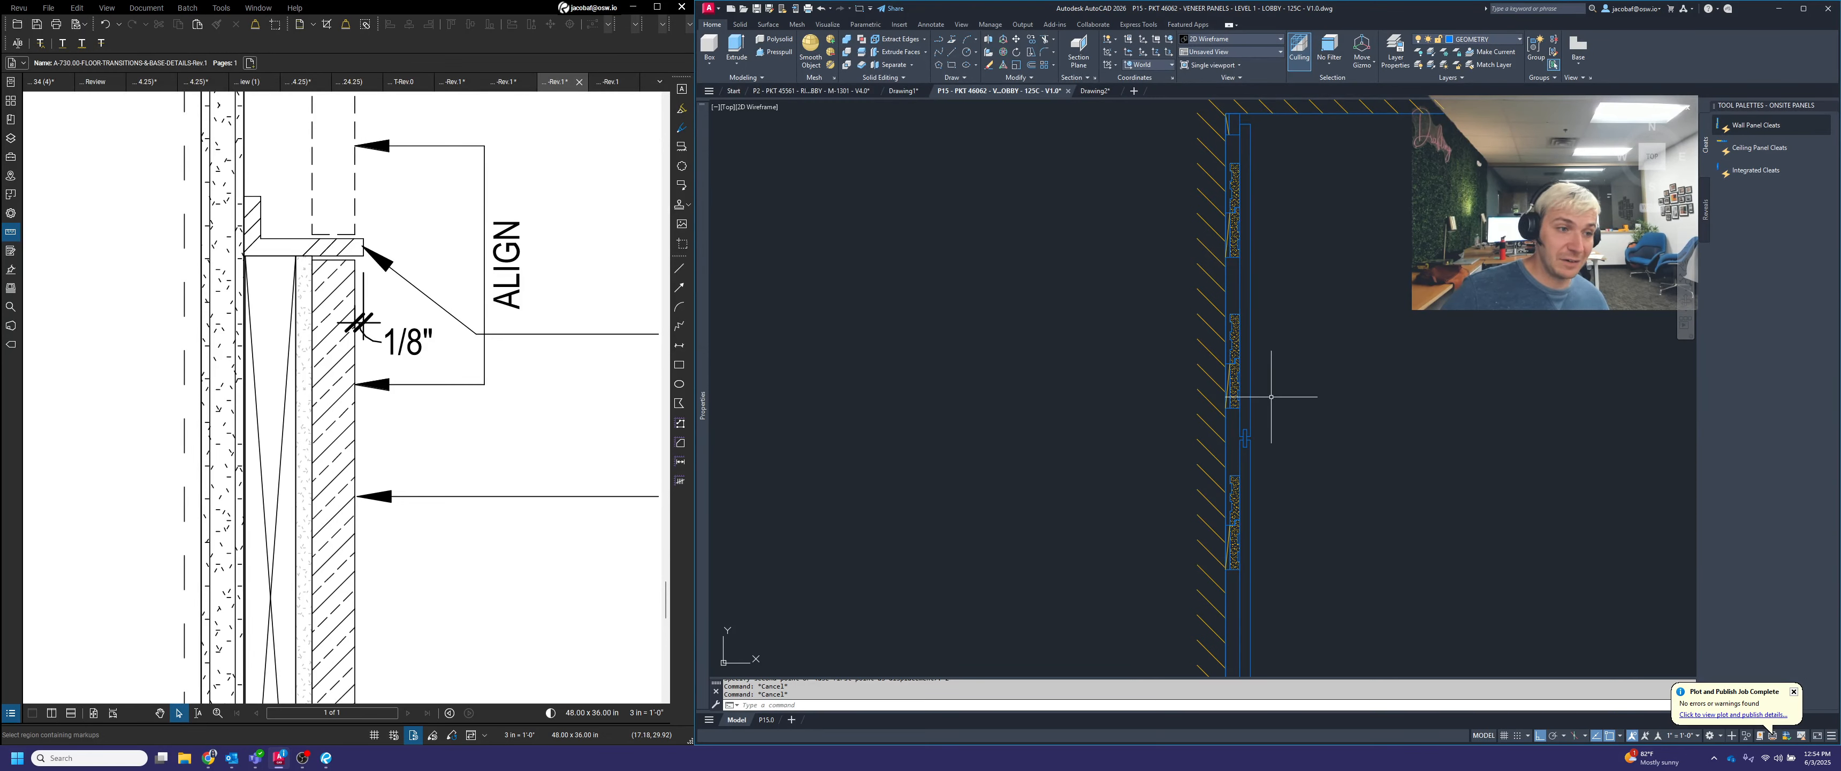
scroll(1299, 257, "down", 4)
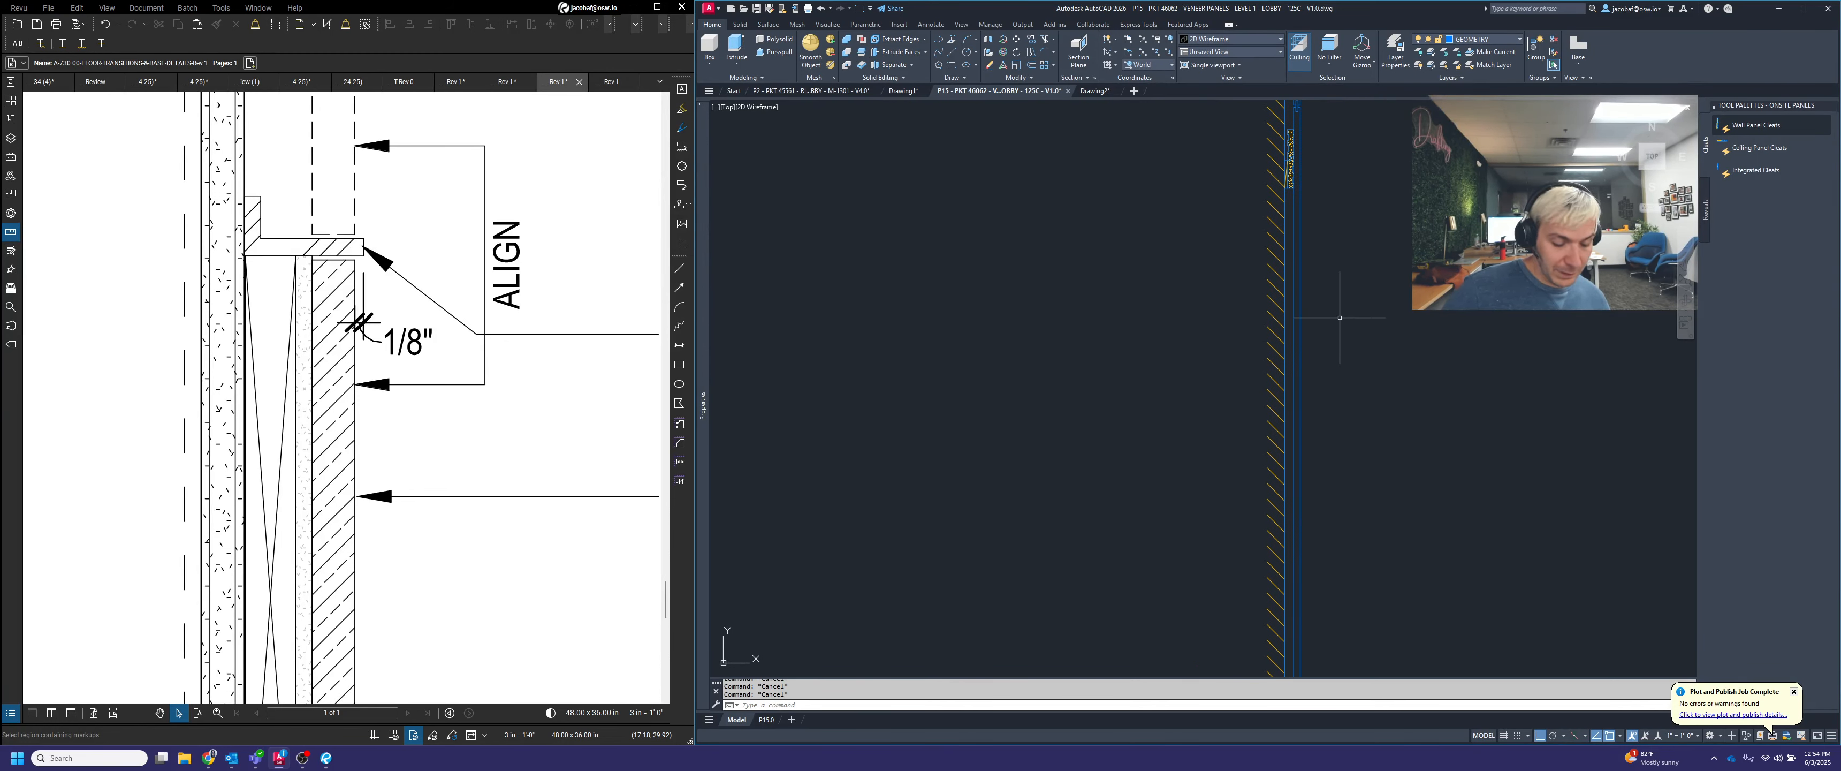
left_click(1294, 178)
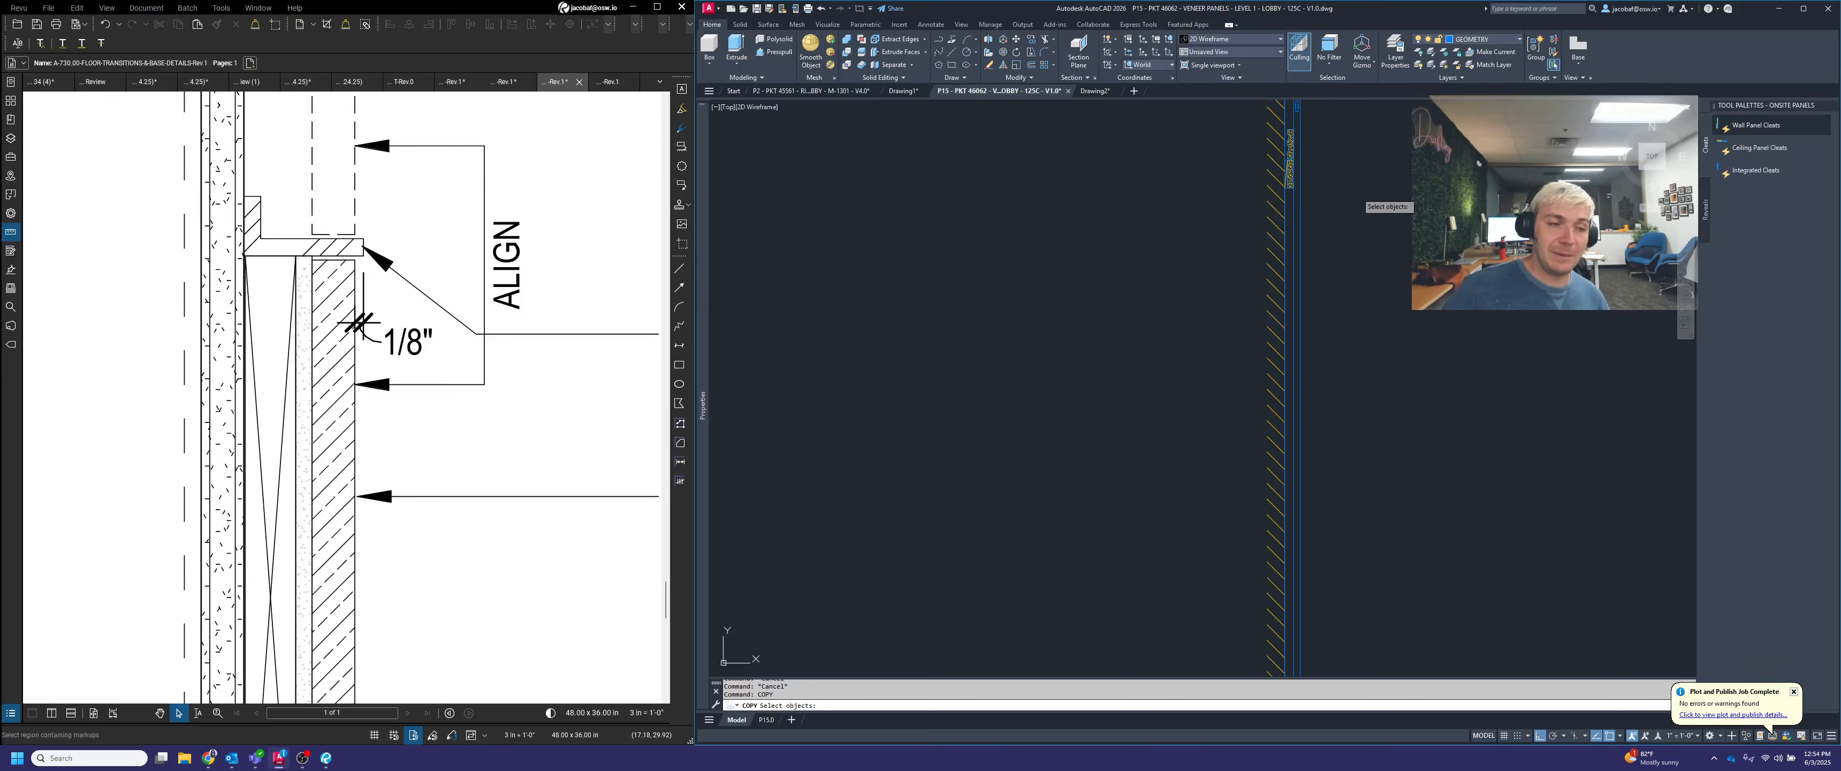
left_click(1360, 174)
left_click(1359, 149)
left_click(1355, 163)
key("Return")
left_click(1343, 144)
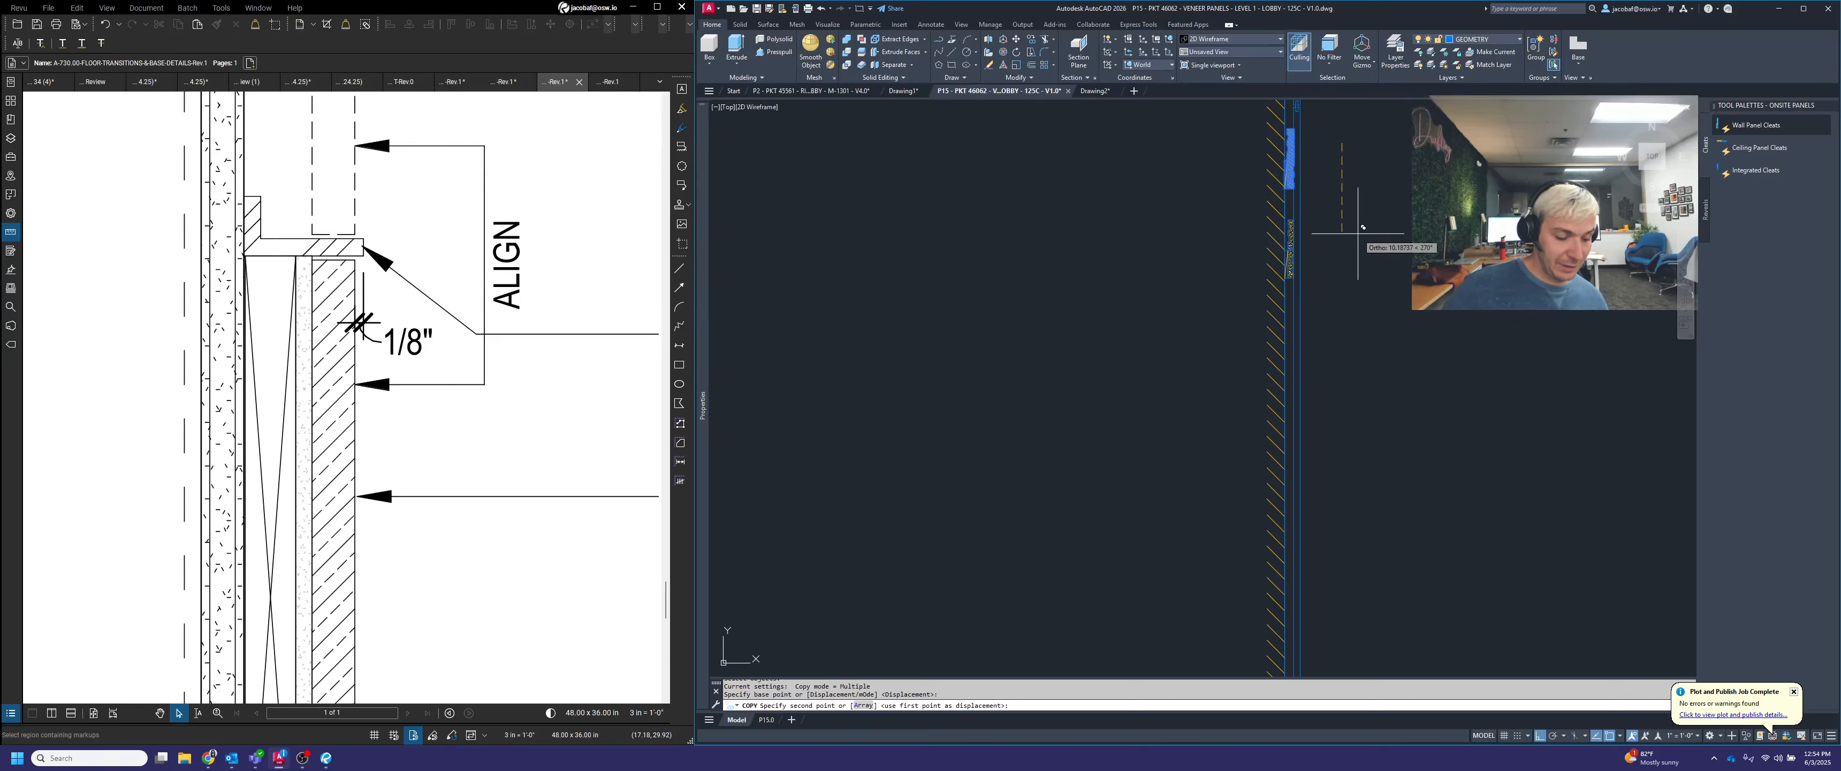
type("24")
key("Return")
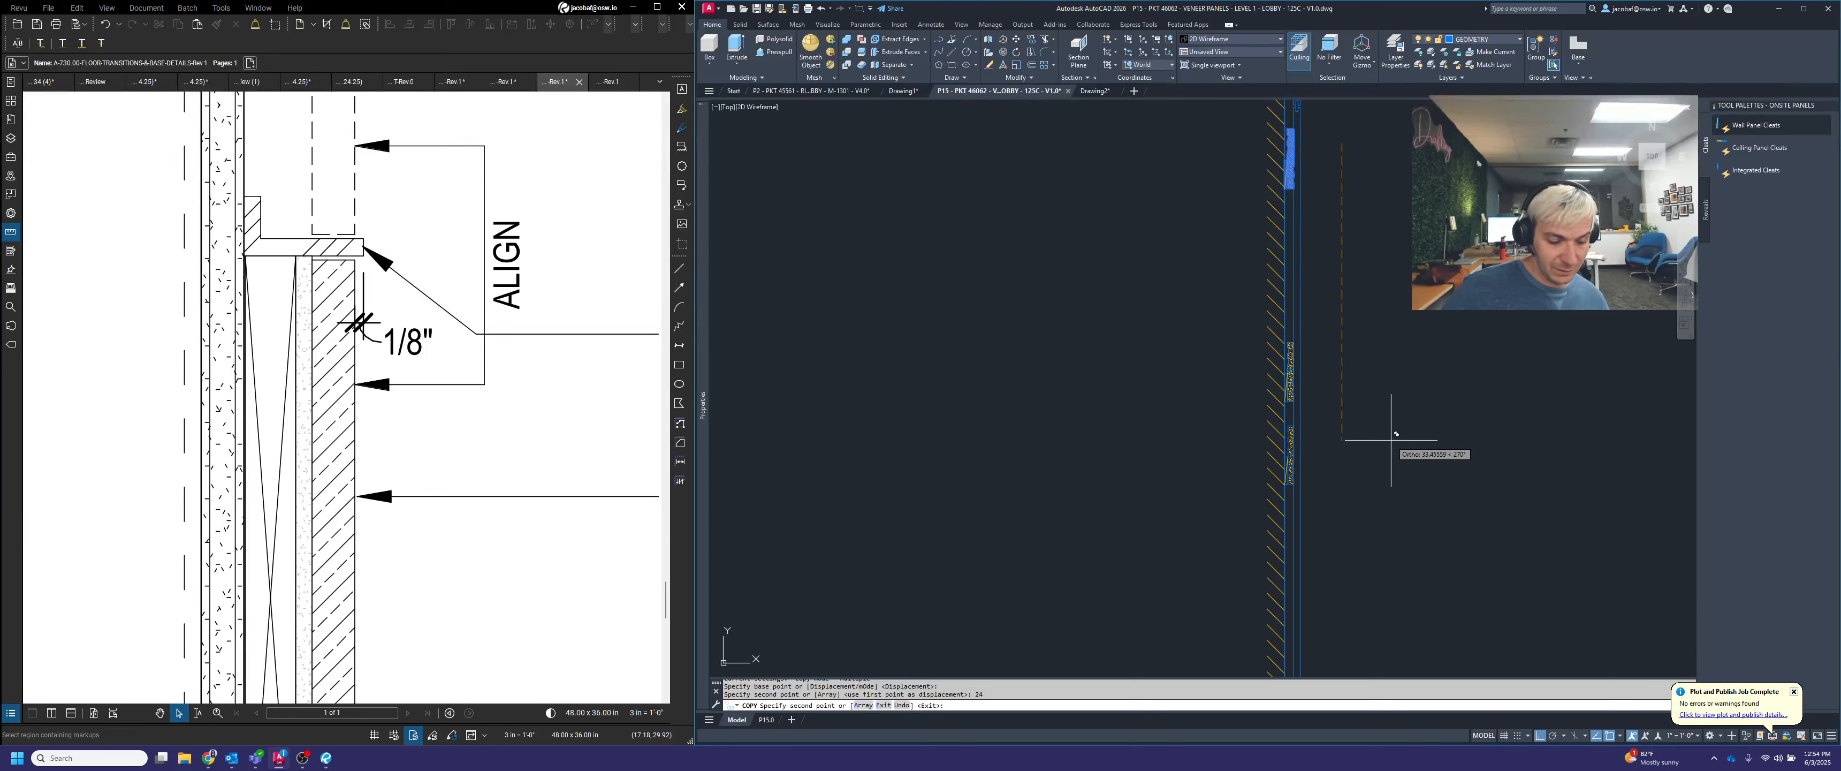
key("Return")
key("Return")
scroll(1384, 369, "down", 3)
scroll(1353, 461, "up", 3)
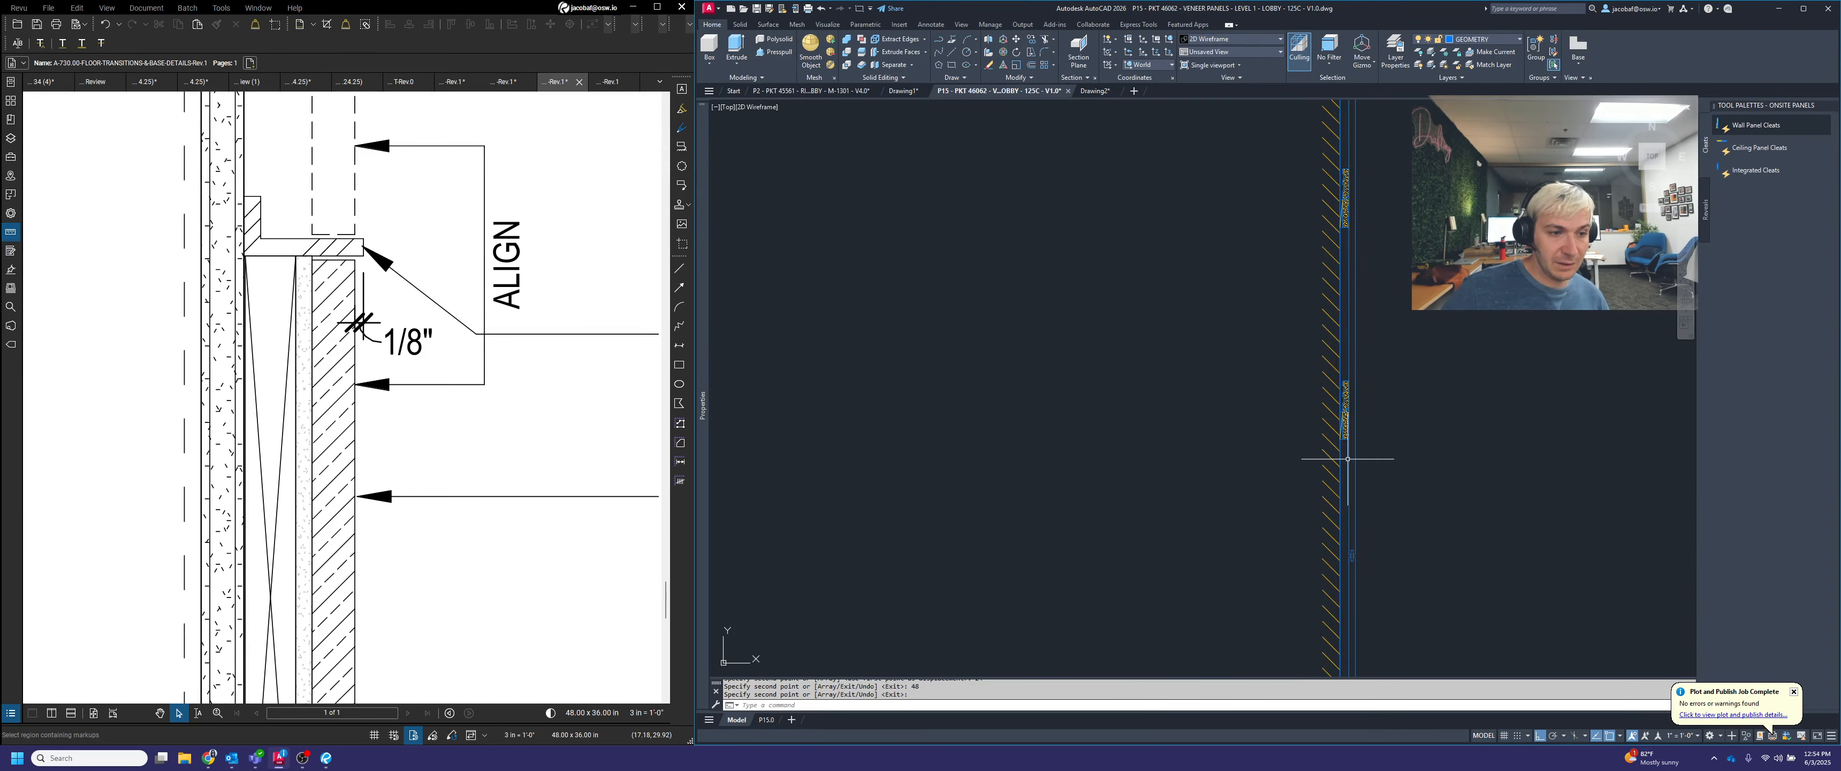
Move the second panel's three cleats vertically, from the midpoint between the middle cleat's upper and lower outer corners to the panel's mid-height
scroll(1422, 429, "down", 2)
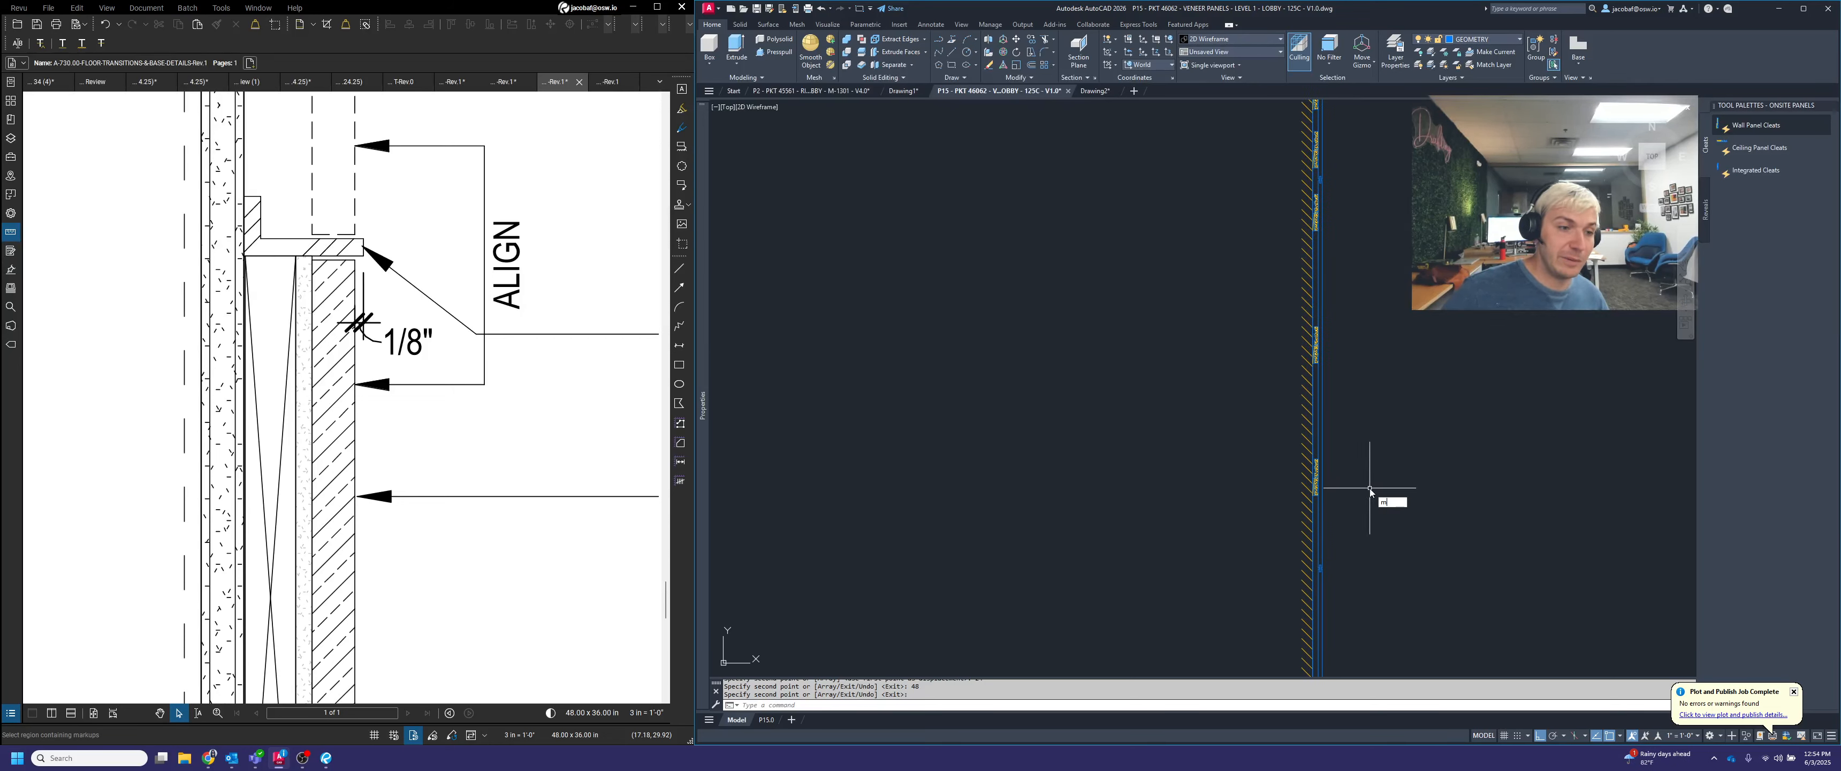
key("Return")
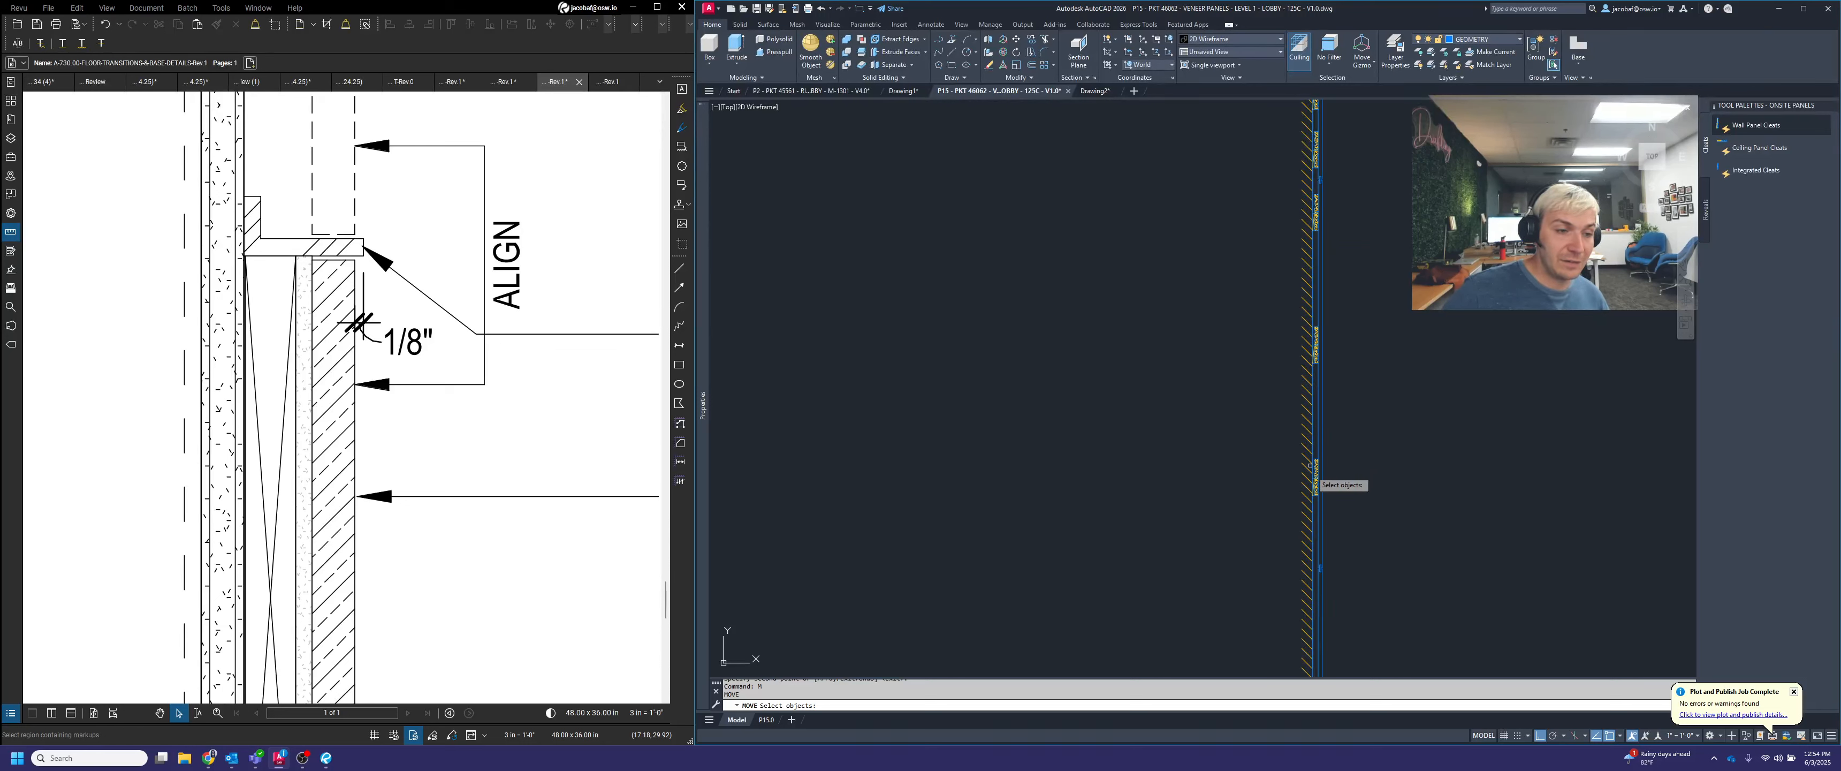
left_click(1316, 207)
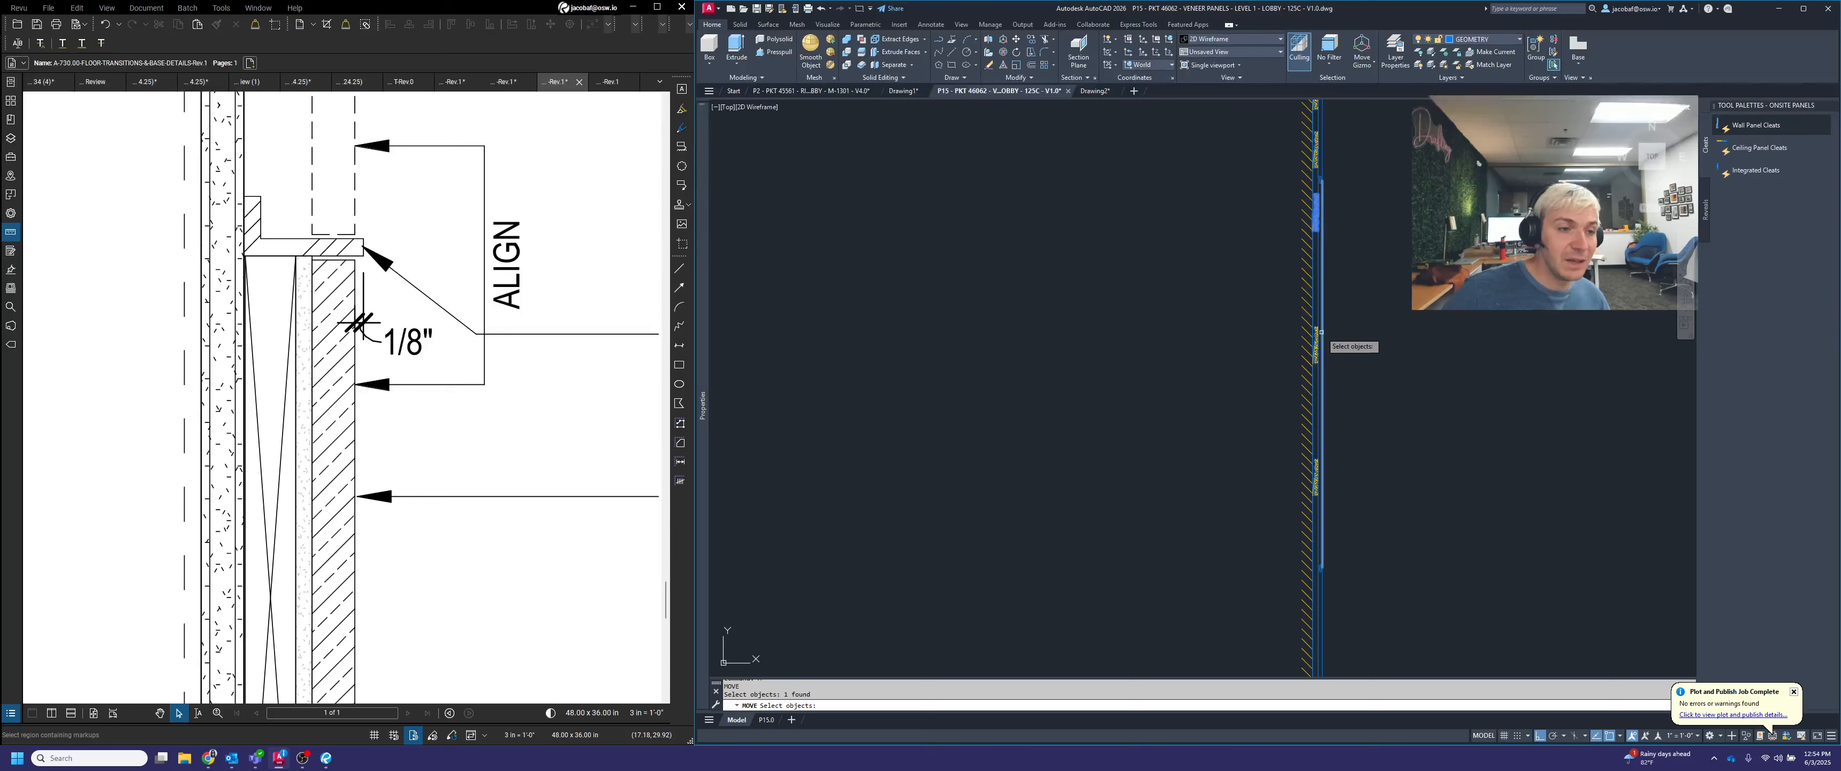
left_click(1321, 333)
left_click(1323, 483)
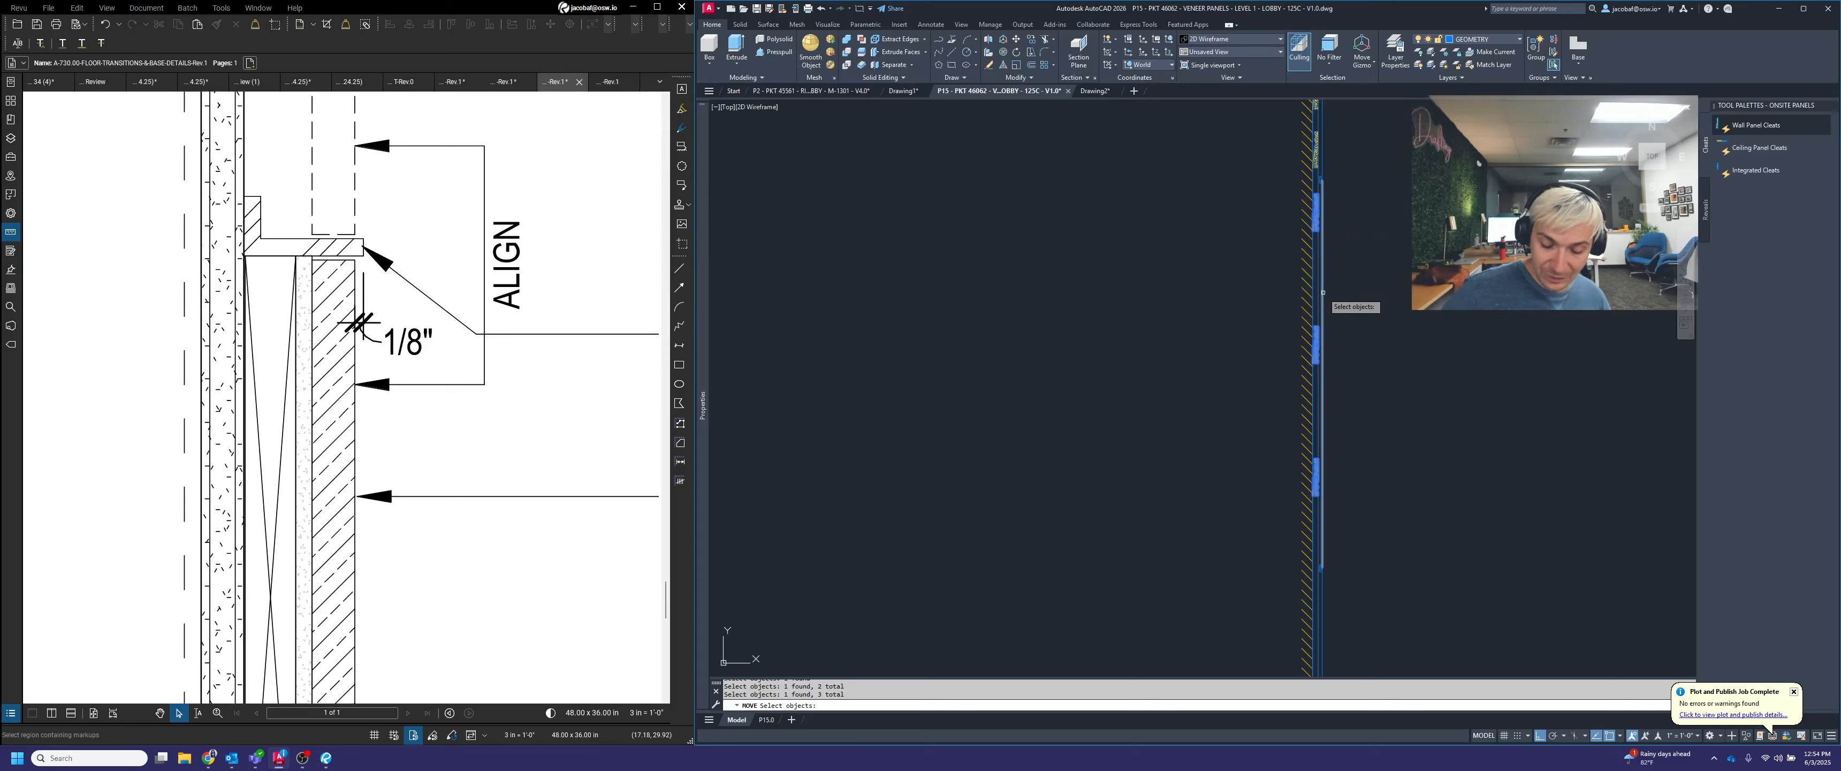
key("Return")
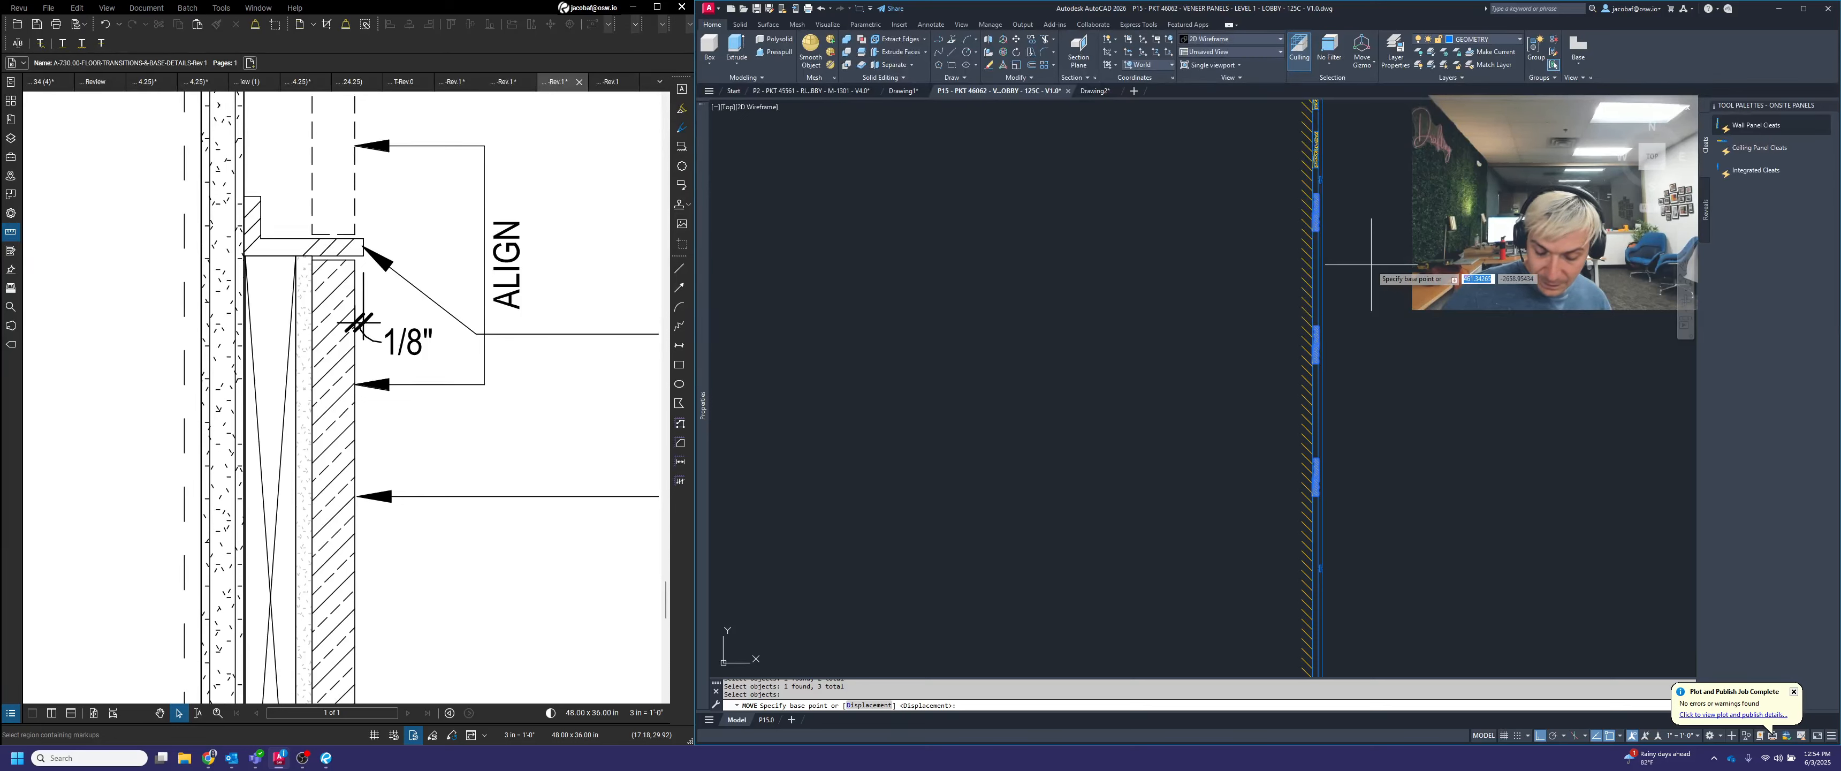
right_click(1370, 265, "shift")
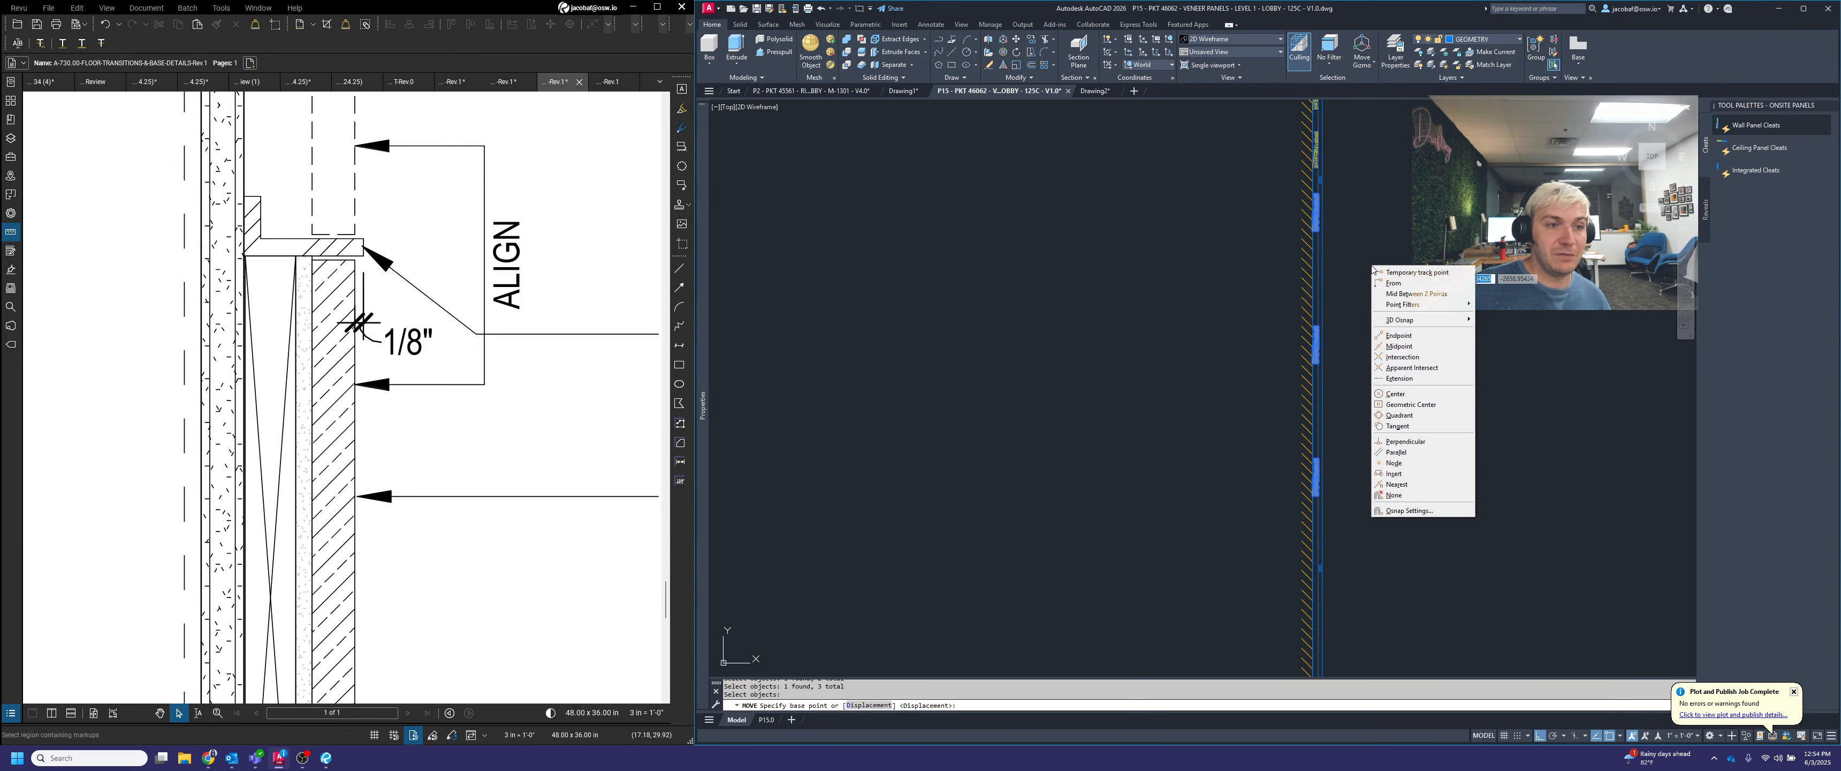
left_click(1405, 294)
scroll(1319, 494, "up", 5)
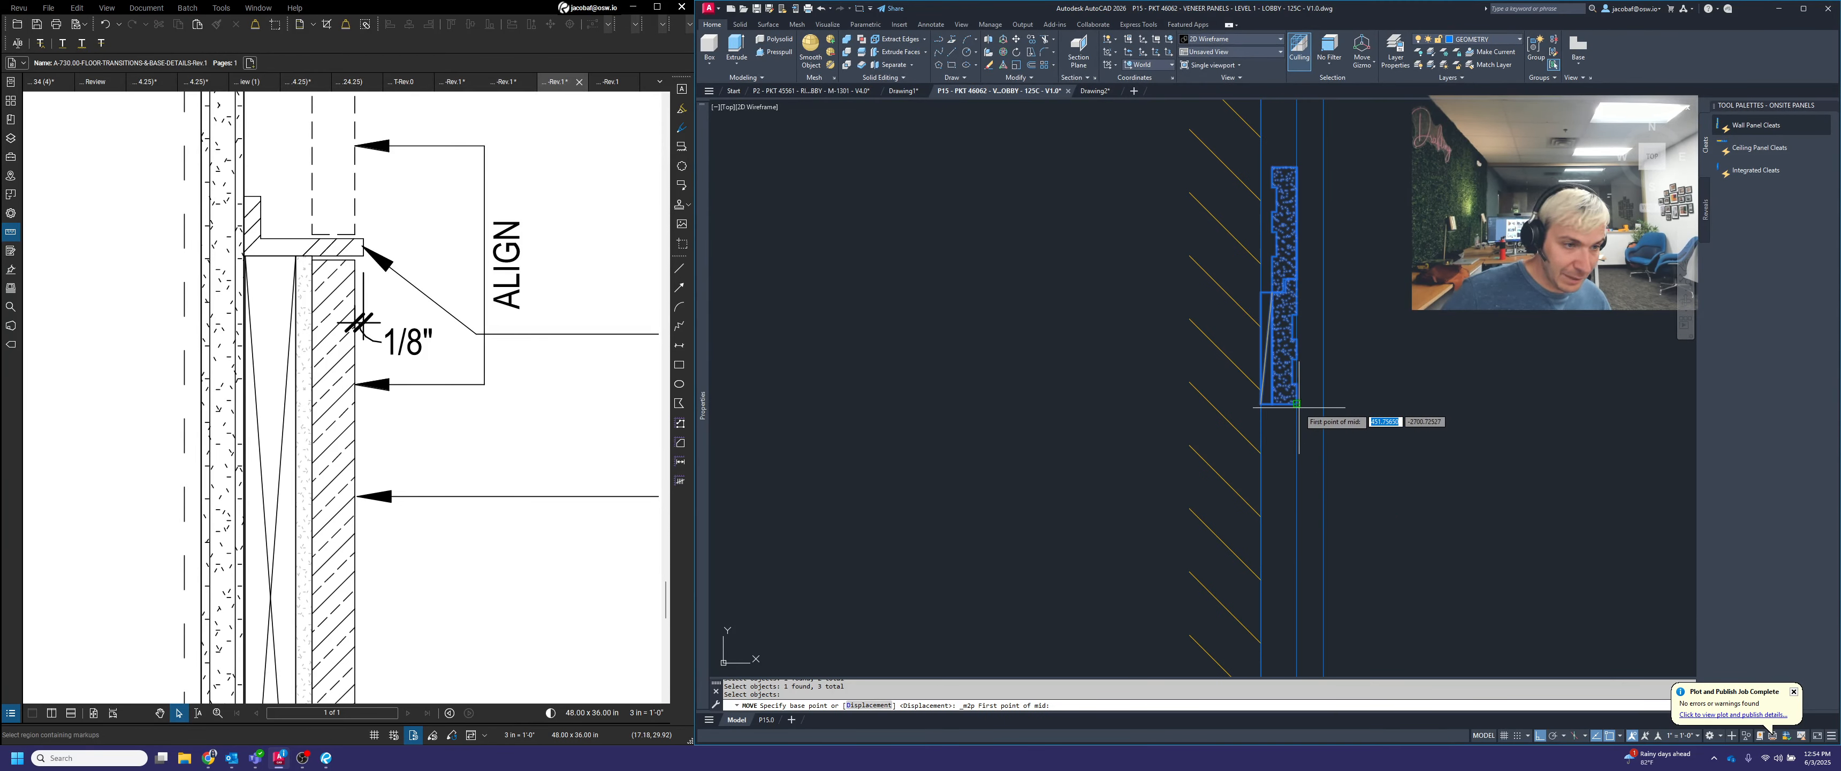
left_click(1299, 407)
left_click(1298, 167)
scroll(1451, 307, "down", 6)
scroll(1531, 318, "up", 1)
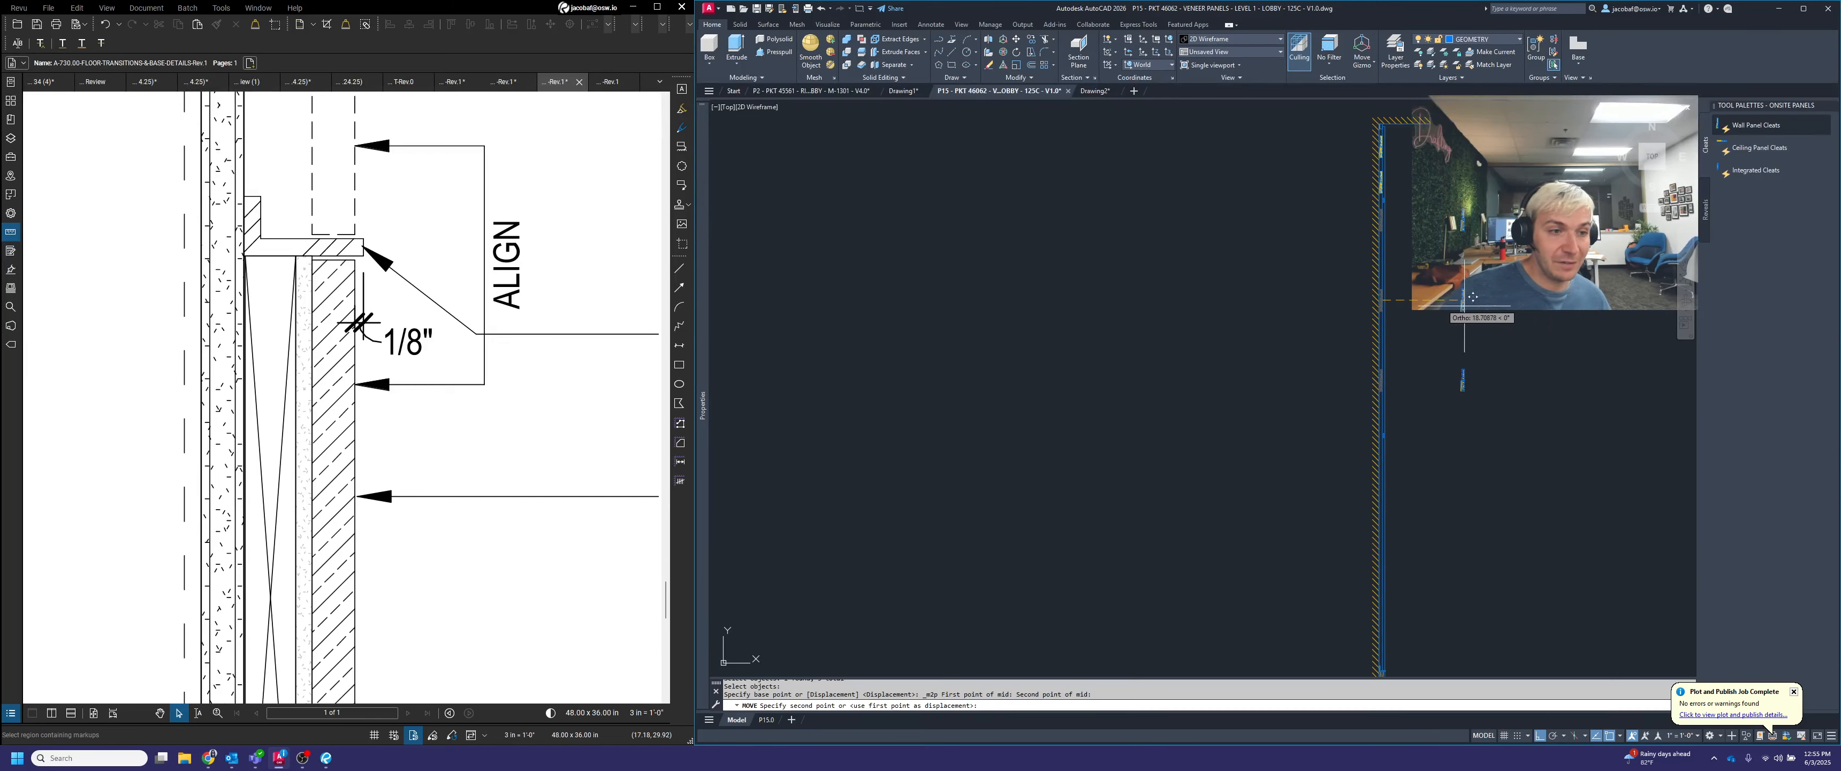
scroll(1390, 336, "up", 2)
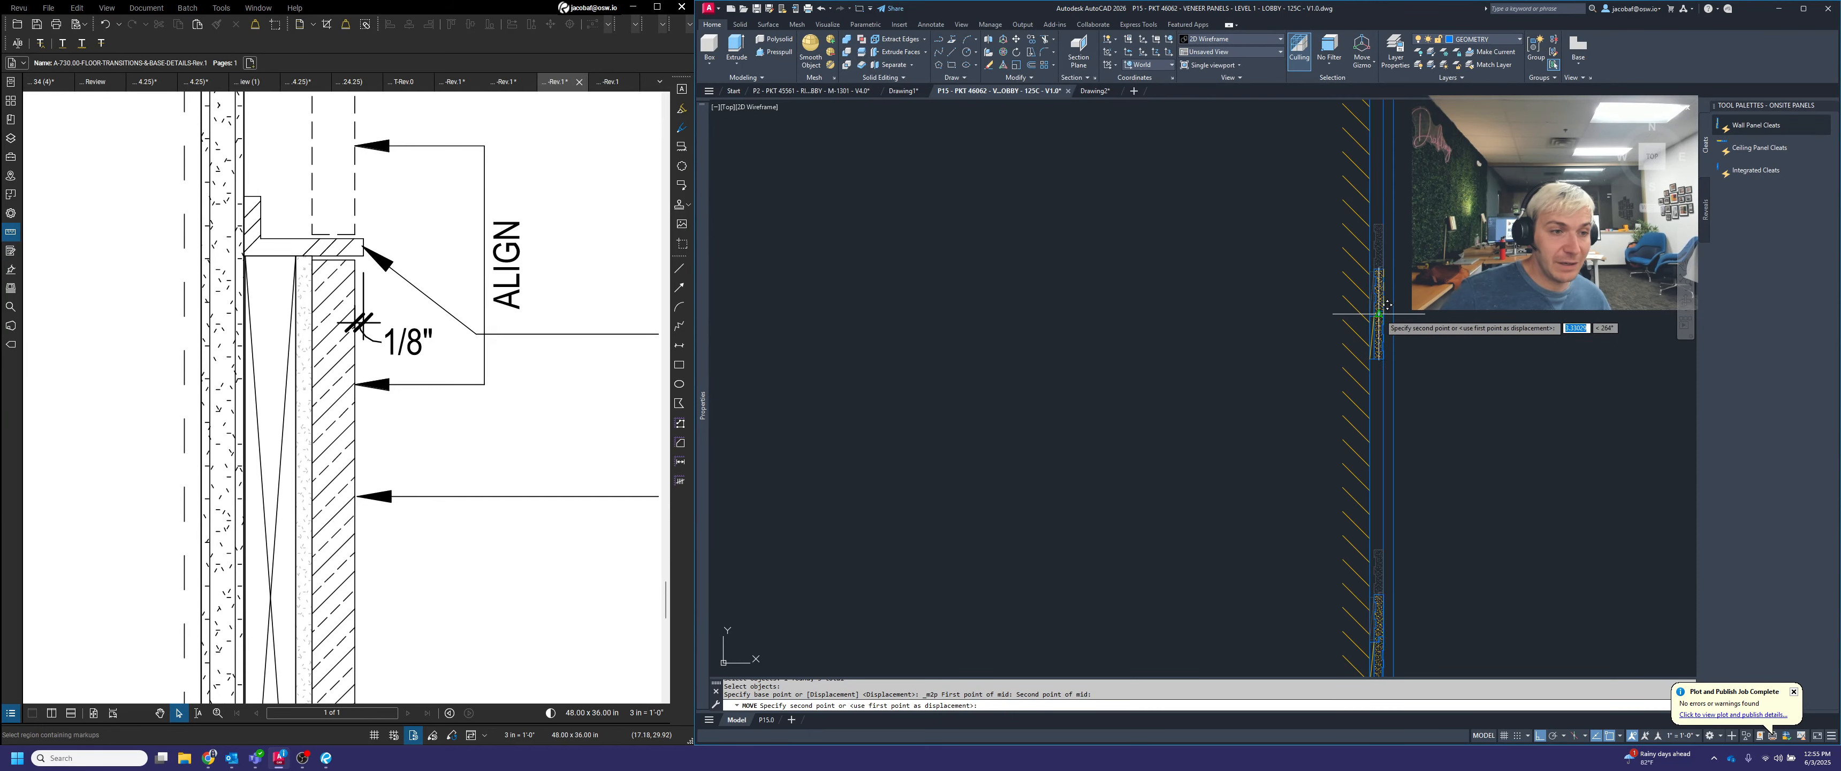
left_click(1393, 369)
scroll(1418, 336, "down", 2)
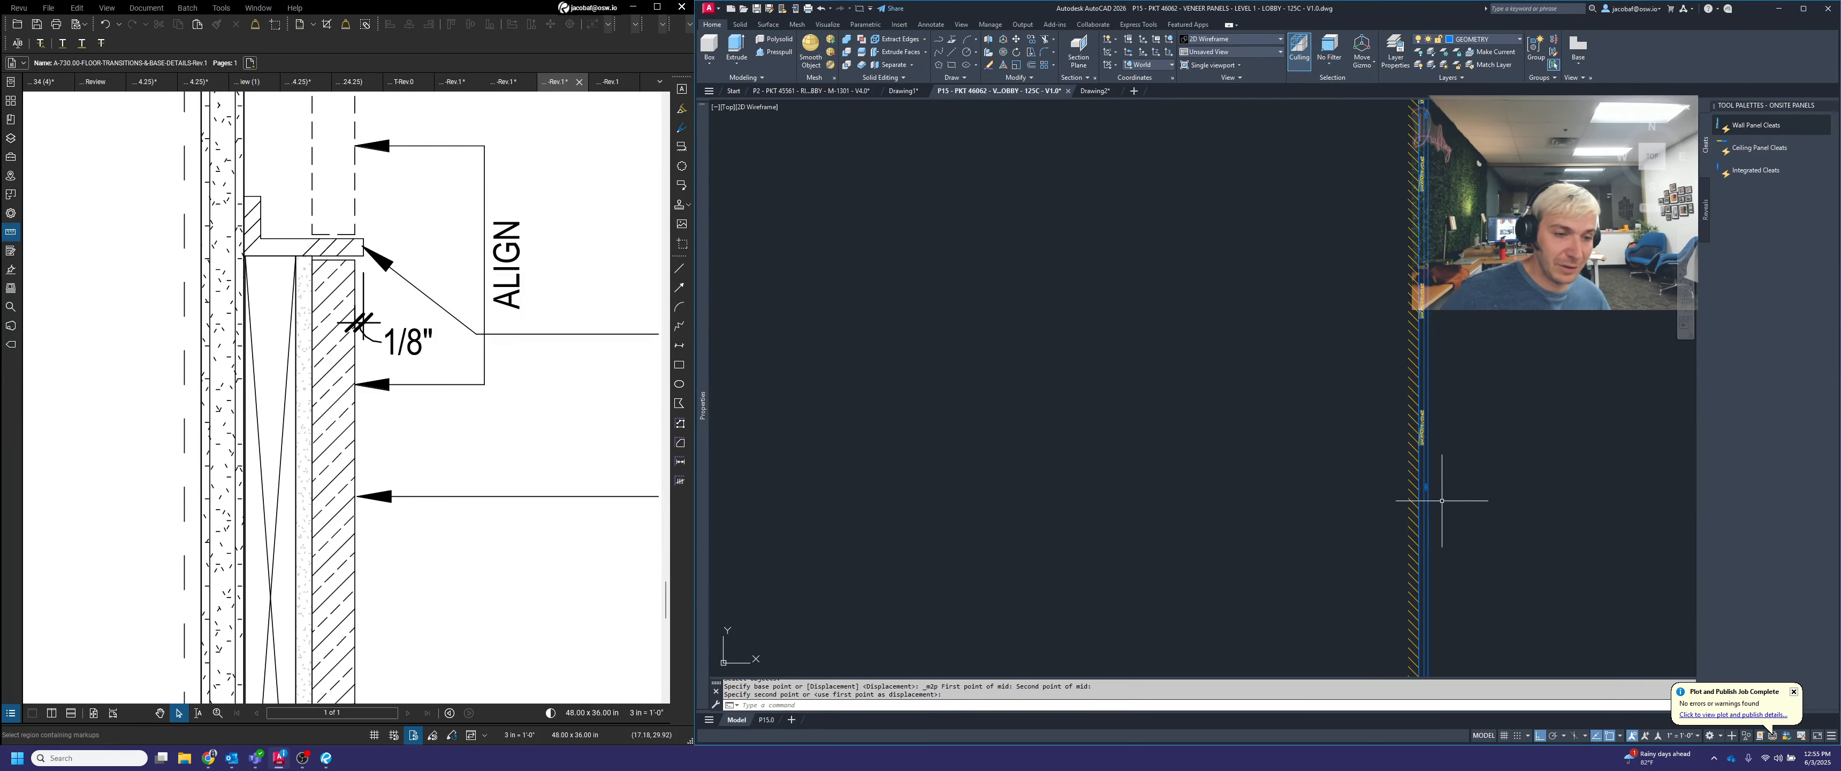
Copy the second panel's three cleats to the panel below, using matching panel corners at the two spline joints as base and target points
middle_click_drag(1453, 398, 1338, 372)
type("copy")
key("space")
scroll(1291, 329, "down", 3)
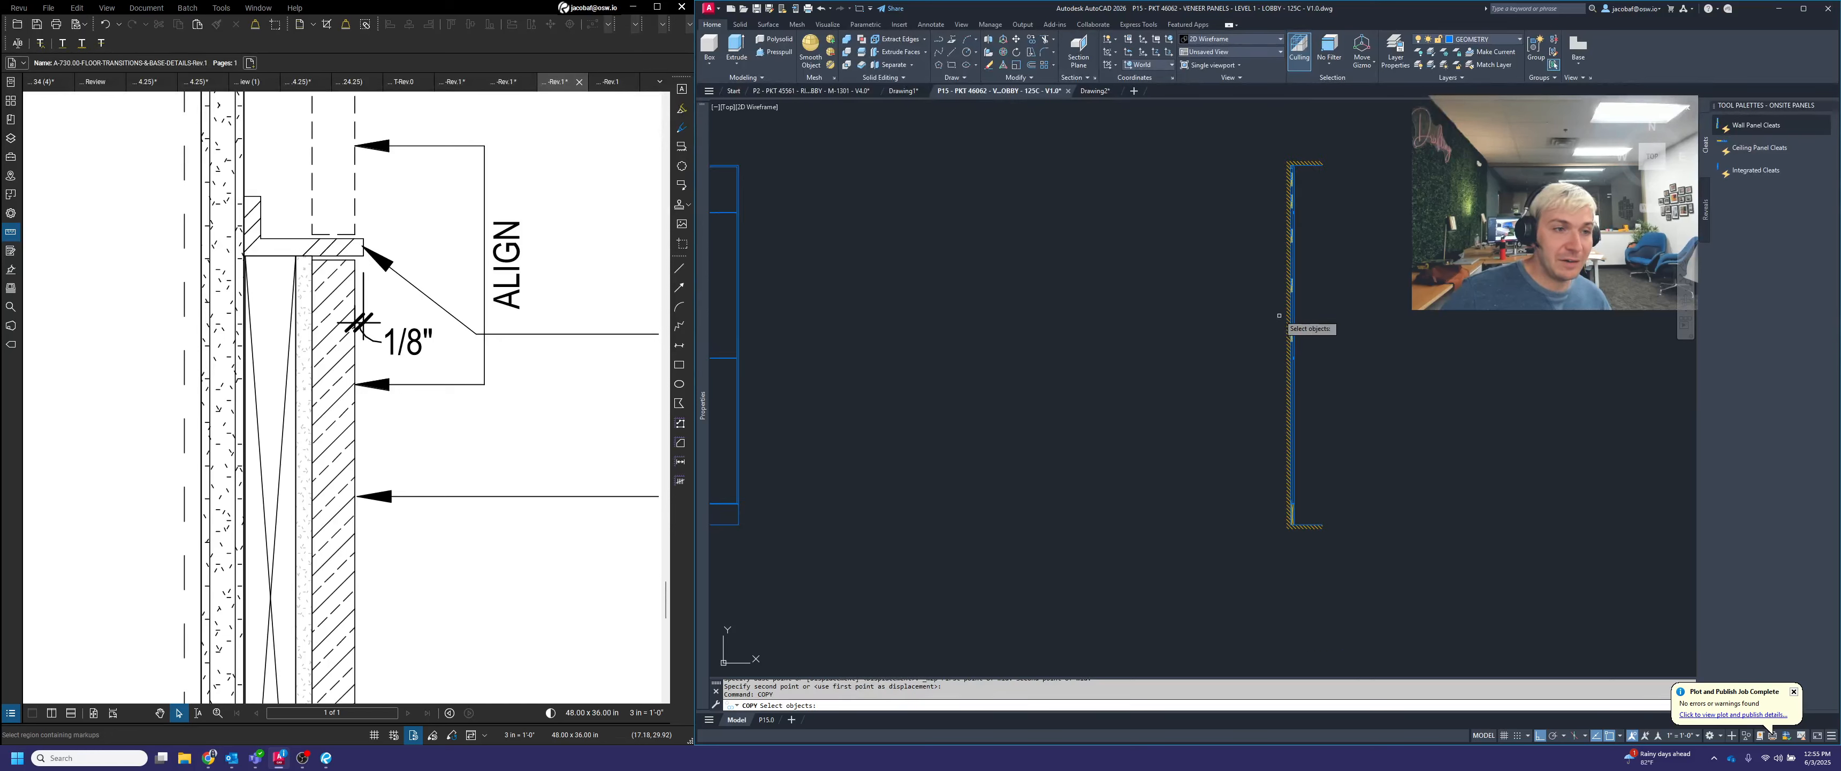
scroll(1276, 247, "up", 3)
left_click(1260, 216)
left_click(1466, 589)
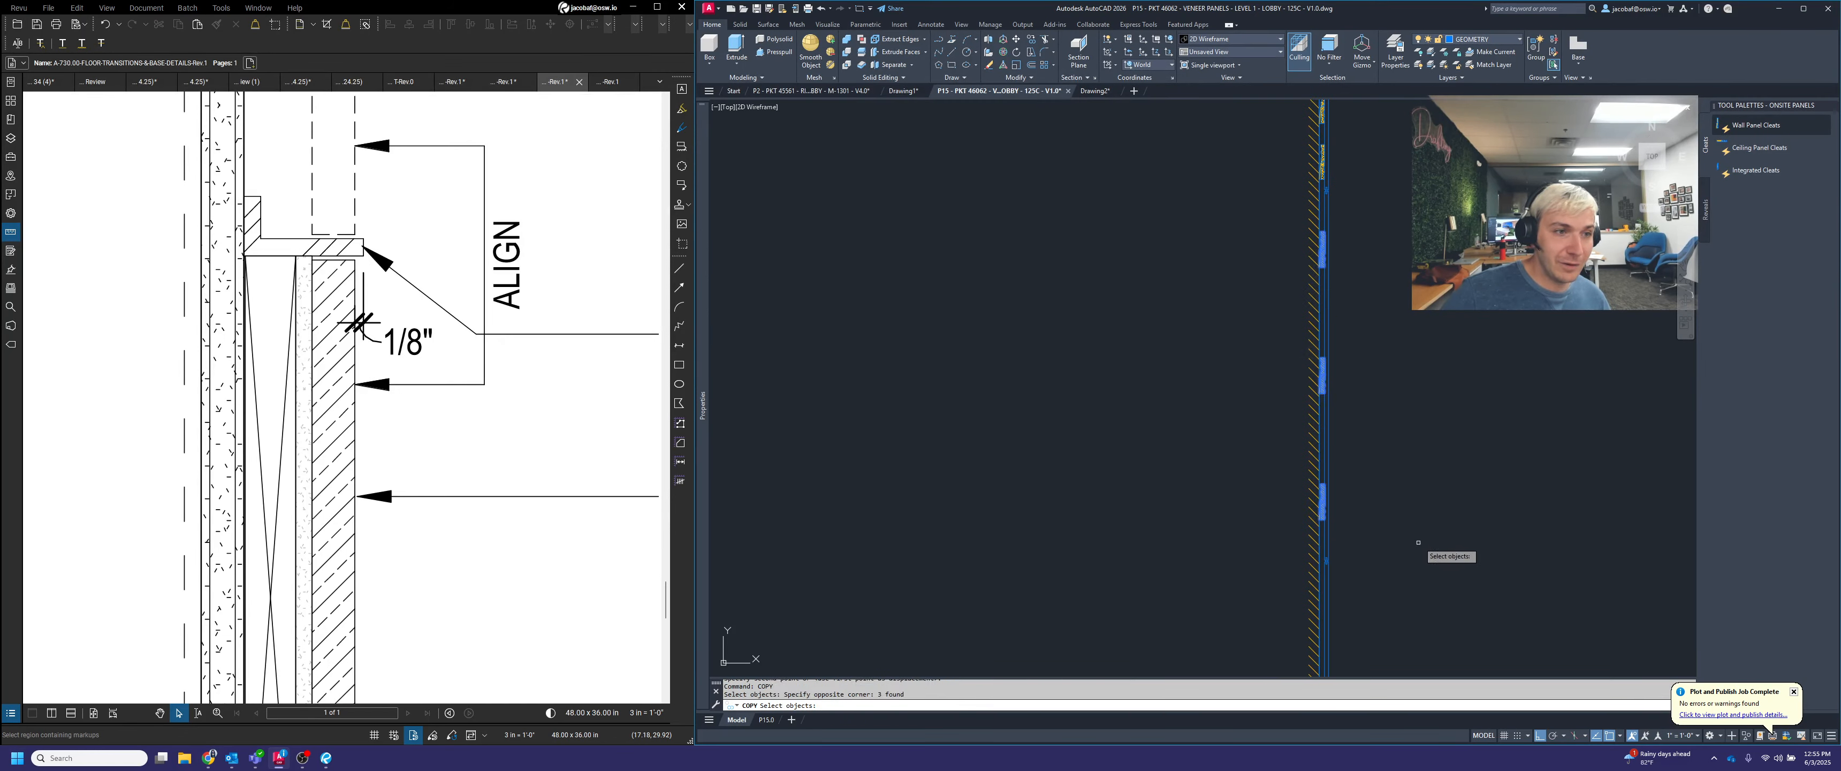
key("space")
scroll(1357, 200, "up", 5)
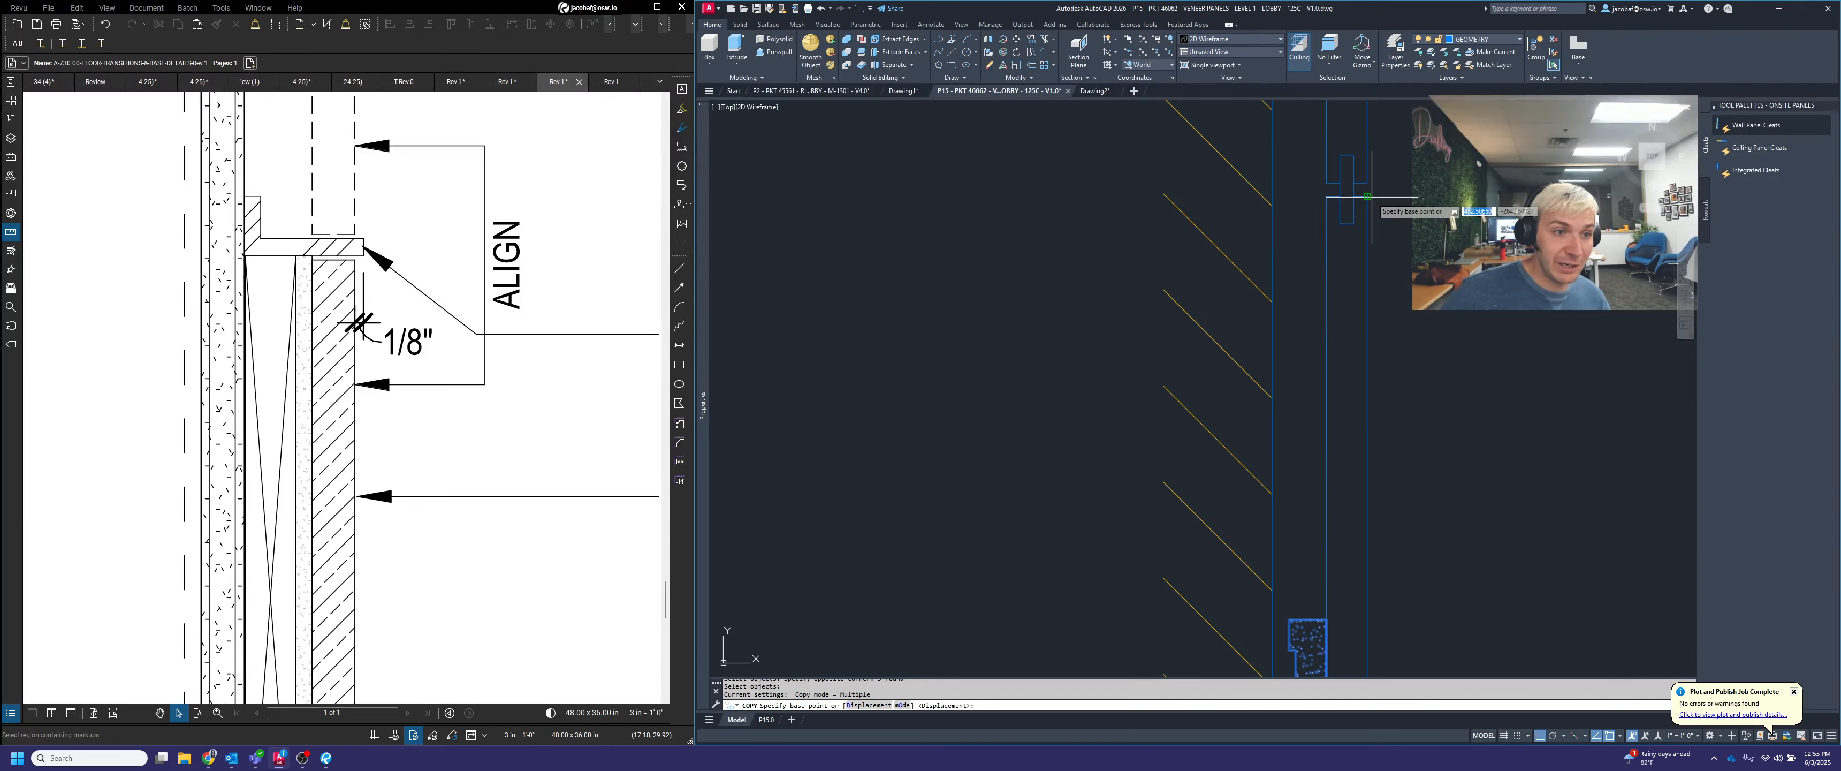
left_click(1366, 196)
scroll(1372, 202, "down", 5)
scroll(1398, 311, "down", 2)
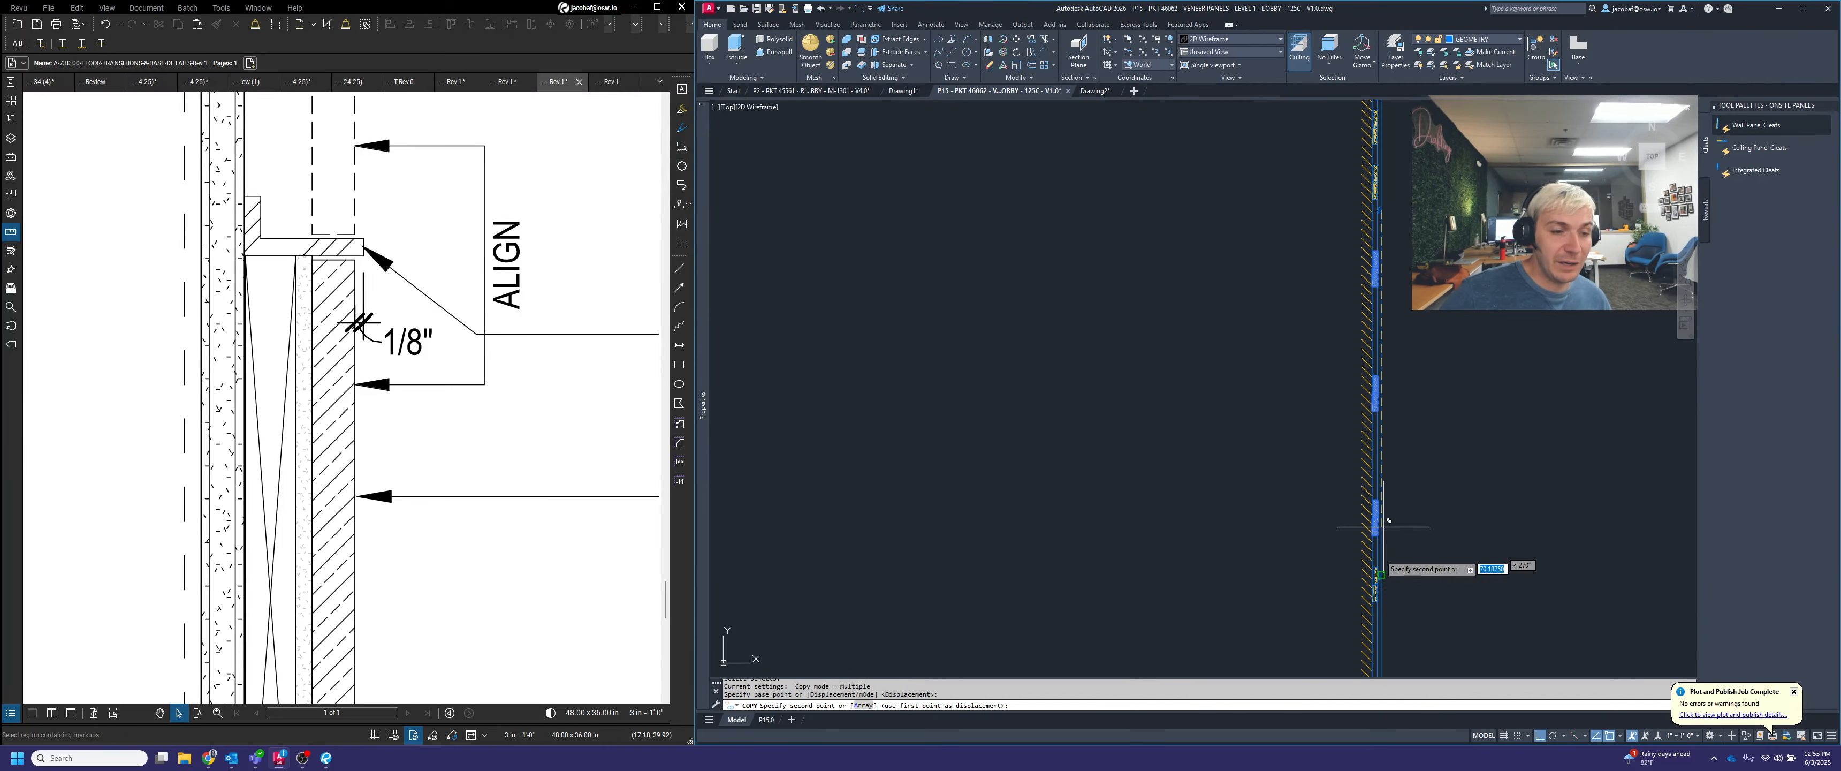
scroll(1381, 607, "up", 5)
scroll(1383, 585, "up", 1)
left_click(1364, 526)
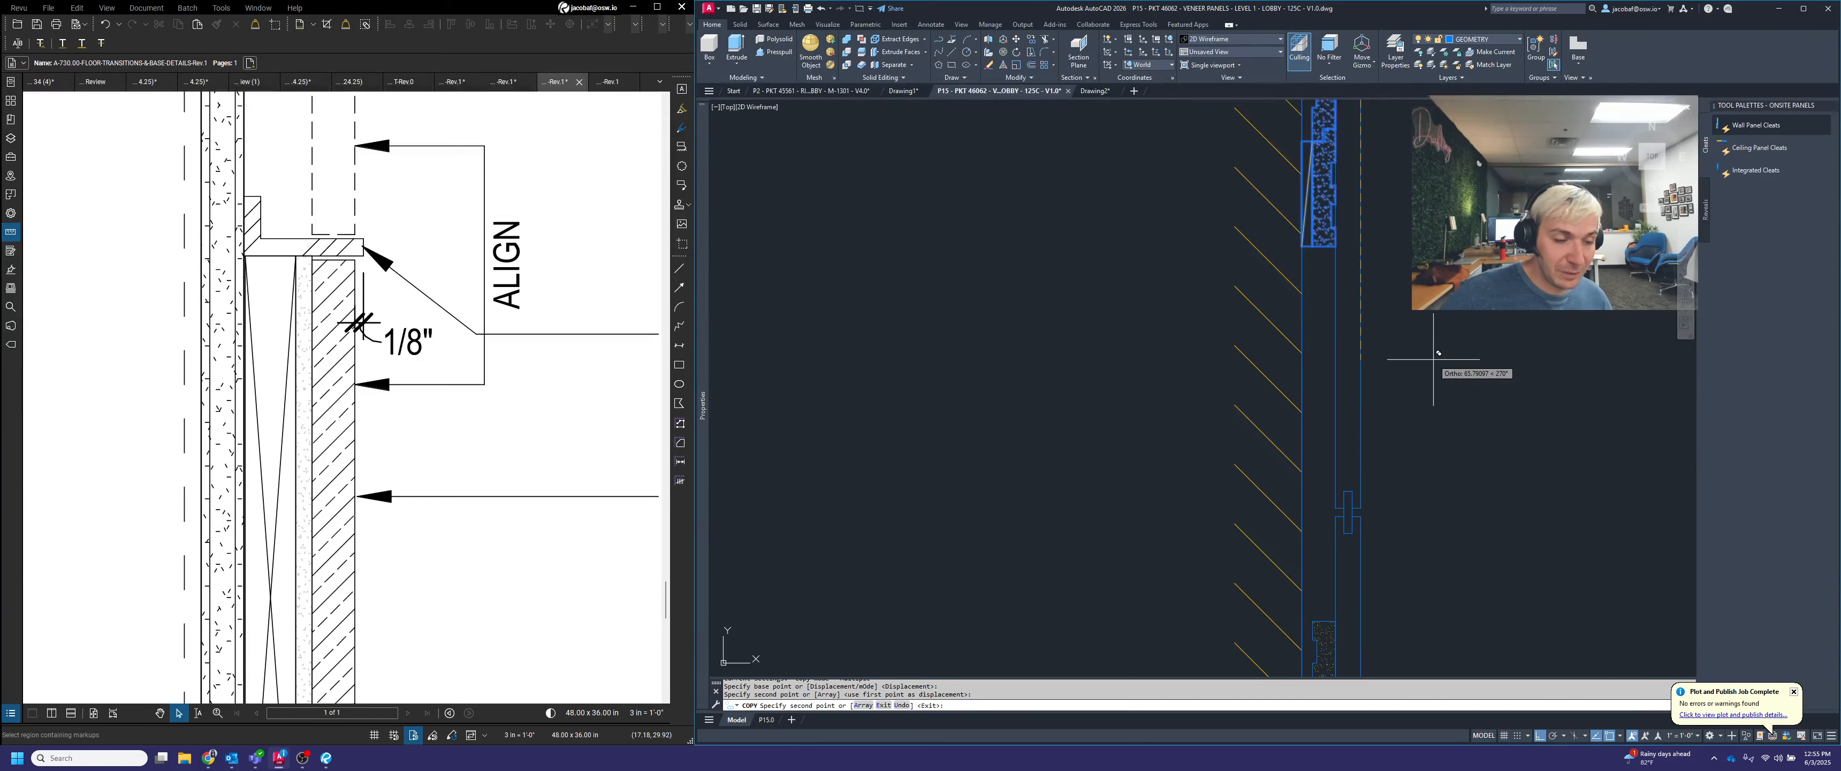
key("space")
scroll(1432, 357, "down", 4)
scroll(1428, 379, "down", 3)
middle_click_drag(1490, 474, 1421, 500)
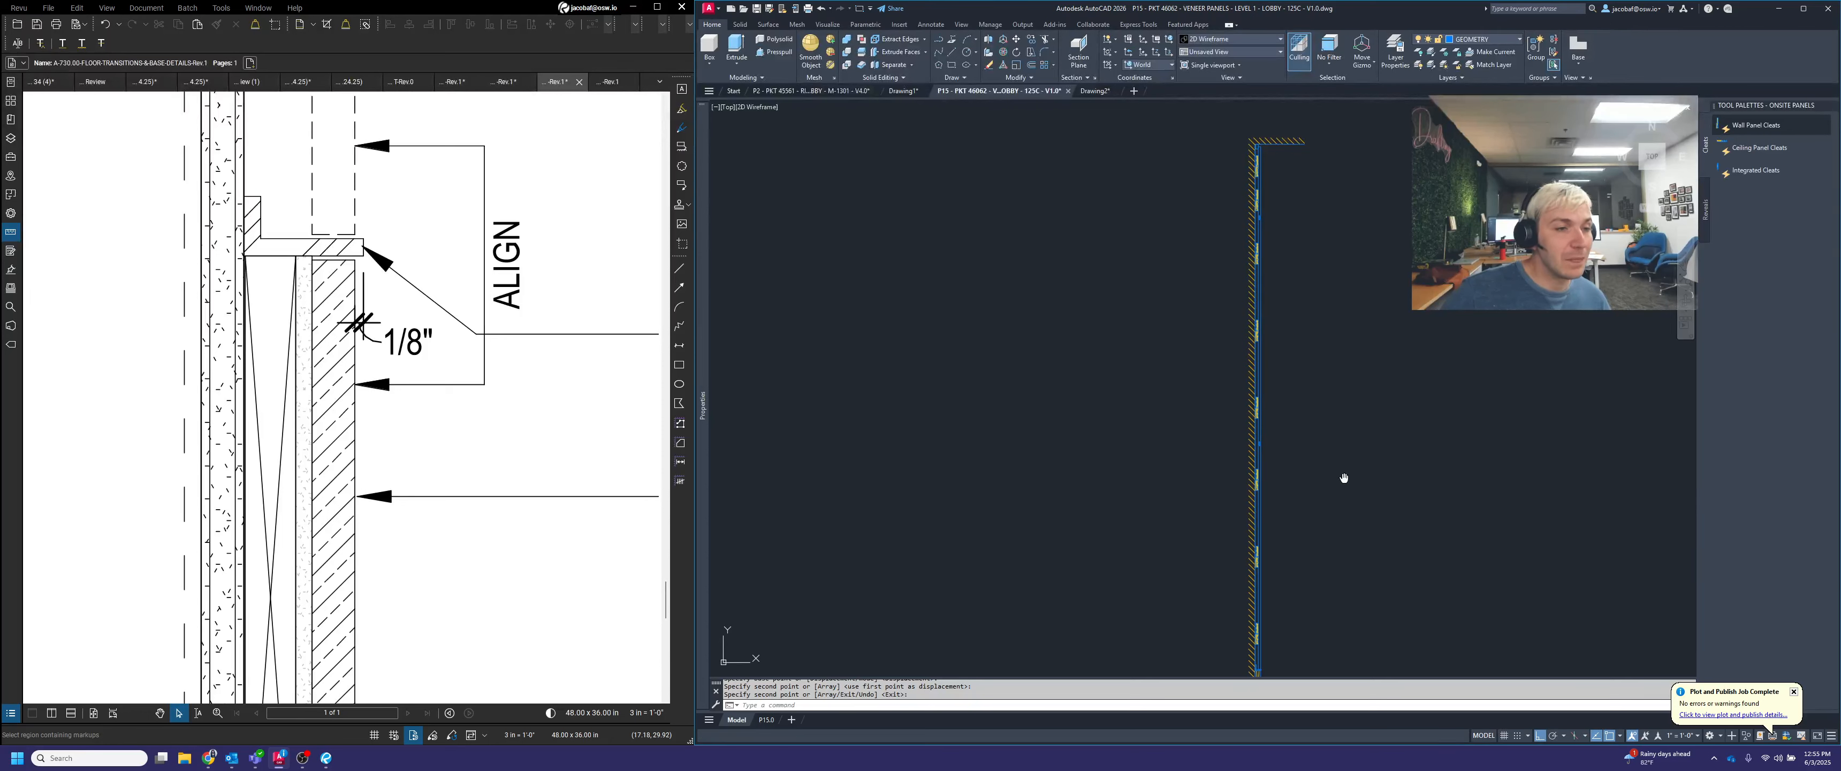
middle_click_drag(1342, 477, 1328, 424)
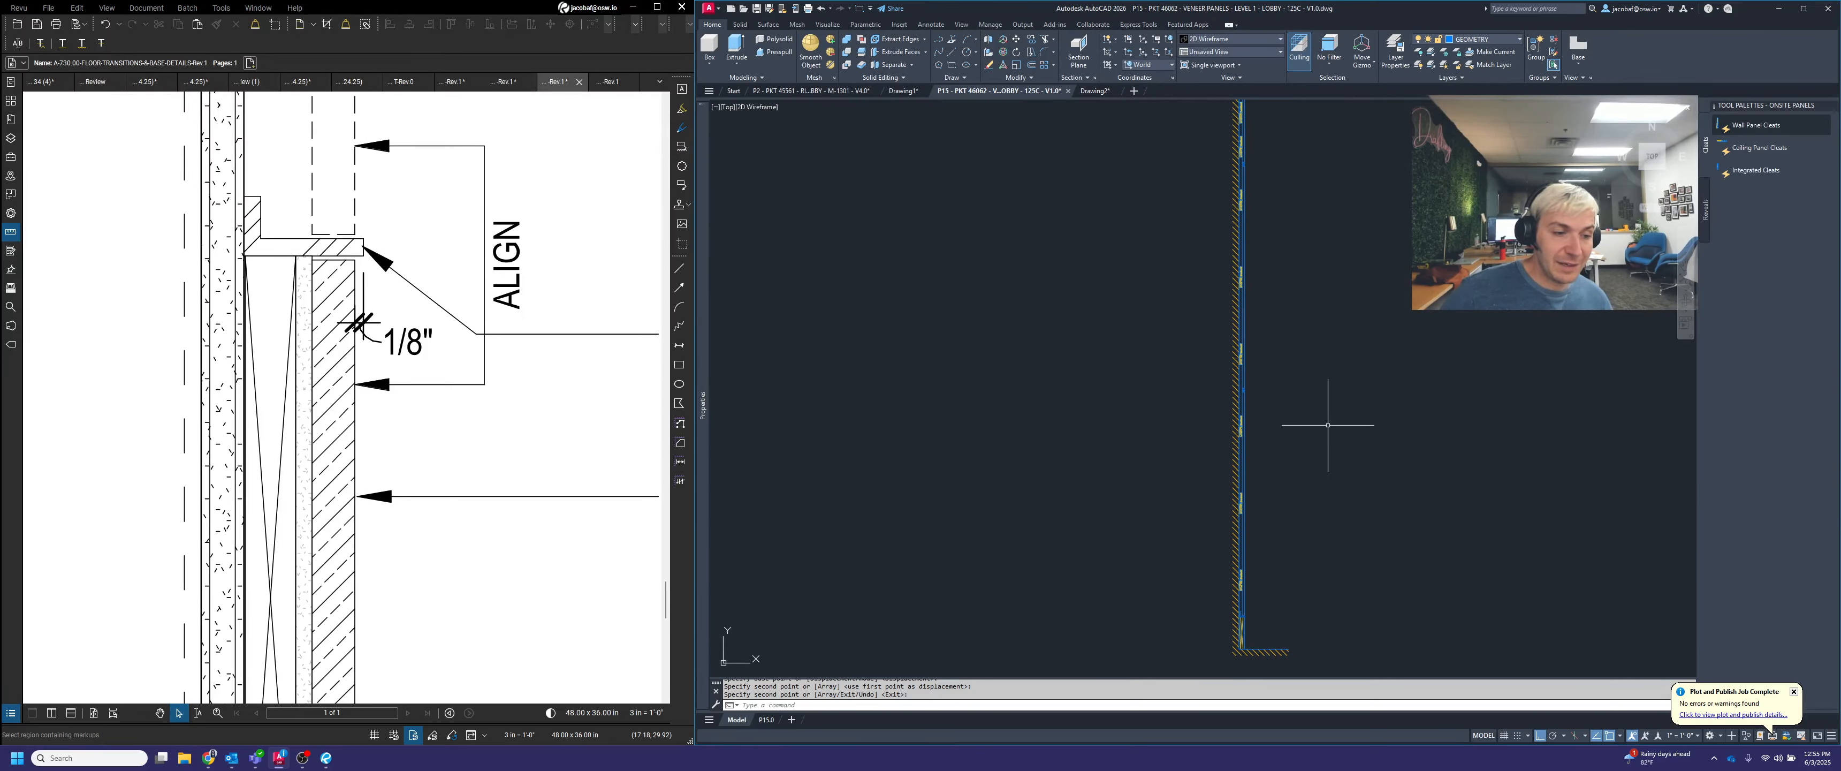
middle_click_drag(1336, 370, 1344, 477)
Bring up the material hatches, hatch the top blocking, and fill the uppermost panel with the MDF Vertical hatch
scroll(1224, 212, "up", 3)
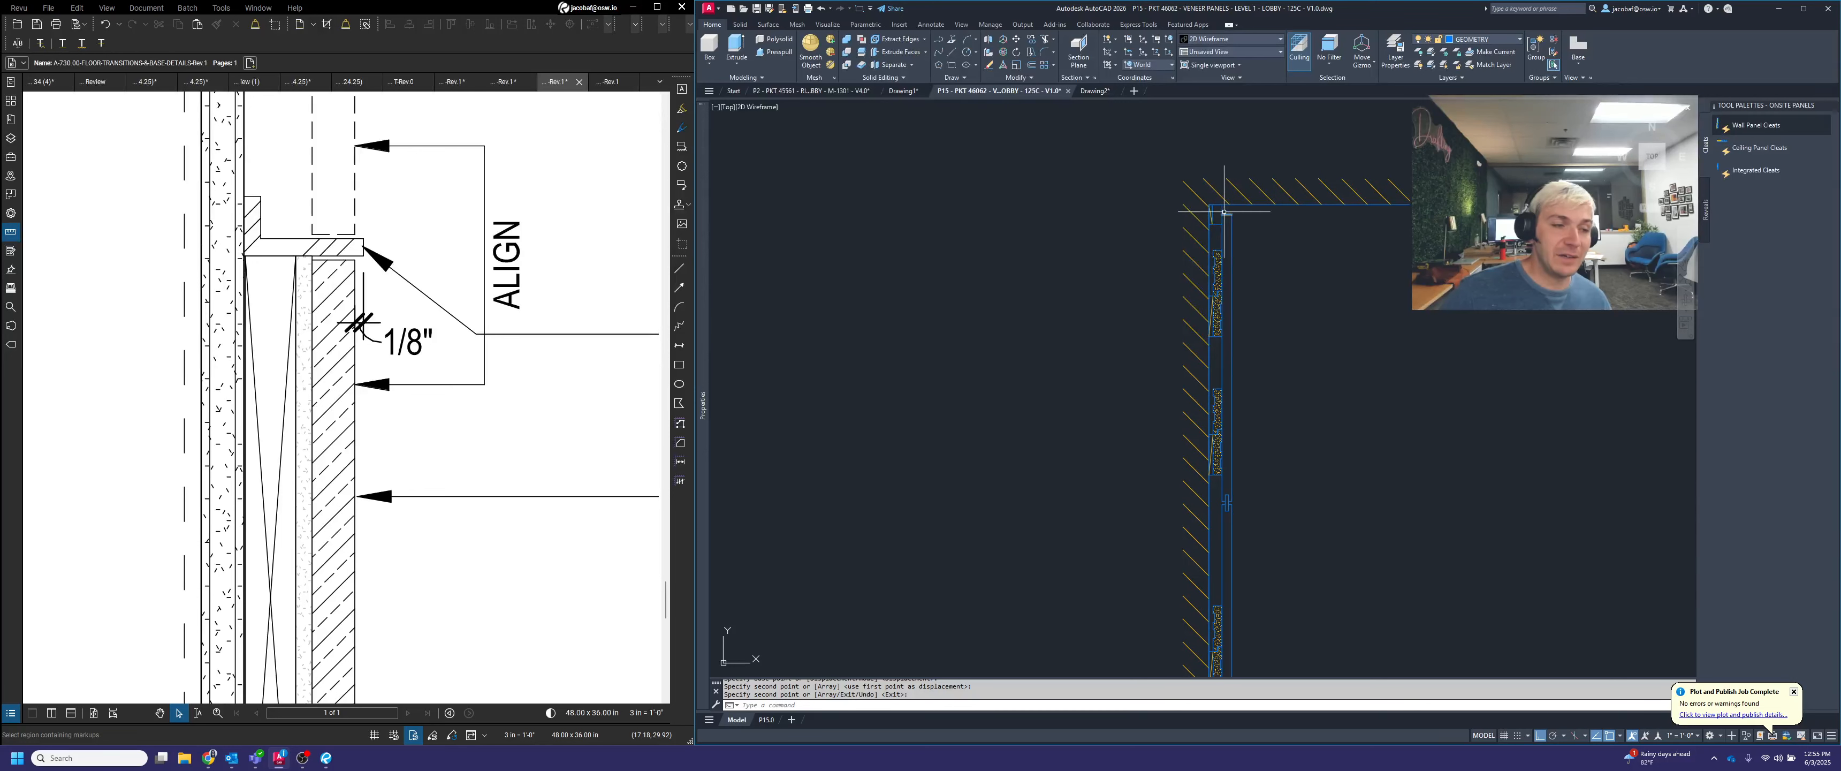
scroll(1224, 210, "up", 2)
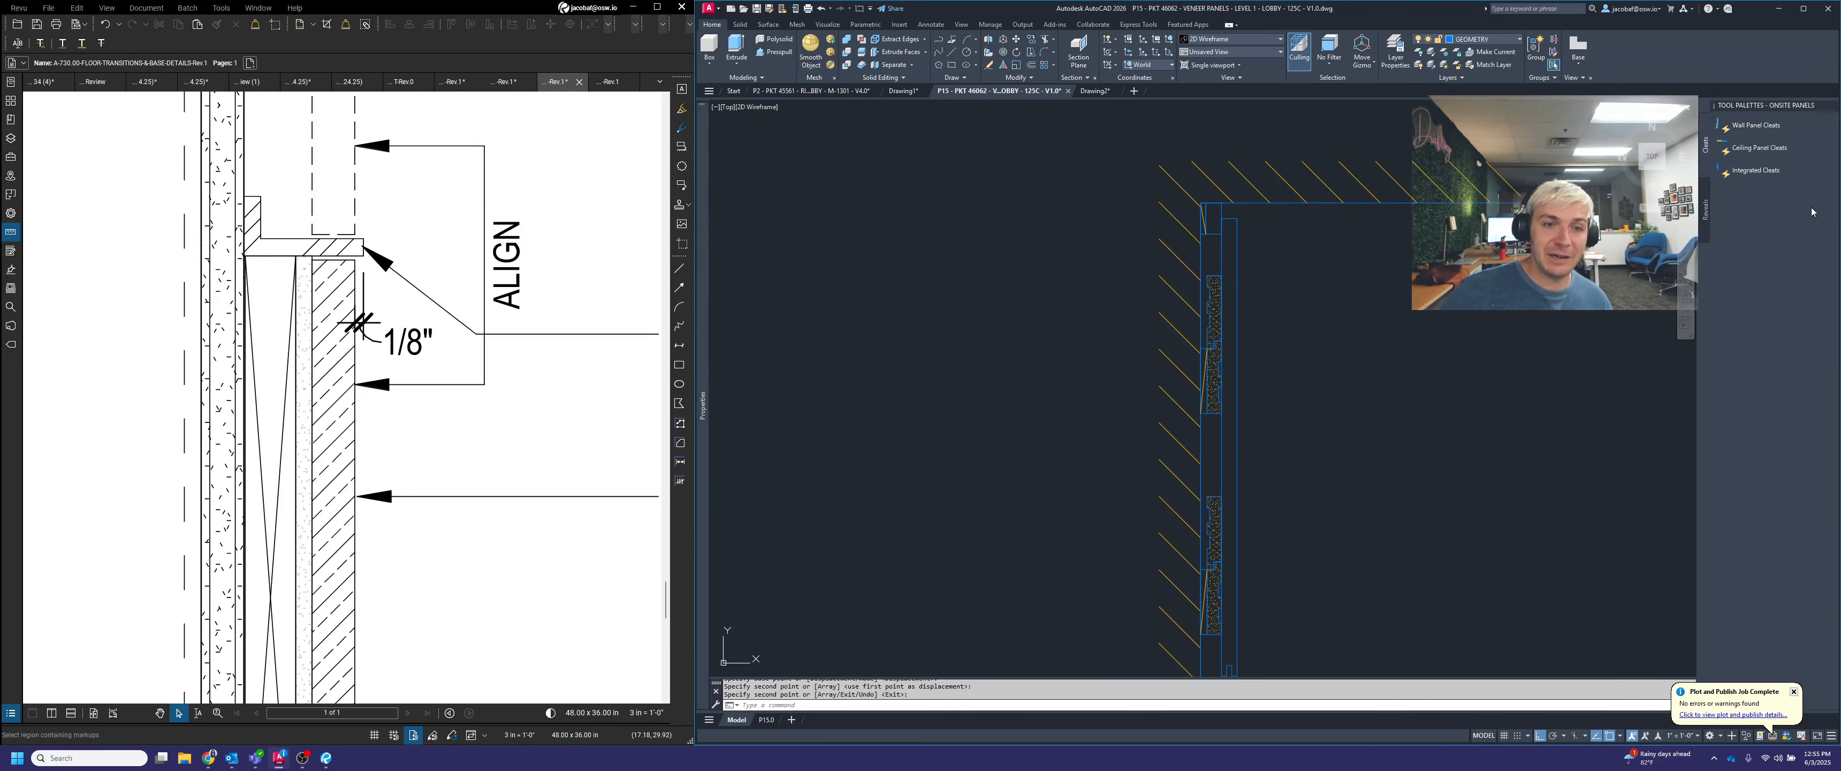
right_click(1778, 109)
left_click(1769, 188)
left_click(1748, 170)
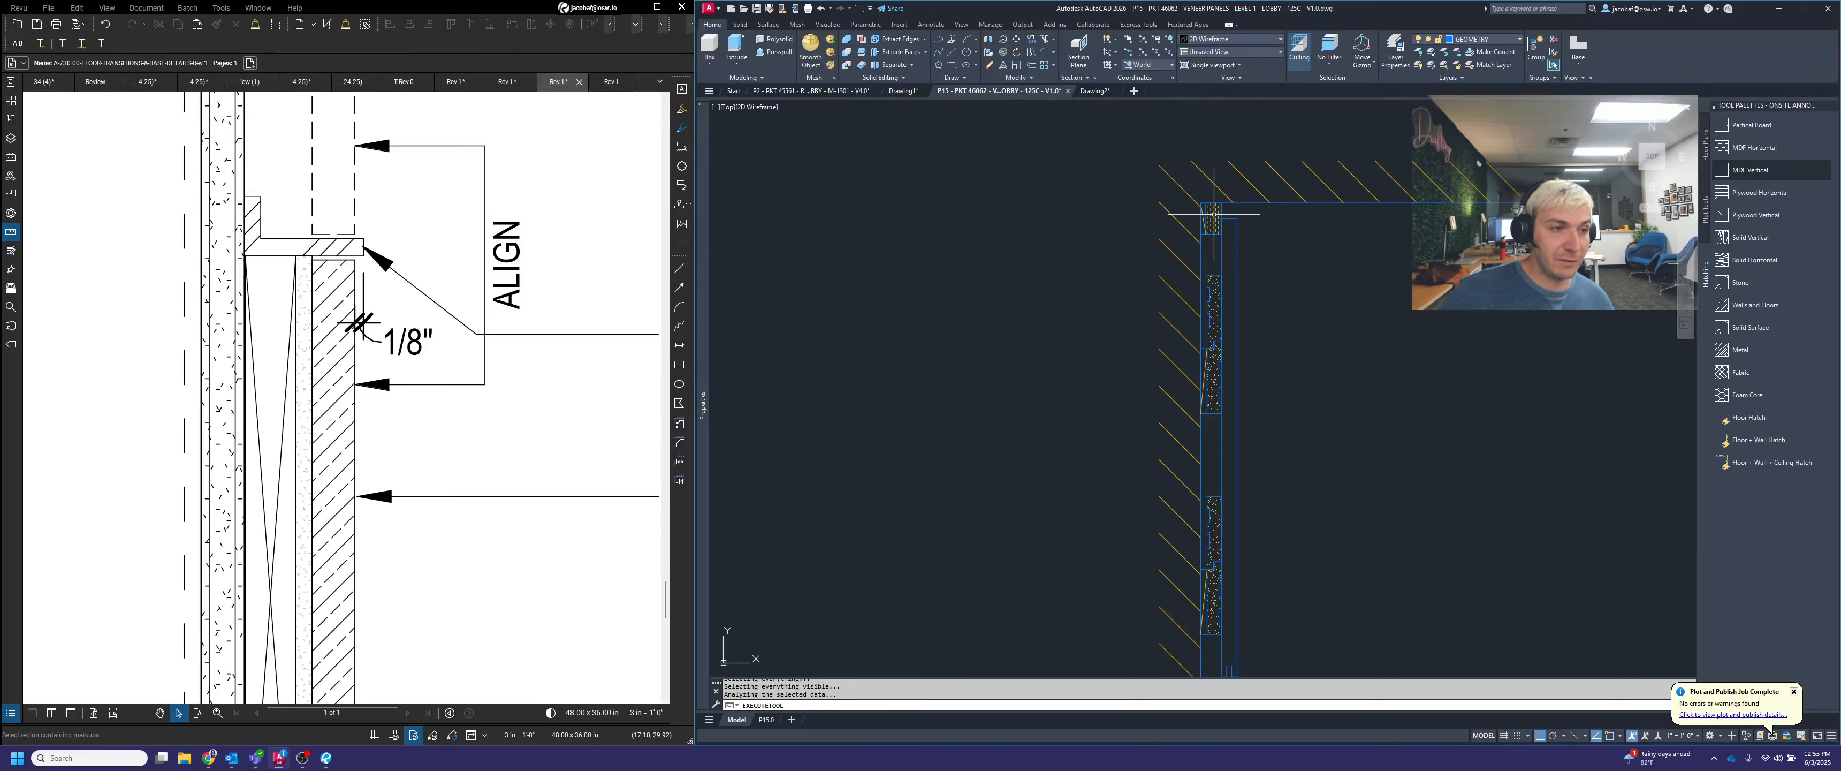
left_click(1243, 253)
scroll(1280, 251, "up", 3)
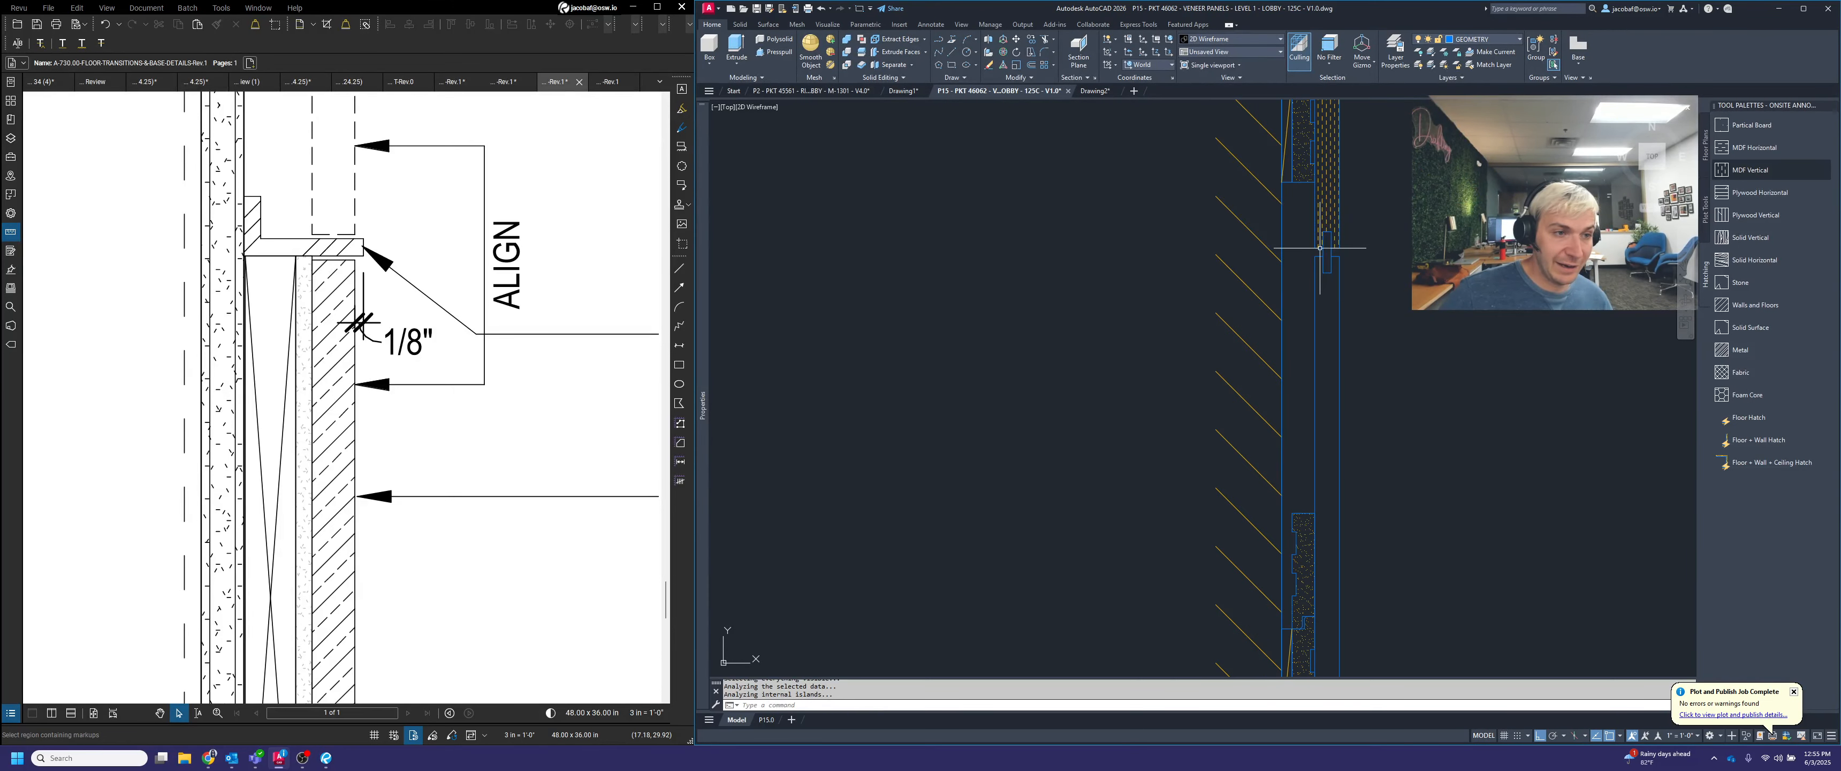
Try to fill the panel below the upper spline joint with the MDF Vertical hatch while zoomed in
left_click(1750, 172)
scroll(1322, 249, "up", 2)
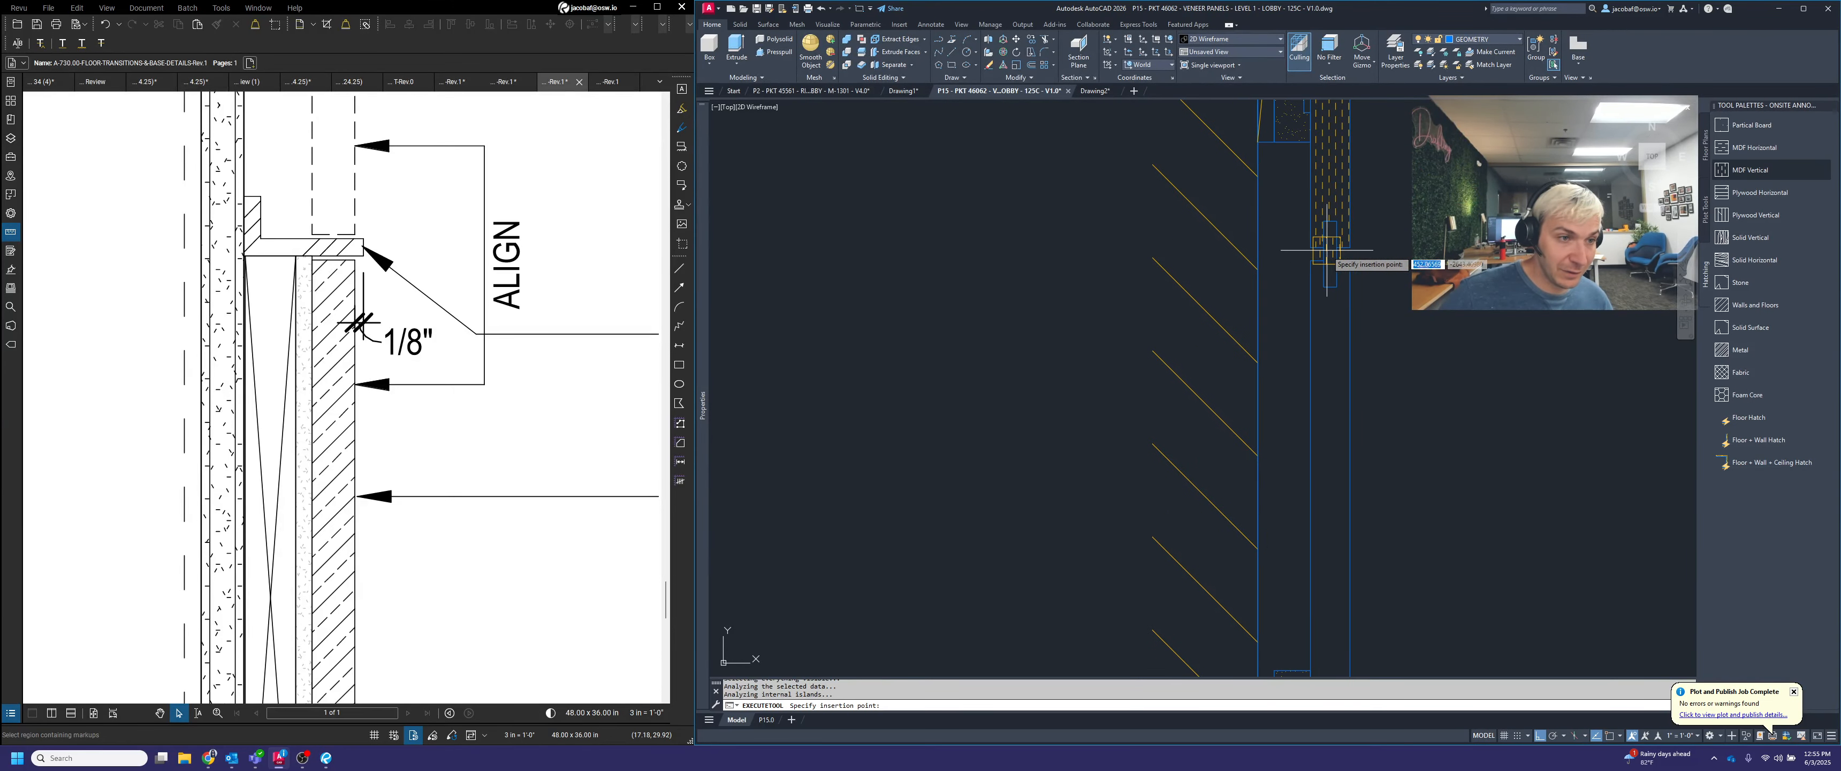
left_click(1324, 358)
scroll(1325, 358, "down", 3)
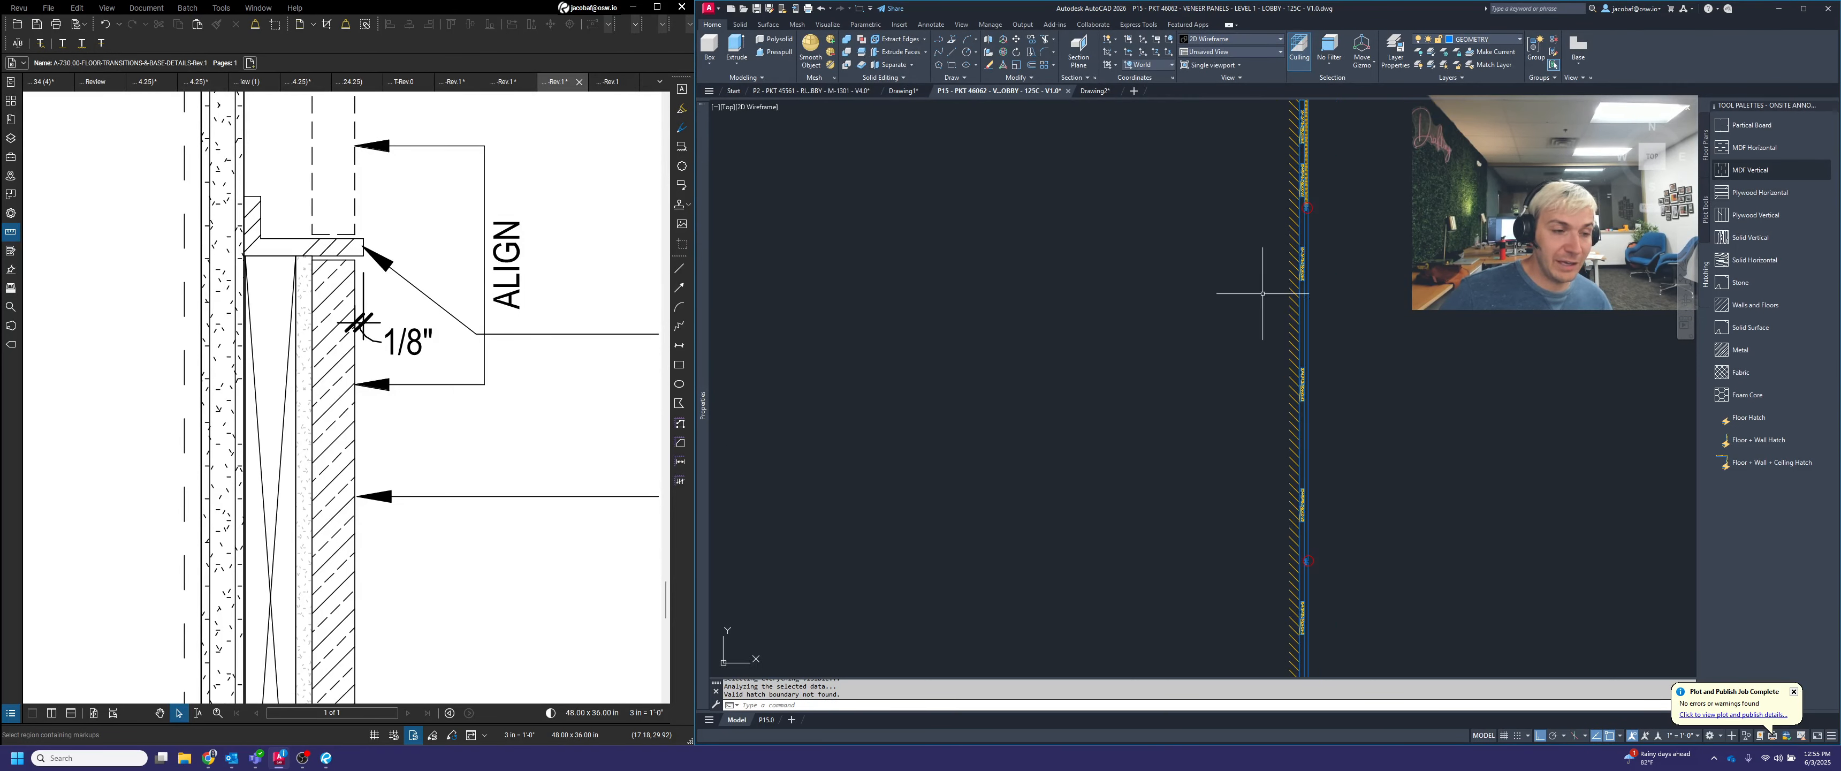
Fill the second panel from the top with the MDF Vertical hatch, down to its lower spline joint
left_click(1751, 172)
left_click(1306, 428)
scroll(1308, 647, "up", 6)
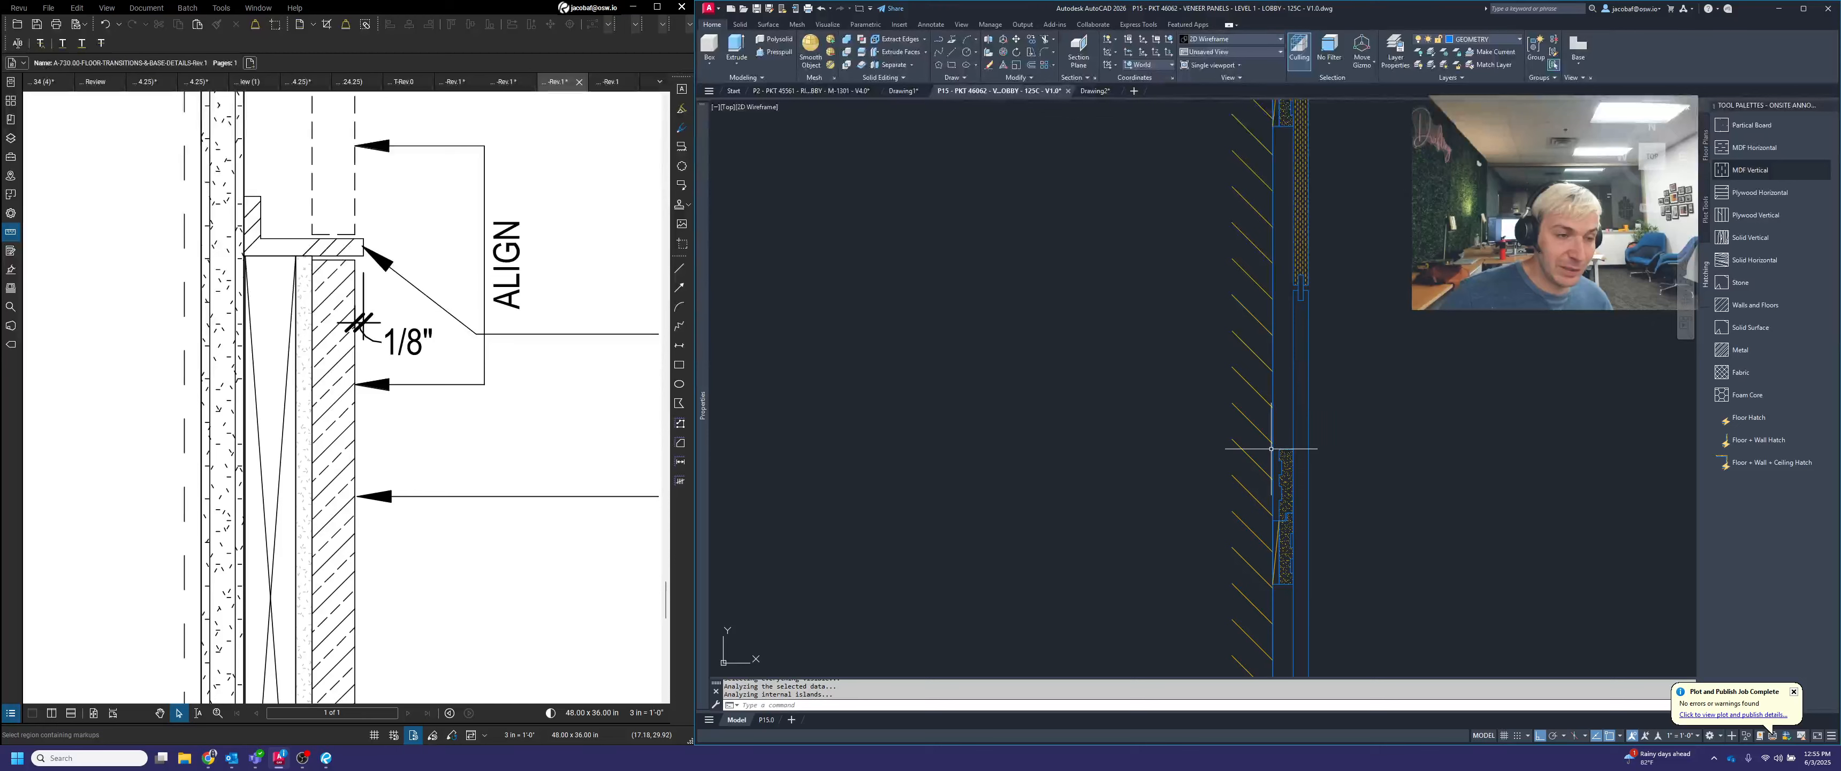
left_click(1751, 174)
left_click(1336, 264)
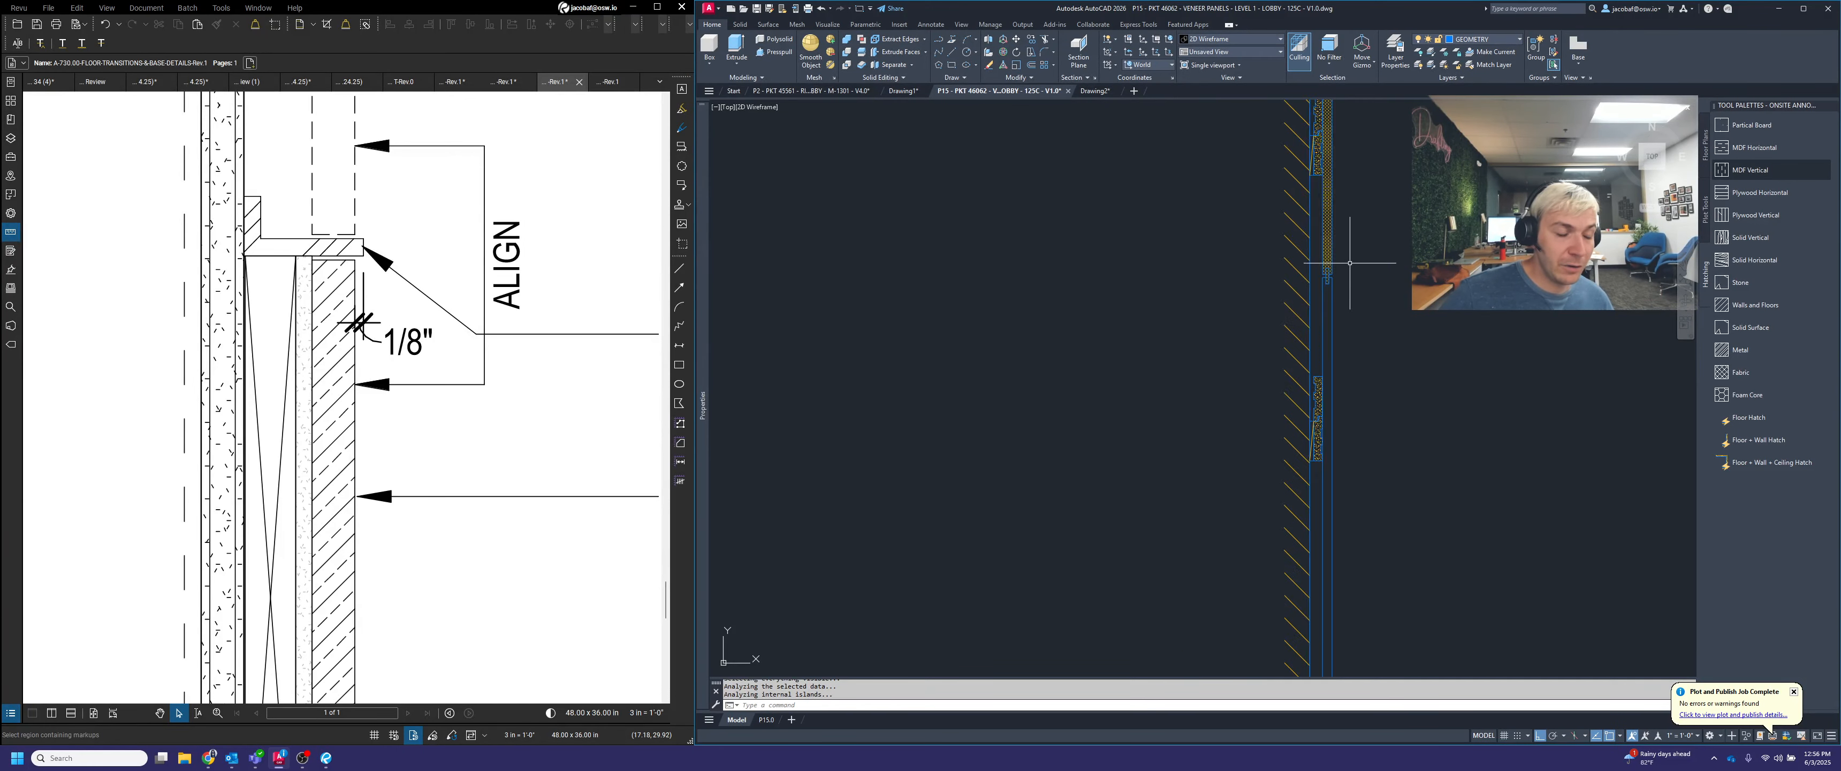
Fill the lowest veneer panel, directly above the base, with the MDF Vertical hatch
scroll(1344, 272, "down", 3)
middle_click_drag(1360, 463, 1397, 393)
scroll(1338, 347, "down", 2)
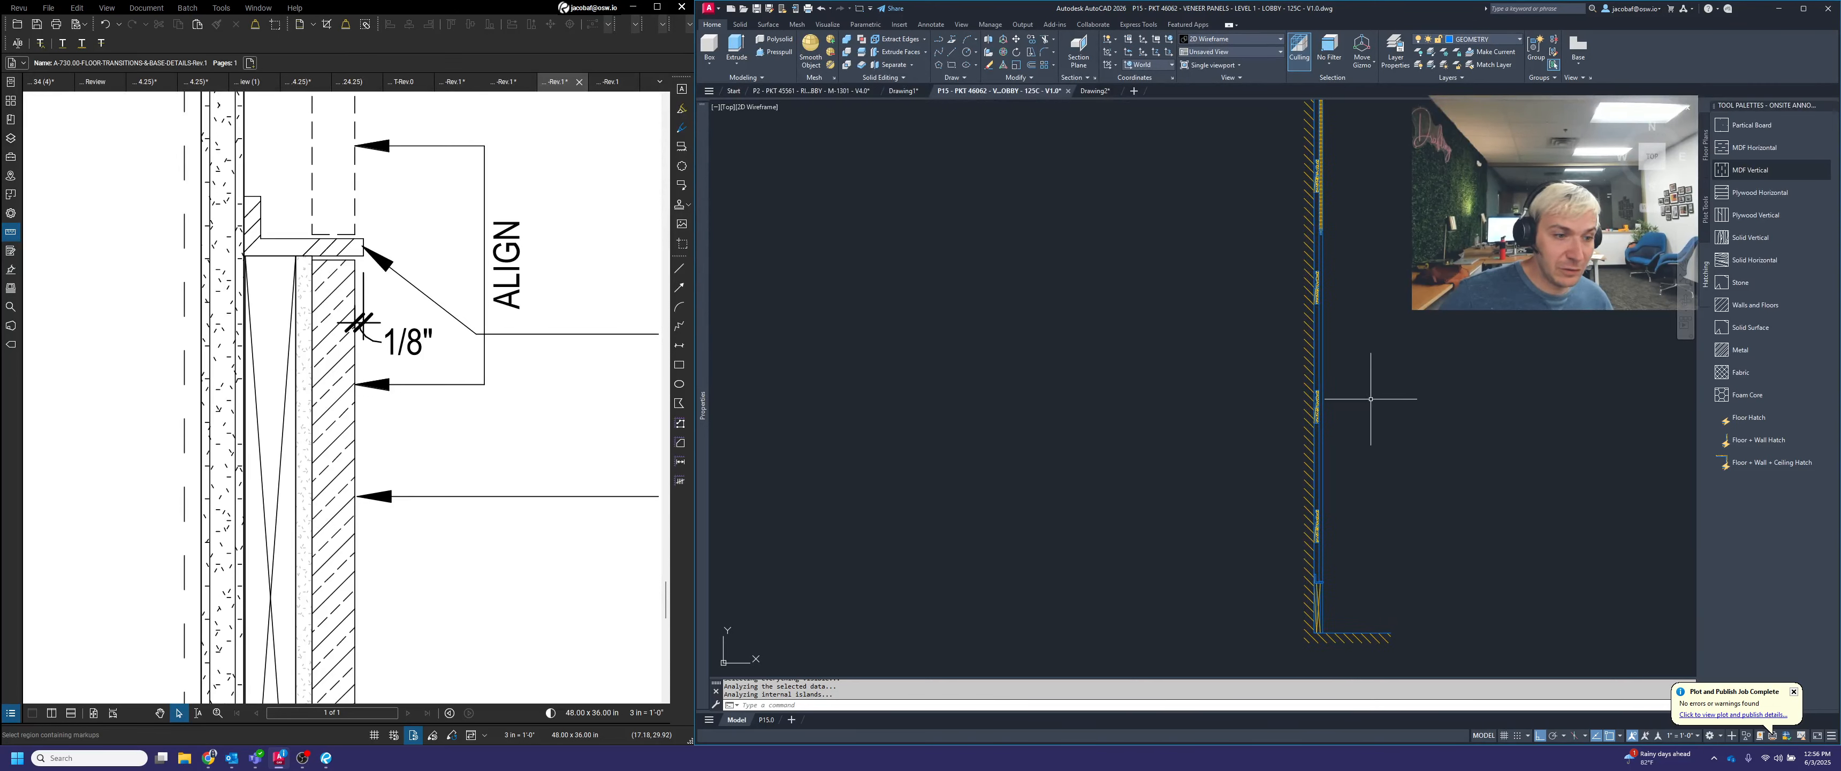
left_click(1739, 171)
left_click(1319, 349)
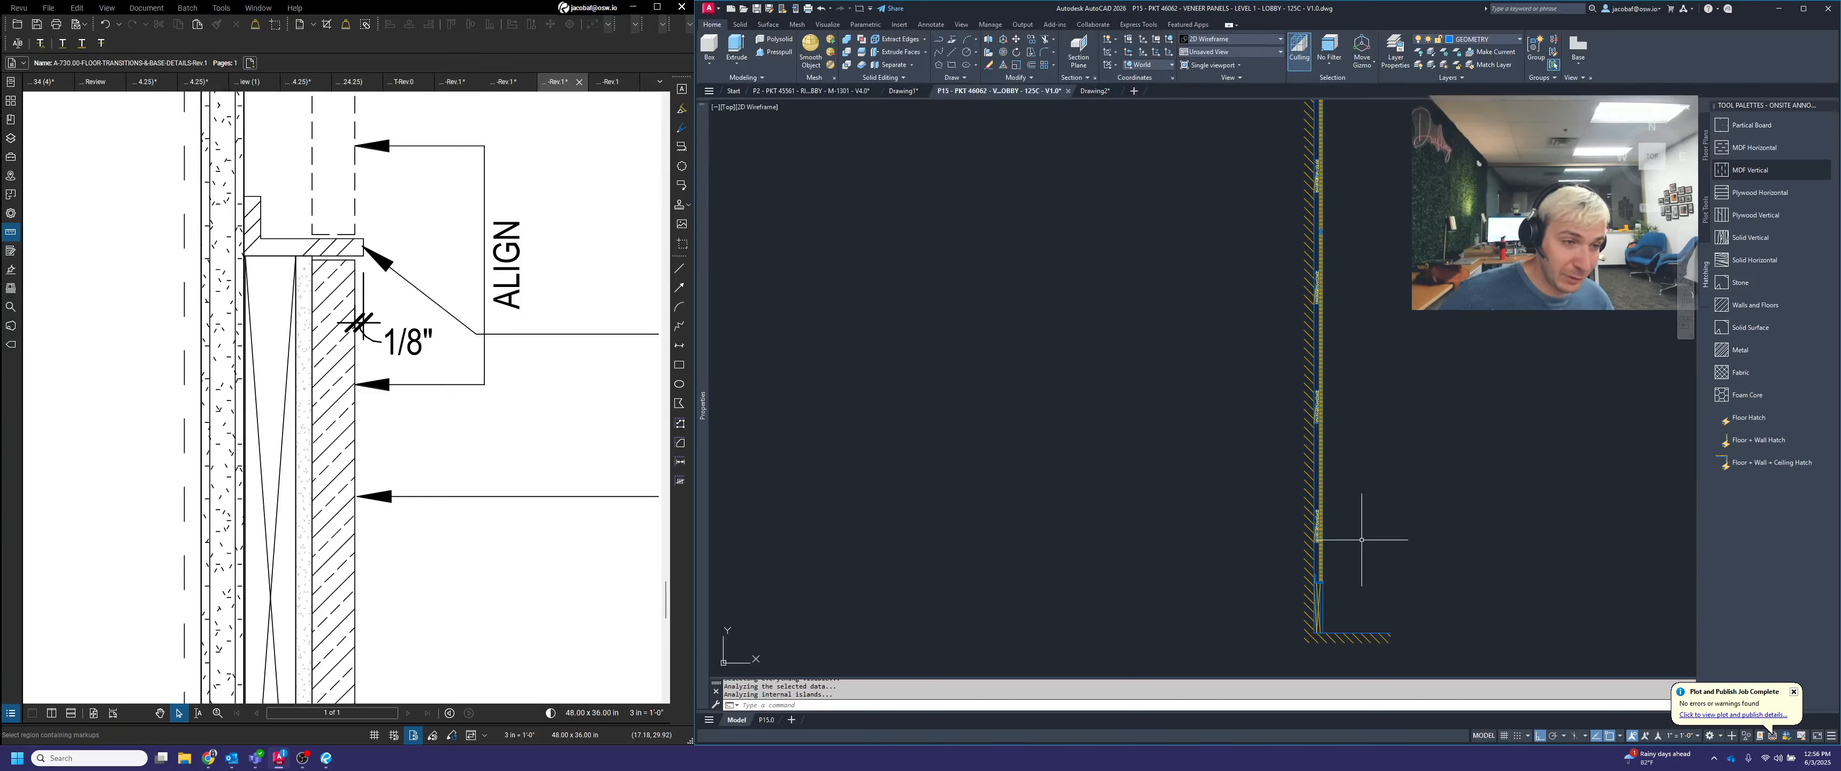
Fill the thin substrate strip in front of the base blocking with the Partical Board hatch
scroll(1321, 636, "up", 8)
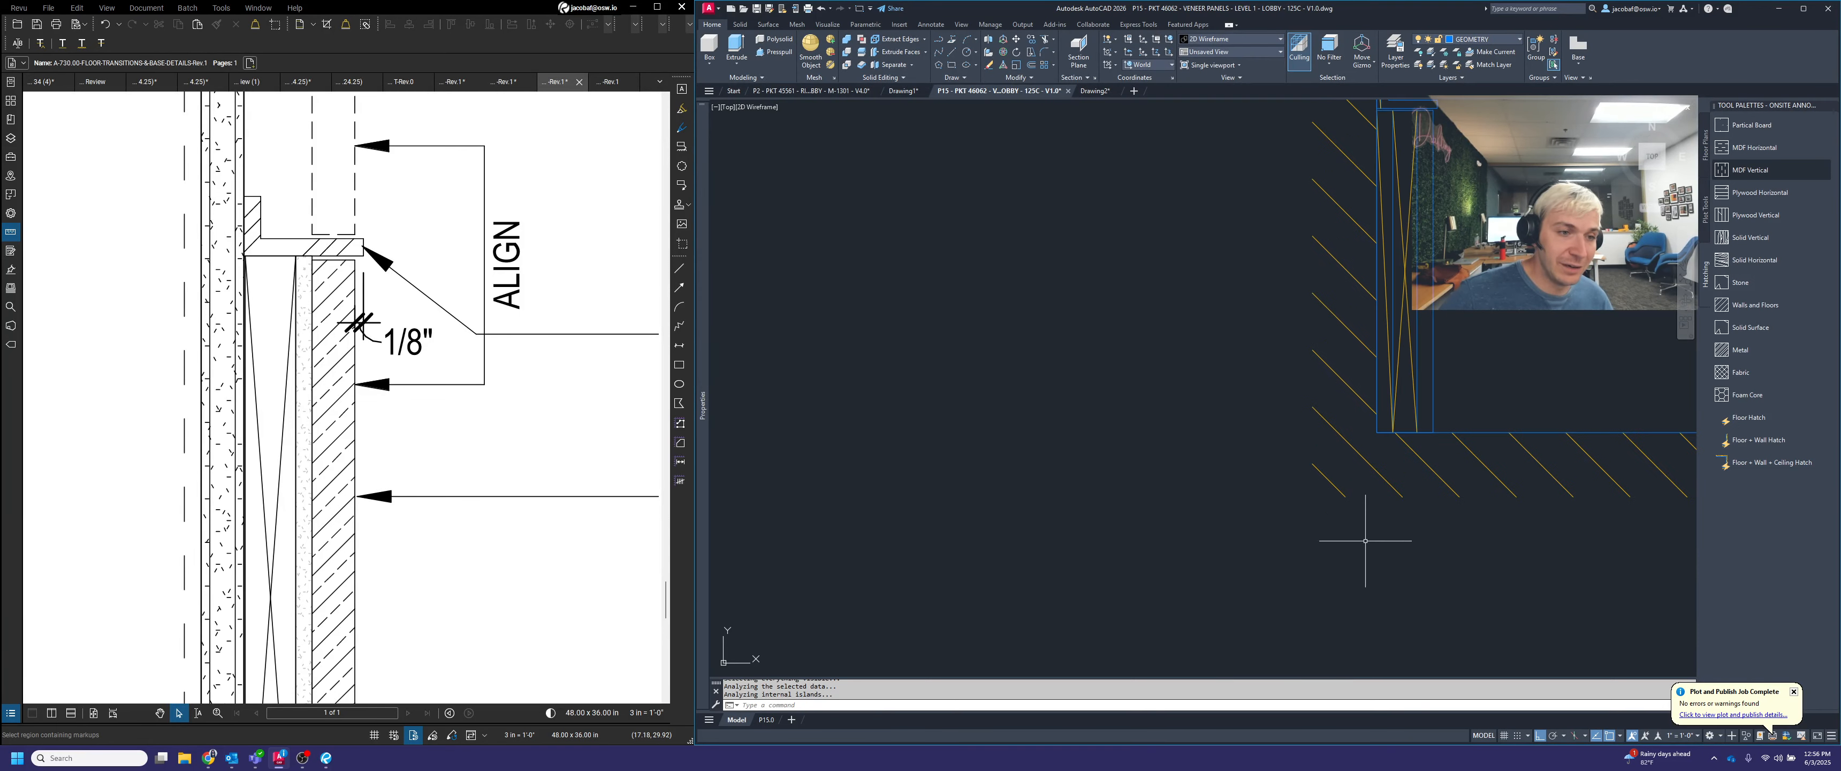
left_click(1752, 125)
left_click(1322, 389)
middle_click_drag(1462, 333, 1423, 369)
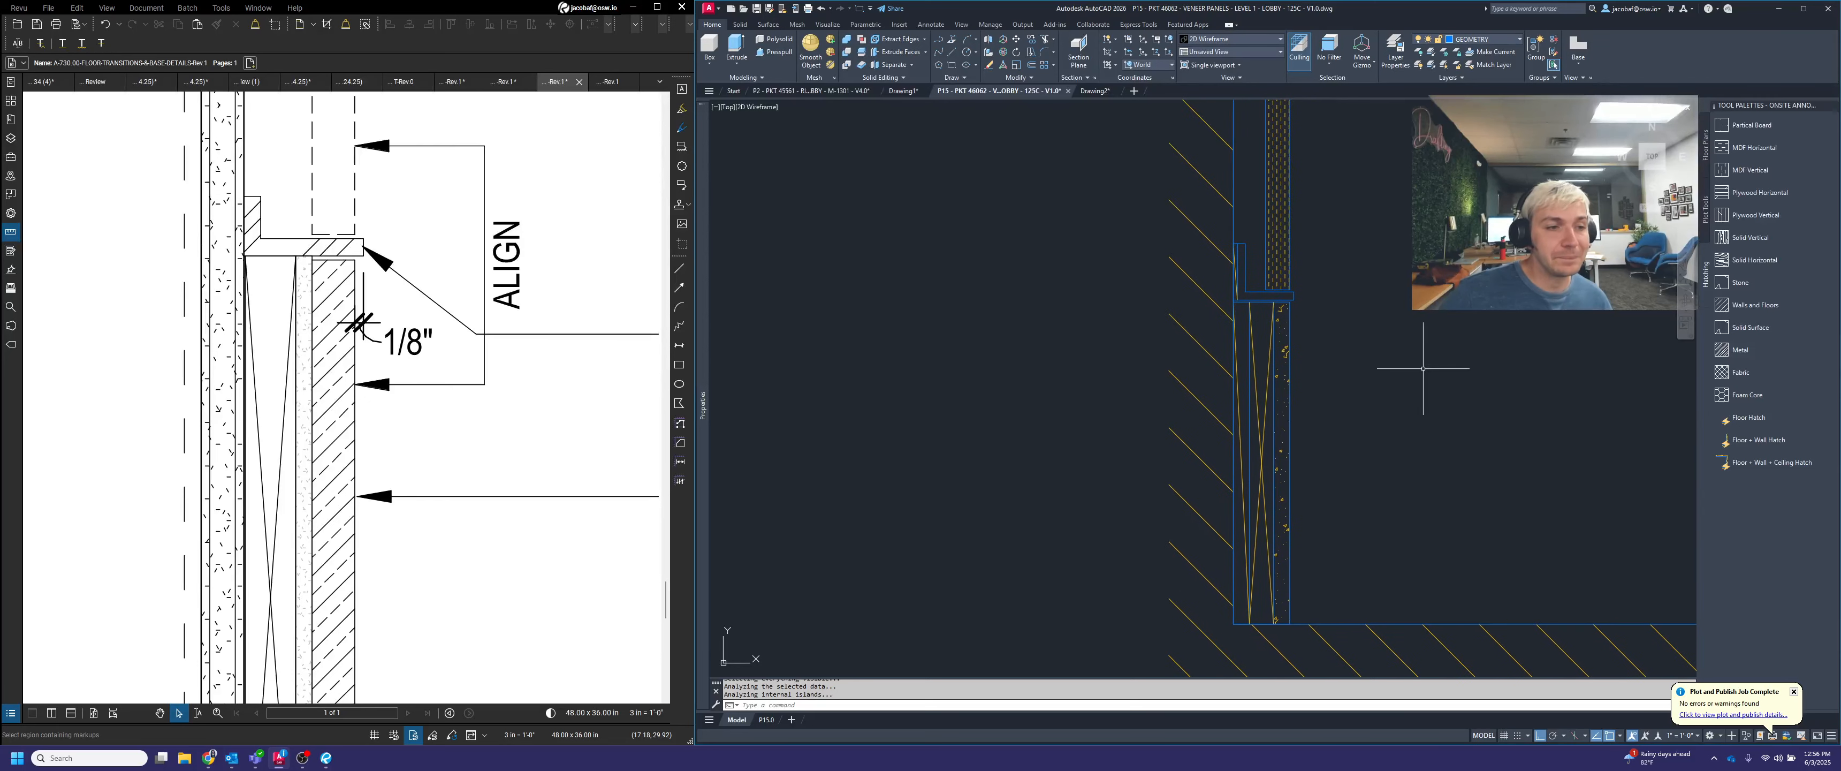
Fill the L-shaped angle between the lowest panel and the base with the Metal hatch
left_click(1754, 349)
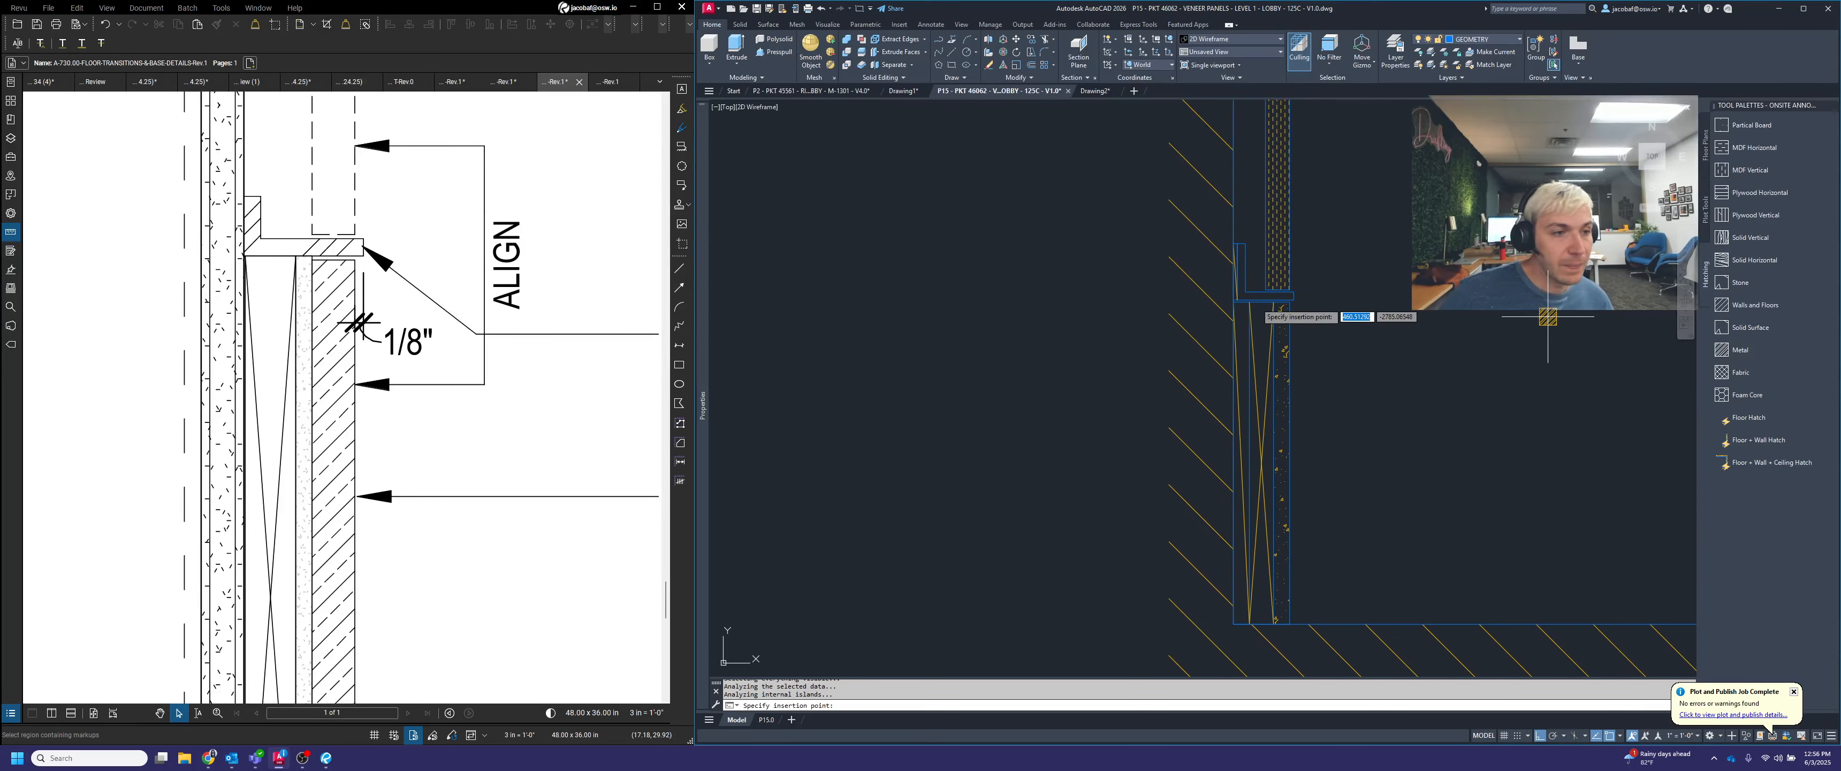
left_click(1262, 295)
scroll(1348, 340, "down", 2)
scroll(1348, 340, "up", 3)
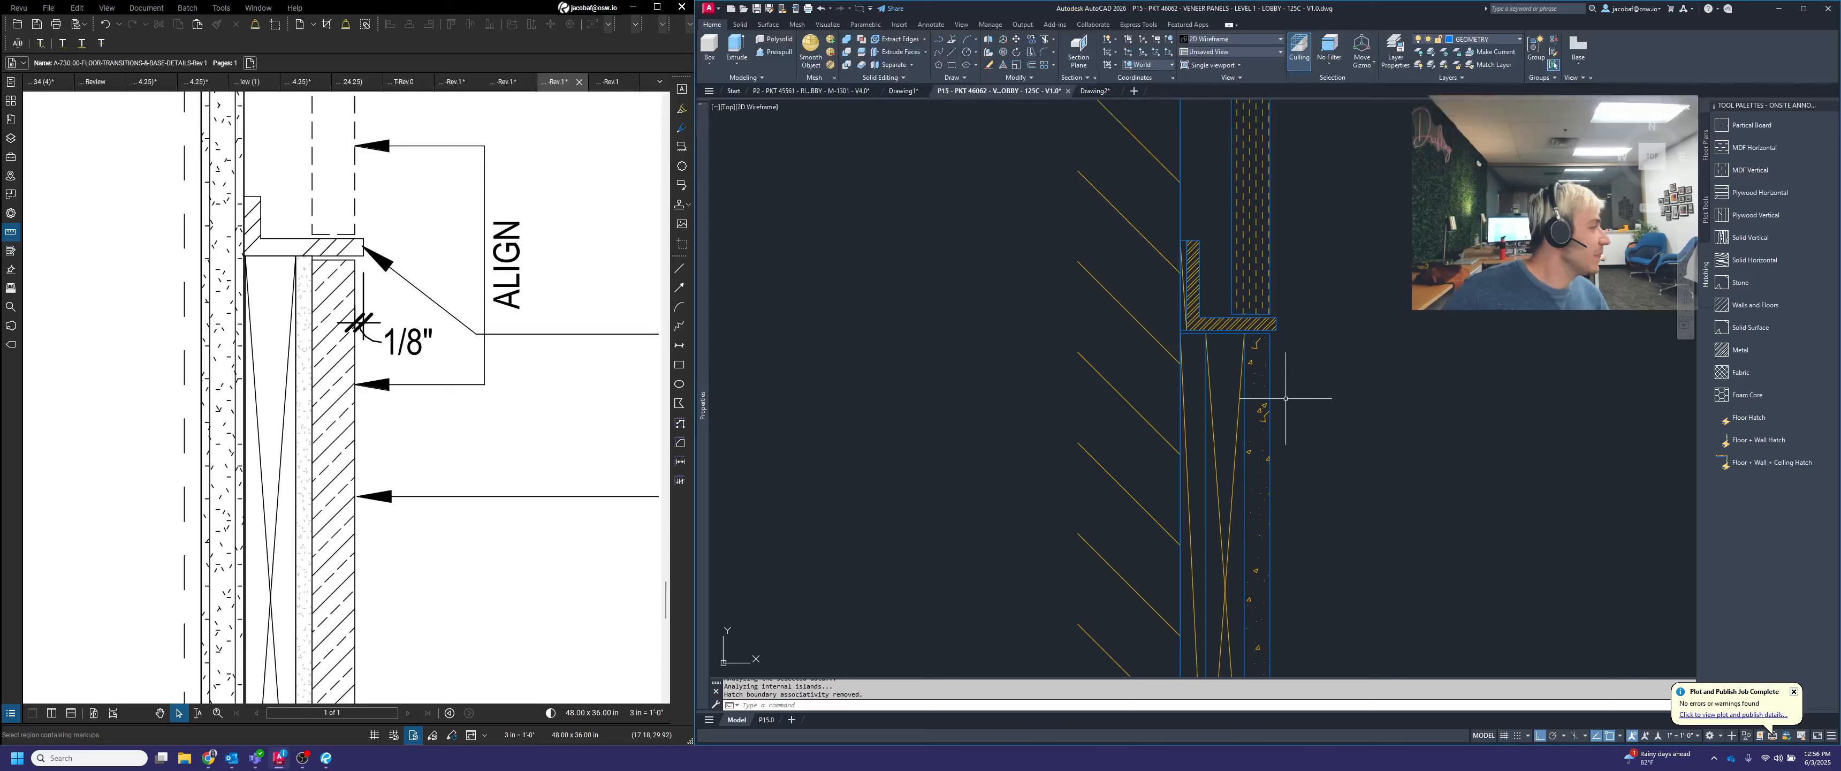
Move the whole section view from its lower wall and floor corner to the guide line intersection of the SECTION row
scroll(1279, 390, "down", 2)
scroll(1297, 400, "down", 3)
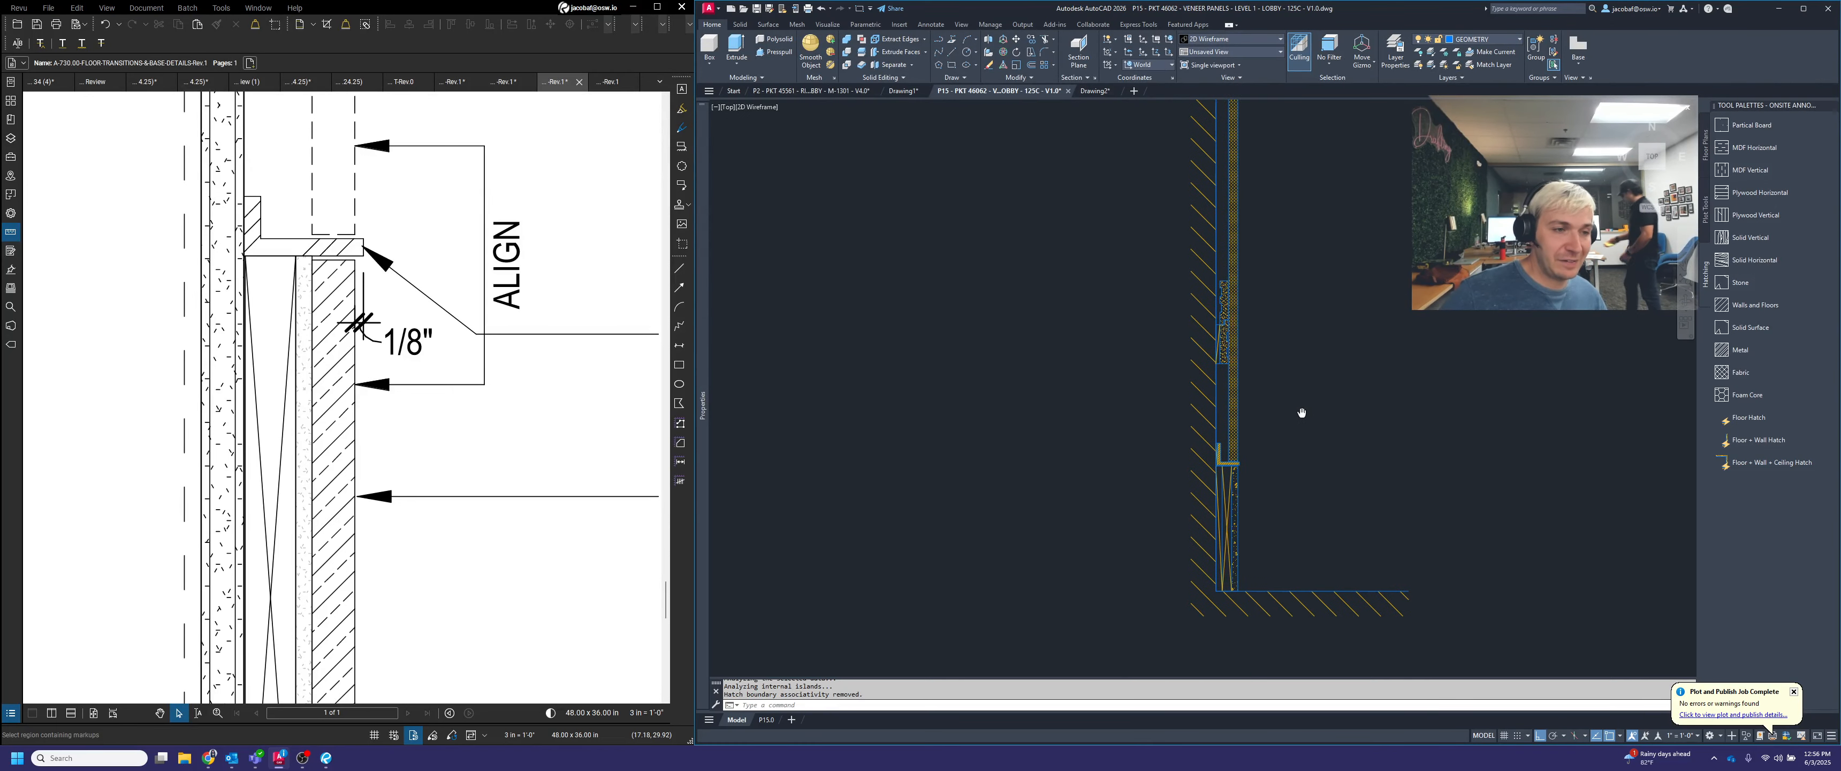
scroll(1253, 425, "down", 2)
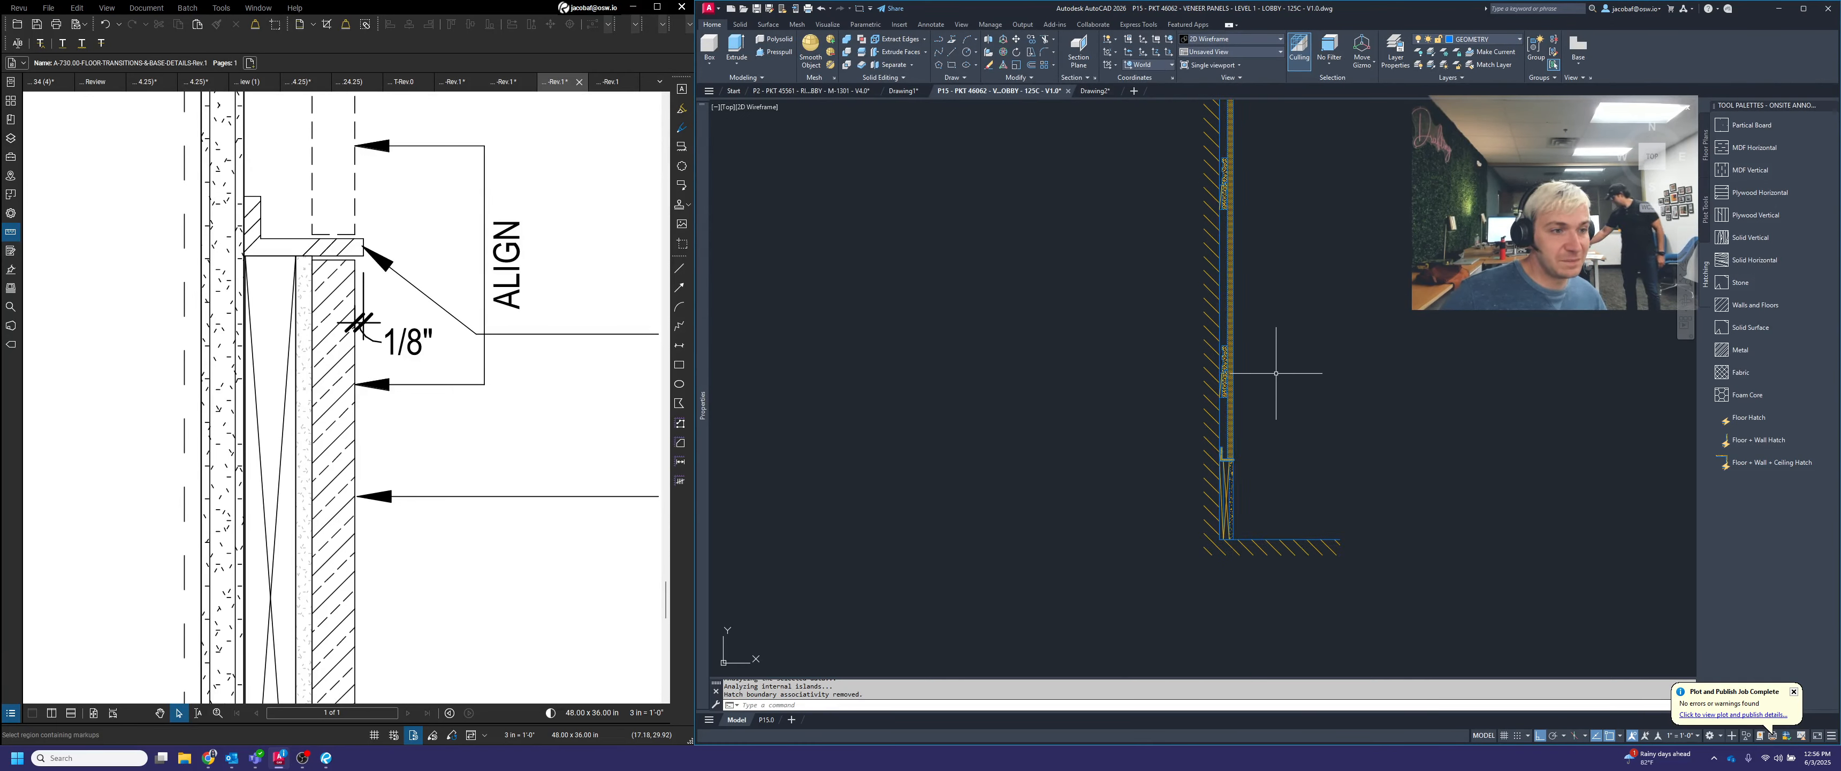
mouse_move(1268, 315)
middle_mouse_down()
mouse_move(1242, 388)
mouse_move(1279, 446)
middle_mouse_up()
scroll(1242, 388, "down", 6)
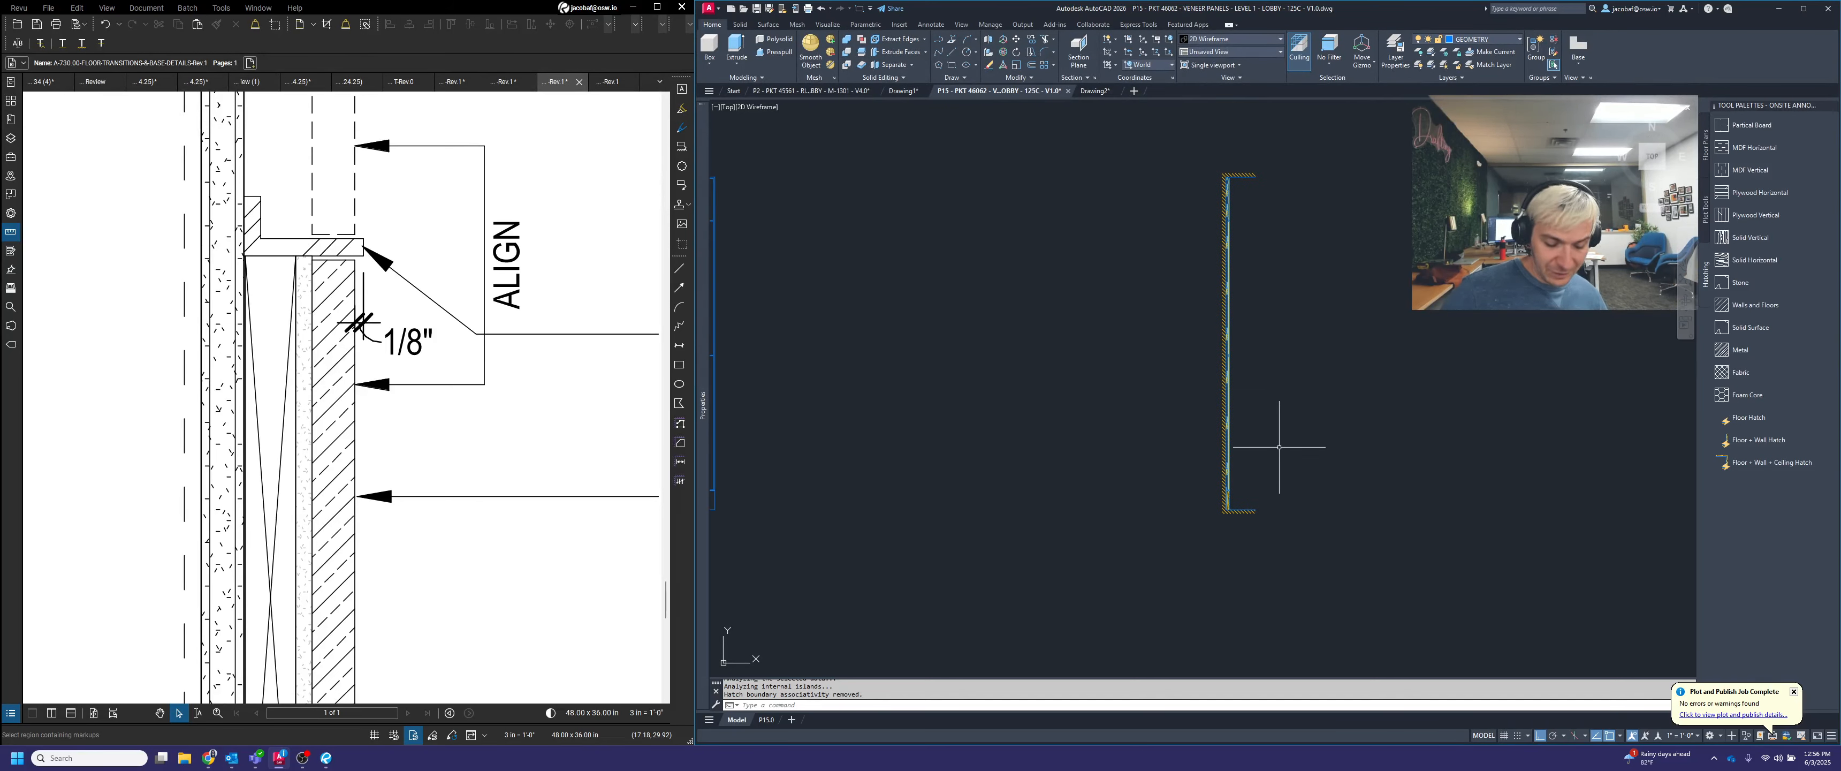
key("Return")
left_click(1376, 588)
left_click(1091, 116)
key("Return")
scroll(1219, 510, "up", 10)
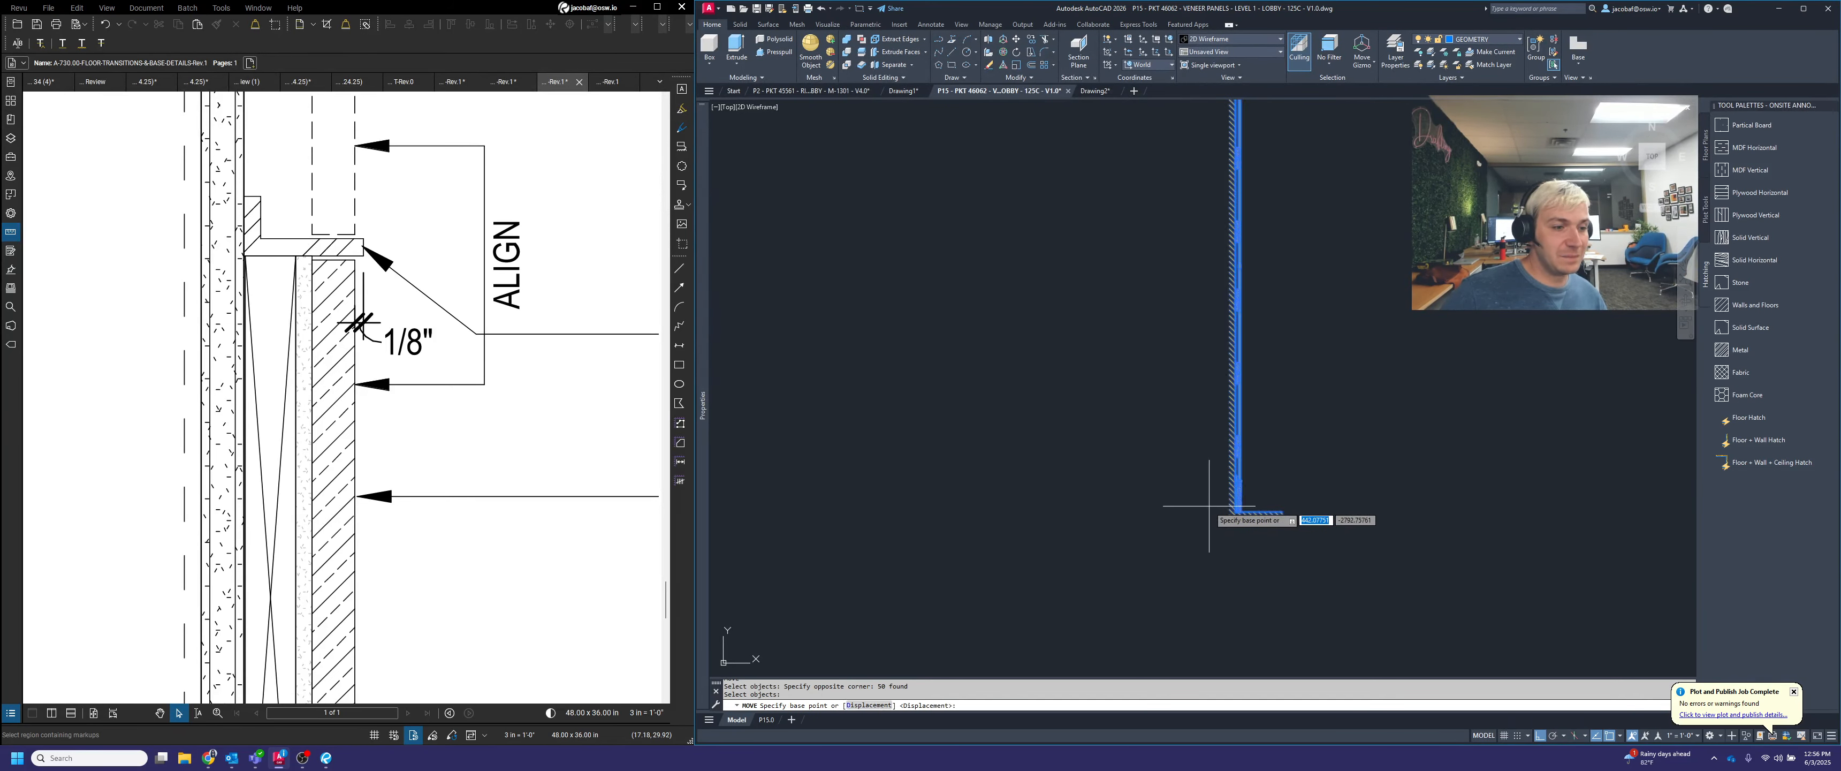
scroll(1356, 559, "up", 3)
left_click(1138, 429)
scroll(1348, 426, "down", 12)
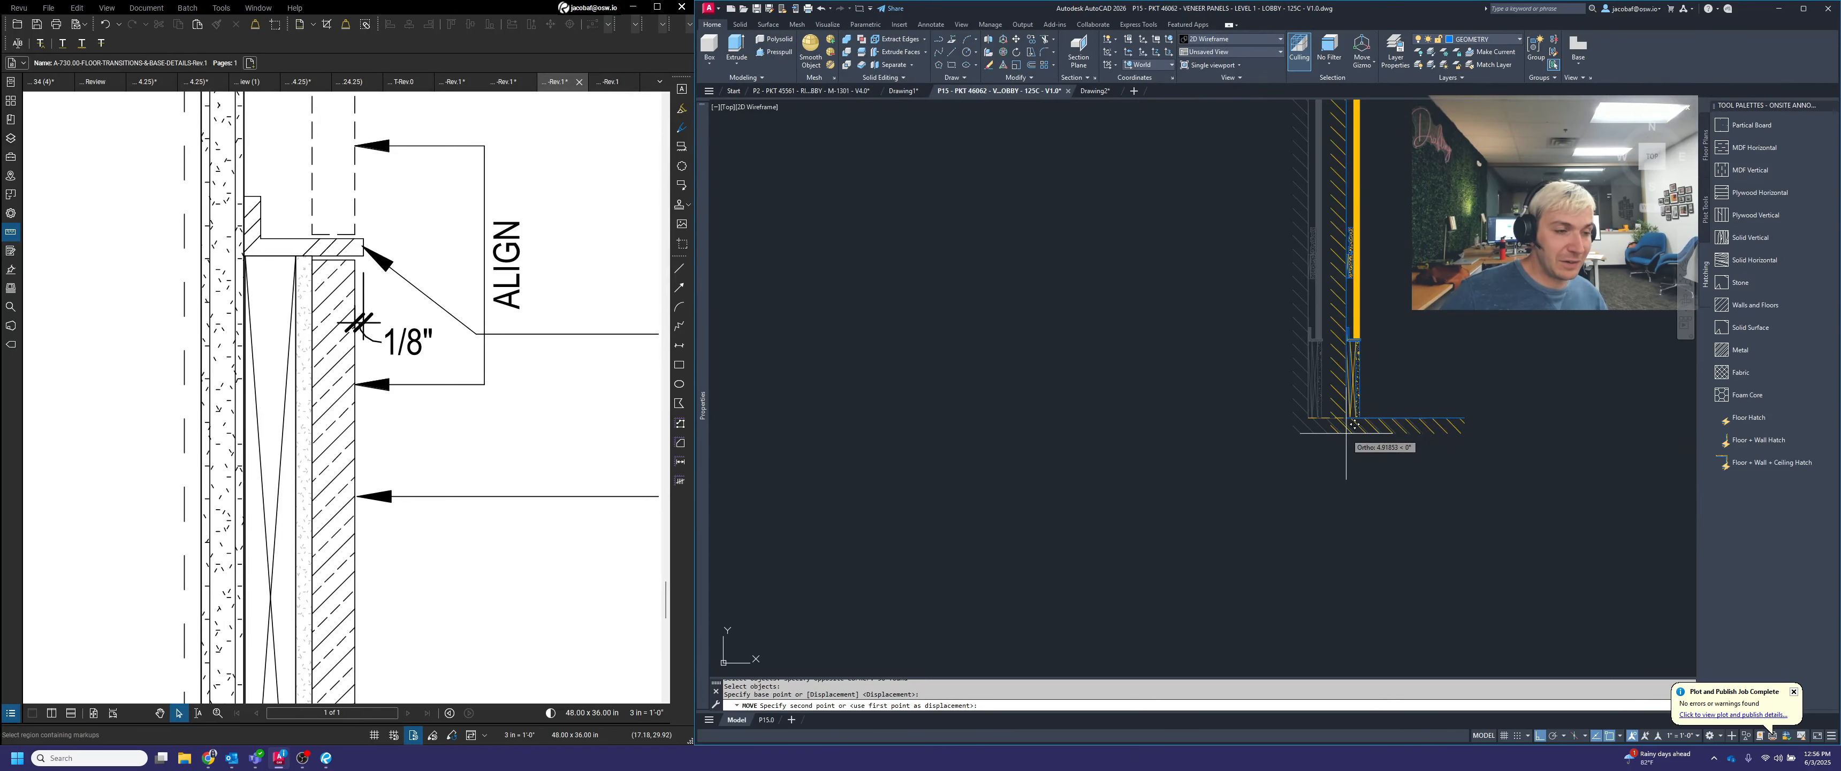
scroll(1371, 411, "down", 2)
left_click(1225, 494)
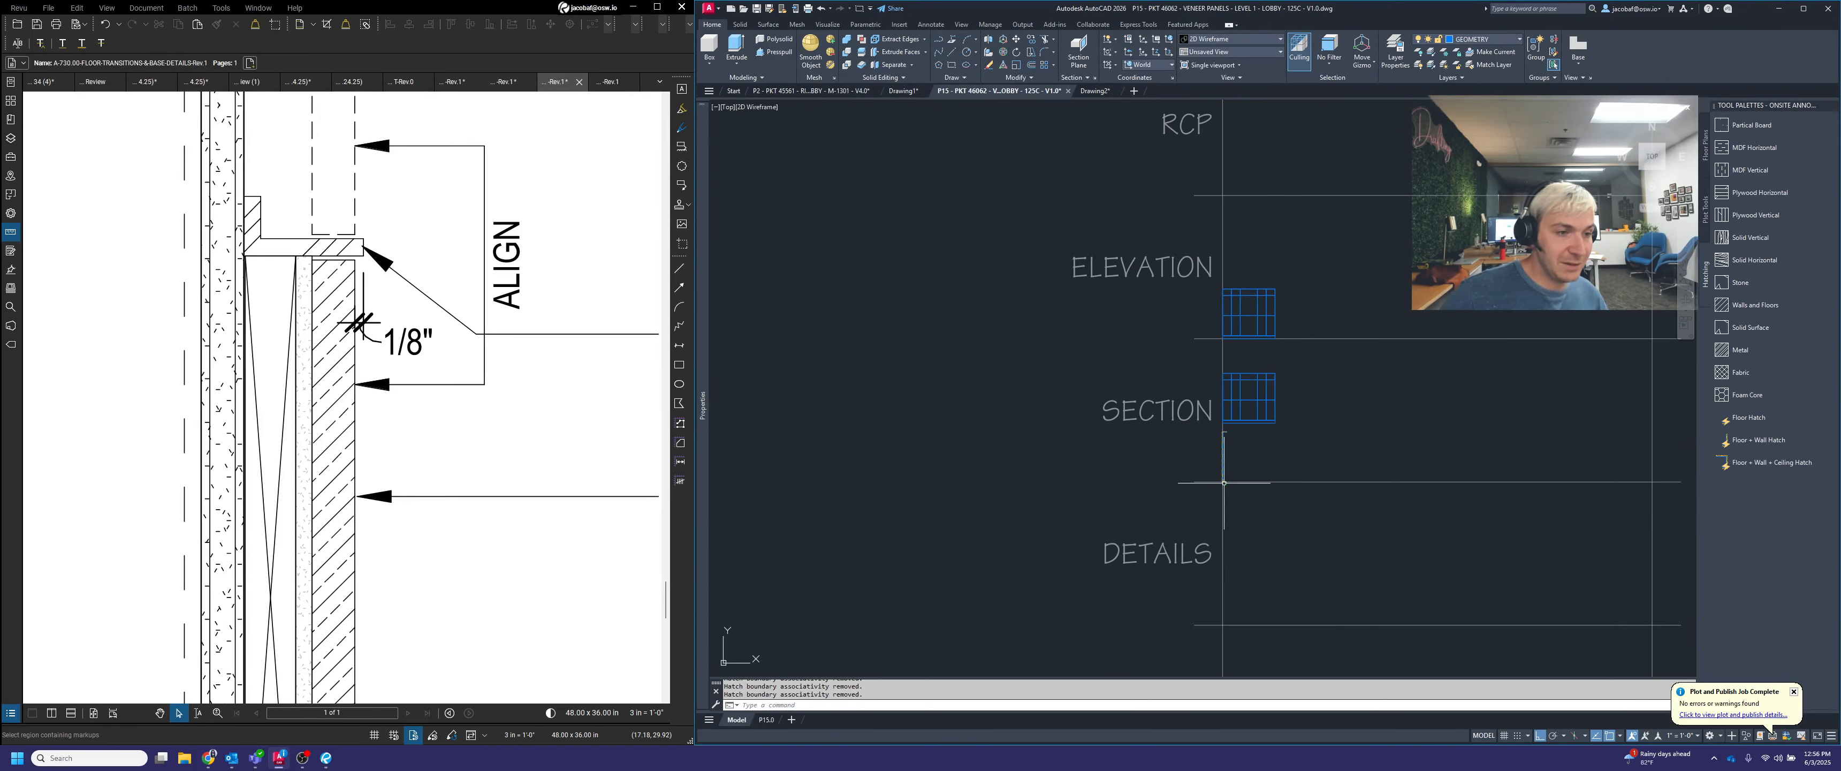
Delete the leftover copy of the elevation grid above the section view in the SECTION row
scroll(1245, 410, "up", 5)
key("Escape")
left_click(1170, 291)
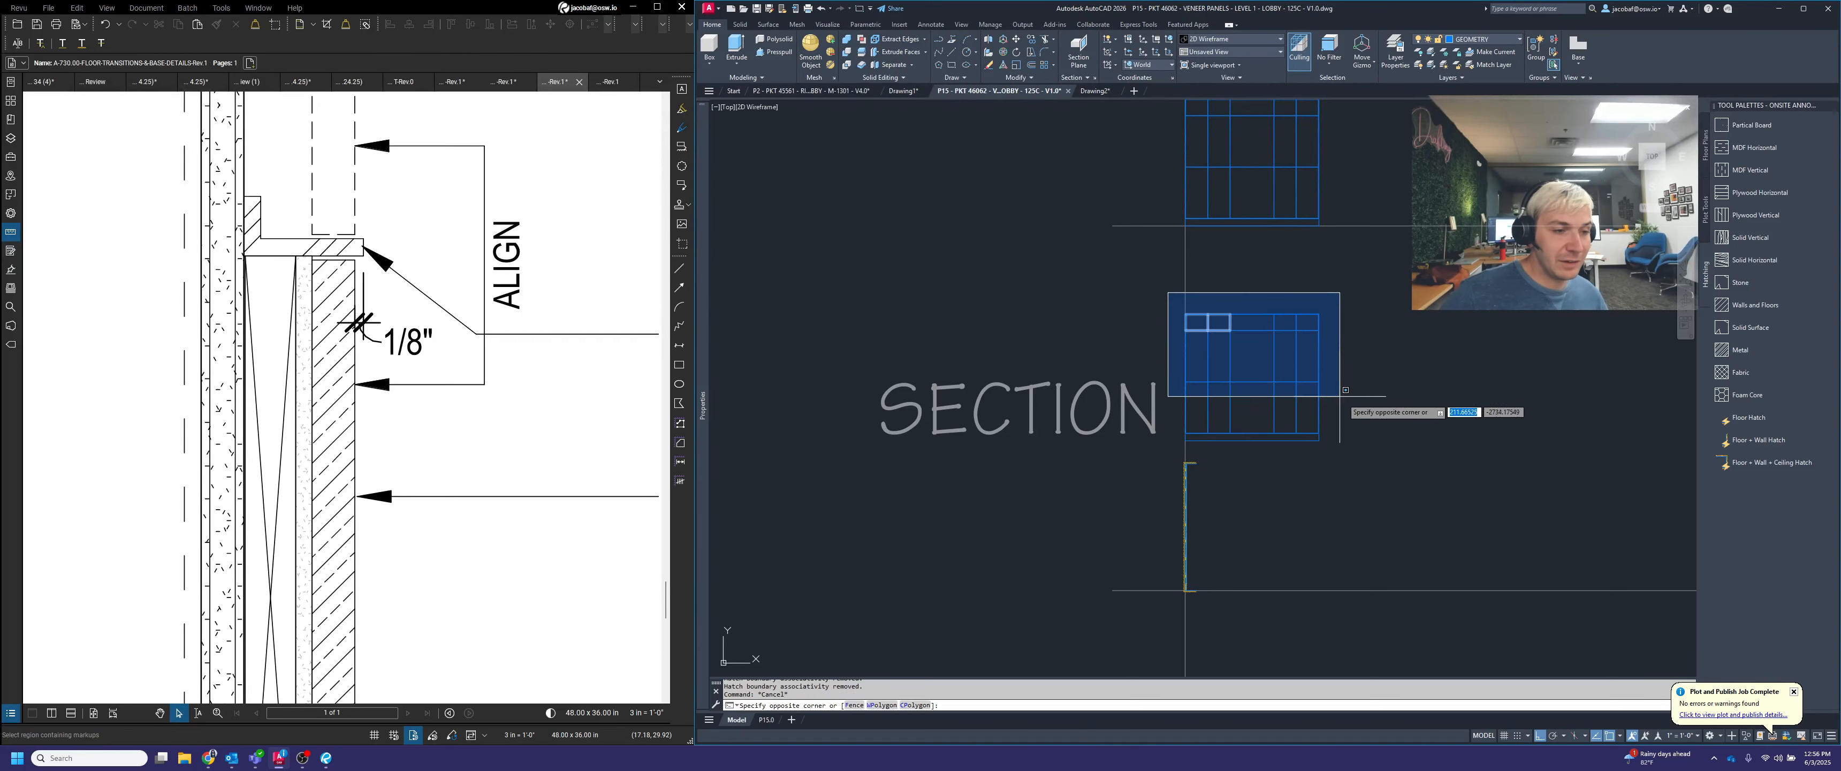
left_click(1379, 446)
key("Delete")
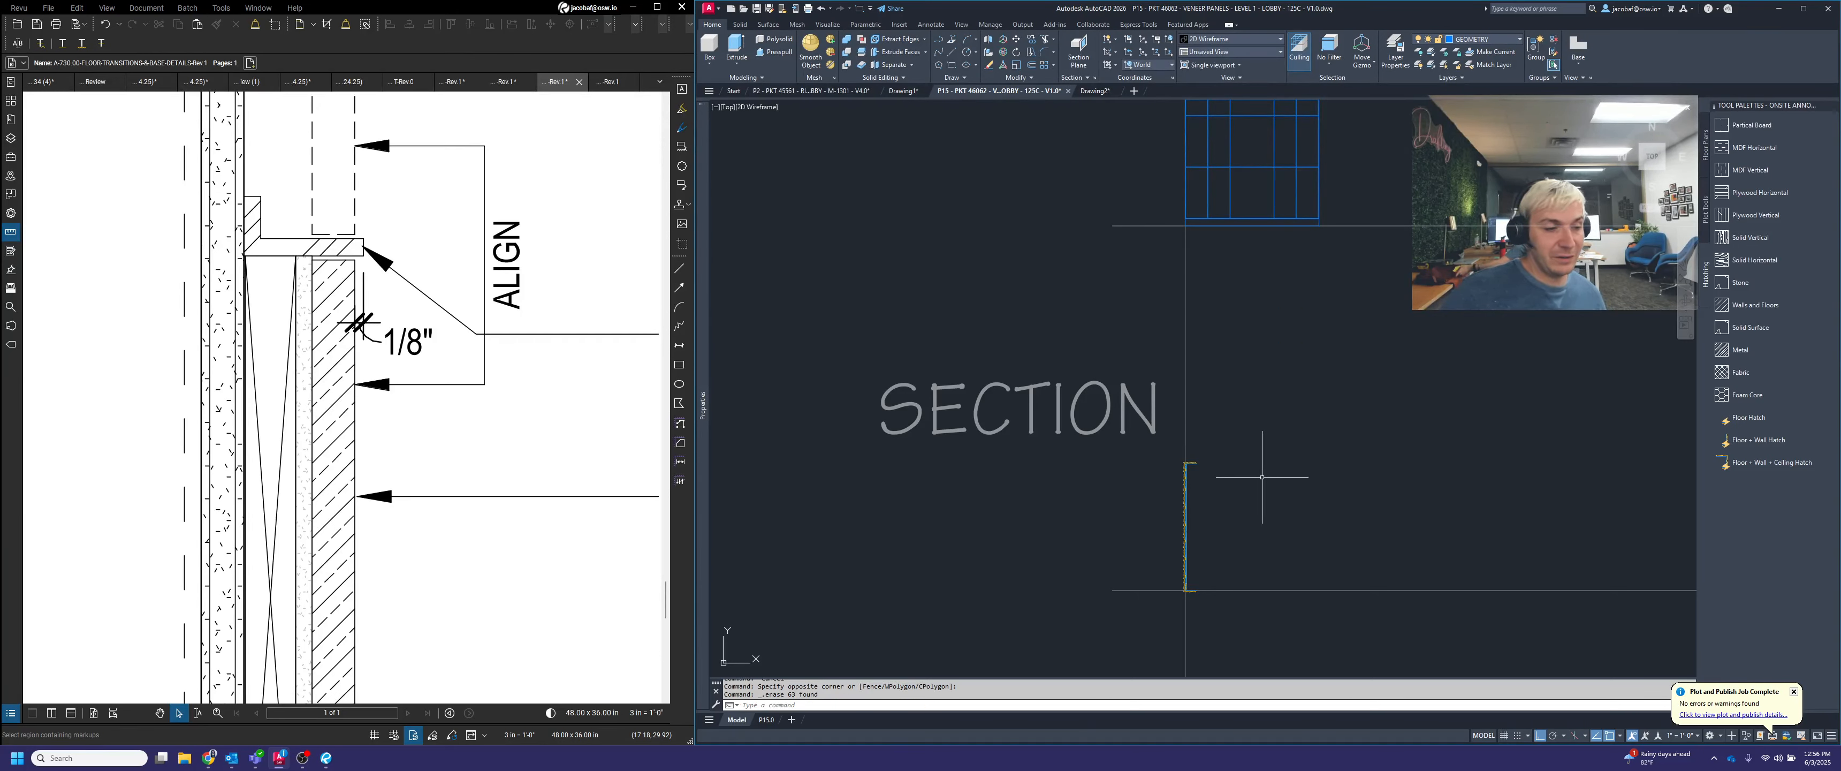
key("Escape")
Insert a Floor + Wall + Ceiling Hatch block beside the elevation and rotate it 270° so its open side faces up
scroll(1272, 401, "down", 3)
scroll(1290, 315, "up", 5)
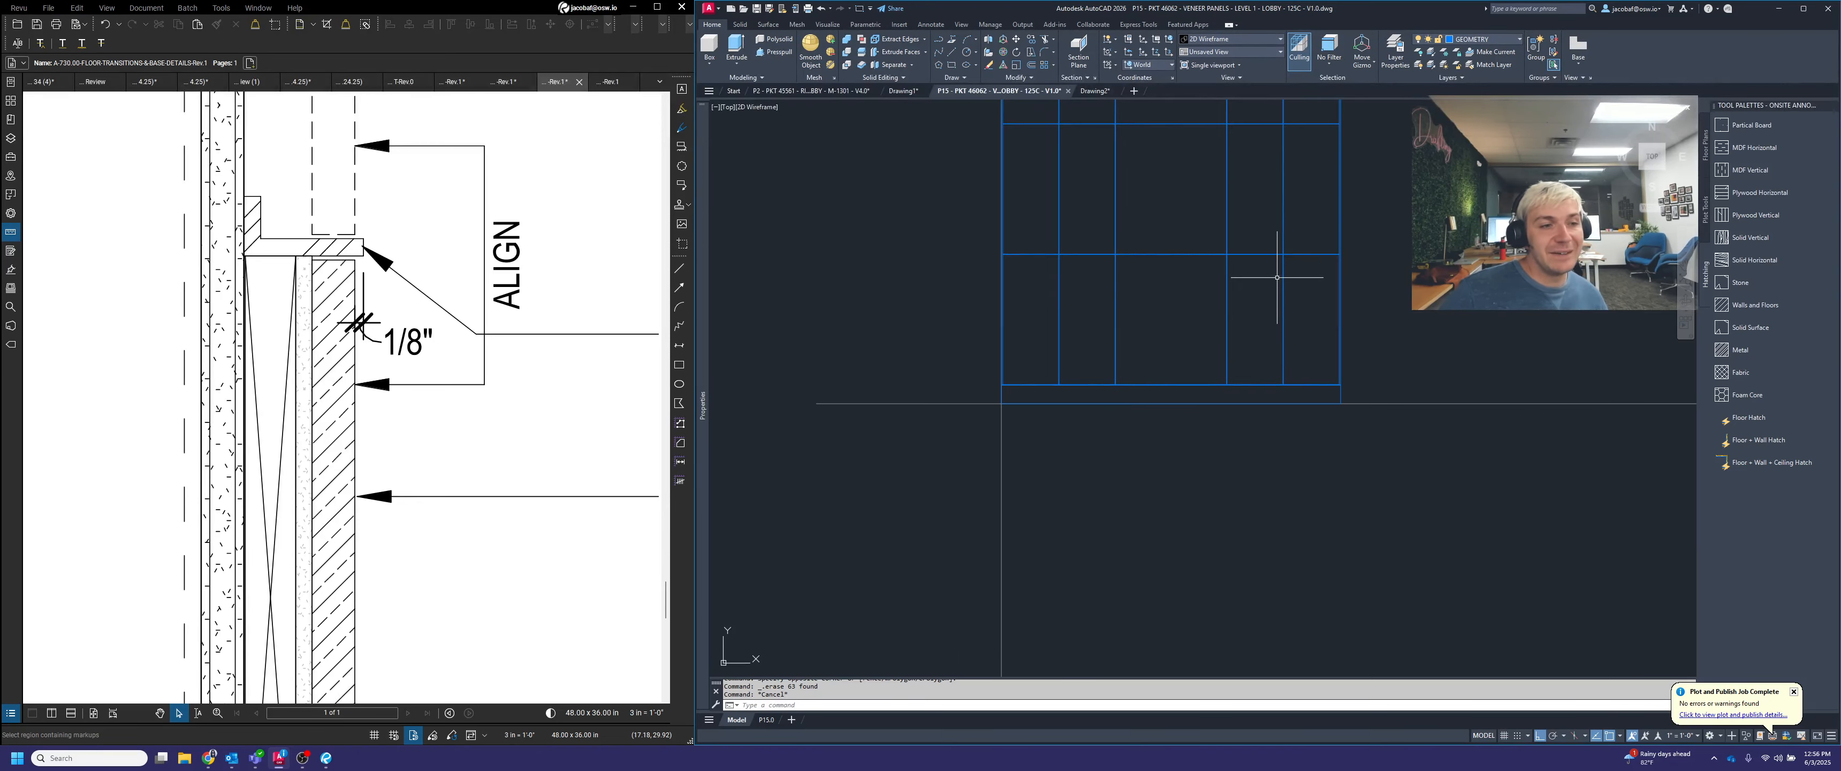
middle_click_drag(1265, 277, 1181, 465)
scroll(386, 451, "down", 8)
scroll(1215, 450, "down", 6)
middle_click_drag(1165, 597, 1307, 385)
scroll(1312, 396, "up", 6)
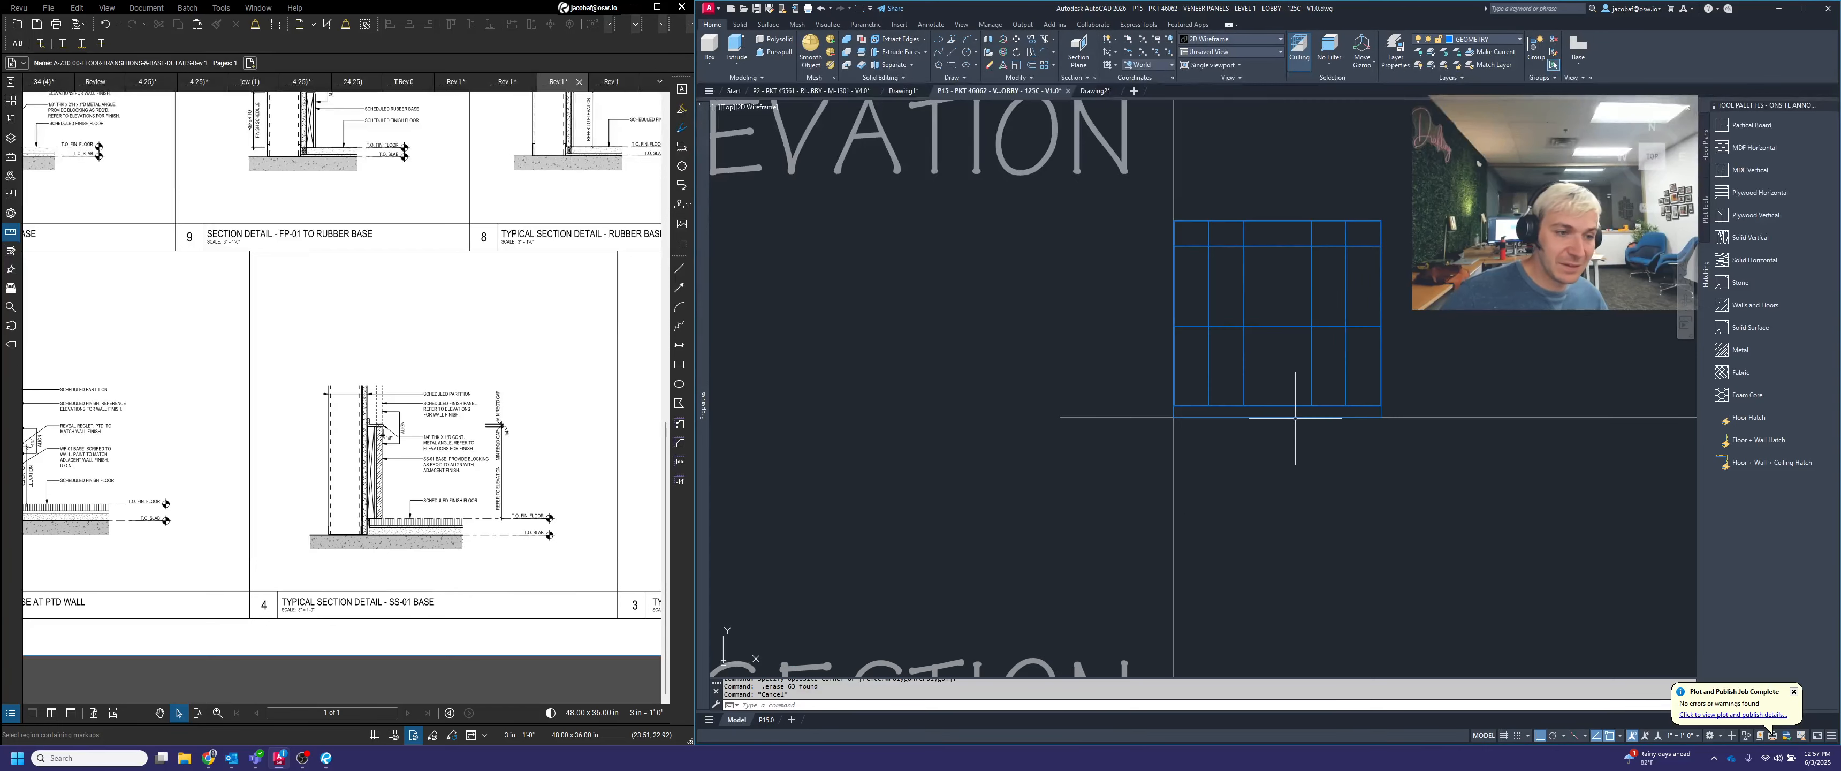
left_click(1765, 462)
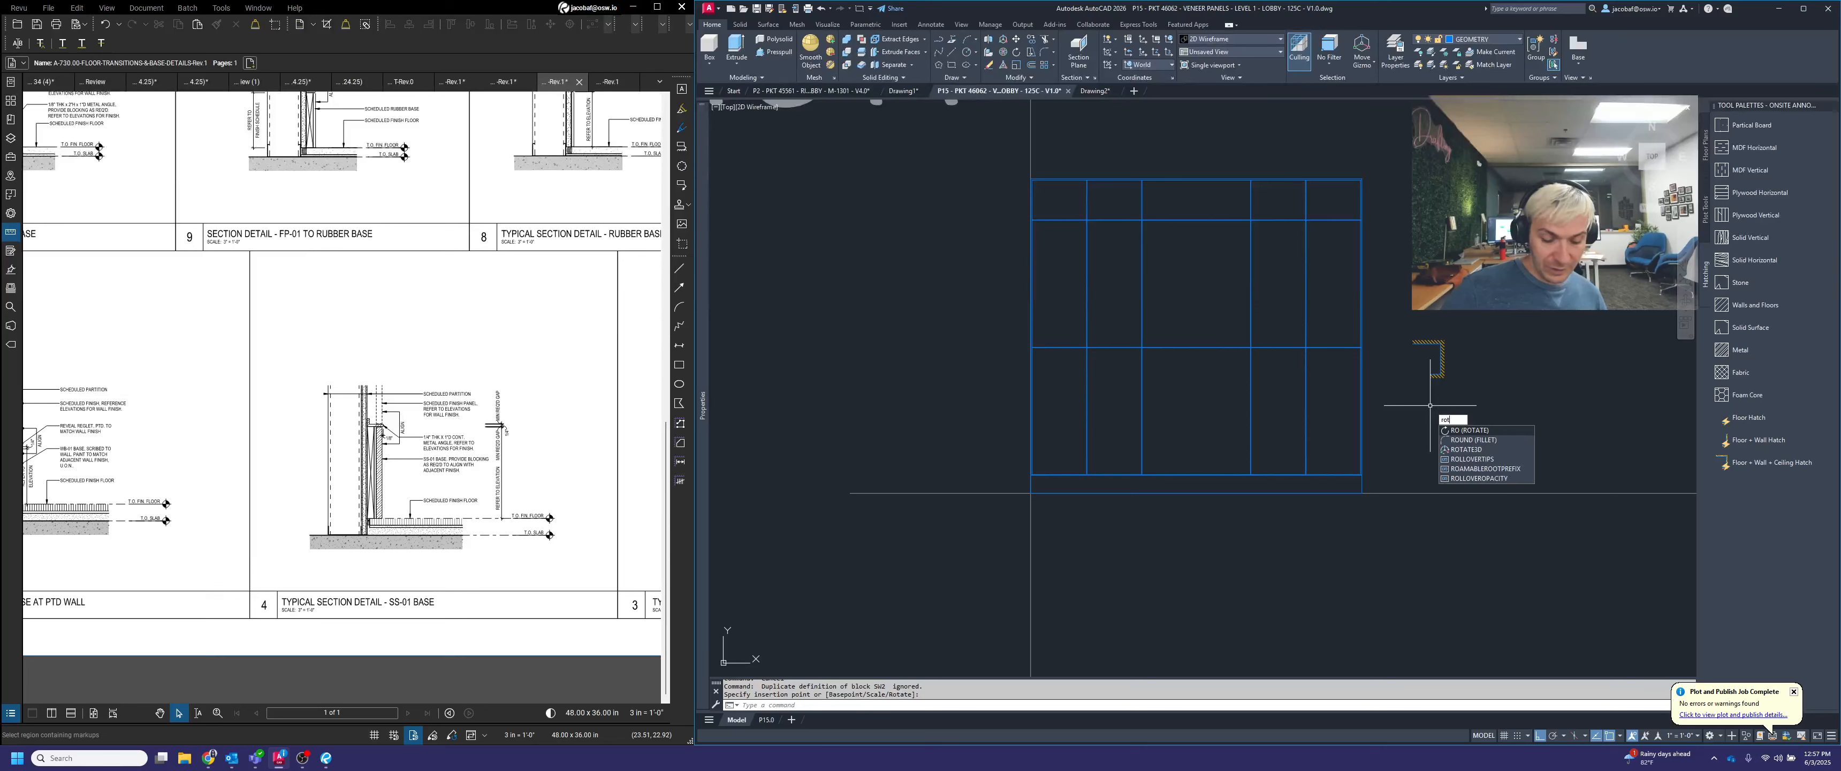
key("Return")
left_click(1470, 309)
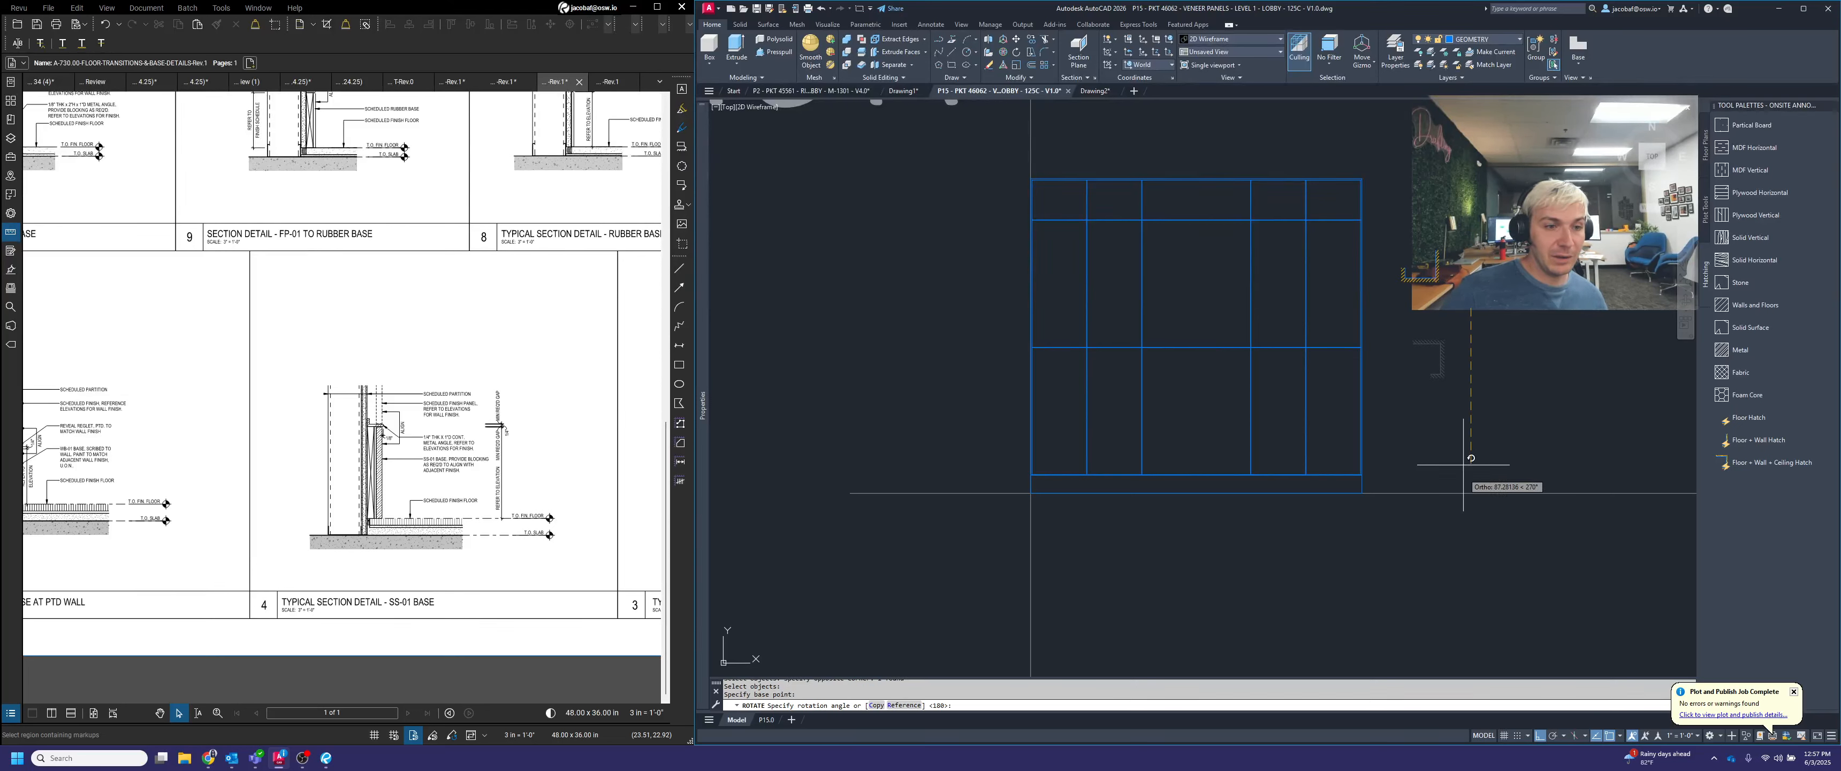
left_click(1462, 482)
key("Escape")
Move the rotated hatch block to the elevation's lower left corner
left_click(1462, 308)
left_click(1430, 268)
left_click(1405, 277)
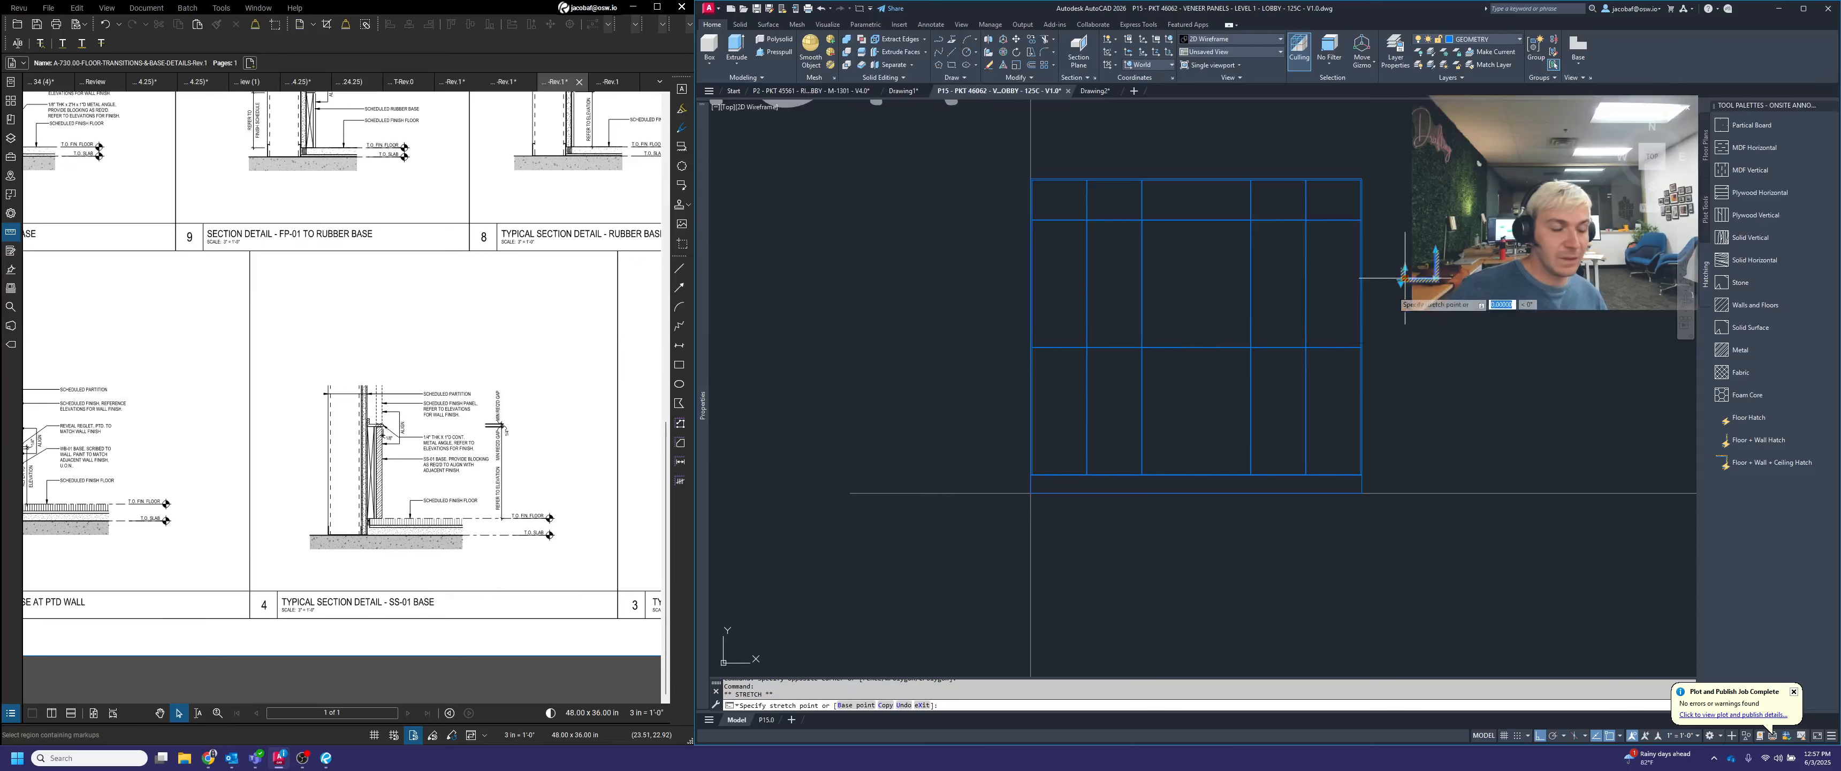
scroll(1049, 503, "up", 5)
left_click(1005, 464)
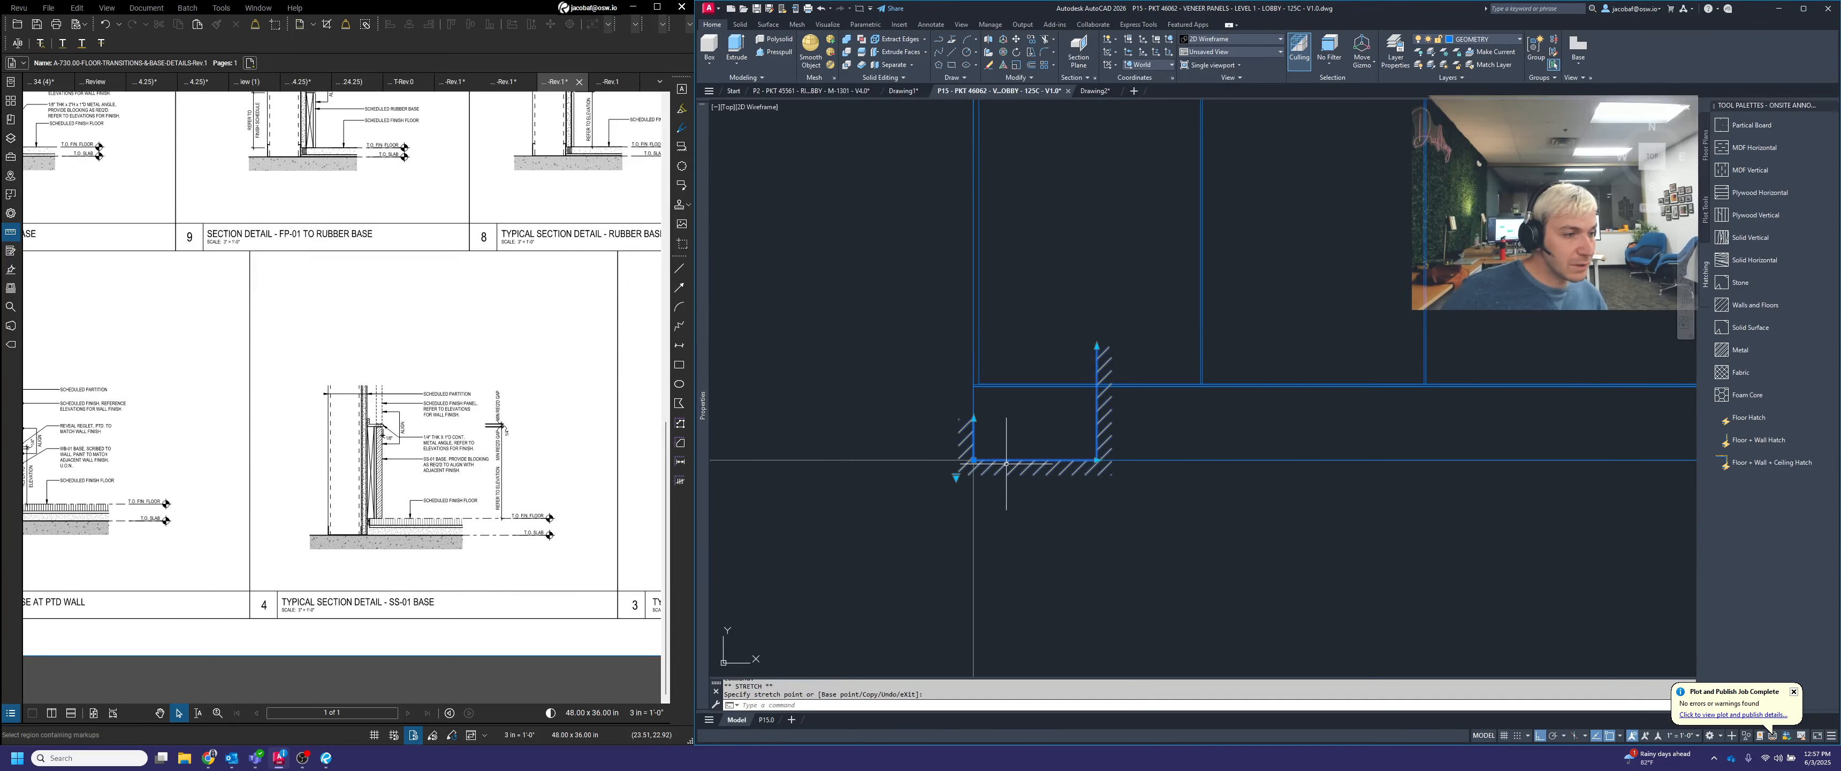
Stretch the hatch block's floor to the elevation's lower right corner and both walls up to its upper corners
left_click(1096, 462)
scroll(1096, 462, "down", 3)
left_click(1575, 461)
left_click(1575, 416)
scroll(1574, 415, "down", 3)
left_click(1466, 311)
left_click(1146, 603)
left_click(1147, 311)
key("Escape")
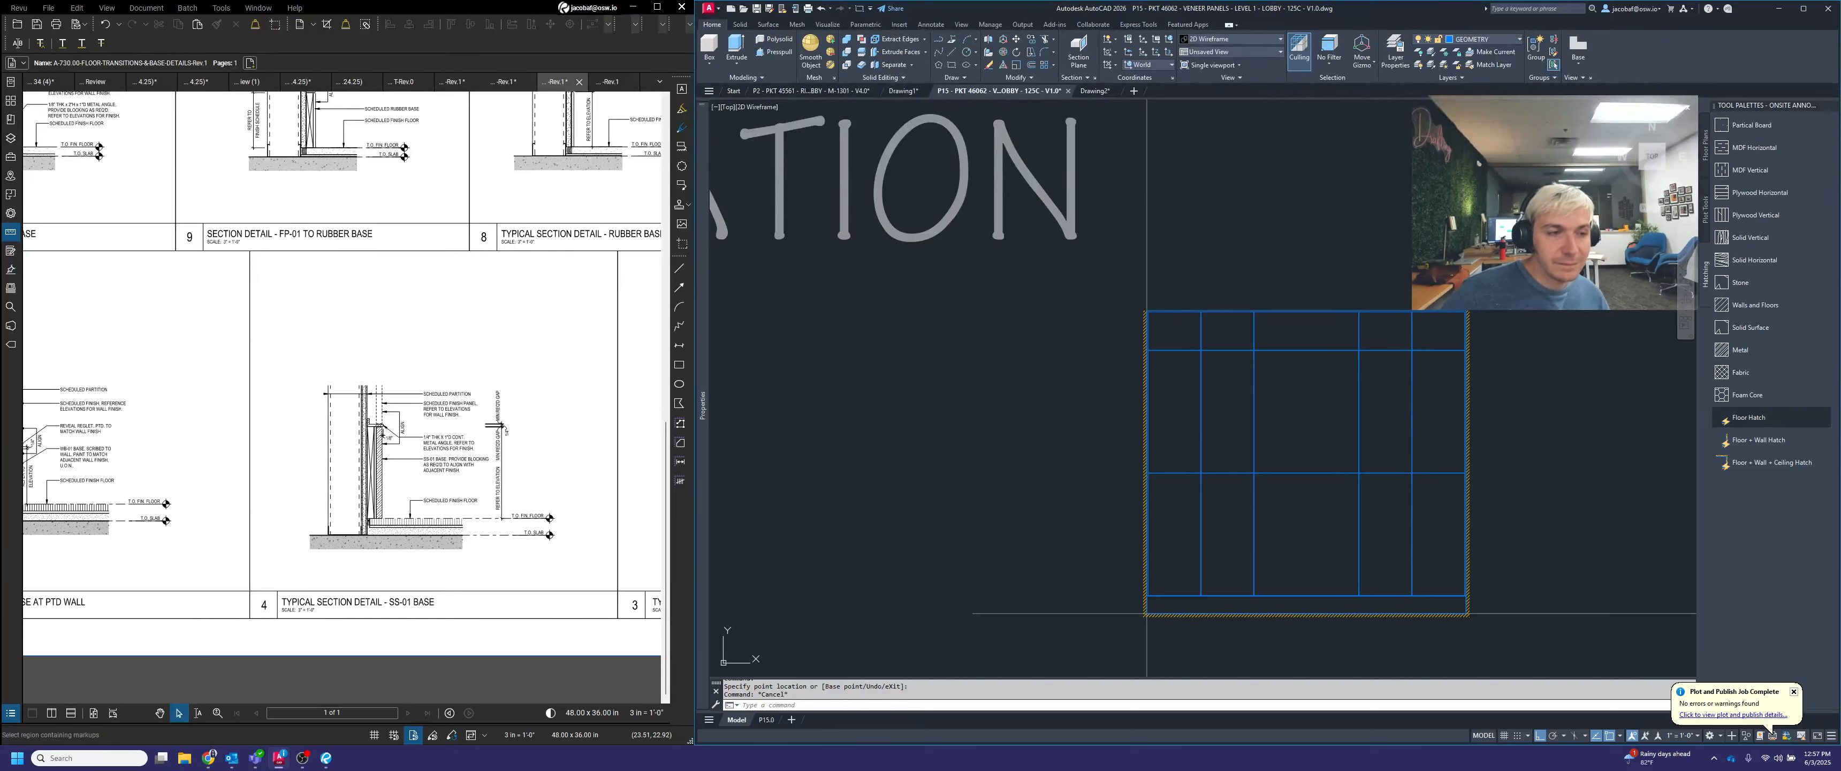
Insert a Floor Hatch block, flip it so the hatching faces up, and place it on the elevation's upper left corner
left_click(1749, 418)
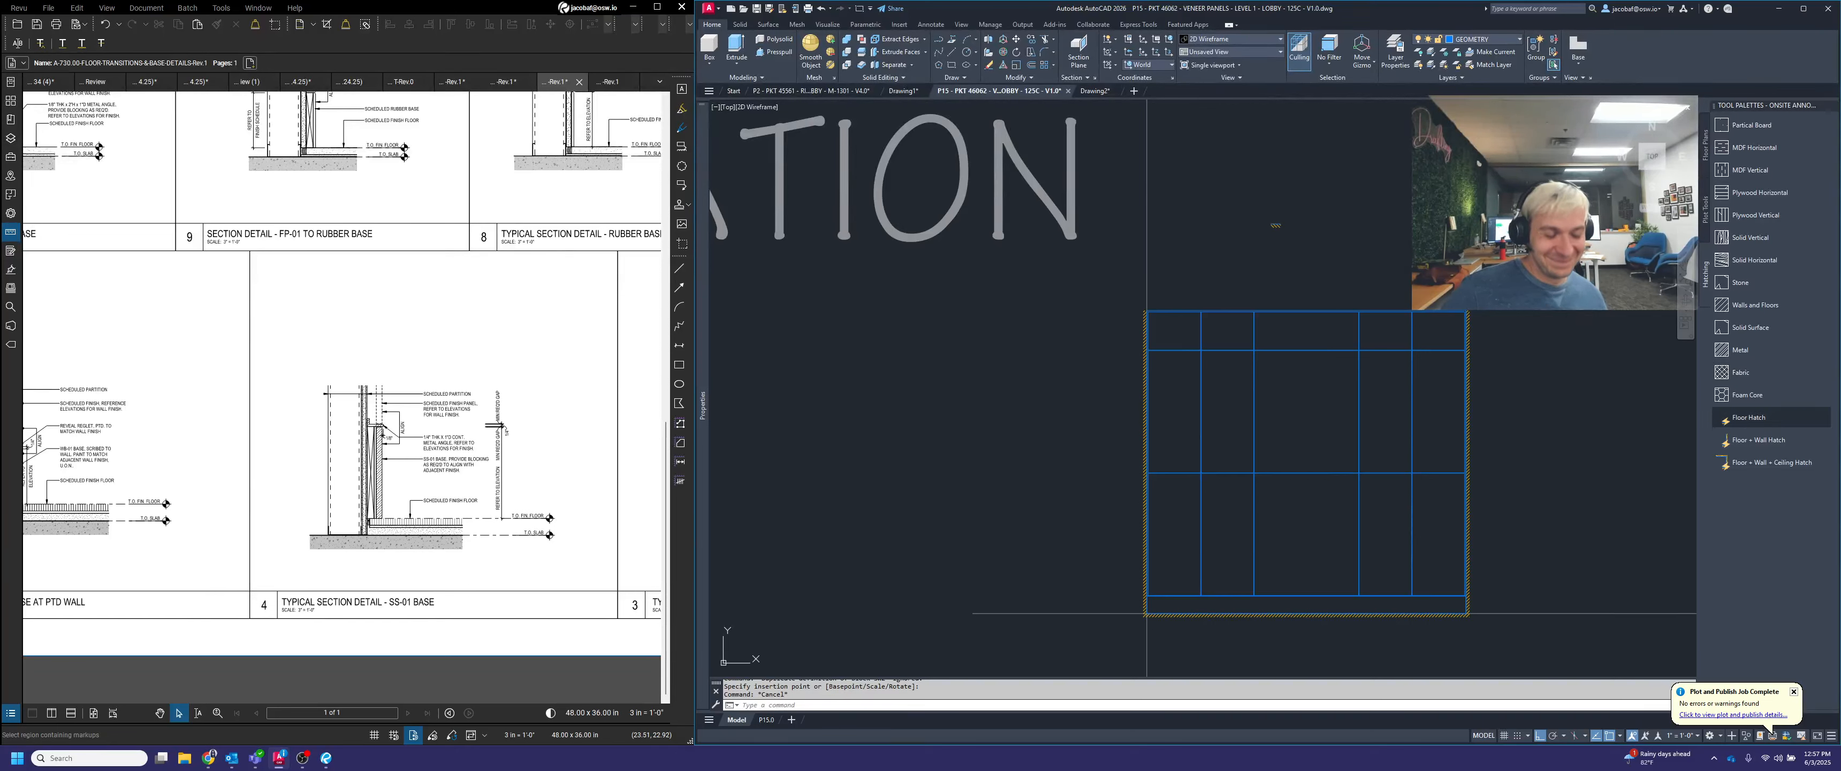
key("Escape")
left_click(1281, 223)
left_click(1327, 207)
left_click(1327, 207)
left_click(1344, 228)
left_click(1328, 206)
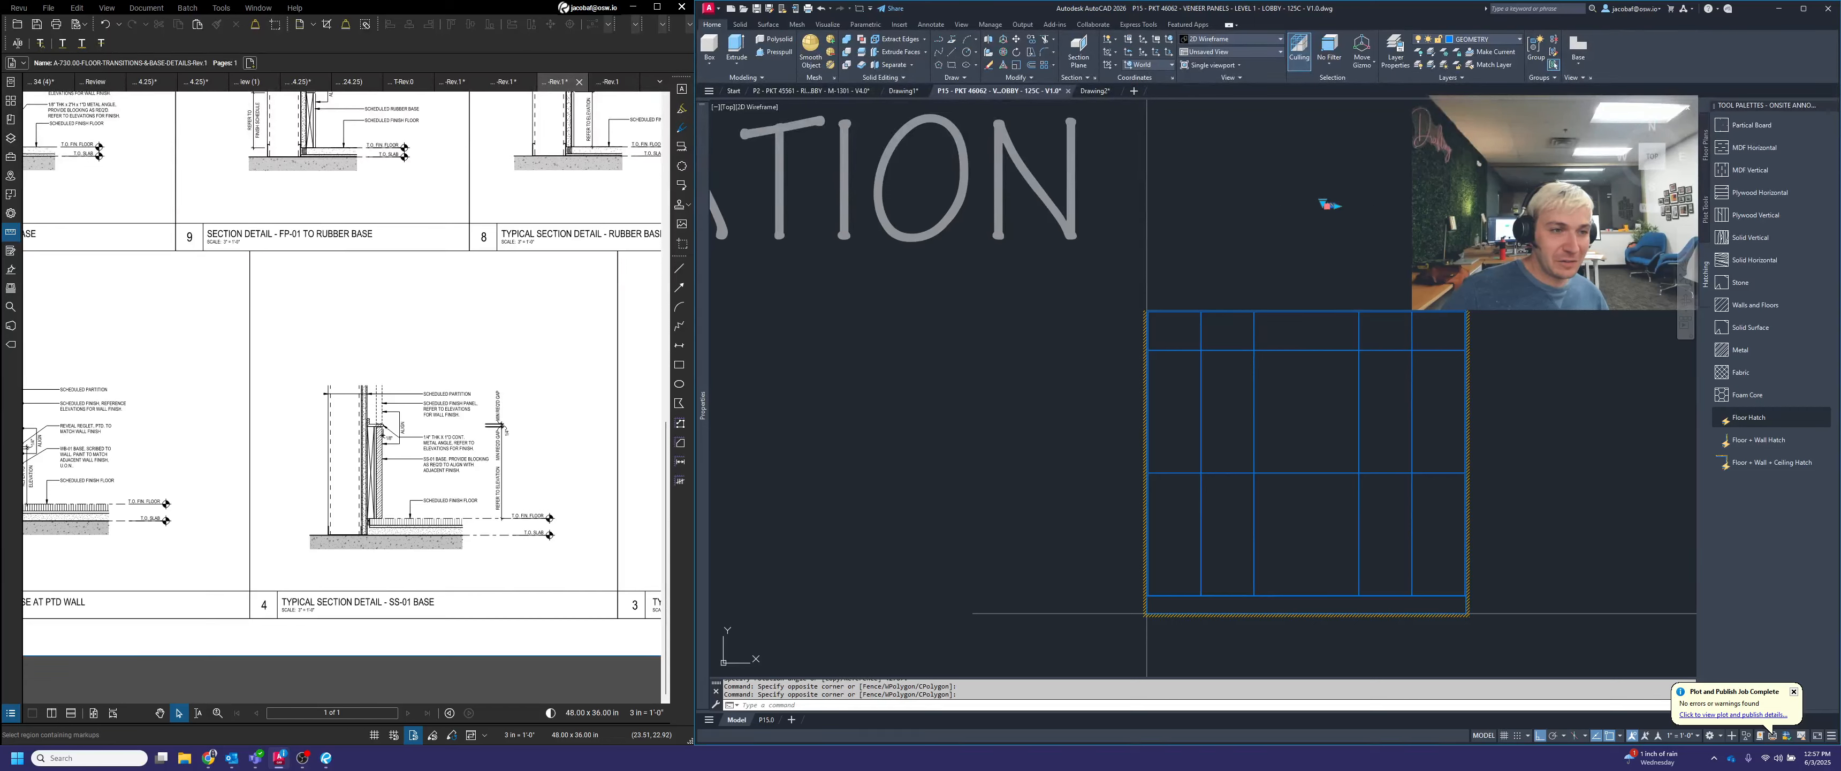
scroll(1179, 313, "up", 5)
scroll(1016, 325, "up", 5)
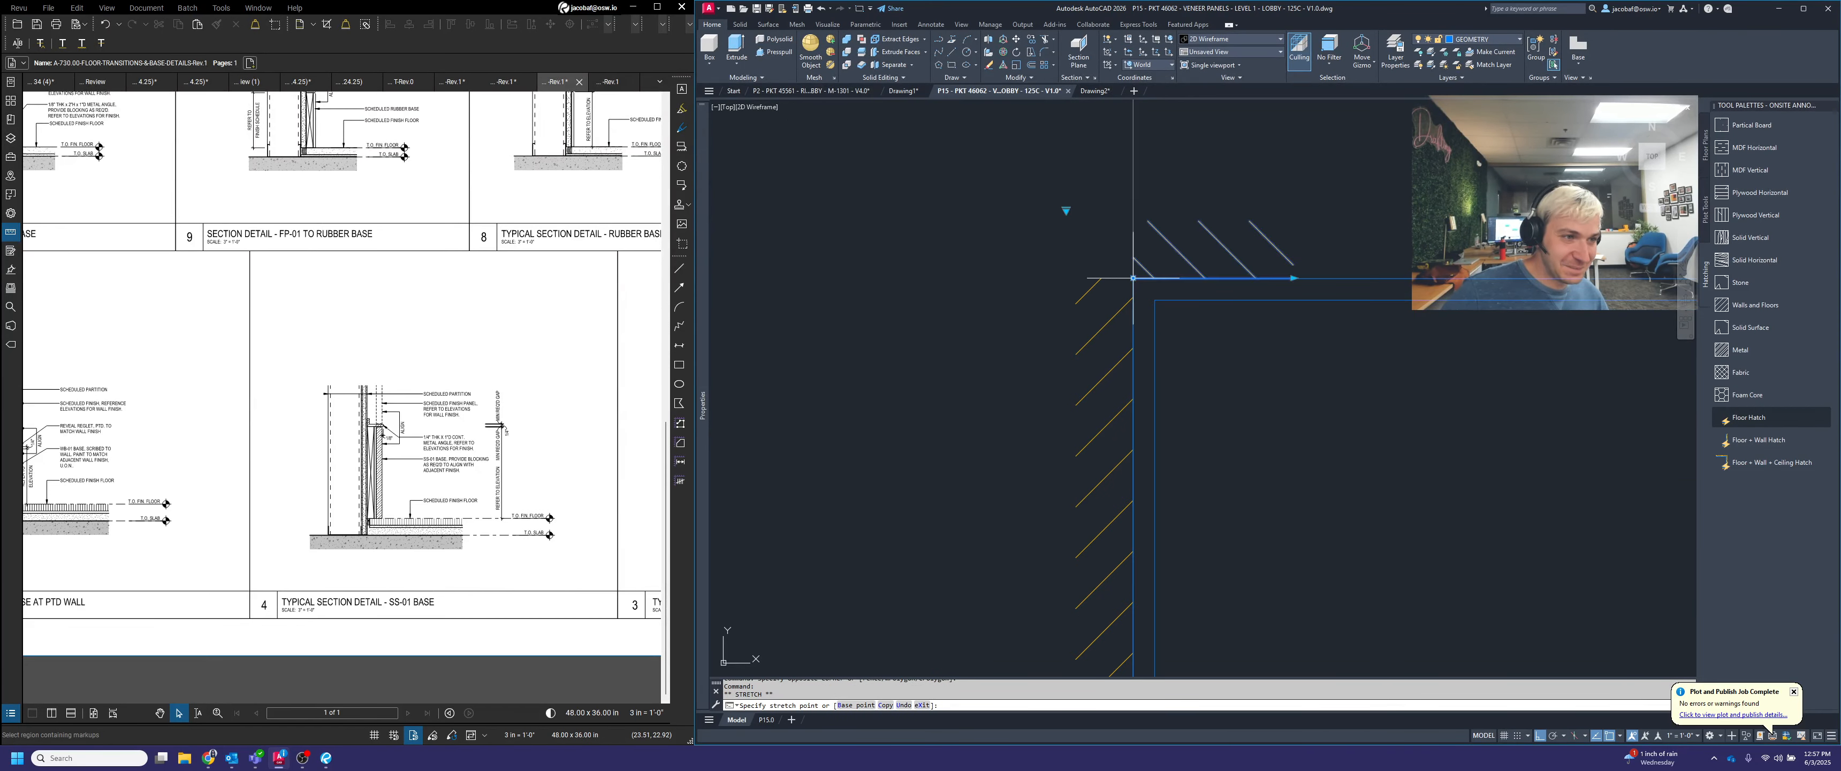
Stretch the ceiling hatch along the elevation's top edge to the upper right corner
left_click(1294, 278)
scroll(1065, 294, "down", 6)
middle_click_drag(1430, 301, 1105, 313)
scroll(1603, 301, "up", 4)
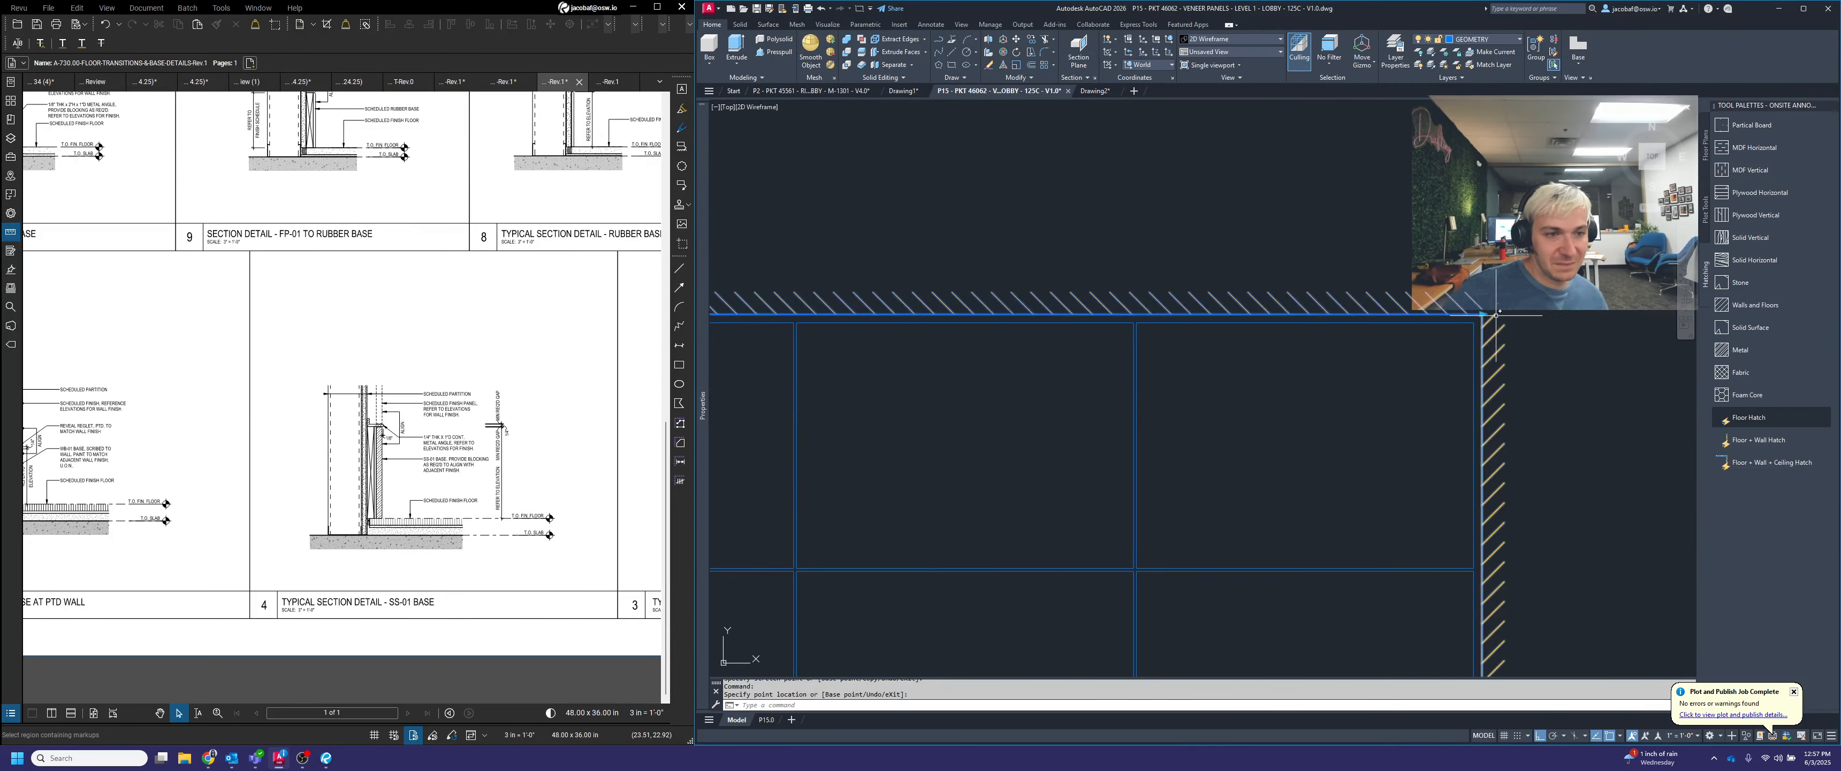
scroll(1474, 290, "down", 4)
key("Escape")
Delete the rectangular box with two circles at the centre of the plan view's panel wall
scroll(1473, 289, "down", 2)
middle_click_drag(1473, 289, 1445, 153)
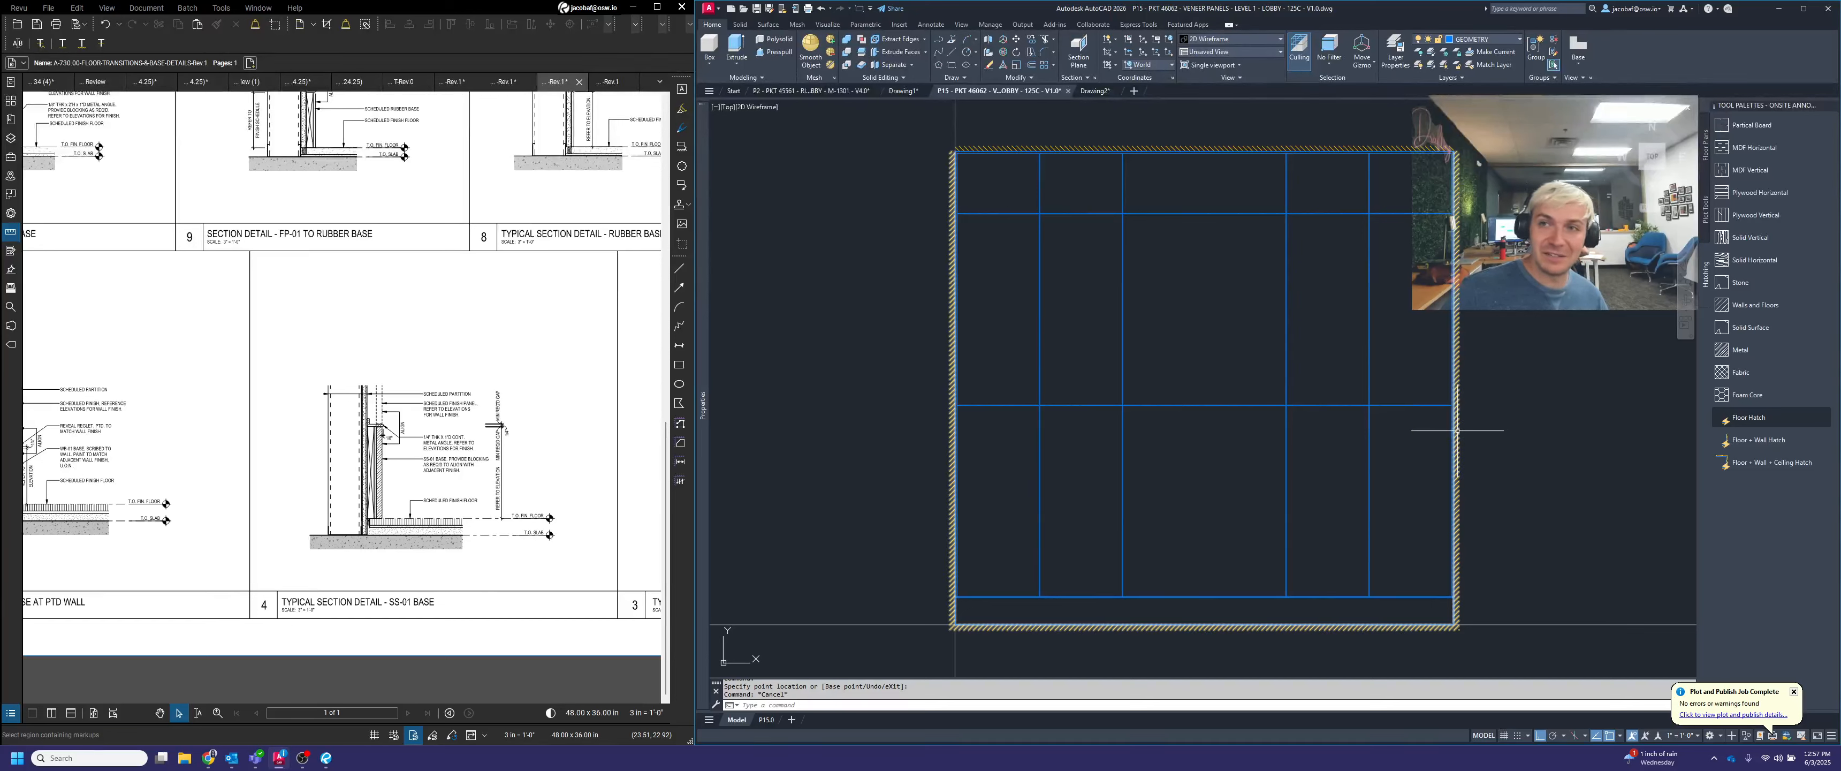
scroll(1223, 486, "down", 10)
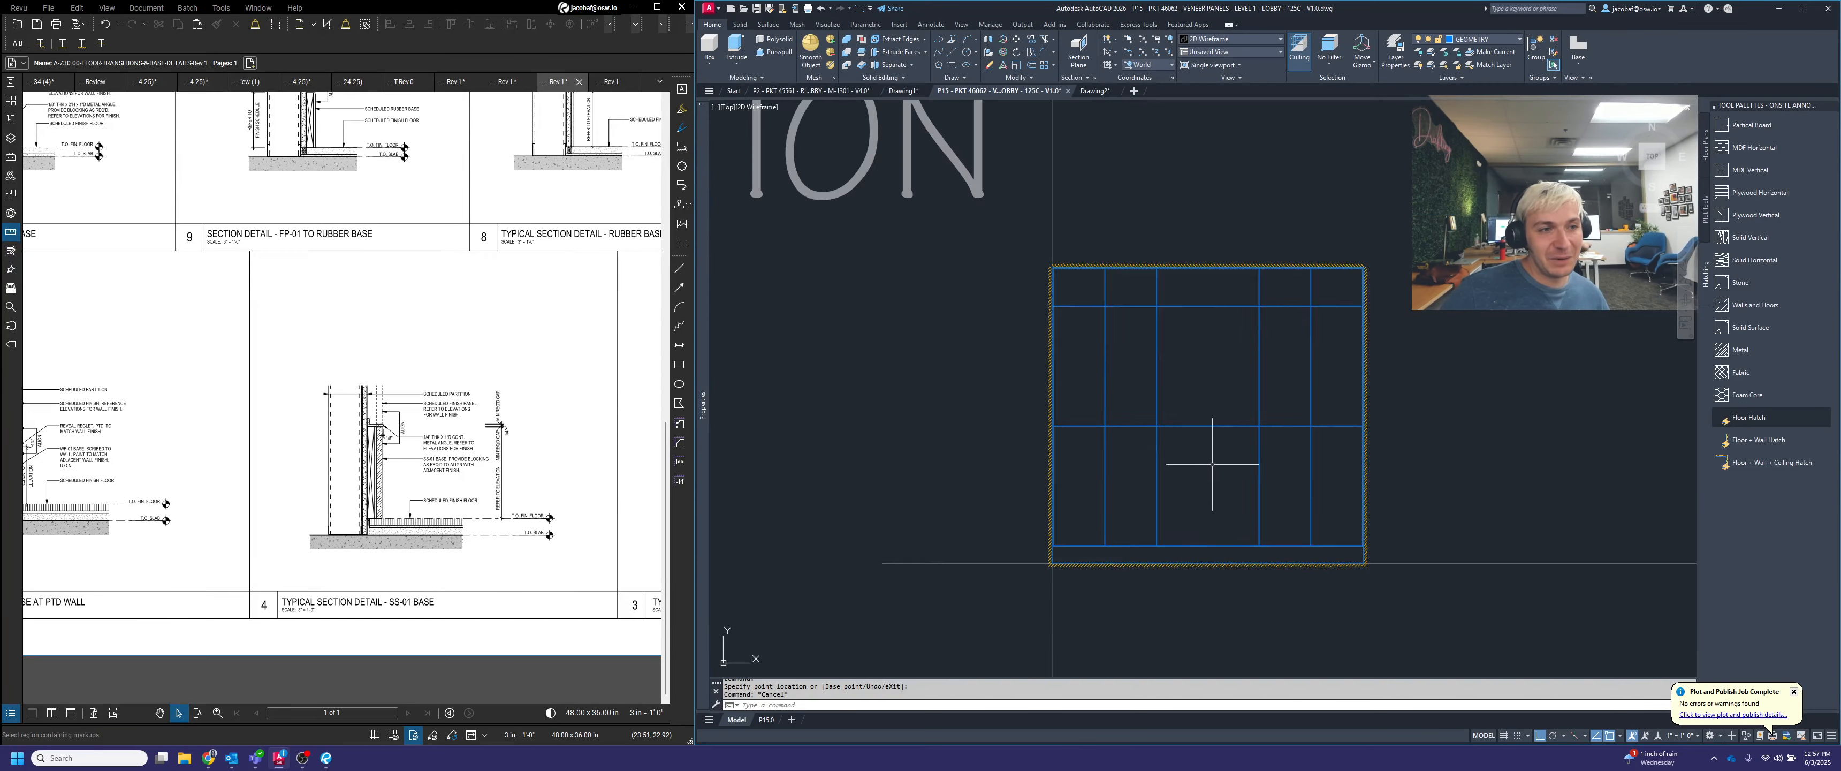
scroll(1200, 301, "up", 10)
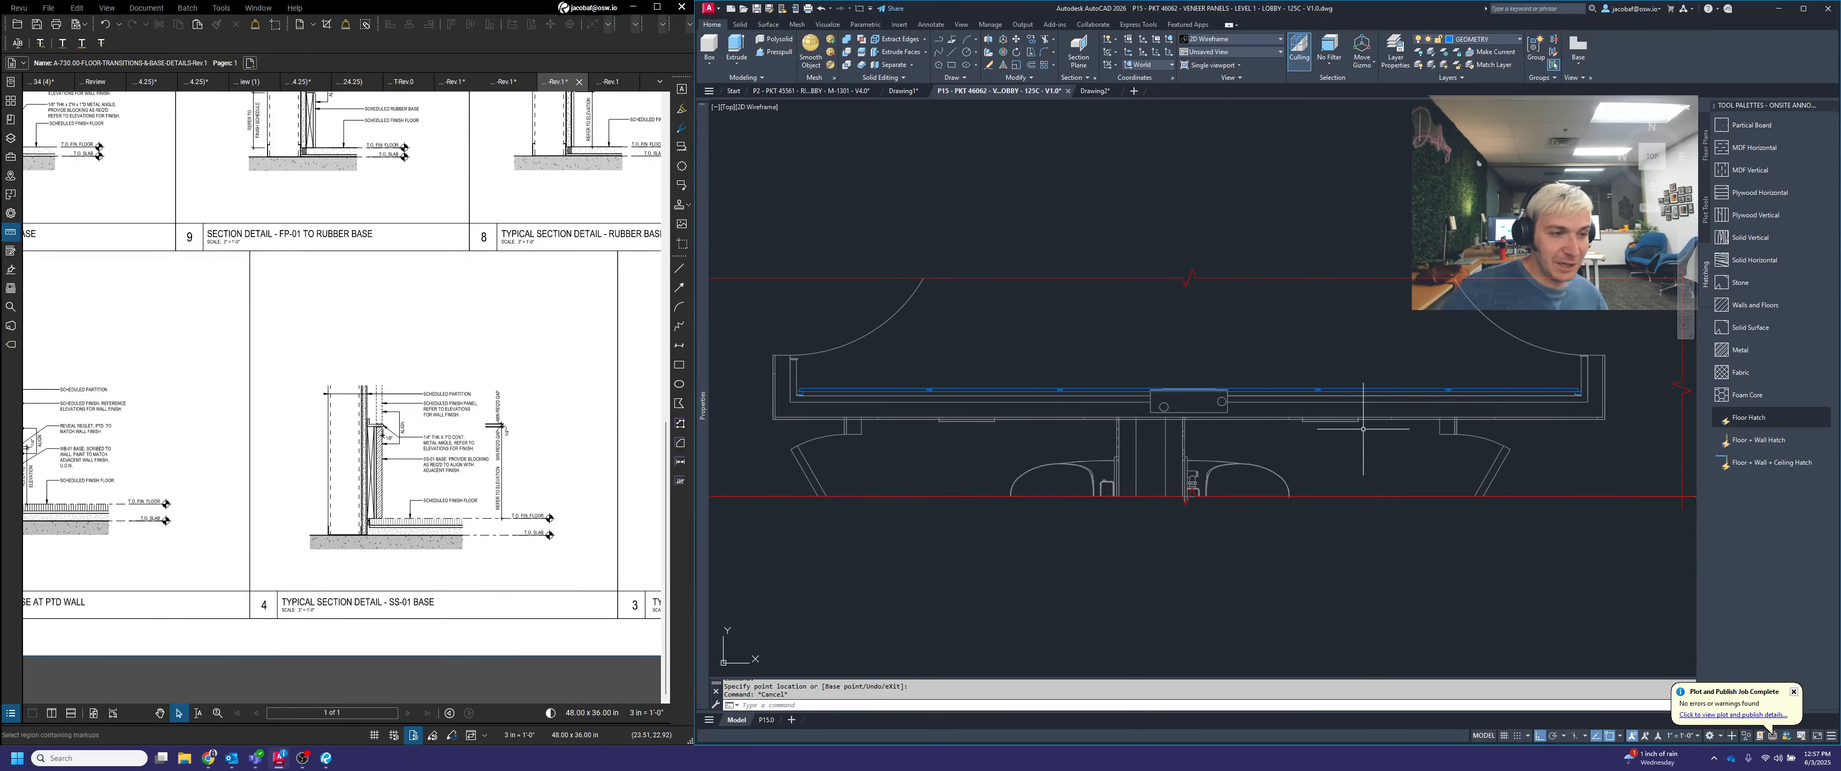
scroll(1173, 393, "up", 5)
left_click(1112, 334)
left_click(1505, 482)
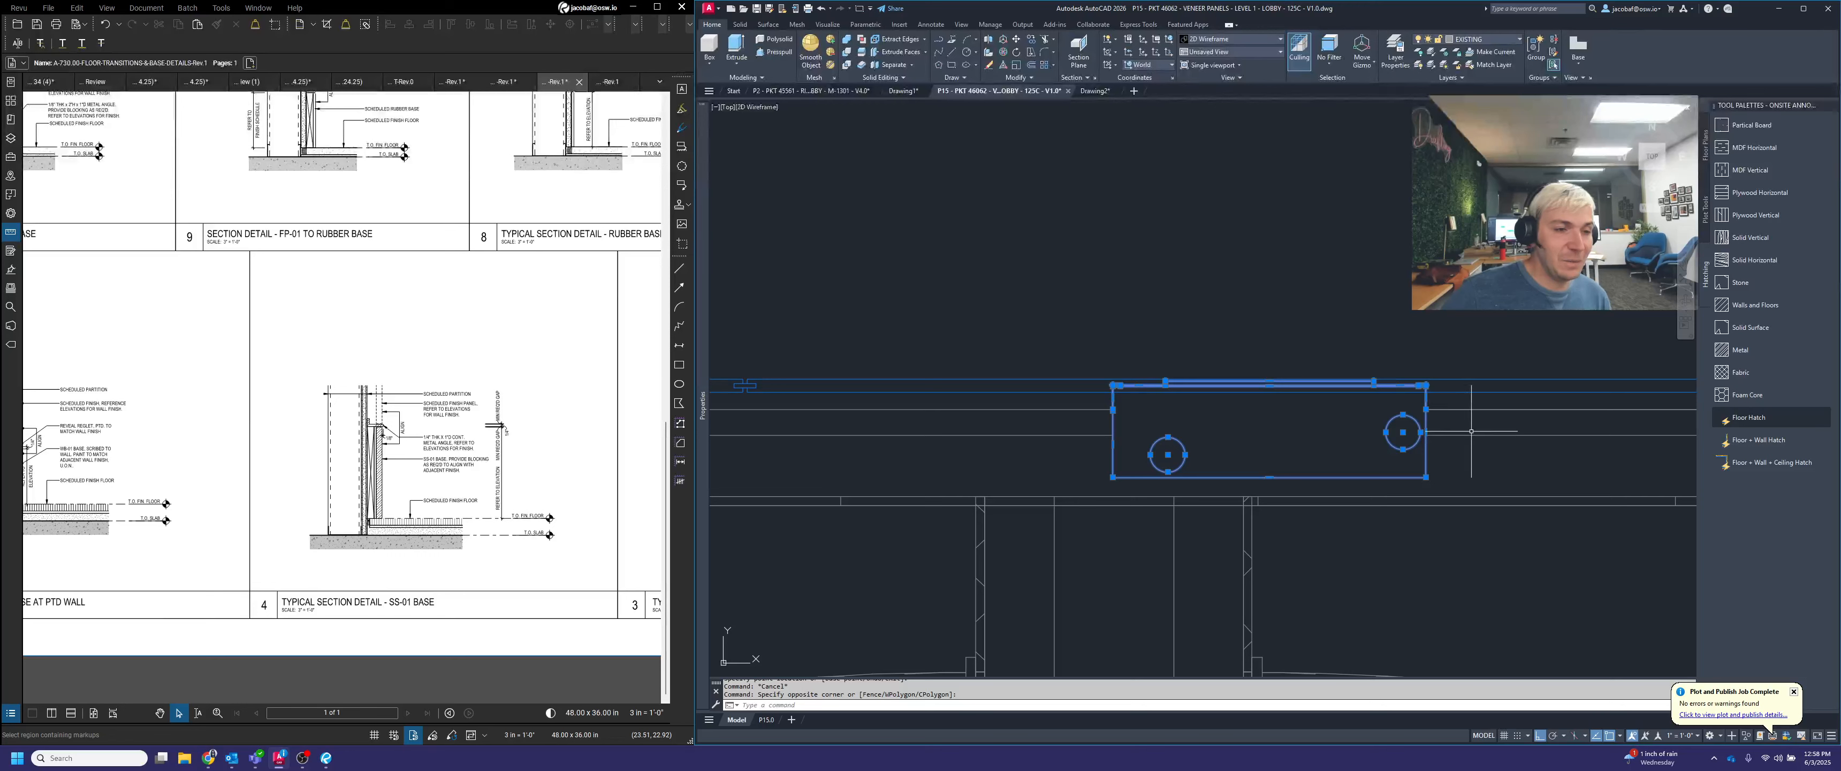
key("Delete")
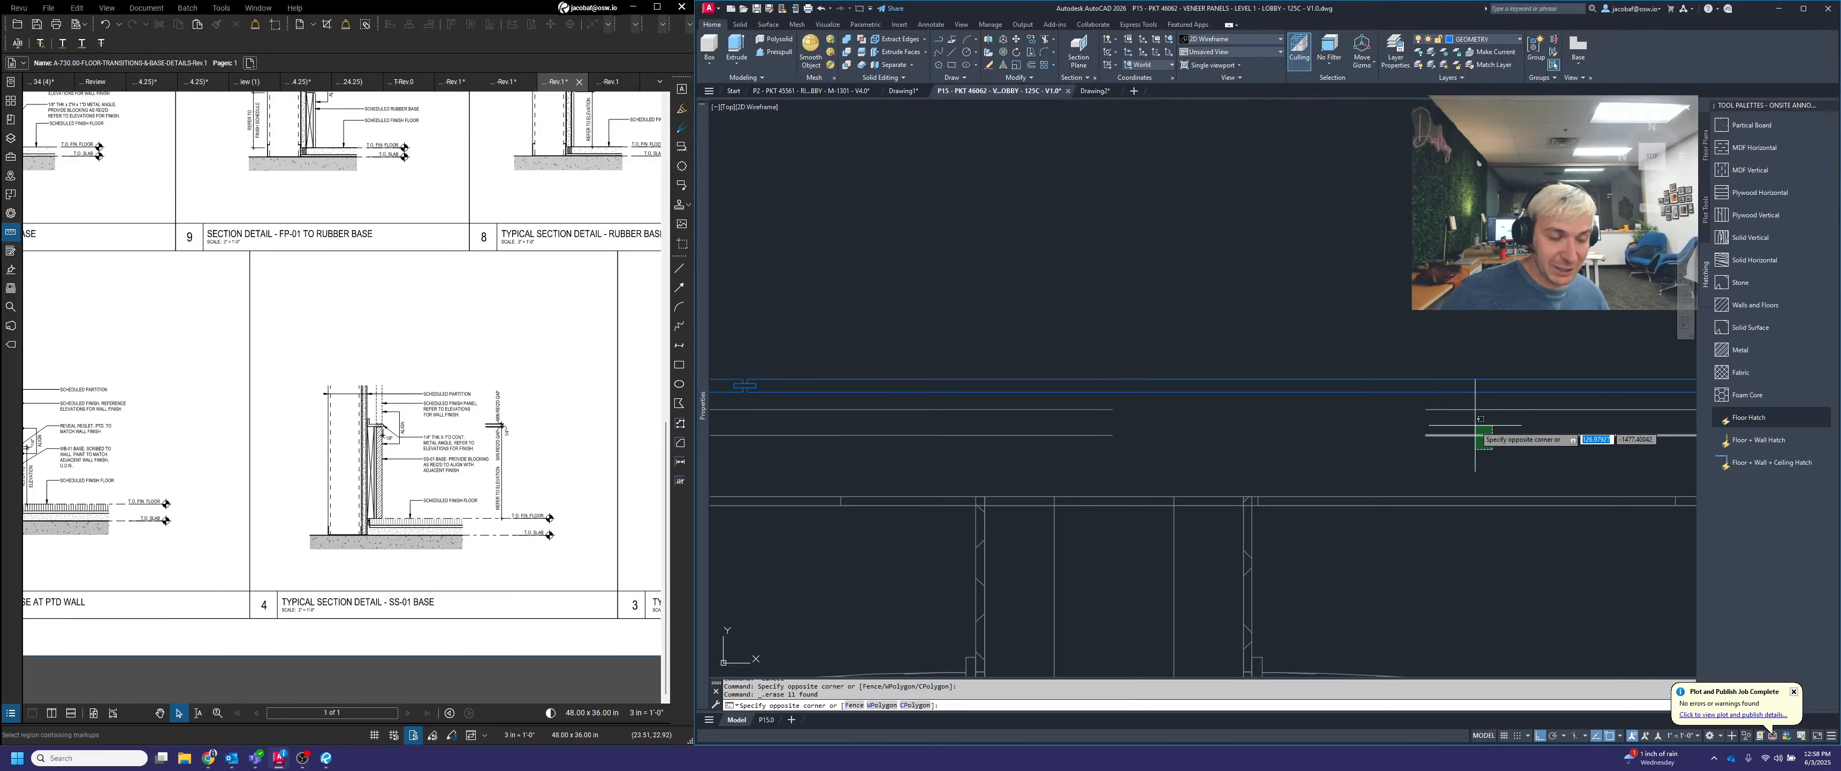
Explode the existing wall linework to the right of the removed box in the plan view
key("Escape")
key("Escape")
left_click(1487, 451)
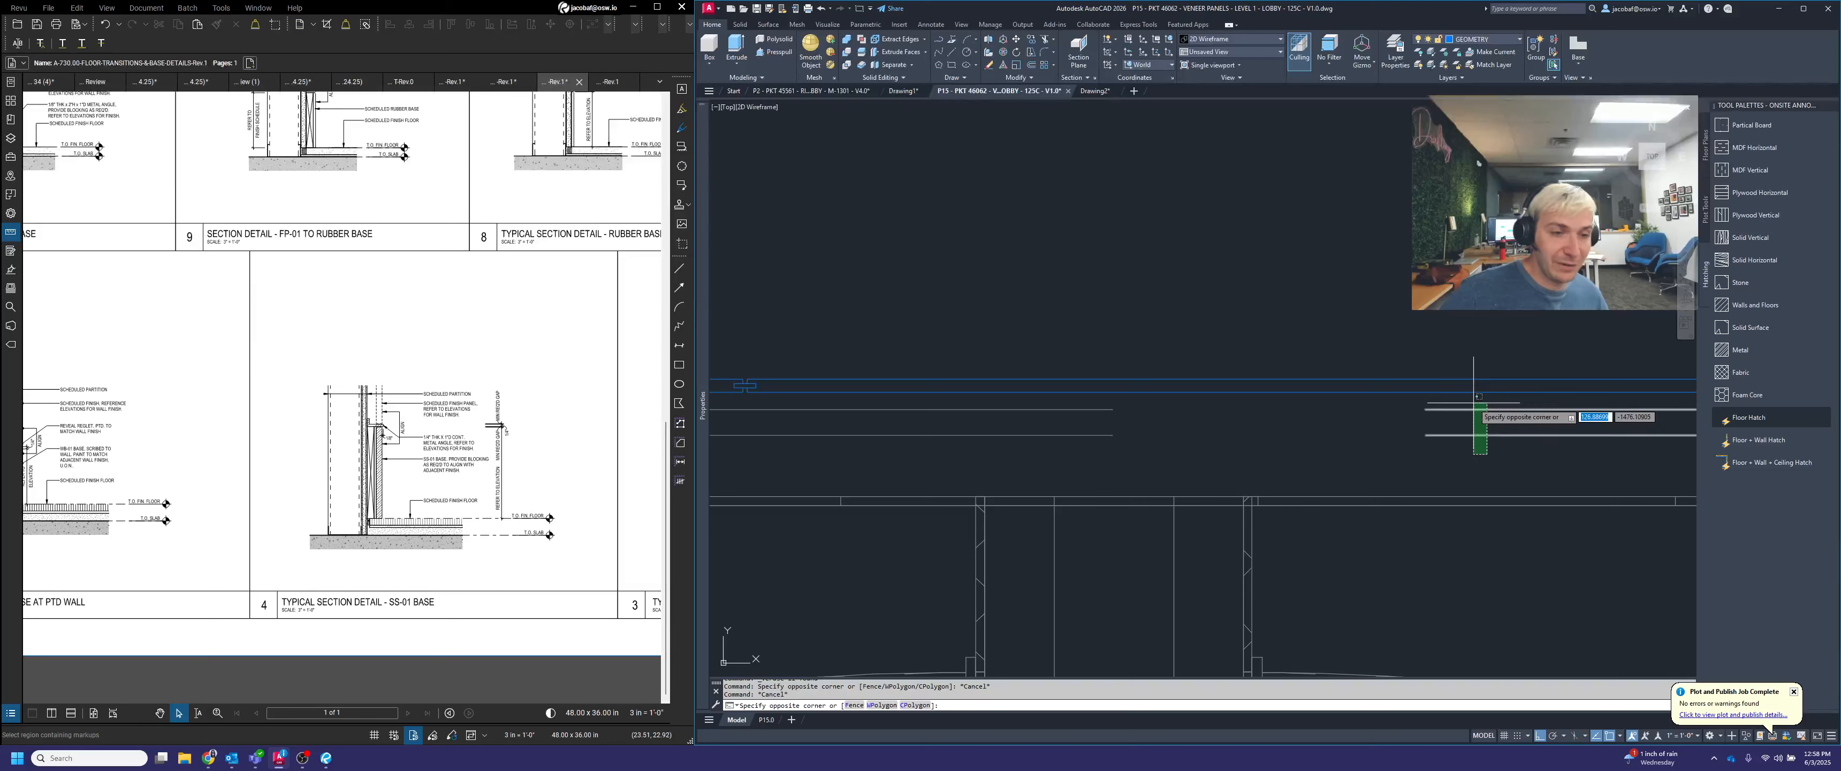
left_click(1473, 403)
scroll(1471, 411, "down", 3)
mouse_move(1496, 422)
middle_mouse_down()
mouse_move(1138, 447)
mouse_move(1189, 445)
middle_mouse_up()
scroll(1214, 409, "down", 2)
scroll(1296, 416, "up", 2)
type("x")
key("Return")
Delete the exploded wall lines to the right of the gap in the plan view
scroll(1027, 424, "up", 4)
left_click(1158, 442)
left_click(1124, 406)
key("Delete")
Fillet the upper open wall line to the right-hand return at radius 0 to close the gap in the plan view
scroll(1147, 409, "down", 4)
mouse_move(1181, 406)
middle_mouse_down()
mouse_move(986, 403)
mouse_move(1147, 394)
middle_mouse_up()
scroll(1022, 385, "down", 2)
key("Escape")
key("Escape")
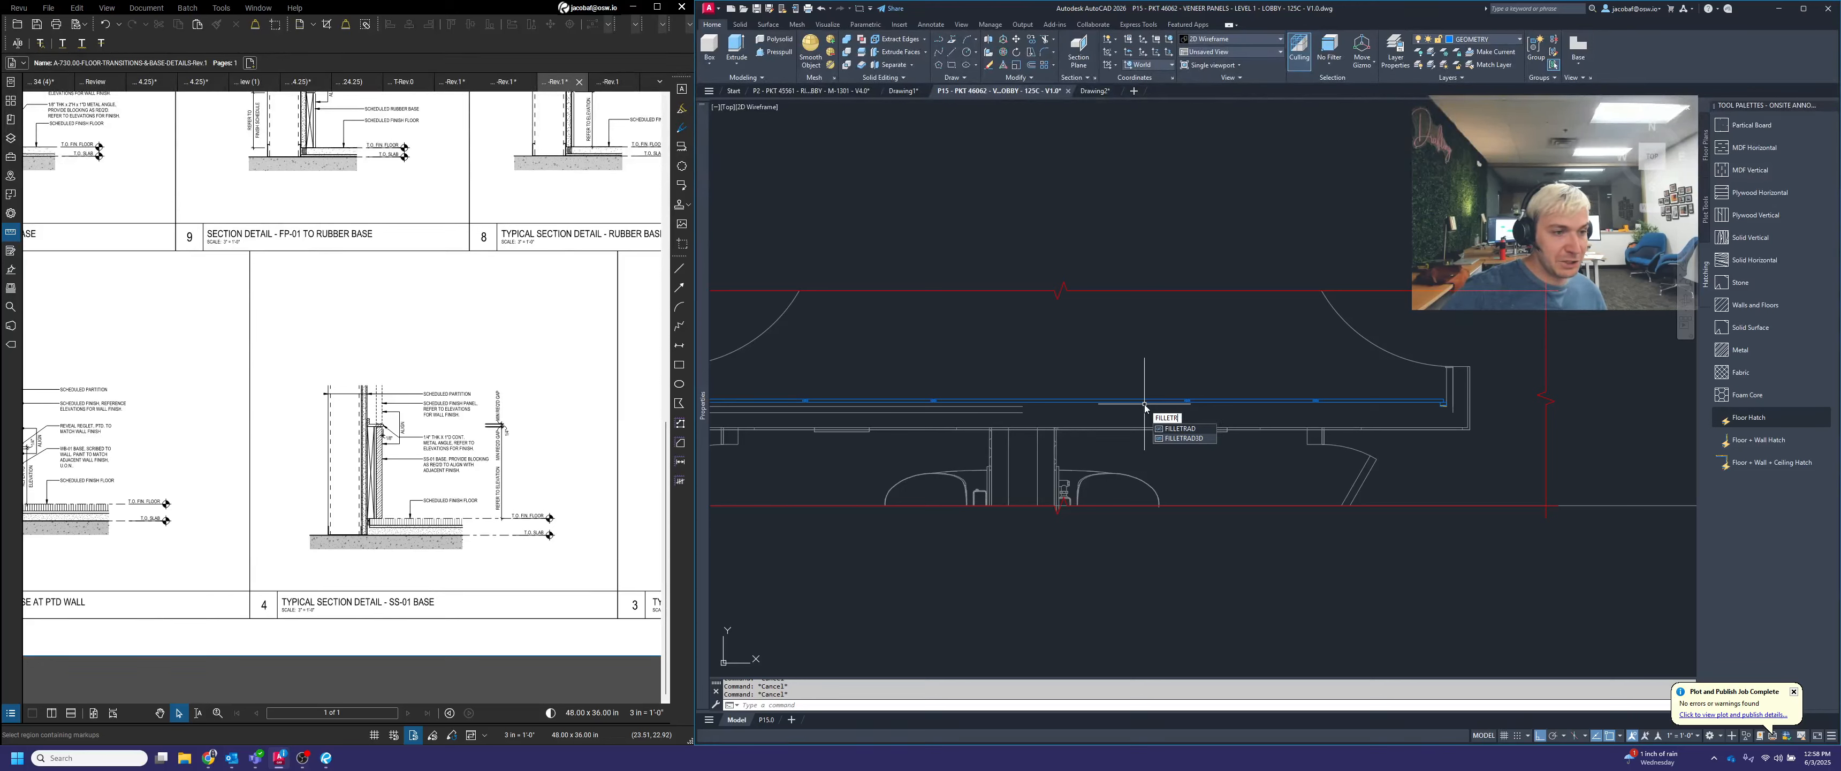
key("BackSpace")
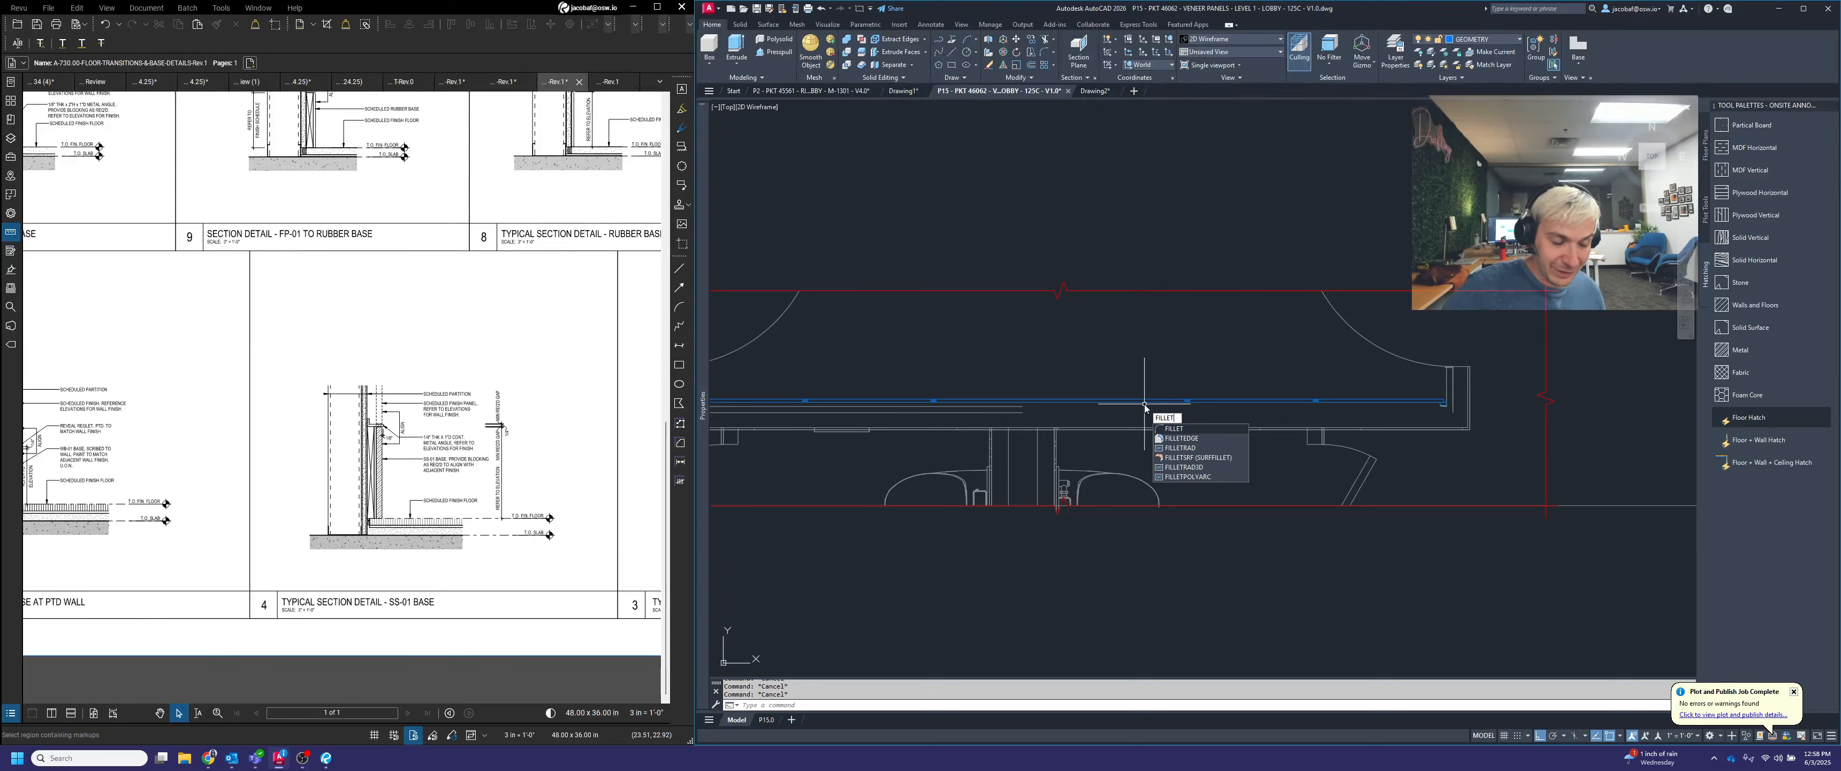
key("Return")
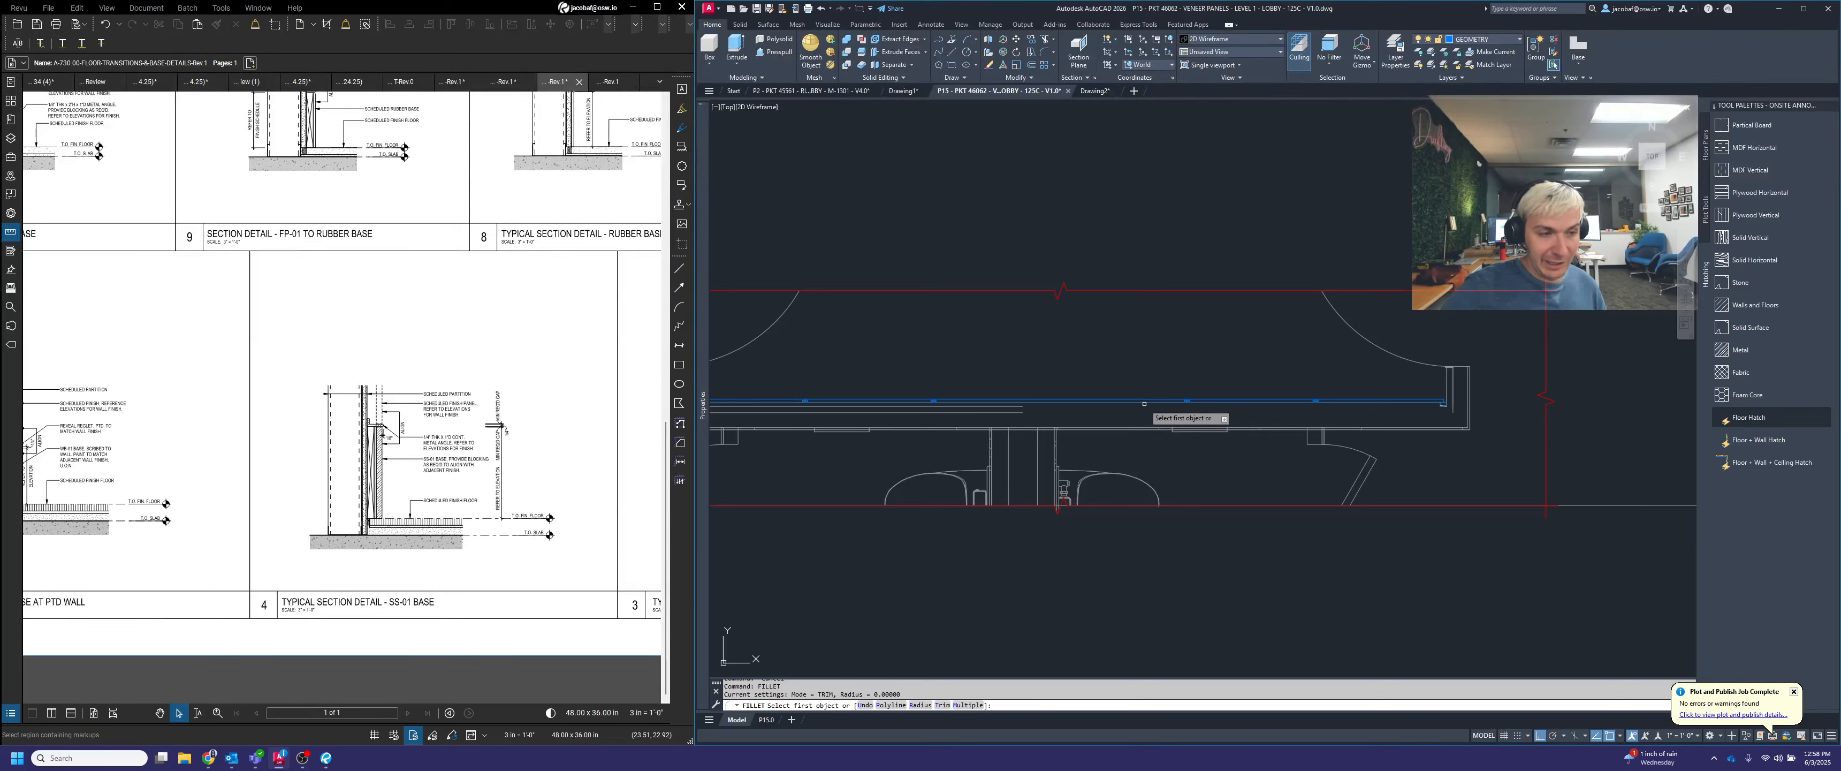
key("Return")
type("0")
key("Return")
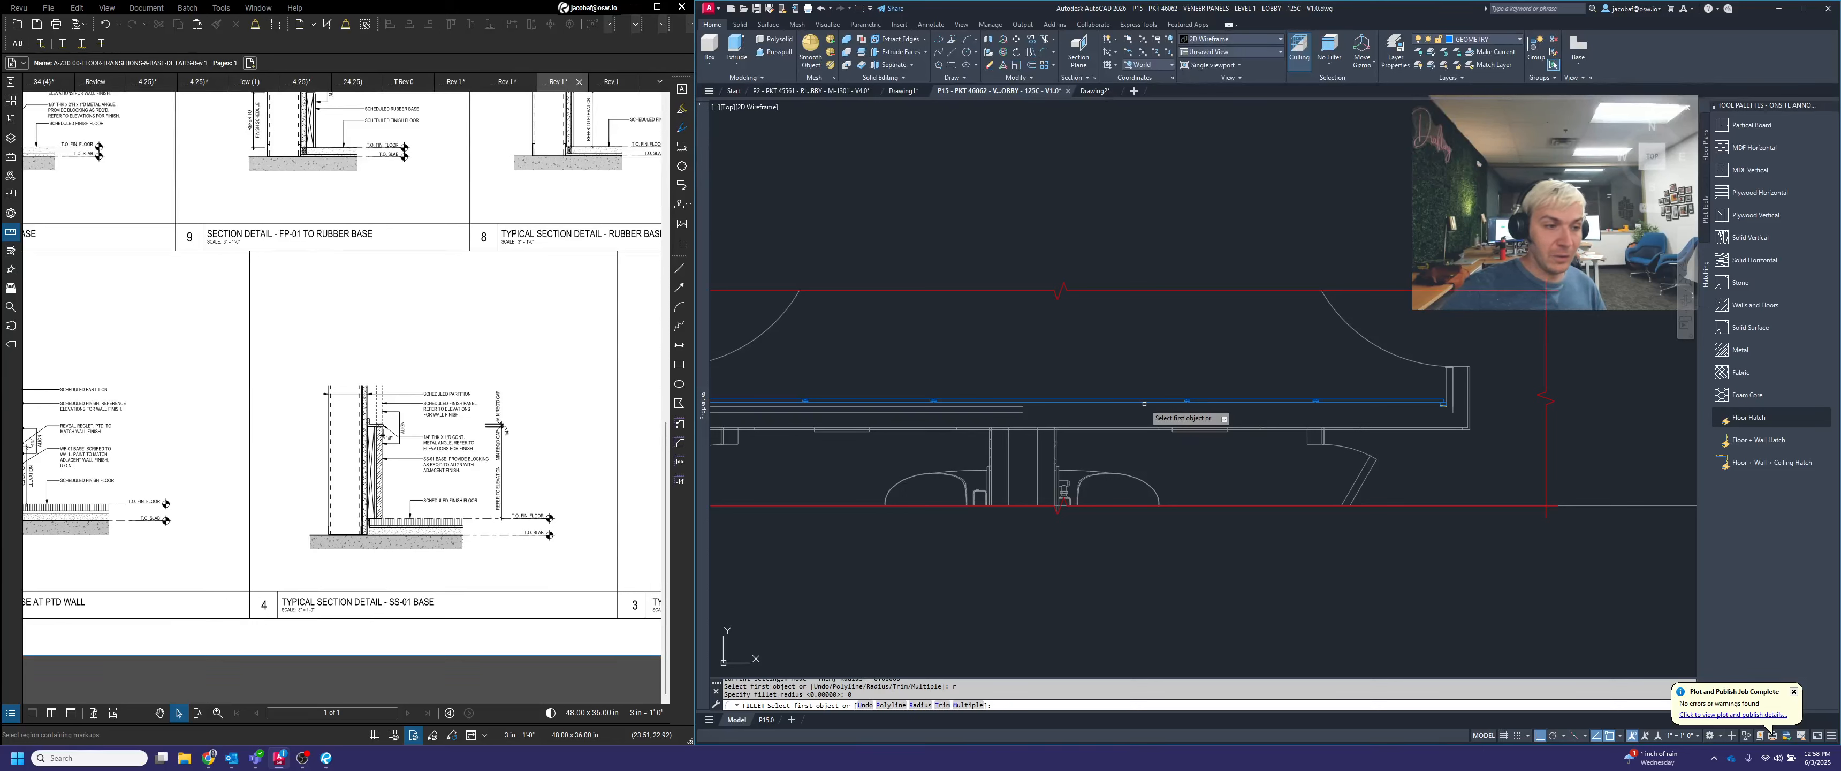
left_click(1012, 407)
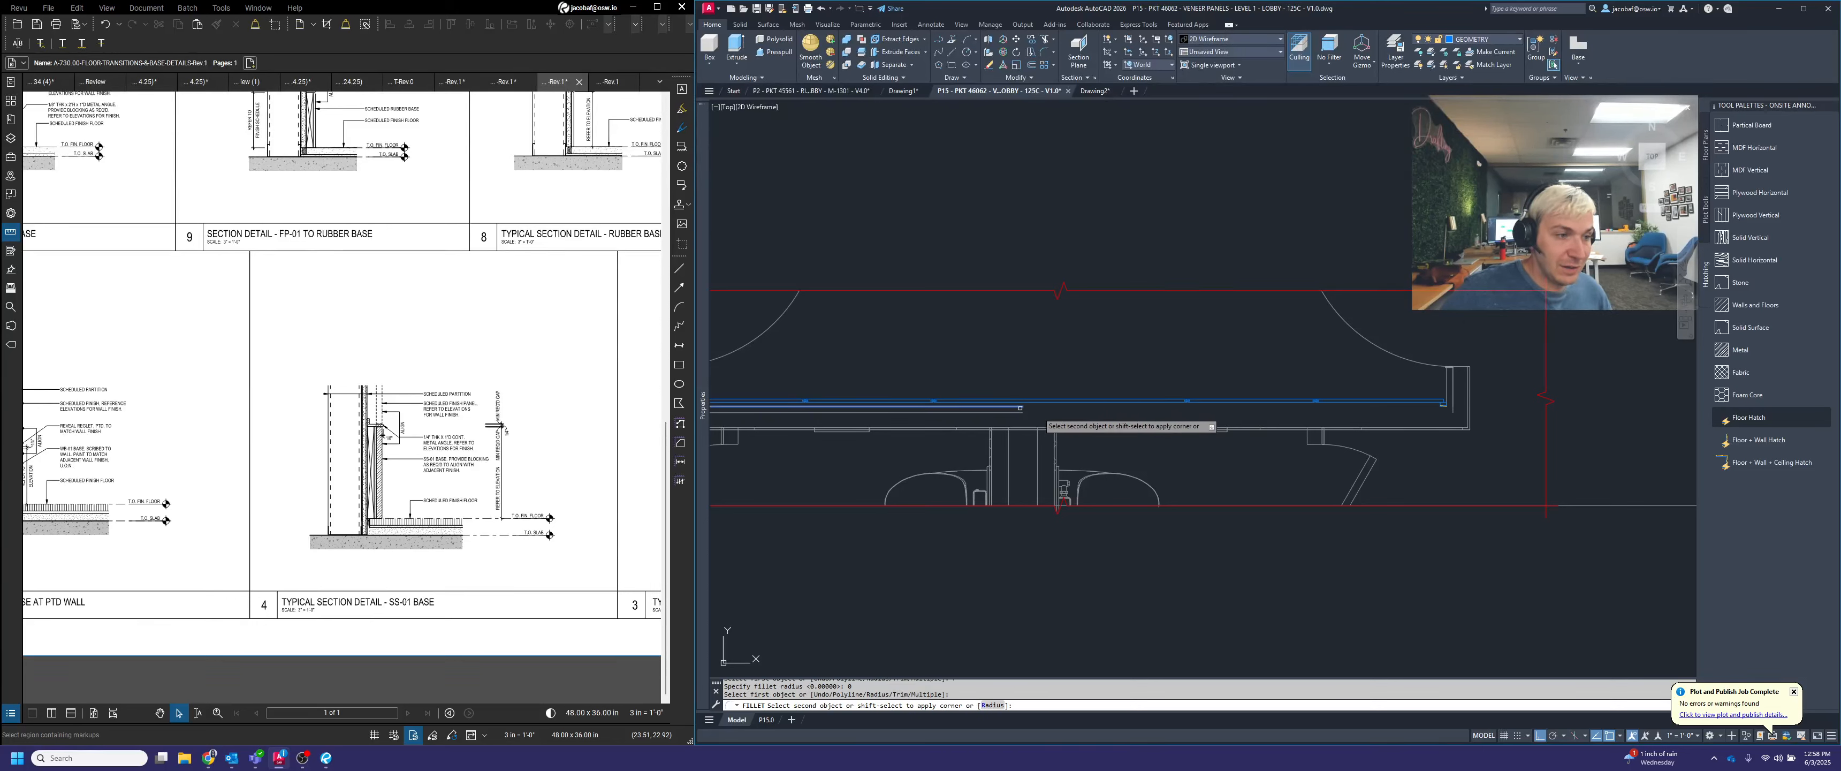
left_click(1453, 396)
key("Return")
Fillet the lower open wall line to its right-hand return at zero radius in the plan view
scroll(1454, 410, "up", 2)
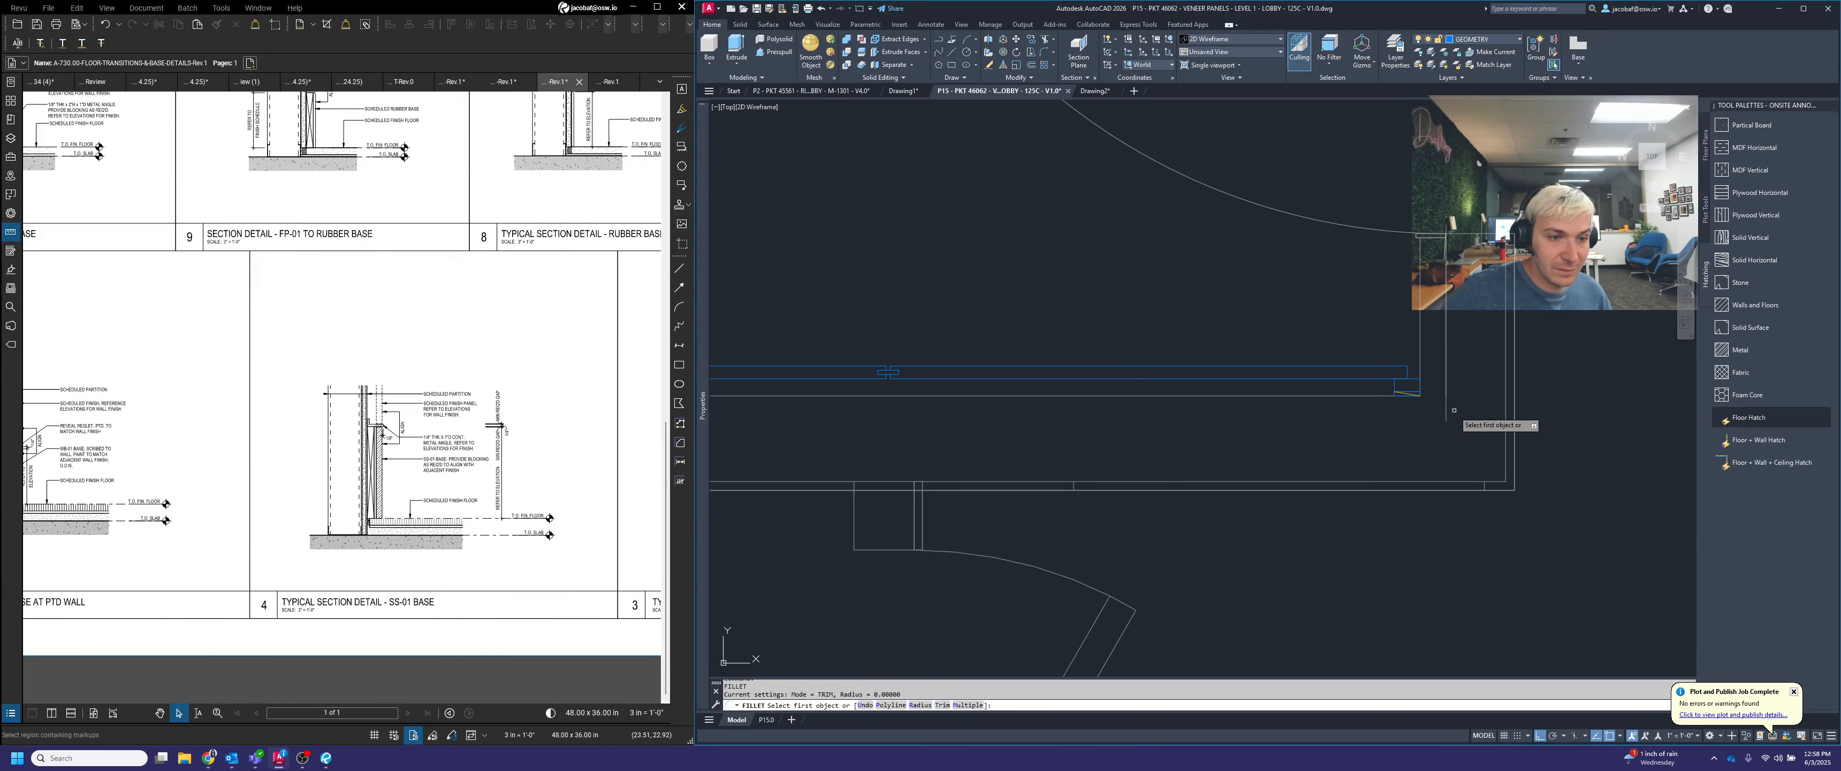
scroll(1444, 411, "down", 2)
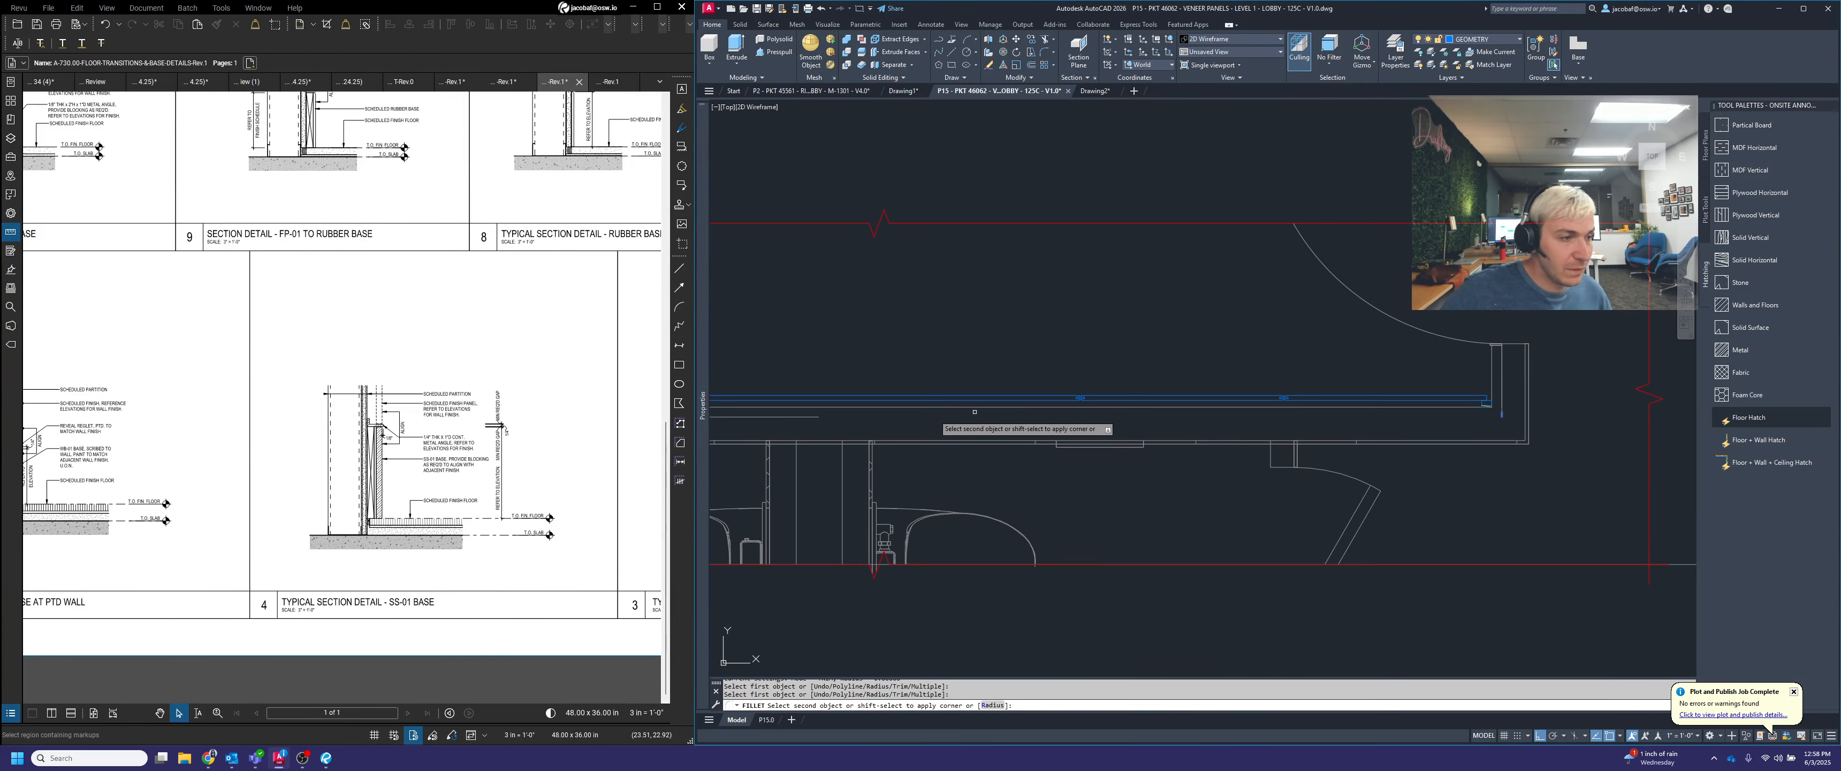
left_click(815, 415)
left_click(816, 416)
scroll(1626, 456, "down", 2)
key("Escape")
scroll(1143, 436, "up", 2)
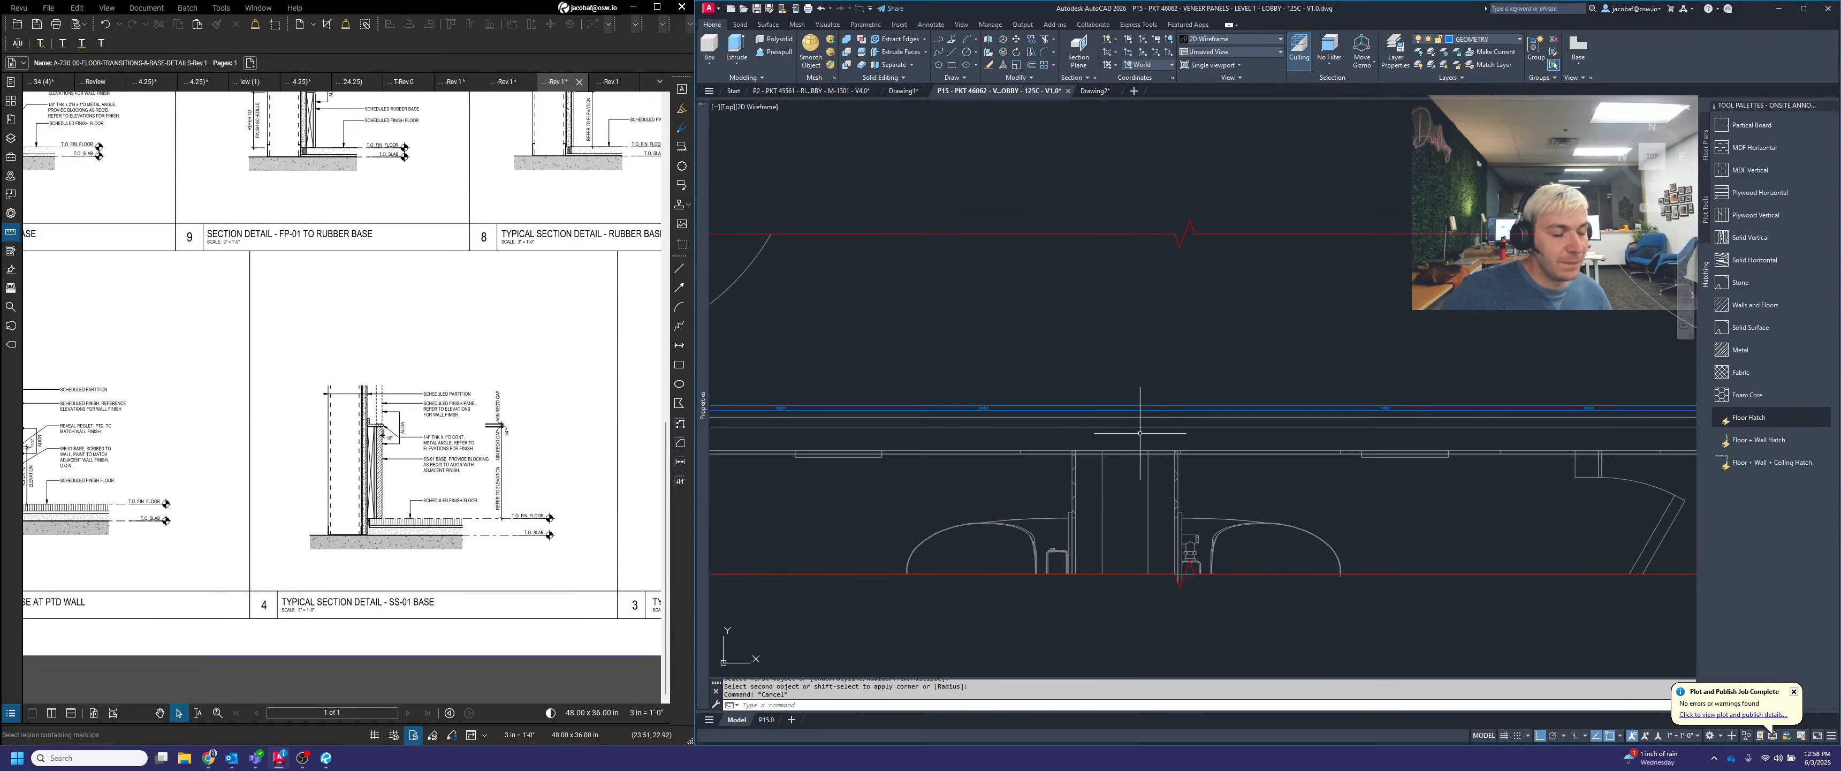
Hatch the plan's left end block and the first two veneer panels with the MDF Horizontal hatch
middle_click_drag(1146, 437, 1214, 446)
scroll(1208, 457, "down", 2)
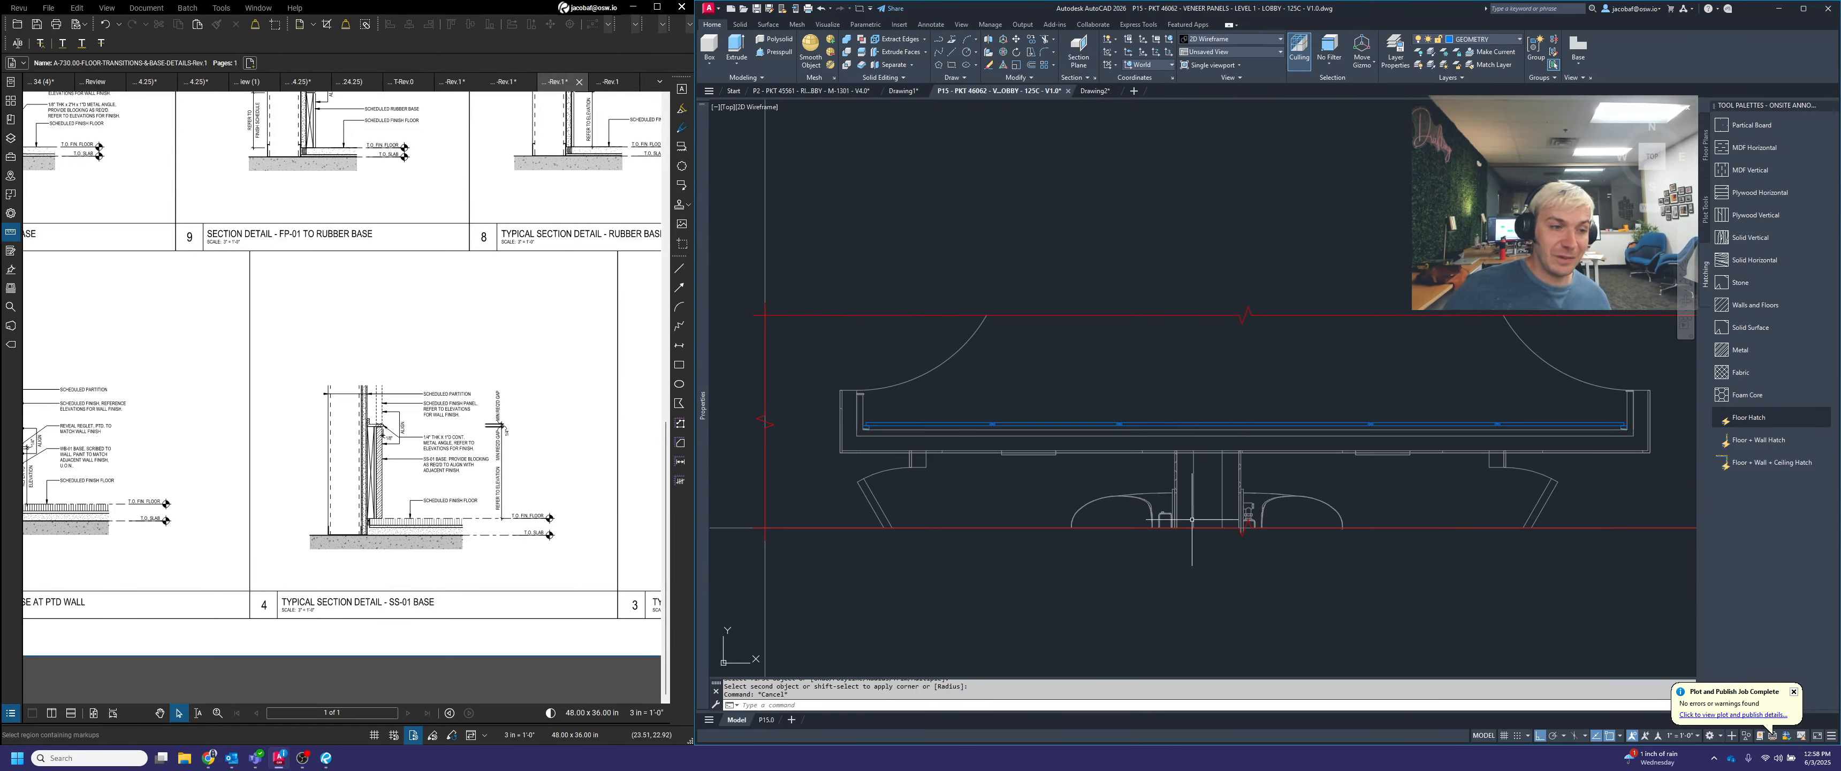
left_click(1754, 148)
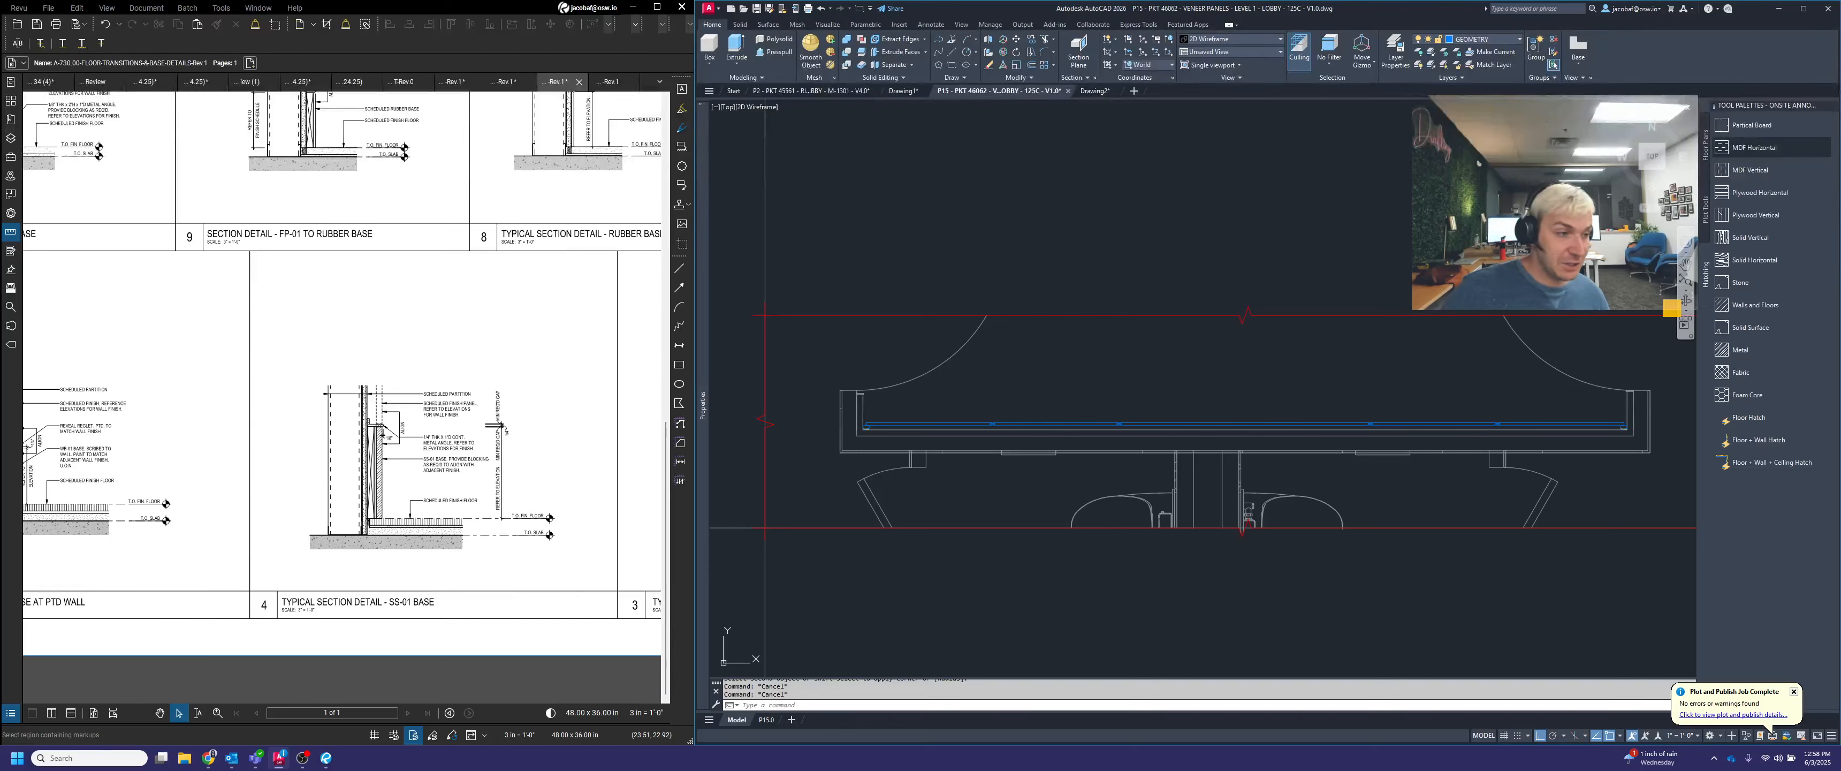
scroll(872, 436, "up", 4)
left_click(878, 458)
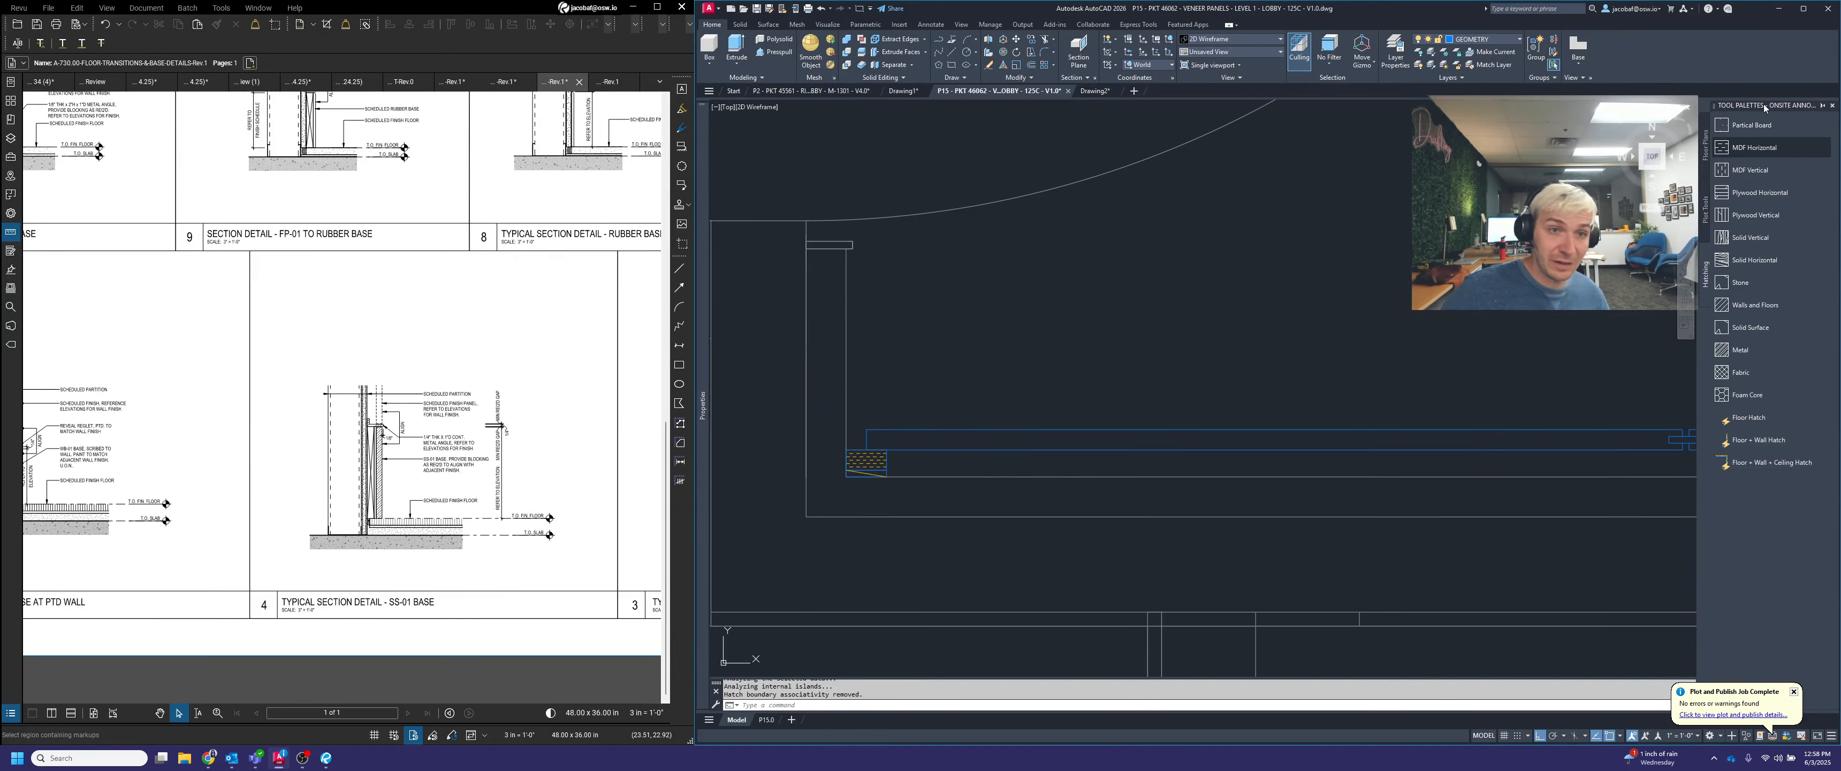
left_click(1316, 439)
middle_click_drag(1573, 457, 1001, 379)
scroll(1001, 365, "up", 2)
left_click(1755, 149)
left_click(981, 358)
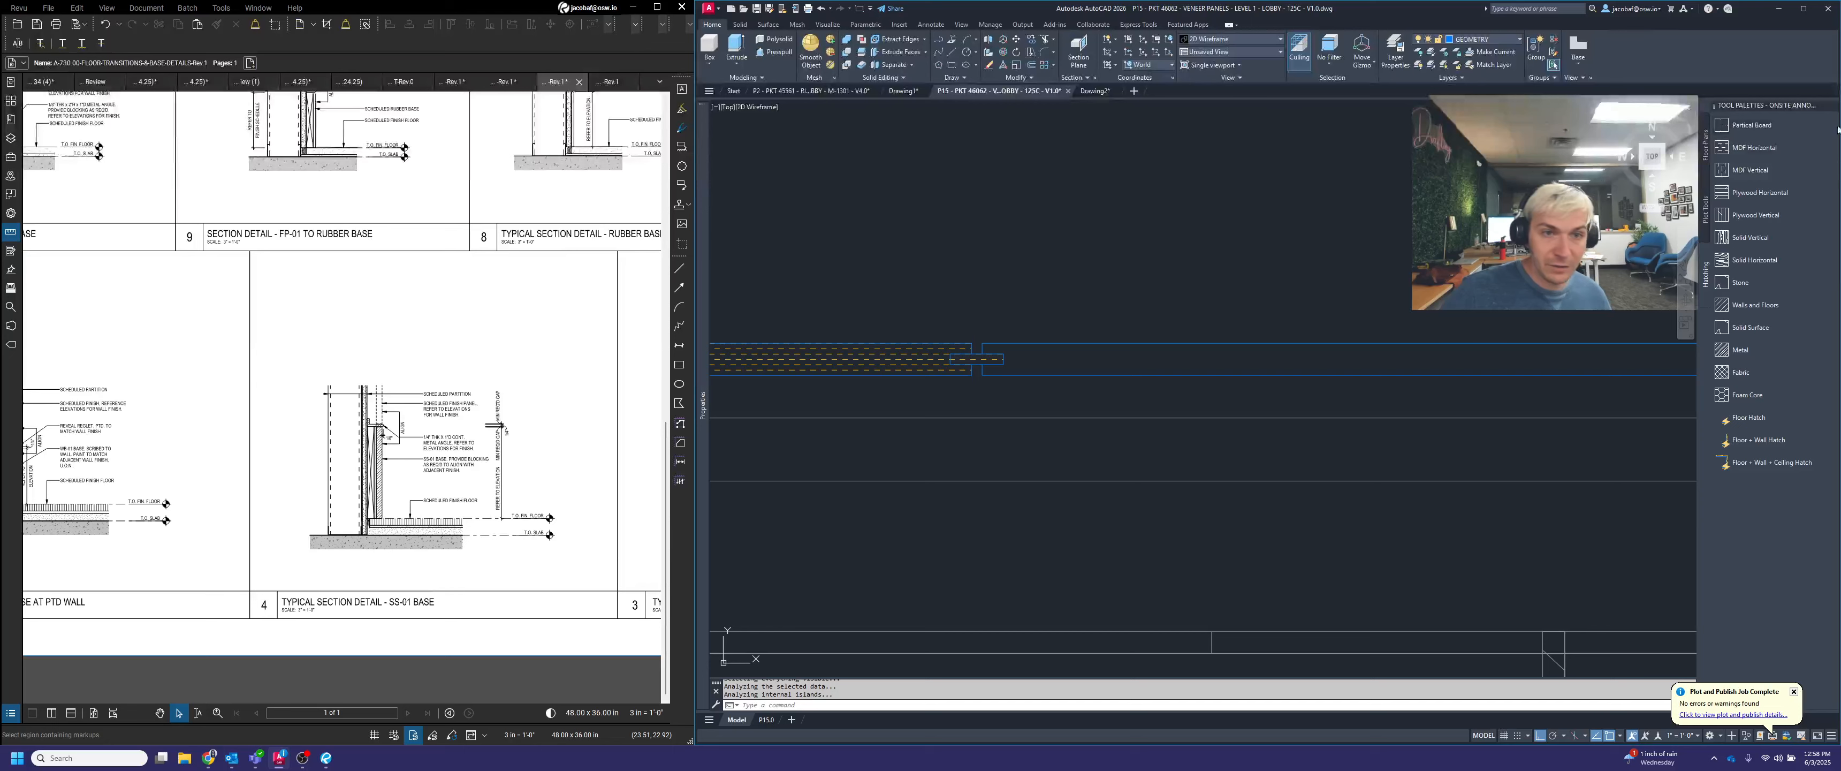
Fill the centre veneer panel between the two middle joints in the plan with an MDF hatch
left_click(1760, 149)
left_click(1197, 360)
scroll(1028, 382, "down", 5)
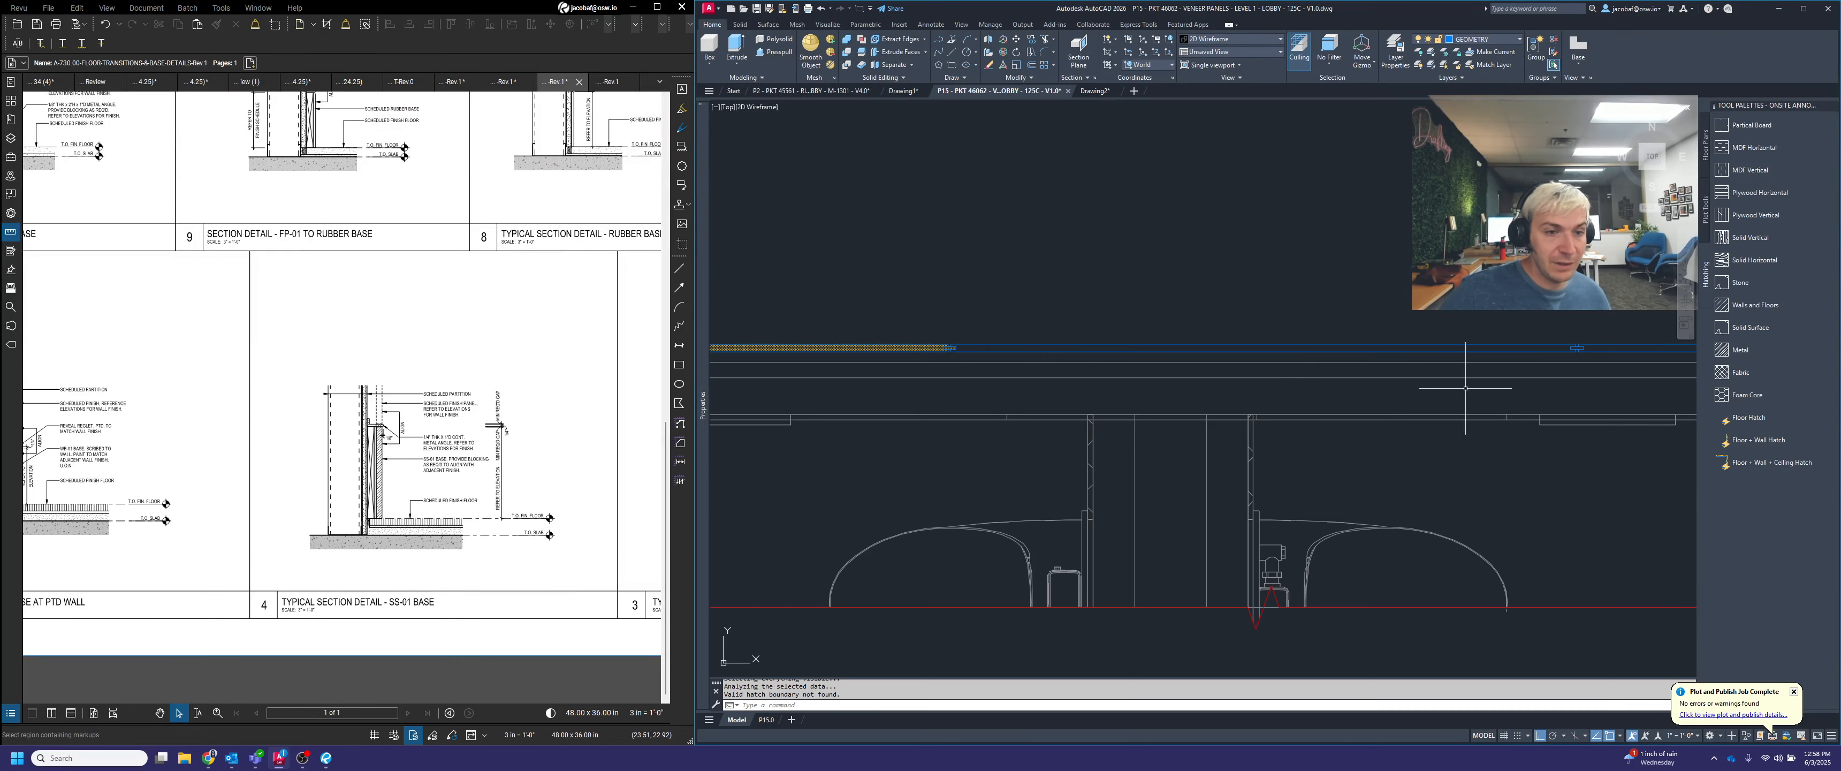
left_click(1750, 170)
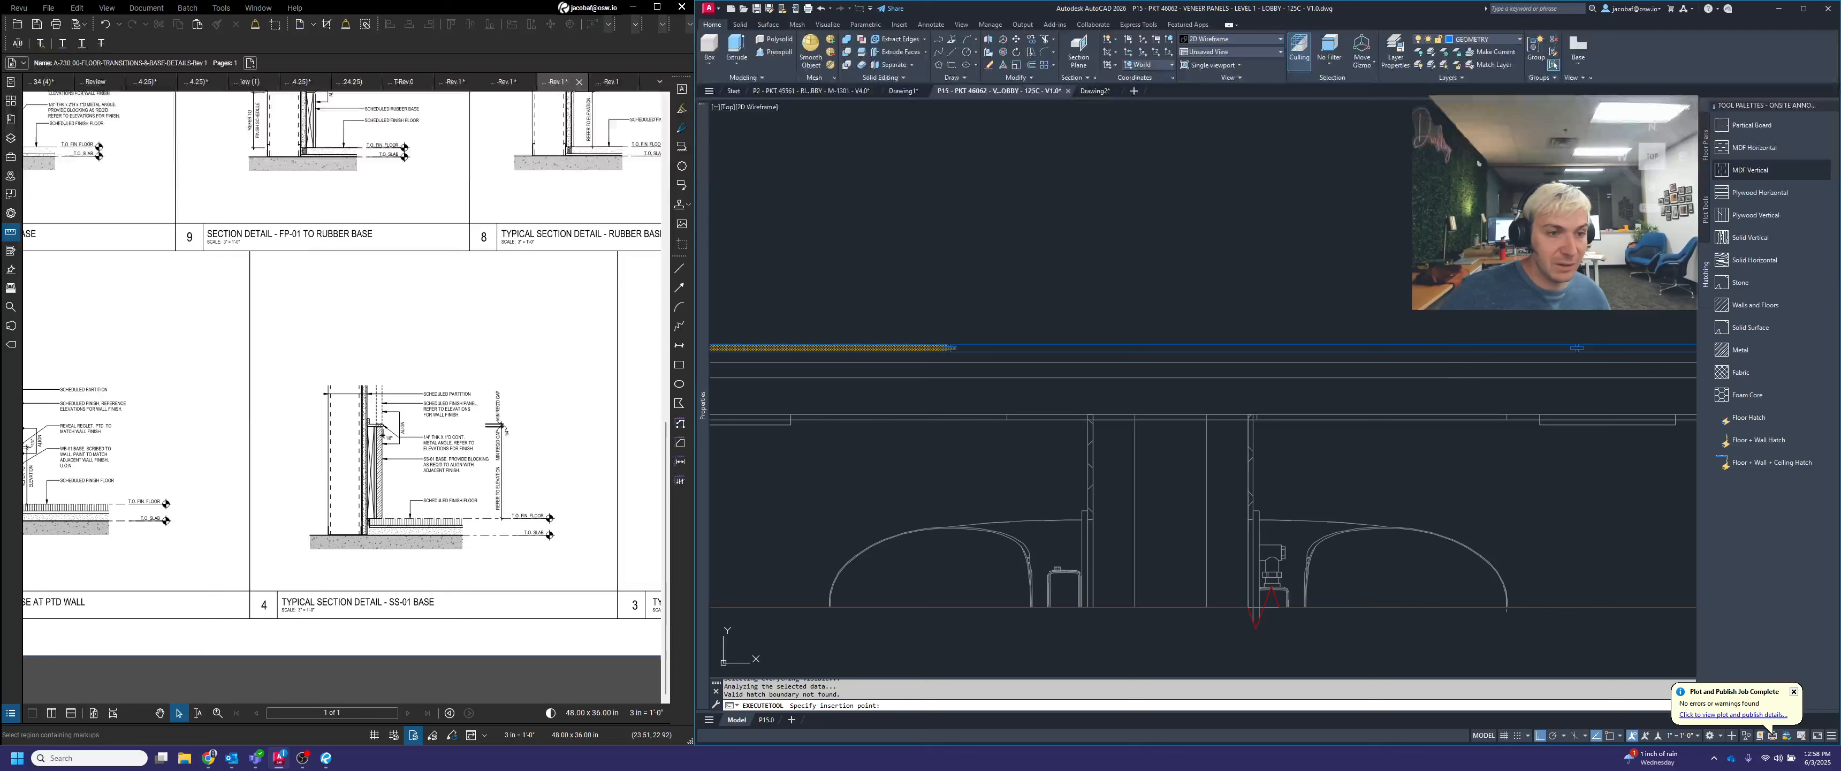
left_click(1541, 350)
middle_click_drag(1541, 350, 1069, 378)
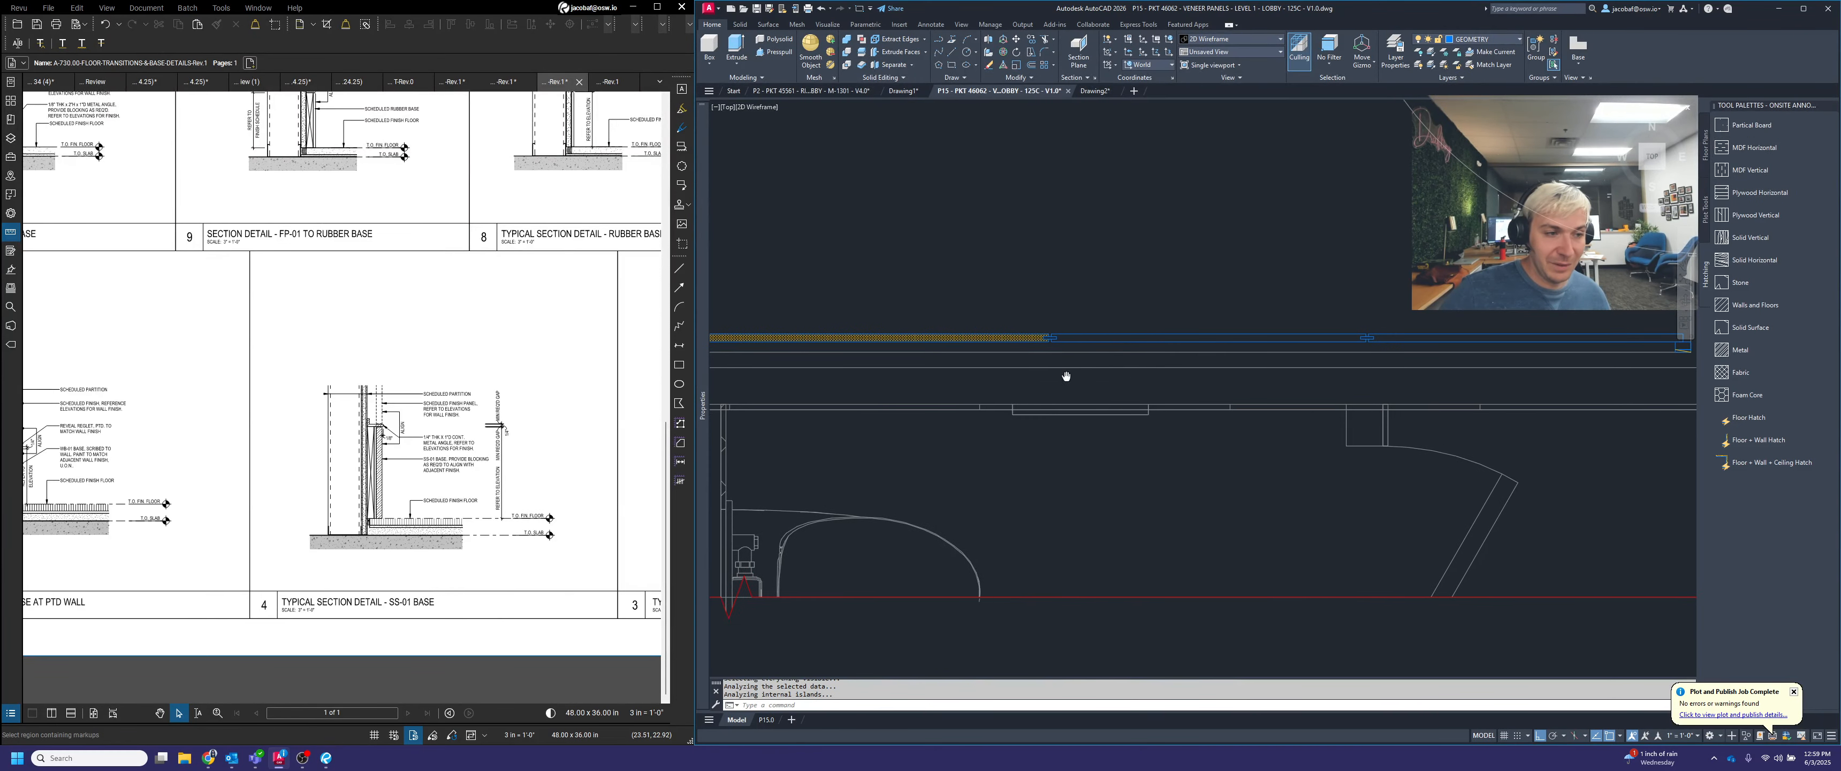
Hatch the last two veneer panels on the right with MDF Horizontal and the right end block with MDF Vertical
left_click(1769, 149)
left_click(1286, 337)
scroll(1322, 338, "up", 2)
middle_click_drag(1322, 338, 1012, 347)
left_click(1742, 150)
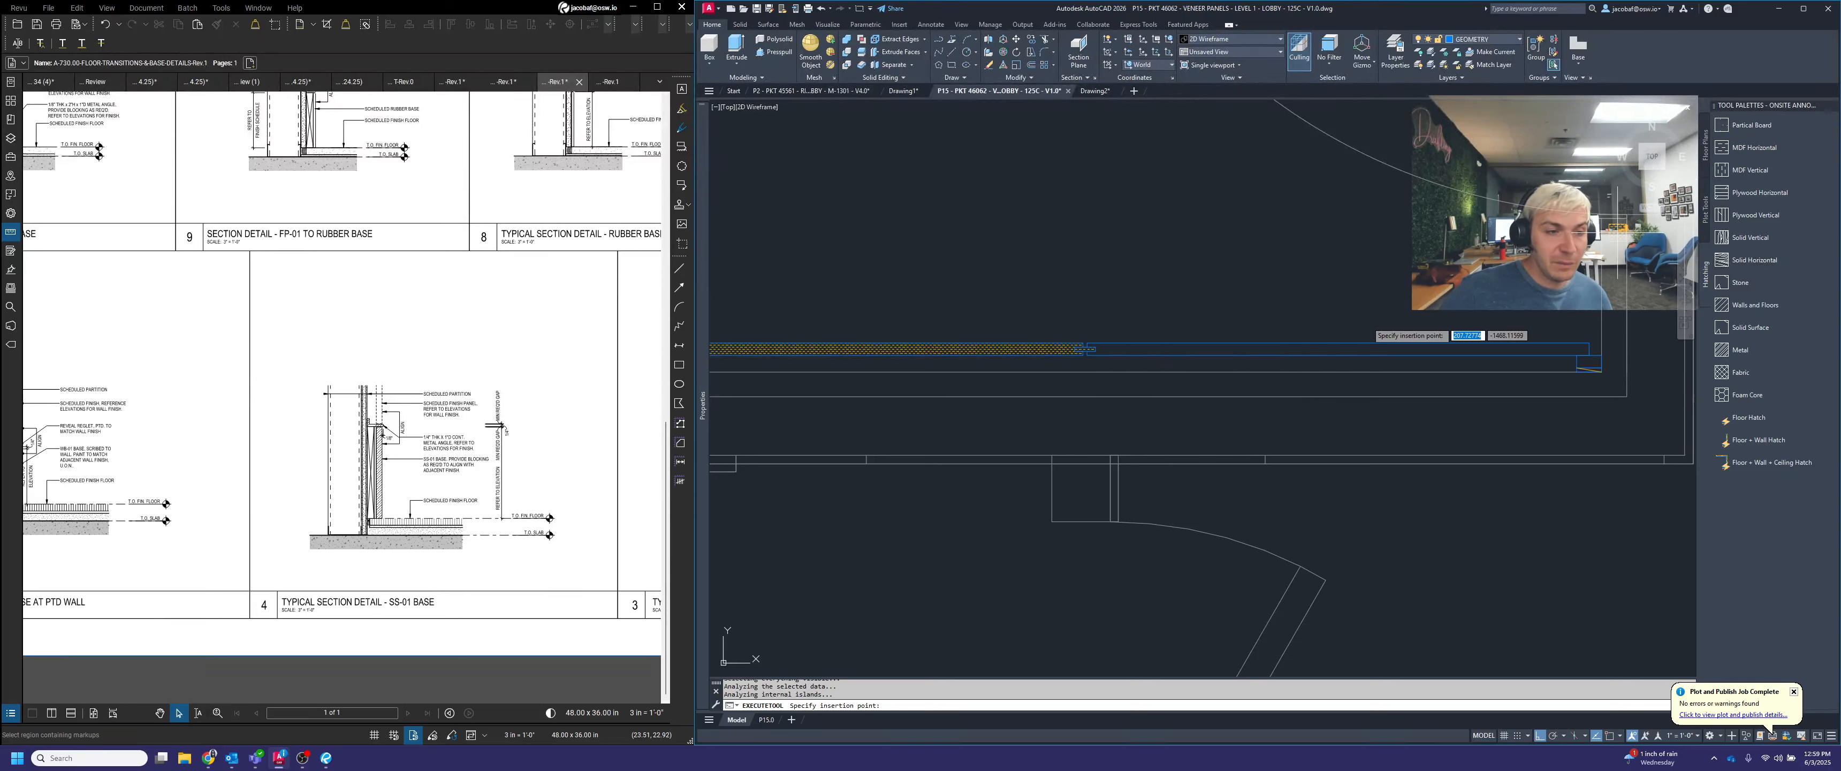
left_click(1366, 348)
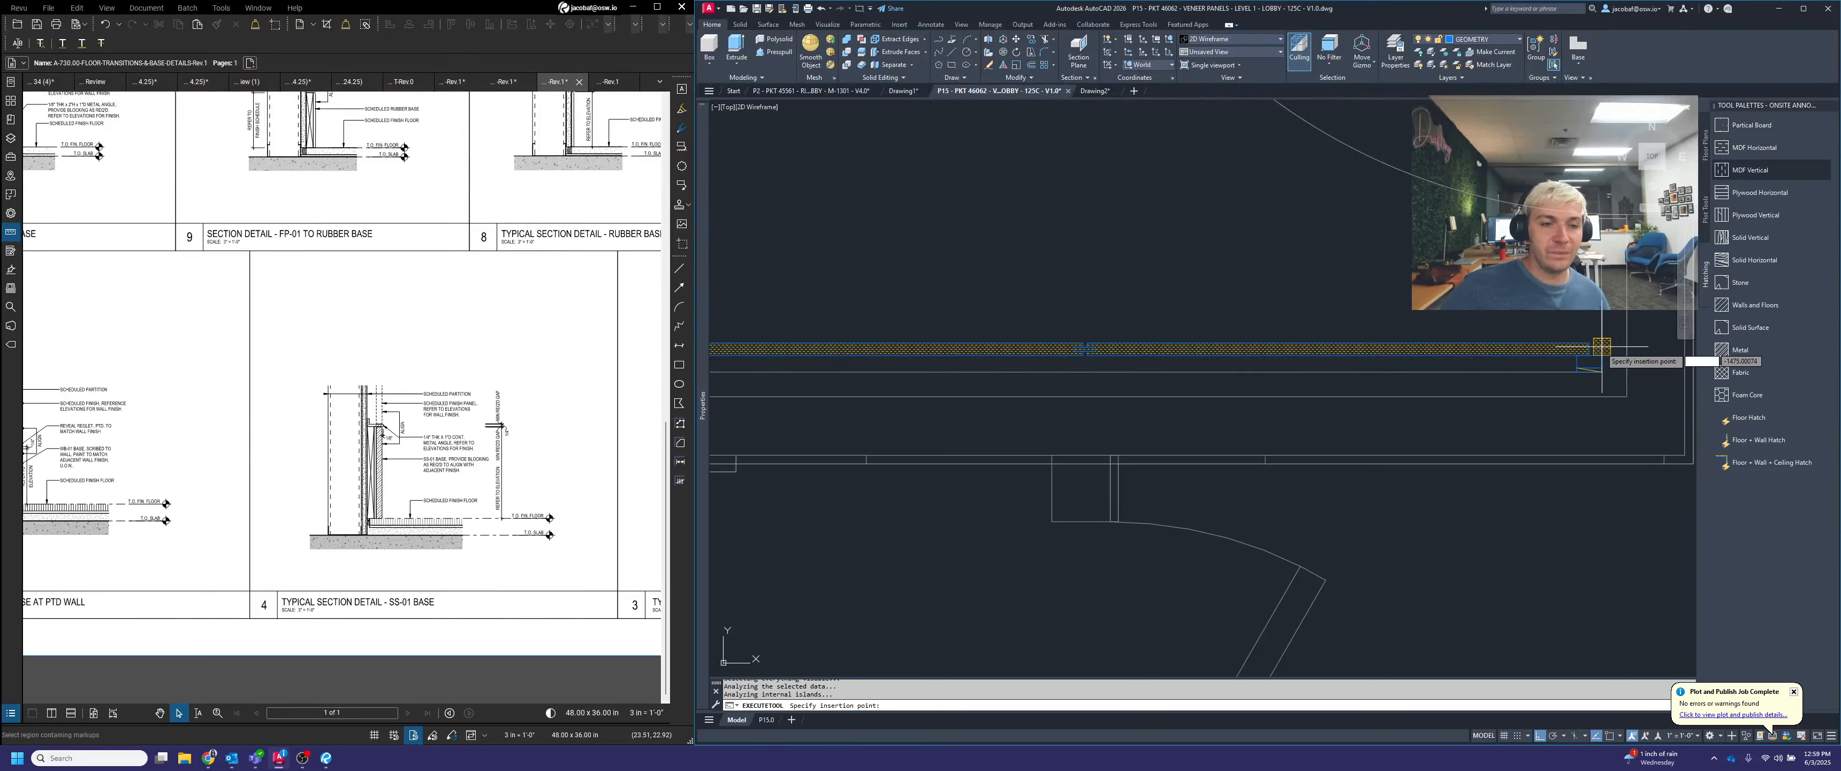
key("Return")
scroll(1590, 334, "down", 3)
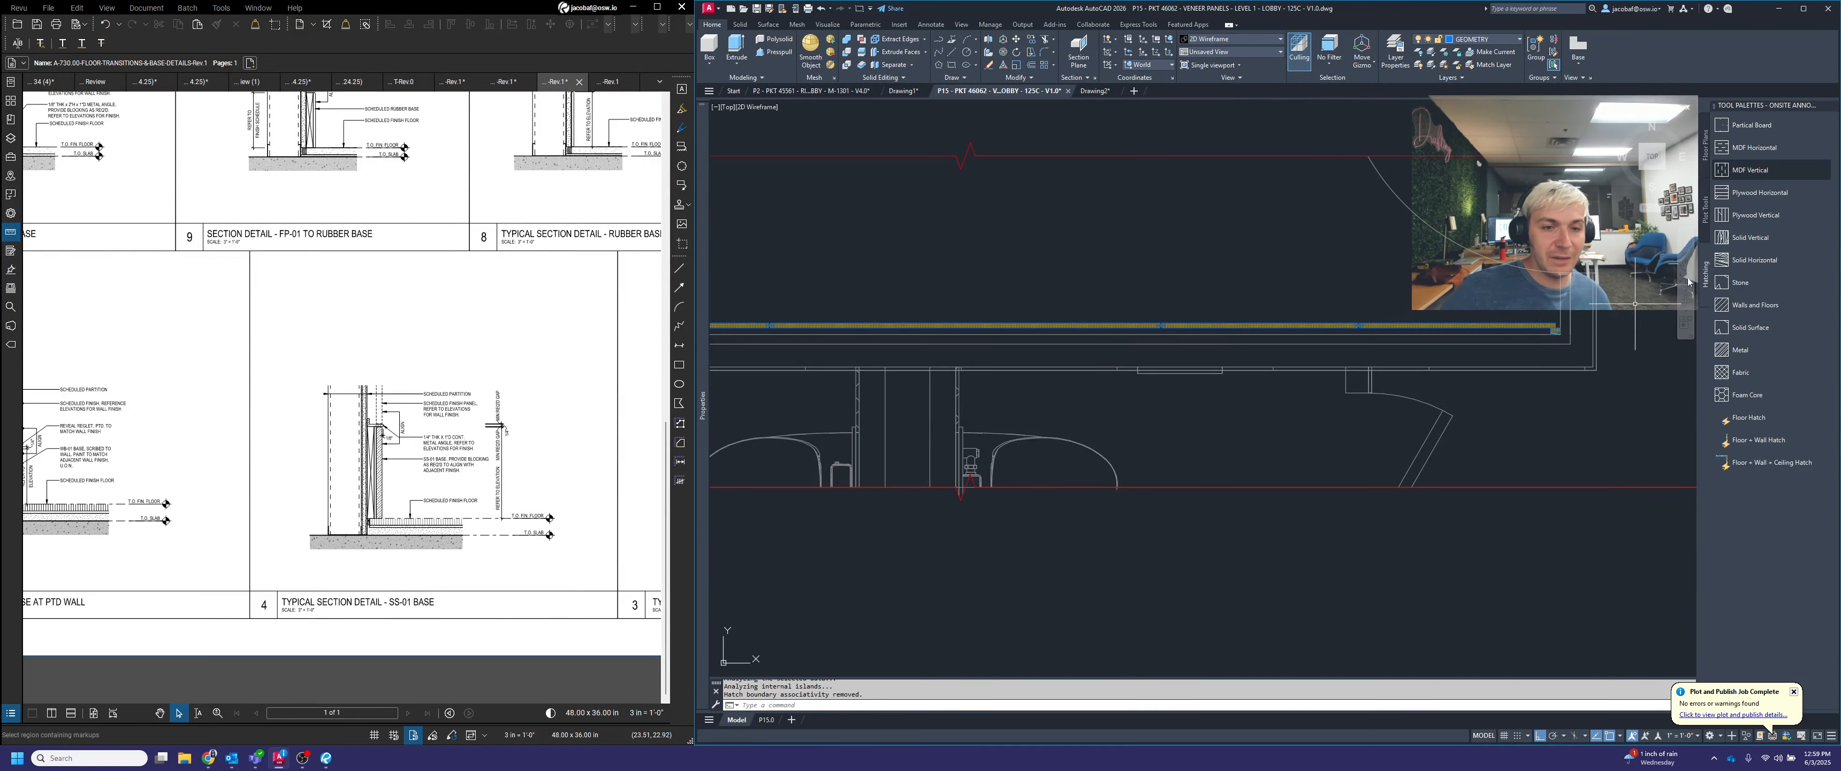
key("Escape")
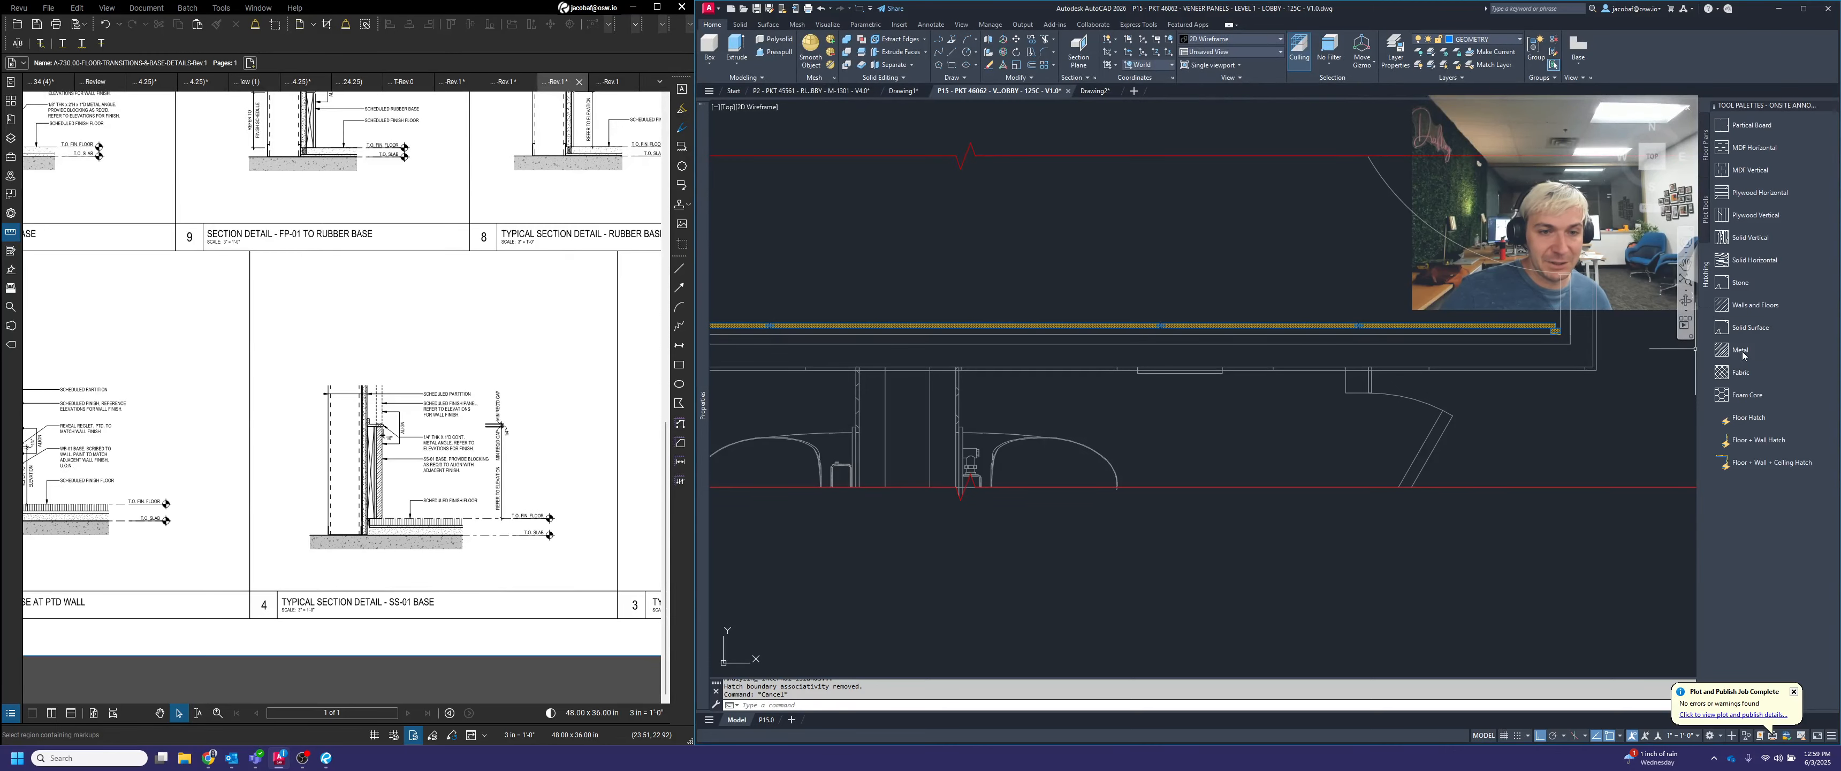
Hatch the inner and outer layers of the U-shaped panel wall in the plan with the Walls and Floors hatch
middle_click_drag(1245, 372, 1530, 372)
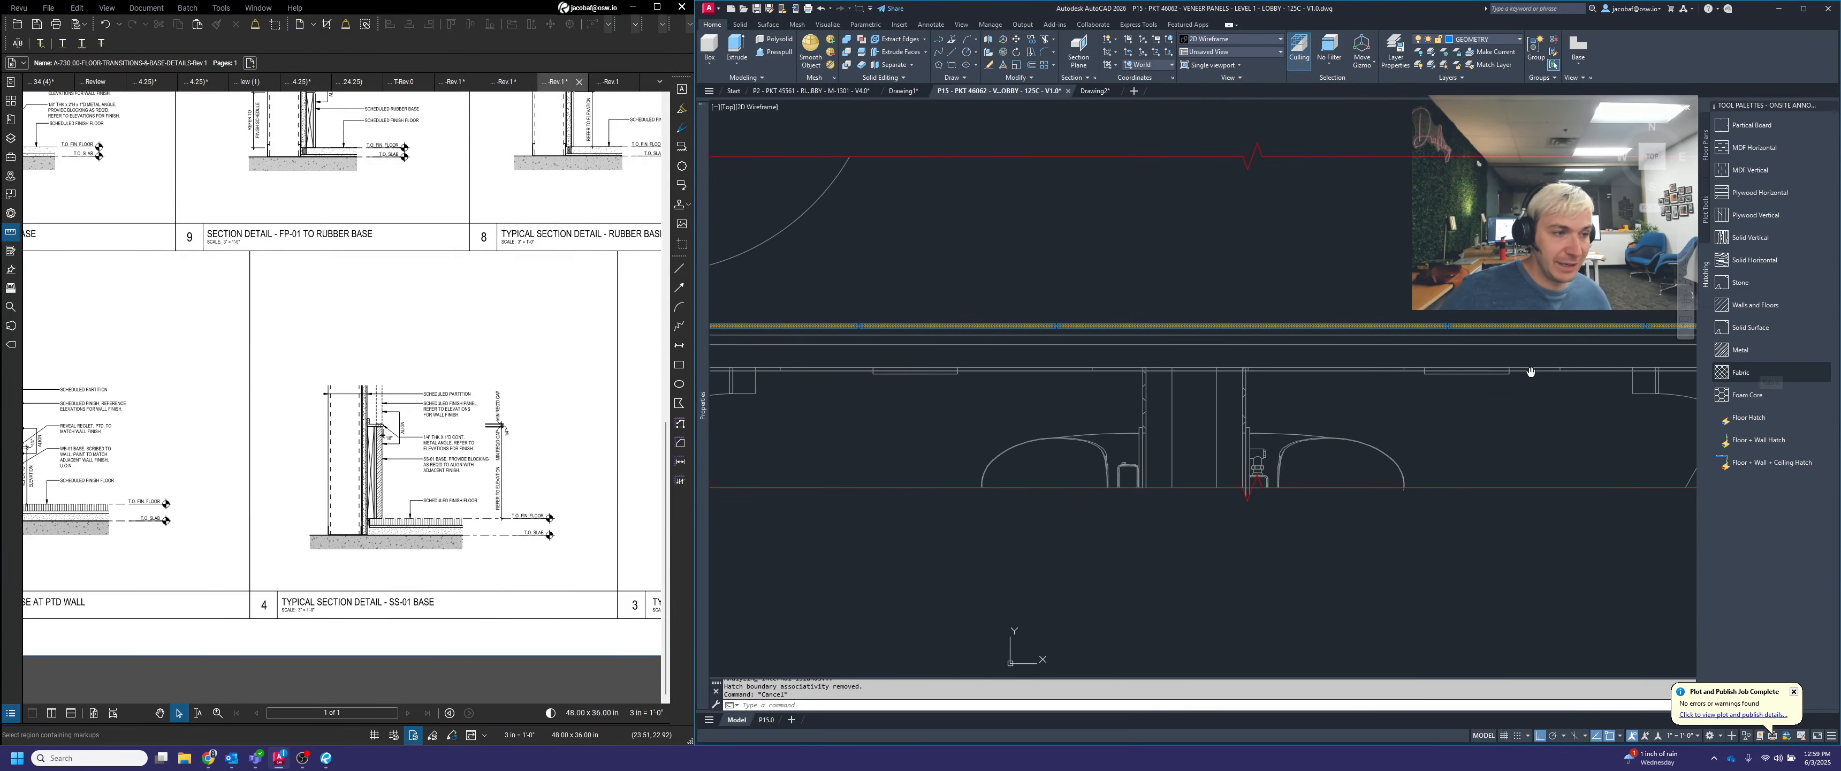
scroll(1319, 351, "down", 4)
scroll(1321, 350, "up", 2)
middle_click_drag(1320, 351, 1219, 377)
left_click(1755, 305)
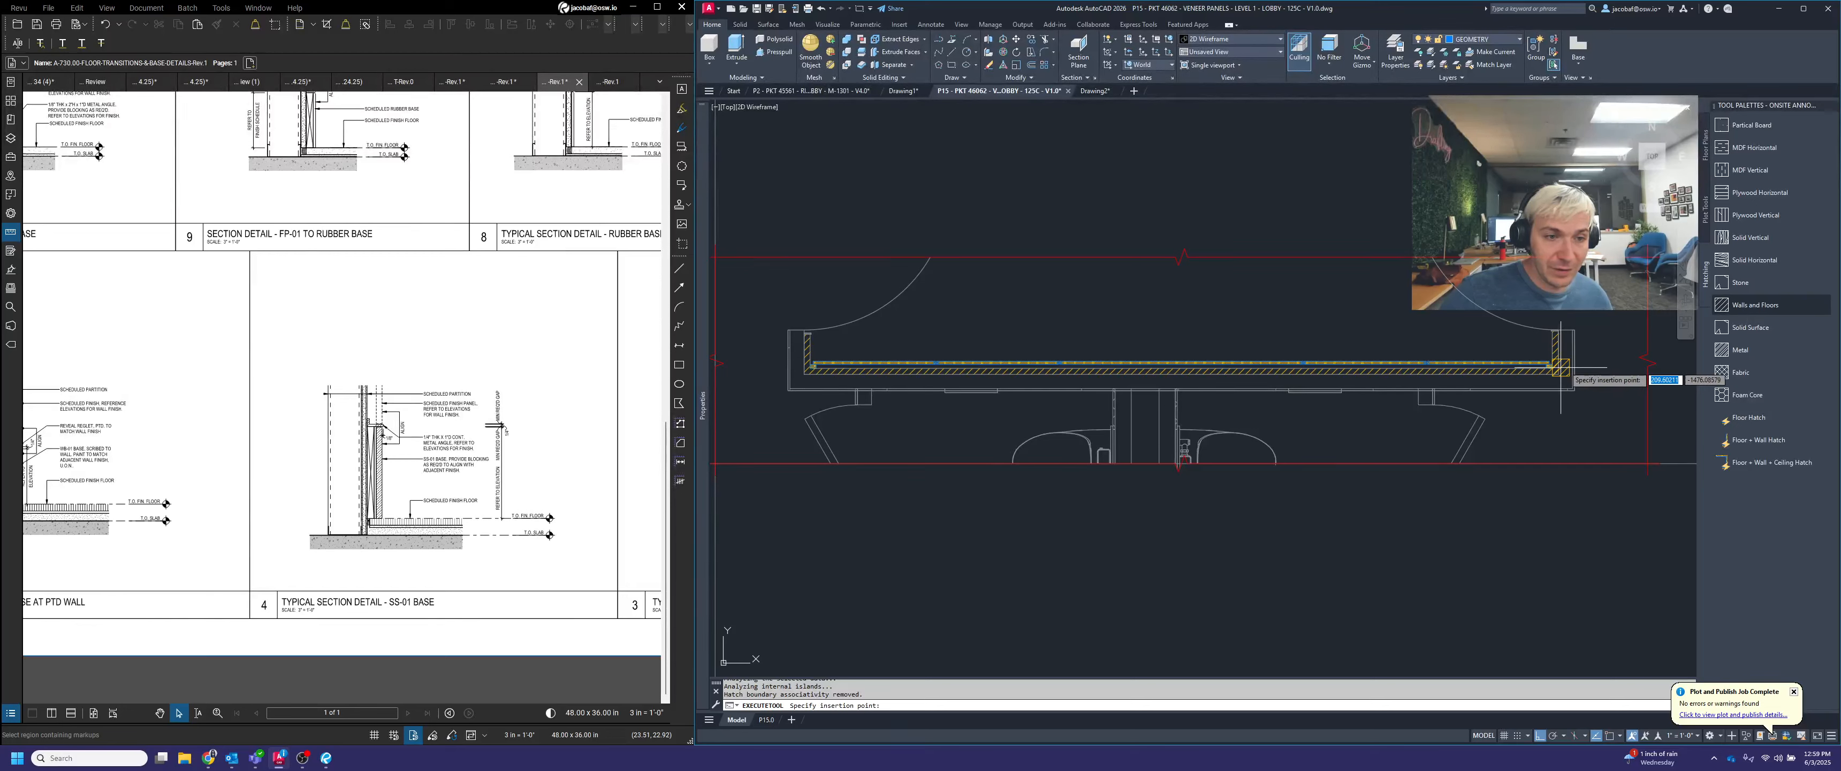
left_click(1566, 366)
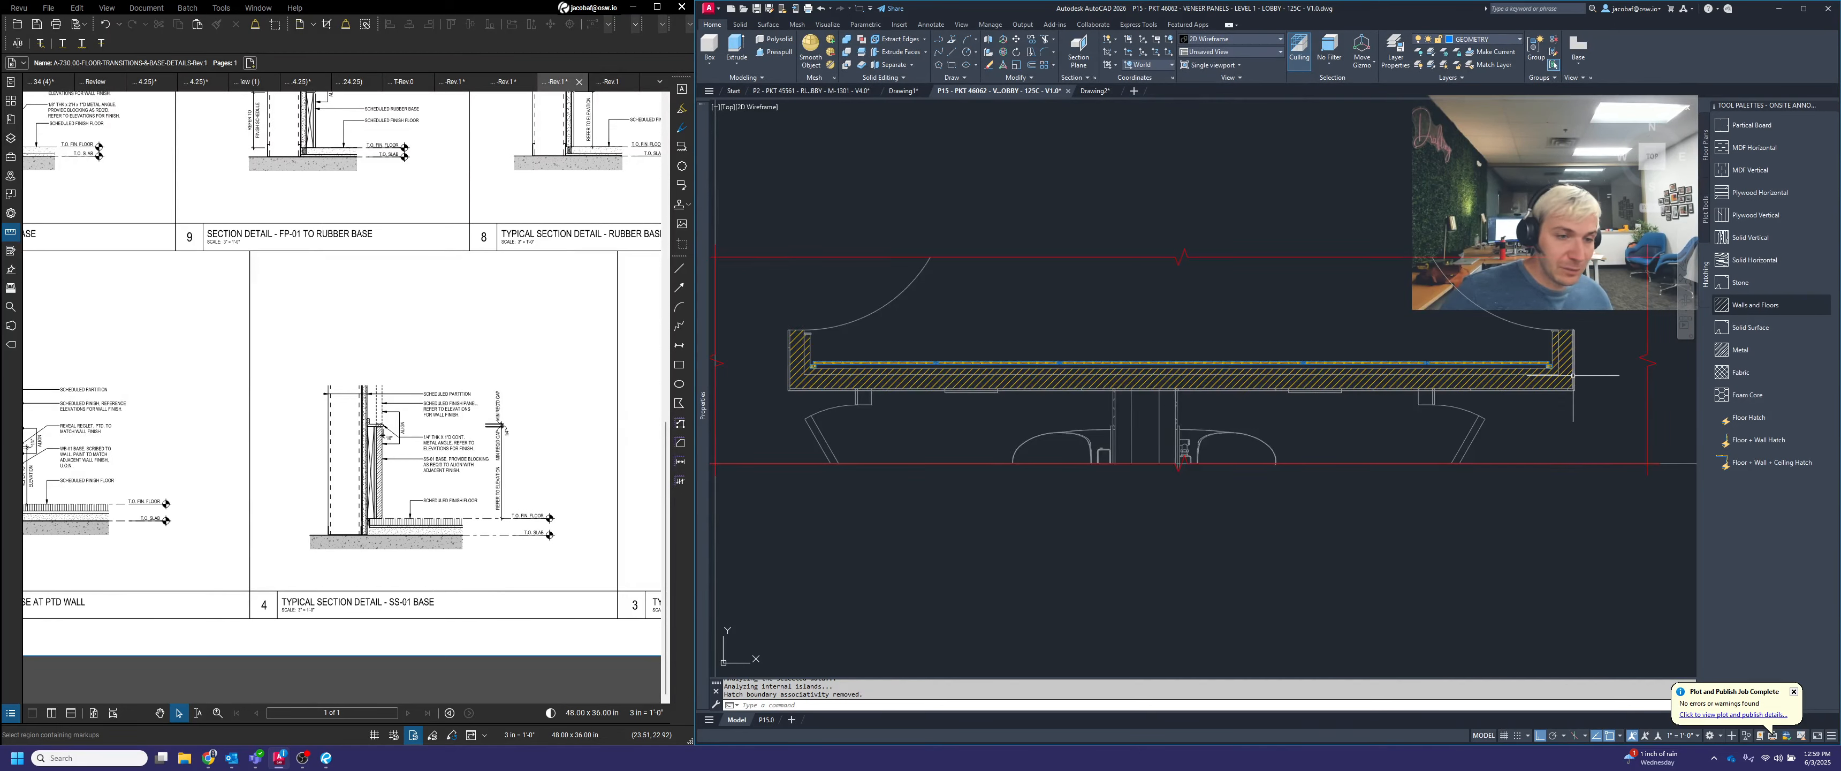
Assign the U-shaped wall's hatches to the same layer as the existing wall linework
scroll(1620, 433, "up", 3)
mouse_move(1620, 432)
left_mouse_down()
mouse_move(1562, 322)
mouse_move(1487, 268)
left_mouse_up()
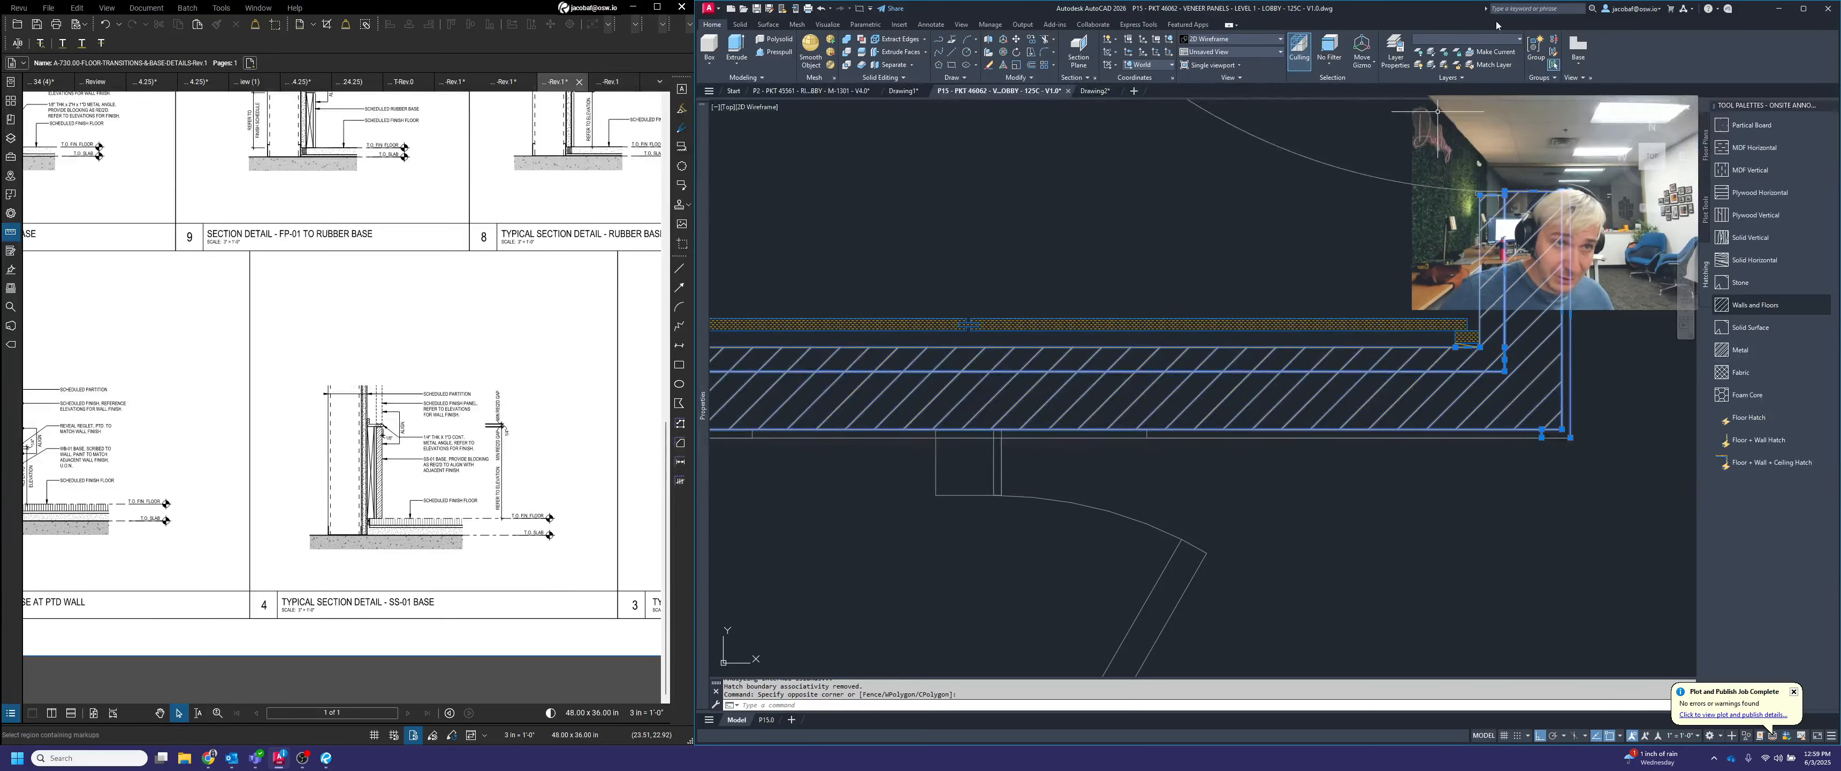
key("Escape")
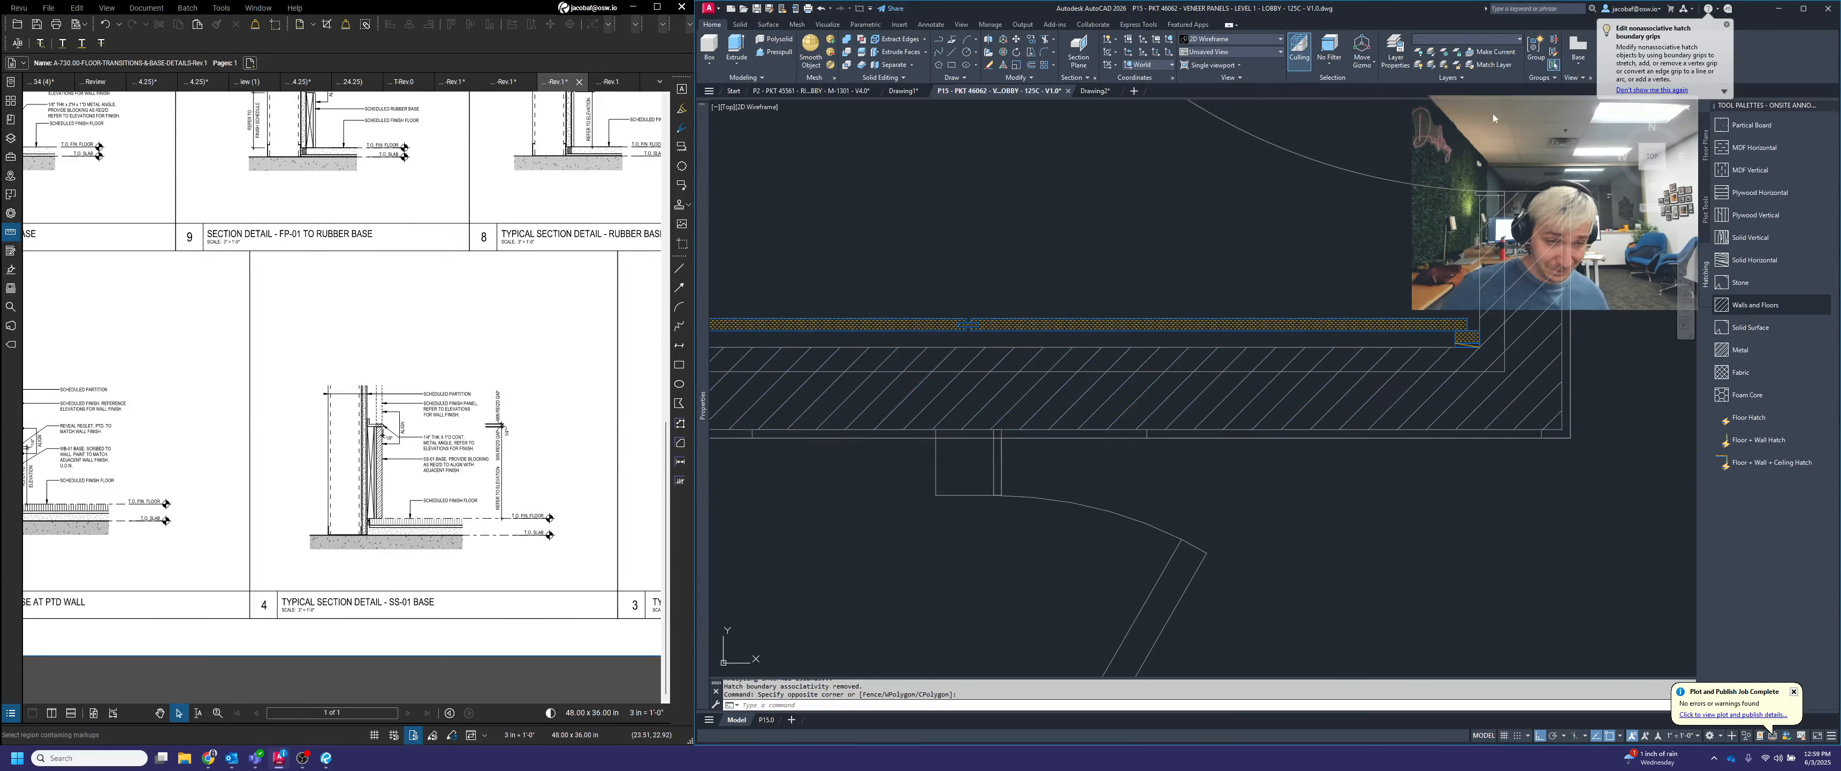
Hatch the two partition walls below the centre of the panel wall with the Walls and Floors hatch
scroll(1483, 256, "down", 4)
middle_click_drag(929, 351, 1376, 330)
left_click(1743, 306)
left_click(1317, 351)
left_click(1743, 306)
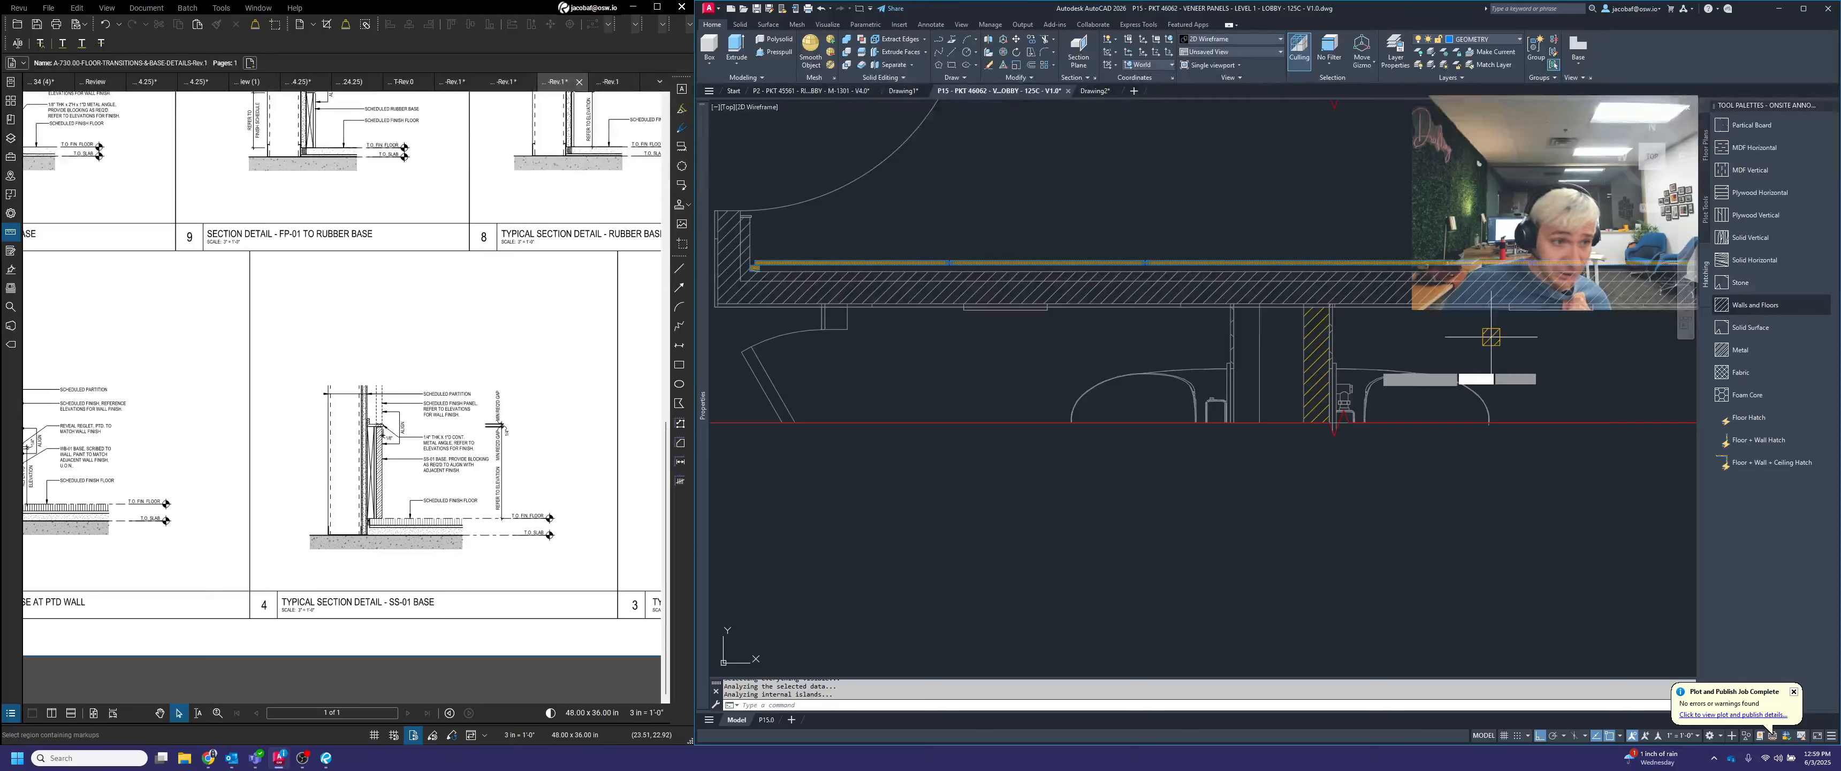
left_click(1243, 349)
scroll(1318, 362, "up", 5)
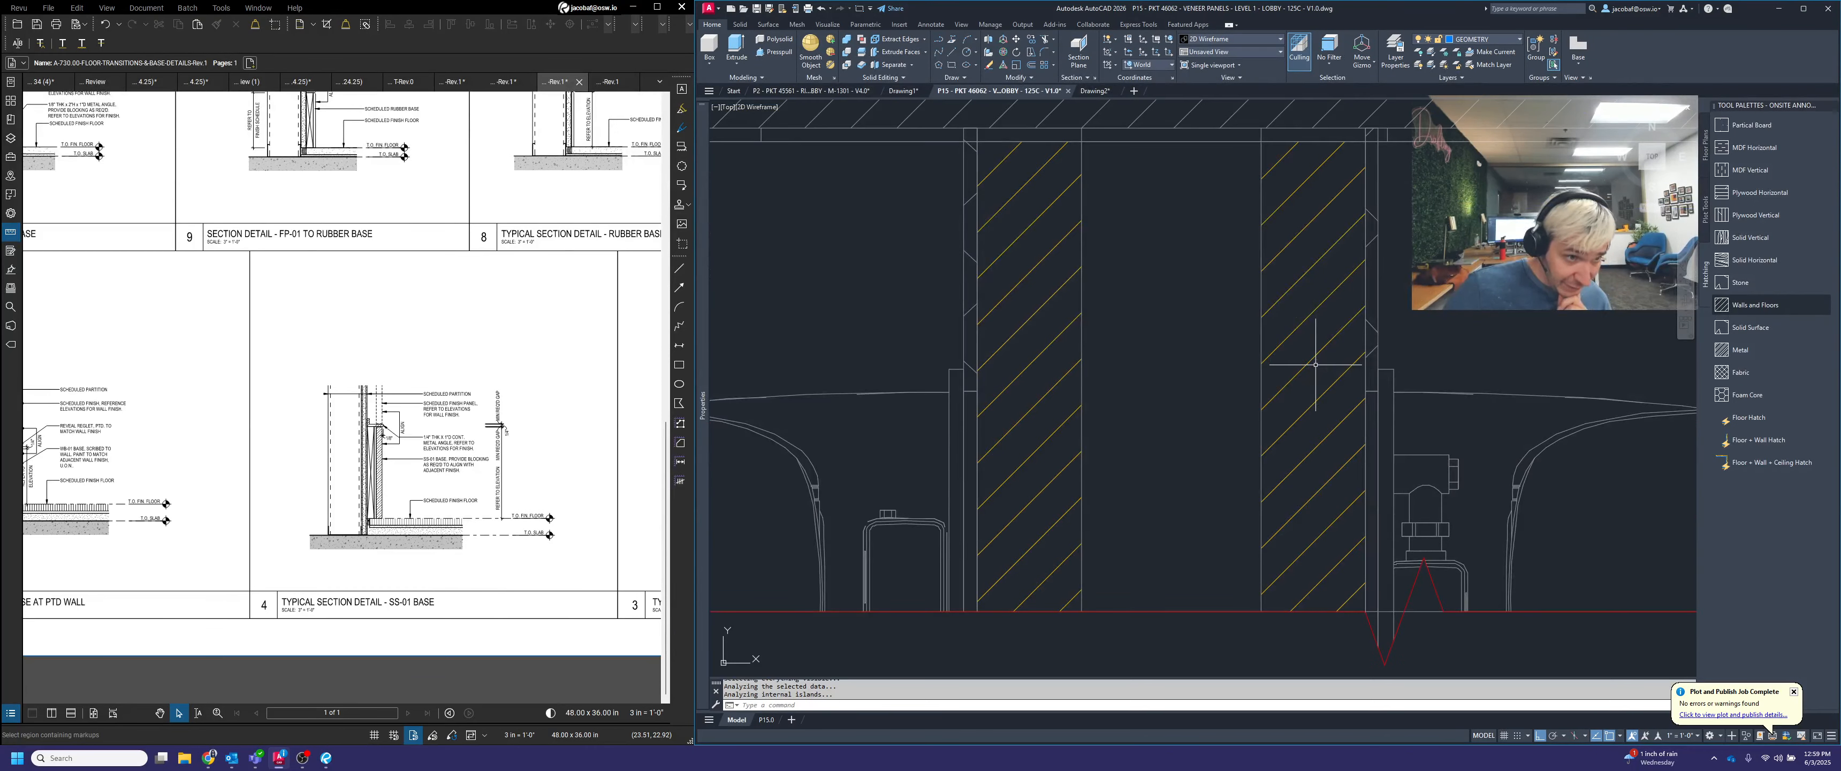
left_click(1316, 362)
left_click(1028, 293)
left_click(1490, 52)
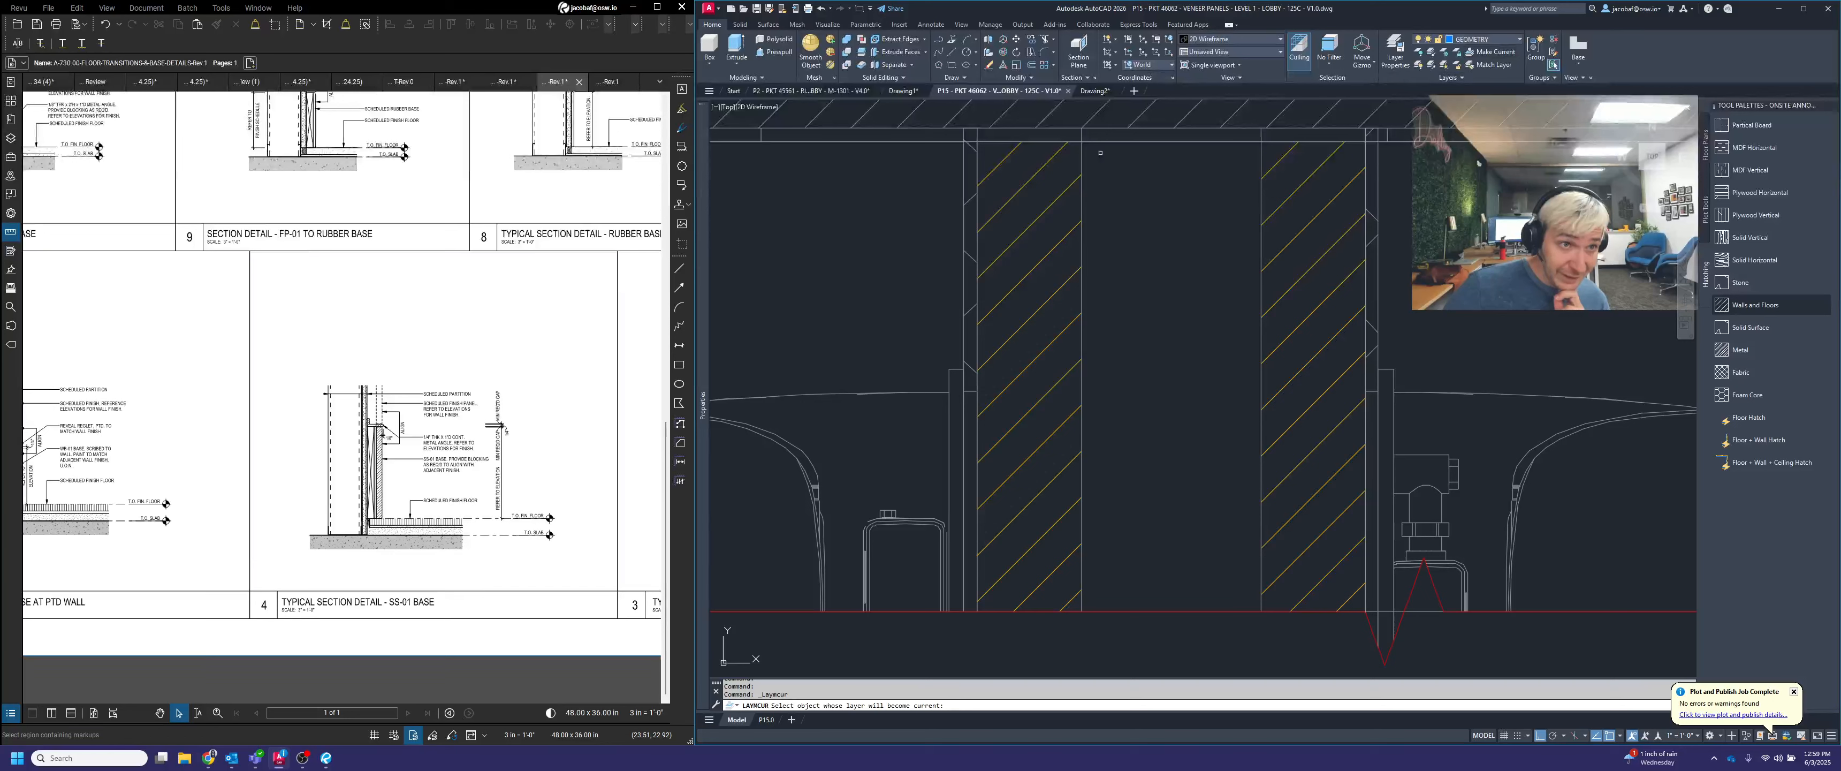
key("Escape")
Assign both partition wall hatches to the existing wall linework's layer and unisolate the layers
left_click(1329, 350)
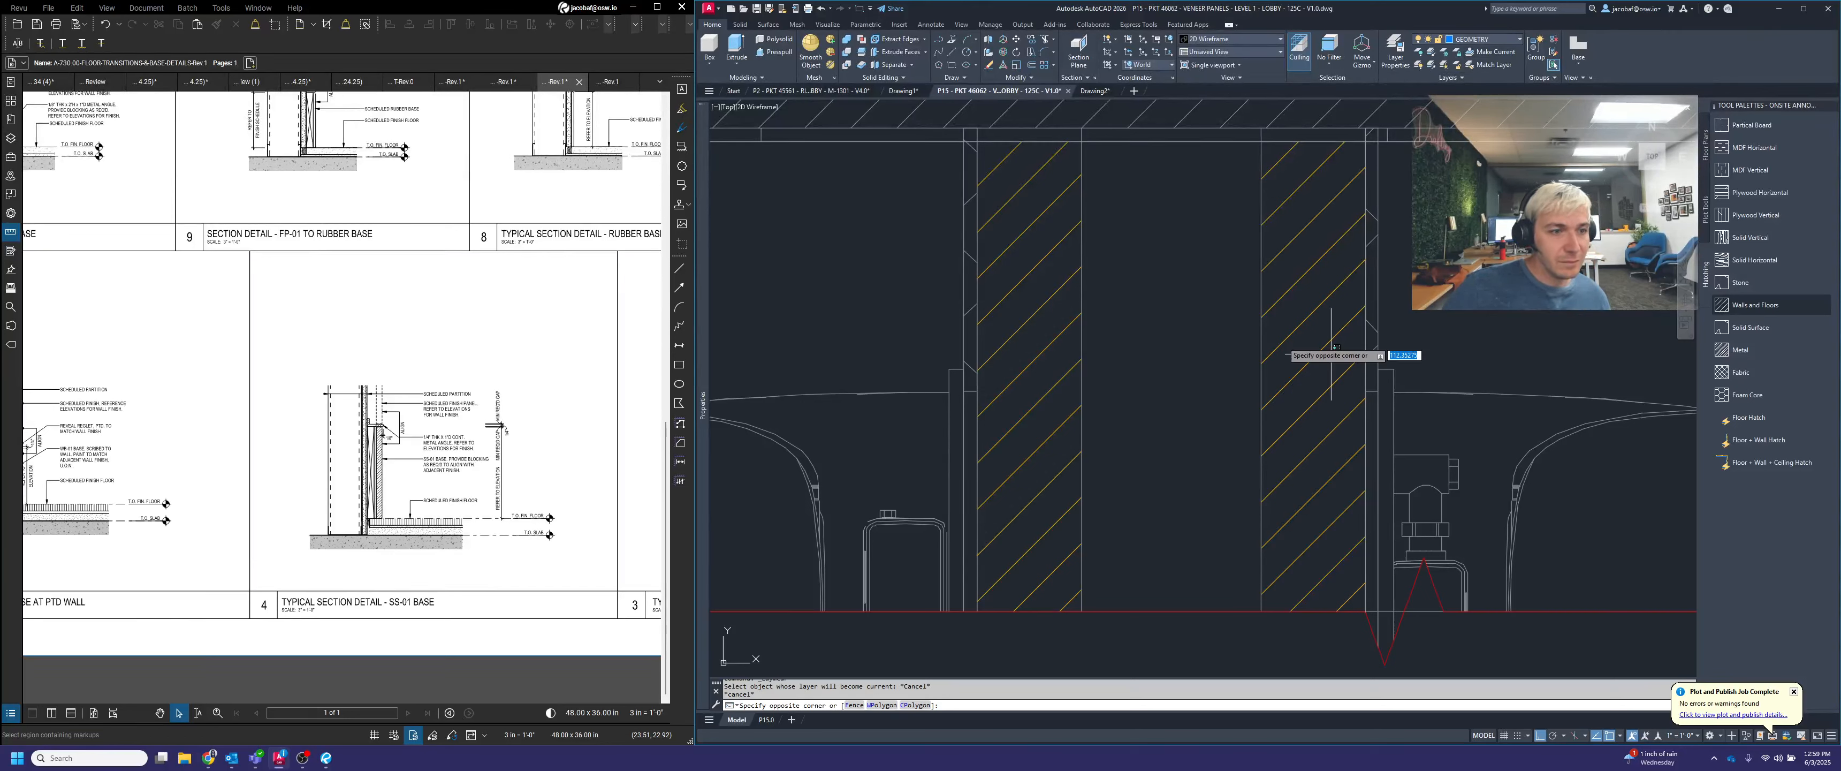
left_click(1030, 307)
left_click(1505, 40)
left_click(1471, 104)
key("Escape")
key("Escape")
scroll(1242, 400, "down", 11)
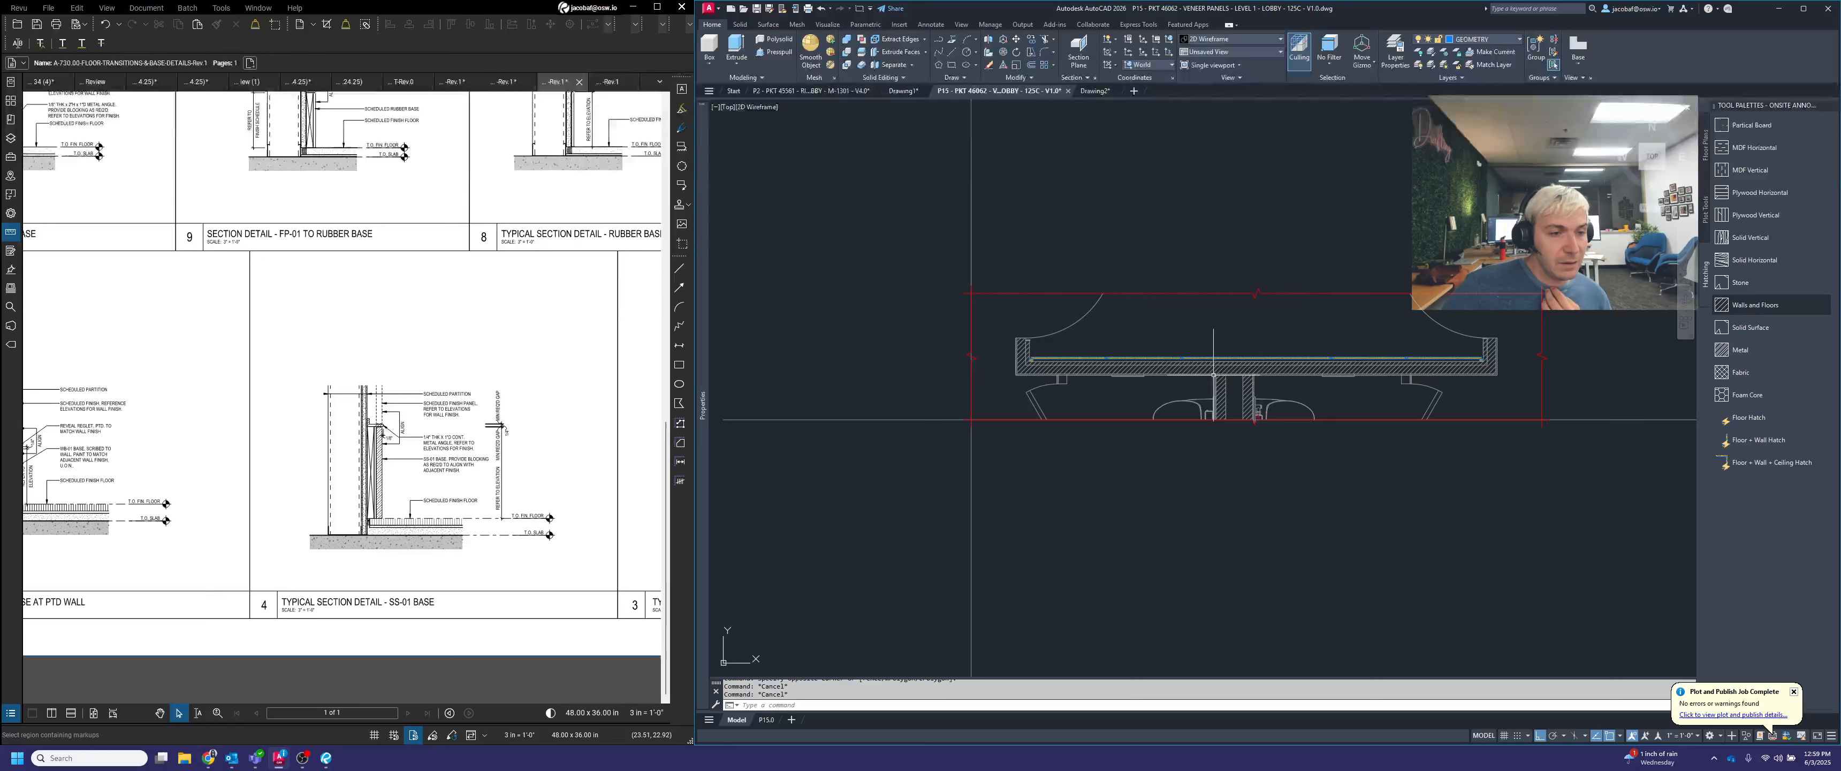
left_click(1418, 70)
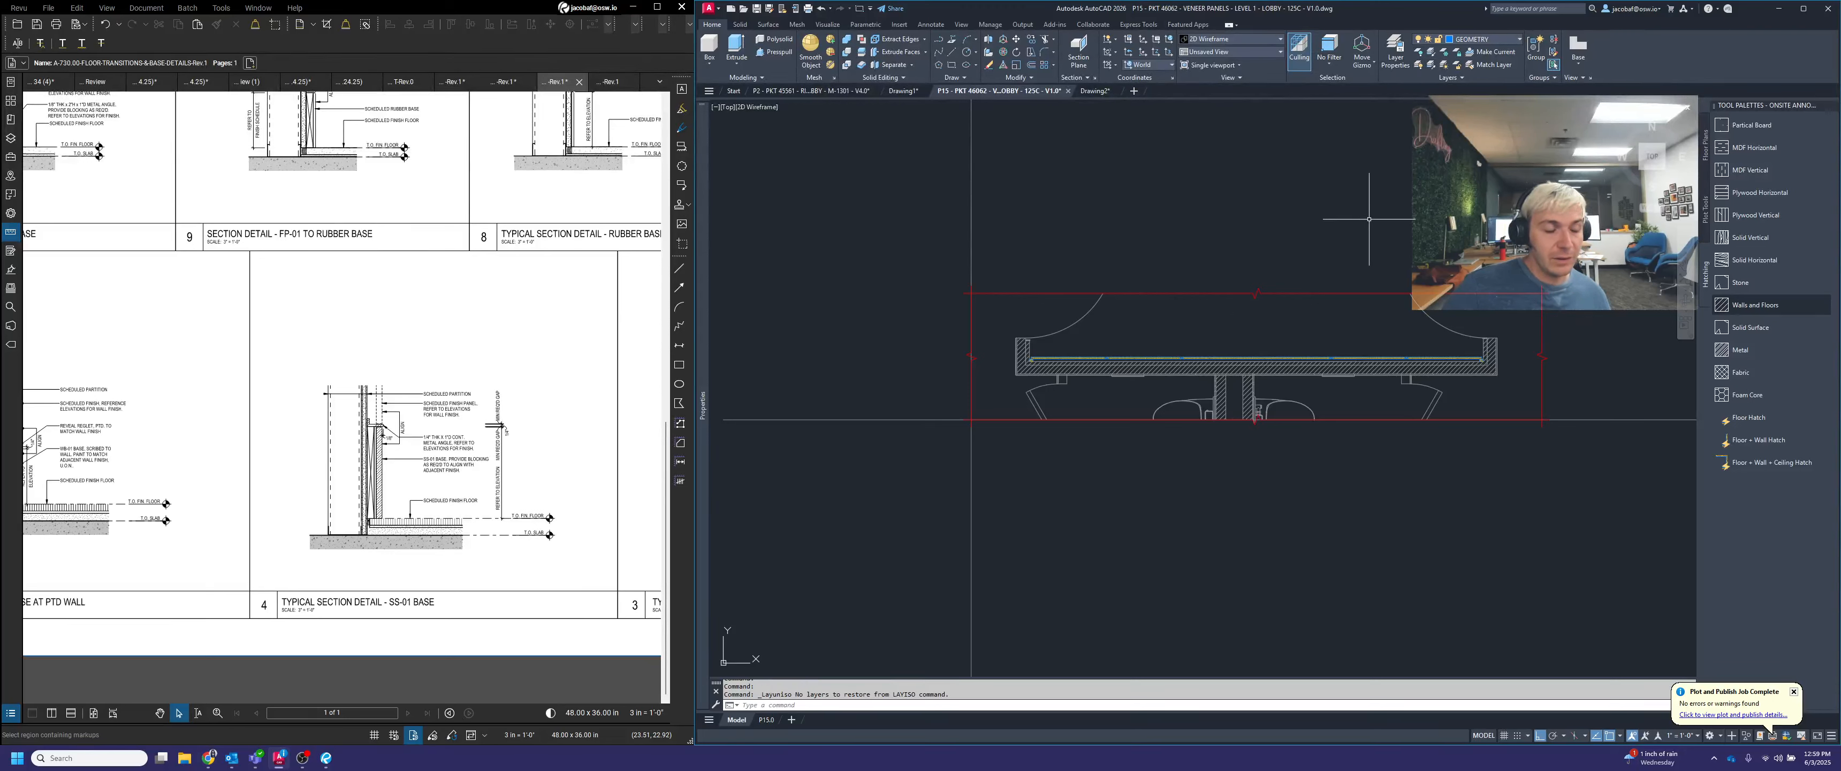
Open the P15.0 sheet layout and activate its viewport around the plan view
scroll(1287, 236, "down", 3)
scroll(1286, 237, "down", 4)
middle_click_drag(1298, 360, 1286, 132)
middle_click_drag(1323, 468, 1297, 243)
mouse_move(1309, 445)
middle_mouse_down()
mouse_move(1262, 310)
mouse_move(1233, 333)
mouse_move(1230, 503)
middle_mouse_up()
scroll(1247, 285, "down", 3)
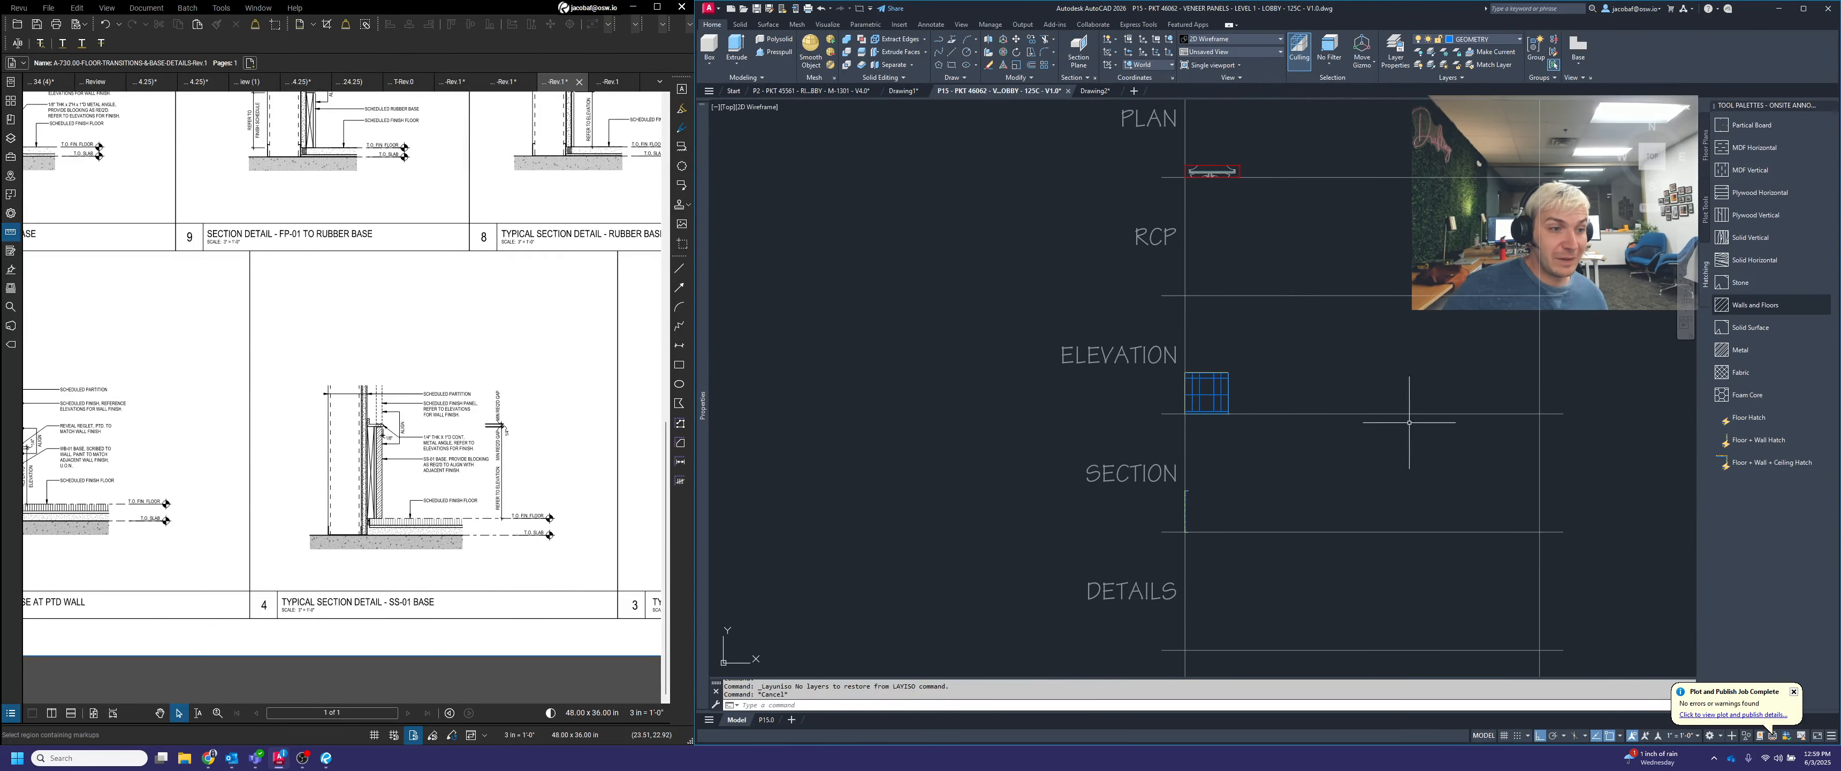
left_click(767, 719)
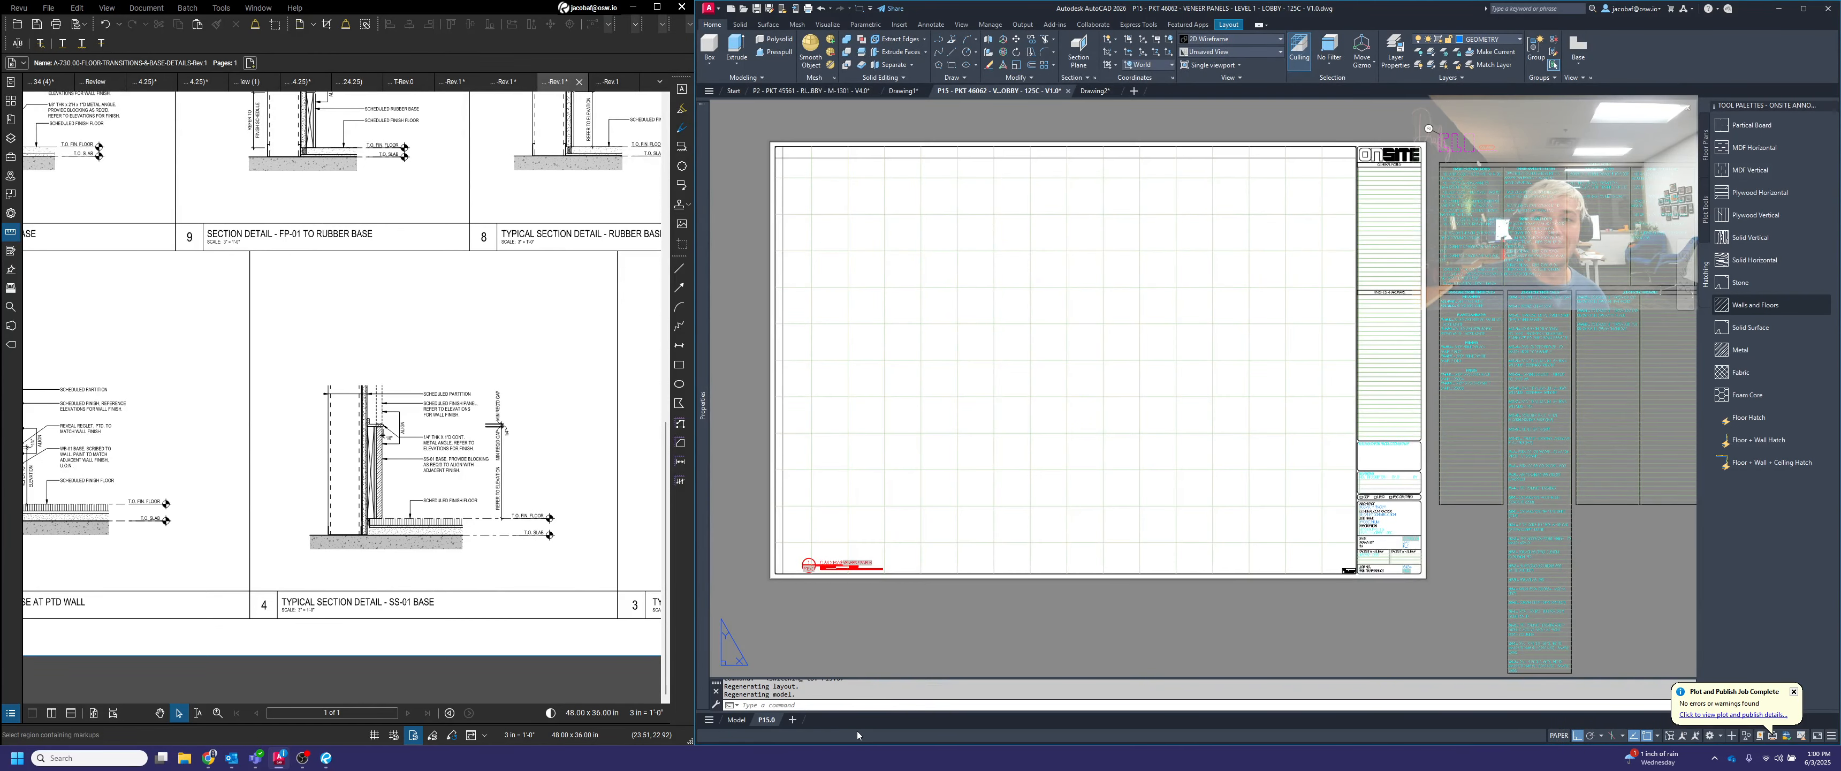
double_click(1106, 490)
scroll(1168, 405, "down", 5)
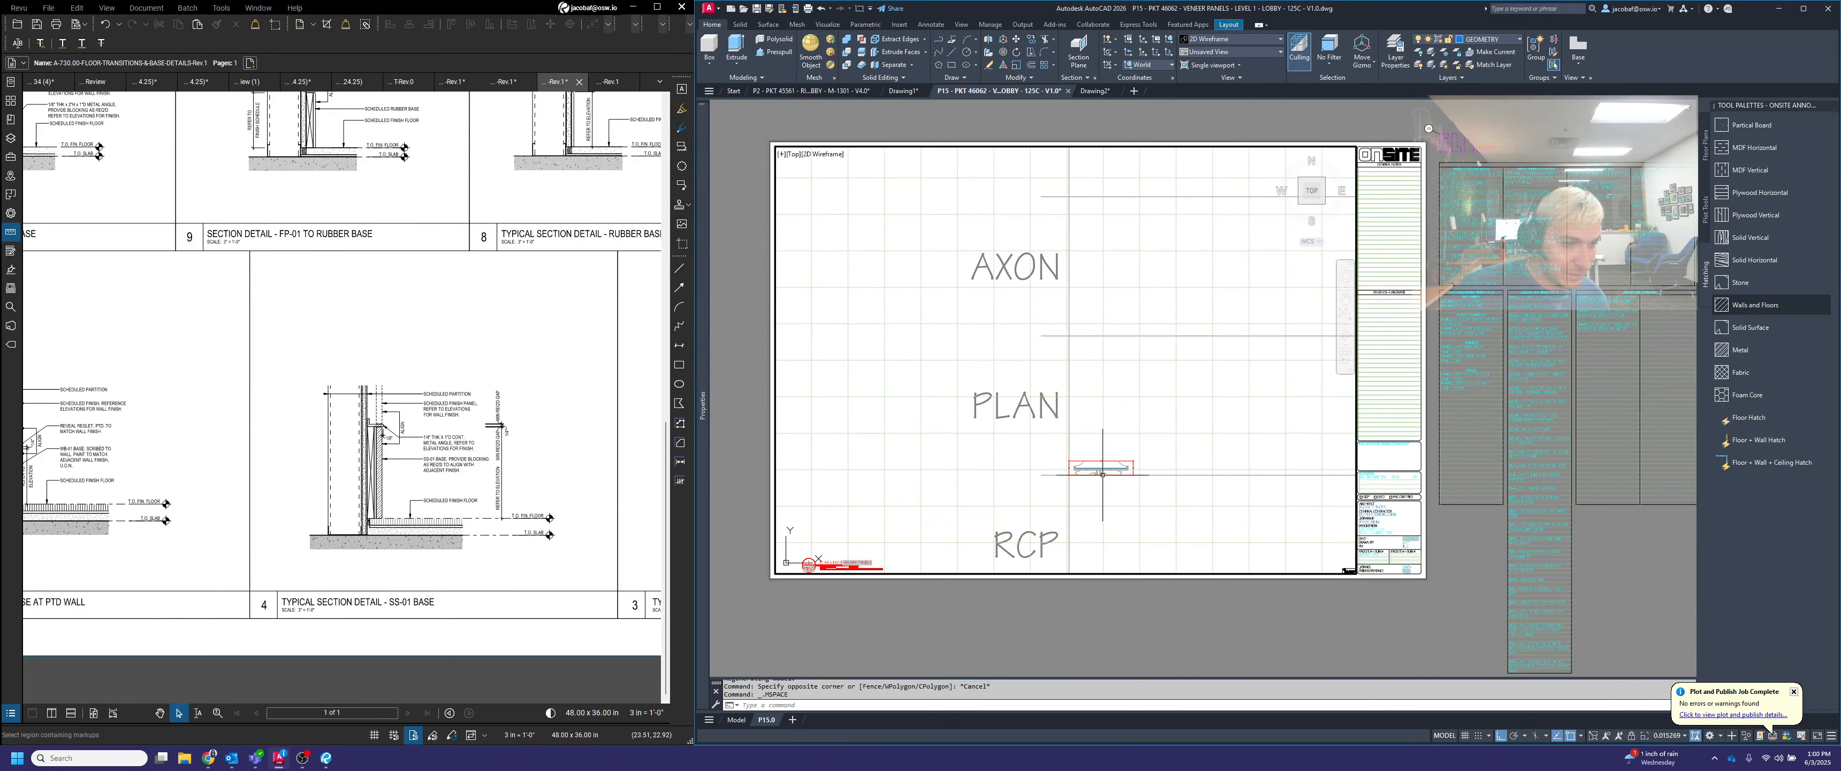
Position the plan above its title in the sheet's lower left corner, set the viewport scale to 1" = 1'-0", and return to paper space
scroll(1102, 474, "up", 7)
left_click(1669, 735)
middle_click_drag(1109, 442, 1036, 545)
left_click(1667, 628)
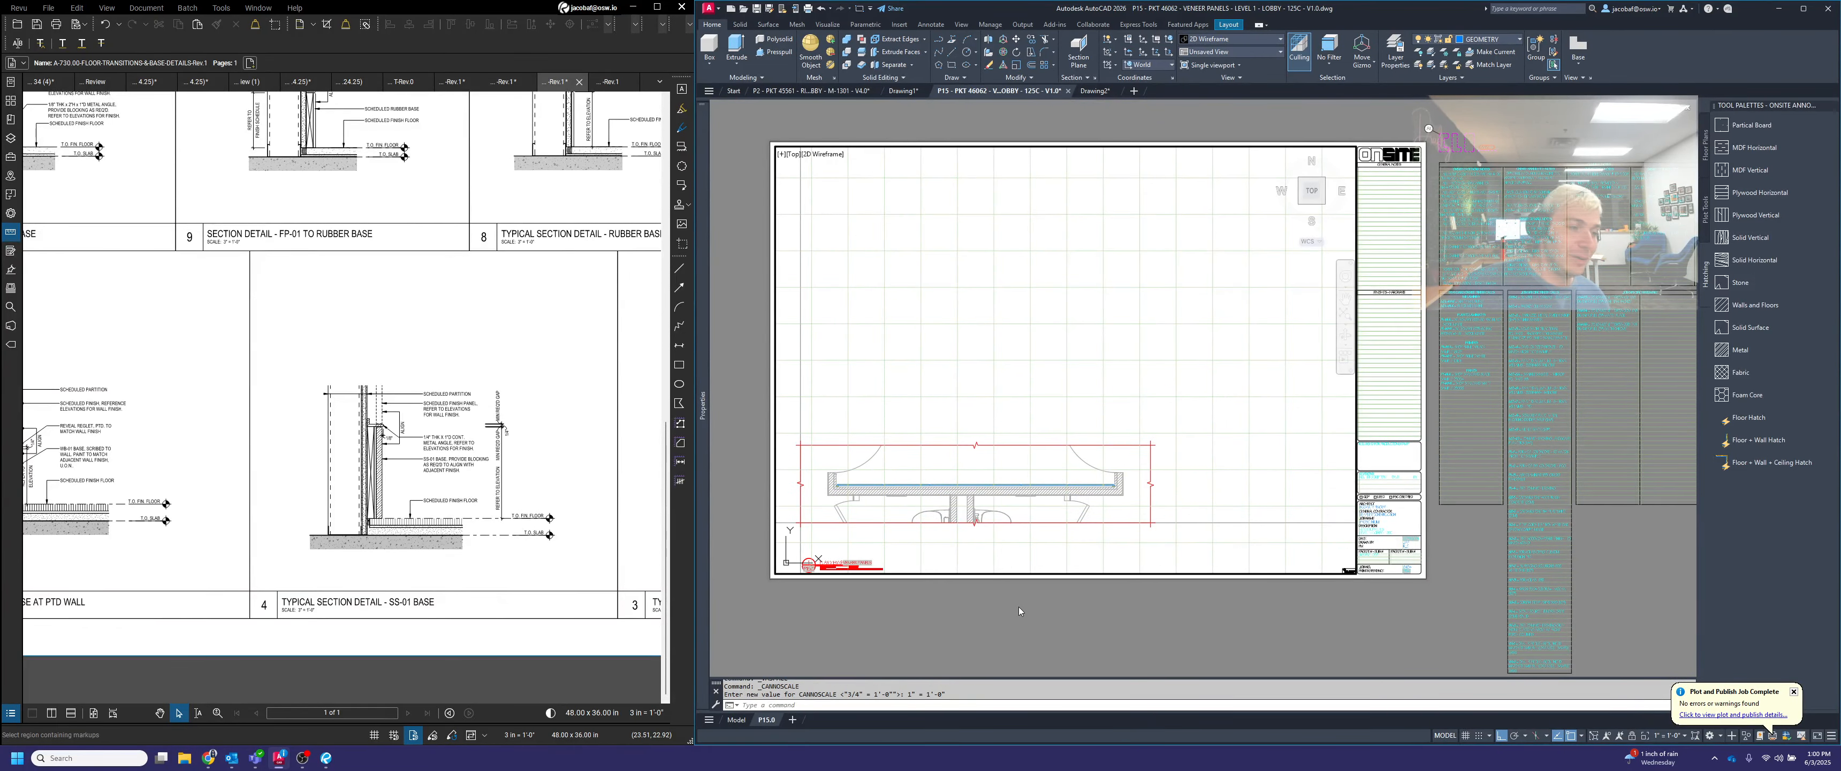
double_click(1019, 613)
scroll(773, 607, "up", 2)
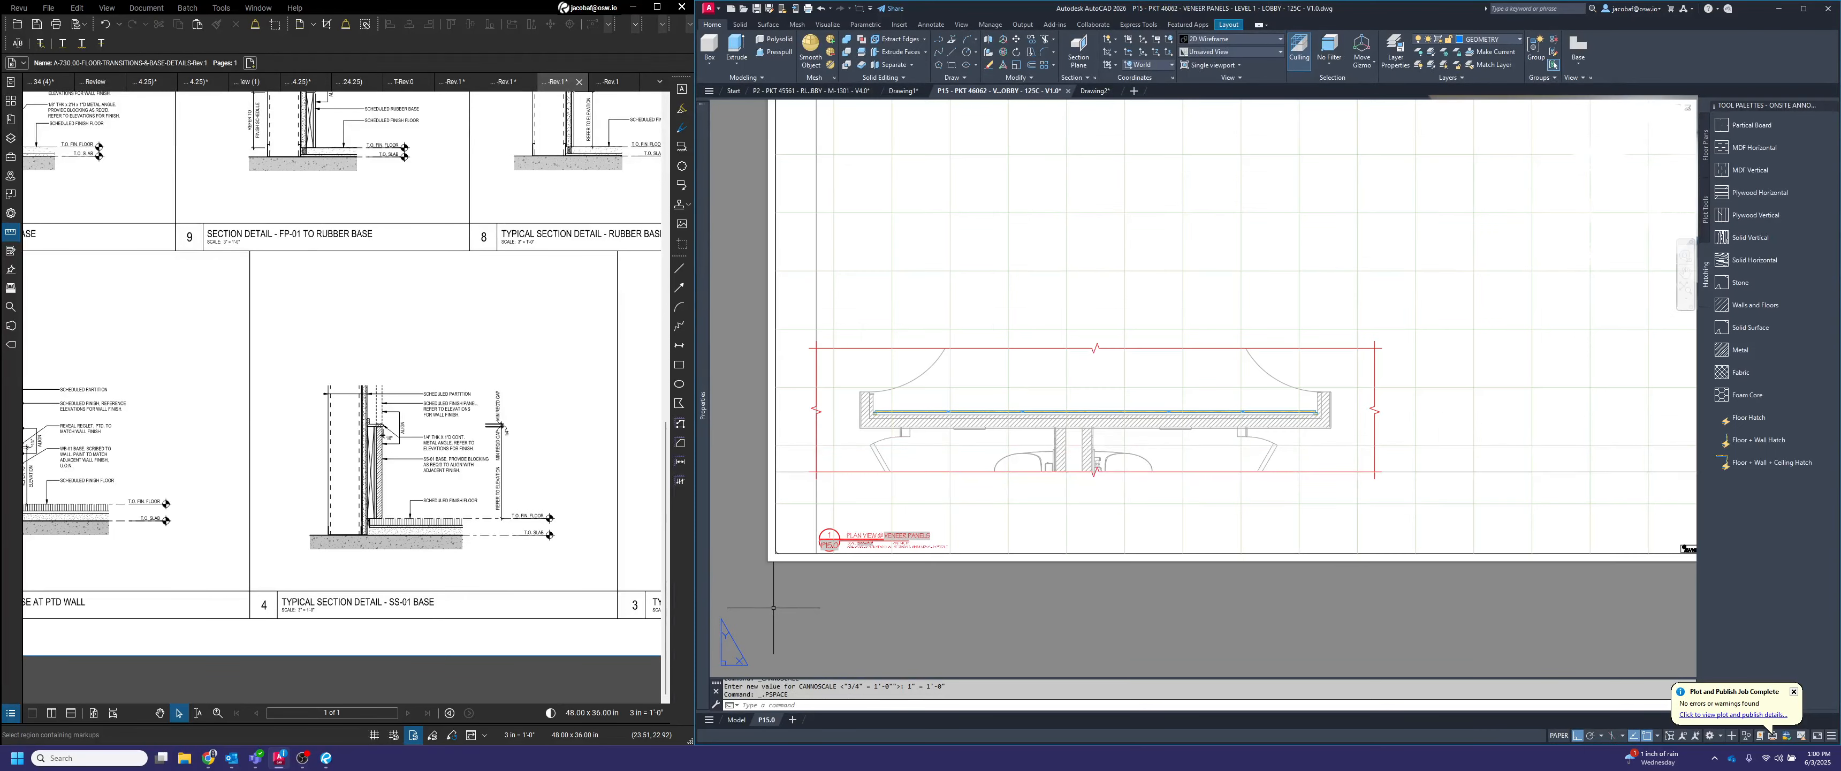
Switch the plan view title block to its DETAIL type, then return it to PLAN
scroll(966, 547, "up", 1)
scroll(1178, 464, "up", 2)
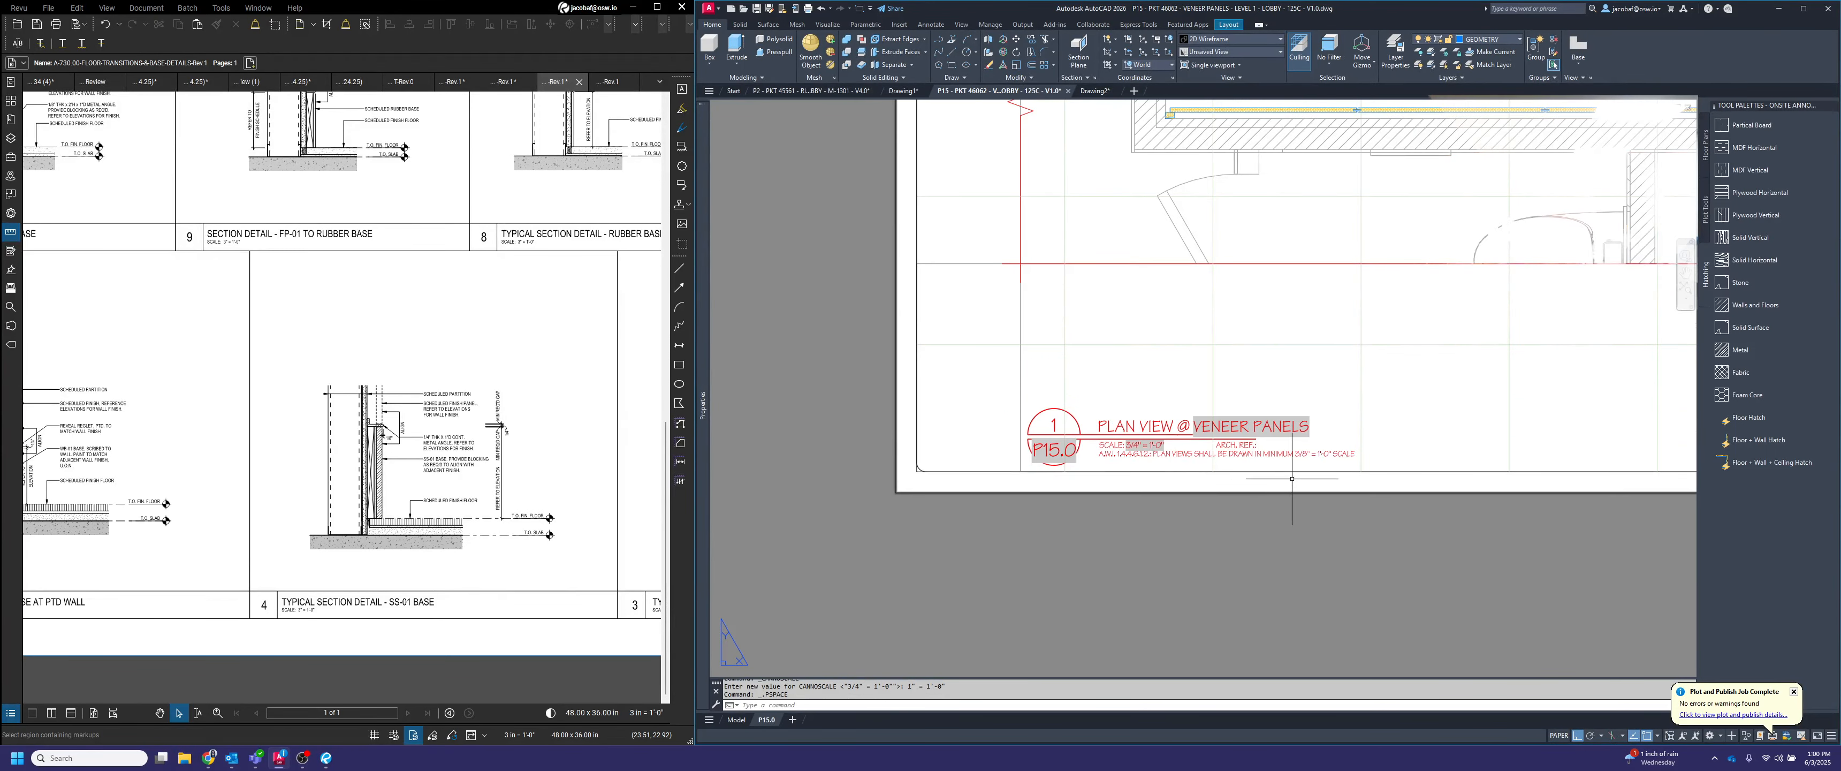
scroll(1178, 465, "up", 2)
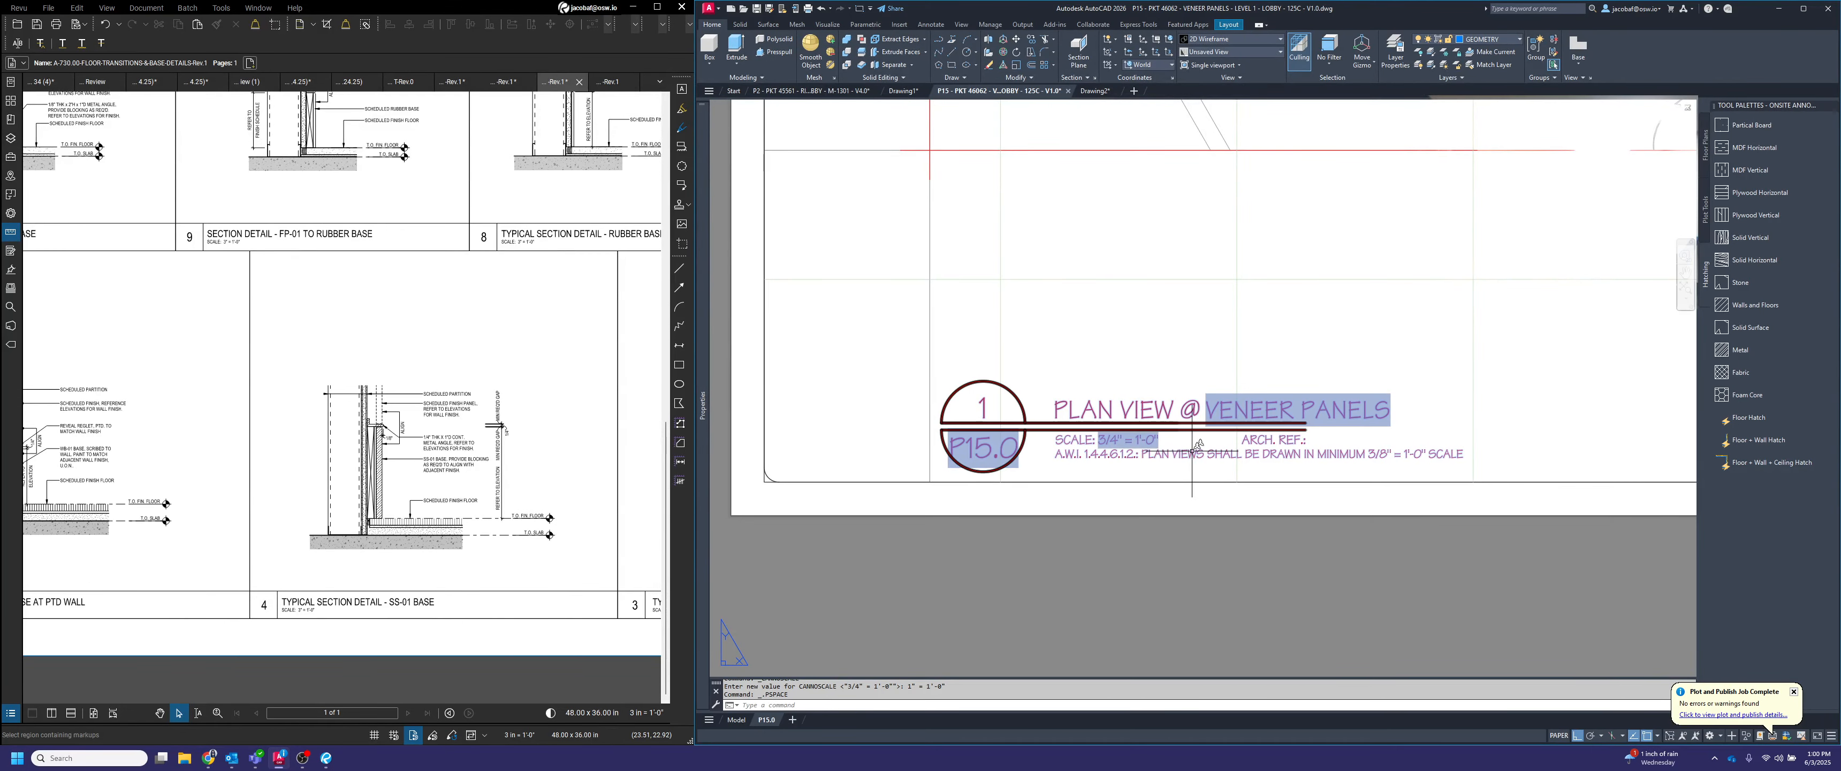
middle_click_drag(1204, 448, 1164, 429)
scroll(1165, 430, "up", 1)
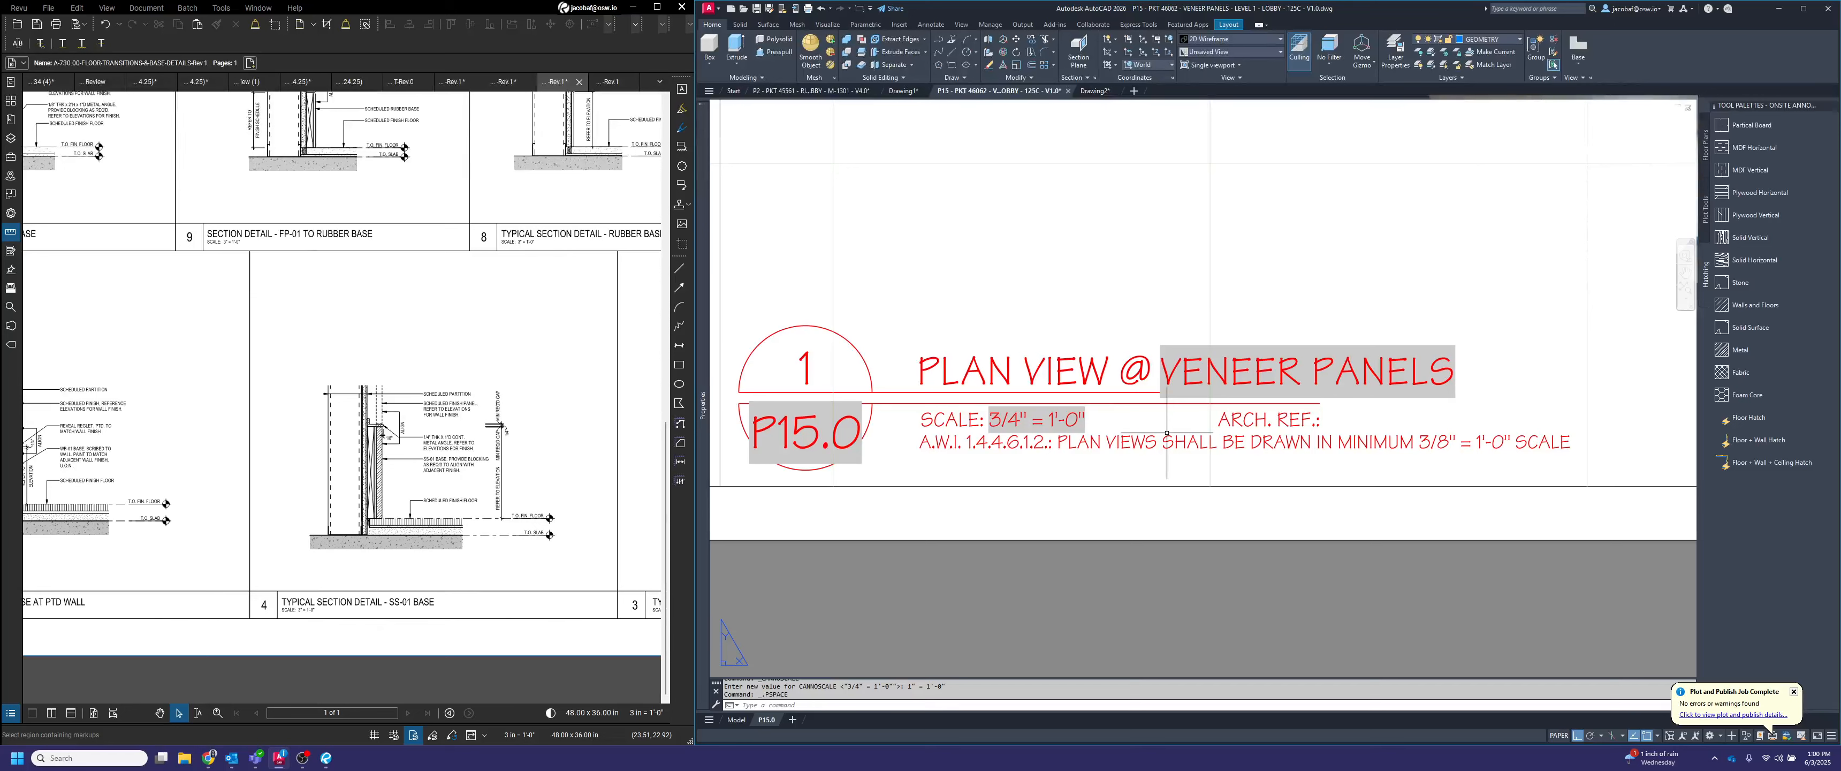
left_click(1463, 453)
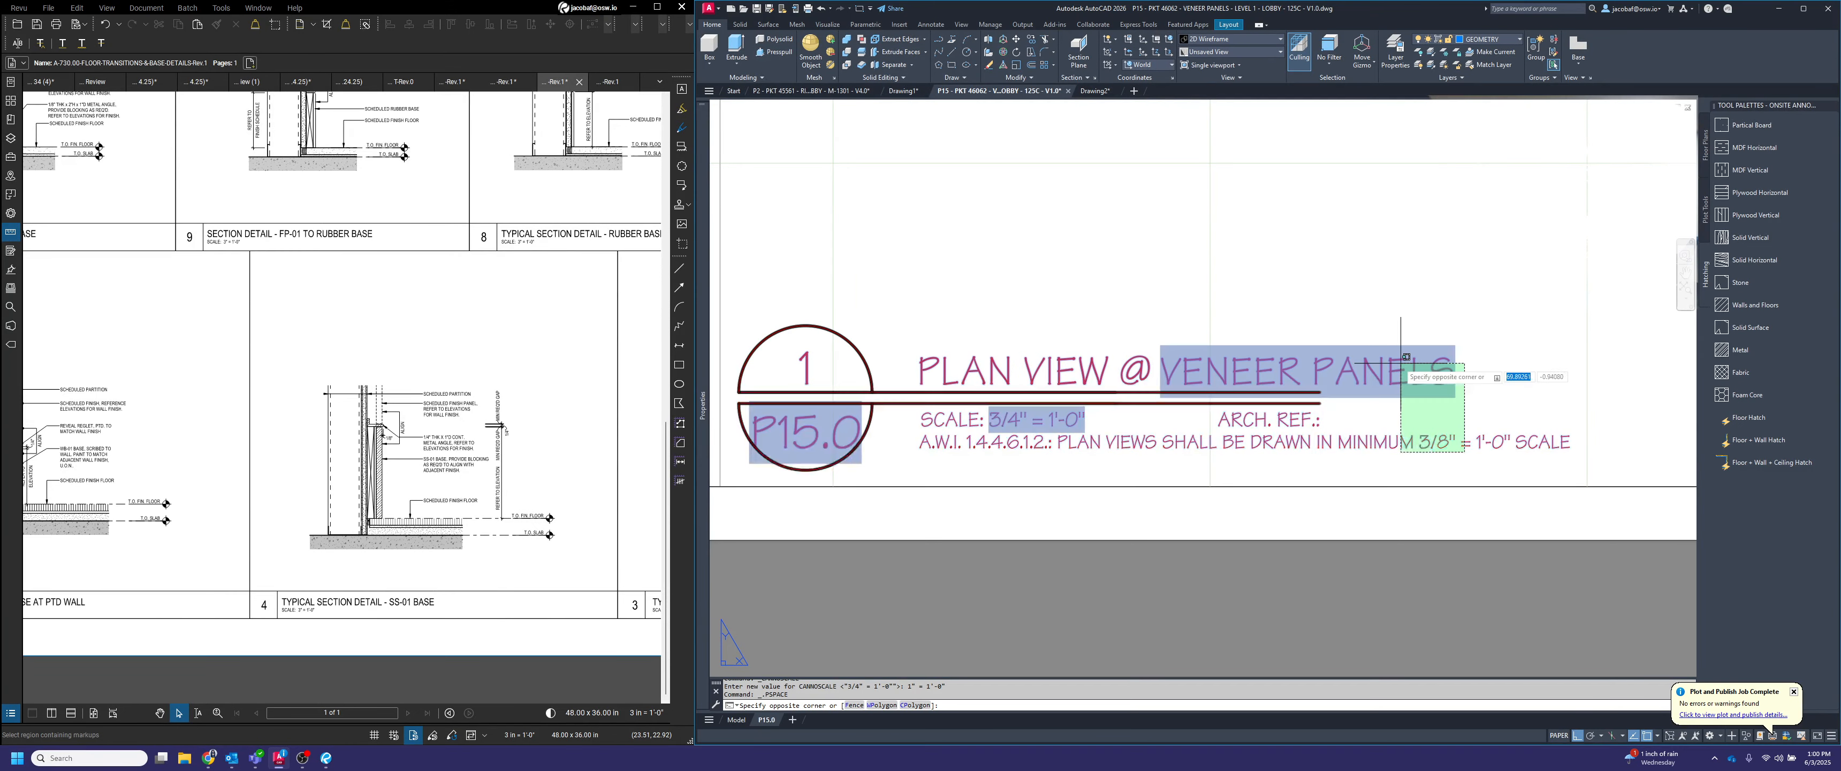
left_click(738, 502)
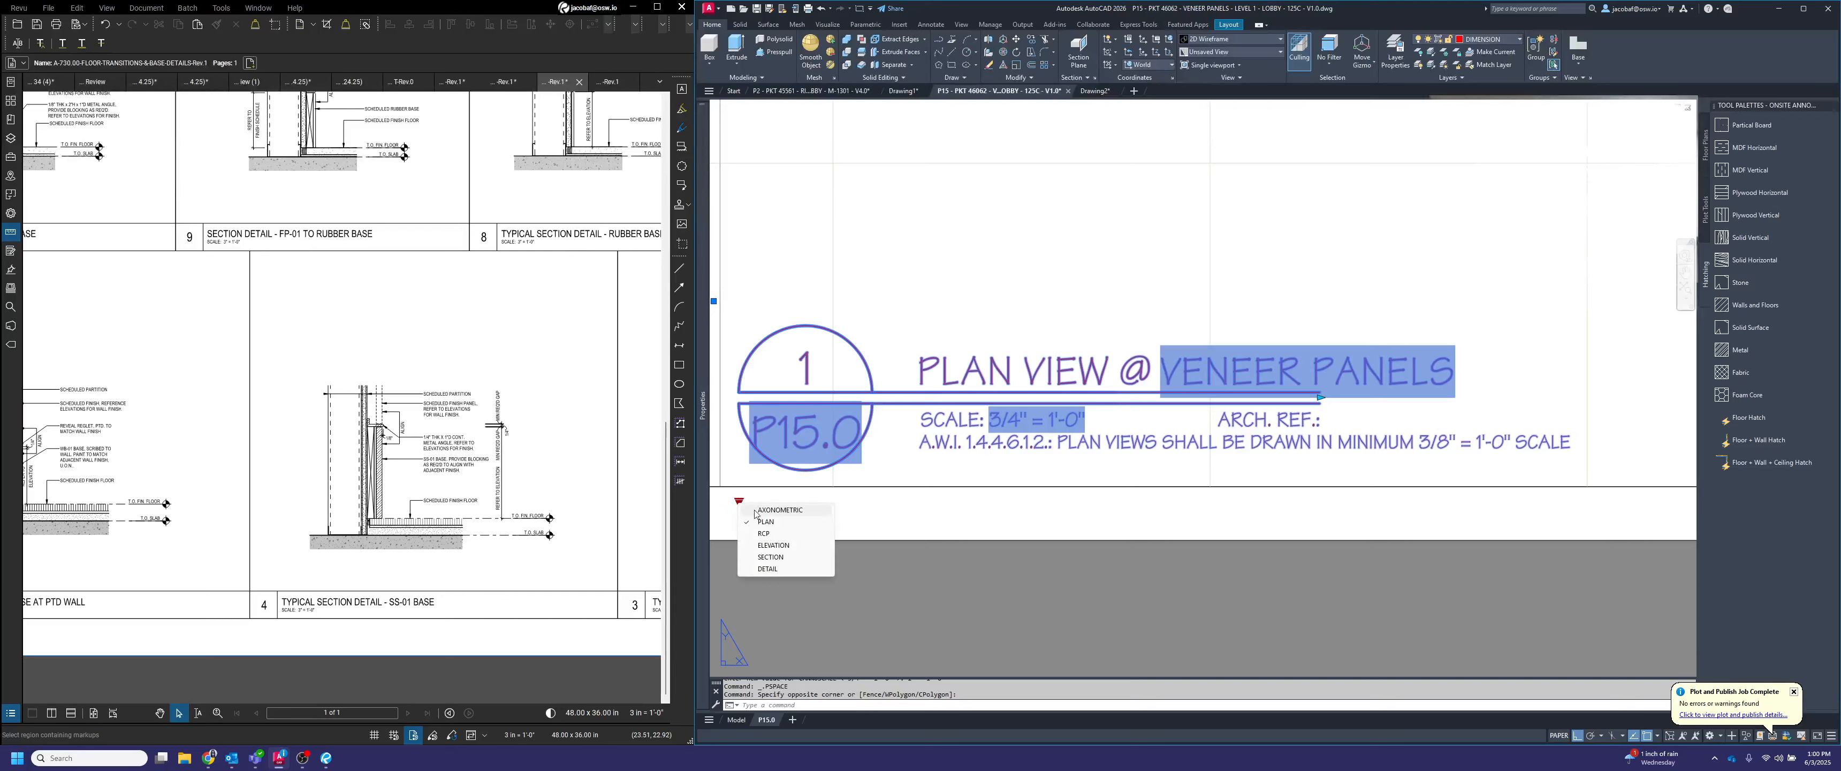
left_click(792, 568)
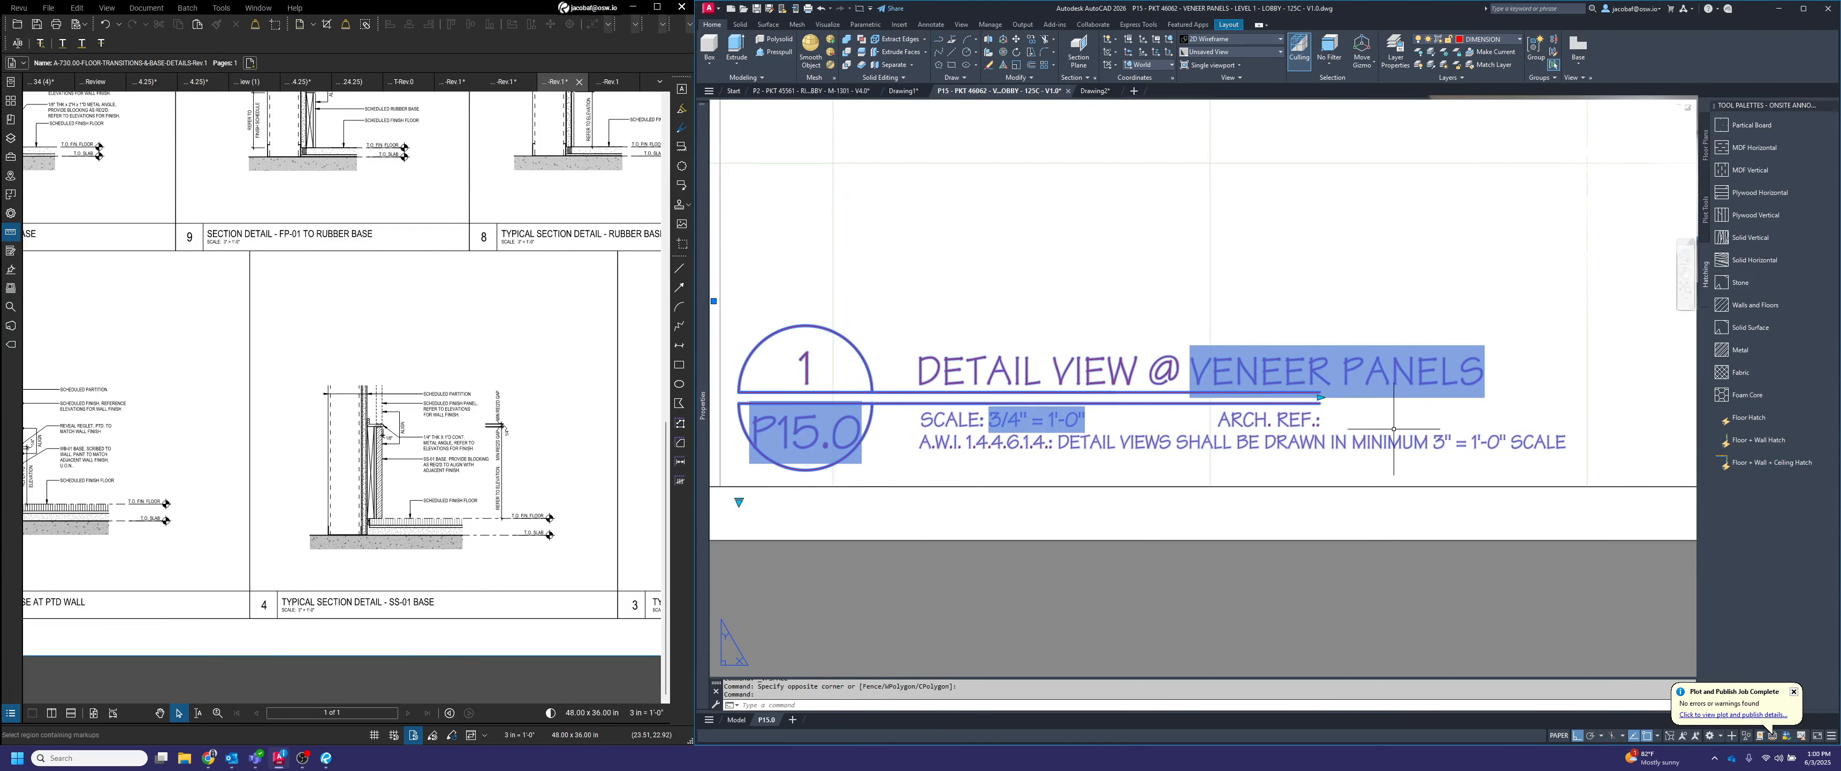
left_click(740, 503)
left_click(772, 526)
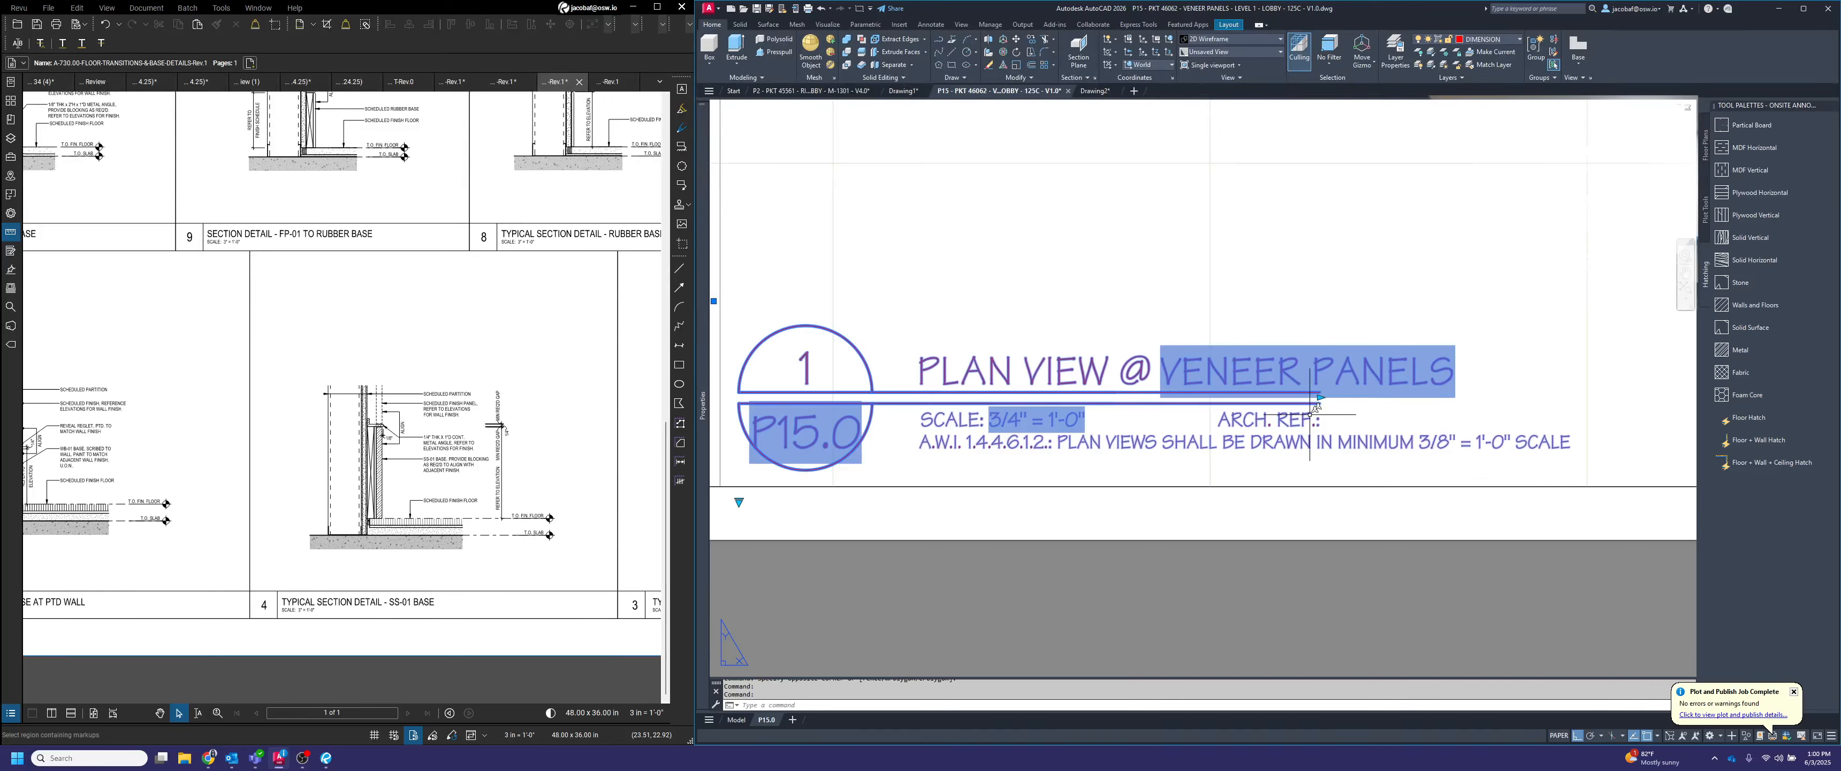
Stretch the view title's dividing line horizontally to the end of the VENEER PANELS text
left_click(1322, 396)
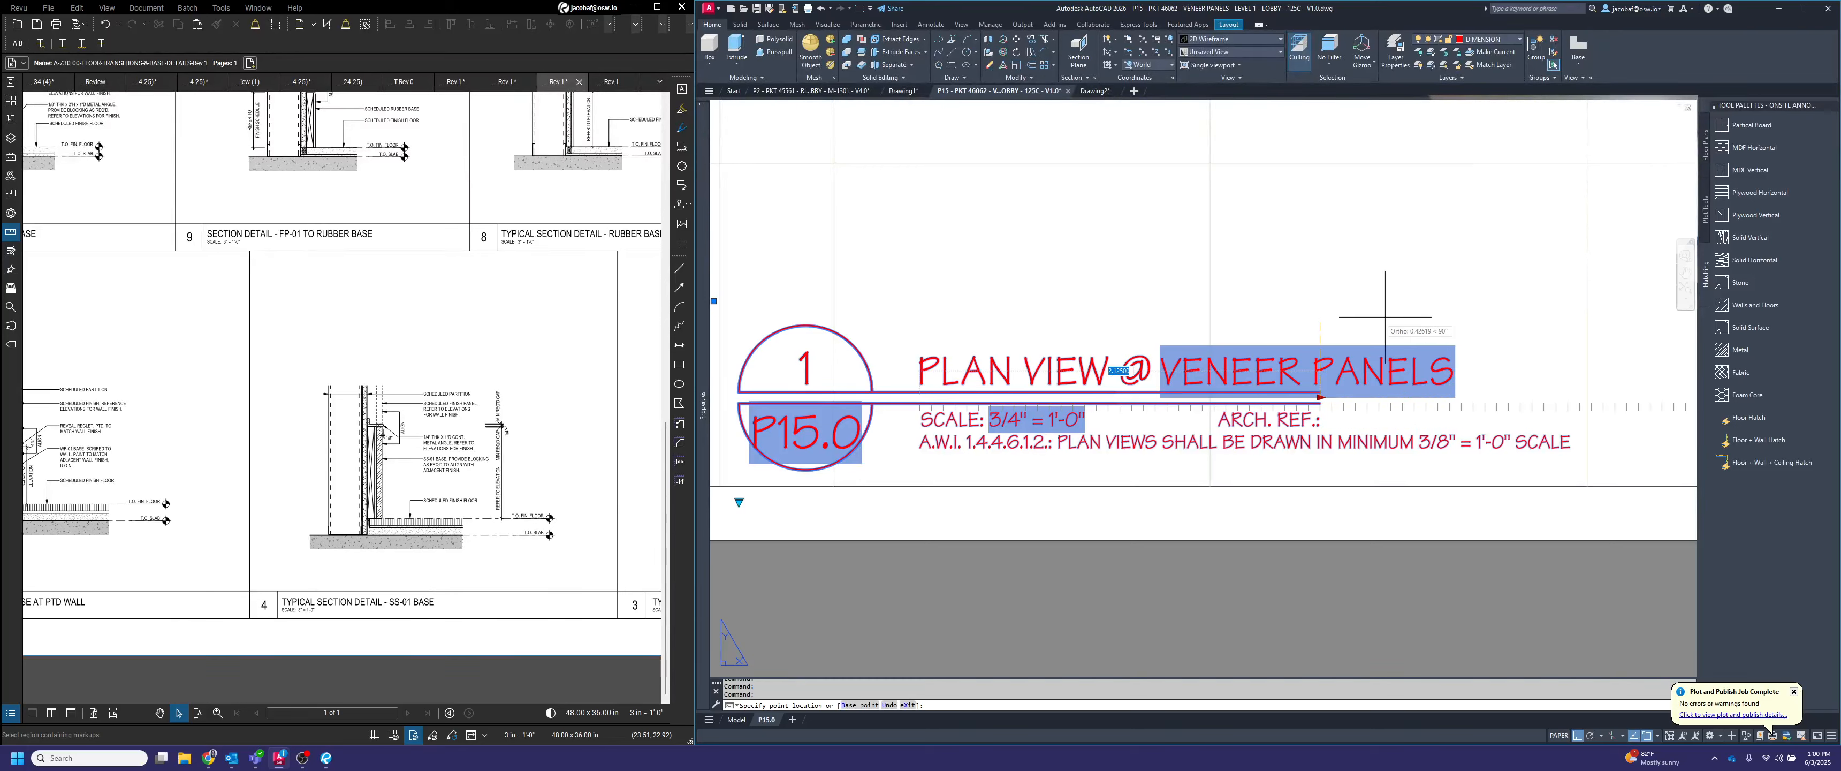
left_click(1462, 321)
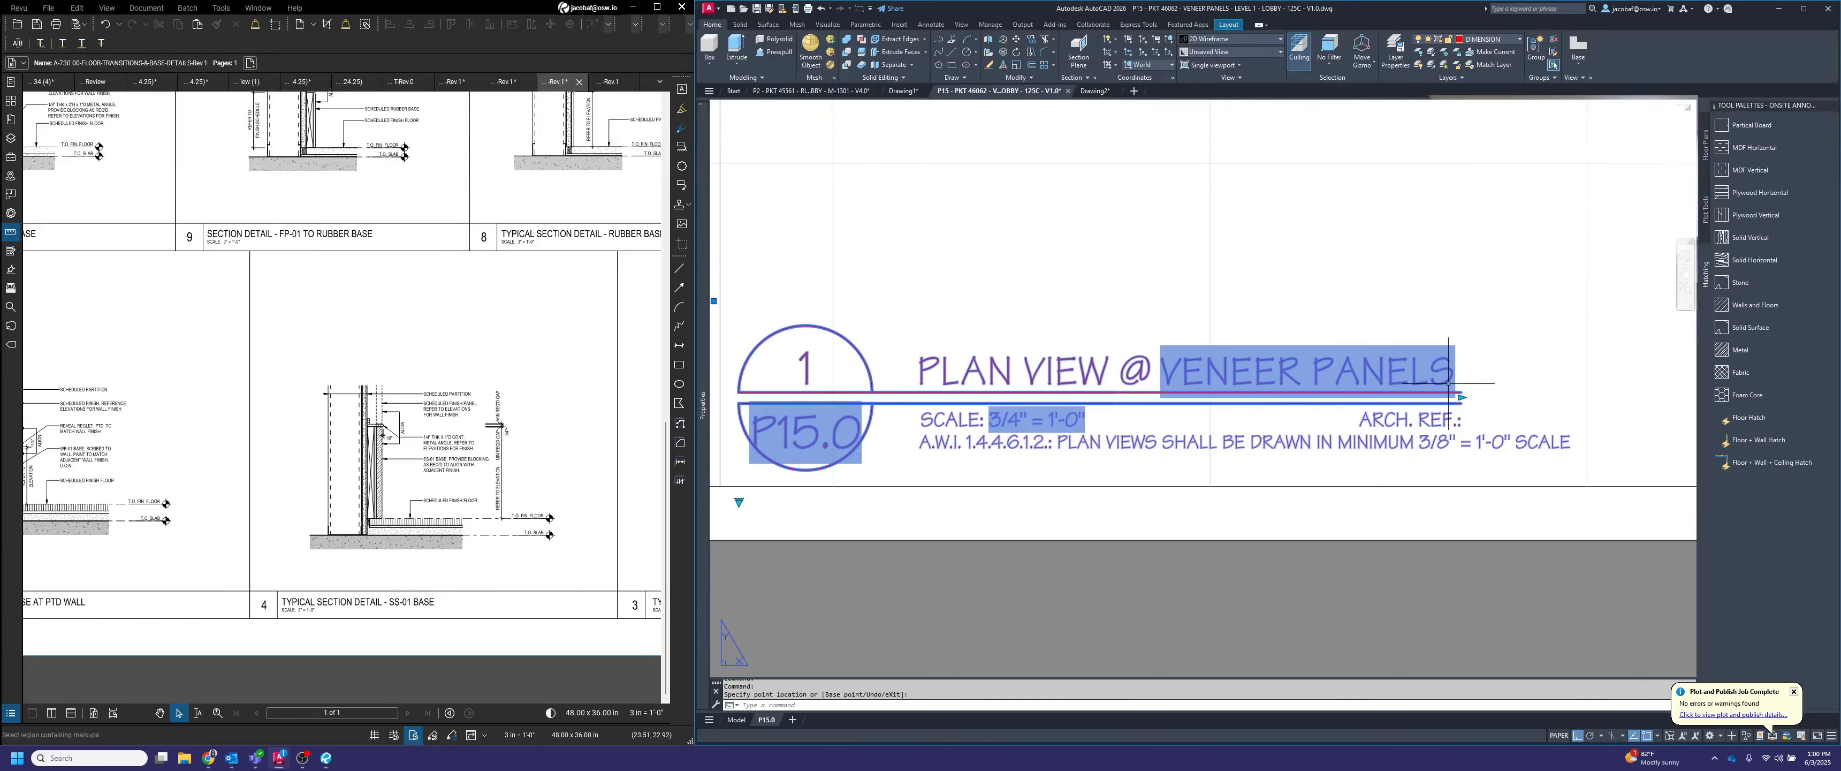
key("Escape")
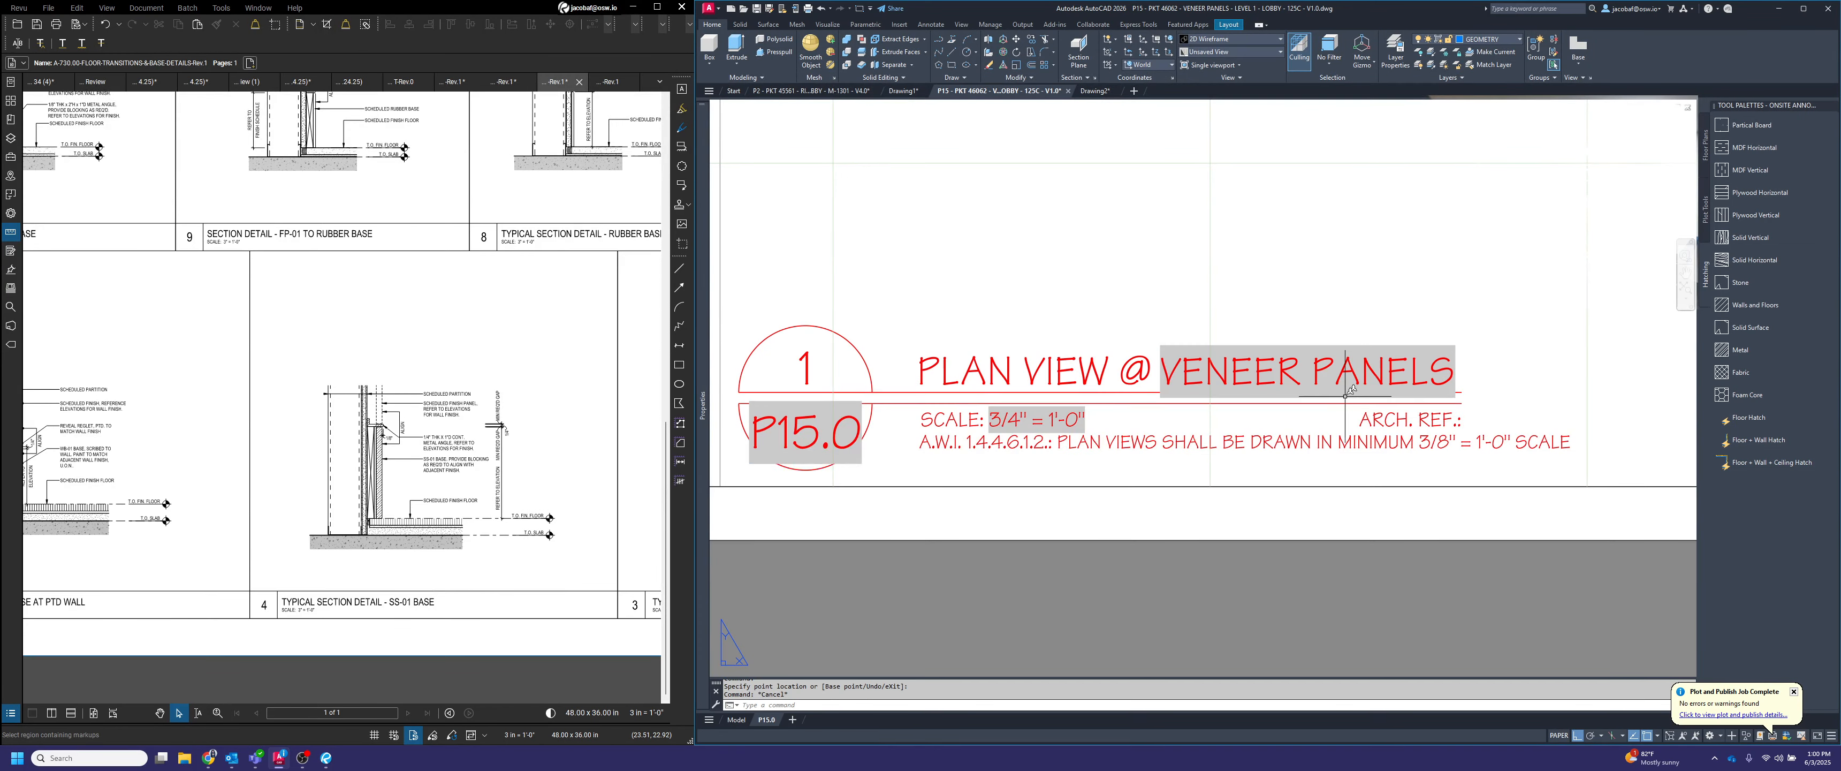
scroll(1424, 421, "down", 4)
middle_click_drag(1393, 401, 1248, 494)
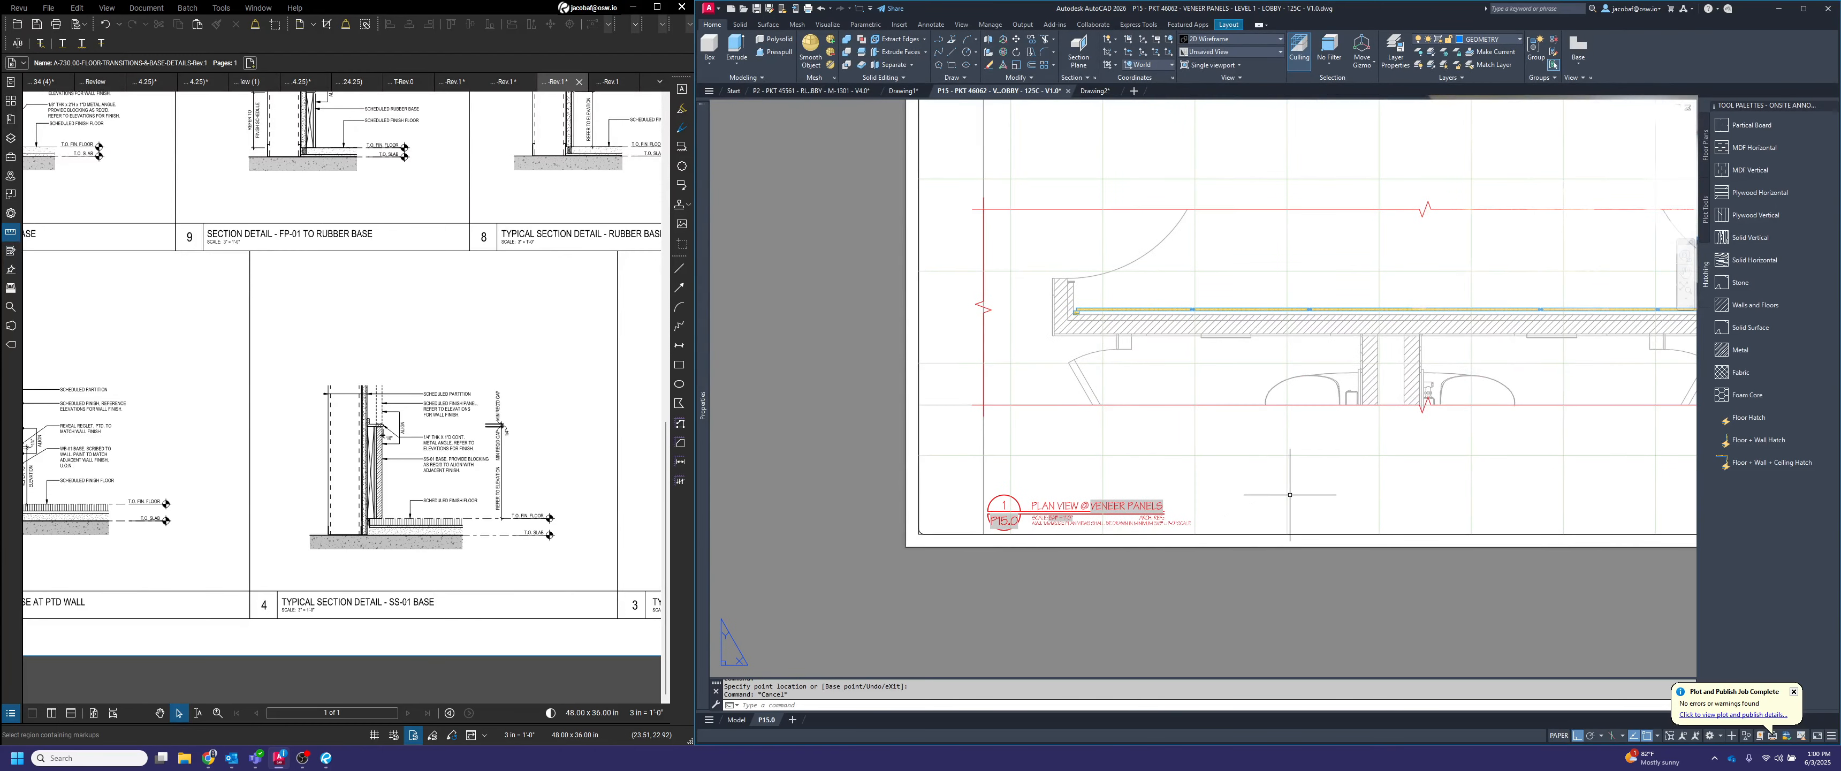
type("mj")
key("Return")
key("Escape")
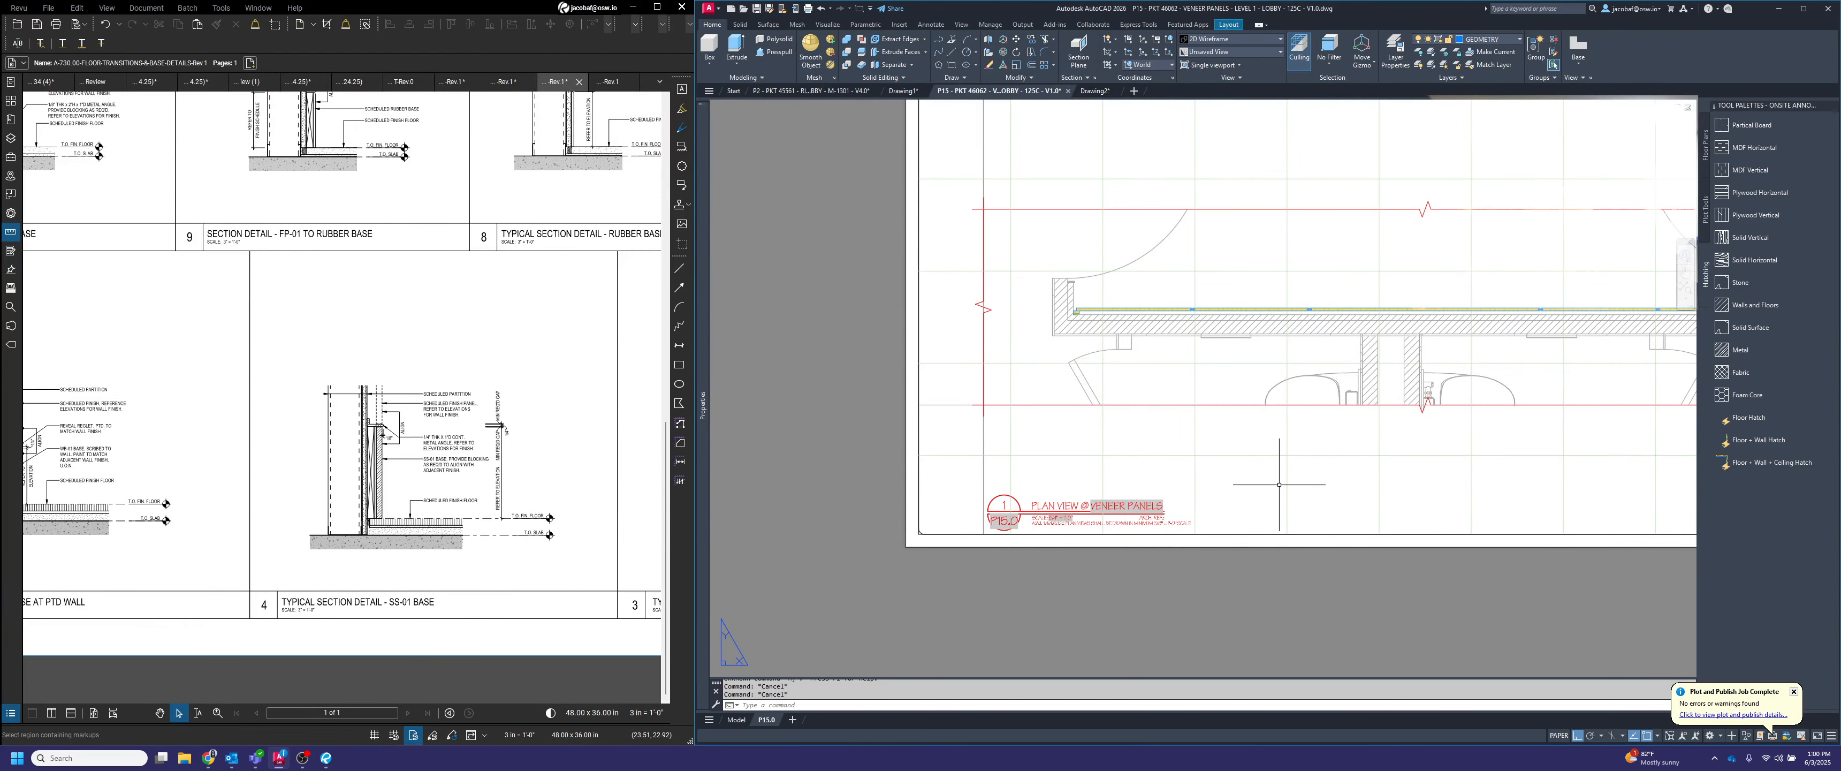
type("m")
key("Return")
scroll(1273, 480, "down", 4)
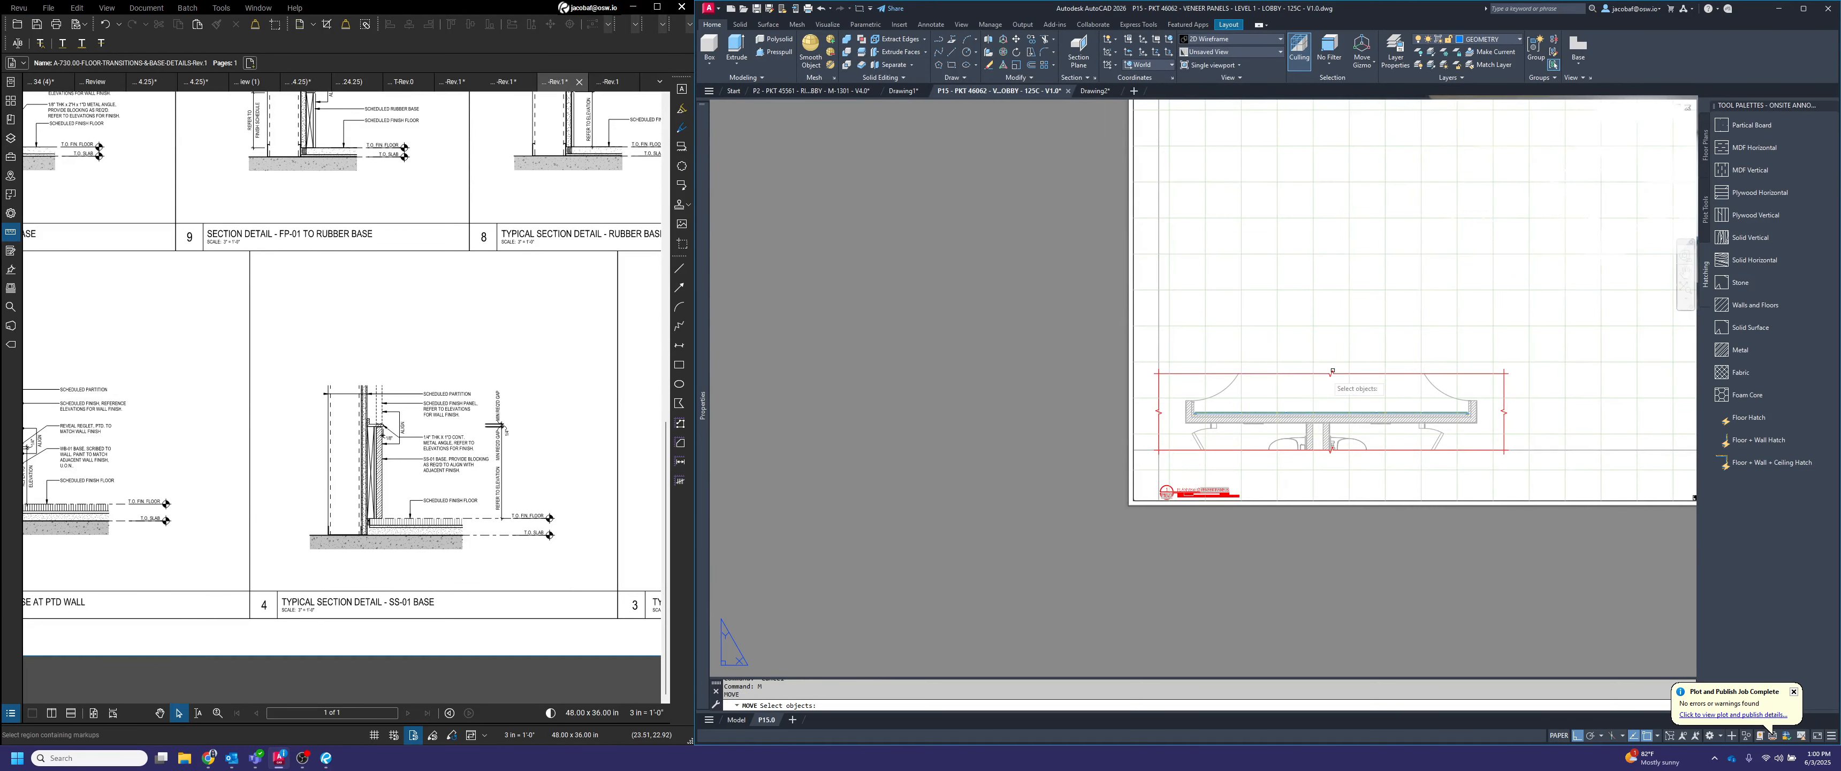
scroll(1331, 371, "down", 4)
scroll(1264, 432, "up", 6)
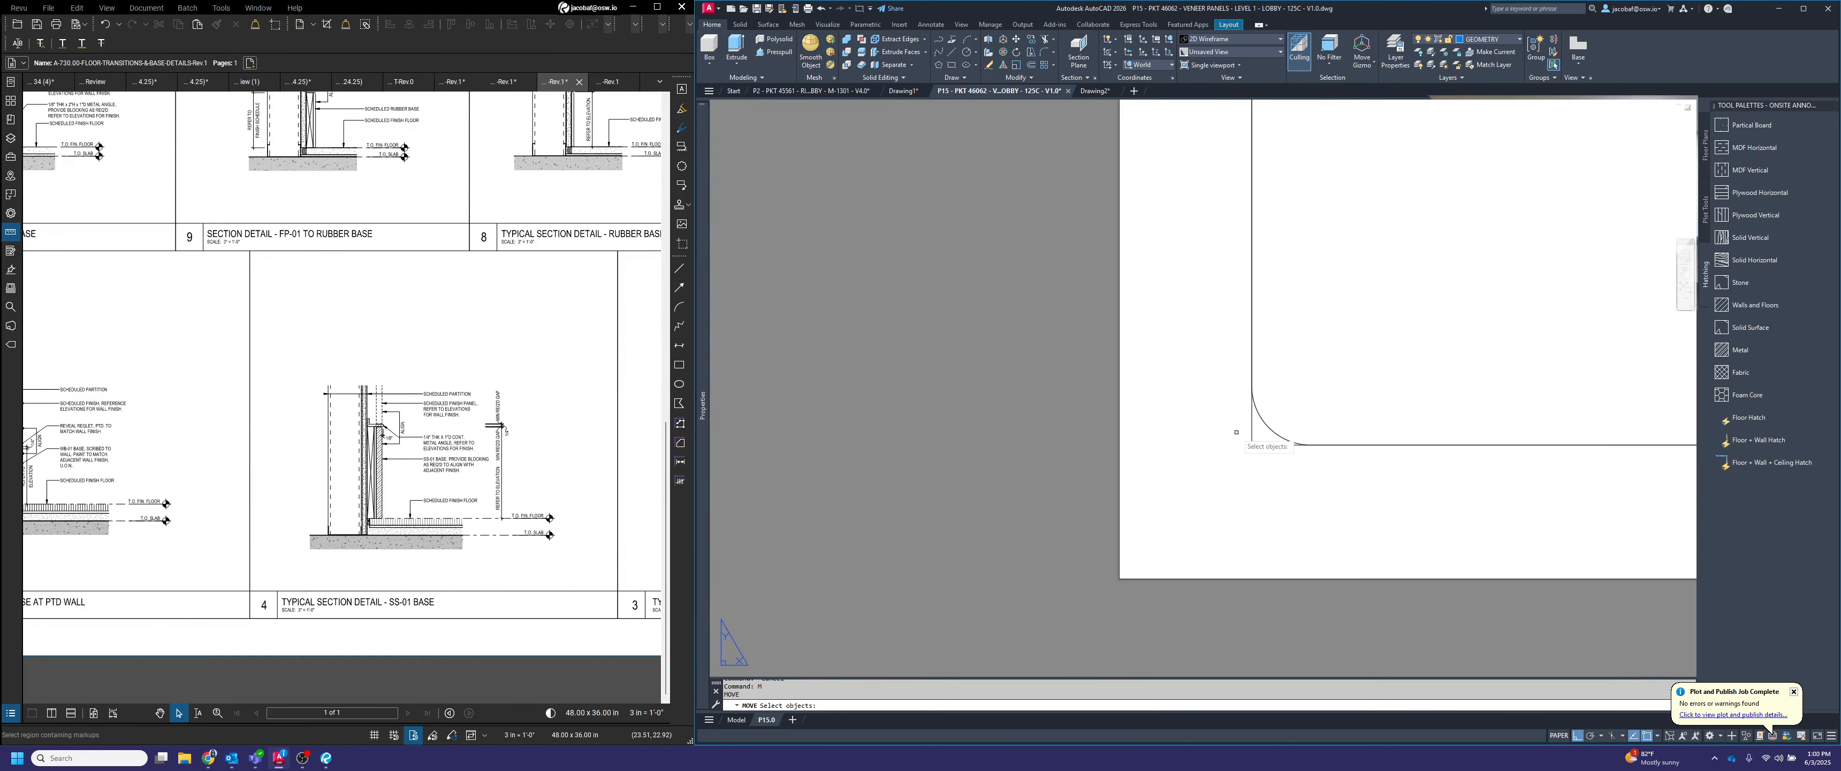
key("Escape")
Shrink the plan viewport by lowering its upper edge to mid-sheet and pulling its right edge in closer to the plan
left_click(1258, 451)
left_click(1248, 439)
scroll(1159, 491, "down", 5)
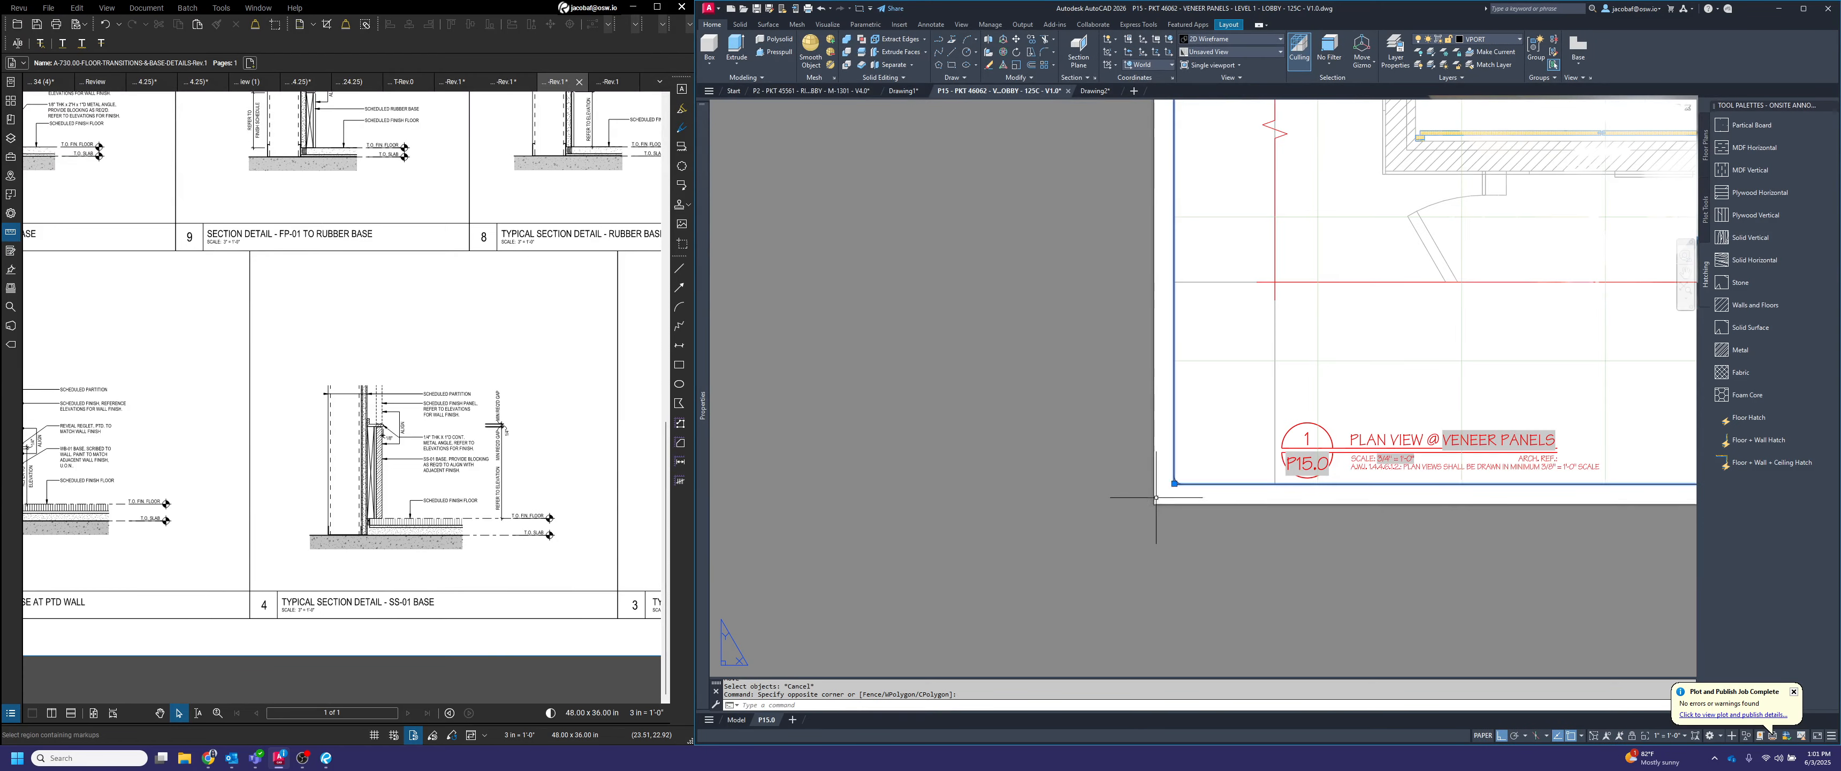
scroll(1176, 482, "up", 3)
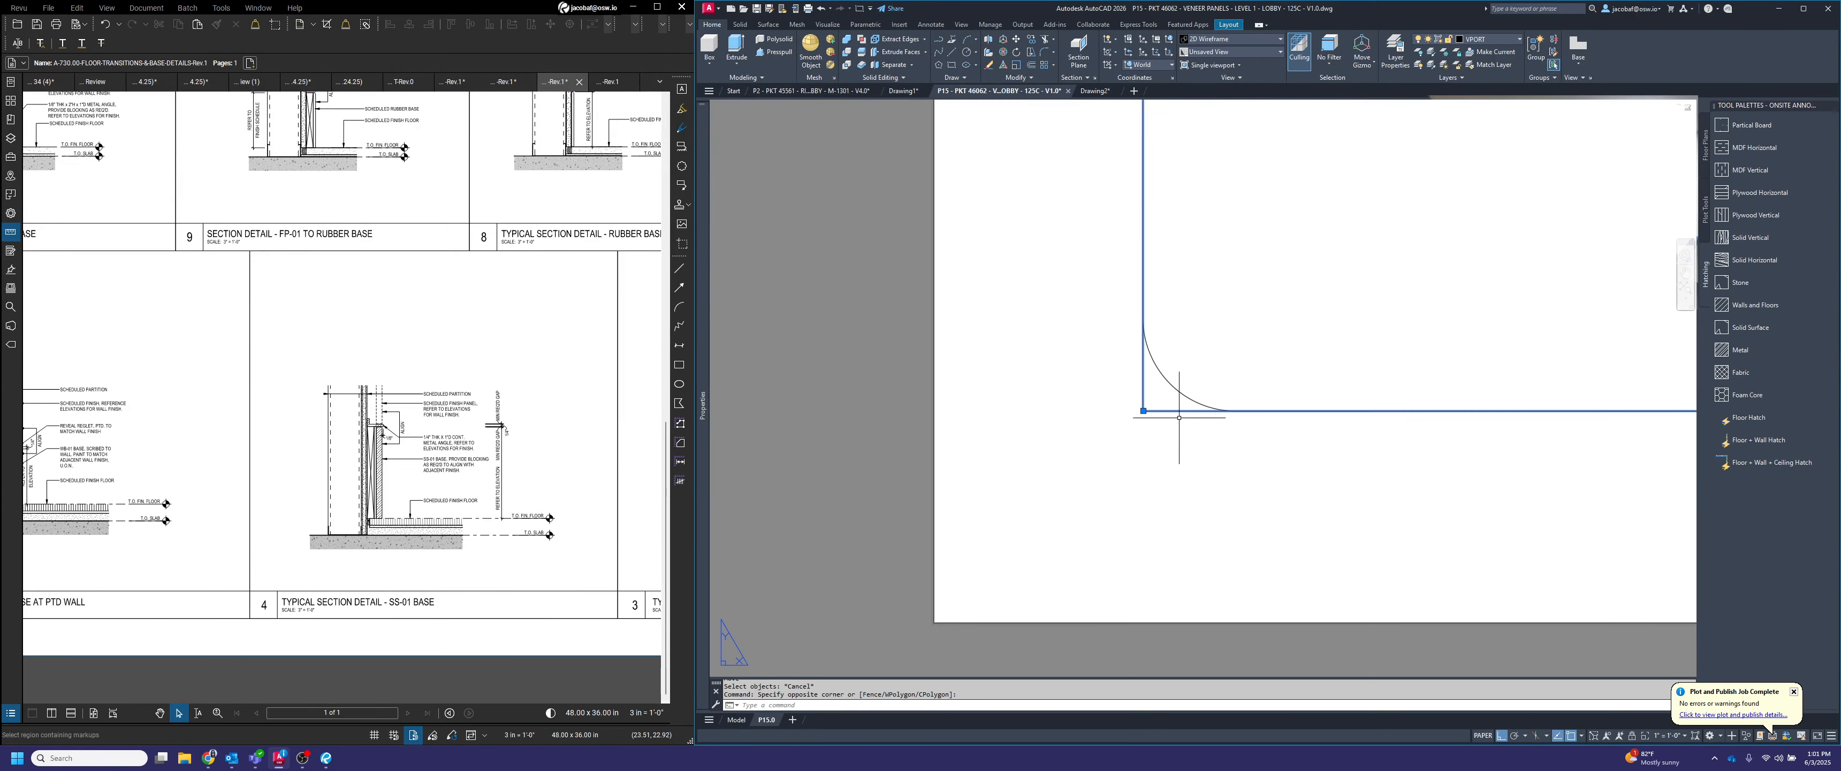
scroll(1151, 431, "down", 6)
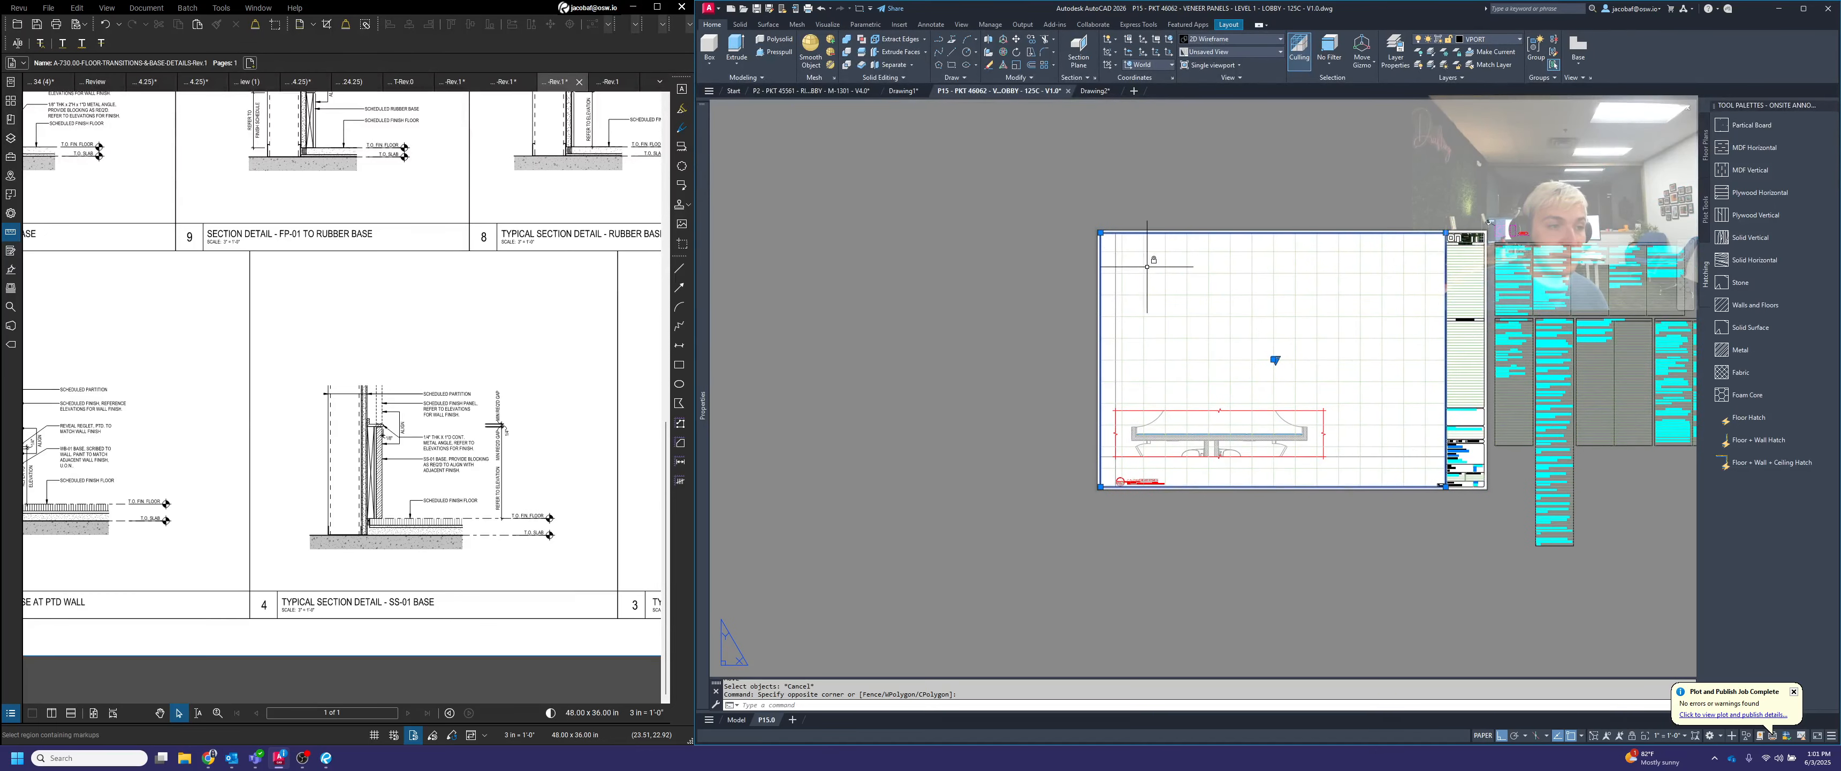
scroll(1097, 233, "up", 2)
left_click(1089, 226)
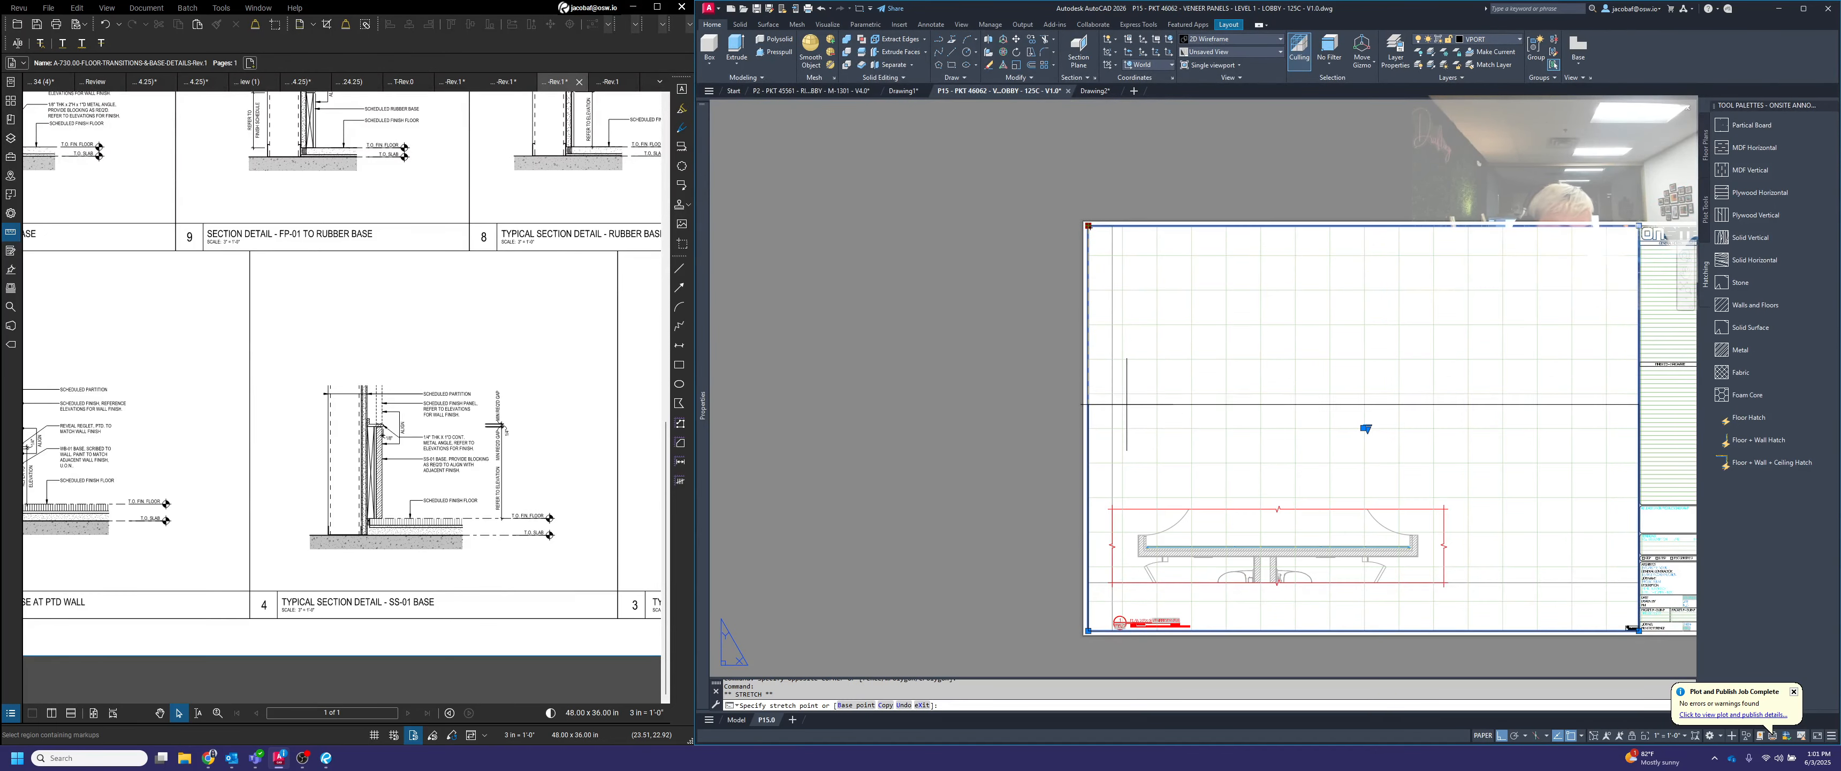
scroll(1122, 428, "up", 3)
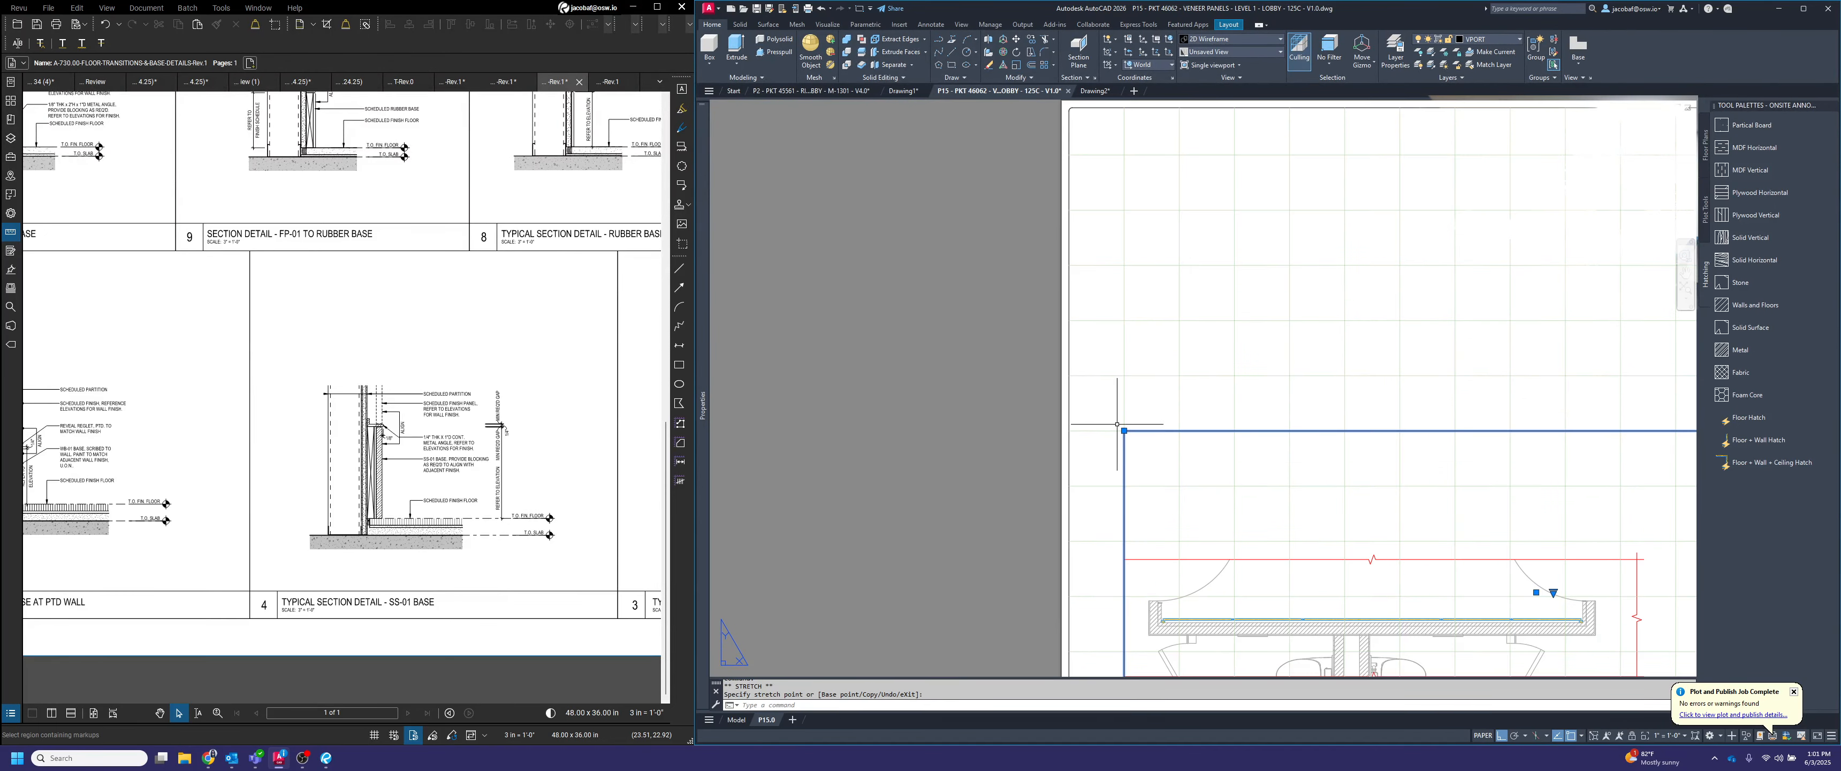
left_click(1086, 429)
scroll(1086, 418, "down", 6)
scroll(1315, 479, "up", 4)
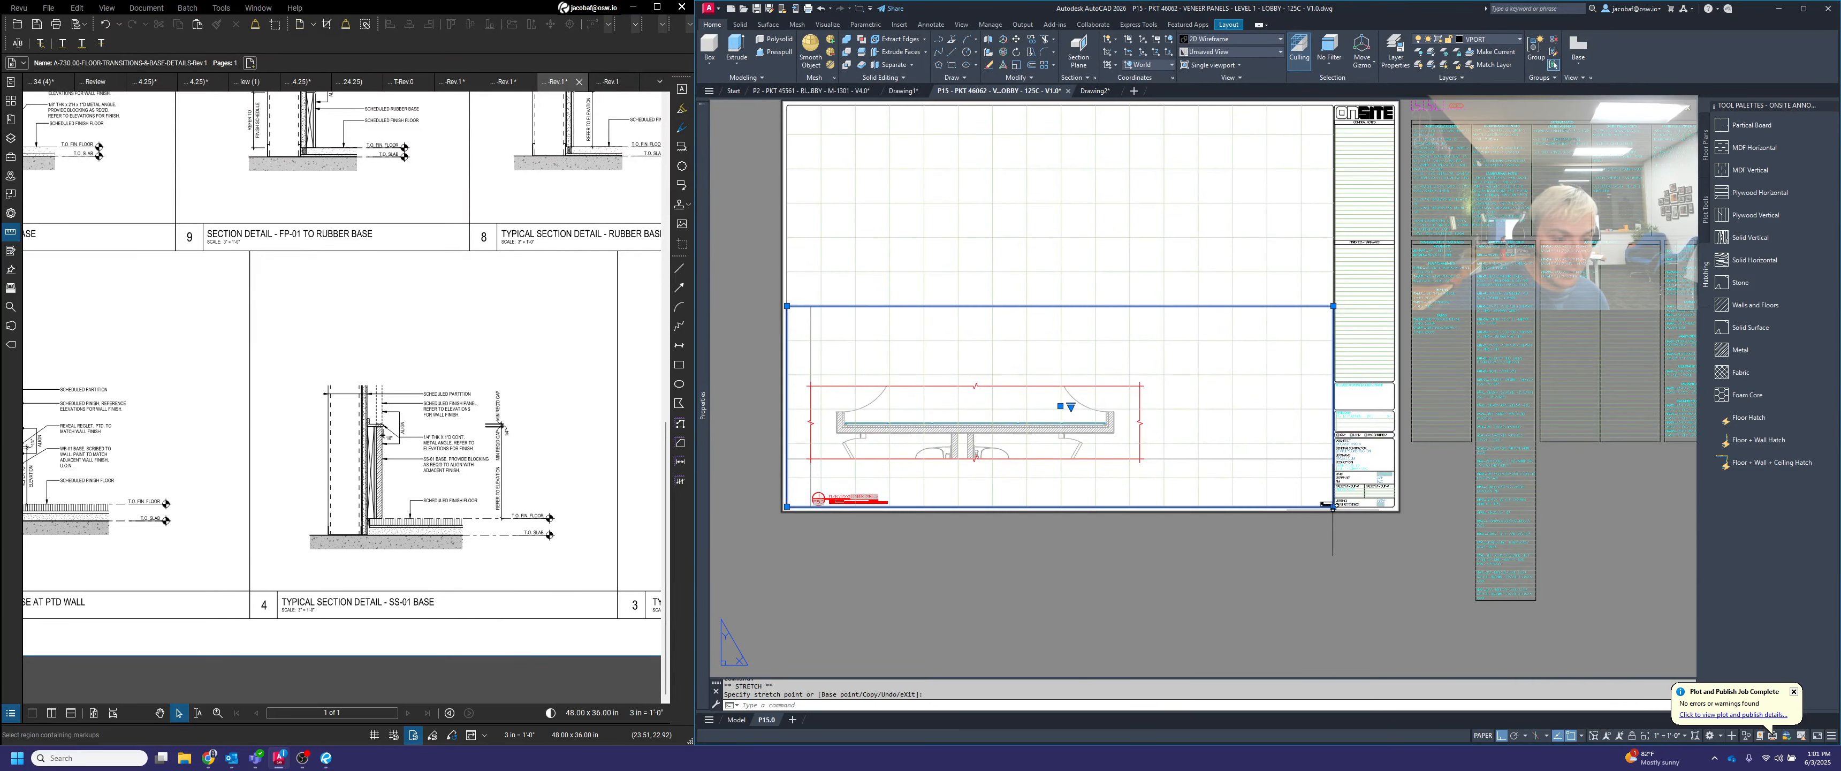
key("Escape")
key("Escape")
Move the viewport from the plan's lower left break line intersection to the left end of the title's dividing line
middle_click_drag(1161, 481, 1472, 433)
key("space")
left_click(1520, 384)
left_click(1474, 384)
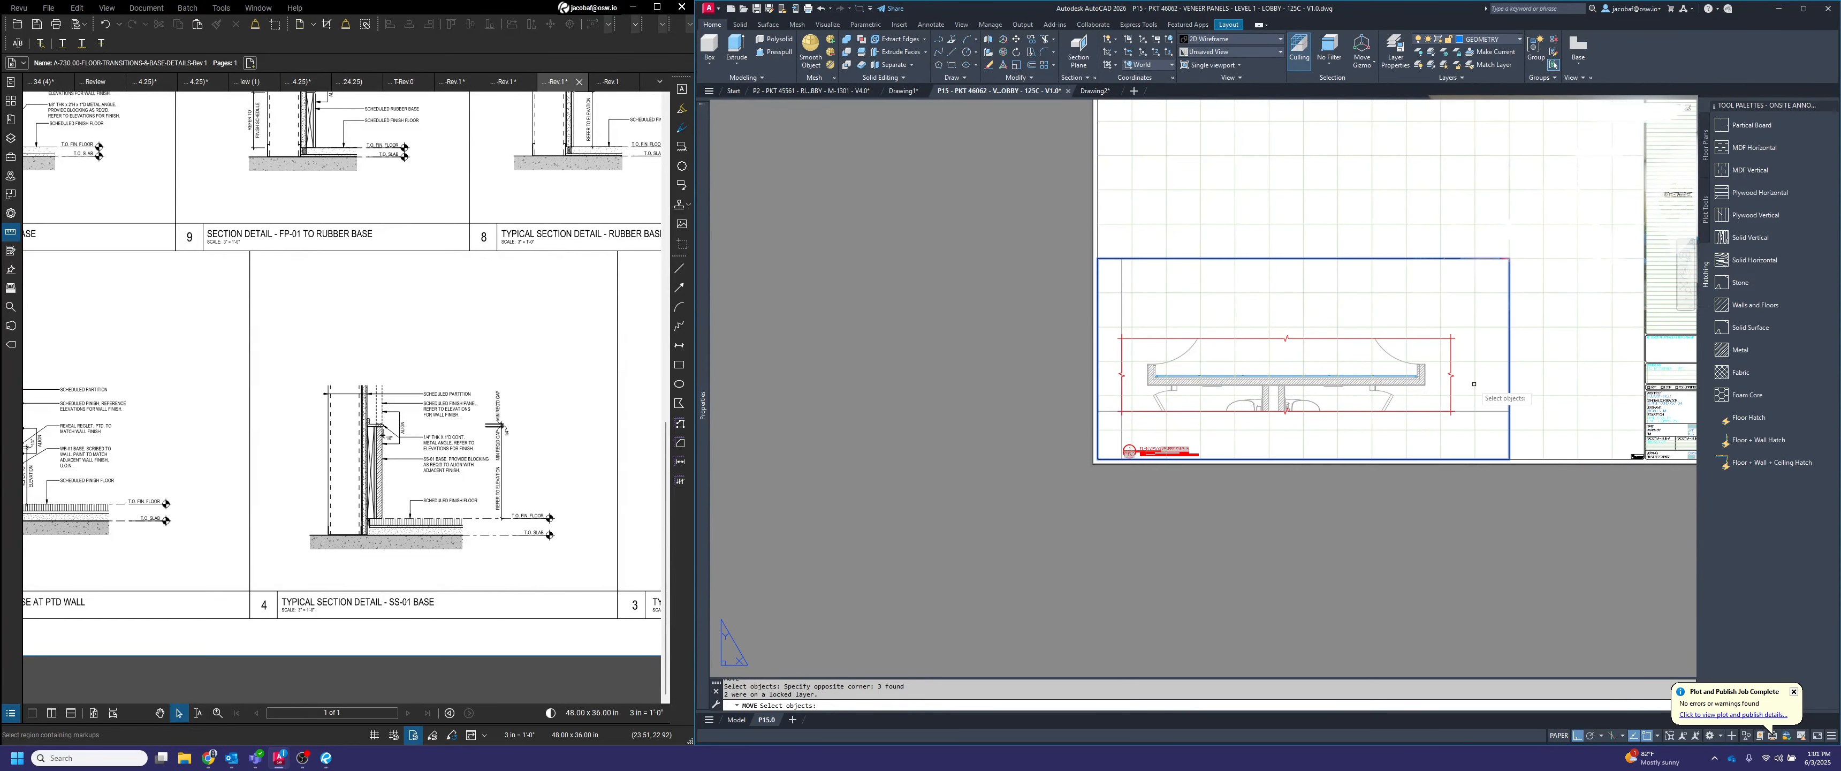
scroll(1101, 449, "up", 4)
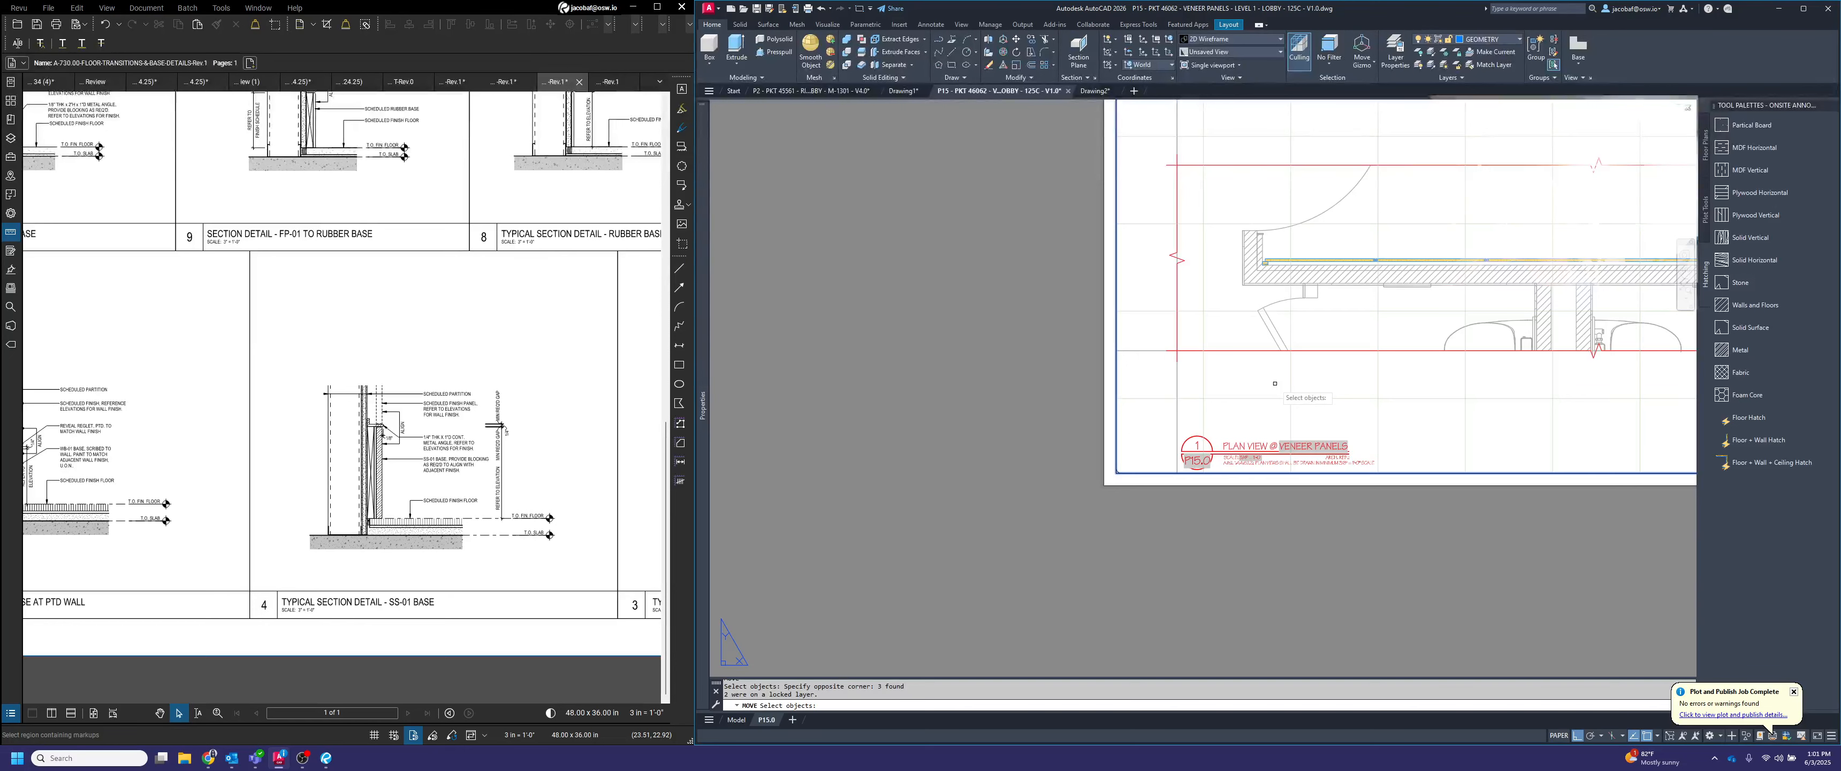
middle_click_drag(1305, 396, 1128, 444)
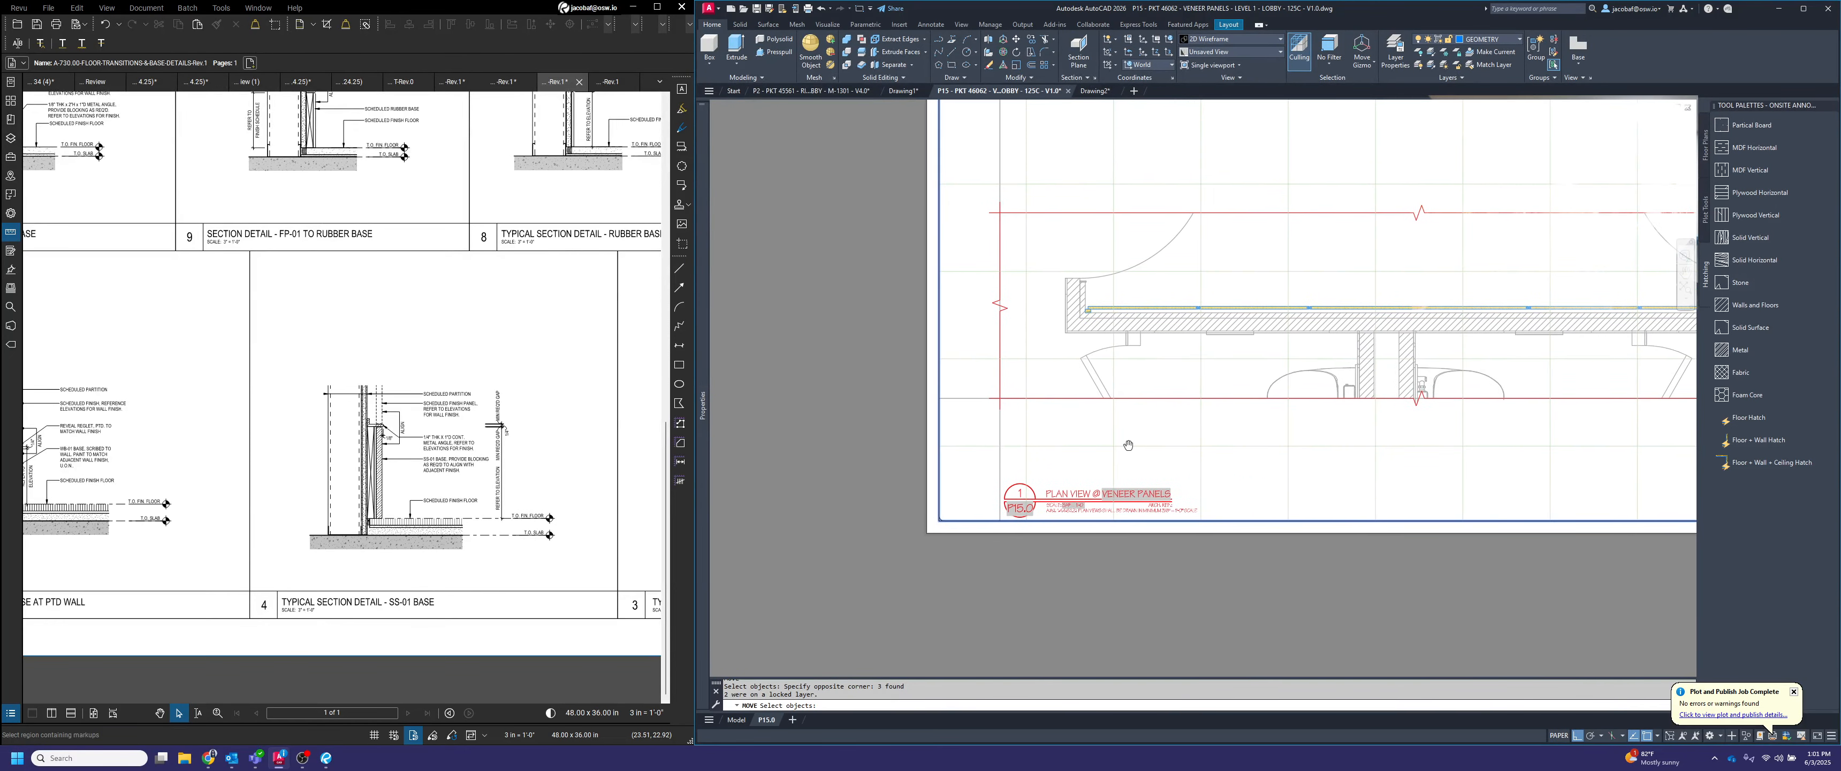
scroll(965, 395, "up", 4)
key("Return")
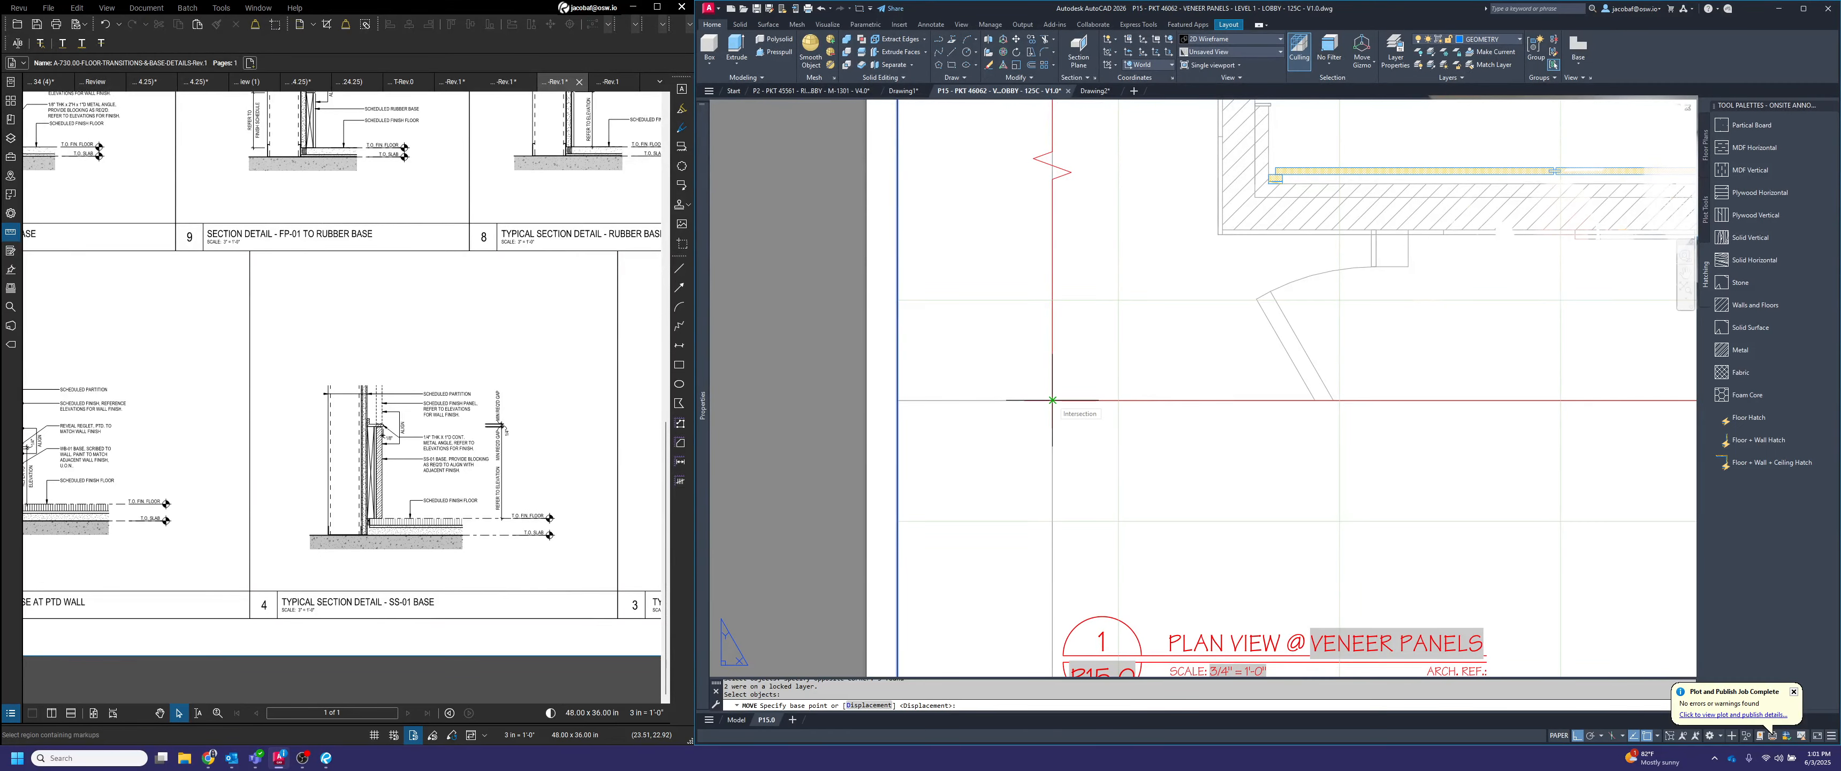
left_click(1052, 400)
scroll(1058, 394, "down", 3)
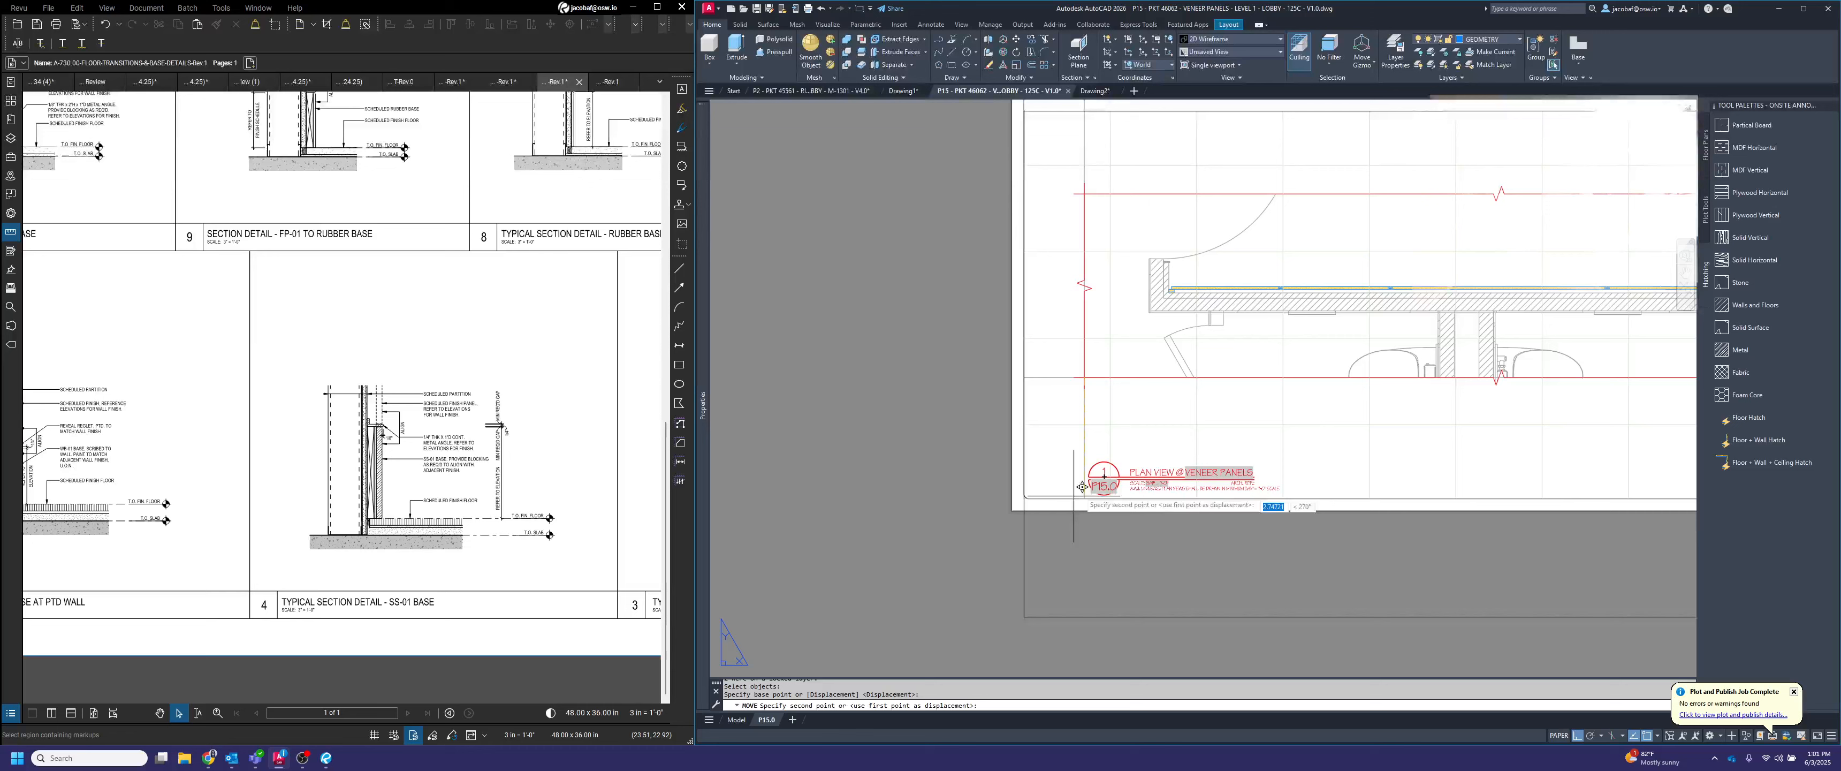
scroll(1044, 500, "up", 5)
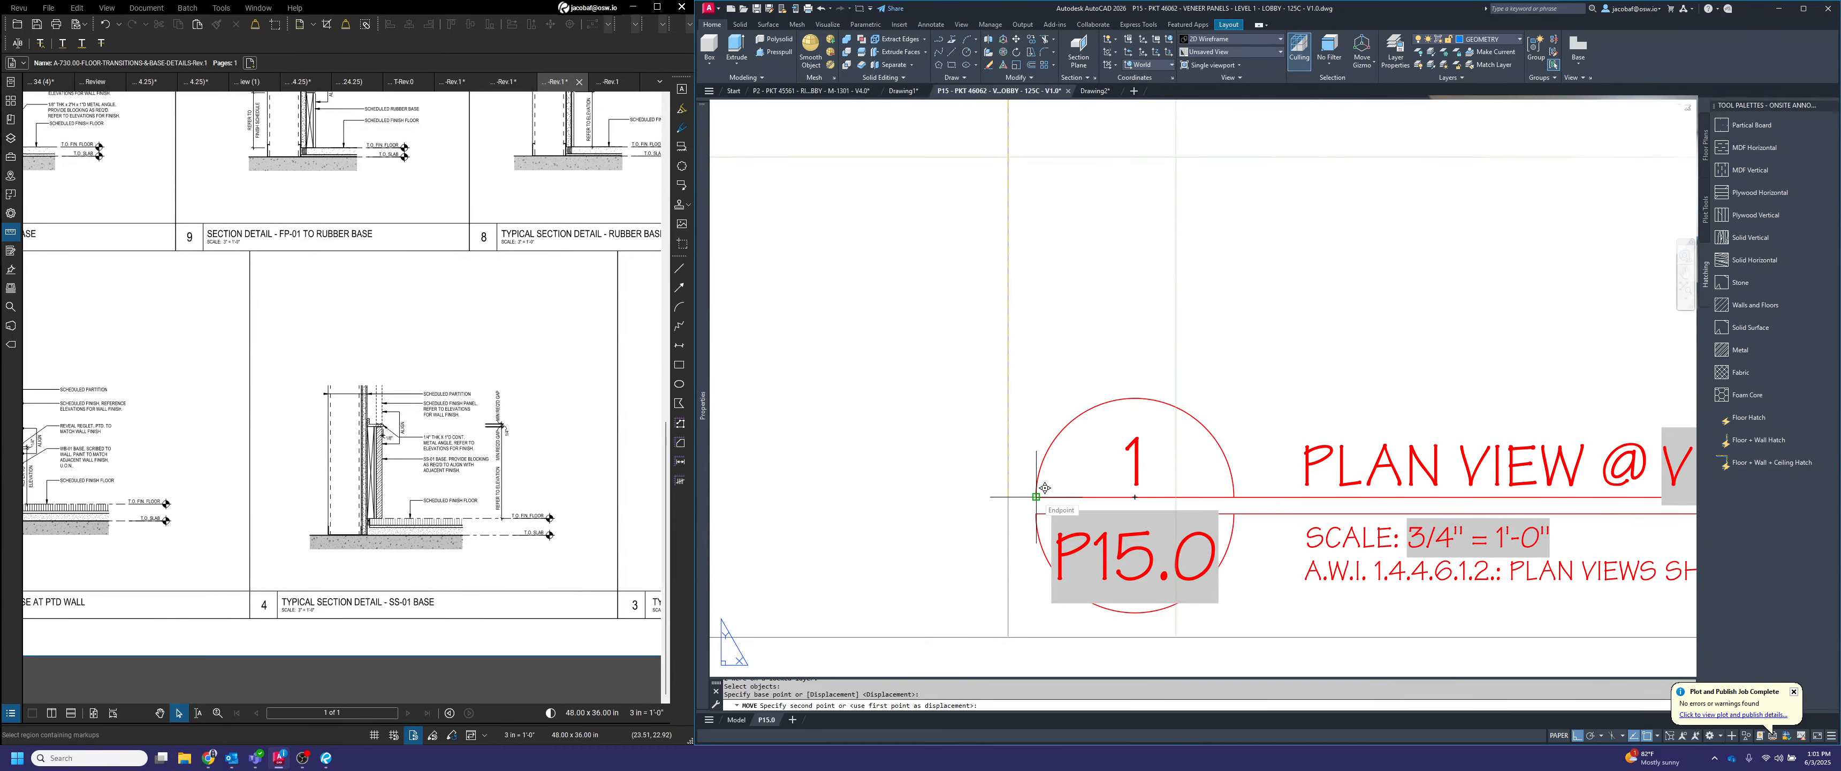
left_click(1035, 496)
scroll(1044, 493, "down", 5)
Move the viewport straight up so the plan sits clear above its title
key("Return")
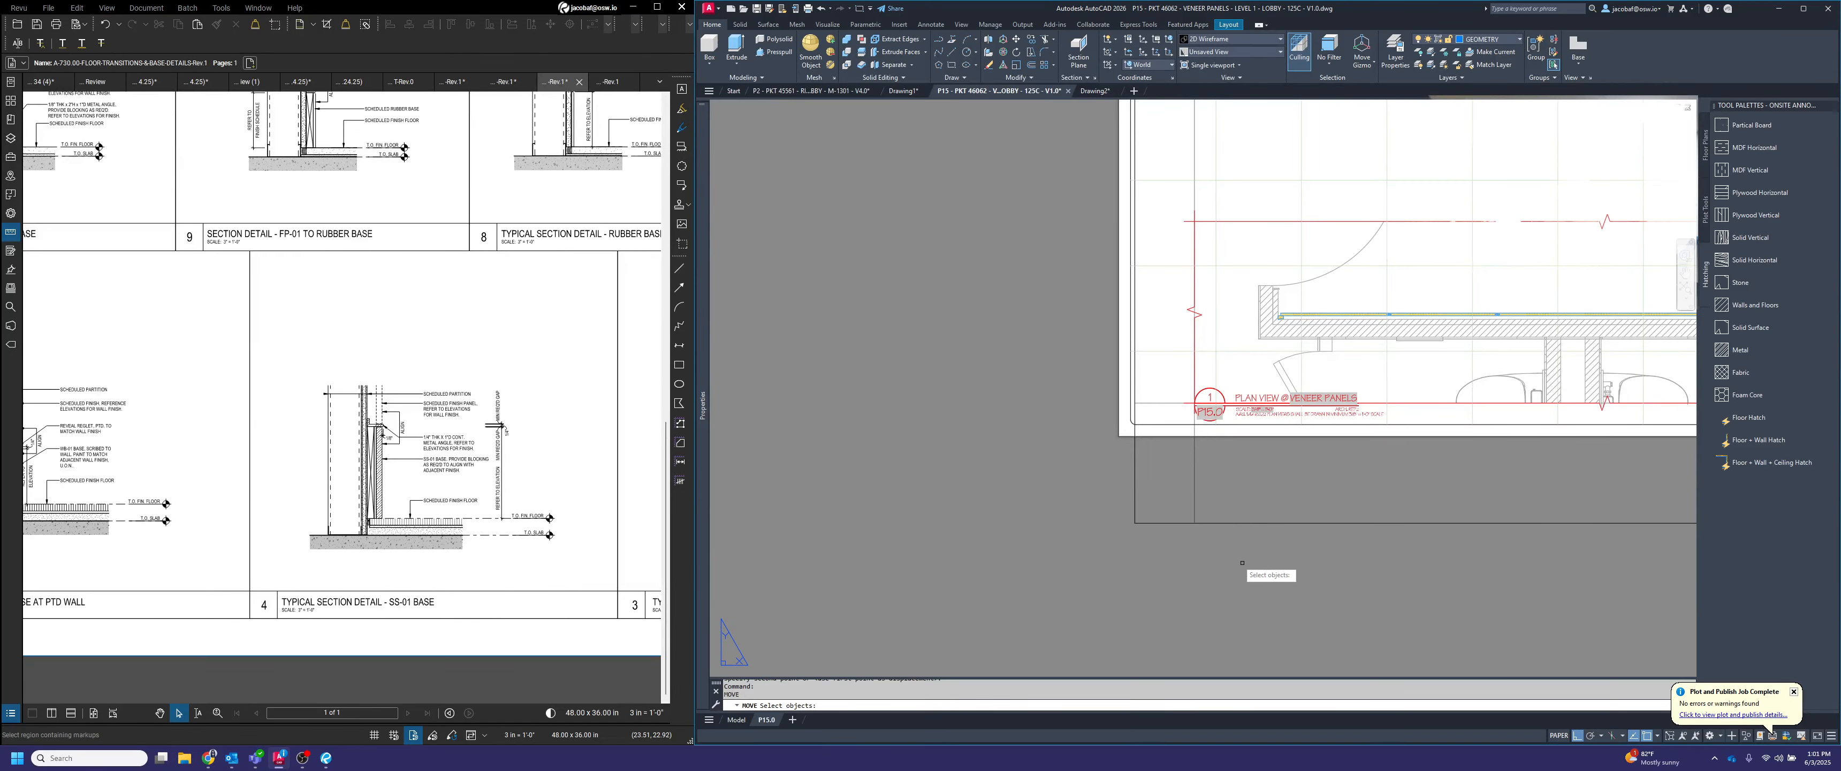
left_click(1241, 558)
left_click(1114, 461)
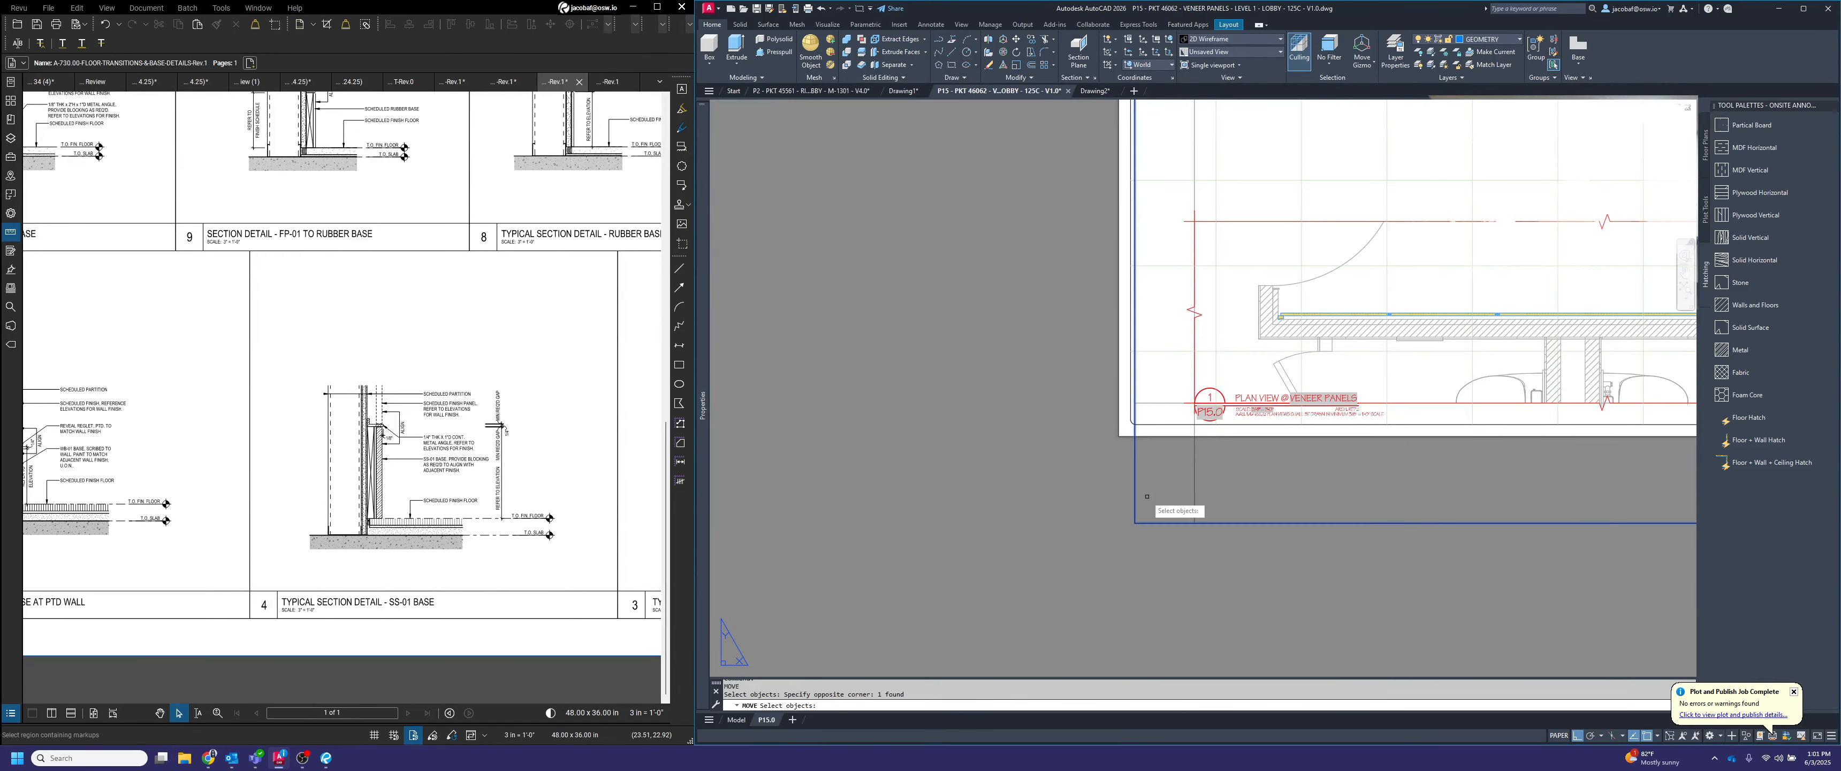
key("Return")
left_click(1003, 405)
left_click(1006, 343)
Stretch the viewport's lower right corner up to the sheet border and nearer the plan, and lower its upper left corner
scroll(1008, 345, "down", 2)
middle_click_drag(1215, 401, 1012, 412)
left_click(1534, 445)
left_click(1504, 422)
left_click(1517, 426)
scroll(1484, 401, "up", 2)
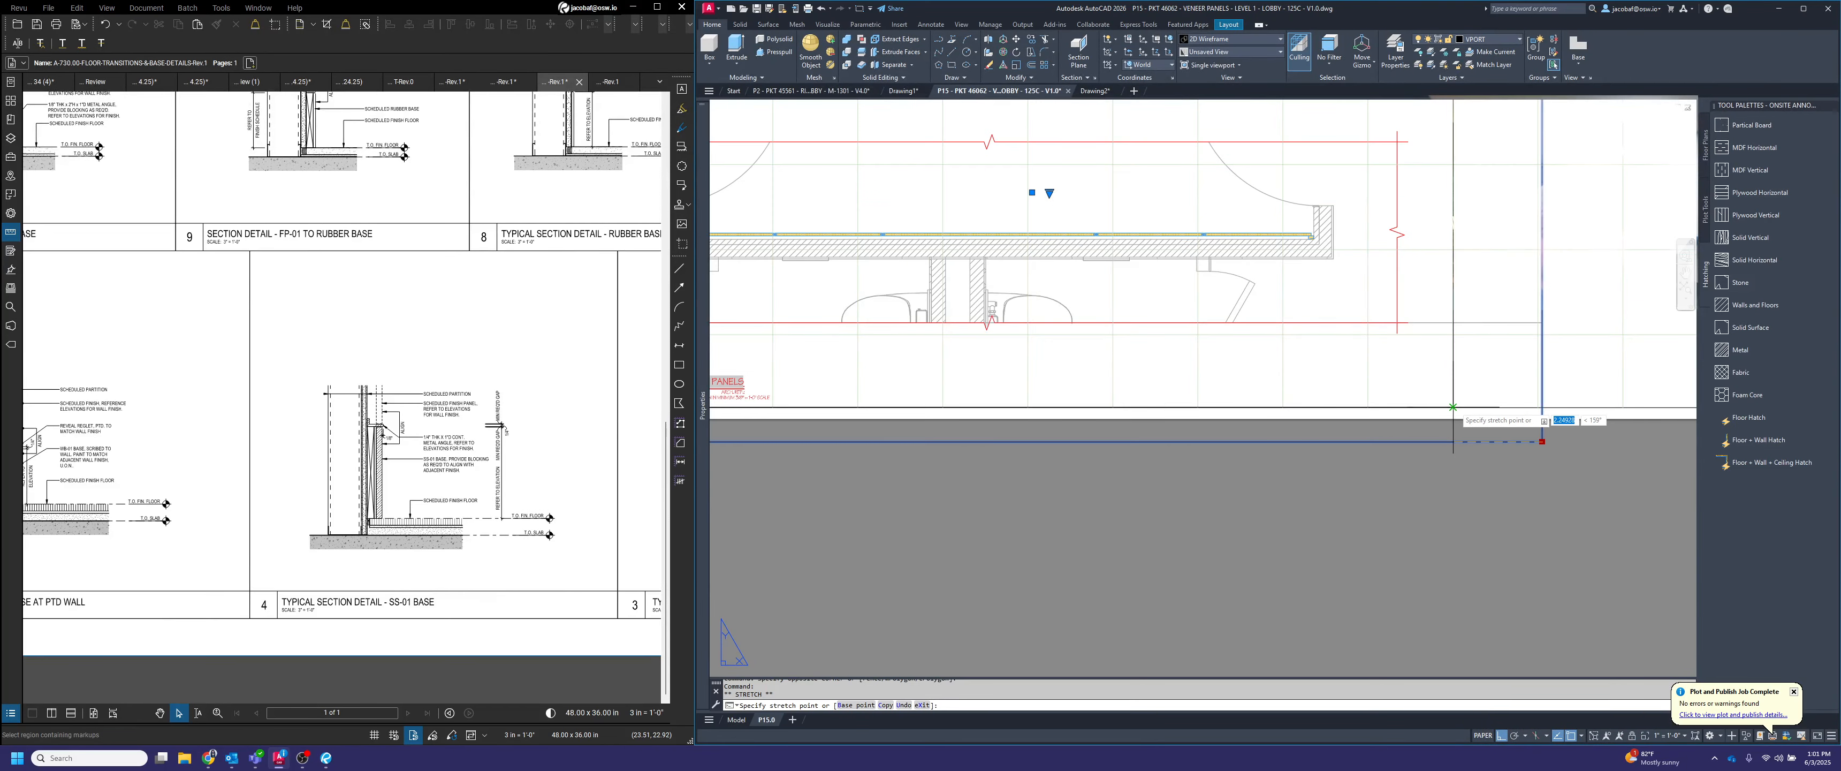
scroll(1452, 407, "down", 5)
scroll(1245, 309, "up", 3)
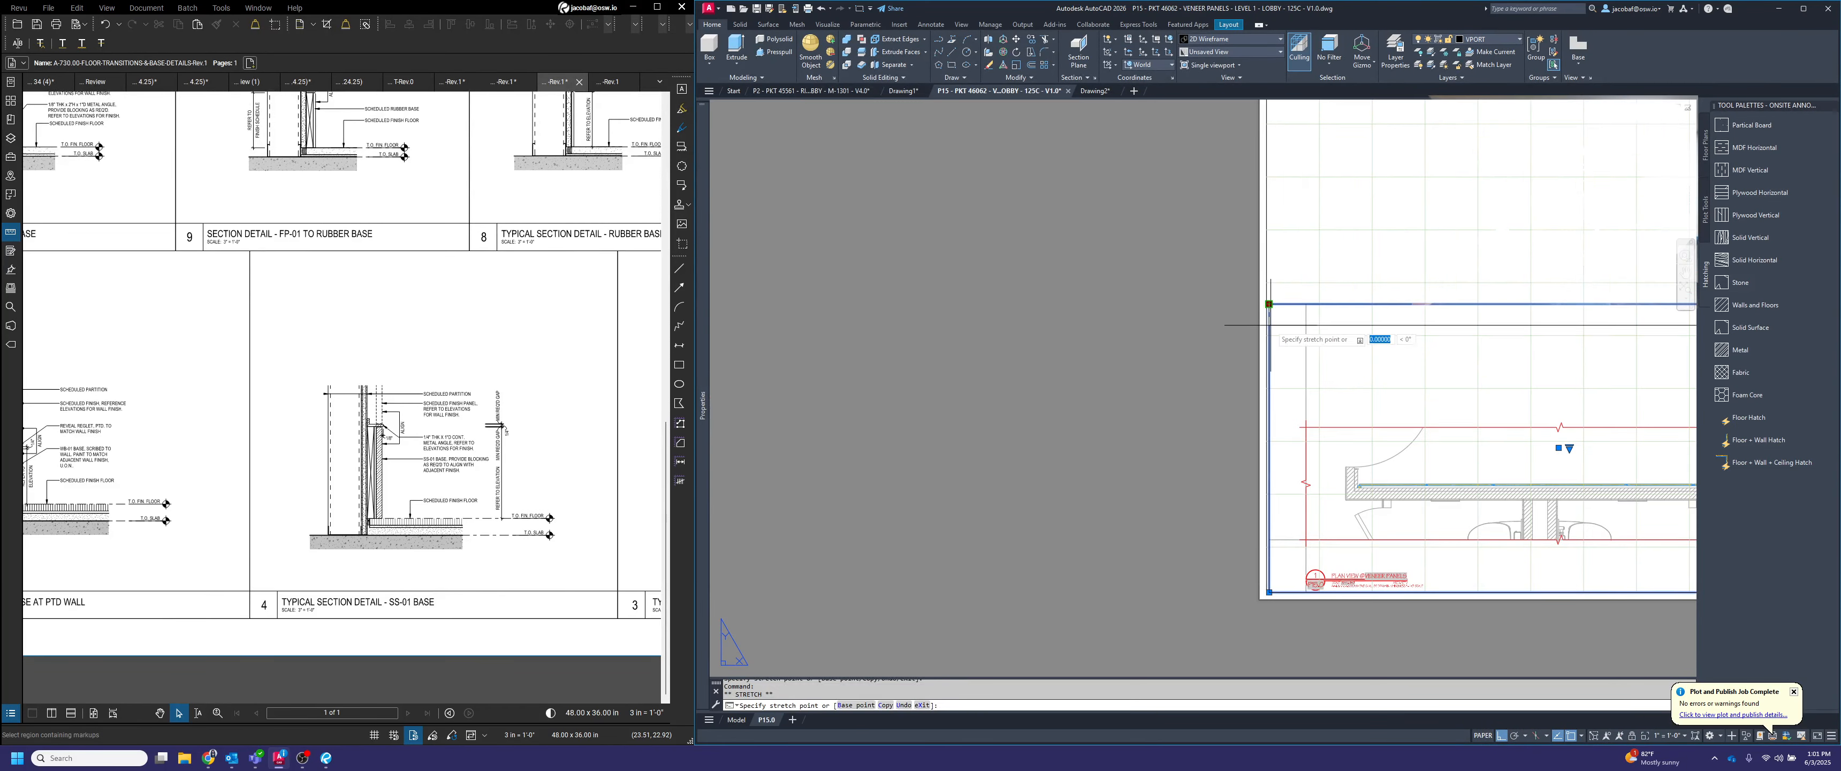
scroll(1270, 335, "up", 3)
left_click(1268, 331)
scroll(1269, 331, "down", 6)
middle_click_drag(1417, 379, 1328, 421)
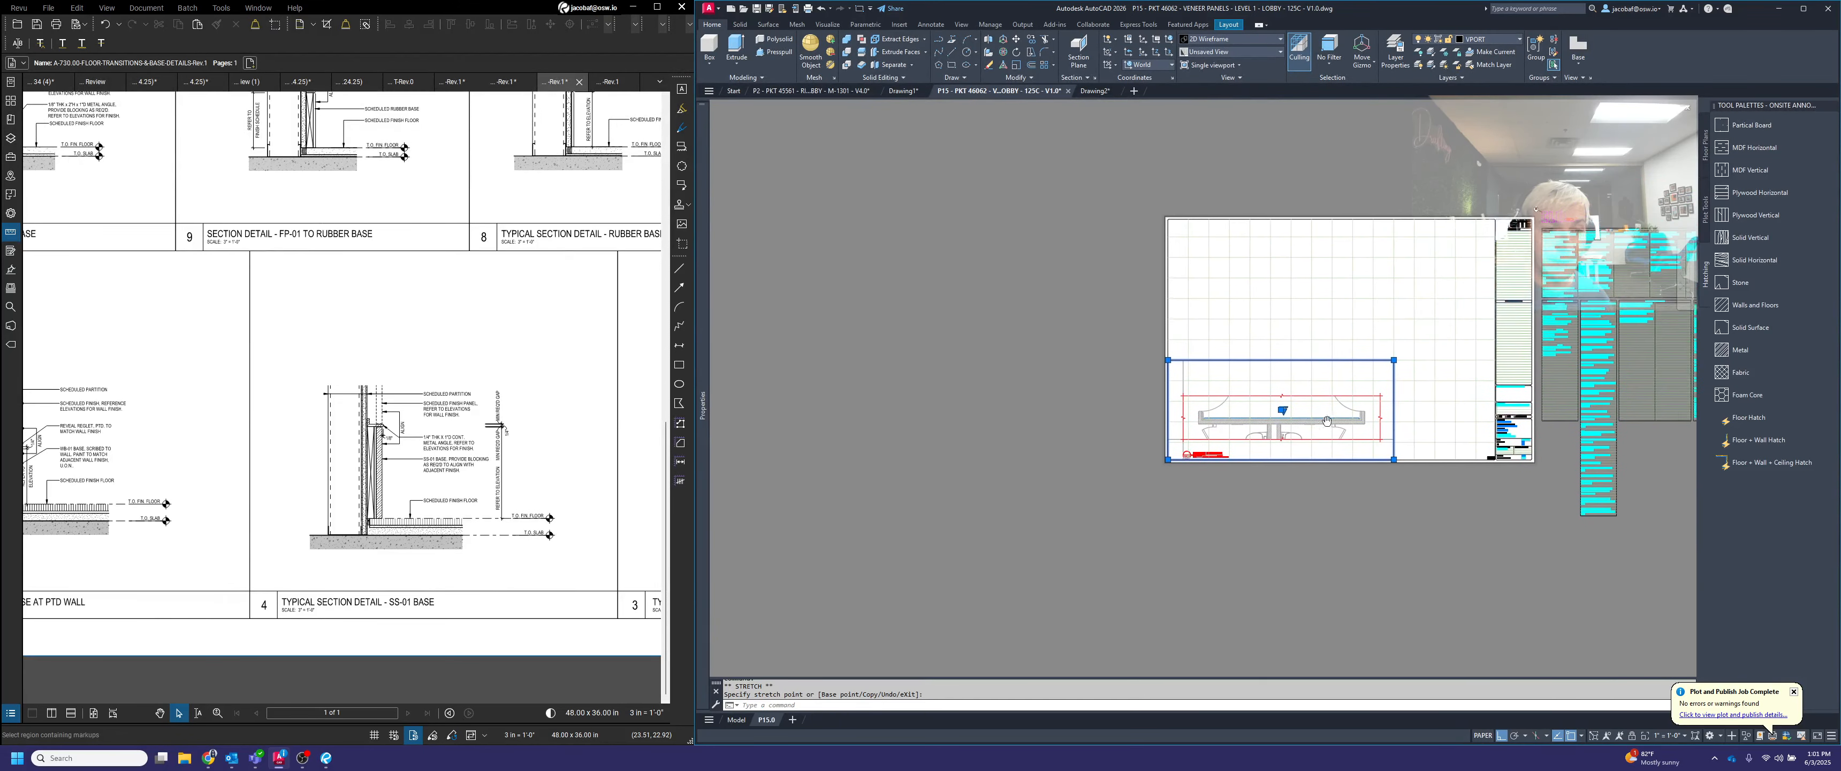
scroll(1397, 382, "up", 4)
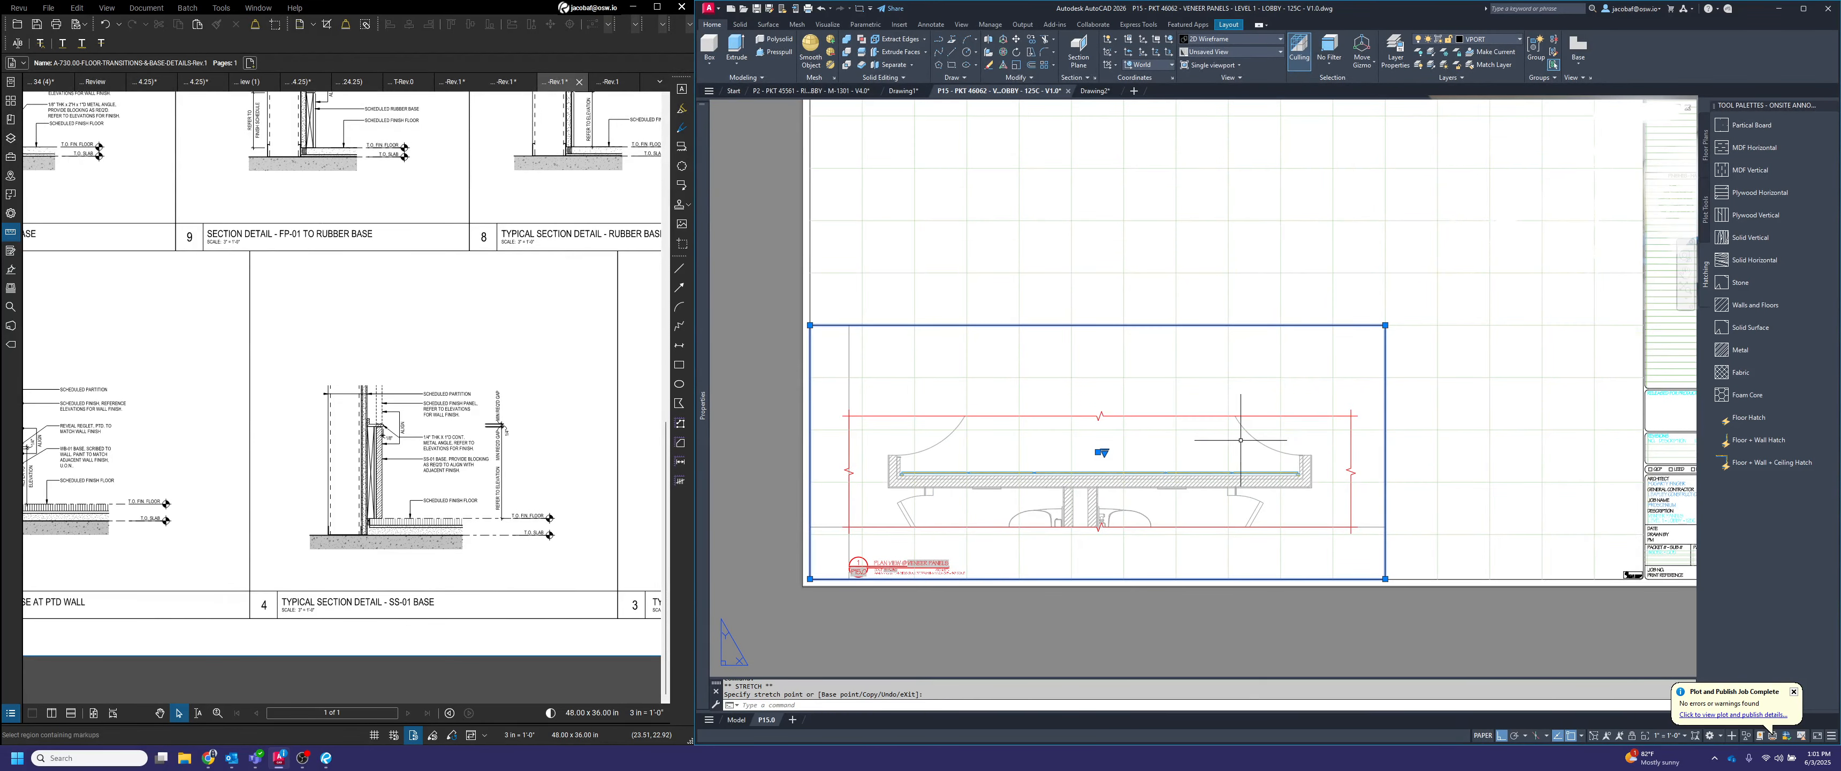
Move the plan viewport and its title together from the bottom of the sheet up to its upper left area
key("Escape")
key("space")
left_click(927, 568)
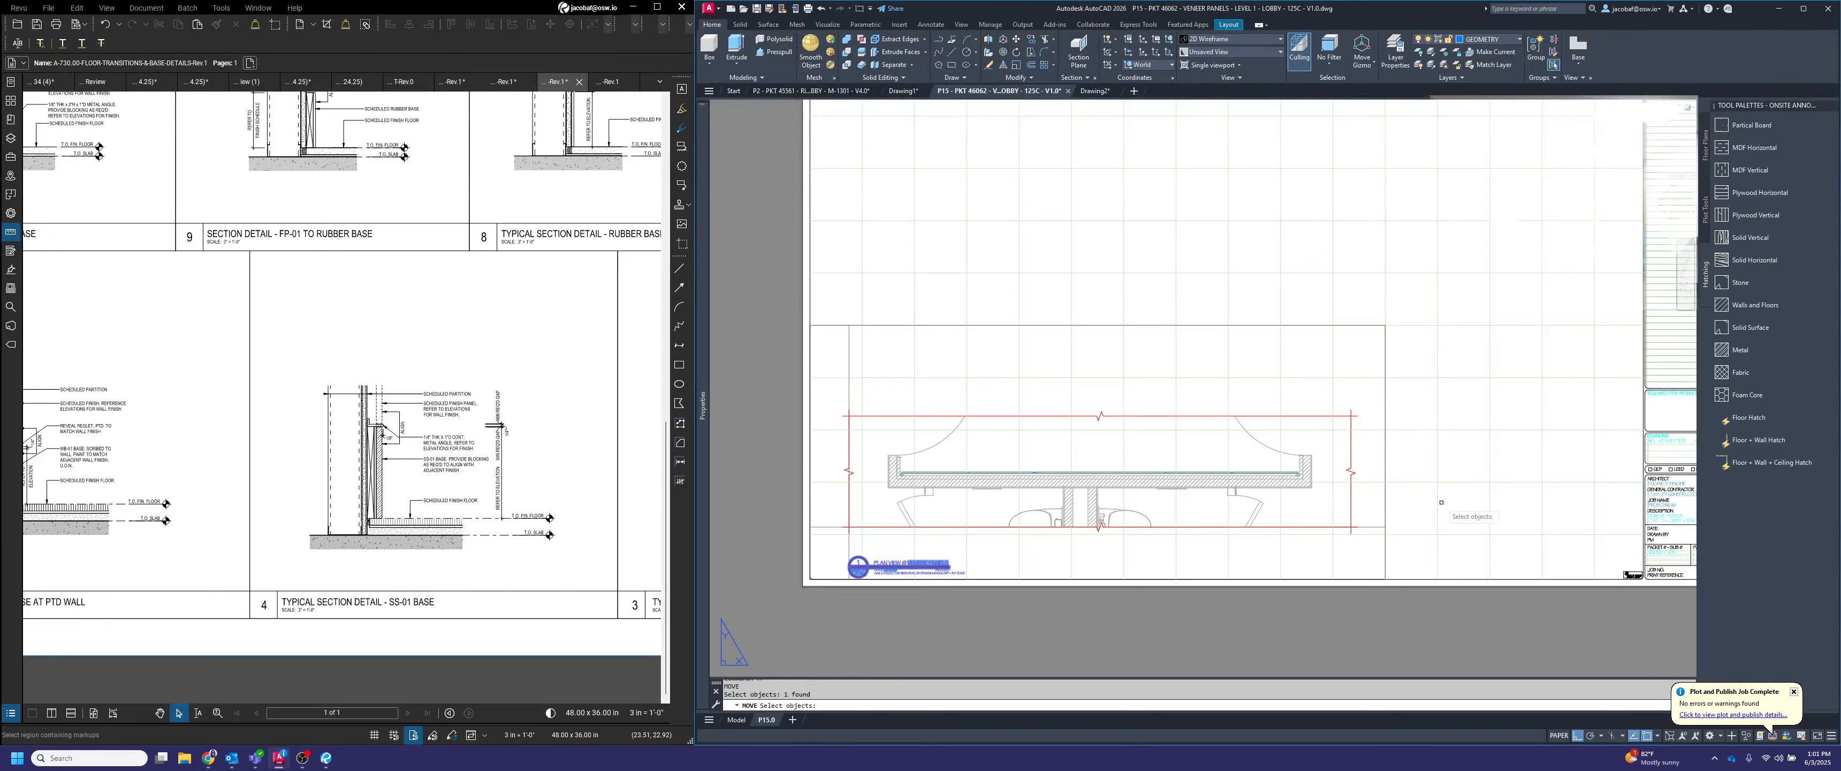
left_click(1399, 520)
left_click(1369, 528)
key("space")
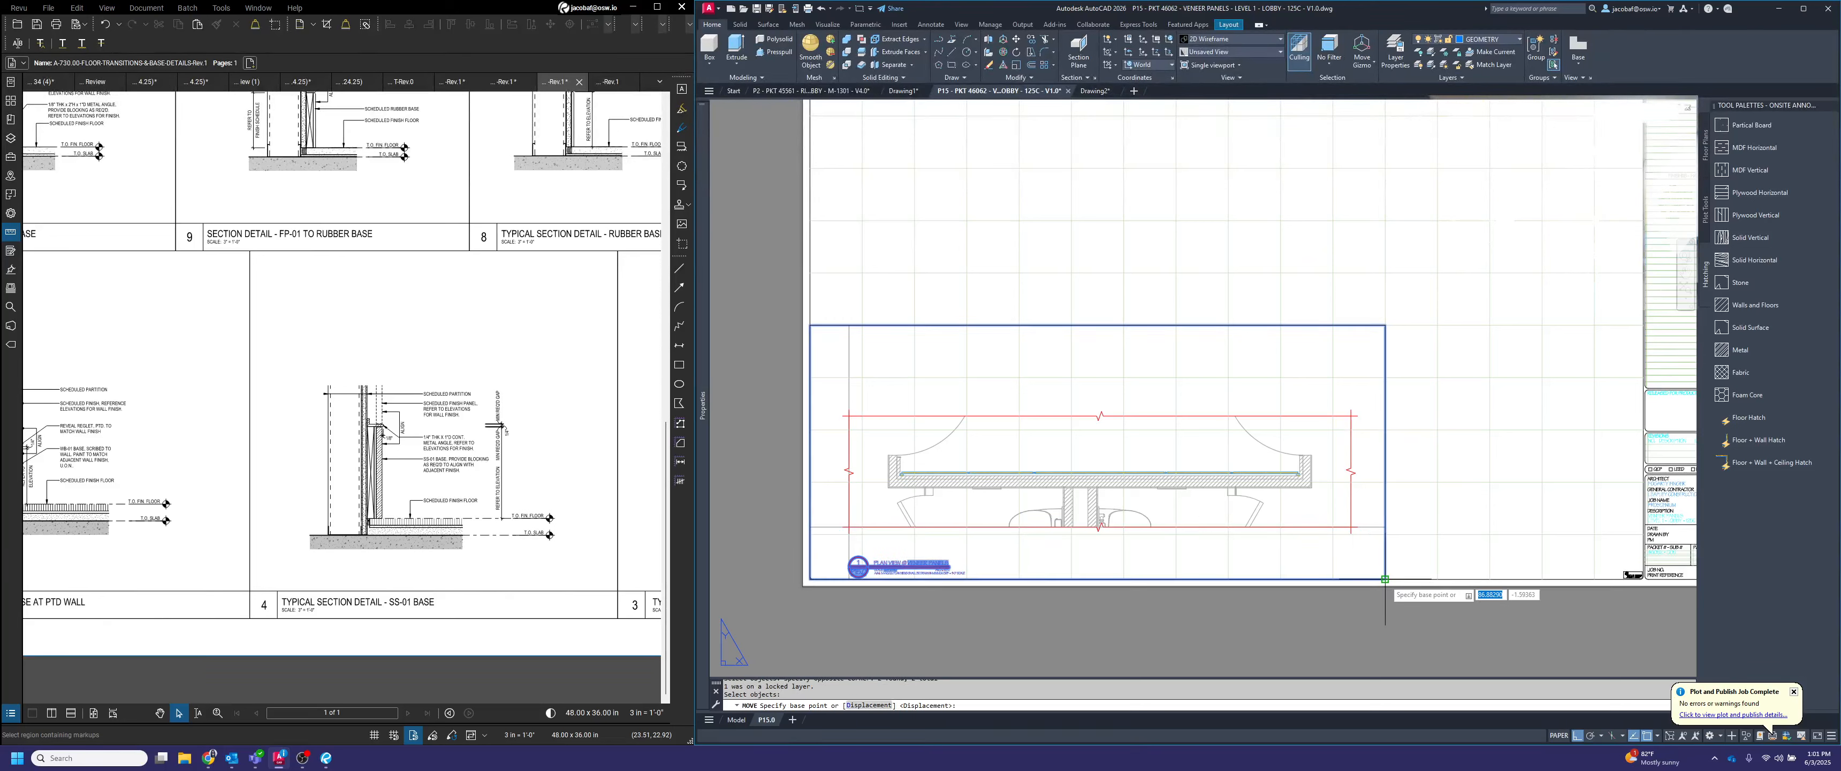
left_click(1385, 579)
scroll(1401, 429, "down", 2)
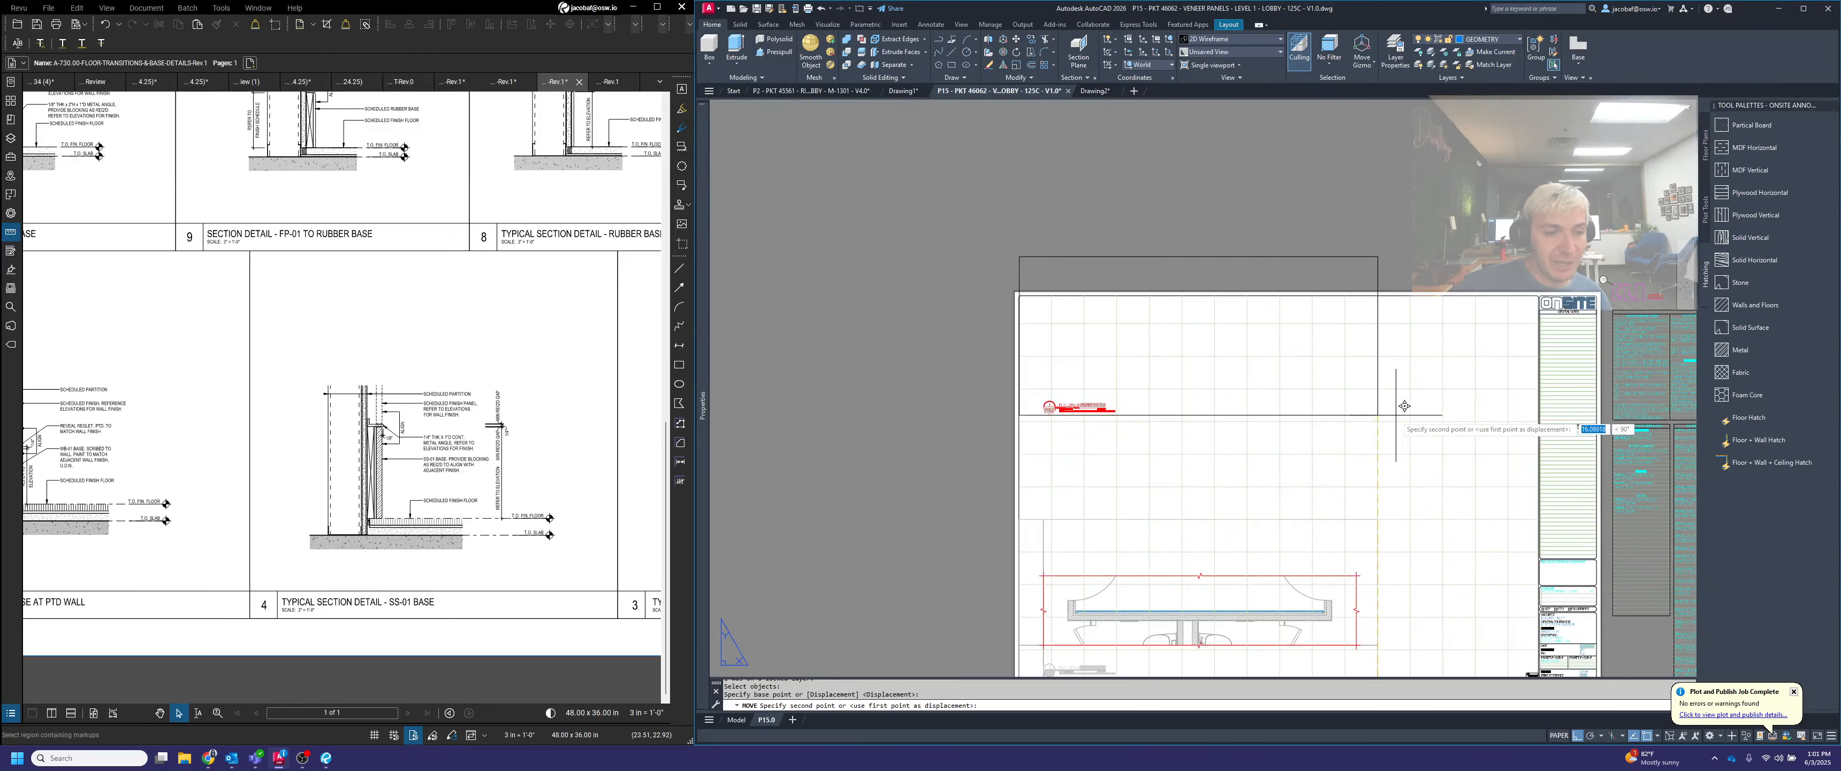
left_click(1384, 424)
scroll(1407, 285, "up", 2)
Lower the plan viewport's upper edge to the sheet's top border
left_click(1408, 283)
left_click(1327, 258)
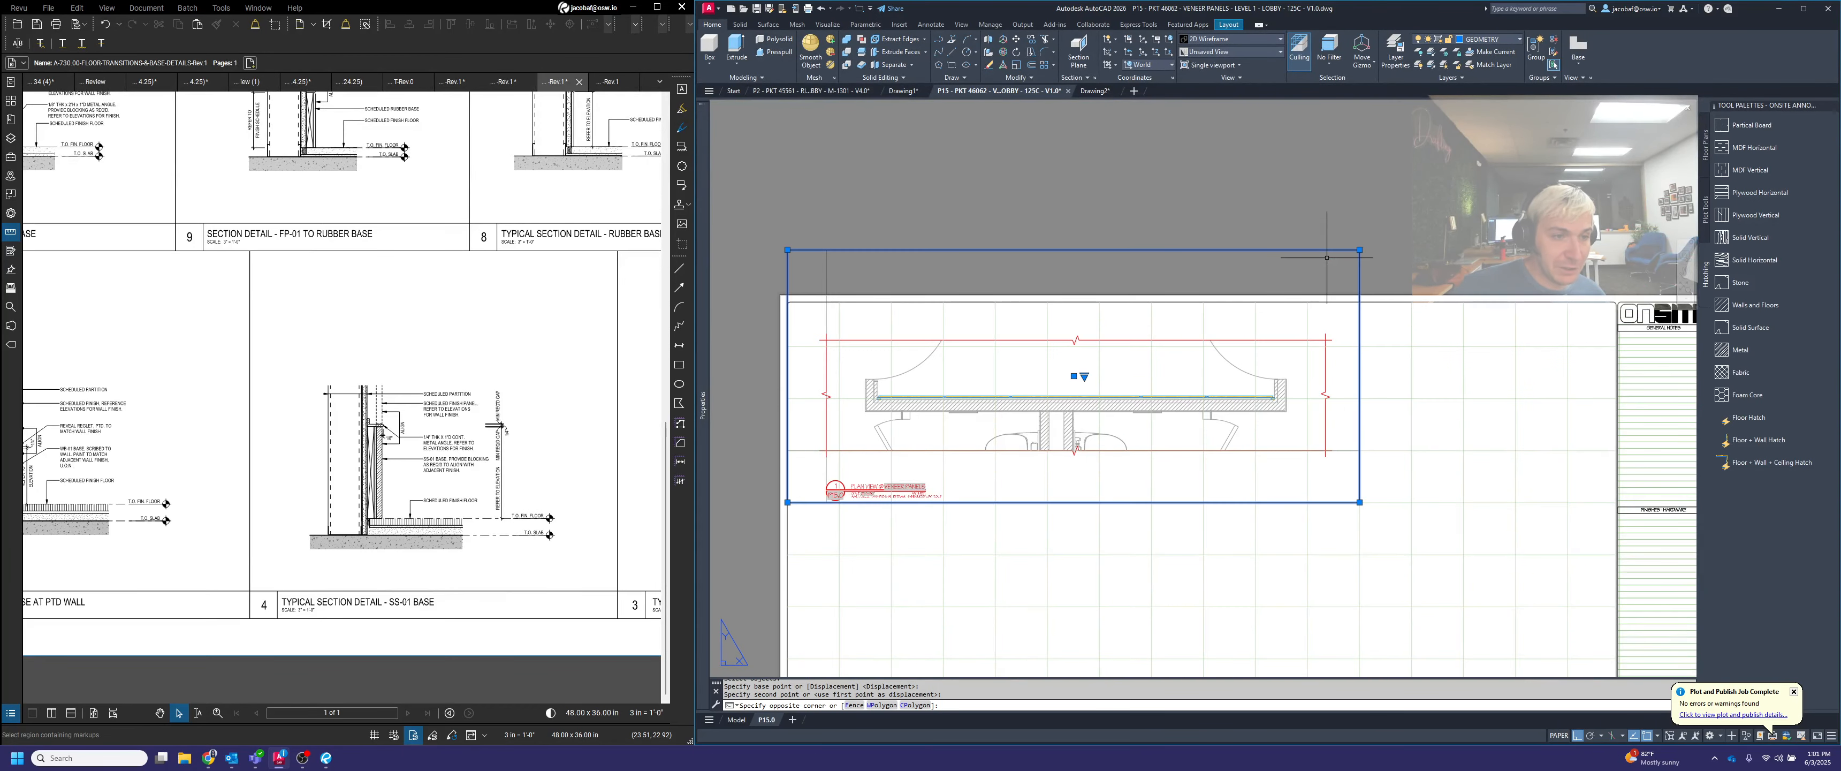
left_click(1359, 250)
left_click(1372, 302)
key("Escape")
scroll(1408, 309, "down", 2)
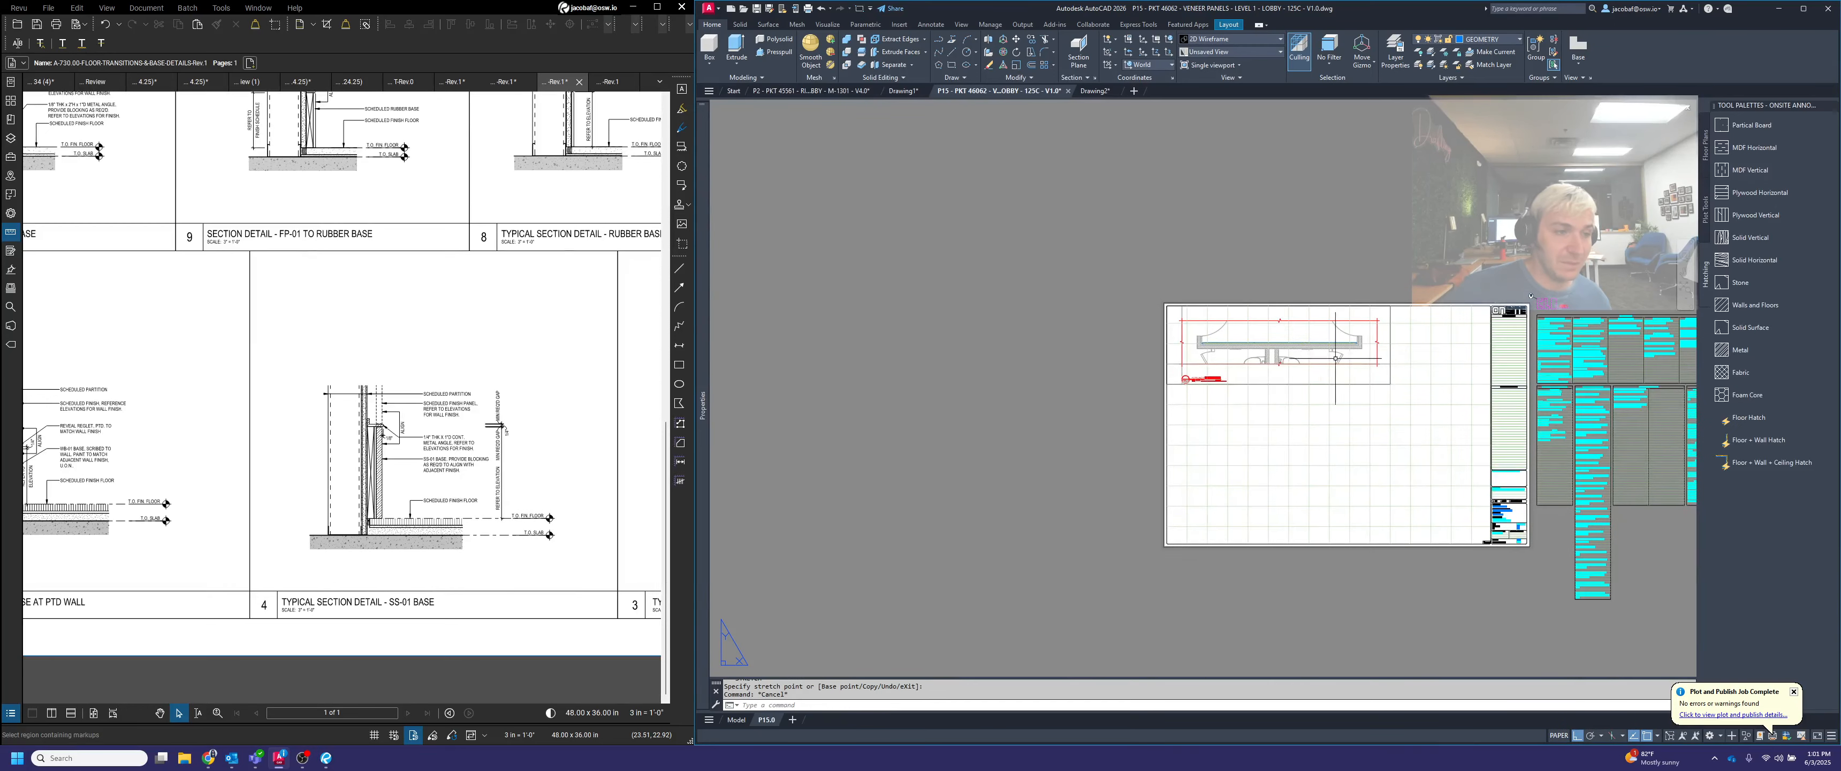
scroll(1237, 429, "up", 2)
type("c")
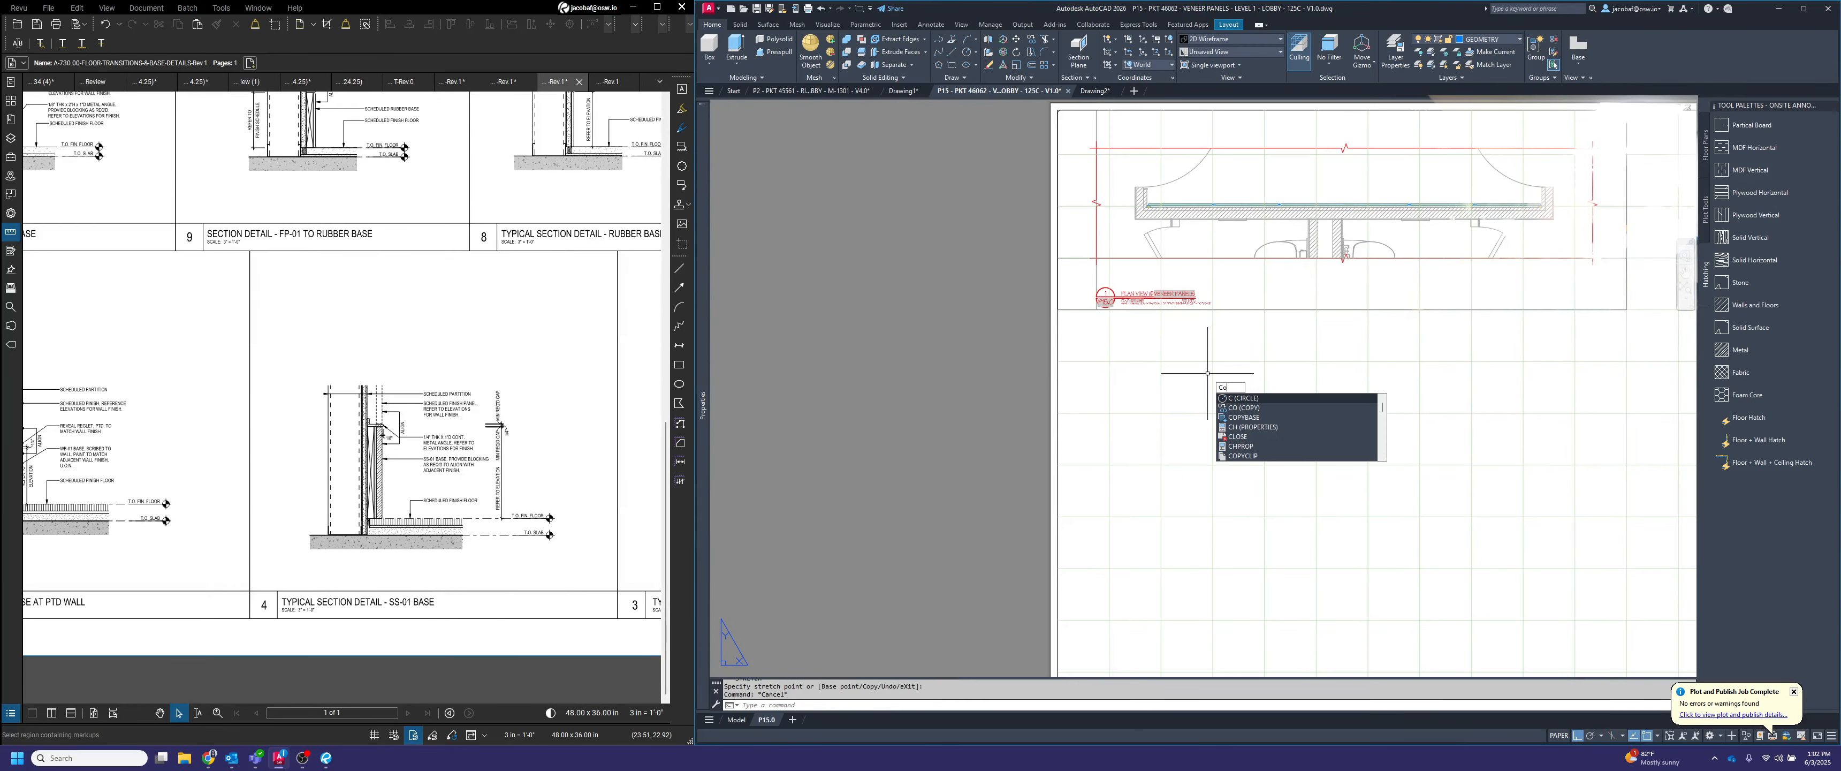
type("o")
key("Escape")
scroll(1208, 375, "down", 2)
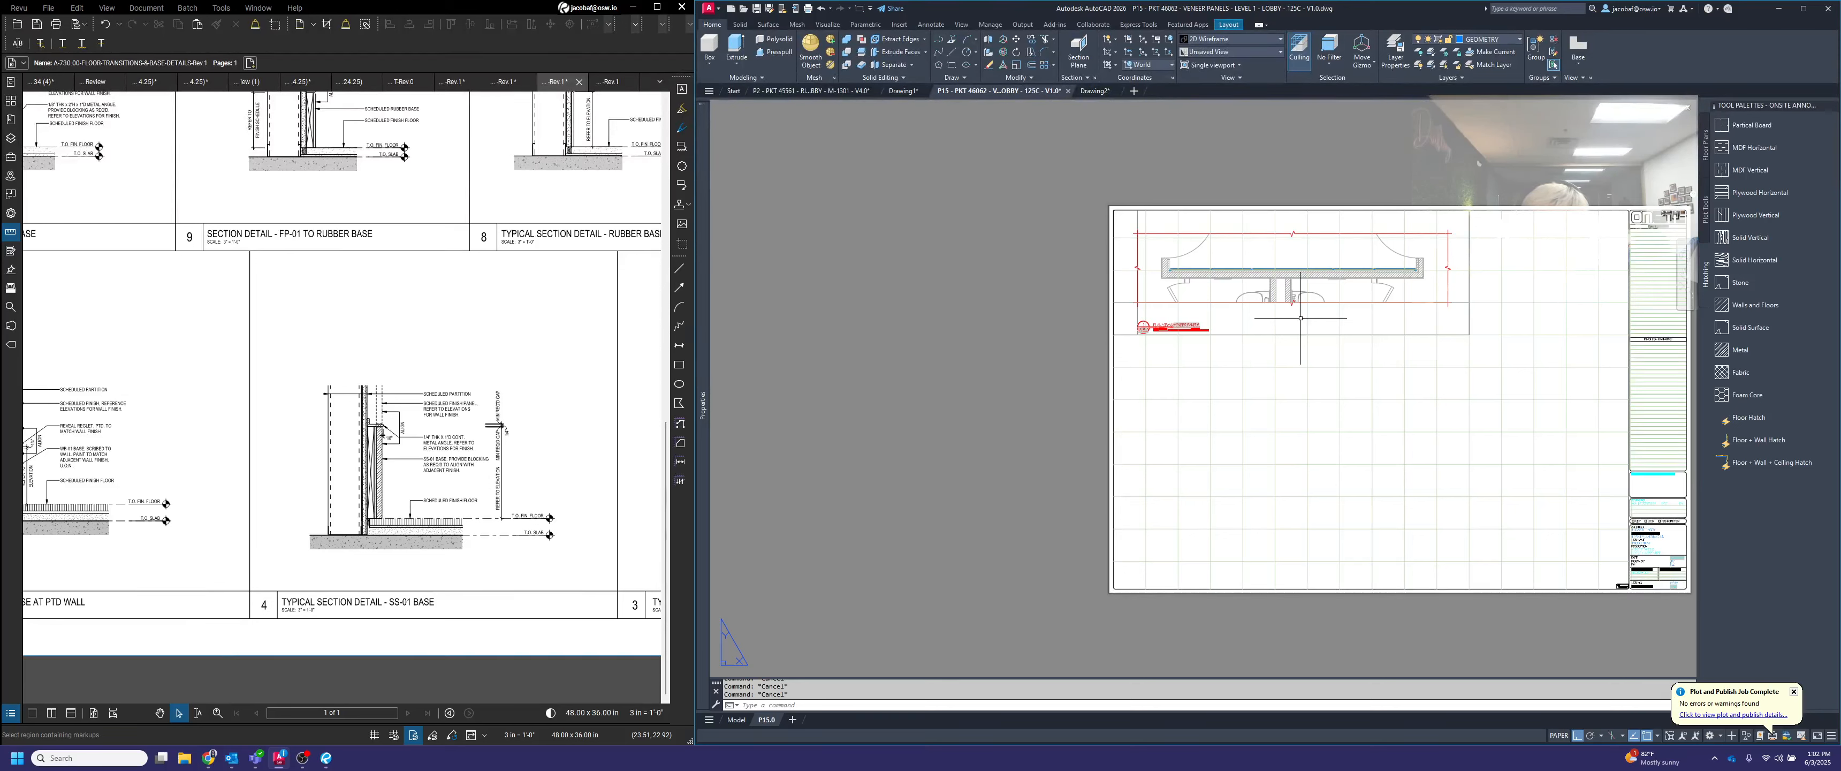
Copy the plan viewport and its title down to the sheet's bottom border
type("c")
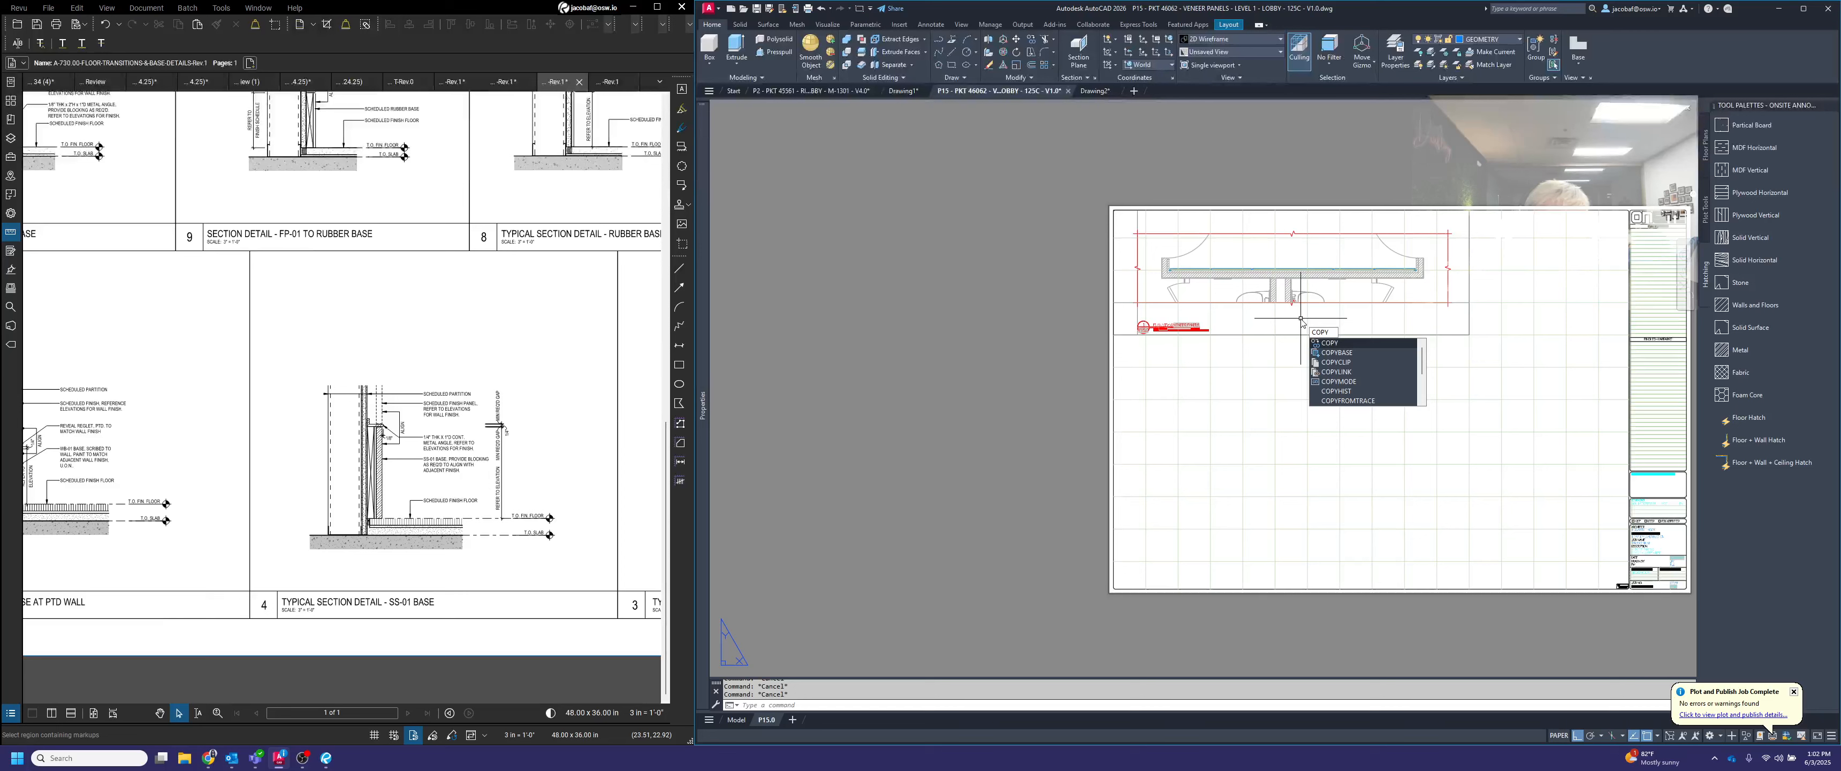
left_click(1340, 346)
scroll(1211, 332, "up", 5)
left_click(1190, 374)
left_click(1156, 277)
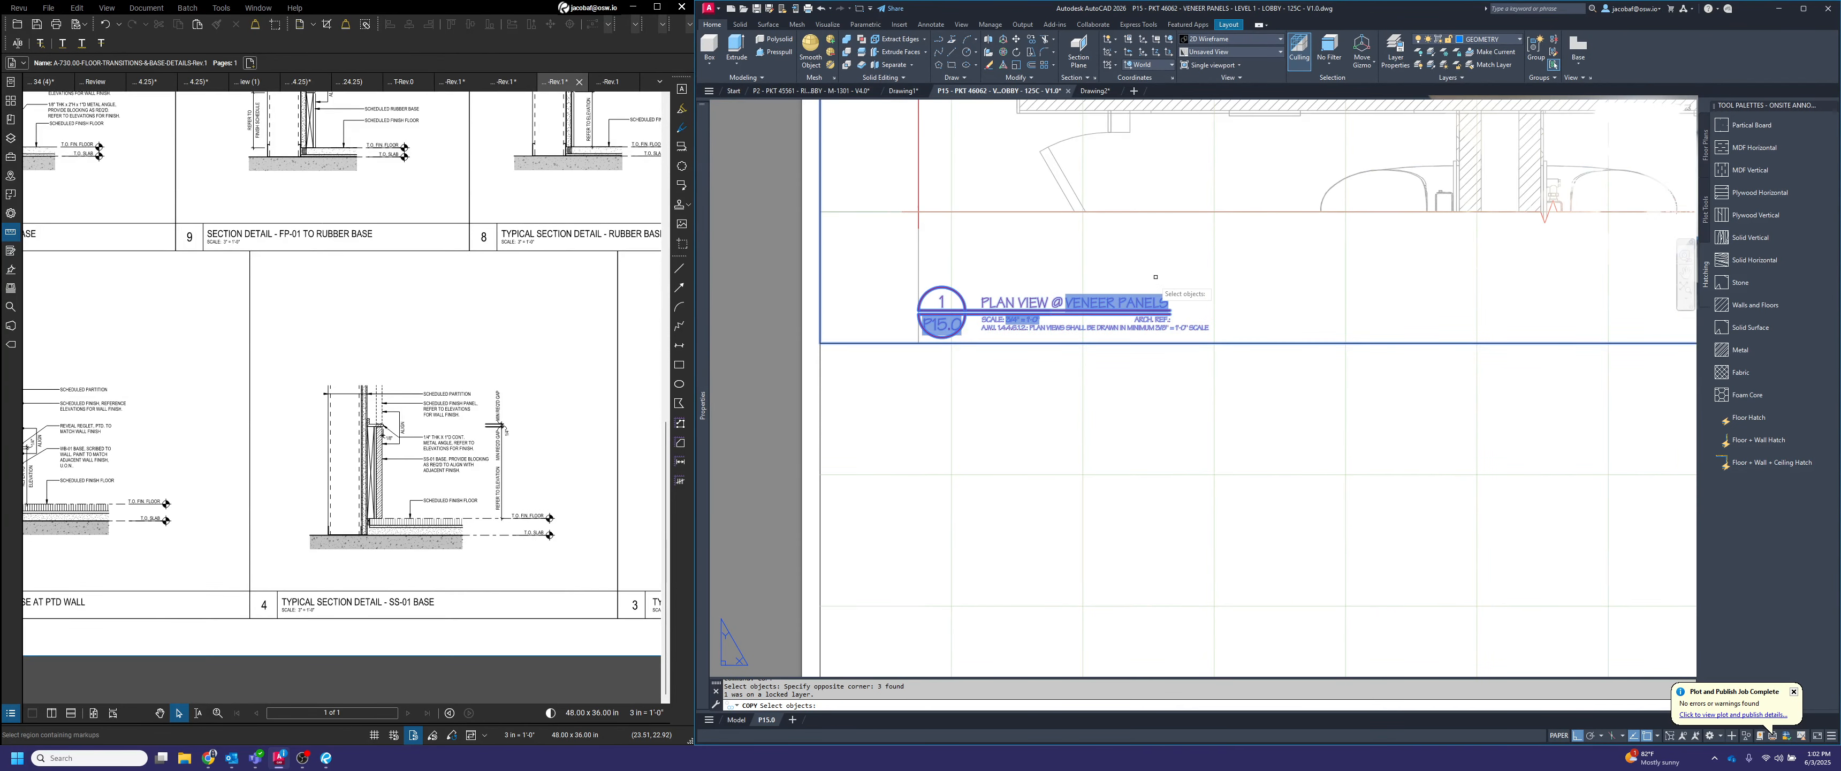
key("Return")
scroll(1148, 312, "down", 6)
left_click(1409, 319)
scroll(1409, 319, "down", 4)
scroll(1408, 430, "up", 10)
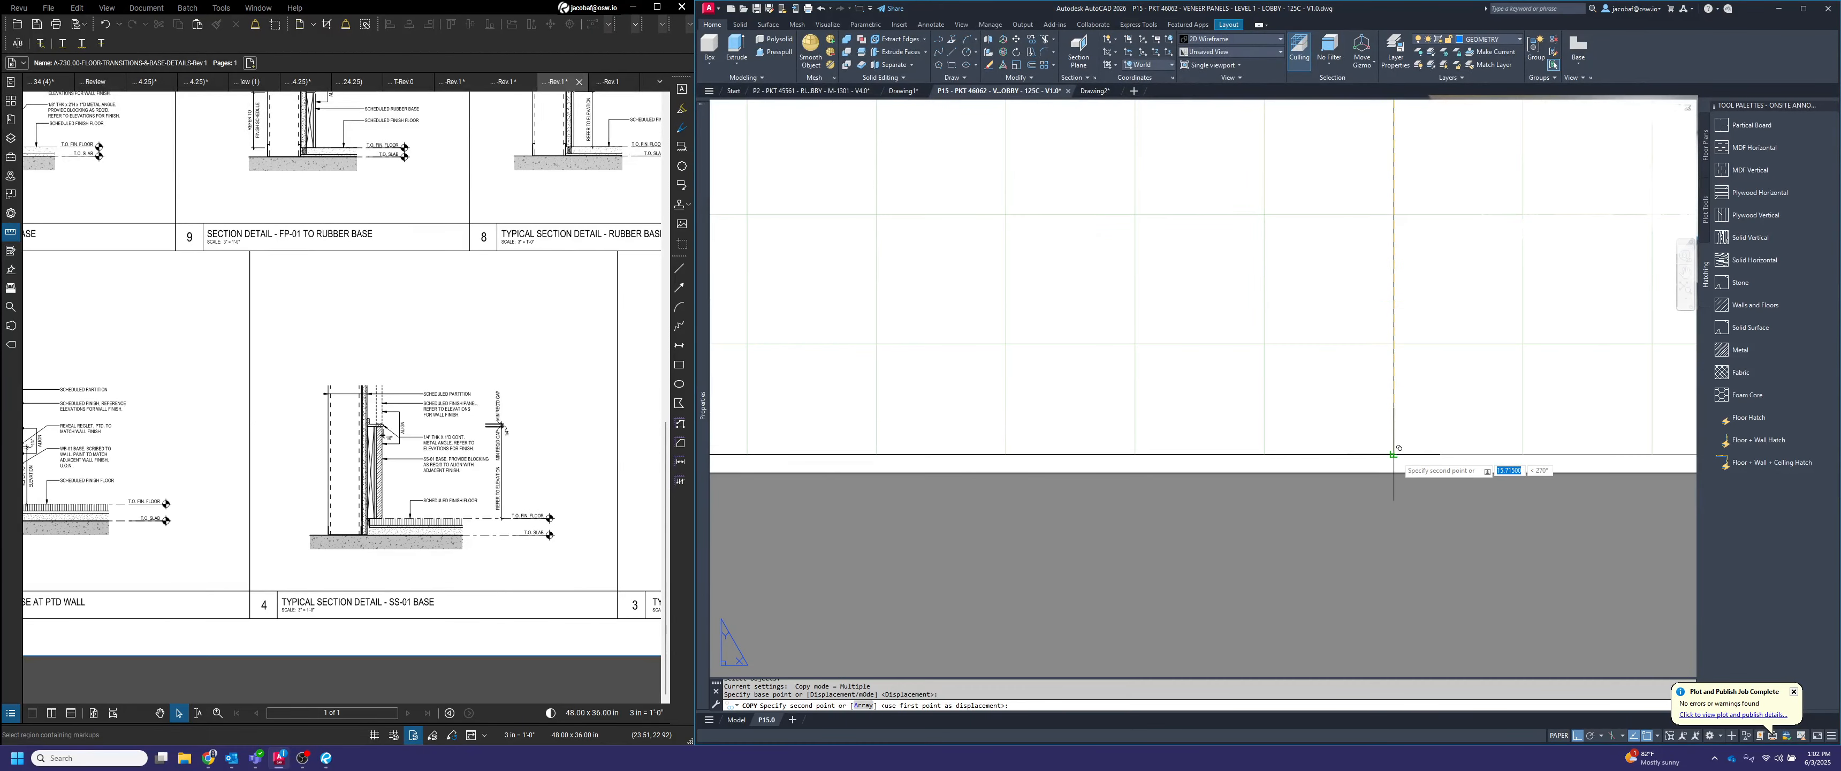
left_click(1393, 455)
scroll(1448, 446, "down", 6)
key("Return")
Stretch the copied viewport's upper edge up to the lower edge of the plan viewport above it
scroll(1318, 365, "up", 3)
left_click(1318, 347)
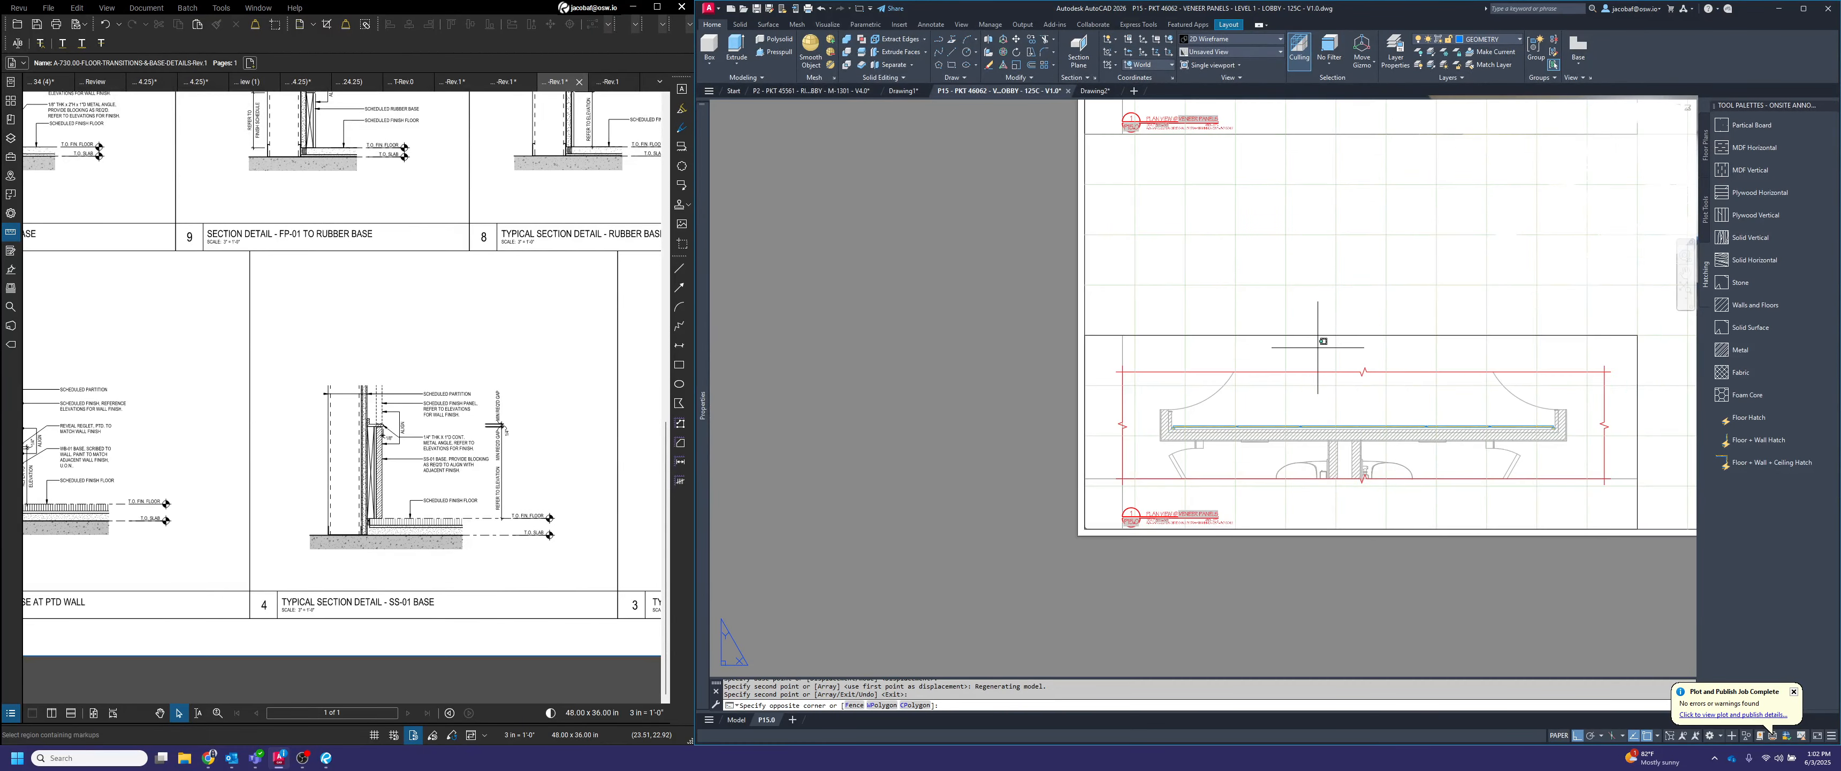
left_click(1284, 305)
middle_click_drag(1638, 335, 1499, 337)
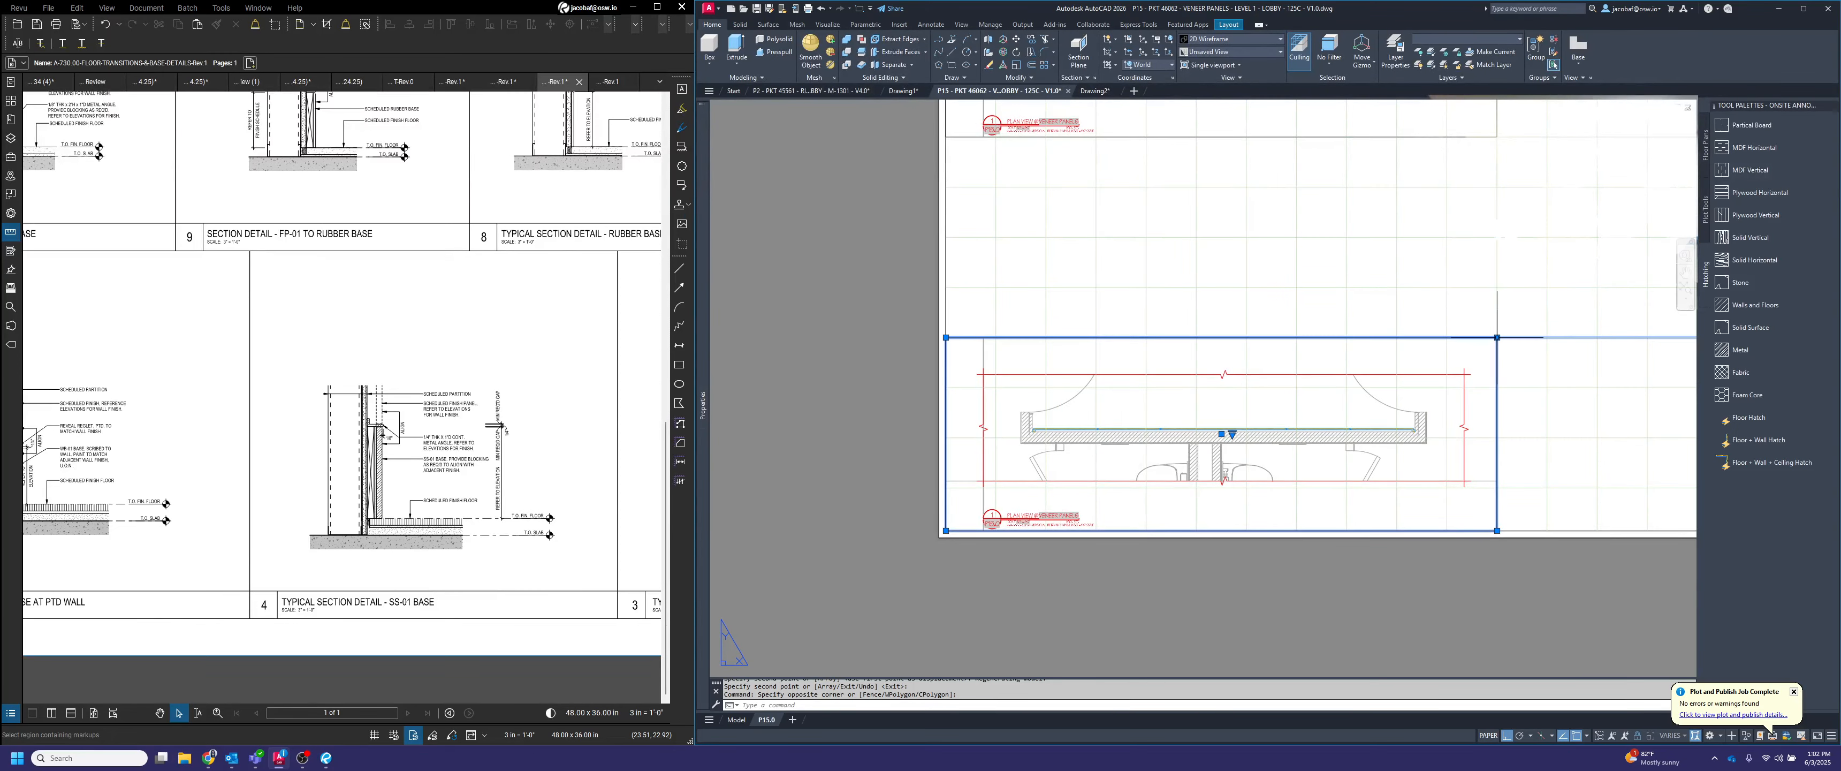
left_click(1497, 337)
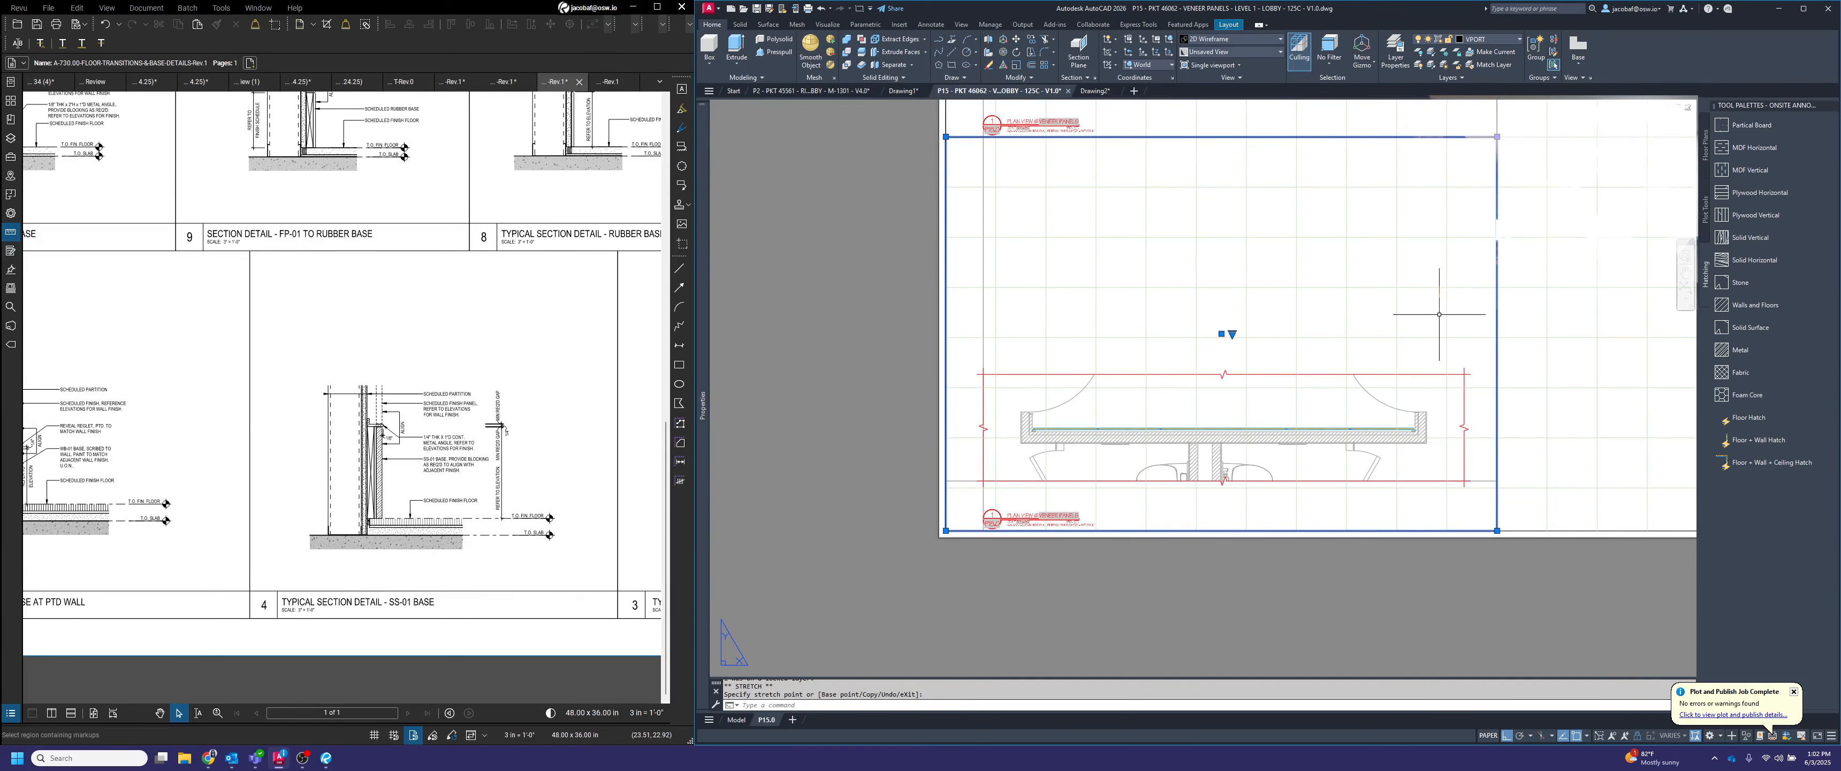
scroll(1257, 449, "down", 2)
key("Escape")
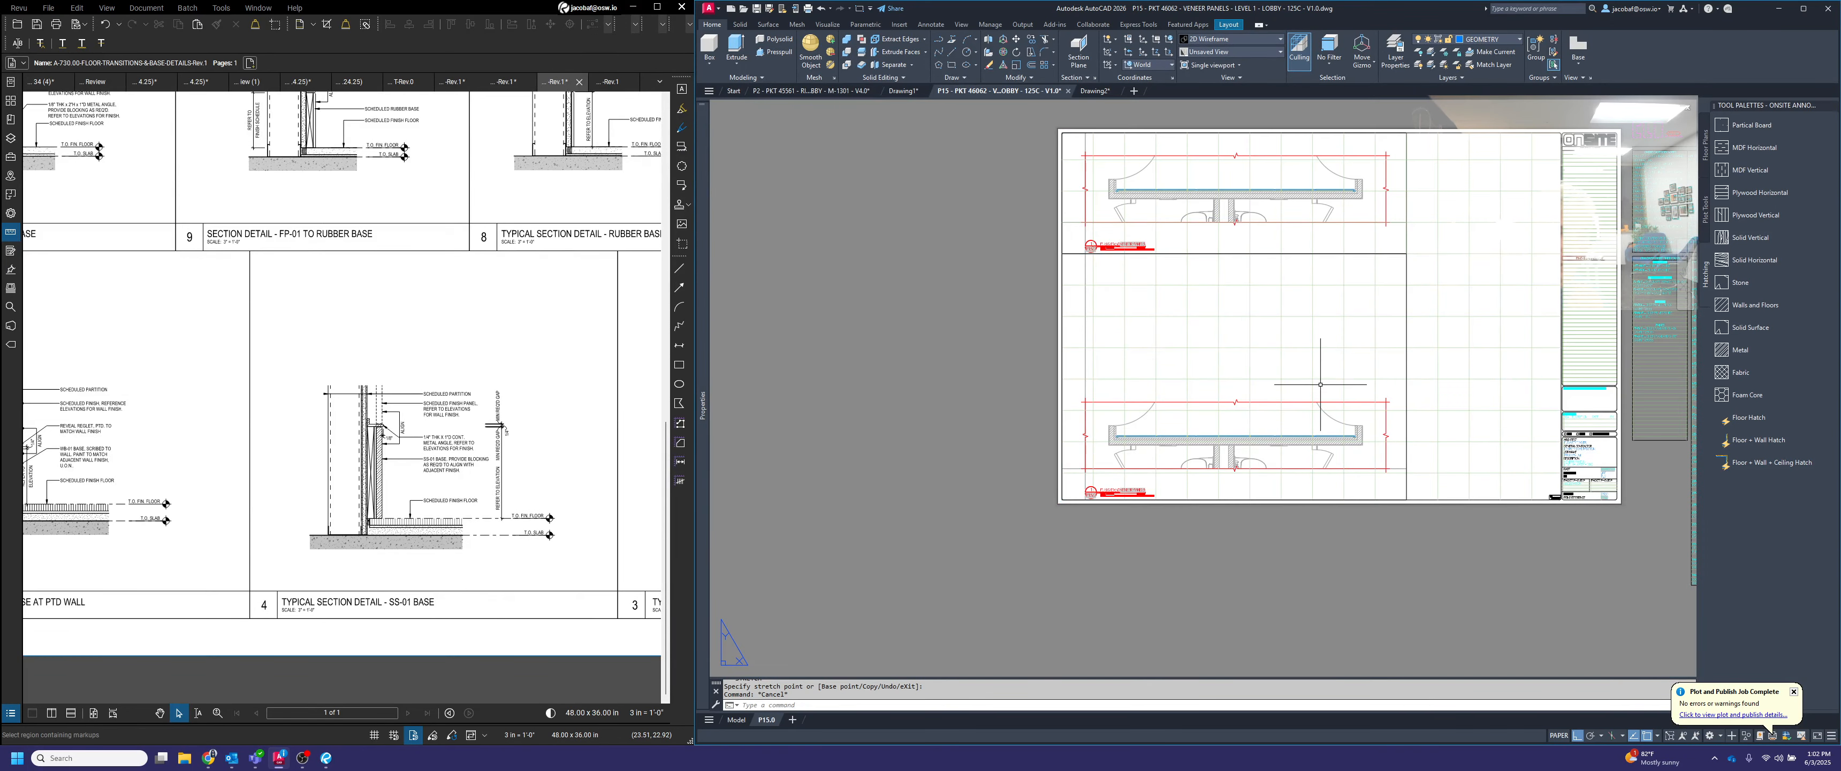
Activate the lower viewport, shift its model view from the plan to the veneer panel elevation, and return to paper space
middle_click_drag(1320, 383, 1319, 408)
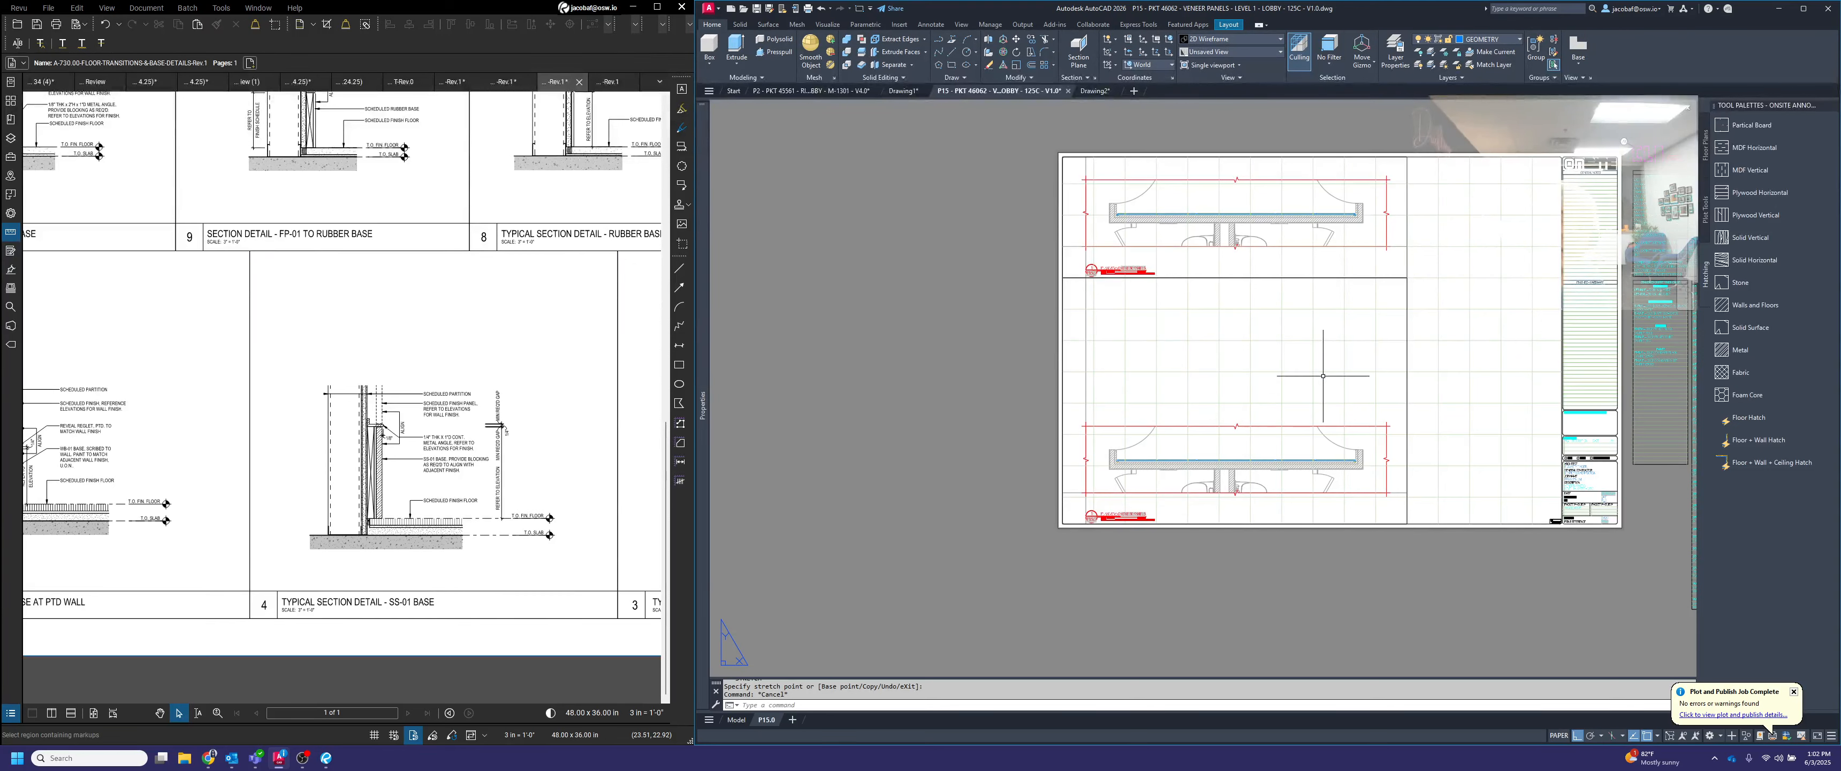
scroll(1290, 397, "up", 2)
double_click(1295, 378)
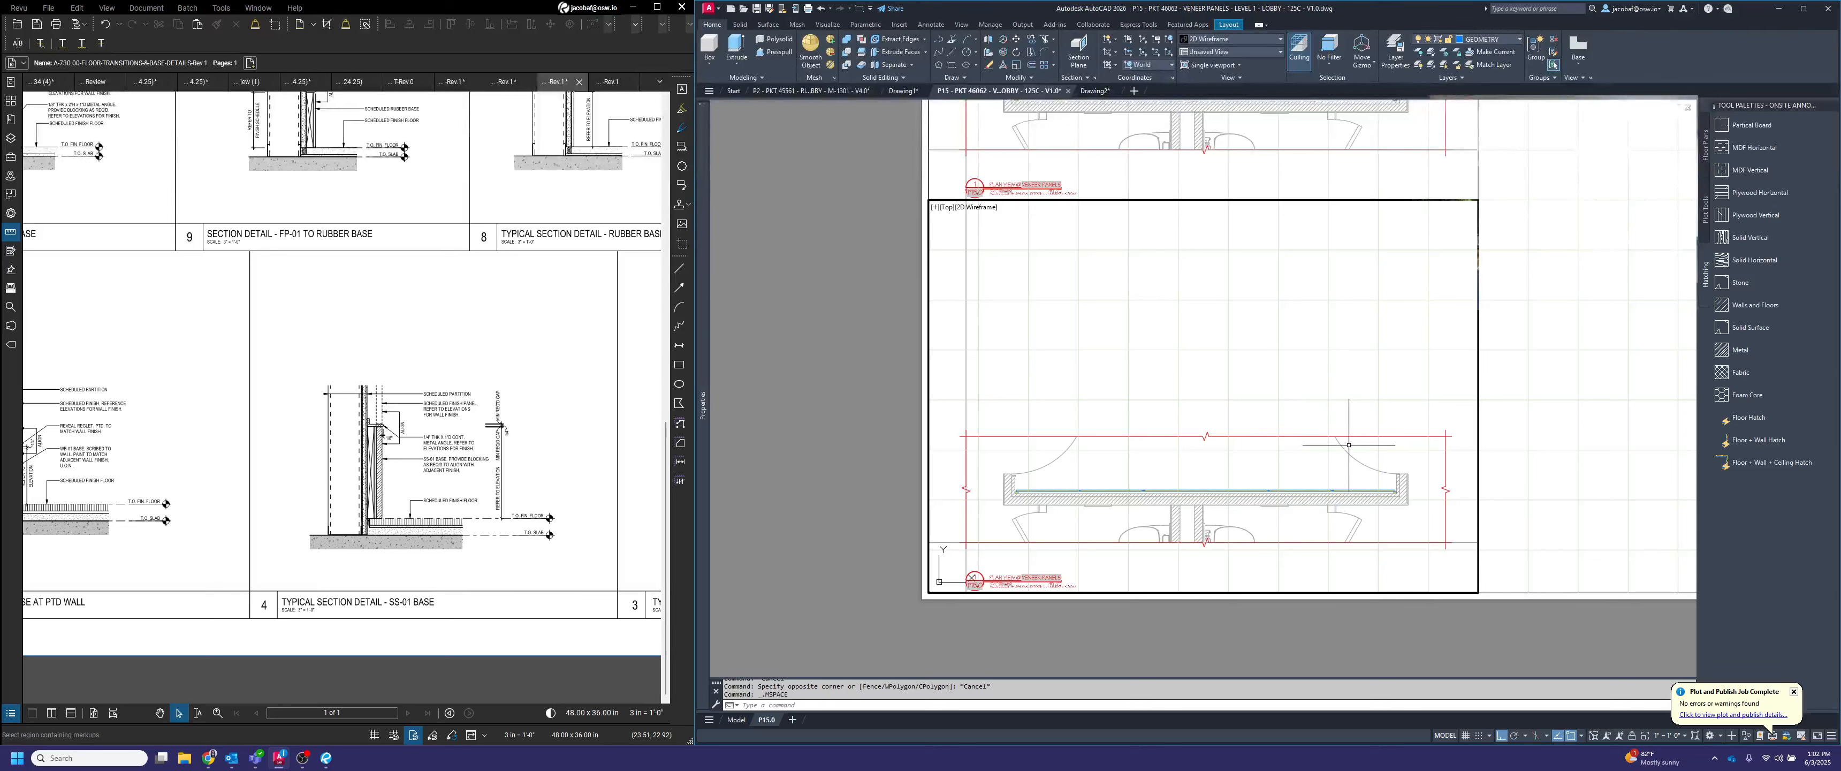
middle_click_drag(1282, 577, 1328, 222)
middle_click_drag(1302, 499, 1311, 343)
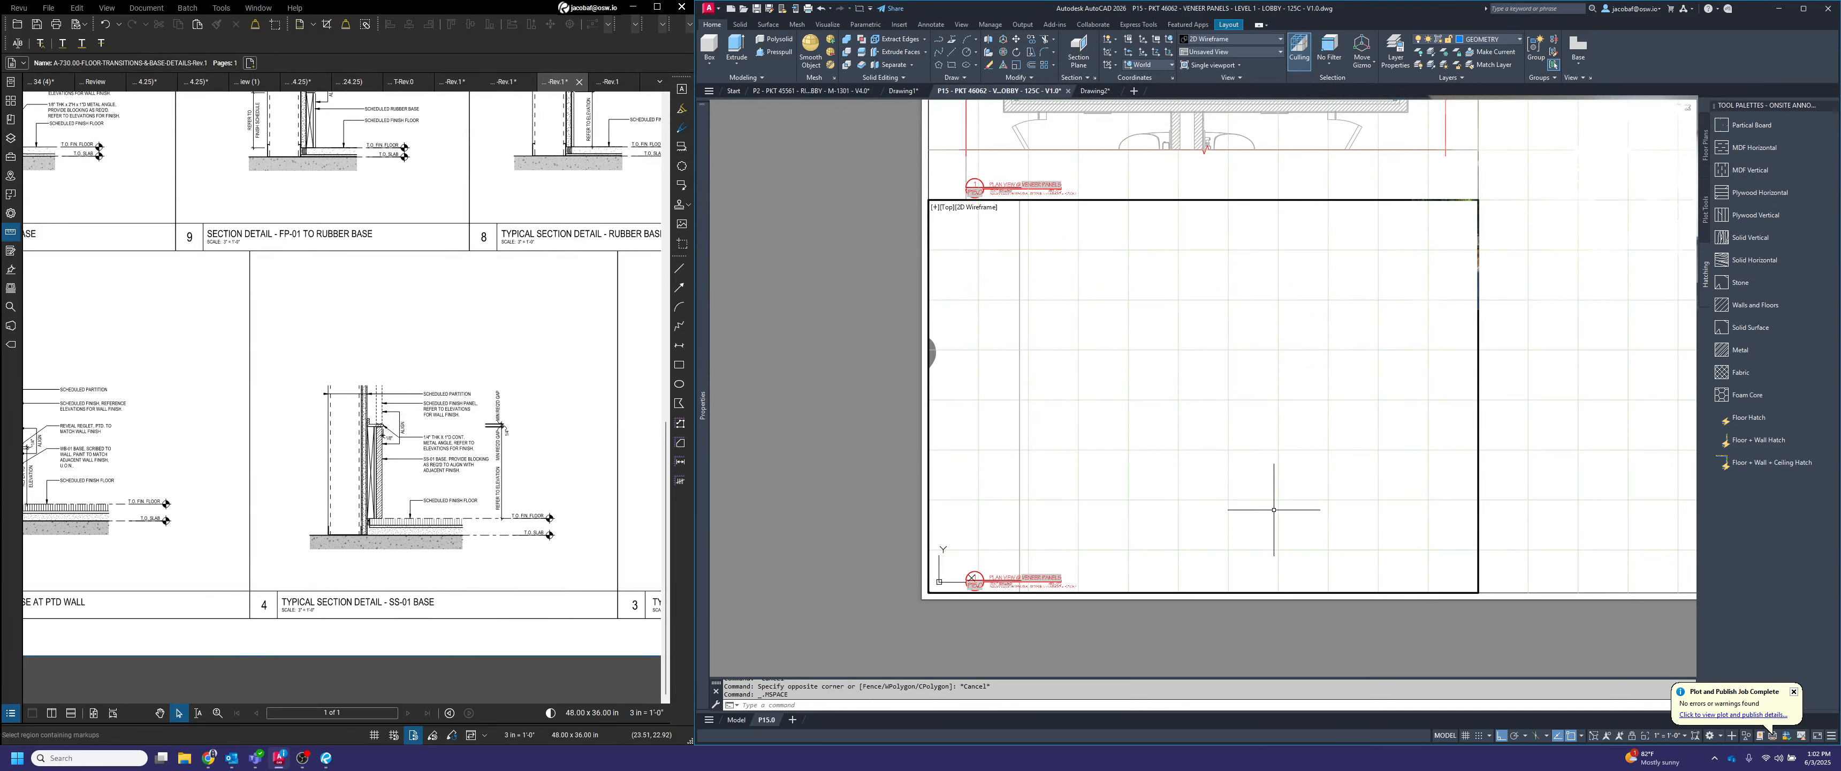
mouse_move(1226, 501)
middle_mouse_down()
mouse_move(1245, 304)
mouse_move(1230, 572)
middle_mouse_up()
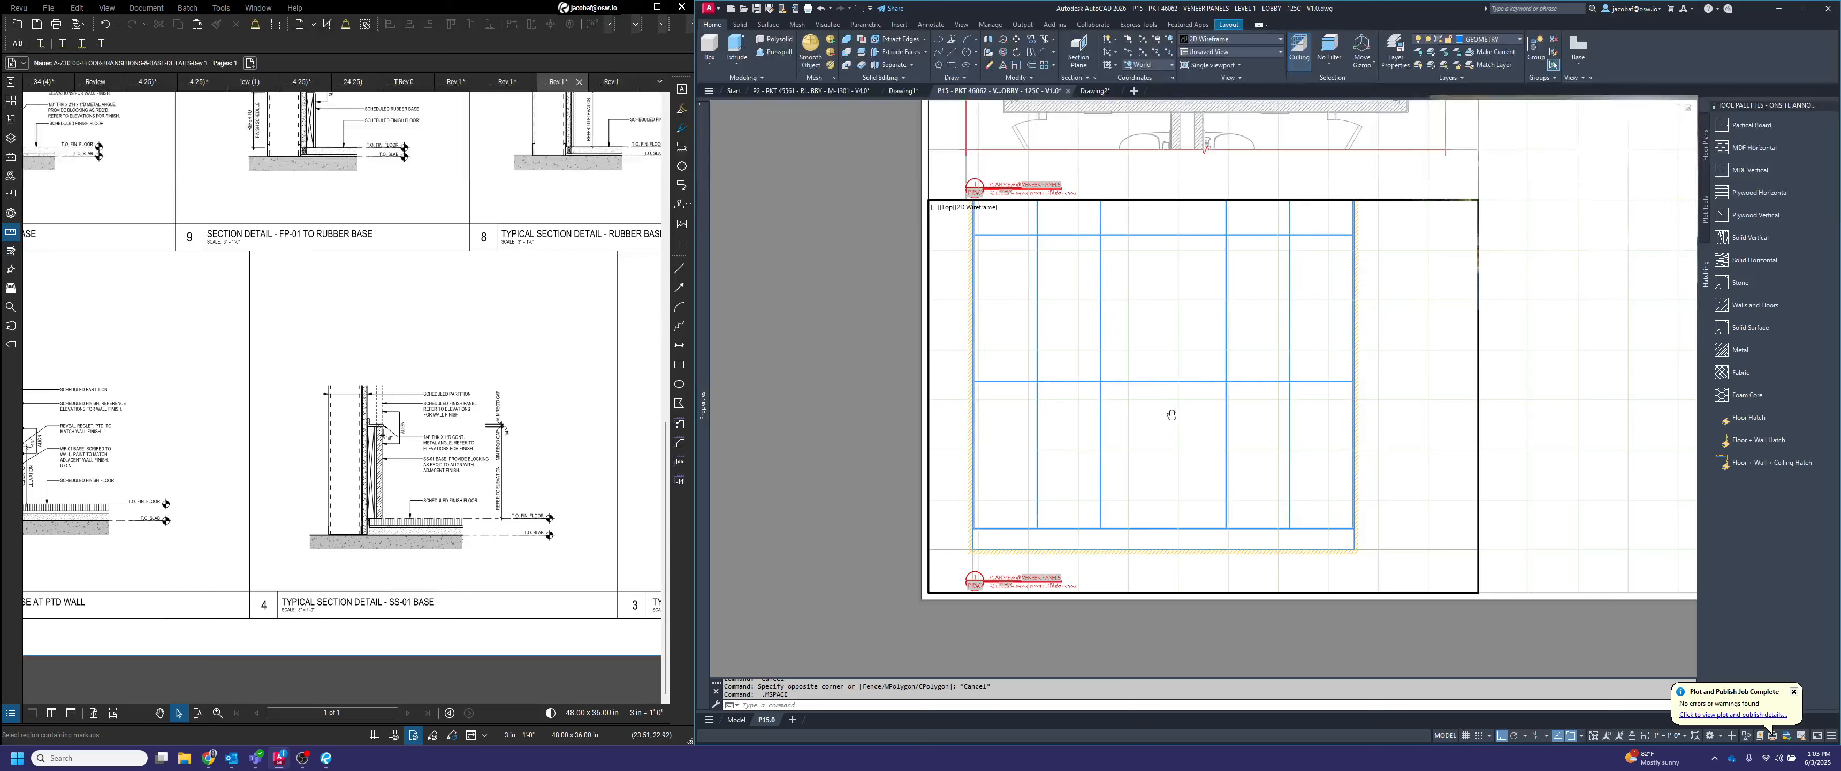
double_click(784, 358)
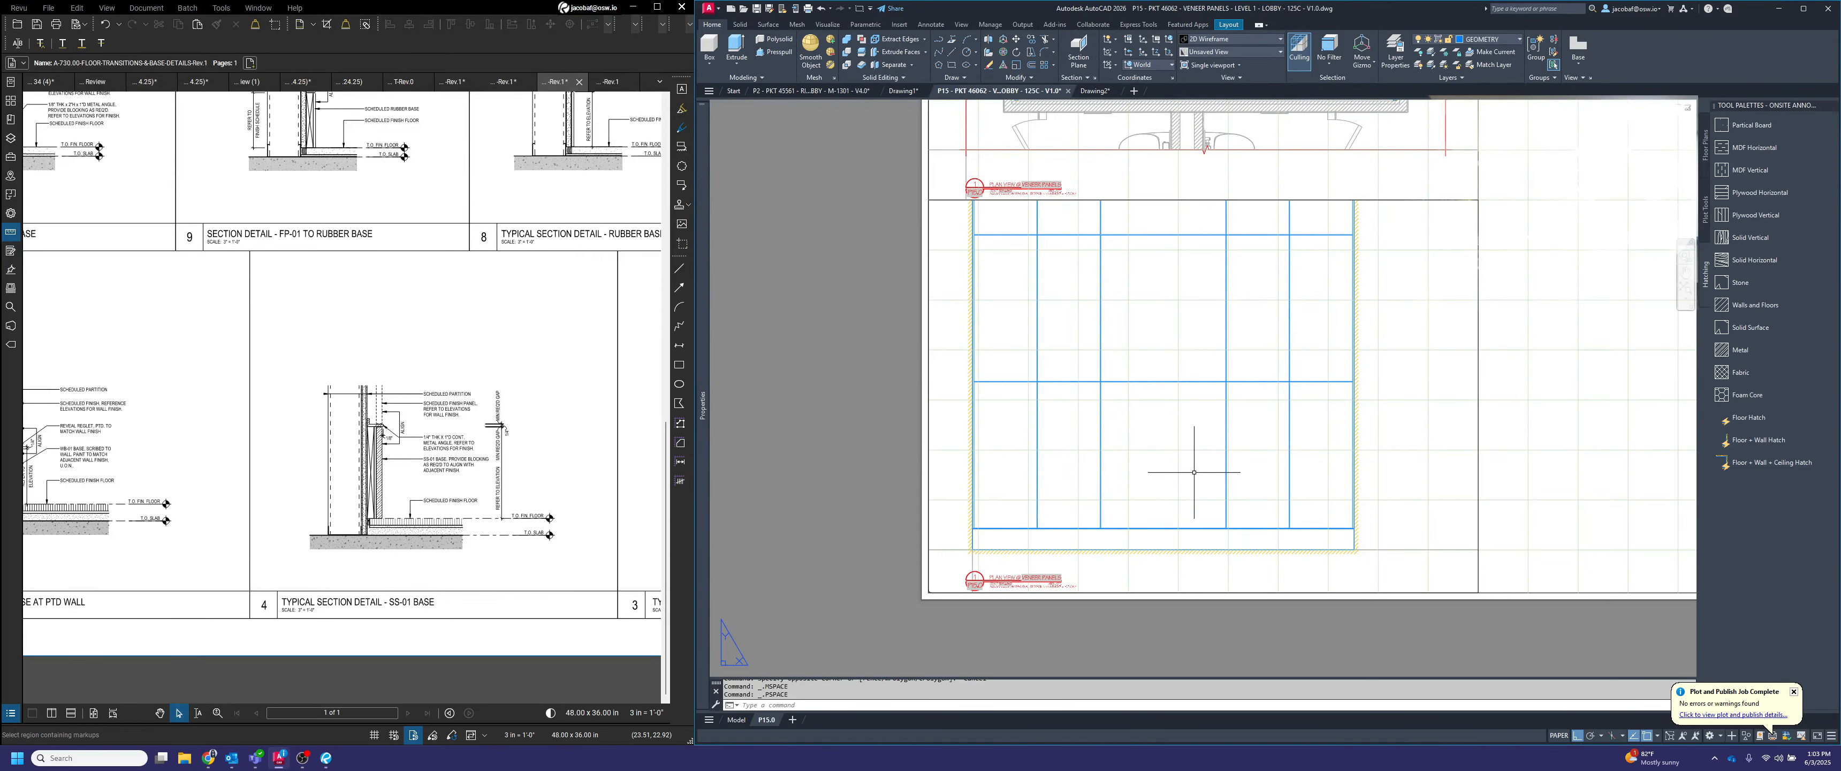
scroll(1204, 558, "down", 3)
scroll(1209, 576, "up", 1)
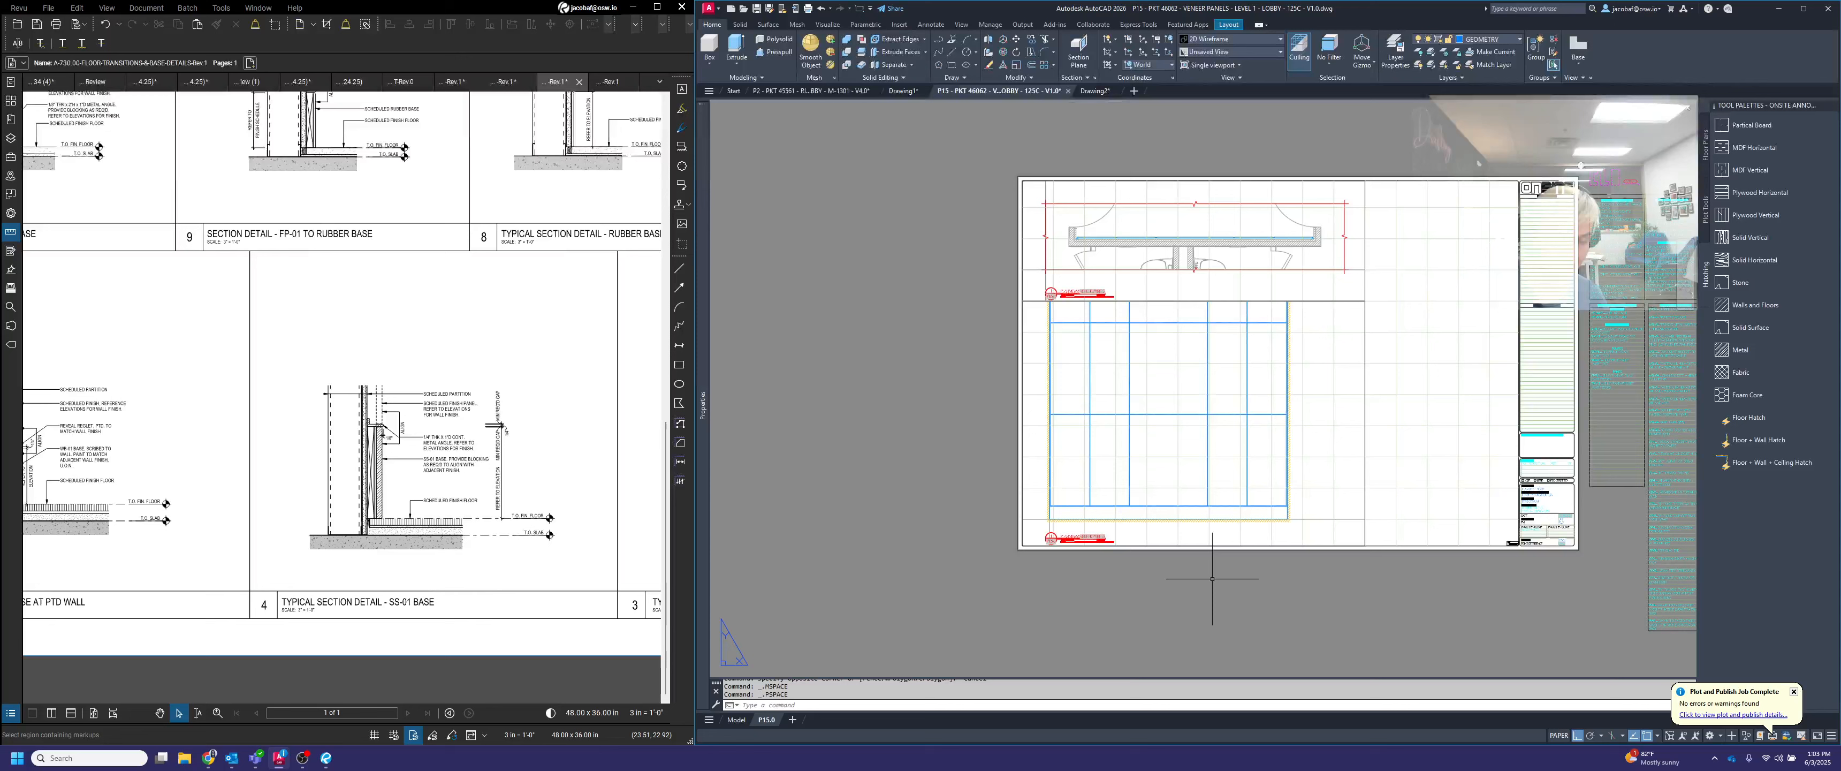
Move the elevation viewport from the elevation's lower left corner to the left end of its title's dividing line
type("m")
key("Return")
left_click(1356, 532)
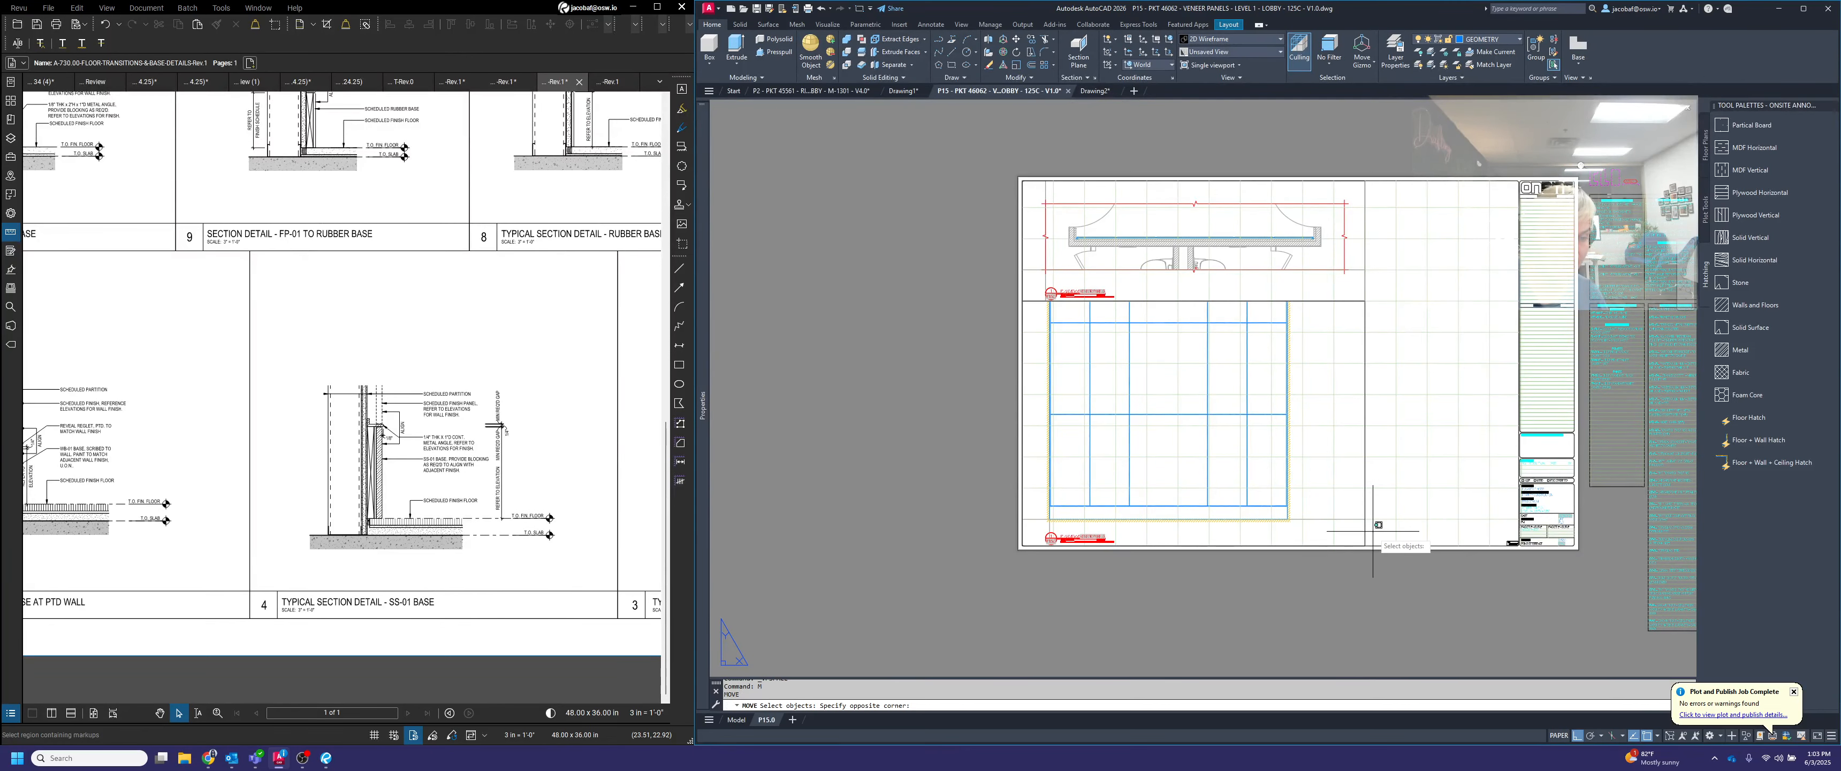
left_click(1040, 542)
scroll(1037, 537, "up", 5)
key("Return")
scroll(1113, 439, "up", 4)
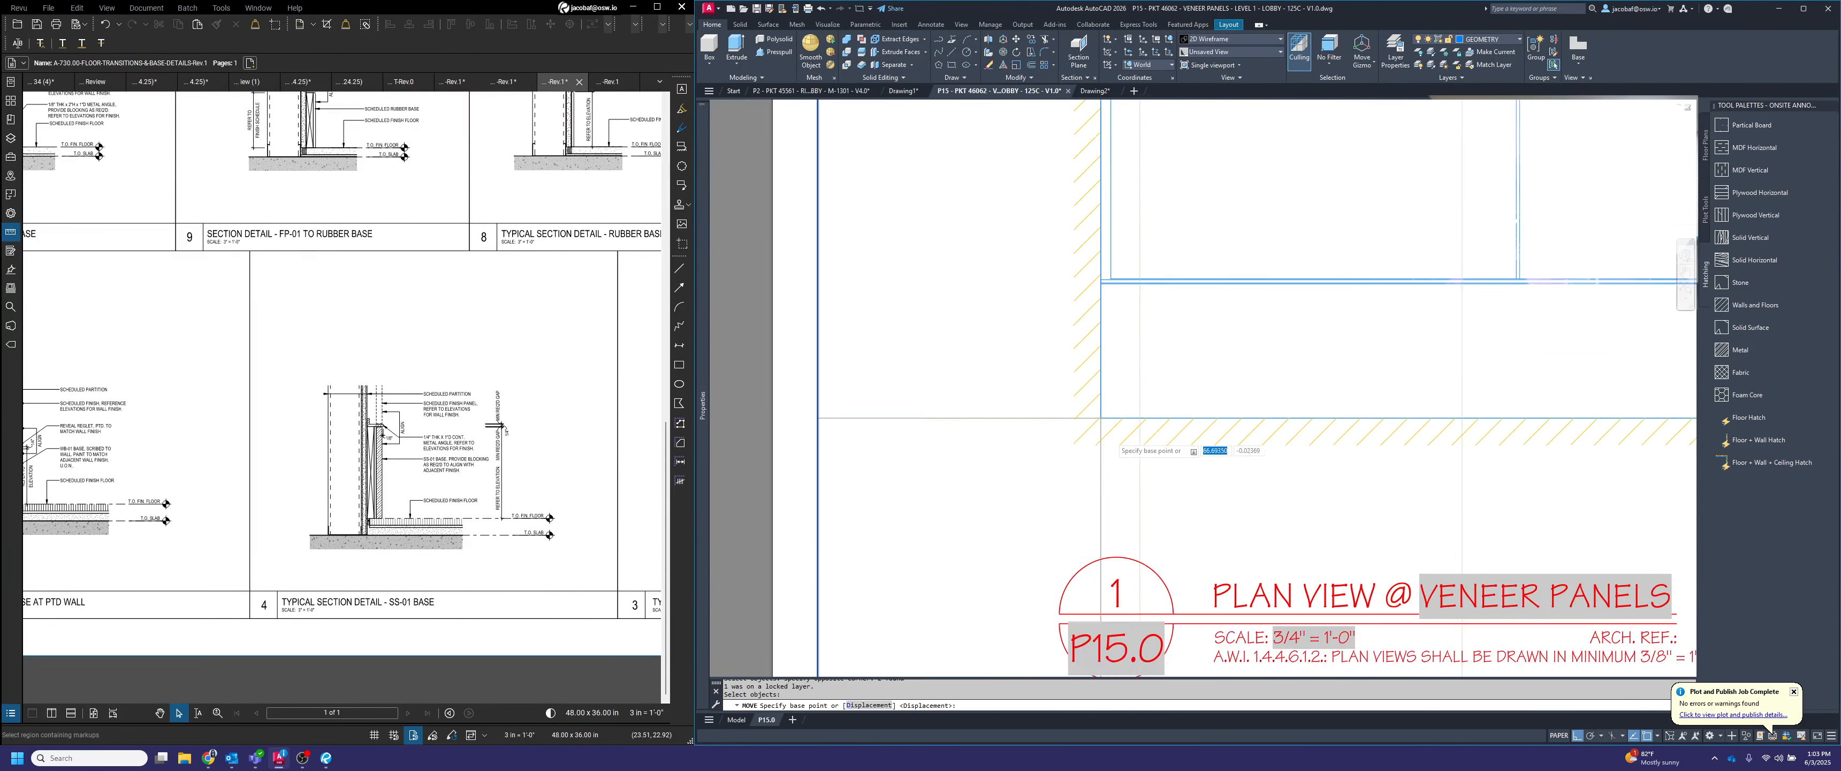
left_click(1094, 406)
scroll(1101, 415, "down", 5)
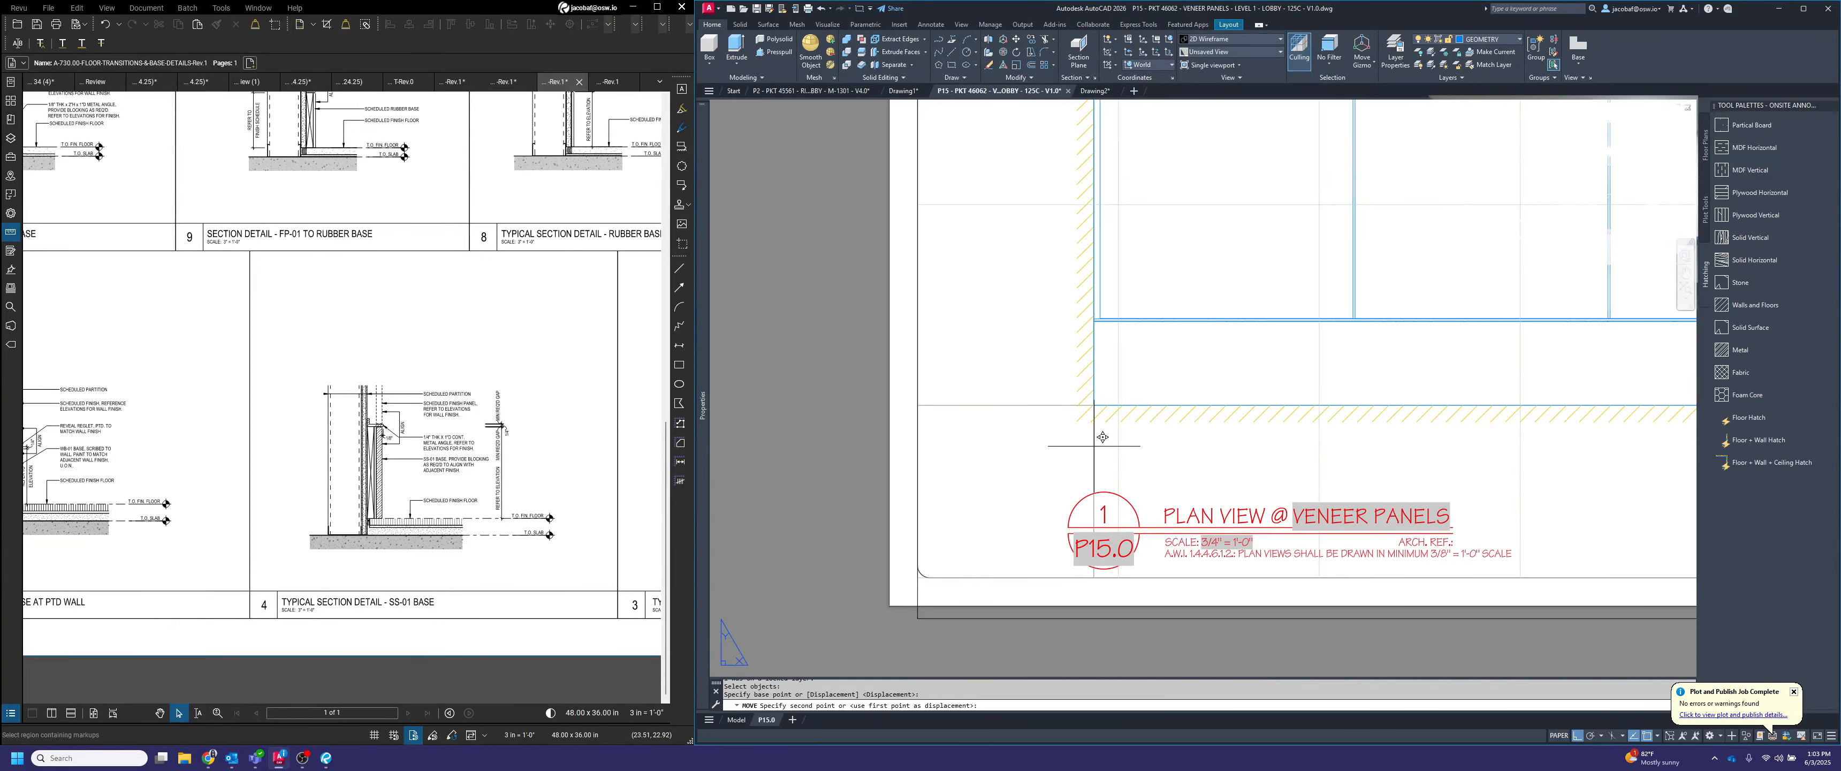
scroll(1061, 501, "up", 3)
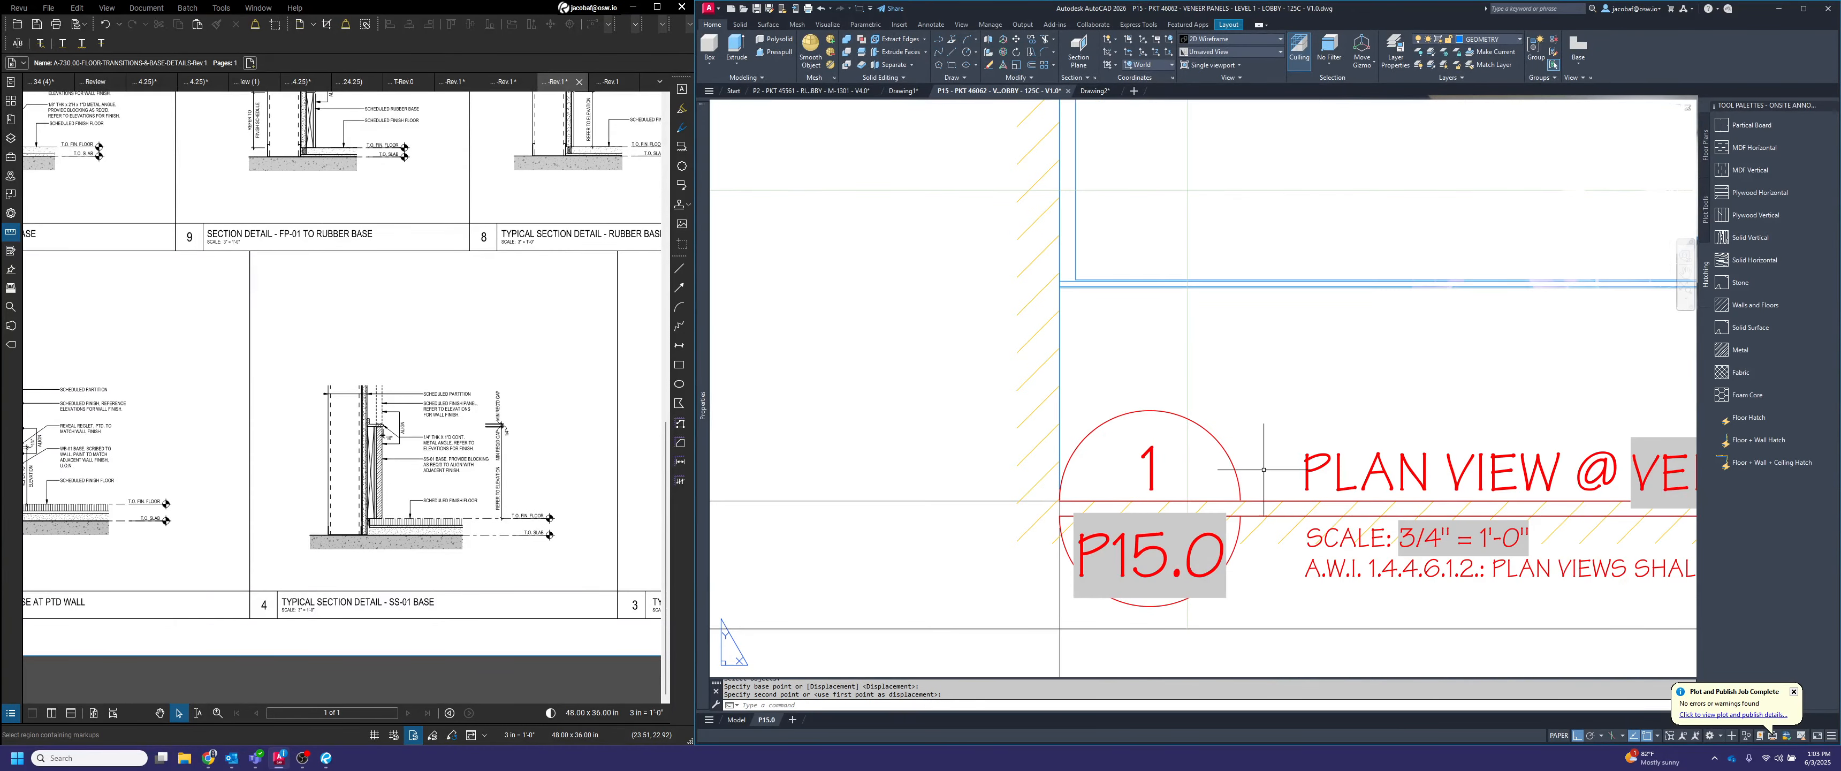
scroll(1068, 493, "down", 2)
left_click(1136, 488)
scroll(1151, 468, "down", 6)
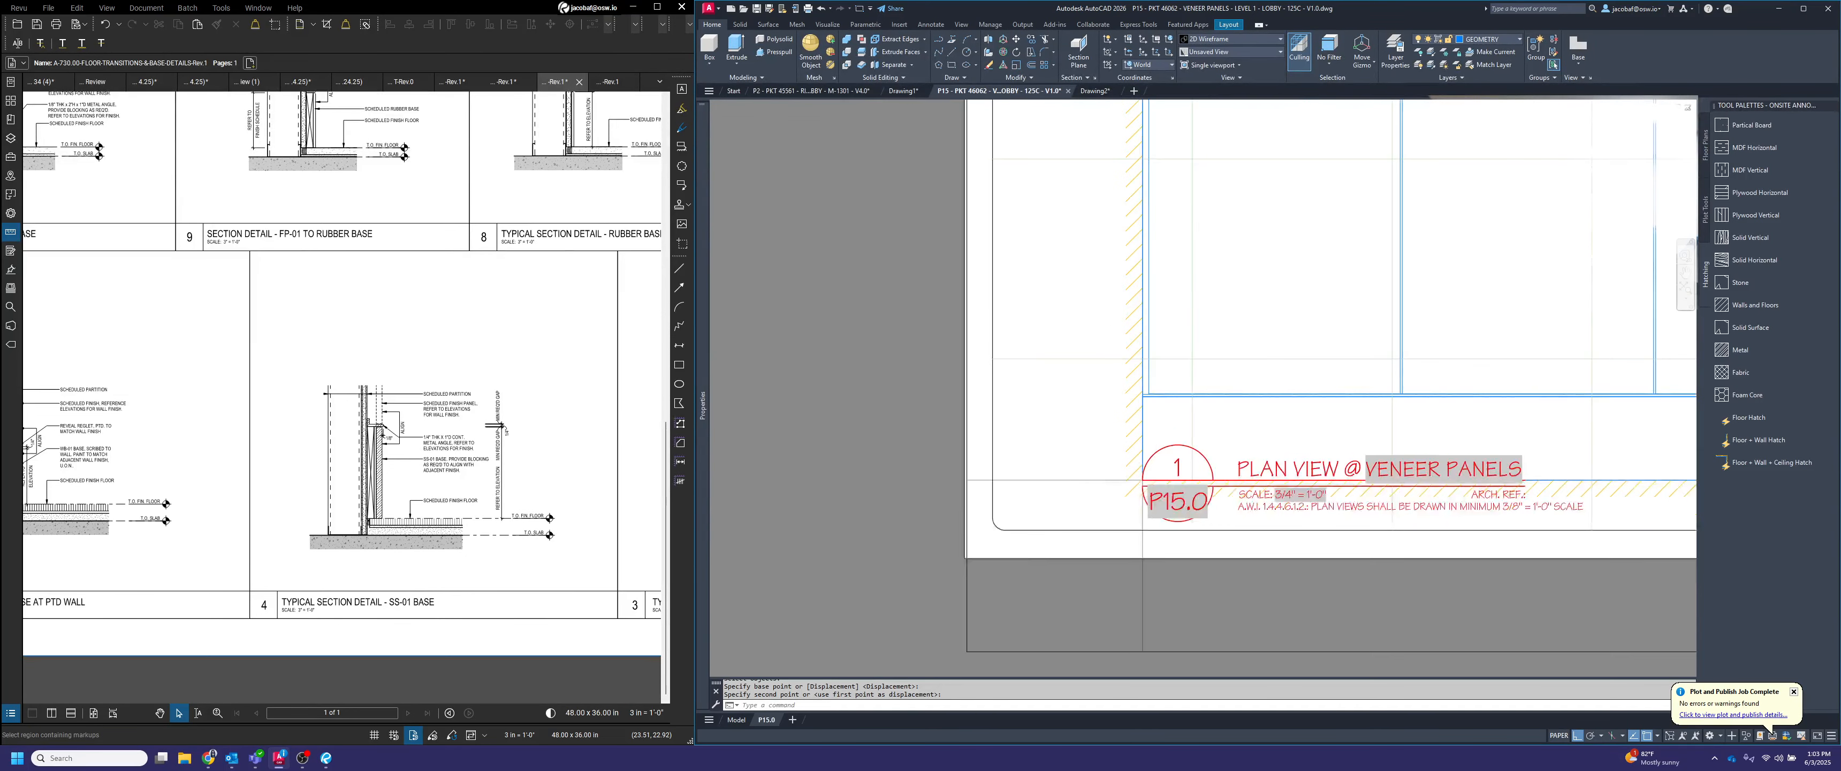
Move the elevation viewport straight up by 1.5 so the elevation sits above its title
key("Return")
scroll(1144, 549, "up", 4)
left_click(1142, 547)
left_click(1106, 487)
key("Return")
left_click(833, 436)
type("1.5")
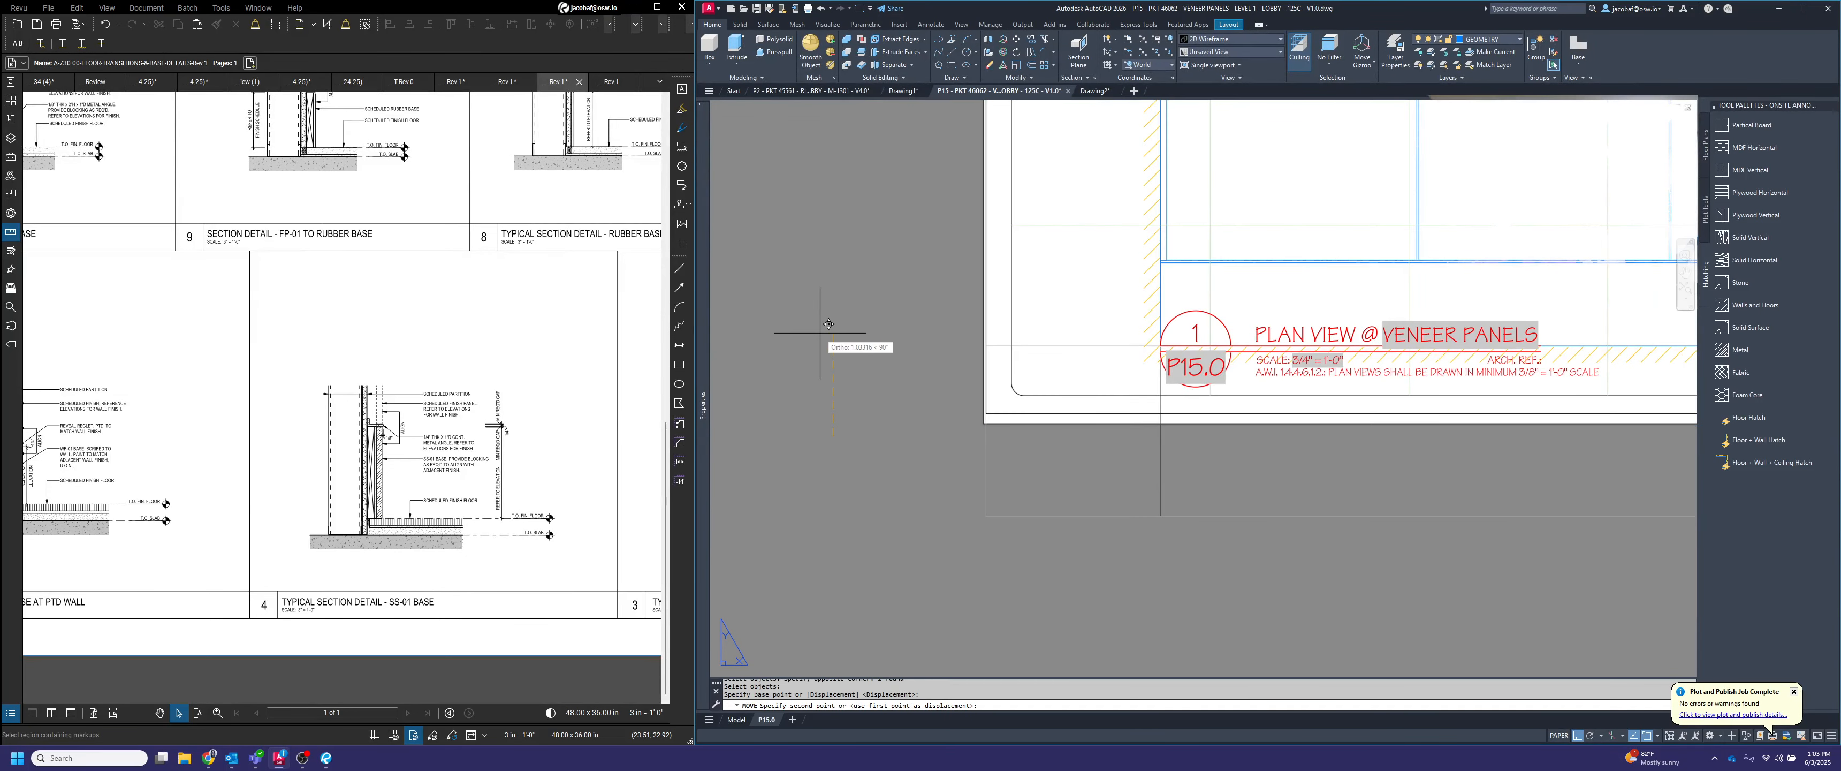
key("Return")
Stretch the elevation viewport's lower left corner to the lower left corner of the sheet border
scroll(1155, 380, "up", 2)
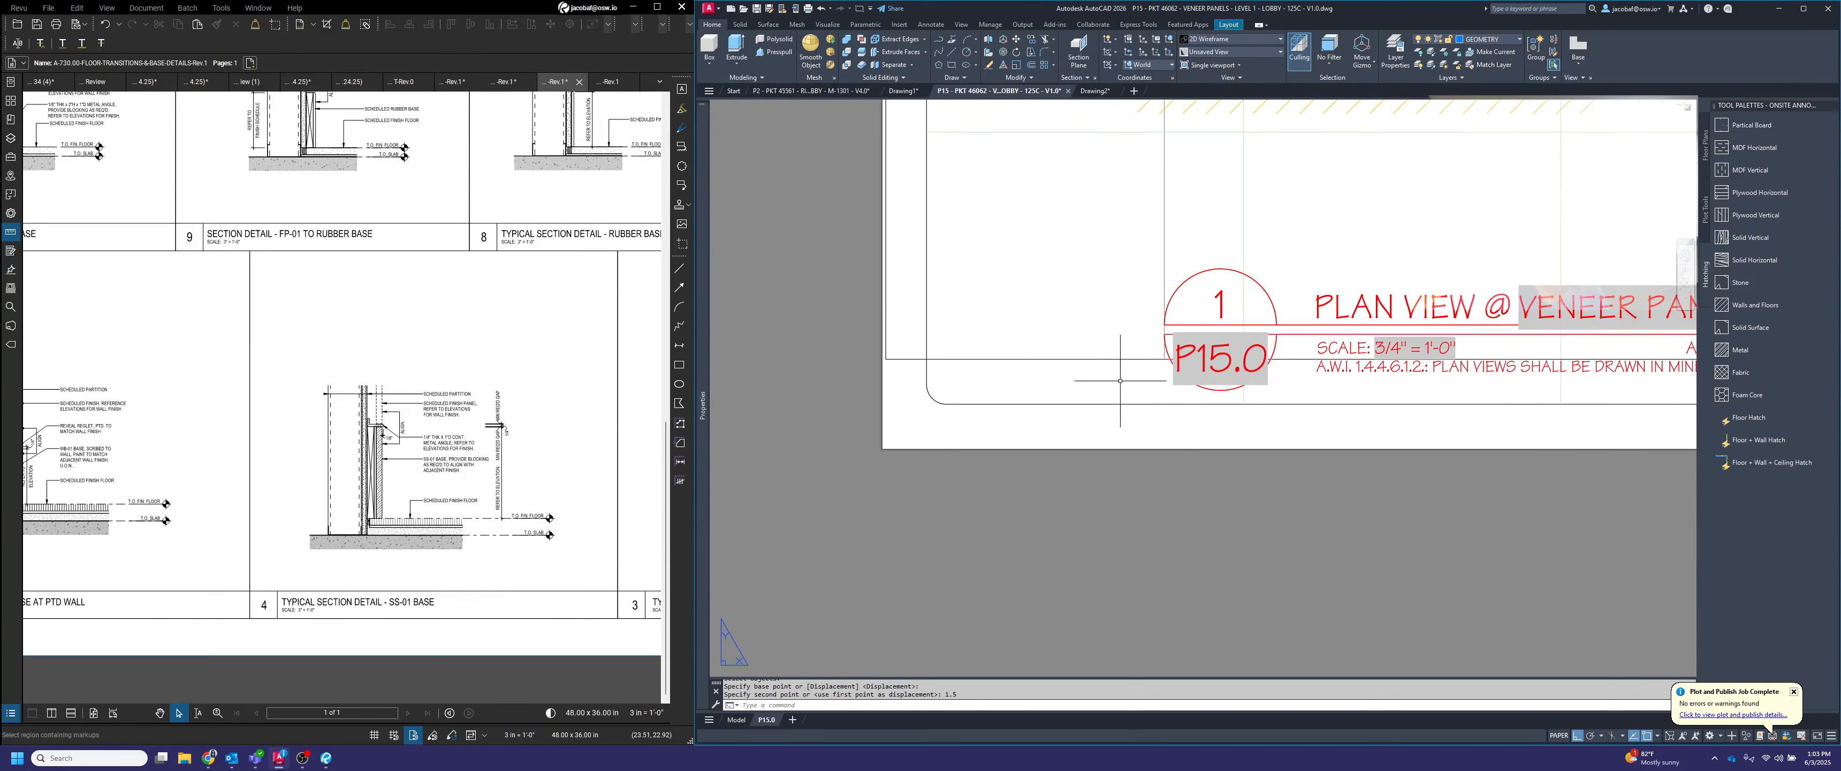
left_click(1117, 381)
left_click(1072, 338)
left_click(887, 358)
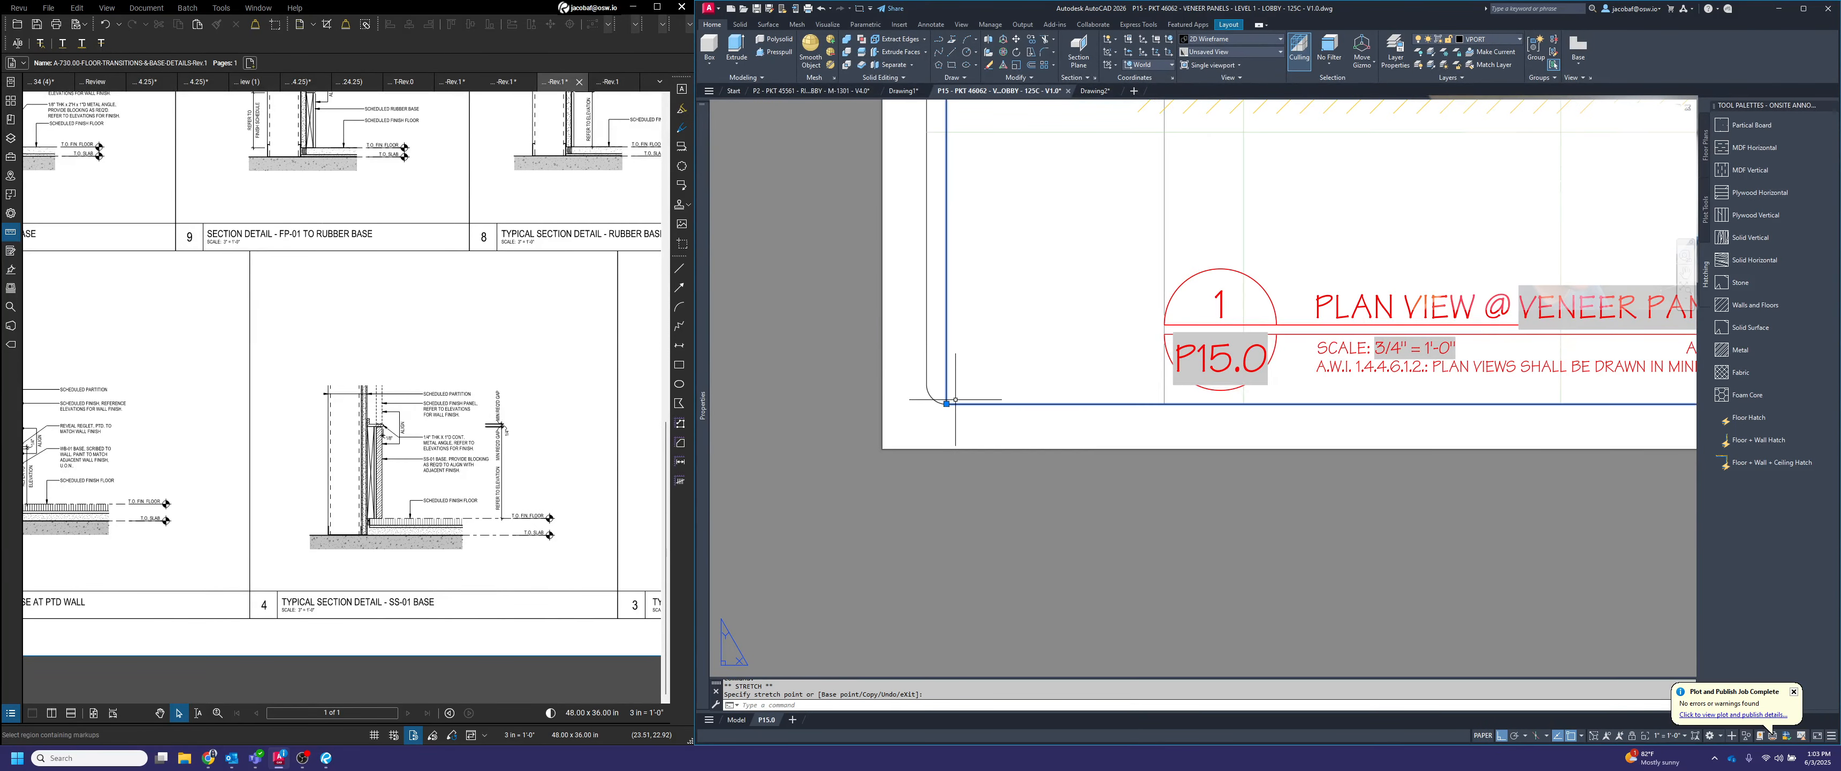
left_click(927, 405)
Adjust the elevation viewport's right corners so its right and upper edges meet the plan viewport's lower right corner
scroll(937, 427, "down", 5)
middle_click_drag(1252, 411, 1159, 487)
scroll(1333, 475, "up", 2)
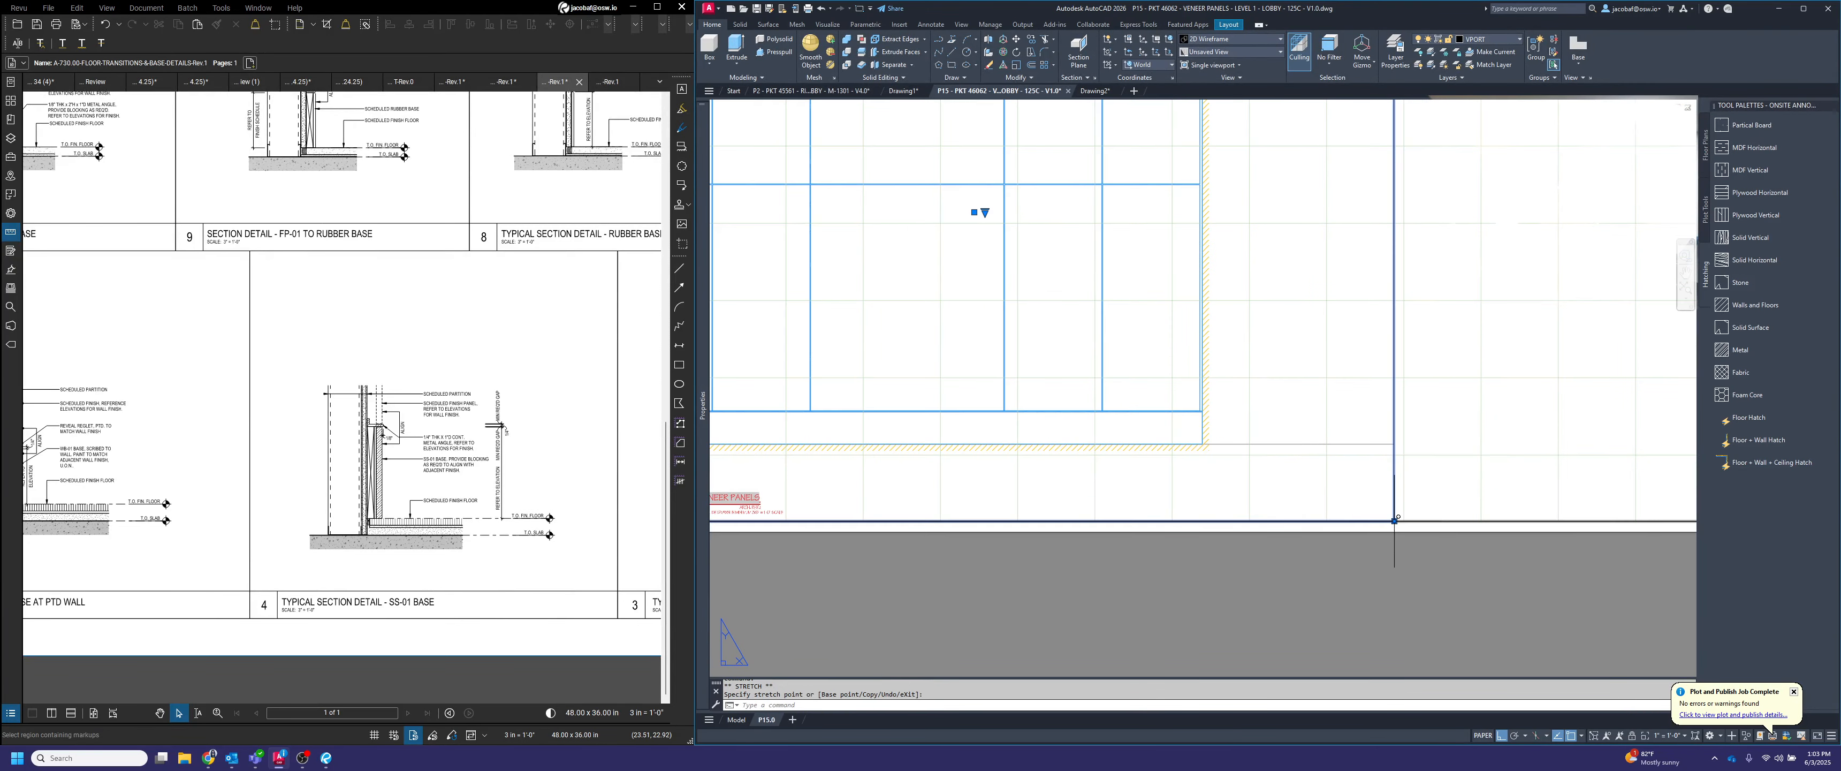
scroll(1324, 527, "down", 4)
left_click(1324, 526)
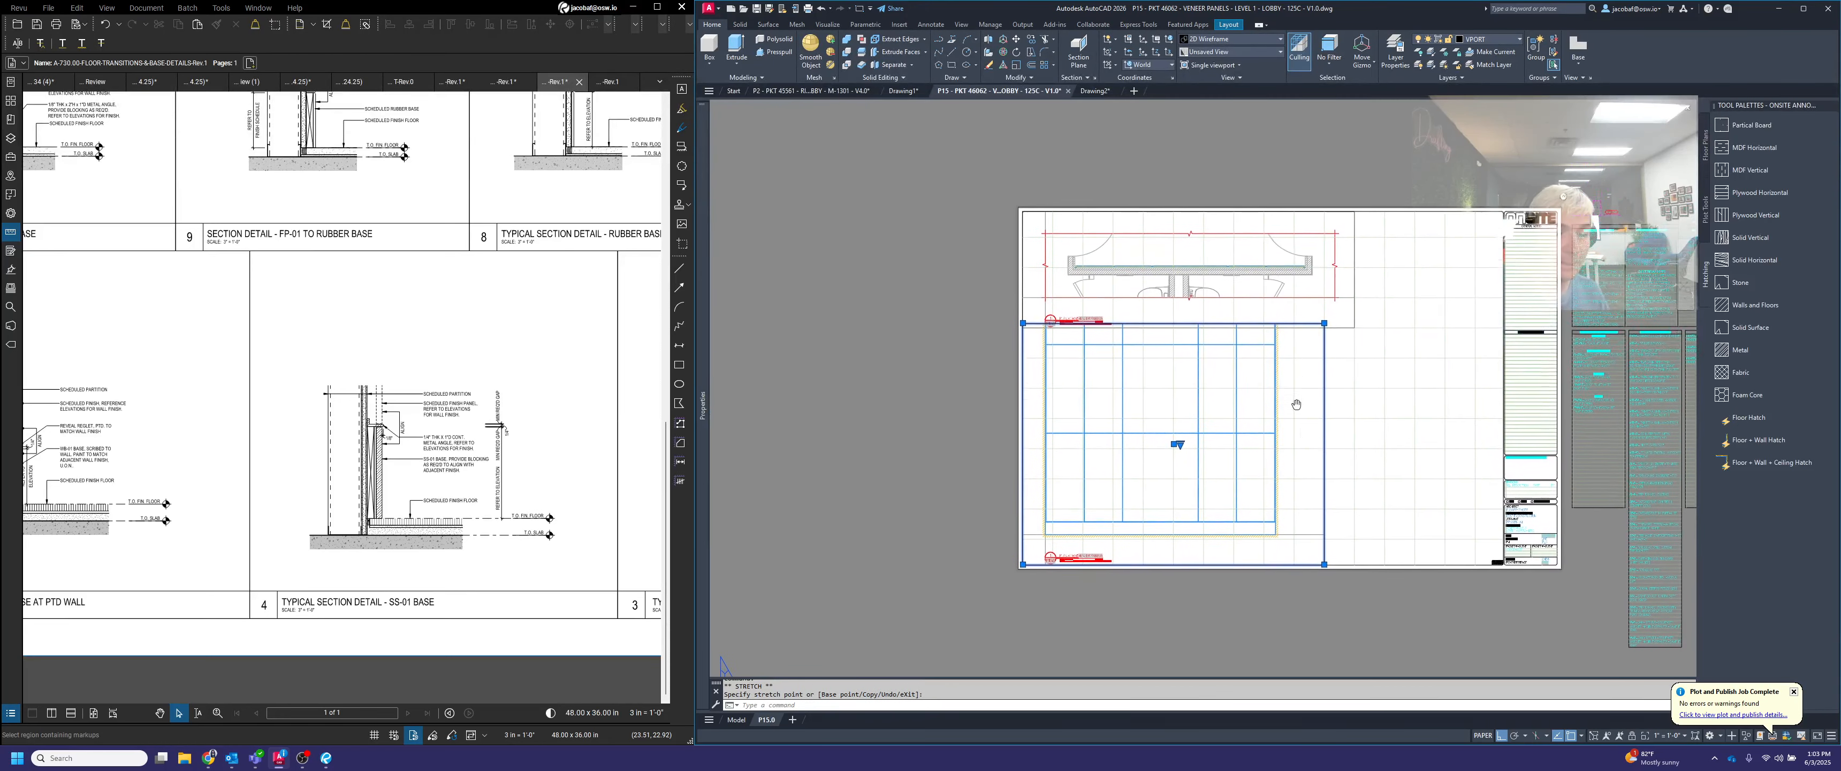
scroll(1327, 266, "up", 4)
left_click(1325, 285)
left_click(1397, 326)
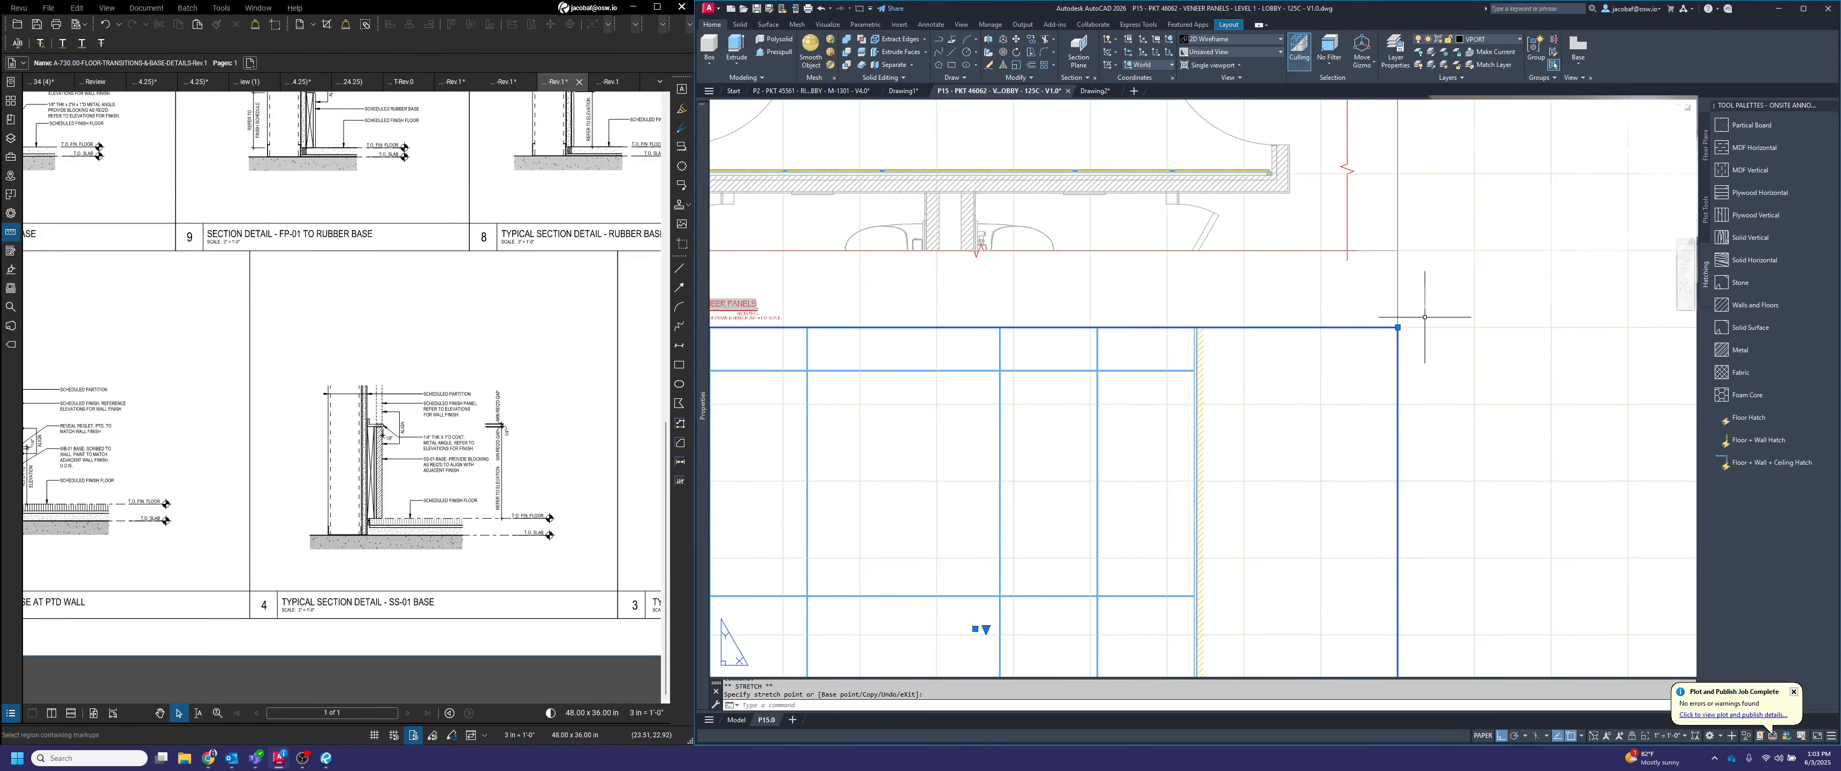
Raise the elevation viewport's upper edge to meet the plan viewport's lower edge
scroll(1386, 328, "down", 6)
scroll(1215, 285, "up", 4)
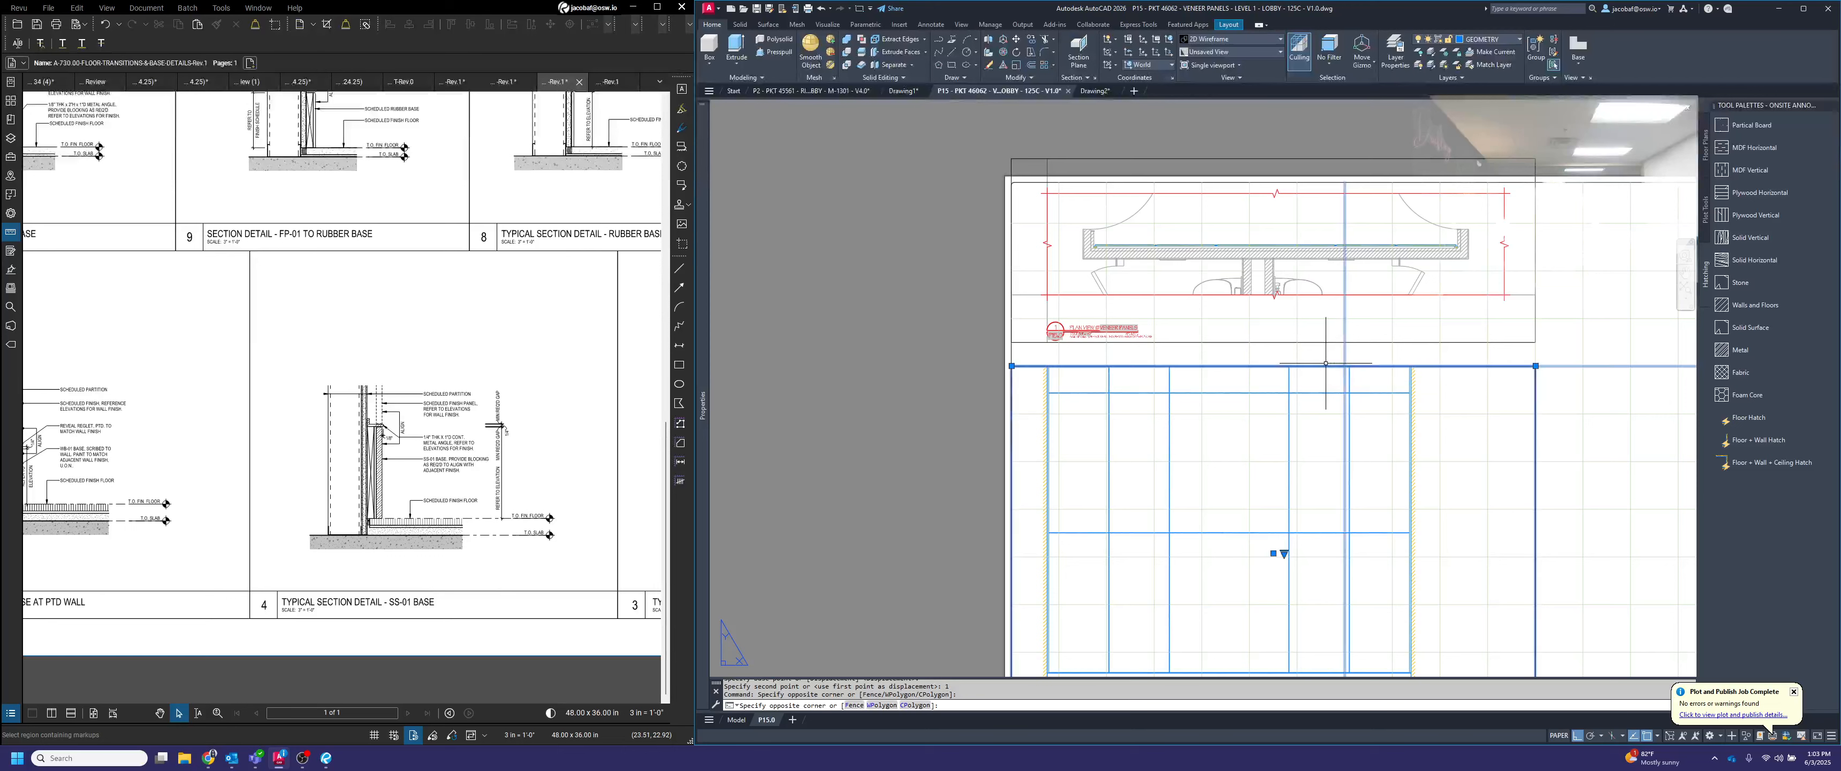
left_click(1535, 368)
left_click(1535, 342)
key("Escape")
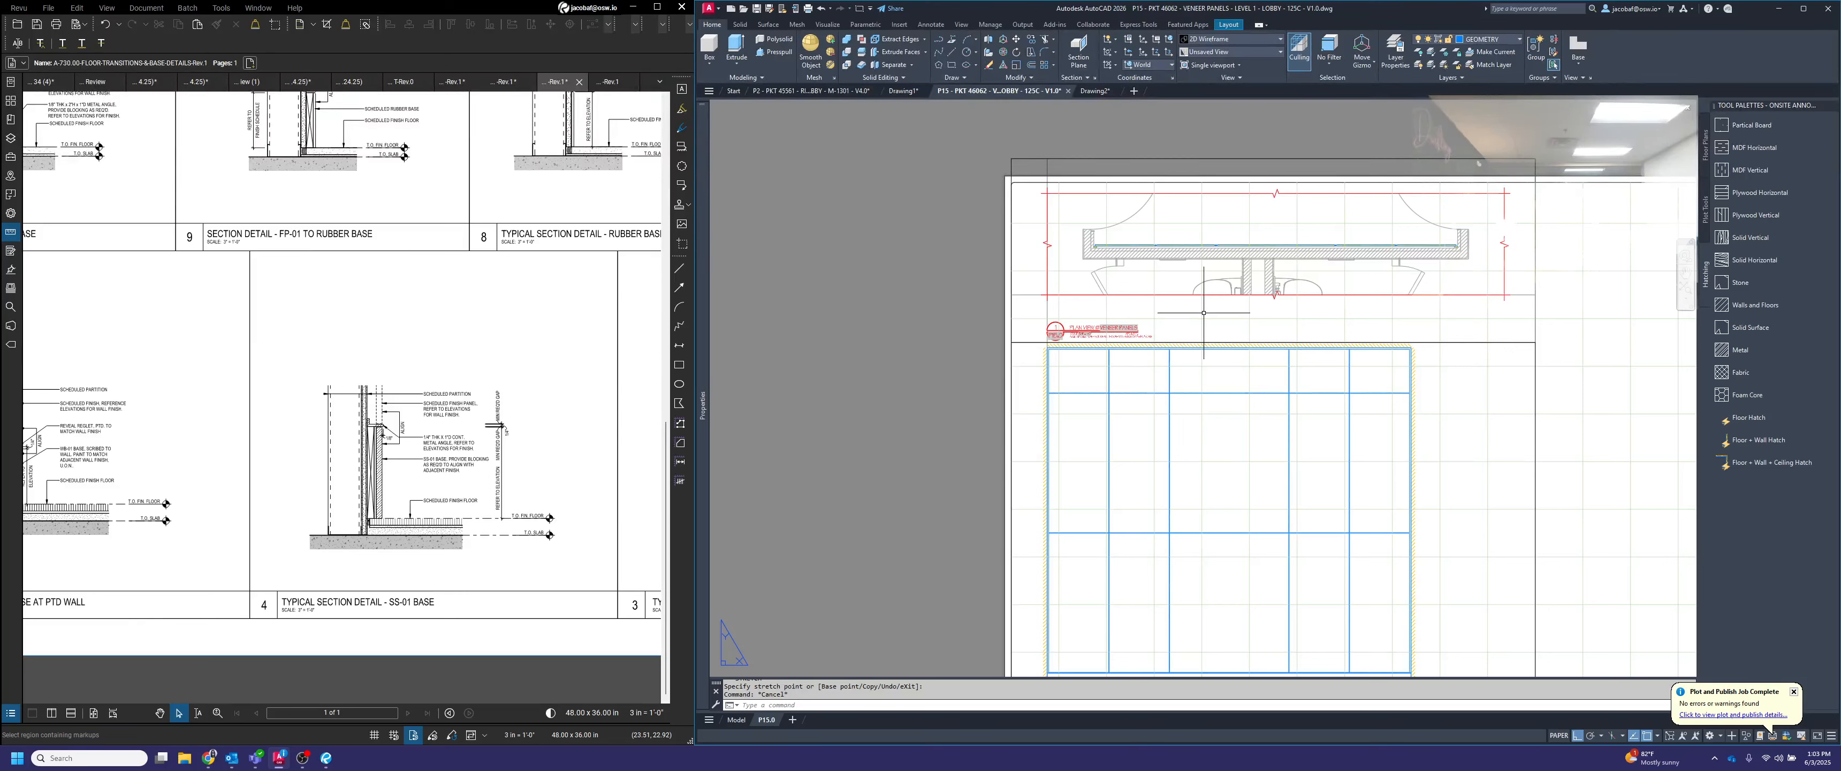
Move the plan view title straight up by 1, closer to the lower edge of the plan drawing
type("m")
key("Return")
left_click(1104, 322)
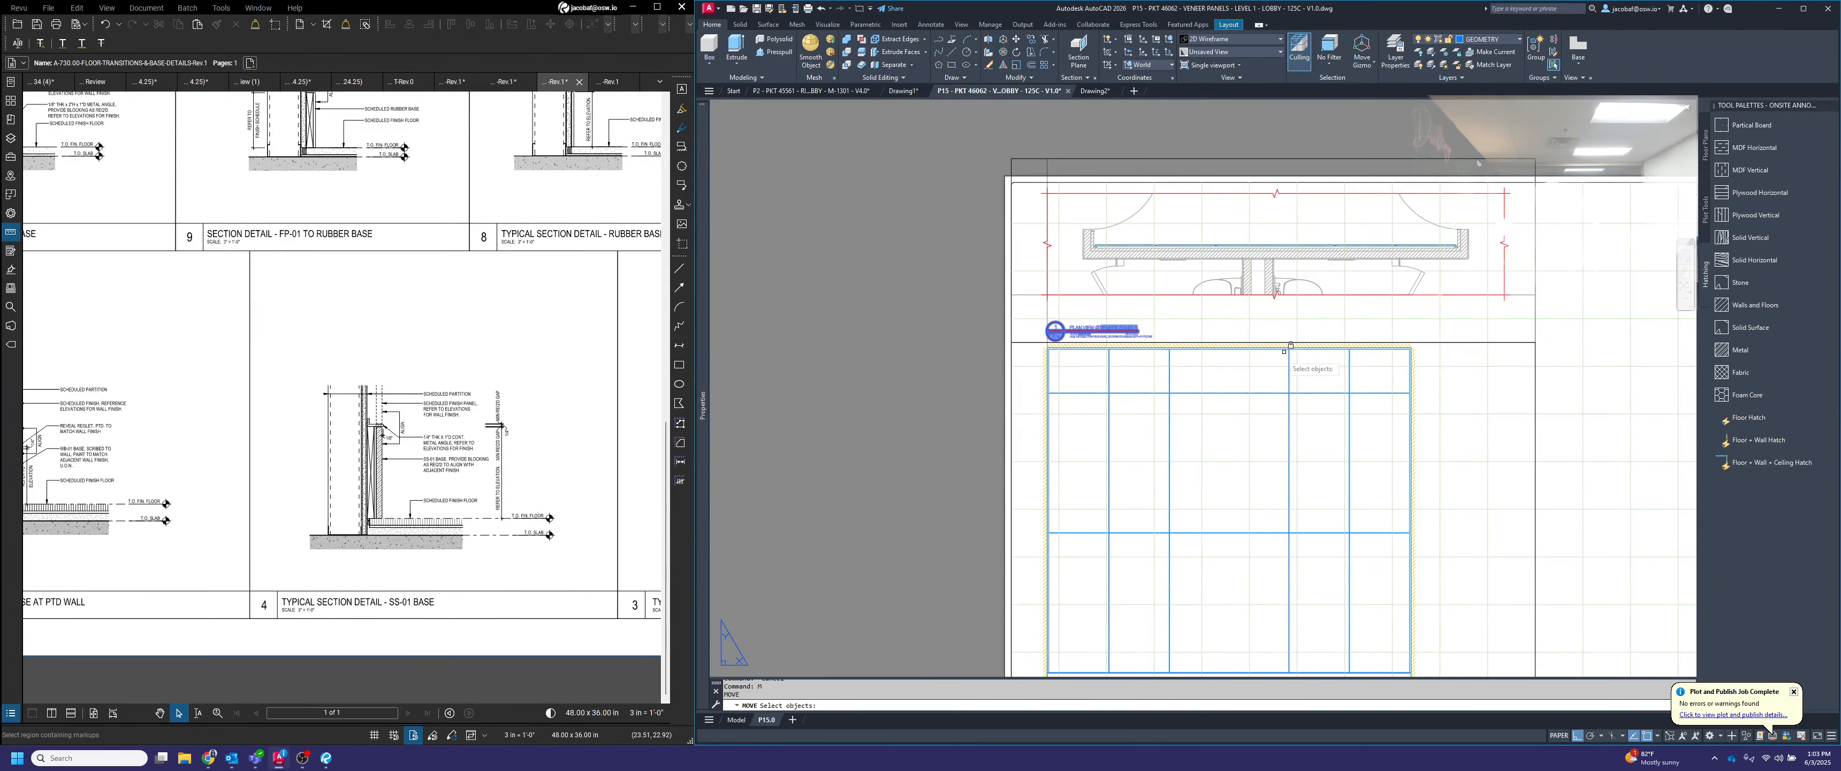
scroll(1501, 329, "up", 2)
scroll(1423, 374, "down", 2)
scroll(1380, 296, "down", 2)
scroll(1300, 296, "up", 2)
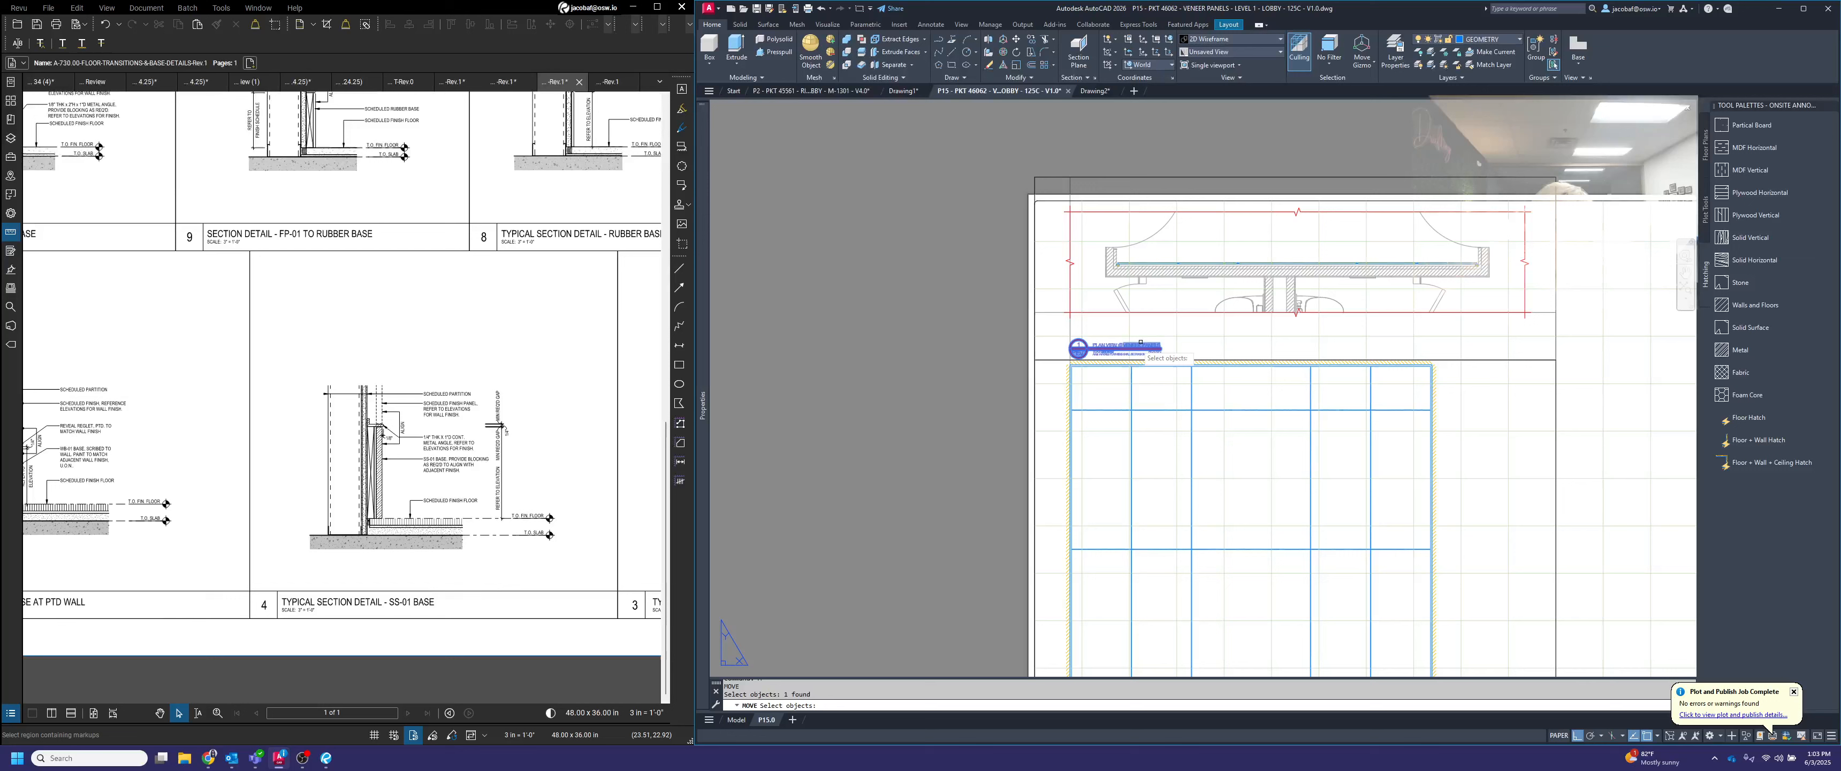
key("Return")
left_click(967, 368)
key("Return")
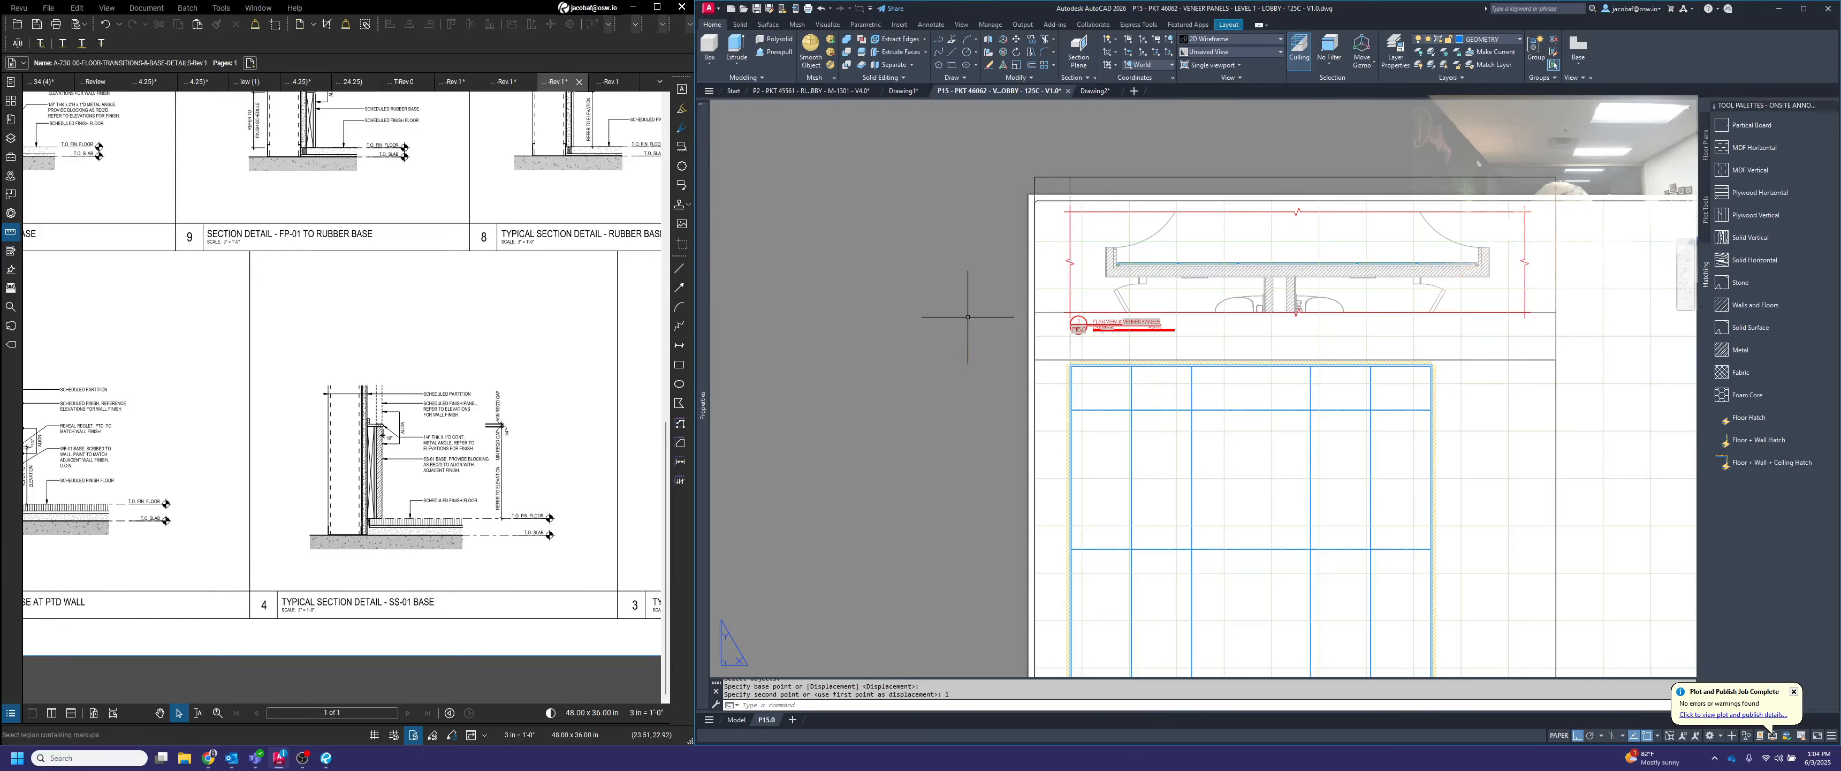
scroll(1031, 322, "up", 4)
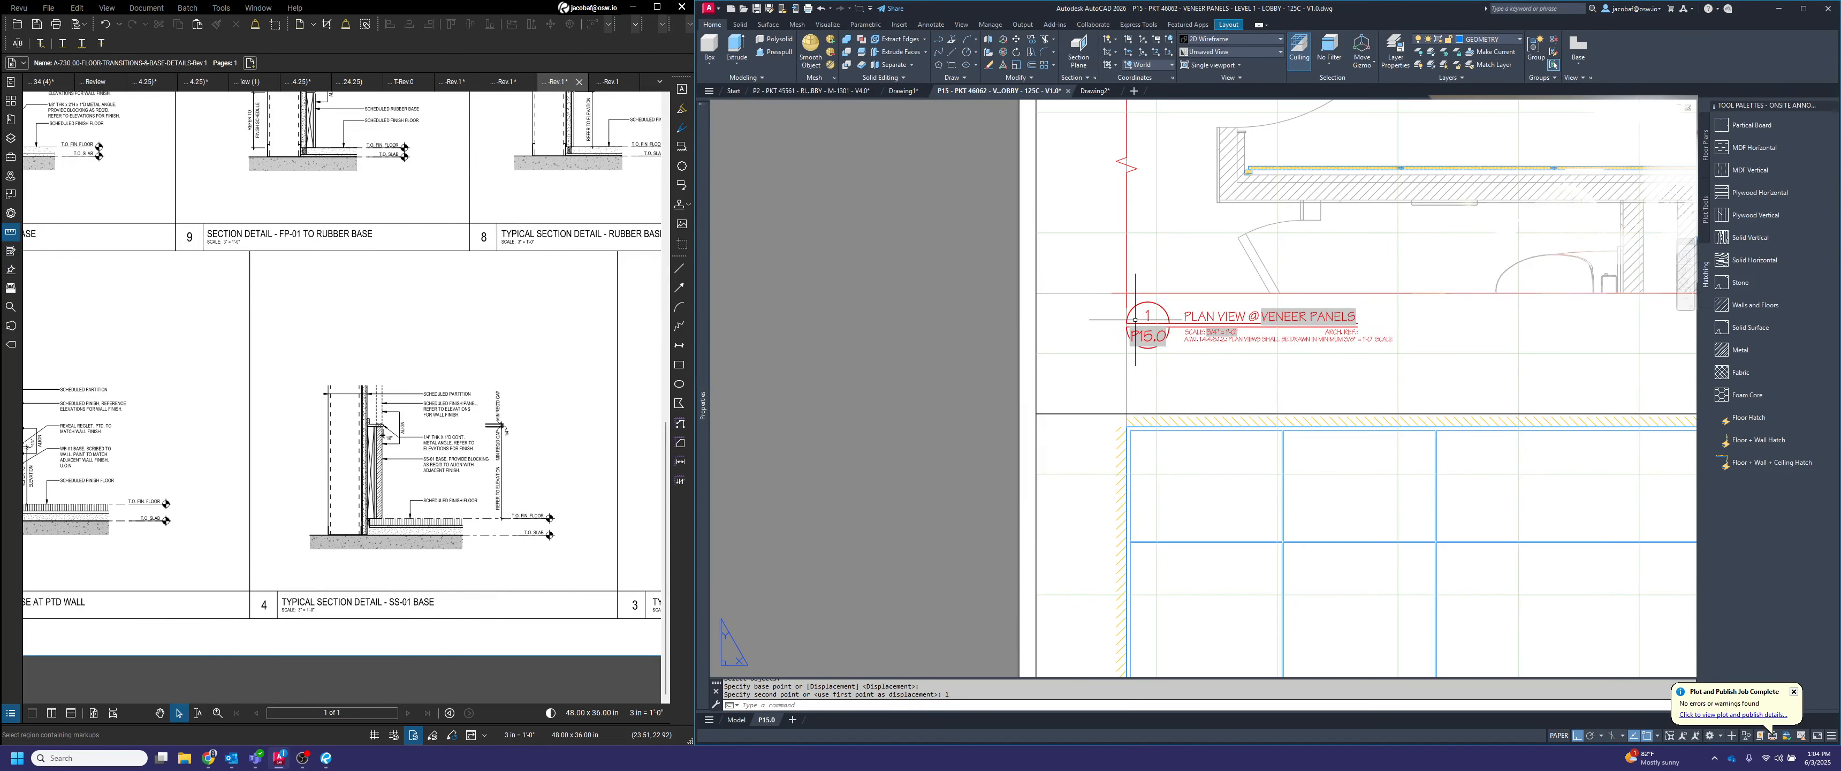
Shrink the plan viewport by raising its lower edge to just below the title and lowering its upper edge to the sheet border
scroll(1029, 314, "down", 4)
left_click(1565, 313)
left_click(1559, 320)
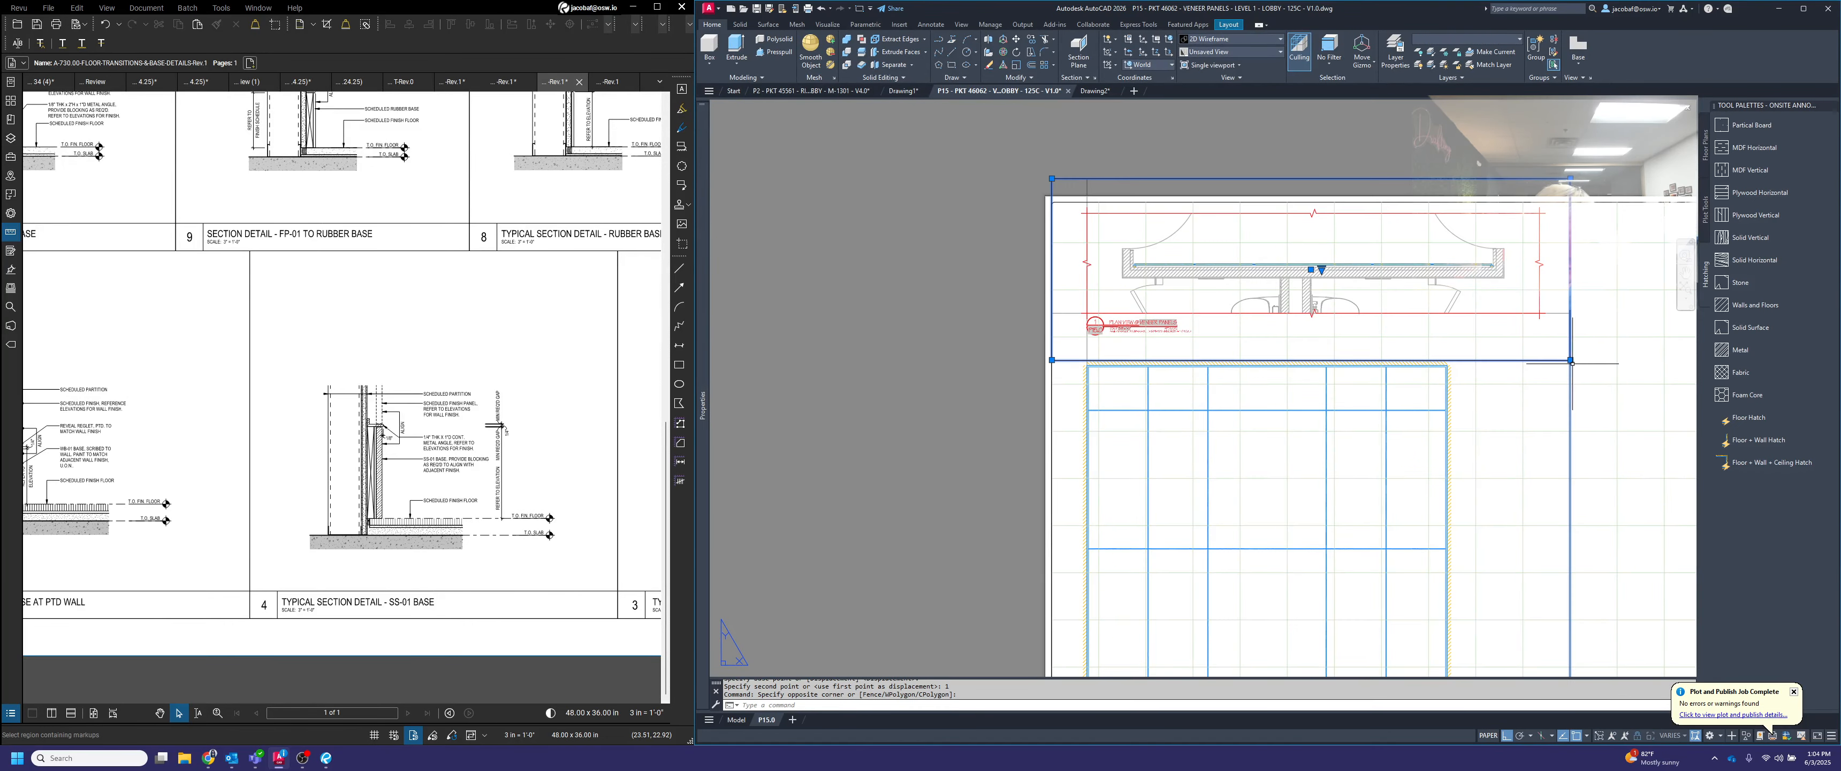
left_click(1570, 360)
left_click(1570, 336)
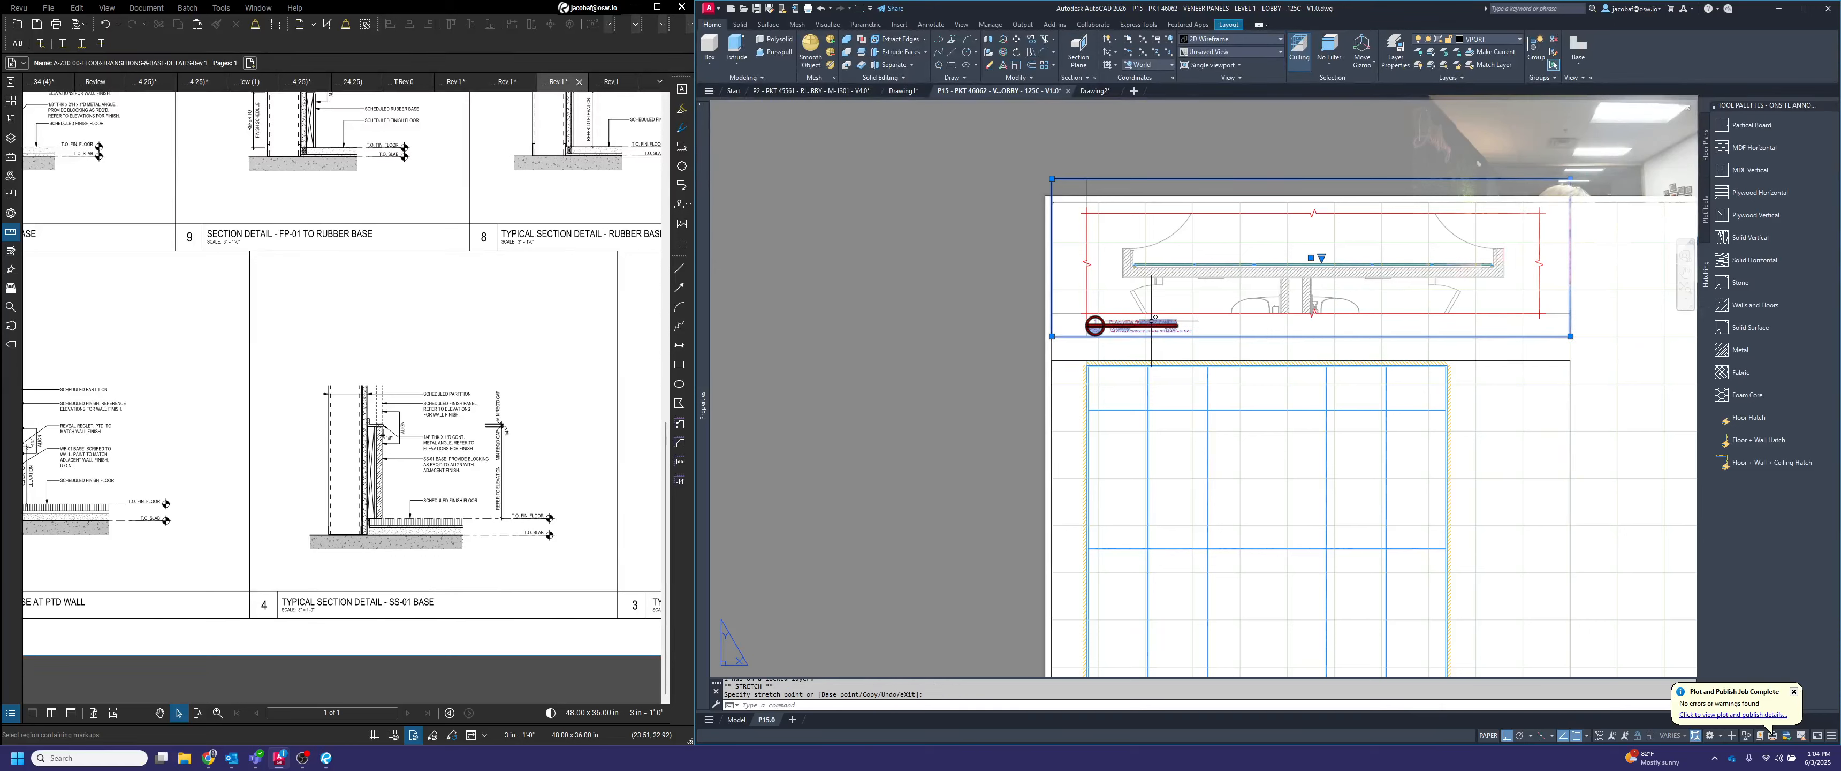
left_click(1571, 178)
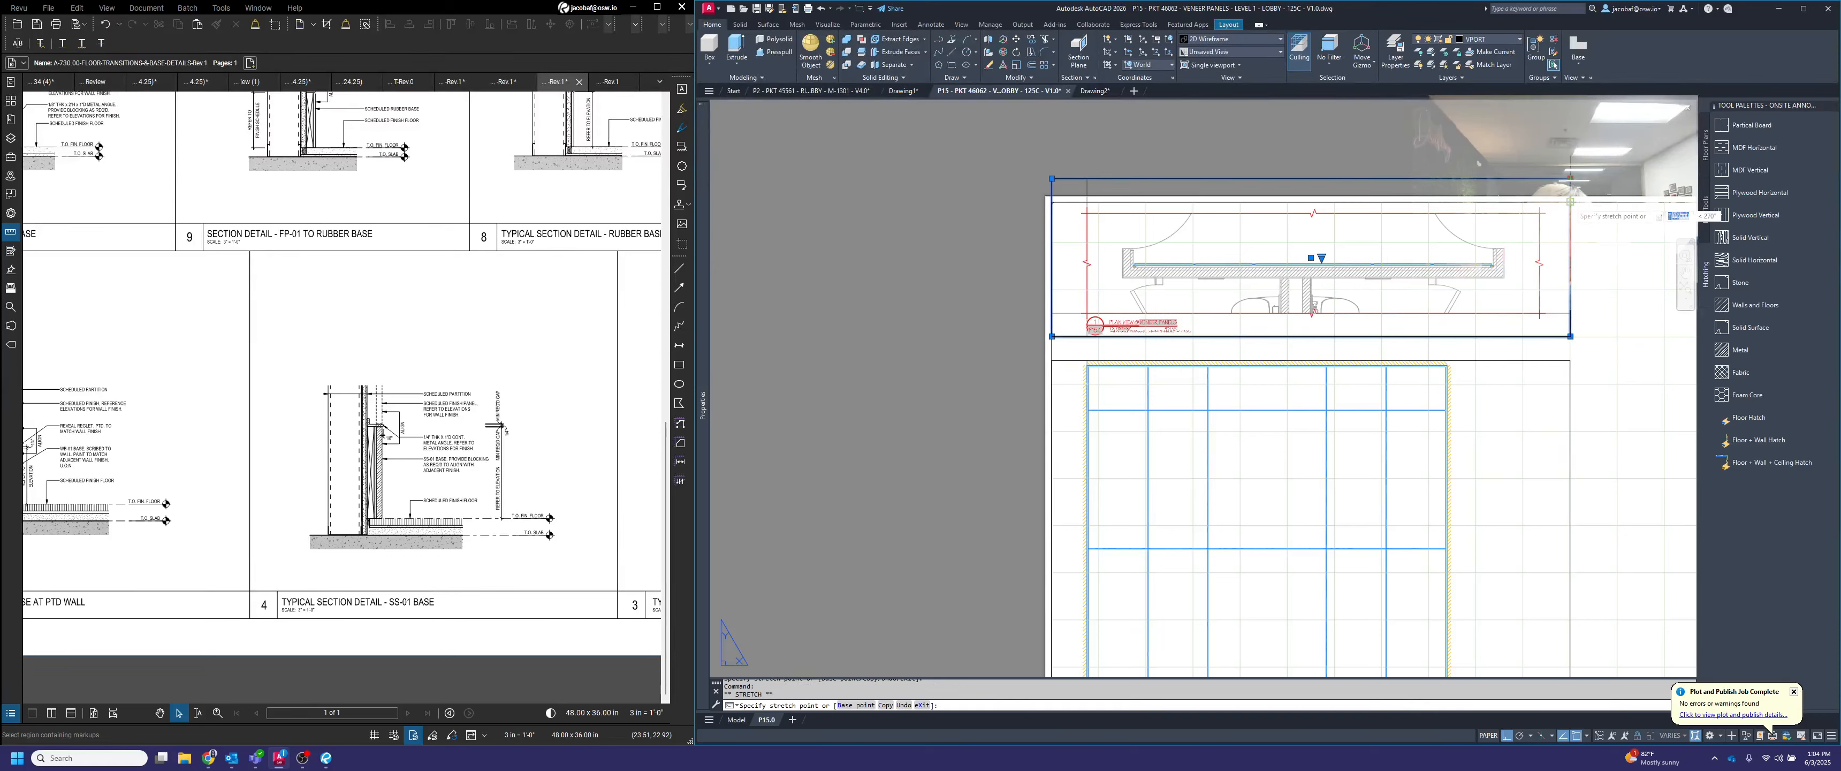
left_click(1570, 202)
key("Escape")
scroll(1333, 349, "down", 2)
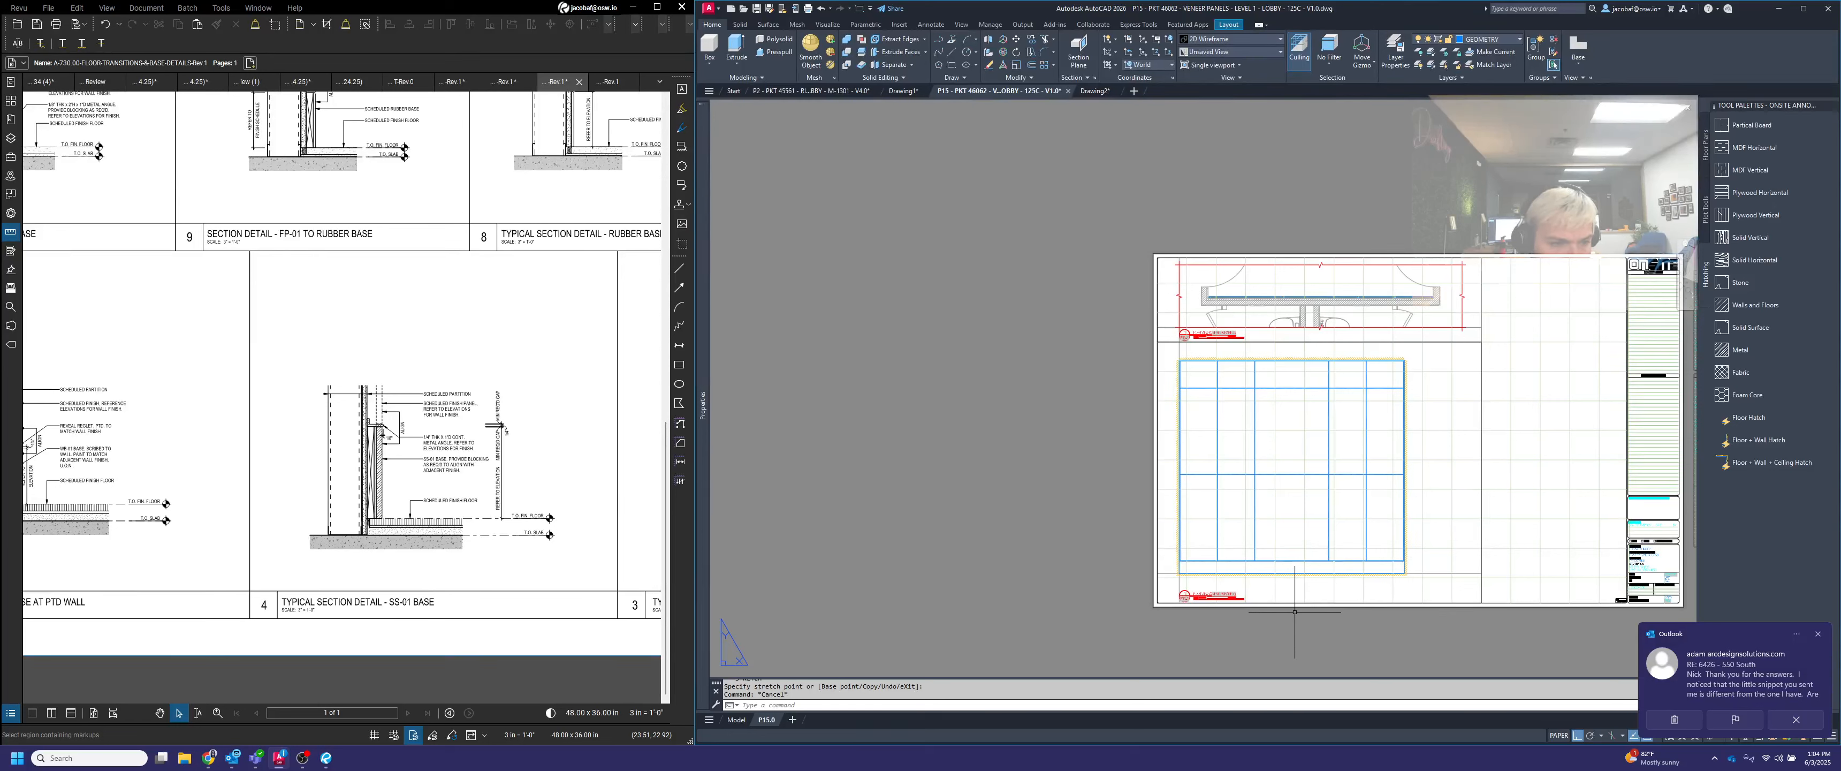
Move the elevation viewport horizontally so the elevation's upper right corner lines up with the right end of the panels in the plan
scroll(1315, 365, "up", 2)
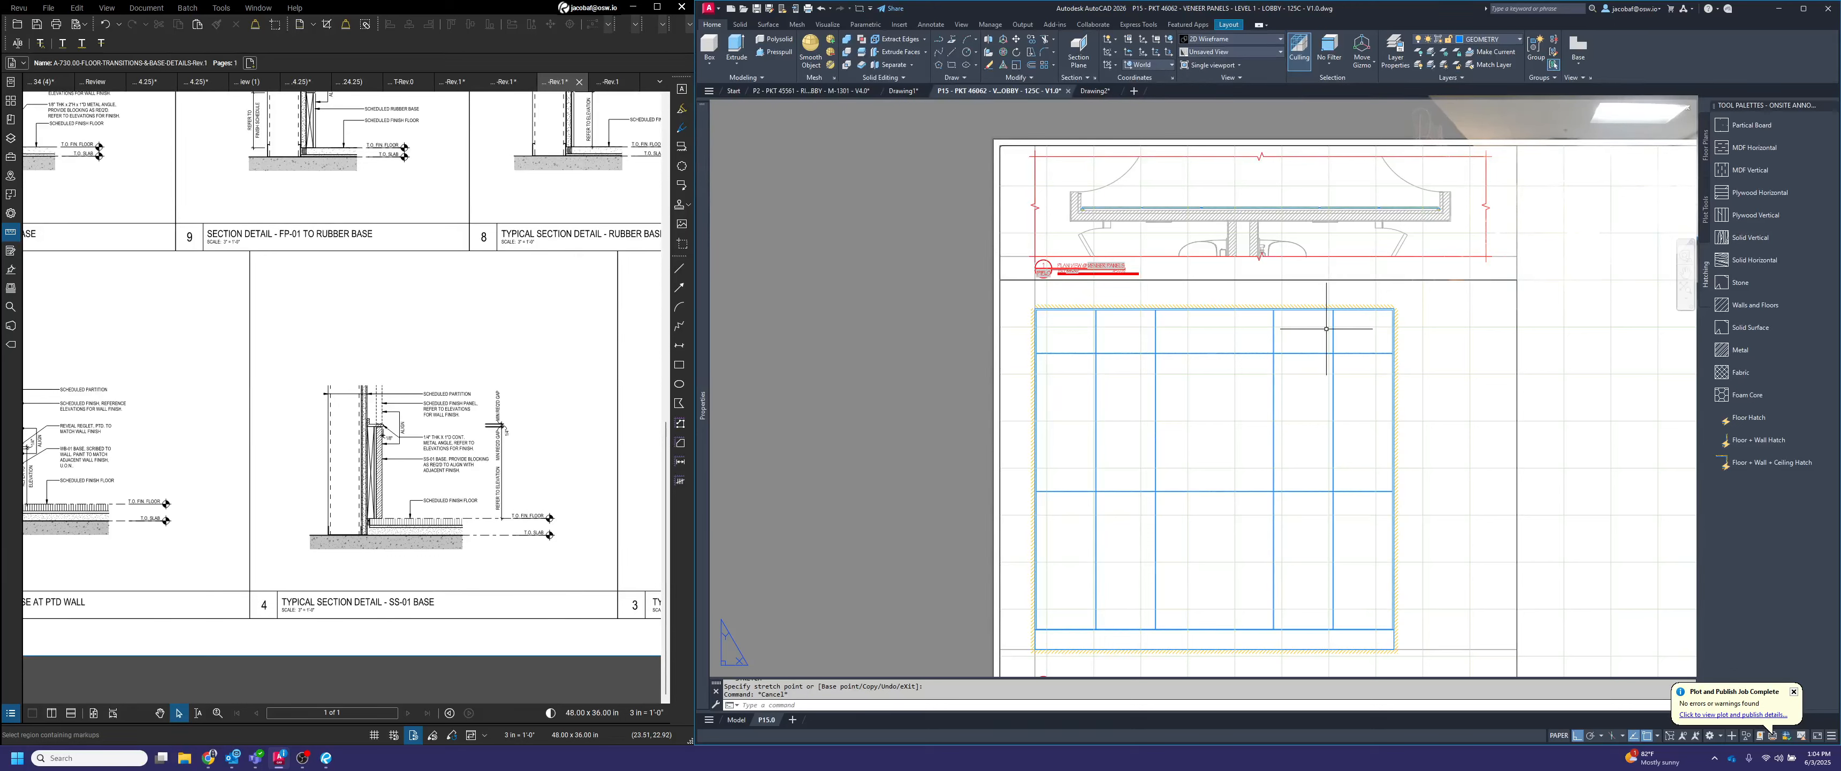
key("Escape")
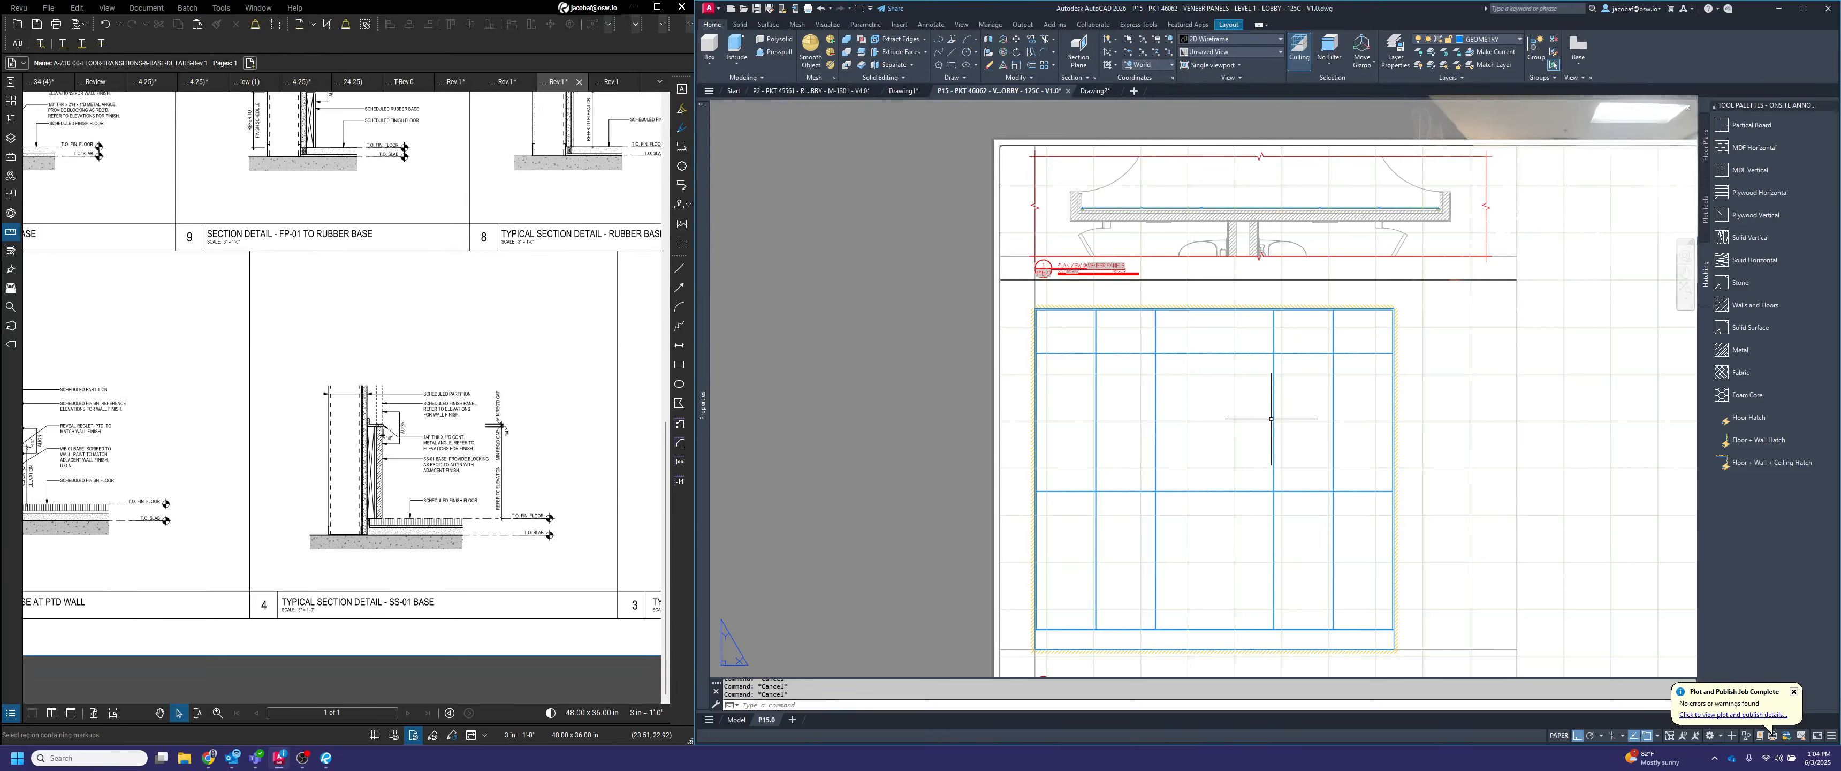
type("m")
key("Return")
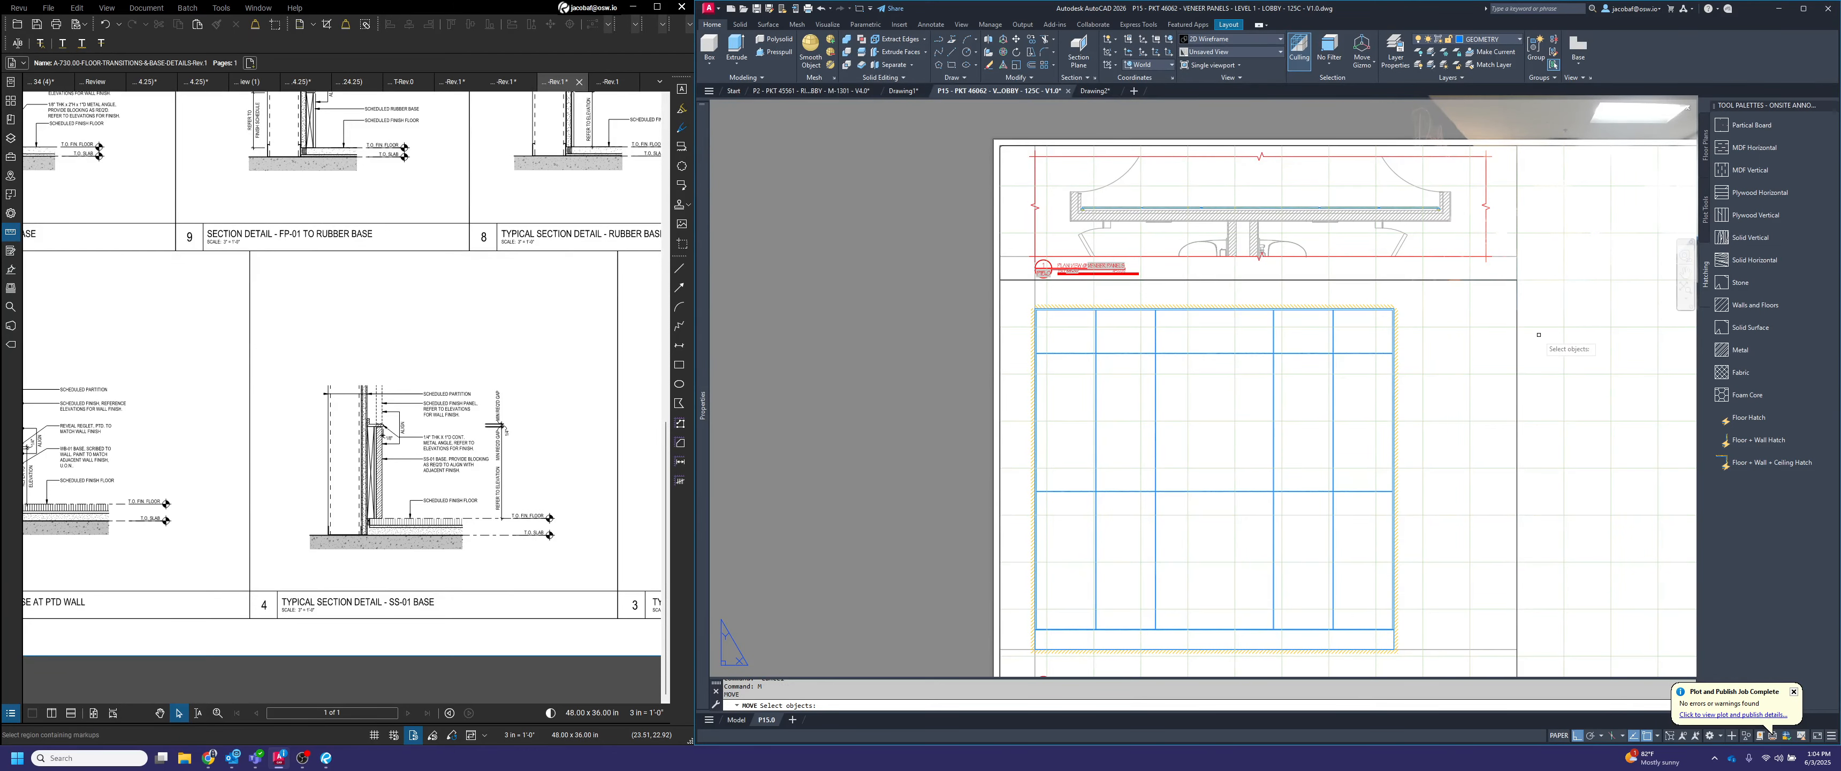
scroll(1451, 320, "down", 3)
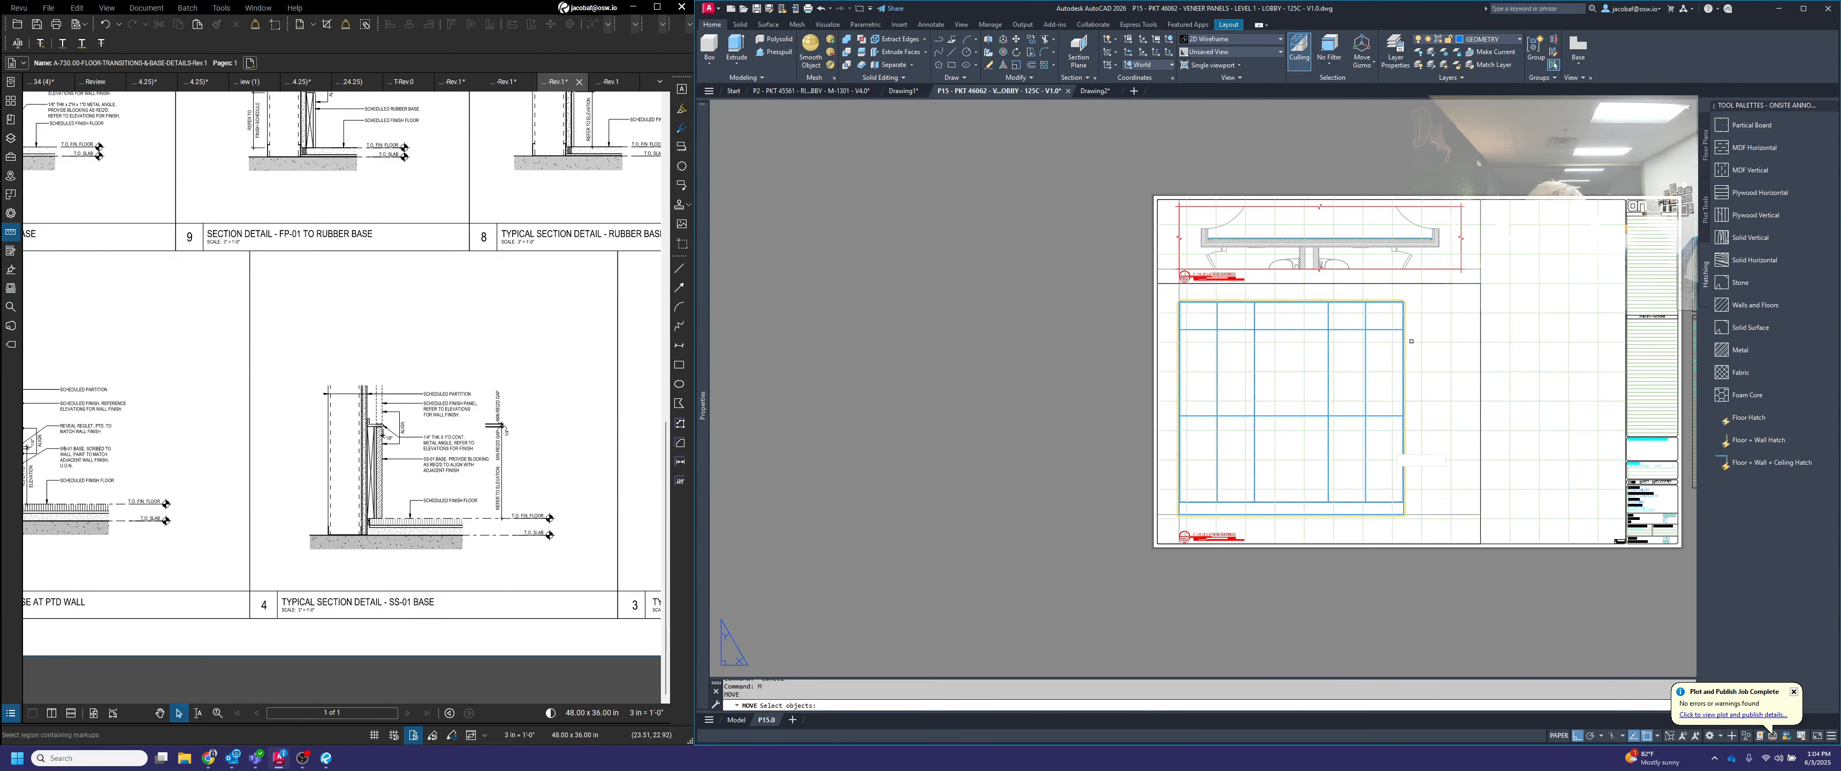
scroll(1323, 543, "up", 3)
scroll(1312, 500, "up", 4)
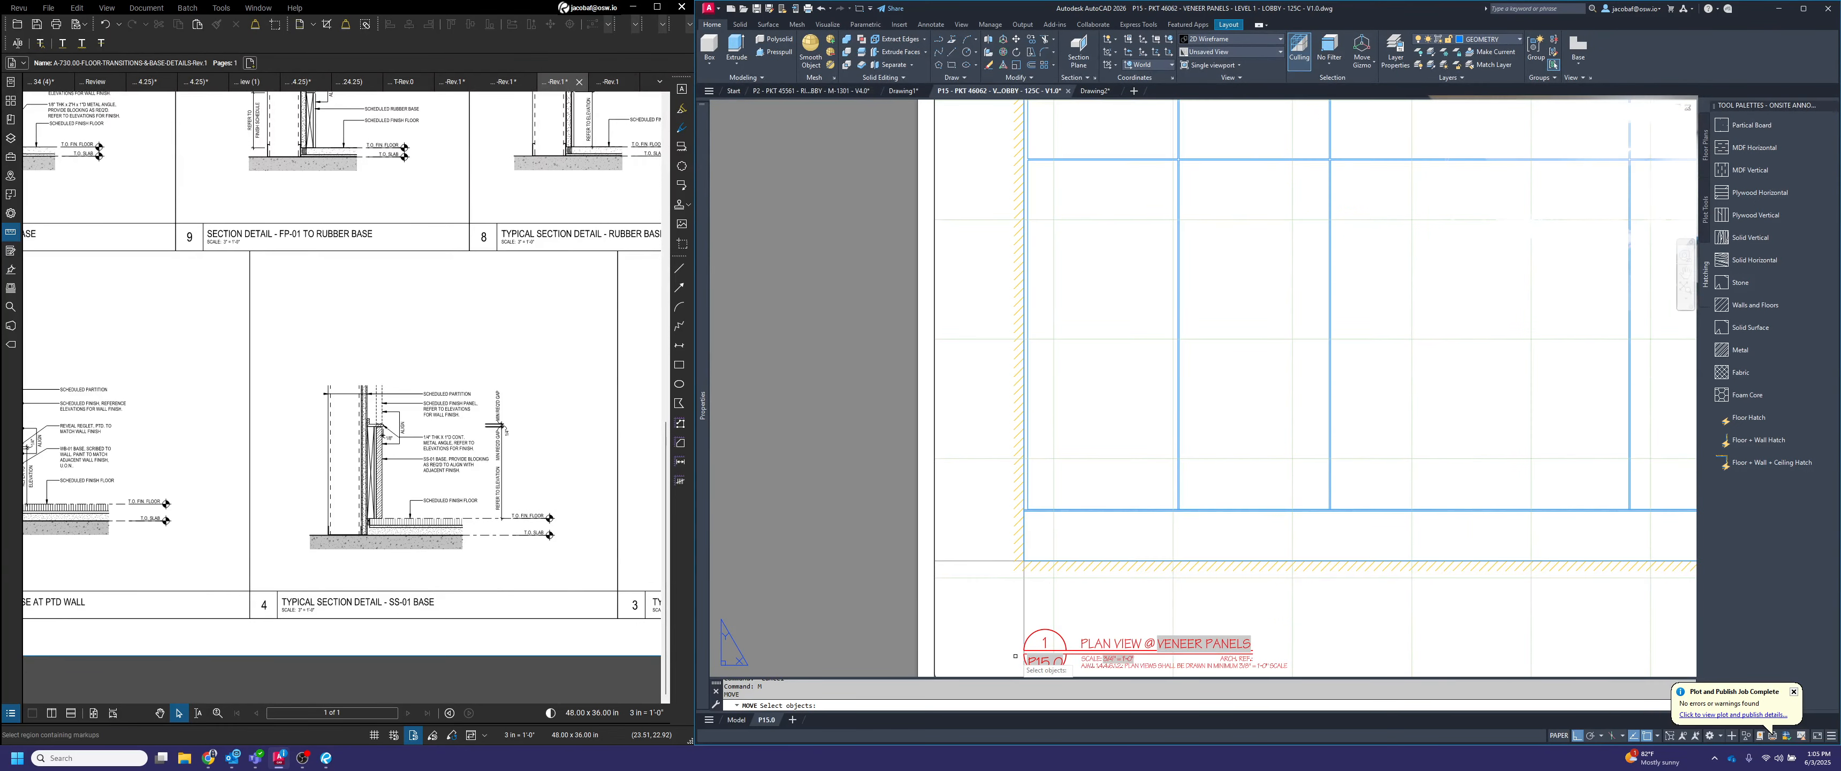
scroll(1030, 637, "down", 3)
scroll(1455, 350, "up", 4)
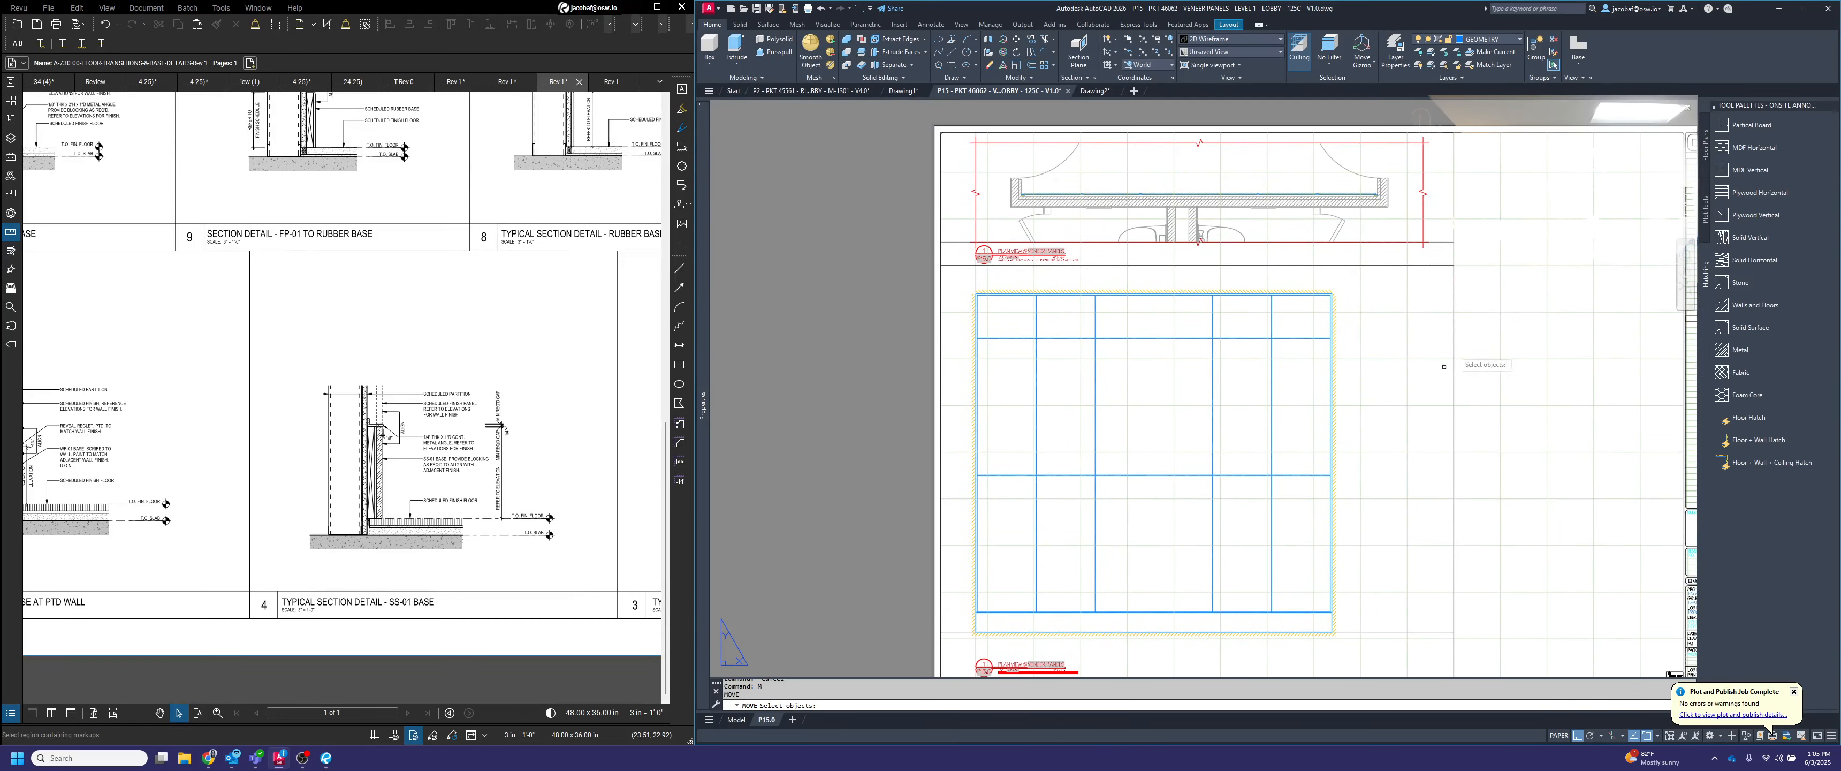
left_click(1448, 372)
left_click(1400, 363)
scroll(1430, 343, "down", 3)
scroll(1286, 308, "up", 3)
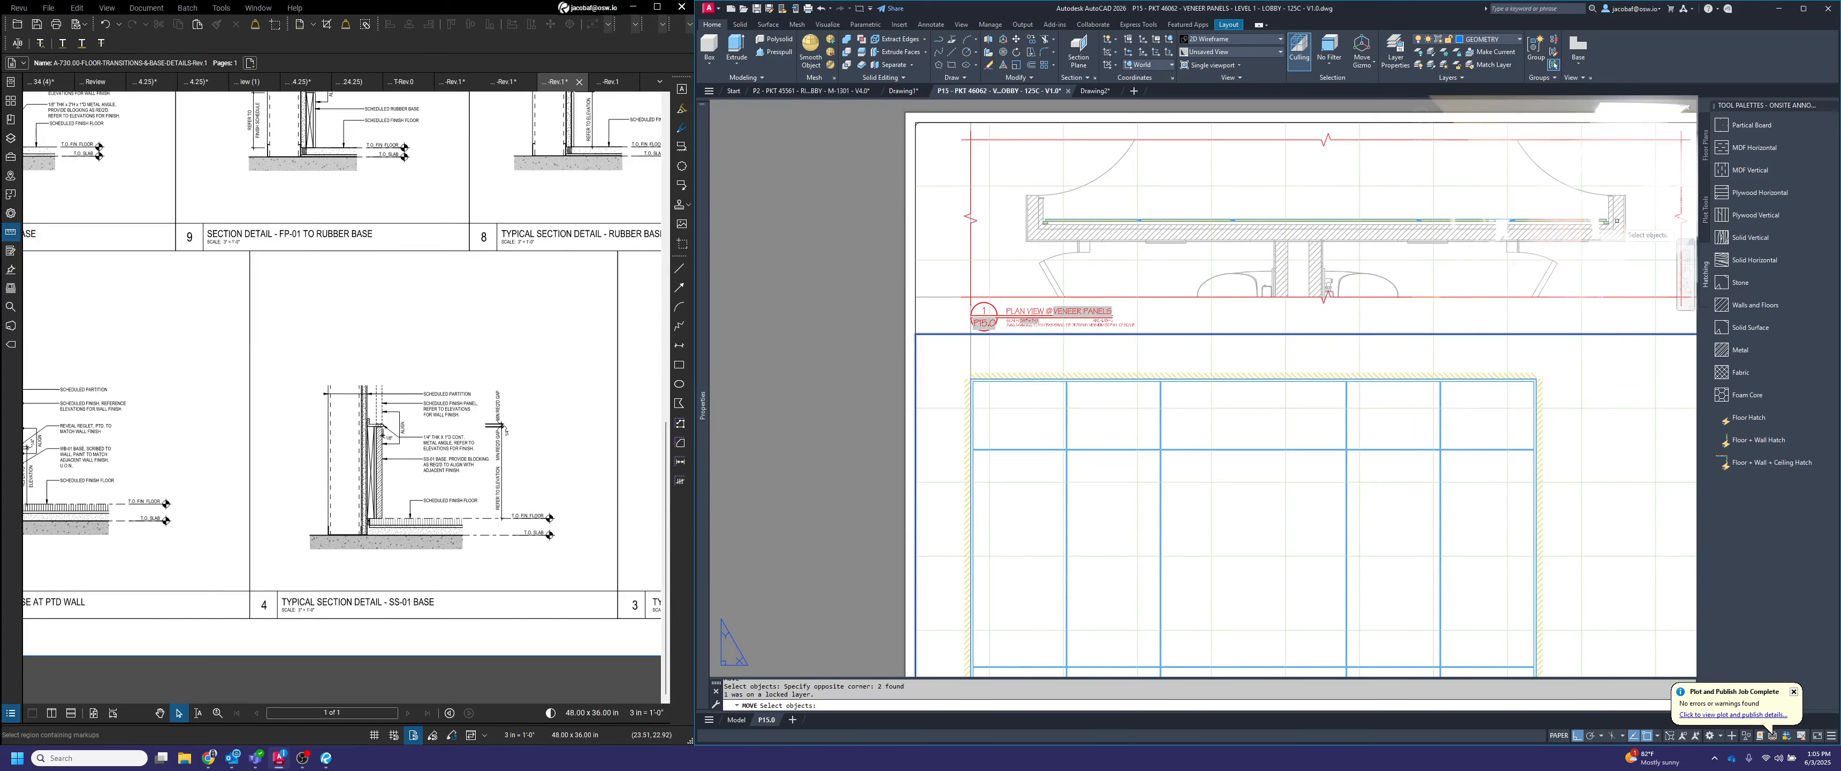
scroll(1630, 329, "down", 2)
scroll(1536, 361, "up", 4)
key("Return")
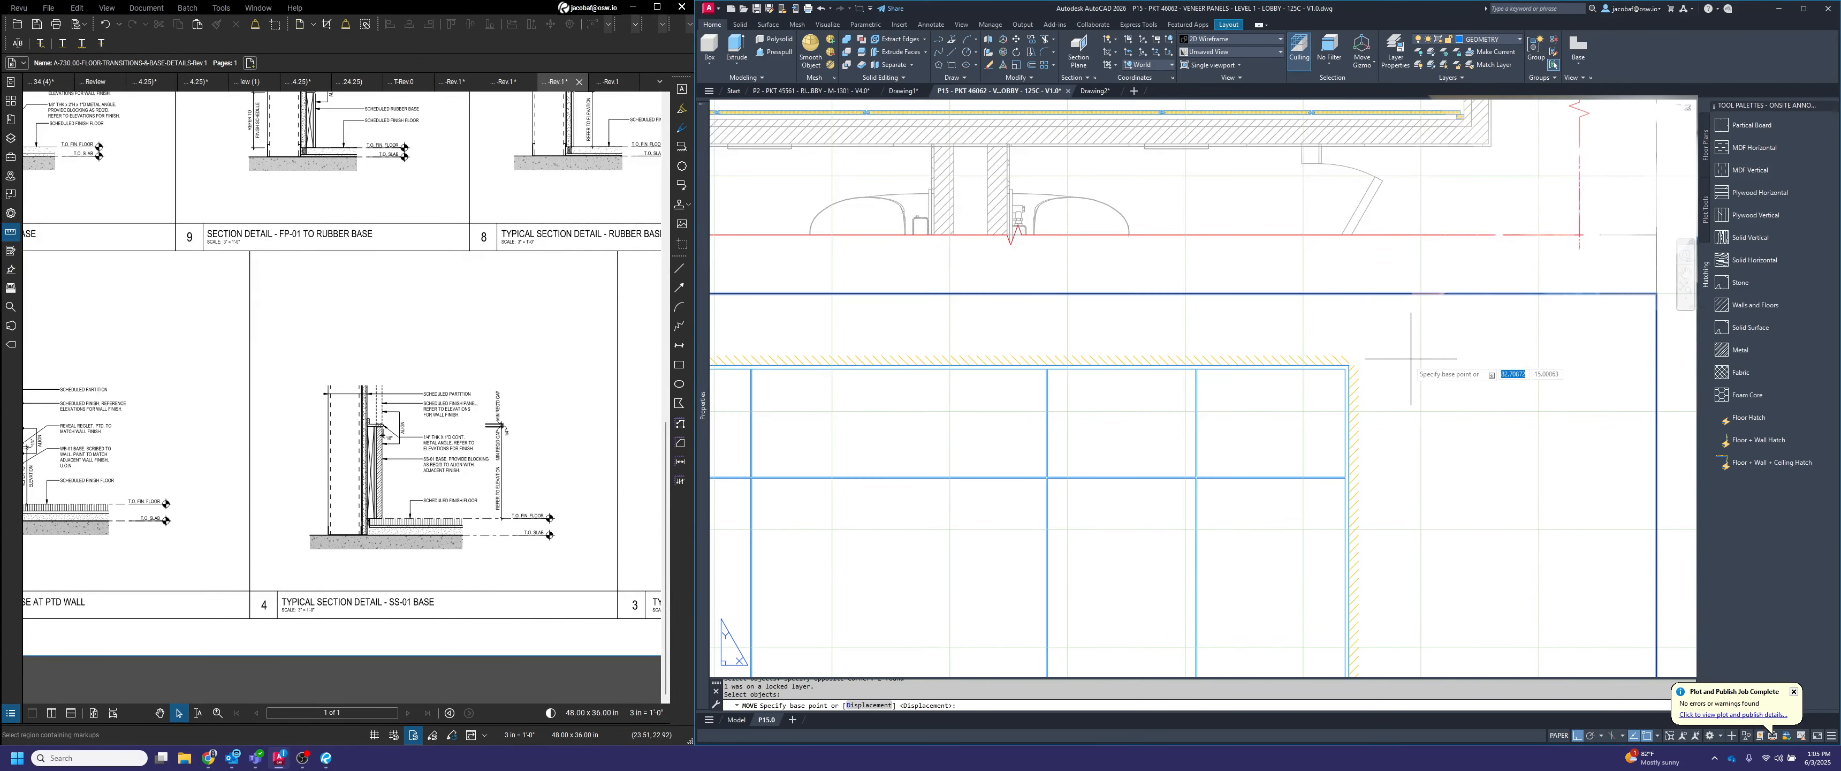
left_click(1349, 365)
scroll(1351, 364, "down", 2)
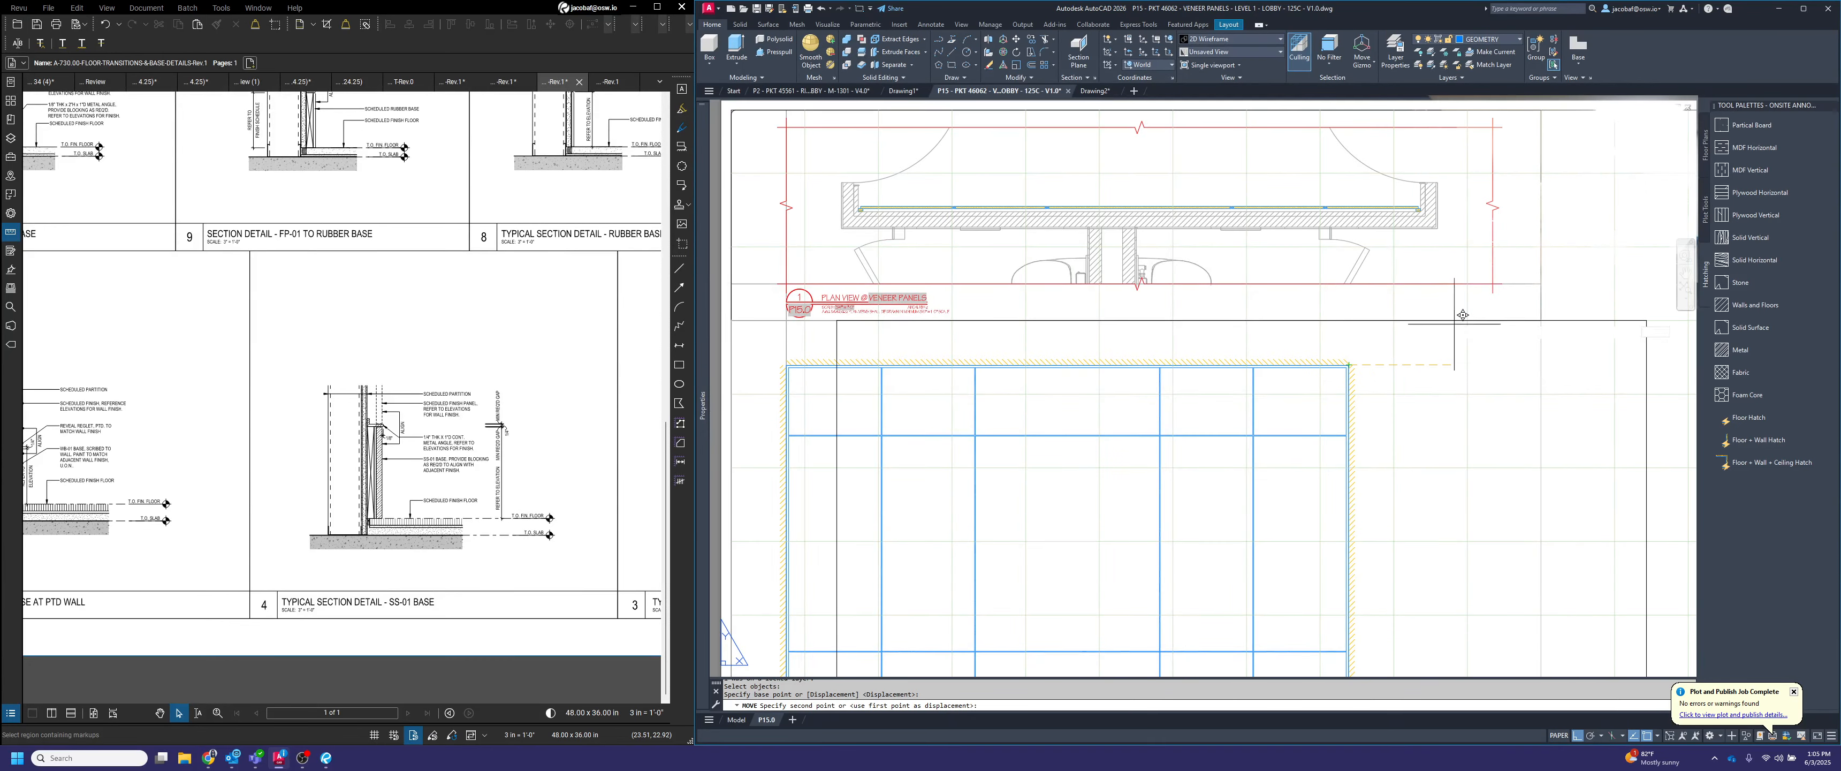
scroll(1421, 200, "up", 2)
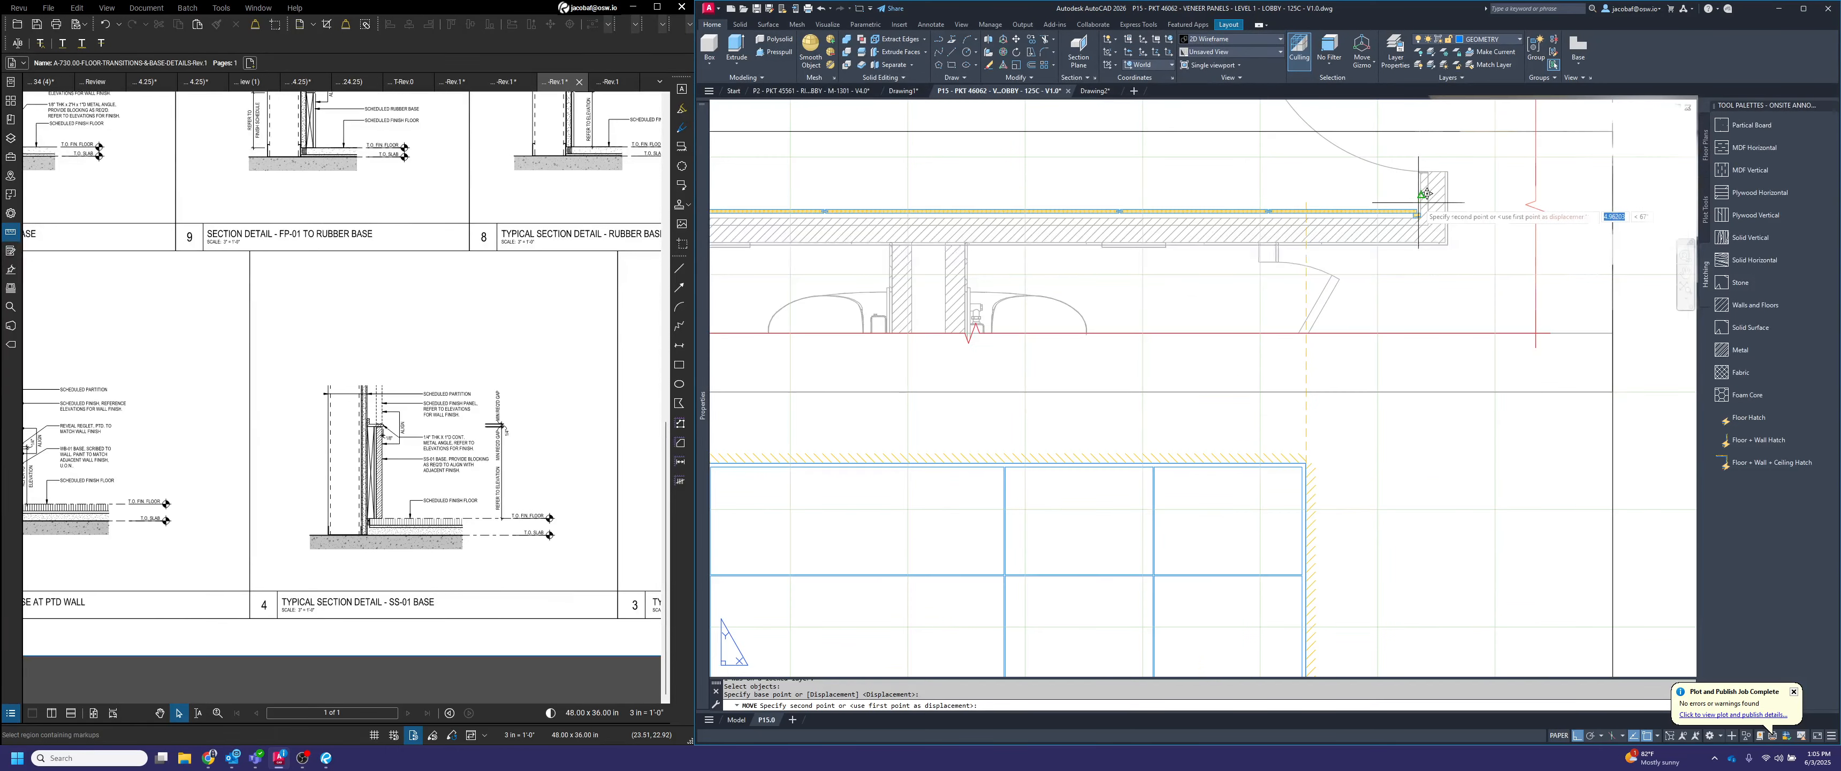
scroll(1421, 216, "down", 2)
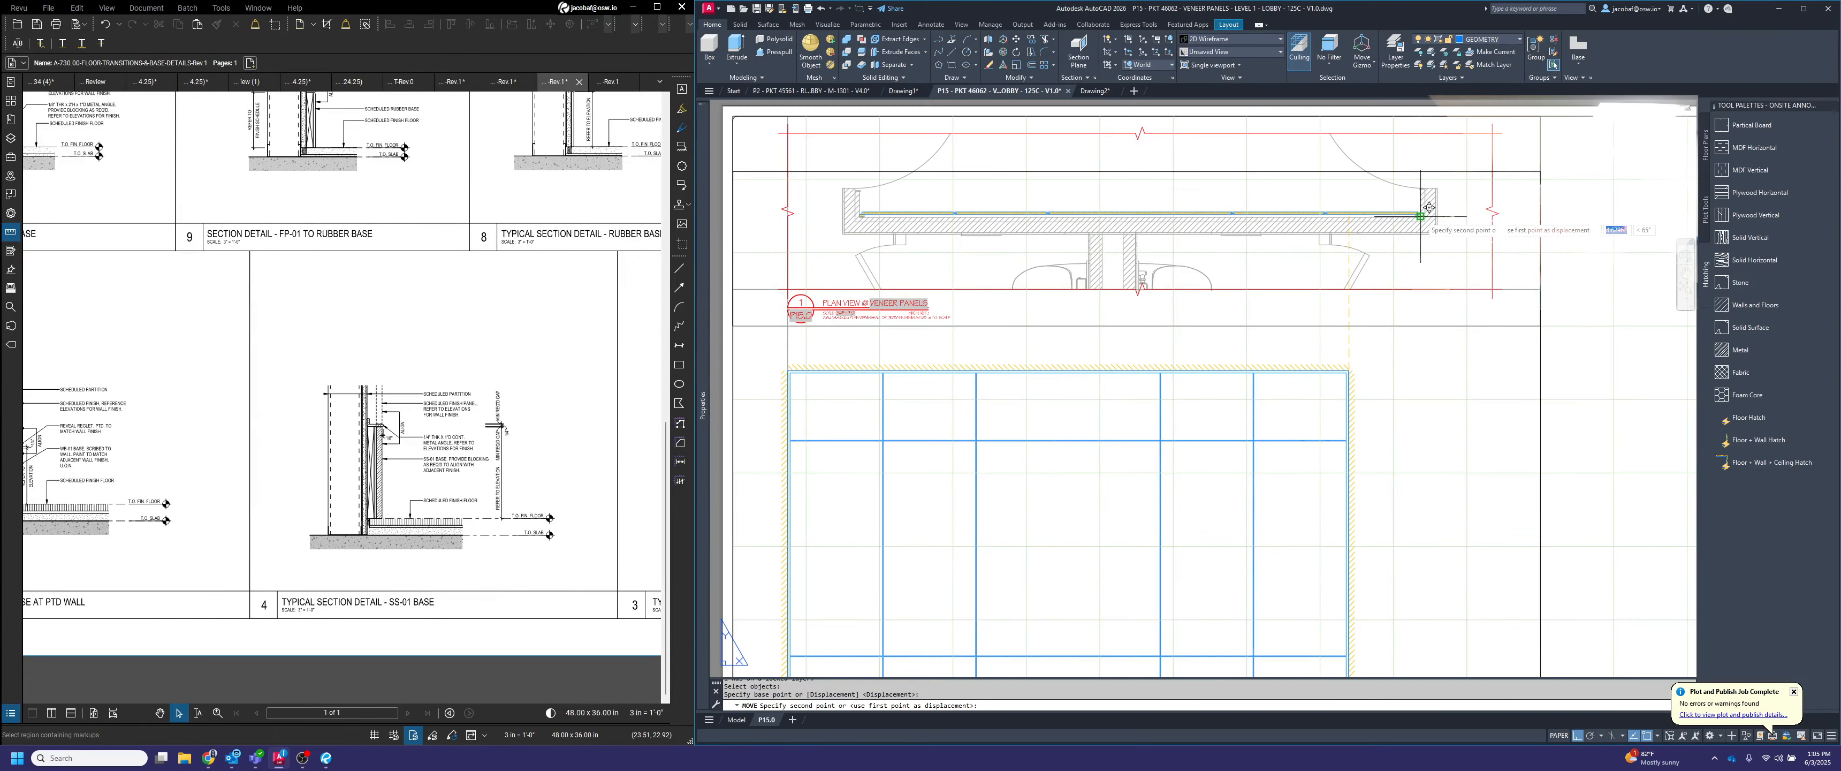
left_click(1420, 364)
scroll(1577, 583, "down", 2)
Stretch the elevation viewport's right edge back to the plan viewport's right edge and its left edge to the sheet border
middle_click_drag(1581, 586, 1554, 396)
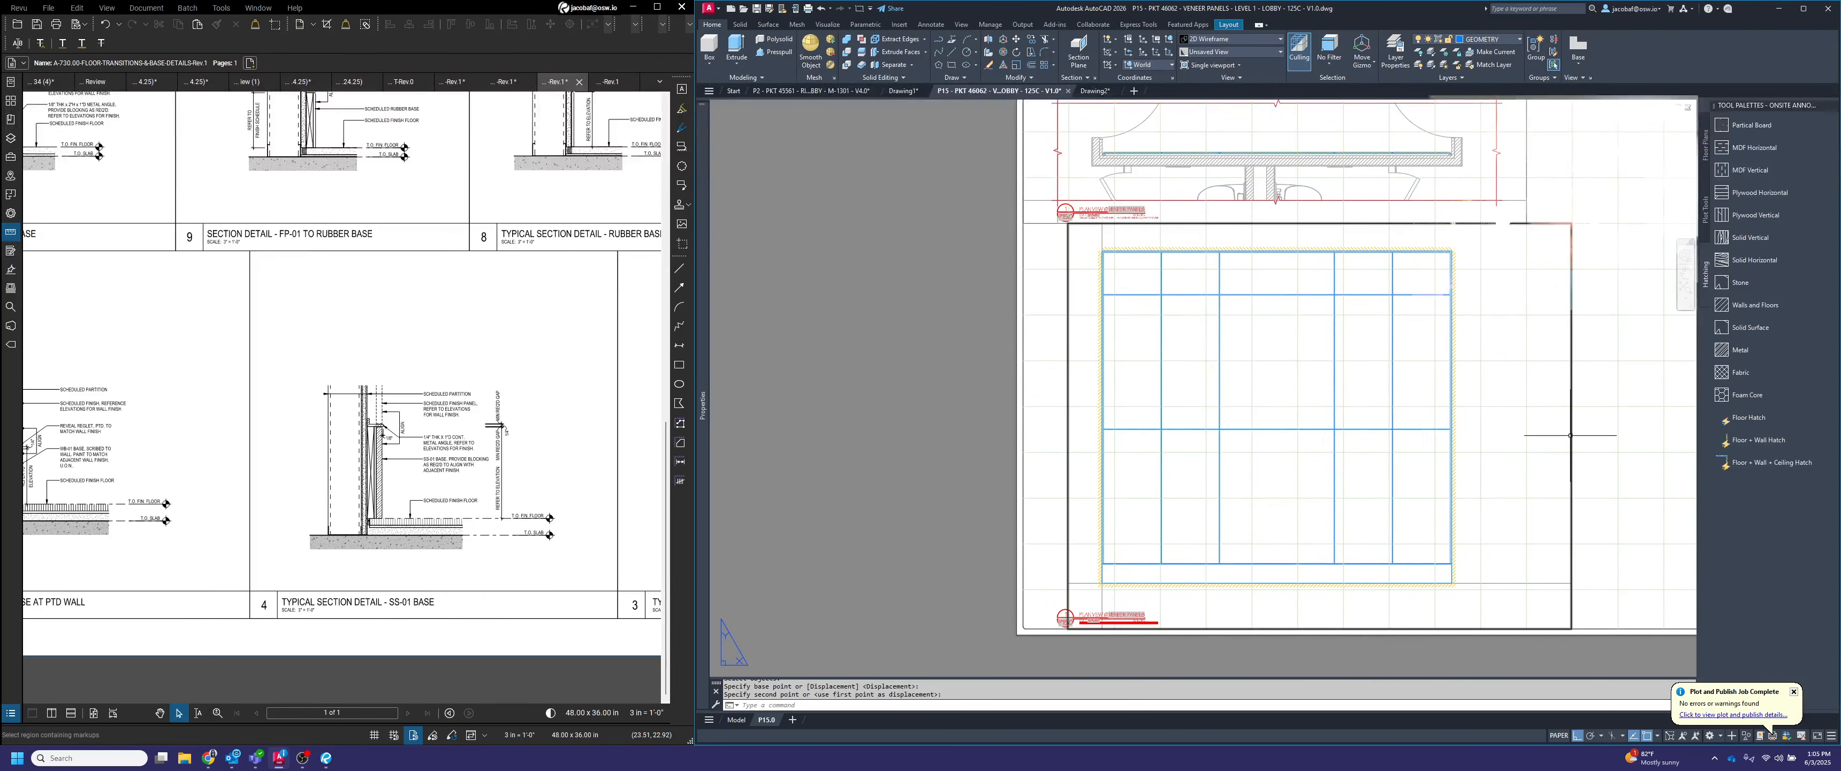
left_click(1579, 436)
left_click(1577, 434)
left_click(1558, 232)
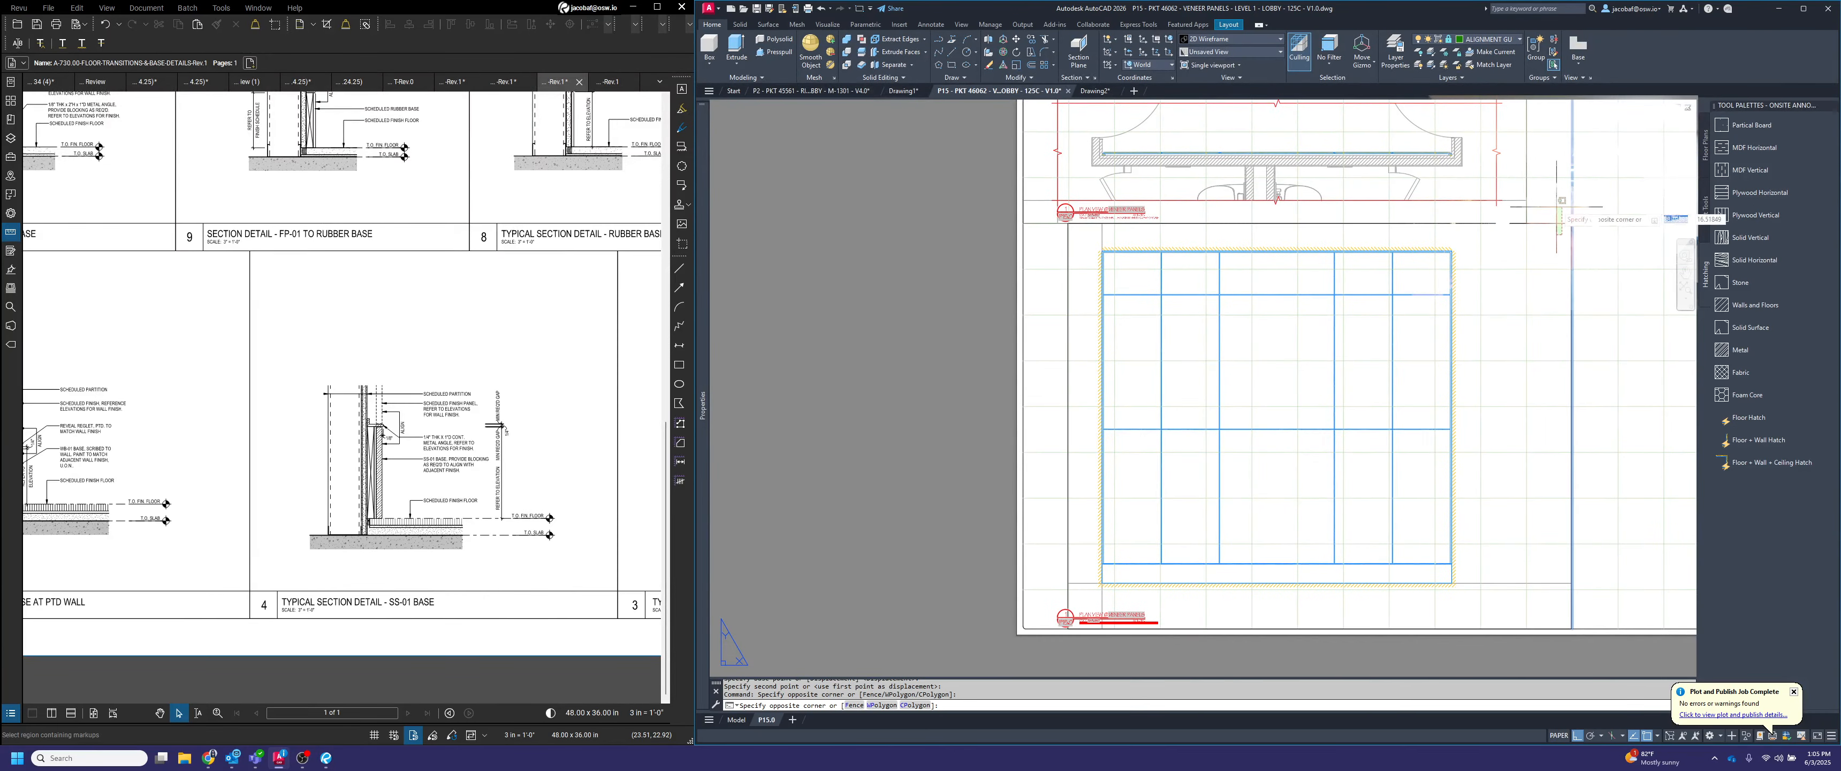
left_click(1546, 216)
left_click(1572, 223)
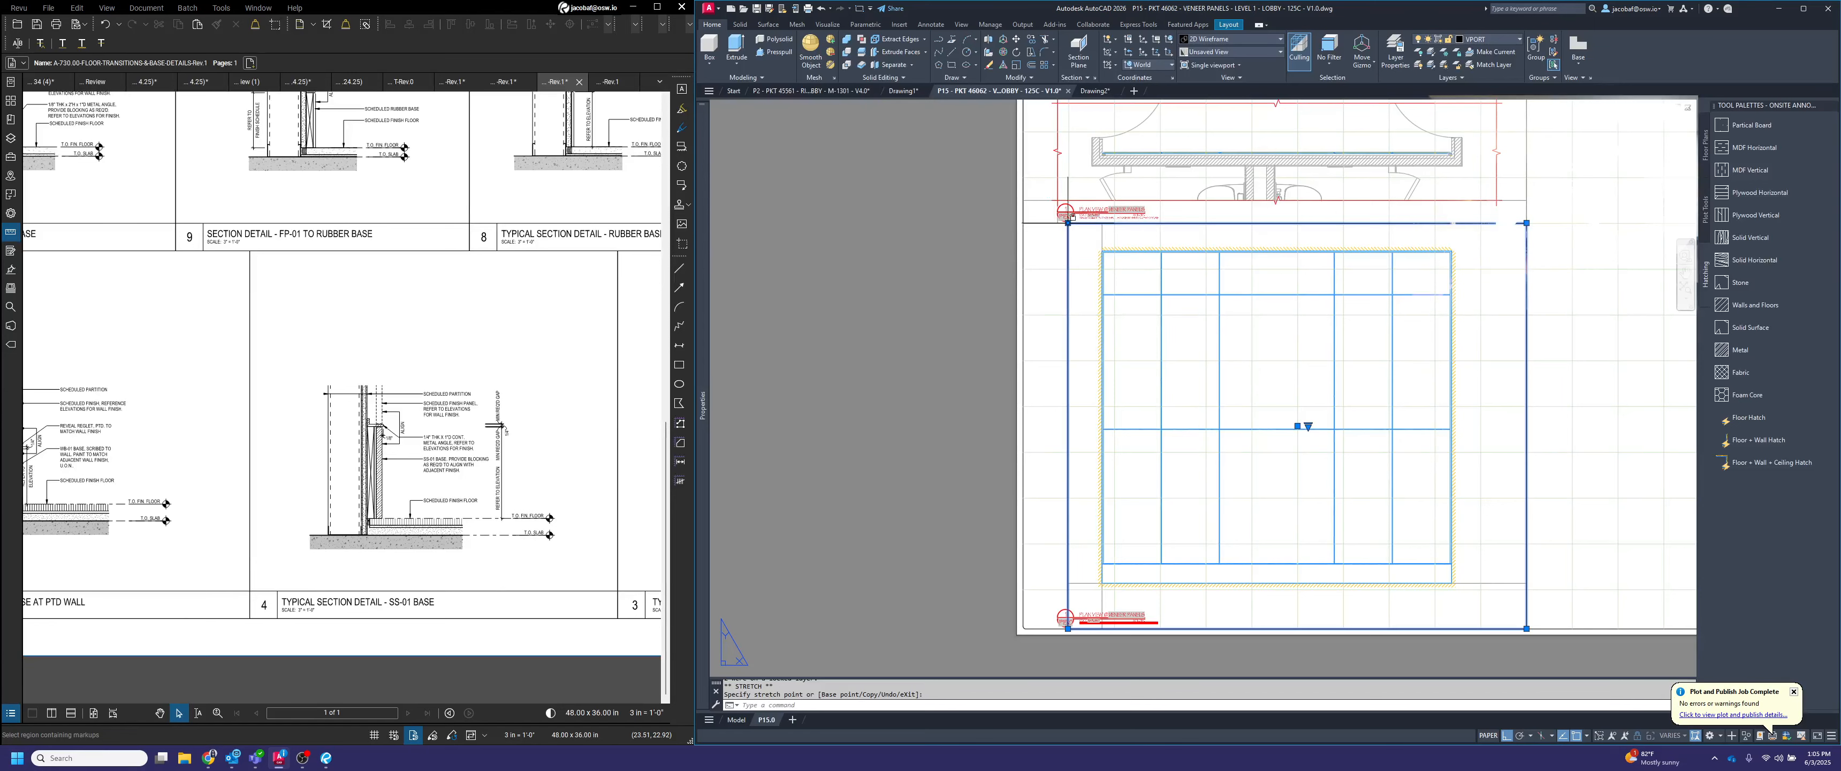
key("Escape")
key("Escape")
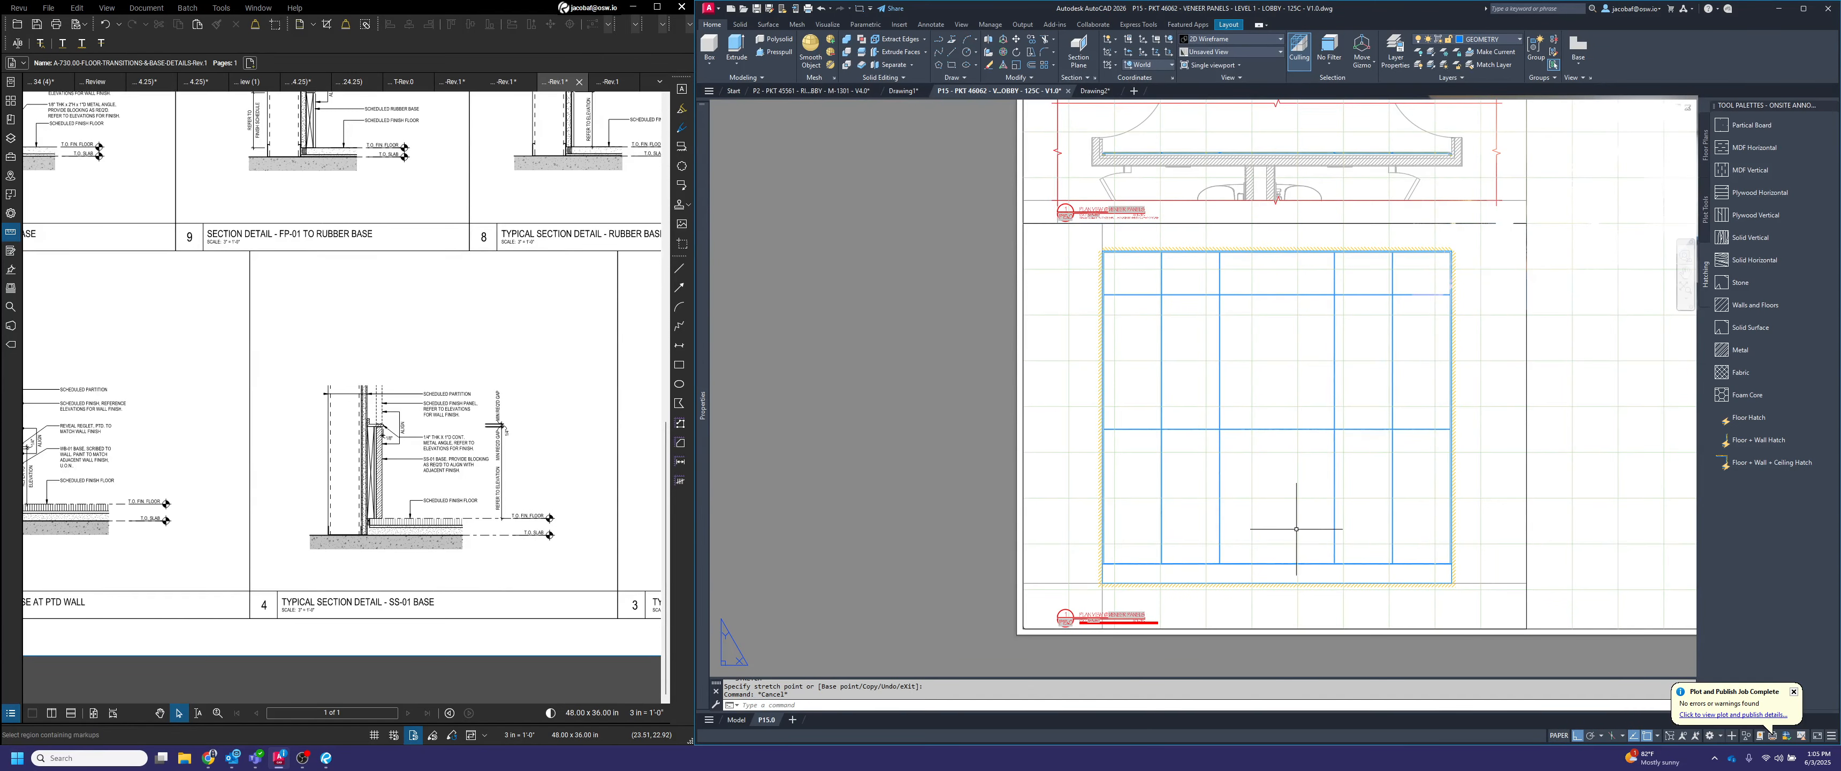
Check the alignment with a temporary vertical line from a plan panel joint down to the elevation, and erase the line
middle_click_drag(1283, 507, 1295, 528)
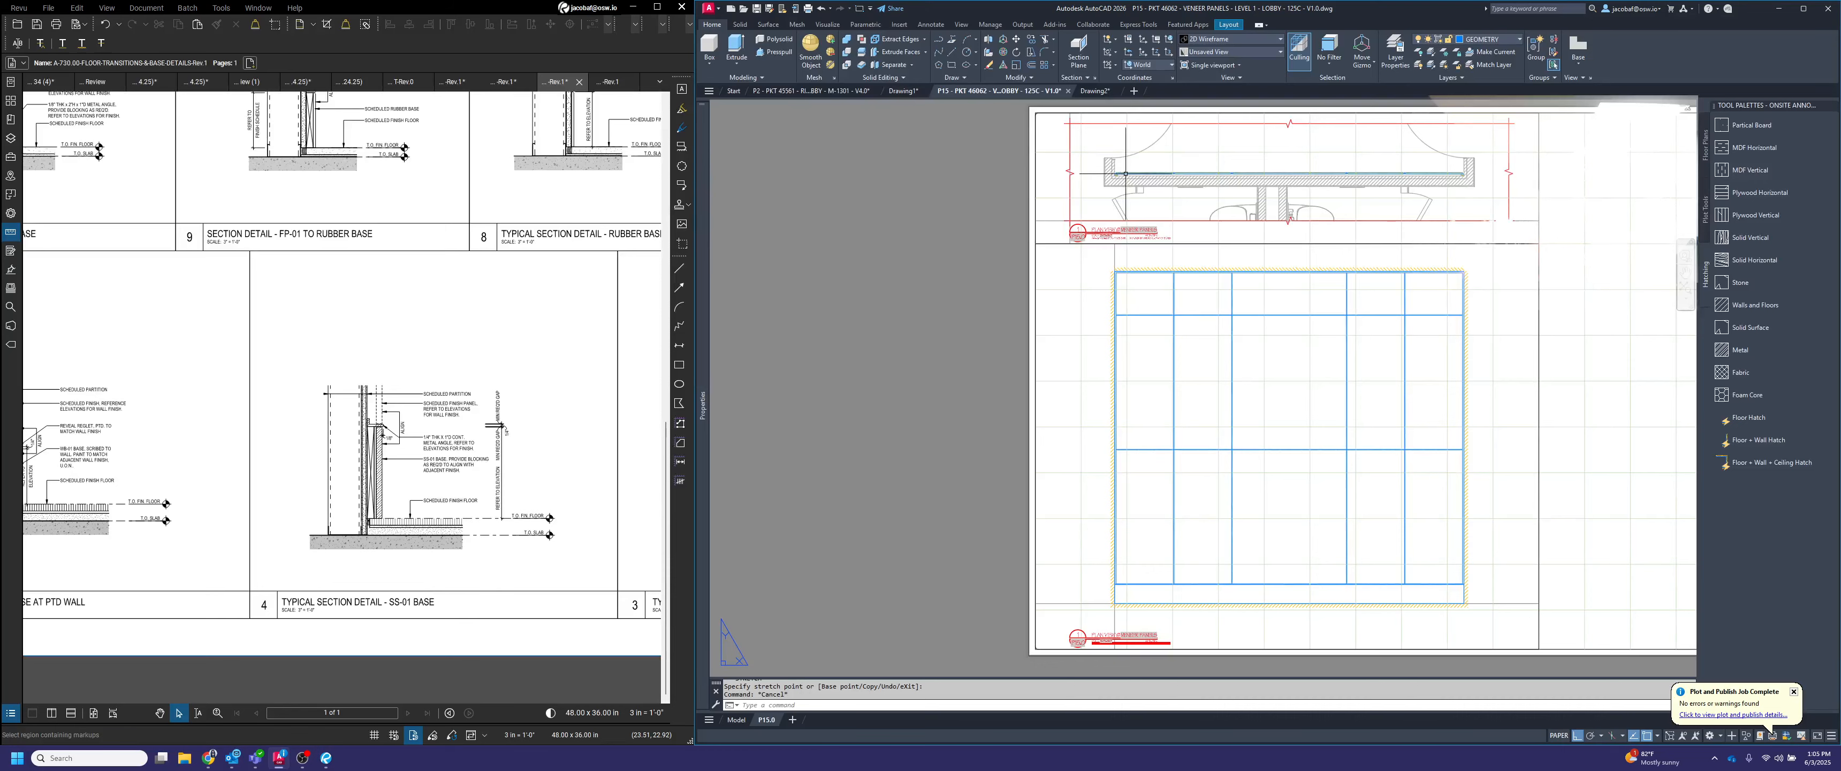
type("L")
key("Return")
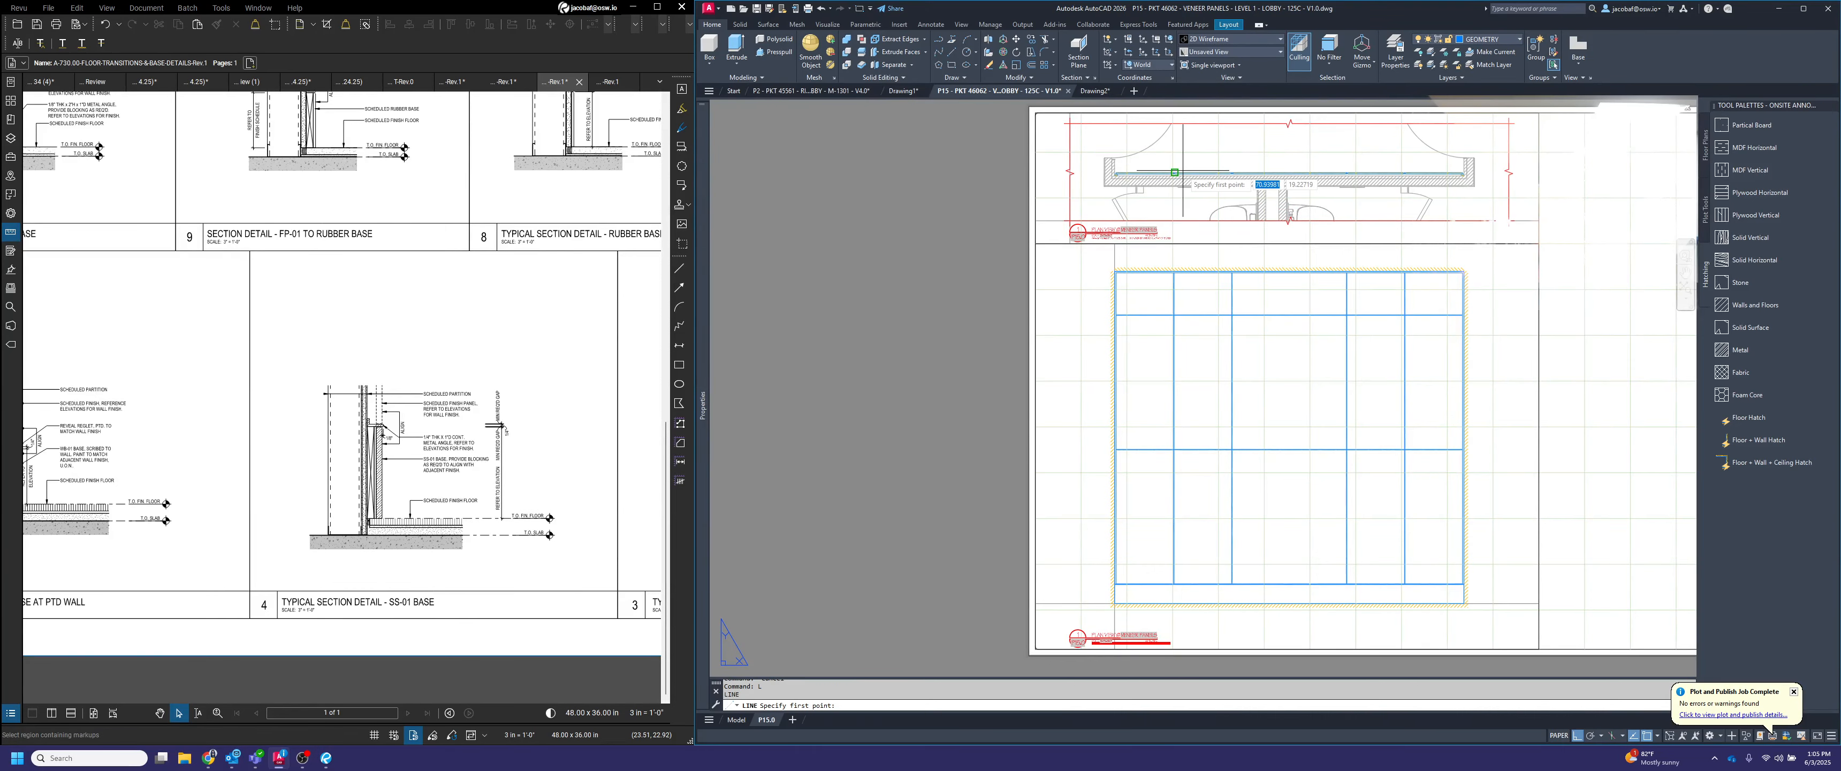
scroll(1215, 200, "up", 6)
scroll(1142, 194, "down", 5)
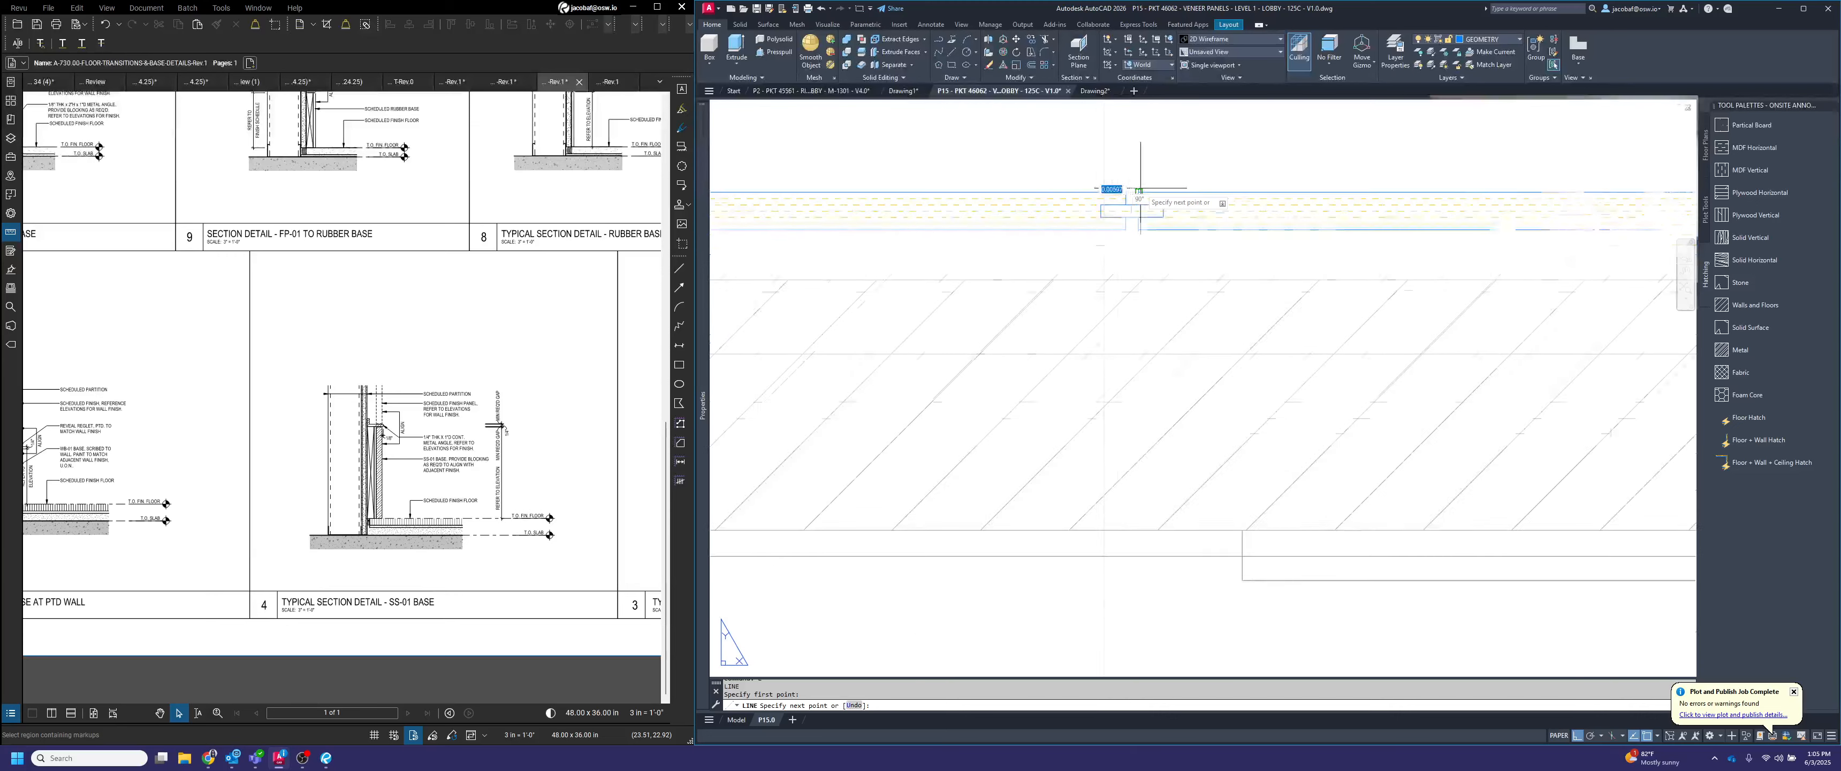
left_click(1176, 515)
scroll(1159, 338, "up", 8)
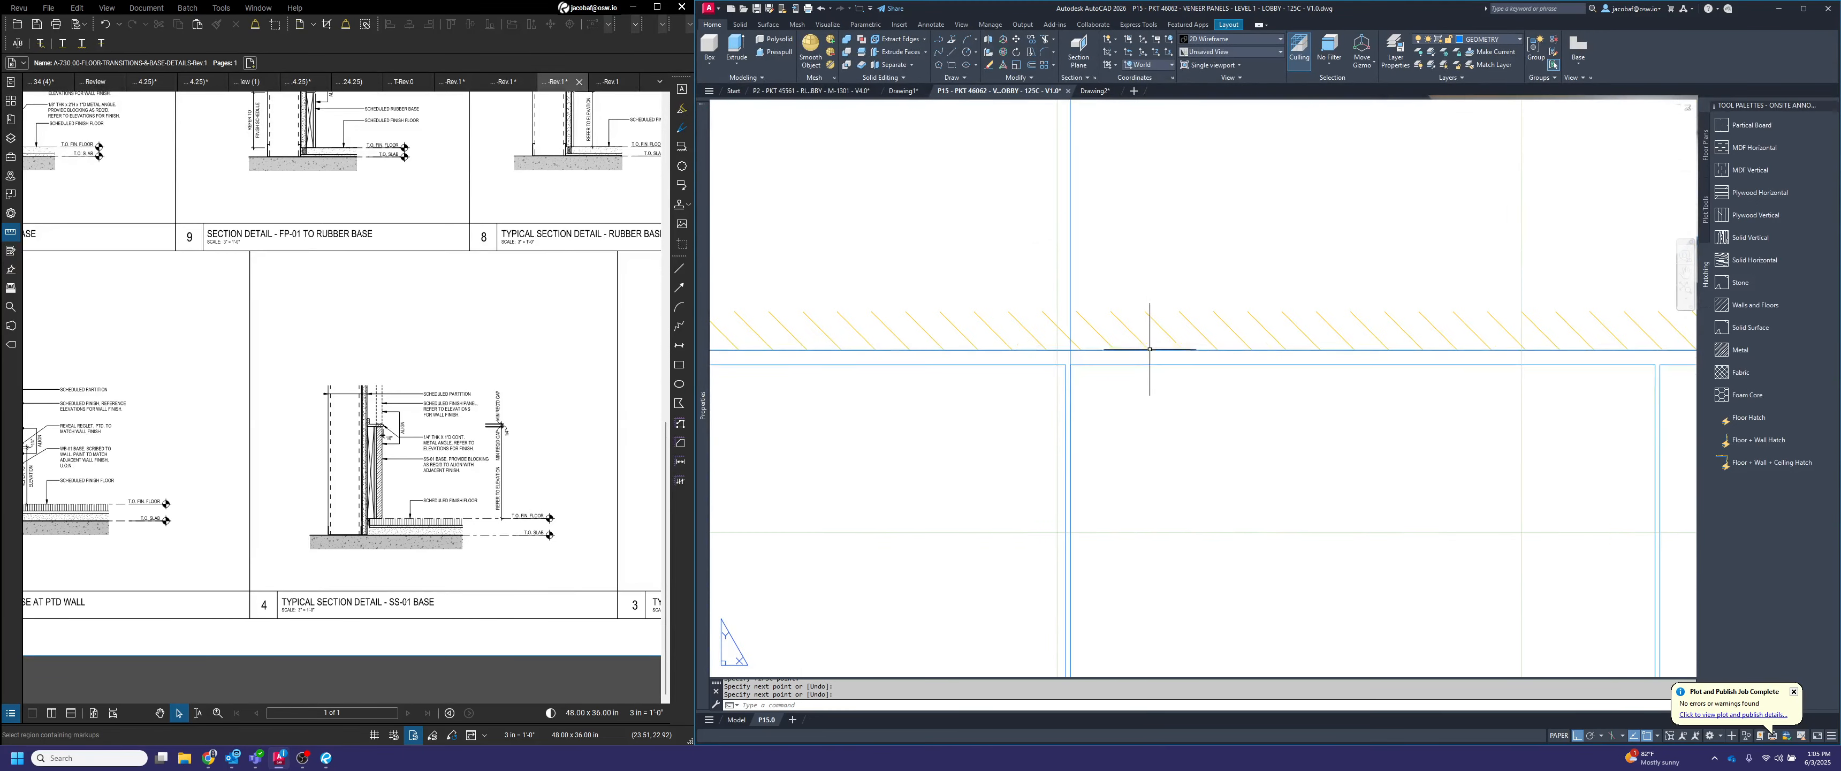
key("Return")
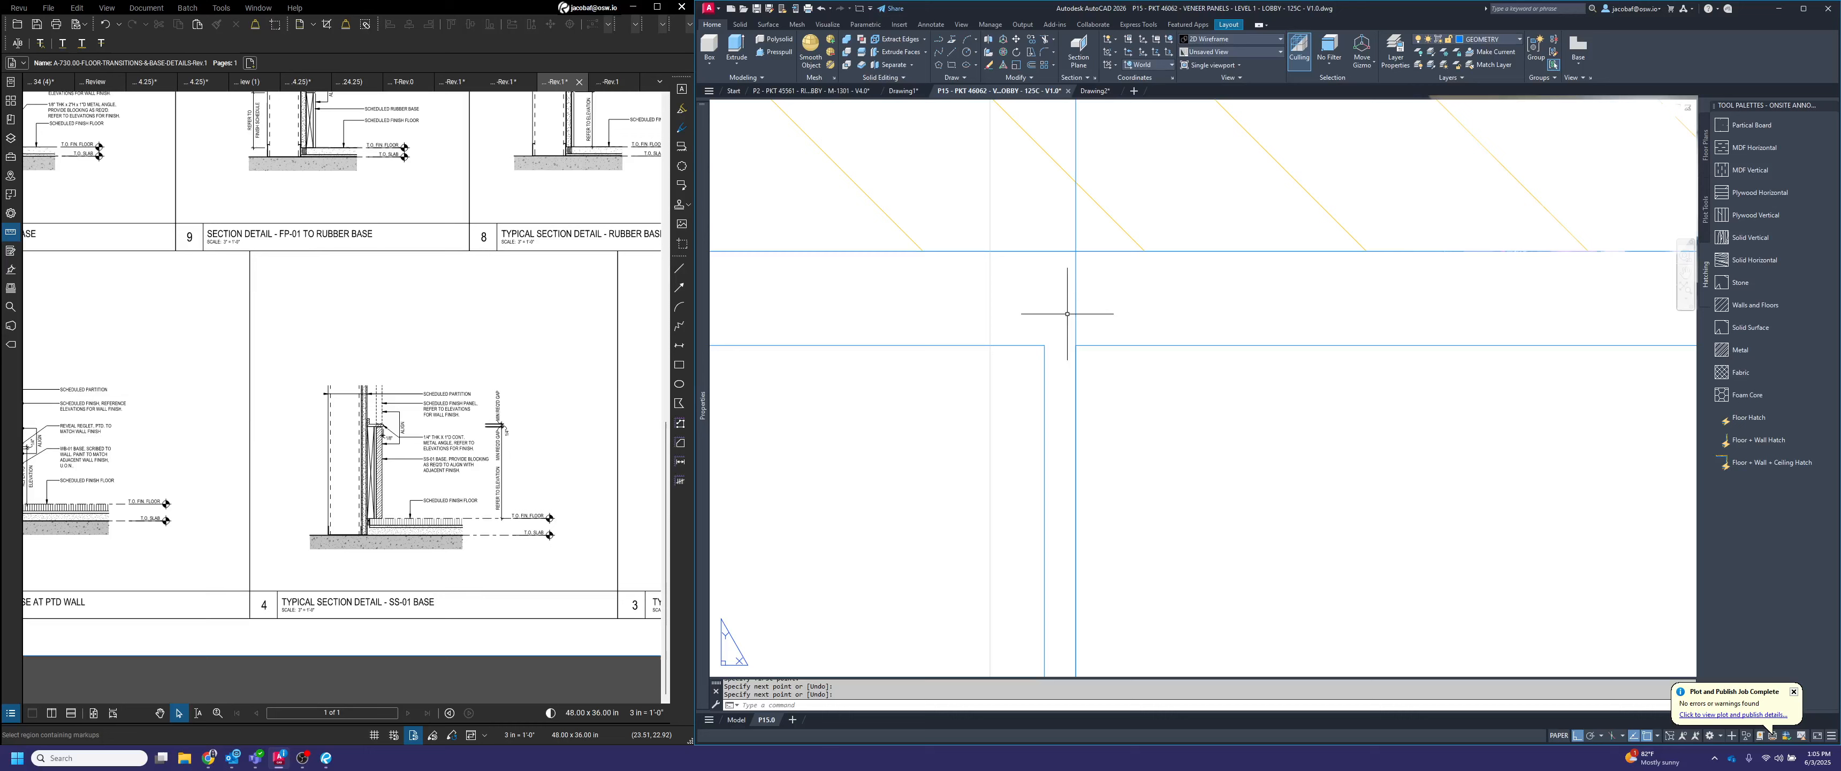
left_click(1081, 341)
left_click(1046, 313)
key("Delete")
scroll(1172, 412, "down", 5)
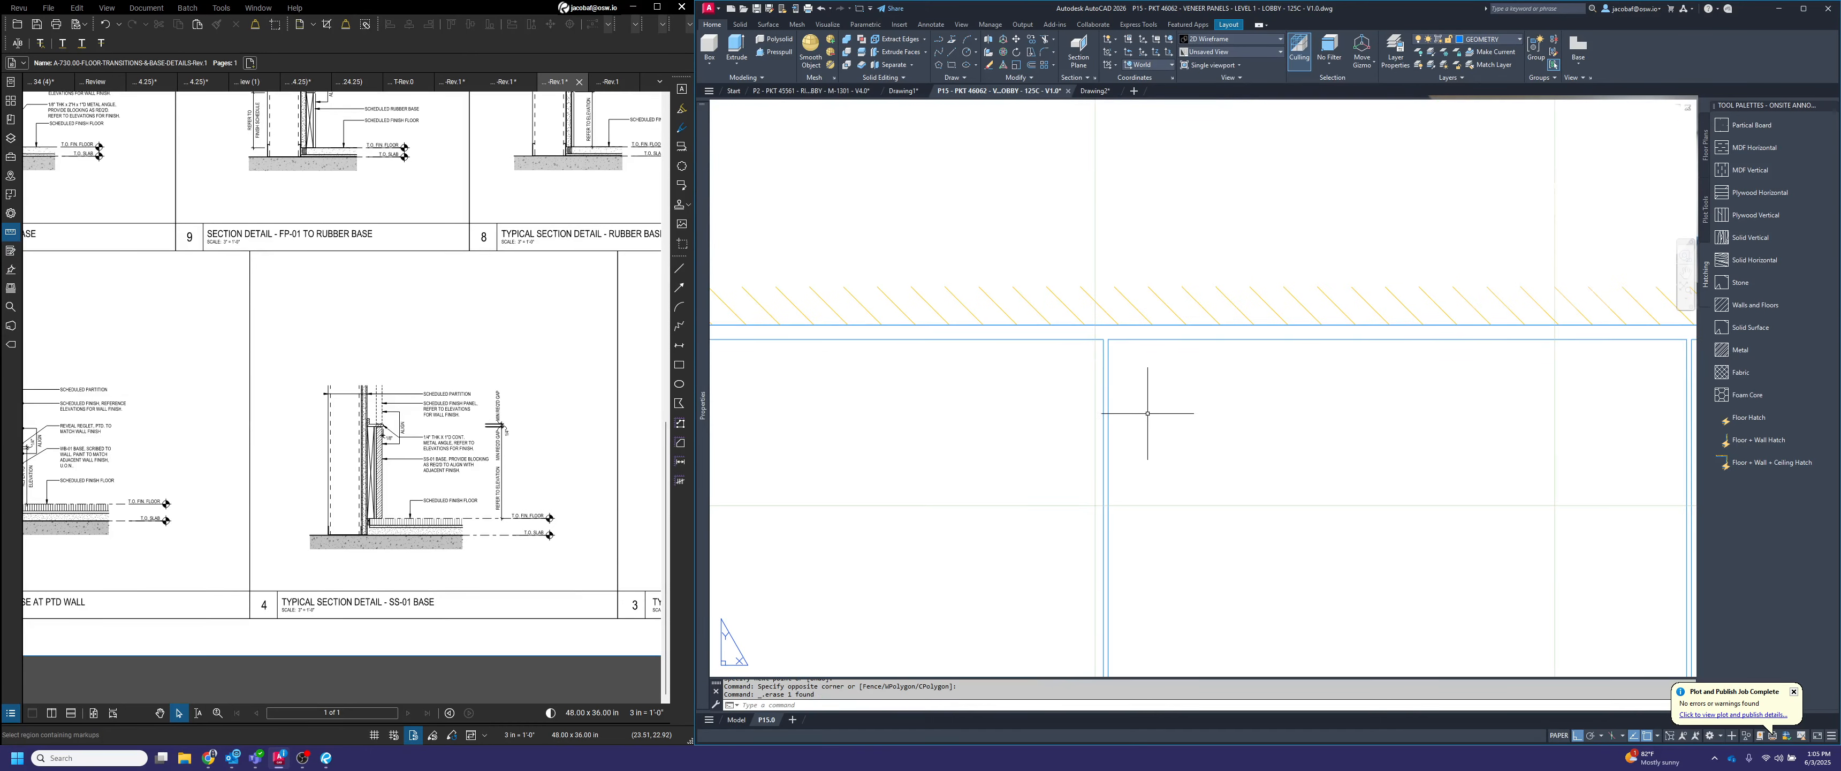
scroll(1192, 337, "down", 2)
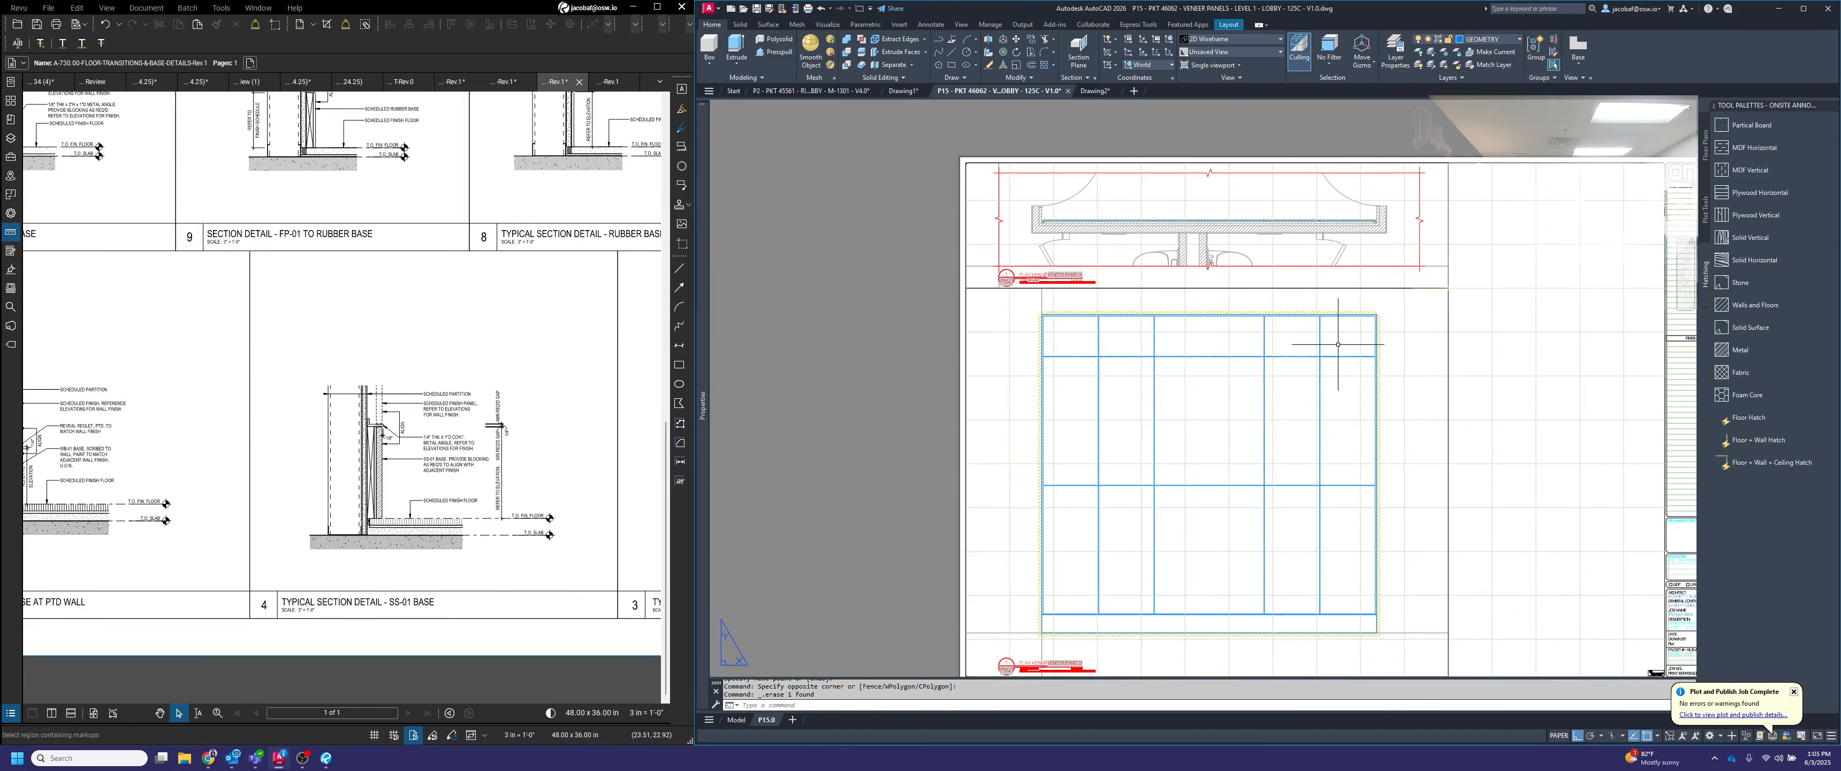
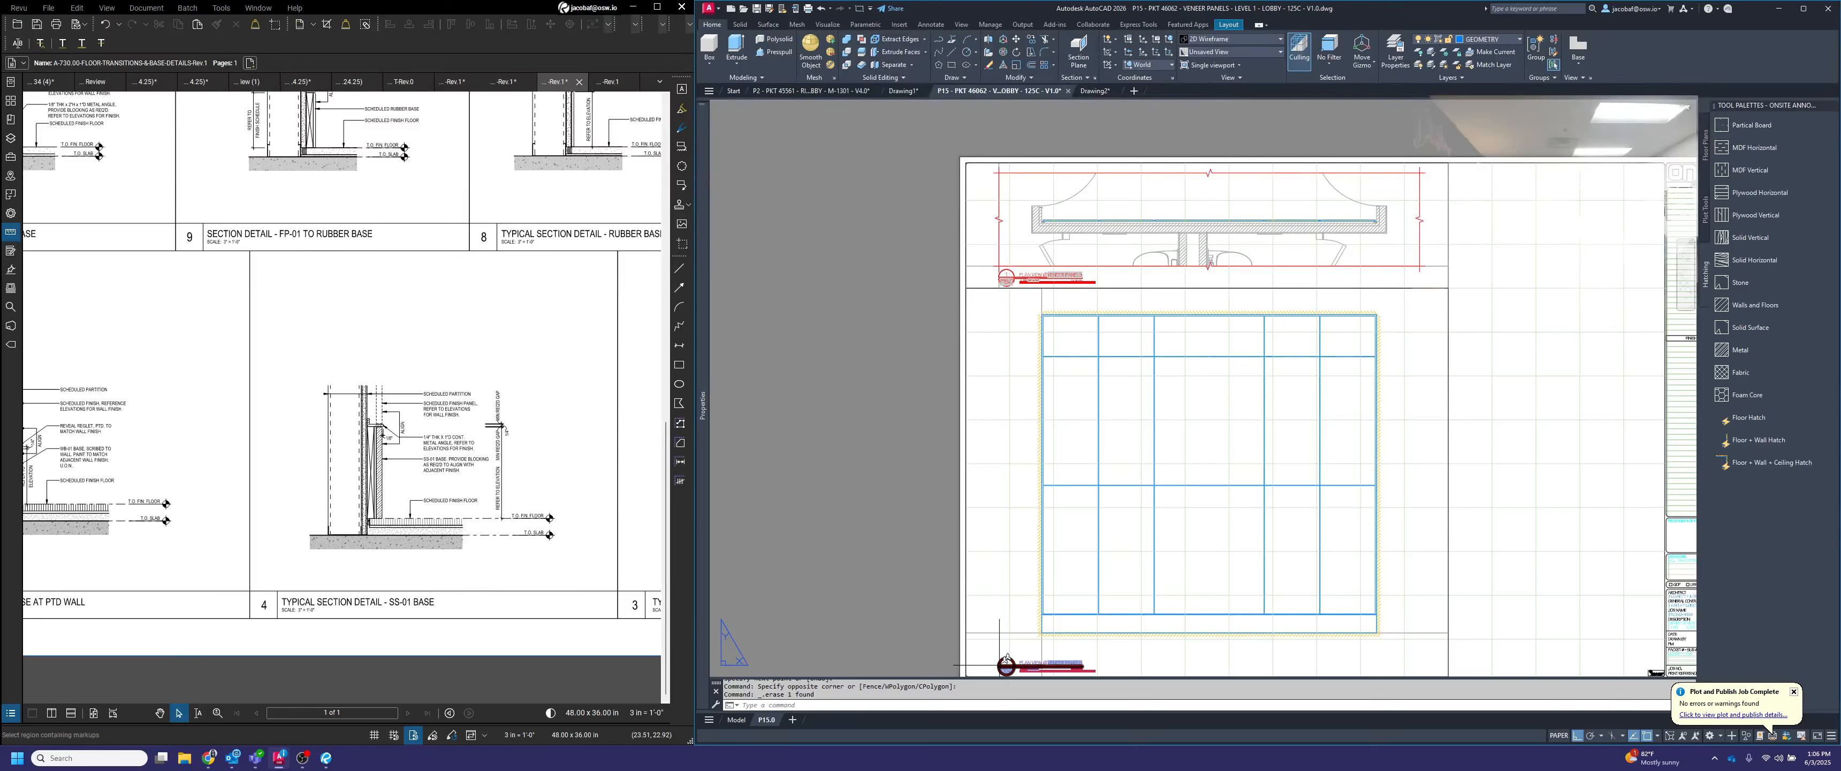
Lock the display of the plan and elevation viewports and return to paper space
left_click(1411, 523)
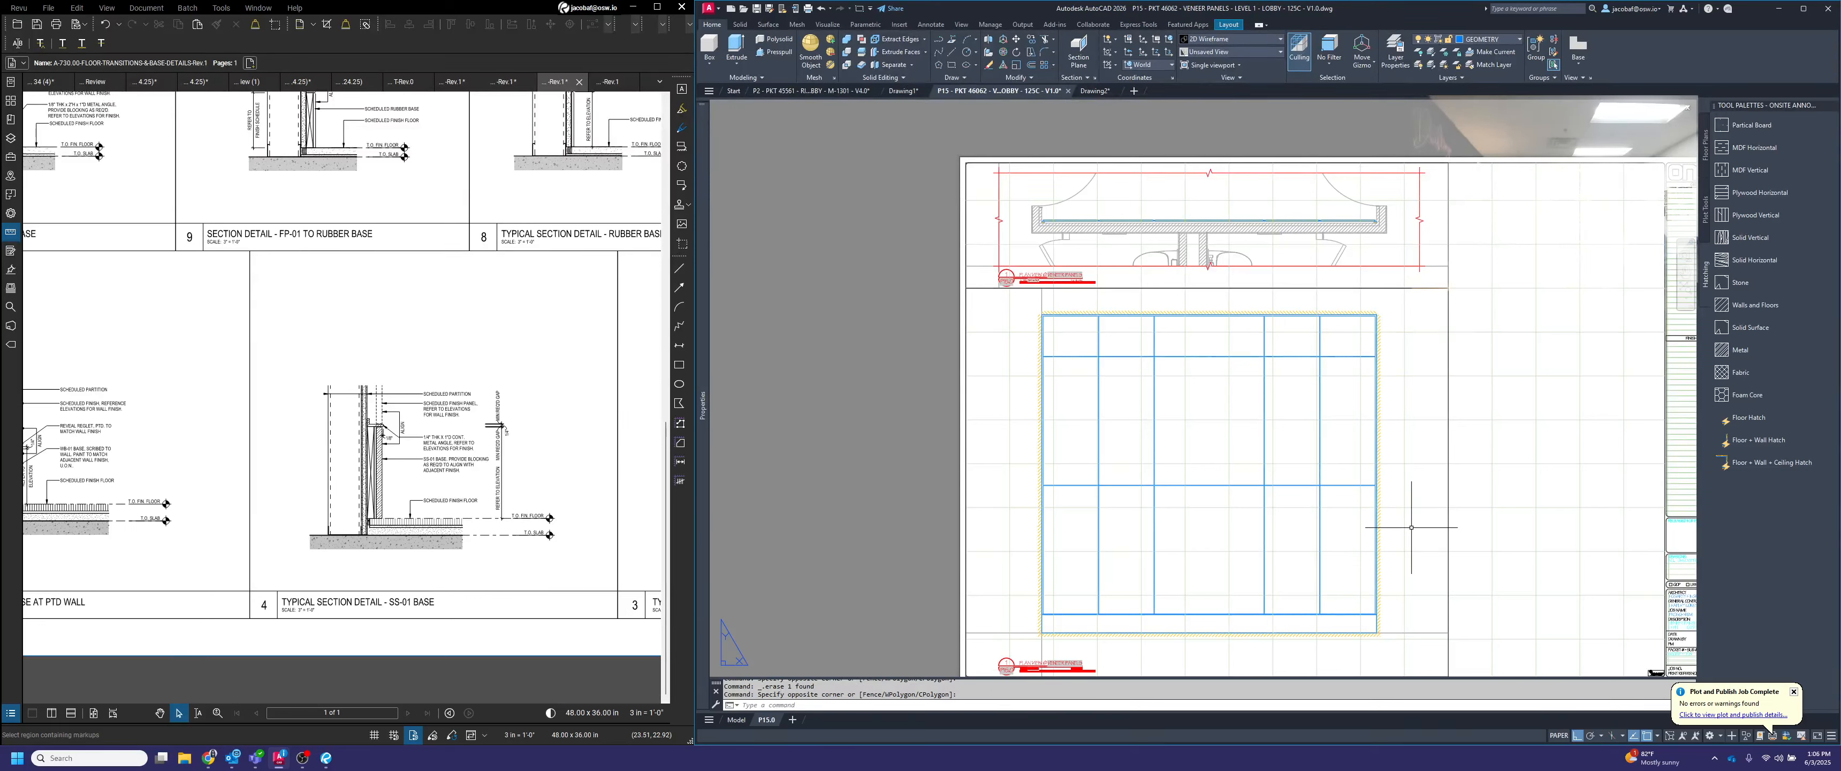
double_click(1411, 527)
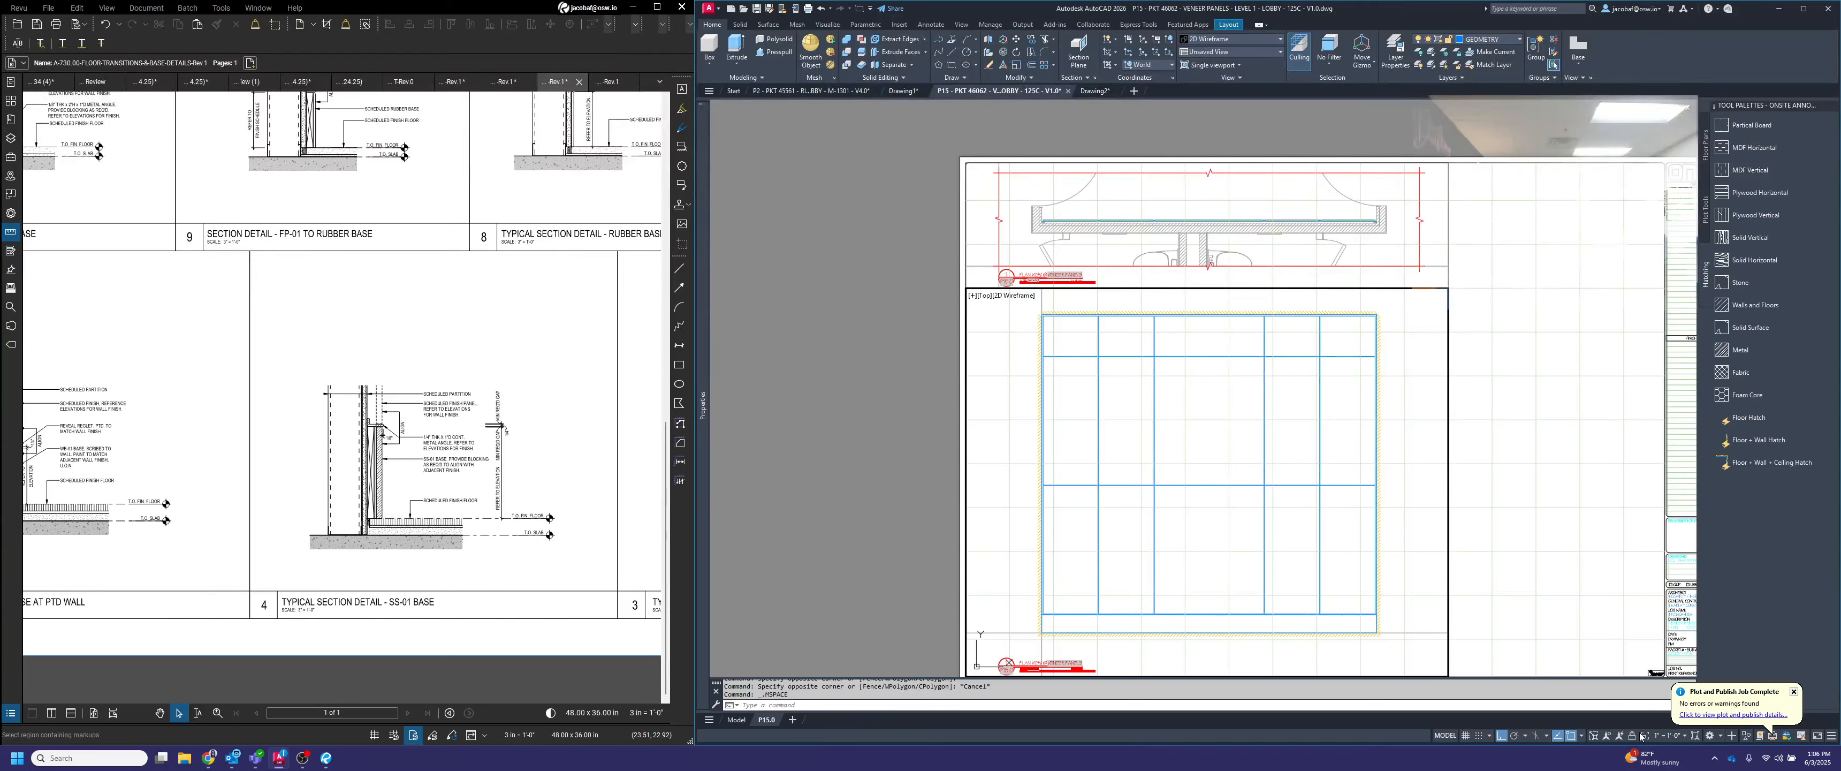
left_click(1383, 236)
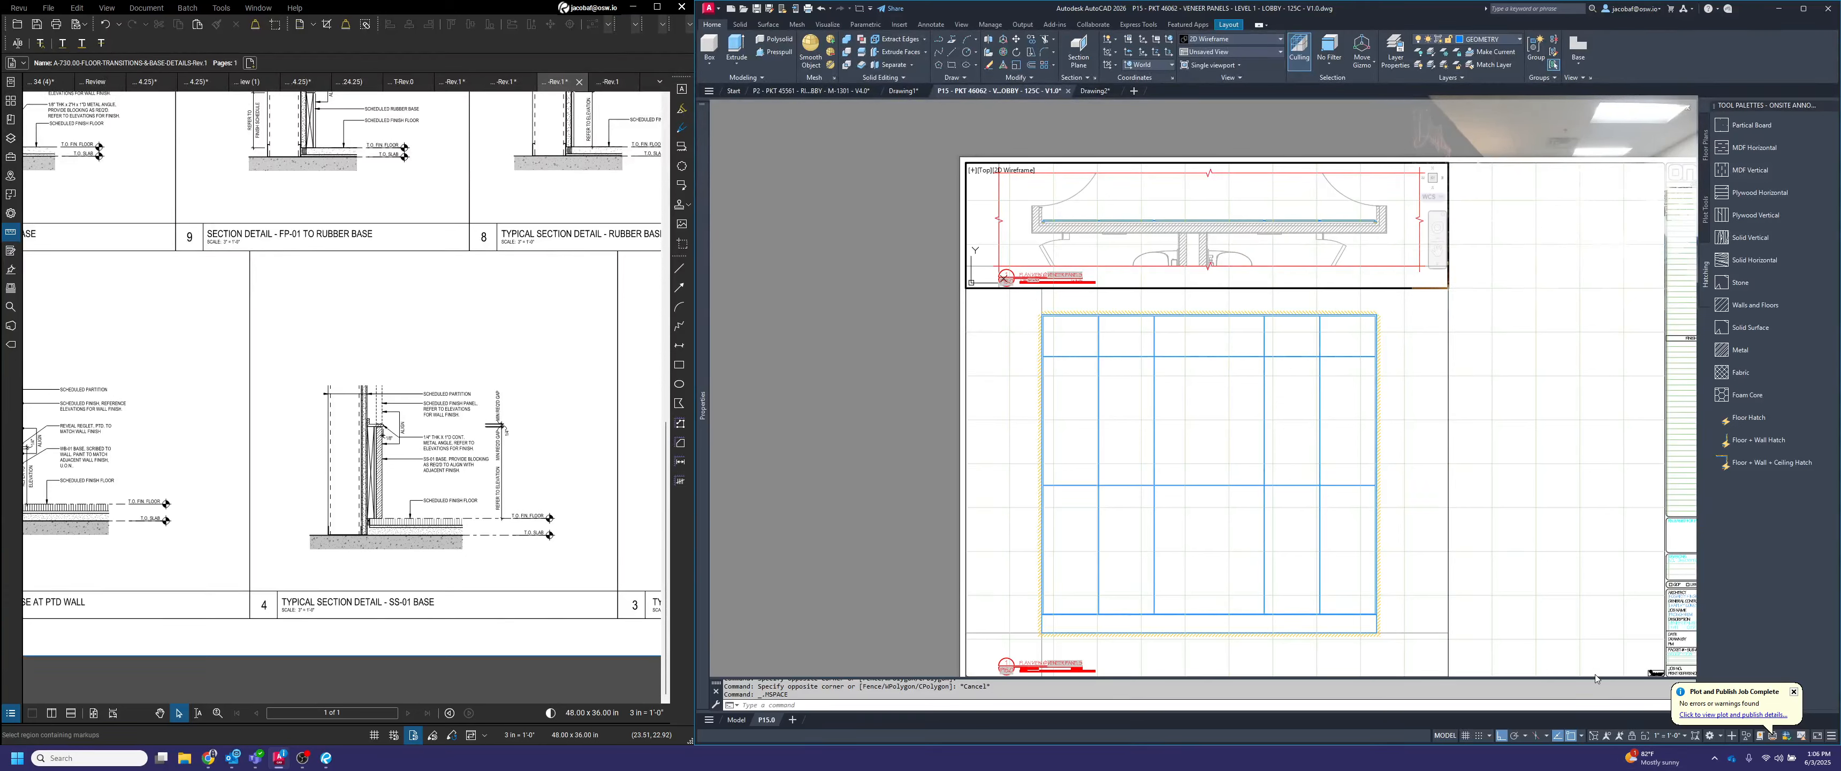
left_click(1630, 736)
left_click(1402, 607)
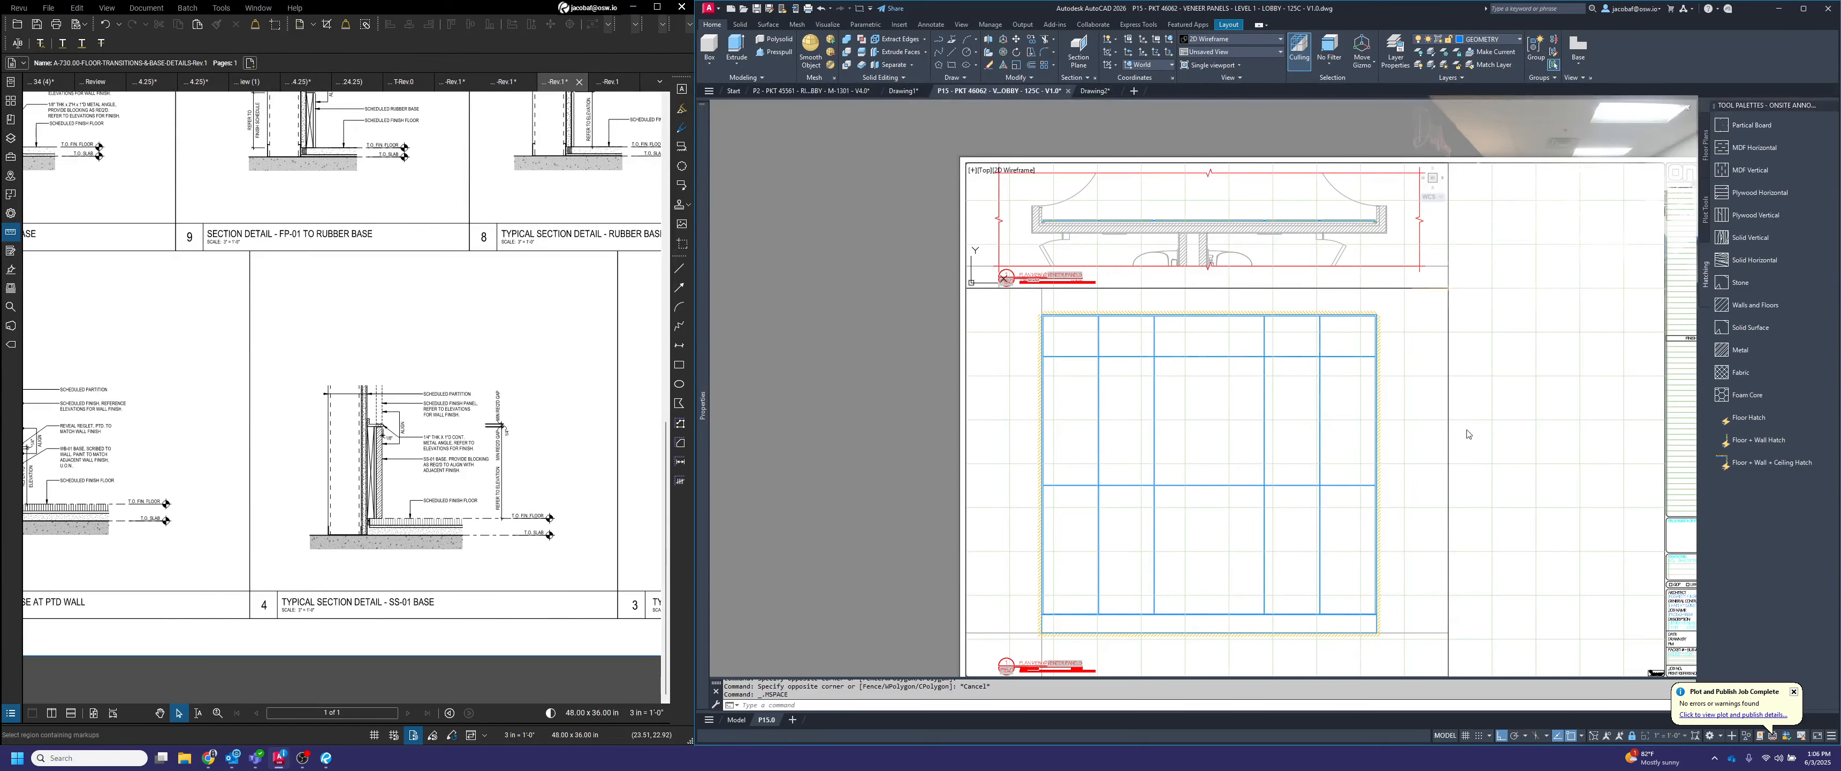
middle_click_drag(1451, 518, 1442, 389)
middle_click_drag(1324, 440, 1337, 536)
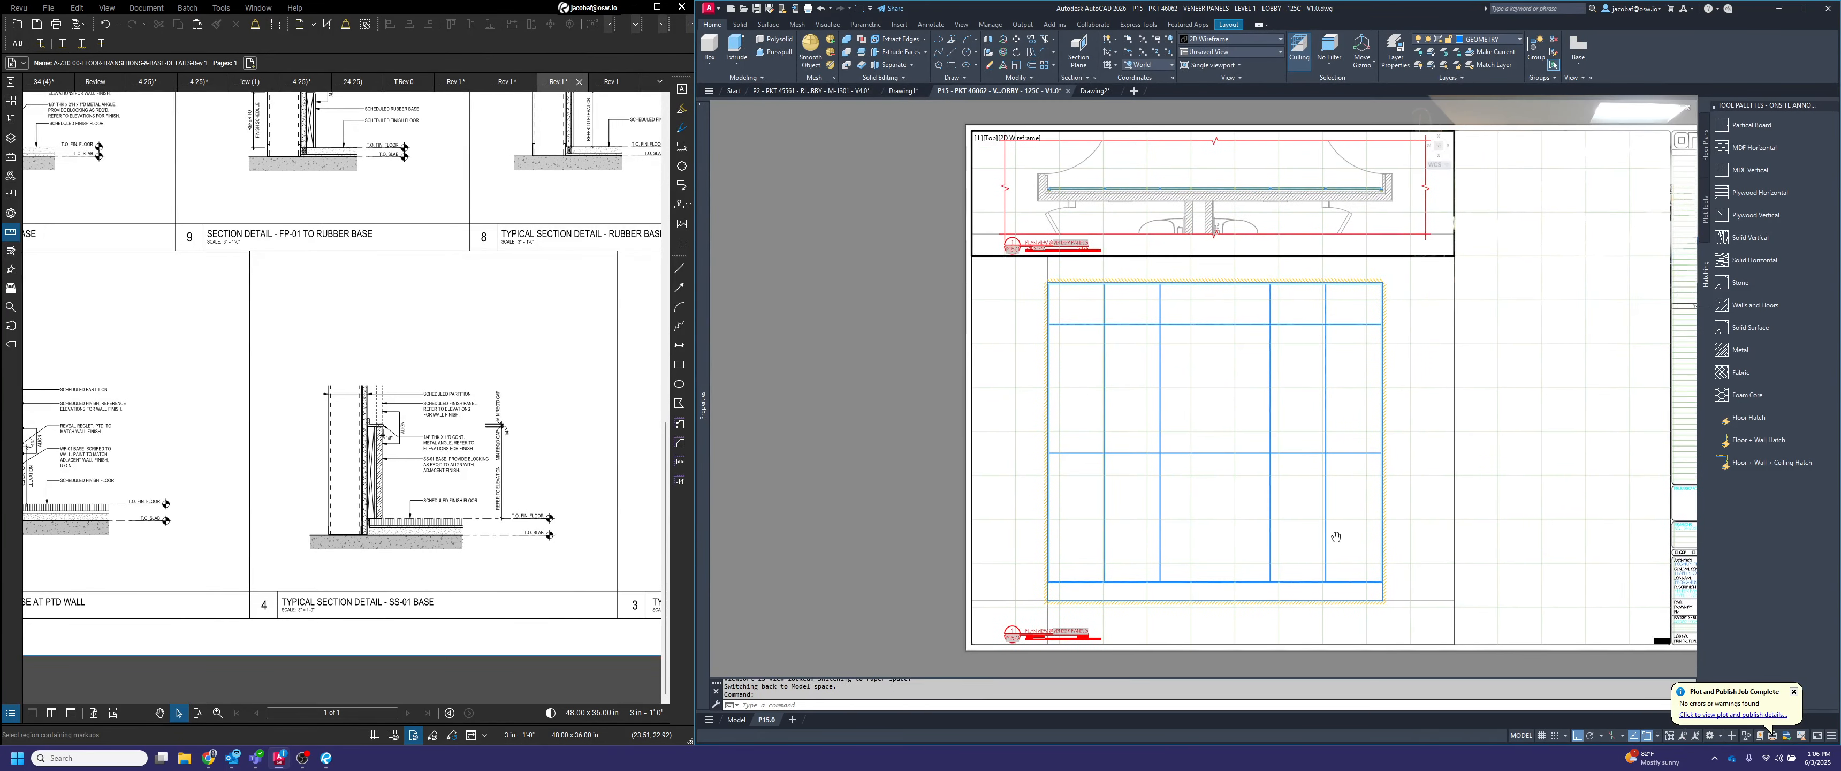
left_click(1433, 447)
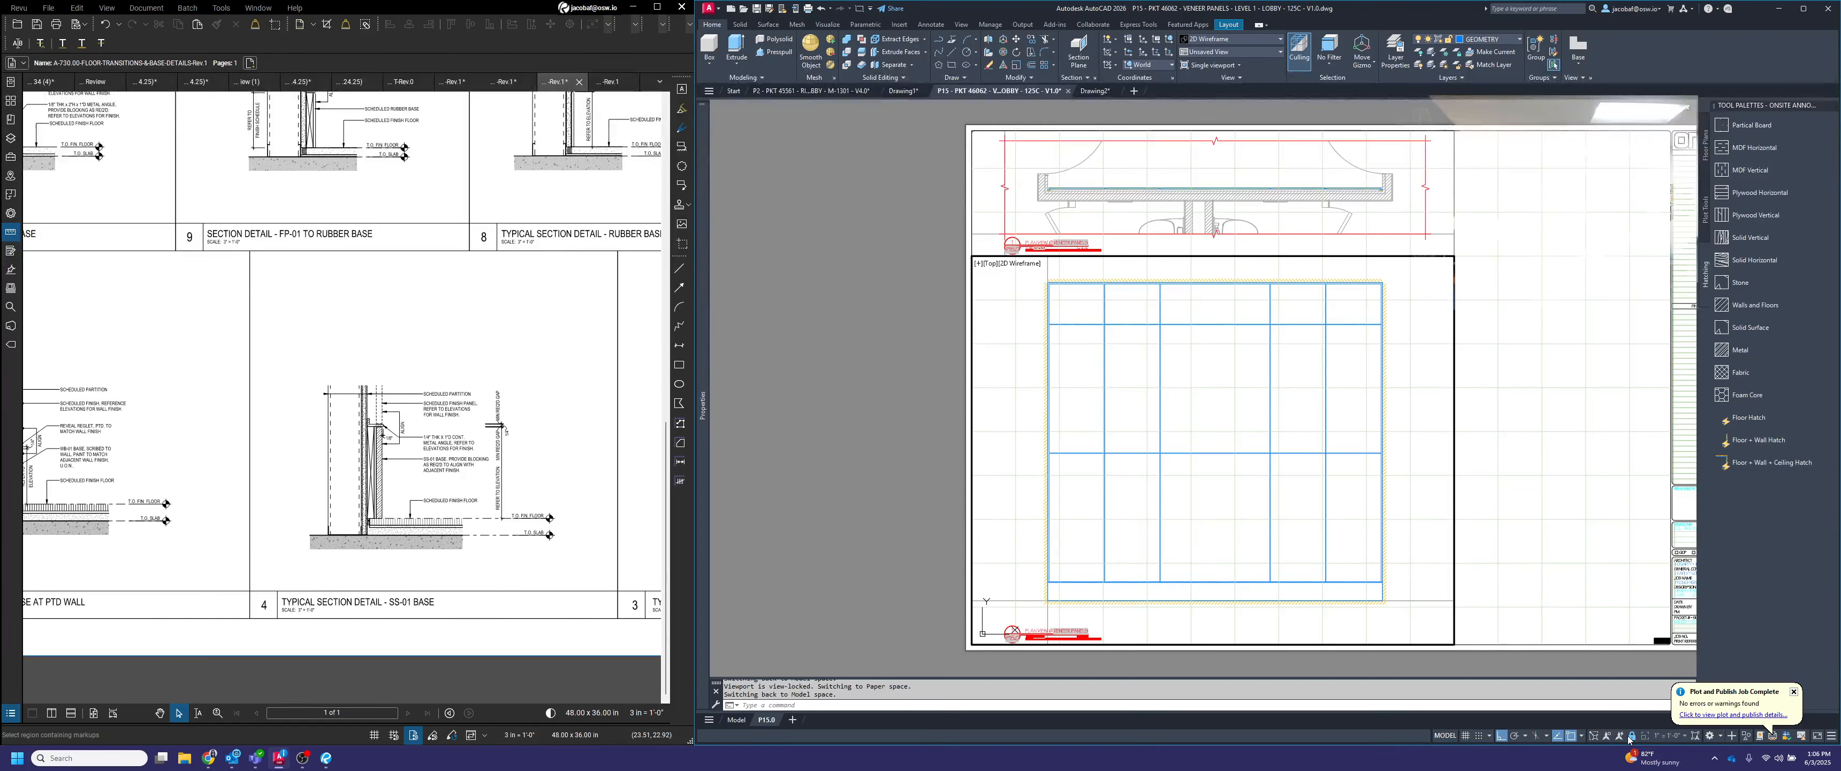
double_click(895, 534)
Copy the elevation viewport with its title from its lower left corner to its lower right corner, directly beside the original
scroll(1132, 603, "up", 2)
key("Escape")
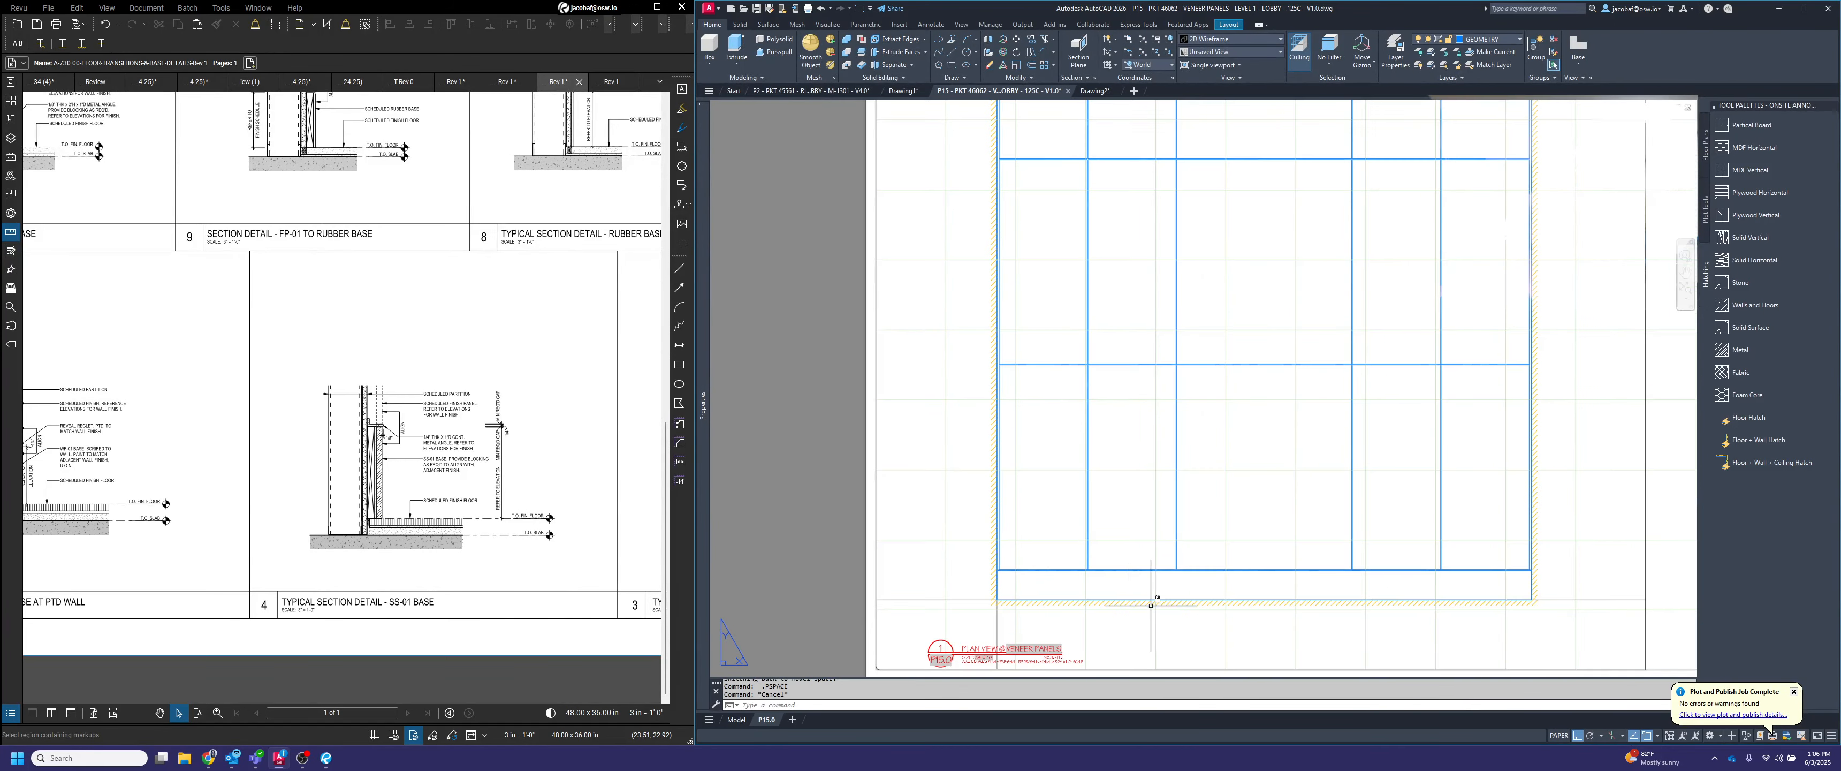
scroll(1160, 596, "down", 2)
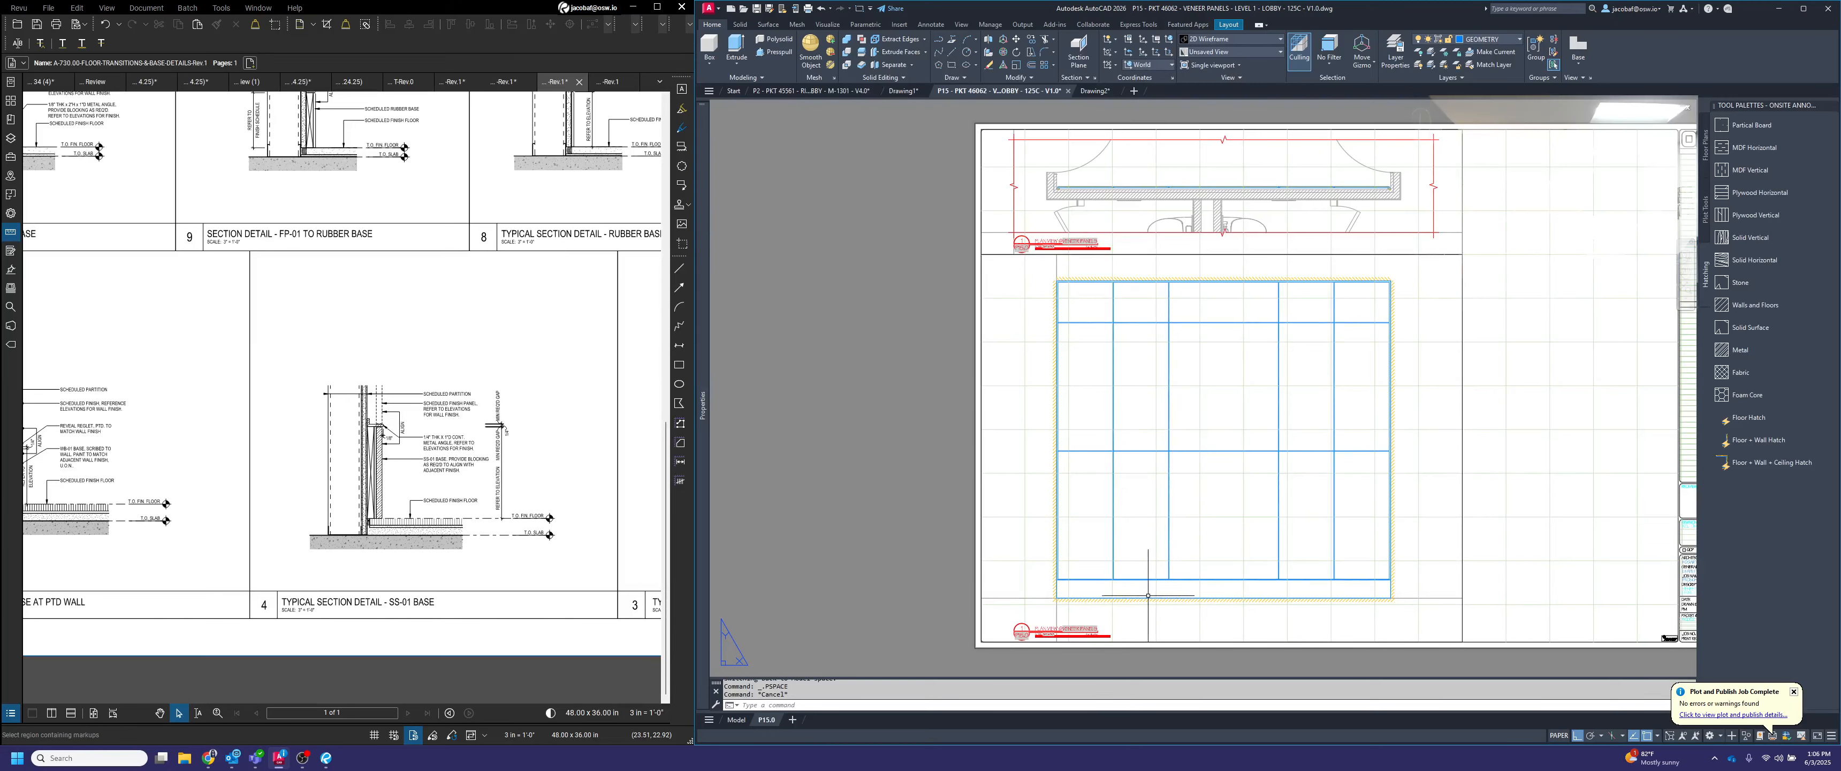
scroll(1072, 529, "up", 3)
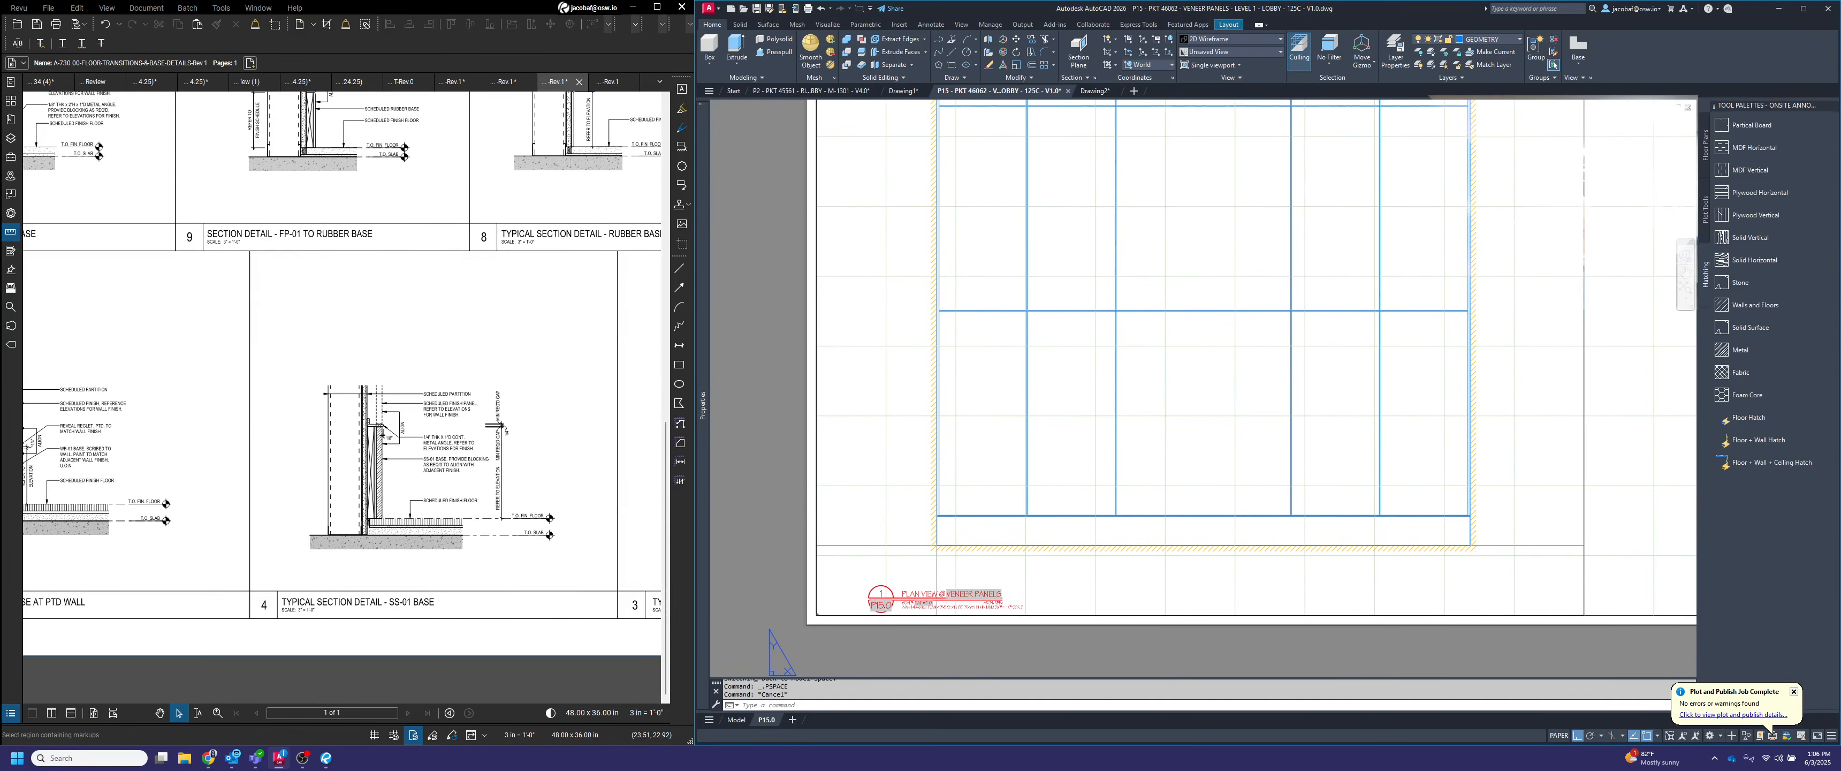
scroll(1044, 565, "down", 3)
middle_click_drag(1078, 567, 1090, 557)
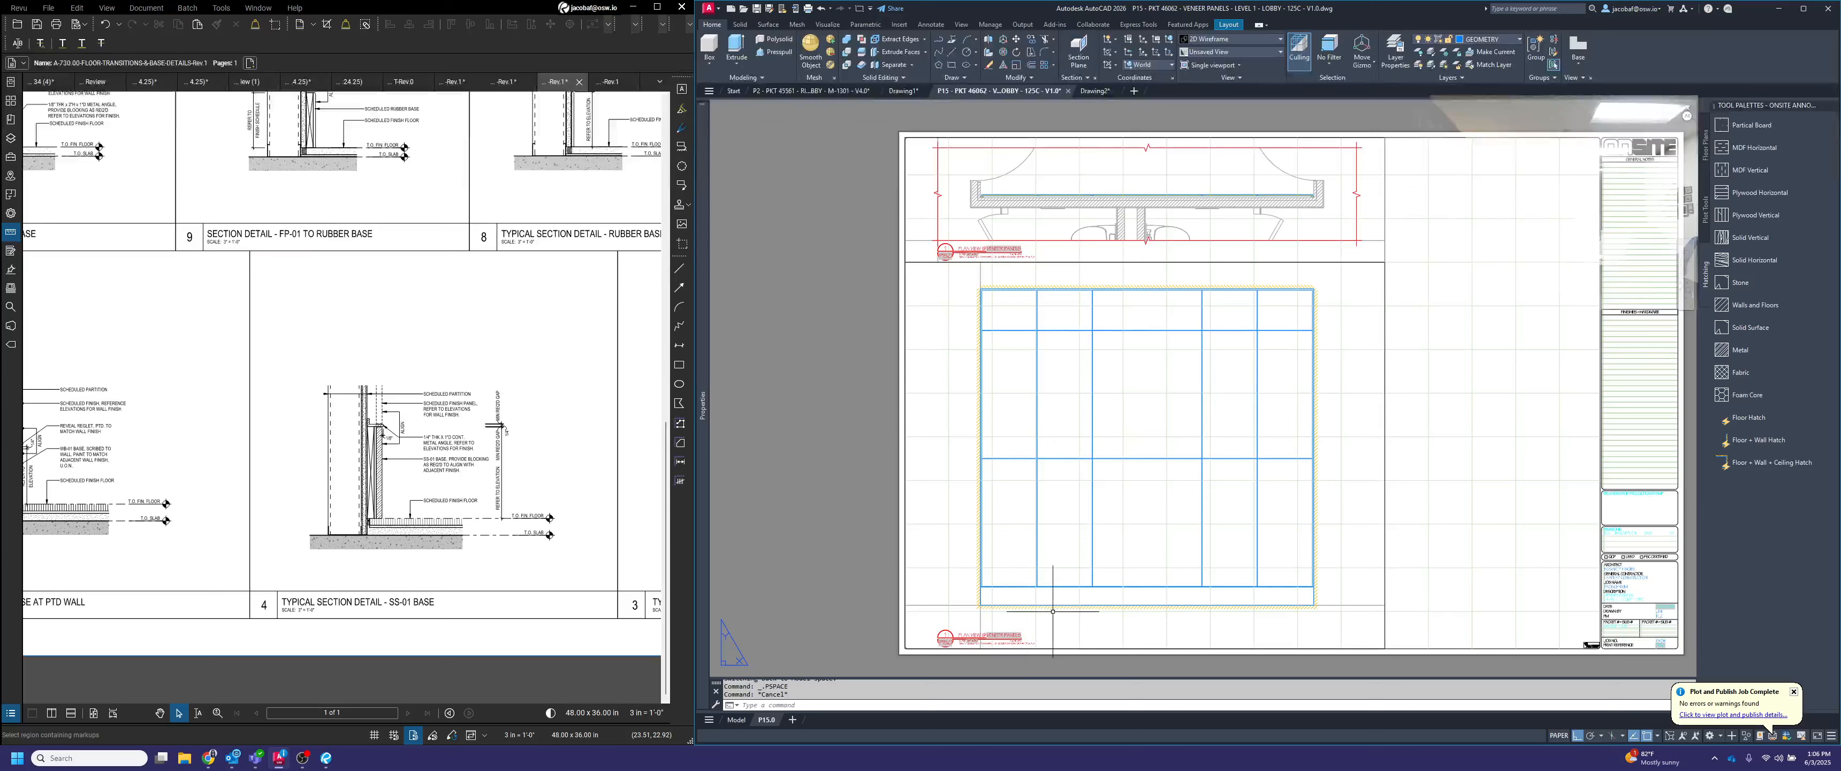
type("COPY")
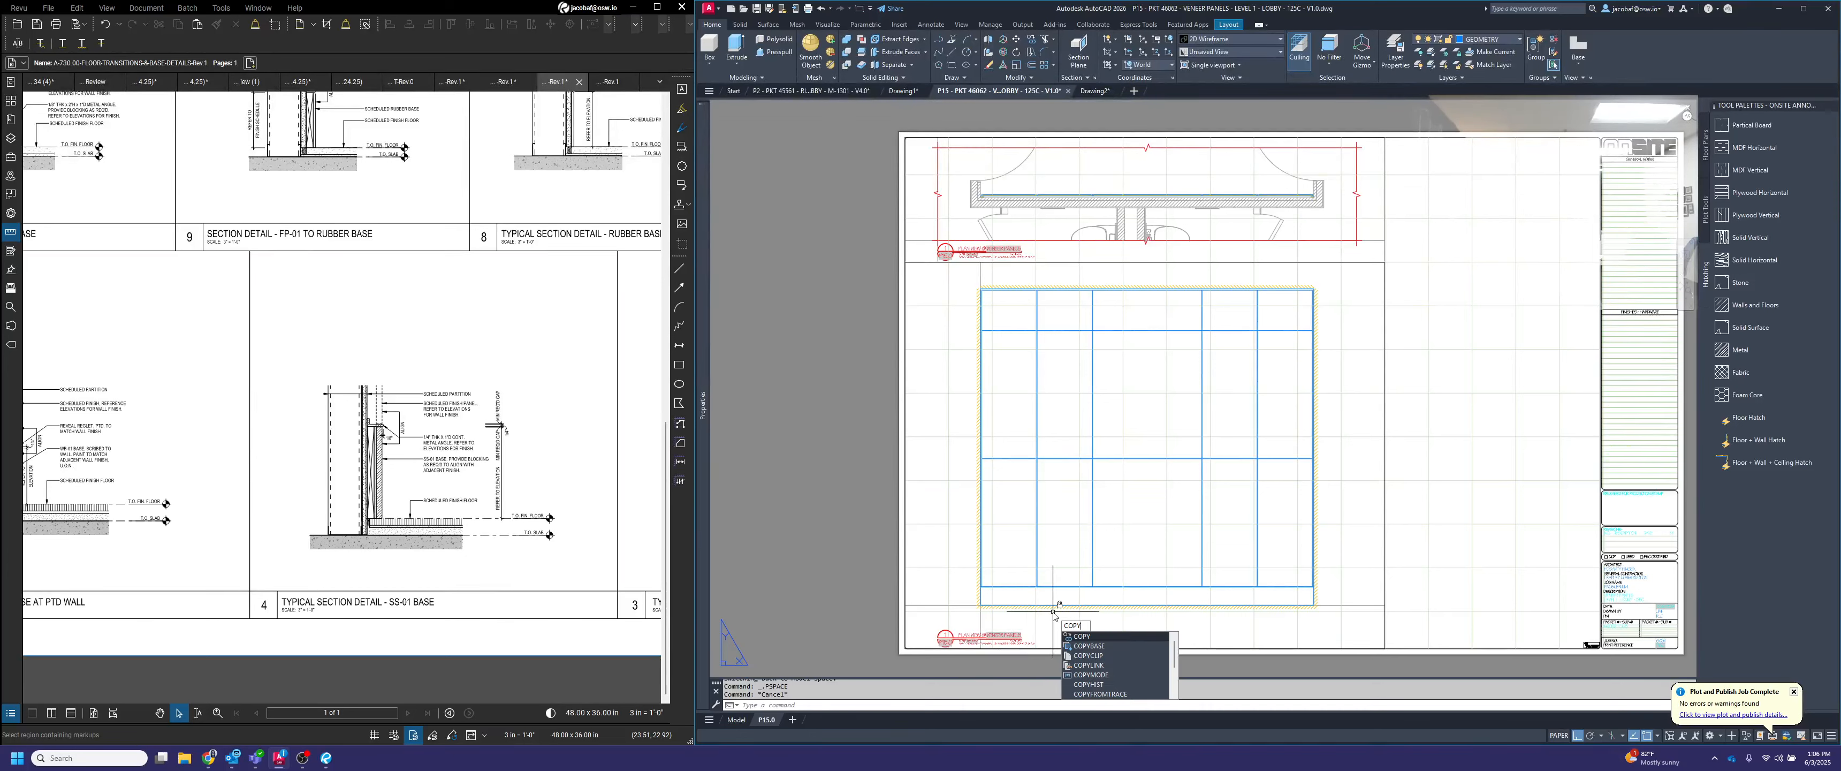
key("Return")
left_click(1013, 636)
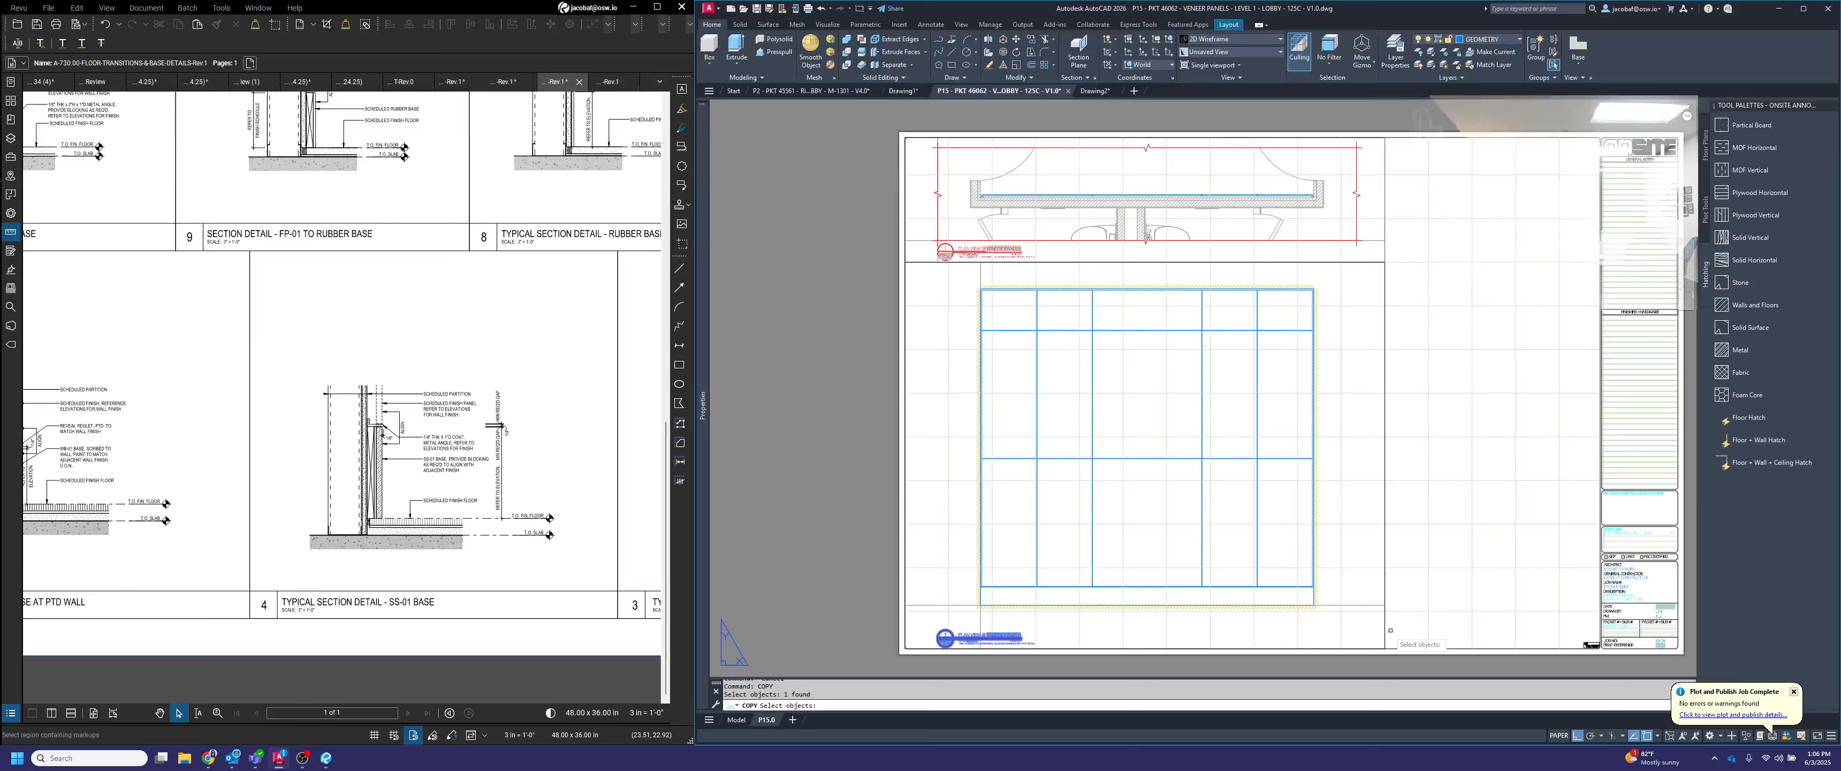
key("Return")
scroll(901, 632, "up", 5)
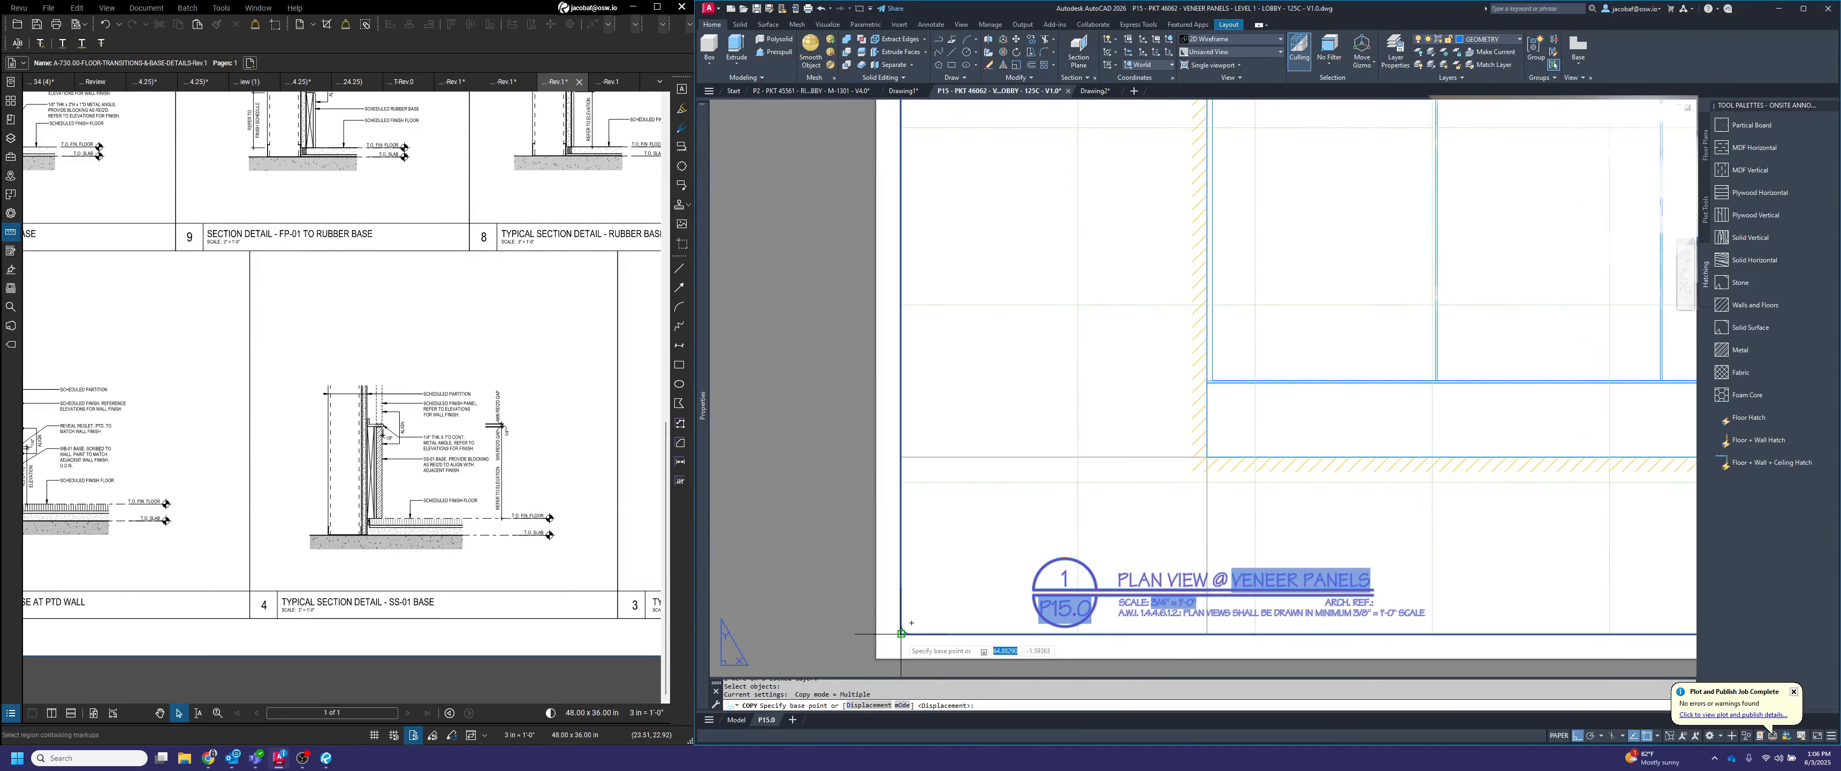
left_click(901, 633)
scroll(901, 632, "down", 5)
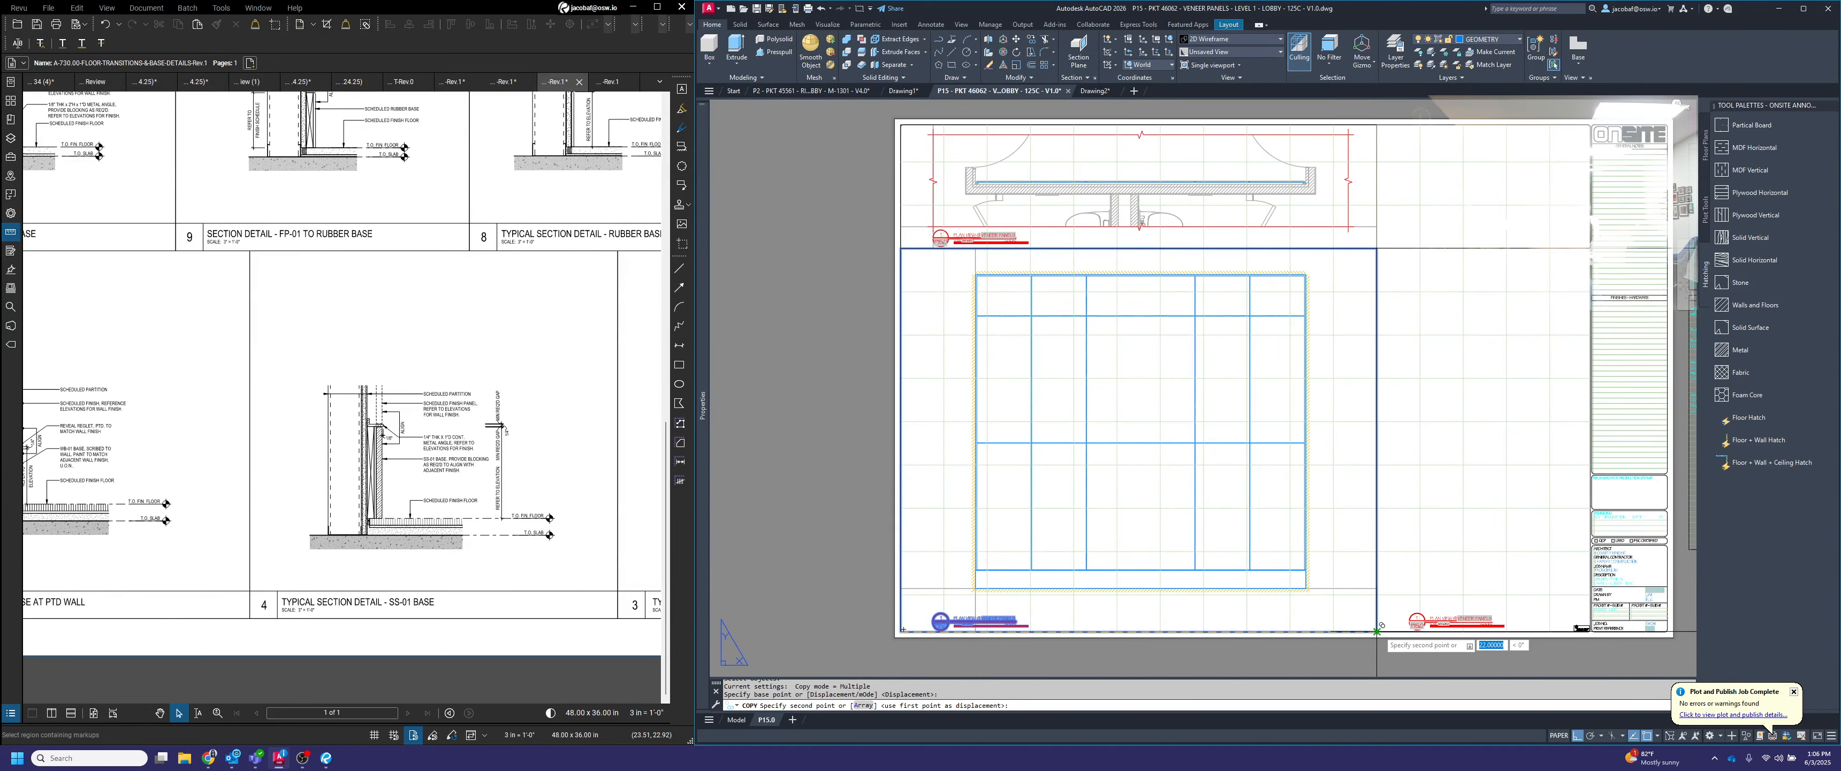
left_click(1376, 632)
middle_click_drag(1550, 520, 1425, 501)
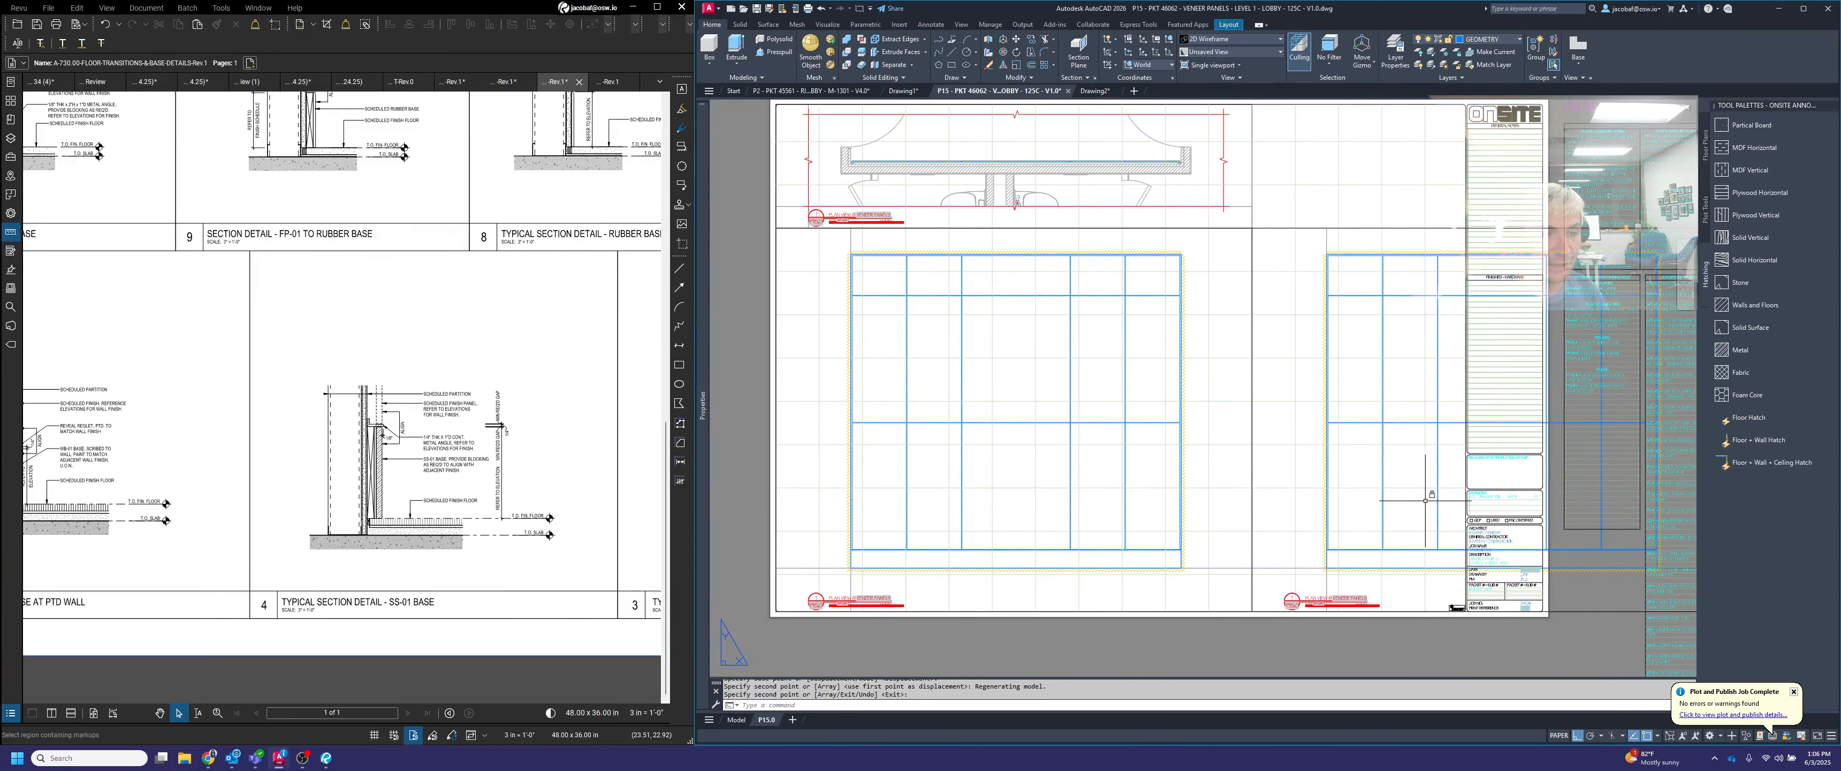
key("Escape")
Unlock the copied viewport, bring the wall section into it and set its scale to 1-1/2" = 1'-0"
double_click(1424, 504)
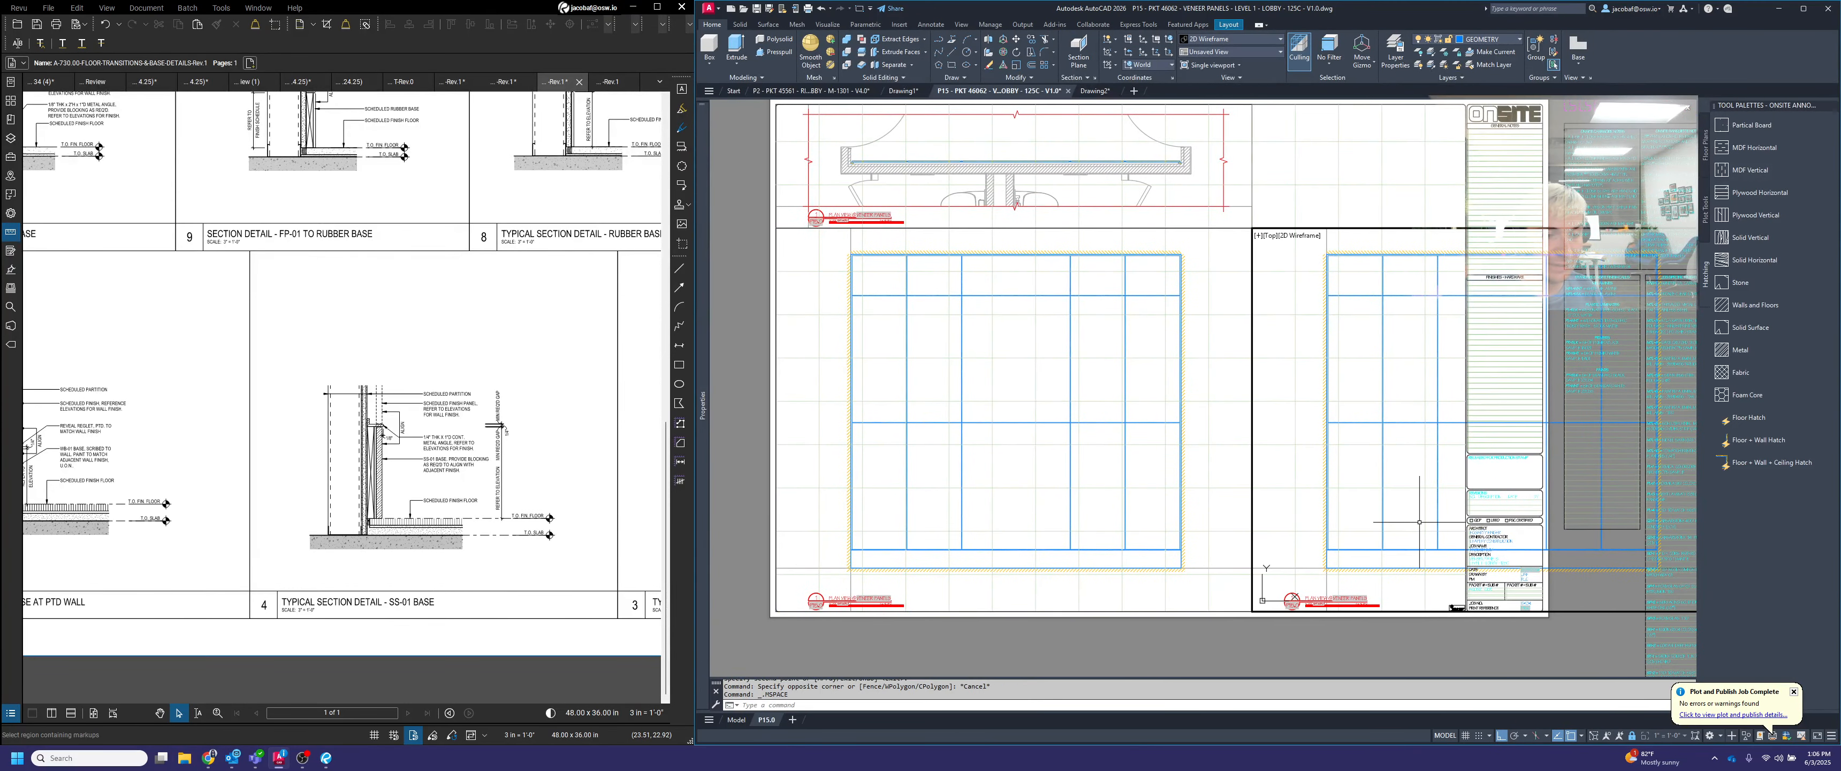
left_click(1632, 736)
scroll(1401, 428, "down", 5)
scroll(1370, 394, "up", 5)
middle_click_drag(1374, 433, 1353, 424)
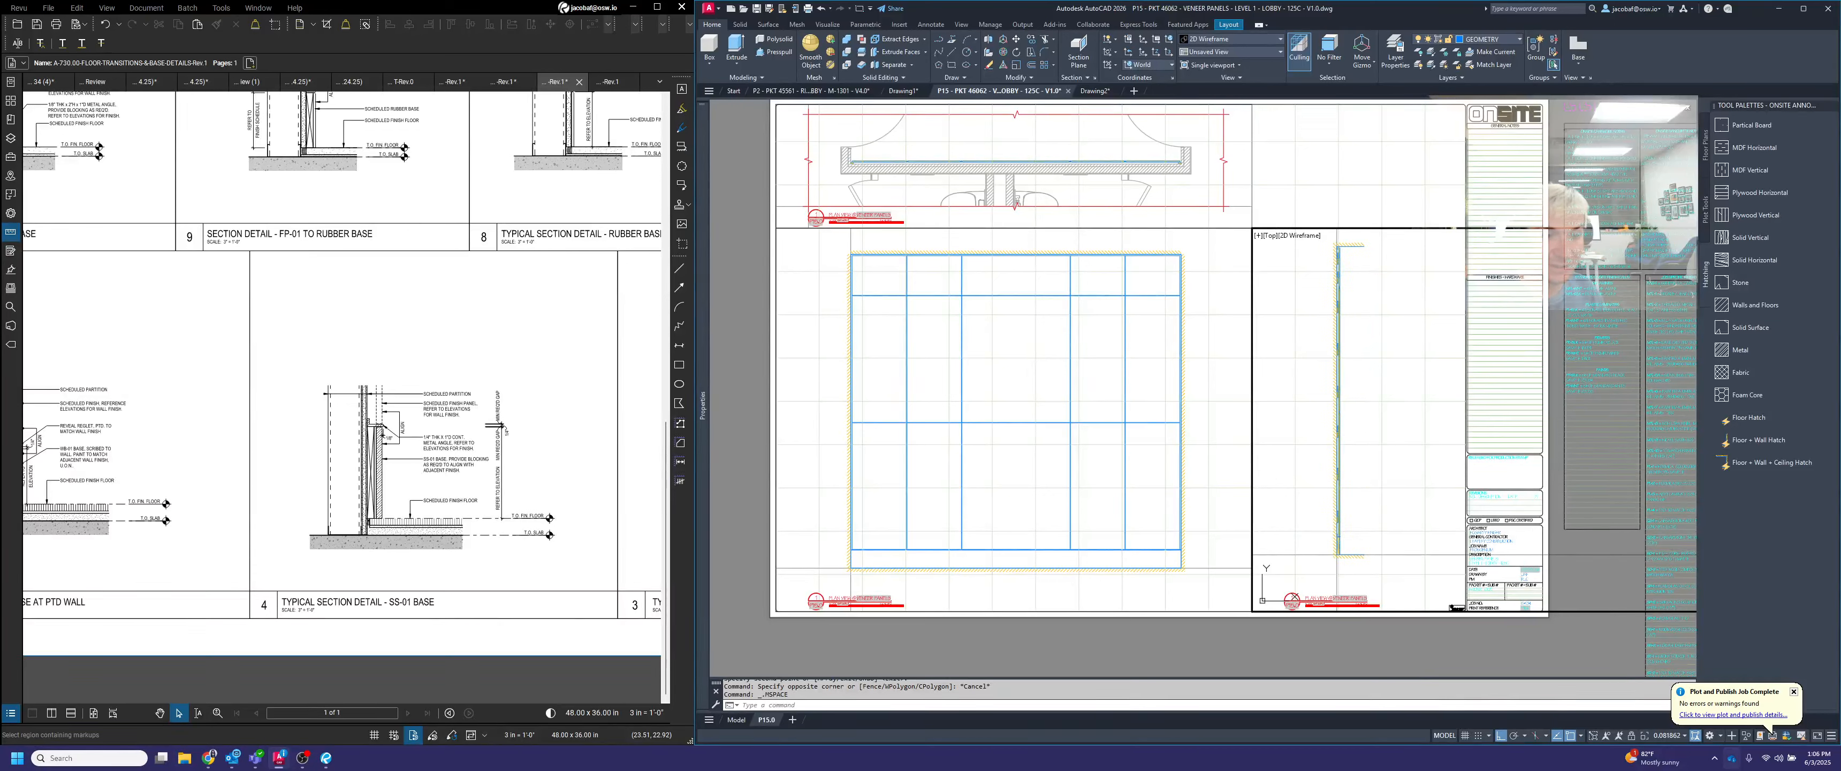
left_click(1685, 736)
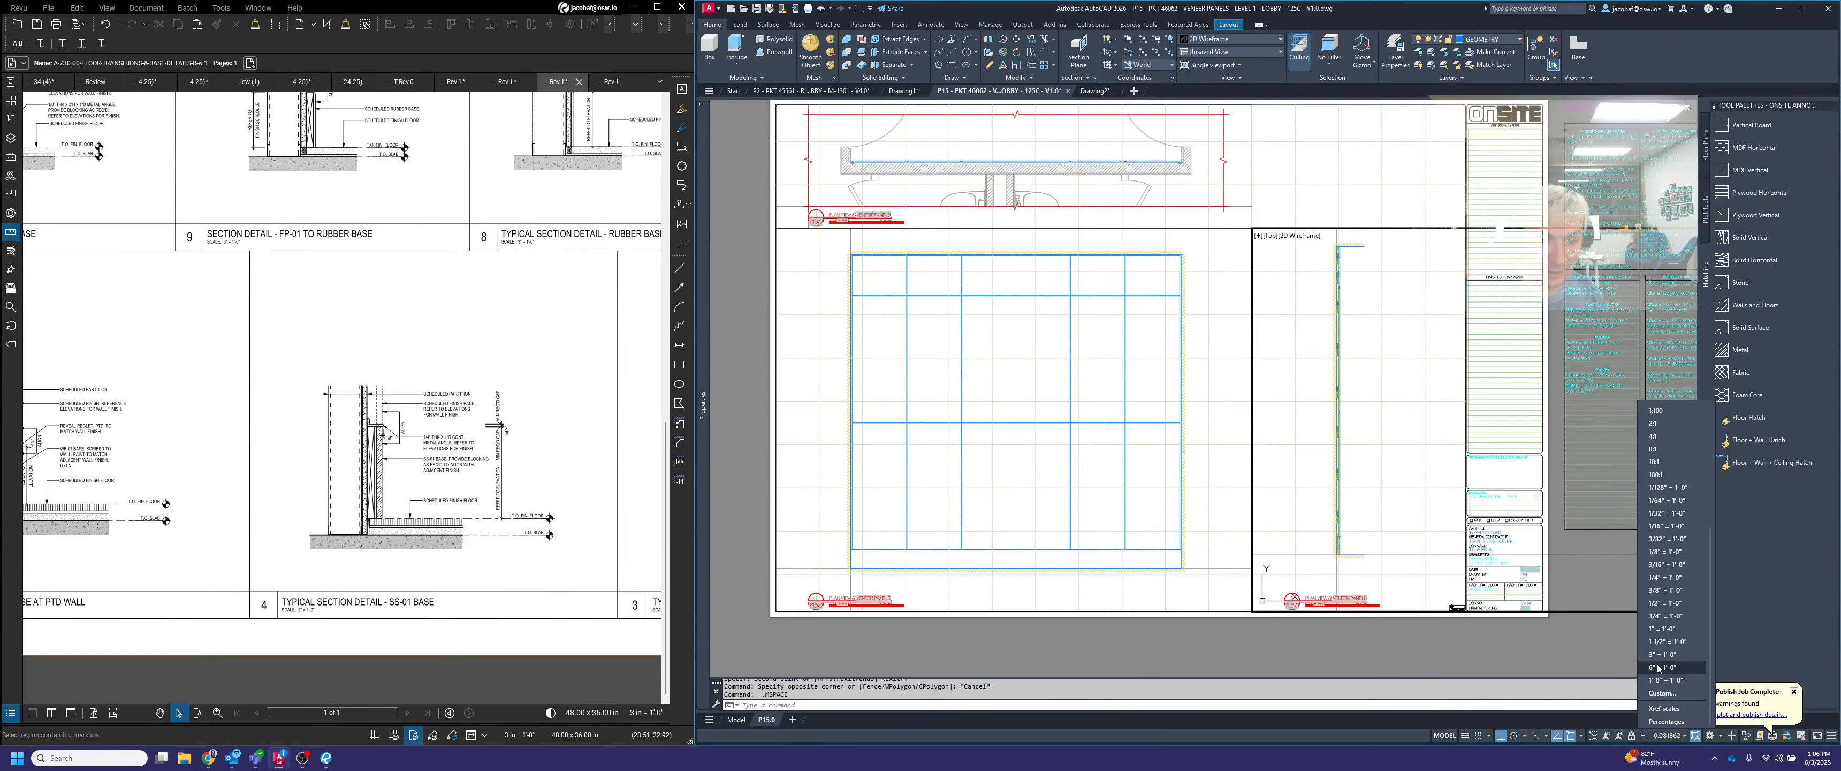
left_click(1668, 643)
middle_click_drag(1351, 486, 1387, 429)
double_click(1351, 648)
Switch the copied title block below the section to its SECTION VIEW variant
scroll(1342, 624, "up", 6)
left_click(1322, 565)
left_click(1272, 500)
left_click(1105, 583)
left_click(1136, 629)
Lengthen the section title's underline past the end of the A.W.I. scale note
scroll(1416, 558, "up", 2)
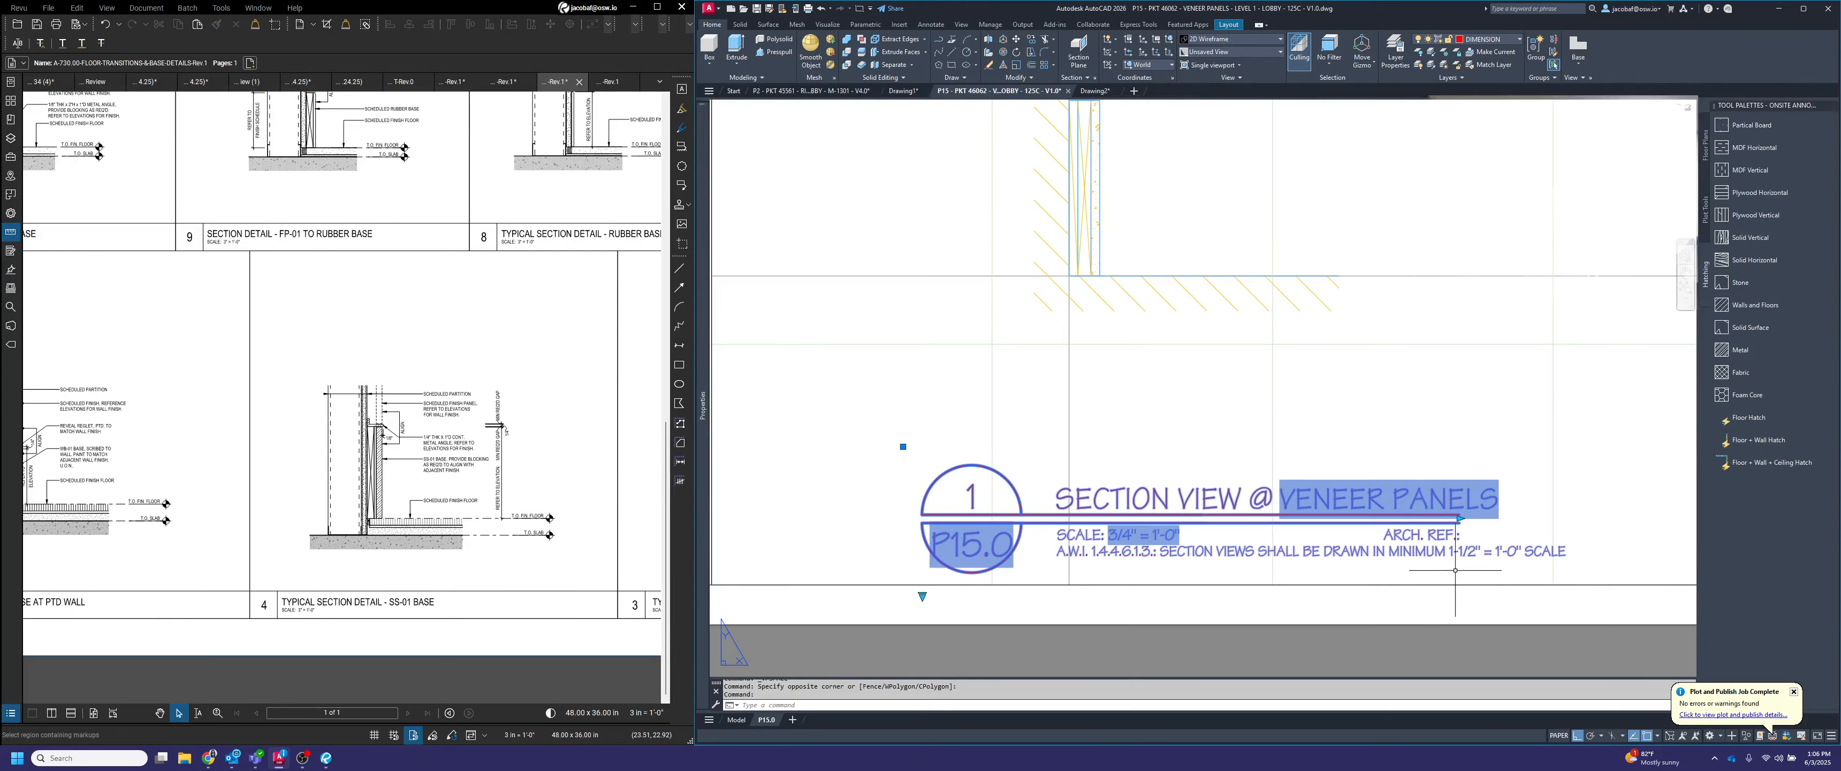
left_click(1458, 518)
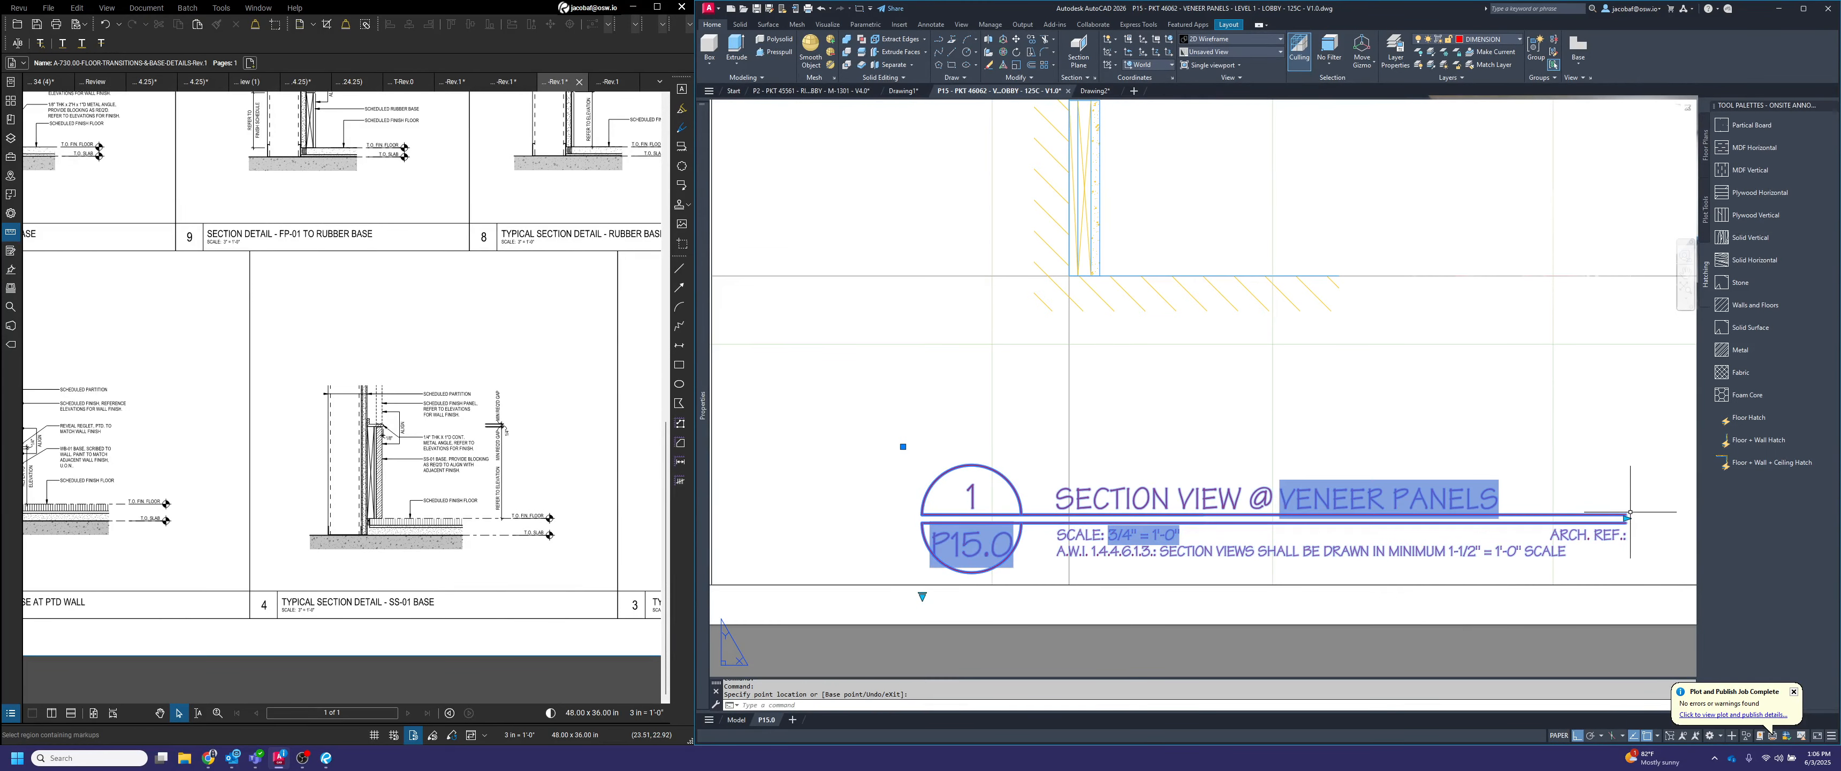
left_click(1509, 456)
key("Escape")
scroll(1510, 456, "down", 8)
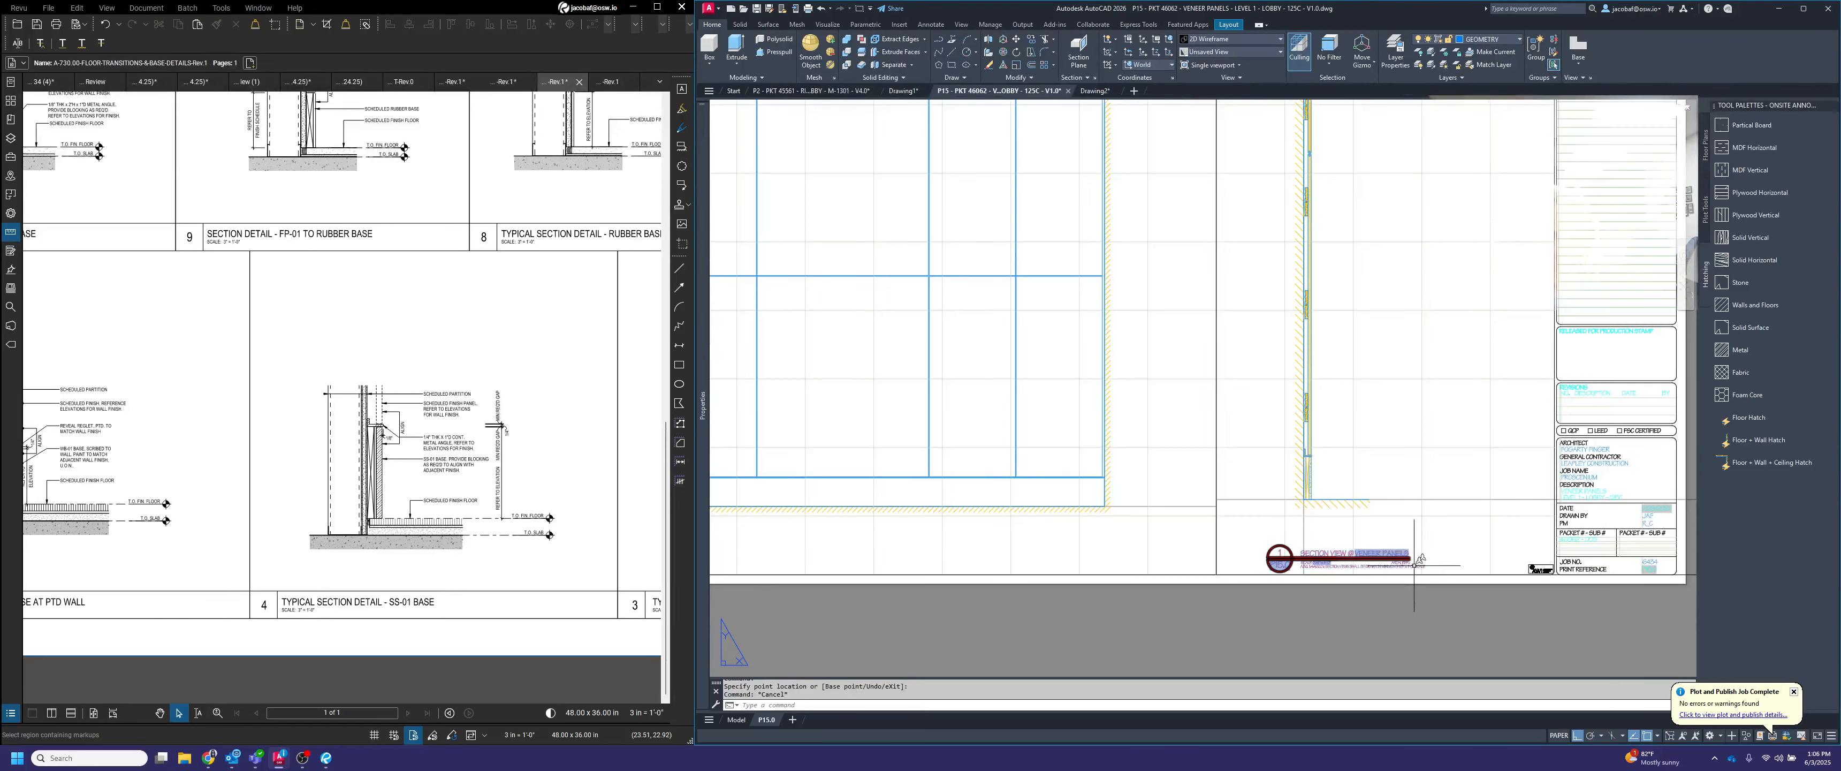
Stretch the section viewport's upper right corner to the sheet border's upper edge beside the title block column
scroll(1479, 294, "up", 2)
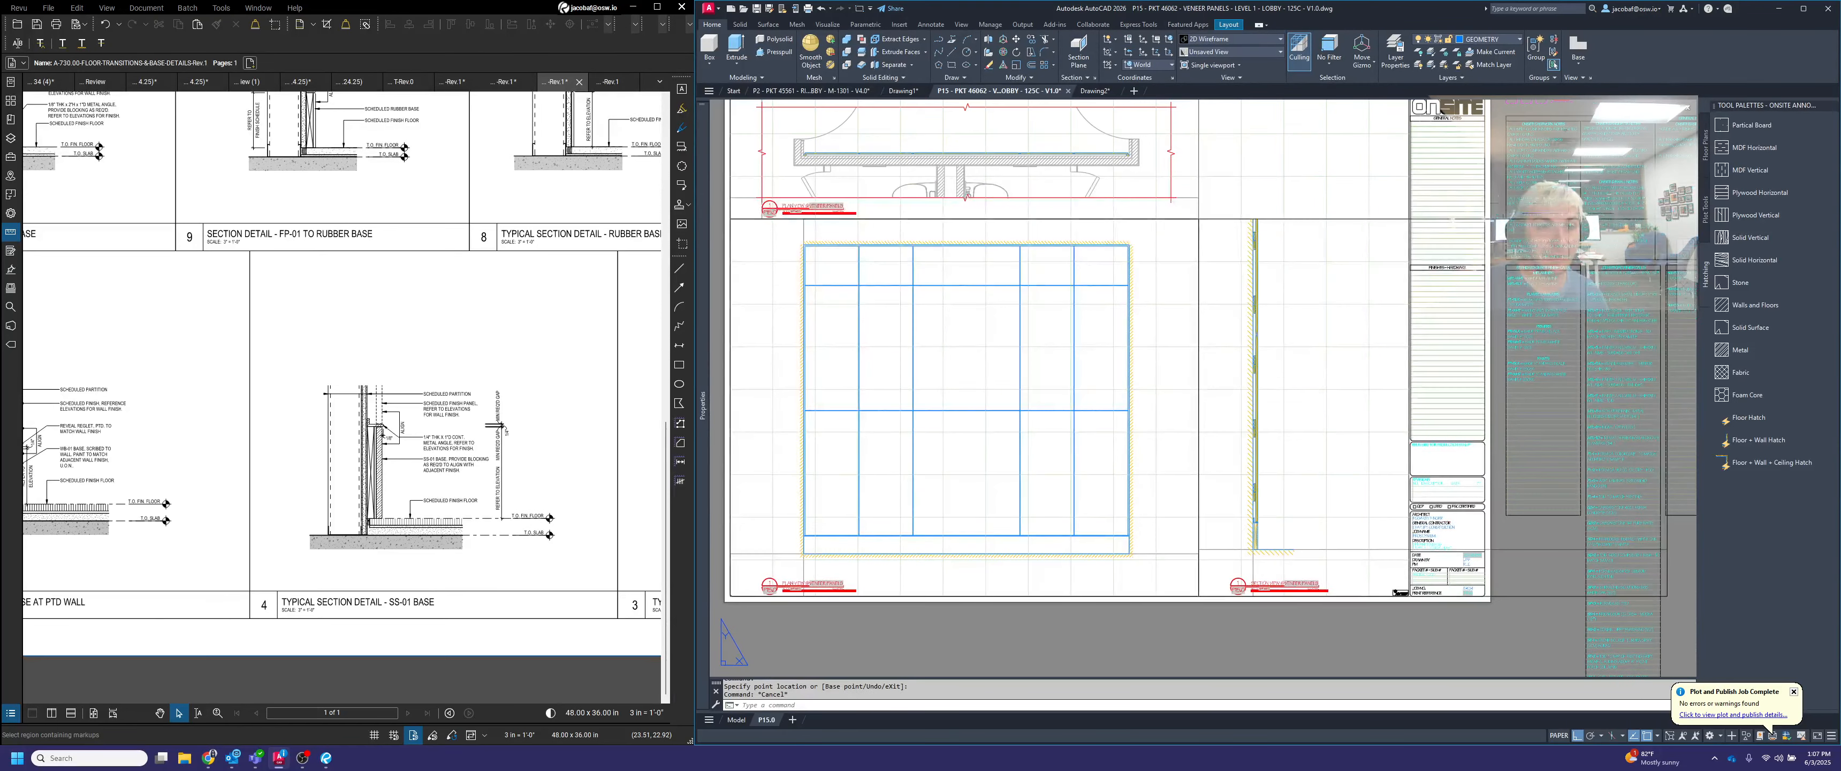
left_click(1508, 217)
left_click(1667, 218)
scroll(1405, 104, "up", 10)
left_click(1450, 174)
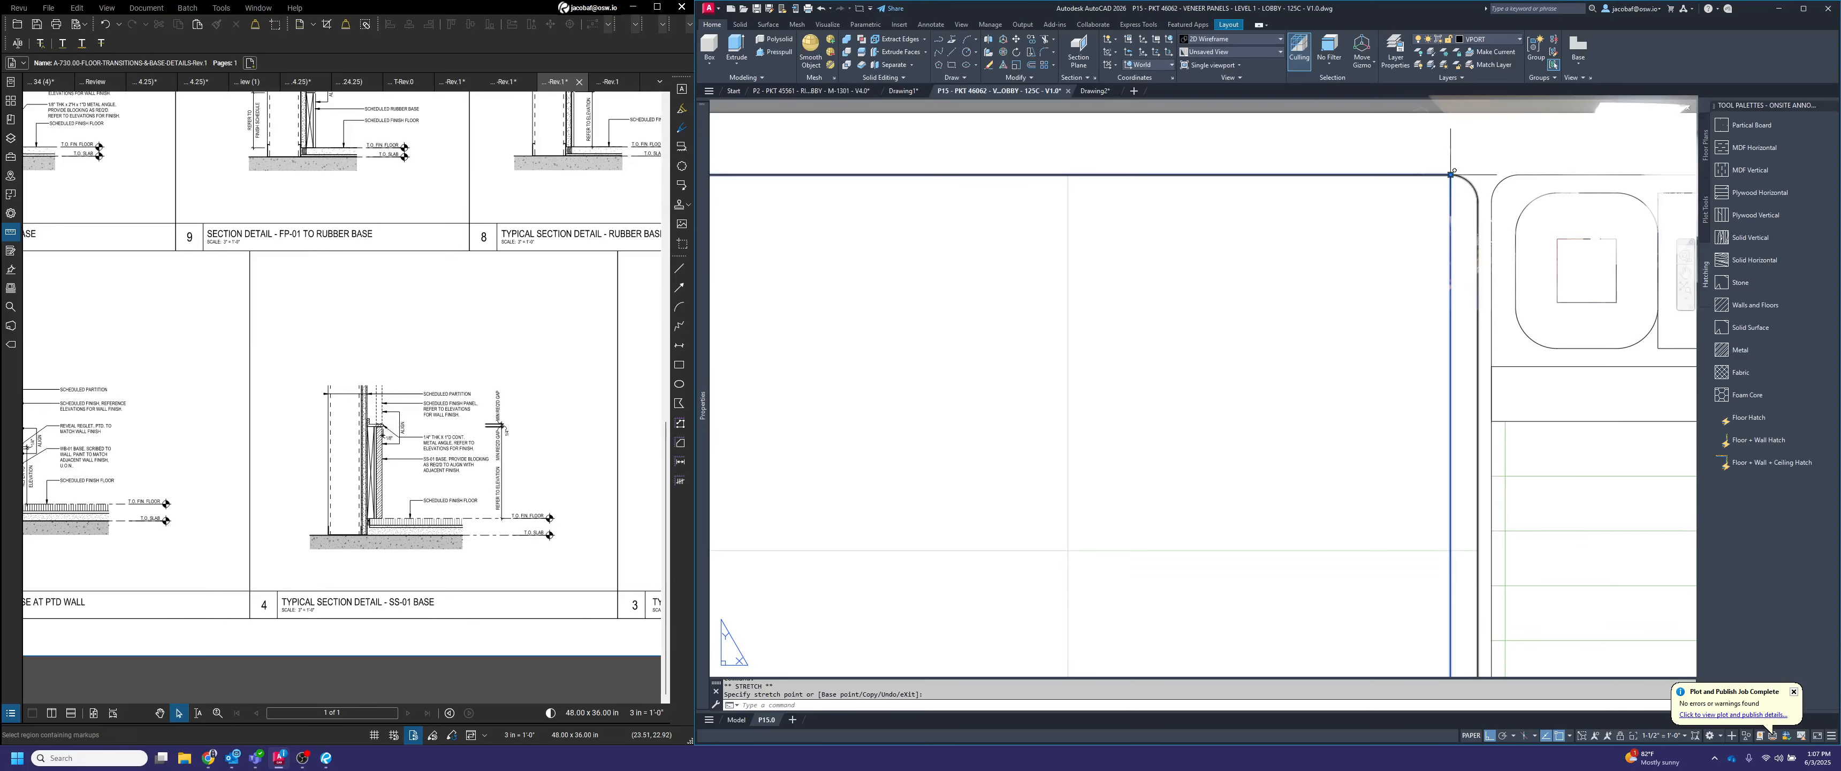
left_click(1450, 174)
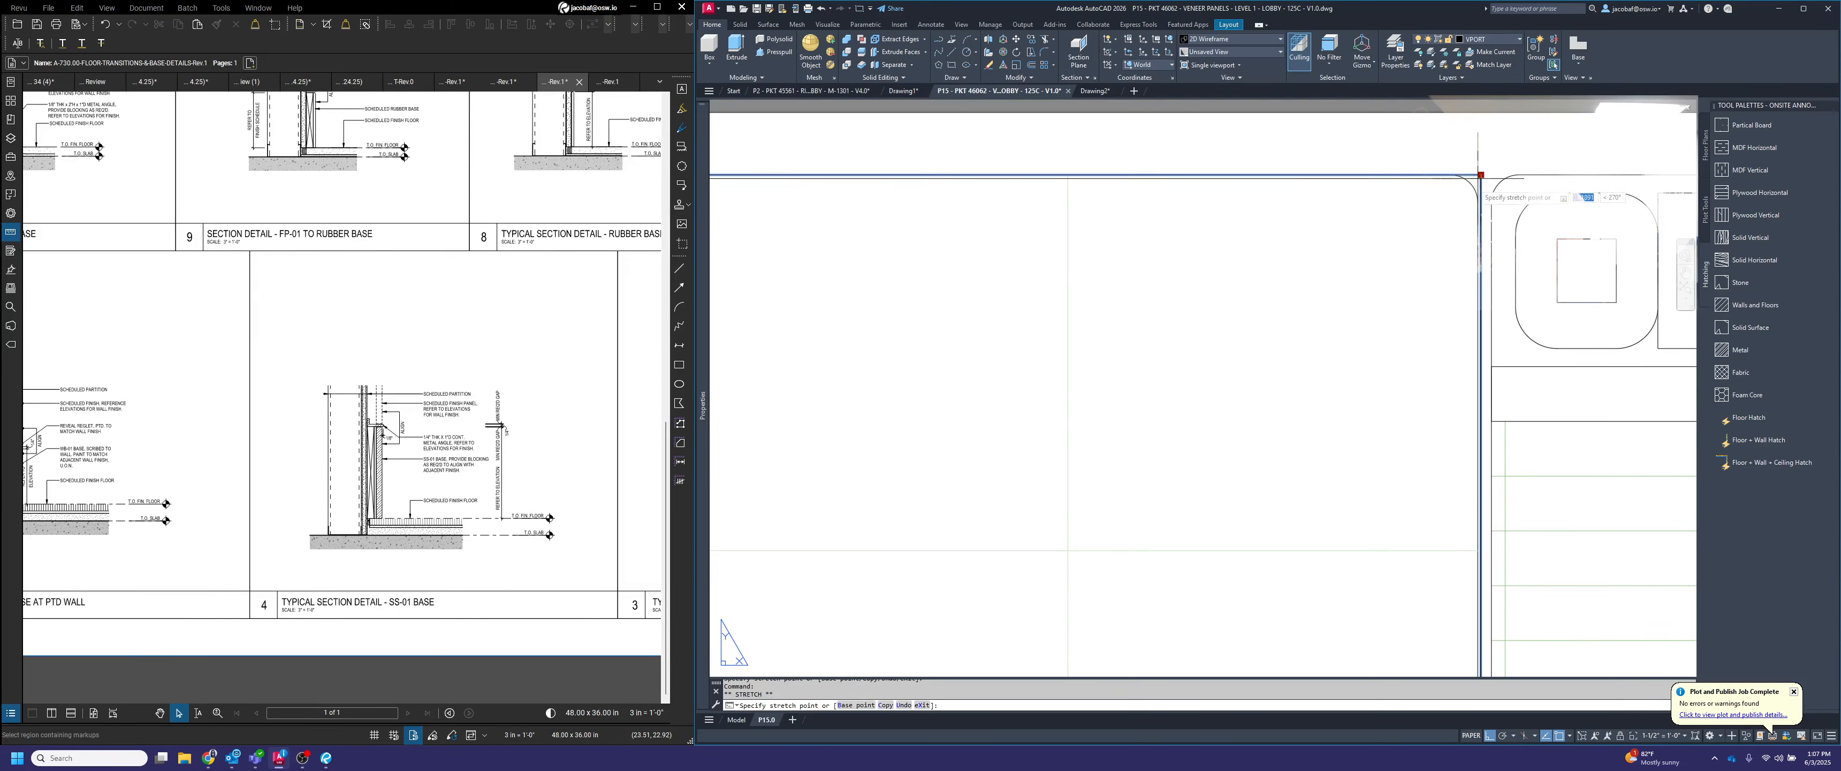
left_click(1479, 174)
Shift the section down inside its viewport so its upper end fits below the sheet border
scroll(1451, 214, "down", 10)
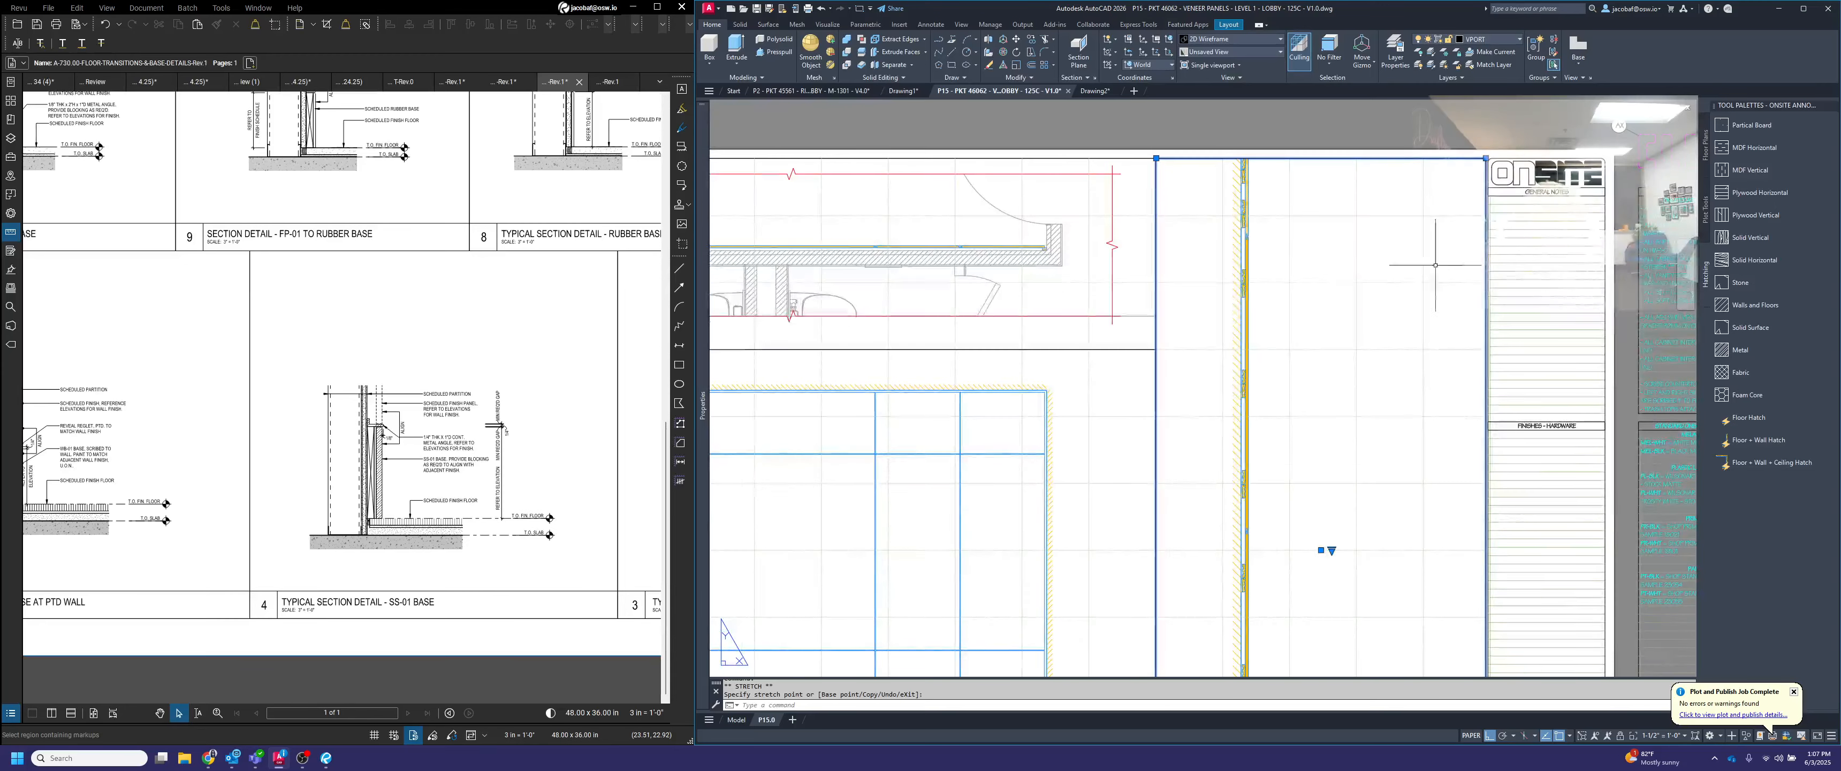
scroll(1356, 472, "up", 3)
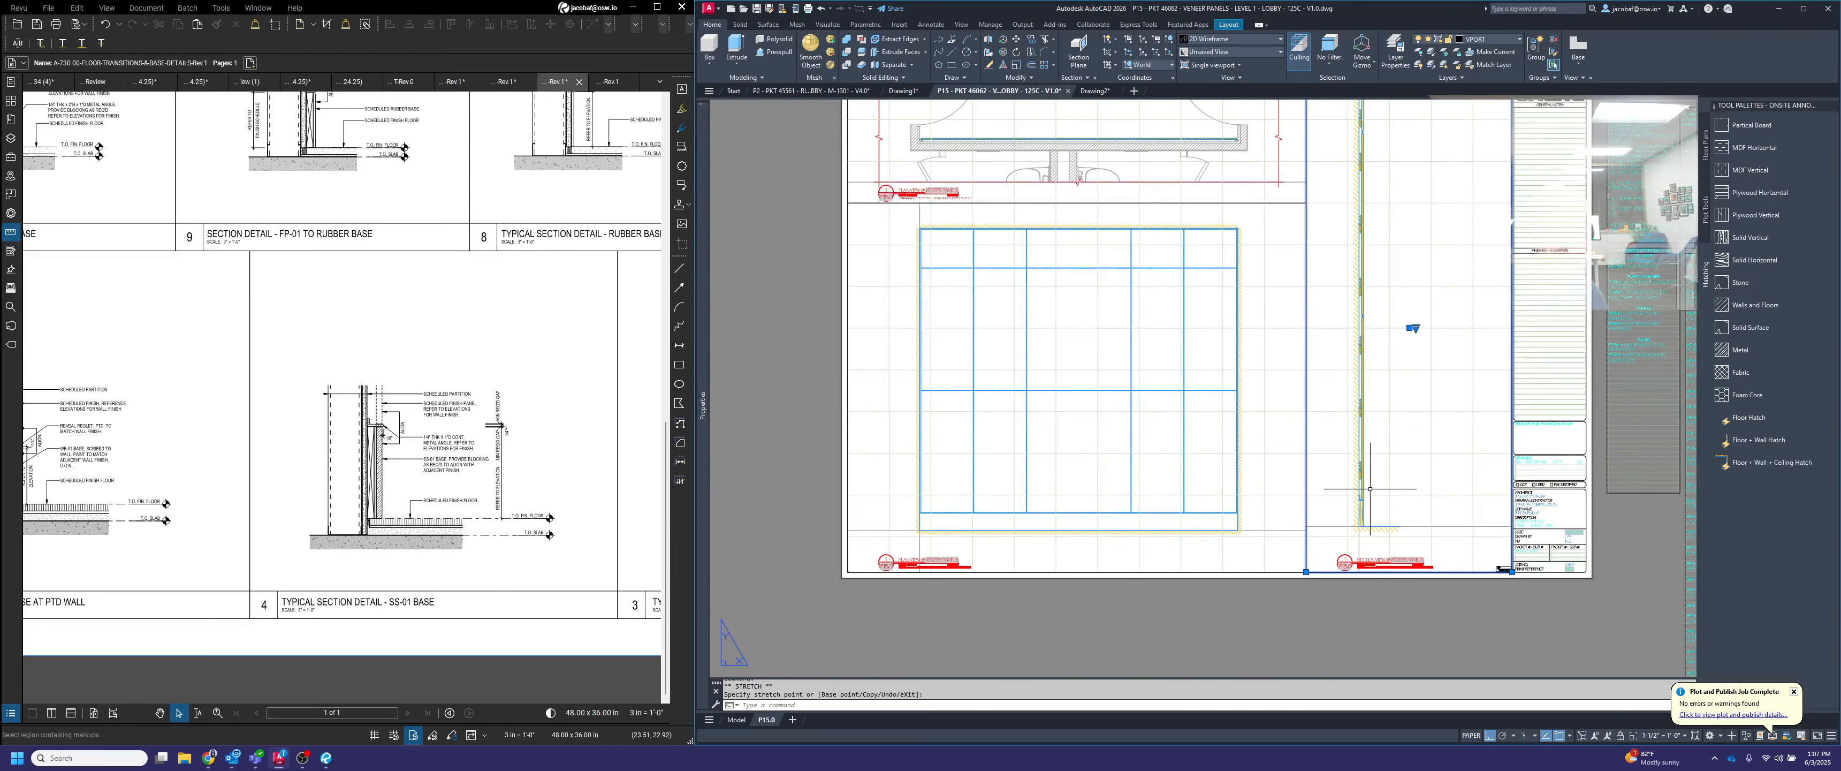
middle_click_drag(1385, 455, 1373, 526)
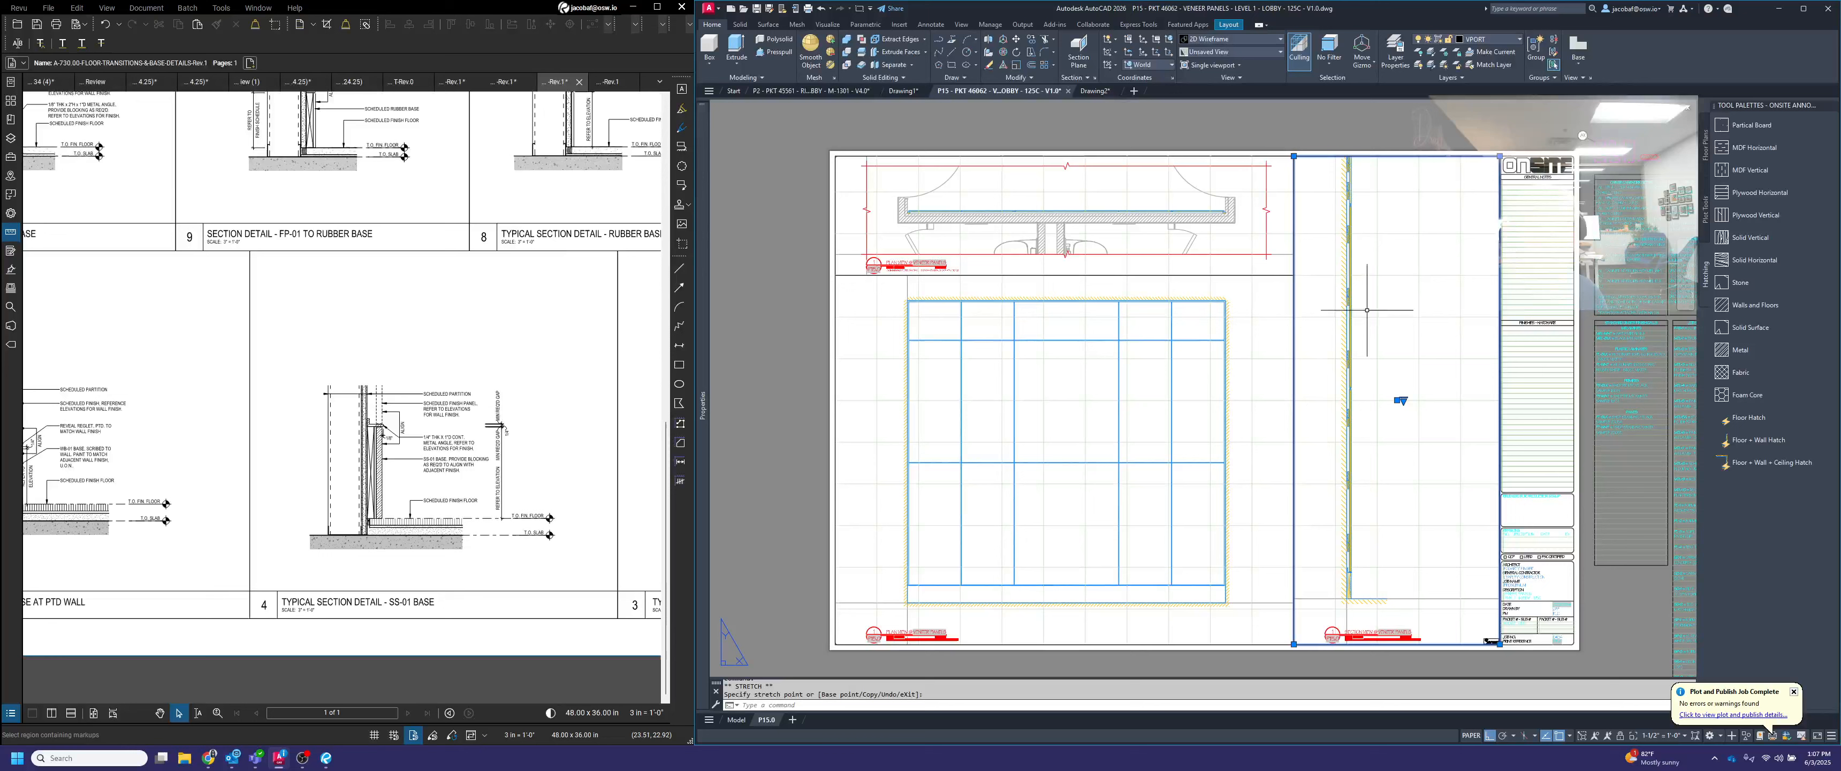
double_click(1391, 278)
middle_click_drag(1394, 294, 1394, 315)
double_click(1399, 116)
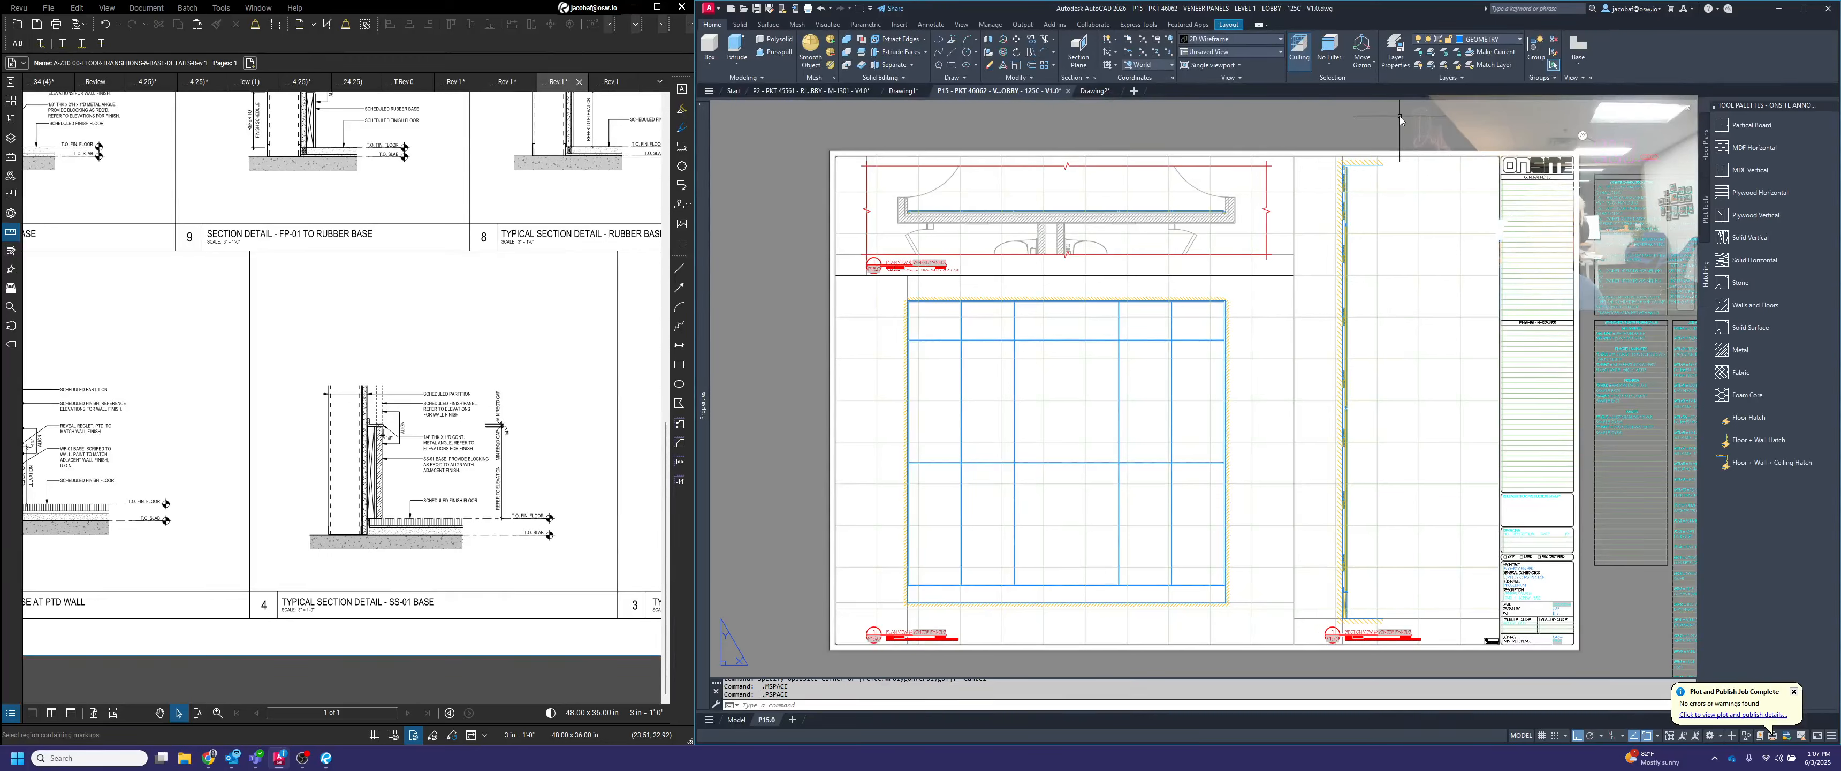
Move the section viewport so the section's lower wall corner meets the left side of the section title's circle
type("m")
key("Return")
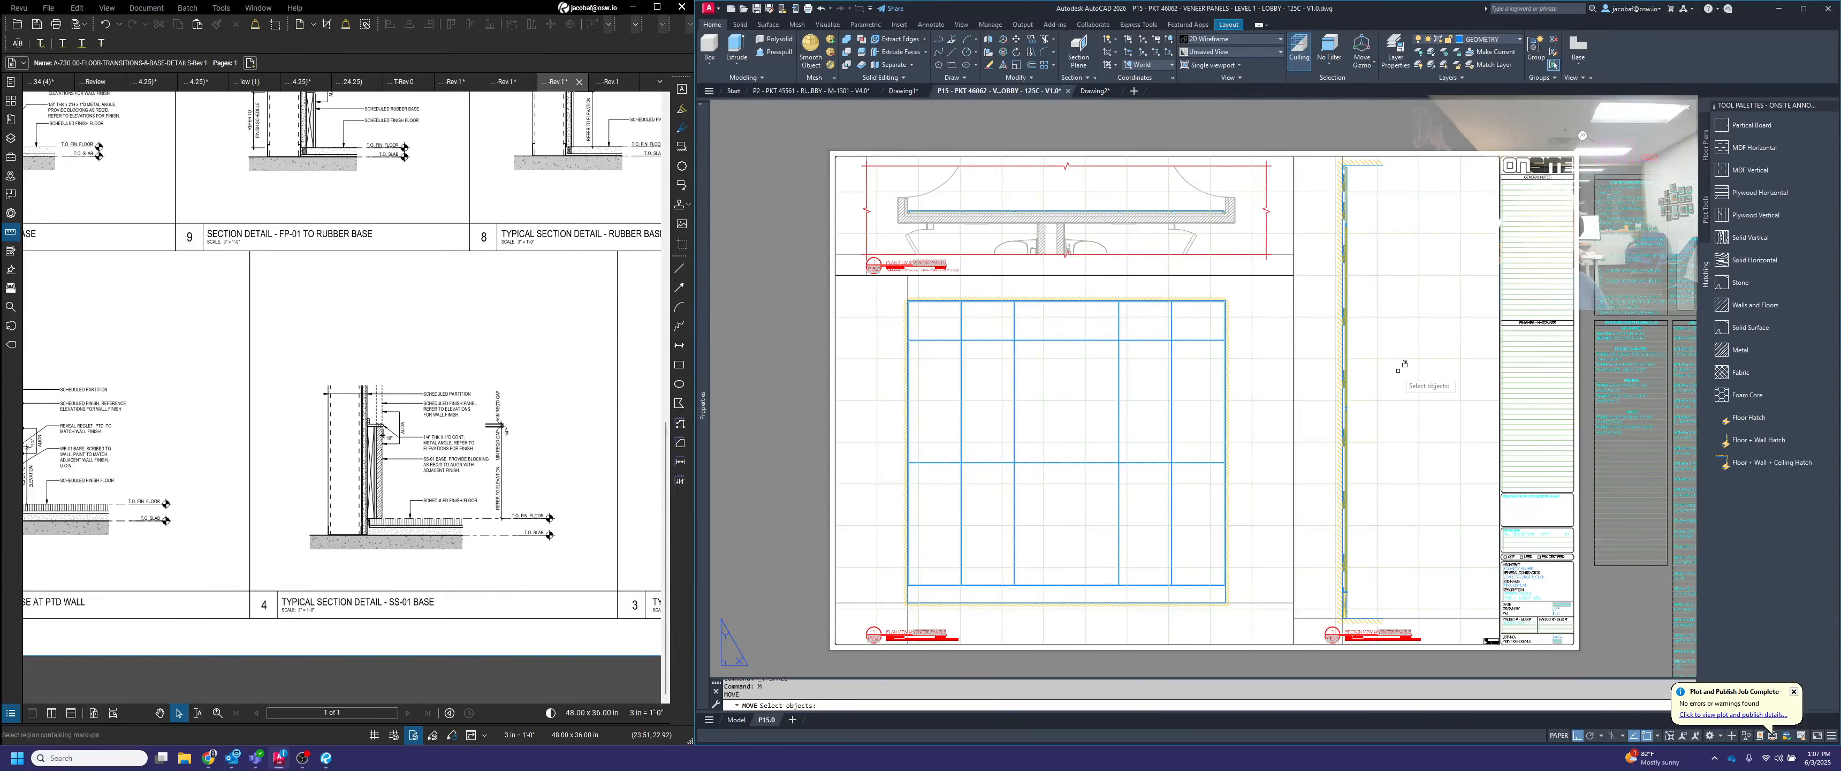
left_click(1286, 449)
left_click(1277, 458)
key("Return")
scroll(1344, 652, "up", 10)
left_click(1340, 289)
left_click(1161, 449)
scroll(1208, 427, "down", 4)
Move the section viewport straight up by 1.5
key("Return")
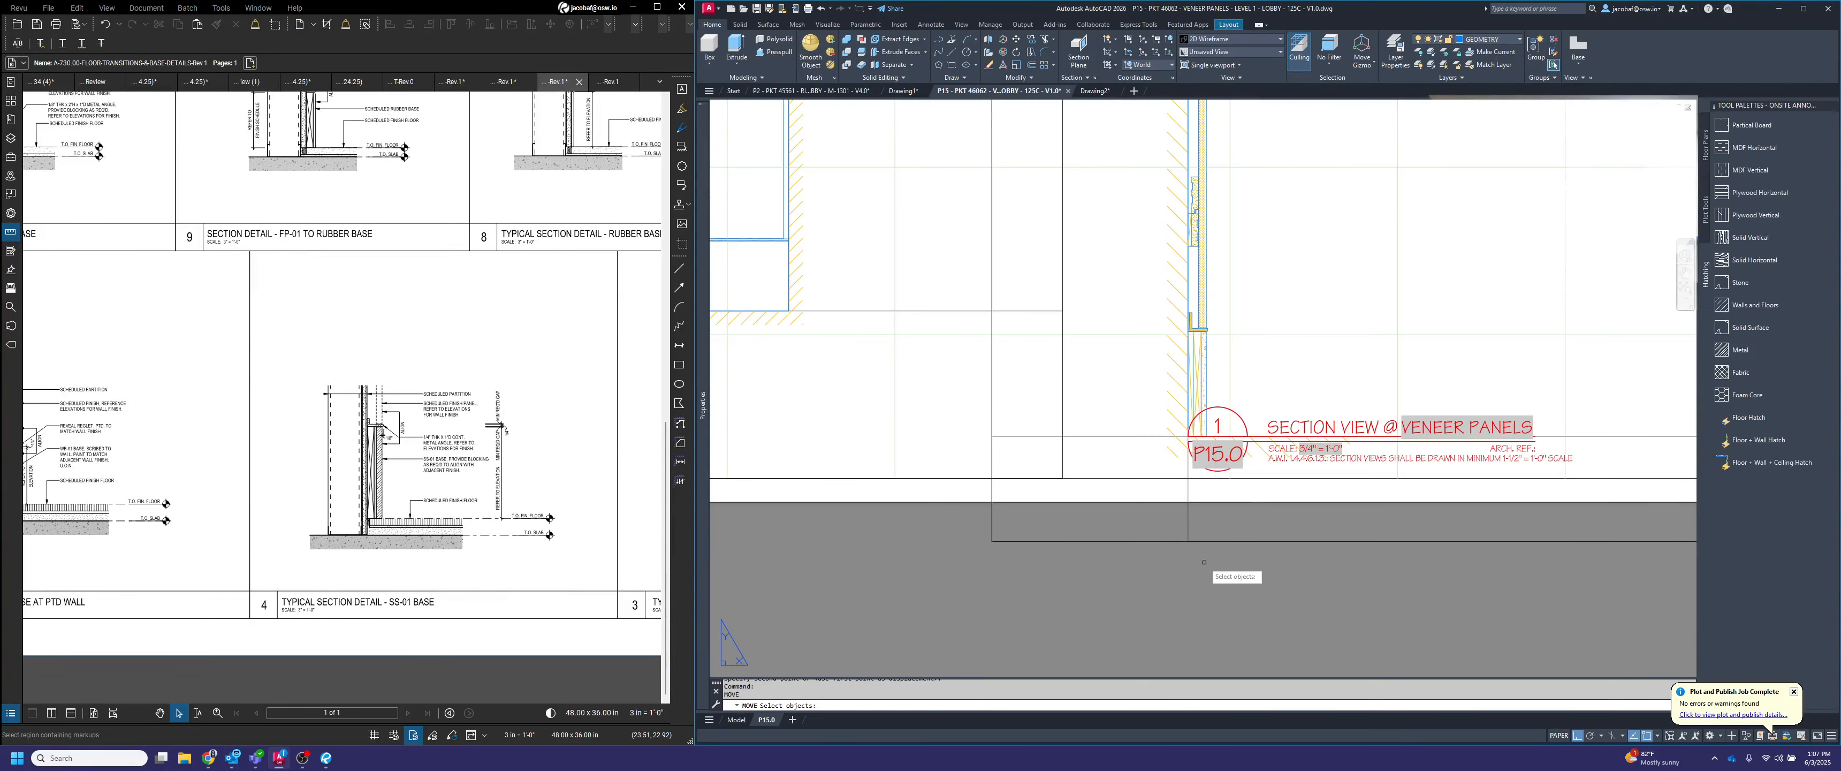
left_click(1205, 562)
left_click(1183, 524)
key("Return")
left_click(967, 624)
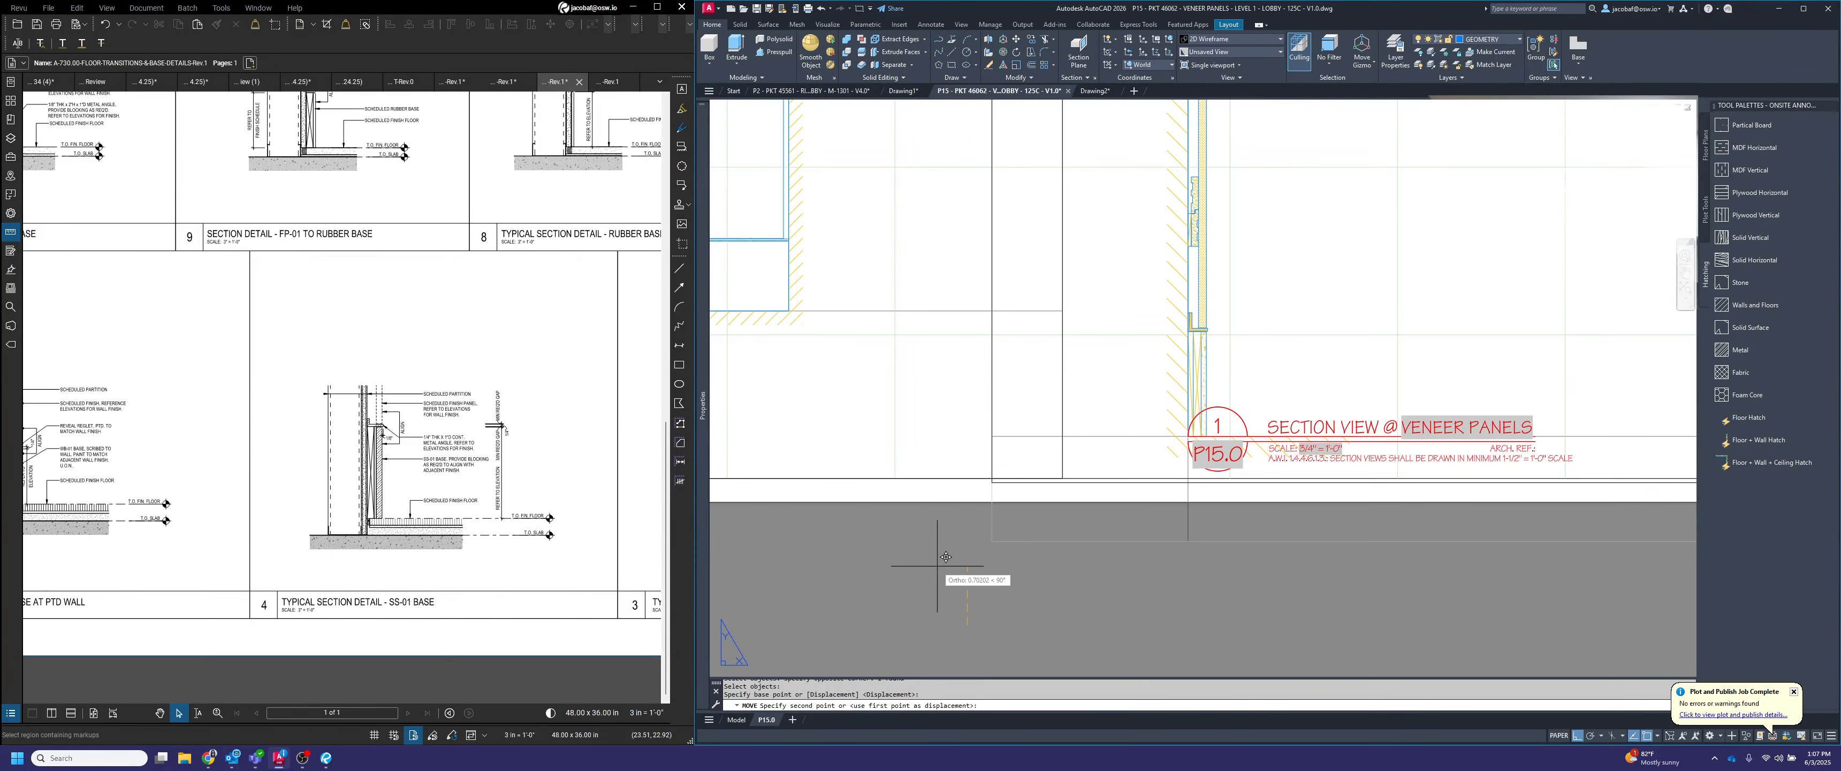
type("1.5")
key("Return")
Move the section viewport straight down by 1
scroll(1064, 430, "down", 5)
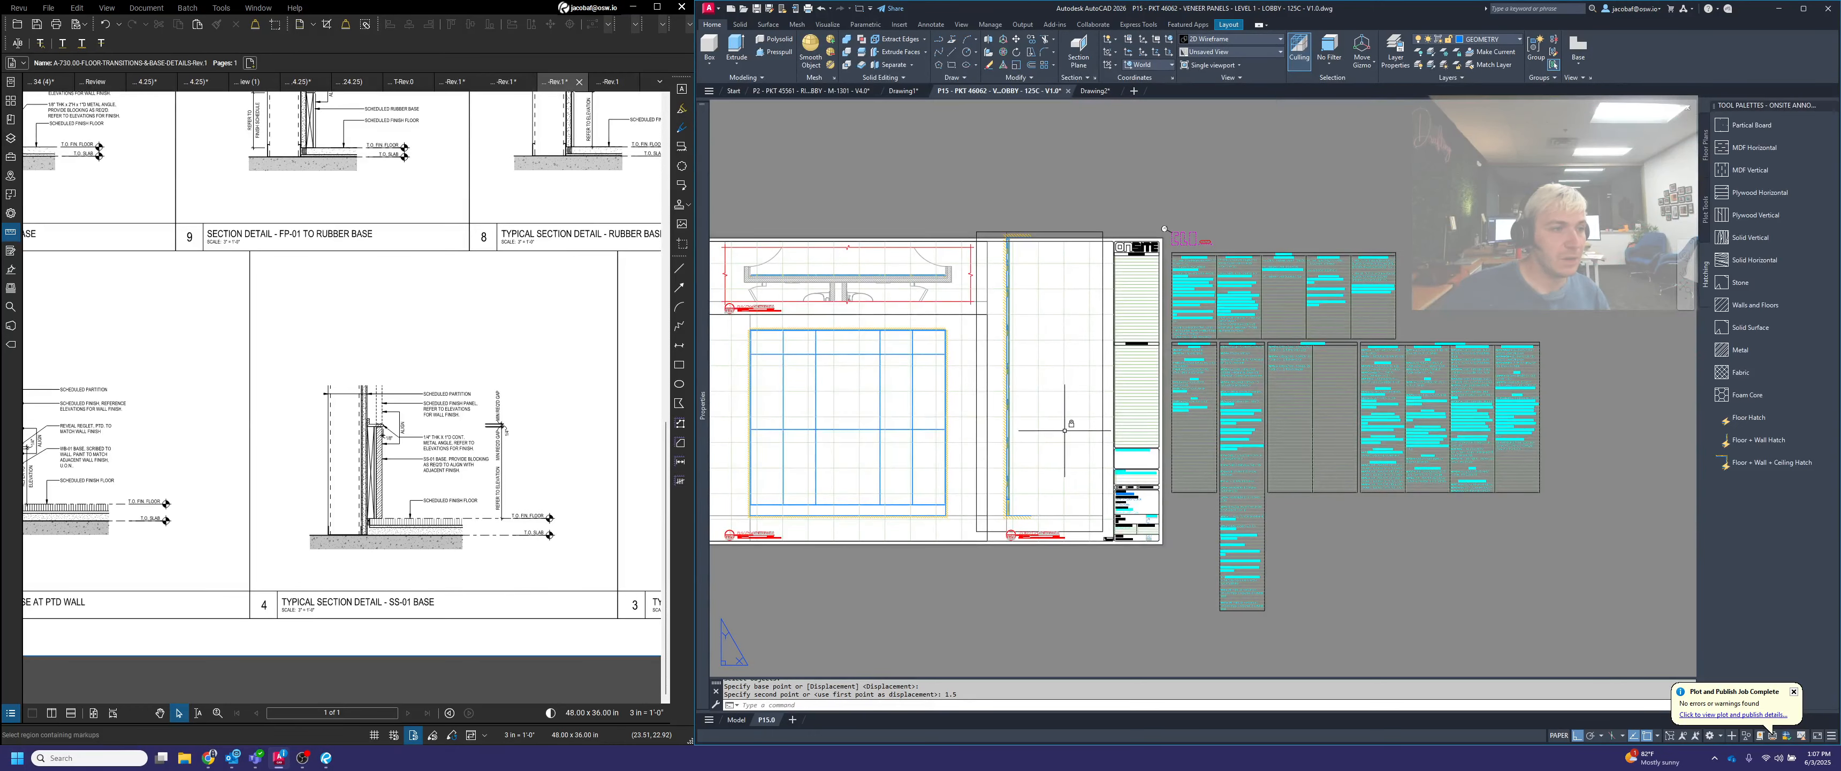
middle_click_drag(1065, 431, 1179, 427)
scroll(1134, 218, "up", 4)
scroll(1275, 182, "down", 2)
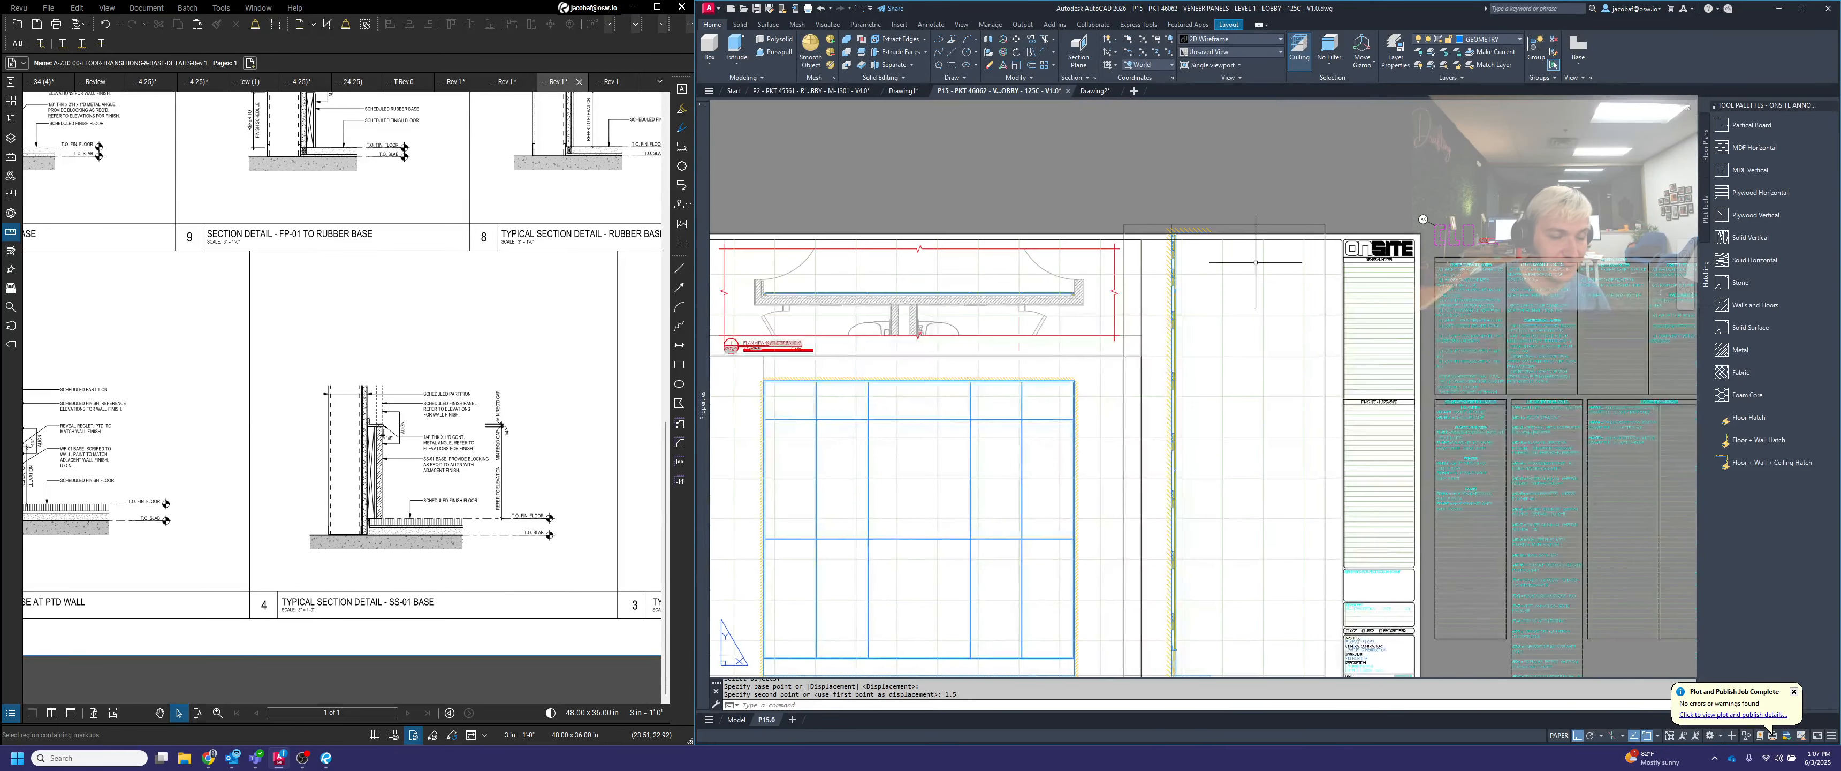
middle_click_drag(1190, 478, 1251, 293)
scroll(1190, 555, "up", 2)
left_click(1215, 492)
type("m")
left_click(1209, 543)
type("1")
key("Return")
scroll(1440, 255, "down", 5)
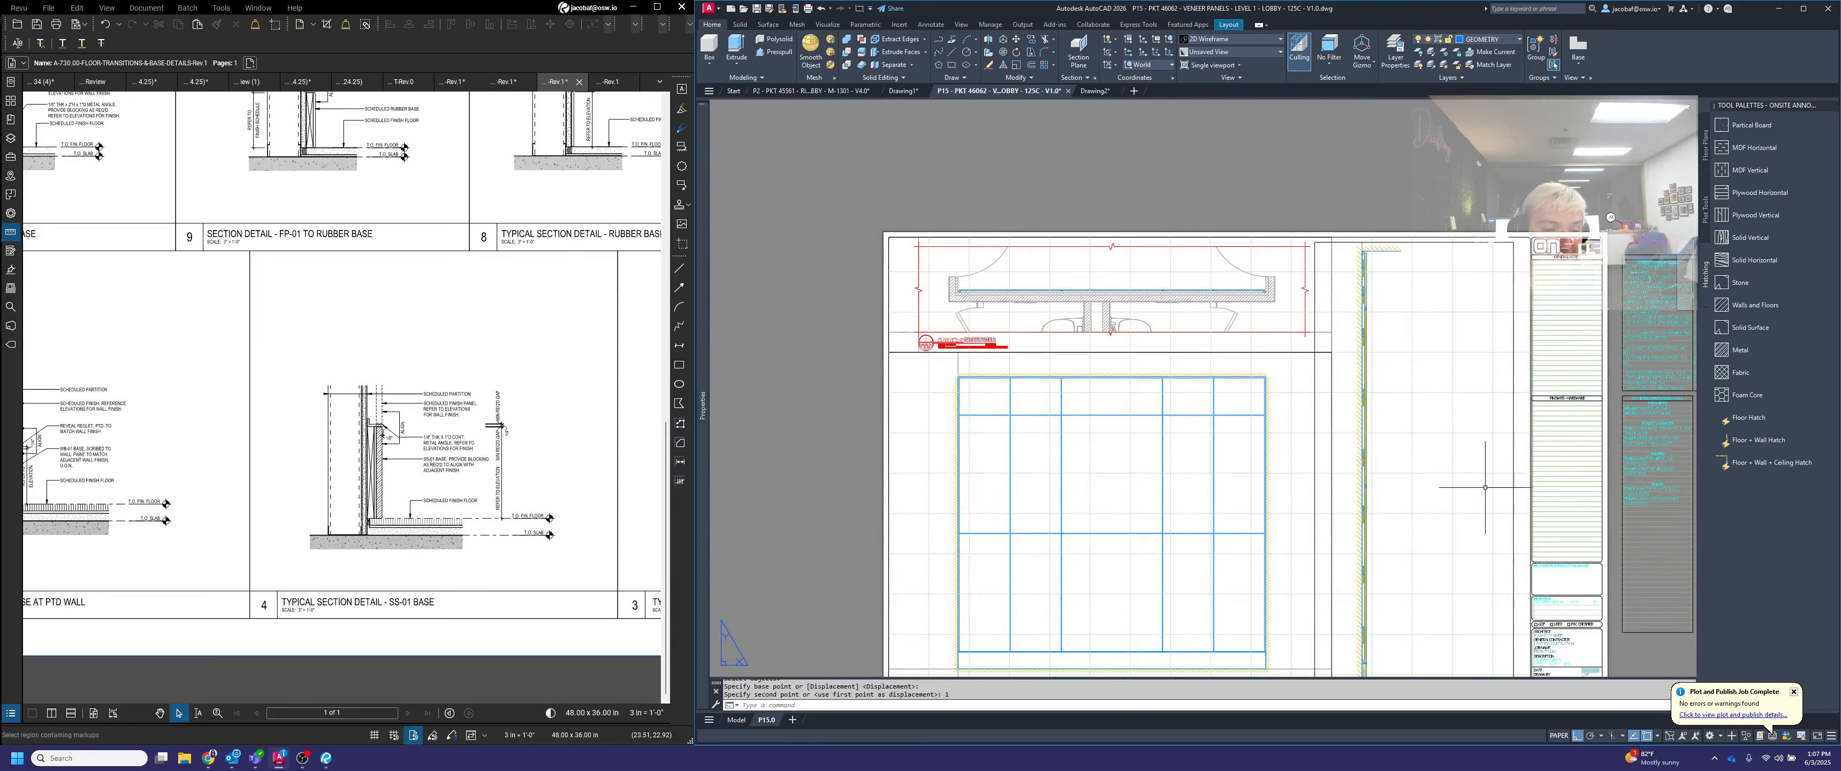
Move the section viewport straight up by .25
middle_click_drag(1473, 492, 1403, 245)
scroll(1305, 474, "up", 5)
scroll(1305, 473, "up", 2)
type("m")
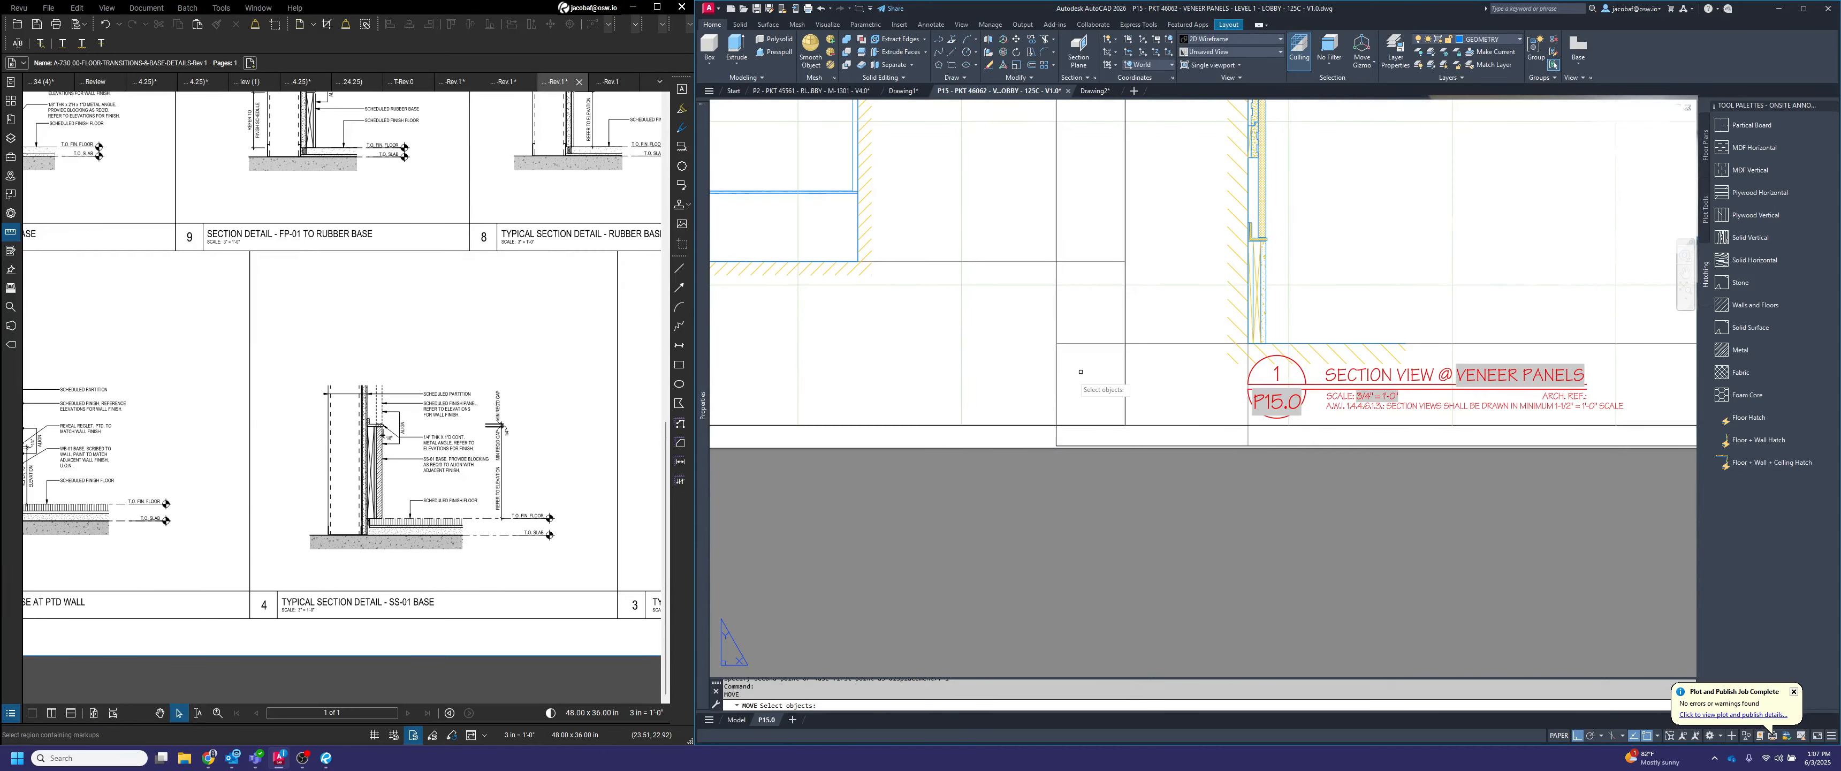
left_click(1069, 379)
left_click(1042, 379)
key("space")
left_click(1185, 261)
type(".25")
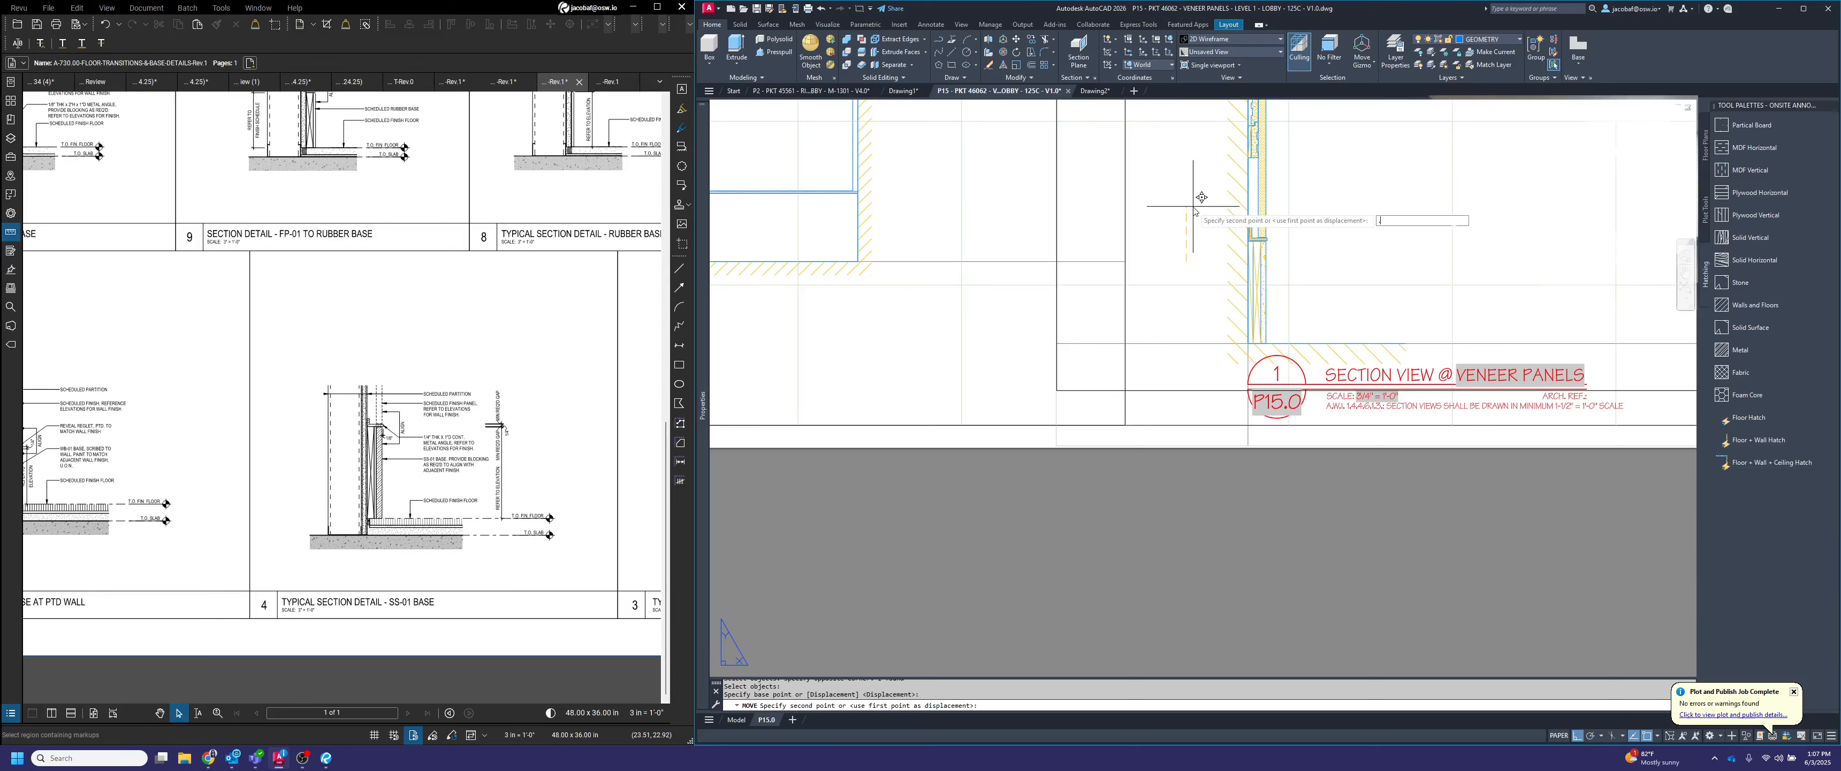
key("Return")
scroll(1193, 206, "down", 4)
scroll(1228, 216, "up", 5)
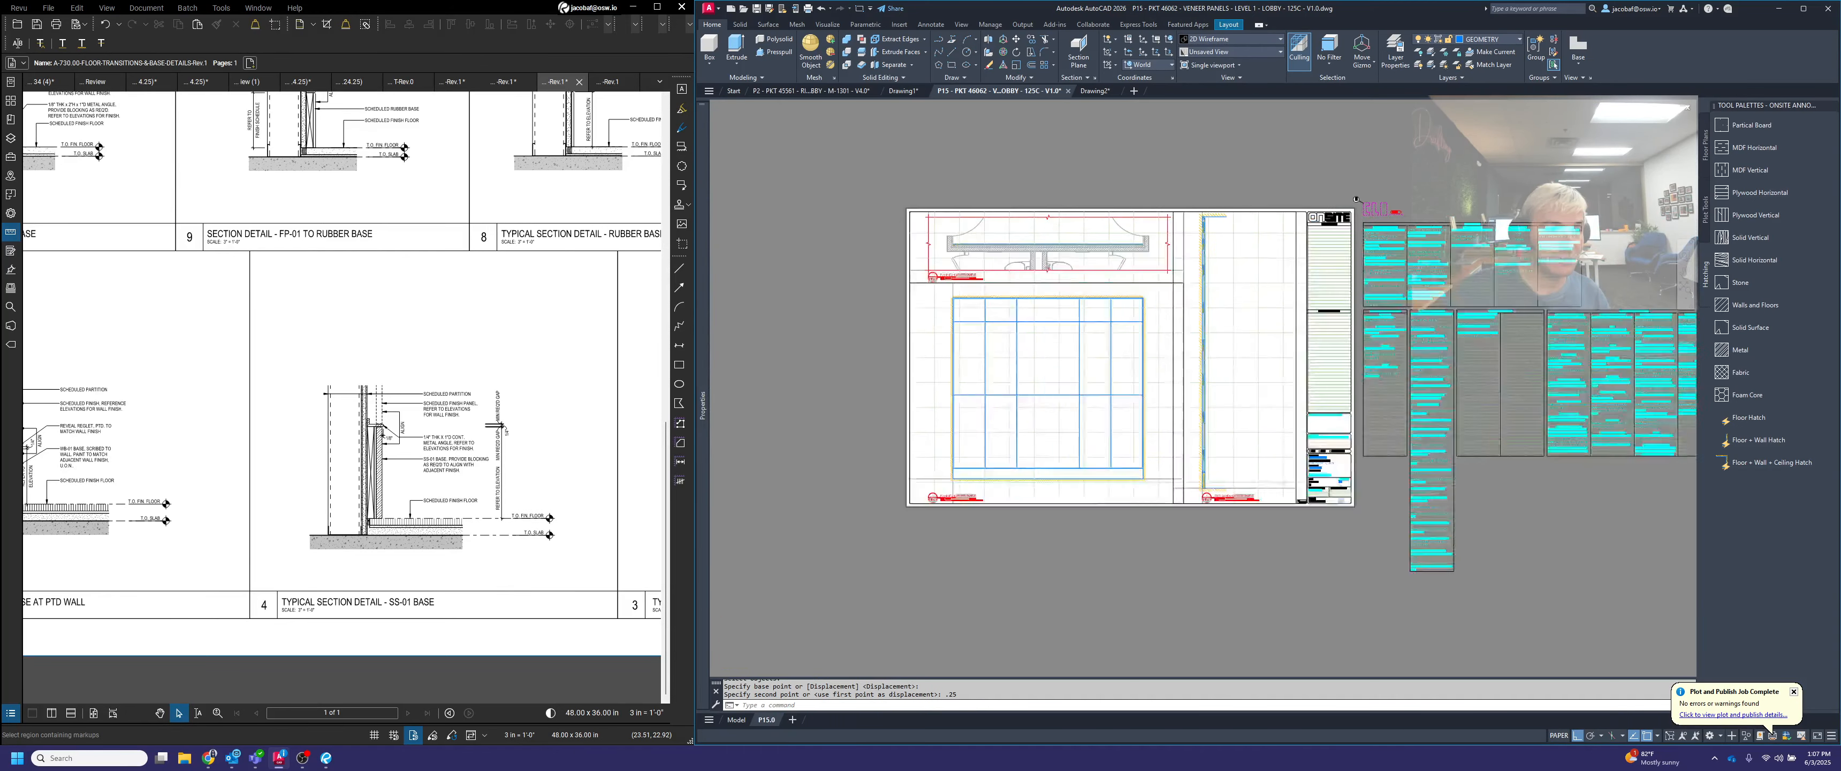
Stretch the section viewport's corners to the sheet border and the edge of the adjoining plan viewport
left_click(1448, 226)
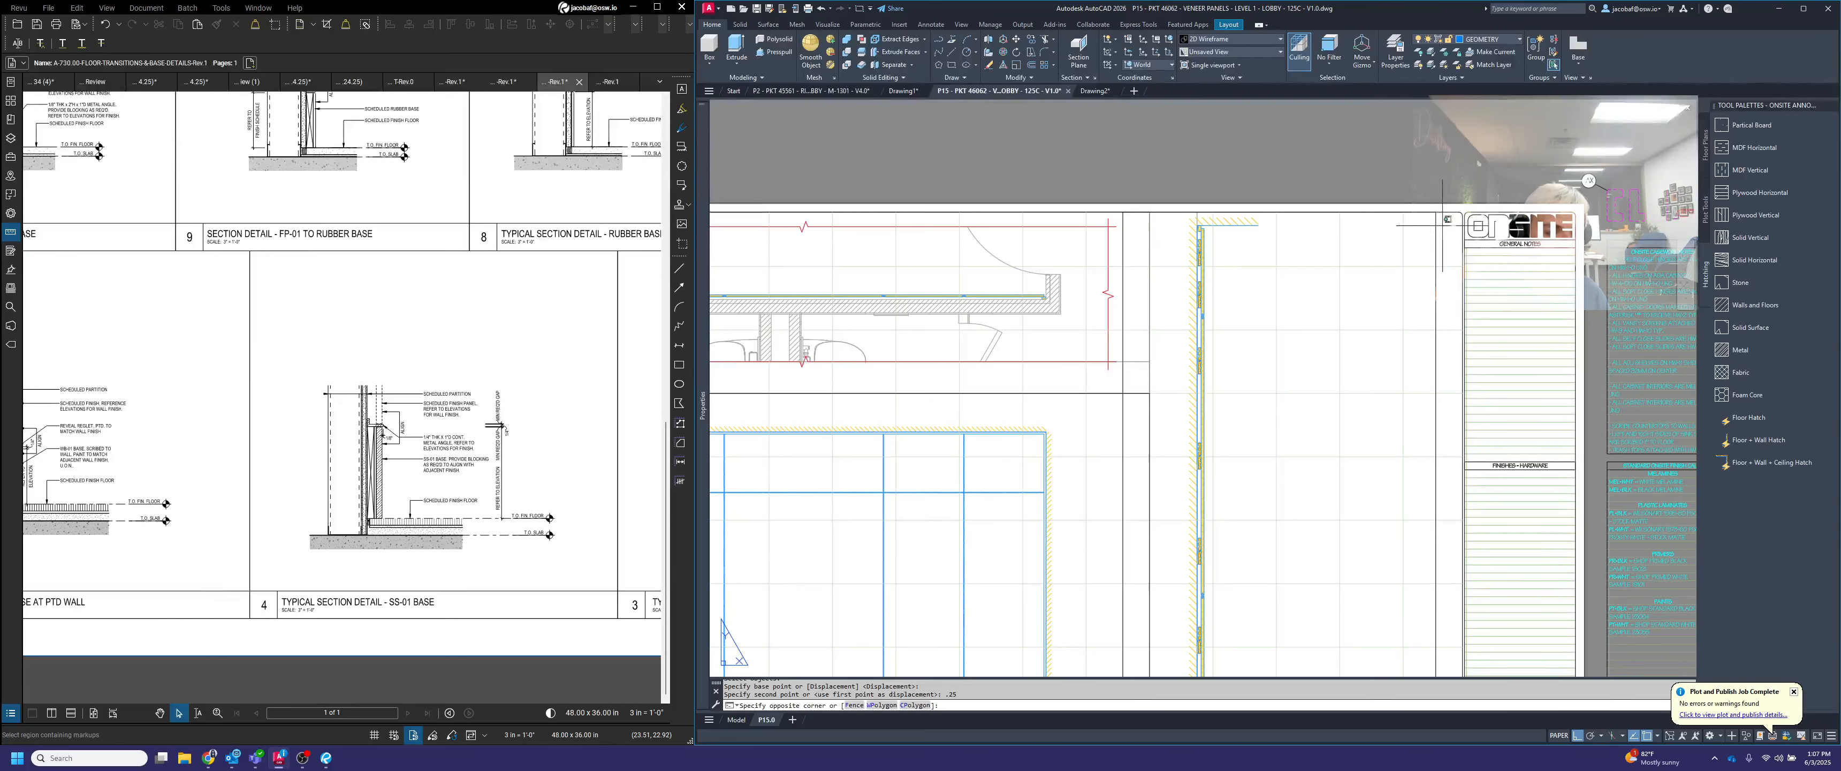
left_click(1428, 229)
scroll(1193, 267, "down", 4)
scroll(1298, 518, "up", 2)
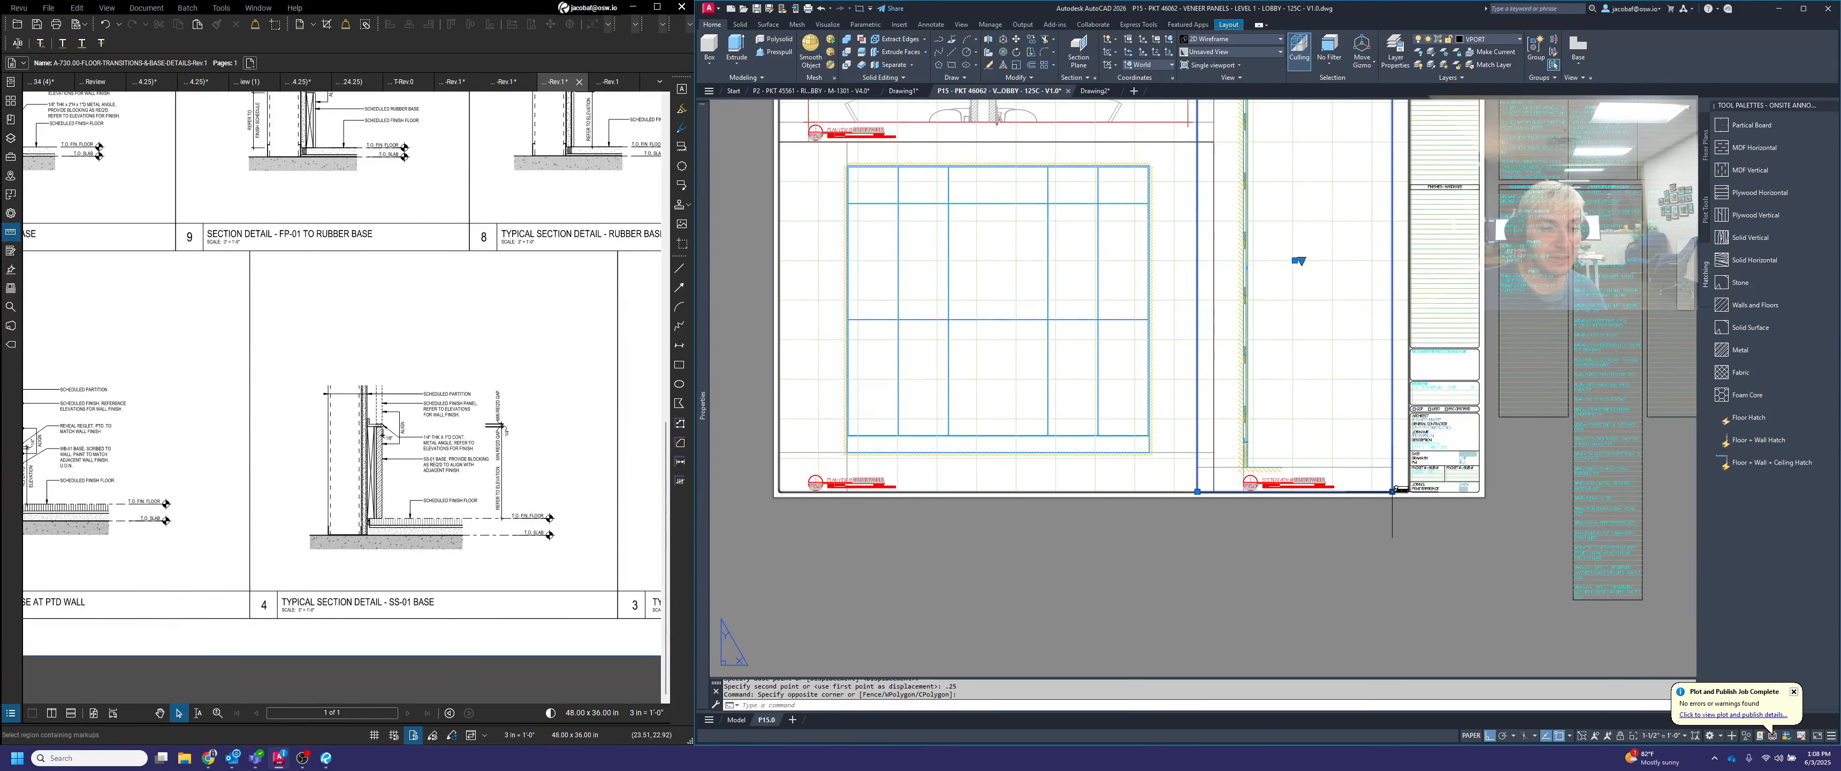
left_click(1392, 491)
scroll(1348, 492, "up", 2)
scroll(1321, 492, "down", 4)
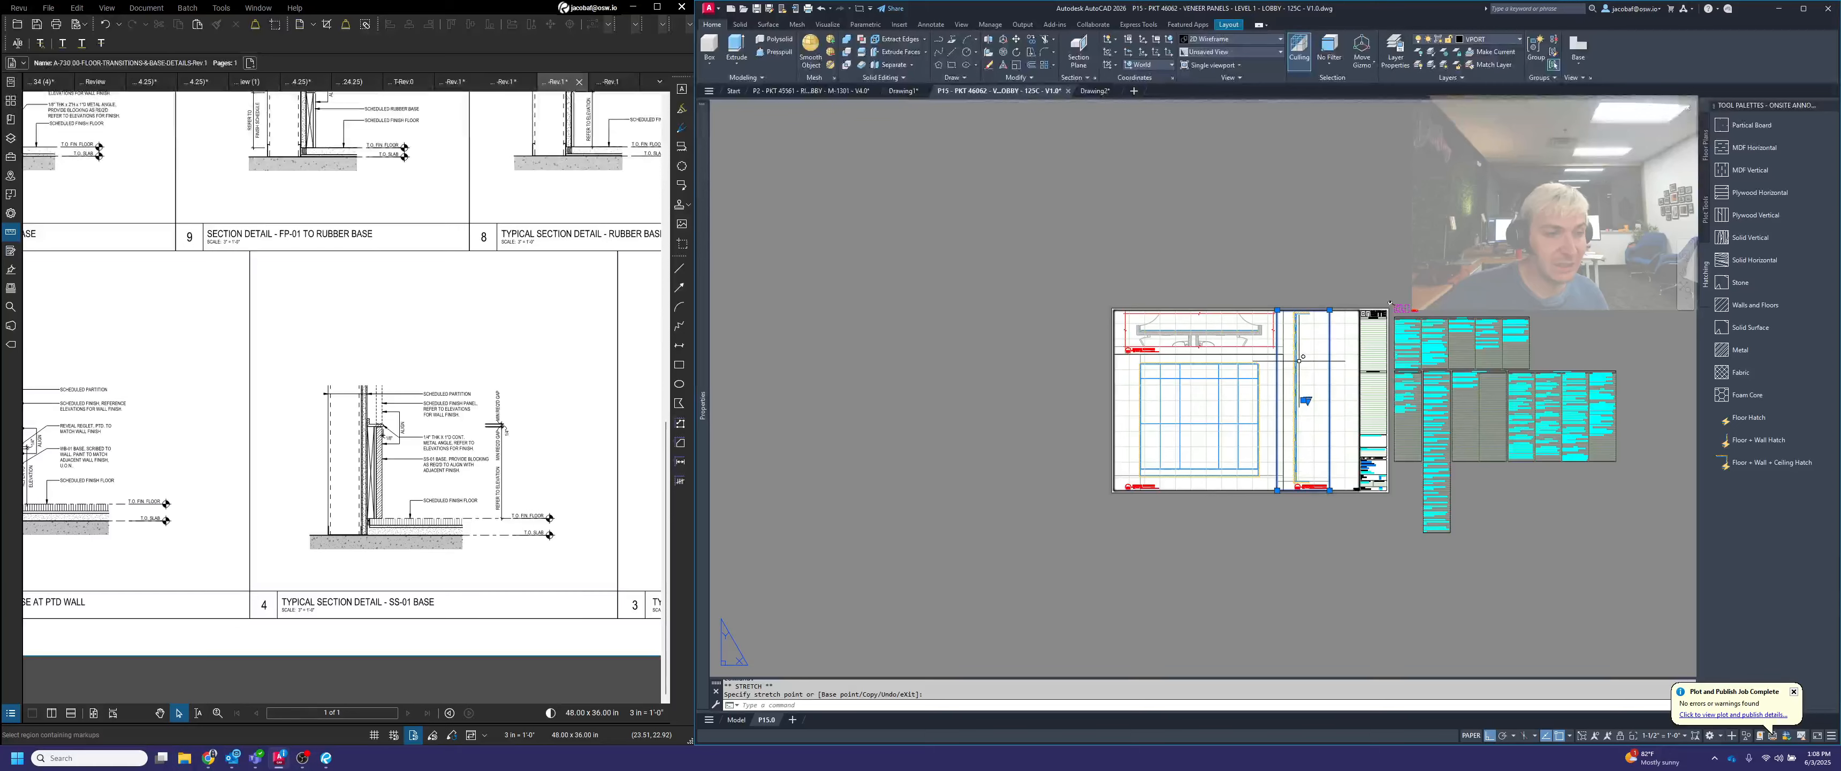
scroll(1244, 302, "up", 6)
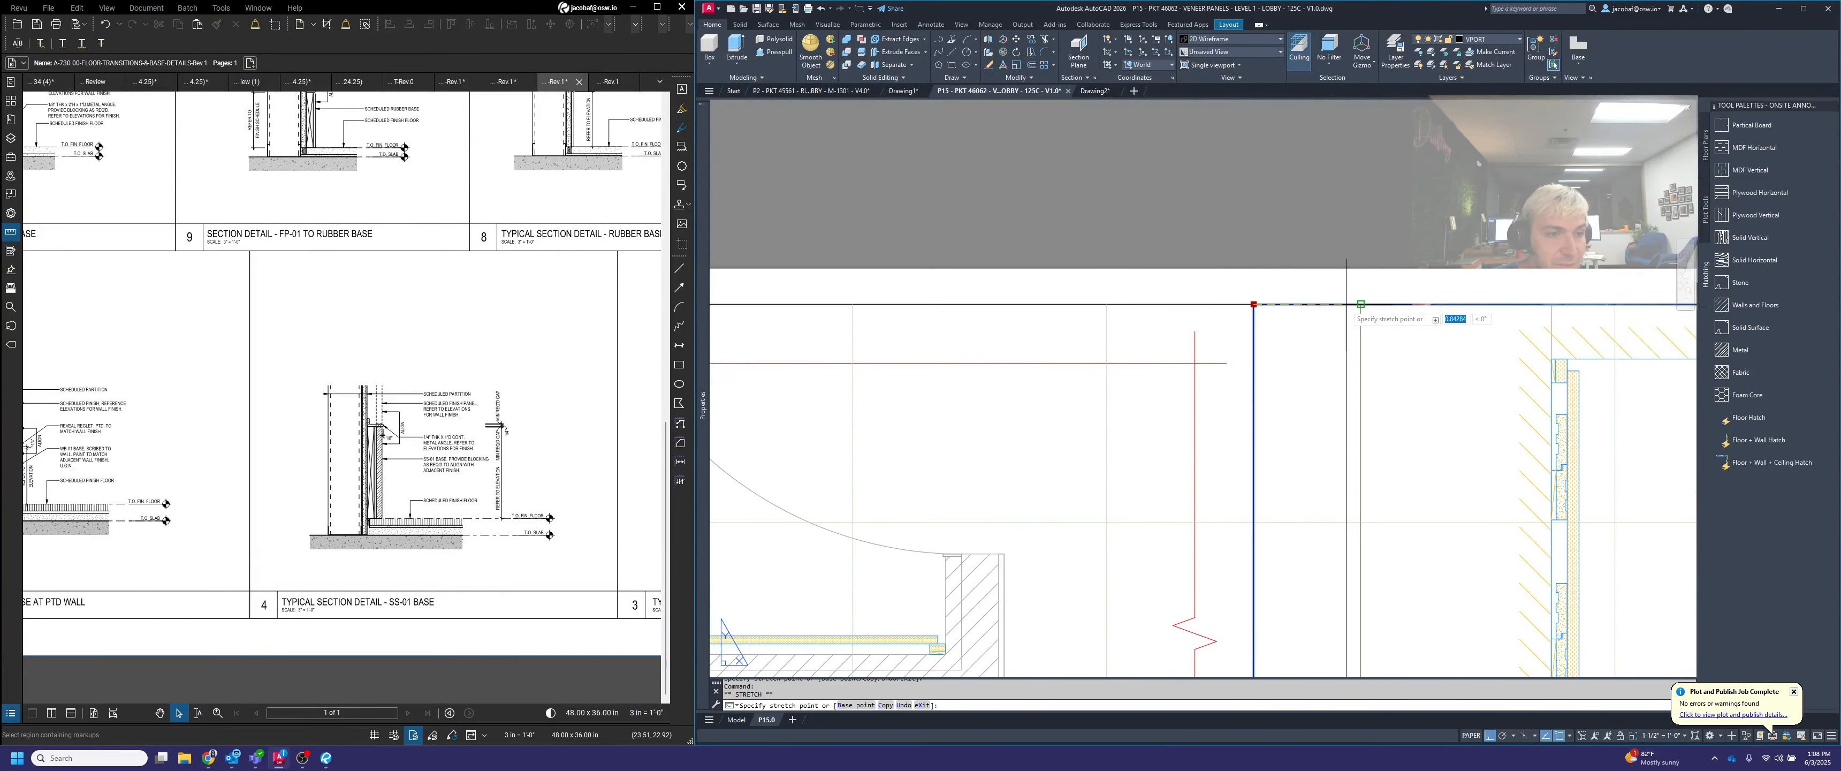
scroll(1336, 301, "down", 5)
key("Escape")
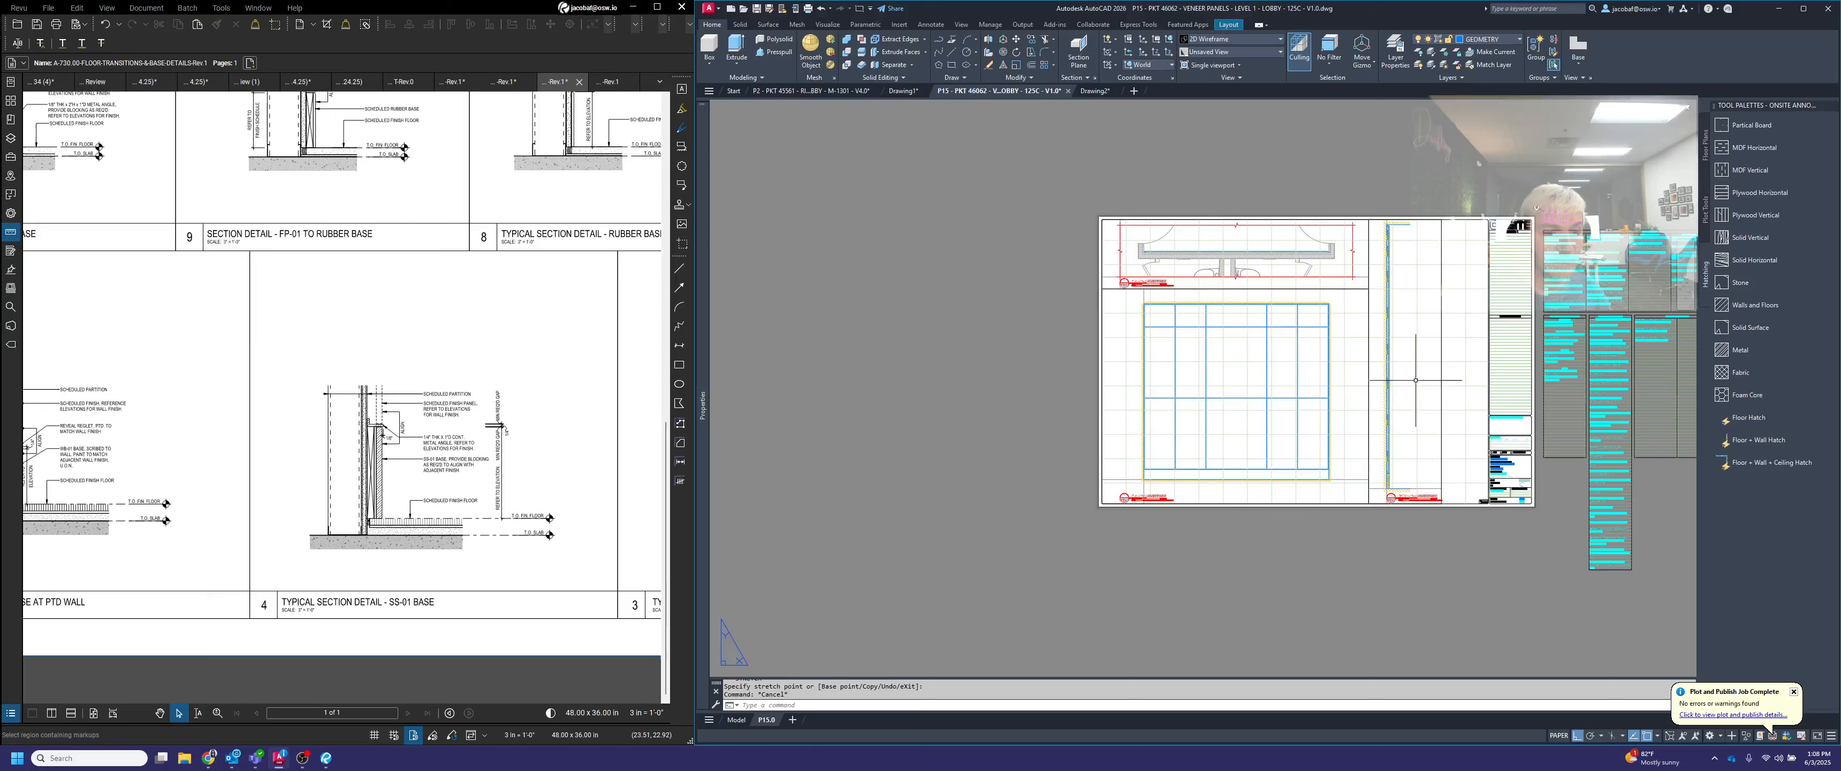
scroll(1464, 440, "up", 2)
left_click(1516, 516)
left_click(1449, 499)
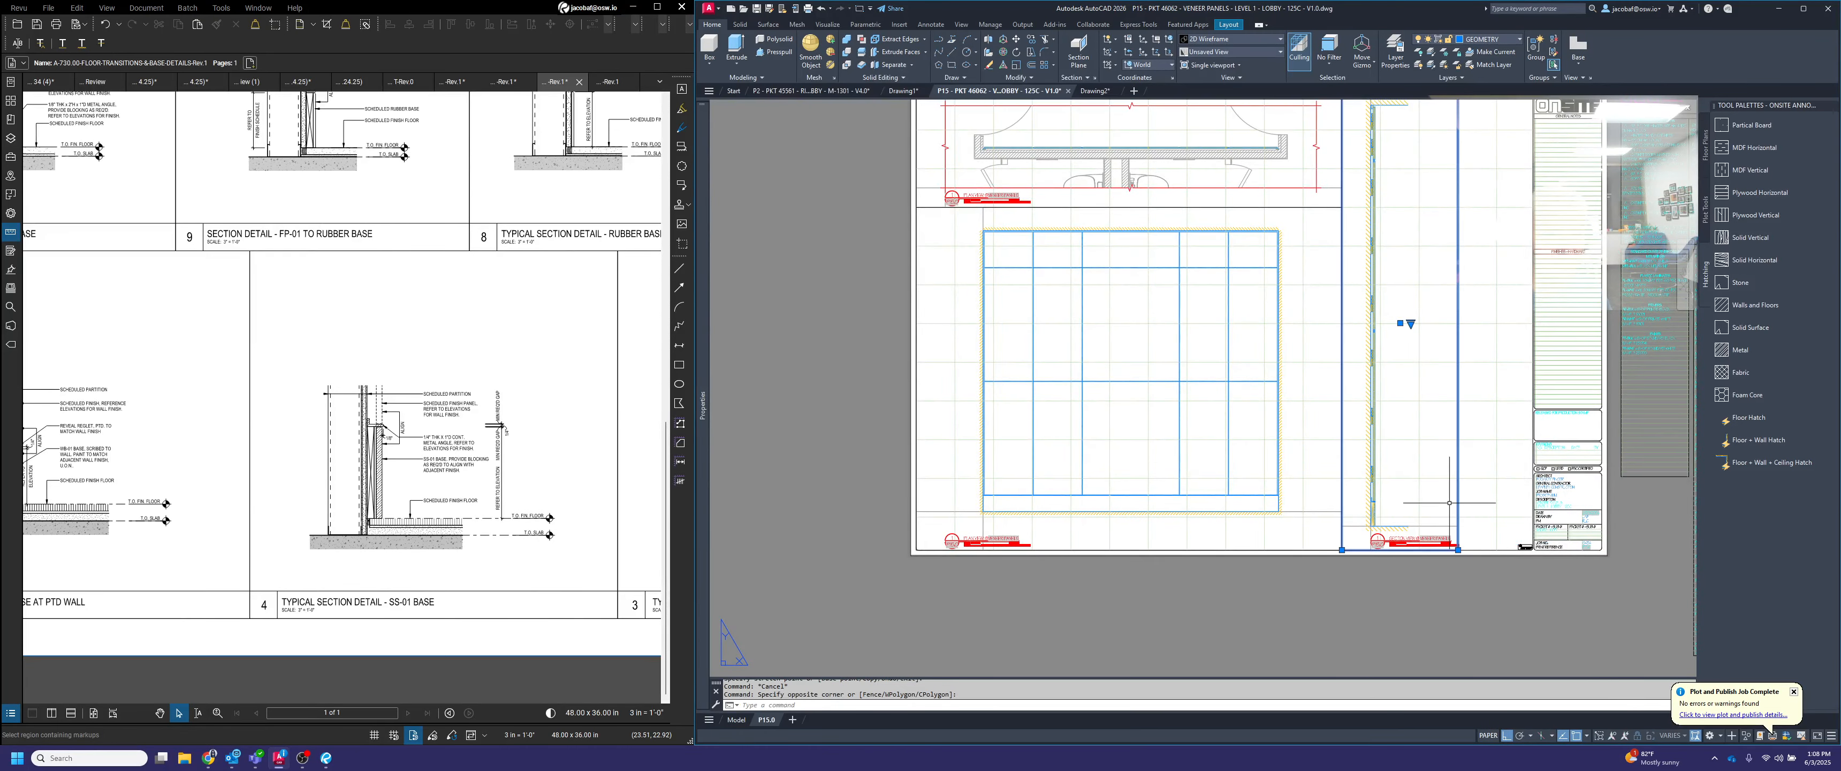
scroll(1460, 574, "up", 4)
key("Escape")
Switch the view title below the panel elevation to the ELEVATION type
scroll(1455, 512, "down", 5)
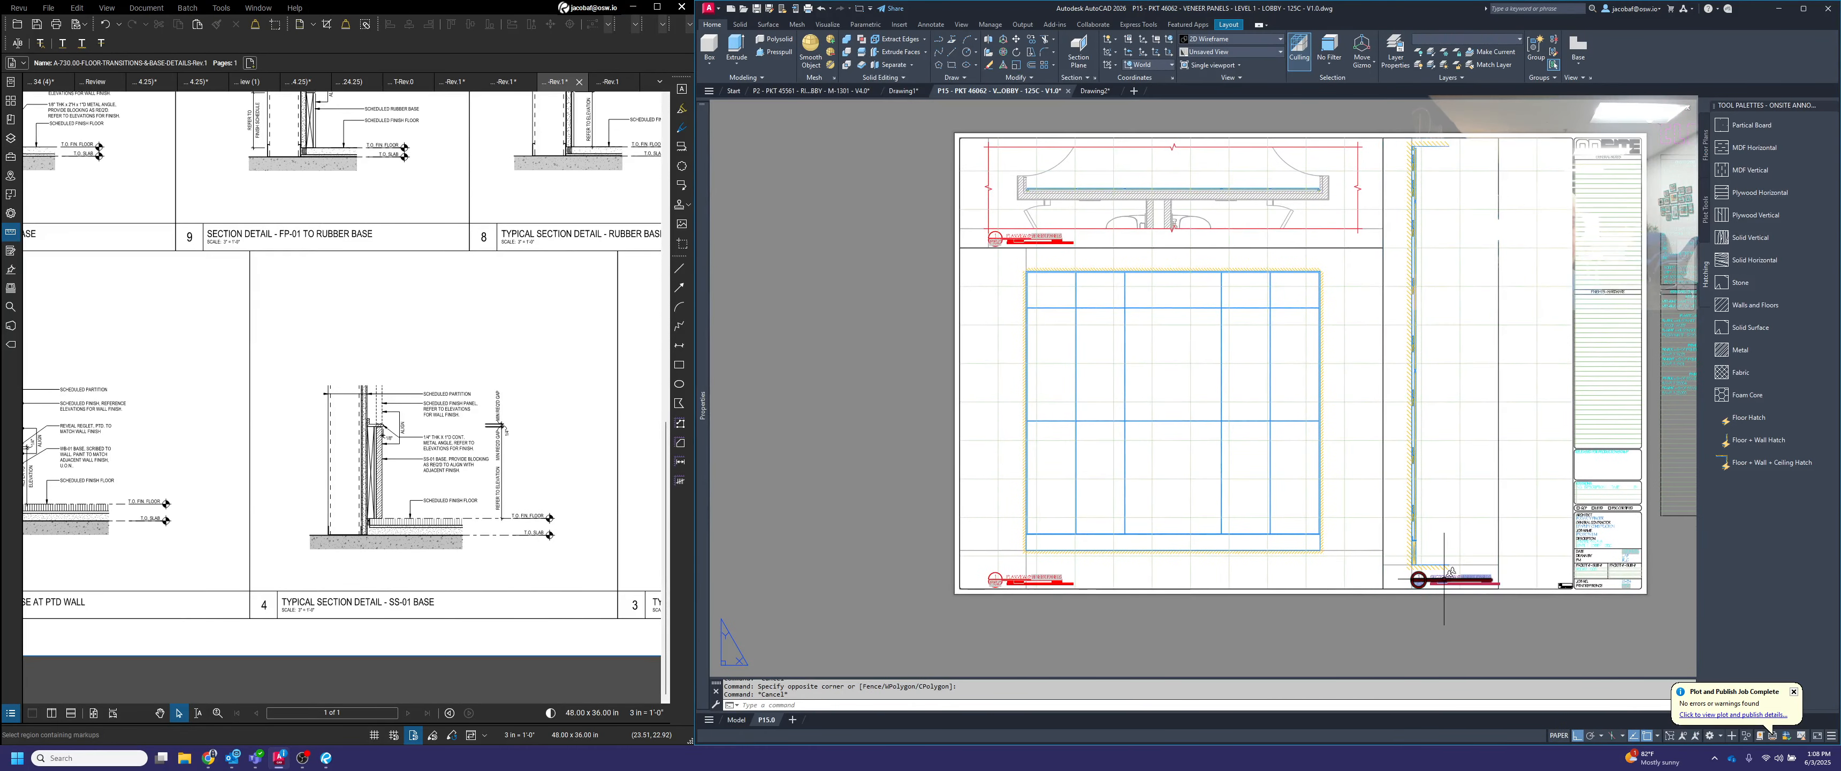
scroll(1012, 576, "up", 4)
left_click(965, 586)
left_click(954, 613)
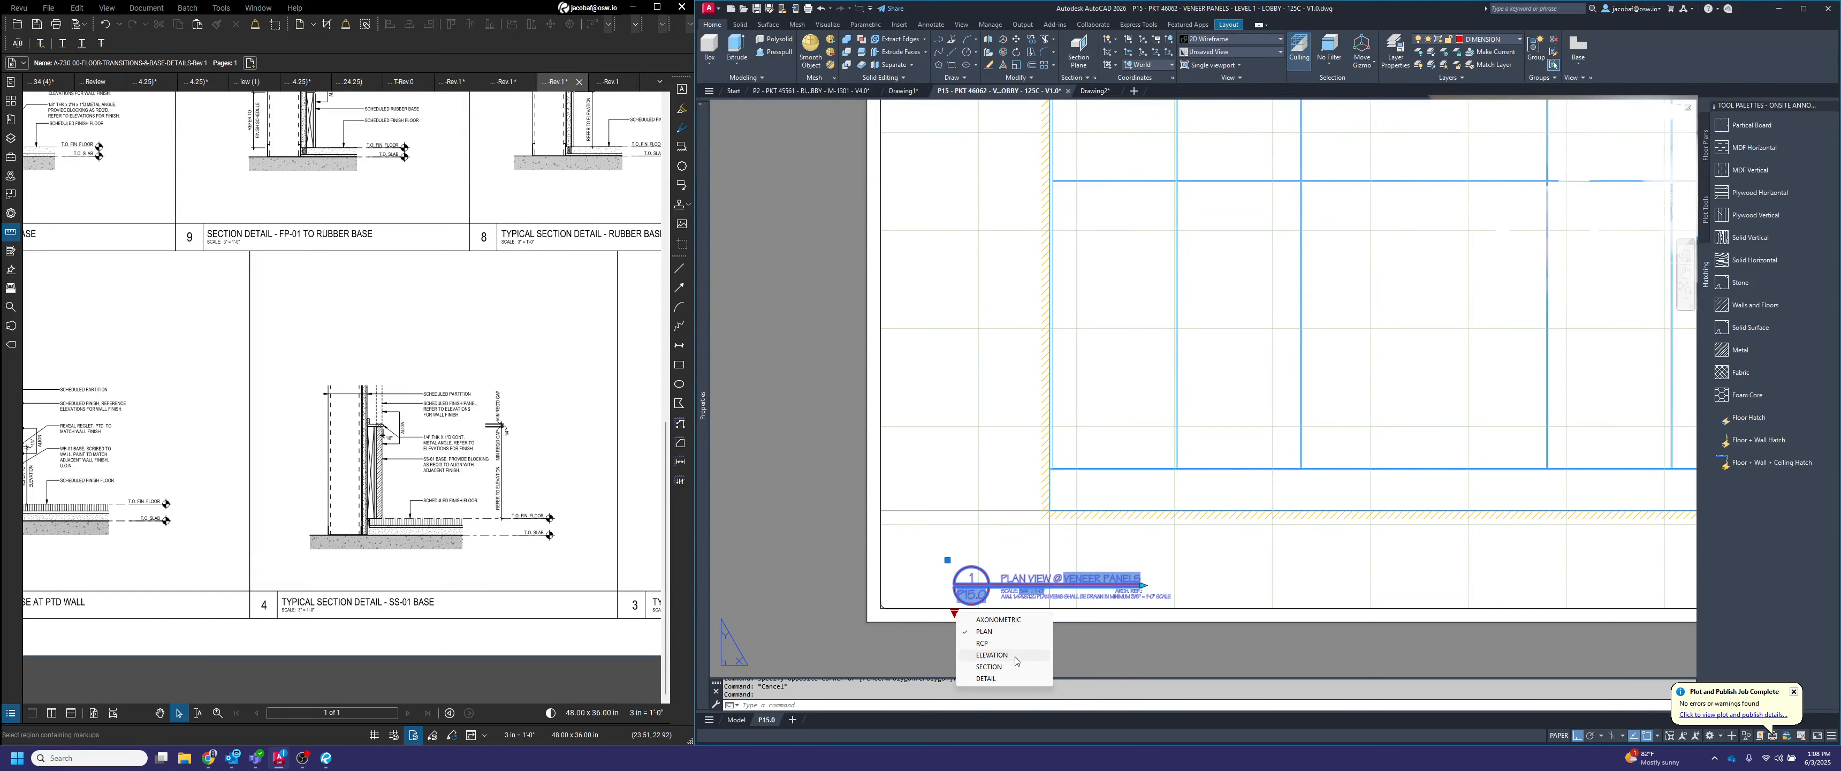
left_click(1015, 656)
Lengthen the elevation title's underline to the end of the VENEER PANELS text
scroll(1134, 578, "up", 5)
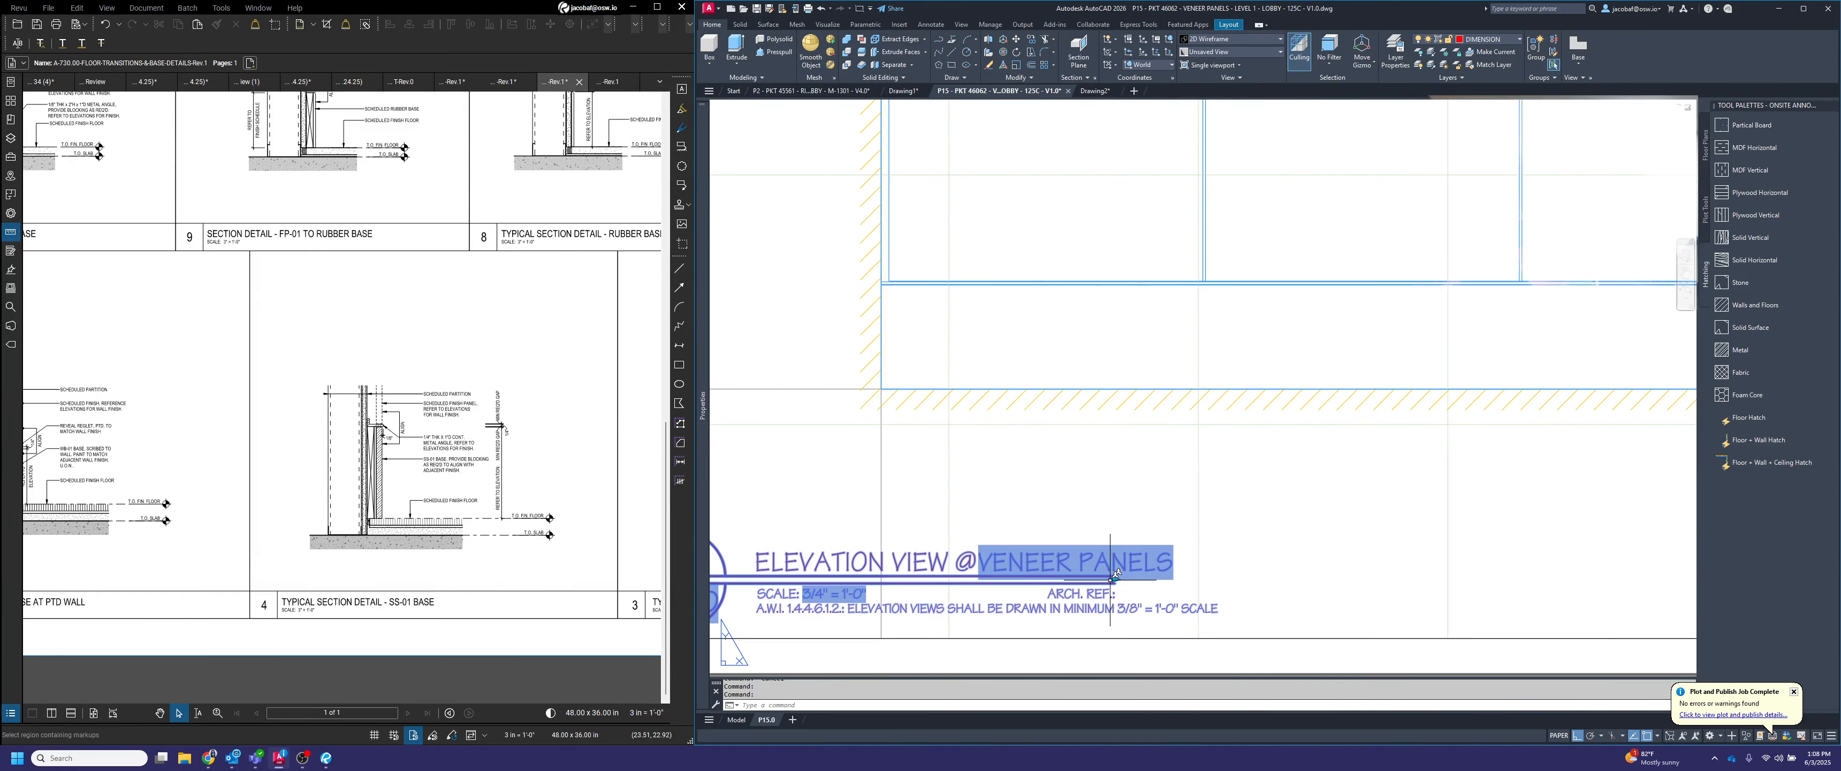
left_click(1112, 577)
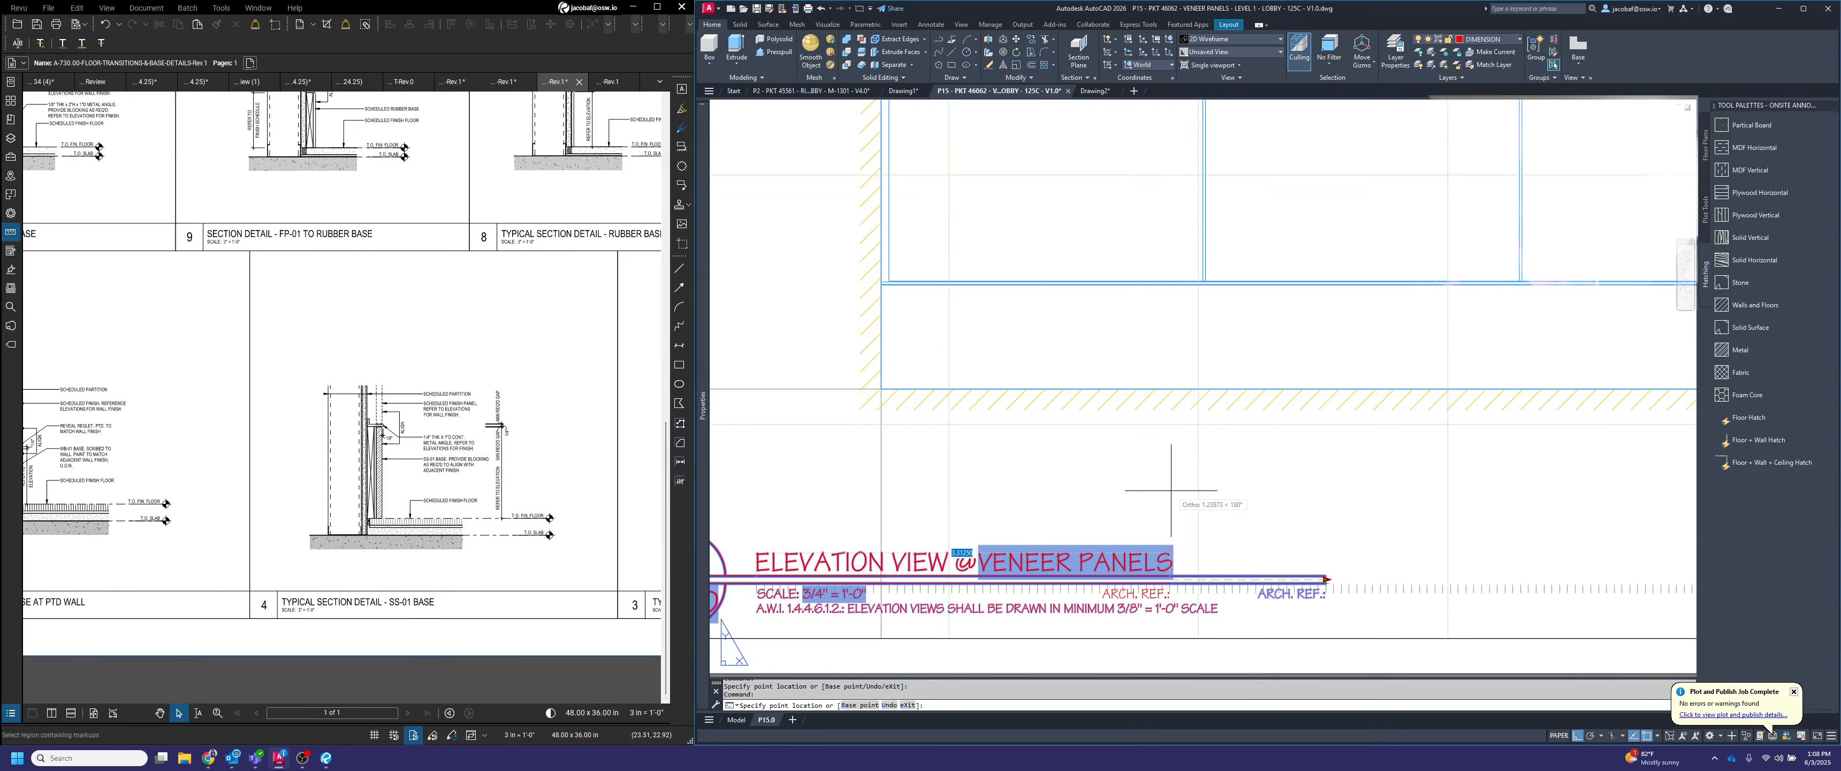
key("Escape")
scroll(1218, 513, "down", 4)
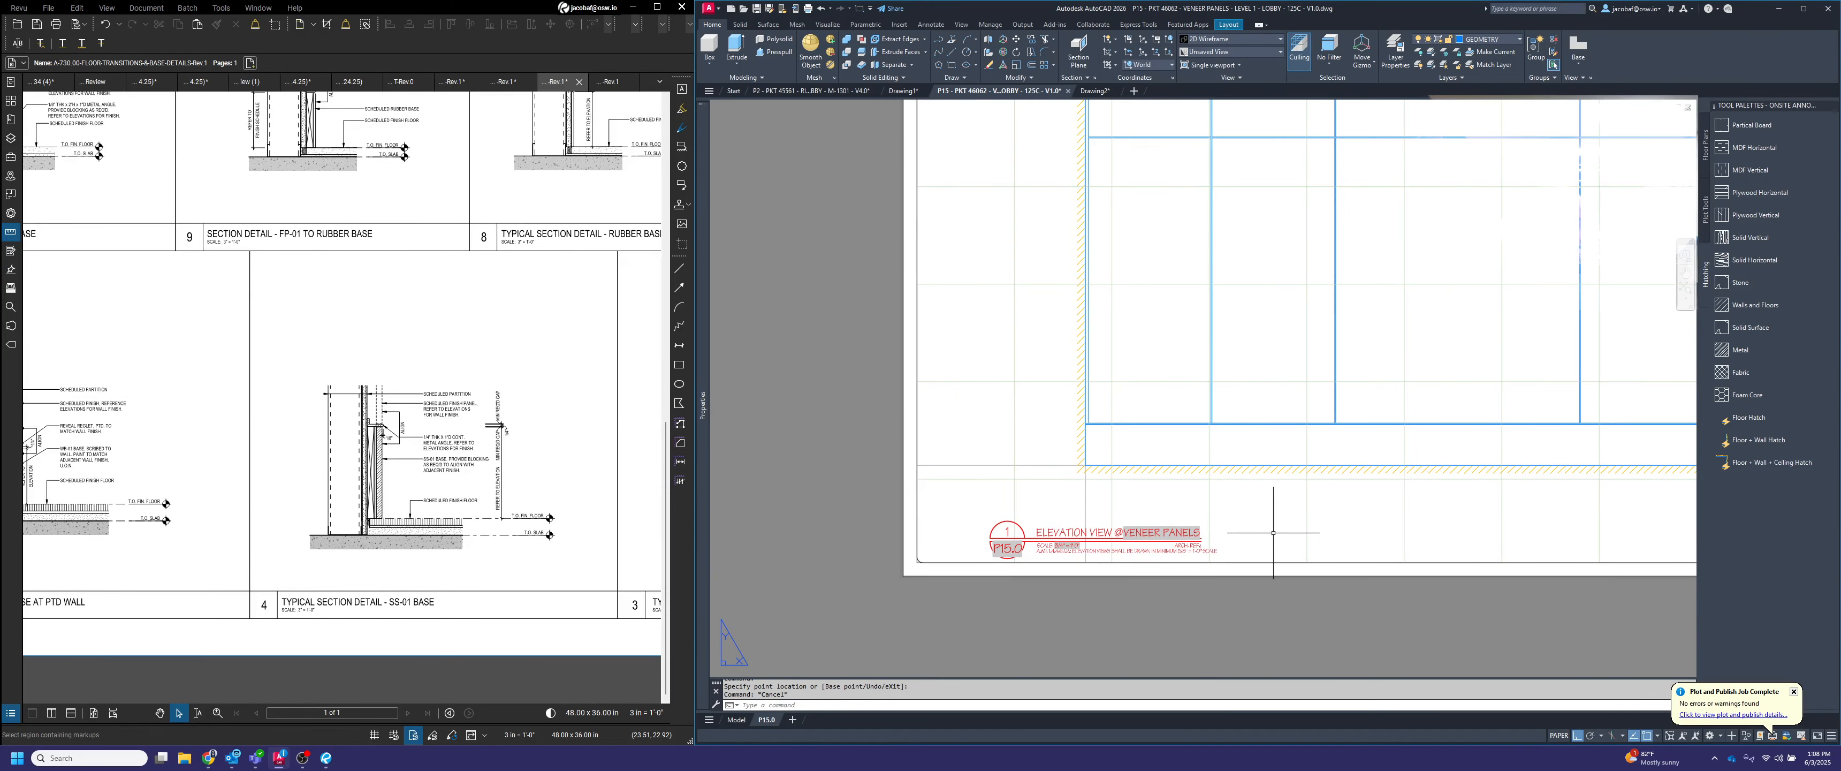
Change the view number in the elevation title's circle to 2
middle_click_drag(1272, 533, 1195, 548)
scroll(1087, 538, "down", 4)
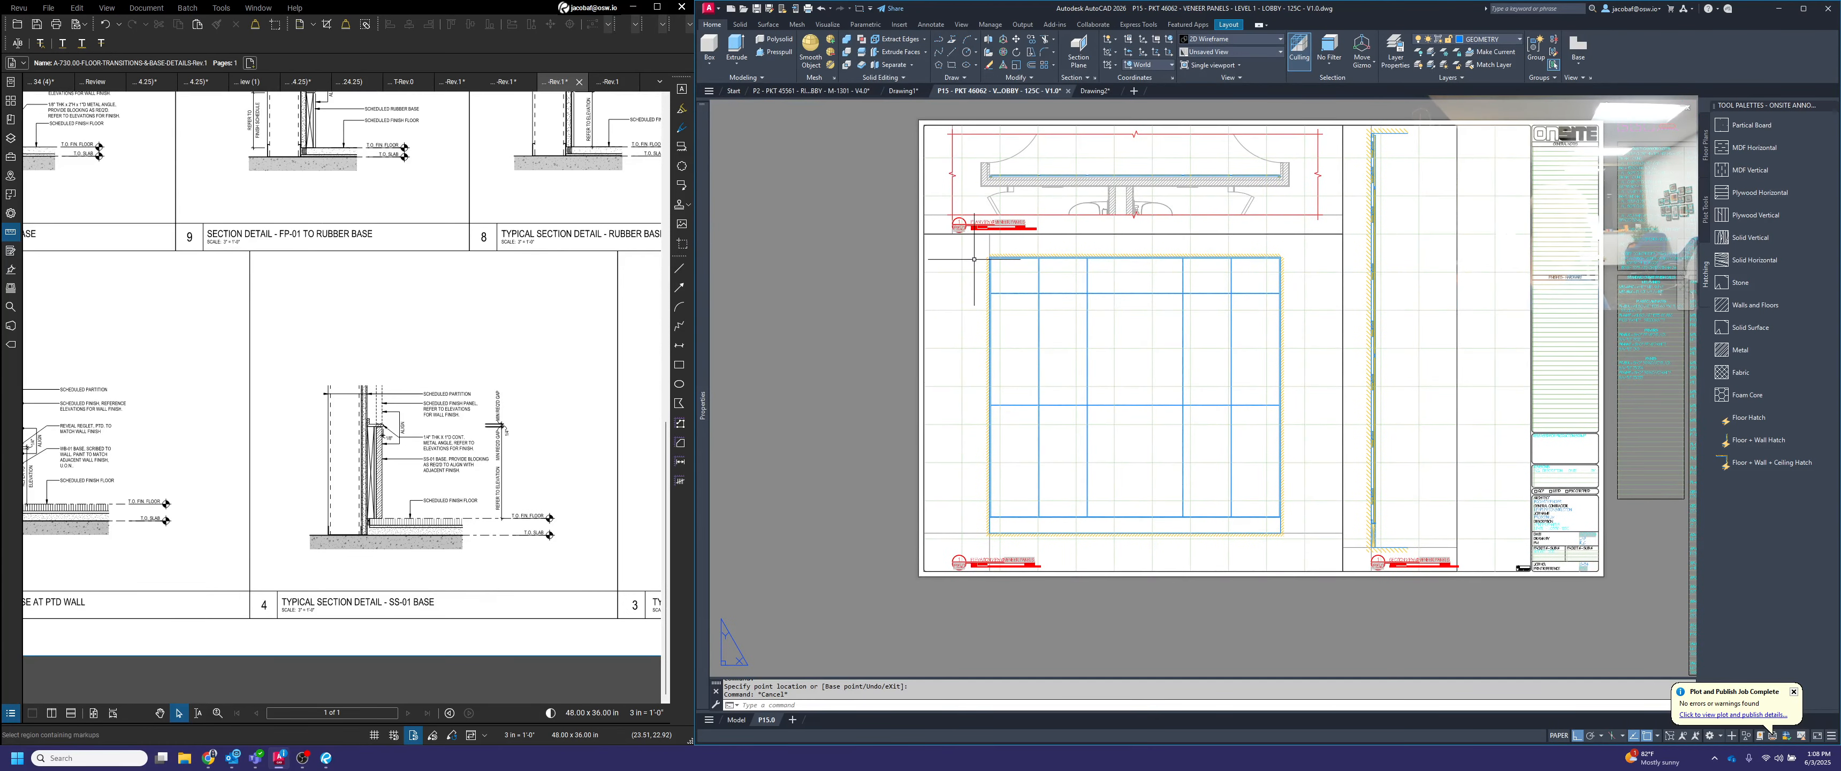
scroll(992, 205, "up", 4)
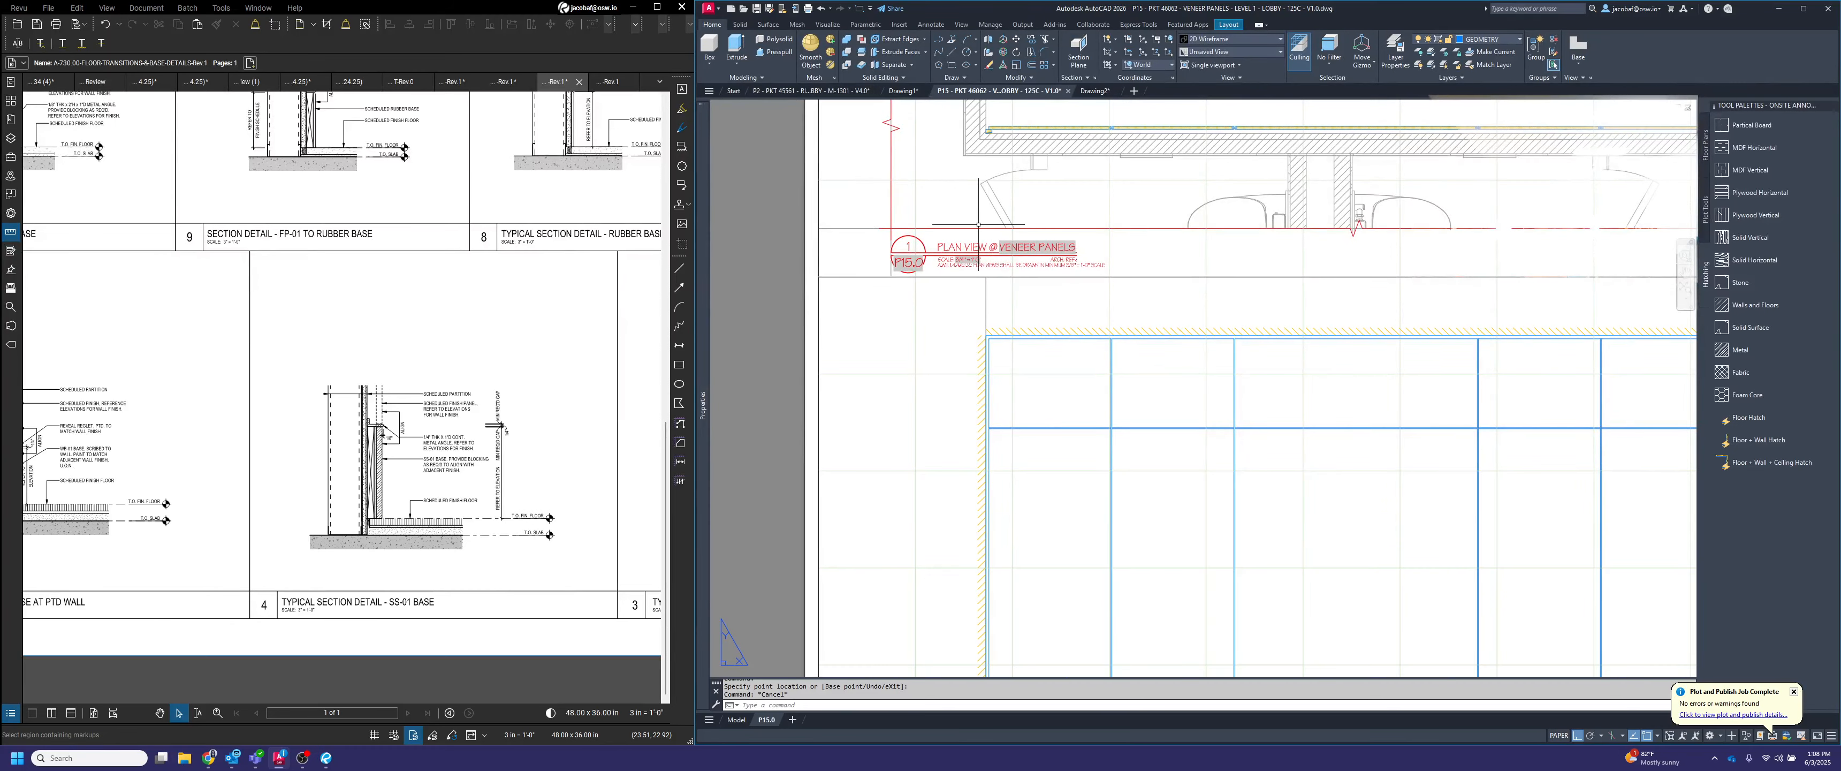
scroll(983, 226, "down", 4)
scroll(961, 521, "up", 4)
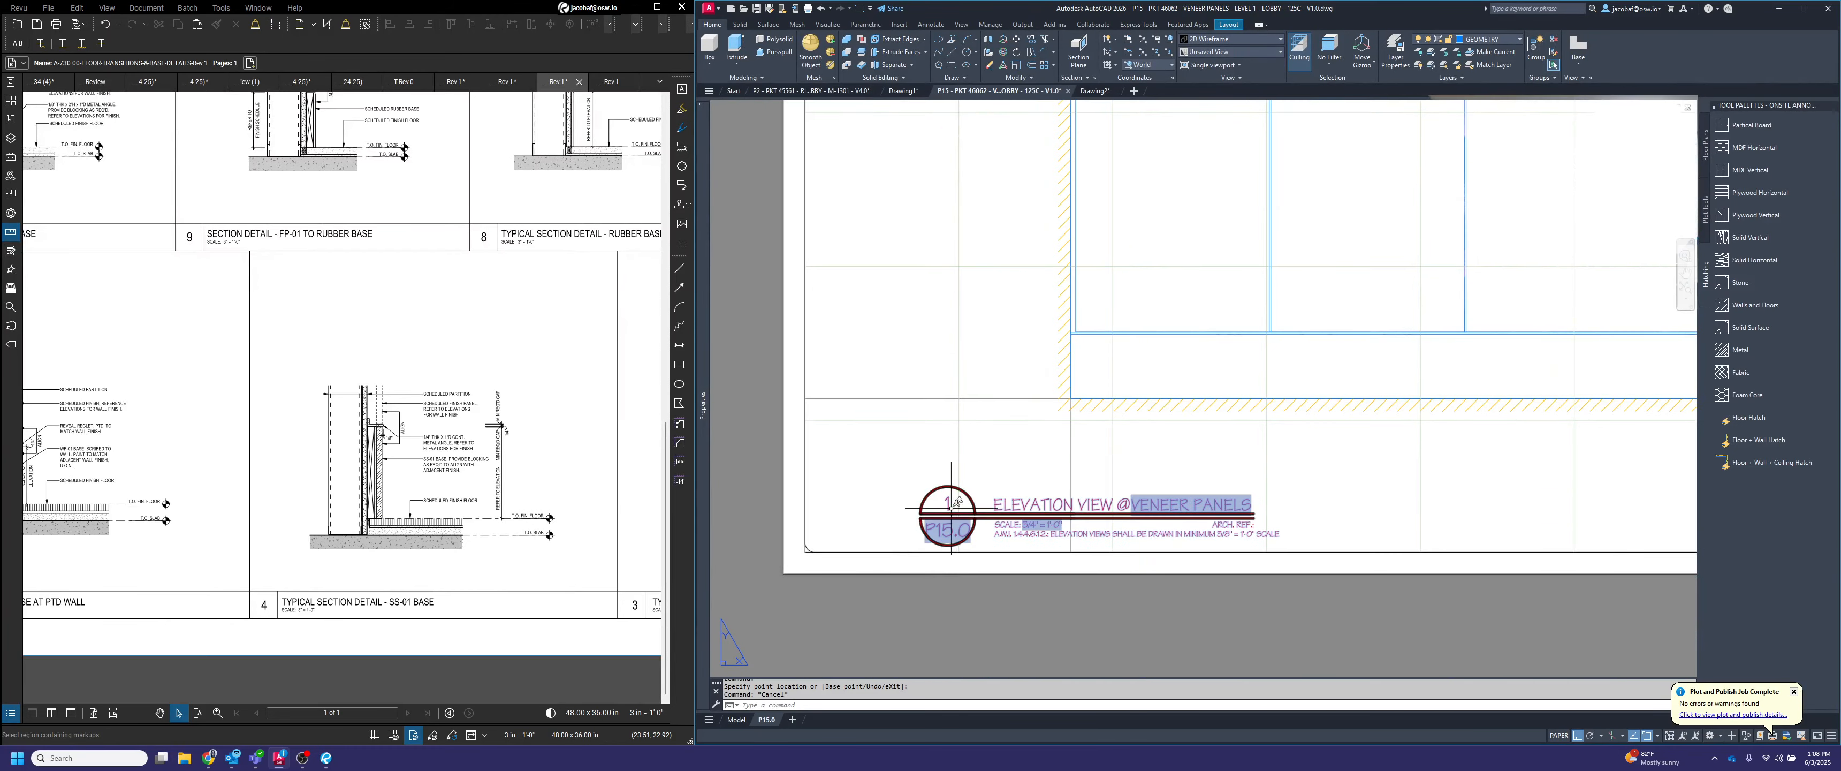
double_click(950, 505)
type("2")
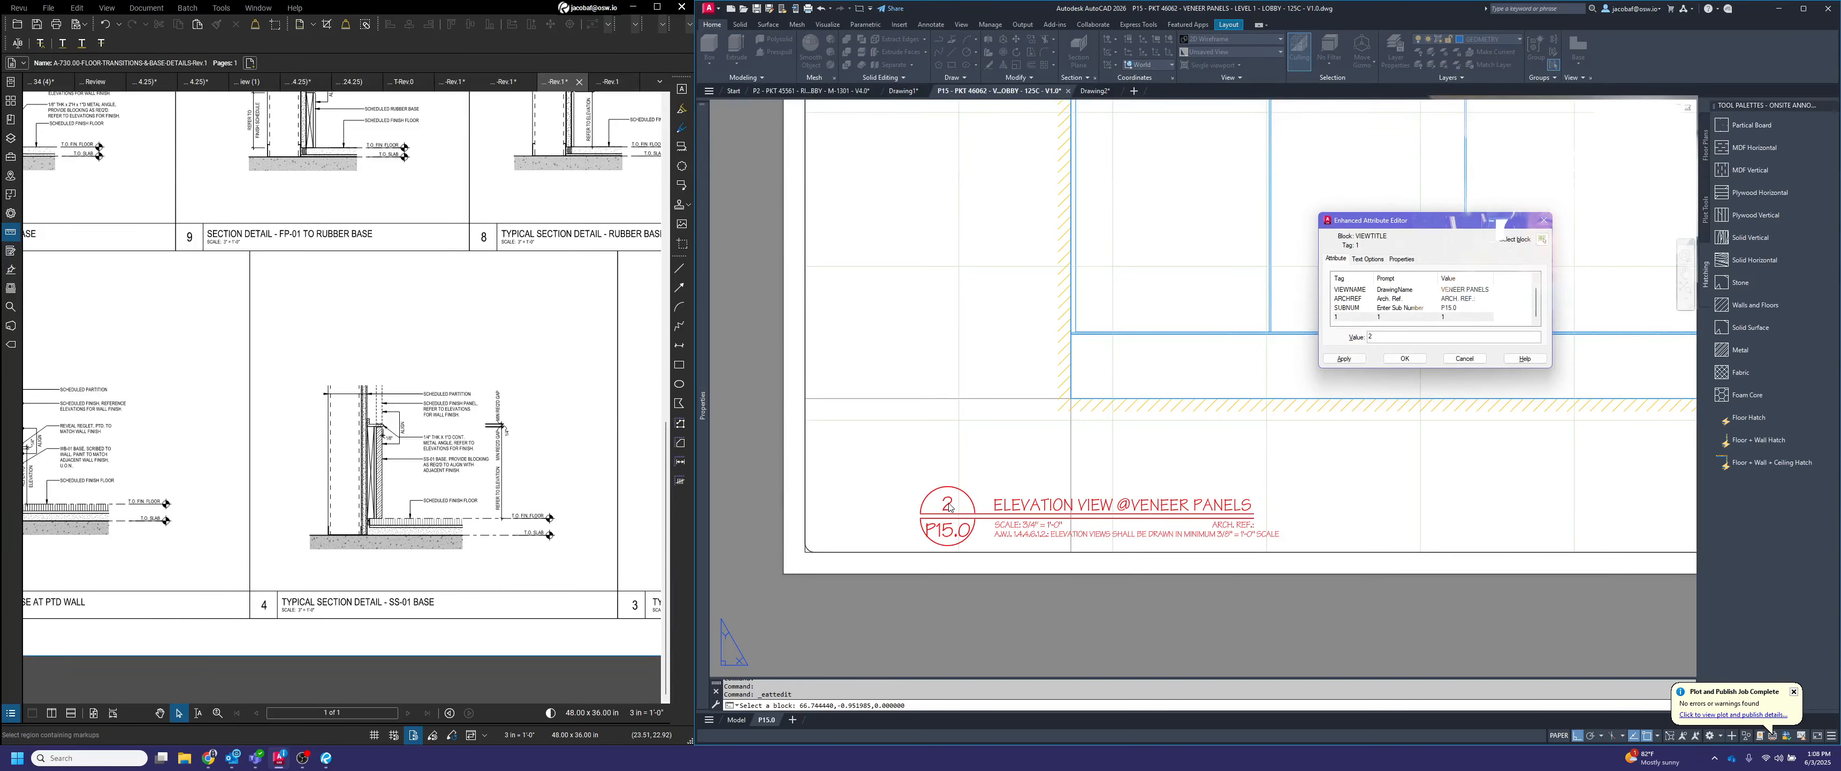
left_click(1390, 360)
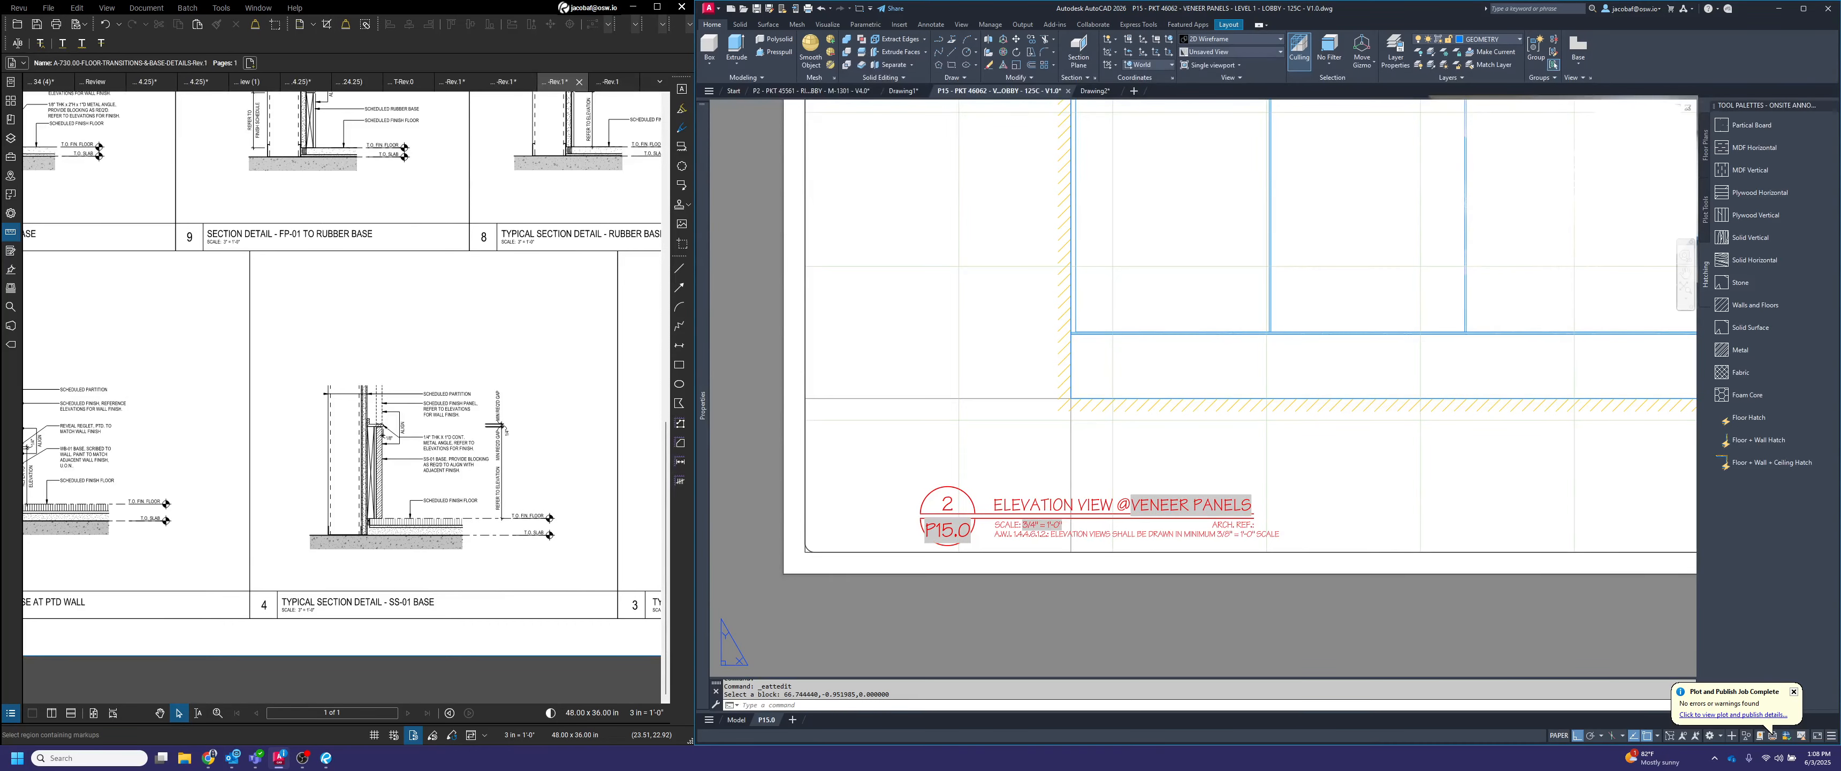
Change the view number in the section title's circle to 3
scroll(1051, 494, "down", 4)
scroll(1247, 469, "up", 4)
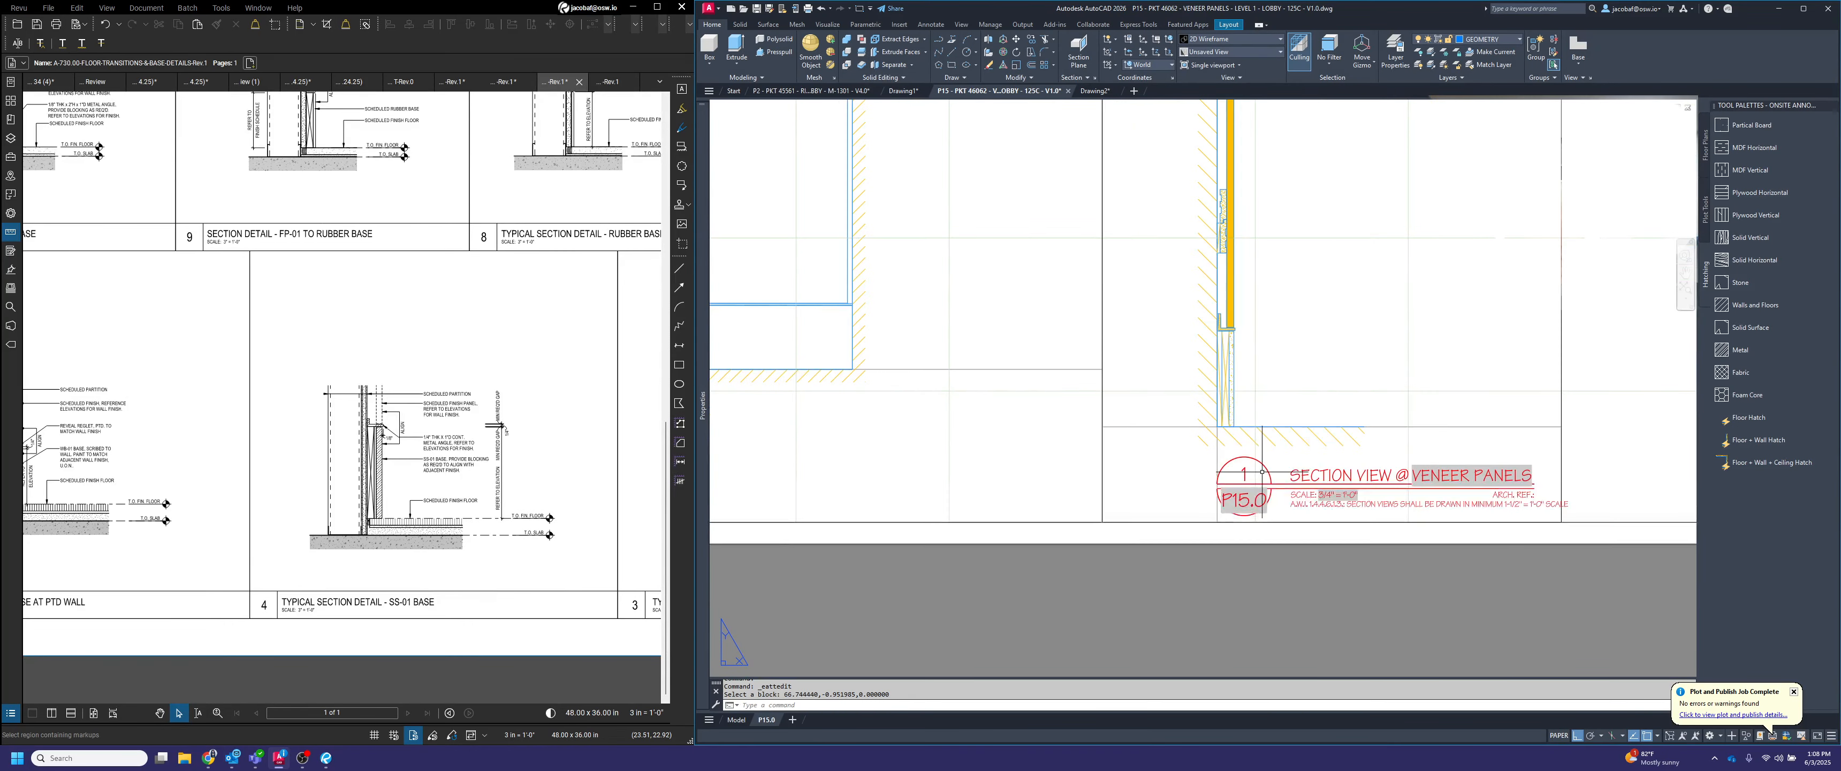
left_click(1247, 468)
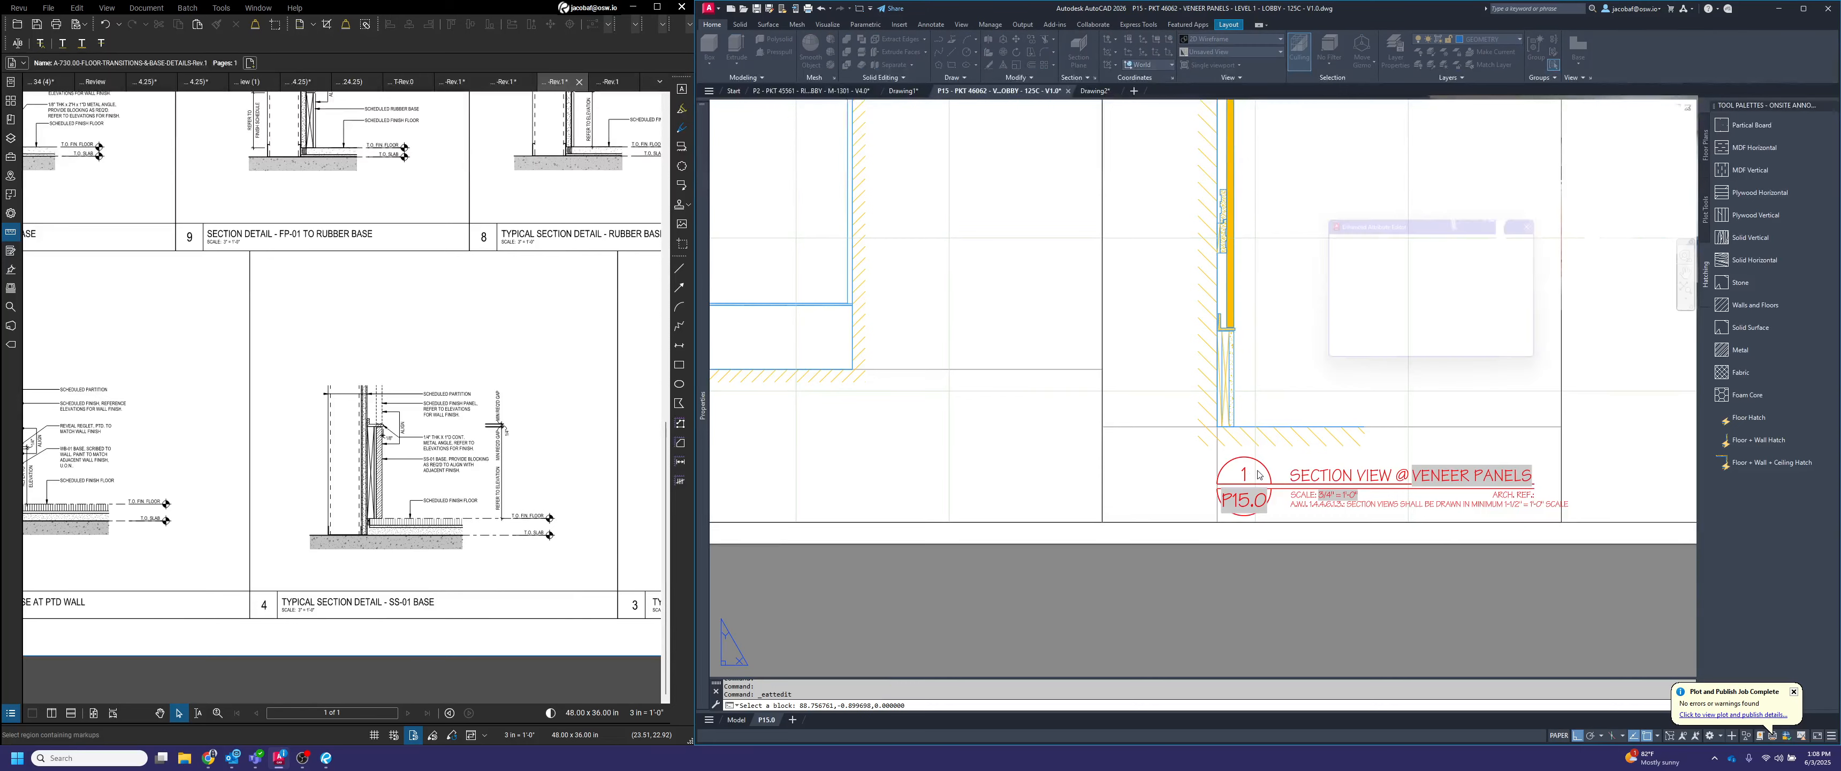
type("3")
left_click(1405, 358)
scroll(1301, 605, "down", 5)
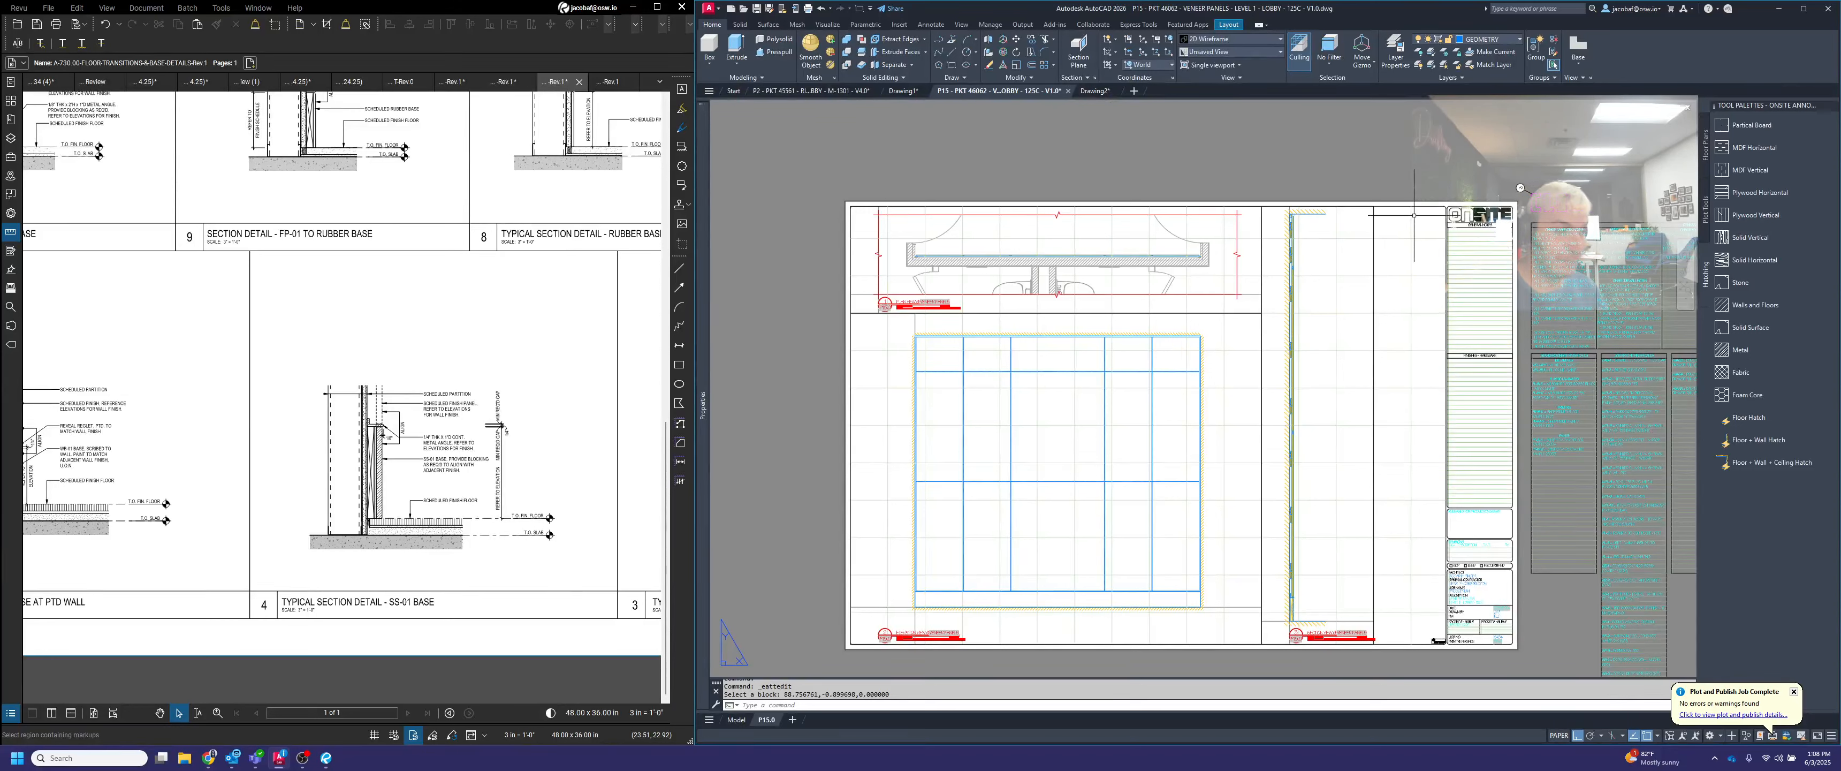
Activate the section viewport, cycle to the plan viewport, and return to paper space
key("Escape")
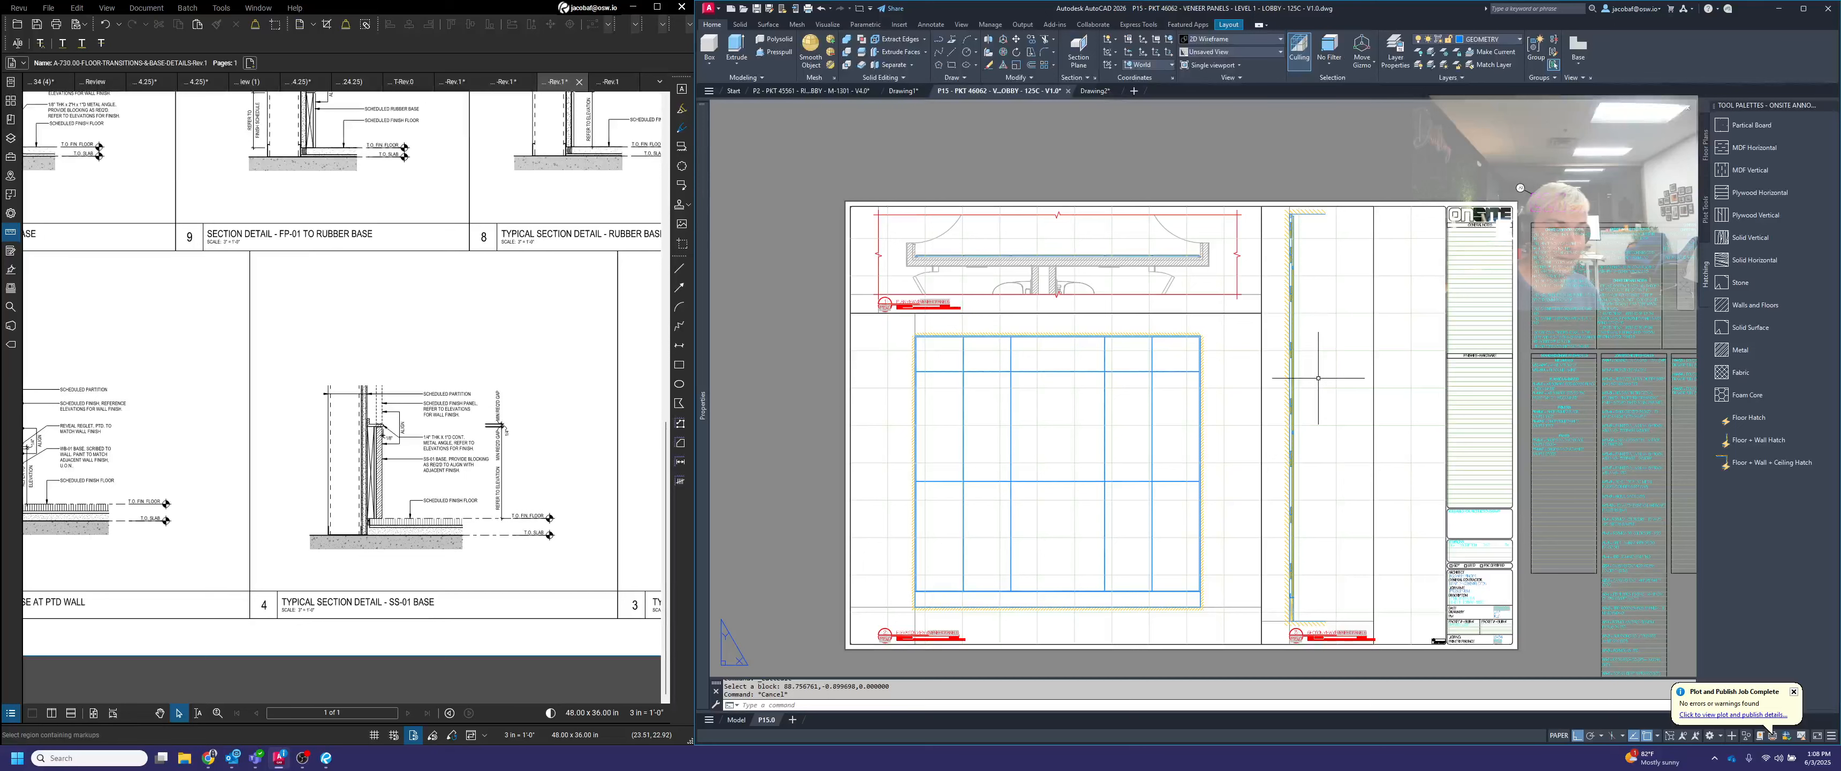
middle_click_drag(1217, 417, 1309, 366)
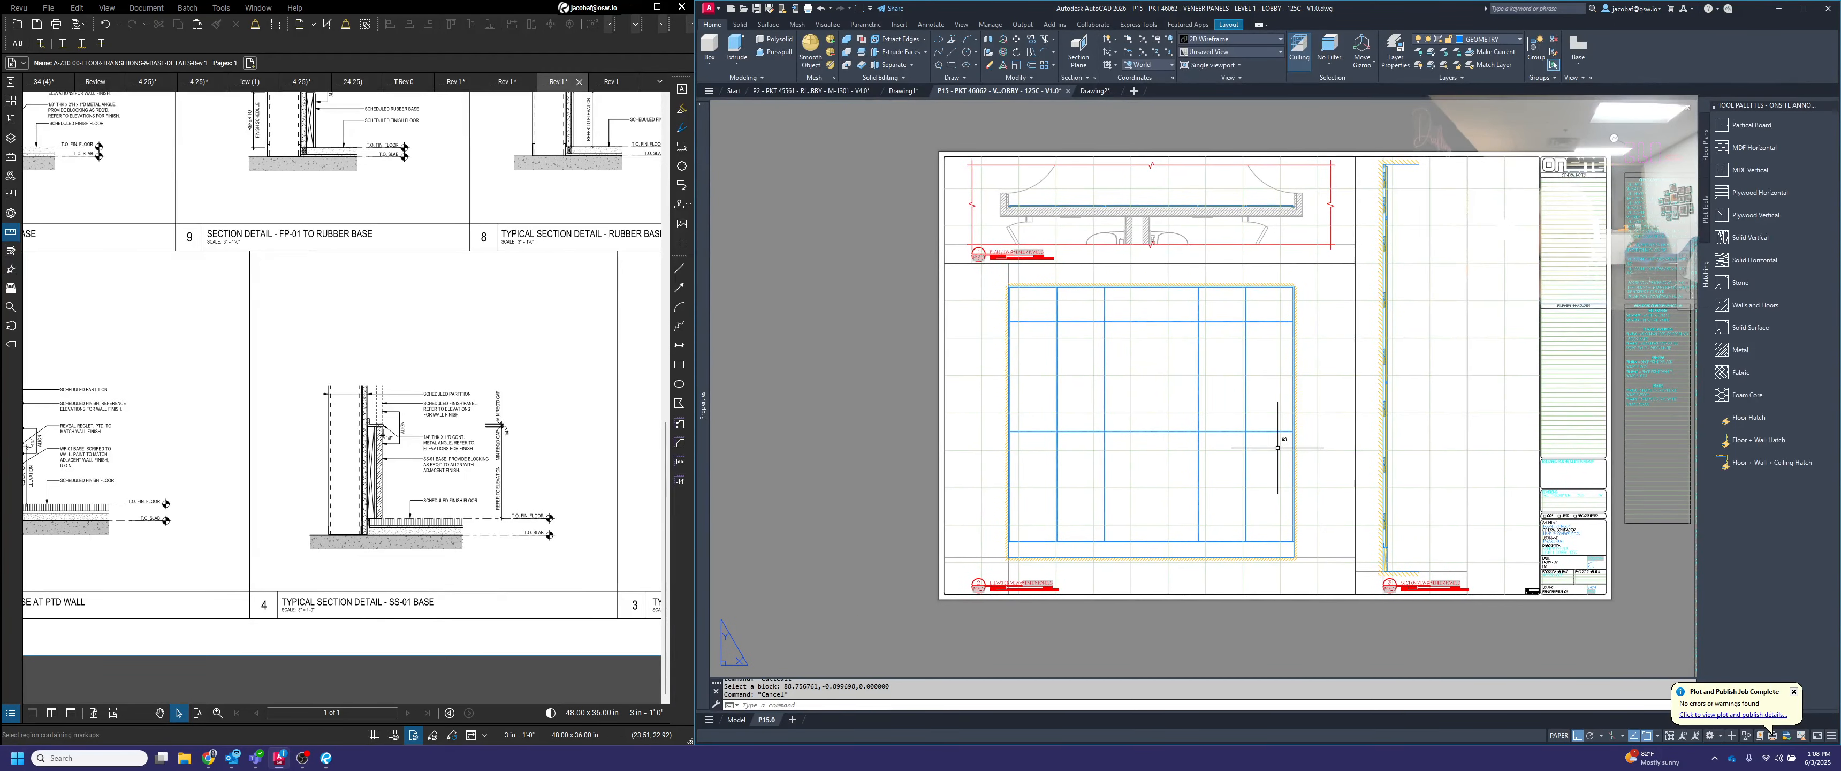
left_click(1429, 421)
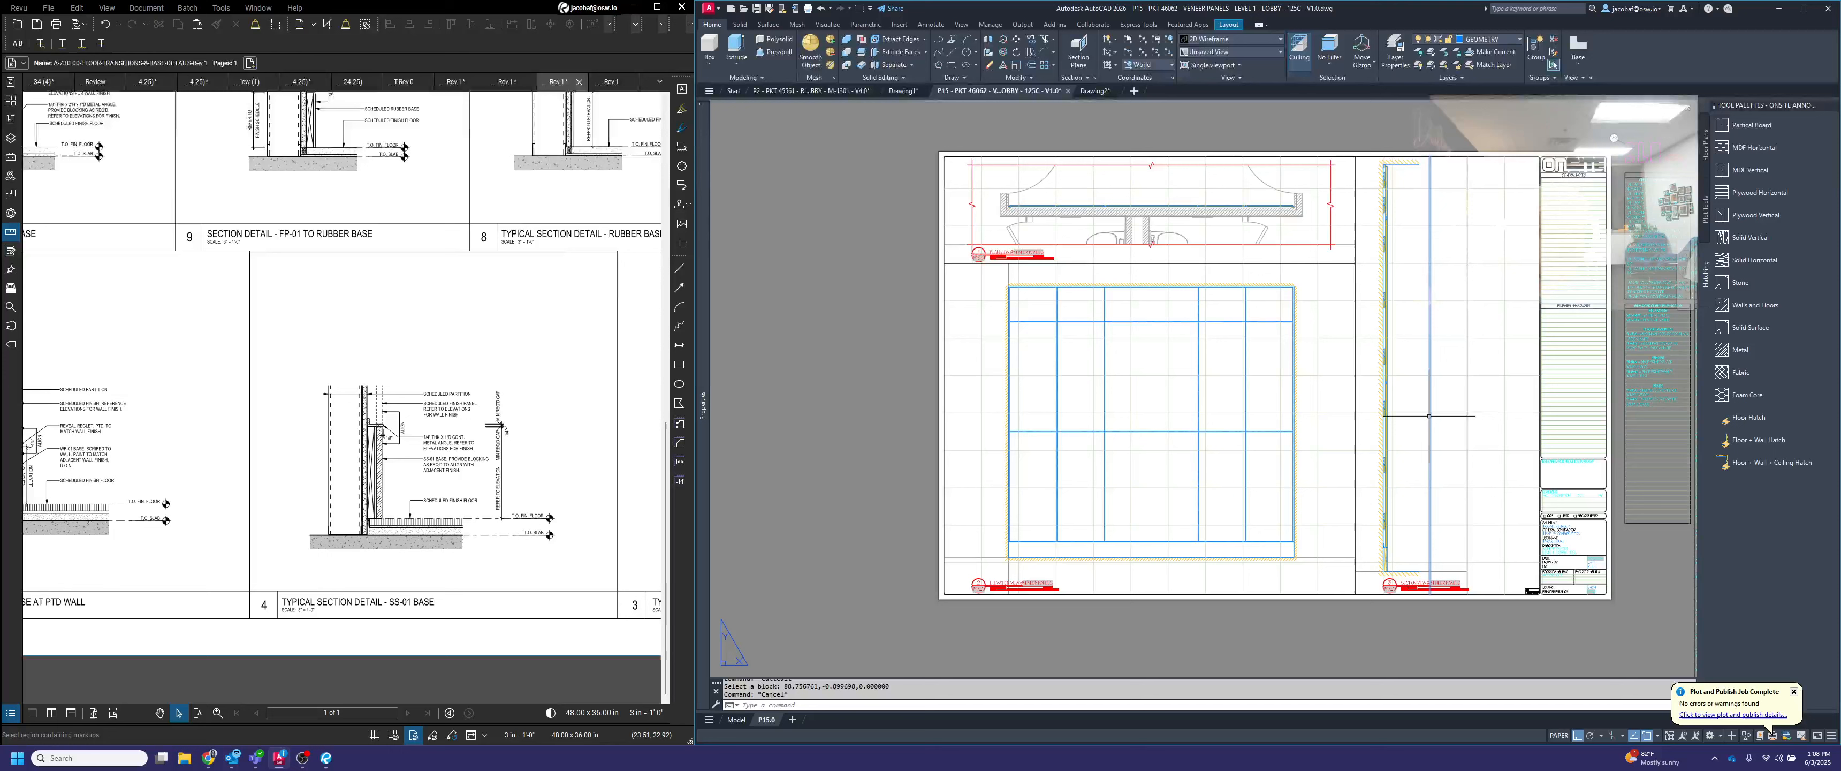
key("Escape")
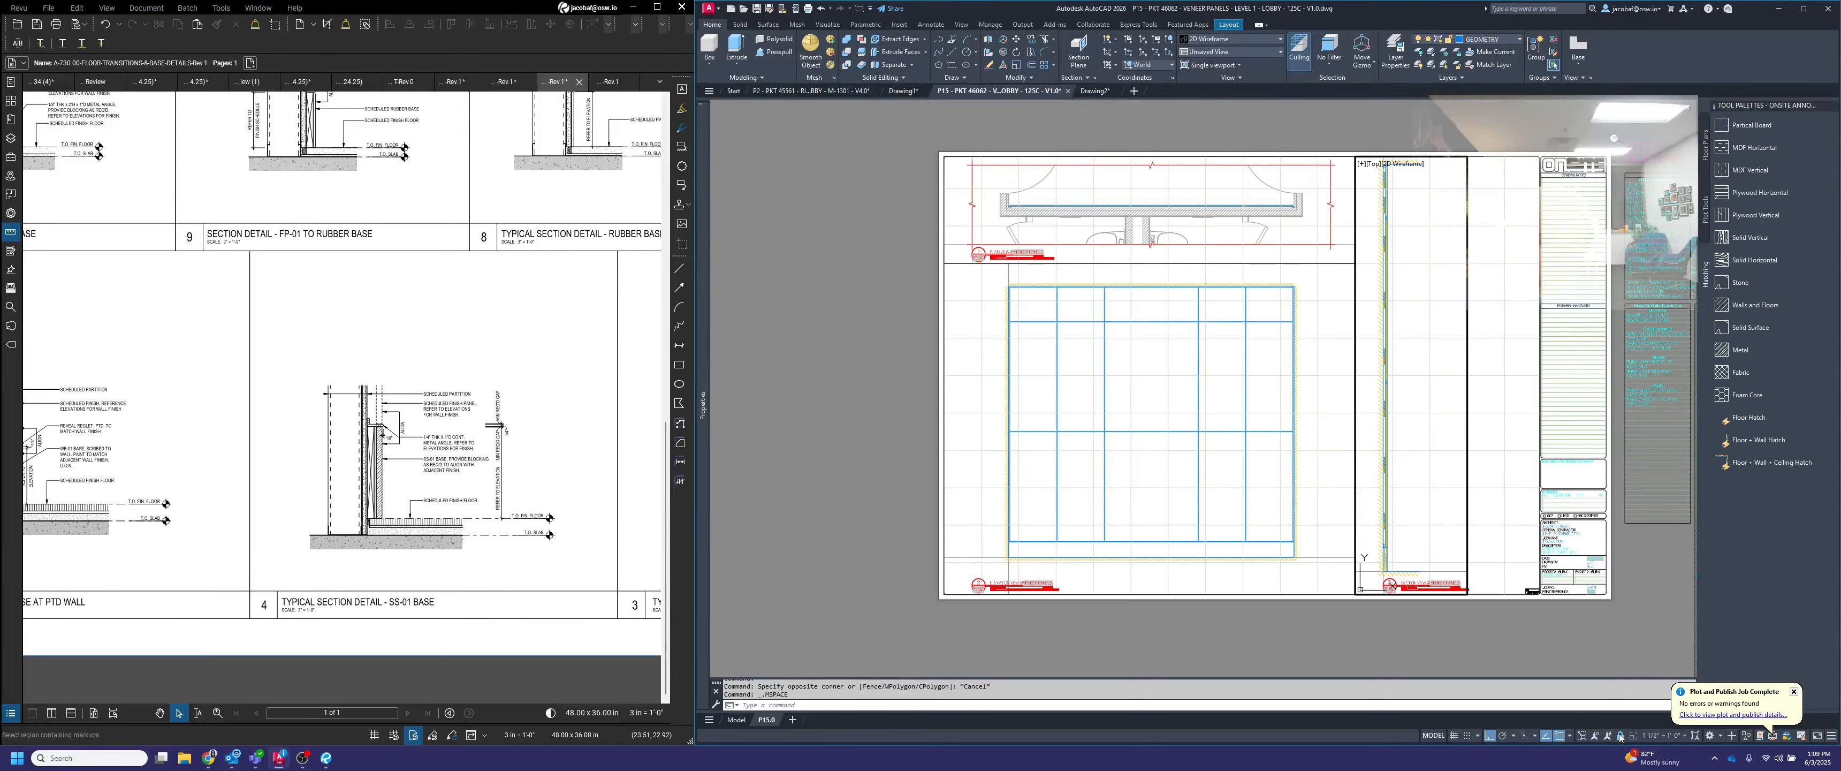
double_click(1277, 515)
key("ctrl+r")
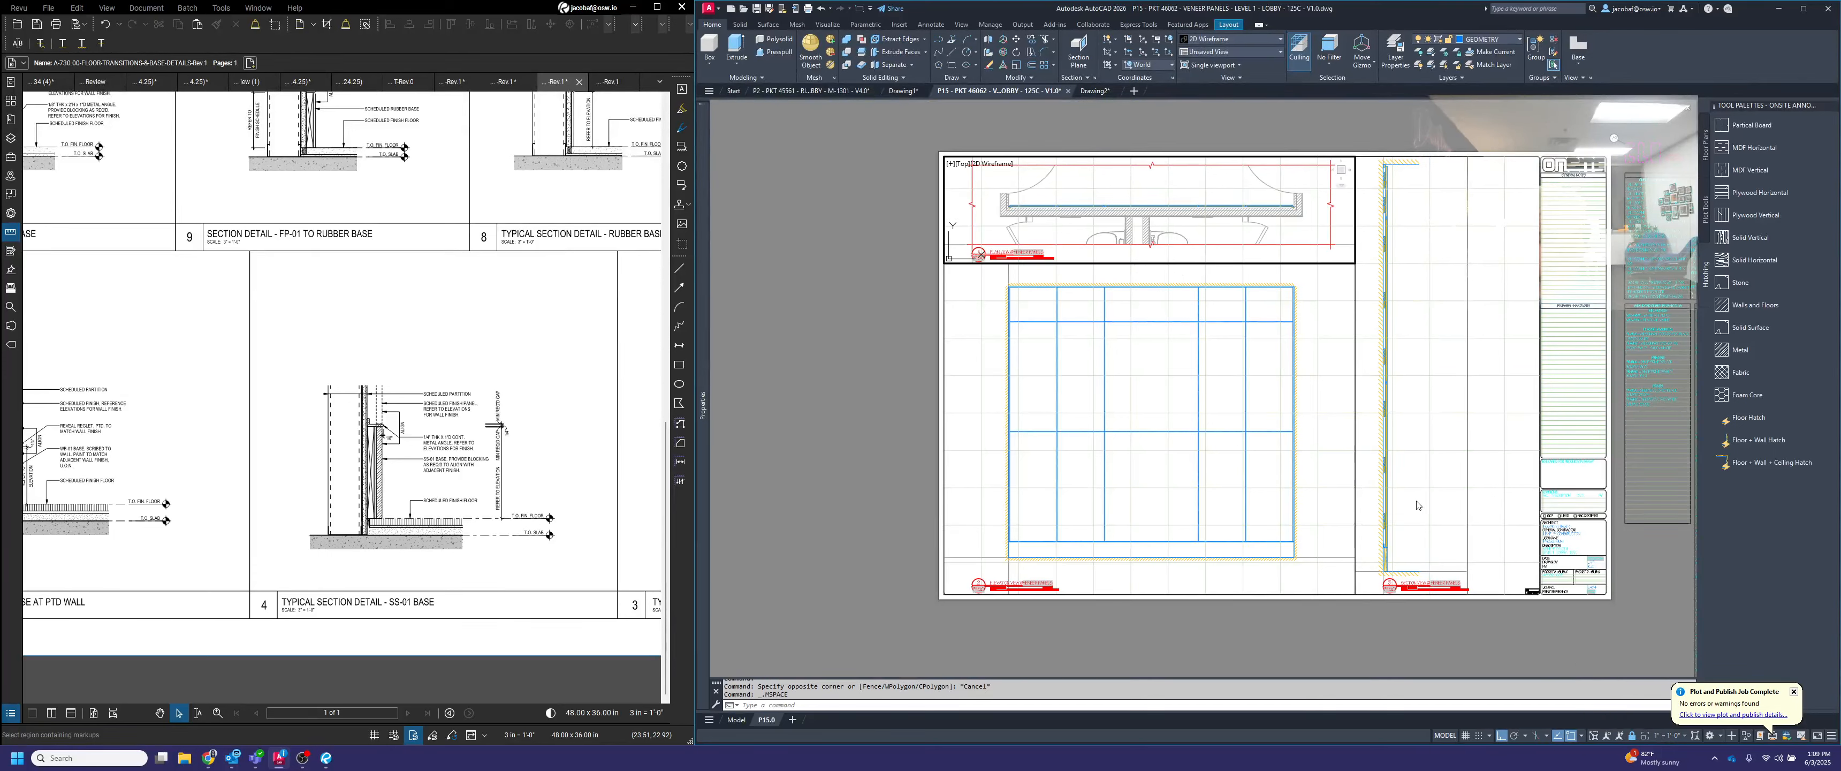
double_click(1414, 622)
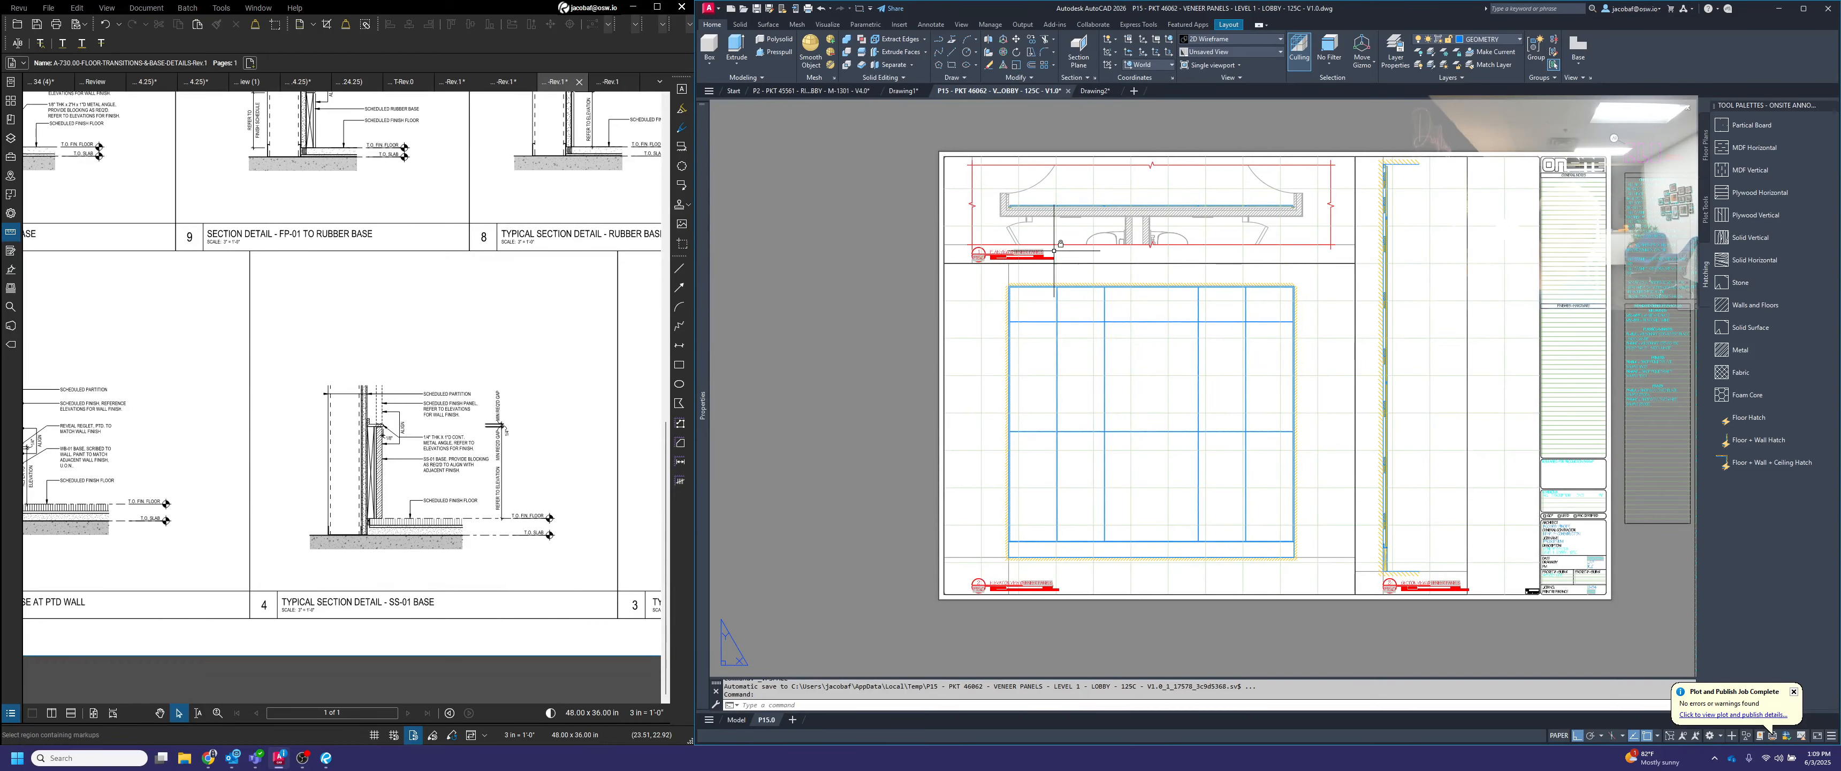
Switch to the architectural PDF set in Bluebeam Revu and locate the Level 01 Restrooms construction plan and its drawing number
scroll(1054, 250, "up", 8)
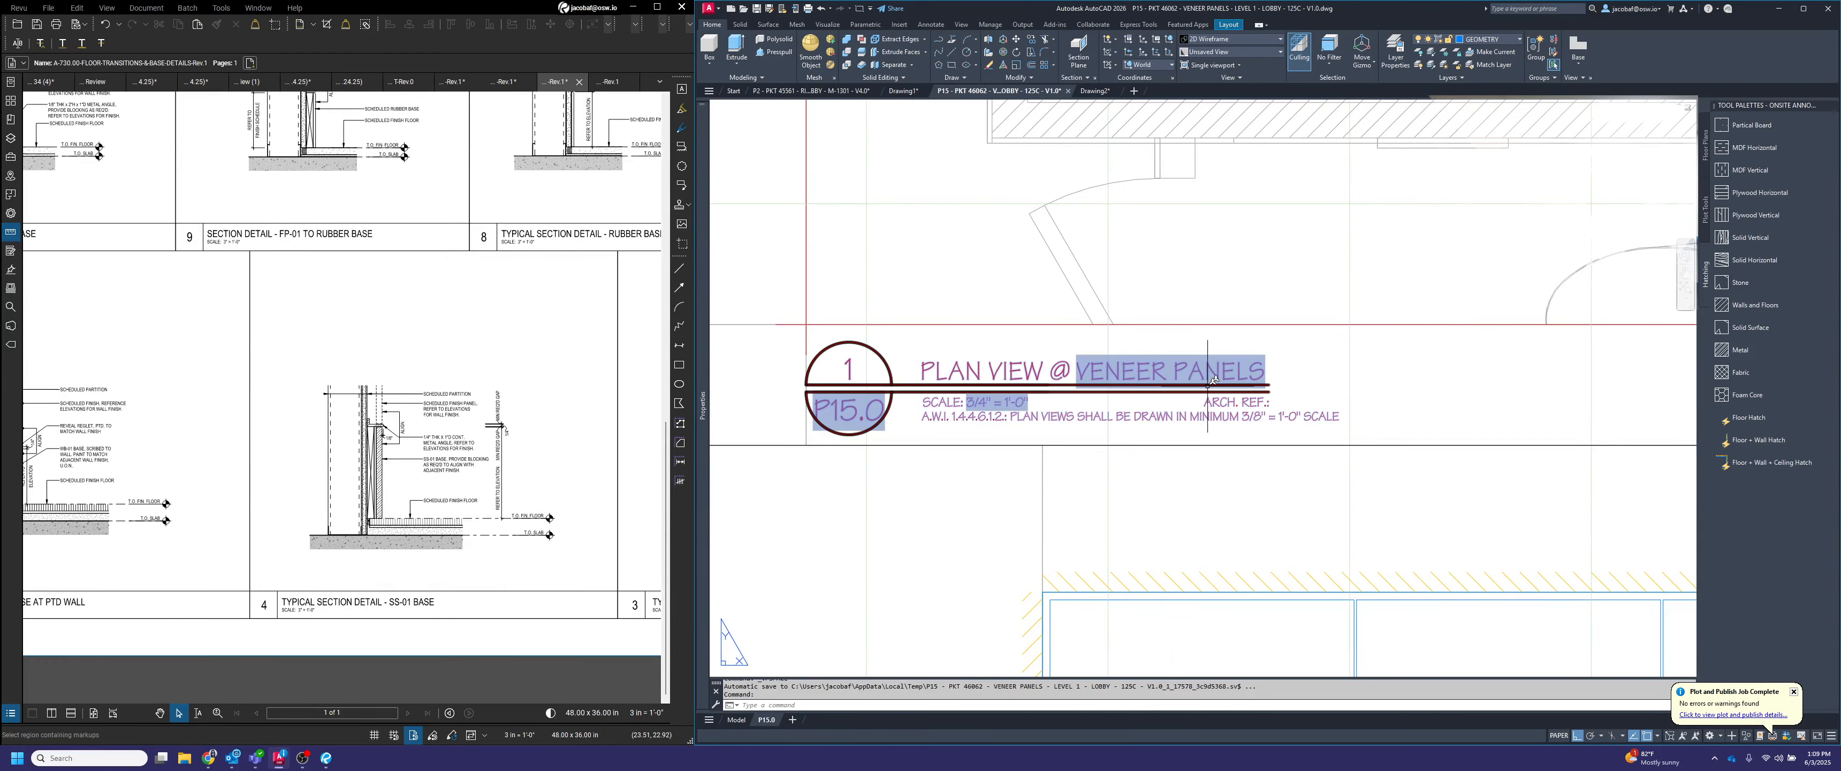
scroll(1208, 384, "down", 2)
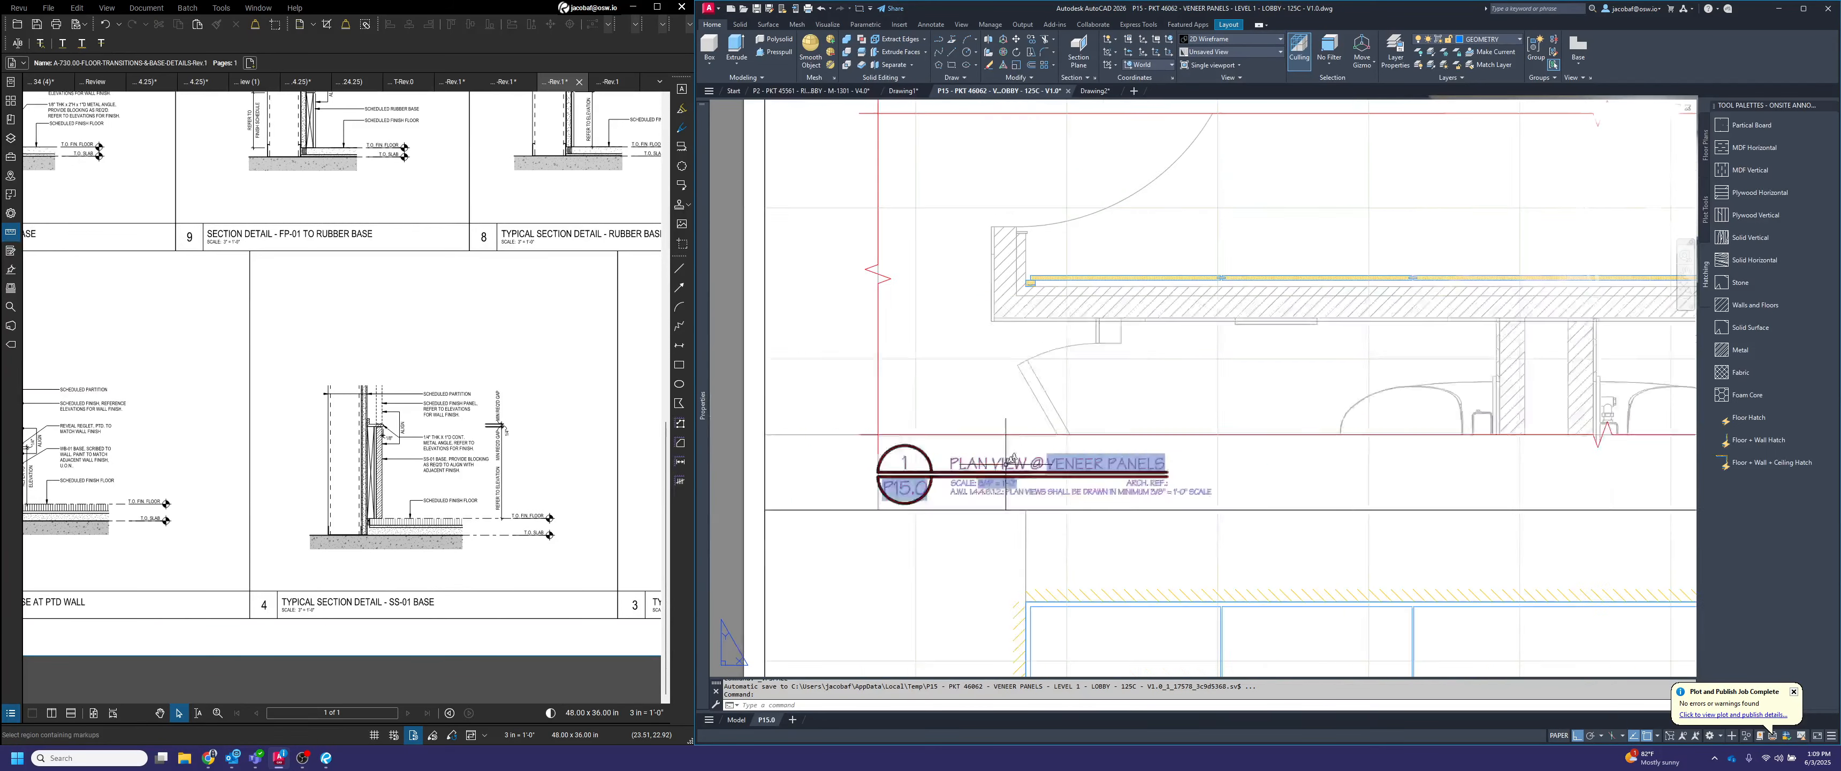
scroll(1005, 463, "down", 2)
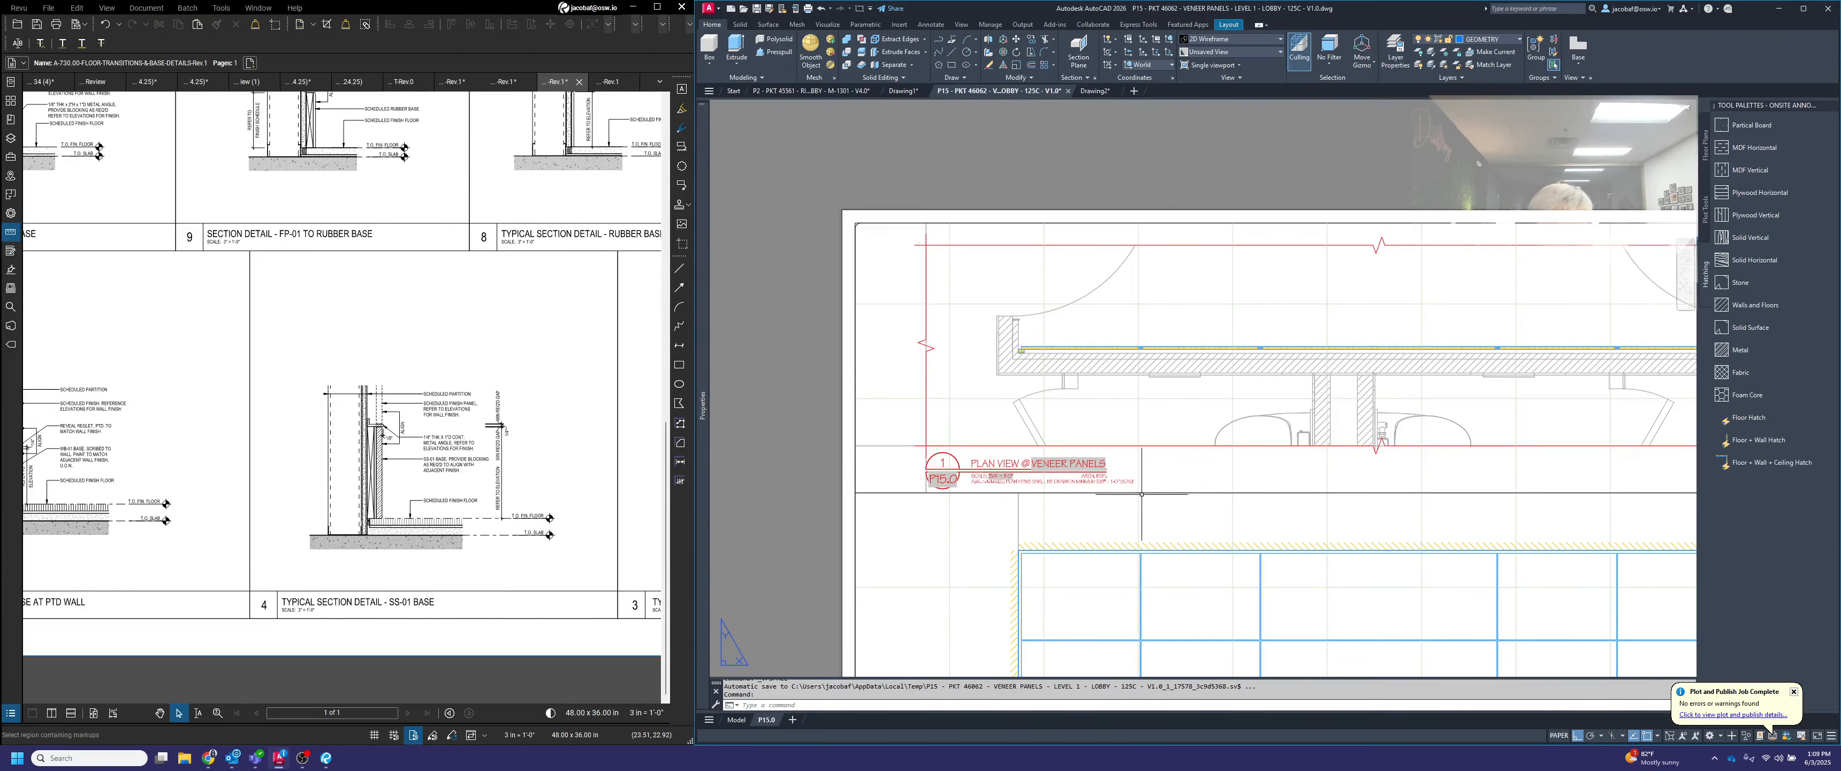
scroll(1142, 493, "up", 2)
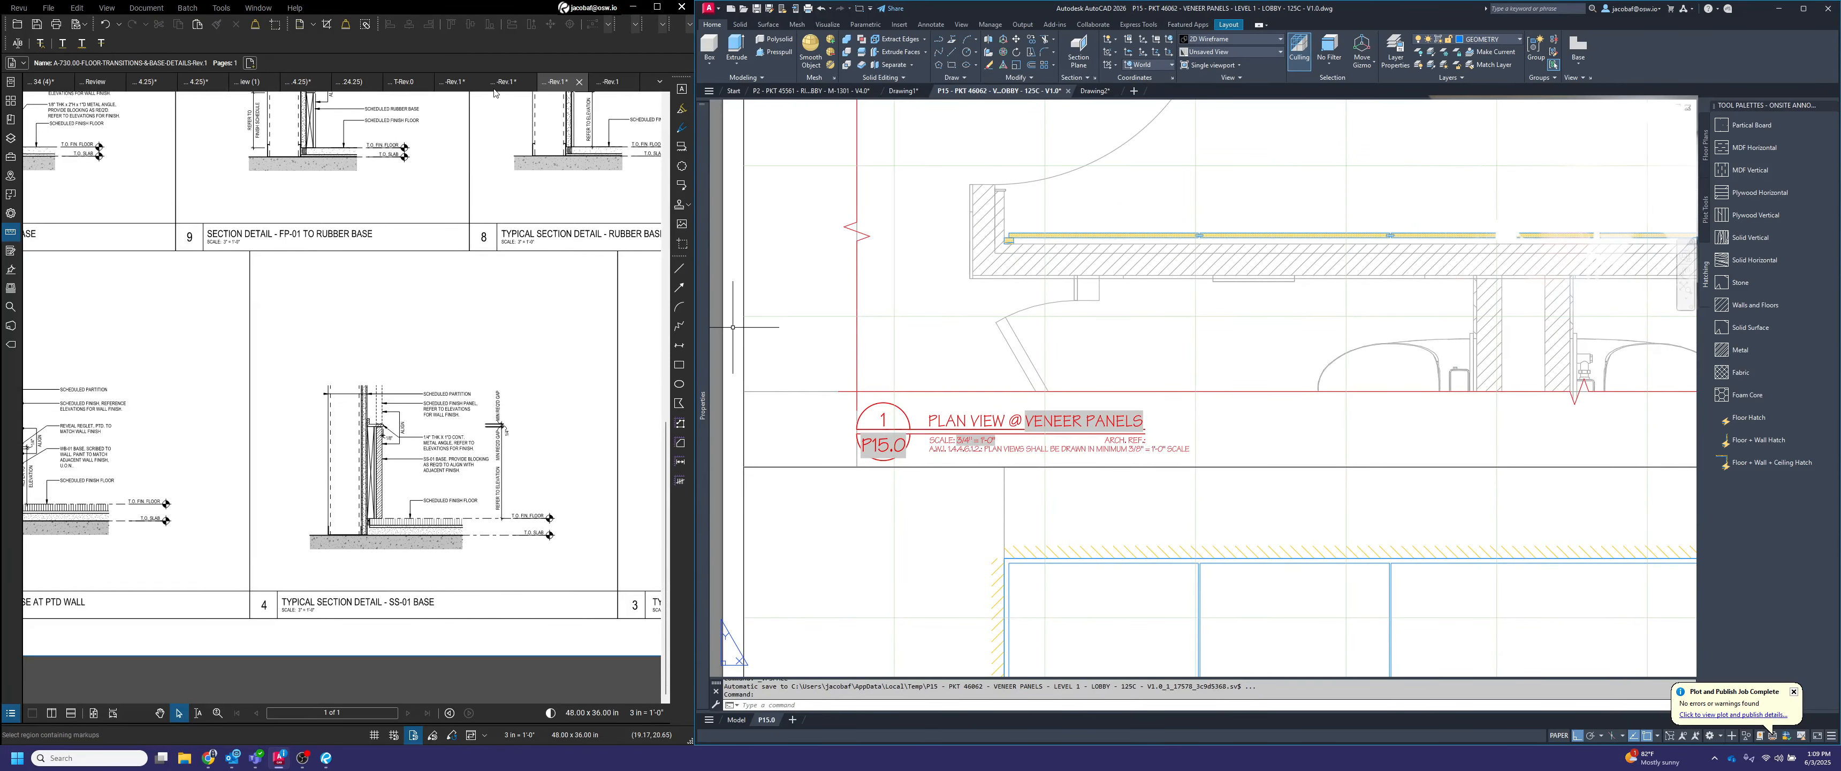
left_click(498, 85)
left_click(453, 81)
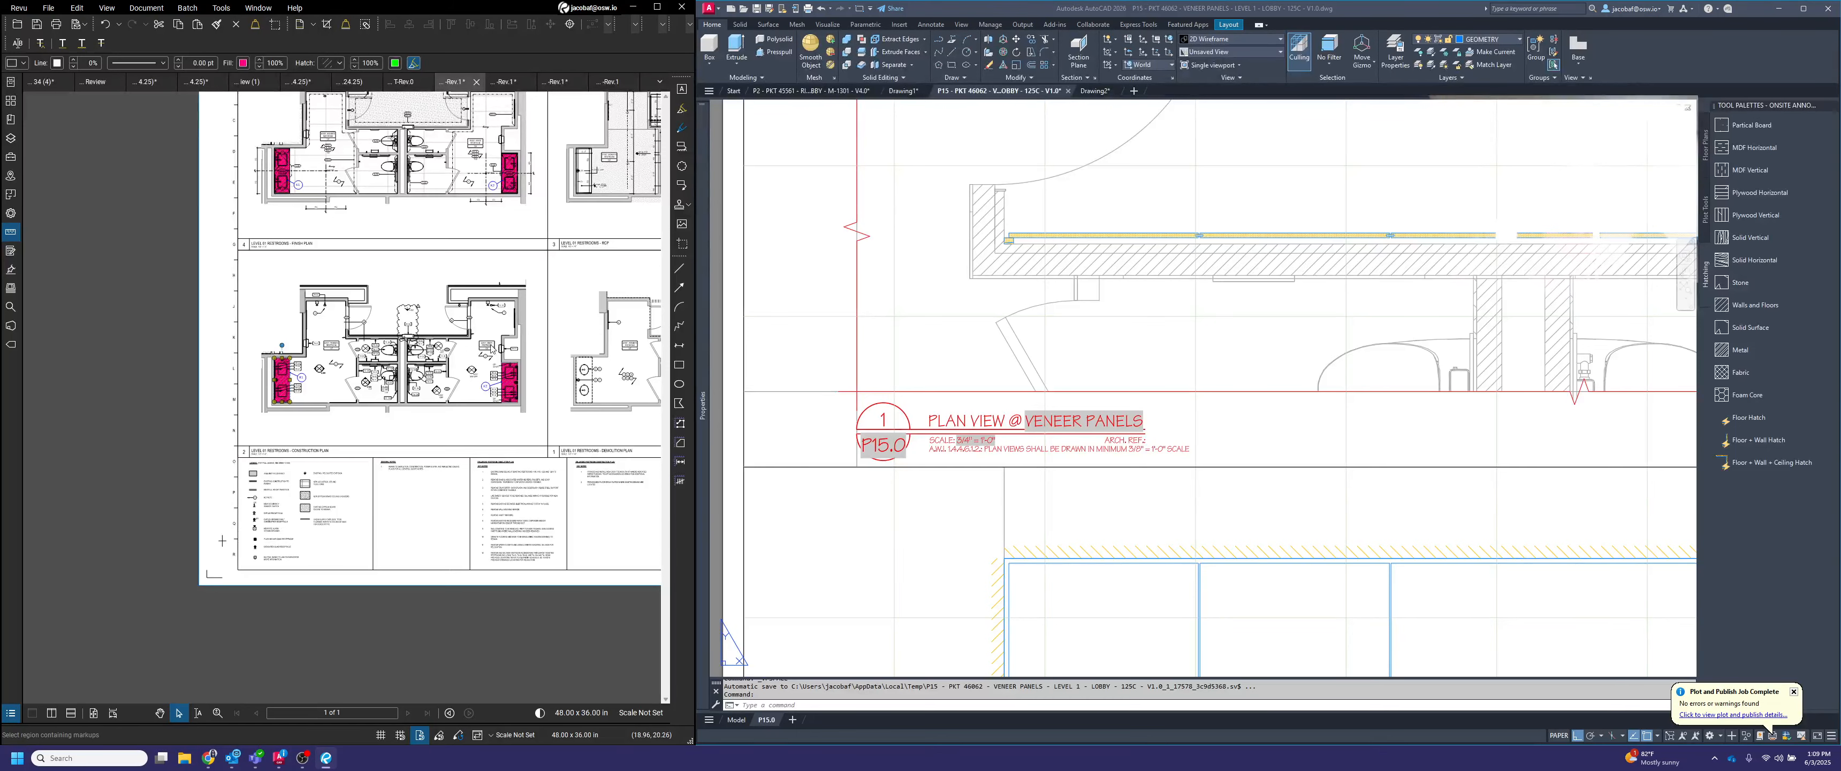
middle_click_drag(510, 377, 413, 416)
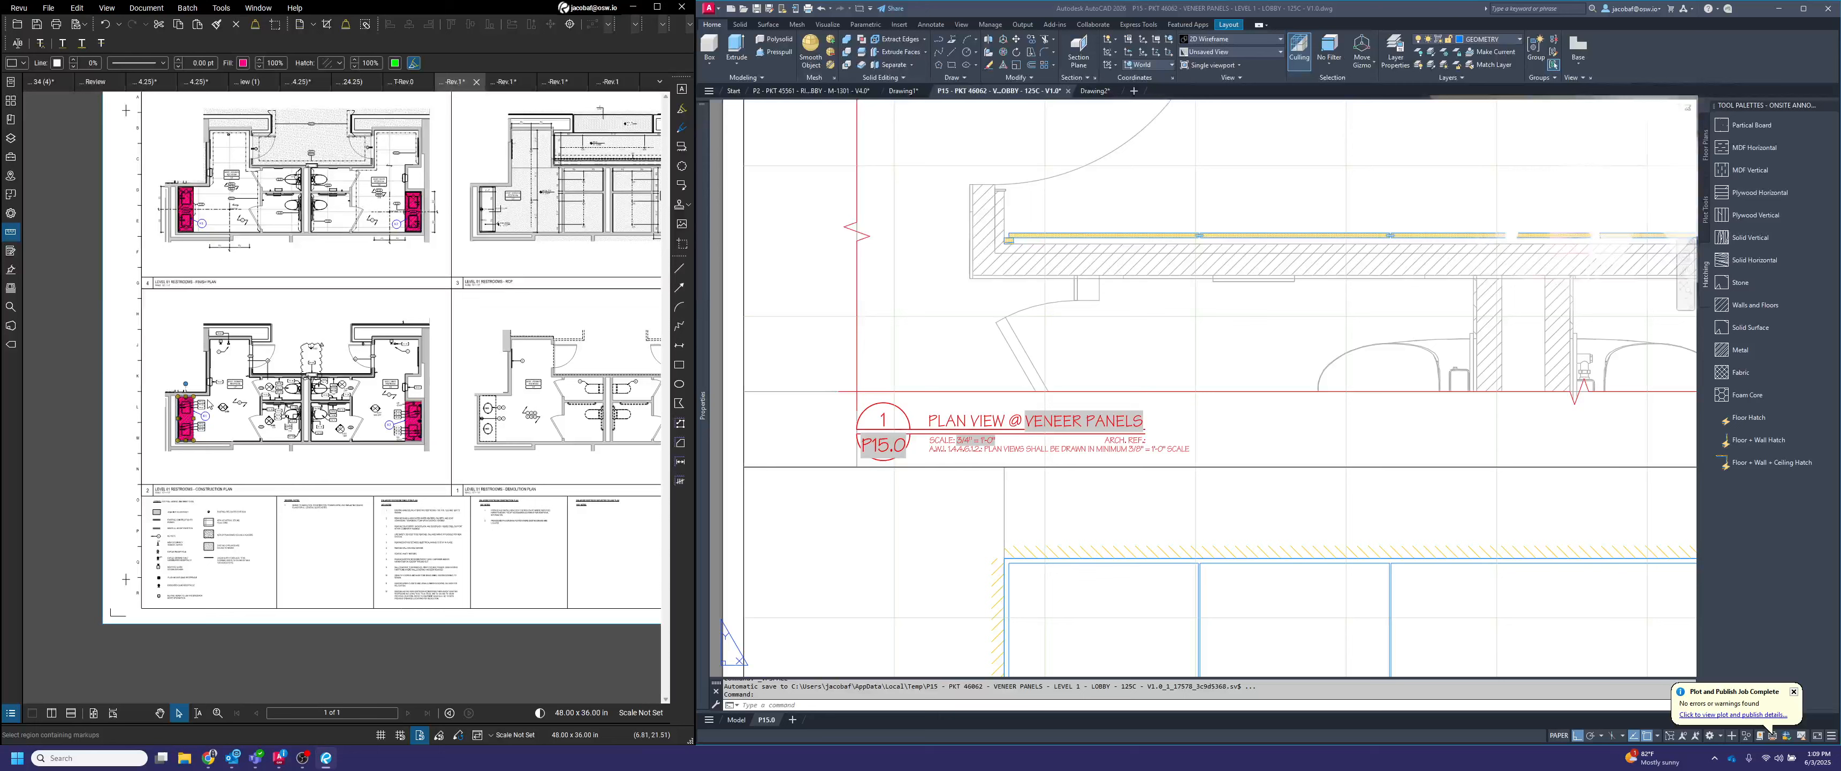
scroll(223, 407, "up", 3)
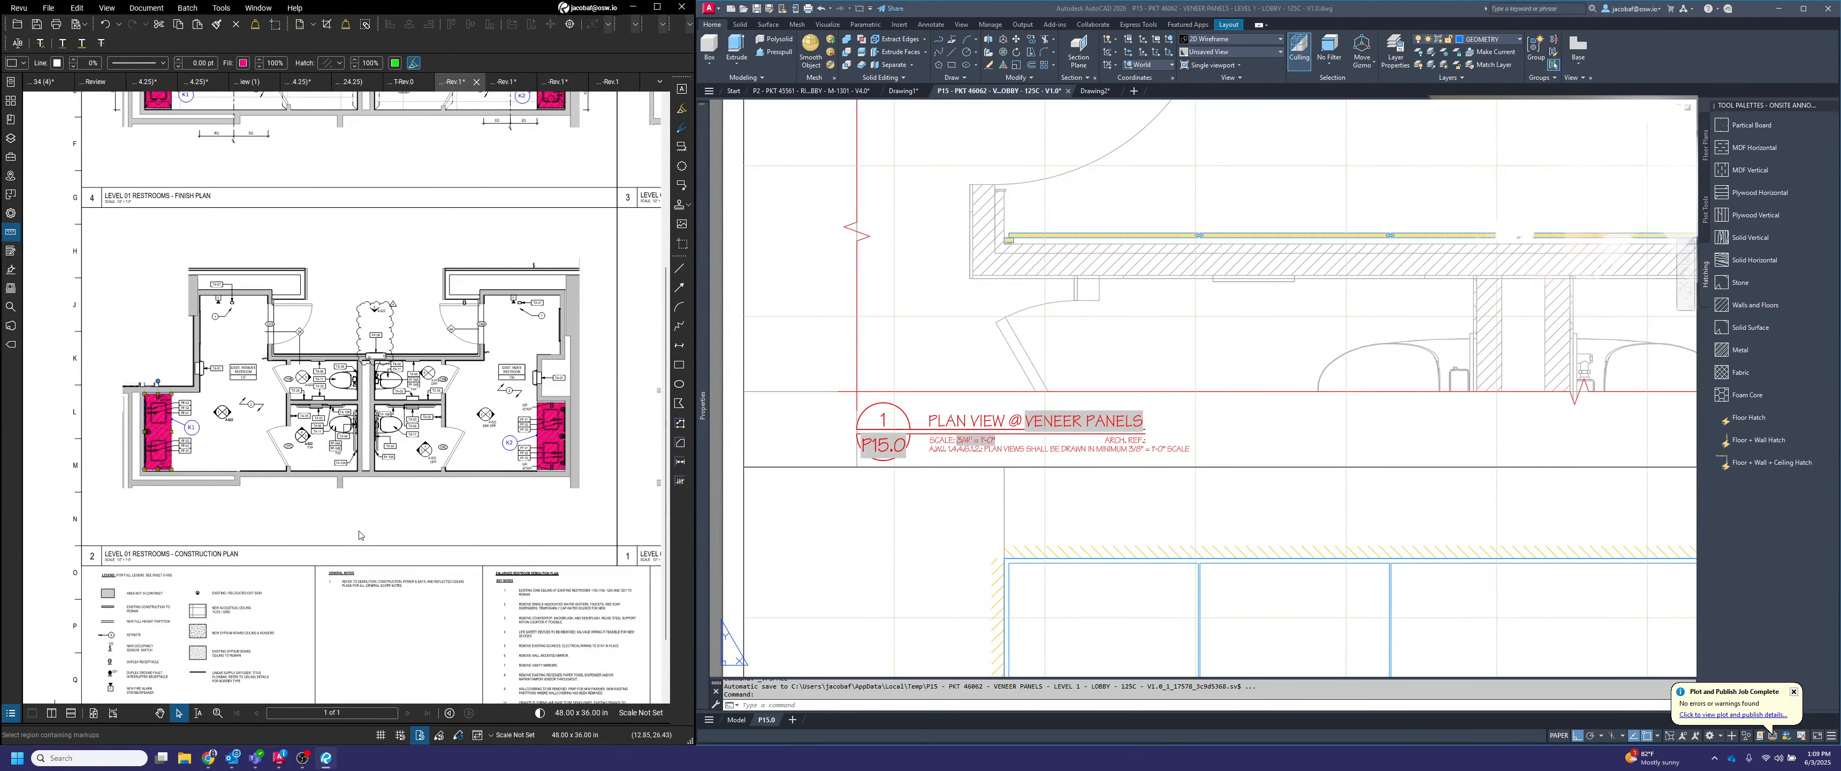
left_click(217, 542)
scroll(61, 498, "up", 2)
Set the plan title's architectural reference to drawing 2 on sheet A-621, reading the sheet number from the PDF title block
double_click(1125, 441)
left_click(1449, 337)
type("2/")
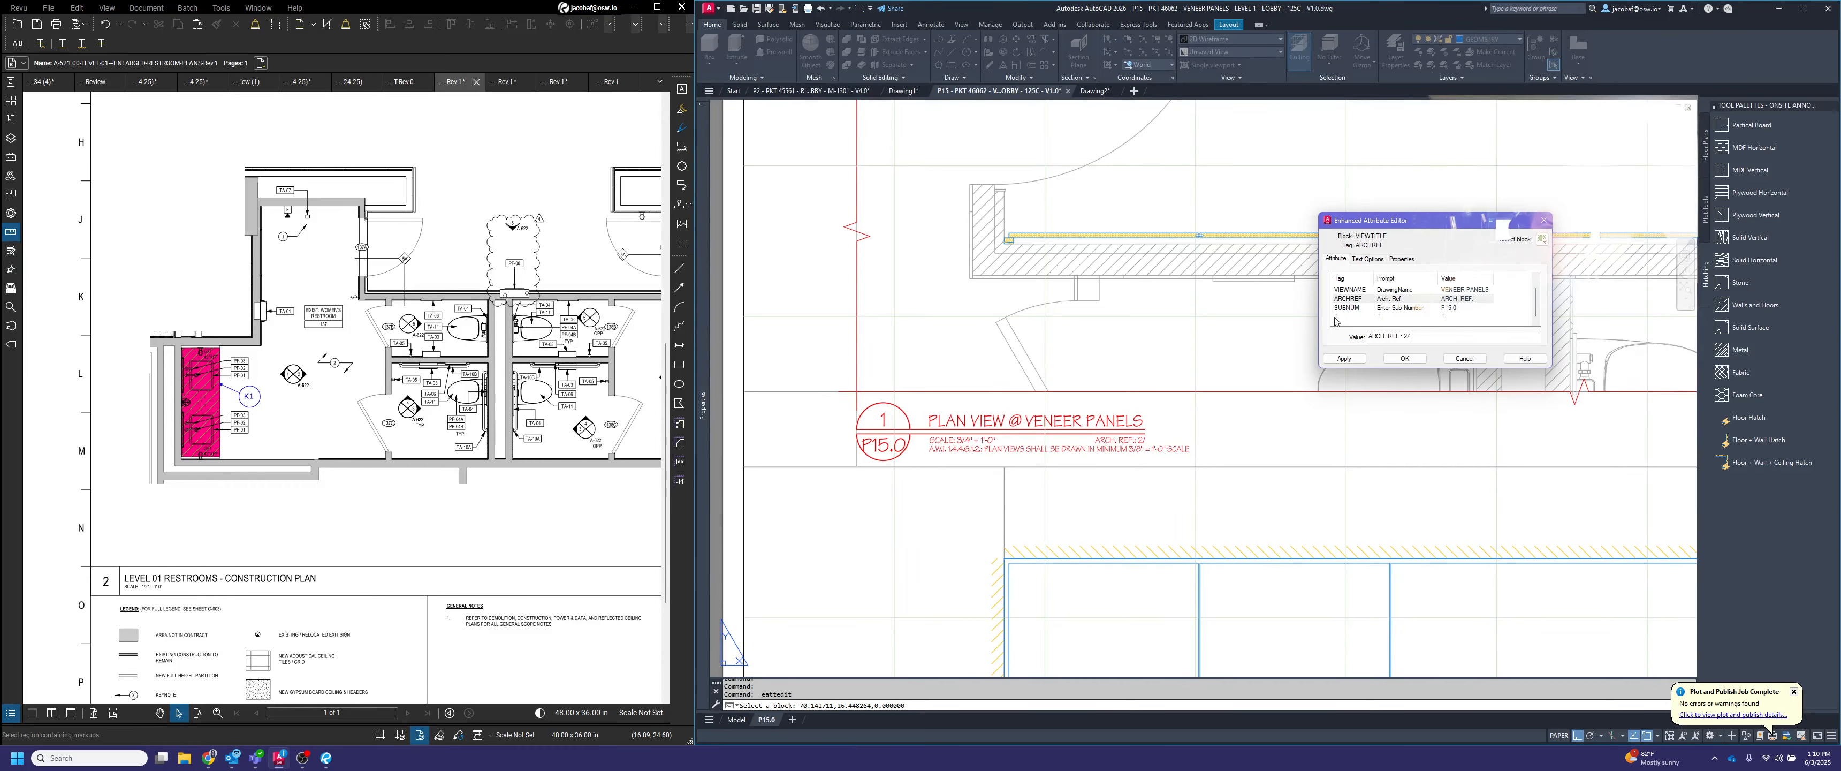
scroll(331, 336, "down", 3)
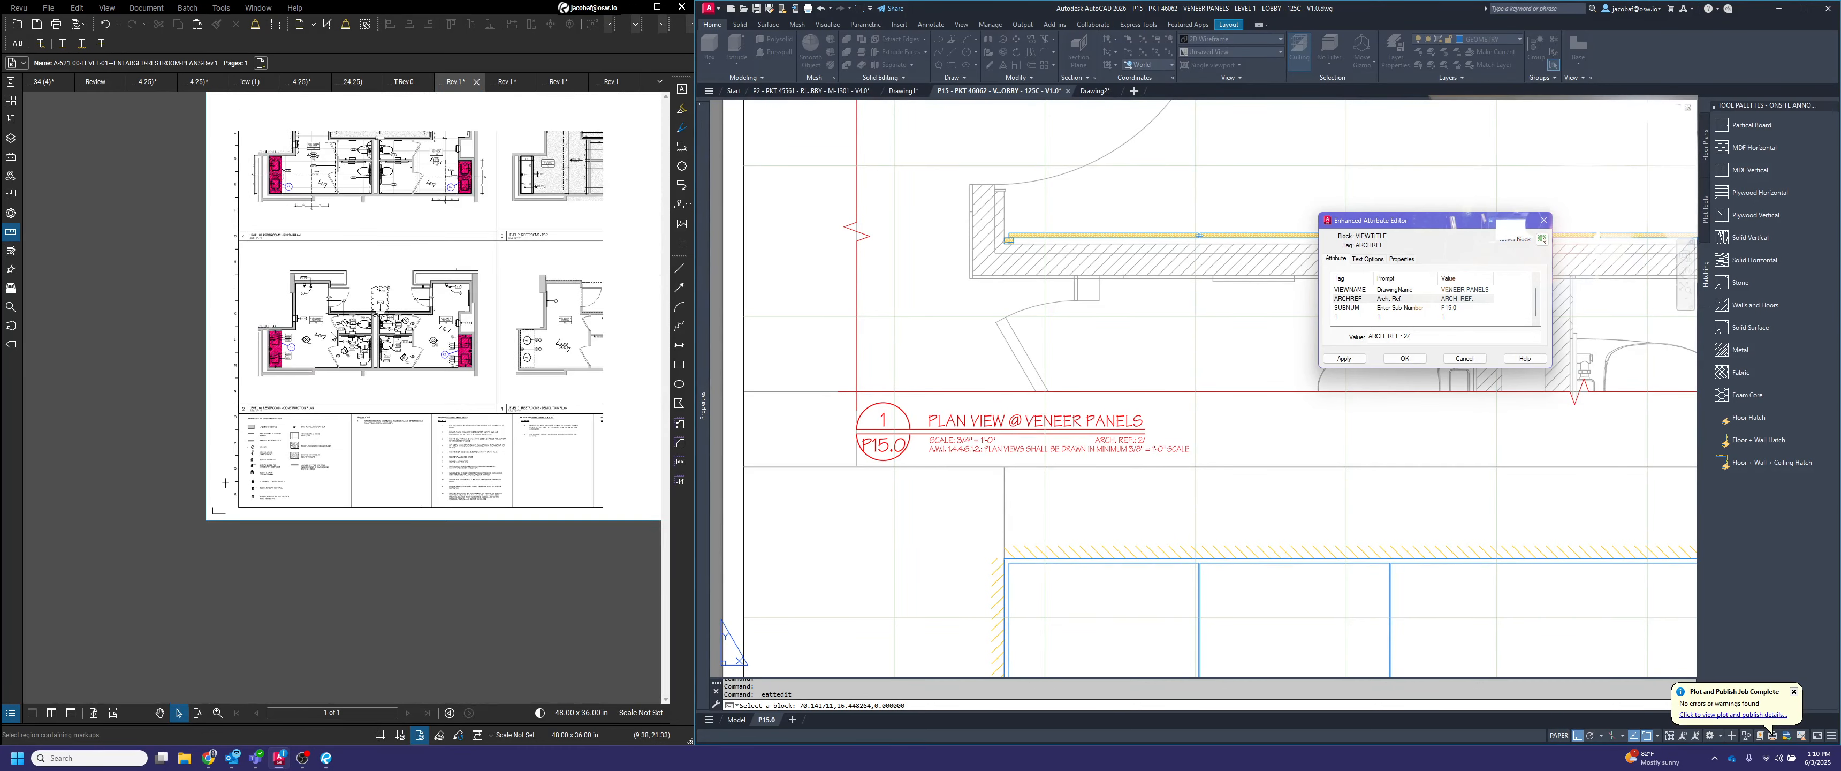
scroll(501, 513, "up", 5)
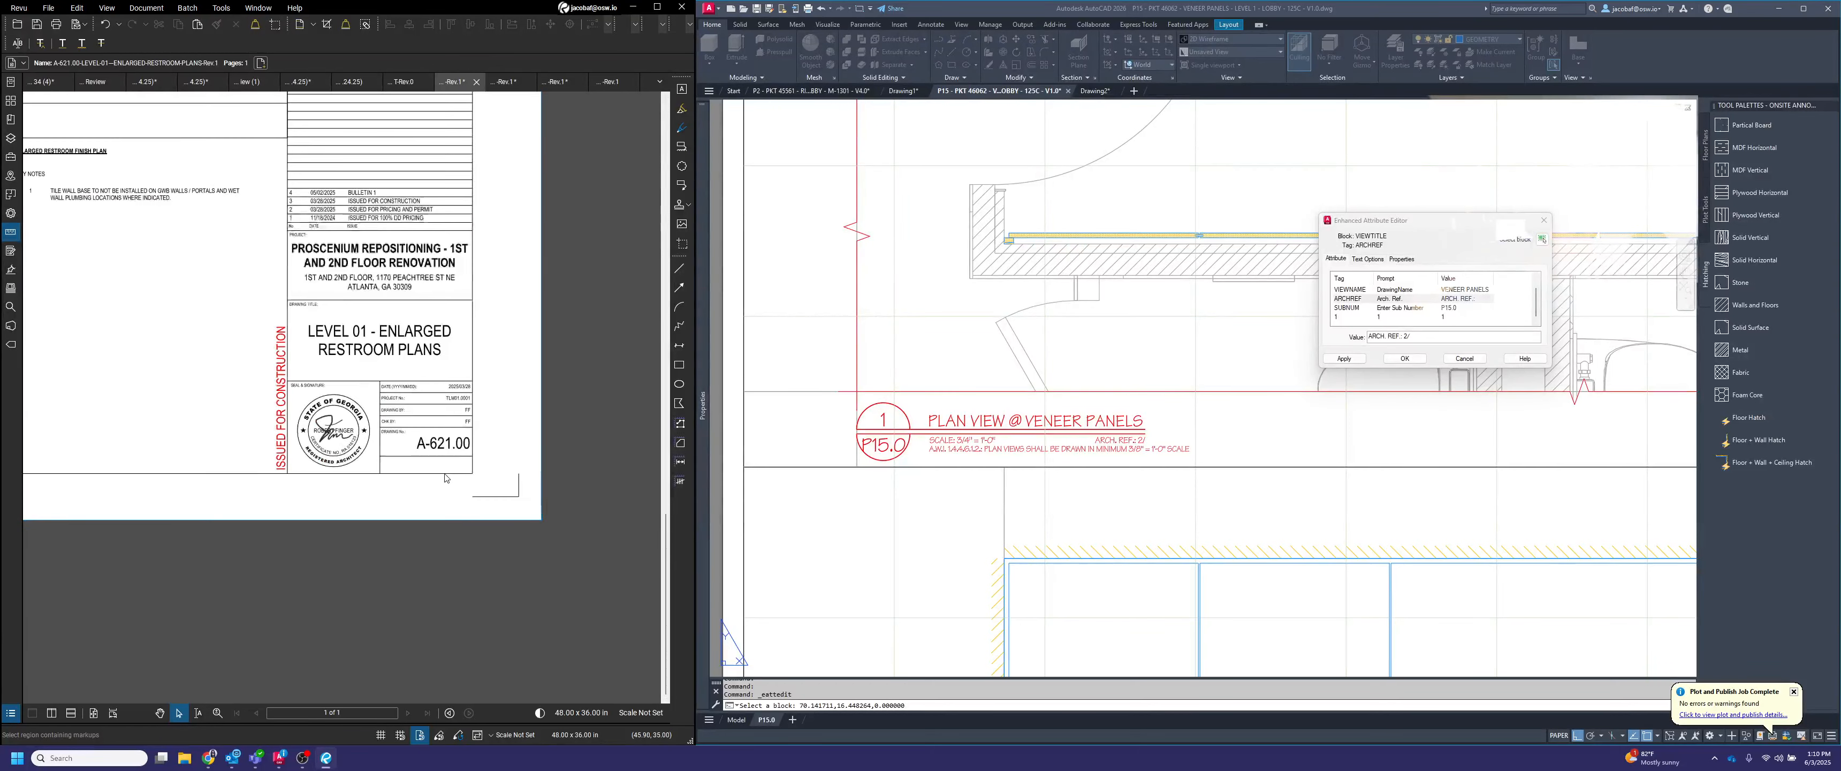
scroll(445, 477, "up", 3)
left_click(1432, 341)
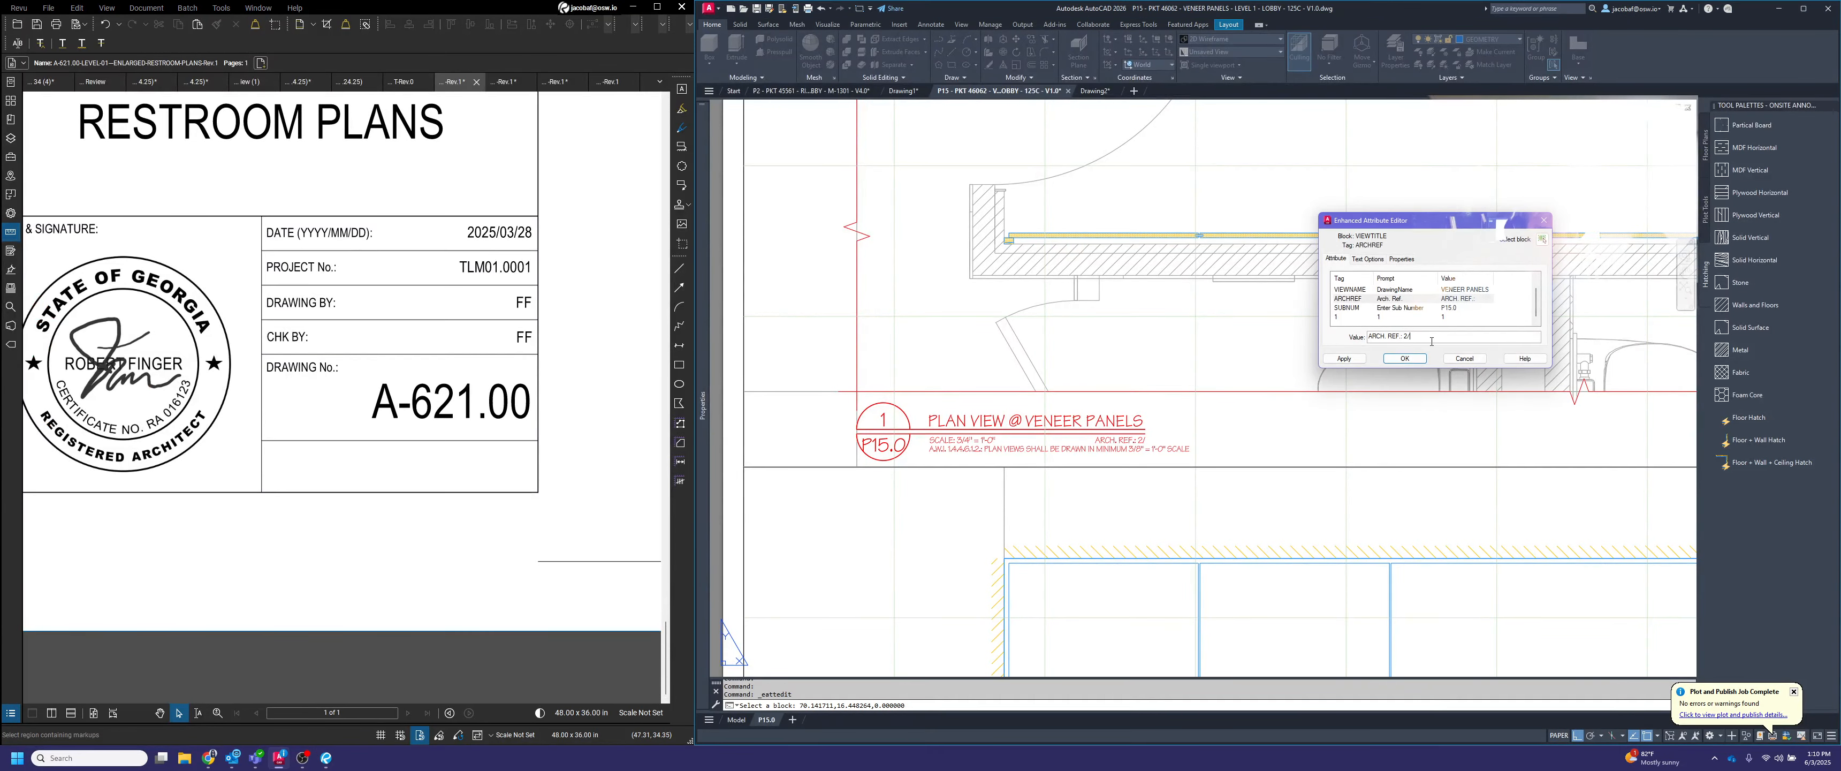
type("A")
left_click(1404, 358)
Open the Level 01 restroom elevations sheet in the PDF set and locate the vestibule south elevation for the elevation title
scroll(1217, 436, "down", 5)
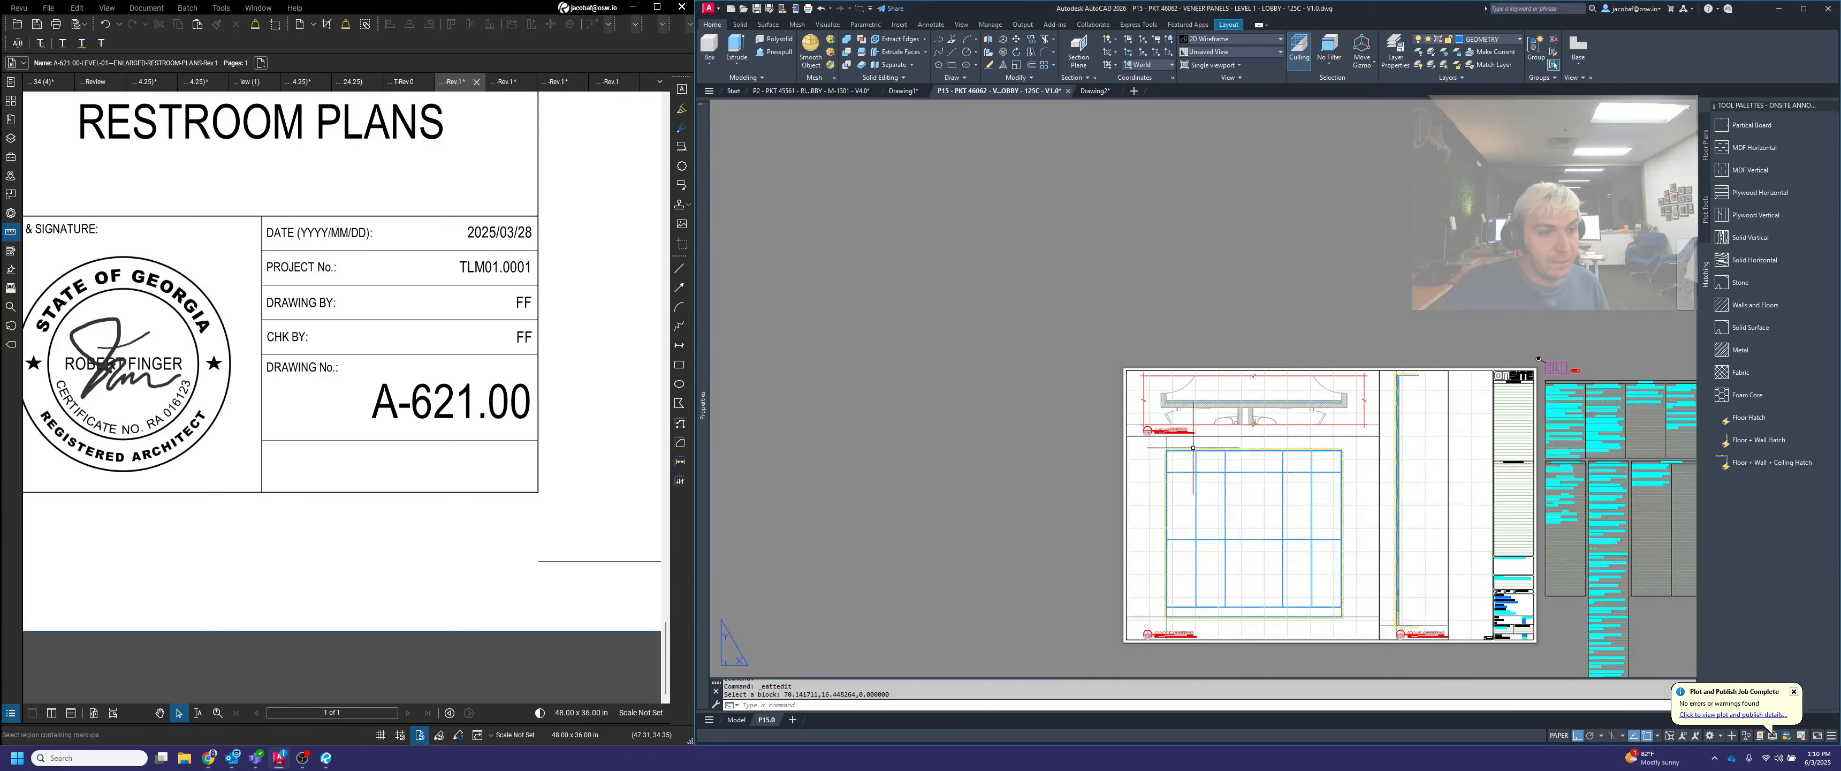
scroll(1179, 583, "up", 5)
scroll(420, 431, "down", 8)
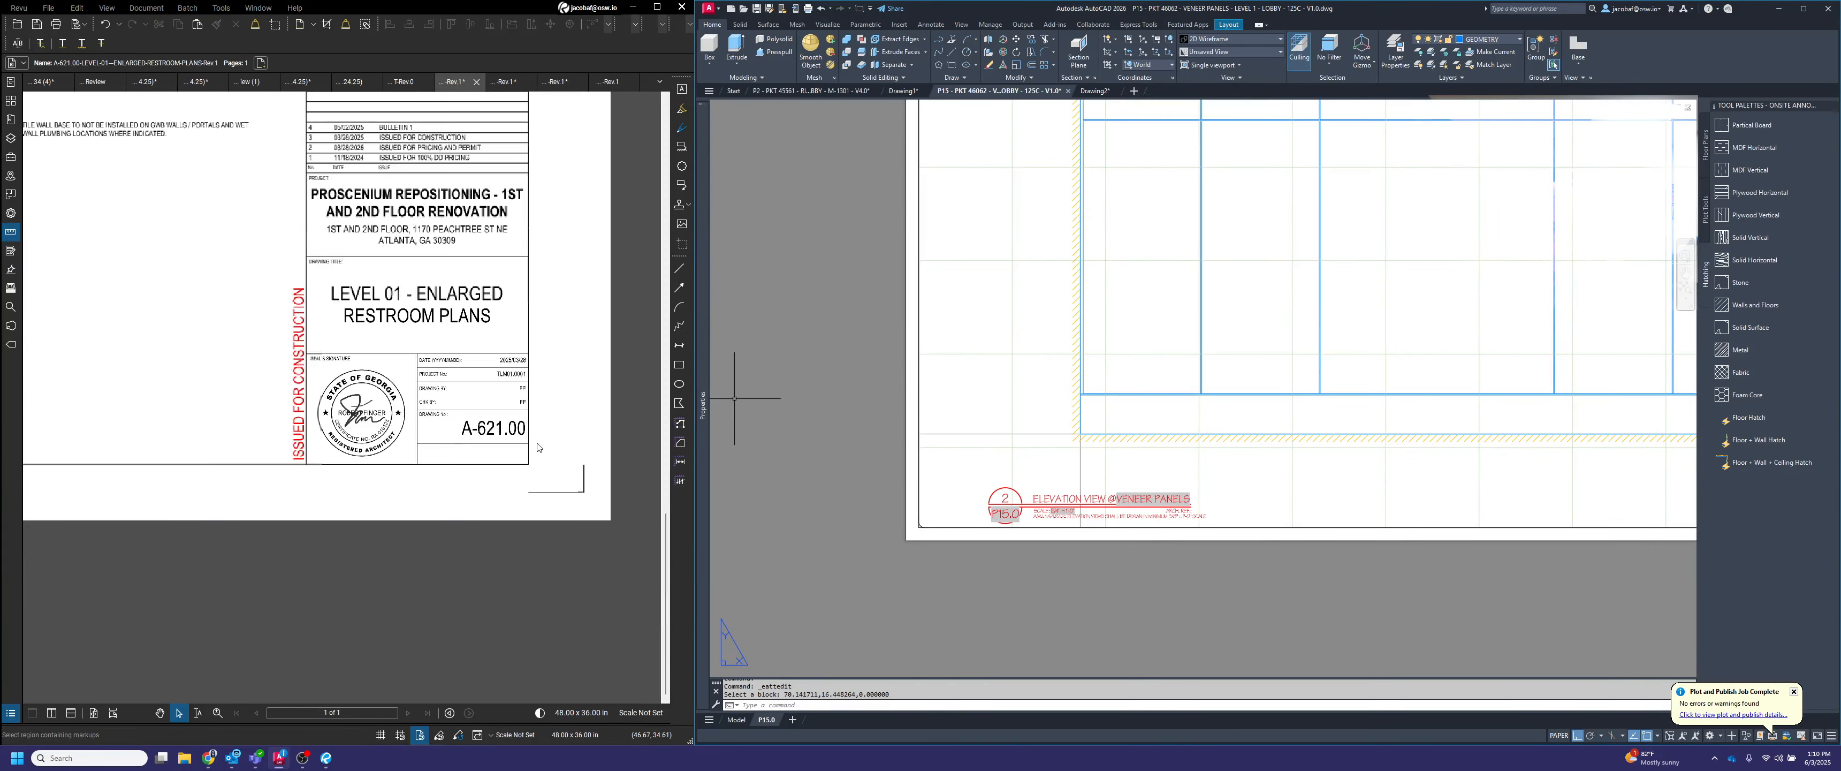
scroll(388, 176, "up", 6)
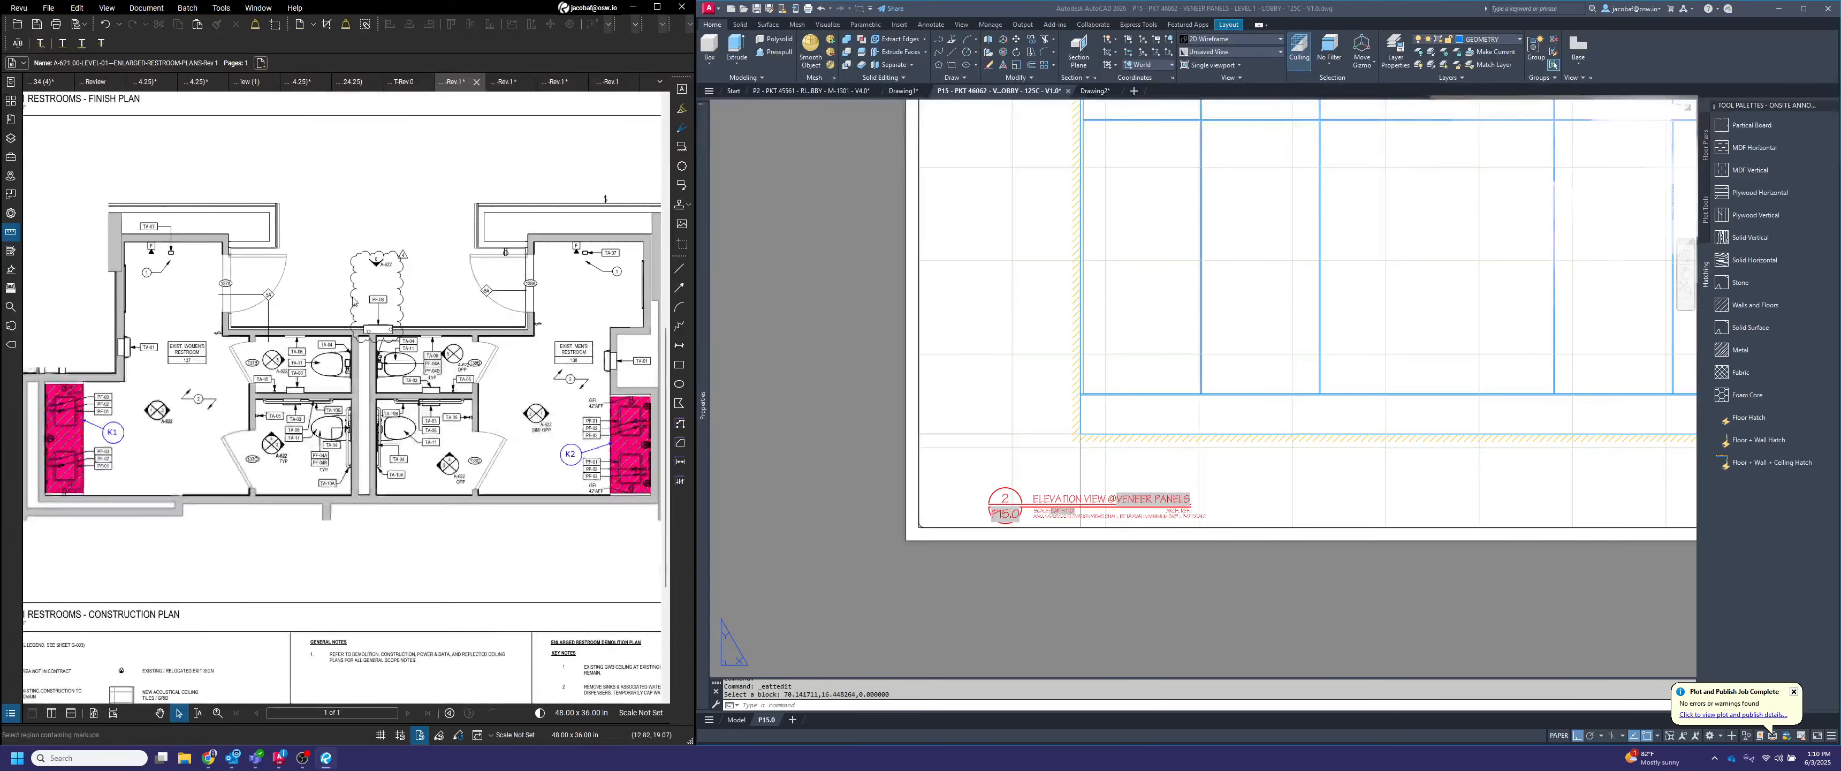
left_click(505, 81)
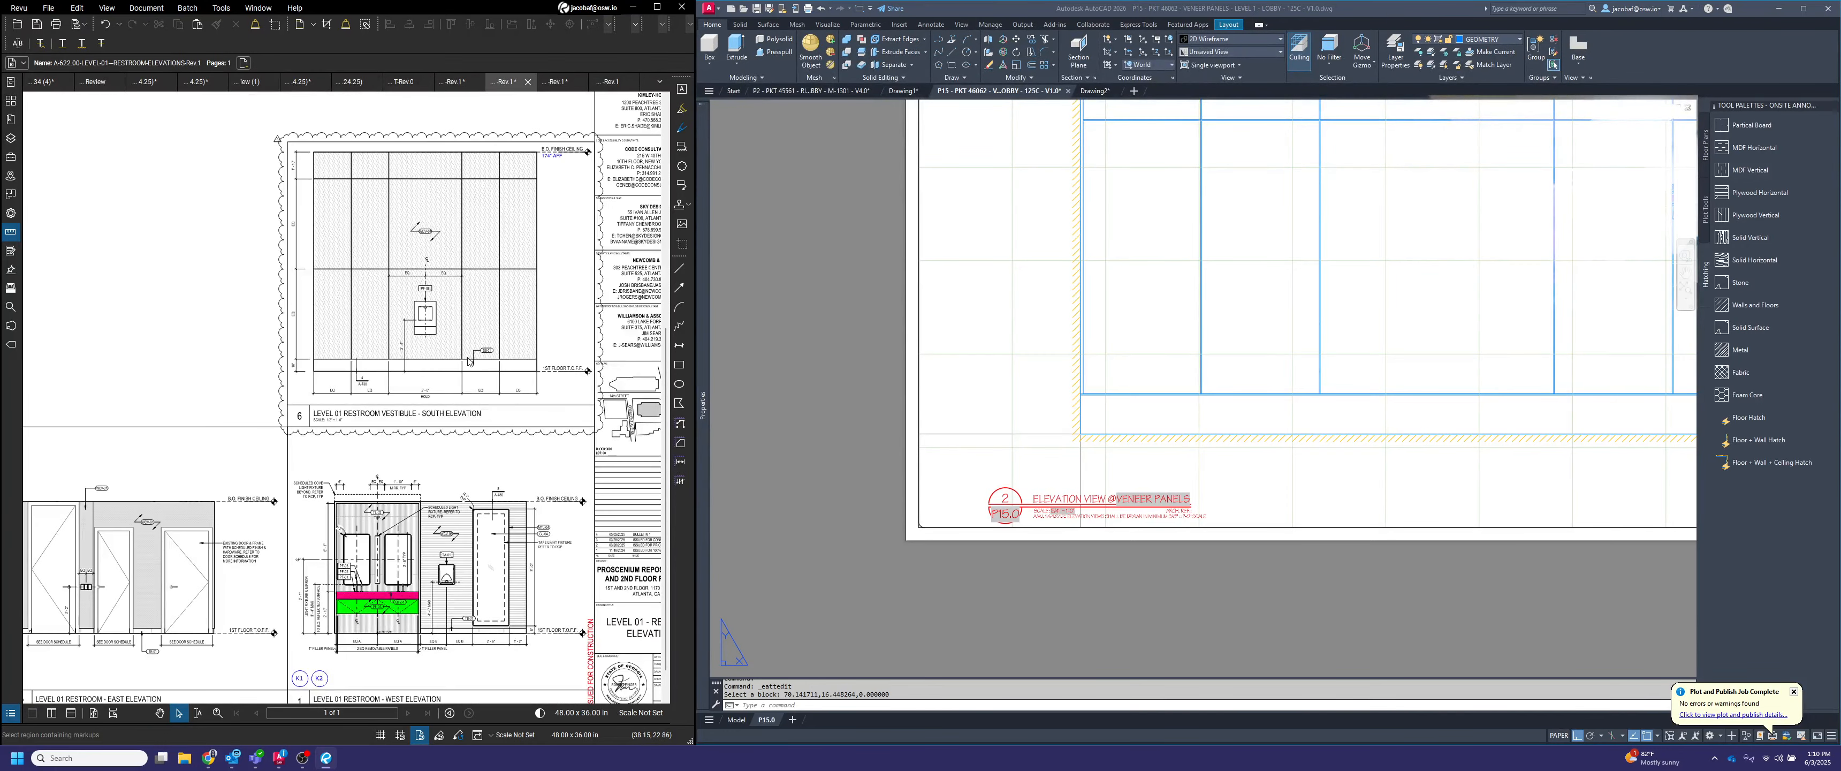
scroll(534, 402, "up", 2)
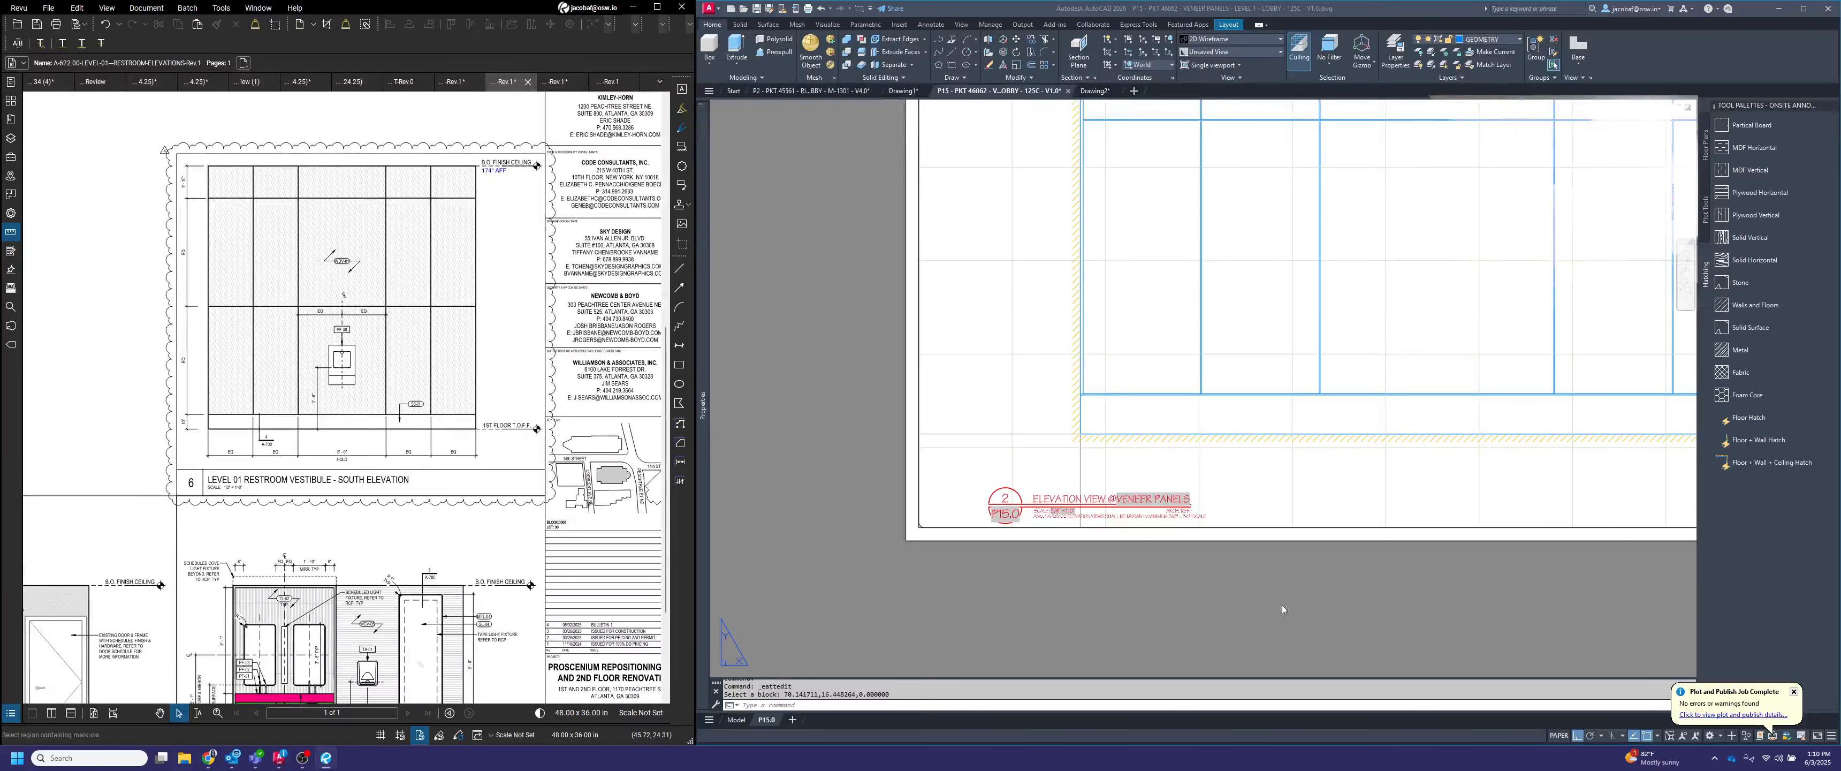
scroll(1174, 522, "up", 4)
Set the elevation title's architectural reference to 6/A-622
left_click(1172, 513)
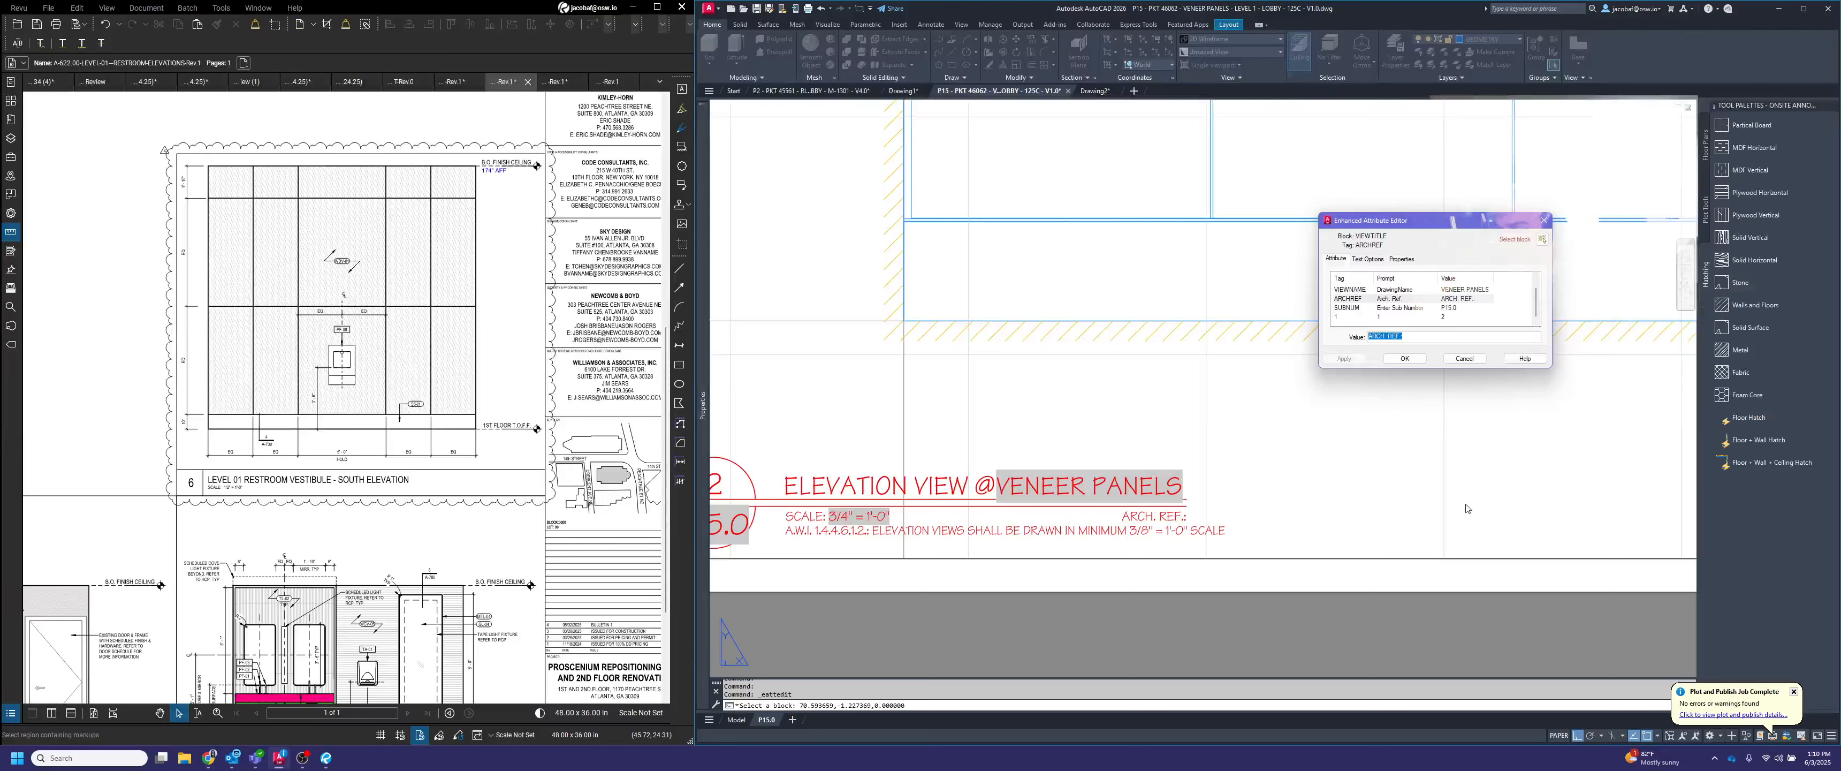
left_click(1422, 335)
type("6/")
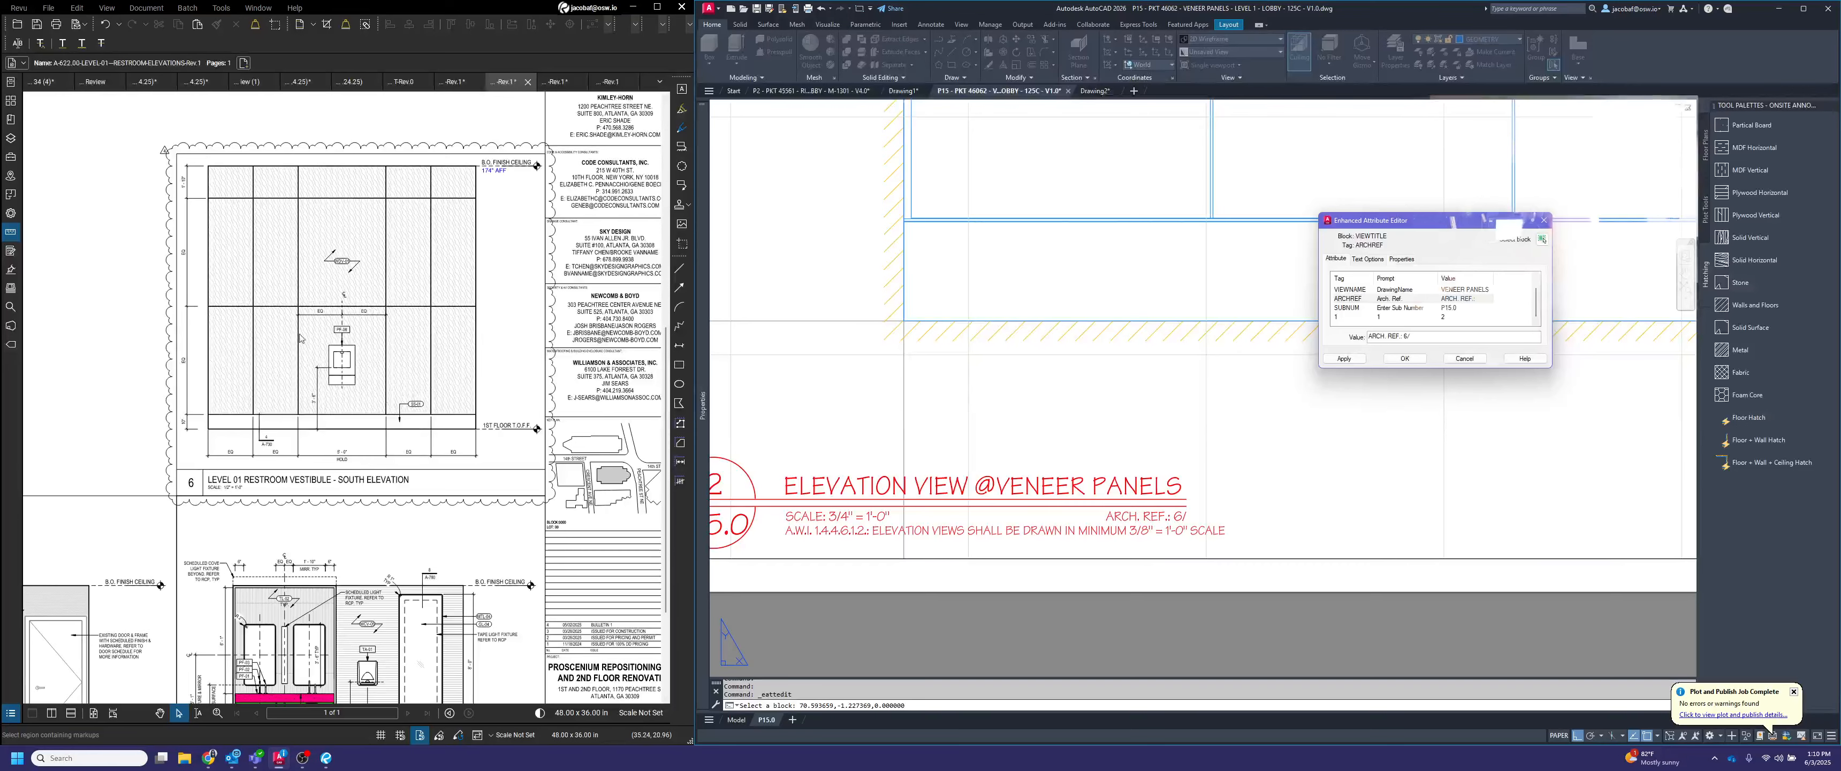
scroll(346, 298, "down", 4)
scroll(503, 494, "up", 5)
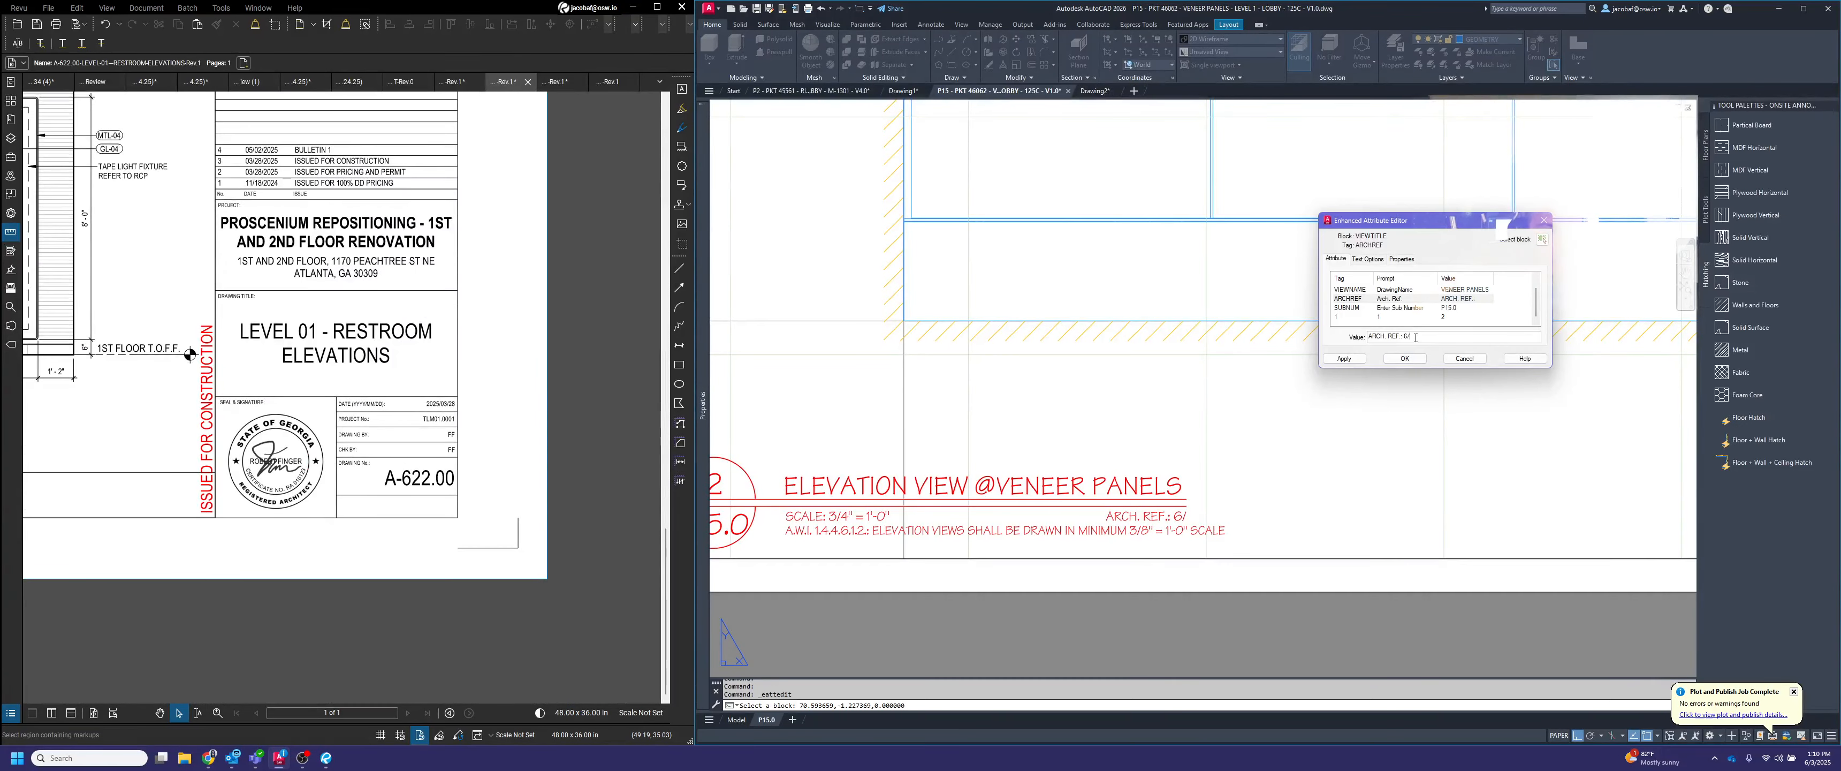
type("A622")
left_click(1412, 336)
type("-622")
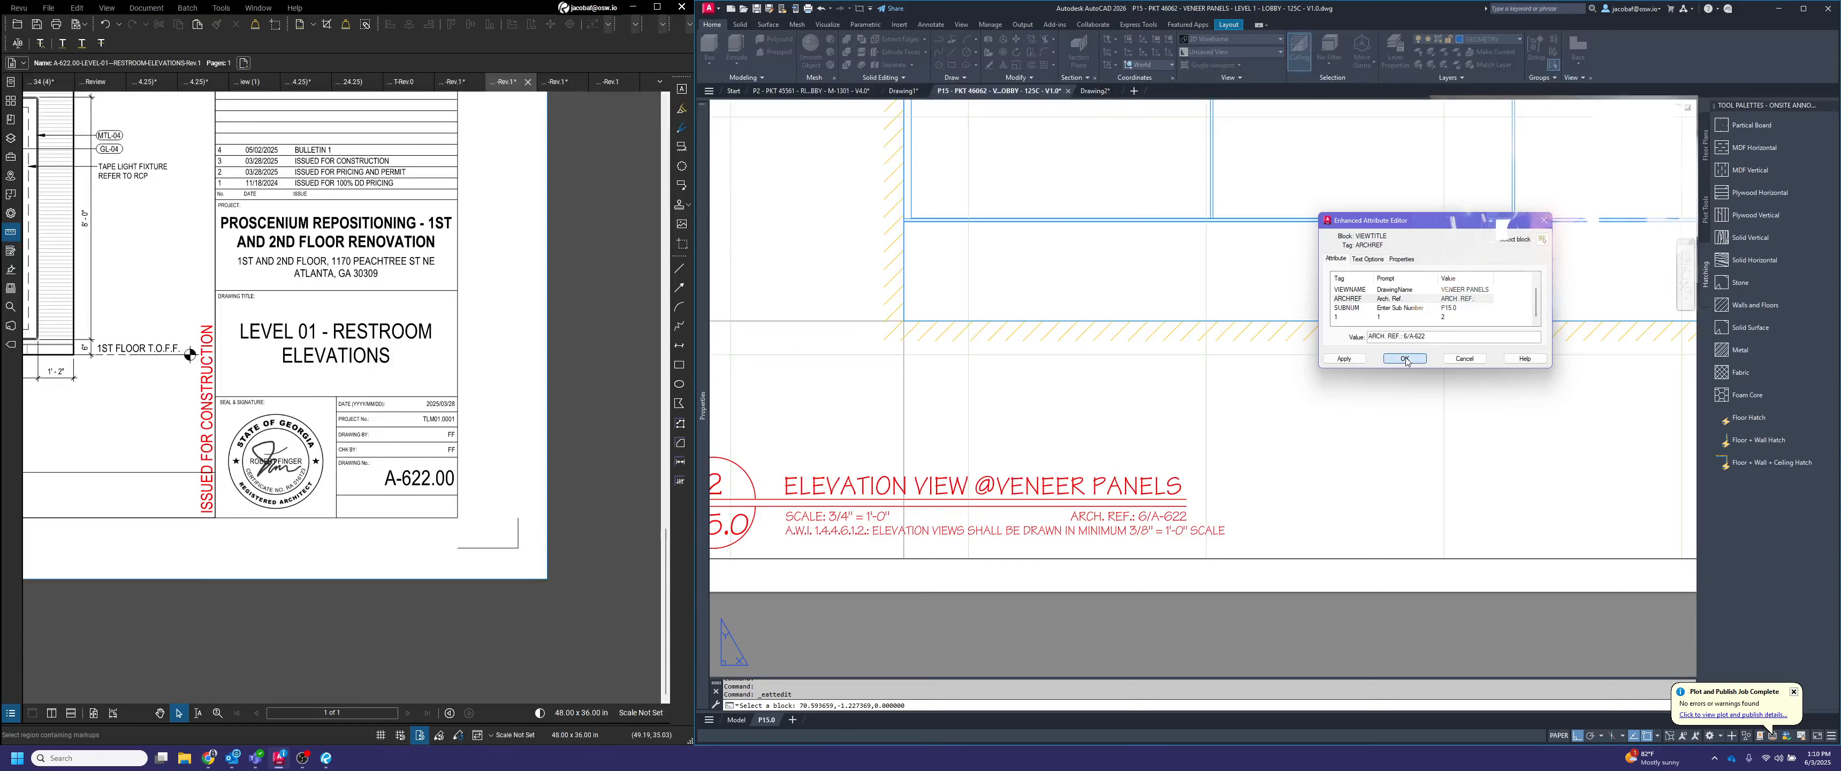
left_click(1405, 359)
Find the base section callout on the vestibule south elevation and set the section title's architectural reference to SIM. 4/A-730
scroll(1290, 428, "down", 4)
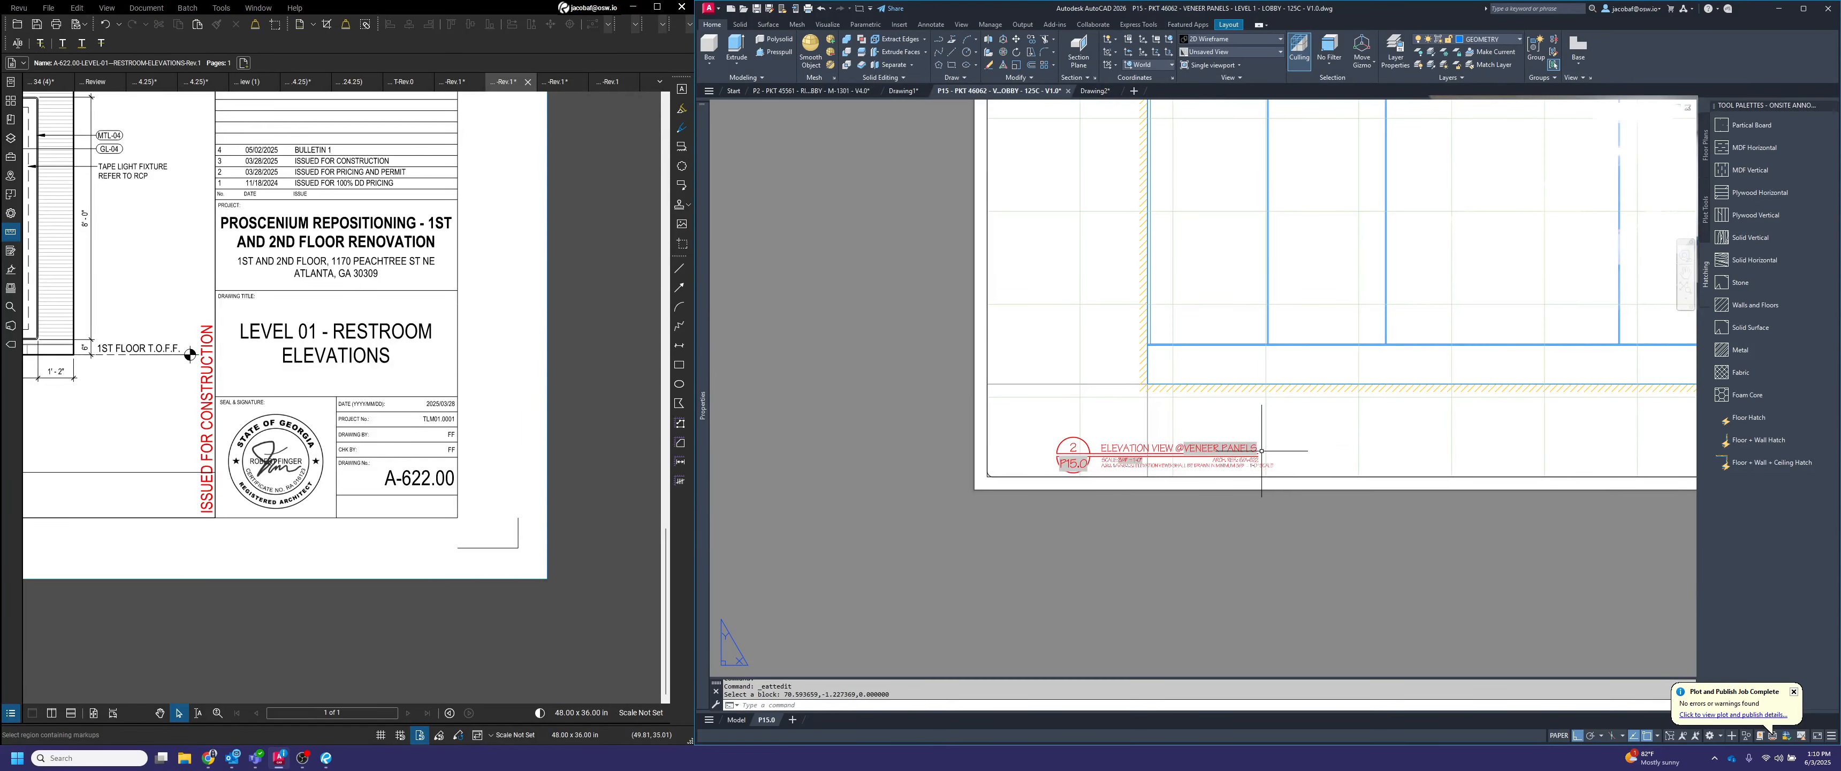
scroll(1341, 579, "up", 5)
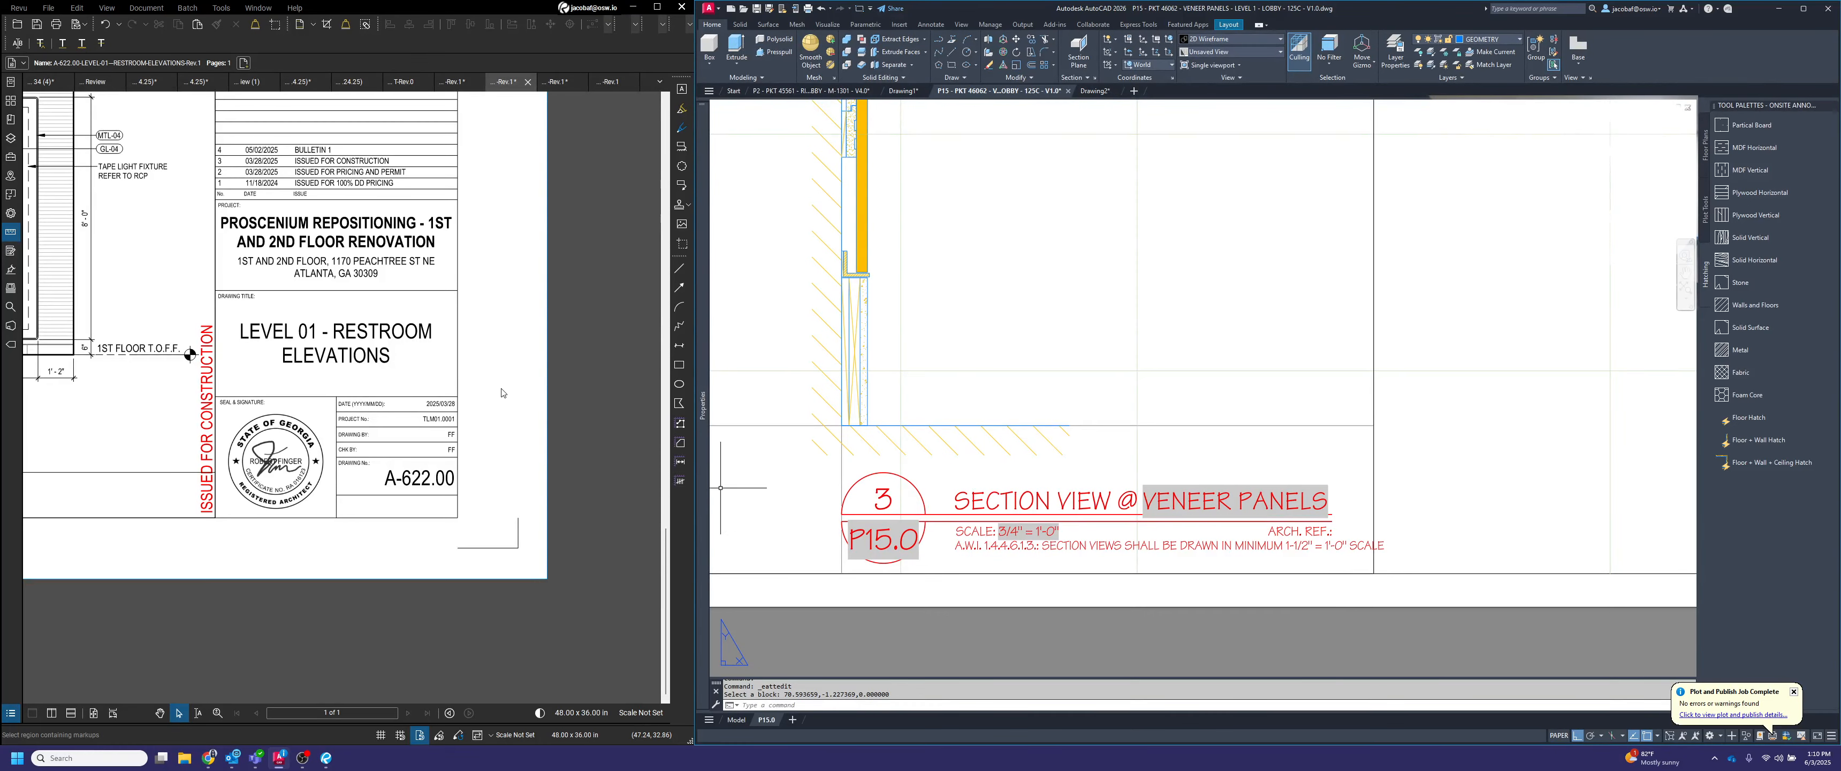
scroll(552, 429, "down", 5)
scroll(587, 379, "up", 5)
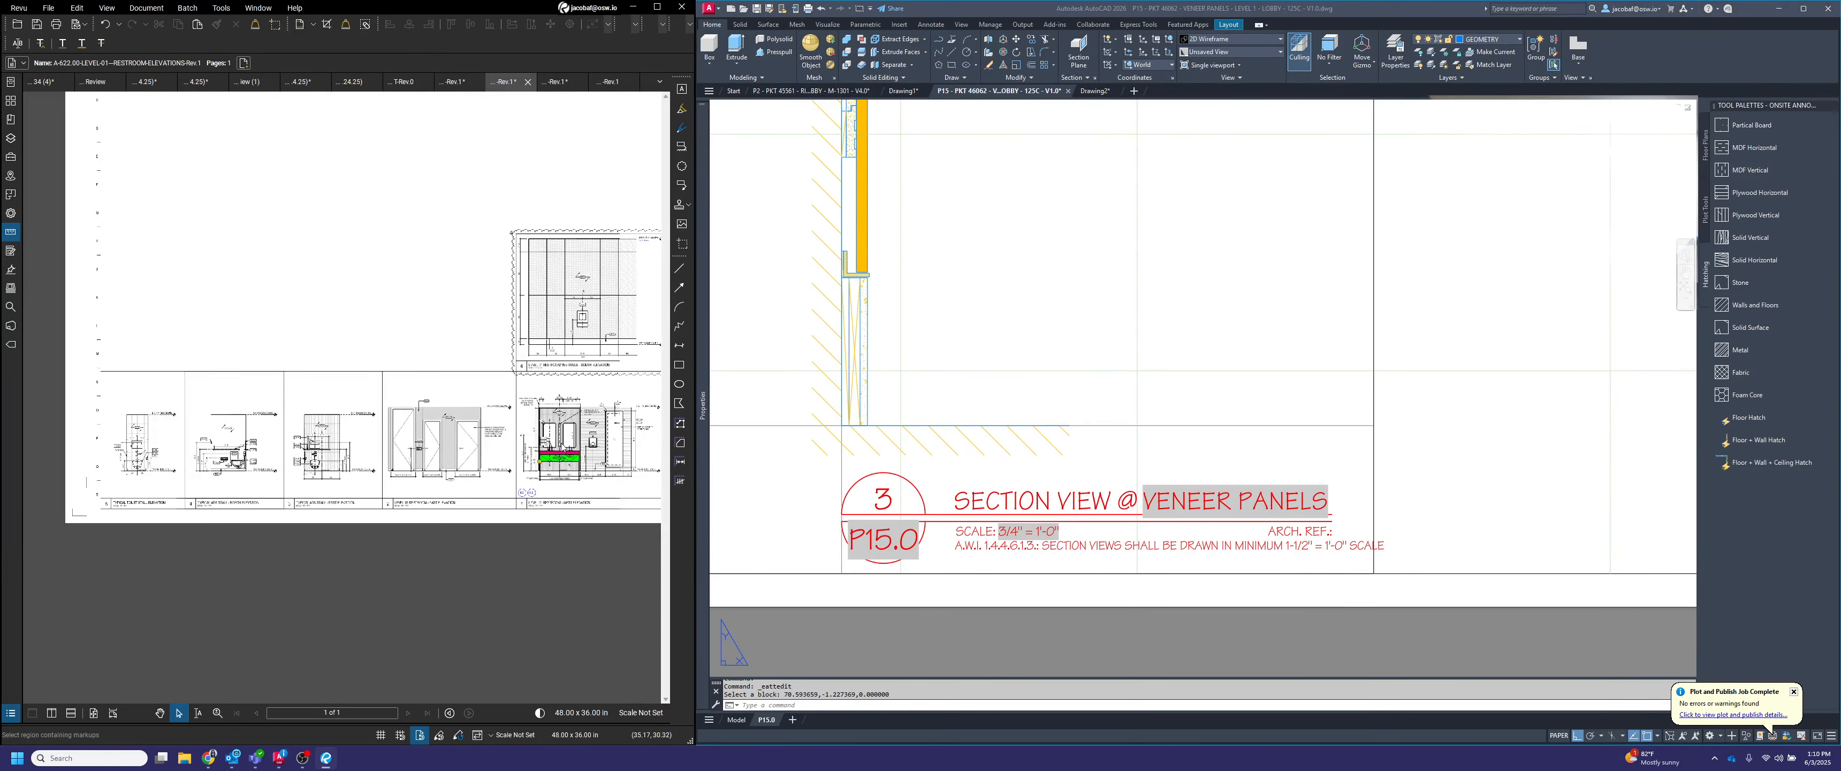
scroll(620, 330, "up", 6)
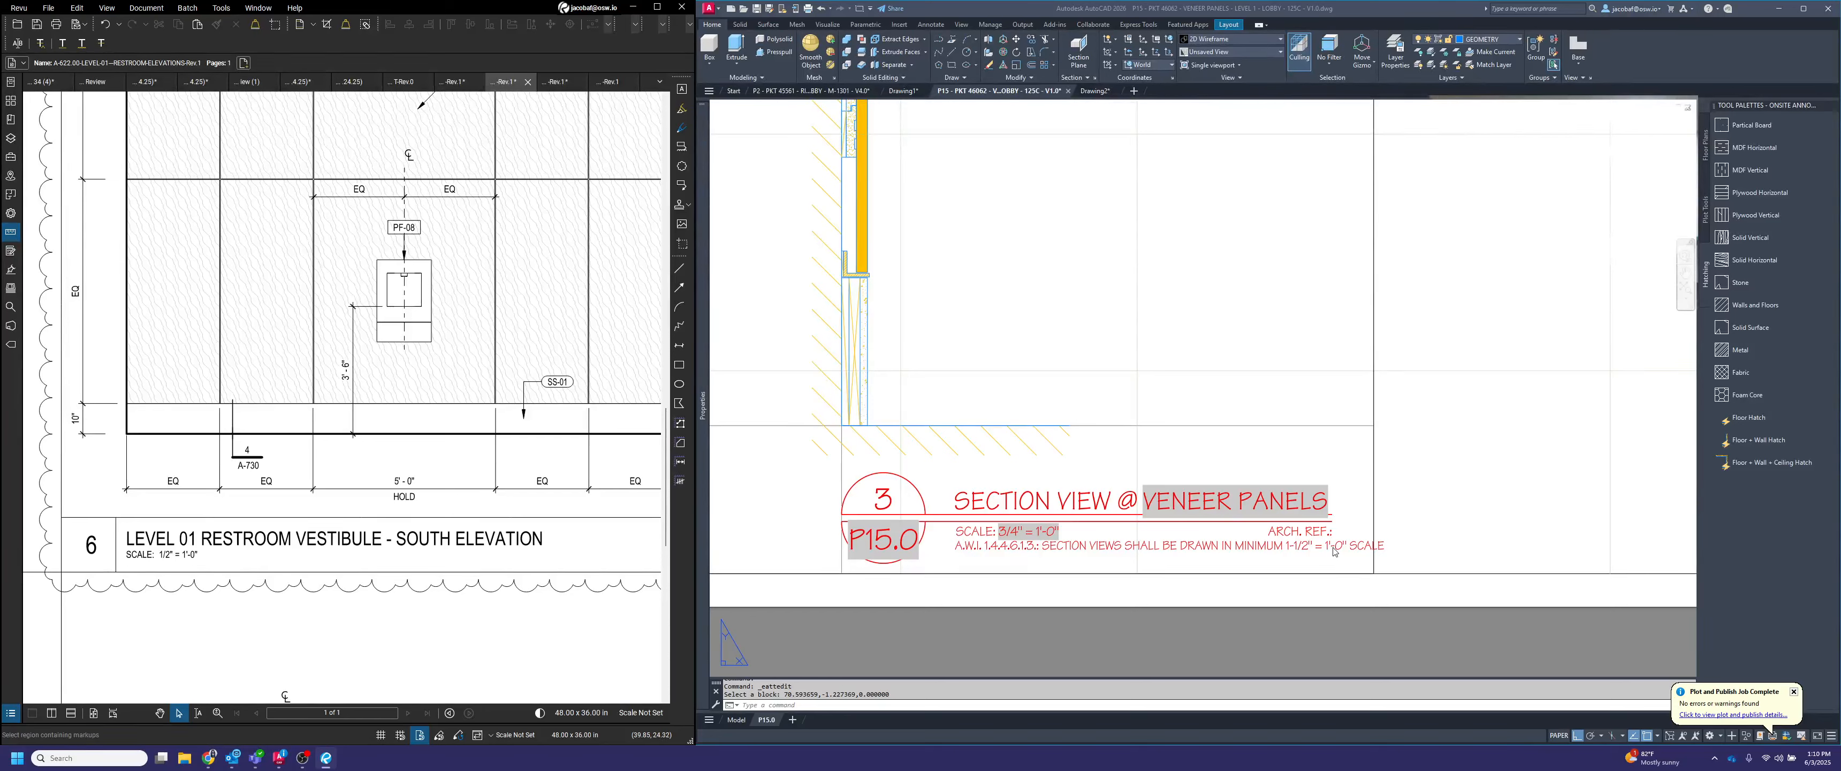
left_click(1322, 525)
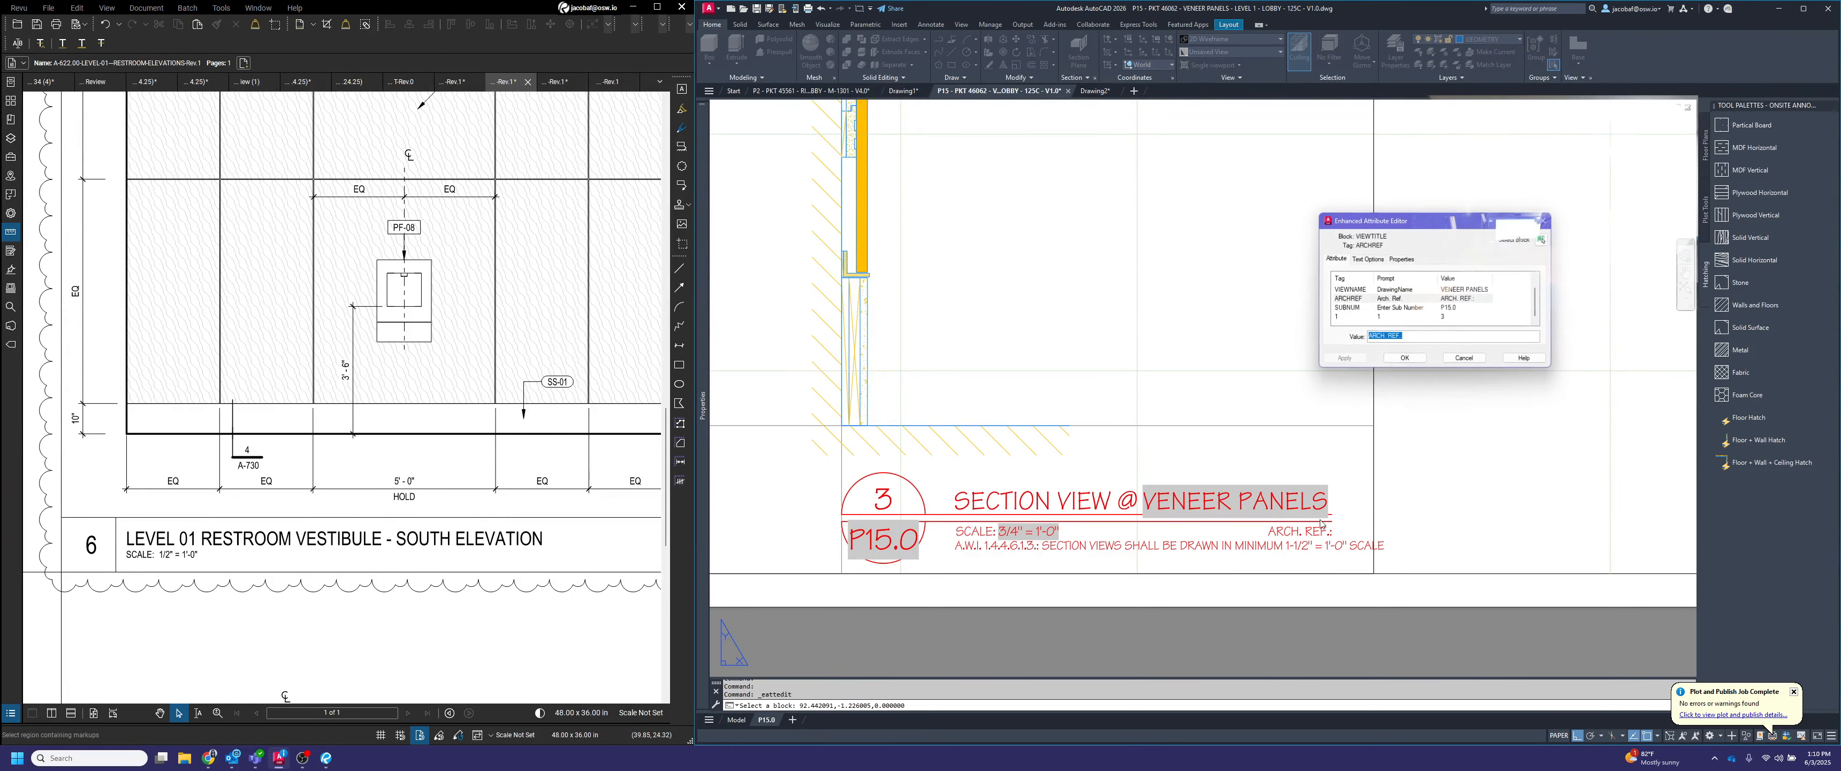
left_click(1422, 336)
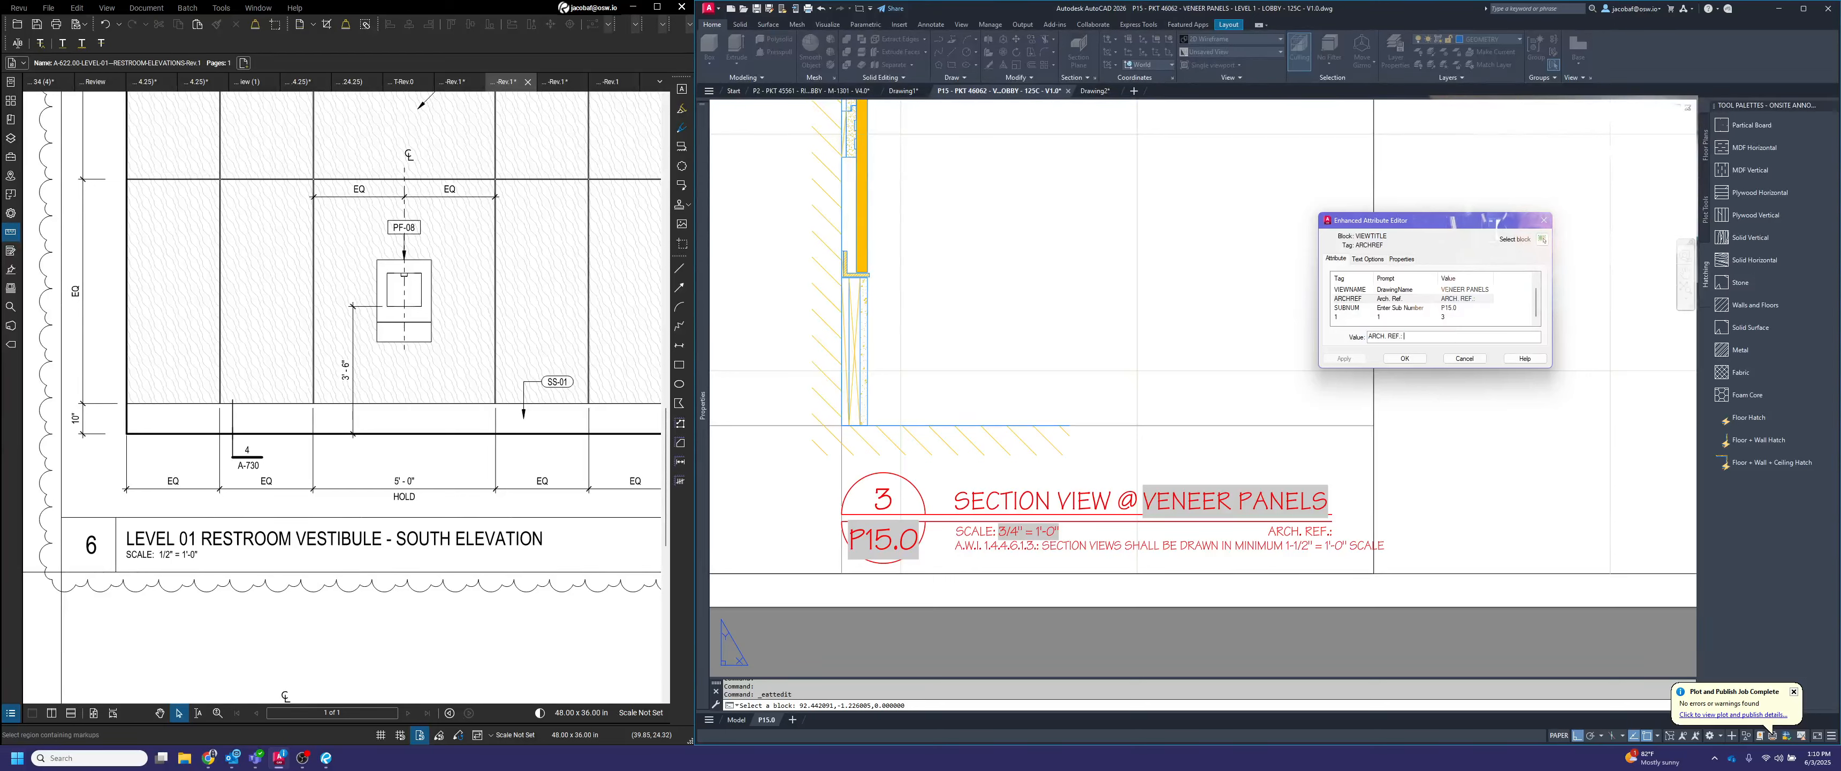
type("SIM")
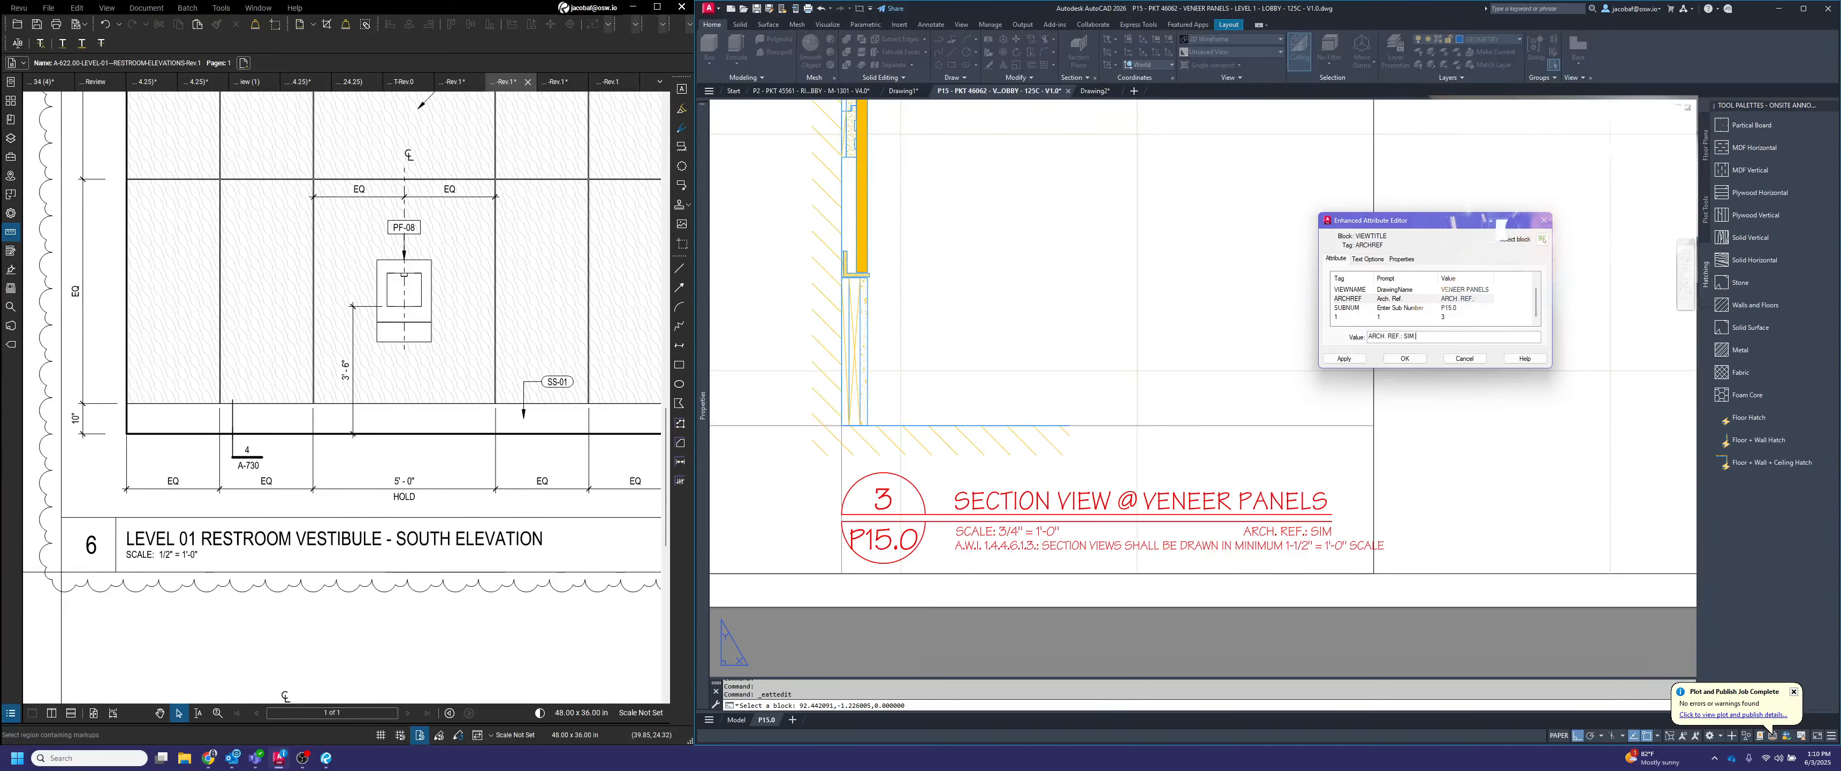
type(".4/A-730")
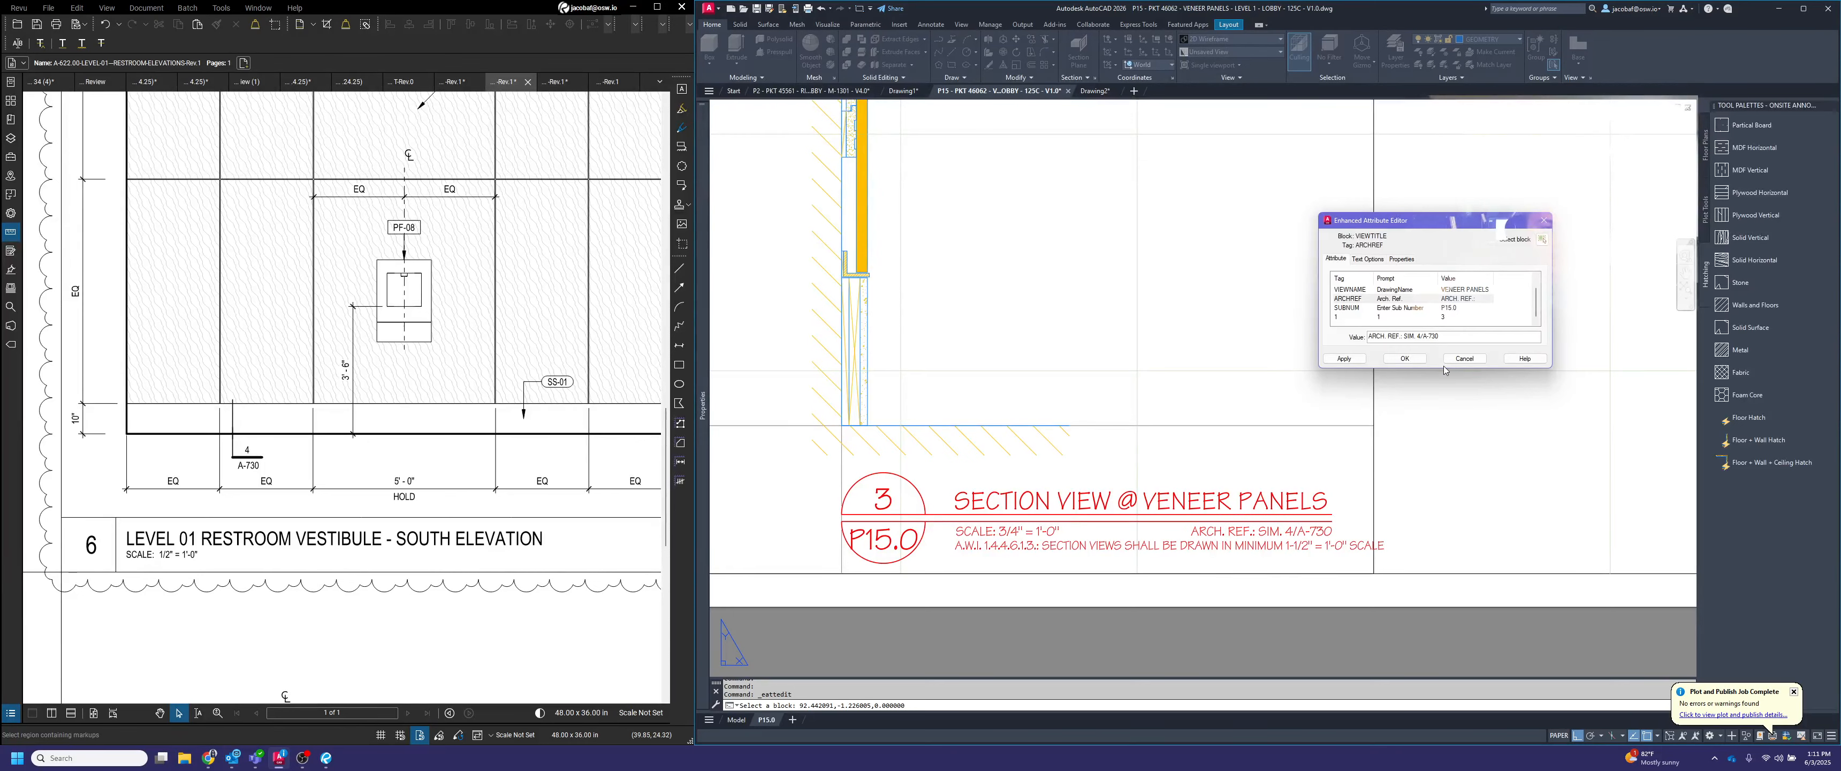
left_click(1404, 358)
Check the section, elevation and plan titles across the sheet, and save the drawing
scroll(1334, 547, "down", 5)
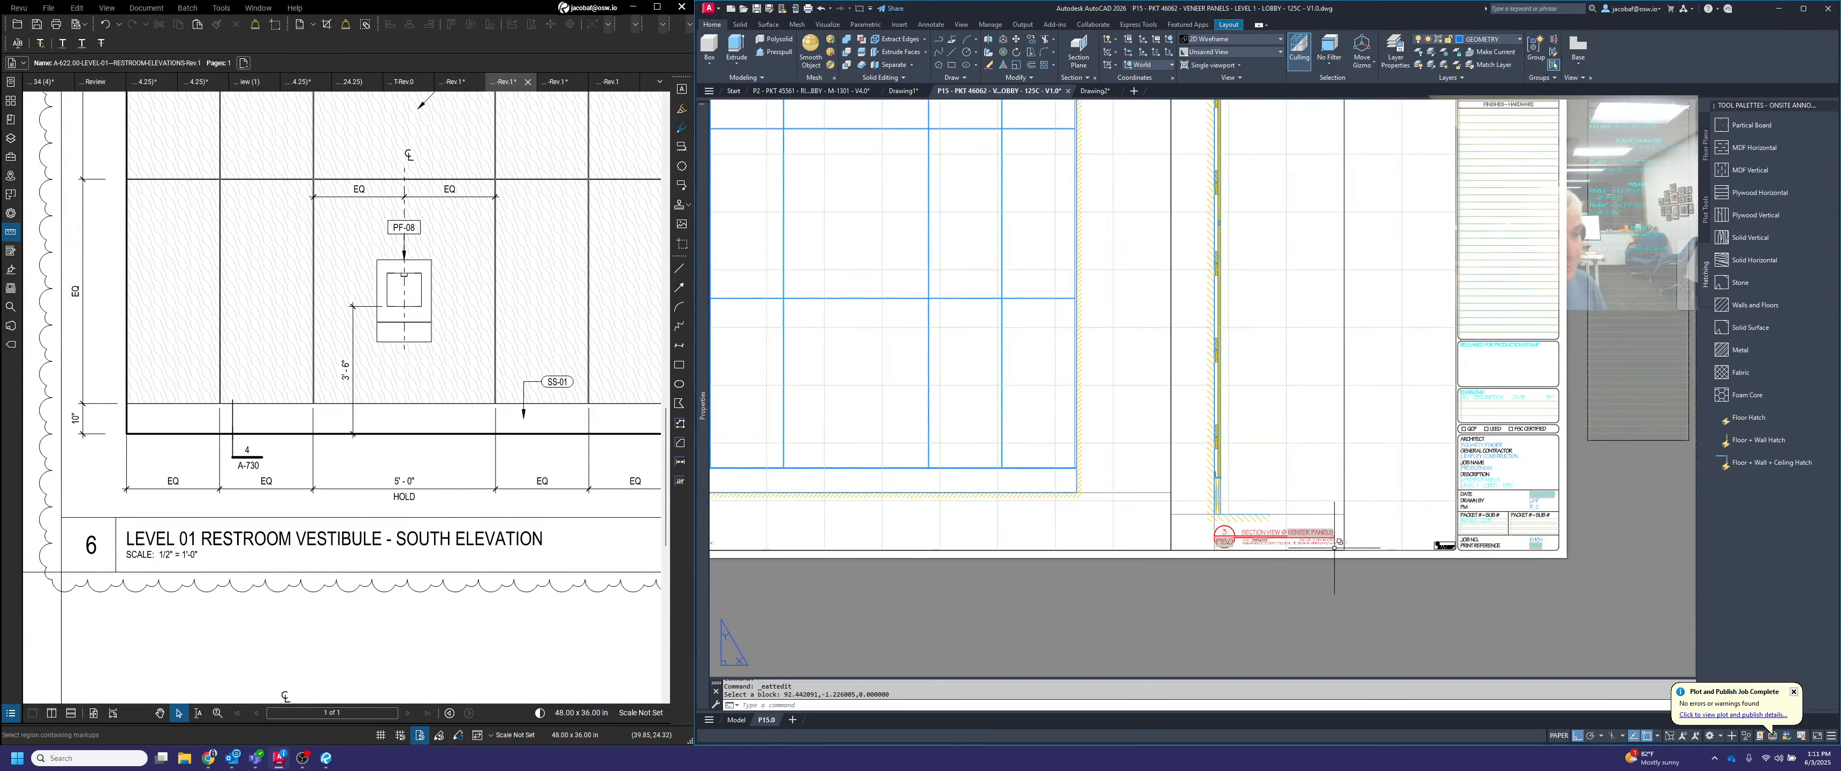
scroll(1334, 547, "down", 3)
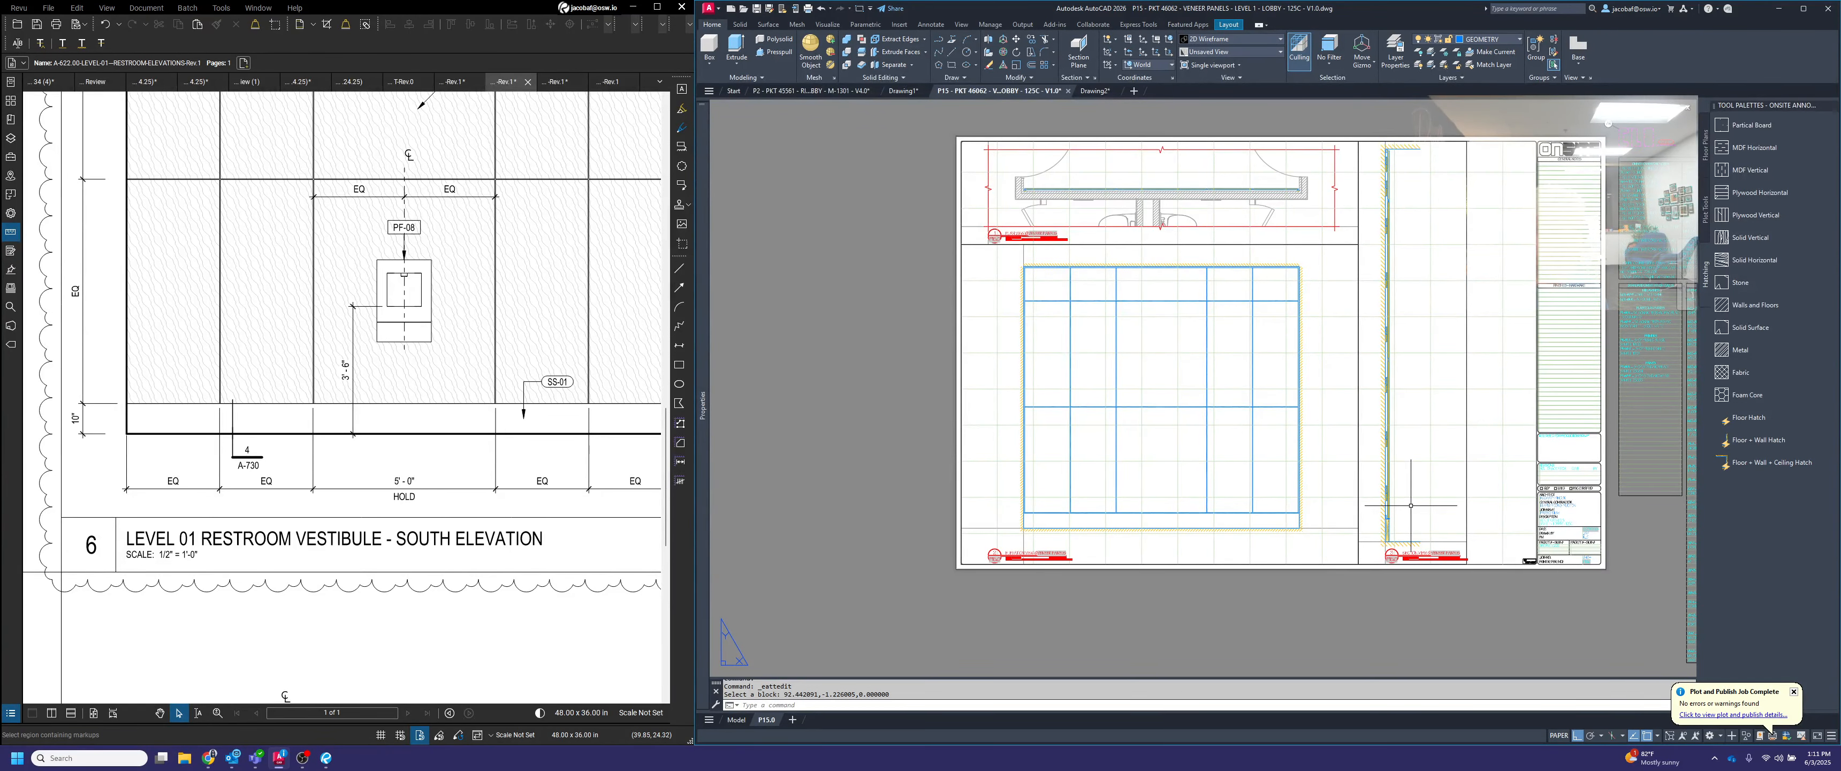
scroll(1410, 505, "up", 4)
middle_click_drag(1410, 565, 1406, 372)
middle_click_drag(831, 494, 1002, 541)
middle_click_drag(1199, 327, 1228, 409)
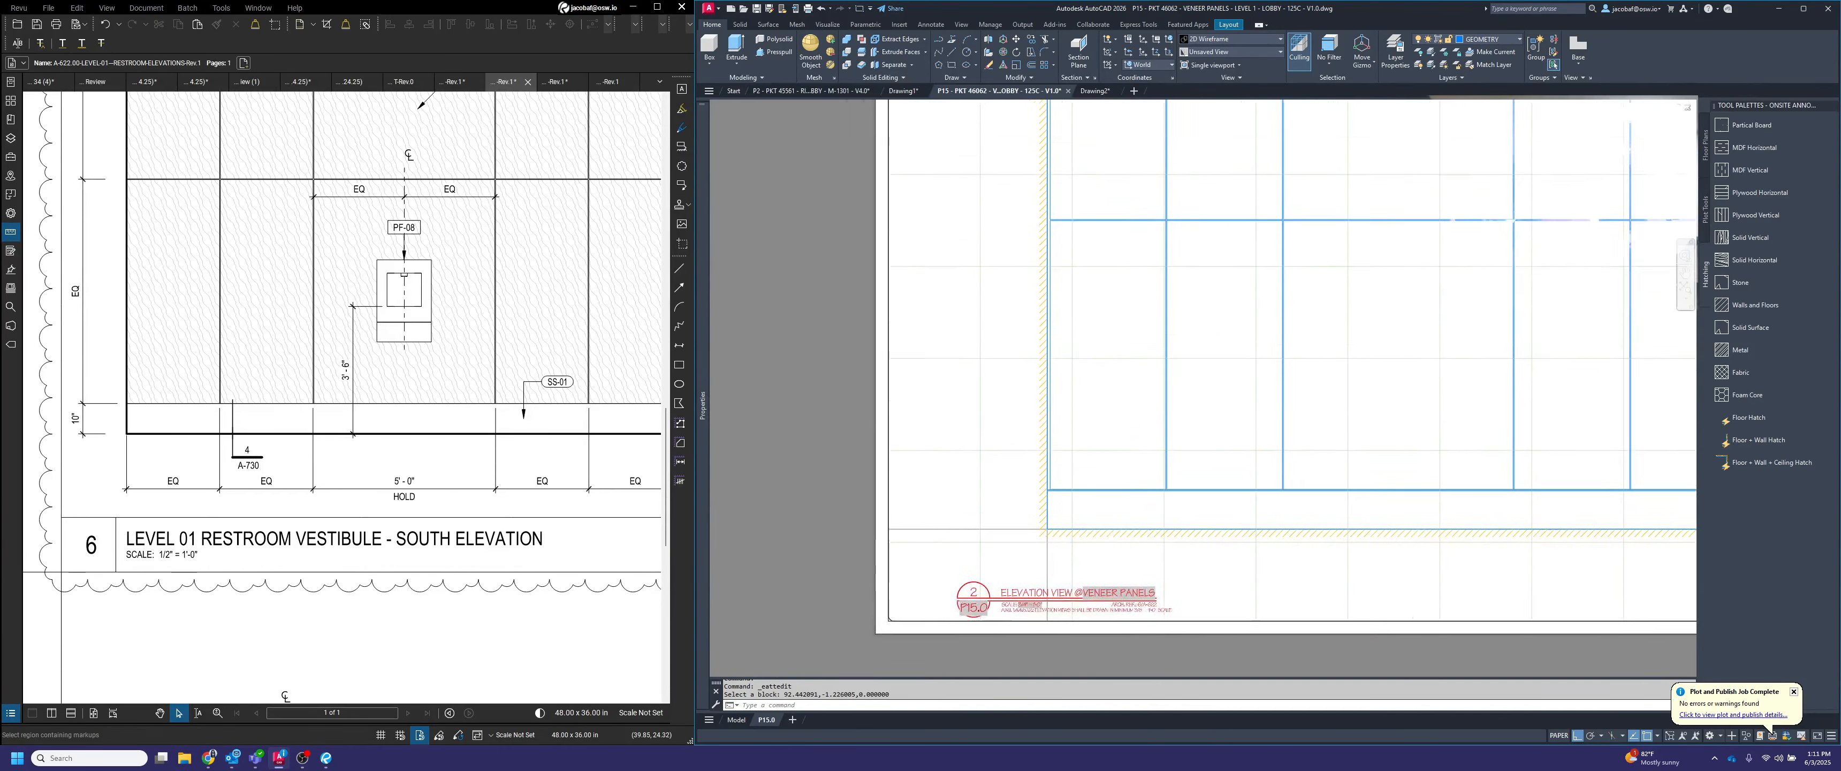
middle_click_drag(1227, 287, 1198, 645)
middle_click_drag(1098, 310, 1090, 586)
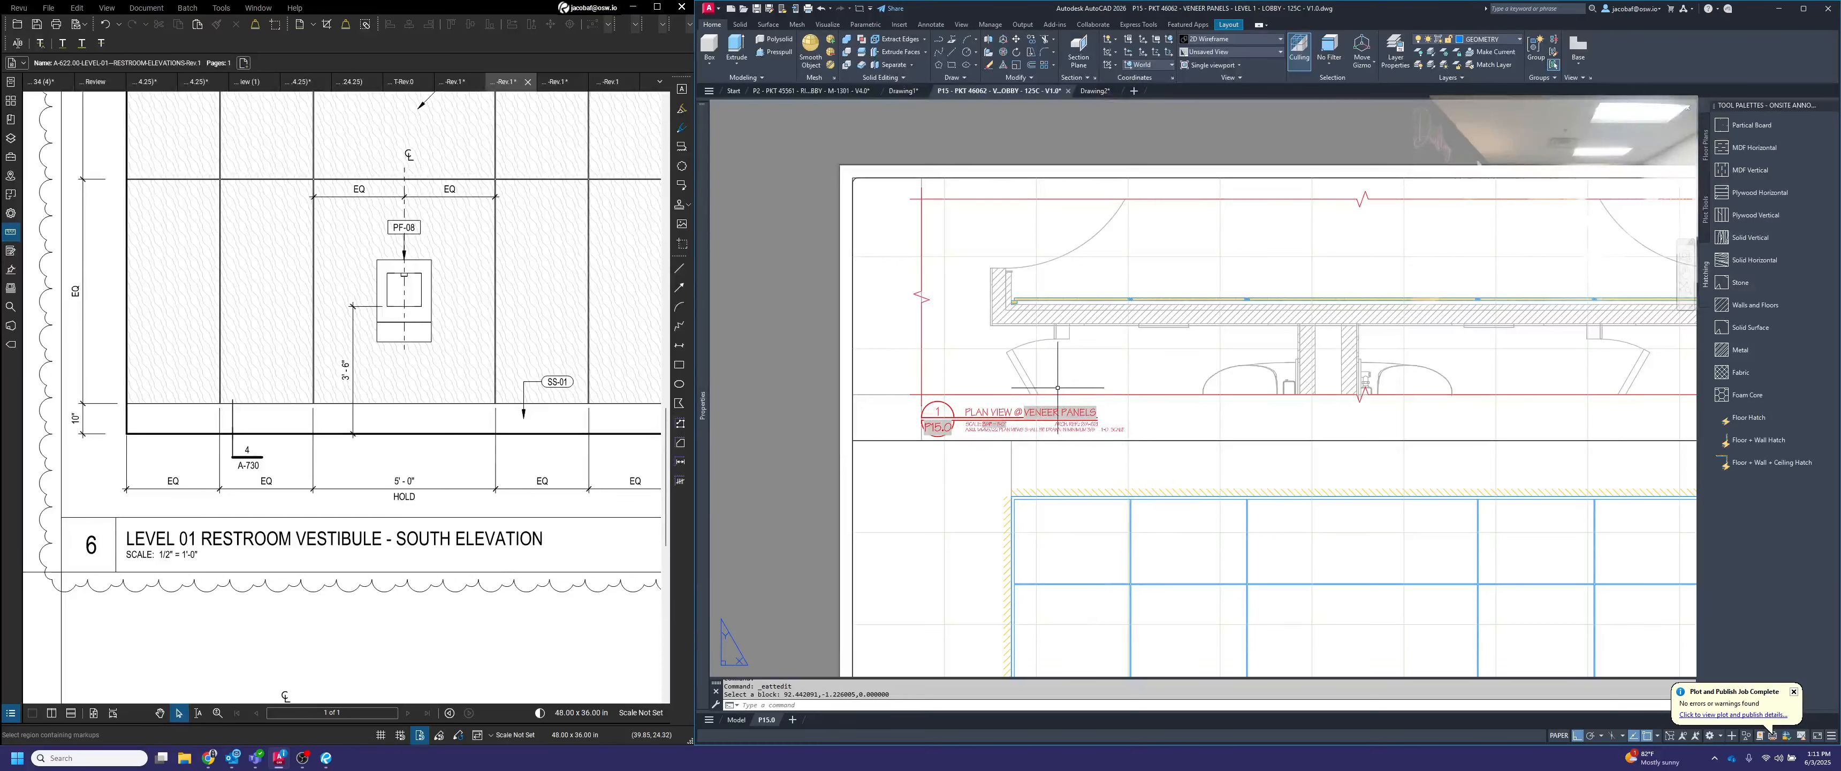
scroll(1057, 387, "down", 2)
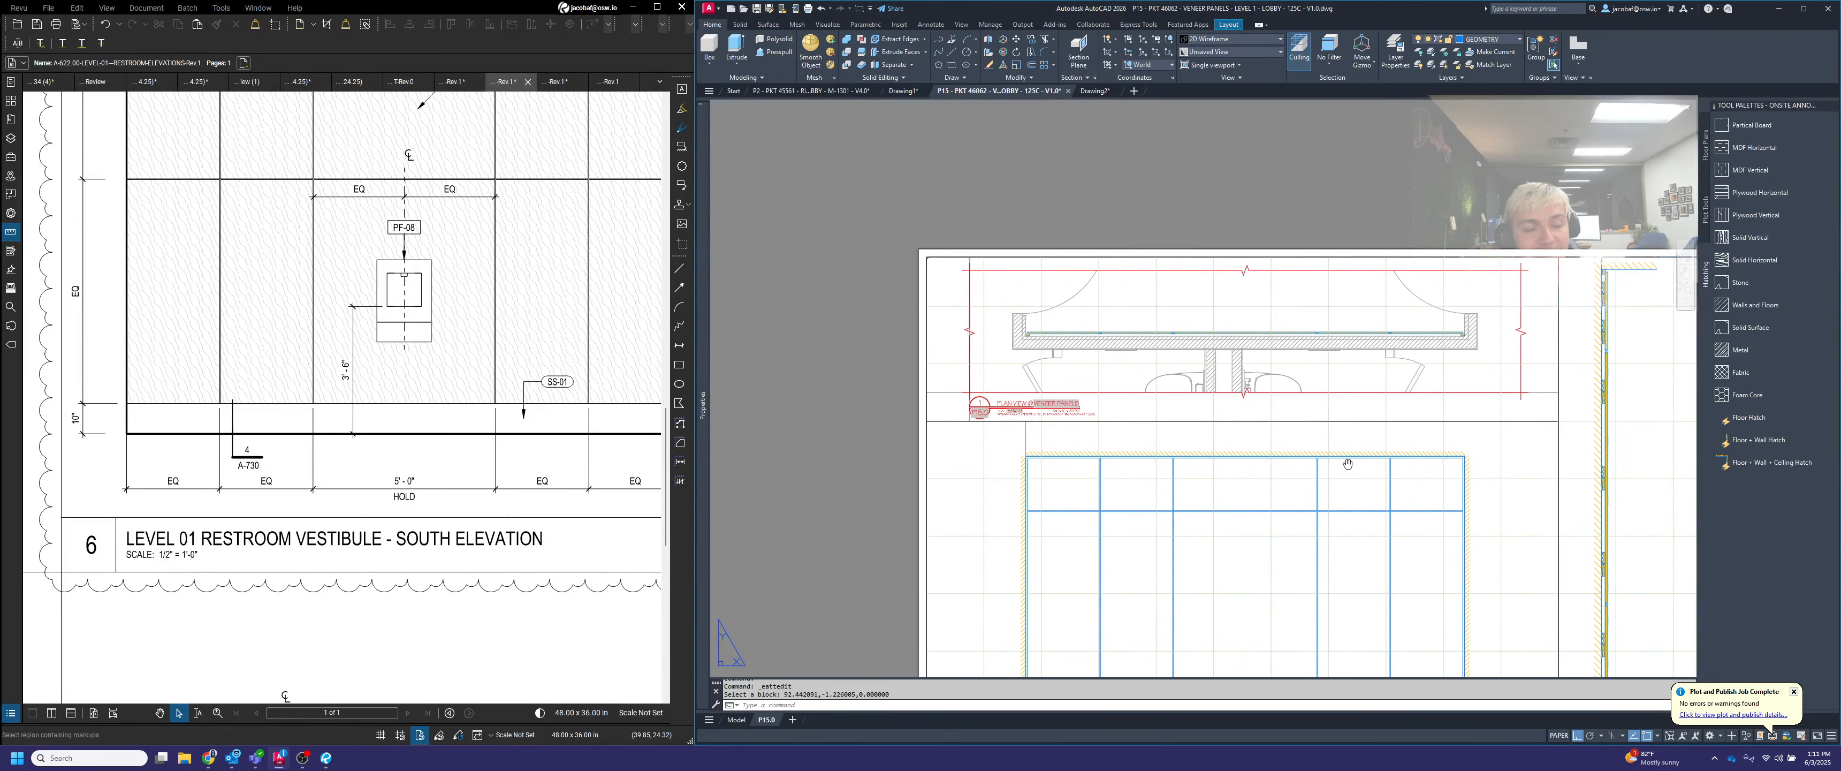
middle_click_drag(1347, 464, 1222, 464)
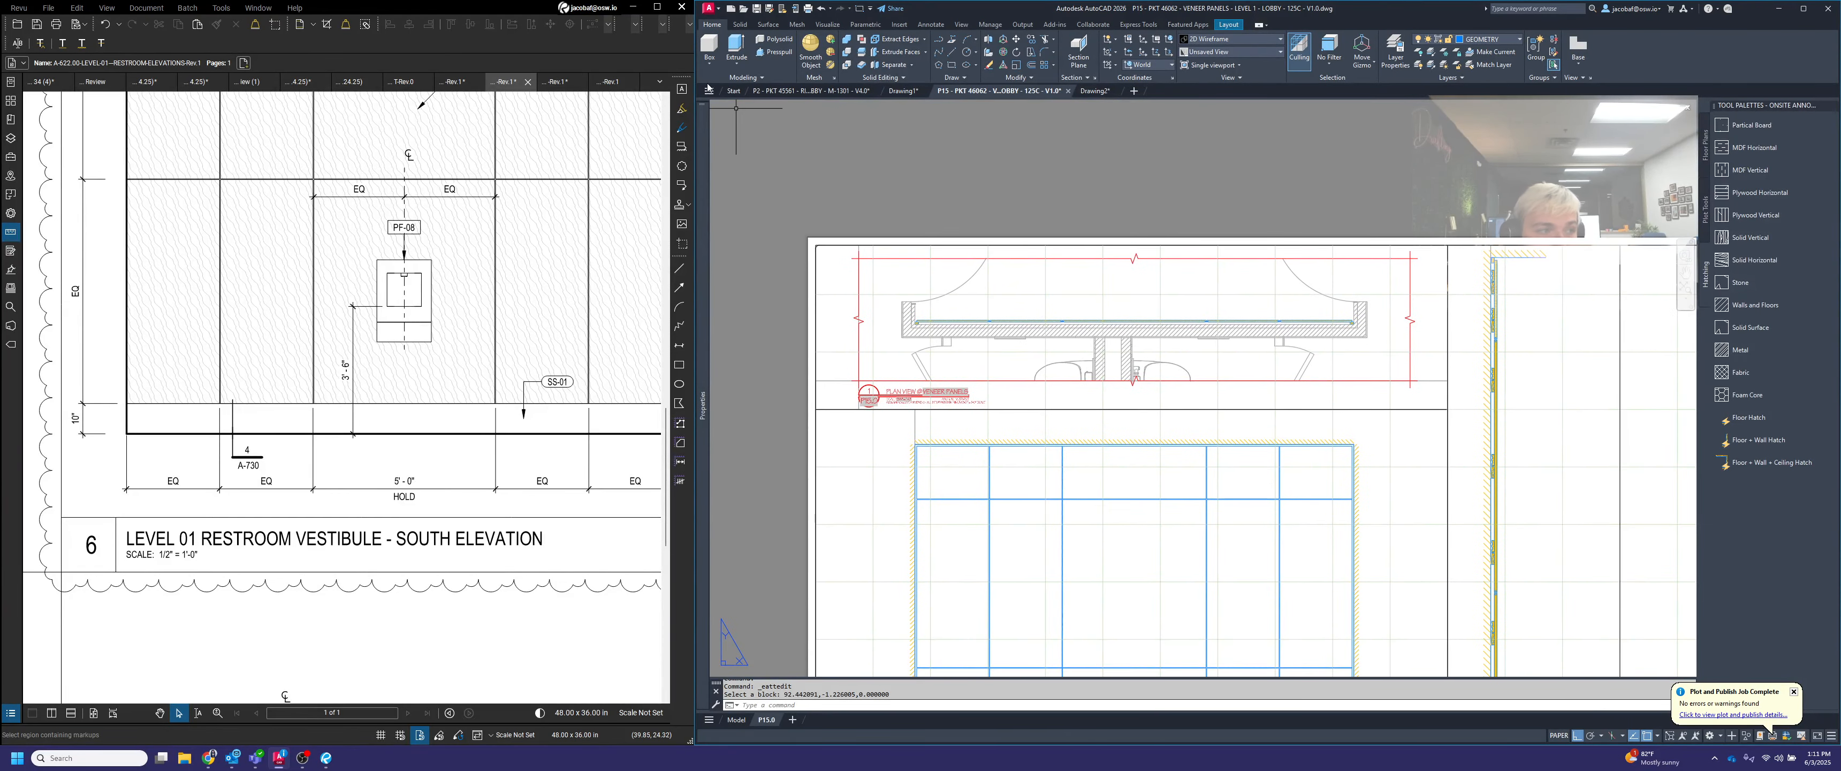
left_click(756, 9)
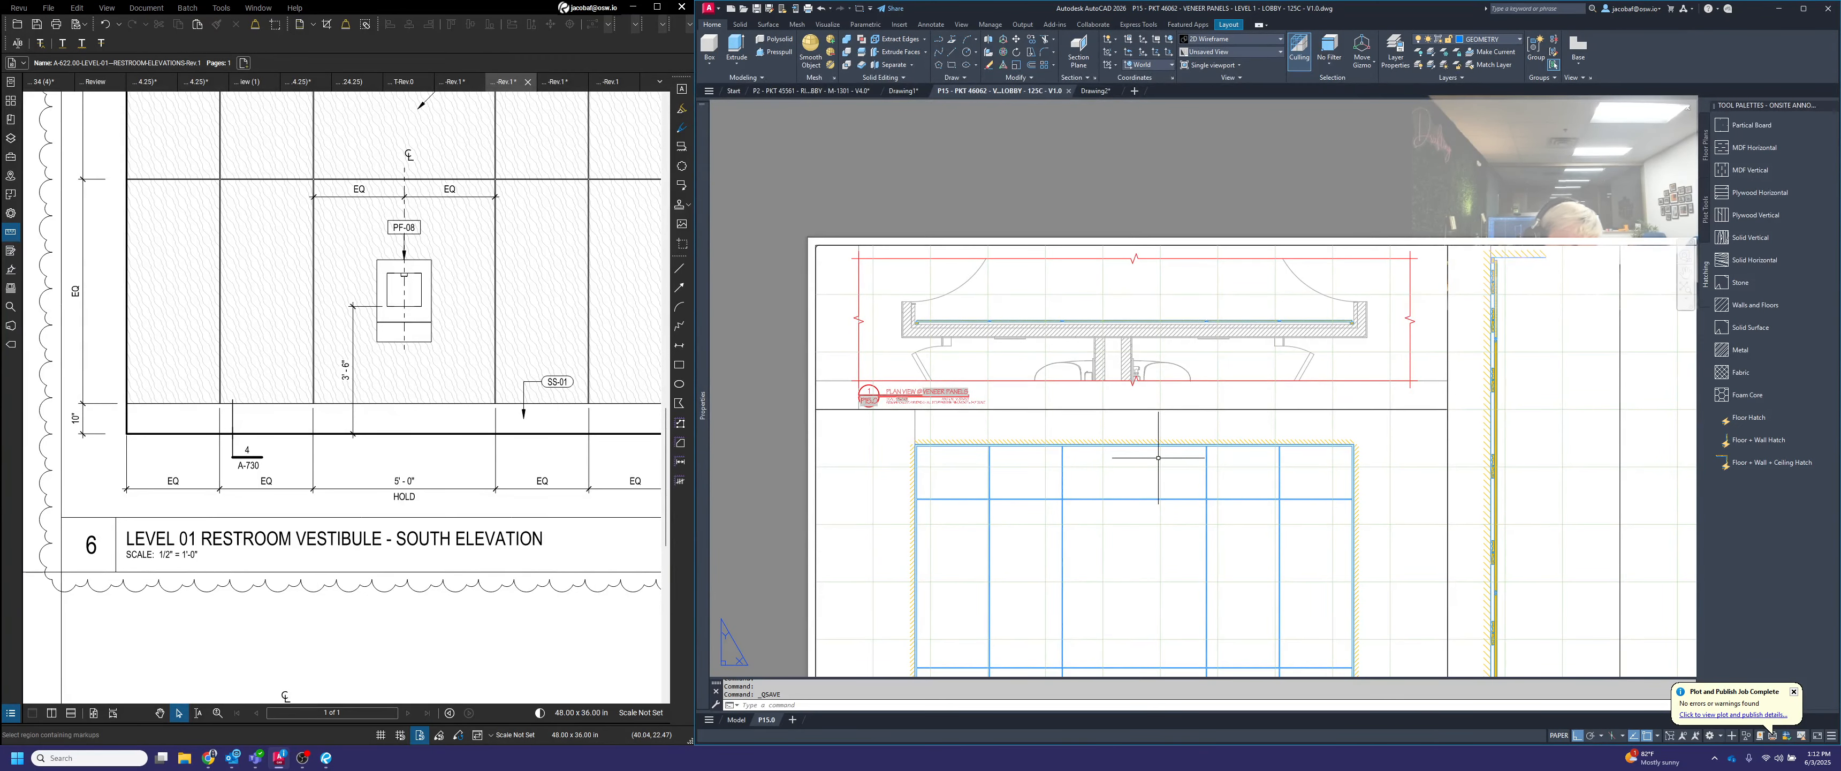
Activate the veneer panel plan viewport to work in its model space
scroll(1414, 503, "up", 6)
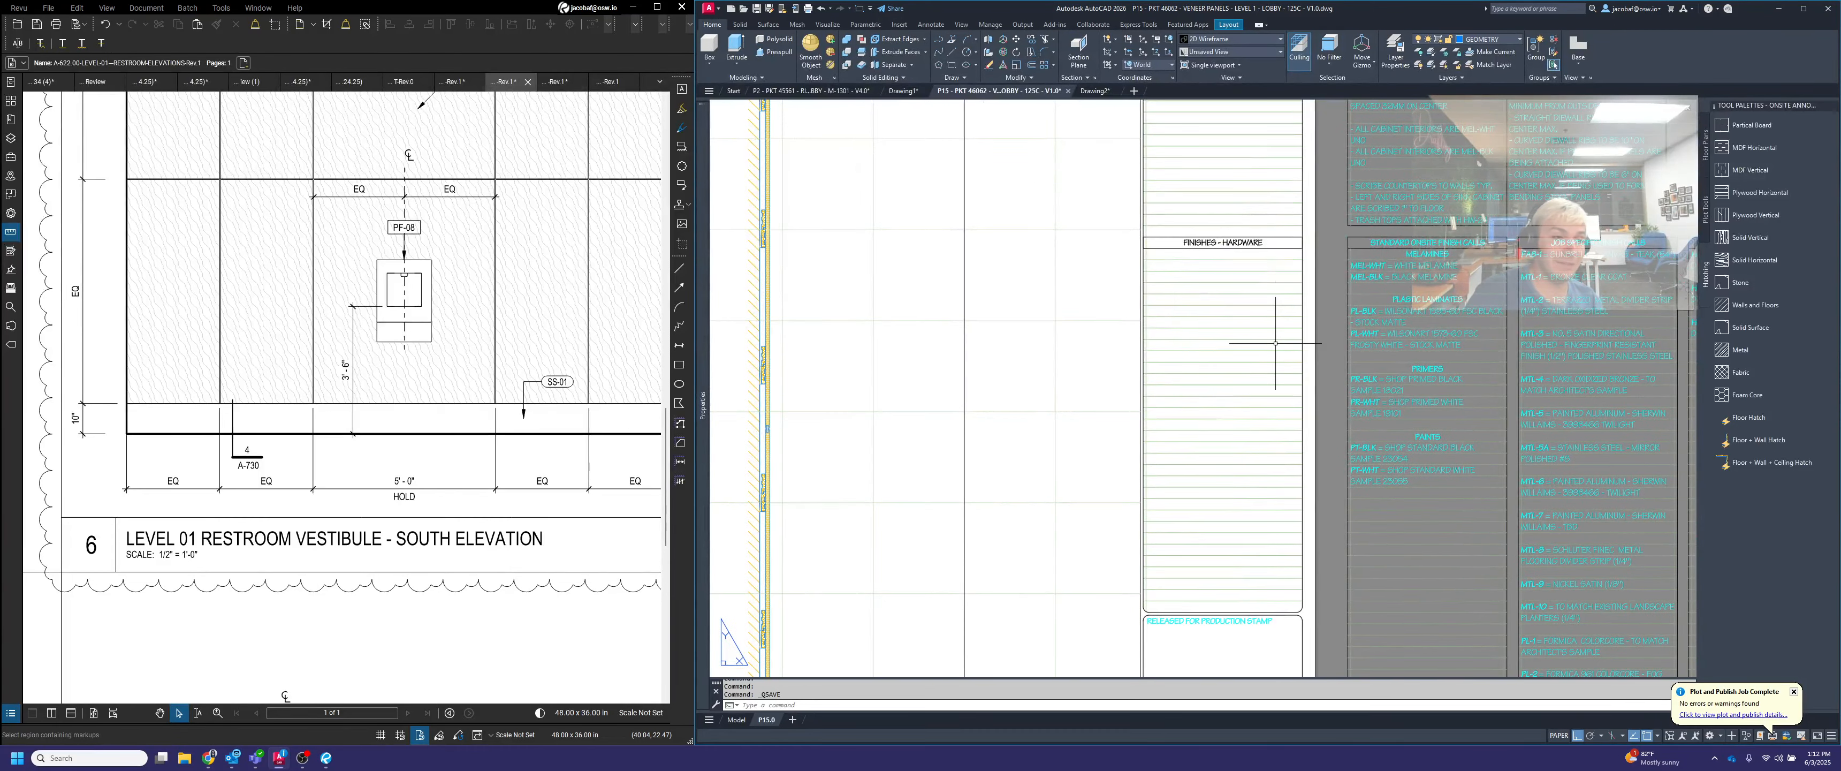
scroll(1276, 349, "down", 5)
middle_click_drag(1217, 502, 1229, 520)
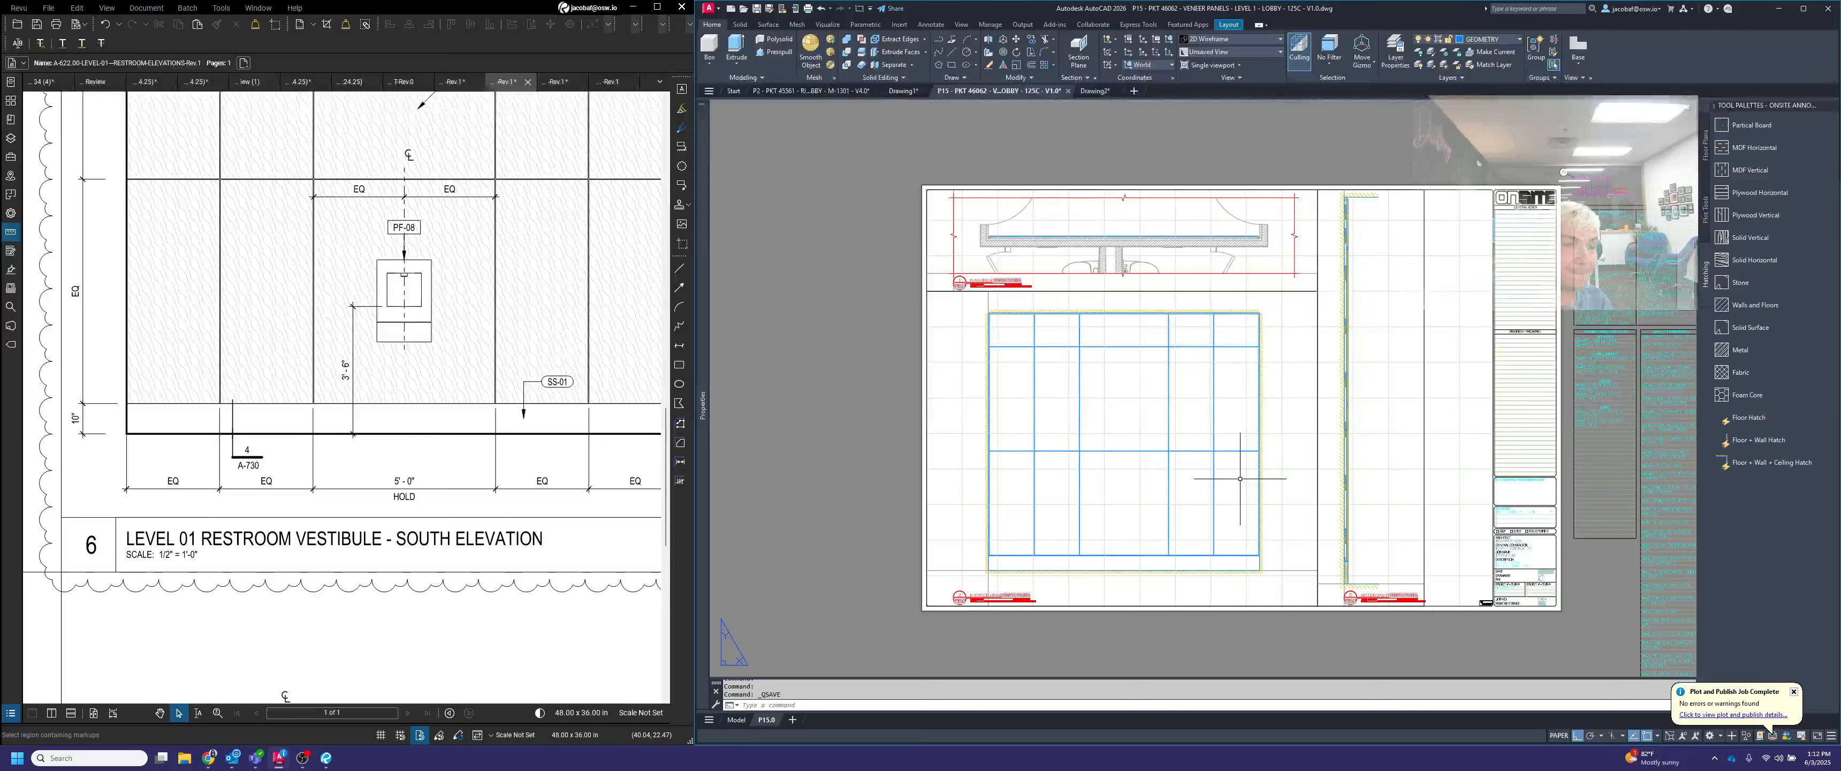
scroll(962, 215, "up", 4)
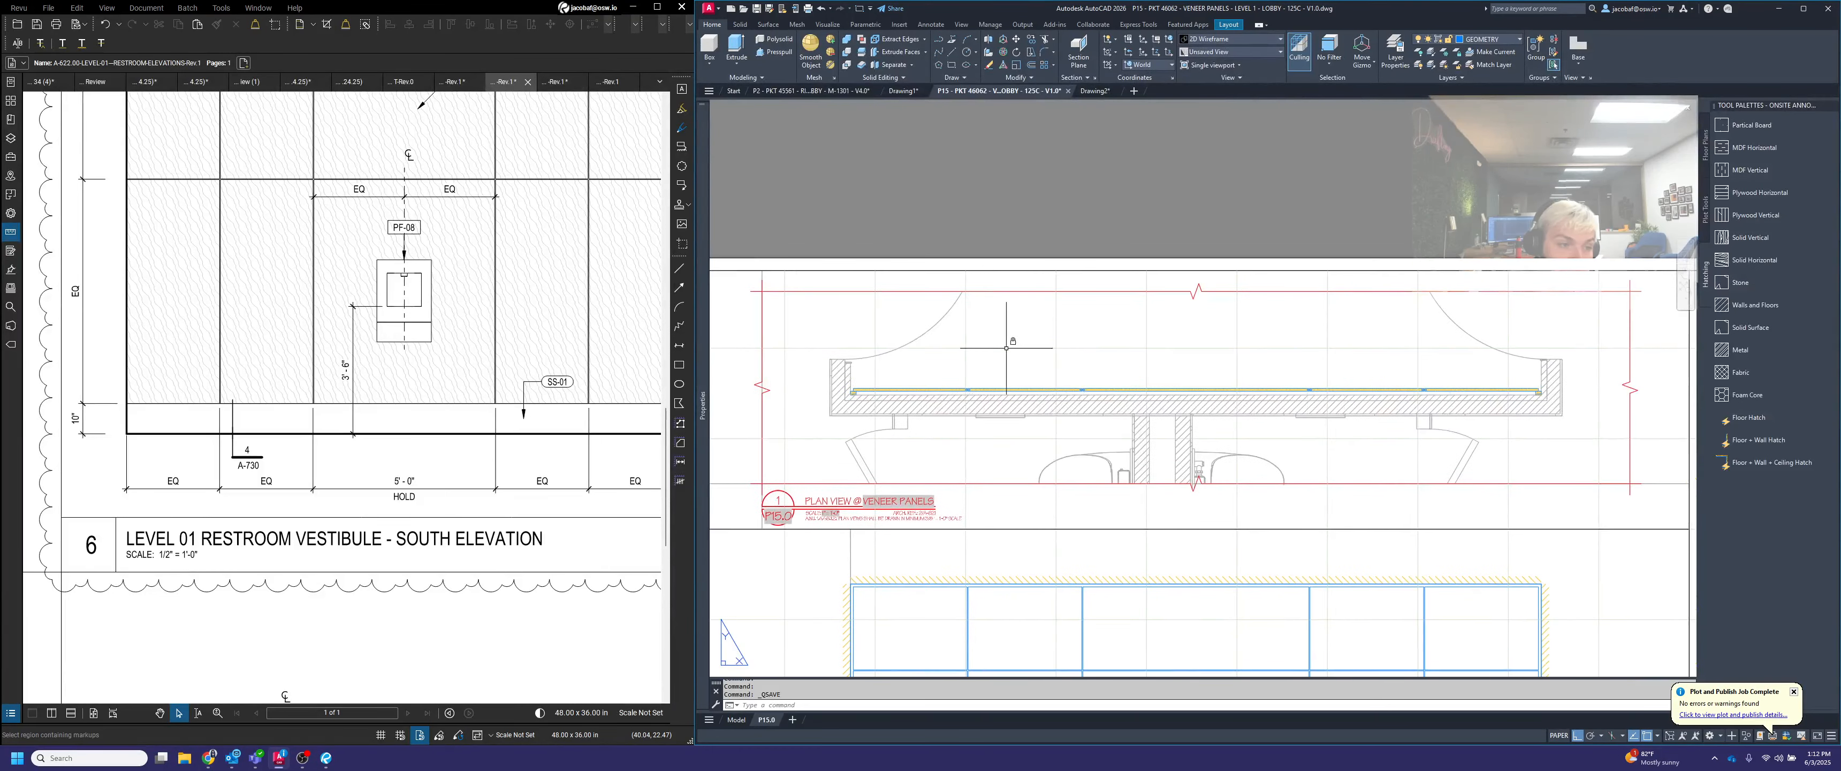
double_click(1120, 354)
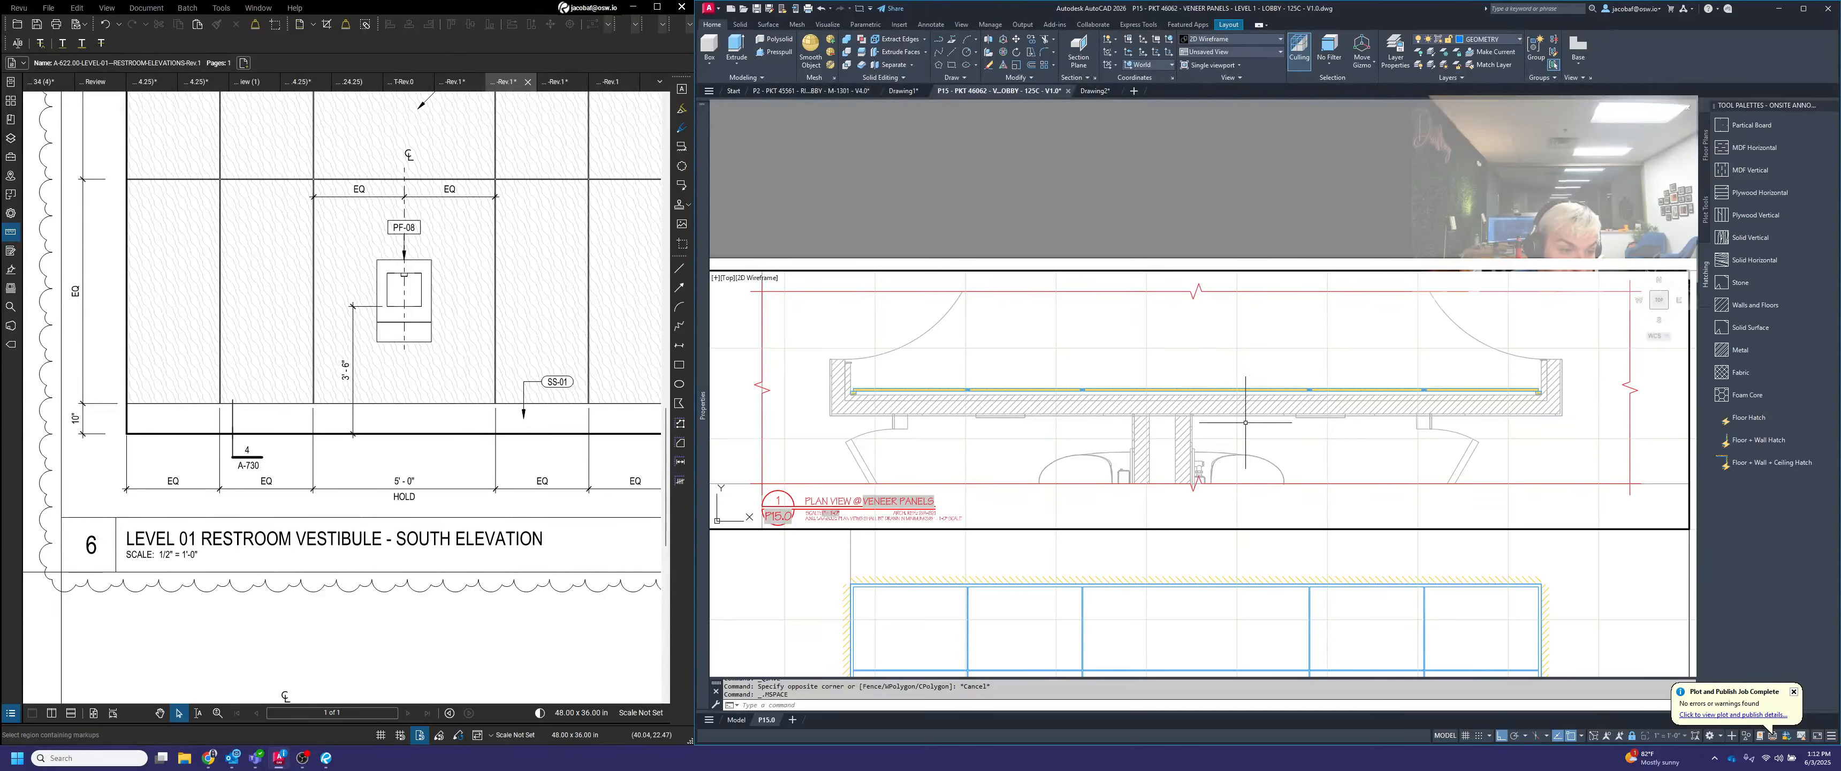
left_click(1190, 353)
left_click(1202, 404)
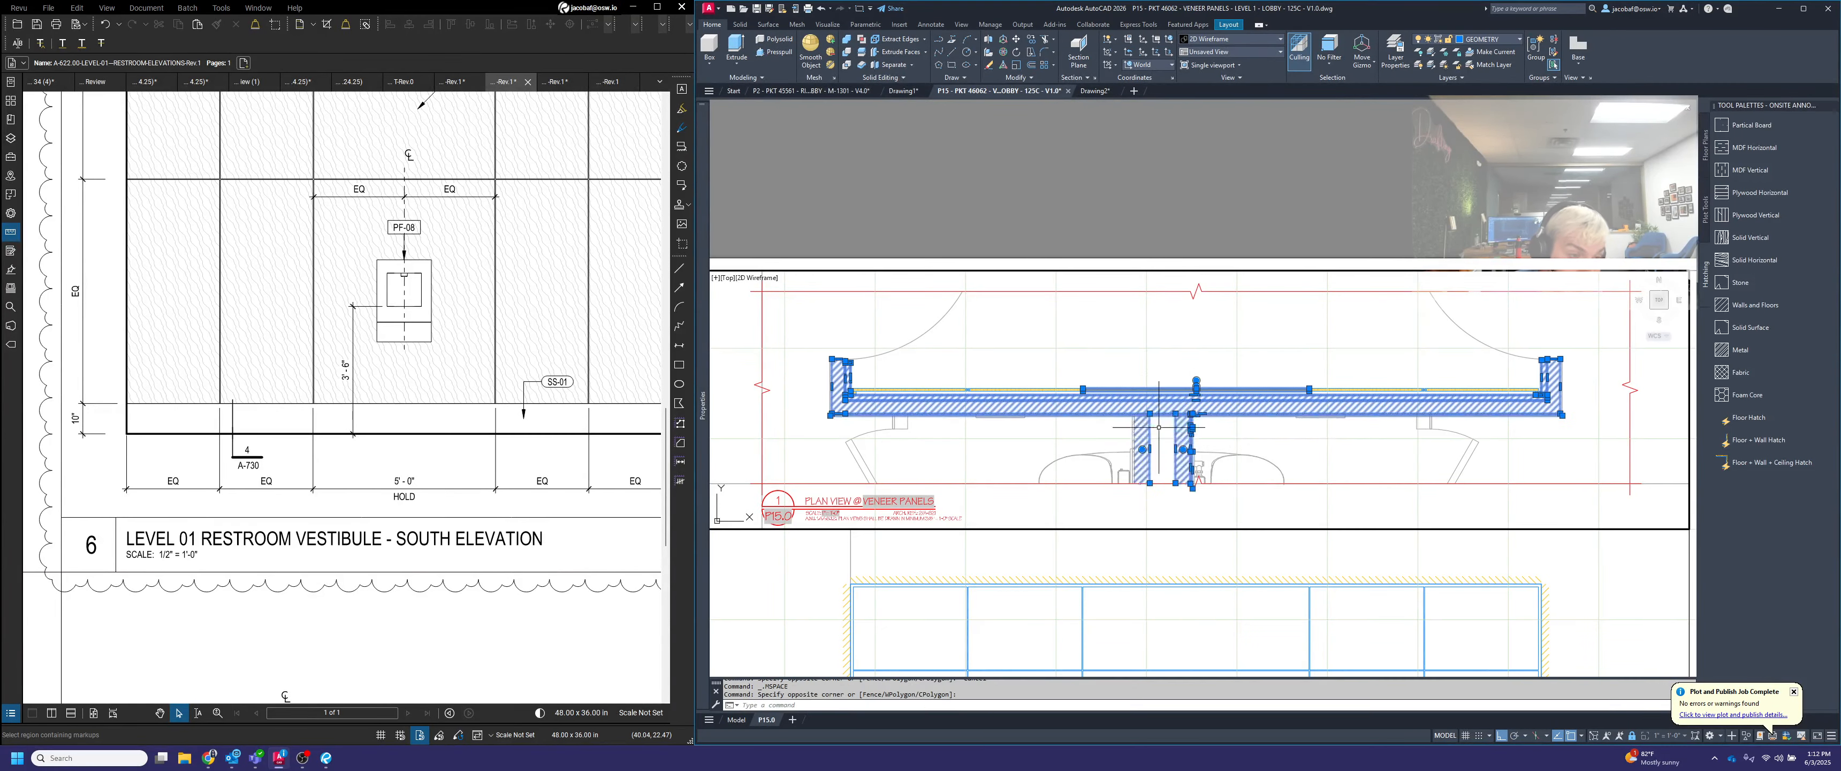
key("Escape")
key("Escape")
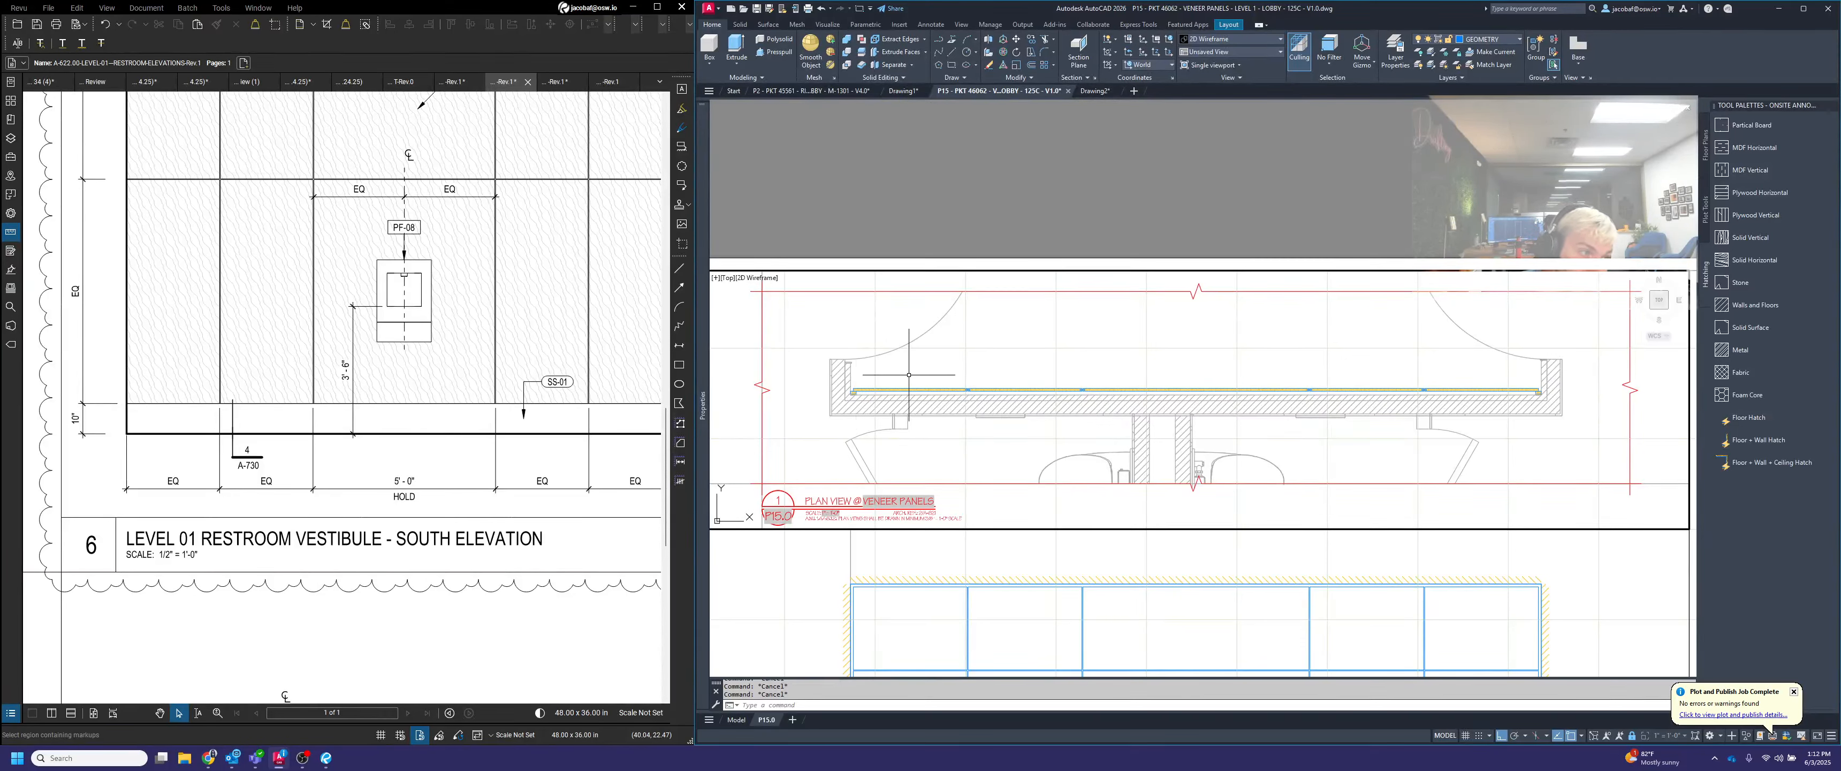
Add a linear dimension for the gap between the side wall face and the veneer panel's left end in the plan
scroll(895, 381, "up", 2)
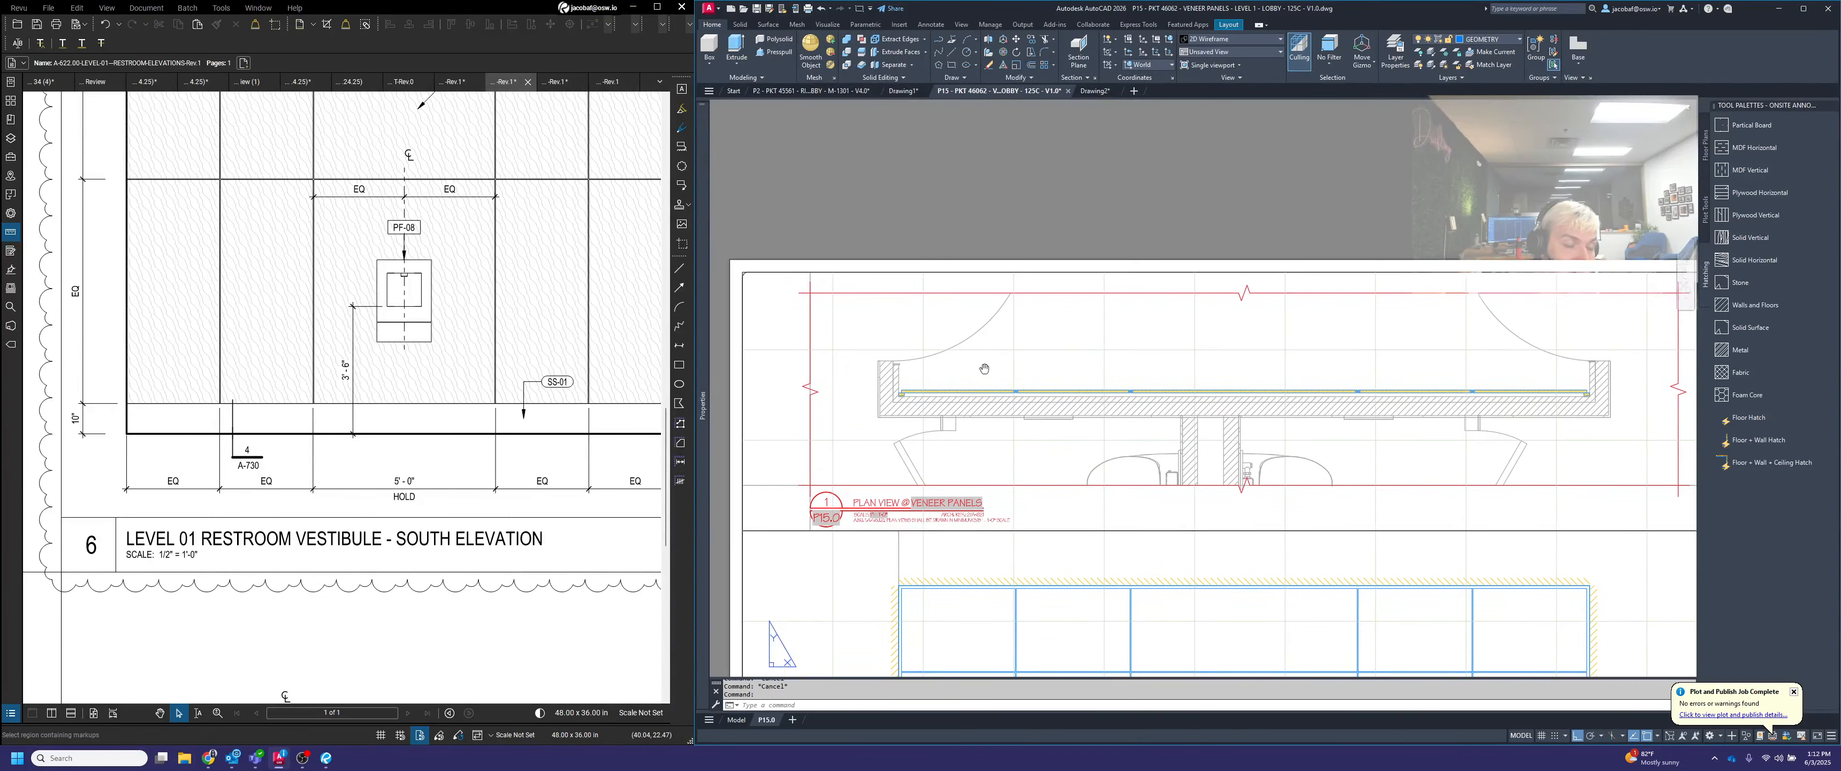
scroll(939, 389, "up", 3)
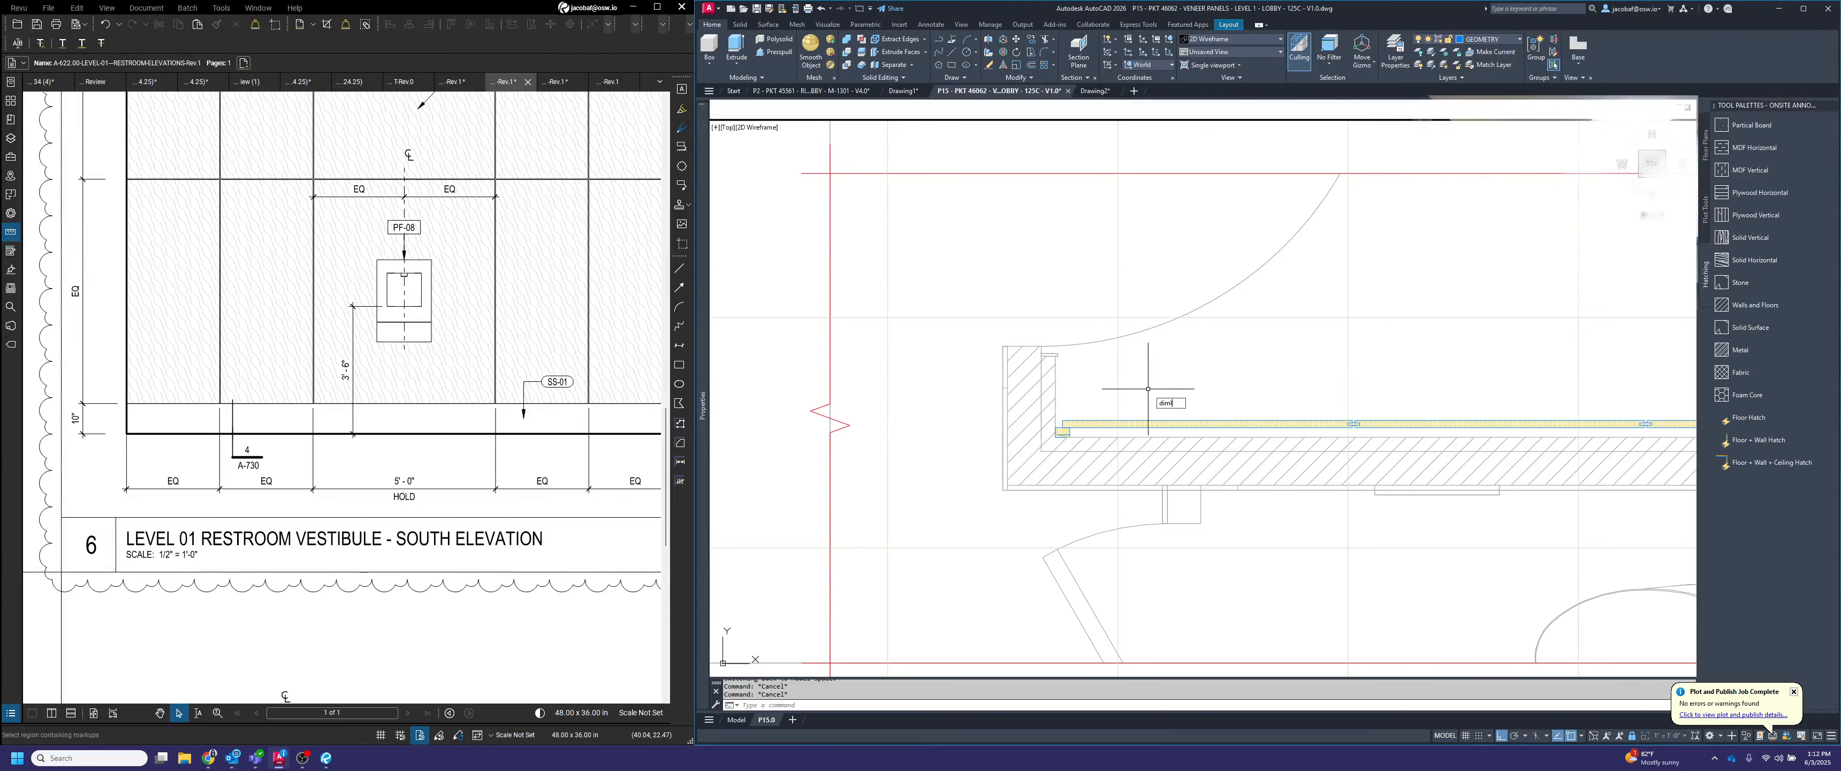
key("Return")
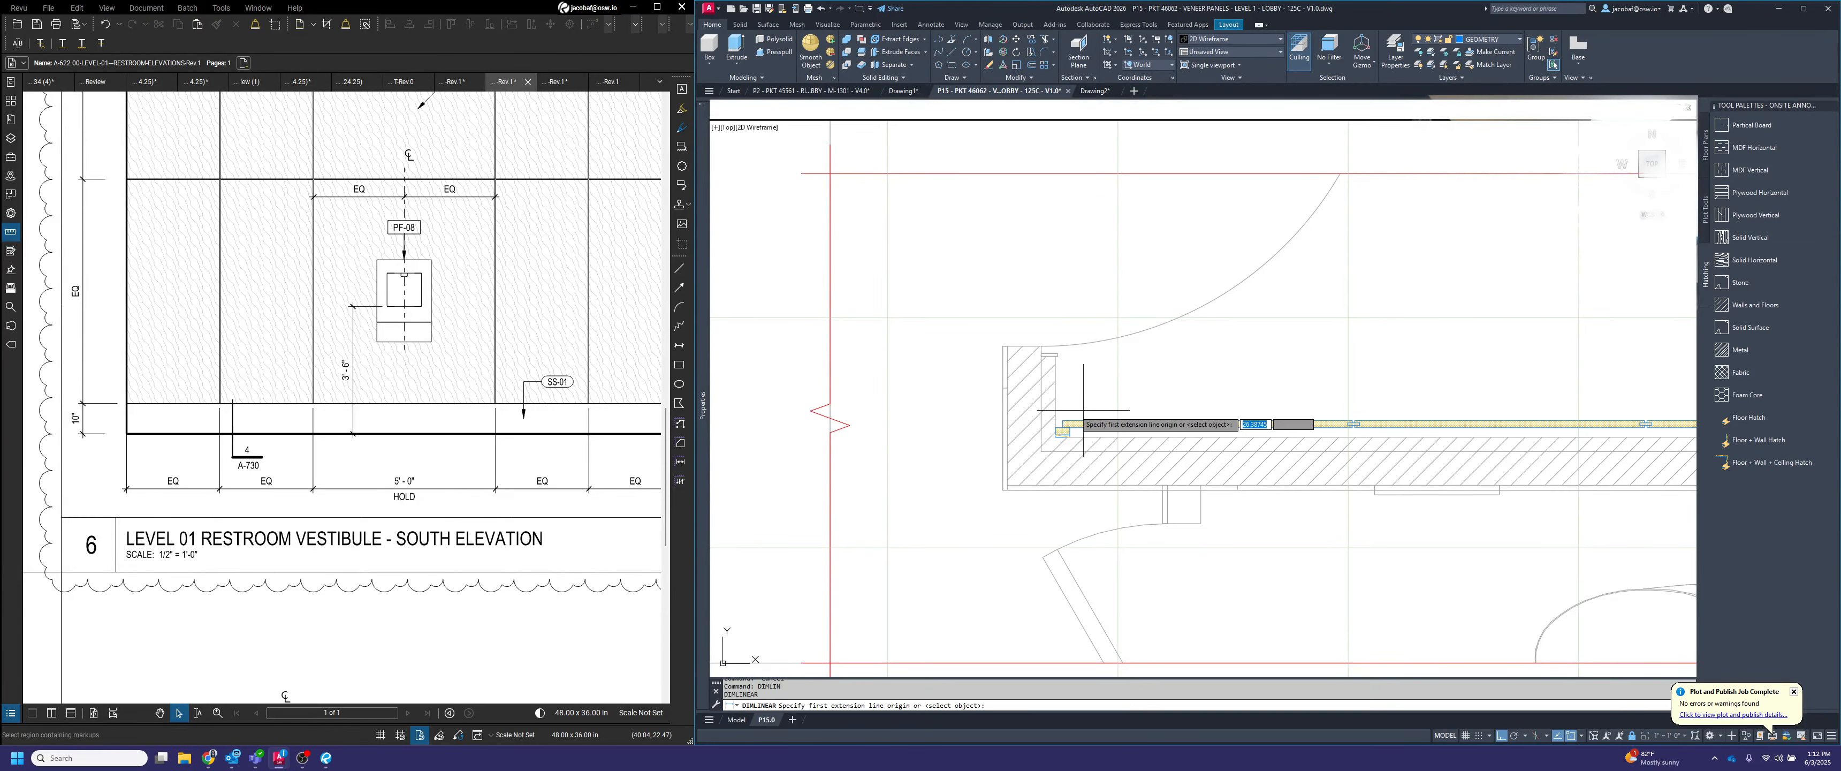
scroll(1021, 451, "up", 3)
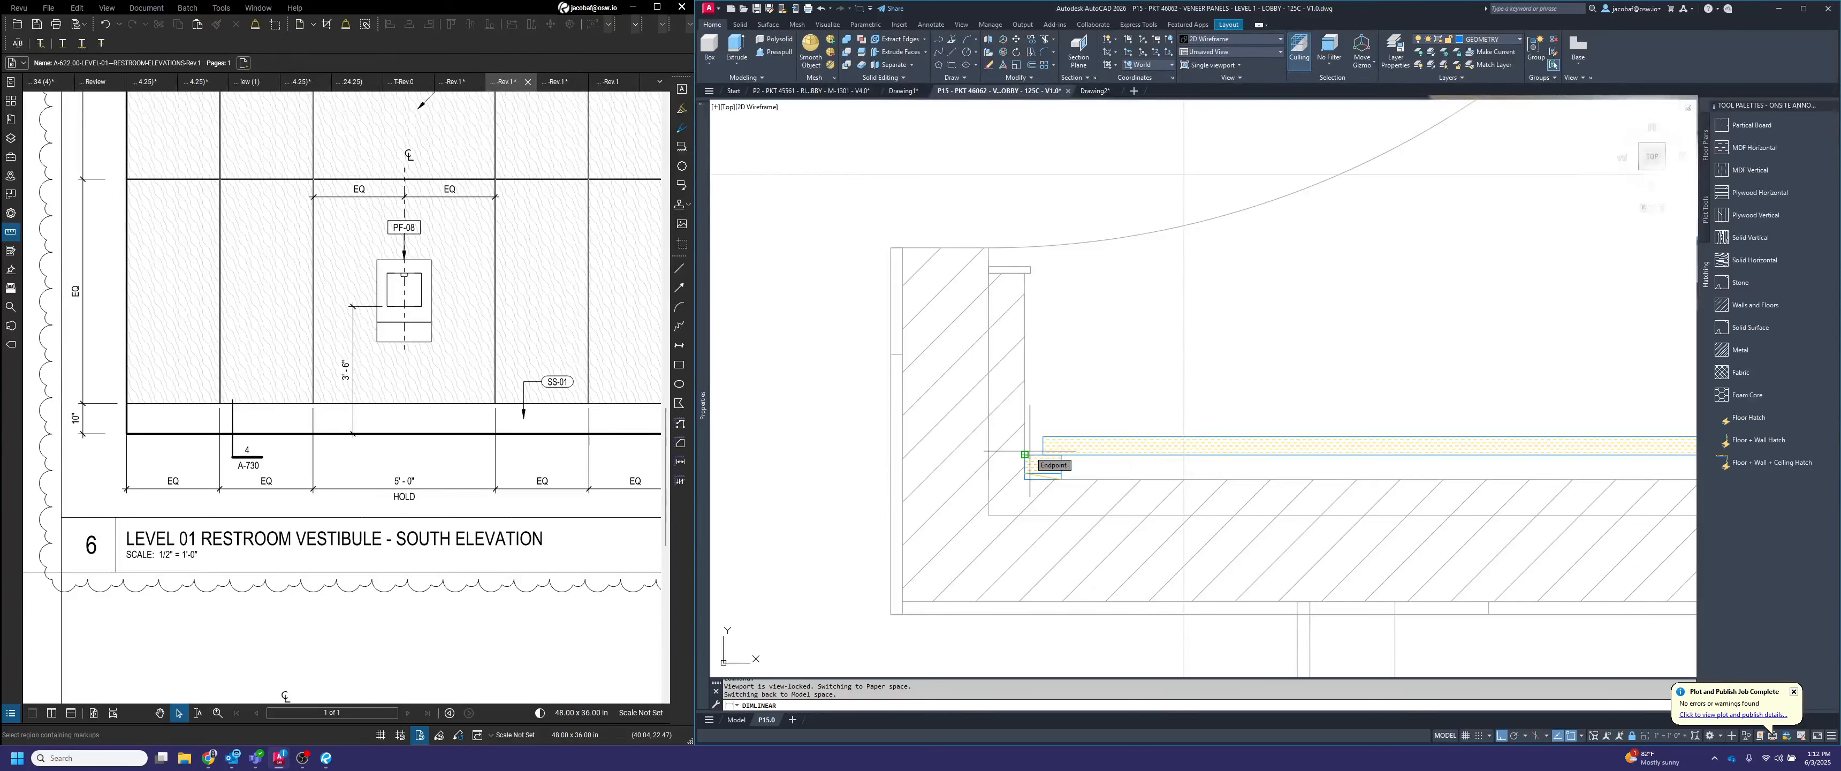
left_click(1025, 454)
left_click(1043, 438)
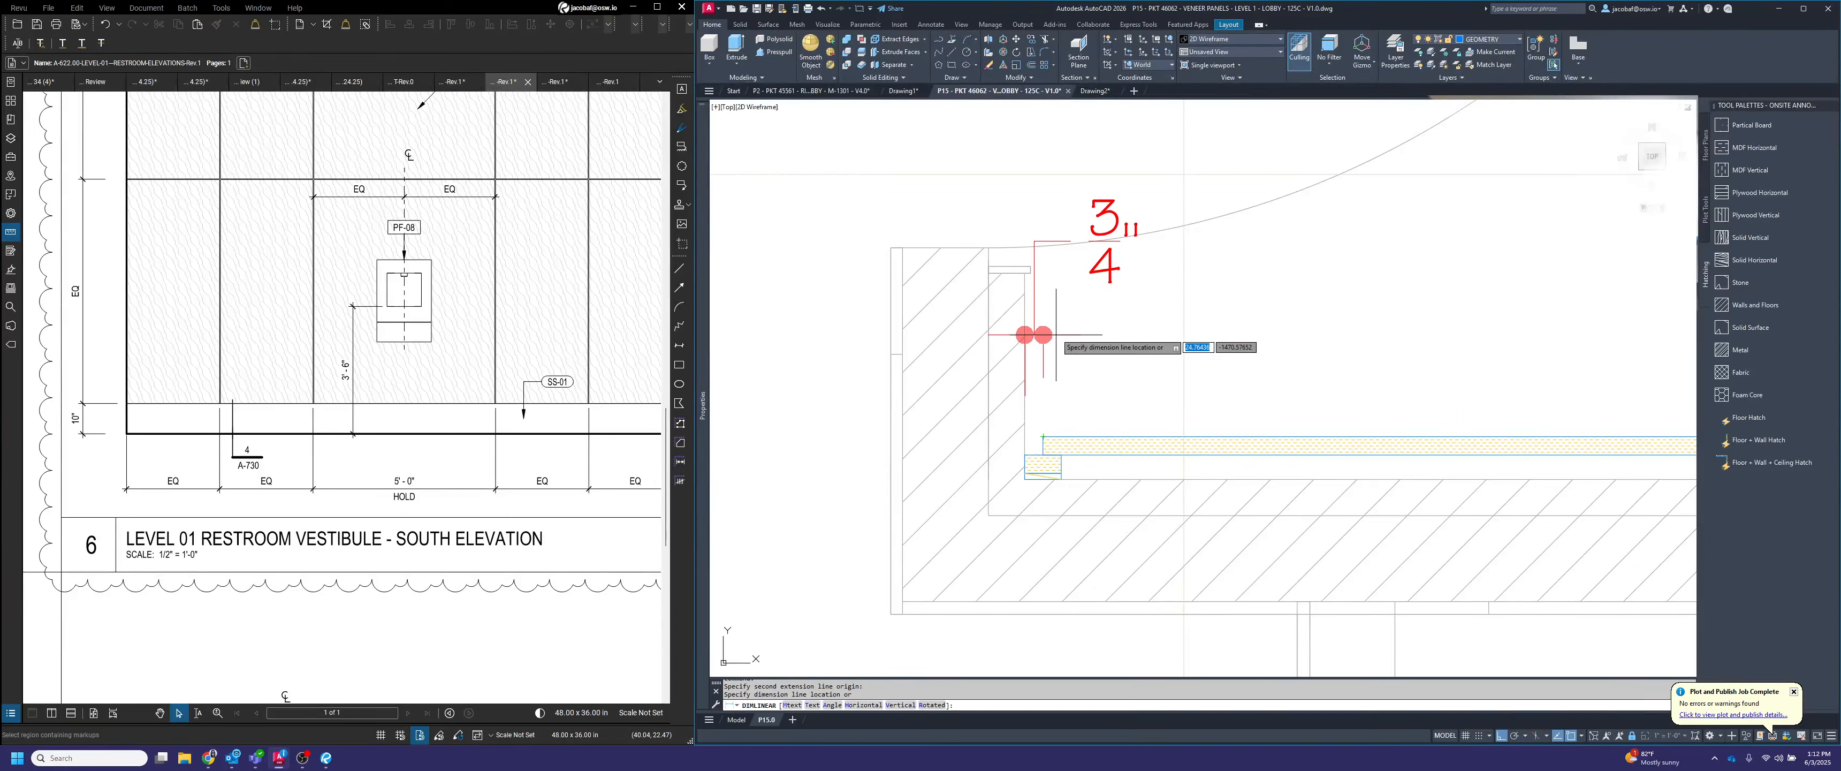
left_click(1059, 317)
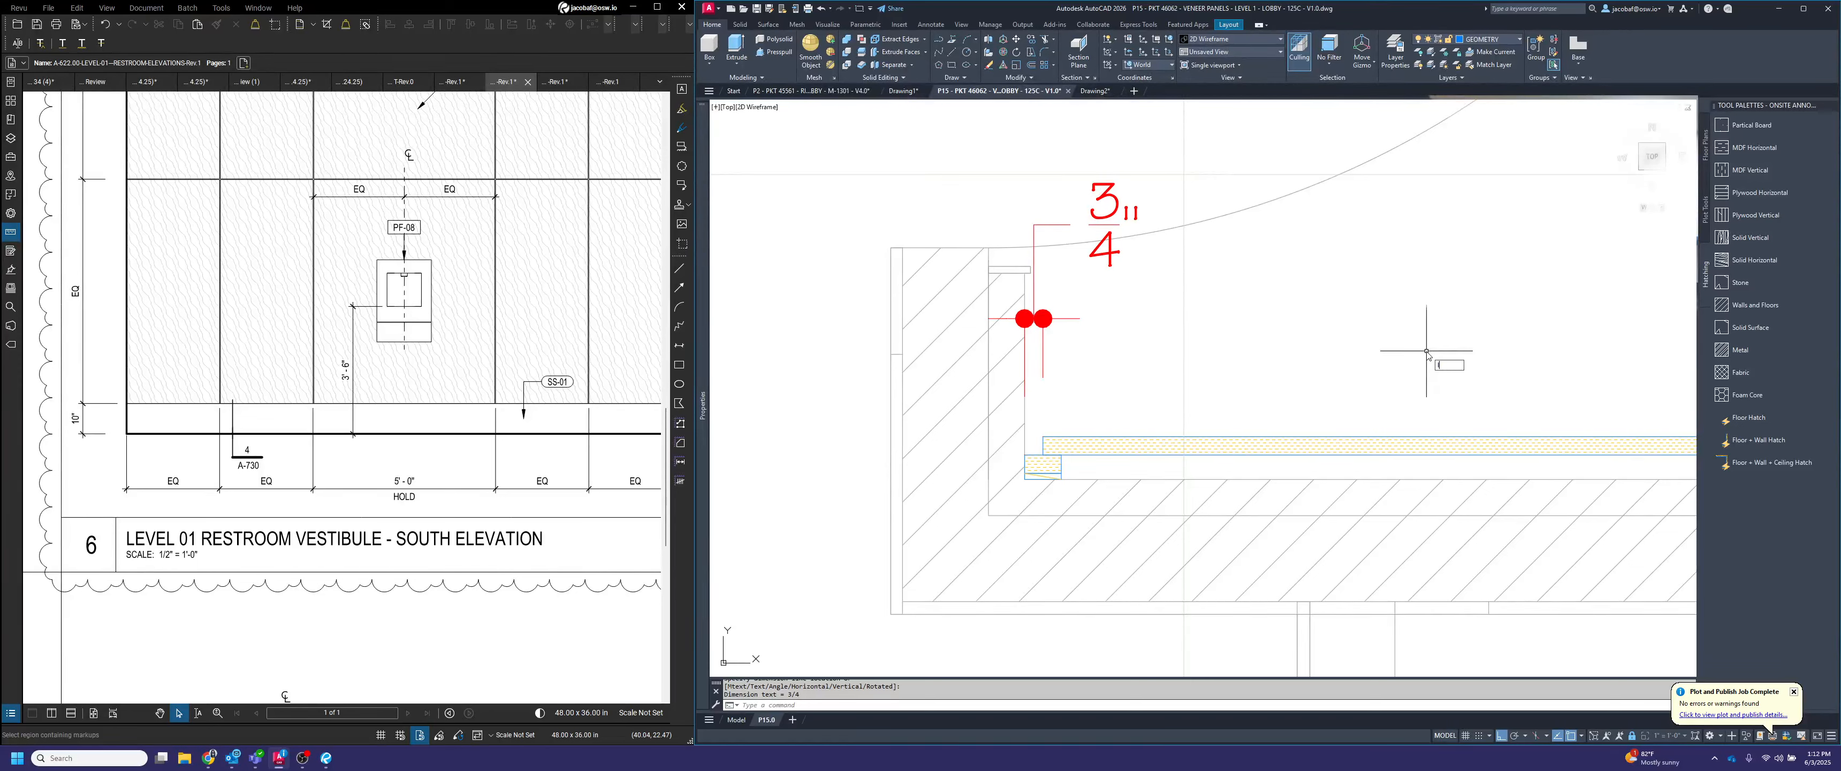
Draw a 4-inch vertical guide line upward from the veneer panel face near the plan's left end
type("l")
key("Return")
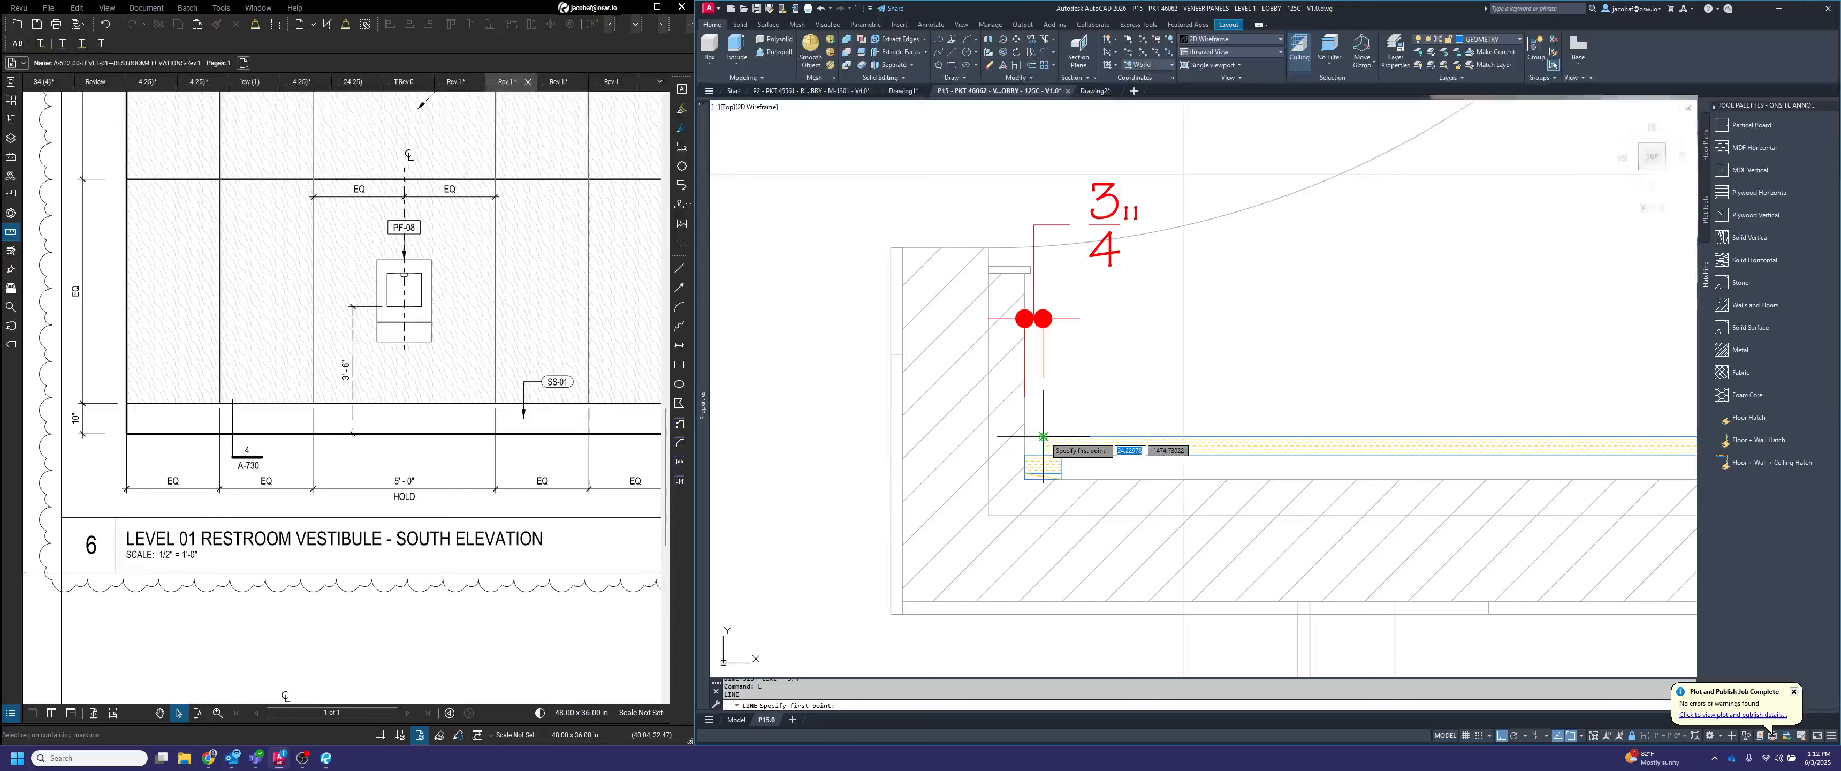
left_click(1125, 437)
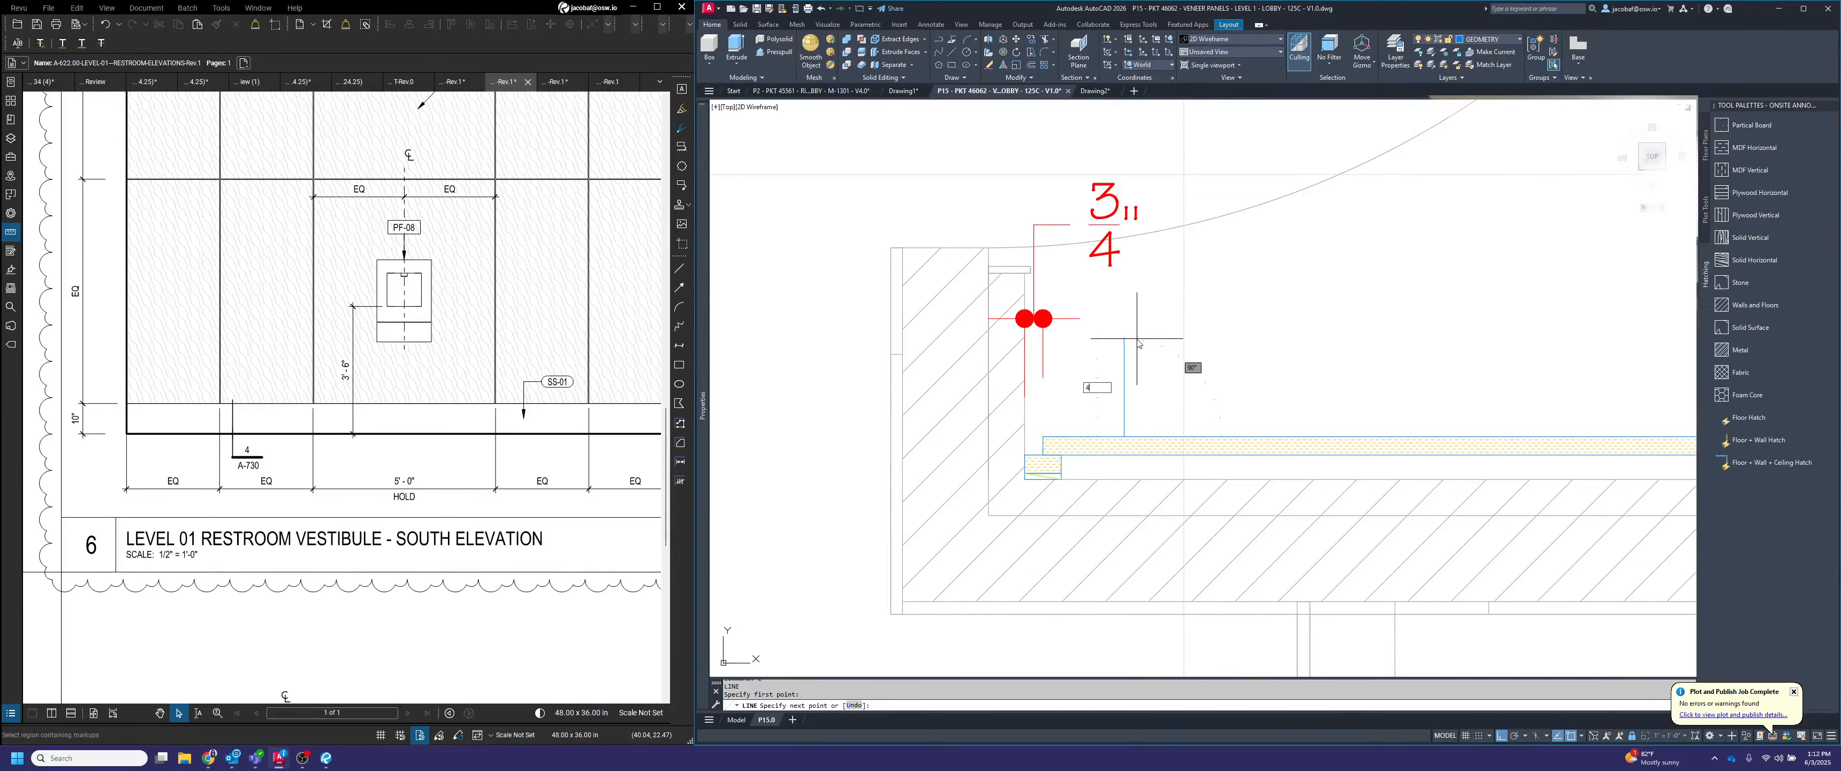
type("4")
key("Return")
key("Escape")
Align the left-end gap dimension line with the guide line's upper end and delete the guide line
left_click(1056, 288)
left_click(1048, 313)
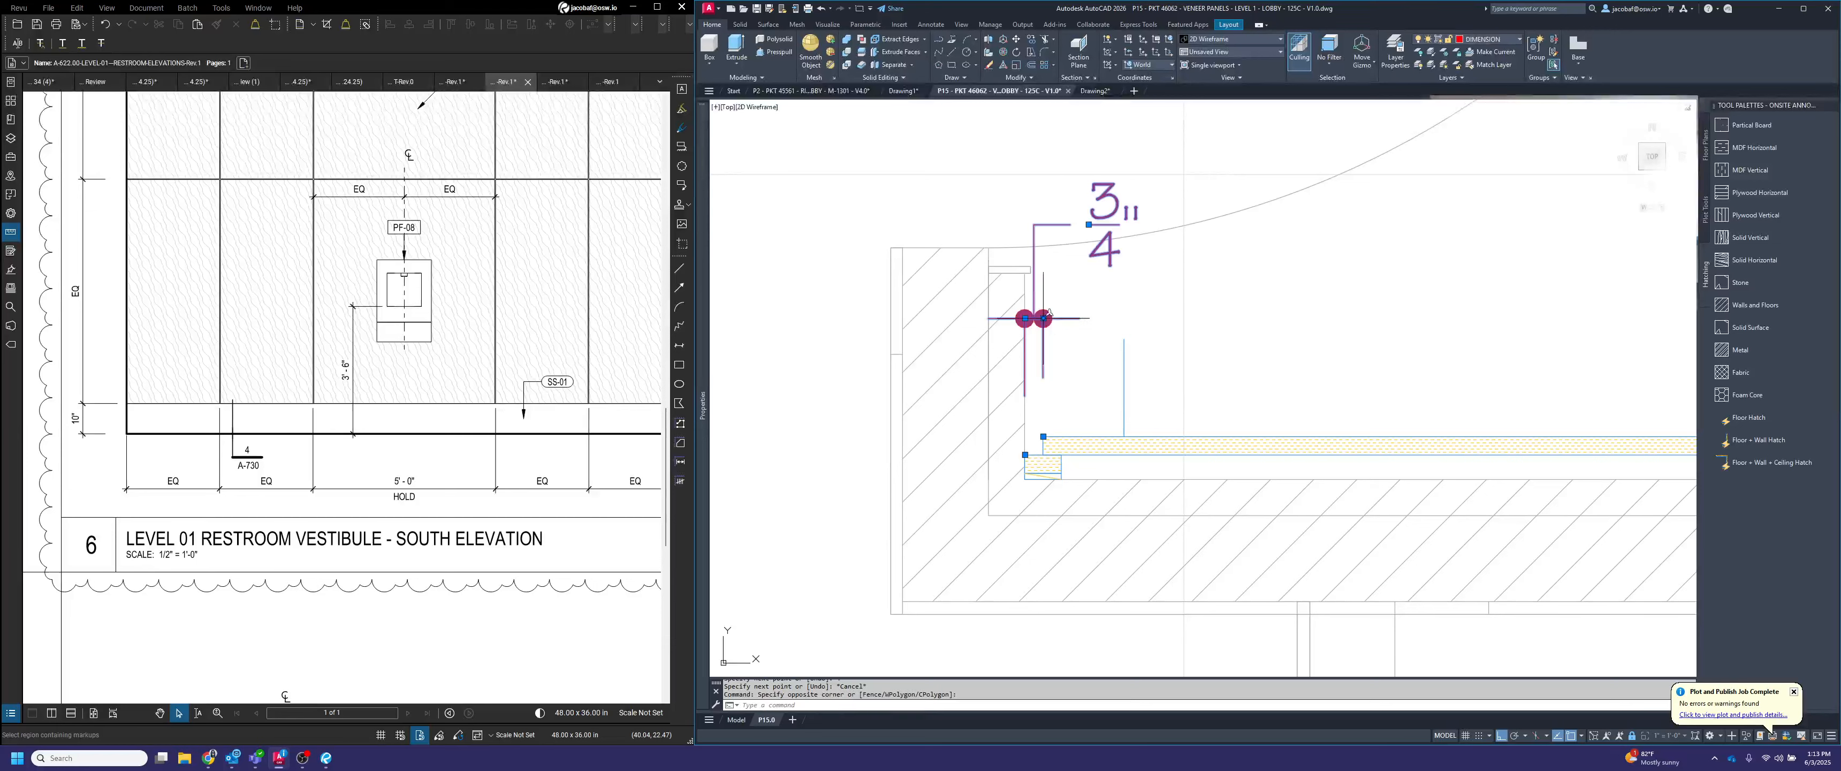
left_click(1042, 318)
left_click(1124, 338)
key("Escape")
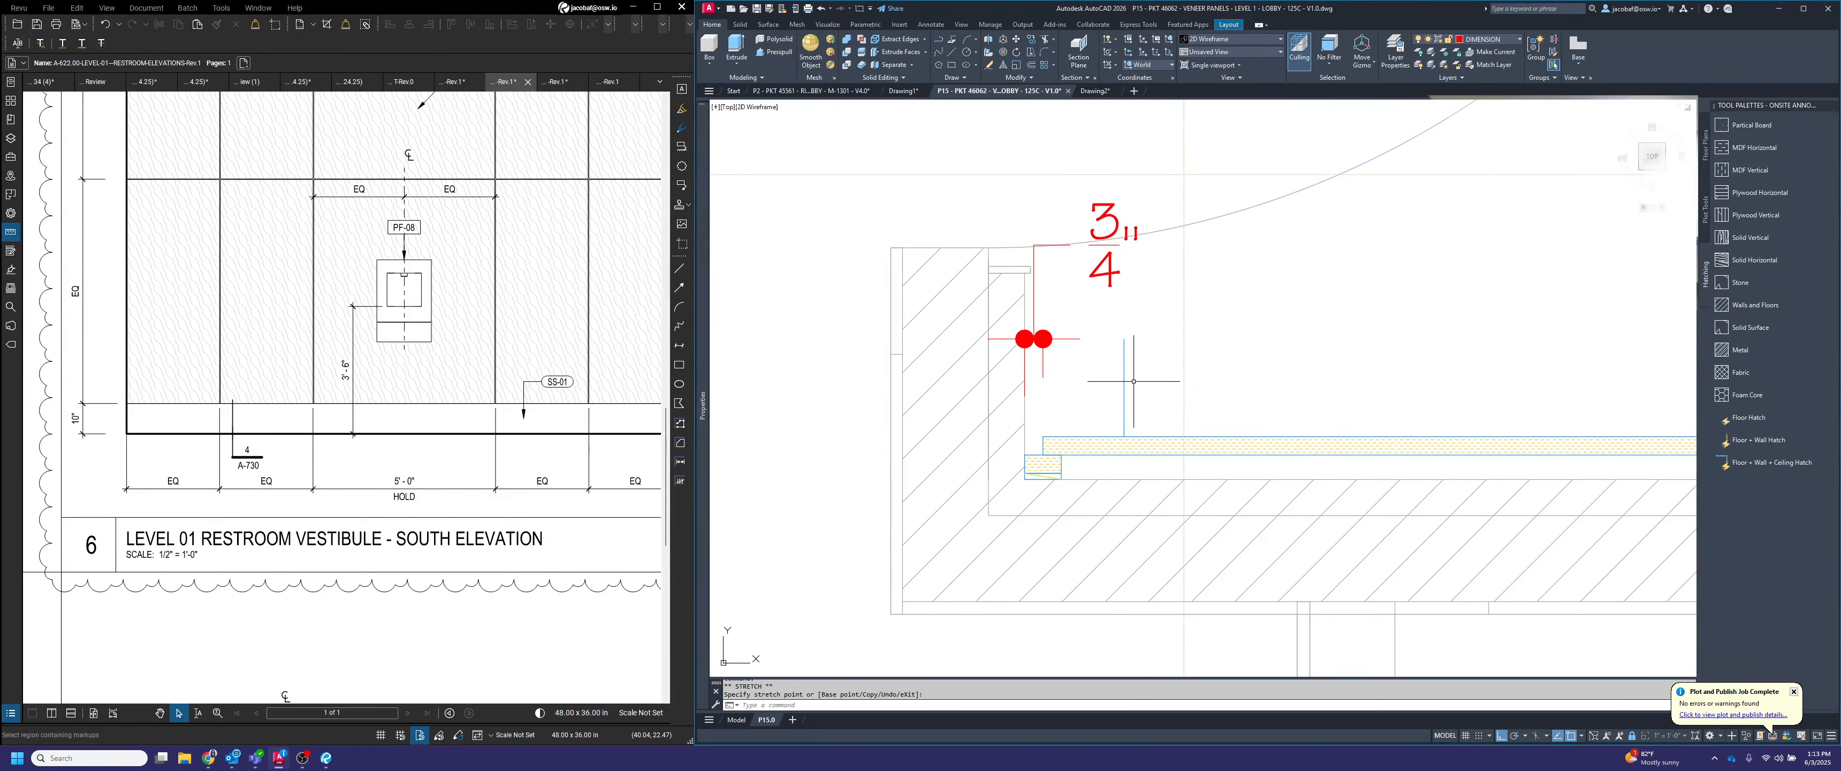
left_click(1135, 388)
left_click(1114, 372)
key("Delete")
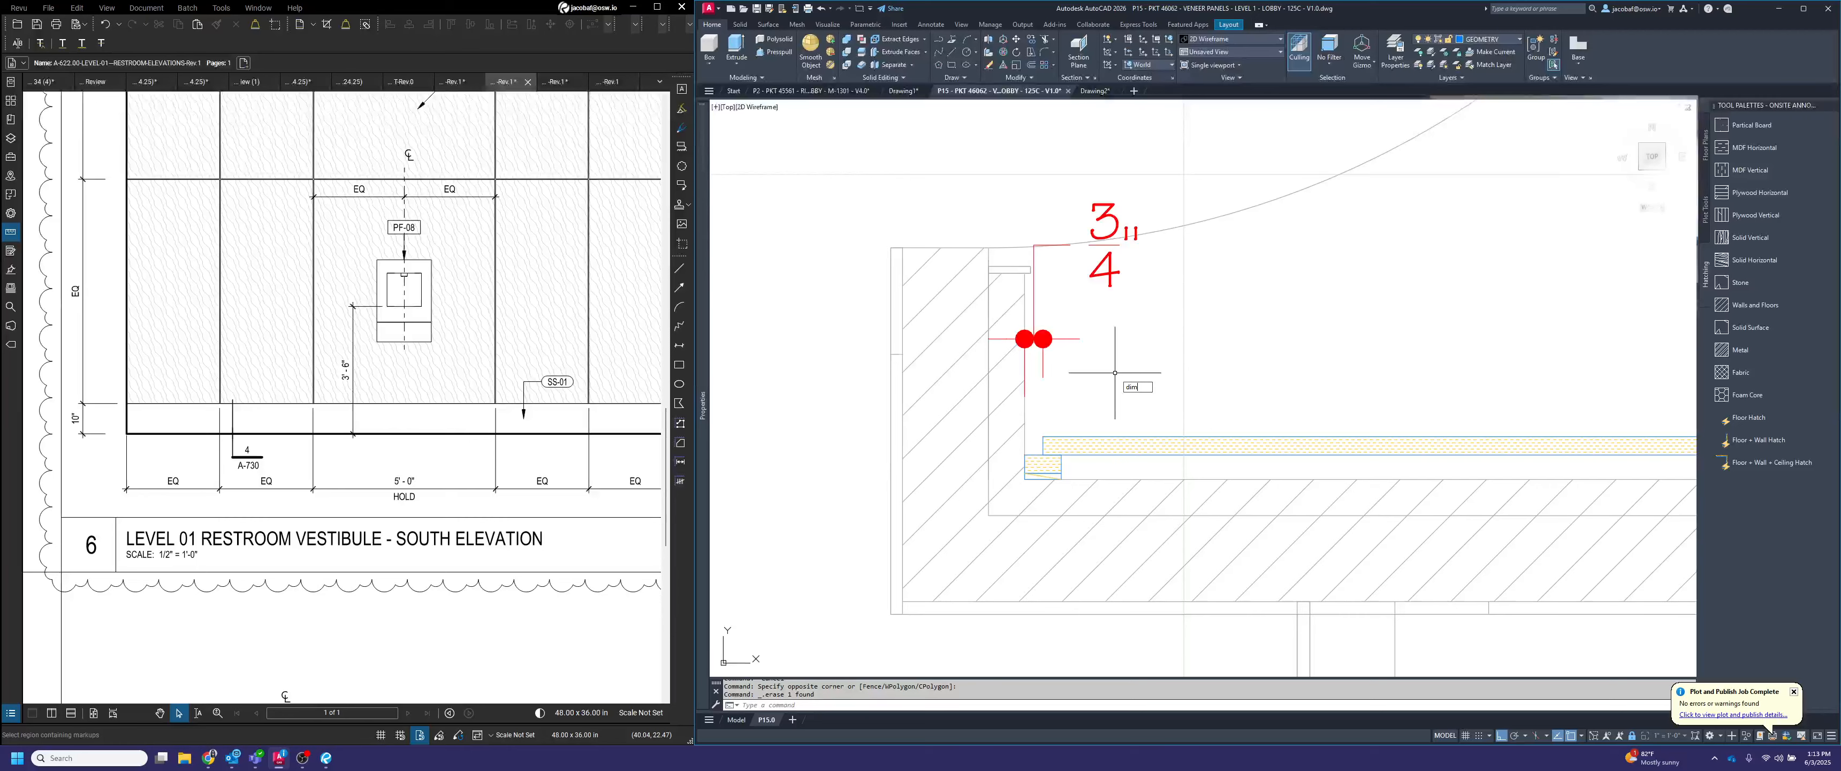
Continue the plan dimension chain from the left-end gap across the first veneer panel and the joint after it
type("dimcont")
key("Return")
scroll(986, 372, "down", 6)
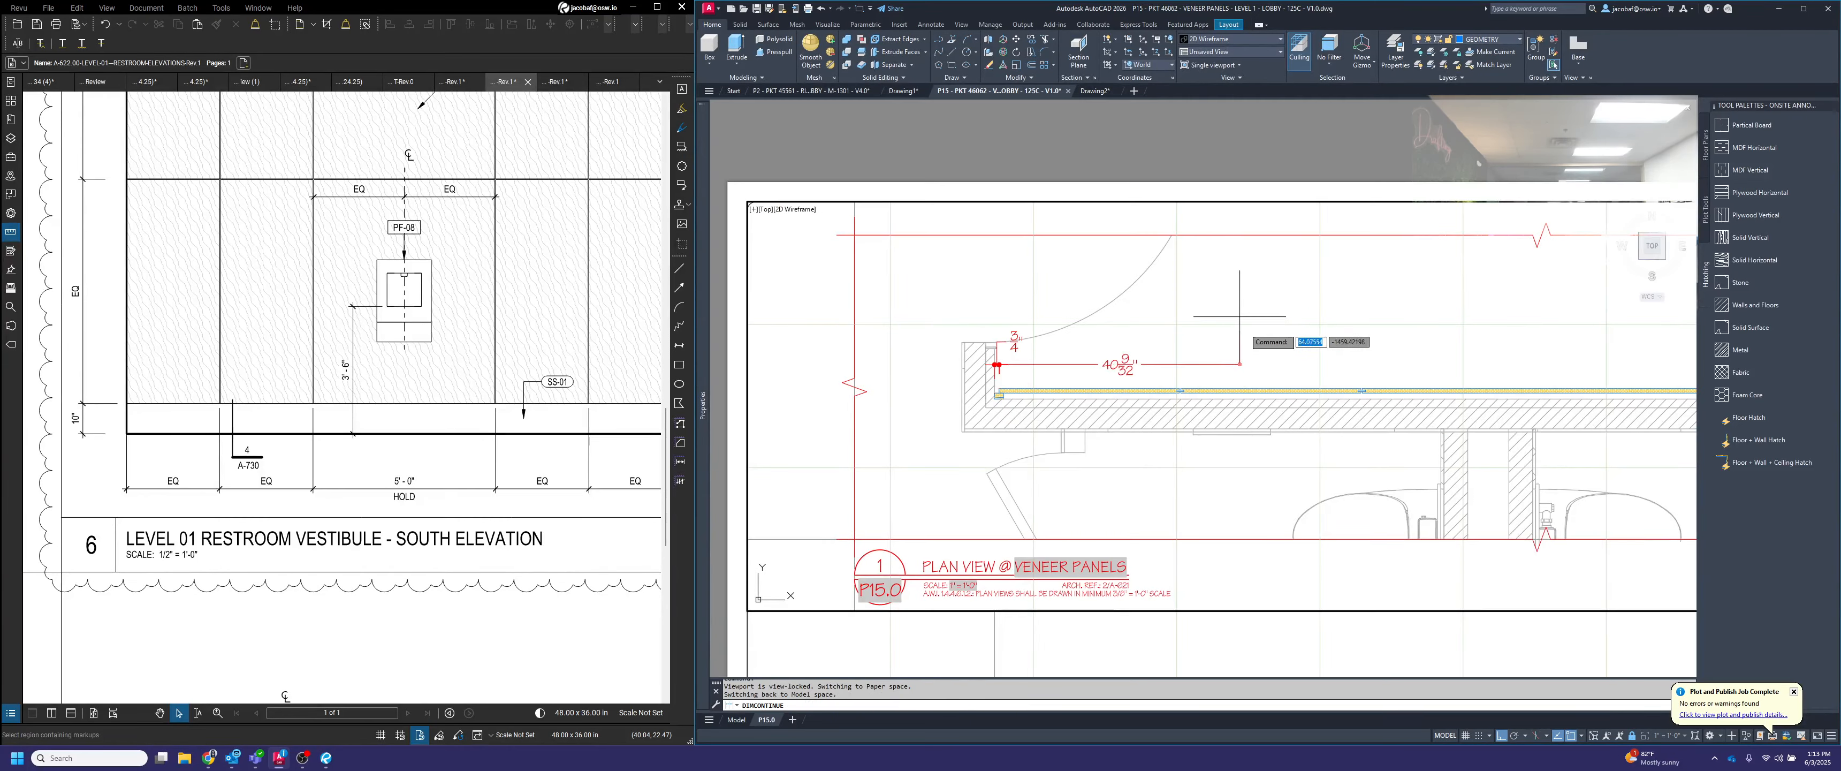
scroll(1187, 379, "up", 8)
left_click(1128, 439)
left_click(1138, 439)
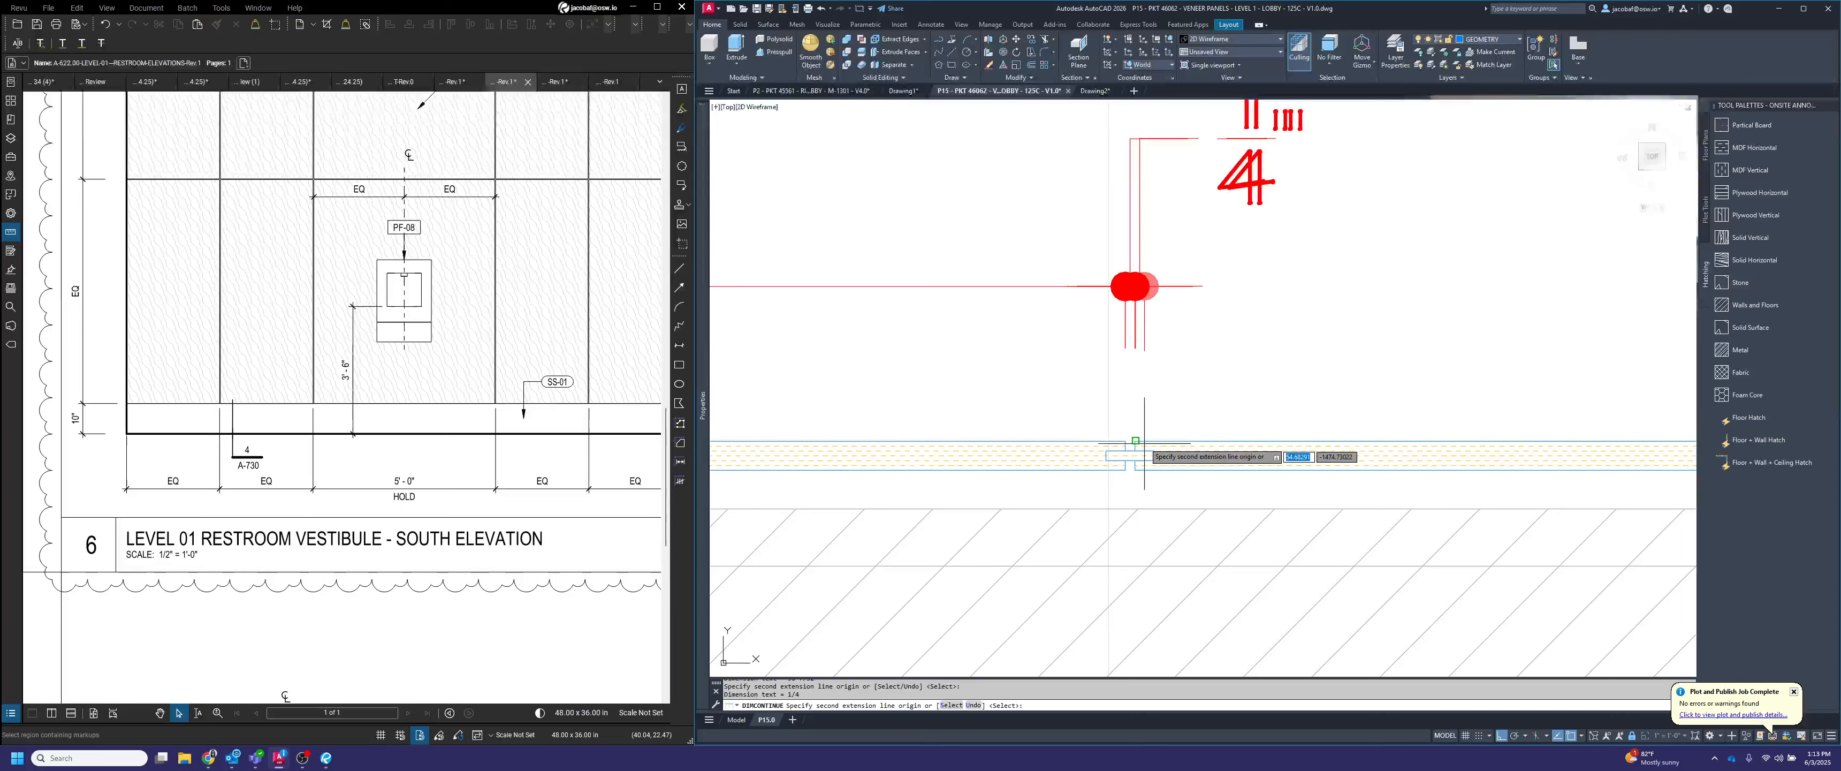
Continue the dimension chain across the second veneer panel from the left and its following joint
scroll(1145, 436, "down", 6)
scroll(1380, 438, "up", 8)
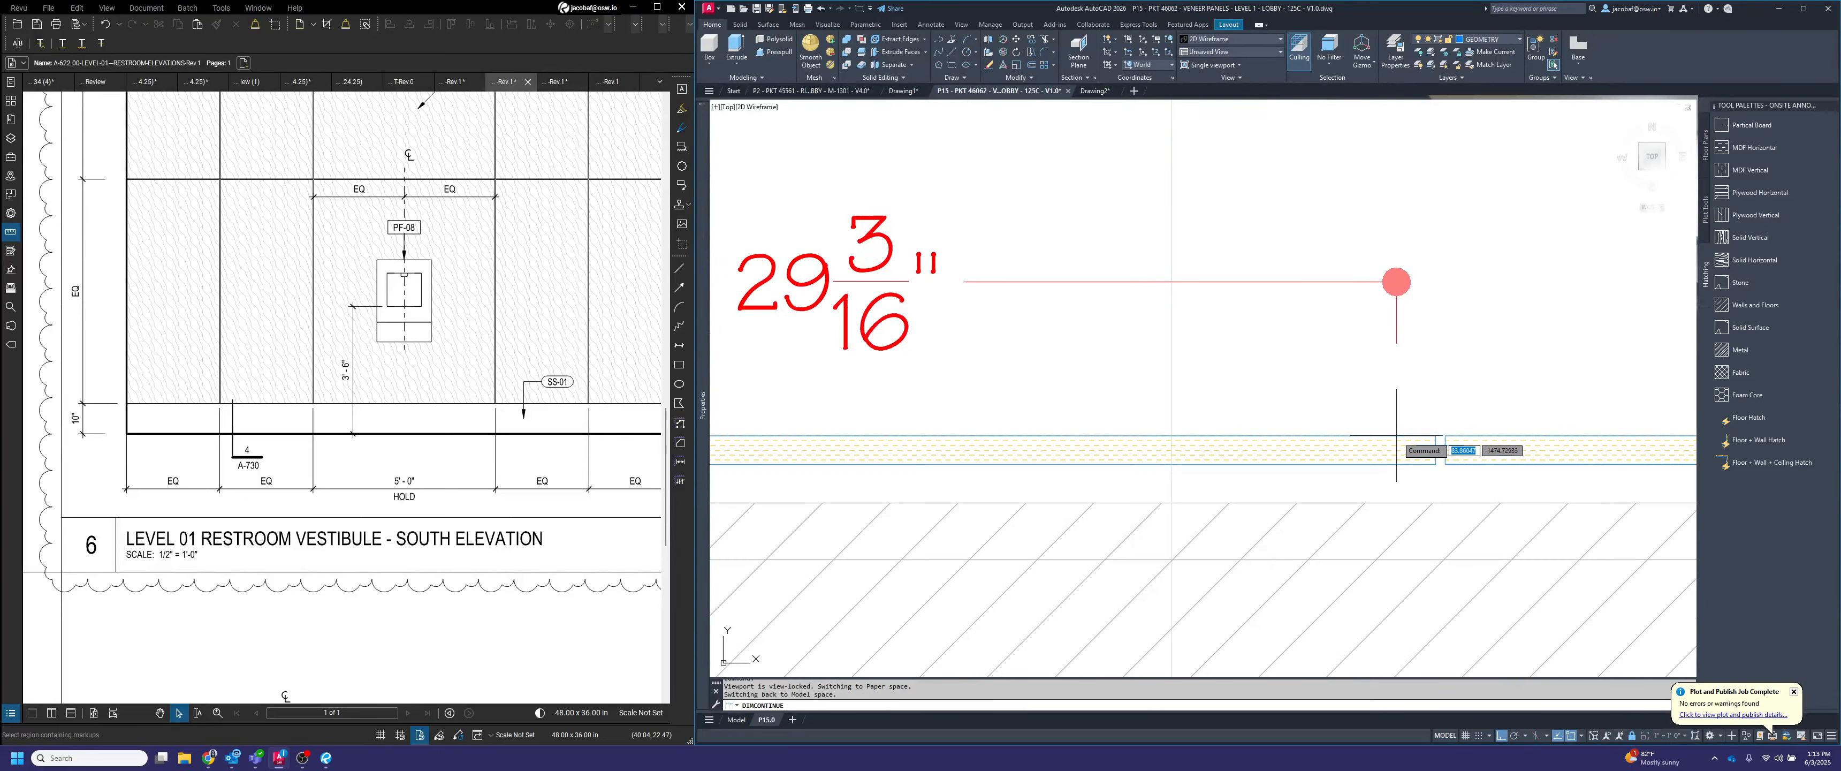
left_click(1435, 445)
left_click(1446, 434)
scroll(1440, 431, "down", 6)
Continue the dimension chain across the wide centre veneer panel and the joint on its right
middle_click_drag(1633, 429, 1355, 422)
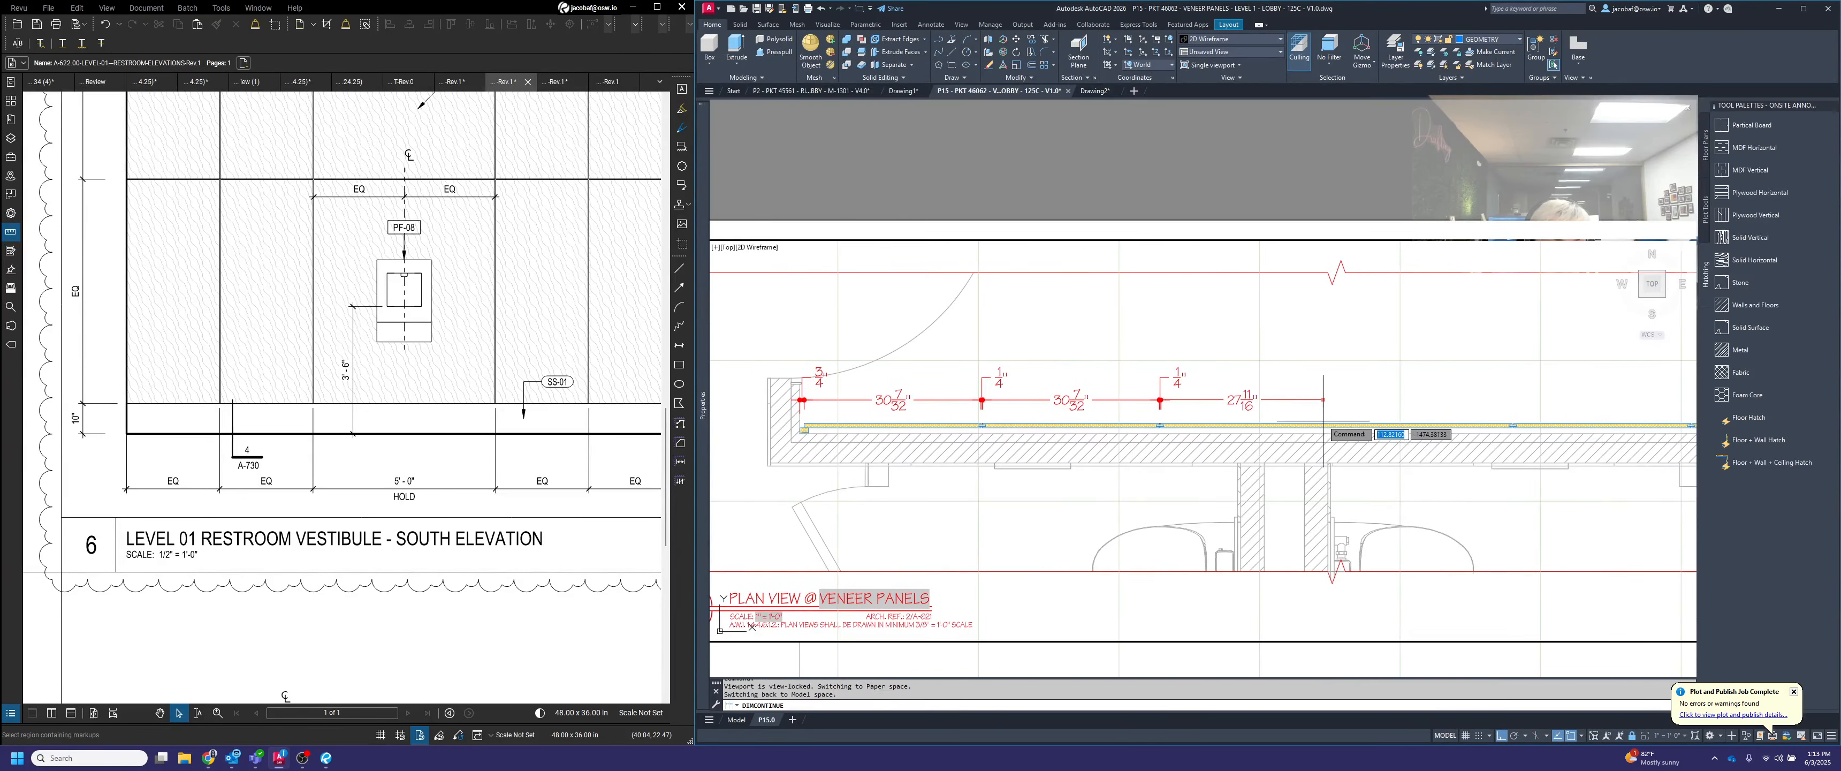
scroll(1326, 420, "up", 4)
scroll(1358, 420, "down", 4)
scroll(1528, 424, "up", 8)
left_click(1531, 422)
left_click(1552, 422)
Finish the dimension chain with the last veneer panel and the gap to the right side wall
scroll(1547, 421, "down", 8)
Extend the dimension chain across the fourth veneer panel and the joint before the last panel
middle_click_drag(1687, 411, 1339, 406)
scroll(1344, 409, "up", 9)
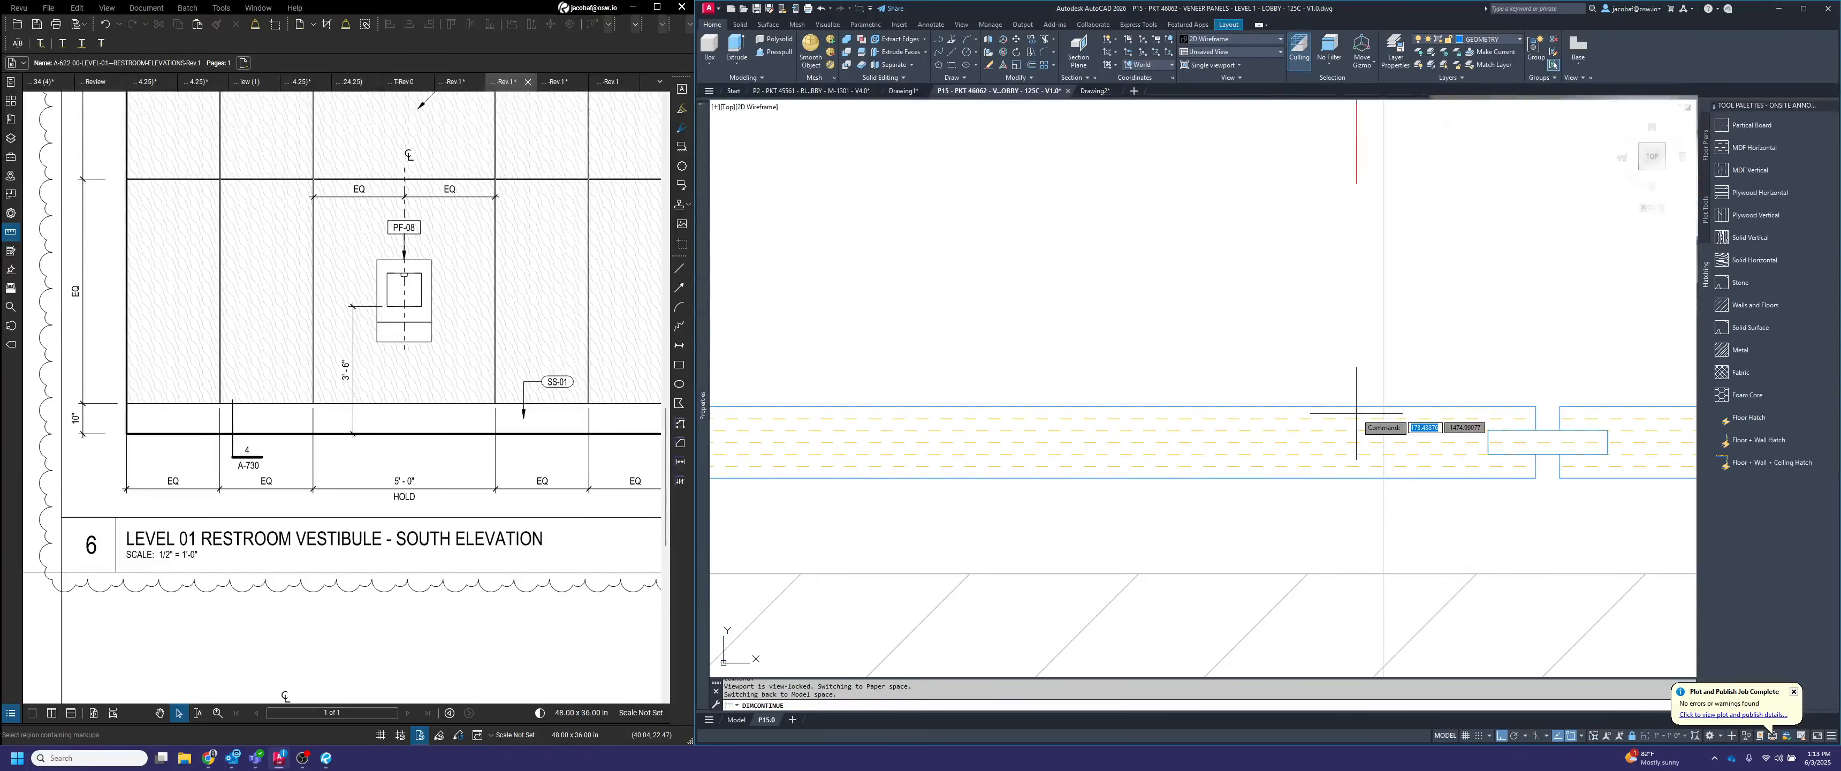
left_click(1534, 407)
left_click(1562, 407)
scroll(1097, 407, "down", 8)
scroll(1419, 418, "up", 4)
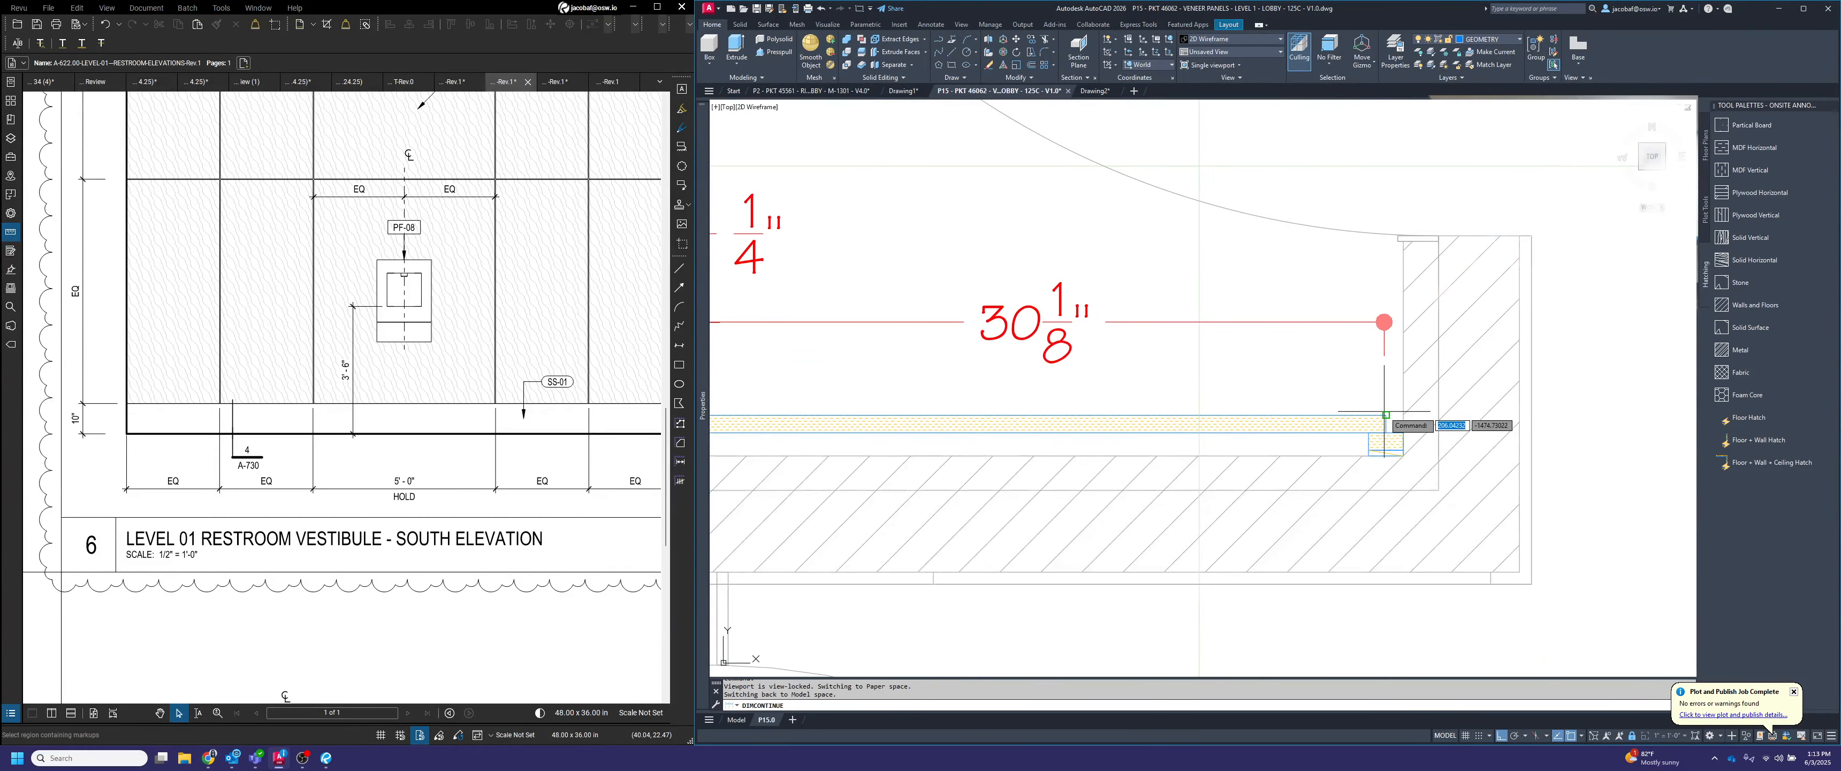
left_click(1385, 415)
left_click(1403, 433)
key("Escape")
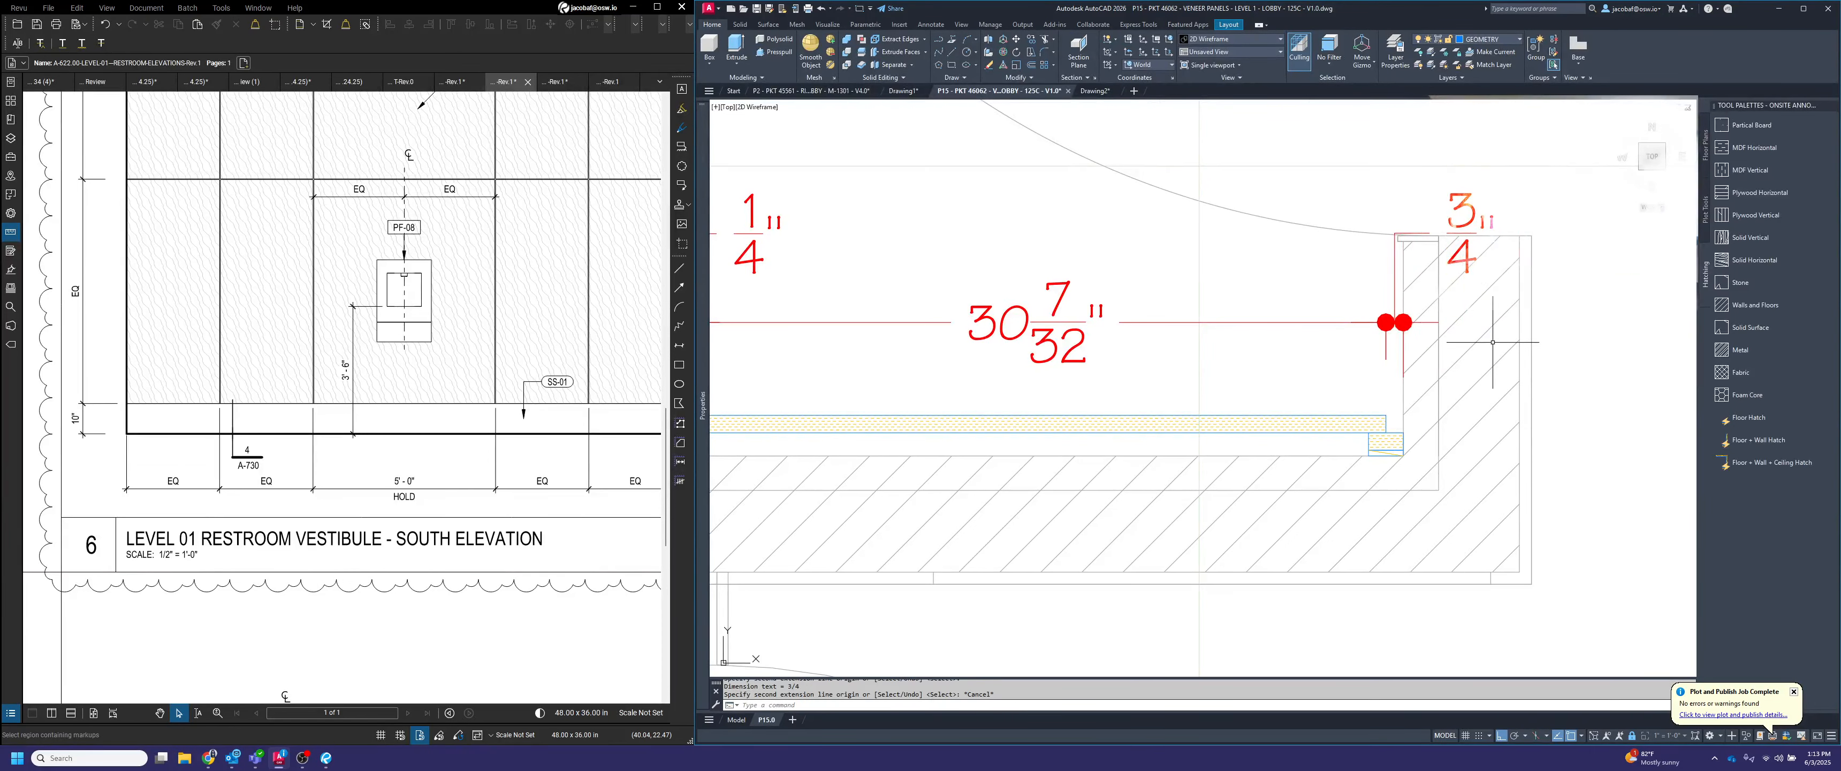
Set the text fill color of the 3/4" gap dimensions at both ends of the plan to Background
scroll(1492, 342, "down", 8)
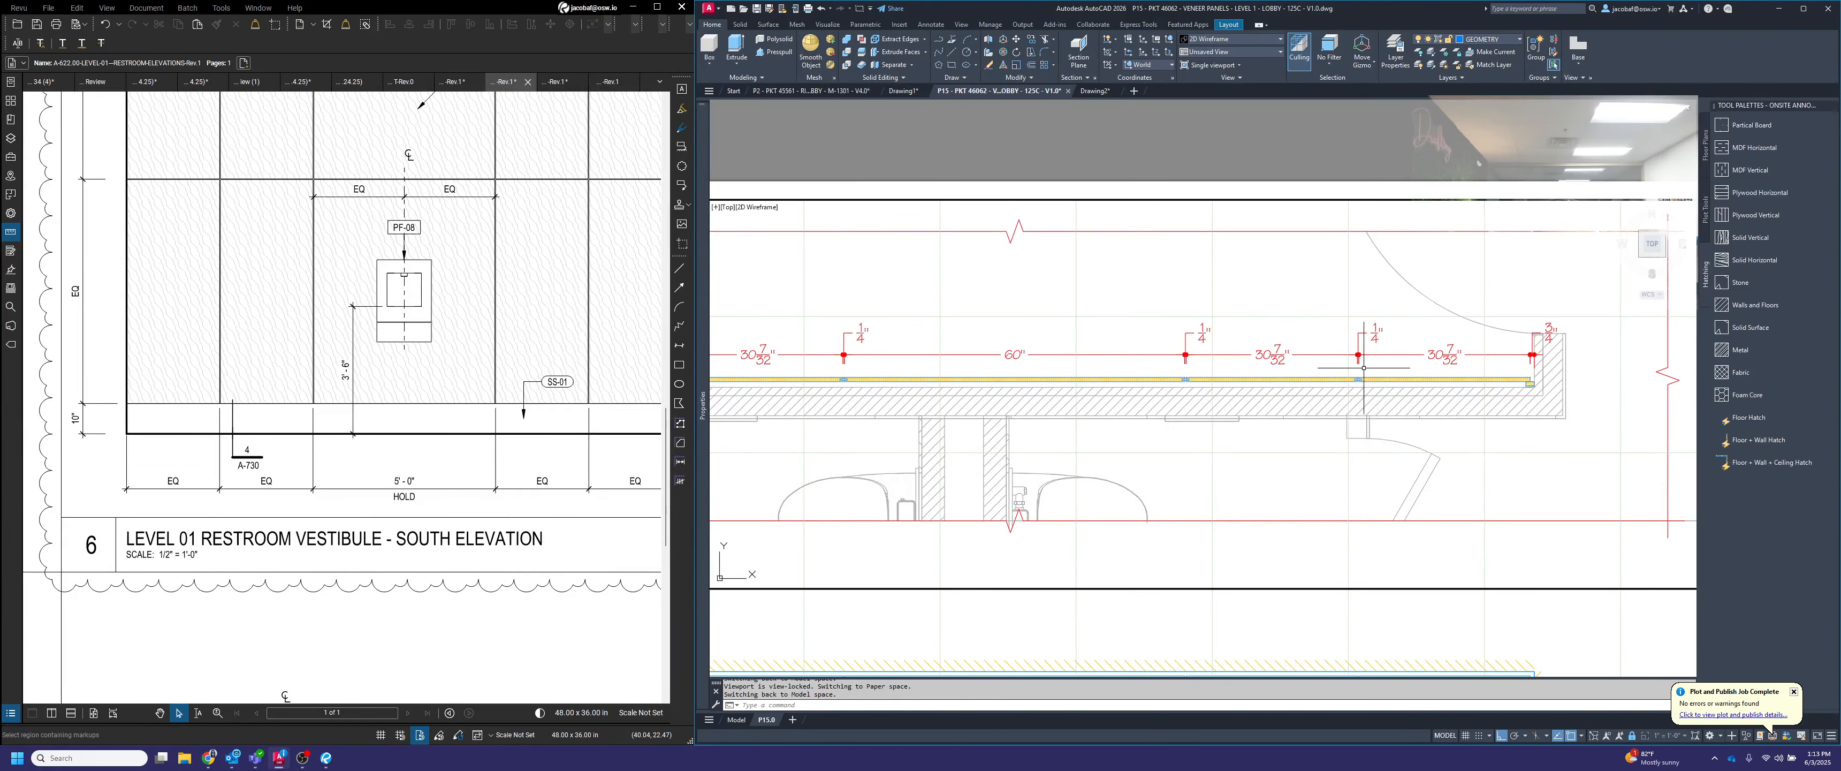
scroll(1364, 367, "down", 4)
scroll(1077, 322, "up", 4)
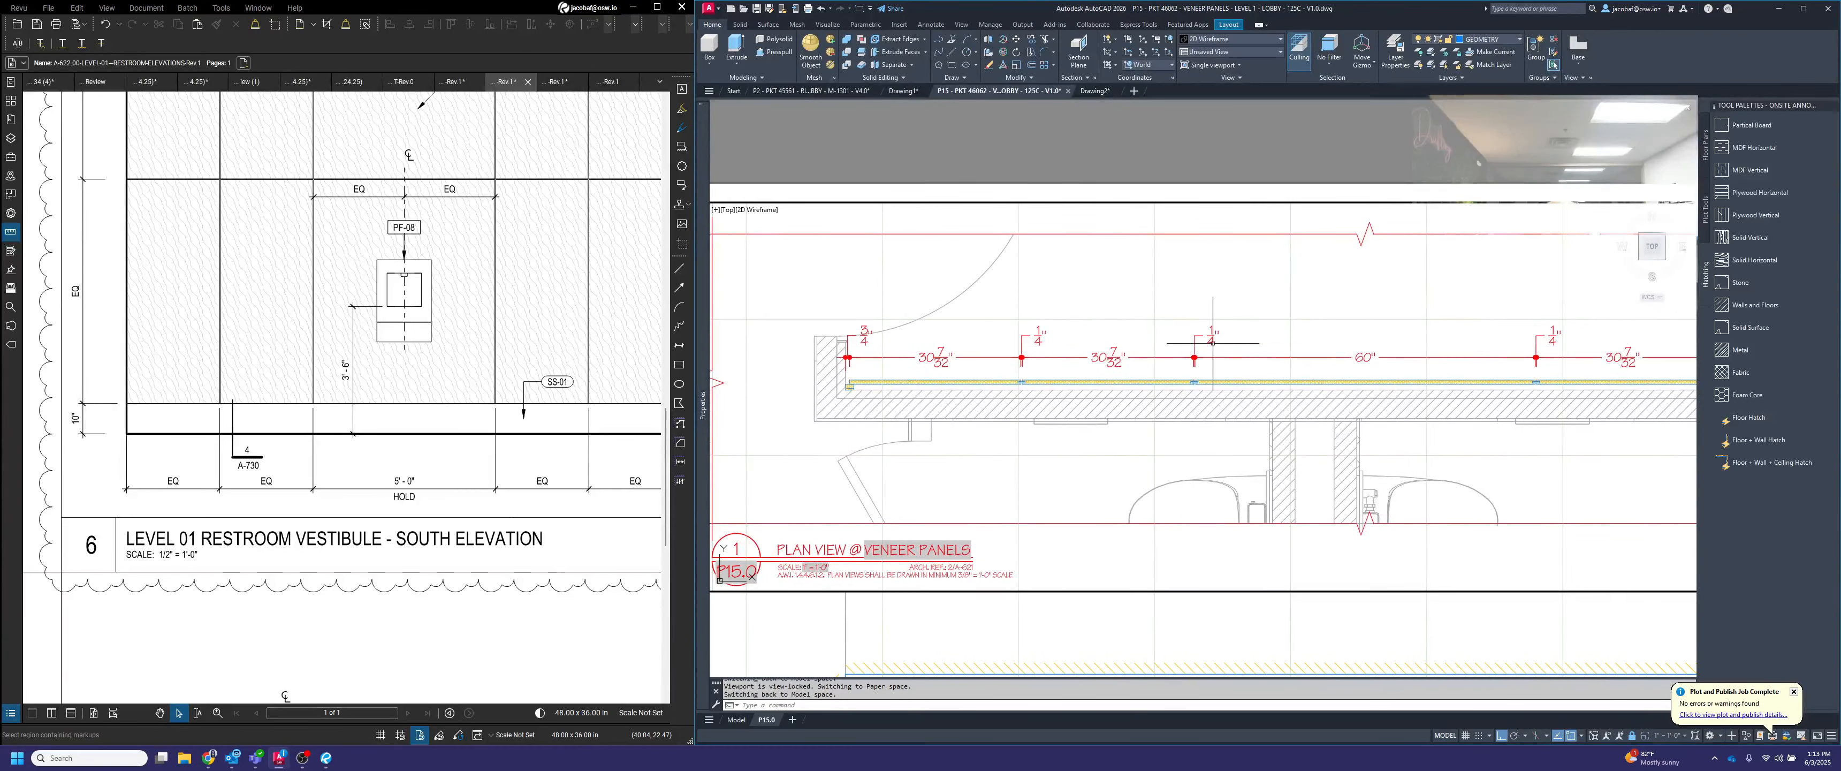
scroll(884, 340, "up", 5)
middle_click_drag(884, 340, 1091, 349)
scroll(1091, 349, "up", 2)
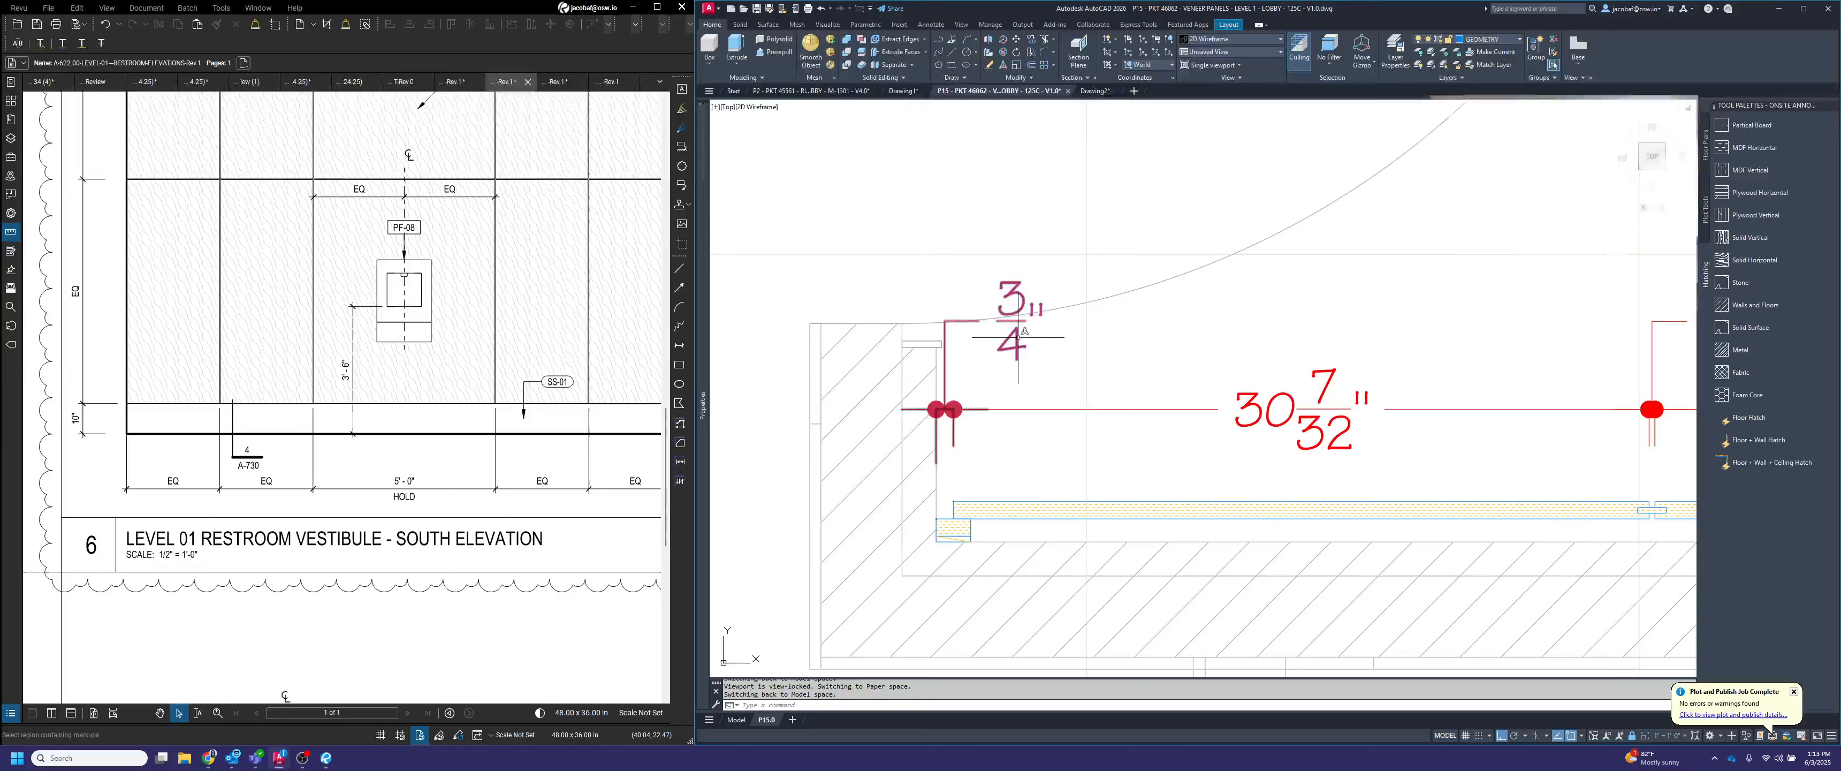
left_click(967, 322)
scroll(967, 326, "down", 6)
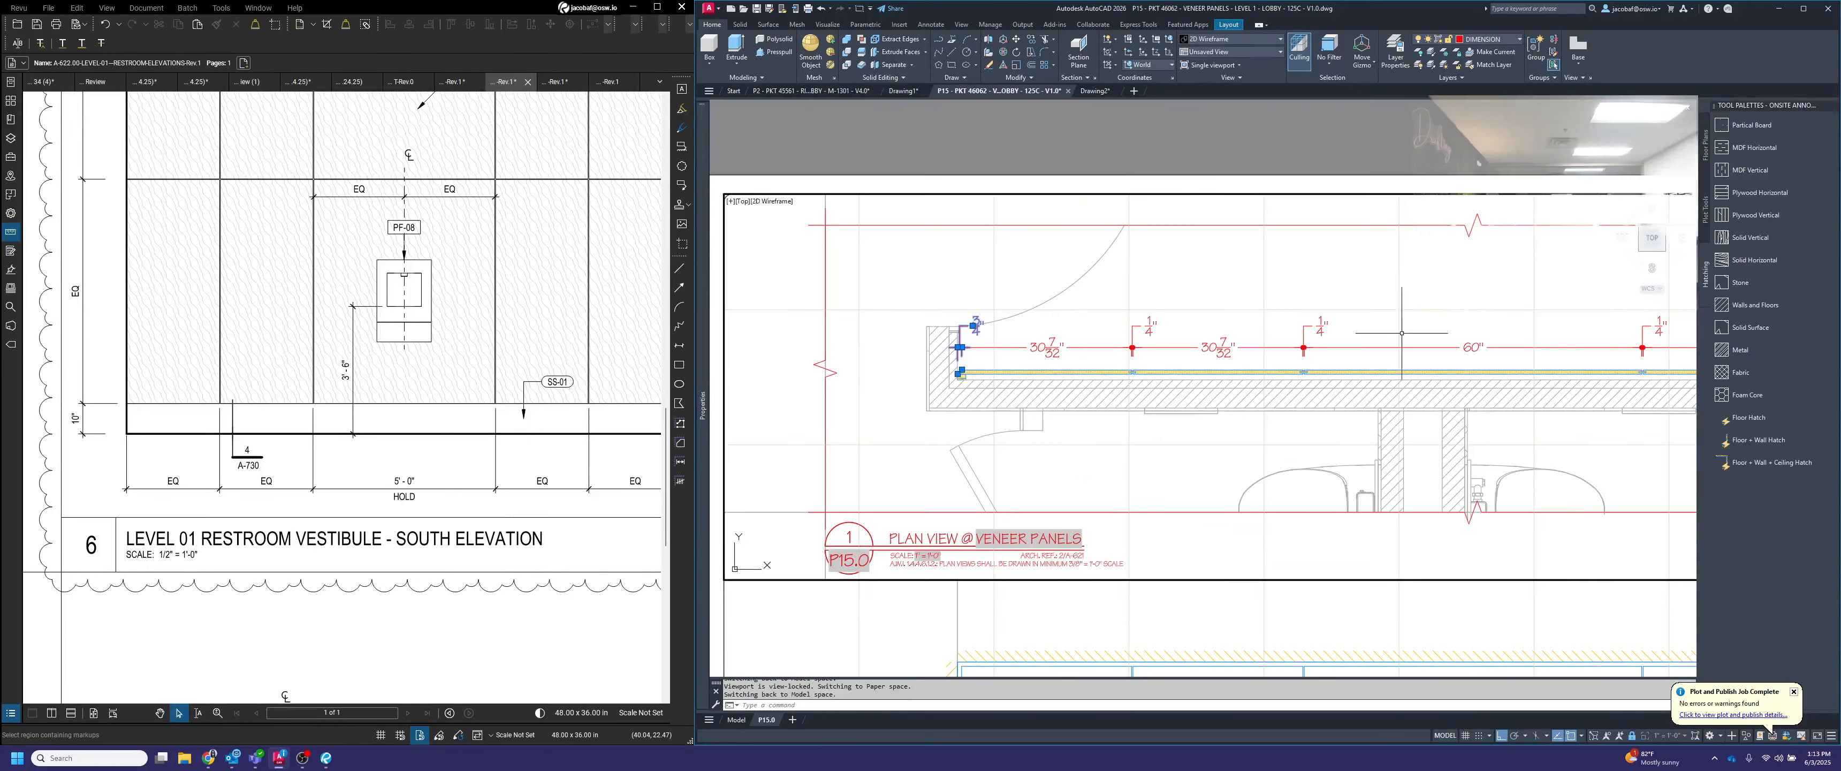
middle_click_drag(1508, 341, 767, 357)
scroll(1272, 349, "up", 5)
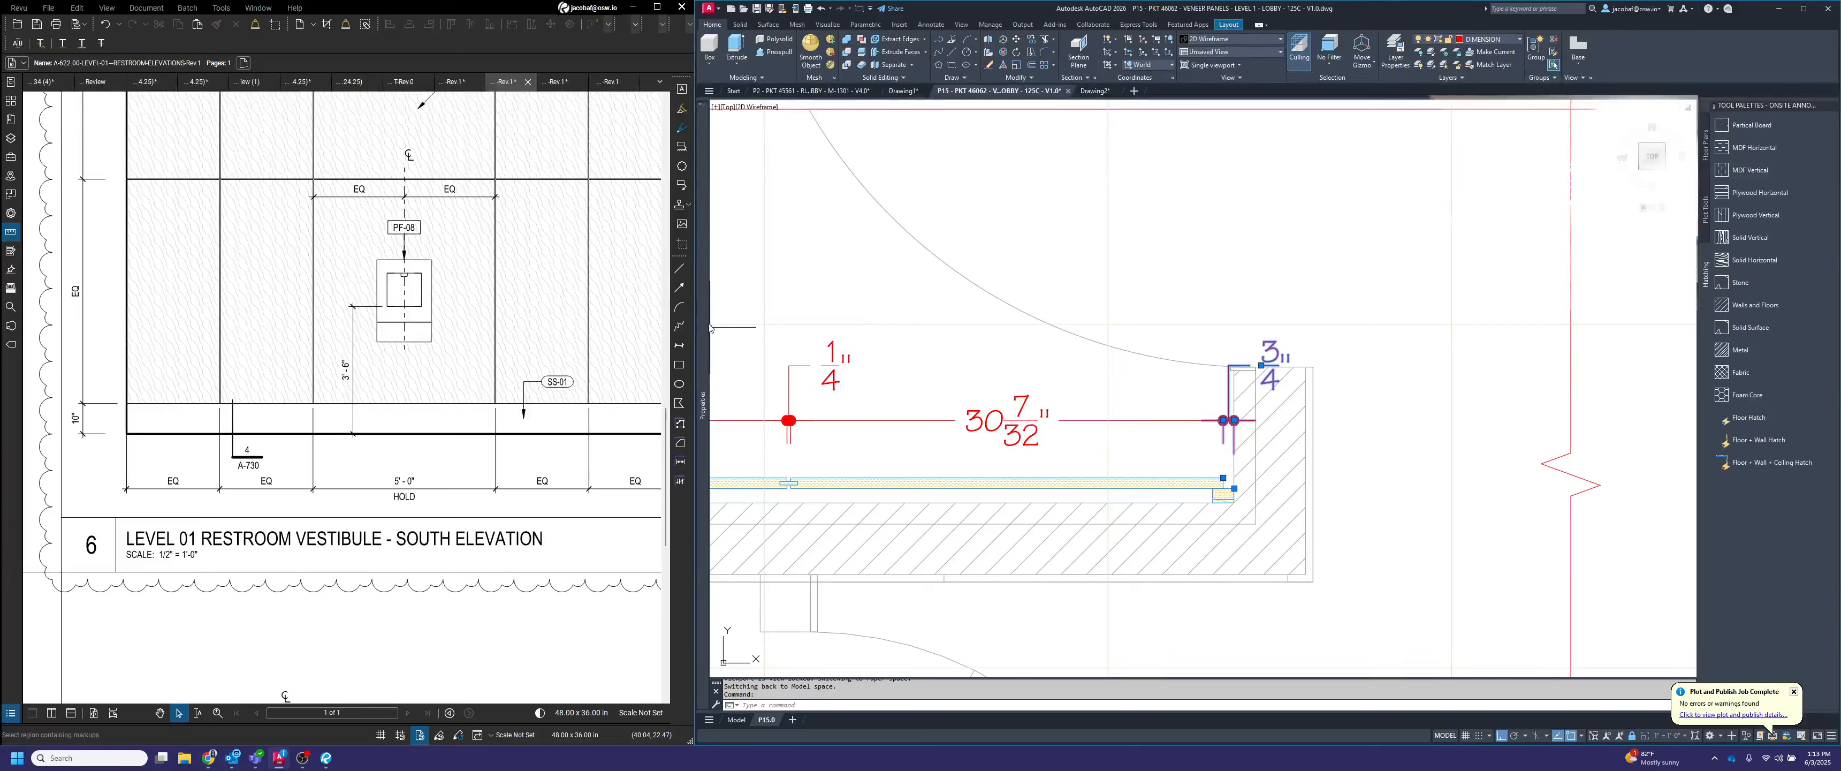
mouse_move(709, 322)
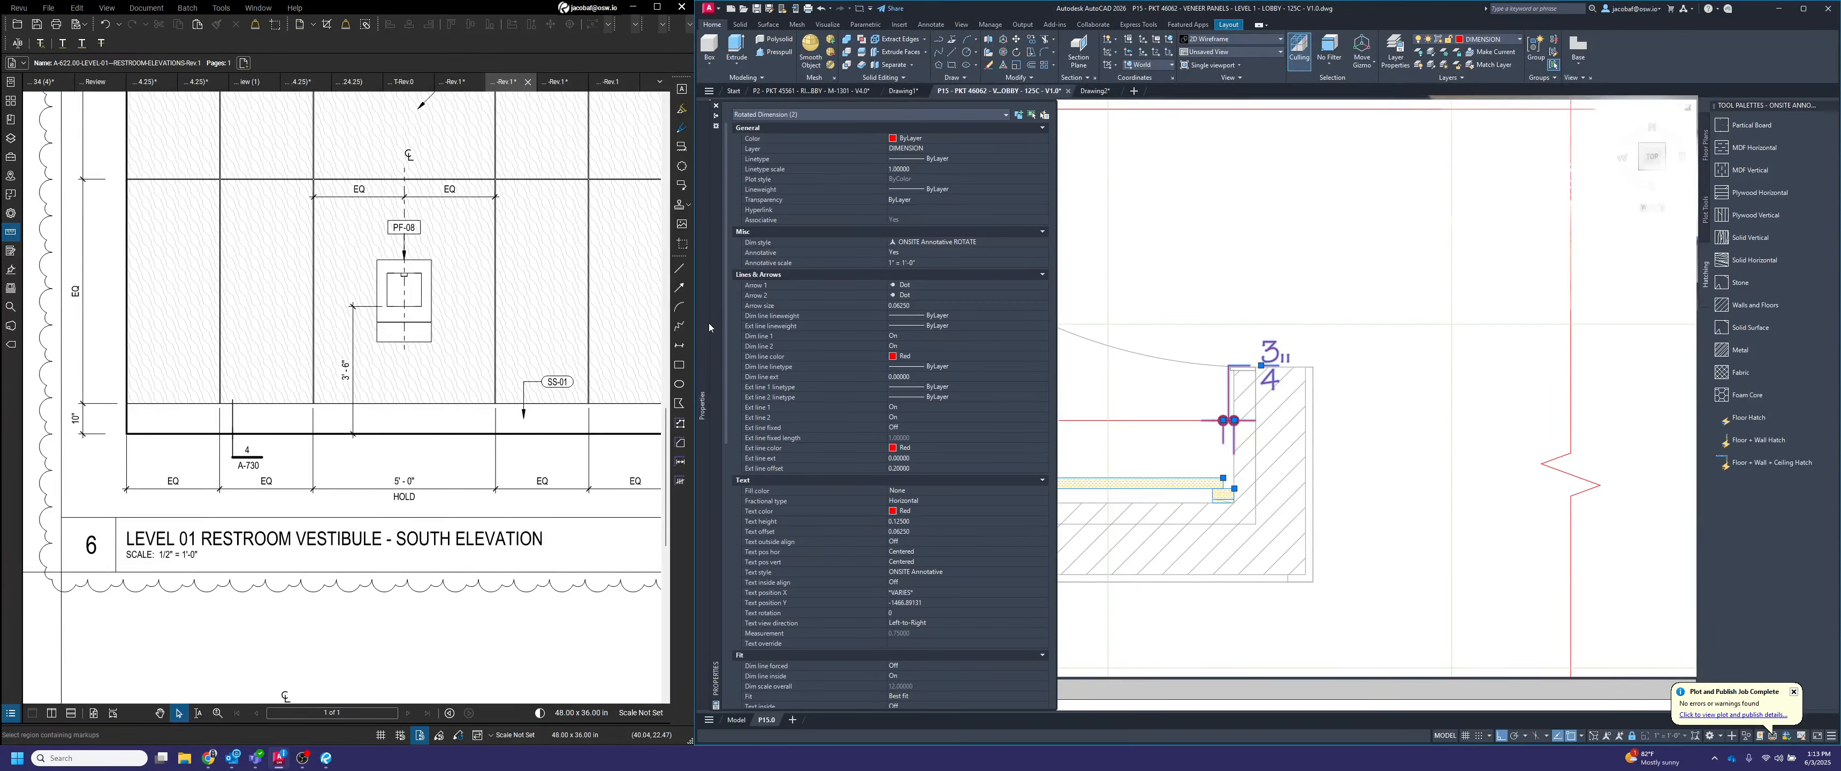
left_click(910, 492)
left_click(910, 492)
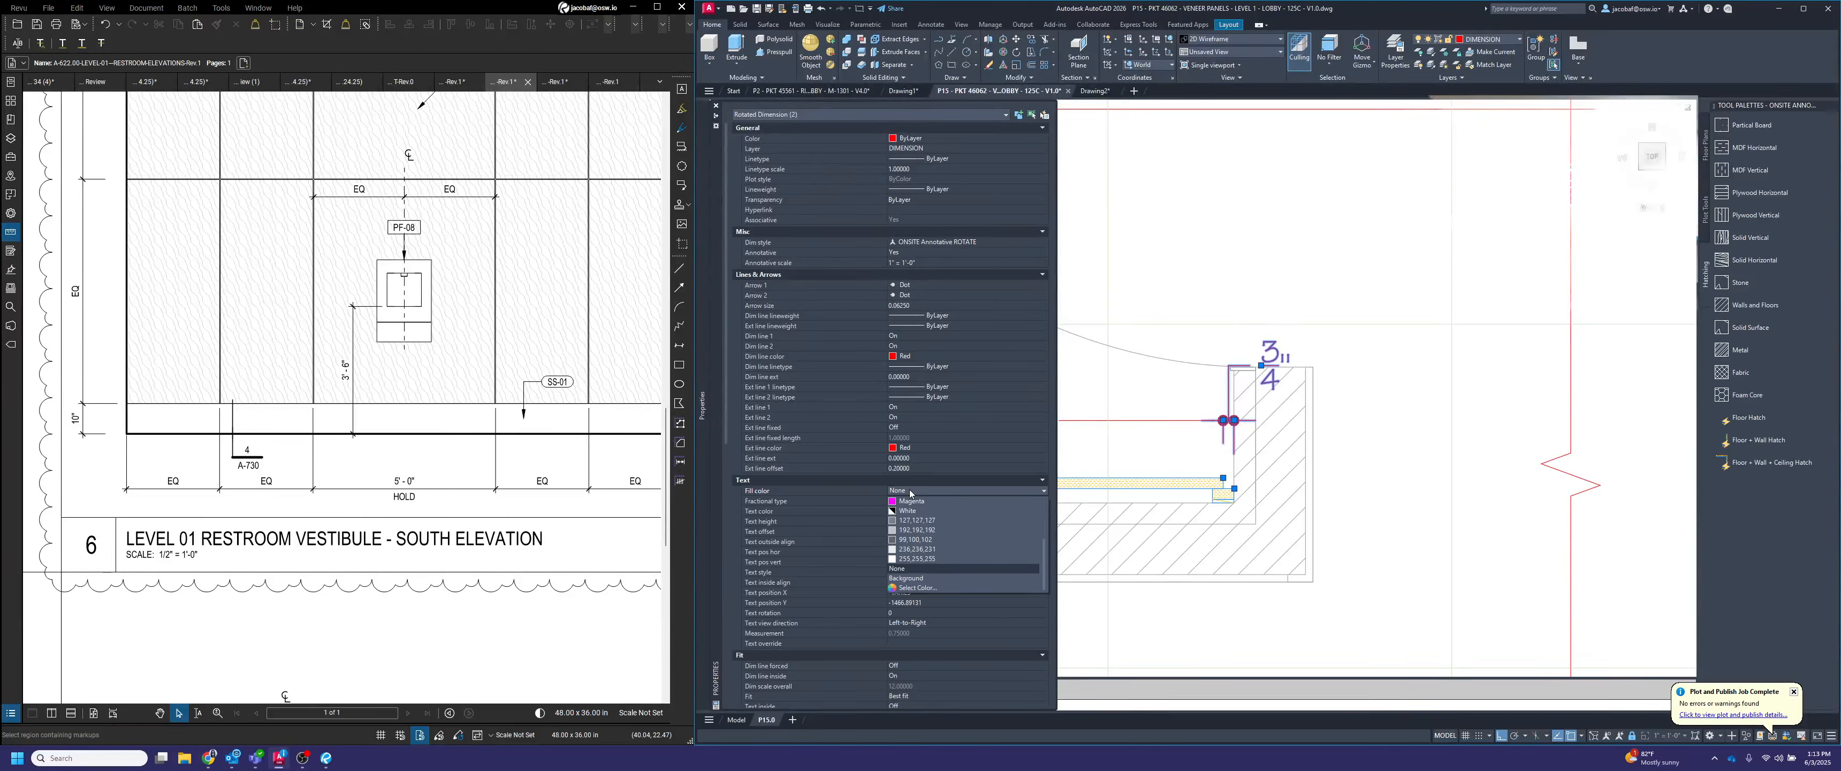
left_click(942, 579)
key("Escape")
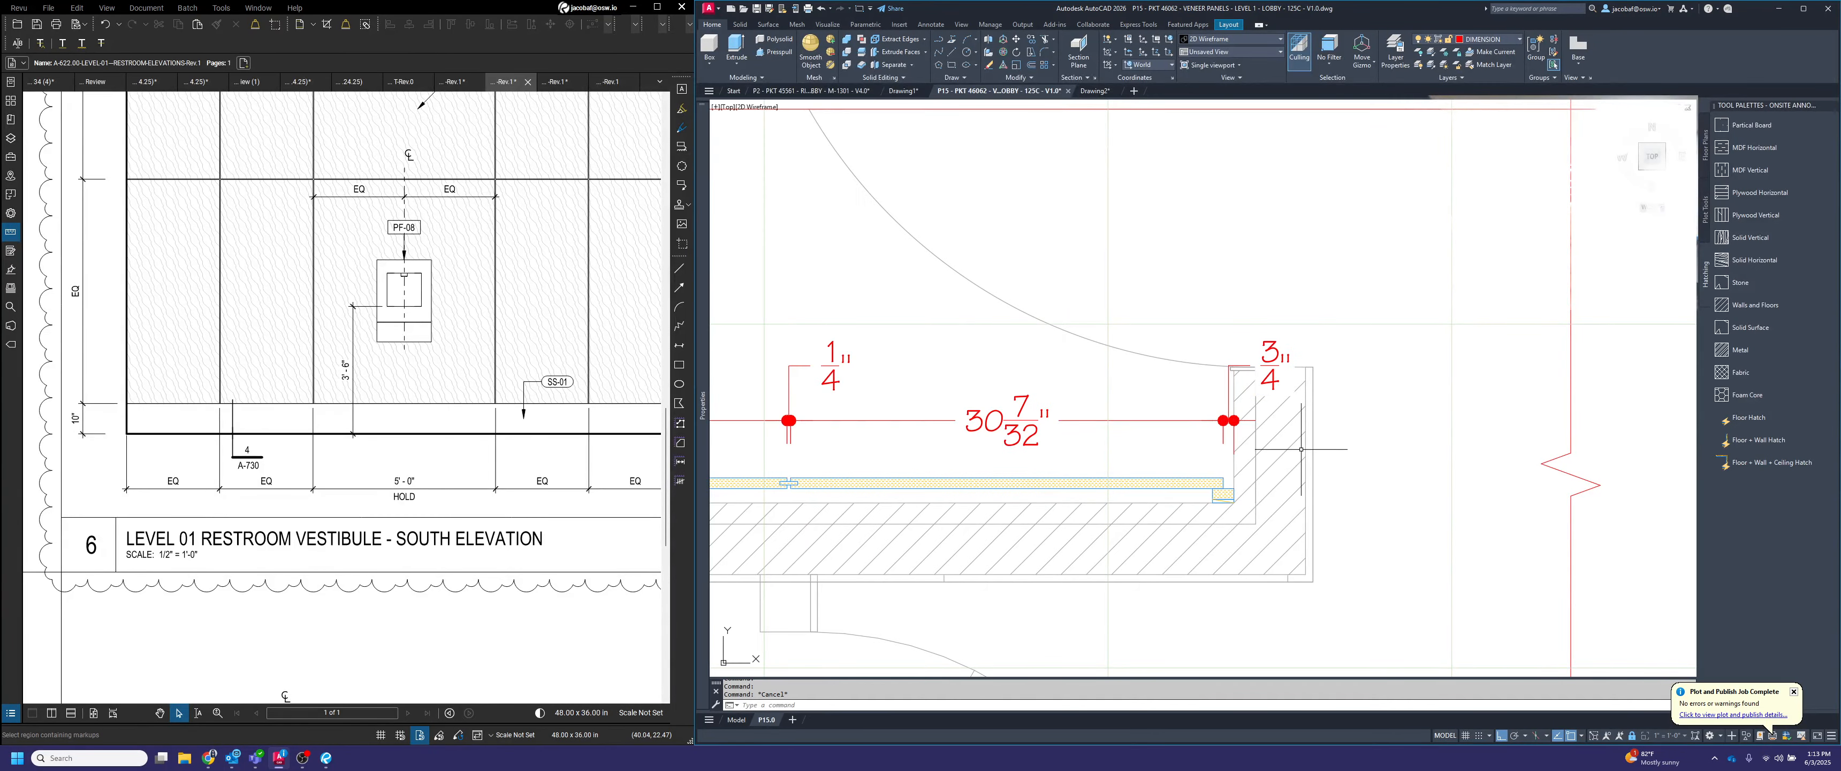
Append REVEAL after the measured value on the plan's 3/4" end gap dimensions and all four 1/4" joint dimensions
middle_click_drag(1287, 375, 1455, 397)
scroll(1464, 388, "up", 4)
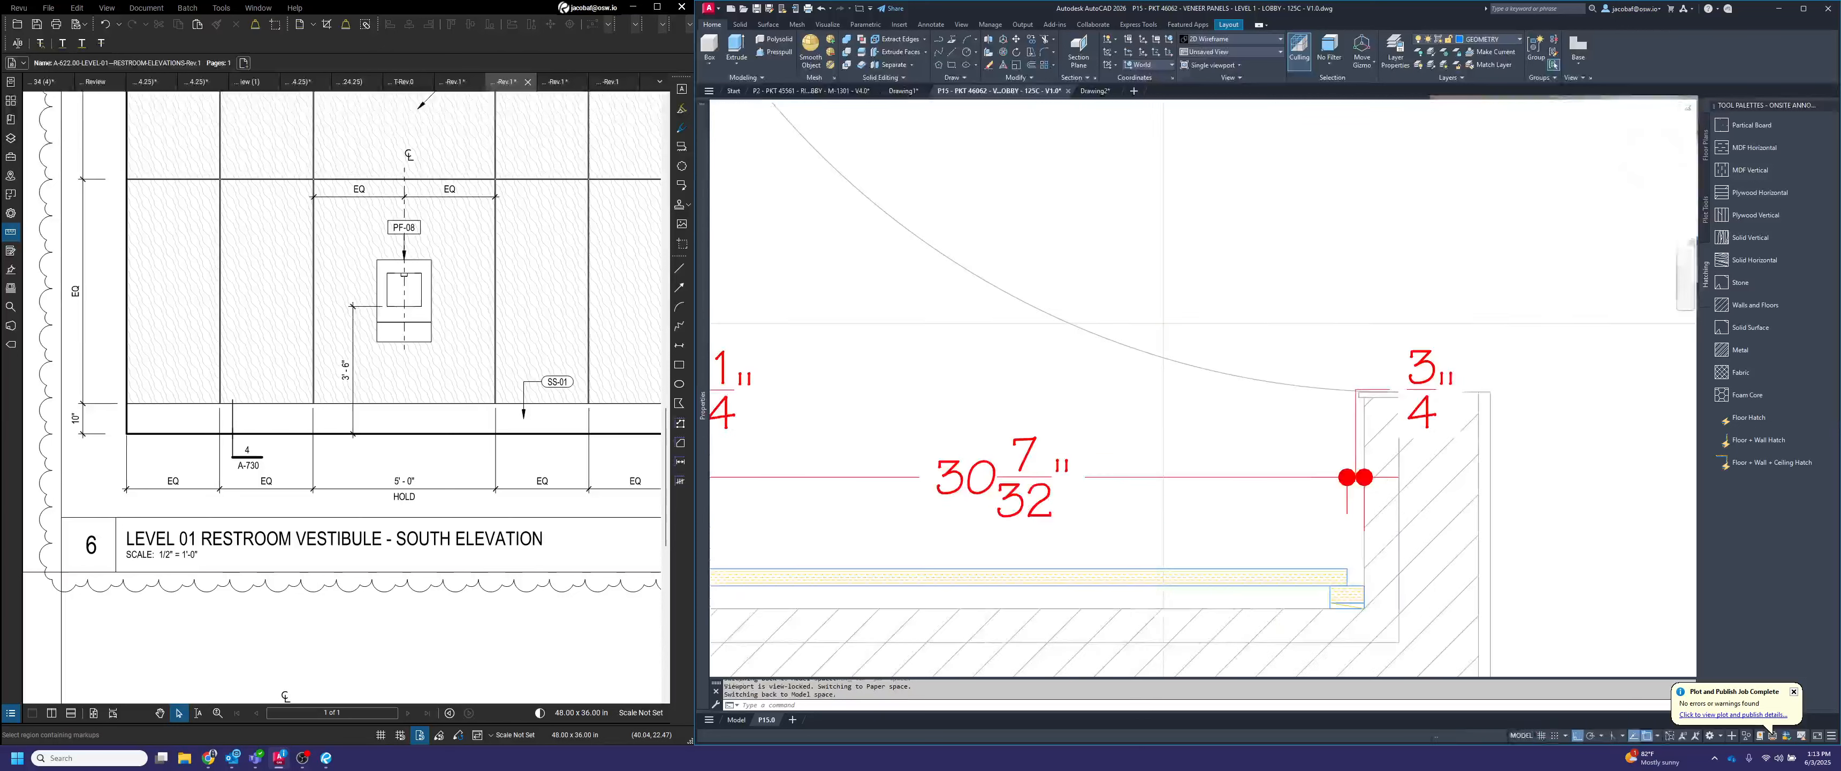
scroll(1393, 333, "down", 3)
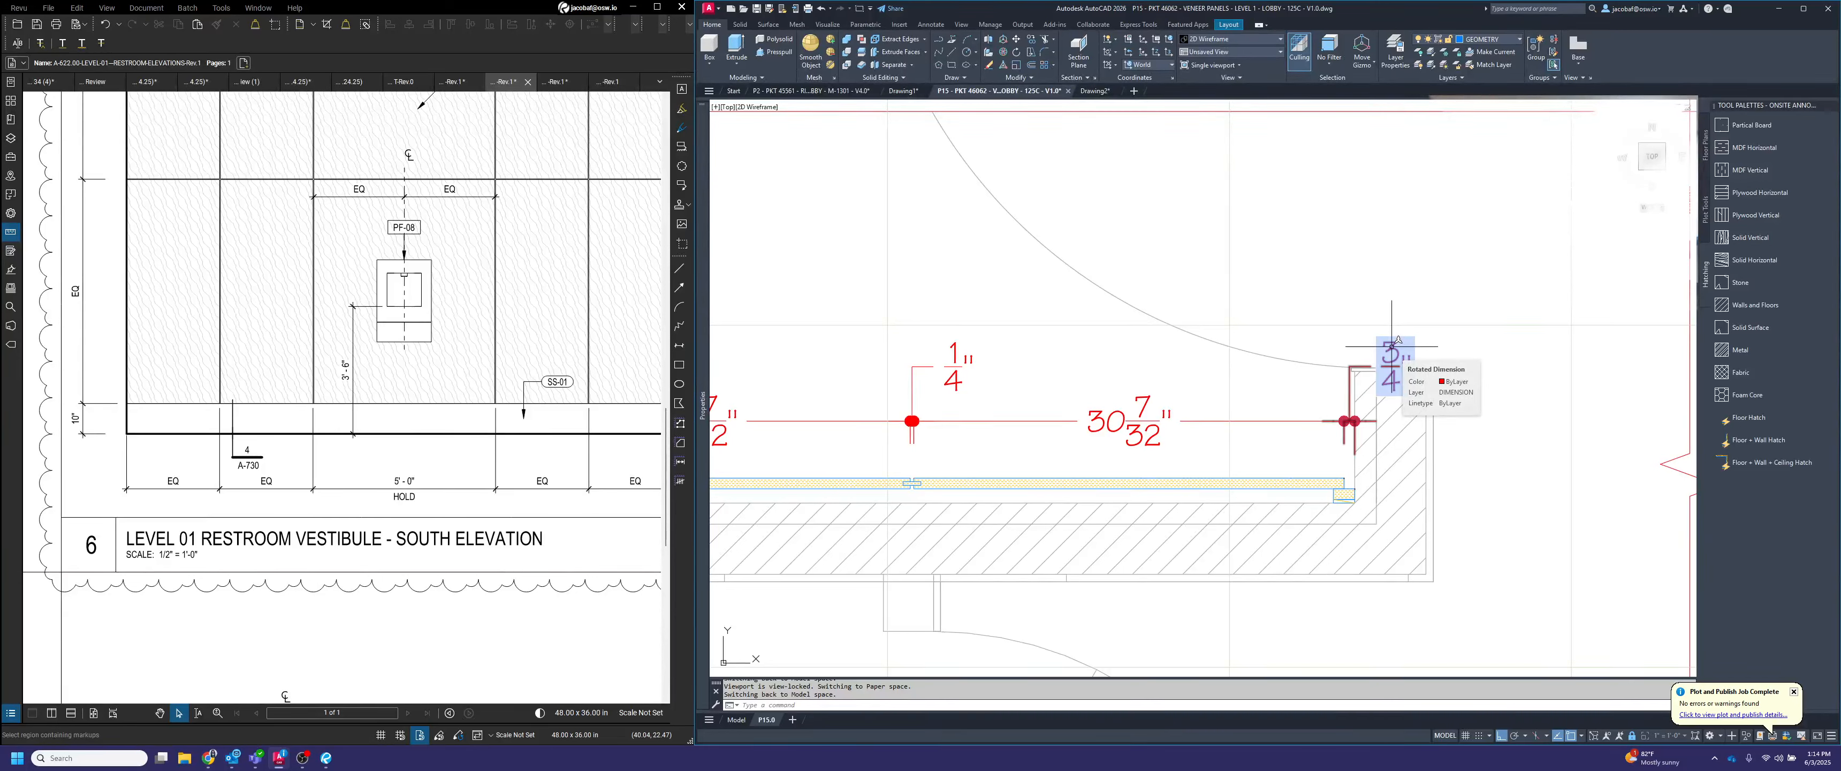
left_click(1392, 346)
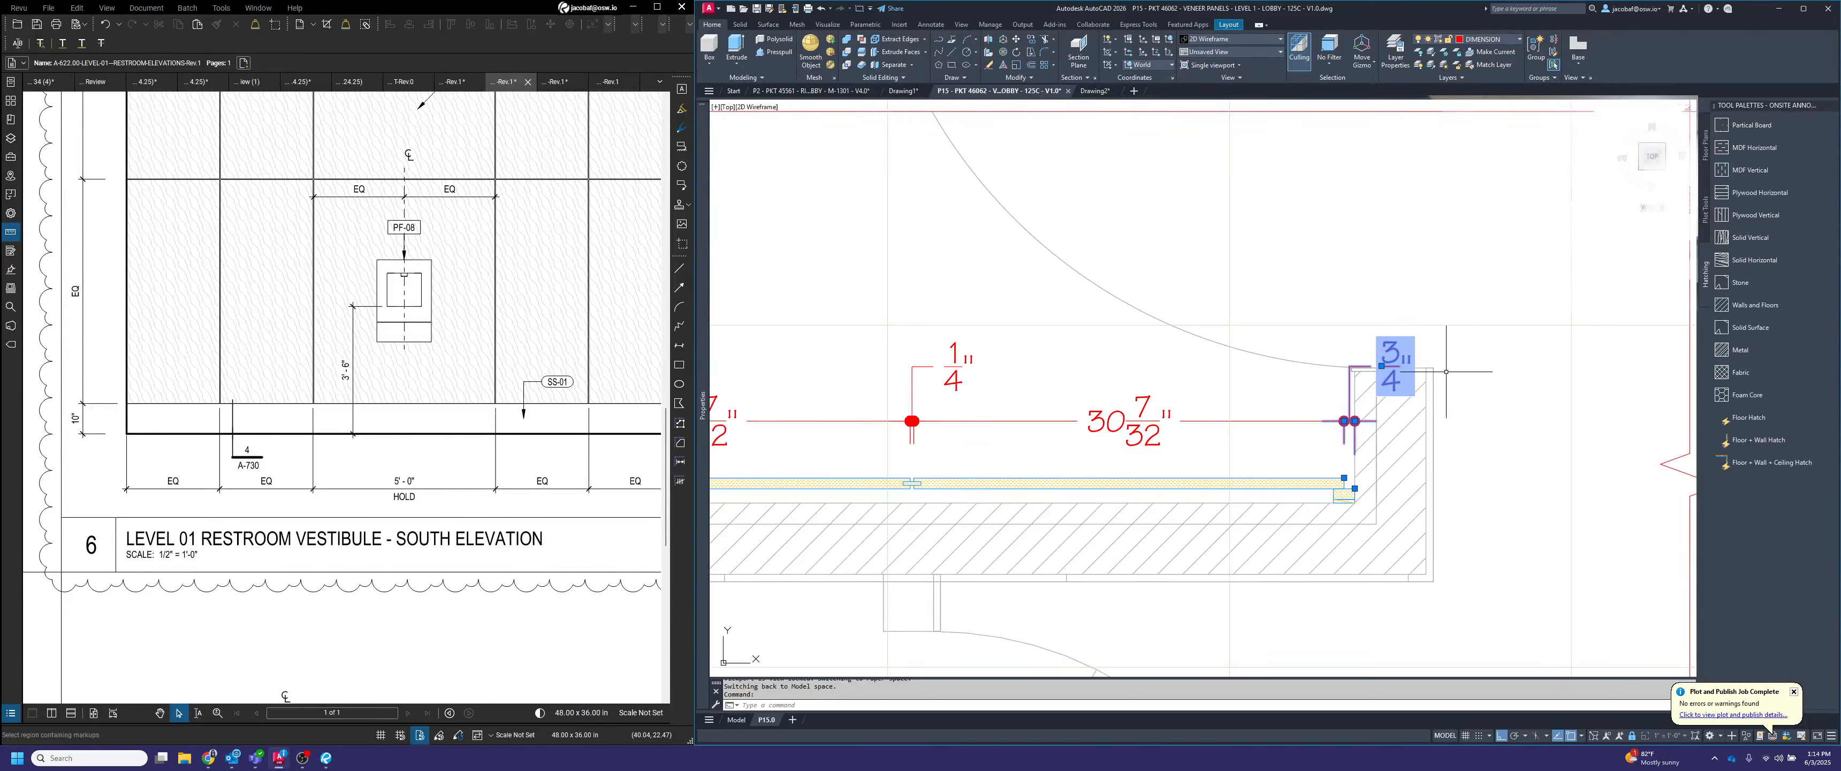
scroll(1465, 354, "down", 2)
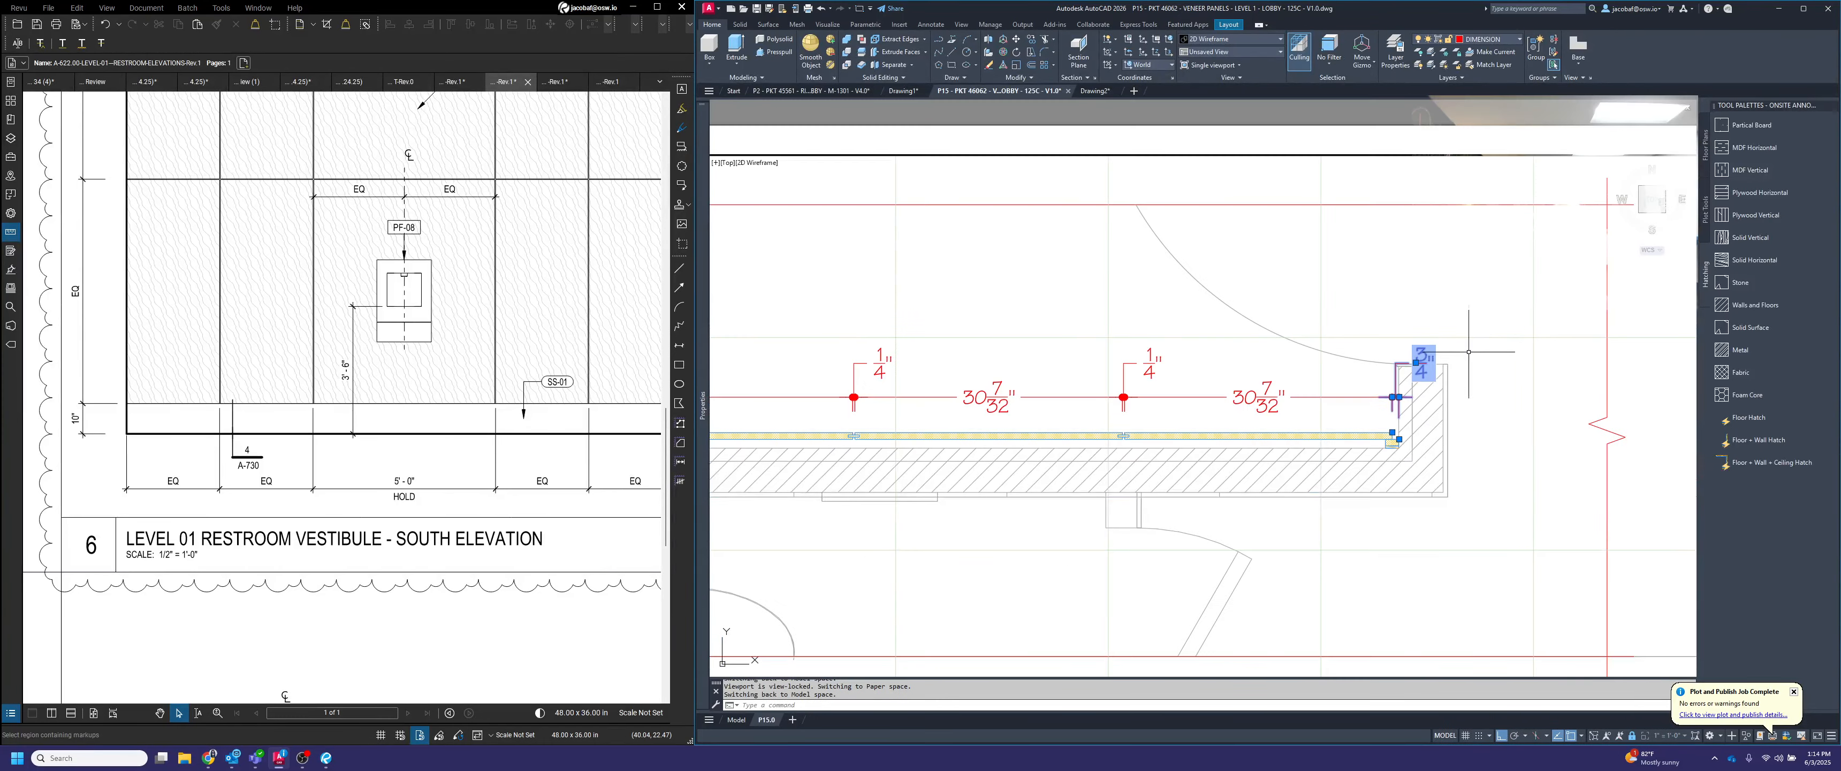
middle_click_drag(1468, 351, 1625, 387)
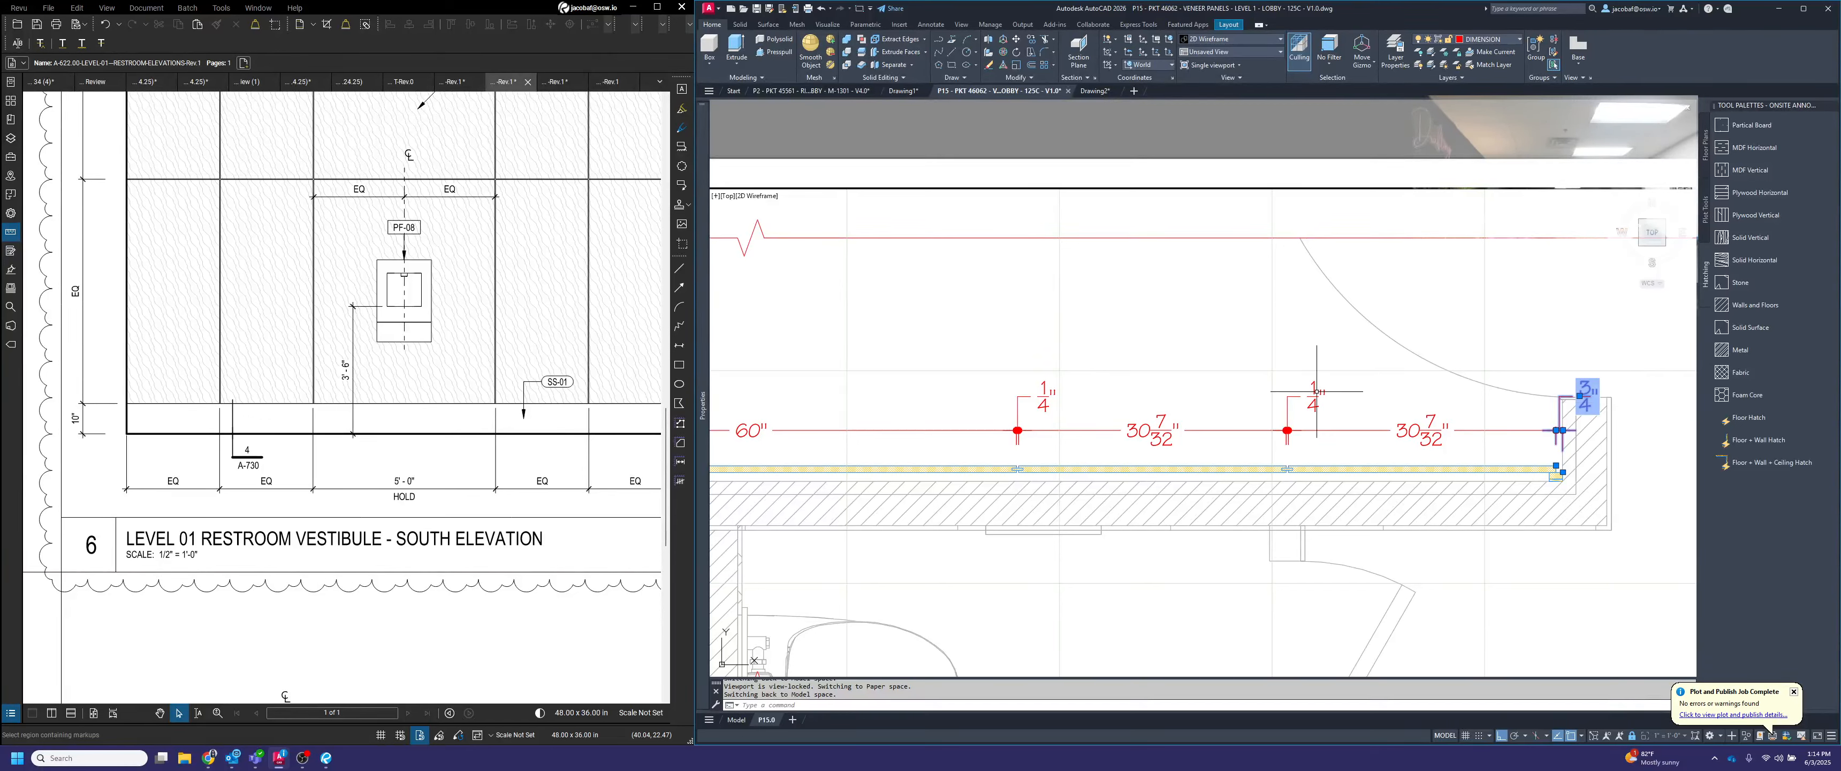
left_click(1335, 414)
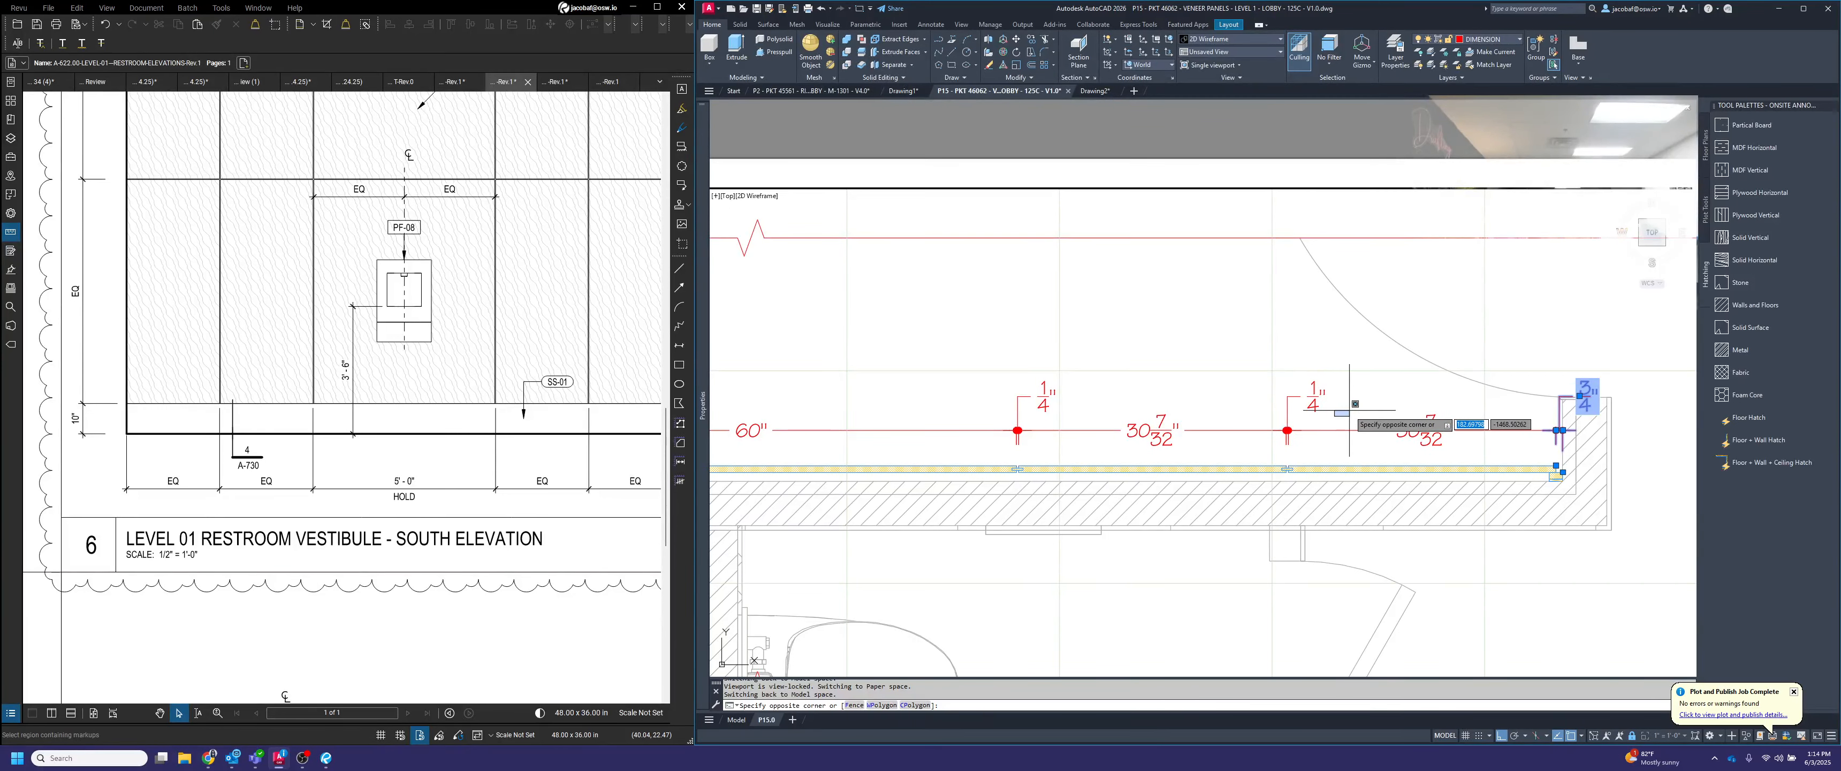
left_click(1351, 410)
scroll(1368, 403, "down", 2)
middle_click_drag(1338, 415, 1526, 431)
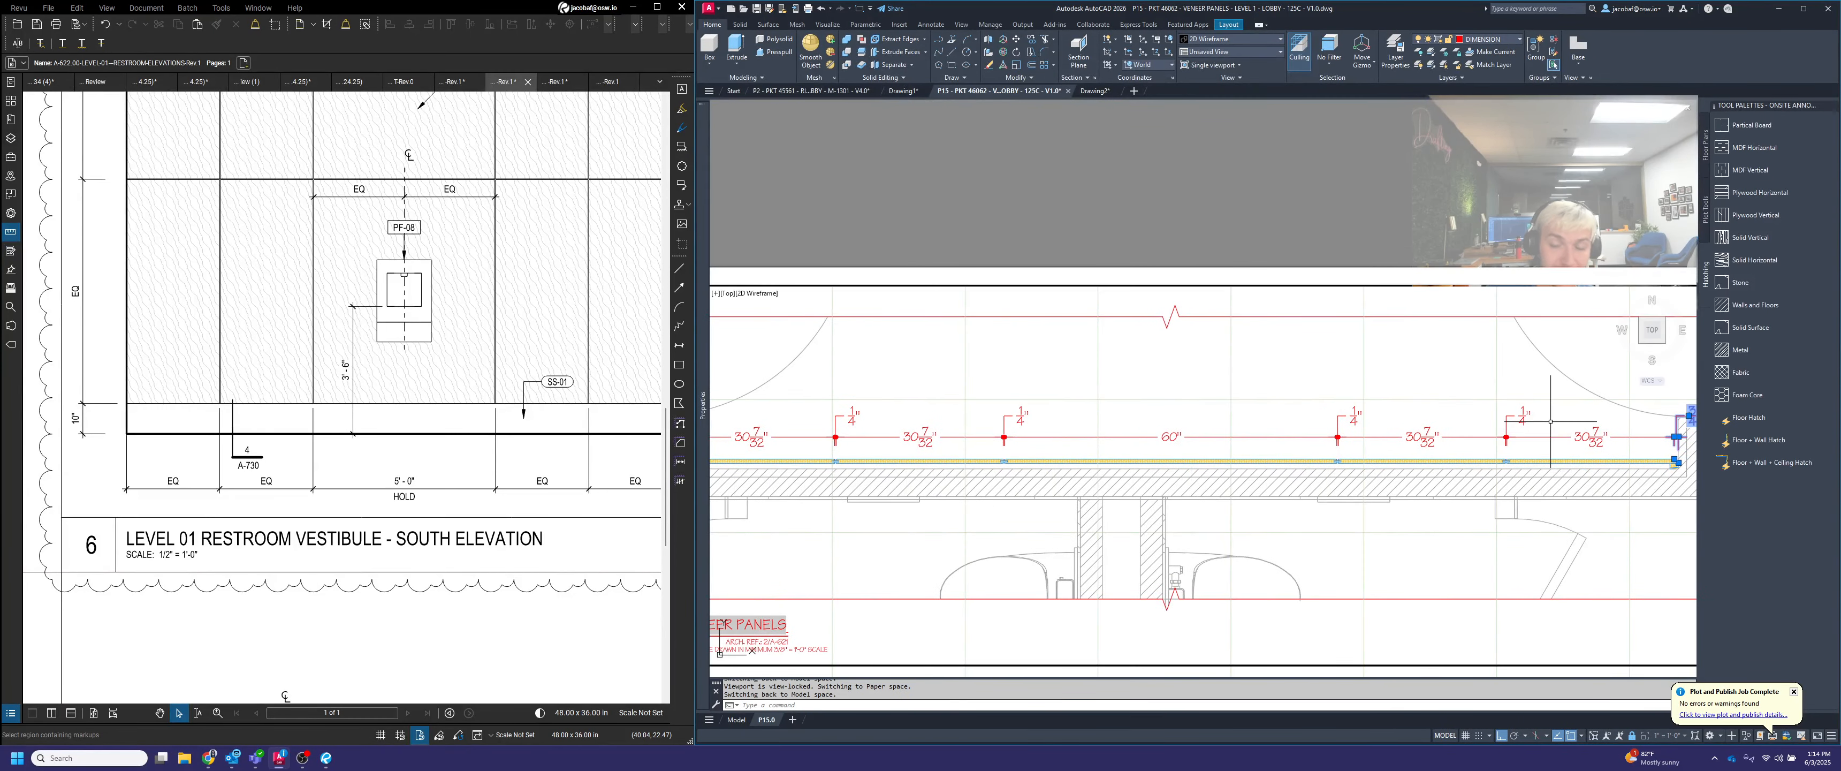
left_click(1516, 413)
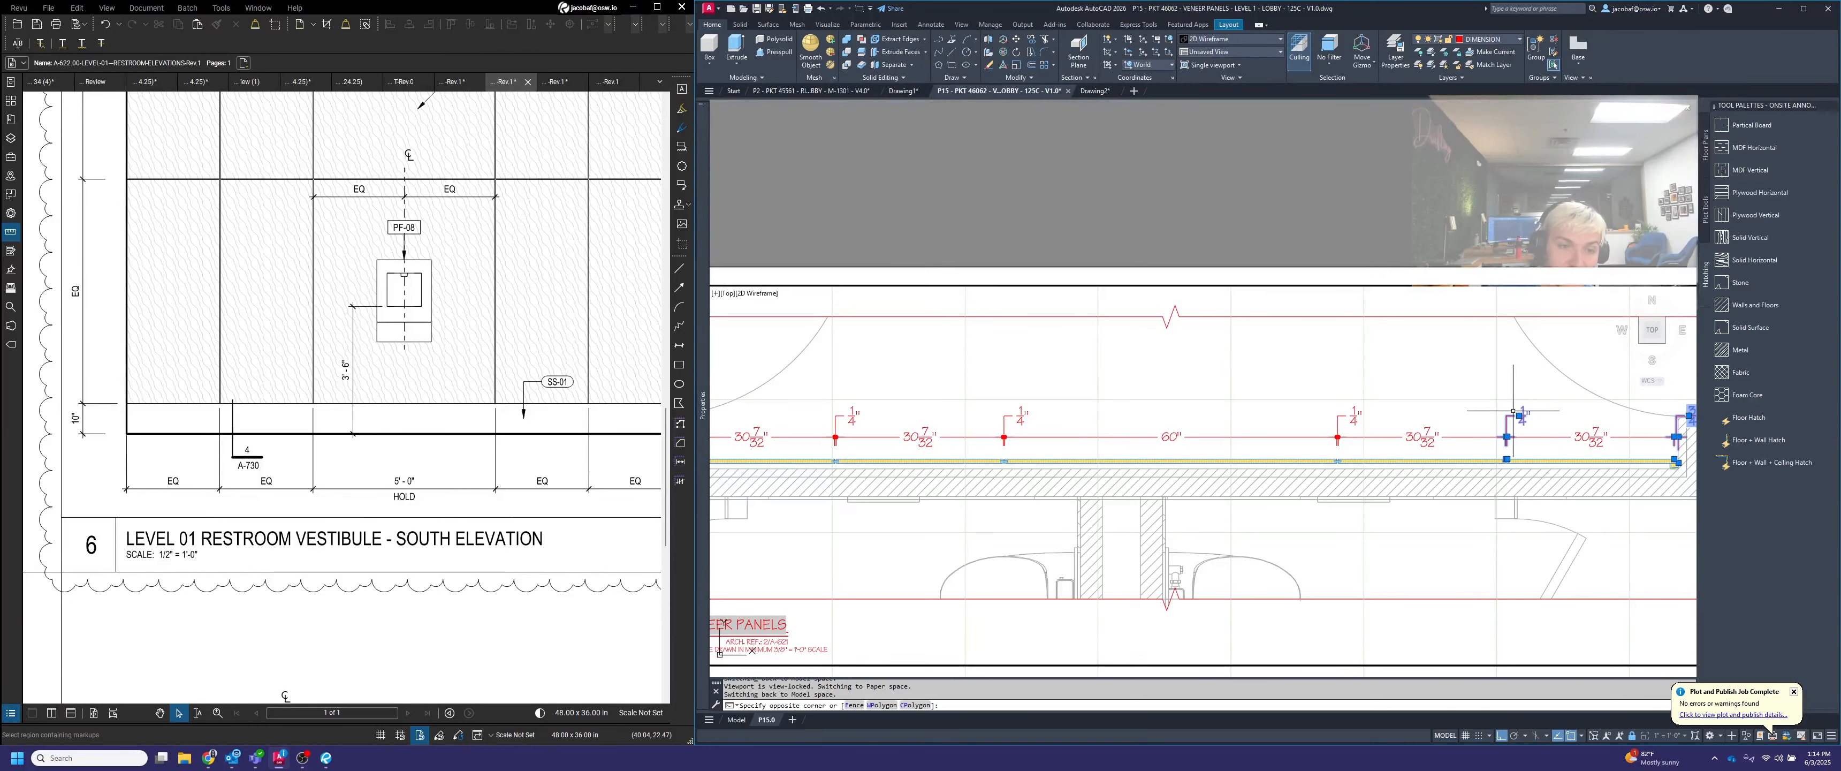
scroll(1458, 409, "down", 2)
scroll(1419, 413, "up", 2)
left_click(1418, 414)
left_click(1375, 409)
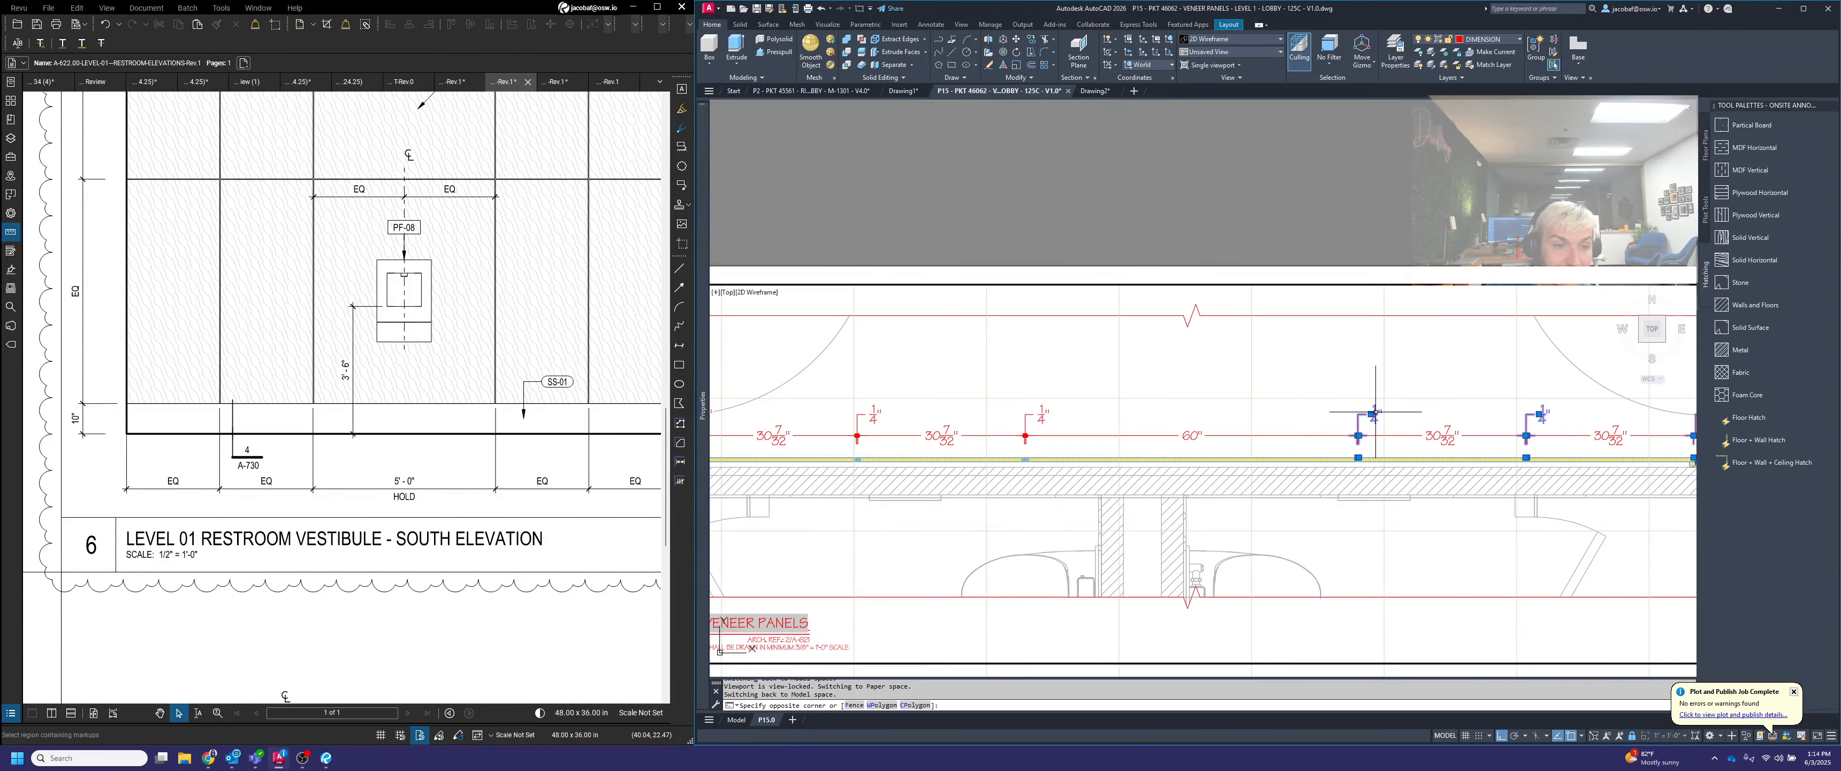
middle_click_drag(1108, 422, 1286, 416)
left_click(1366, 416)
left_click(1208, 406)
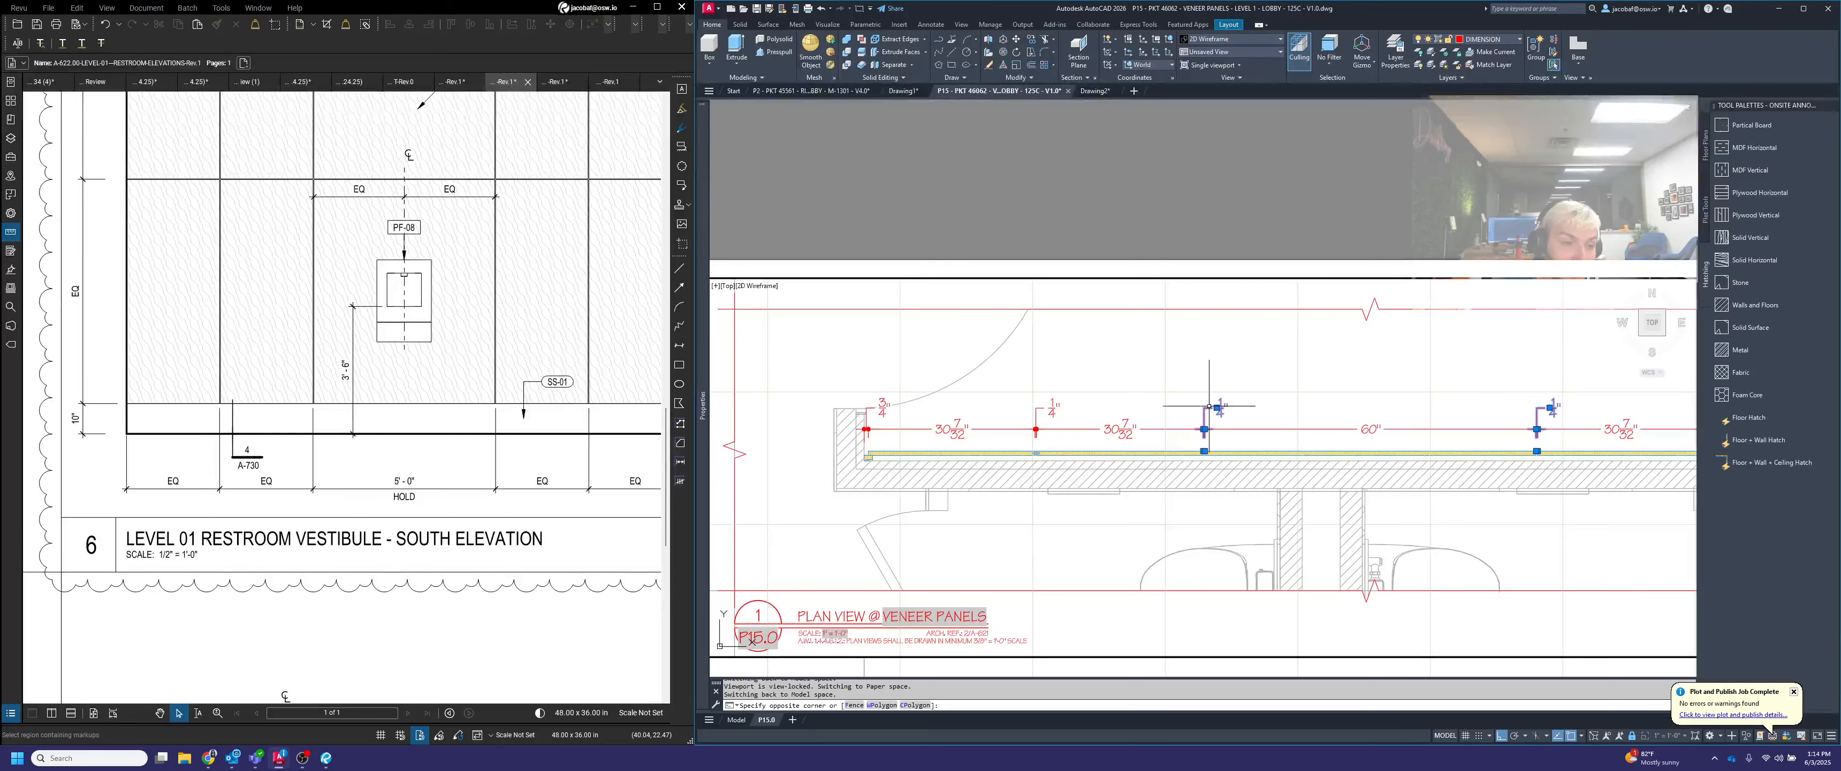
left_click(1067, 408)
left_click(1044, 398)
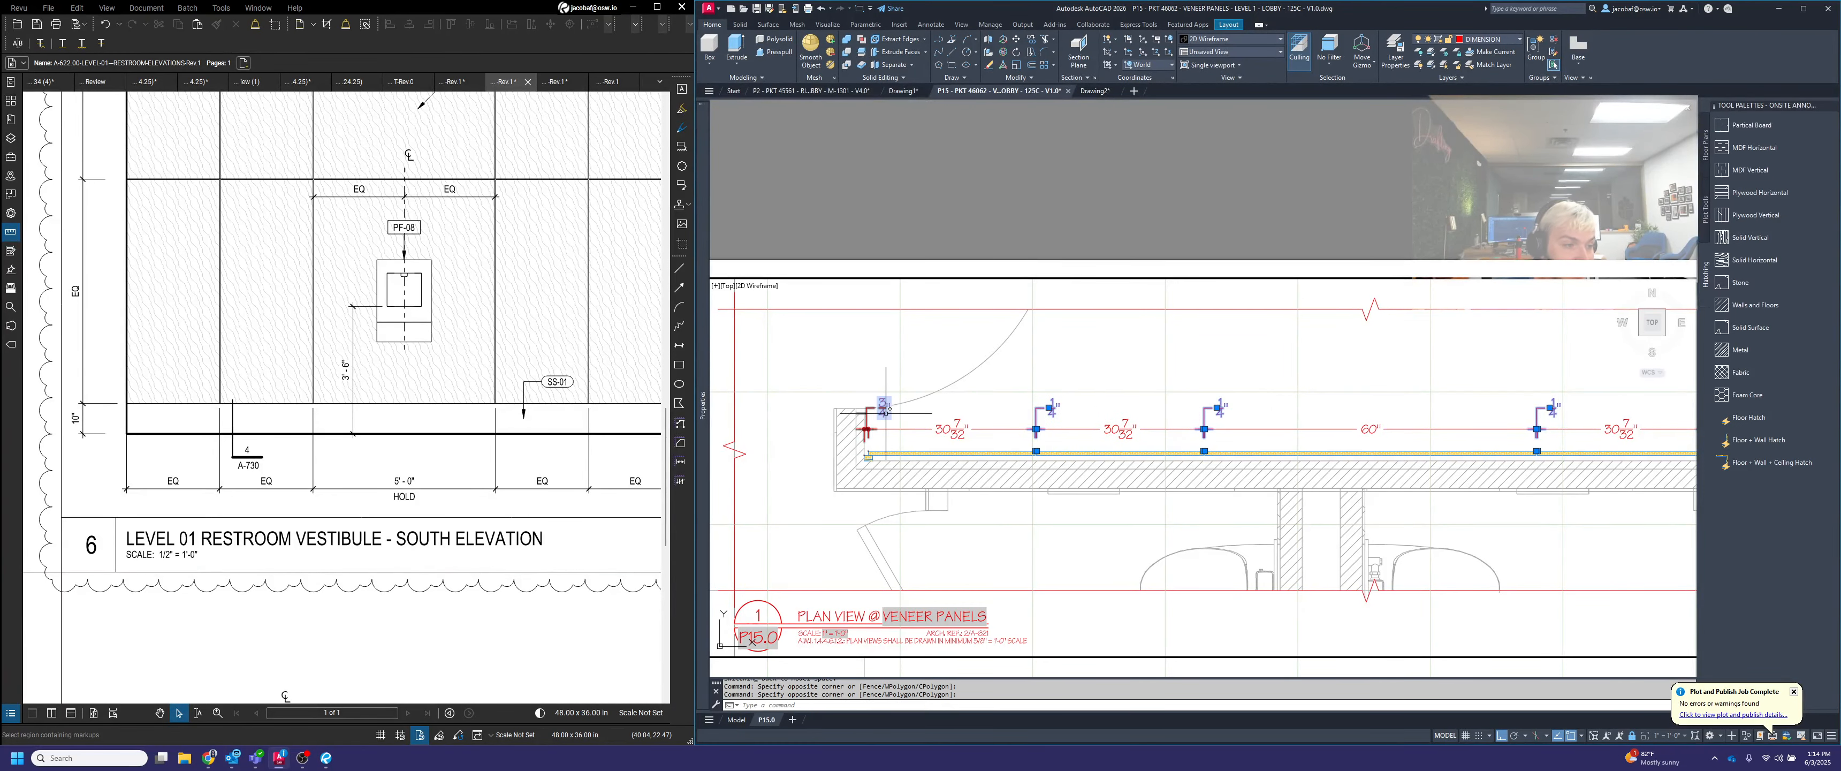
scroll(1144, 392, "down", 2)
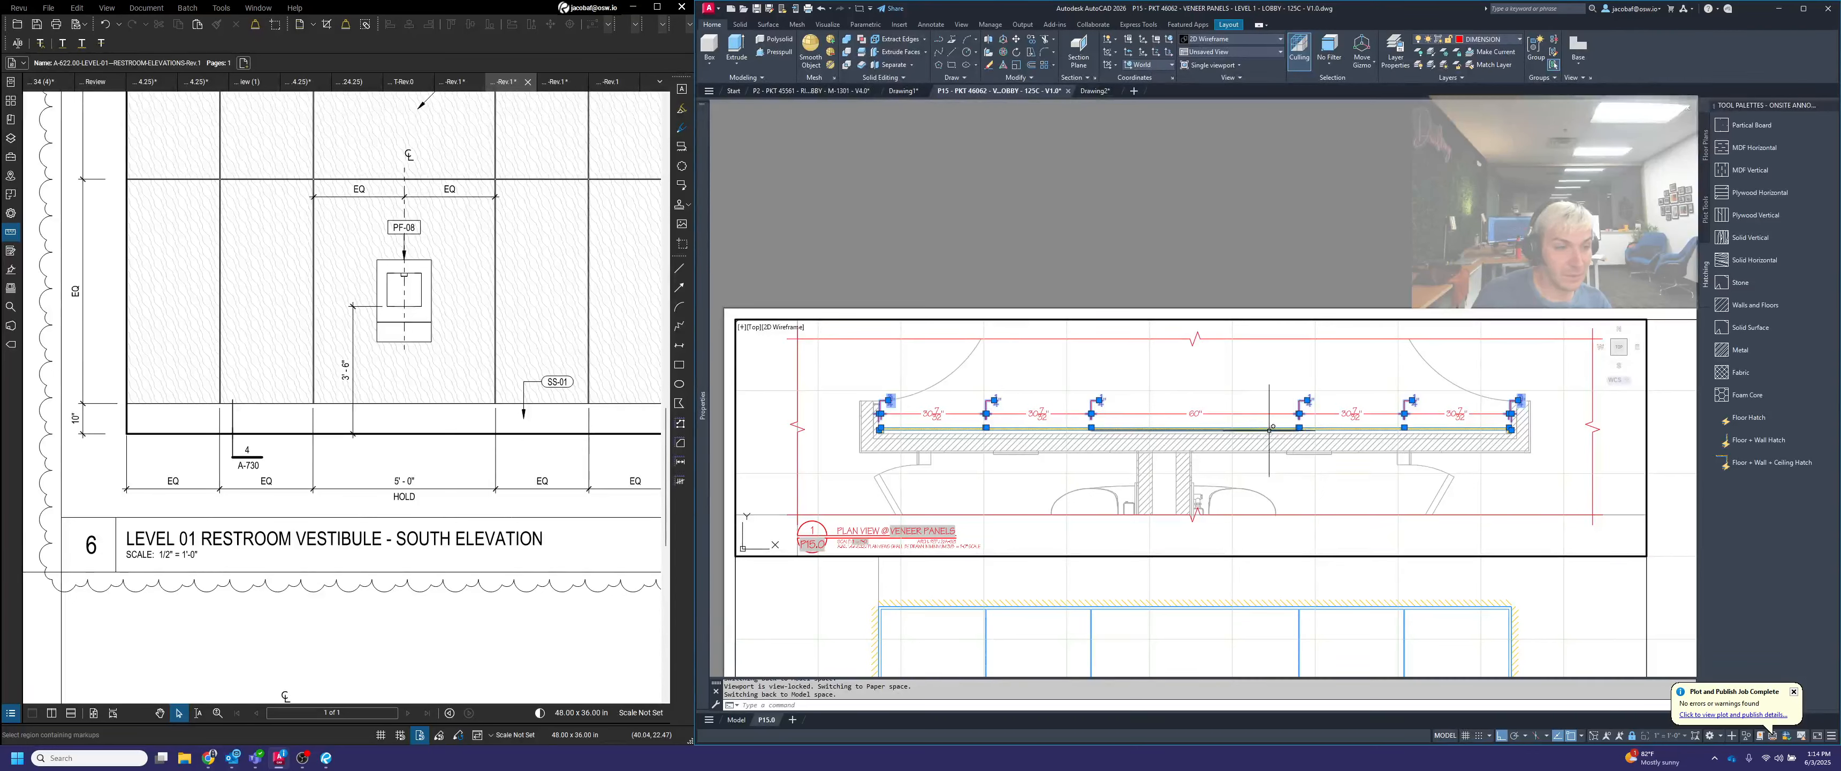
mouse_move(701, 438)
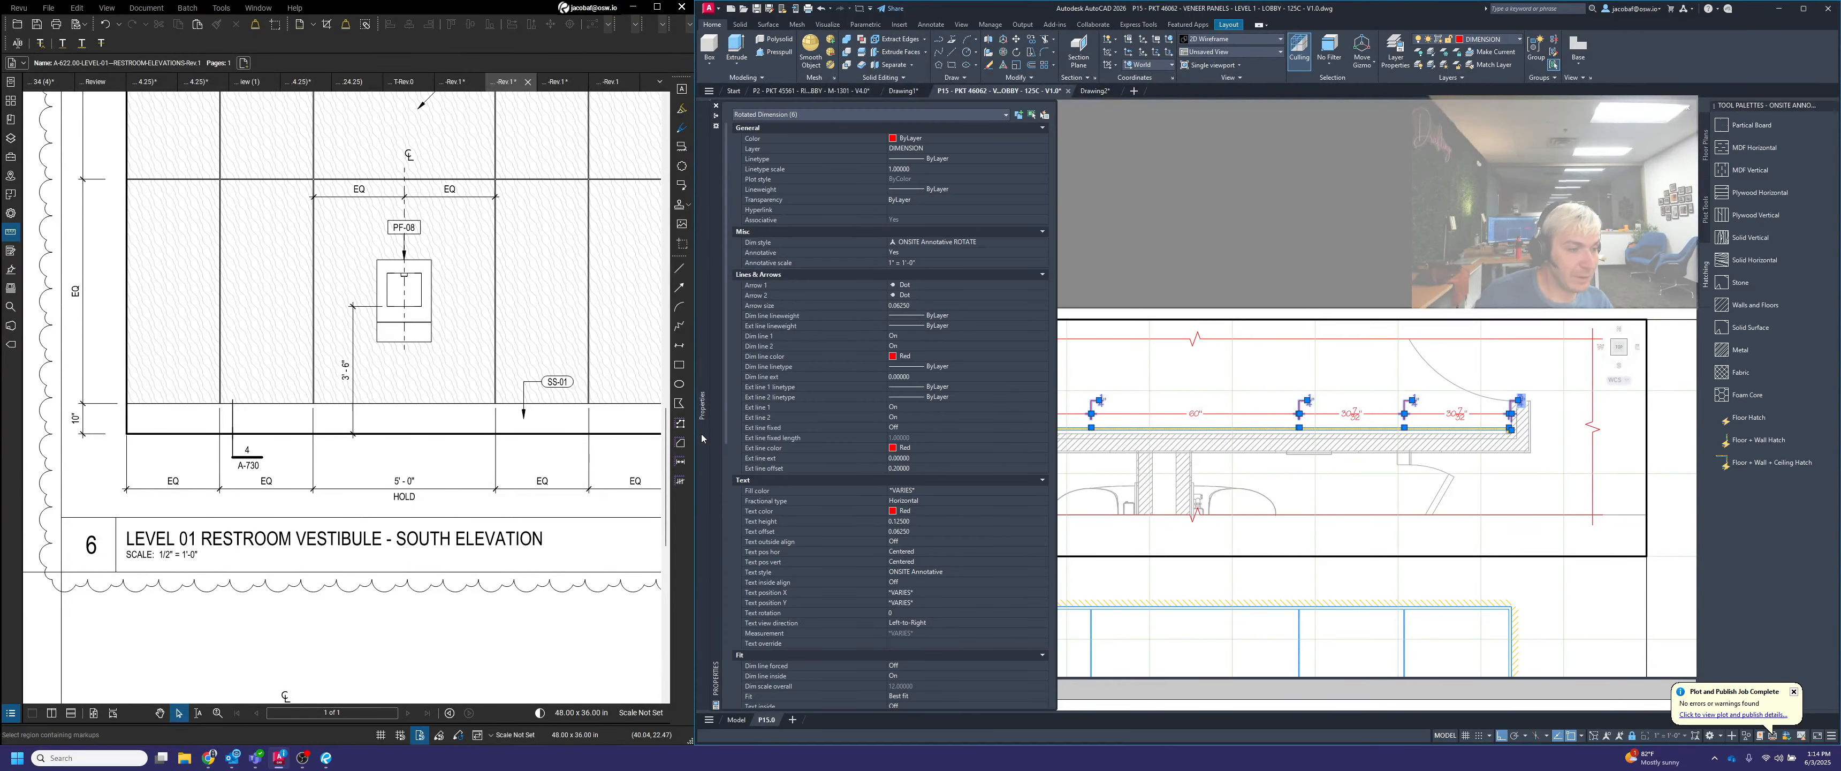
left_click(901, 643)
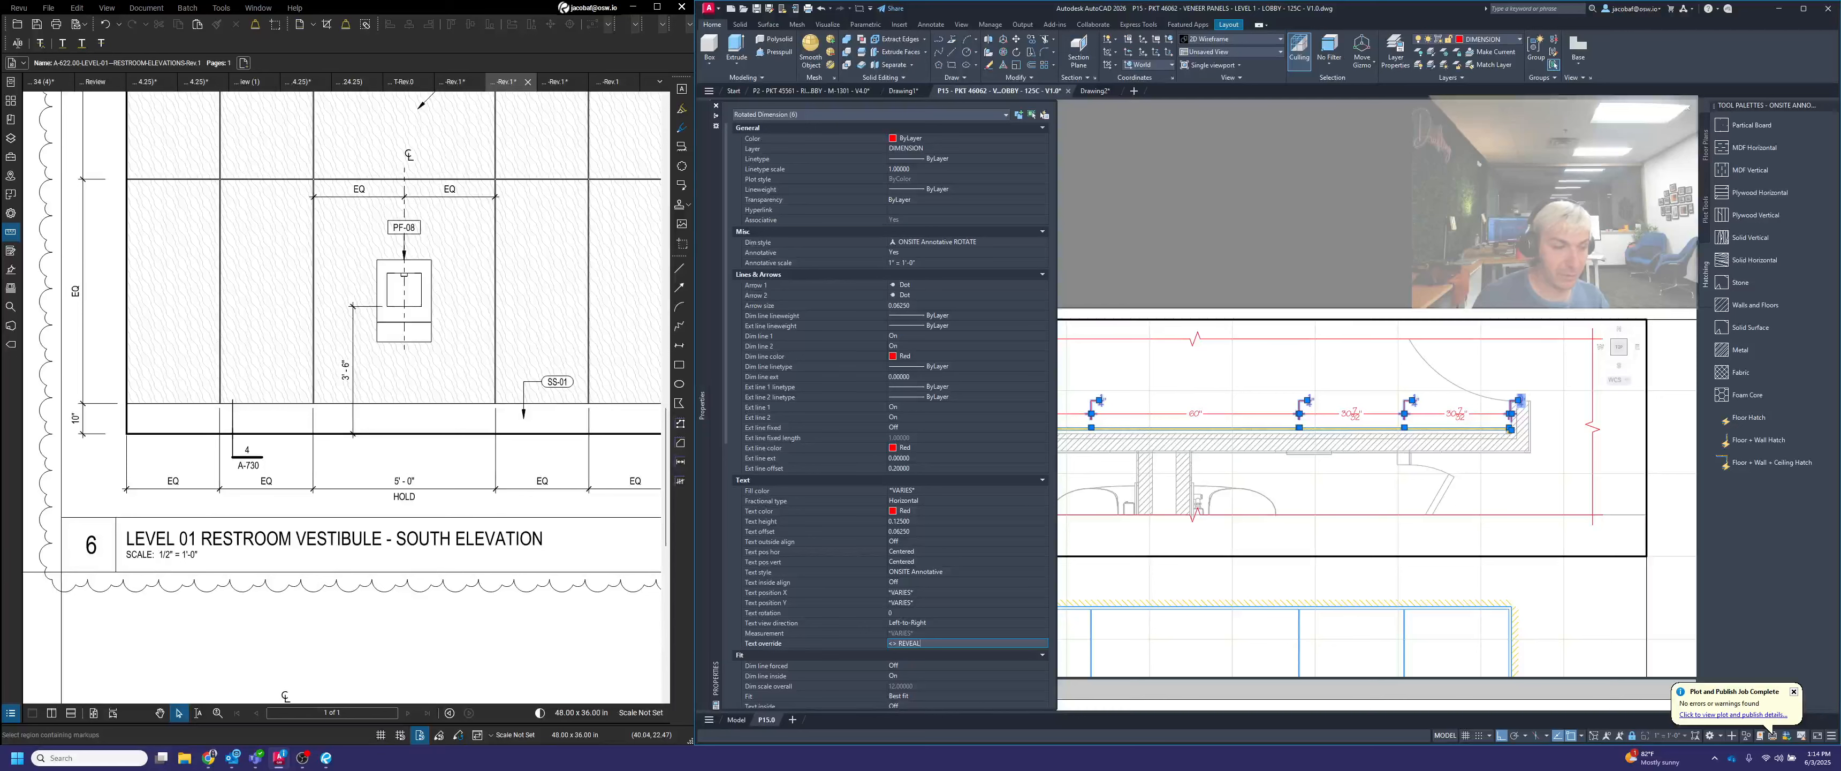
key("Return")
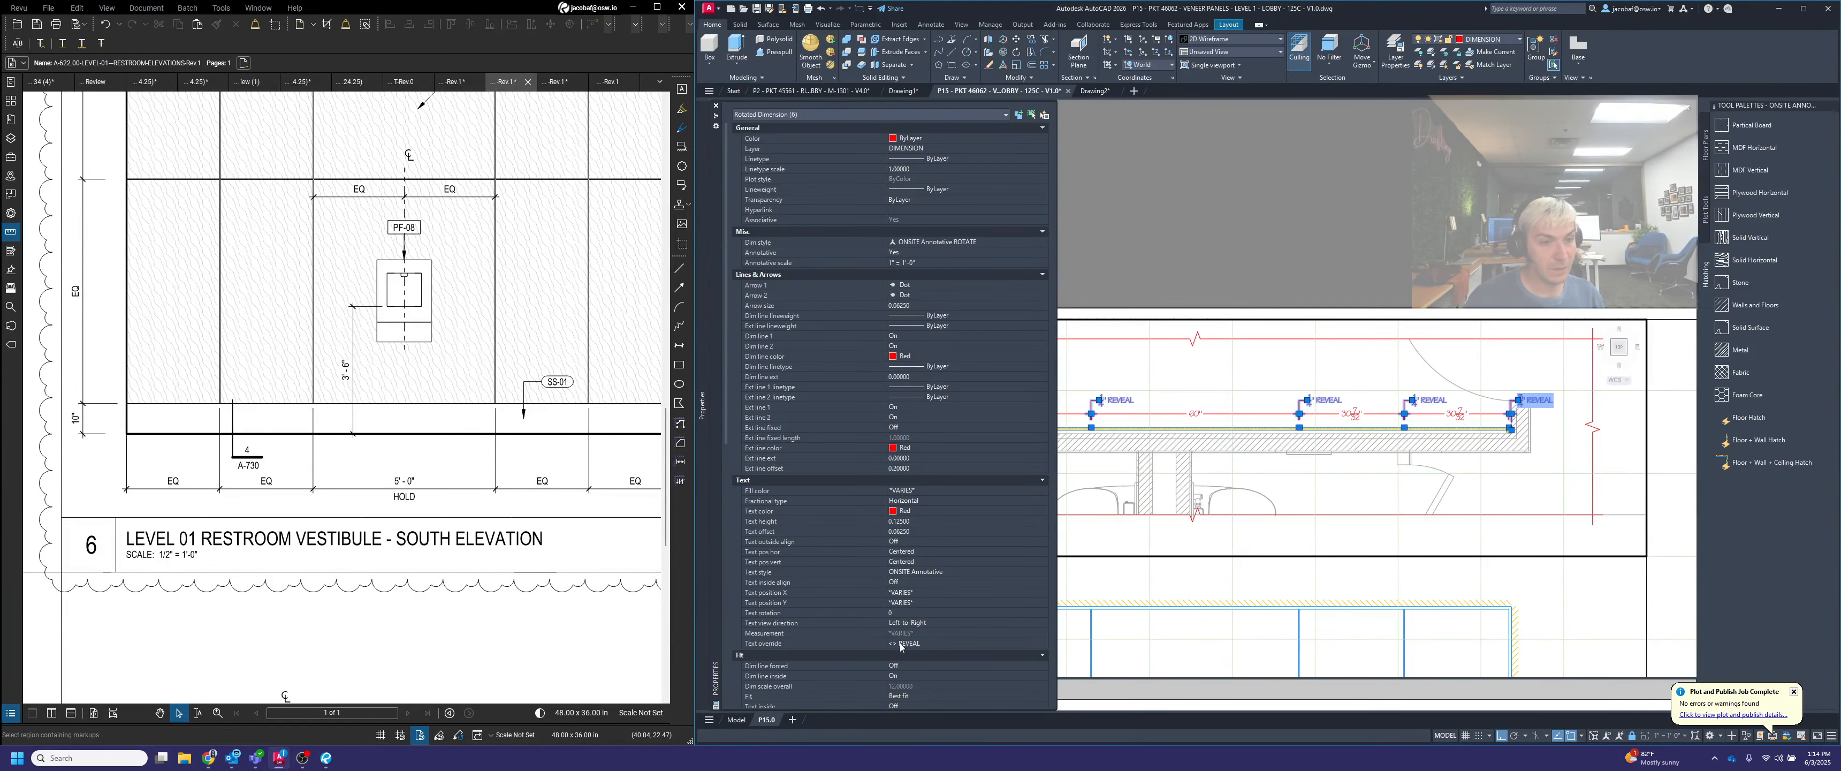
key("Escape")
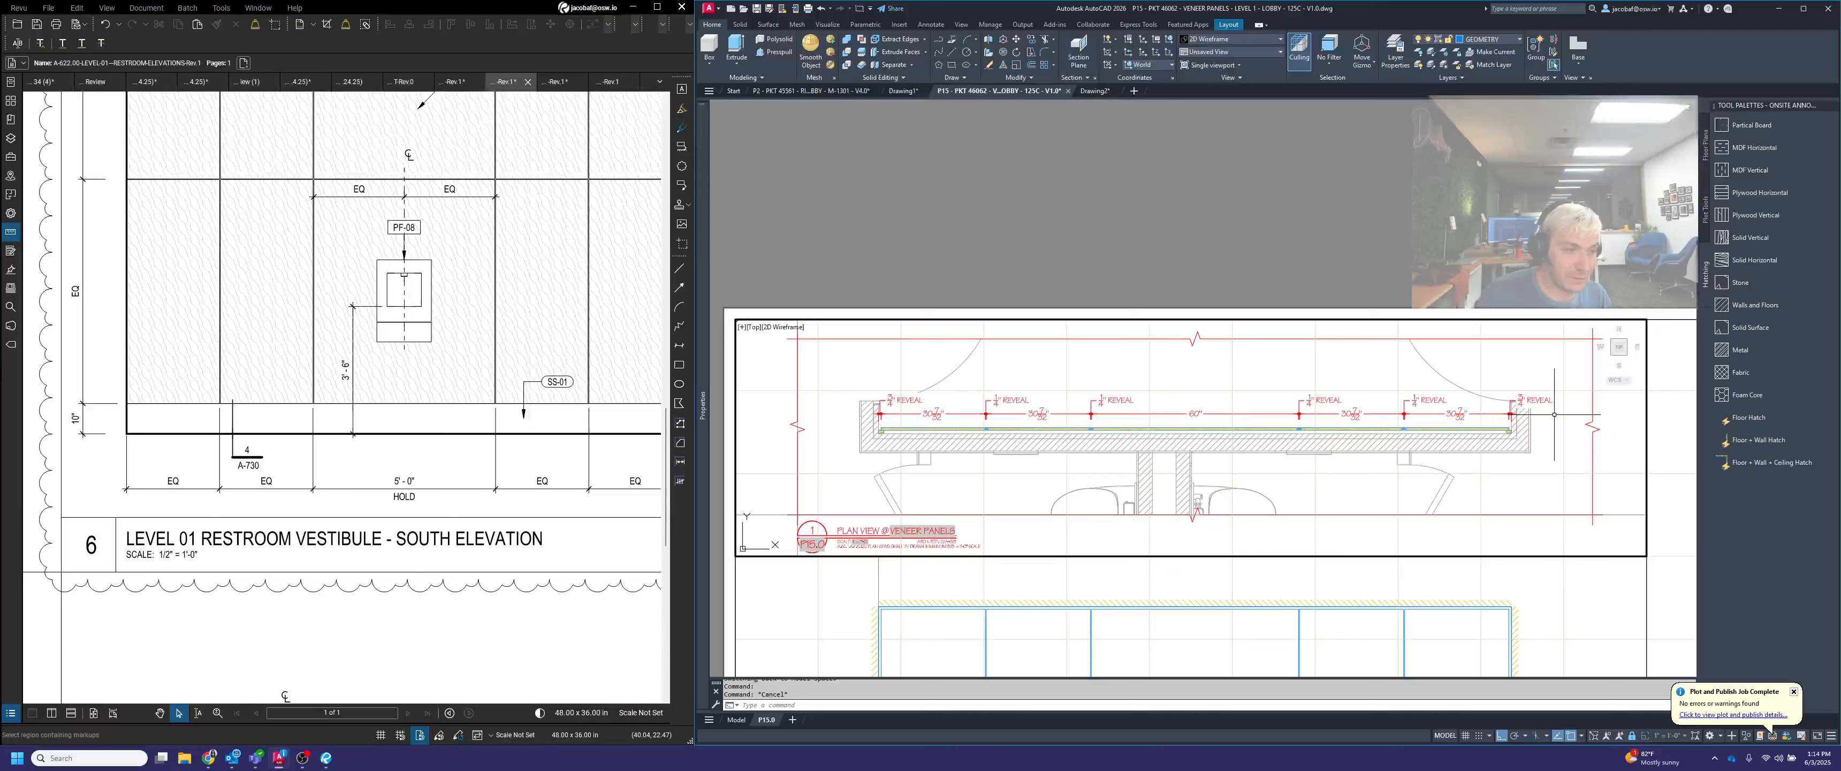
Move the text of the right-hand 3/4" REVEAL dimension to the left of its leader, clear of the side wall
scroll(1552, 413, "up", 2)
left_click(1552, 409)
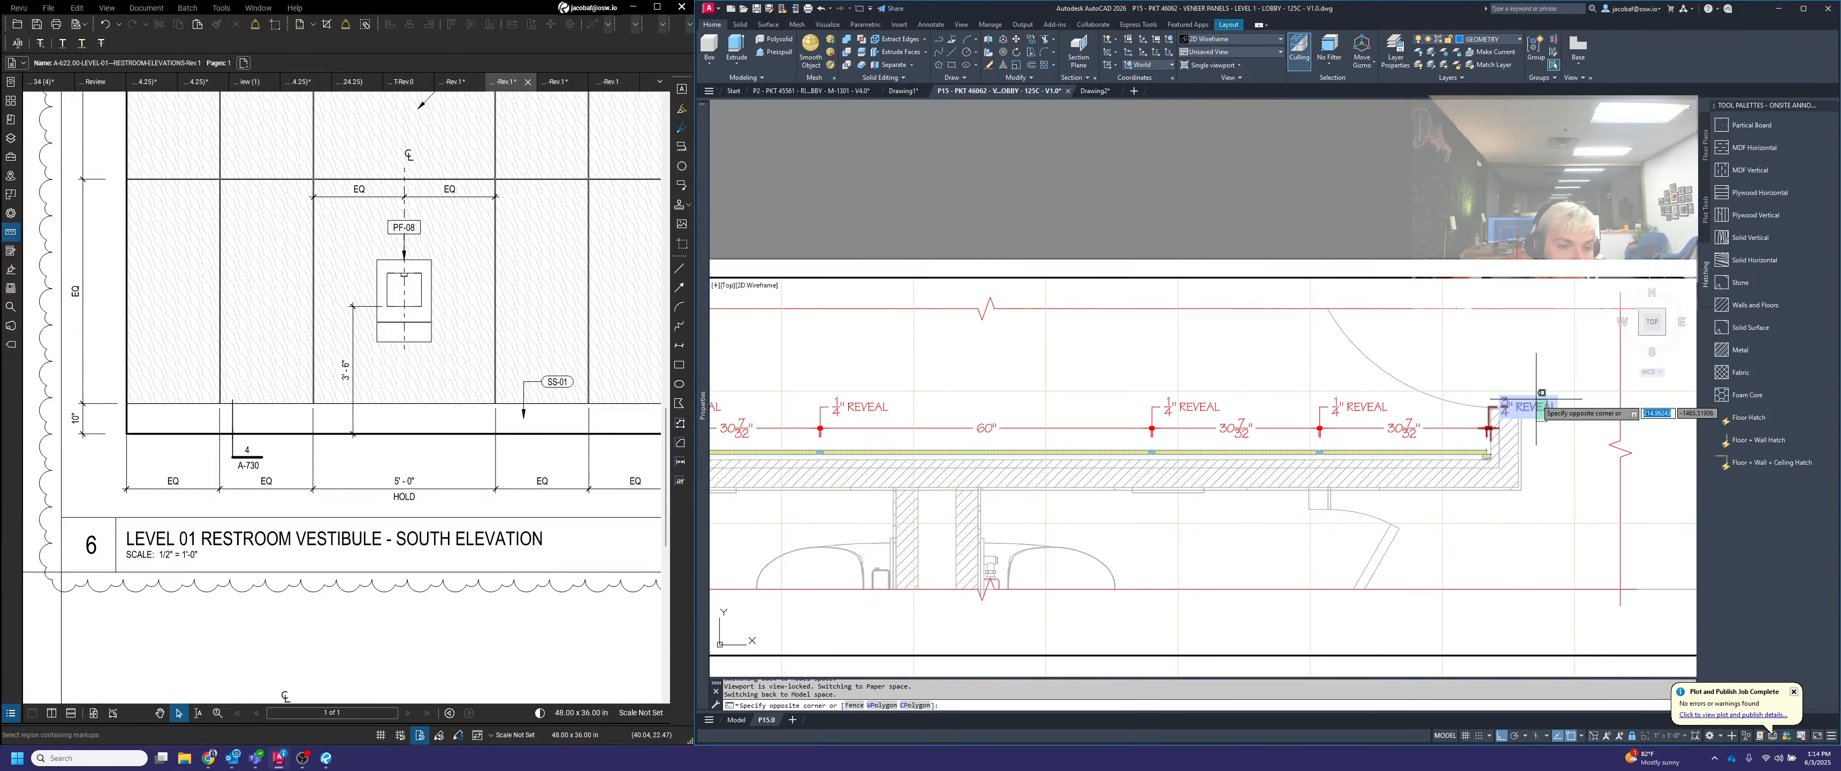
scroll(1497, 406, "up", 2)
left_click(1502, 408)
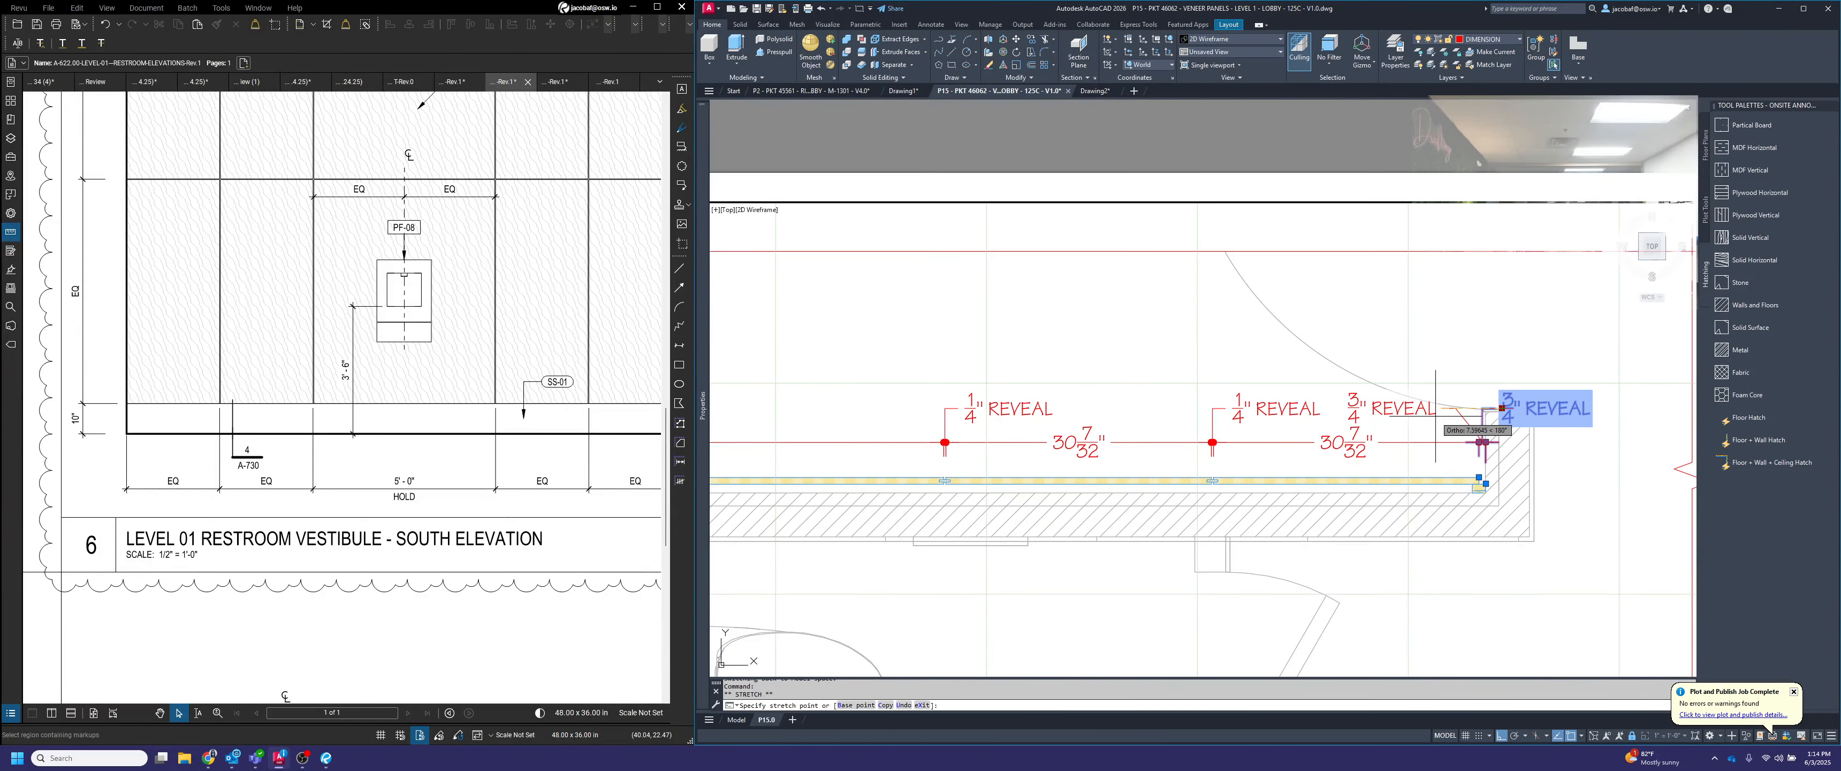
left_click(1463, 417)
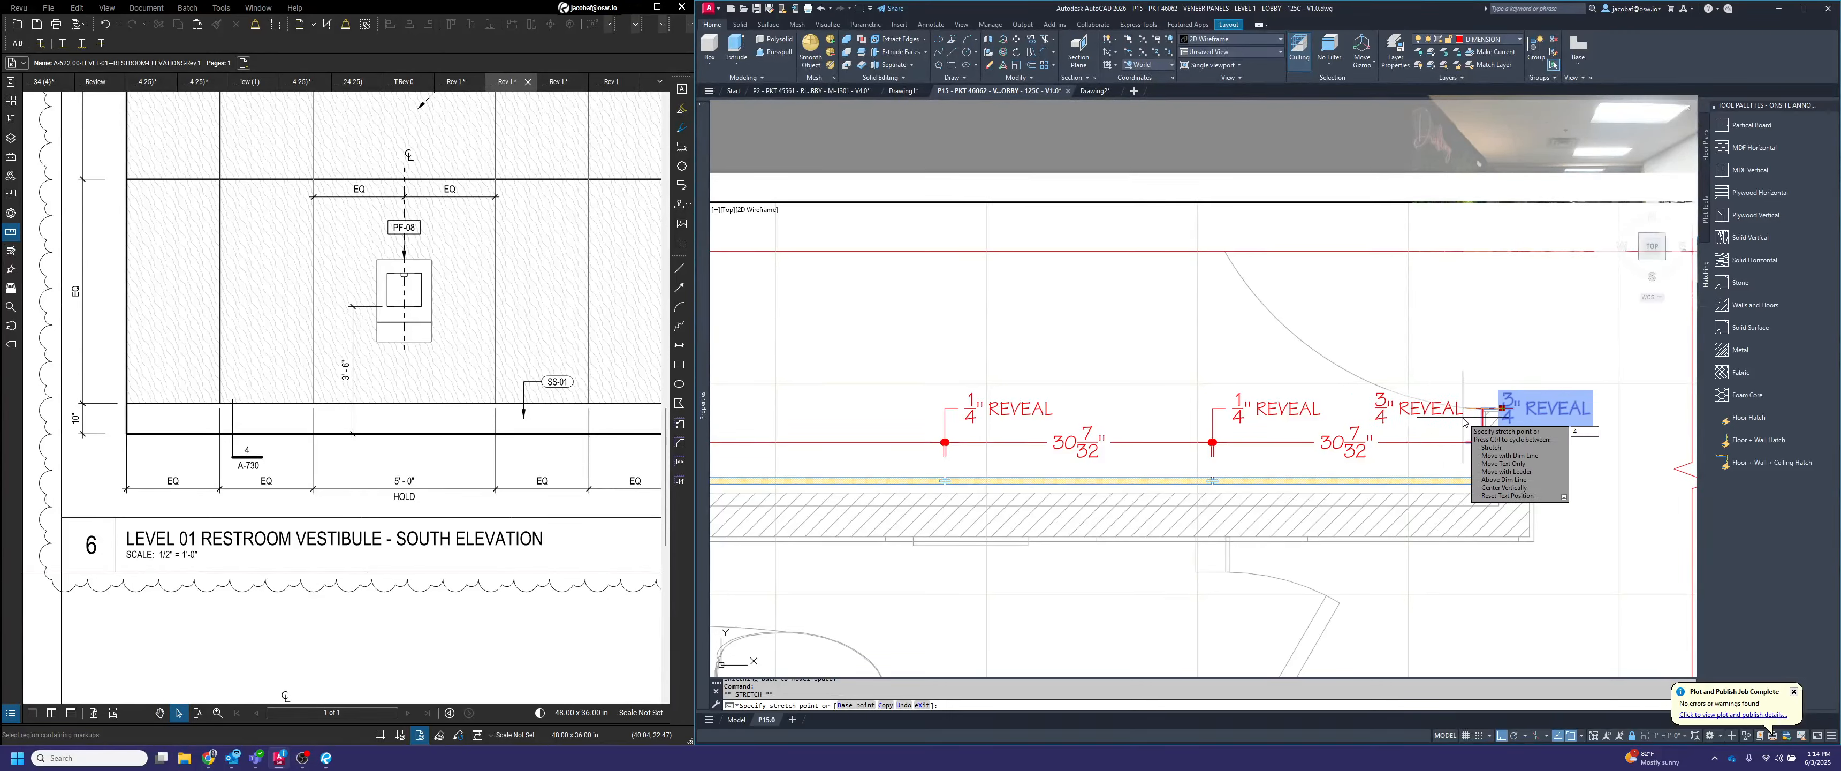
key("Escape")
scroll(1449, 398, "down", 4)
middle_click_drag(1449, 401, 1547, 397)
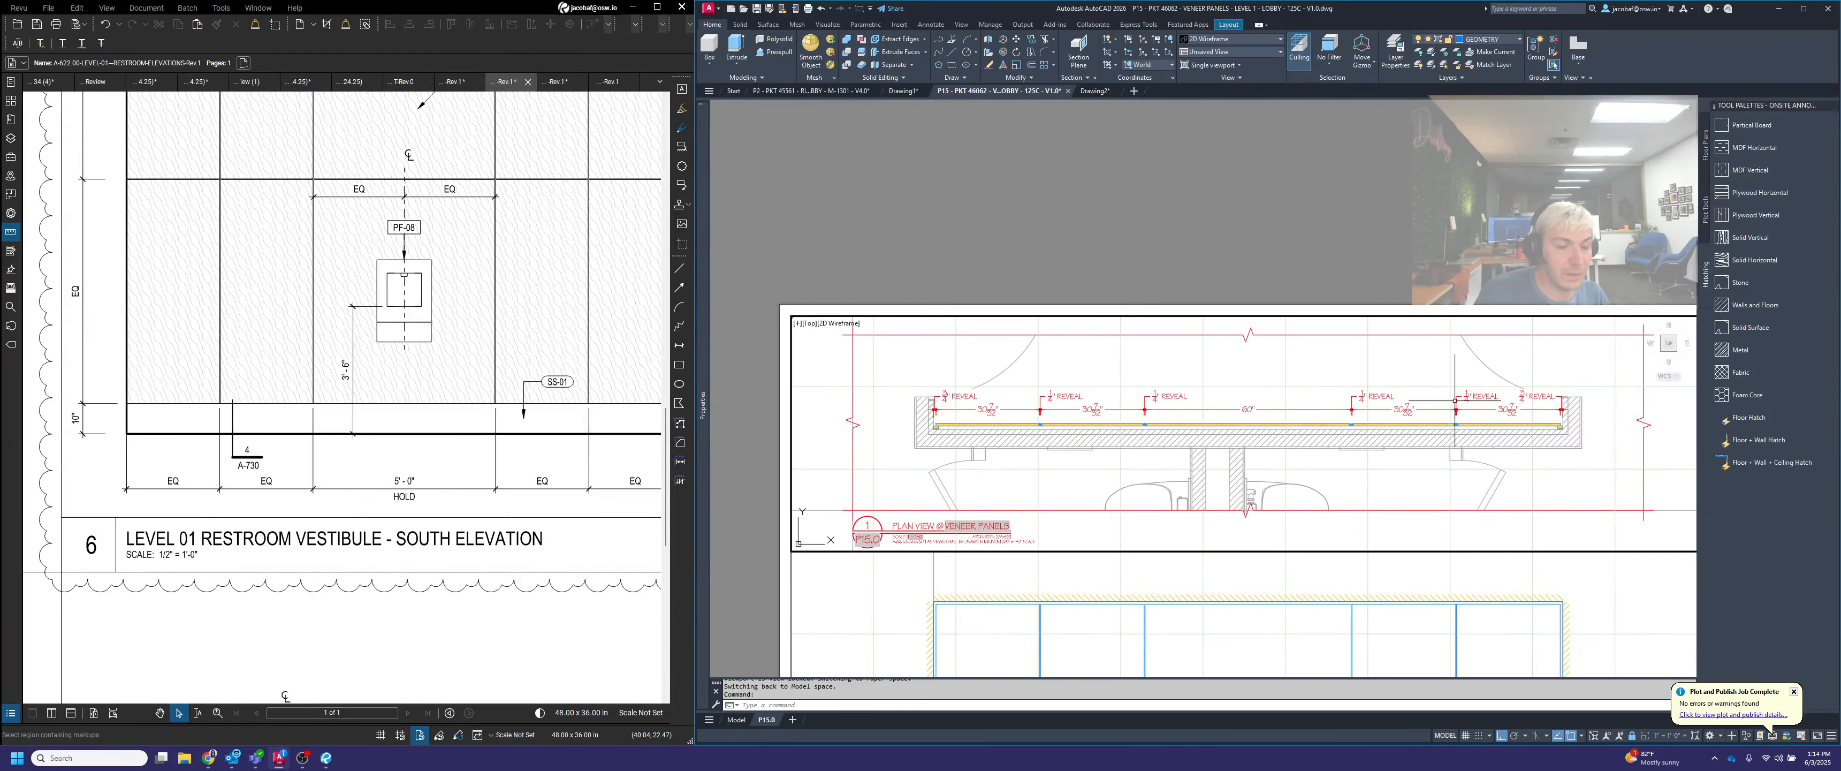
Examine the reveal labels and panel dimensions along the plan's whole dimension chain
middle_click_drag(1272, 481, 1255, 476)
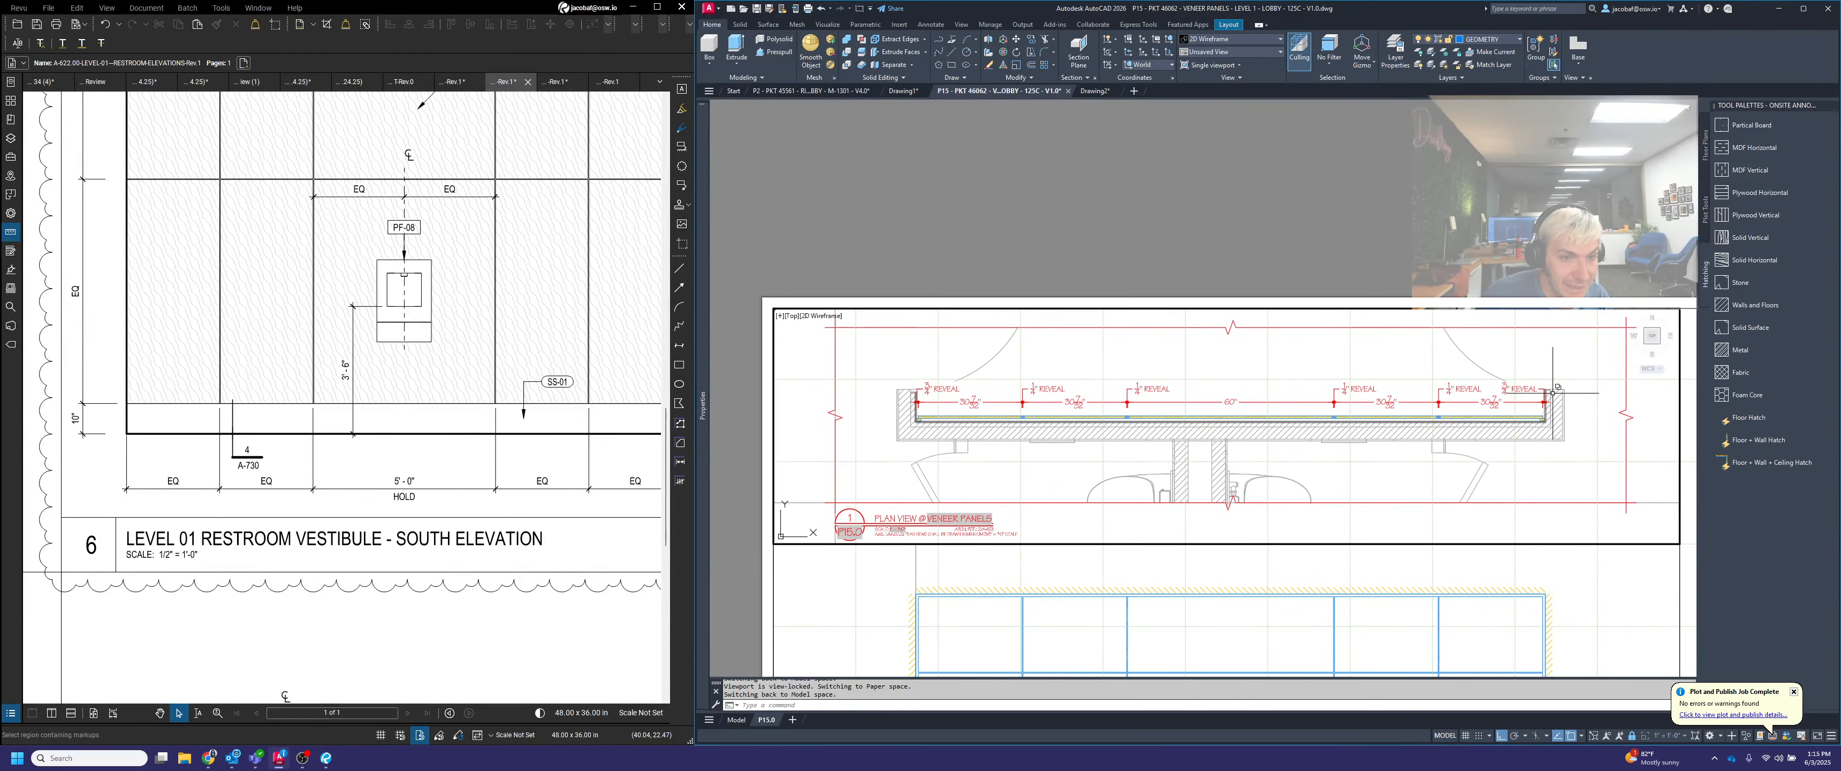
scroll(1518, 396, "up", 2)
scroll(1518, 395, "up", 2)
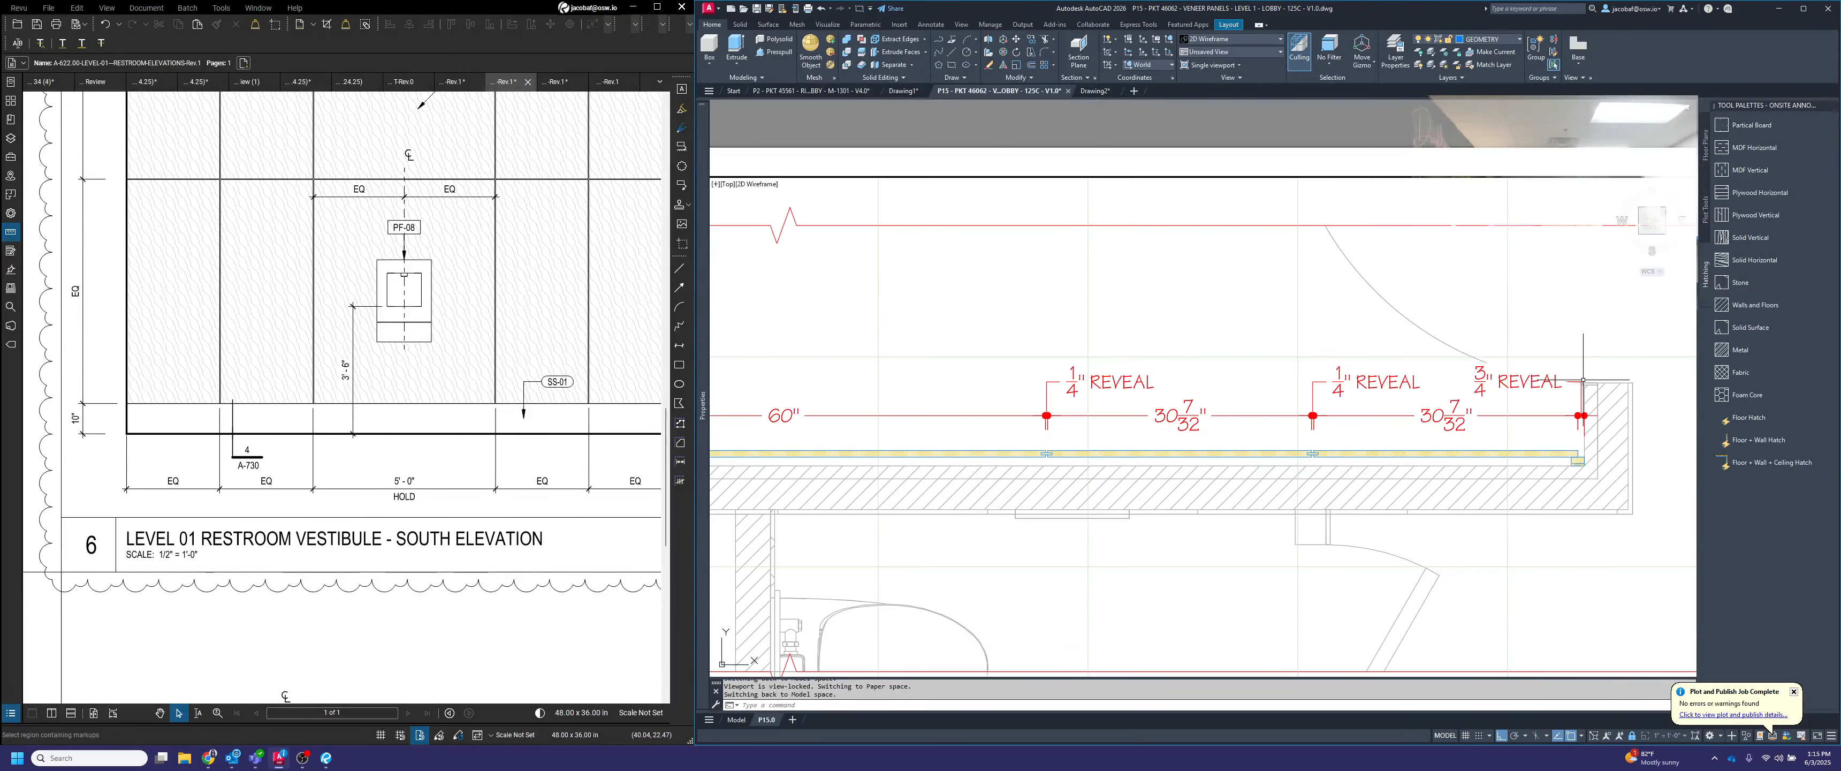
scroll(1586, 378, "down", 4)
middle_click_drag(1457, 362, 1387, 370)
scroll(1100, 402, "up", 2)
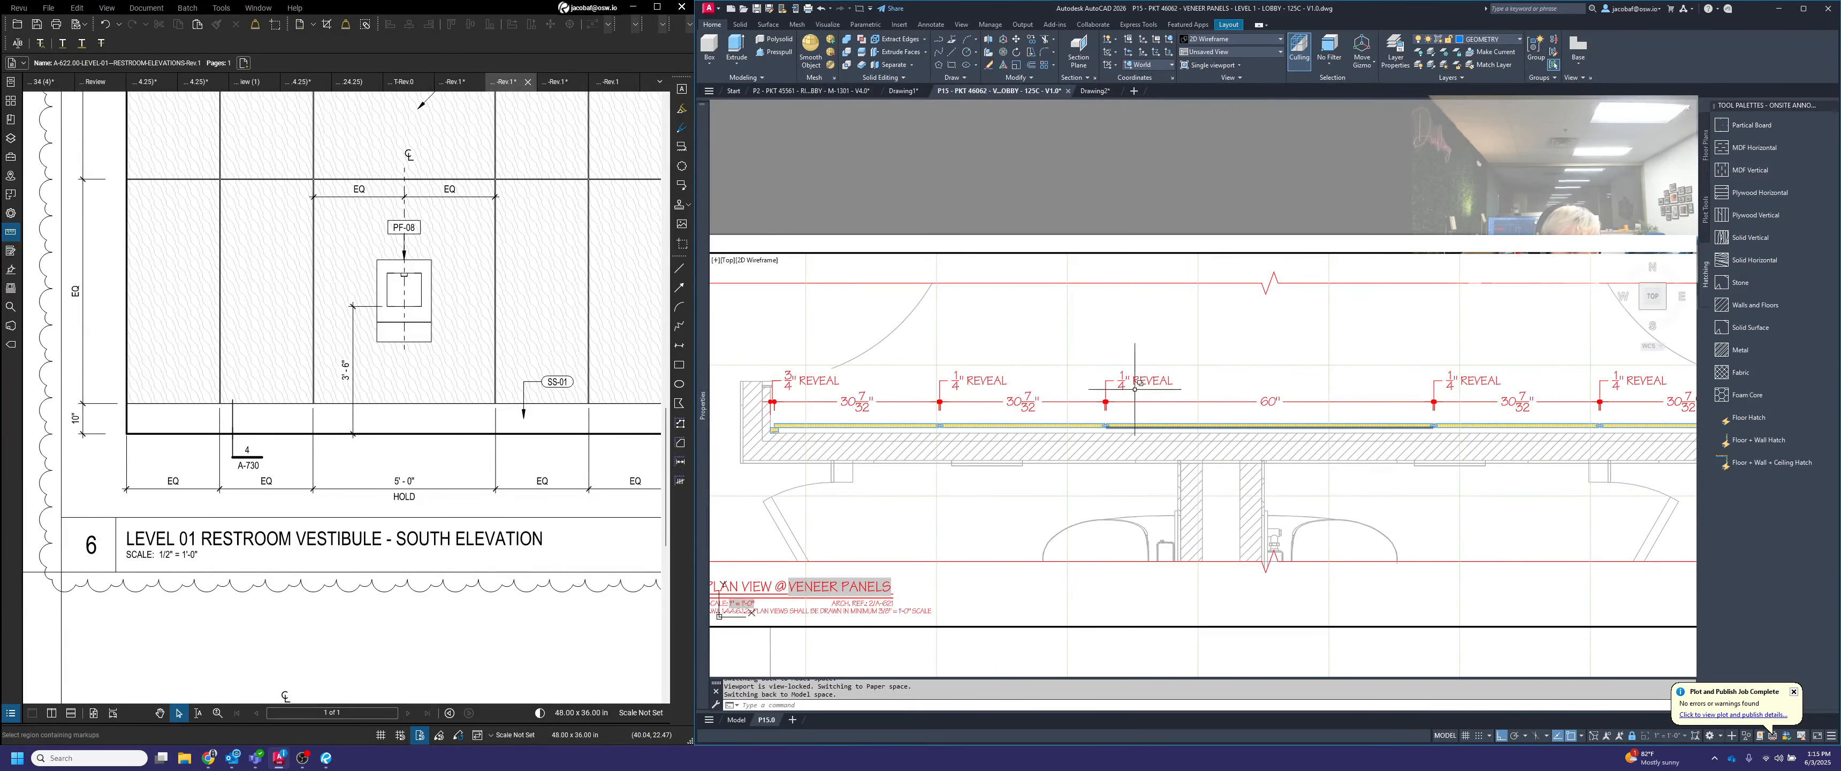
scroll(1093, 340, "down", 2)
scroll(1189, 364, "up", 2)
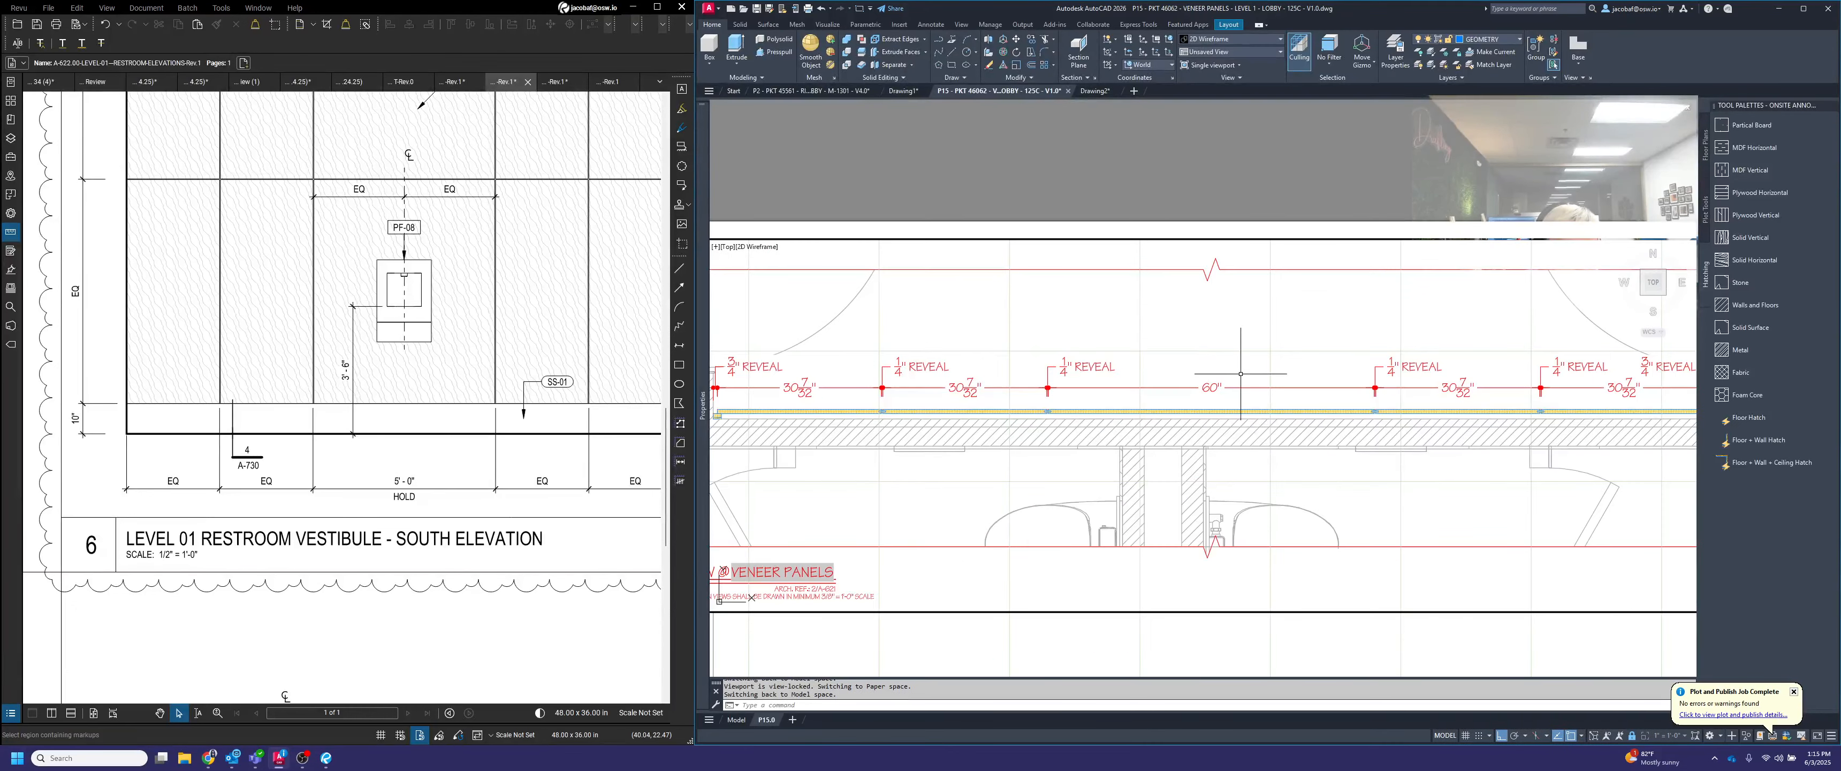
scroll(1385, 362, "down", 2)
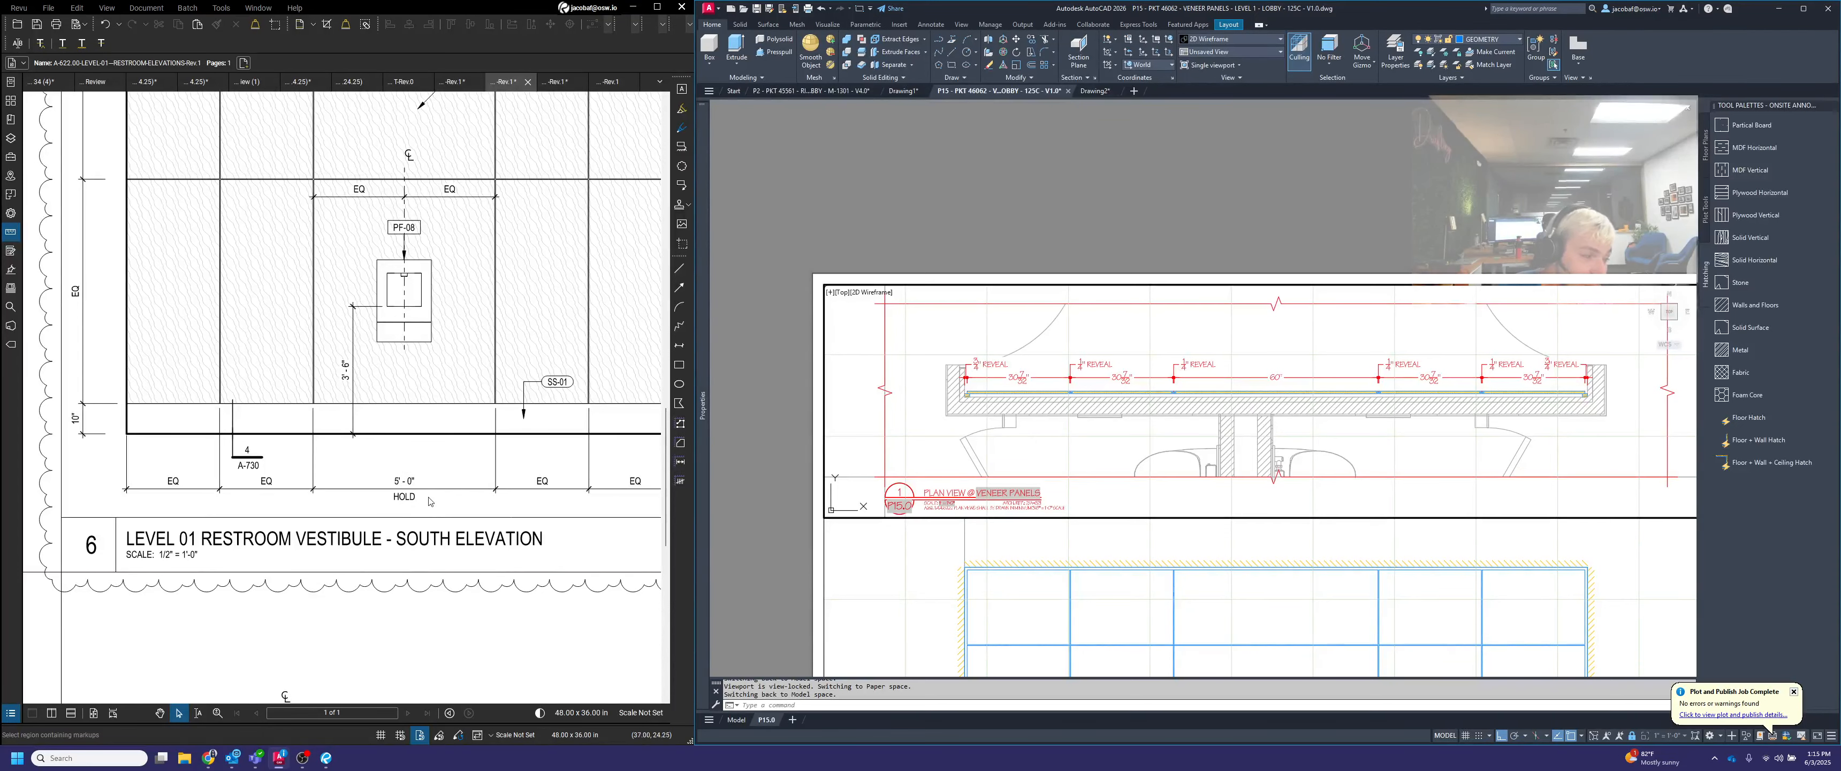
Append HOLD after the value of the 60" centre panel dimension in the plan
scroll(1261, 377, "up", 2)
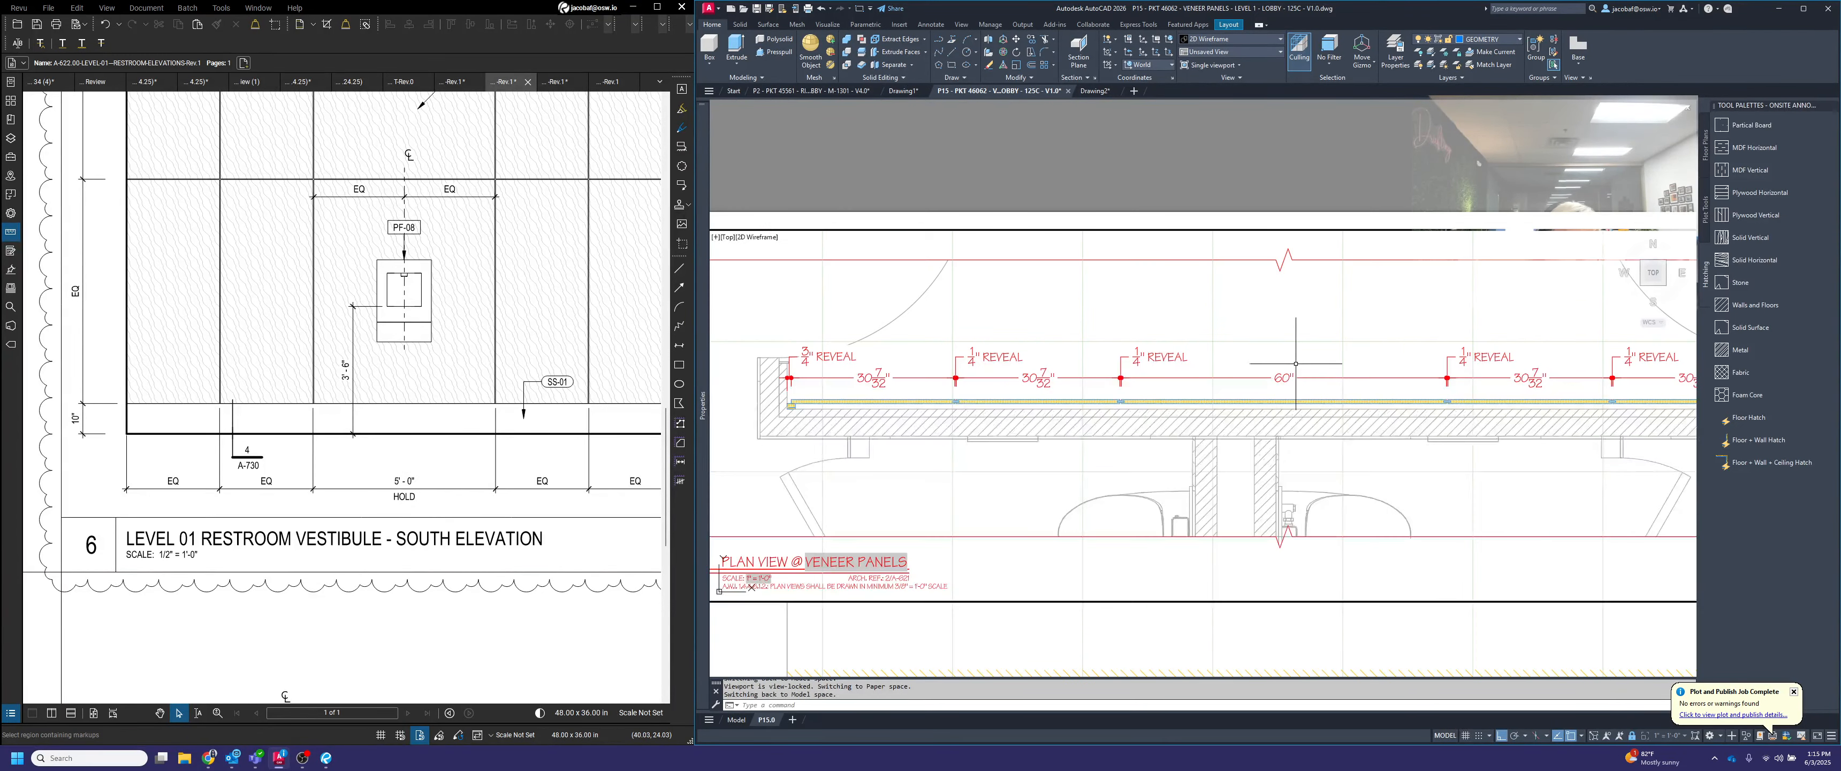
left_click(1278, 377)
double_click(1279, 377)
type("HOLD")
left_click(1276, 322)
key("Escape")
Append EQ after the measured value on the four 30 7/32" panel dimensions in the plan
left_click(879, 377)
left_click(872, 374)
left_click(1050, 378)
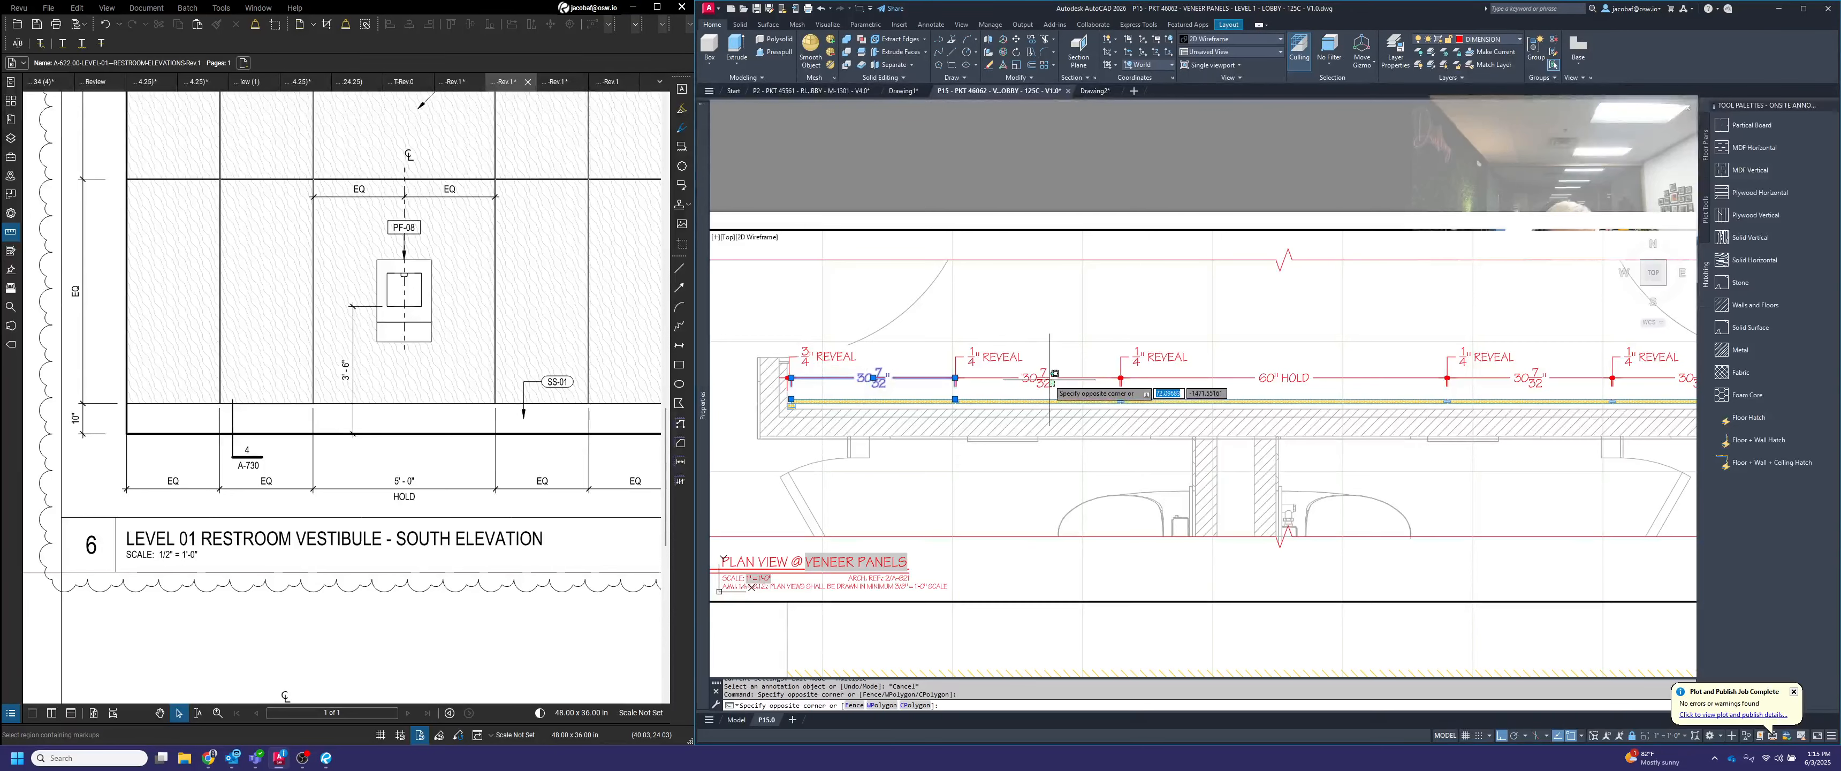
left_click(1044, 376)
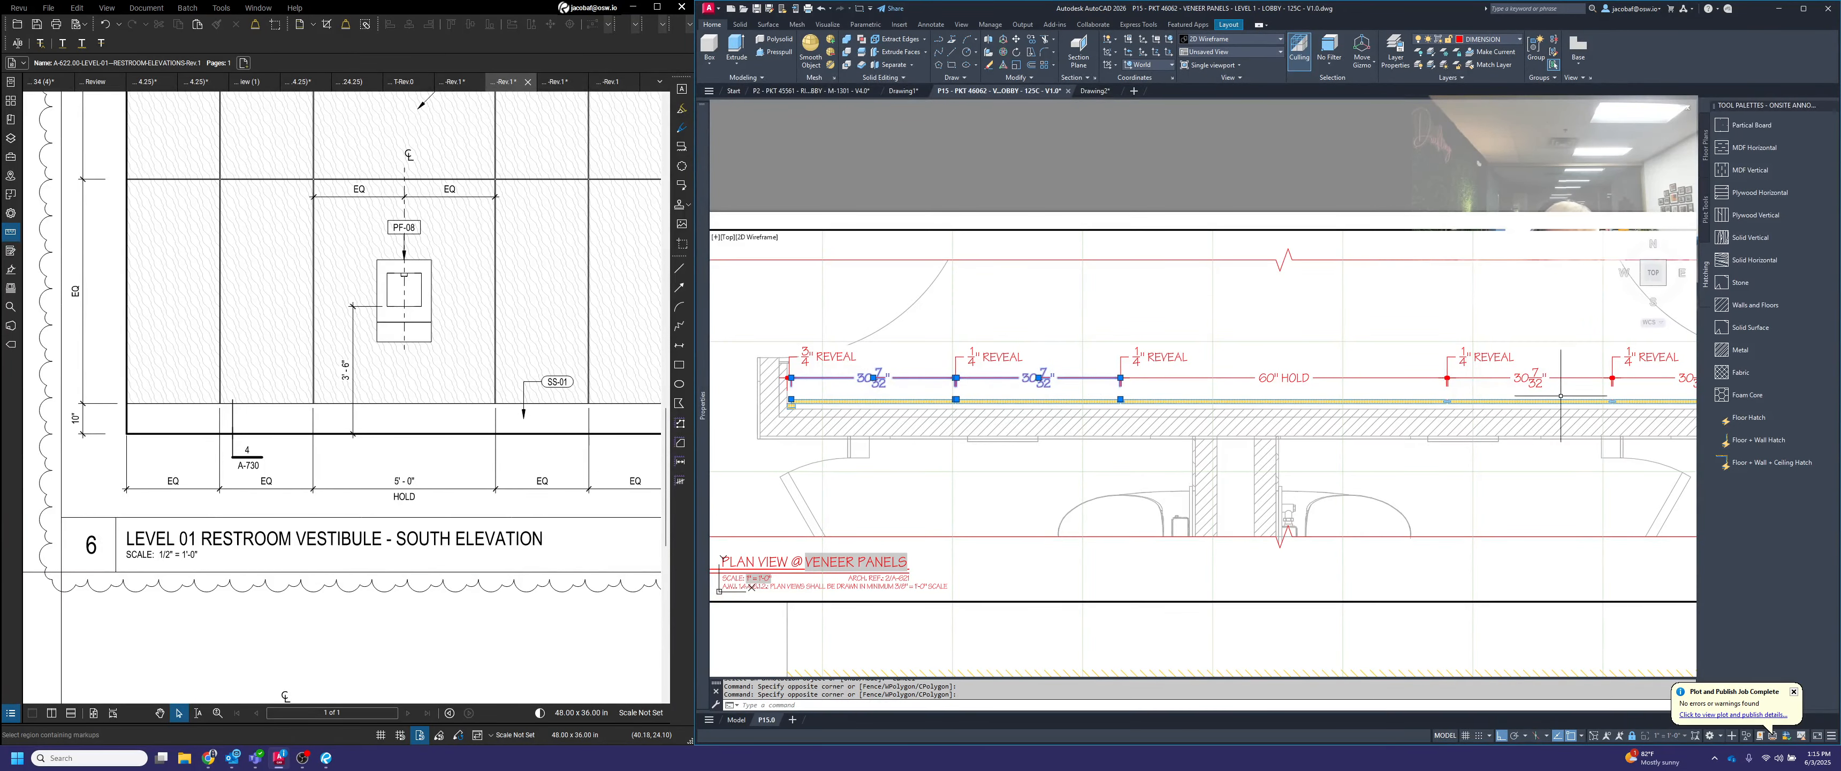
middle_click_drag(1565, 391, 1433, 408)
left_click(1409, 390)
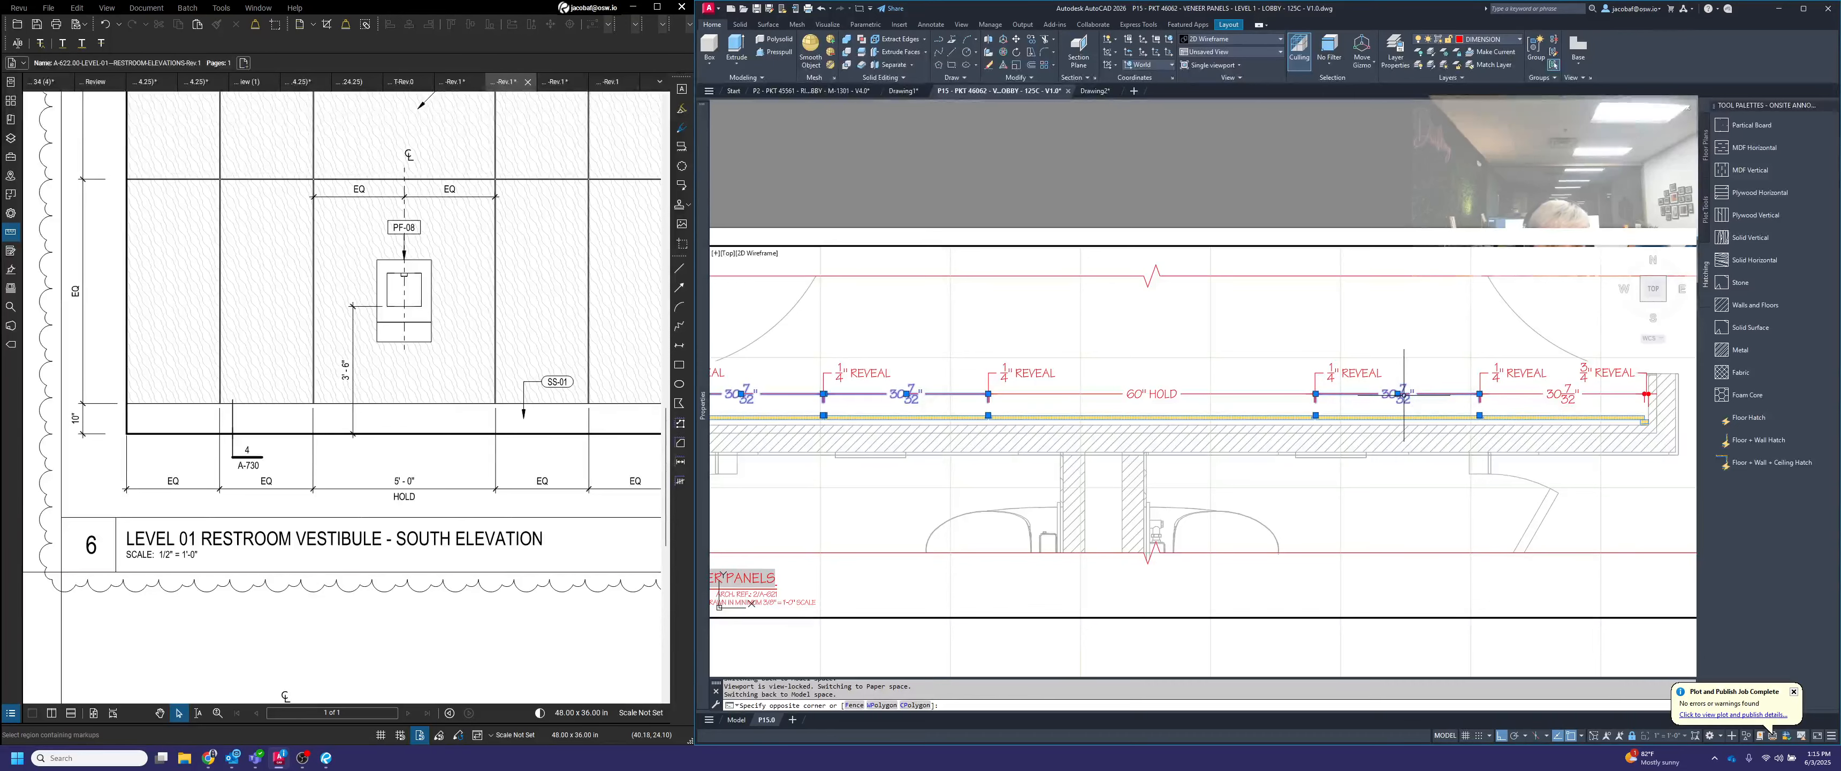
left_click(1559, 395)
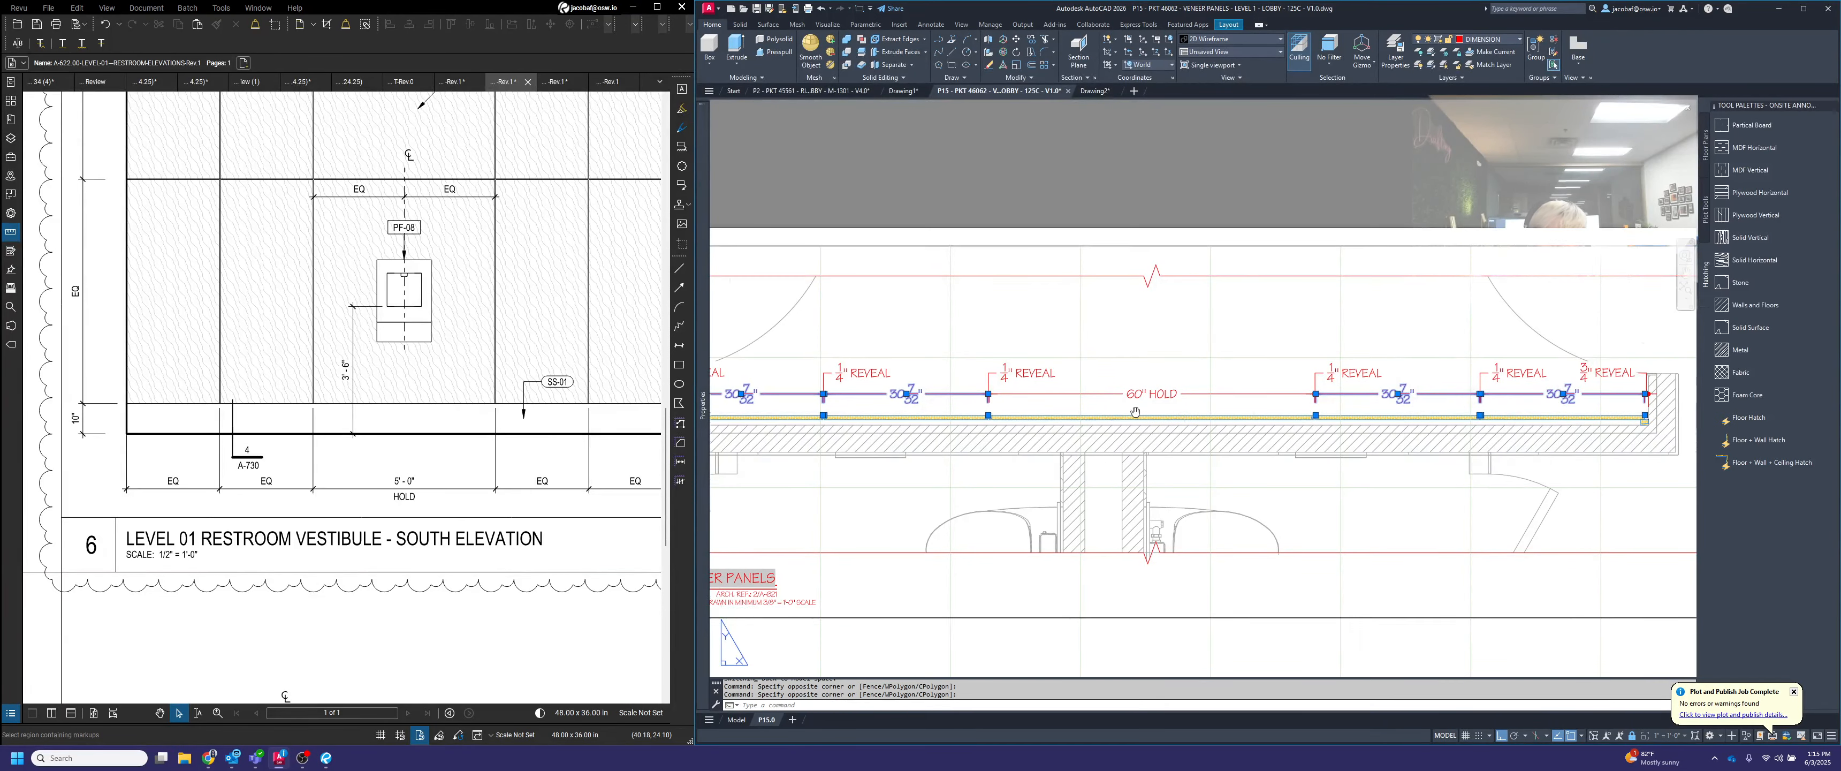
scroll(1032, 406, "down", 2)
key("ctrl+1")
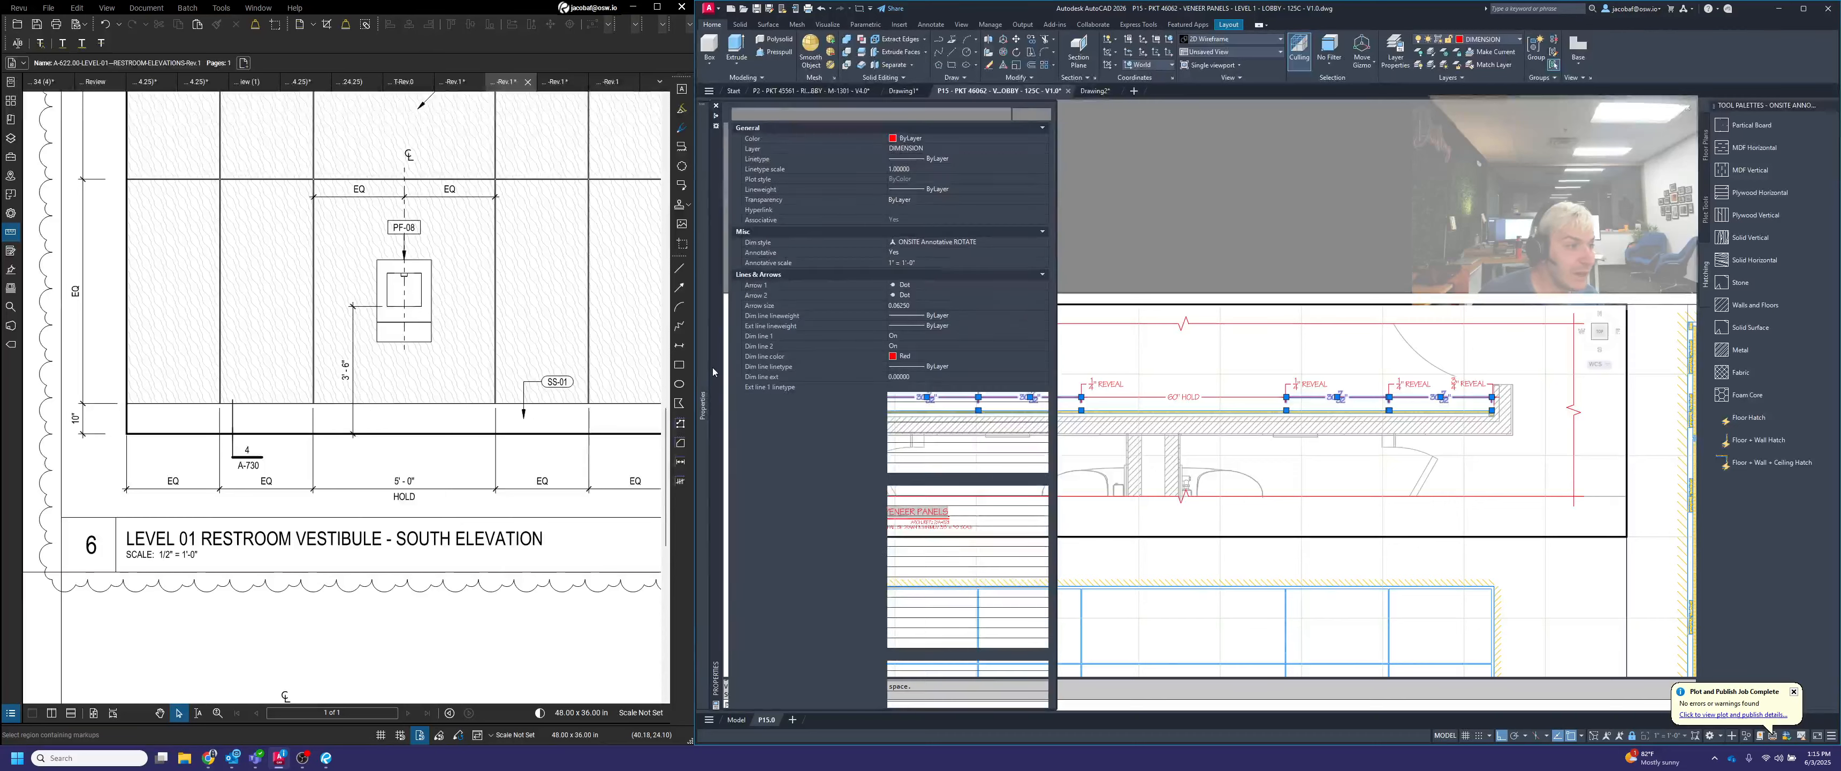
left_click(962, 644)
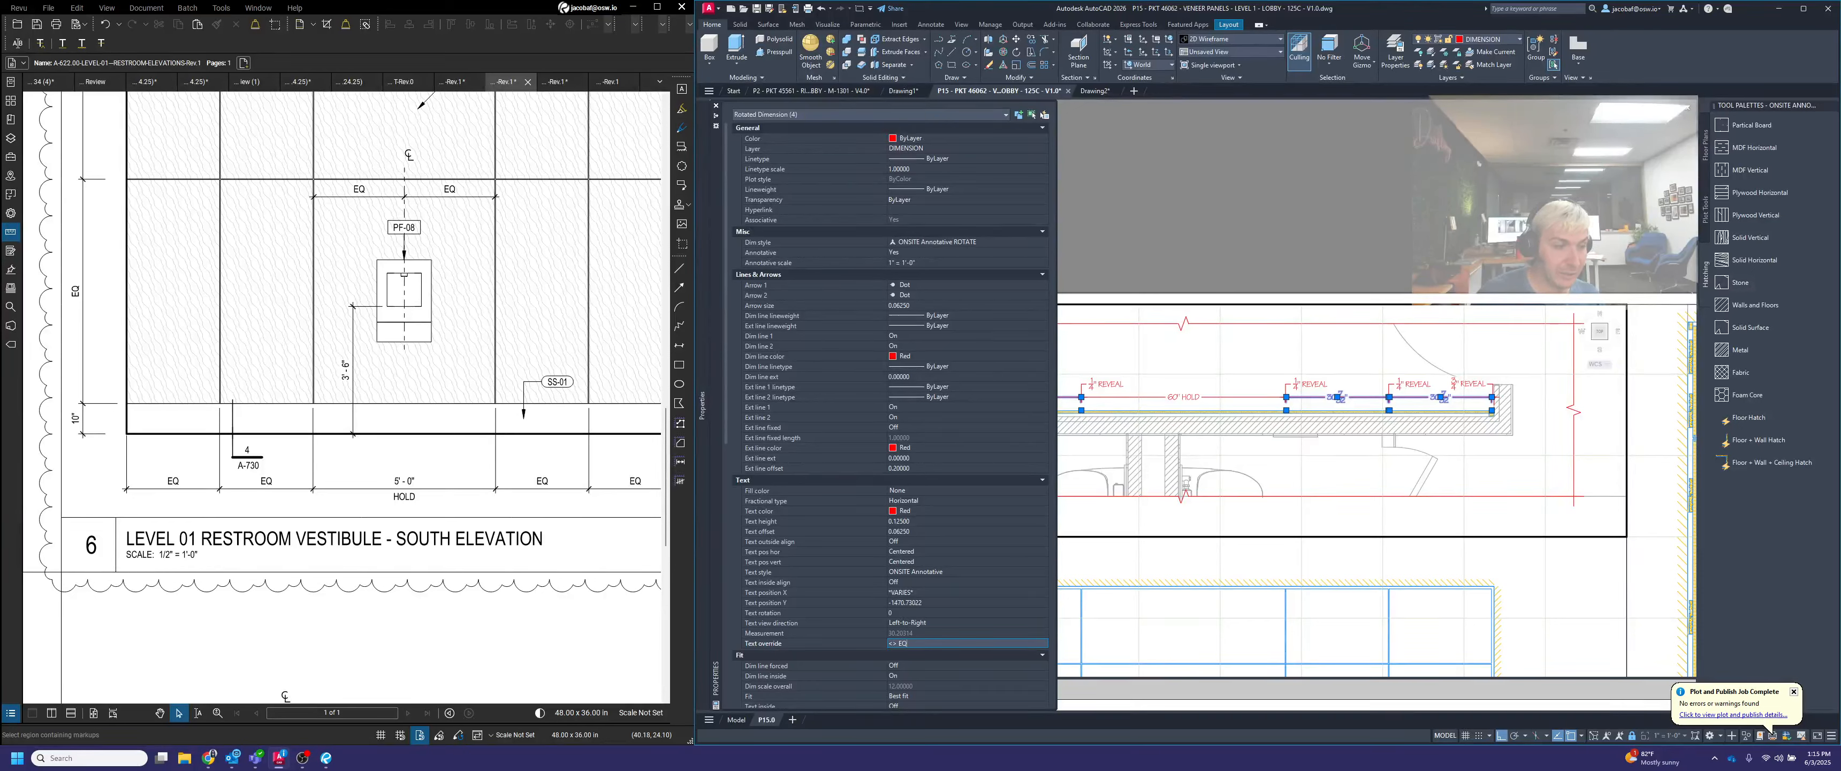
key("Return")
key("Escape")
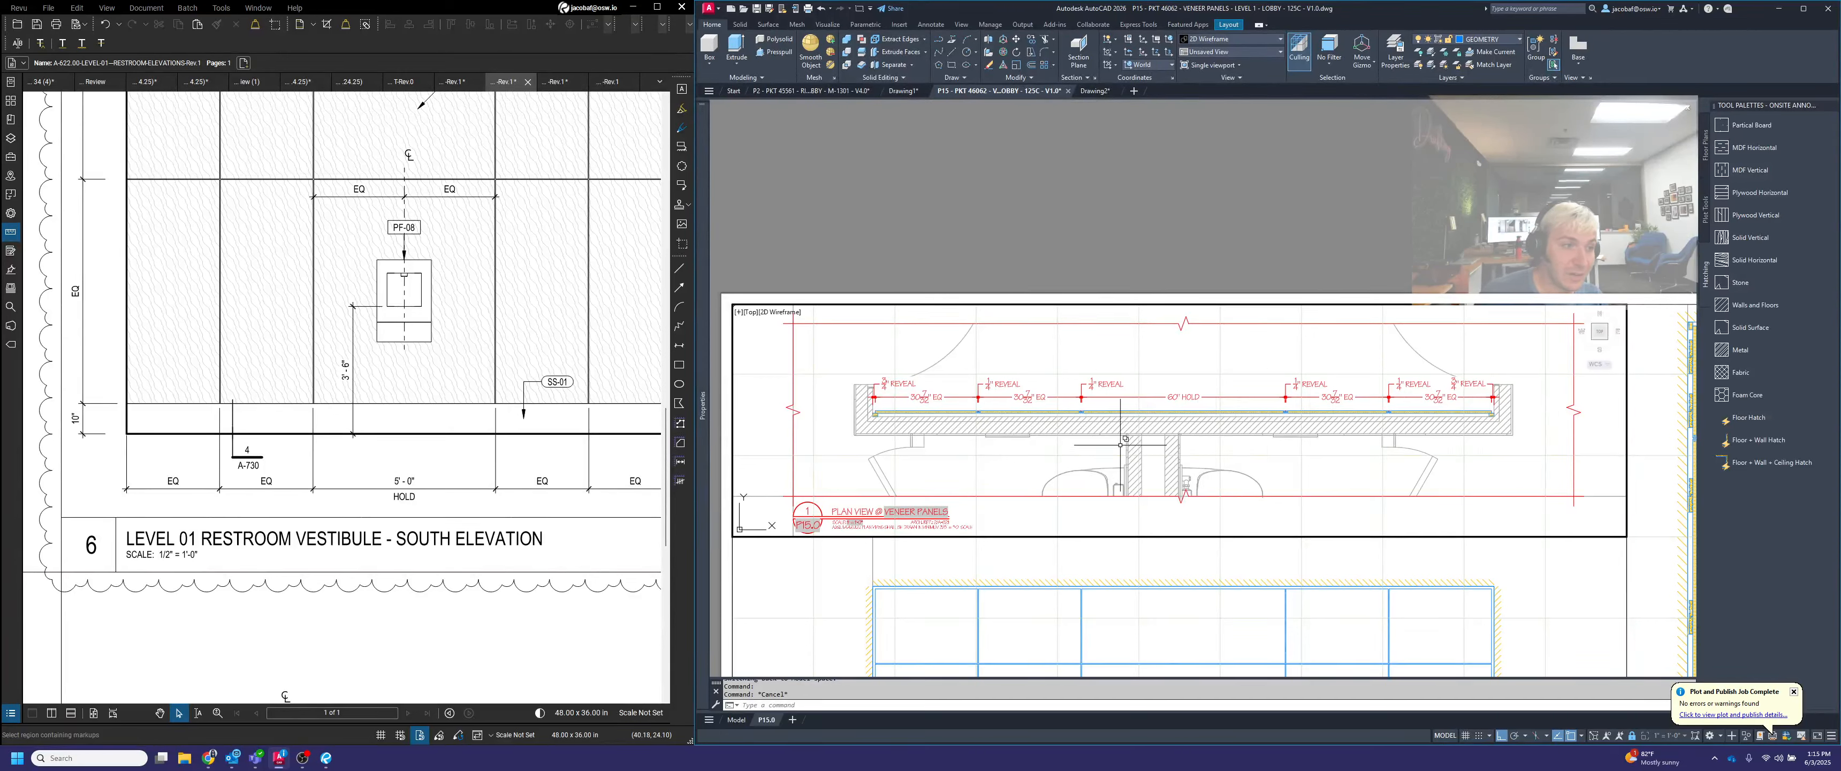
scroll(933, 406, "up", 2)
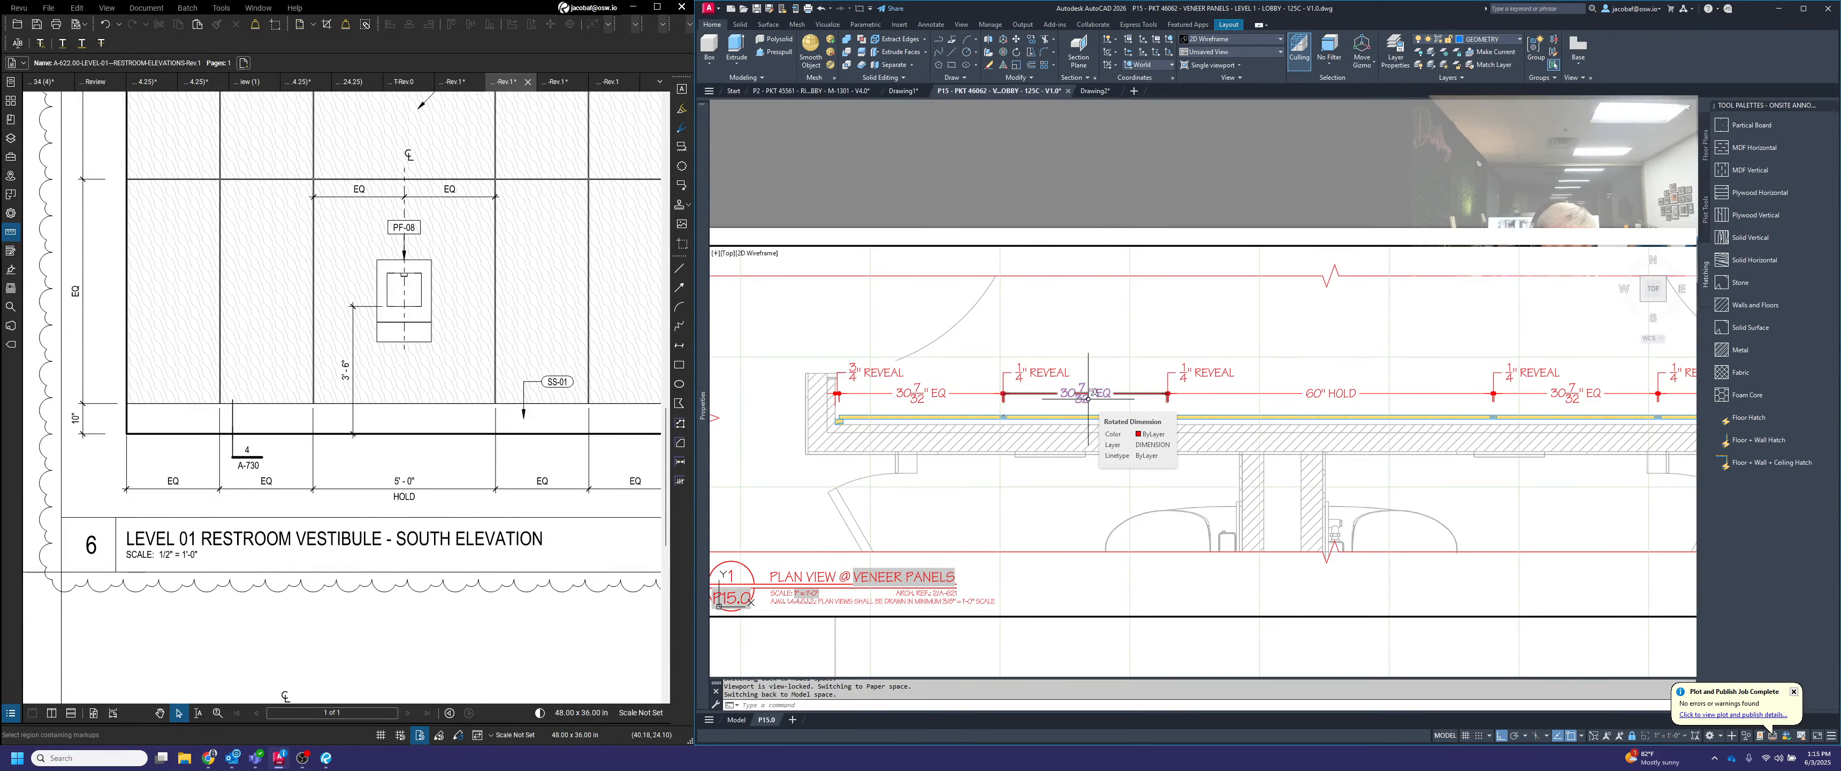
key("Escape")
key("F1")
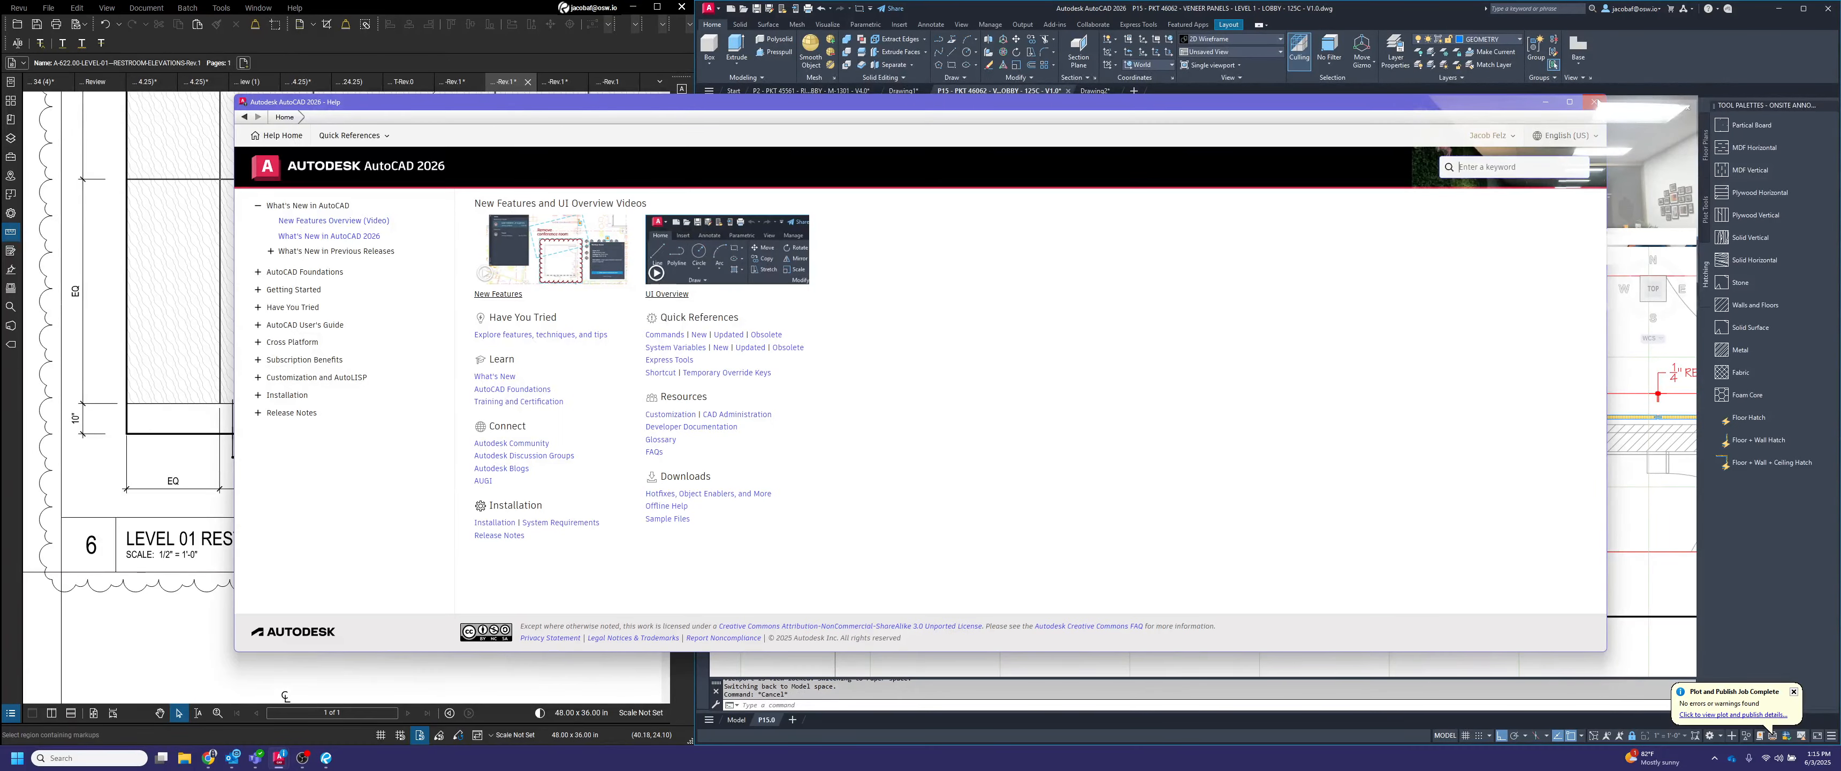
Close the Help window and return to the plan viewport
left_click(1595, 102)
scroll(1193, 415, "down", 2)
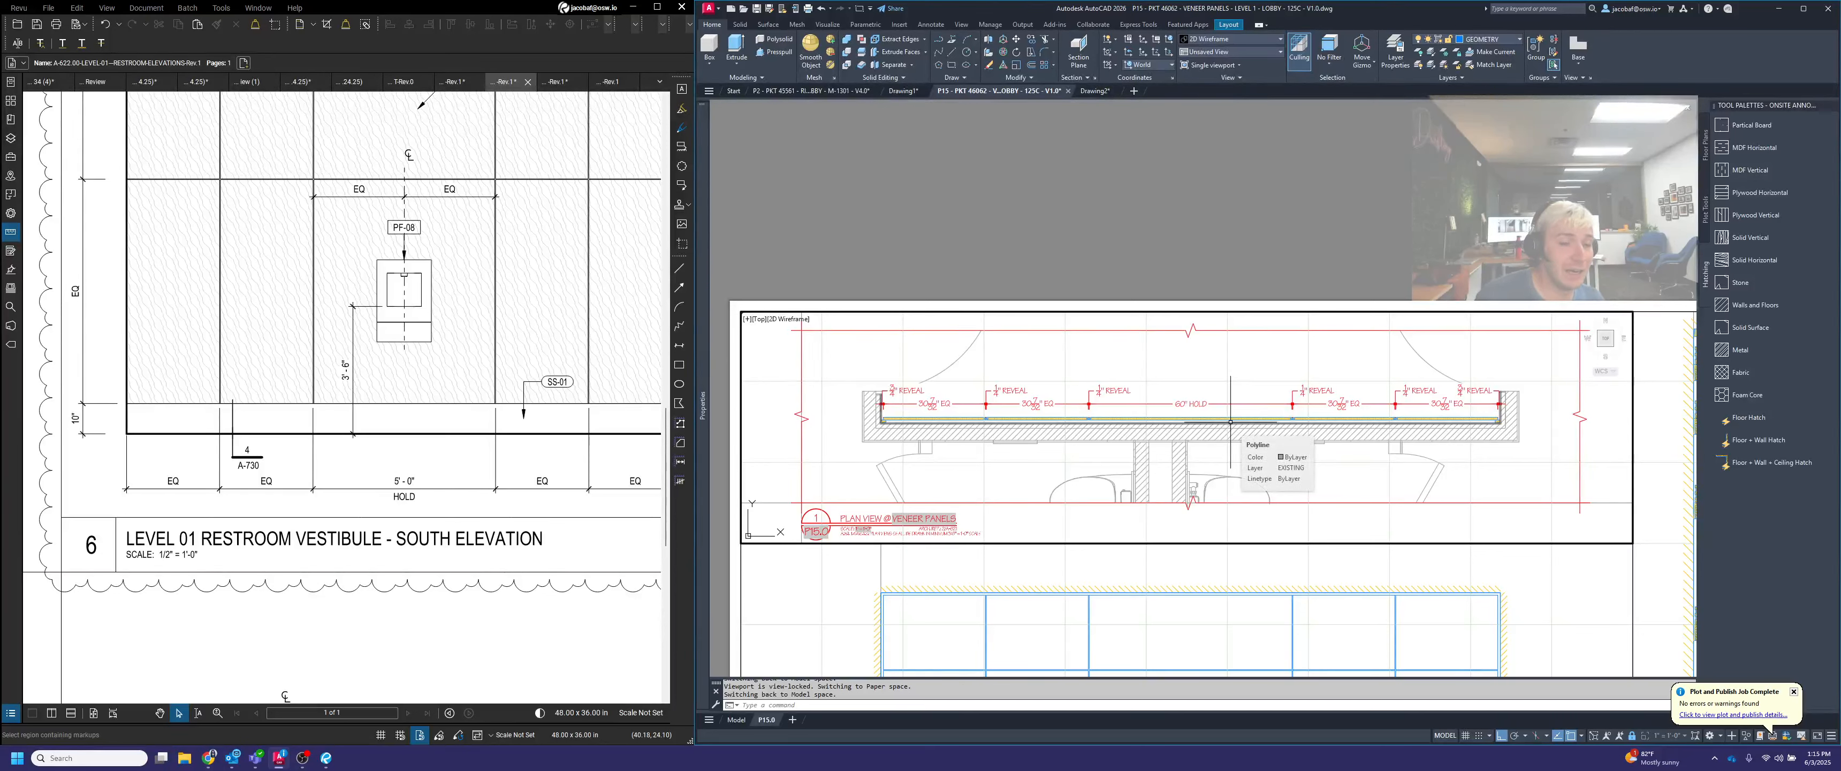
key("Escape")
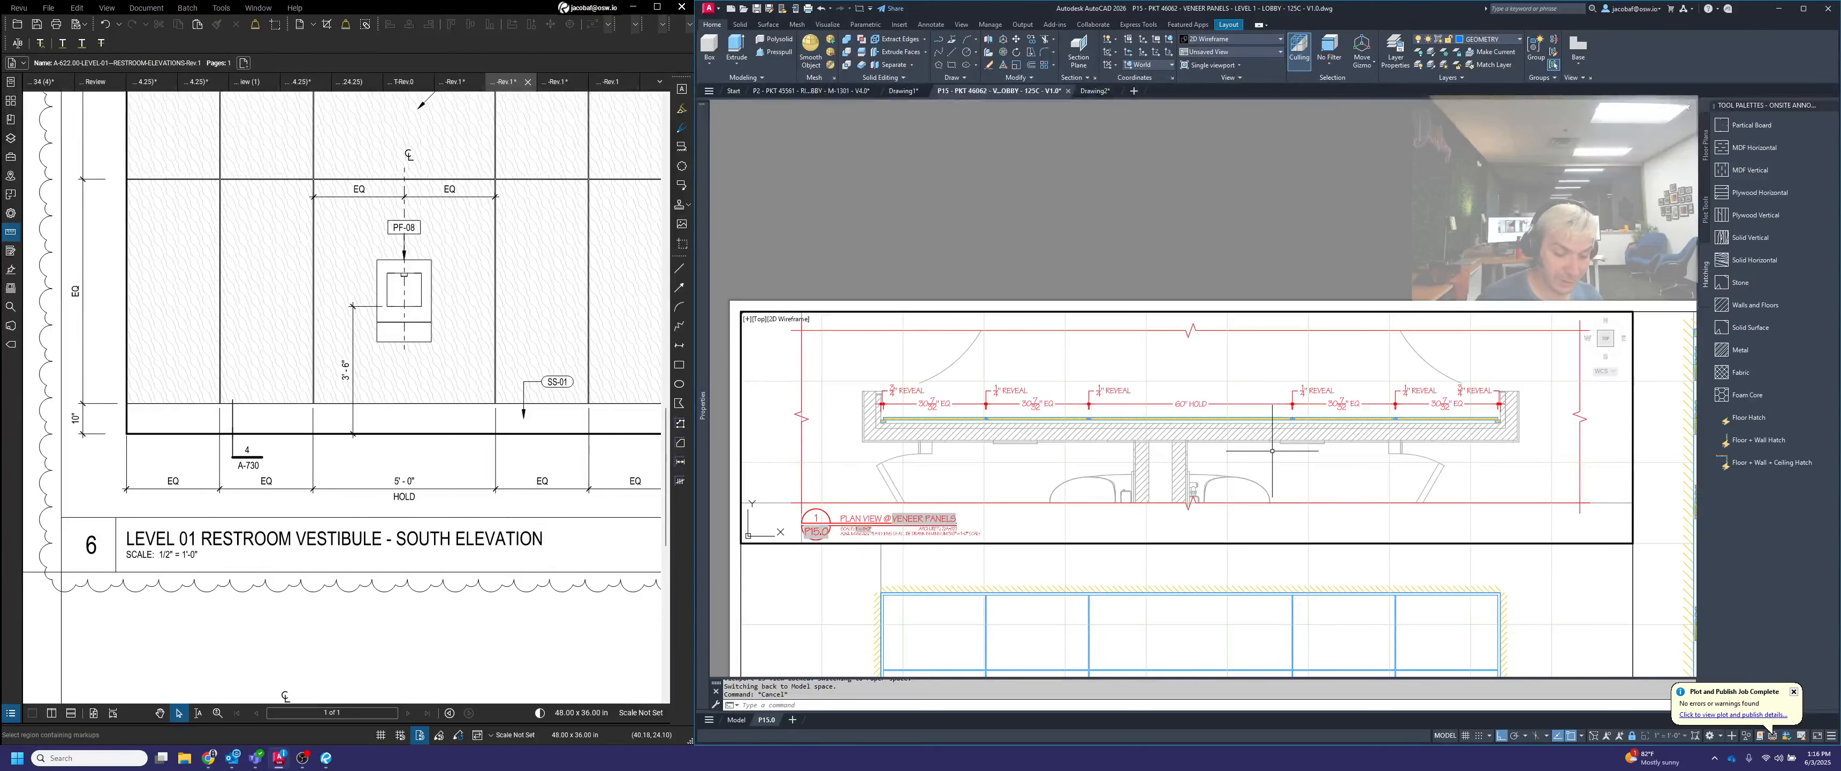
Add an overall linear dimension across the plan from wall to wall, placed above the REVEAL labels
key("Return")
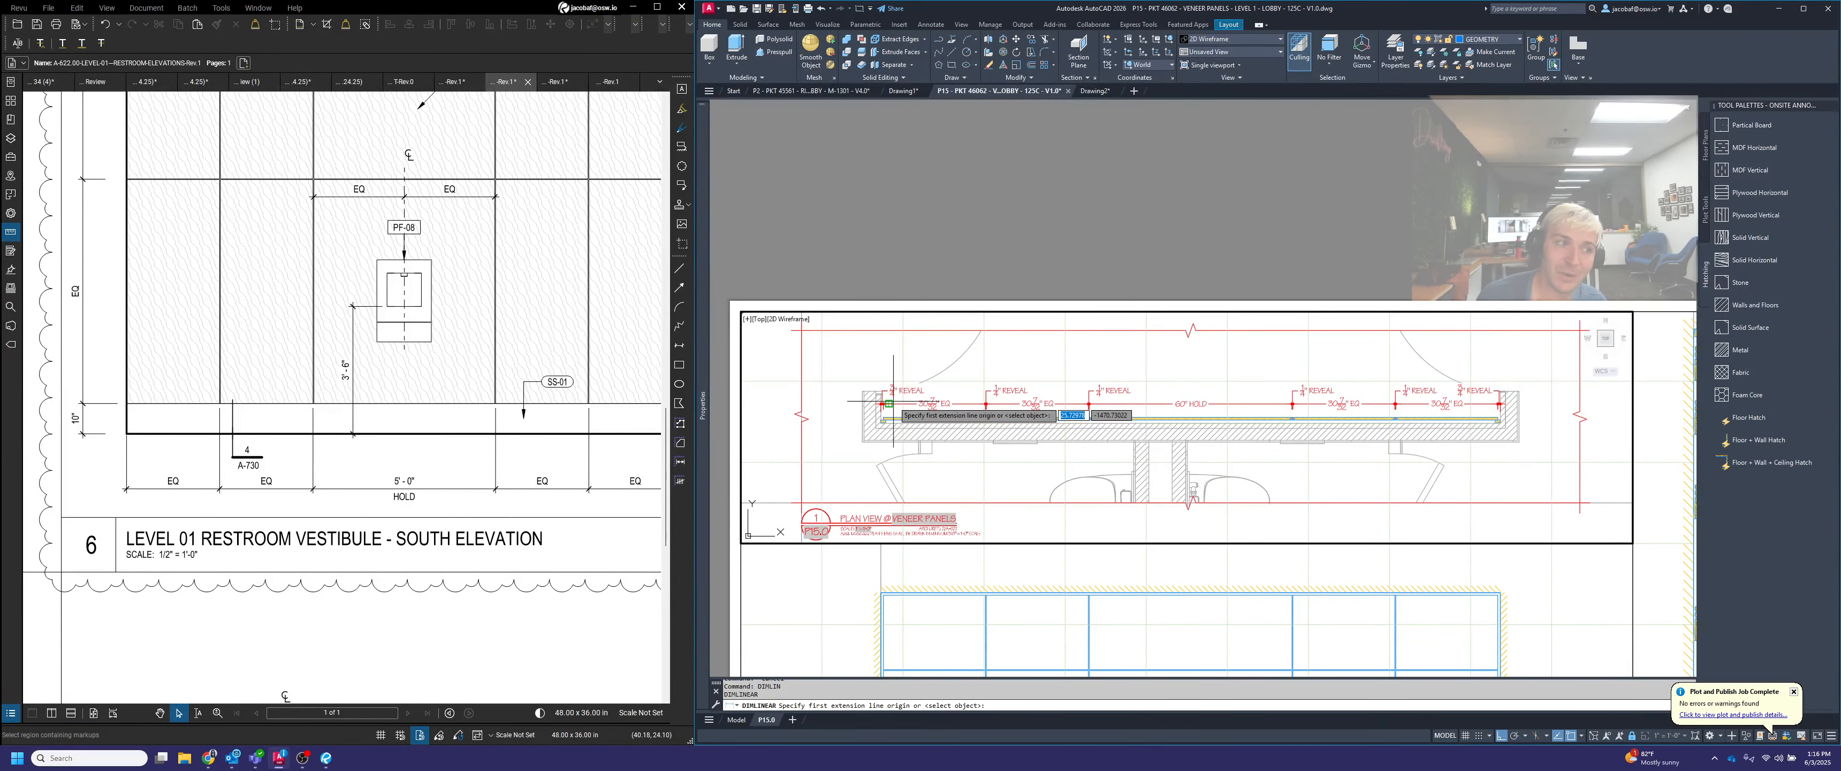
scroll(851, 390, "up", 5)
scroll(984, 485, "up", 5)
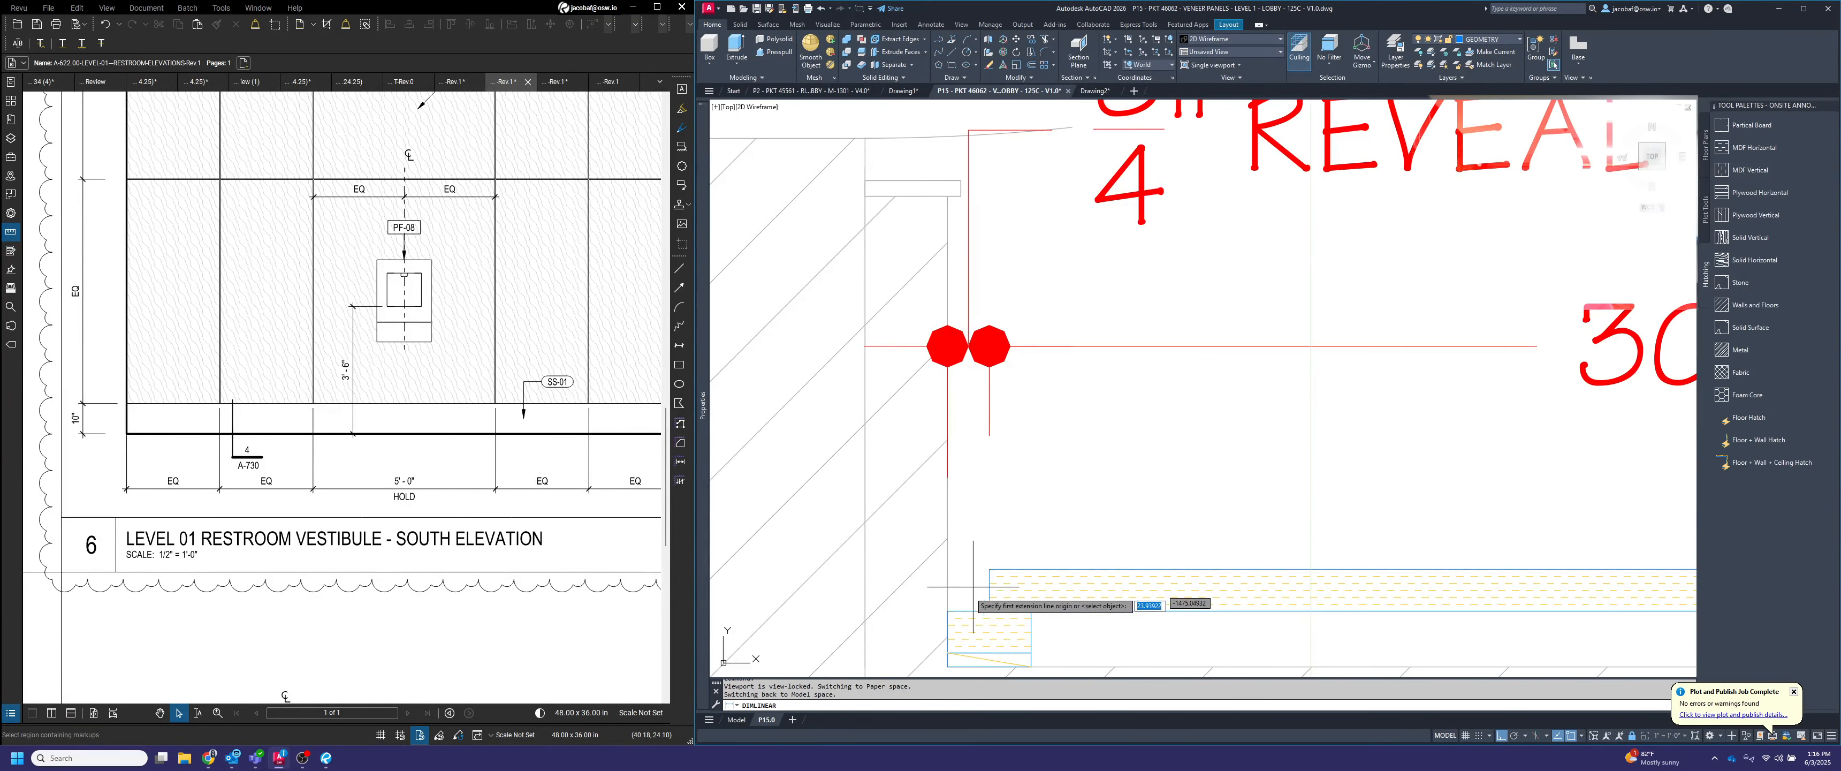
left_click(955, 609)
scroll(948, 429, "down", 6)
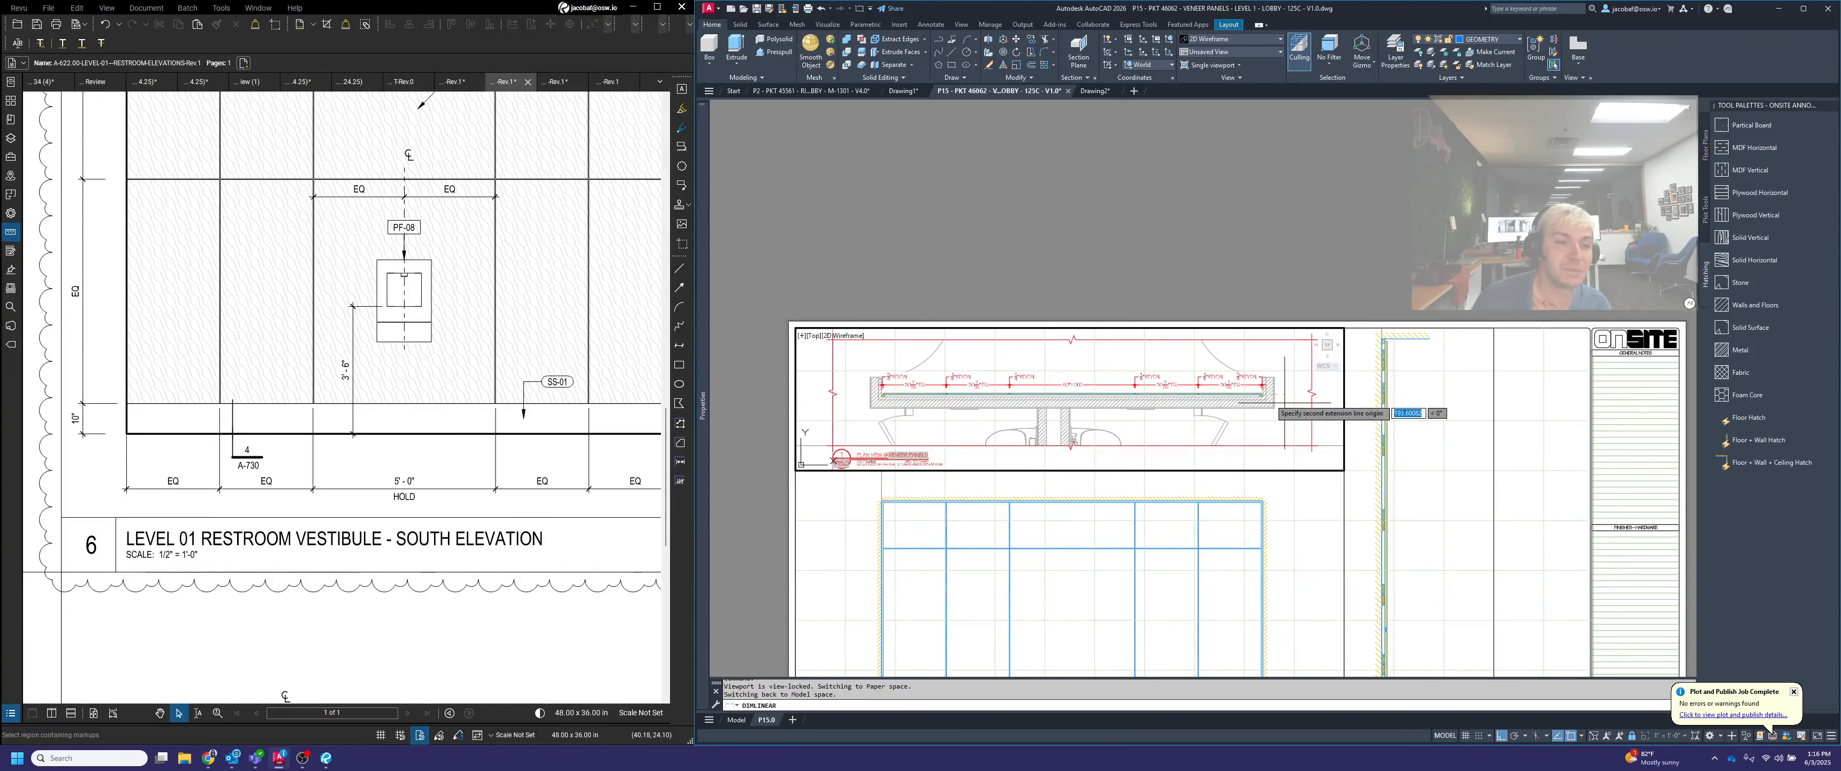
scroll(1316, 423, "up", 8)
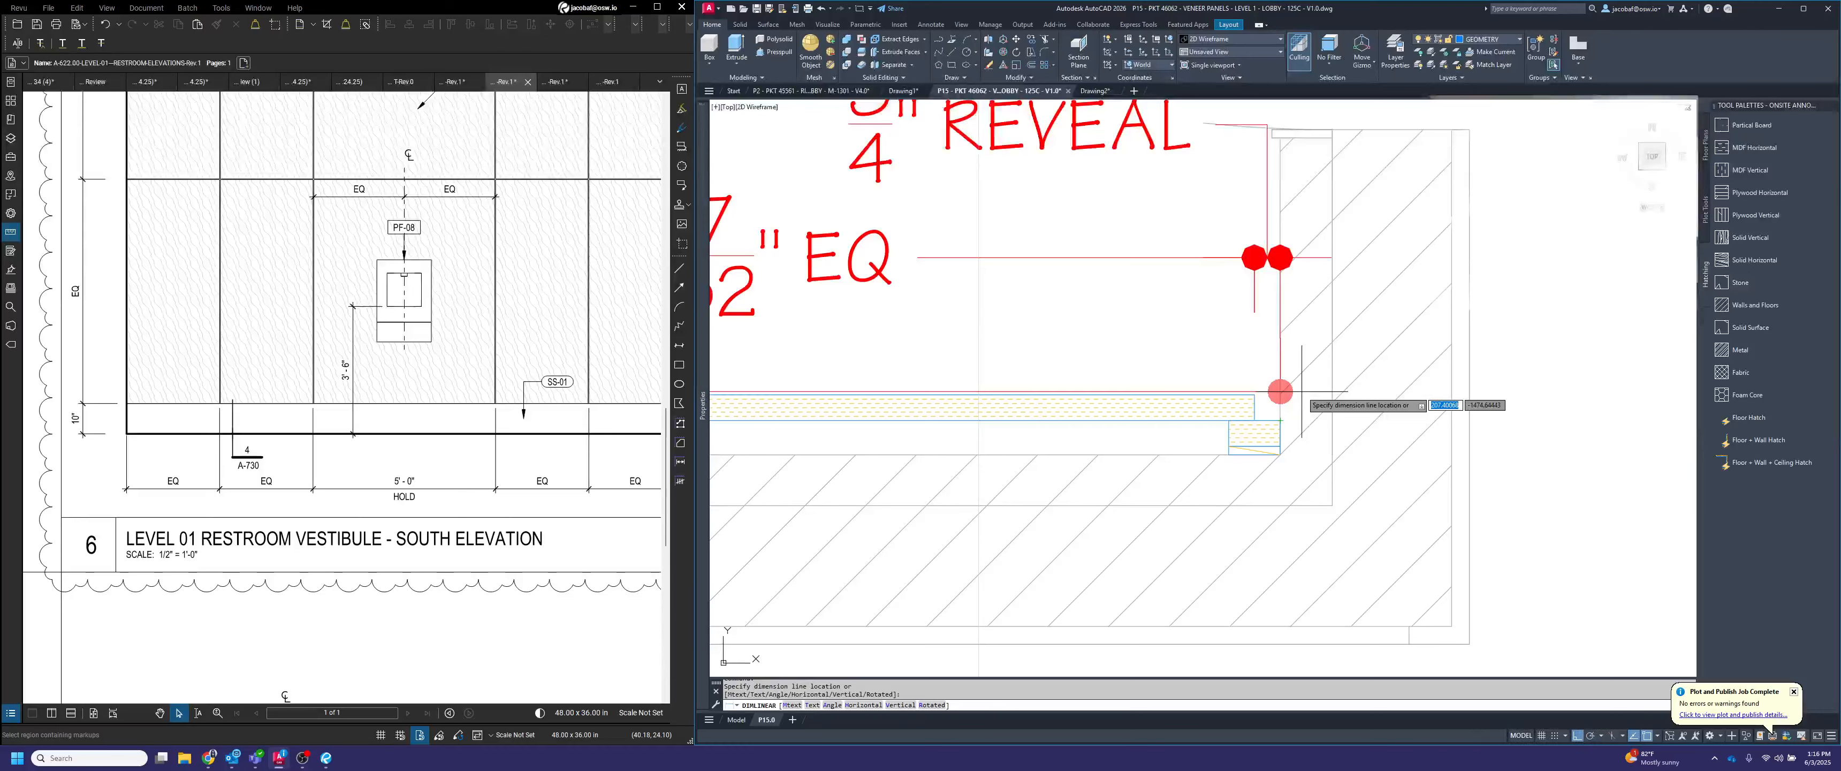
scroll(1283, 400, "down", 8)
scroll(1177, 422, "up", 5)
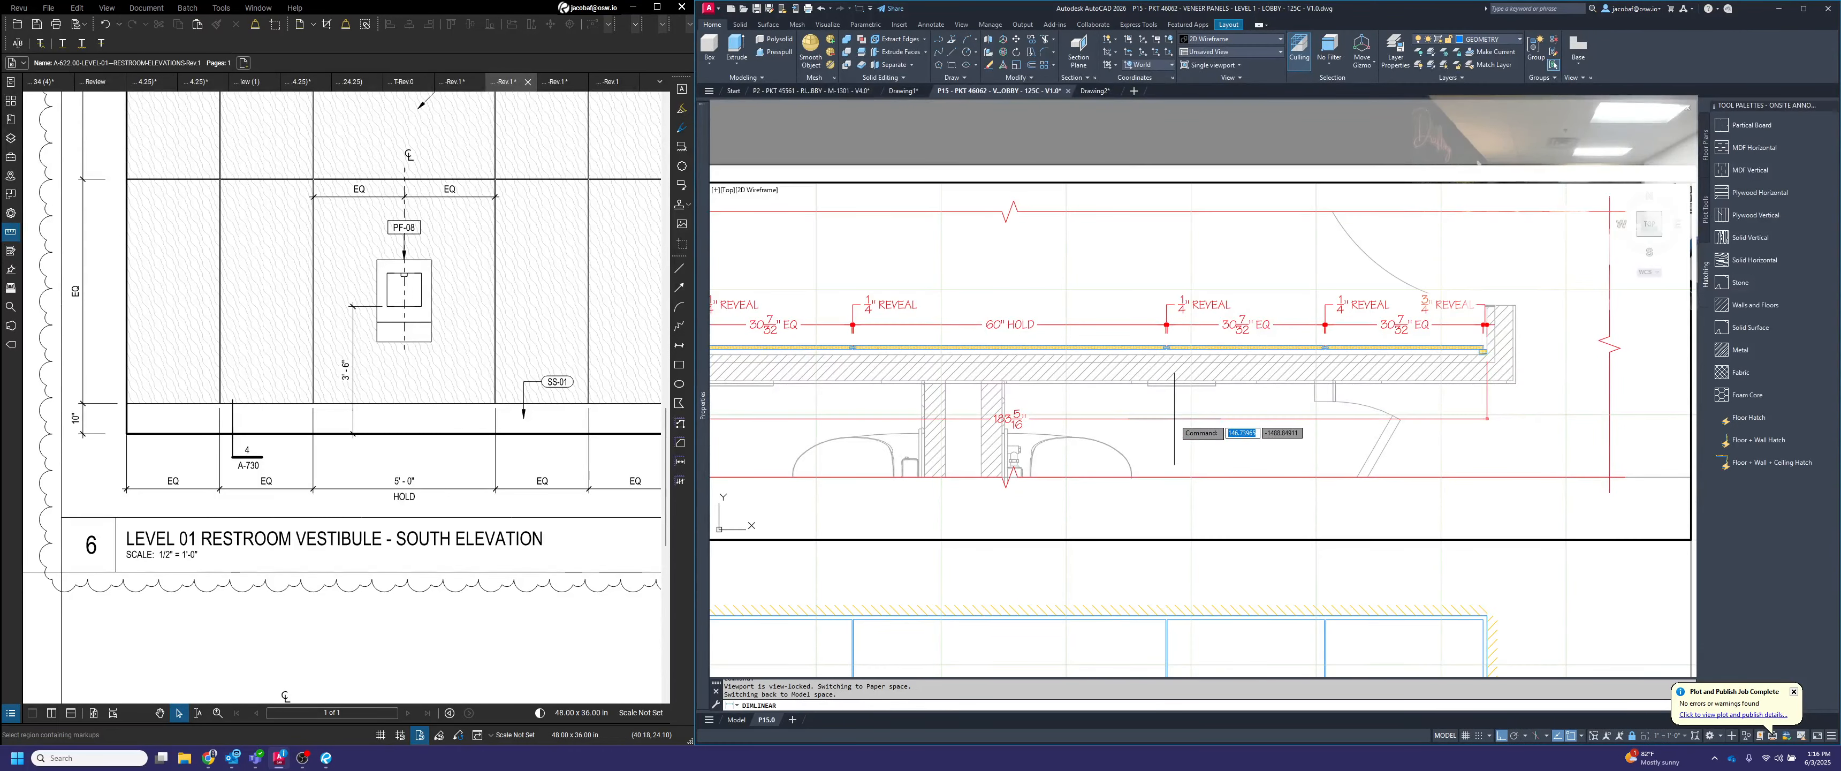
middle_click_drag(1188, 342, 1424, 356)
left_click(1355, 293)
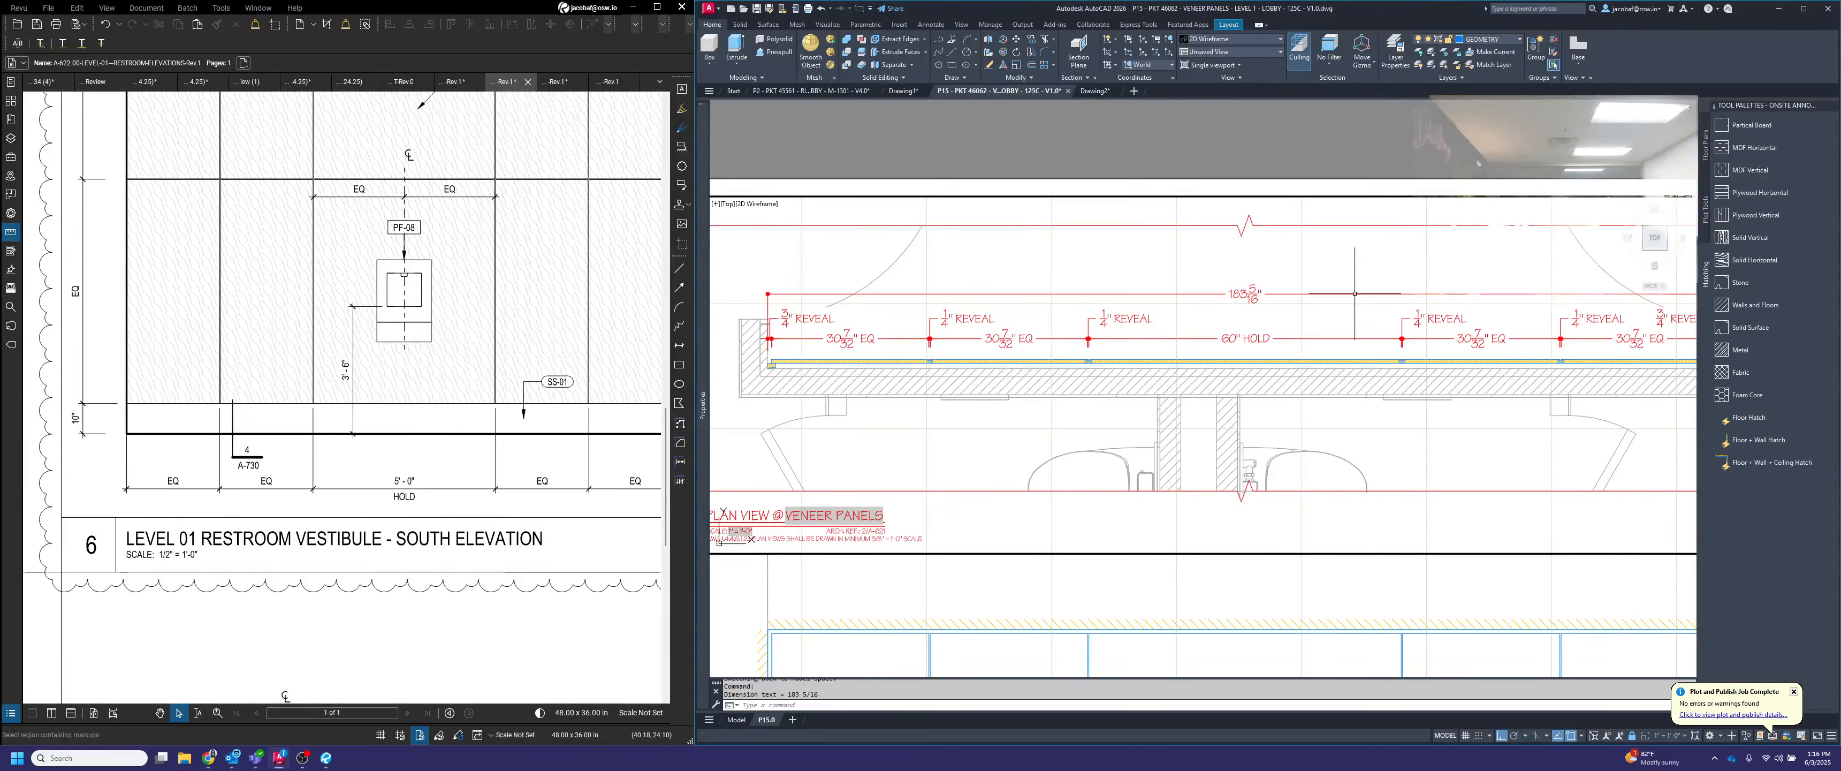
Draw a 4" vertical guide line upward from the 1/4" REVEAL leader at the left end of the 60" HOLD panel
key("Escape")
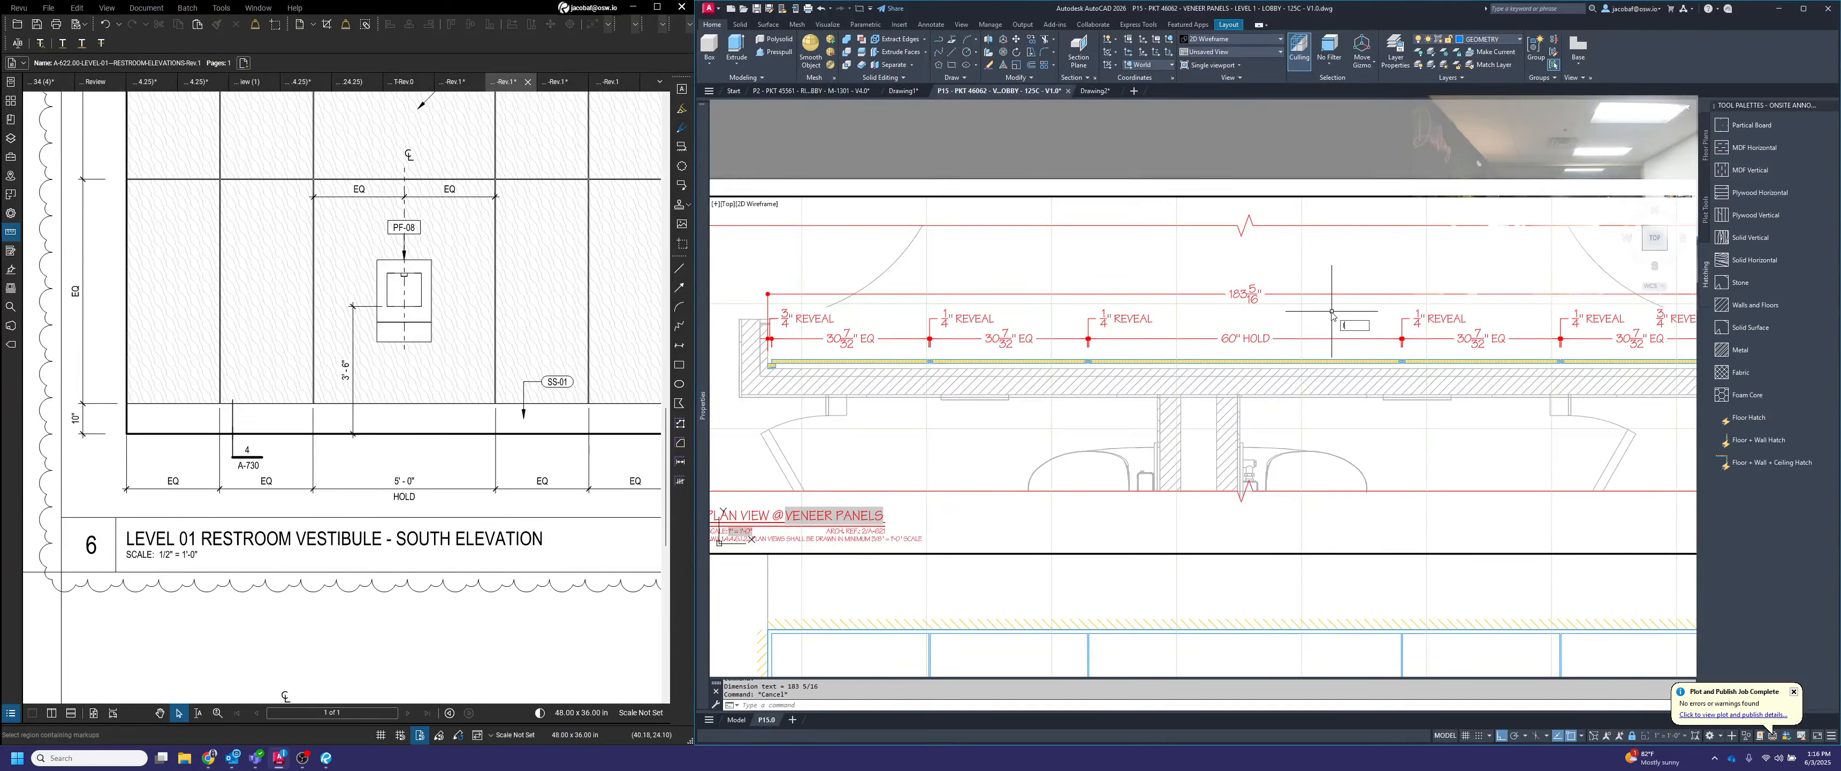
key("space")
scroll(1094, 304, "up", 4)
left_click(1102, 343)
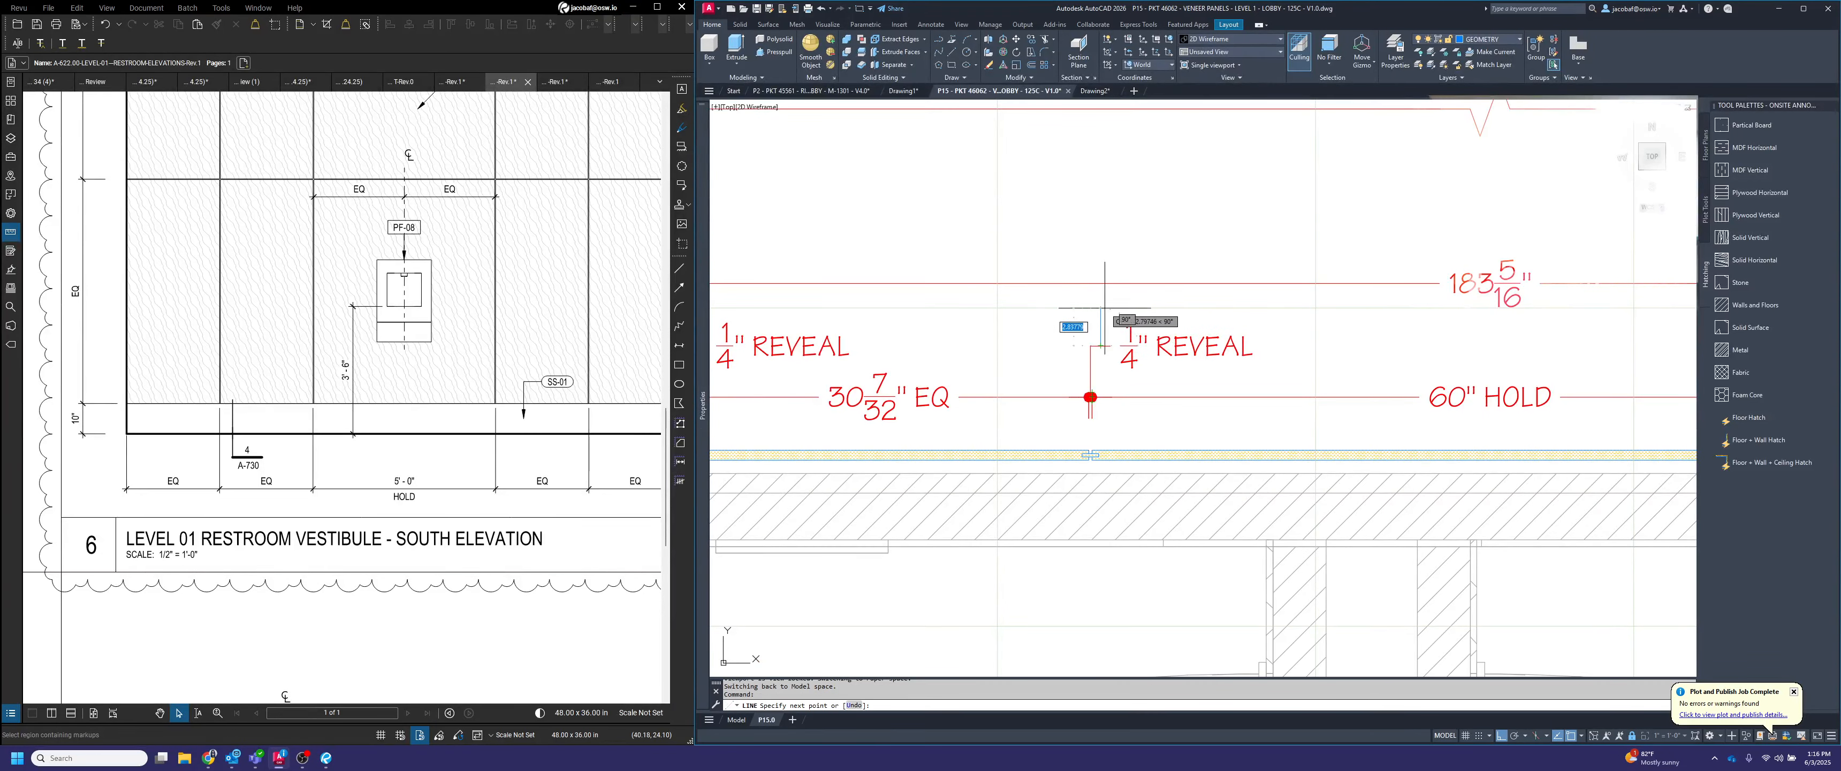
key("space")
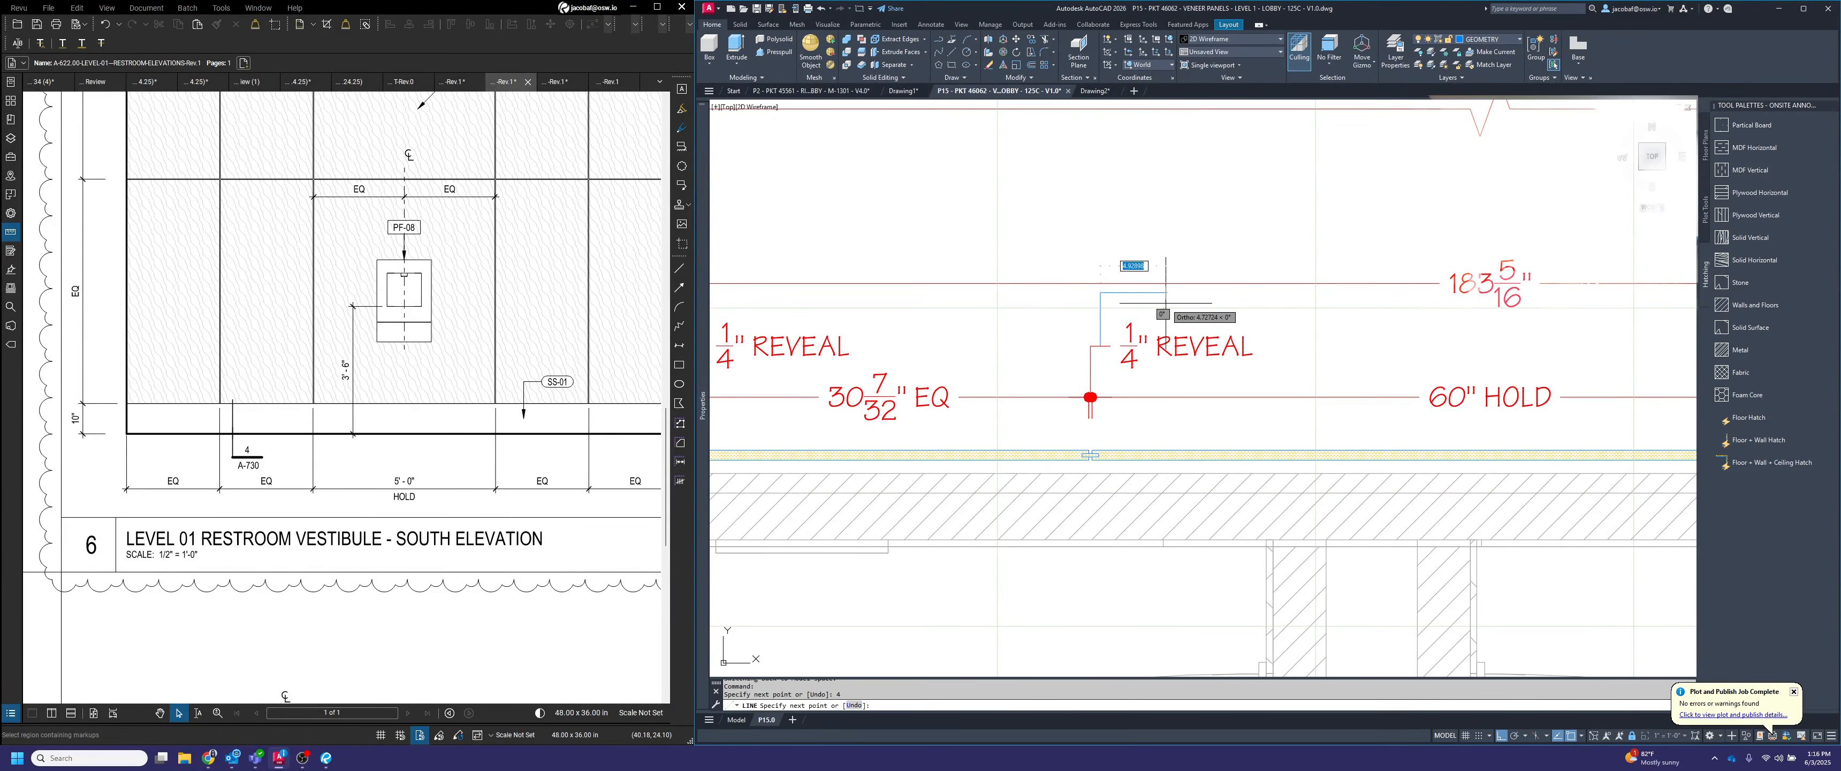
key("space")
Move the overall dimension line to the upper end of the guide line and erase the guide line
left_click(1172, 283)
scroll(1147, 307, "down", 2)
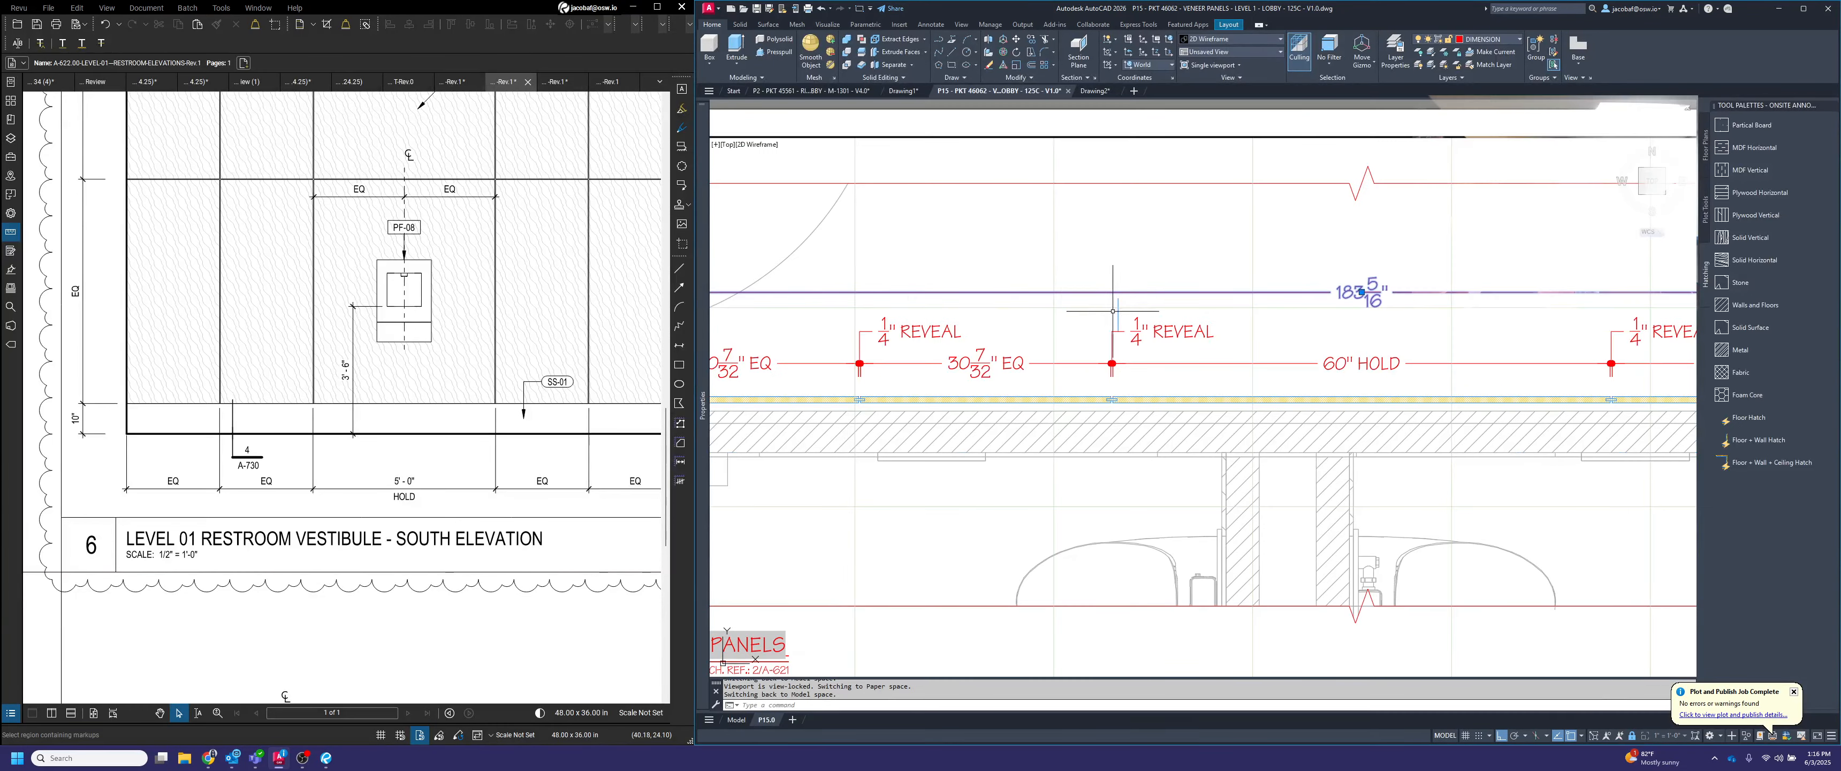
scroll(1113, 311, "down", 2)
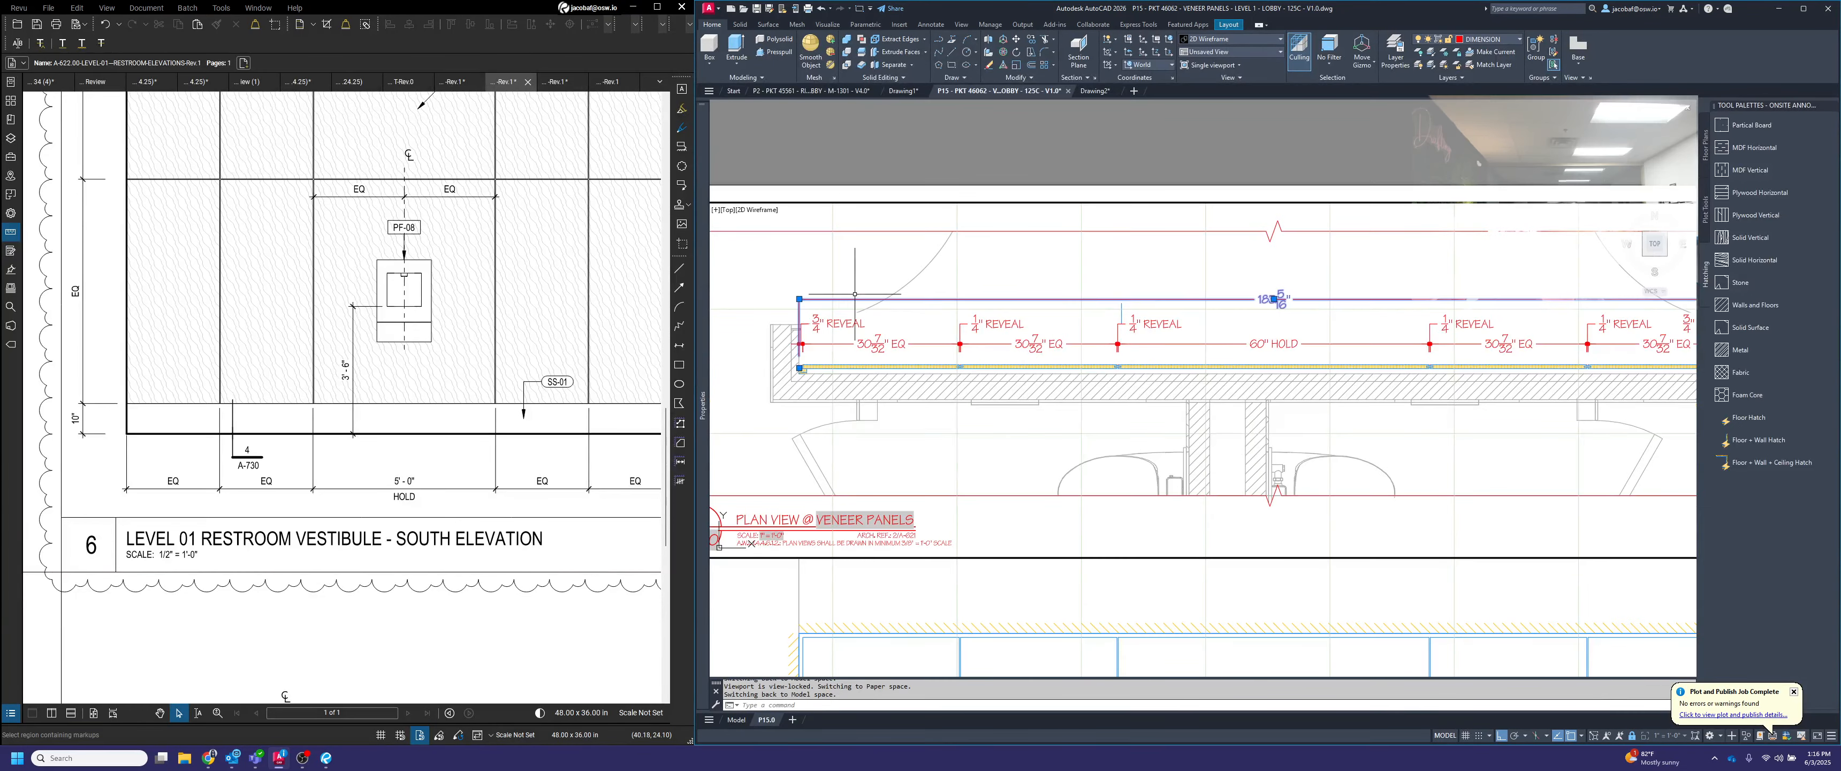
key("Escape")
scroll(1102, 313, "up", 2)
left_click(1125, 312)
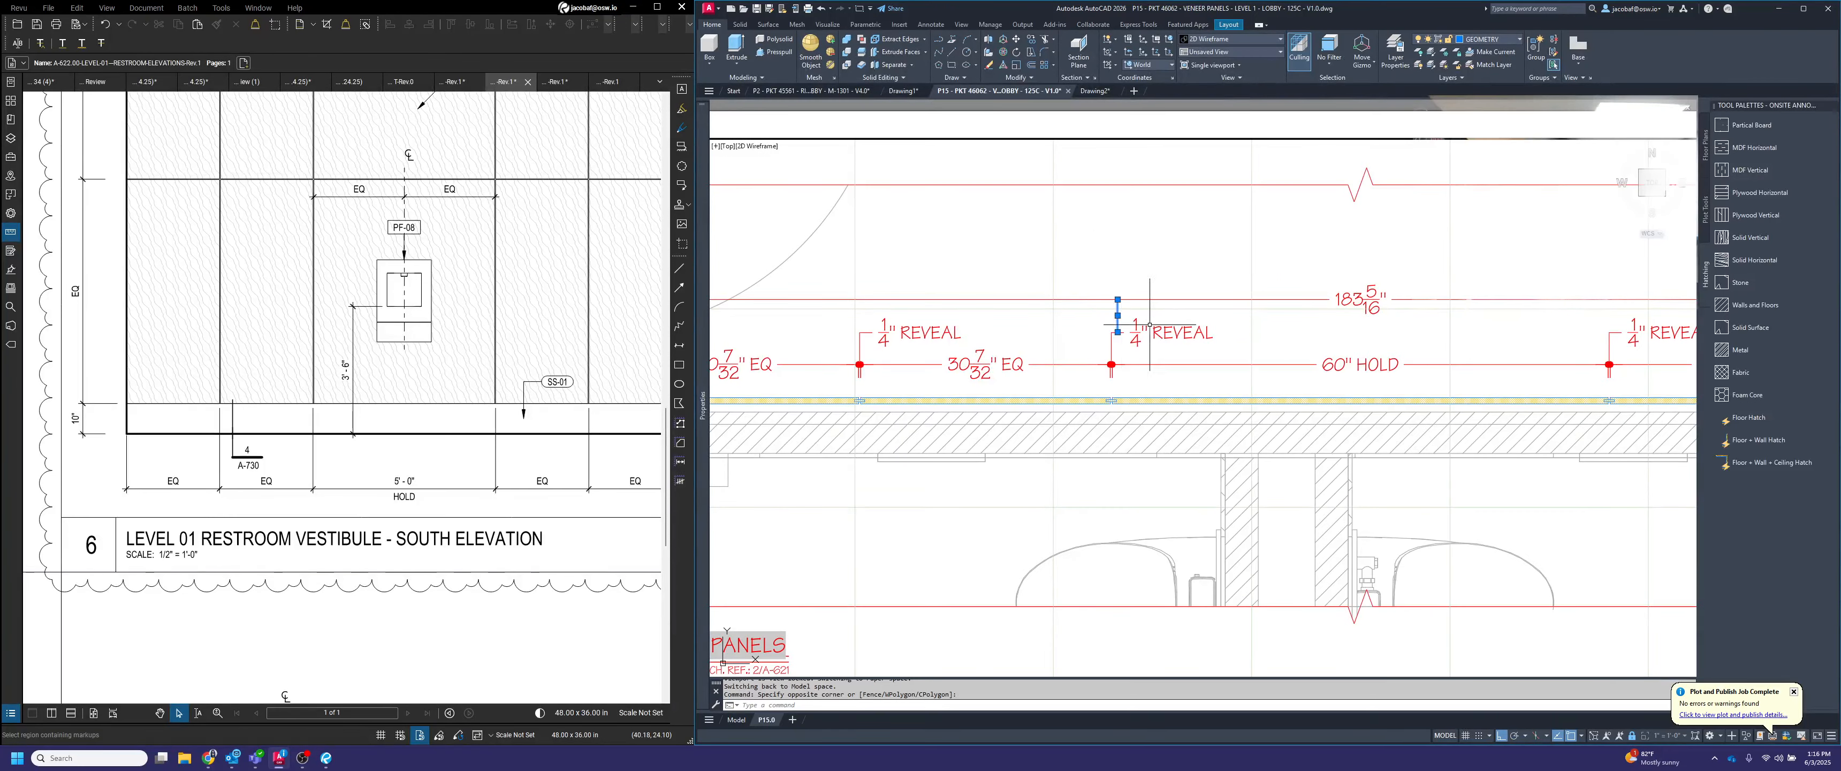
key("Escape")
Add the prefix VIF before the measured value of the overall plan dimension
scroll(1356, 386, "down", 3)
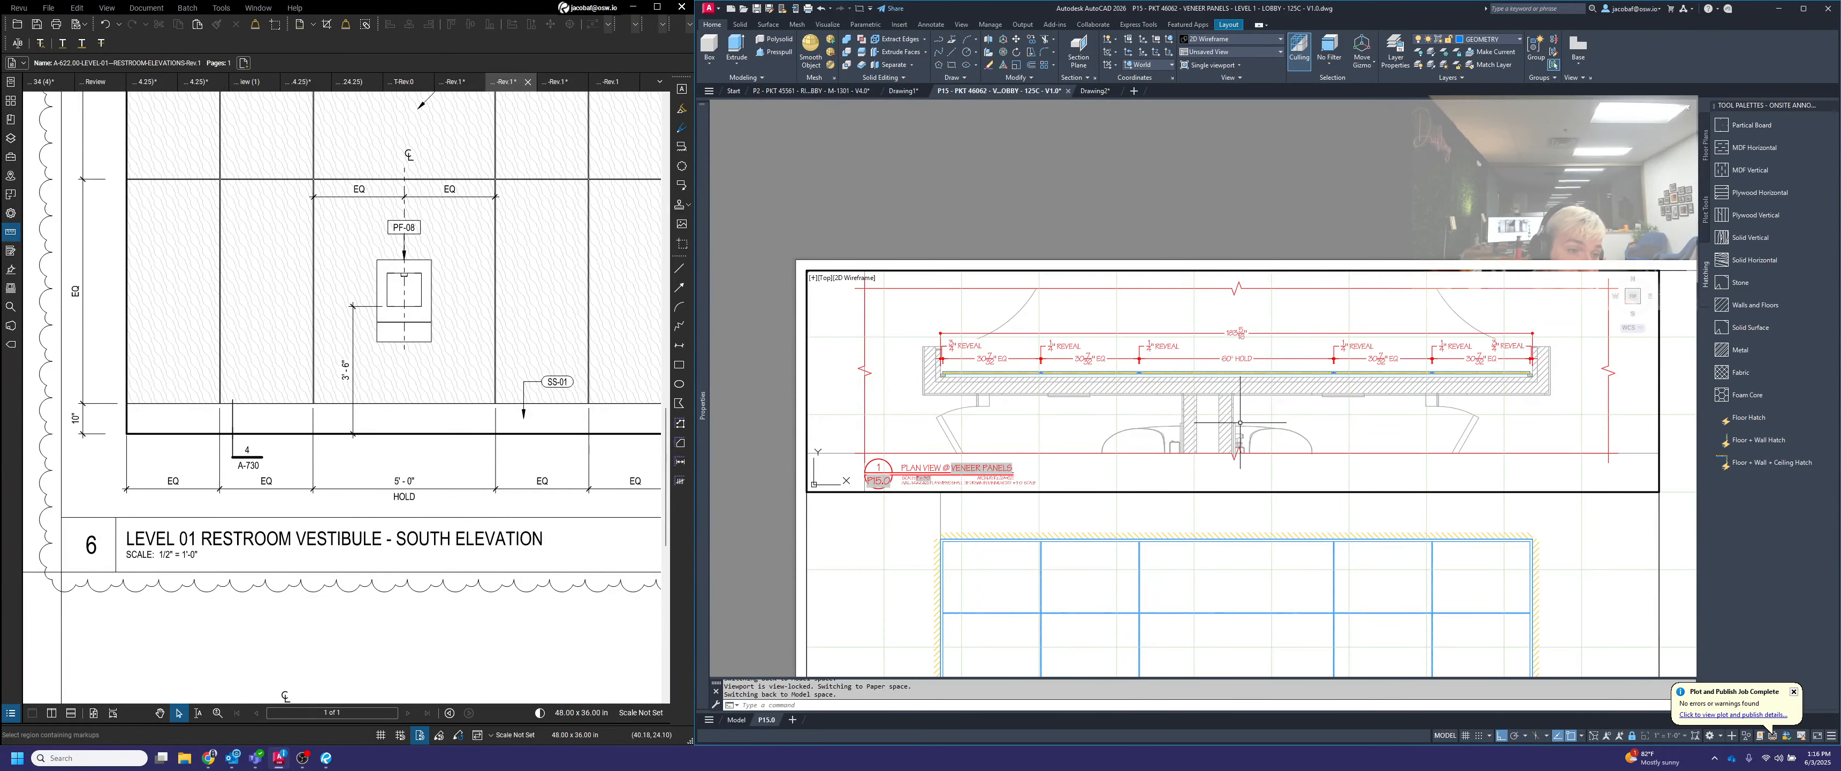
scroll(1239, 333, "up", 4)
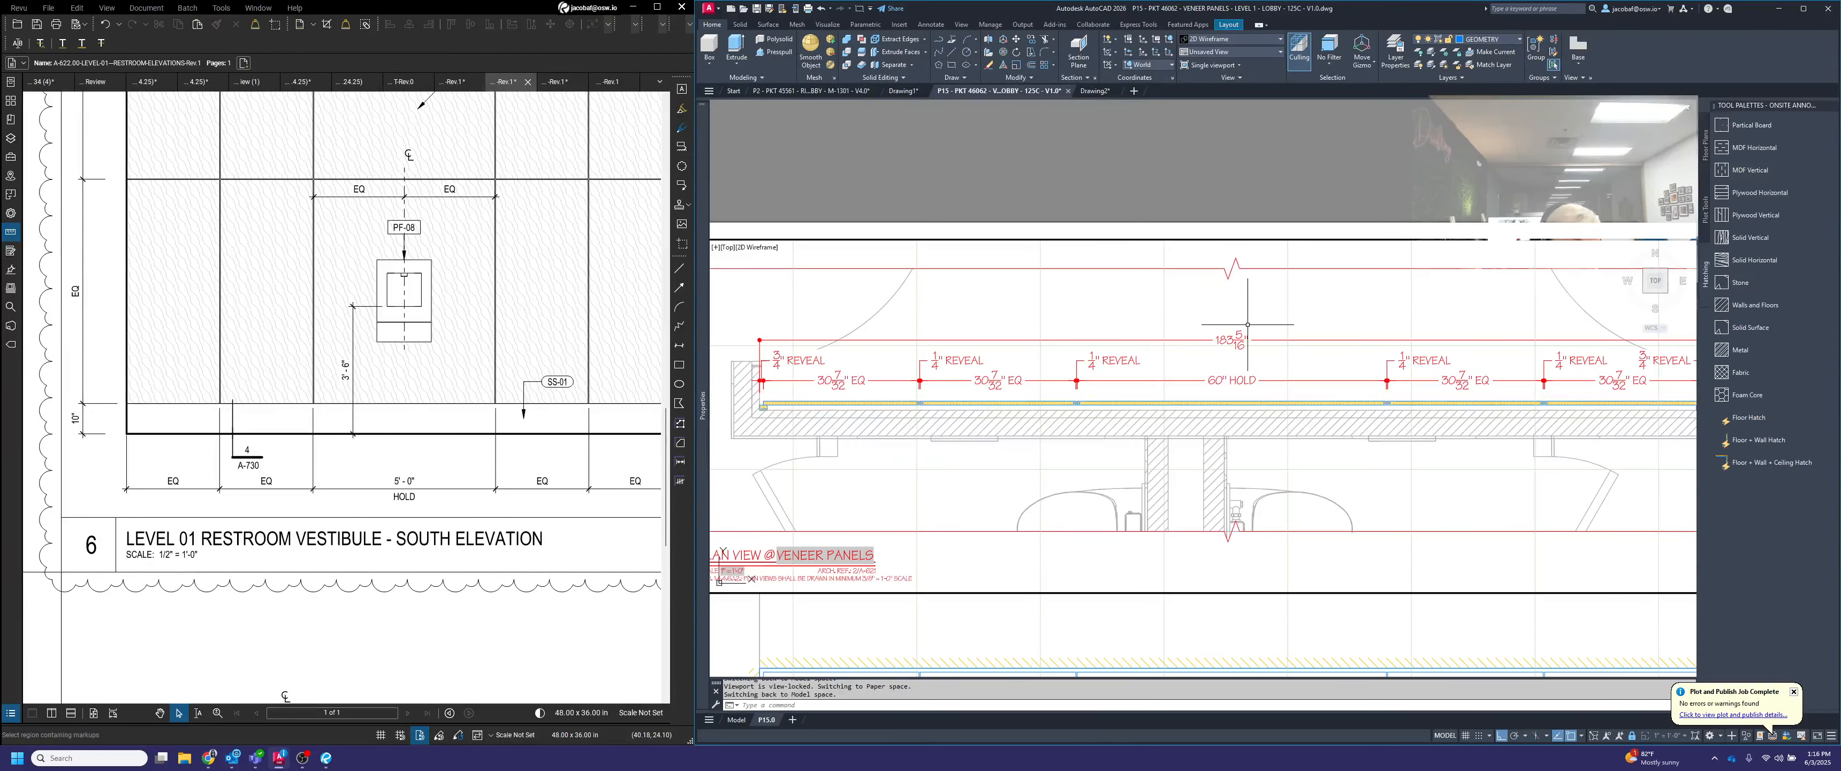
scroll(1244, 346, "down", 2)
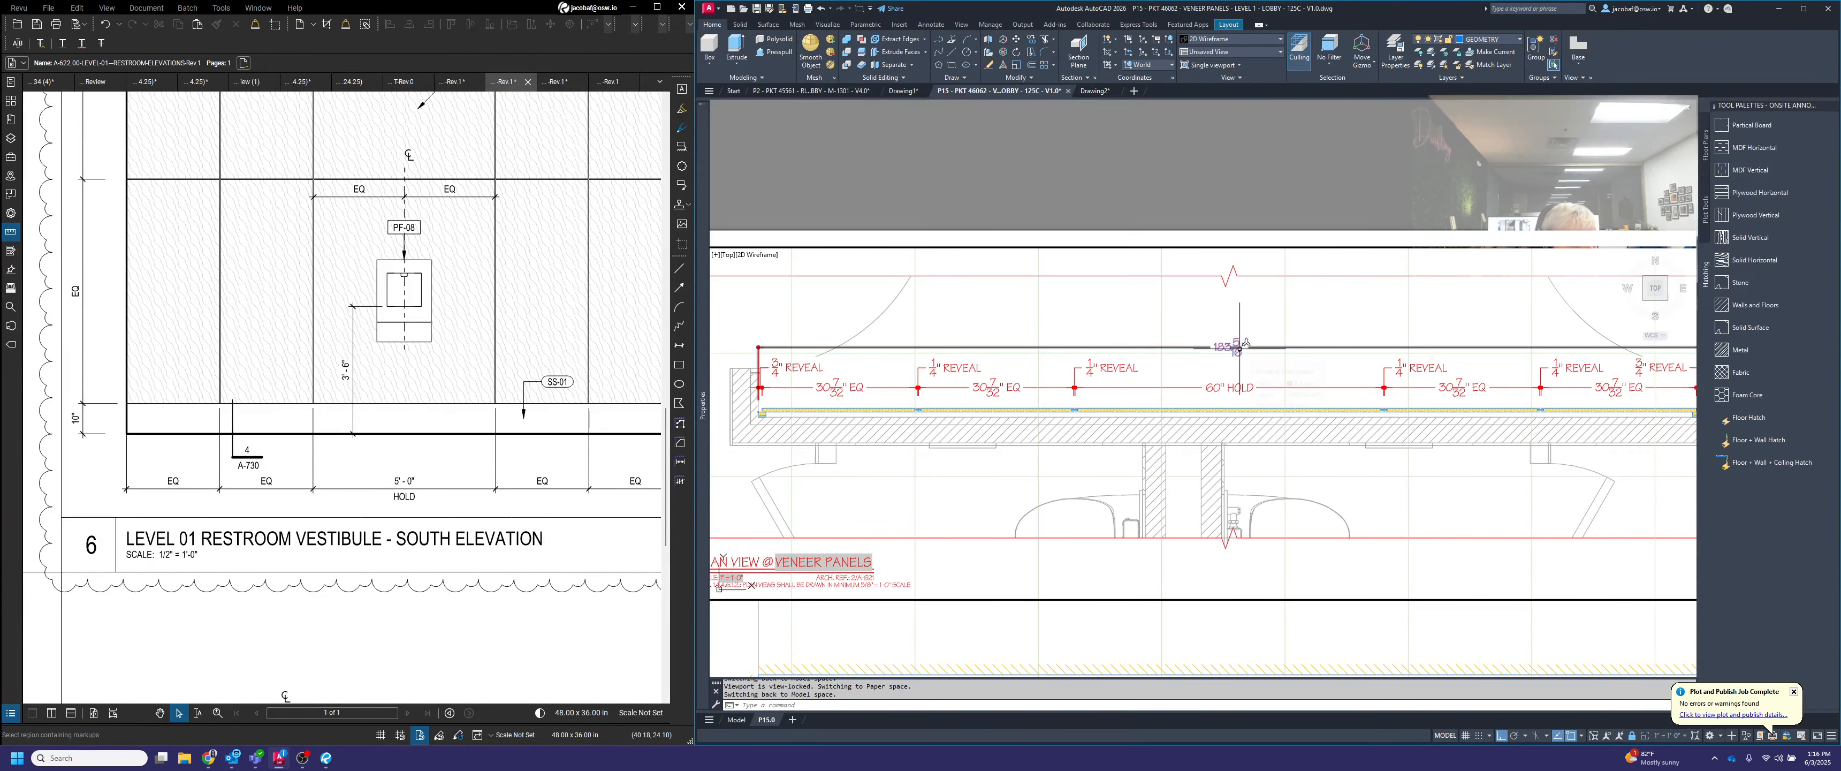
double_click(1238, 348)
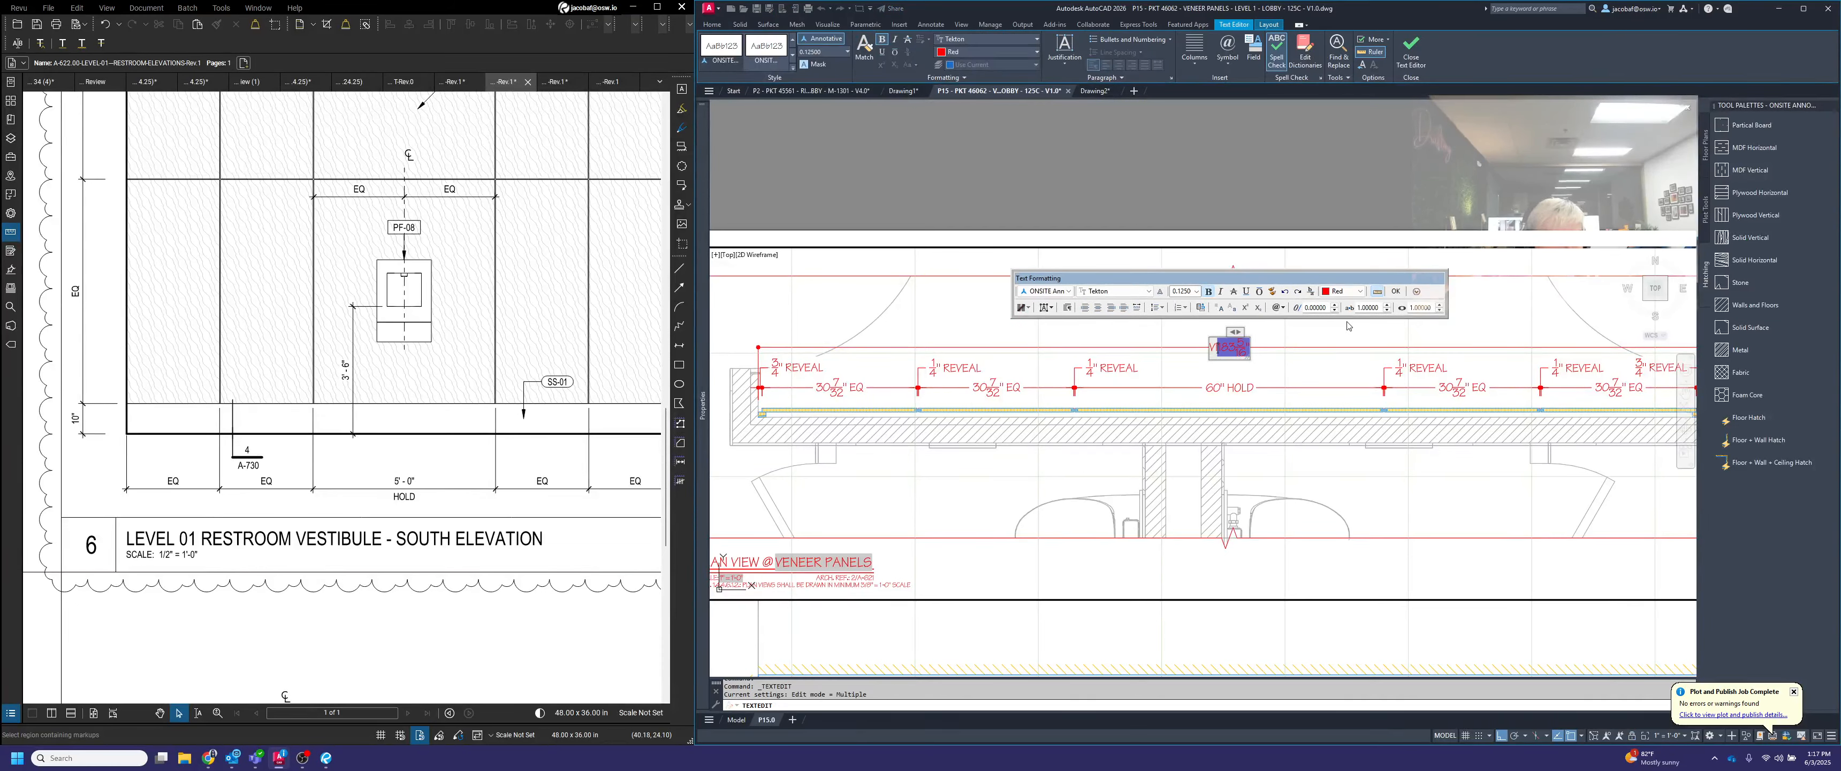
left_click(1331, 374)
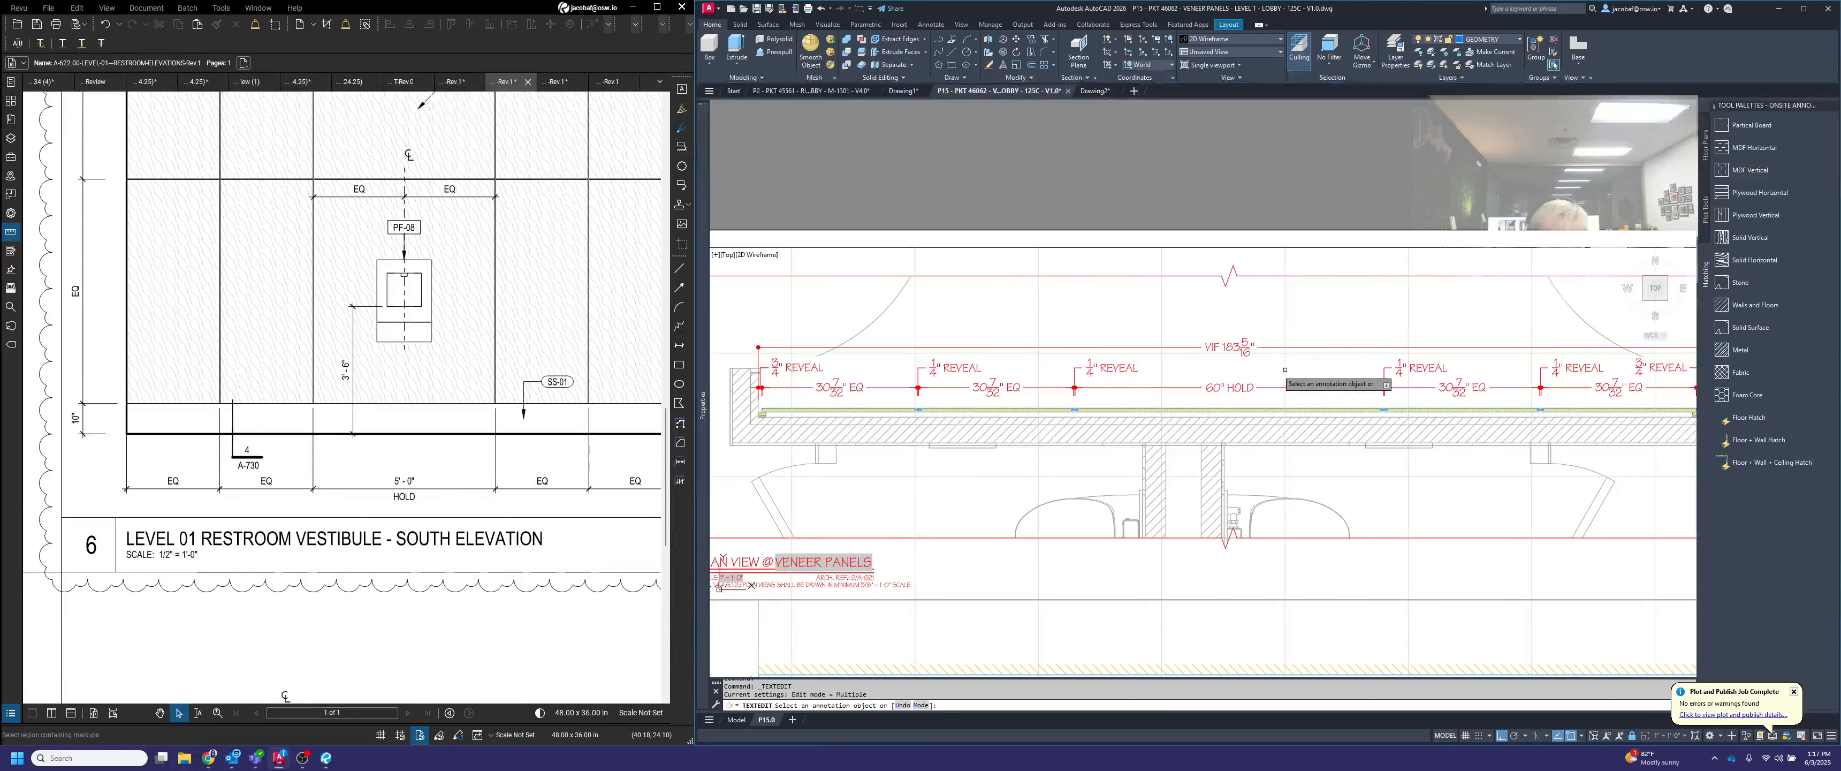
key("Escape")
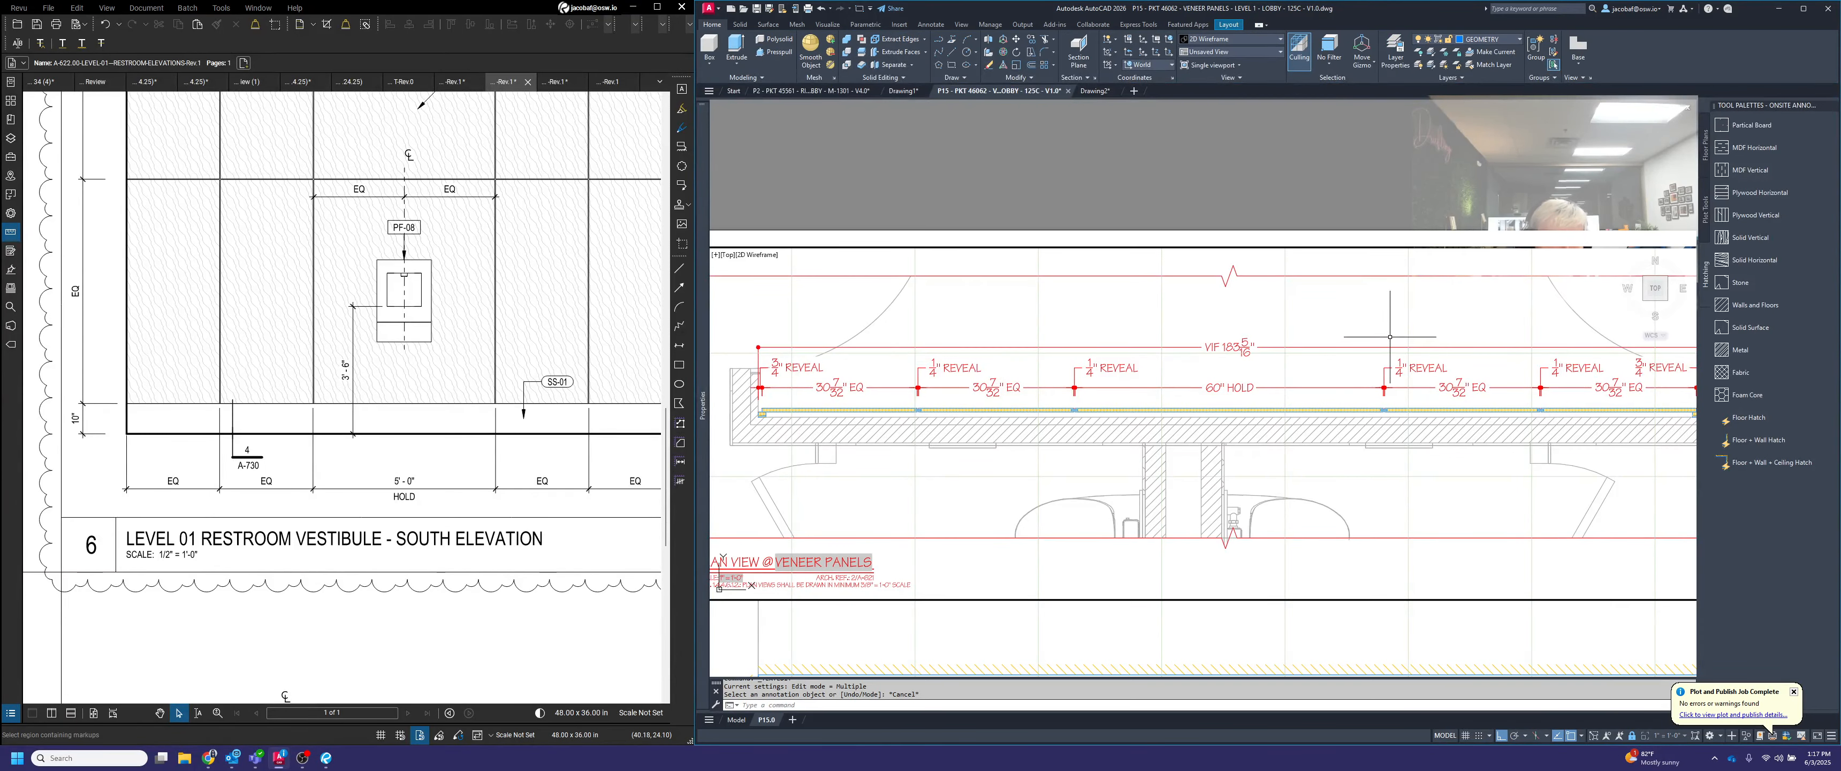
Review the plan's dimension strings and labels, and the elevation below them
middle_click_drag(1490, 328, 1418, 338)
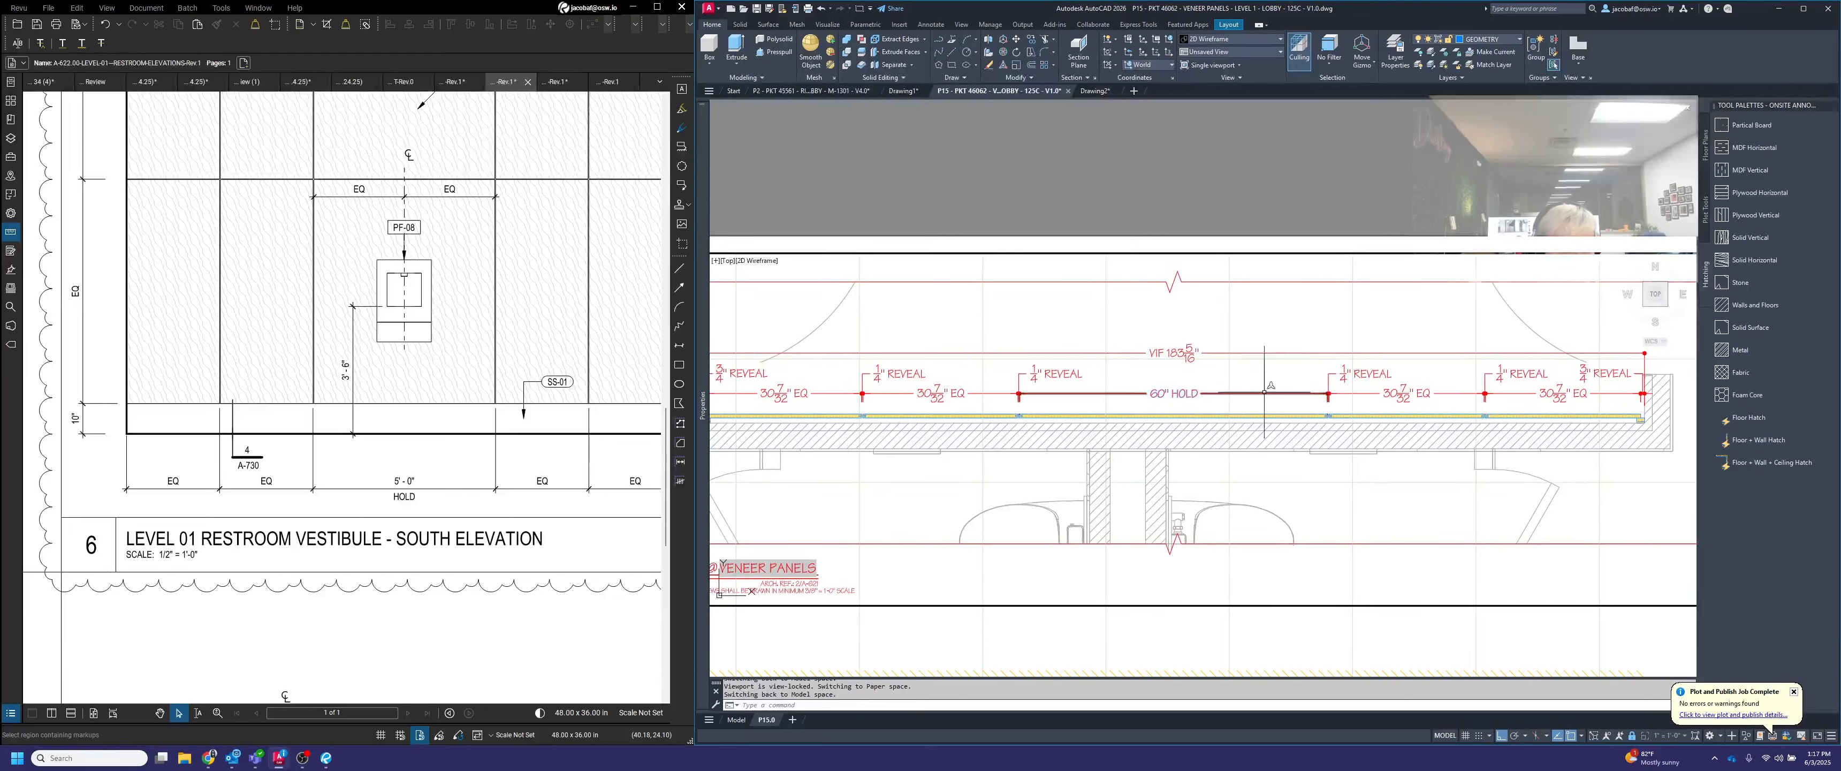
scroll(1018, 375, "down", 2)
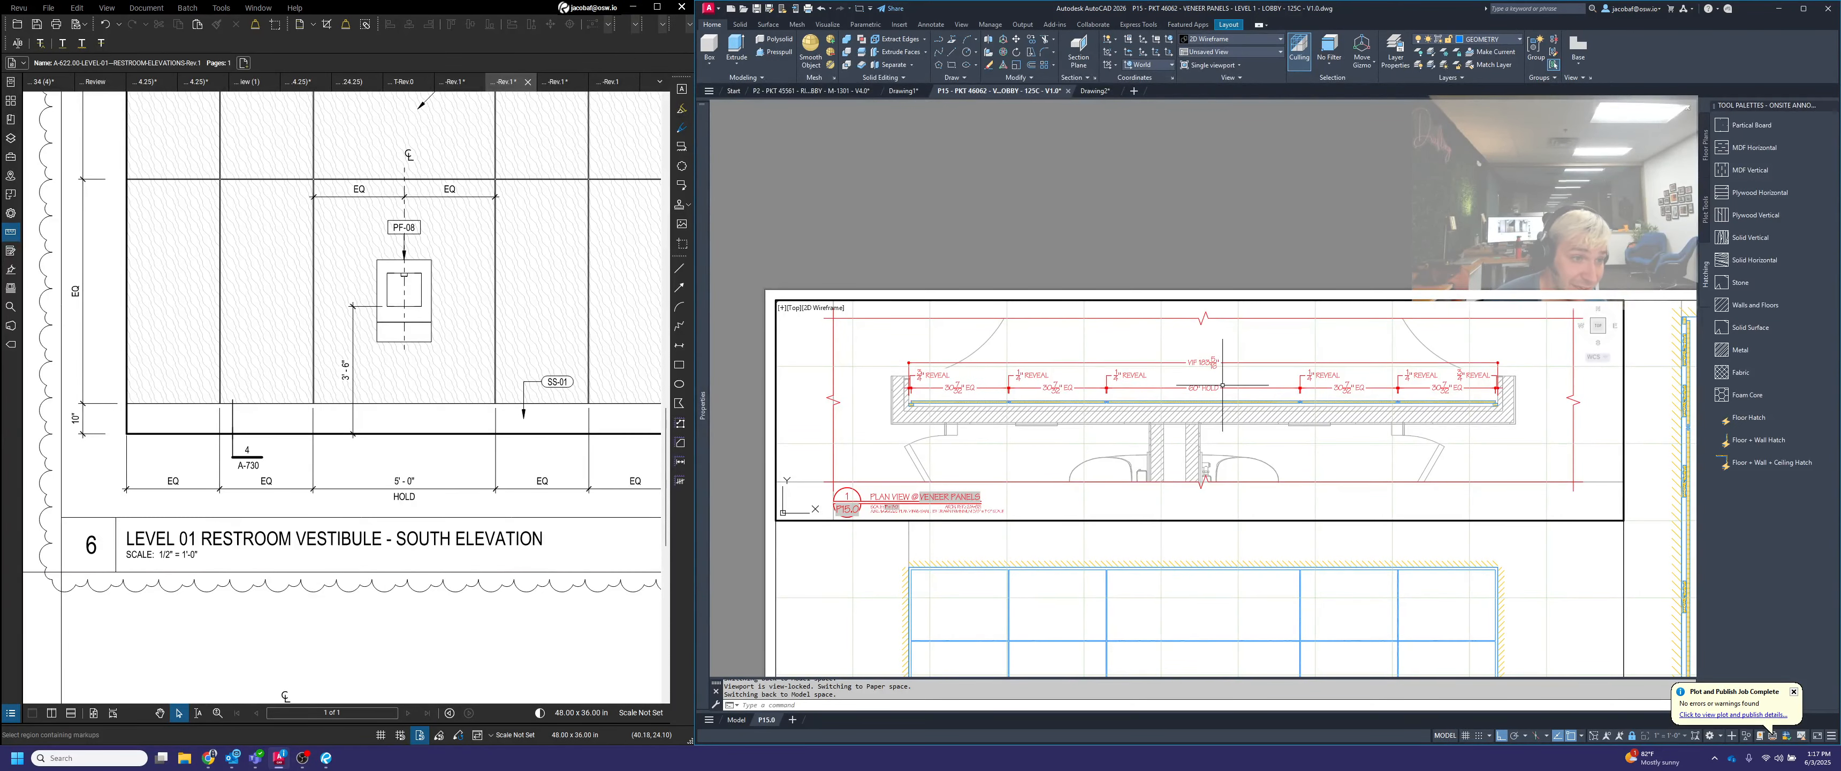
middle_click_drag(1311, 541, 1304, 488)
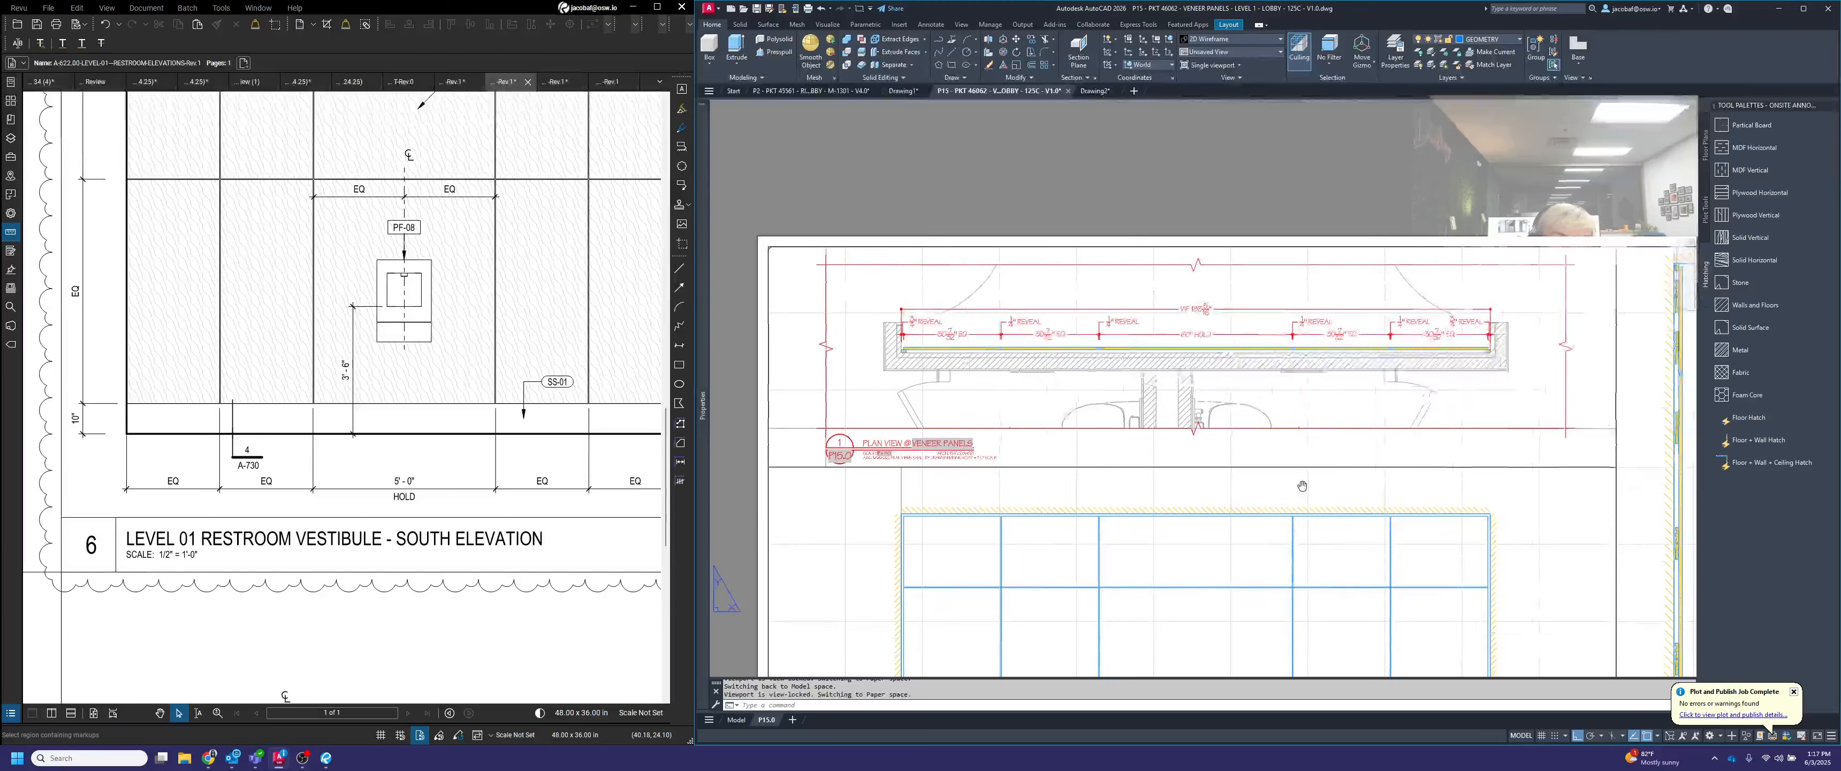
scroll(1494, 325, "up", 4)
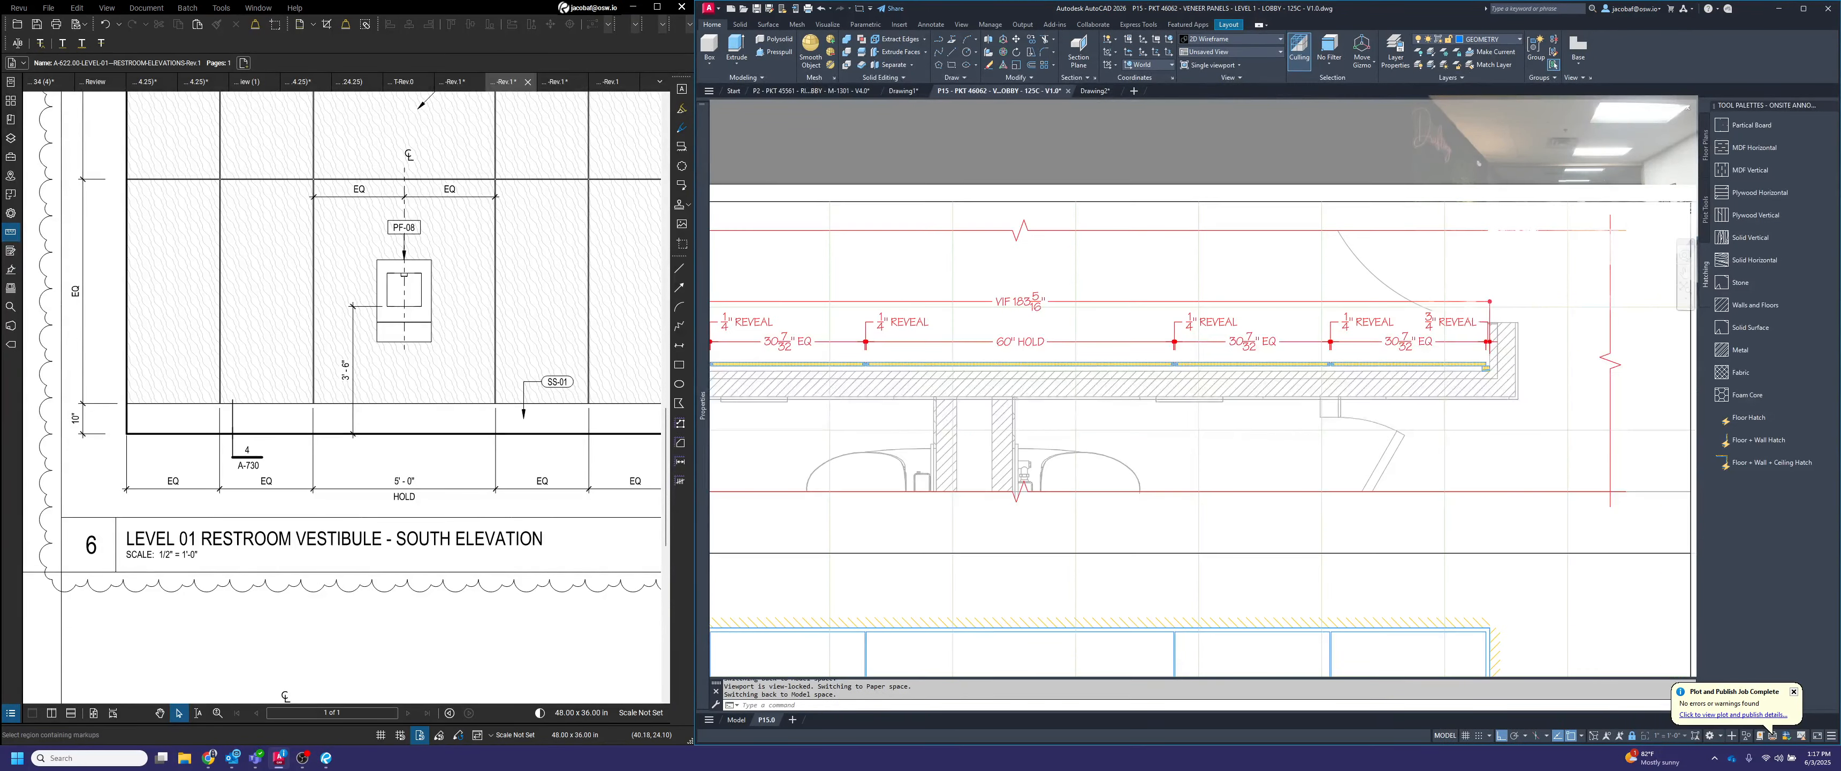
scroll(1505, 323, "down", 4)
scroll(1398, 326, "down", 2)
middle_click_drag(1421, 579, 1371, 443)
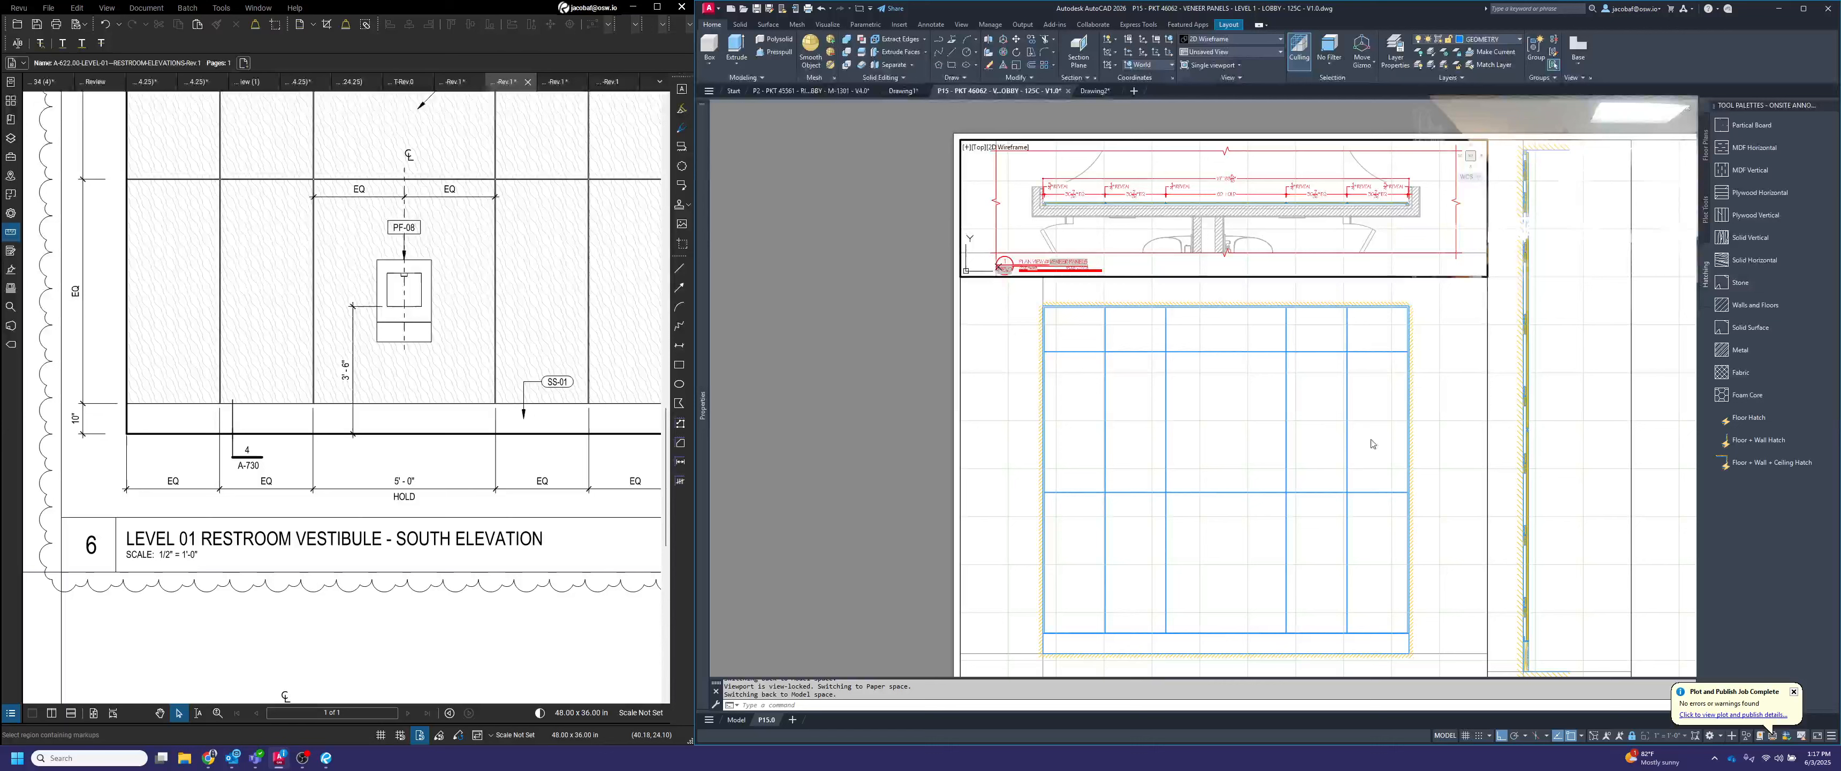
middle_click_drag(1377, 505, 1332, 470)
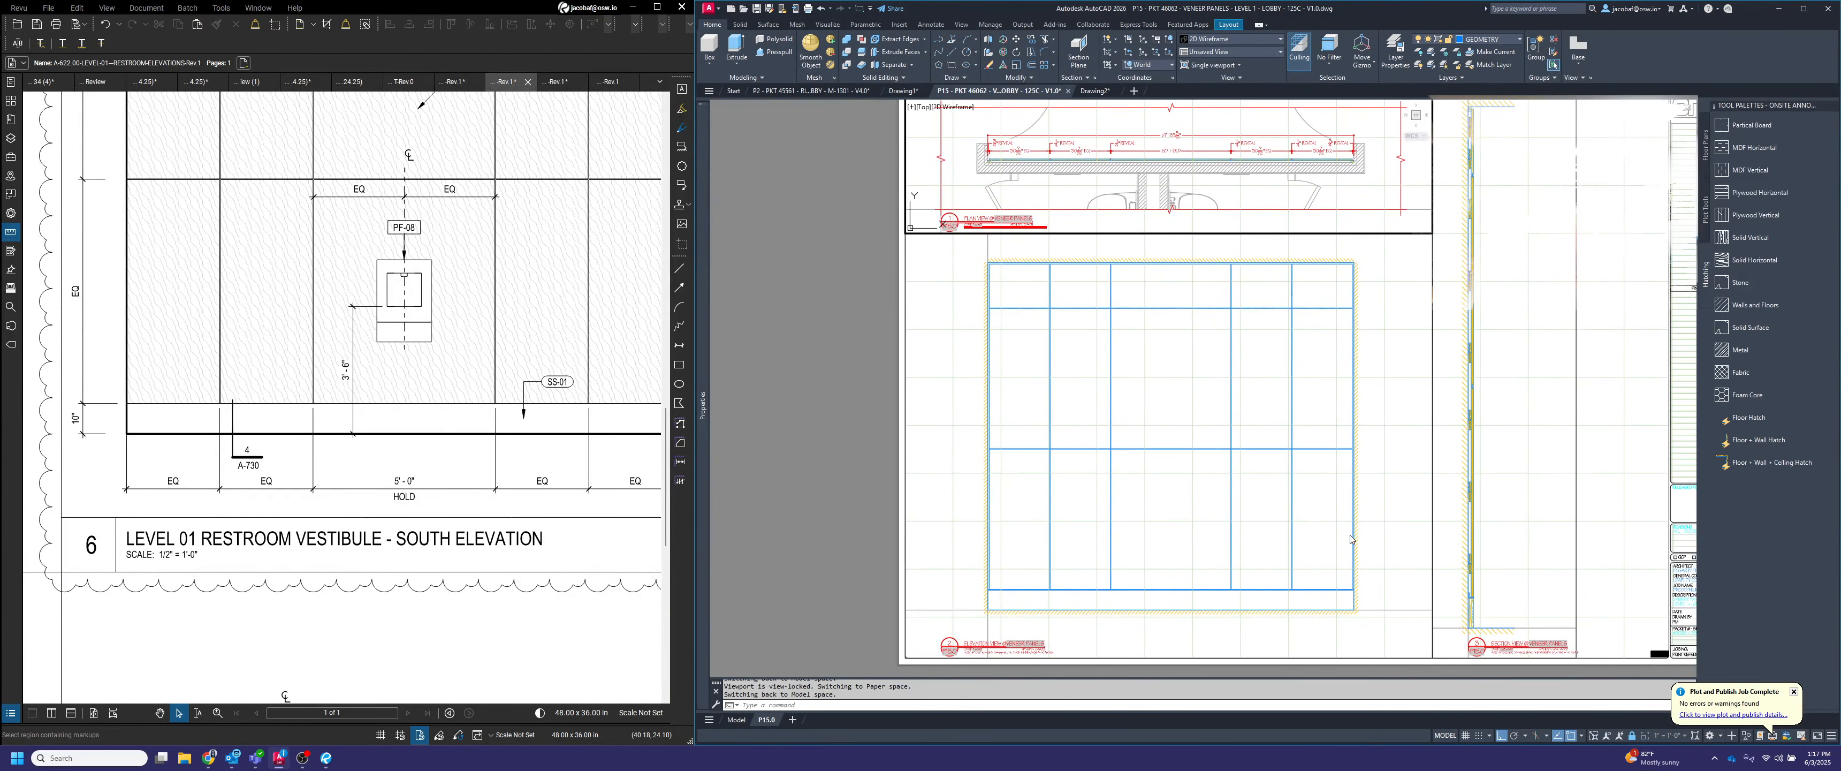
middle_click_drag(1318, 638, 1315, 604)
Add a vertical linear dimension for the base height at the elevation's lower right corner, placed outside the wall hatch
scroll(1314, 605, "up", 2)
left_click(1298, 592)
key("Escape")
key("Escape")
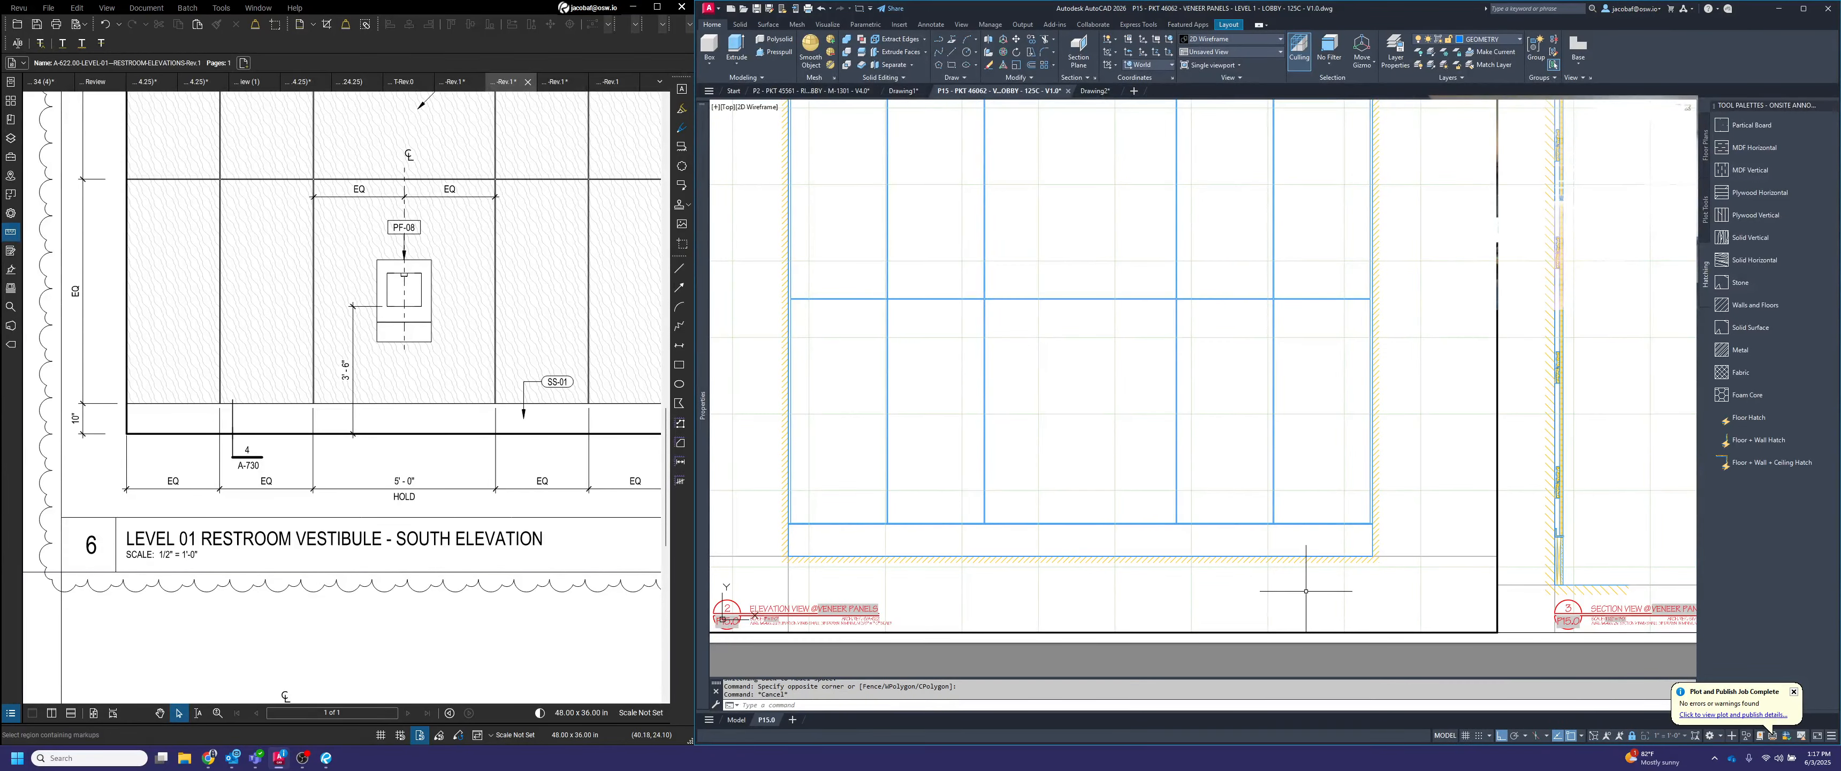
type("dimlin")
key("Return")
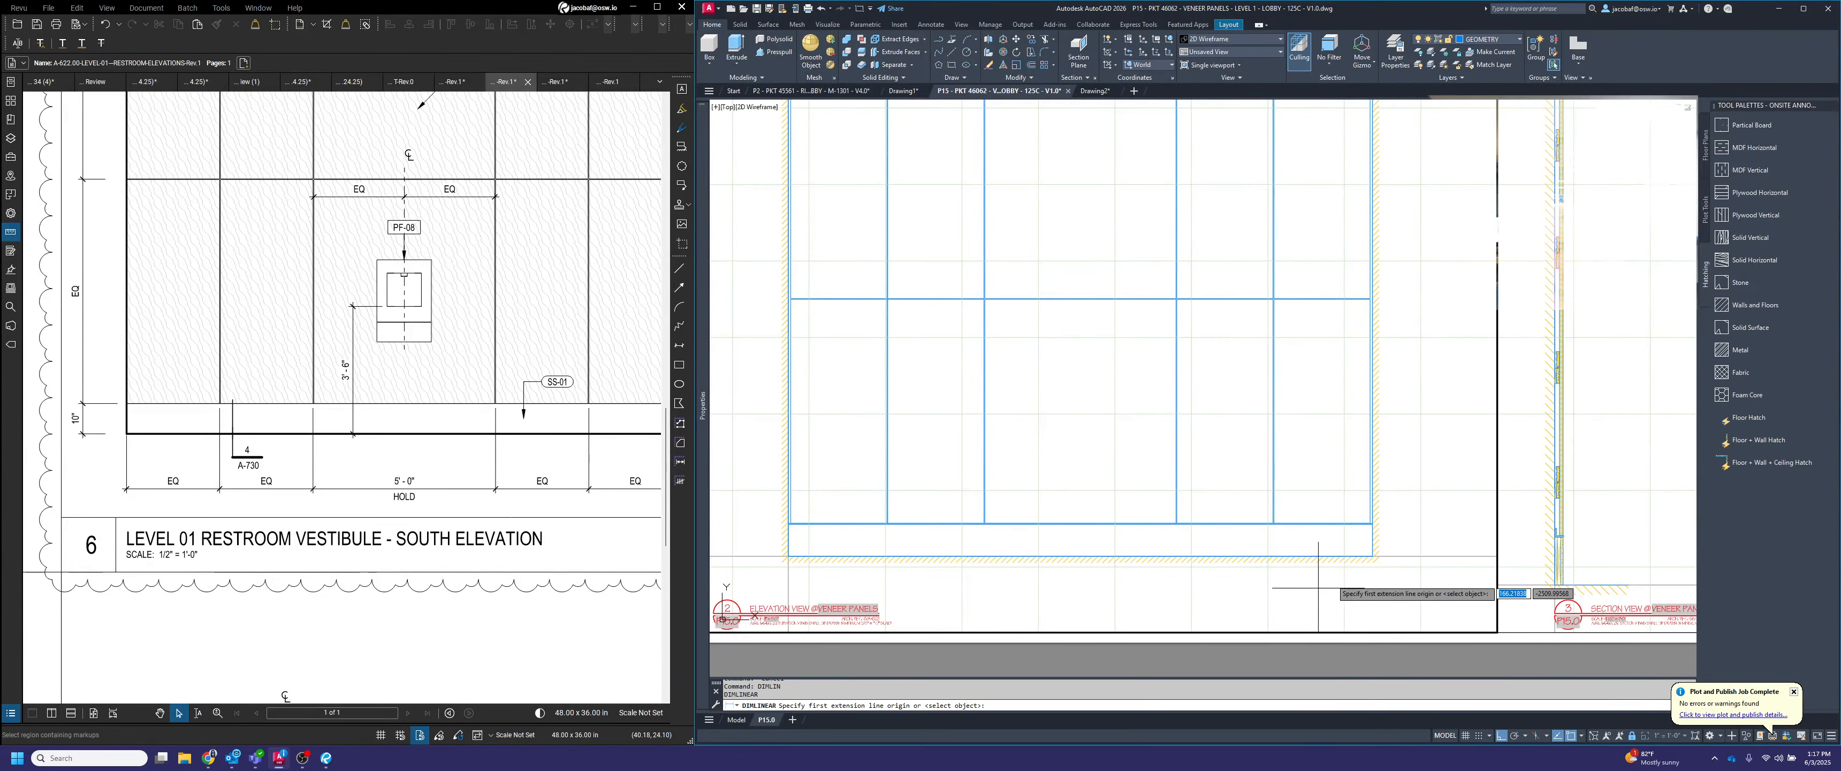
left_click(1379, 531)
scroll(1378, 530, "up", 2)
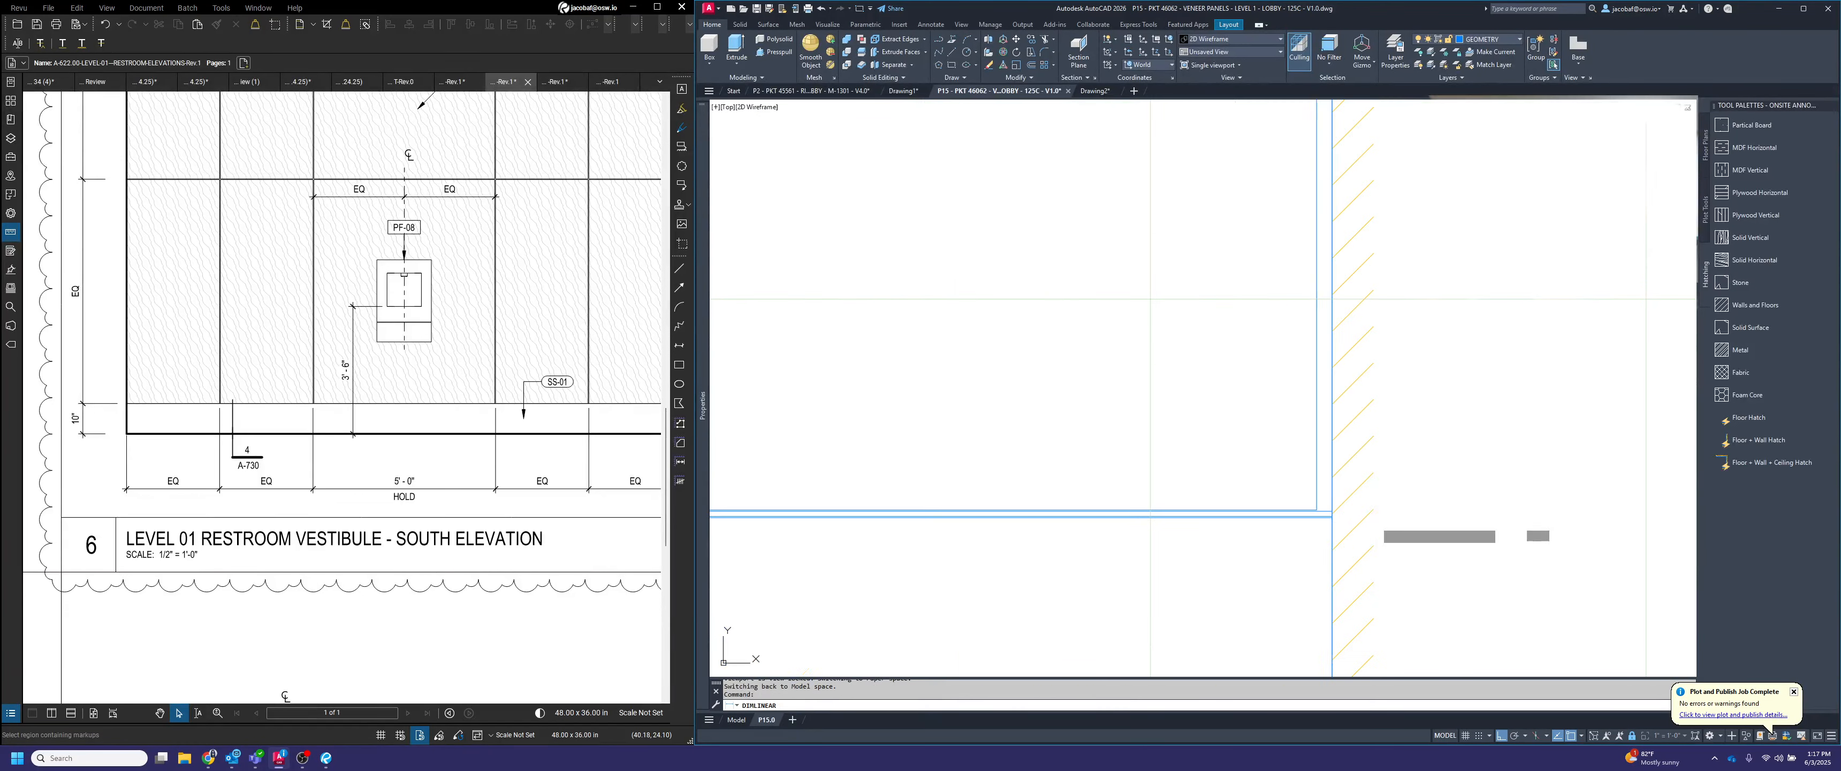
scroll(1365, 533, "up", 2)
scroll(1326, 516, "up", 2)
left_click(1273, 502)
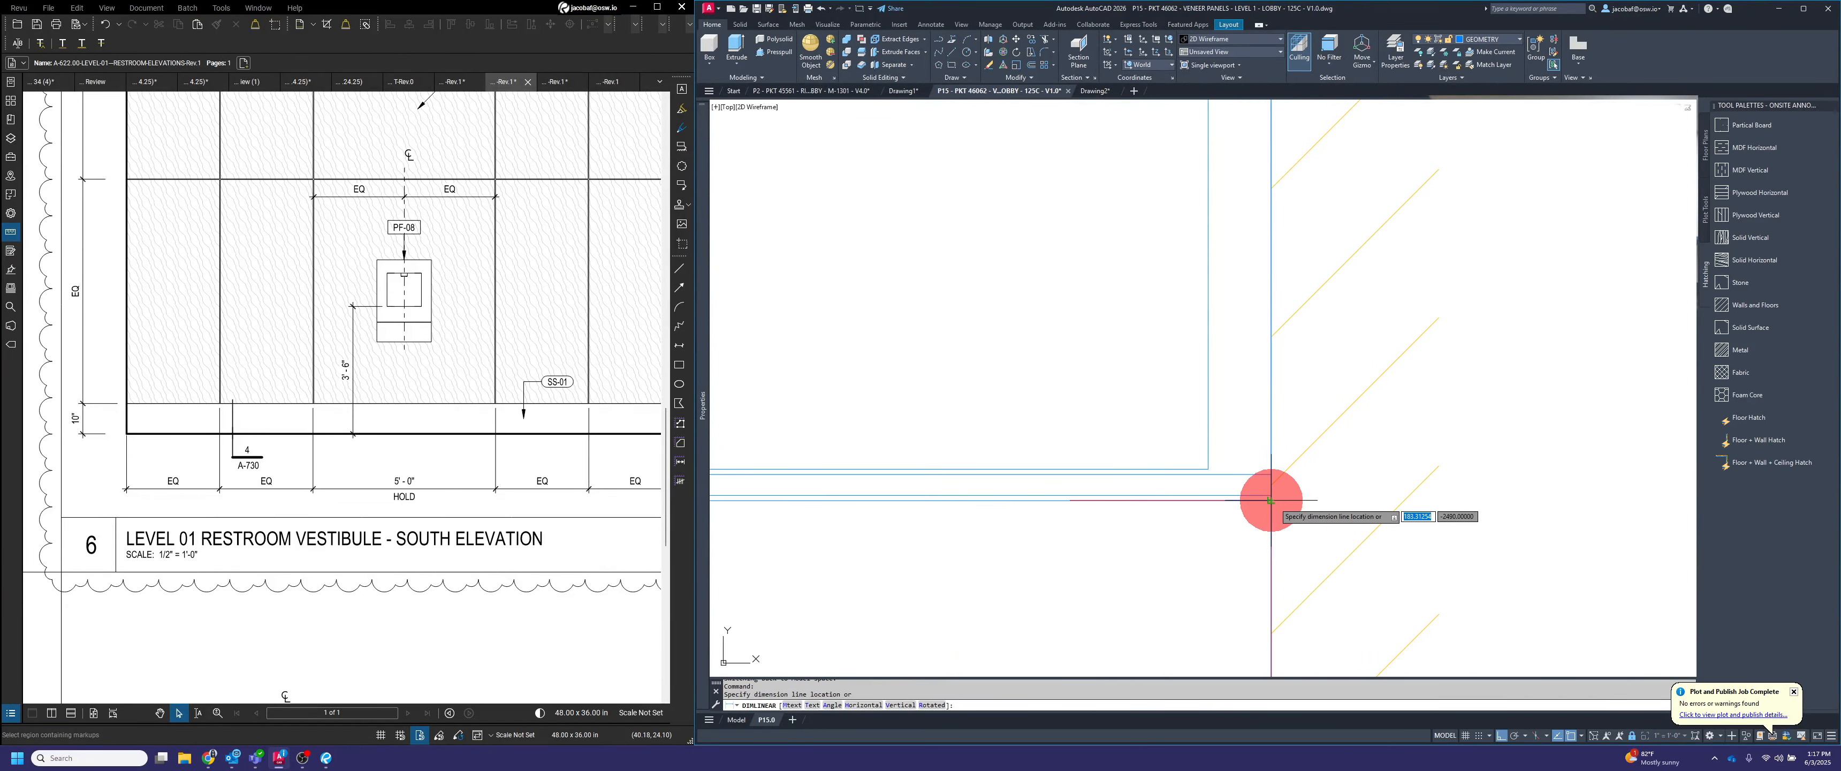
scroll(1276, 502, "down", 5)
left_click(1407, 497)
Draw a 4" horizontal guide line outward from the elevation's right wall edge at the base
key("l")
key("Return")
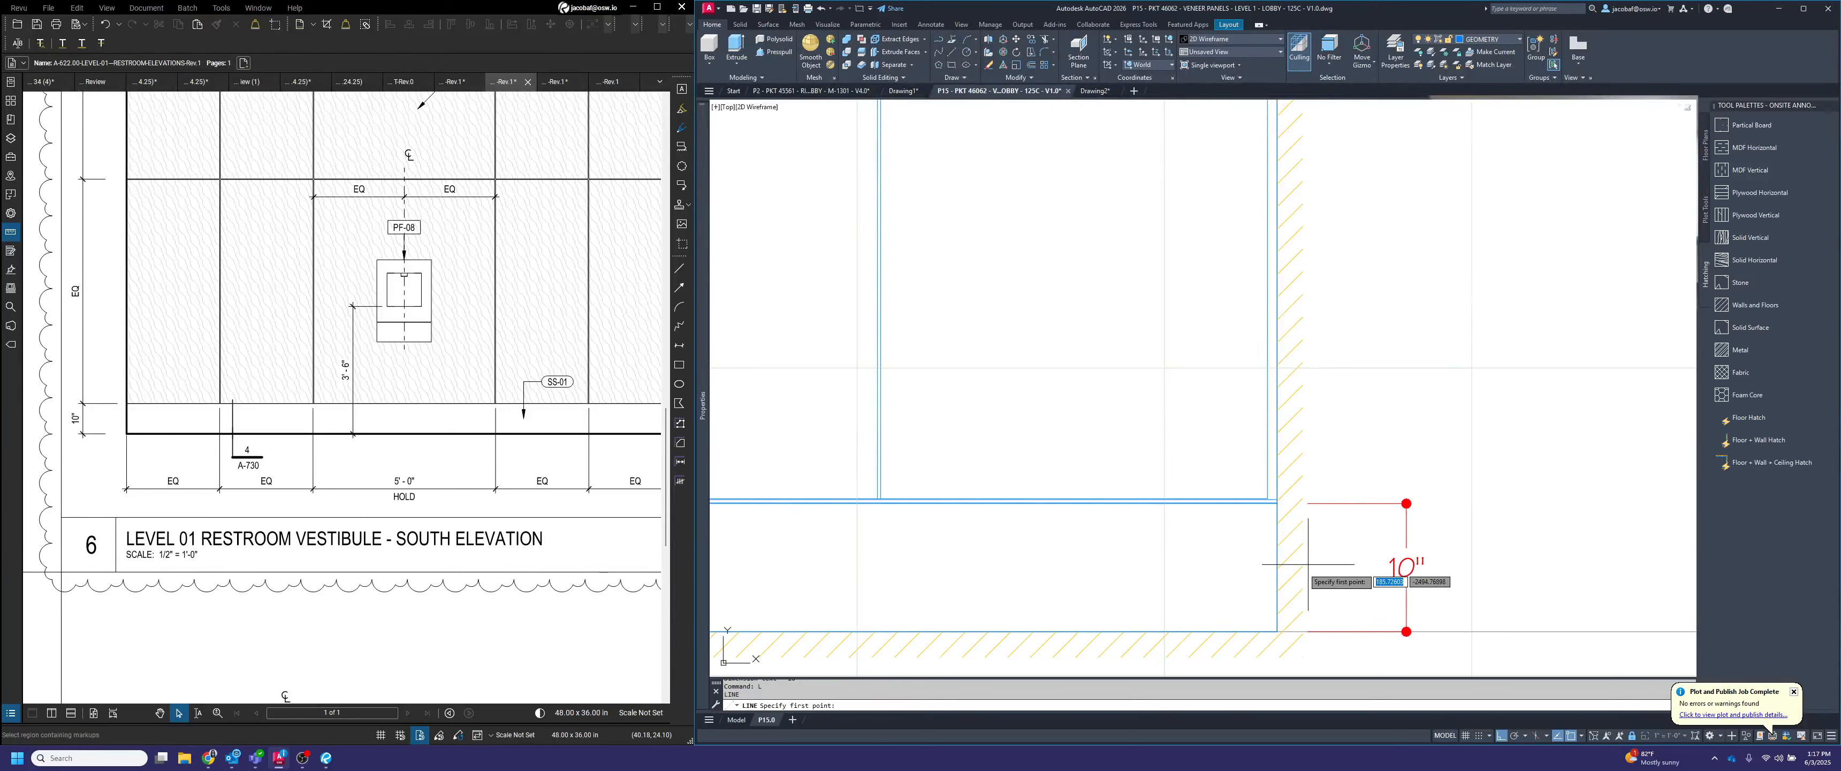
left_click(1277, 577)
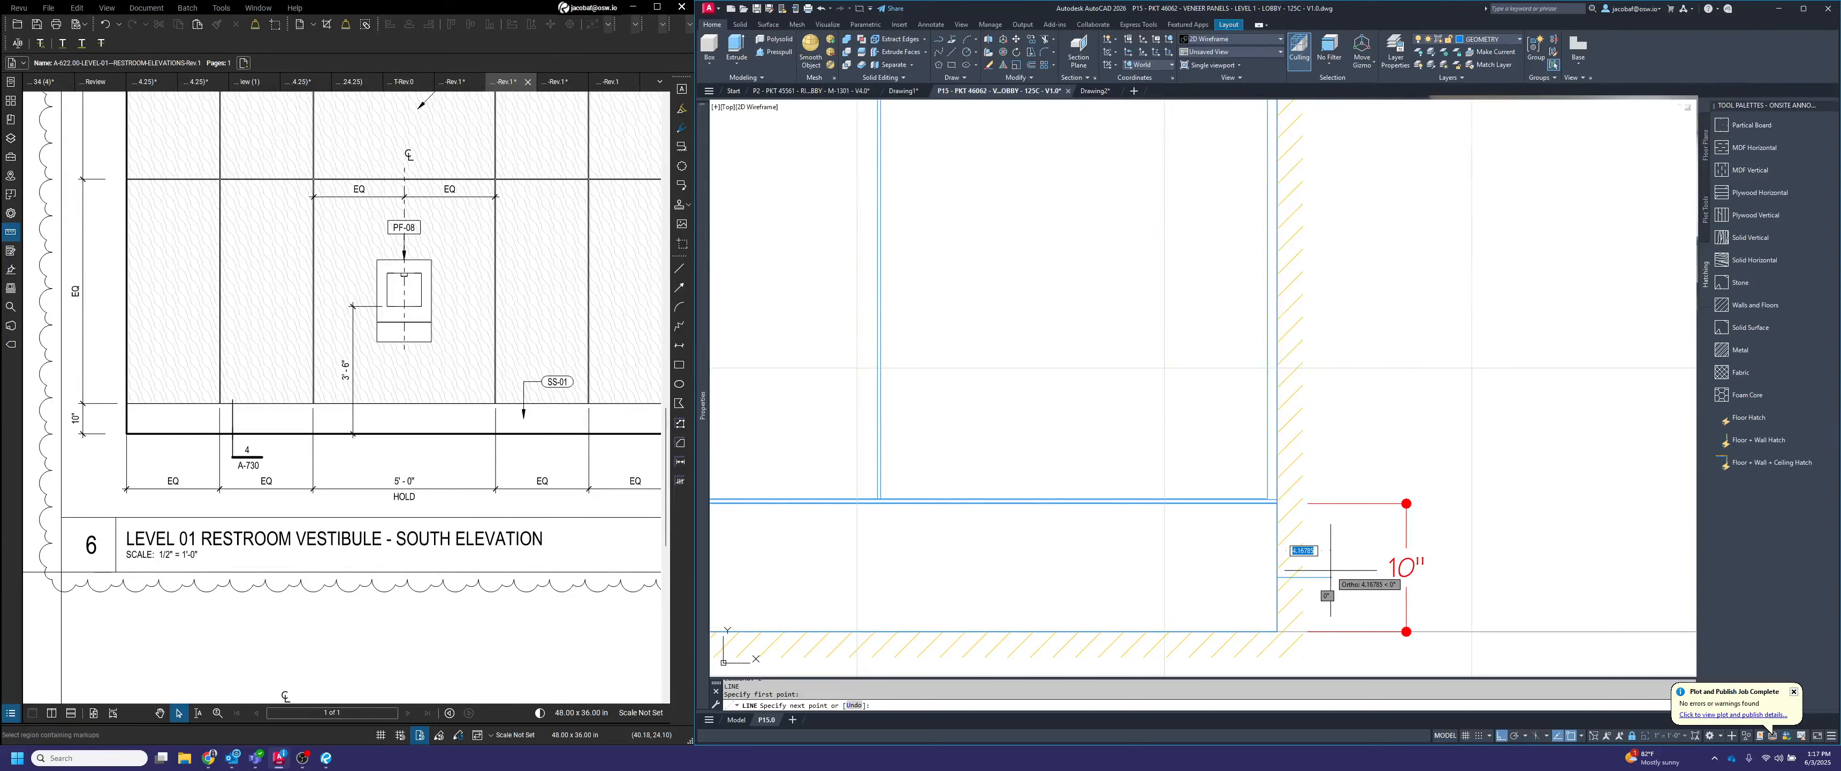
type("4")
key("Return")
key("Escape")
Move the base height dimension line to the outer end of the guide line and erase the guide line
left_click(1429, 535)
left_click(1369, 441)
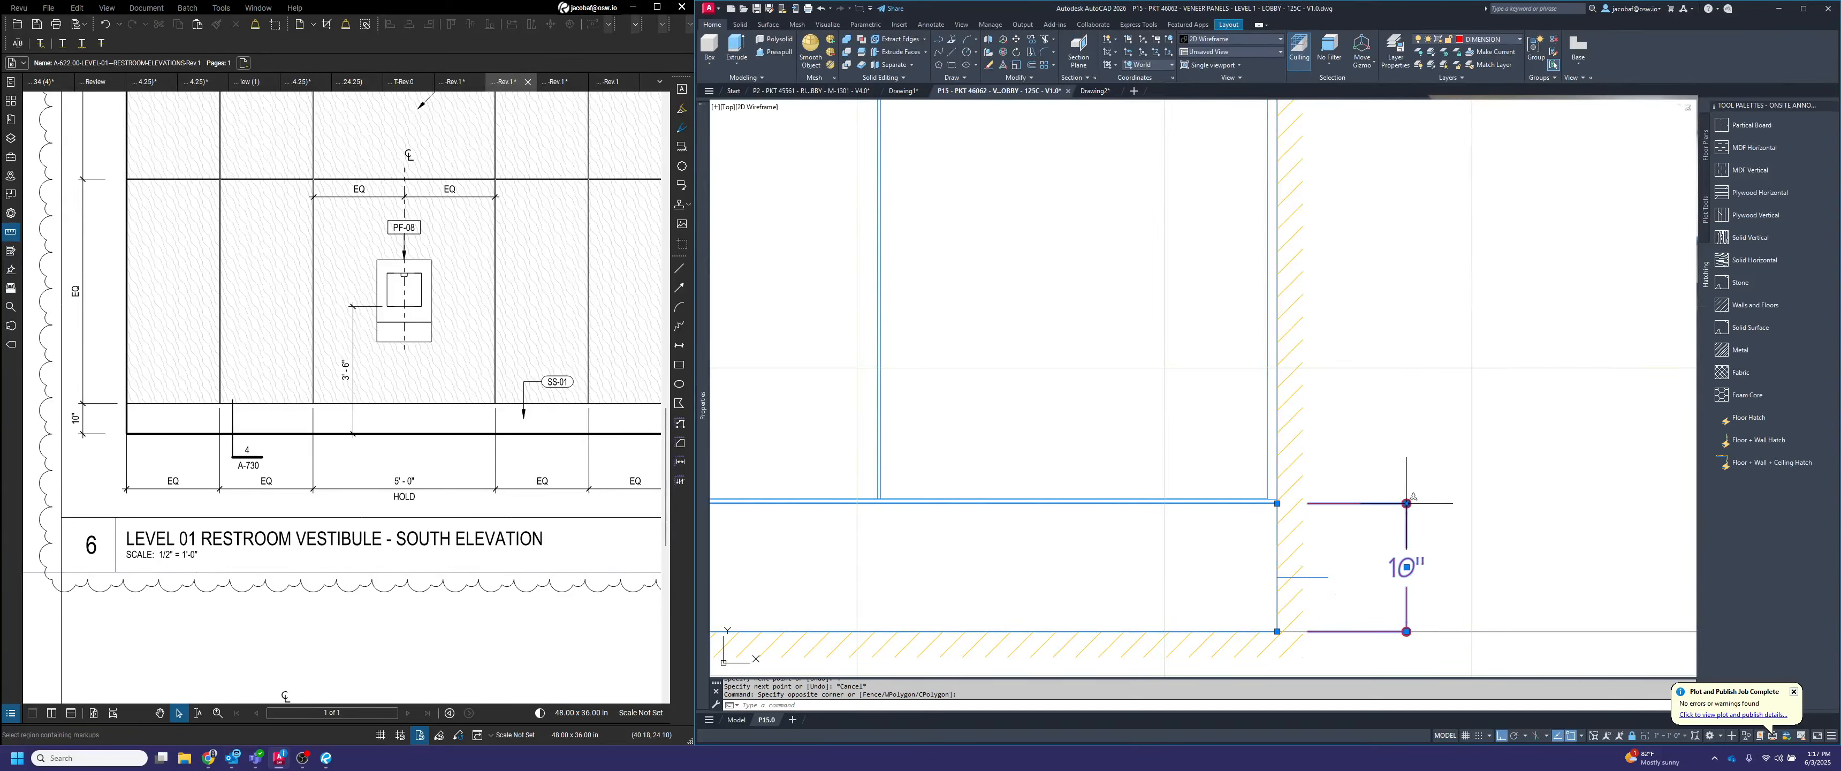
left_click(1407, 503)
left_click(1329, 576)
key("Escape")
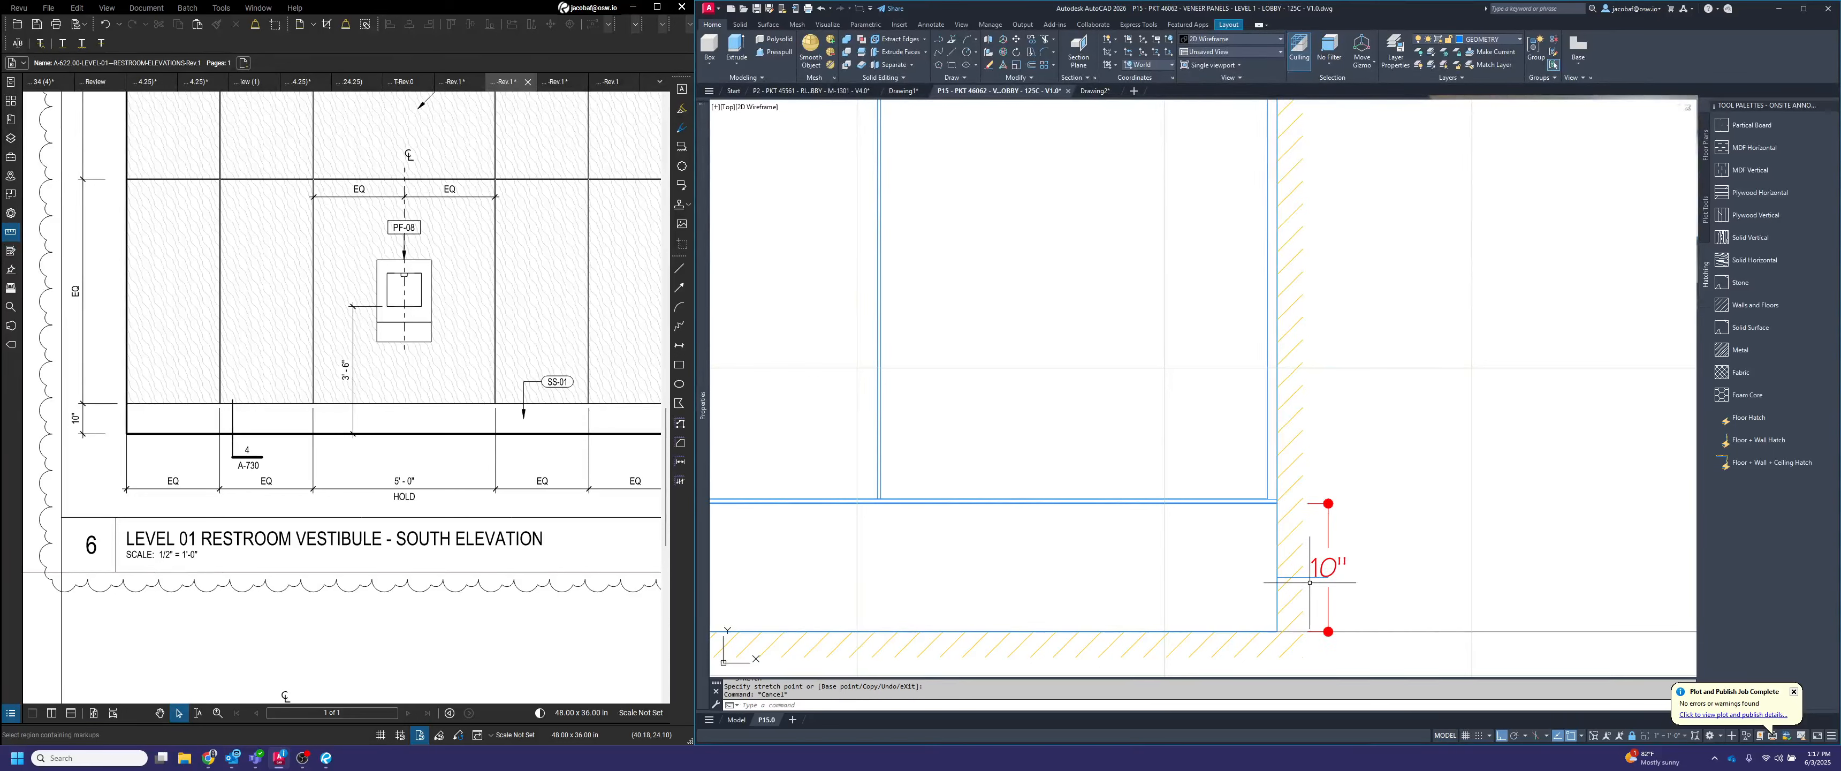
left_click(1313, 584)
left_click(1305, 572)
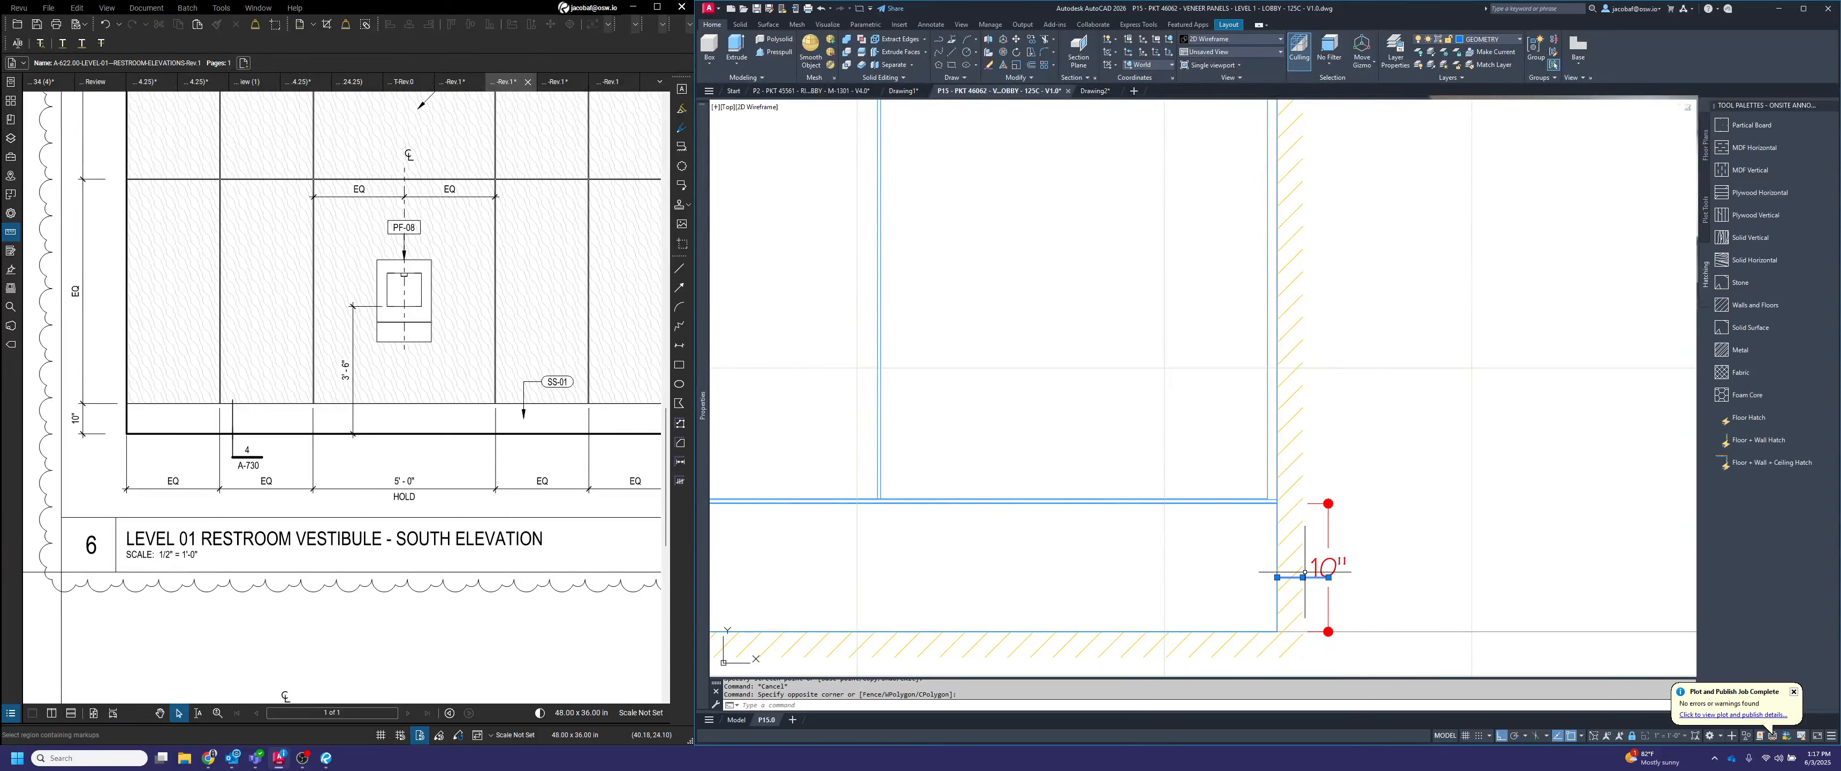
Move the base height dimension line 2" farther outward from the elevation's right wall
left_click(1328, 503)
type("2")
key("Return")
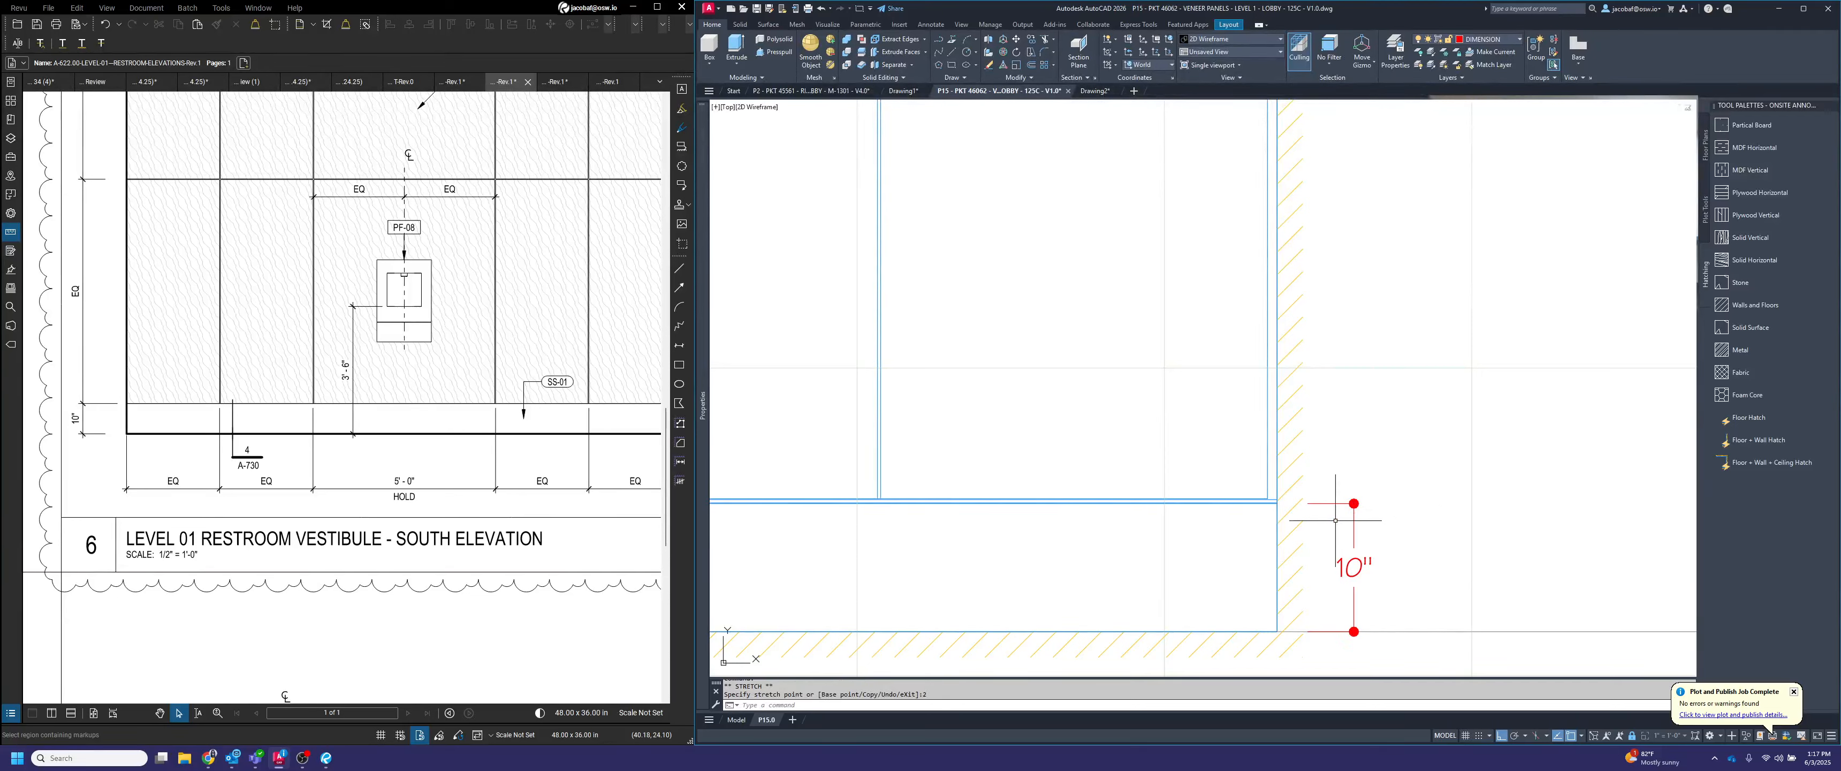
key("Escape")
key("Escape")
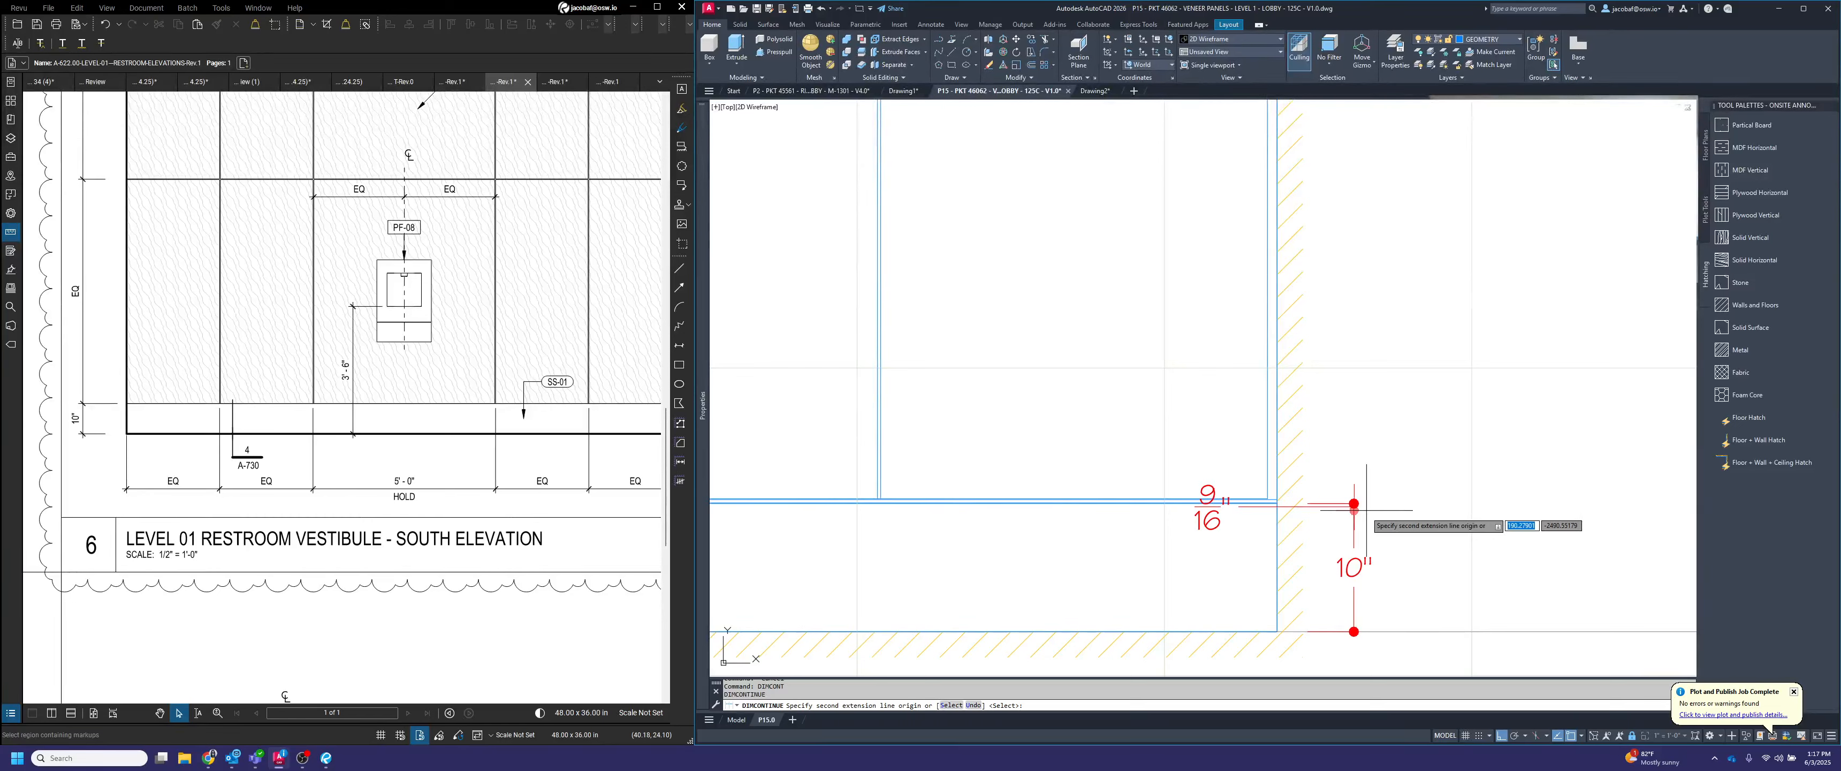
Continue the base height dimension upward across the base reveal, the lower panel and the reveal at the middle panel joint
scroll(1232, 537, "up", 5)
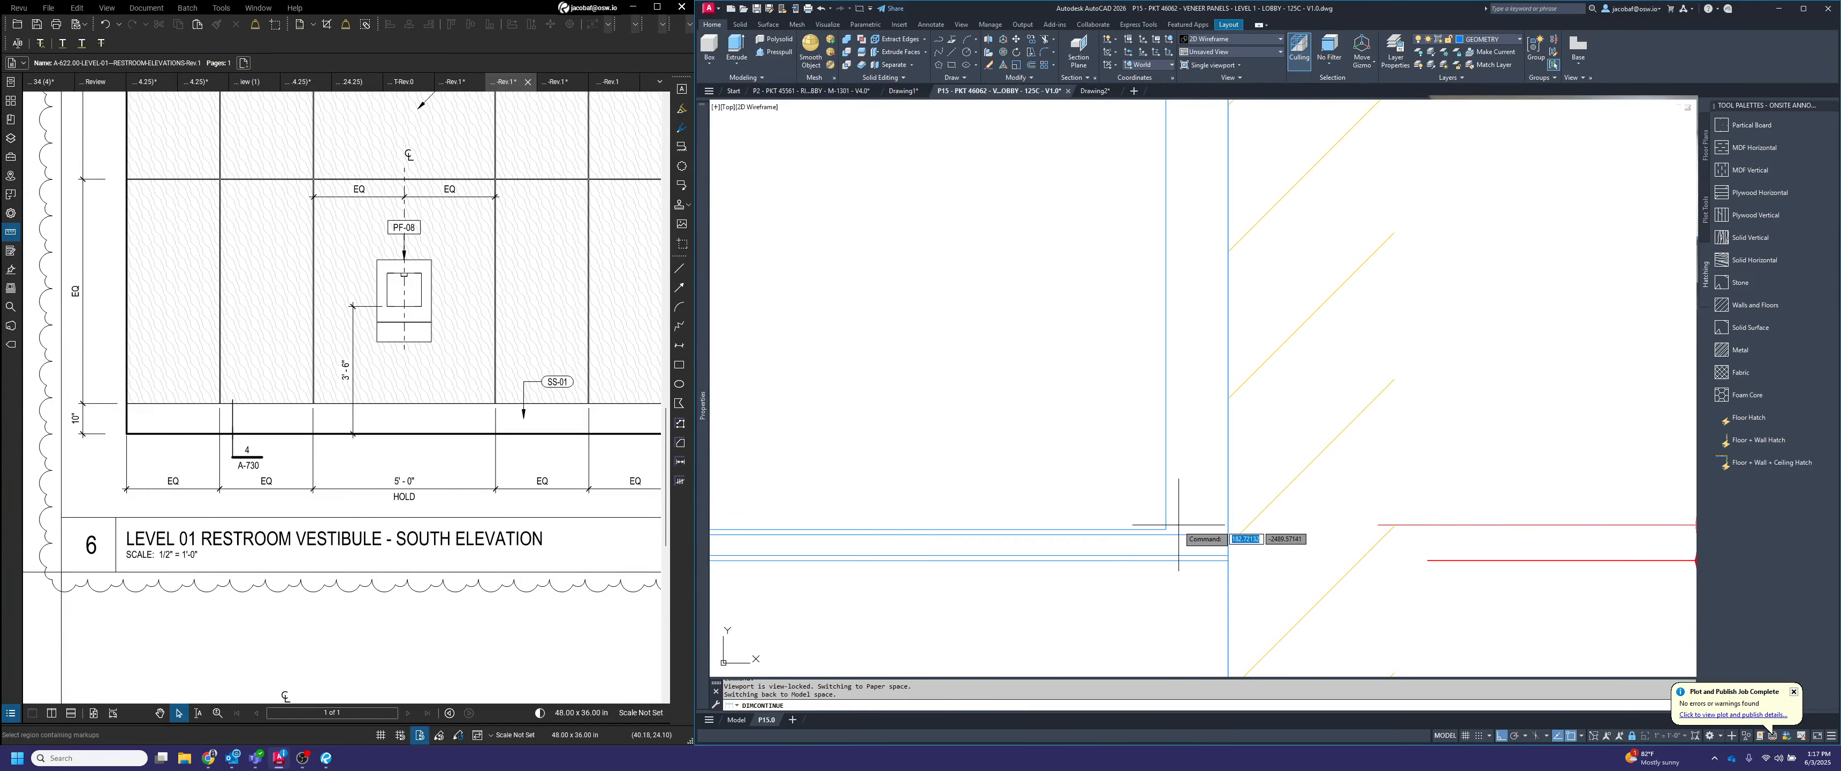
scroll(1224, 515, "down", 3)
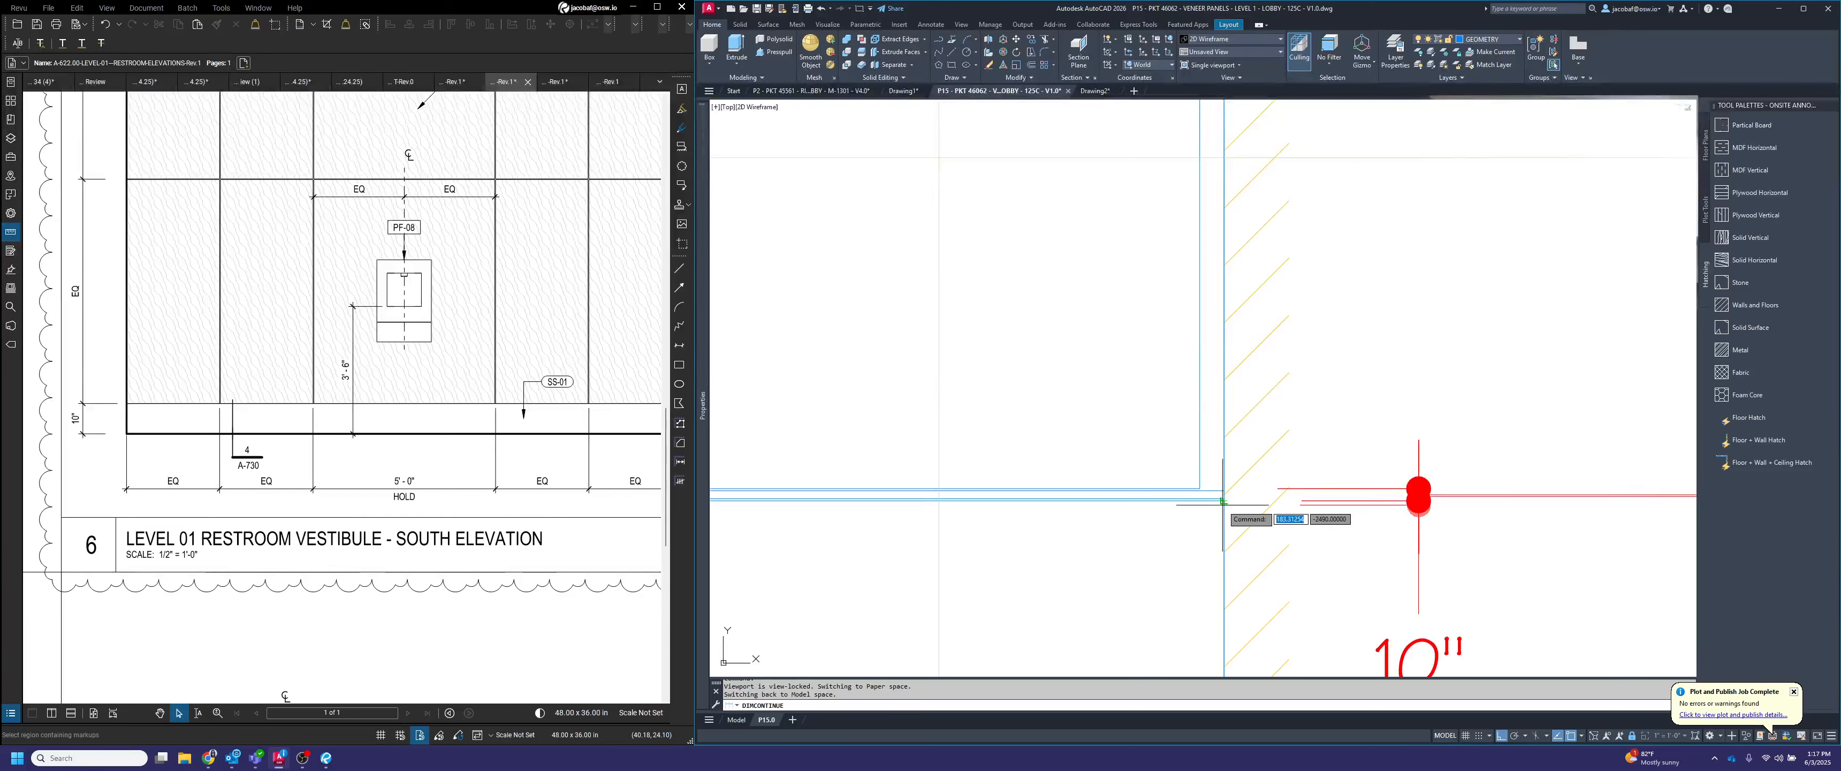
scroll(1204, 490, "up", 4)
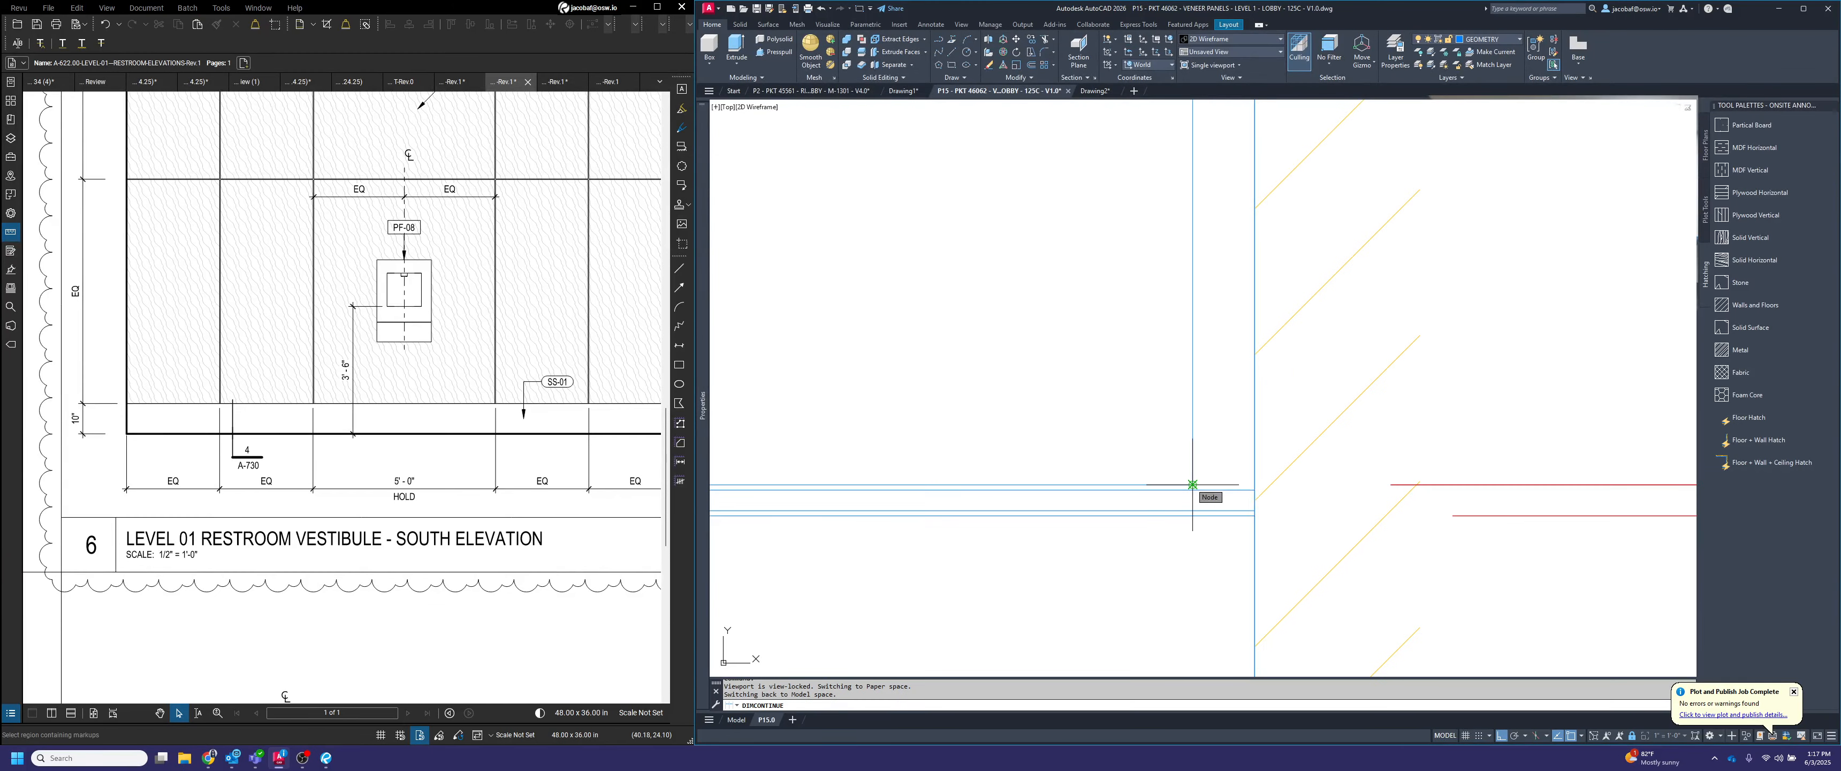
scroll(1193, 493, "down", 4)
scroll(1319, 364, "down", 4)
scroll(1284, 402, "up", 9)
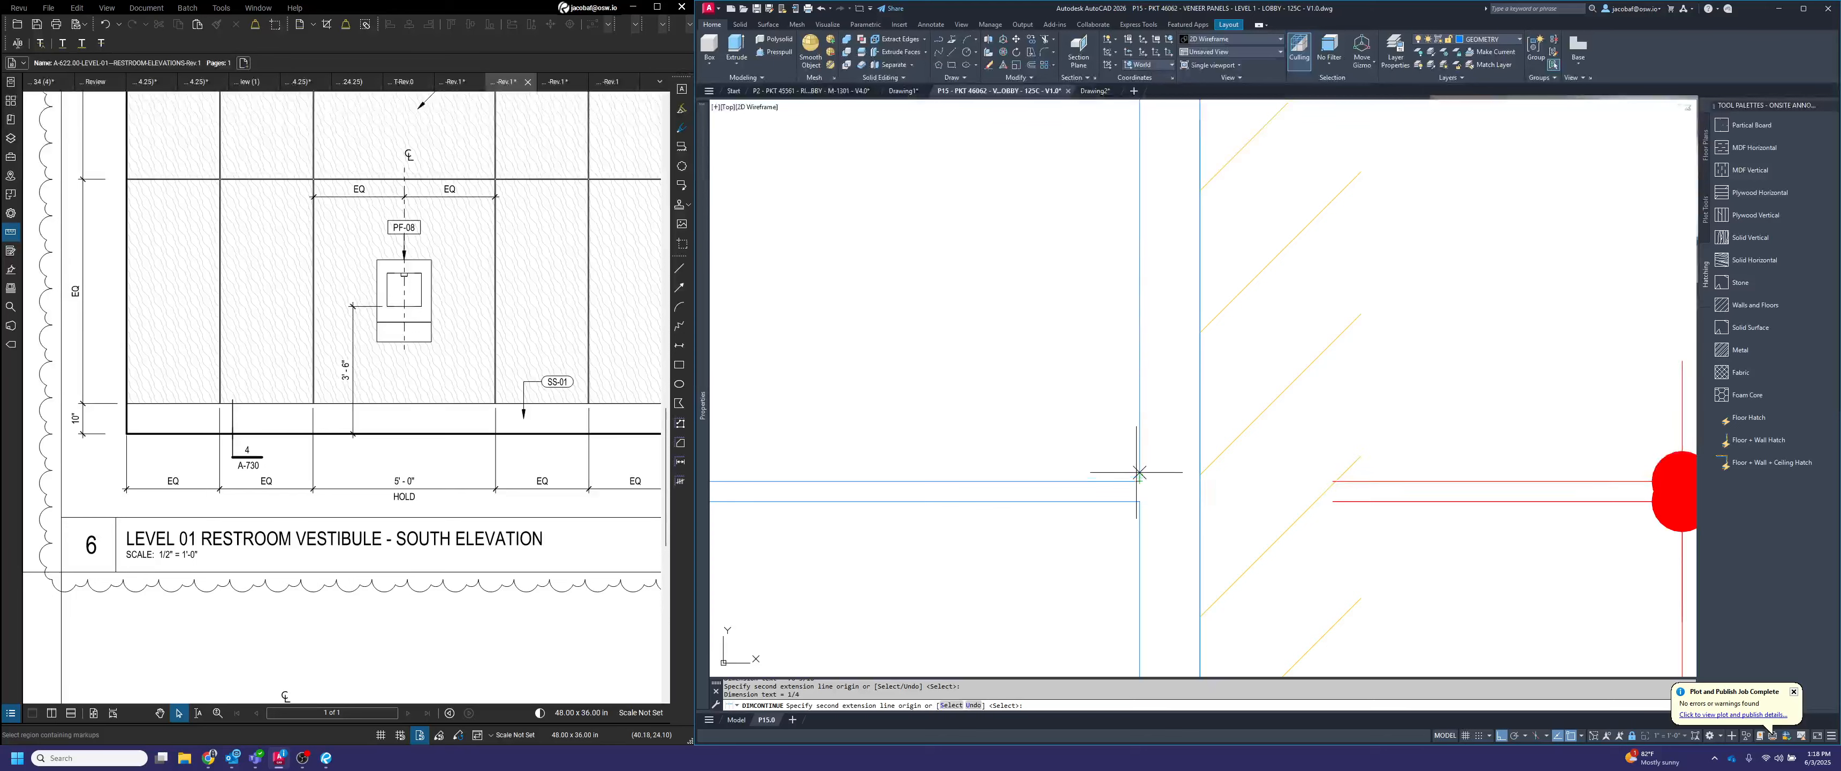
scroll(1138, 465, "down", 9)
Continue the dimension chain up the next panel to the upper panel joint and across its reveal
middle_click_drag(1145, 331, 1141, 616)
scroll(1115, 194, "up", 7)
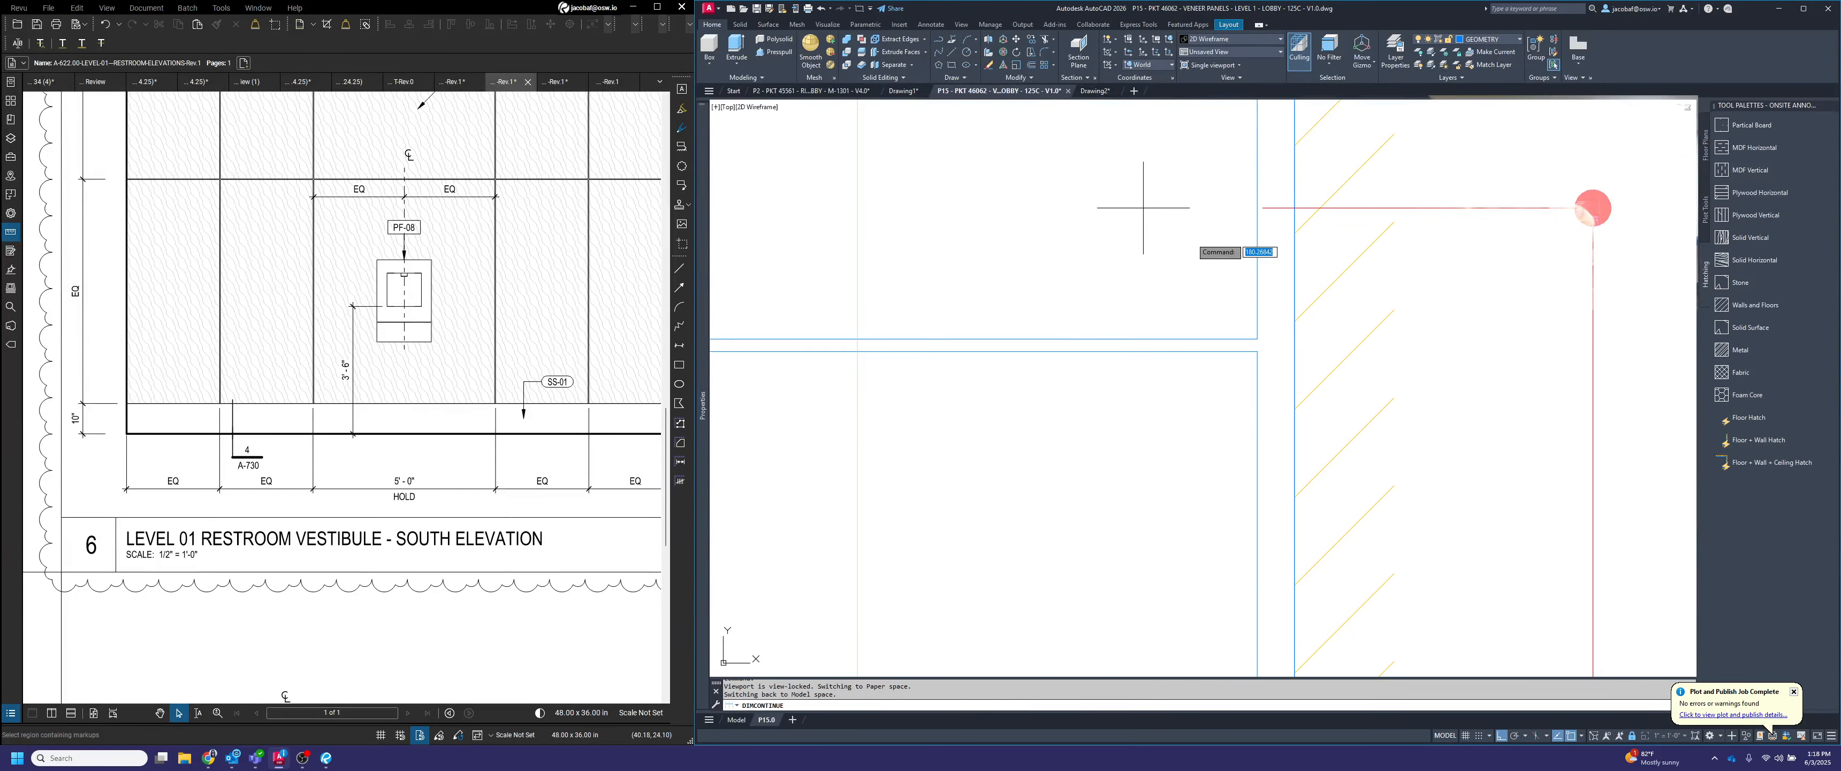
scroll(1243, 297, "up", 2)
left_click(1266, 387)
left_click(1267, 361)
scroll(1240, 471, "down", 9)
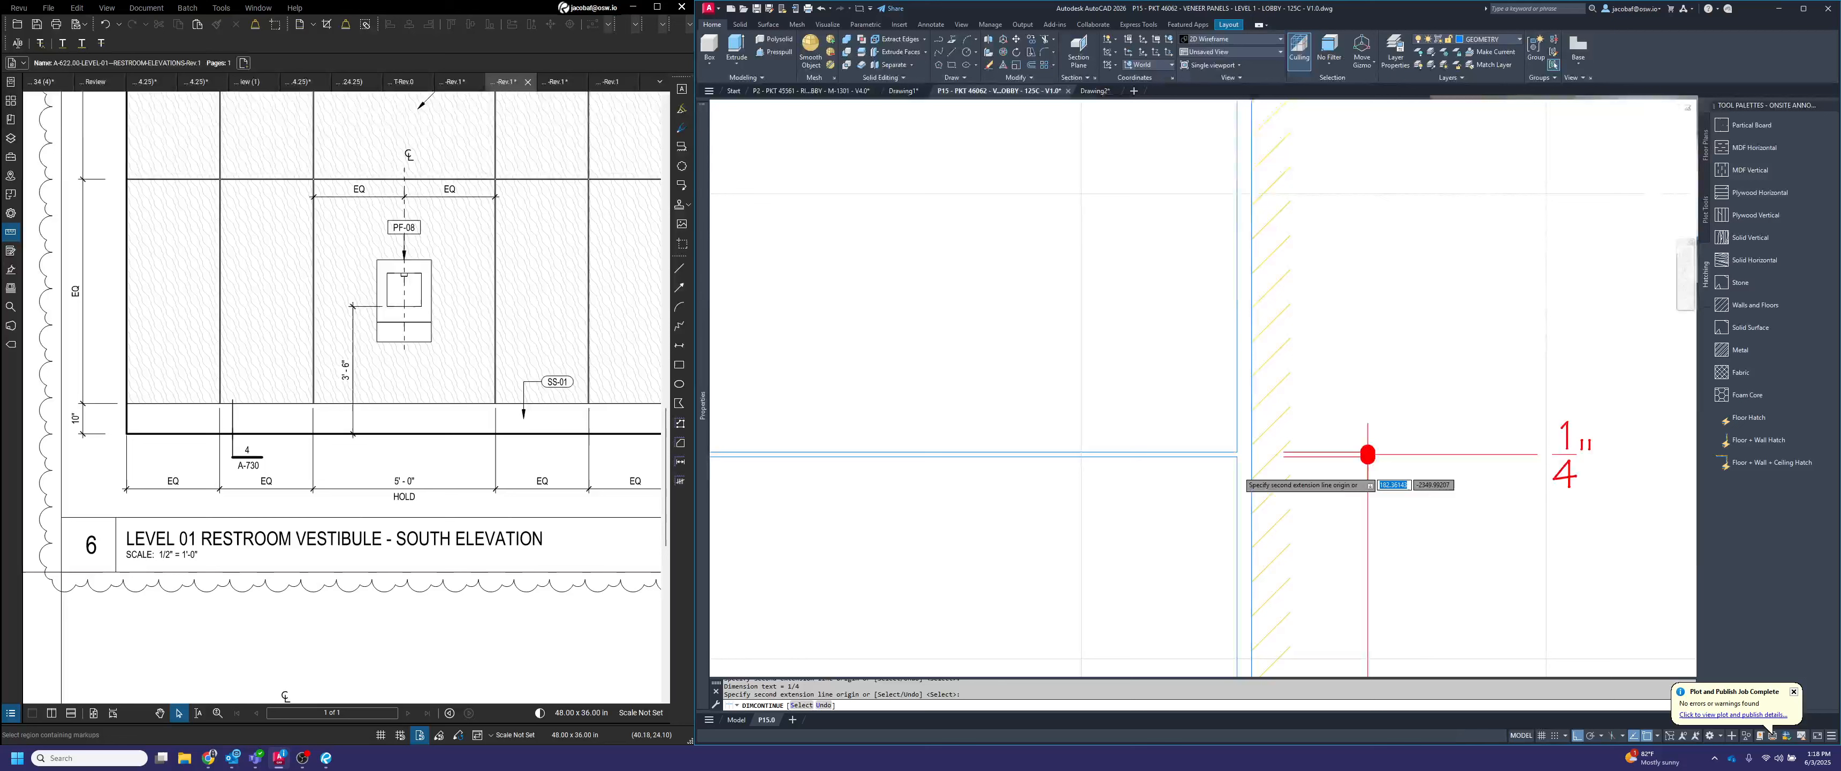
Finish the chain along the elevation's right side by dimensioning the top panel and the reveal at the ceiling
scroll(1224, 332, "up", 9)
left_click(1219, 335)
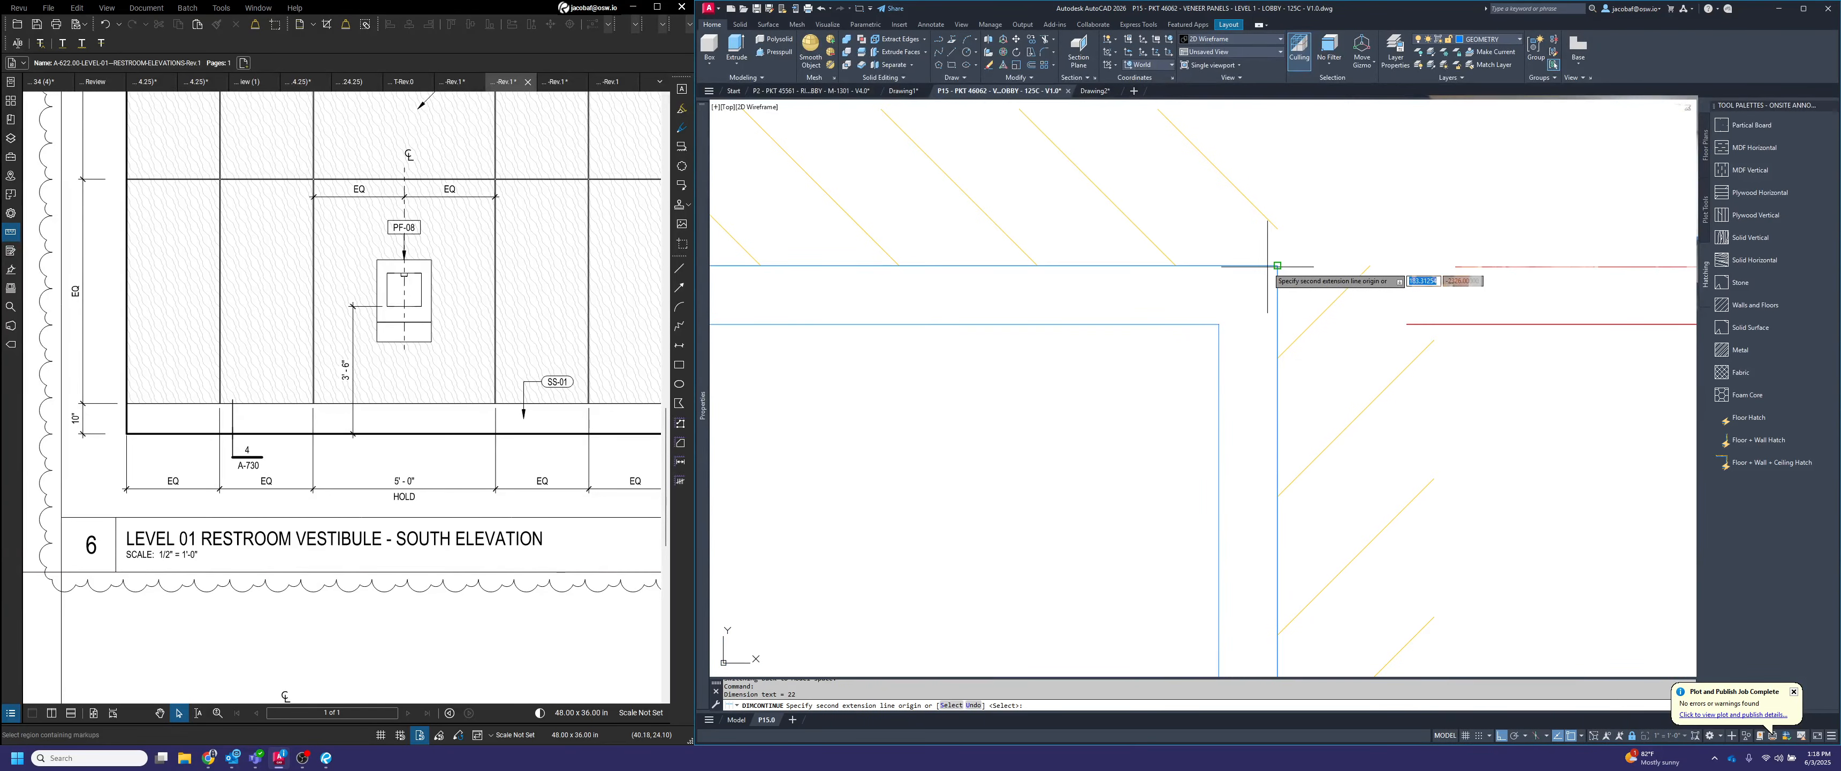
left_click(1266, 270)
scroll(1271, 274, "down", 10)
key("Escape")
Override the text of the upper three reveal dimensions along the elevation's right side with "<> REVEAL"
scroll(1365, 296, "down", 4)
middle_click_drag(1402, 464, 1393, 357)
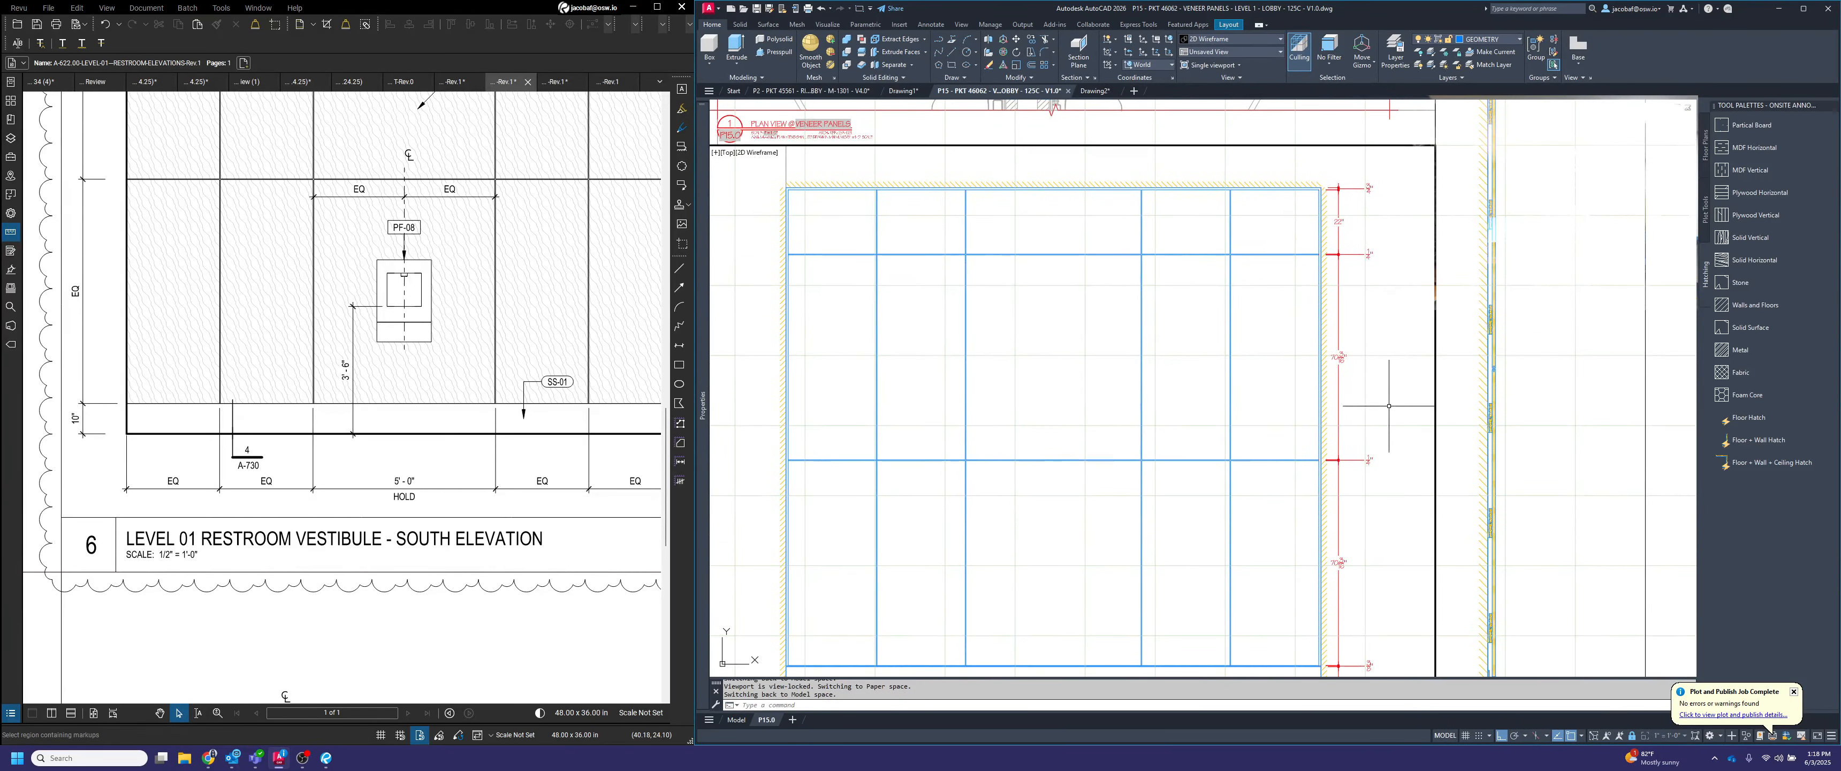
middle_click_drag(1397, 547, 1388, 461)
mouse_move(1389, 519)
middle_mouse_down()
mouse_move(1387, 479)
mouse_move(1375, 528)
middle_mouse_up()
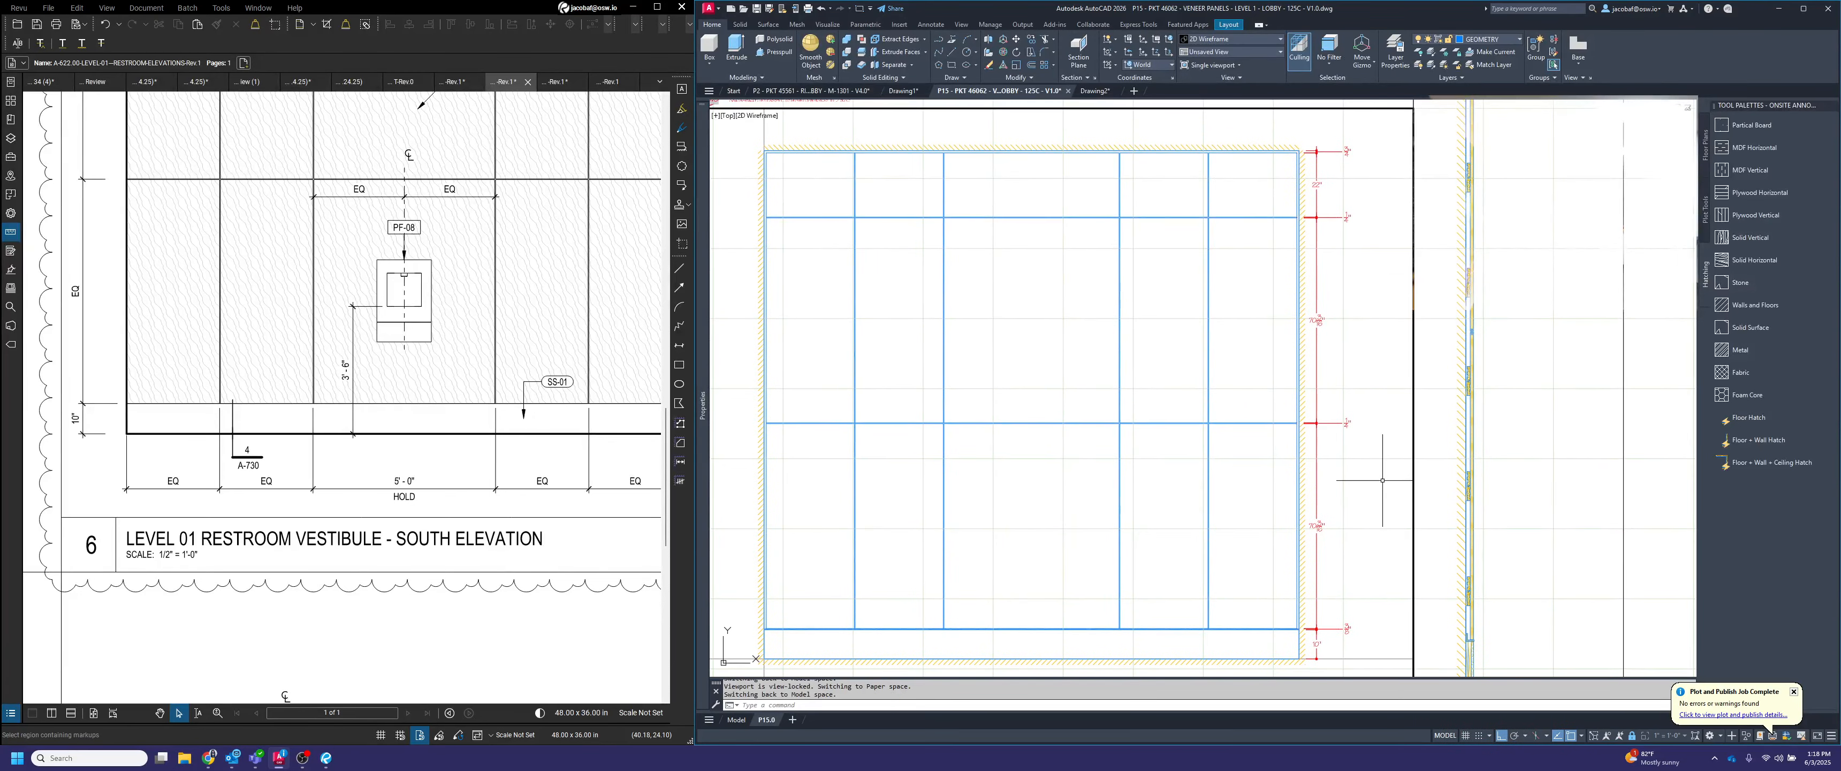
left_click(1381, 480)
left_click(1343, 141)
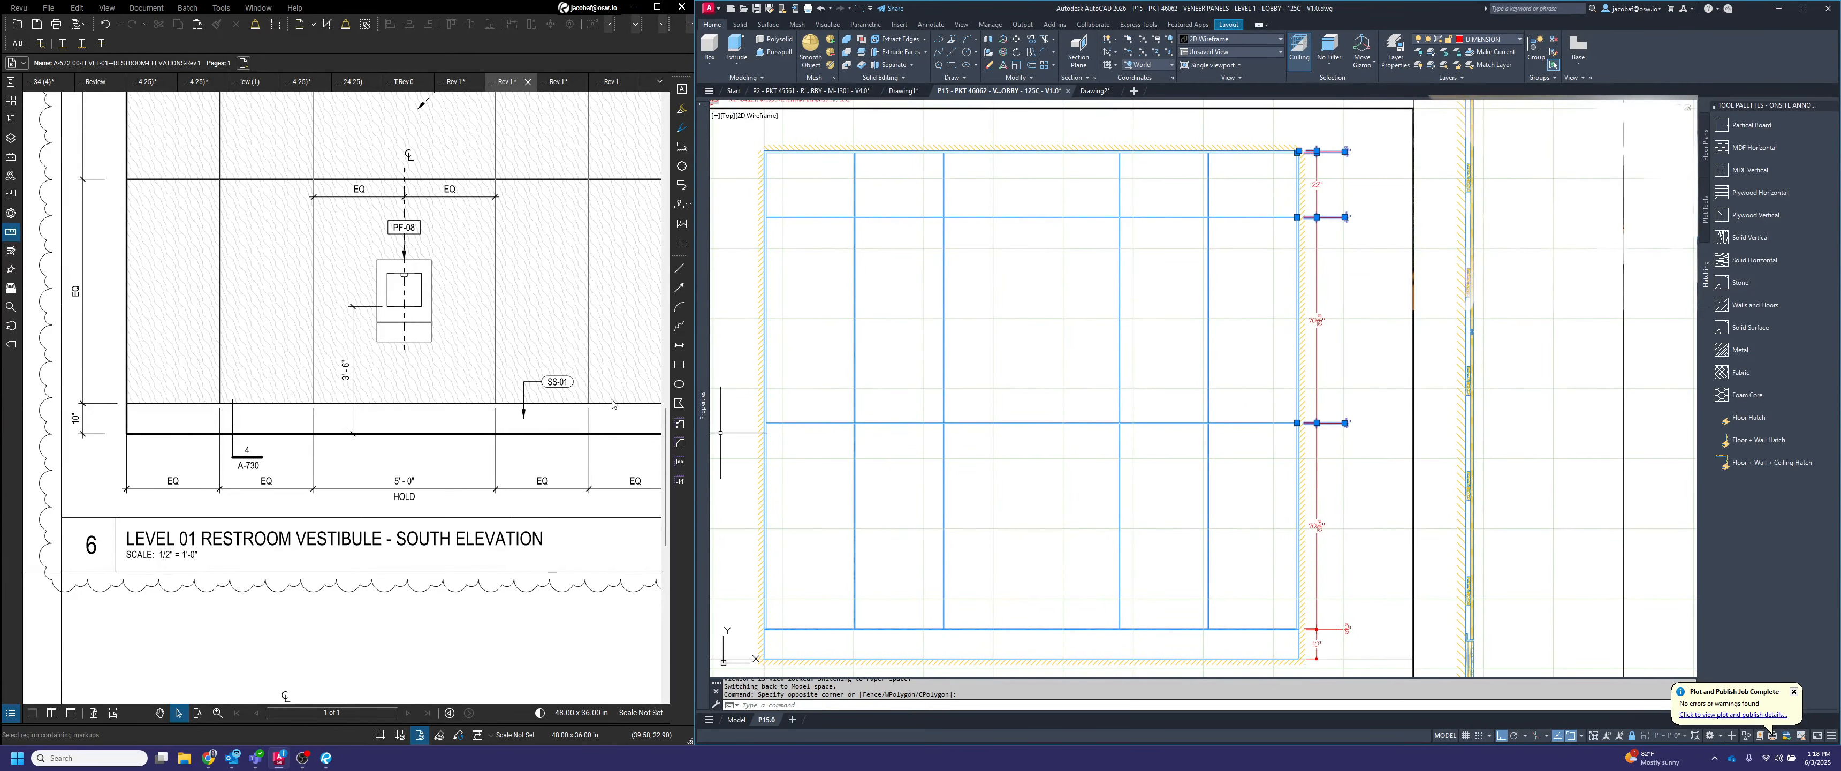
mouse_move(704, 404)
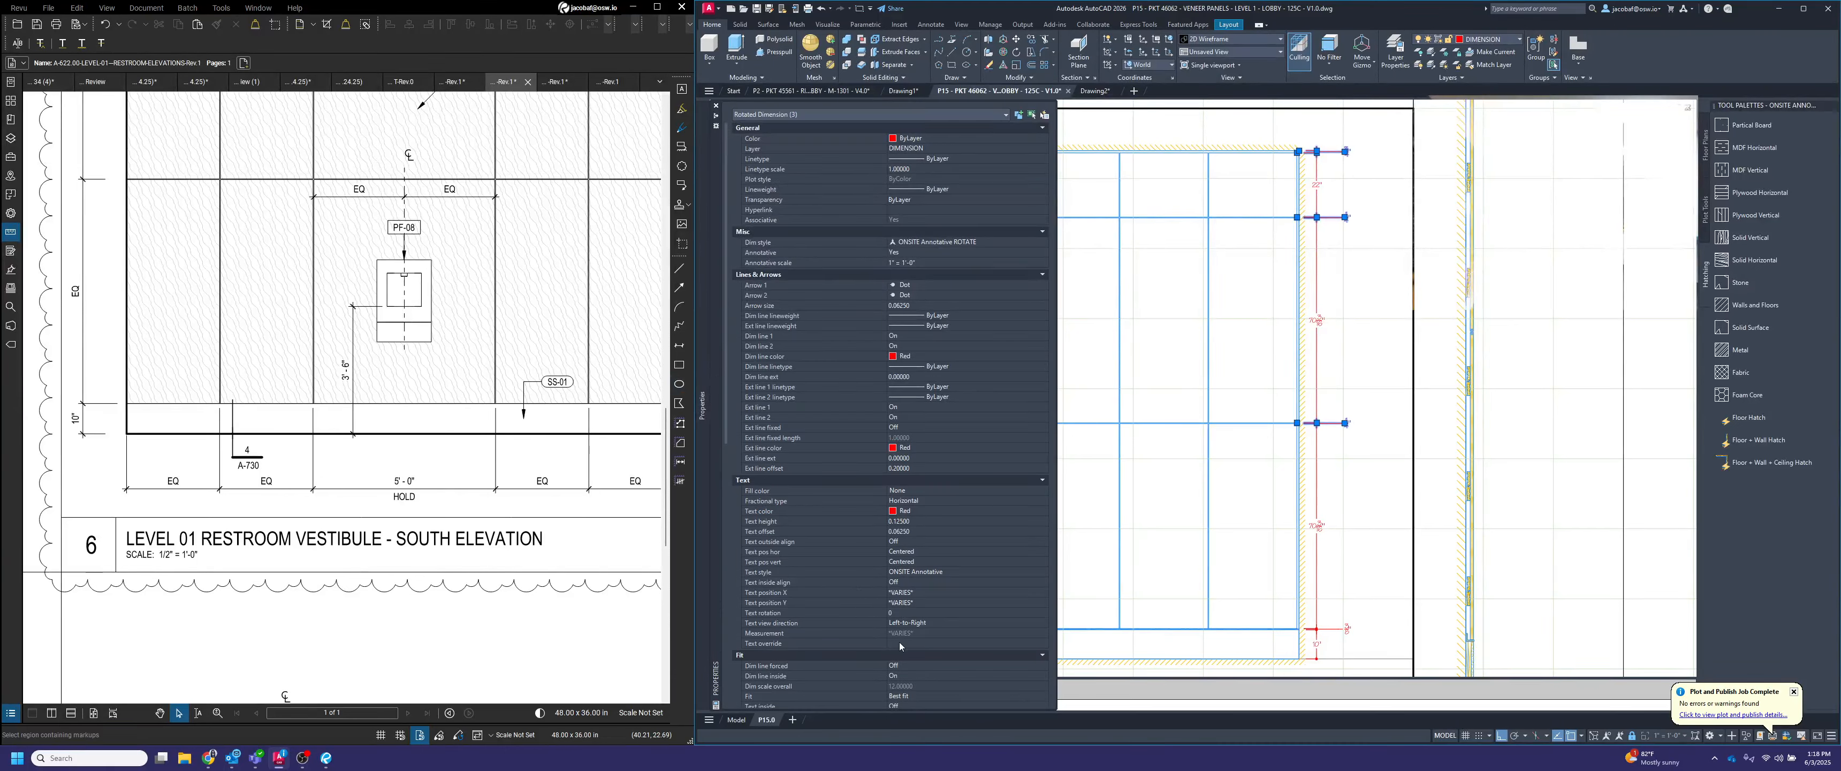
left_click(901, 642)
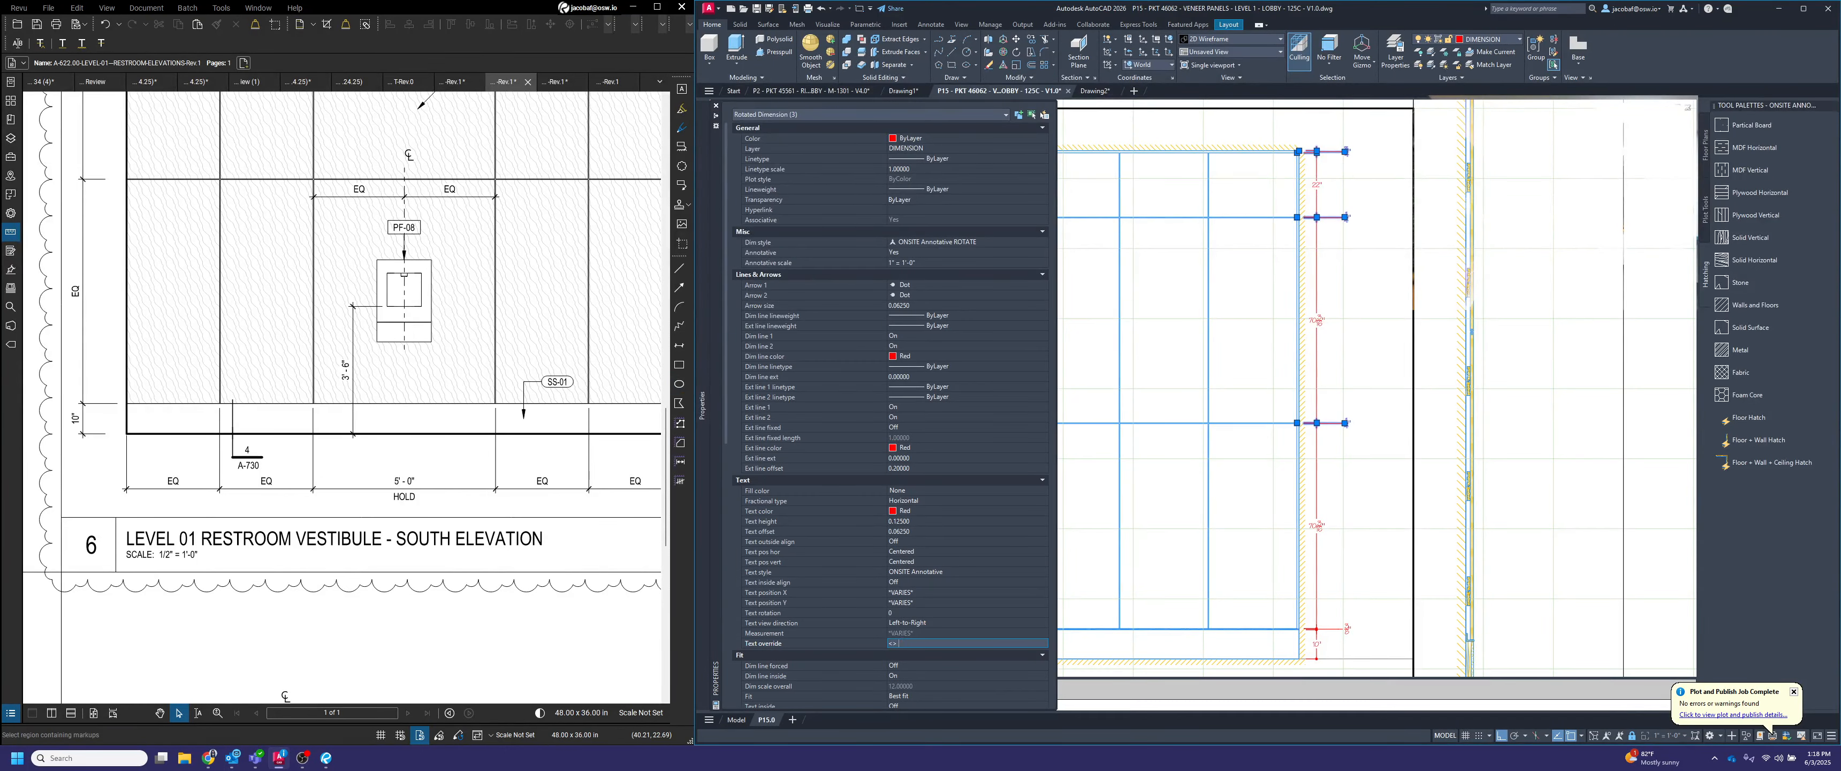
key("Return")
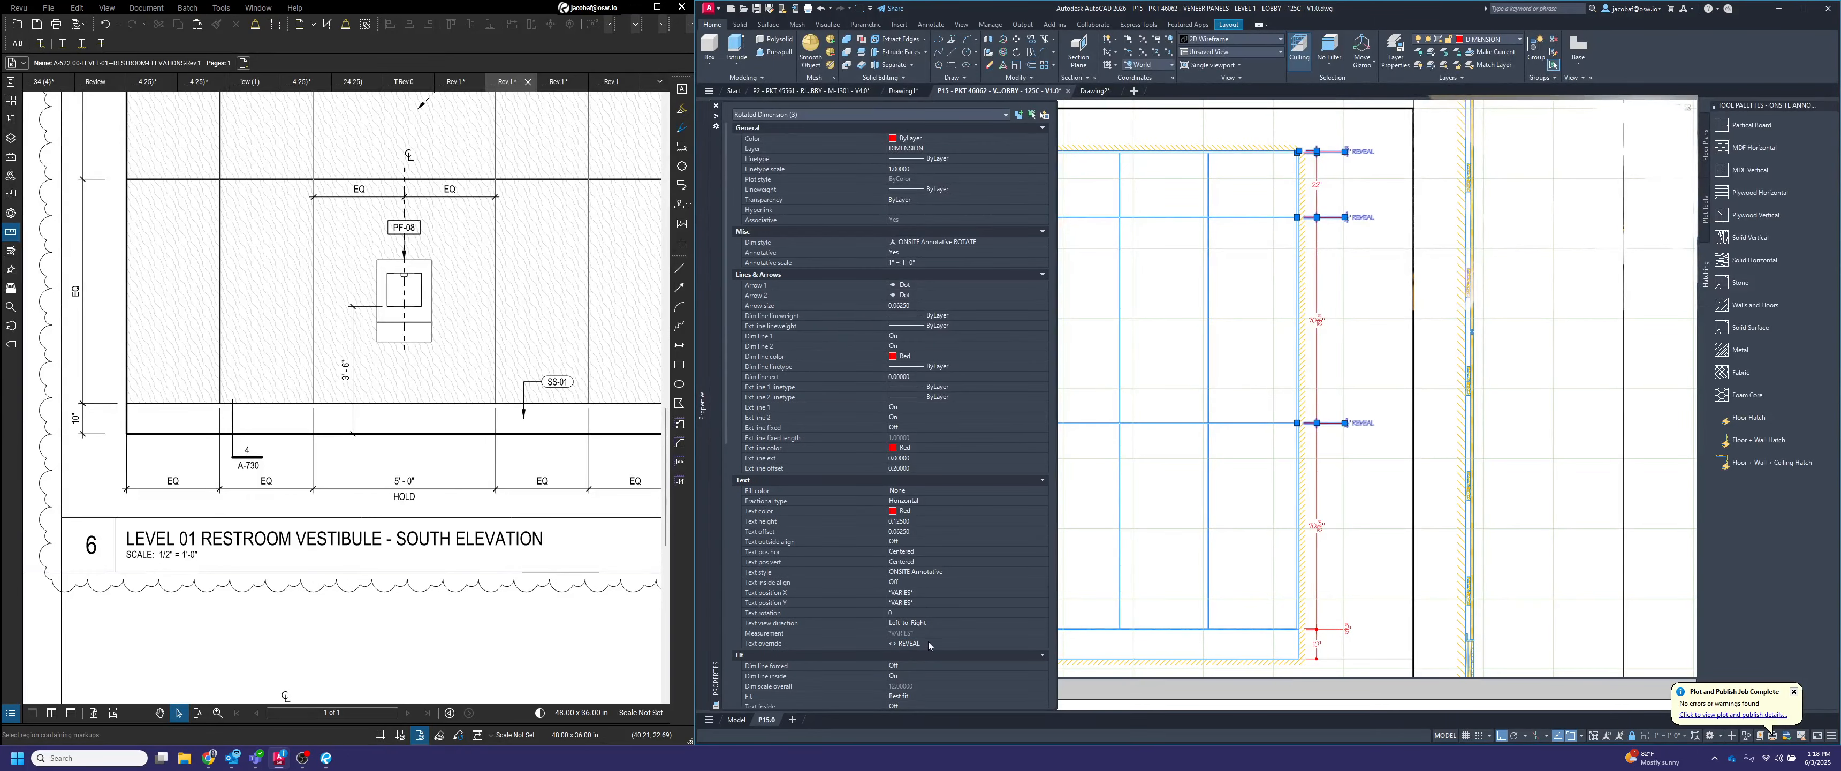
key("Escape")
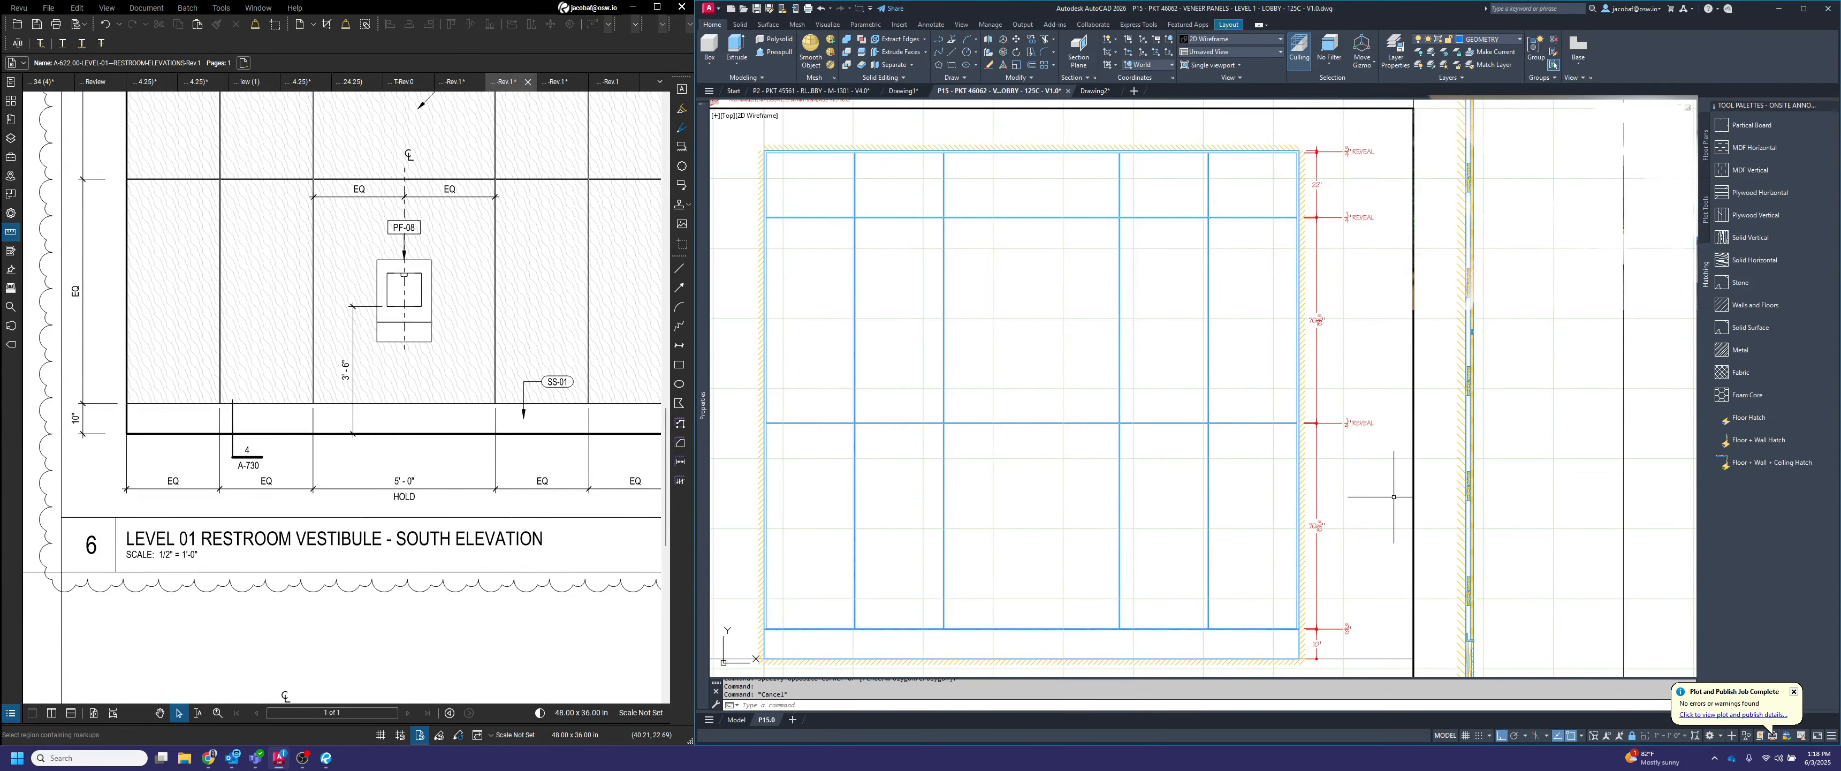
Stretch the text of all the reveal dimensions on the elevation's right side 6" closer to the dimension string
middle_click_drag(1393, 496, 1331, 489)
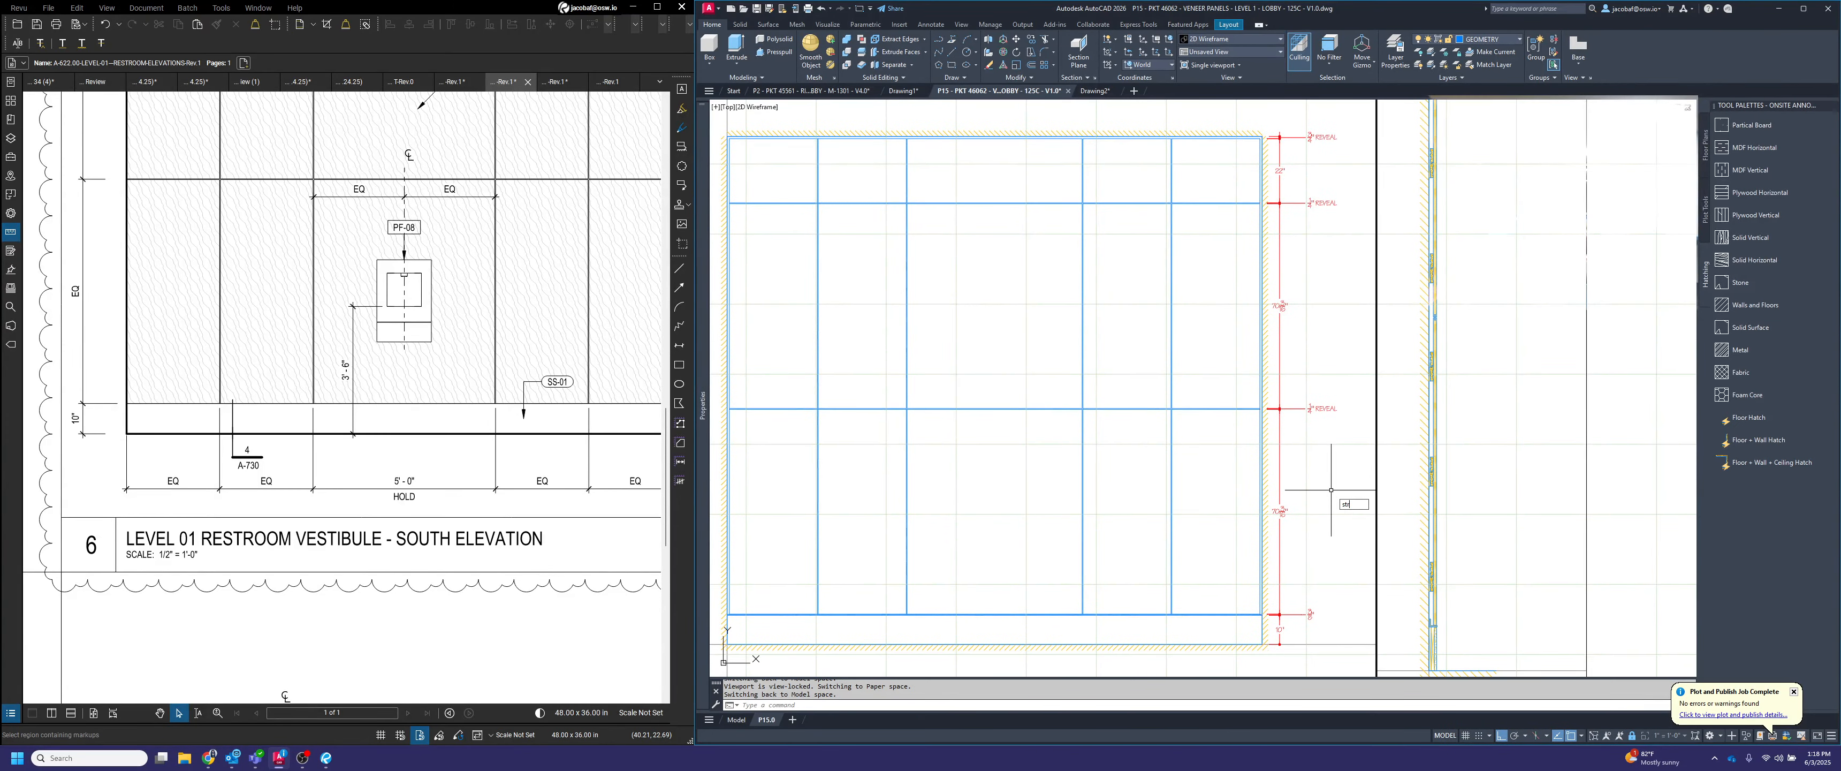
key("Return")
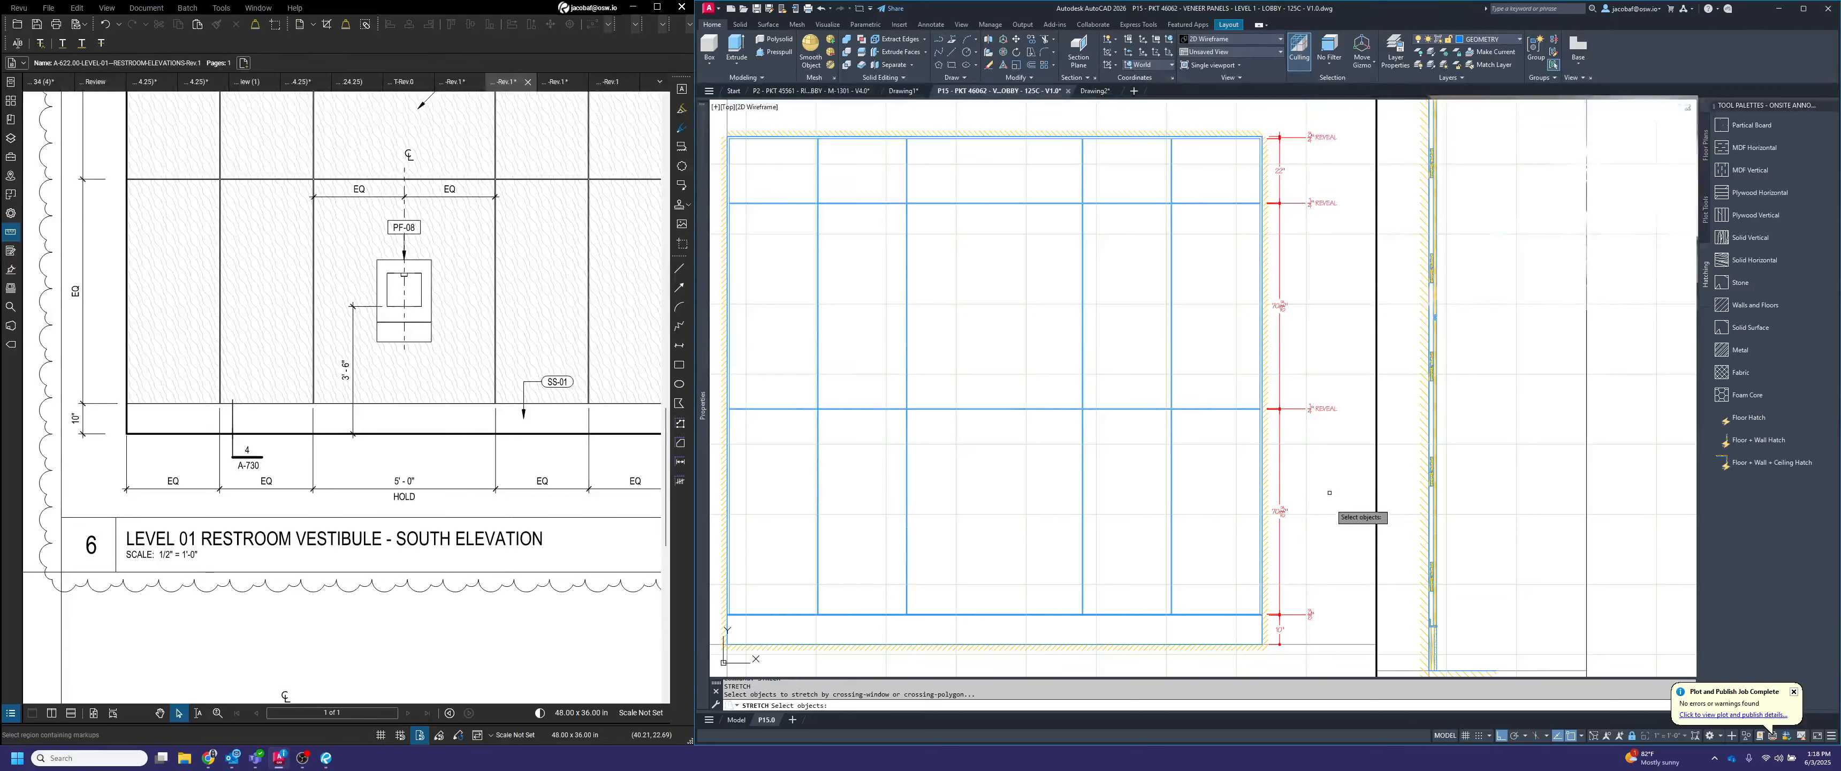
left_click(1356, 635)
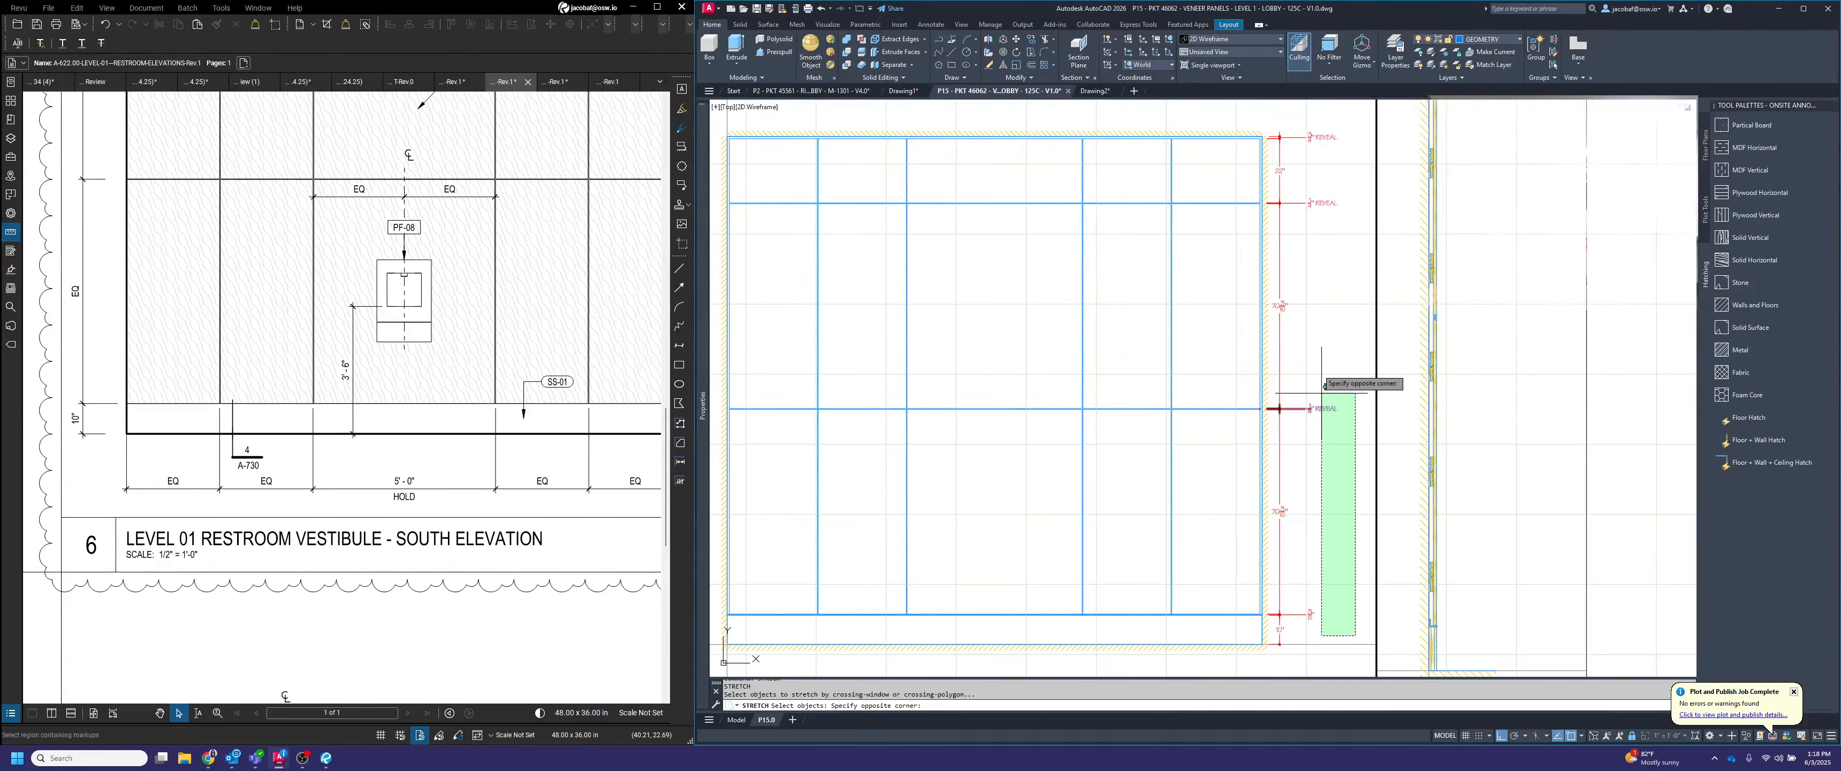
left_click(1300, 111)
key("Return")
left_click(1332, 307)
type("6")
key("Return")
key("Escape")
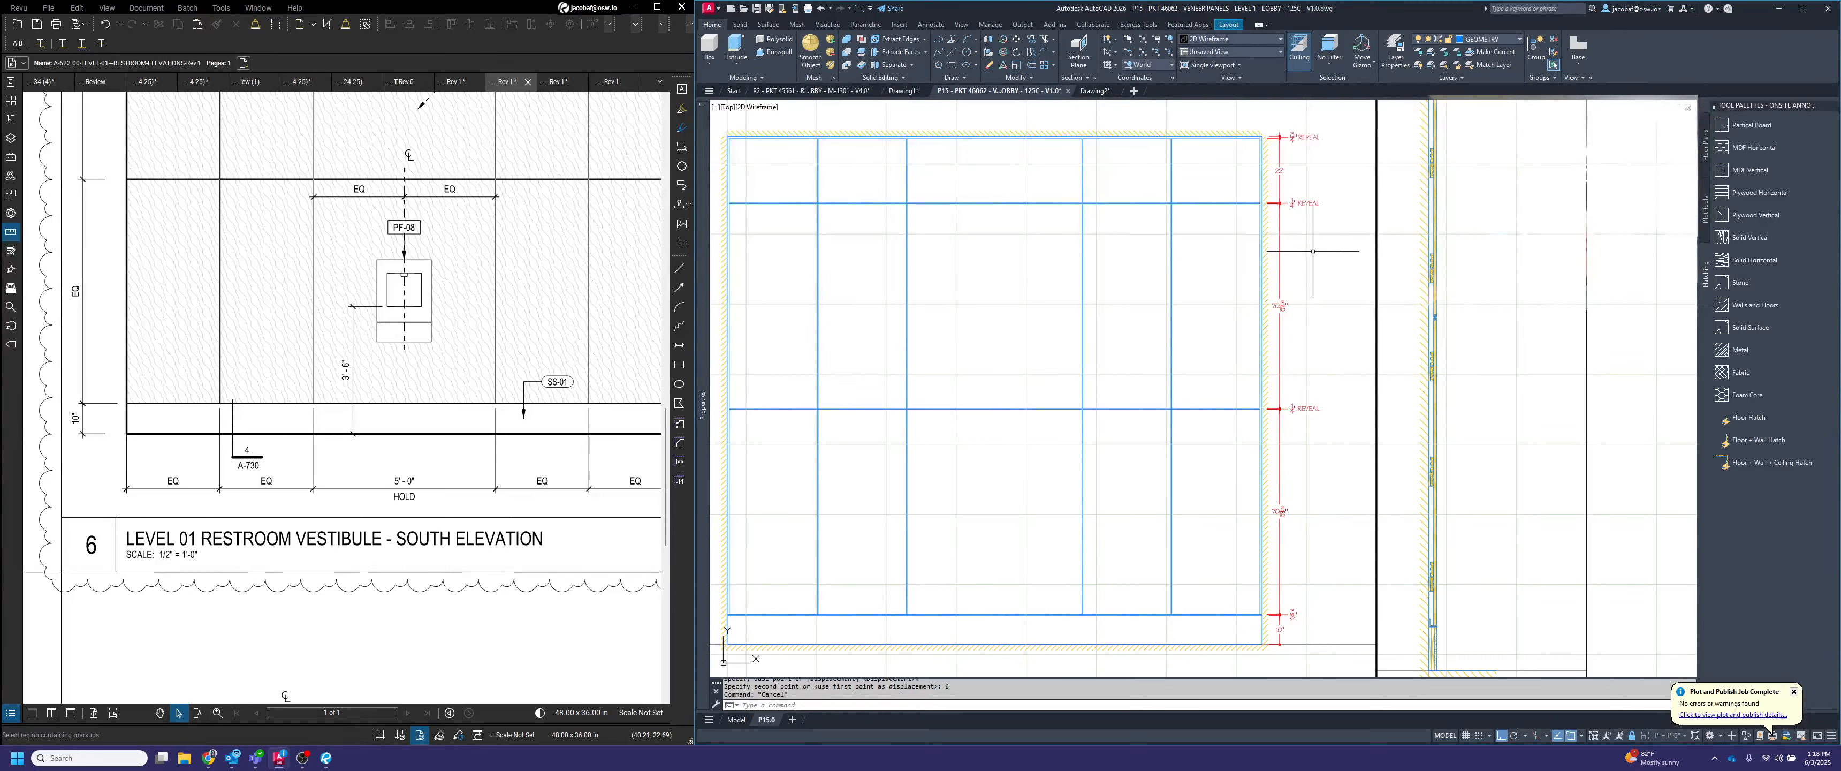
Add a vertical linear dimension for the overall floor-to-ceiling height, placed outside the elevation's left wall hatch
middle_click_drag(1237, 416, 1344, 418)
scroll(1257, 362, "down", 2)
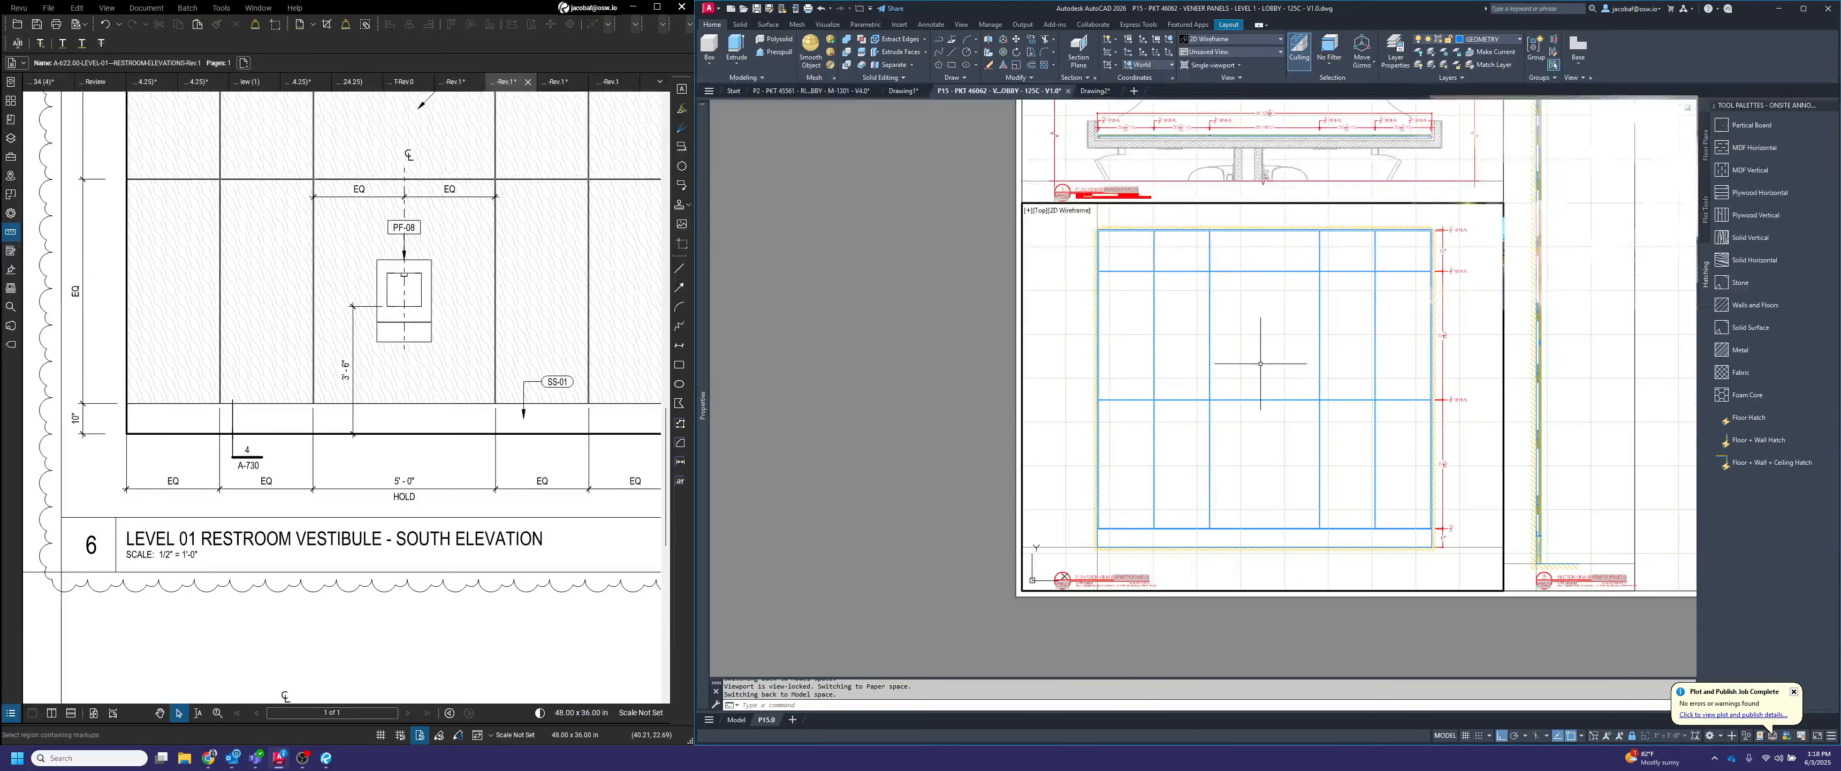
middle_click_drag(1237, 394, 1305, 406)
scroll(1298, 411, "up", 2)
middle_click_drag(1359, 470, 1241, 525)
key("Escape")
key("Escape")
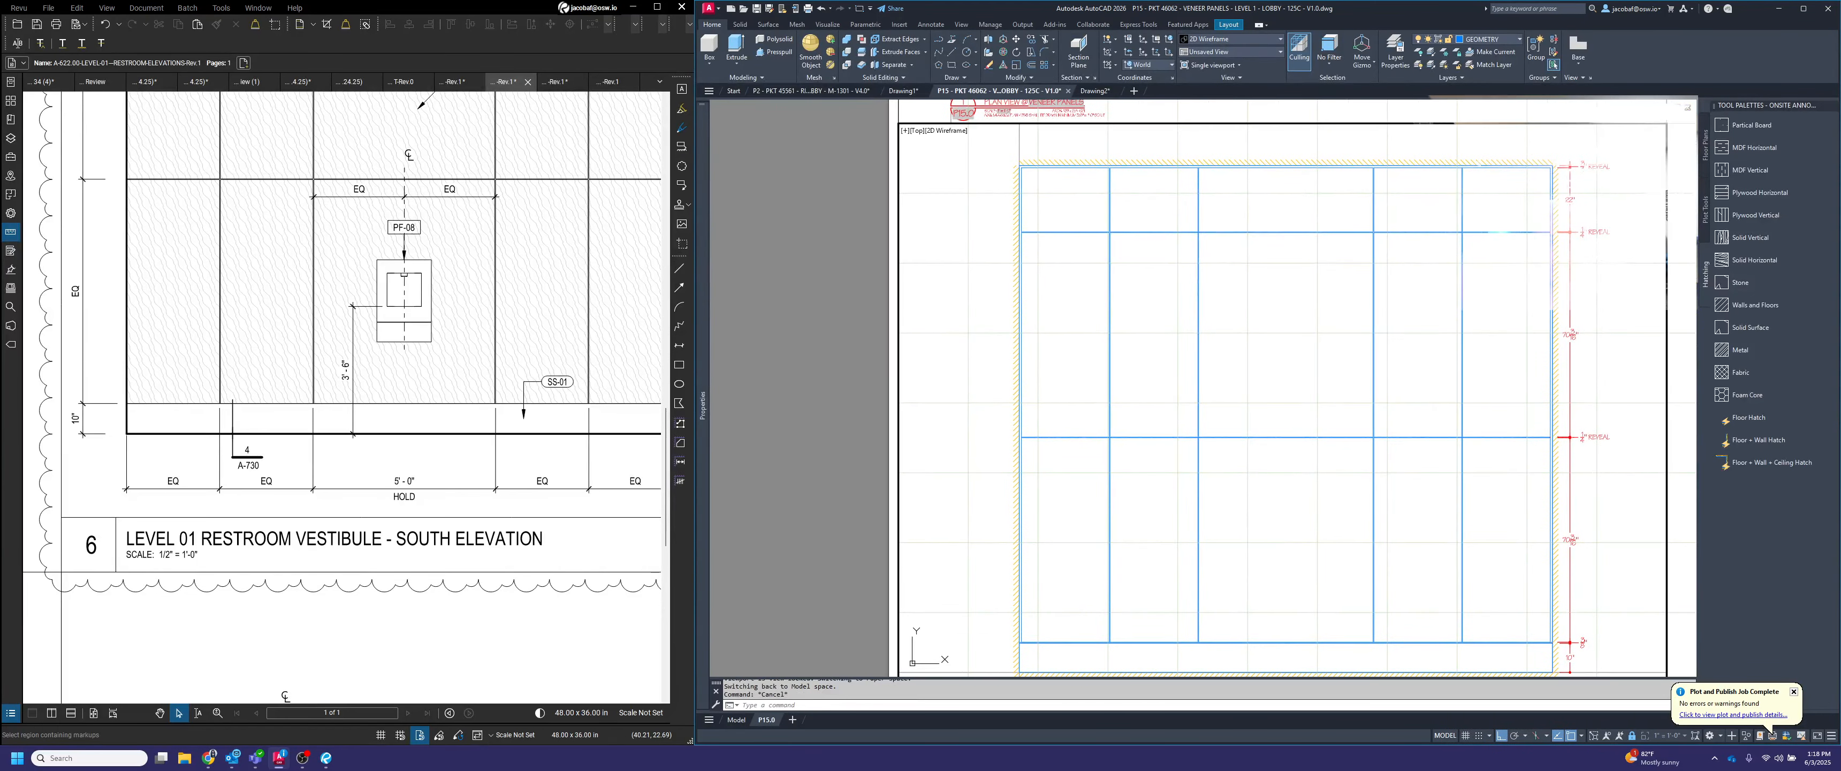
type("dimlin")
key("Return")
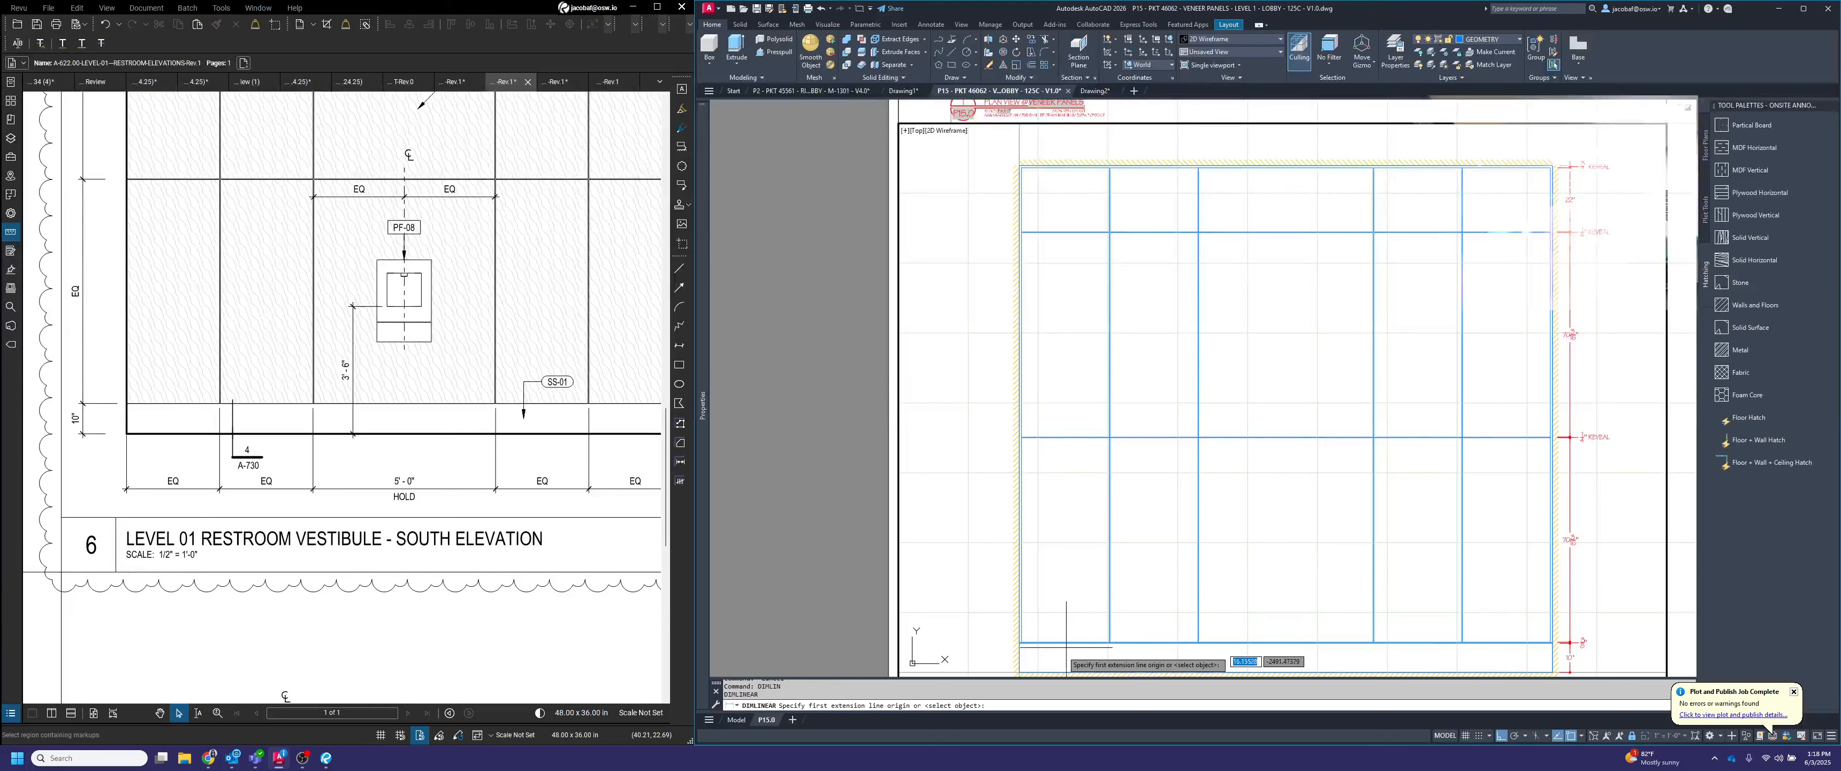
left_click(1021, 668)
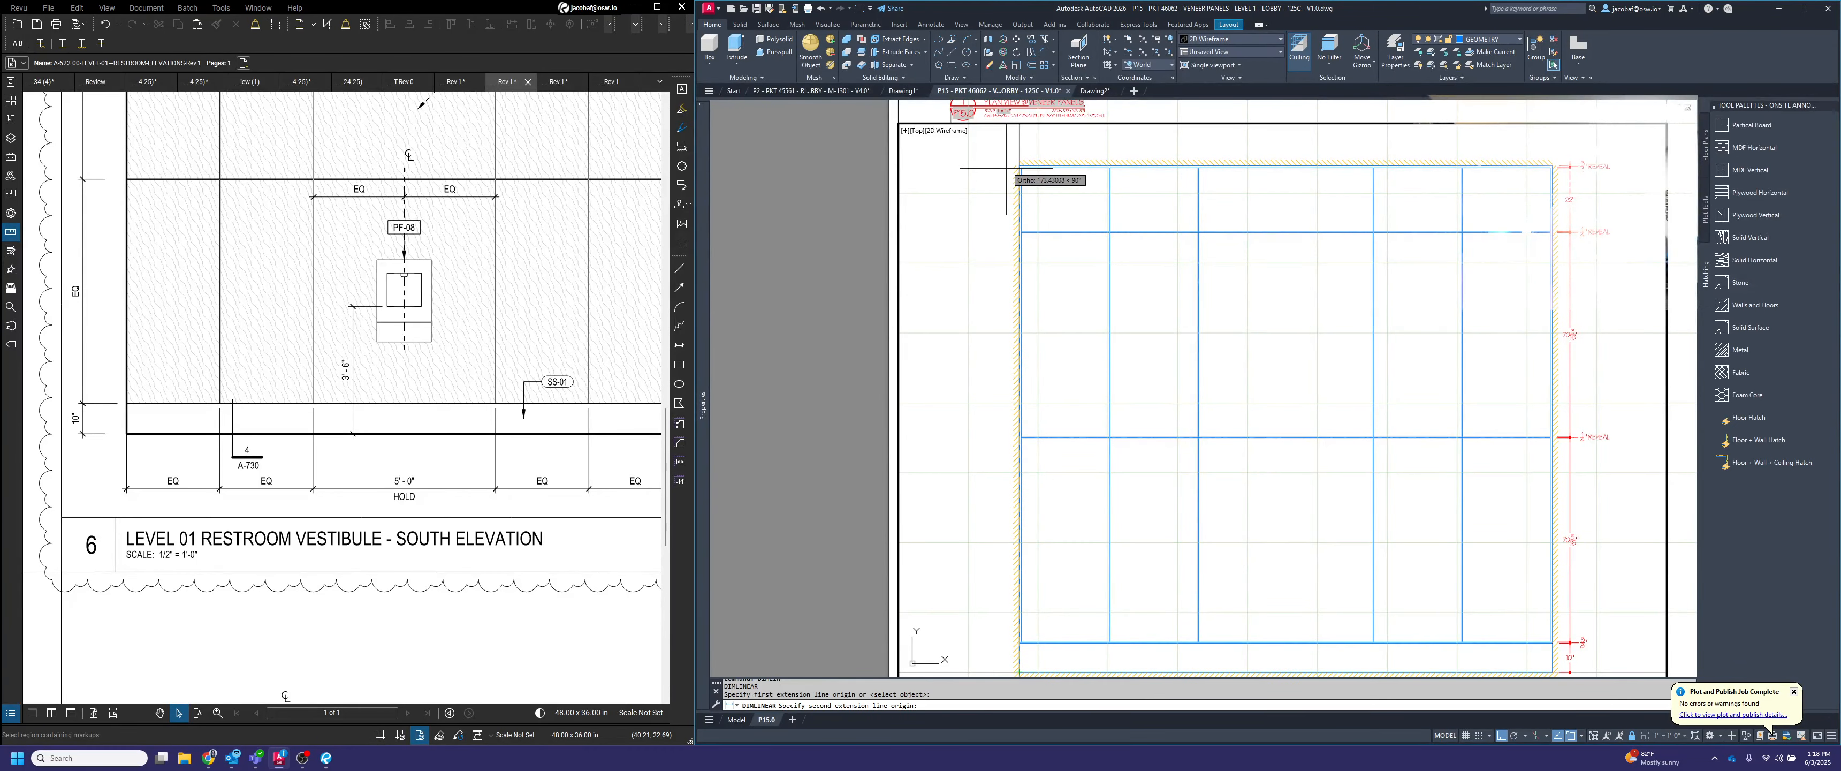
scroll(1010, 164, "up", 3)
left_click(1036, 167)
scroll(1057, 169, "down", 3)
left_click(1001, 200)
Draw a 6" horizontal guide line outward from the elevation's left wall edge
scroll(1032, 390, "up", 4)
type("l")
key("Return")
left_click(1073, 464)
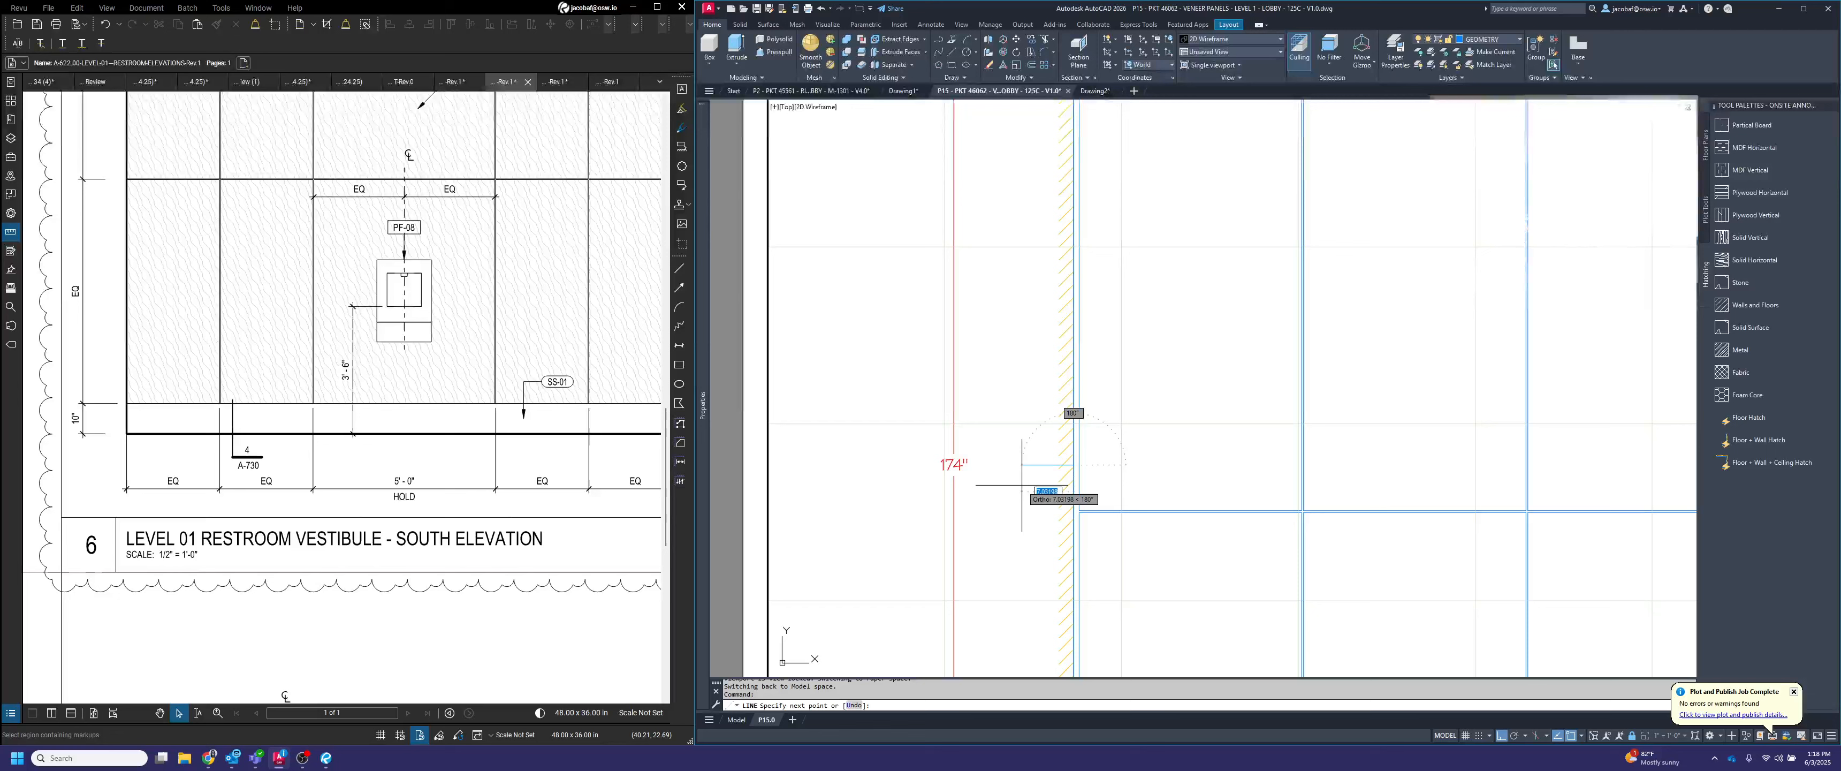
type("6")
key("Return")
key("Escape")
Move the overall height dimension line to the outer end of the guide line and erase the guide line
left_click(950, 454)
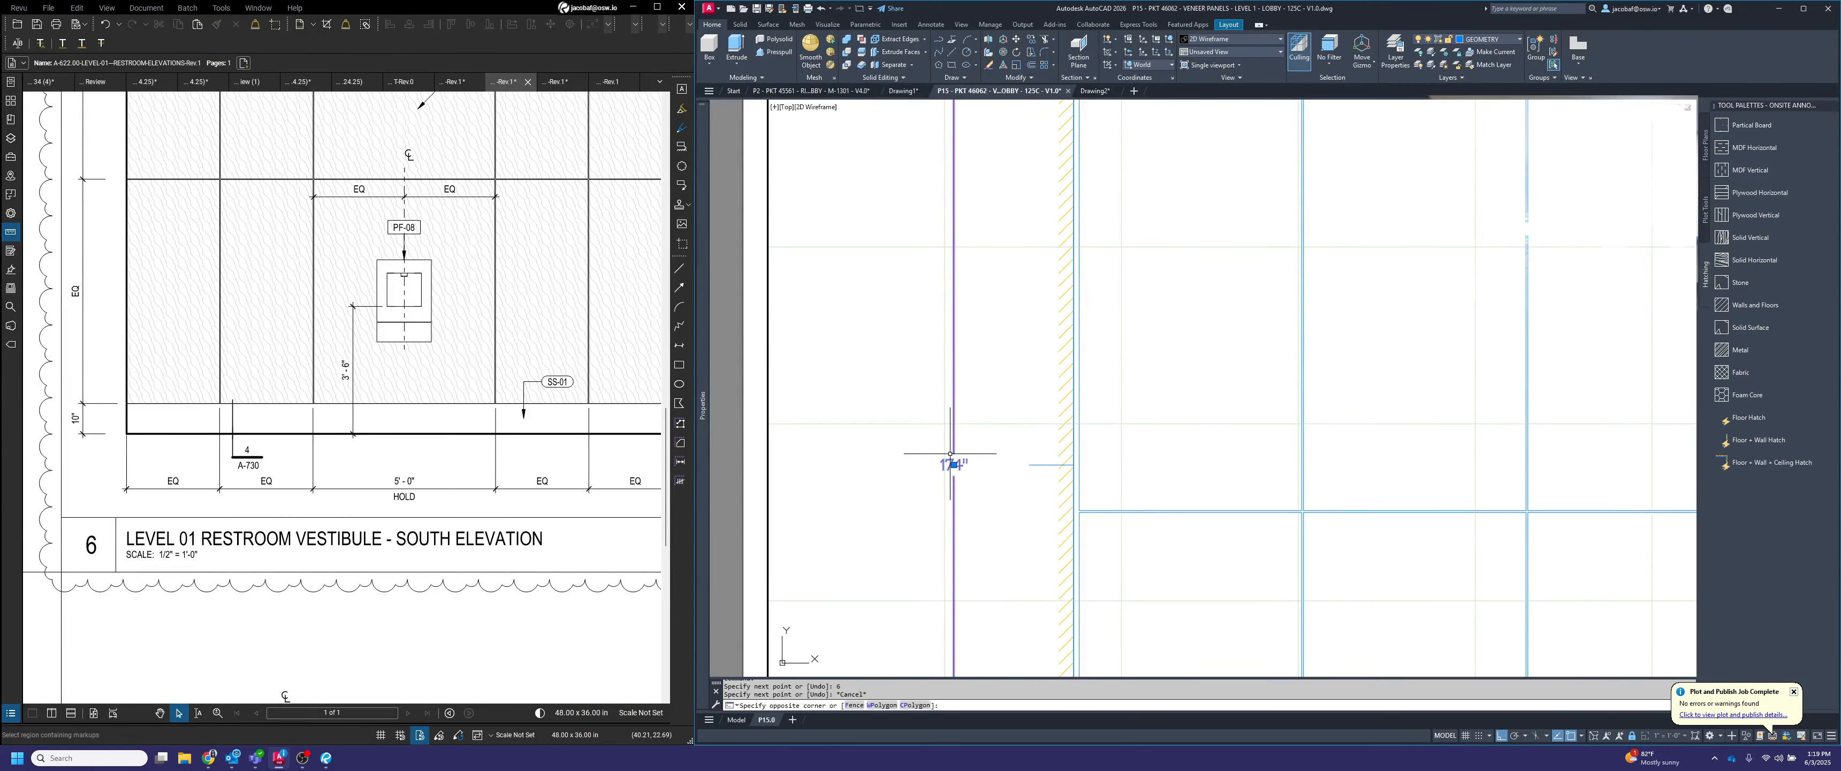
scroll(954, 218, "down", 1)
scroll(953, 223, "down", 1)
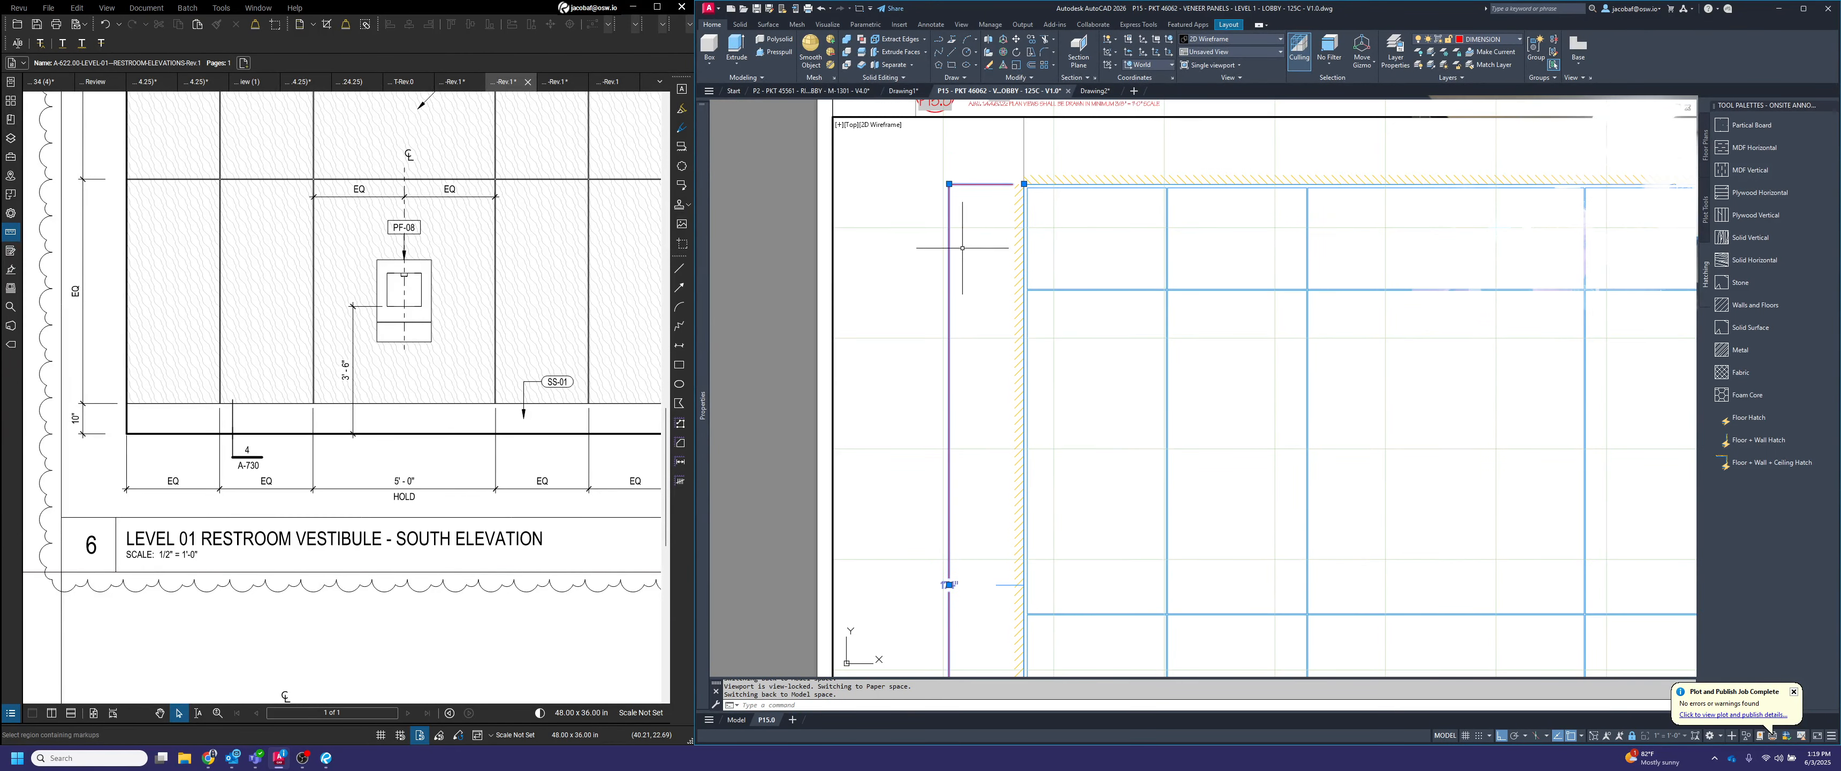
left_click(955, 176)
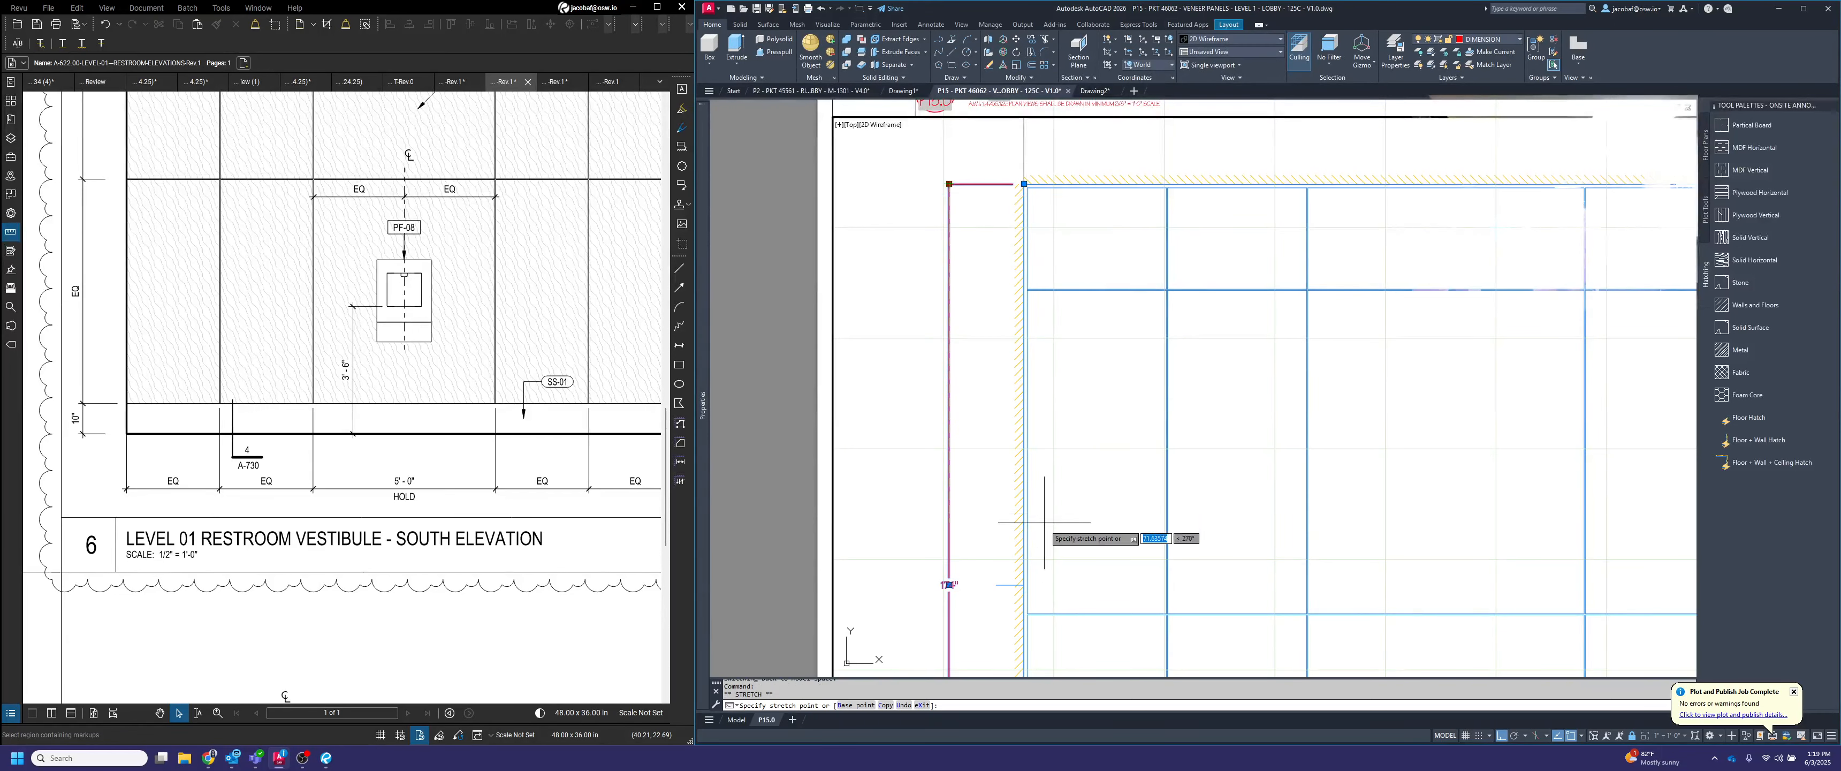
scroll(1005, 581, "up", 2)
left_click(1014, 585)
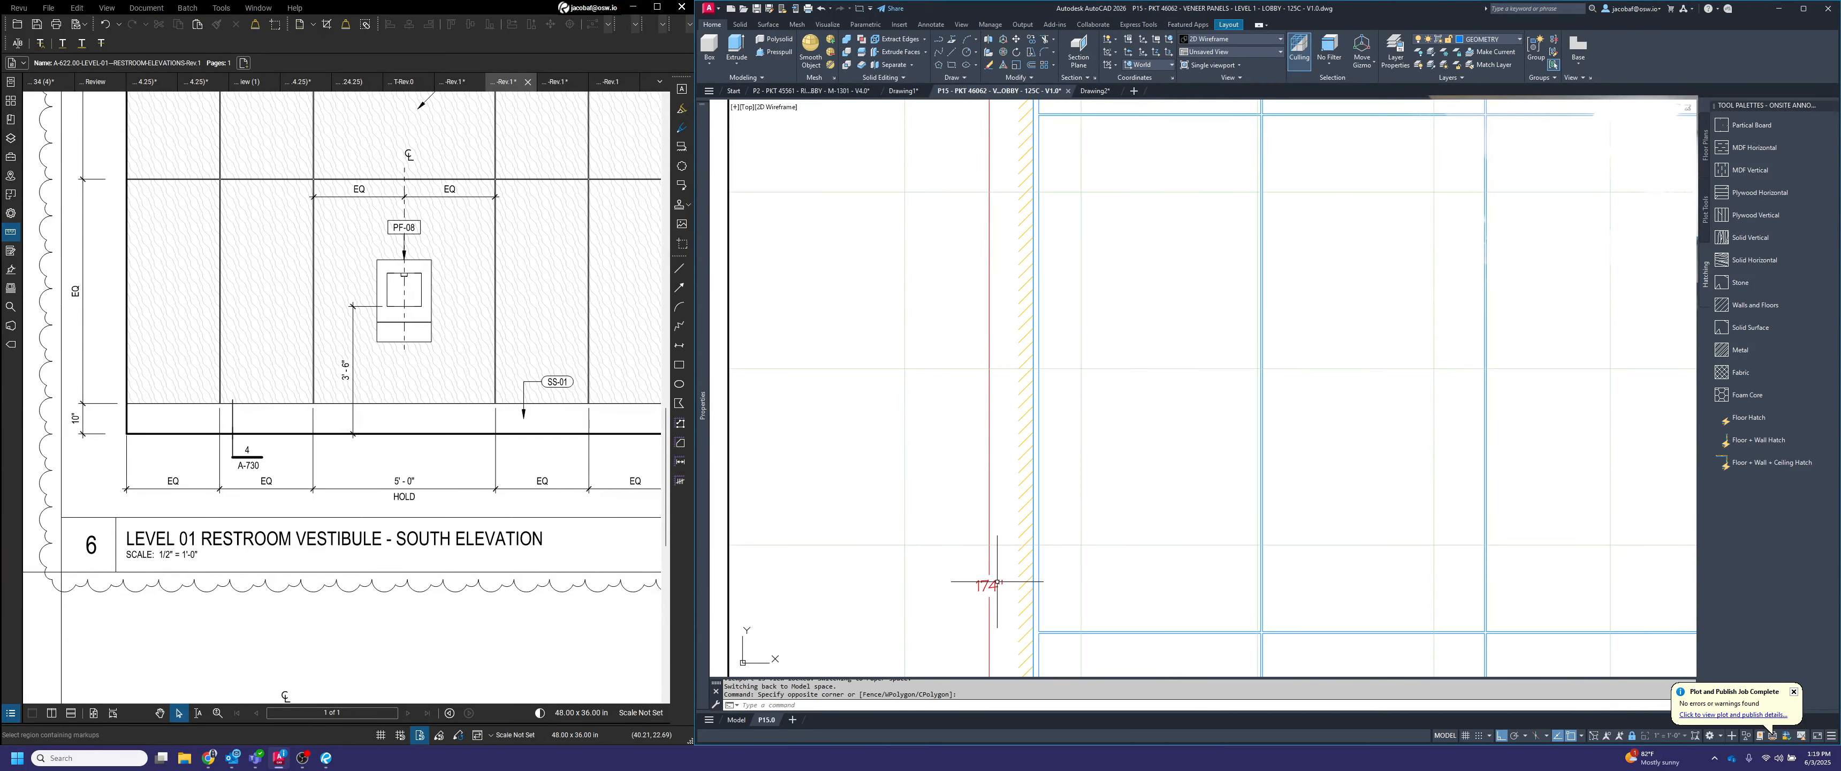
key("Delete")
Add "VIF" above and "AFF" below the value in the overall height dimension's text
double_click(989, 586)
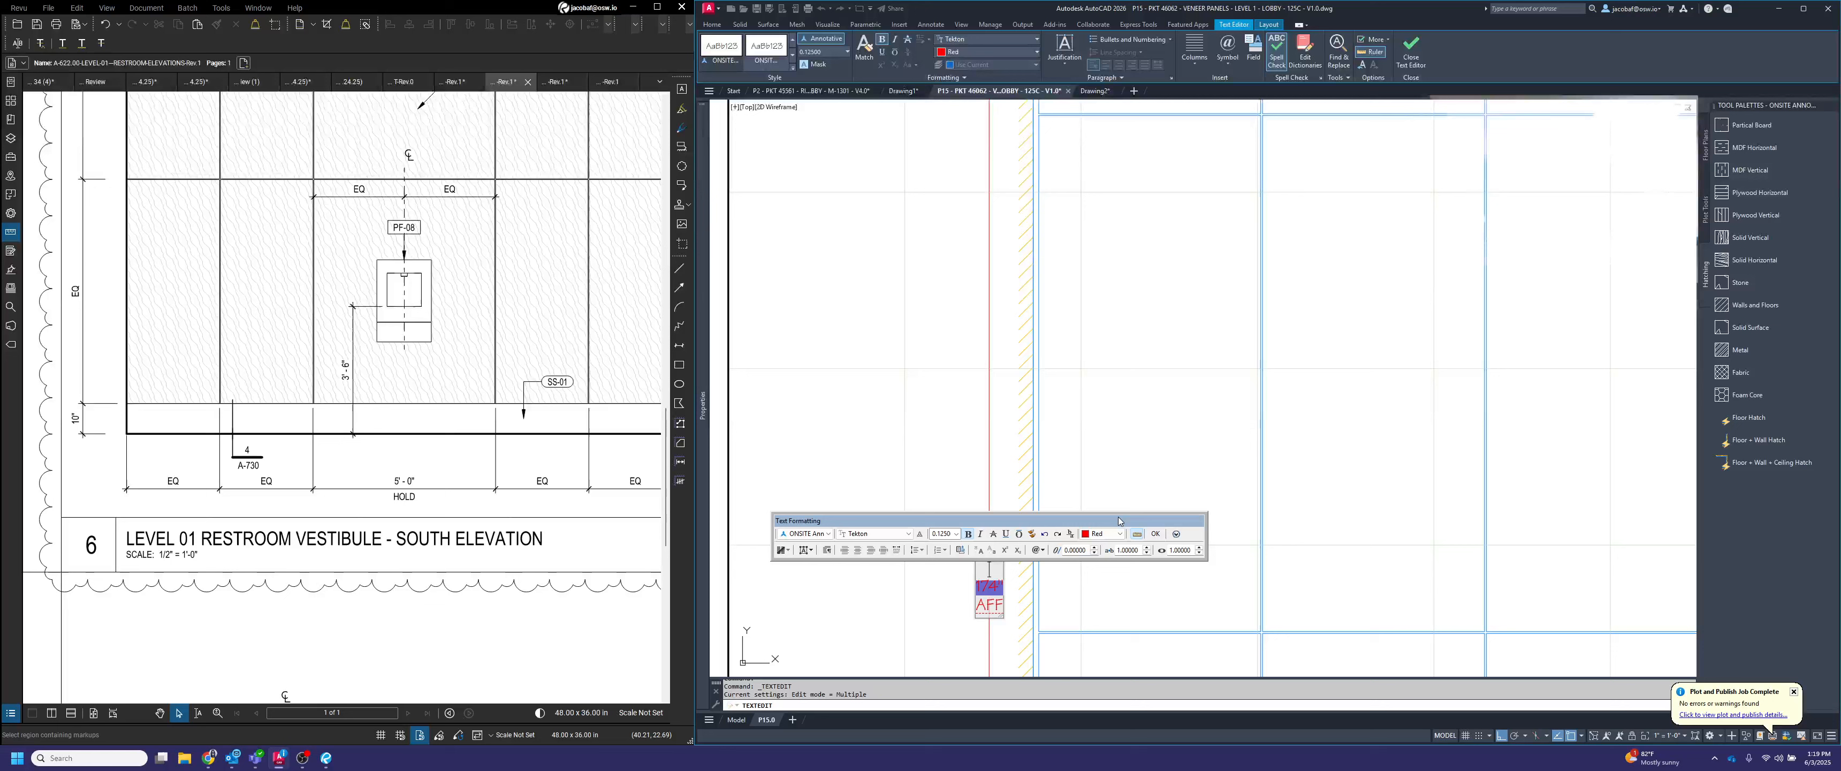
left_click(1310, 339)
key("Escape")
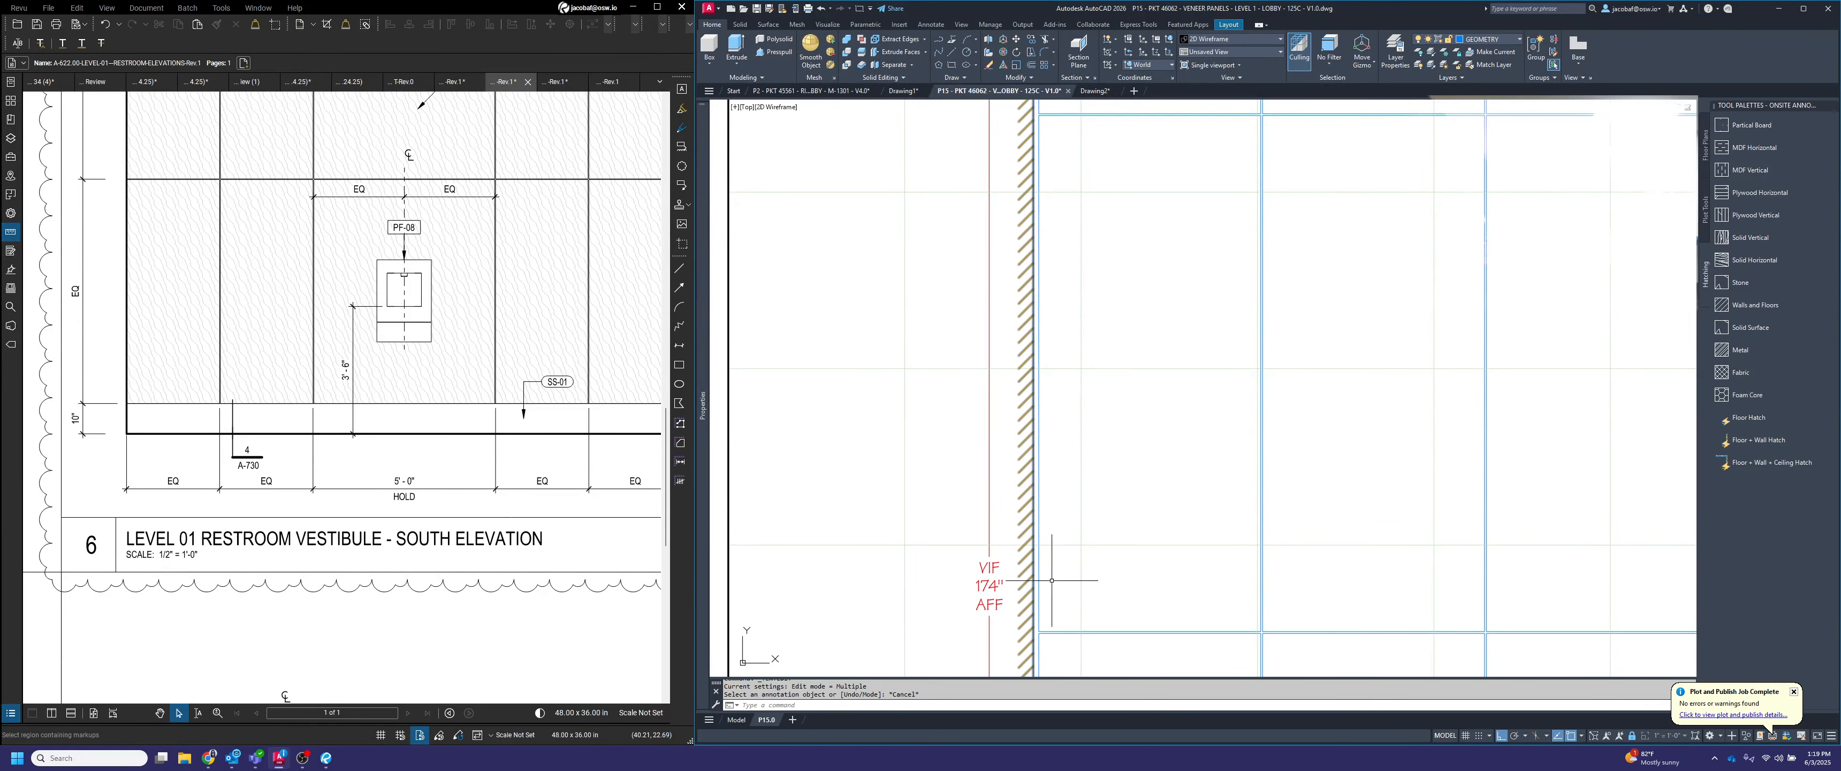
scroll(1114, 550, "down", 3)
scroll(1115, 550, "down", 2)
scroll(1060, 400, "down", 2)
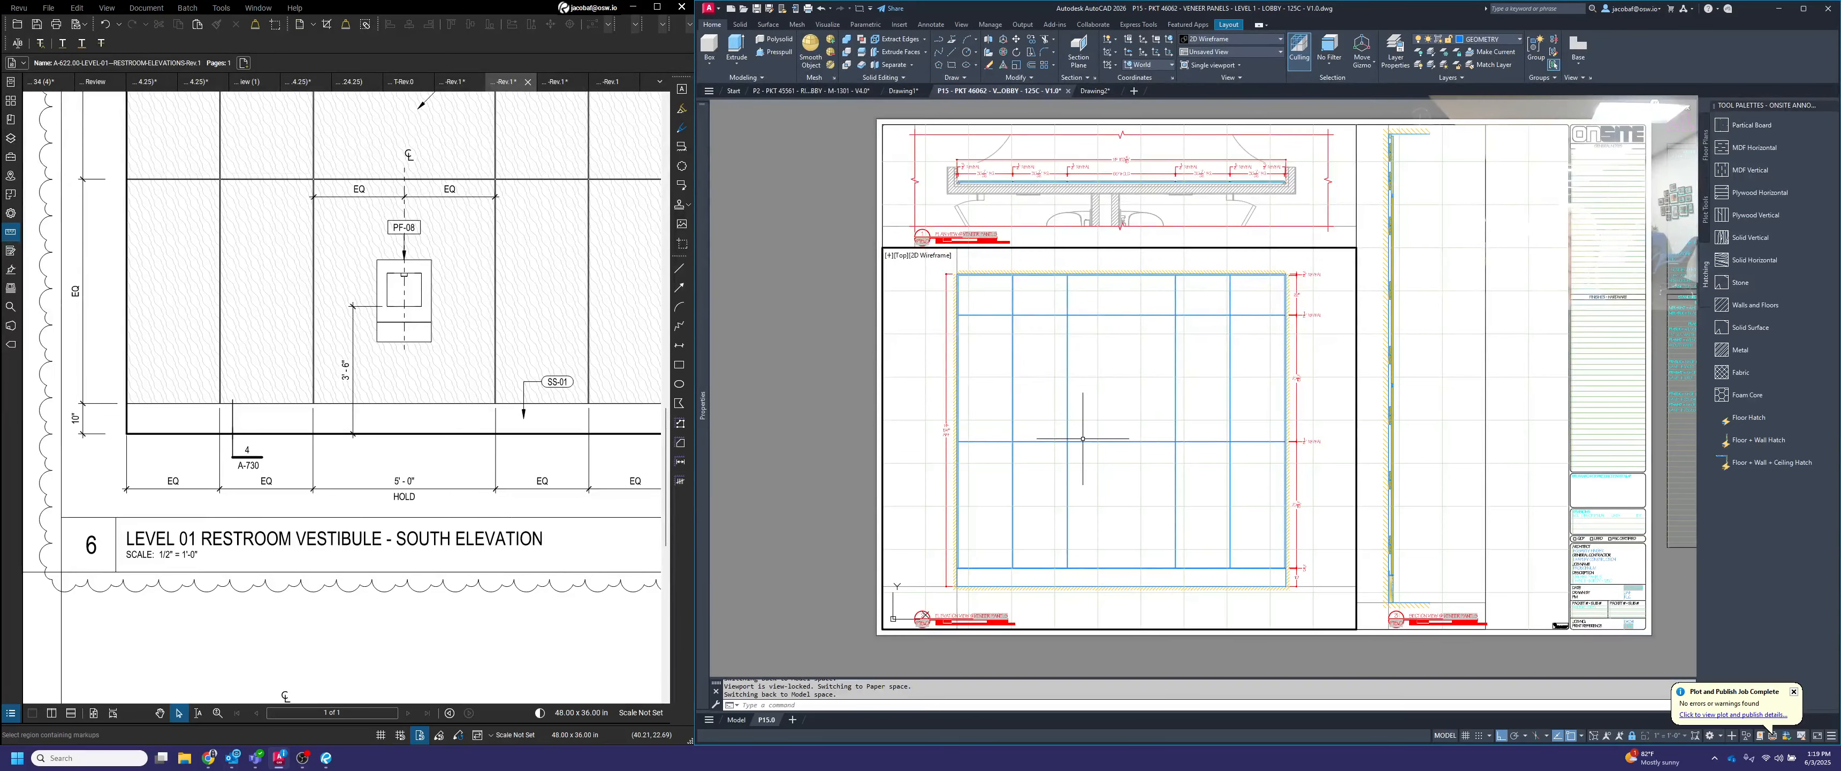
middle_click_drag(1076, 411, 1071, 436)
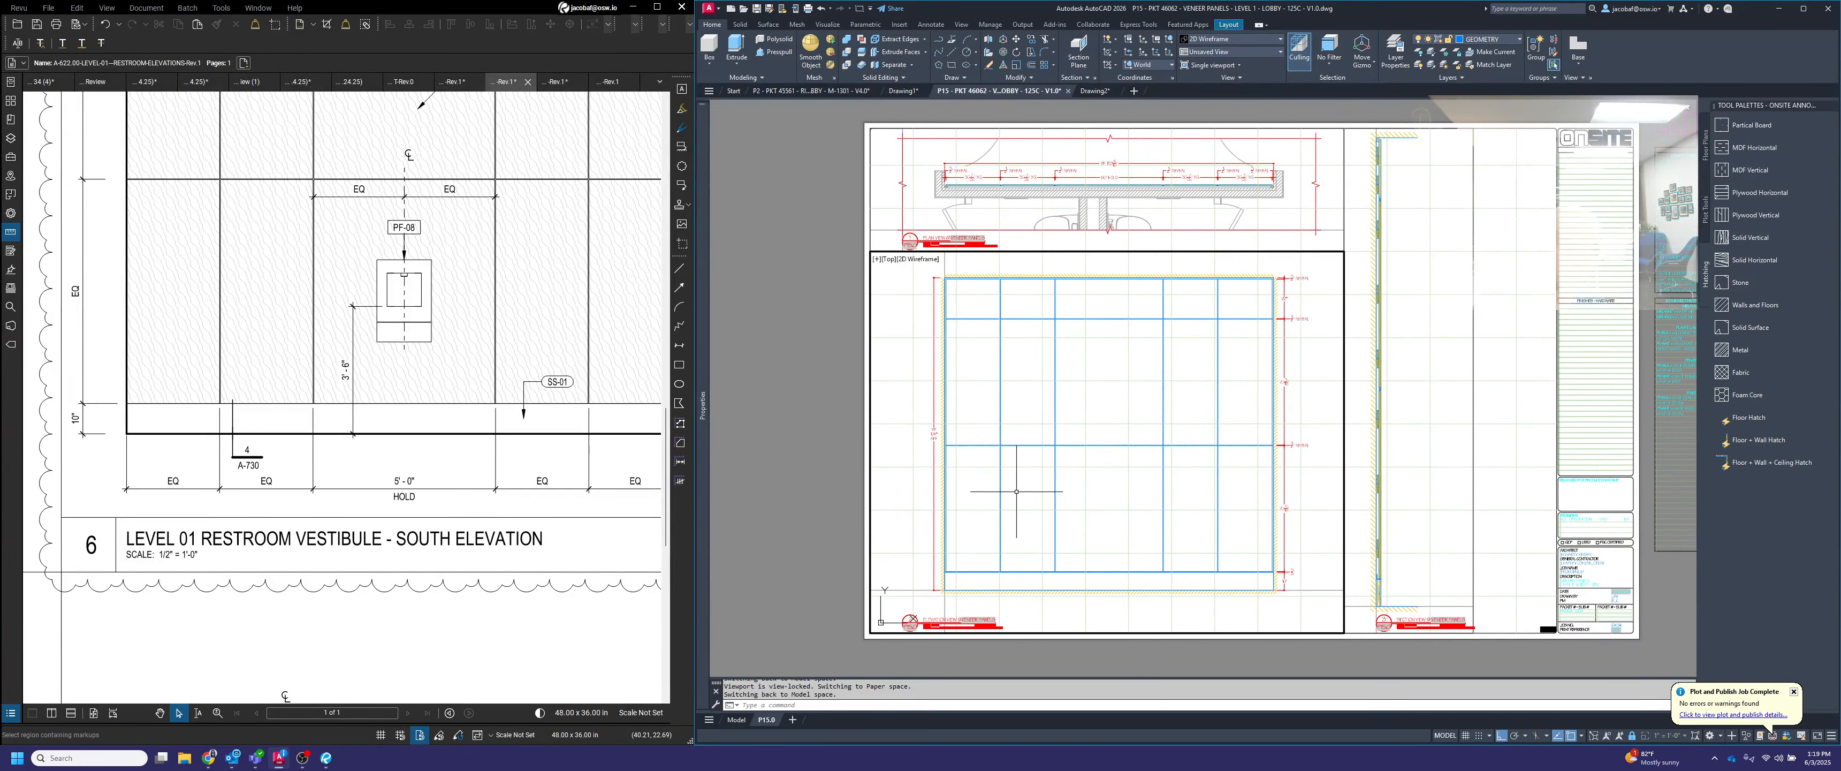
scroll(969, 470, "up", 2)
key("Escape")
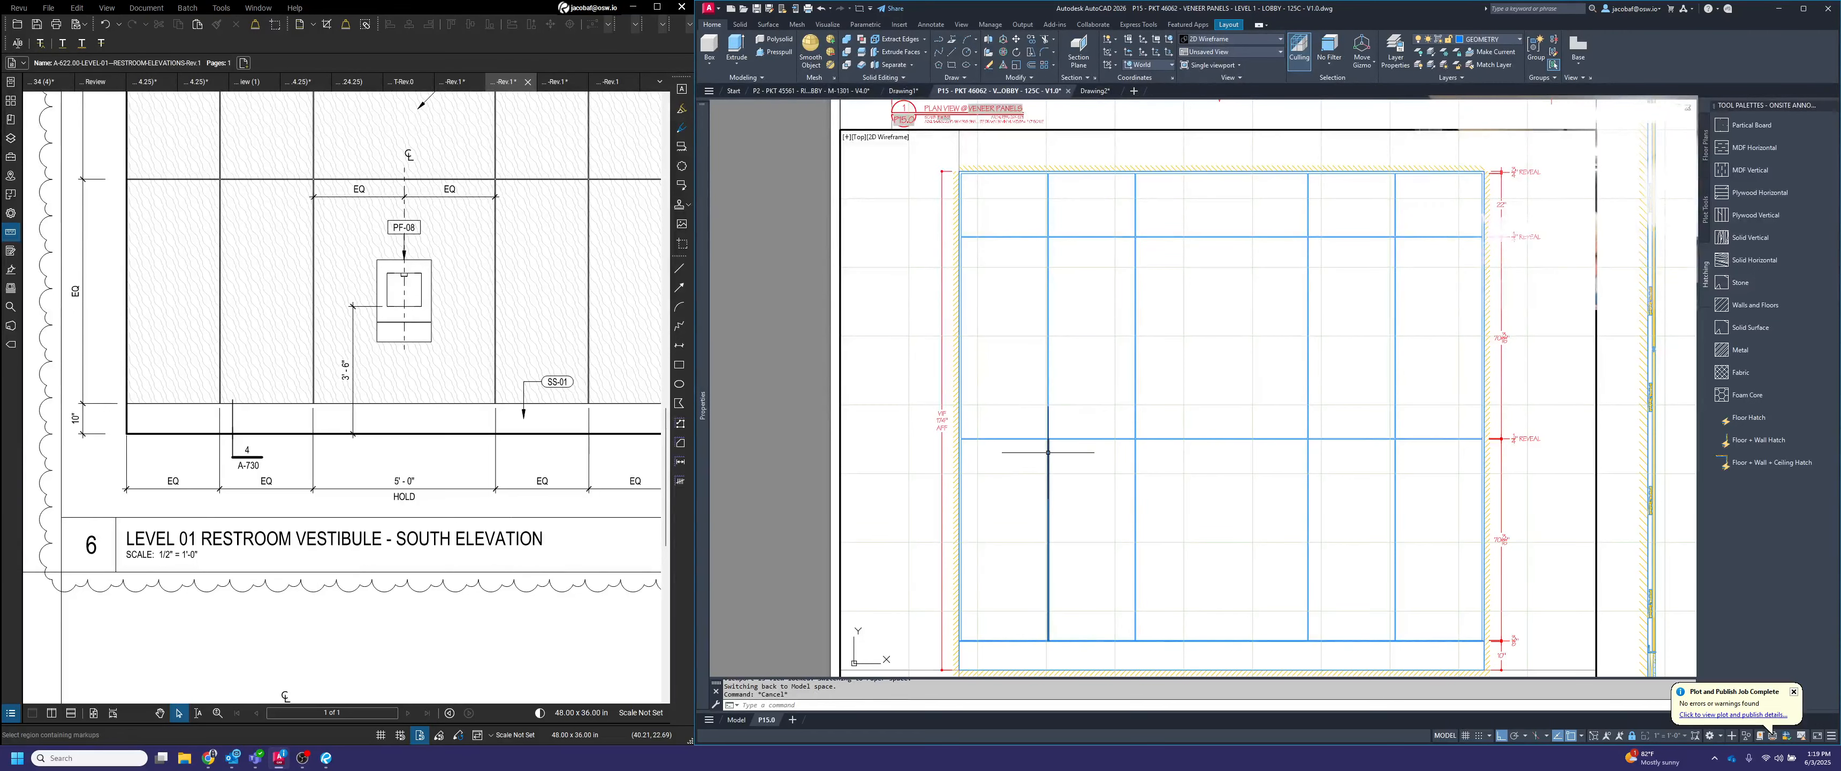
middle_click_drag(979, 480, 956, 508)
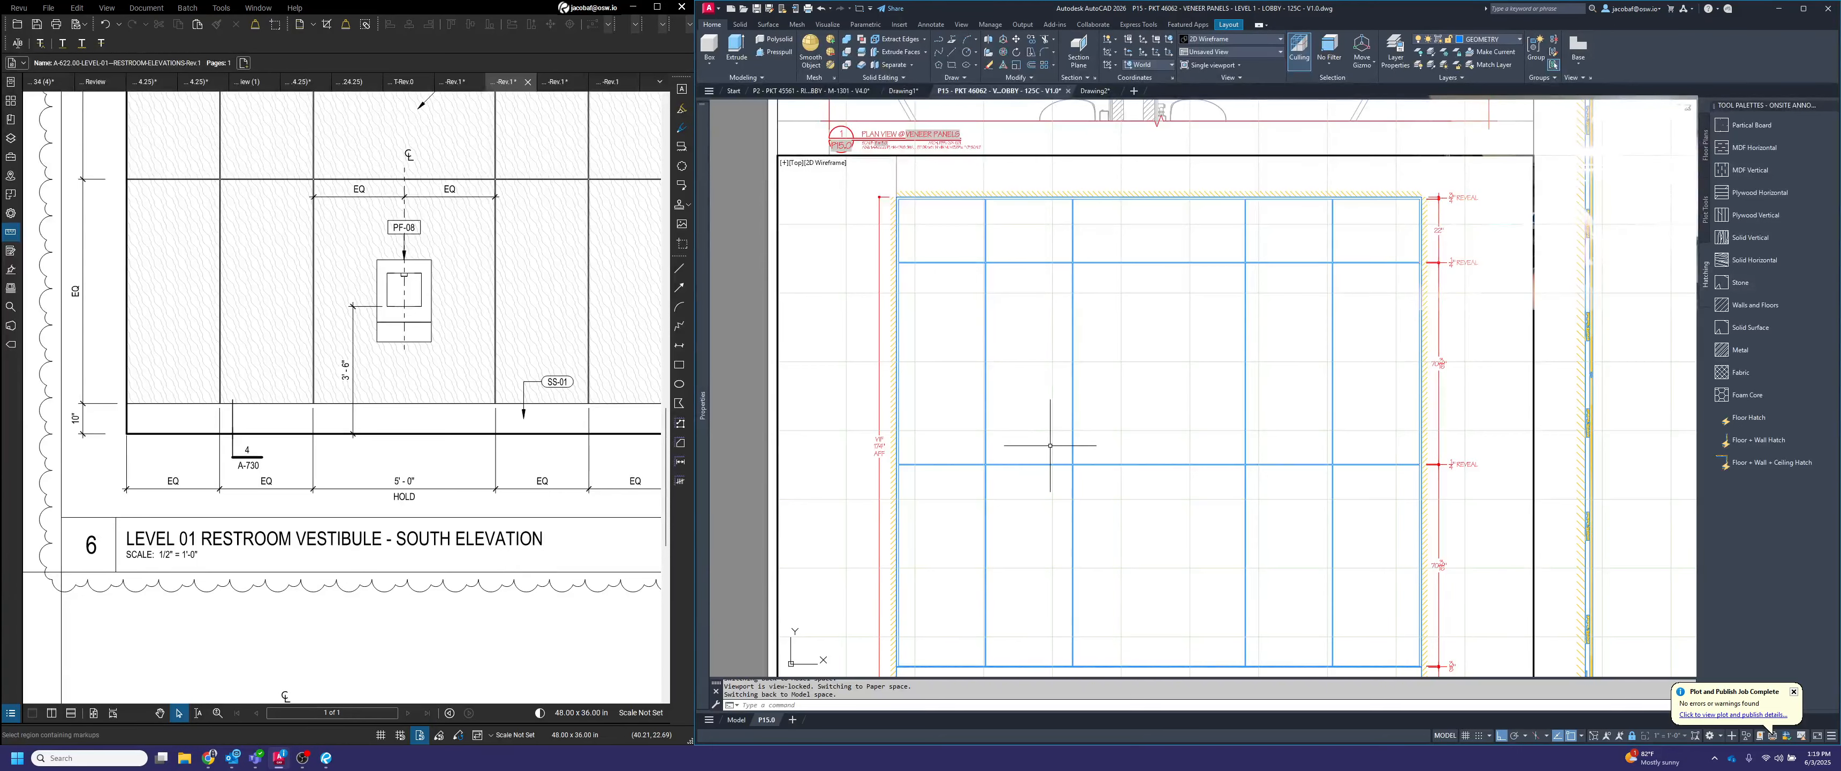
Add a horizontal linear dimension for the end reveal at the elevation's lower-left corner, placed below the floor hatch
middle_click_drag(1071, 449, 1062, 346)
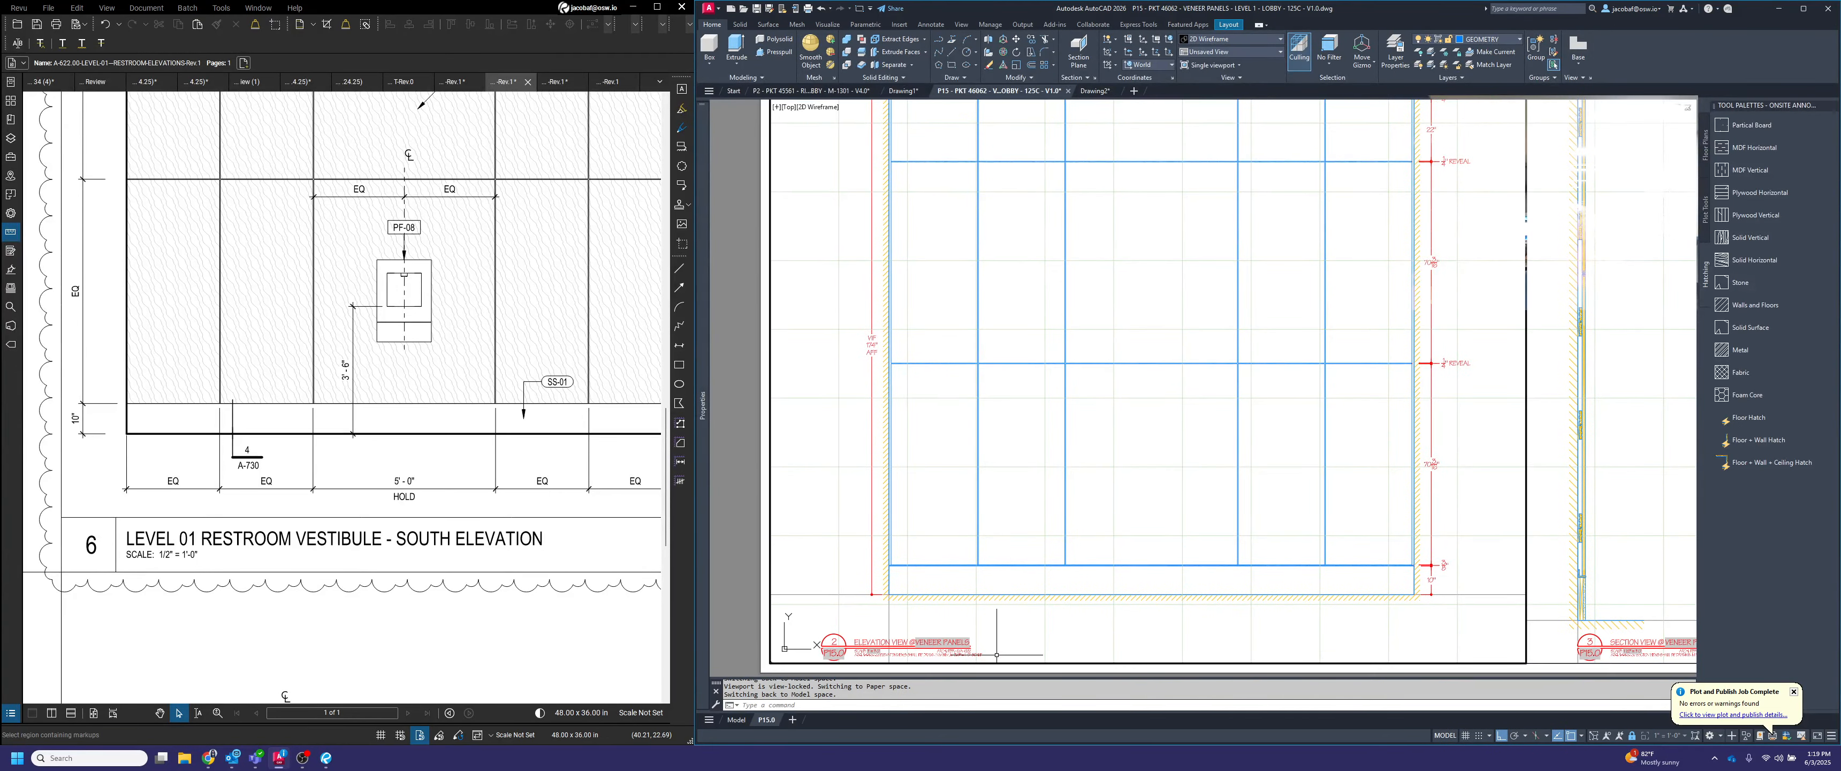
scroll(959, 637, "up", 2)
middle_click_drag(1025, 604, 934, 581)
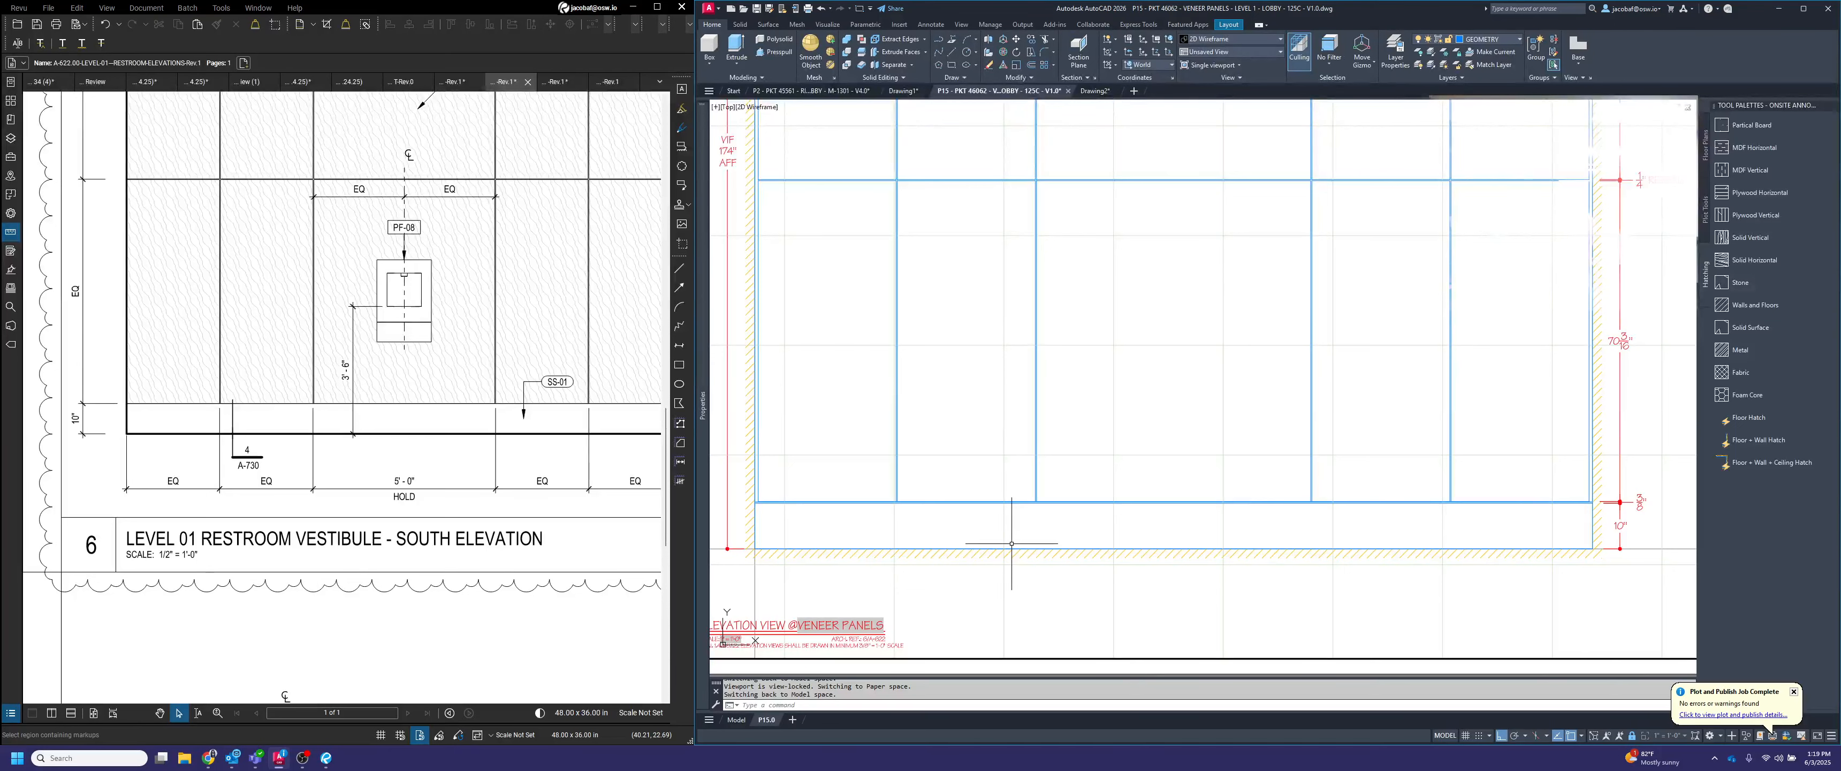
middle_click_drag(1019, 548, 1077, 546)
key("Escape")
key("Escape")
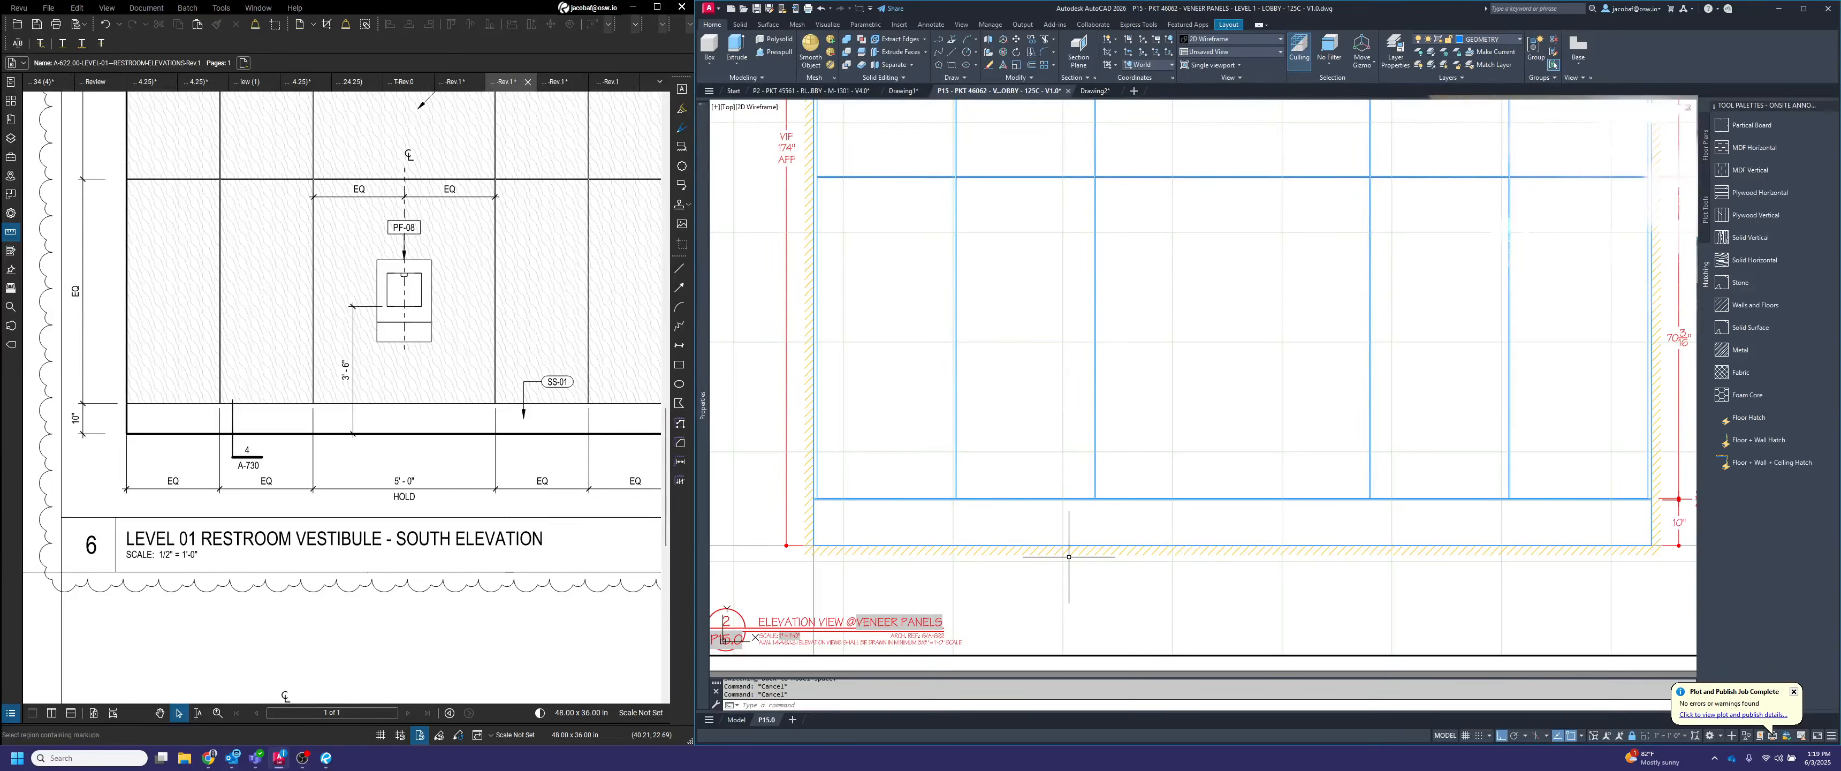
type("in")
key("Return")
scroll(816, 545, "up", 2)
middle_click_drag(817, 545, 870, 501)
left_click(864, 502)
left_click(870, 427)
type("diml")
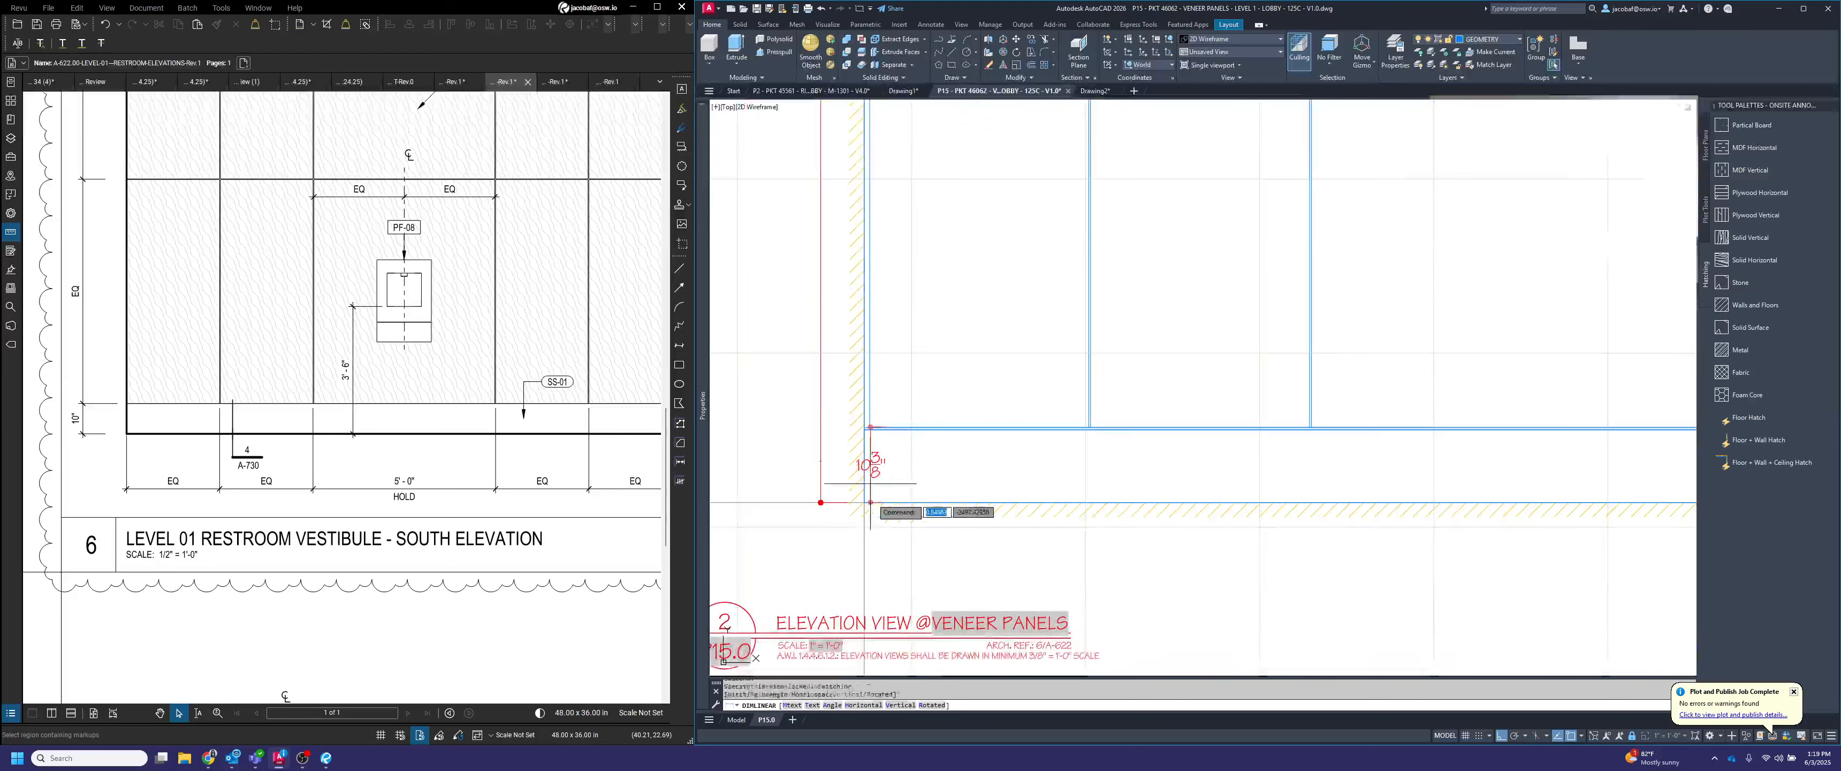
left_click(884, 564)
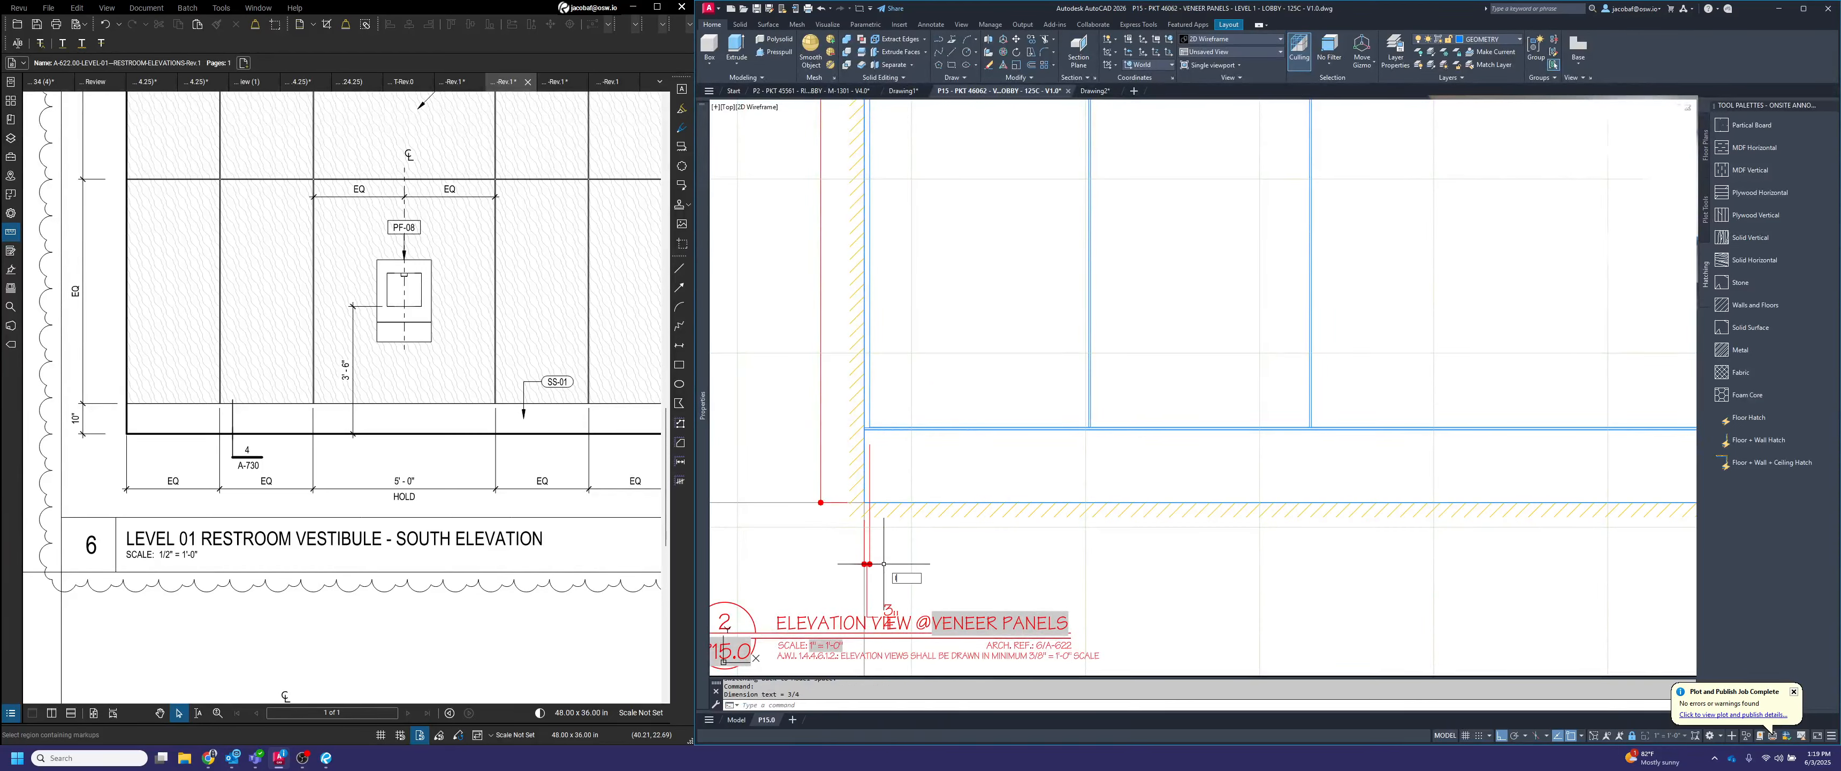
Draw a 6" vertical guide line downward from the elevation's floor line
type("l")
key("Return")
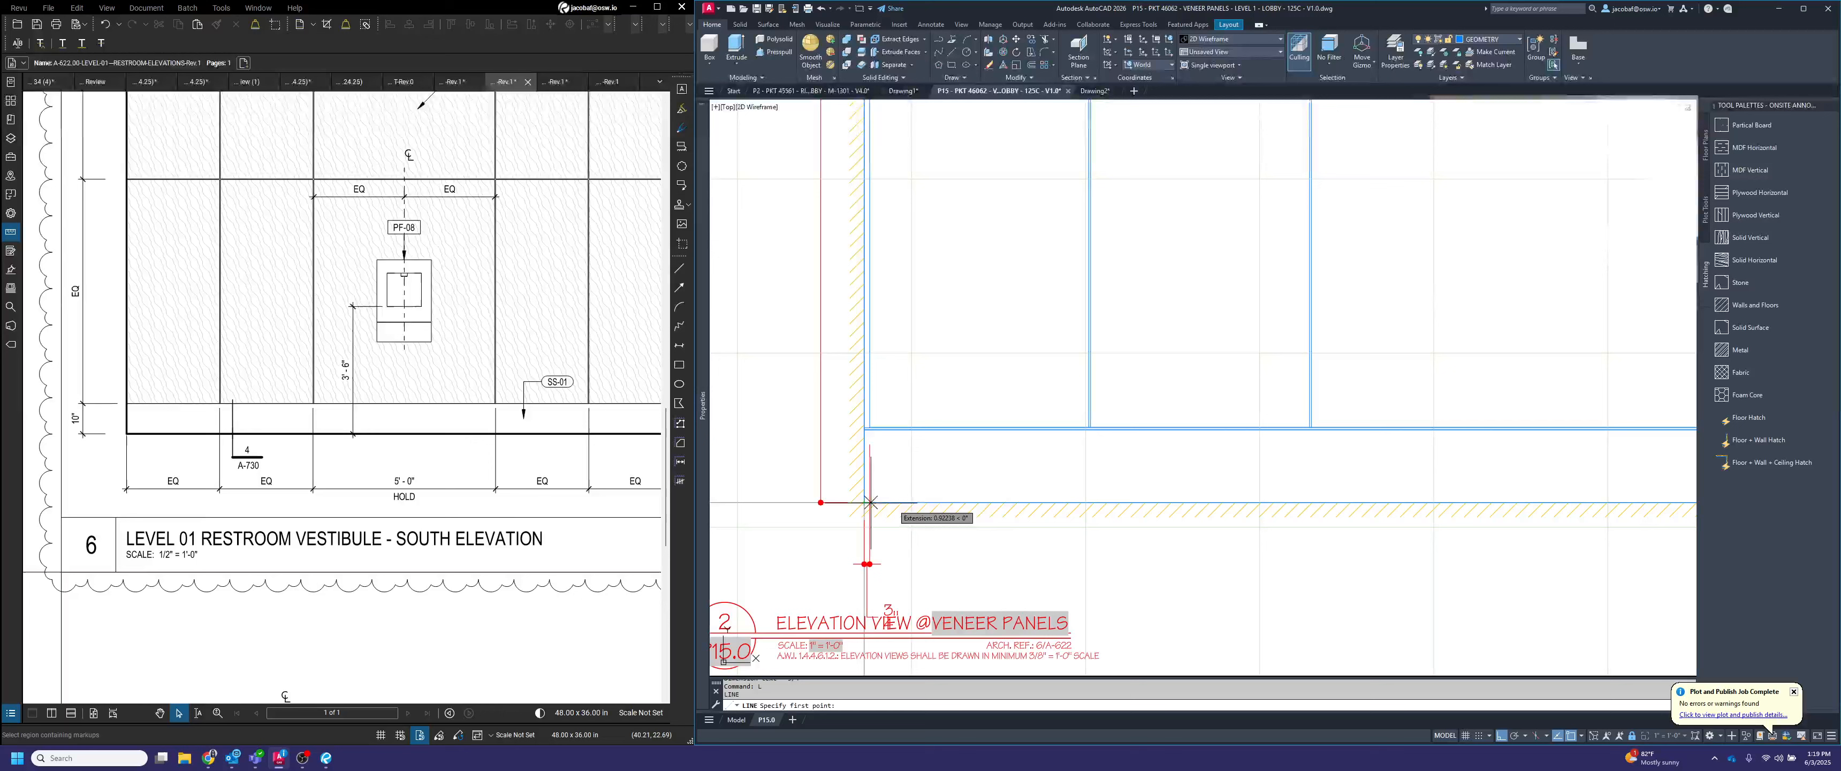
left_click(945, 503)
type("6")
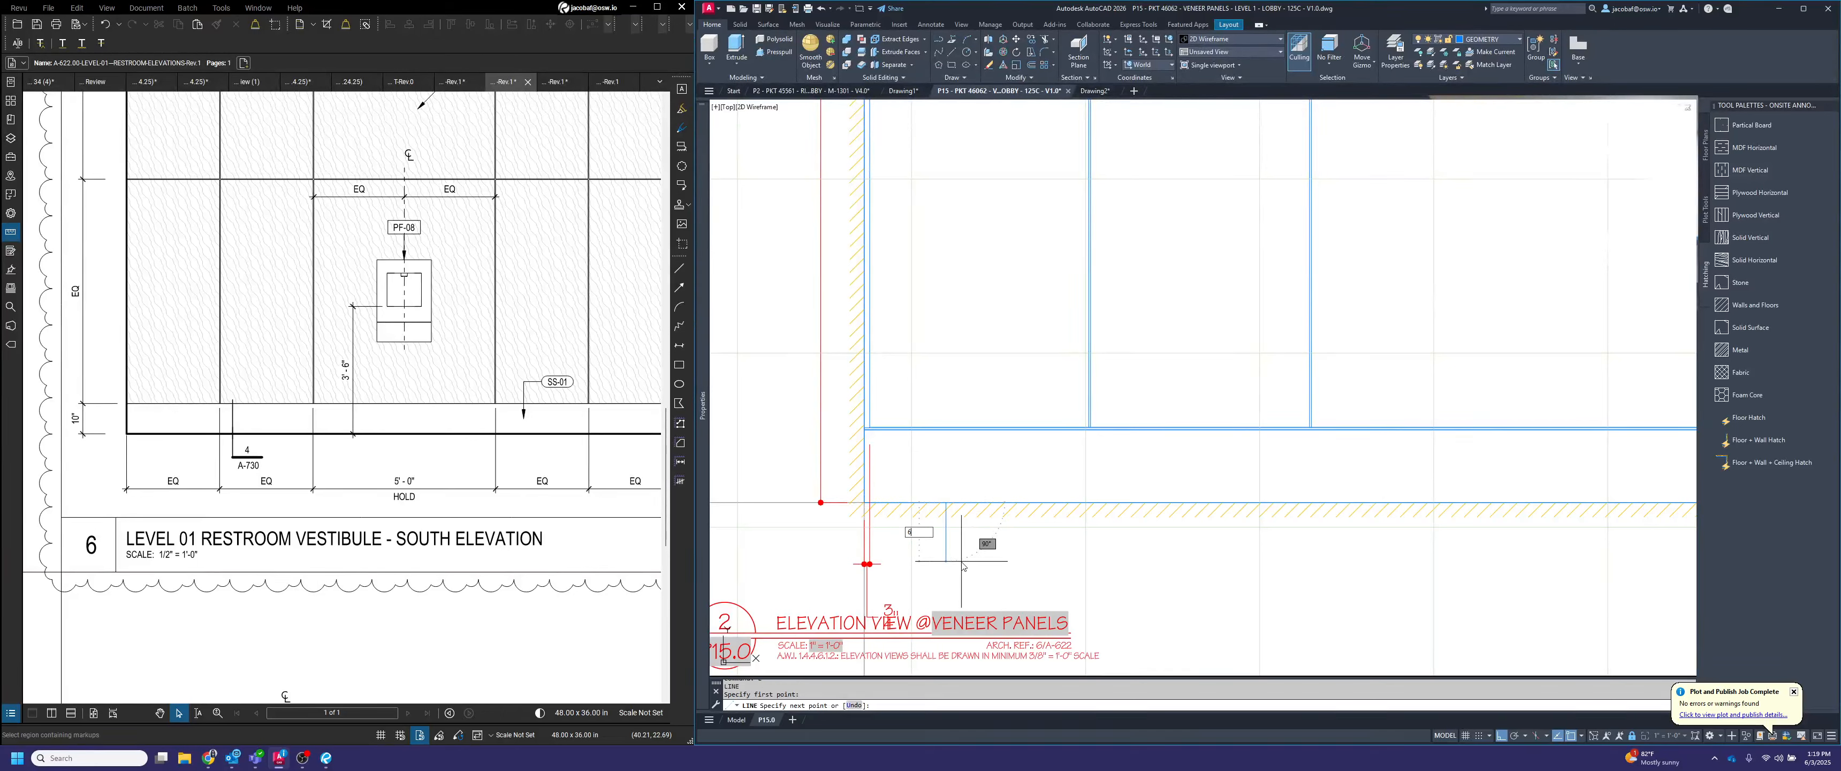
key("Return")
key("Escape")
Move the end reveal's dimension line to the lower end of the guide line and erase the guide line
left_click(872, 560)
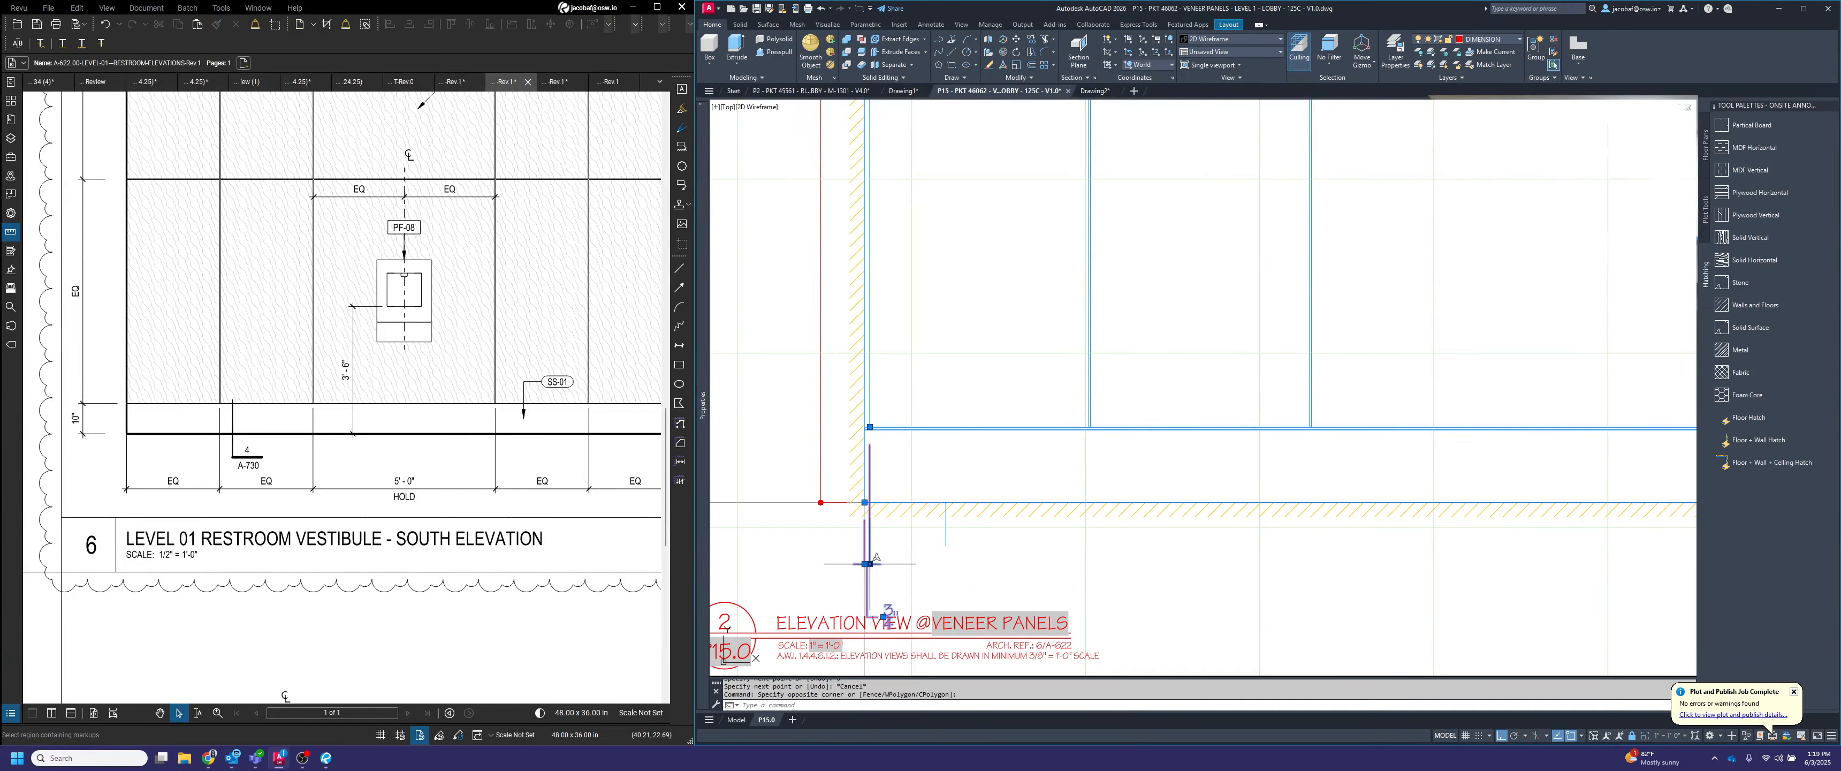
left_click(870, 563)
left_click(946, 545)
key("Escape")
left_click(952, 549)
left_click(939, 549)
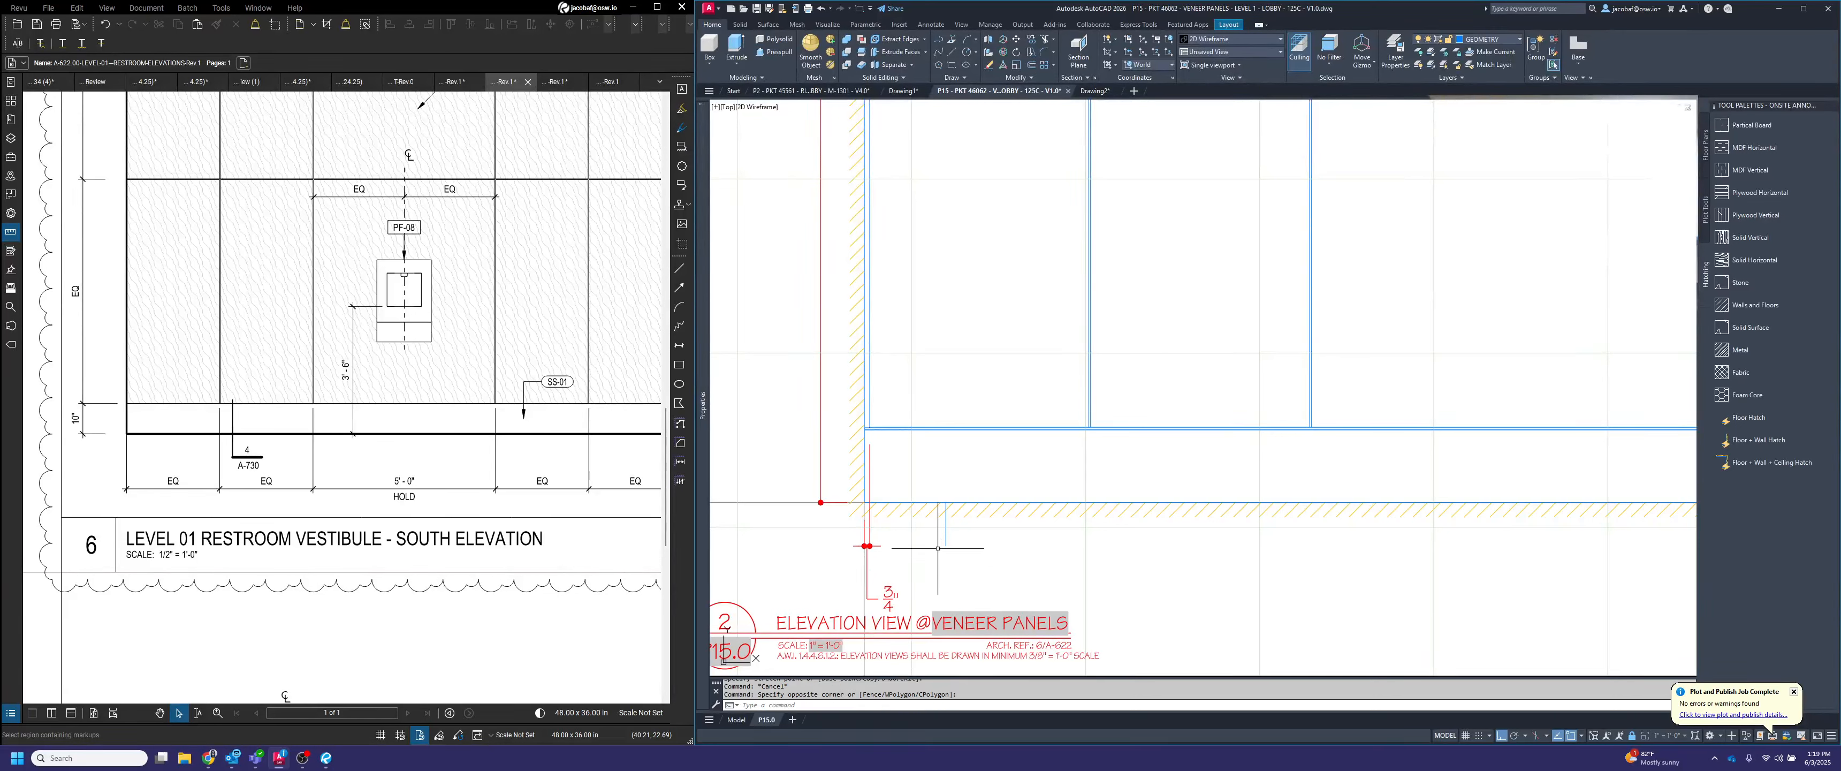
left_click(956, 543)
left_click(940, 539)
key("Delete")
key("Escape")
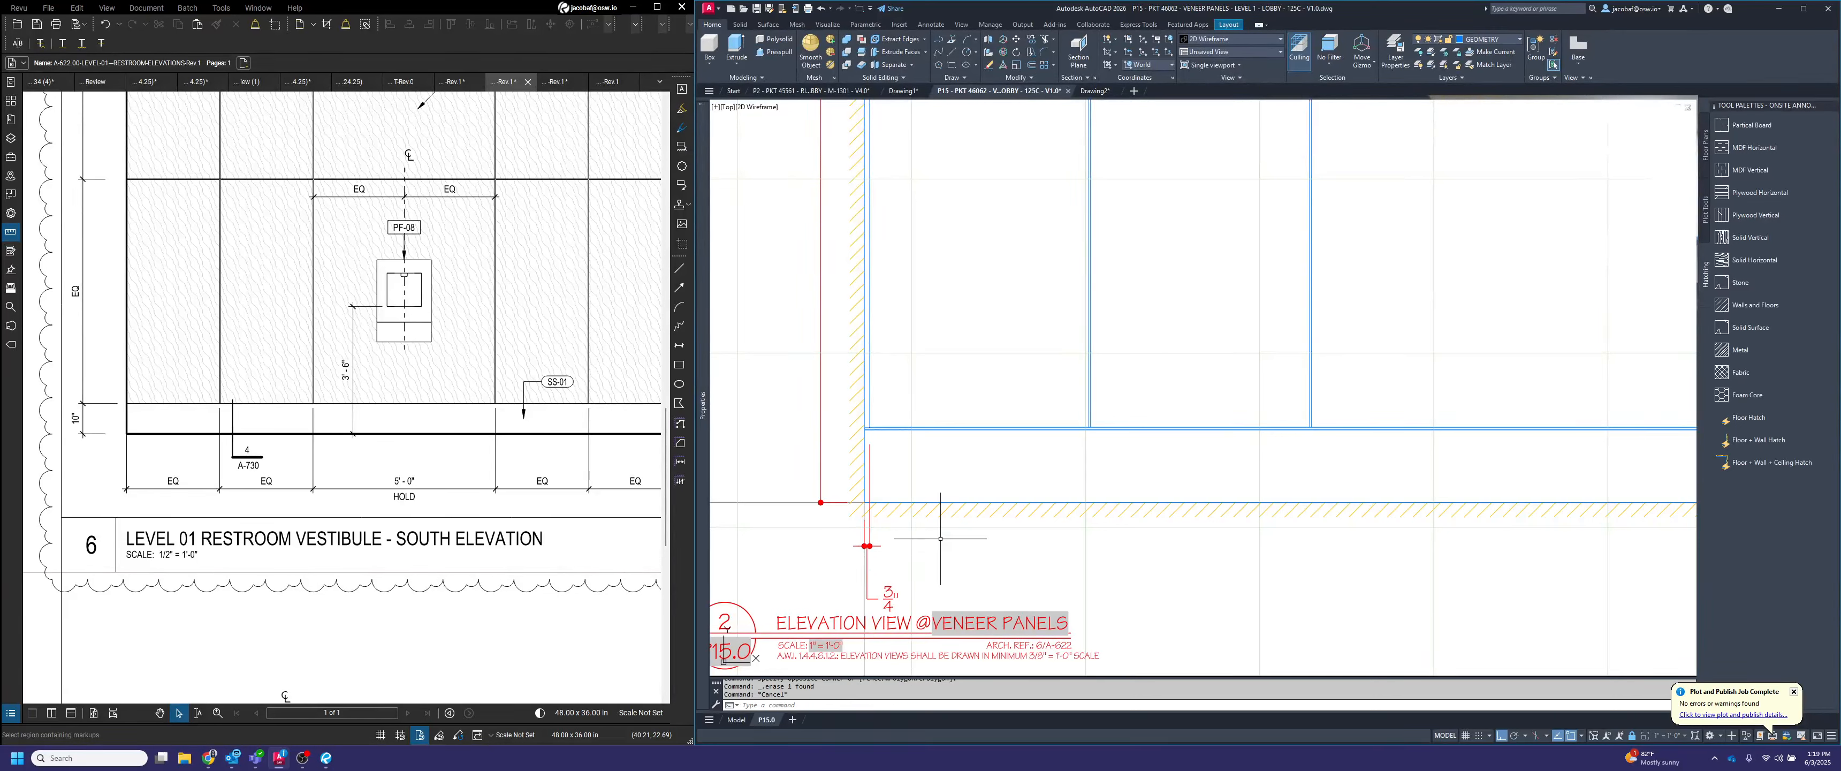
Continue the dimension chain below the elevation from the end reveal across the left-hand panels and their reveal joints
type("dimcont")
key("Return")
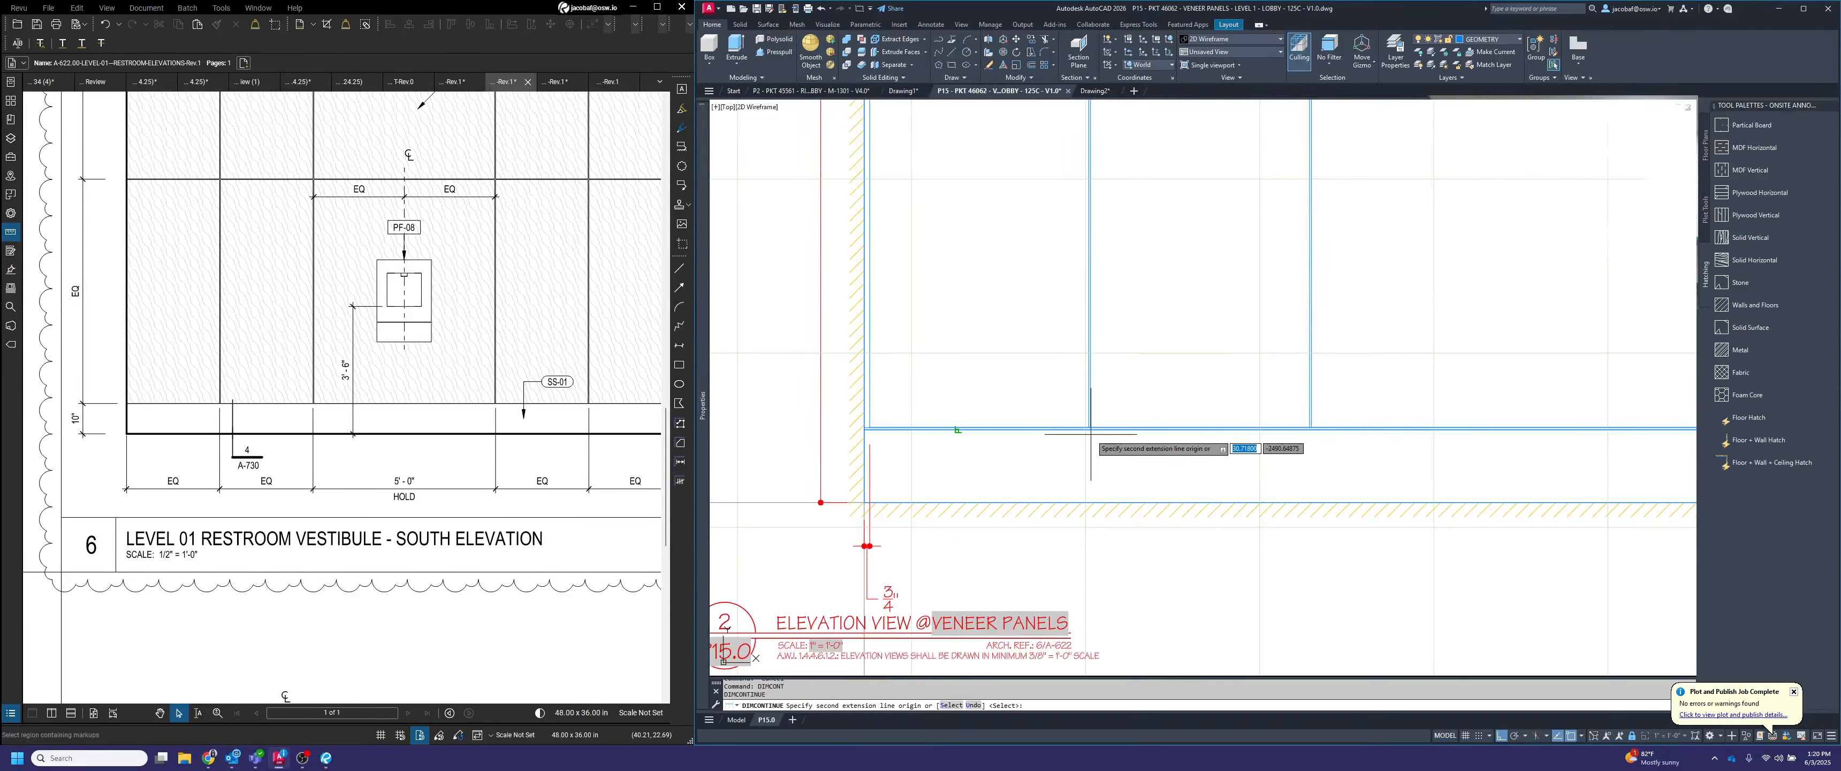
scroll(1091, 433, "up", 3)
left_click(1075, 420)
left_click(1082, 420)
scroll(1083, 420, "down", 2)
left_click(958, 431)
left_click(963, 431)
Continue the dimension chain across the remaining panels and reveals to the elevation's right wall
scroll(1381, 404, "up", 1)
left_click(1256, 434)
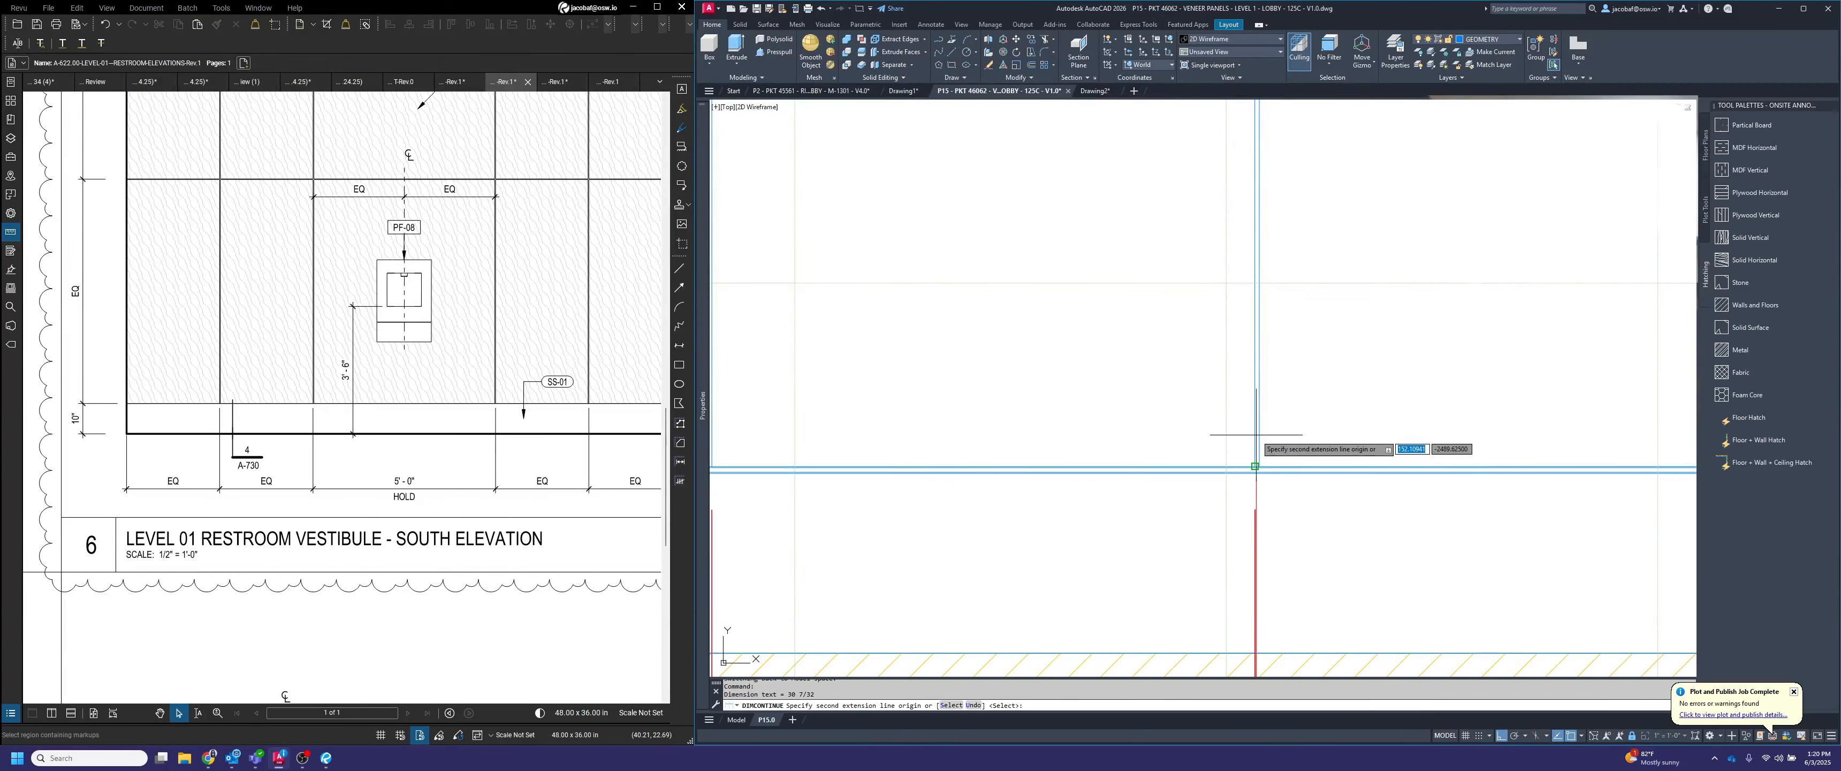
left_click(1262, 434)
scroll(1171, 426, "down", 3)
scroll(1321, 488, "up", 2)
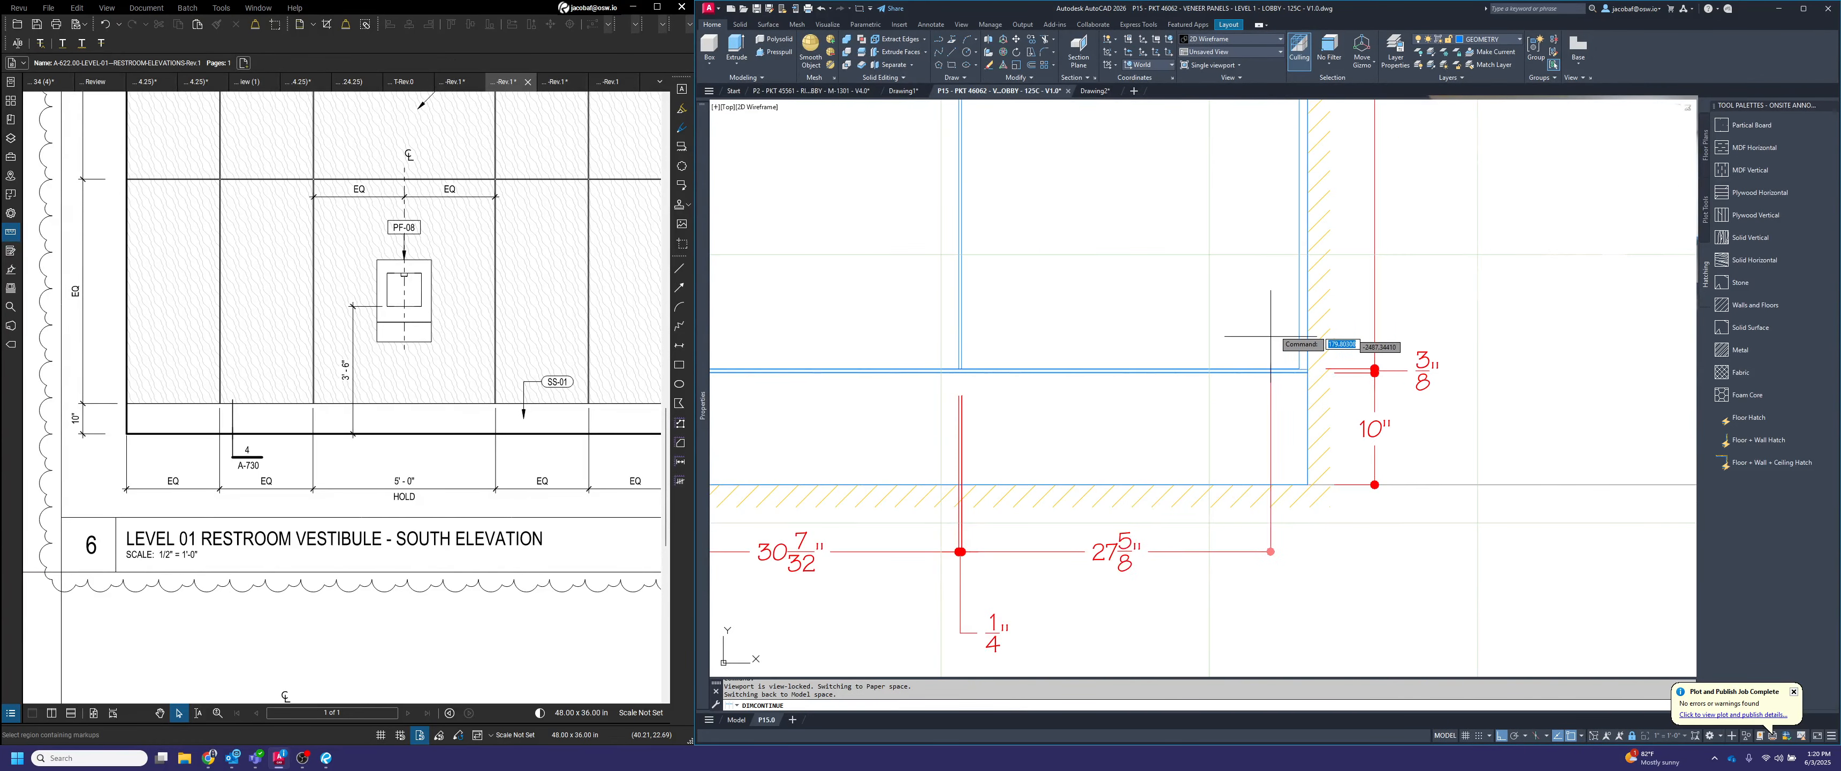
scroll(1270, 337, "up", 2)
left_click(1334, 429)
scroll(1355, 417, "down", 3)
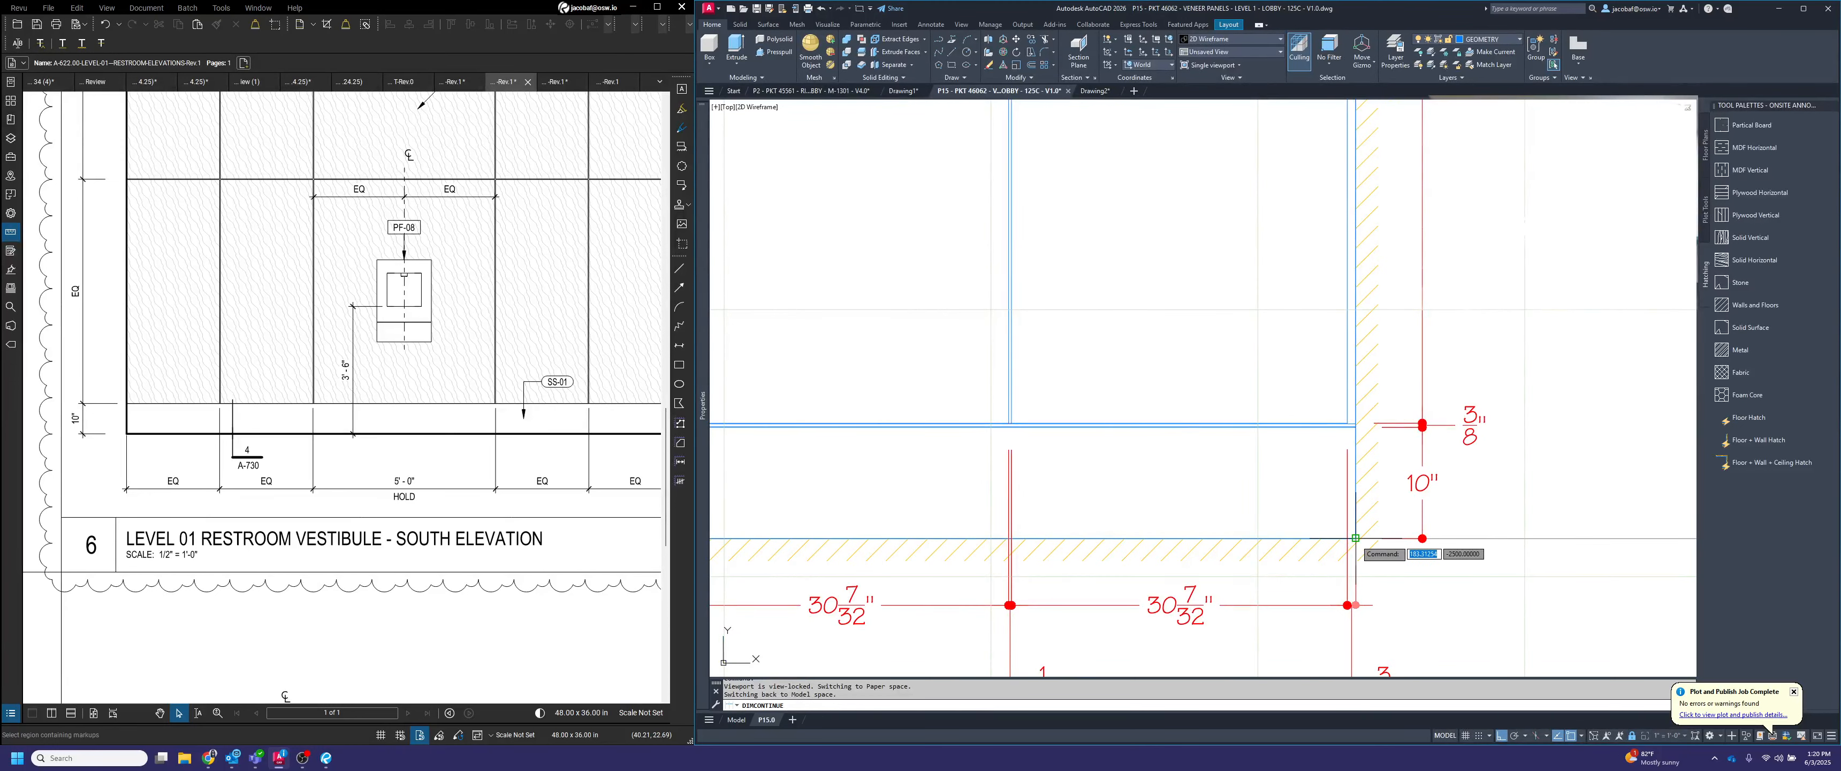
left_click(1356, 539)
scroll(1418, 427, "down", 3)
key("Escape")
Override the text of all the reveal dimensions below the elevation with "<> REVEAL"
middle_click_drag(1317, 499, 1497, 477)
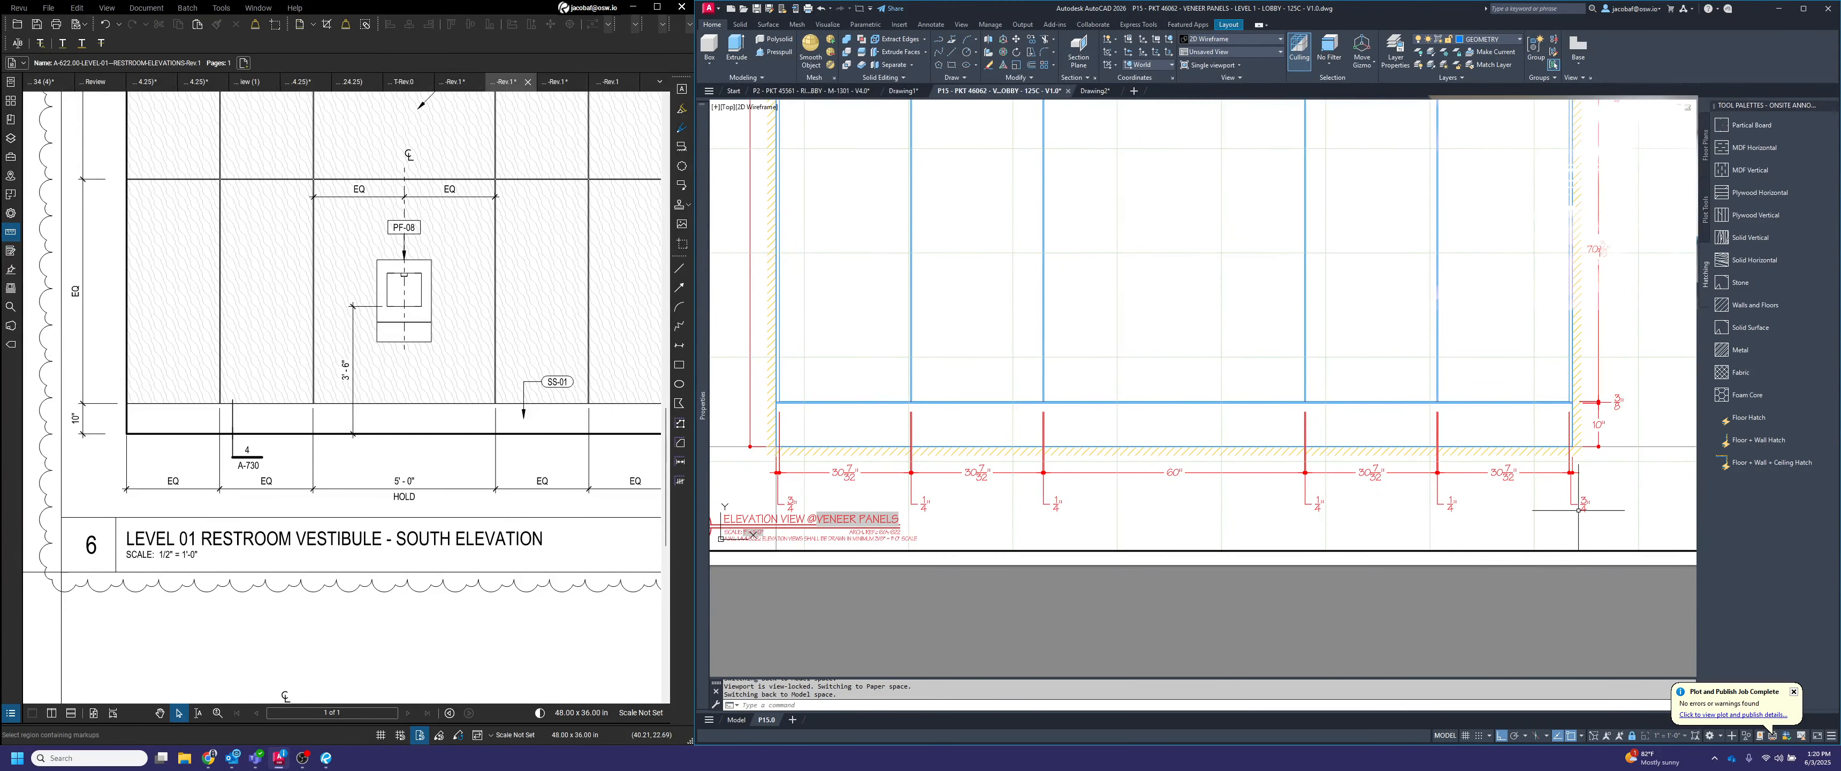
left_click(1623, 510)
left_click(1002, 493)
key("ctrl+1")
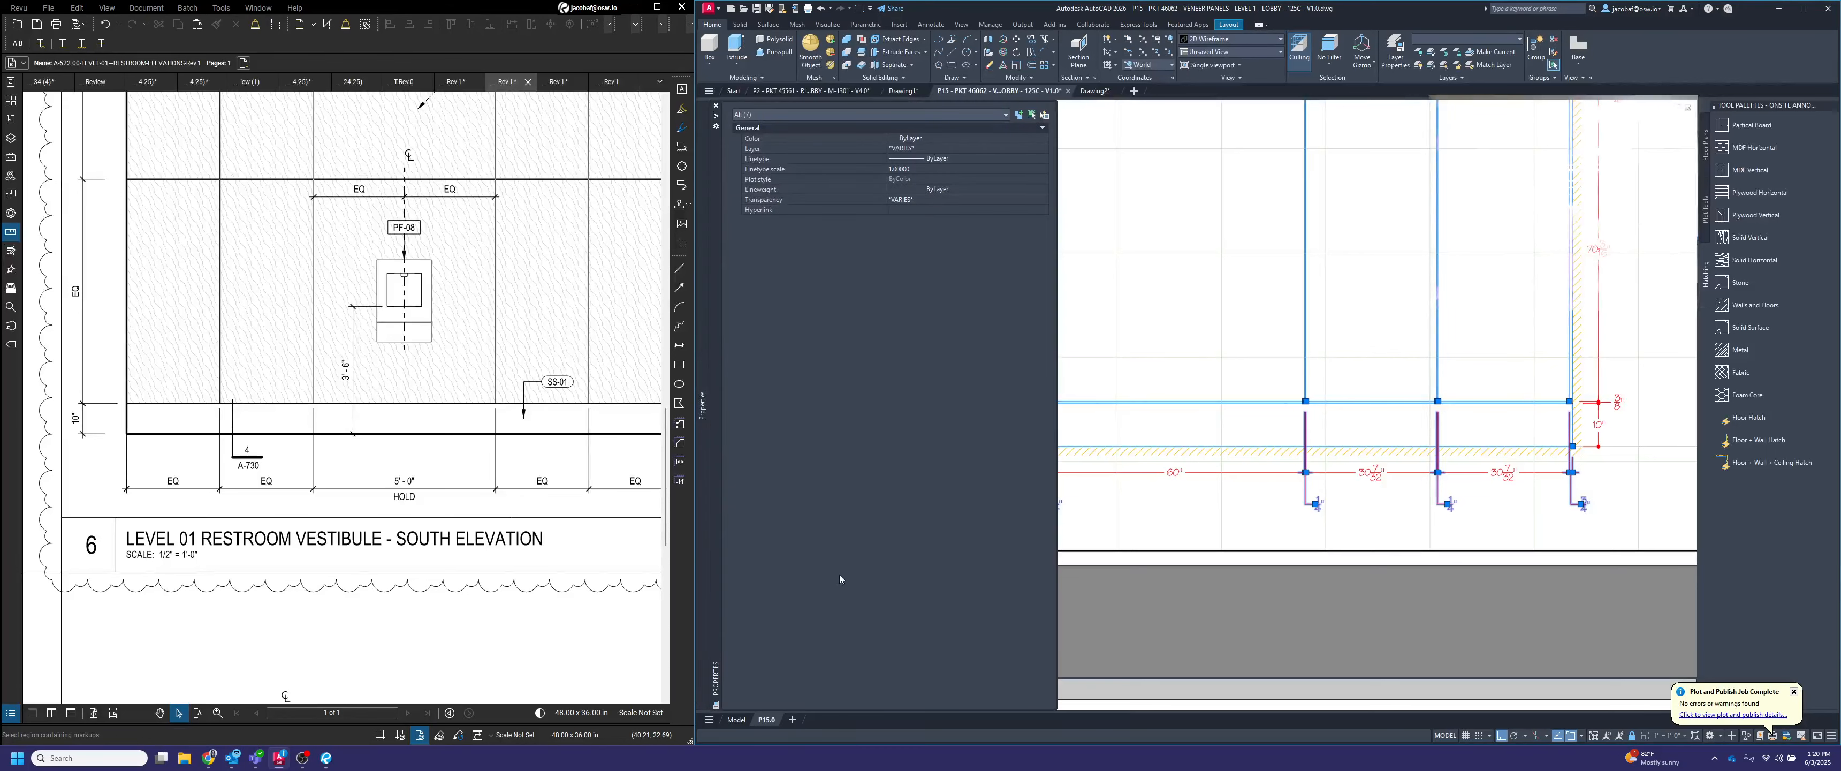
scroll(1488, 504, "down", 2)
scroll(1217, 507, "up", 2)
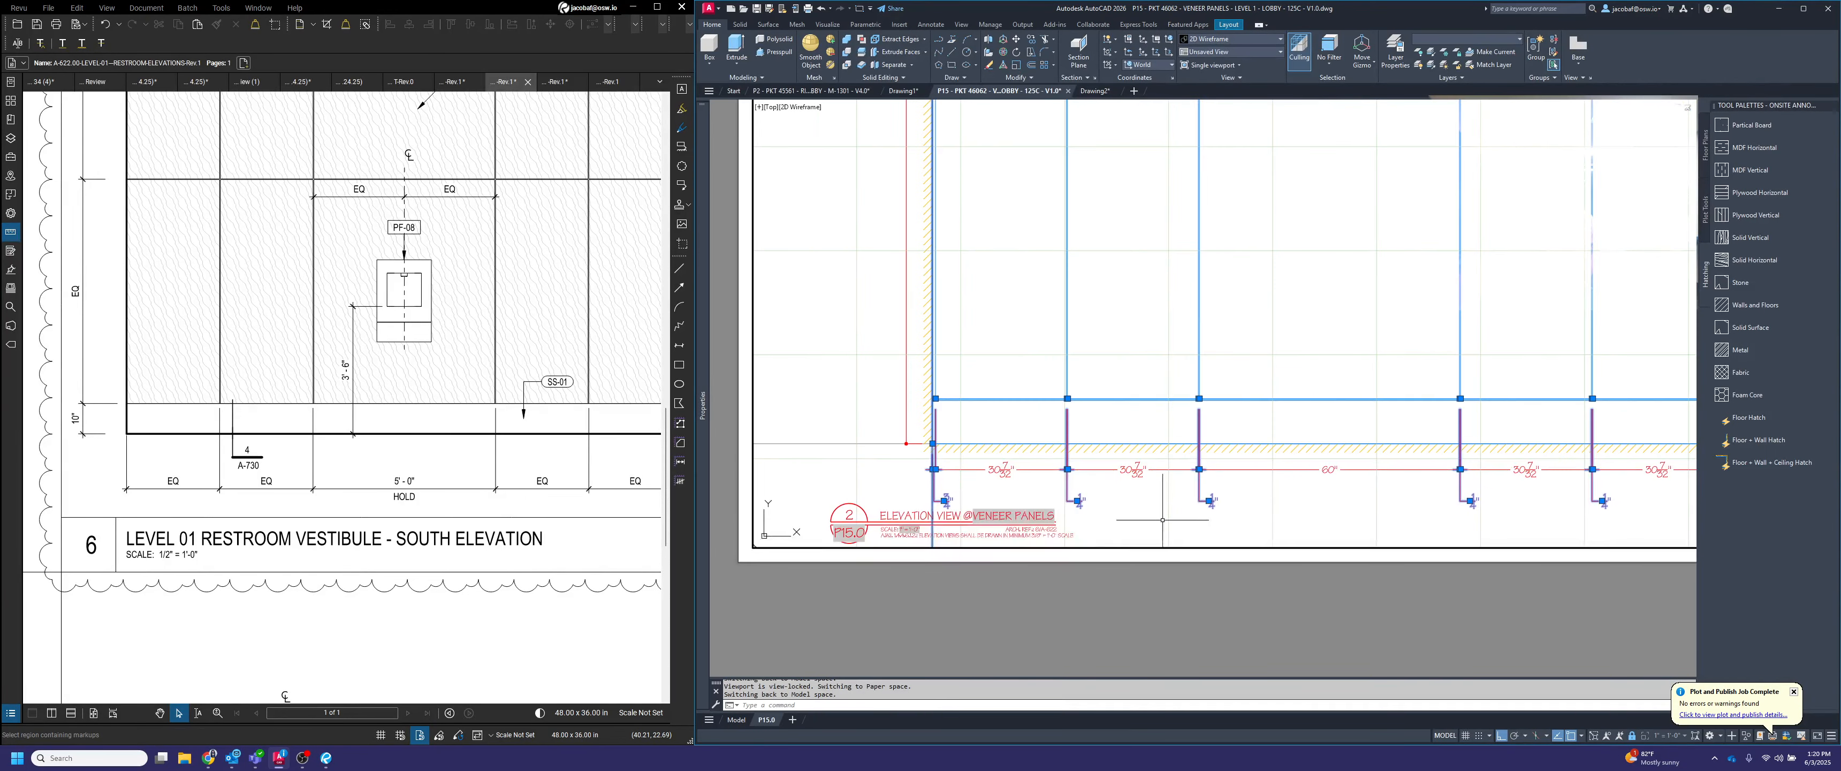
left_click(990, 353)
left_click(937, 352)
left_click(836, 429)
type("<> REVEAL")
key("Return")
key("Escape")
Add "HOLD" after the value in the center panel's width dimension below the elevation
middle_click_drag(1384, 516, 1306, 571)
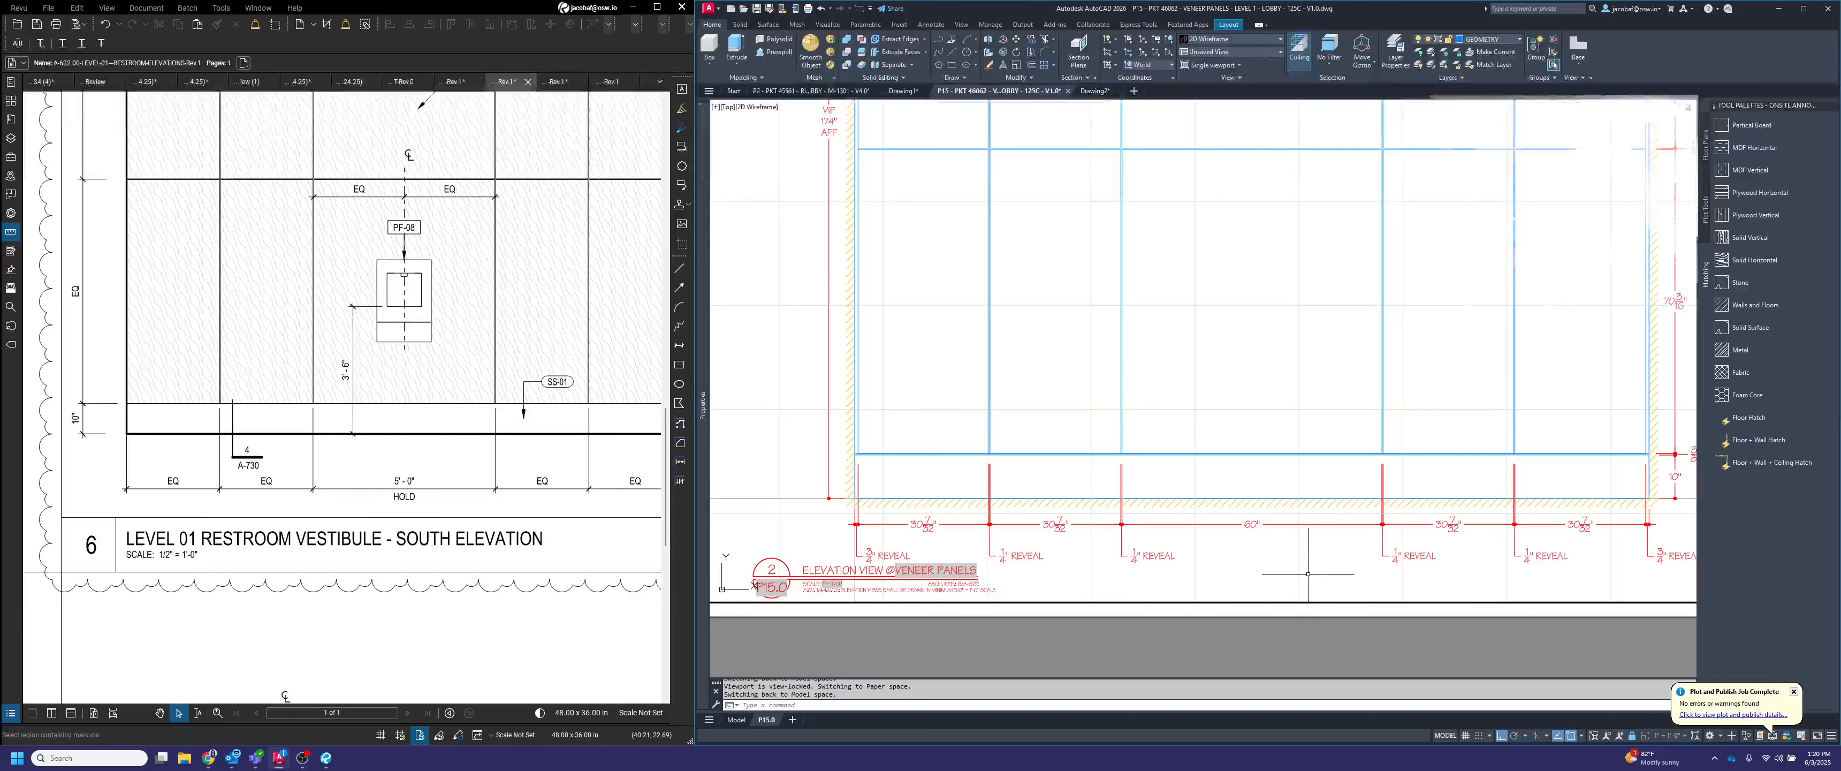
left_click(1252, 524)
double_click(1251, 524)
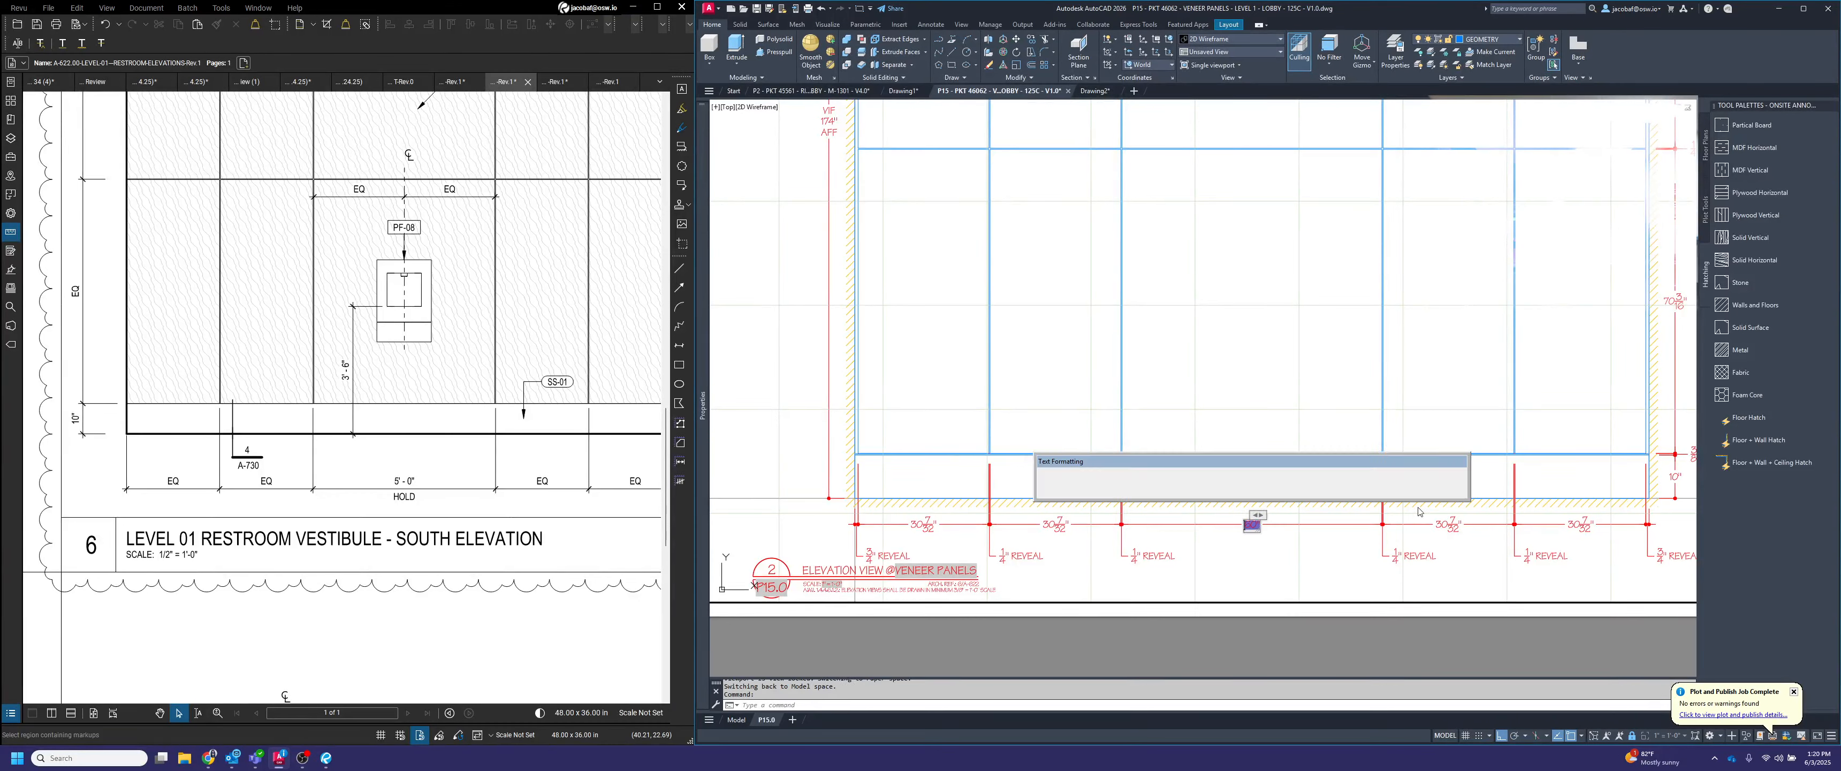
left_click(1303, 416)
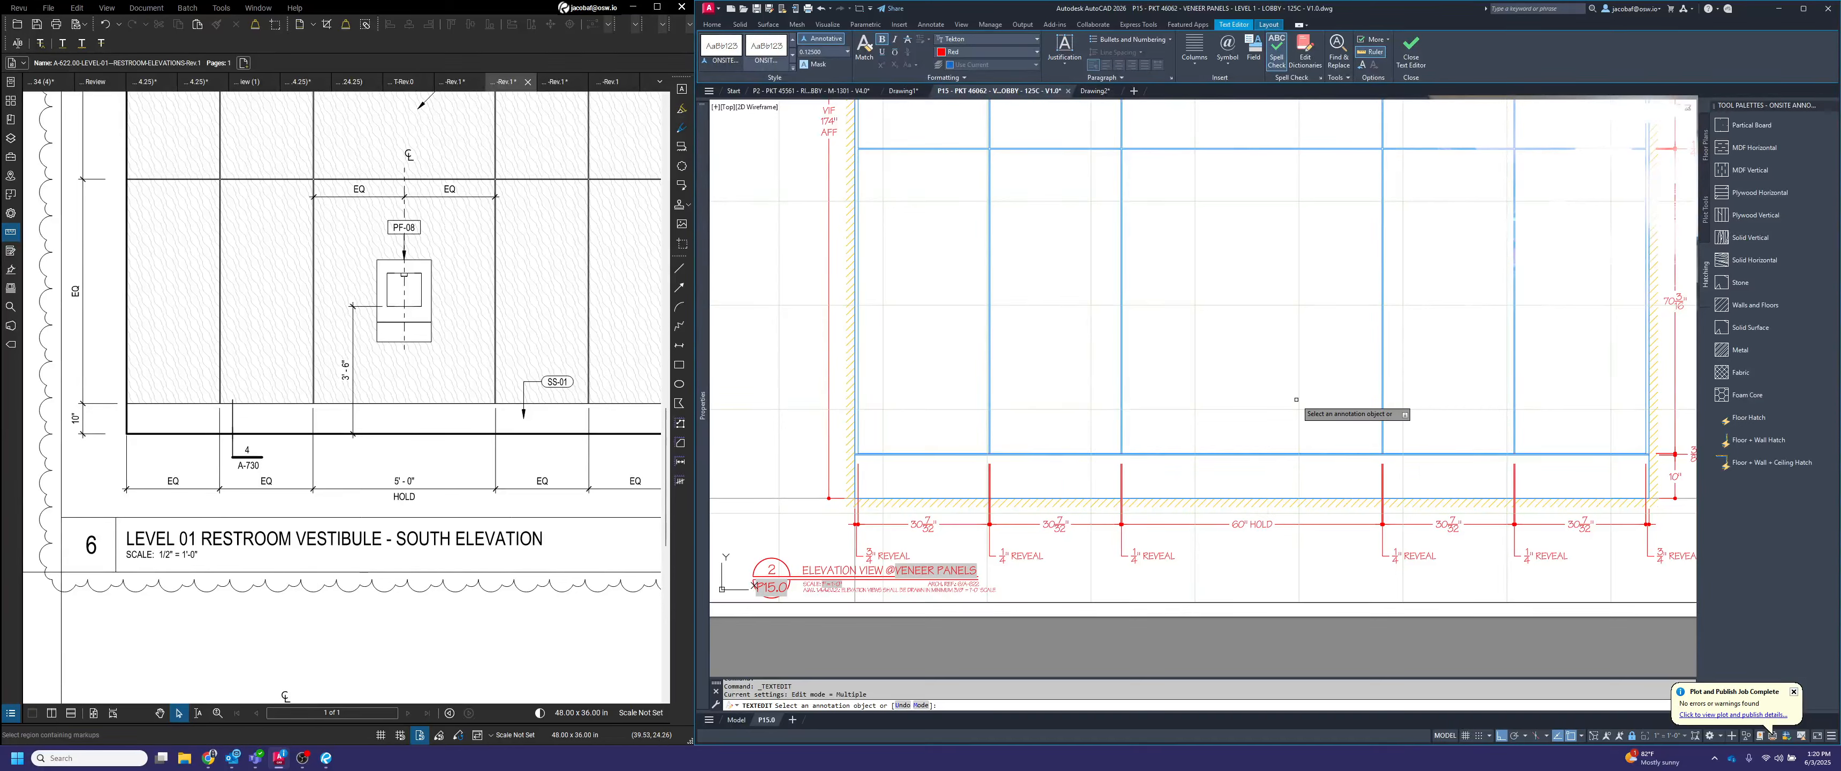
key("Escape")
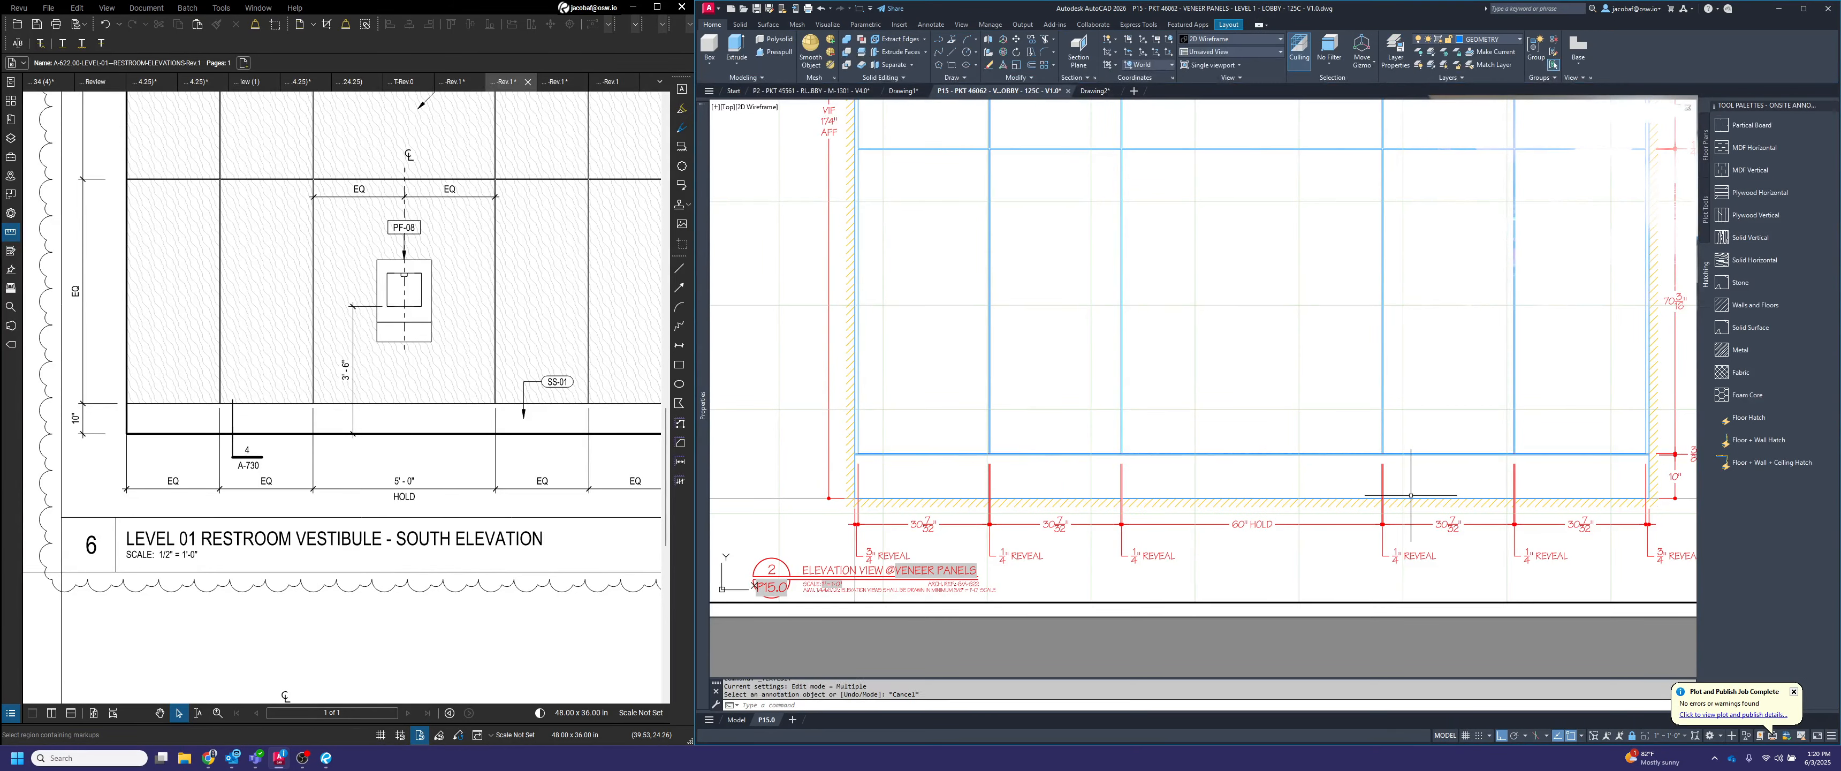
Override the text of the four side panel width dimensions below the elevation with "<> EQ"
left_click(927, 523)
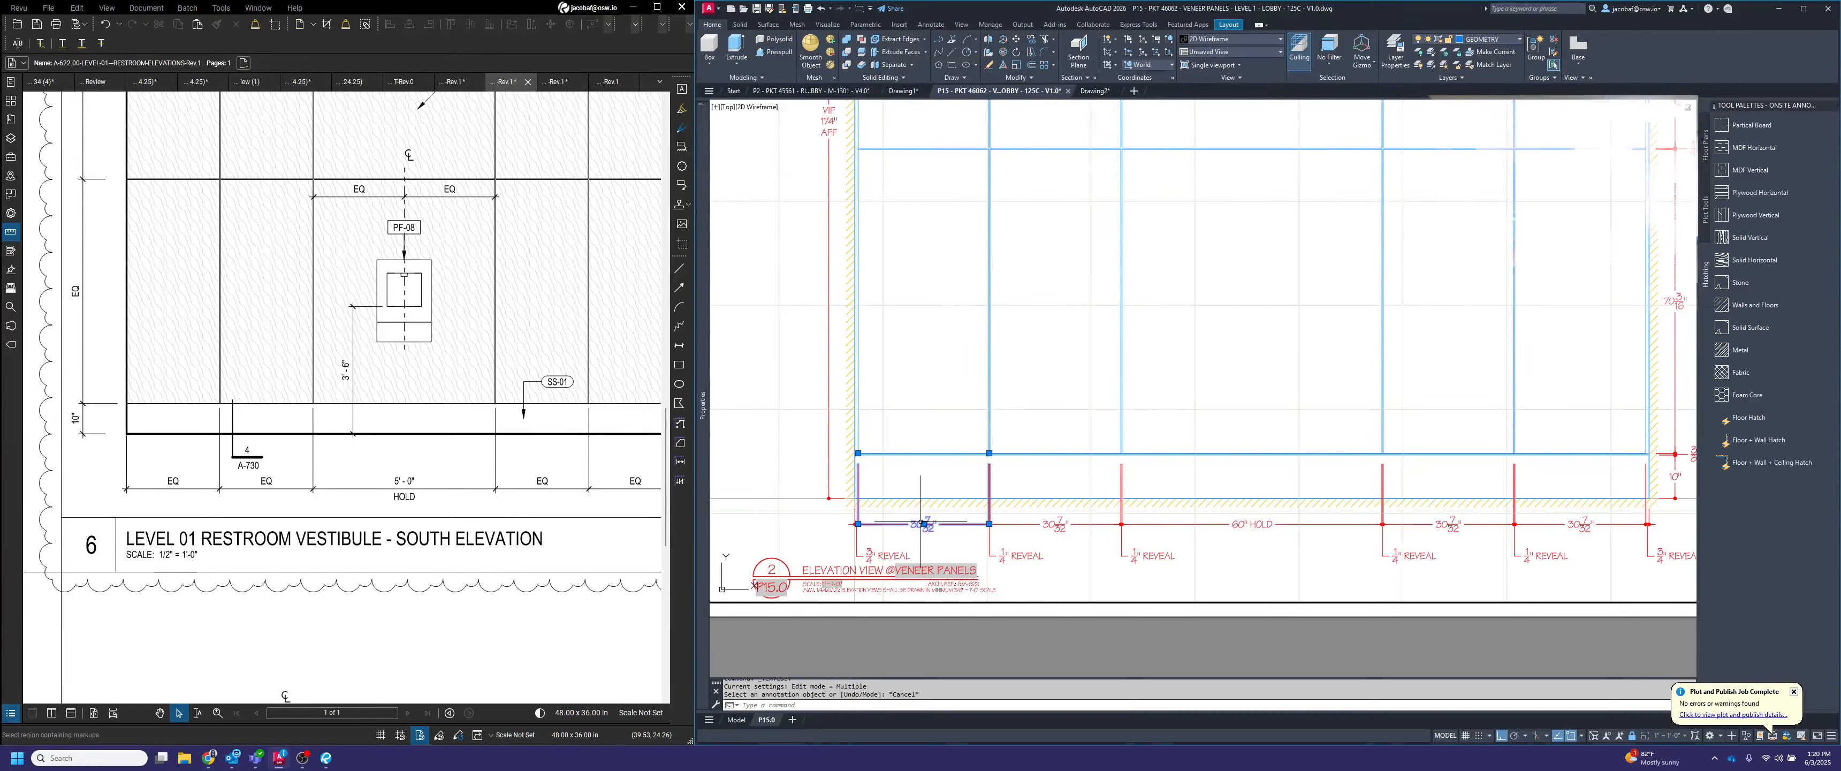
left_click(1056, 524)
left_click(1442, 522)
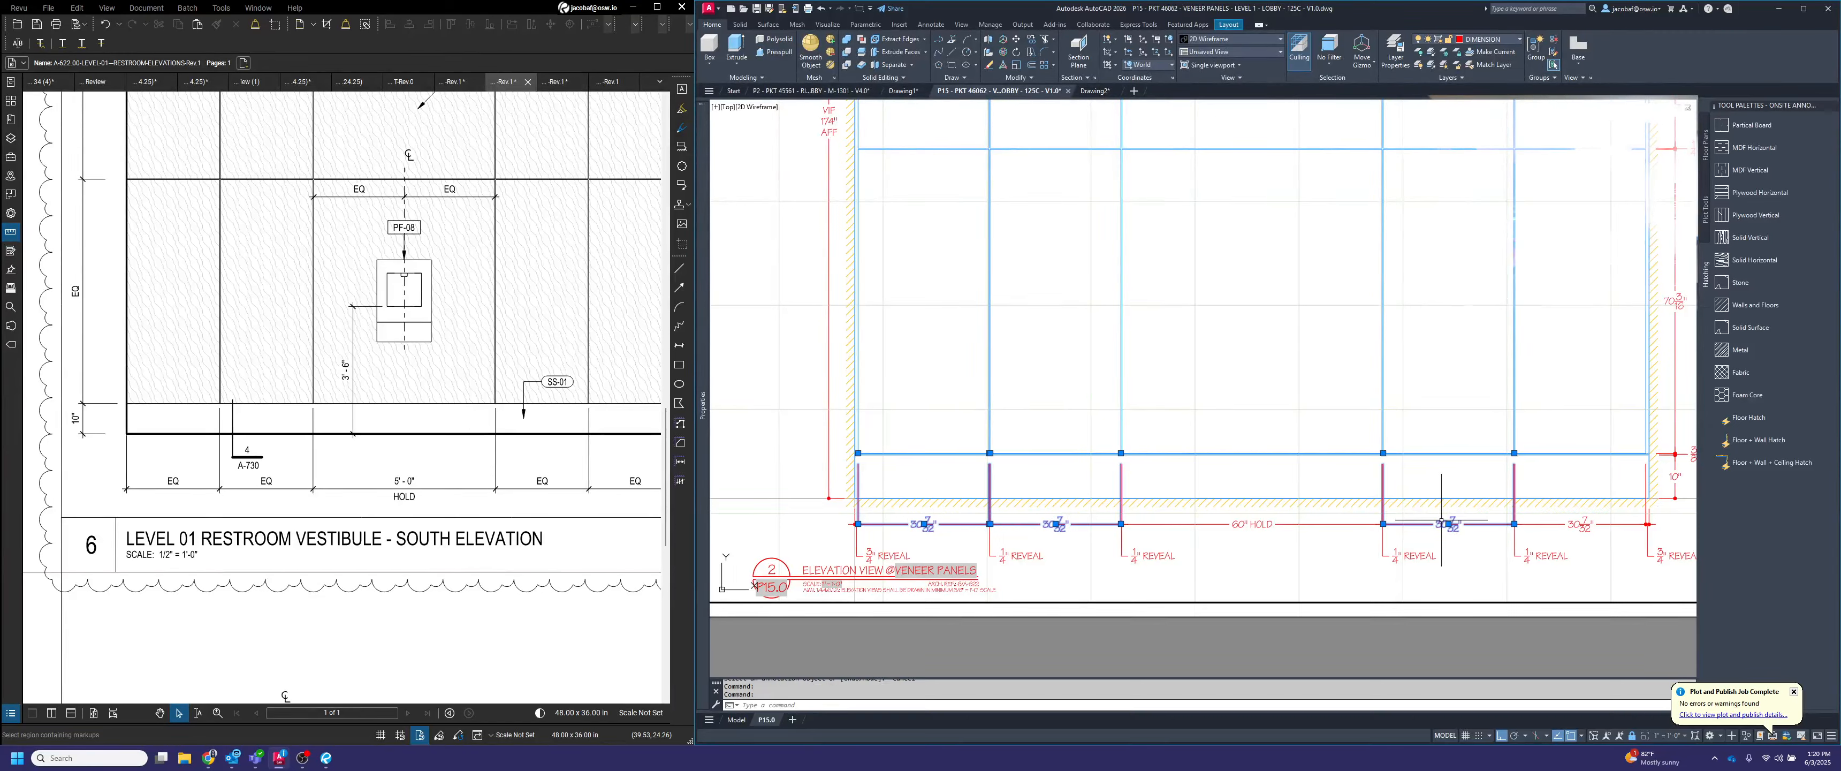
left_click(1568, 523)
mouse_move(702, 406)
left_click(929, 643)
type("<> EQ")
key("Return")
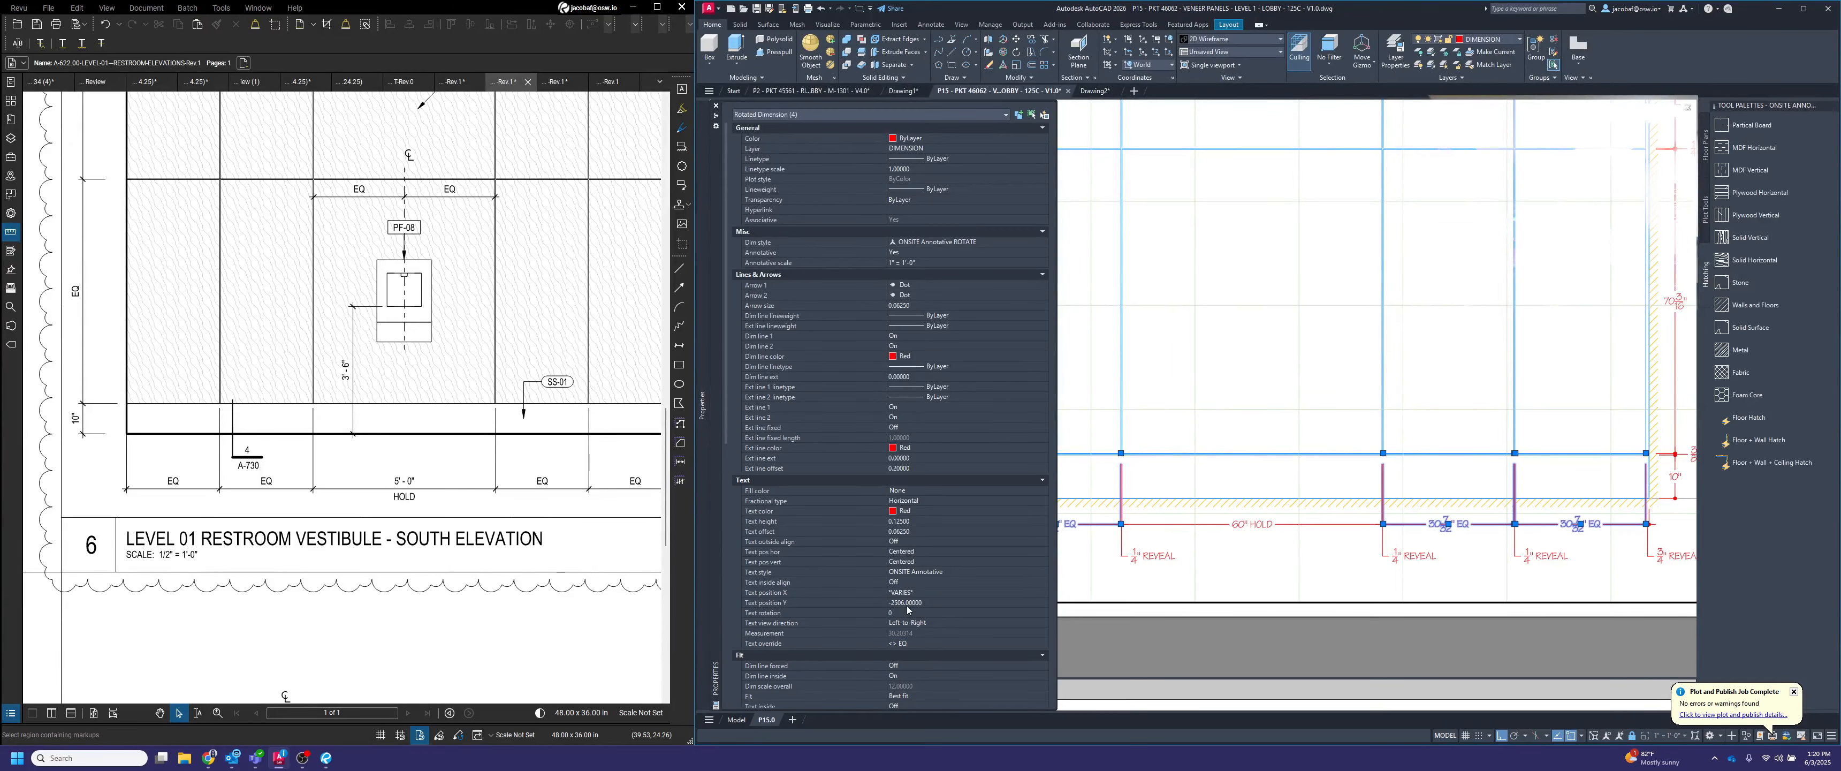
key("Escape")
Stretch all the REVEAL labels below the elevation 4" upward, closer to the dimension chain
middle_click_drag(1432, 490, 1410, 498)
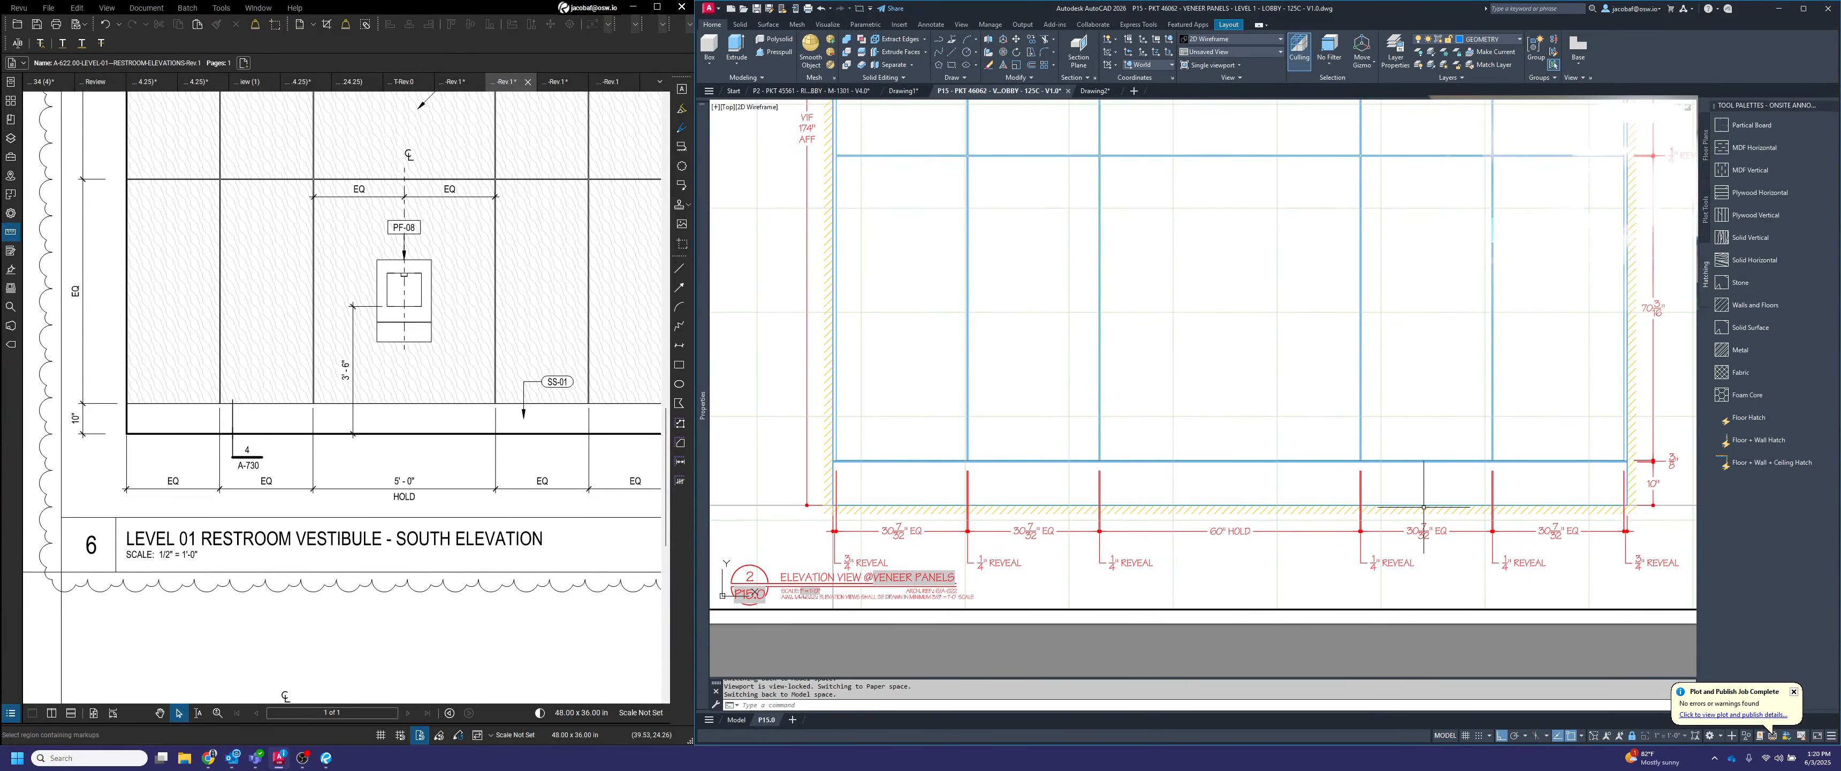
type("s")
key("Return")
left_click(1685, 583)
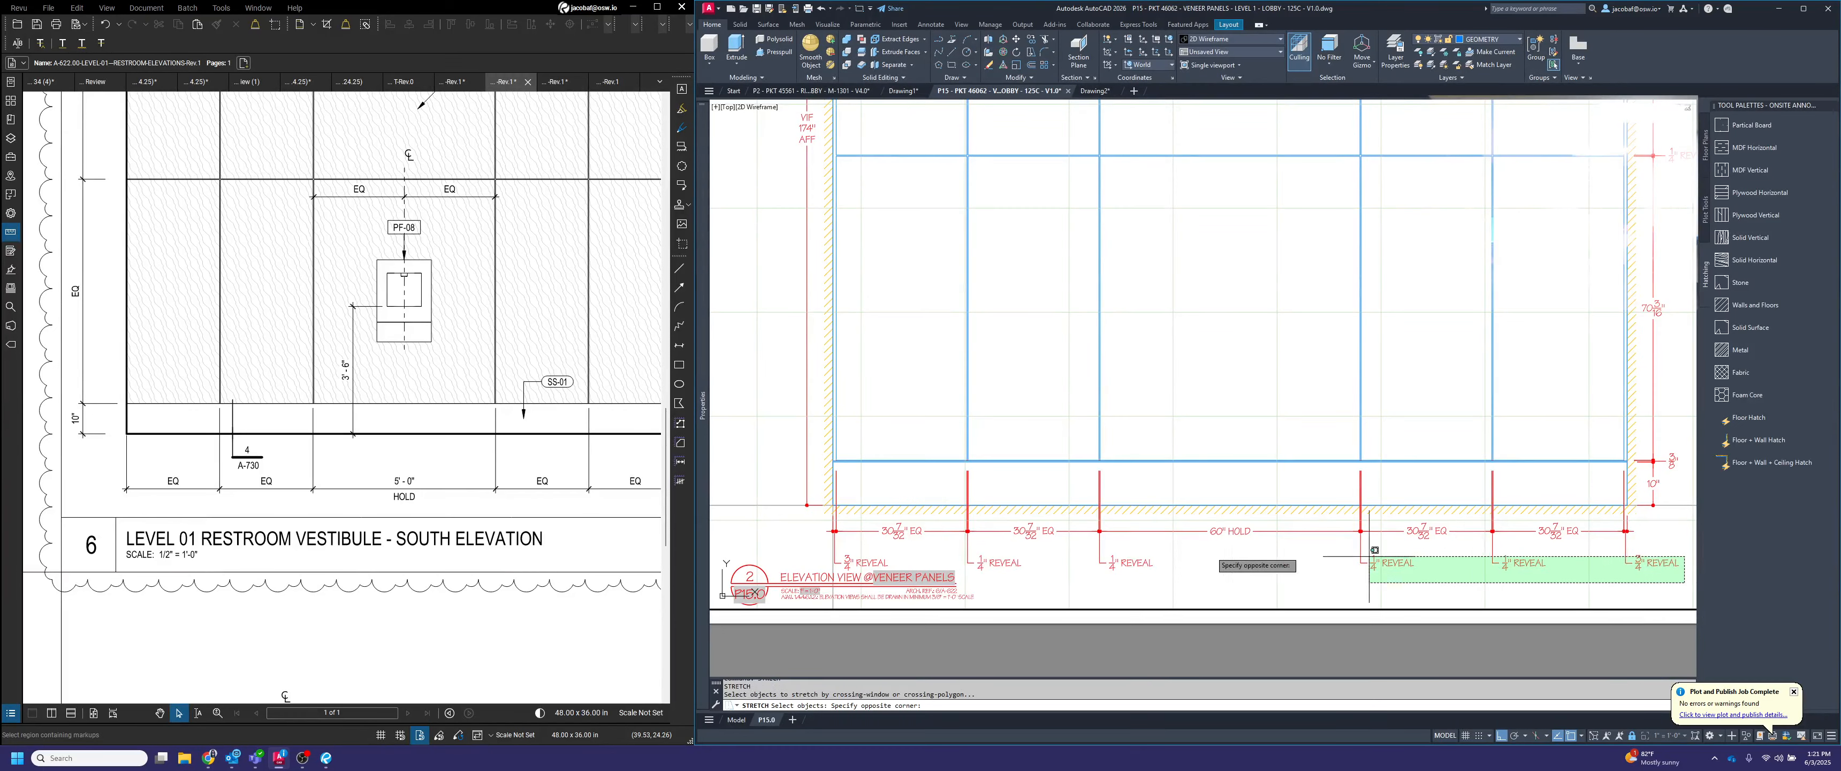
left_click(814, 550)
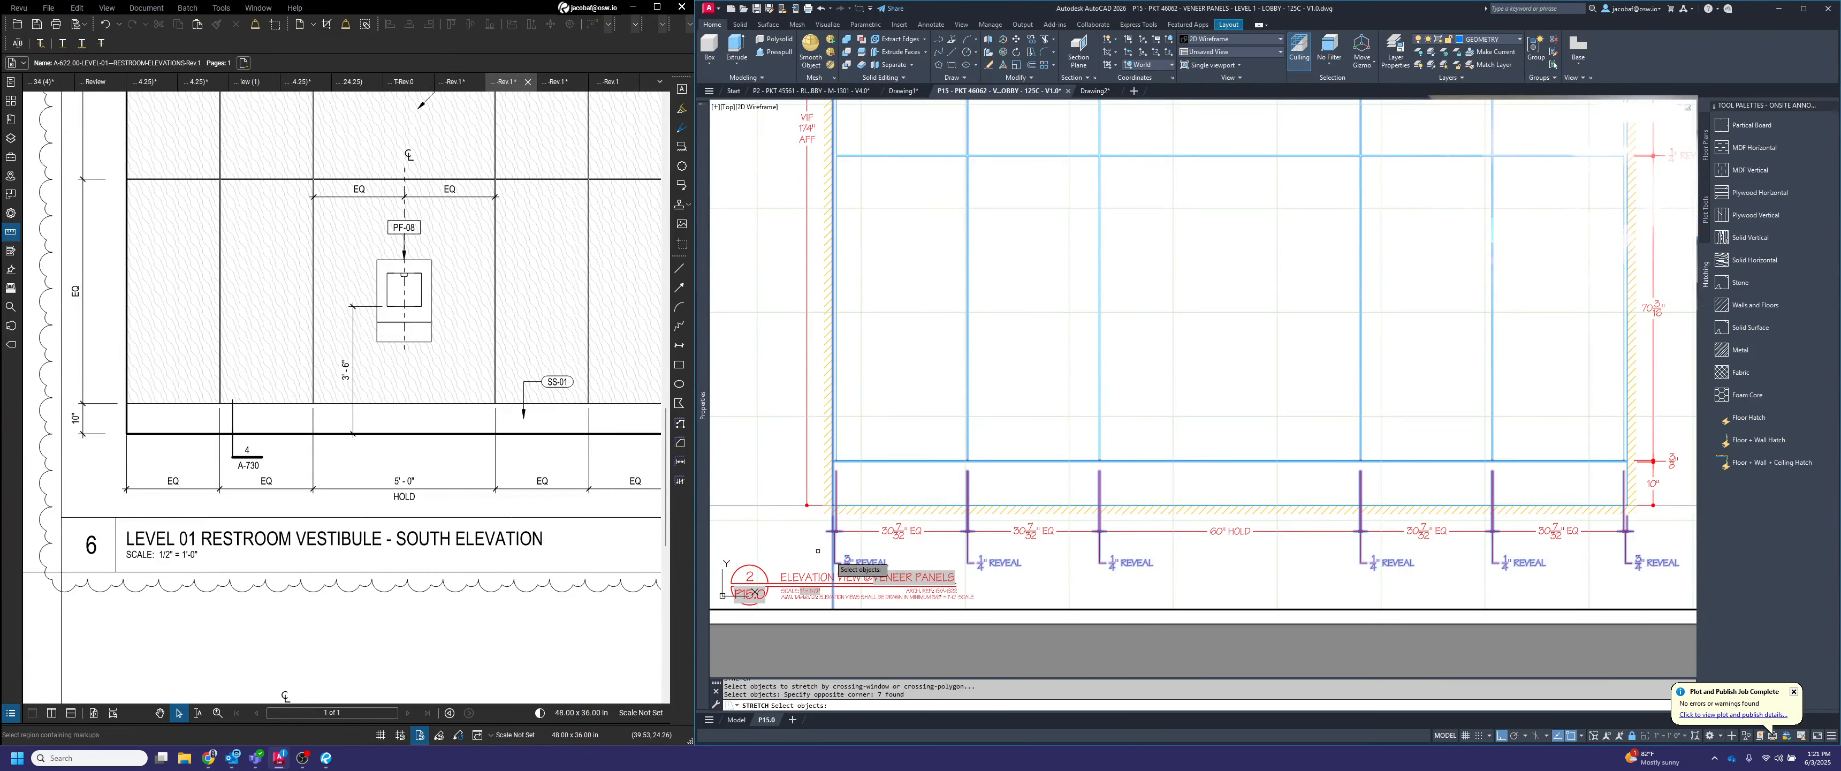
left_click(856, 599, "shift")
left_click(801, 588, "shift")
key("Return")
left_click(1205, 585)
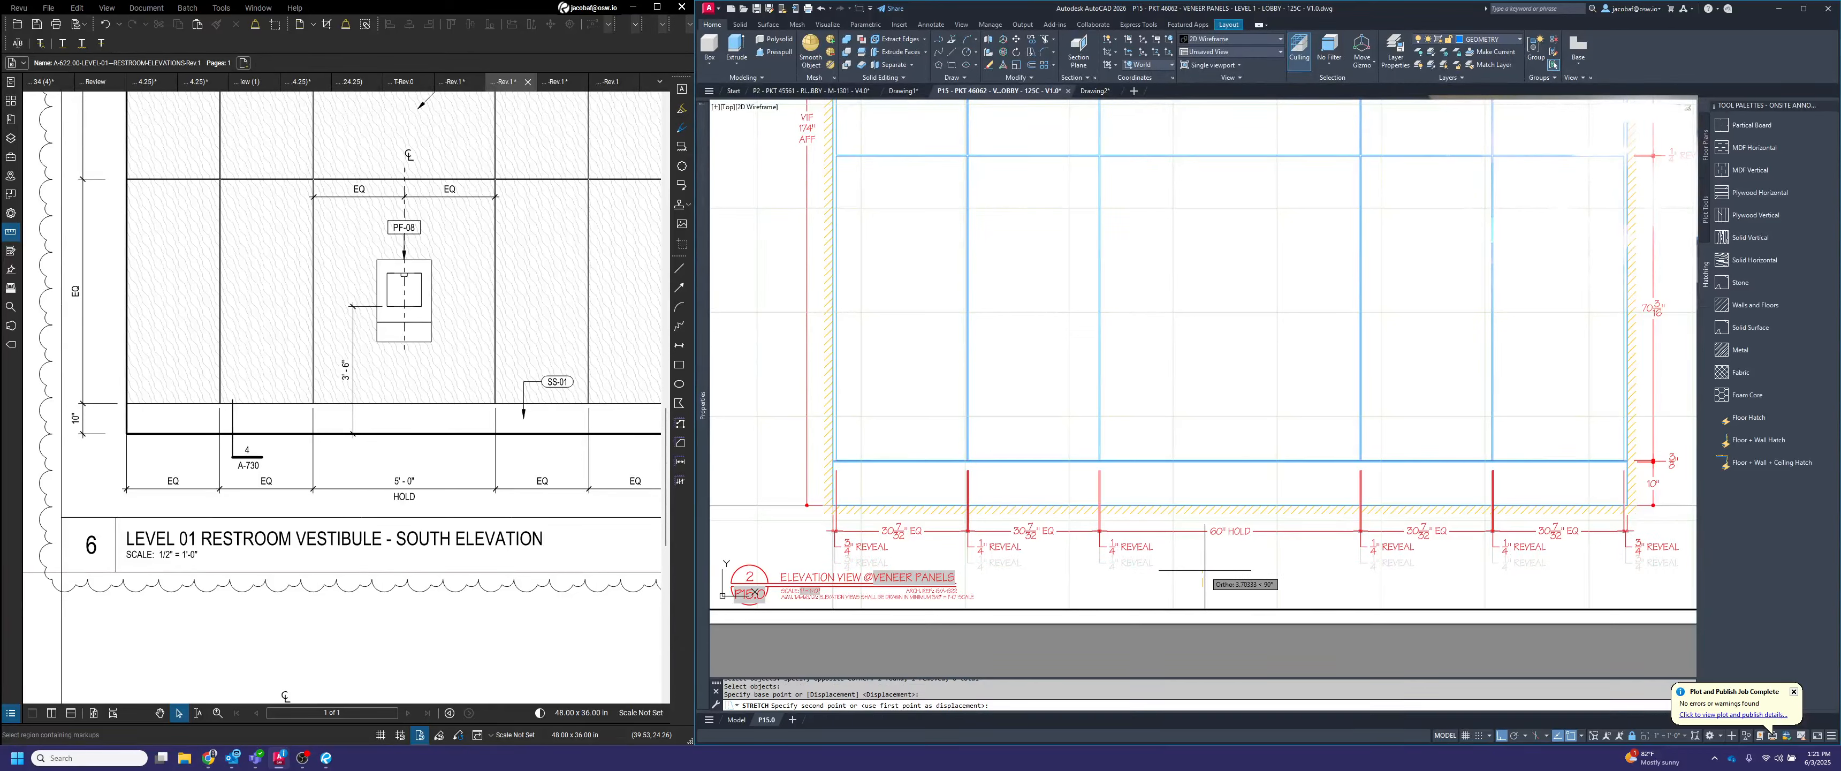
type("4")
key("Return")
key("Escape")
Erase the rightmost EQ panel dimension and the end REVEAL dimension from the plan view
scroll(1203, 542, "down", 4)
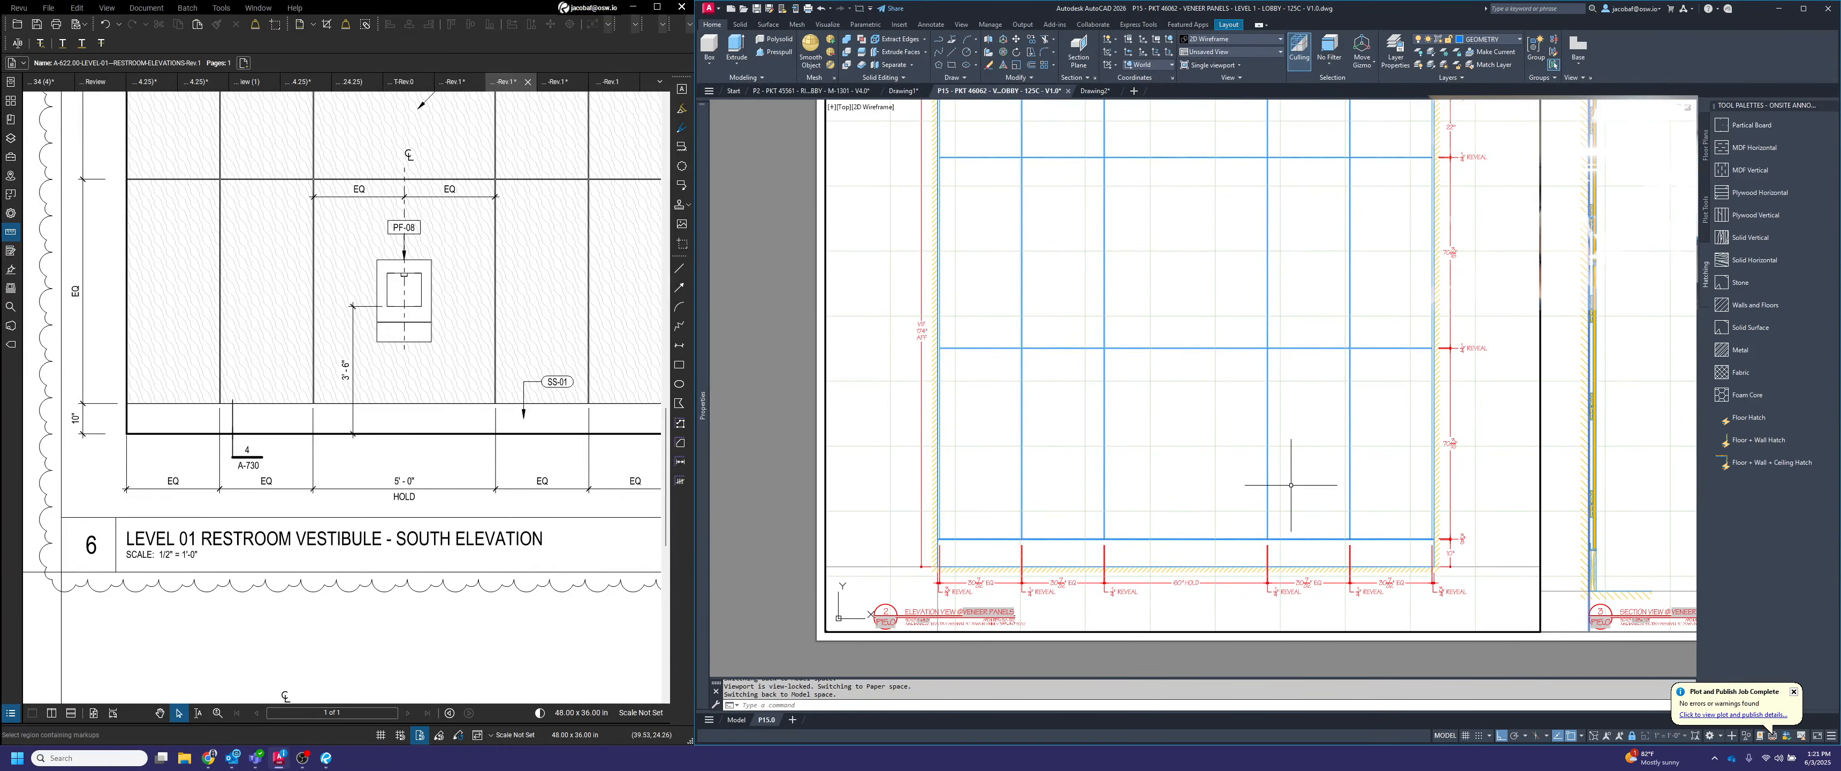
scroll(1281, 484, "down", 3)
middle_click_drag(1275, 449, 1283, 499)
scroll(1227, 245, "up", 2)
middle_click_drag(1225, 243, 1210, 351)
scroll(1194, 323, "up", 4)
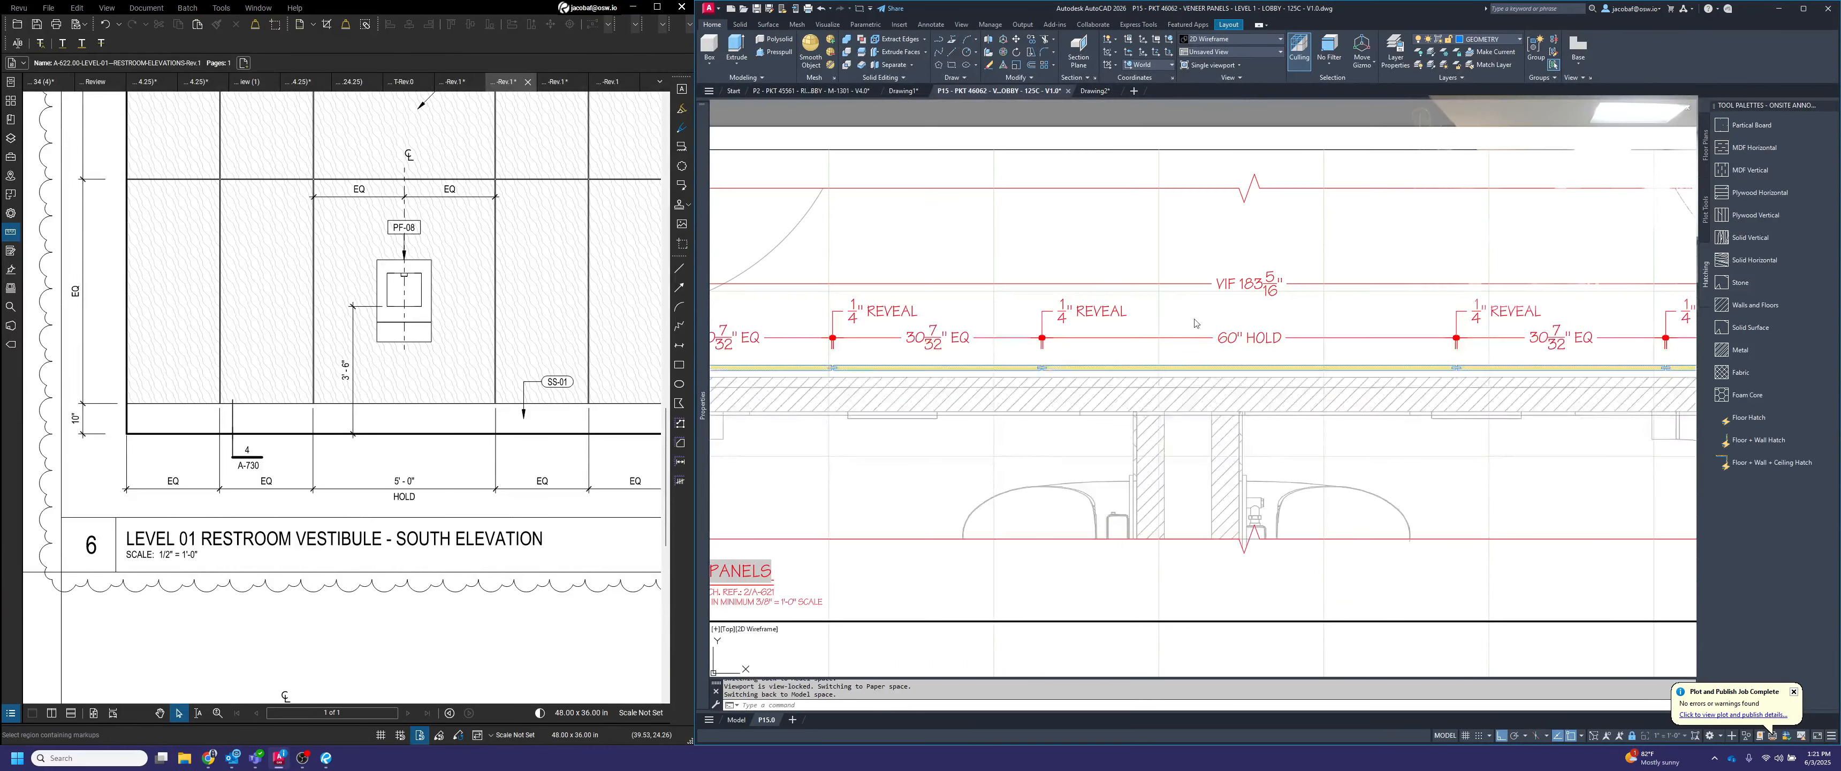
scroll(1279, 443, "down", 2)
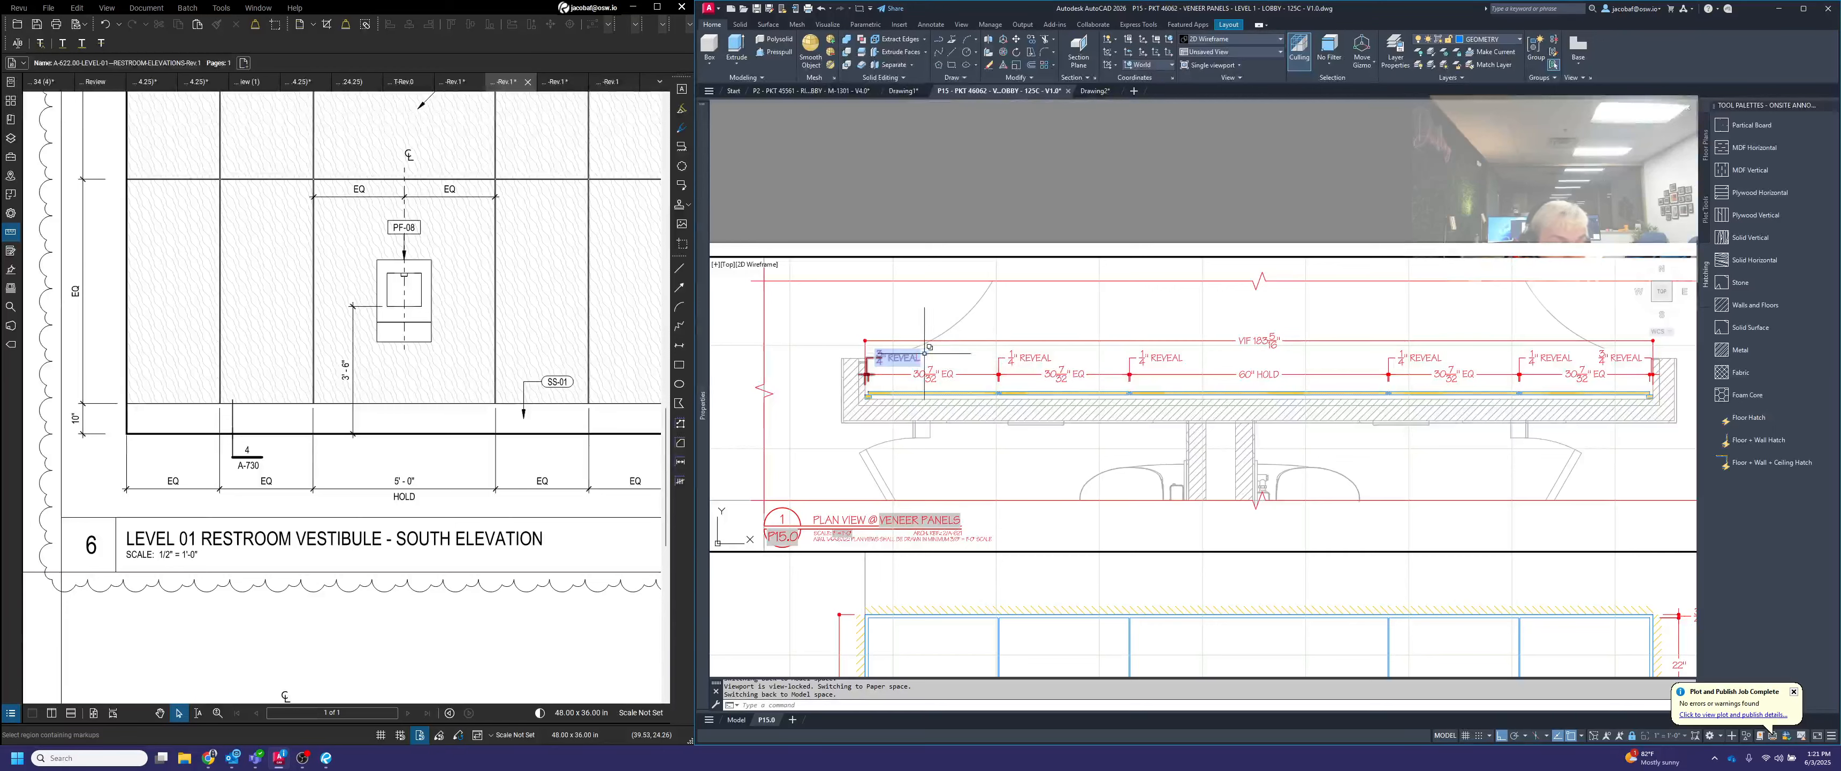
scroll(1621, 378, "up", 2)
left_click(1637, 388)
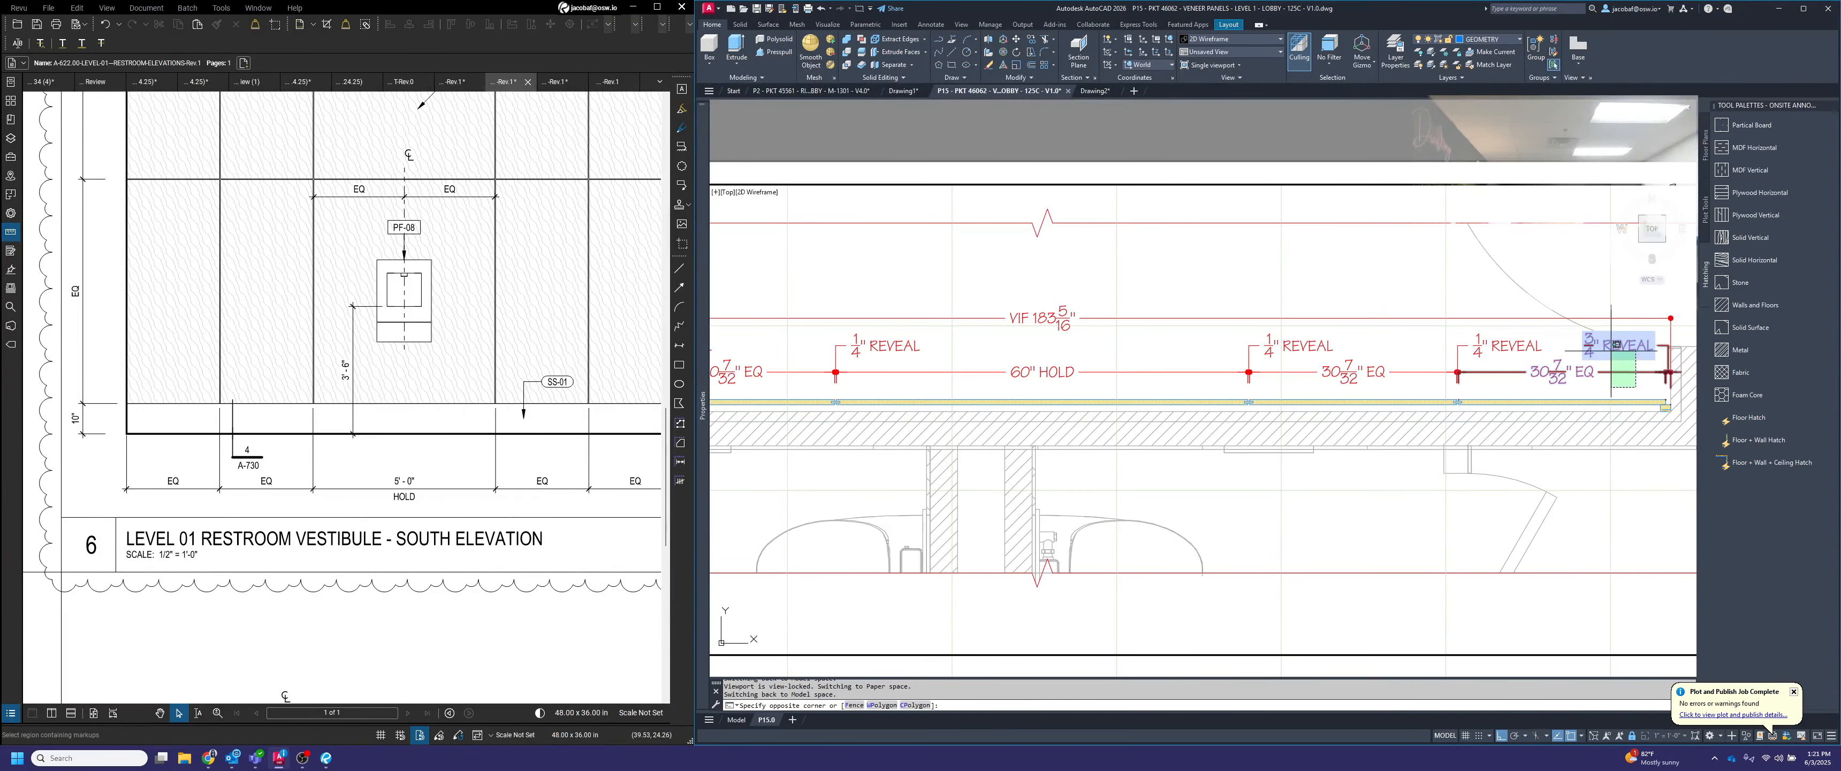
left_click(1609, 349)
key("Delete")
left_click(1528, 368)
left_click(1176, 335)
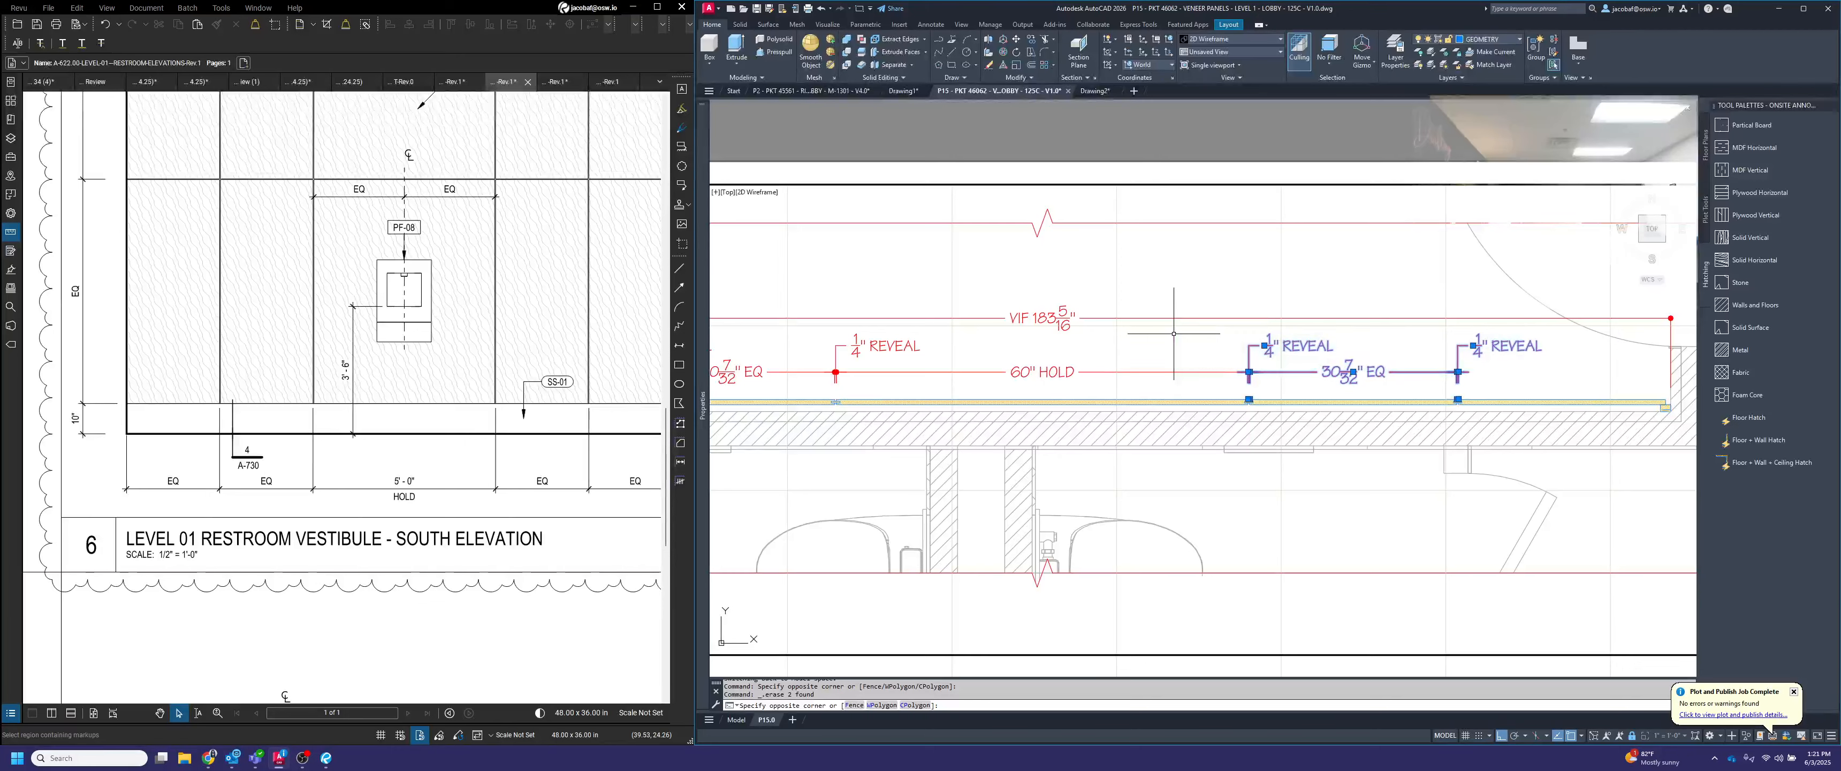
key("Delete")
middle_click_drag(1029, 336, 1646, 356)
type("e")
key("space")
scroll(1280, 402, "down", 1)
scroll(1458, 400, "up", 1)
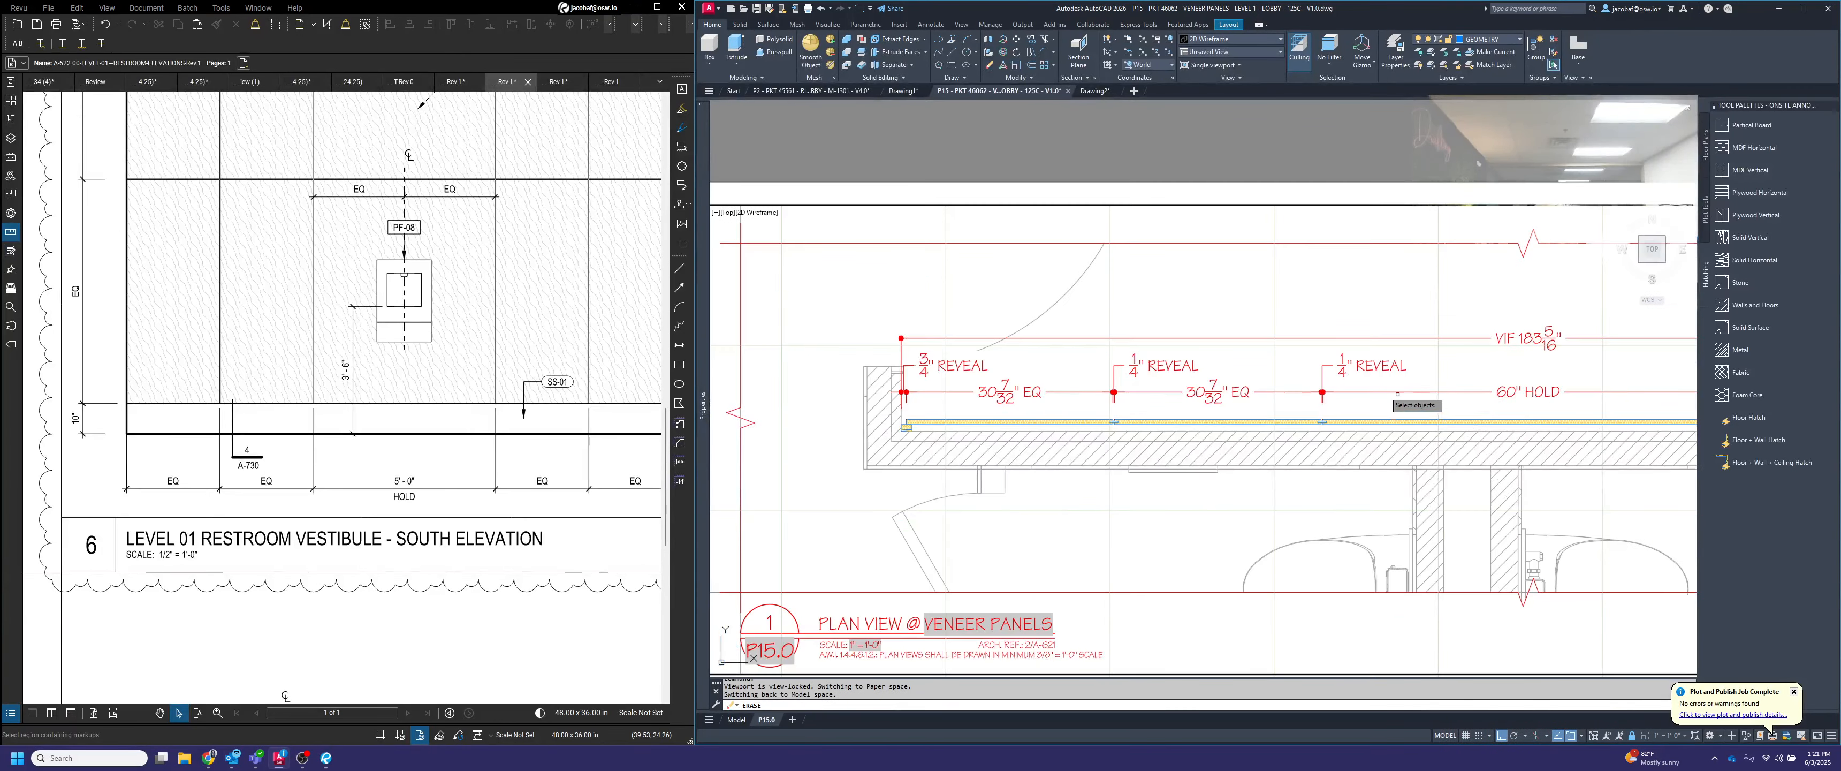
scroll(1376, 391, "down", 2)
key("Escape")
scroll(1512, 389, "up", 2)
Erase the 60" HOLD dimension, its neighboring EQ panel dimensions and all 1/4" REVEAL dimensions from the plan view
left_click(1613, 402)
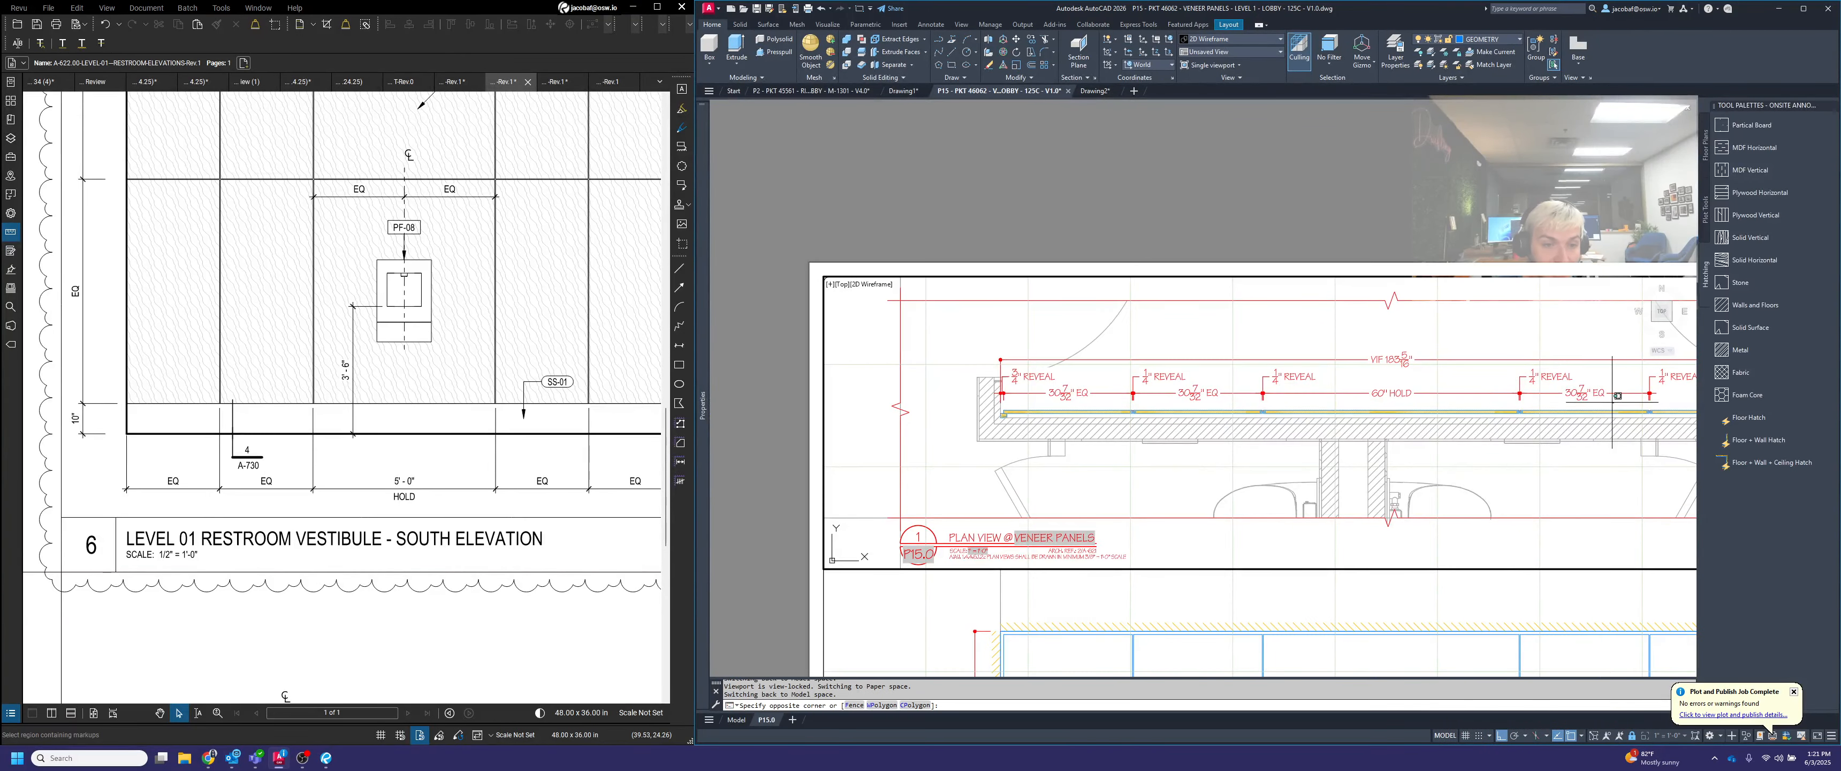
left_click(1178, 377)
key("Delete")
left_click(1665, 405)
left_click(1635, 387)
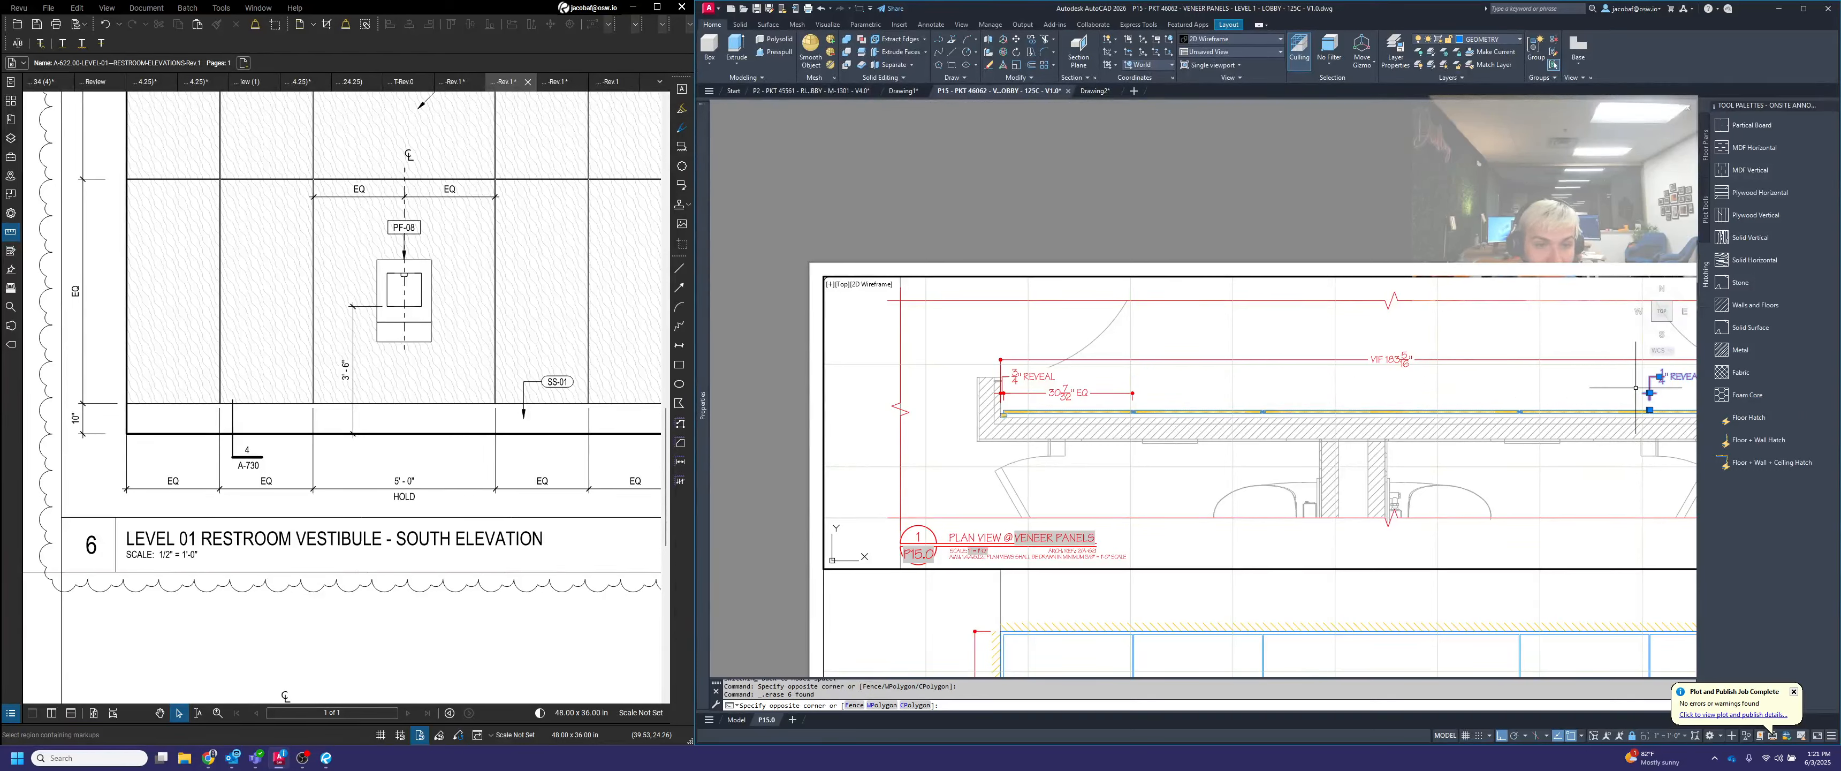
key("Delete")
Erase the leftmost EQ panel dimension and the 3/4" REVEAL dimension beside the wall from the plan view
left_click(1138, 393)
left_click(1125, 386)
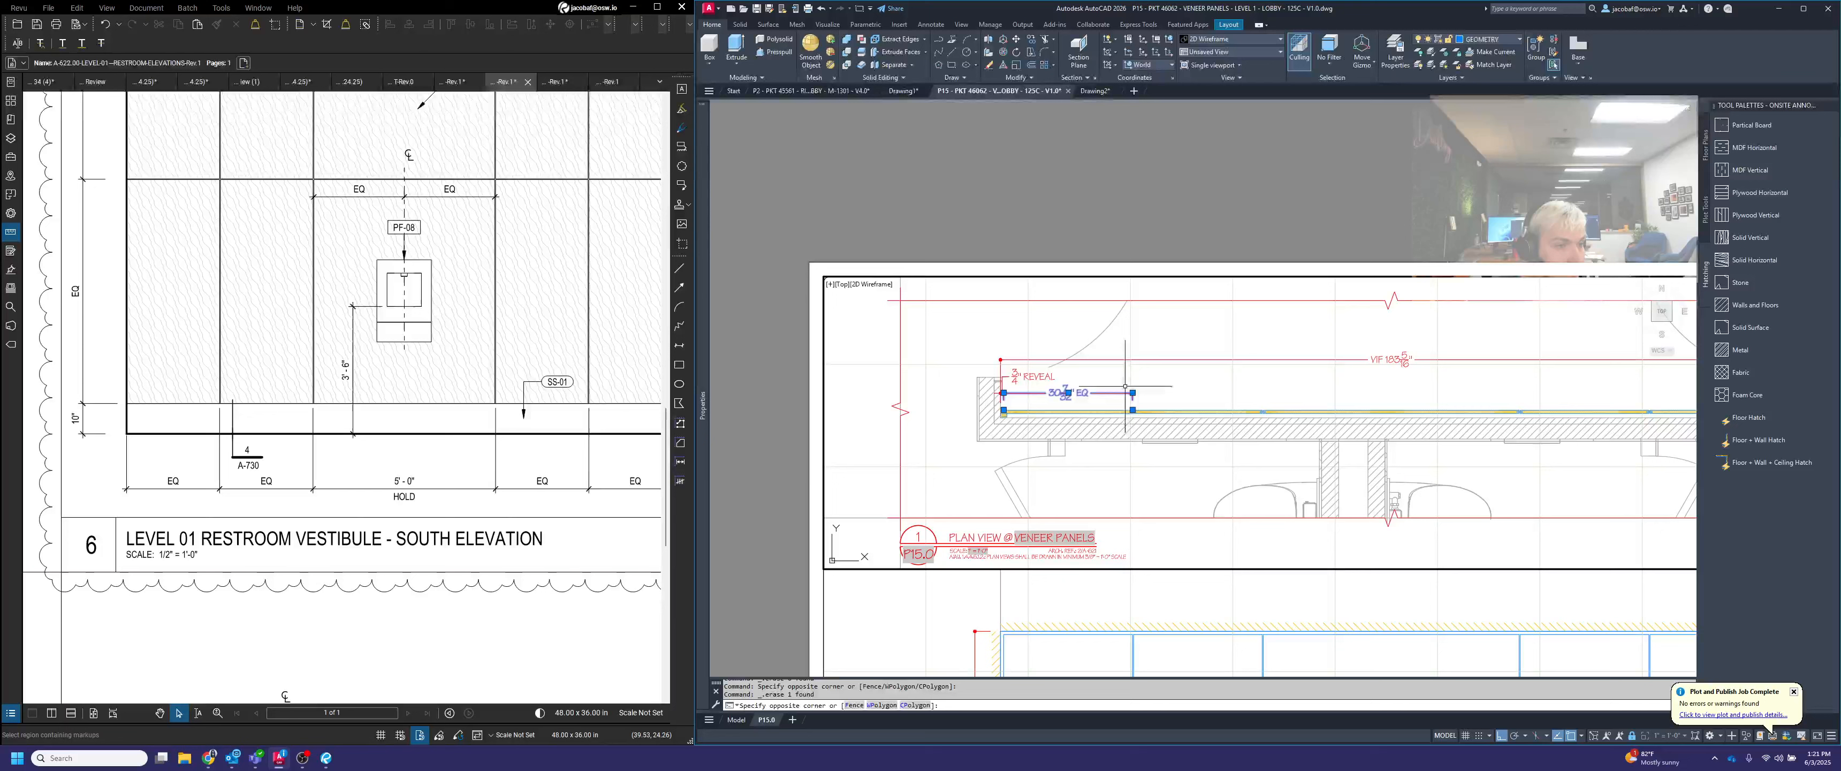
key("Delete")
left_click(1044, 378)
key("Delete")
key("Escape")
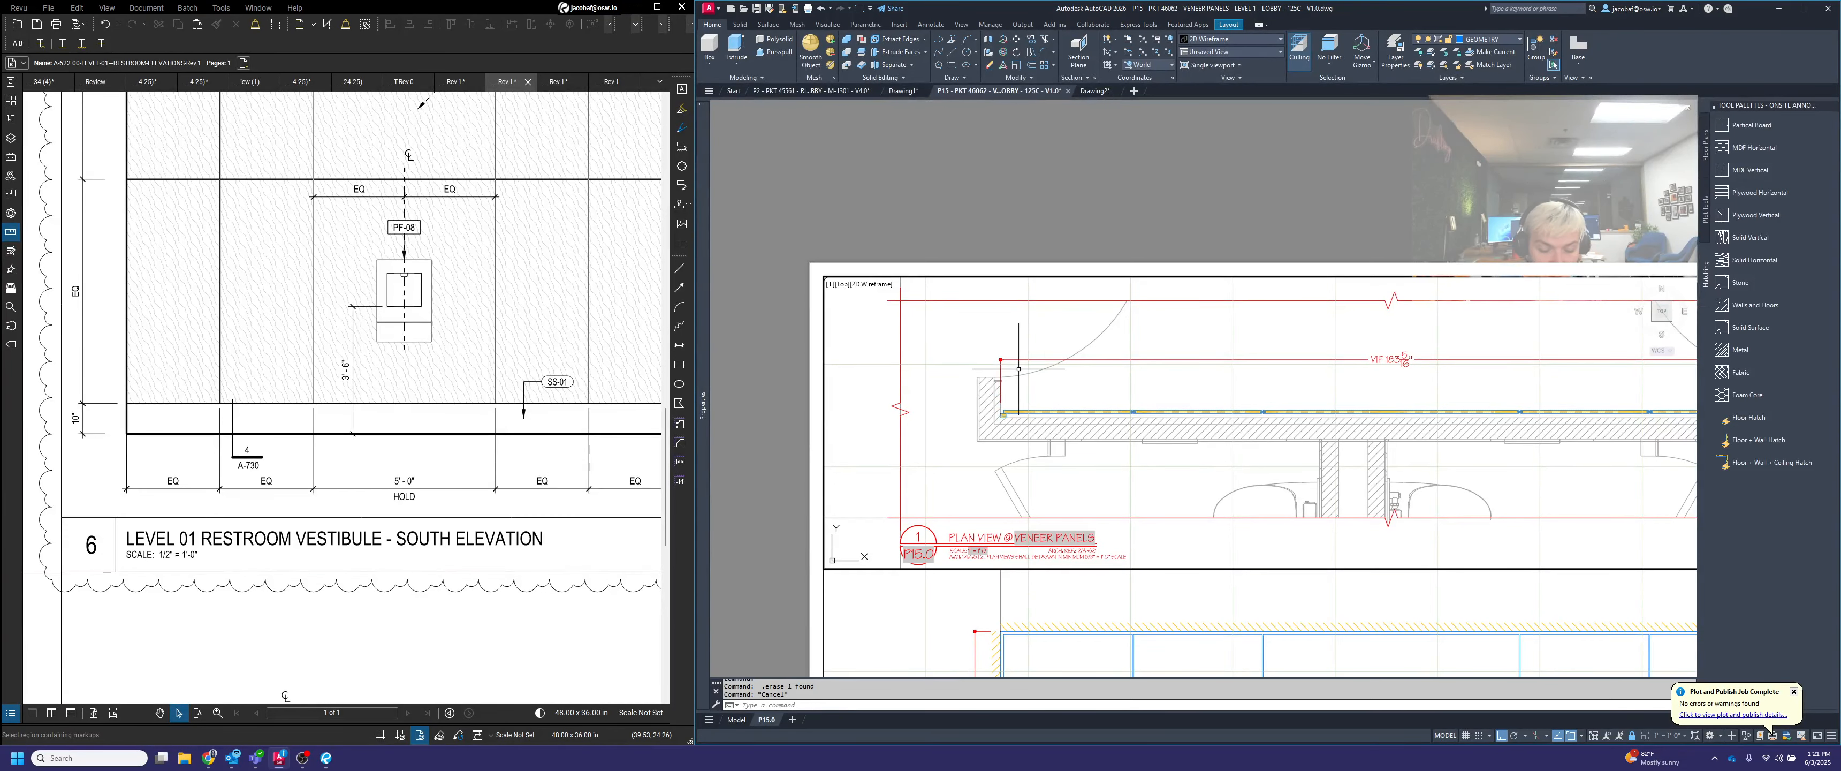
Draw a 6" guide line straight up from the front face of the veneer panels in the plan view
type("l")
key("space")
scroll(1151, 406, "up", 2)
left_click(1018, 413)
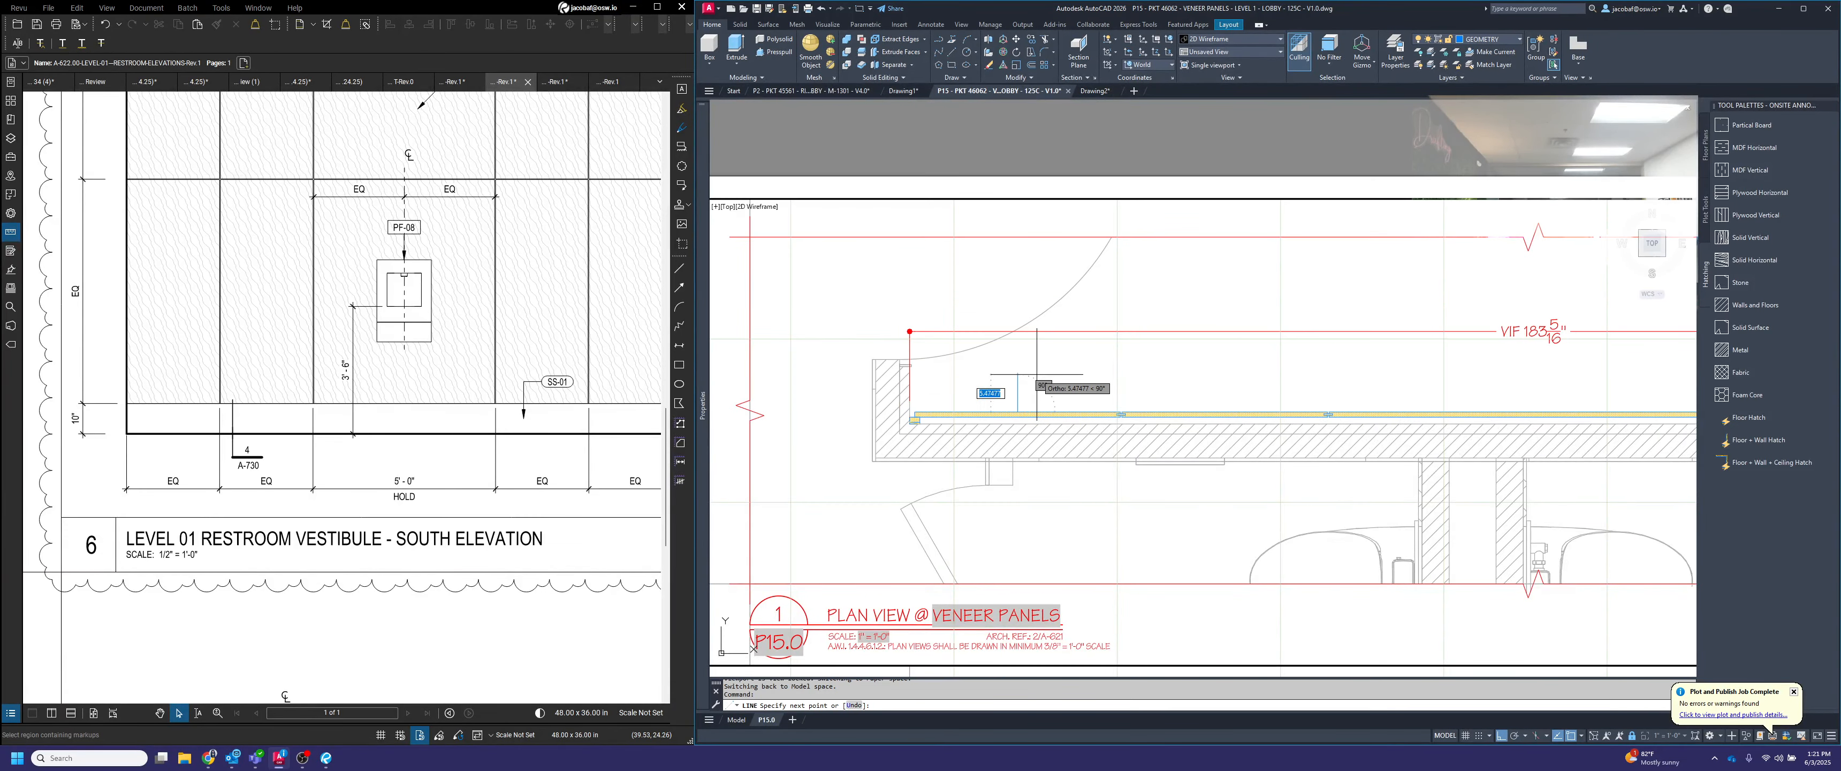
type("6")
key("space")
key("Escape")
Lower the overall VIF dimension in the plan to the top of the guide line, and erase the guide line
left_click(1150, 349)
left_click(1091, 323)
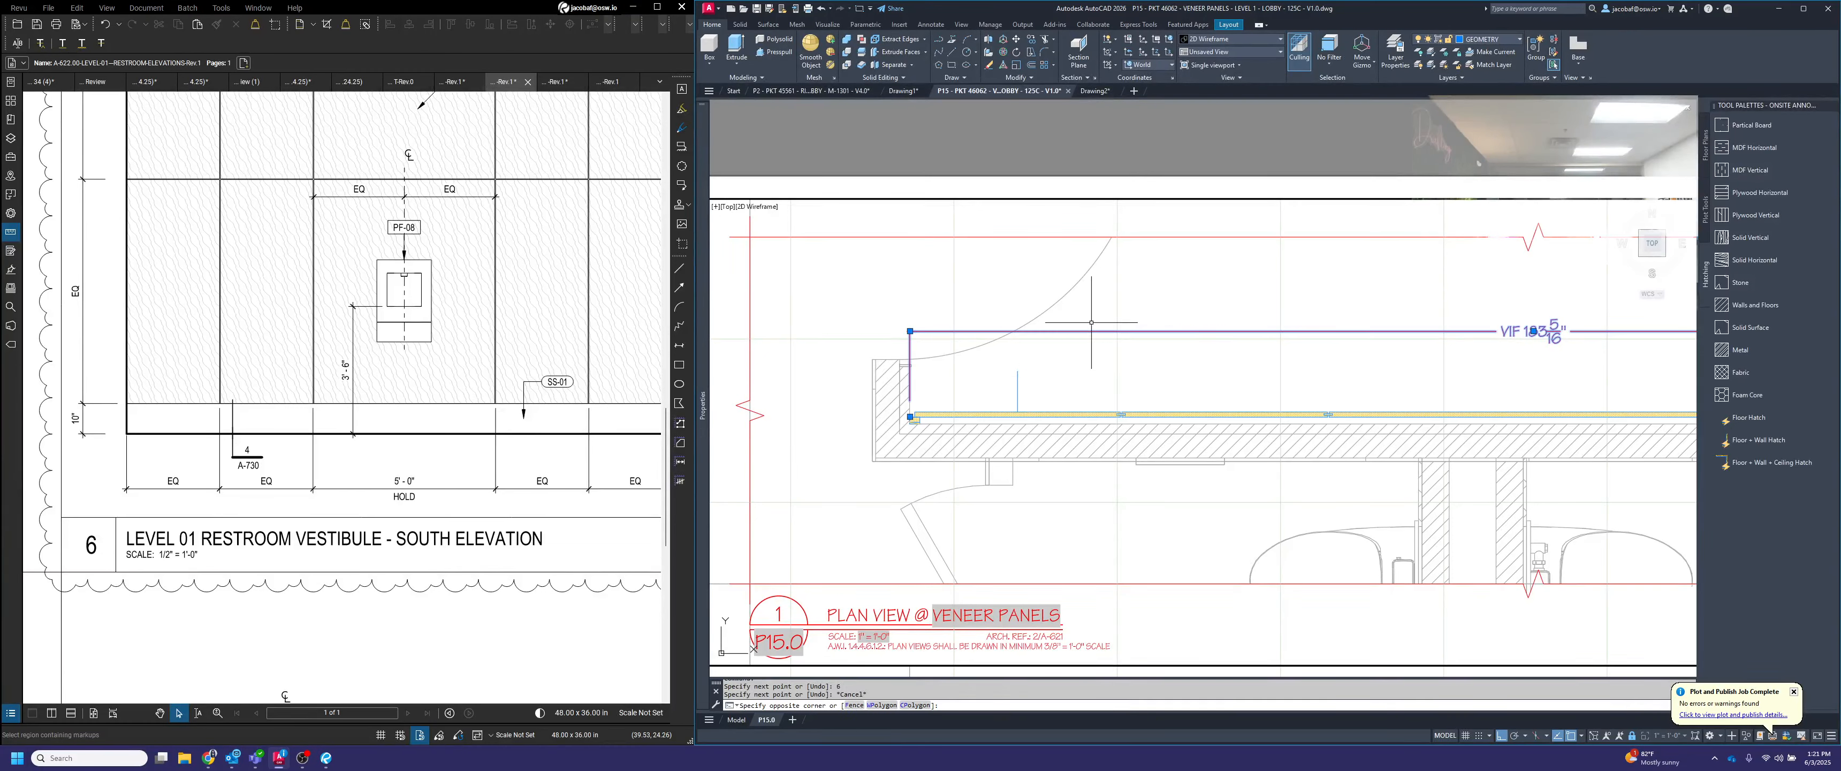
left_click(910, 331)
left_click(1018, 372)
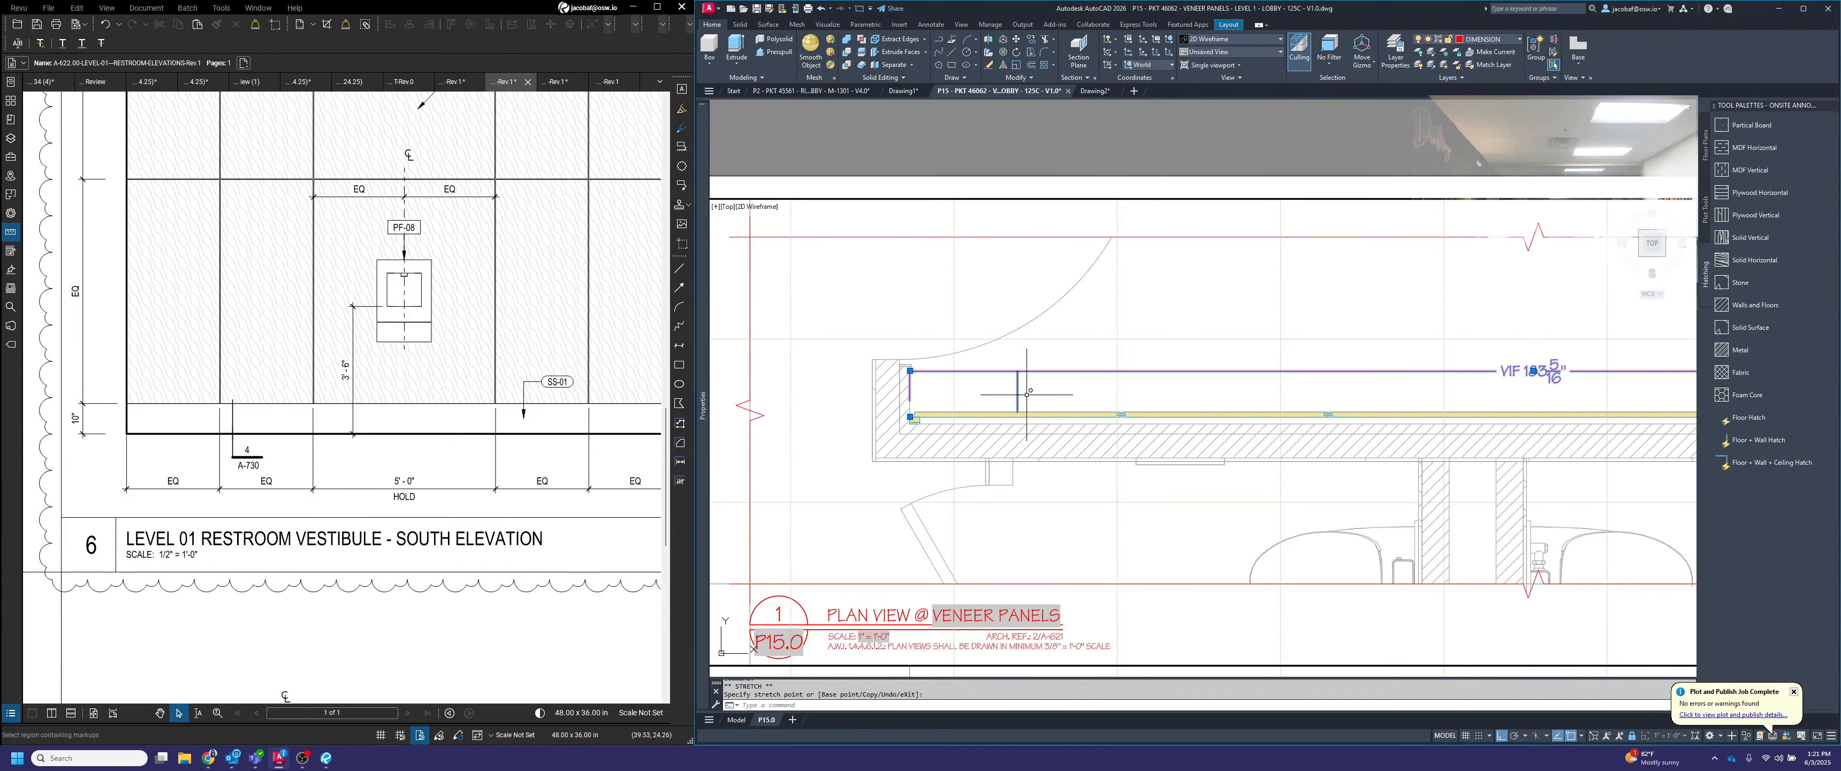
key("Escape")
left_click(1023, 398)
left_click(1005, 400)
scroll(1005, 399, "down", 5)
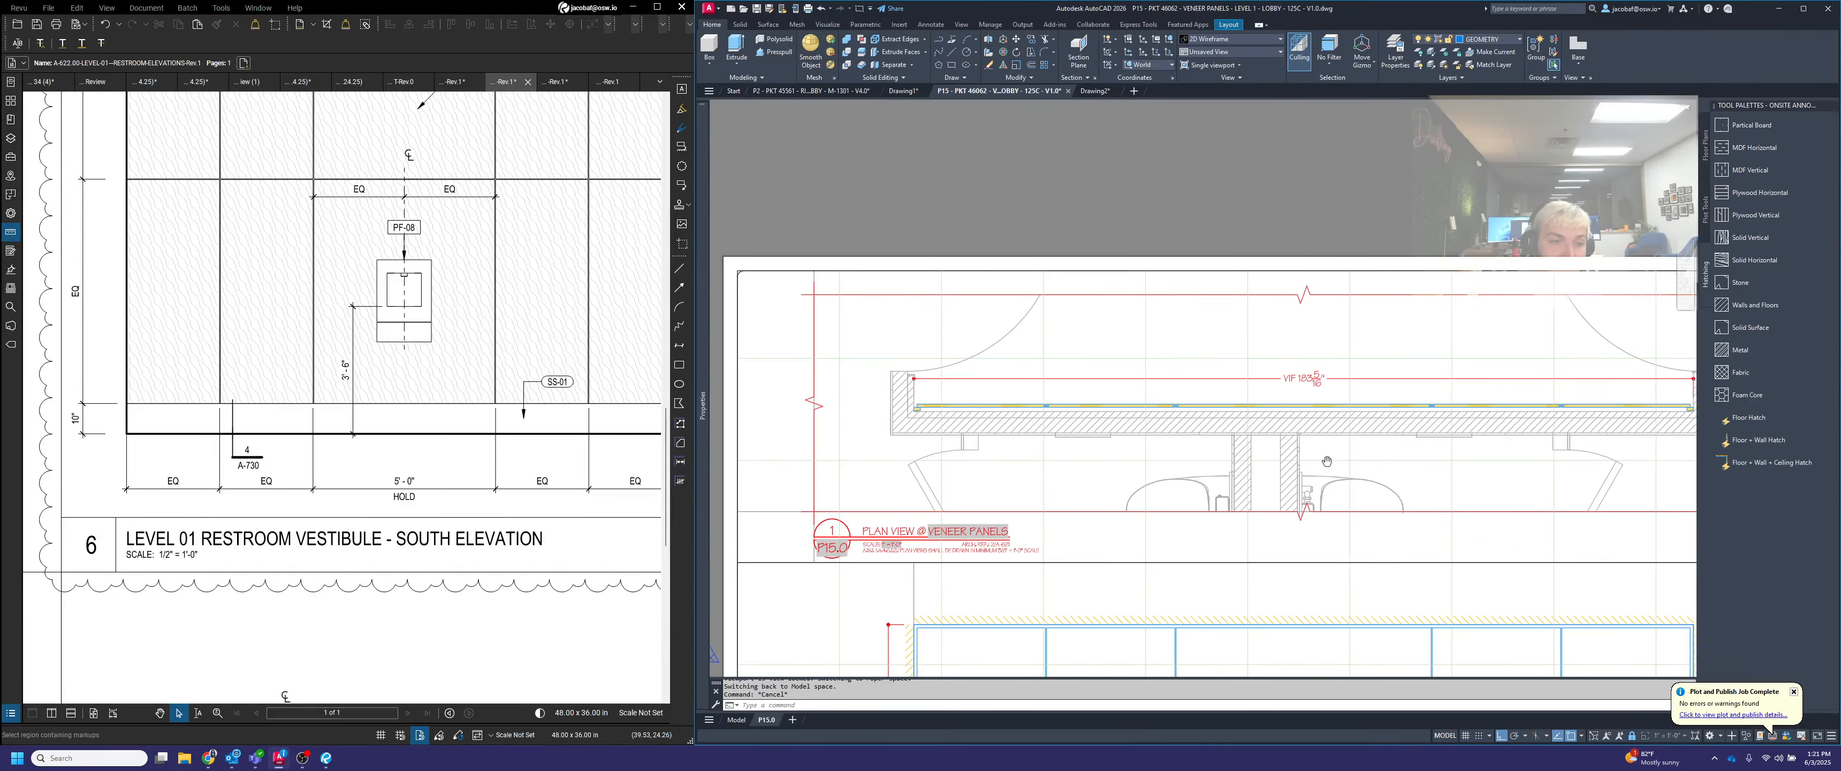
middle_click_drag(1172, 486, 1284, 378)
scroll(1232, 375, "down", 2)
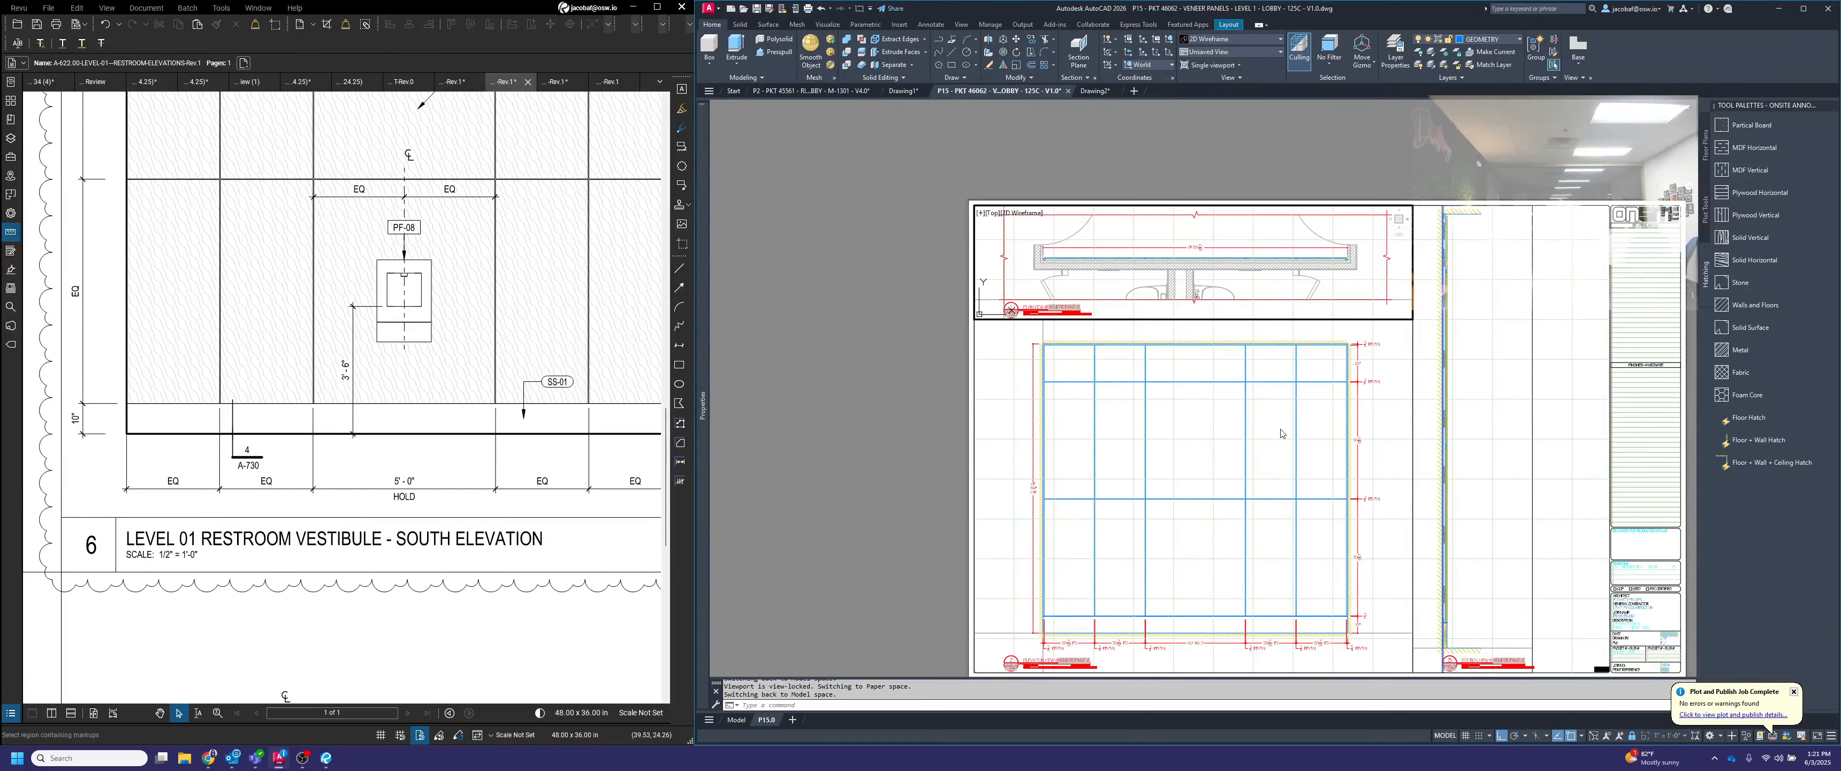
In the elevation view, pull the extension lines at the rightmost 1/4" REVEAL joint down to the floor line
left_click(1465, 632)
middle_click_drag(1459, 585, 1330, 537)
middle_click_drag(1093, 618, 1453, 519)
left_click(1338, 547)
scroll(1395, 526, "up", 4)
key("Escape")
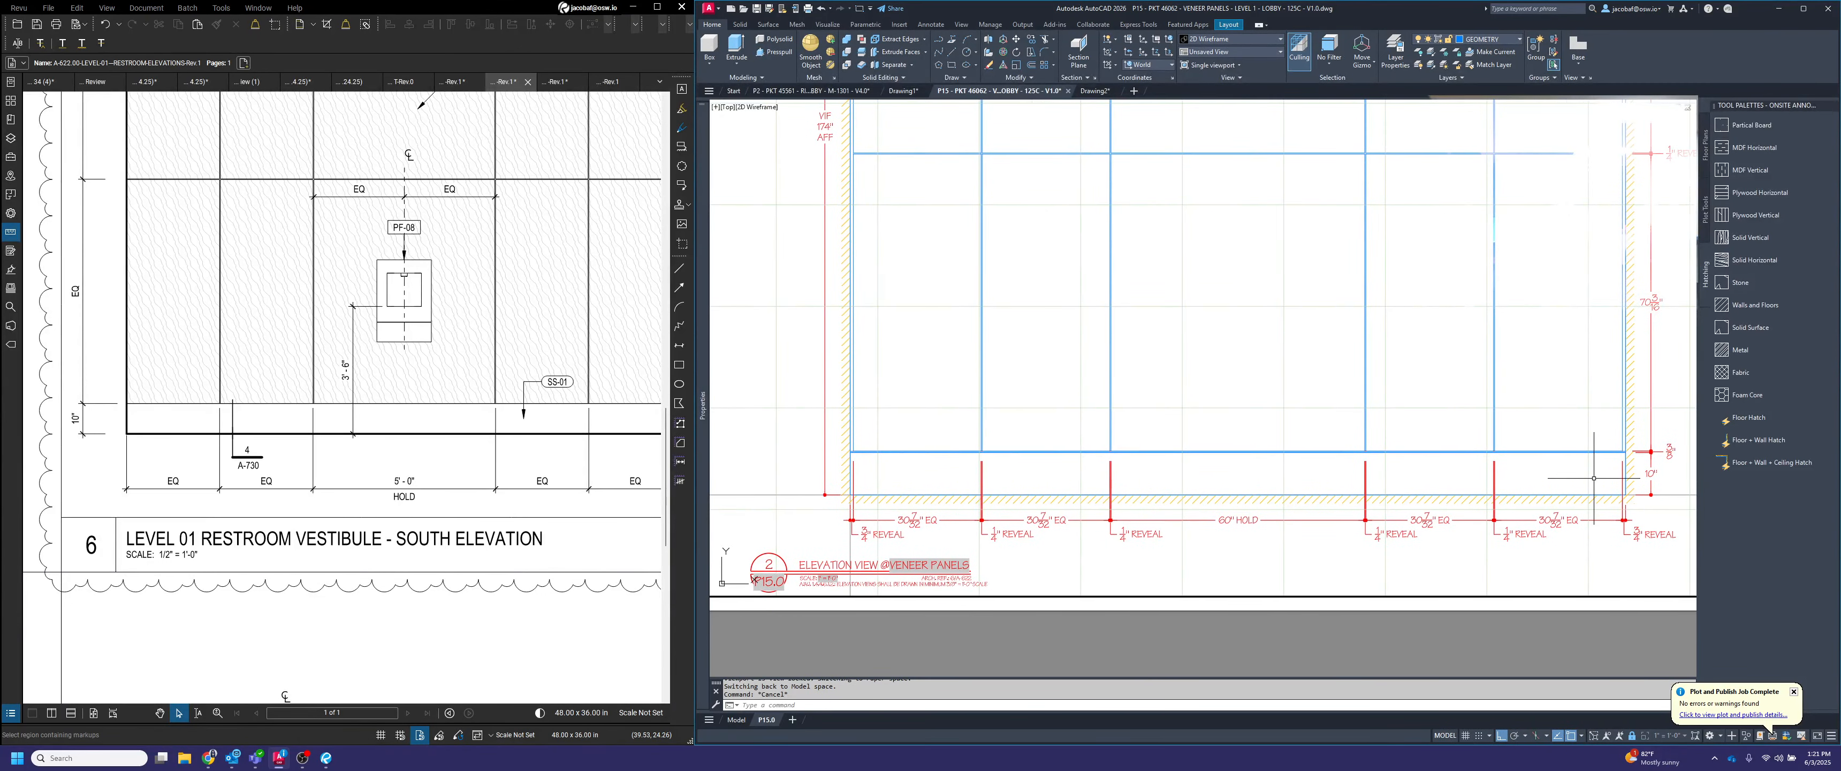
scroll(1624, 472, "up", 2)
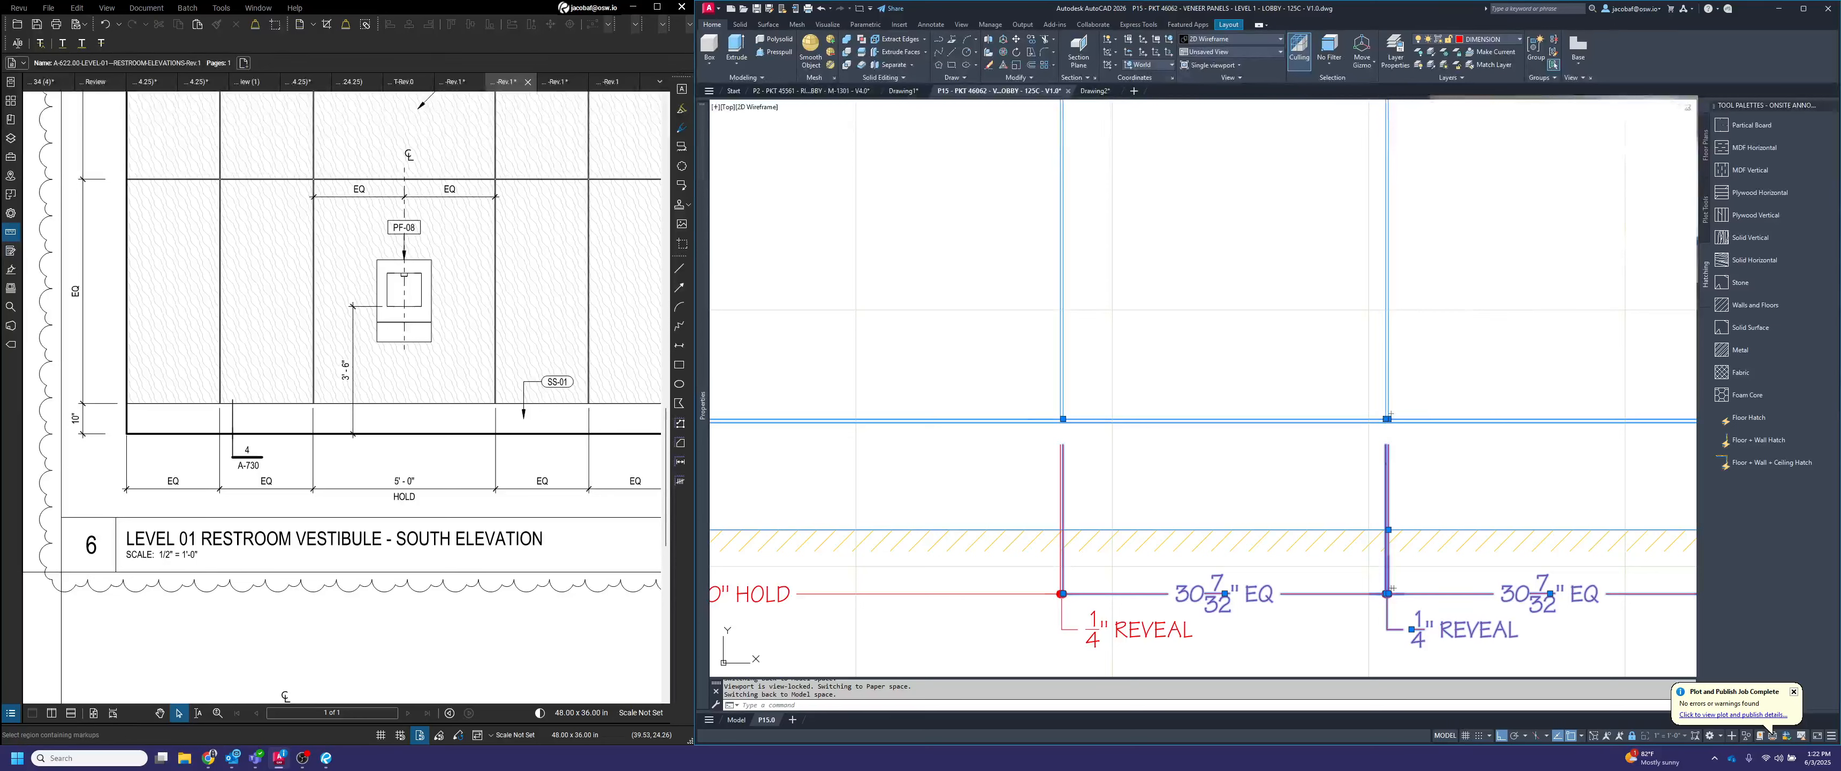
left_click(1385, 419)
left_click(1381, 531)
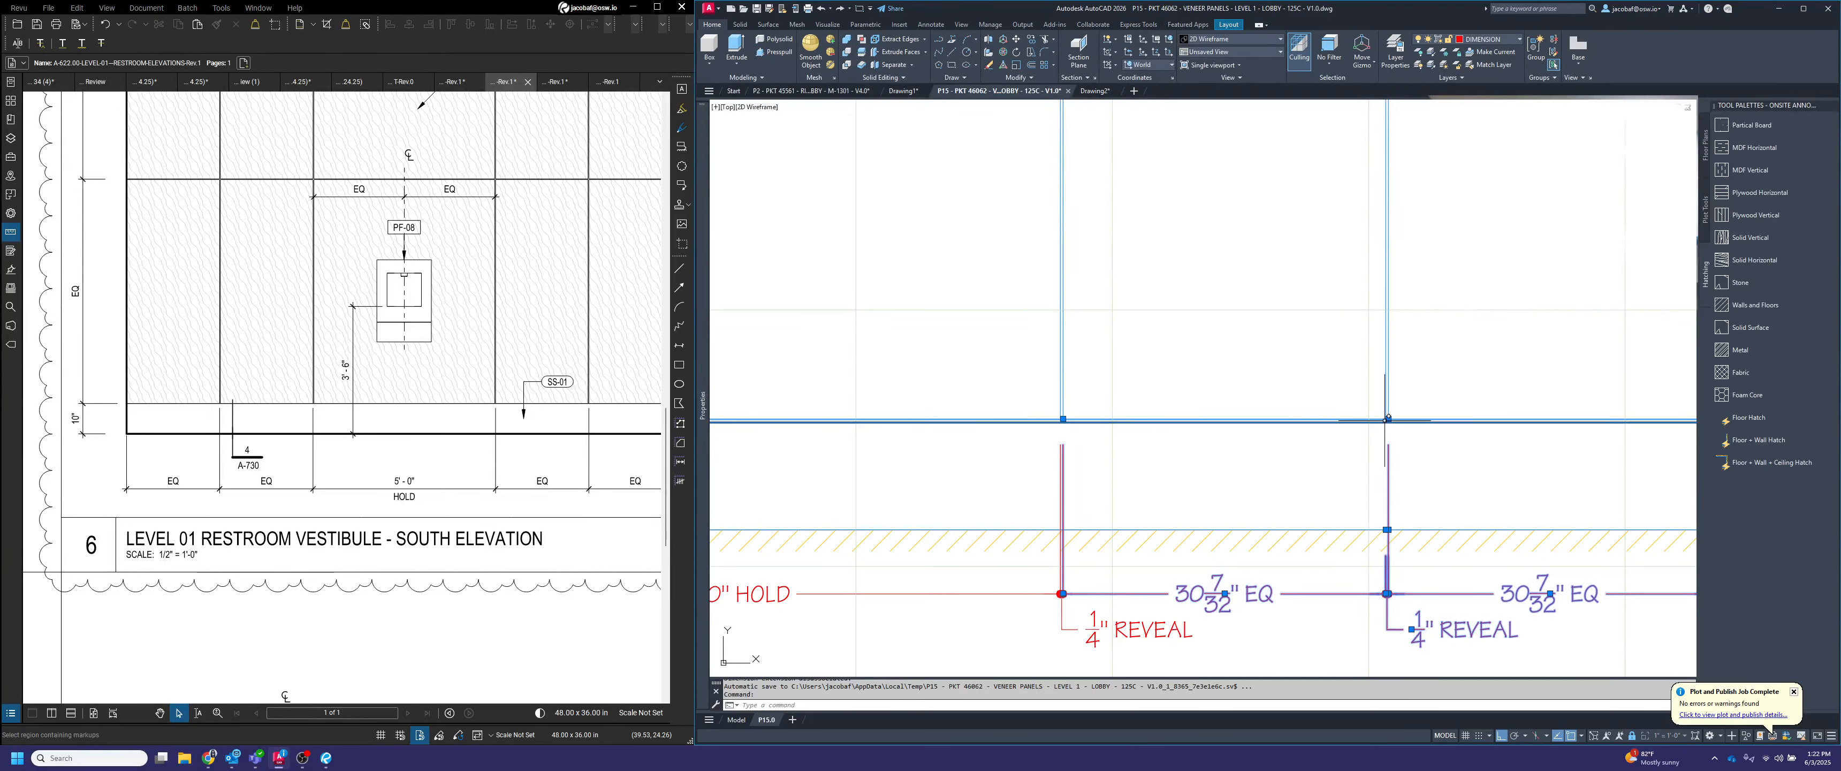
left_click(1389, 419)
key("Escape")
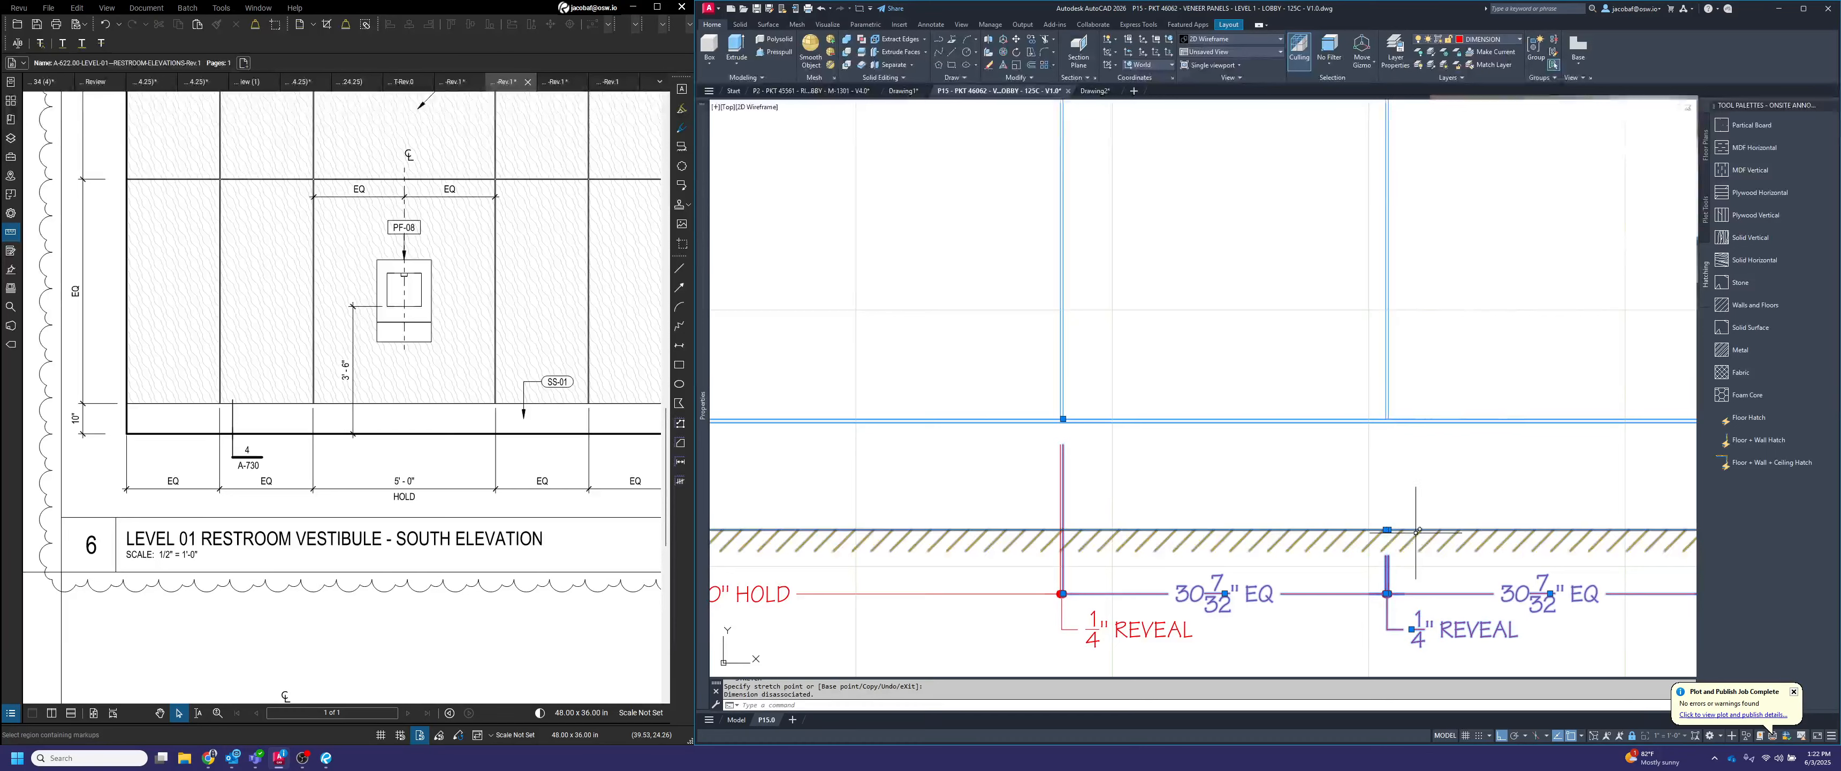
Pull the extension lines of the 3/4" REVEAL and adjoining EQ dimension at the elevation's right wall down to the floor line
scroll(1247, 529, "down", 5)
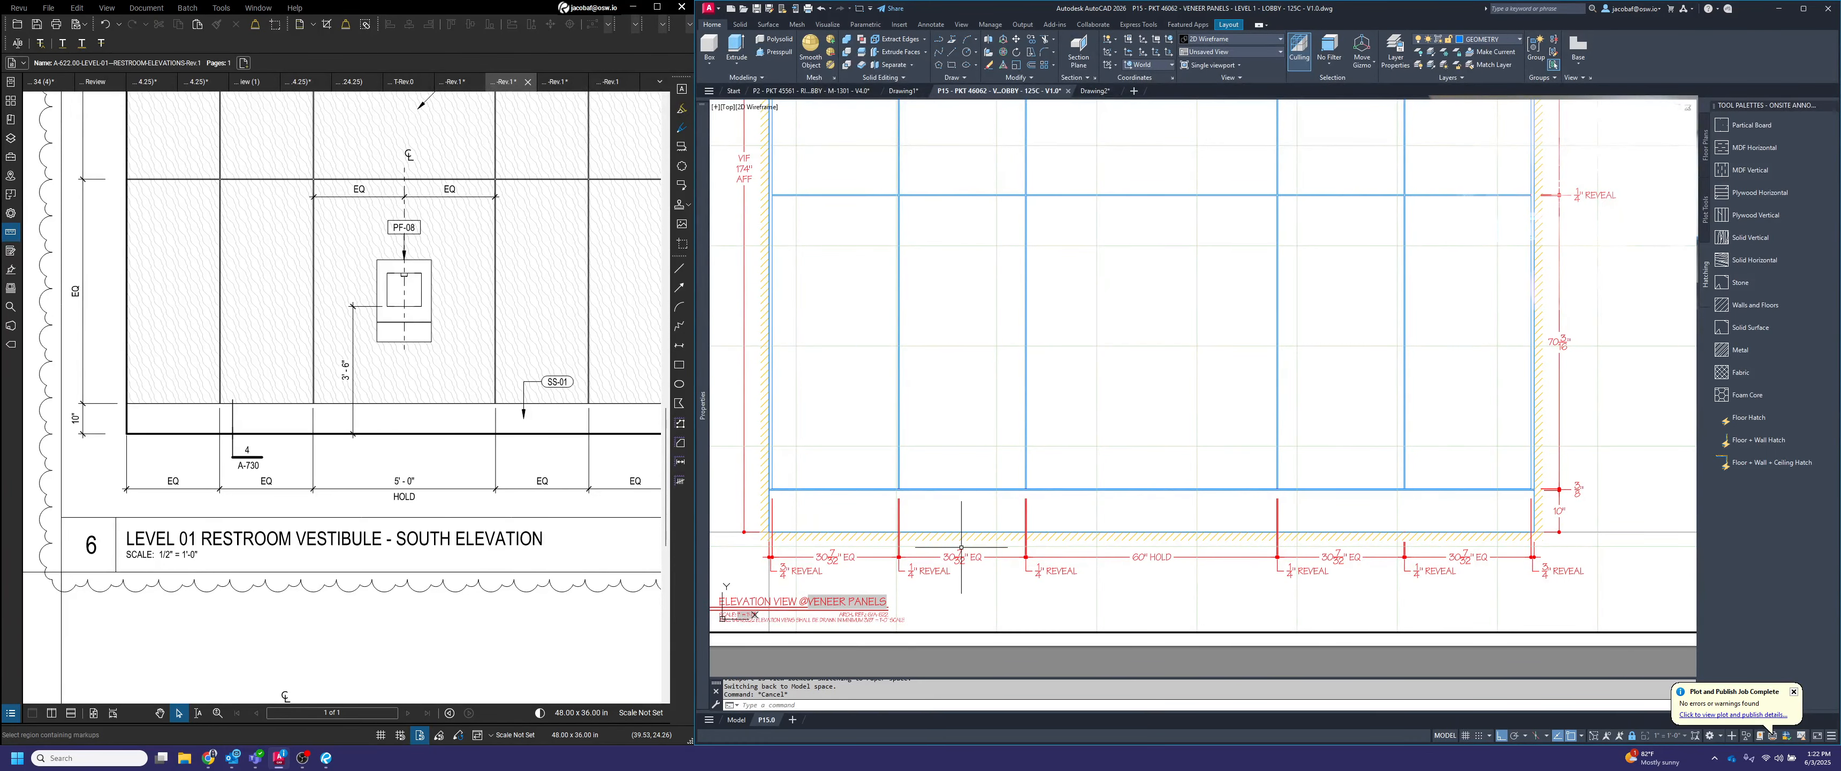
scroll(1472, 557, "up", 5)
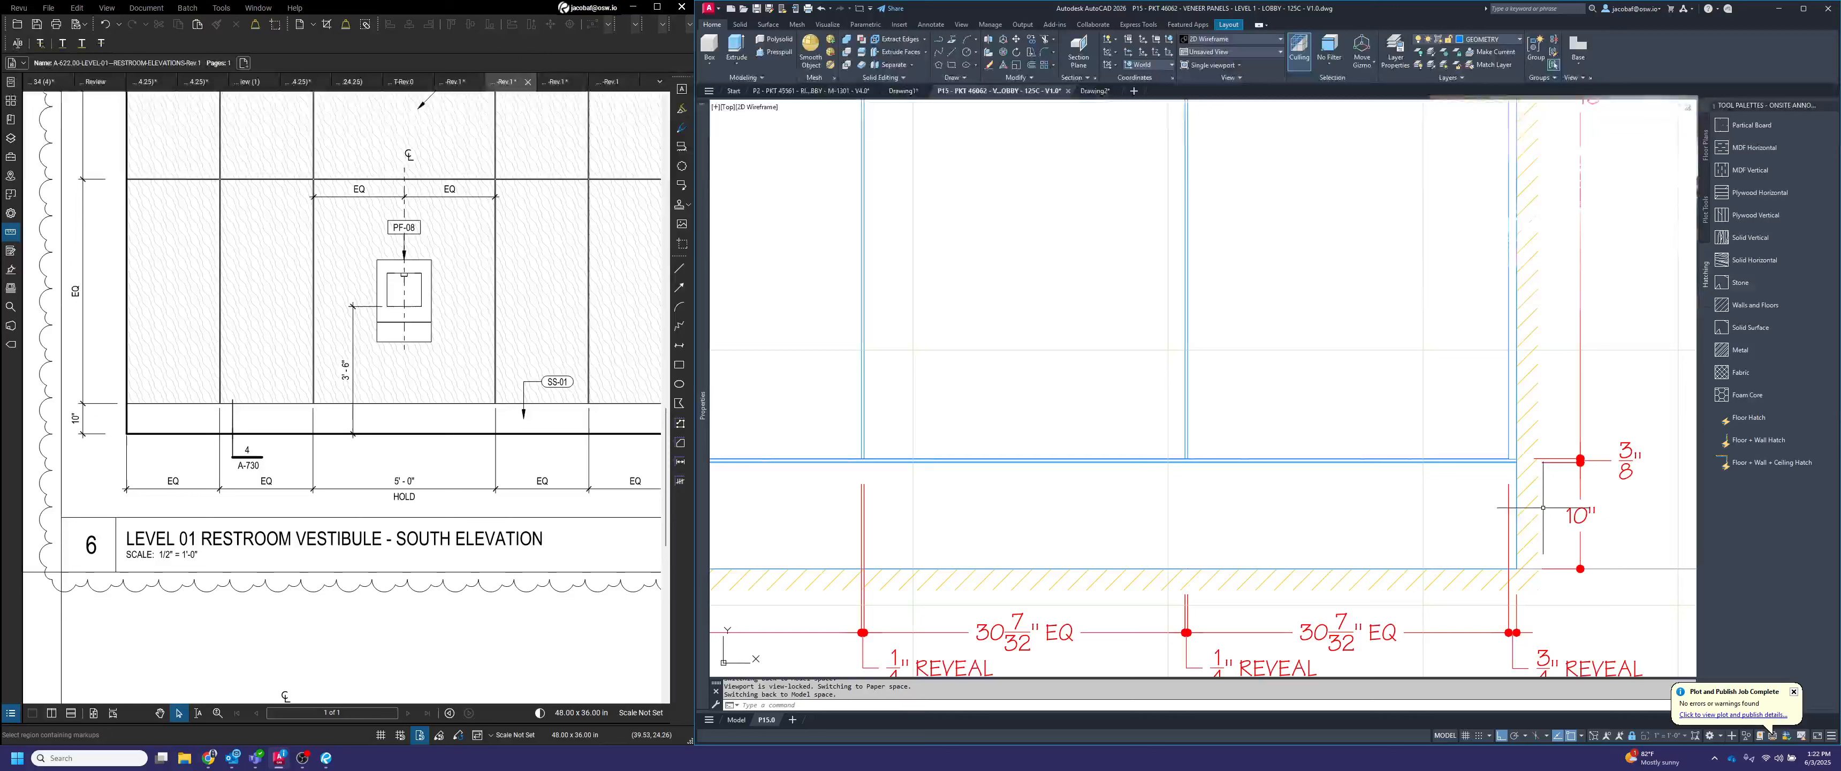
left_click(1453, 510)
left_click(1453, 511)
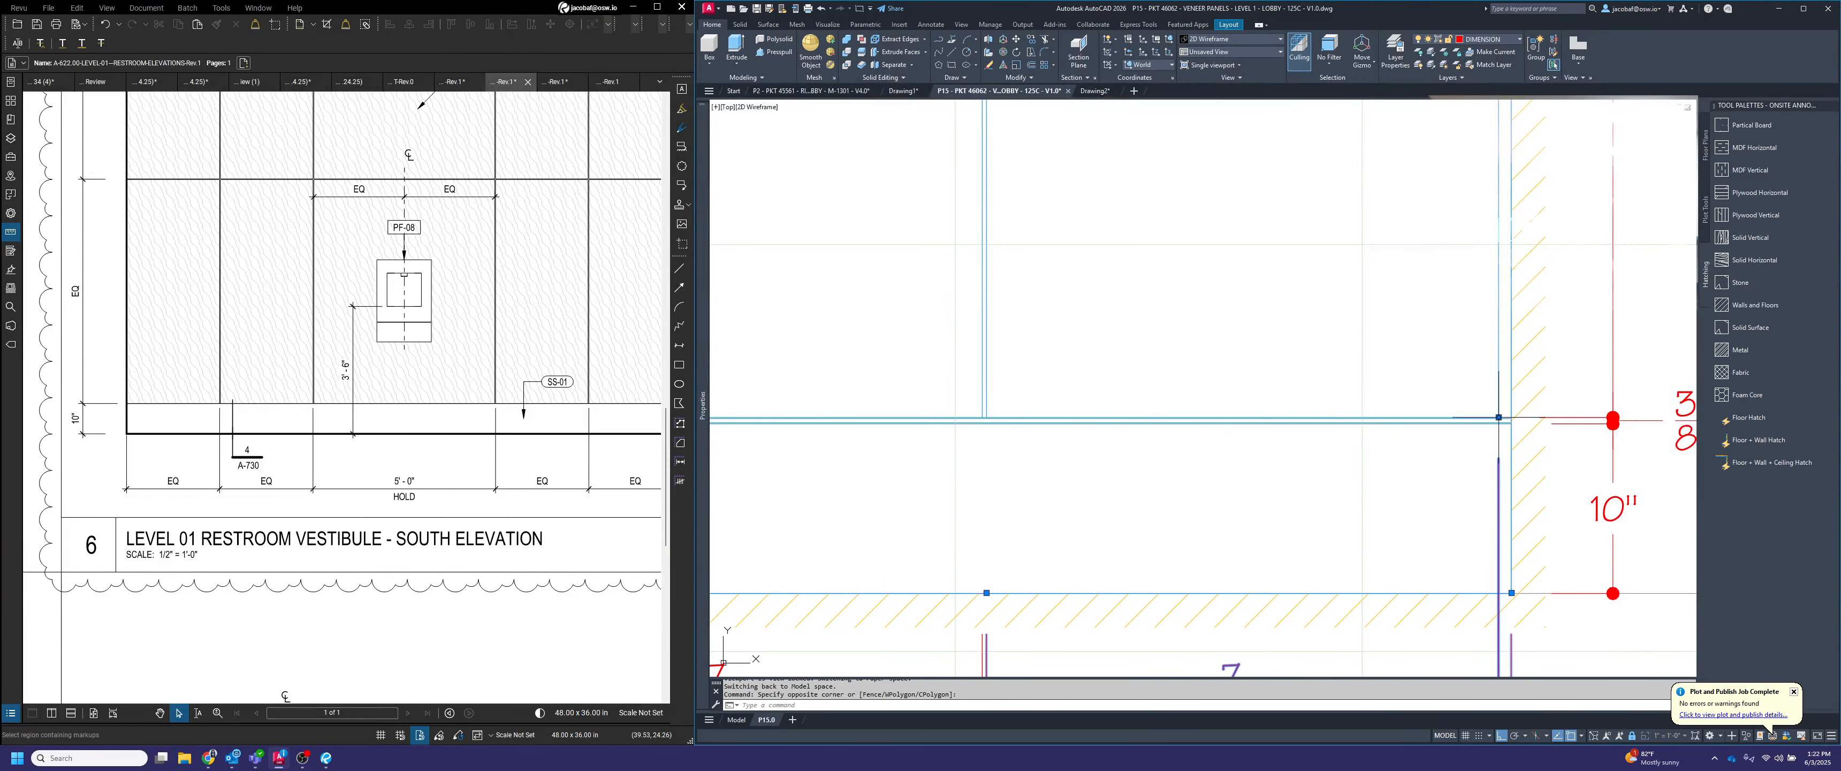
left_click(1499, 417)
left_click(1498, 593)
scroll(1230, 588, "down", 4)
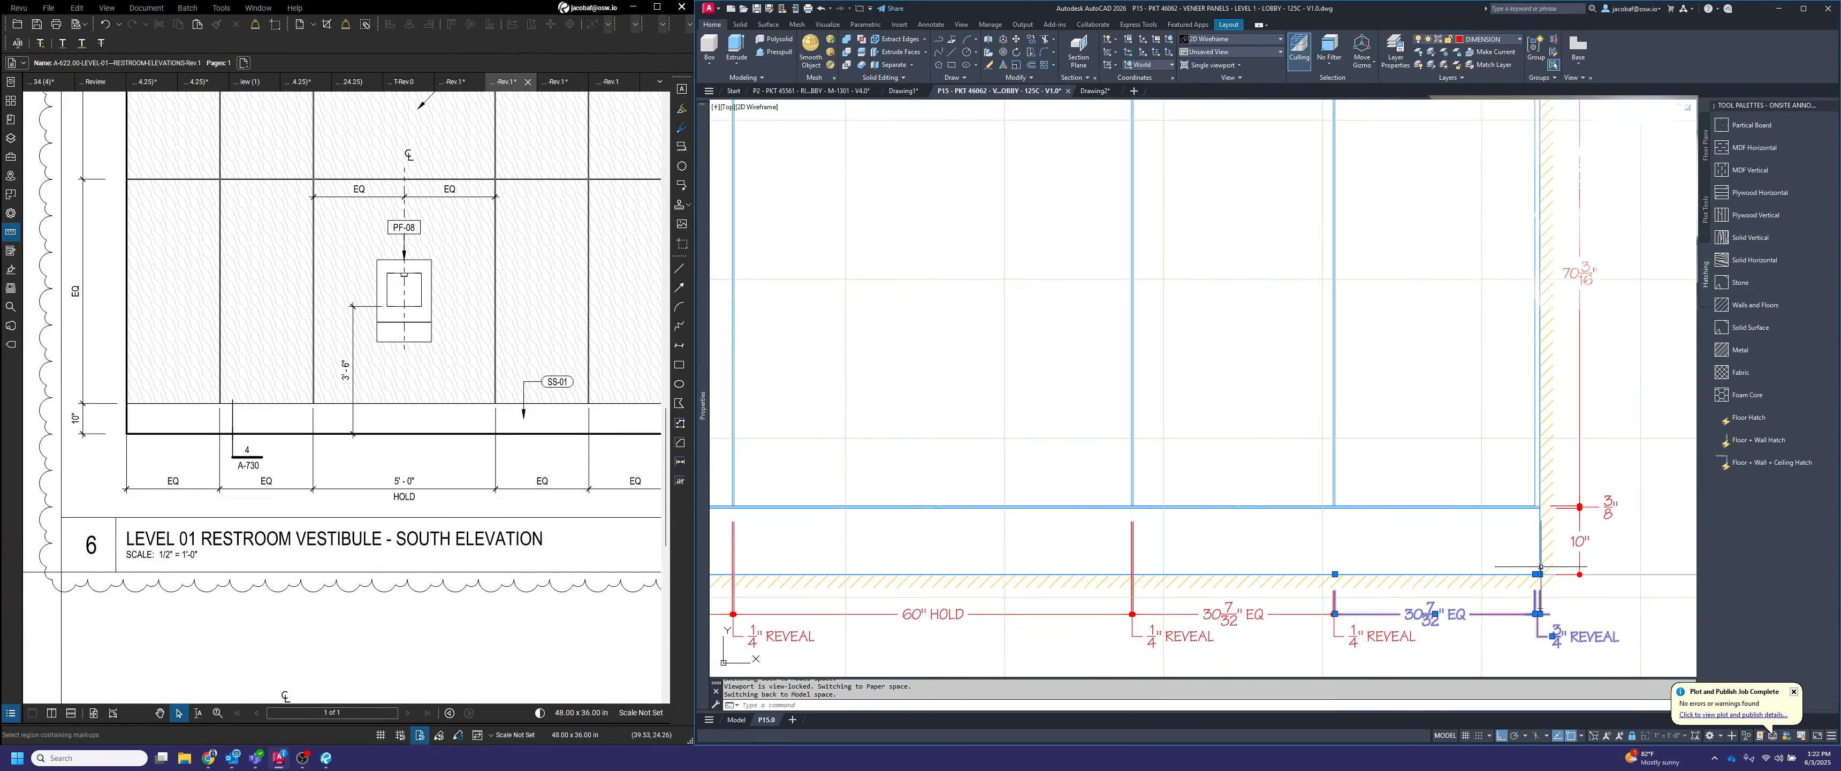
key("Escape")
Pull the extension lines at the 1/4" REVEAL joints on either side of the 60" HOLD dimension down to the floor line
middle_click_drag(843, 572, 1358, 572)
scroll(1073, 629, "up", 3)
left_click(1390, 515)
left_click(1329, 486)
left_click(1357, 430)
left_click(1357, 540)
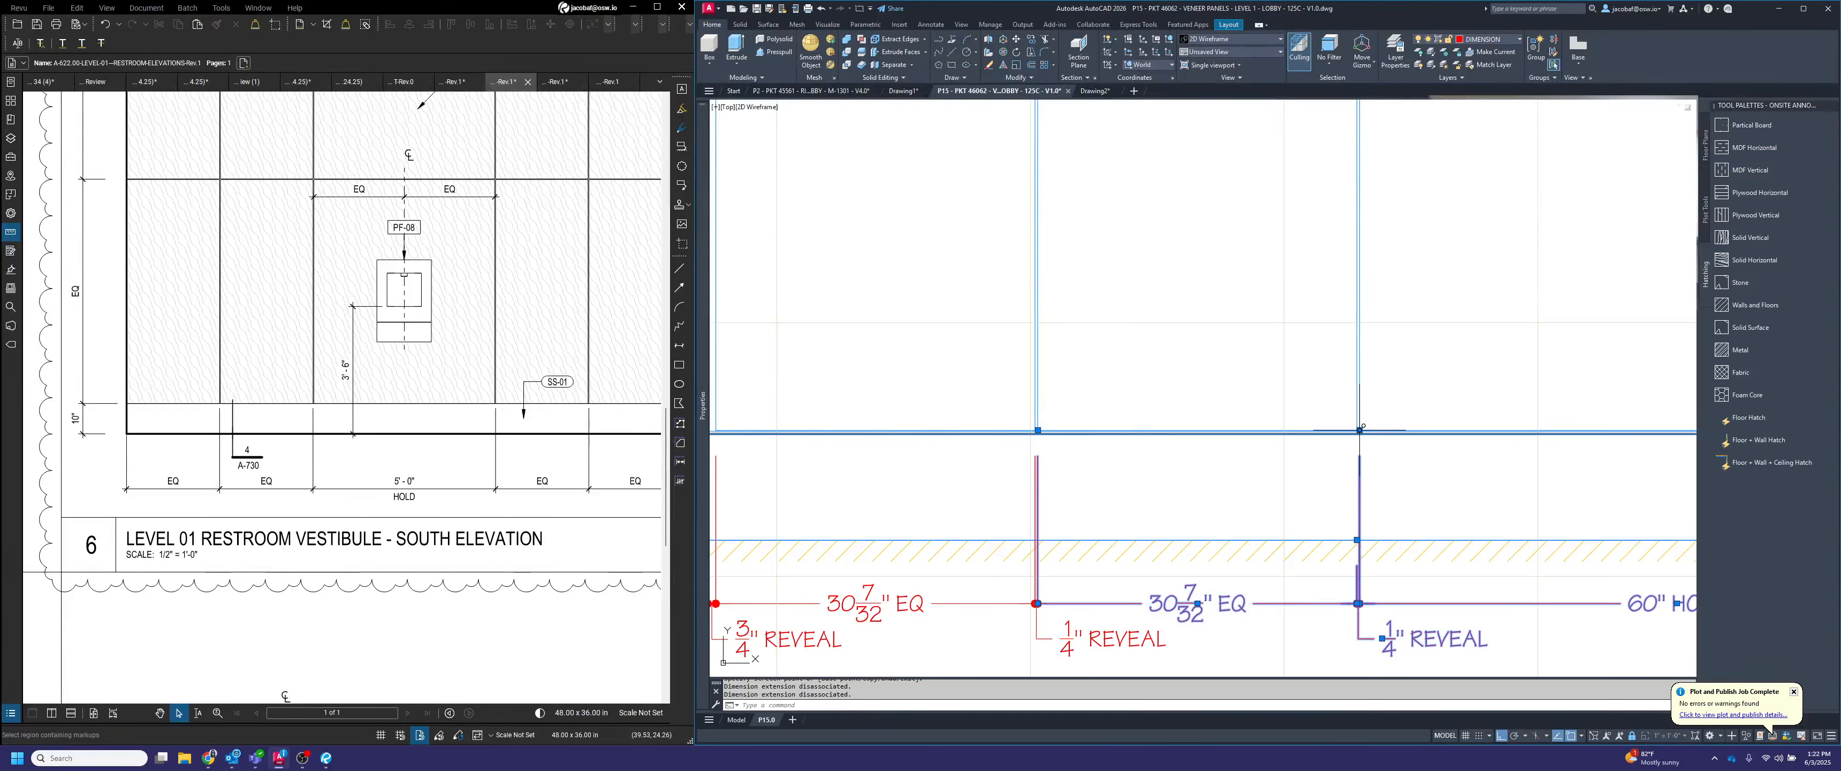
Pull the extension lines at the 1/4" REVEAL joint between the two left EQ panels down to the floor line
left_click(972, 480)
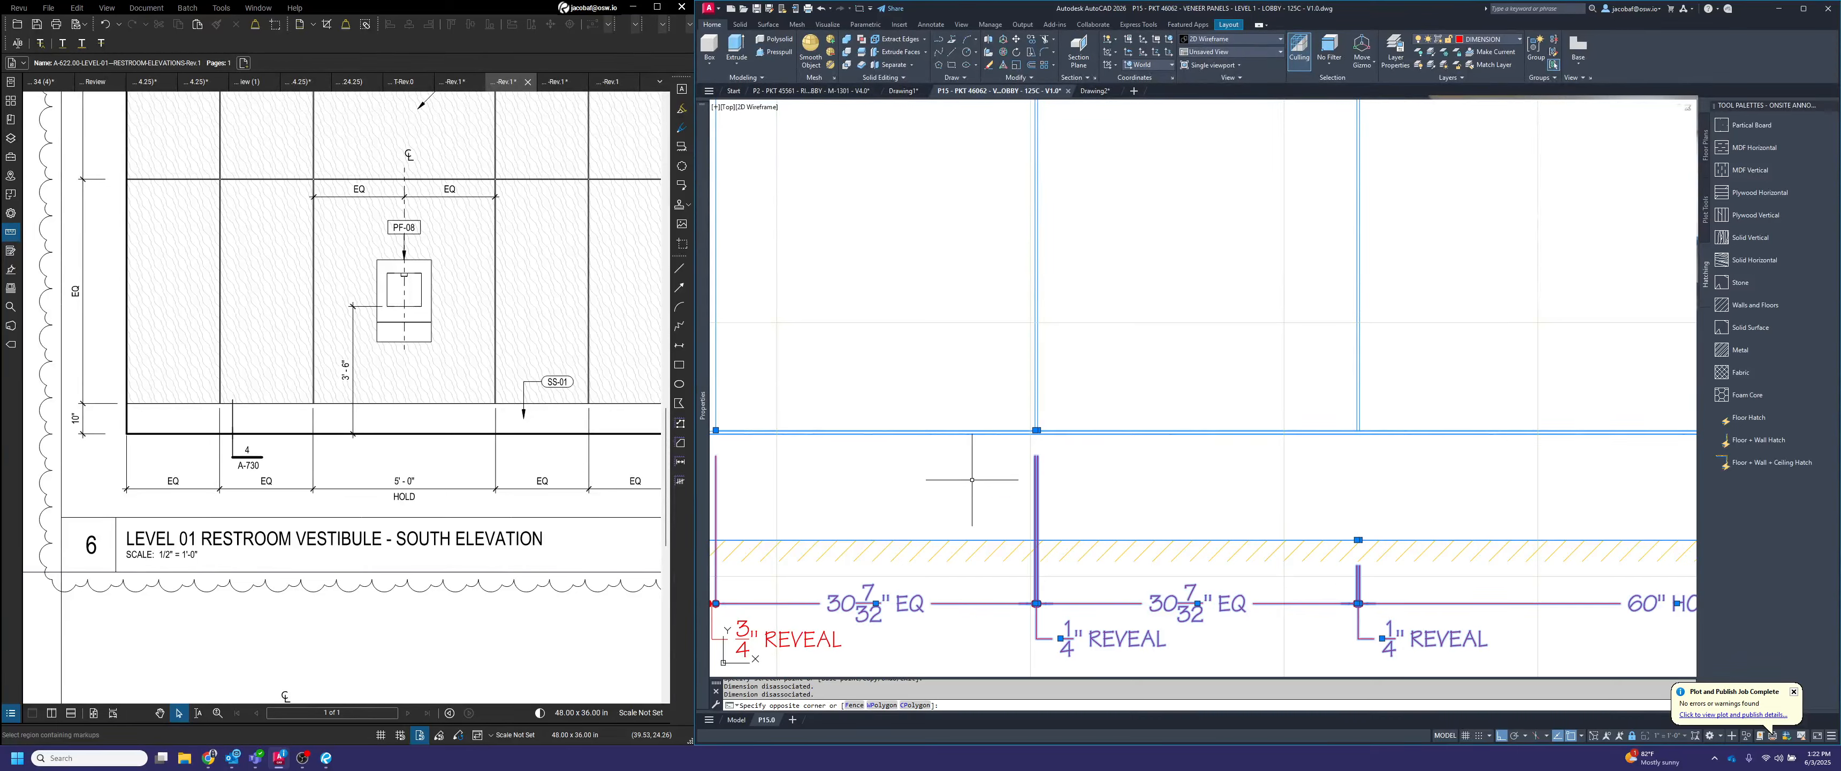
left_click(1038, 428)
left_click(1036, 430)
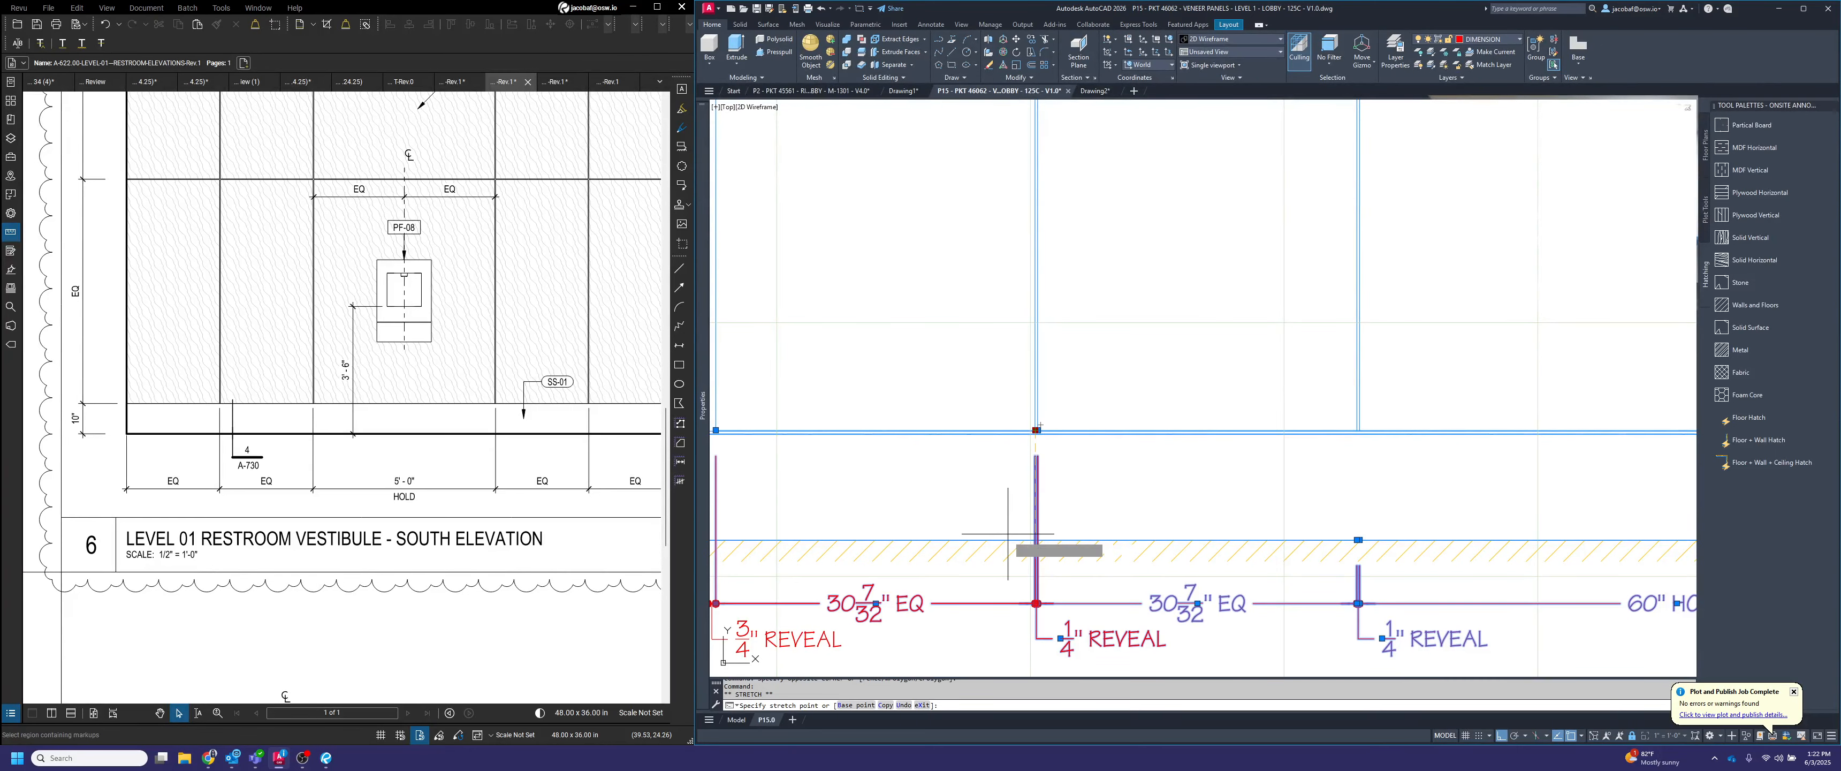
left_click(1035, 540)
left_click(1037, 430)
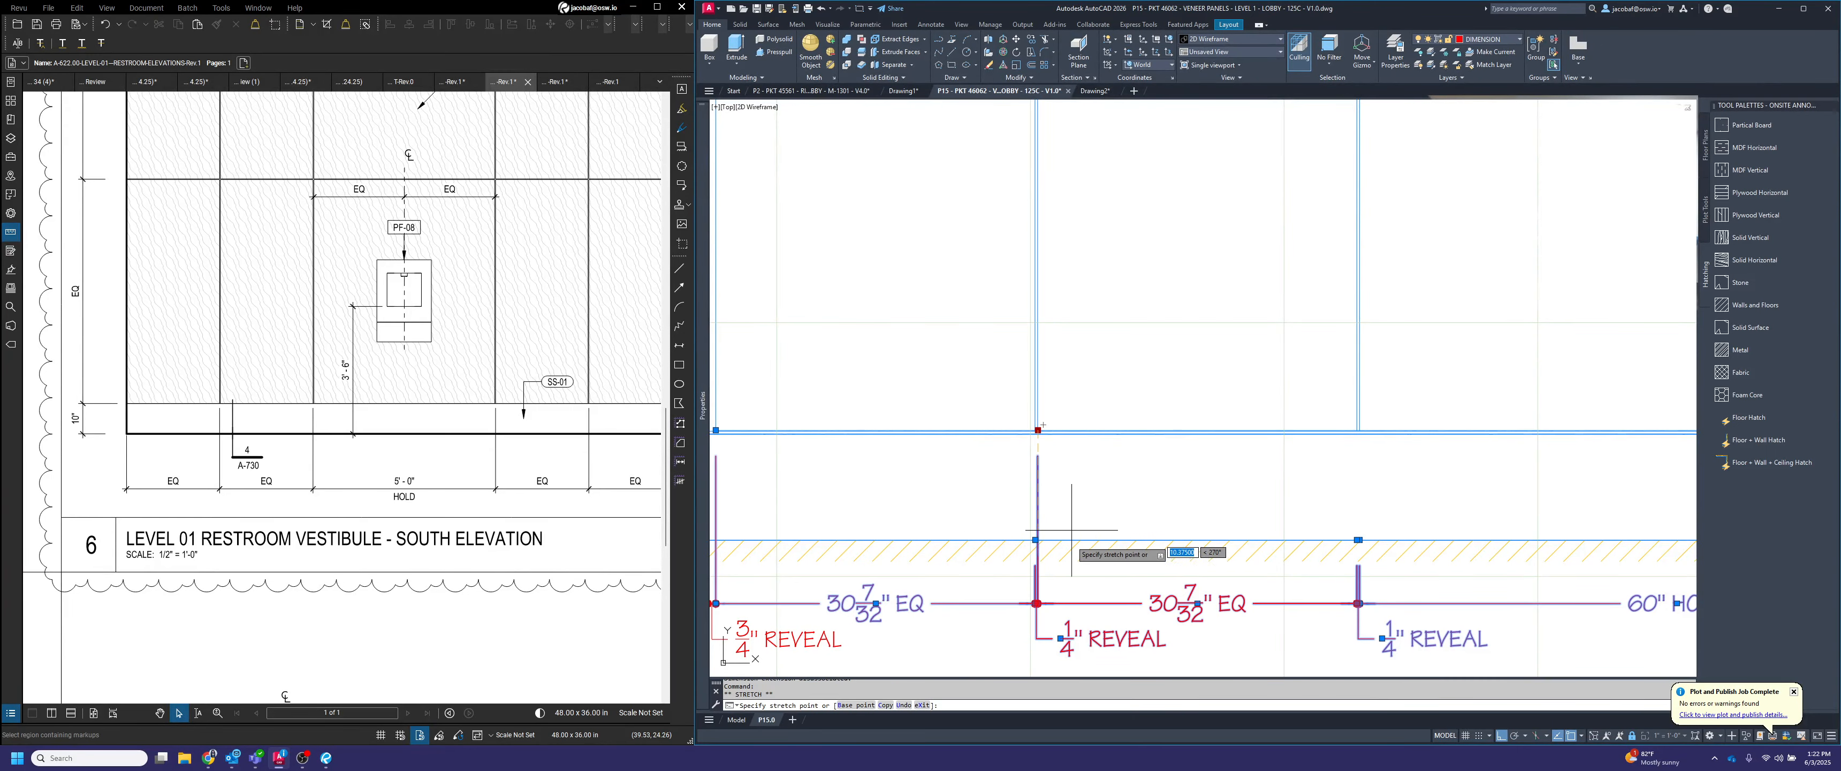
key("Escape")
Pull the extension lines of the 3/4" REVEAL and adjoining EQ dimension at the elevation's left wall down to the floor line
scroll(1071, 530, "up", 5)
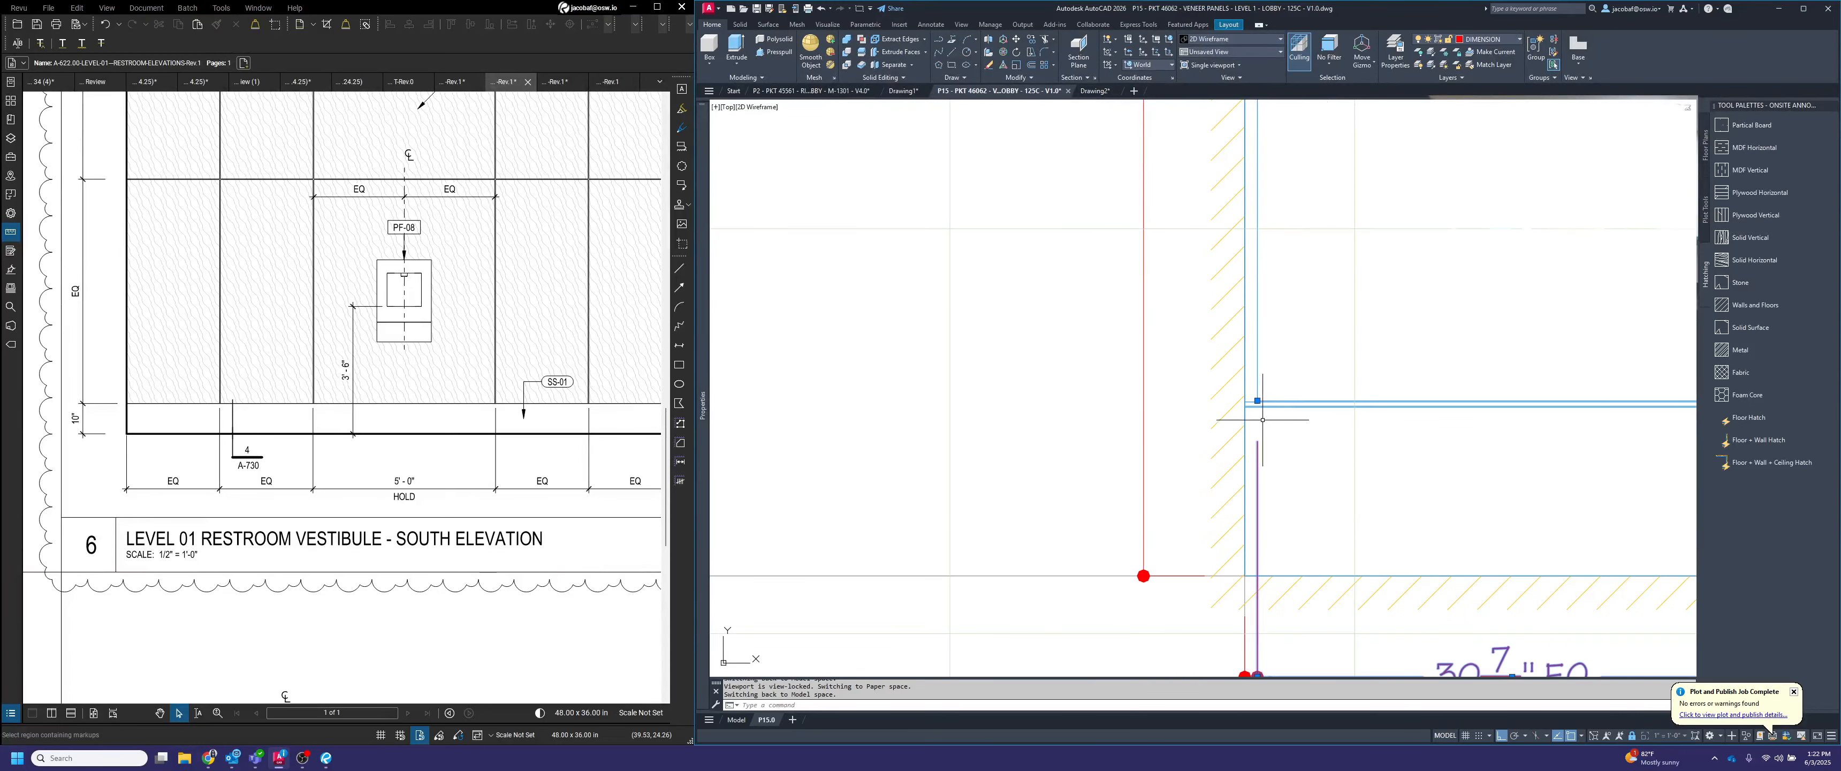
left_click(1257, 400)
left_click(1266, 576)
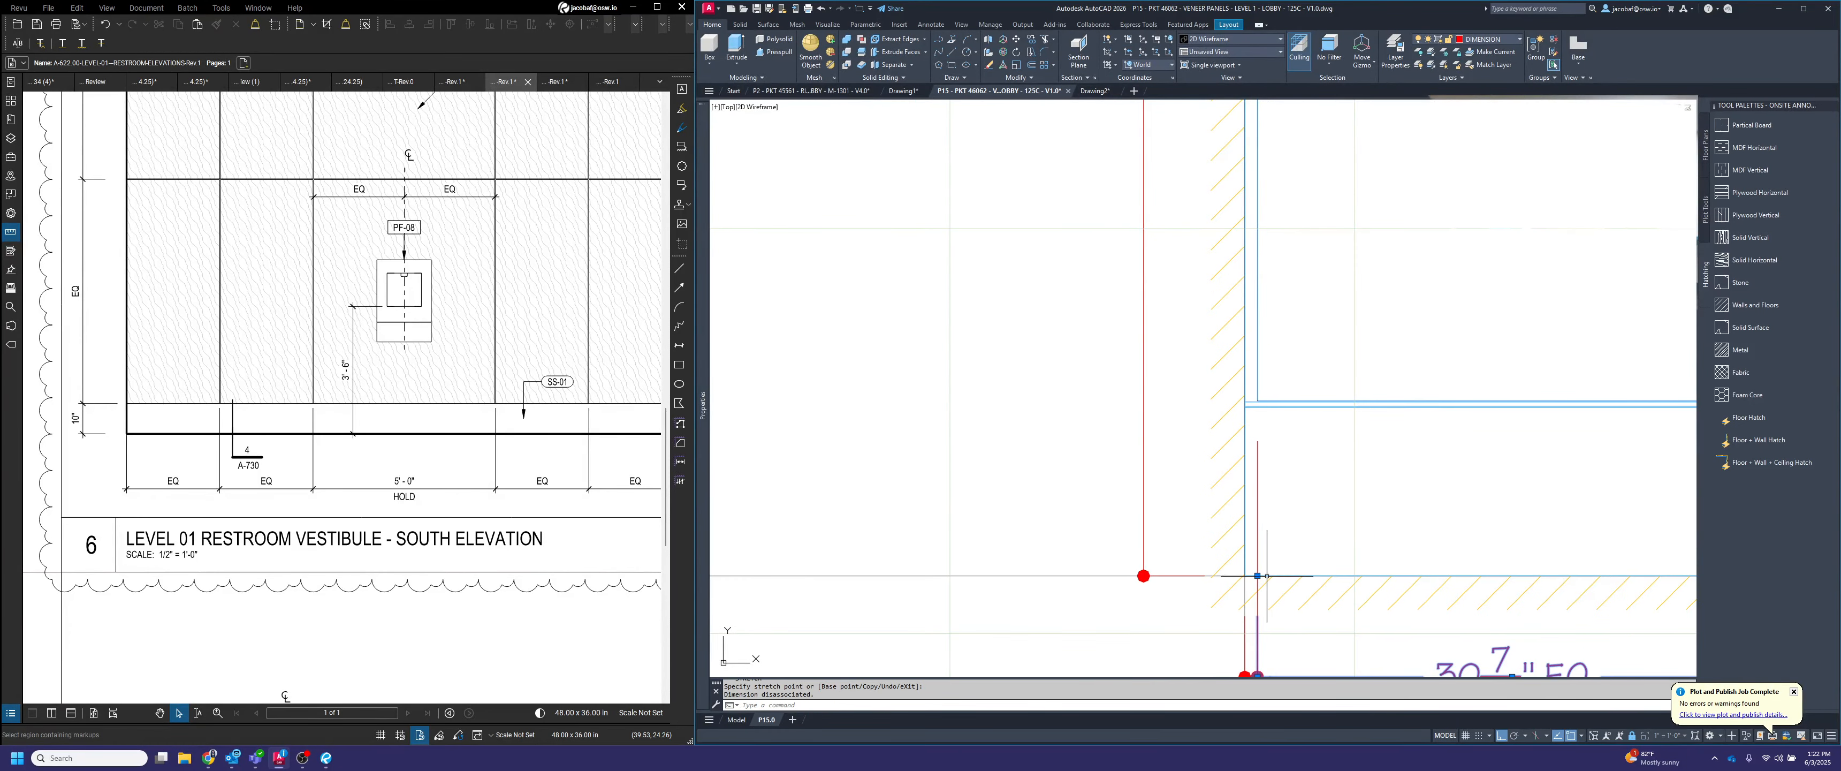
left_click(1258, 399)
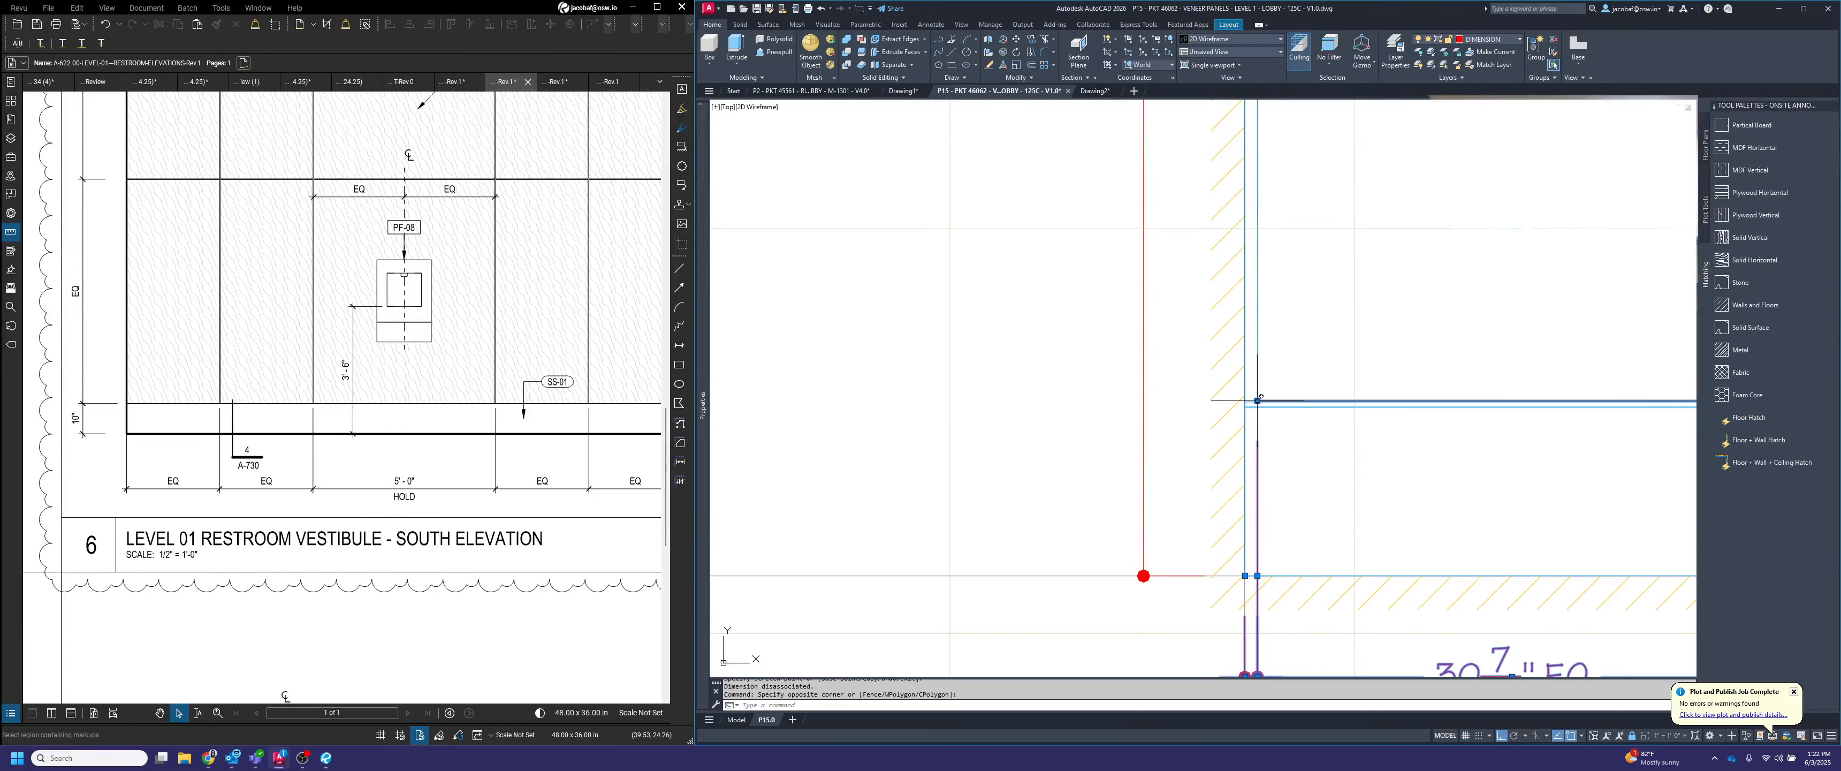
left_click(1257, 400)
left_click(1279, 581)
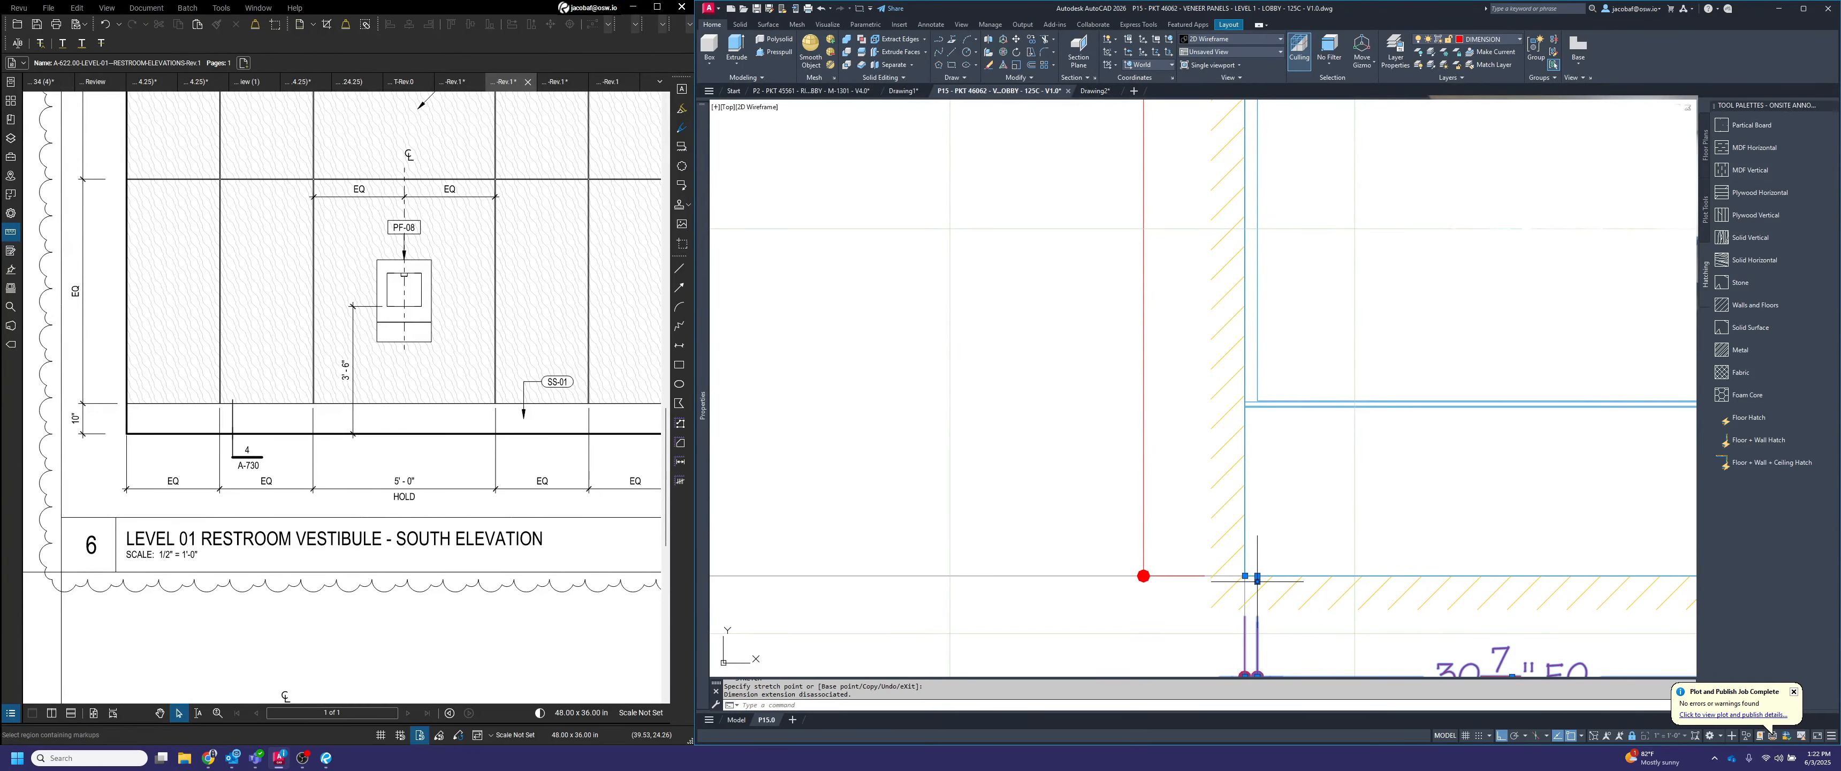
key("Escape")
scroll(1034, 548, "down", 3)
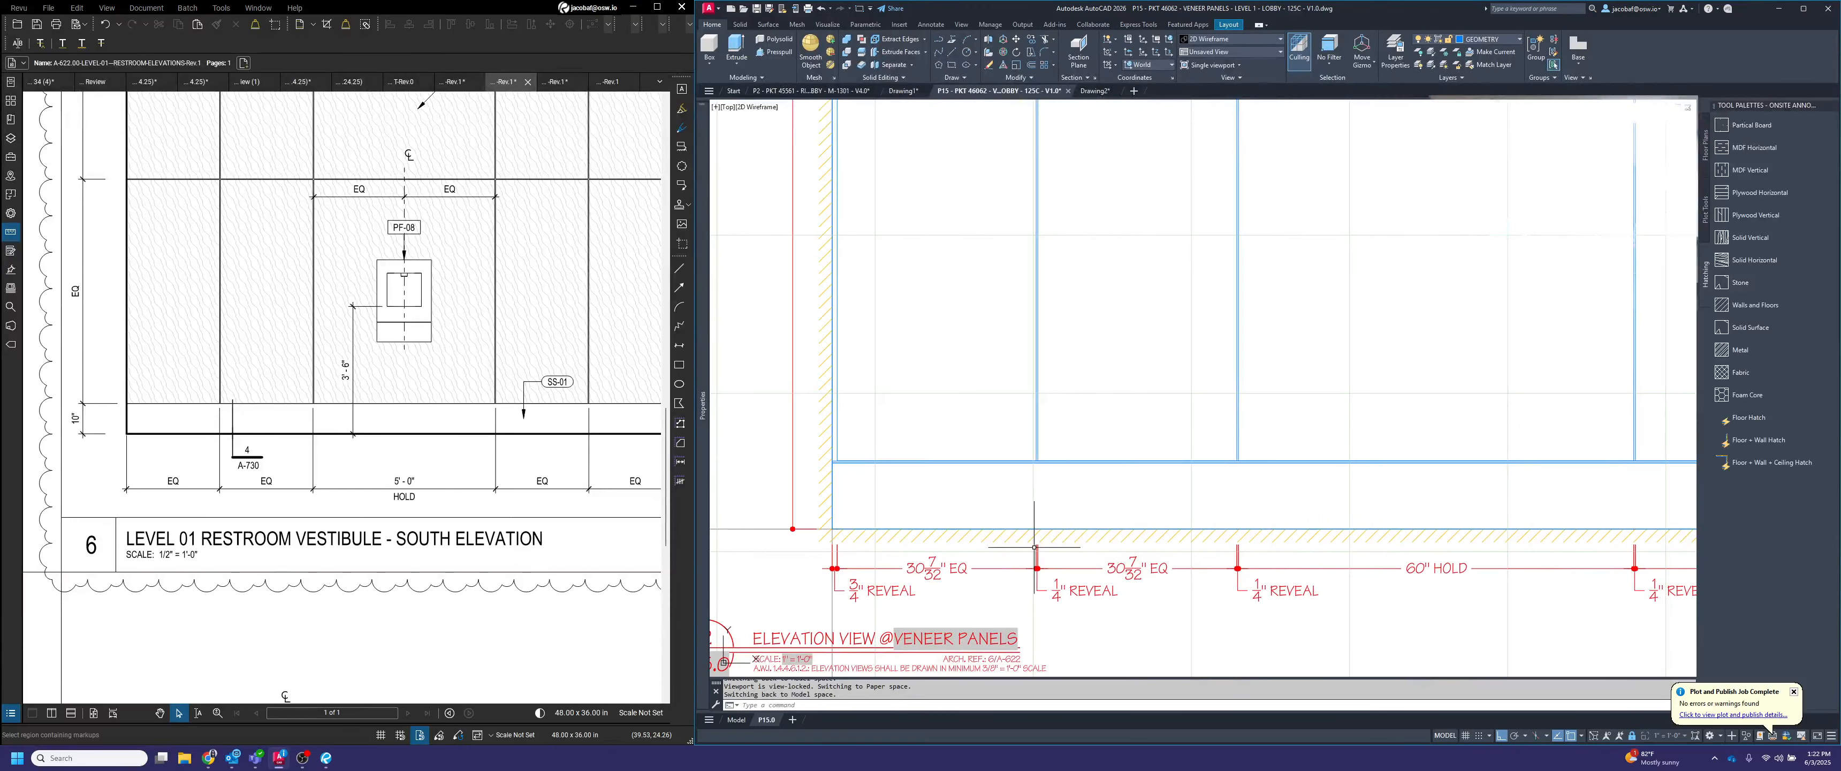
scroll(1034, 547, "down", 2)
middle_click_drag(1320, 602, 1277, 584)
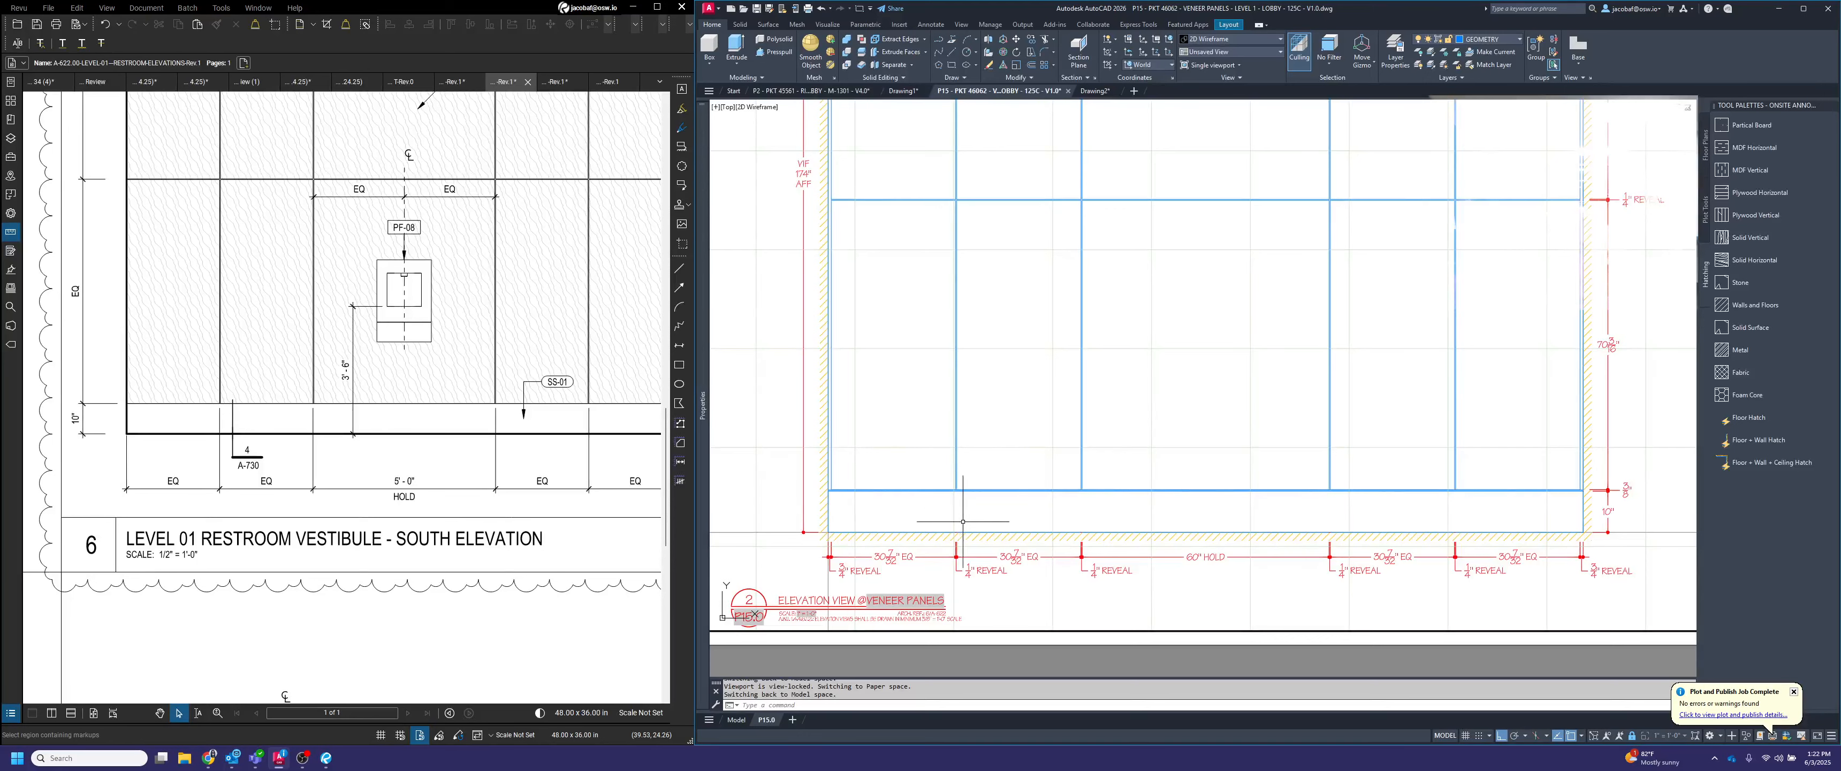
scroll(1546, 529, "down", 4)
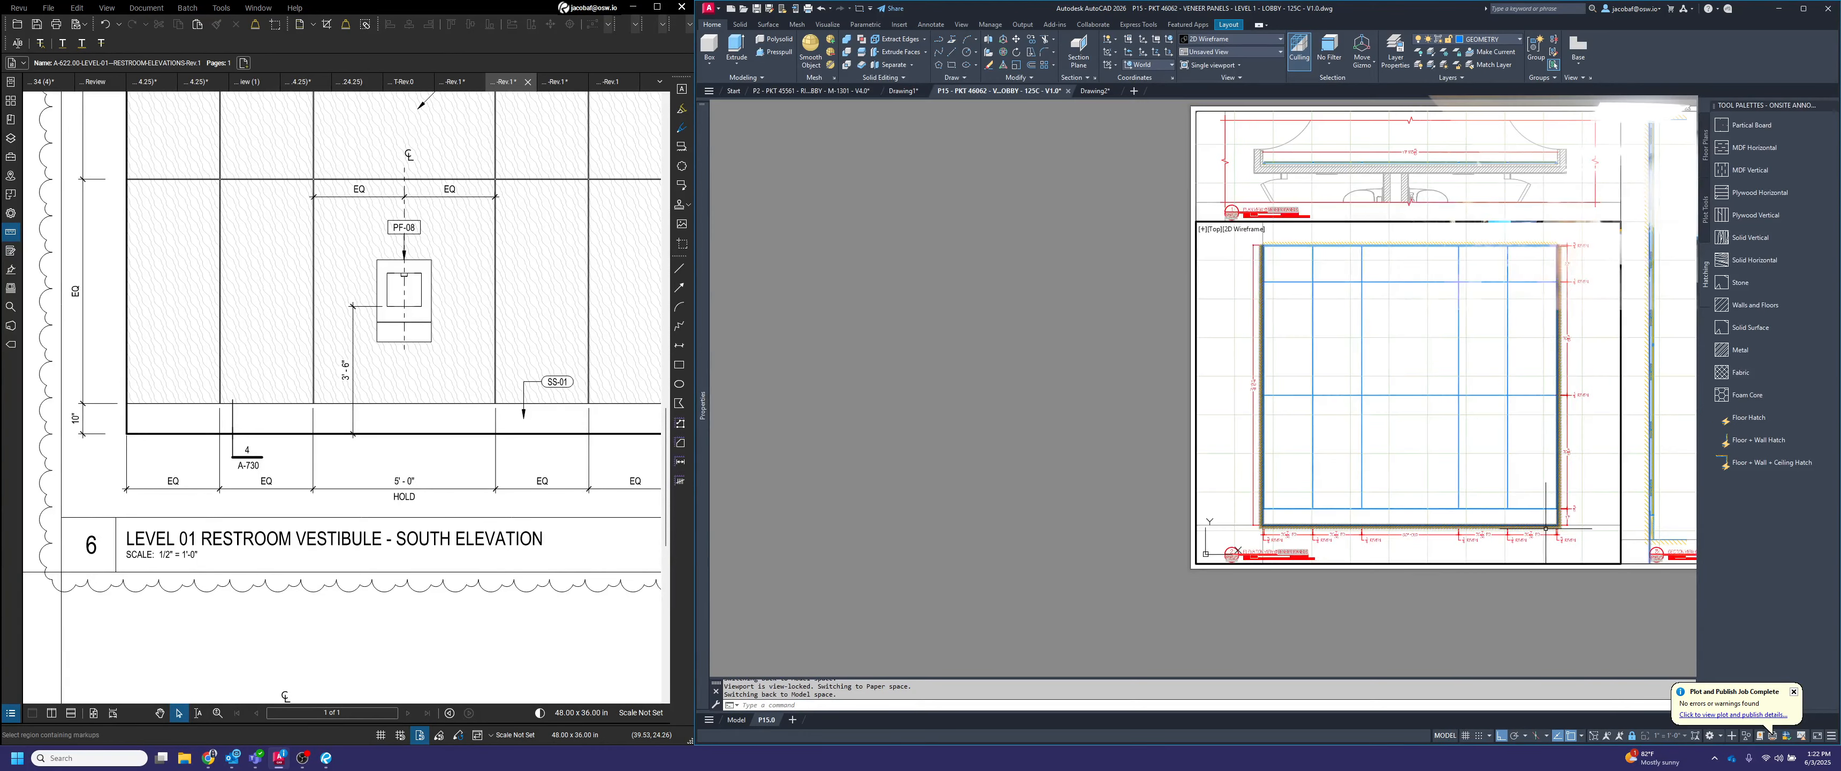
In the section view, add a vertical linear dimension from the floor to the top of the base, placed in front of the panels
middle_click_drag(1662, 526, 1322, 573)
left_click(1344, 570)
scroll(1334, 577, "up", 4)
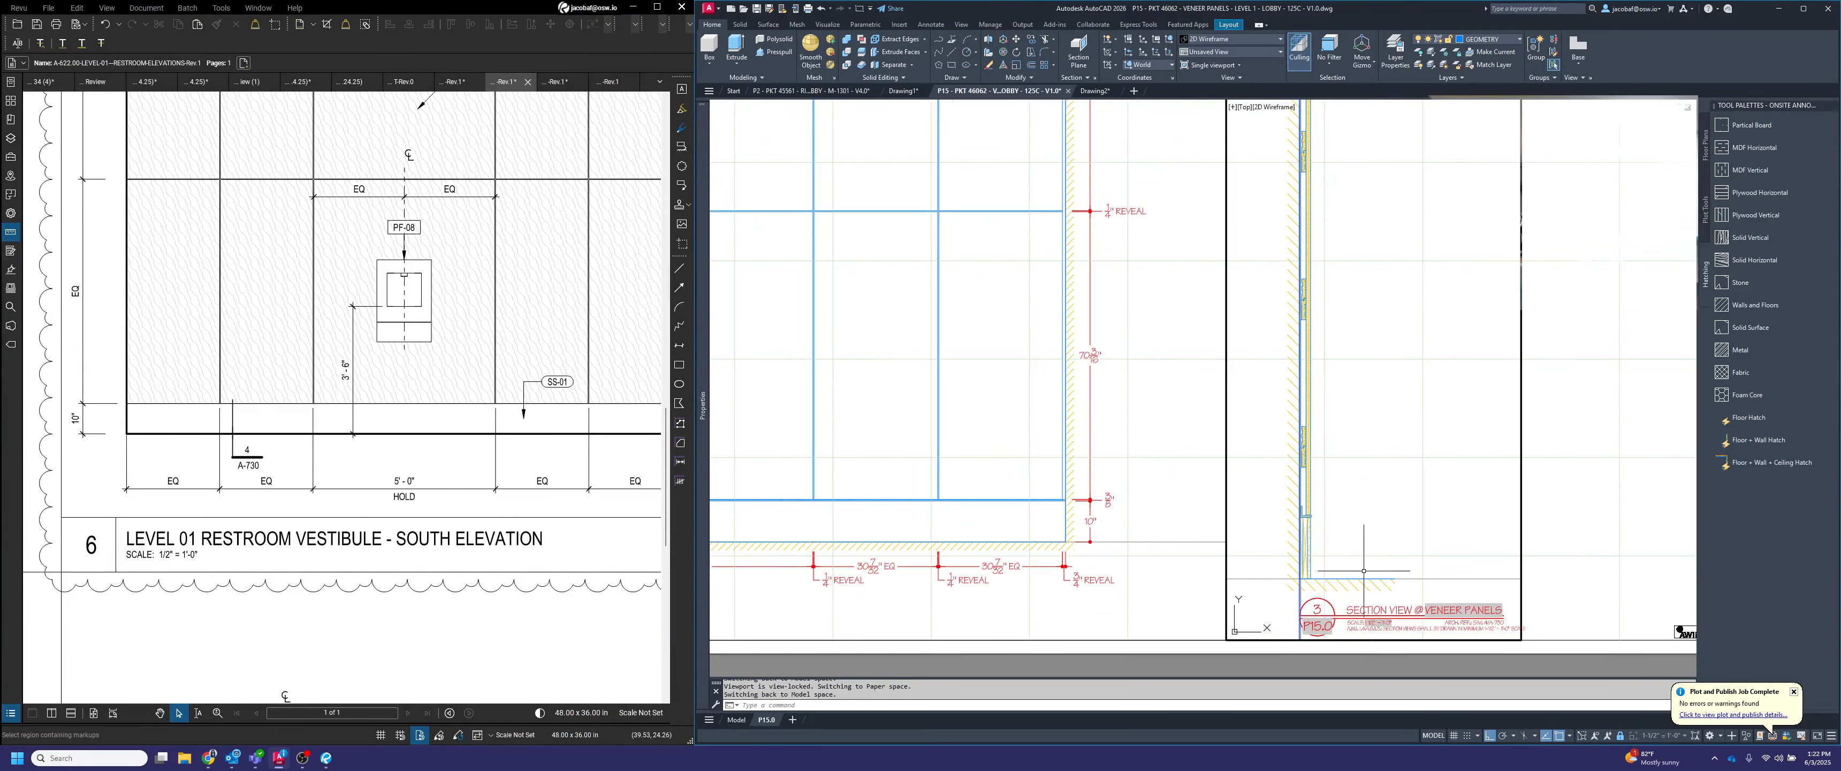
scroll(1364, 570, "up", 2)
key("Escape")
key("Escape")
type("diml")
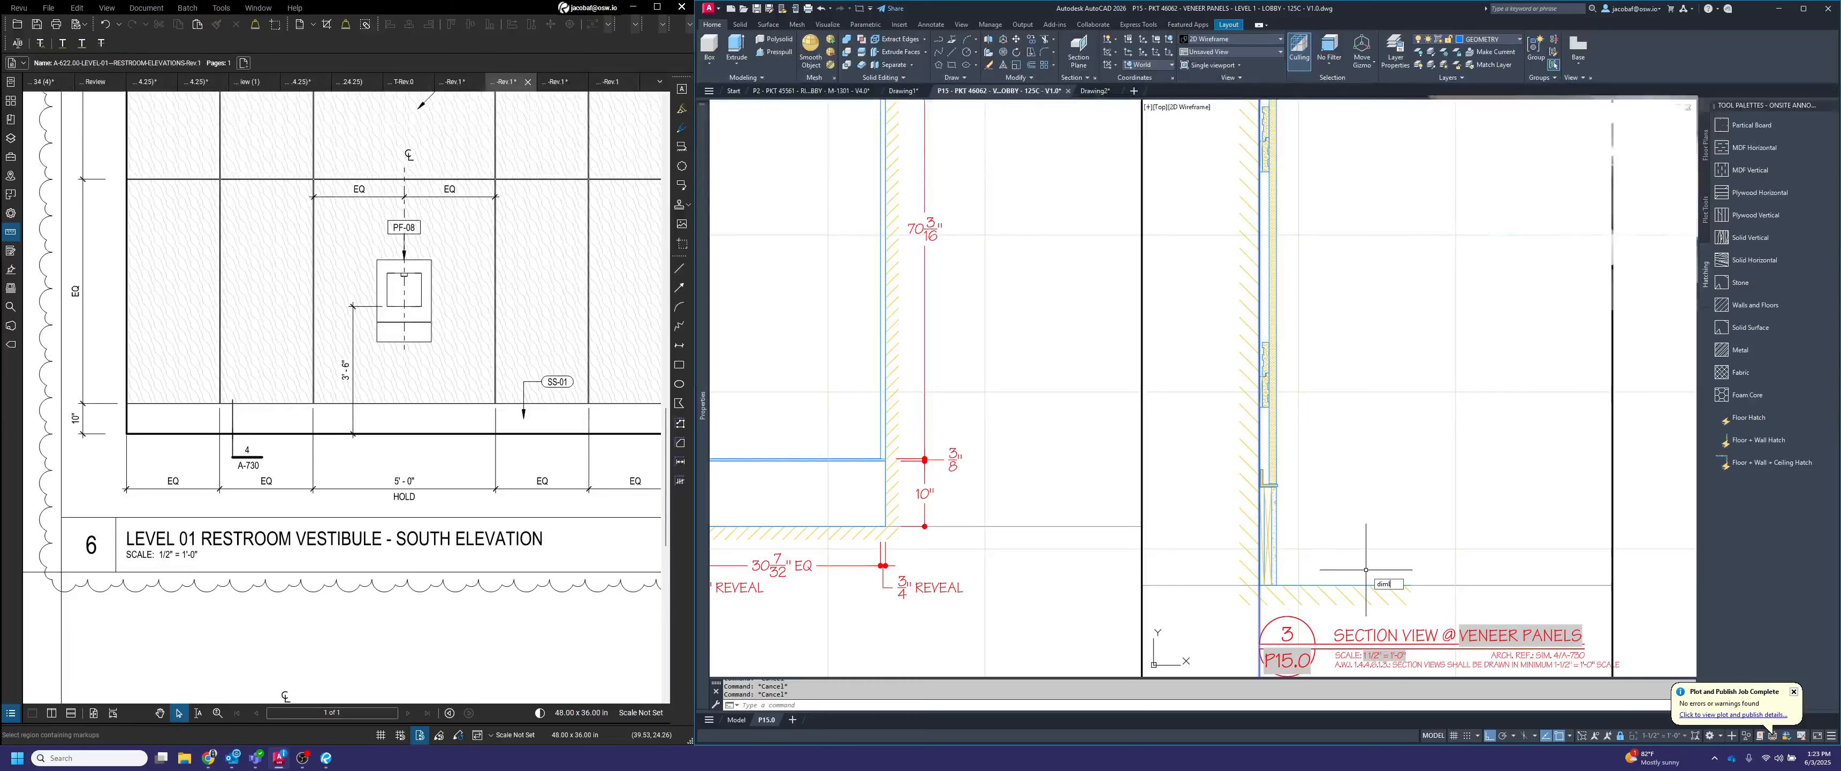
type("in")
key("Return")
scroll(1298, 569, "up", 4)
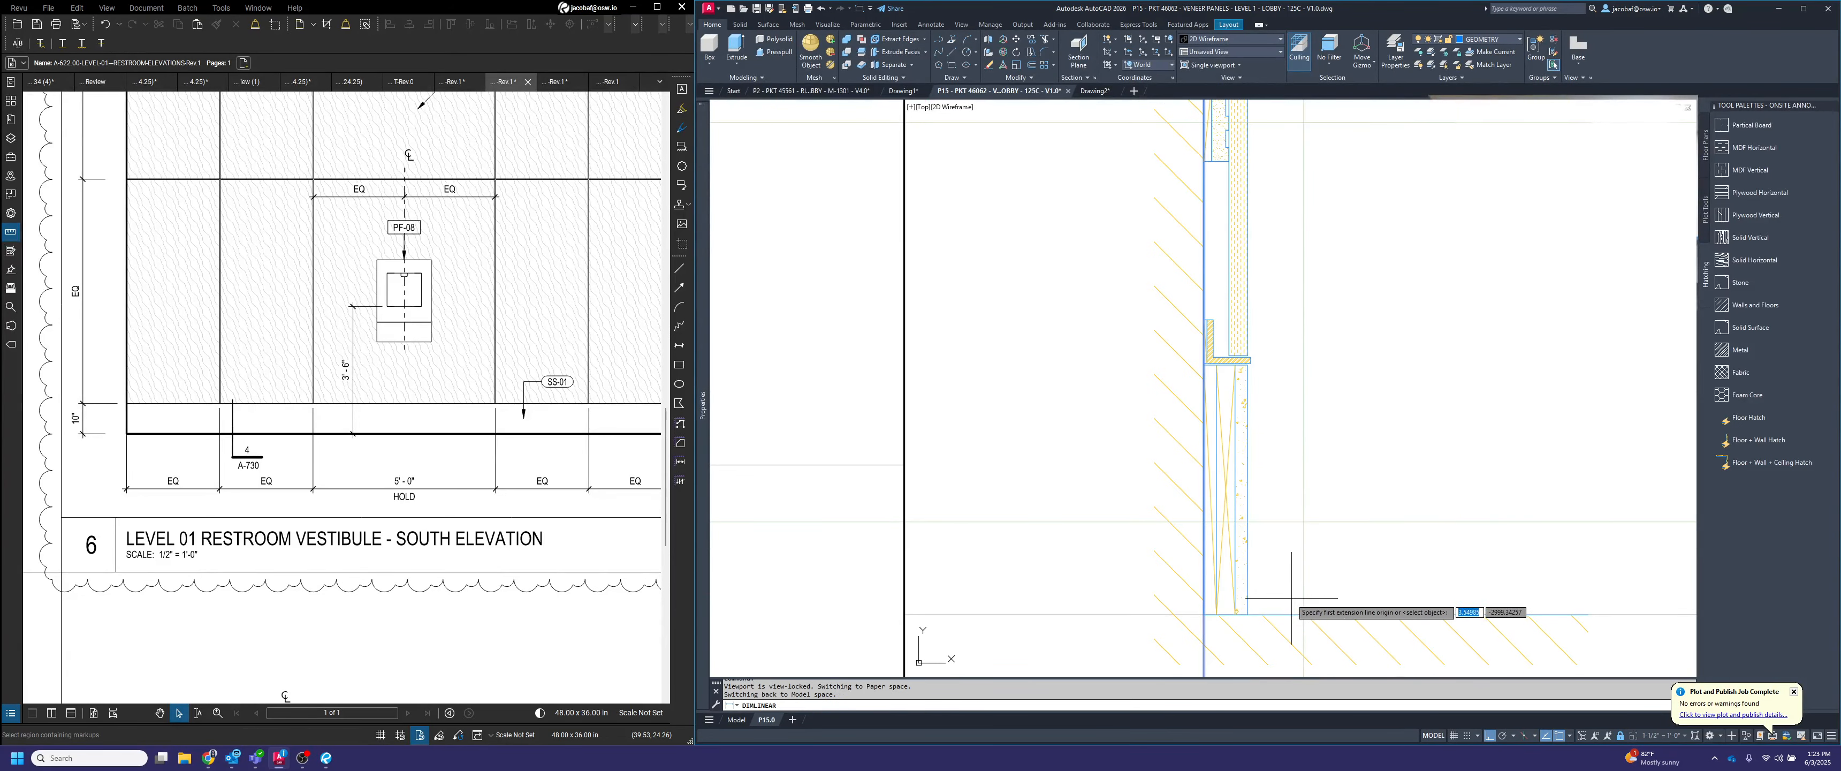
left_click(1249, 616)
scroll(1249, 362, "up", 2)
scroll(1249, 362, "up", 2)
left_click(1250, 383)
scroll(1249, 383, "down", 4)
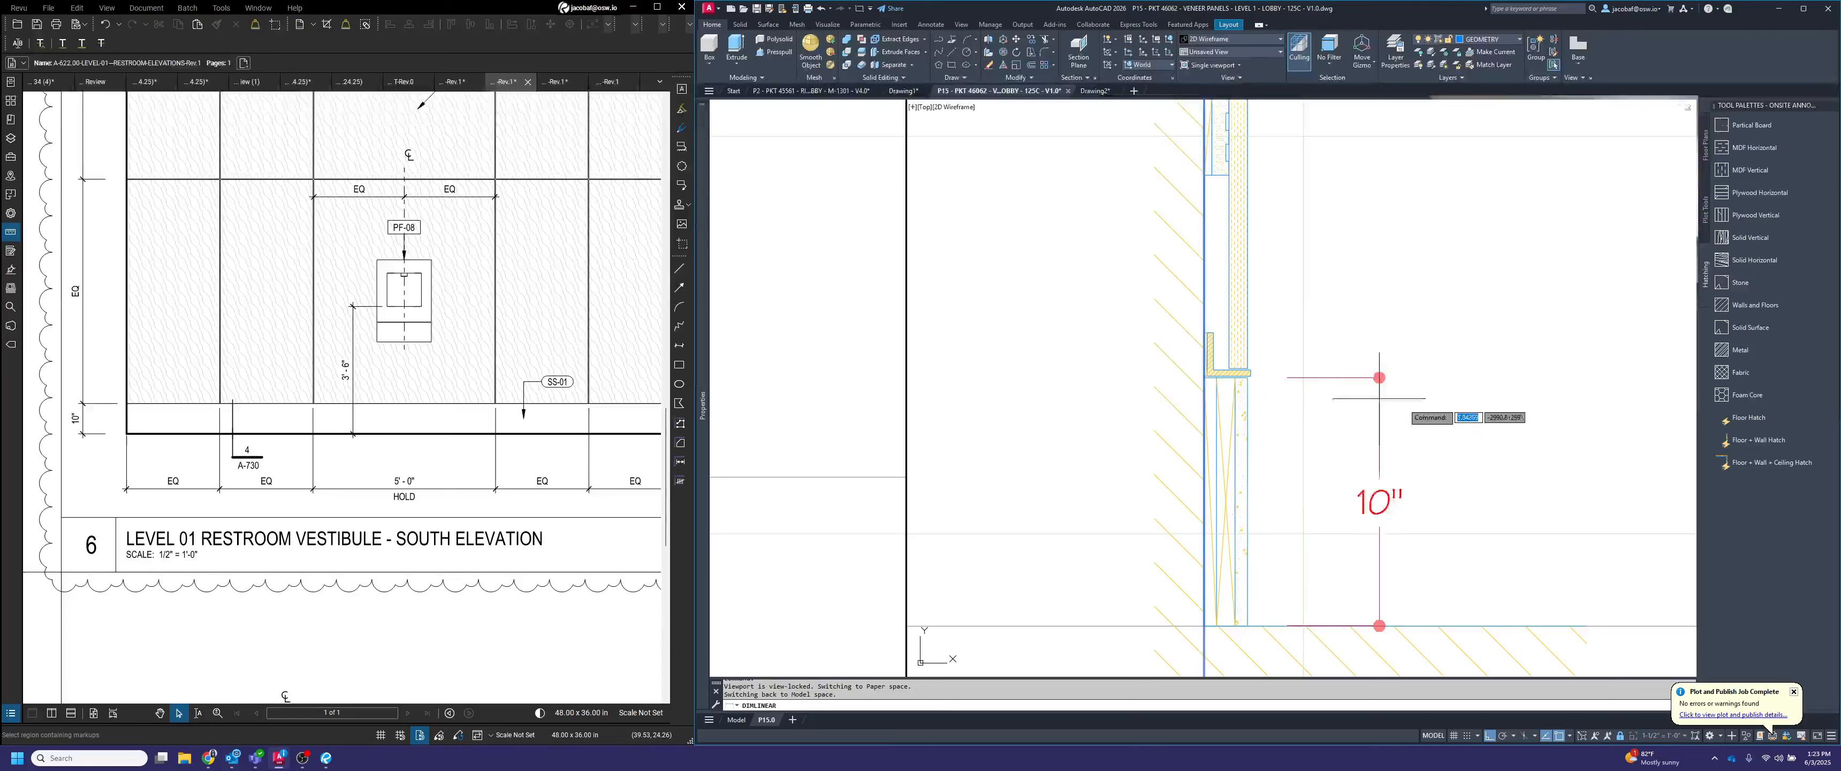
left_click(1438, 410)
Draw a 4" horizontal guide line outward from the front face of the base in the section view
type("l")
key("Return")
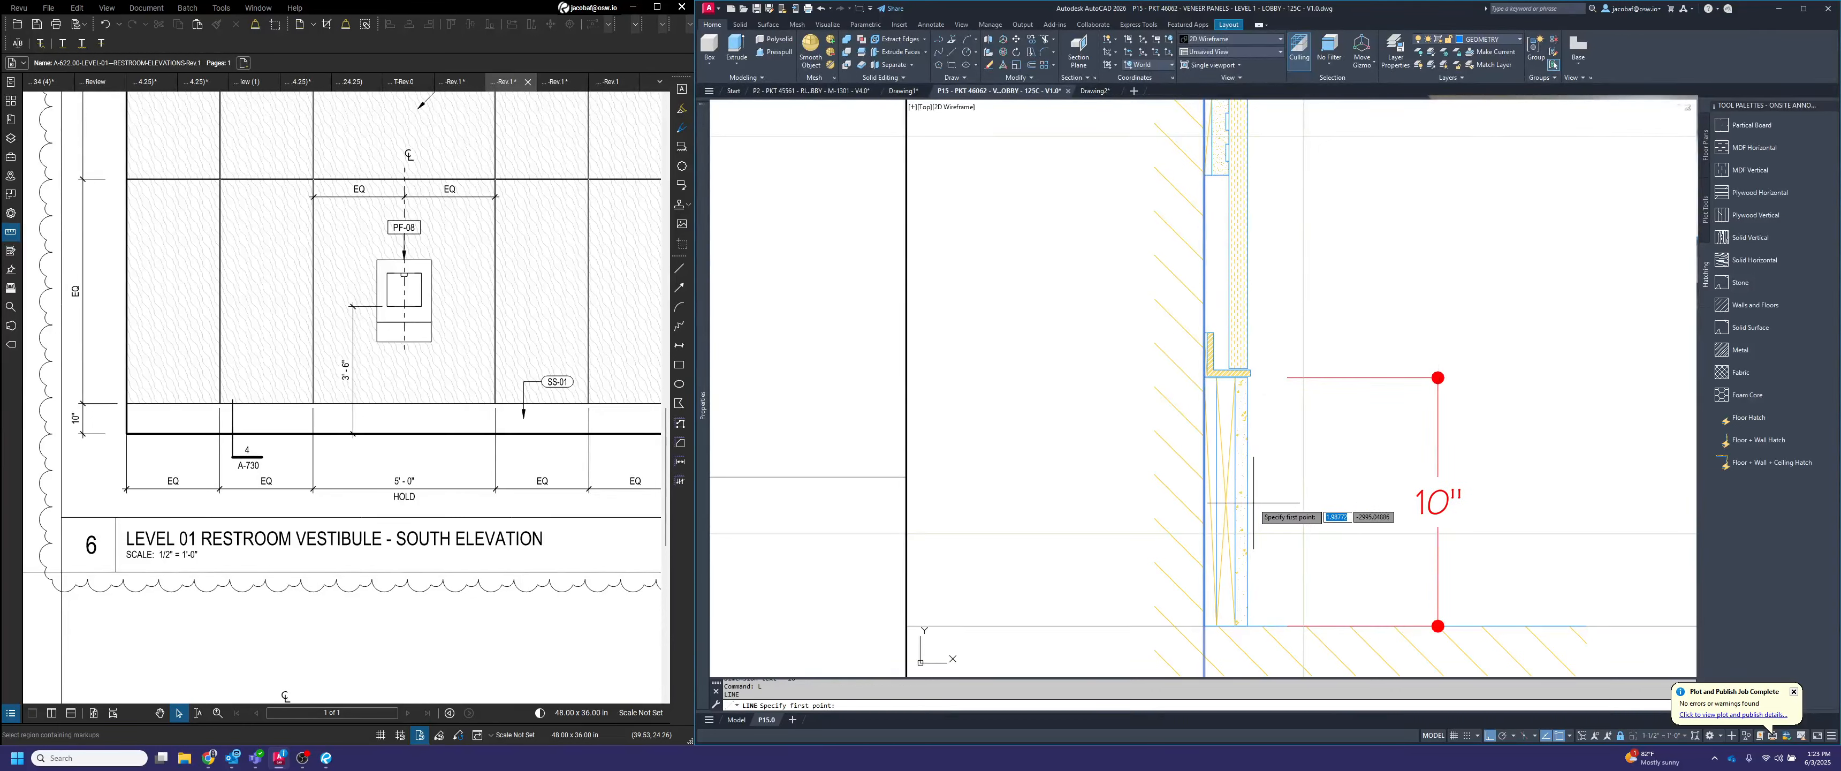
left_click(1247, 501)
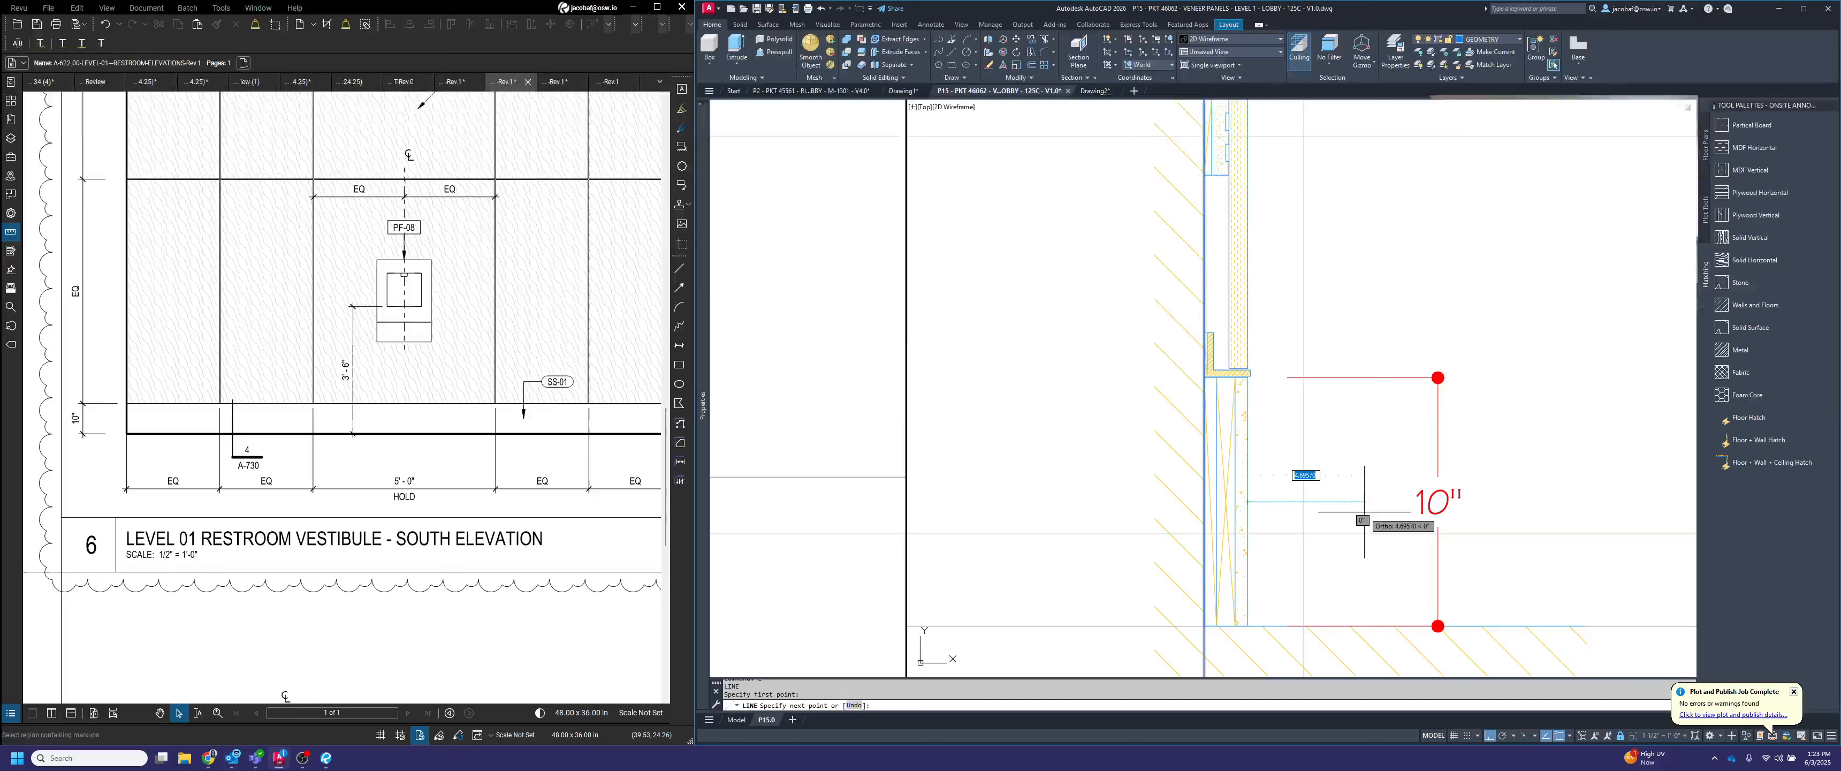
type("4")
key("Return")
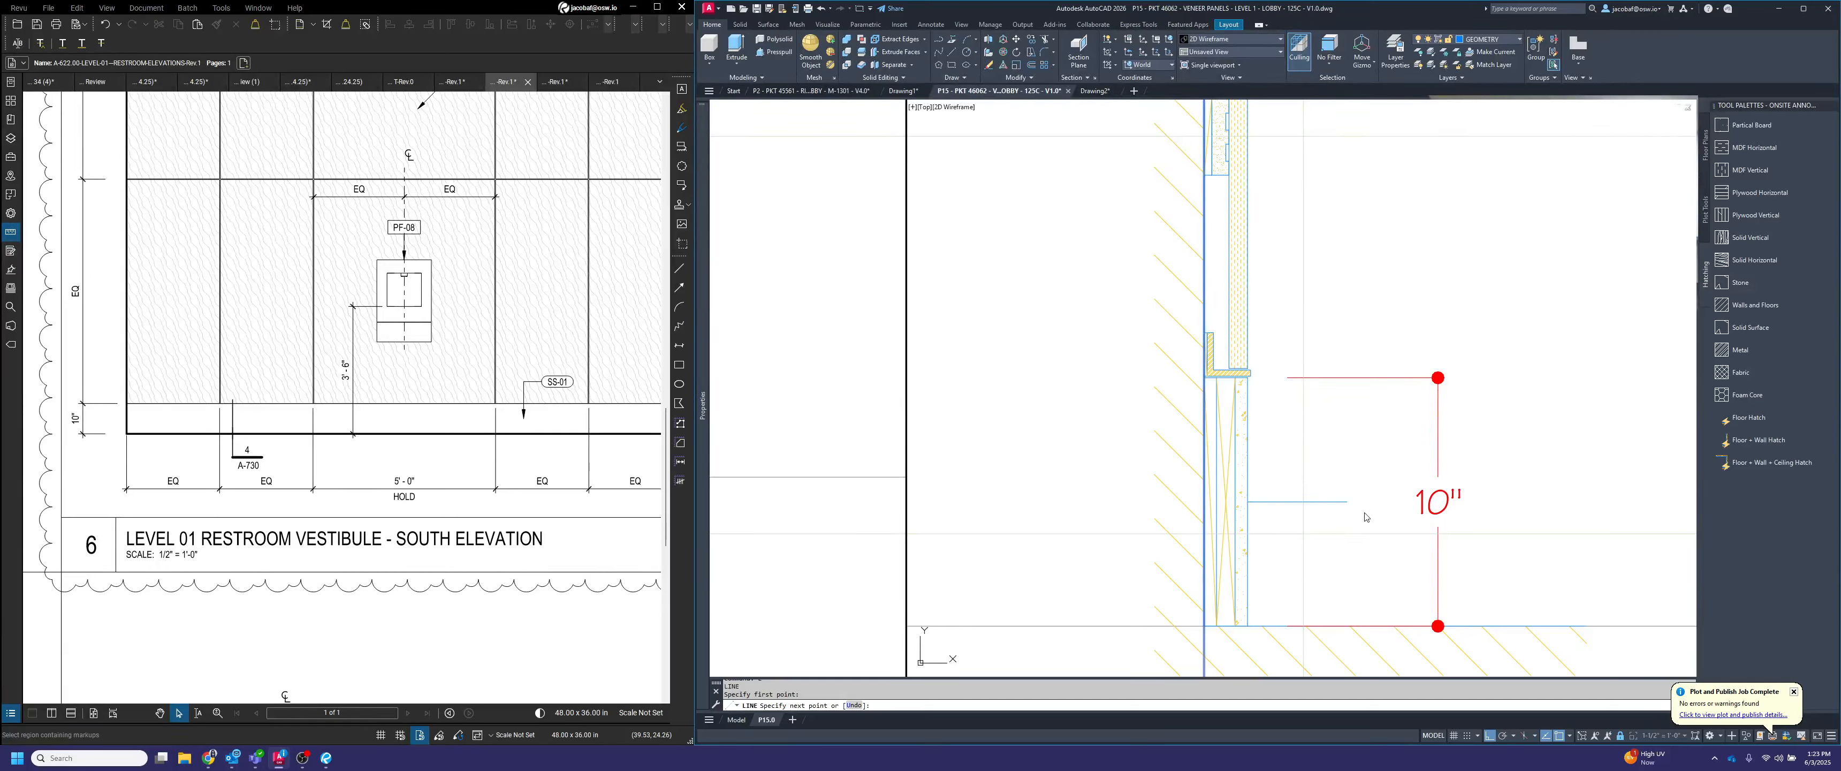
key("Escape")
Move the base height dimension line to the end of the guide line, and erase the guide line
left_click(1484, 431)
left_click(1385, 344)
left_click(1438, 377)
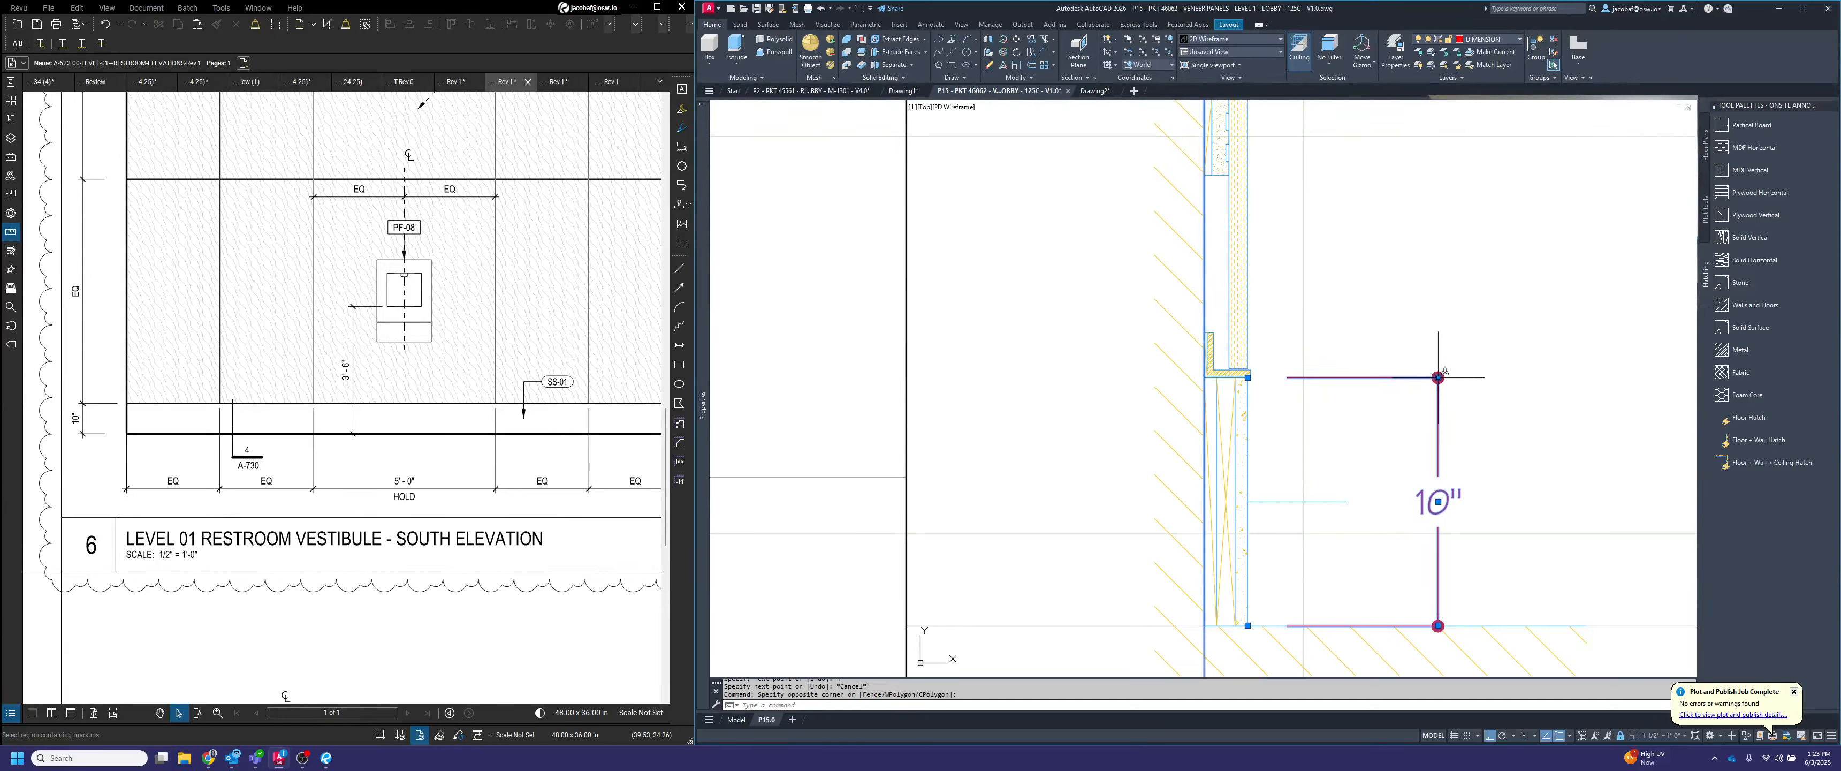
left_click(1347, 501)
key("Escape")
left_click(1311, 509)
left_click(1309, 492)
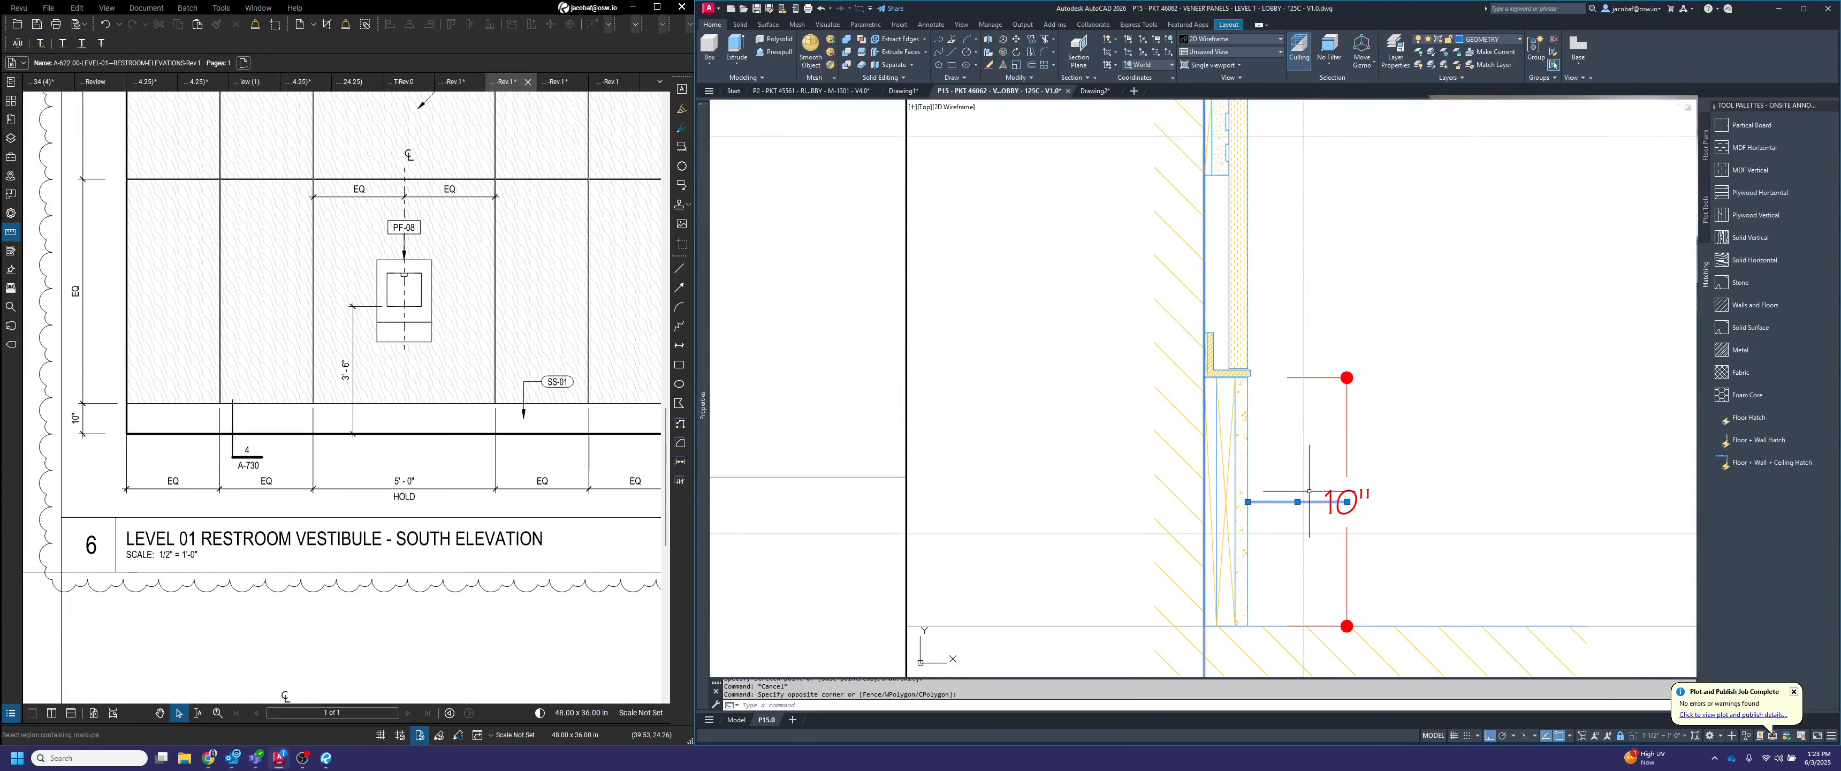
key("Delete")
key("Escape")
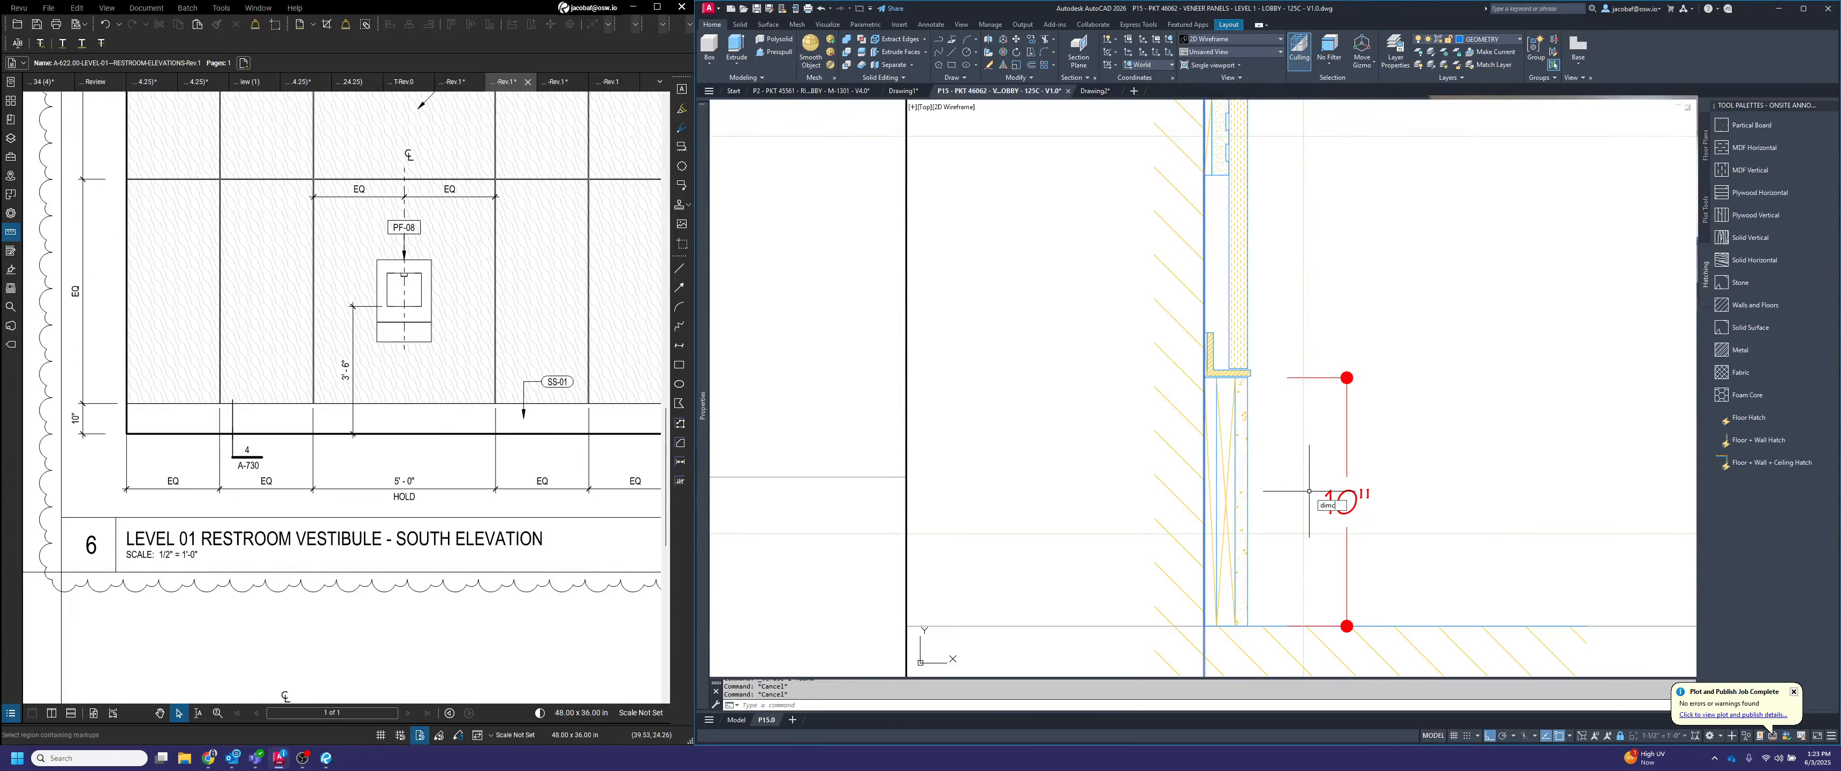
Continue the base height dimension upward in the section view, dimensioning the gap from the base's top to the lowest panel's bottom edge
type("dimcon")
key("Return")
scroll(1264, 354, "up", 4)
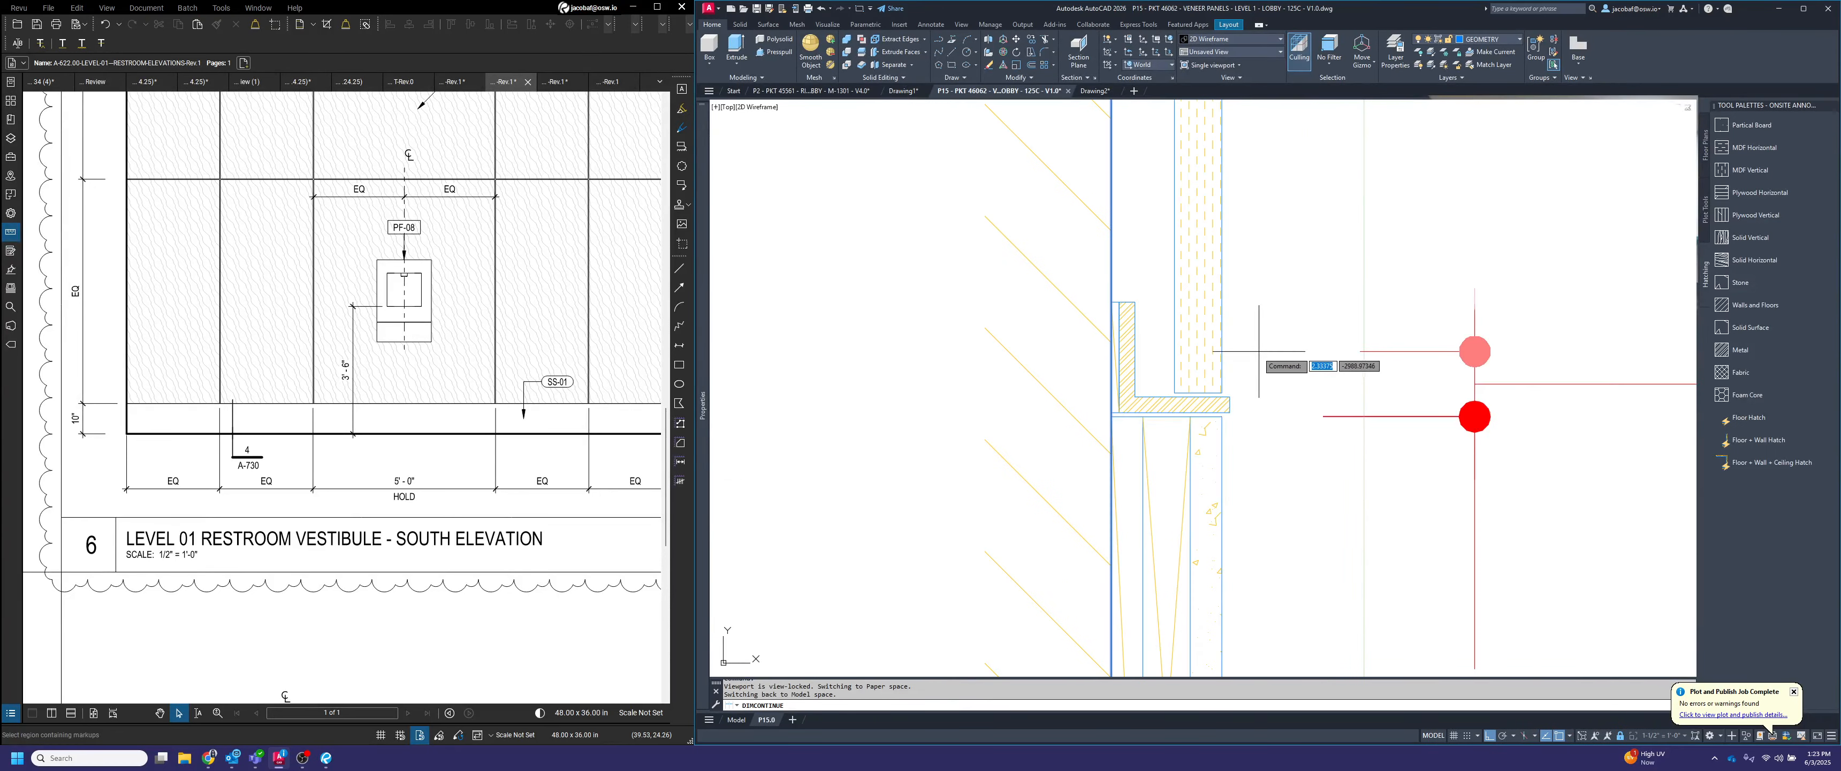
scroll(1230, 377, "down", 3)
scroll(1218, 372, "up", 3)
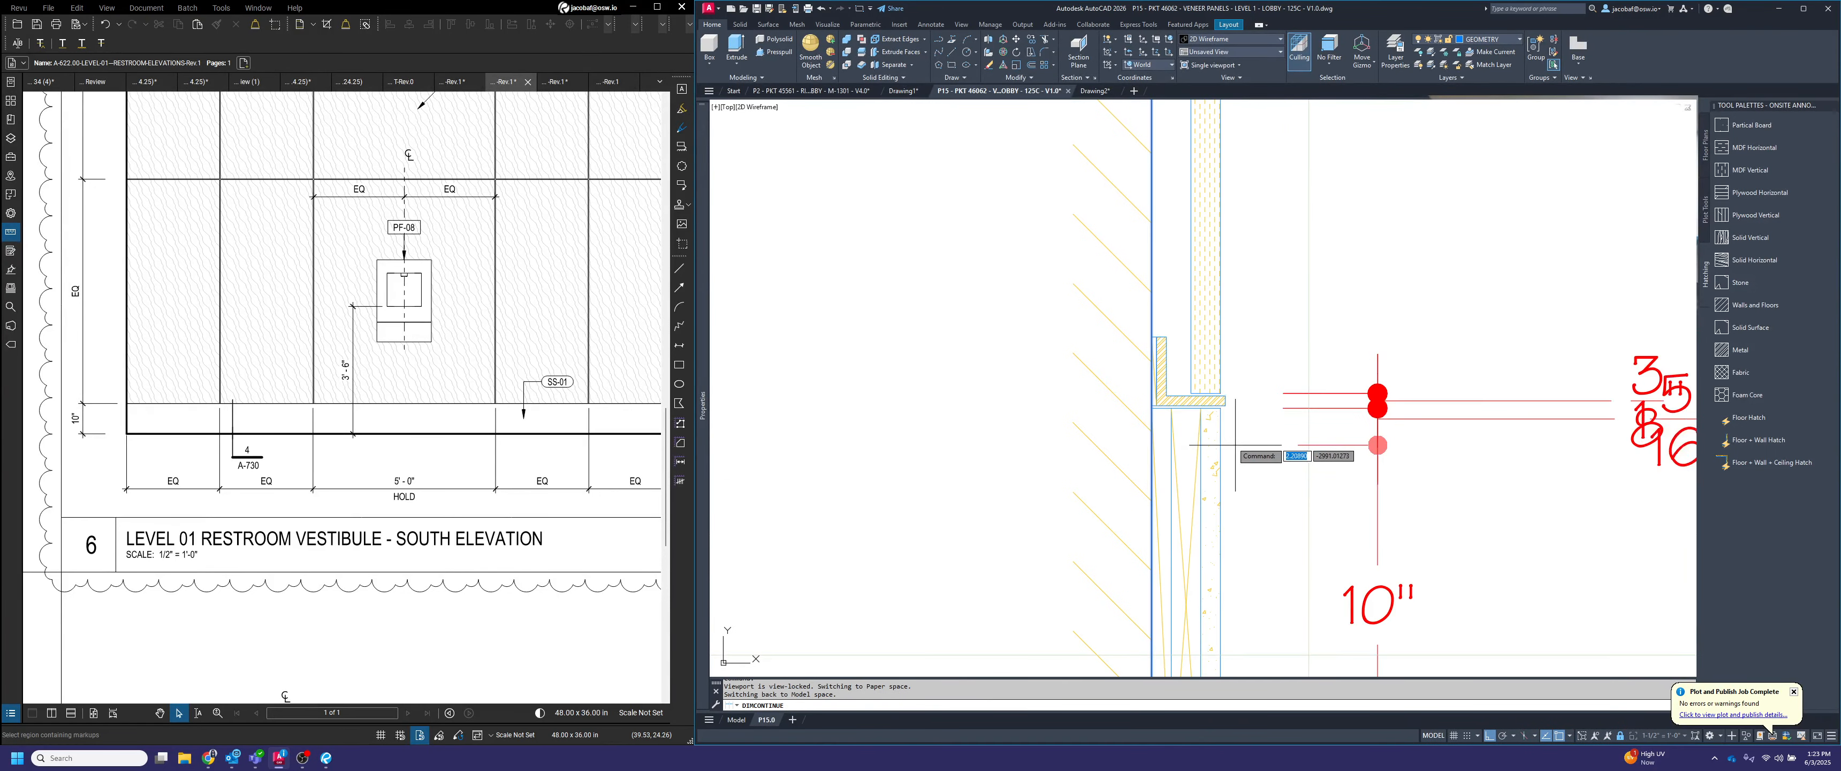
Extend the section's continued dimensions through both panel joints and their reveals, the top panel's upper edge, and up to the ceiling
scroll(1248, 443, "down", 4)
middle_click_drag(1308, 322, 1247, 762)
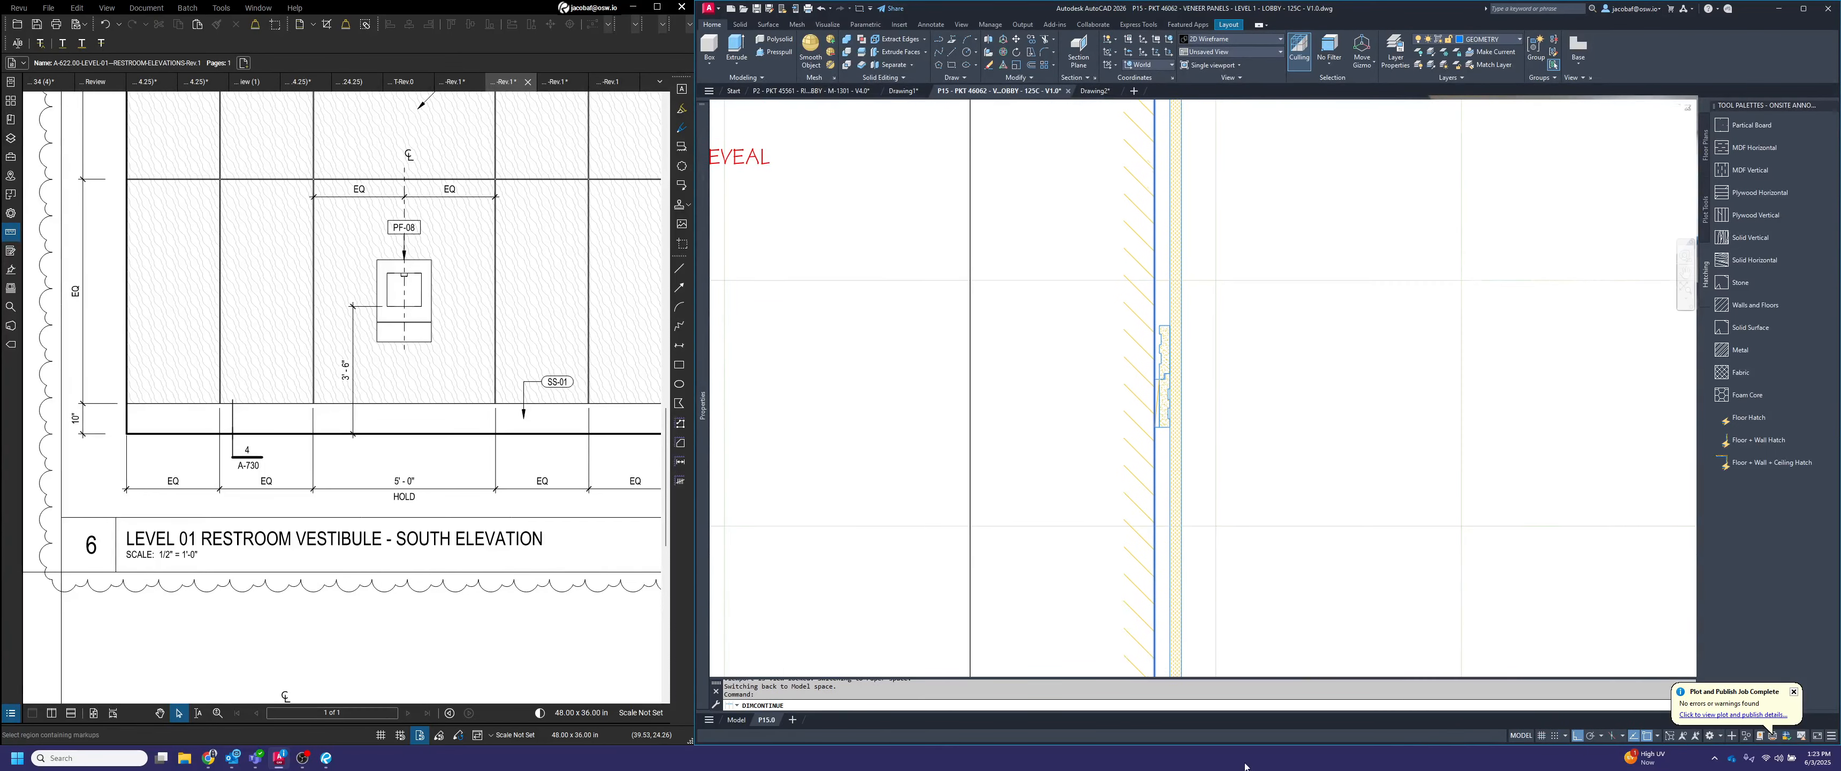
middle_click_drag(1197, 319, 1170, 582)
scroll(1179, 325, "up", 4)
left_click(1180, 325)
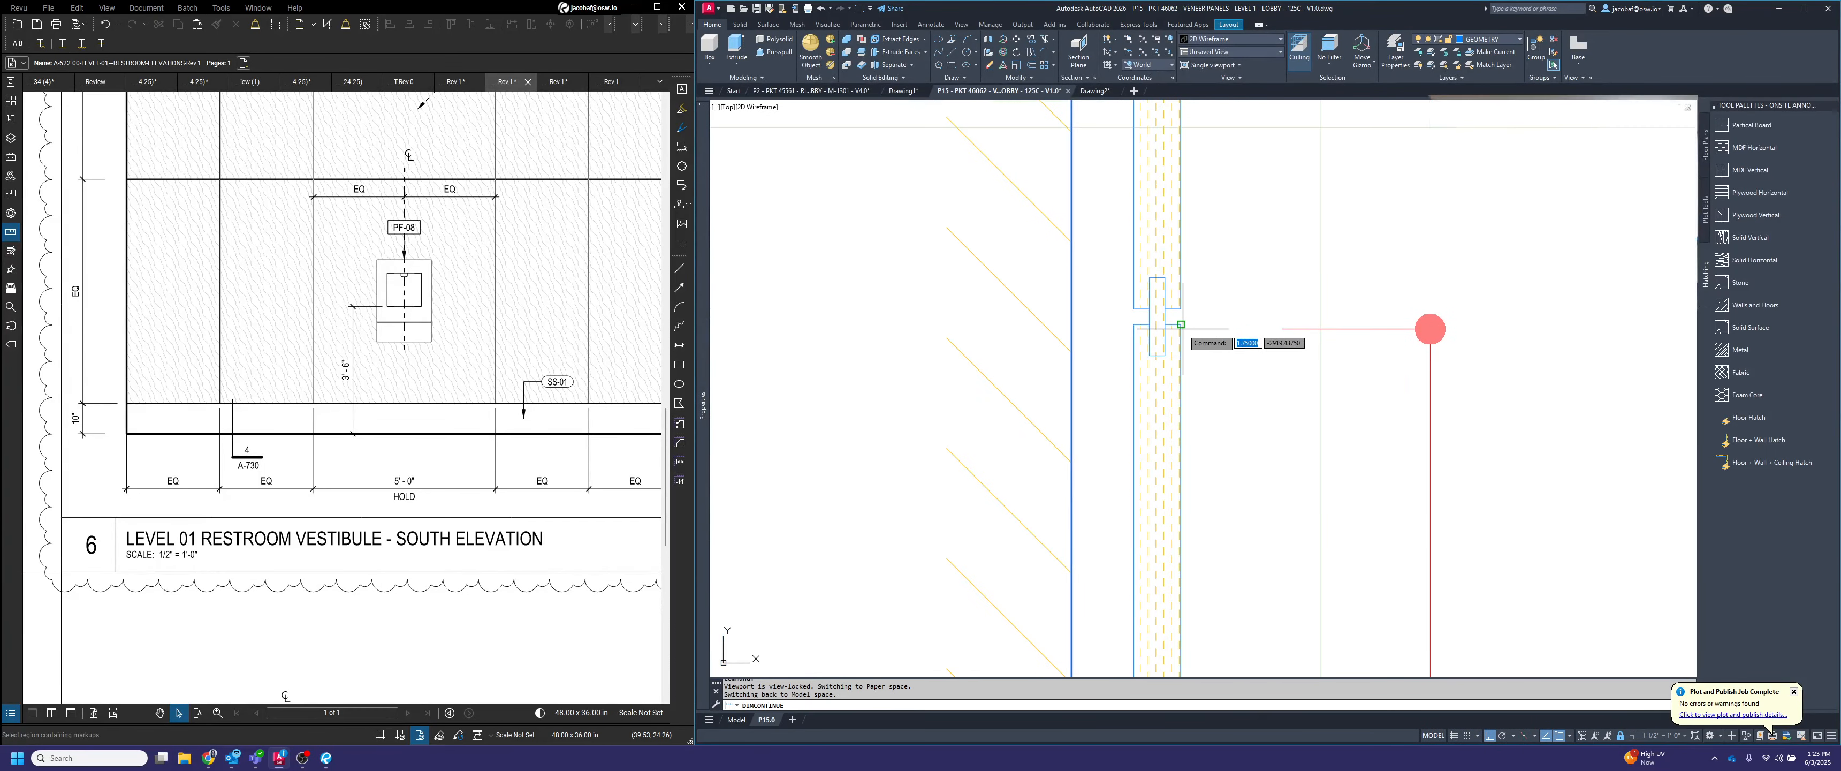
scroll(1208, 278, "down", 5)
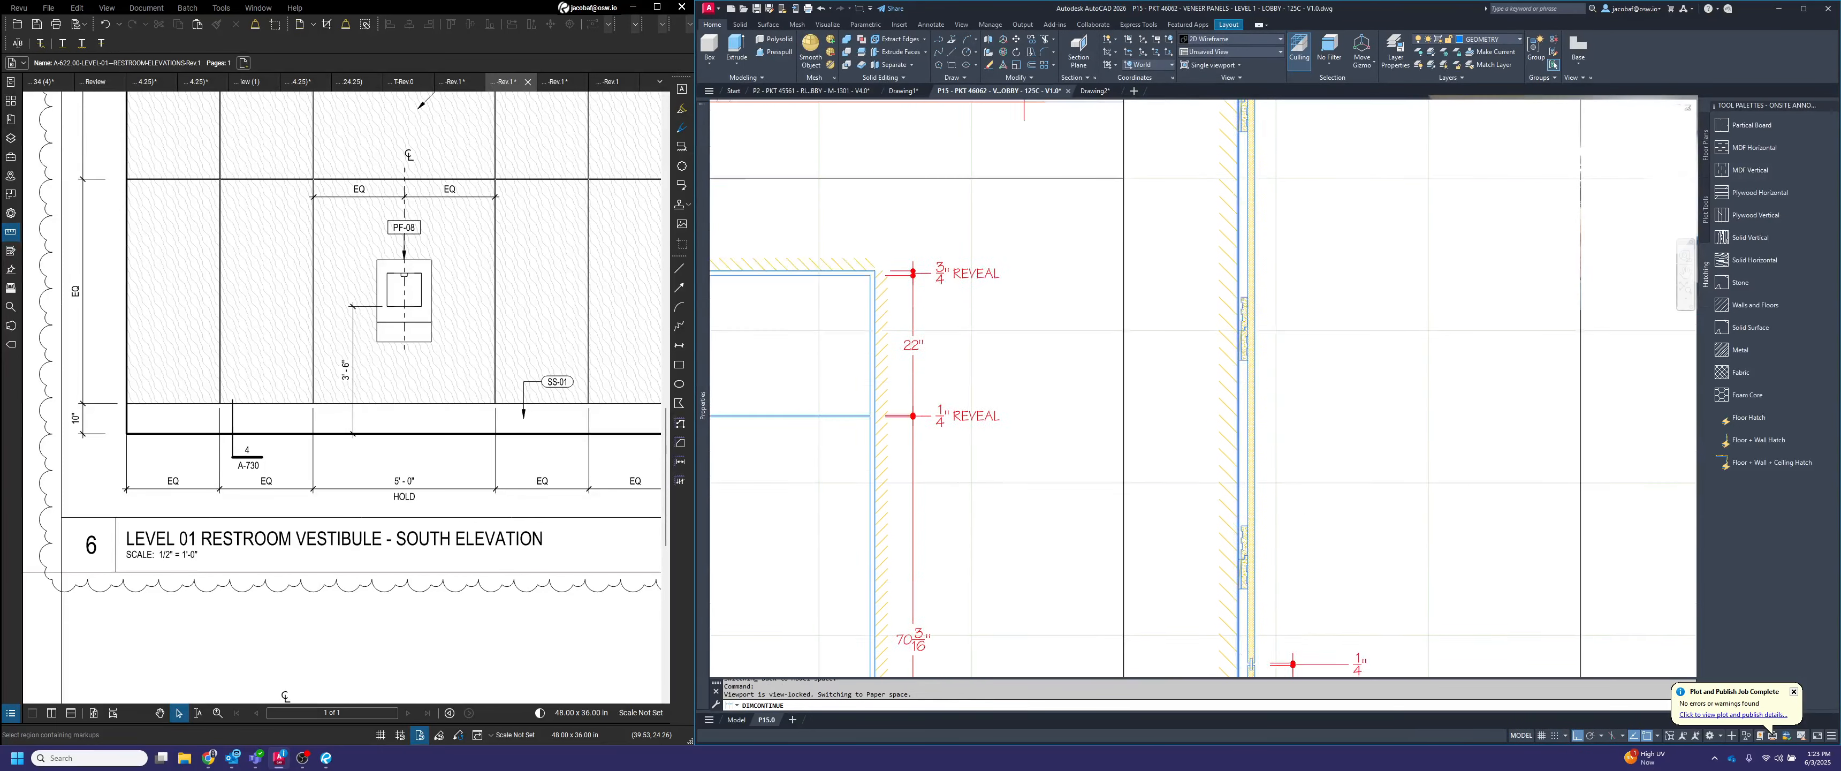
scroll(1239, 255, "up", 5)
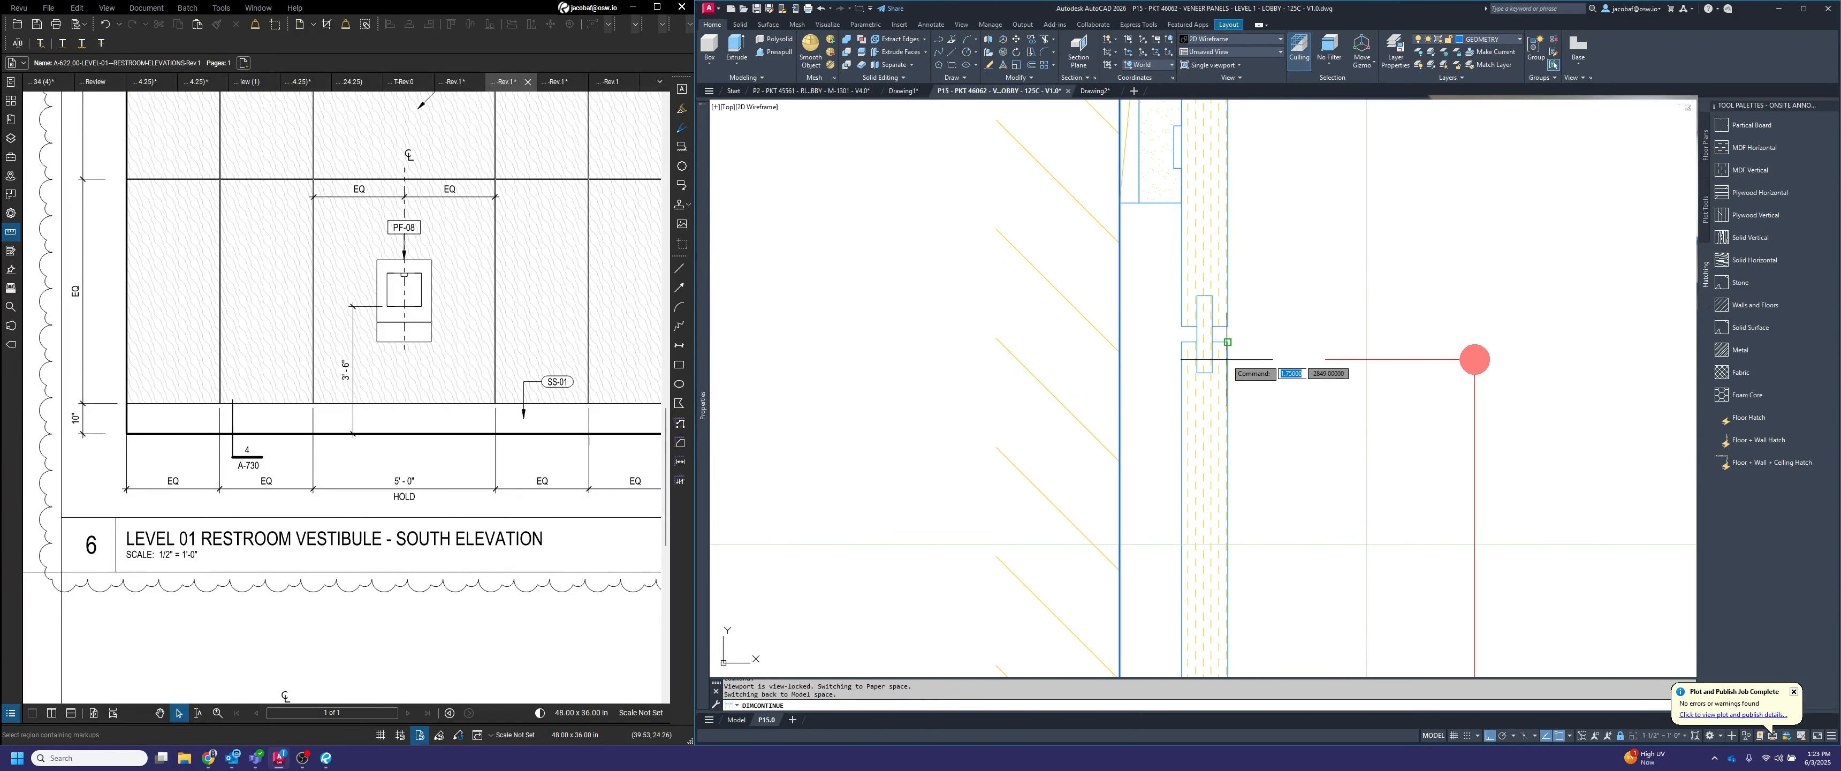
scroll(1227, 325, "down", 5)
scroll(1259, 330, "up", 5)
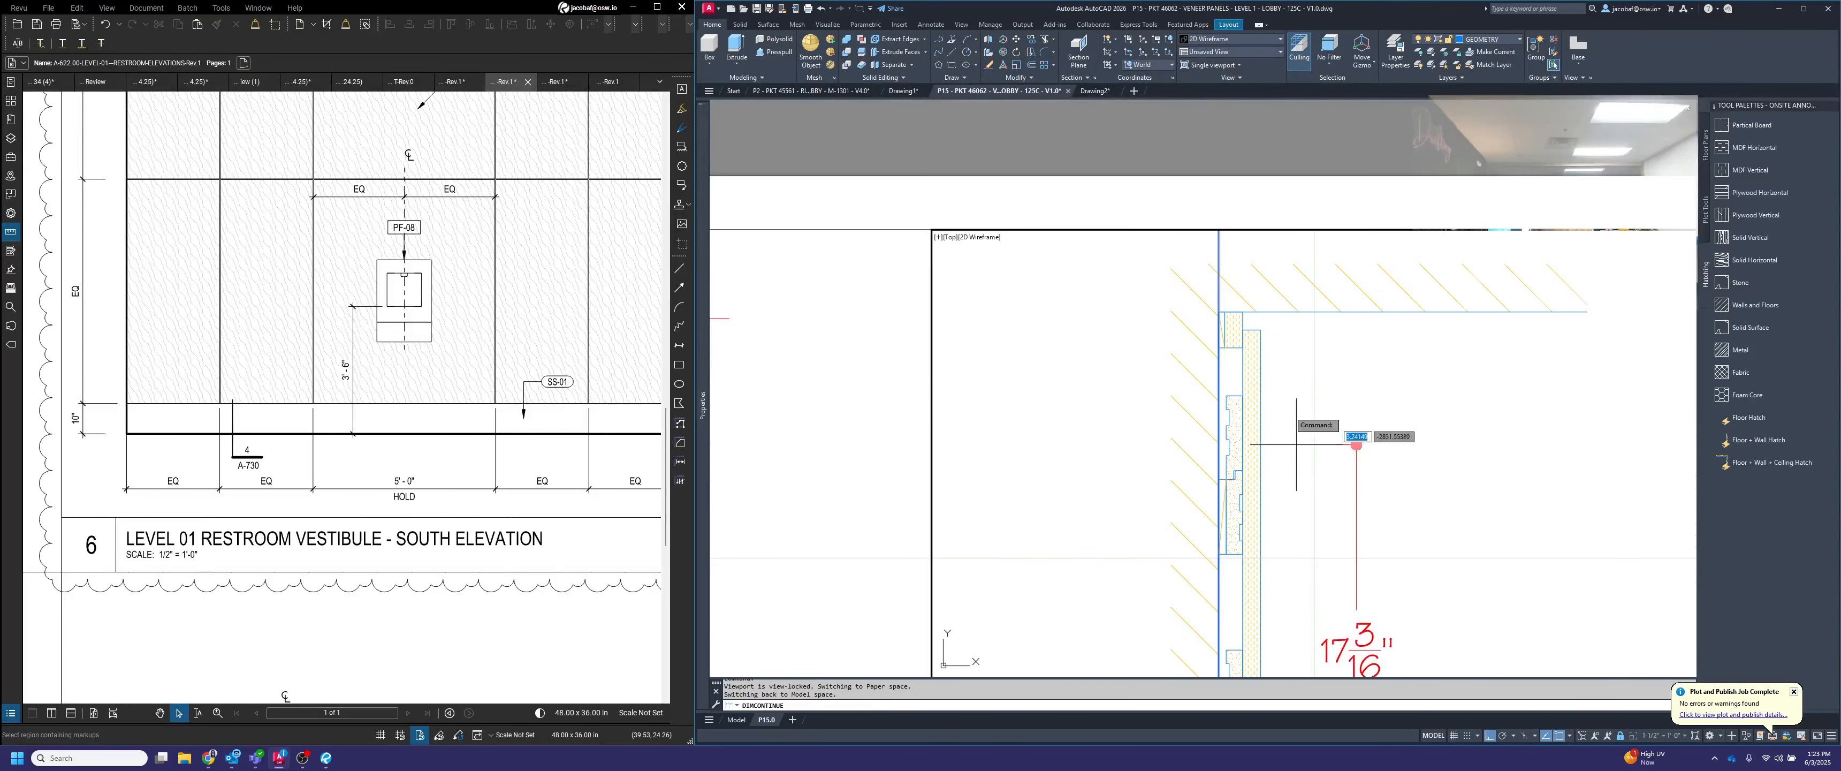
scroll(1356, 314, "down", 5)
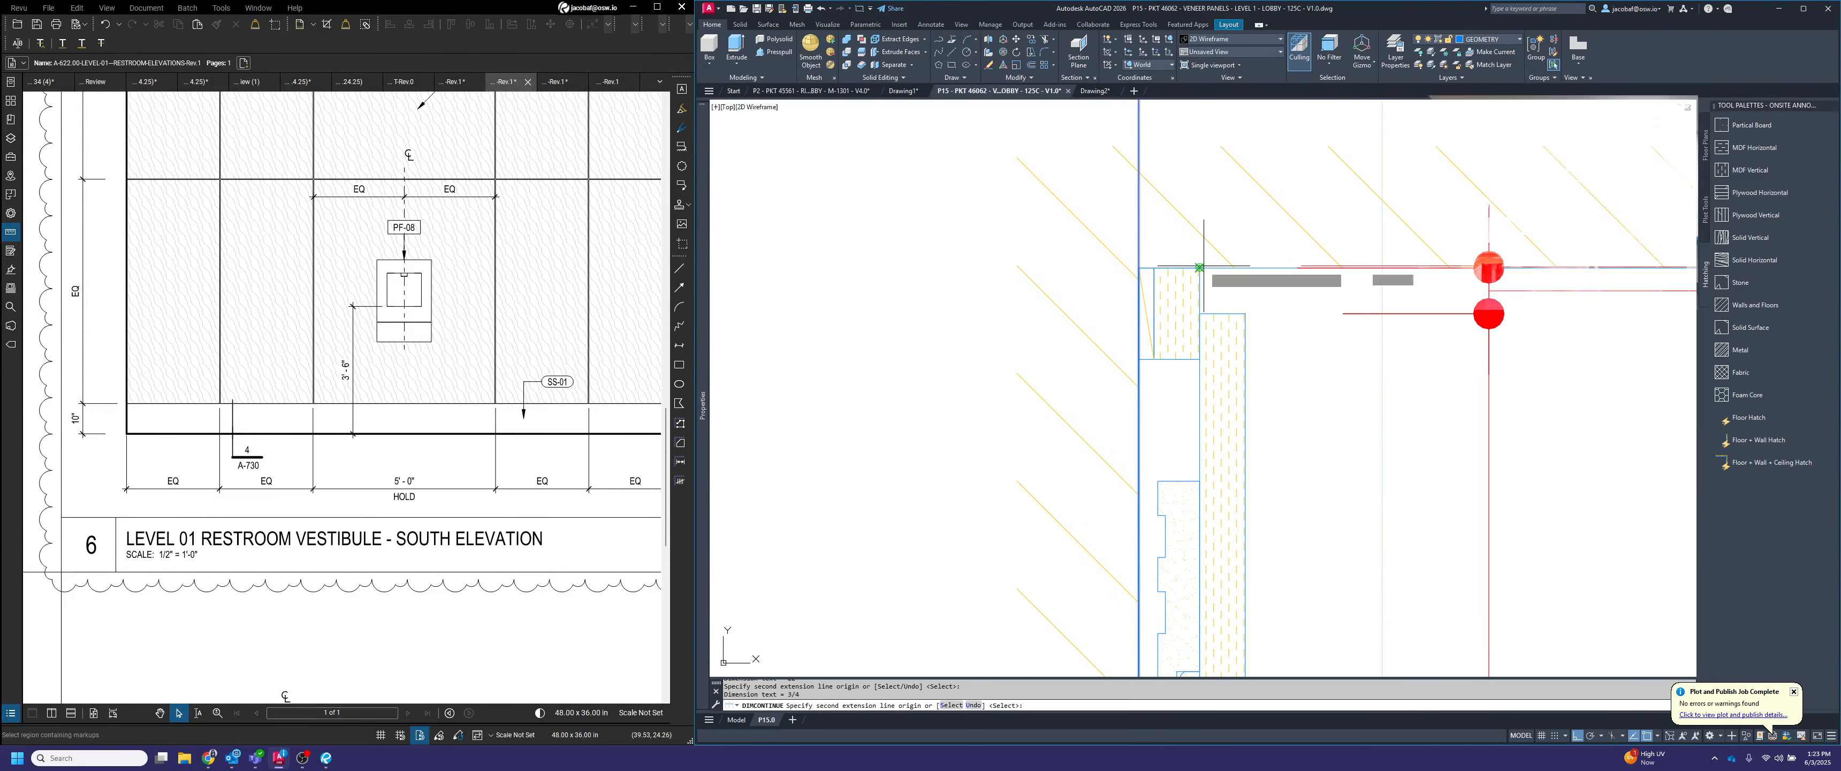
key("Escape")
Set the text override of the section's 3/4" ceiling reveal and both 1/4" panel reveal dimensions to "<> REVEAL"
middle_click_drag(1397, 495, 1368, 375)
left_click(1356, 160)
left_click(1357, 495)
scroll(1329, 458, "down", 5)
left_click(1331, 470)
middle_click_drag(1329, 385, 1296, 321)
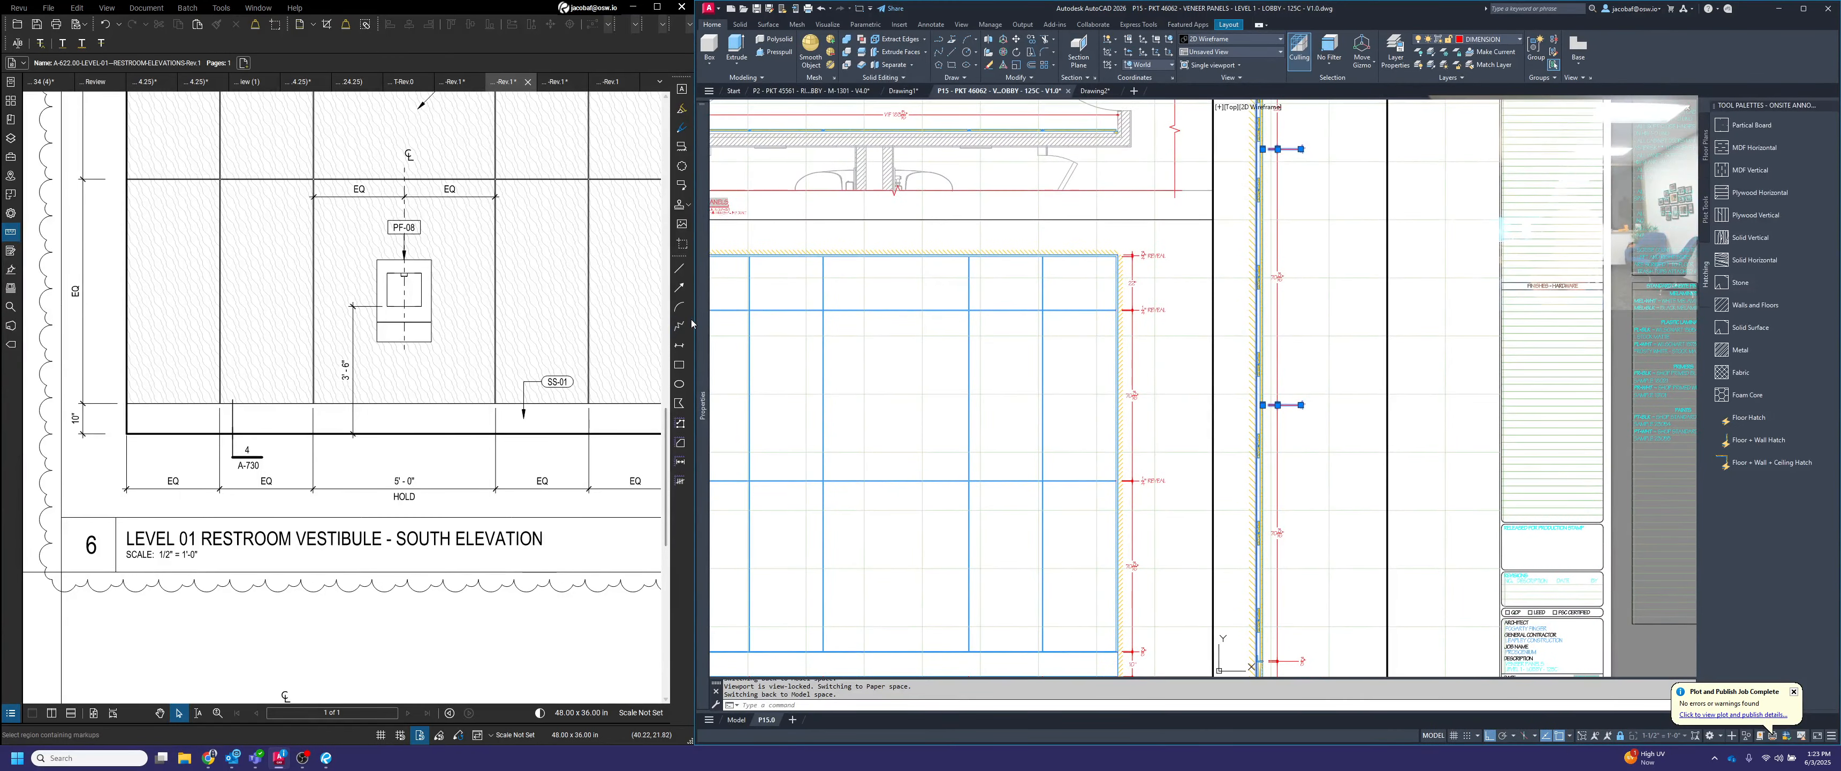
mouse_move(700, 321)
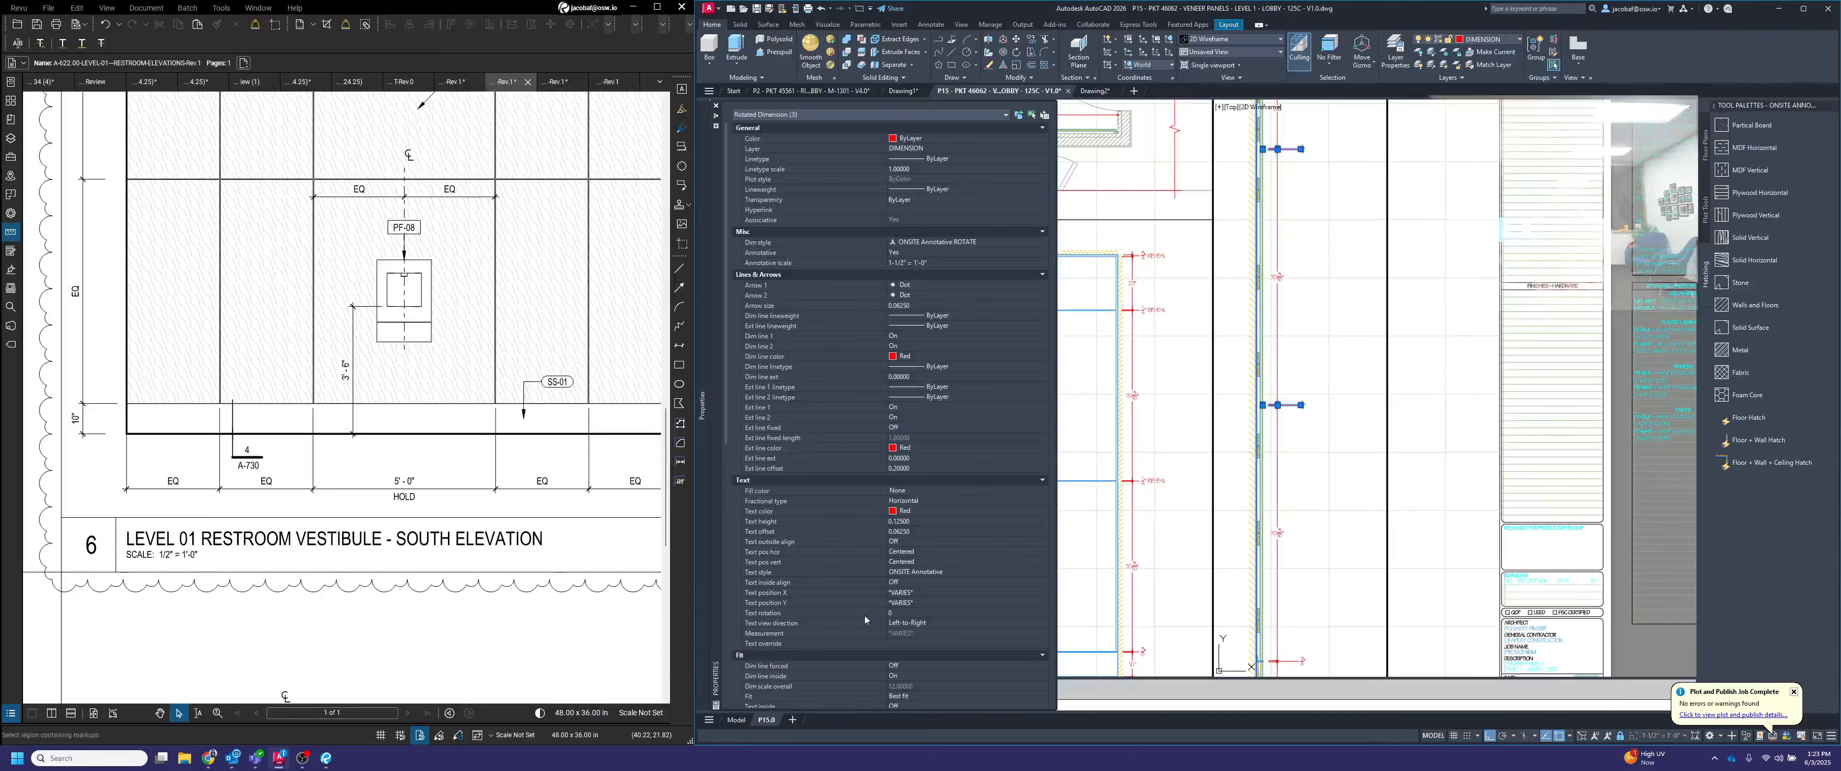
left_click(918, 644)
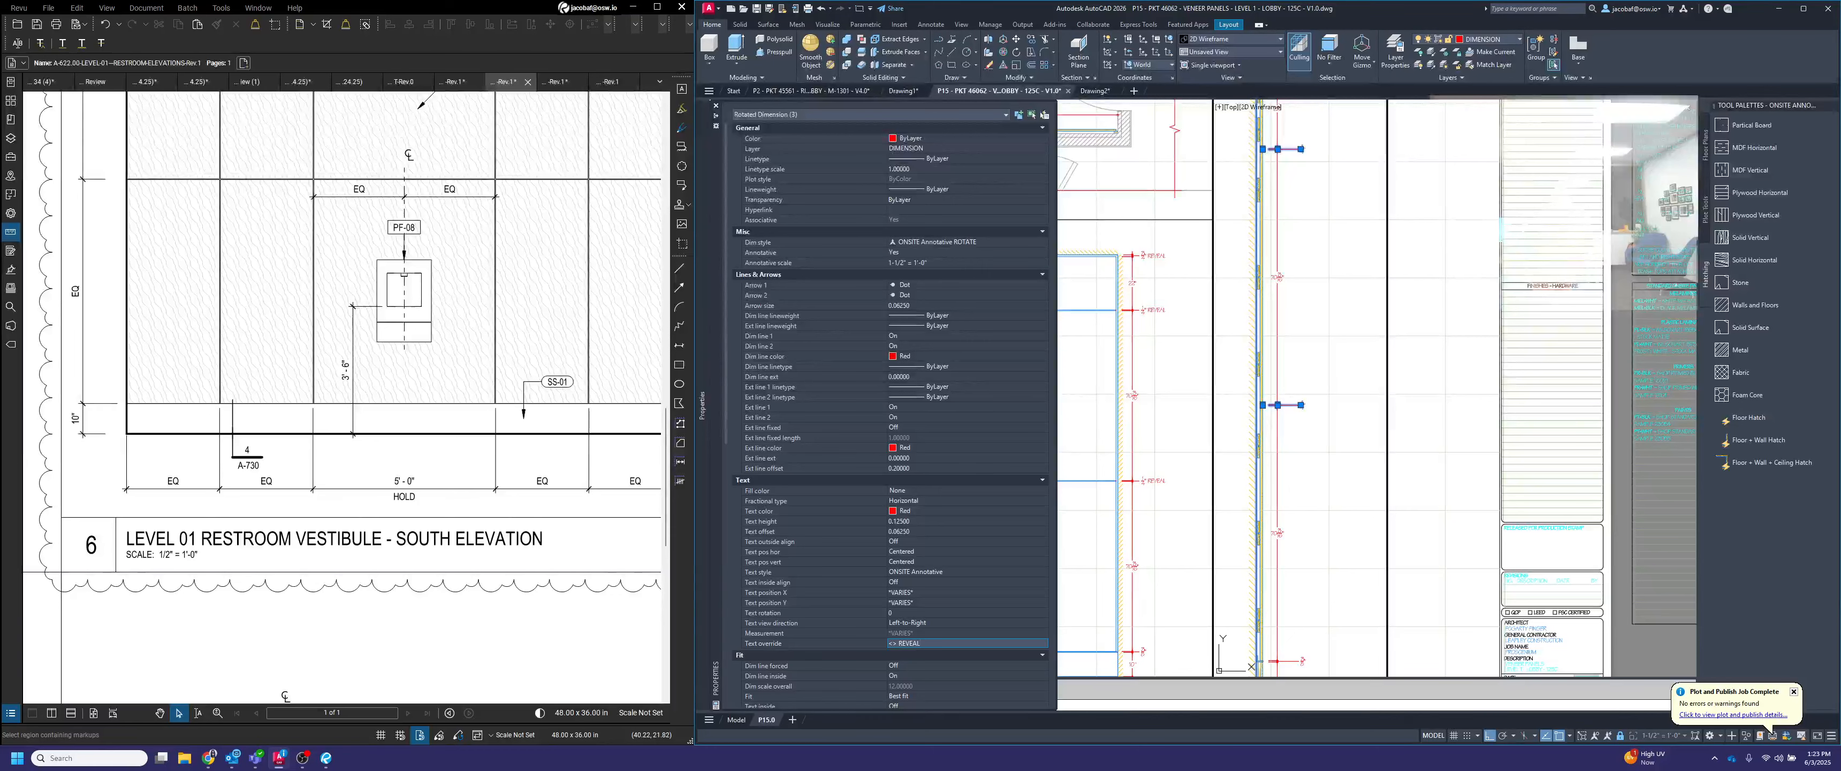
key("Return")
key("Escape")
Stretch the texts of the three REVEAL dimensions in the section view 3" horizontally toward their dimension line
middle_click_drag(1296, 297, 1270, 353)
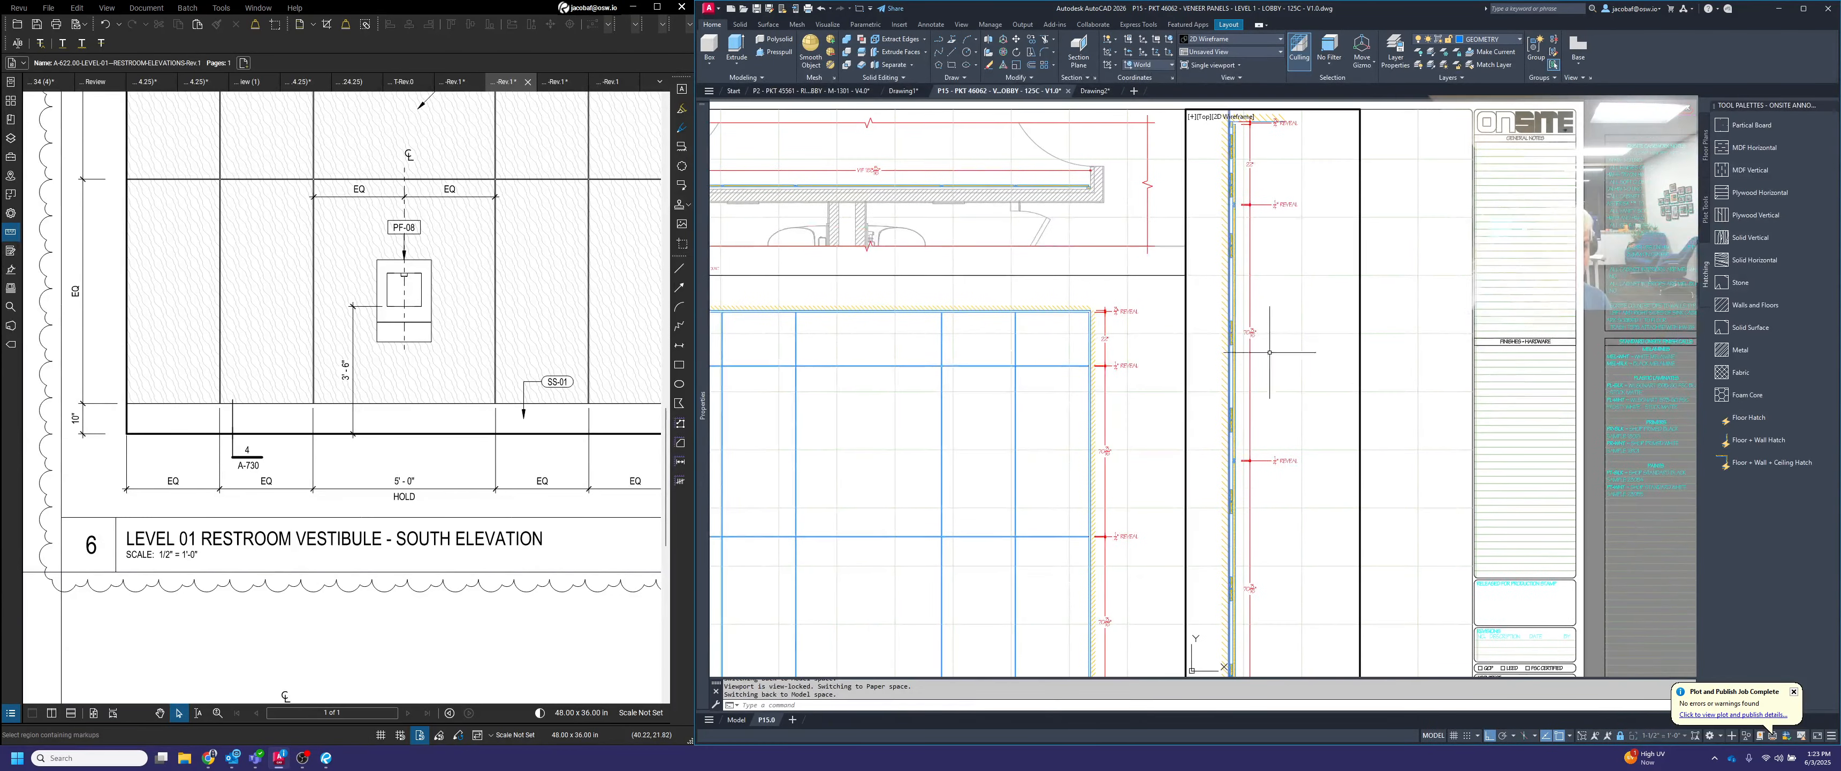
middle_click_drag(1282, 200, 1287, 246)
type("stre")
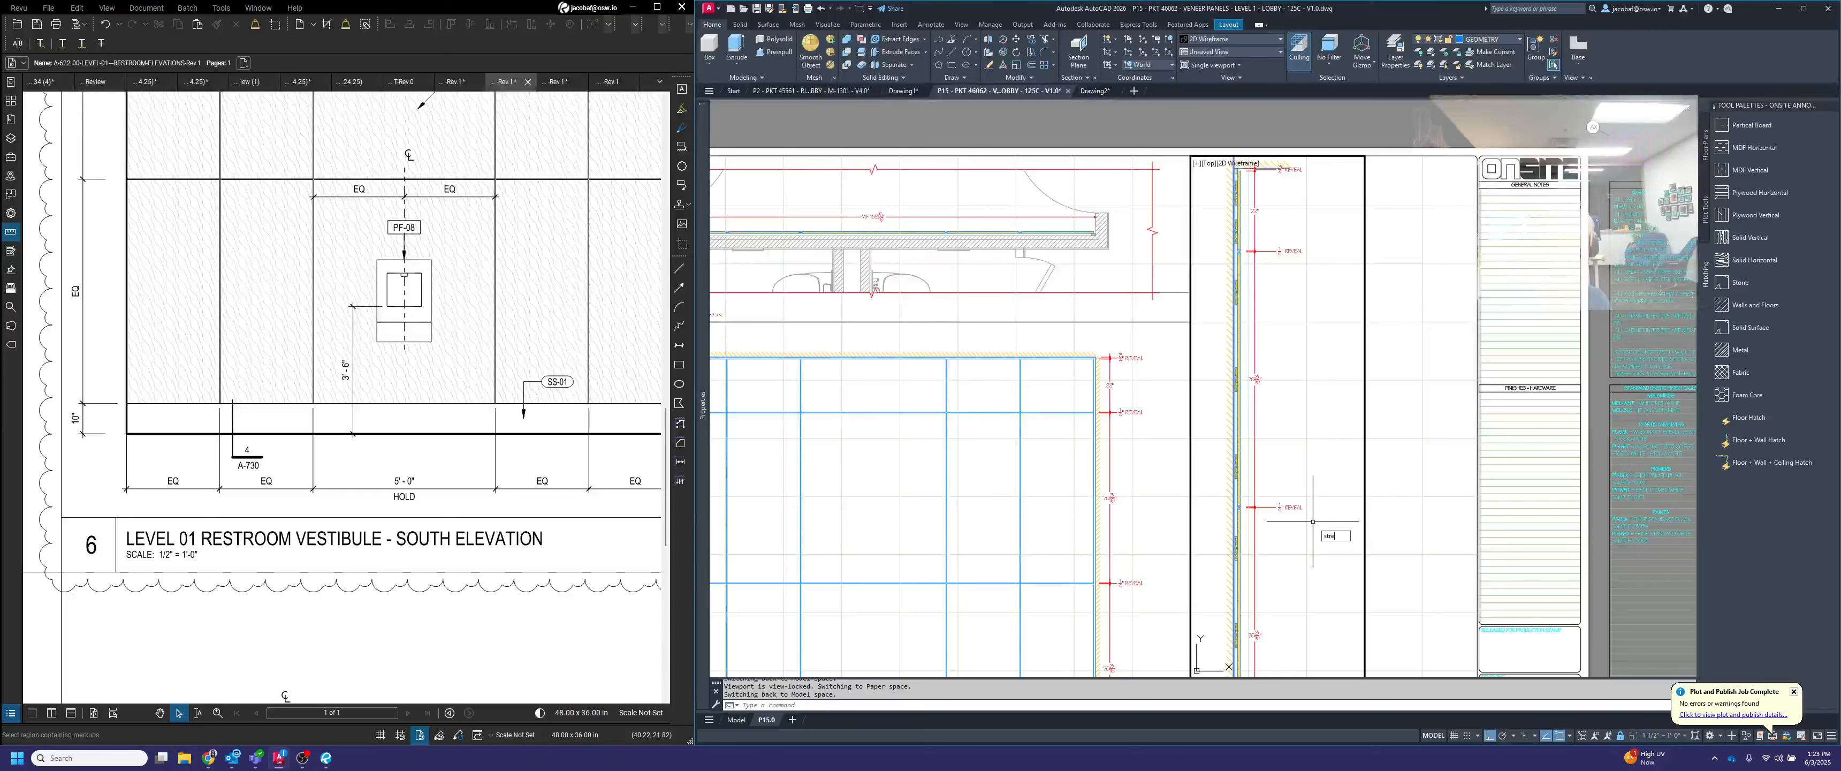
type("ch")
key("Return")
left_click(1356, 547)
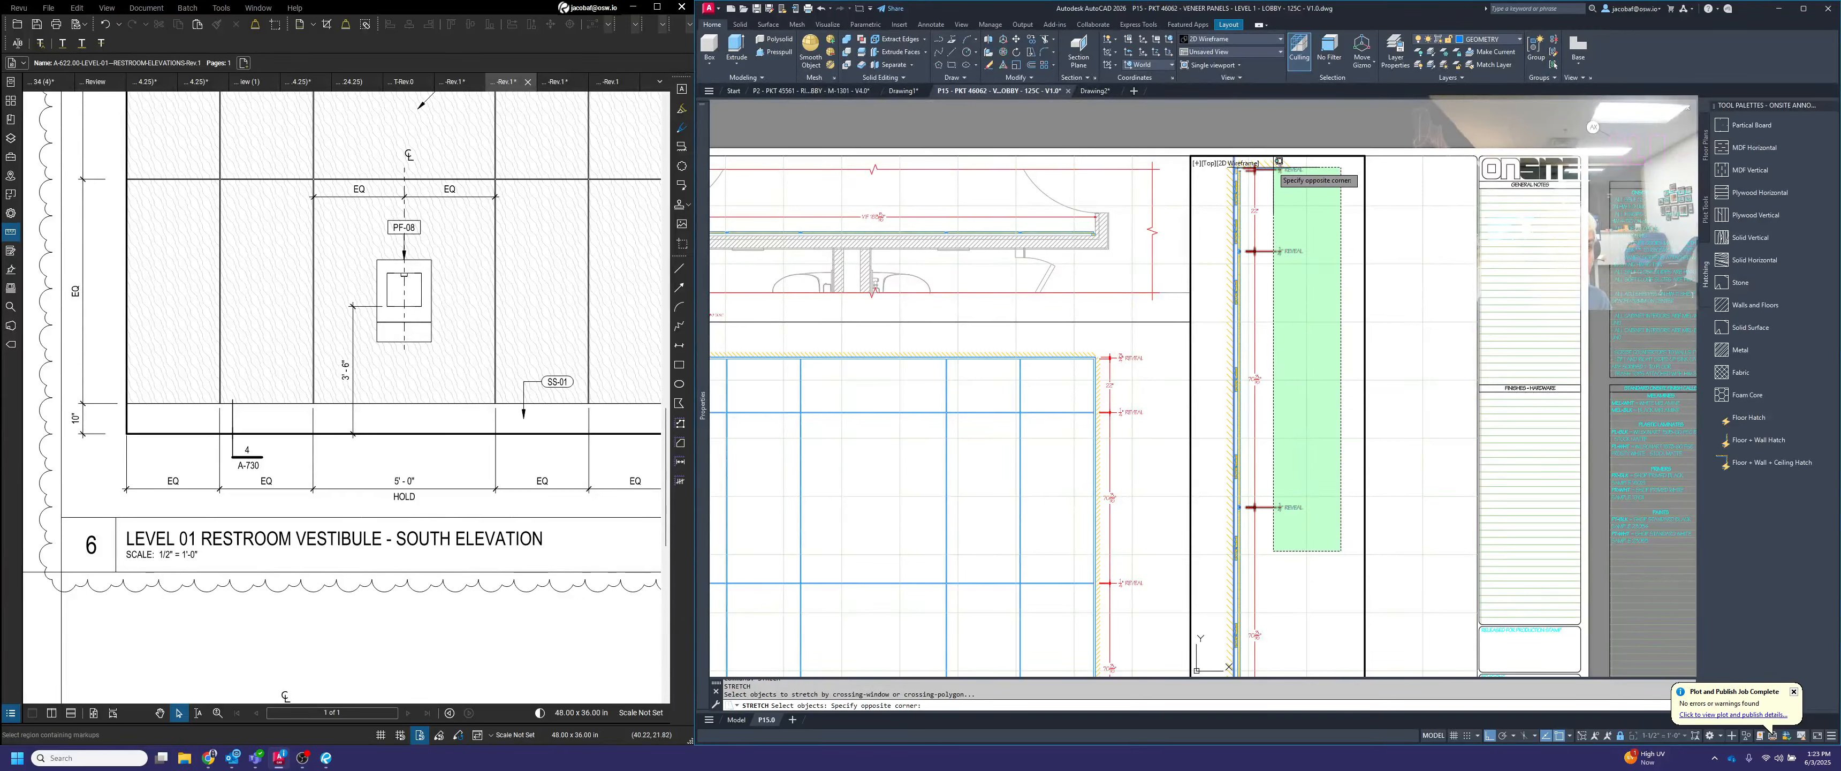
left_click(1292, 226)
left_click(1261, 437, "shift")
left_click(1208, 419, "shift")
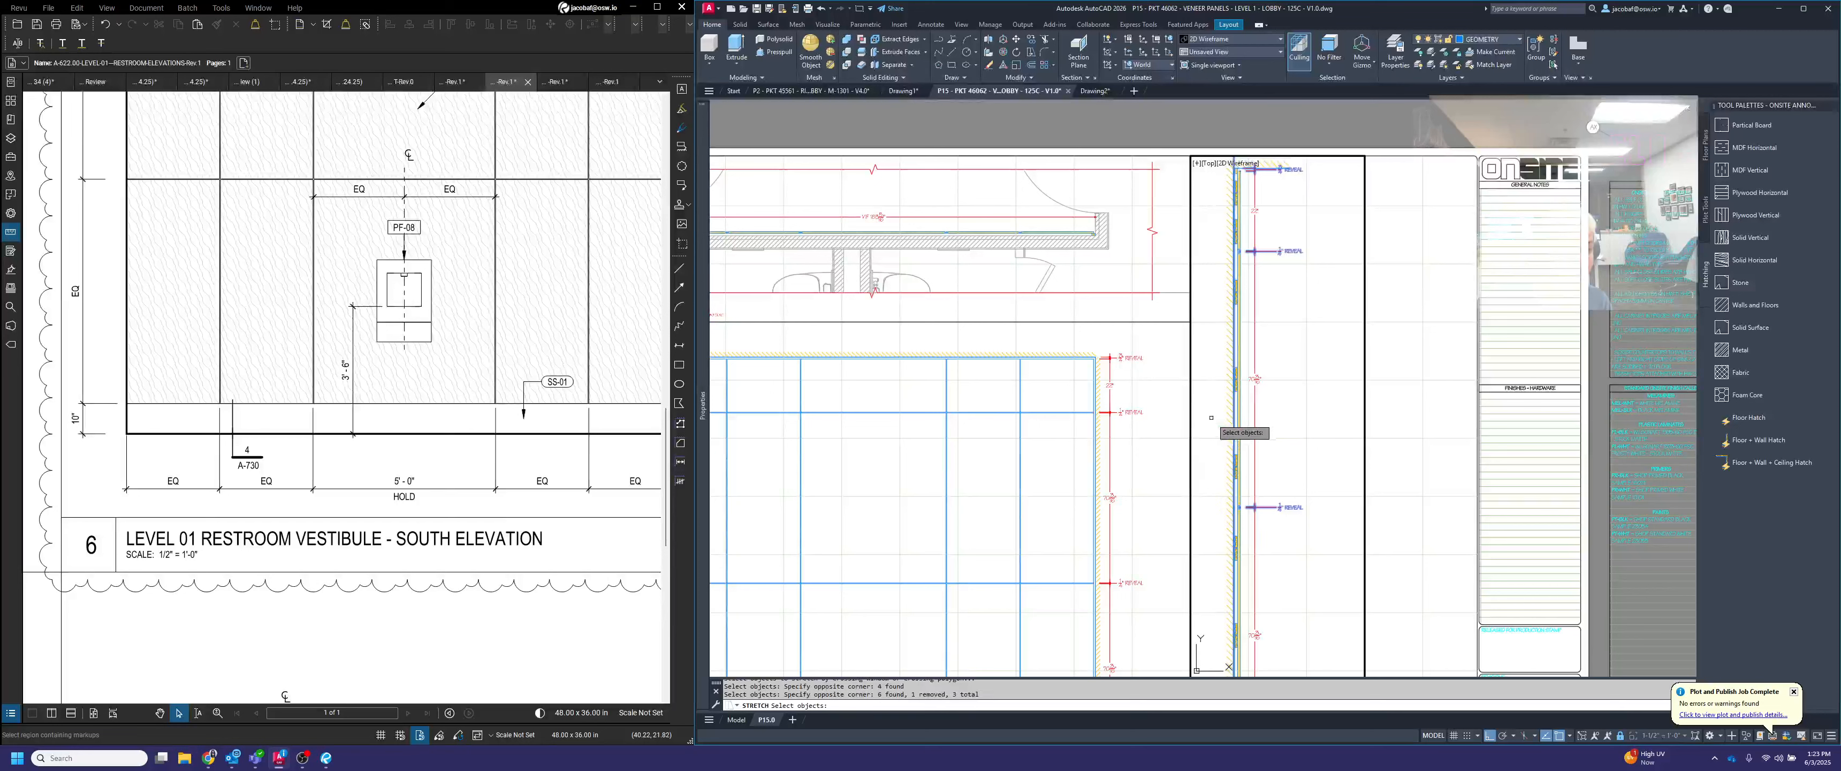
key("Return")
left_click(1363, 451)
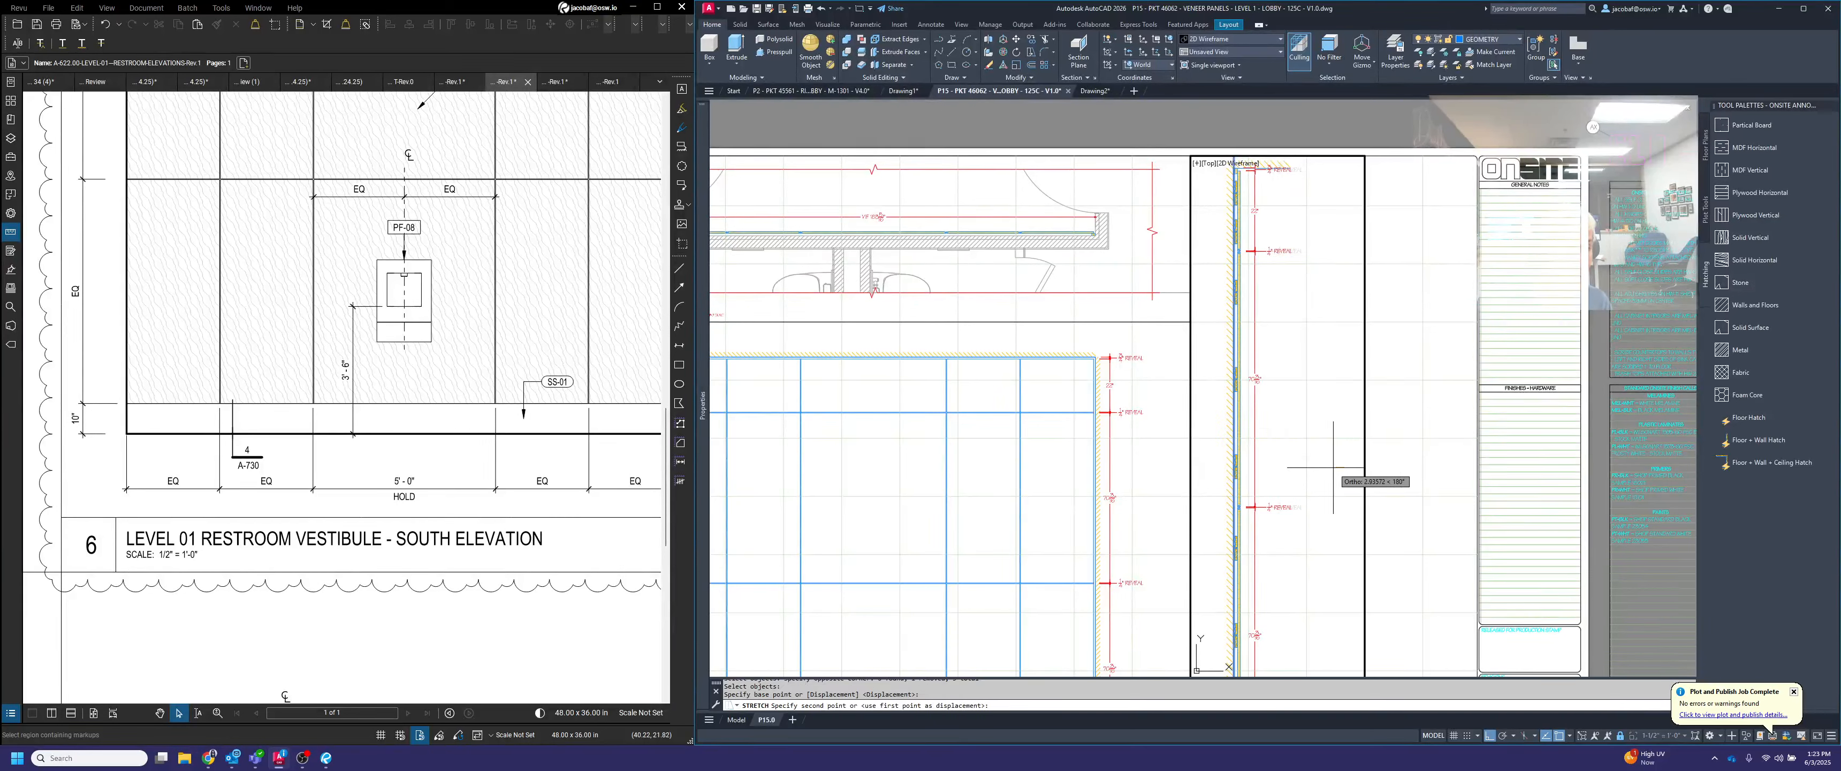
type("3")
key("Return")
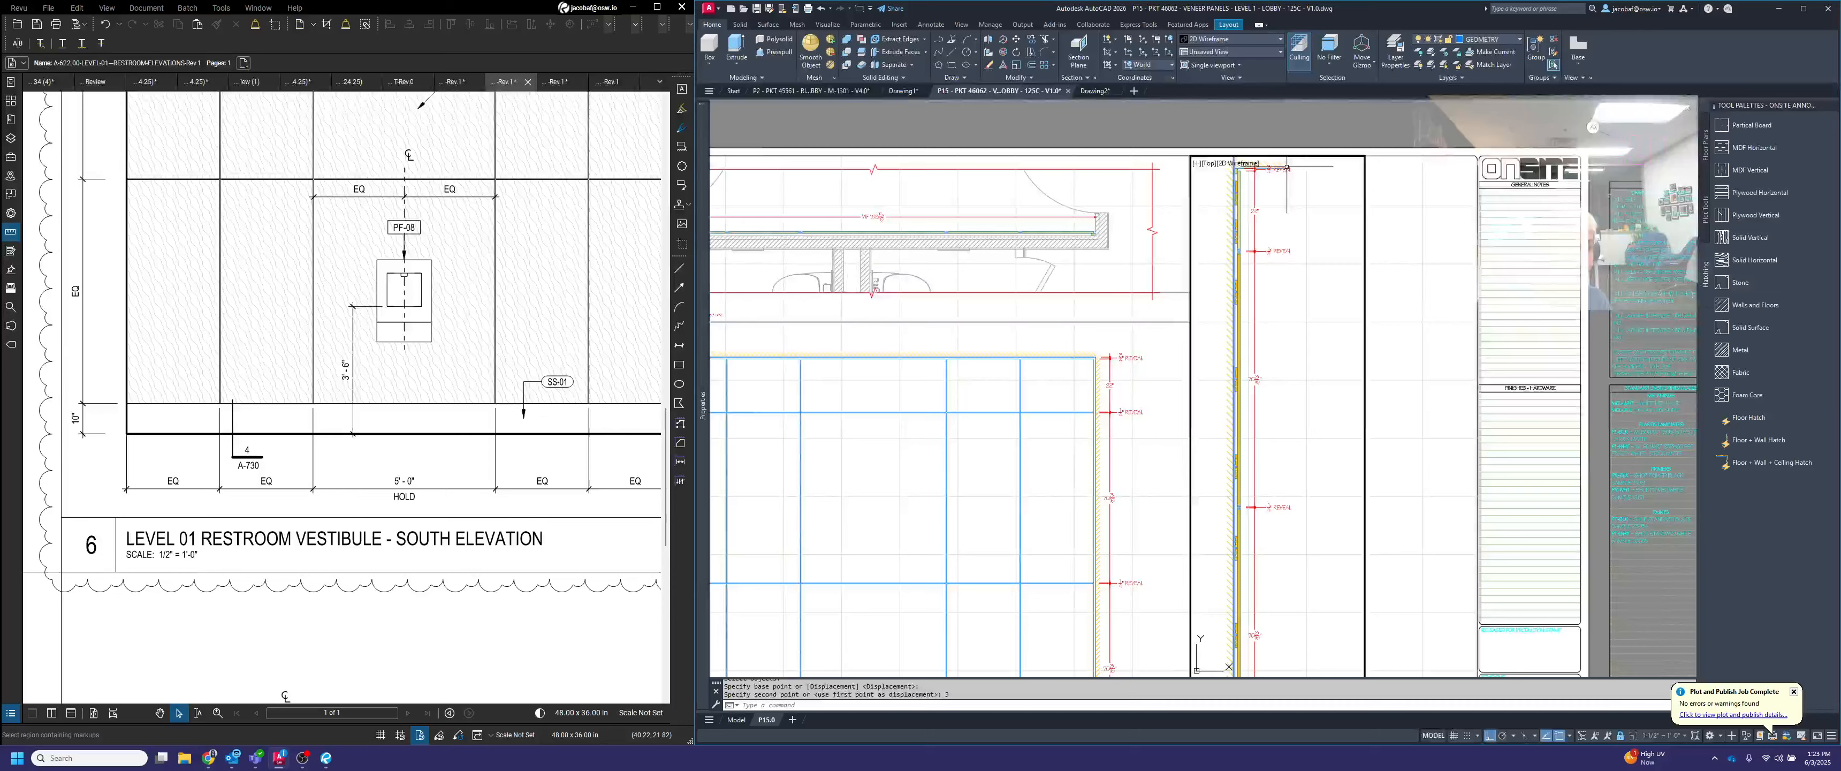
Move the text of the 3/4" REVEAL dimension at the section's ceiling down 2"
scroll(1288, 163, "up", 6)
left_click(1296, 215)
left_click(1279, 193)
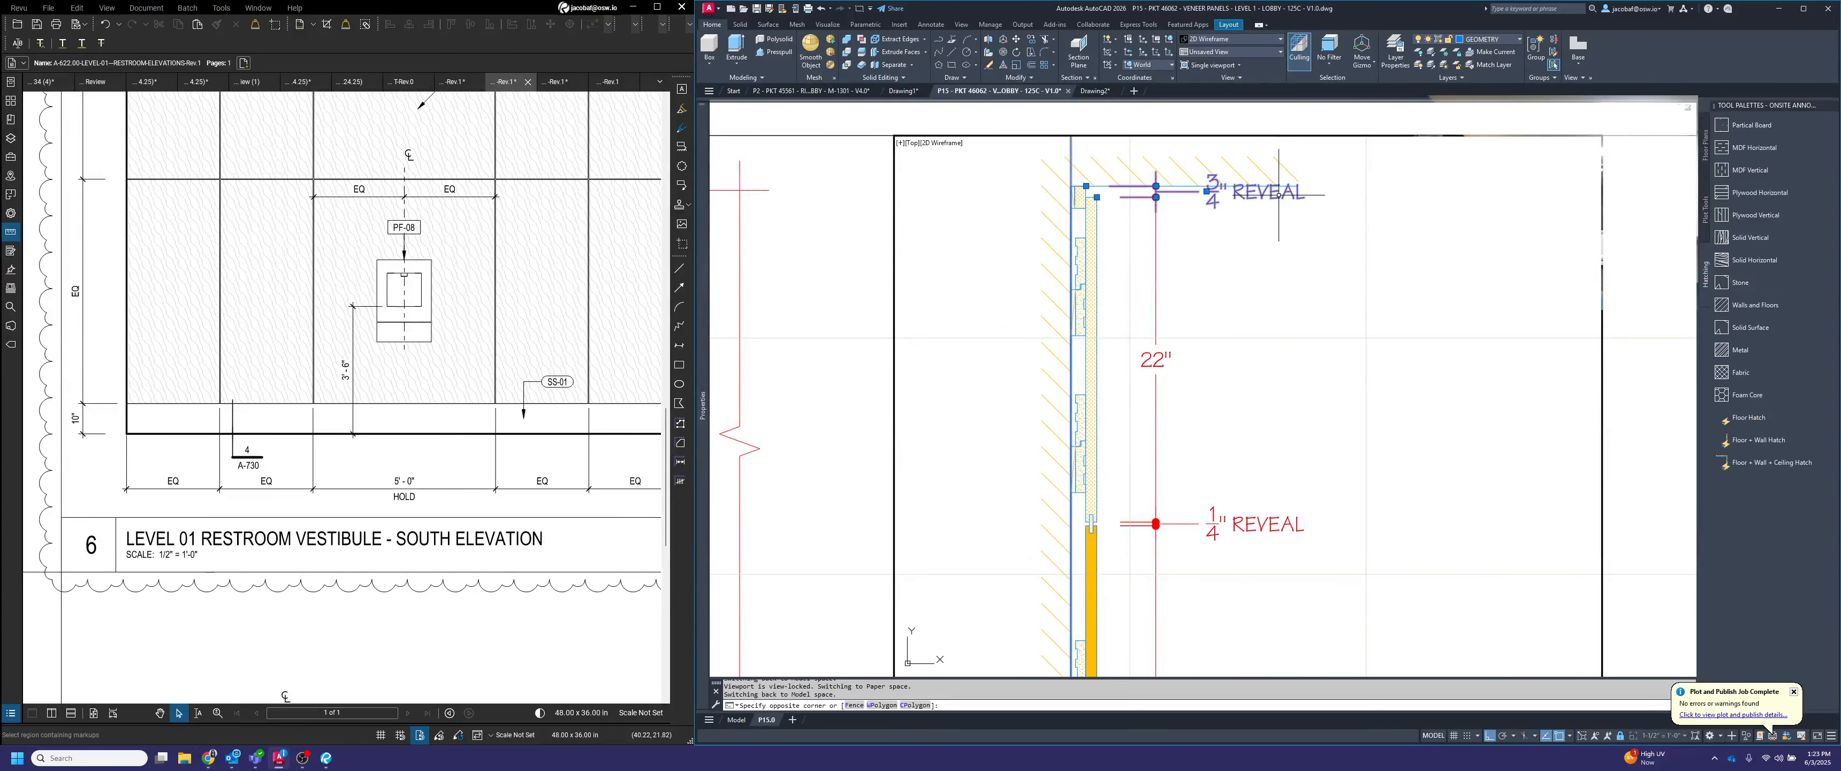
left_click(1207, 191)
type("2")
key("Return")
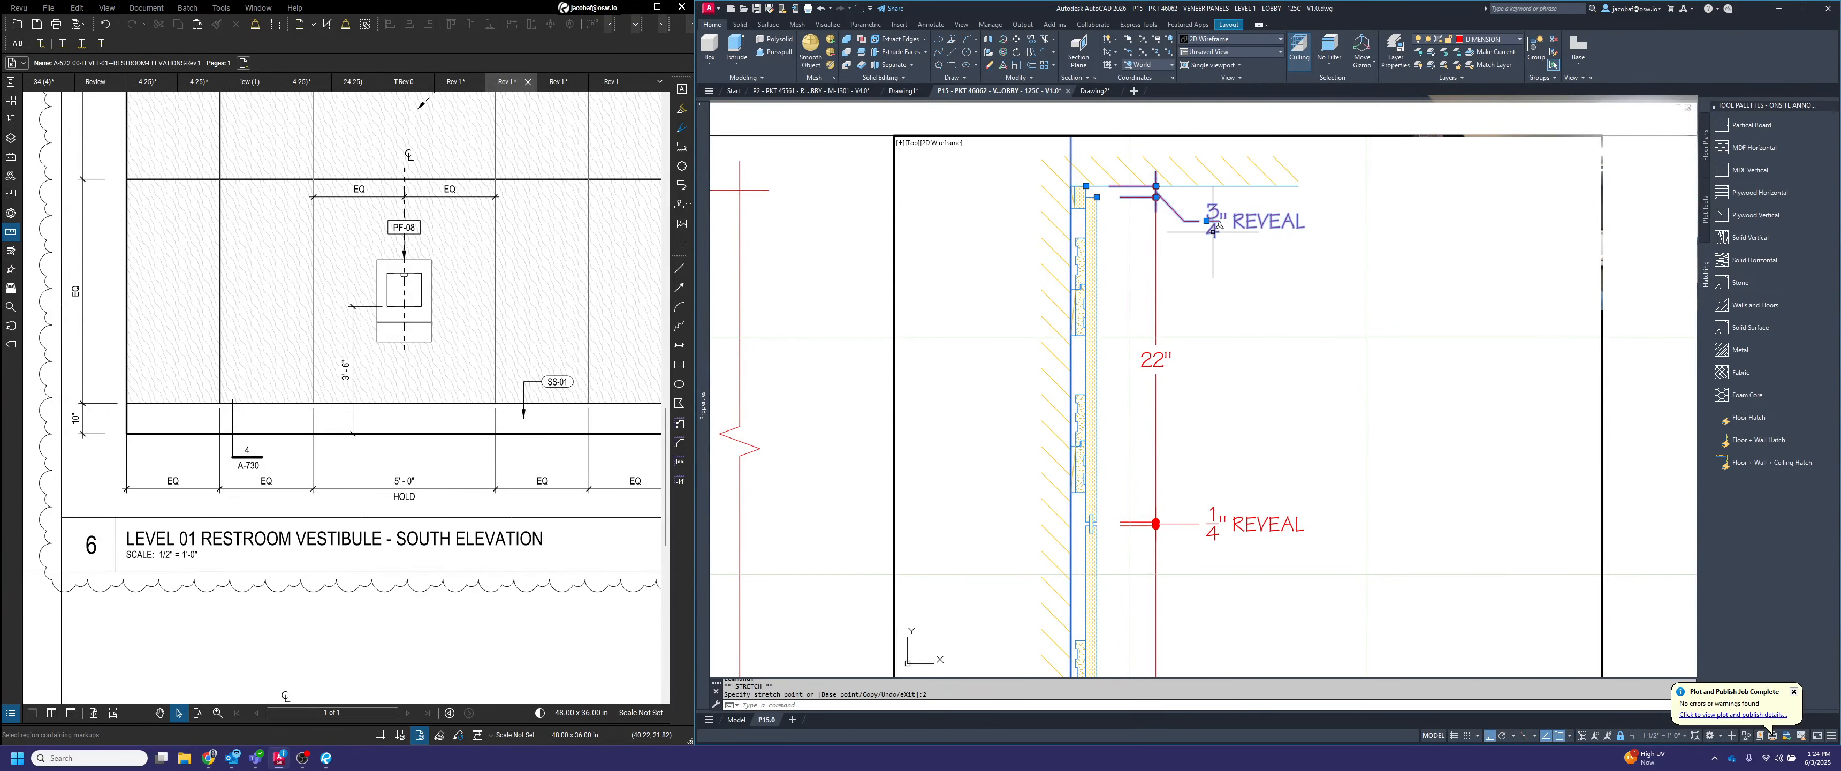
key("Escape")
Stretch the 3/8" dimension text above the section's base 3" toward its dimension line, and return to paper space
scroll(1225, 200, "down", 6)
middle_click_drag(1251, 588, 1301, 340)
scroll(1301, 518, "up", 2)
scroll(1304, 503, "up", 2)
scroll(1302, 515, "down", 2)
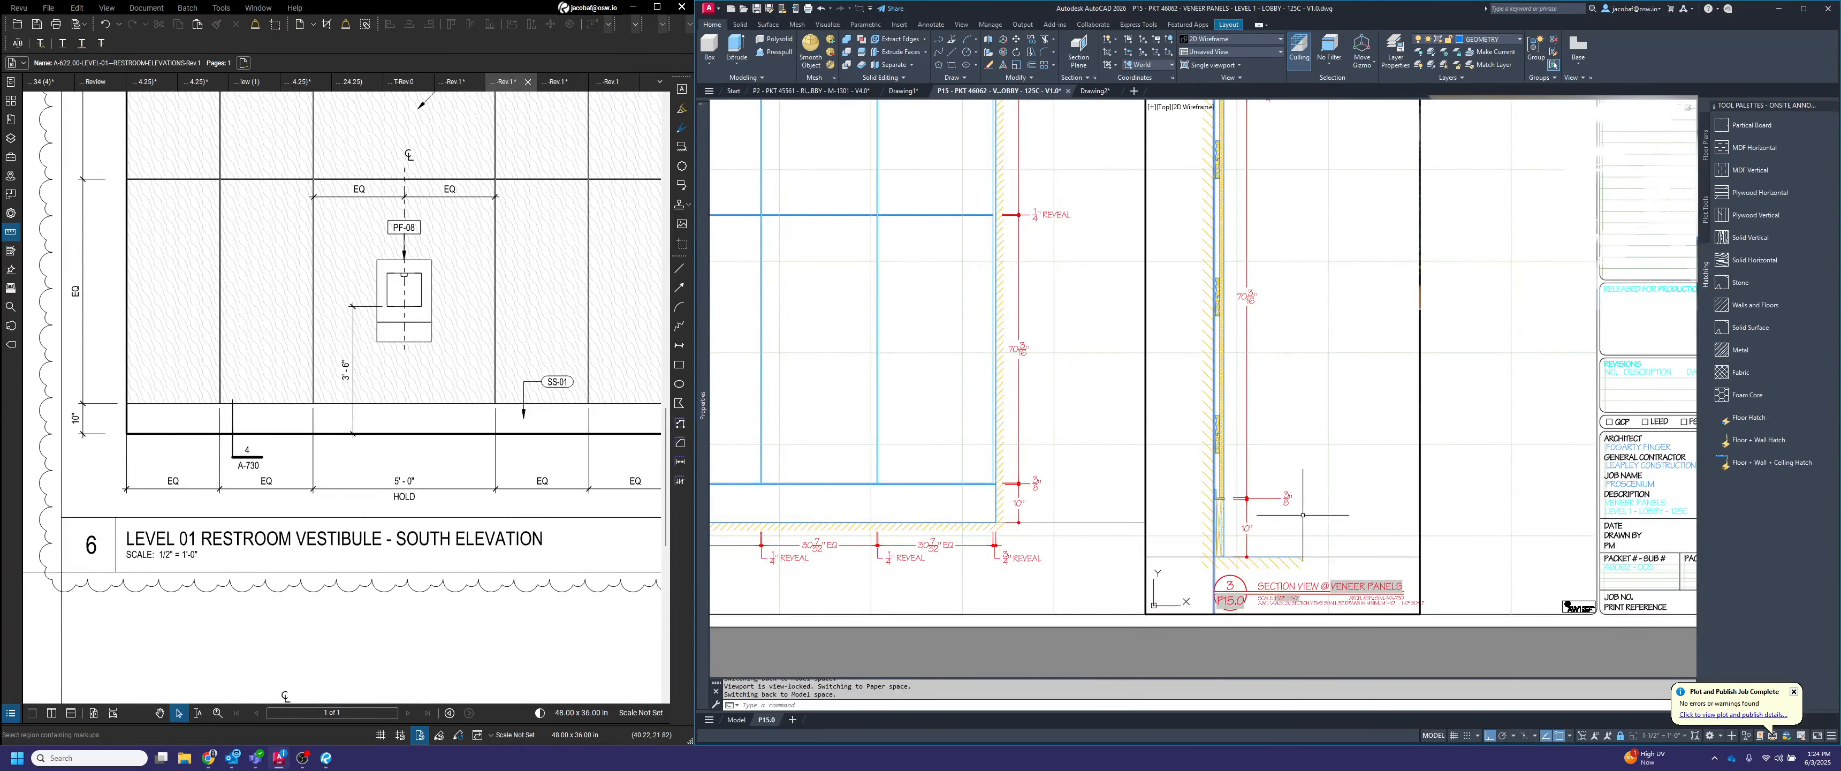
middle_click_drag(1302, 515, 1287, 538)
type("s")
key("Return")
left_click(1285, 542)
left_click(1264, 489)
key("Return")
left_click(1281, 427)
type("3")
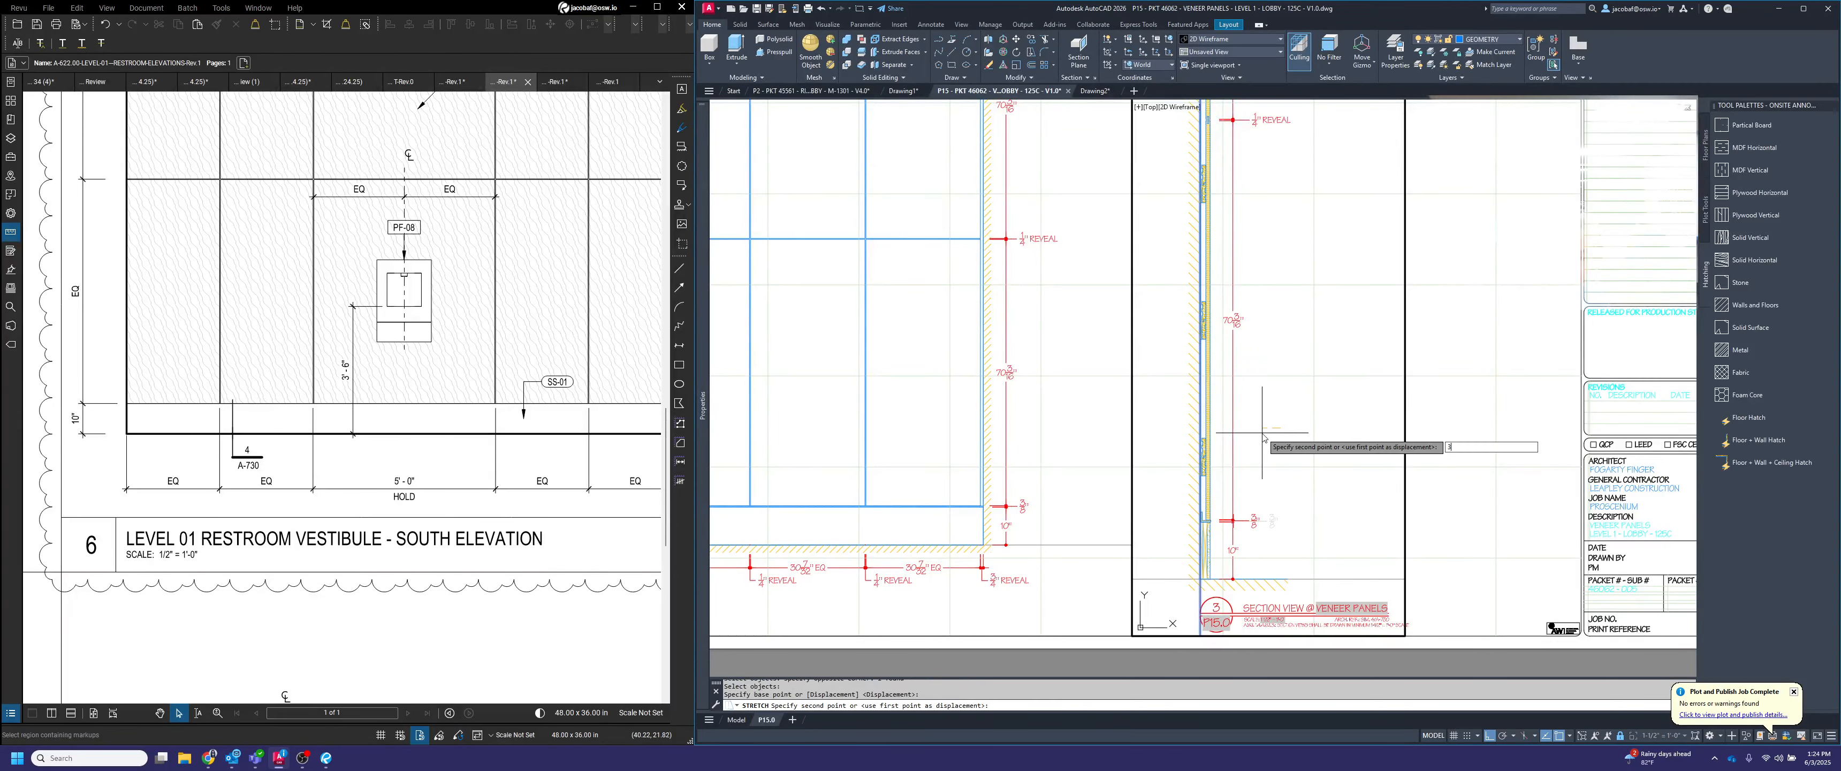
key("Return")
middle_click_drag(1221, 594, 1240, 599)
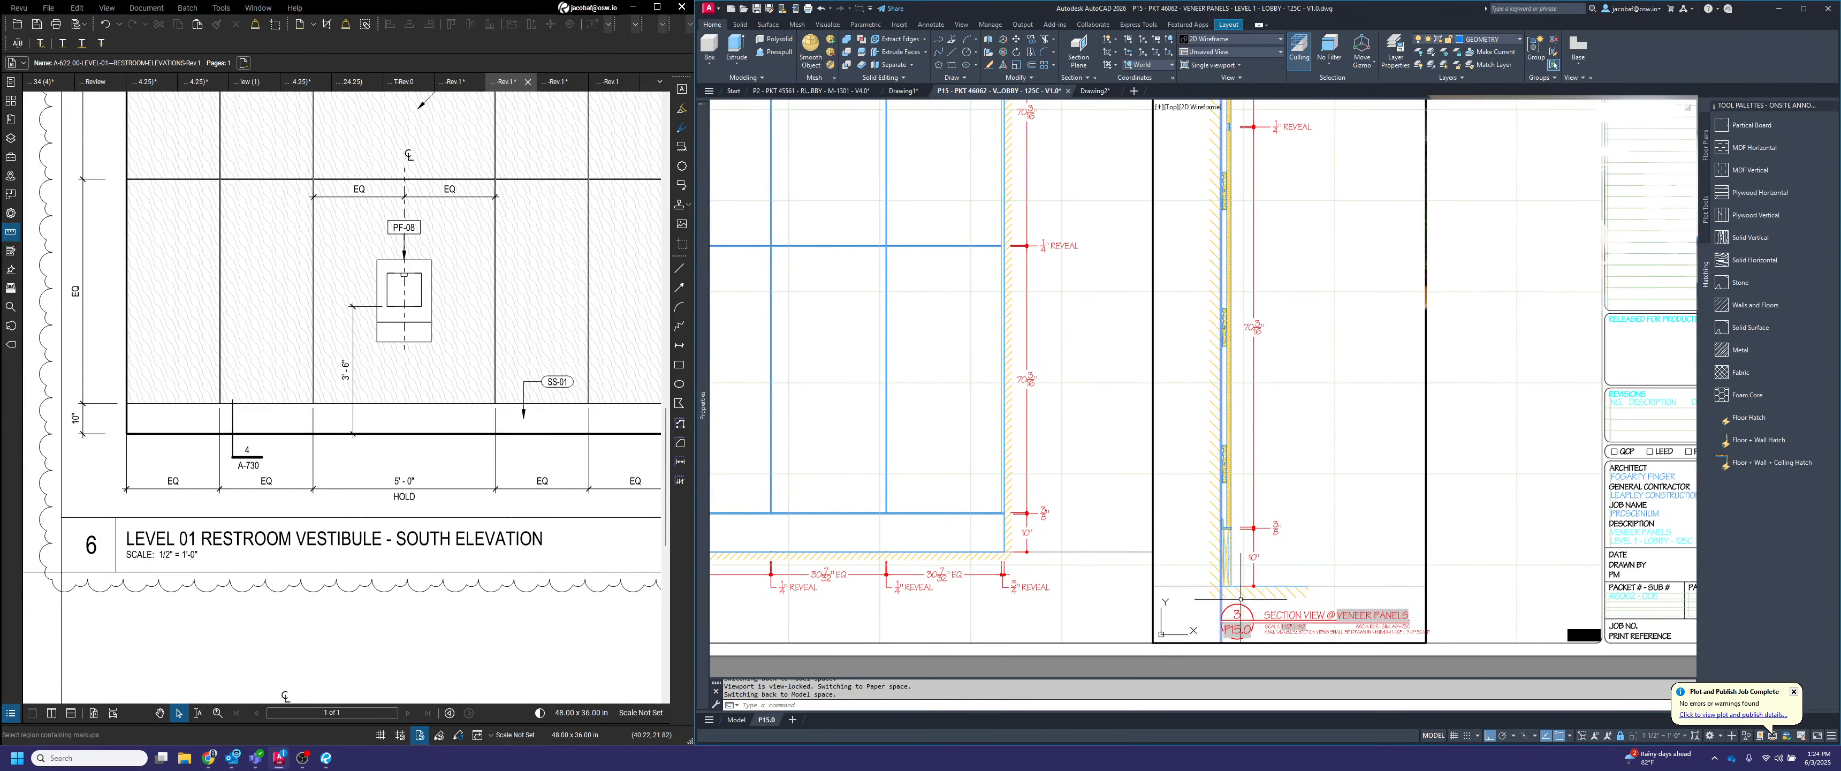
scroll(1322, 515, "down", 4)
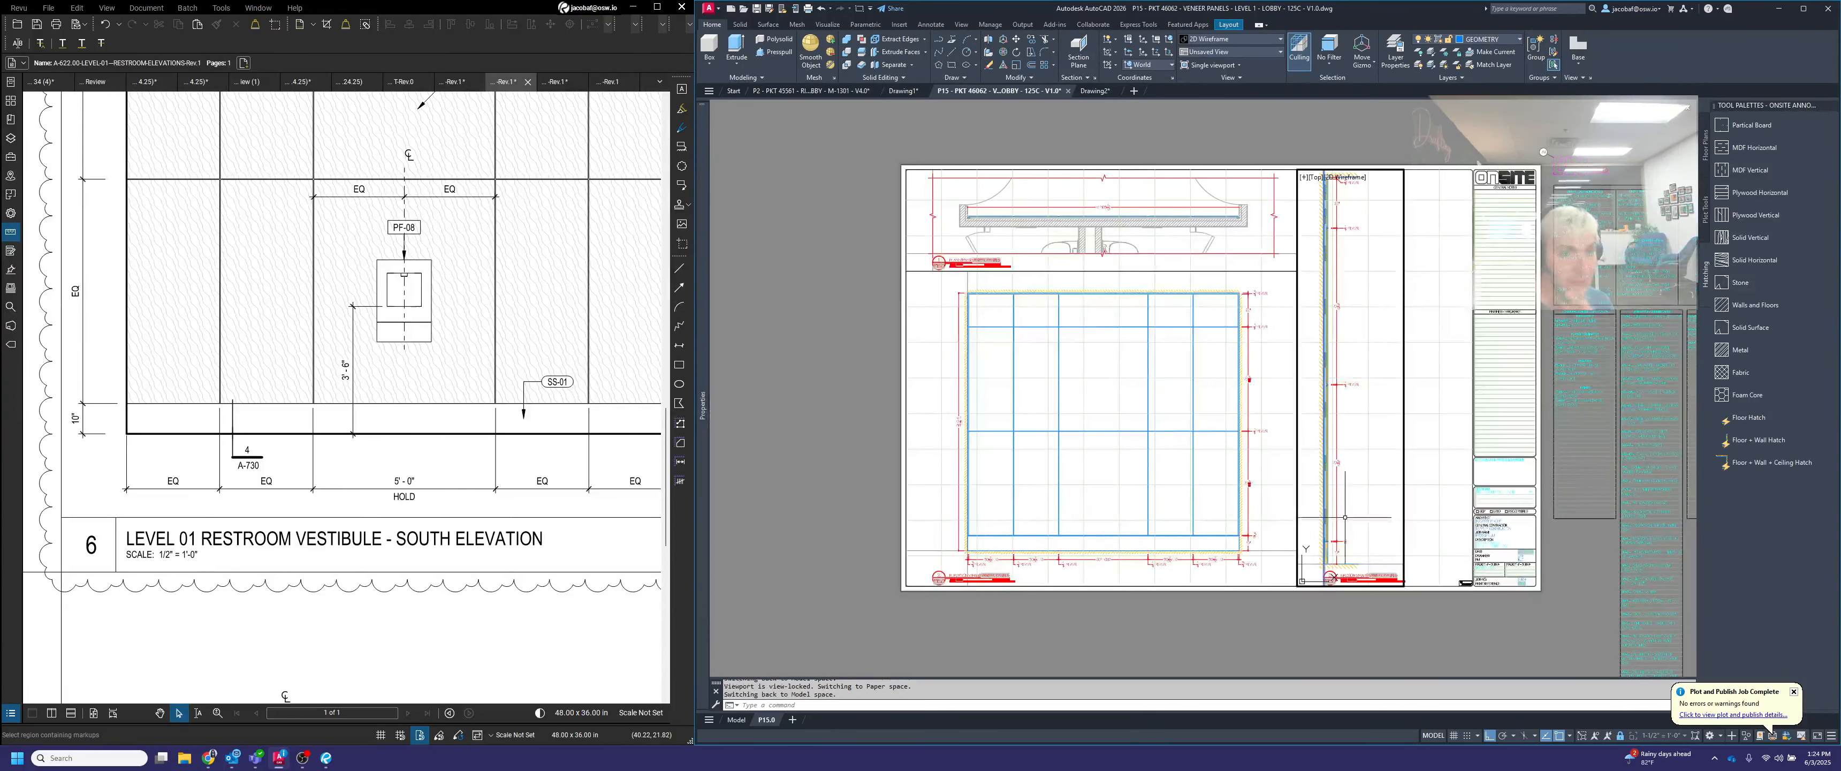
double_click(1378, 621)
Examine the section view's dimensions from the ceiling reveal down to the base against the rest of the sheet
middle_click_drag(1113, 299, 1191, 303)
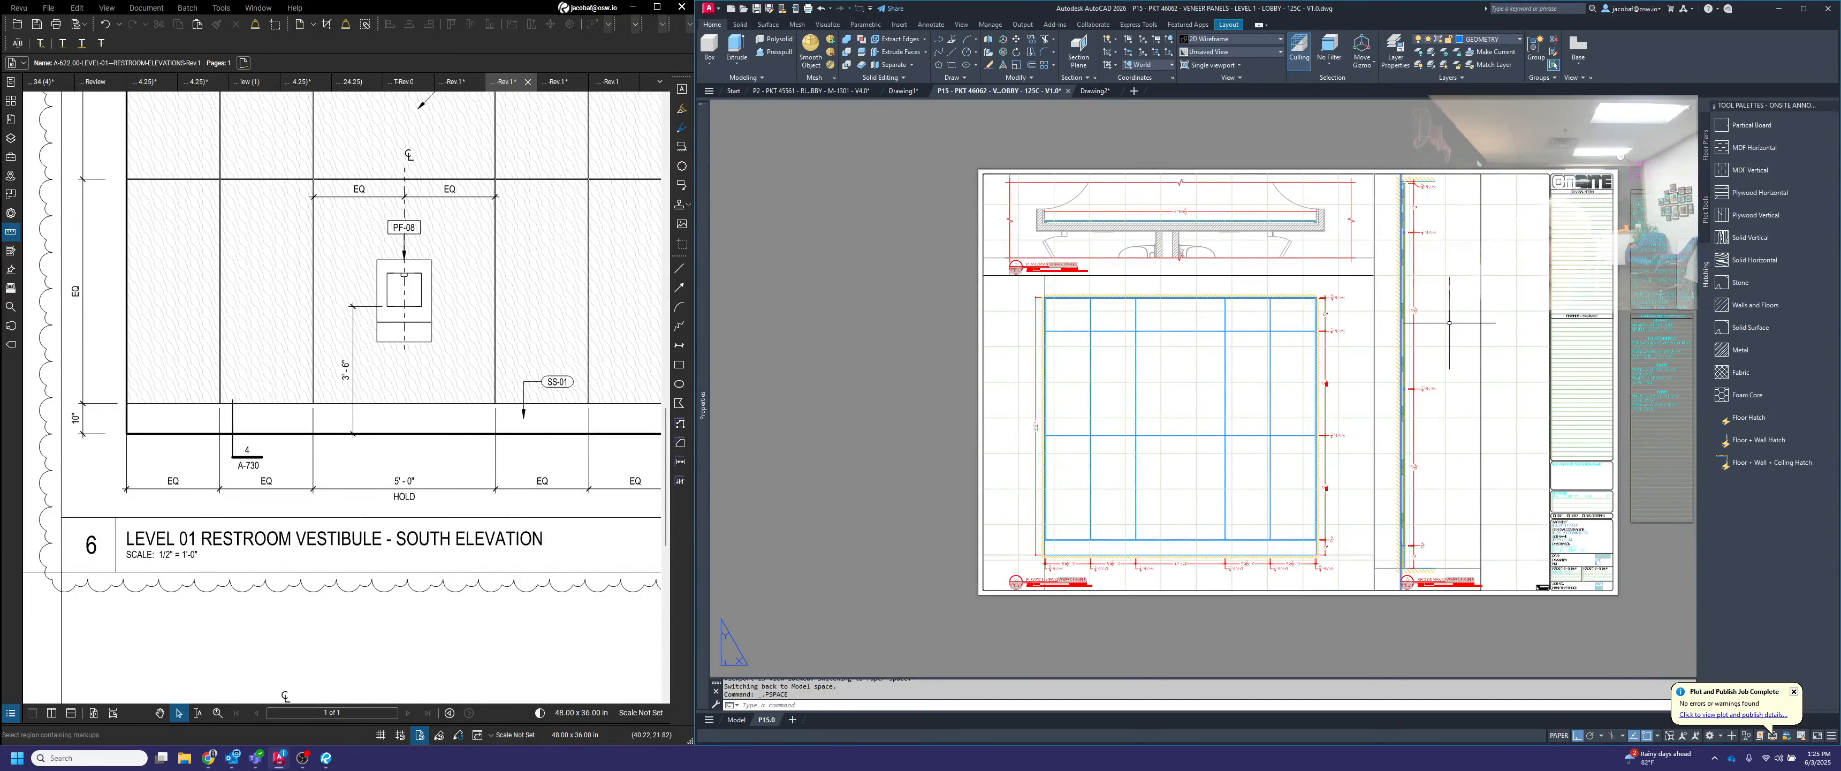
scroll(1415, 182, "up", 8)
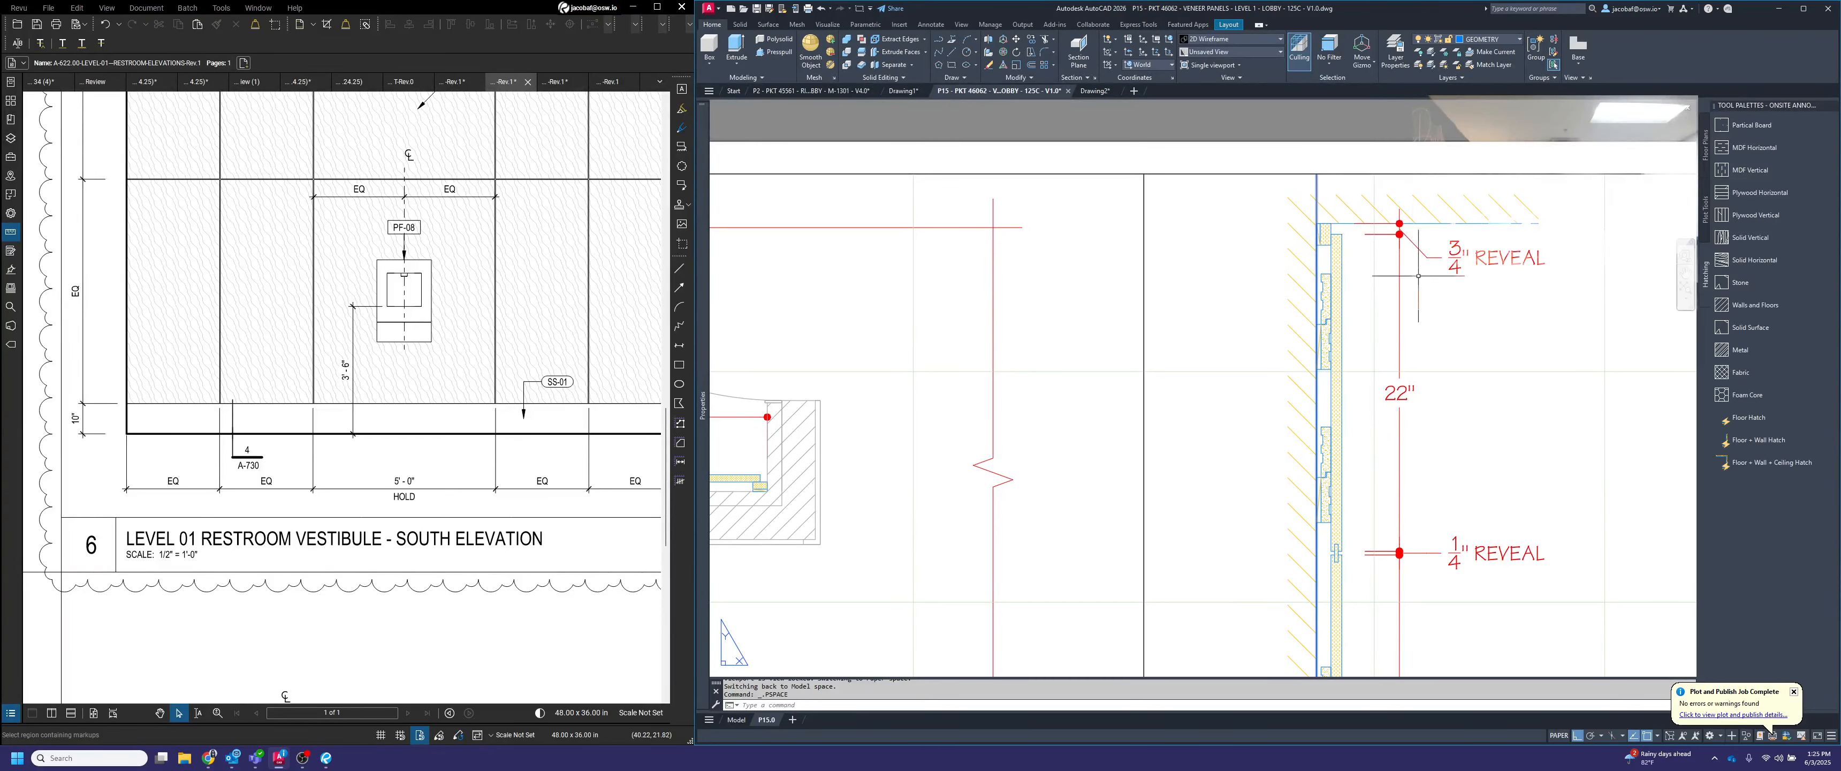
scroll(1351, 236, "down", 3)
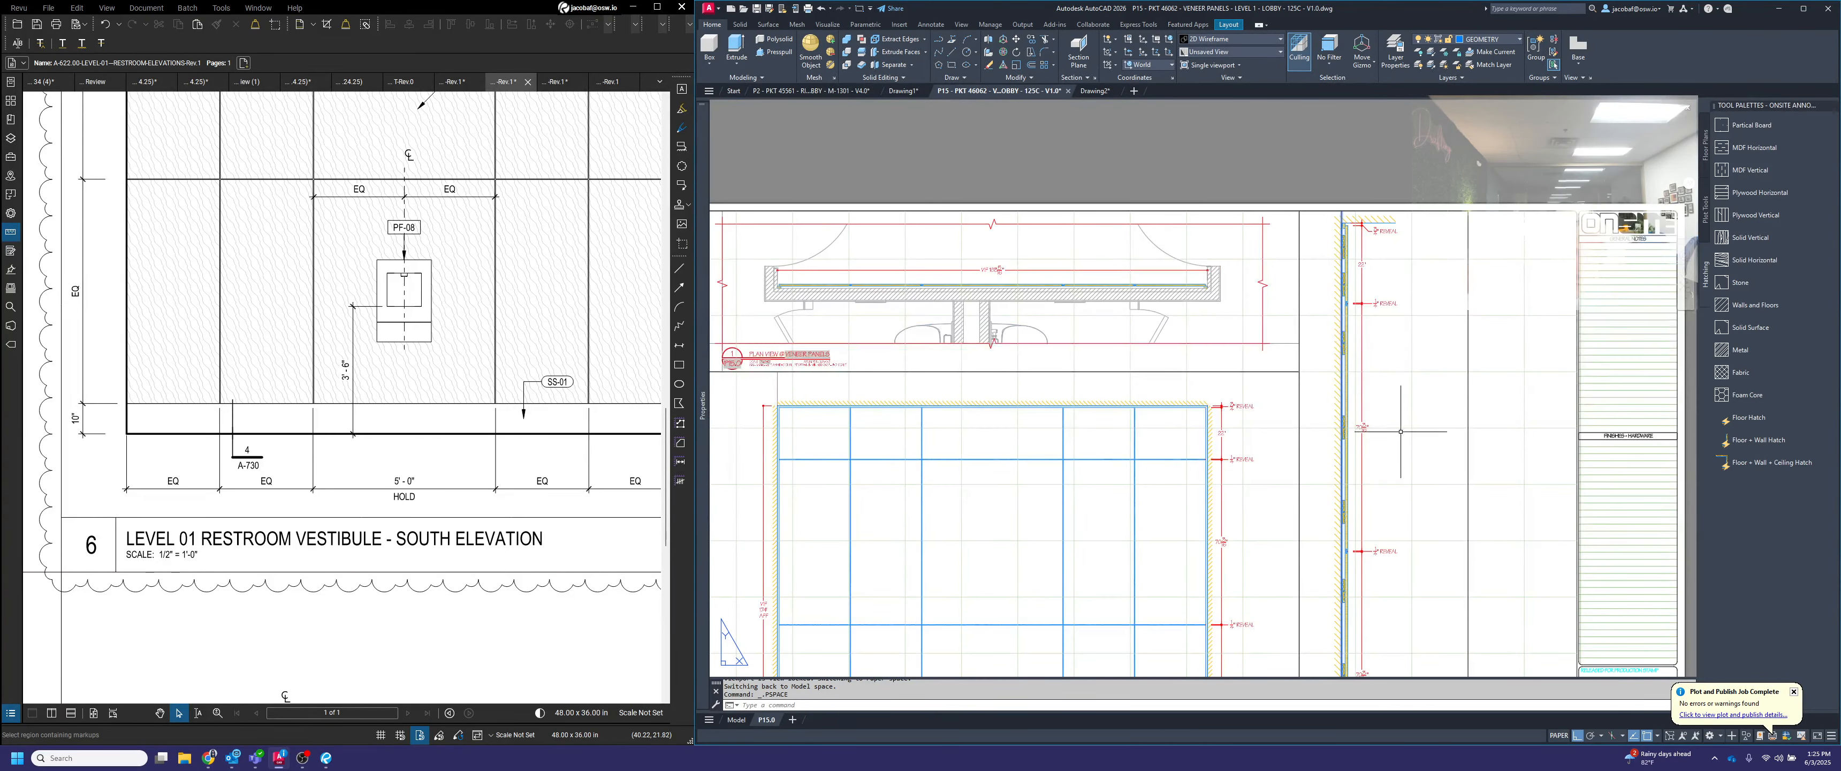
scroll(1400, 431, "down", 3)
middle_click_drag(1401, 544, 1390, 317)
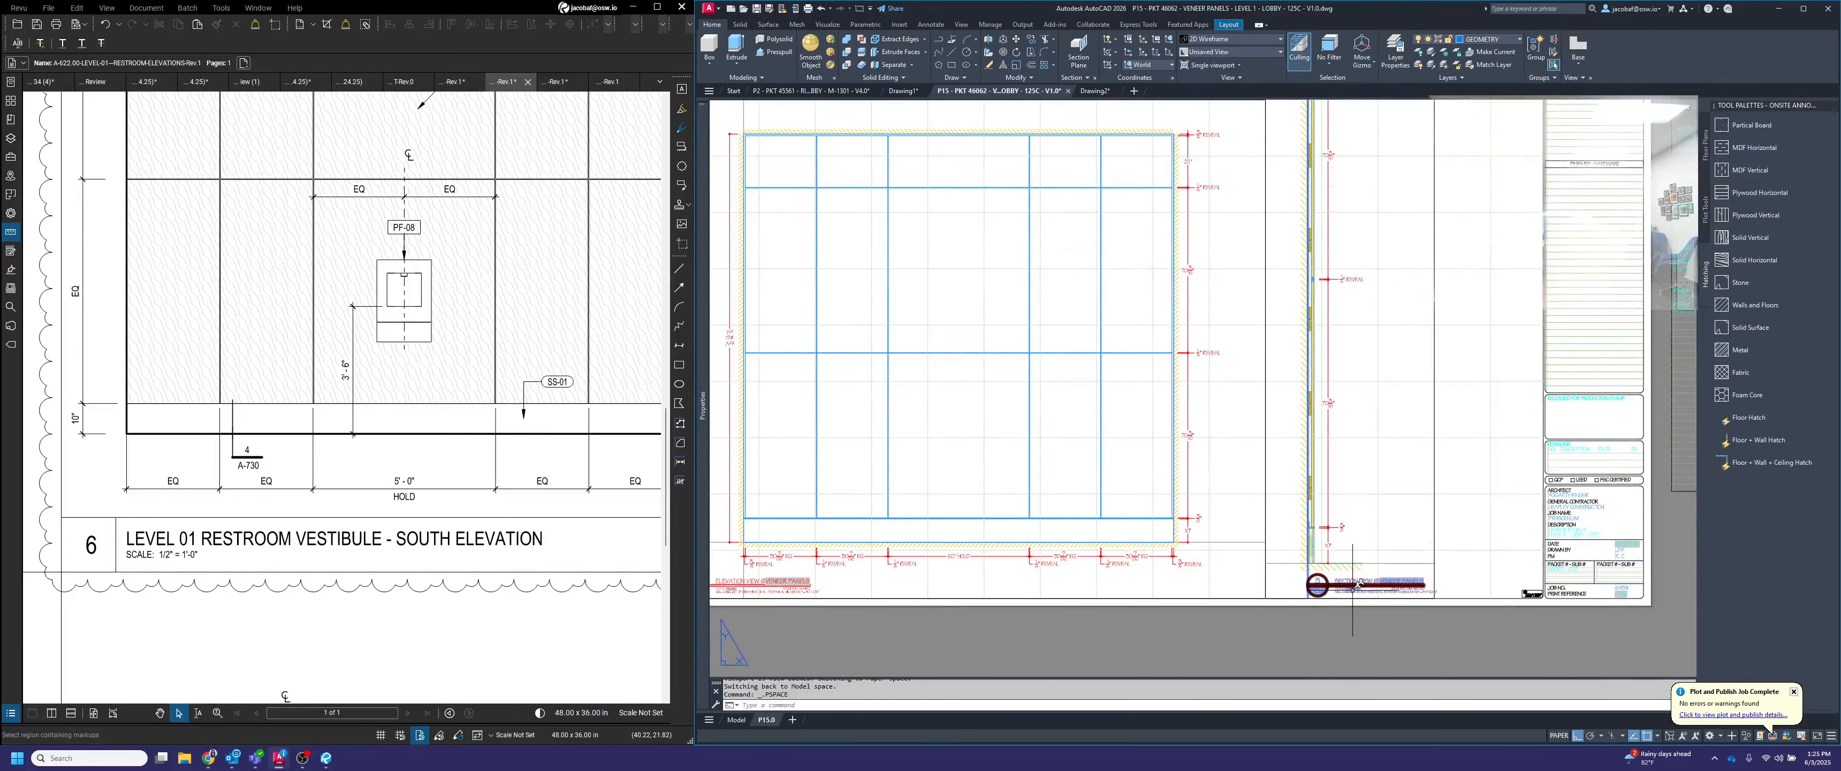
scroll(1336, 555, "up", 9)
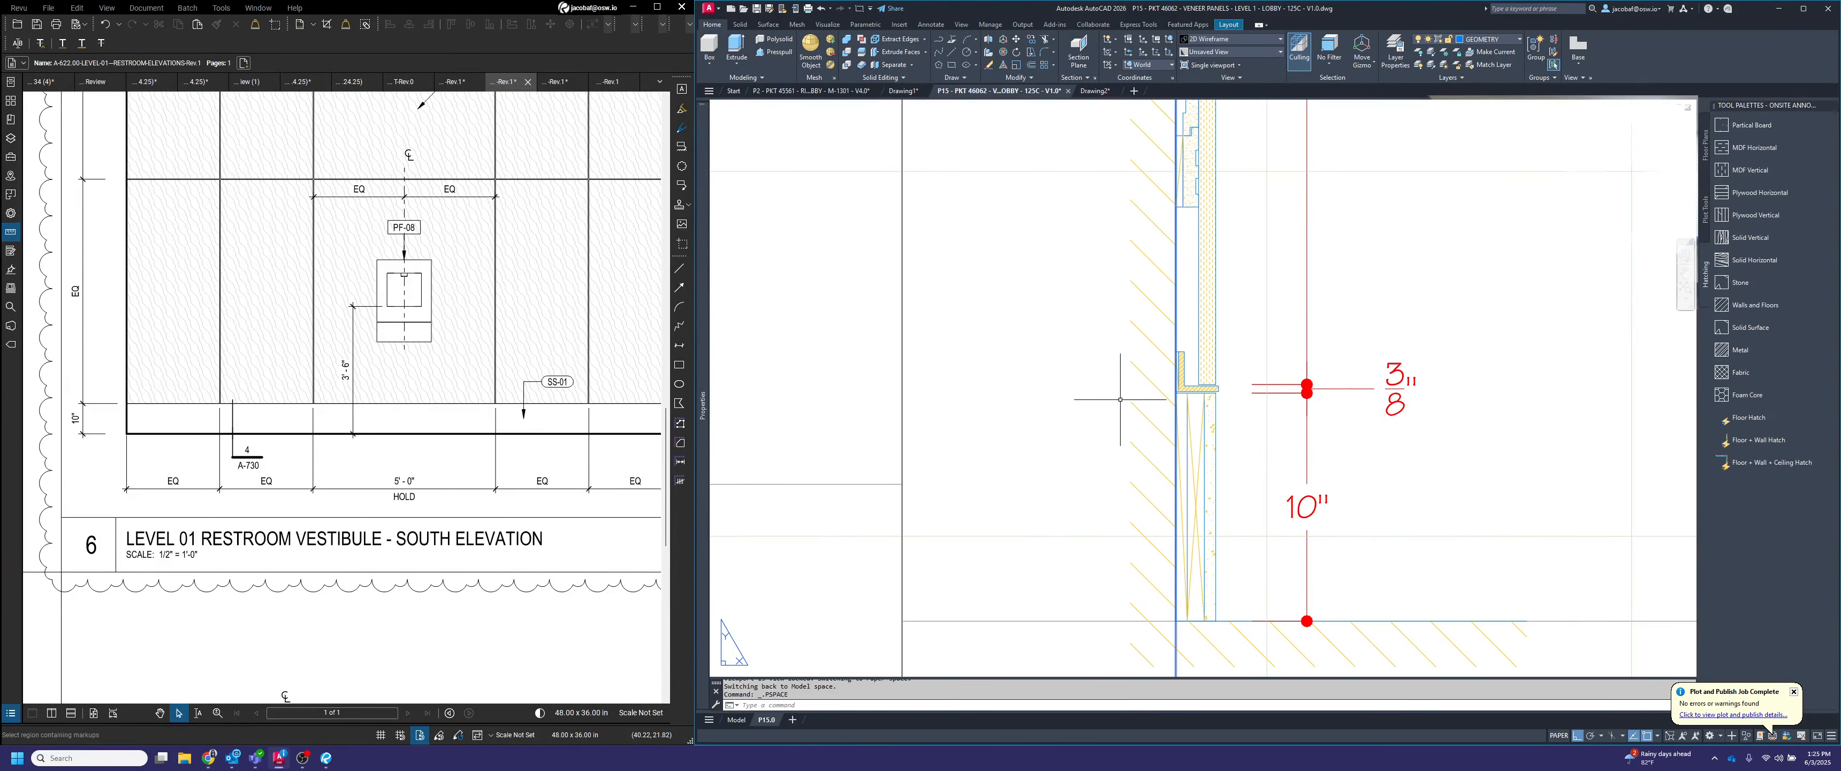
scroll(1194, 439, "down", 10)
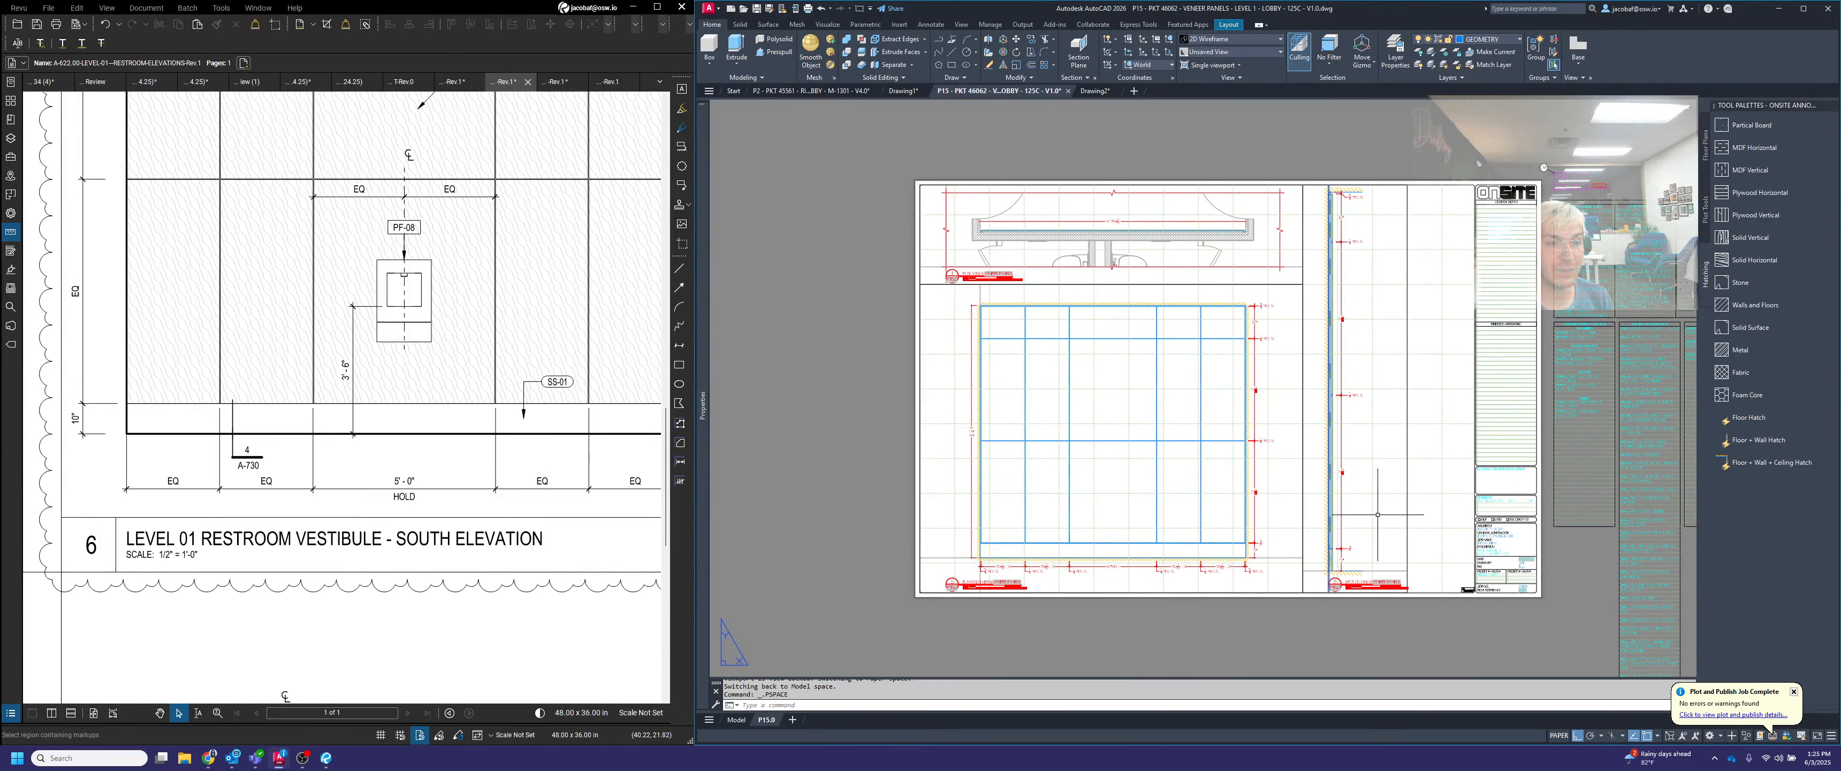
scroll(1362, 178, "up", 6)
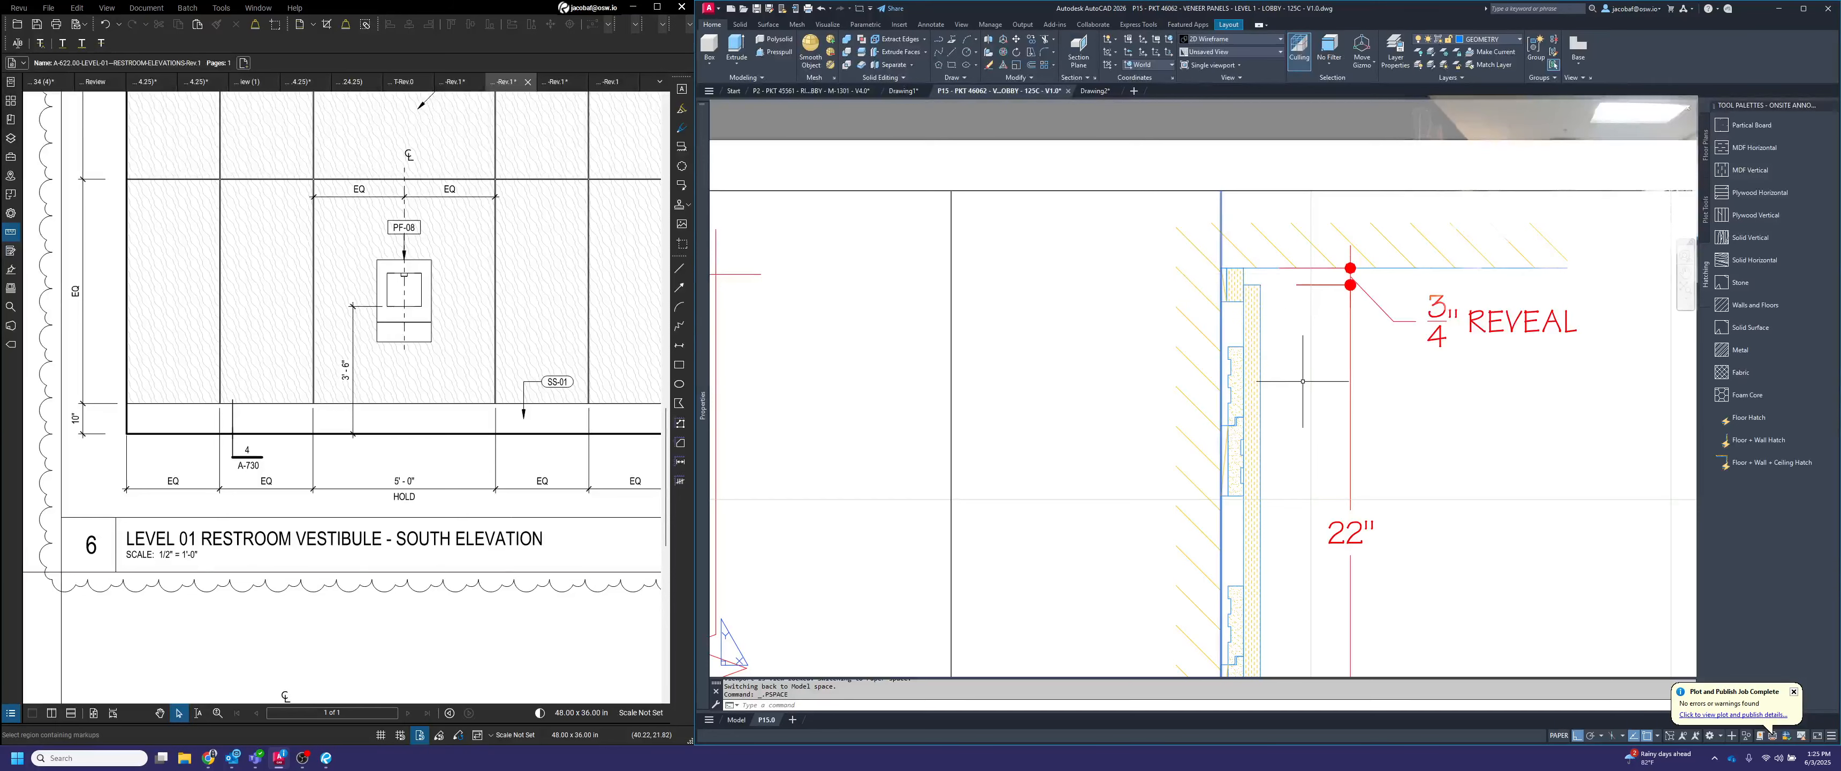
Draw a circle of radius 0.25 around the section's ceiling detail, centred midway between the wall-ceiling corner and the panel's outer face
middle_click_drag(1302, 381, 1298, 417)
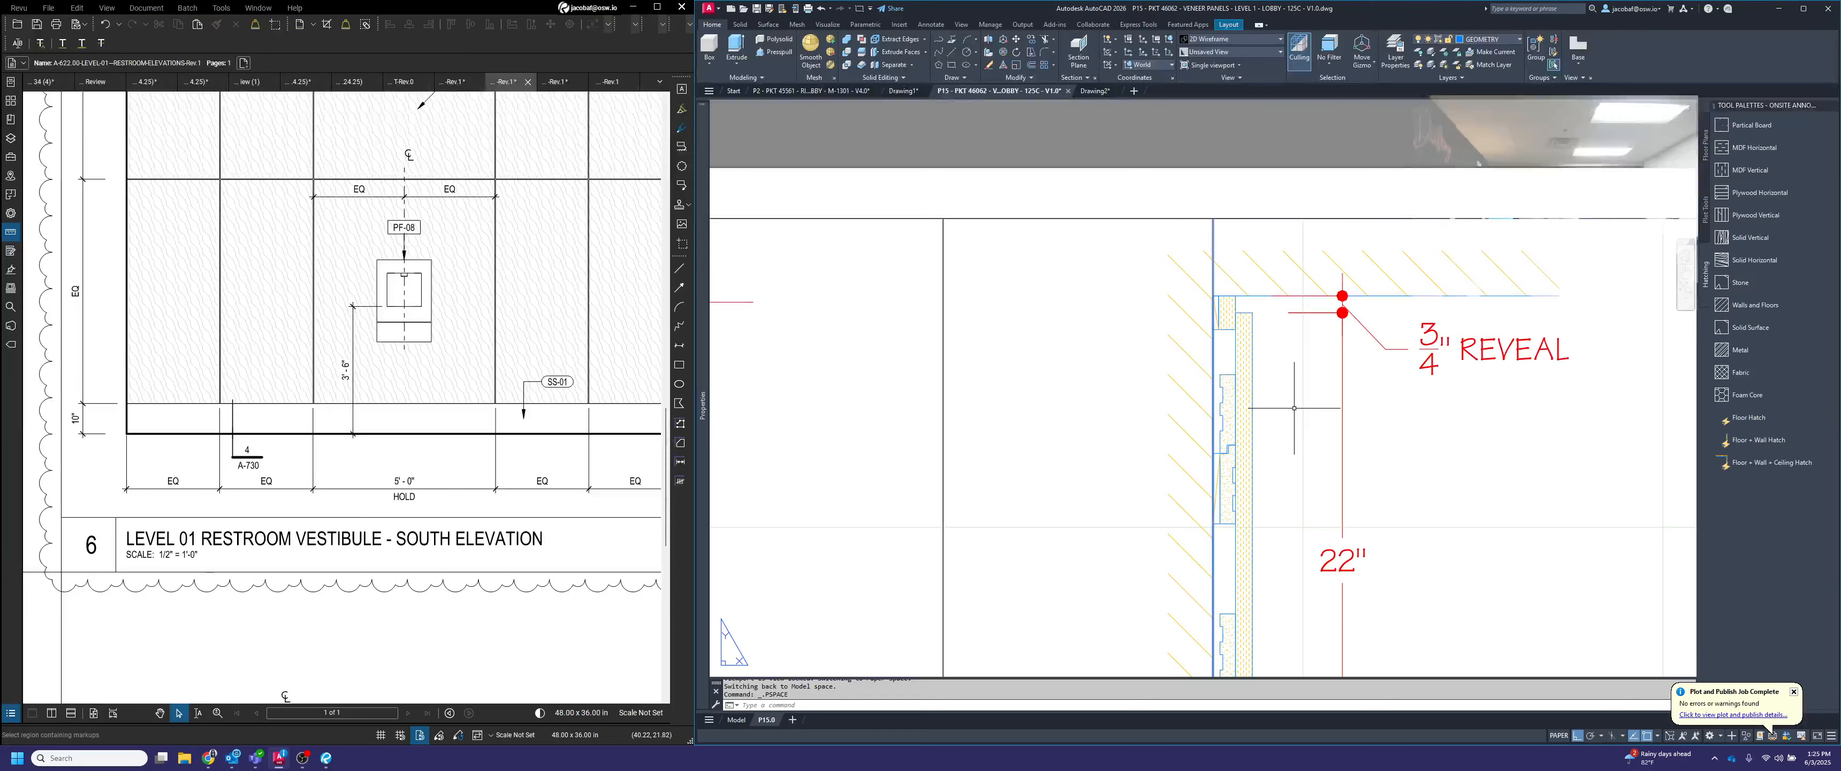
key("Return")
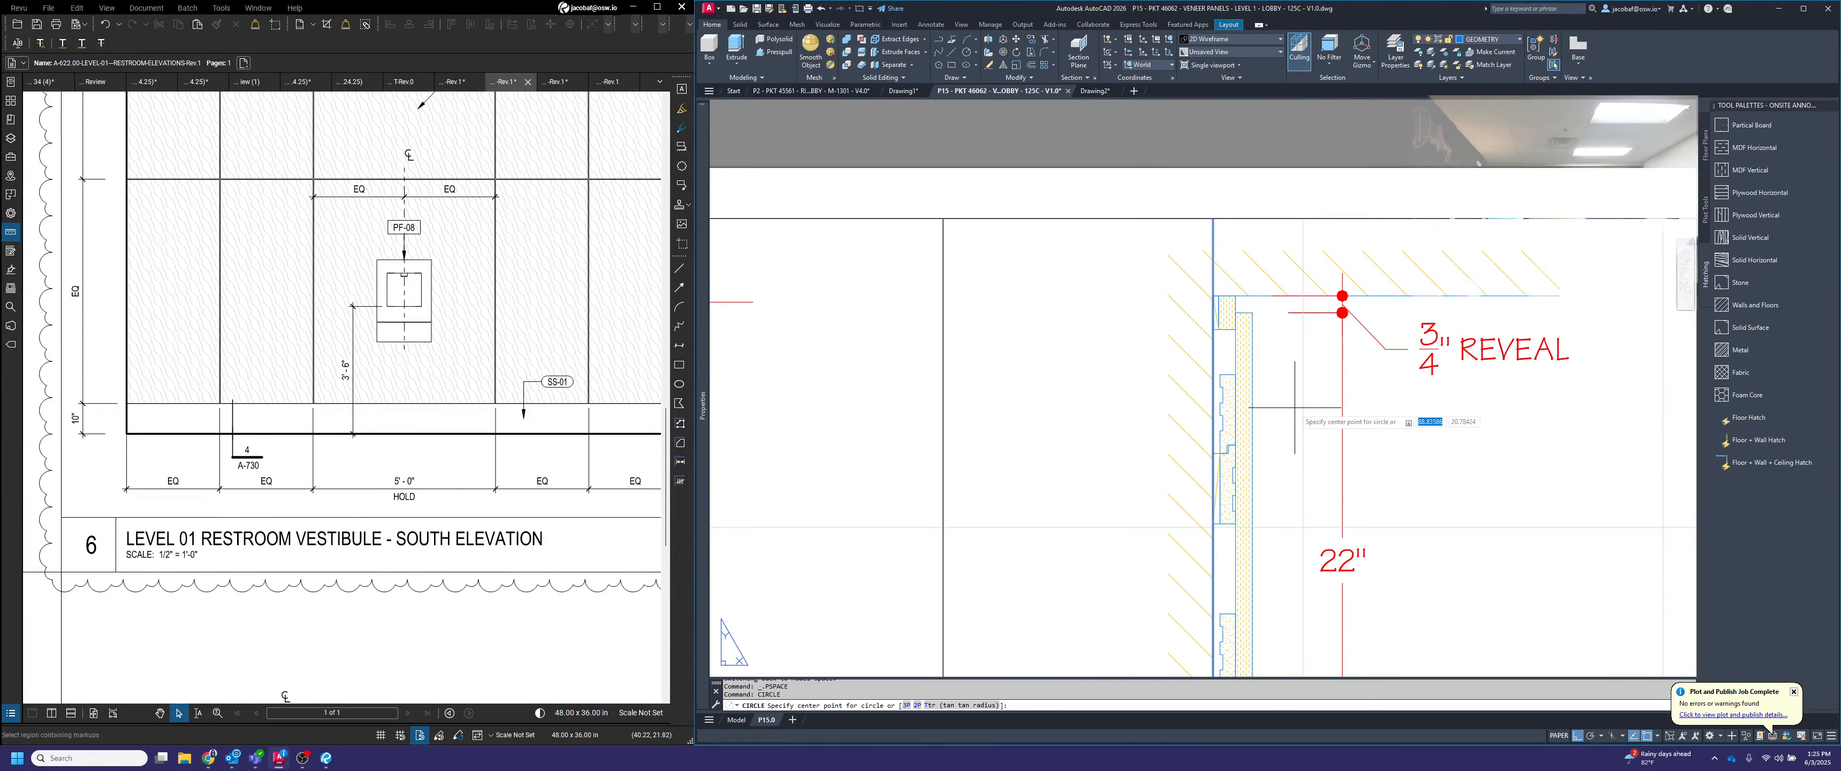
scroll(1259, 293, "up", 4)
right_click(1245, 262, "shift")
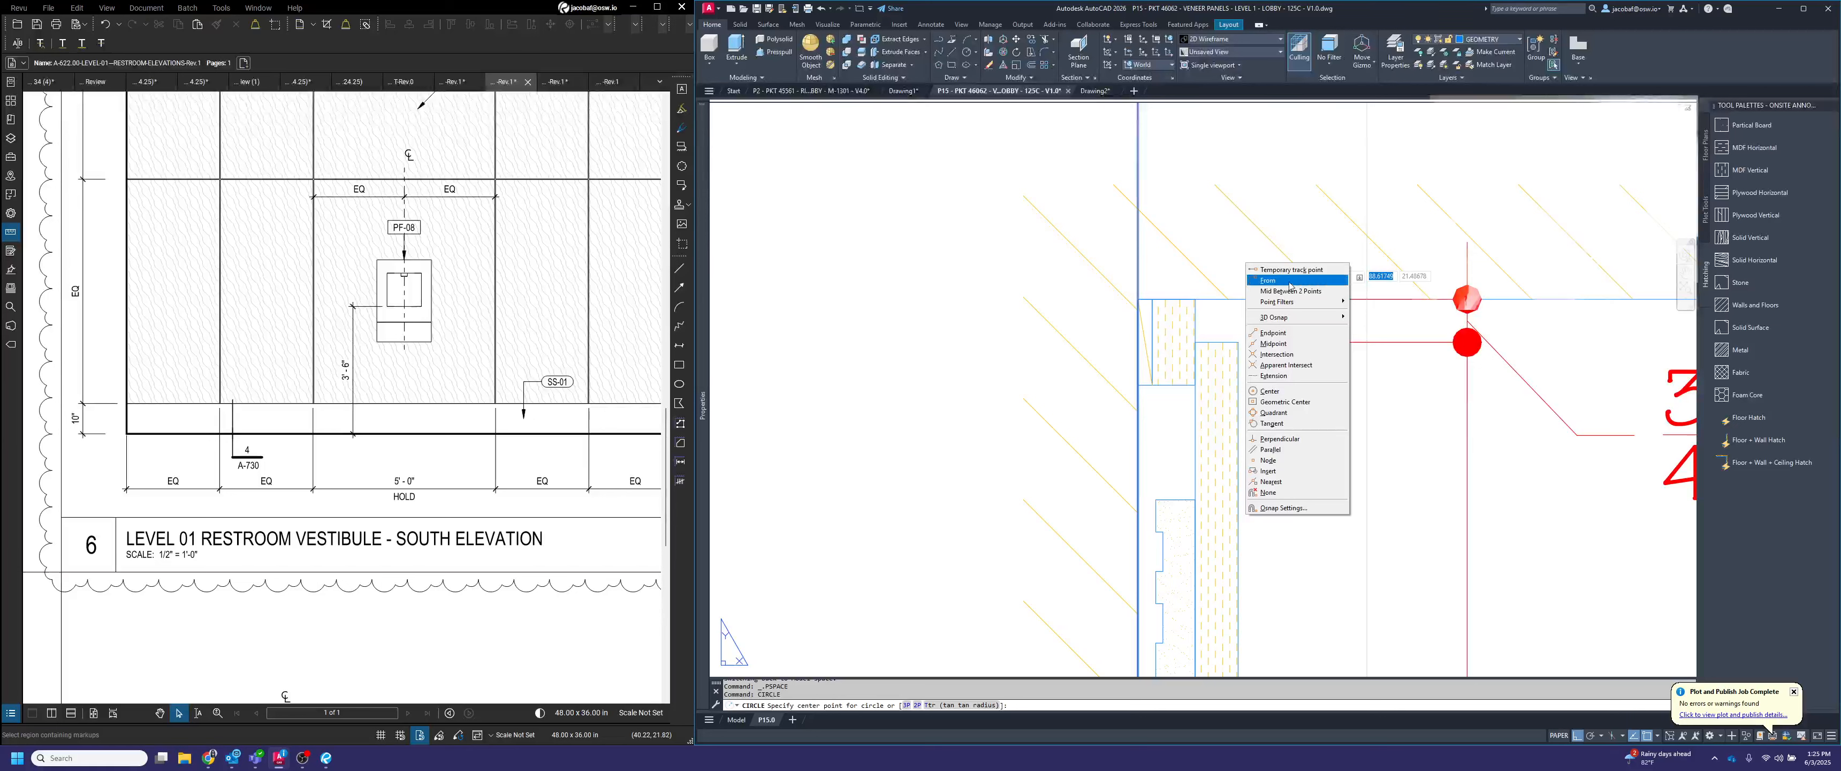
left_click(1291, 291)
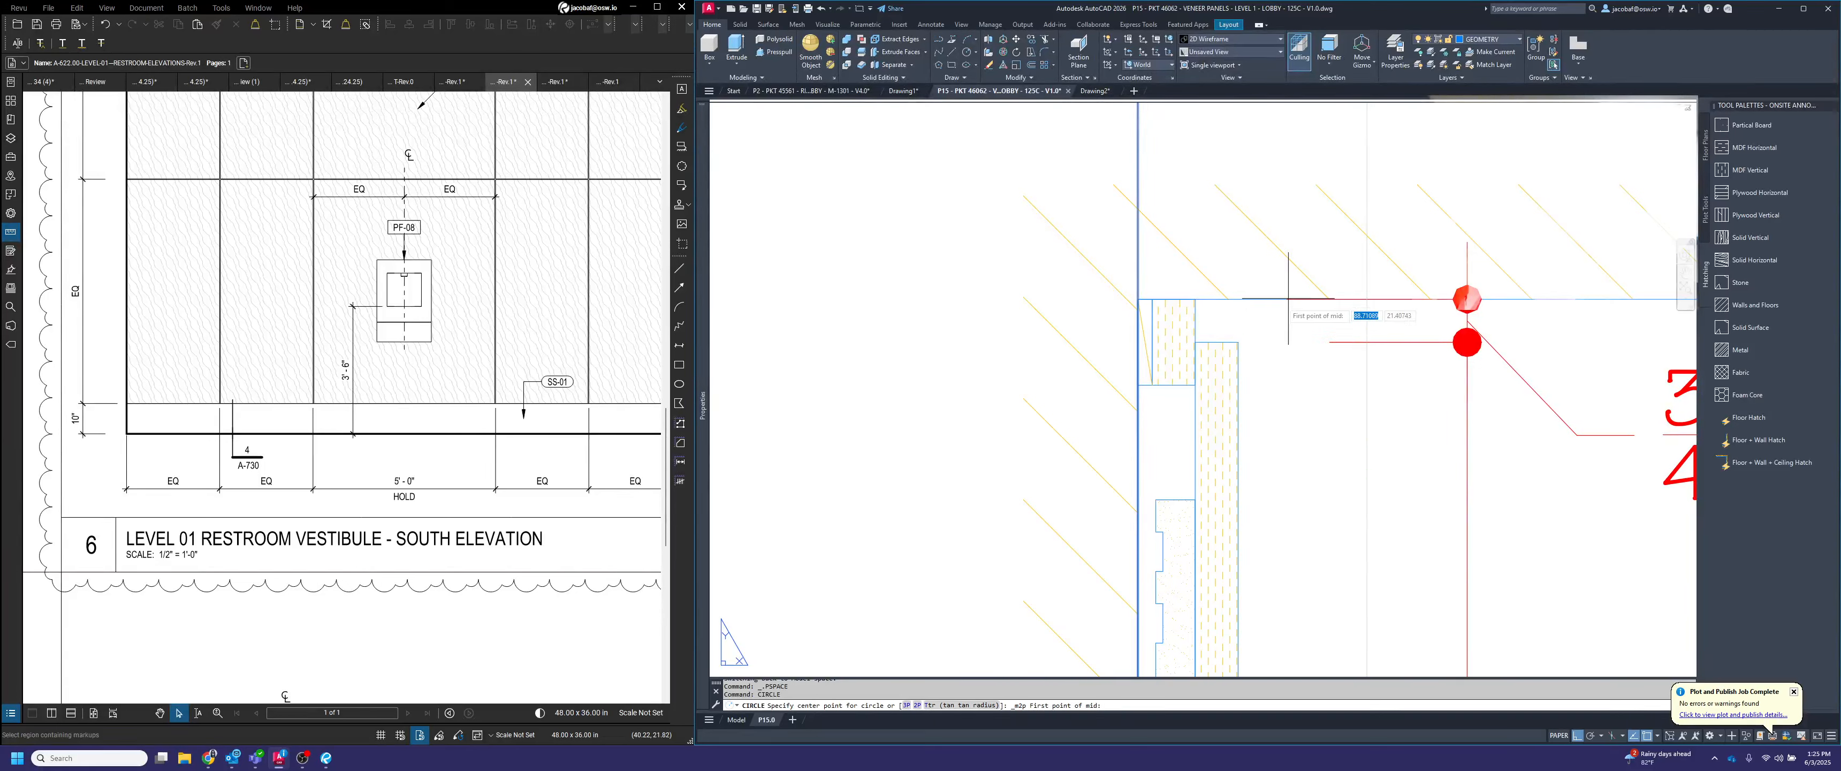
left_click(1137, 299)
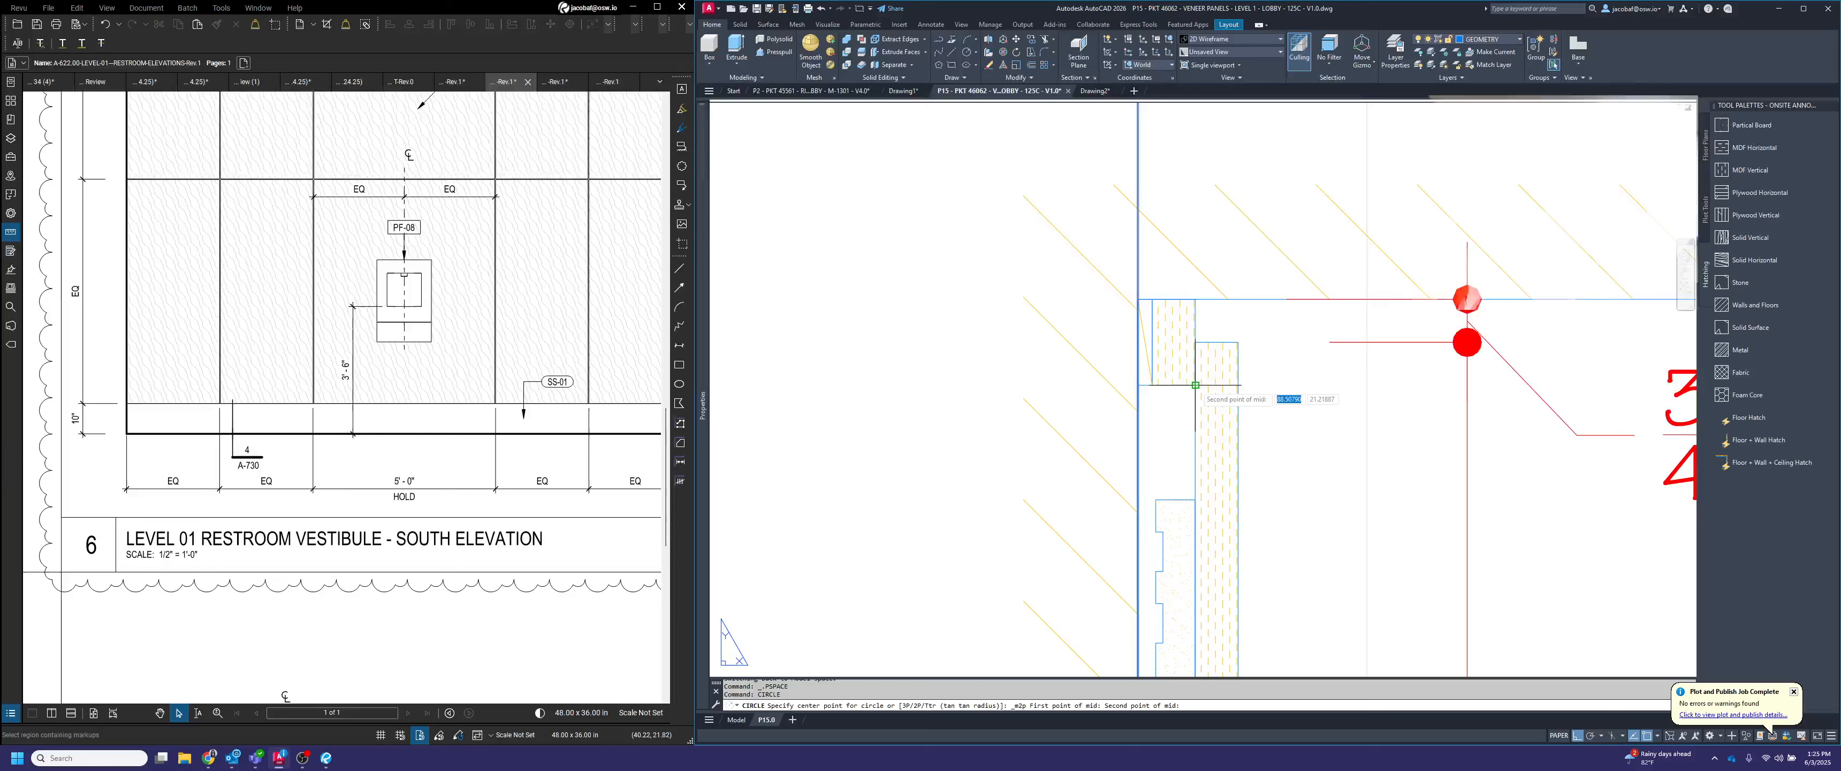
left_click(1239, 384)
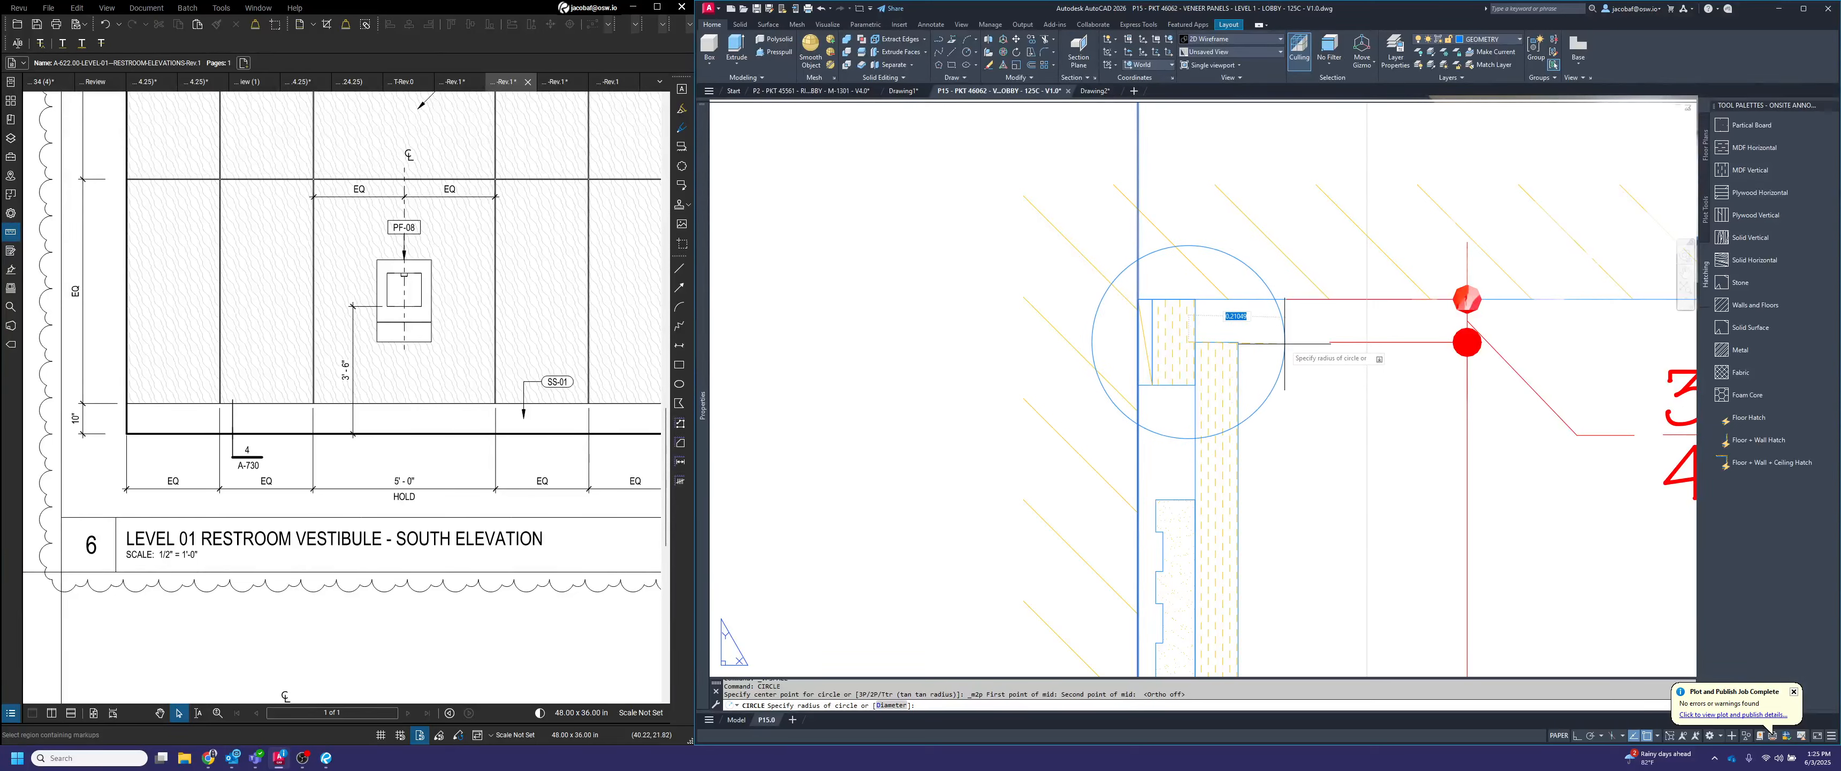
type(".25")
key("Return")
key("Escape")
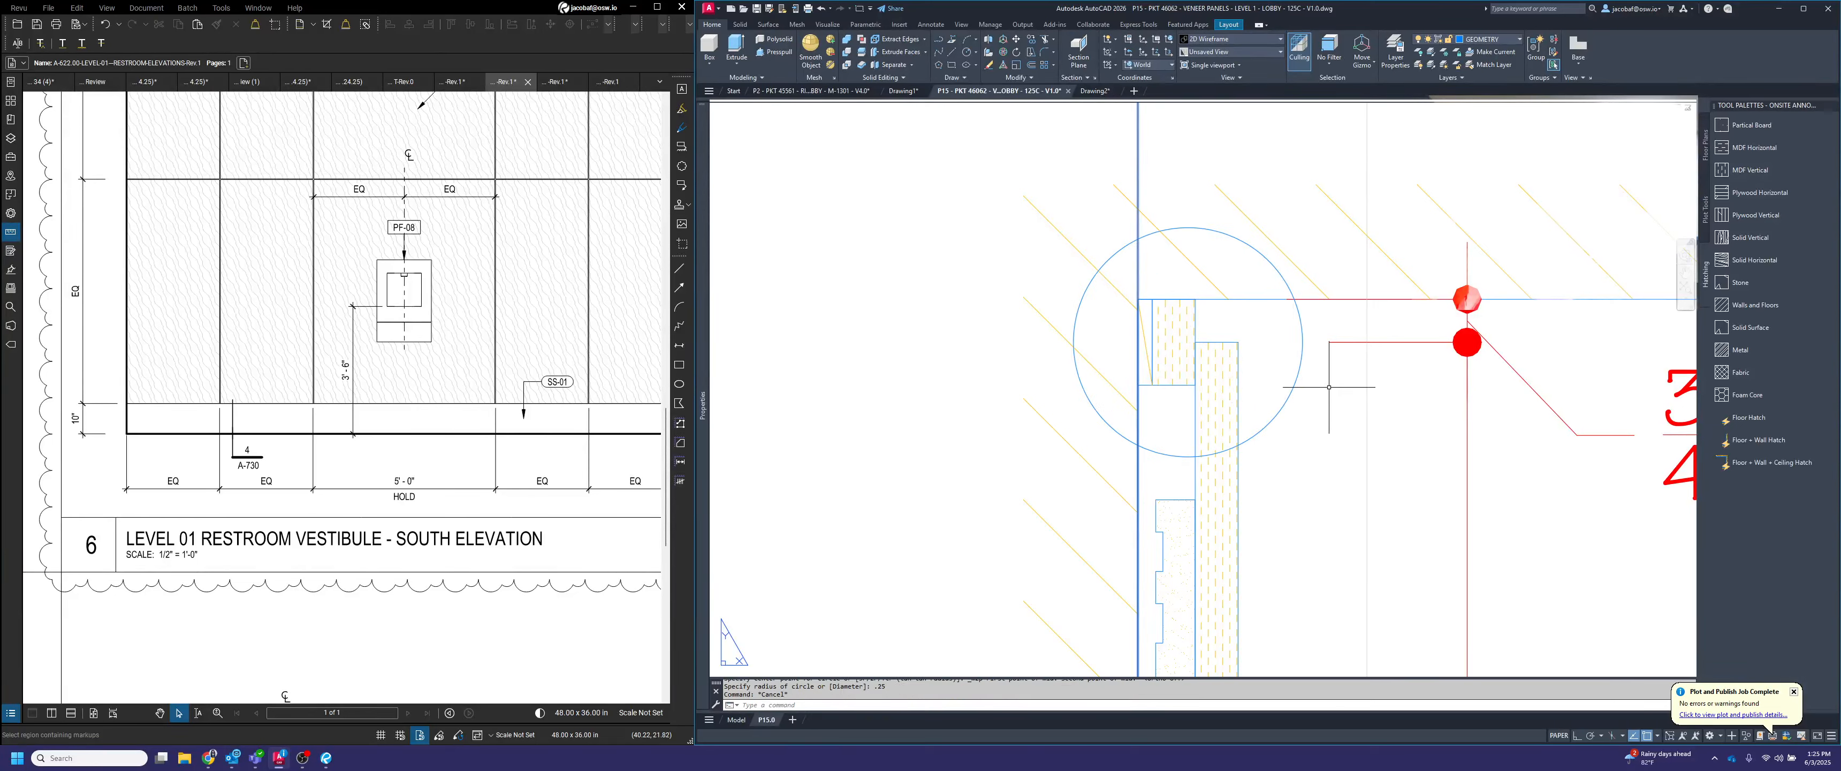
Put the ceiling detail circle on the DIMENSION layer and give it a dashed linetype
left_click_drag(1329, 387, 1248, 341)
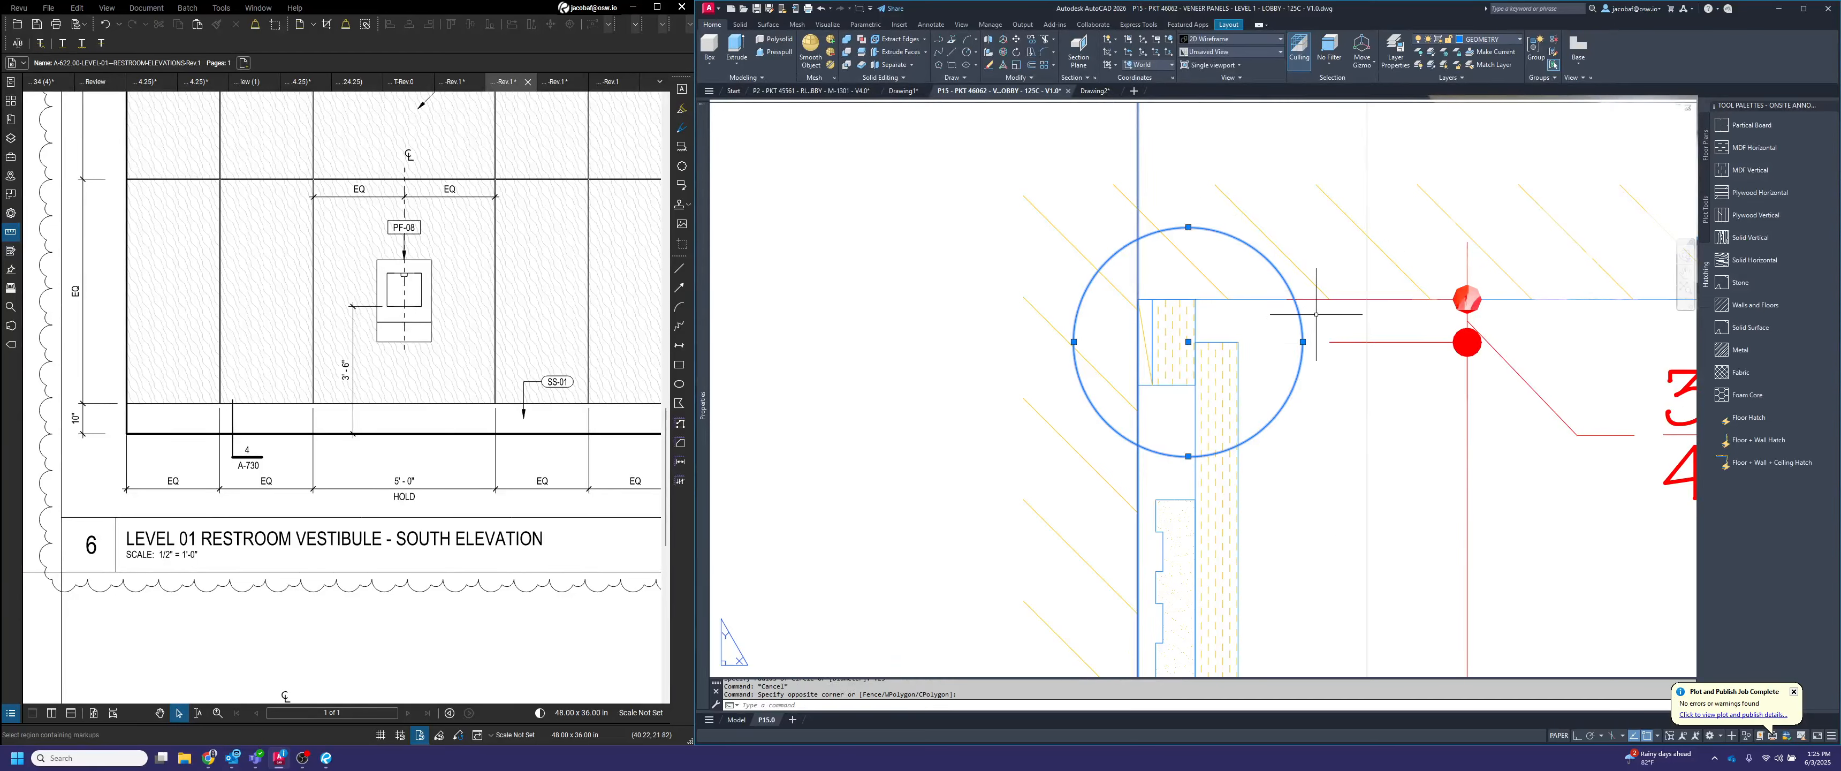
left_click(1490, 43)
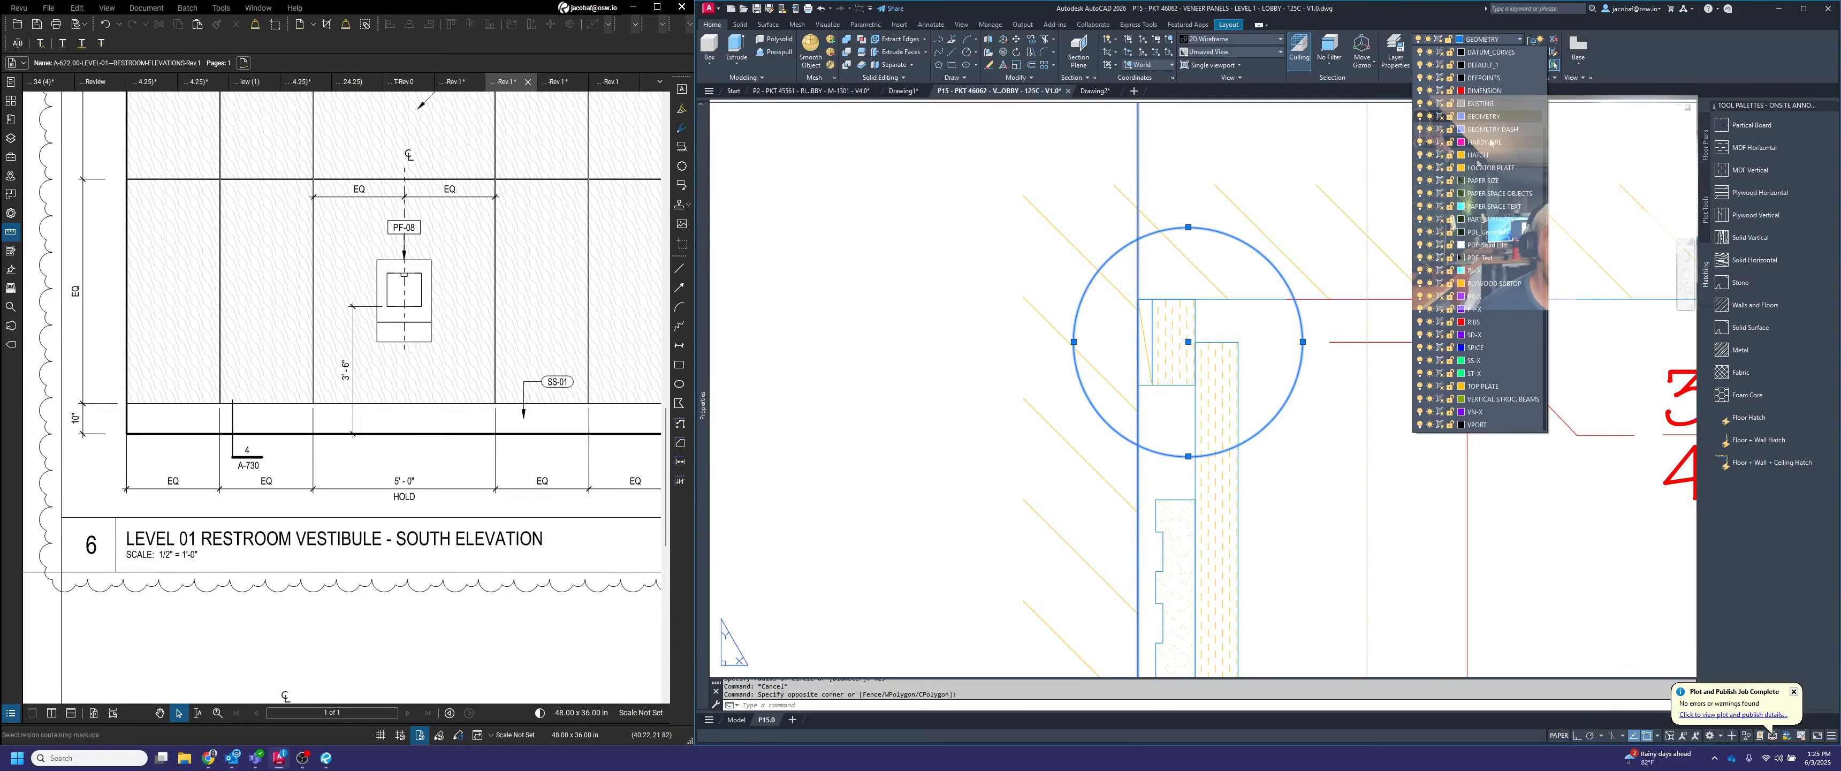
left_click(1487, 121)
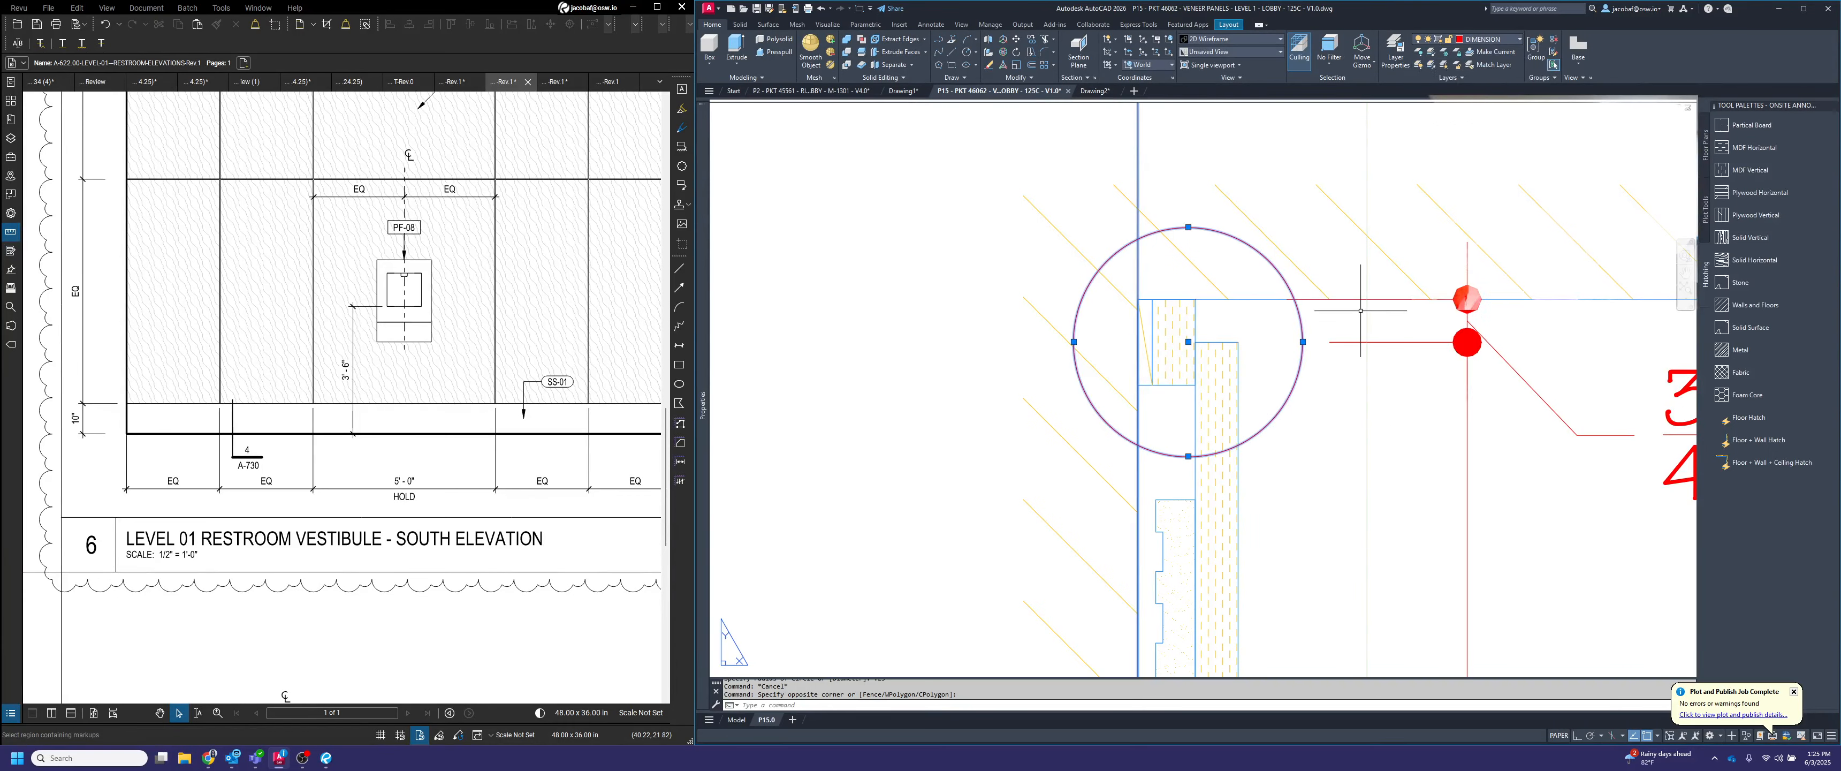
left_click(1507, 44)
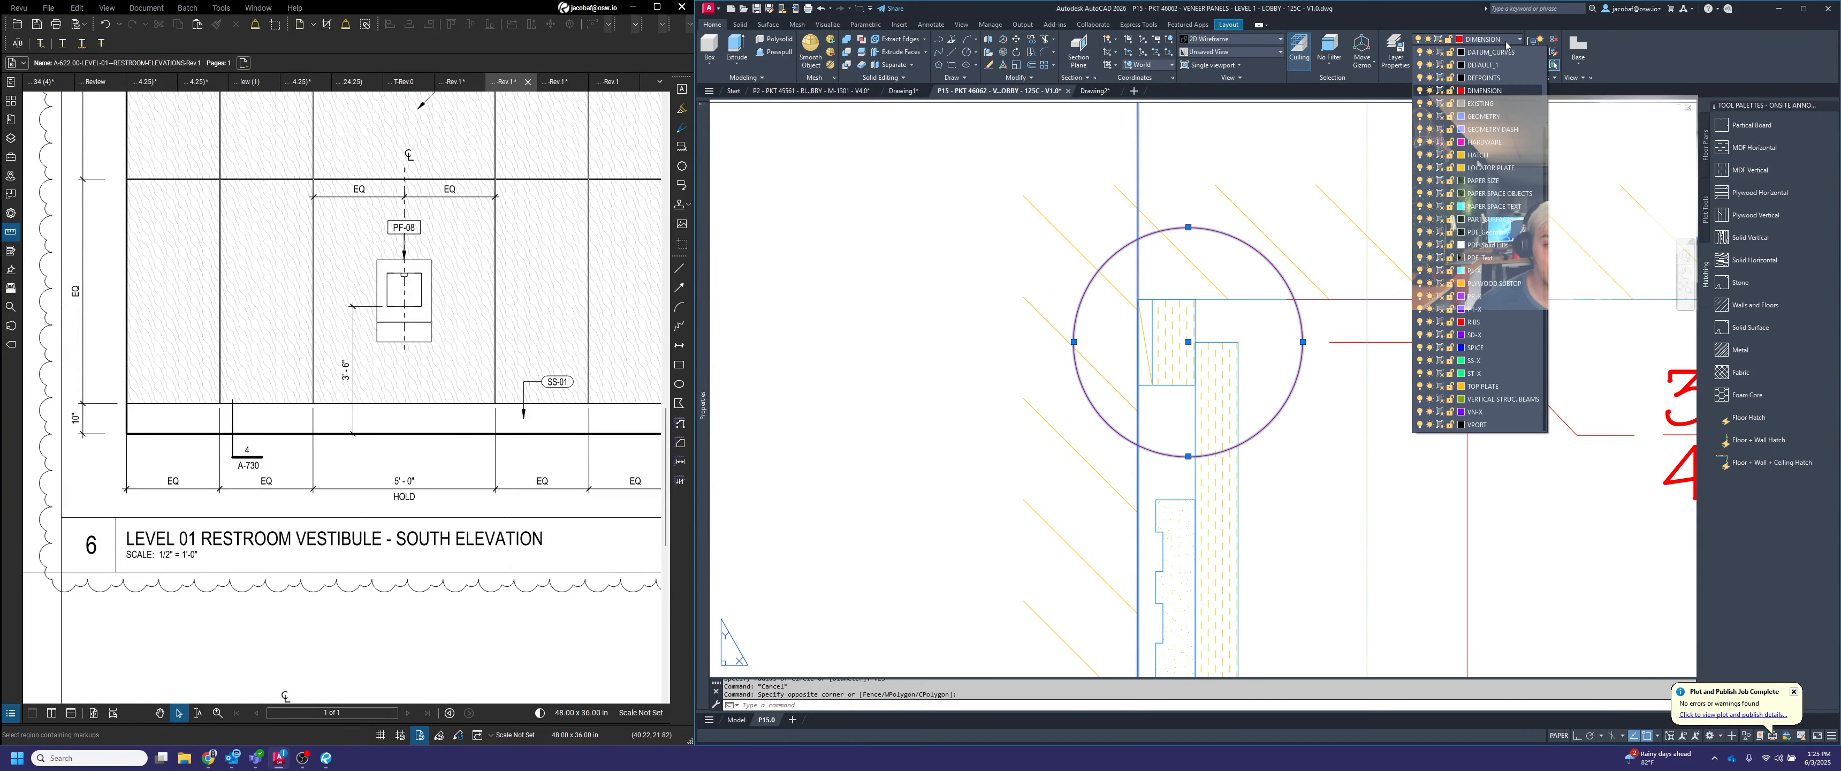
left_click(1491, 92)
mouse_move(704, 249)
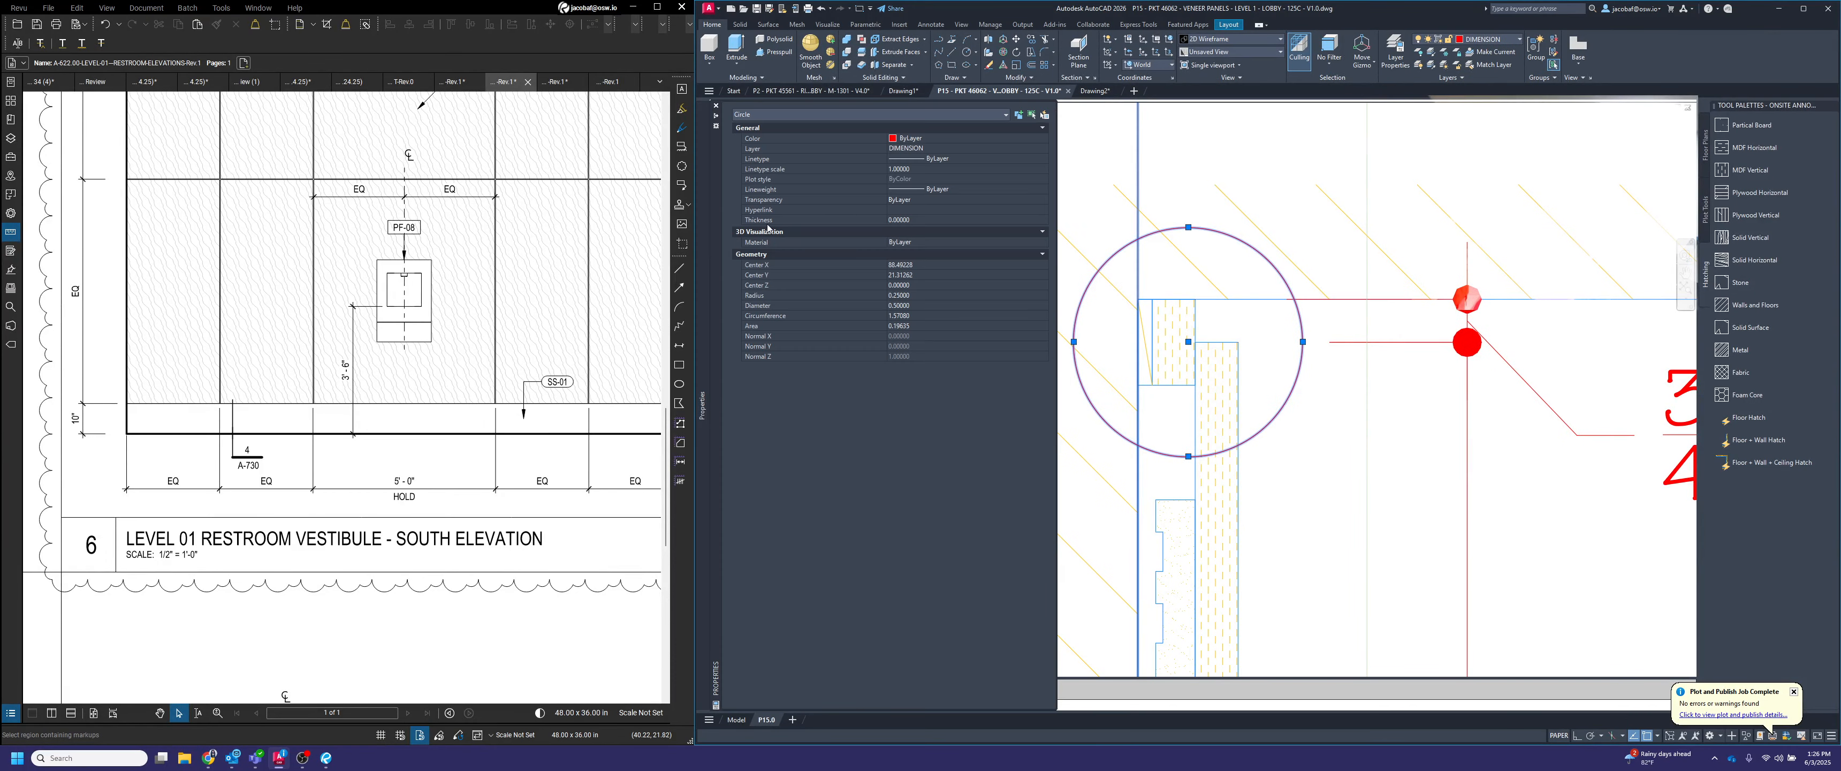
left_click(949, 159)
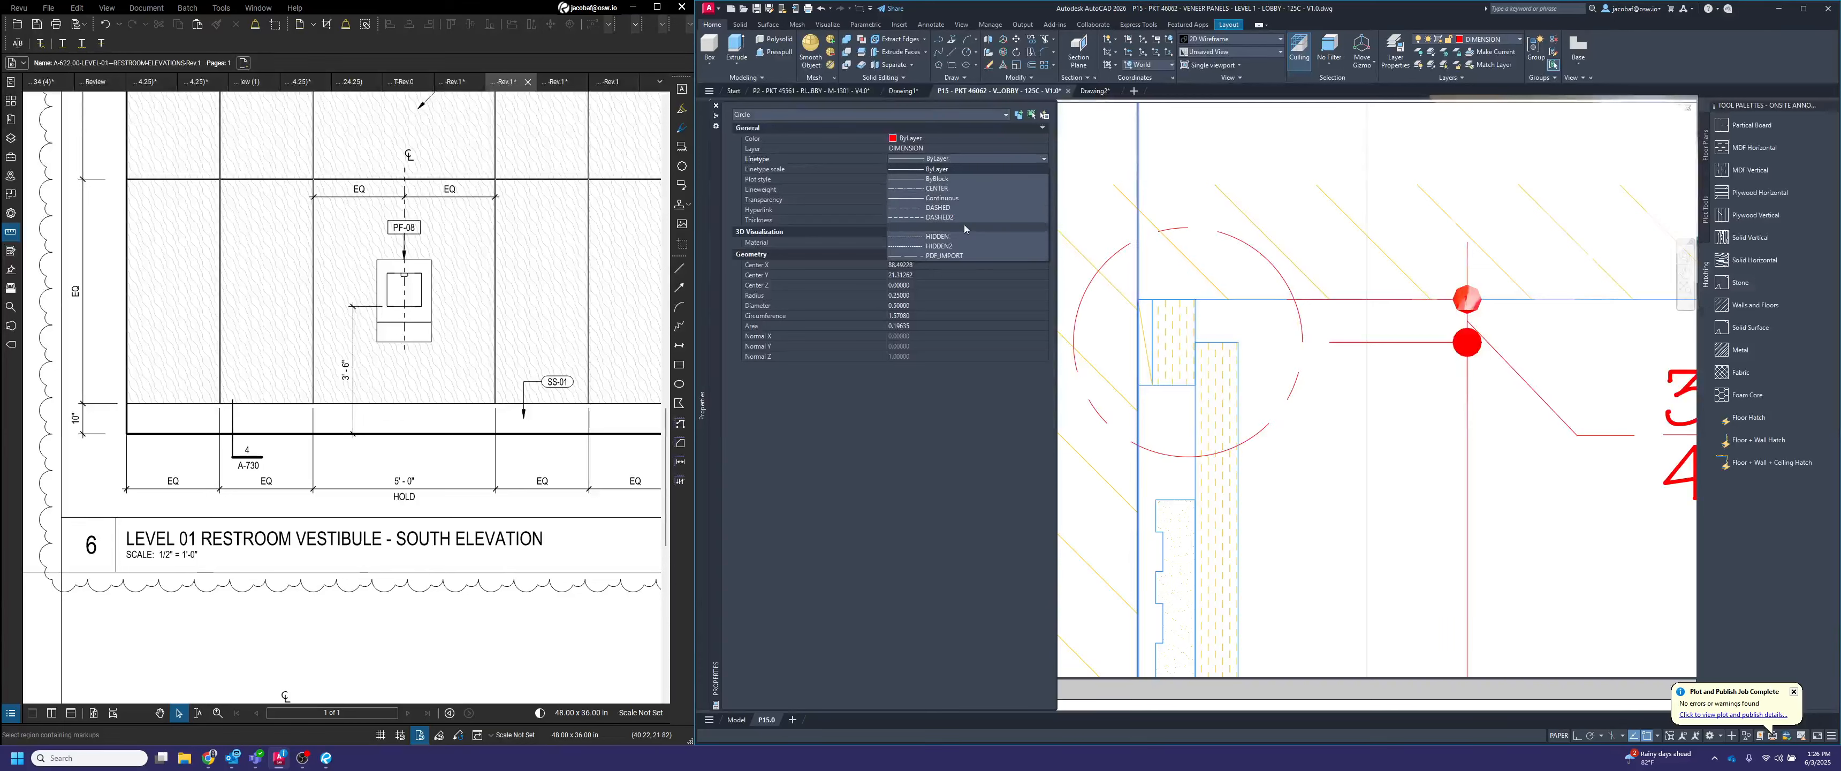
left_click(967, 254)
key("Escape")
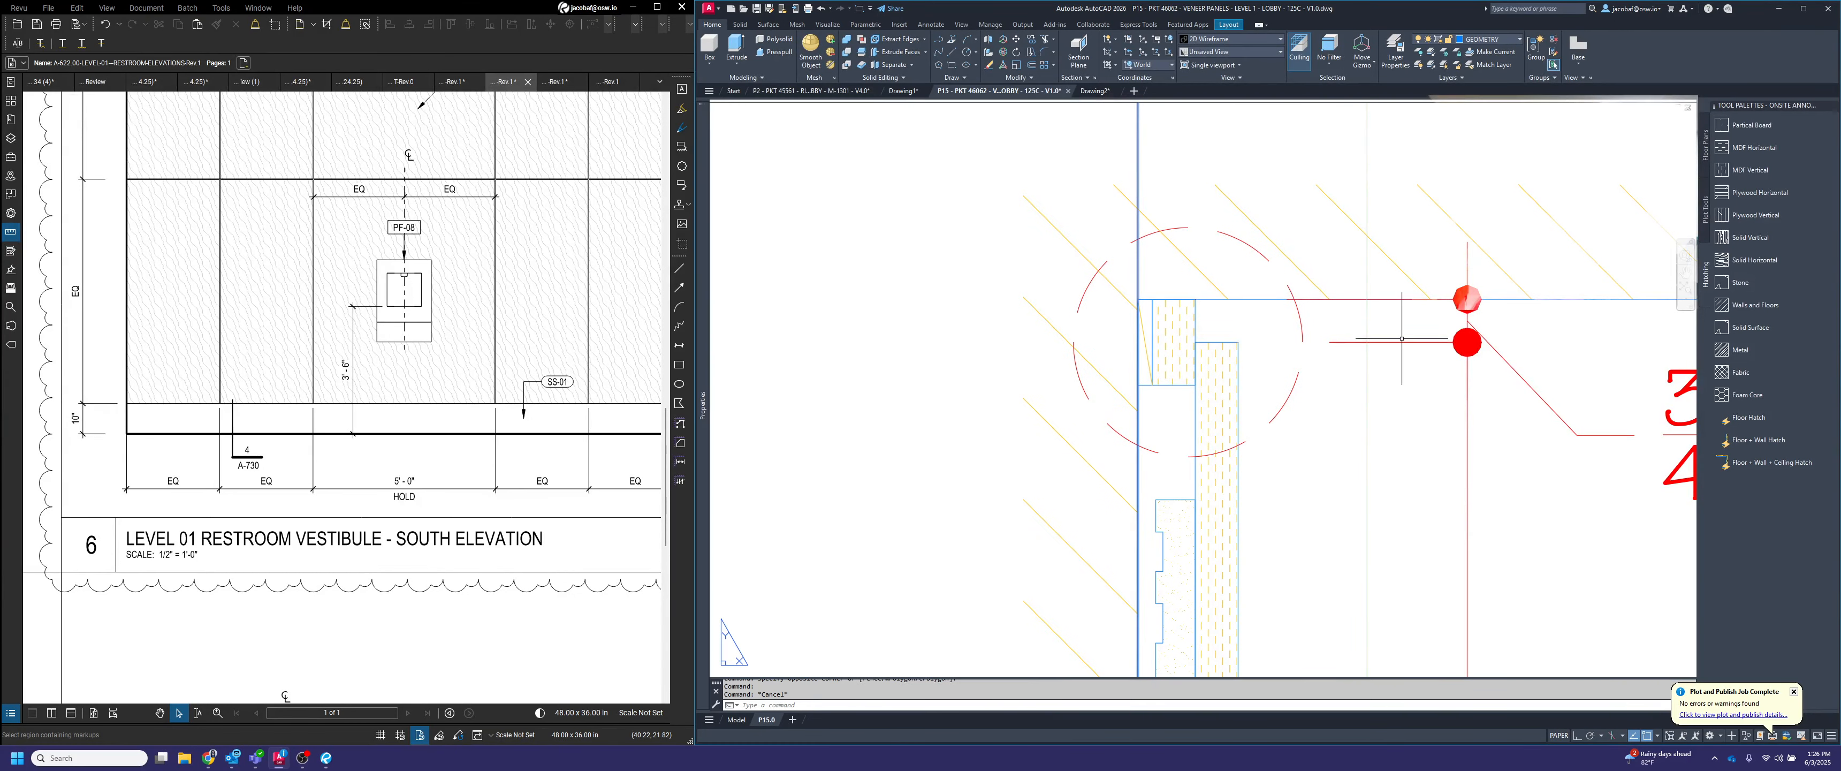
Copy the dashed ceiling detail circle straight down onto the joint at the section's upper panel reveal
scroll(1085, 271, "down", 4)
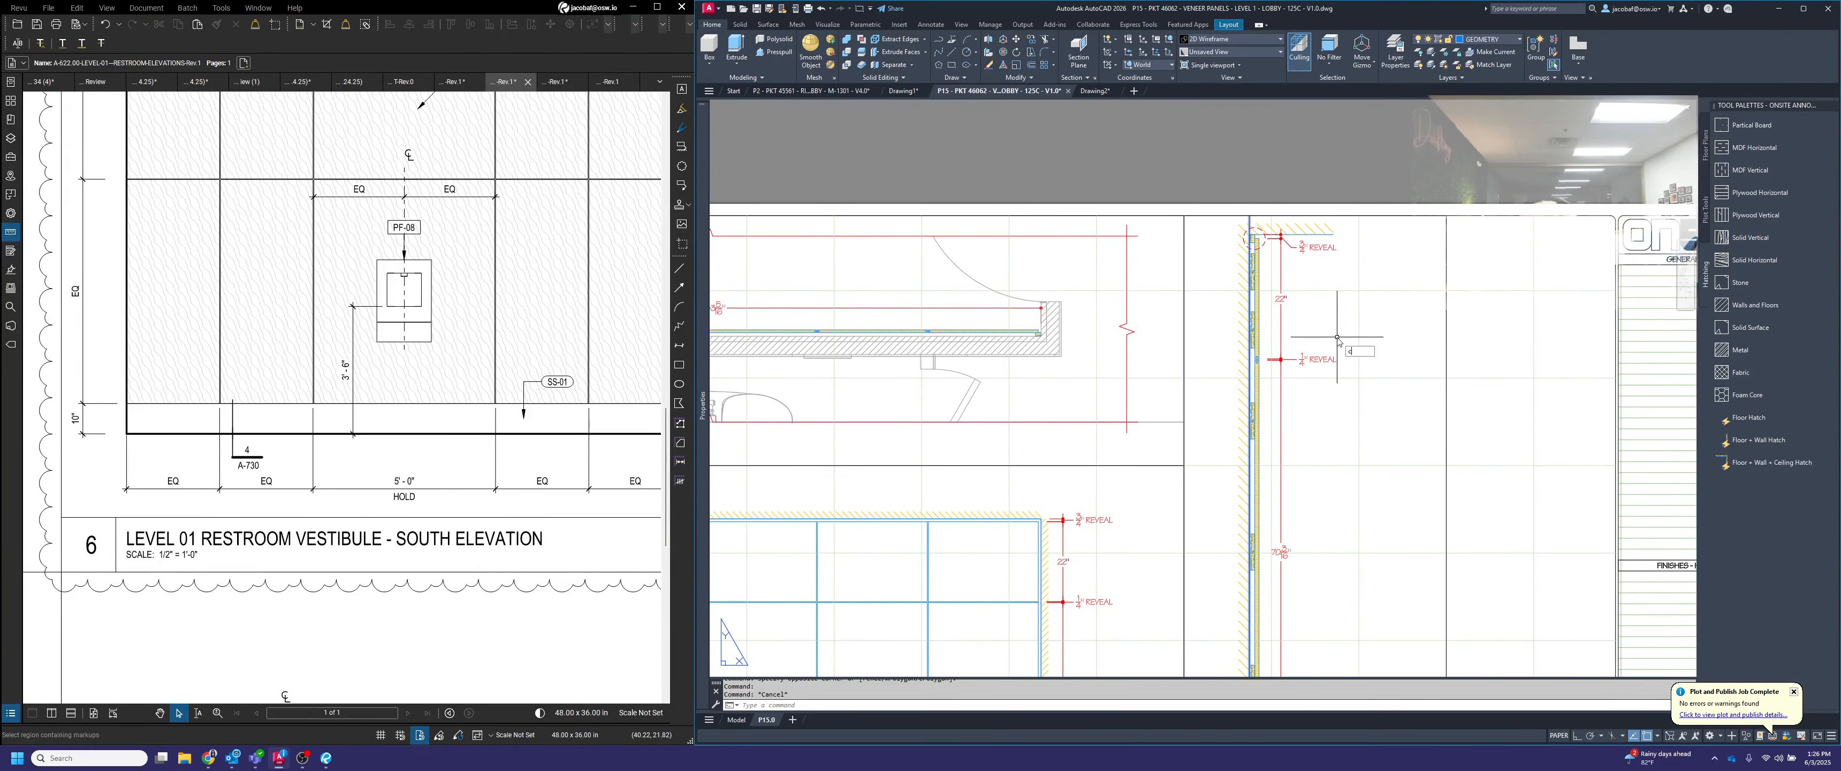
key("Return")
scroll(1260, 234, "up", 8)
left_click(1294, 321)
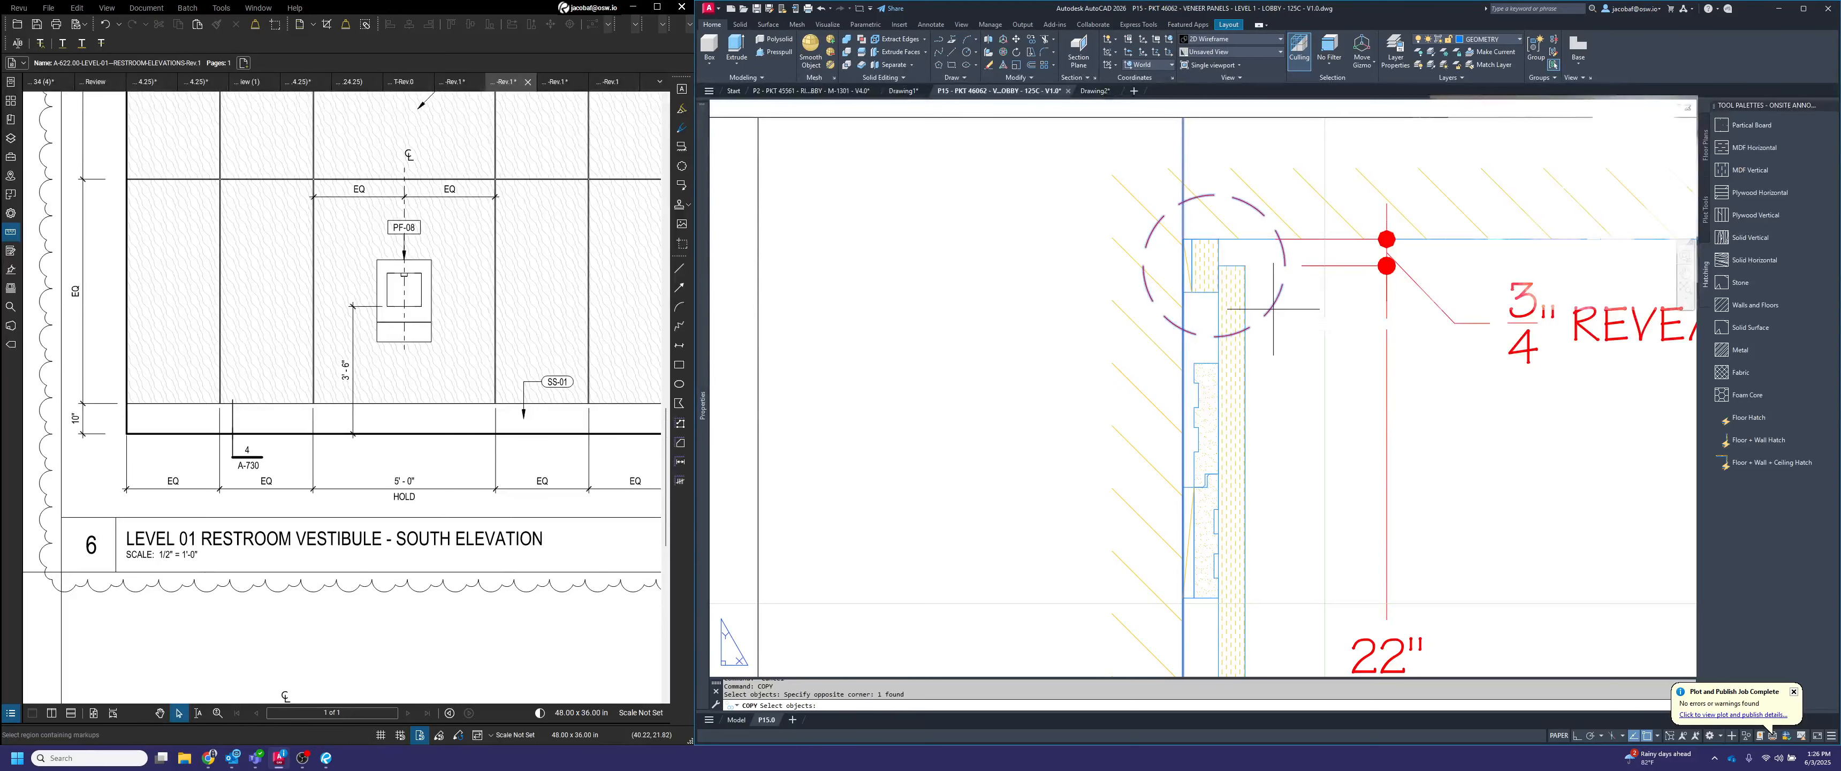
key("Return")
left_click(1215, 264)
scroll(1215, 264, "down", 6)
scroll(1216, 230, "down", 2)
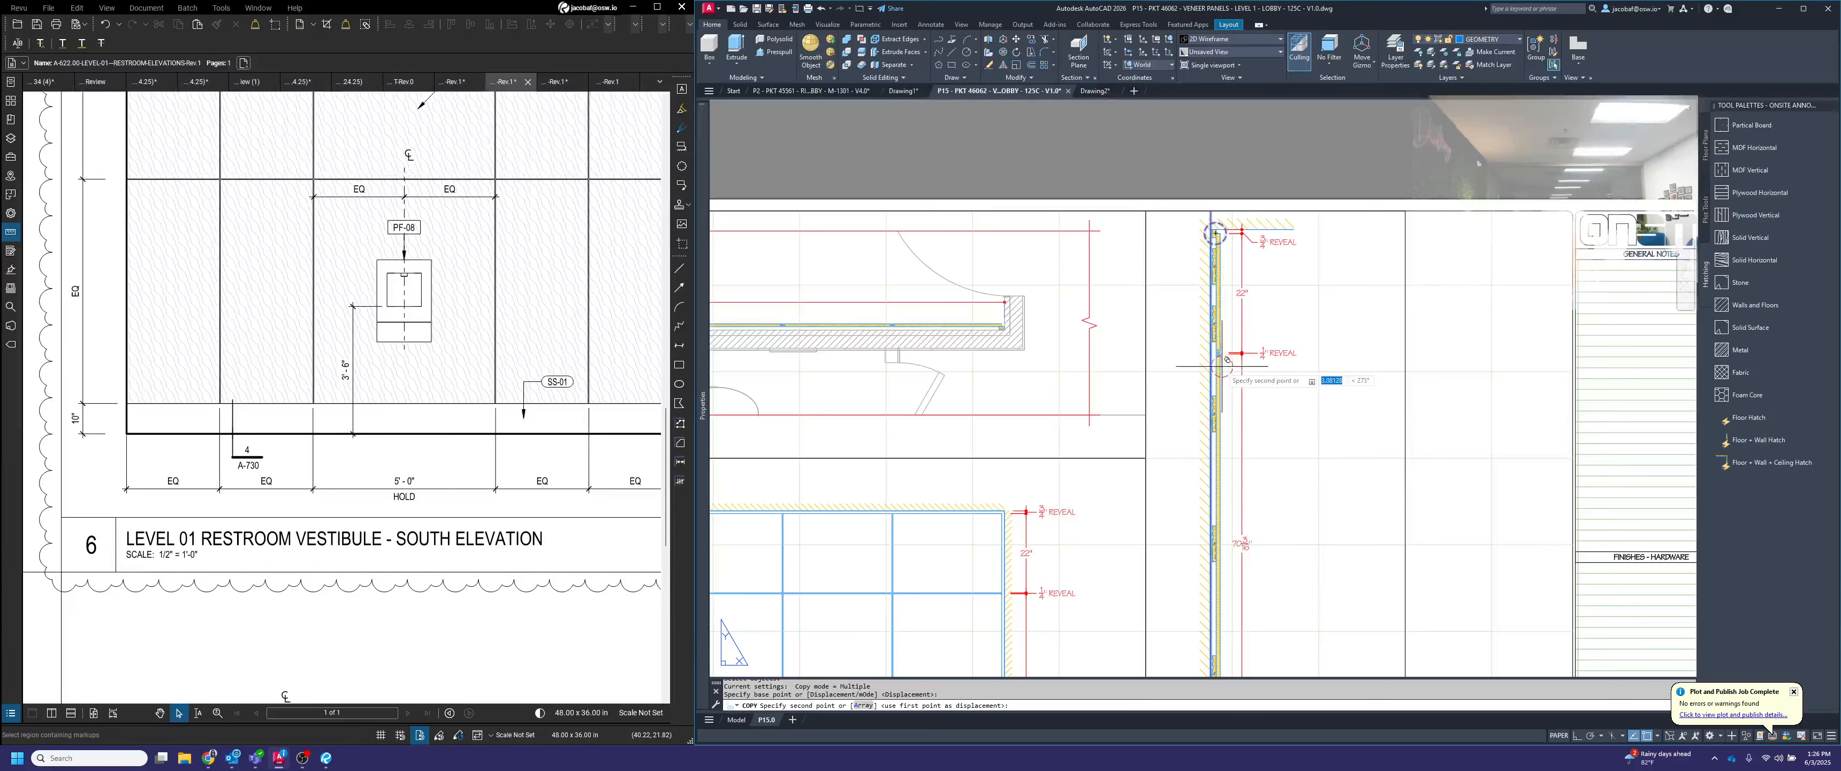
scroll(1212, 353, "up", 10)
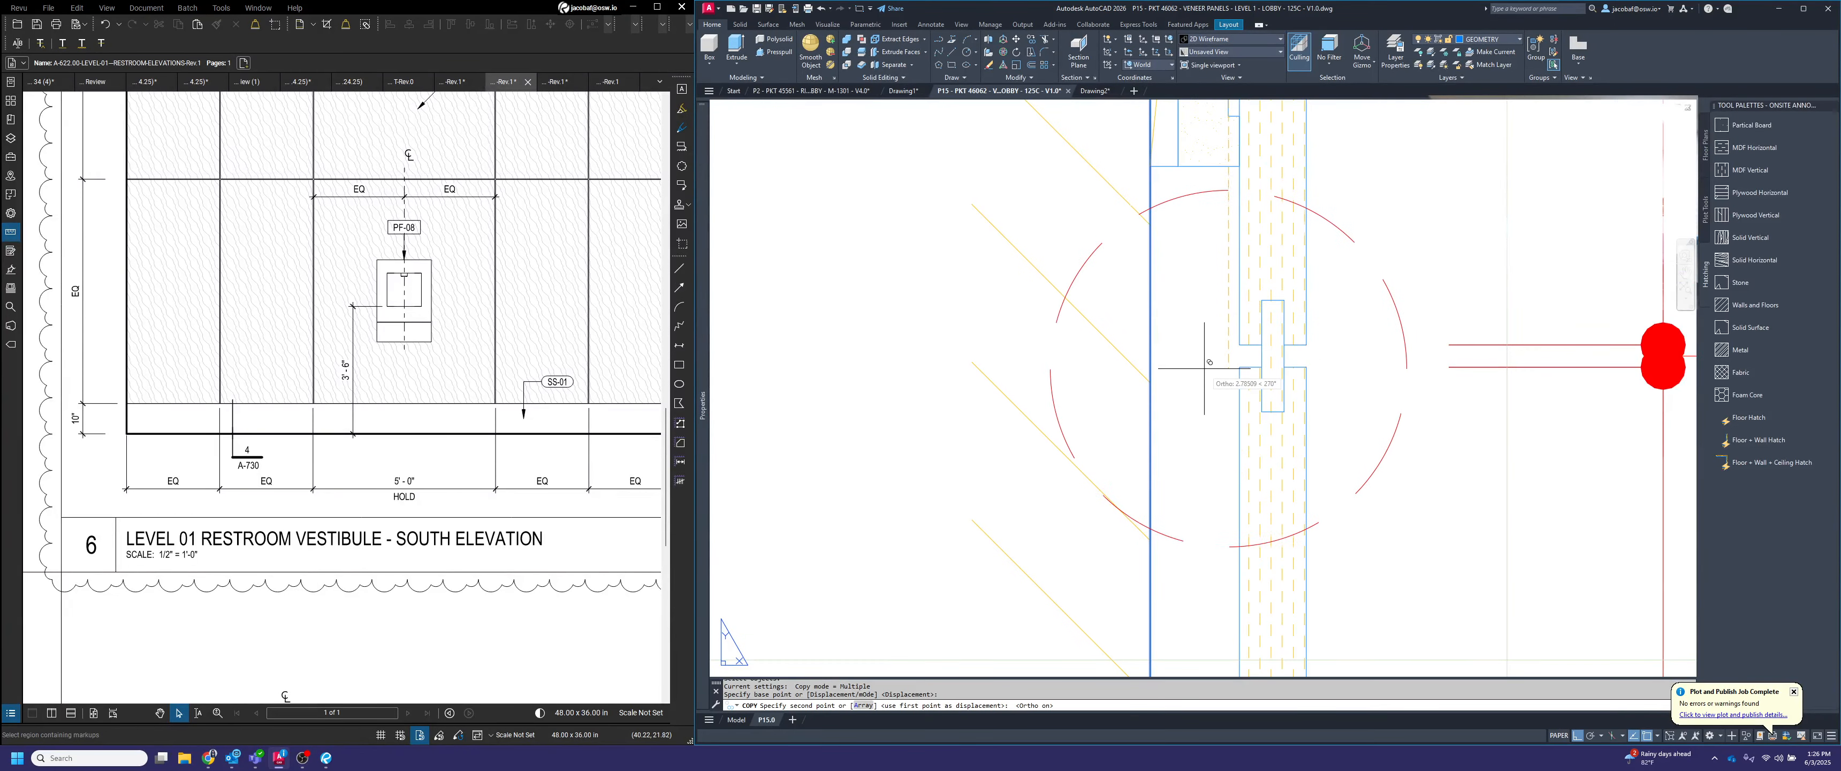
key("F8")
left_click(1227, 355)
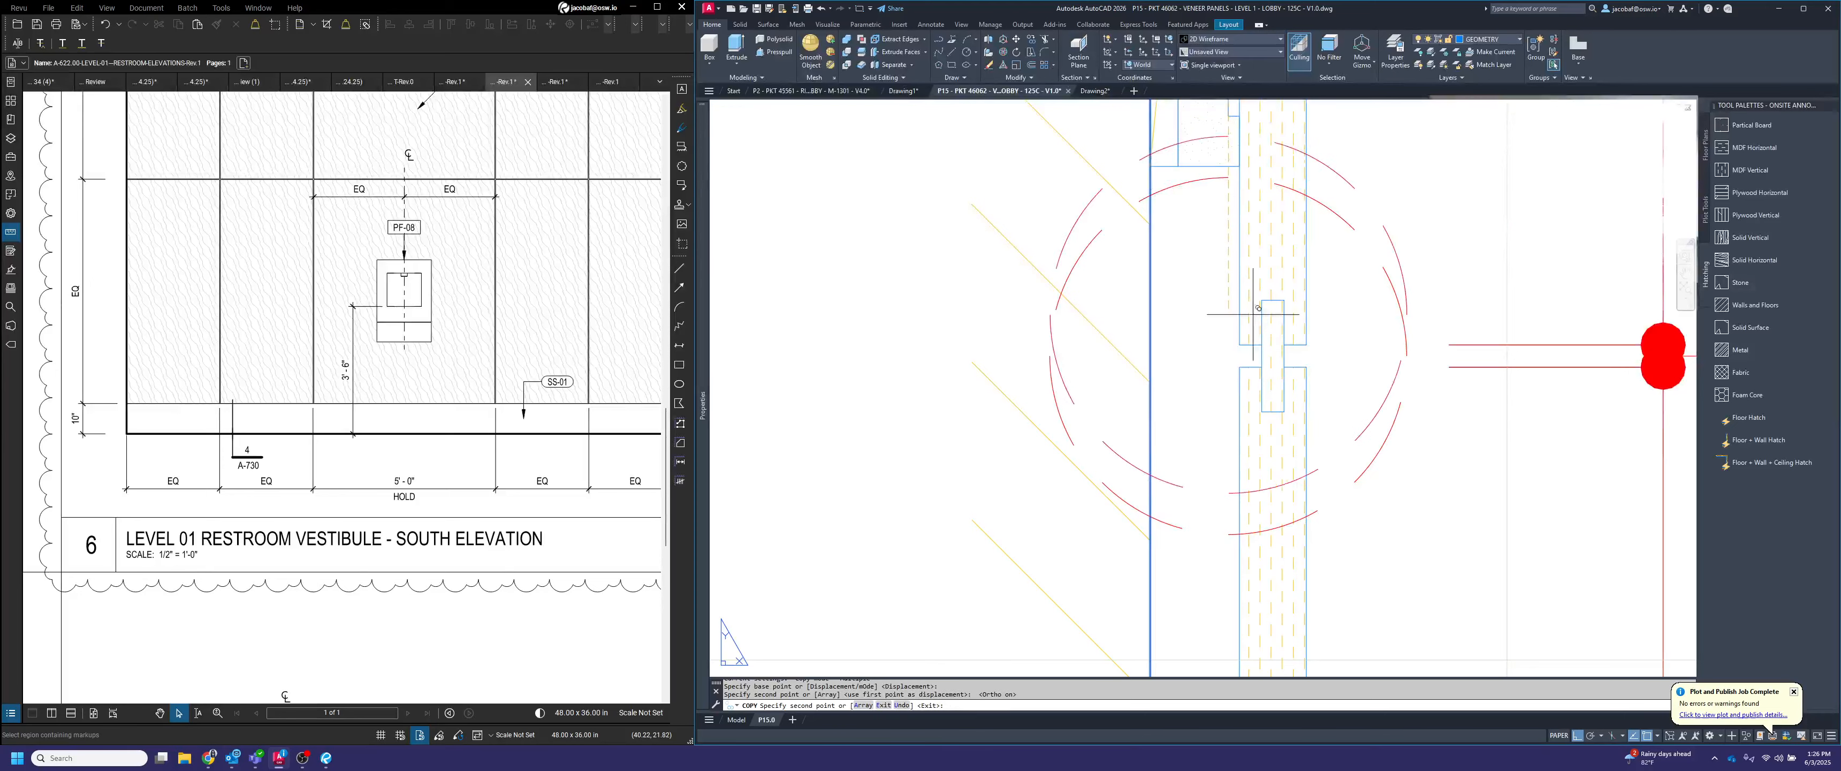
Place another copy of the dashed detail circle straight down at the 3/8" reveal above the section's base
scroll(1227, 355, "down", 6)
scroll(1300, 564, "down", 3)
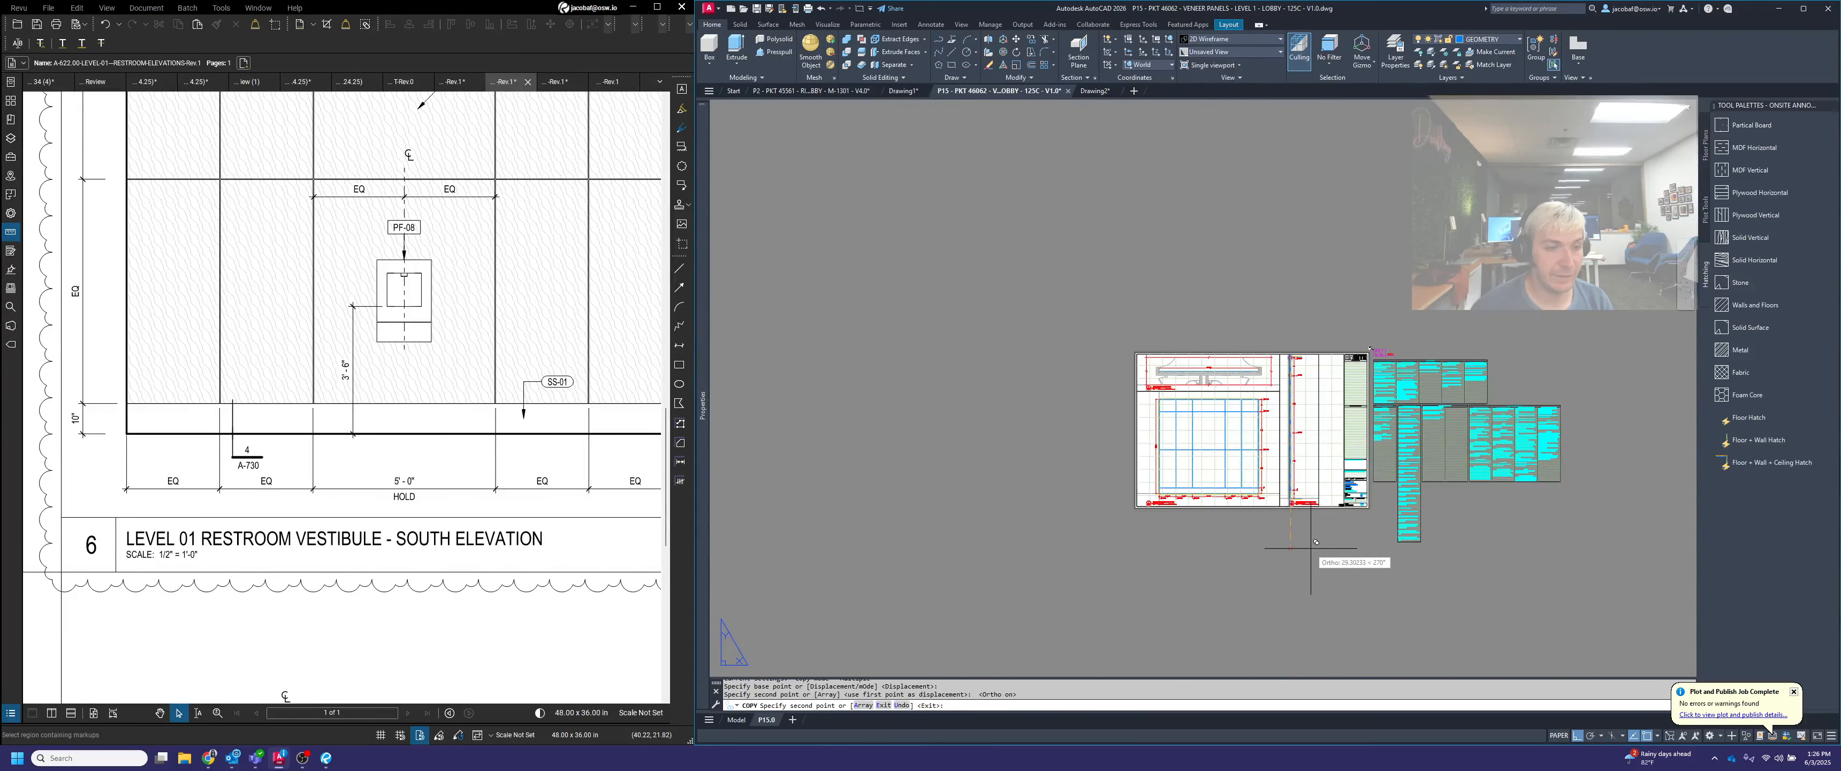
scroll(1296, 493, "up", 10)
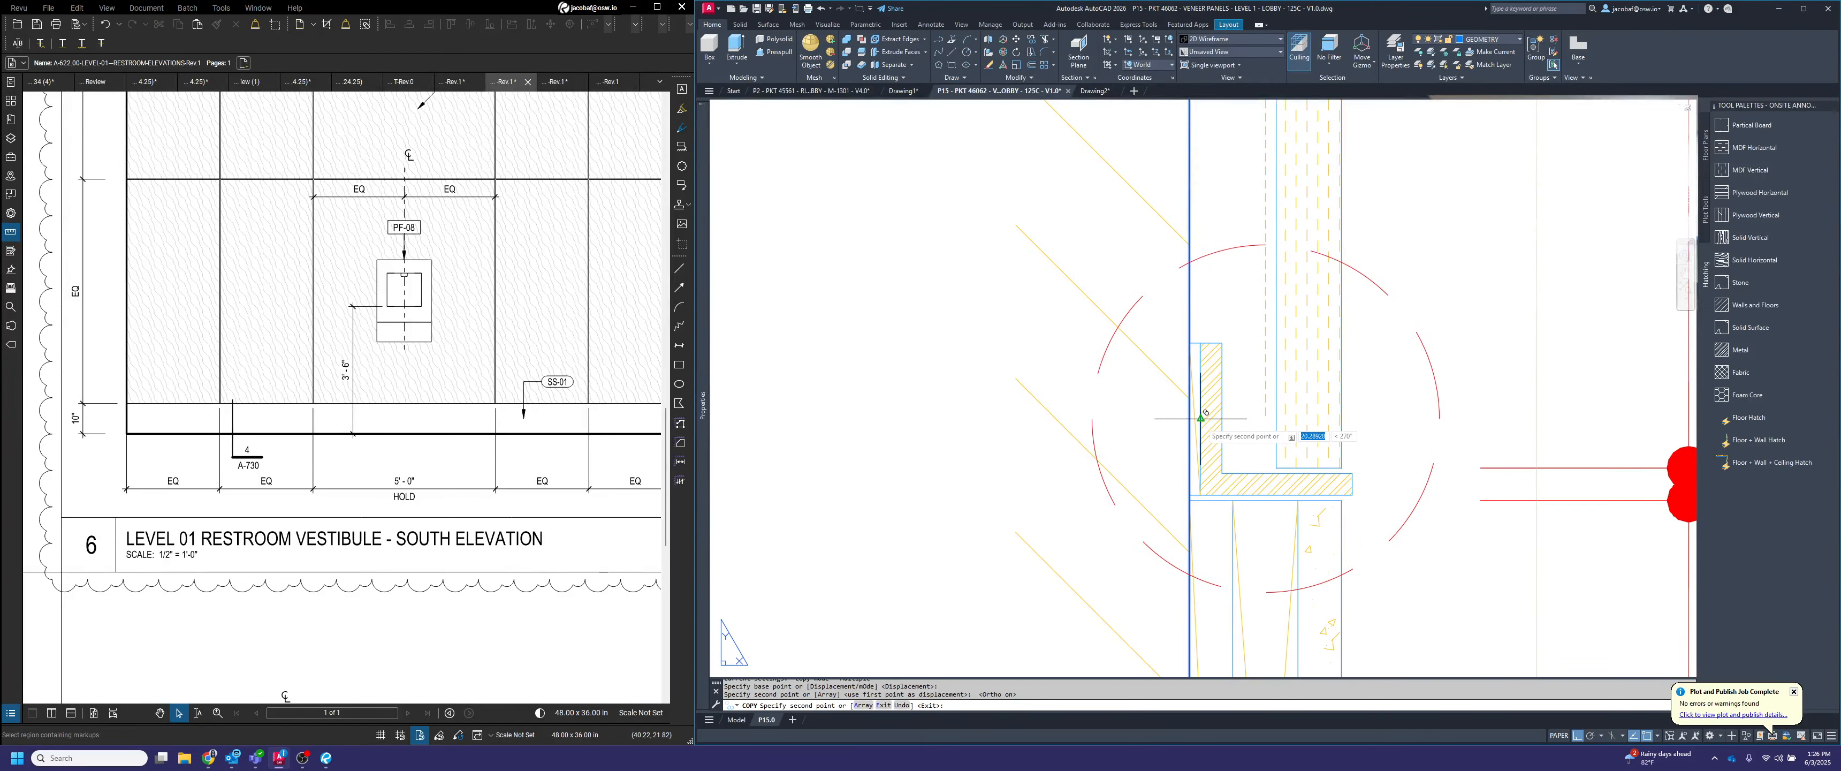
key("Return")
scroll(1305, 400, "down", 2)
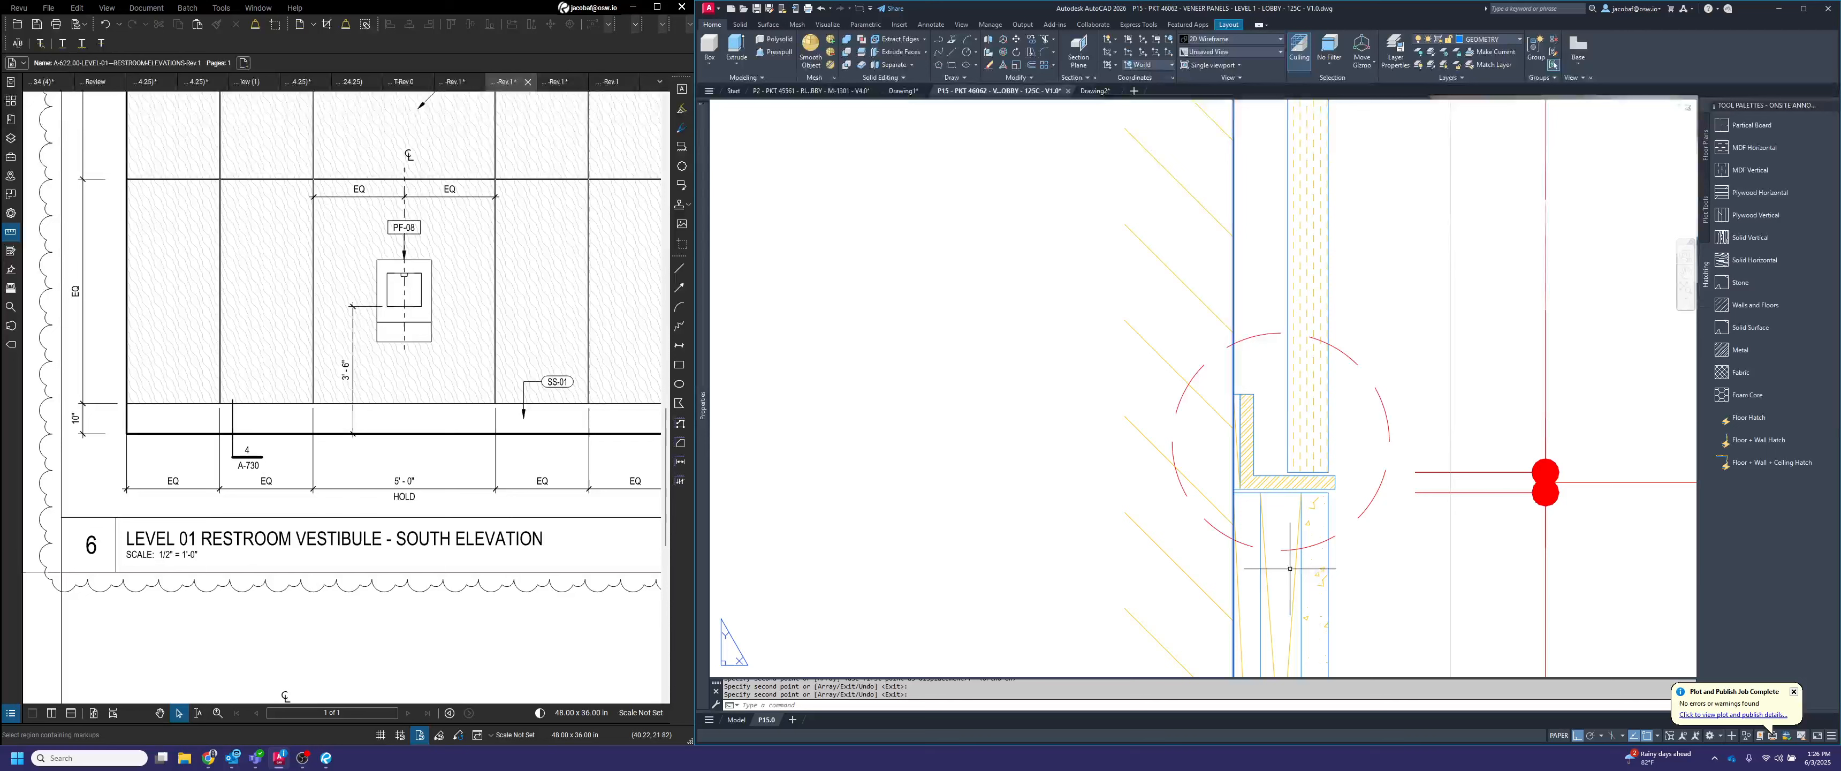
key("Escape")
scroll(1331, 392, "down", 3)
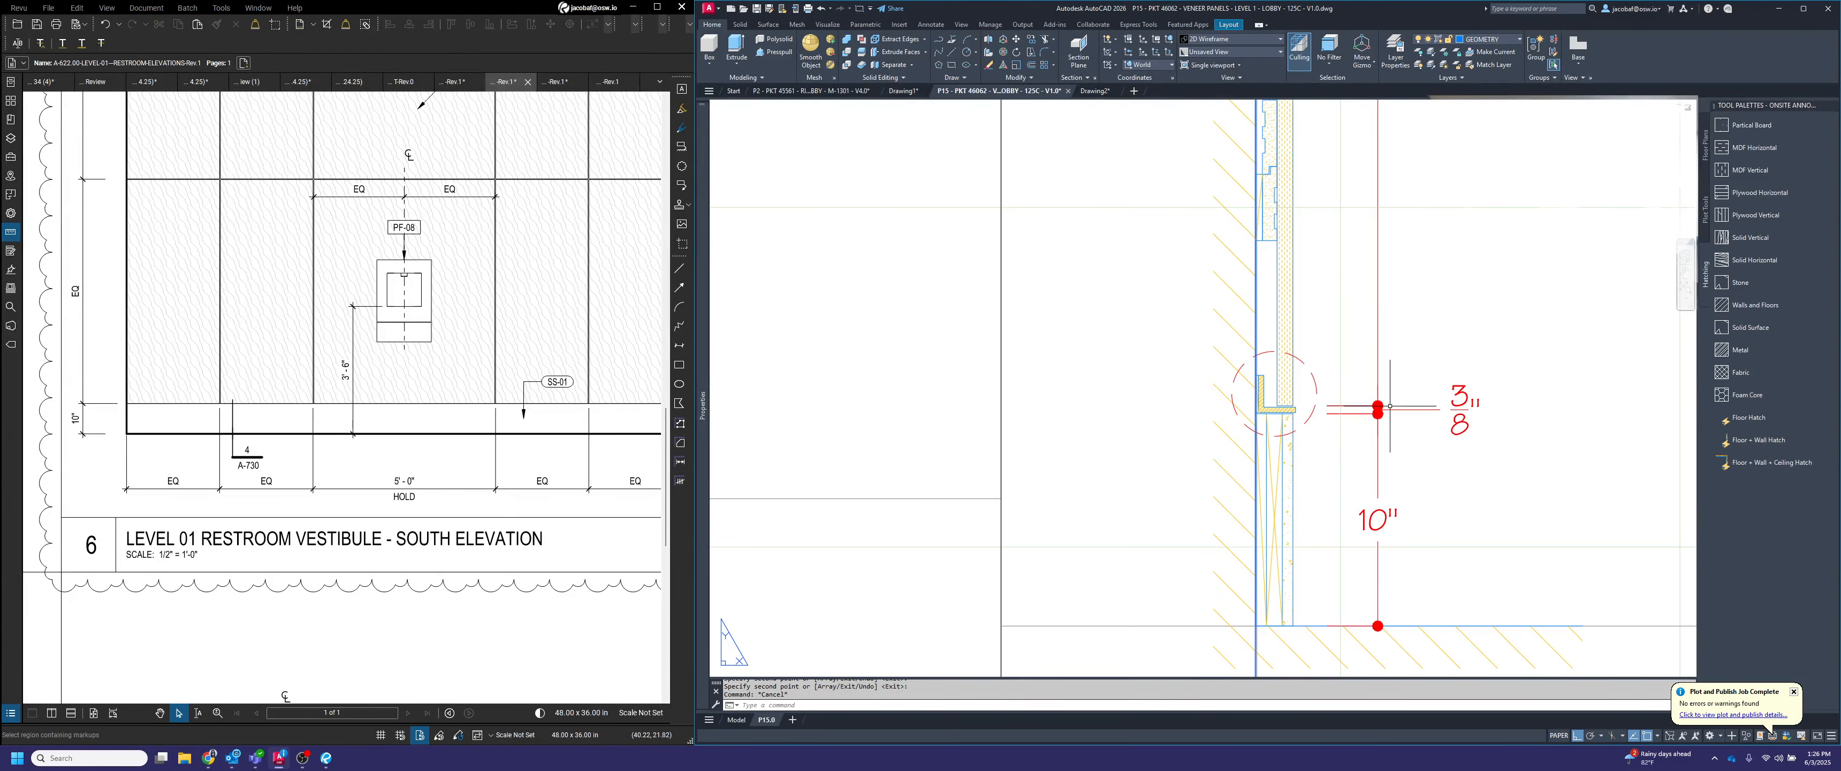
scroll(1337, 389, "down", 3)
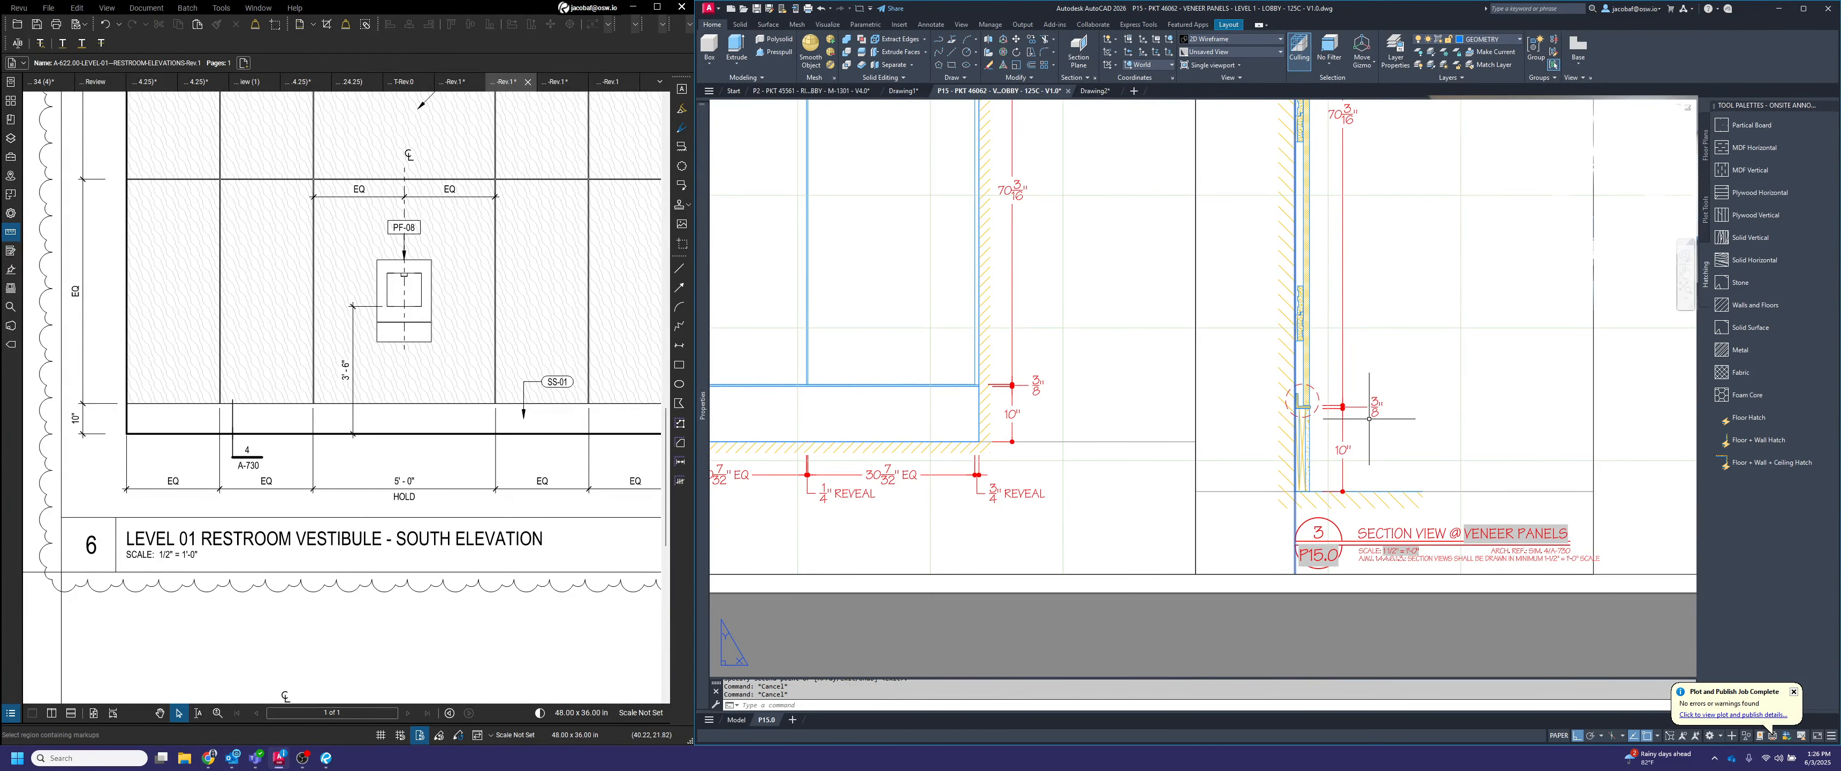
scroll(1356, 418, "down", 5)
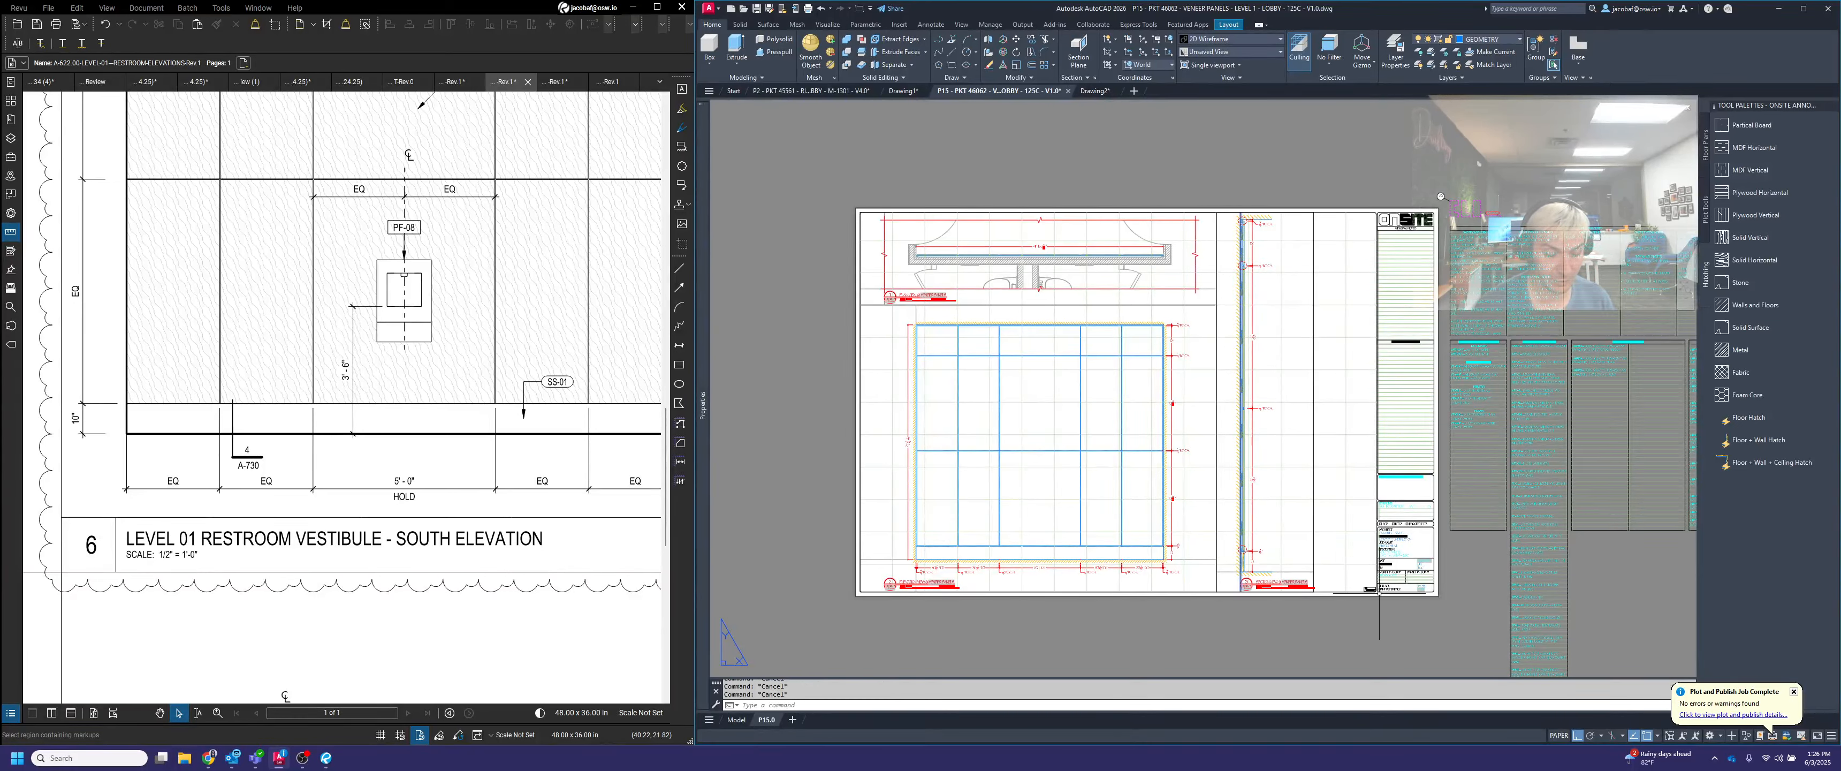
Copy the section view's viewport and title, with its three detail circles, straight up into the empty space above the sheet
key("space")
scroll(1307, 582, "up", 4)
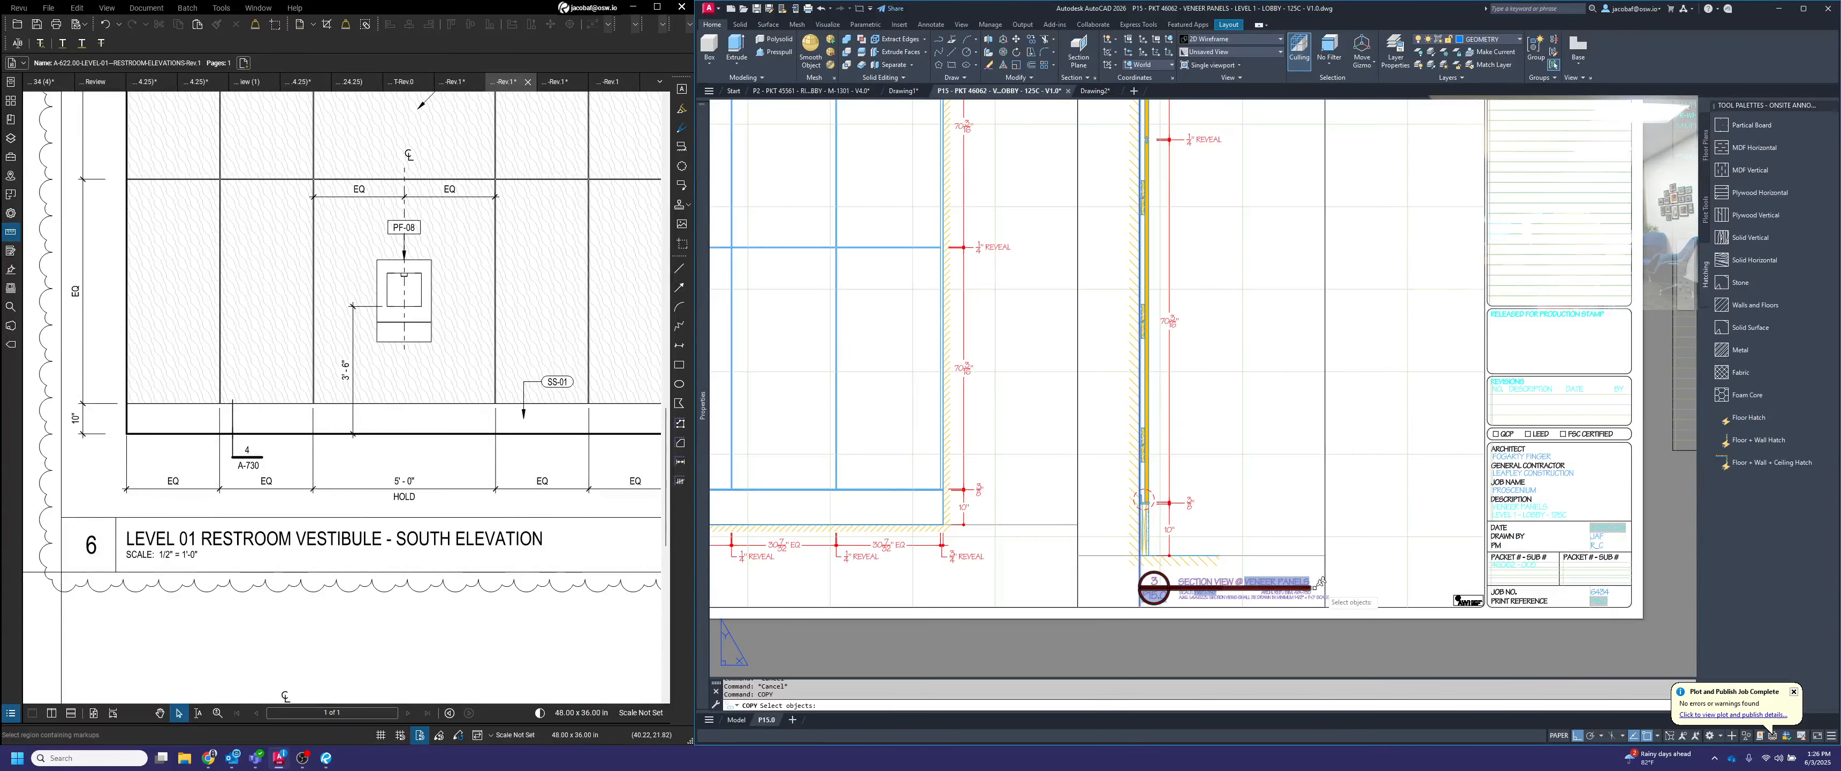
left_click(1338, 593)
left_click(1272, 583)
left_click(1169, 526)
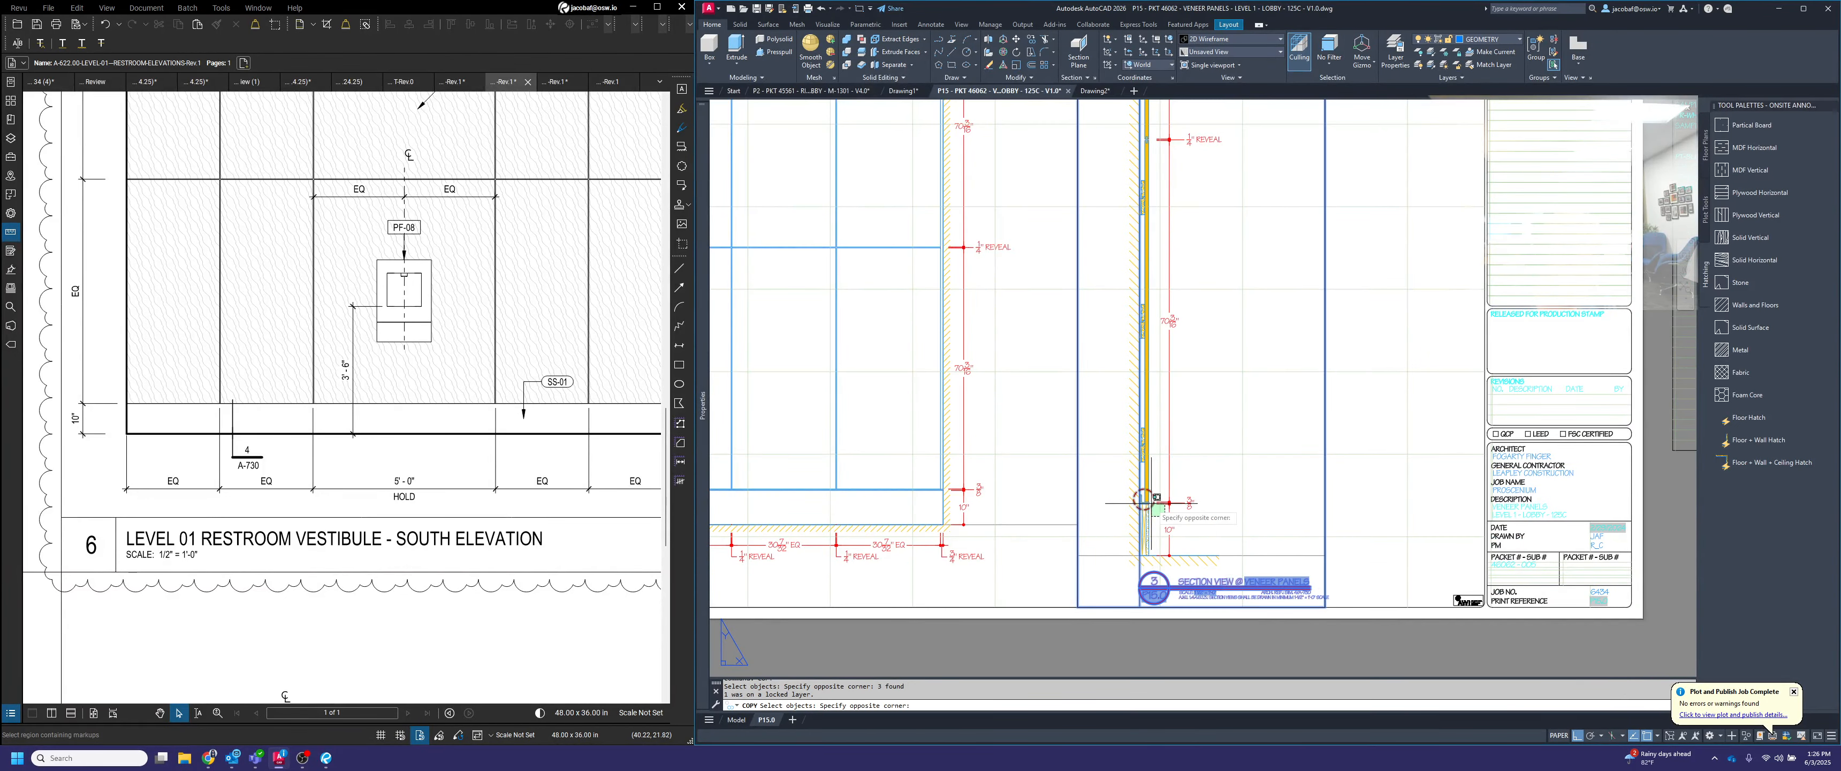
left_click(1108, 461)
scroll(1272, 533, "down", 2)
scroll(1179, 336, "up", 2)
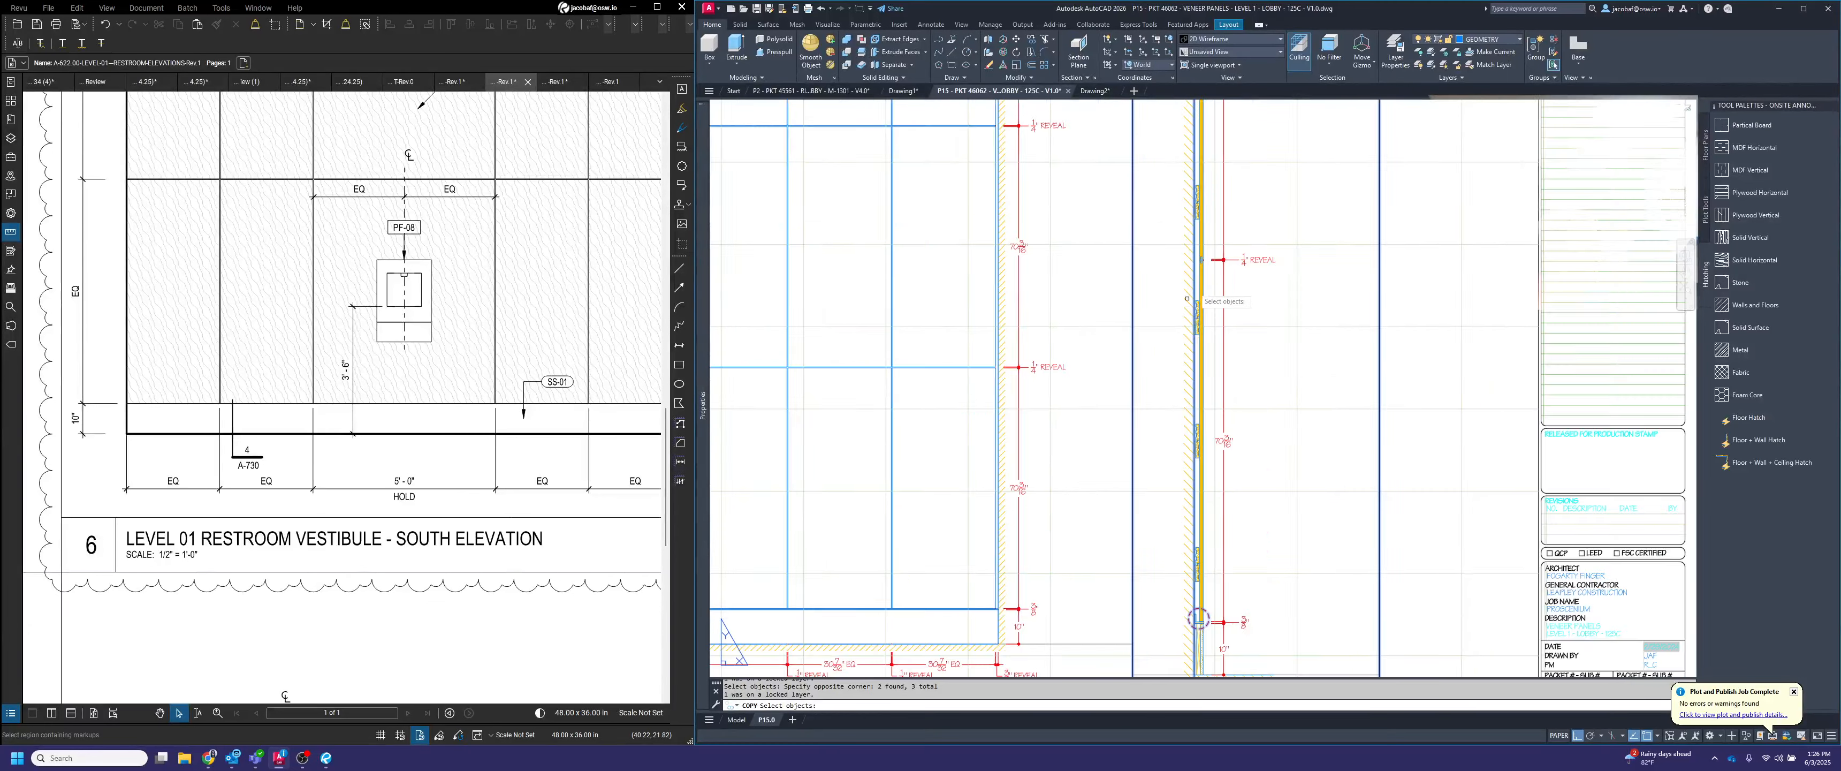
scroll(1206, 136, "up", 2)
middle_click_drag(1207, 134, 1261, 321)
scroll(1298, 153, "down", 4)
middle_click_drag(1298, 153, 1294, 473)
scroll(1294, 473, "up", 2)
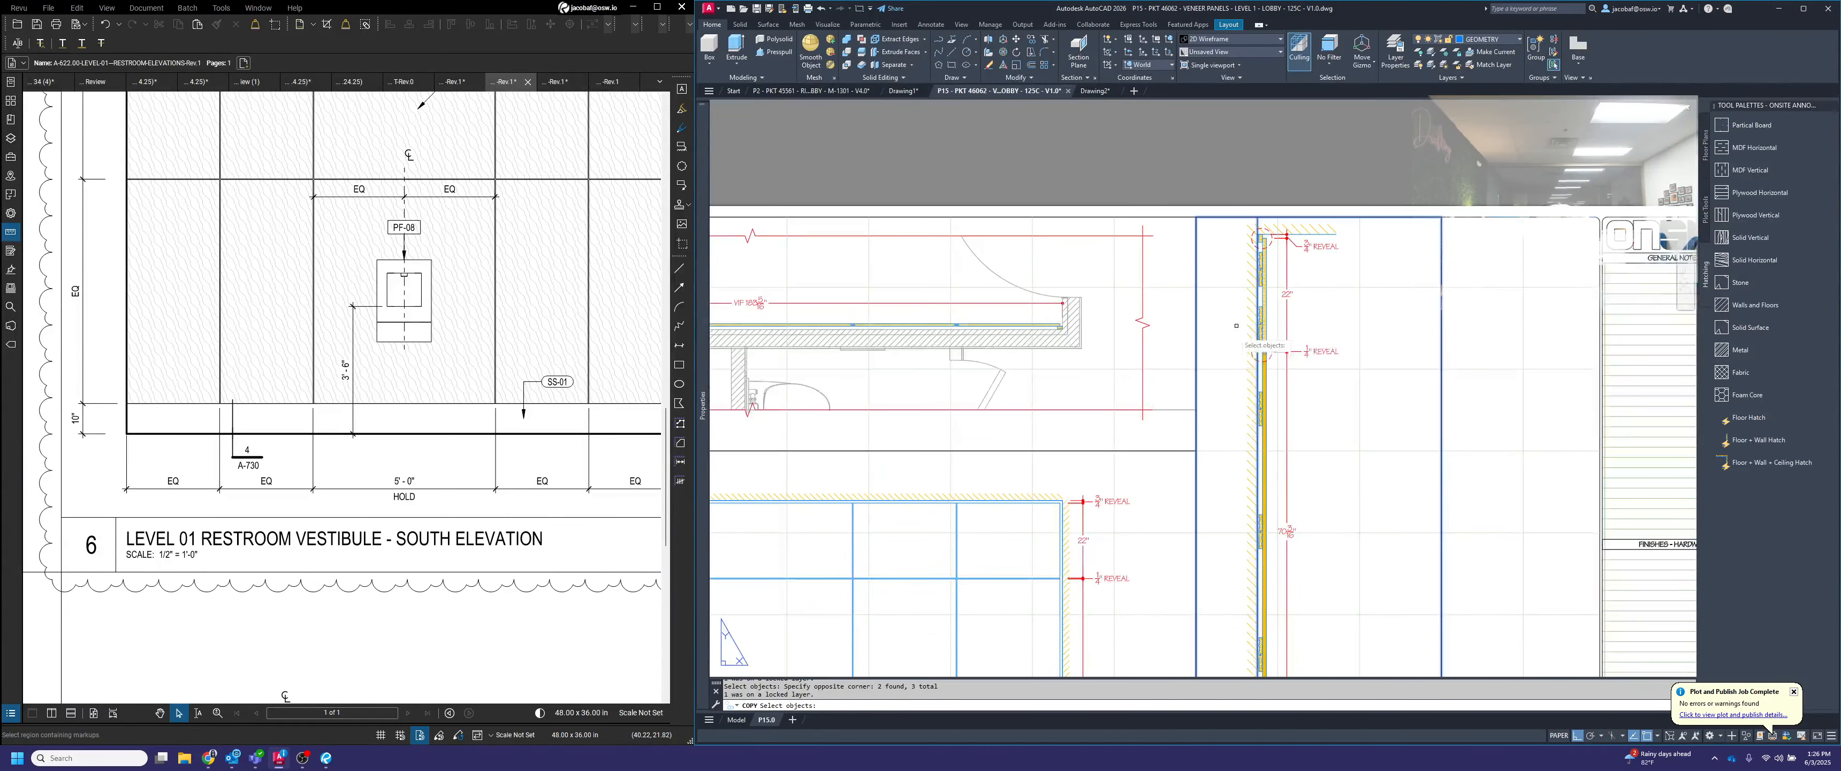
left_click(1232, 325)
left_click(1292, 380)
left_click(1230, 221)
left_click(1290, 255)
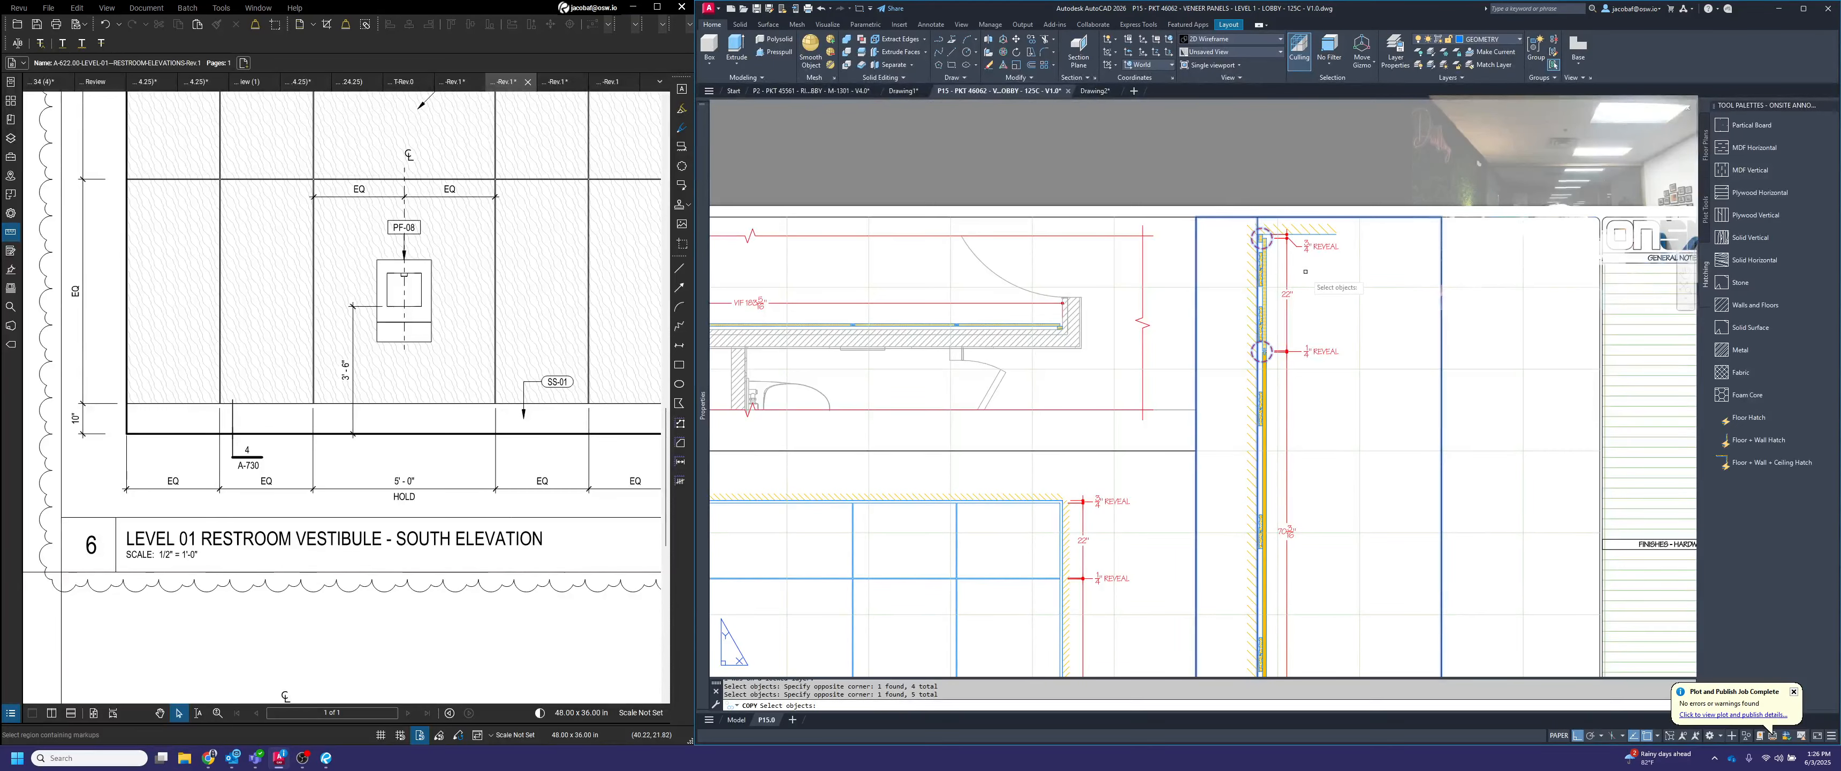
scroll(1317, 280, "down", 5)
key("space")
left_click(1327, 332)
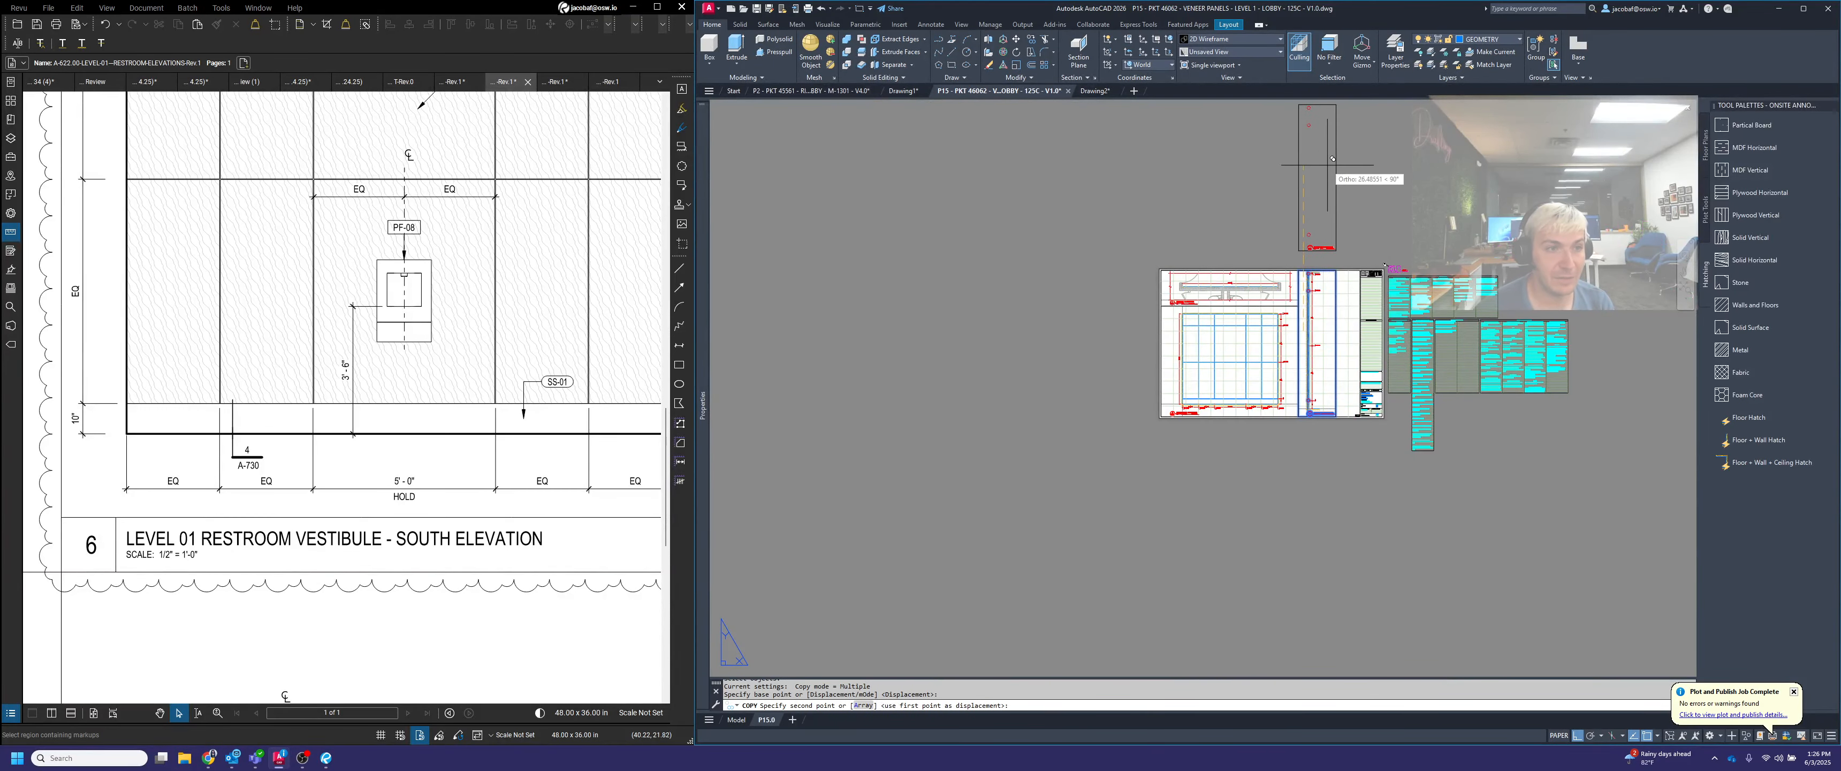
left_click(1332, 159)
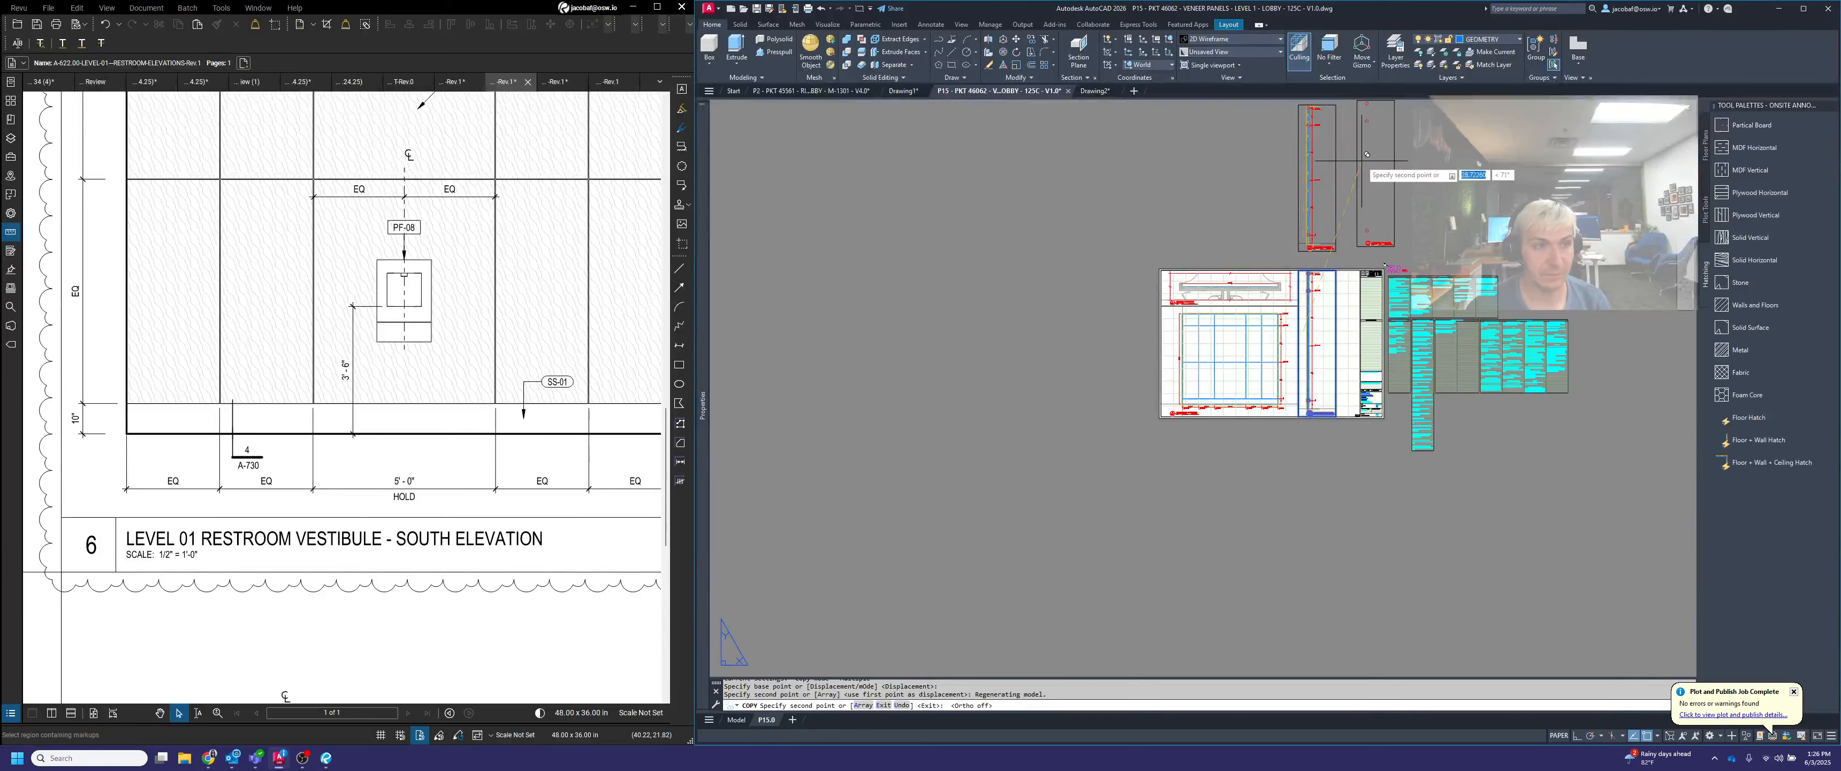
key("Escape")
Copy the duplicated section view, with its title and detail circles, twice to the right in a row above the sheet
key("space")
left_click(1351, 264)
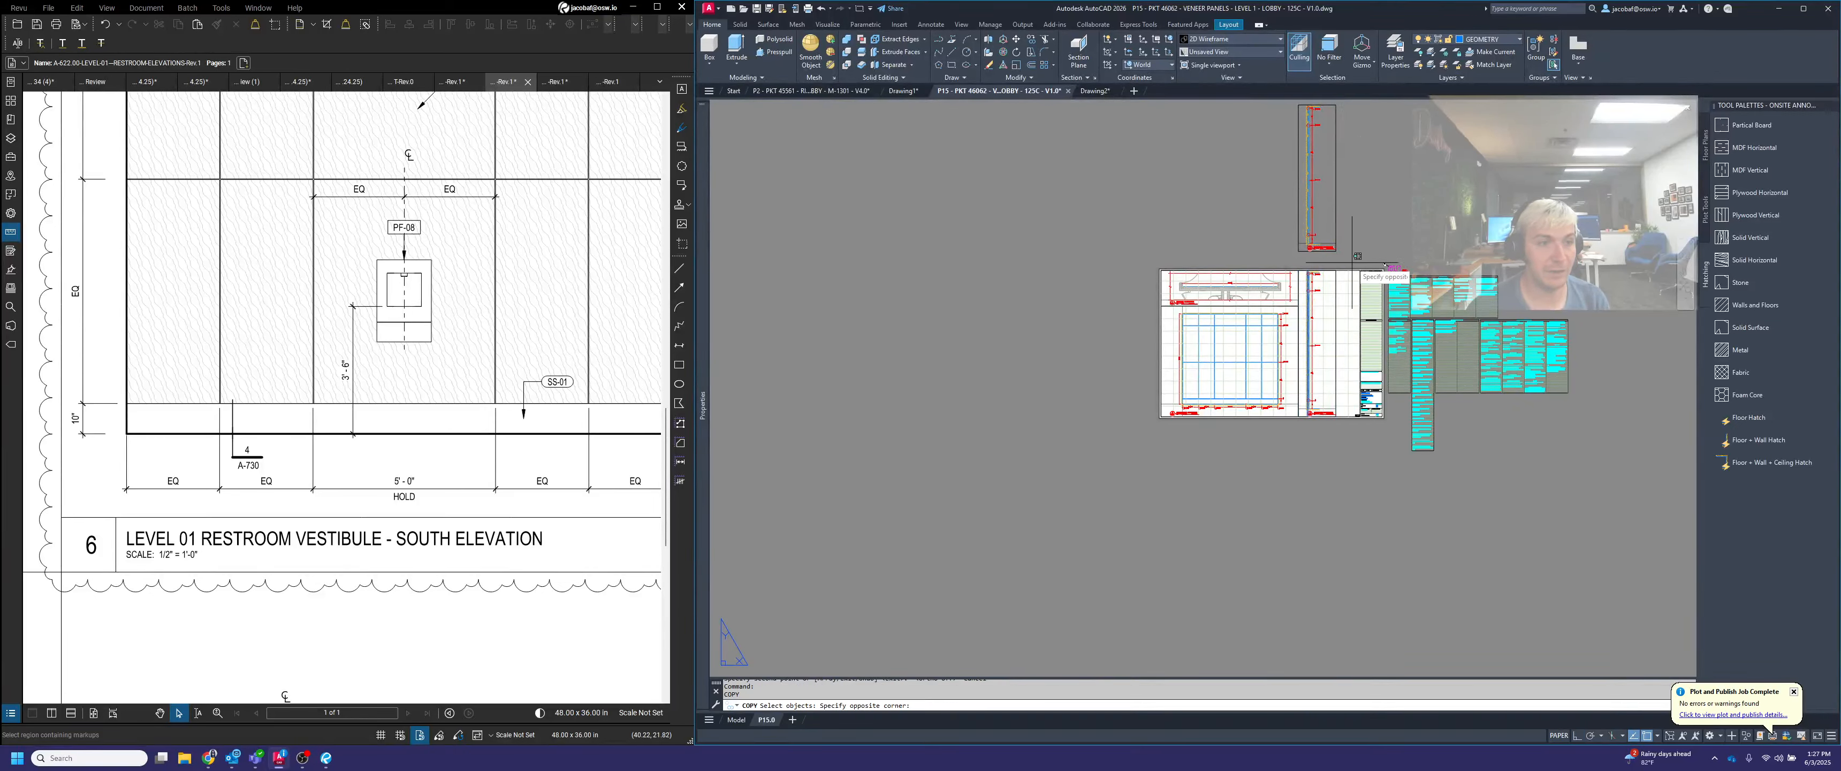
scroll(1352, 265, "down", 2)
left_click(1295, 147)
scroll(1359, 178, "up", 4)
key("space")
left_click(1359, 179)
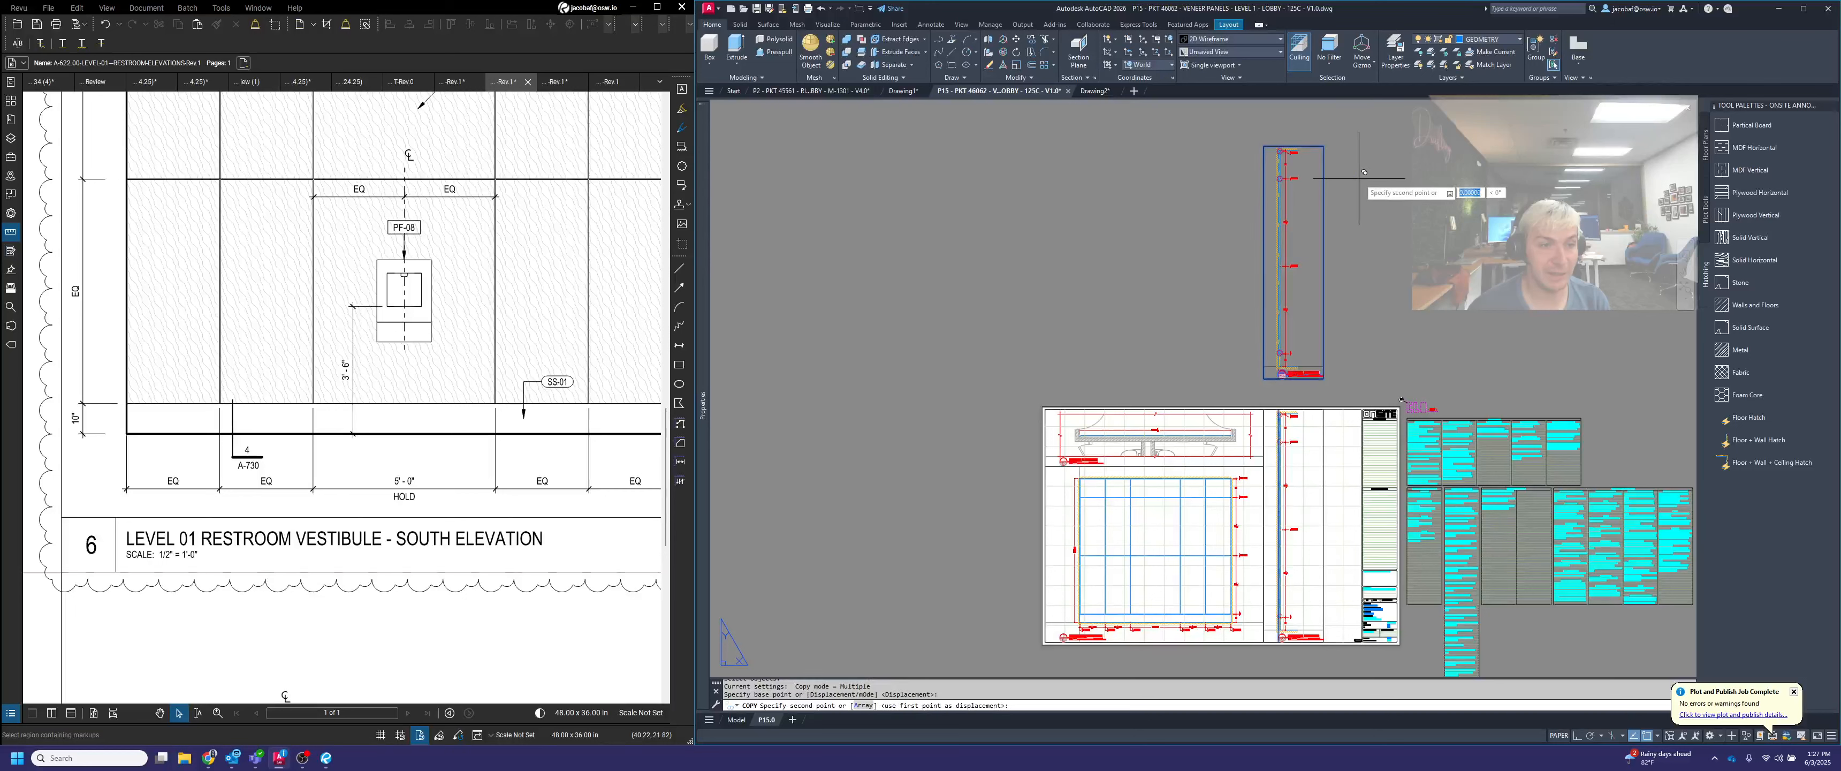
key("F8")
left_click(1452, 177)
left_click(1464, 172)
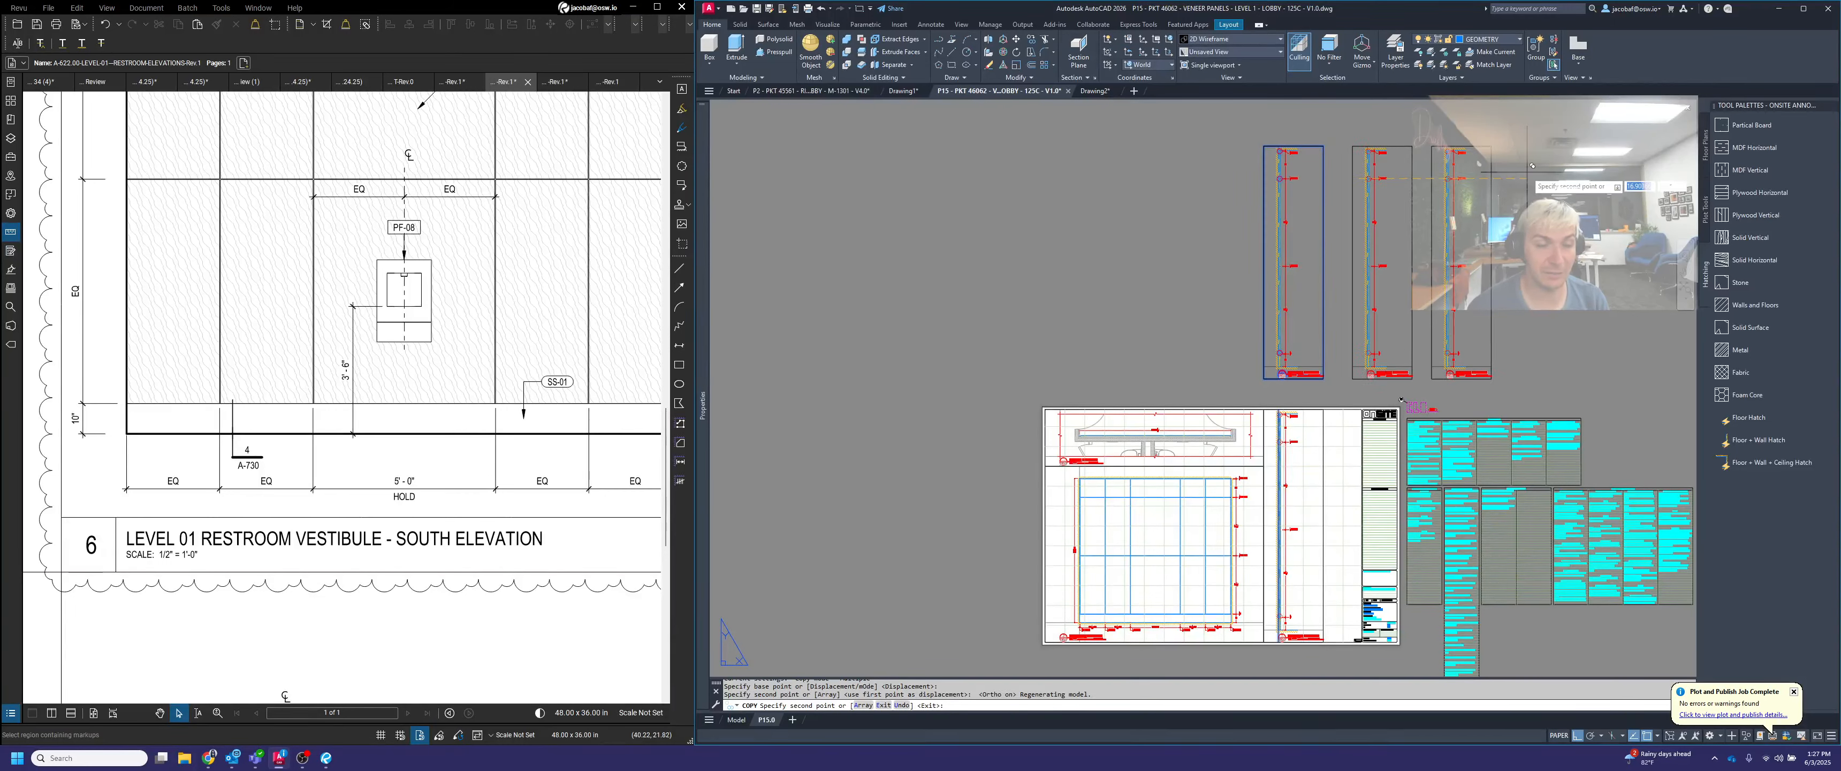
key("Escape")
Clip the first duplicate section's viewport with VPCLIP to the dashed circle at its base reveal
type("vp")
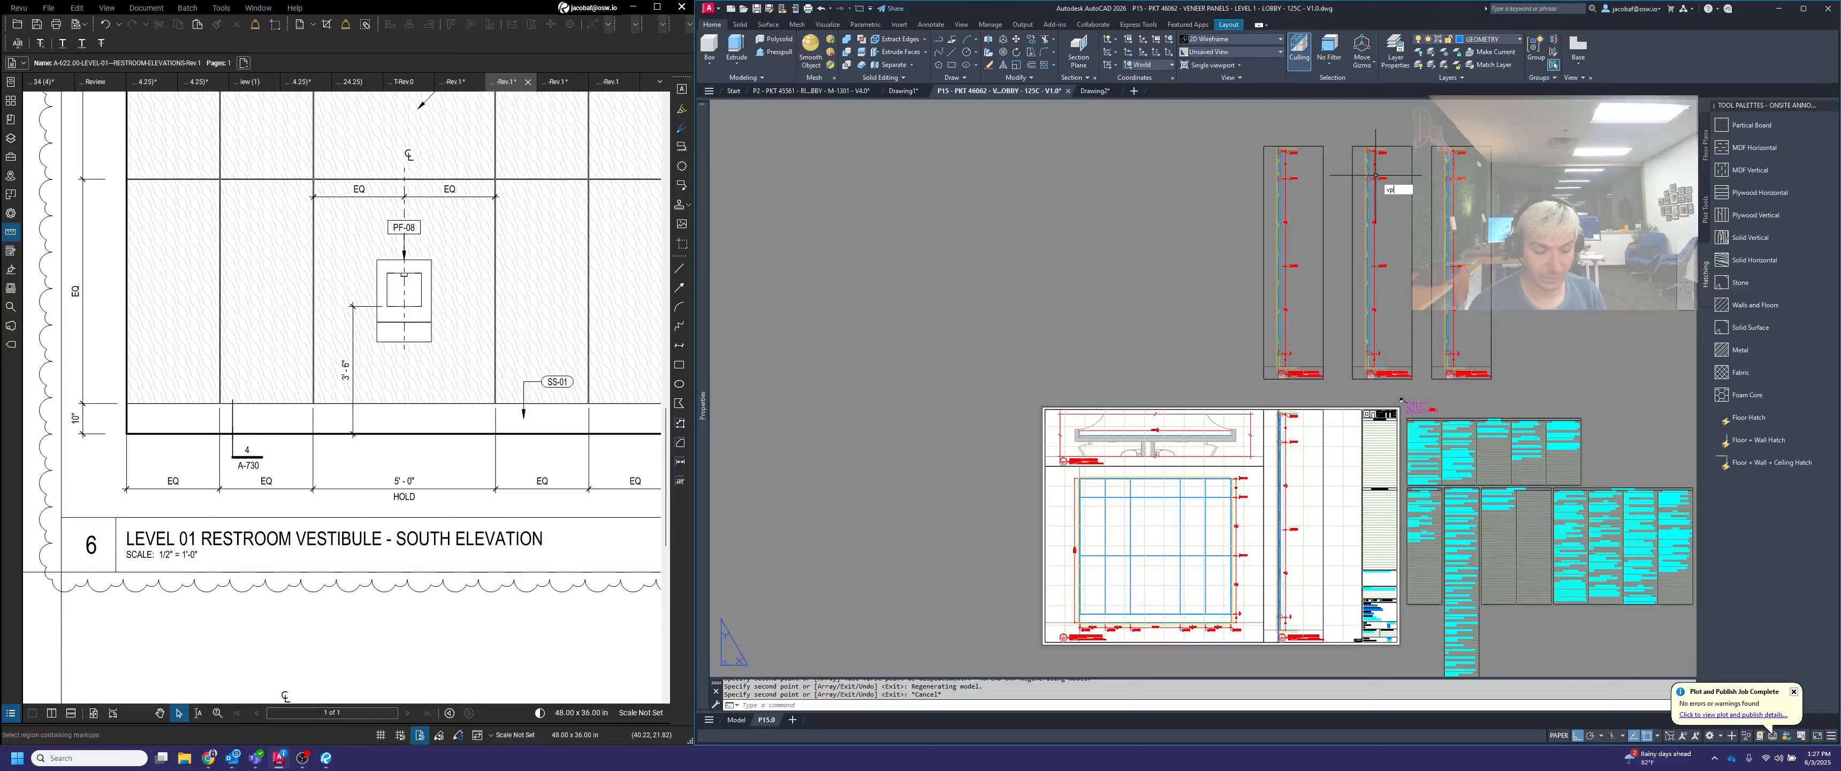
type("cl")
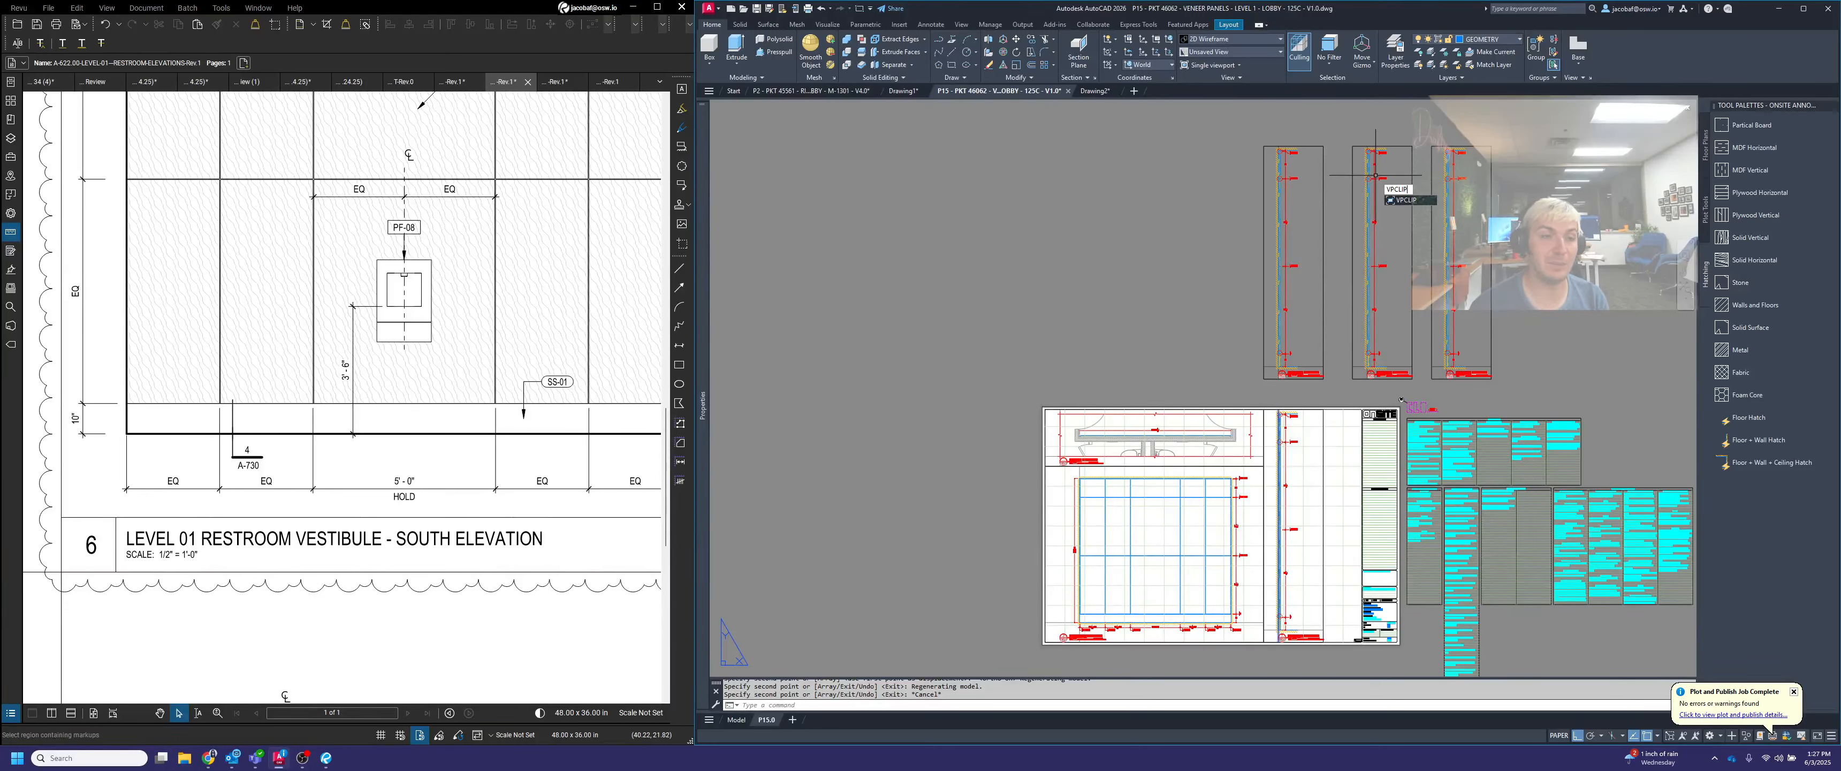
key("Return")
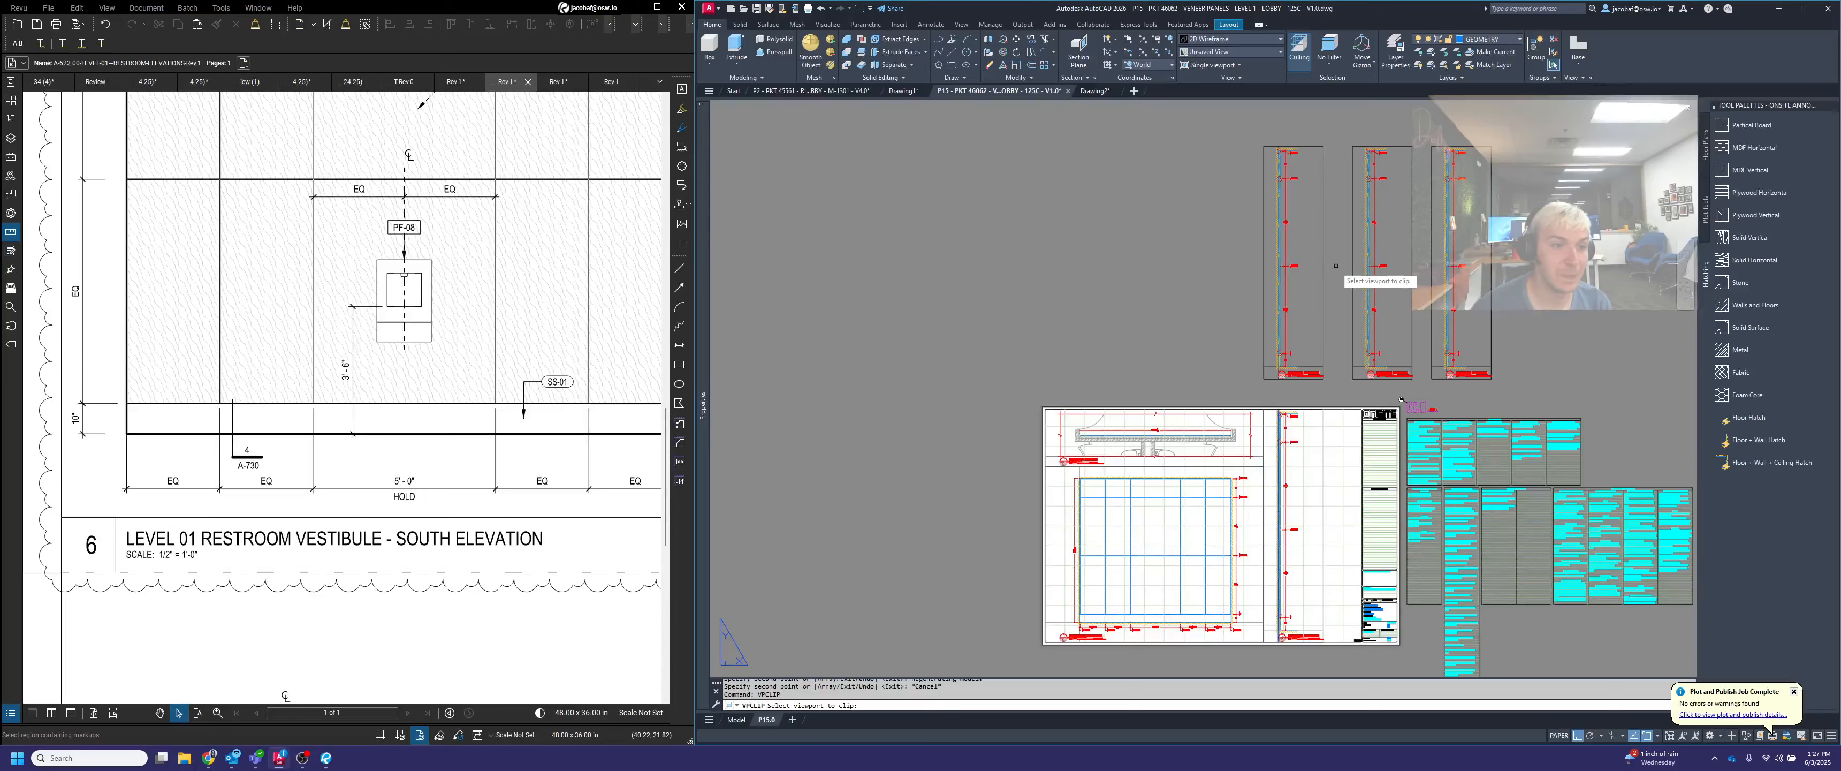
left_click(1300, 373)
scroll(1300, 366, "up", 6)
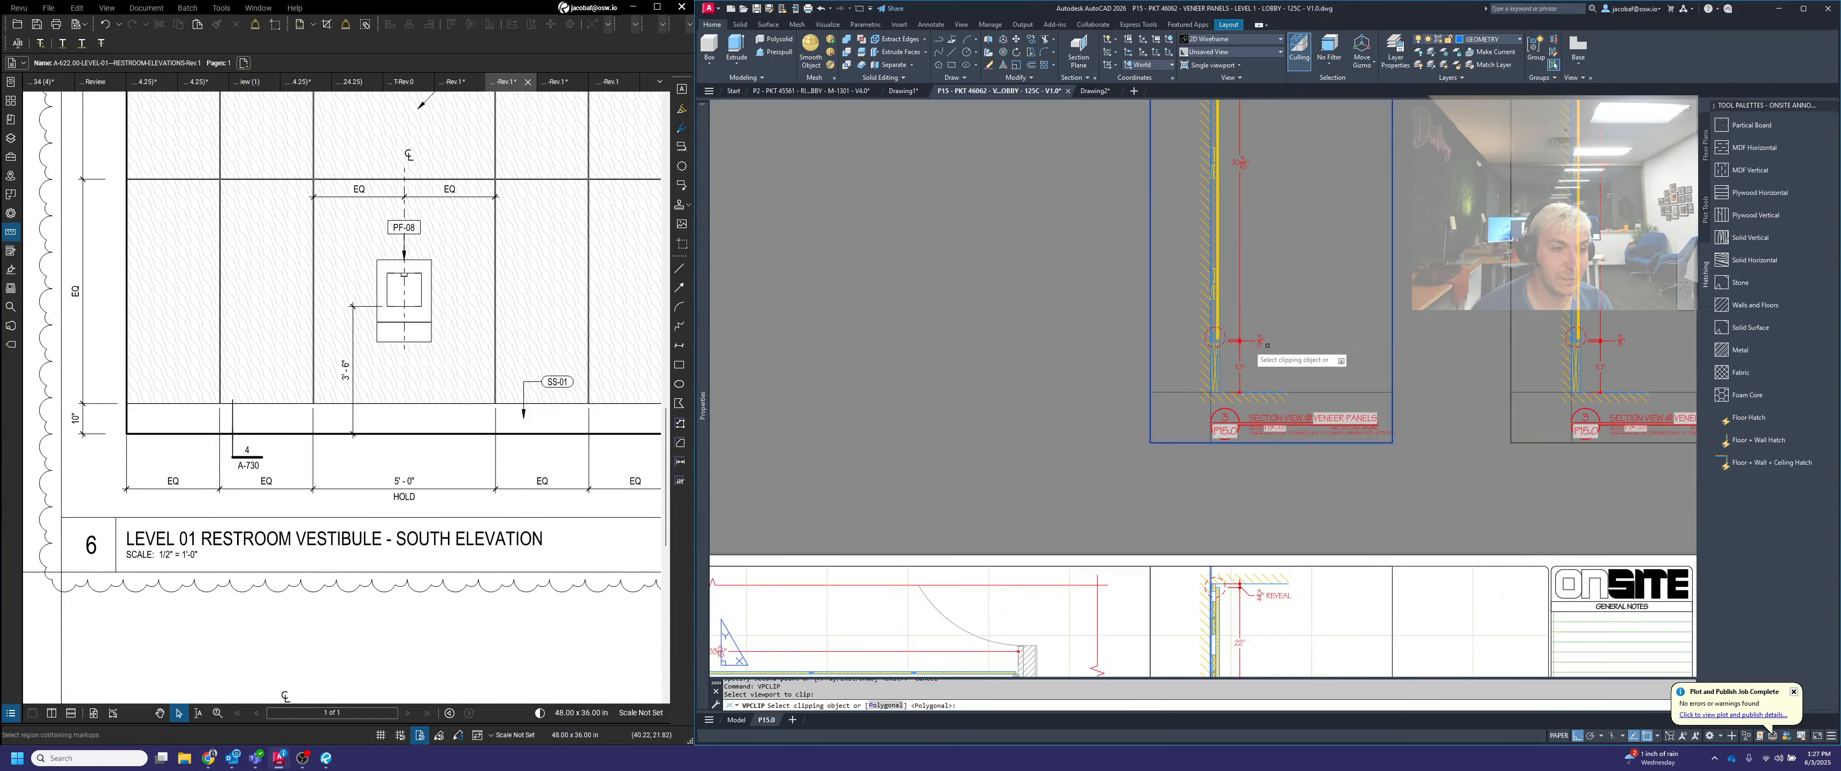
left_click(1226, 332)
scroll(1234, 341, "down", 4)
Clip the second duplicate's viewport to its upper panel reveal circle and the third duplicate's viewport to its ceiling circle
key("space")
left_click(1436, 312)
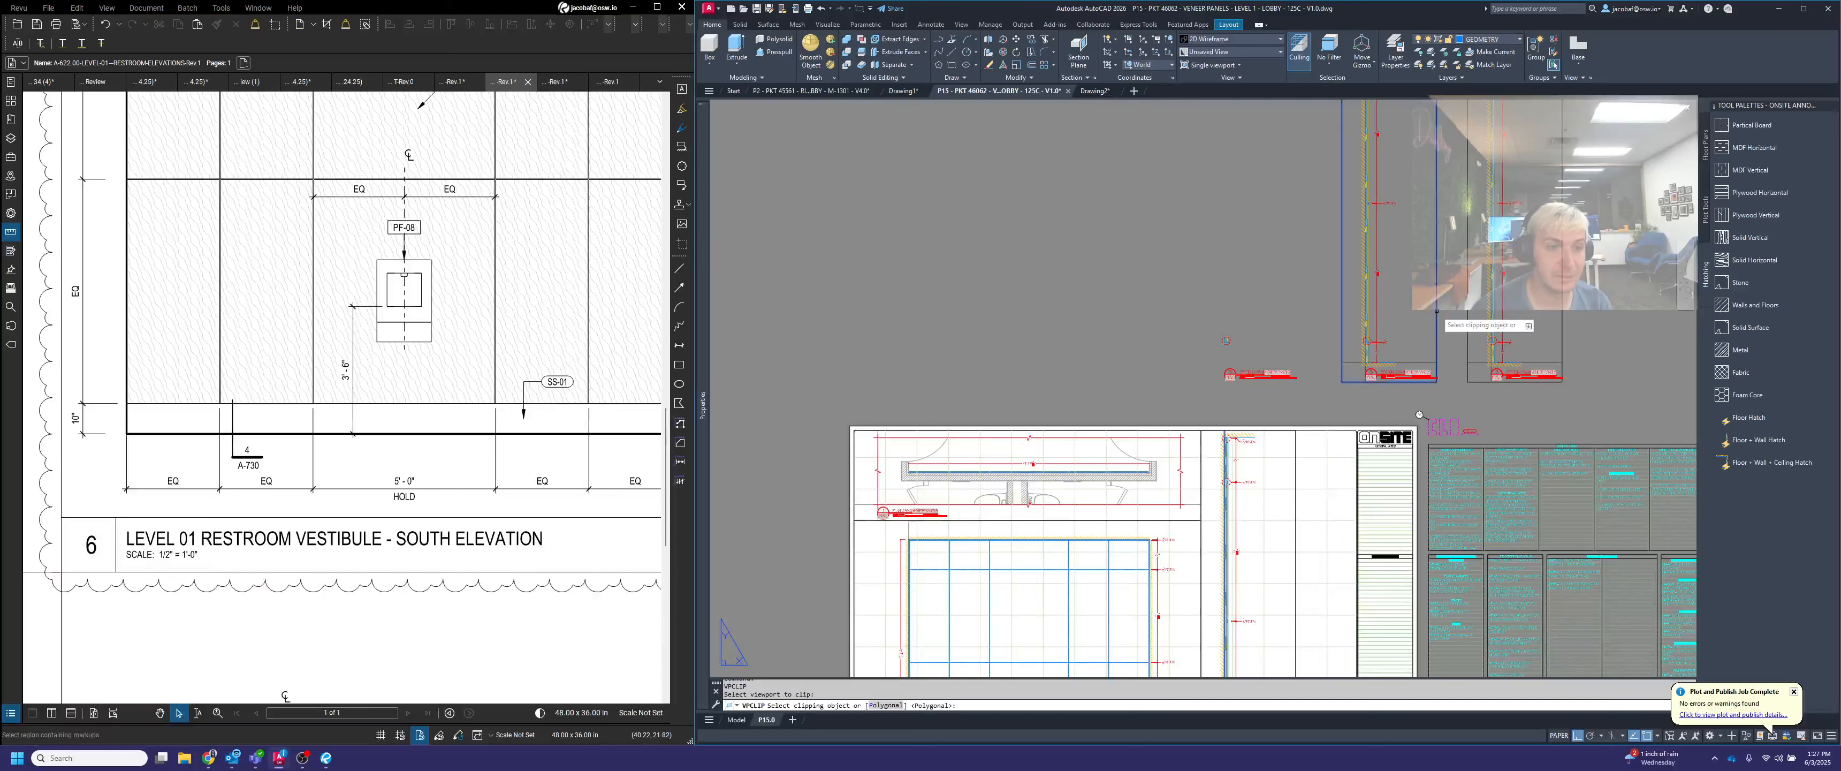
middle_click_drag(1383, 215, 1338, 365)
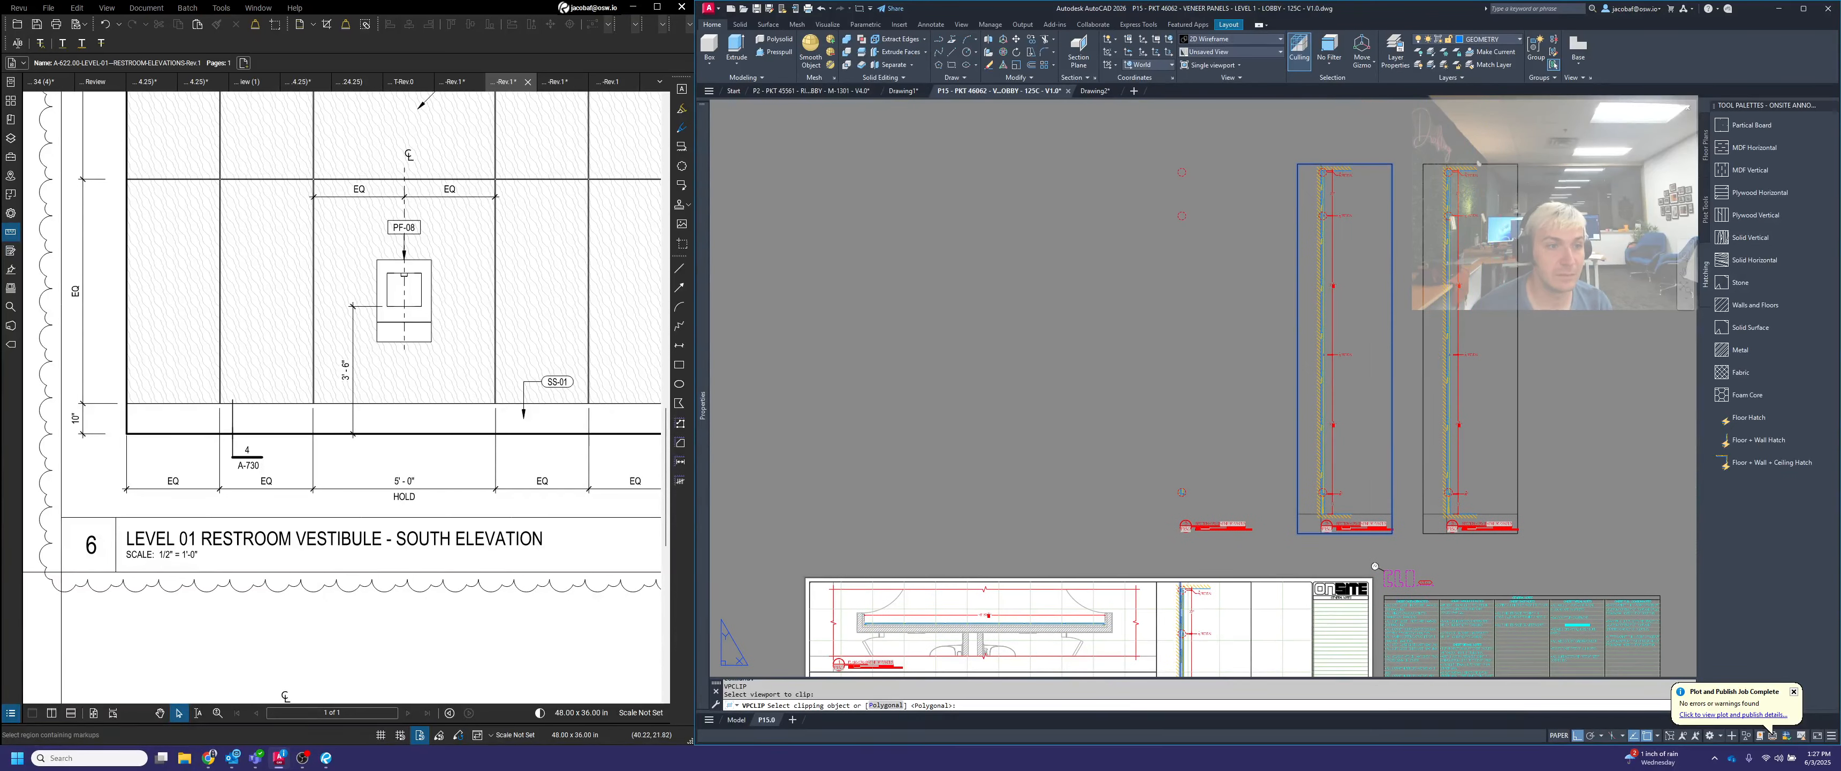
left_click(1326, 209)
key("space")
left_click(1423, 236)
left_click(1449, 172)
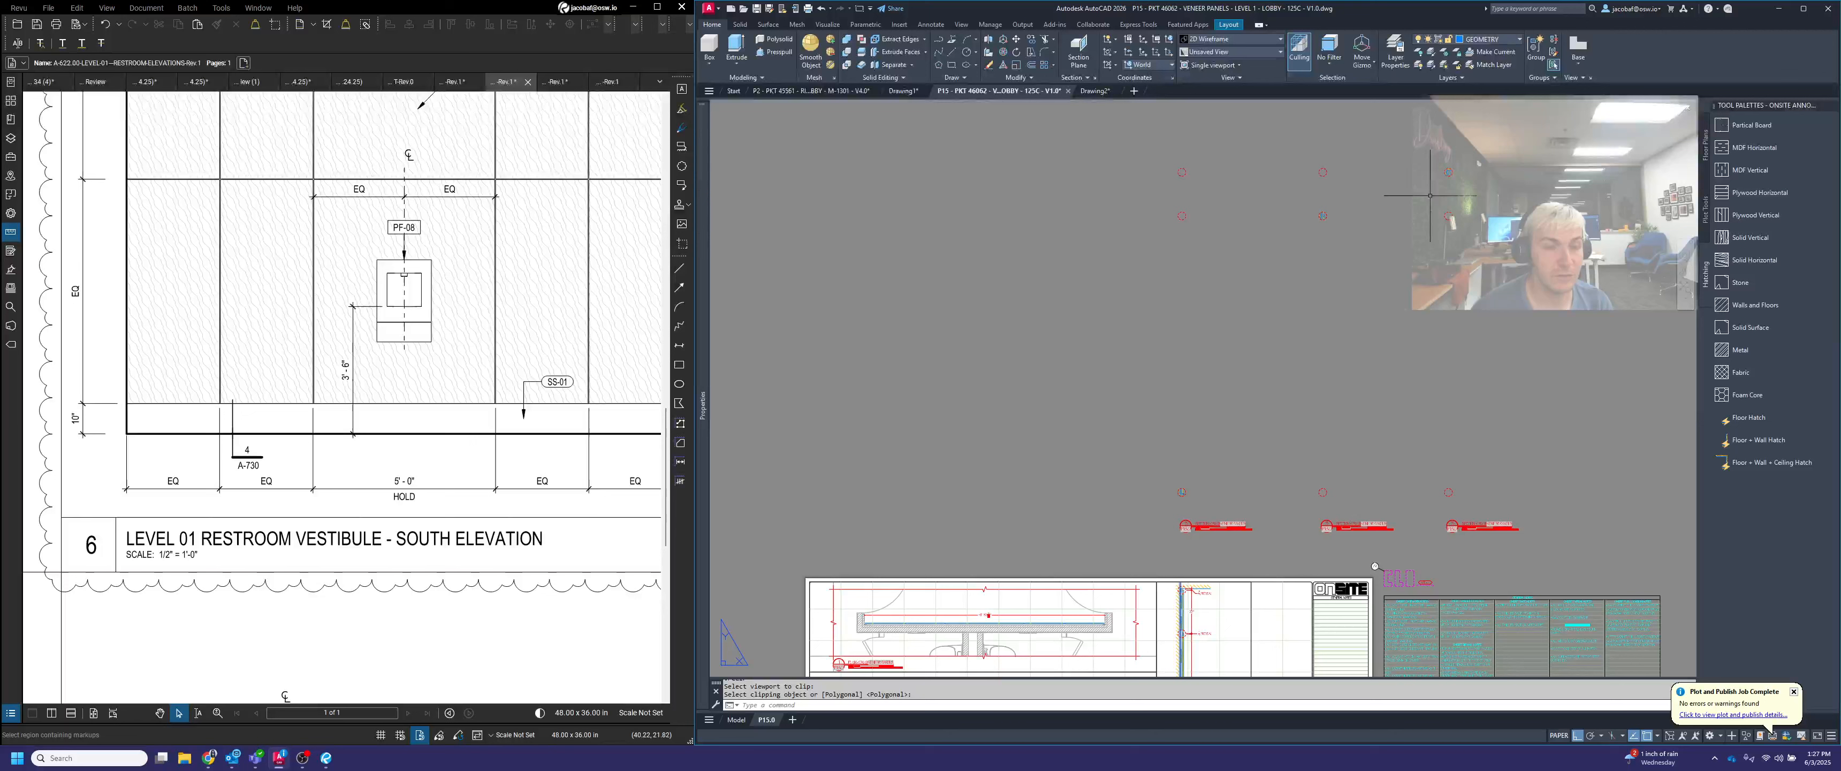
Delete the leftover detail circles around the three clipped viewports, keeping one clipped detail per title
left_click_drag(1369, 184, 1172, 100)
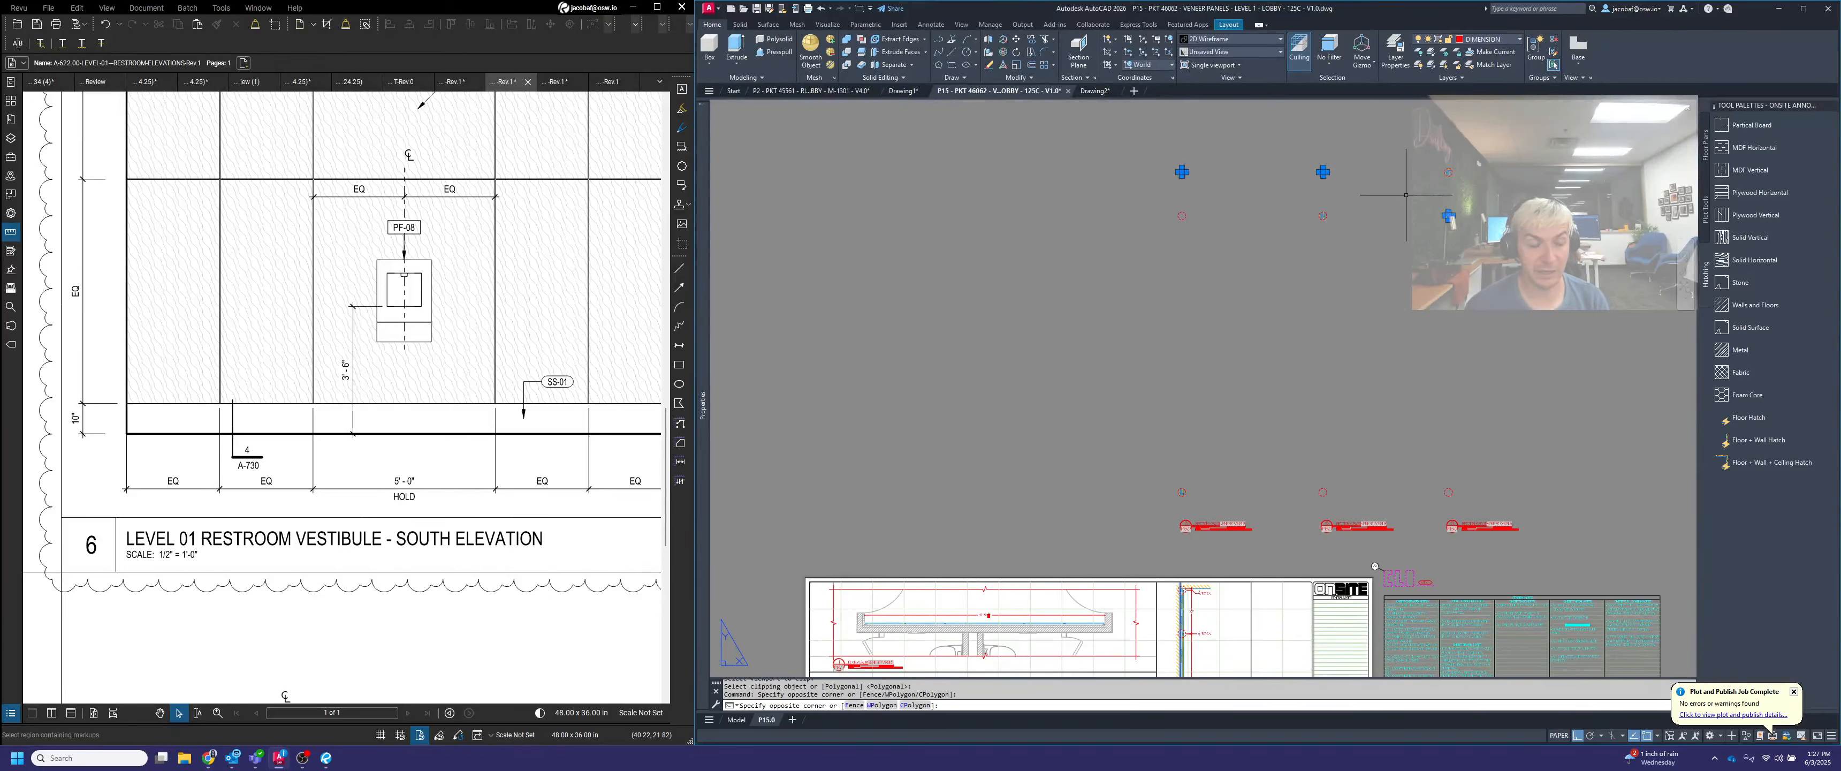
key("Delete")
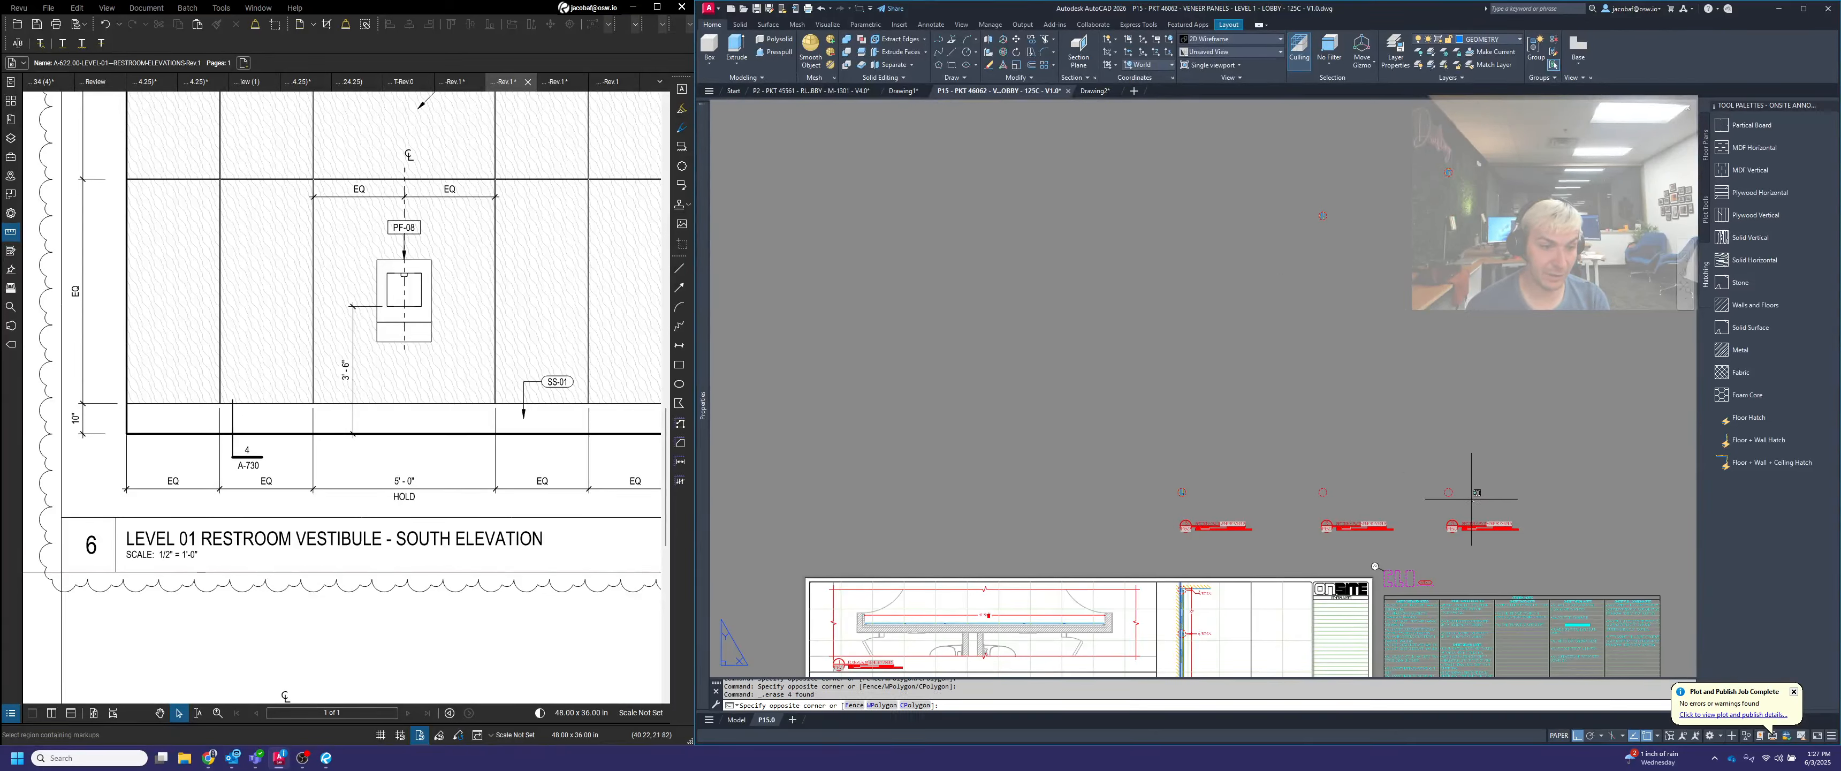
left_click_drag(1472, 501, 1205, 397)
key("Delete")
key("Escape")
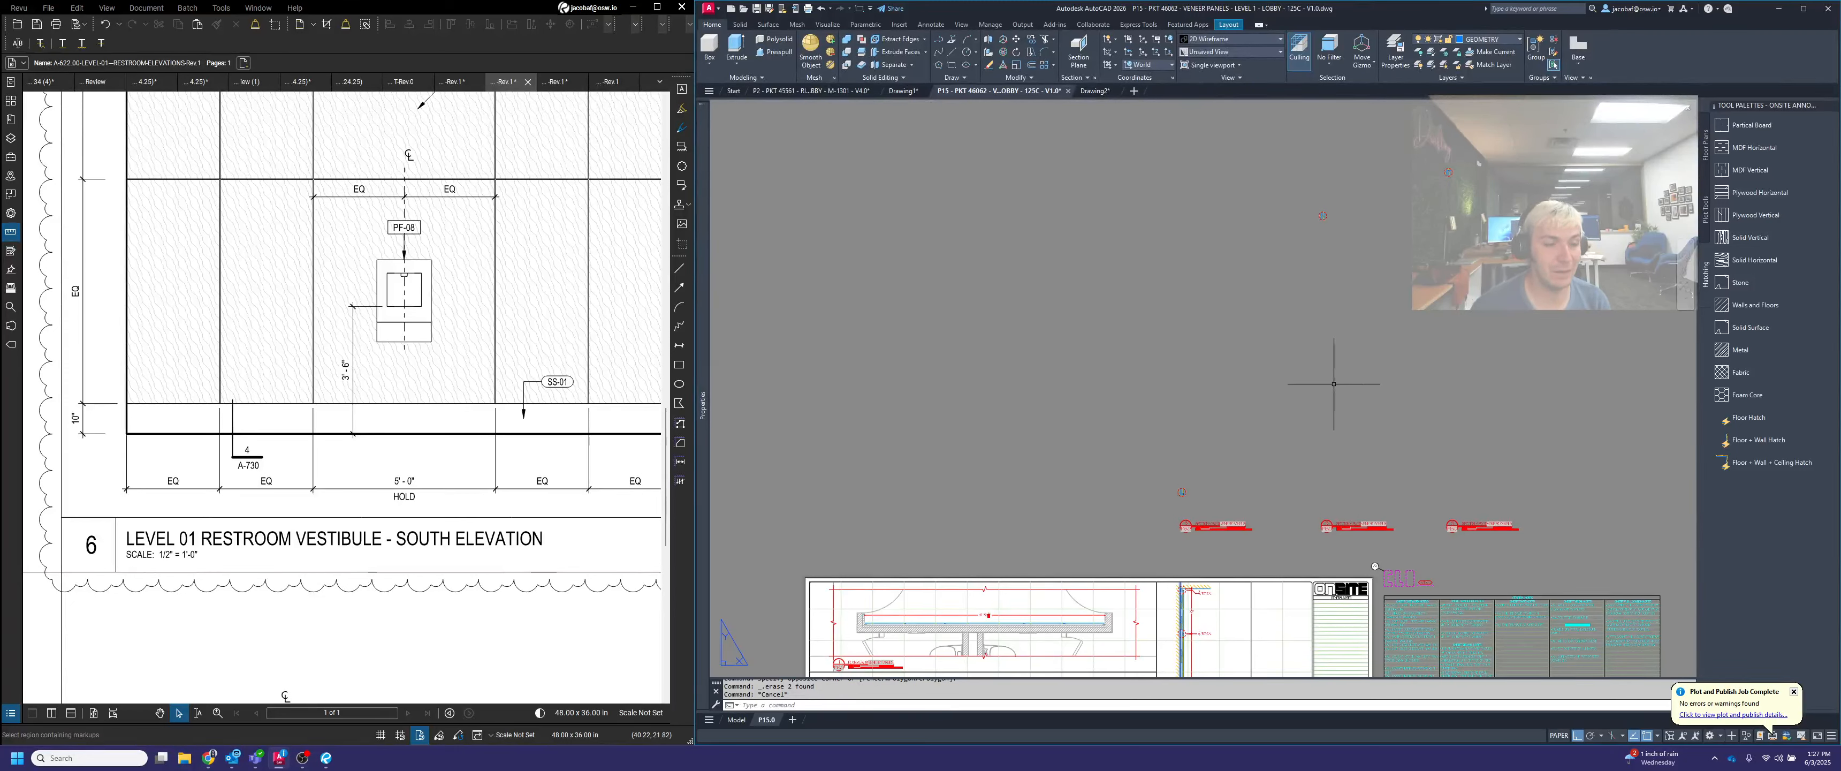
Set the scale of the base, panel reveal and ceiling detail viewports to 1'-0" = 1'-0"
left_click_drag(1201, 516, 1140, 451)
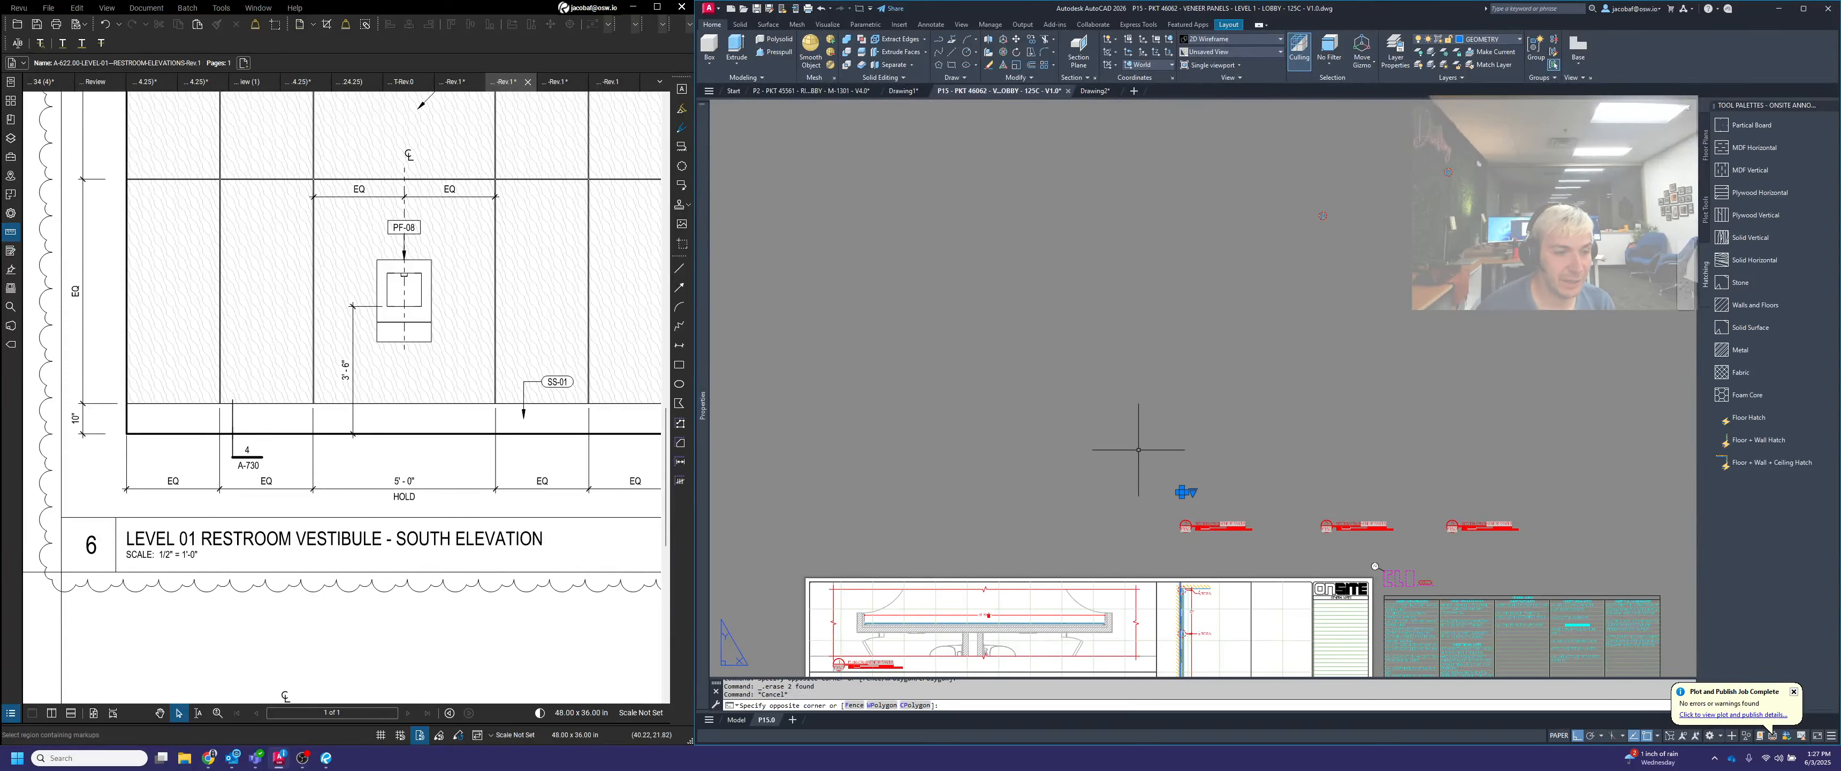
left_click(1193, 493)
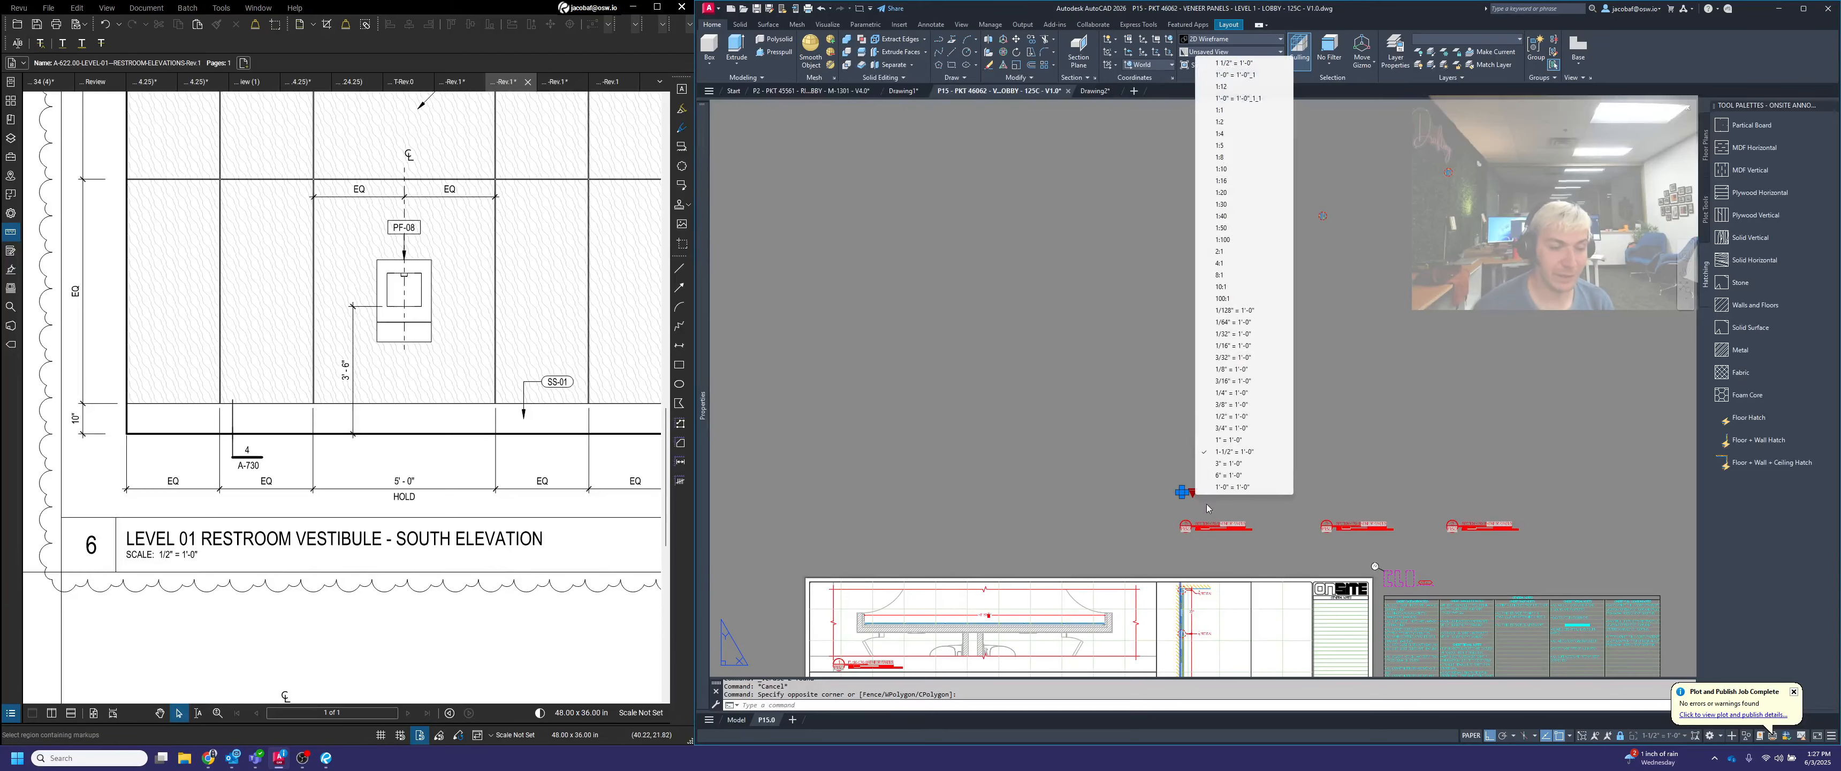
left_click(1243, 488)
scroll(1283, 428, "down", 2)
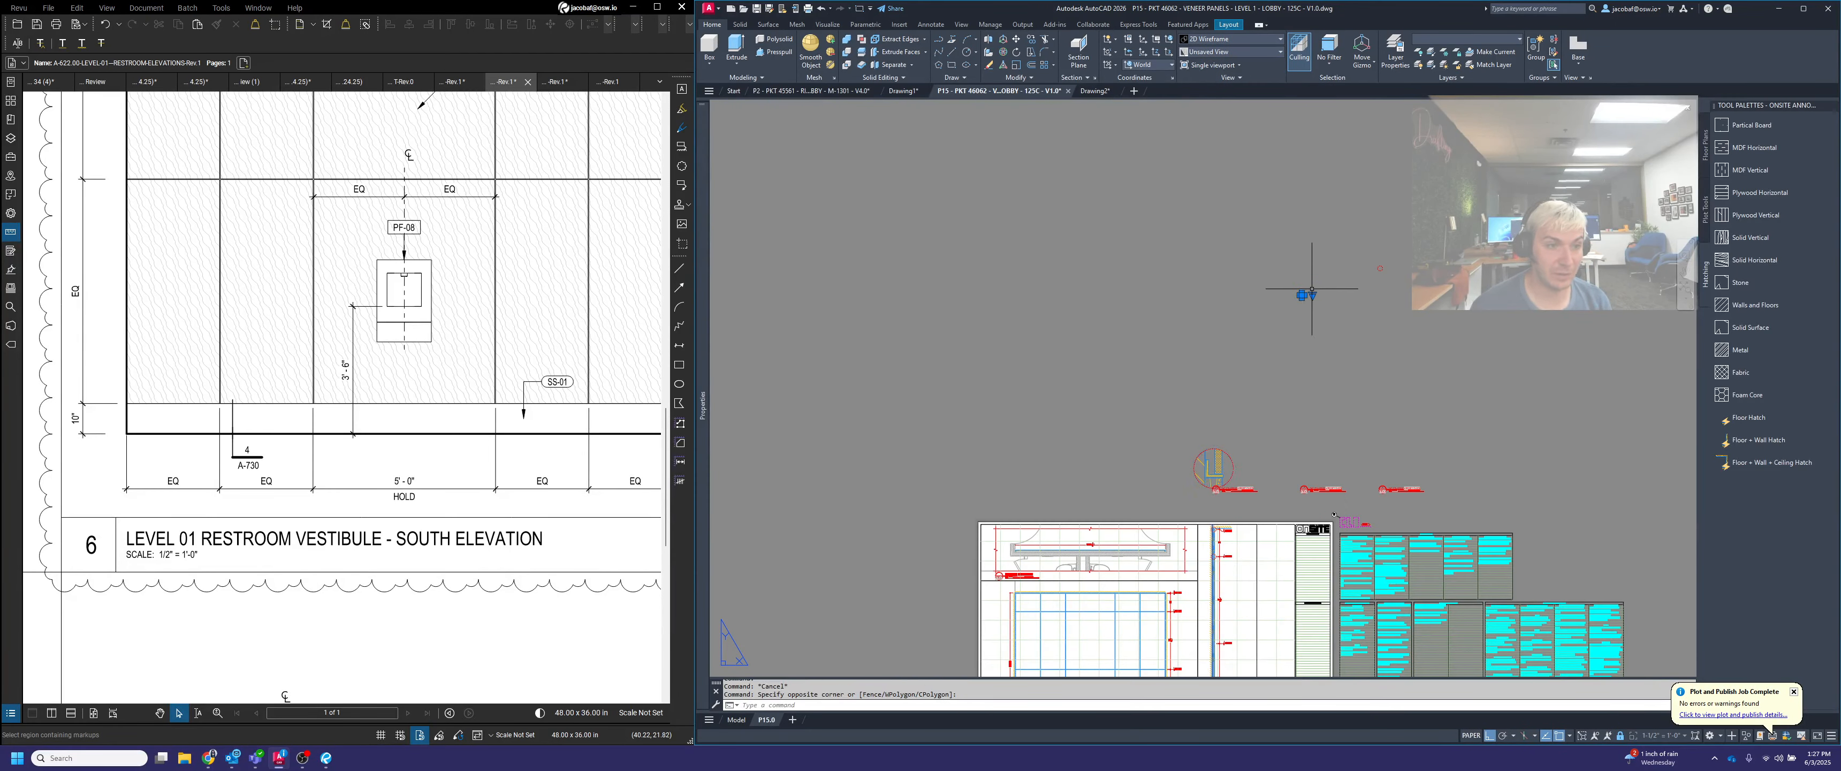
left_click(1312, 296)
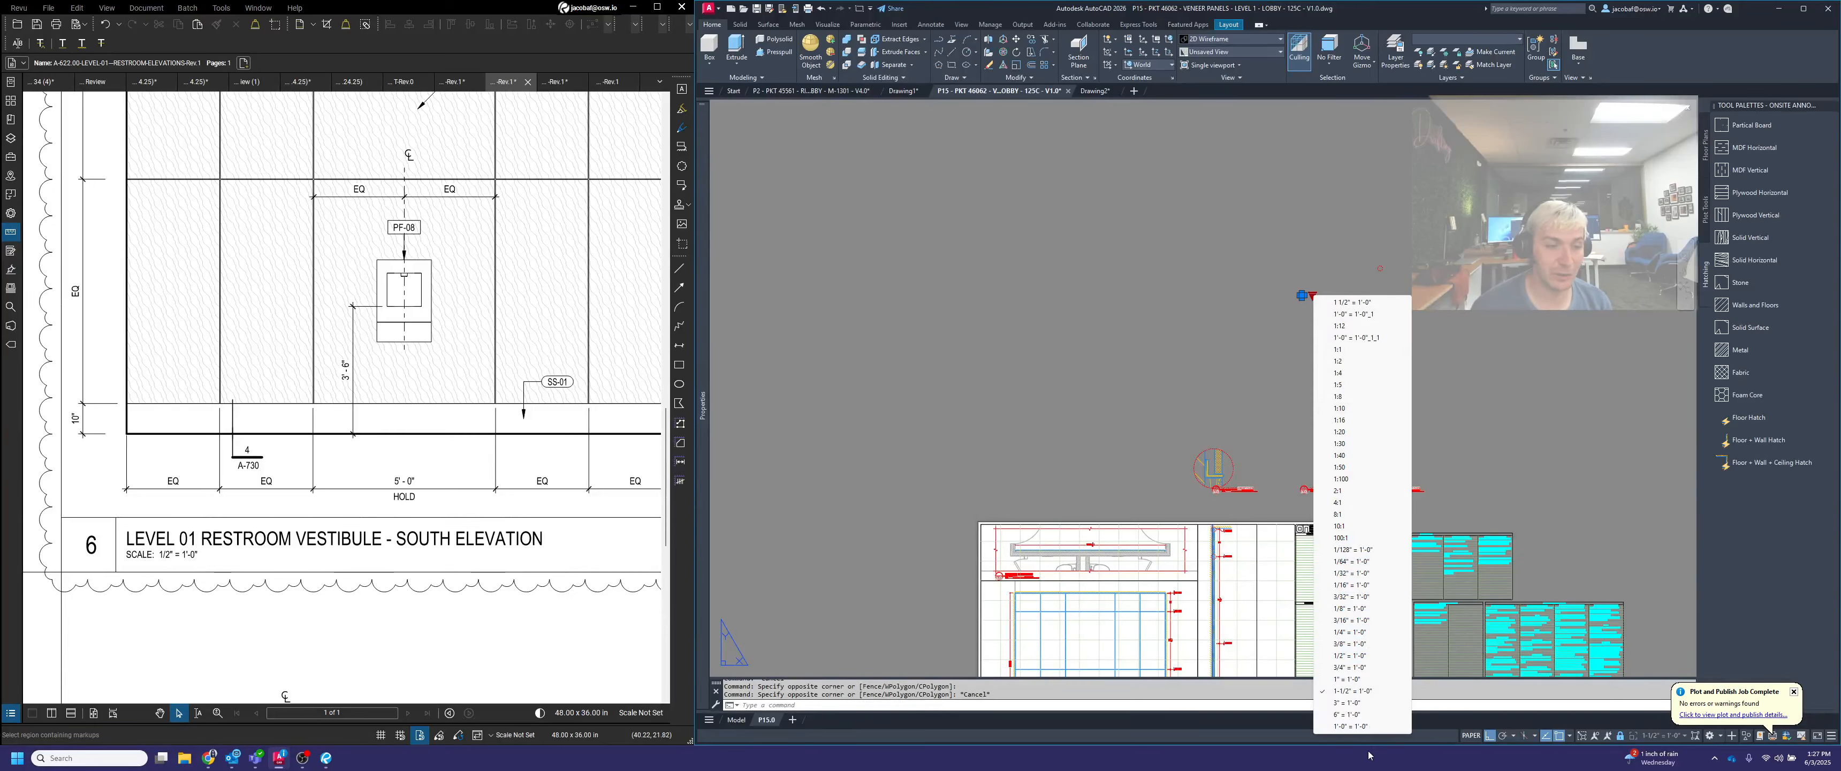
left_click(1372, 726)
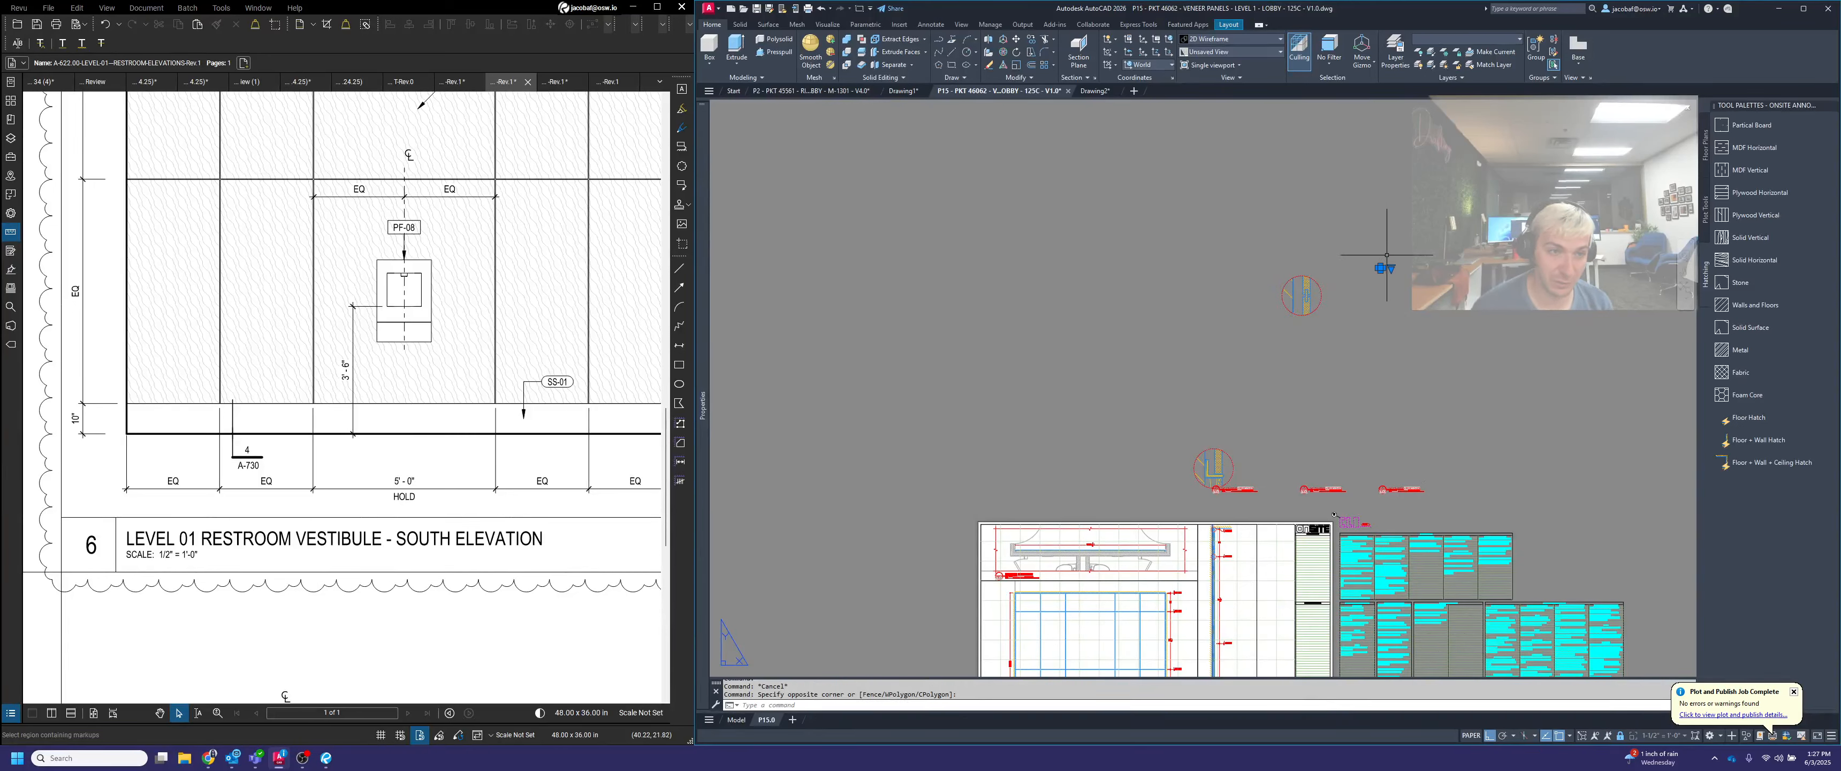
left_click(1391, 268)
left_click(1436, 701)
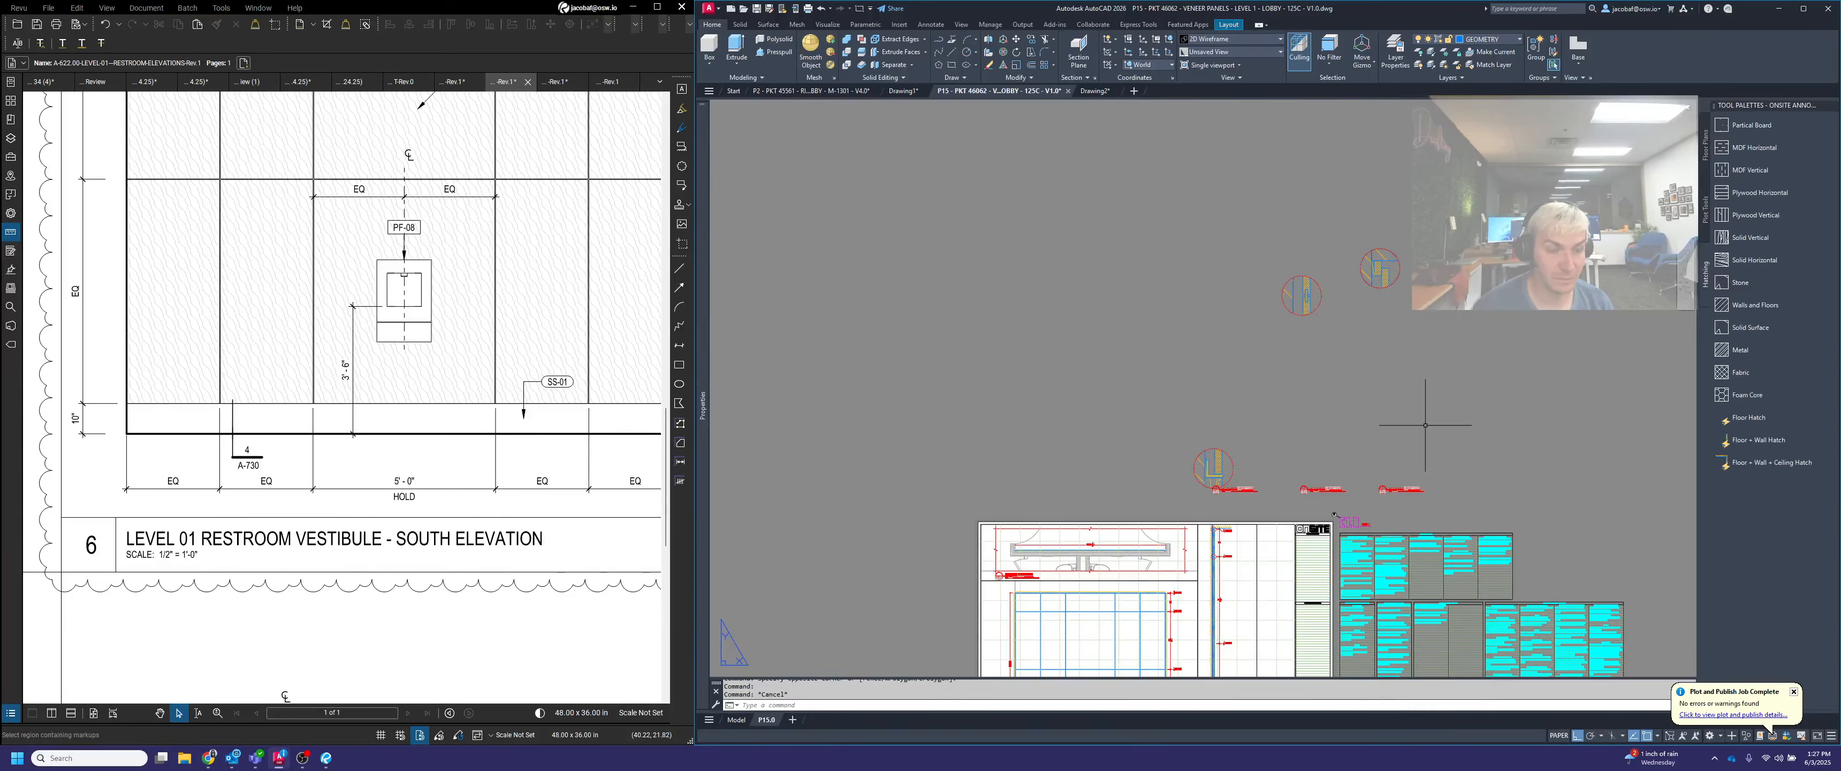
Move the base detail viewport so its circle's left edge lines up with the left edge of its title bubble
type("m")
key("space")
left_click(1261, 470)
left_click(1225, 475)
key("space")
scroll(1197, 494, "up", 8)
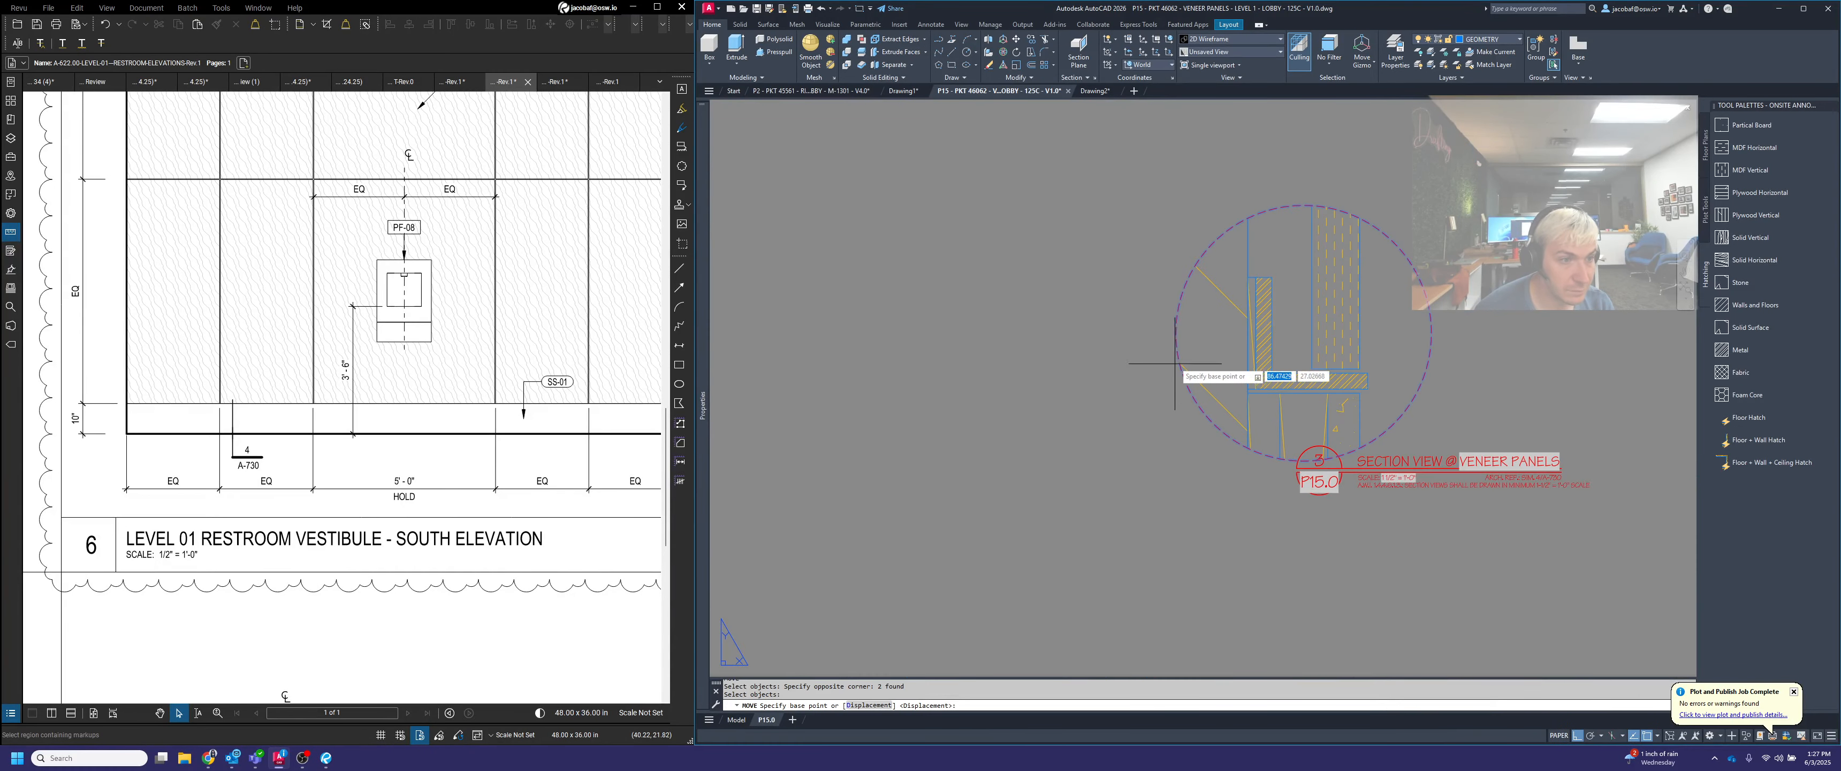
left_click(1176, 364)
left_click(1317, 459)
Move the base detail viewport up from its title line, finishing with a 0.5 upward offset
key("space")
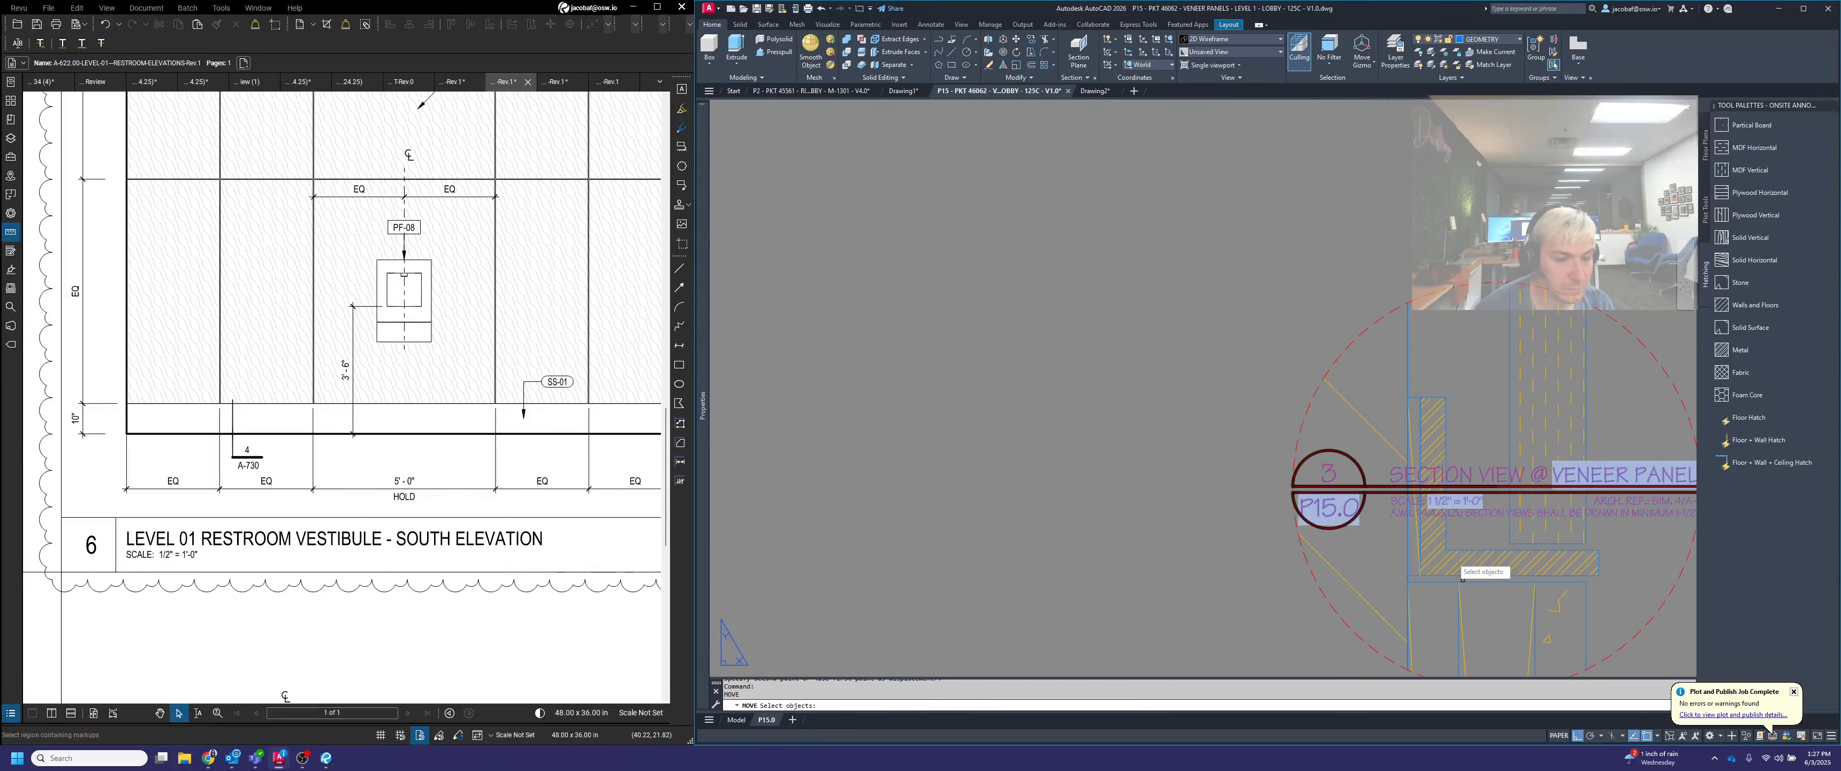
scroll(1290, 405, "down", 3)
left_click(1467, 507)
left_click(1407, 488)
key("space")
left_click(1382, 521)
scroll(1378, 473, "up", 4)
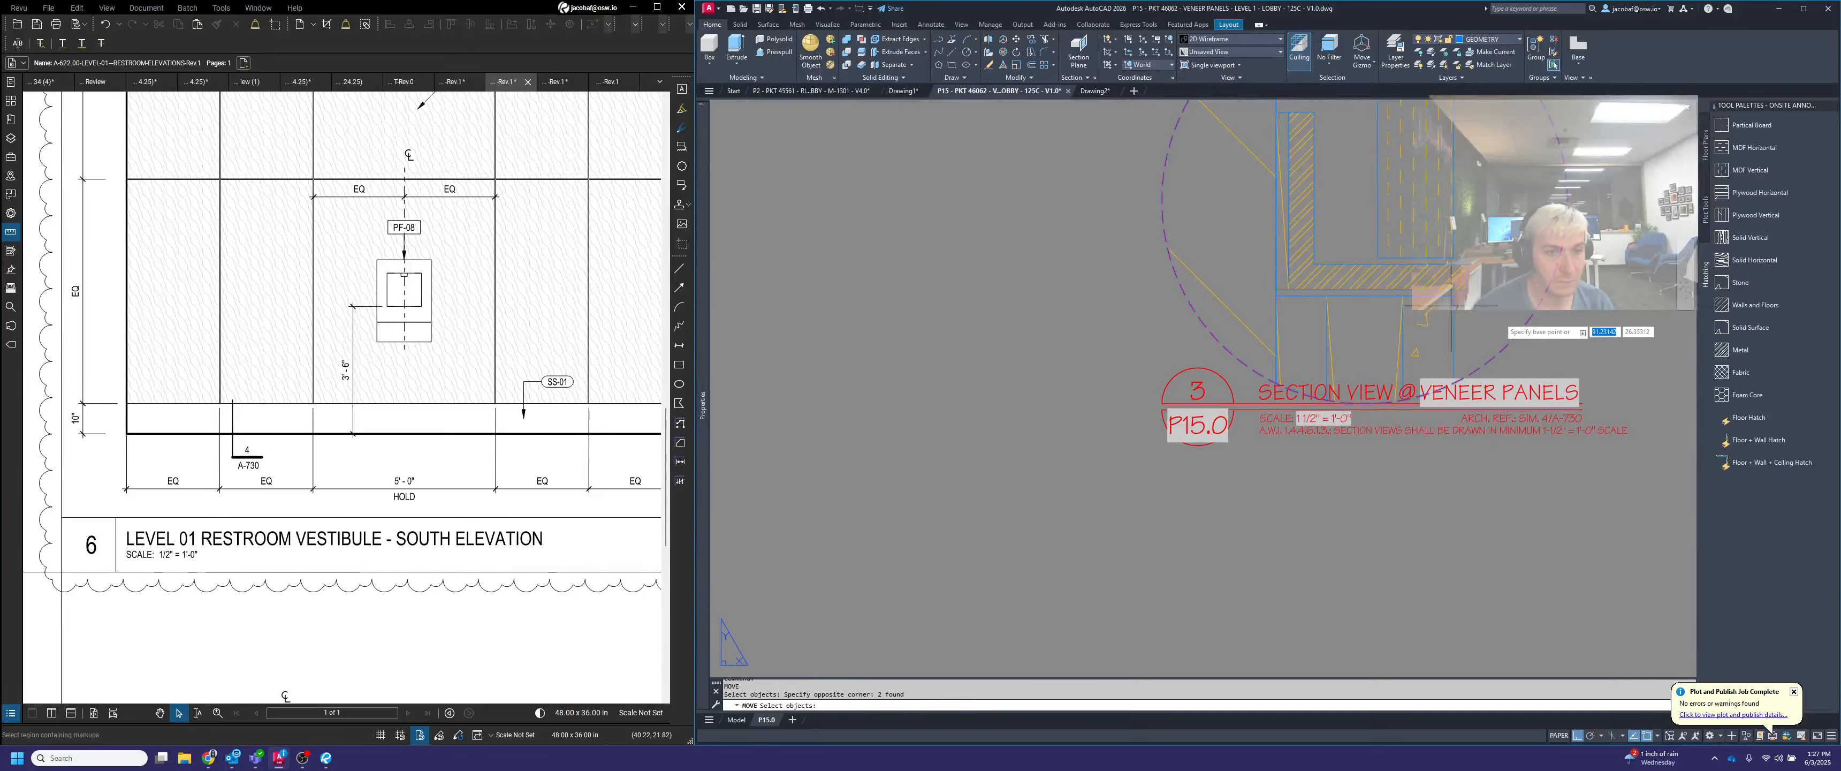
type(".5")
key("Return")
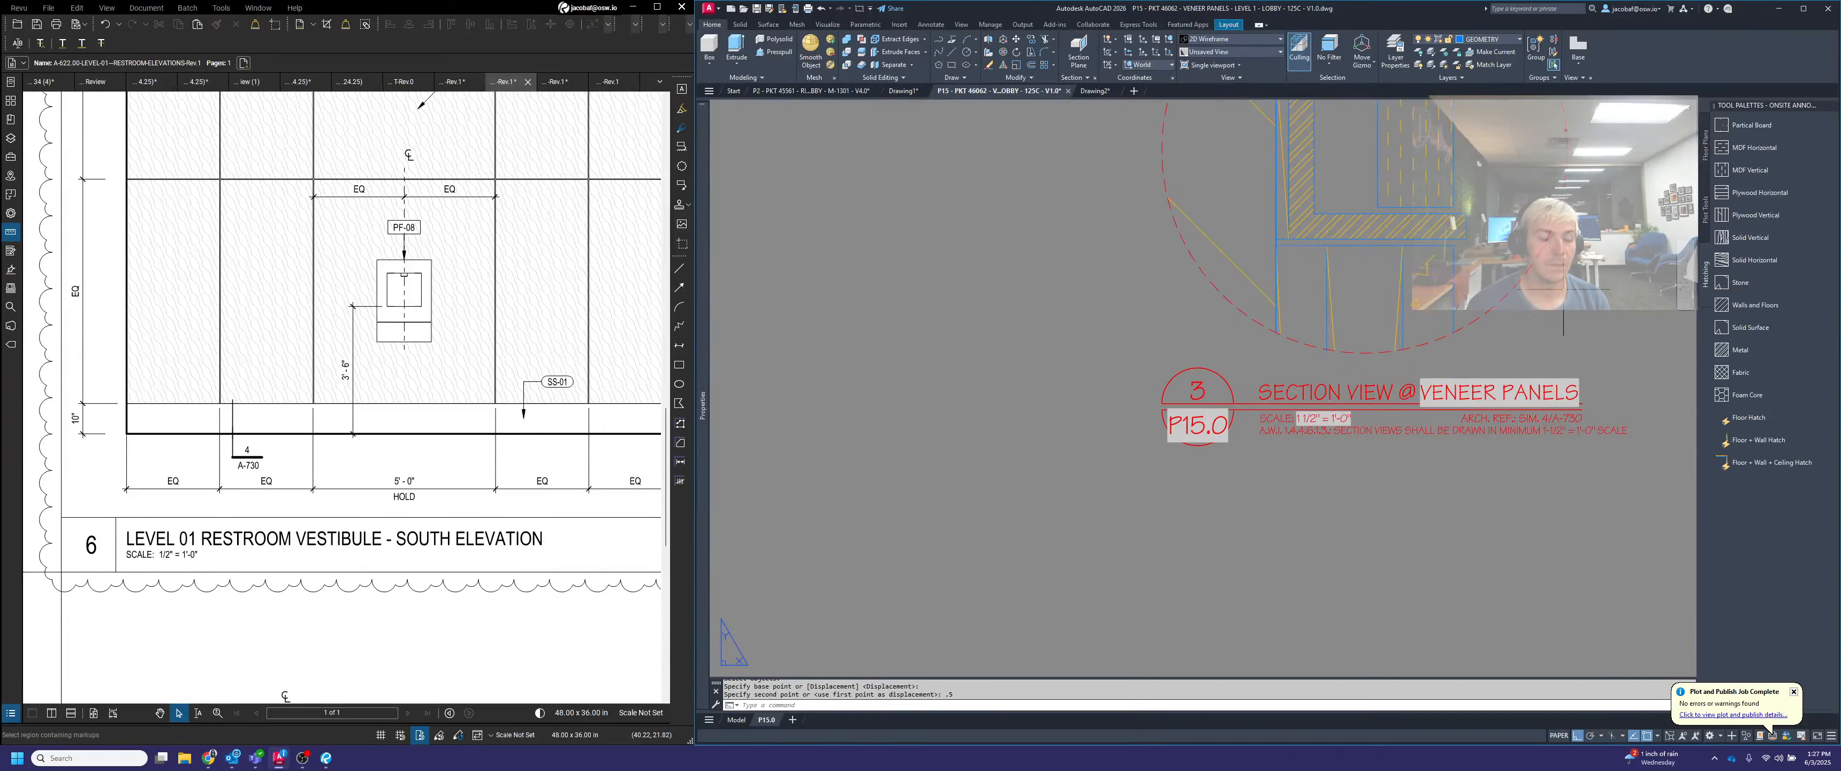
Move the panel reveal detail viewport down onto the middle title, aligning its left edge with the title bubble
scroll(899, 498, "down", 5)
key("space")
scroll(1212, 402, "down", 5)
middle_click_drag(1218, 296, 1238, 340)
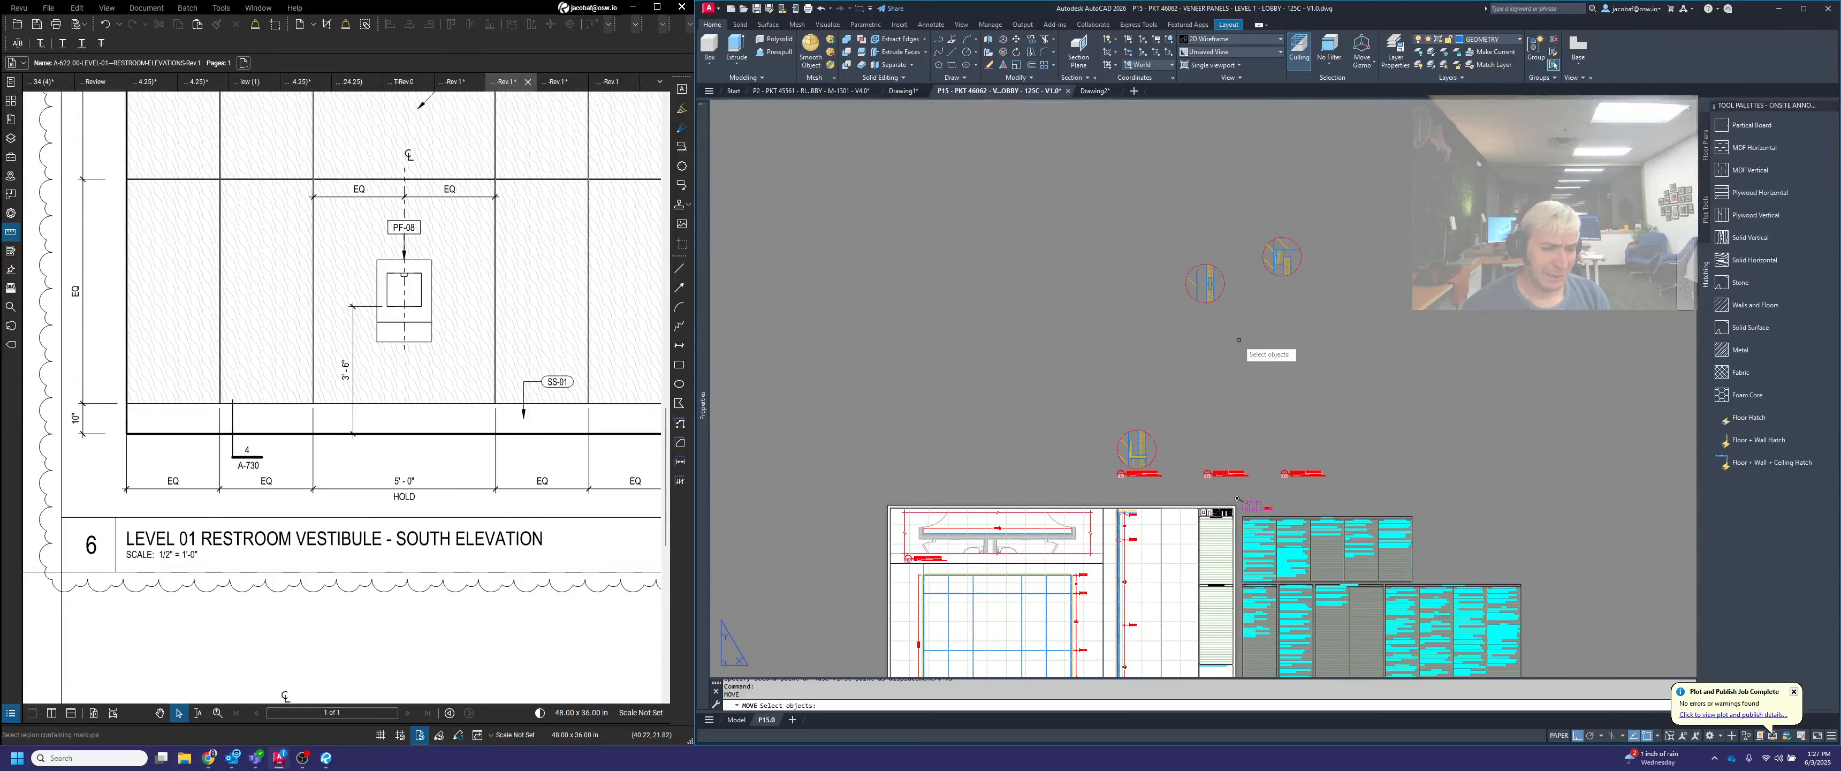
left_click(1239, 339)
left_click(1170, 259)
key("space")
left_click(1179, 283)
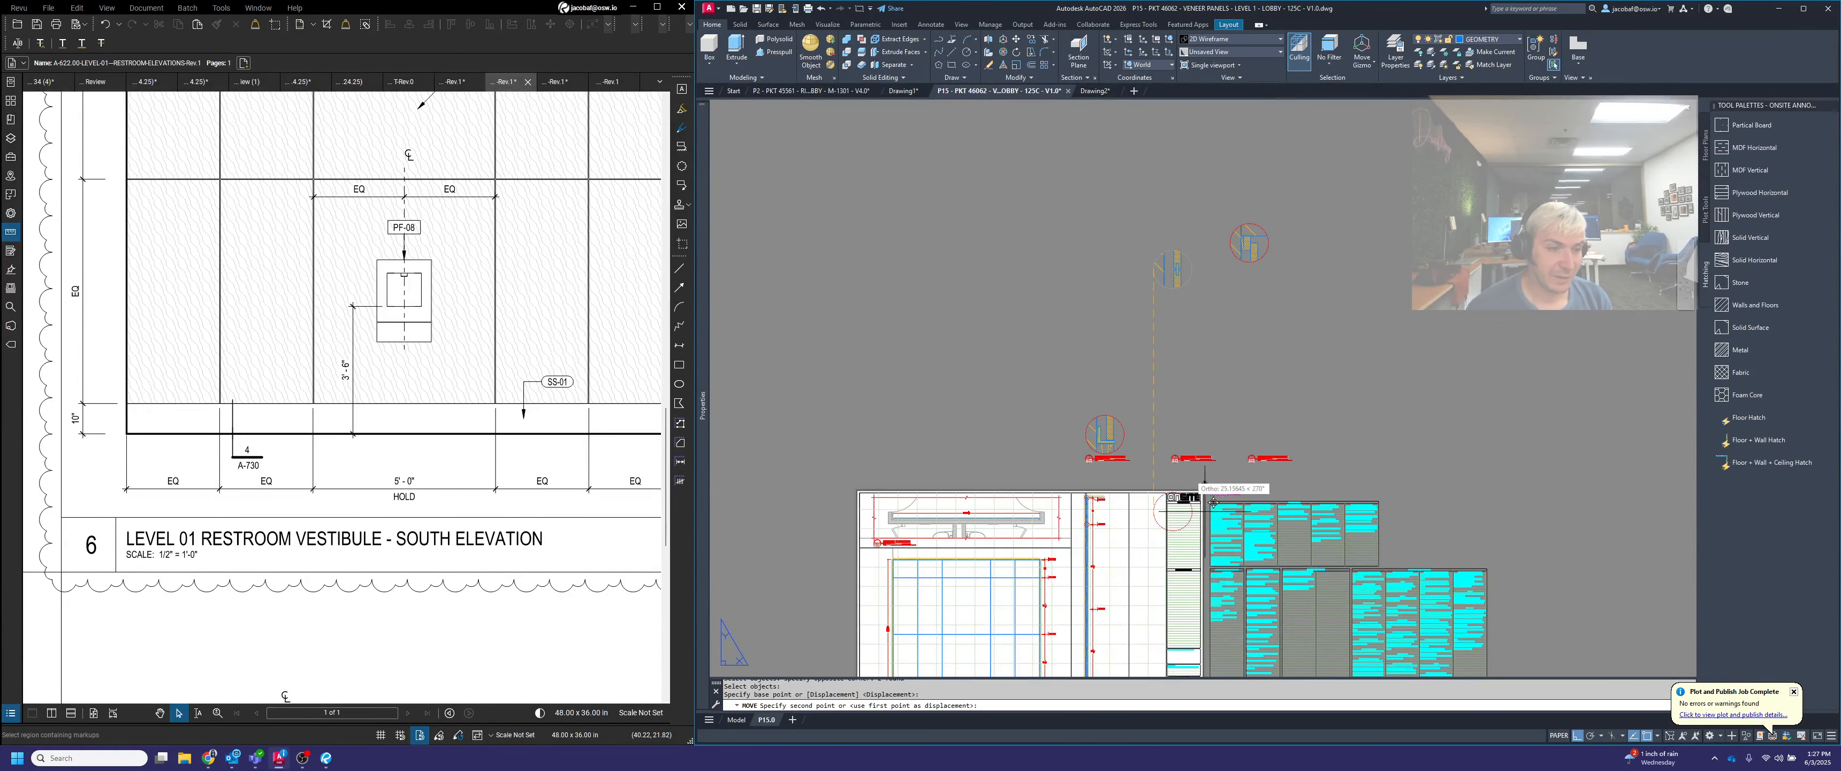
scroll(1208, 474, "up", 5)
scroll(1174, 477, "up", 3)
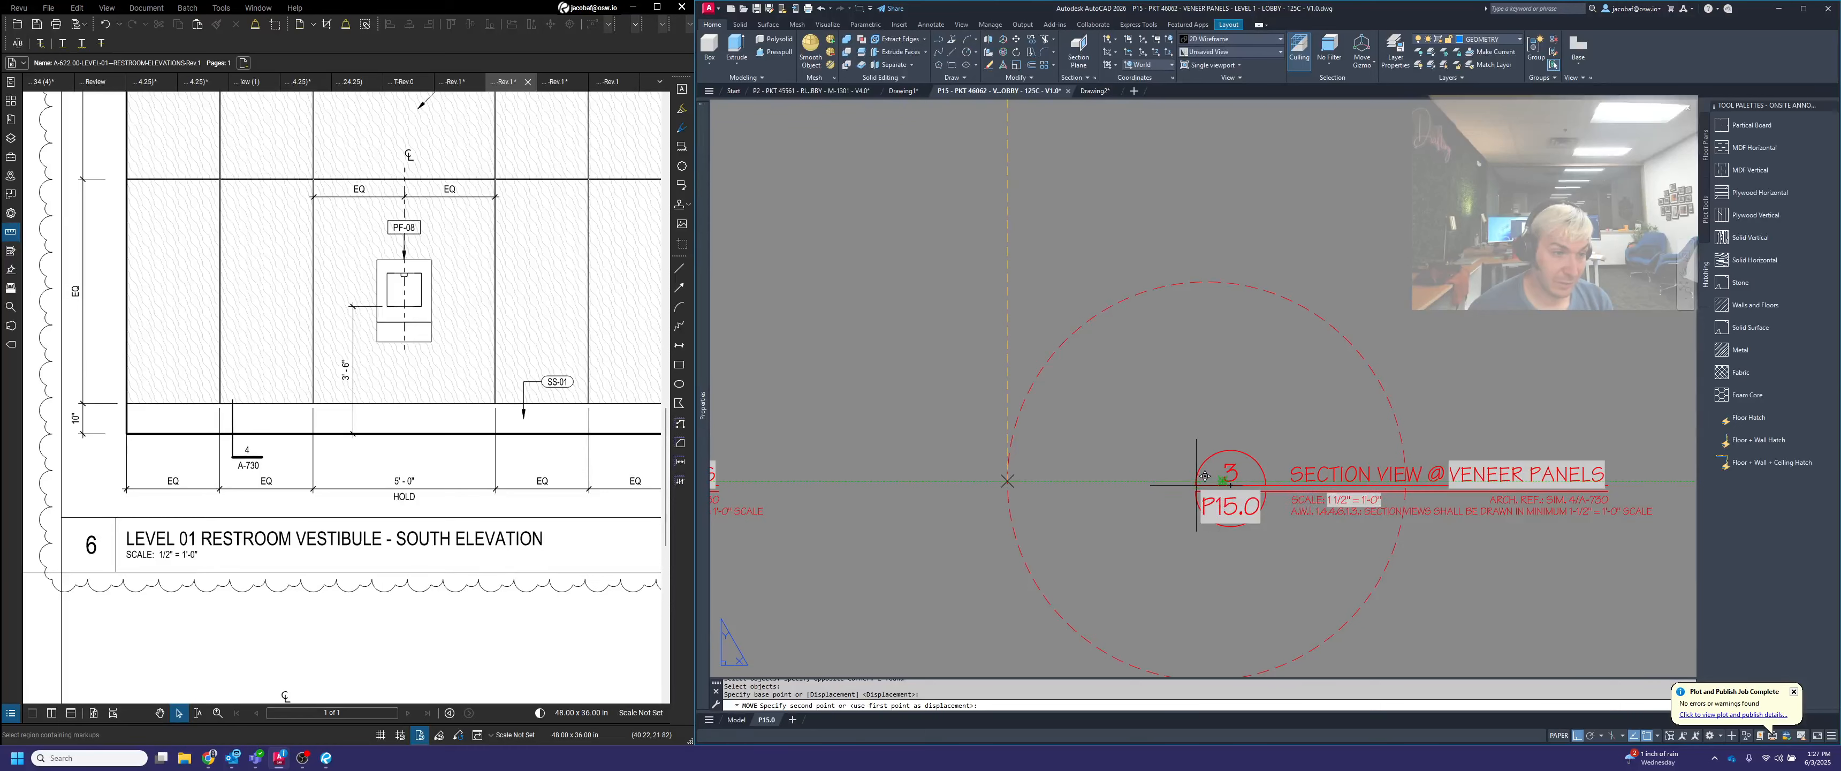
left_click(1205, 476)
Raise the panel reveal detail's circle above its title line, finishing with a 0.5 upward offset
key("space")
scroll(1322, 543, "down", 5)
left_click(1311, 492)
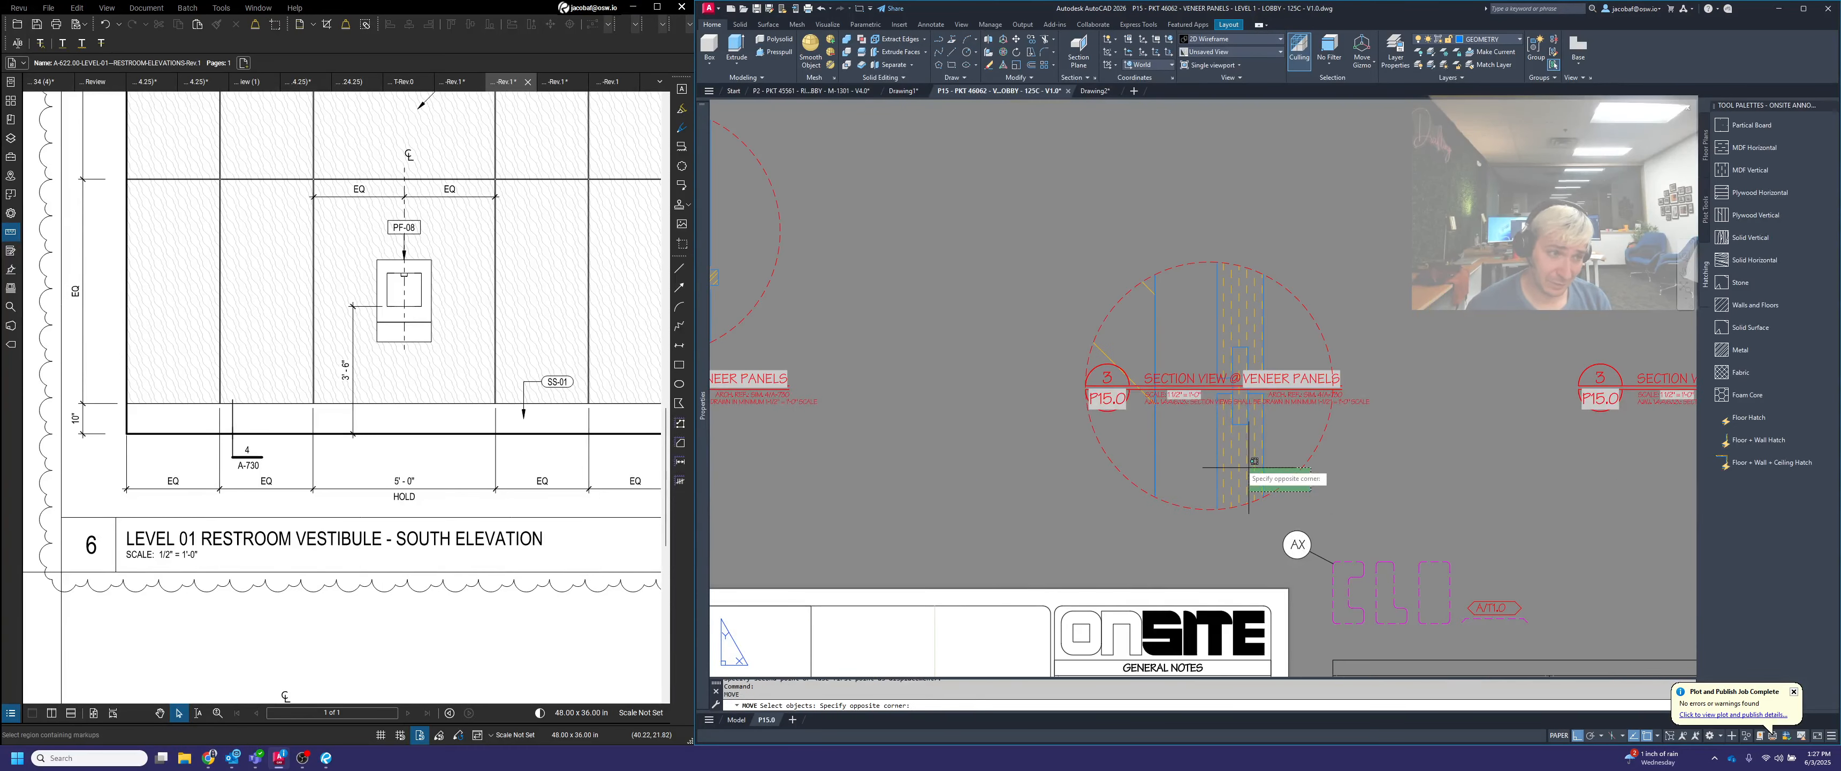
left_click(1255, 461)
key("space")
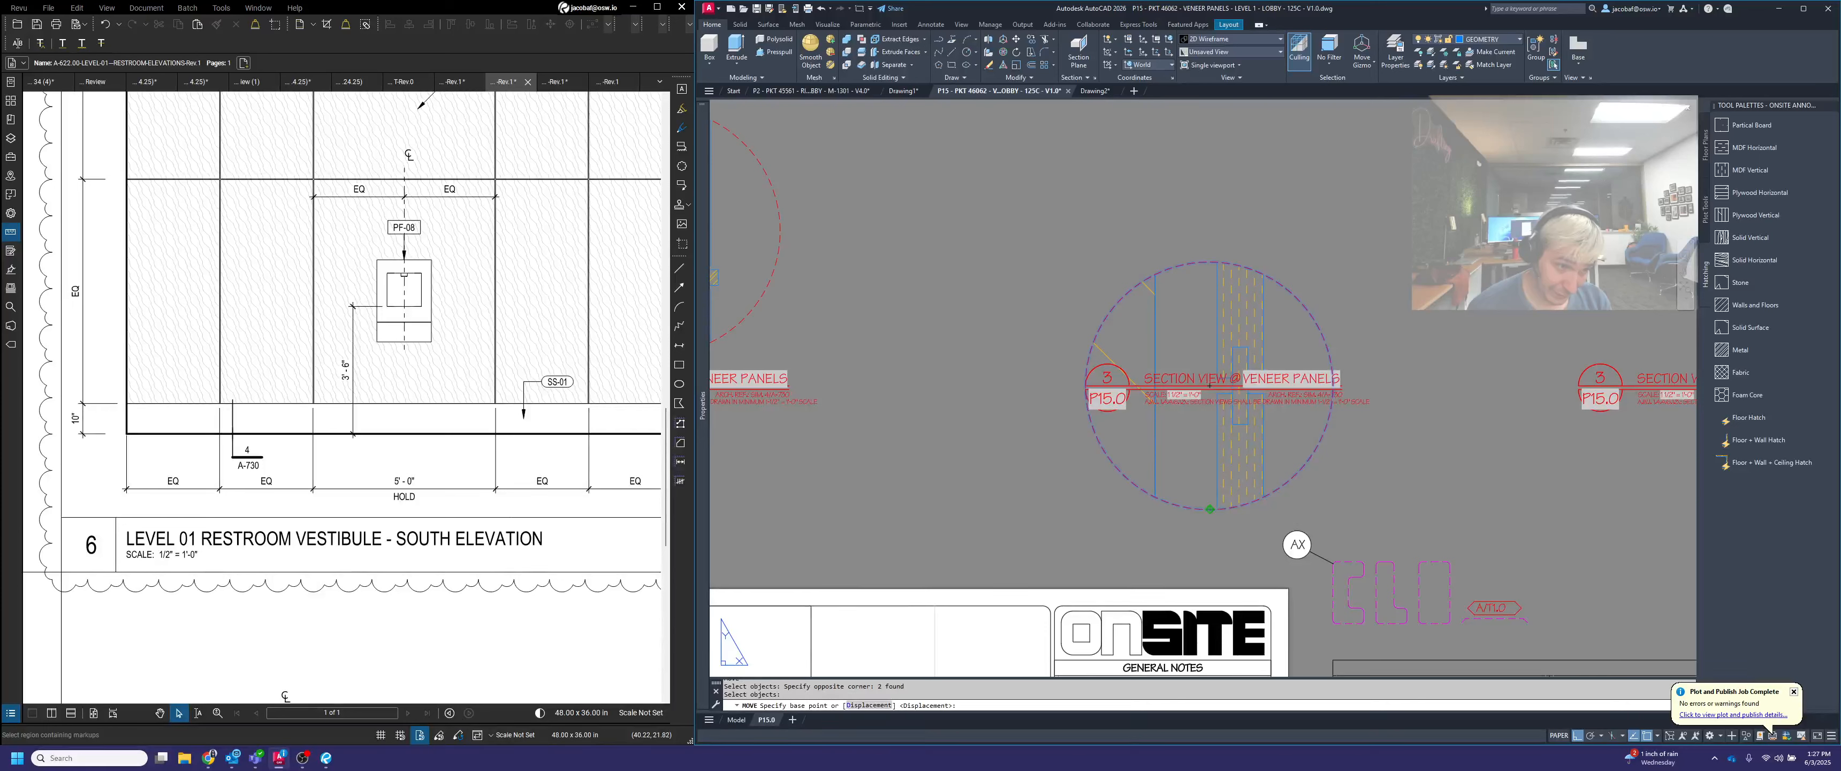
scroll(1224, 382, "up", 4)
left_click(1181, 392)
scroll(1190, 386, "down", 4)
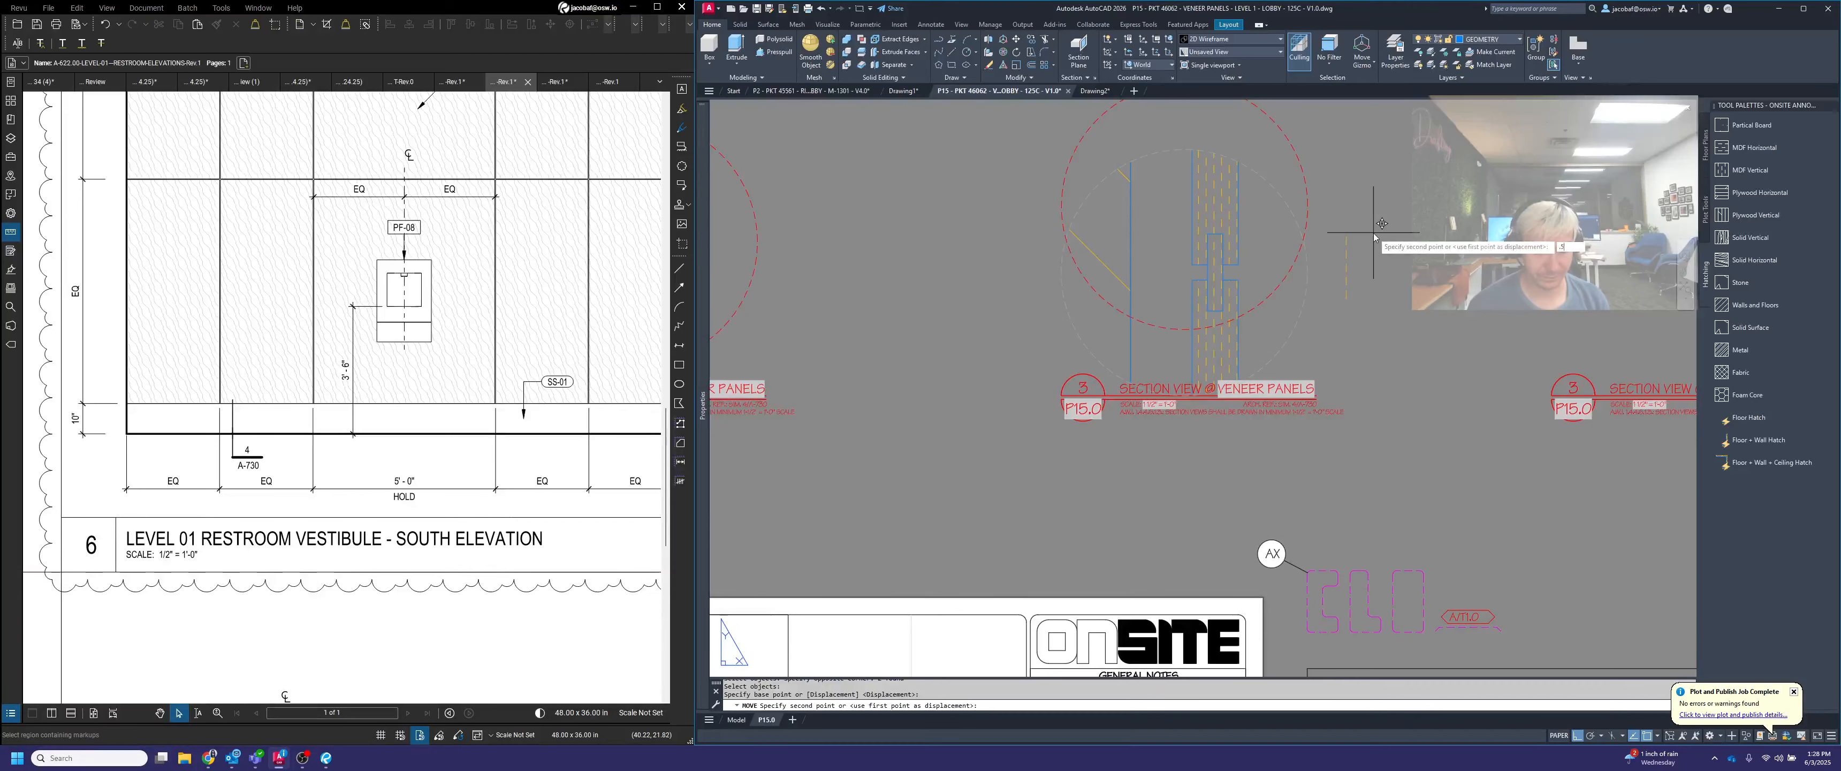
key("Return")
Move the ceiling detail viewport down onto the third title, aligning its left edge with the title bubble
scroll(1200, 318, "down", 5)
key("space")
scroll(1201, 318, "down", 3)
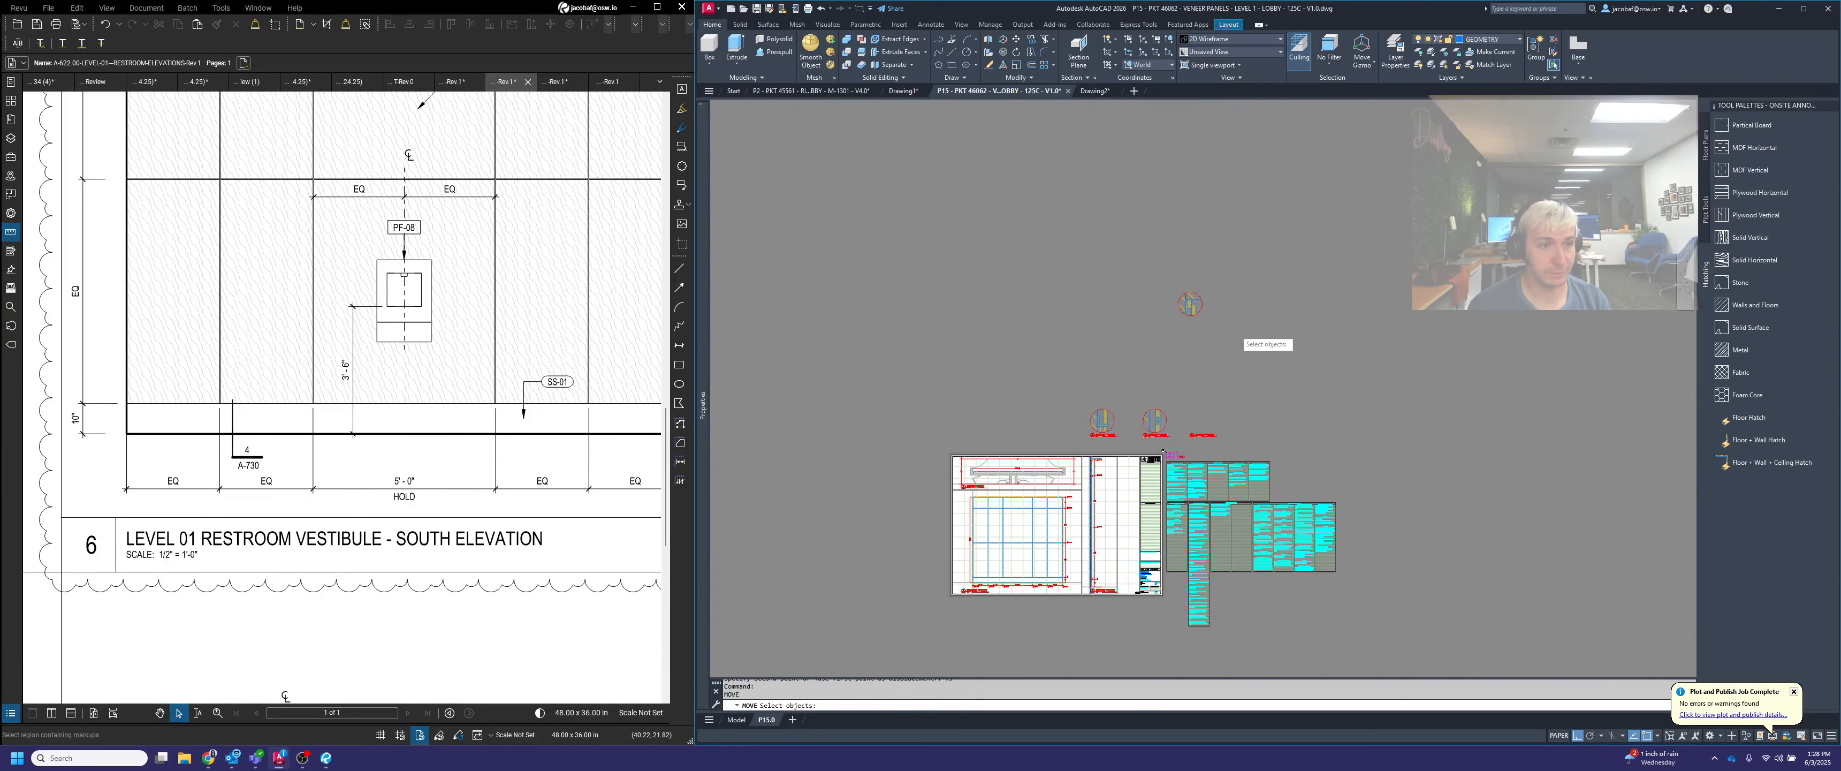
left_click(1238, 325)
left_click(1144, 270)
key("space")
scroll(1169, 290, "up", 6)
left_click(1217, 331)
scroll(1223, 309, "down", 4)
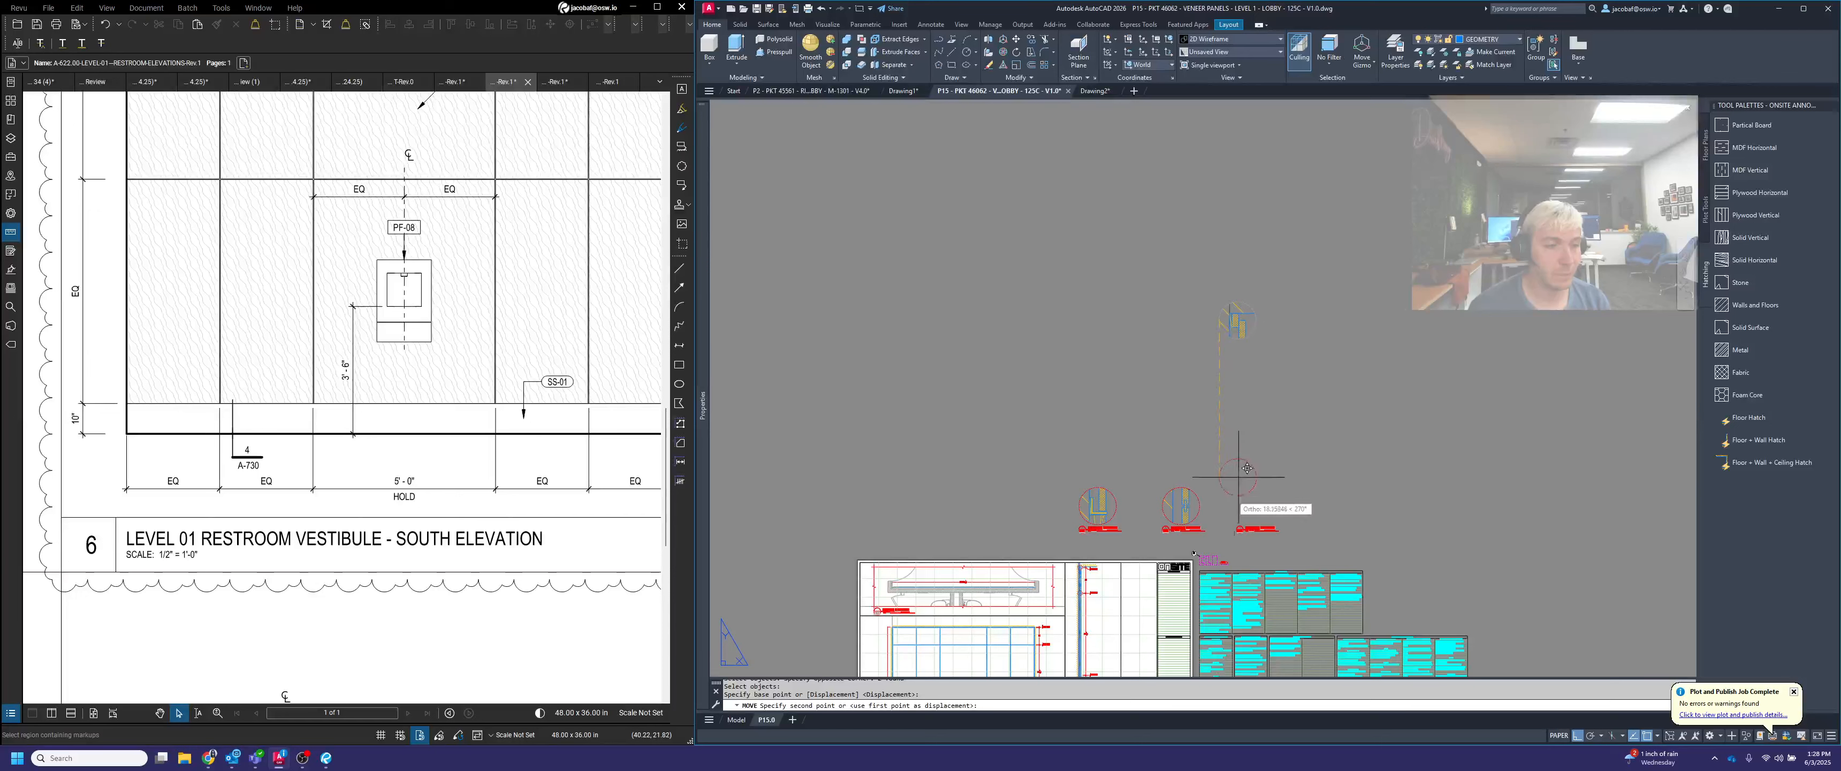
left_click(1247, 469)
scroll(1244, 501, "up", 8)
Raise the ceiling detail's circle above its title line, finishing with a 0.5 upward offset
key("space")
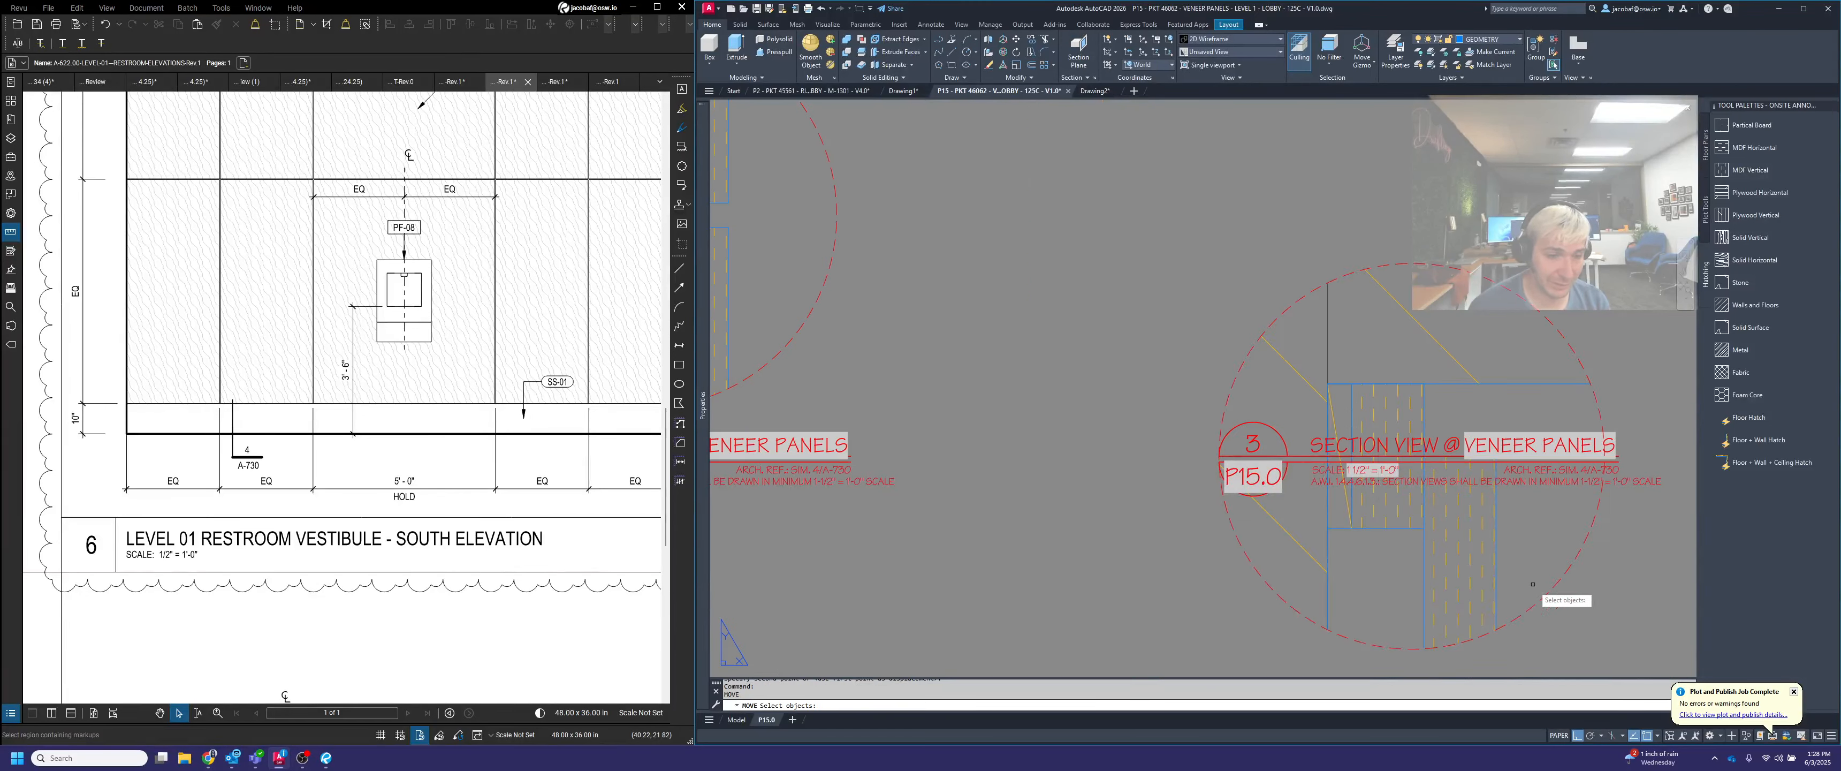
left_click(1562, 611)
left_click(1473, 569)
key("space")
left_click(1407, 649)
scroll(1394, 472, "down", 6)
type(".5")
key("Return")
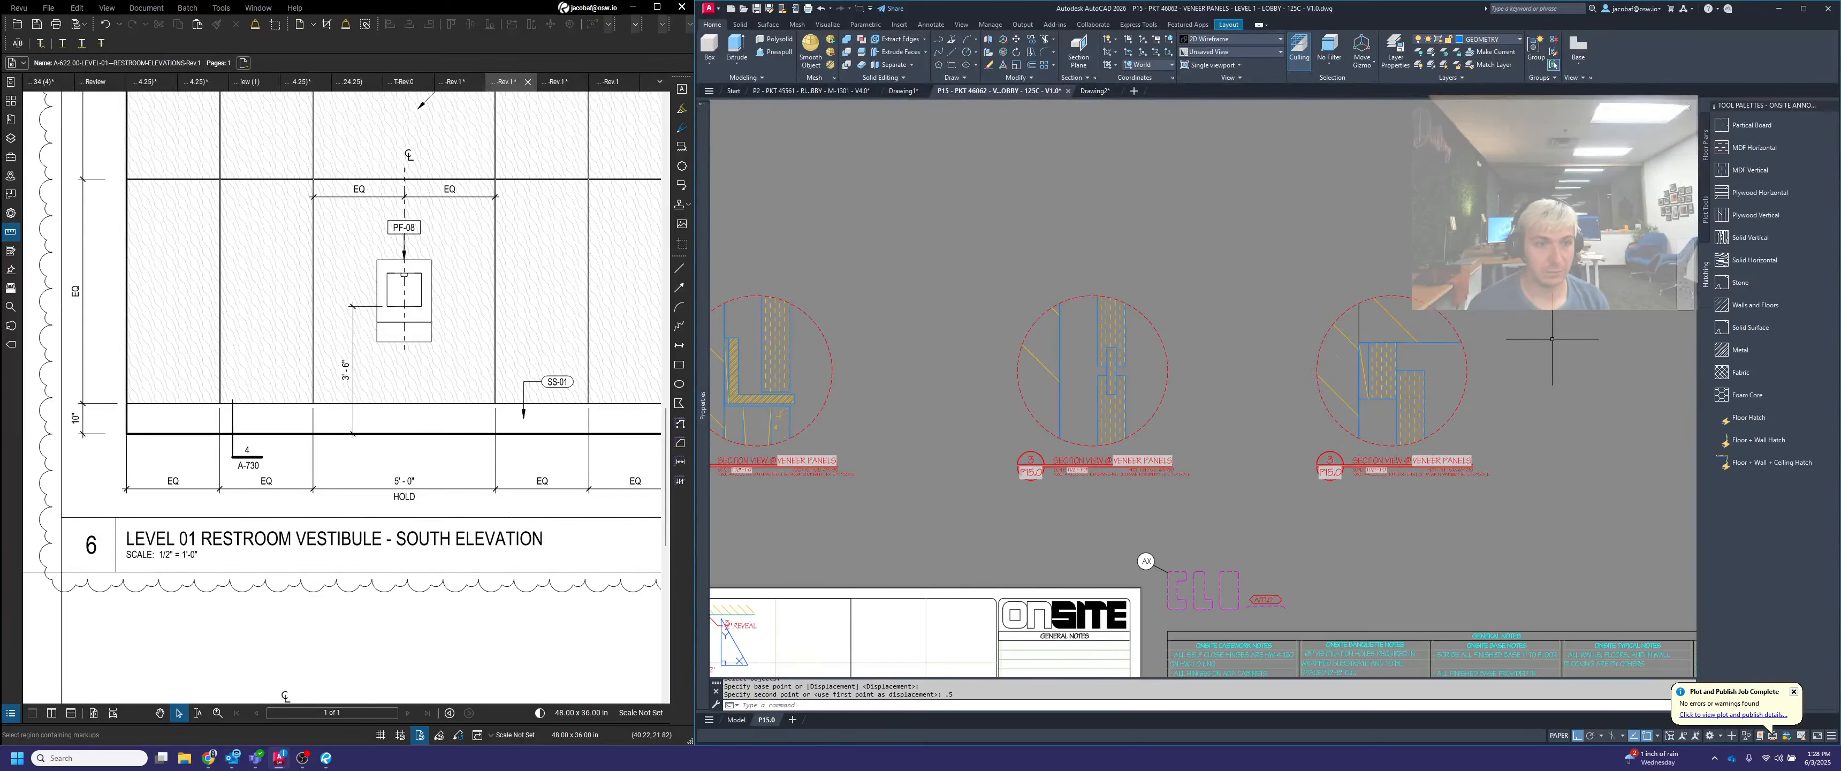
key("Escape")
scroll(1459, 399, "down", 2)
scroll(1284, 308, "down", 2)
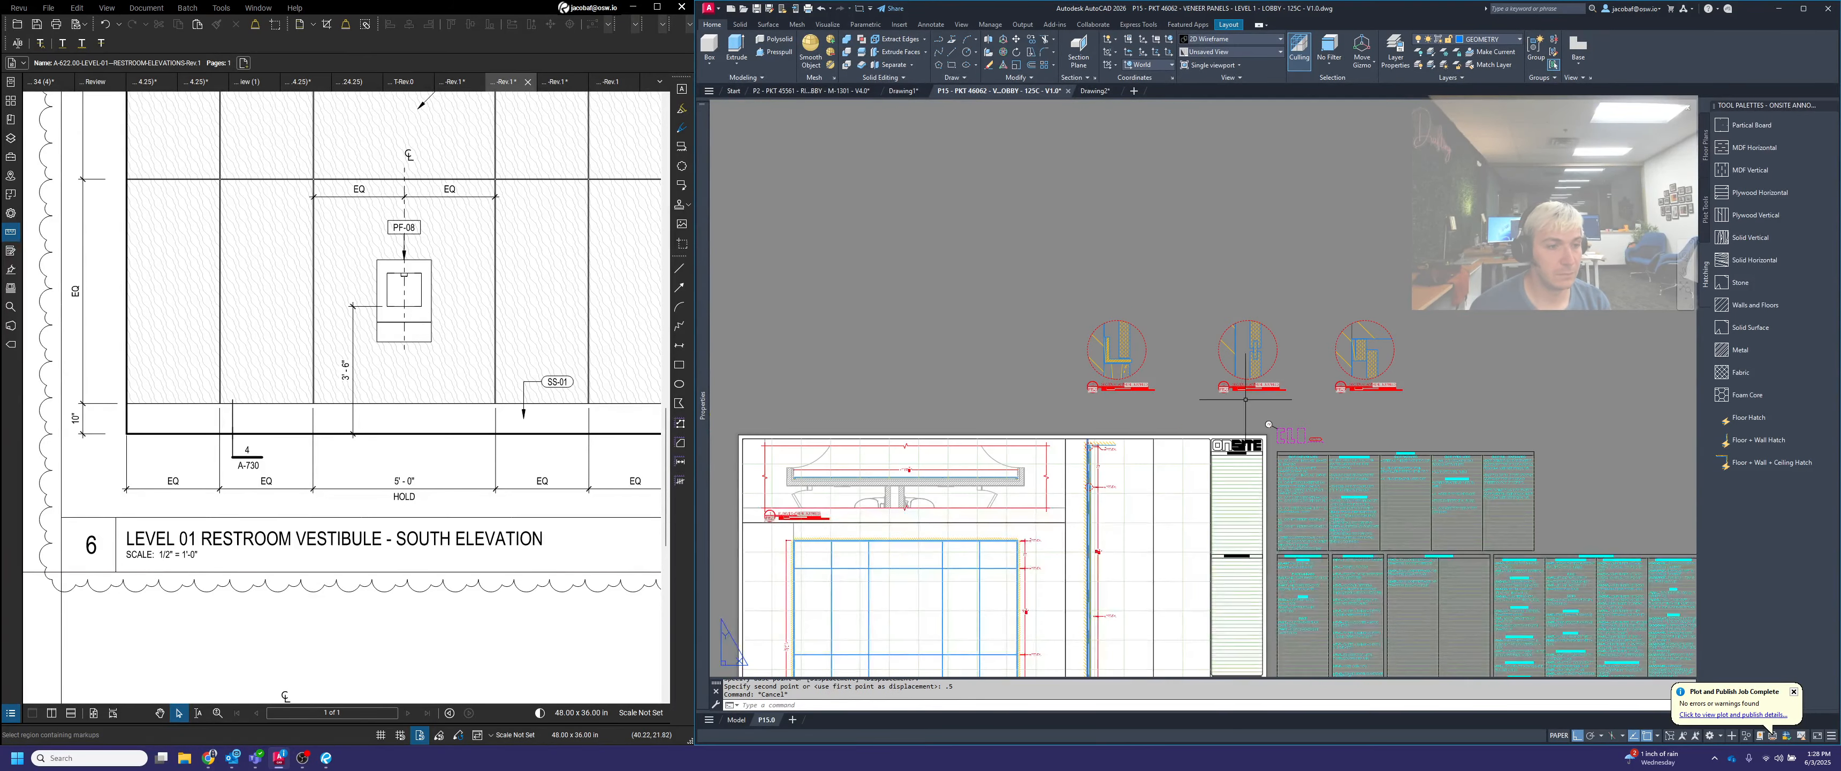
middle_click_drag(1243, 436, 1300, 364)
scroll(1192, 343, "up", 2)
scroll(1115, 293, "up", 1)
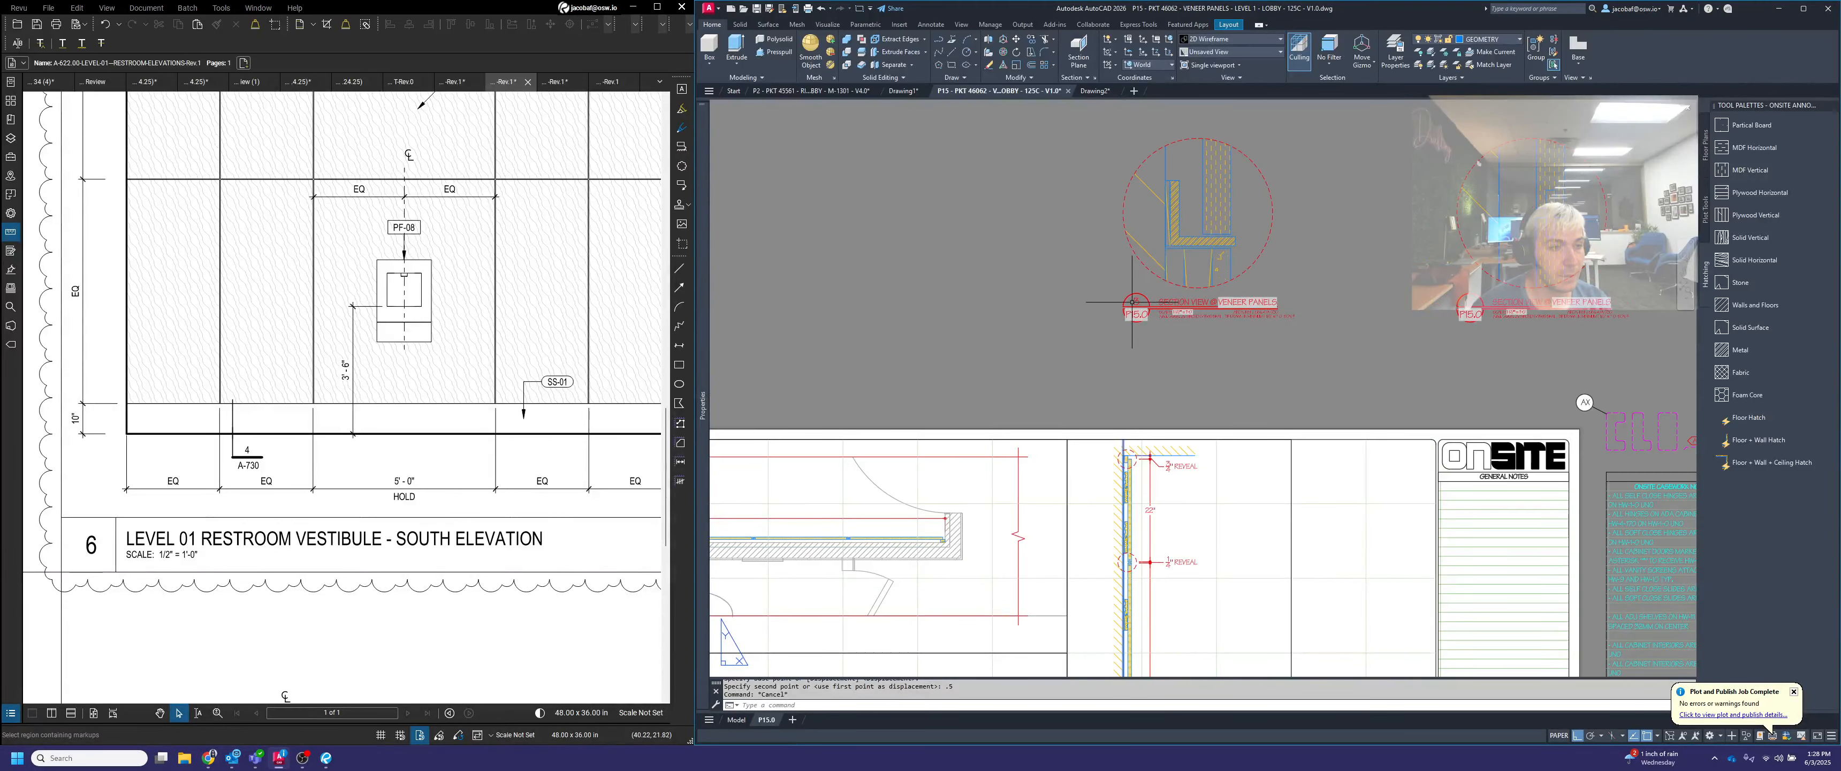
Switch the title blocks under the three circular details to the DETAIL VIEW title type
scroll(1140, 300, "down", 3)
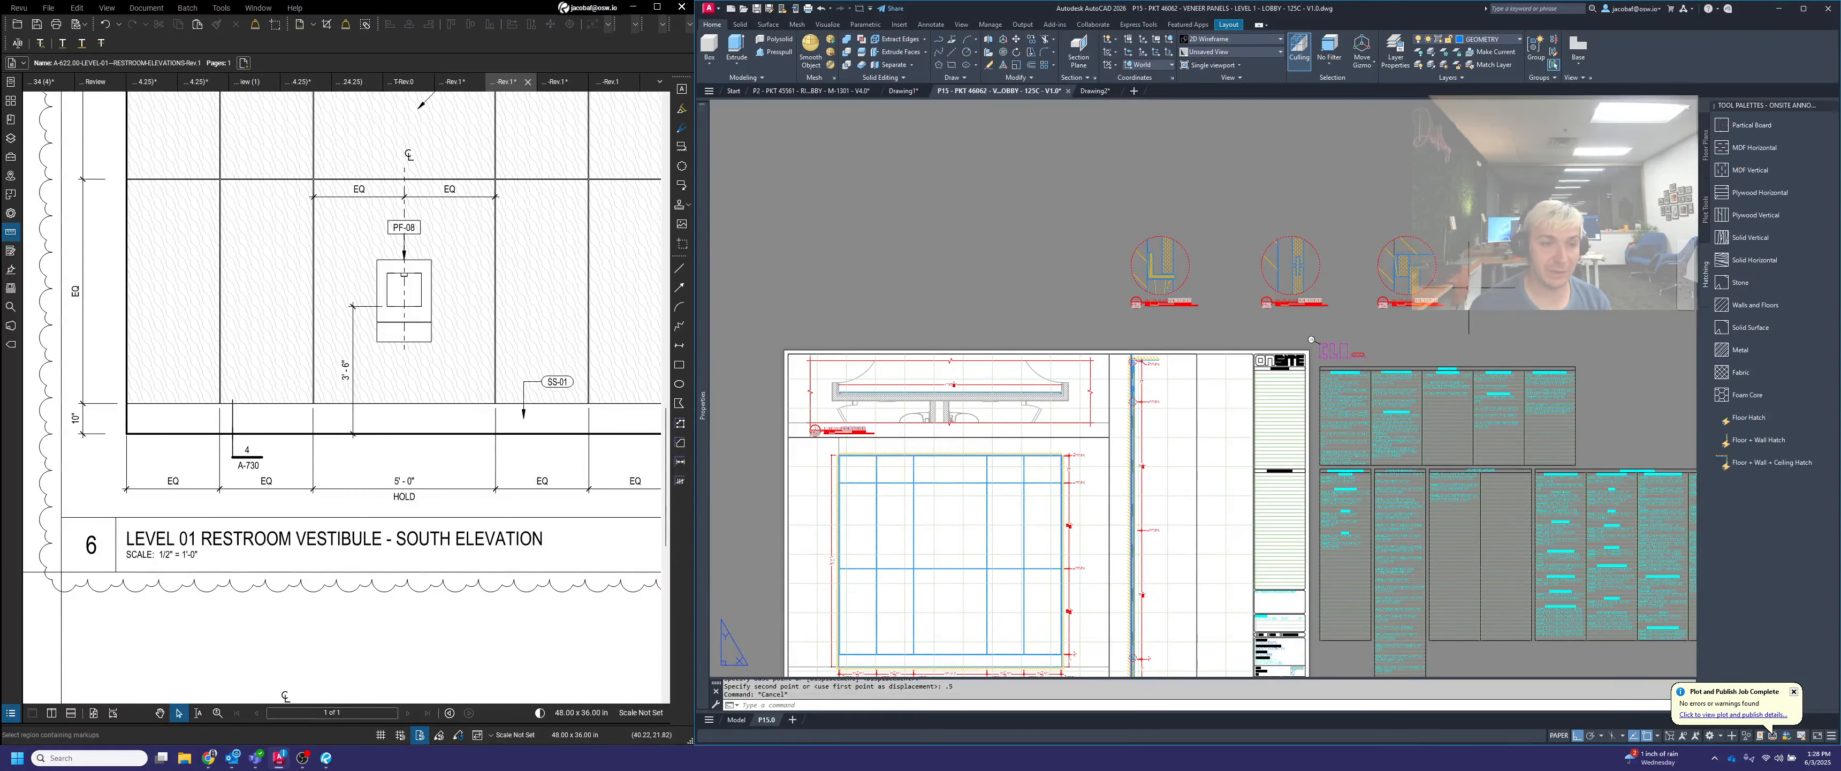
scroll(1338, 286, "up", 2)
left_click(1505, 386)
left_click(1002, 261)
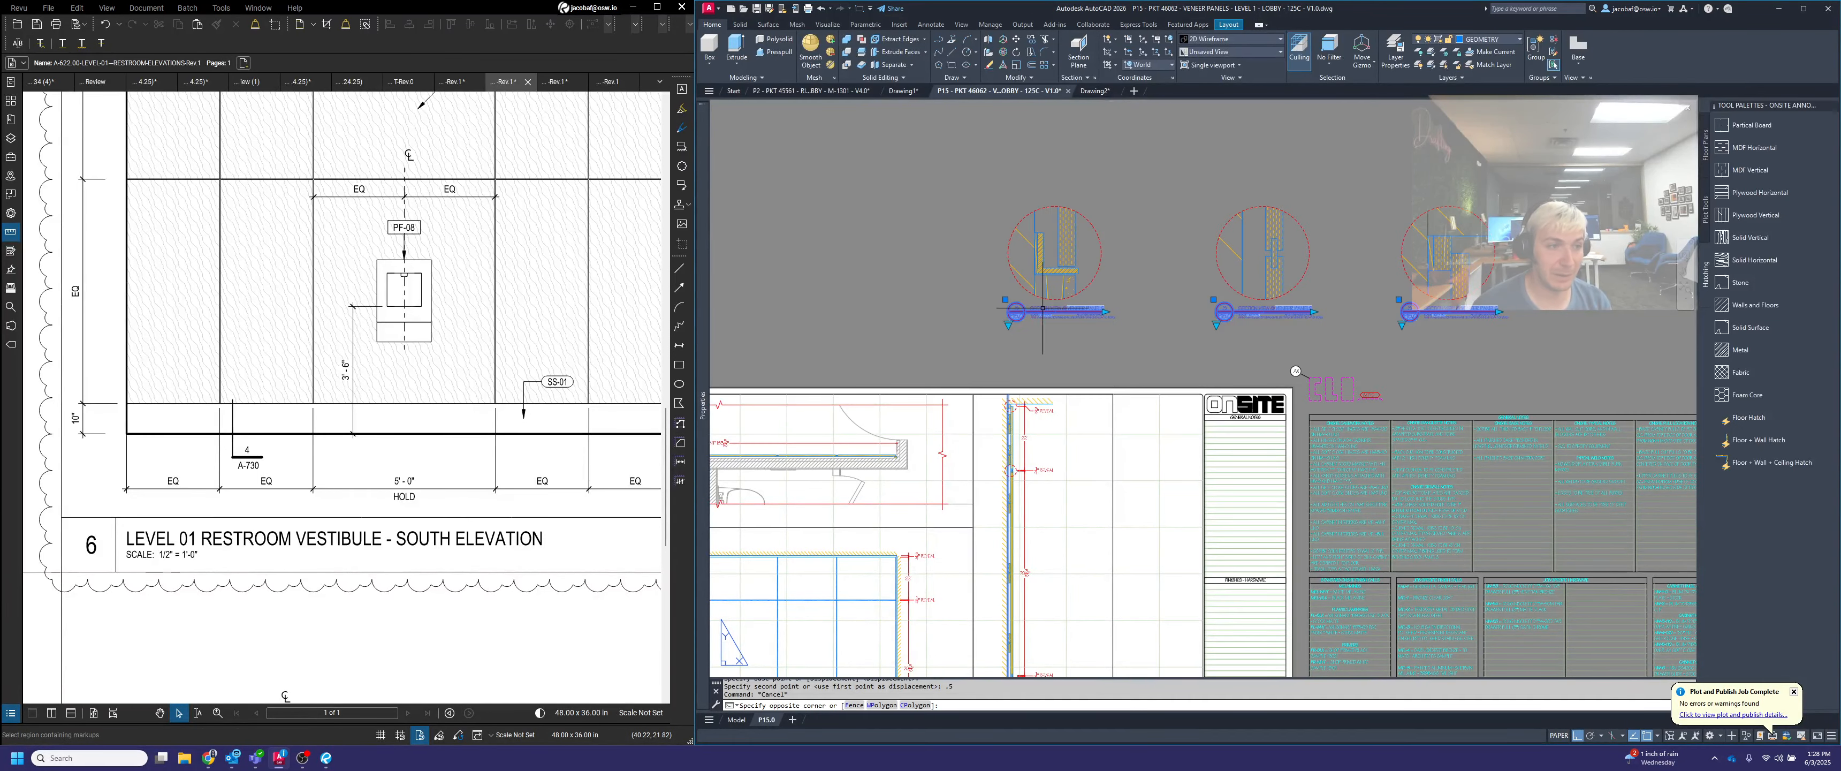
left_click(1009, 325)
left_click(1046, 390)
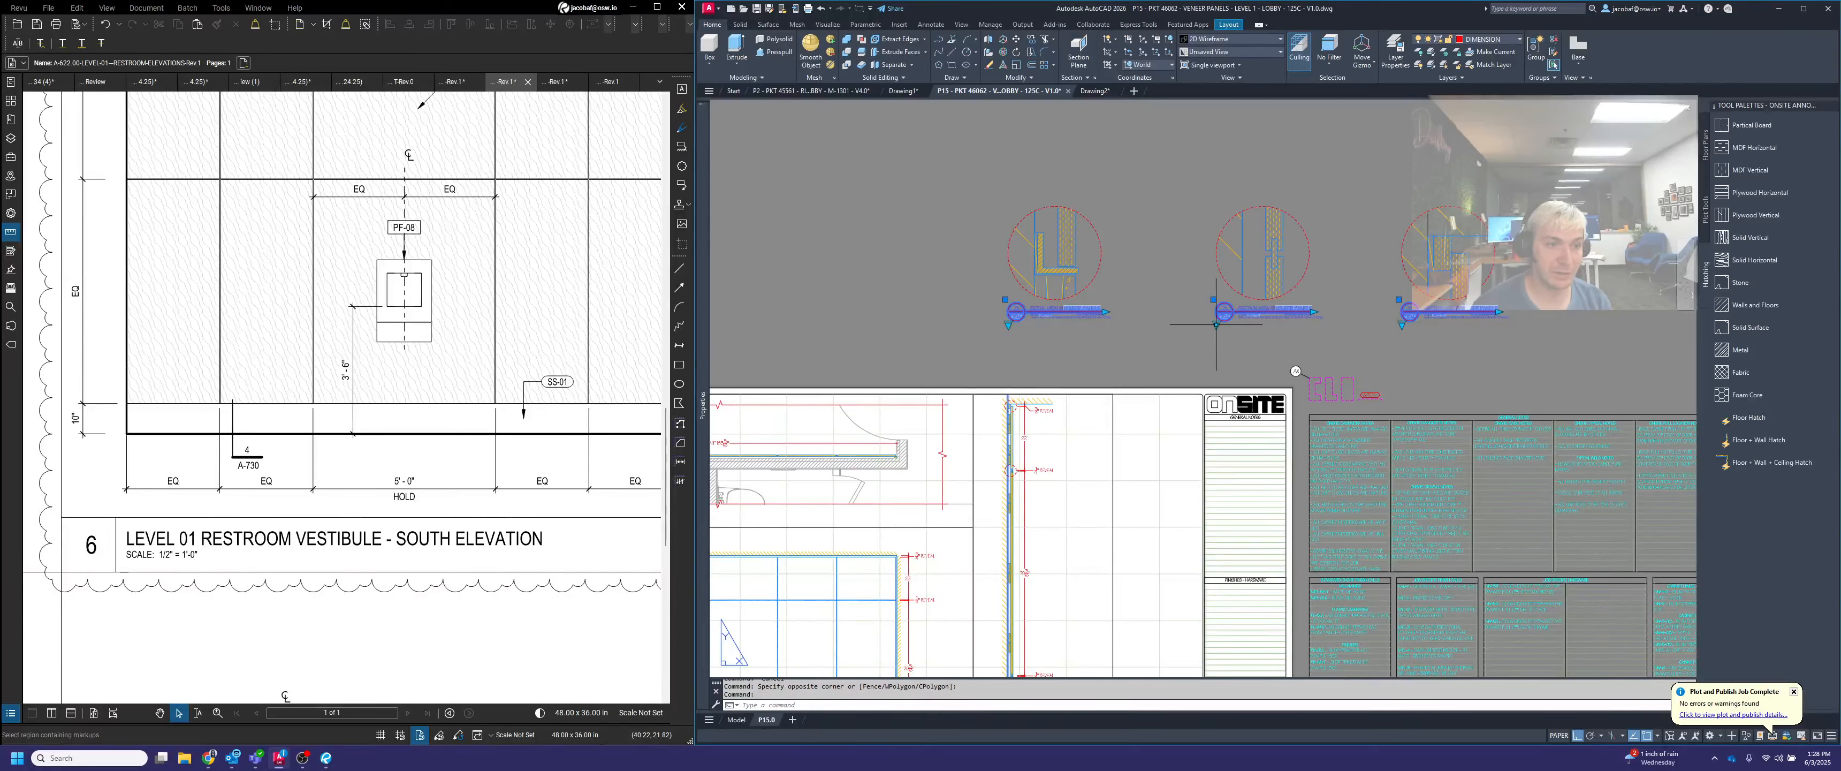
left_click(1216, 324)
left_click(1255, 390)
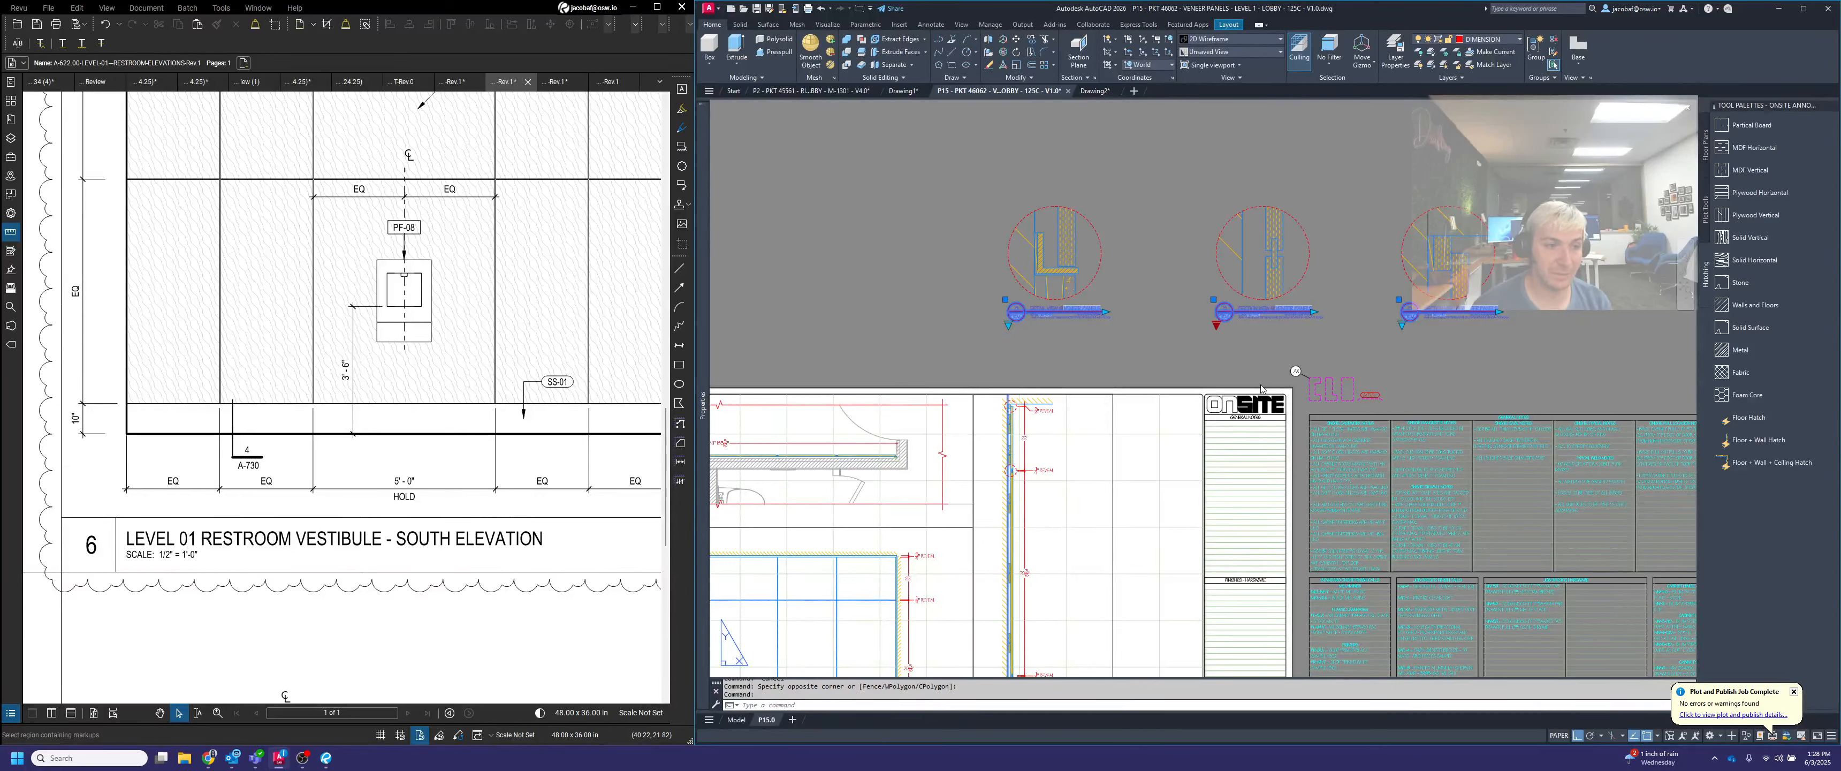
left_click(1402, 324)
left_click(1433, 390)
key("Escape")
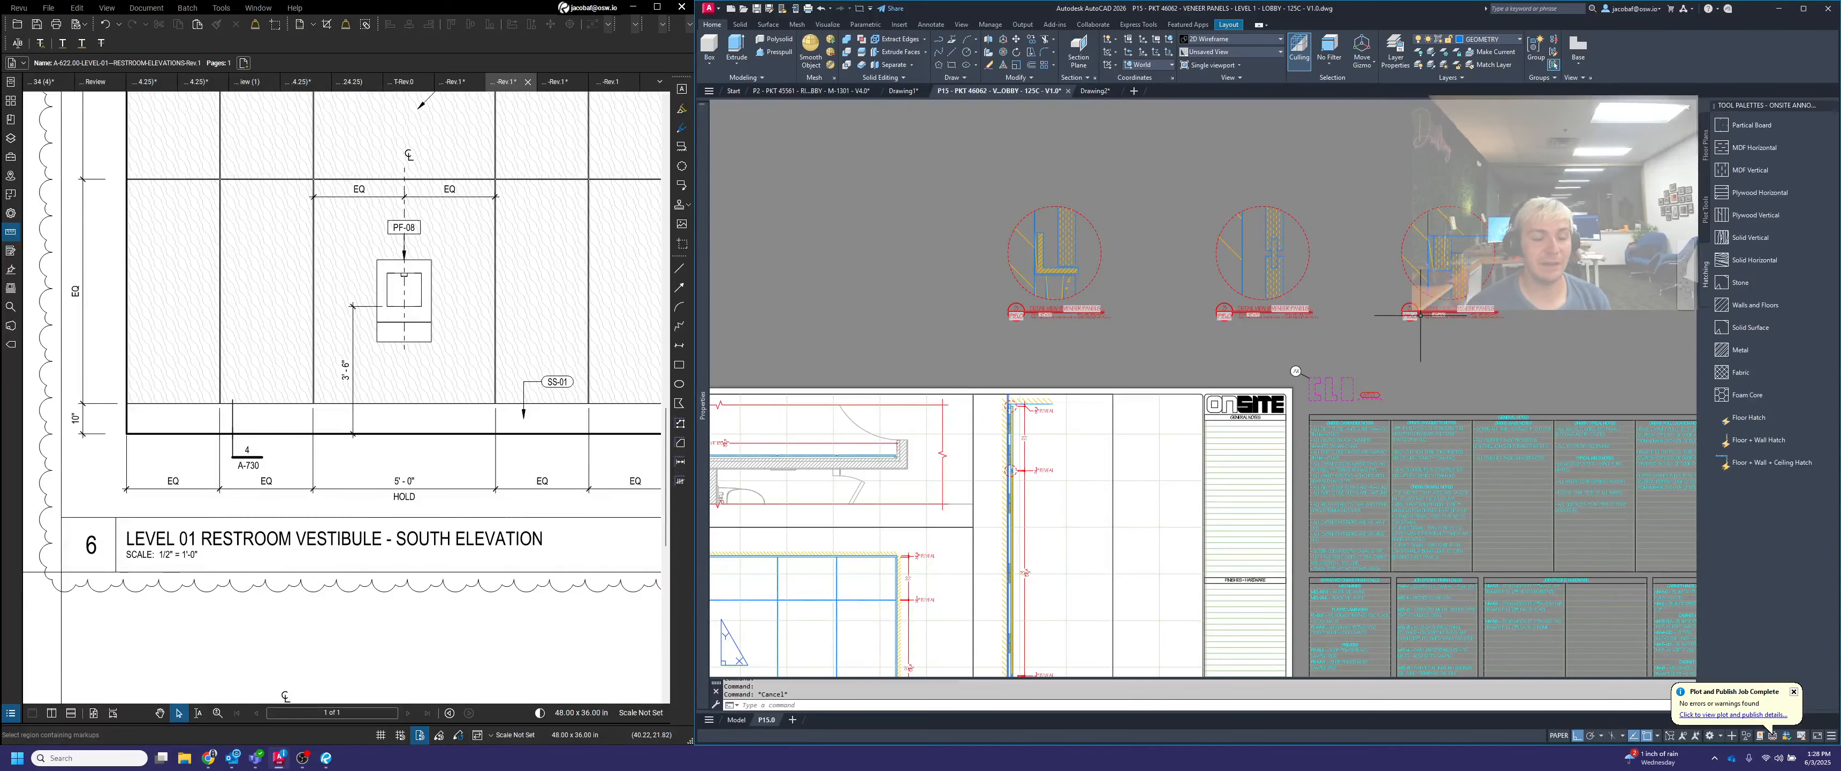
Label the ceiling detail's title bubble A and the panel reveal detail's title bubble B
scroll(1413, 309, "up", 4)
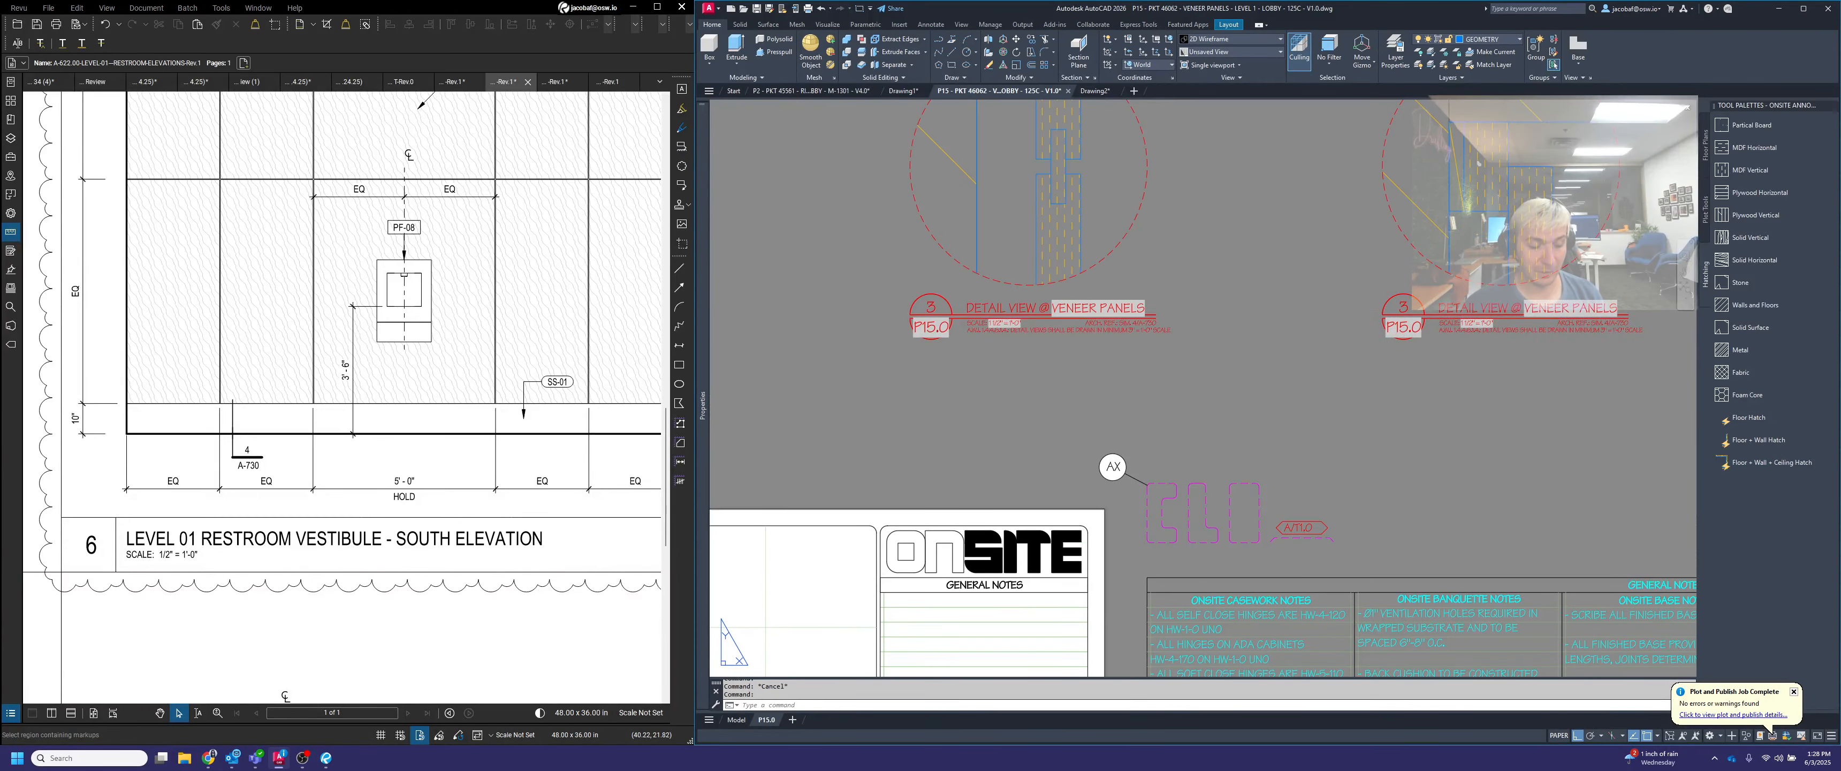
double_click(1408, 309)
left_click(1404, 358)
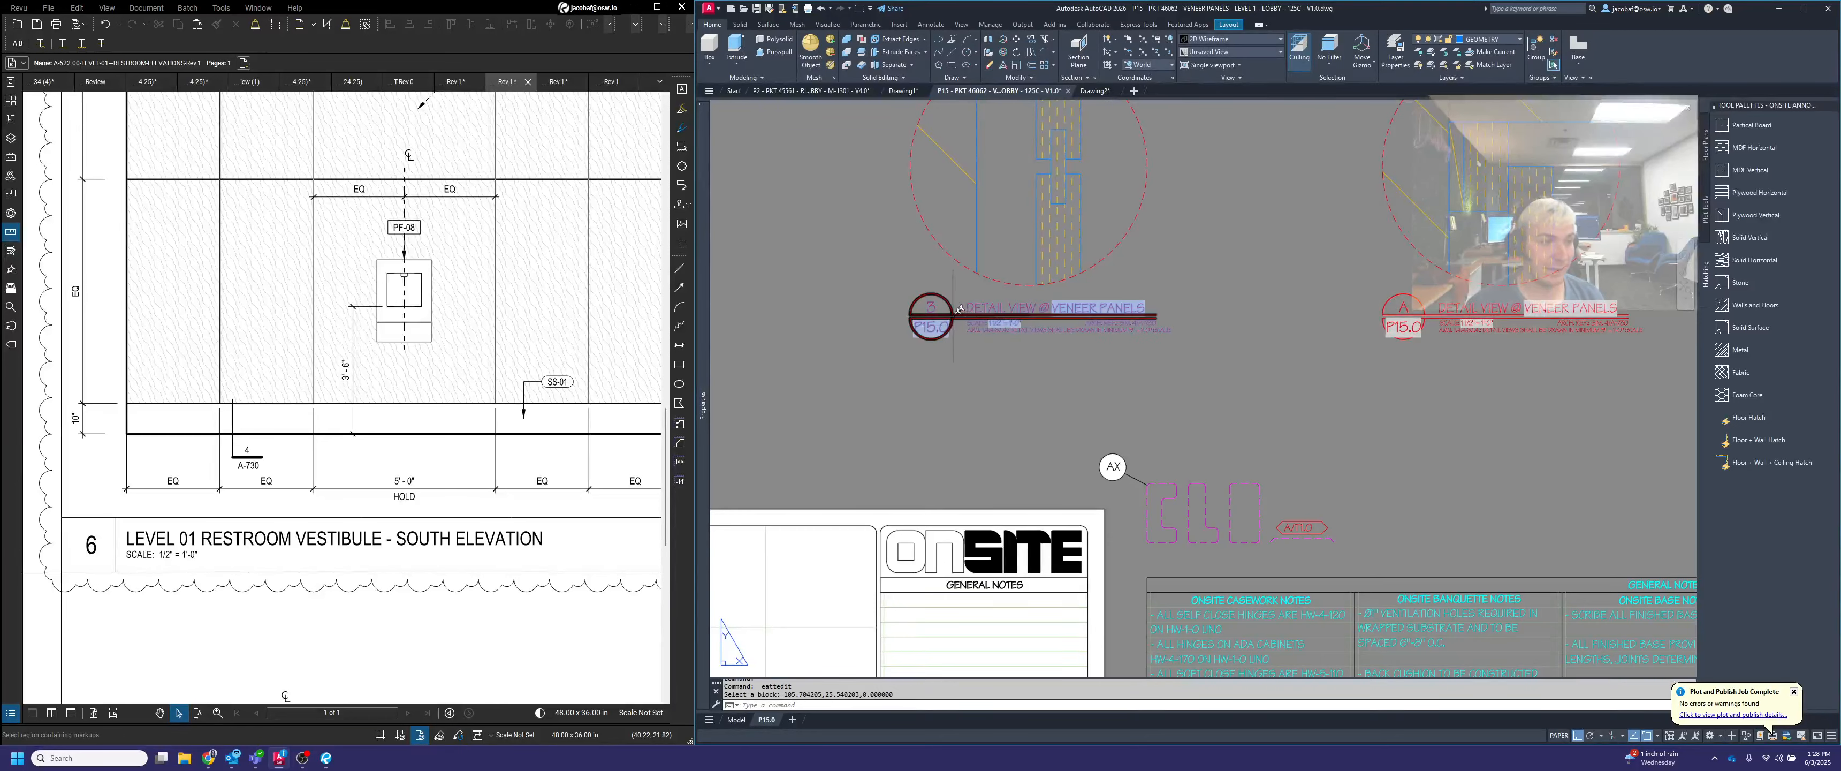
left_click(932, 302)
double_click(932, 301)
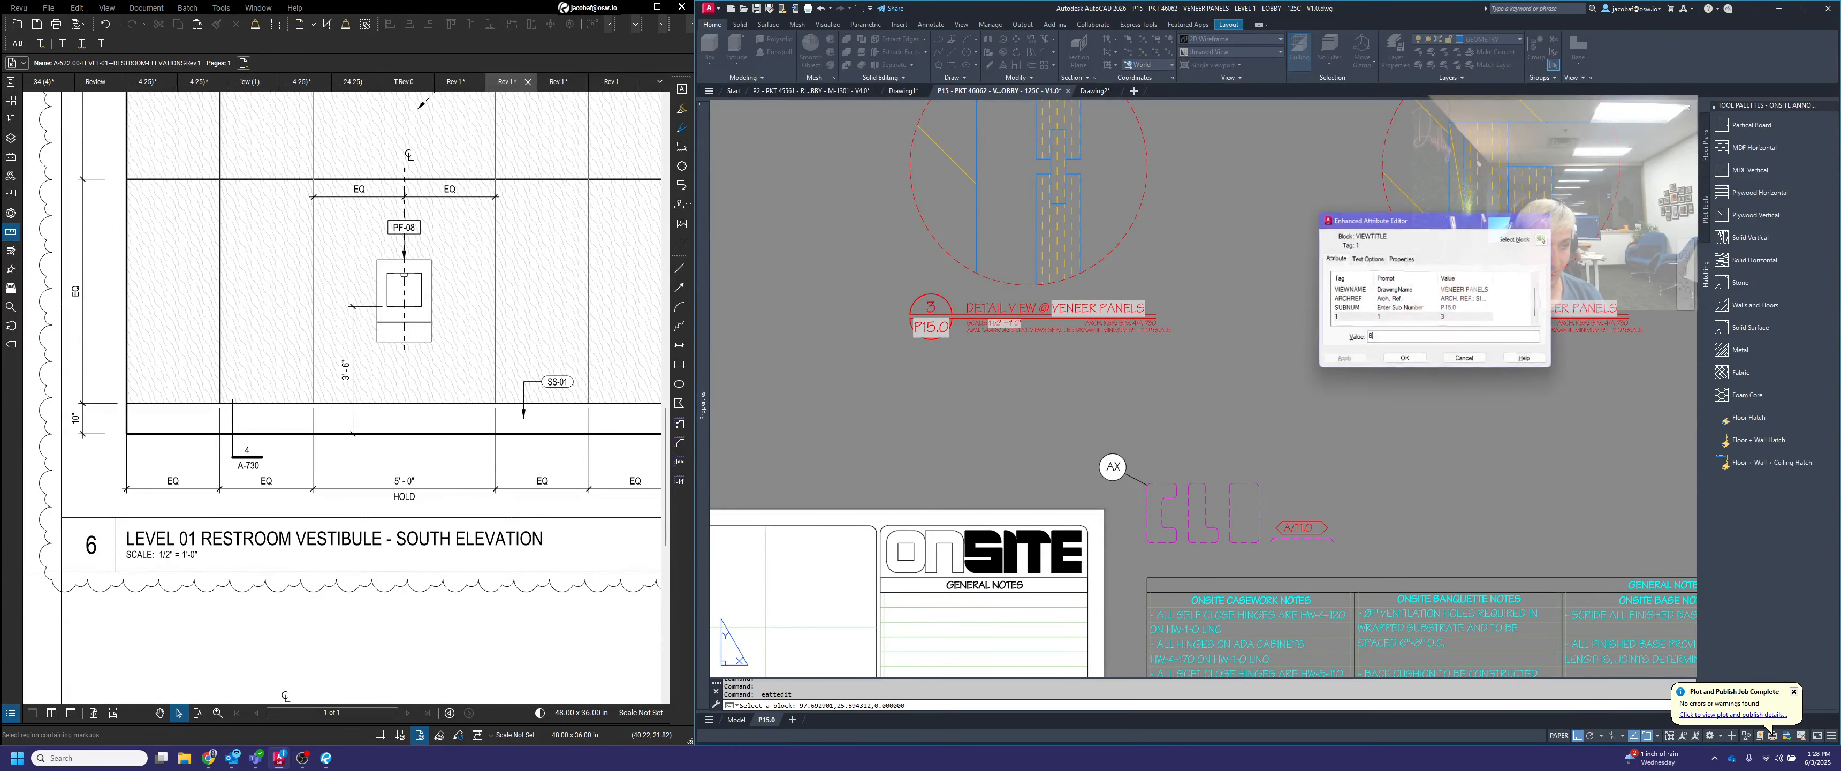
type("B")
left_click(1405, 358)
Label the base detail's title bubble C
scroll(1454, 379, "down", 2)
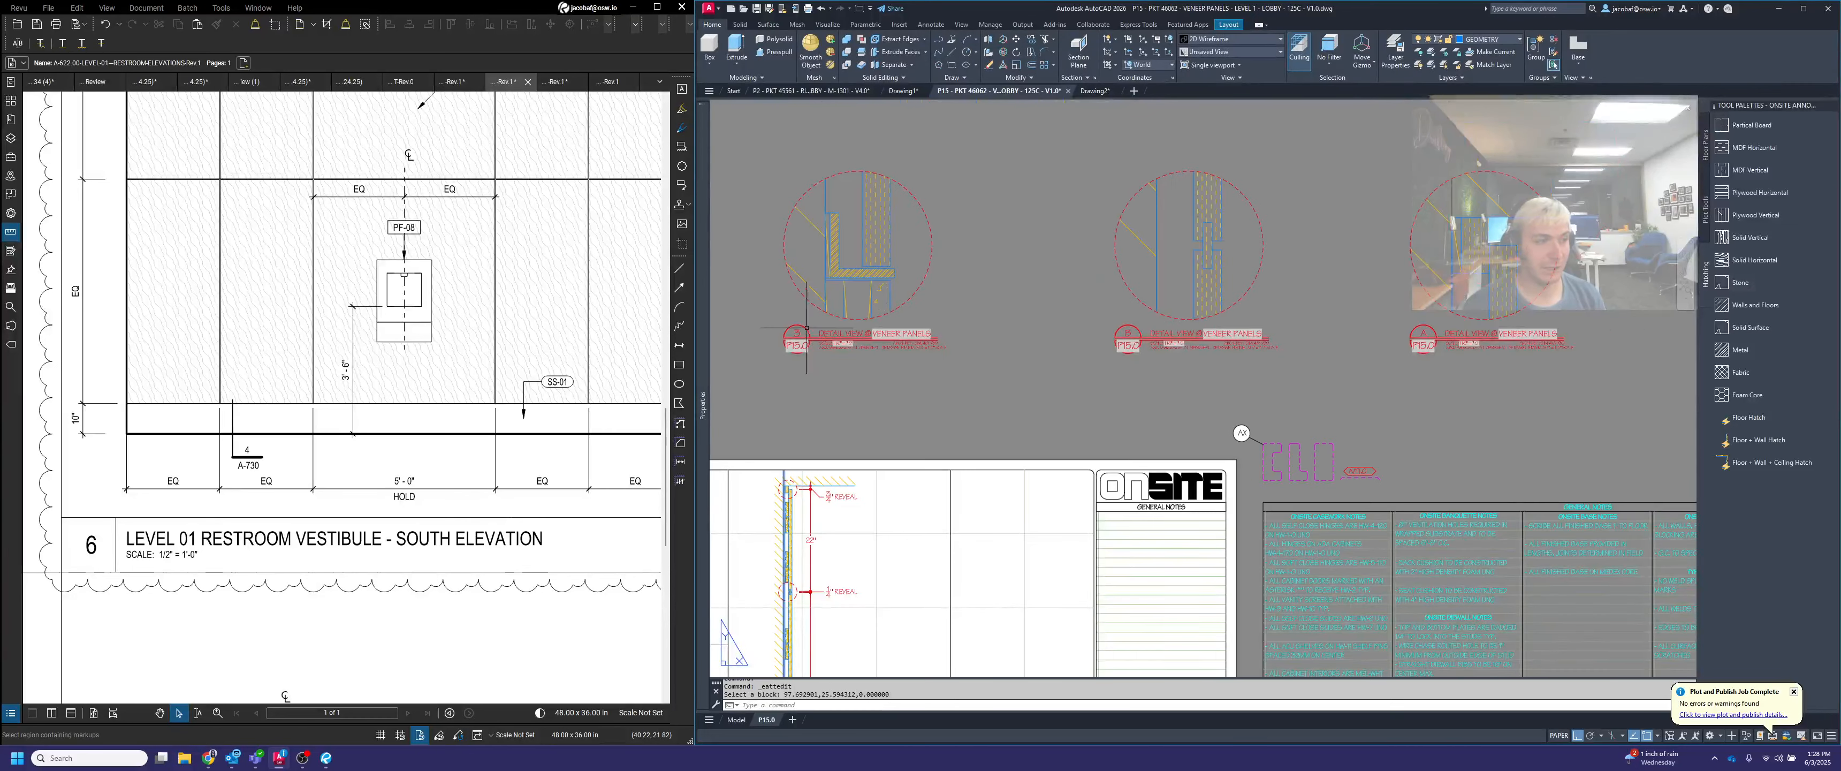
scroll(807, 327, "up", 2)
double_click(922, 340)
type("C")
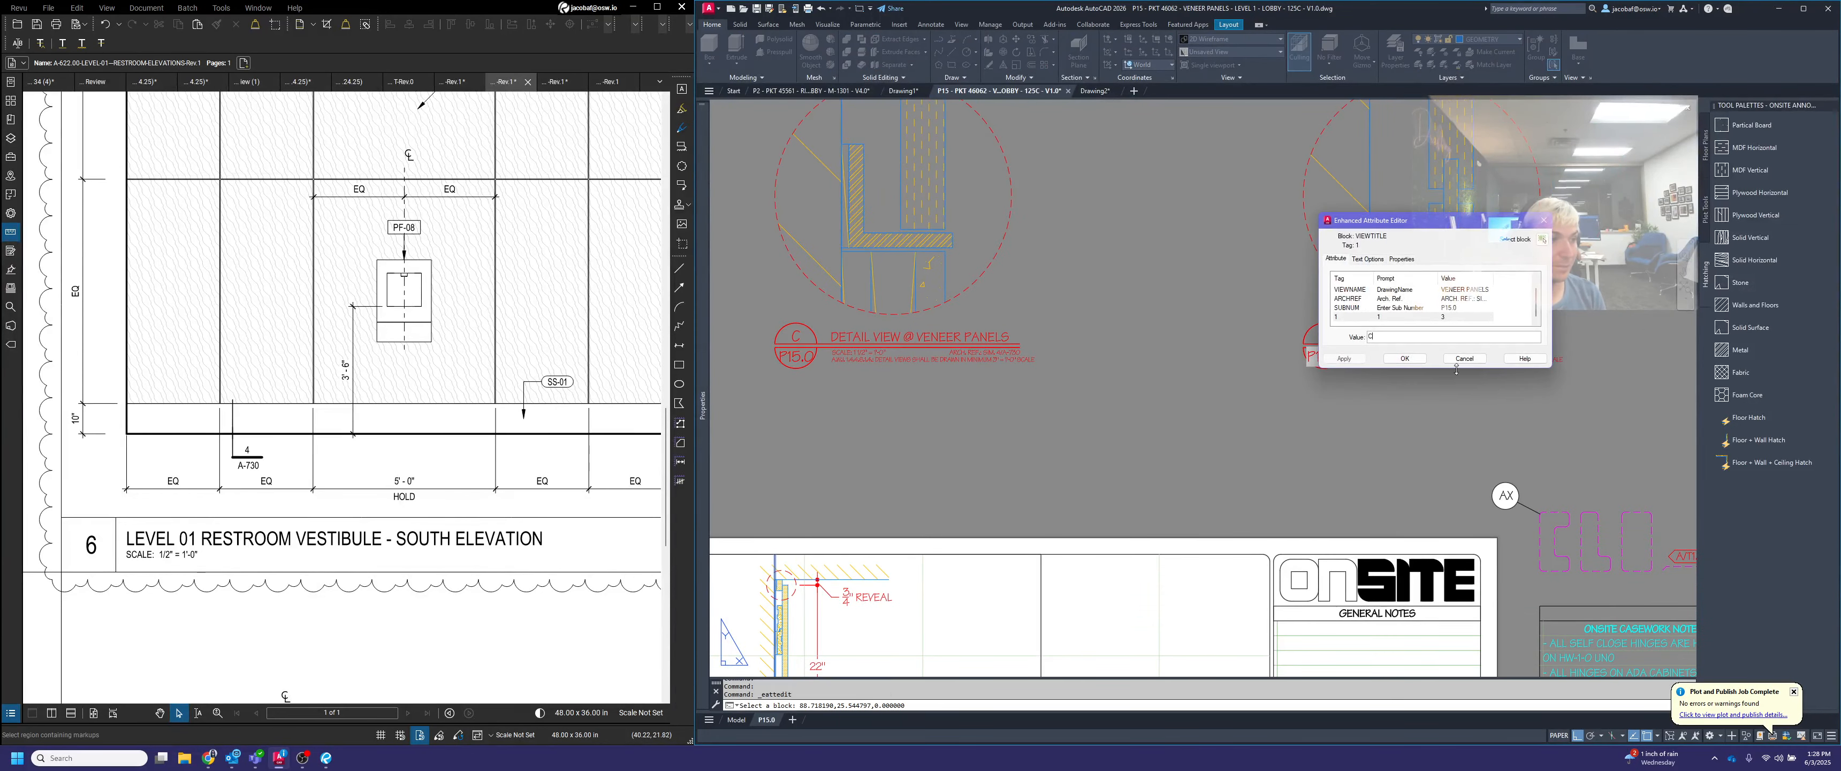
left_click(1405, 358)
Move ceiling detail A with its title onto the sheet beside the section, snapping the title bubble's left edge to a grid intersection
scroll(1501, 386, "down", 3)
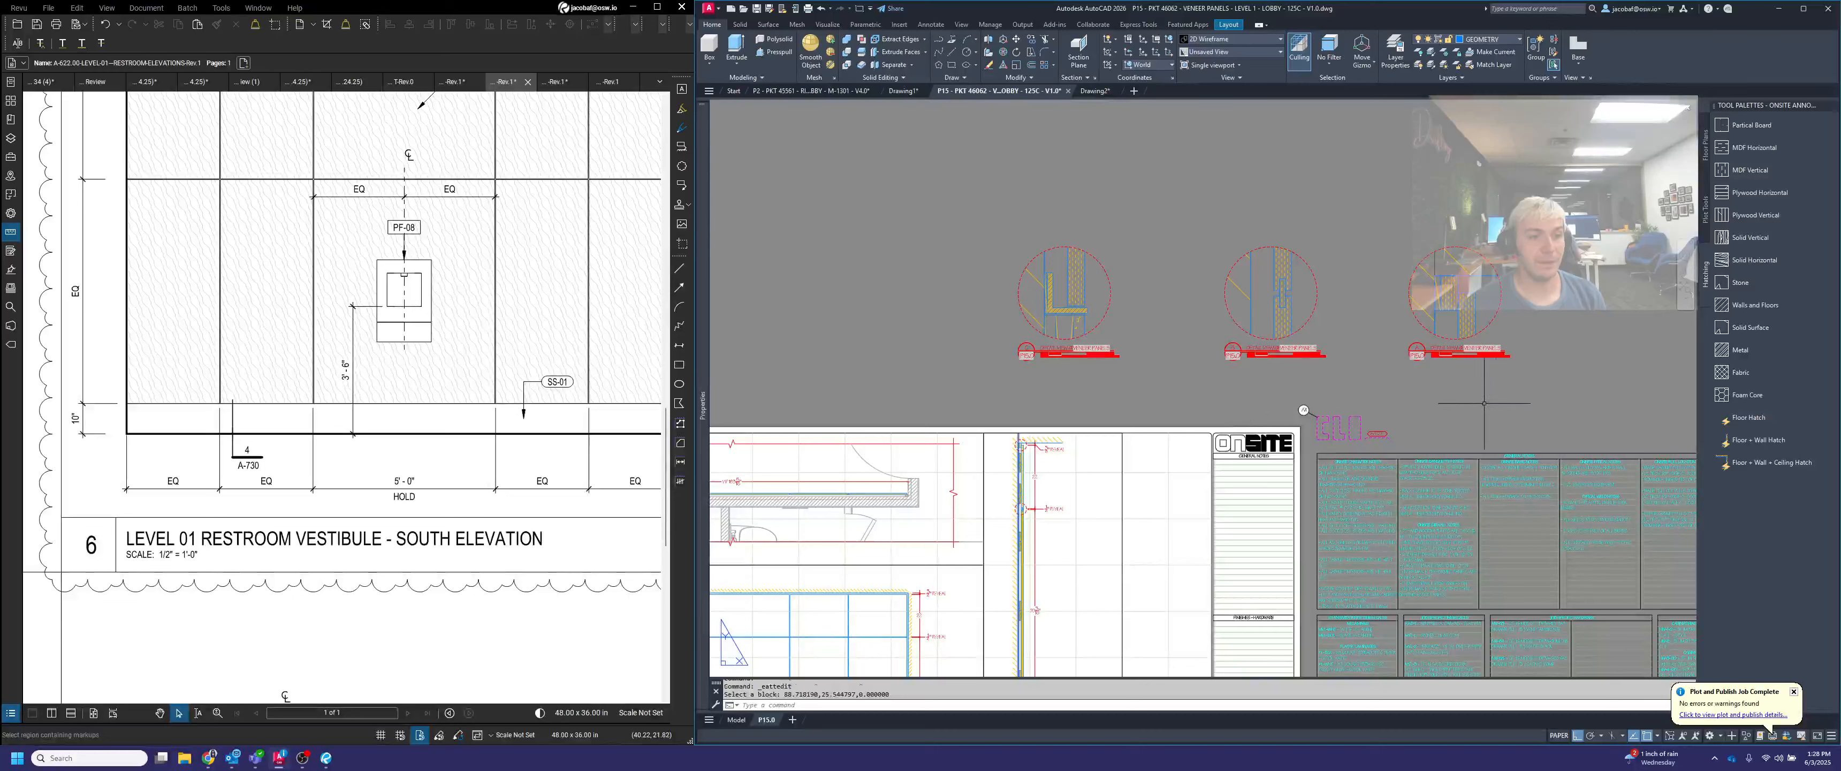
type("m")
key("space")
left_click(1541, 387)
left_click(1387, 196)
key("space")
scroll(1445, 365, "up", 4)
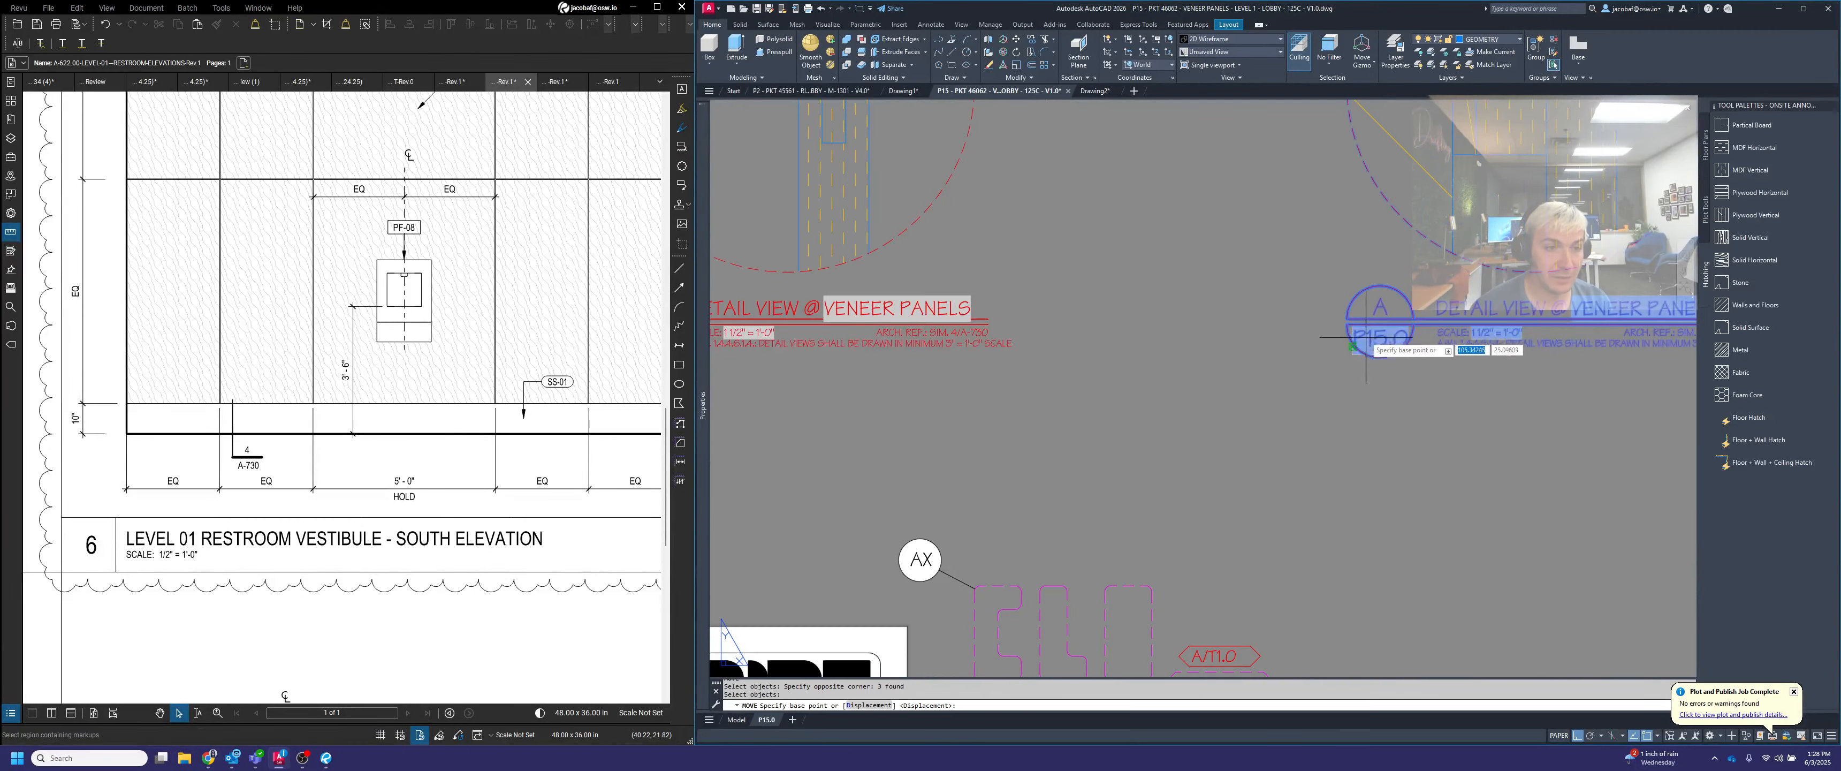
left_click(1348, 320)
scroll(1329, 343, "down", 4)
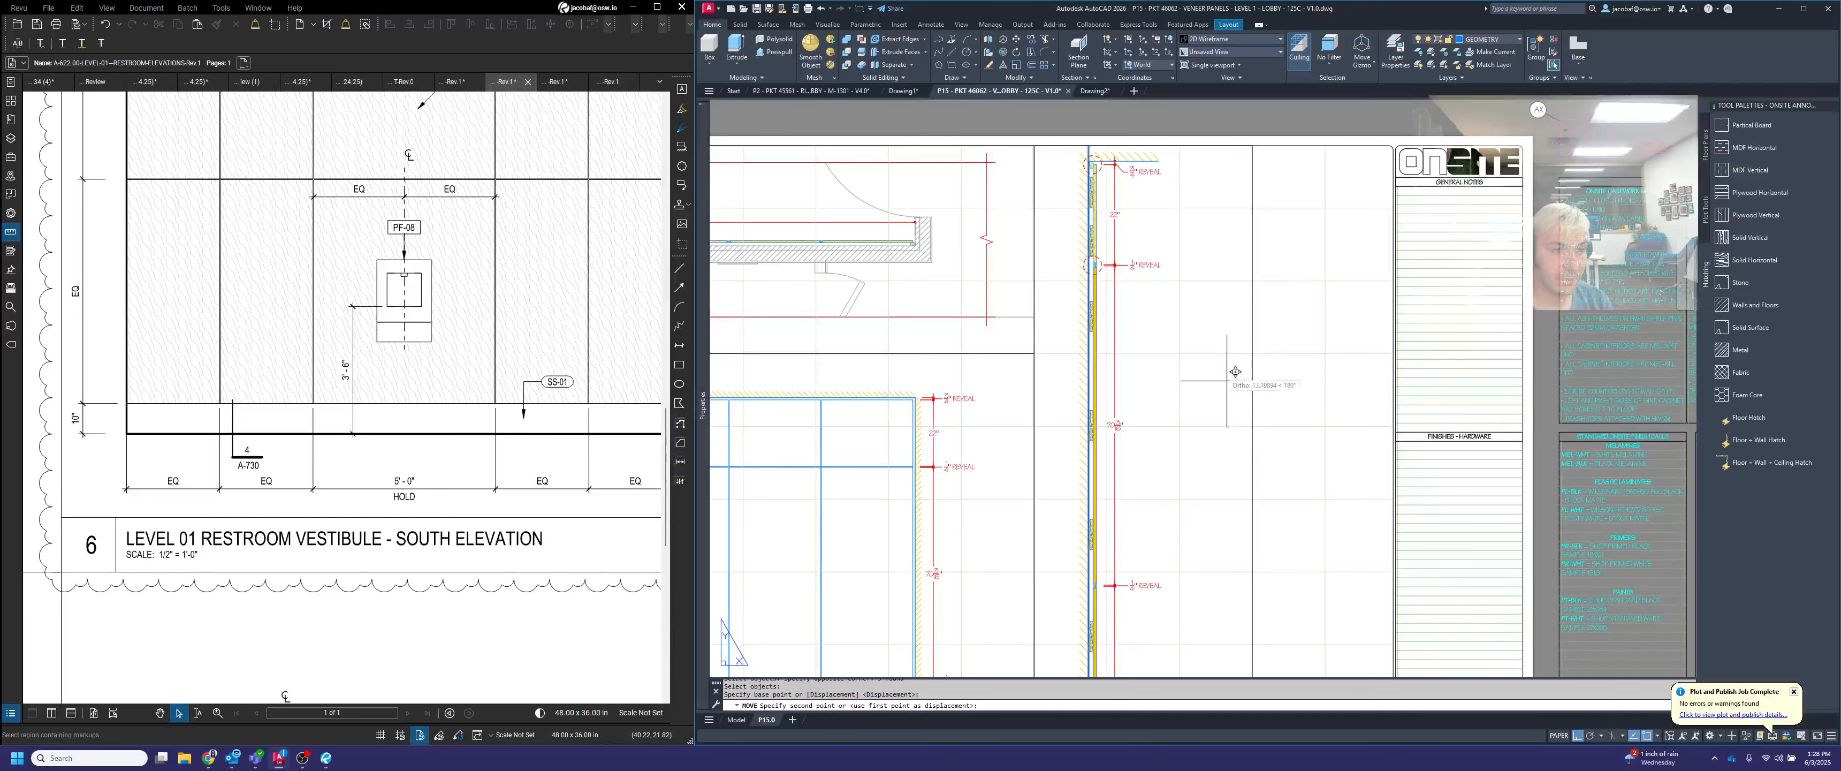
left_click(1253, 355)
Shift detail A and its title 1 unit to the left
key("space")
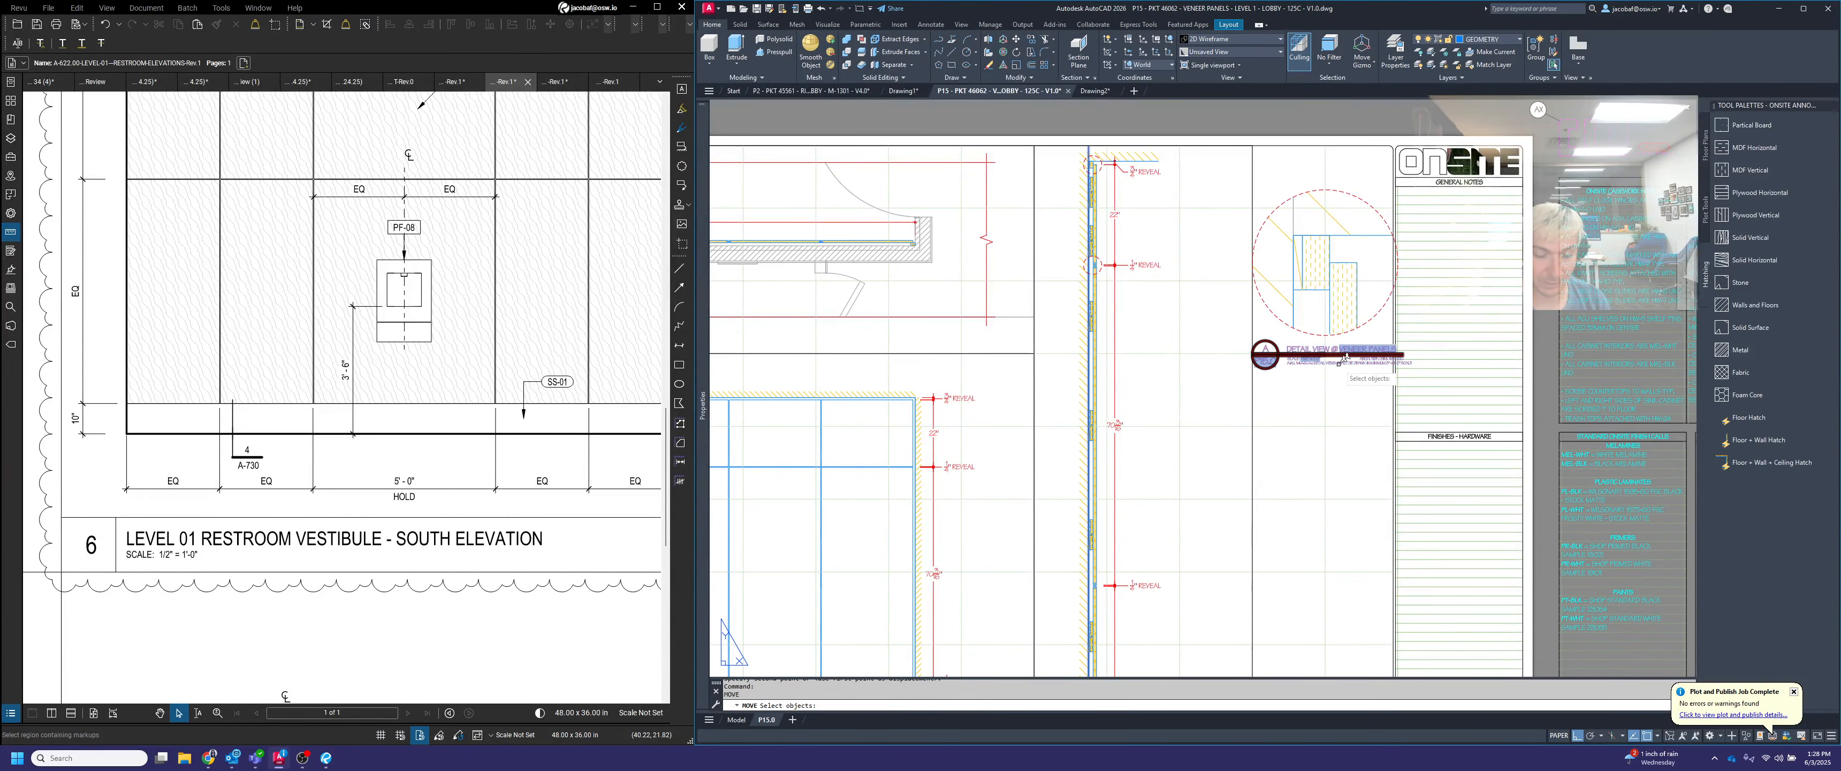
type("p")
key("space")
key("space")
scroll(1249, 350, "up", 4)
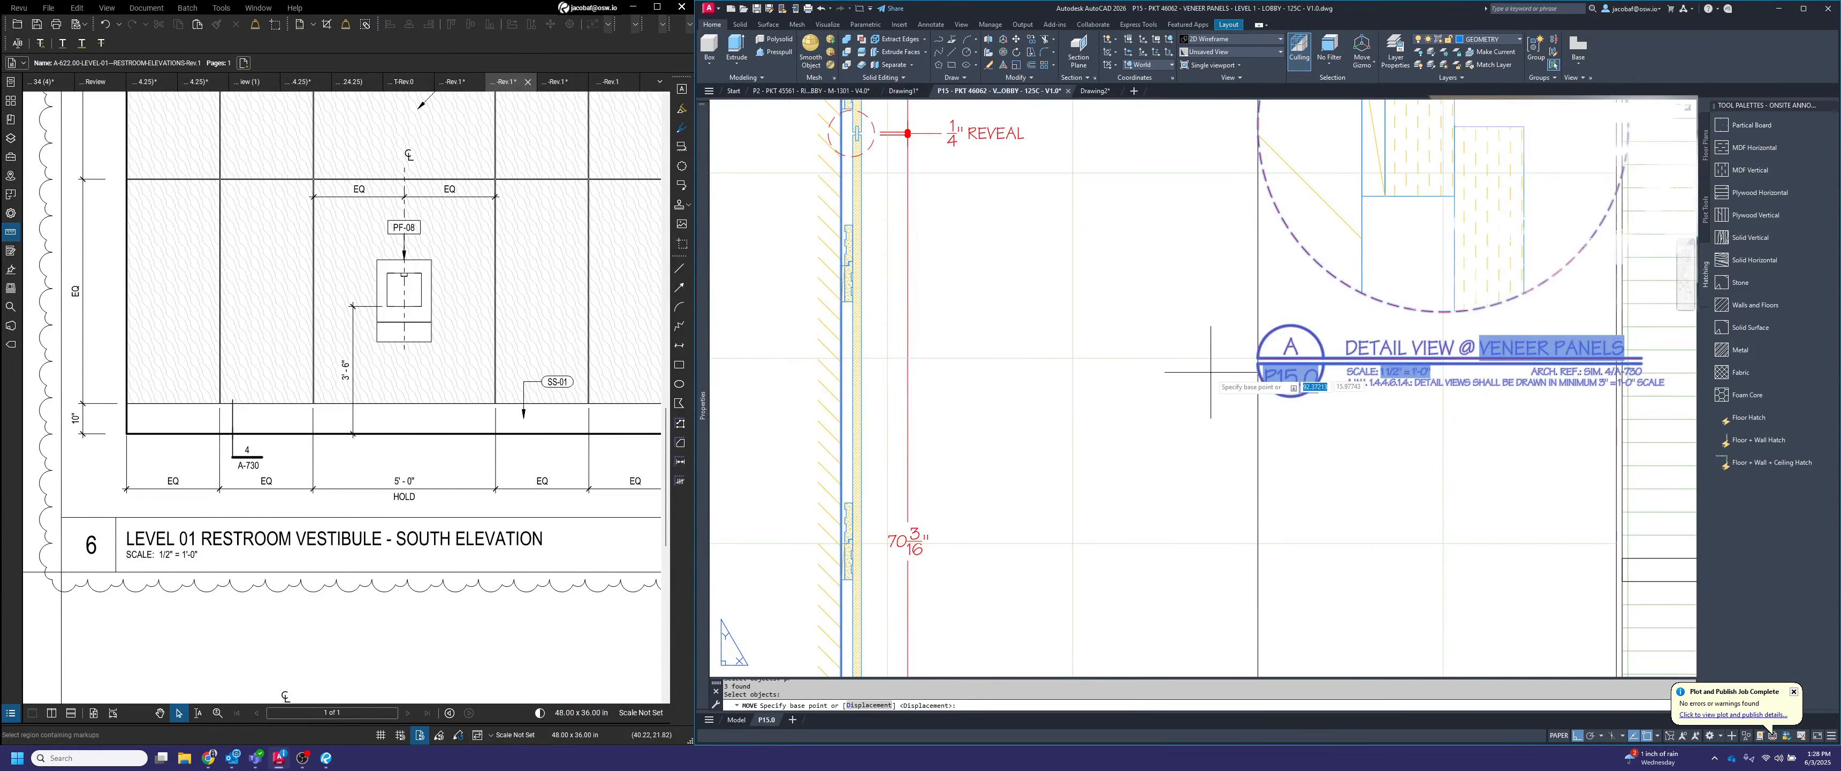
left_click(1258, 358)
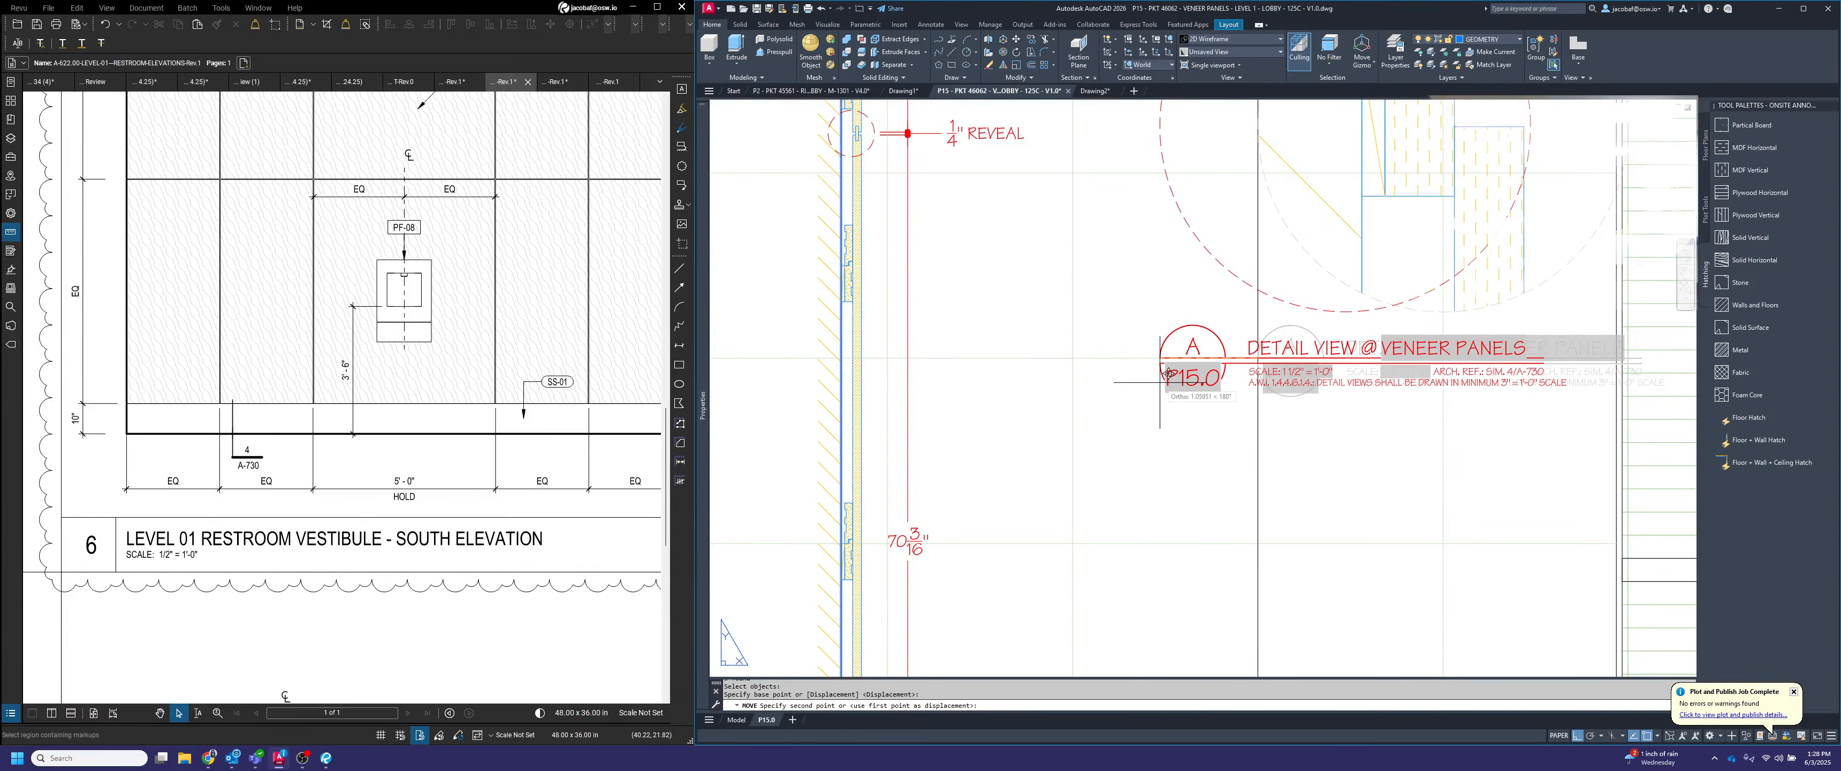
type("1")
key("Return")
Move panel reveal detail B with its title onto the sheet, aligning its title bubble exactly over detail A's
scroll(1266, 401, "down", 6)
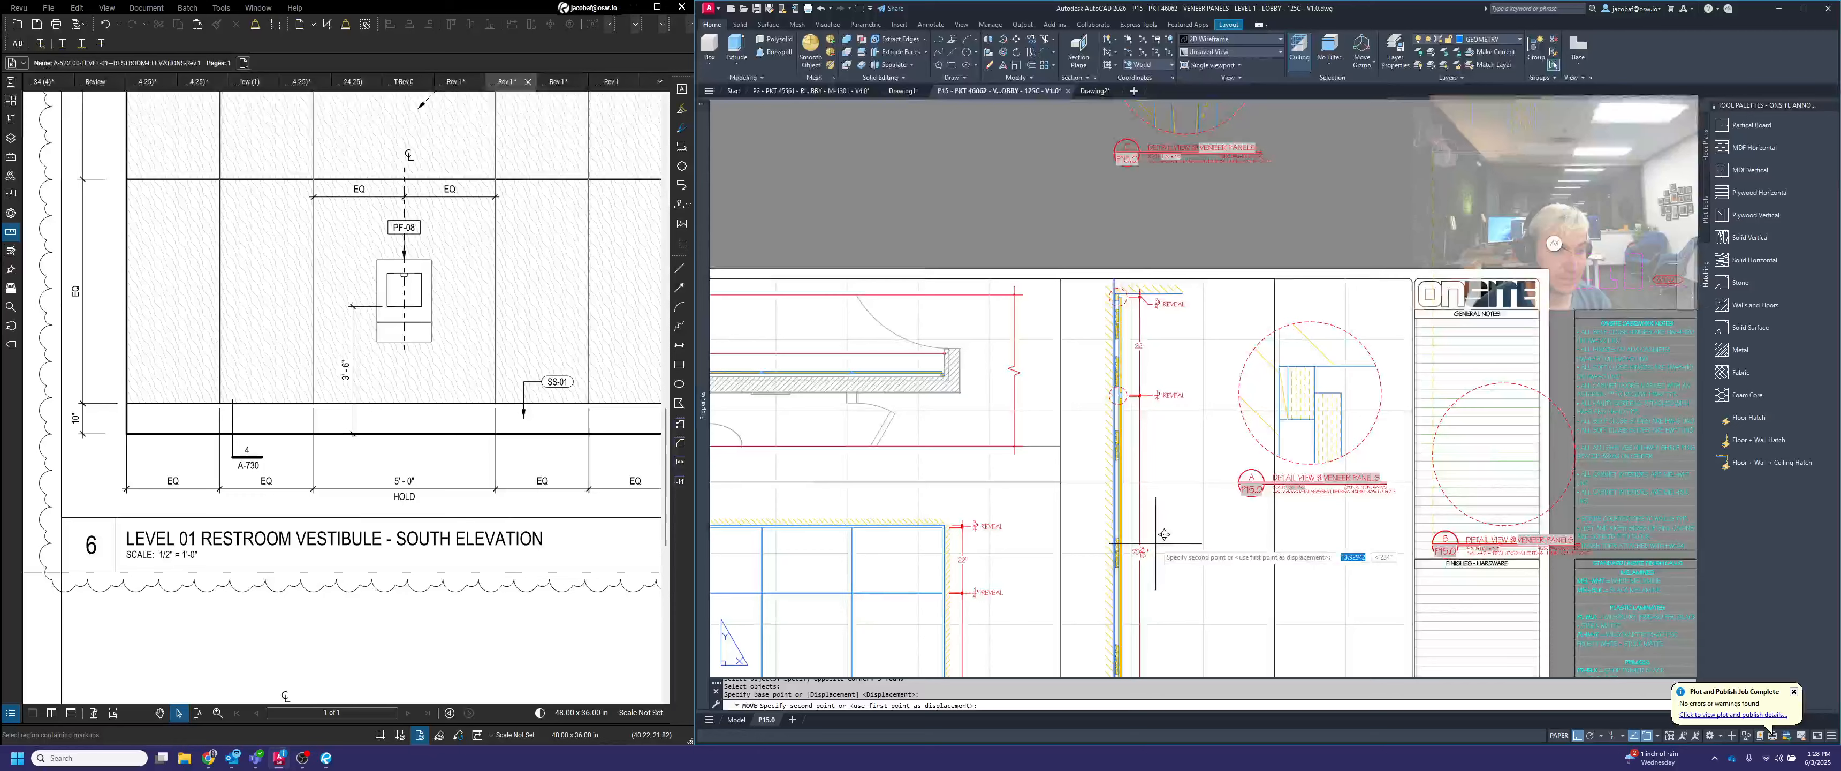
scroll(1151, 373, "up", 6)
key("Escape")
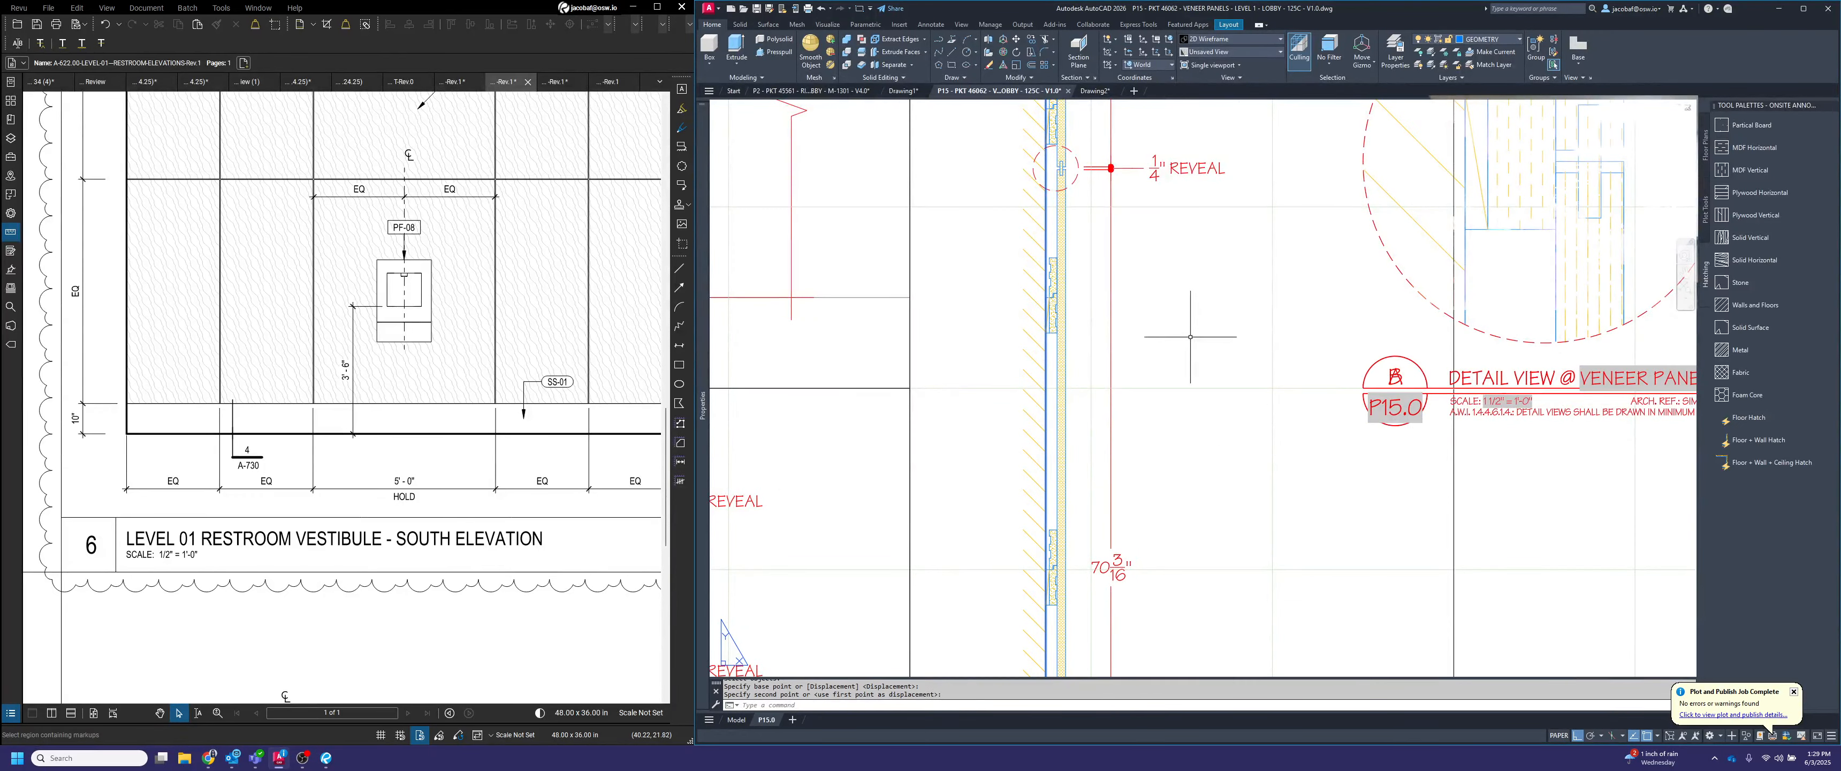
Move detail B and its title straight down so it sits directly below detail A
scroll(1188, 321, "down", 2)
key("space")
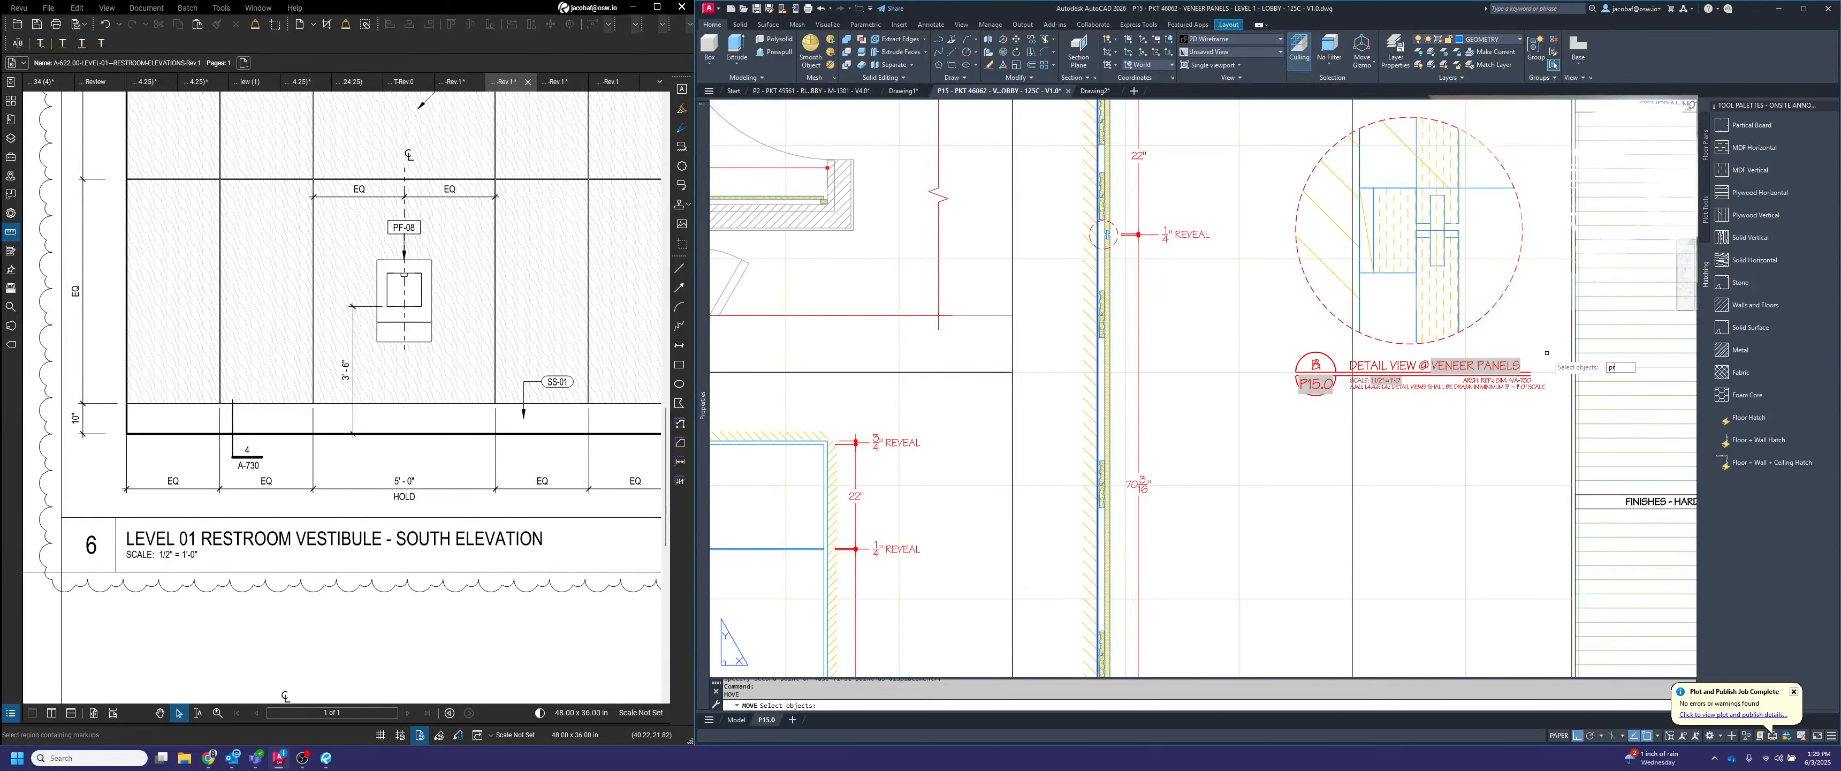
key("space")
key("space")
scroll(1281, 349, "down", 3)
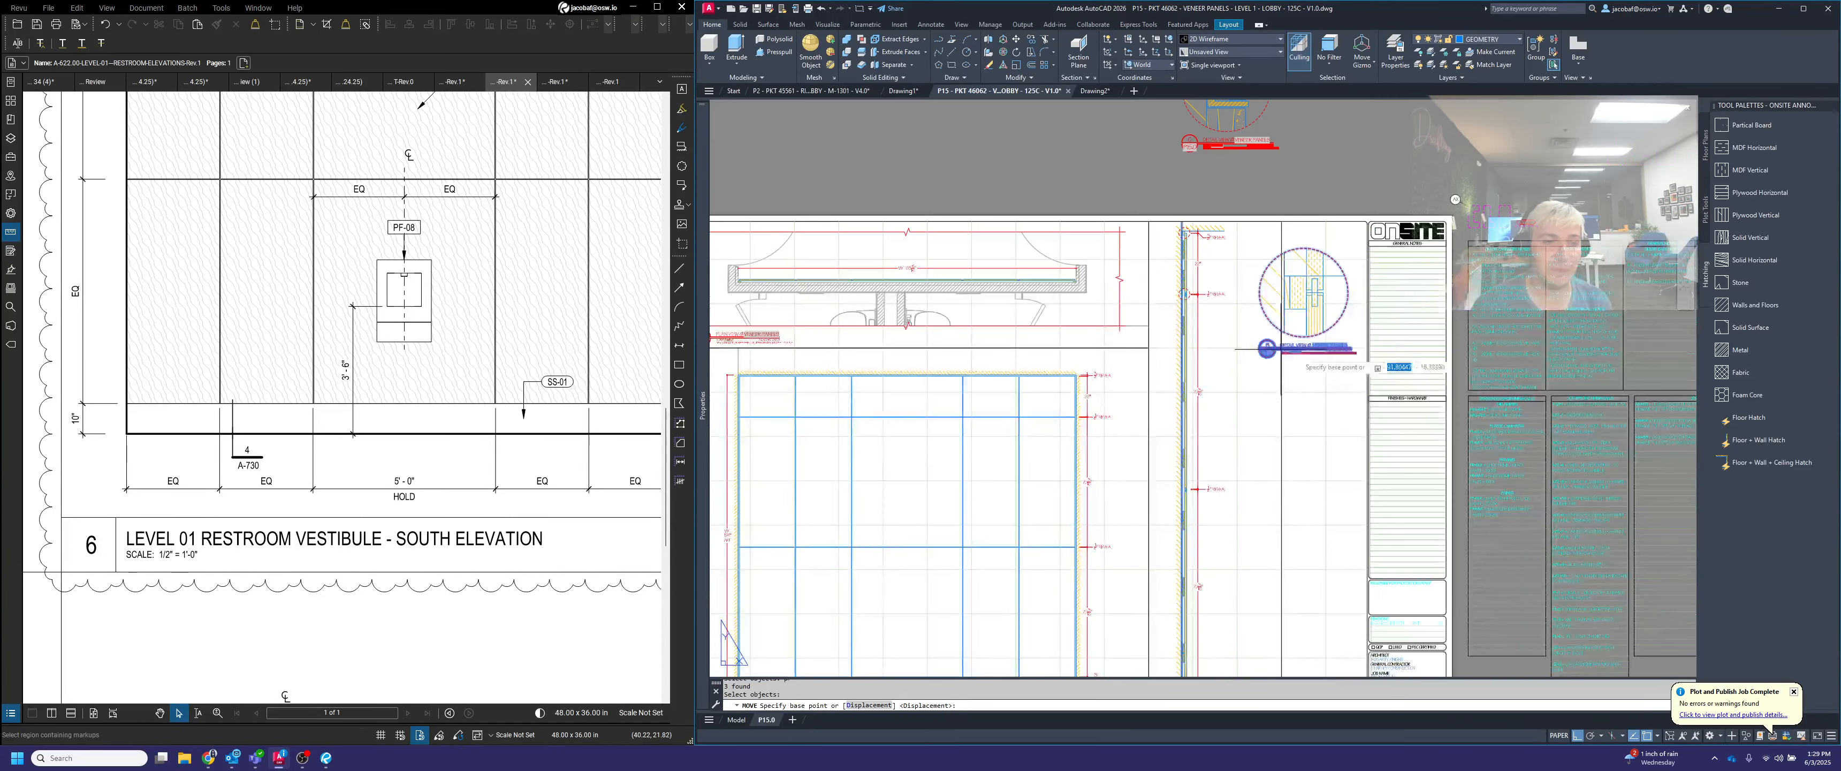
scroll(1266, 391, "up", 2)
left_click(1240, 382)
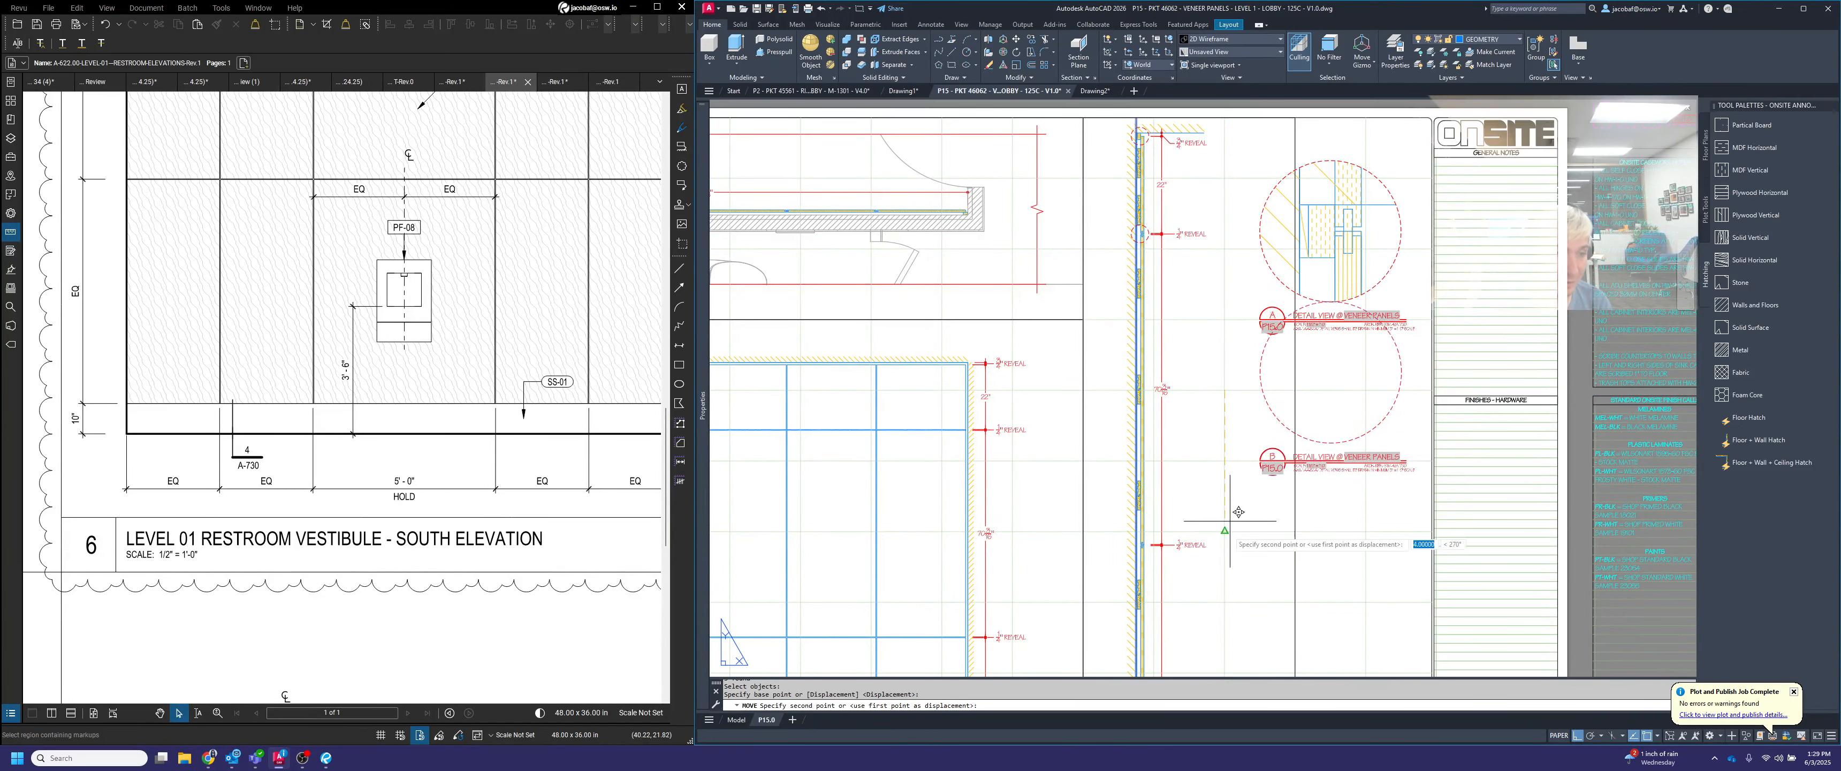
left_click(1224, 618)
Move base detail C with its title onto the sheet, aligning its title bubble exactly over detail B's
scroll(1272, 415, "down", 5)
key("space")
scroll(1311, 306, "up", 2)
left_click(1291, 333)
left_click(1128, 211)
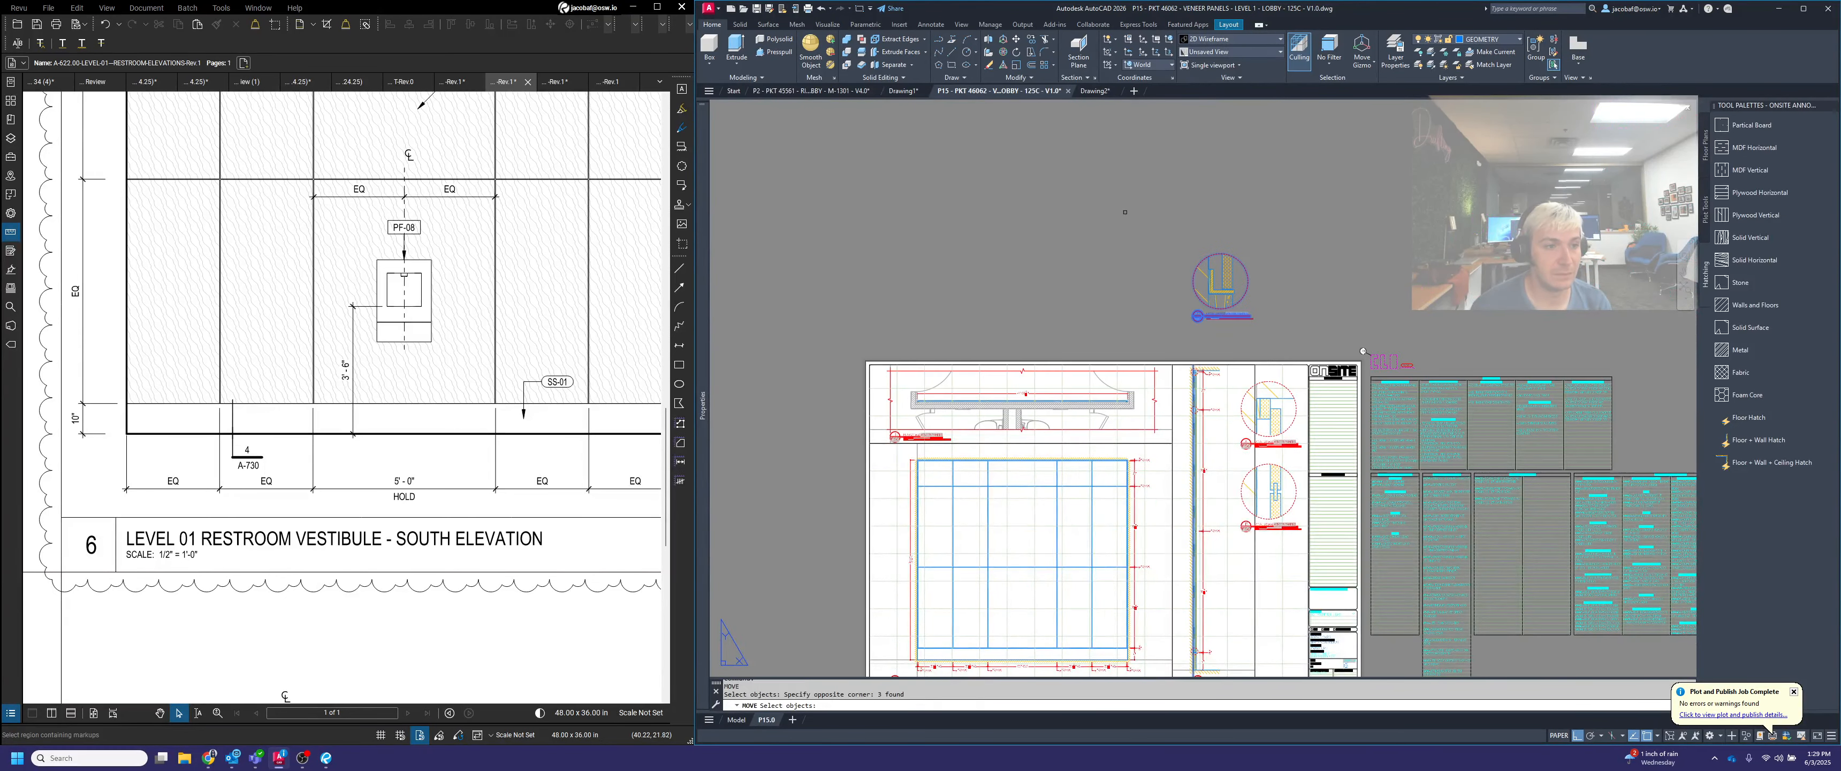
key("space")
scroll(1192, 314, "up", 10)
left_click(1189, 329)
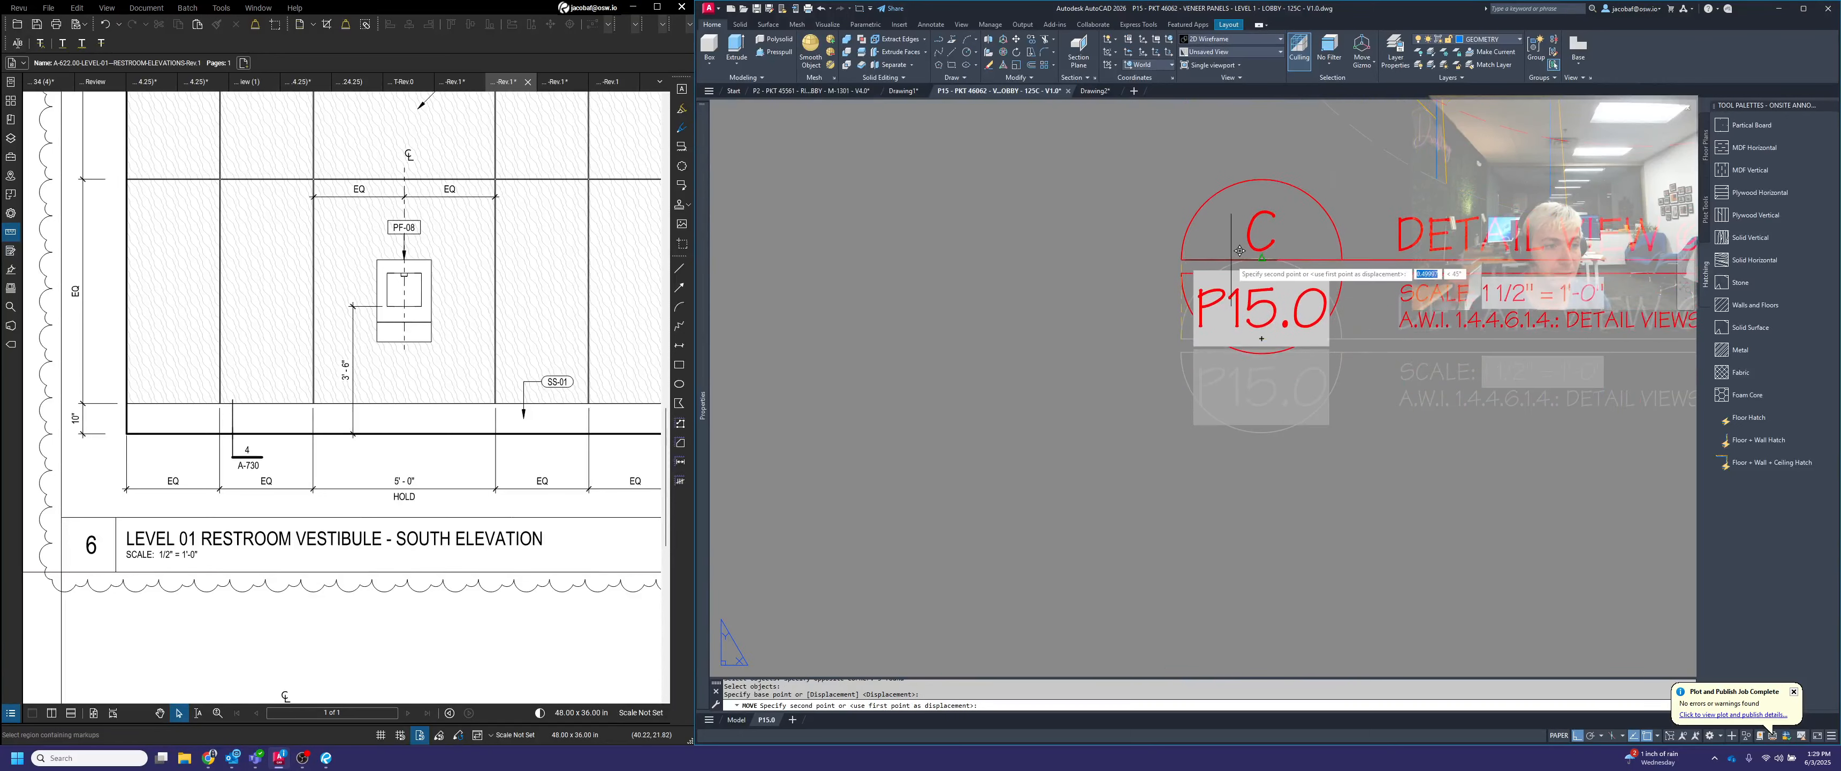
scroll(1215, 358, "down", 5)
scroll(1313, 633, "up", 5)
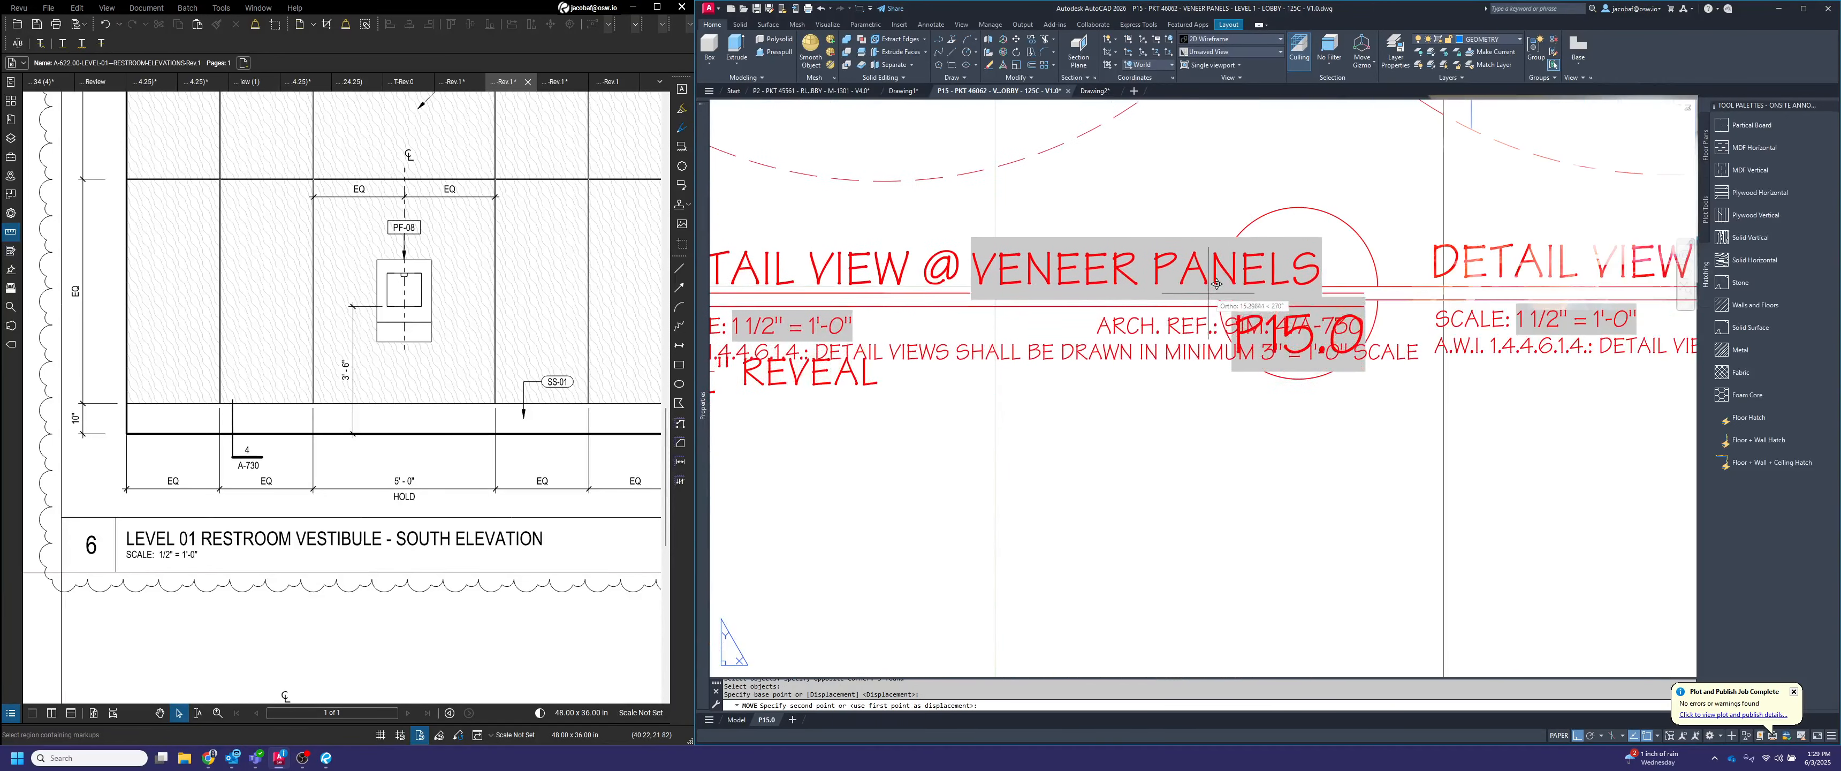
left_click(1220, 288)
Move detail C and its title straight down below detail B, using the spacing between title bubbles A and B
key("space")
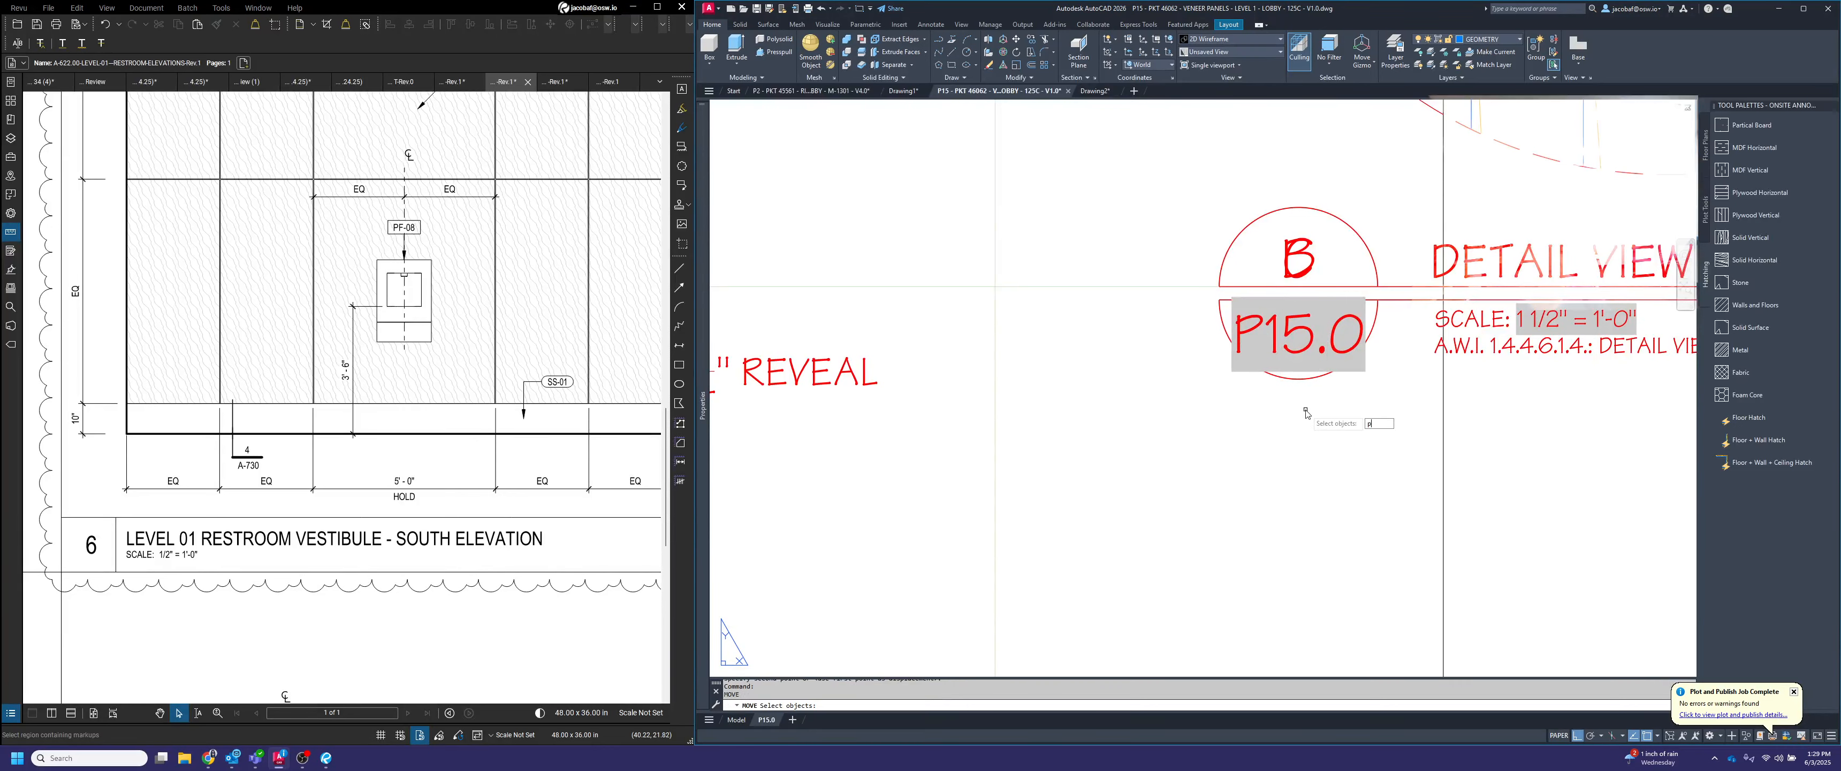
type("p")
key("Return")
key("Return")
scroll(1305, 409, "down", 5)
scroll(1208, 271, "up", 5)
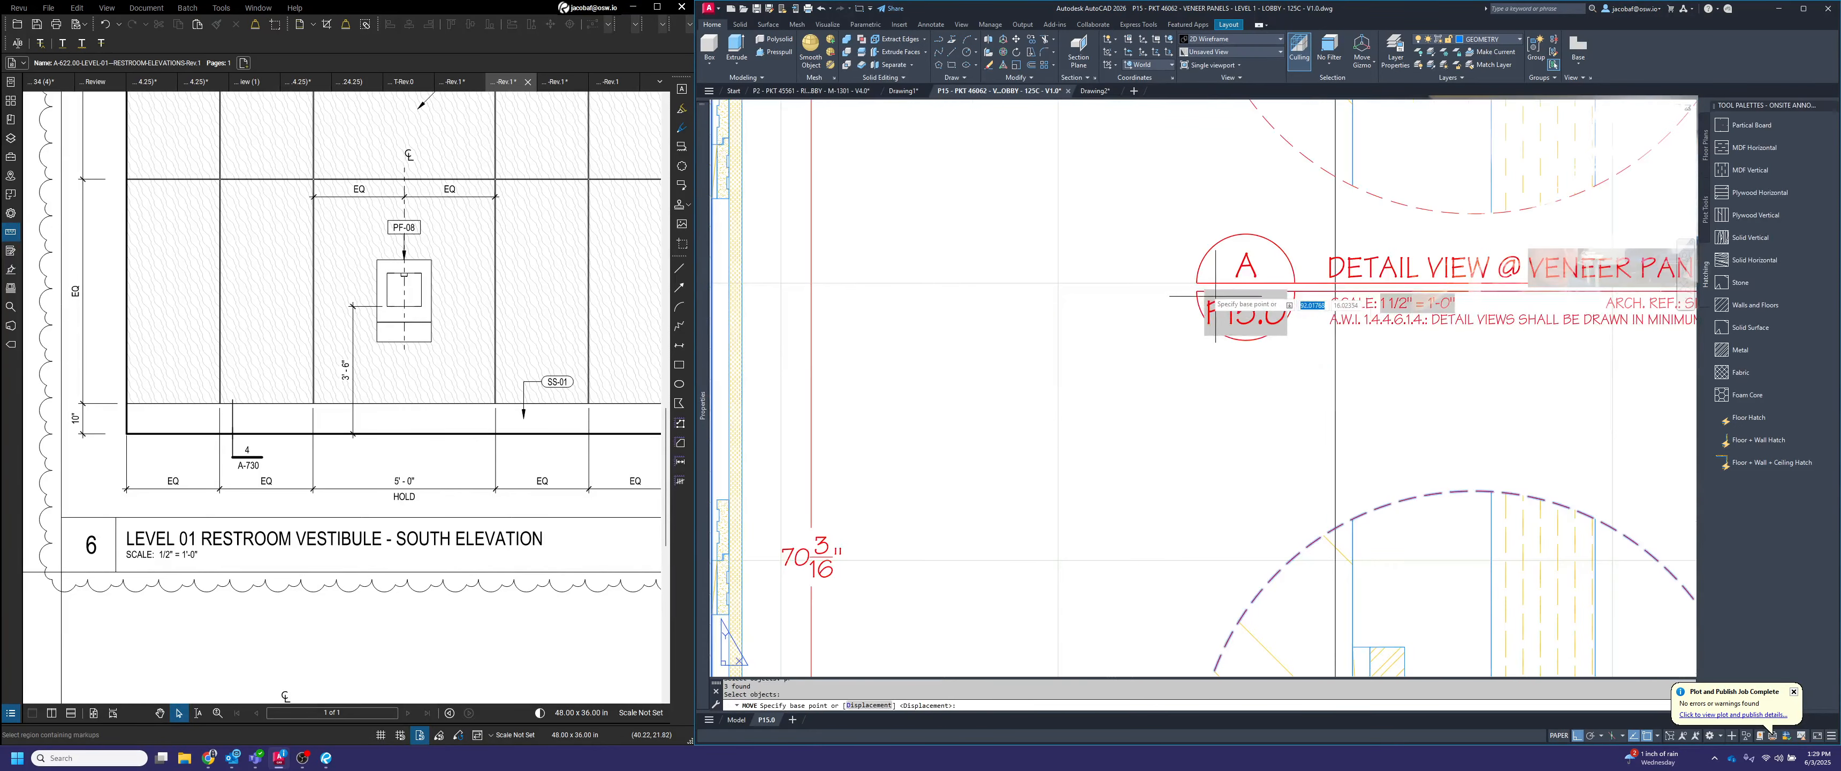
left_click(1208, 271)
scroll(1208, 272, "down", 5)
scroll(1194, 302, "up", 5)
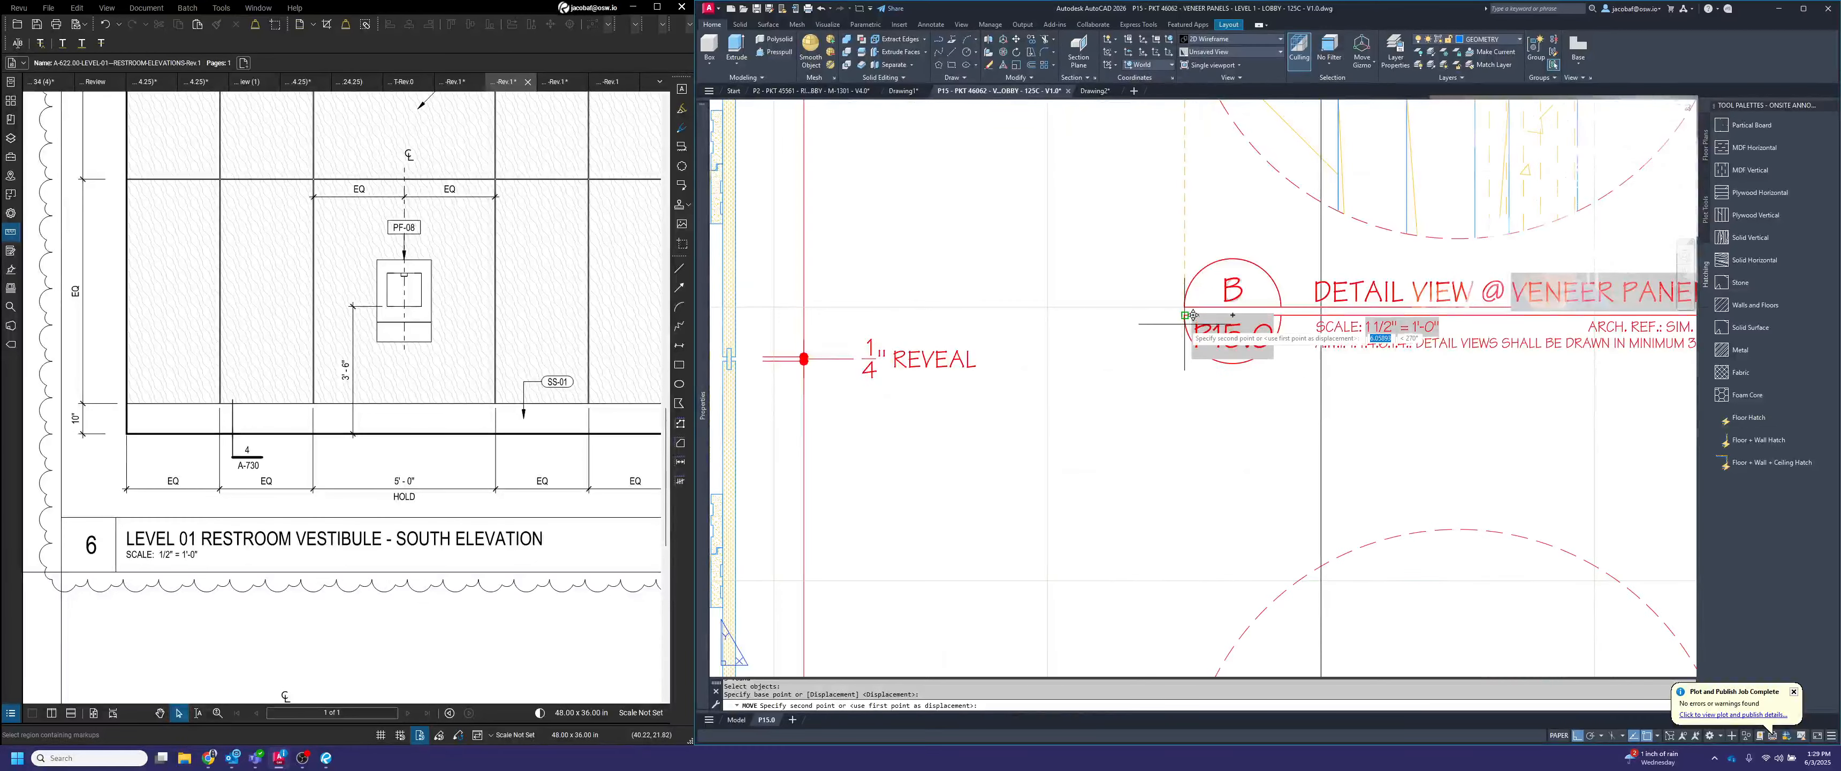
key("Escape")
scroll(1194, 302, "down", 6)
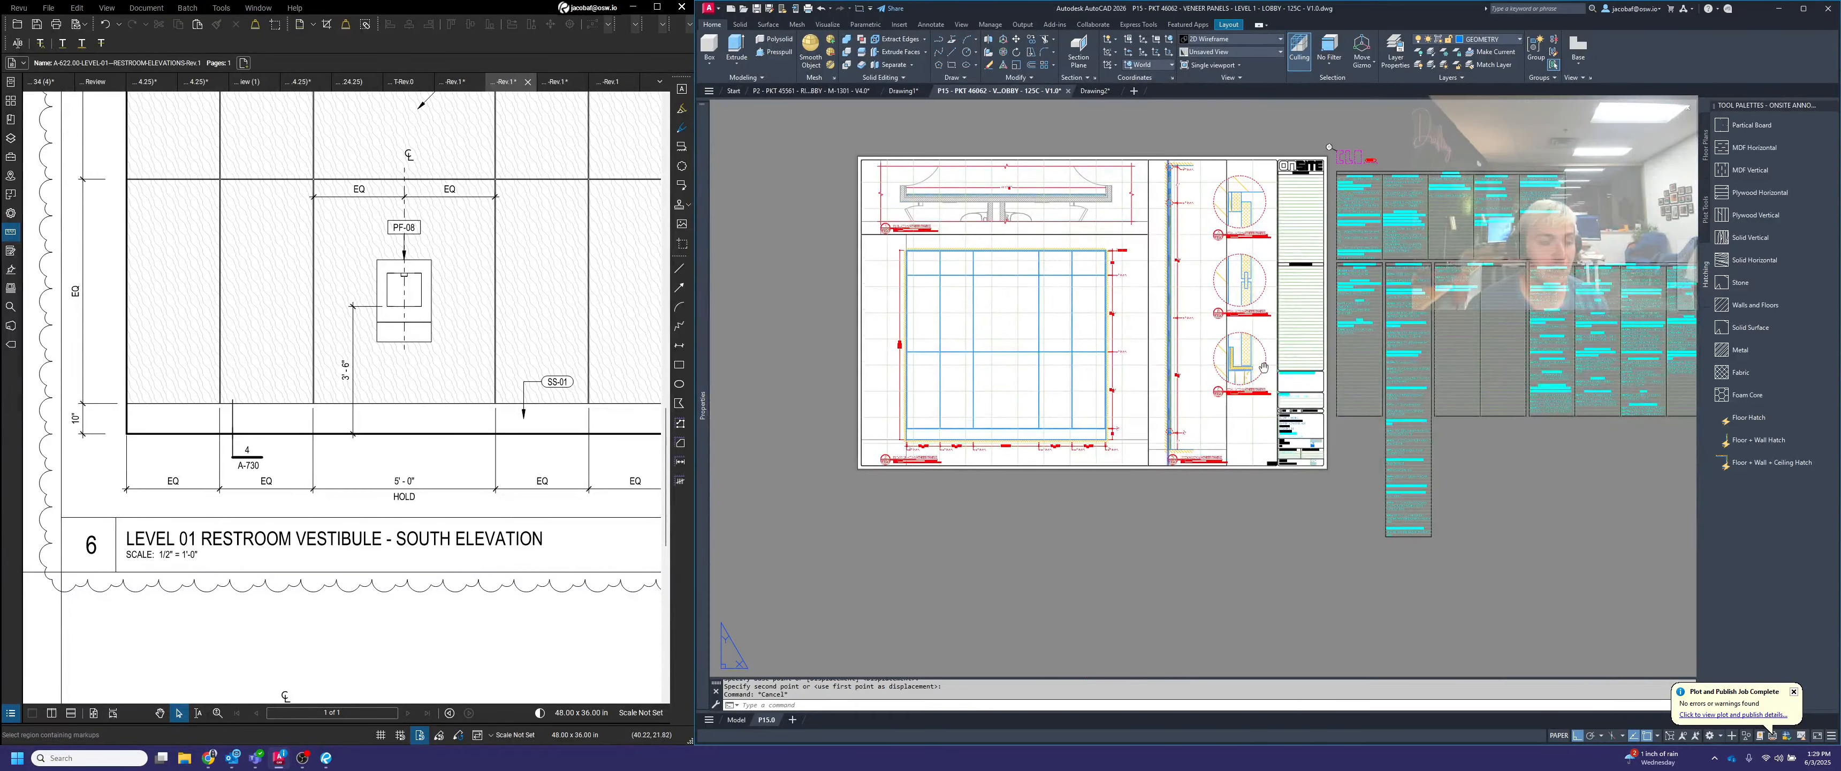
Draw a vertical check line from the panel's upper corner in detail A down through details B and C past the last title
scroll(1263, 472, "up", 3)
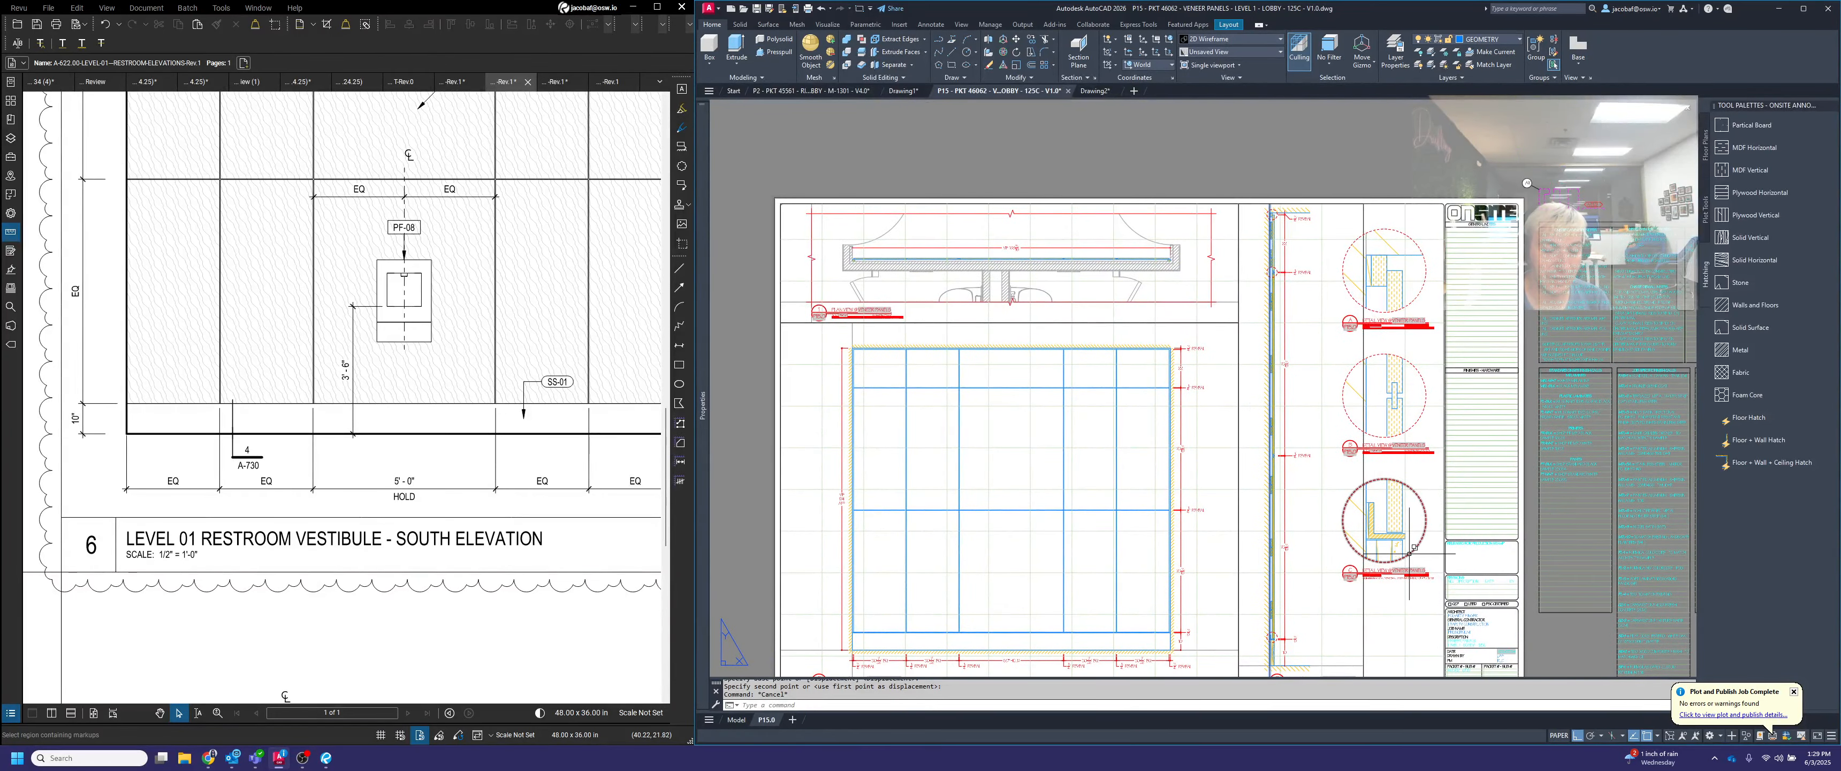
scroll(1409, 553, "up", 2)
middle_click_drag(1384, 406, 1387, 443)
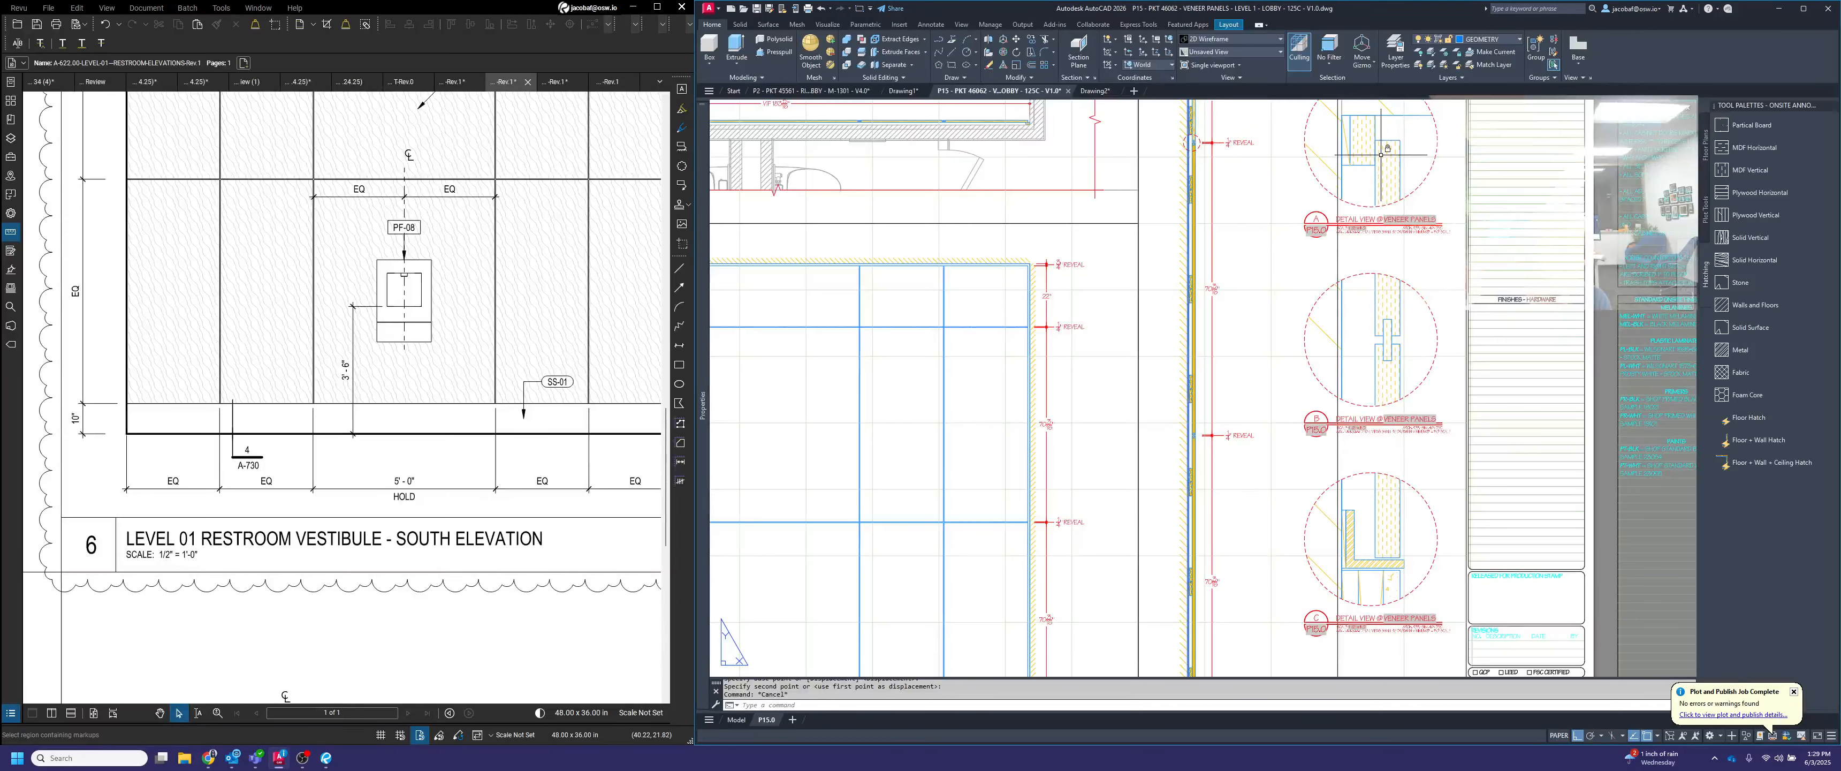
type("l")
key("space")
scroll(1380, 152, "up", 4)
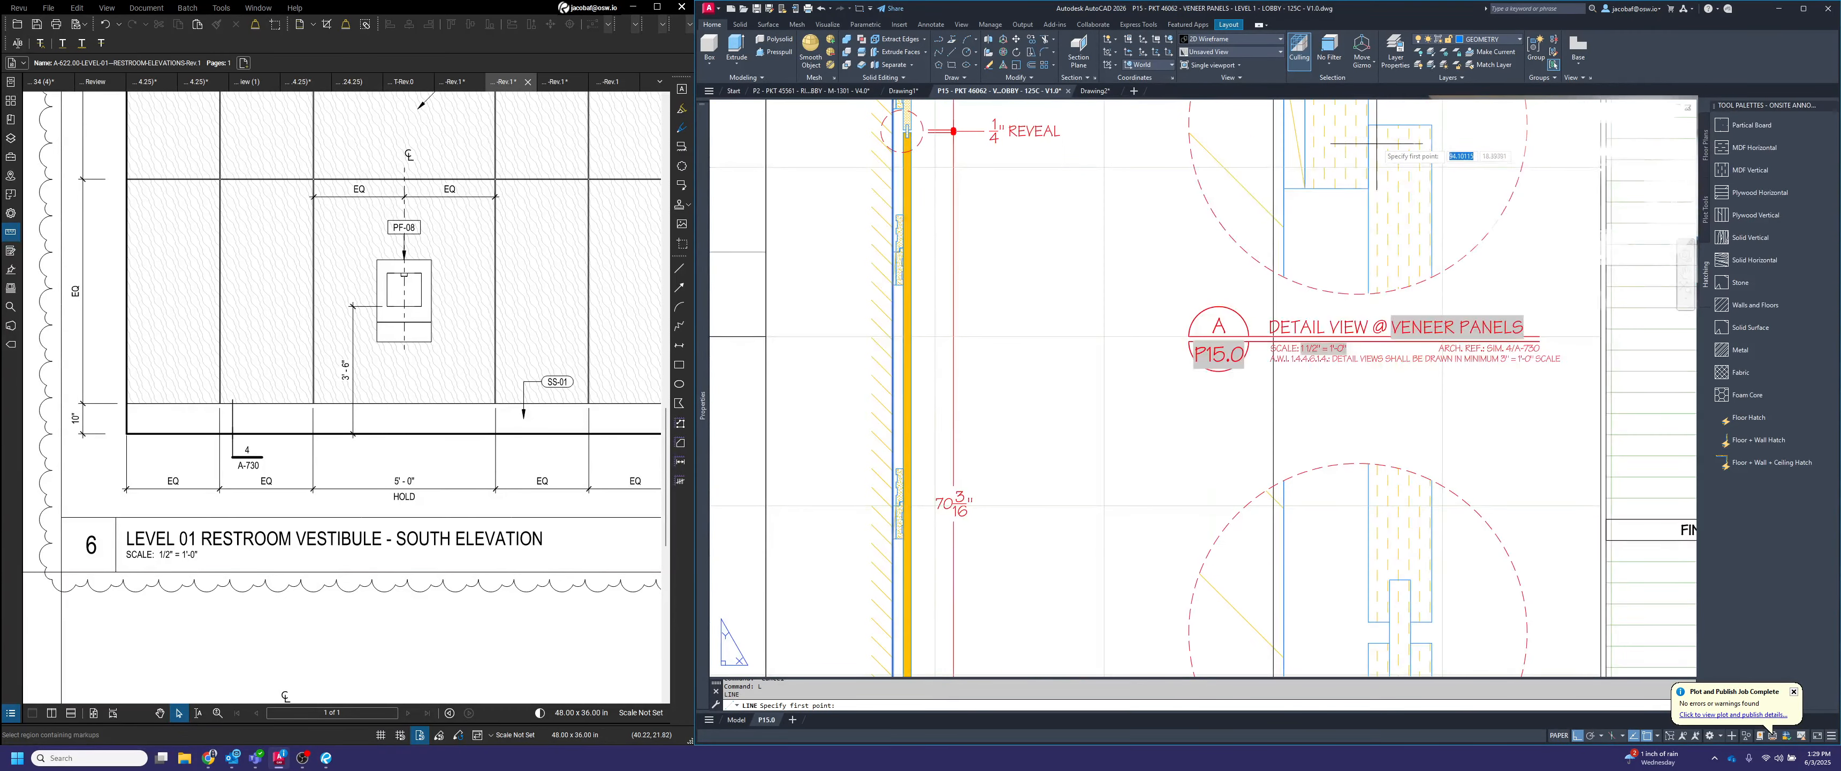
left_click(1368, 124)
scroll(1367, 124, "down", 4)
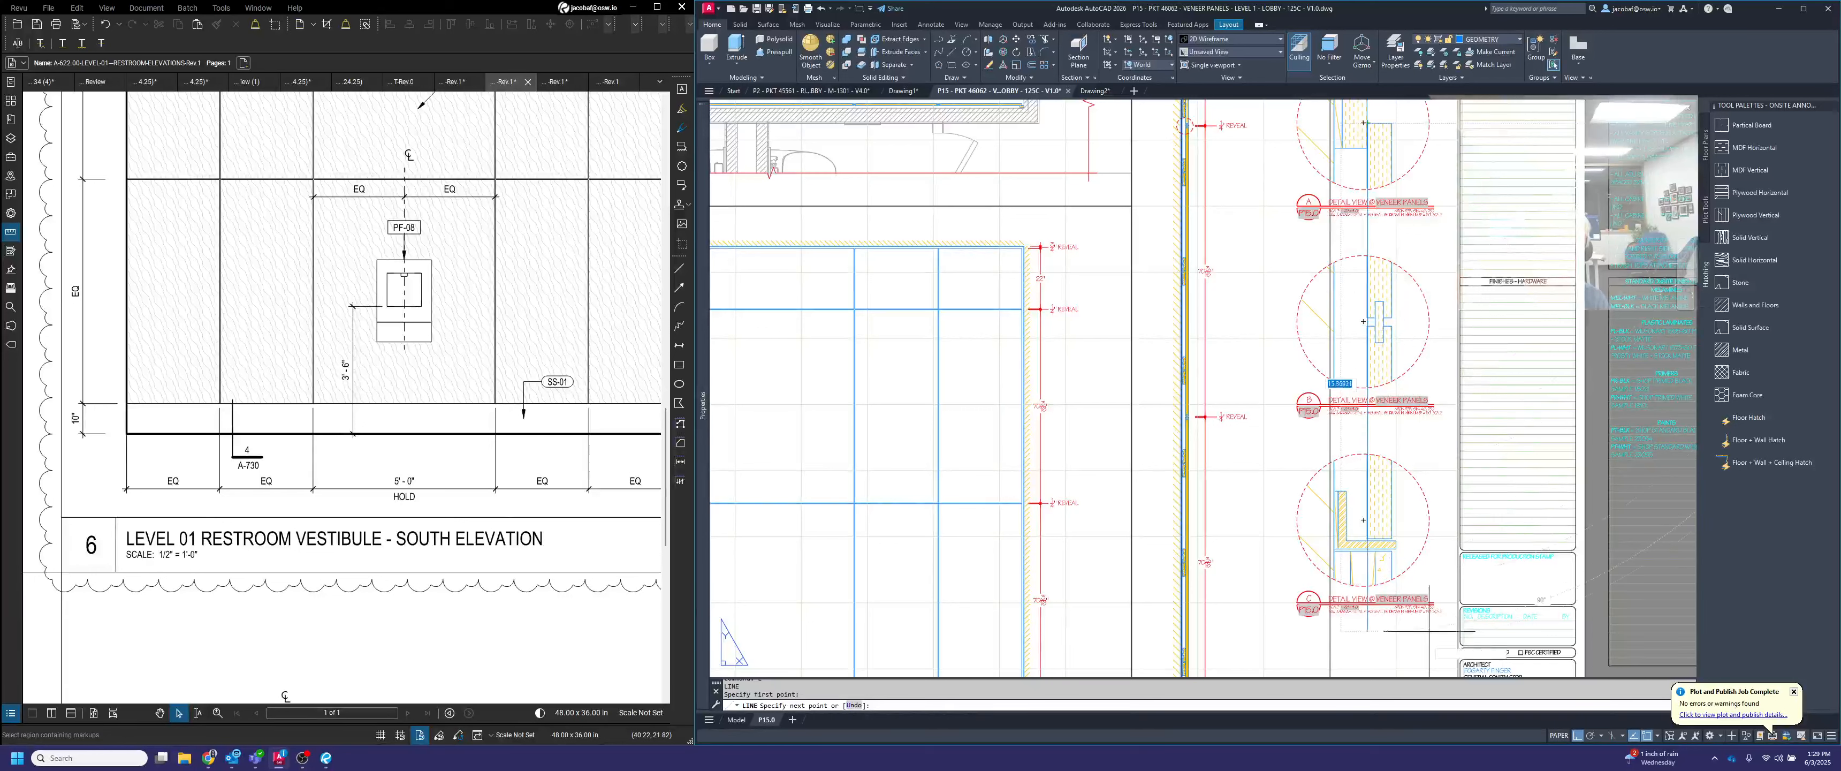
left_click(1368, 651)
key("space")
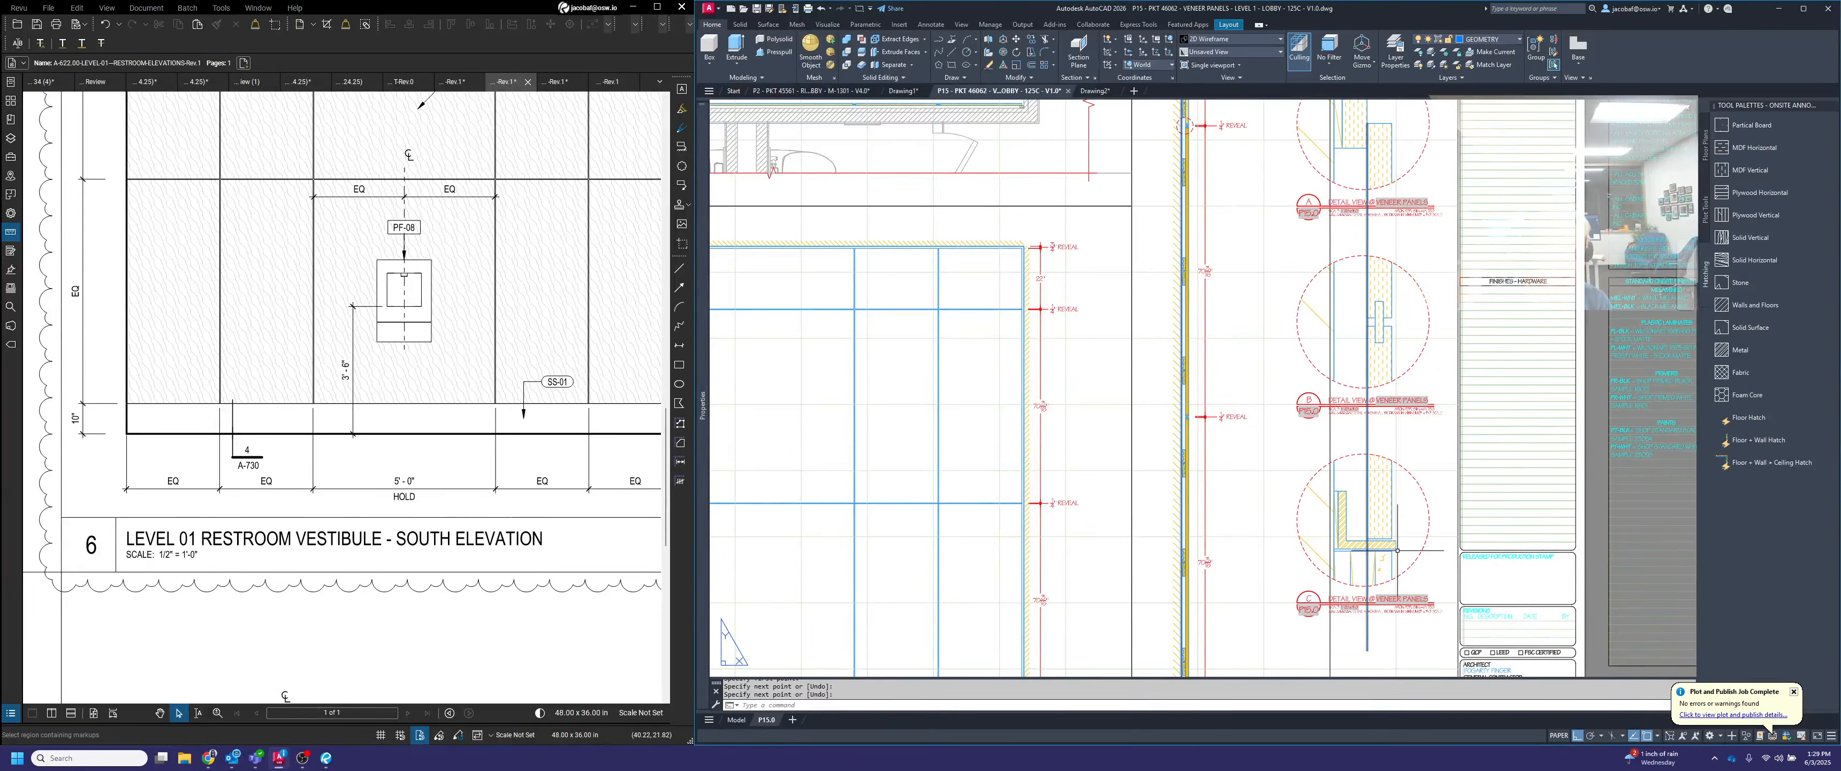
Delete the vertical check line running through the three details
left_click(1381, 651)
left_click(1361, 636)
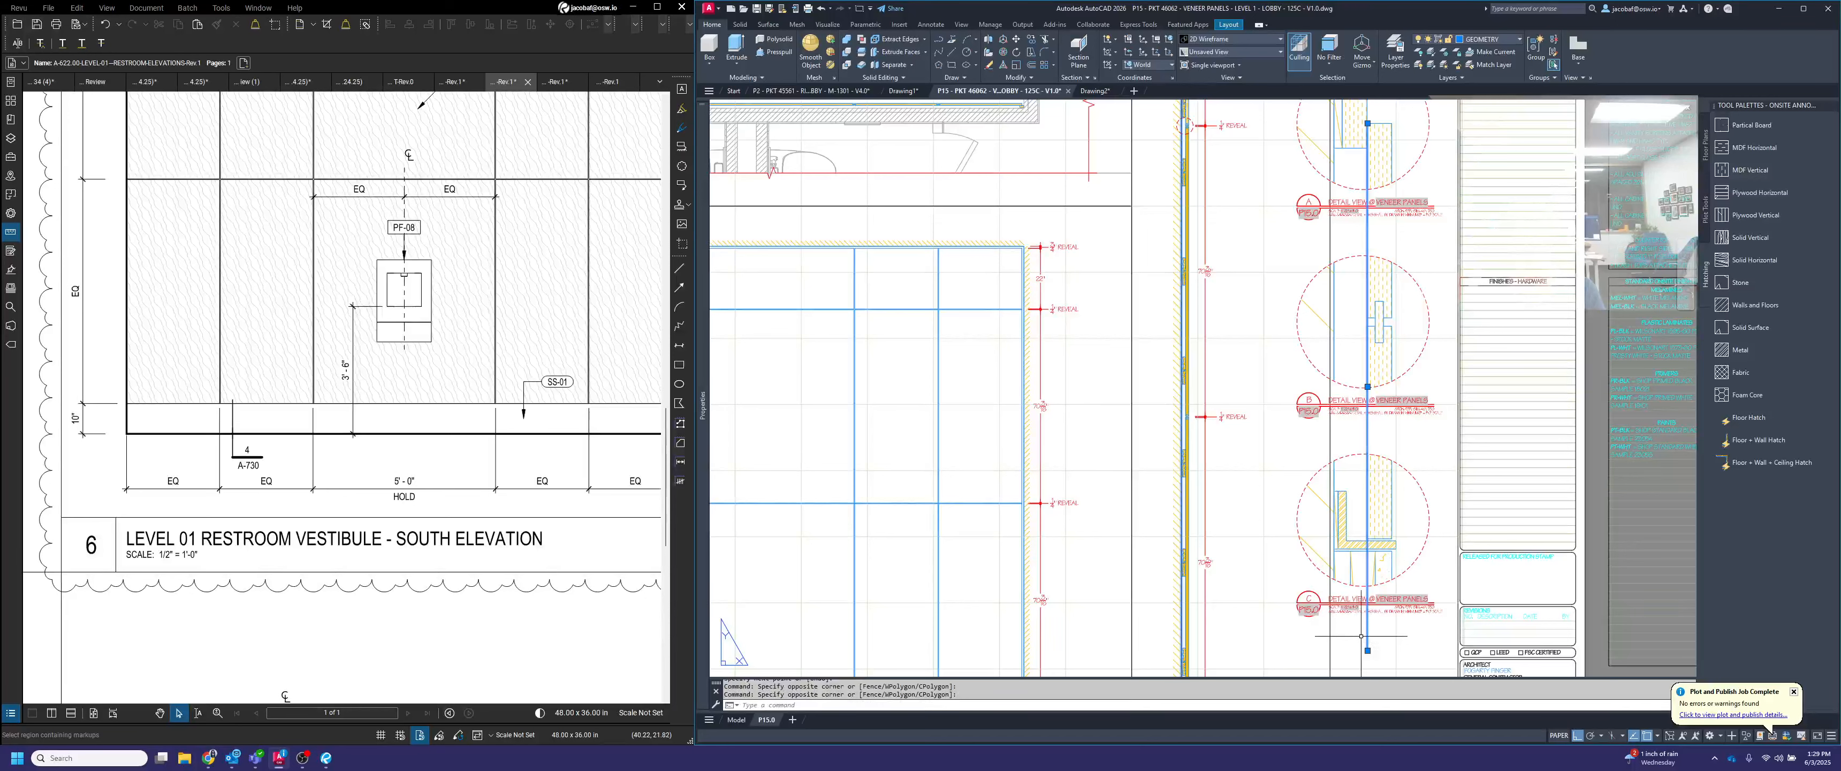
key("Delete")
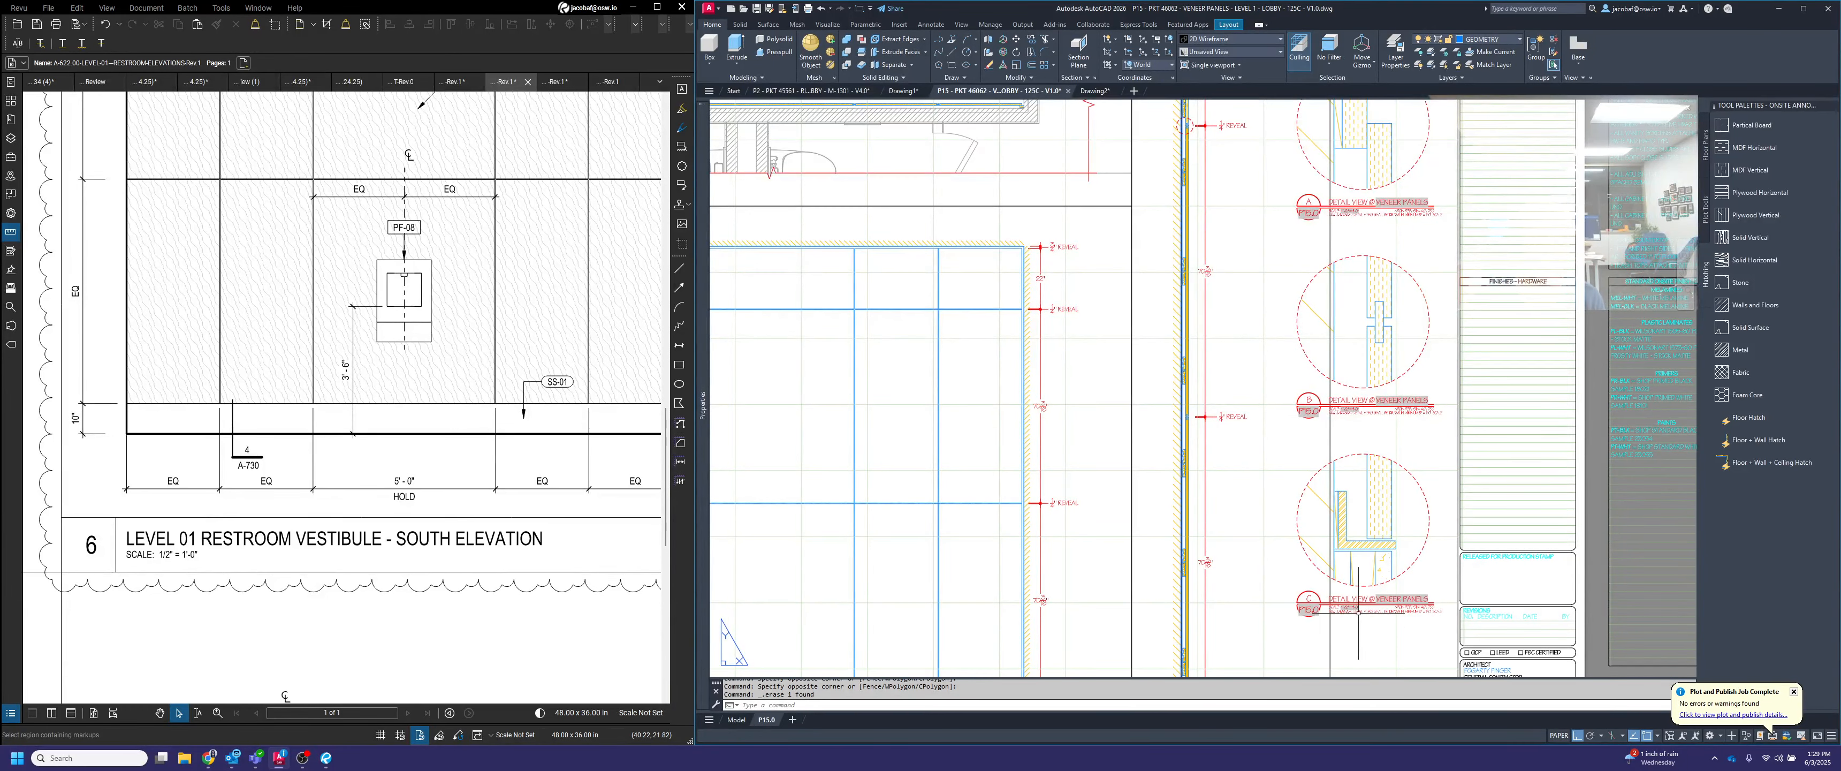
Change the architectural reference in detail A's title to N/A
key("Escape")
middle_click_drag(1370, 531, 1327, 541)
scroll(1377, 259, "up", 6)
double_click(1258, 252)
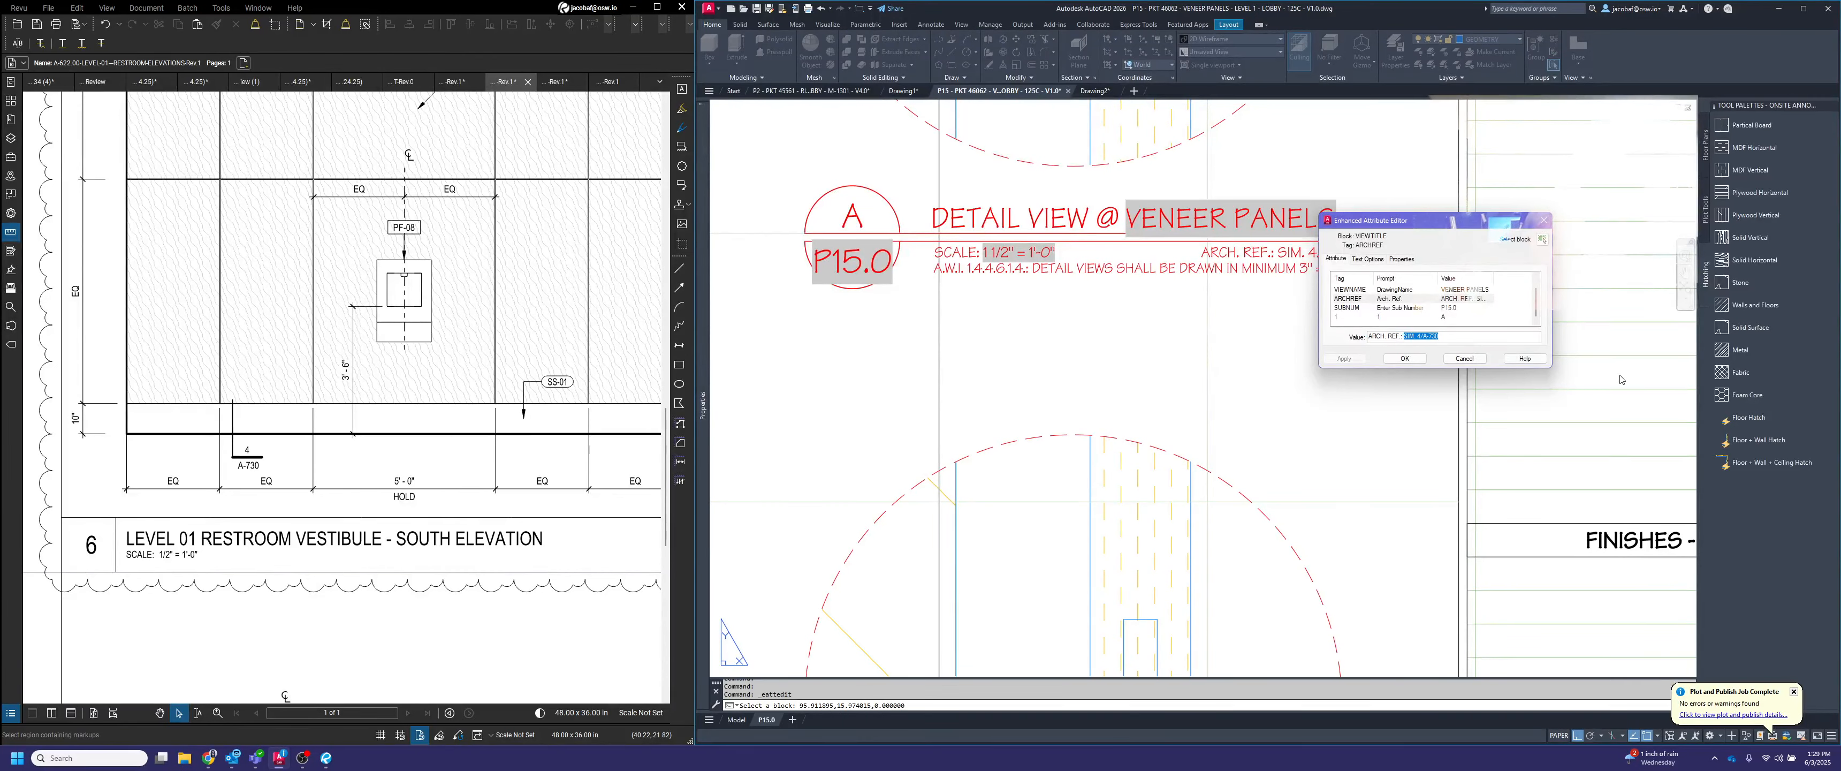
key("Return")
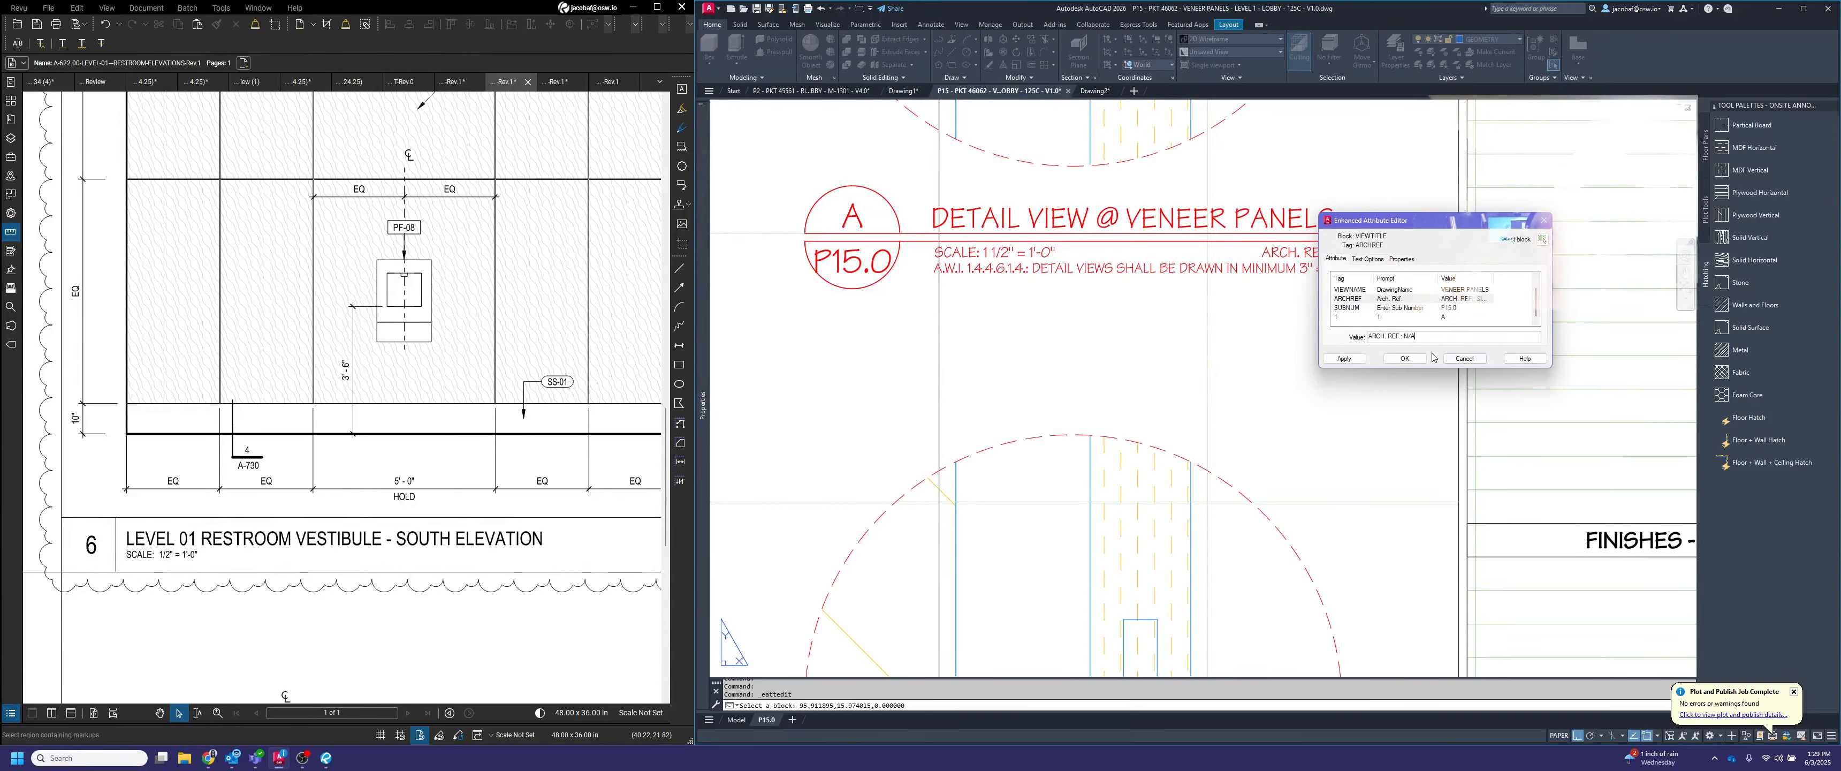
left_click(1406, 358)
Set the architectural reference in detail B's title to N/A
scroll(1262, 290, "down", 6)
middle_click_drag(1261, 525, 1228, 376)
scroll(1240, 328, "up", 6)
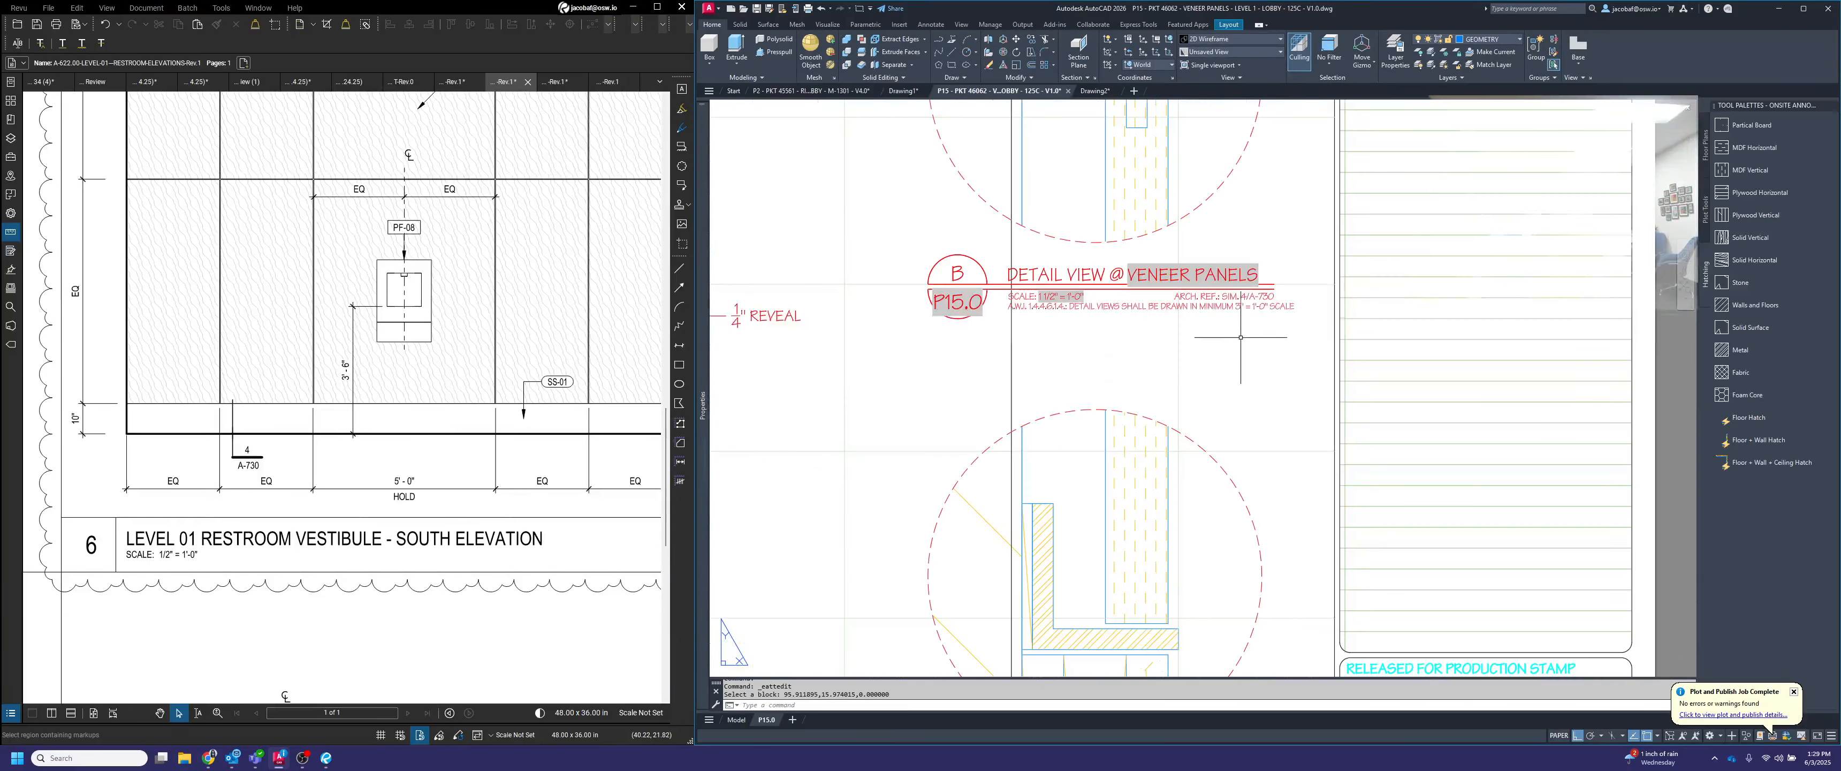
double_click(1194, 307)
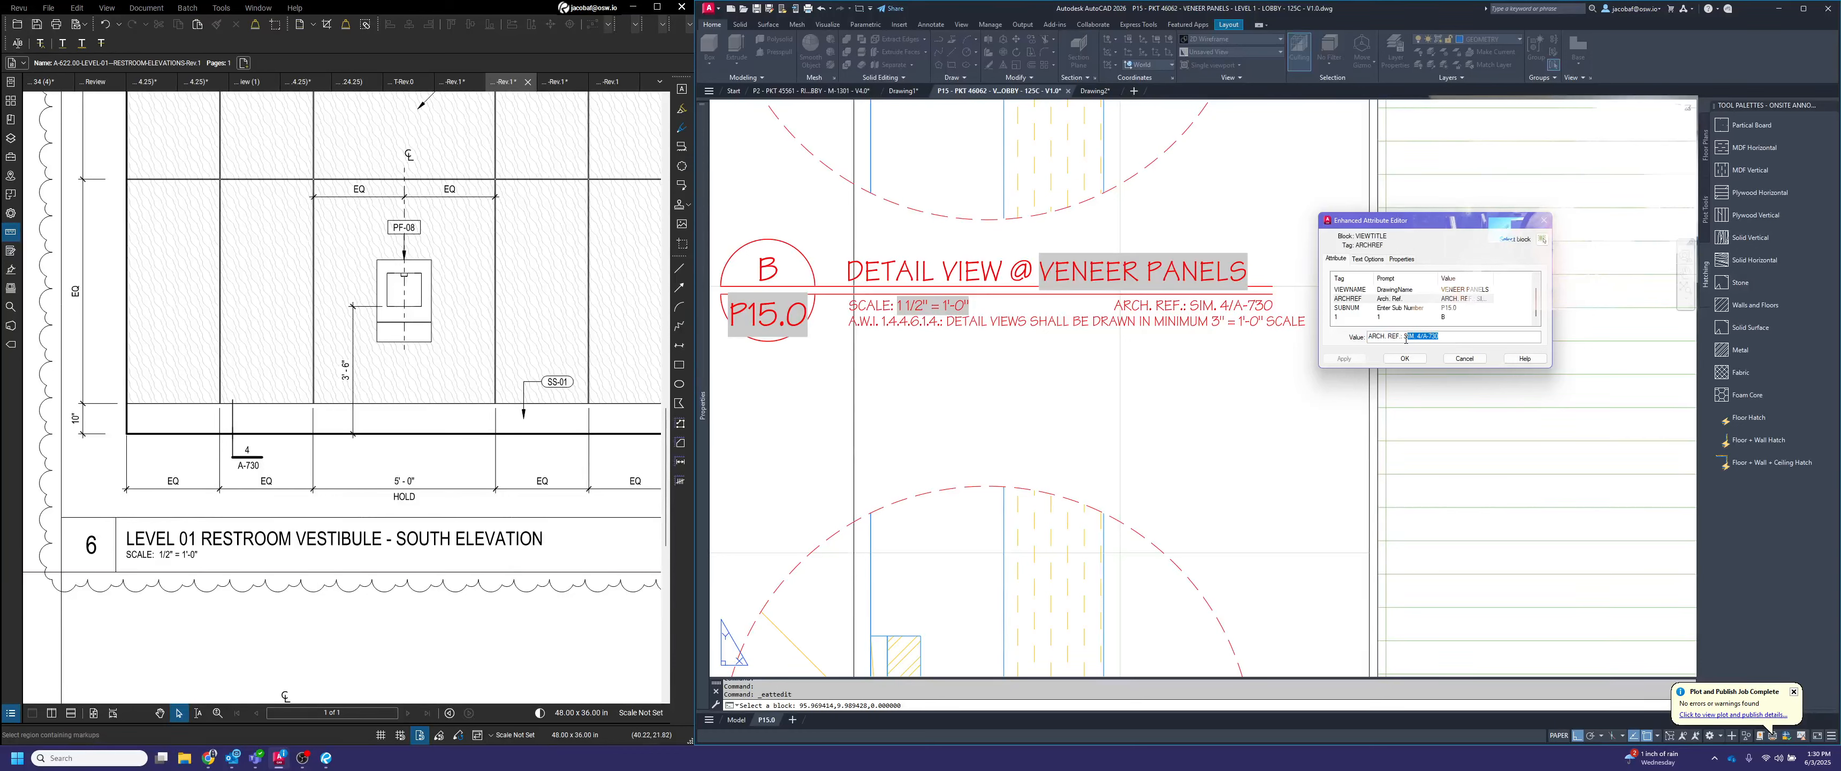
type("N/A")
left_click(1419, 361)
Check detail C's SIM. 4/A-730 reference against the SS-01 base section detail in the architectural PDF, and save the drawing
scroll(1420, 364, "down", 5)
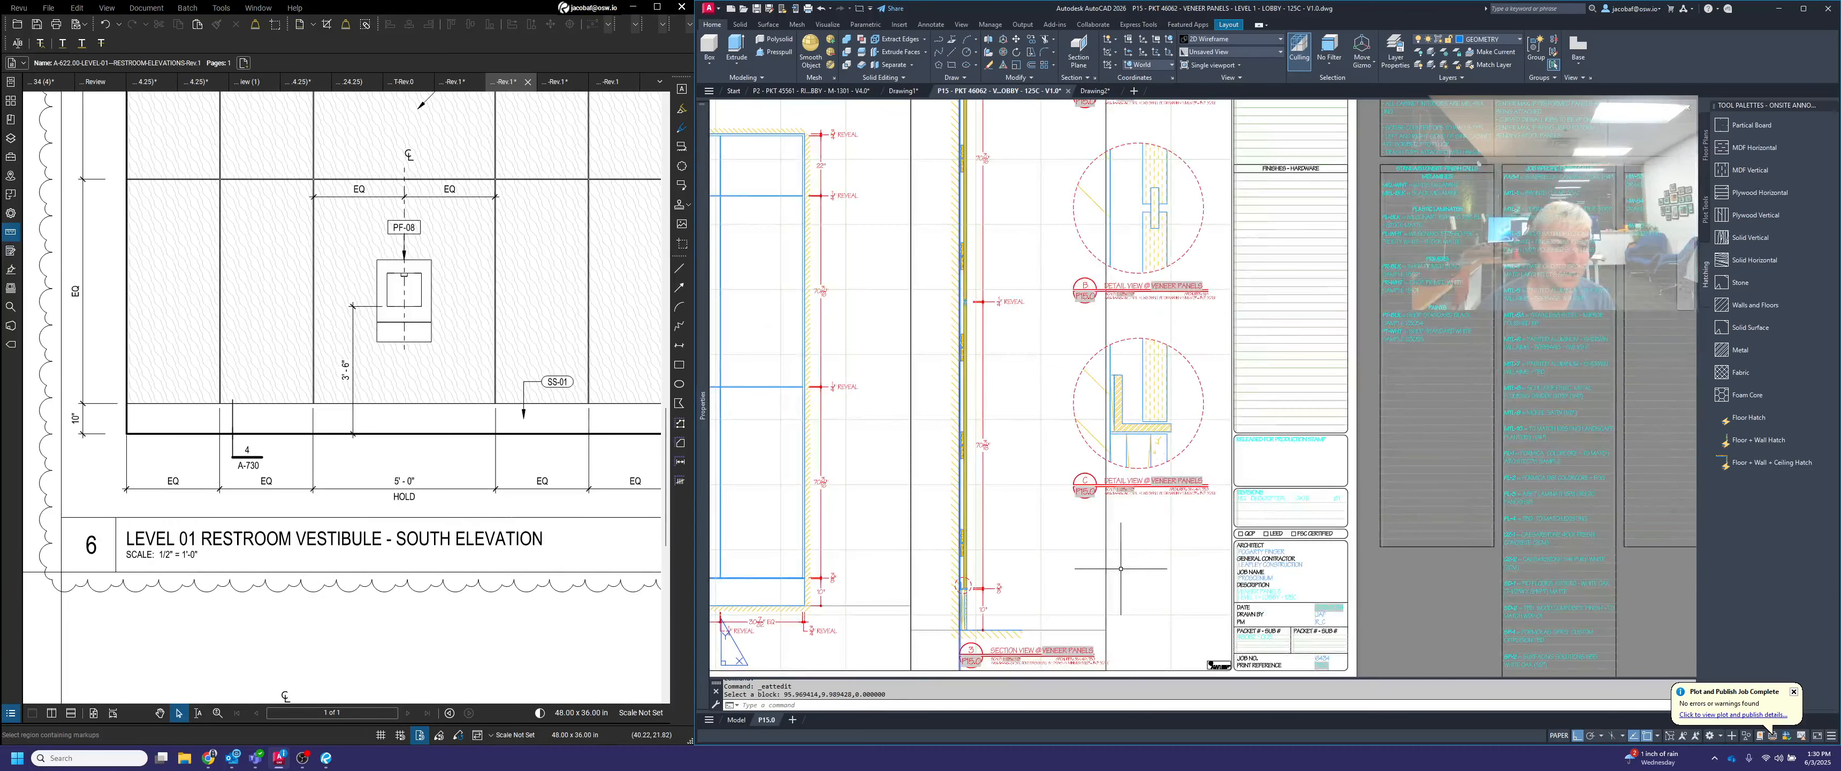
scroll(1437, 370, "up", 6)
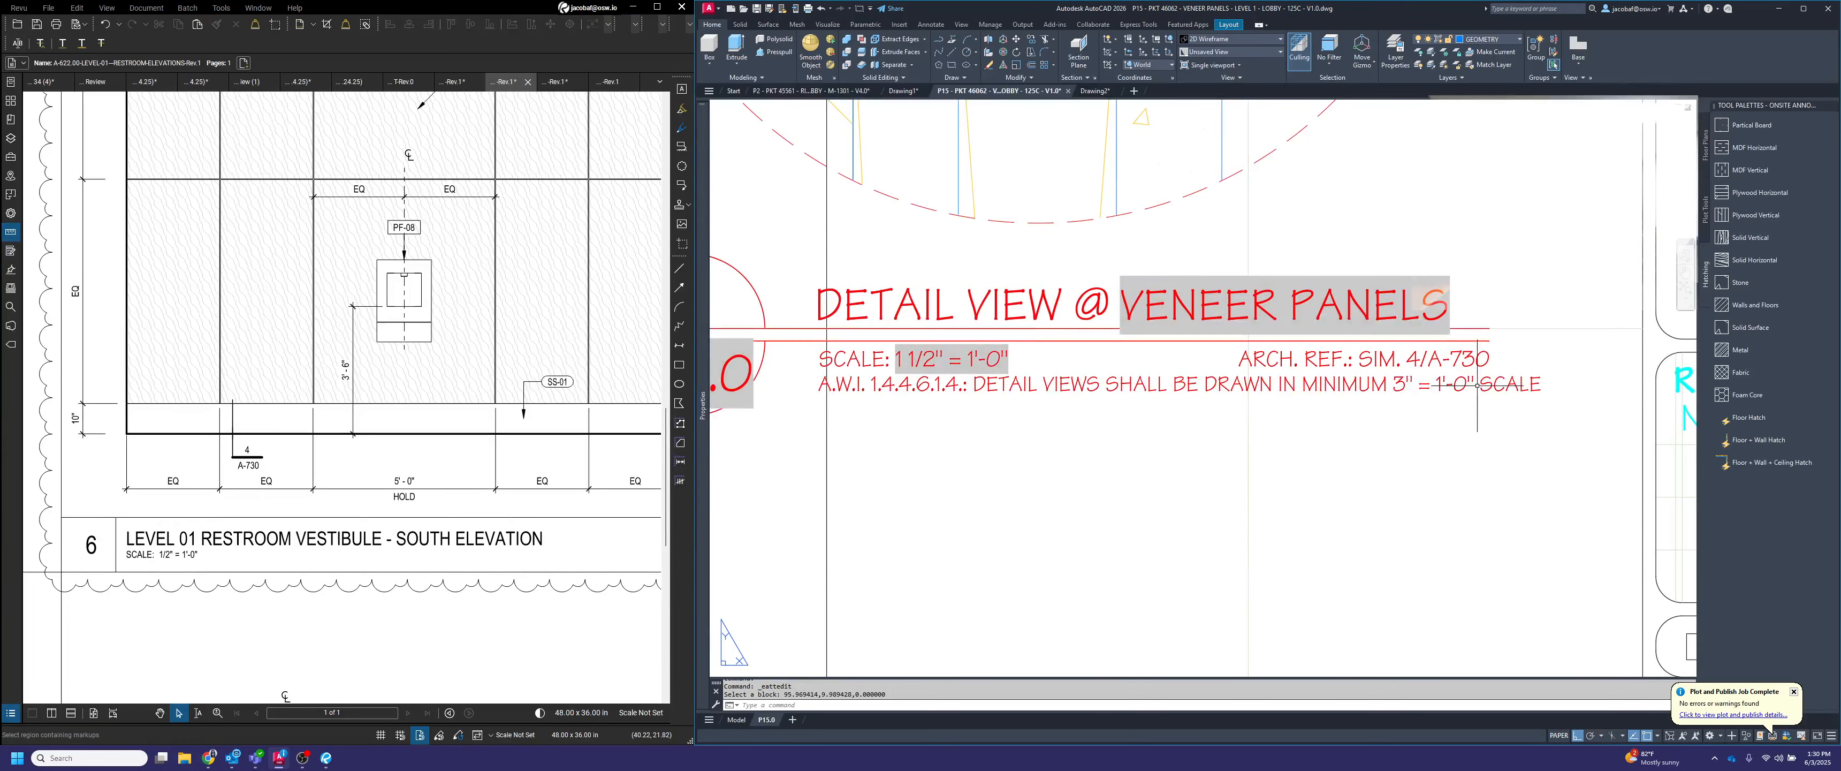
scroll(1447, 368, "down", 6)
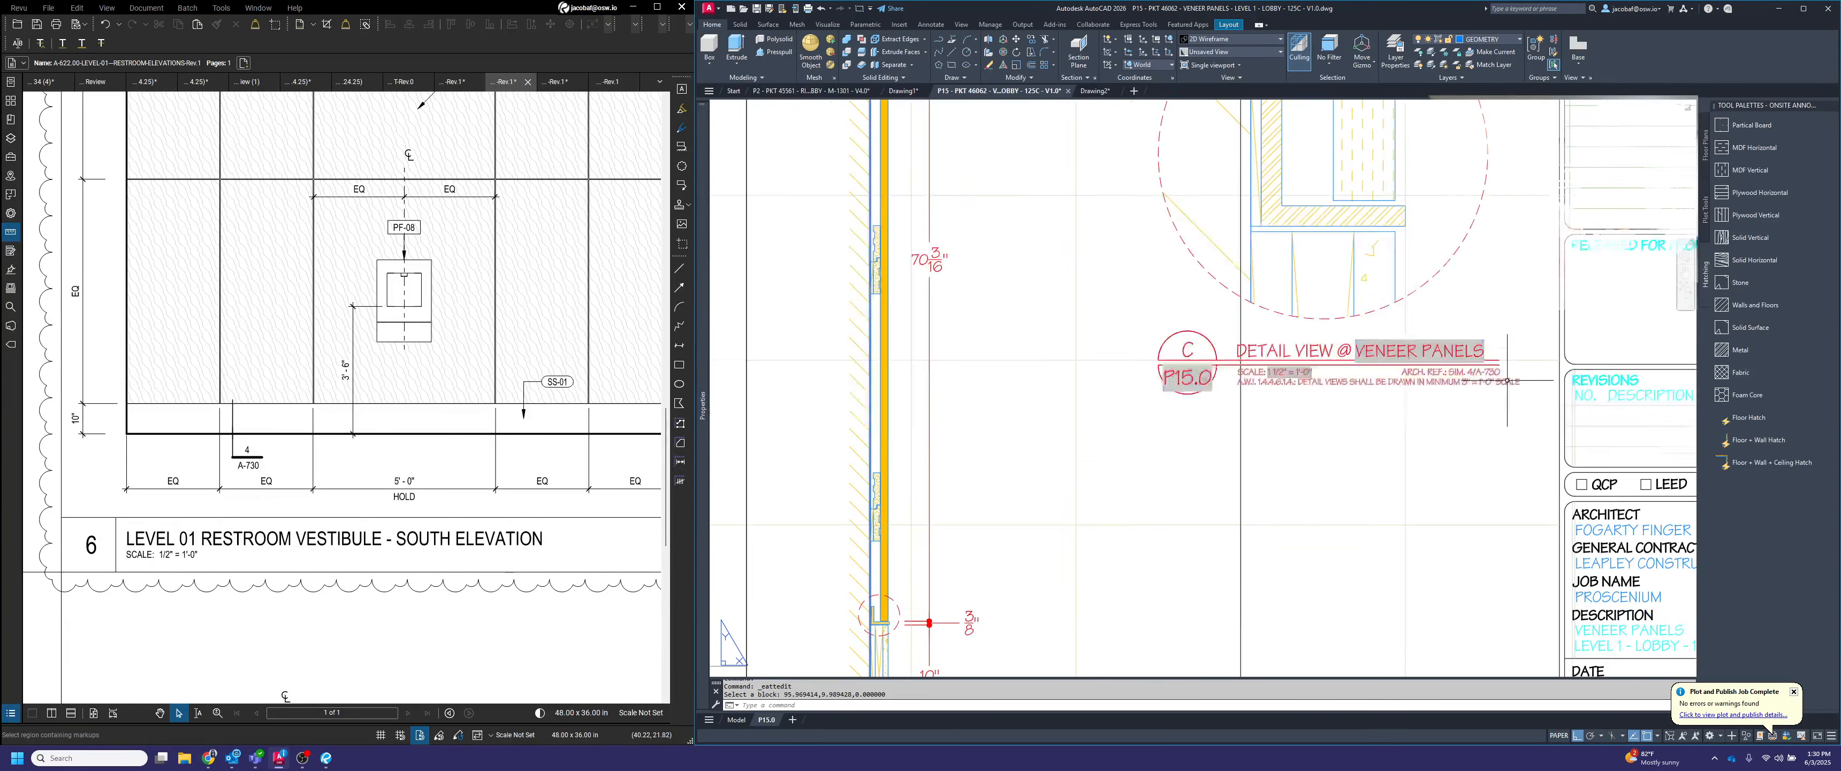
left_click(548, 81)
scroll(289, 458, "up", 5)
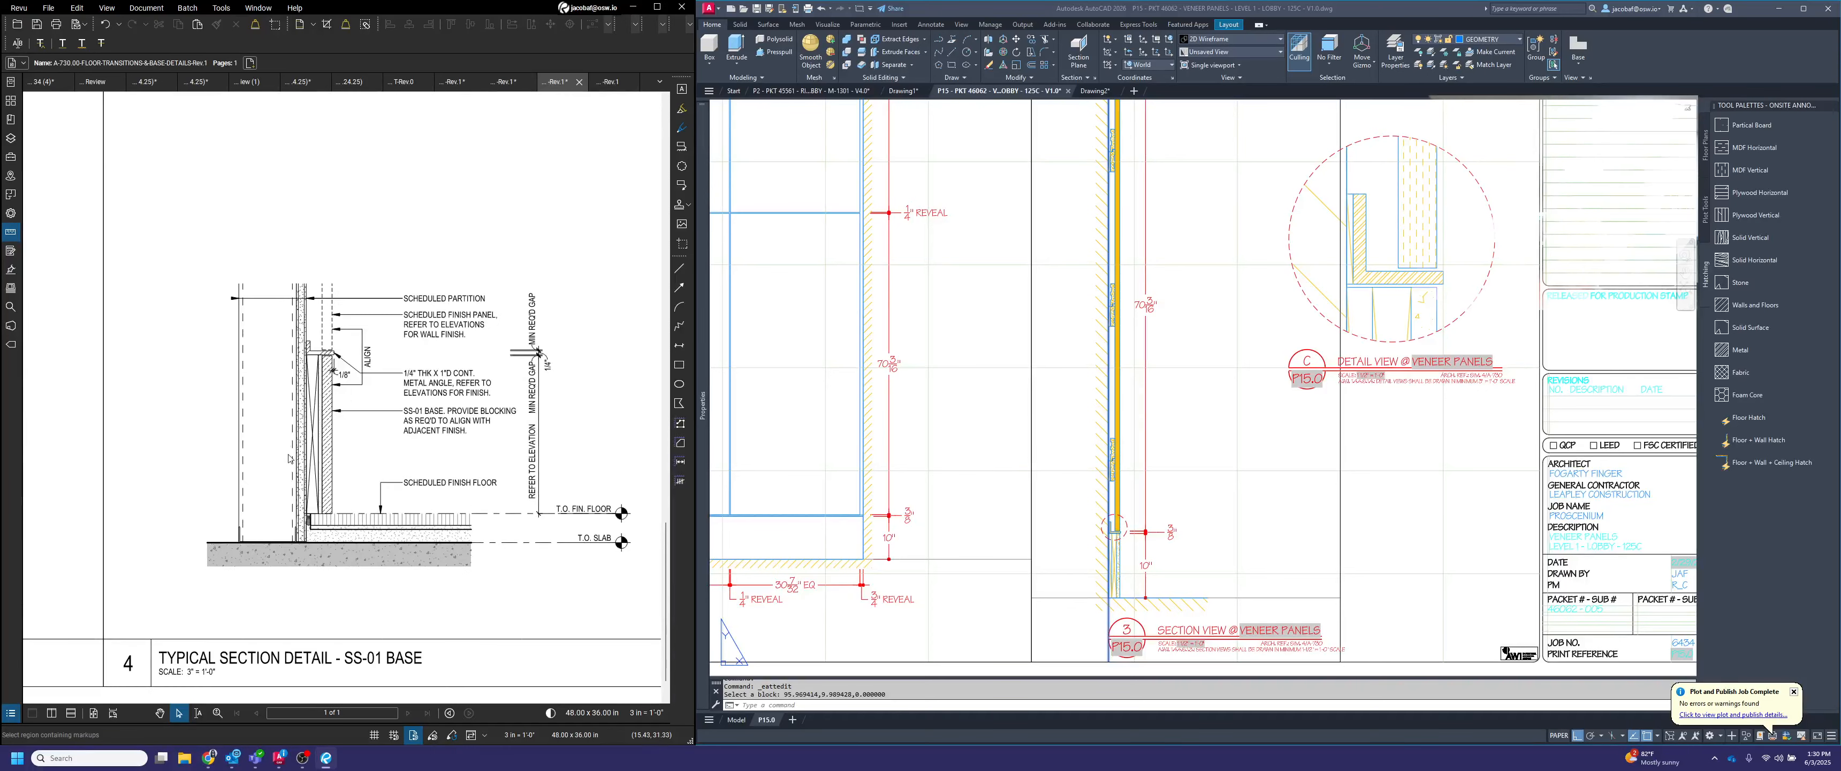
scroll(1358, 490, "down", 5)
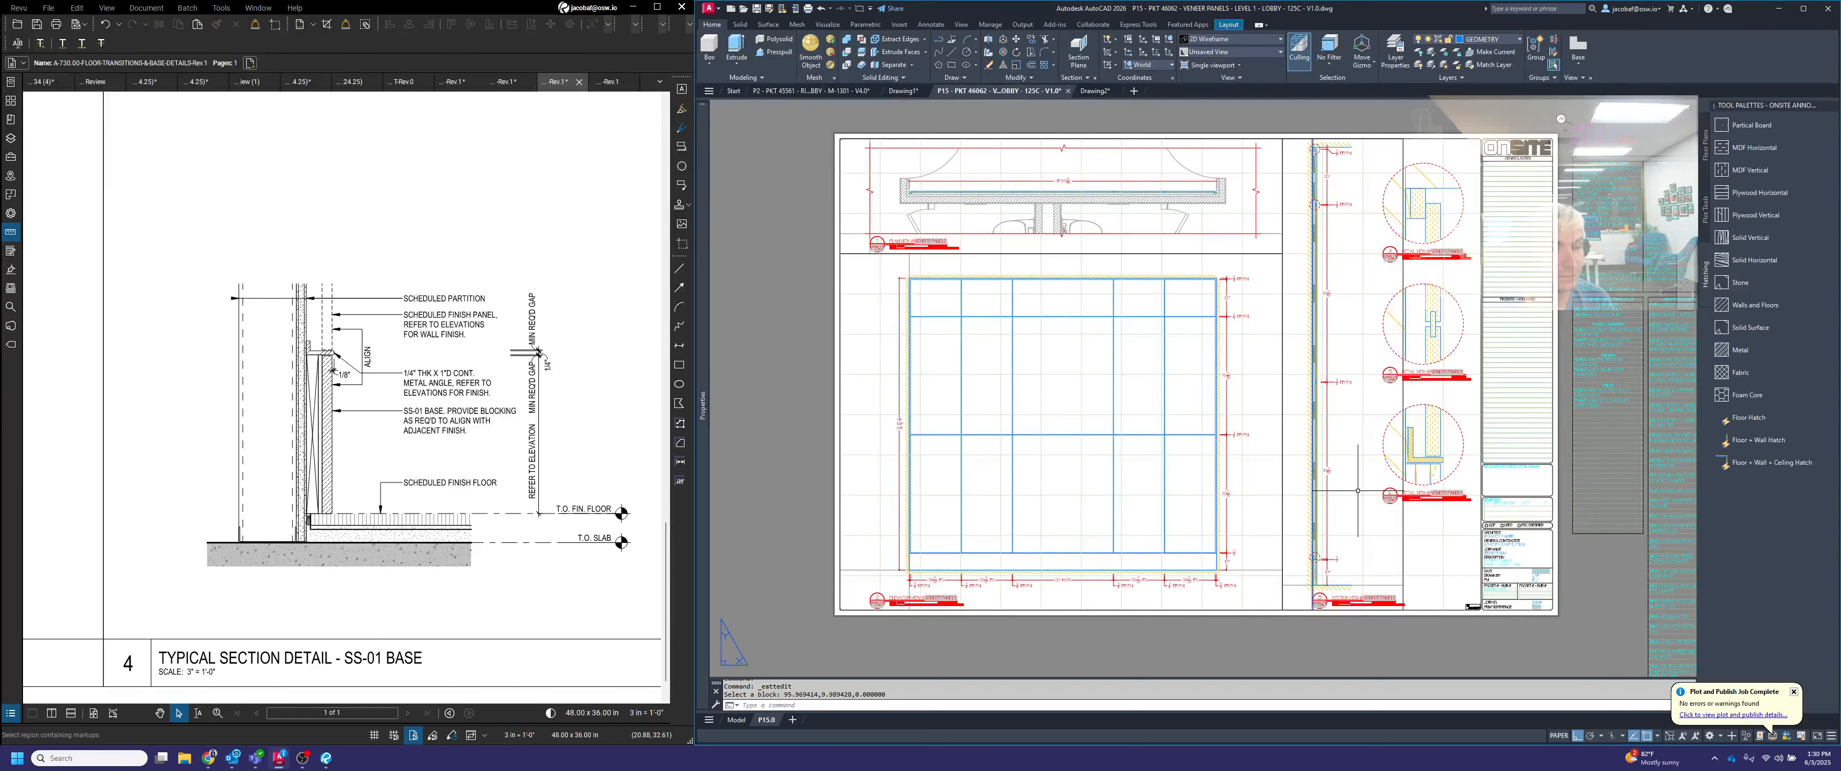
middle_click_drag(1299, 465, 1261, 474)
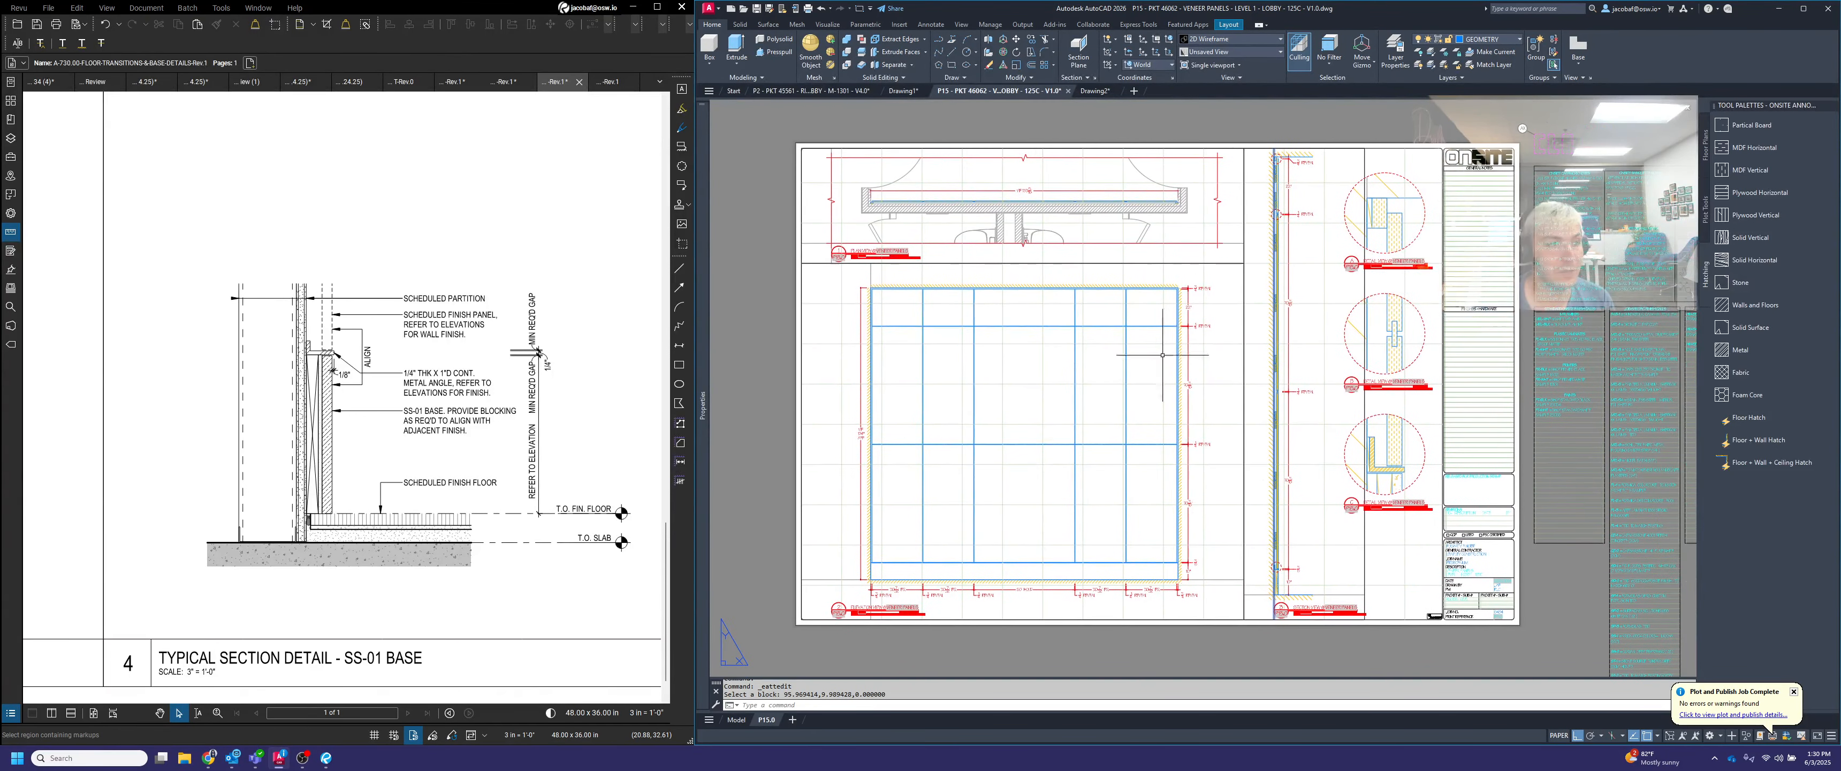
left_click(757, 8)
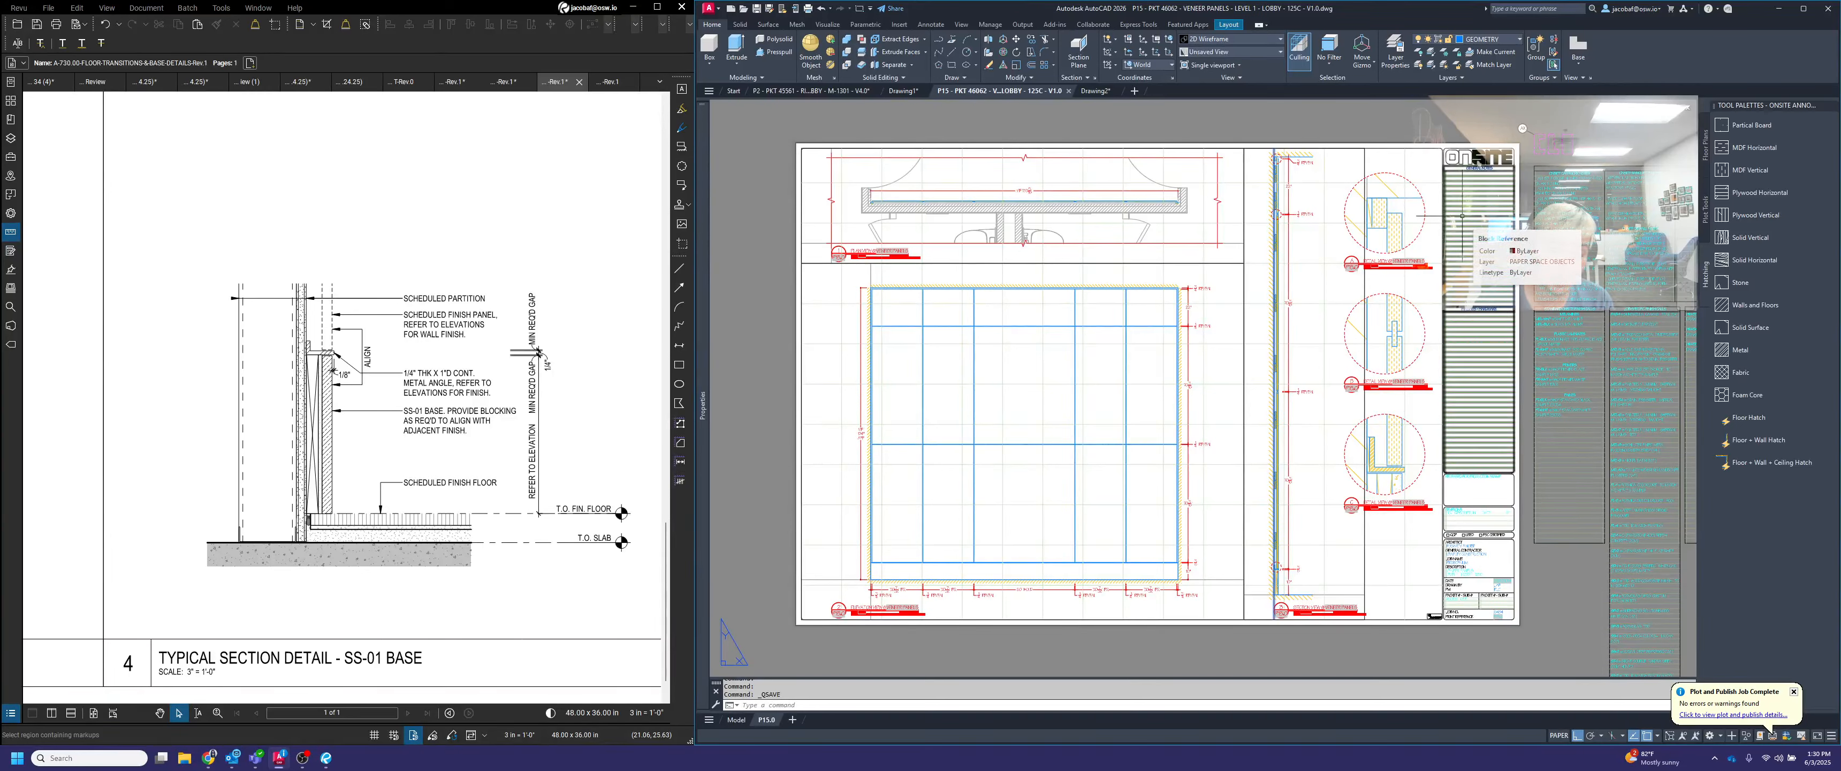
Add a vertical linear dimension in detail A from the top of the blocking down to the top of the veneer panel
scroll(1393, 197, "up", 4)
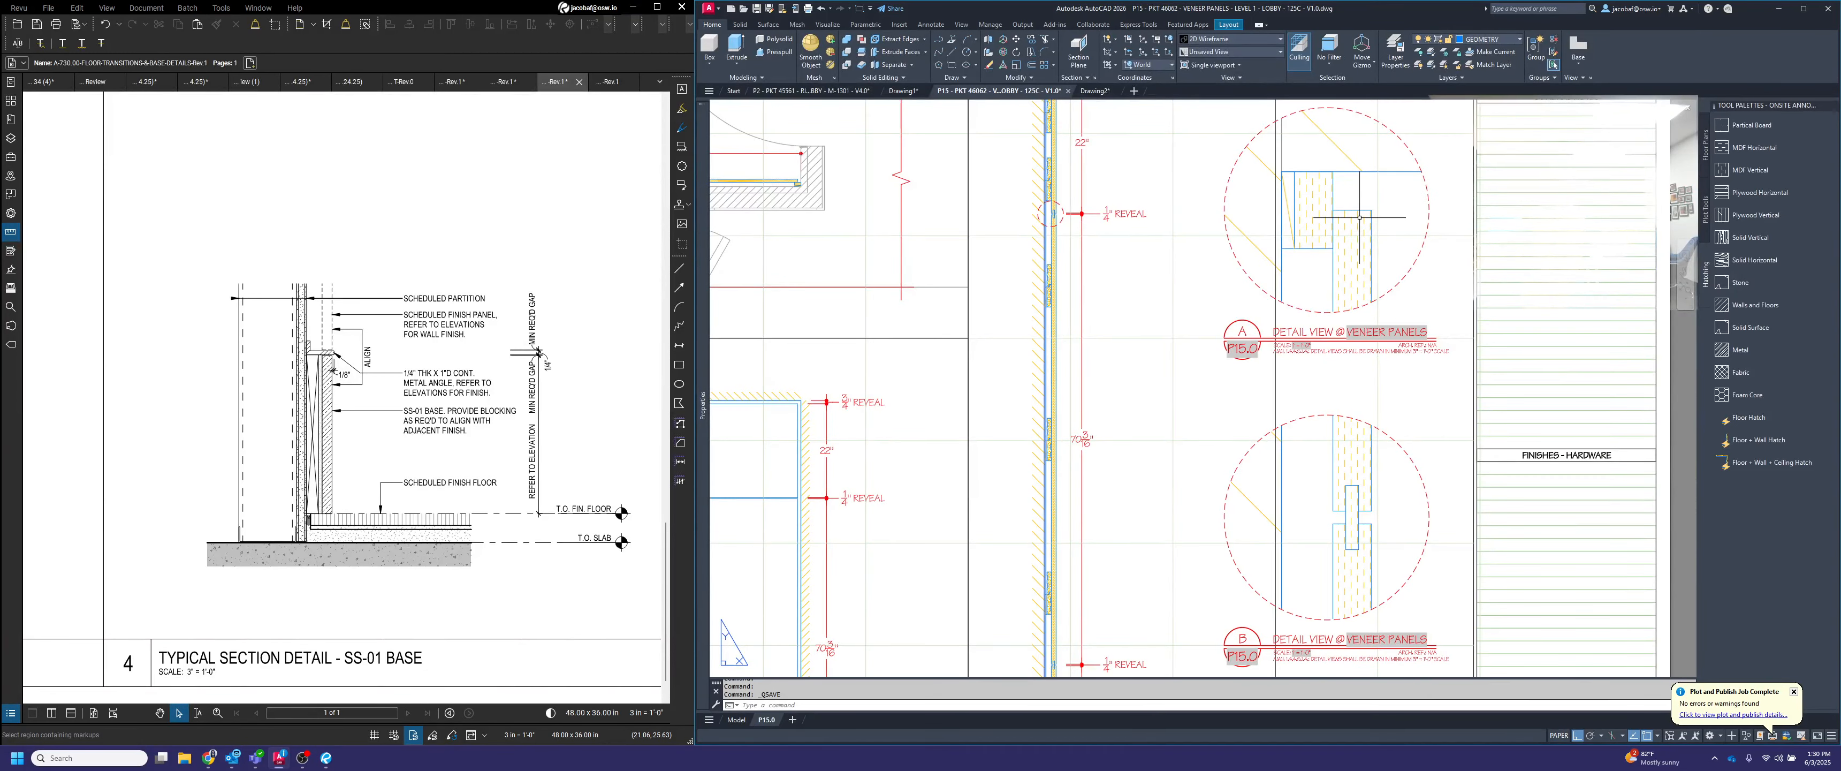
key("Escape")
scroll(1404, 213, "up", 2)
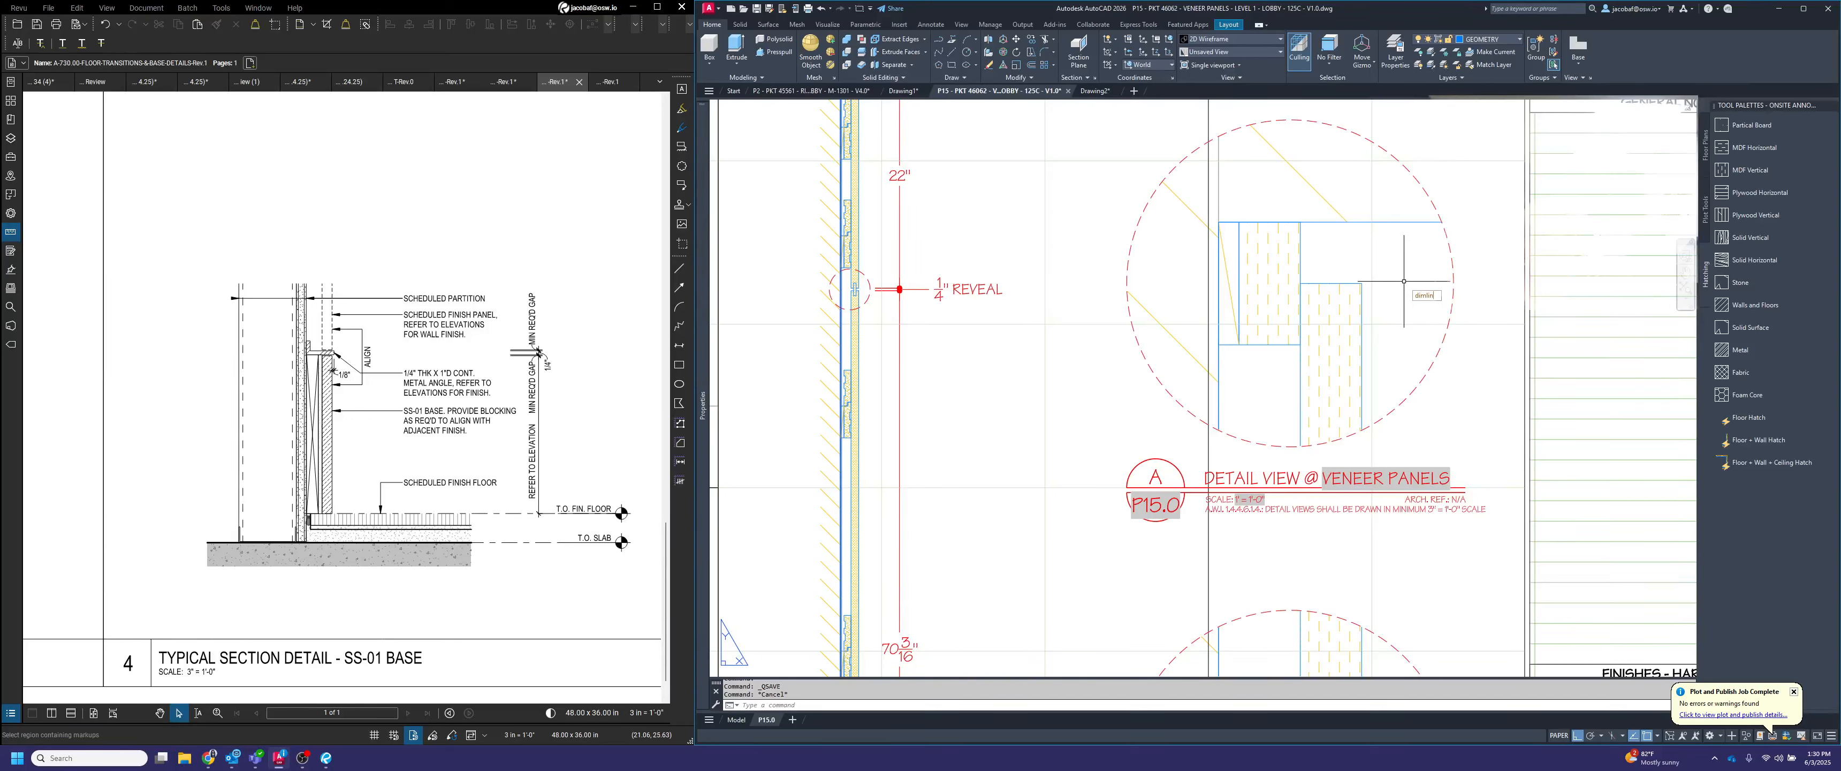
key("Return")
left_click(1300, 223)
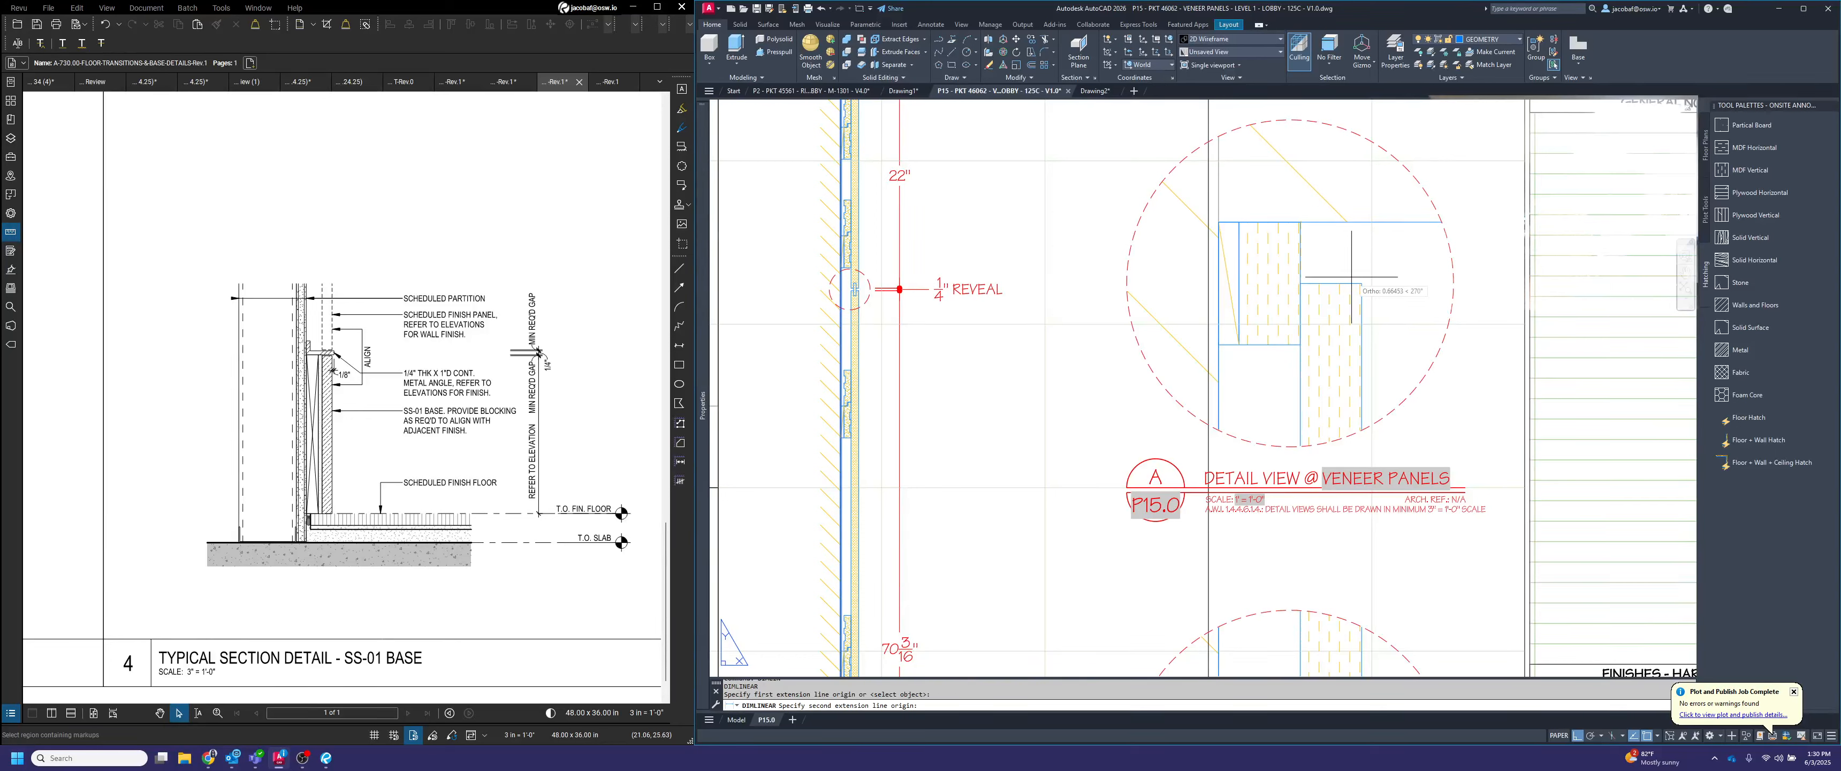
left_click(1302, 283)
left_click(1399, 283)
Dimension the veneer panel's thickness and the blocking's width horizontally in one line above the panel in detail A
key("Return")
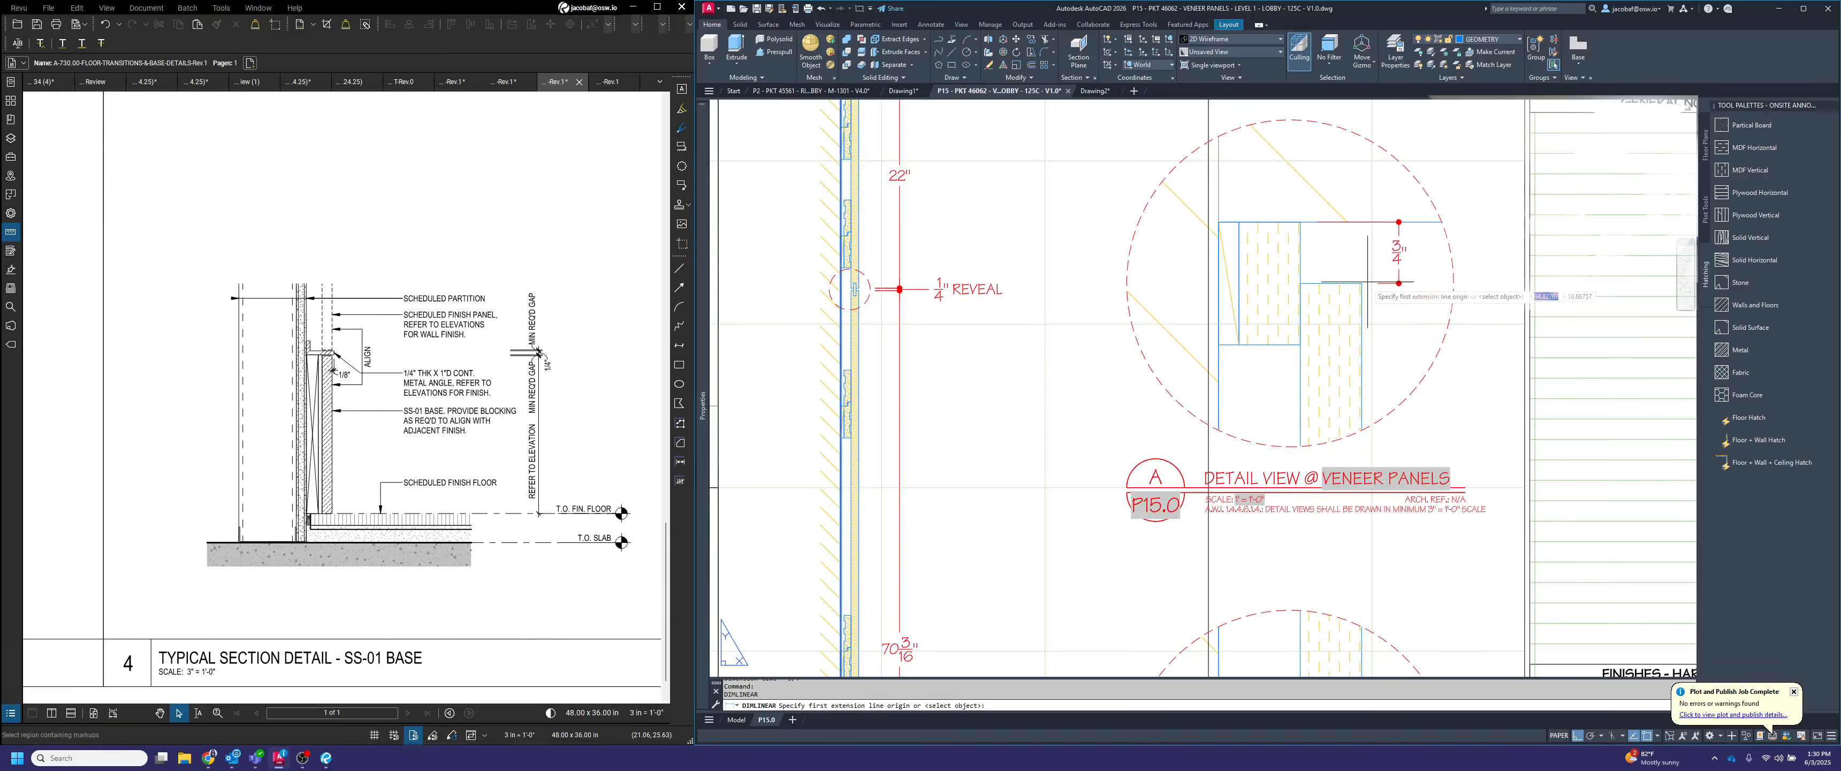
left_click(1300, 222)
left_click(1362, 283)
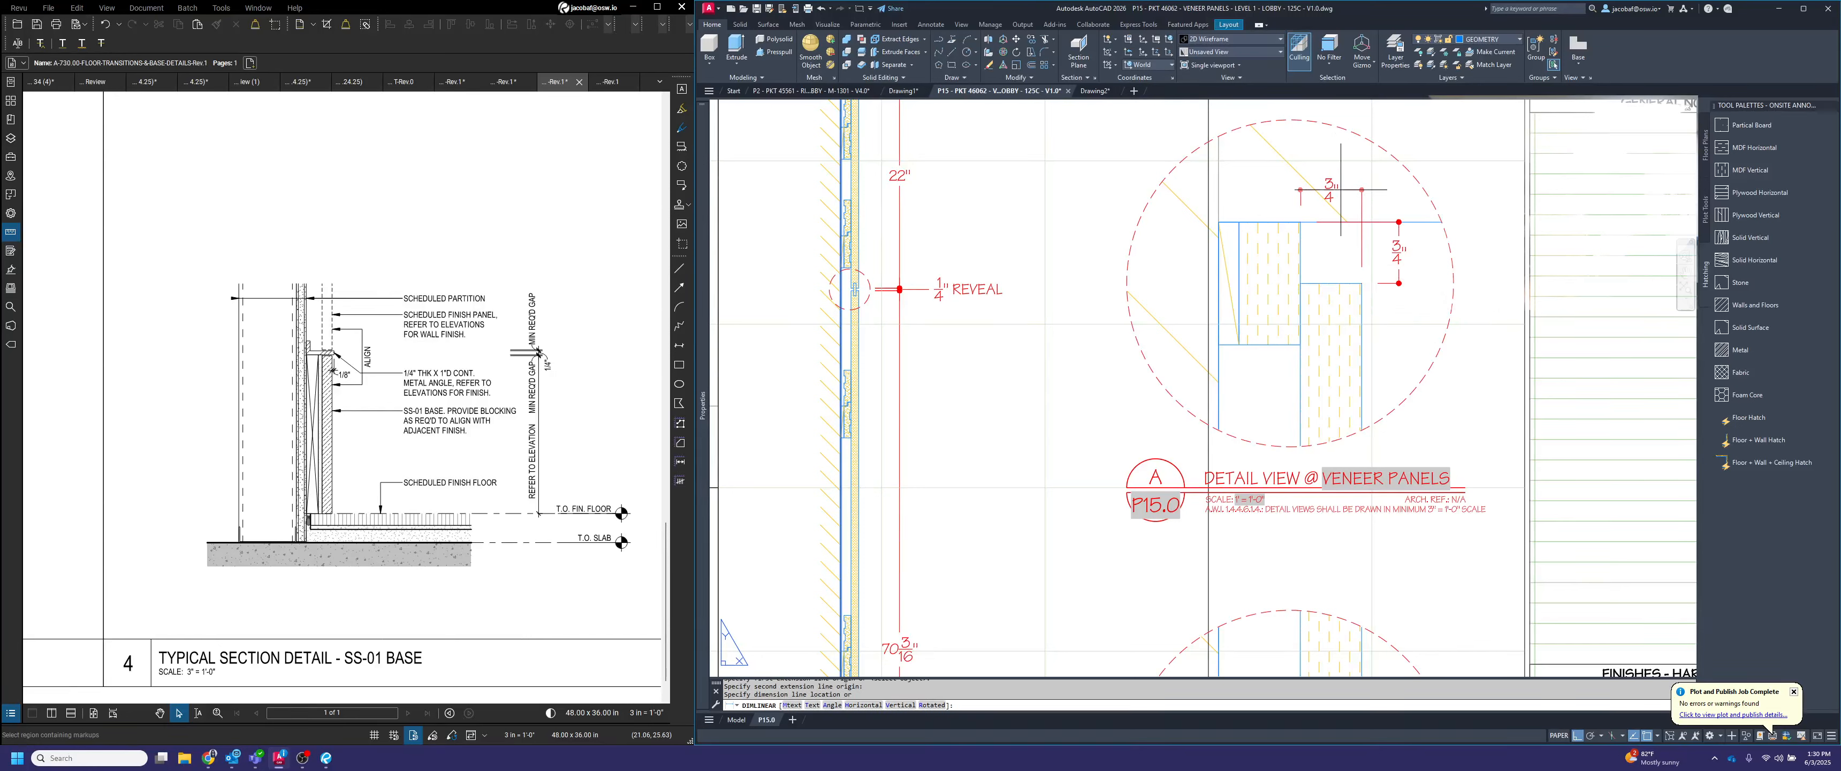
left_click(1341, 190)
key("Return")
left_click(1300, 222)
left_click(1219, 223)
left_click(1300, 190)
Set the text fill color of detail A's panel thickness dimension to Background
left_click(1362, 232)
mouse_move(704, 203)
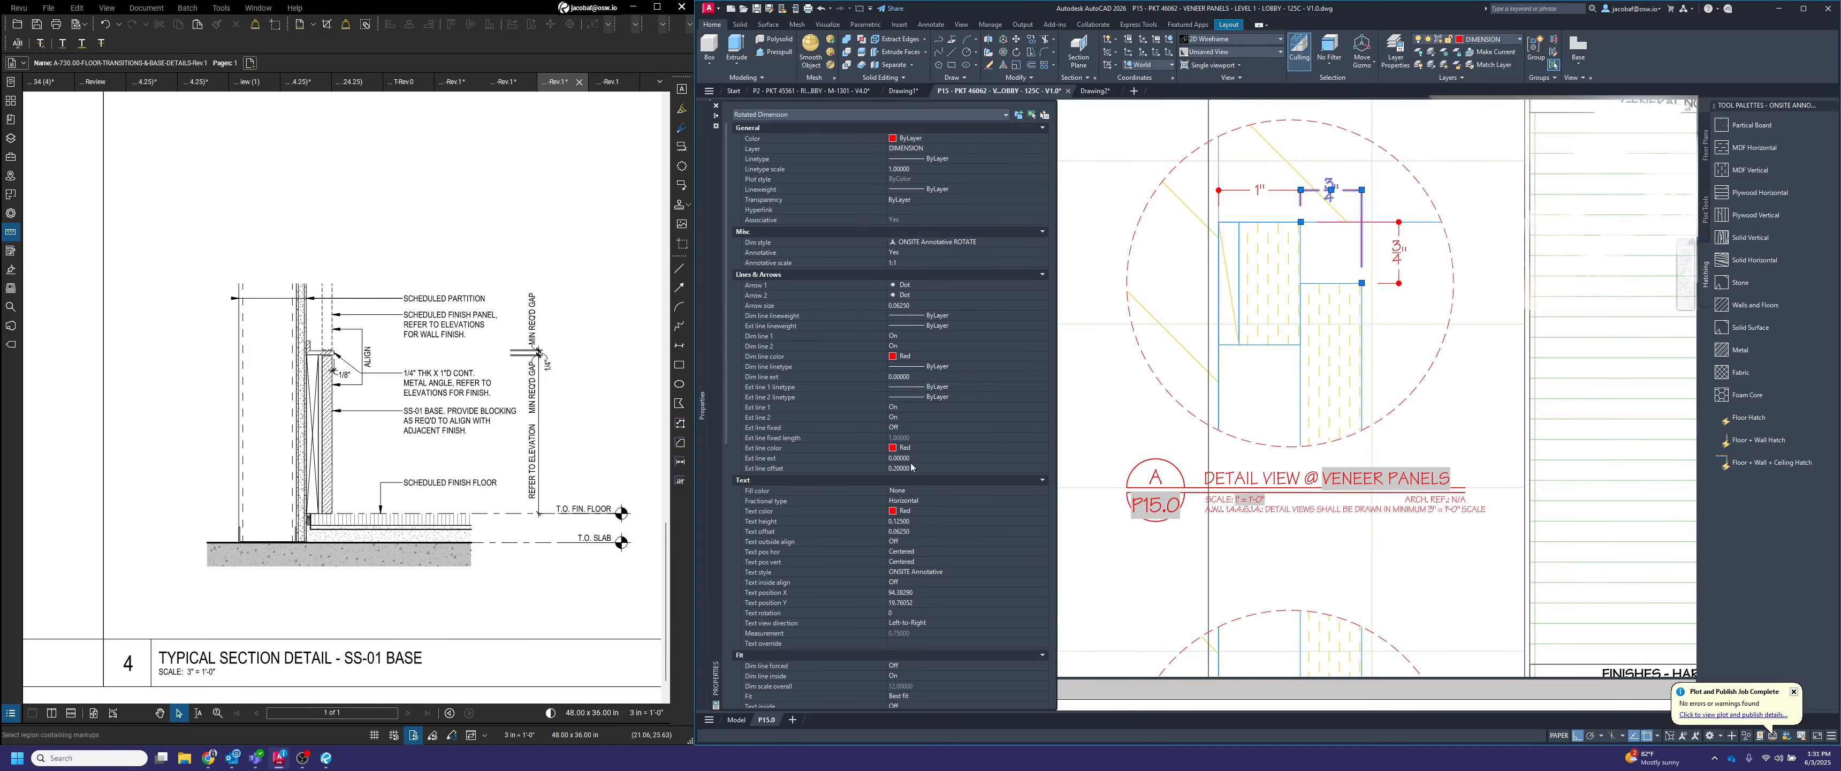
left_click(921, 490)
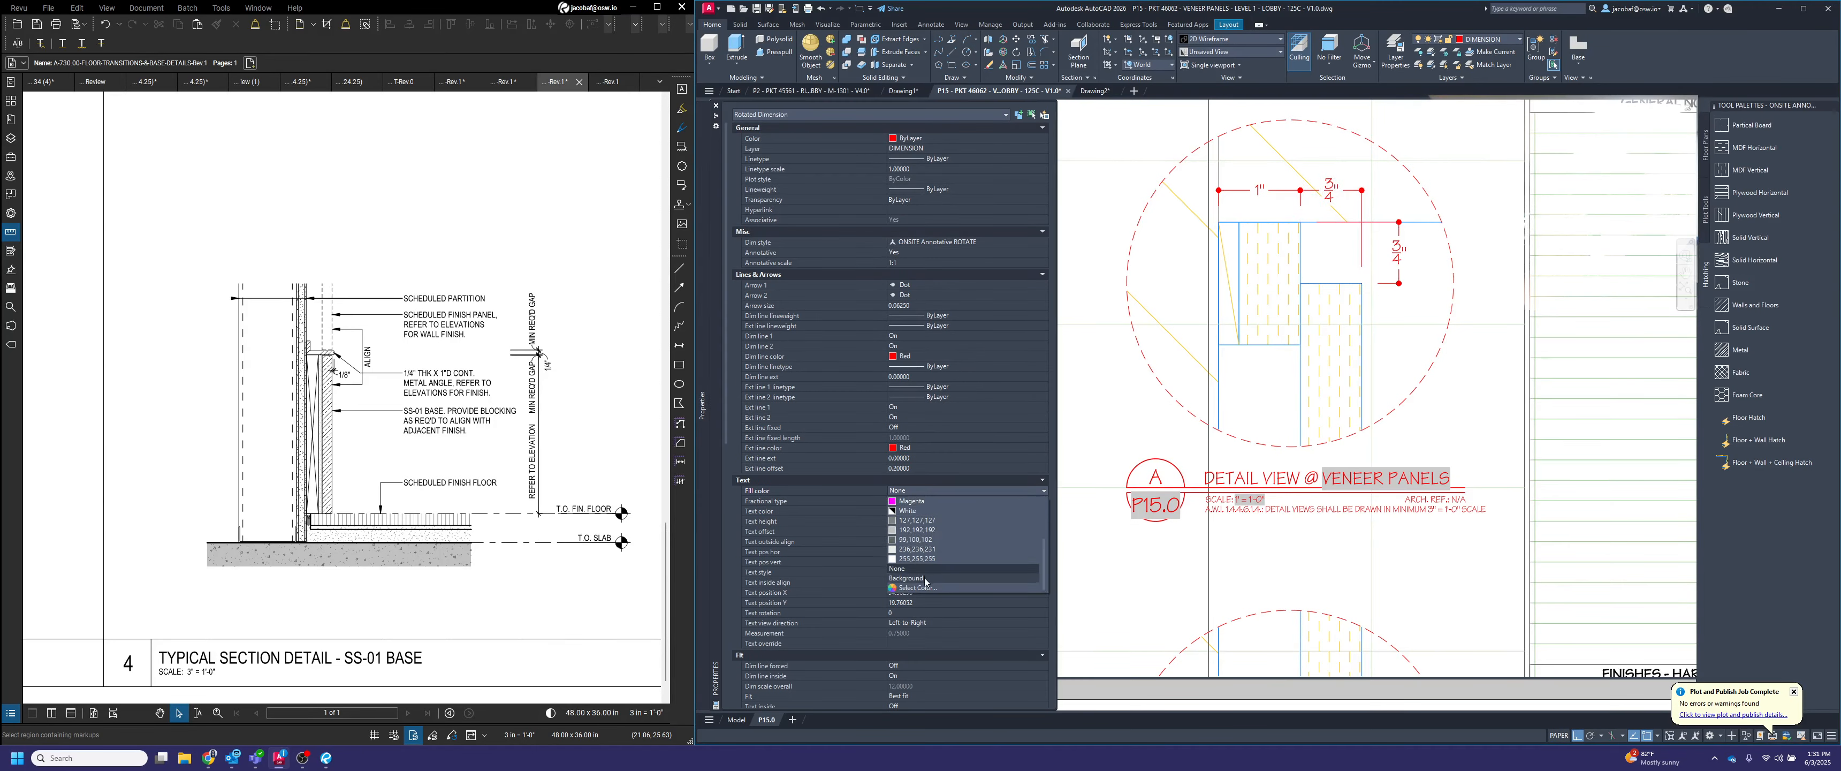
left_click(923, 579)
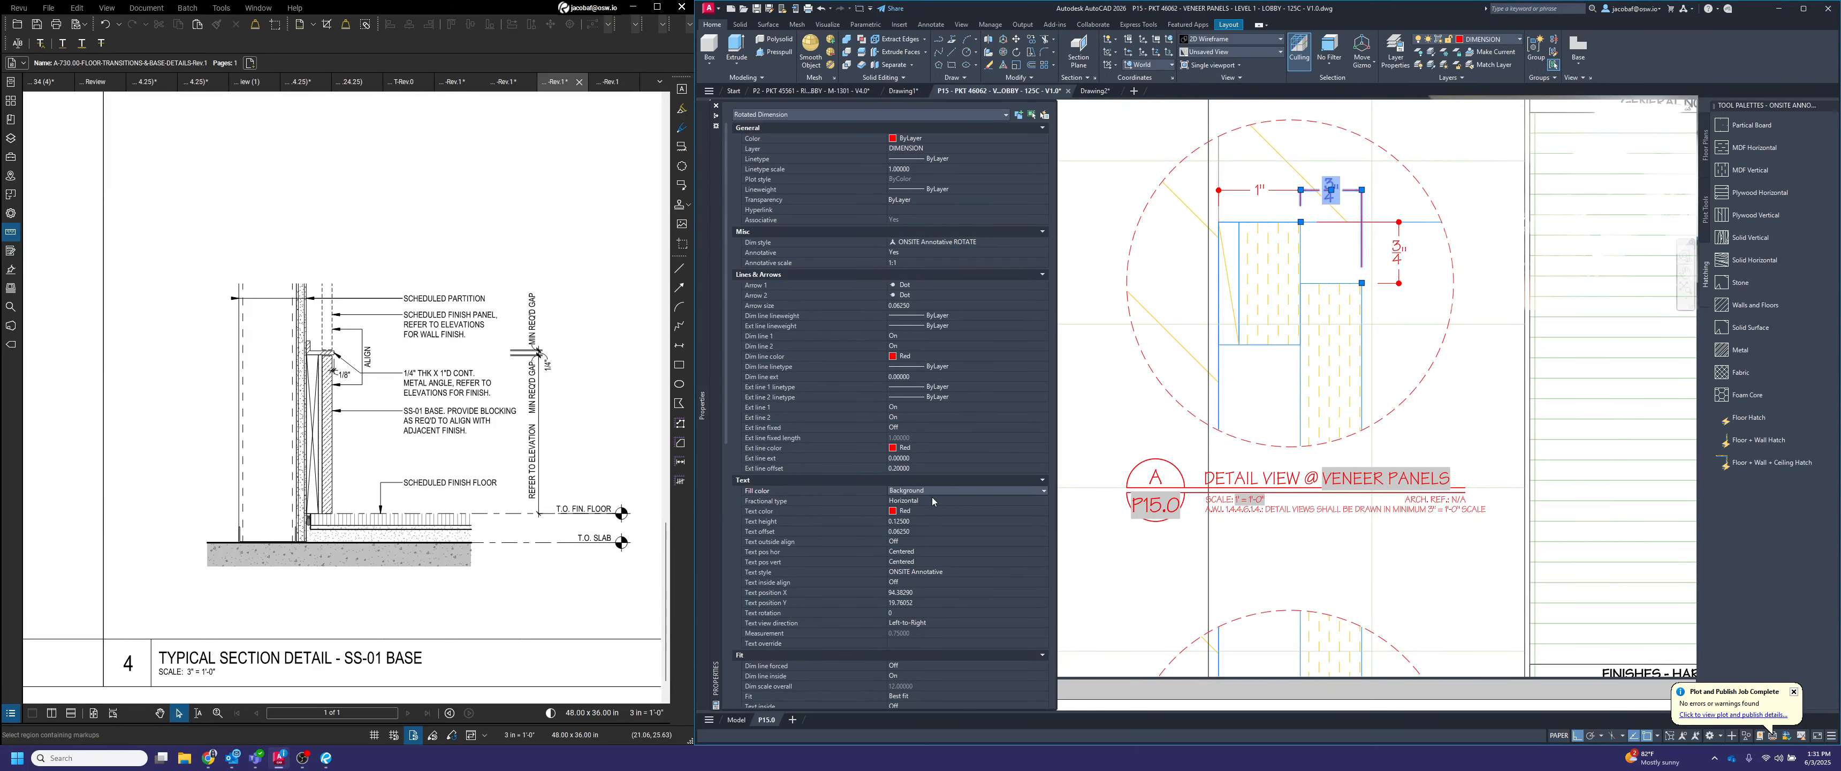
key("Escape")
key("Escape")
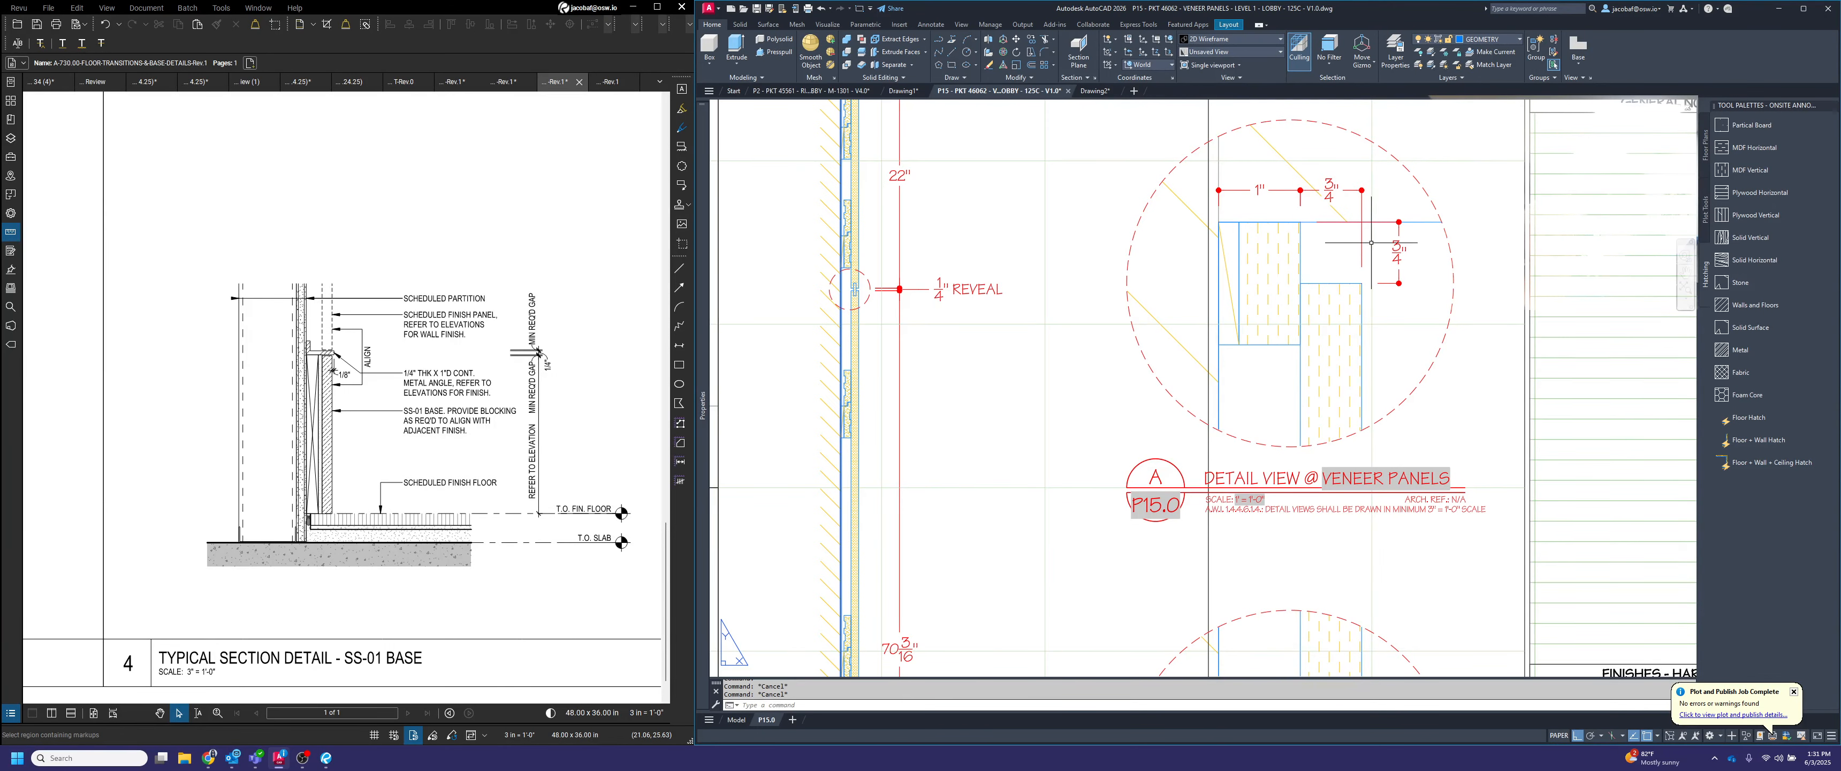
Dimension the veneer panel's thickness in detail B, placing the horizontal dimension just above the detail circle
scroll(1383, 231, "down", 5)
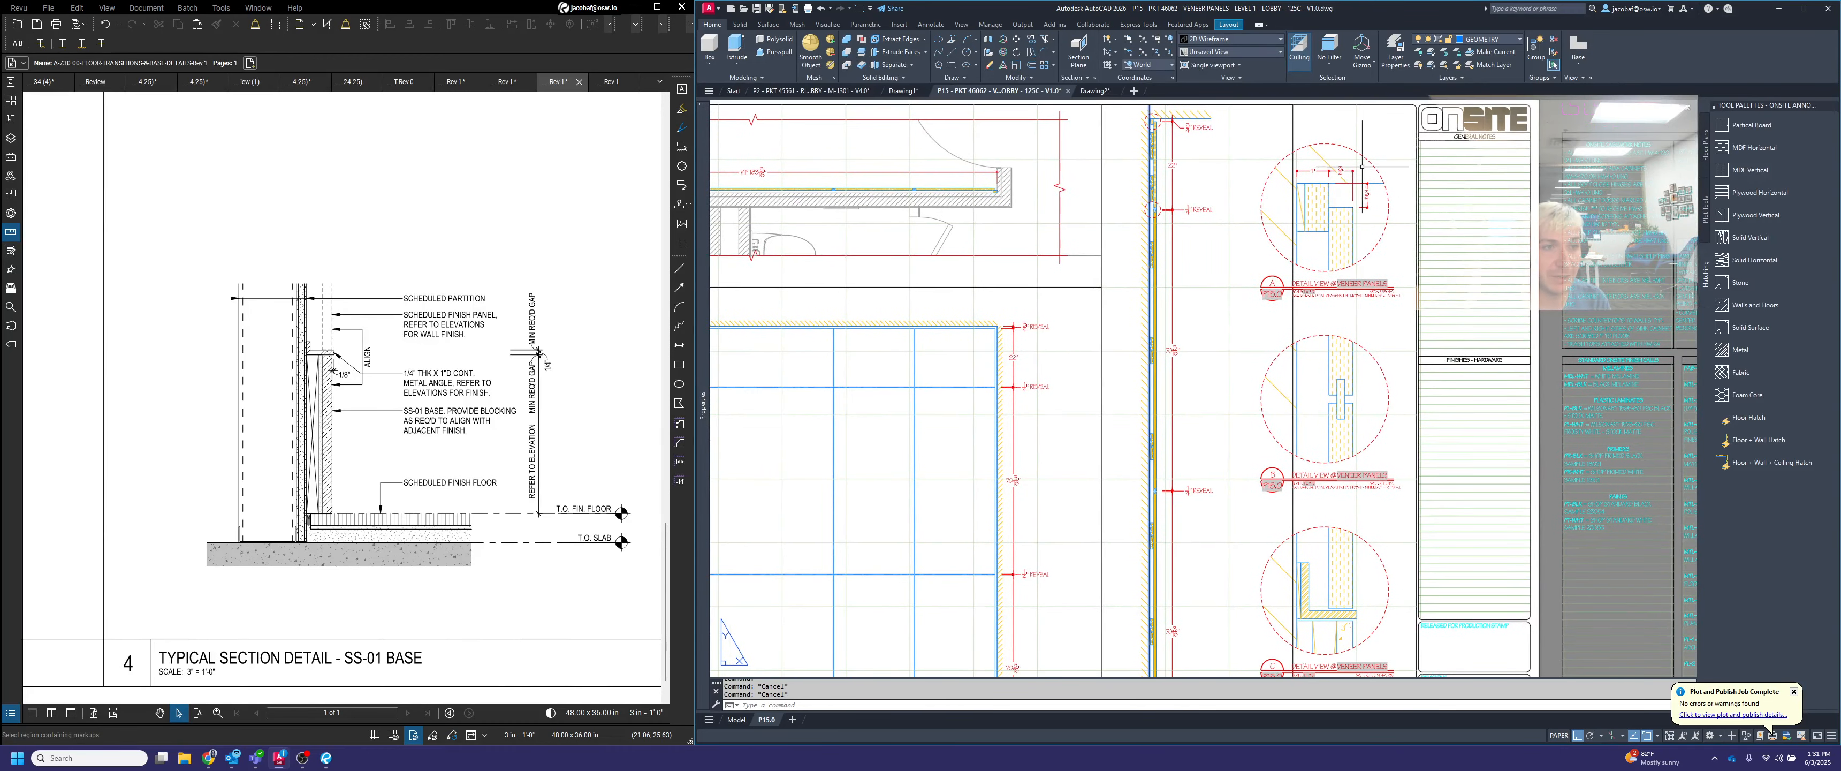
scroll(1313, 175, "up", 4)
scroll(1326, 179, "down", 5)
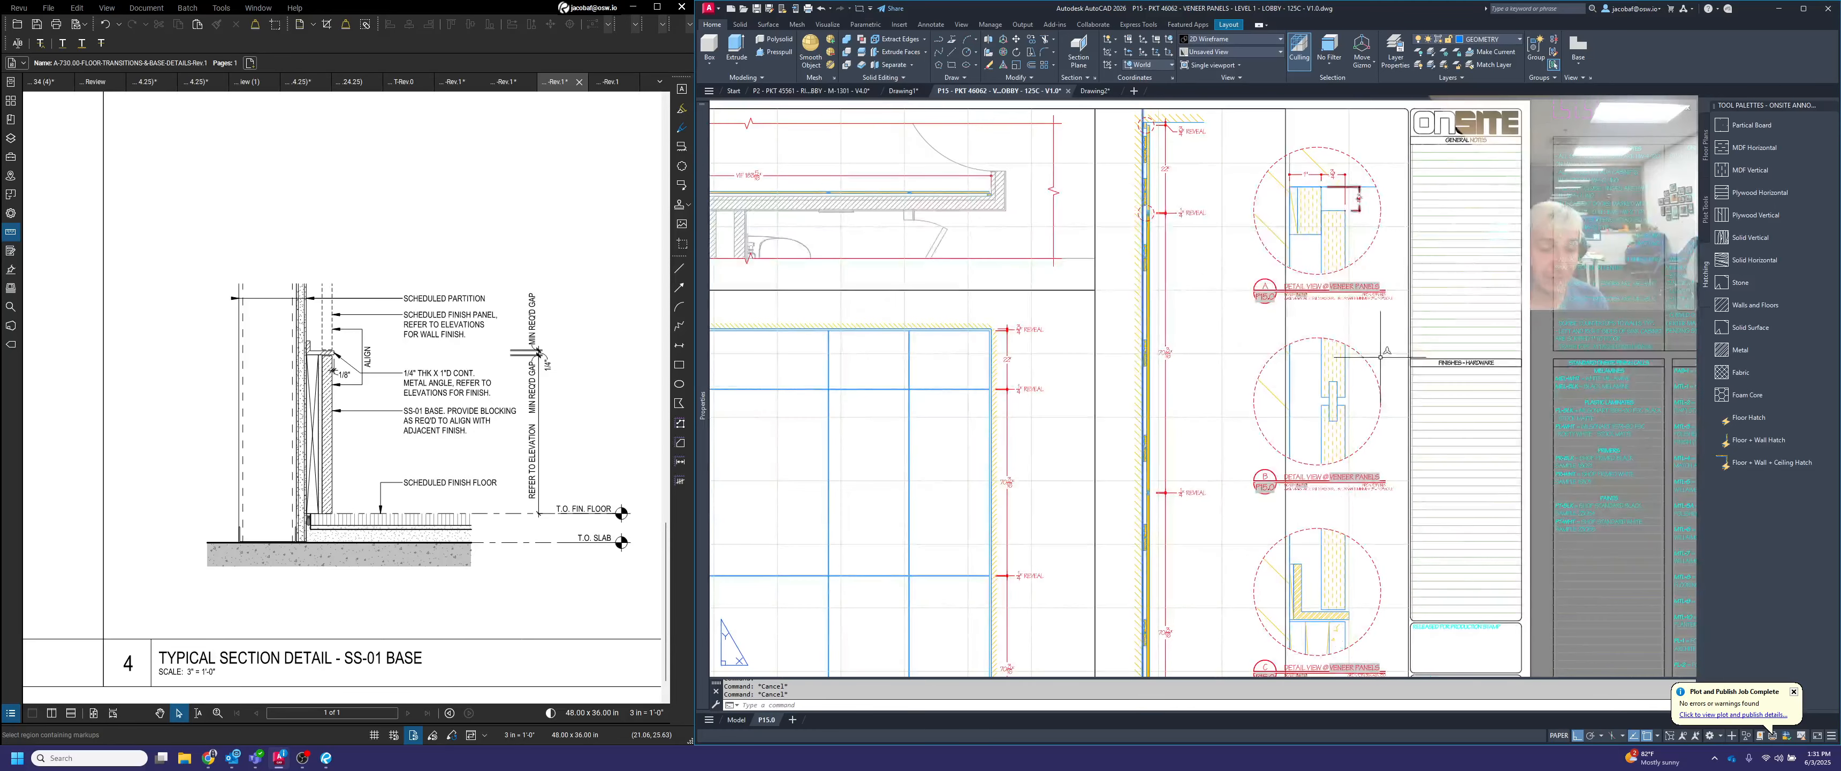
scroll(1339, 234, "up", 2)
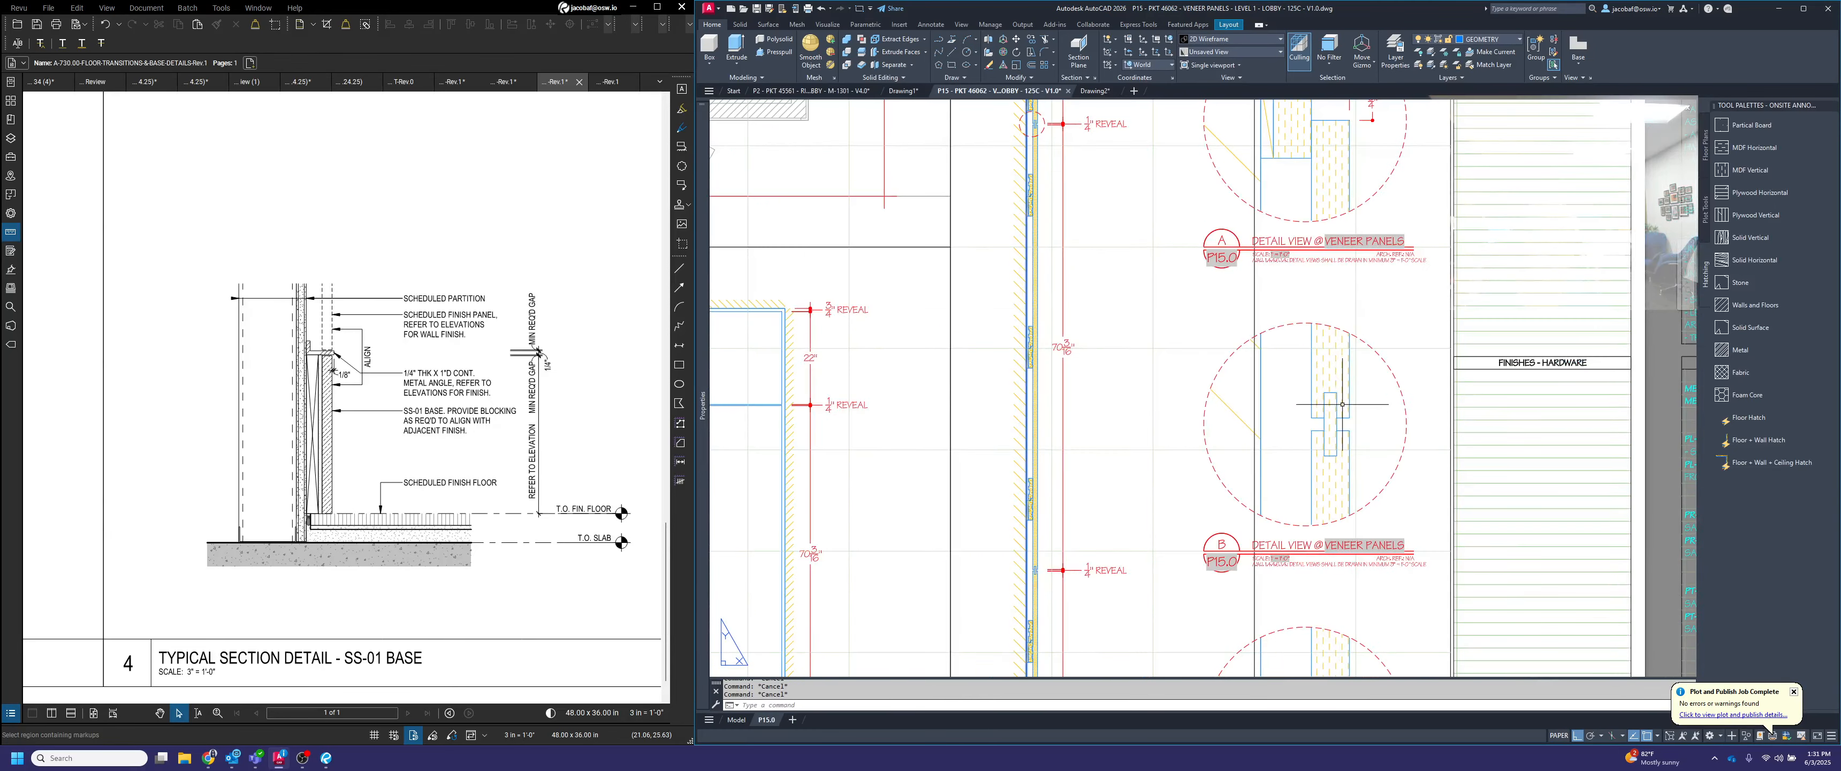
middle_click_drag(1356, 403, 1357, 409)
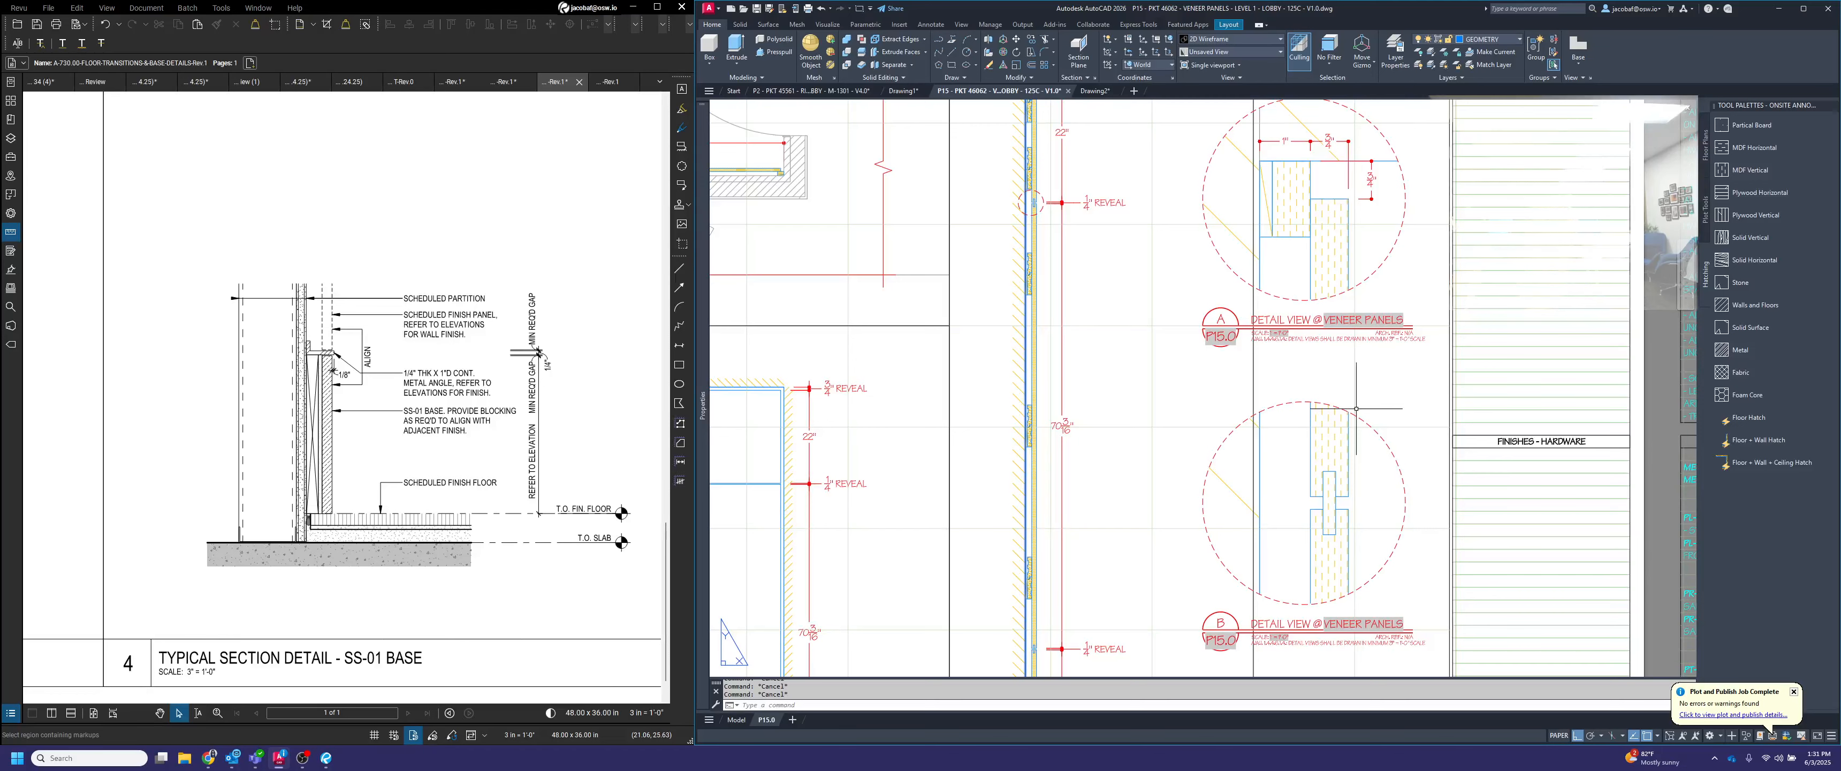
key("Return")
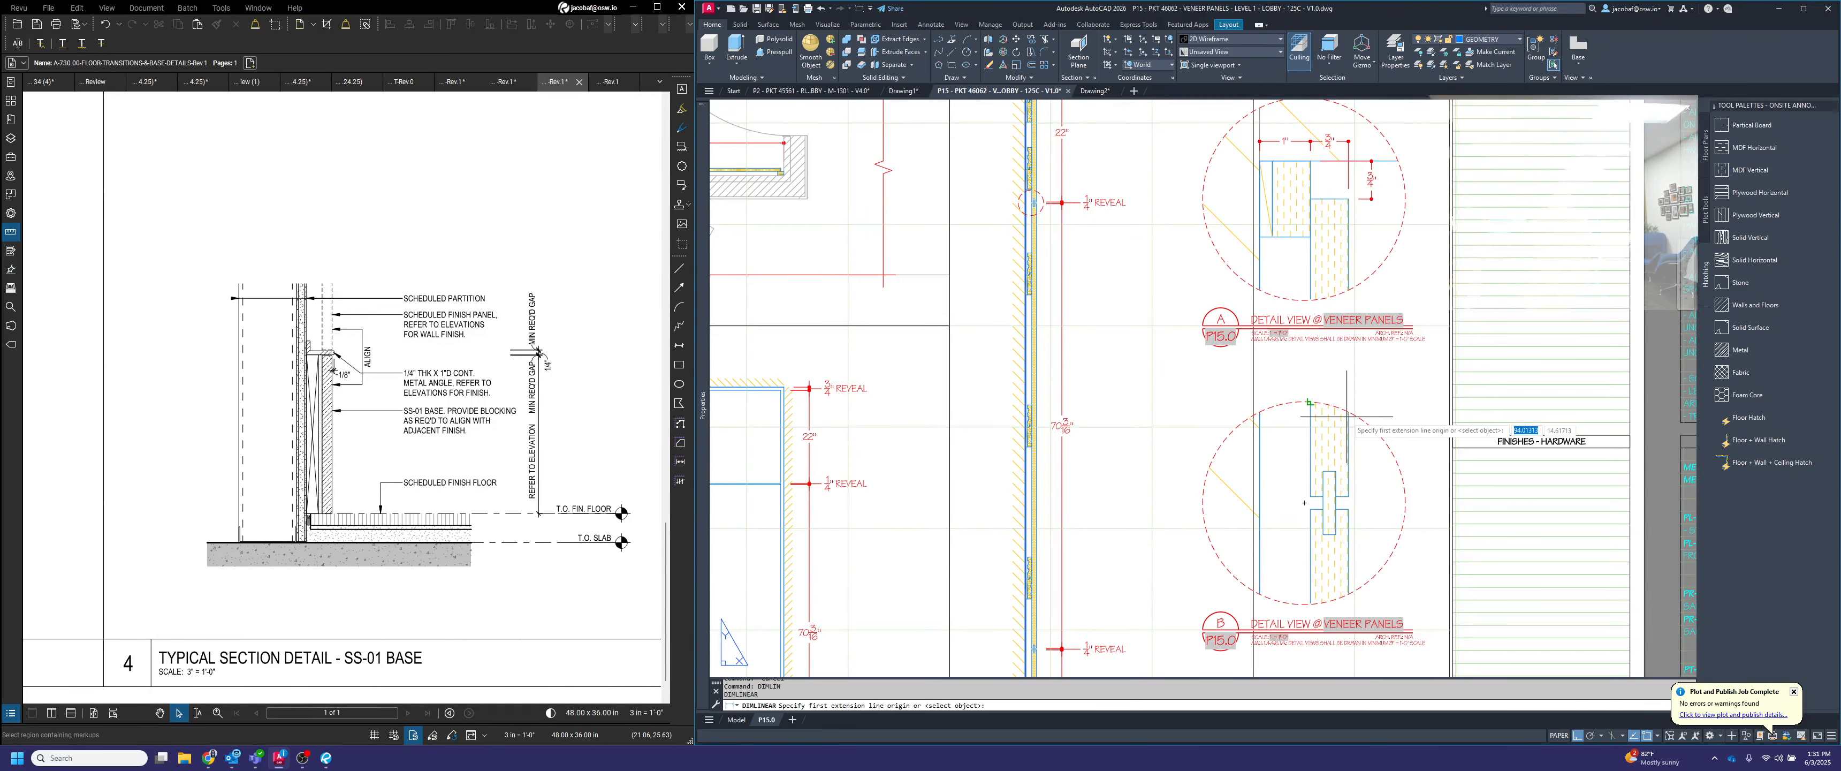
scroll(1353, 411, "up", 2)
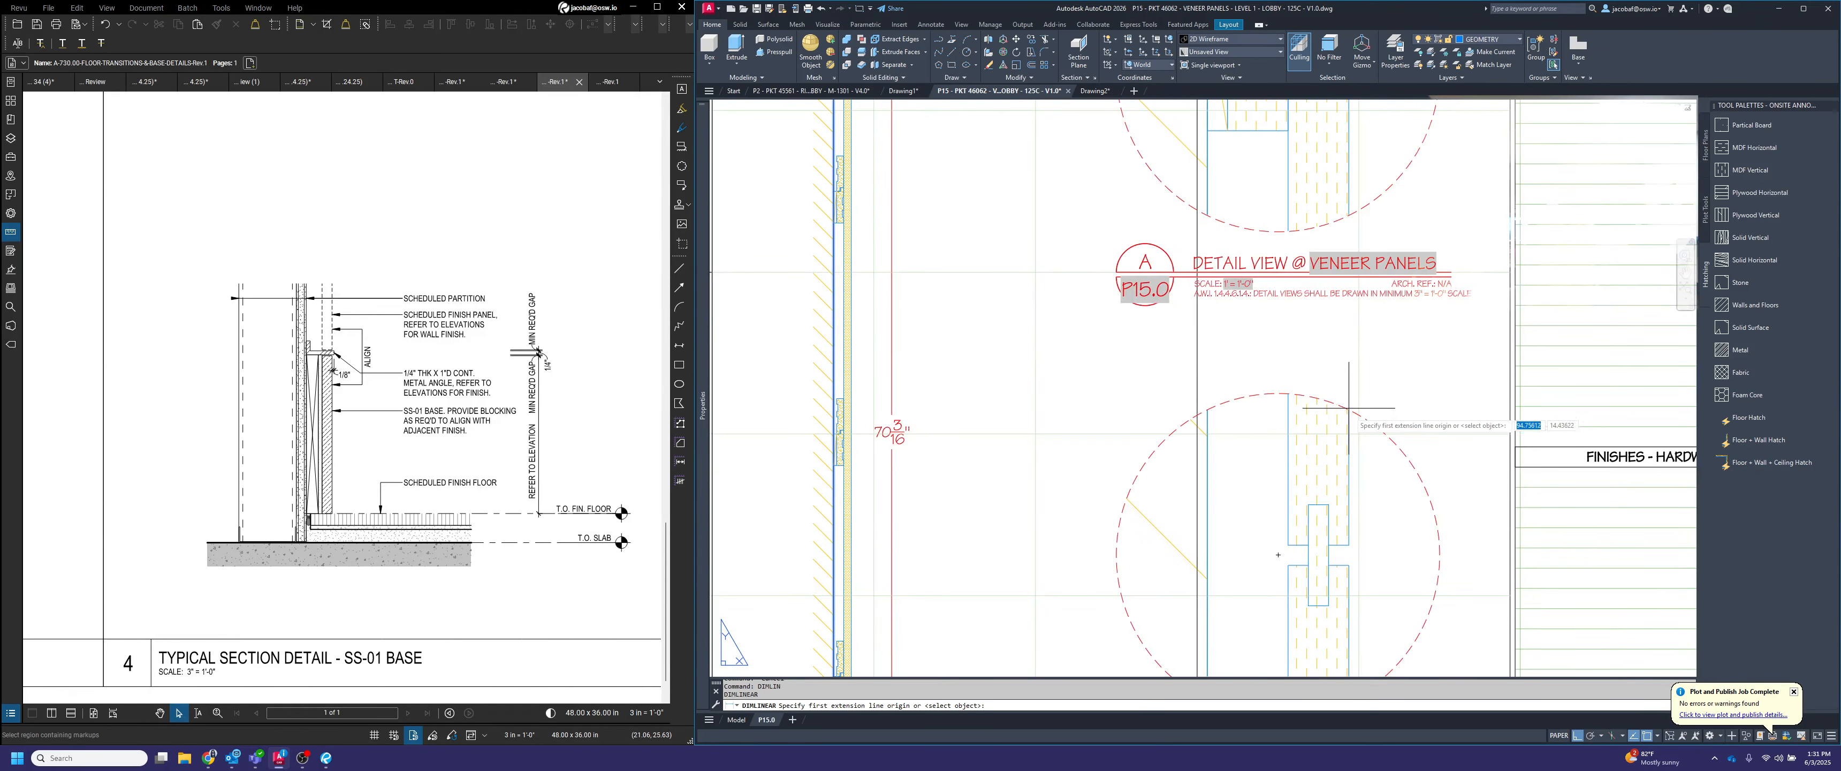
left_click(1353, 543)
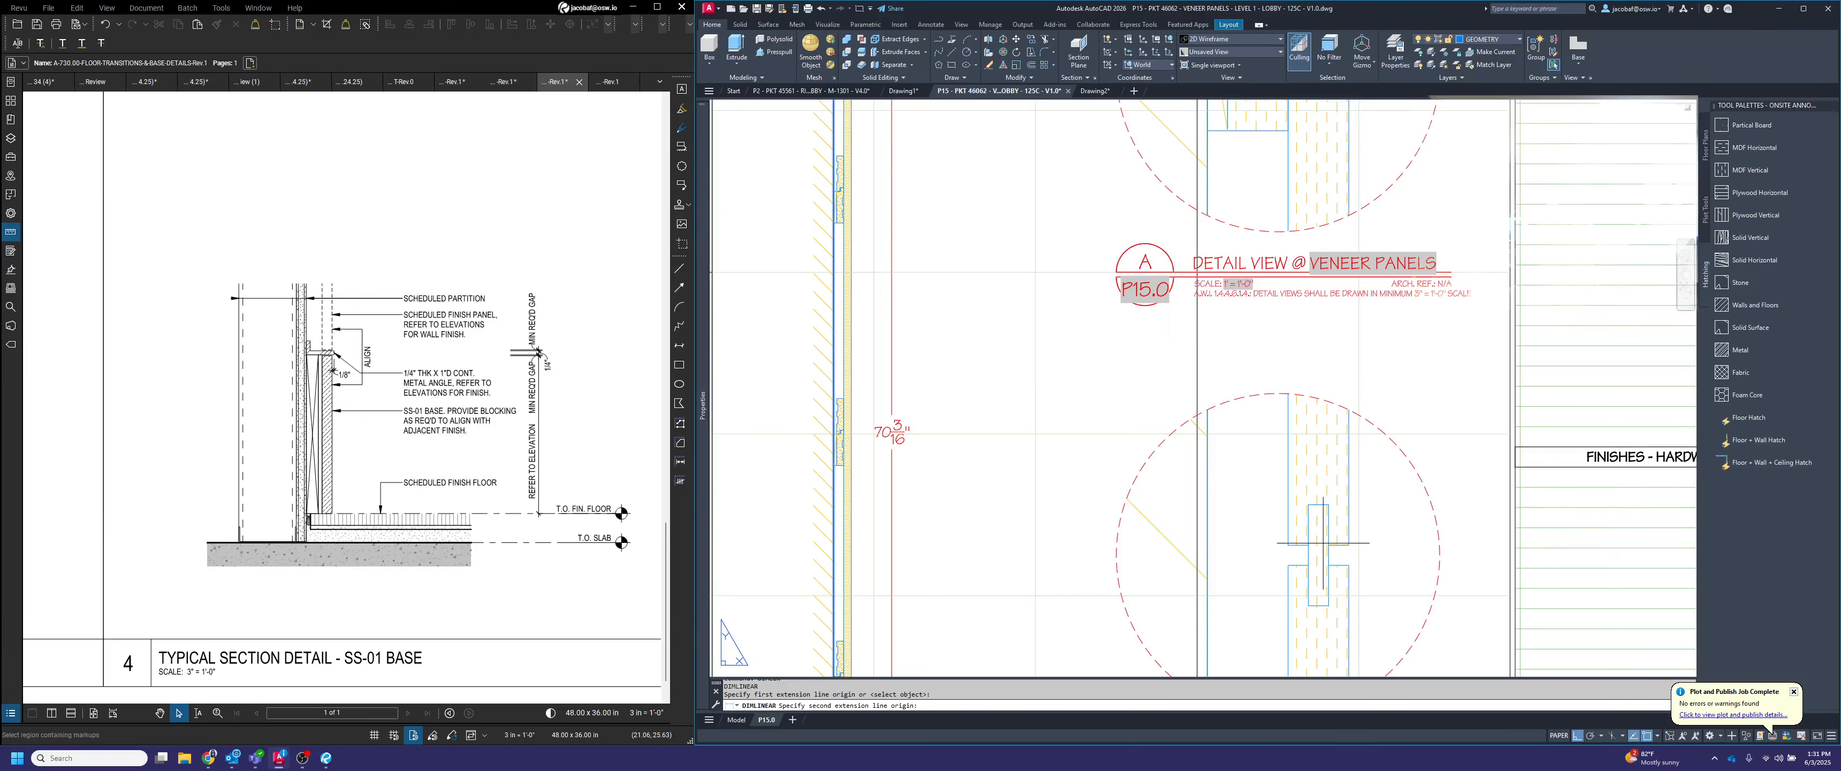
left_click(1288, 531)
left_click(1314, 363)
Dimension the space between the panel's back face and the wall in detail B, in line with the panel thickness dimension
key("Return")
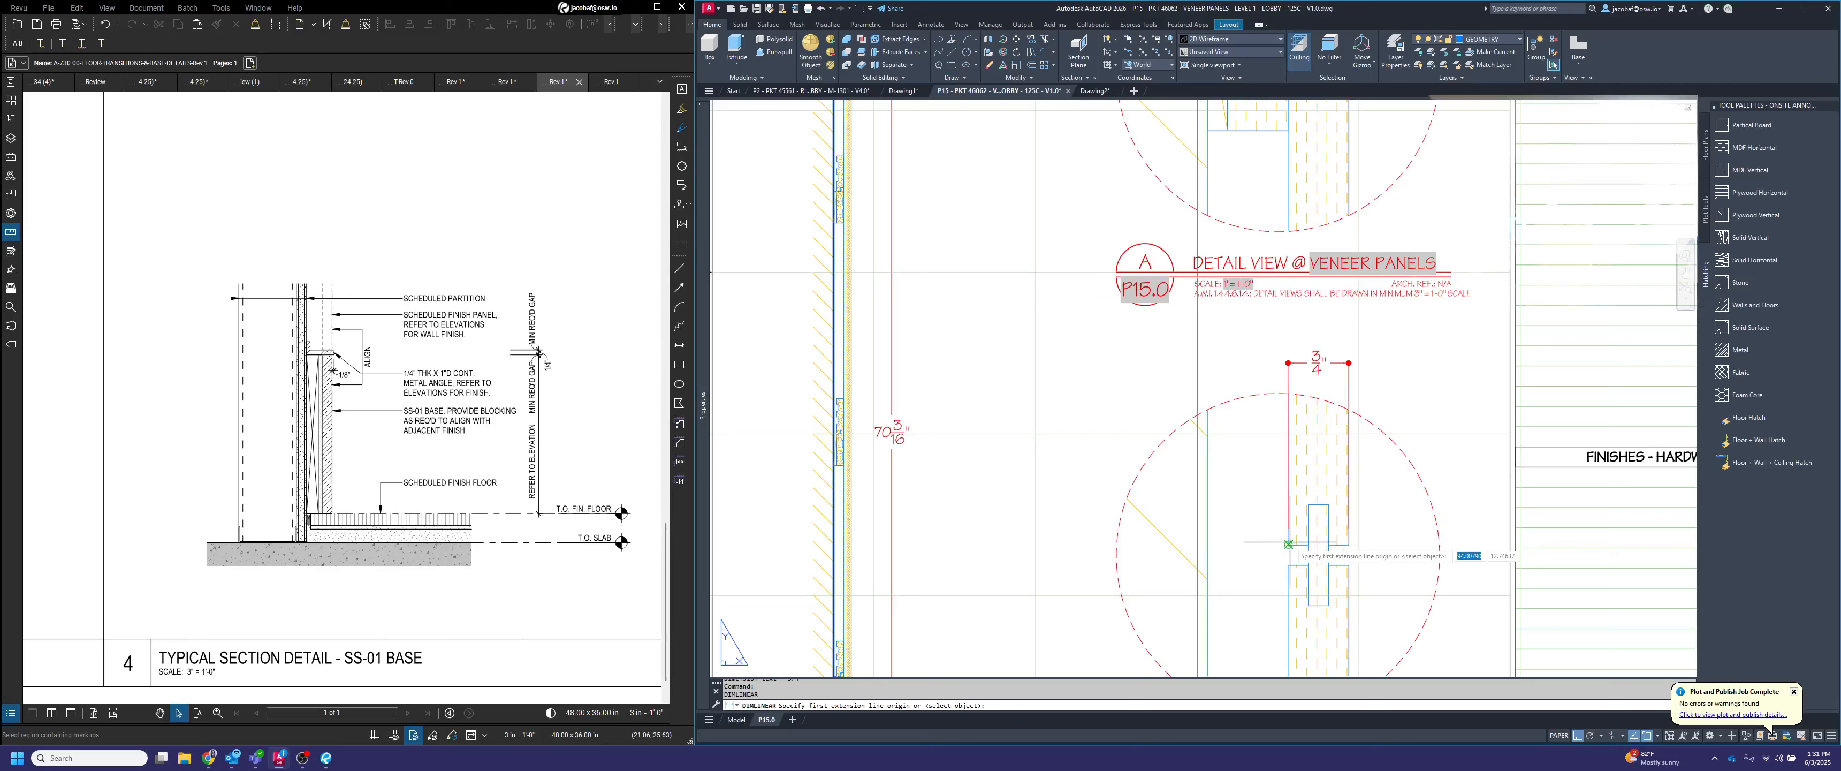
left_click(1289, 545)
left_click(1208, 536)
scroll(1252, 383, "up", 6)
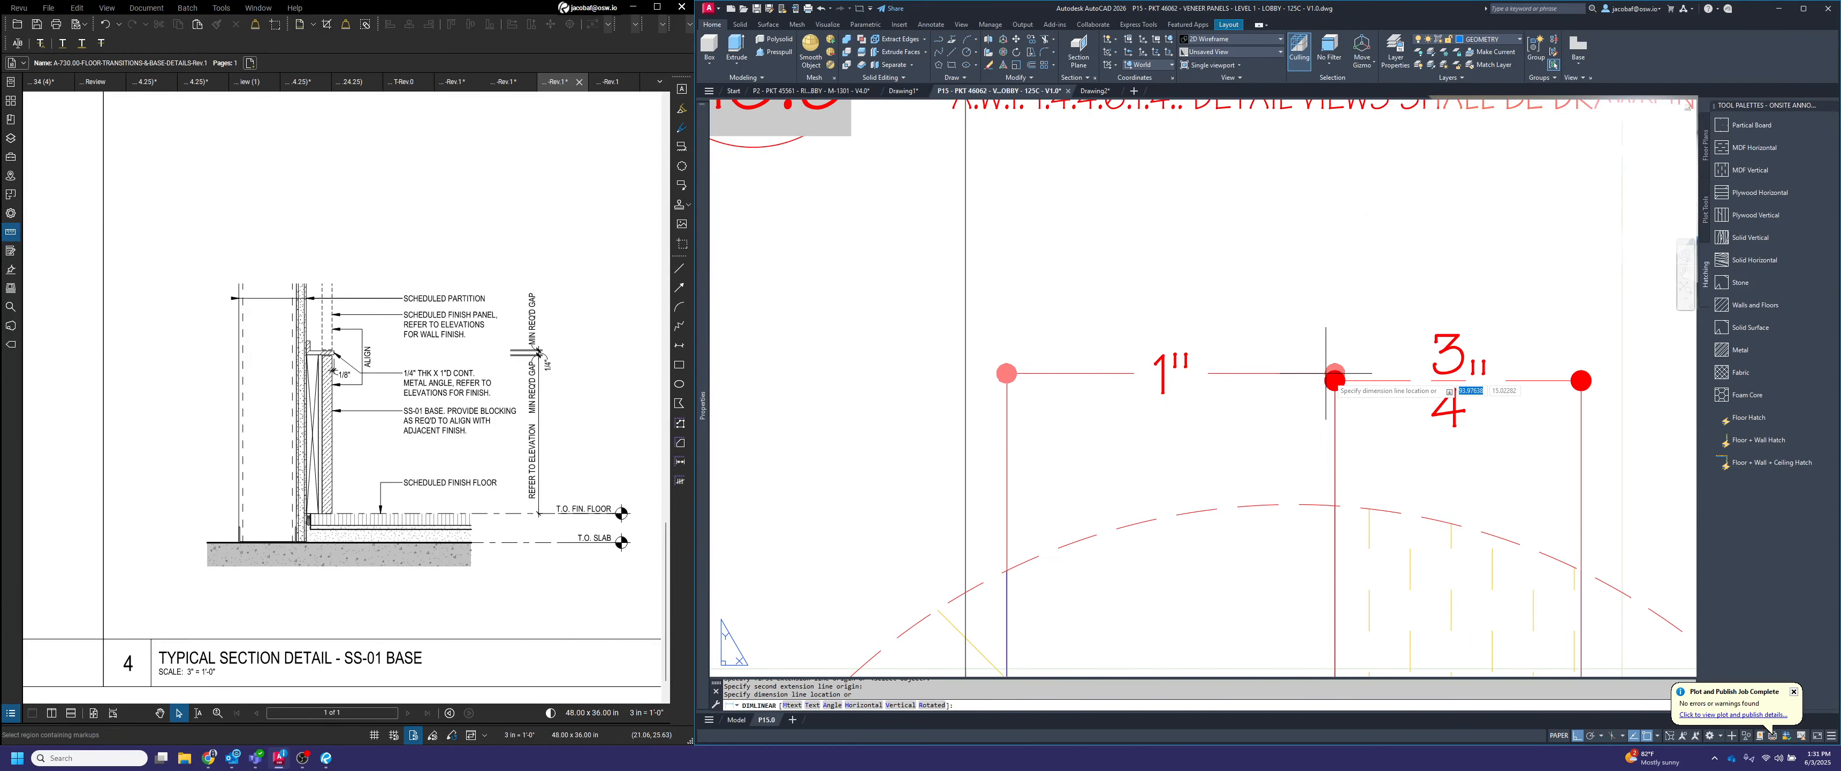
left_click(1250, 362)
scroll(1401, 476, "down", 8)
Add a vertical dimension across the reveal between the two panels in detail B, lined up with detail A's vertical dimension
key("Return")
scroll(1401, 475, "up", 4)
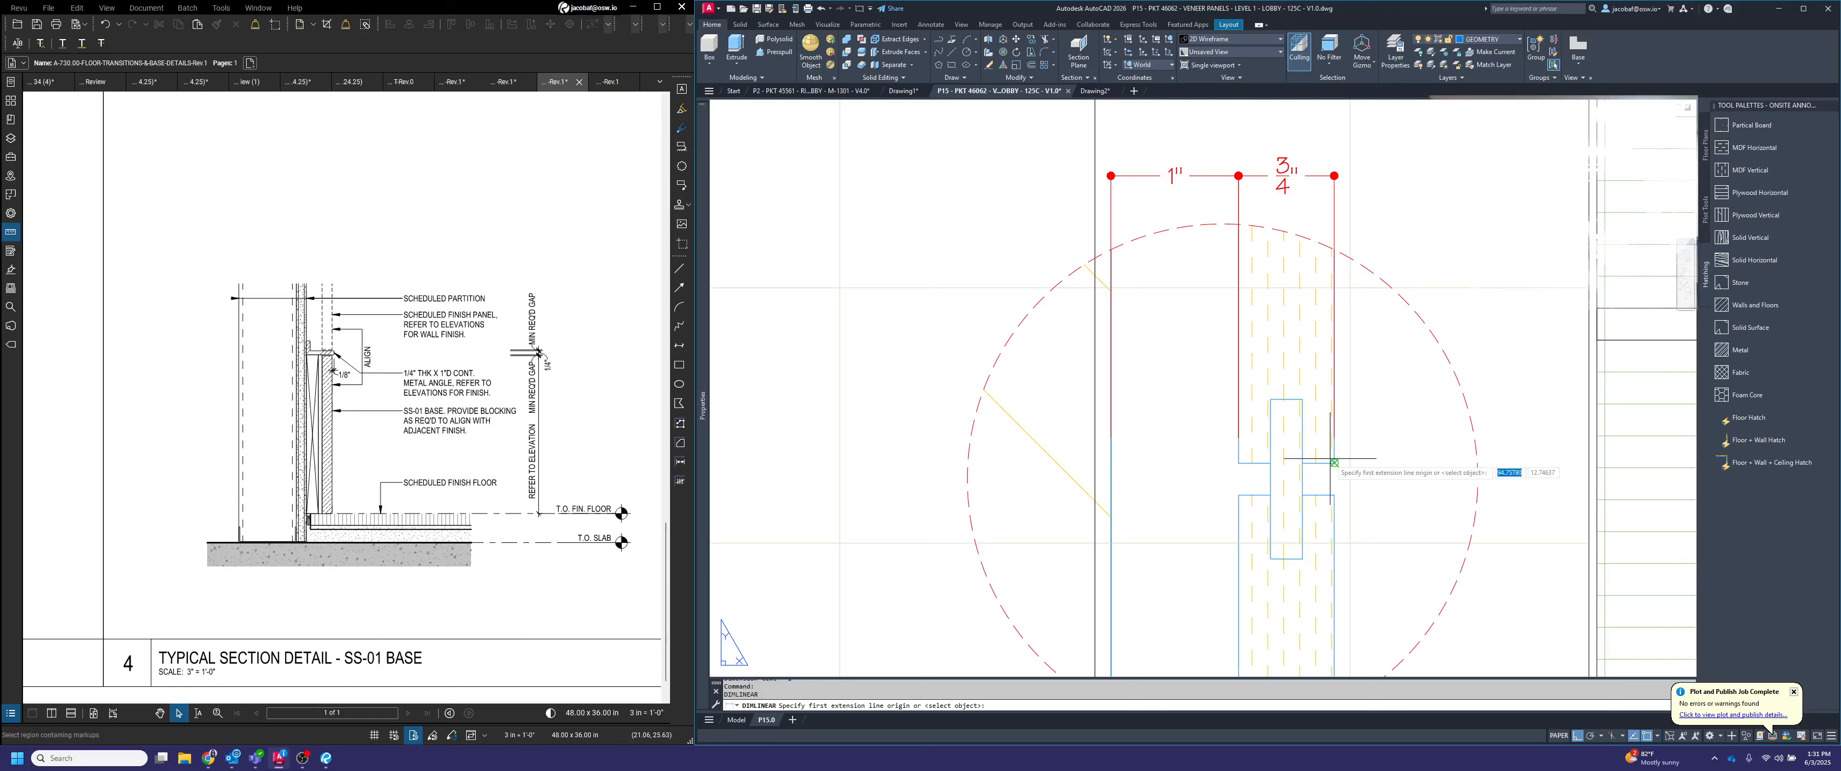
left_click(1406, 463)
left_click(1406, 494)
scroll(1407, 476, "down", 4)
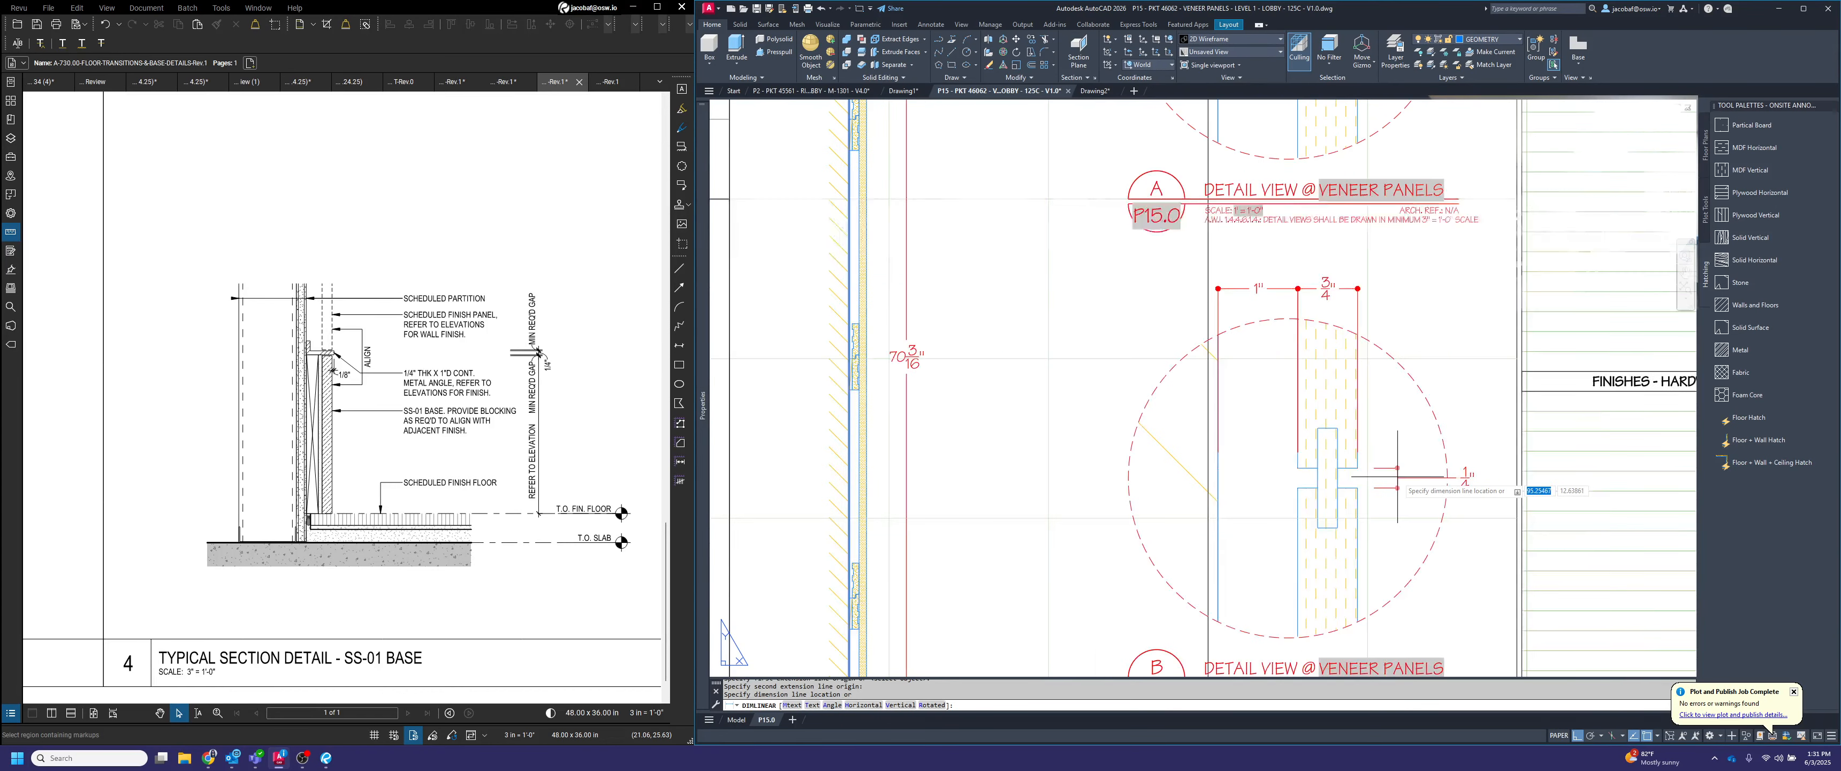
scroll(1394, 193, "up", 3)
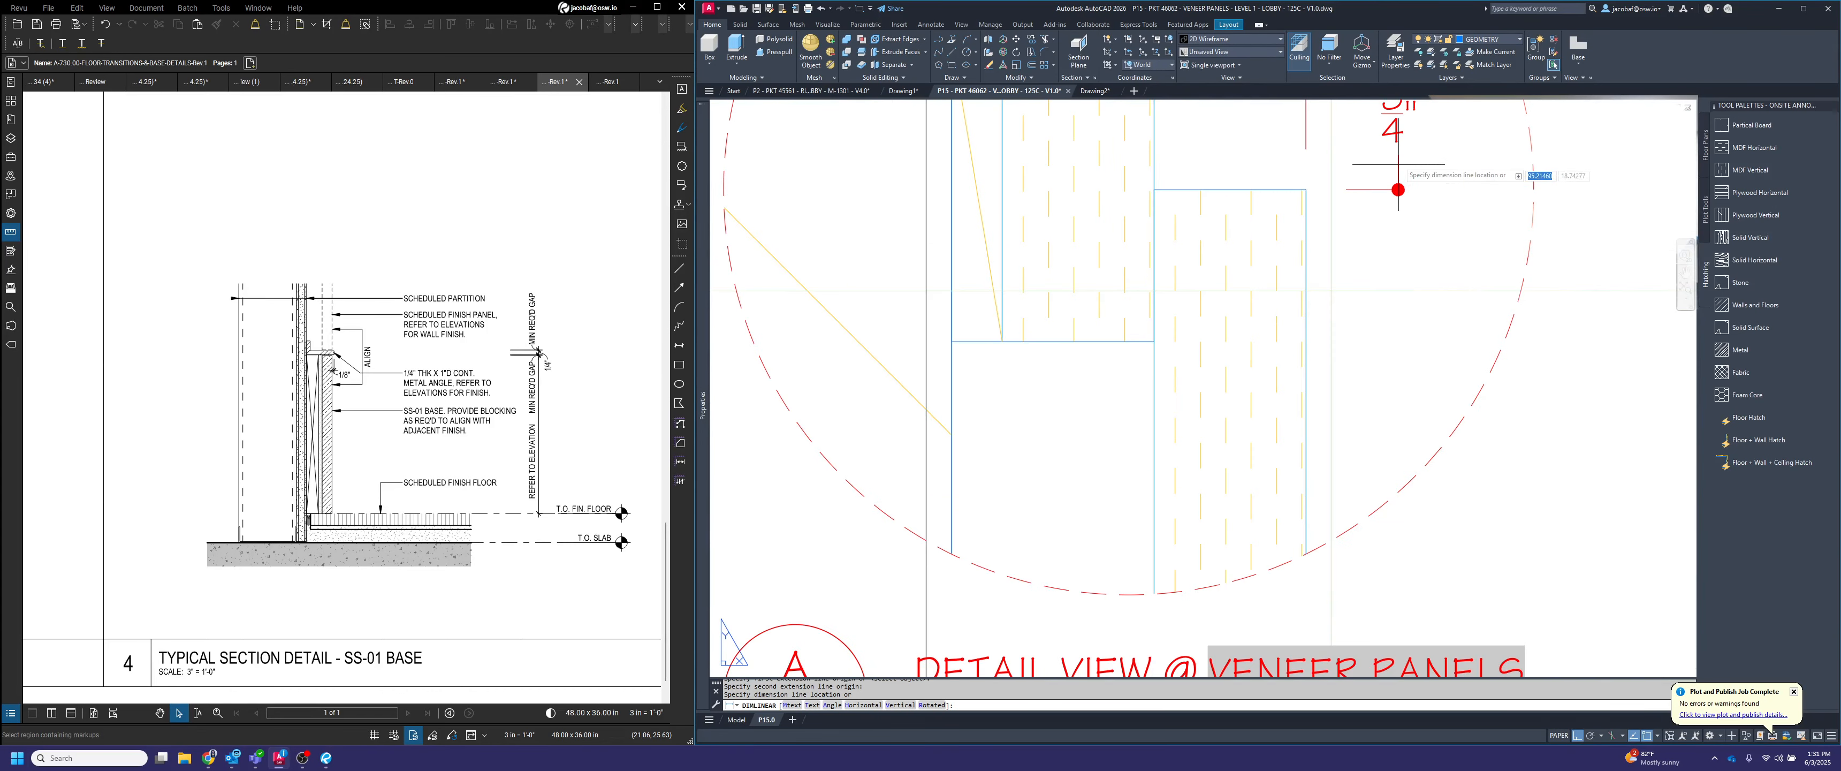
left_click(1396, 181)
Move the reveal dimension's text in detail B closer to its dimension line, inside the detail circle
scroll(1401, 205, "down", 3)
scroll(1400, 205, "down", 2)
scroll(1412, 408, "up", 6)
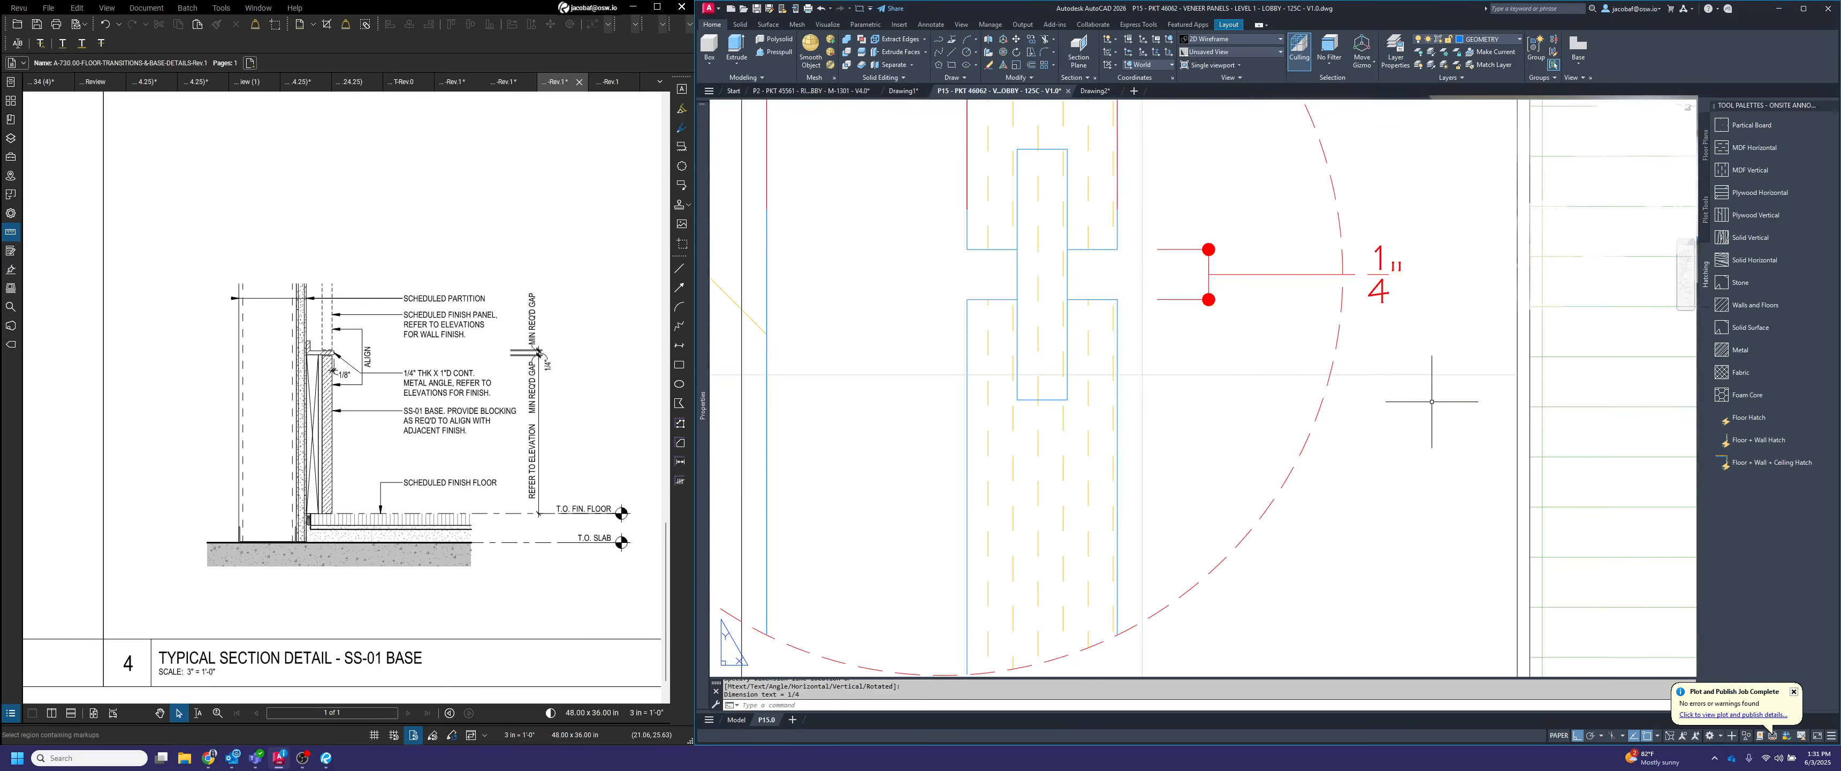
left_click(1448, 354)
left_click(1371, 234)
left_click(1368, 274)
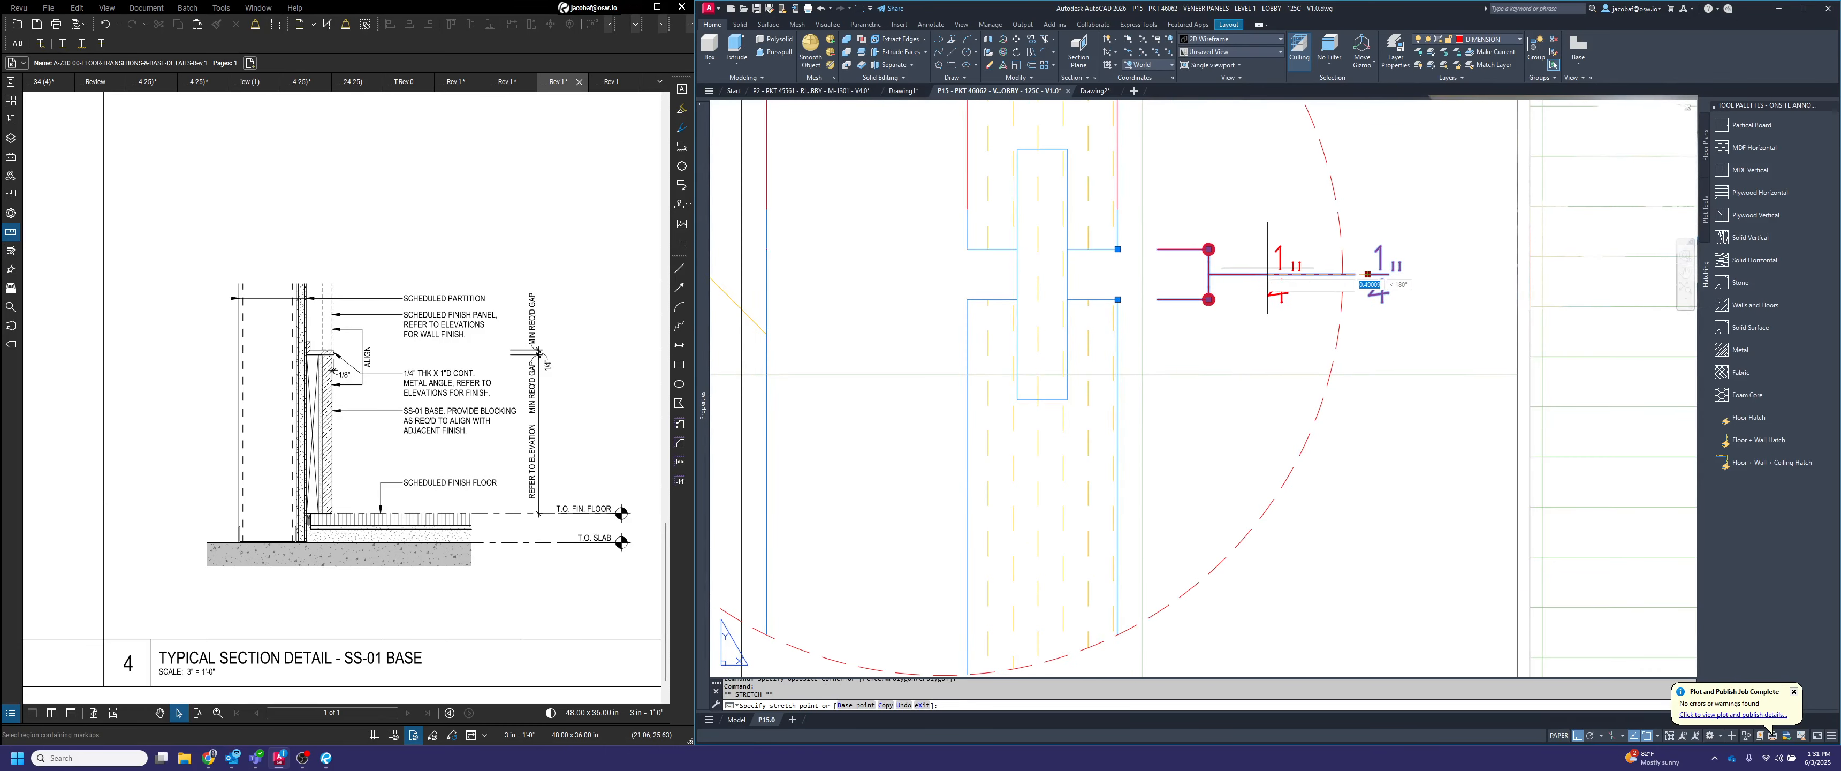
left_click(1270, 274)
key("Escape")
Shorten the horizontal dimensions' extension lines at the wall and the panel's back face in detail B so they end at the detail circle
scroll(1401, 536, "down", 6)
left_click(1350, 461)
left_click(1287, 340)
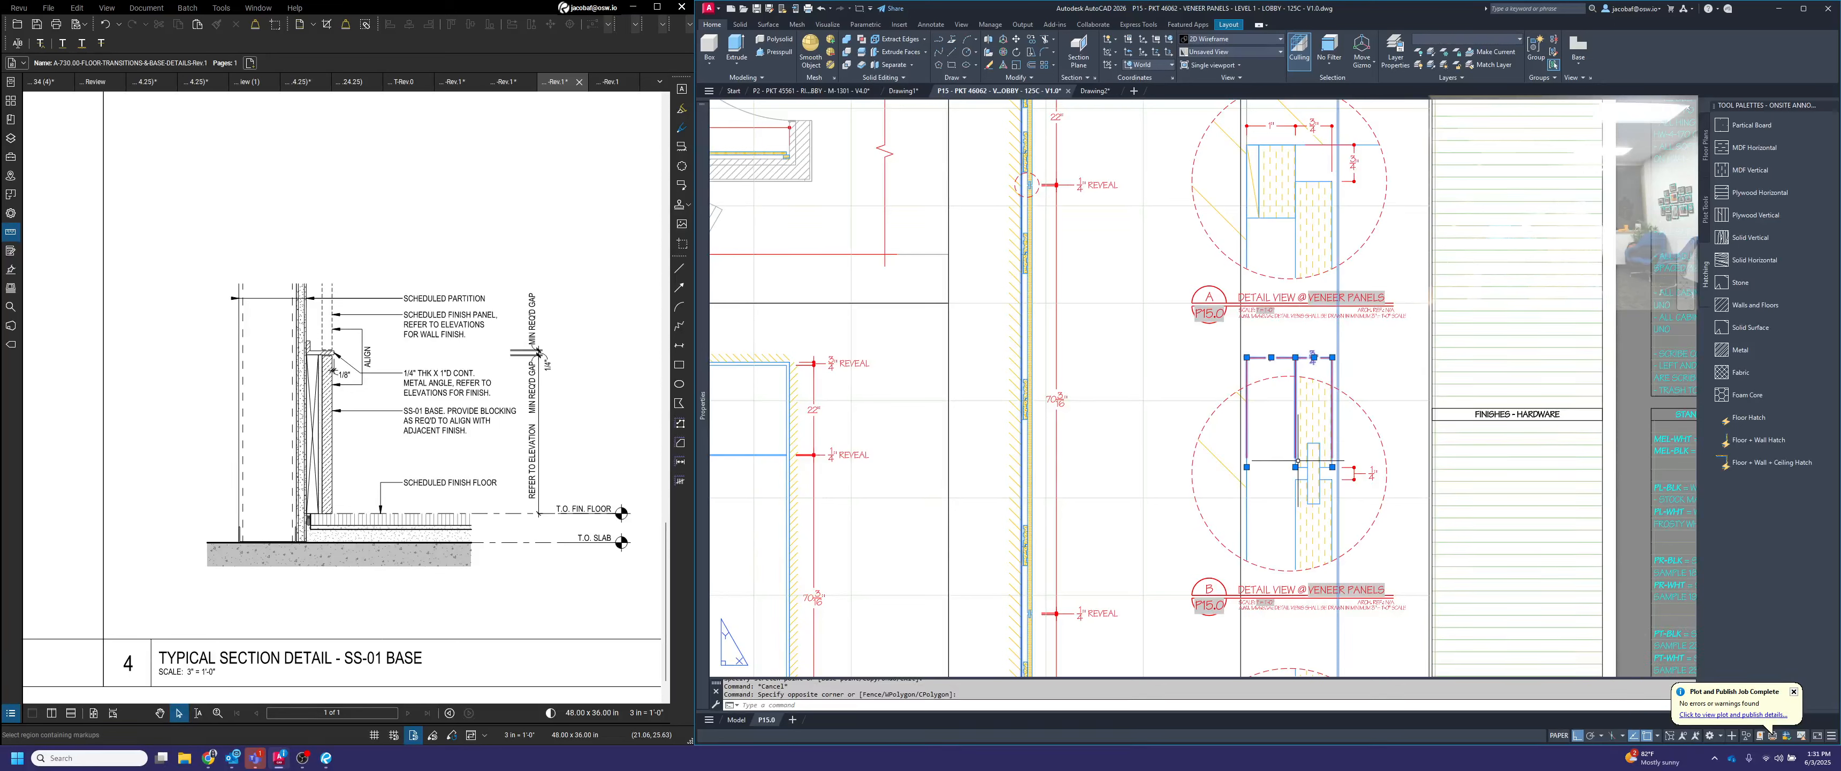
left_click(1295, 467)
left_click(1295, 375)
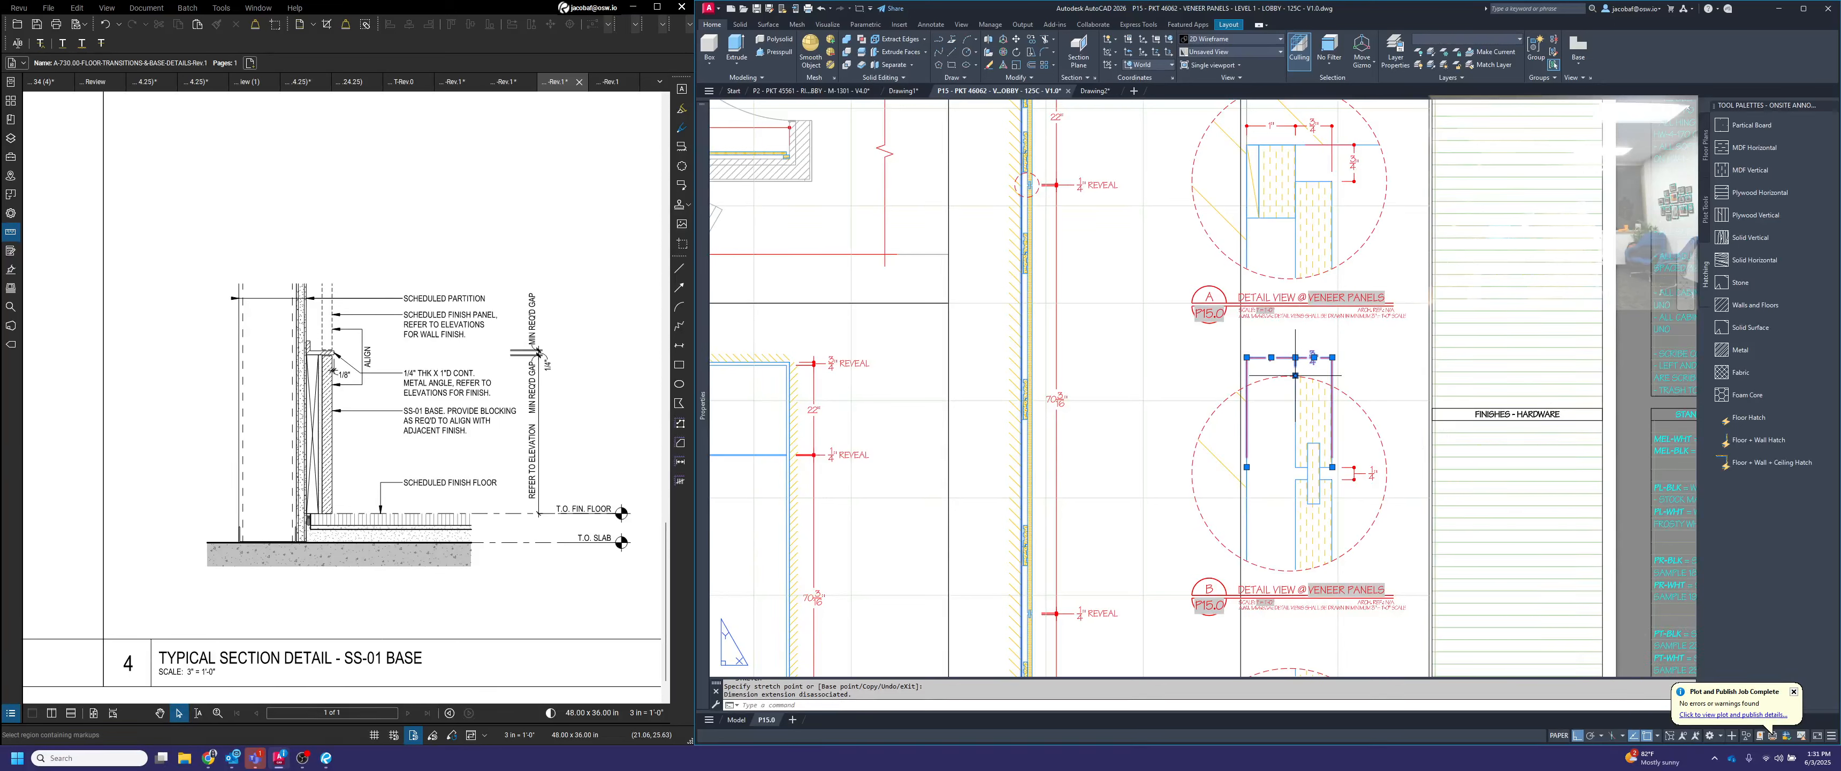
left_click(1247, 467)
left_click(1247, 390)
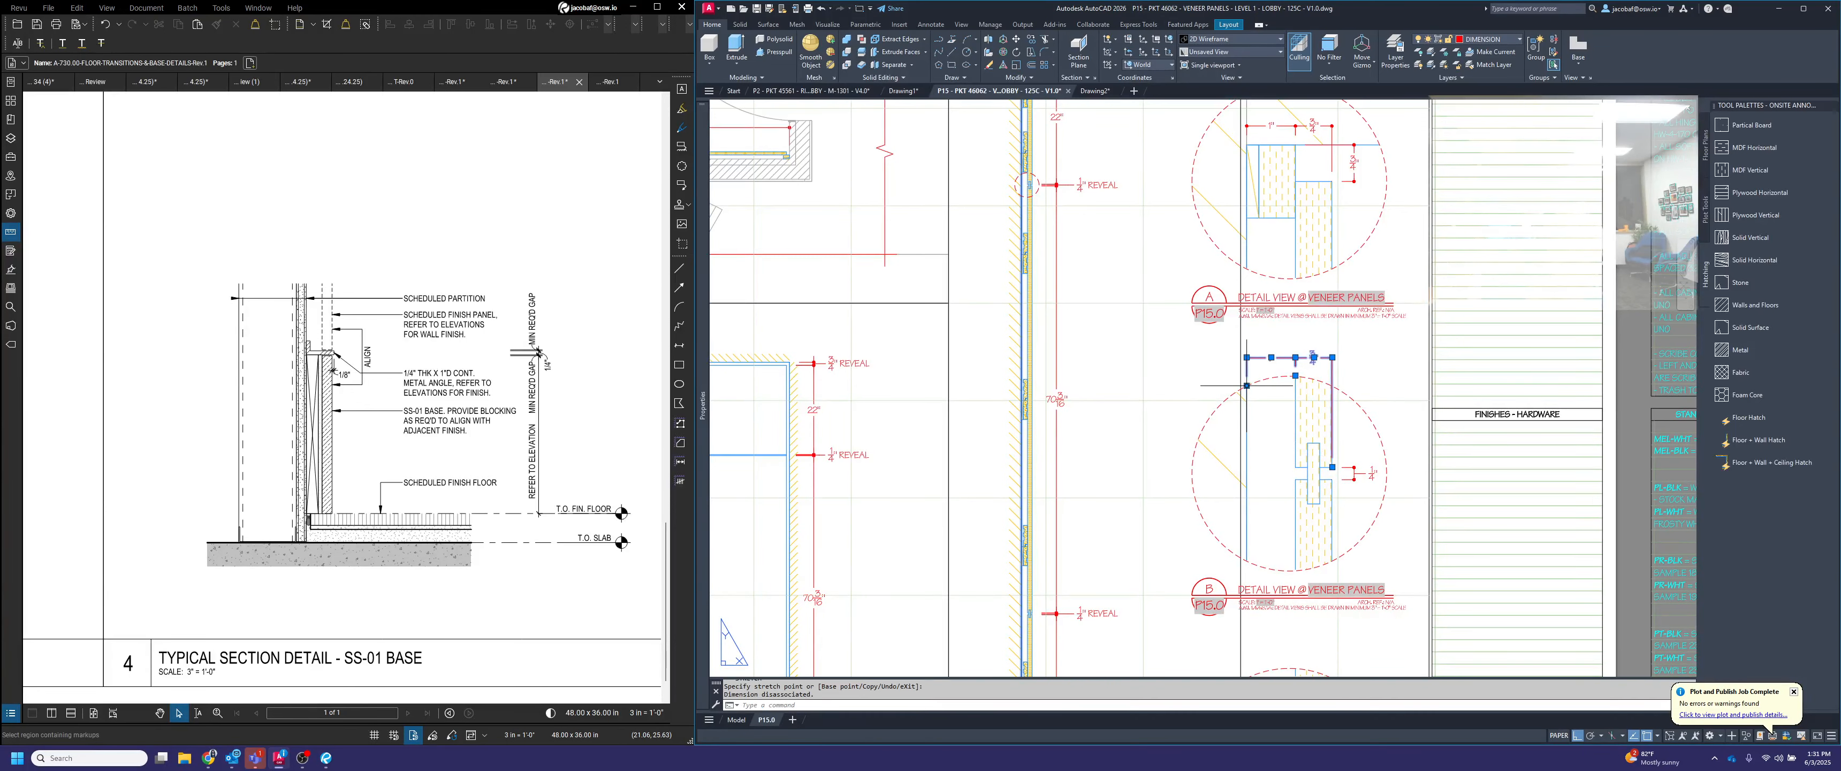
key("Escape")
Shorten the panel thickness dimension's extension line at the front face in detail B so it ends near the circle's upper edge
scroll(1320, 399, "down", 2)
scroll(1330, 371, "up", 4)
left_click(1342, 384)
left_click(1290, 362)
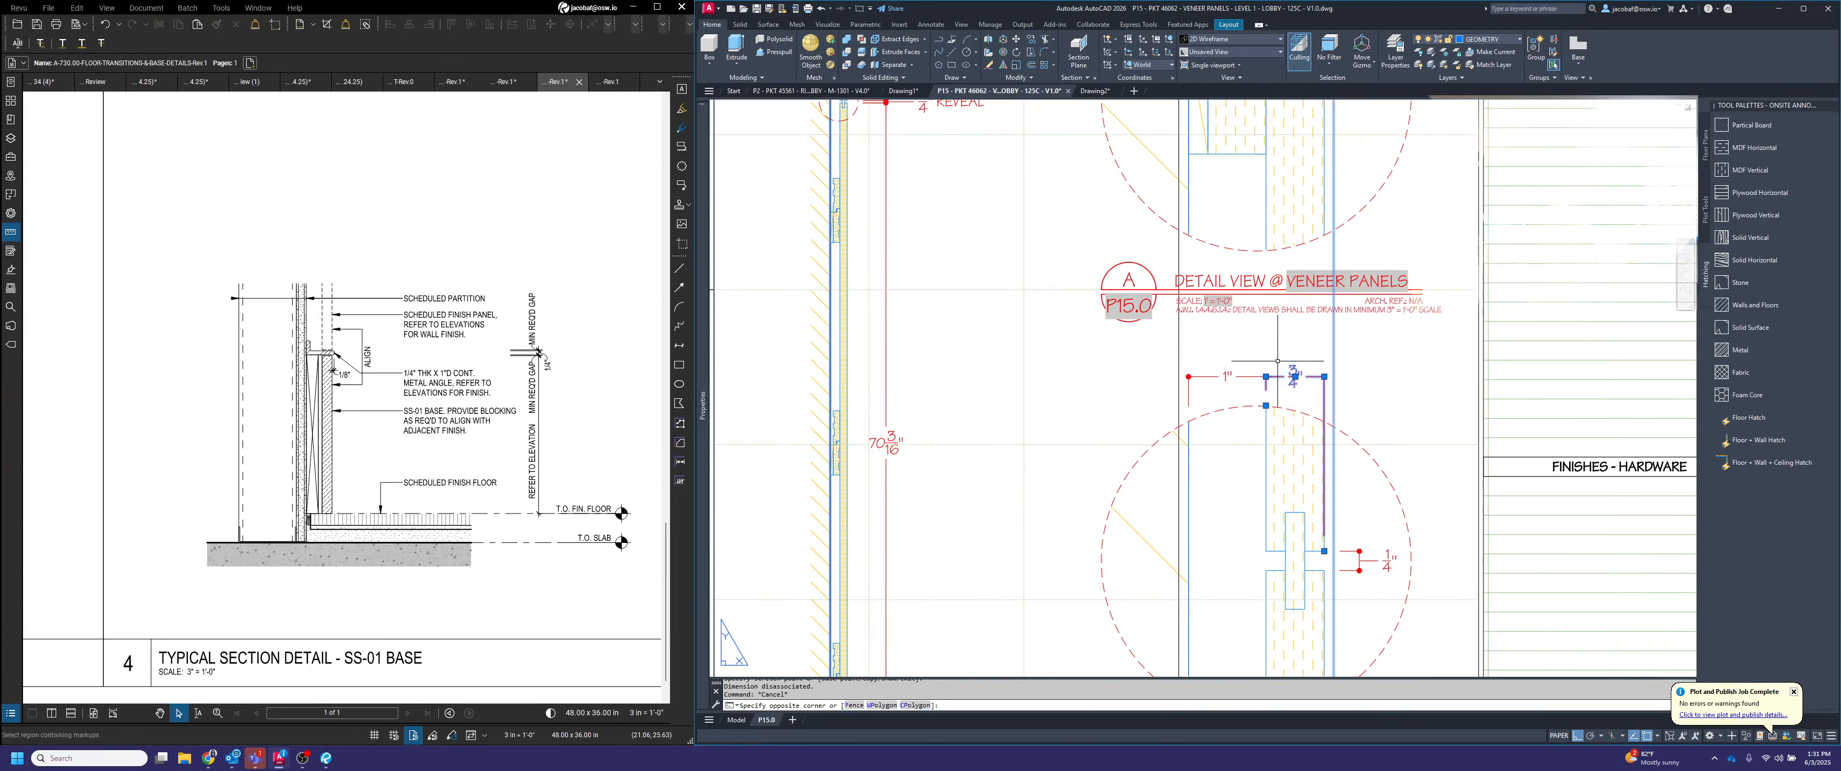
left_click(1324, 551)
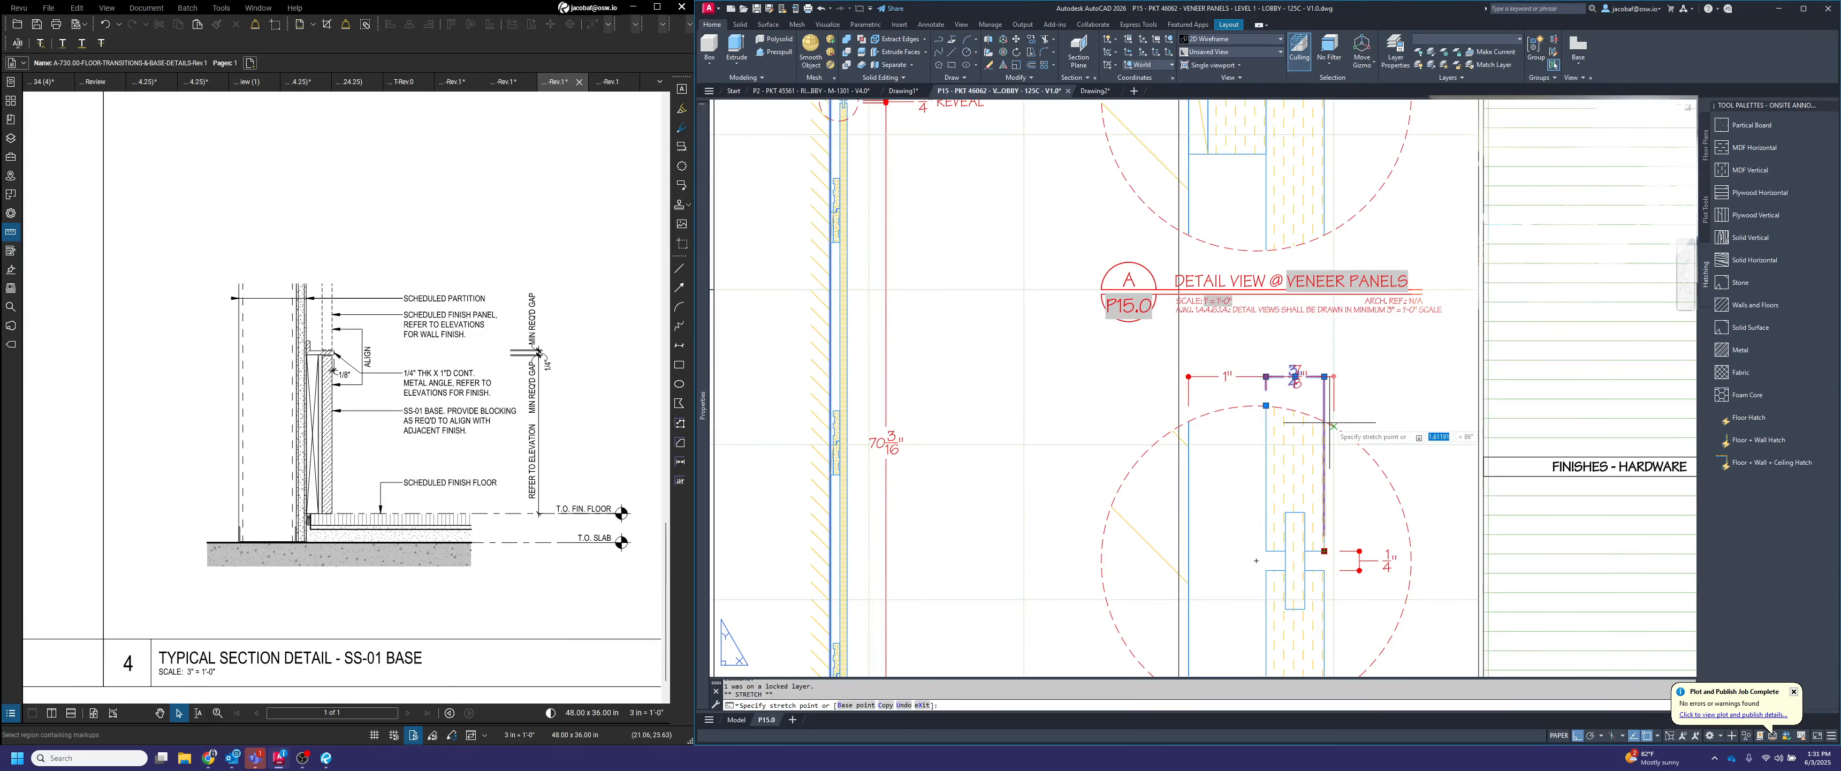
left_click(1324, 421)
scroll(1381, 405, "down", 4)
key("Escape")
Shorten the panel thickness dimension's front extension line in detail A so both of its extension lines end at the same height
scroll(1347, 253, "up", 4)
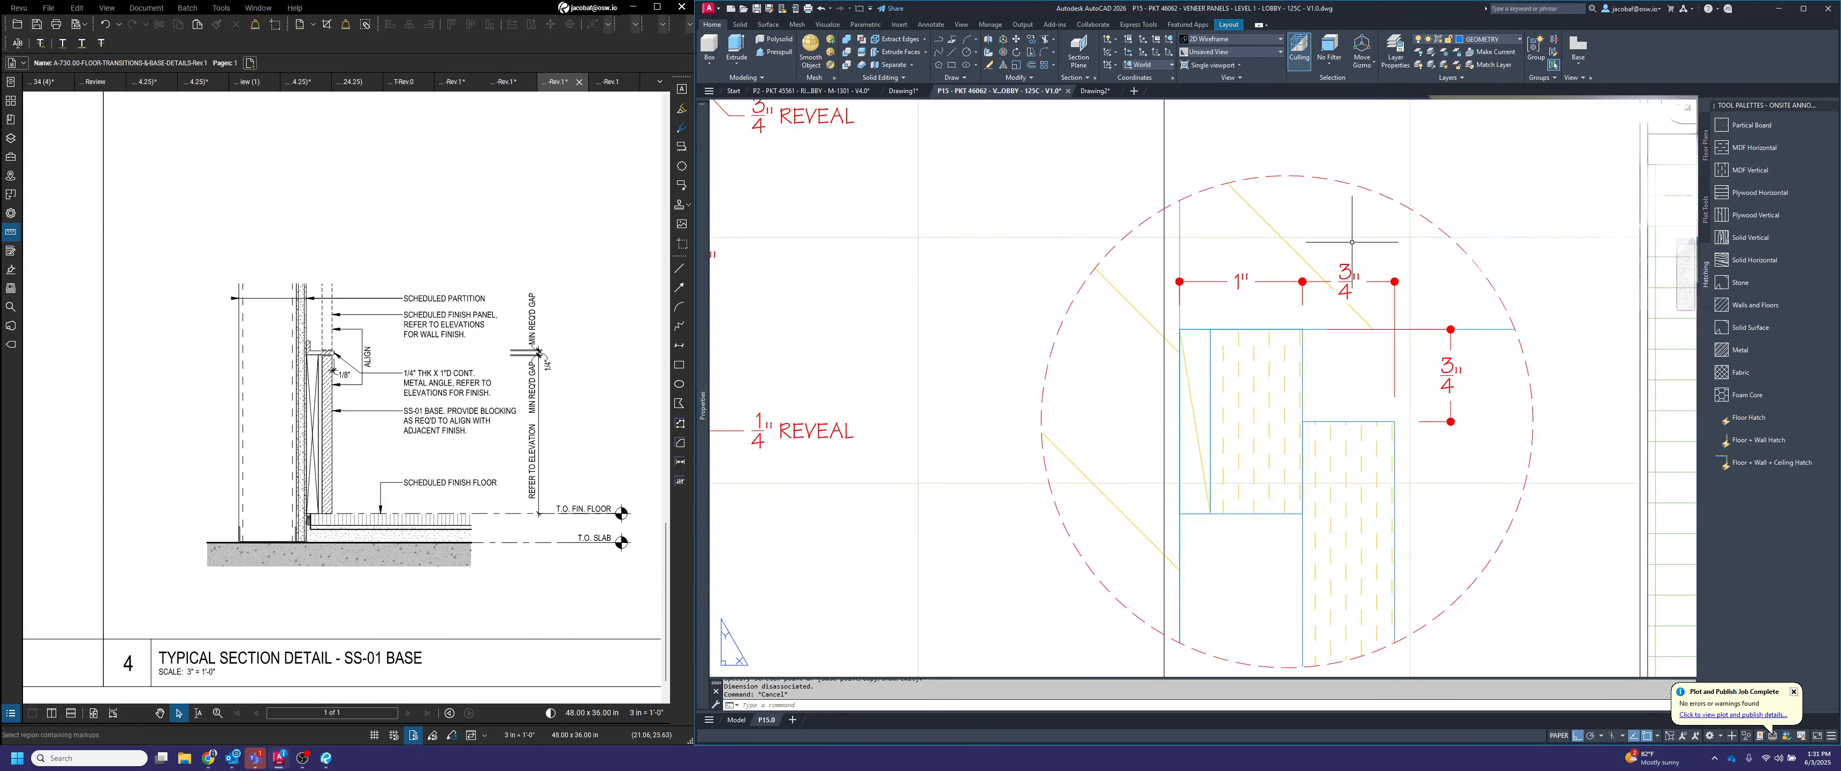
left_click(1336, 302)
left_click(1375, 270)
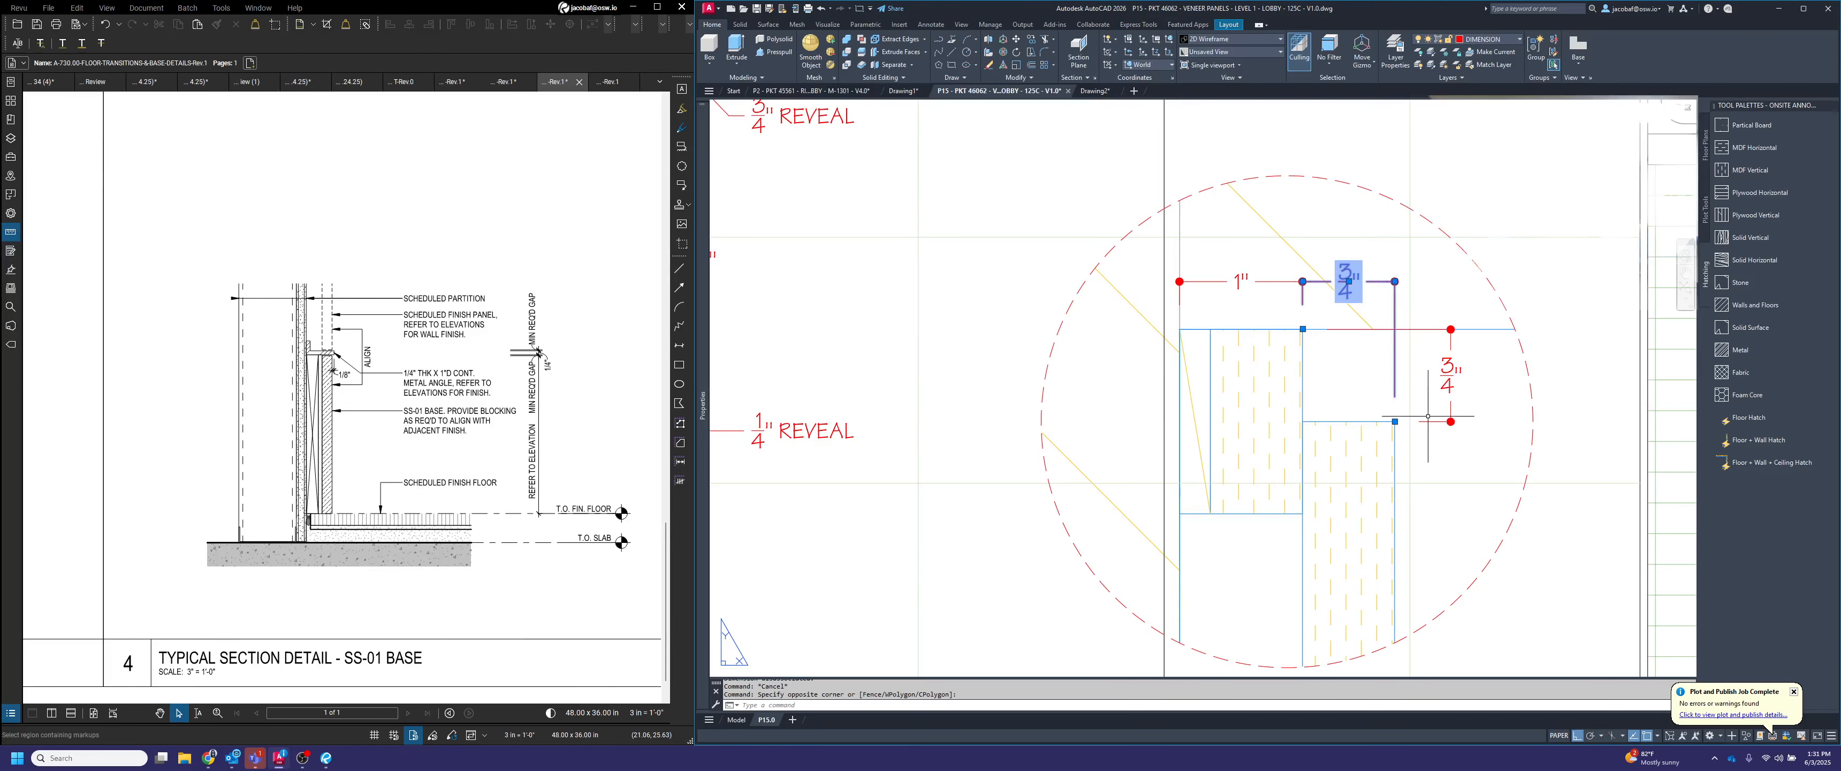
left_click(1395, 421)
left_click(1394, 328)
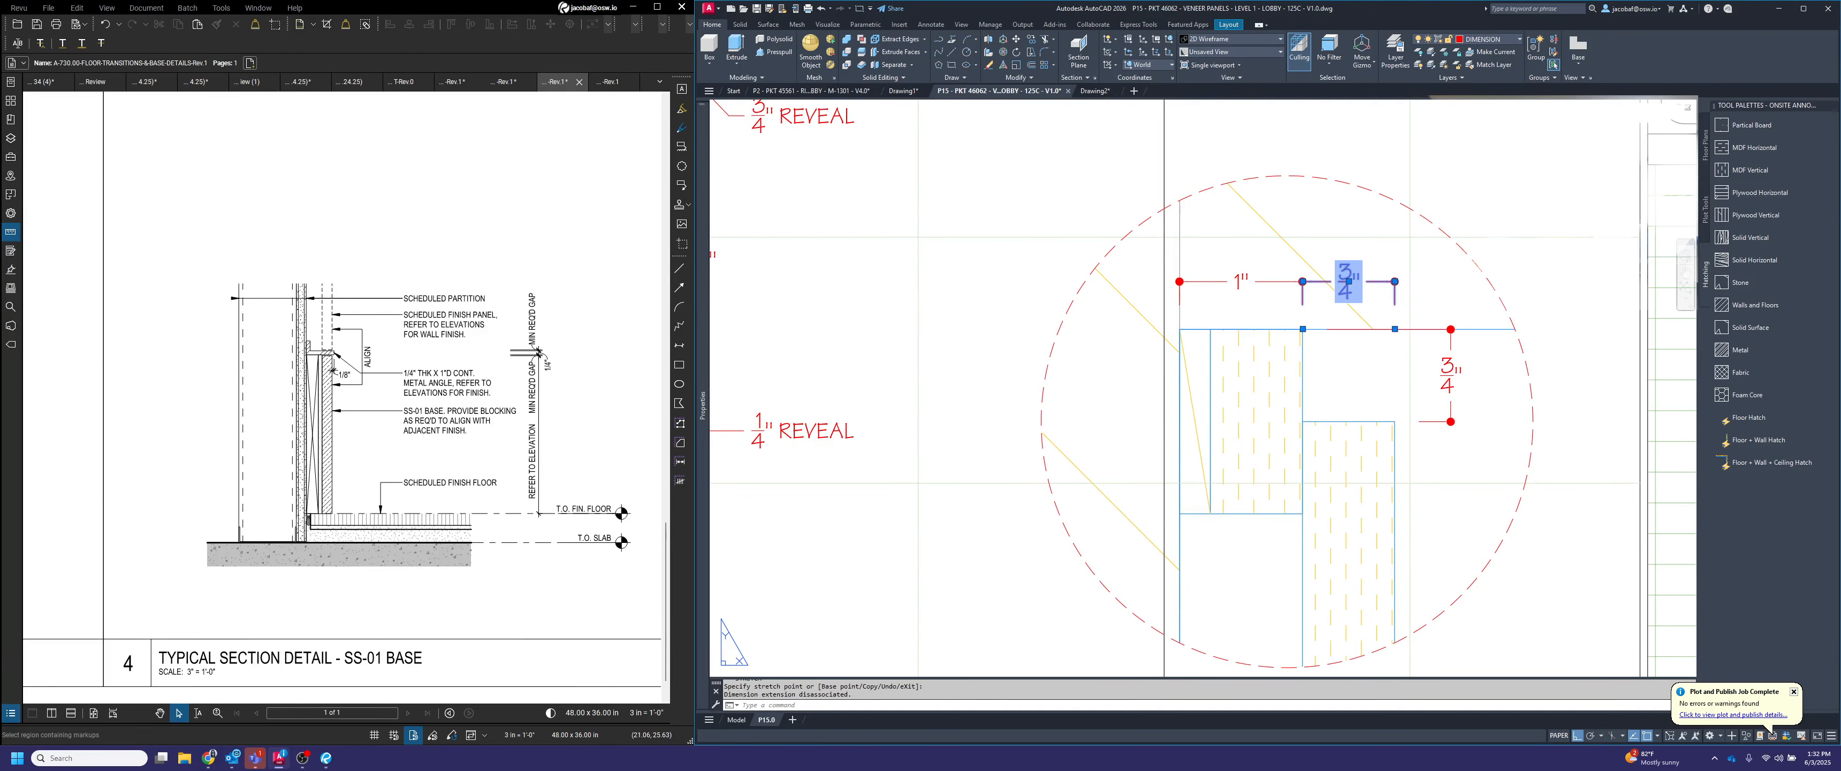
scroll(1402, 322, "down", 4)
key("Escape")
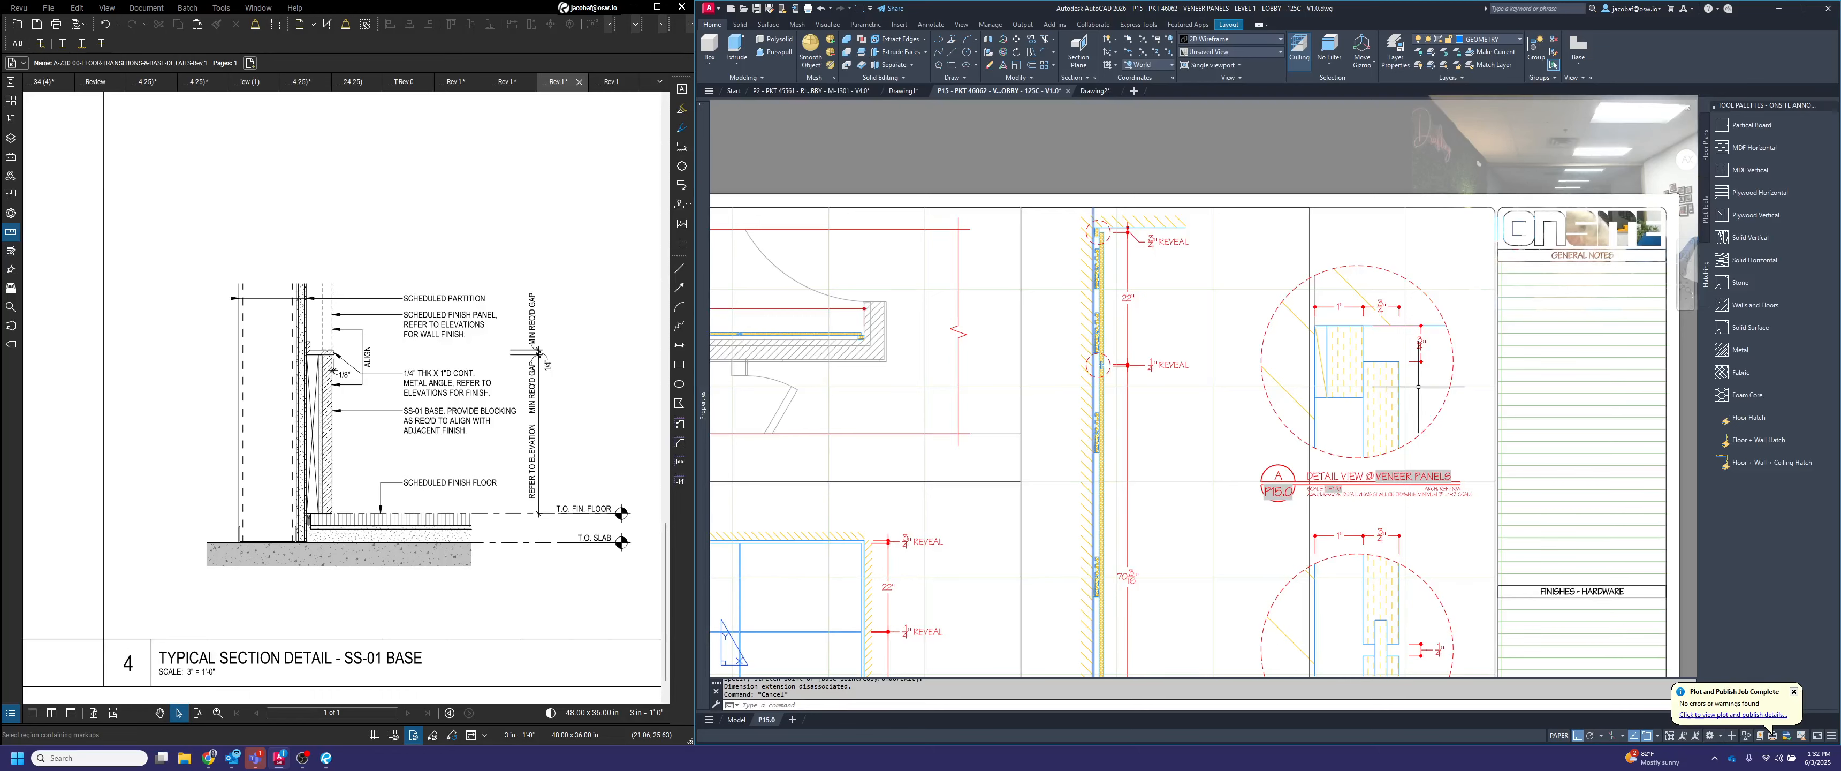
Copy detail B's two horizontal dimensions straight down to just above the circle of detail C
scroll(1411, 364, "down", 2)
middle_click_drag(1389, 489, 1383, 383)
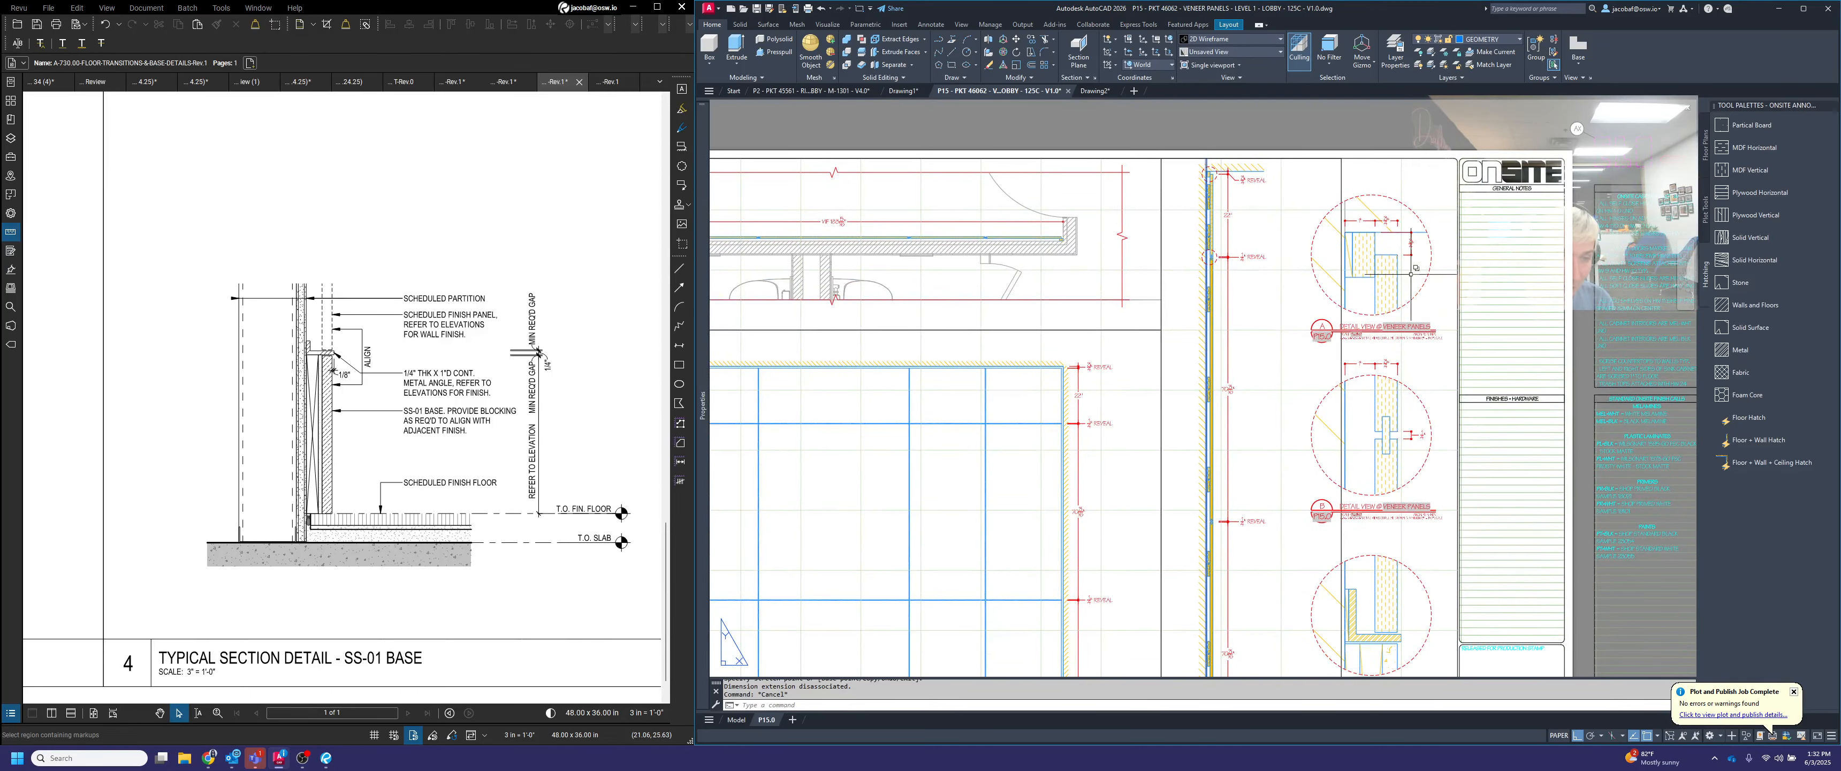
middle_click_drag(1404, 671, 1354, 579)
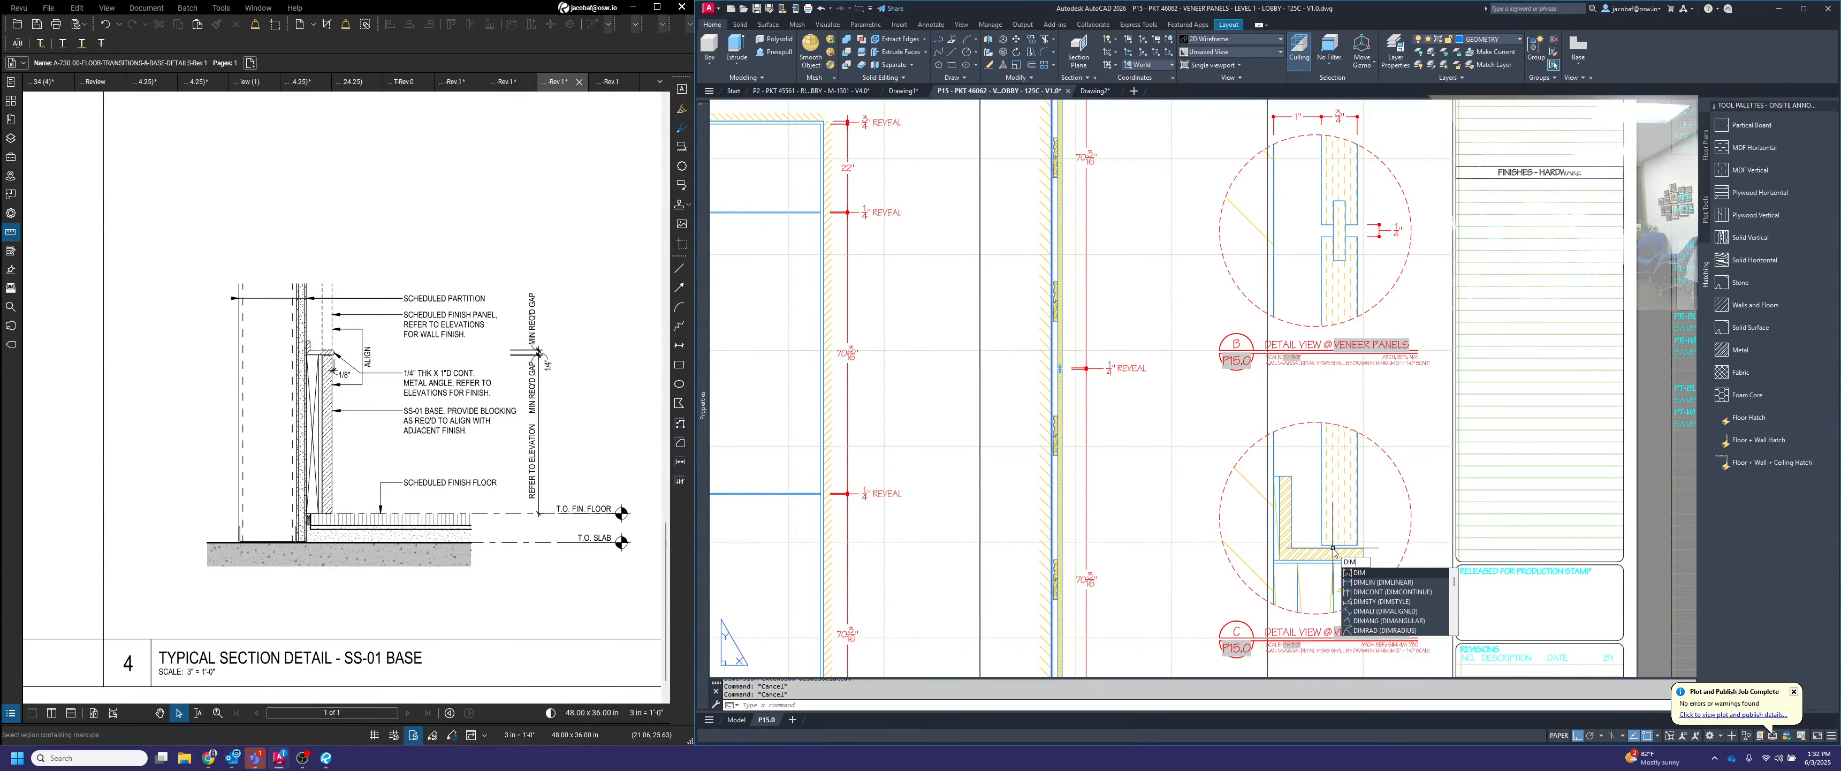
key("Escape")
middle_click_drag(1346, 426, 1342, 474)
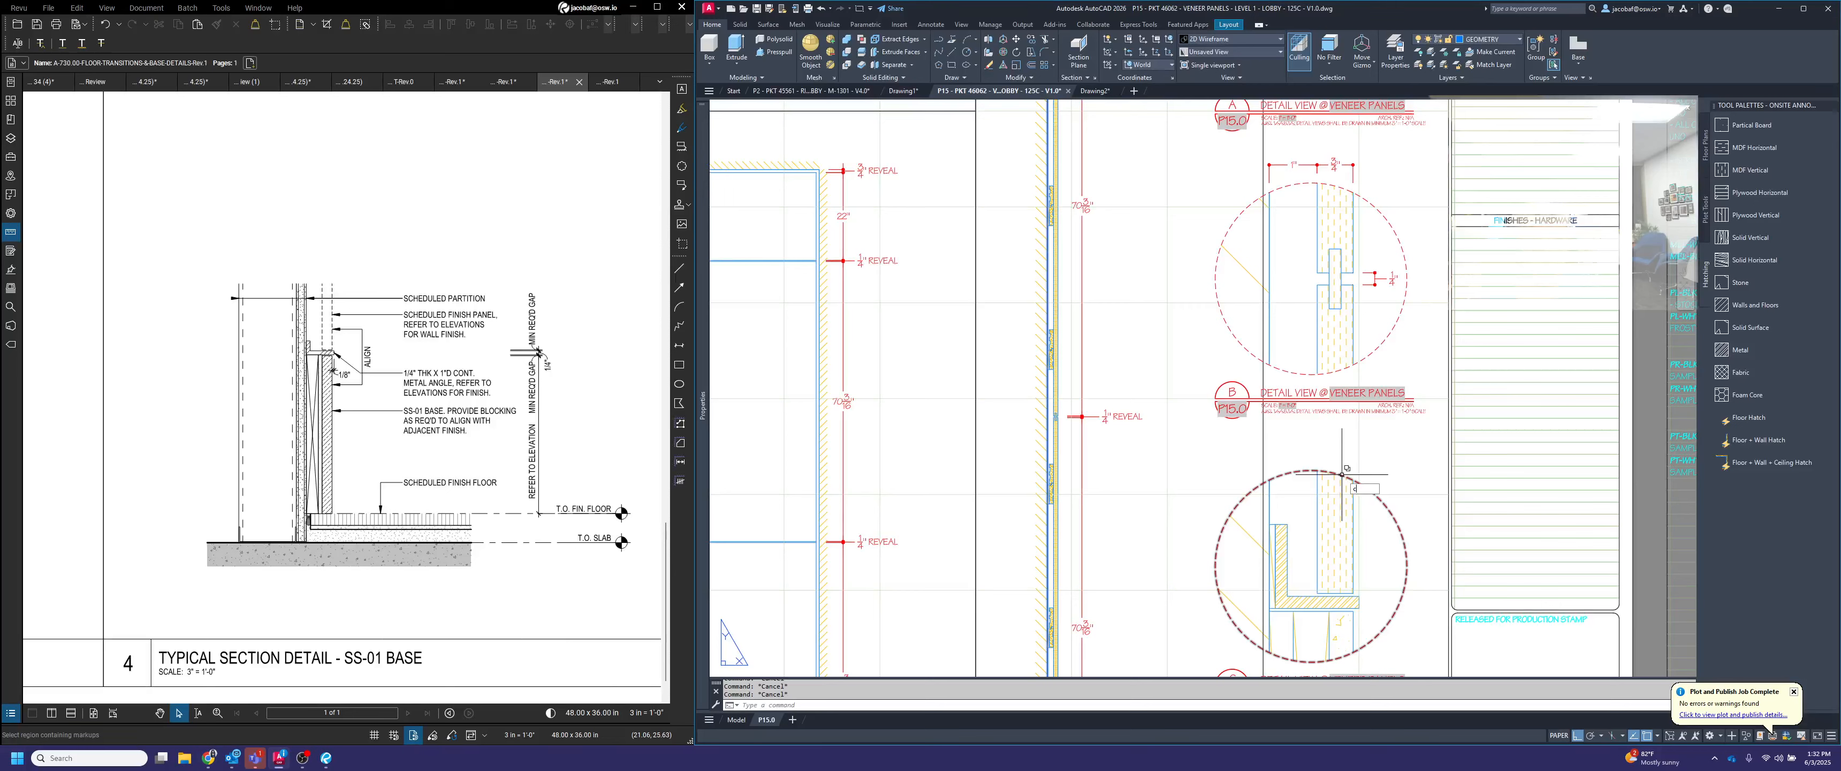
scroll(1353, 162, "up", 2)
type("co")
key("space")
left_click(1367, 186)
left_click(1262, 153)
key("space")
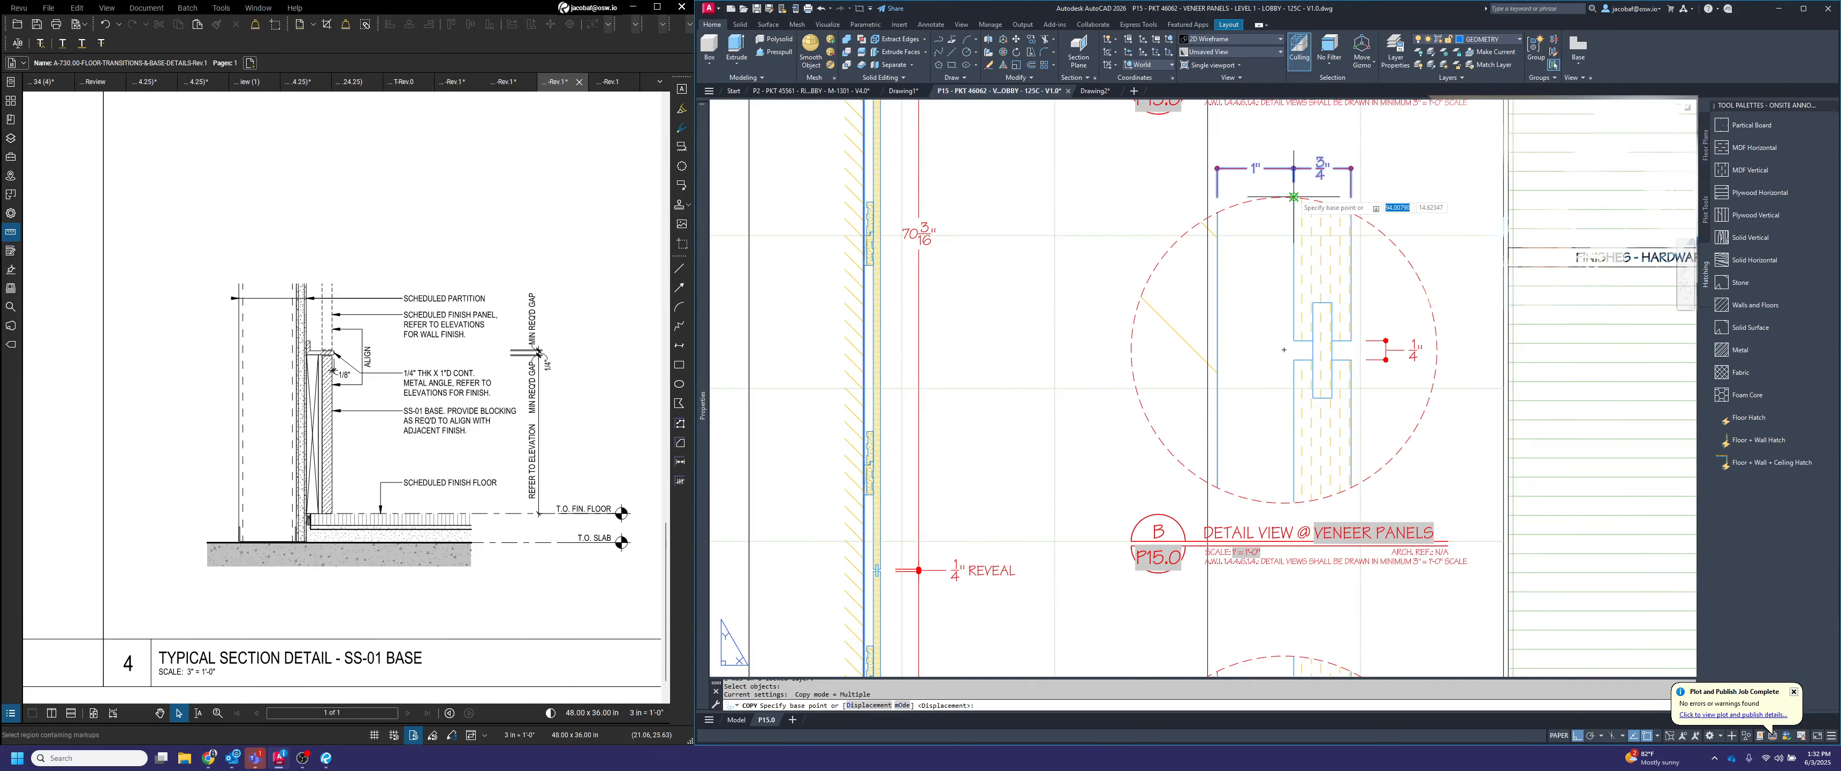
left_click(1297, 195)
scroll(1294, 195, "down", 4)
scroll(1302, 390, "up", 3)
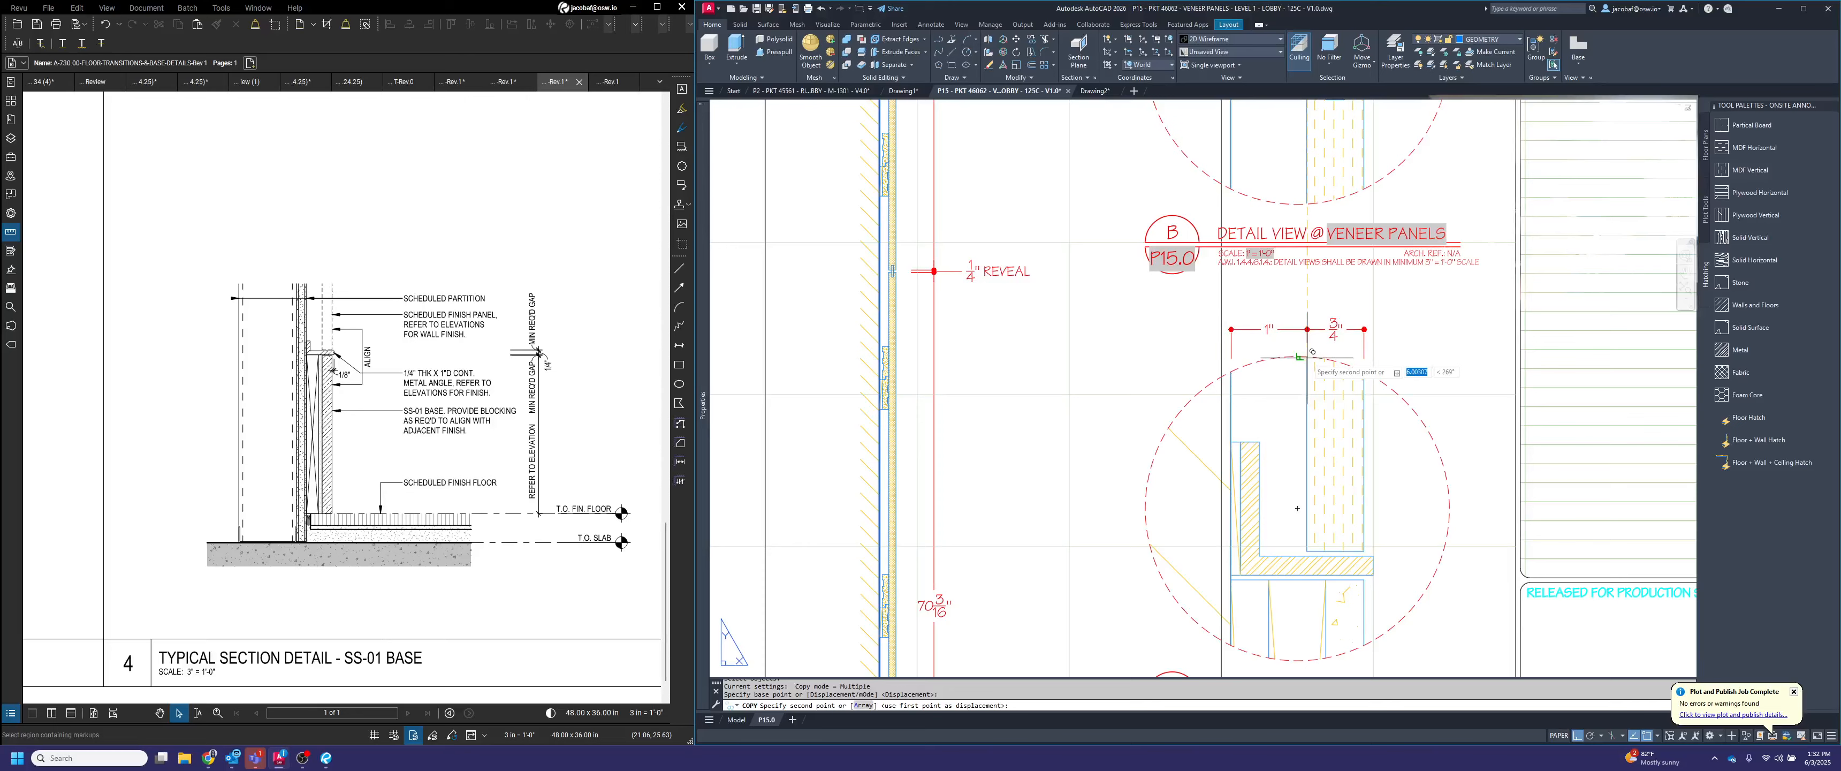
scroll(1297, 309, "up", 3)
scroll(1296, 572, "down", 4)
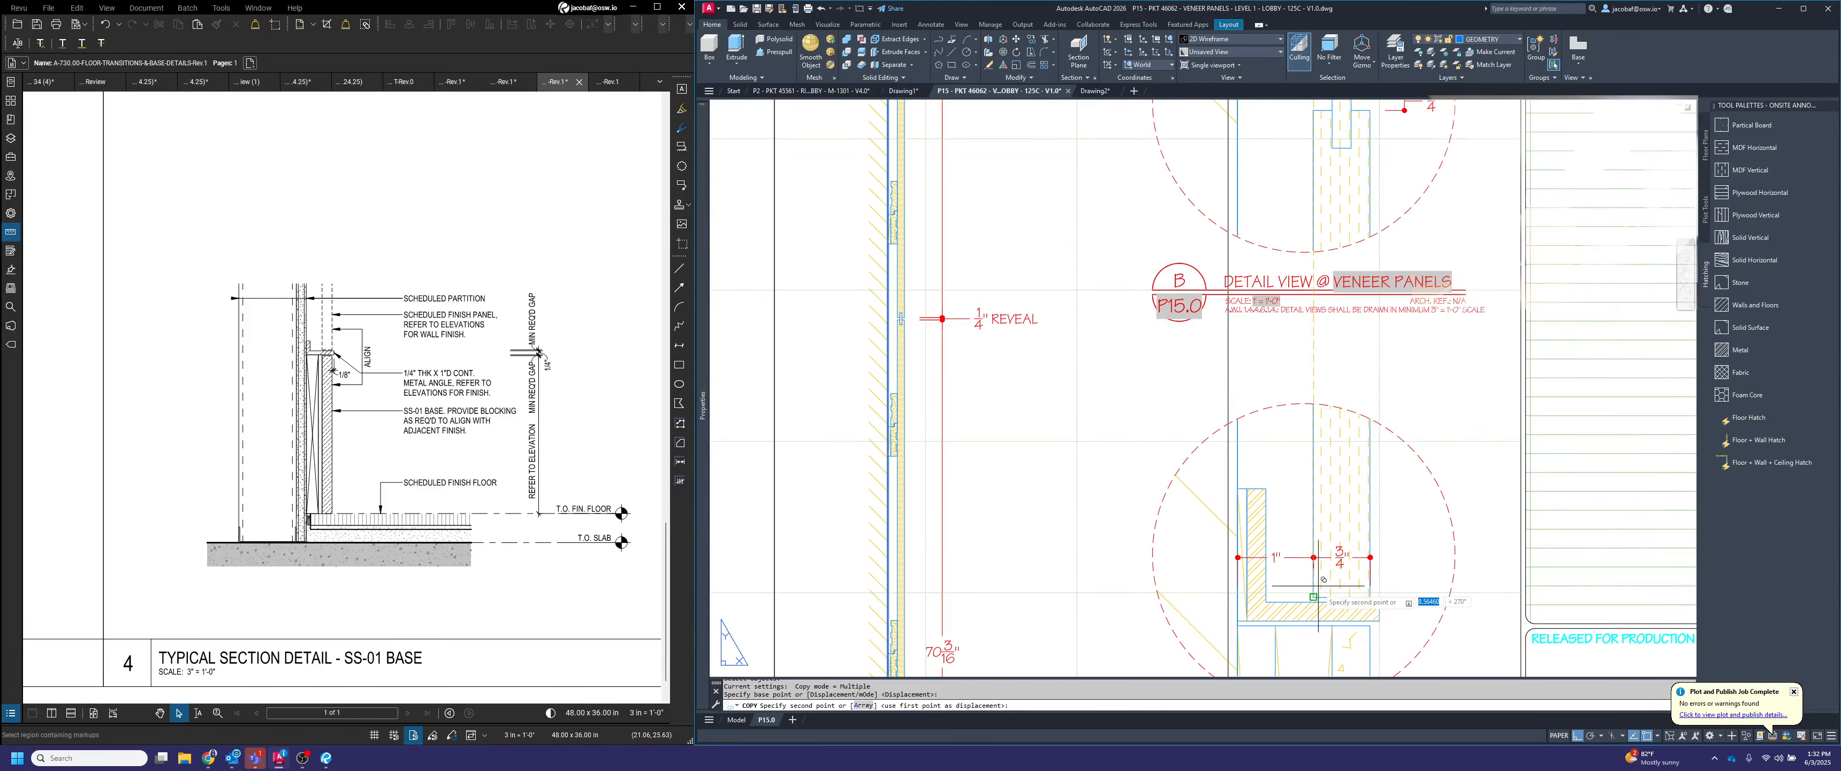
key("F8")
left_click(1317, 405)
key("Escape")
Dimension the vertical gap between the panel's lower edge and the metal angle in detail C, placing the dimension beside the angle
middle_click_drag(1404, 398, 1377, 355)
type("dimlin")
key("Return")
scroll(1345, 554, "up", 4)
left_click(1338, 557)
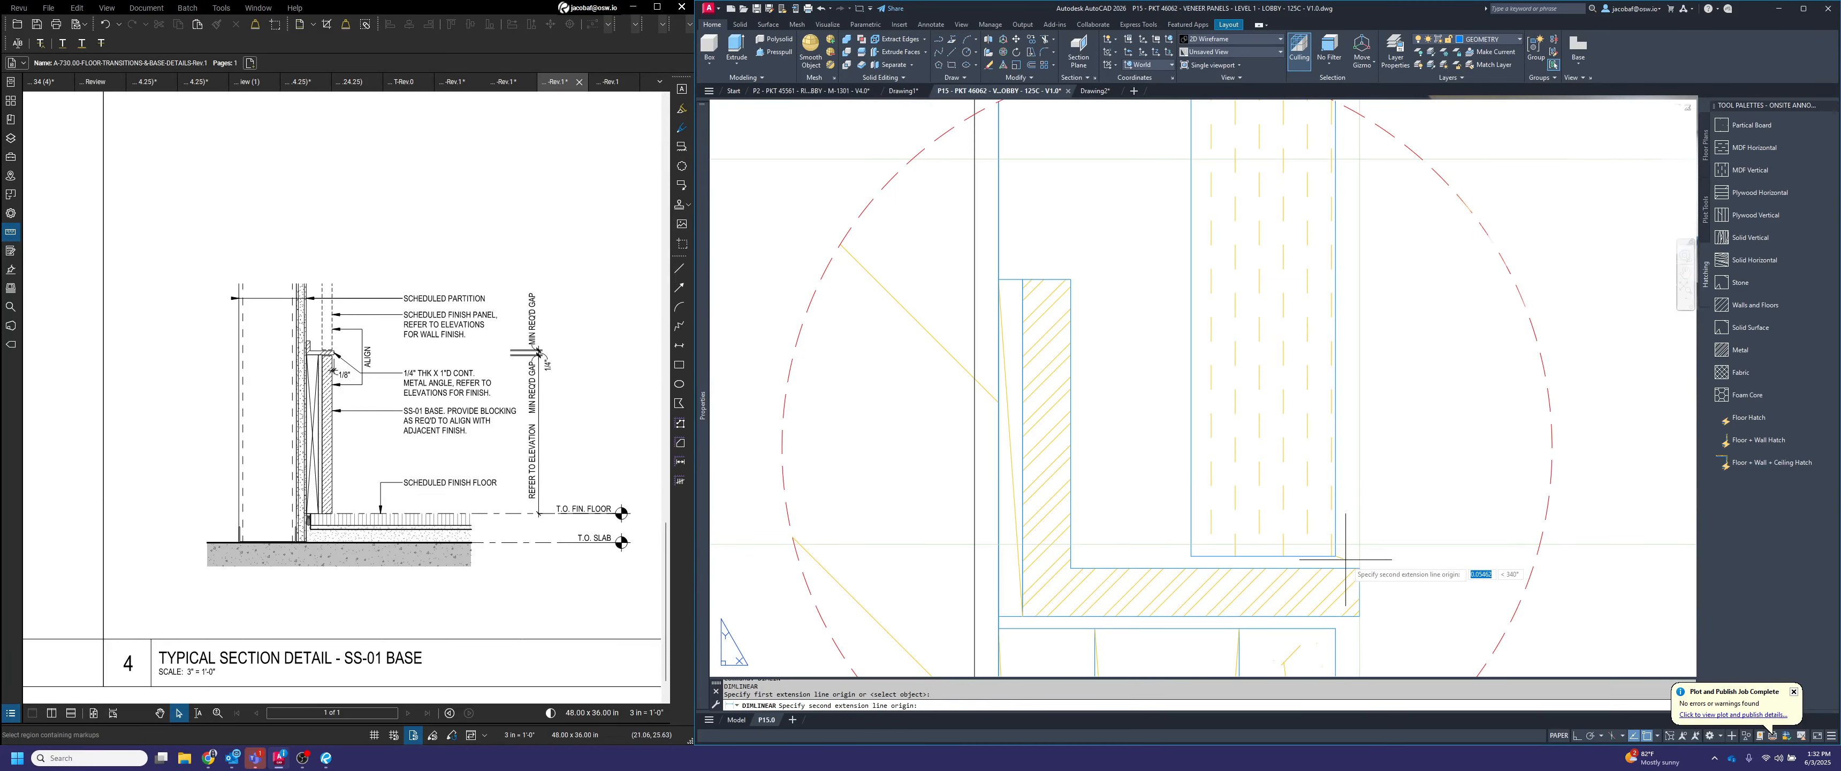
left_click(1345, 559)
scroll(1356, 563, "down", 4)
left_click(1408, 549)
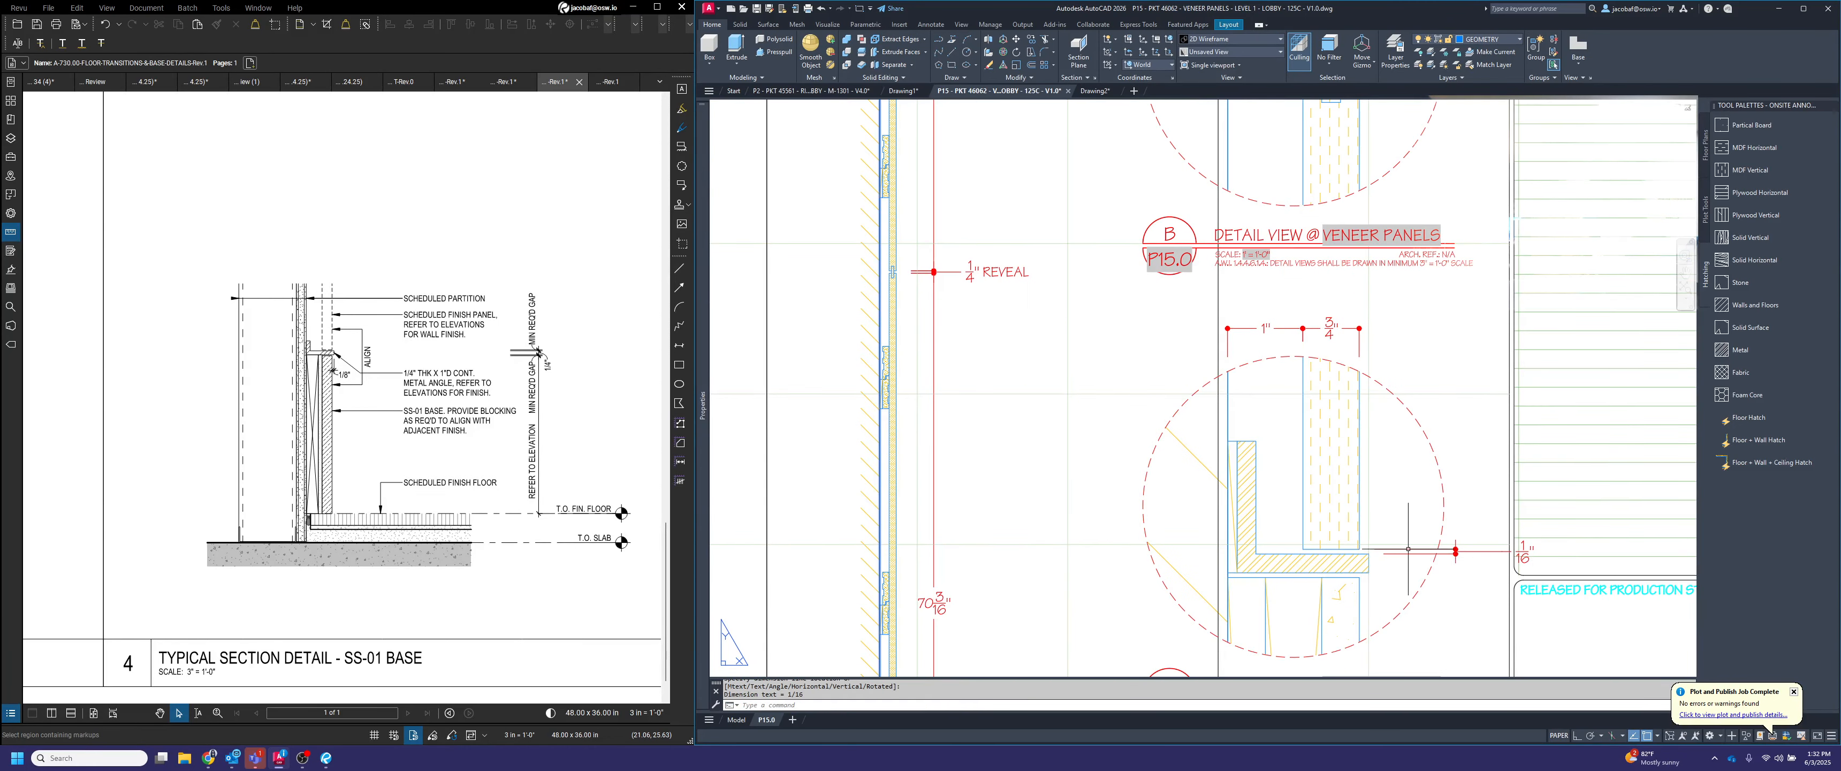
scroll(1408, 549, "up", 2)
type("l")
key("Return")
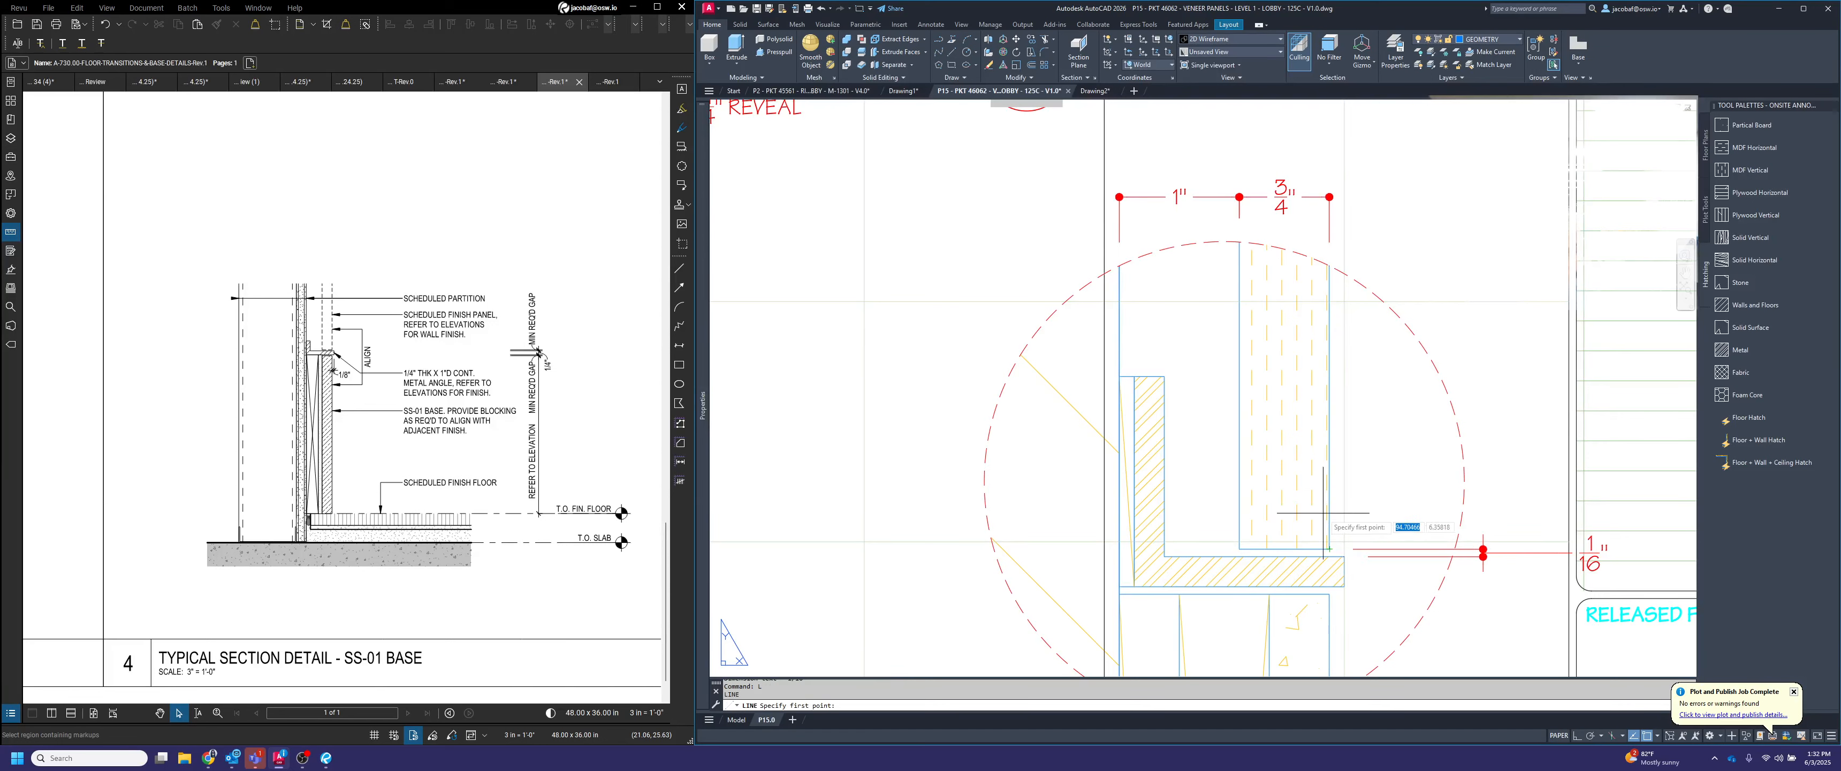
left_click(1329, 512)
key("Escape")
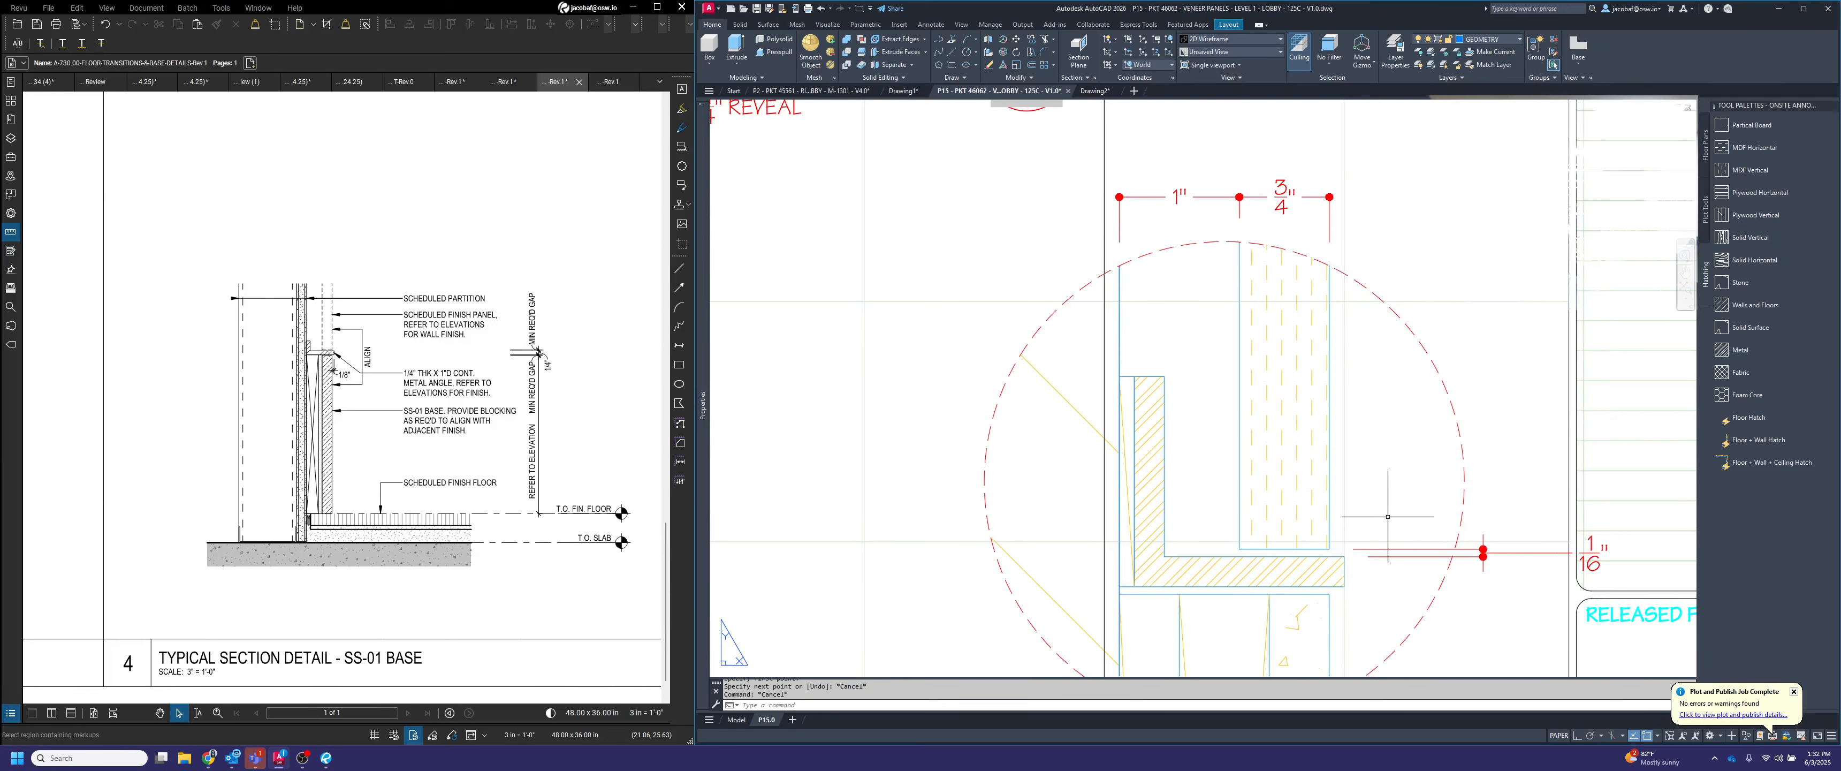
Line up detail C's panel-to-angle gap dimension with the vertical reveal dimension in detail B
scroll(1387, 515, "down", 4)
scroll(1336, 514, "up", 2)
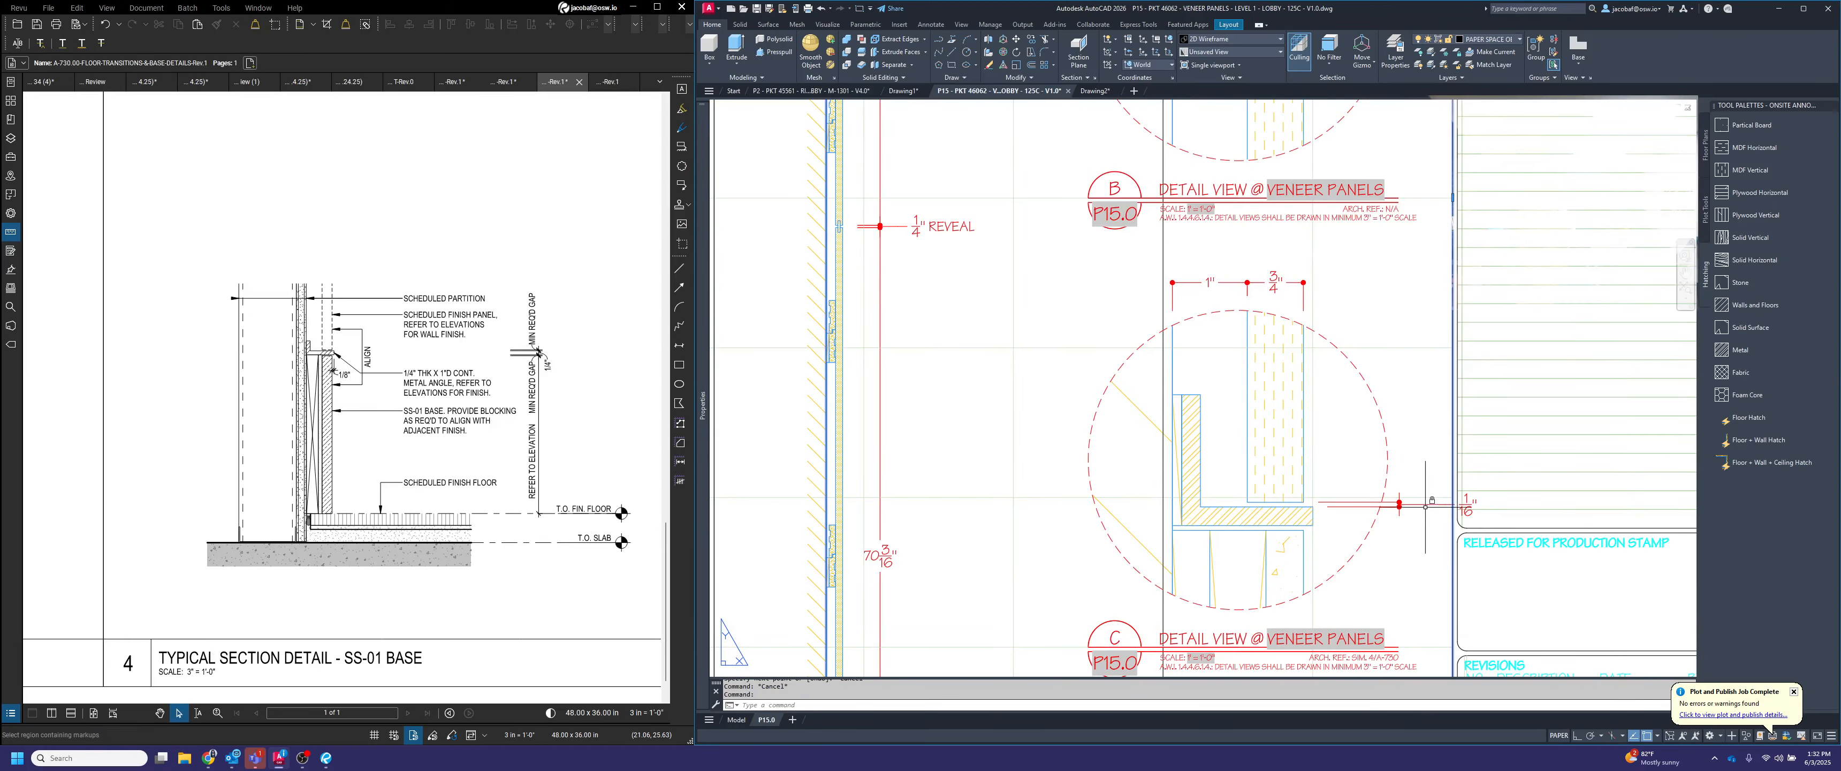
left_click(1426, 524)
left_click(1371, 494)
left_click(1400, 503)
scroll(1400, 502, "down", 3)
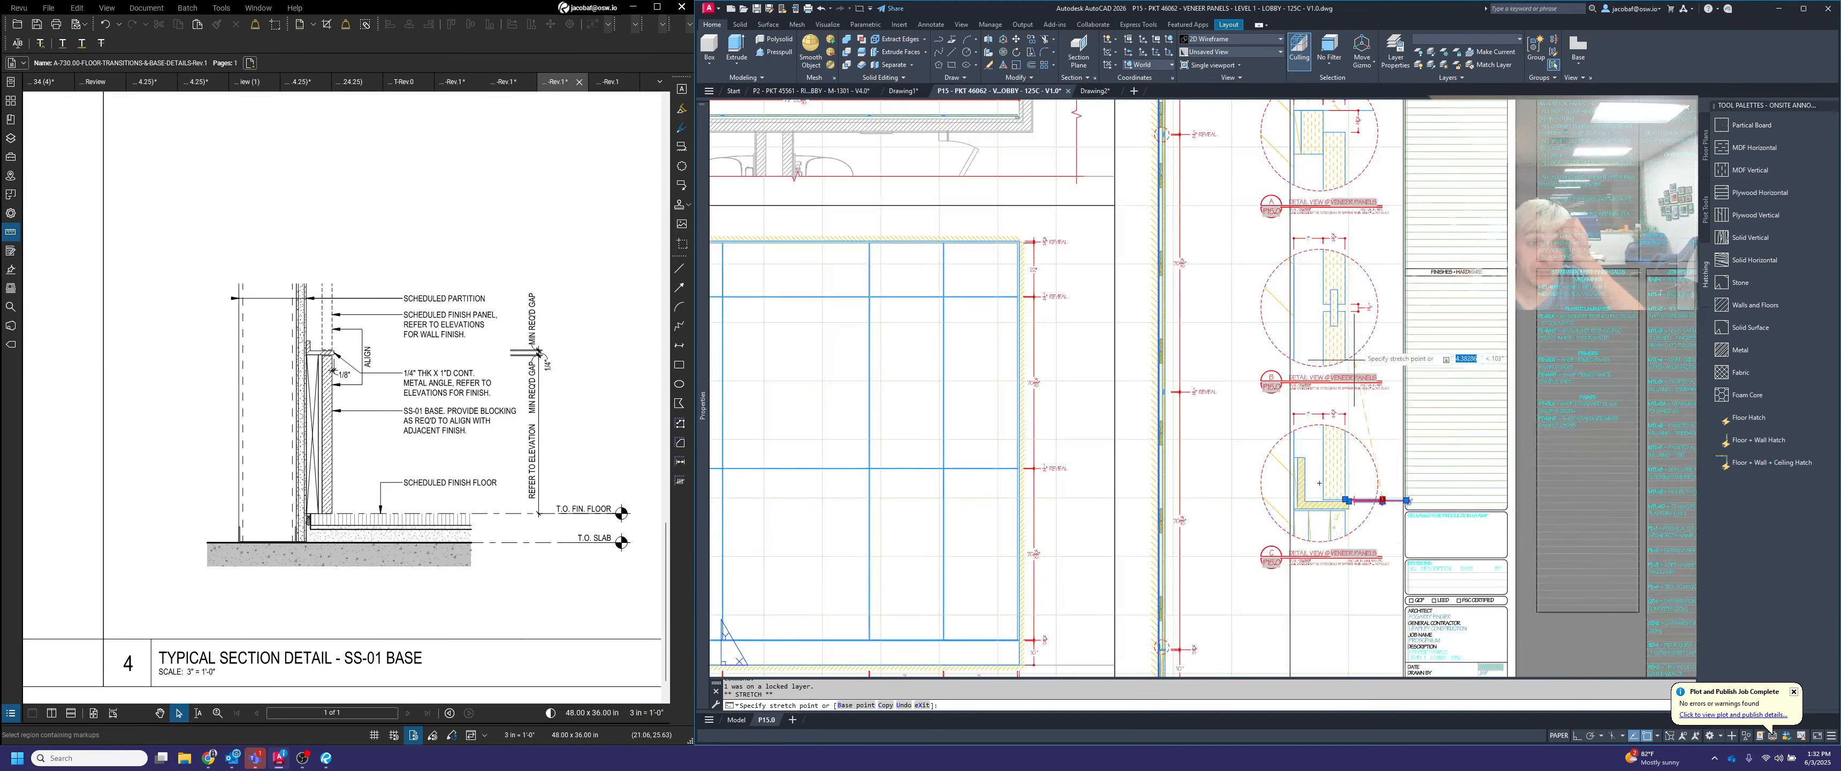
scroll(1351, 287, "up", 5)
scroll(1358, 308, "up", 4)
left_click(1350, 317)
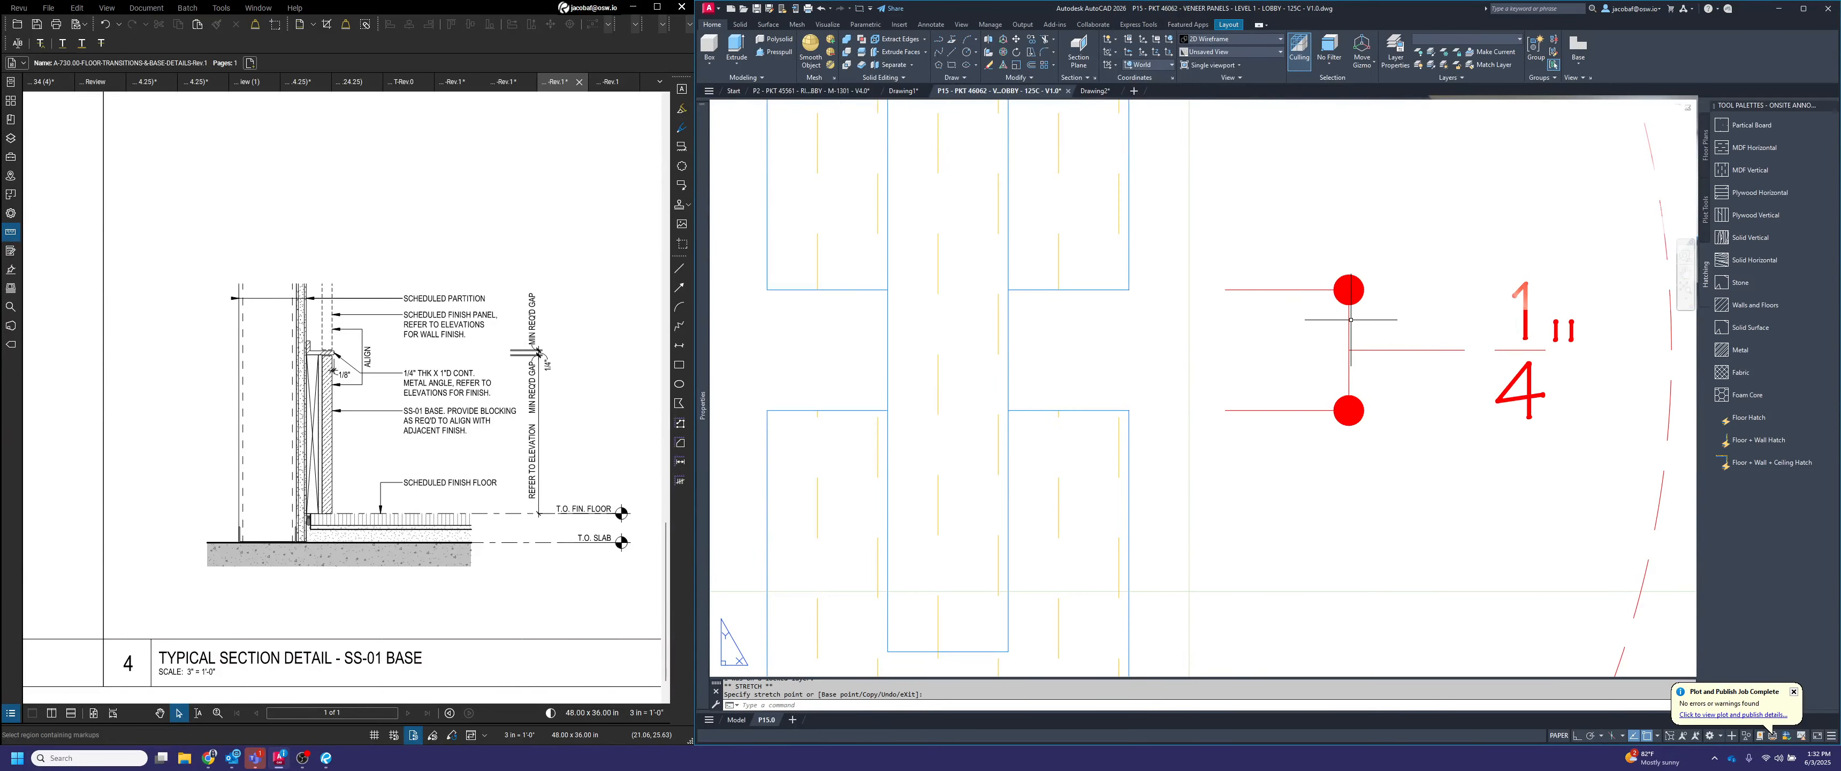
Move the panel-to-angle gap dimension's text in detail C above its dimension line, inside the detail circle
scroll(1350, 296, "down", 5)
scroll(1362, 374, "down", 5)
scroll(1418, 361, "up", 7)
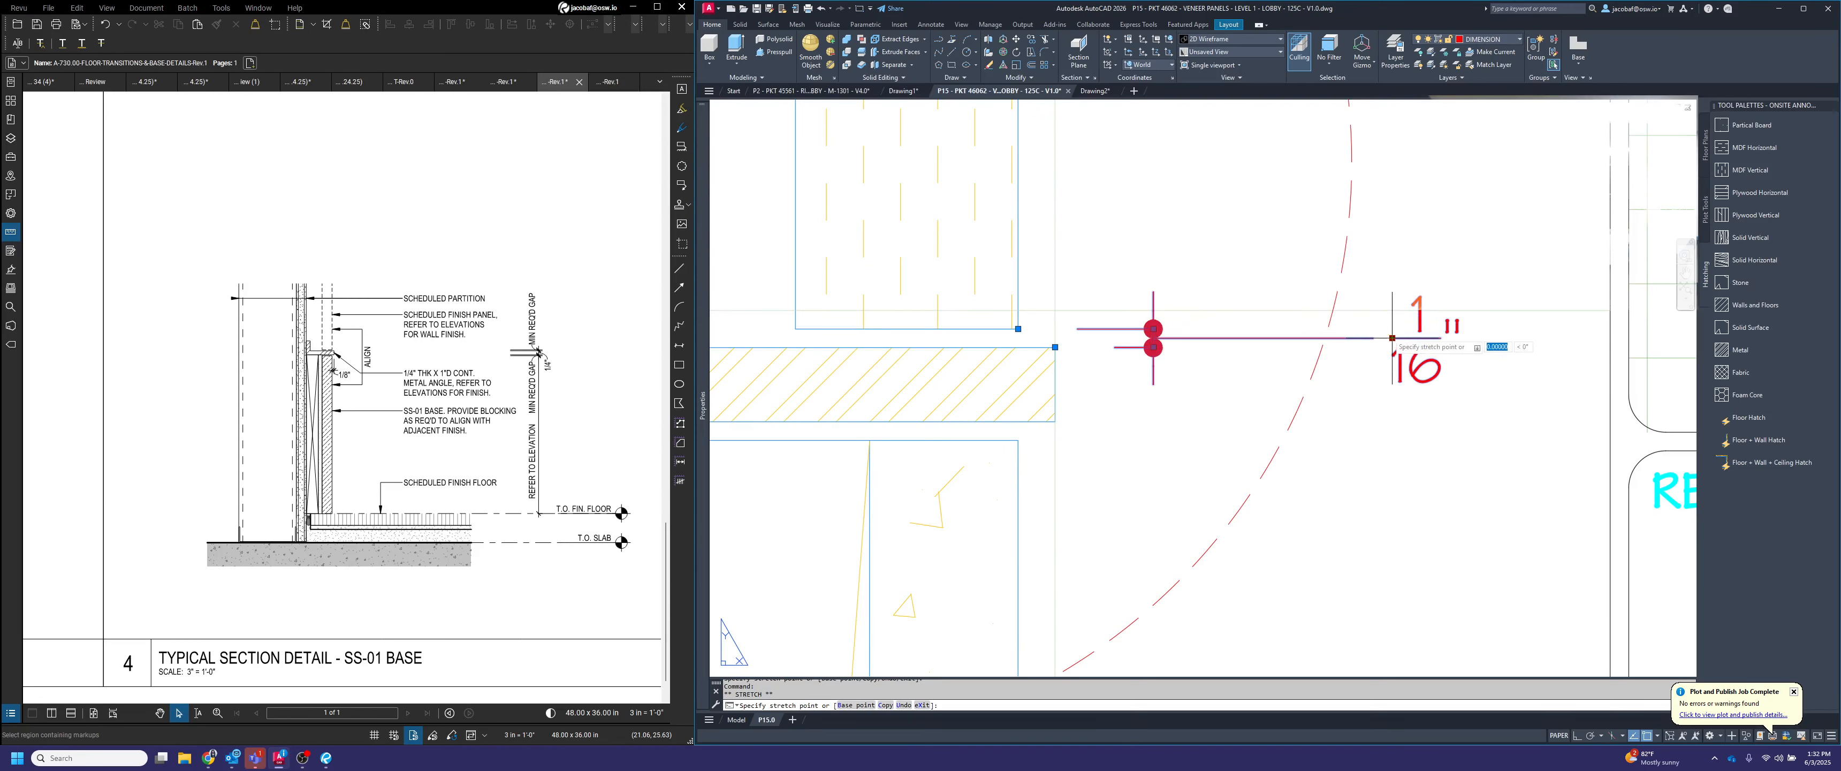
left_click(1196, 237)
key("Escape")
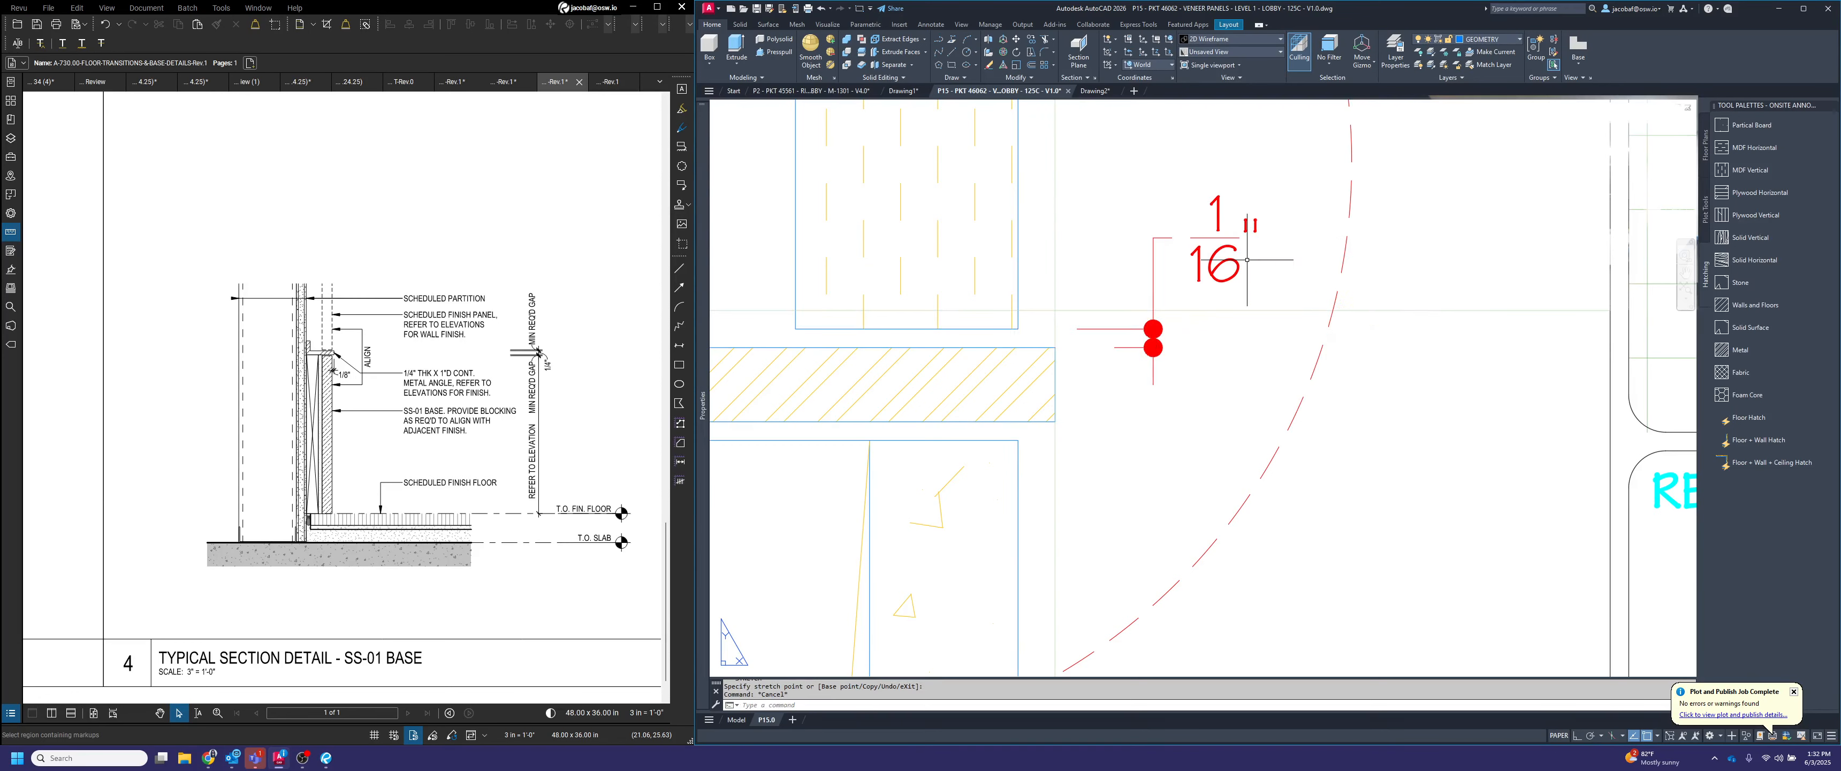
Dimension the thickness of the metal angle's horizontal leg in detail C, in line with the gap dimension above it
type("Dimlin")
key("Return")
left_click(1054, 348)
left_click(1054, 421)
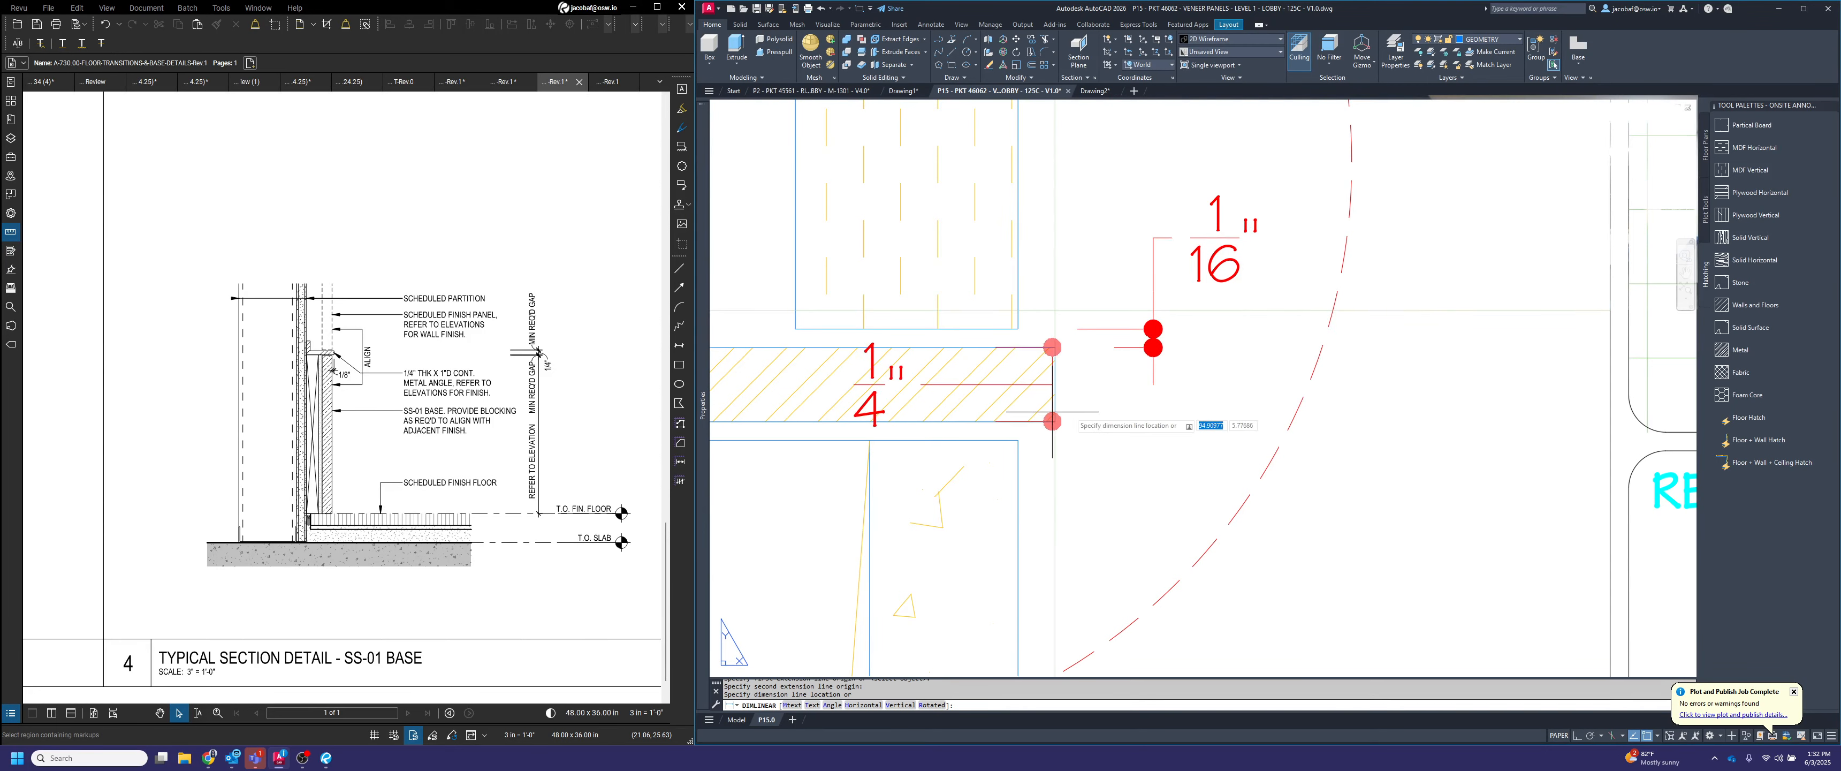
left_click(1153, 386)
Dimension the gap between the metal angle's underside and the base below it in detail C, in line with the angle thickness dimension
key("Return")
left_click(1055, 421)
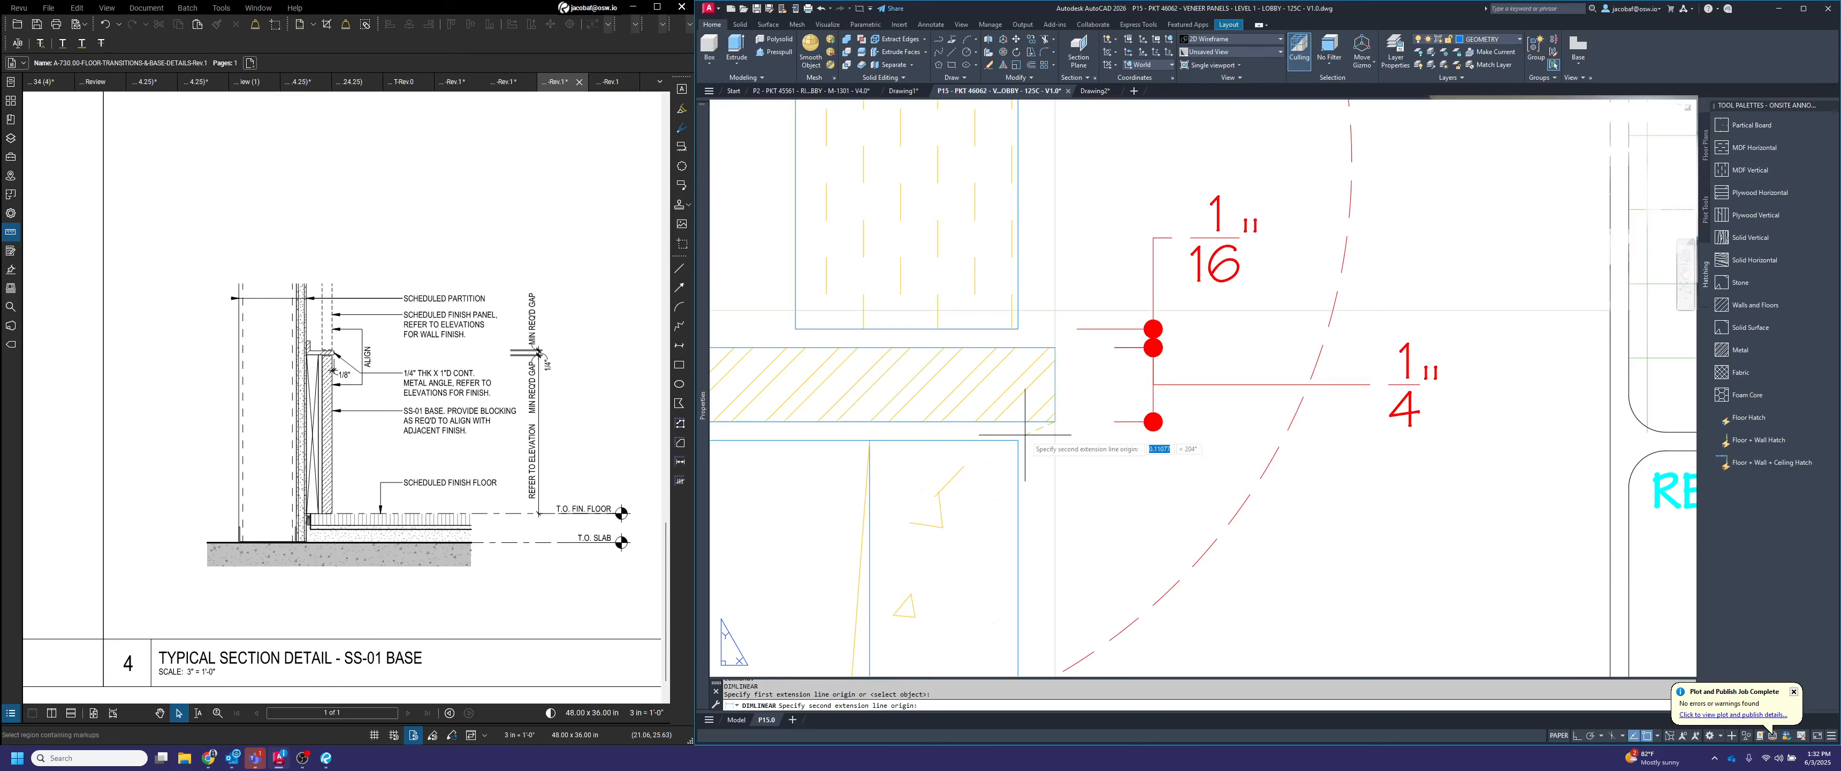
left_click(1018, 440)
scroll(1219, 442, "up", 2)
left_click(1115, 415)
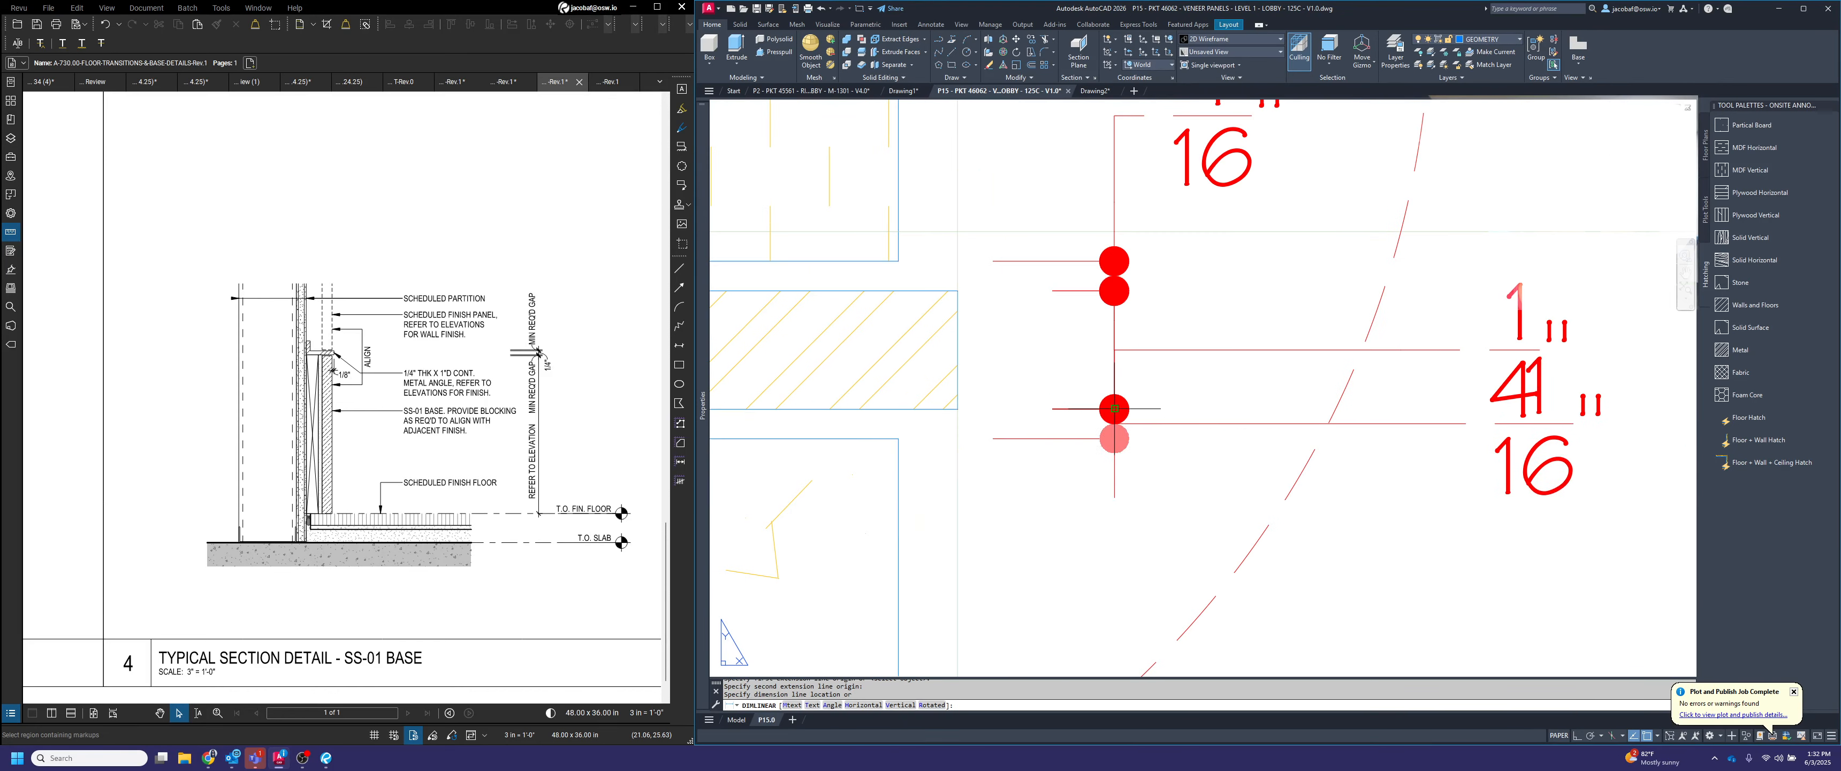
Move the text of the gap dimension under the angle in detail C below its dimension line, inside the circle
scroll(1235, 402, "down", 4)
left_click(1351, 430)
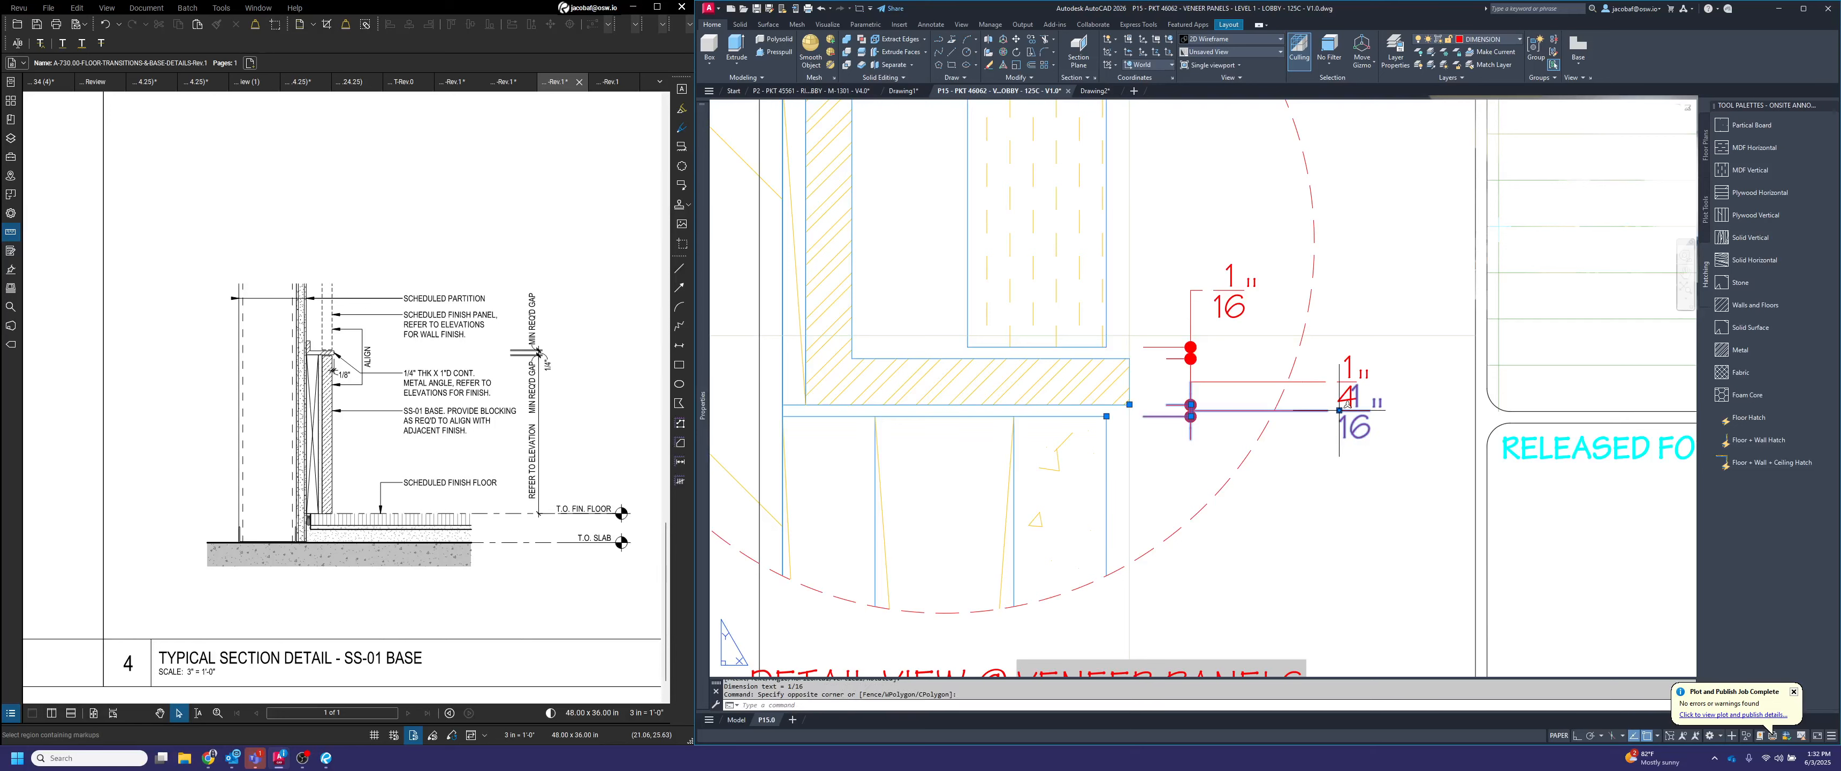
left_click(1338, 410)
left_click(1229, 467)
key("Escape")
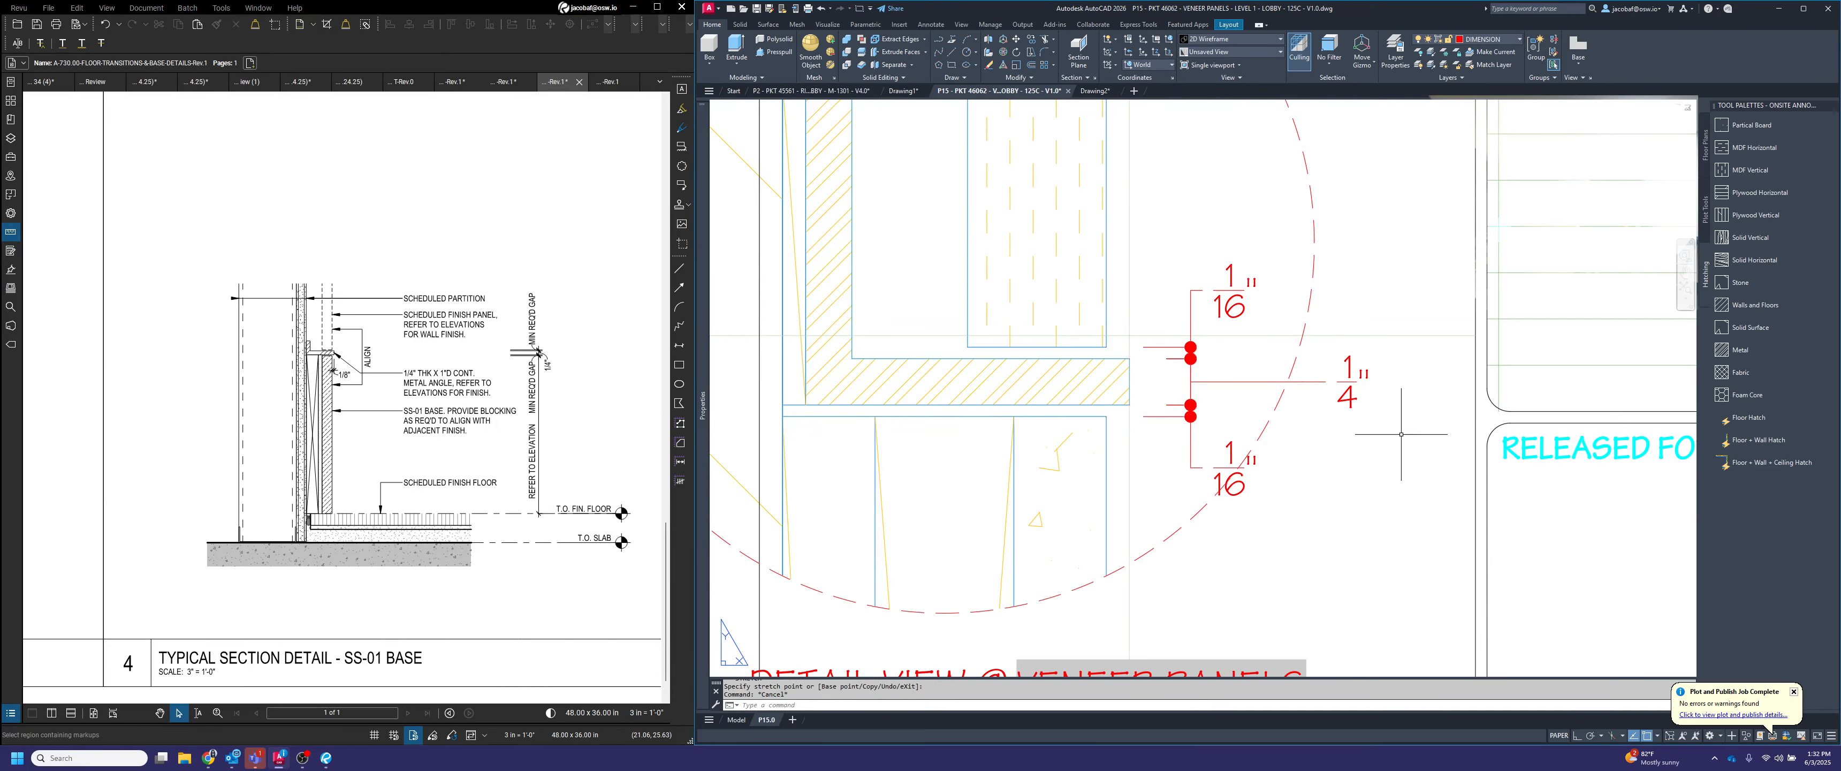
Move the angle thickness dimension's text in detail C closer to its dimension line, between the two gap texts
left_click(1347, 379)
left_click(1337, 381)
left_click(1339, 381)
left_click(1338, 381)
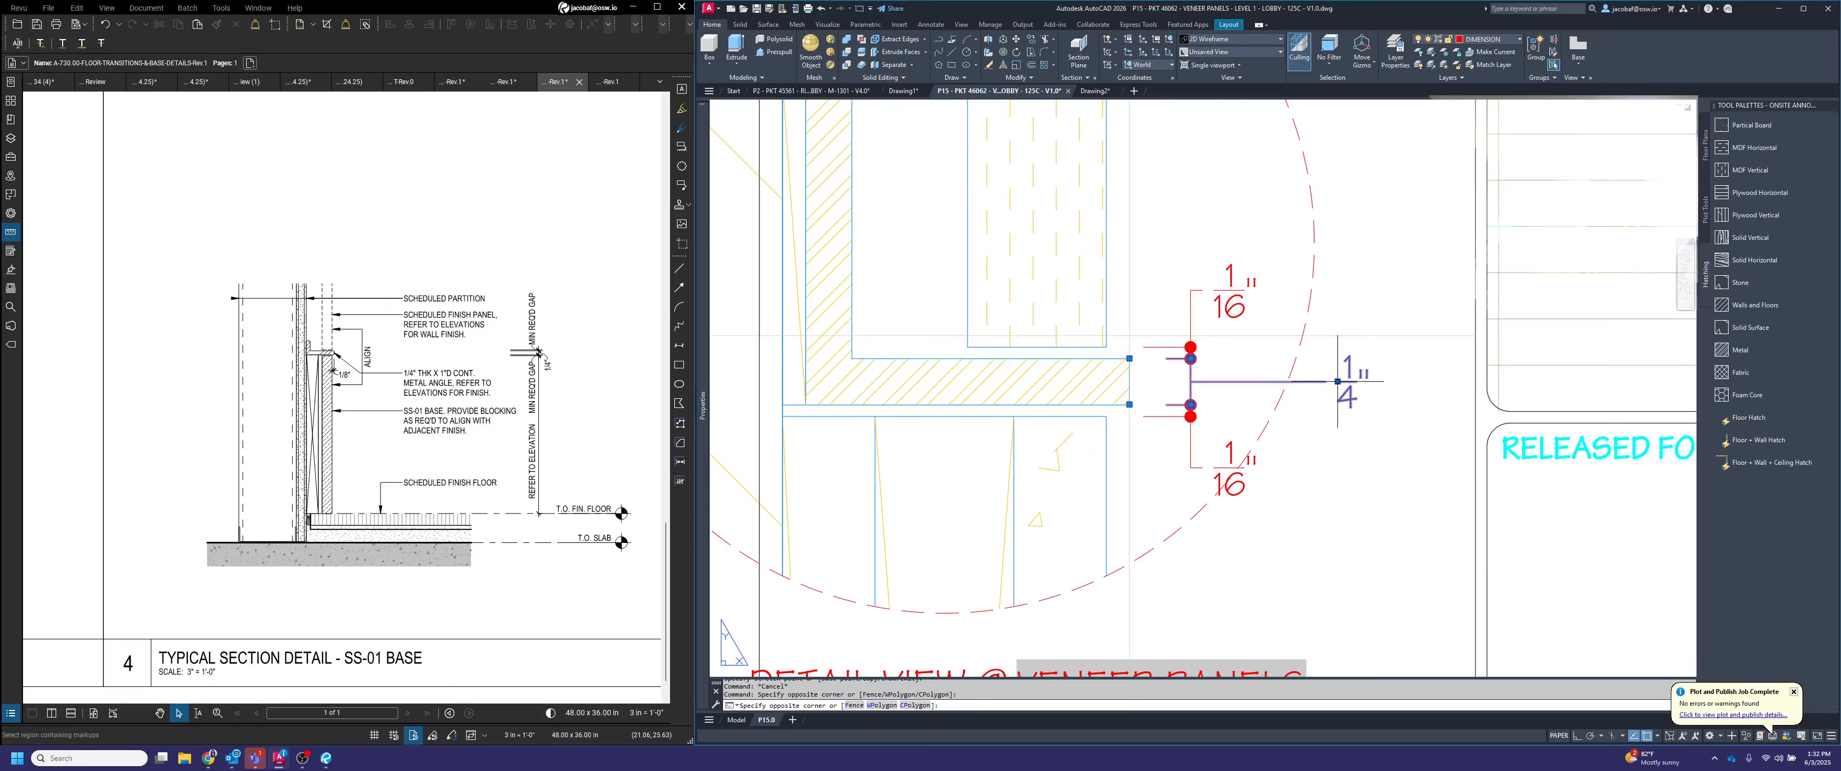
left_click(1338, 381)
left_click(1247, 381)
key("Escape")
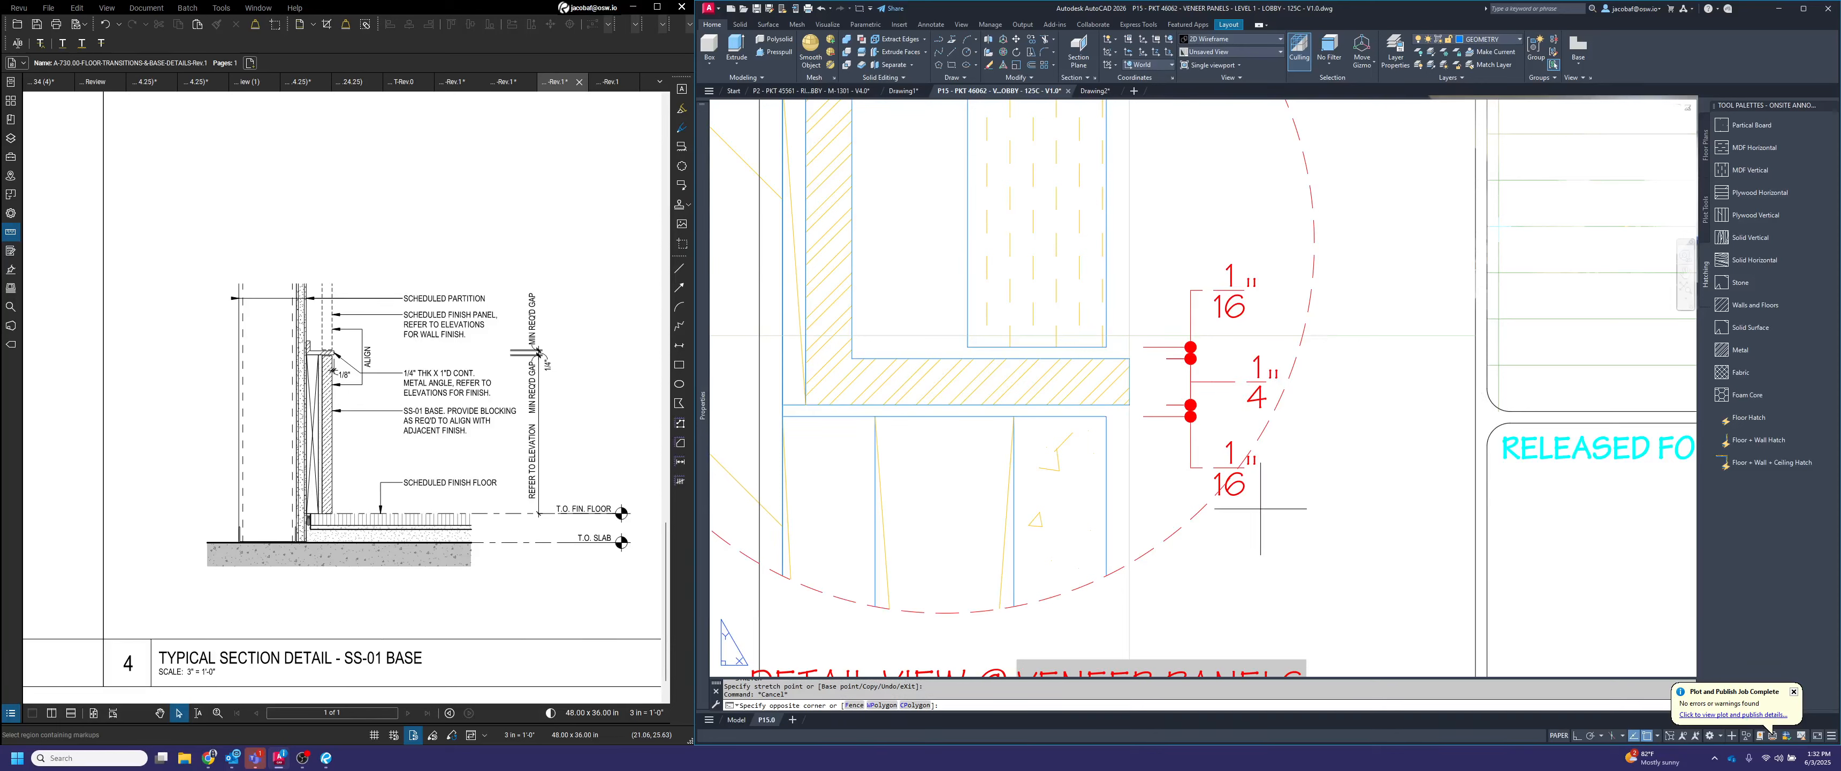
Set the text fill colour of the gap dimension below the angle in detail C to Background
left_click(1244, 486)
left_click(1244, 484)
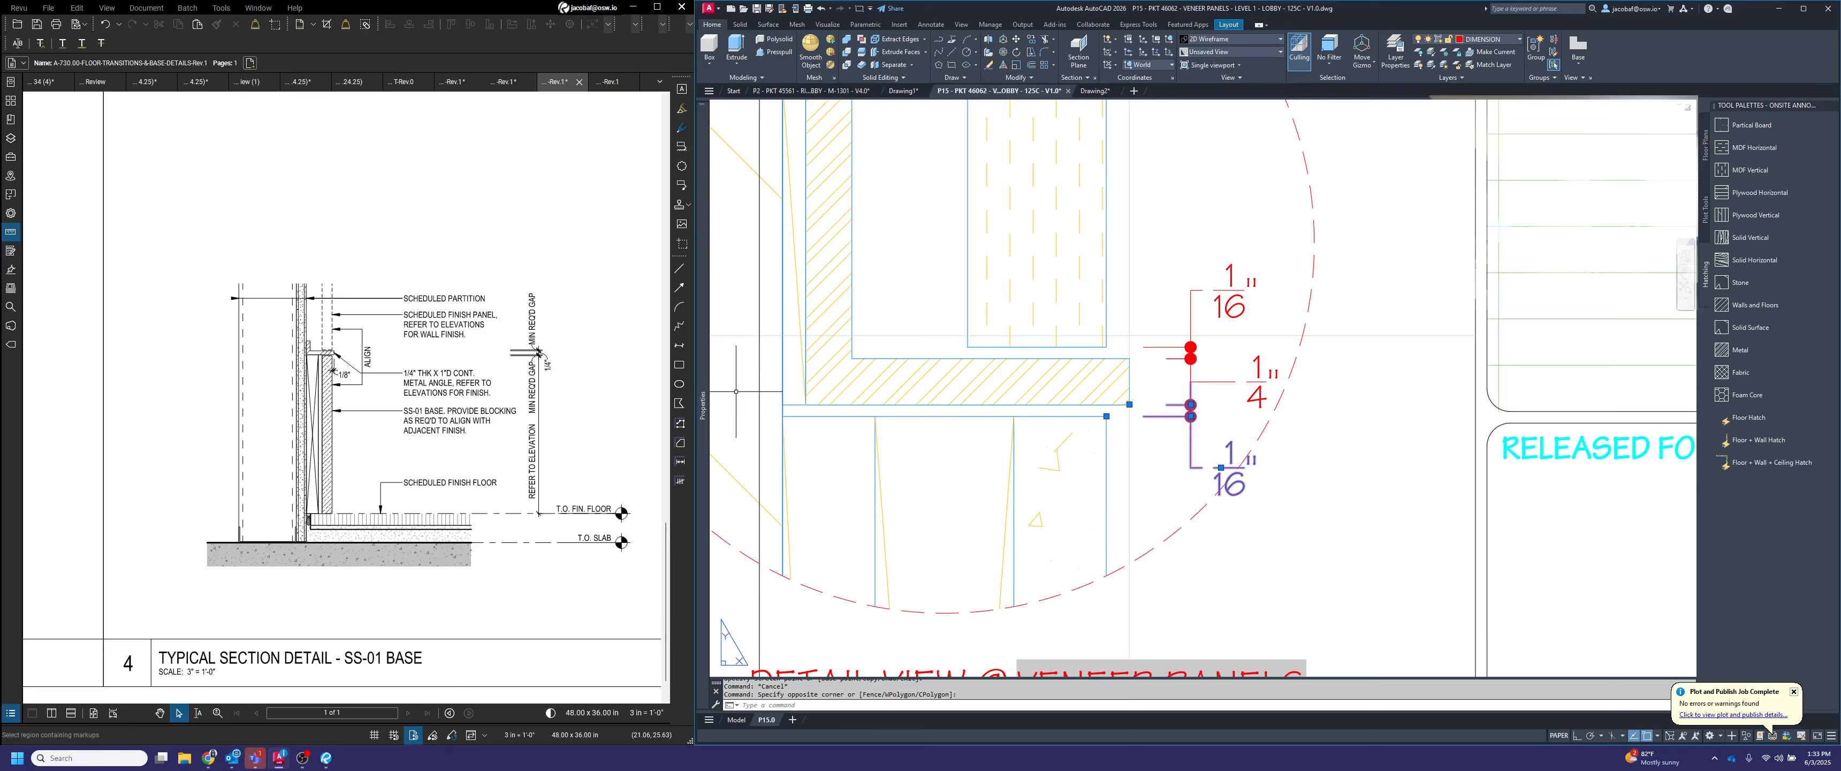
mouse_move(703, 347)
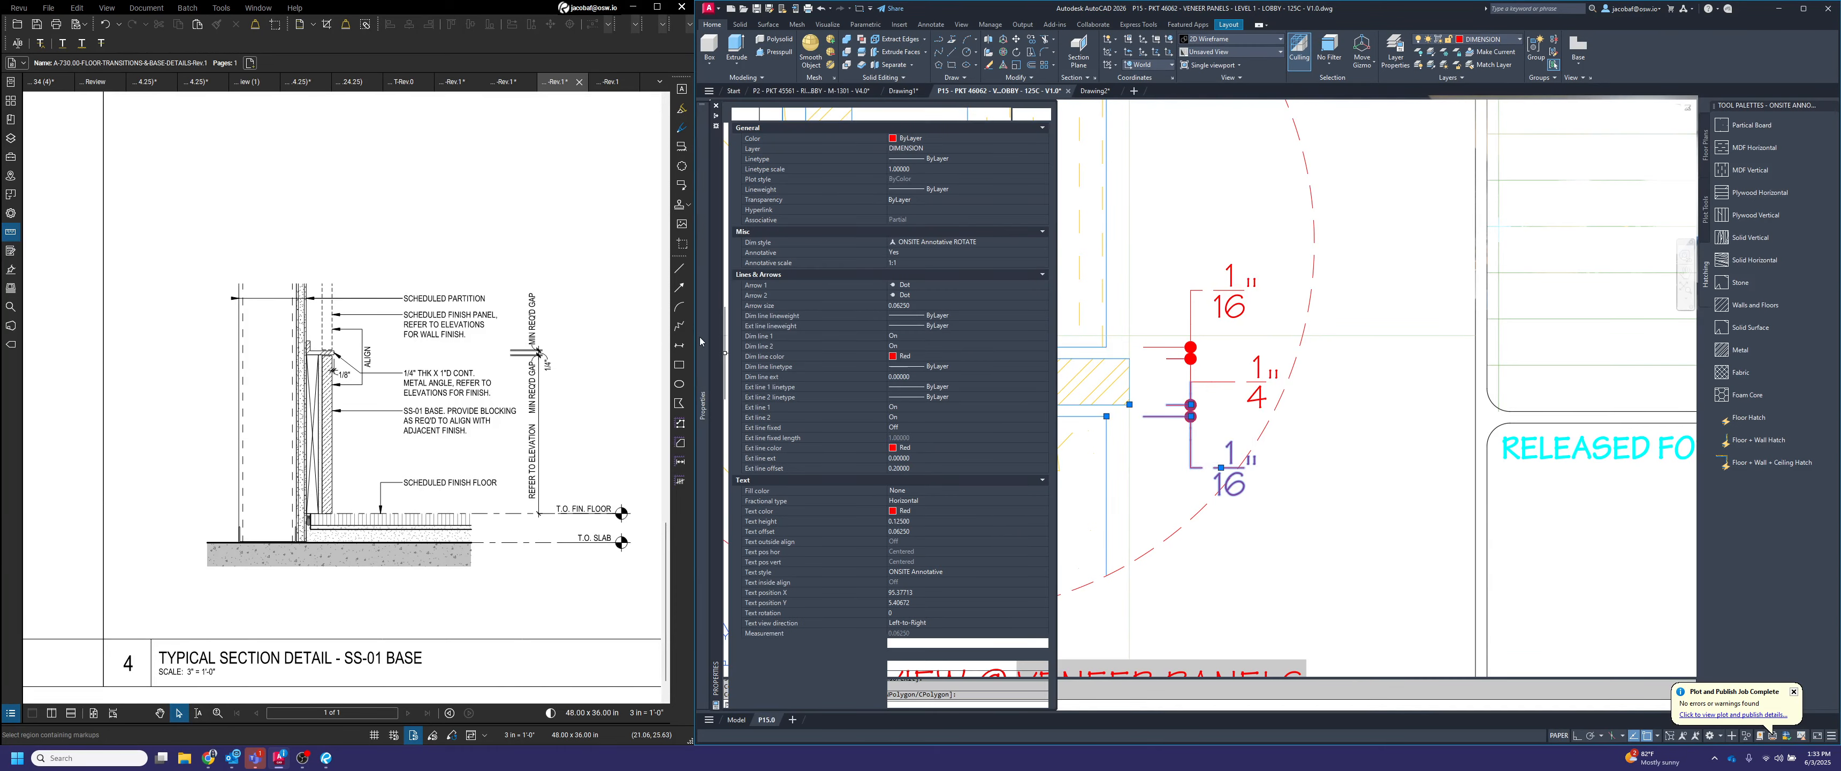
left_click(907, 490)
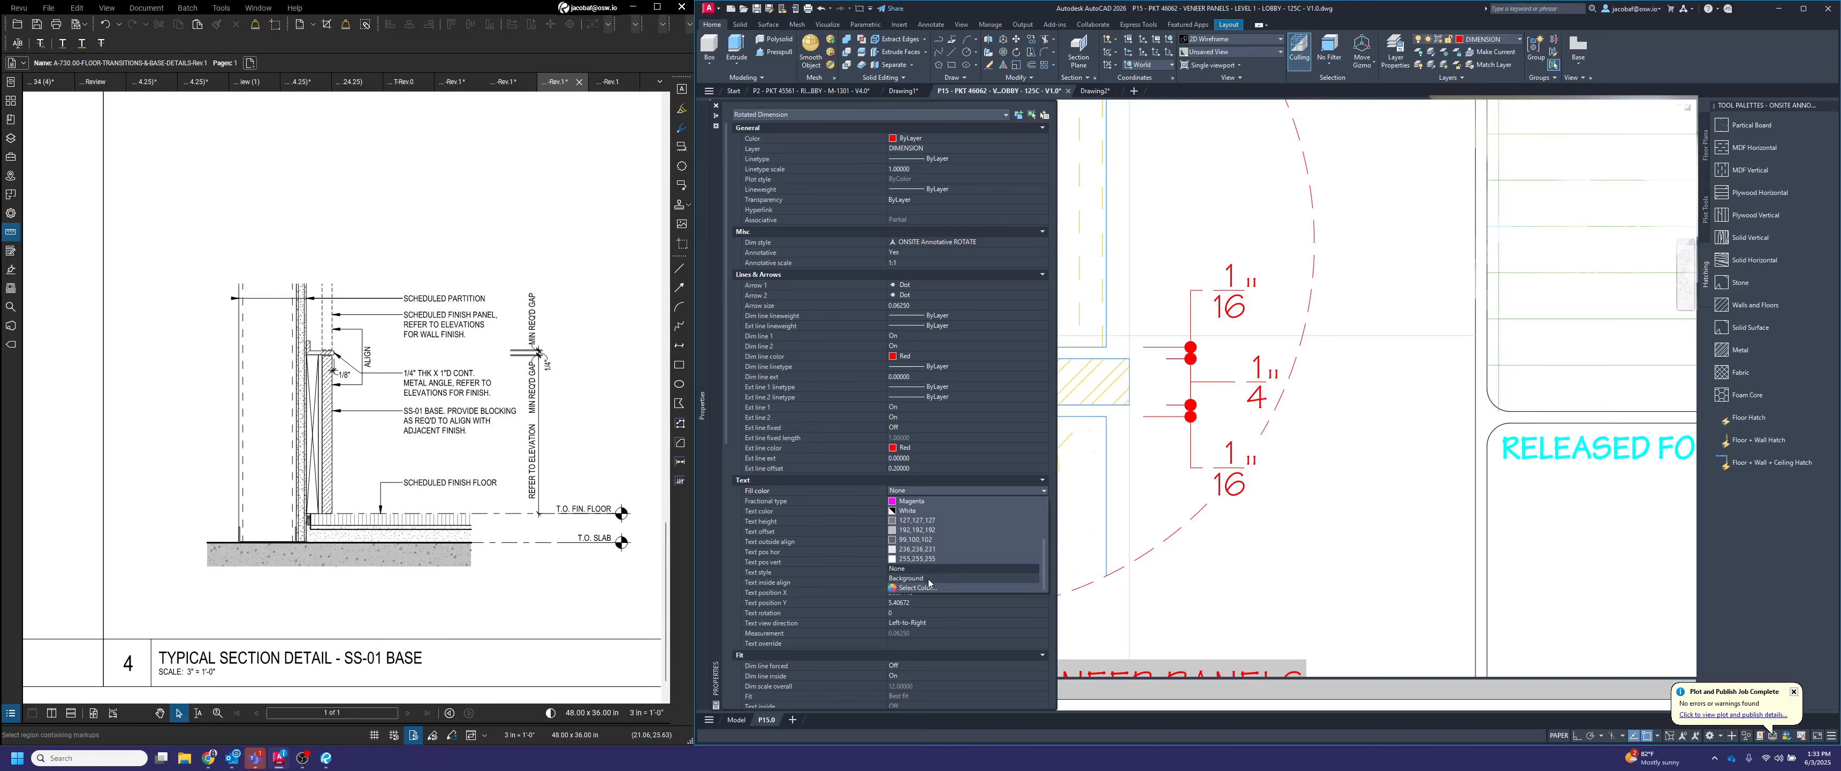
left_click(929, 580)
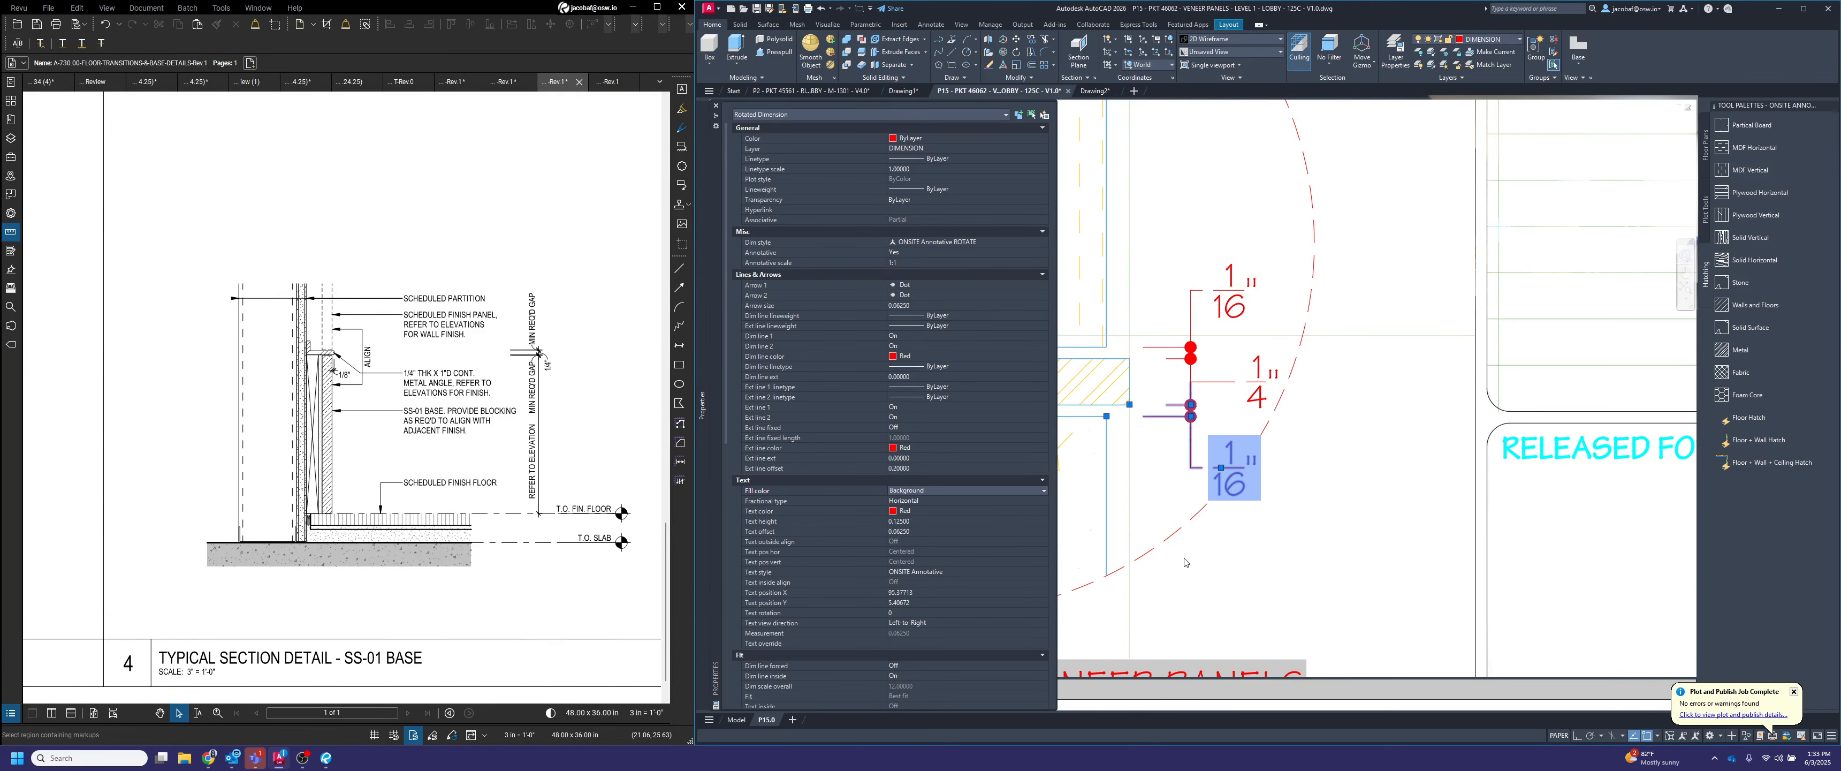
Review the dimensioned detail views A, B and C and the overall layout of the veneer panel sheet
key("Escape")
scroll(1438, 442, "down", 2)
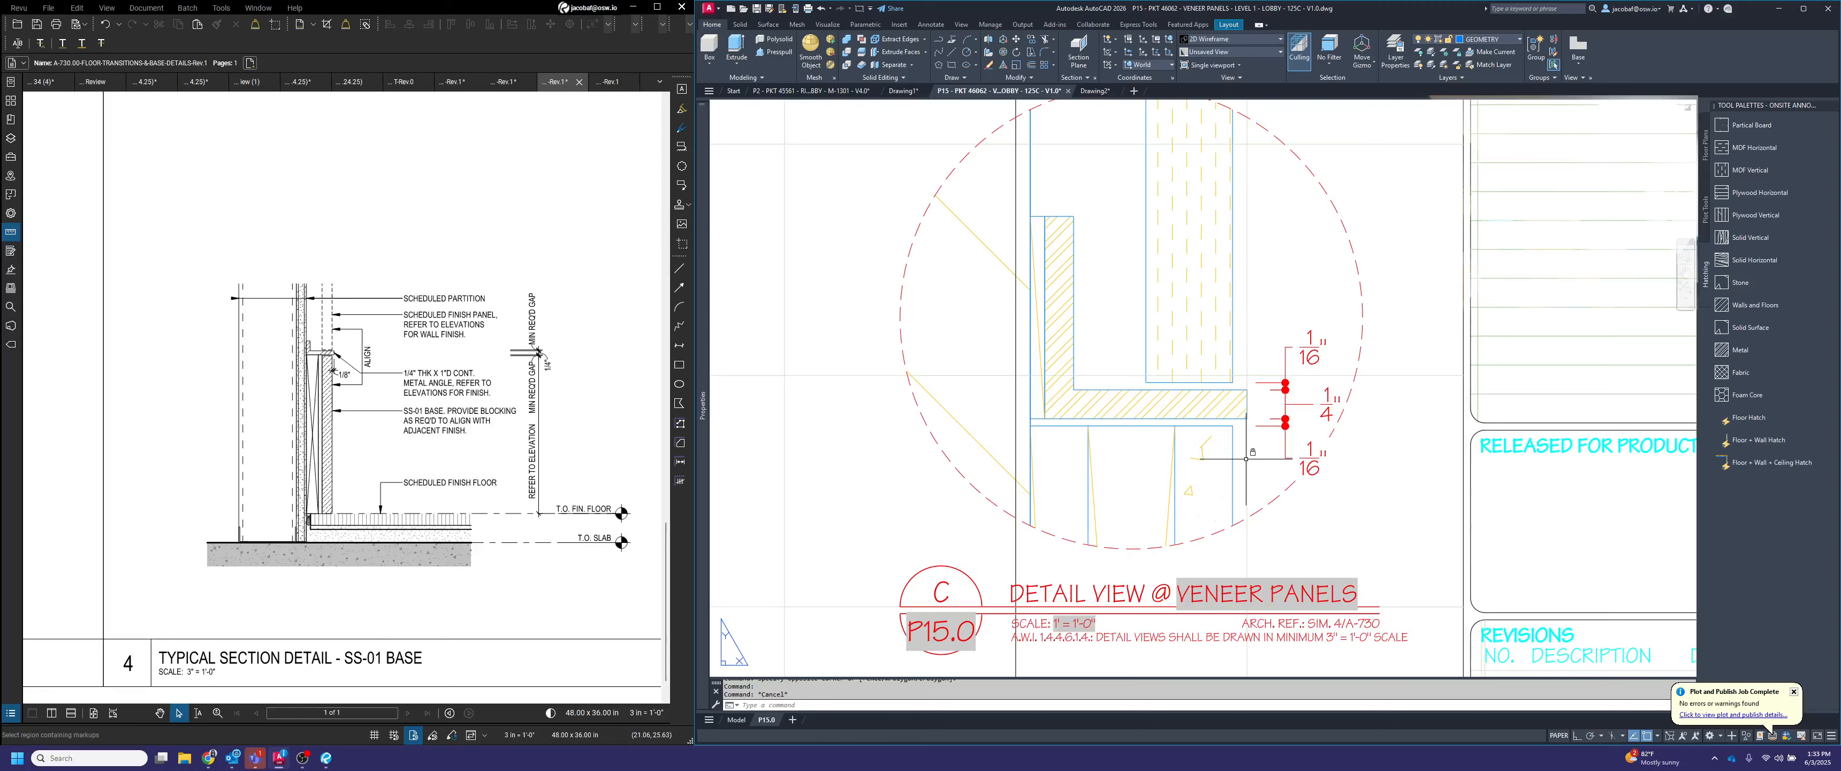
scroll(1251, 448, "down", 3)
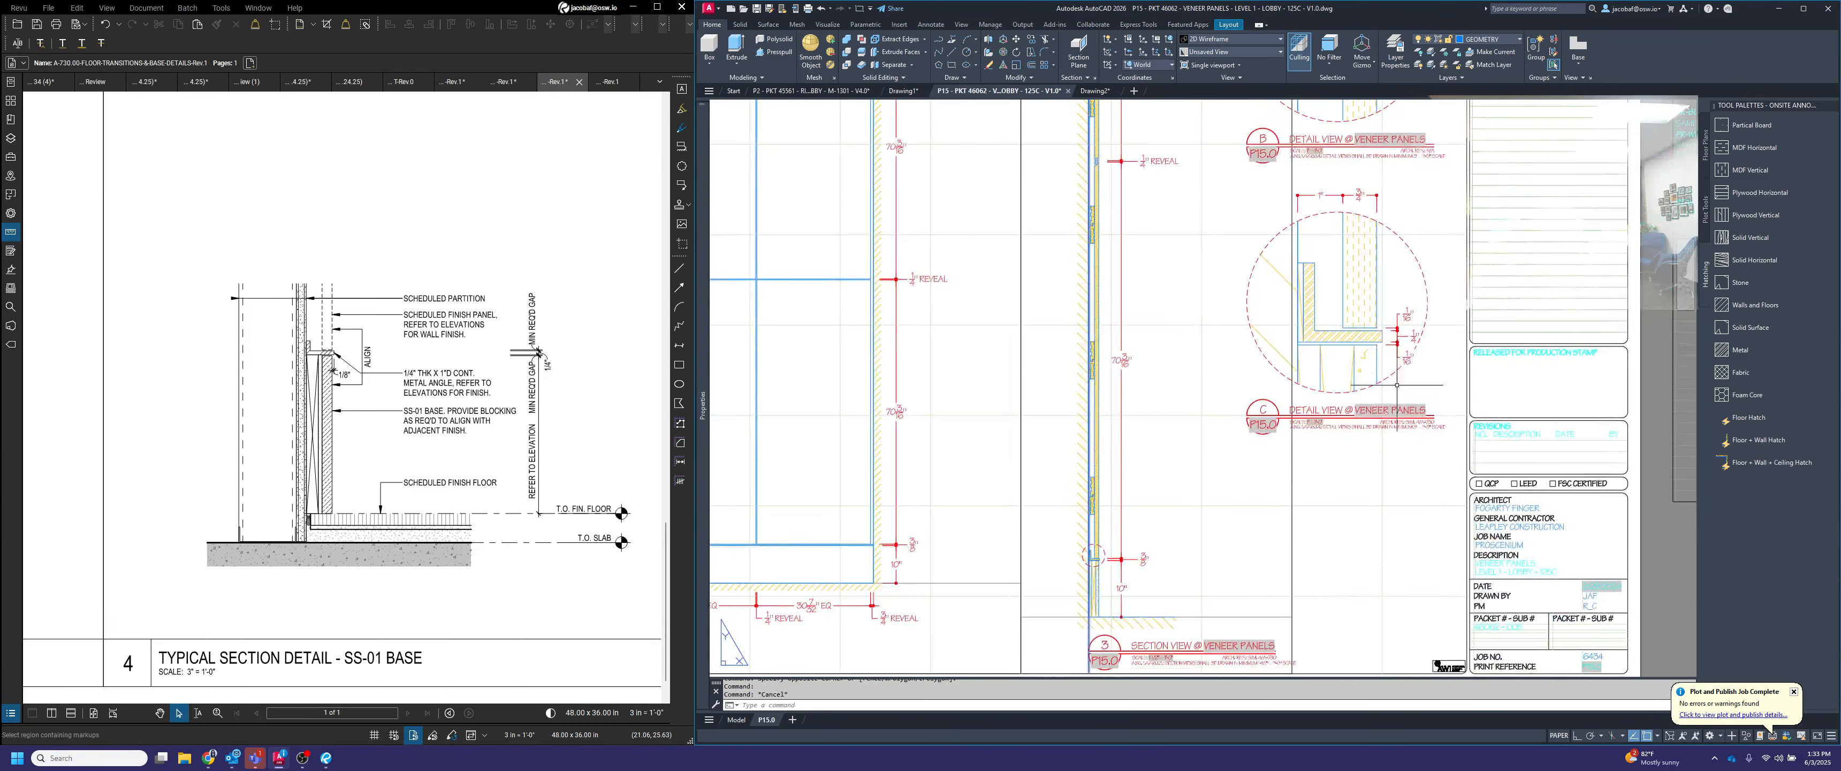
scroll(1358, 443, "down", 3)
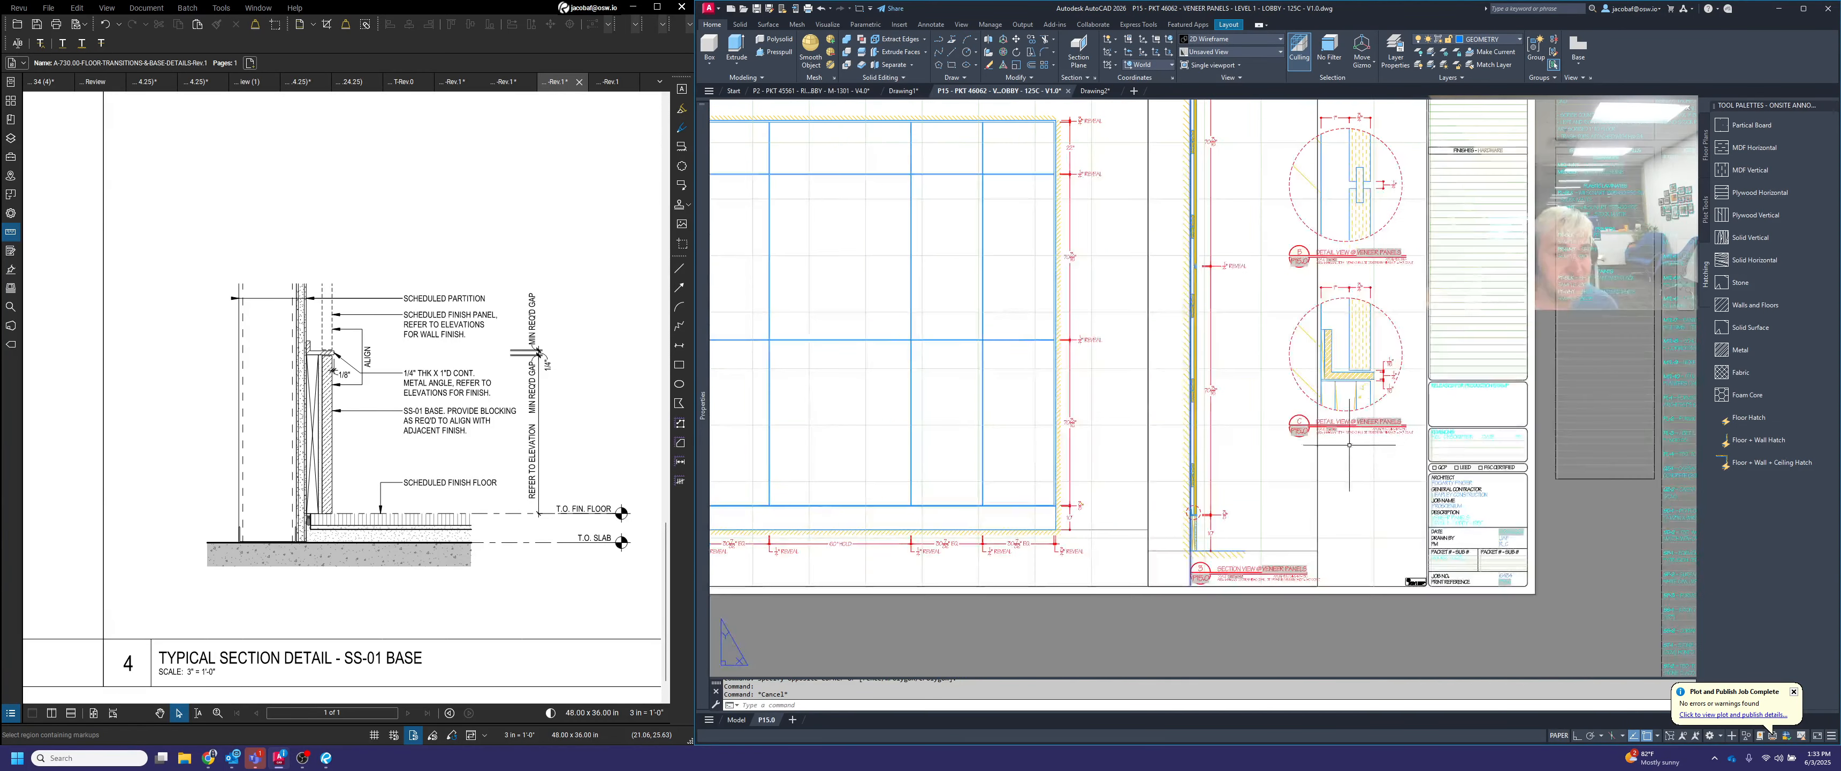
middle_click_drag(1266, 443, 1224, 561)
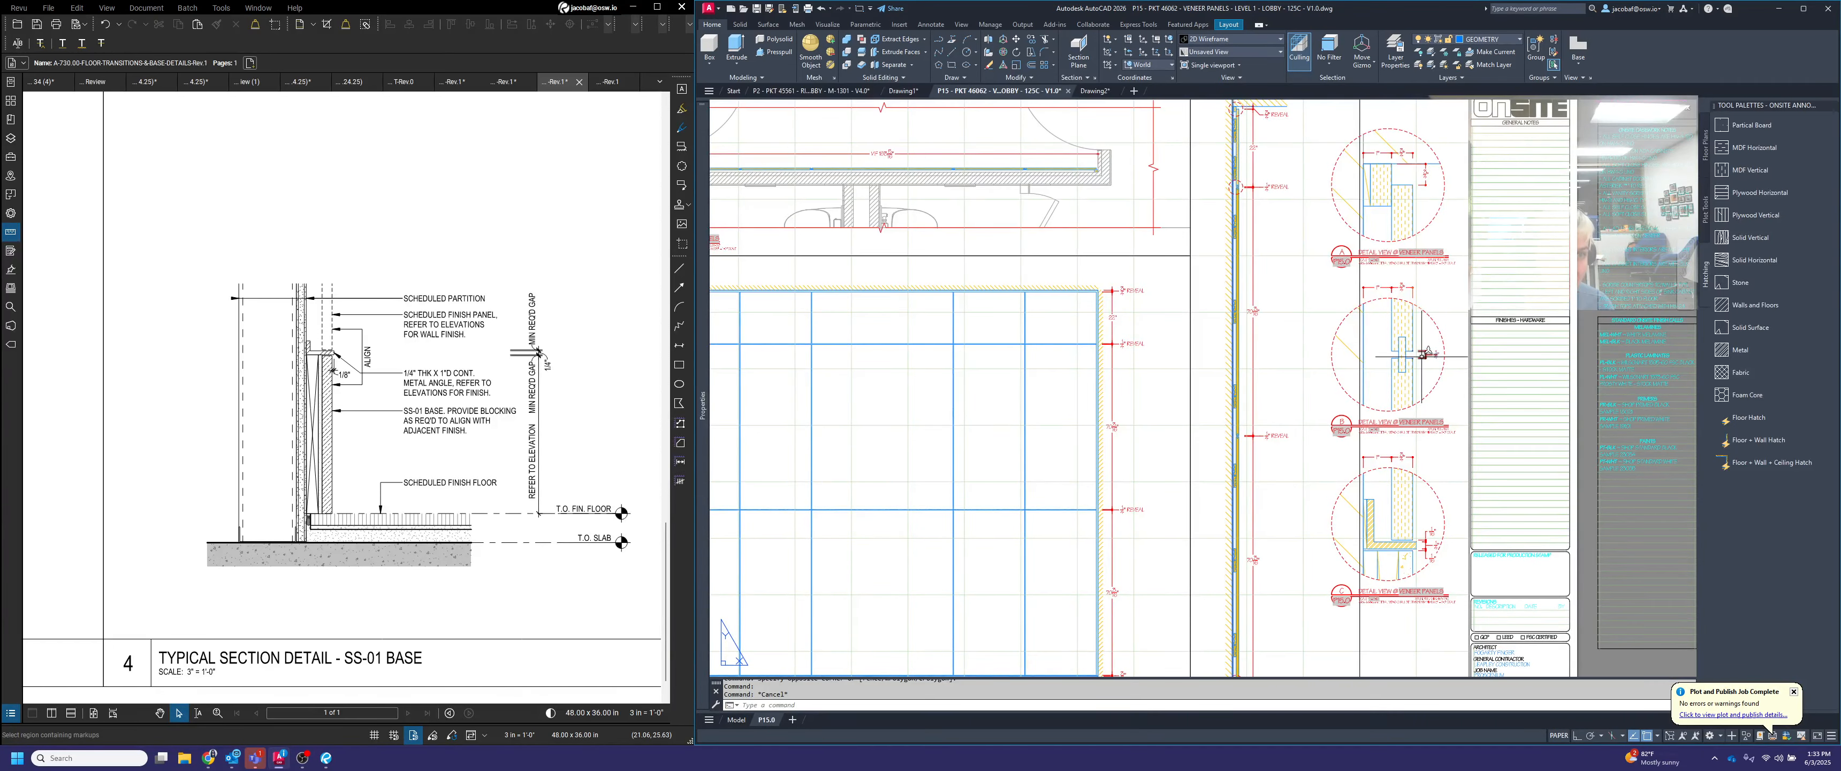
scroll(1428, 569, "up", 2)
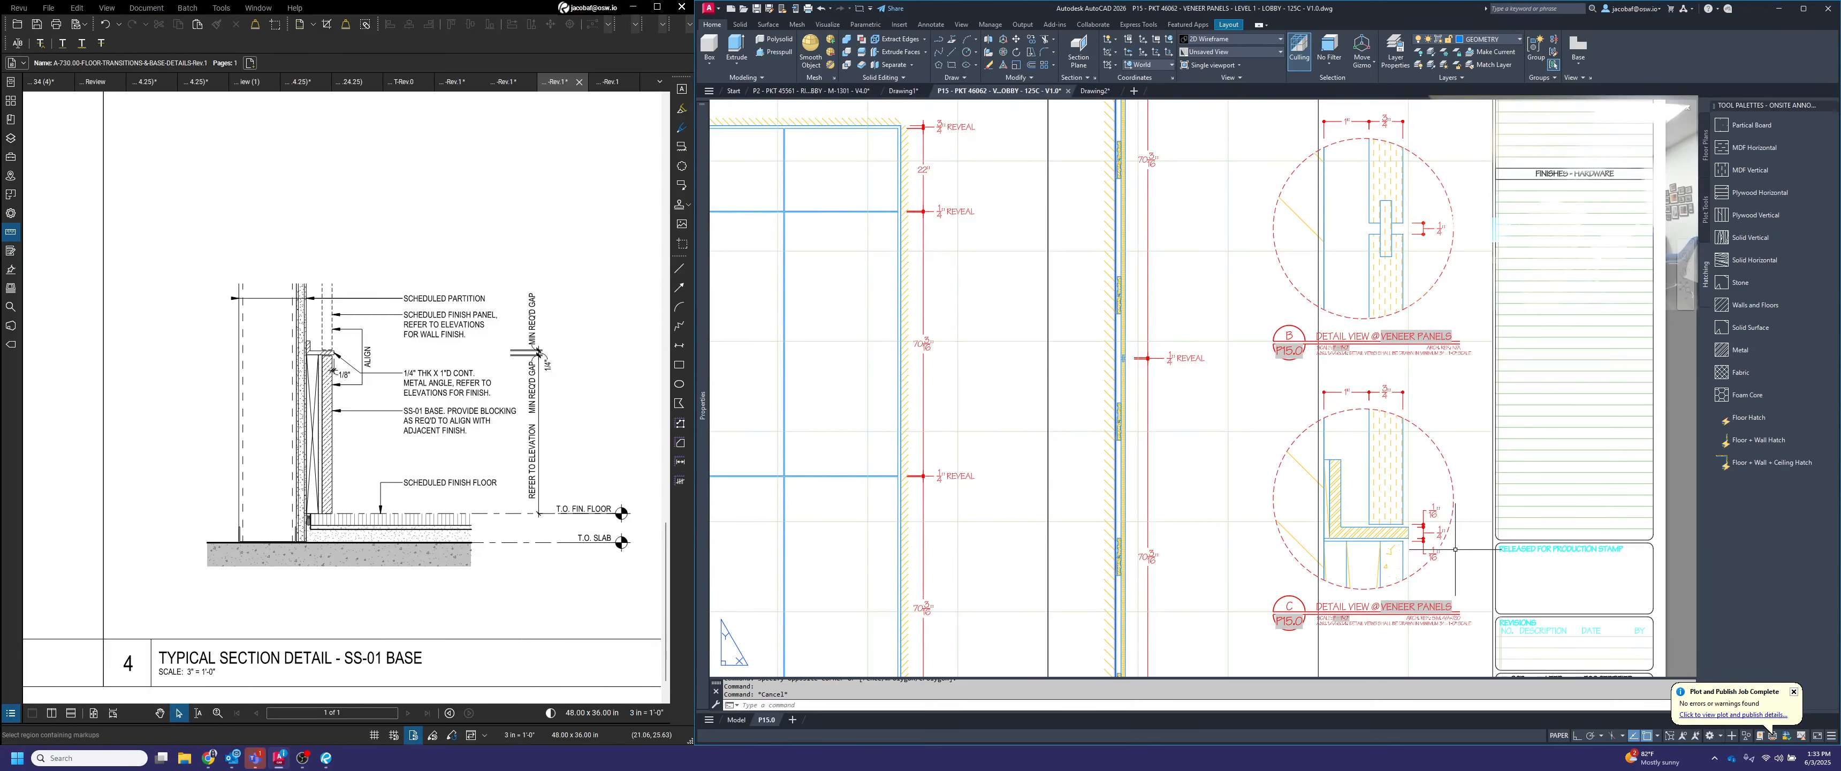
scroll(1455, 548, "down", 4)
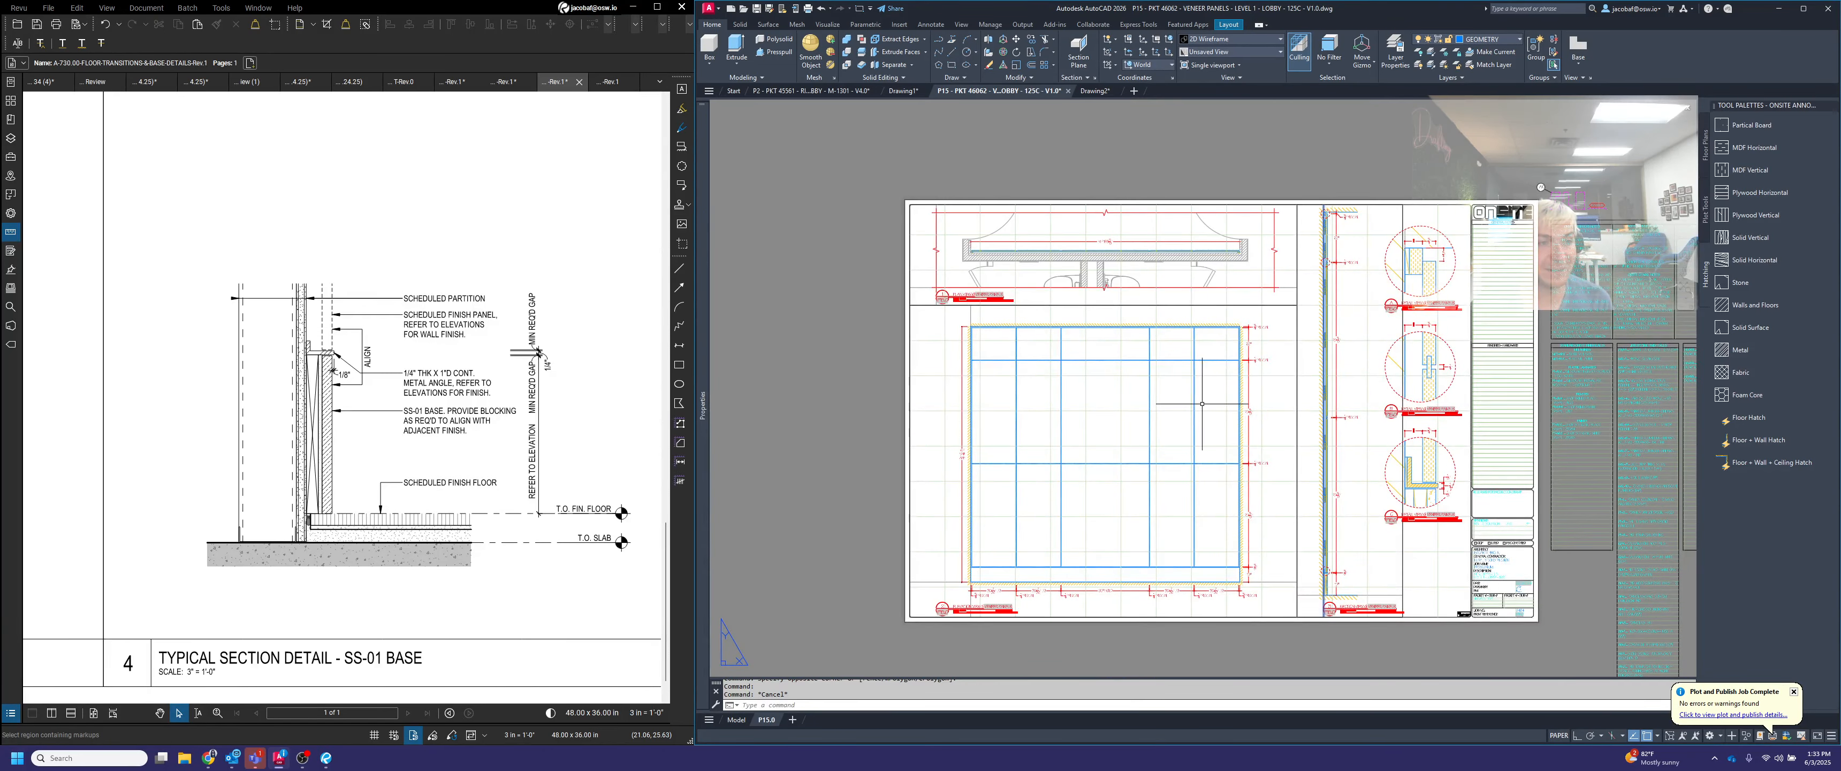
middle_click_drag(1156, 360, 1231, 389)
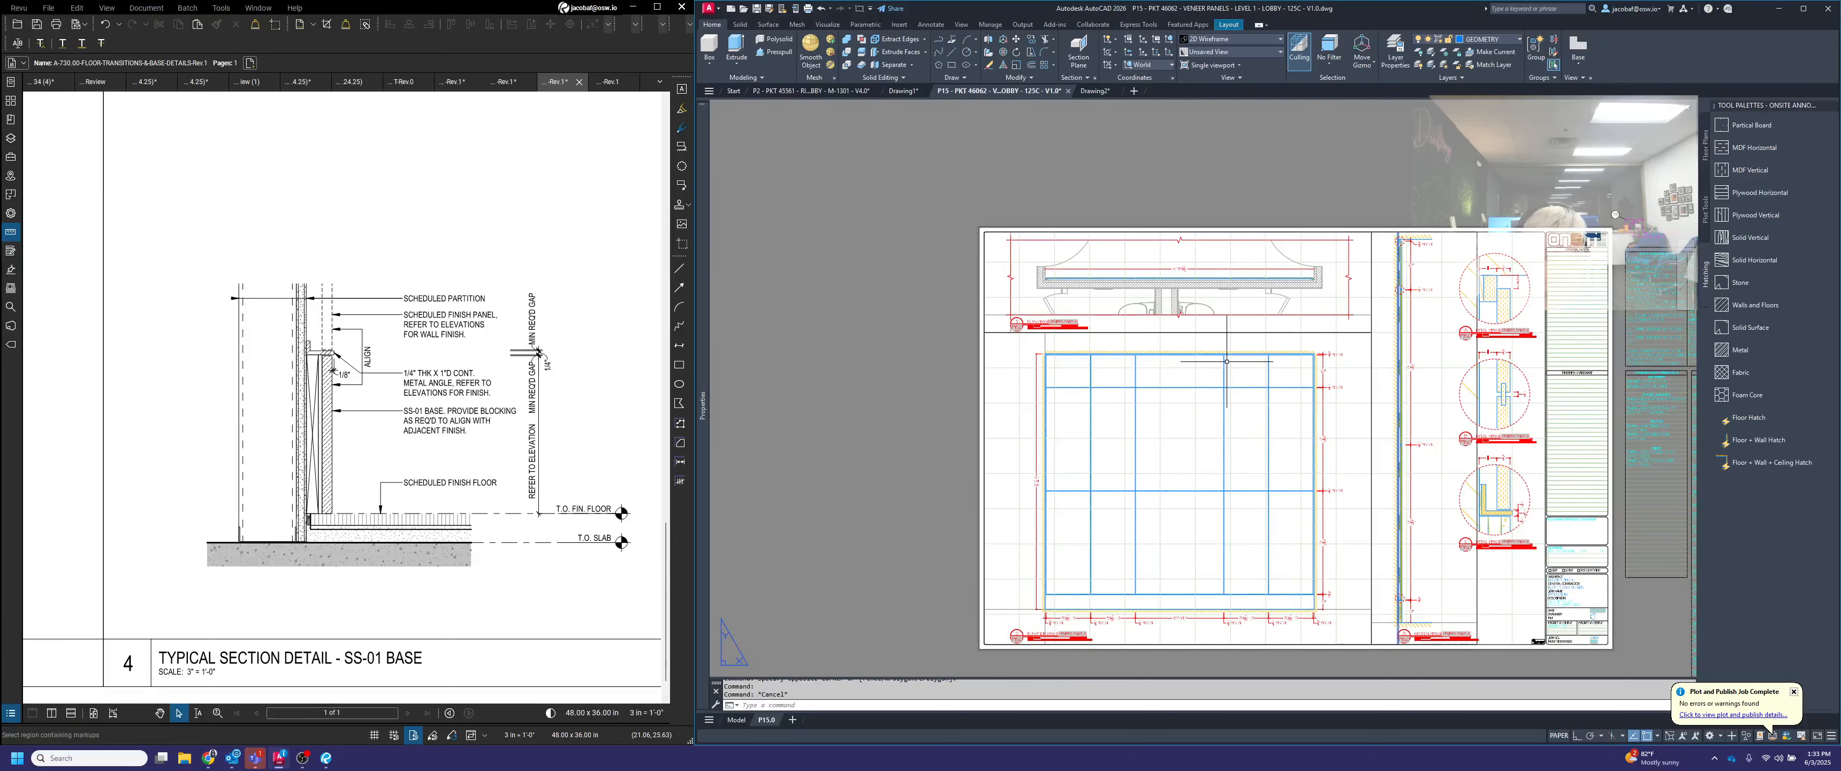
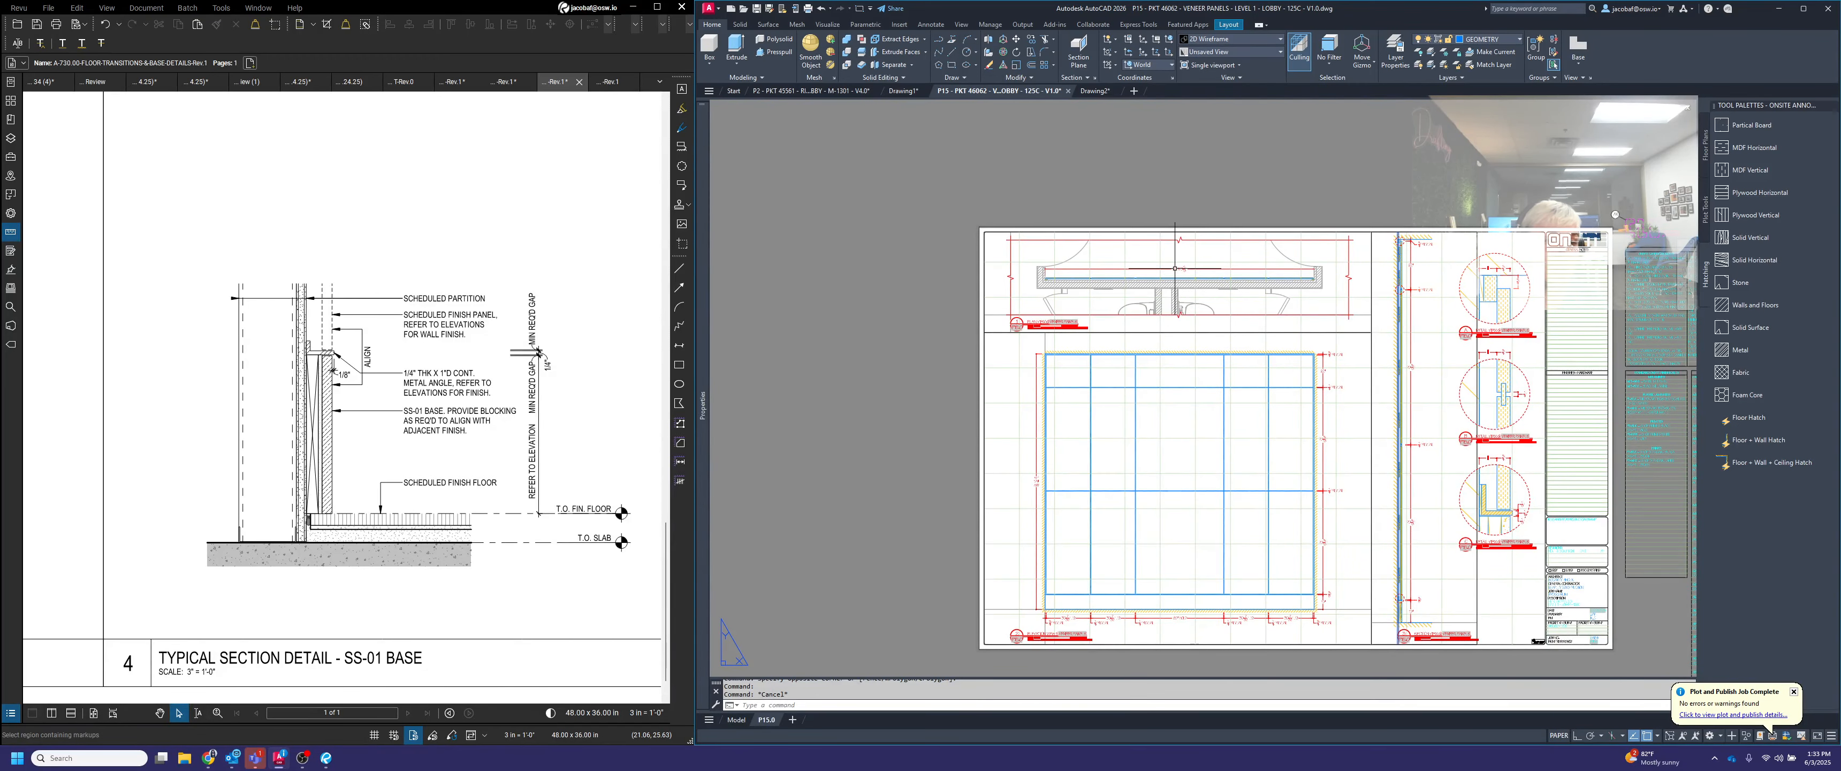
Insert an elevation callout in the plan view above the wall dimension and rotate it to point down toward the veneer panels
scroll(1177, 261, "up", 5)
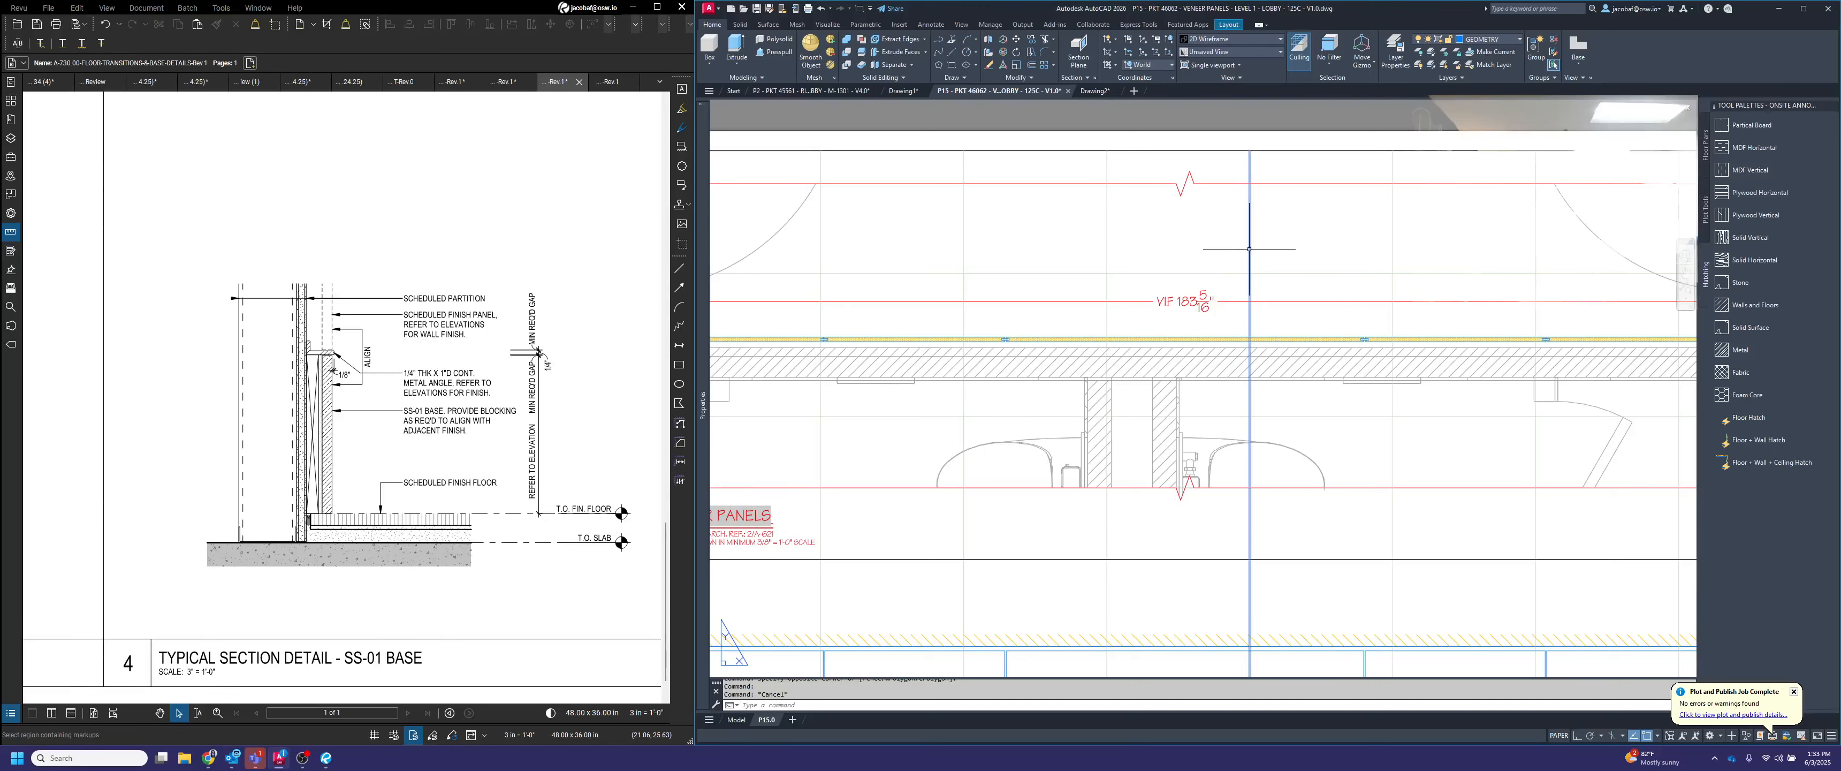
double_click(1220, 243)
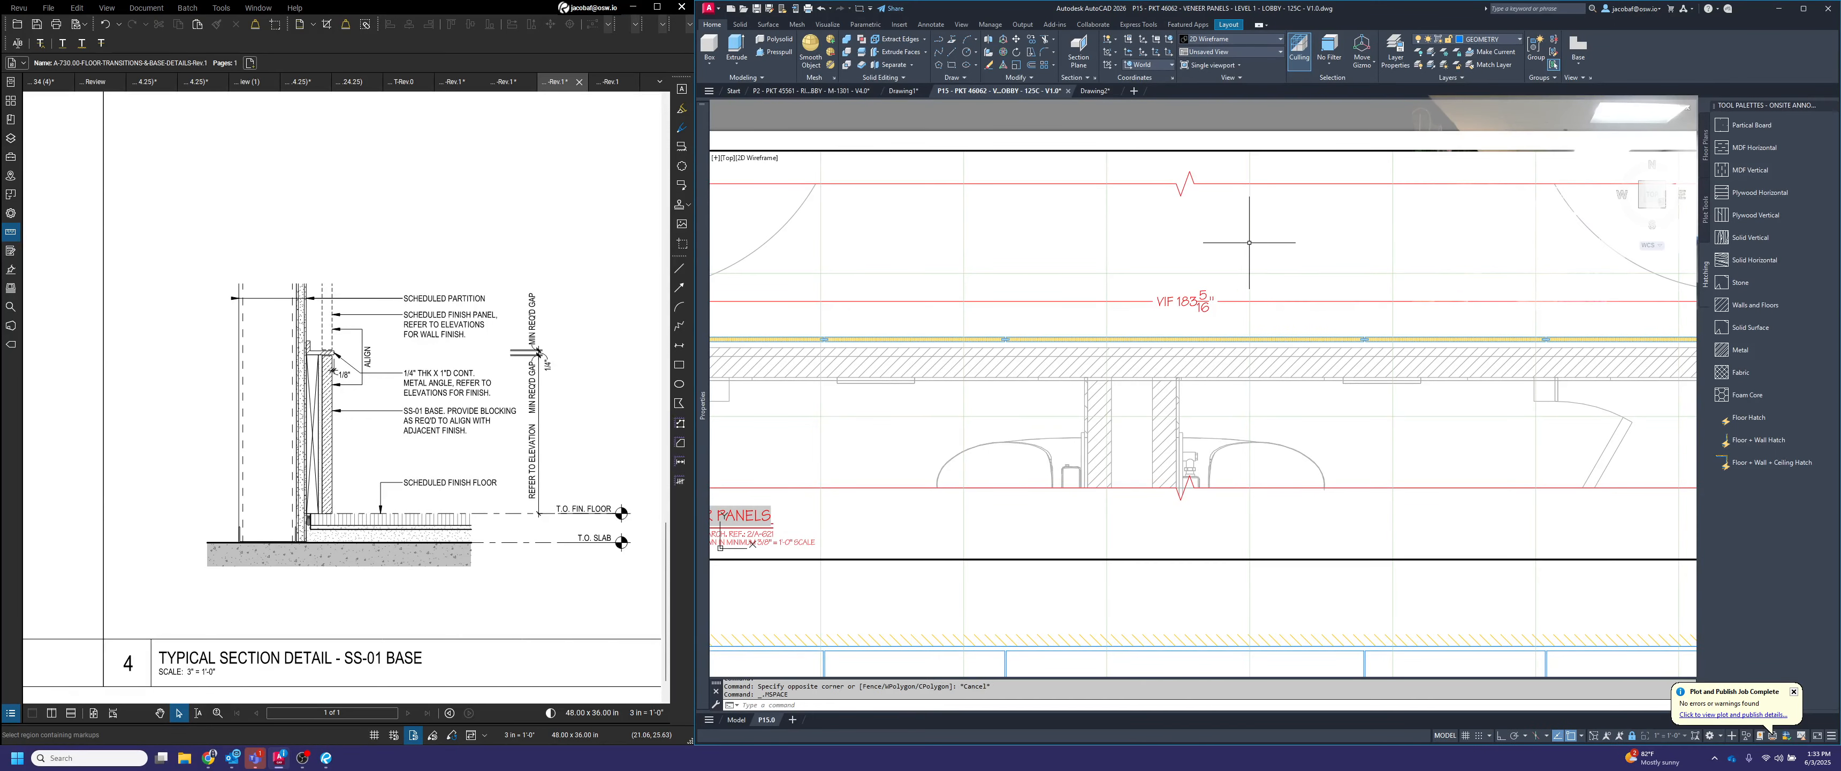
left_click(1705, 212)
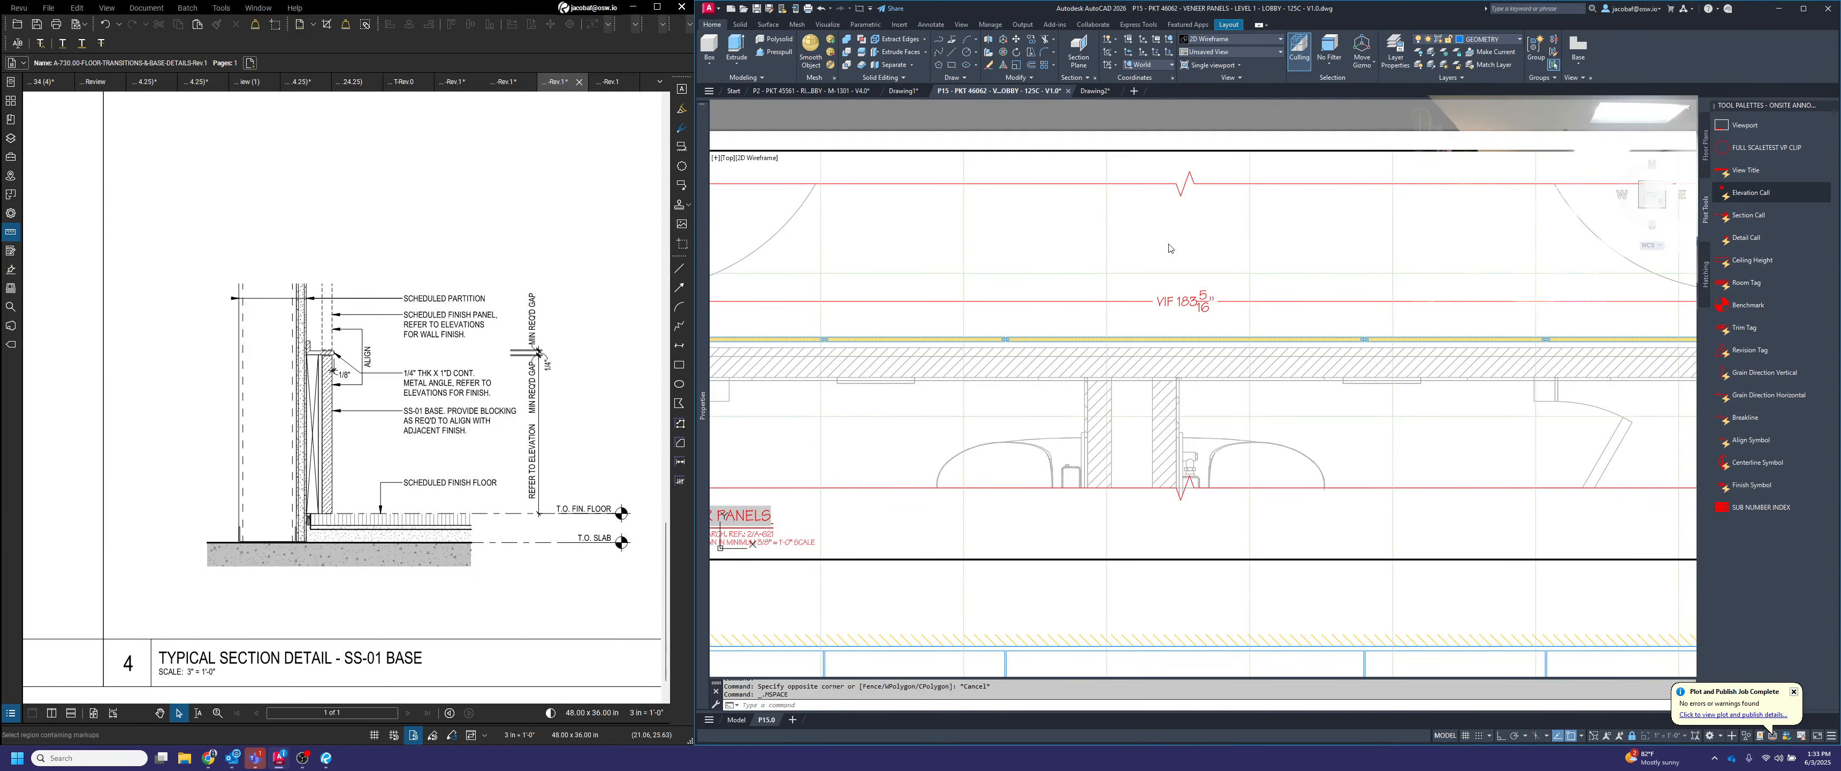
left_click(1190, 239)
left_click(1186, 230)
left_click(1185, 220)
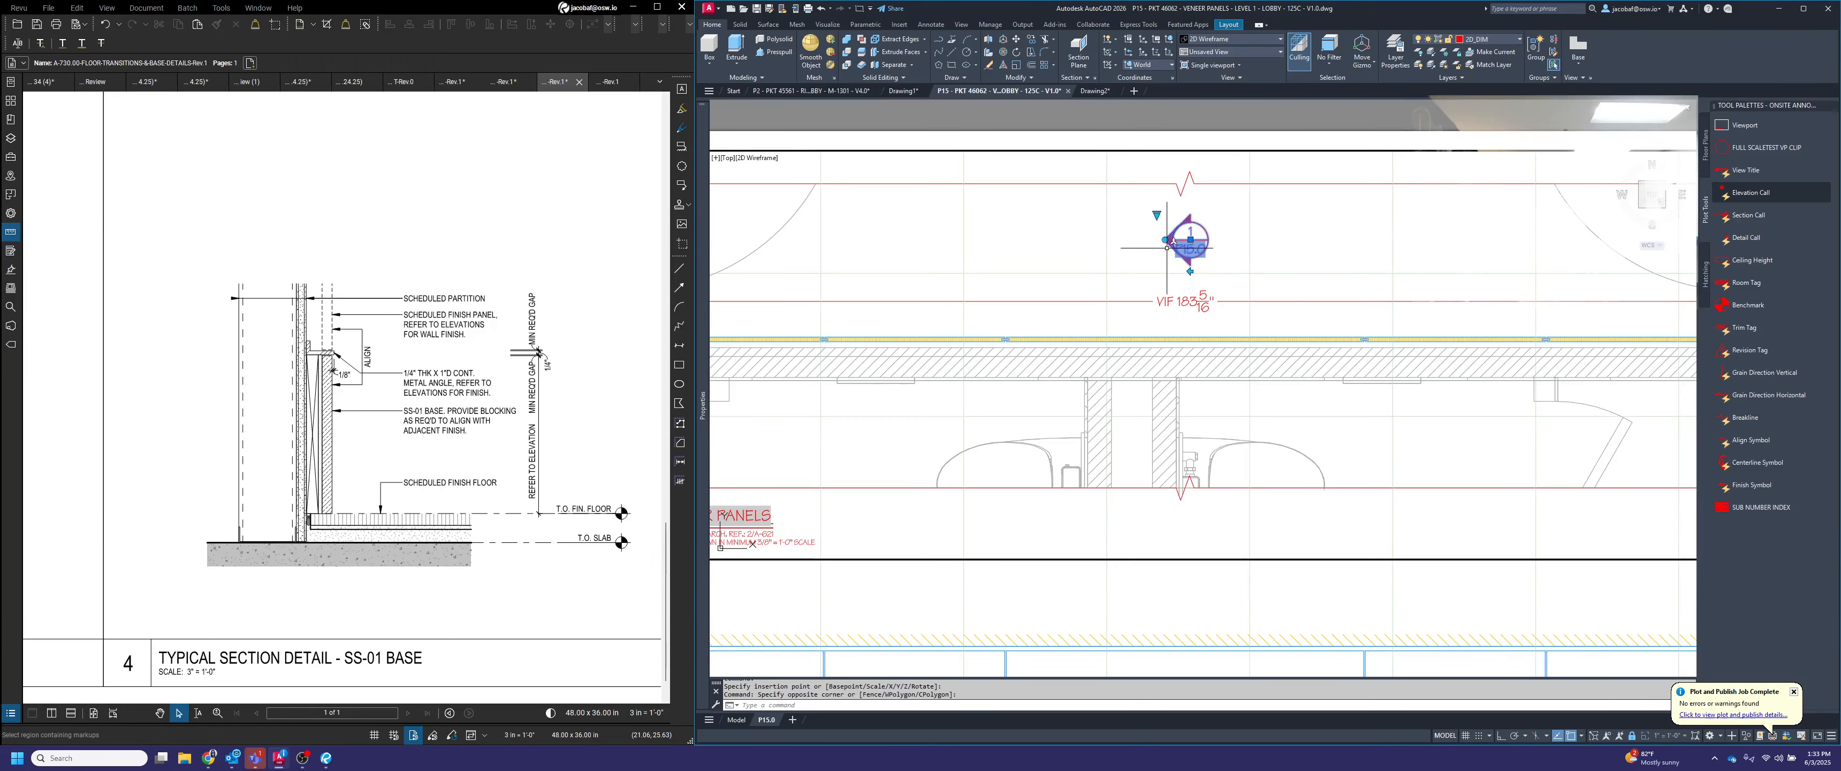
left_click(1165, 239)
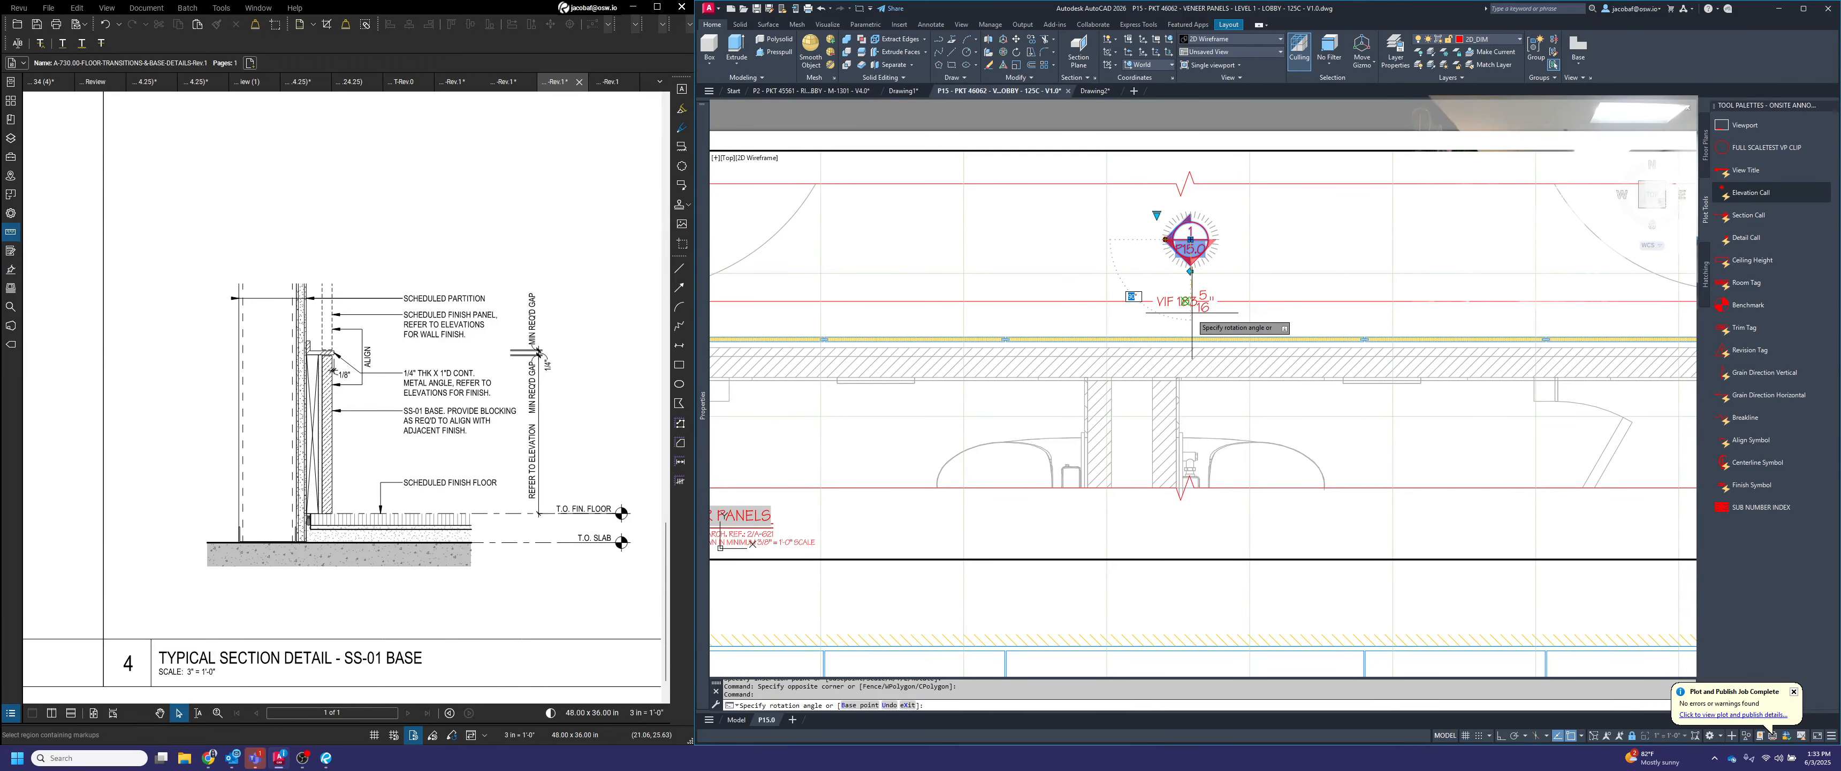
key("Escape")
Move the elevation callout by its arrow tip onto the VIF width dimension line in the plan view
key("space")
left_click(1206, 267)
left_click(1188, 244)
key("space")
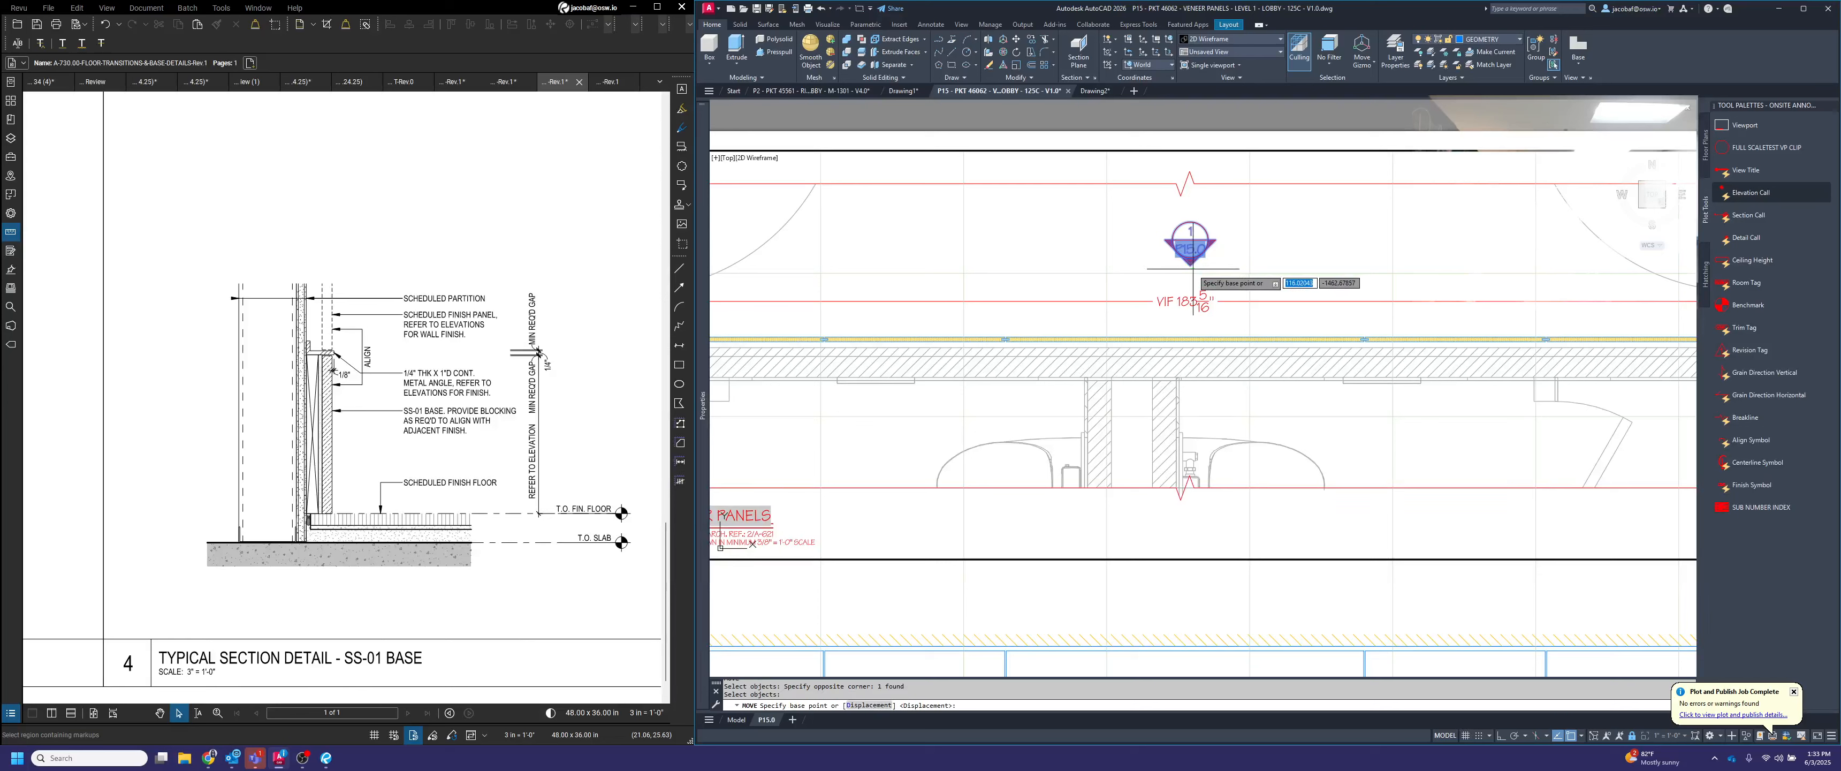
left_click(1190, 265)
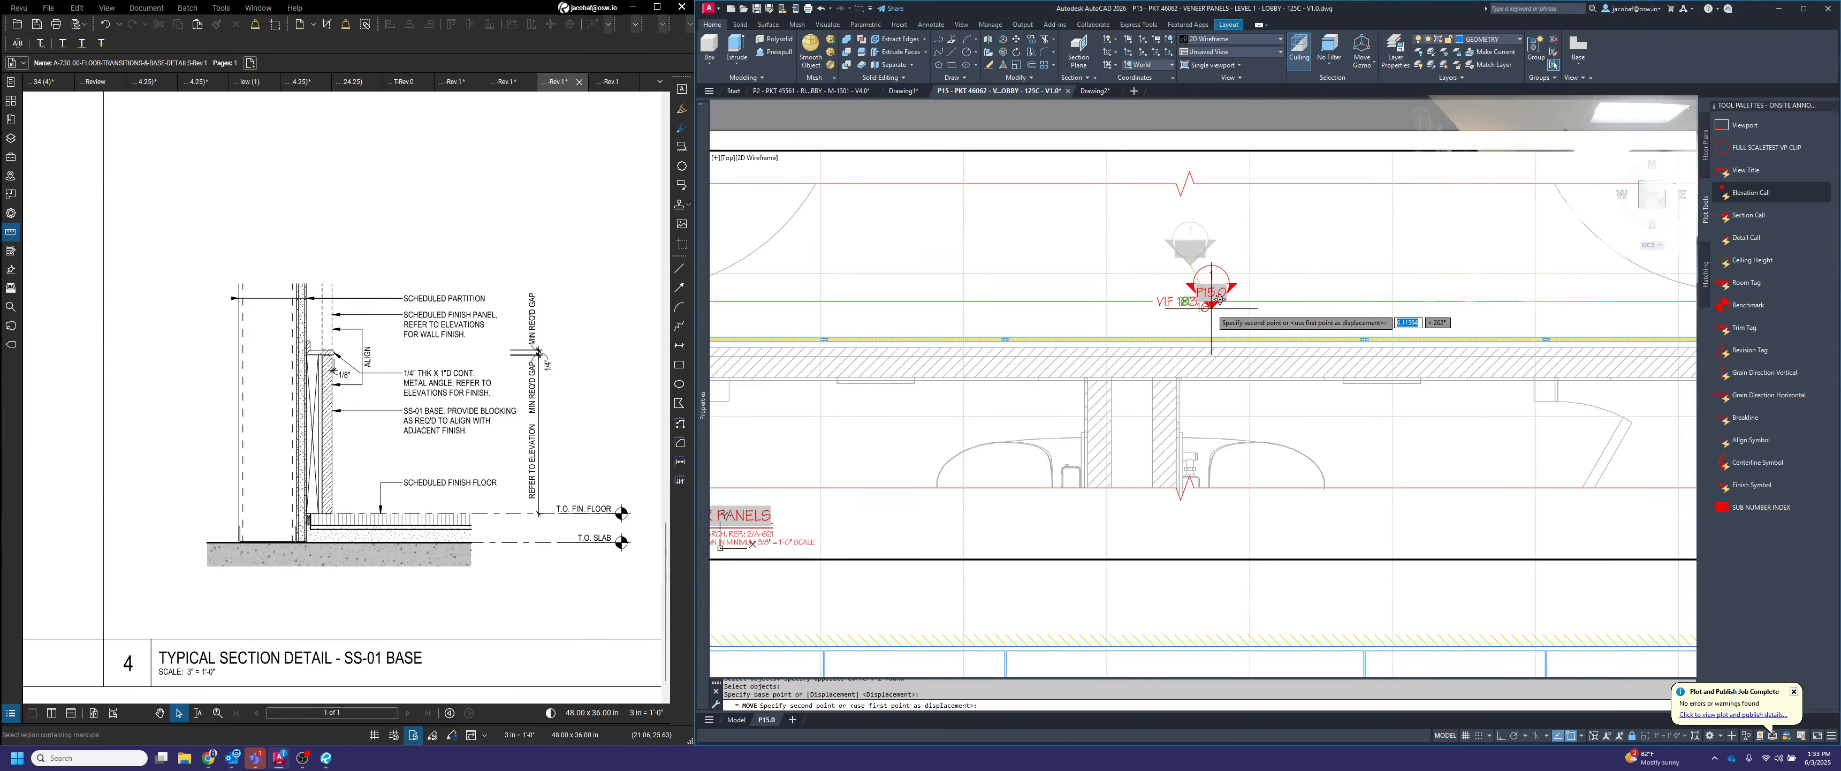
left_click(1212, 306)
Move the elevation callout 4 units straight up, clear of the plan's VIF dimension text, with Ortho on
key("space")
left_click(1213, 285)
left_click(1197, 282)
key("space")
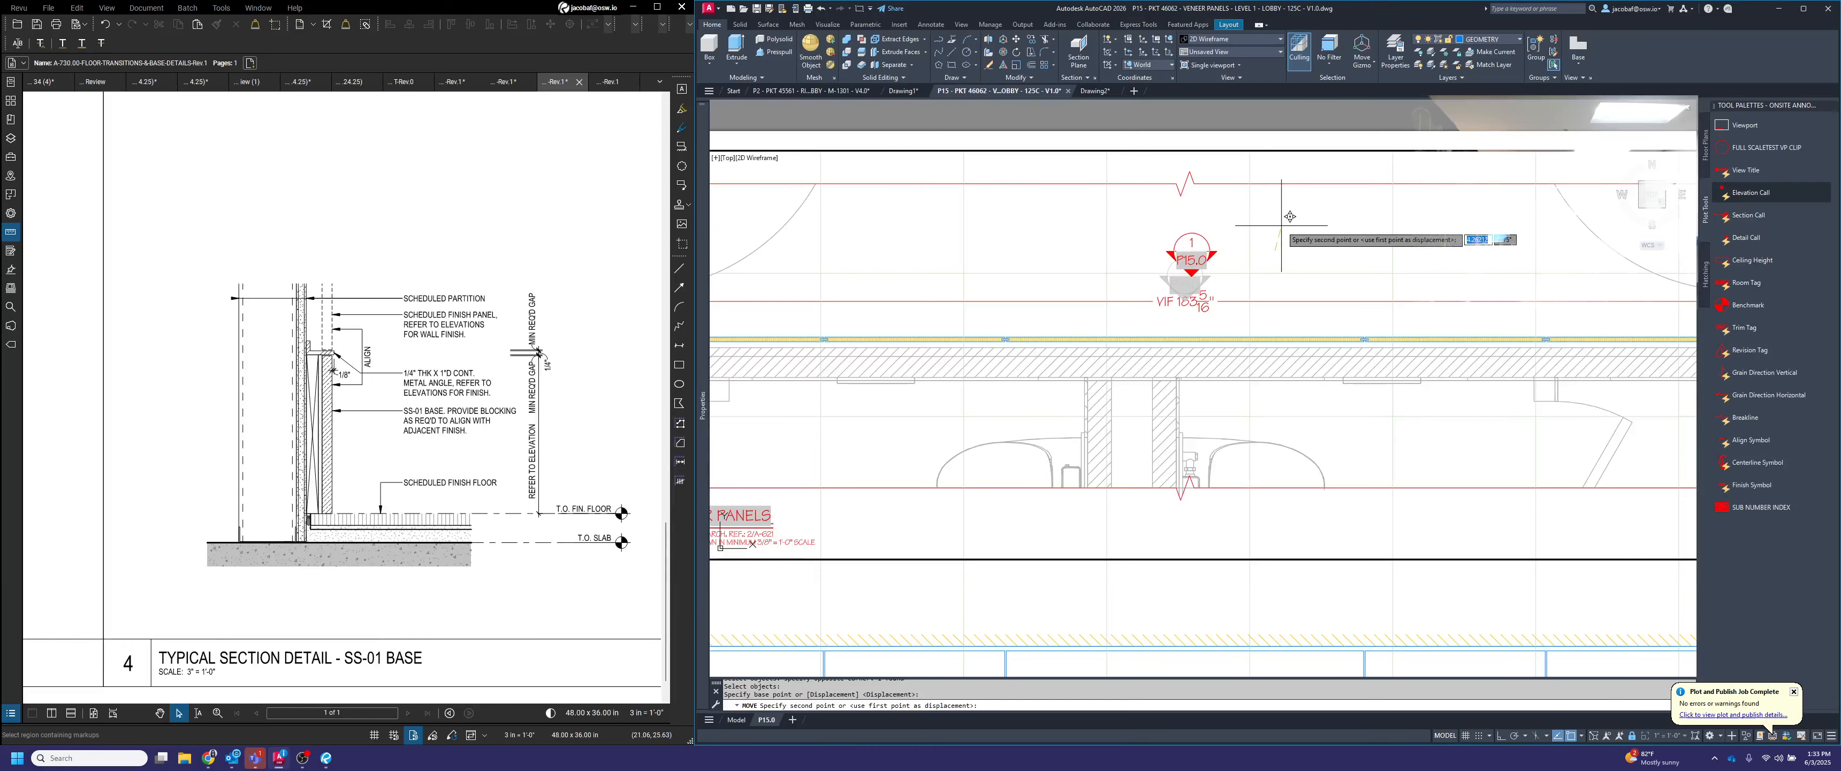
left_click(1274, 250)
key("F8")
type("4")
key("Escape")
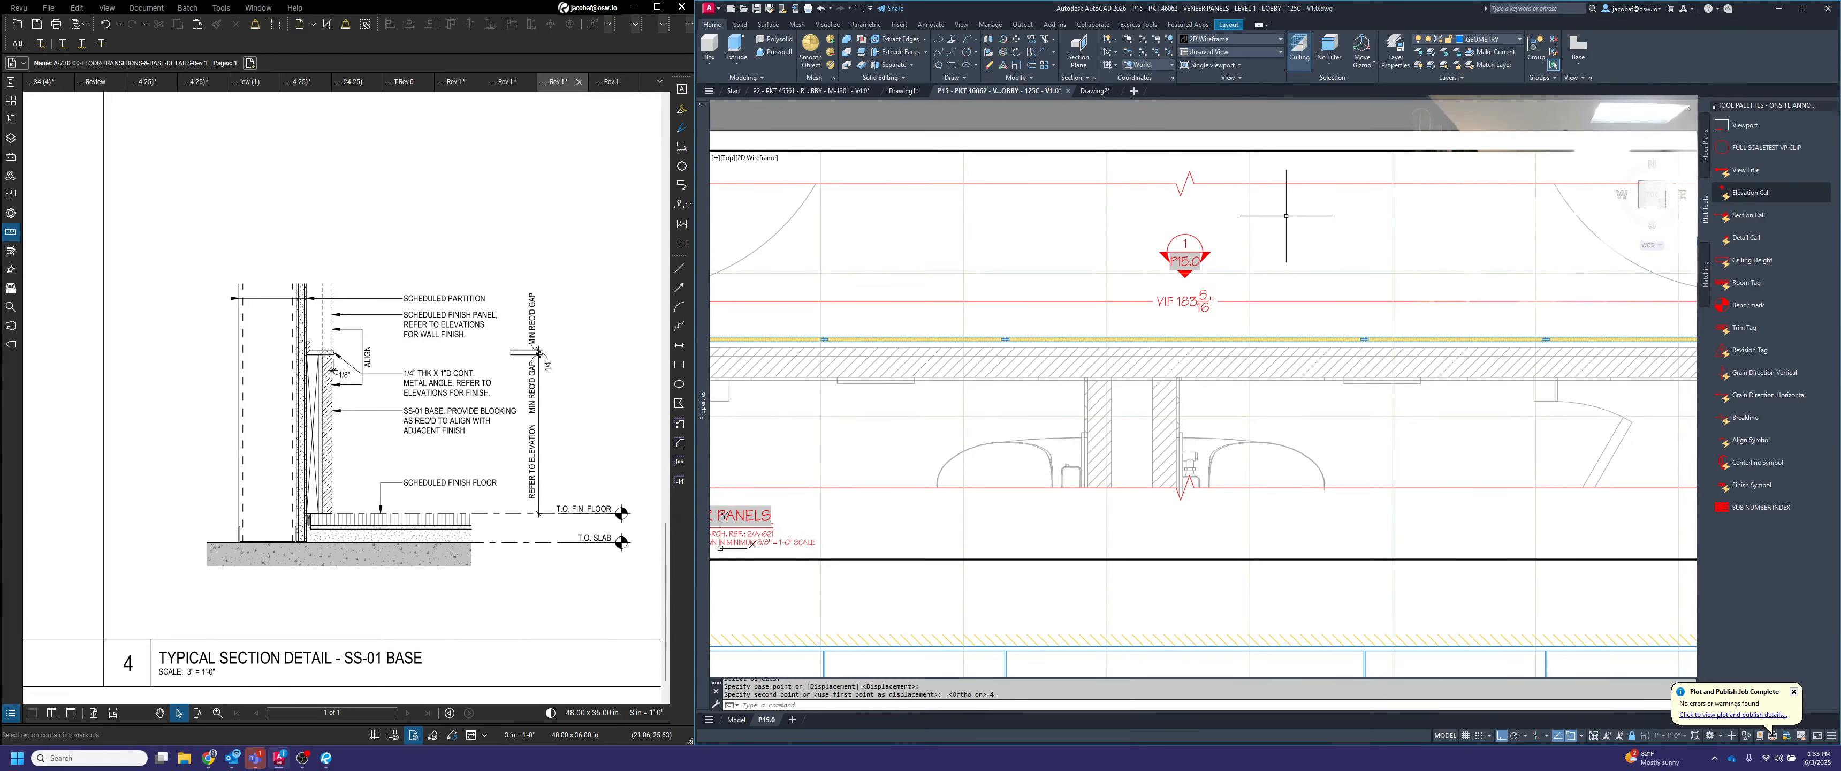
Set the elevation callout's view number to 2 to match the veneer panel elevation view title
scroll(1202, 244, "down", 5)
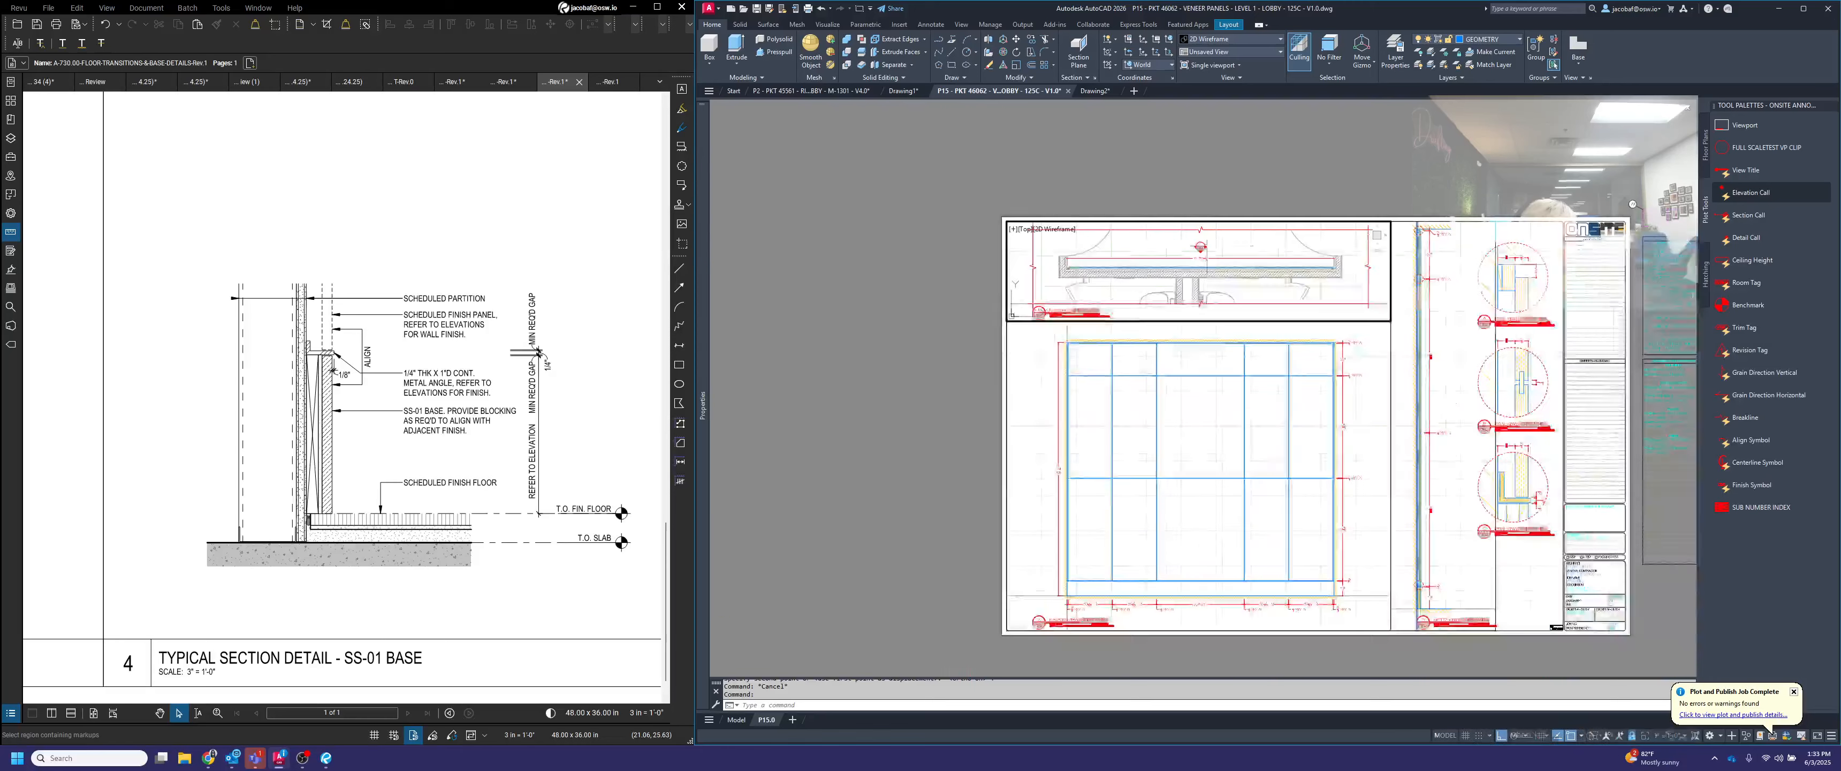
scroll(1042, 642, "up", 5)
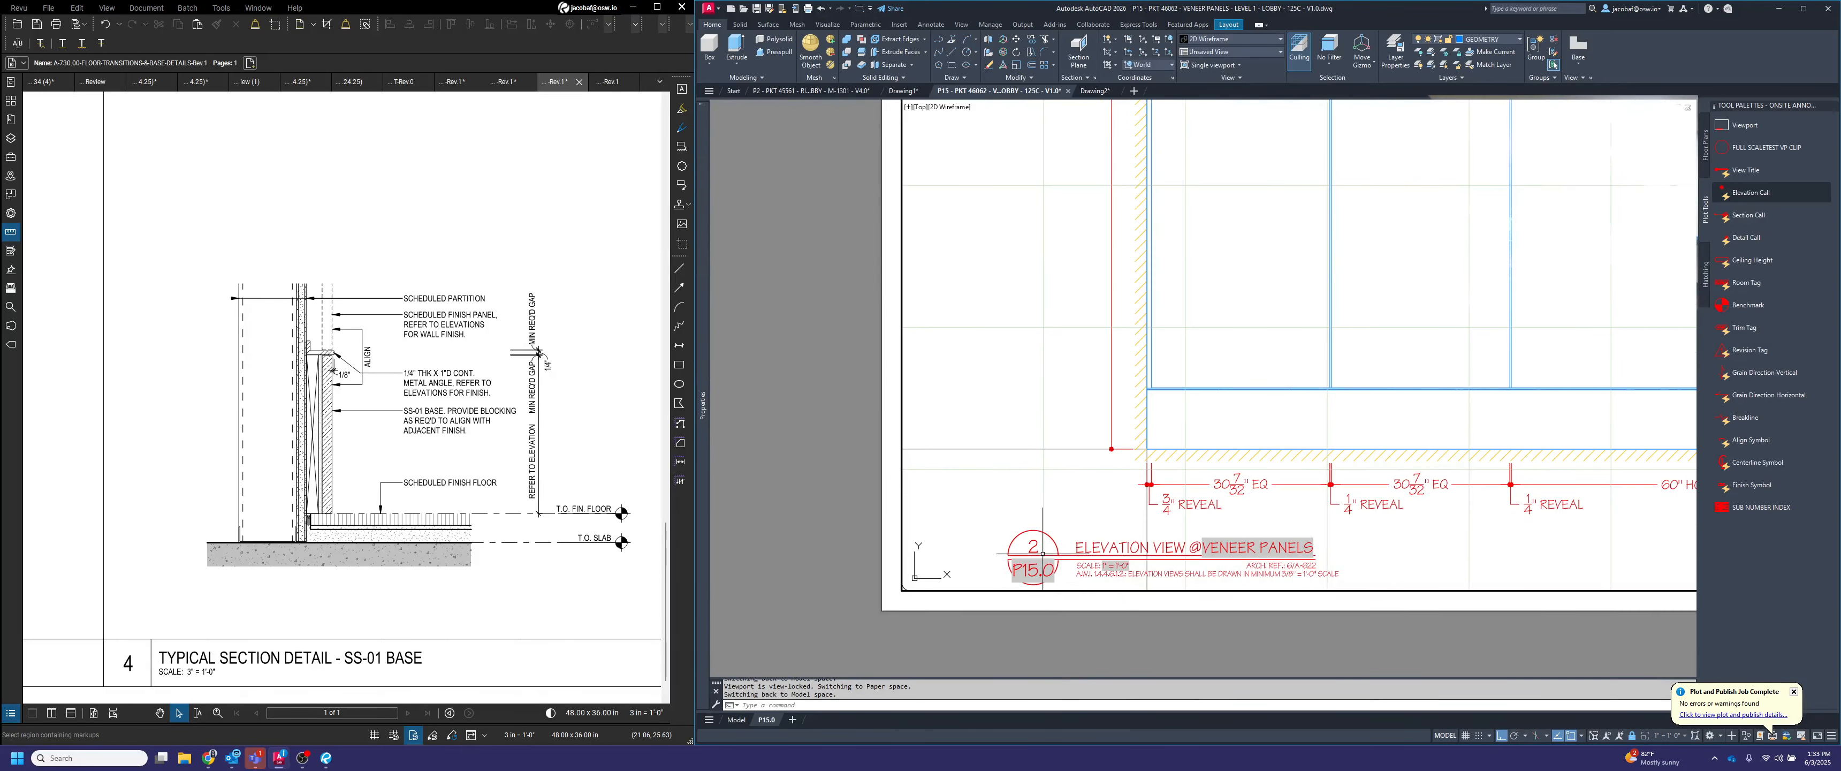
scroll(1071, 557, "down", 4)
middle_click_drag(1284, 272, 1130, 649)
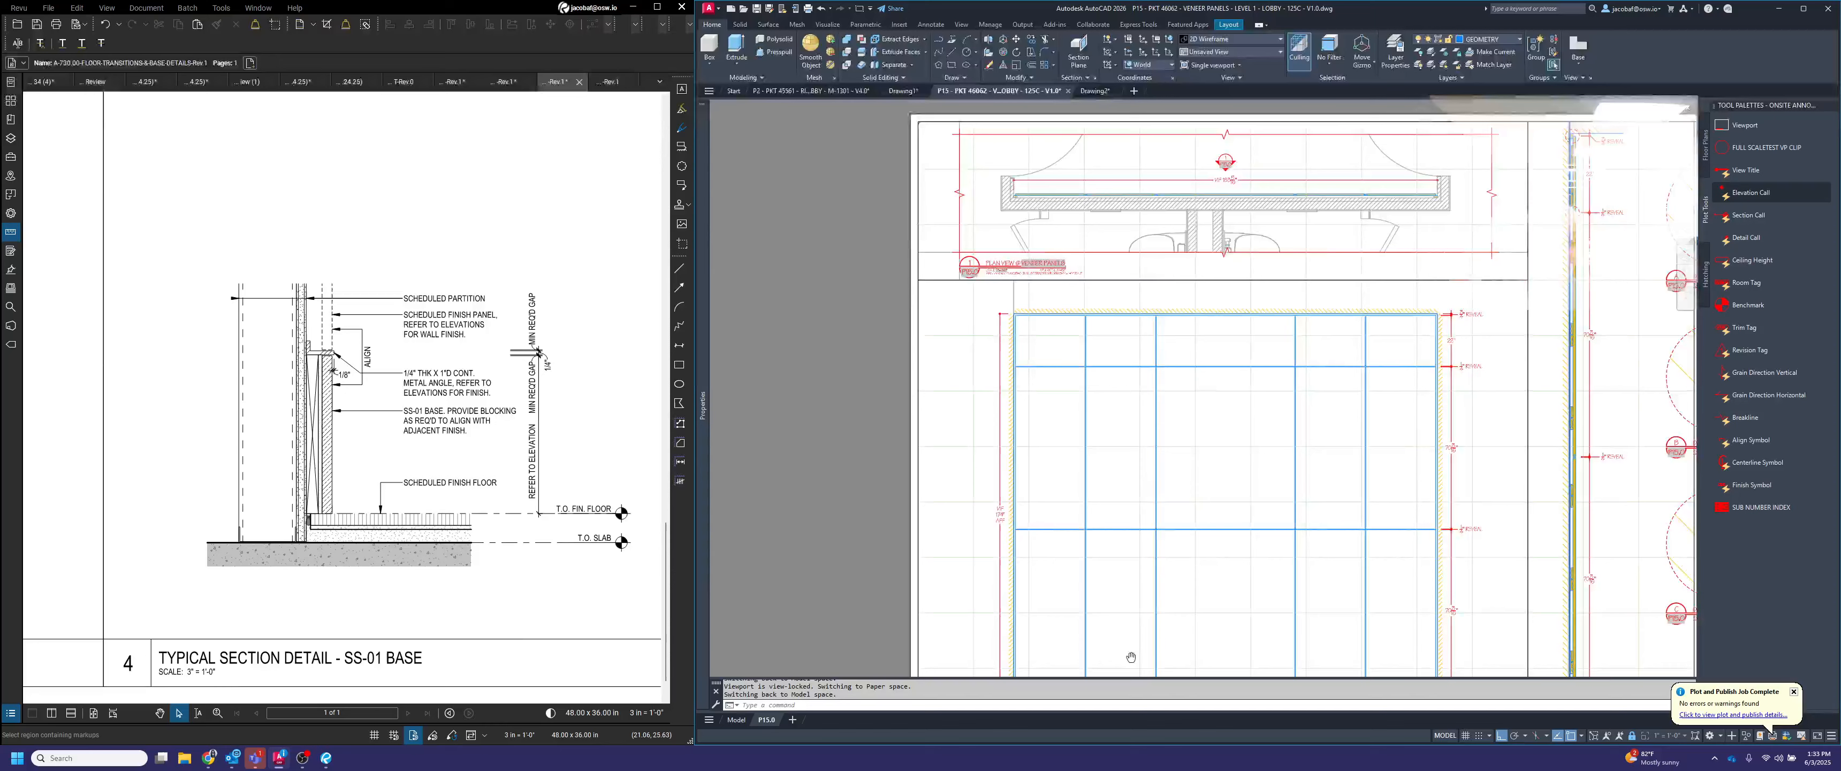
scroll(1156, 345, "up", 6)
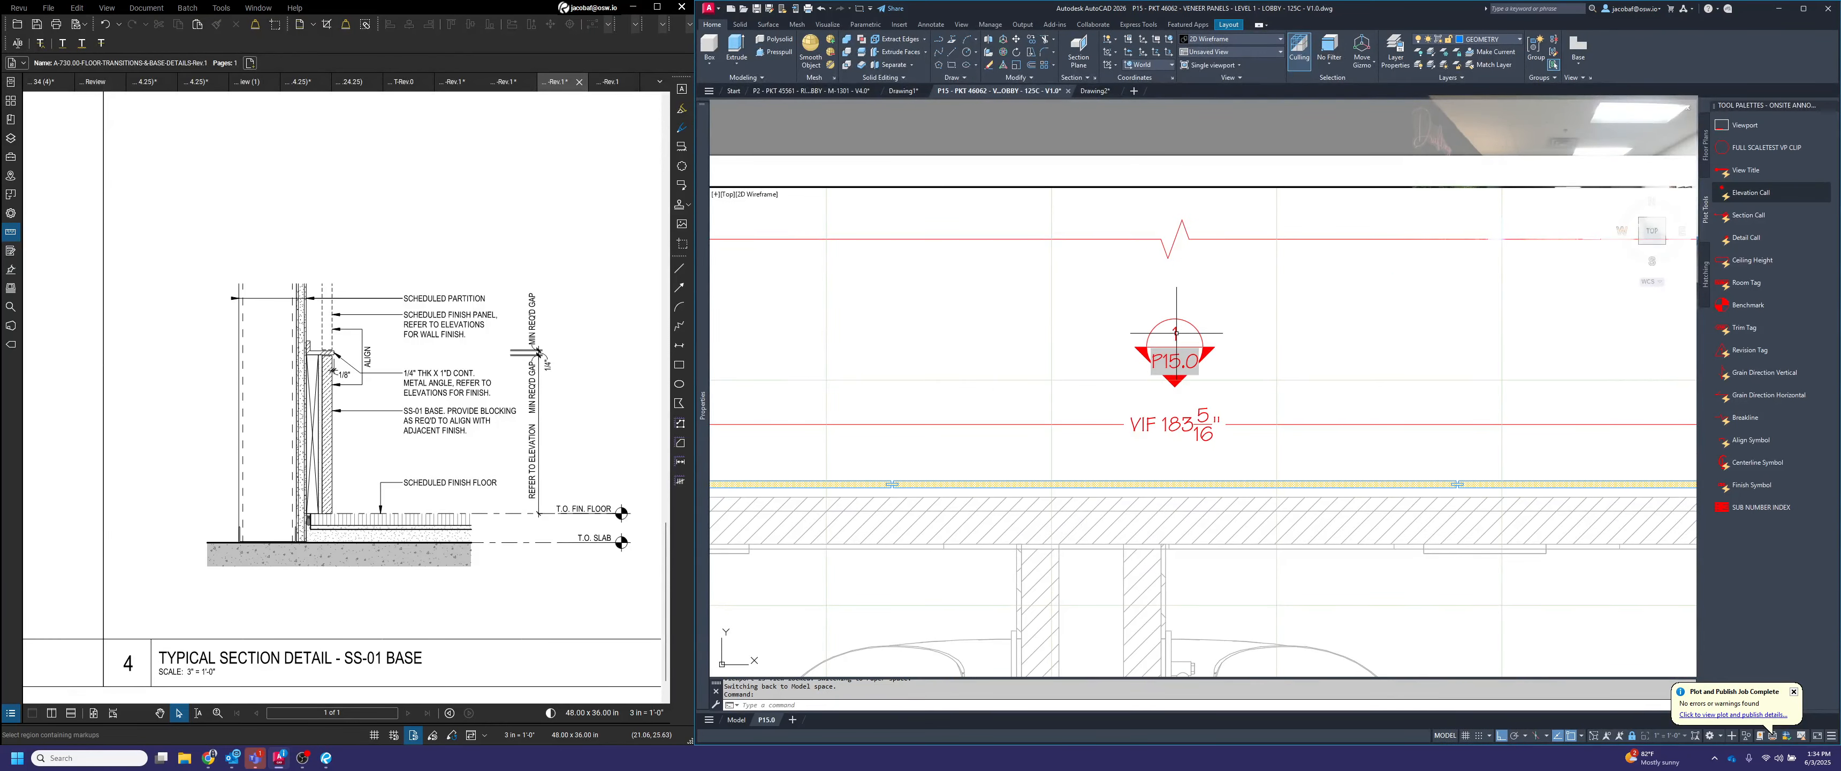
double_click(1196, 345)
type("2")
key("Return")
key("Return")
key("Return")
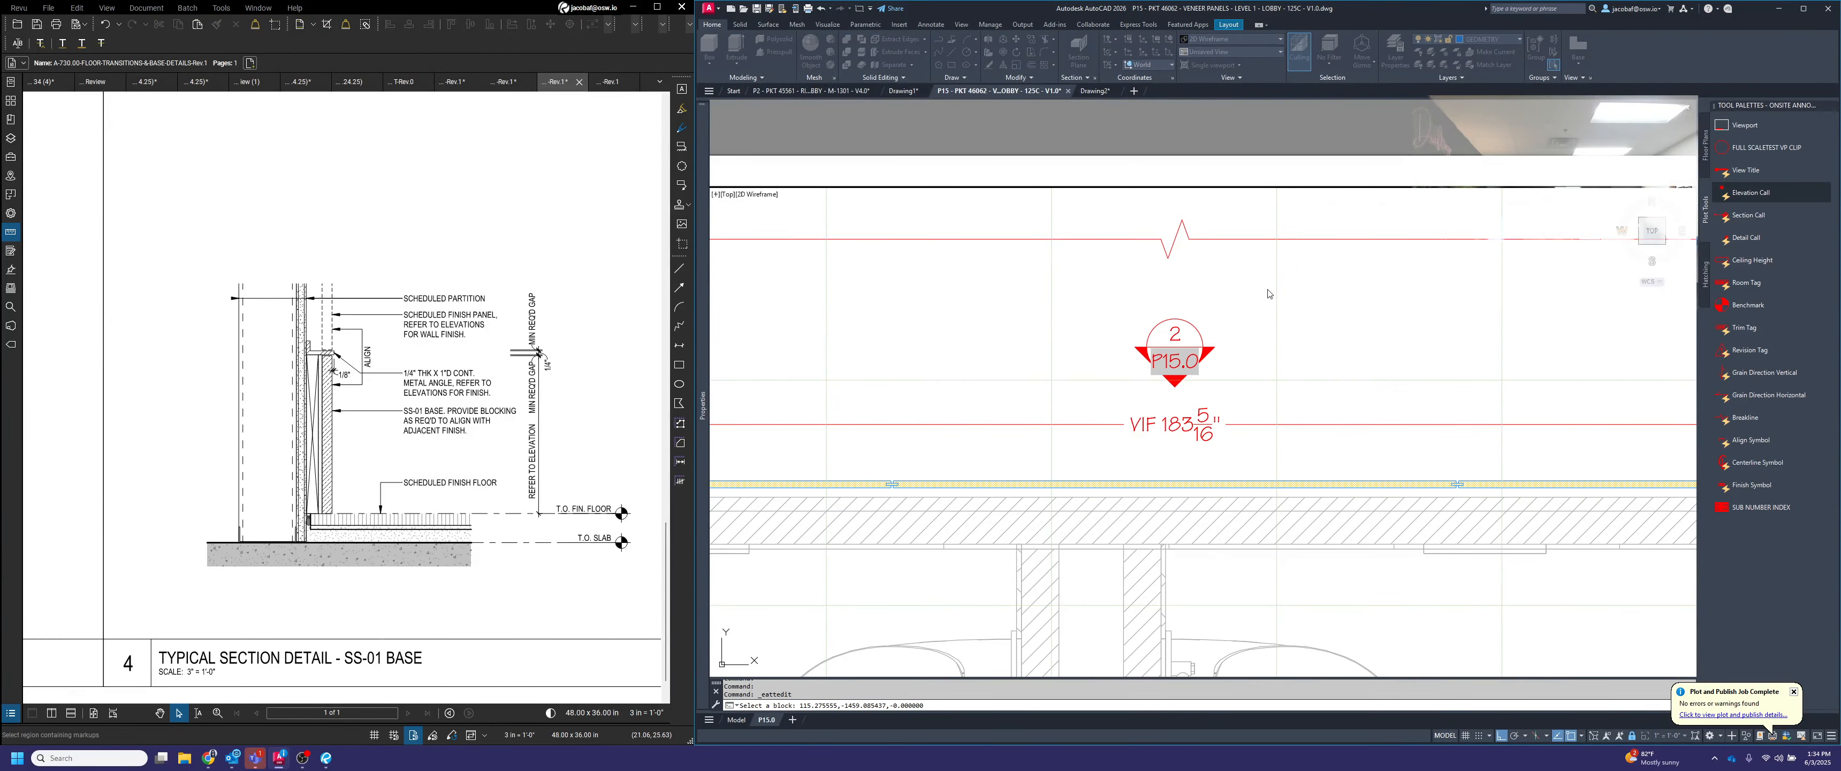
Insert a section callout in the middle of the veneer panel elevation, with its cut line pointing down and its arrow facing right
scroll(1268, 292, "down", 2)
scroll(1268, 293, "down", 4)
middle_click_drag(1244, 565, 1220, 335)
left_click(1229, 400)
left_click(1741, 216)
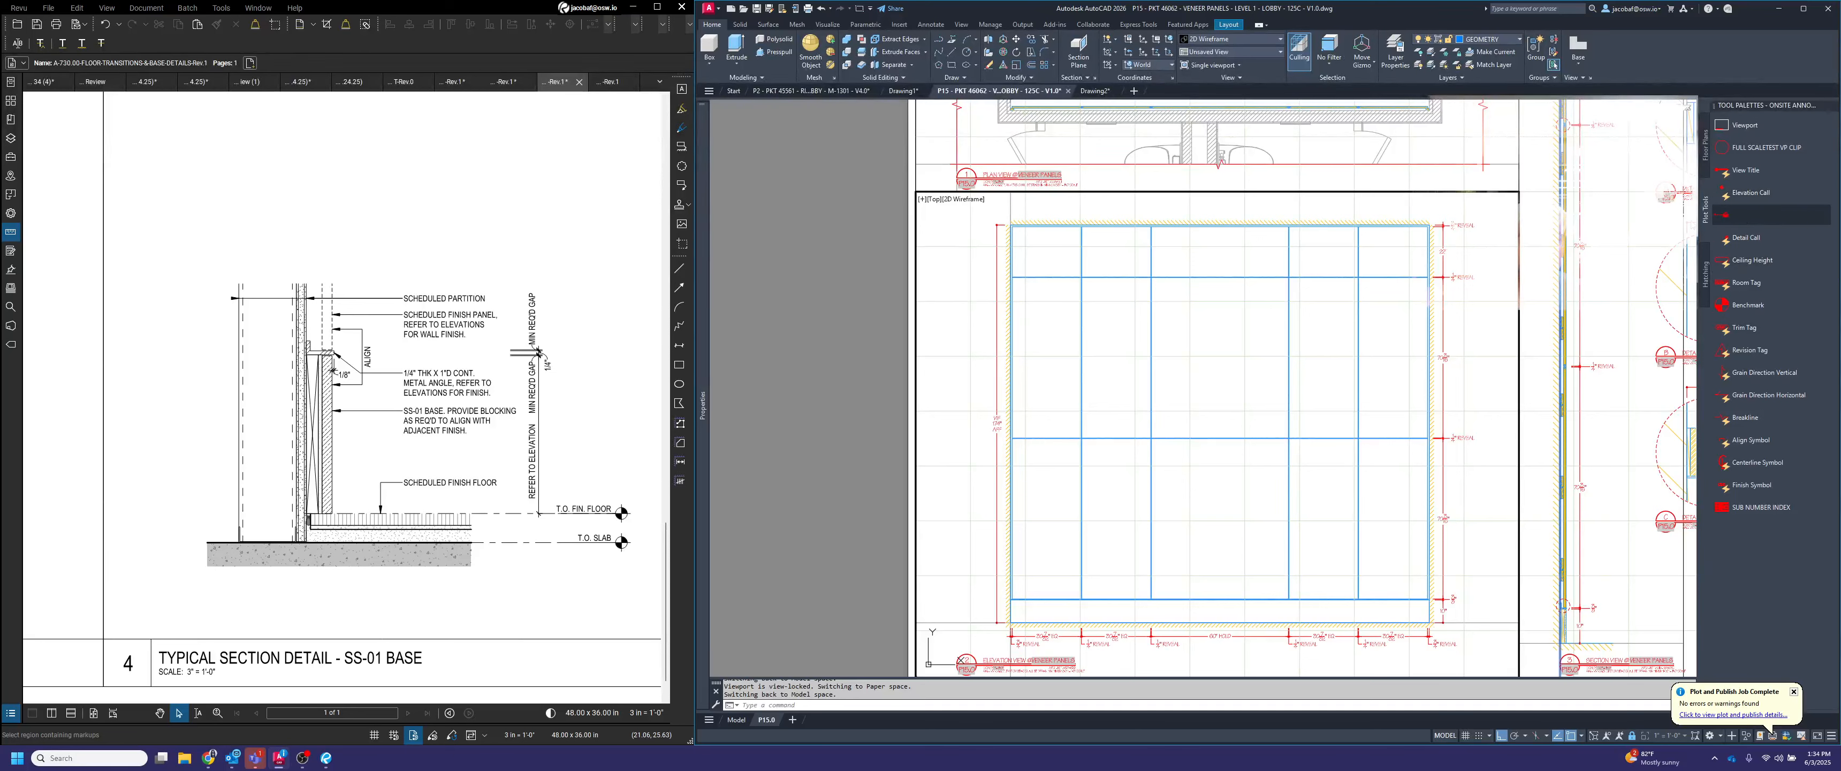
left_click(1219, 381)
left_click(1225, 398)
left_click(1220, 379)
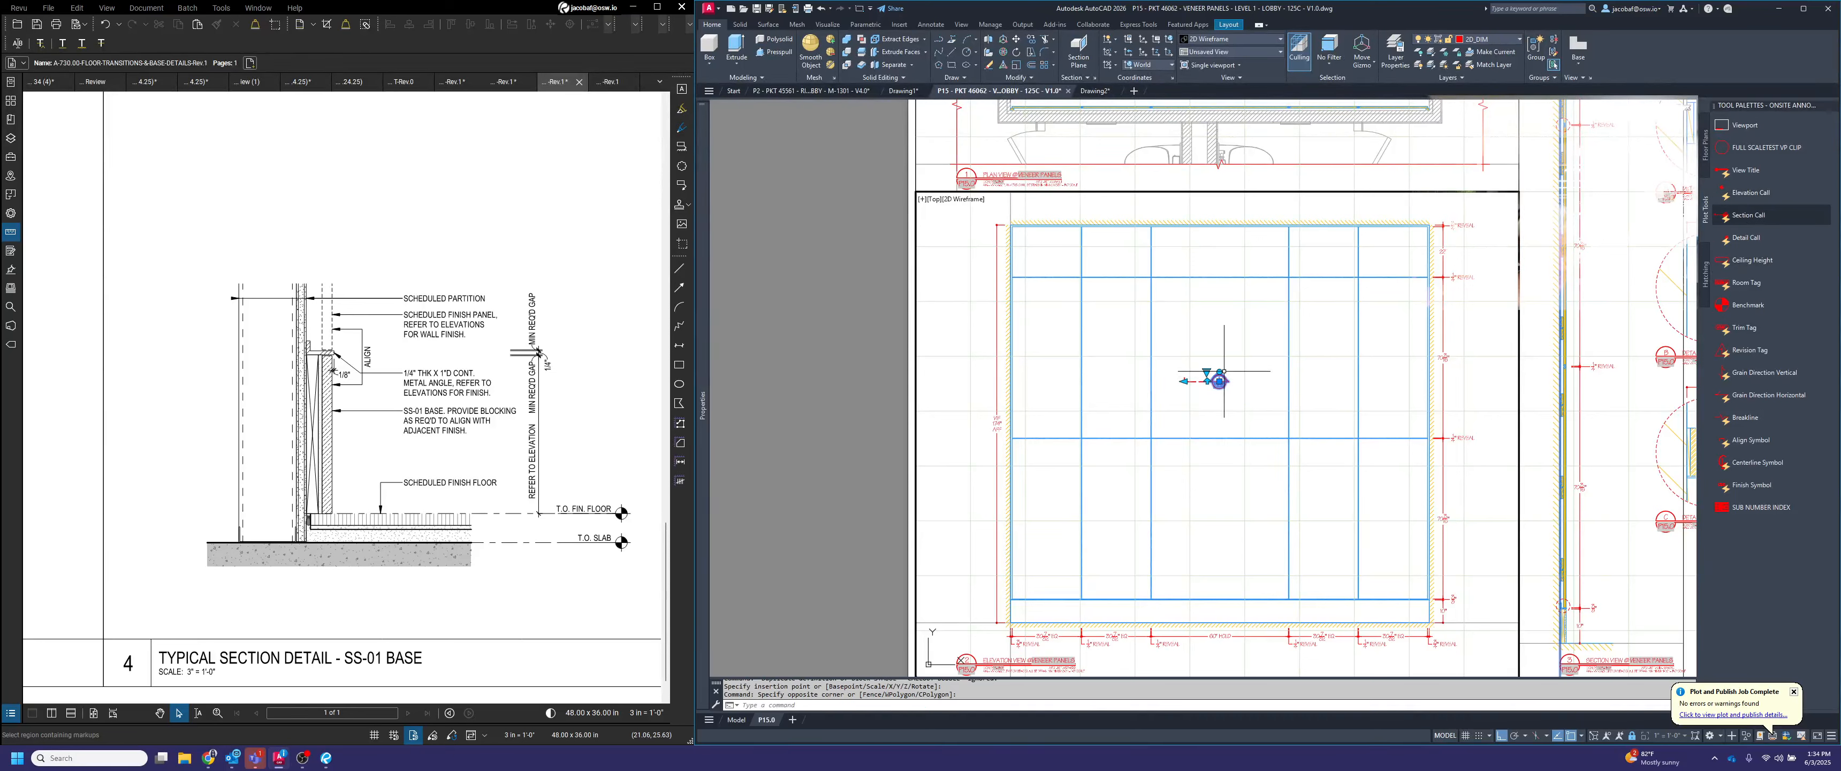
left_click(1220, 371)
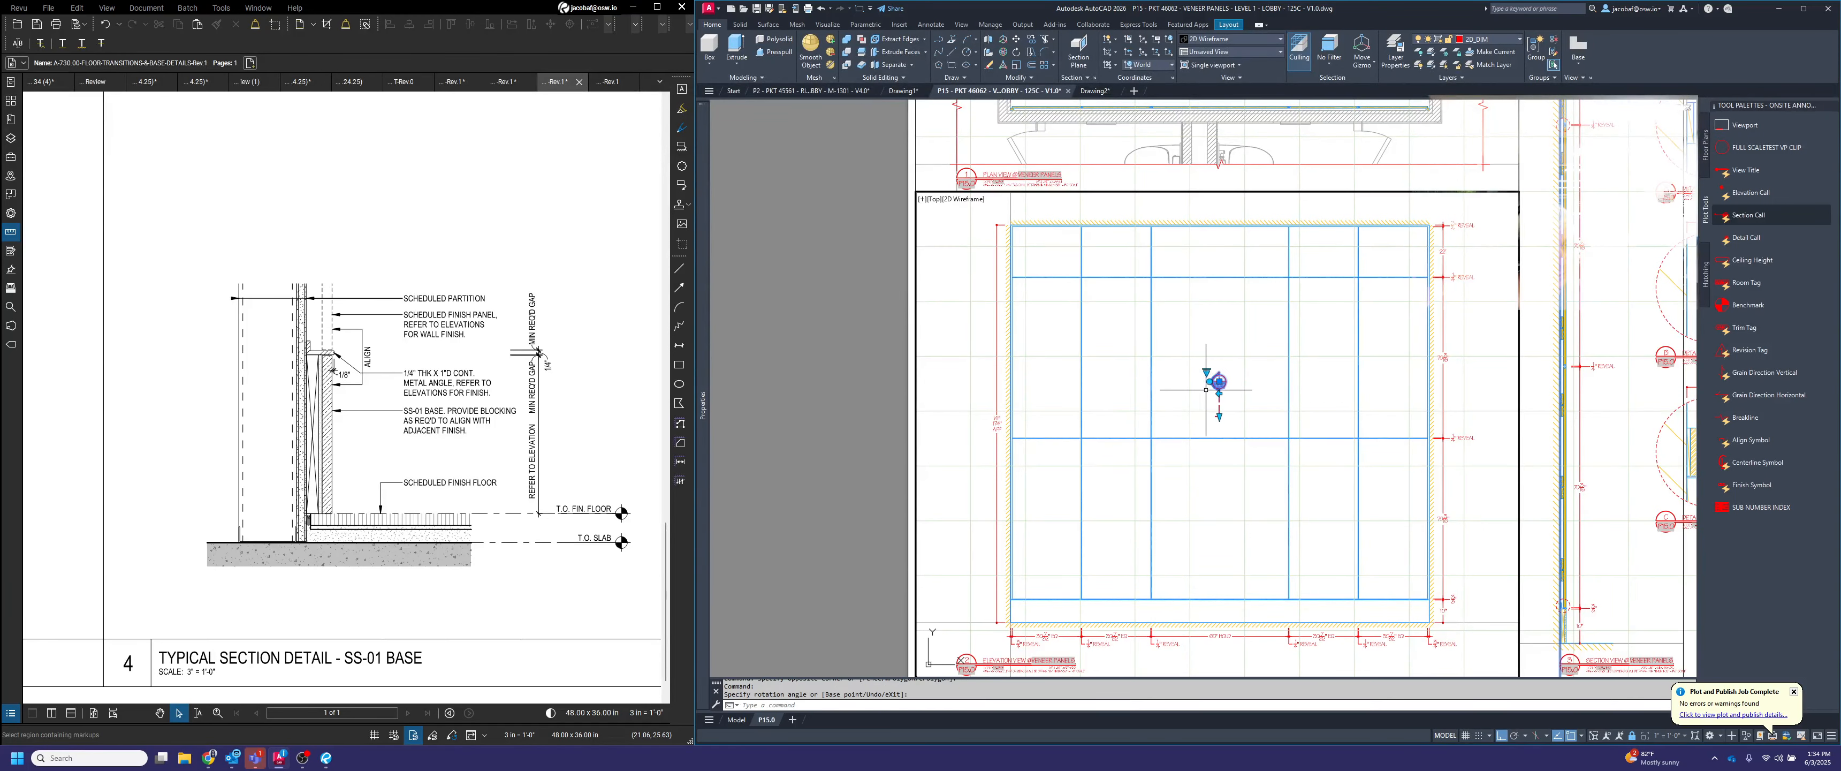
key("Escape")
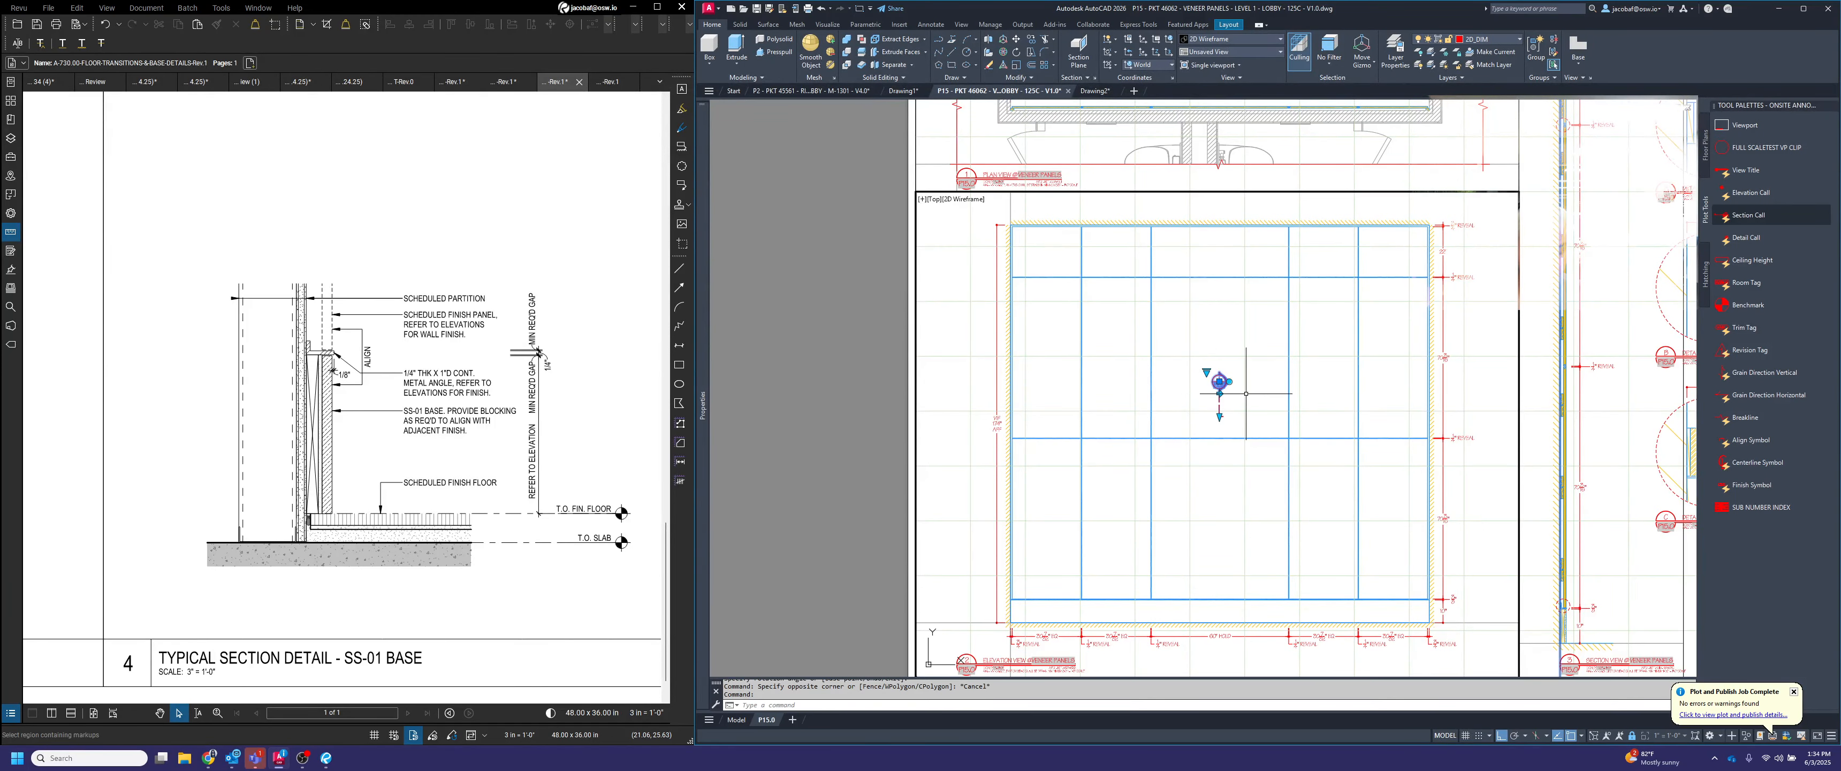
Set the section callout's view number to 3 to match the section view title
scroll(1225, 387, "up", 2)
scroll(1227, 384, "up", 2)
double_click(1210, 378)
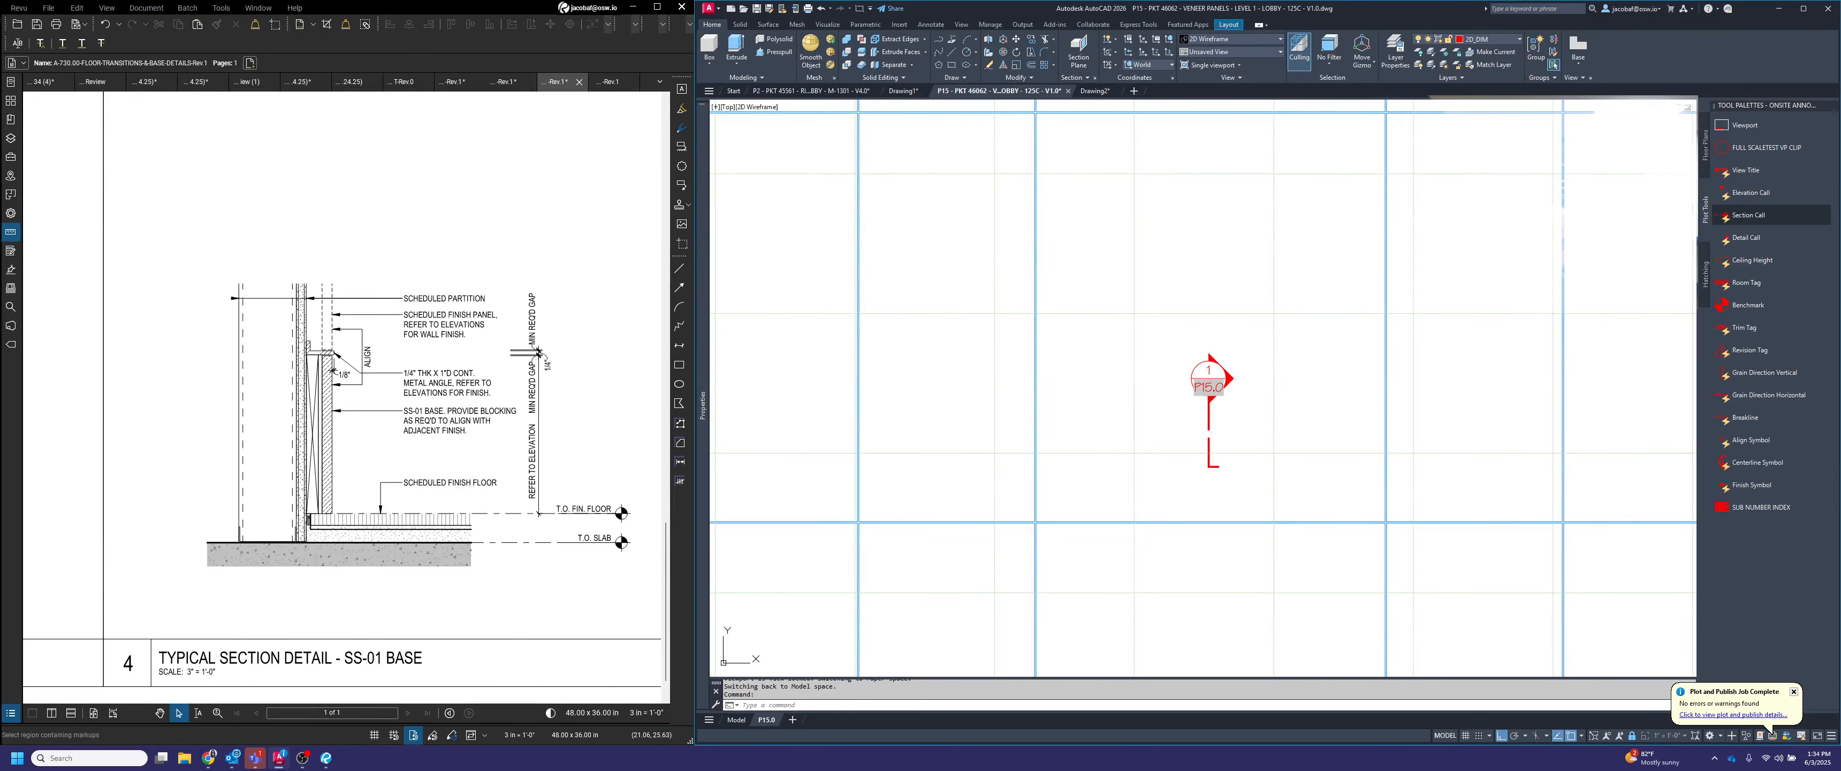
left_click(1403, 362)
scroll(1187, 392, "down", 4)
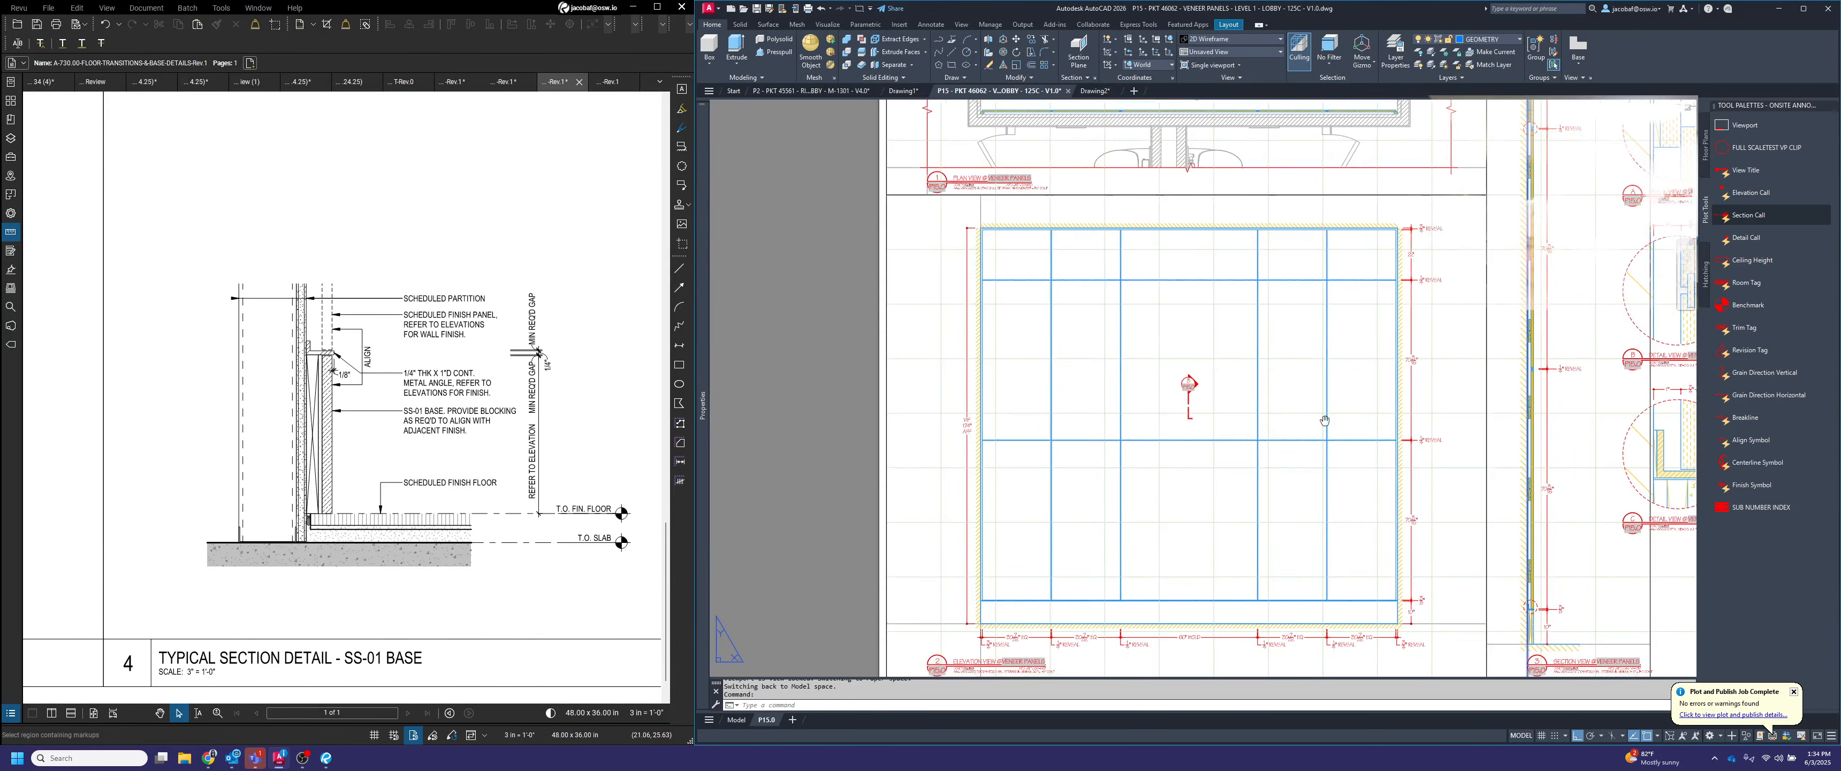
middle_click_drag(1324, 416, 1100, 315)
scroll(1313, 533, "up", 2)
scroll(1387, 608, "down", 2)
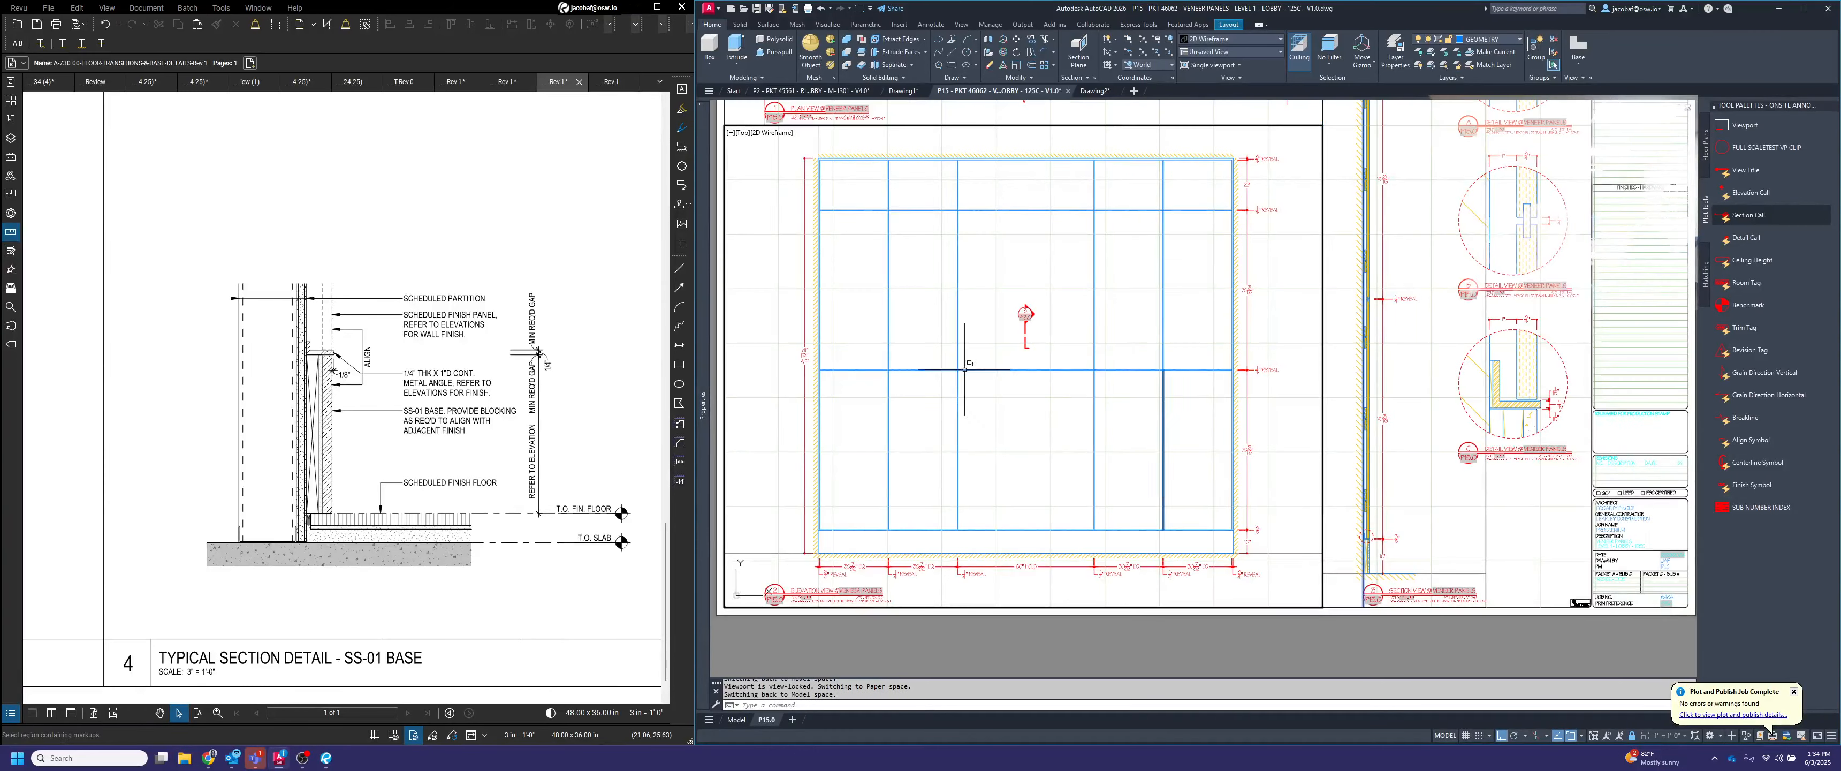
middle_click_drag(965, 364, 1086, 439)
scroll(1125, 398, "up", 4)
Move section callout 3 above the top edge of the elevation, over the panel column second from the right
key("space")
left_click(1236, 404)
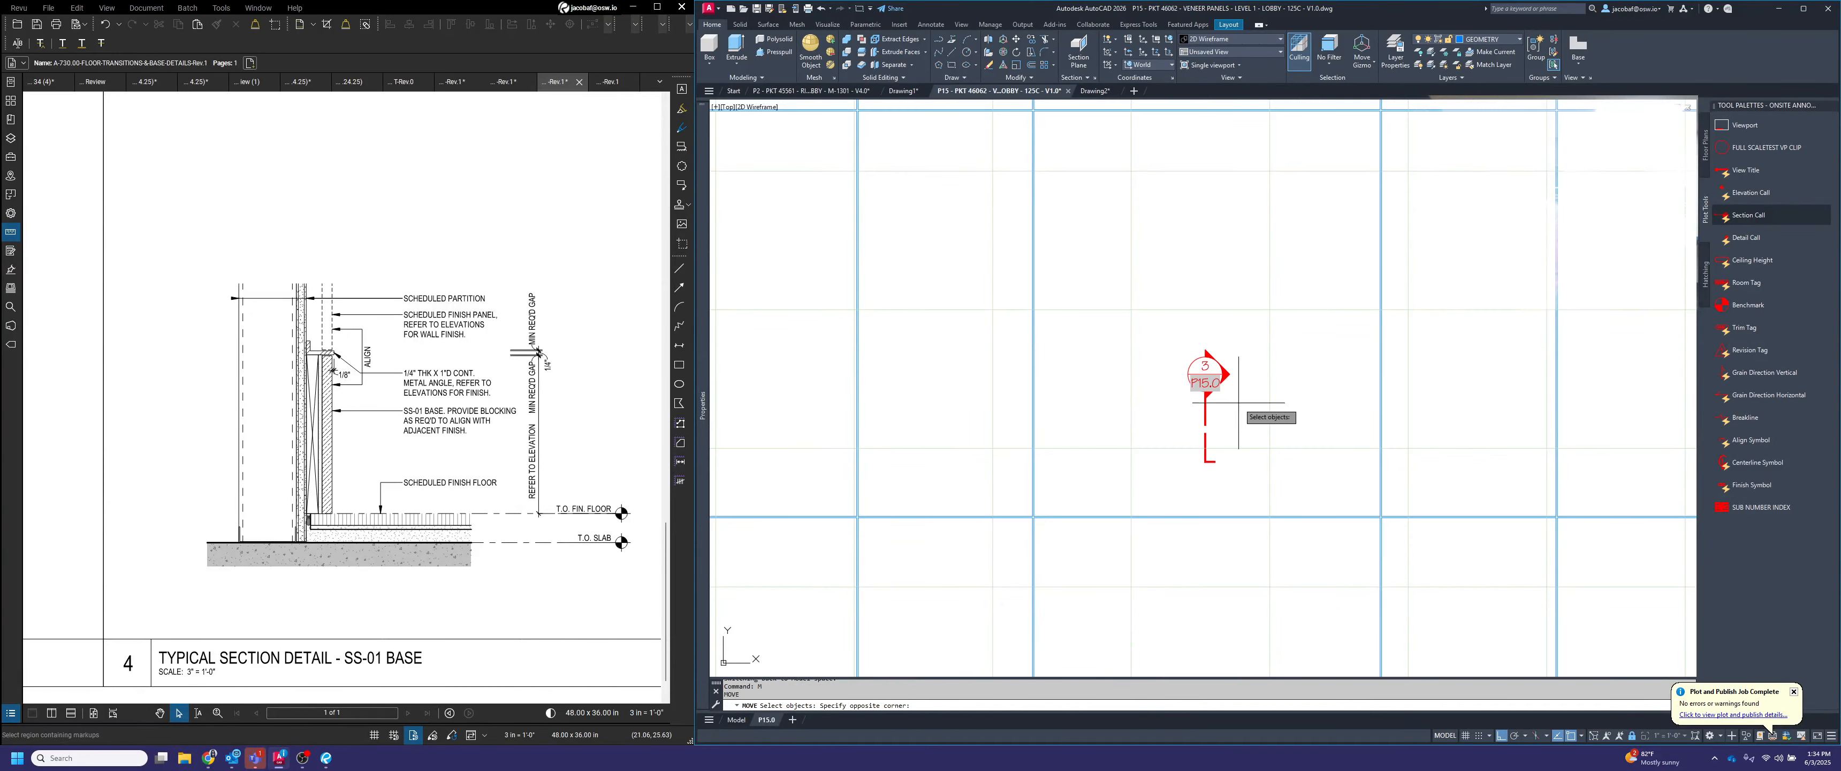
left_click(1193, 388)
key("space")
left_click(1206, 424)
scroll(1206, 424, "down", 4)
scroll(1313, 243, "up", 8)
left_click(1287, 260)
scroll(1365, 214, "down", 4)
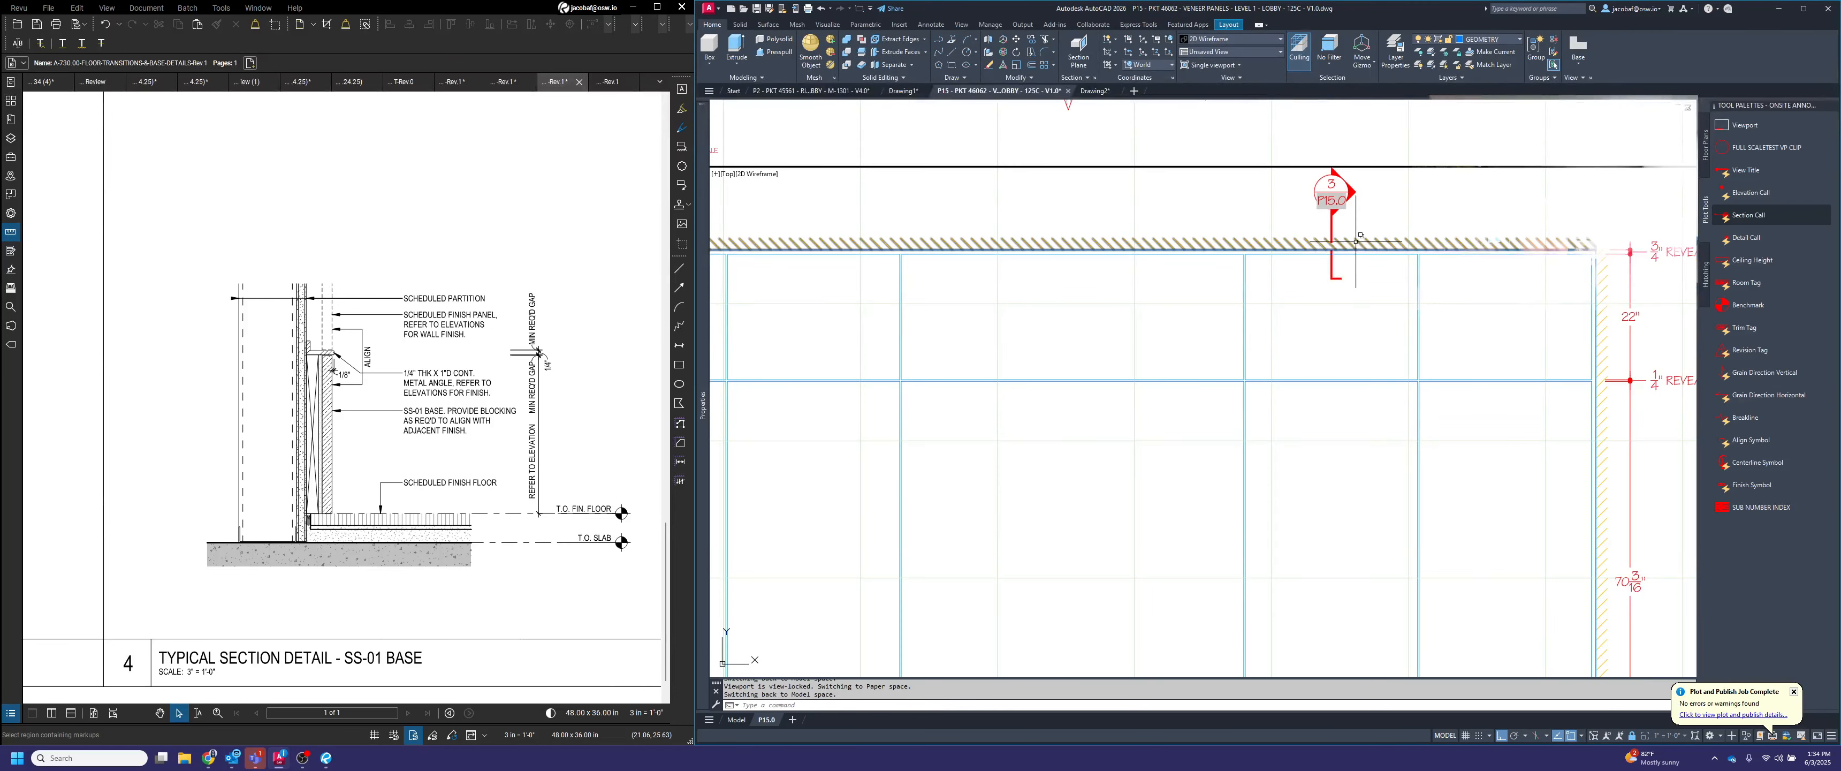
Stretch section callout 3's cut line straight down through the full height of the elevation to the floor hatch
scroll(1351, 171, "up", 6)
scroll(1315, 207, "up", 2)
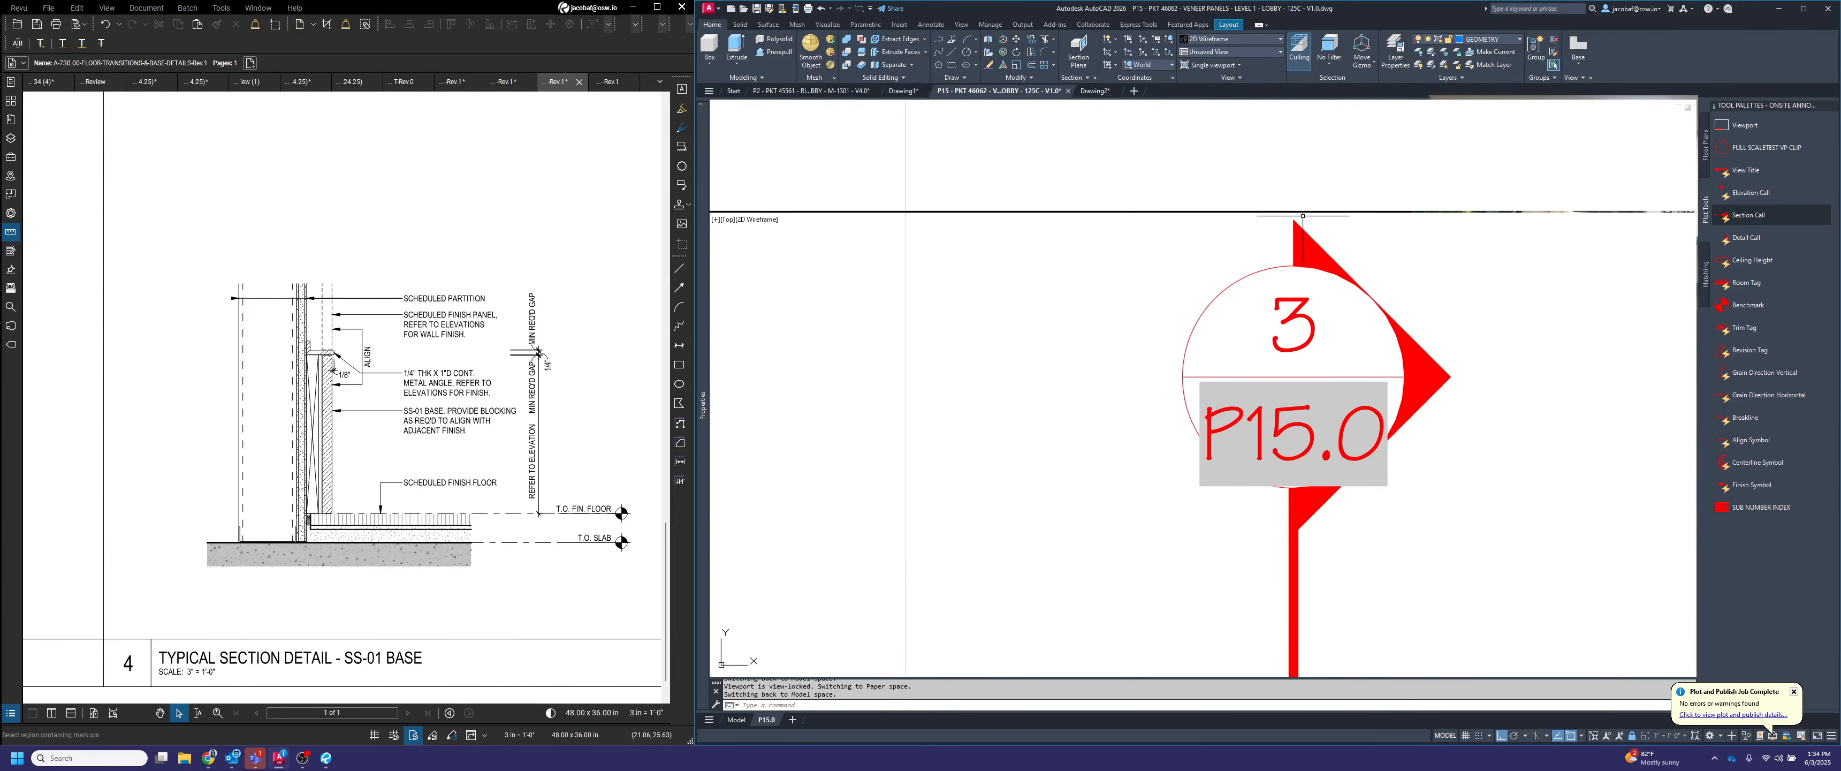
scroll(1302, 215, "down", 2)
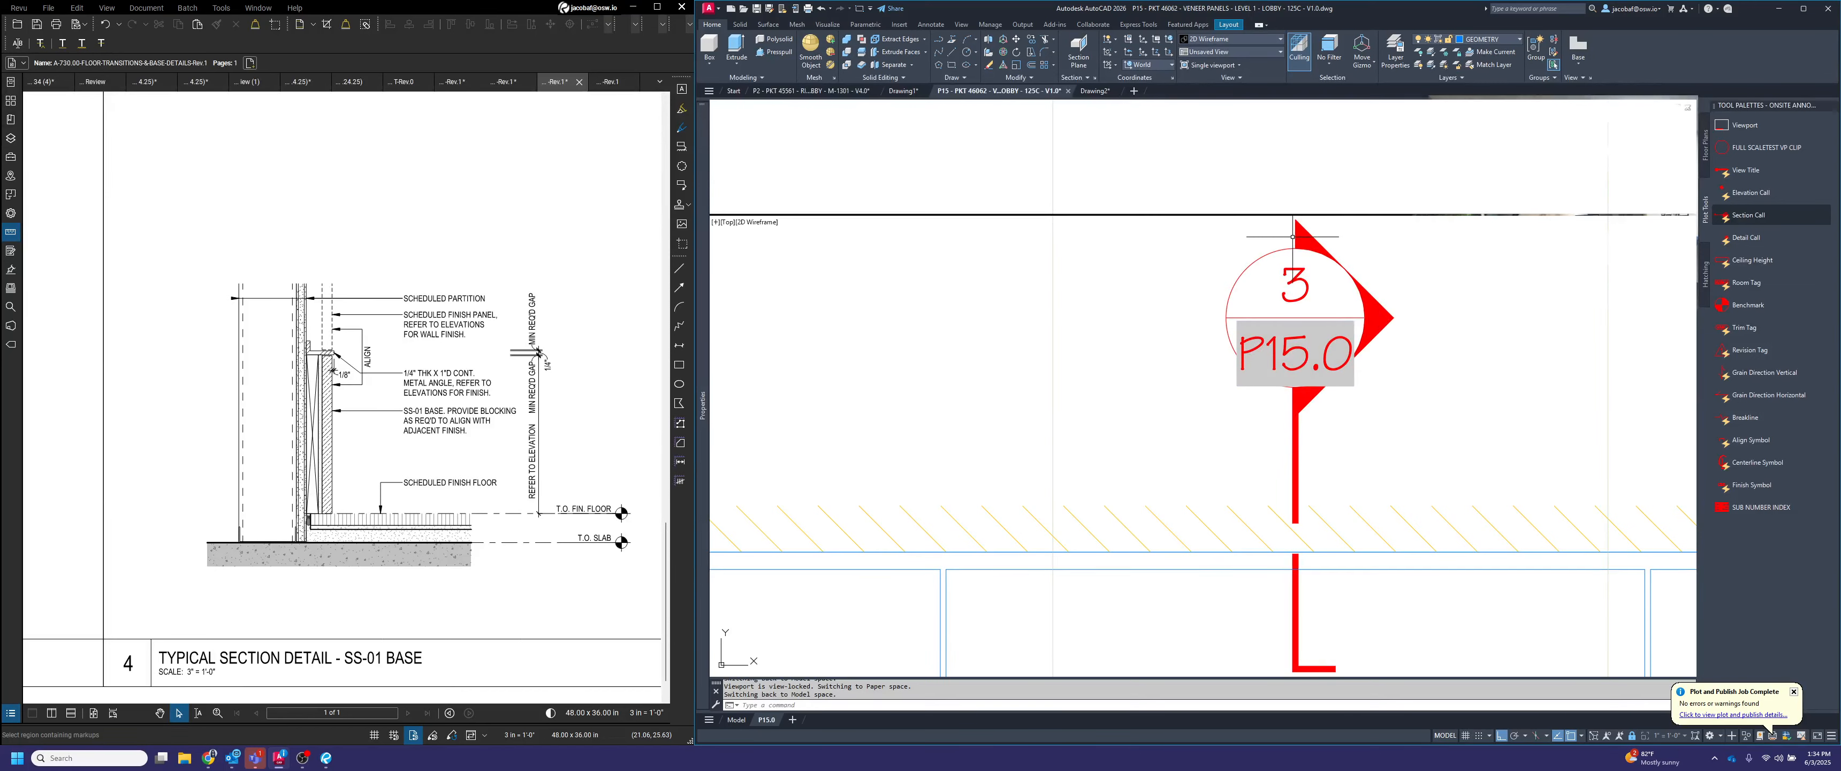
left_click(1369, 318)
scroll(1363, 394, "down", 3)
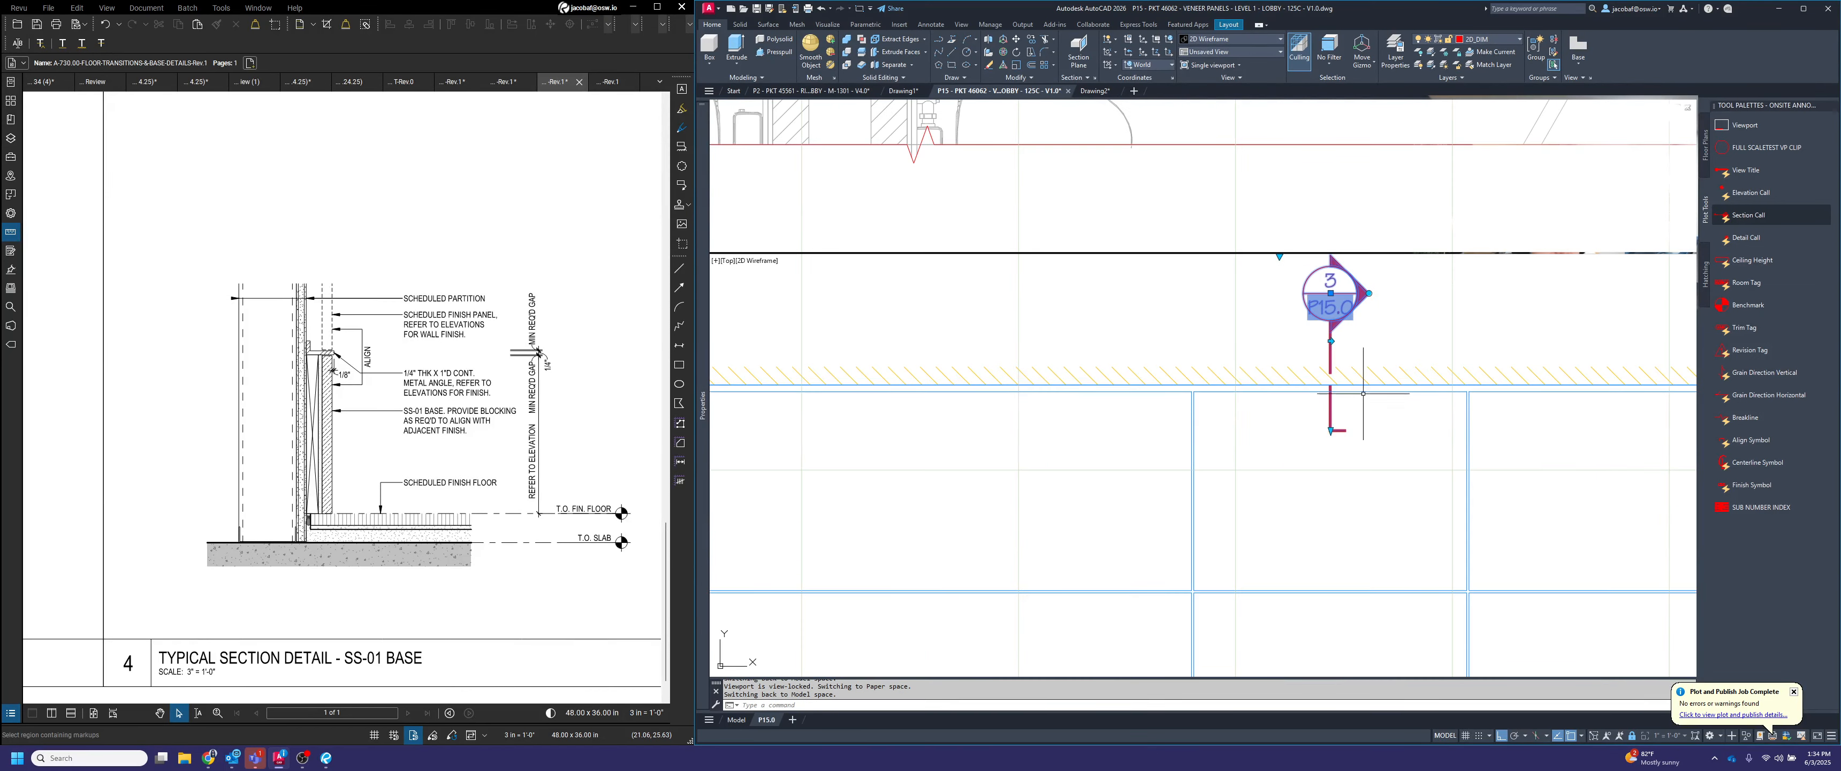
scroll(1334, 429, "down", 3)
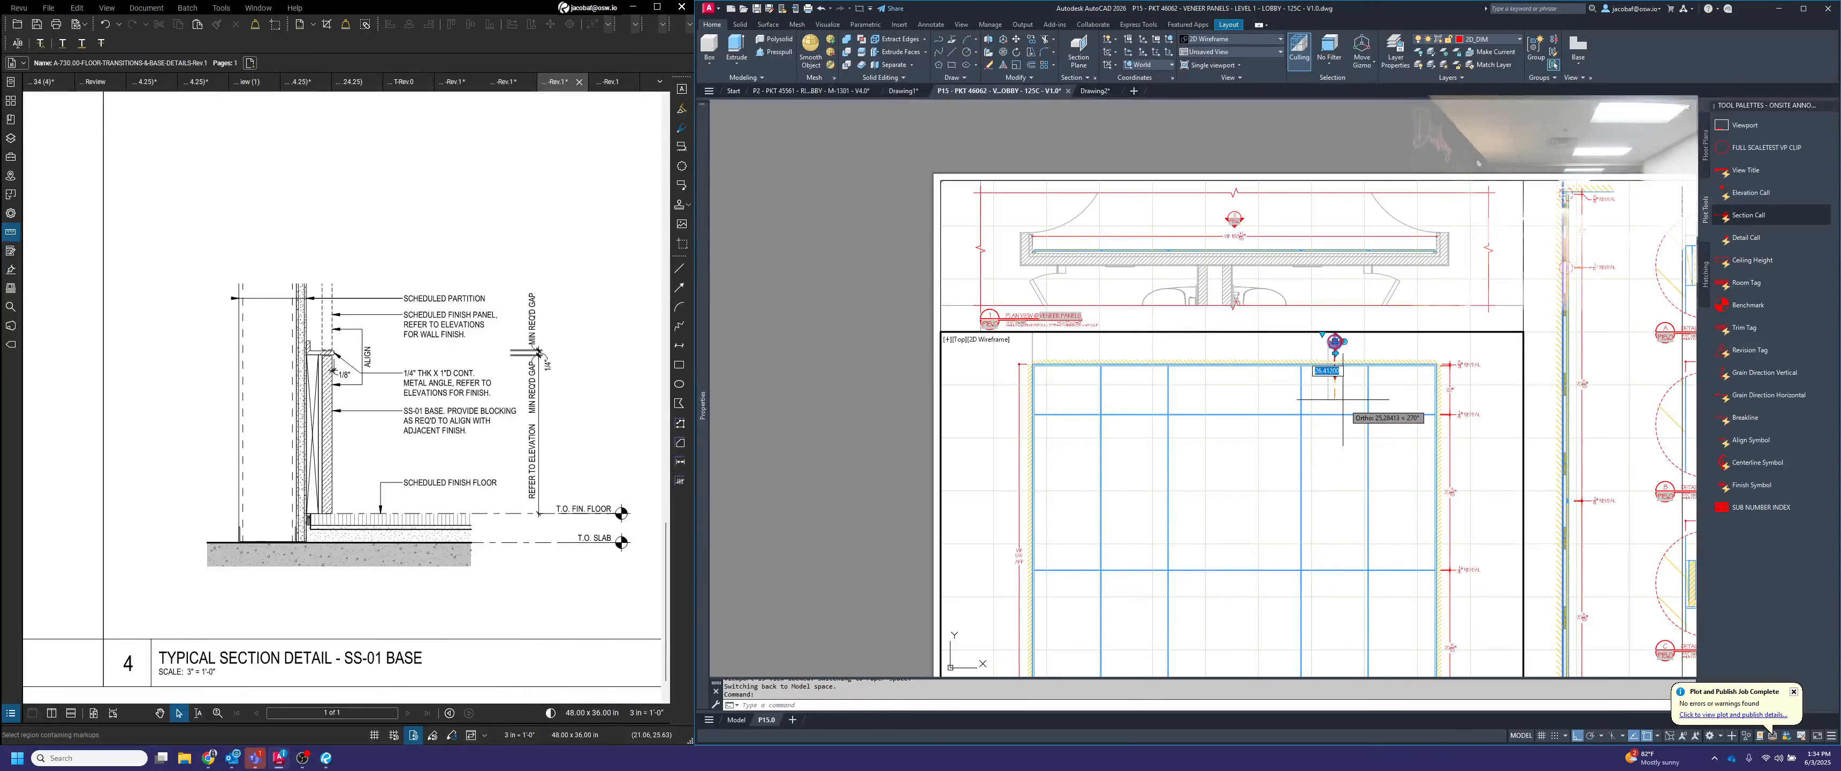
scroll(1347, 576, "down", 2)
scroll(1346, 571, "up", 5)
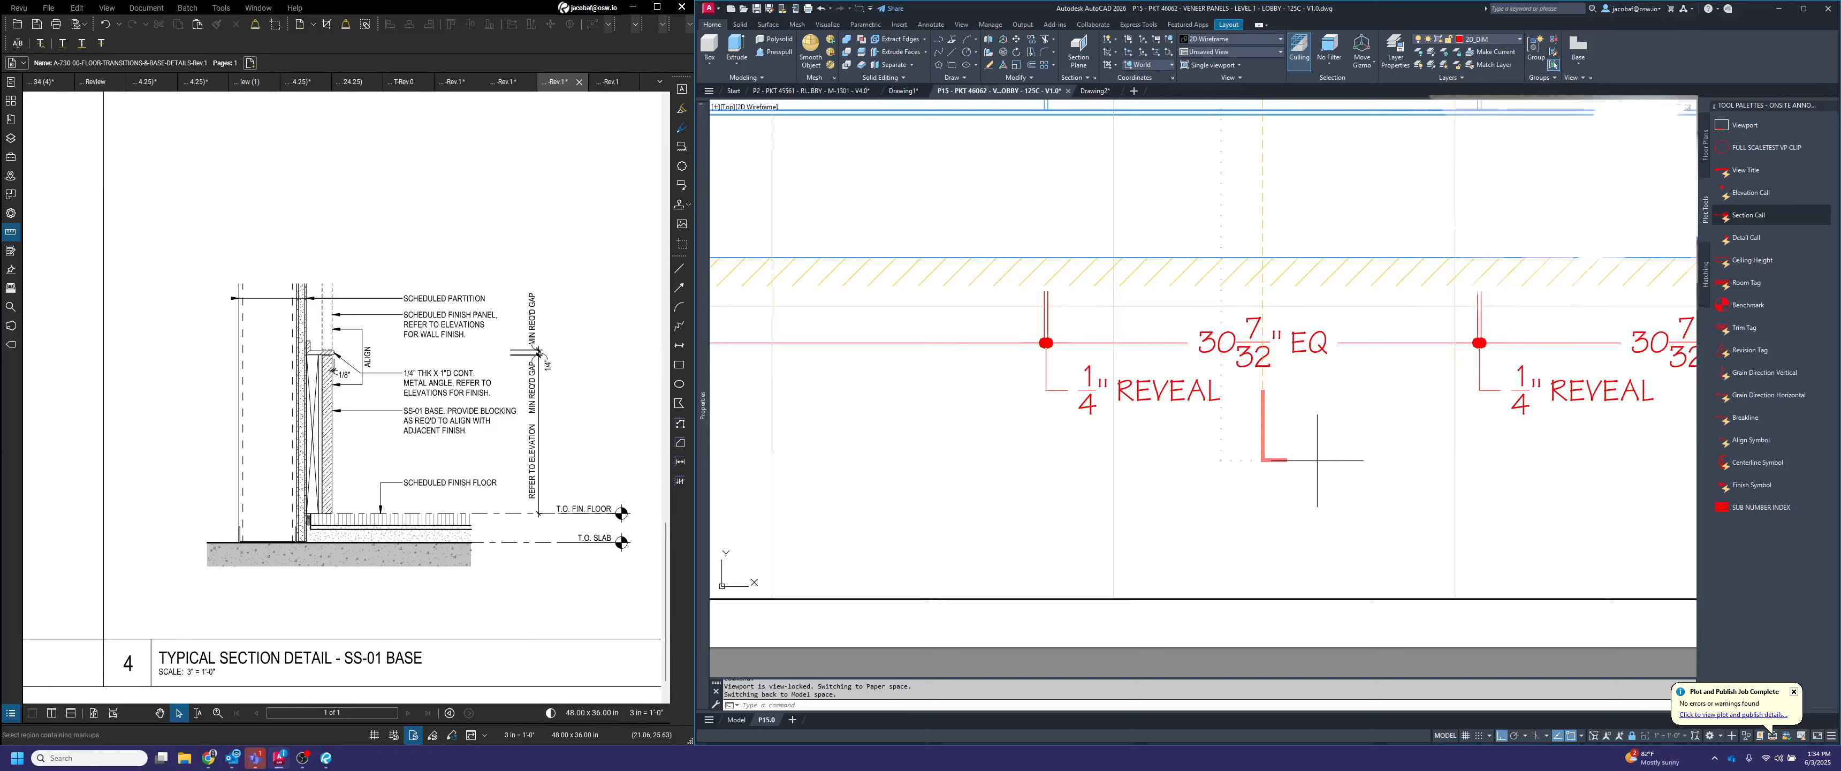
type("185")
key("Return")
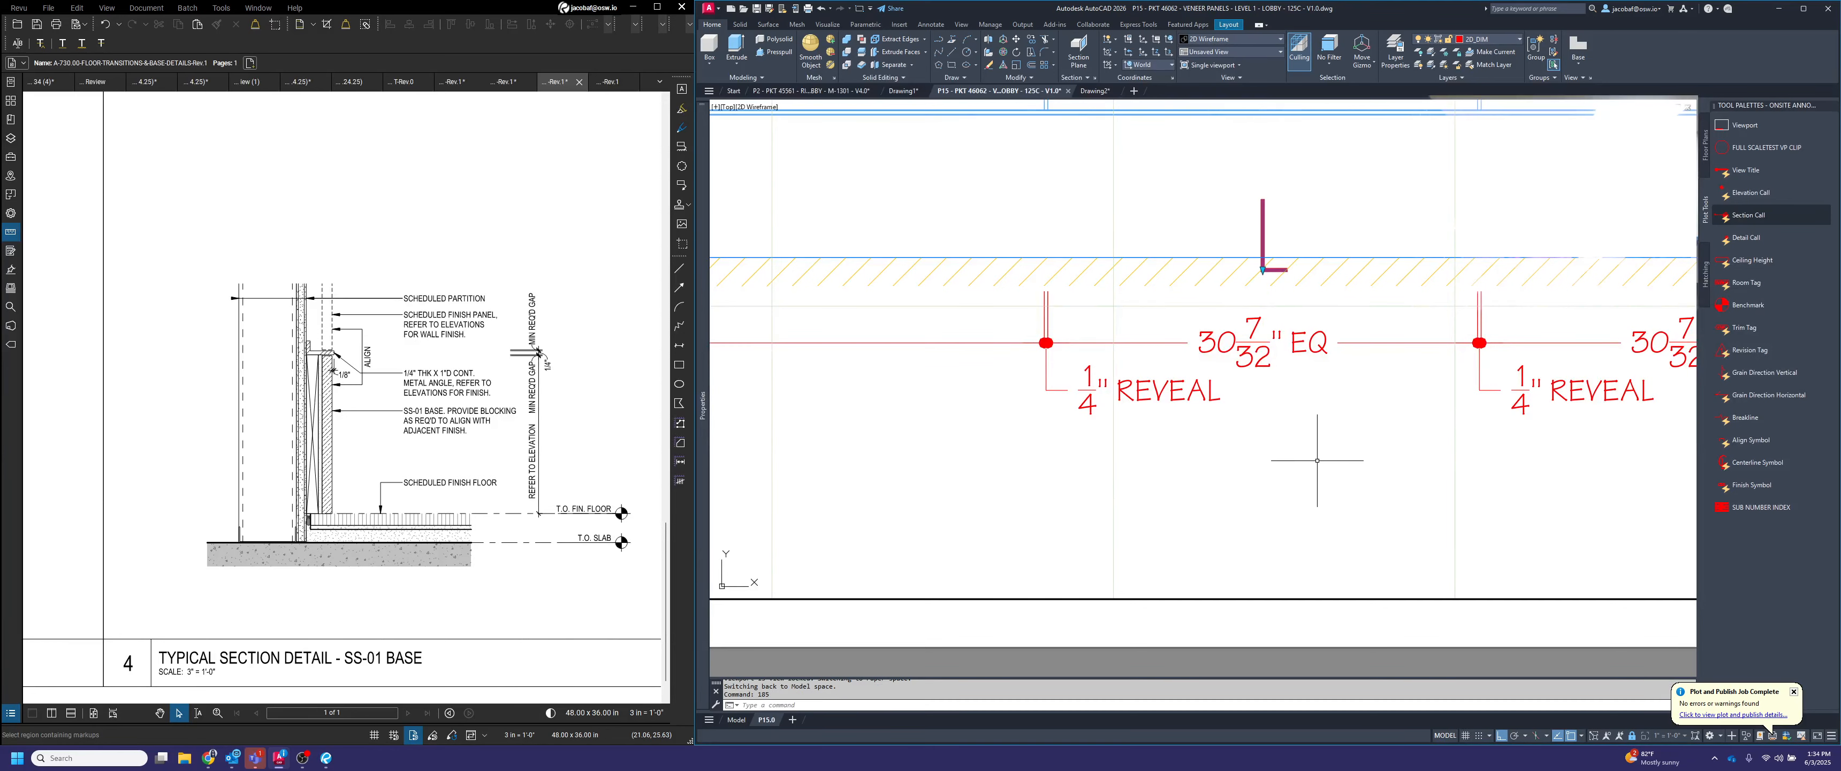
Extend the lower end of section callout 3's cut line below the elevation's bottom reveal dimensions
left_click(1262, 266)
scroll(1302, 457, "down", 2)
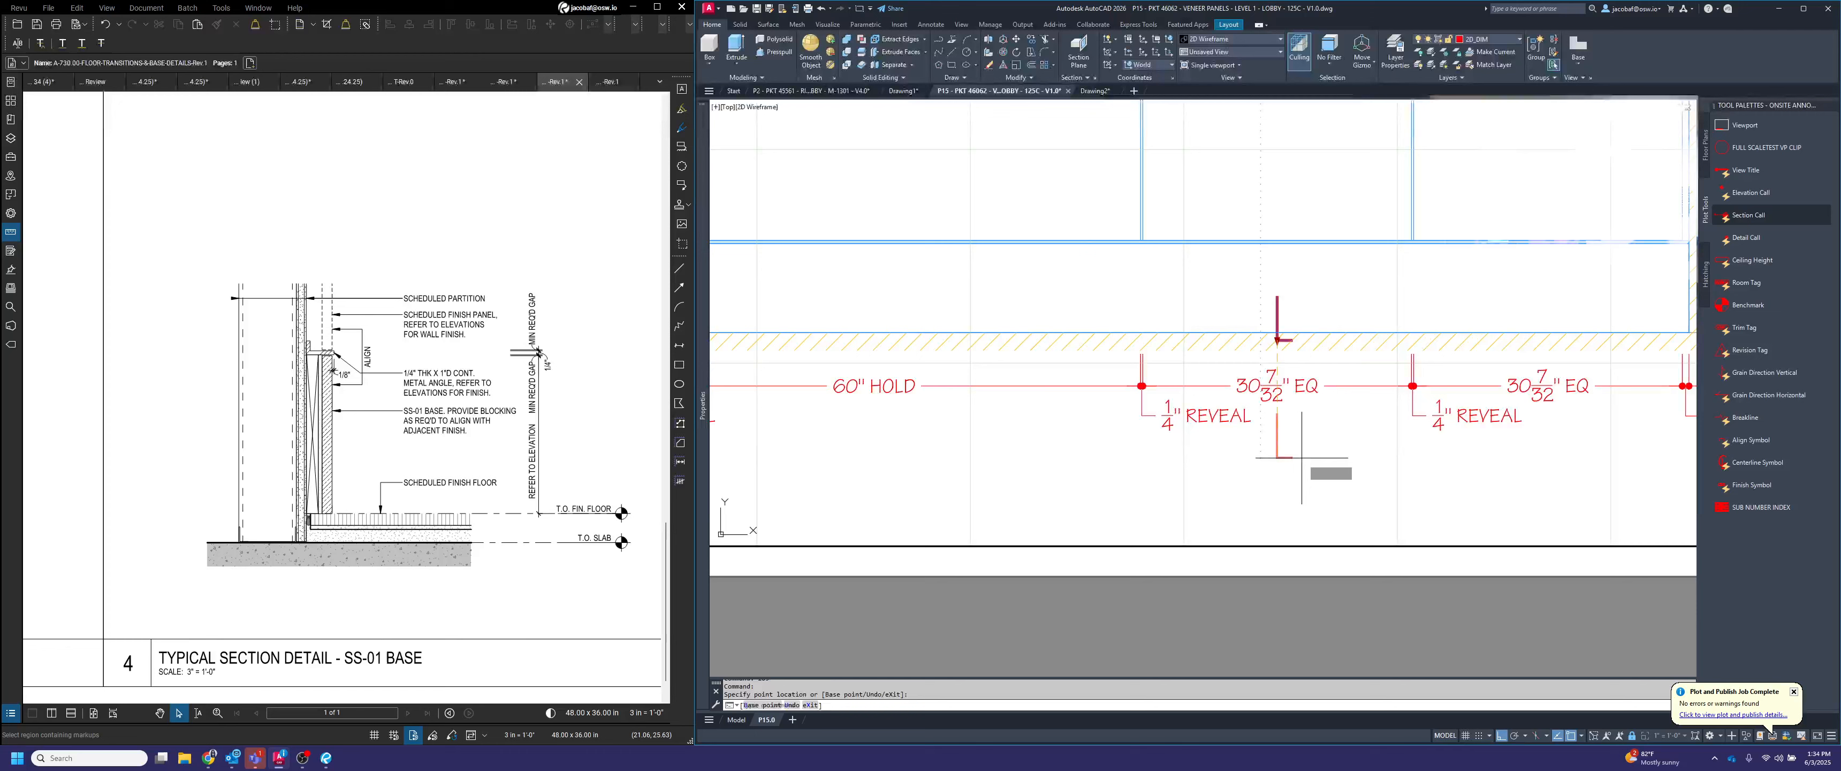
scroll(1302, 457, "down", 3)
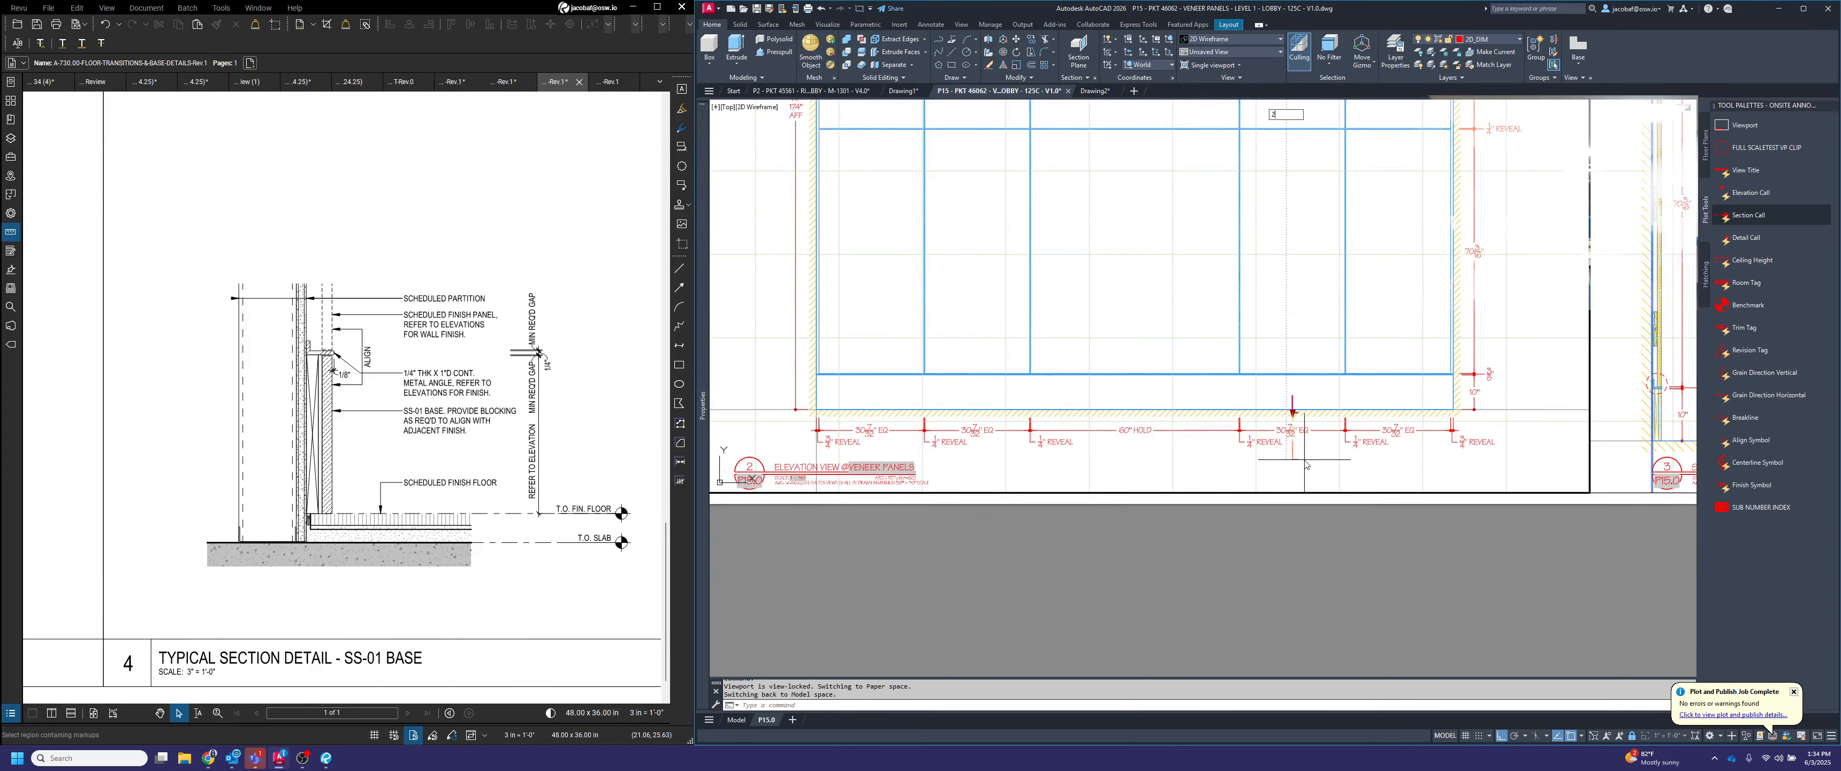
scroll(1304, 459, "down", 3)
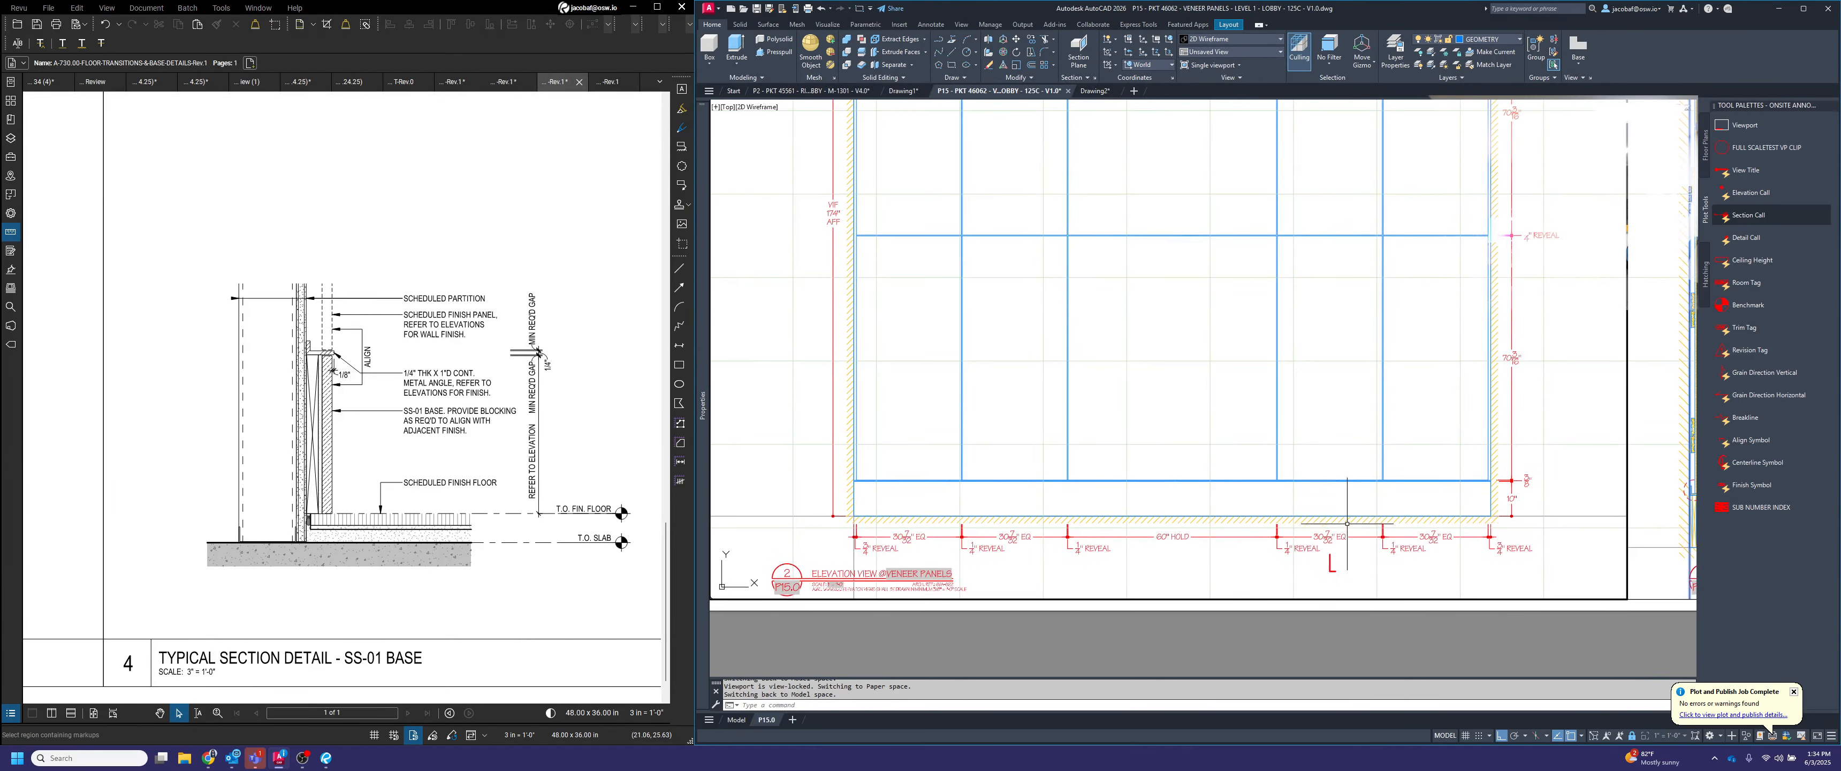
middle_click_drag(1347, 467, 1305, 538)
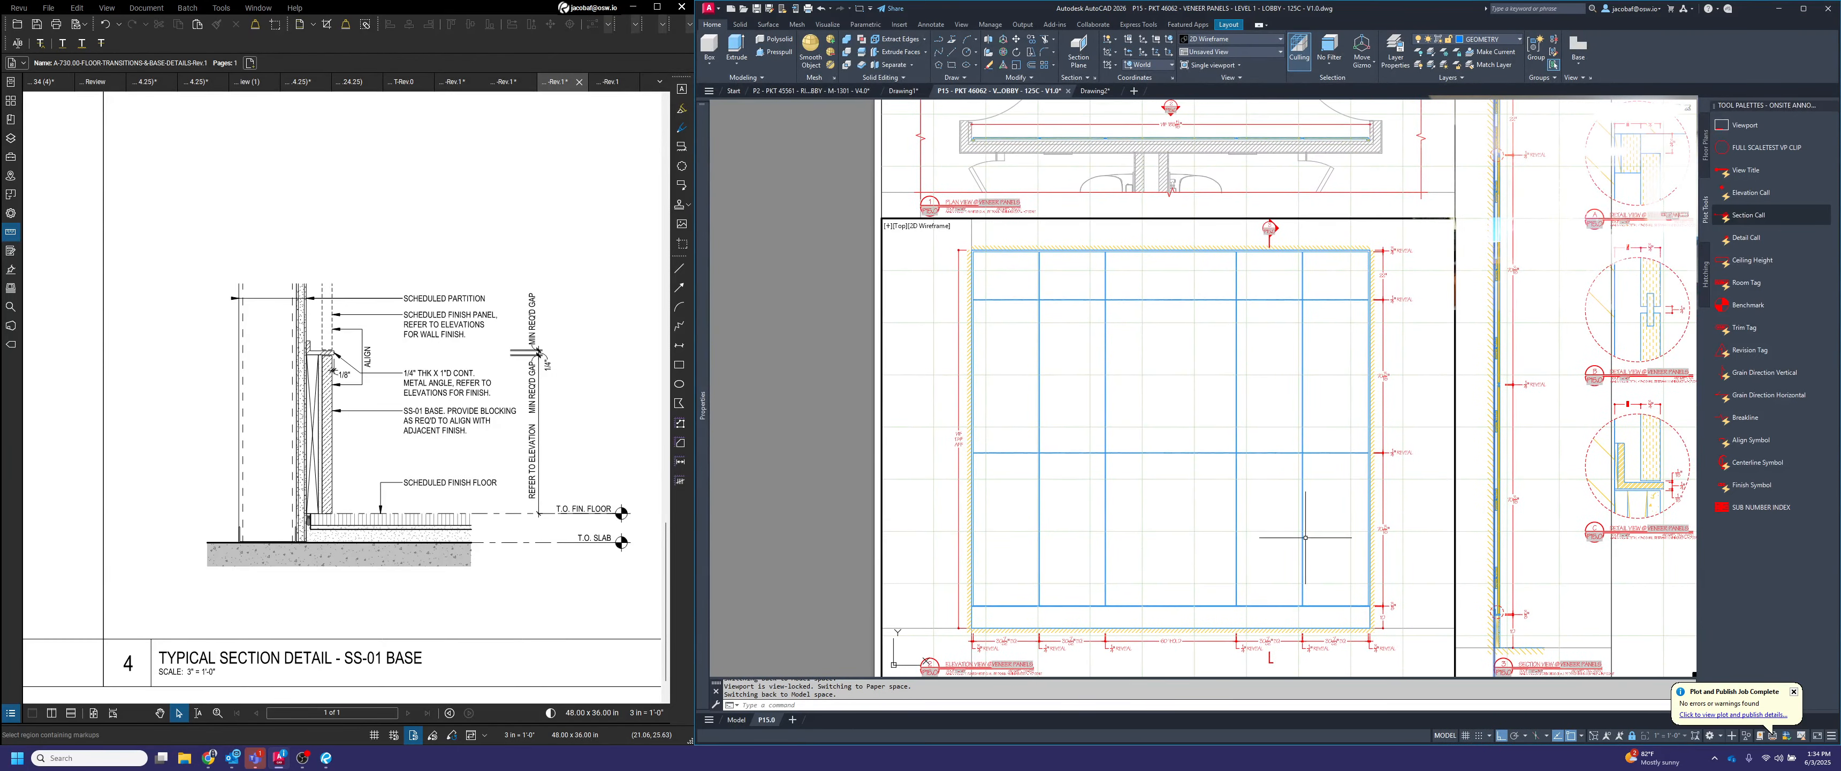
key("Escape")
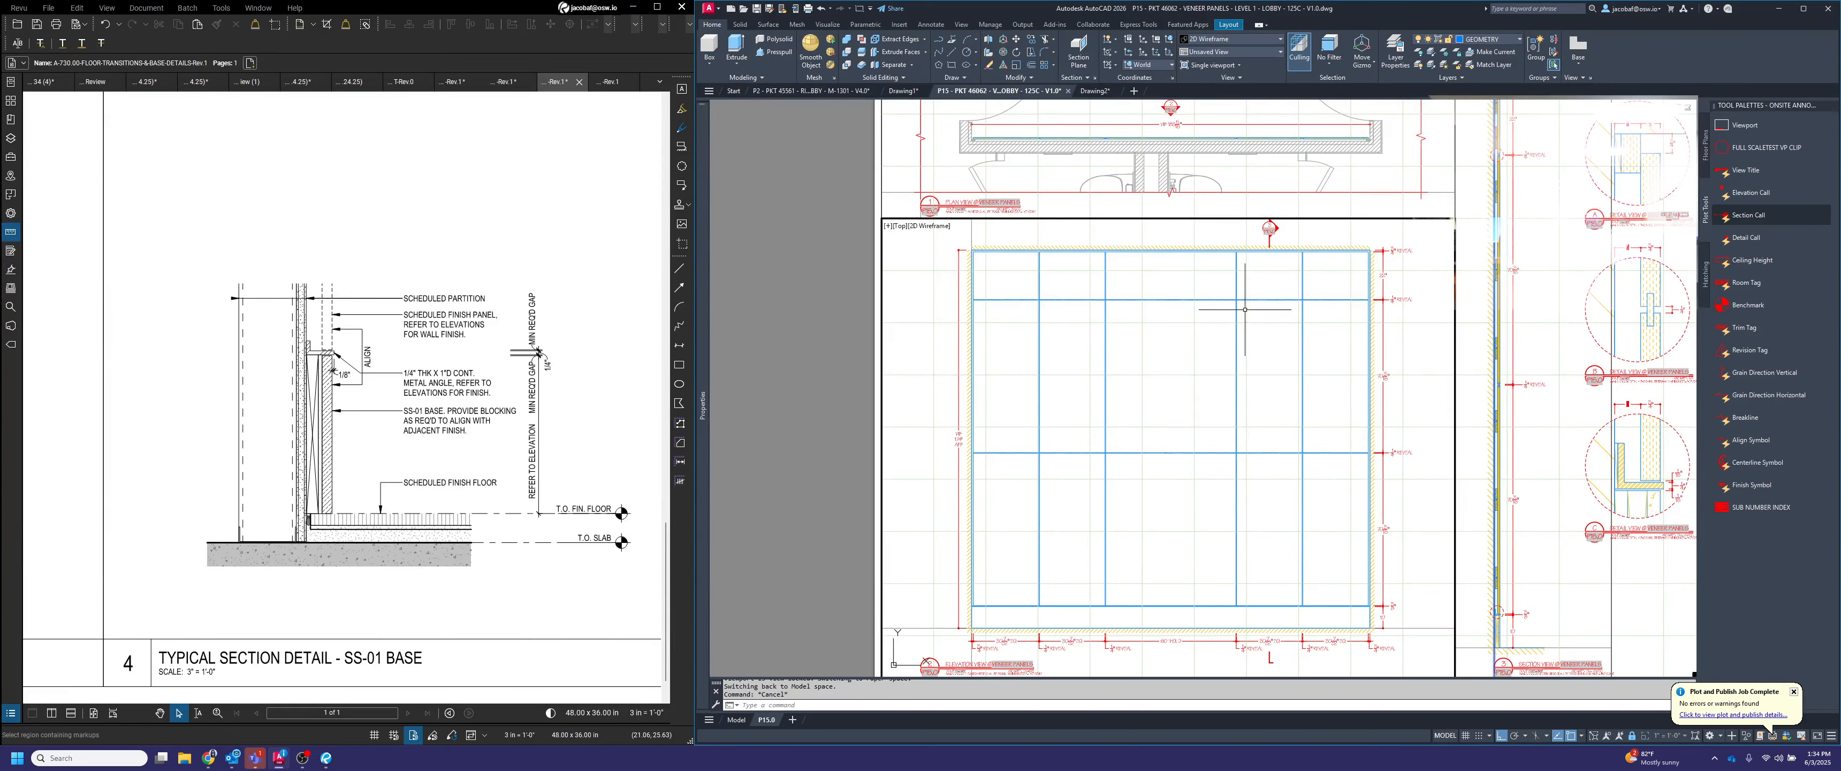
scroll(1214, 146, "up", 3)
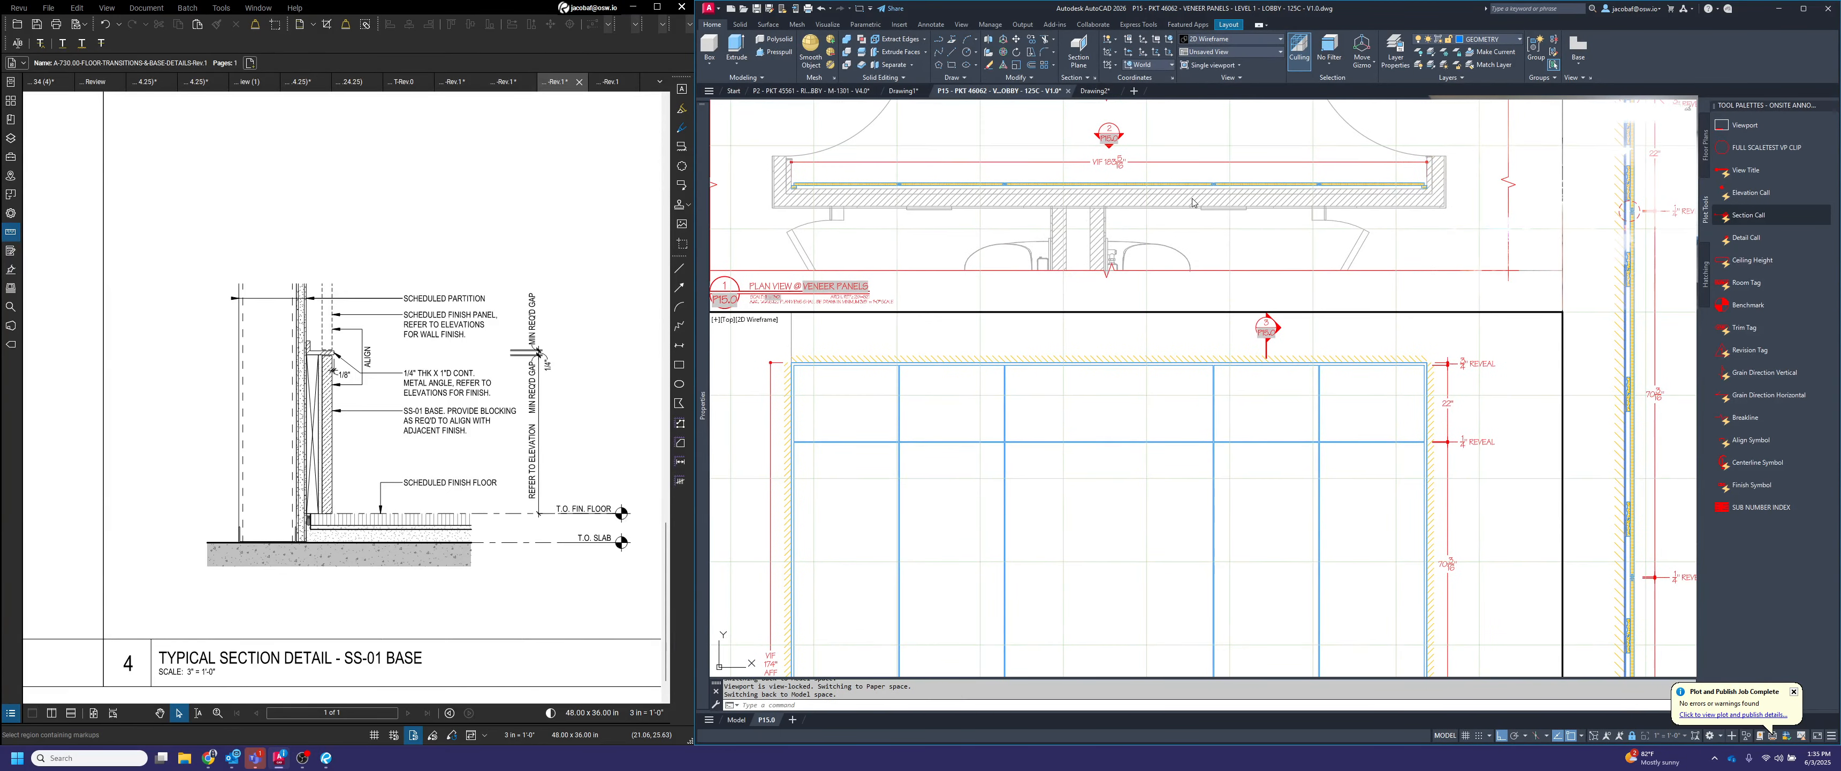
Copy section callout 3 horizontally to a spot above the elevation's rightmost panel column
left_click(1304, 334)
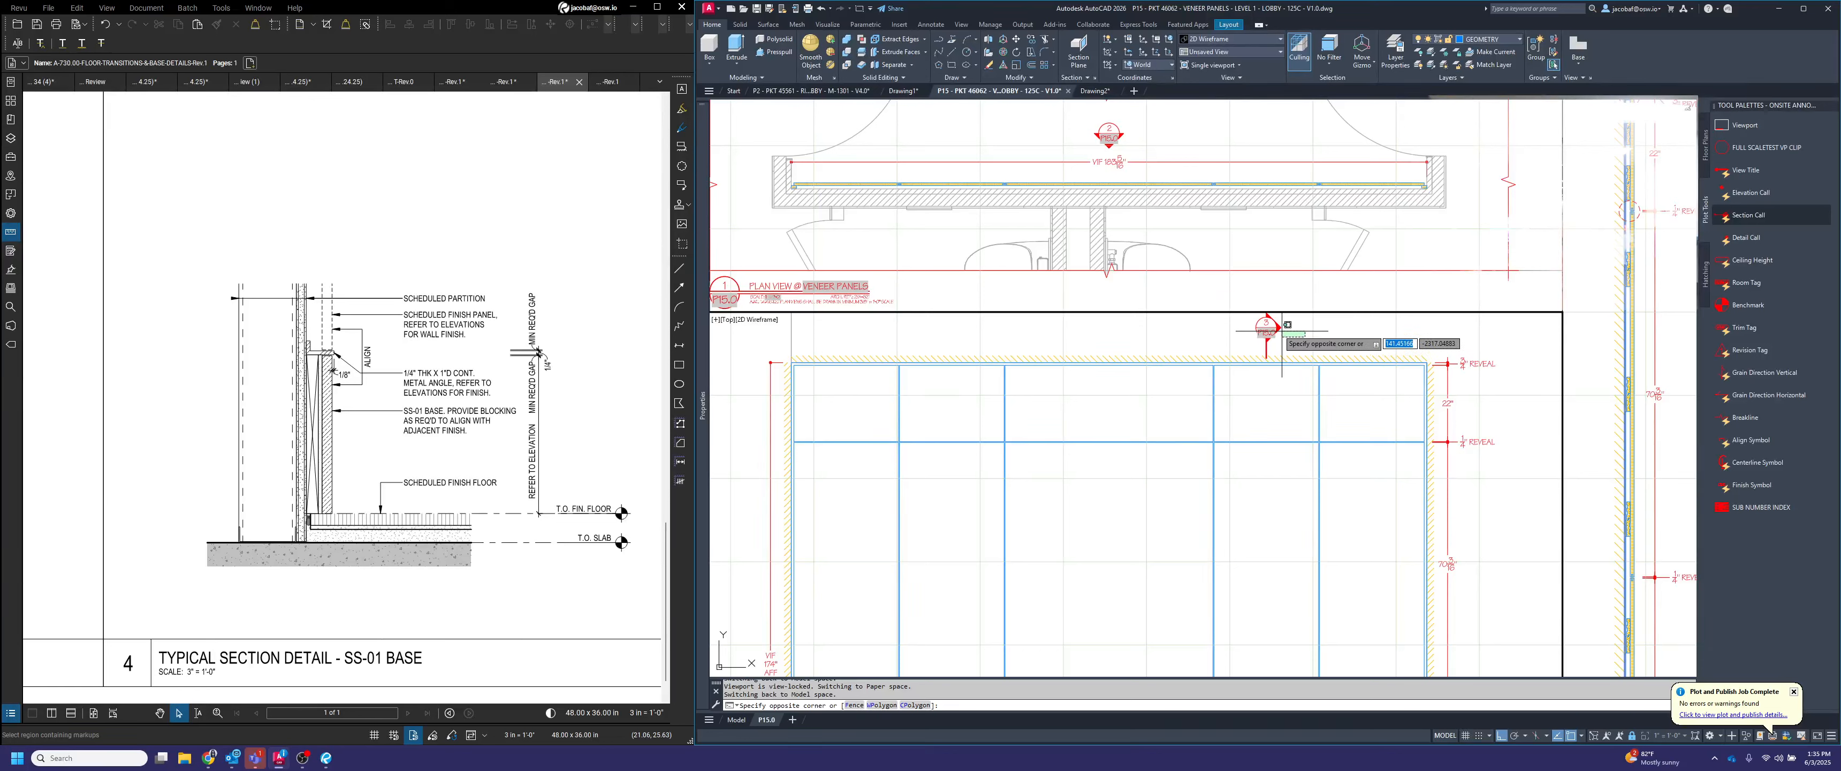
left_click(1275, 329)
type("copy")
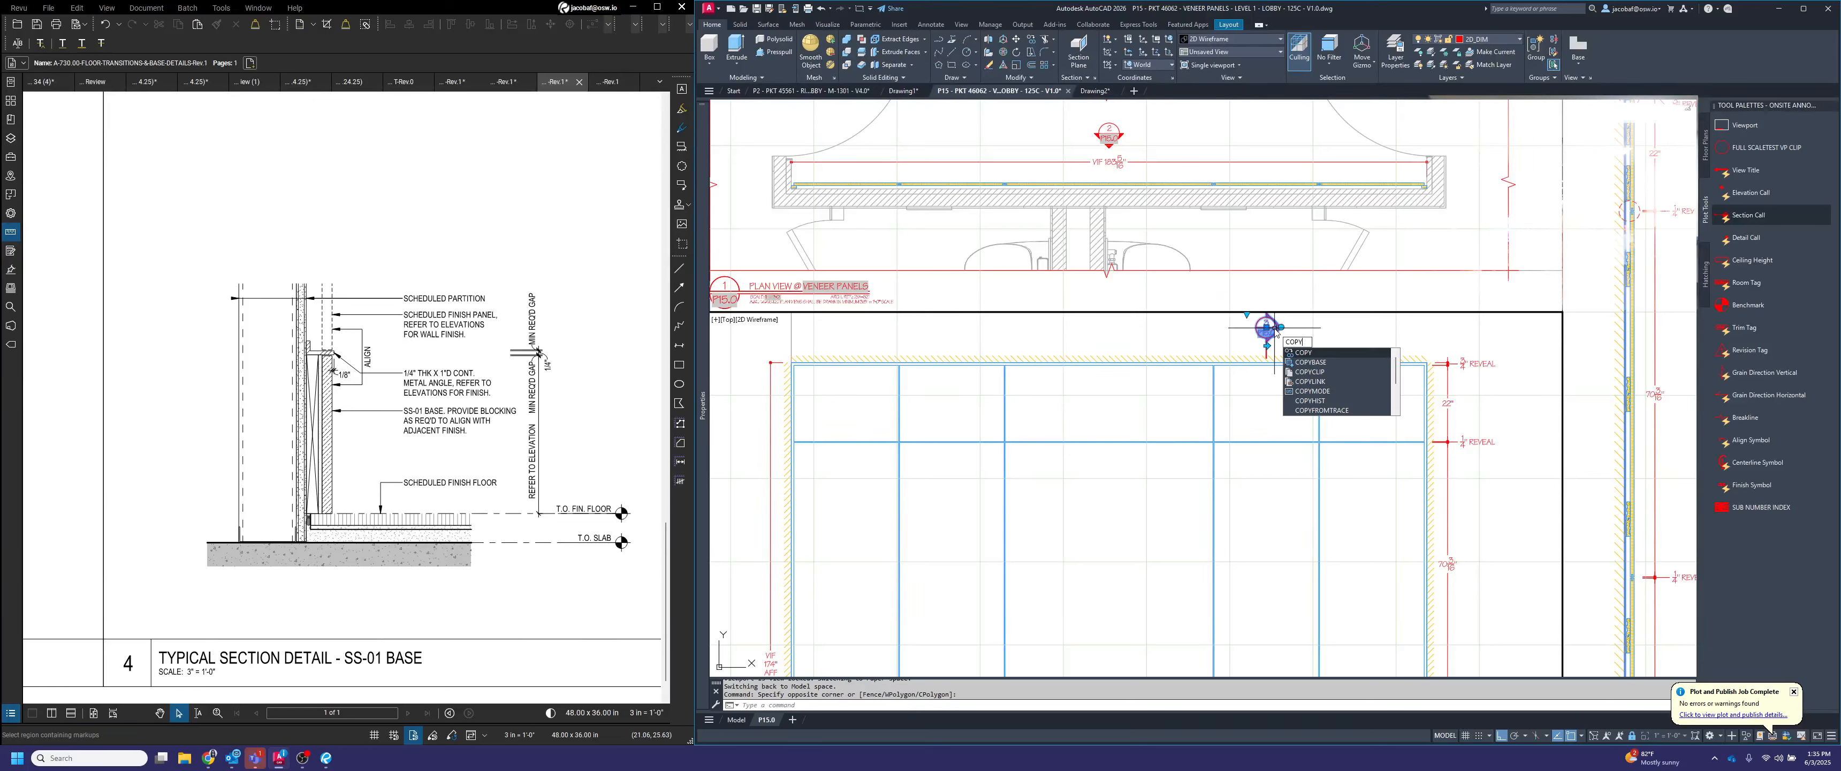
key("Return")
left_click(1275, 328)
key("Escape")
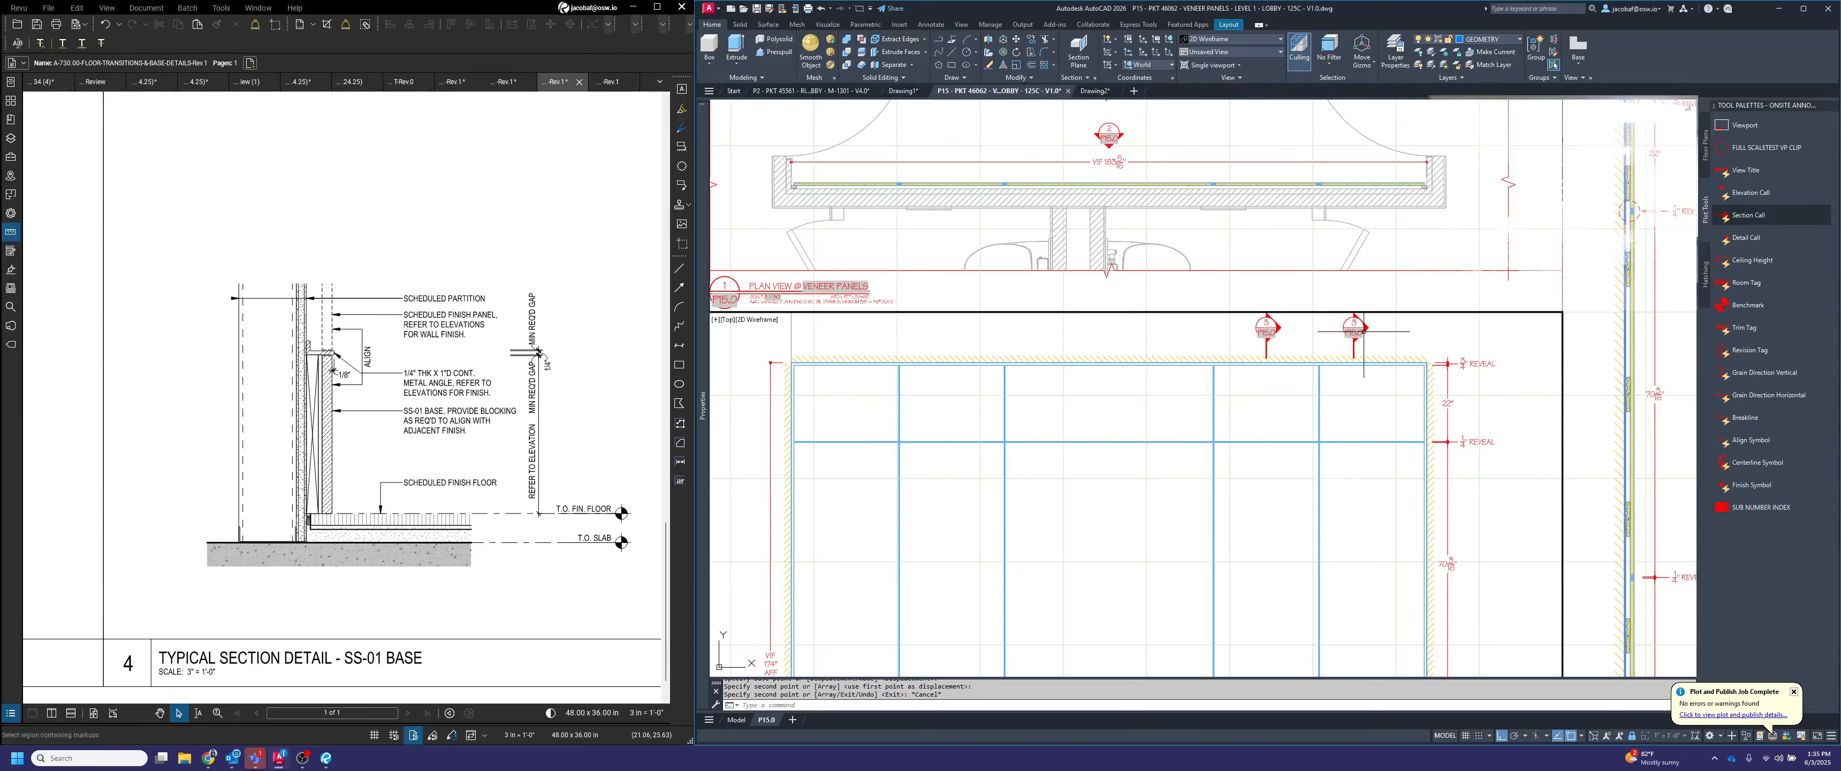
Set the view number of the copied section callout to 1
left_click(1366, 339)
left_click(1349, 324)
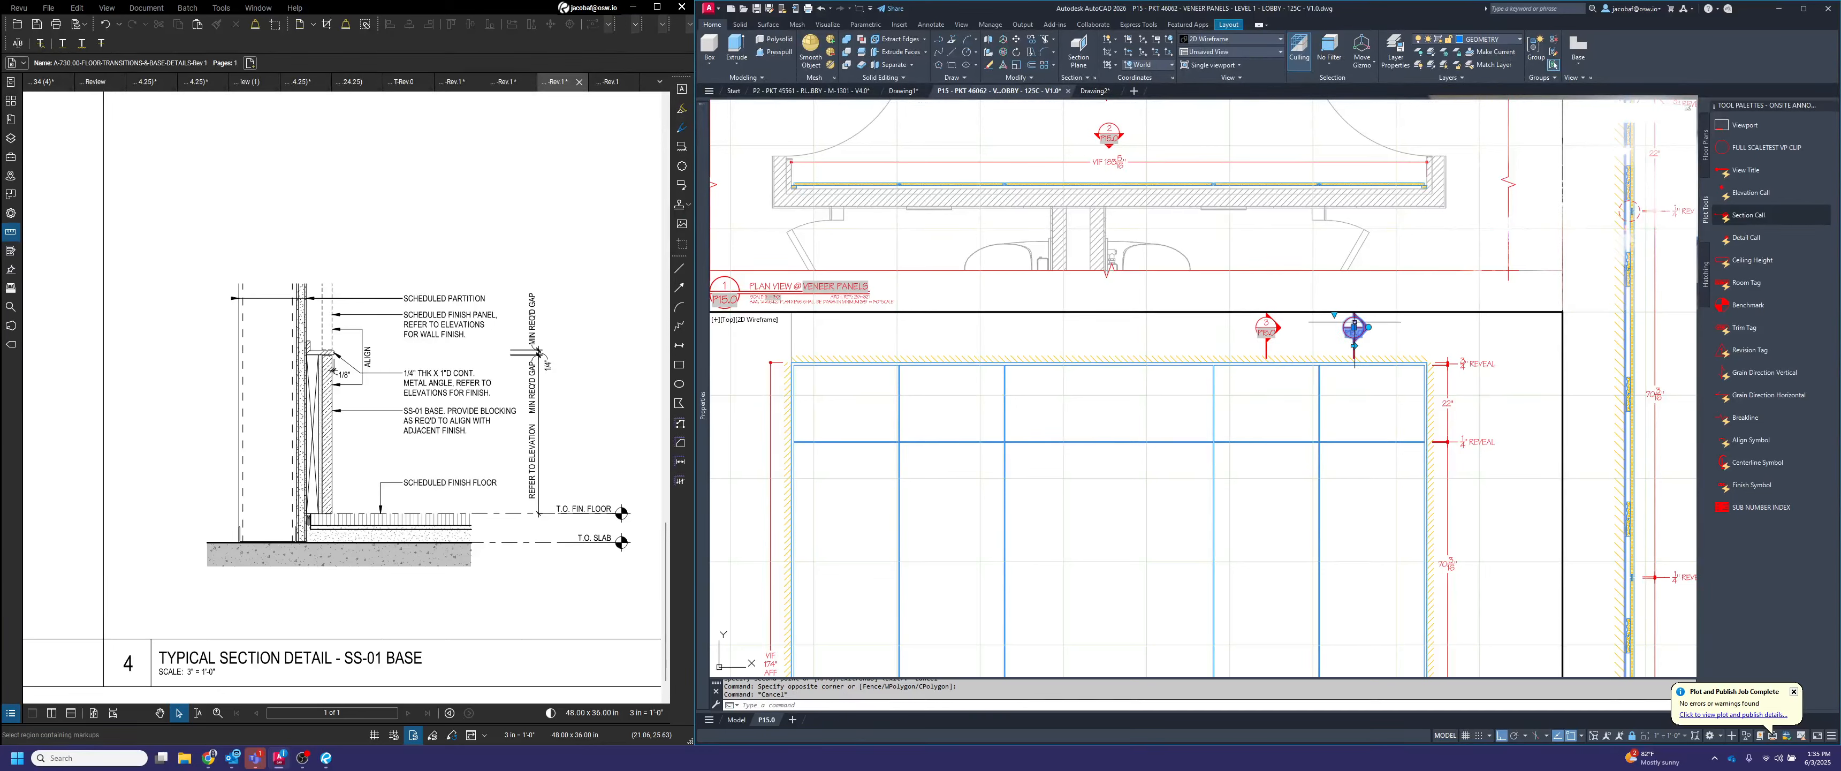
double_click(1351, 320)
type("1")
left_click(1404, 359)
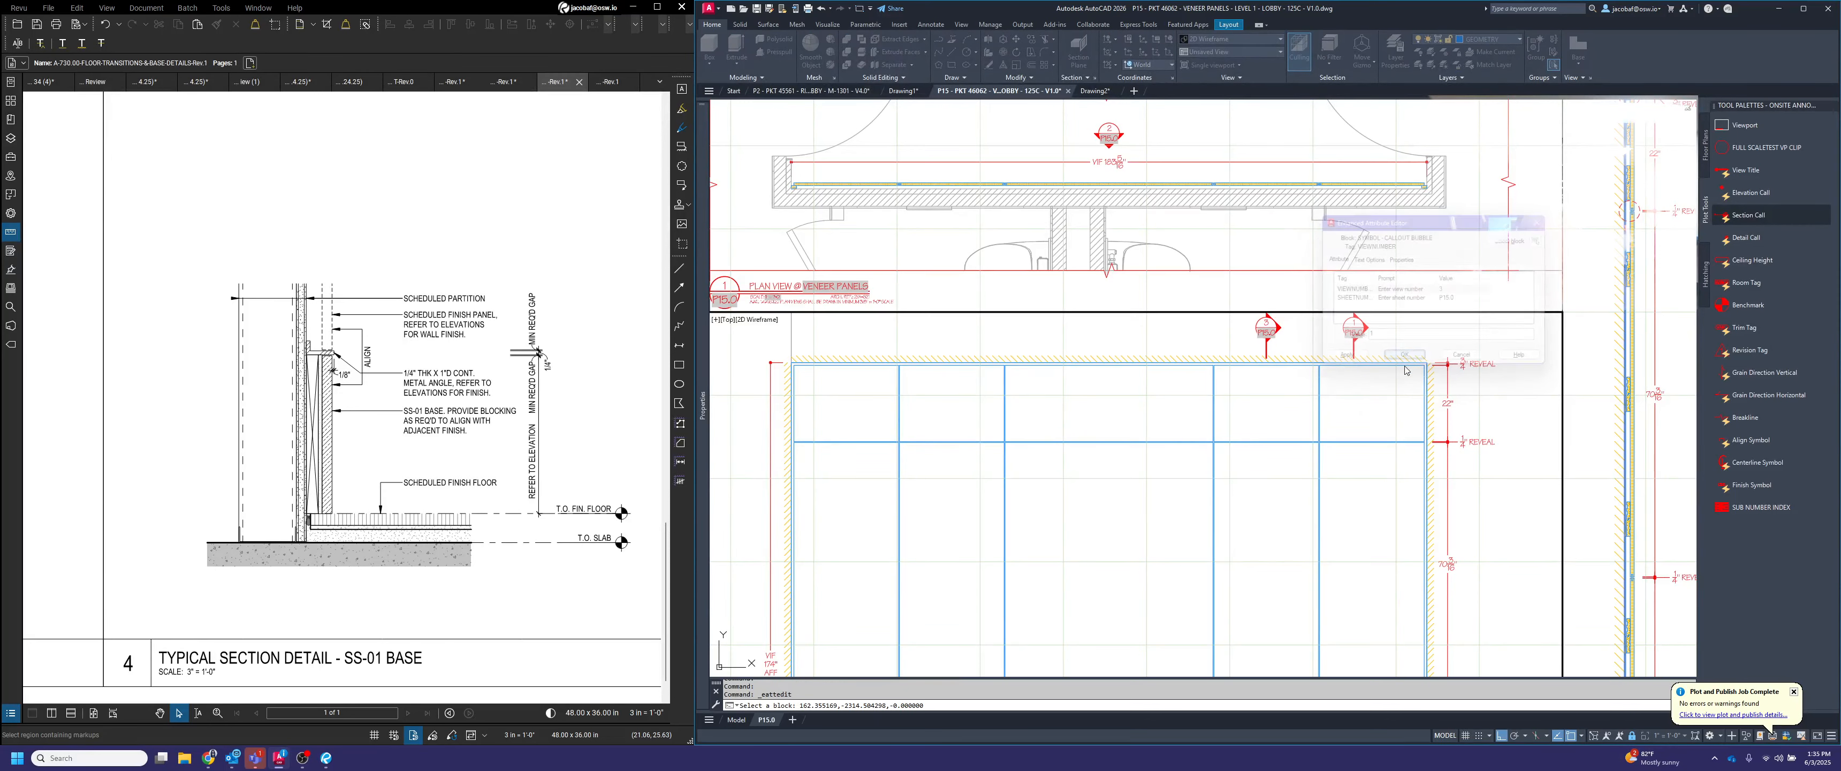
Shorten section callout 1's cut line and rotate the callout so the line runs horizontally and its arrow points down
scroll(1396, 445, "down", 5)
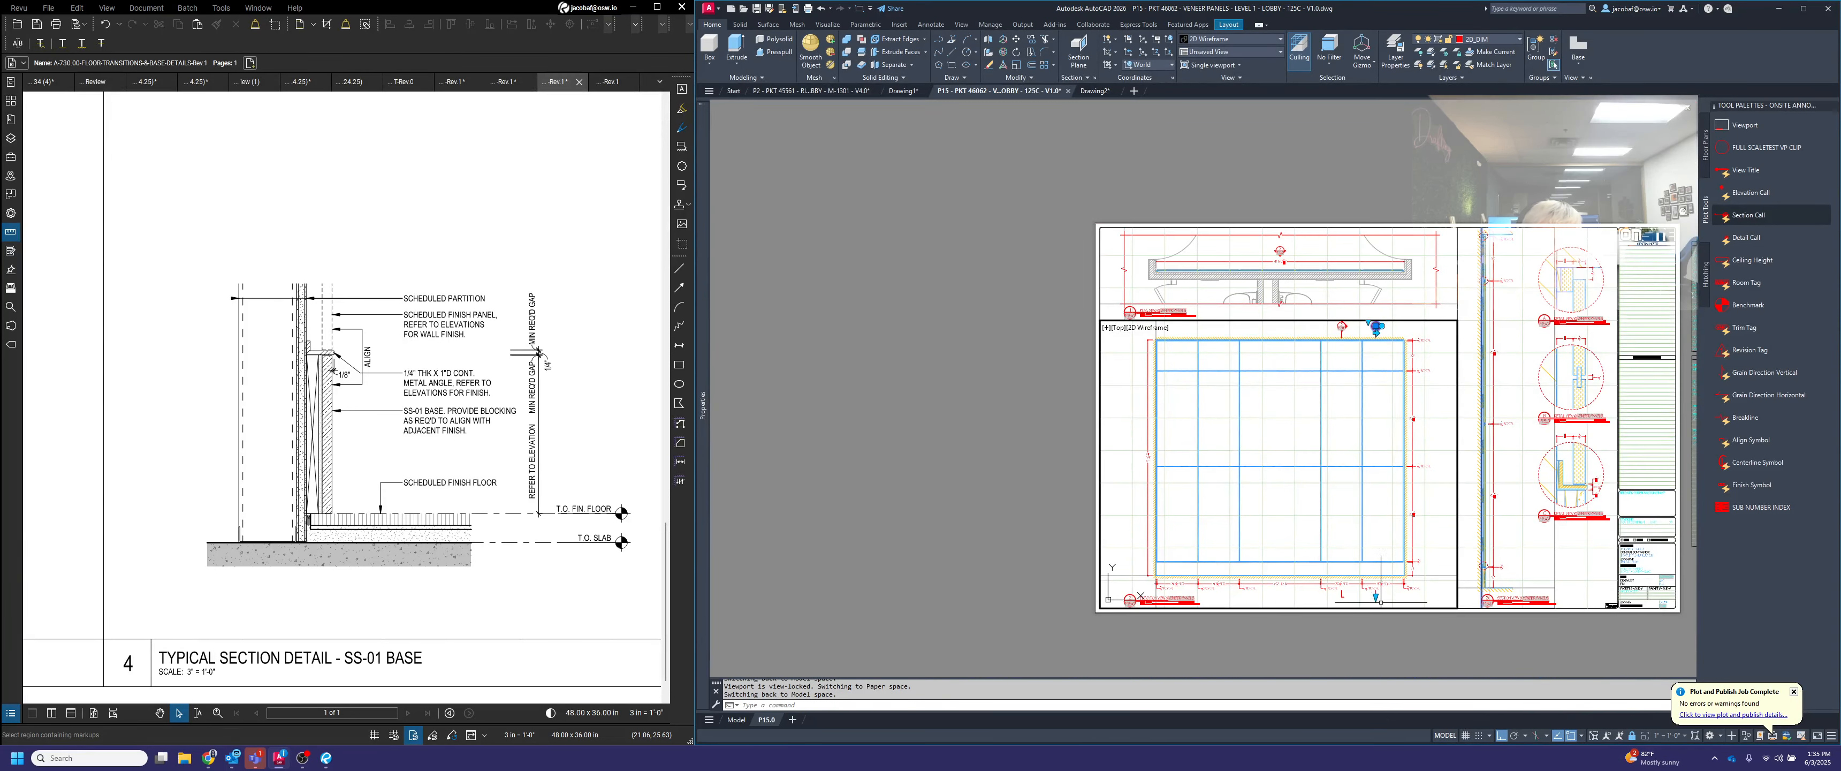
scroll(1405, 403, "up", 6)
scroll(1410, 383, "down", 2)
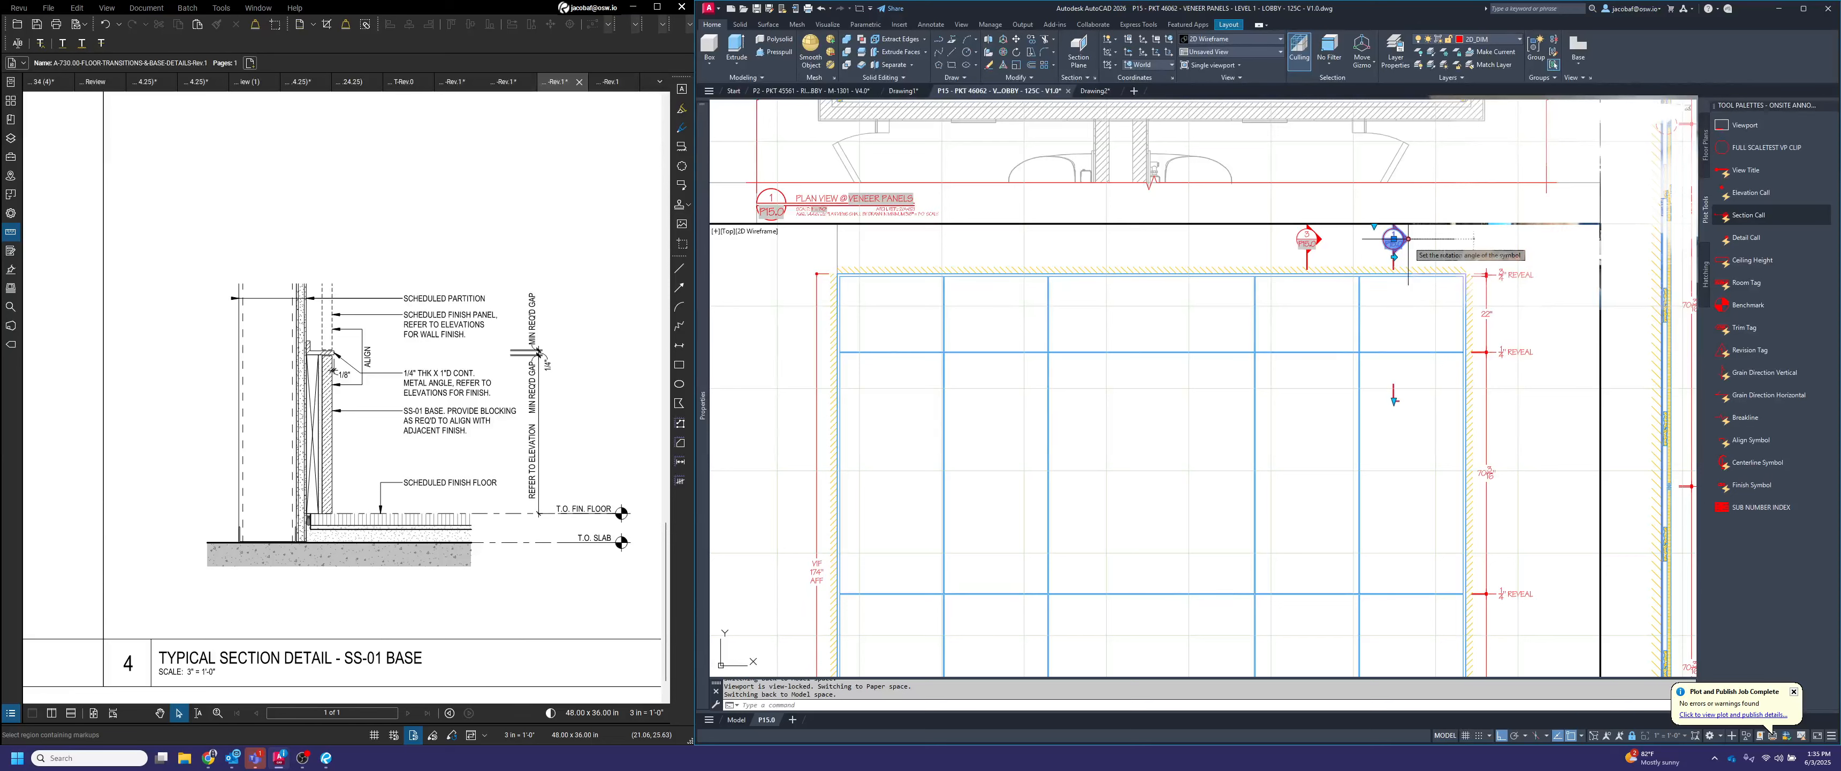
left_click(1408, 239)
key("Escape")
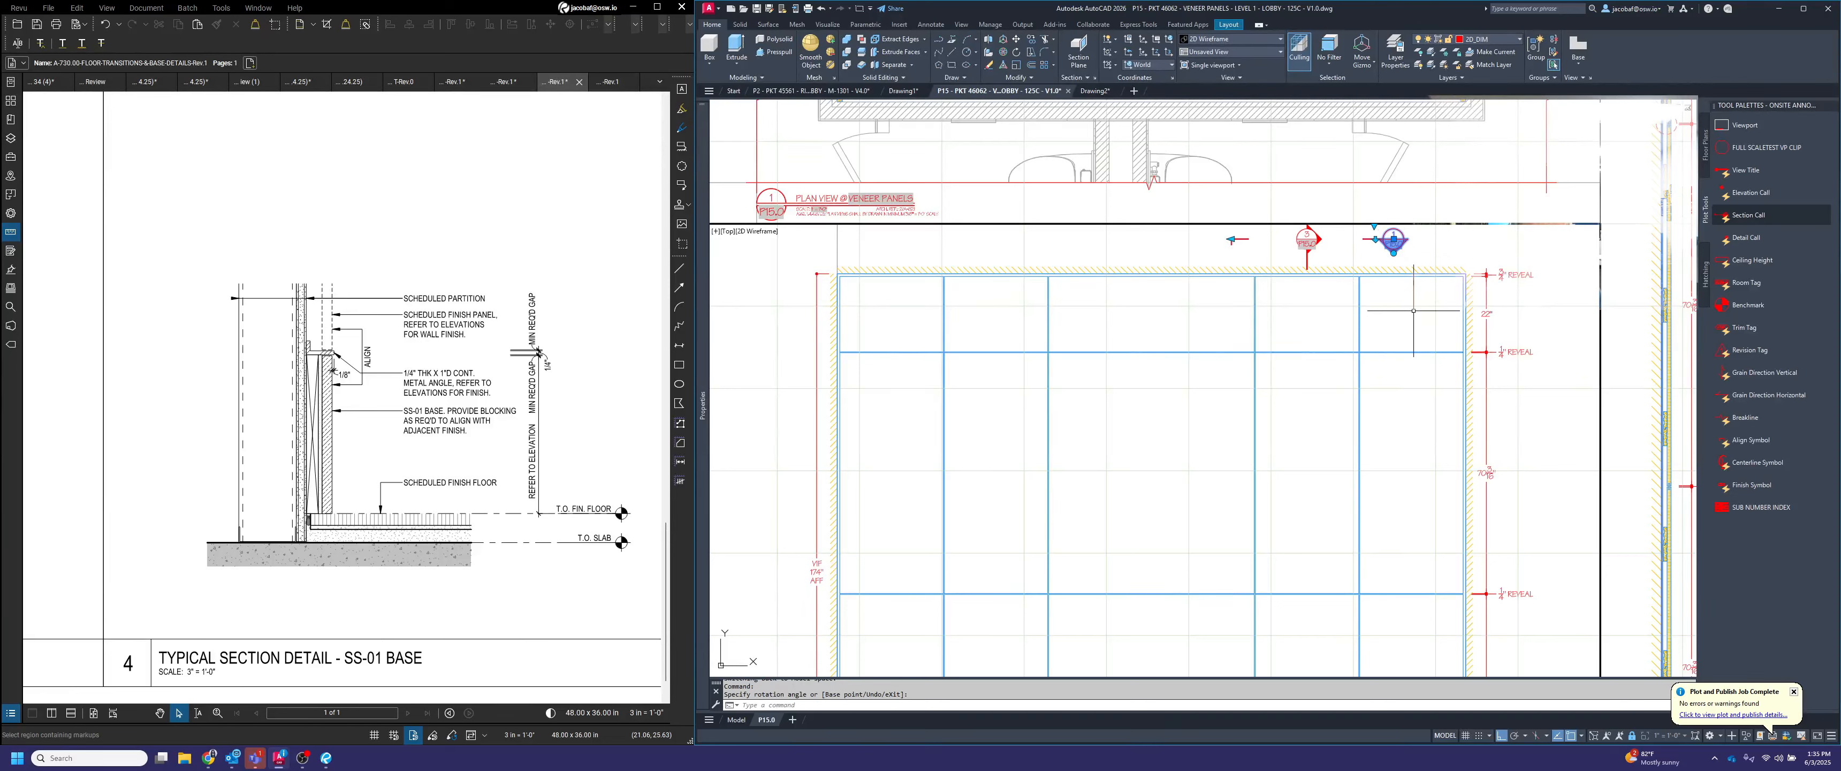
Move section callout 1 down beside the elevation's upper panels, just outside the right-hand reveal dimensions
key("space")
left_click(1394, 247)
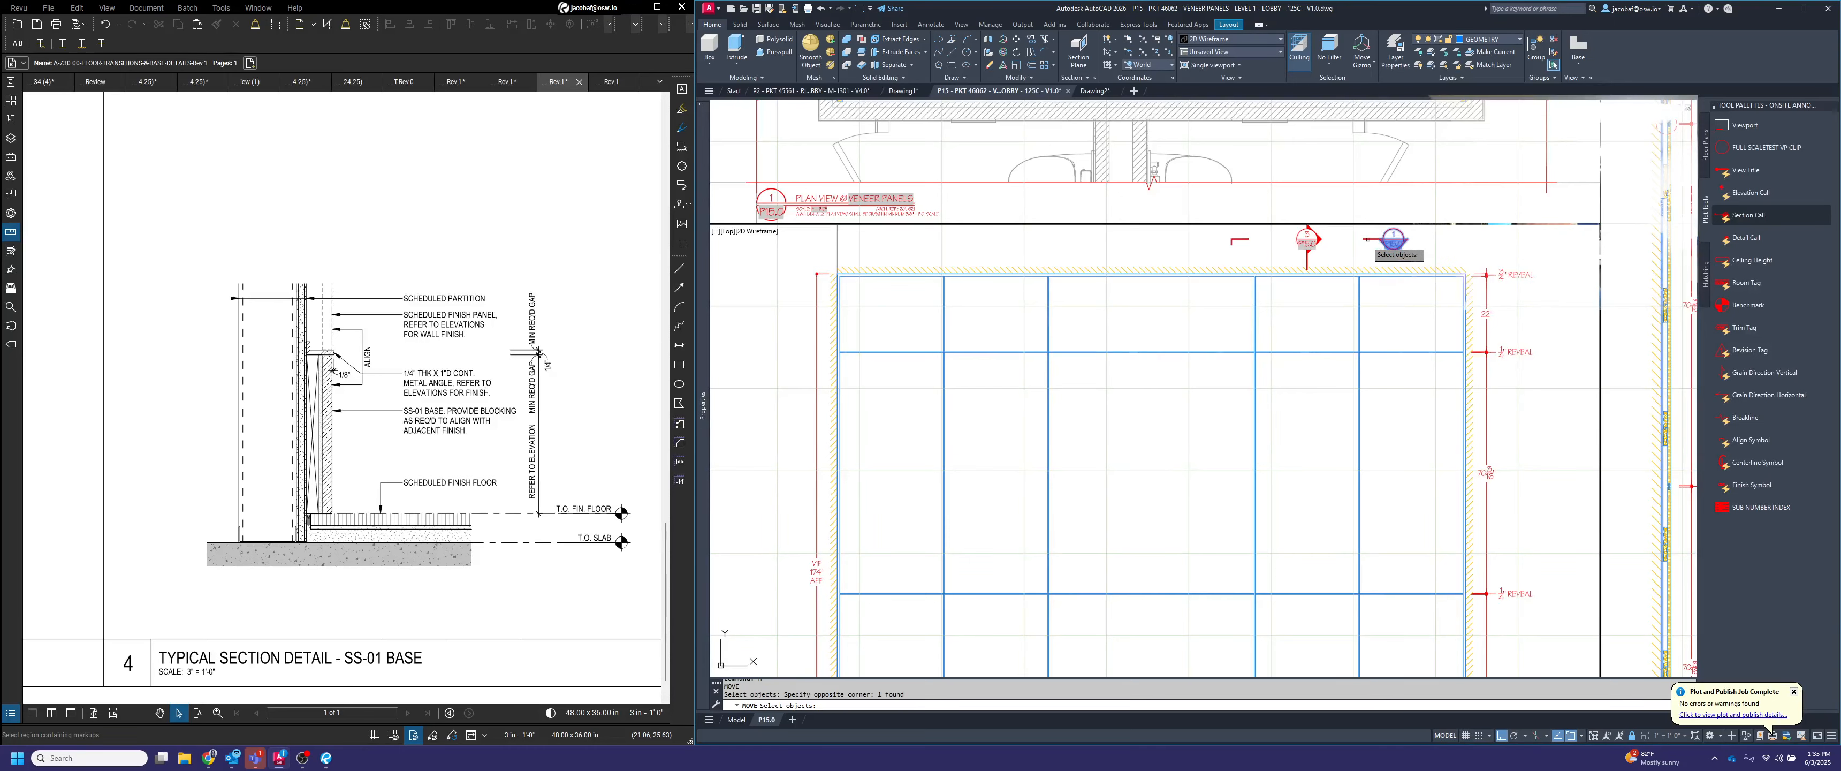
scroll(1363, 239, "up", 2)
key("space")
left_click(1362, 238)
scroll(1362, 239, "down", 2)
scroll(1362, 239, "down", 2)
scroll(1435, 340, "up", 4)
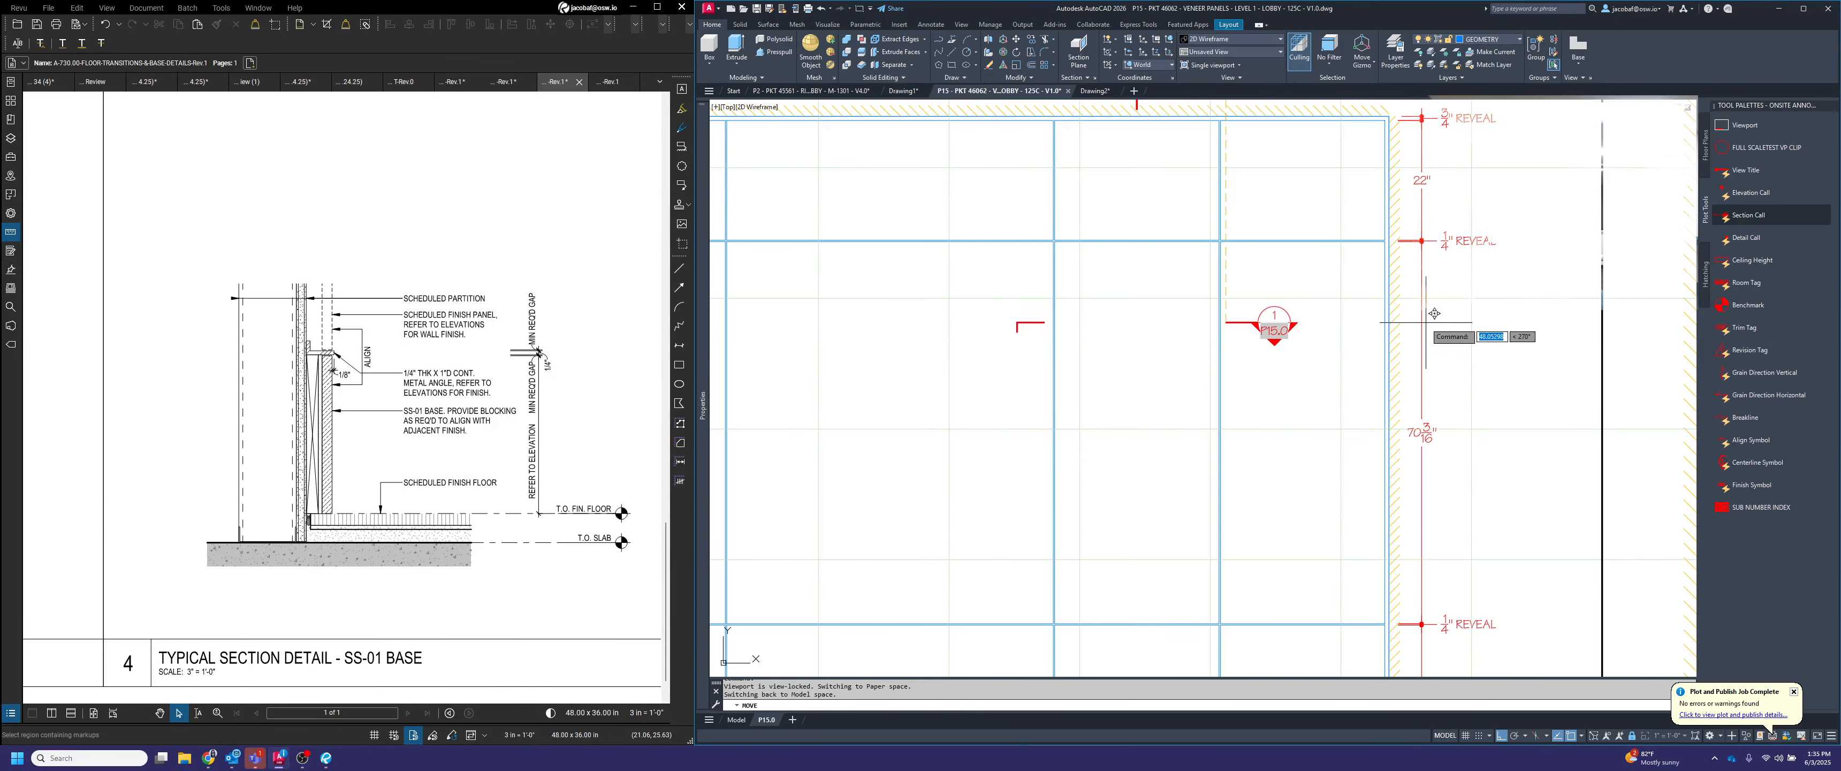
left_click(1423, 332)
Shift section callout 1 another 2 inches to the right, away from the vertical dimension line
key("space")
left_click(1453, 355)
left_click(1446, 315)
left_click(1524, 368)
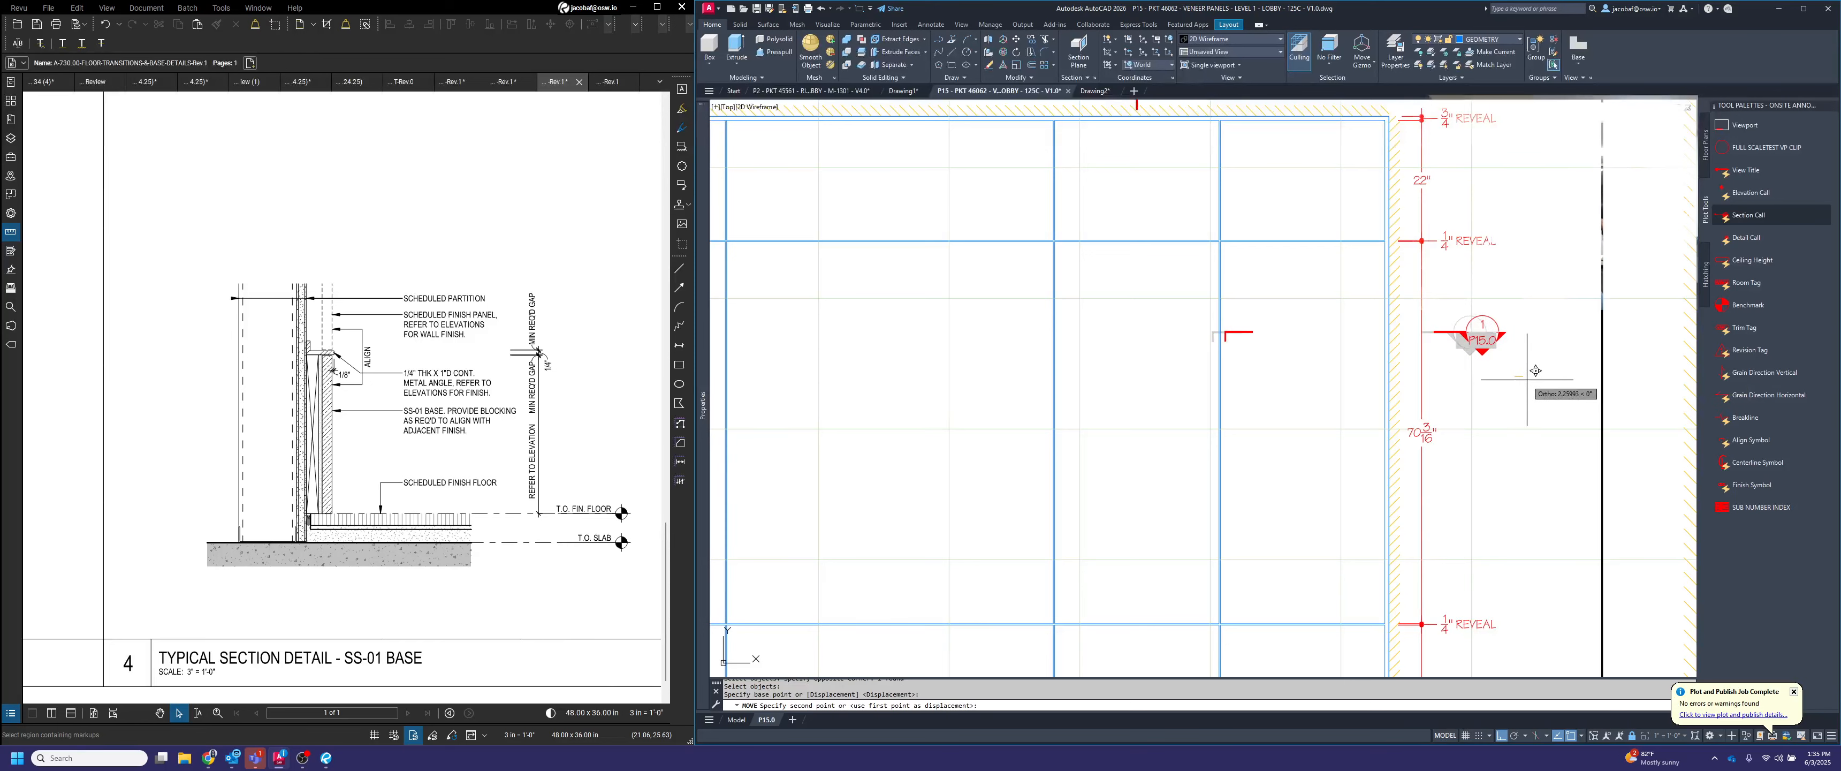
type("2")
key("Return")
Stretch section callout 1's cut line horizontally across the elevation to just beyond its left-hand height dimension
left_click(1516, 379)
left_click(1491, 318)
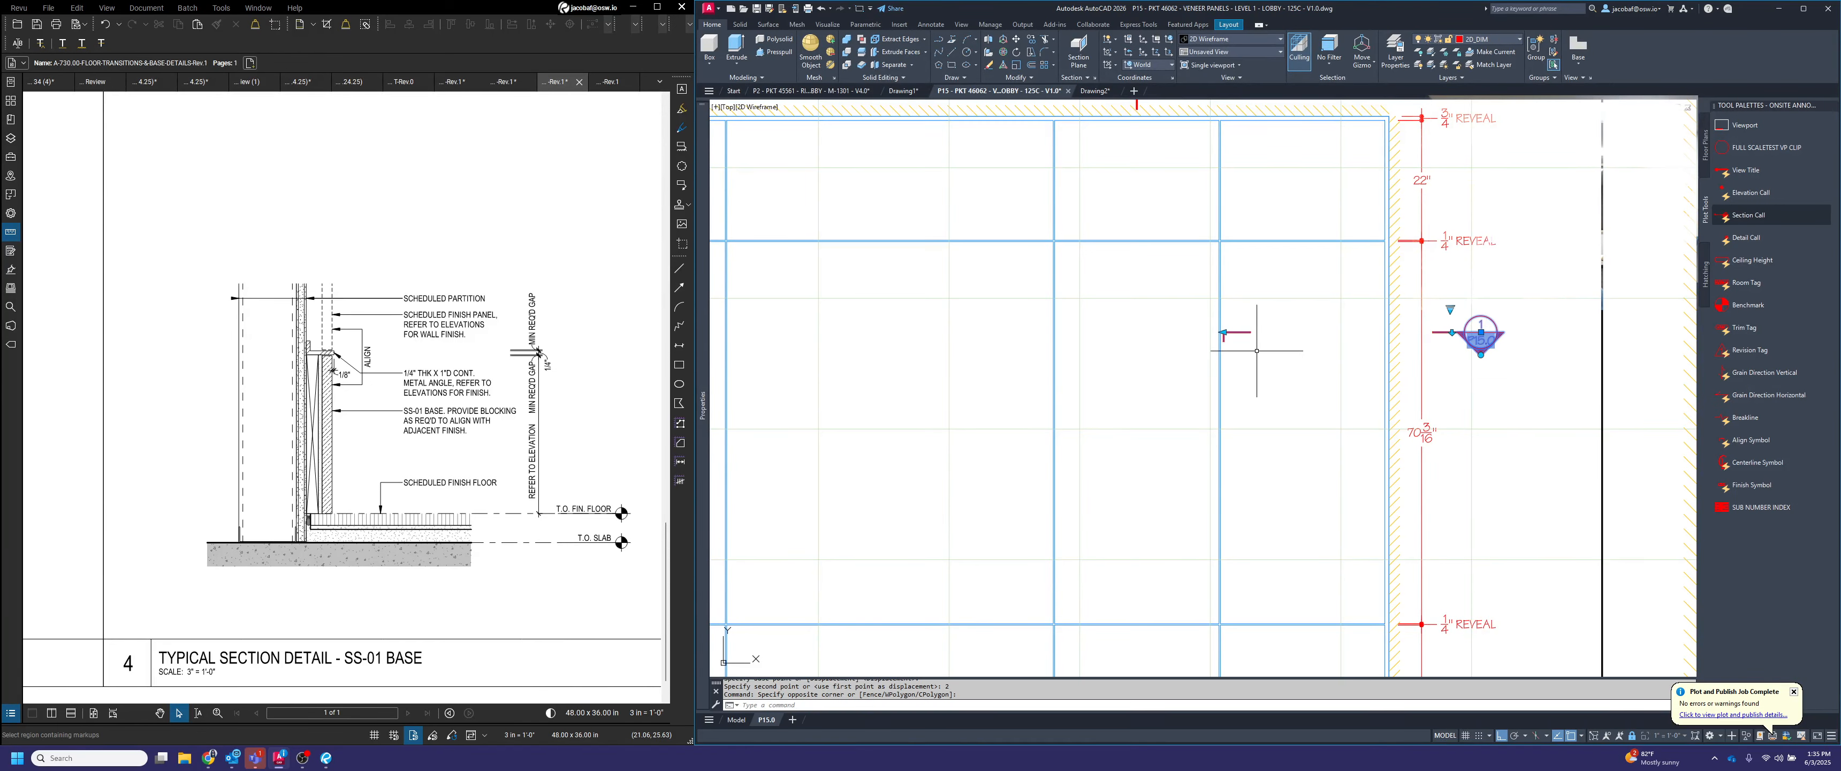
scroll(1225, 328, "down", 2)
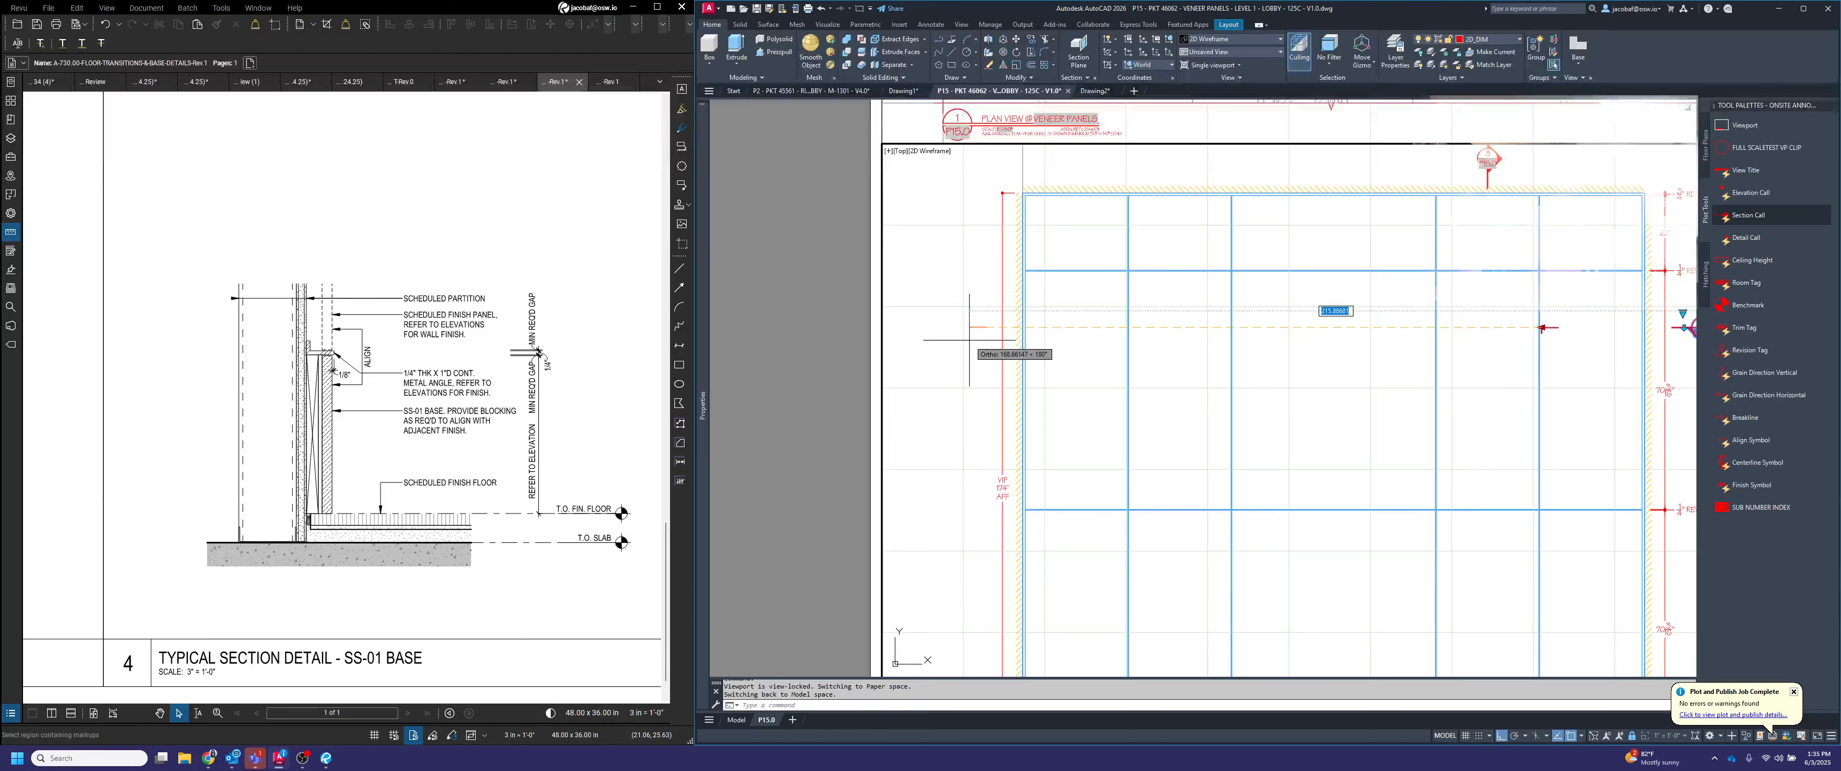
left_click(969, 340)
key("Escape")
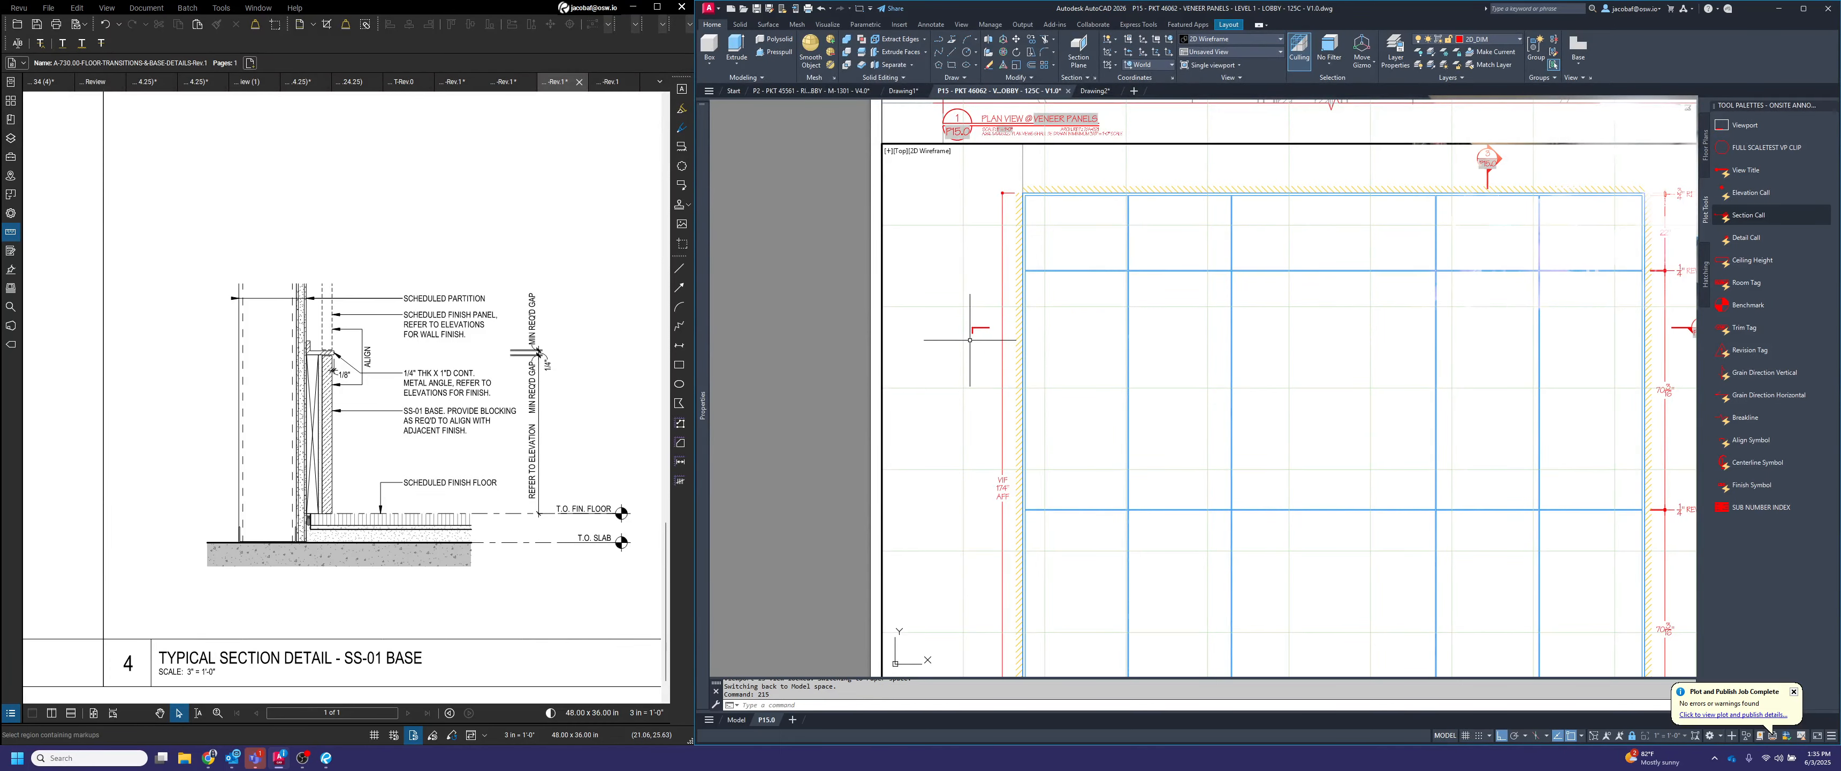
Return to paper space and insert a detail callout bubble below the top 3/4" reveal note of the section view
scroll(970, 339, "down", 4)
scroll(1150, 339, "up", 2)
middle_click_drag(1111, 338, 1130, 338)
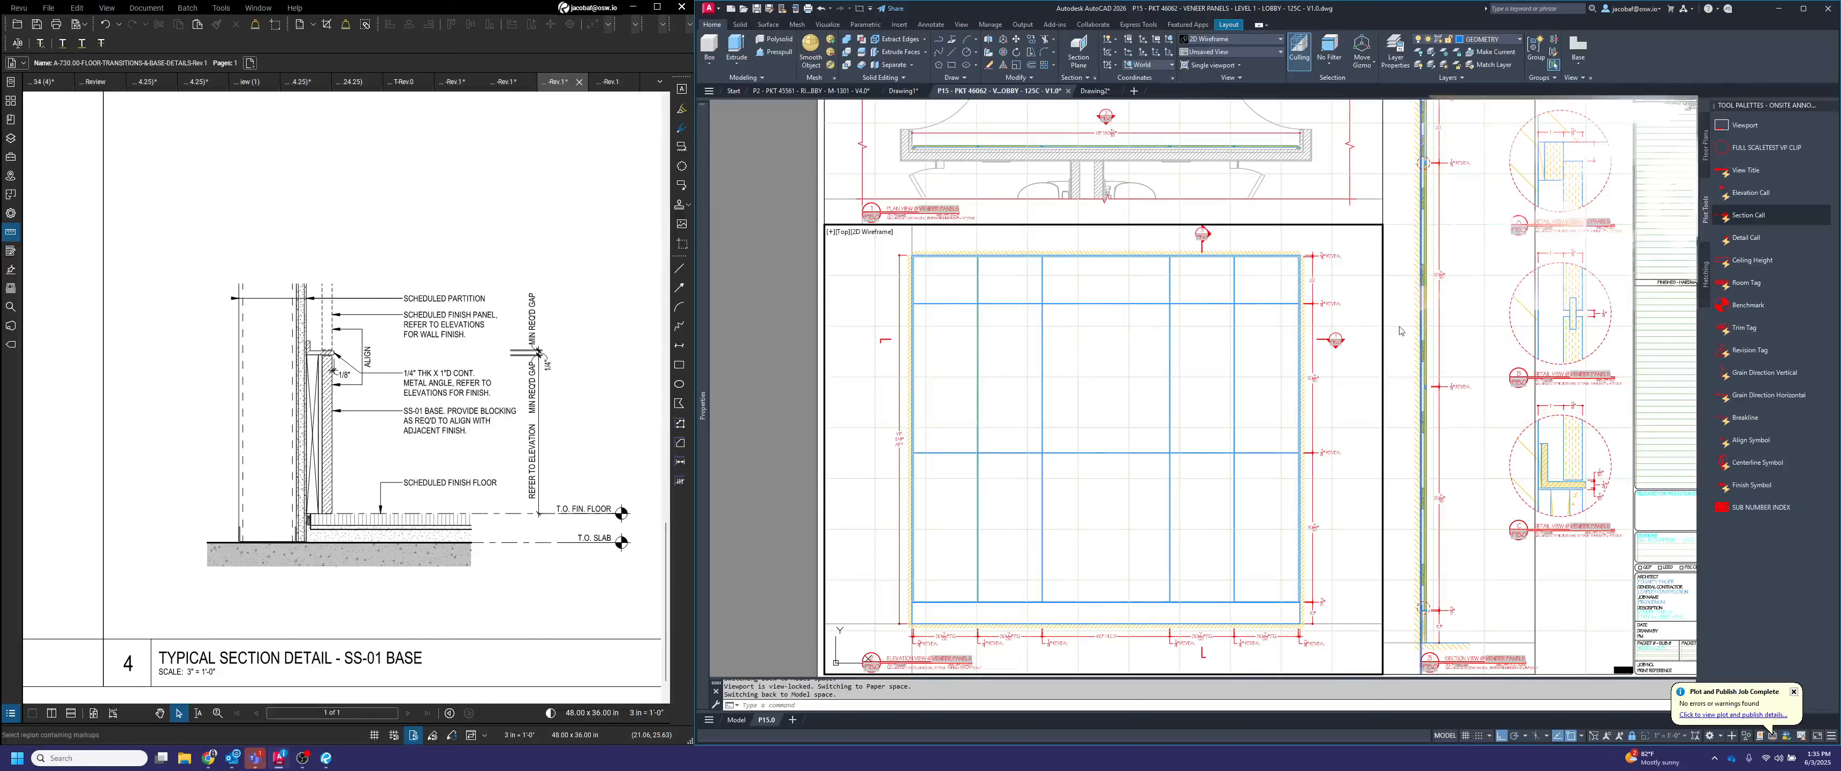
scroll(1356, 341, "down", 3)
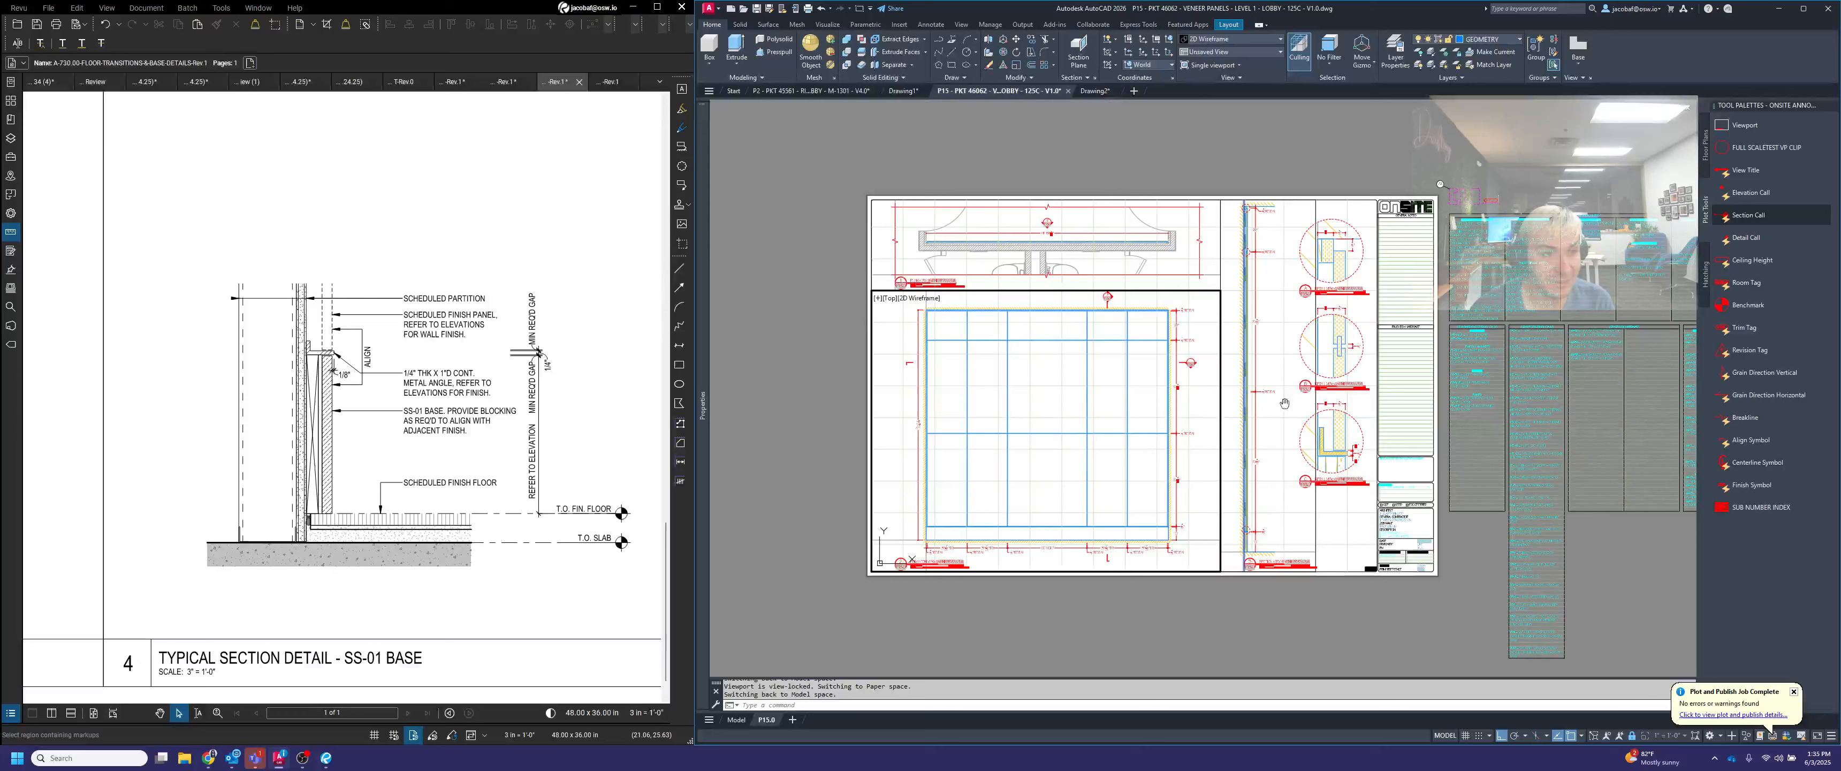
scroll(1404, 207, "up", 4)
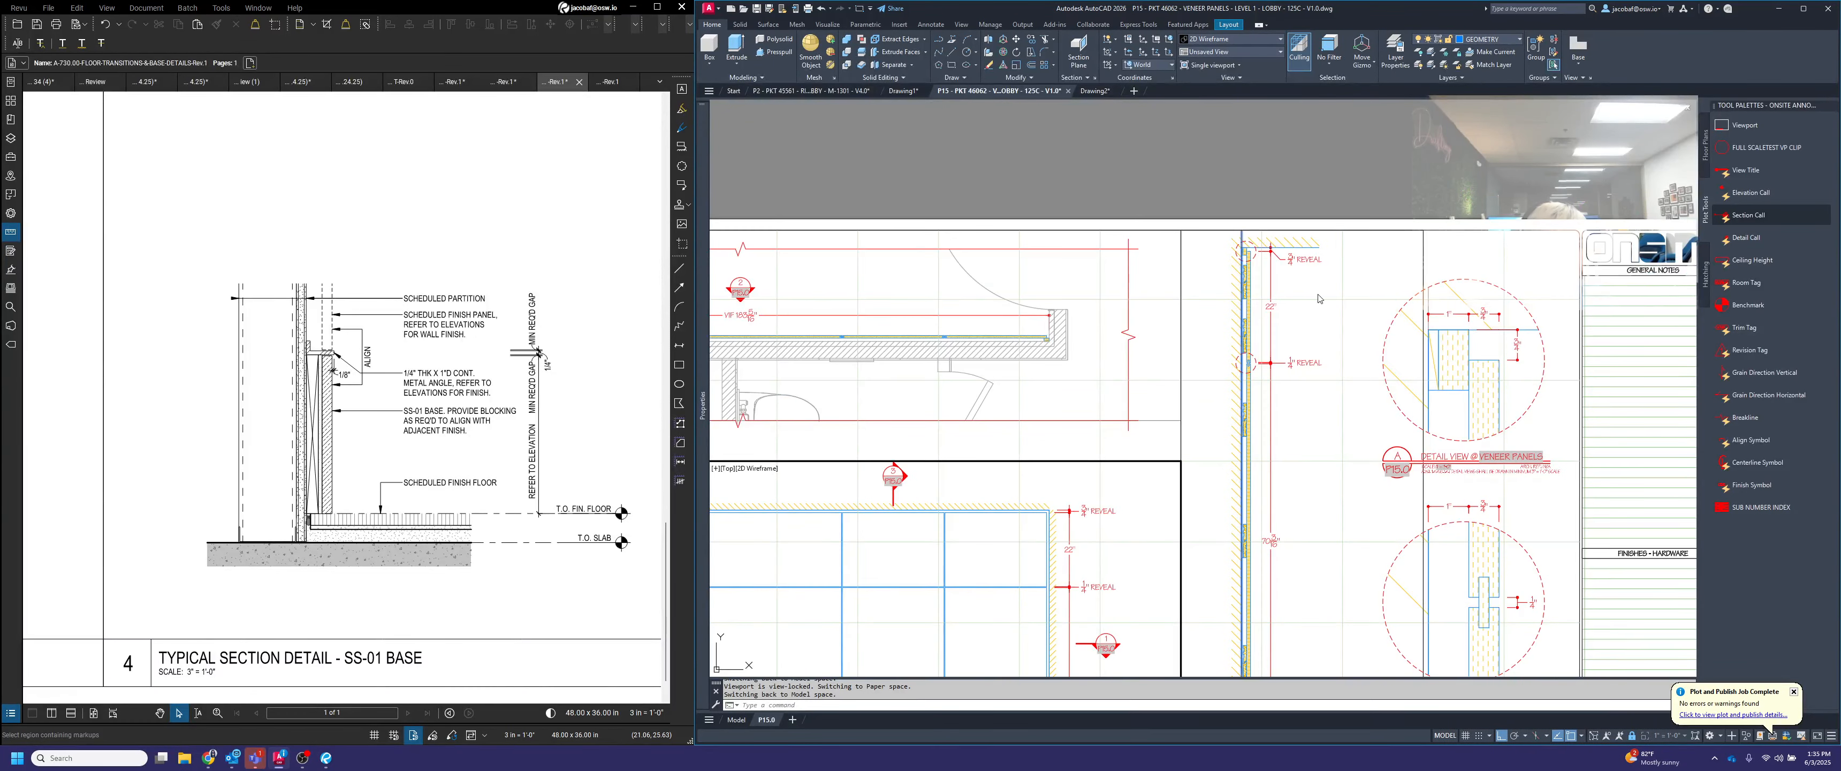
double_click(1340, 301)
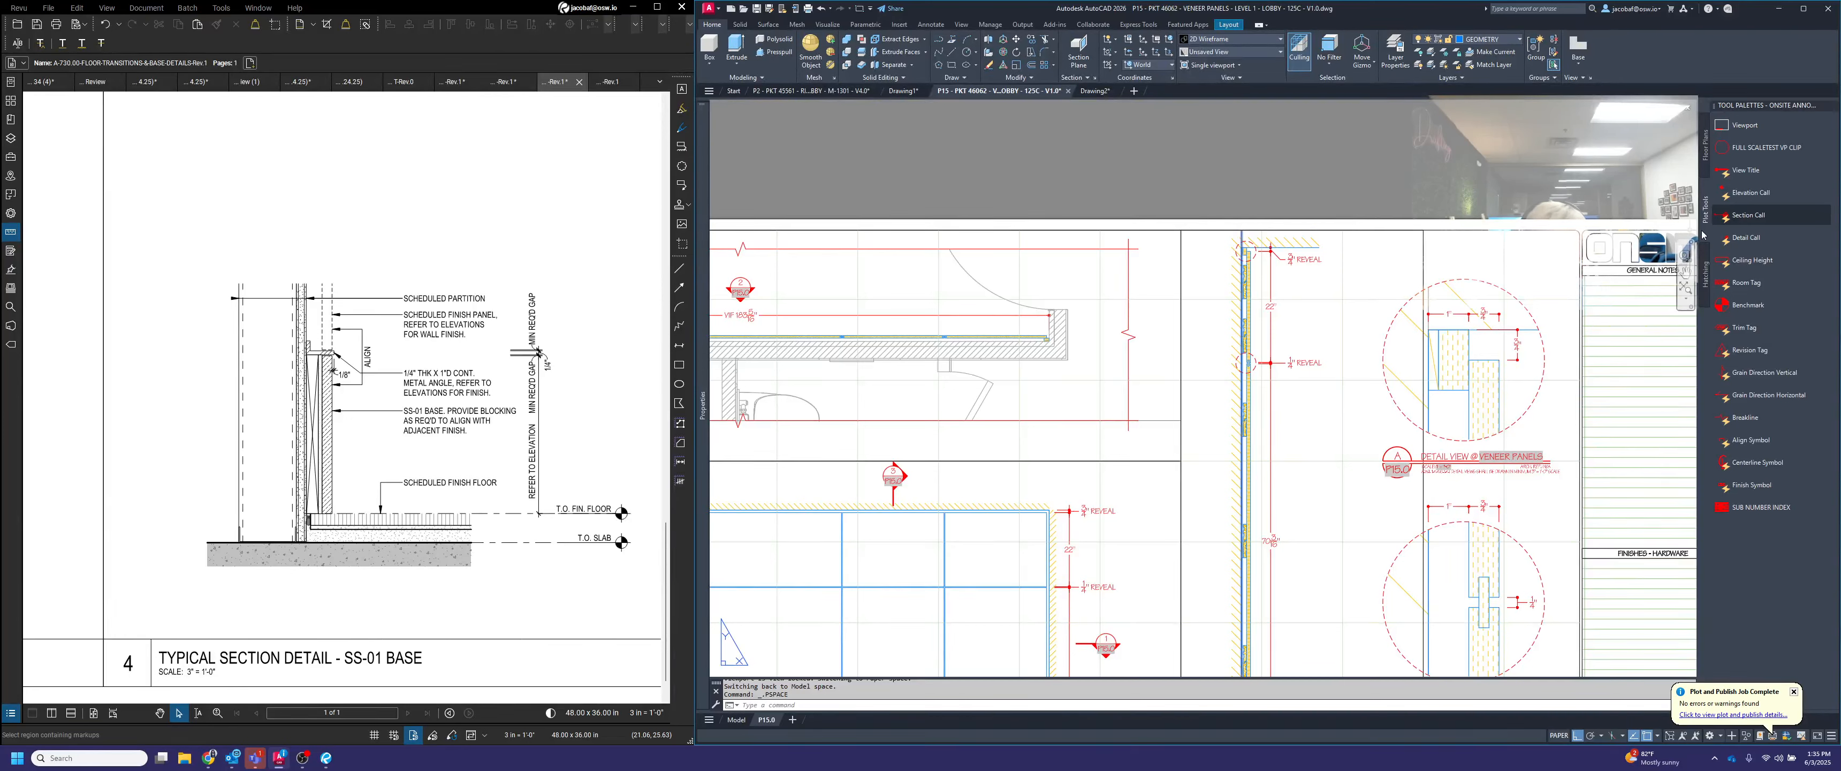
scroll(1300, 302, "up", 2)
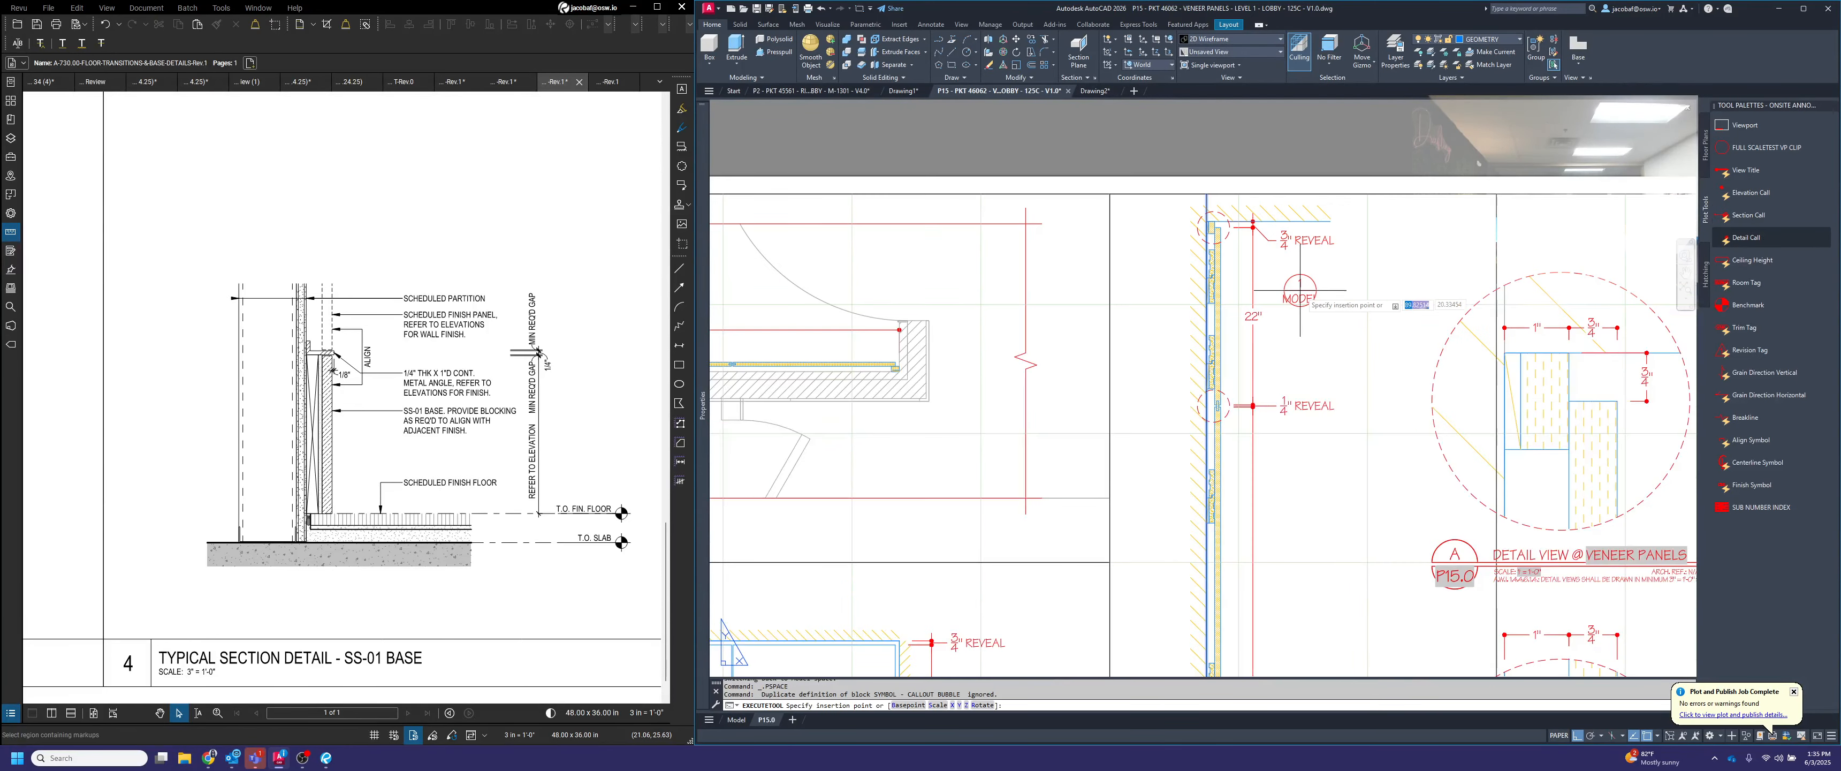
left_click(1309, 287)
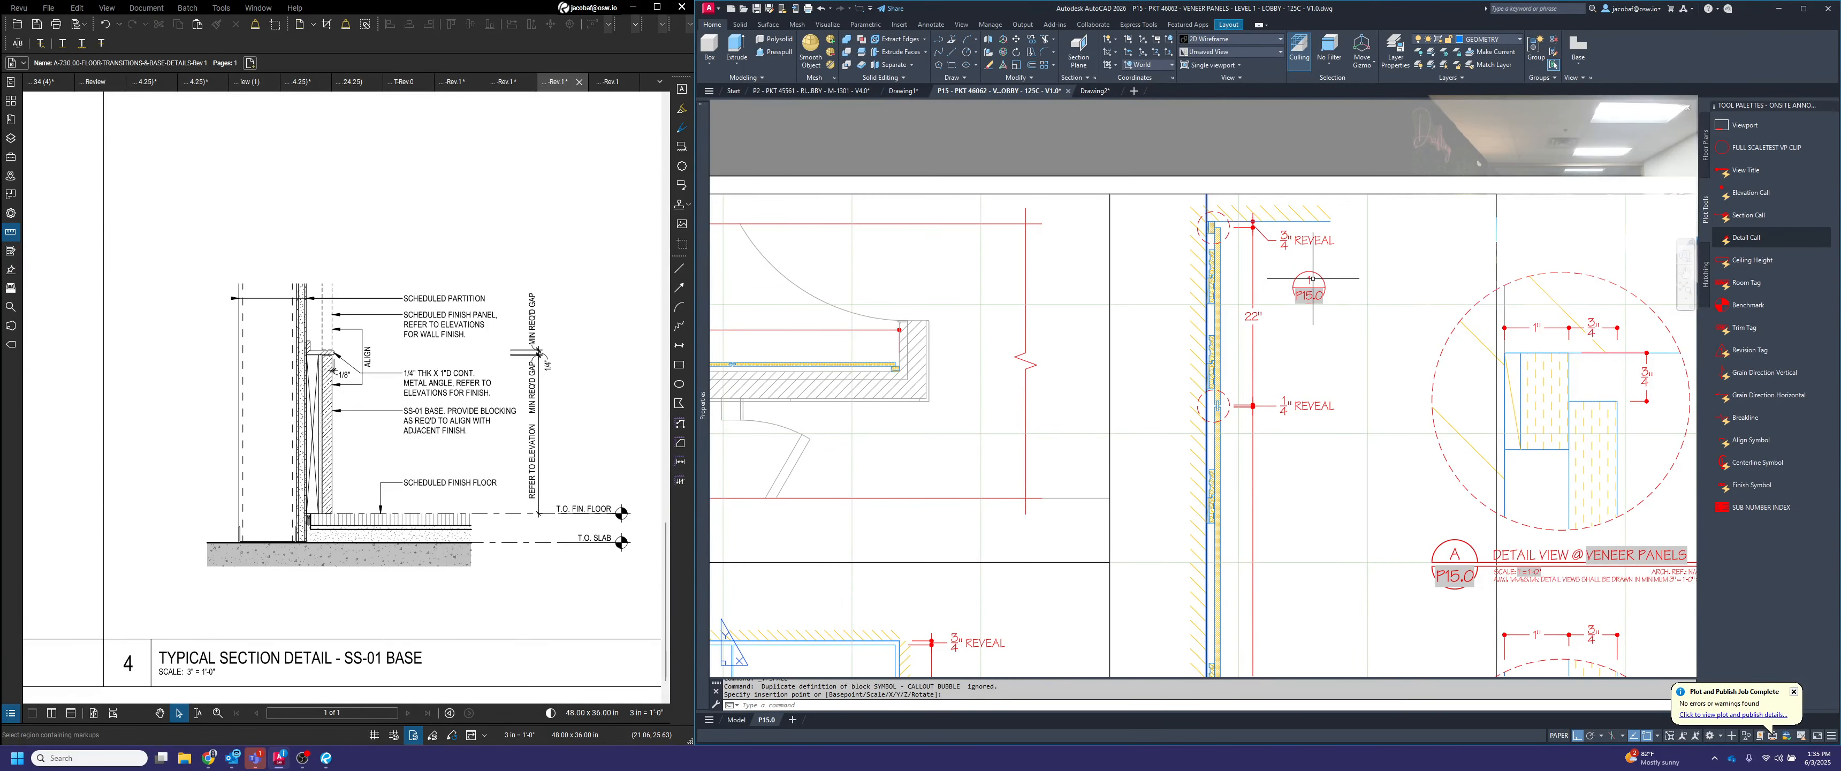
Set the new detail callout's view number to A
double_click(1309, 287)
type("A")
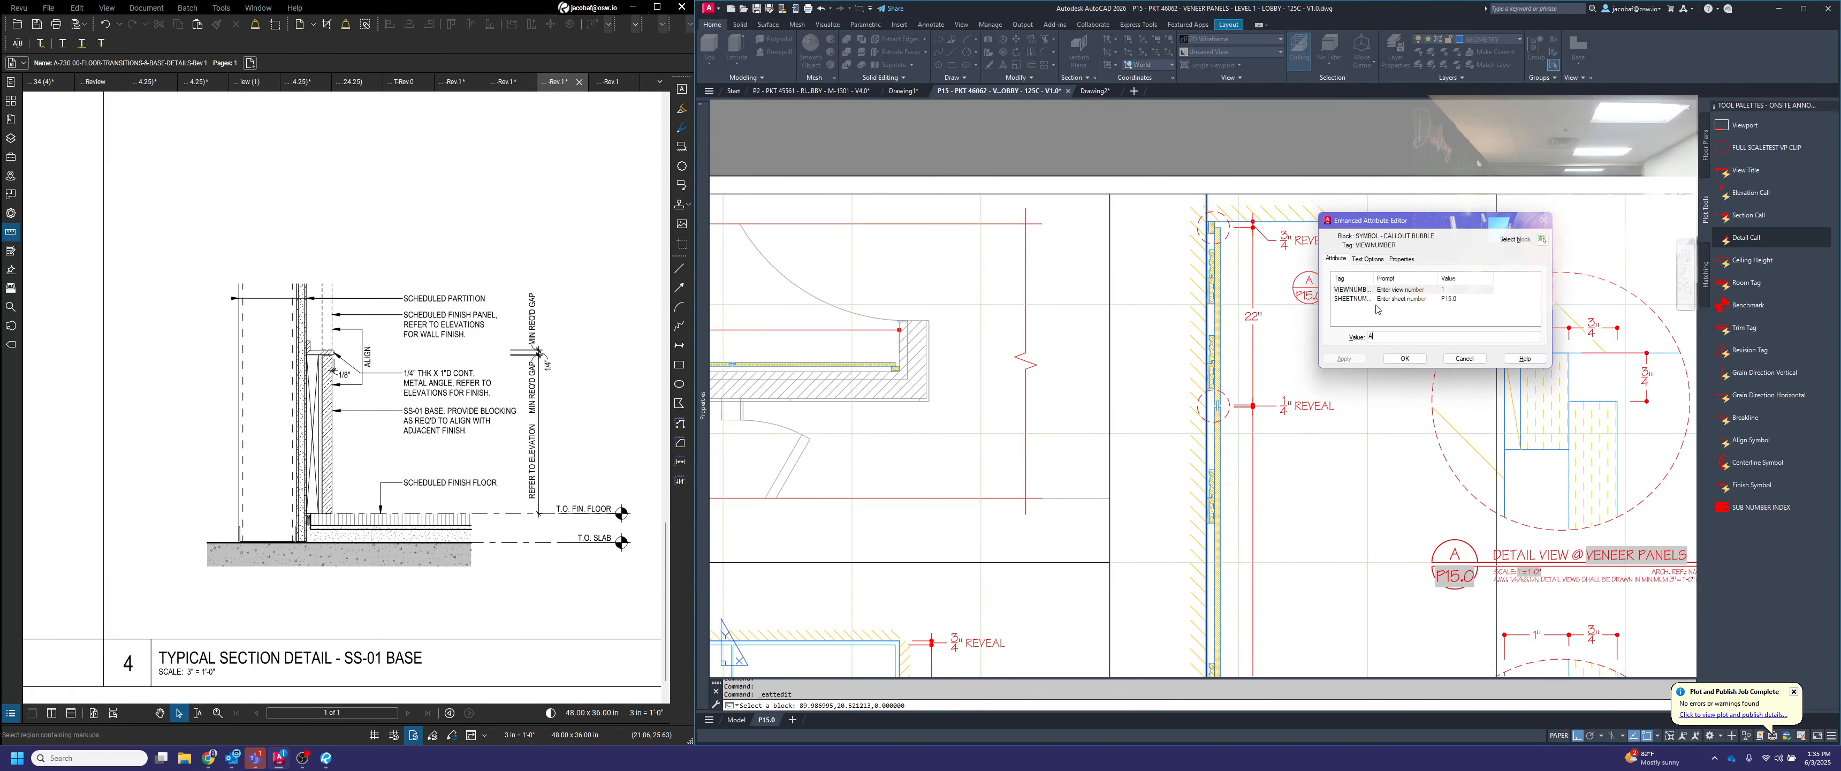
left_click(1404, 358)
key("Escape")
key("Escape")
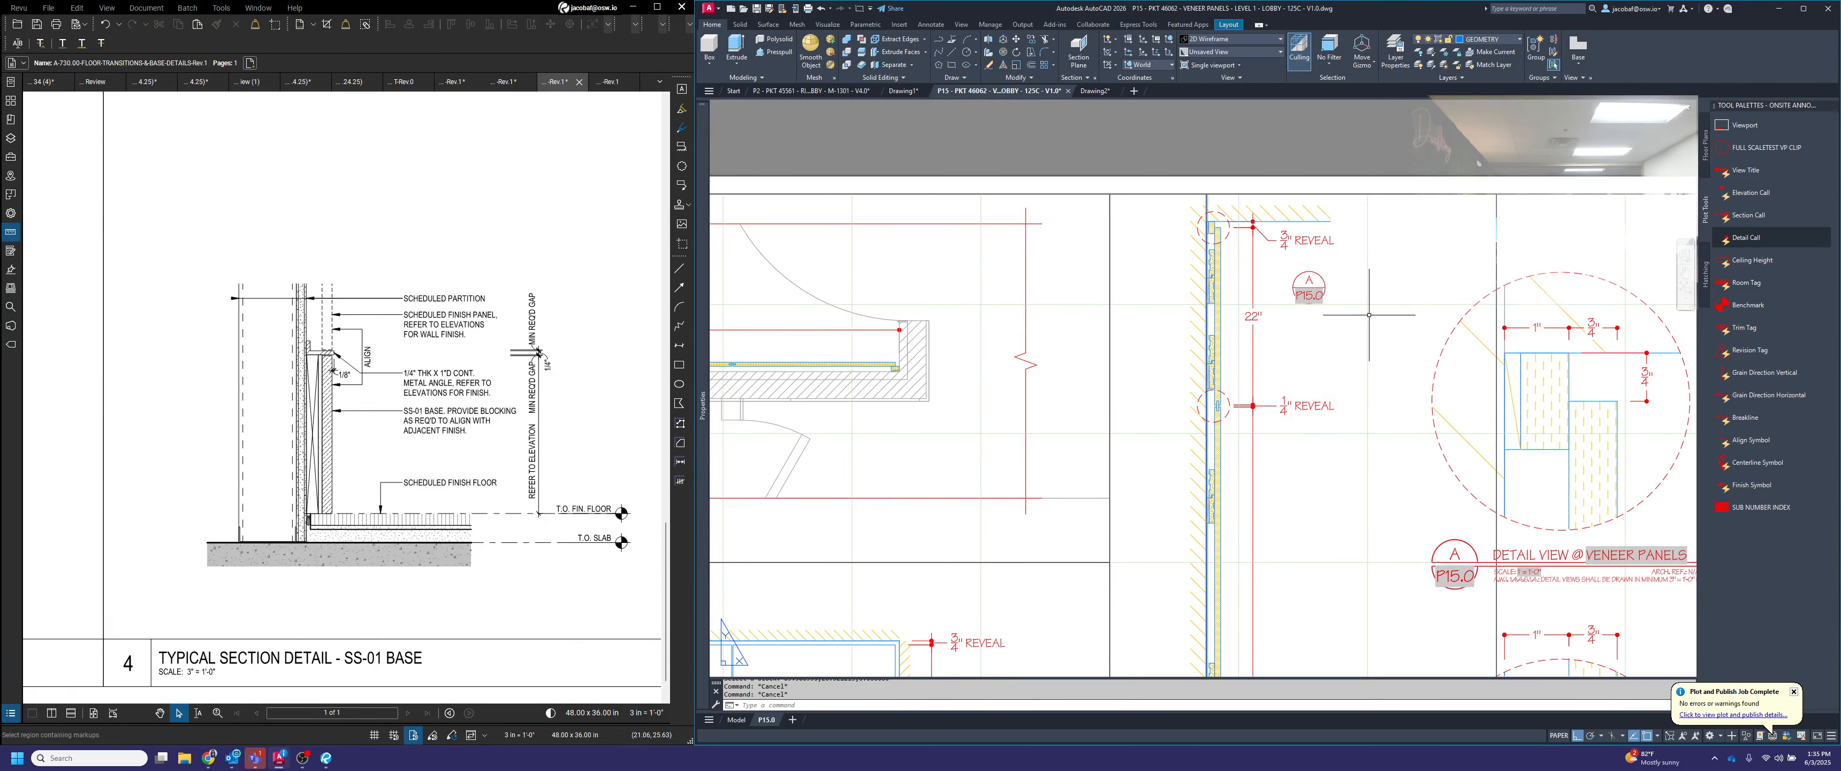
Draw a three-point arc from the center of the section's top dashed detail circle to the center of callout bubble A
type("arc")
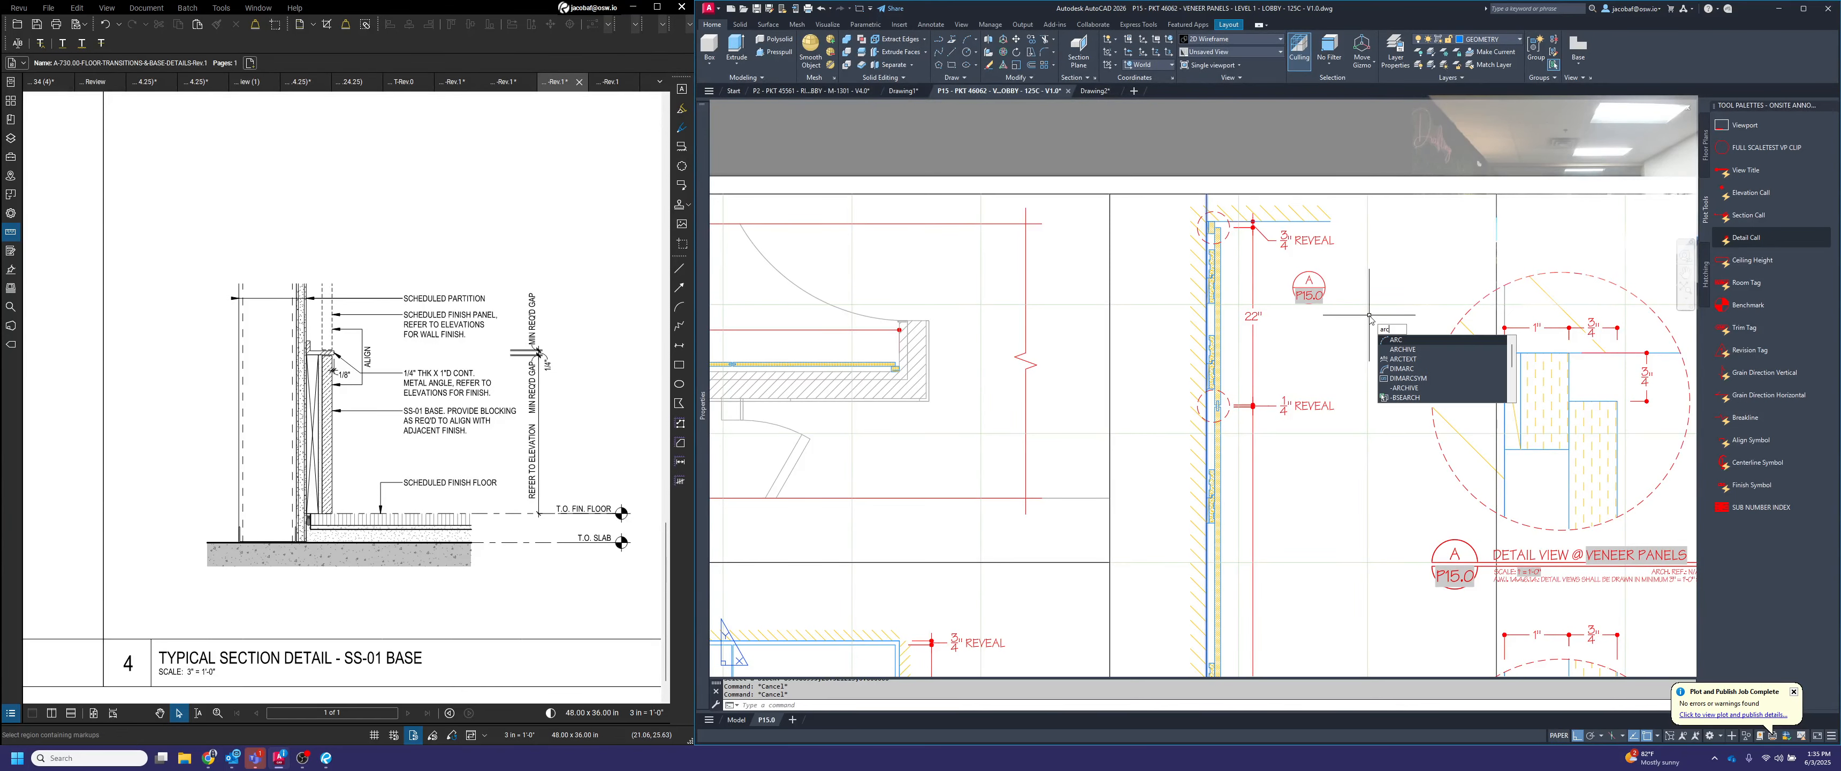
key("Return")
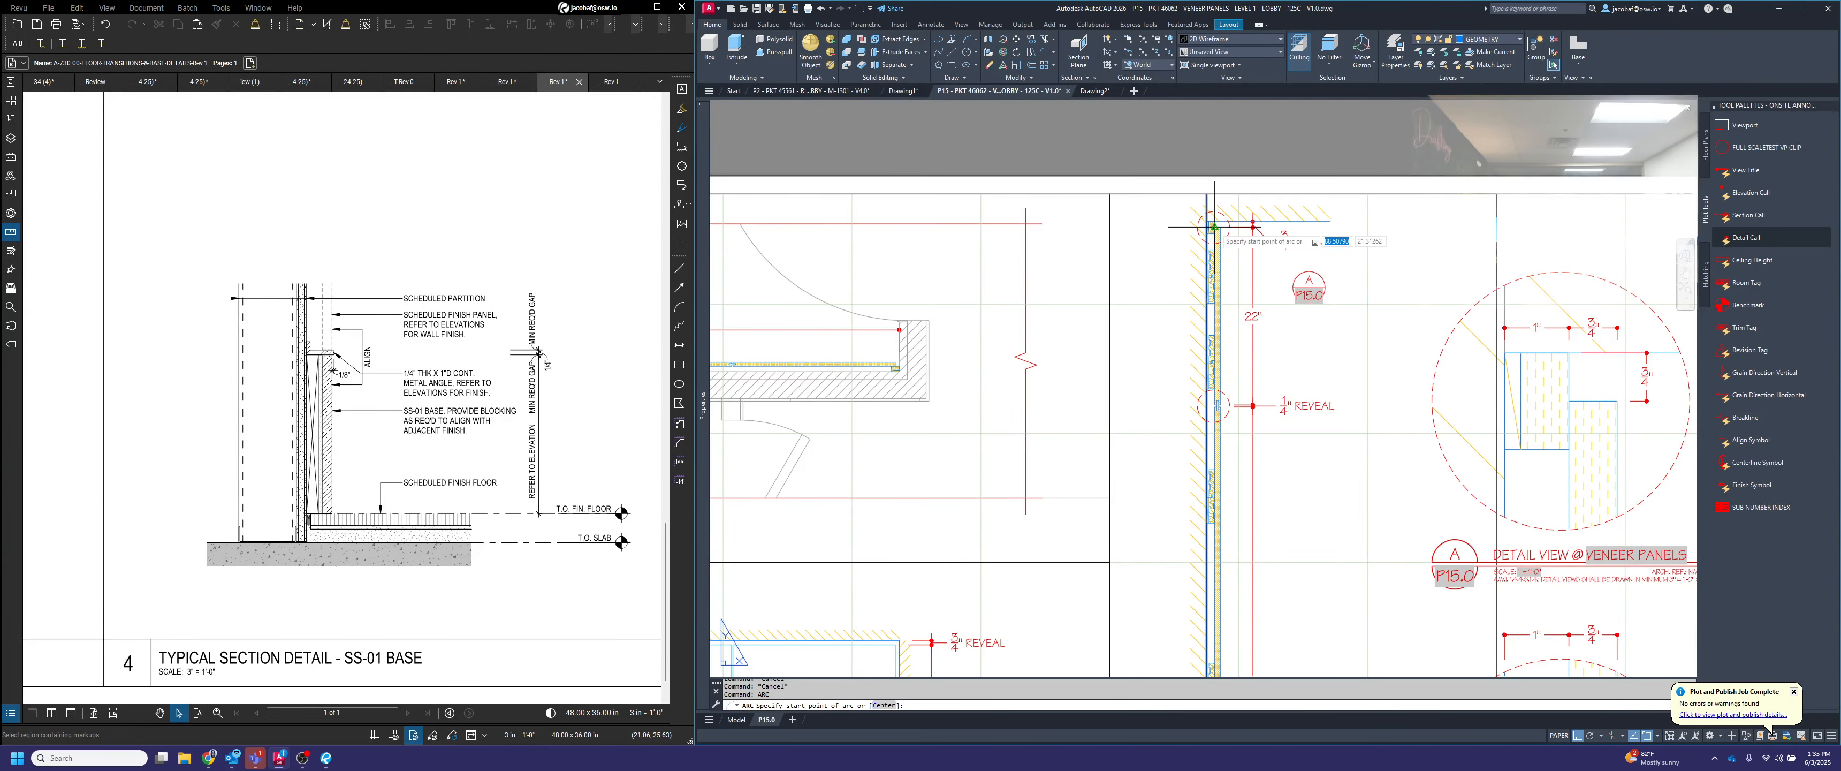
scroll(1213, 228, "up", 5)
left_click(1199, 227)
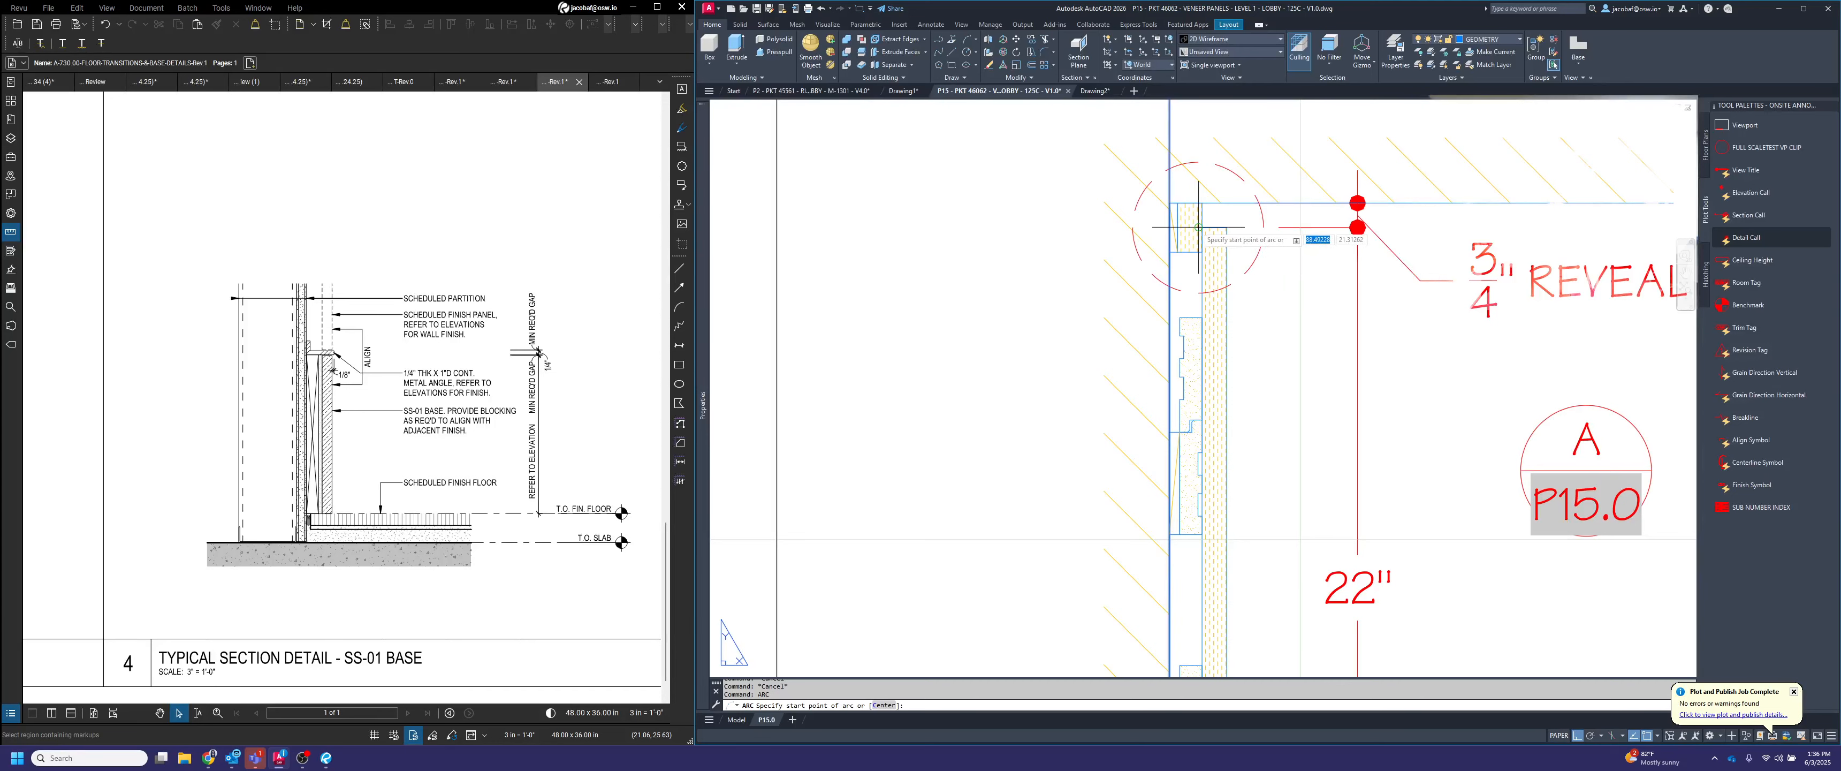
key("F8")
left_click(1376, 449)
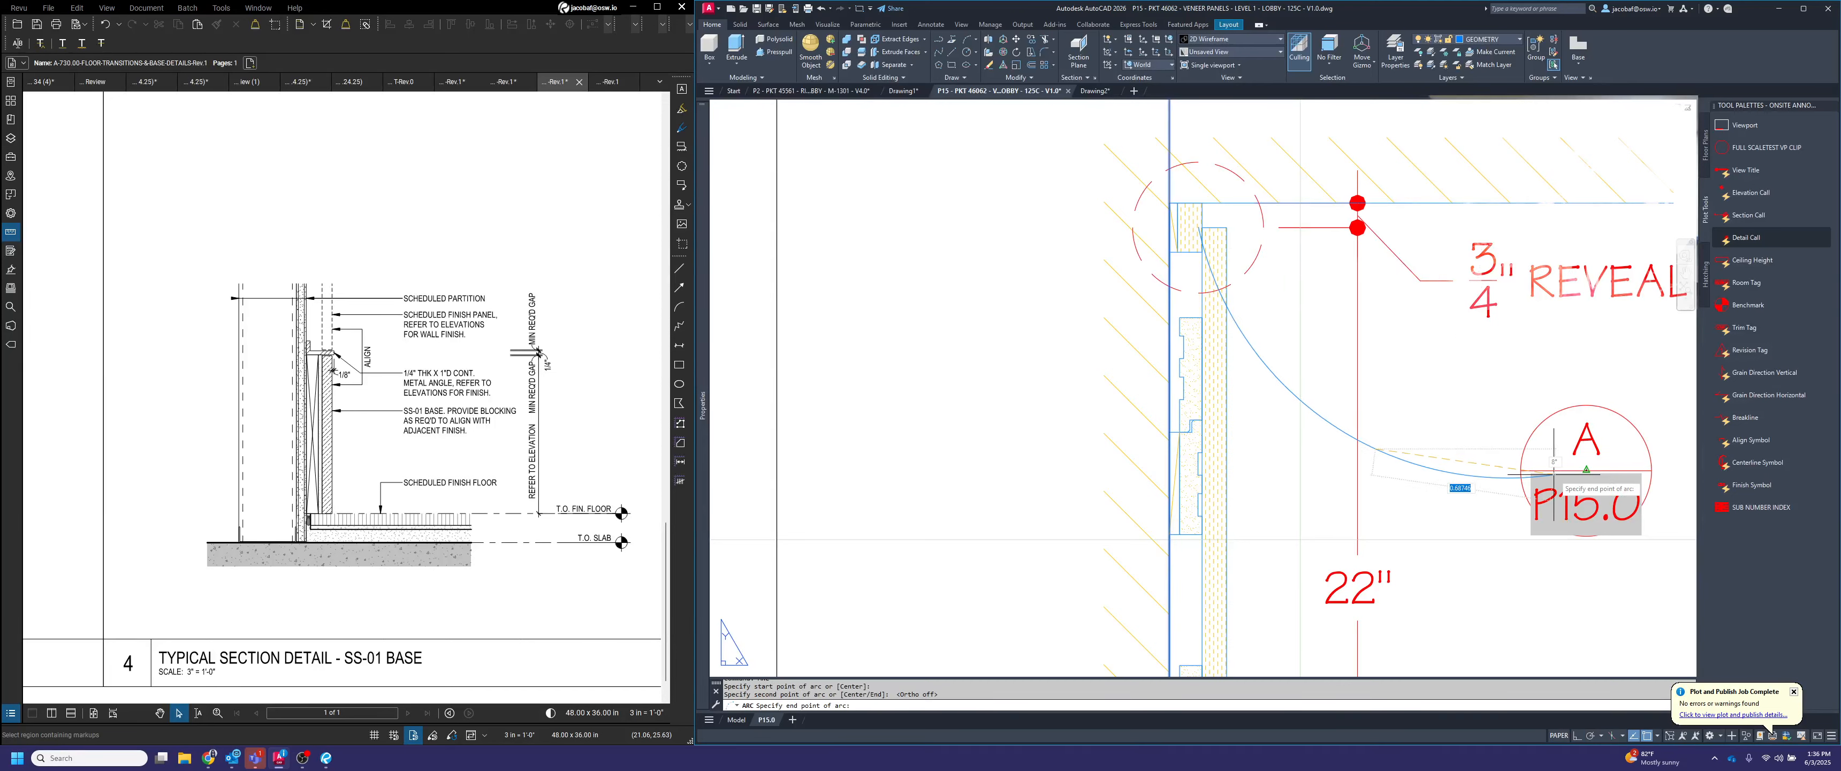
left_click(1583, 472)
key("Escape")
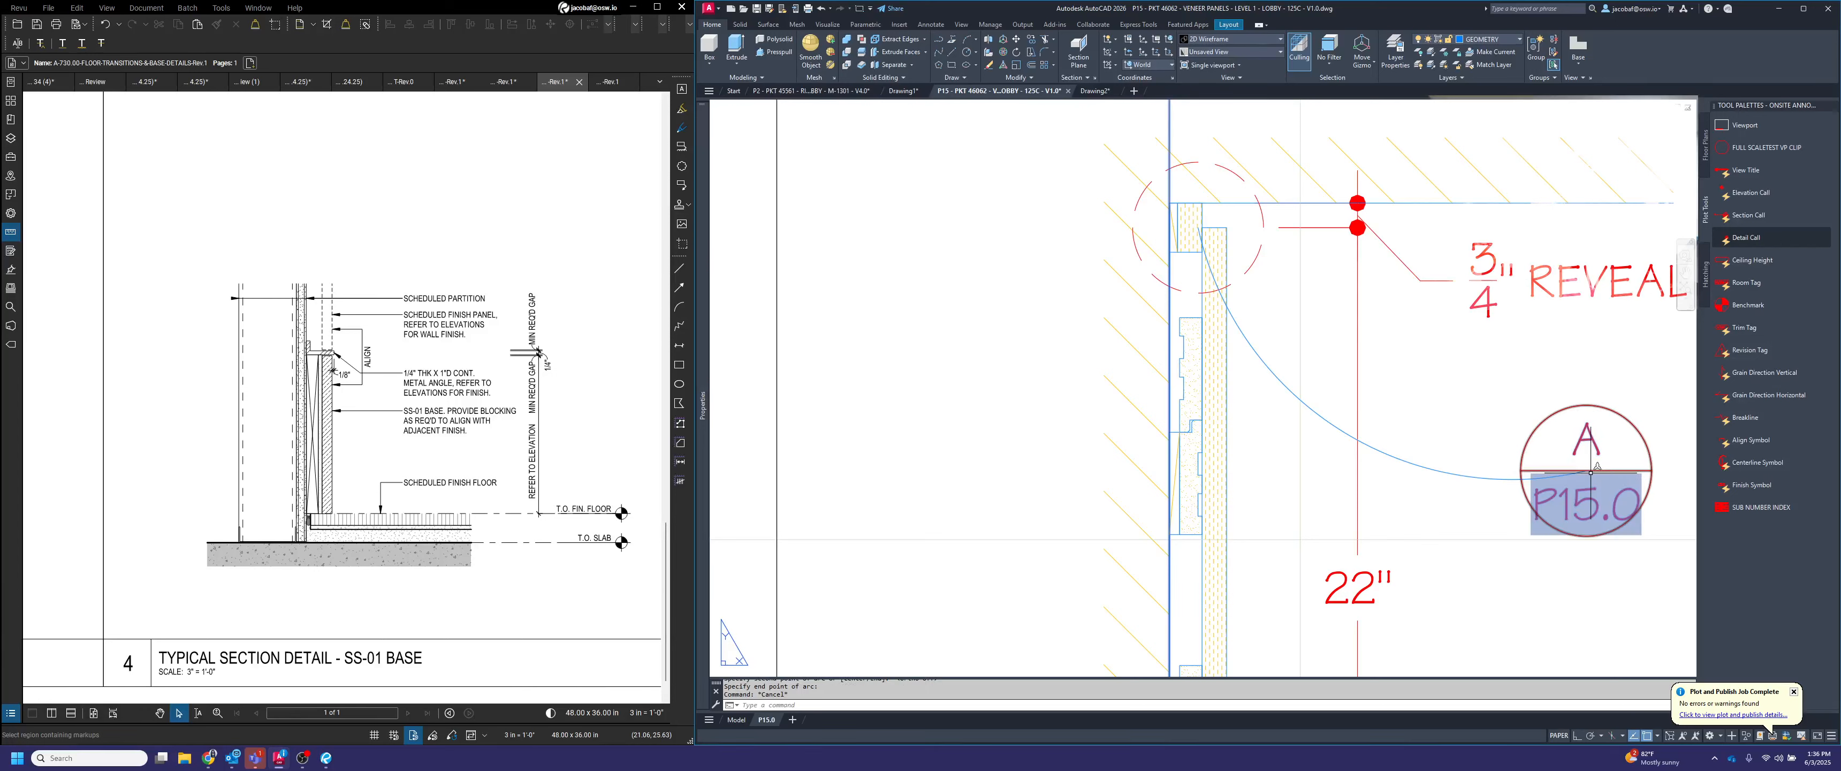
Trim the arc's ends inside the dashed detail circle and callout bubble A
key("Return")
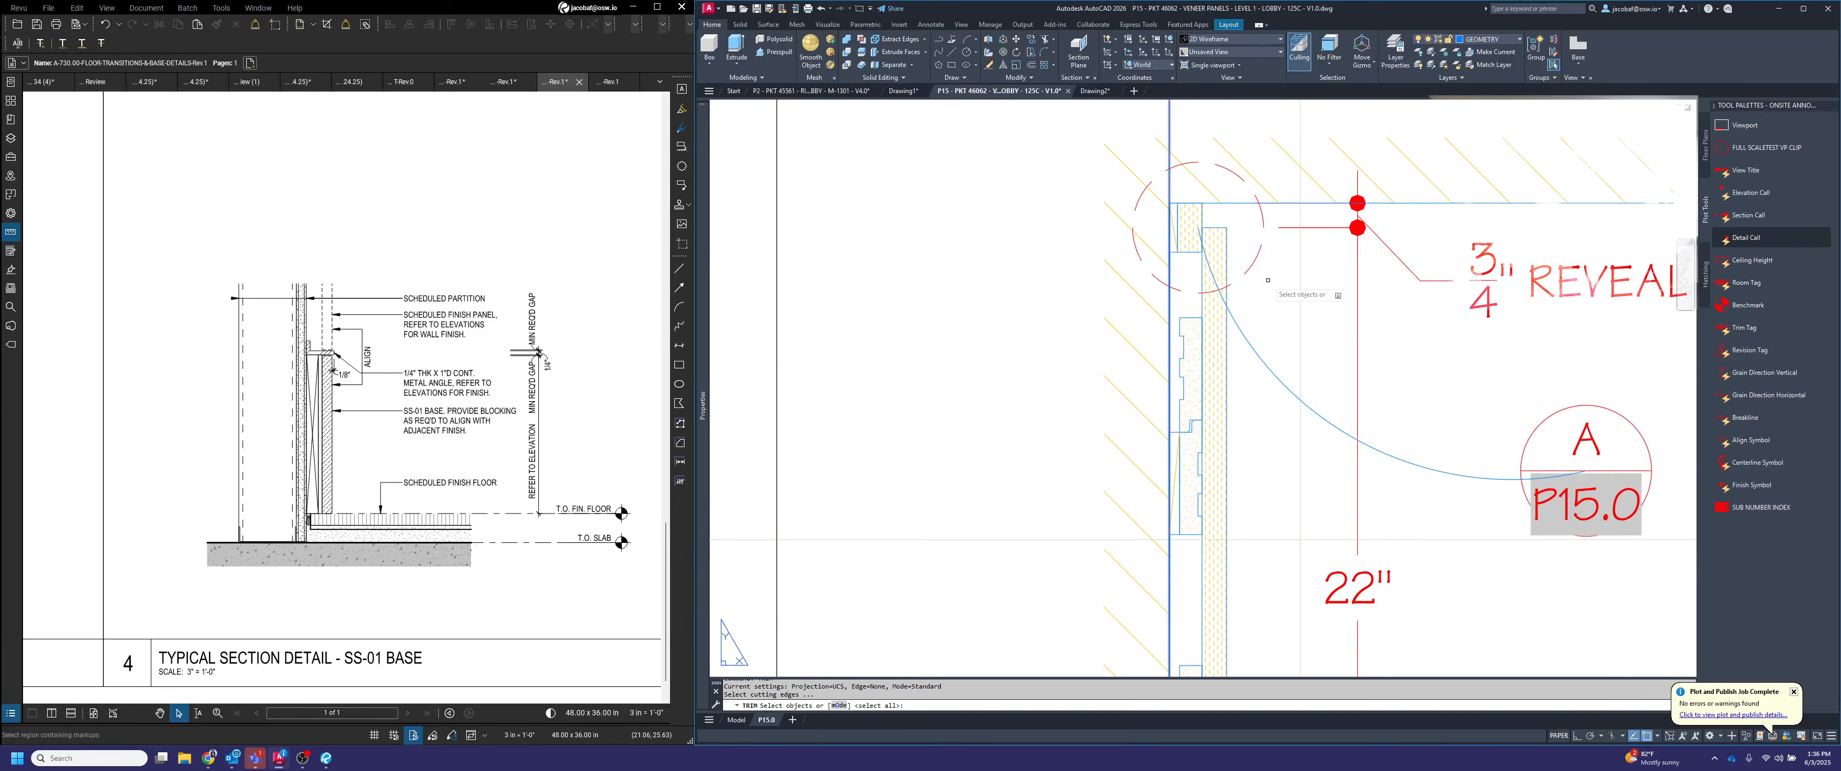
left_click(1298, 276)
left_click(1247, 244)
left_click(1569, 434)
left_click(1533, 387)
key("Return")
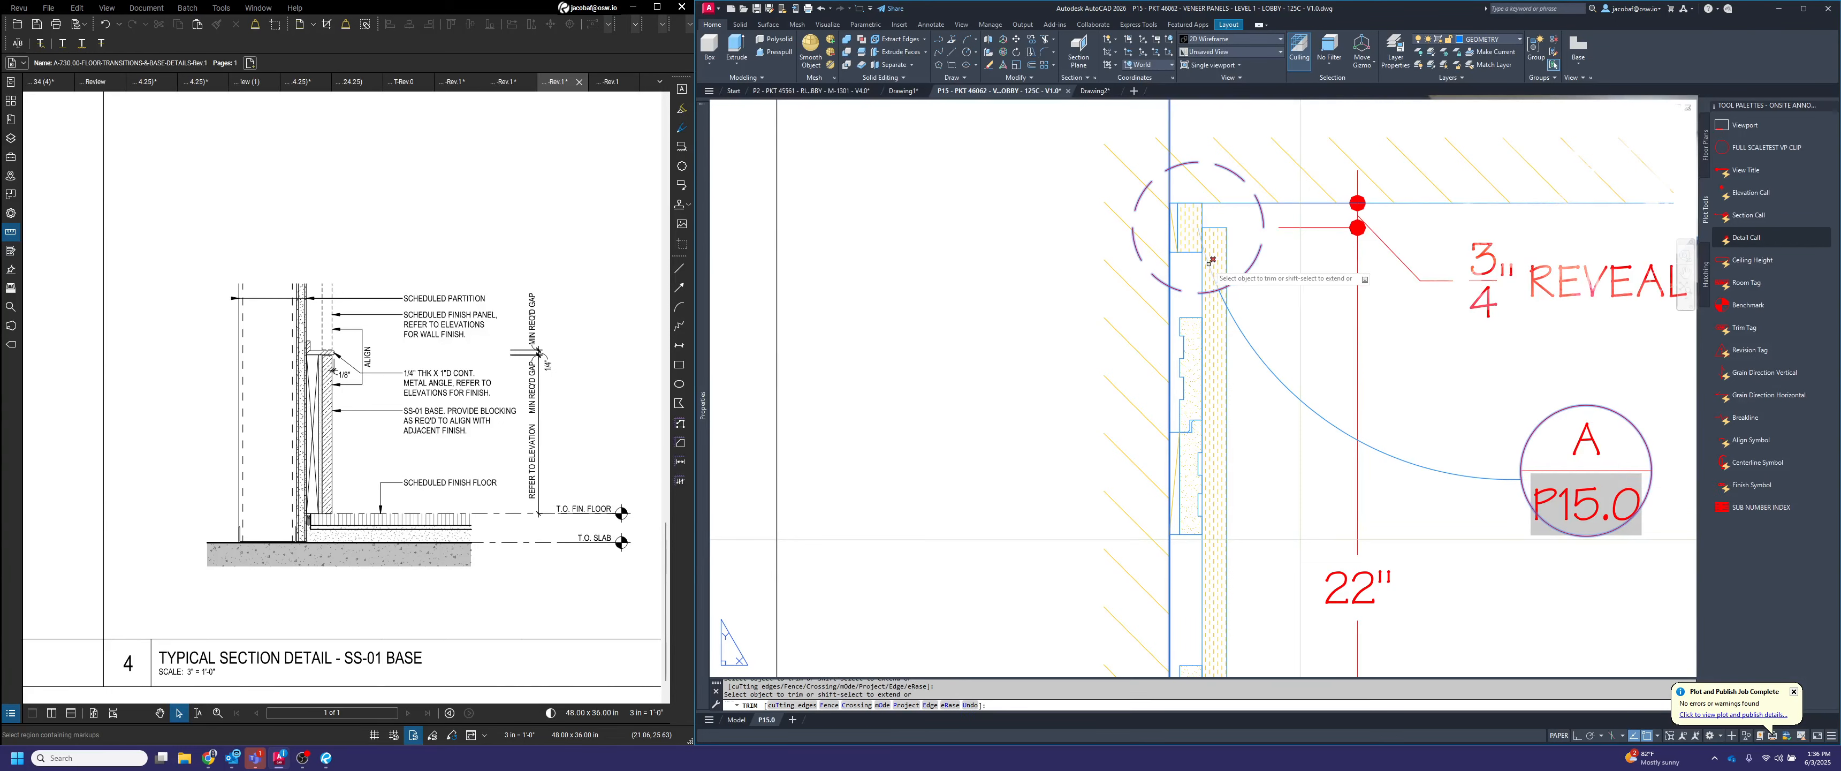
key("Escape")
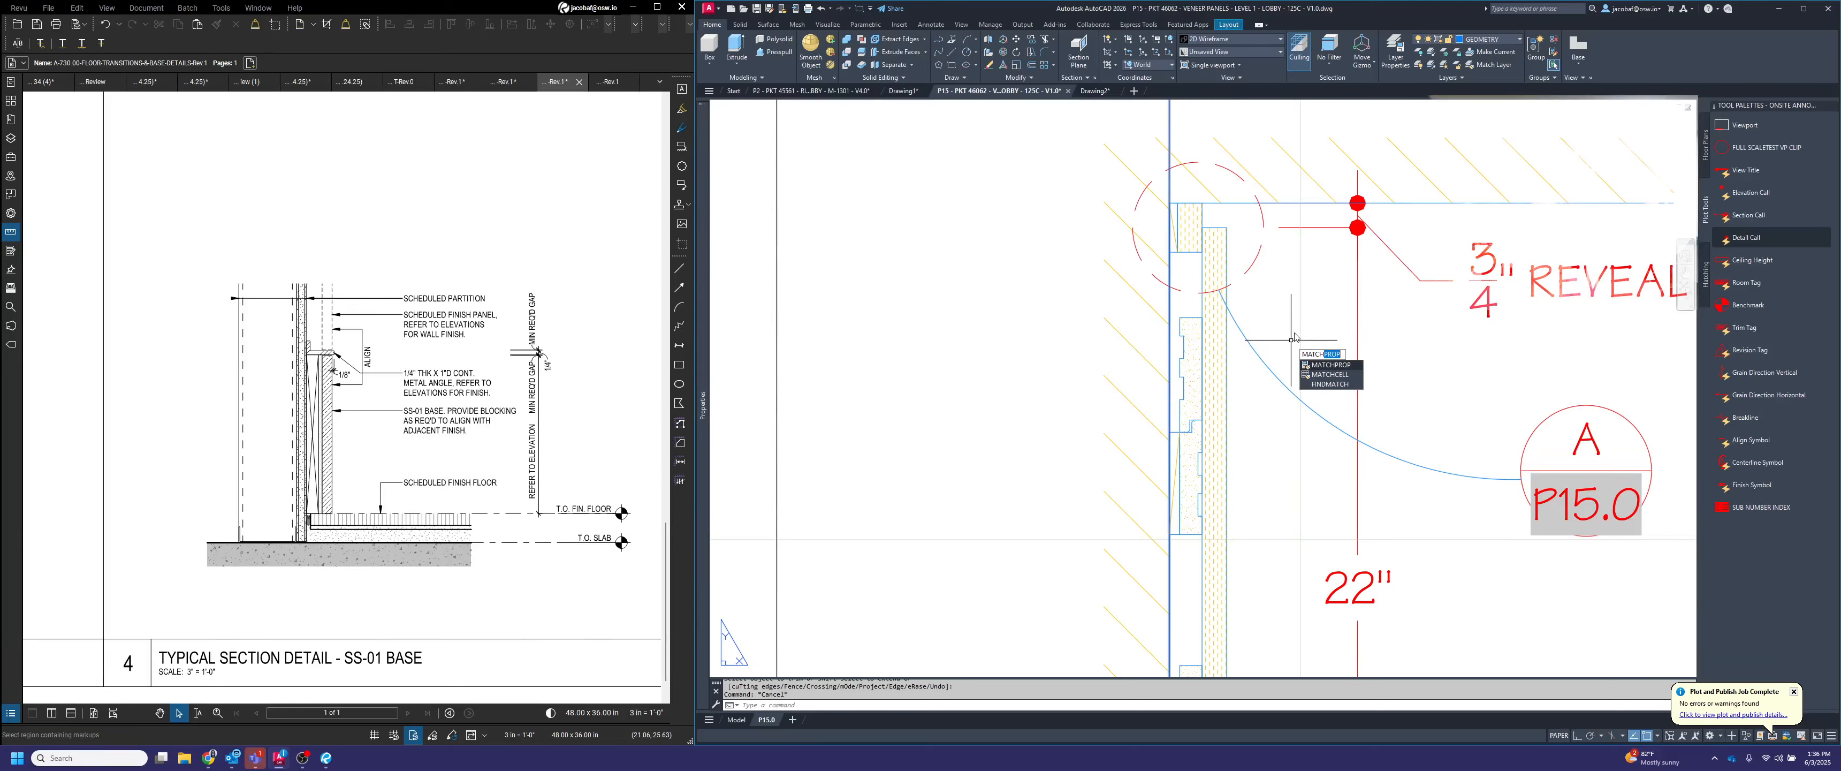
Match the leader arc's properties to the dashed detail circle
key("Return")
left_click(1260, 283)
left_click(1270, 342)
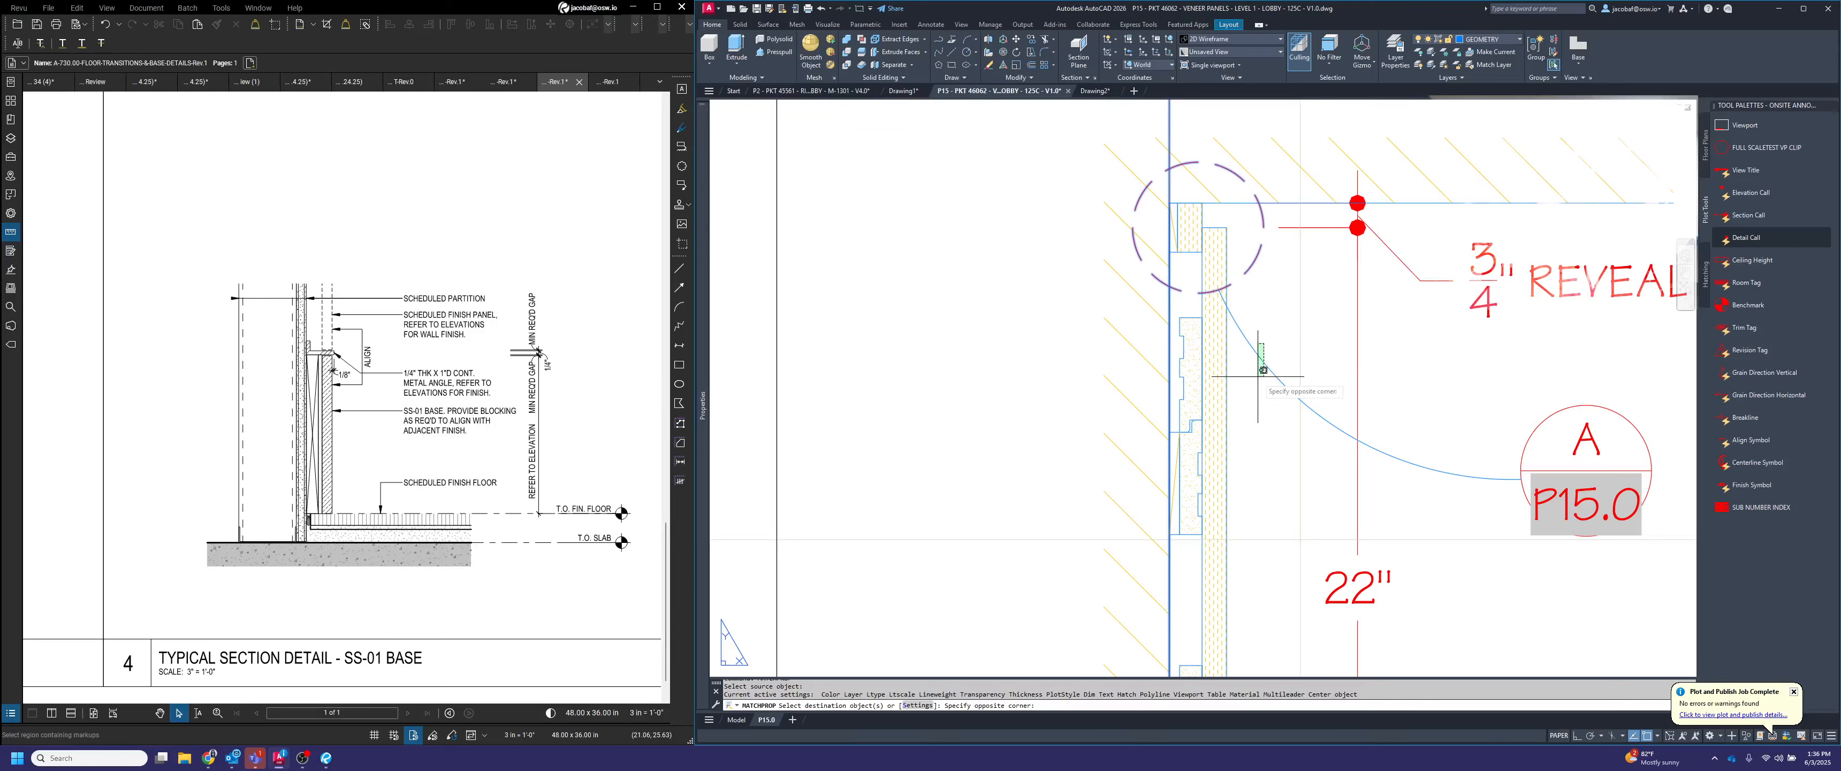
left_click(1259, 378)
key("Return")
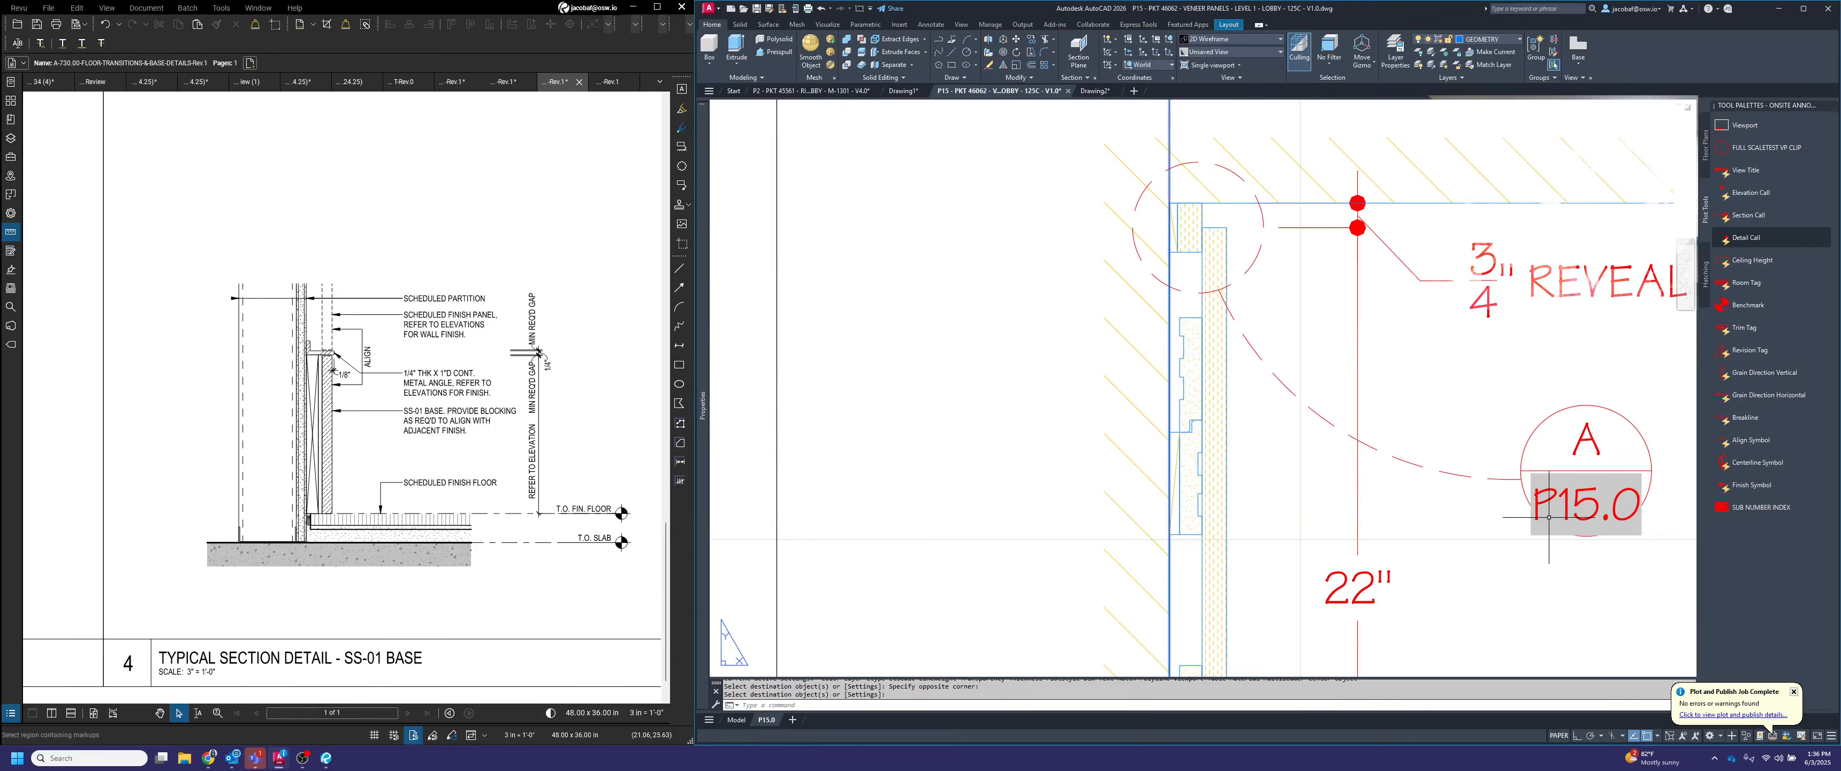
key("Escape")
Copy callout bubble A and its leader arc from the section's top detail circle center to the circle center at the 1/4" reveal
scroll(1413, 413, "down", 2)
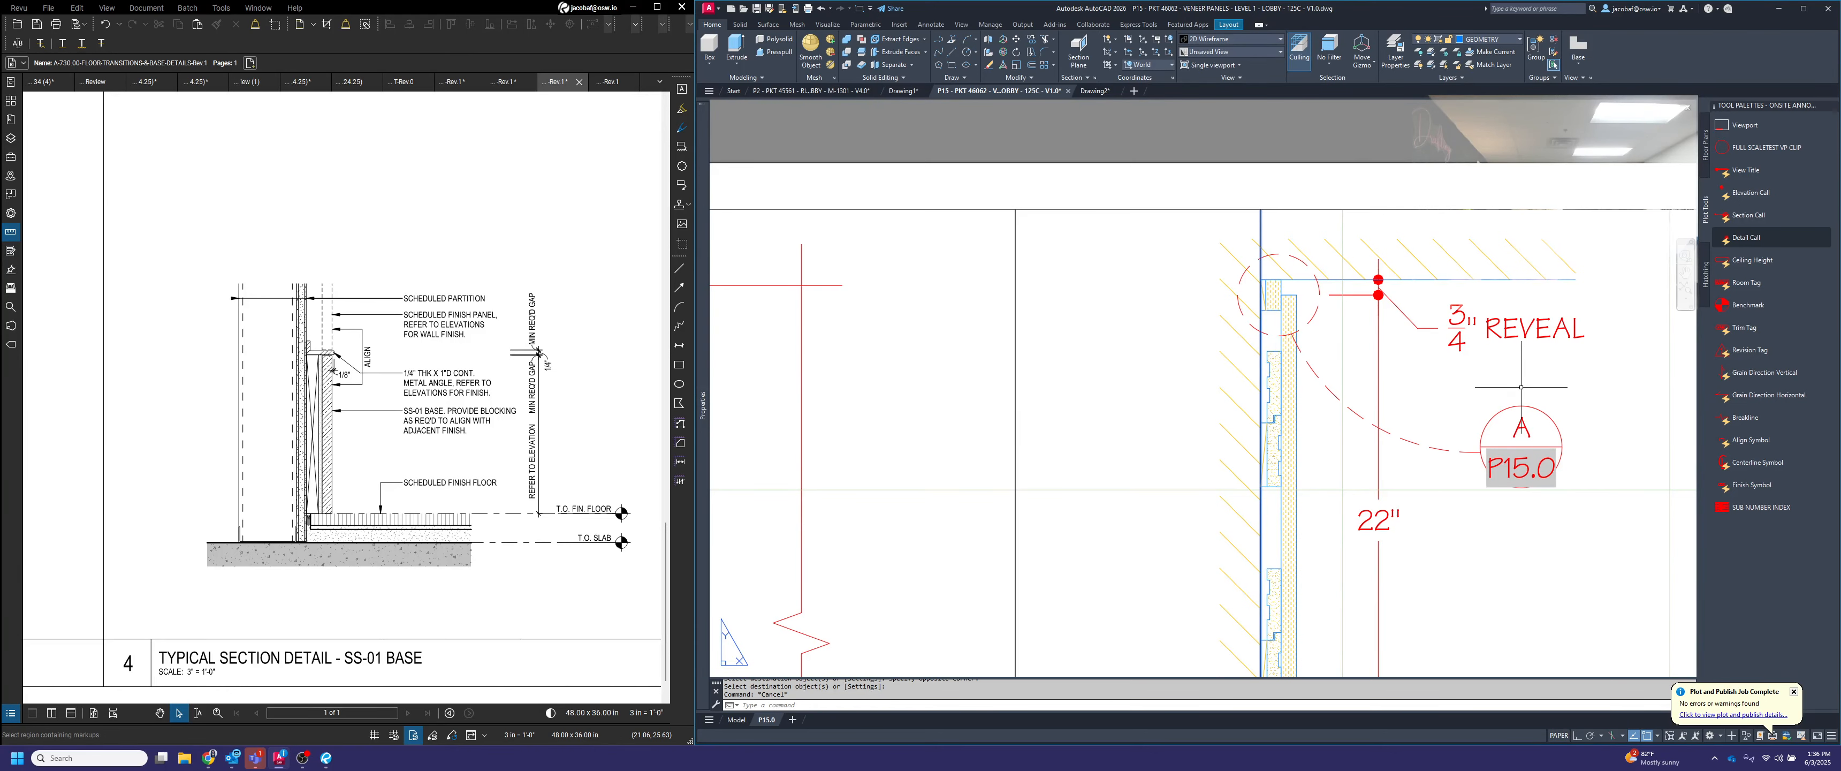
left_click(1494, 465)
key("Escape")
scroll(1418, 396, "down", 2)
middle_click_drag(1476, 456, 1441, 415)
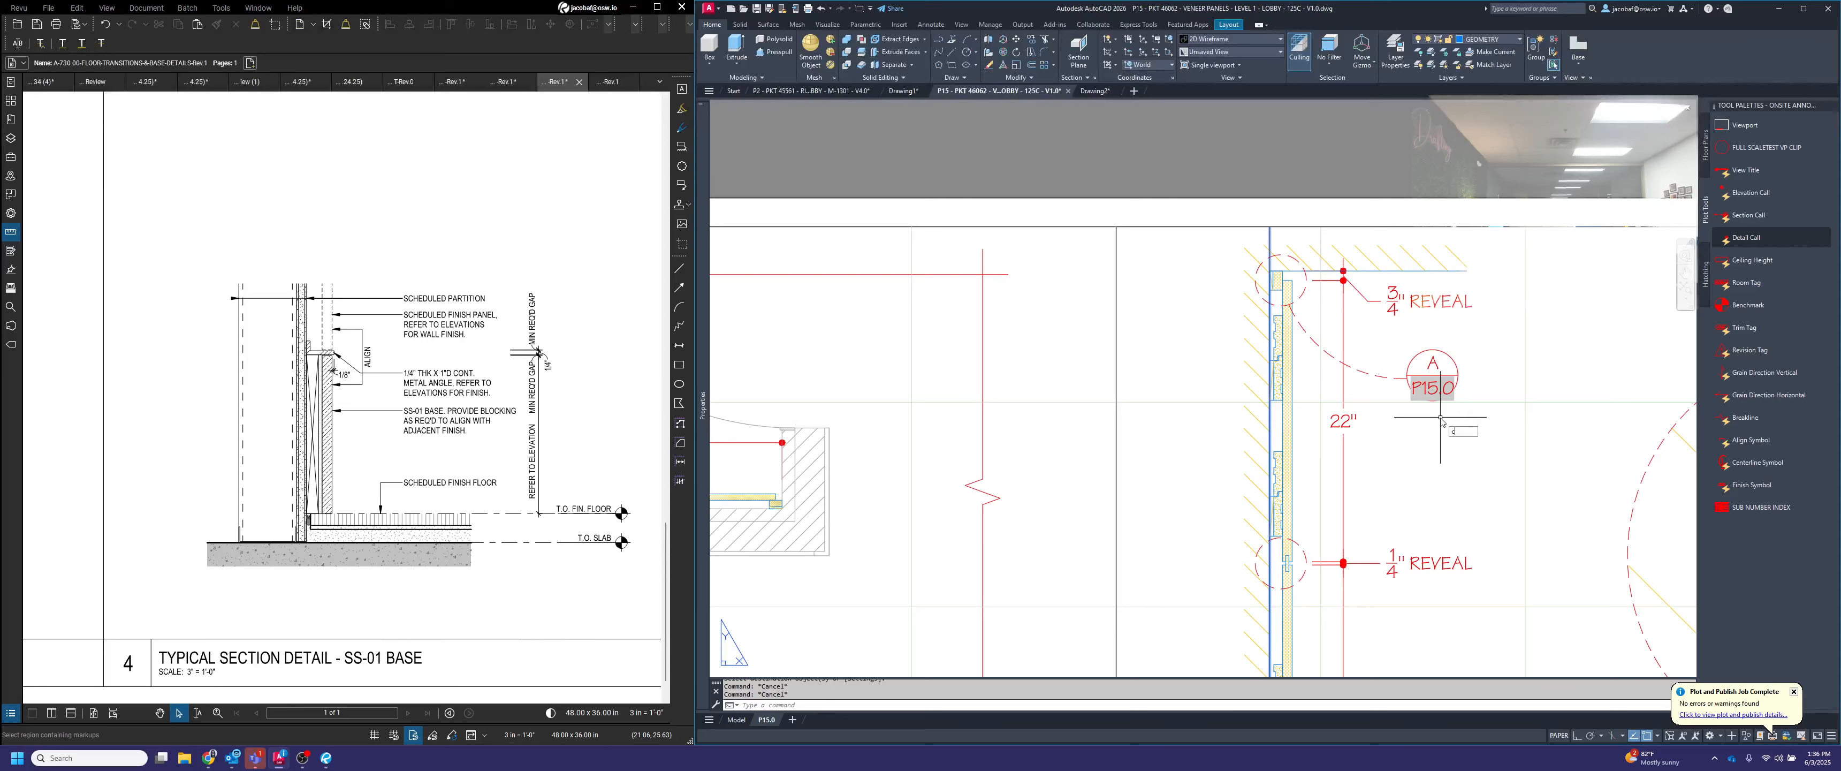
type("copy")
key("Return")
left_click(1451, 427)
left_click(1387, 331)
key("Return")
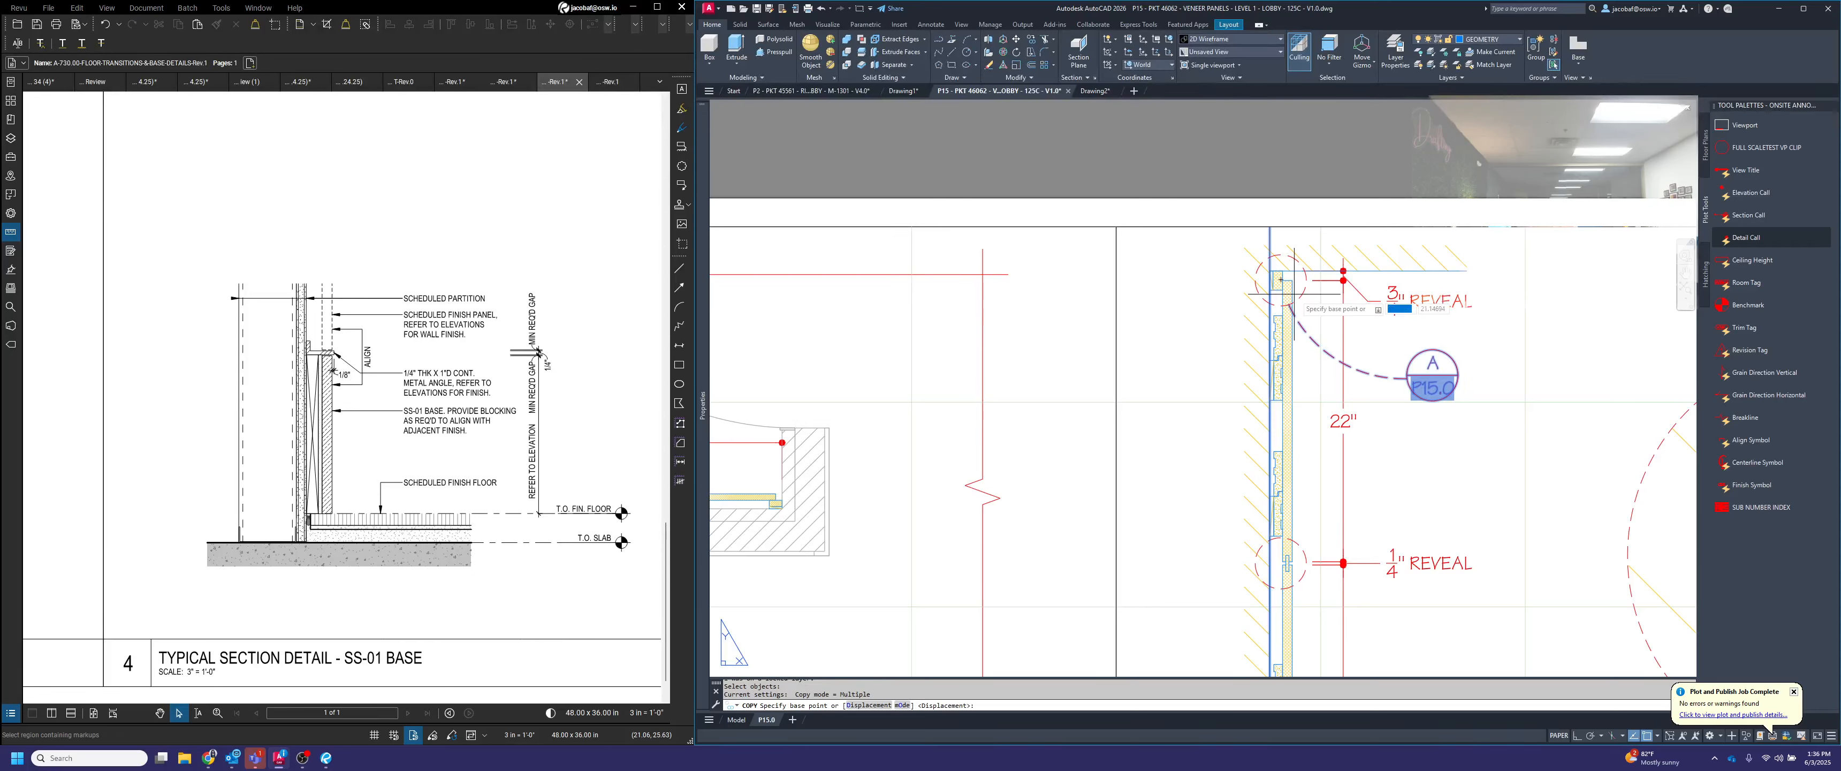
left_click(1284, 281)
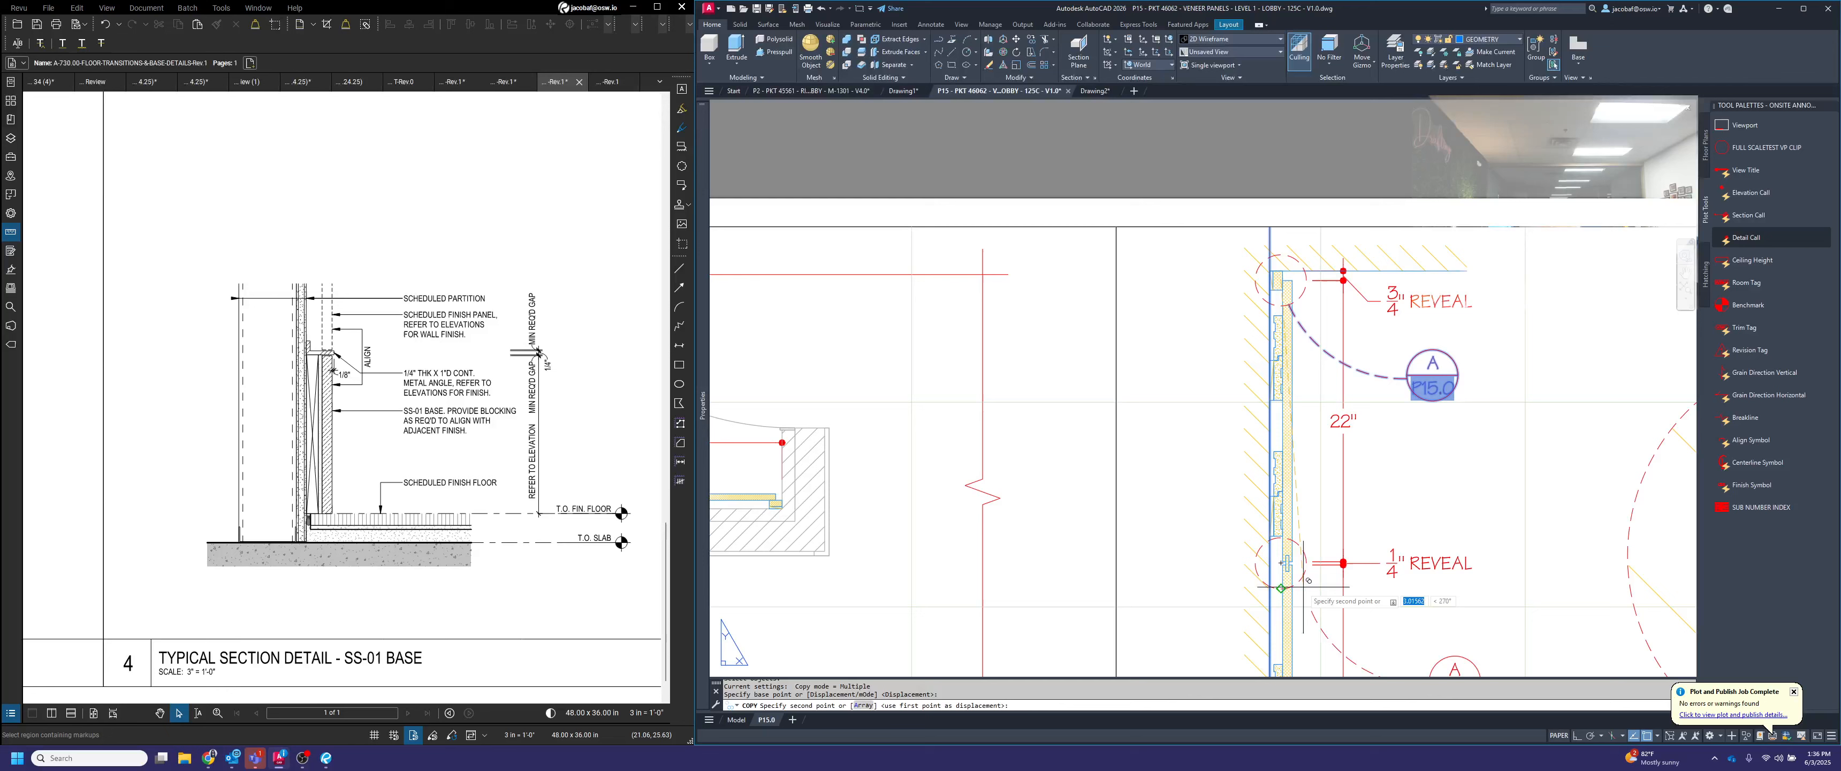
scroll(1285, 558, "up", 4)
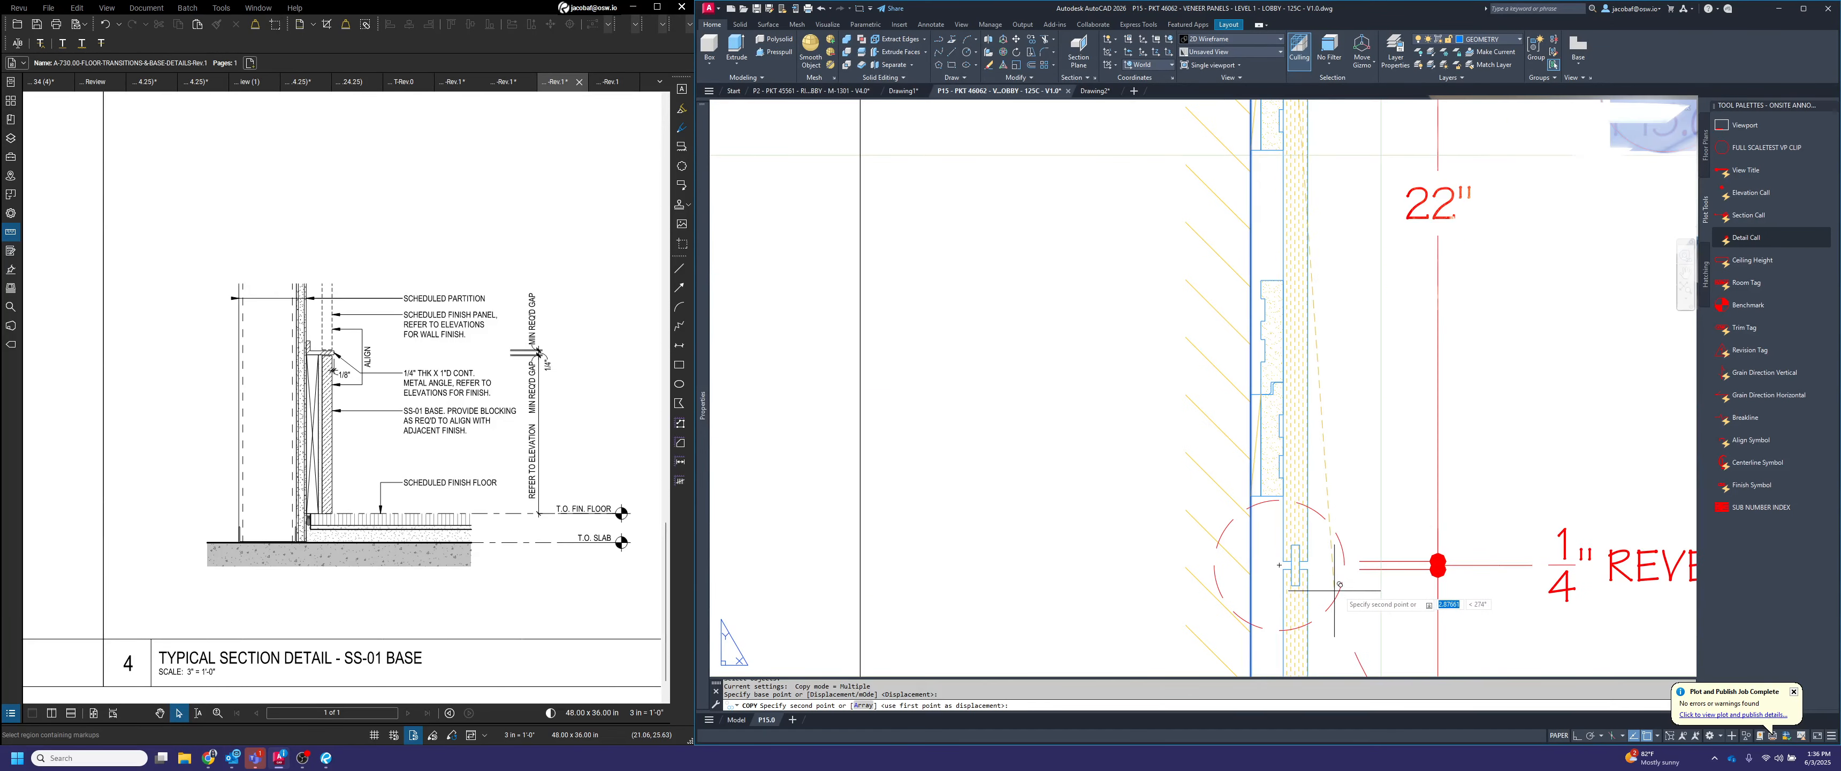
left_click(1279, 565)
scroll(1300, 469, "down", 6)
key("Escape")
Set the view number of the copied callout at the 1/4" reveal to B
scroll(1375, 537, "up", 4)
left_click(1394, 550)
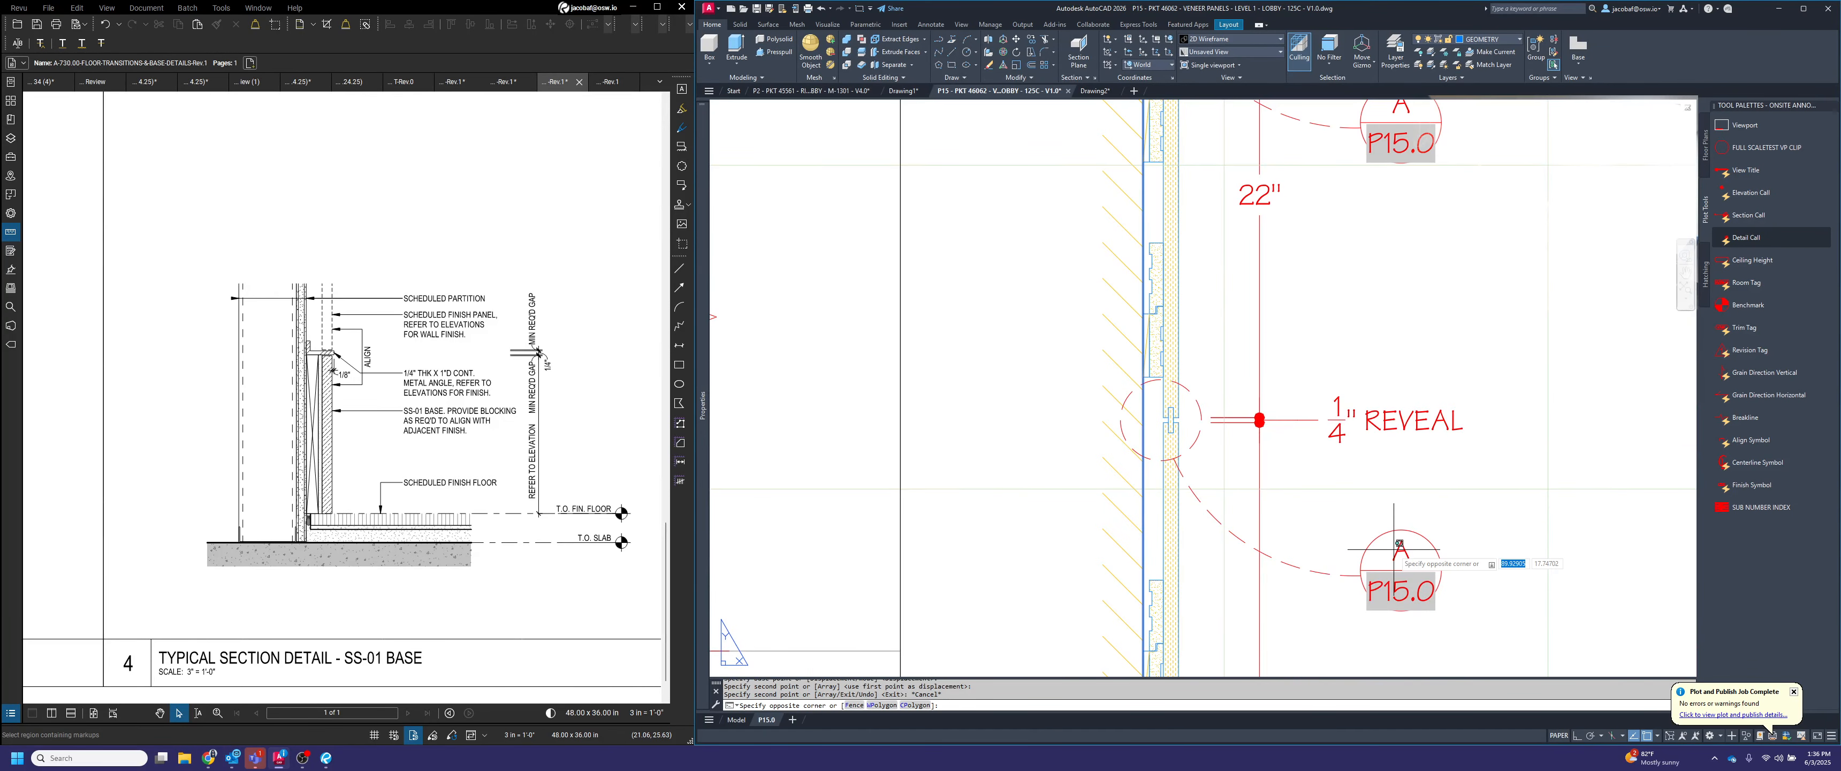
left_click(1398, 553)
double_click(1400, 551)
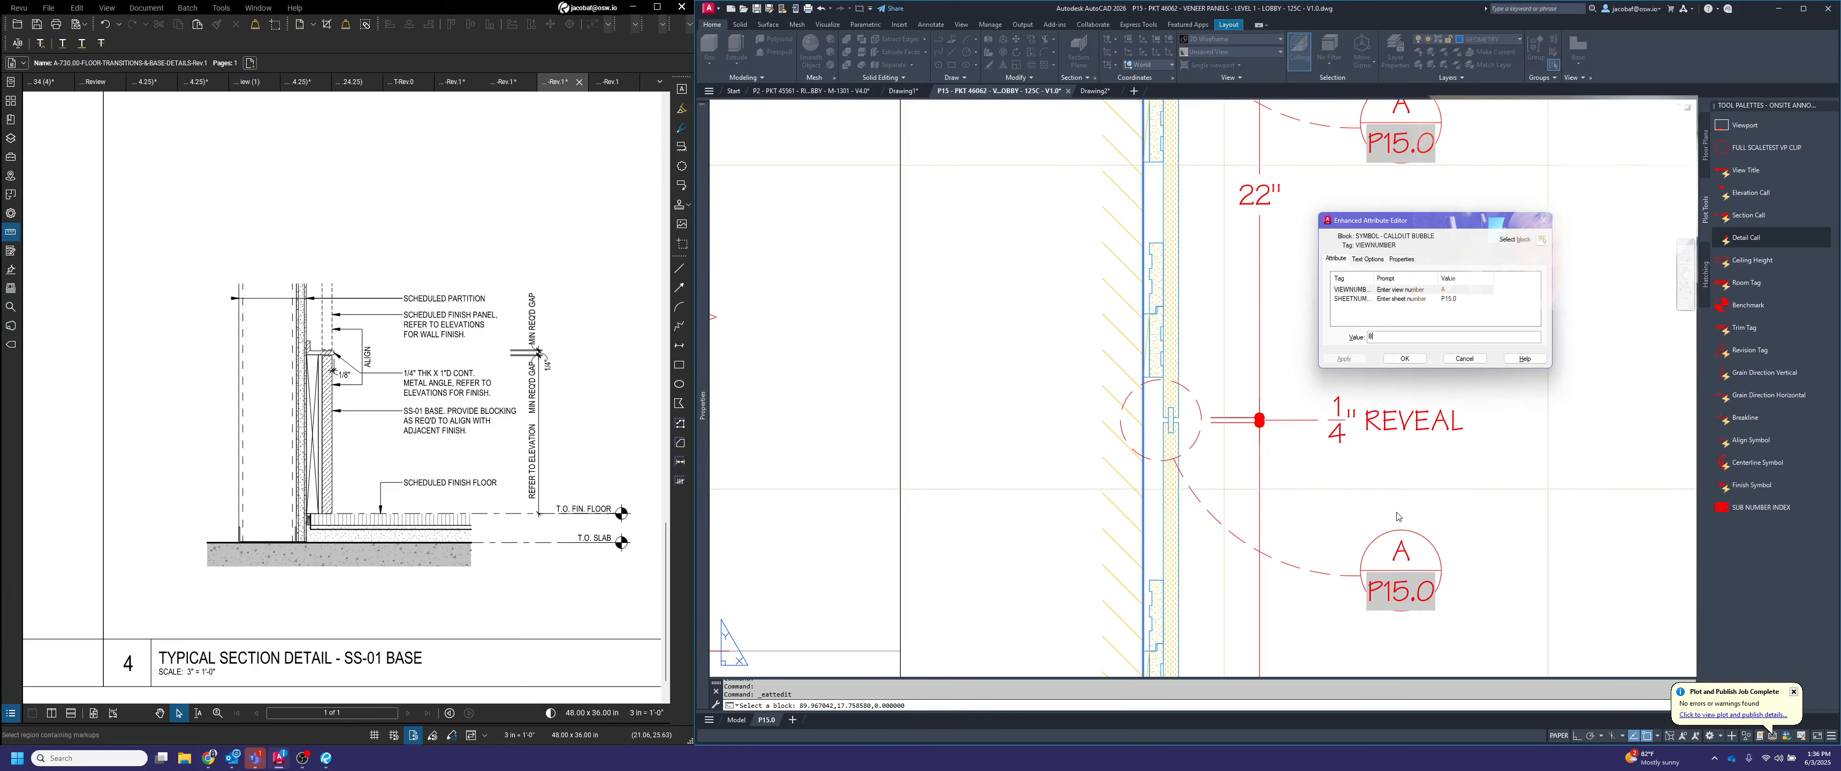
type("B")
left_click(1411, 361)
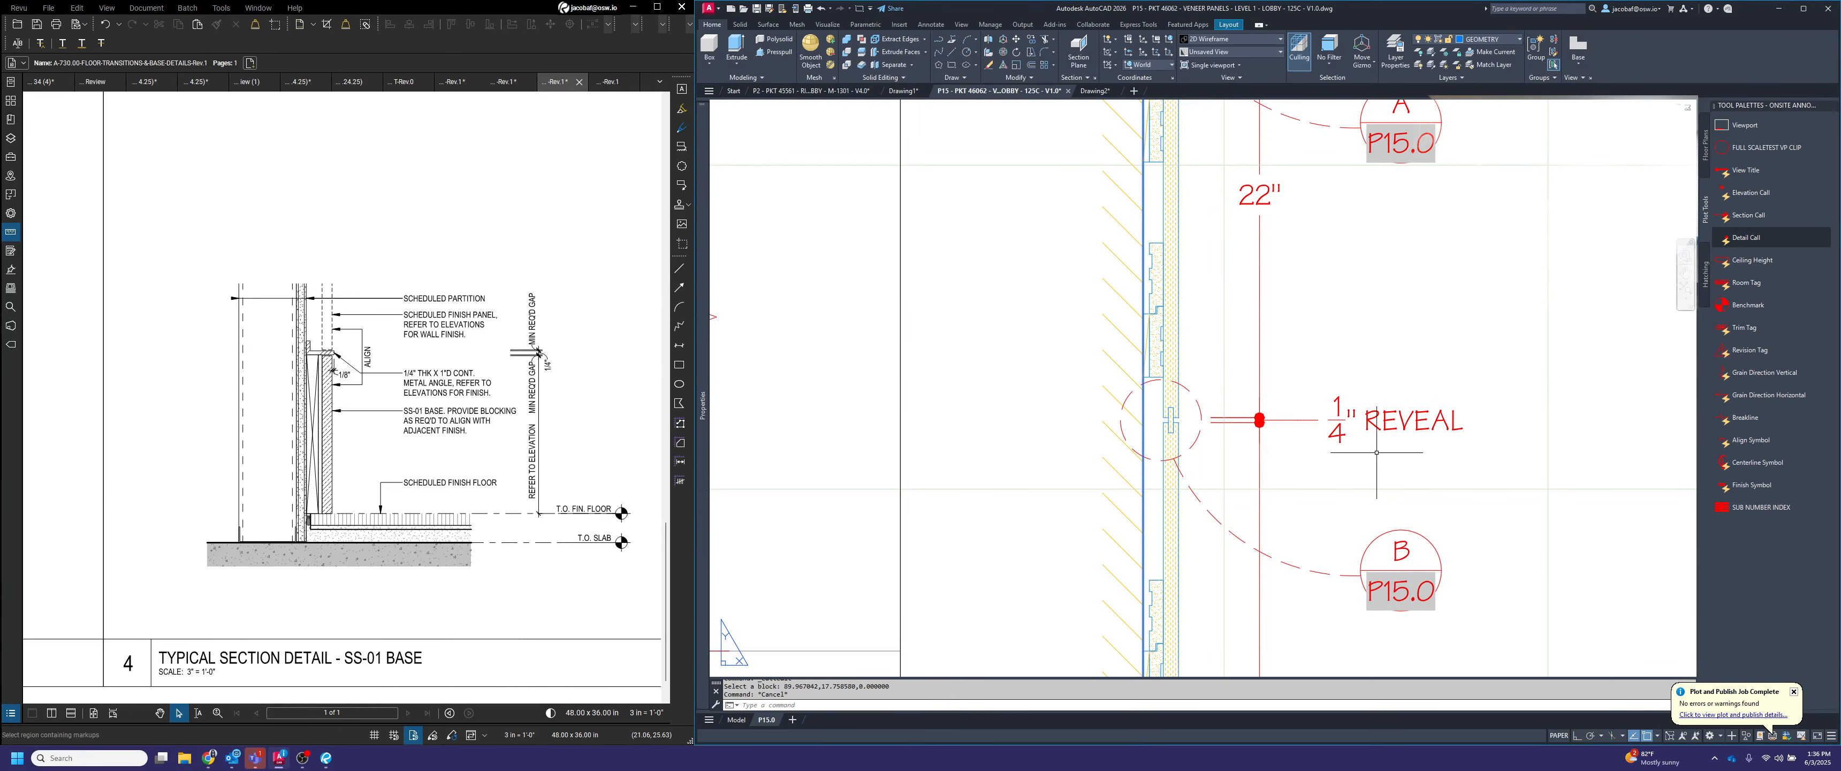
Copy callout B and its leader arc from its detail circle center to the circle center at the section's 3/8" base gap
left_click(1483, 647)
left_click(1291, 505)
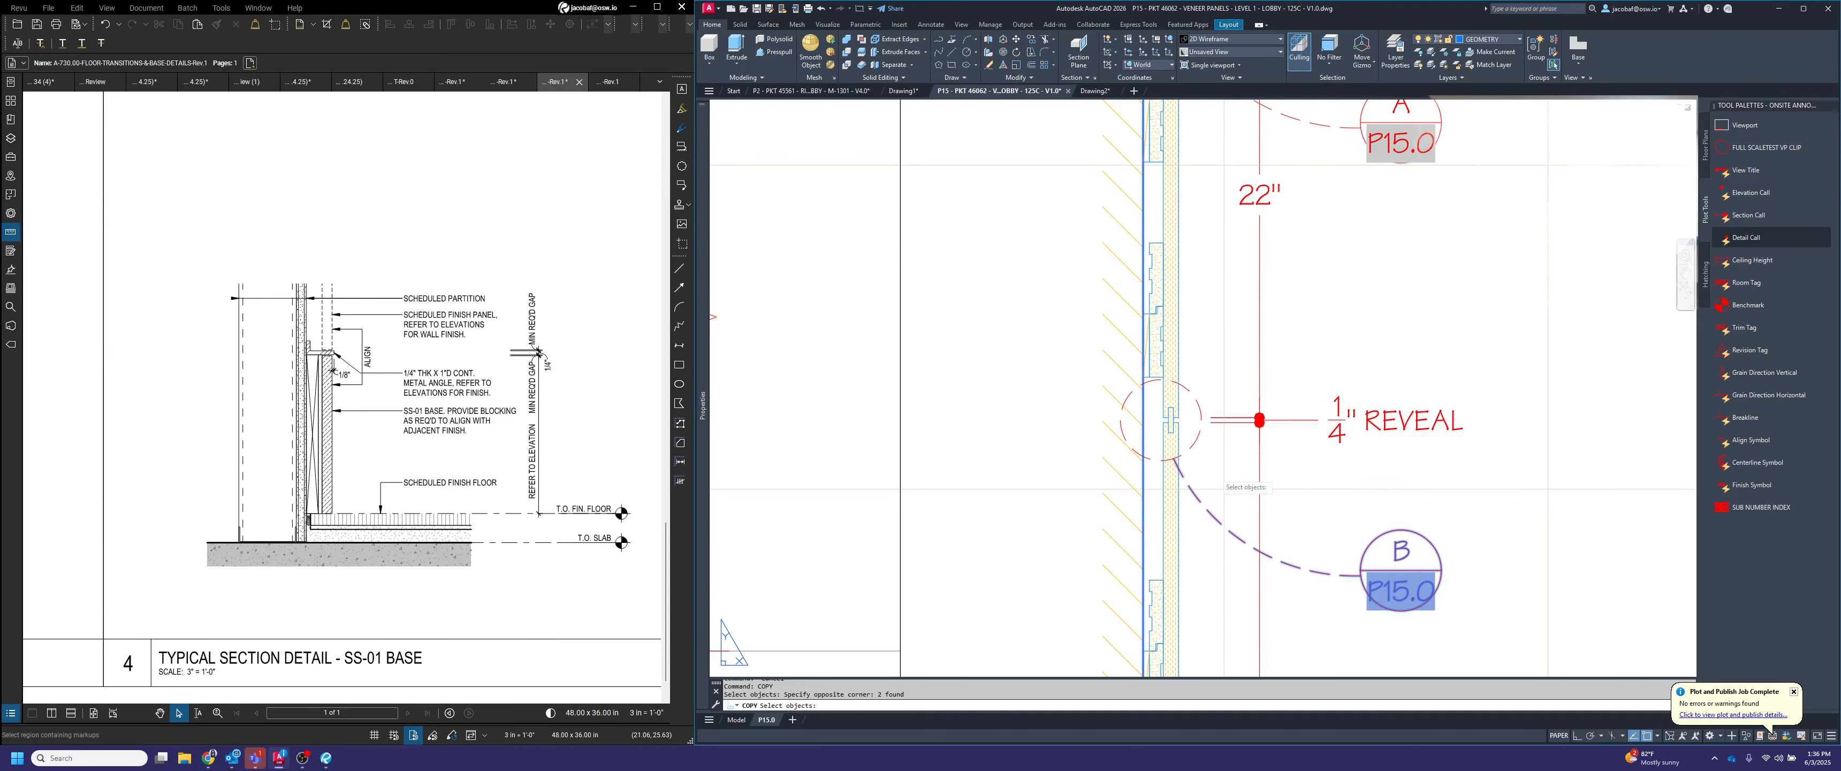
key("Return")
left_click(1162, 420)
scroll(1214, 377, "down", 5)
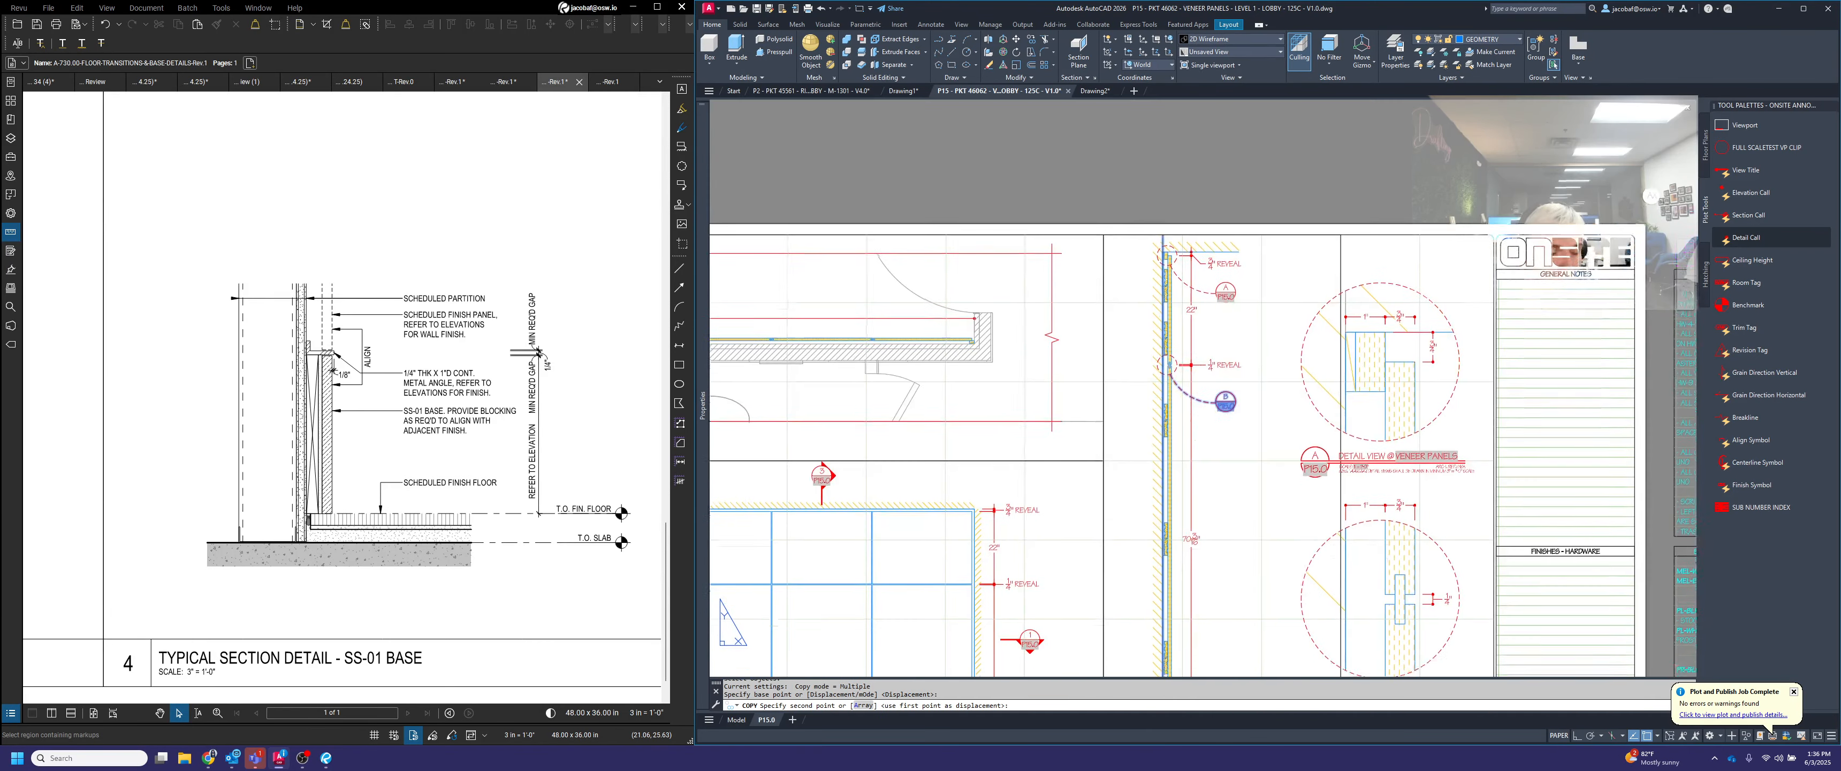
scroll(1219, 371, "up", 5)
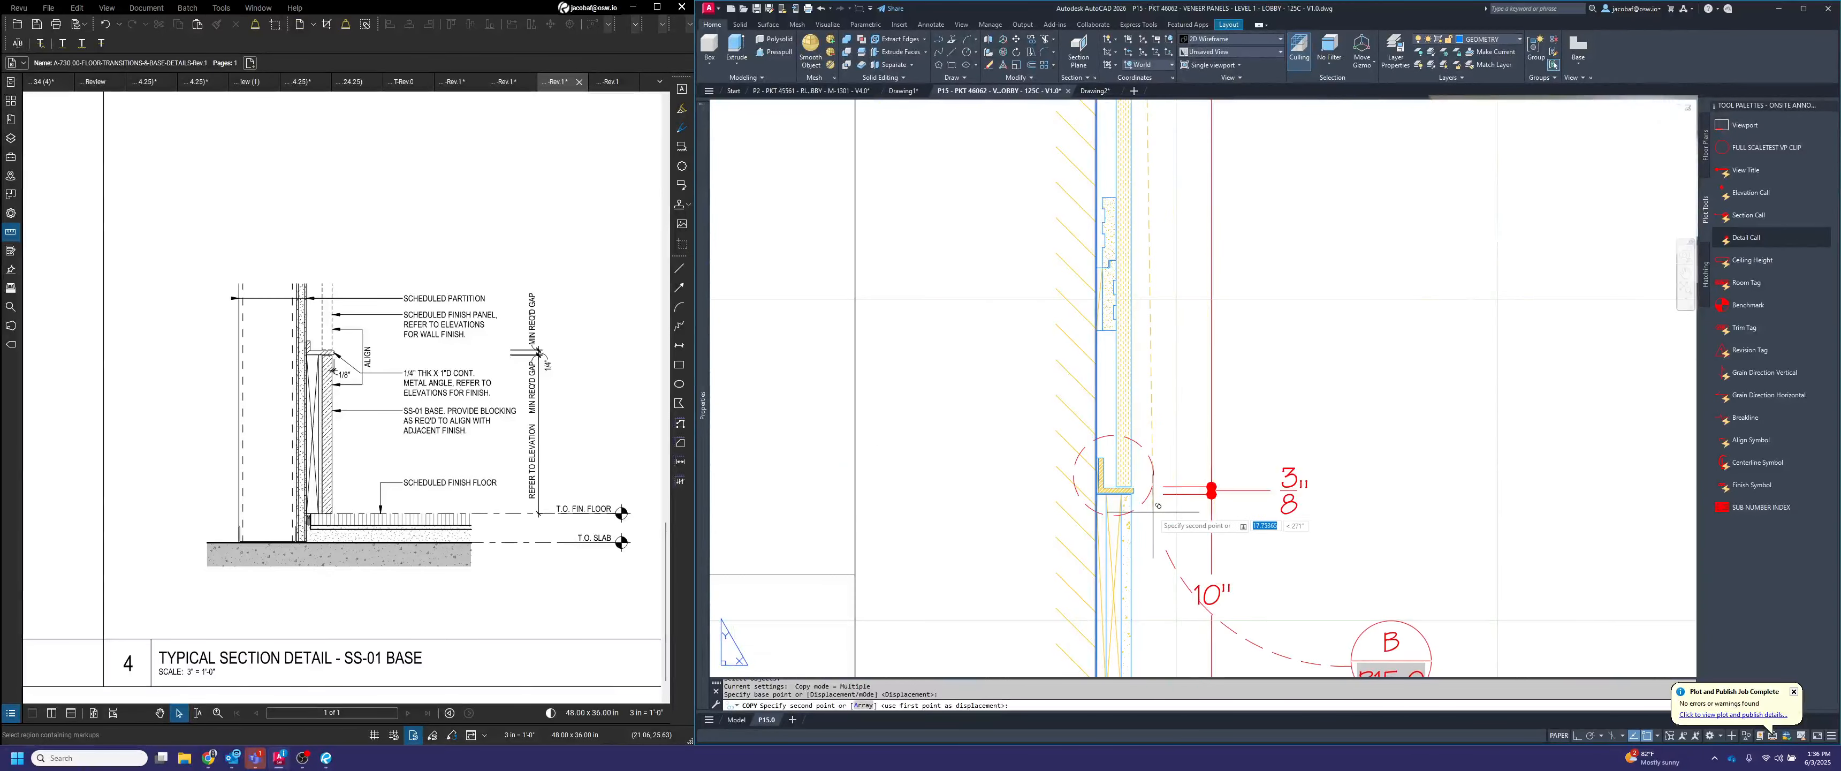
left_click(1114, 475)
key("Escape")
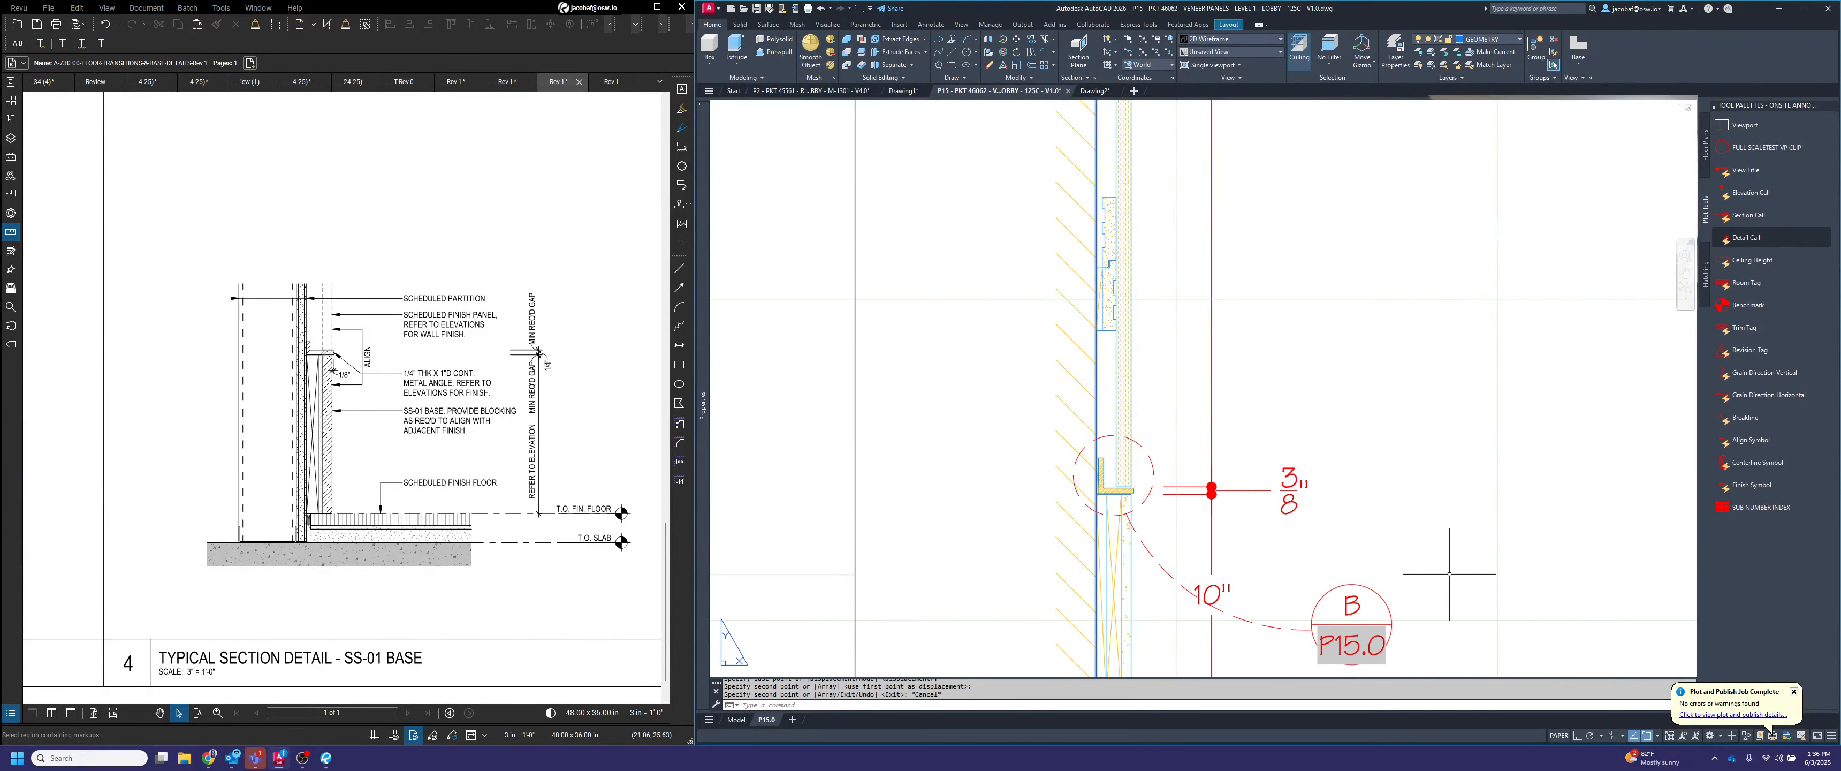
Move the section's 10" base dimension text up clear of the leader arc inside the viewport, and return to paper space
scroll(1406, 501, "down", 5)
scroll(1398, 541, "up", 5)
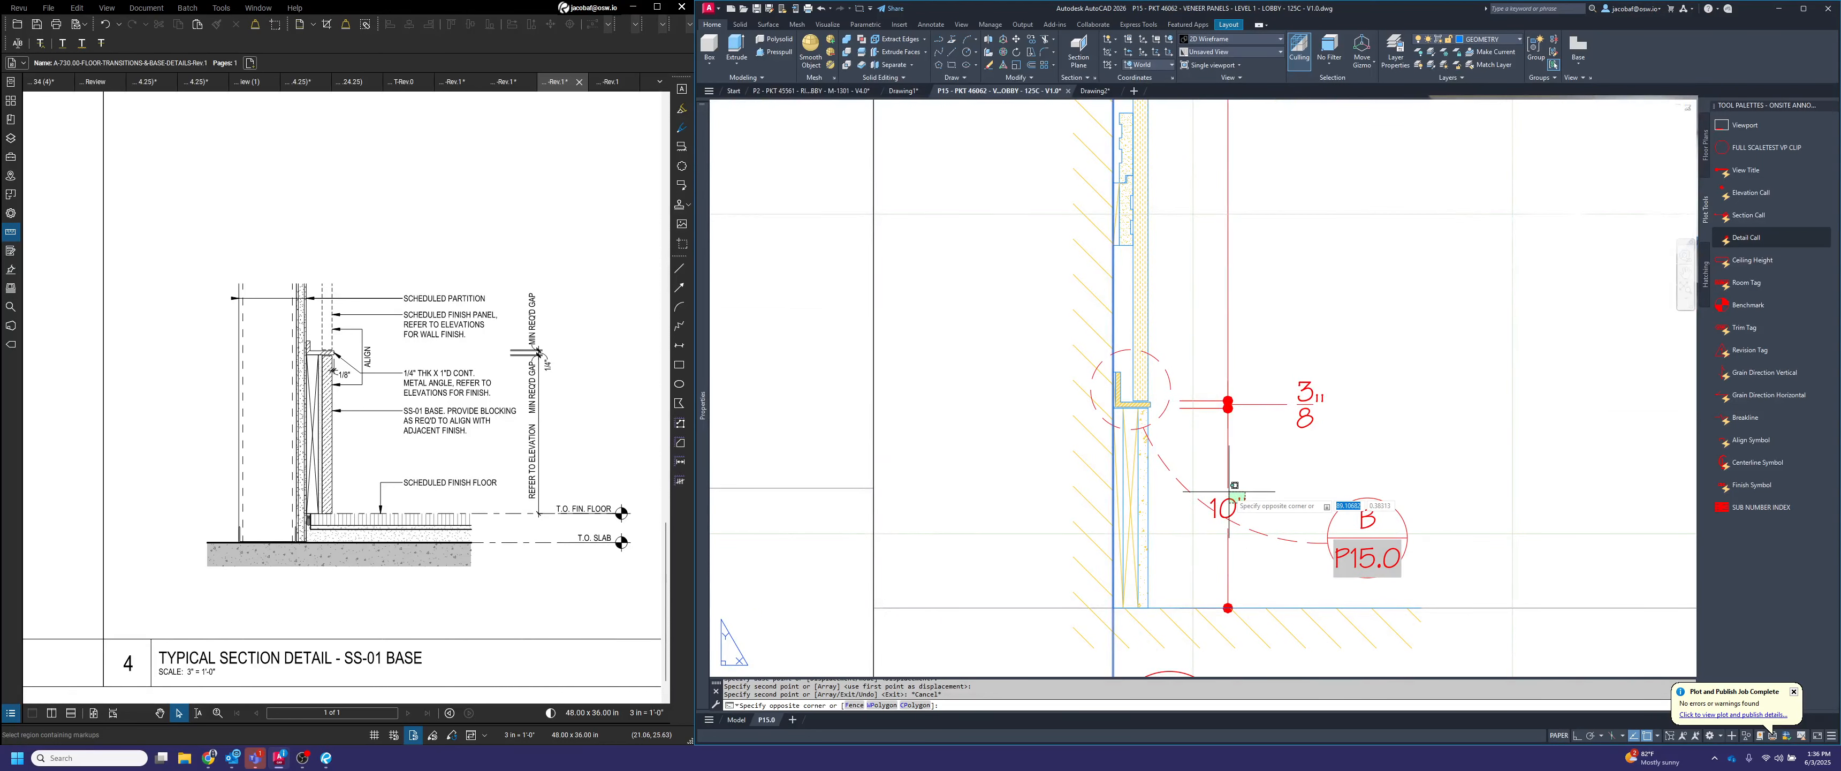
double_click(1255, 508)
left_click(1236, 505)
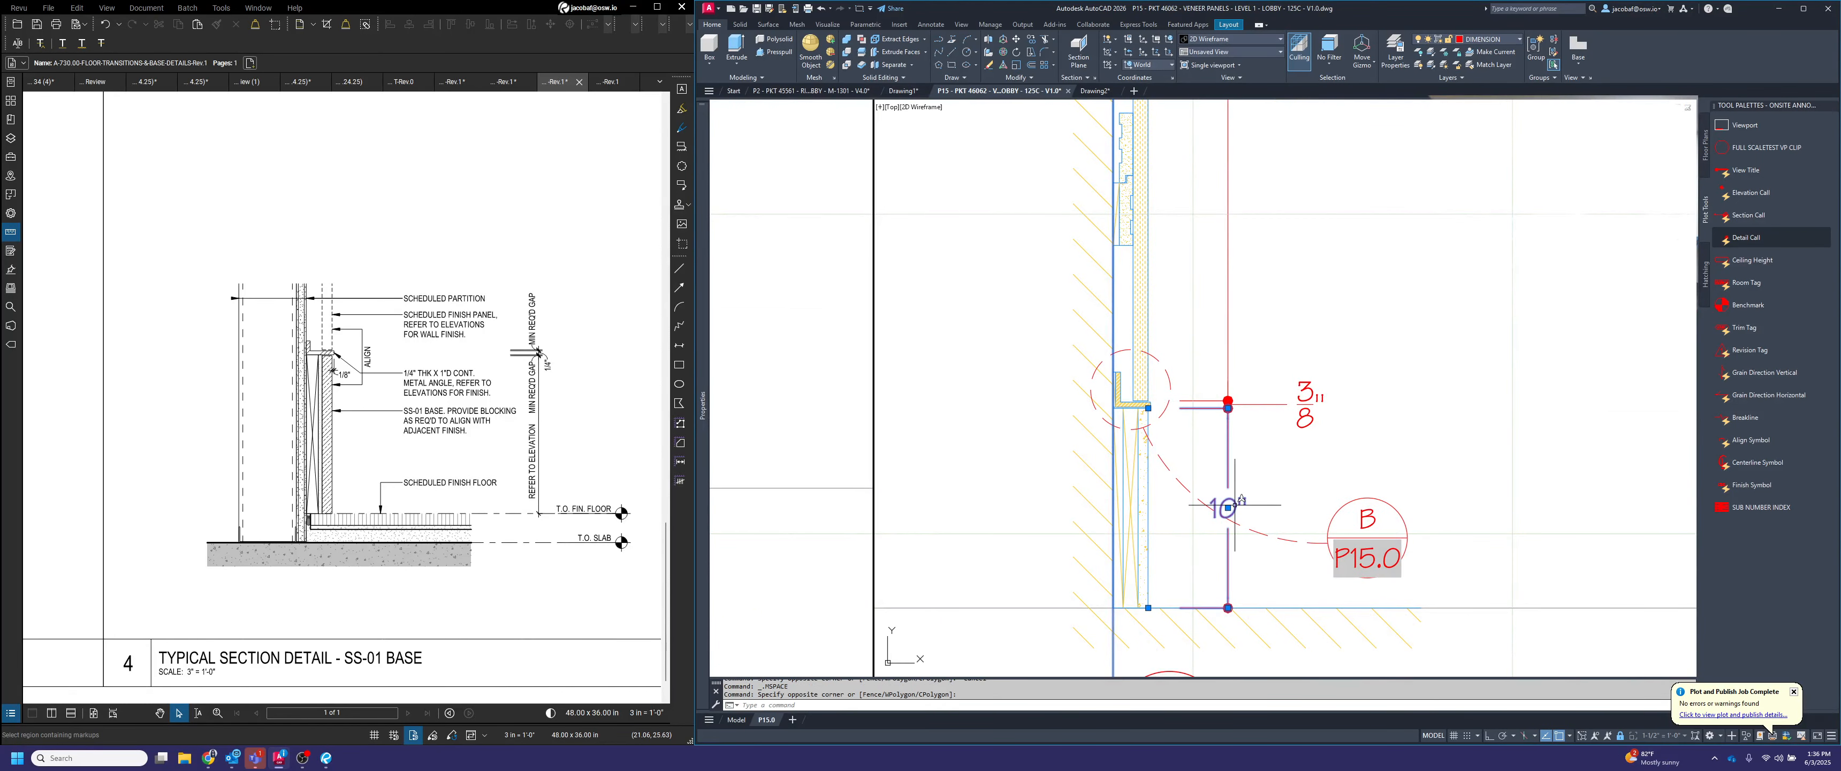
left_click(1228, 508)
left_click(1228, 488)
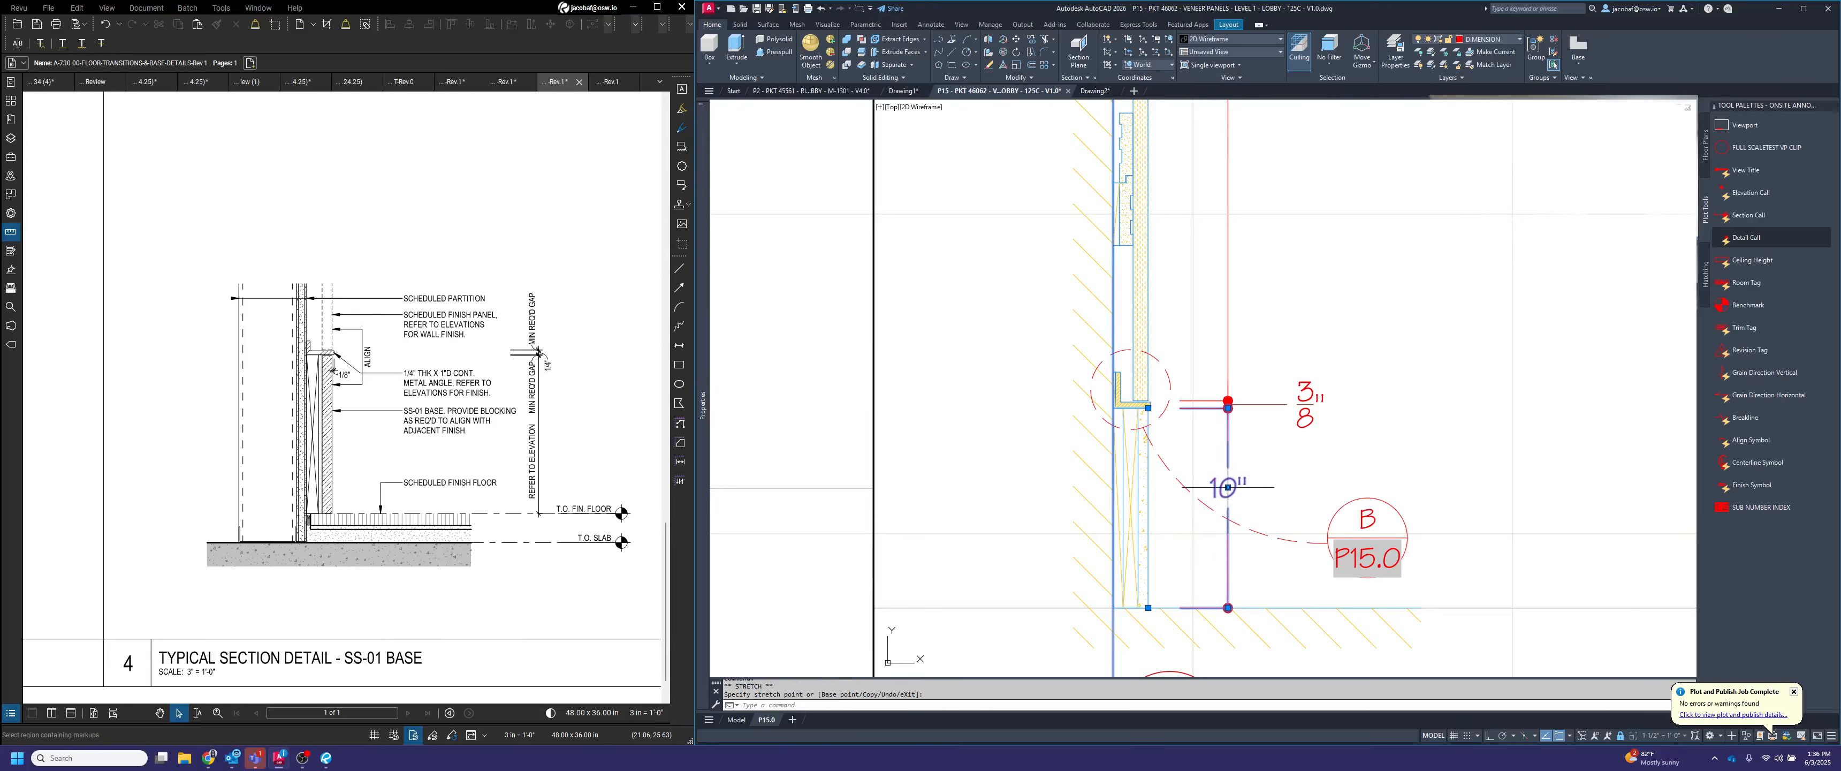
left_click(1228, 488)
key("Escape")
key("Escape")
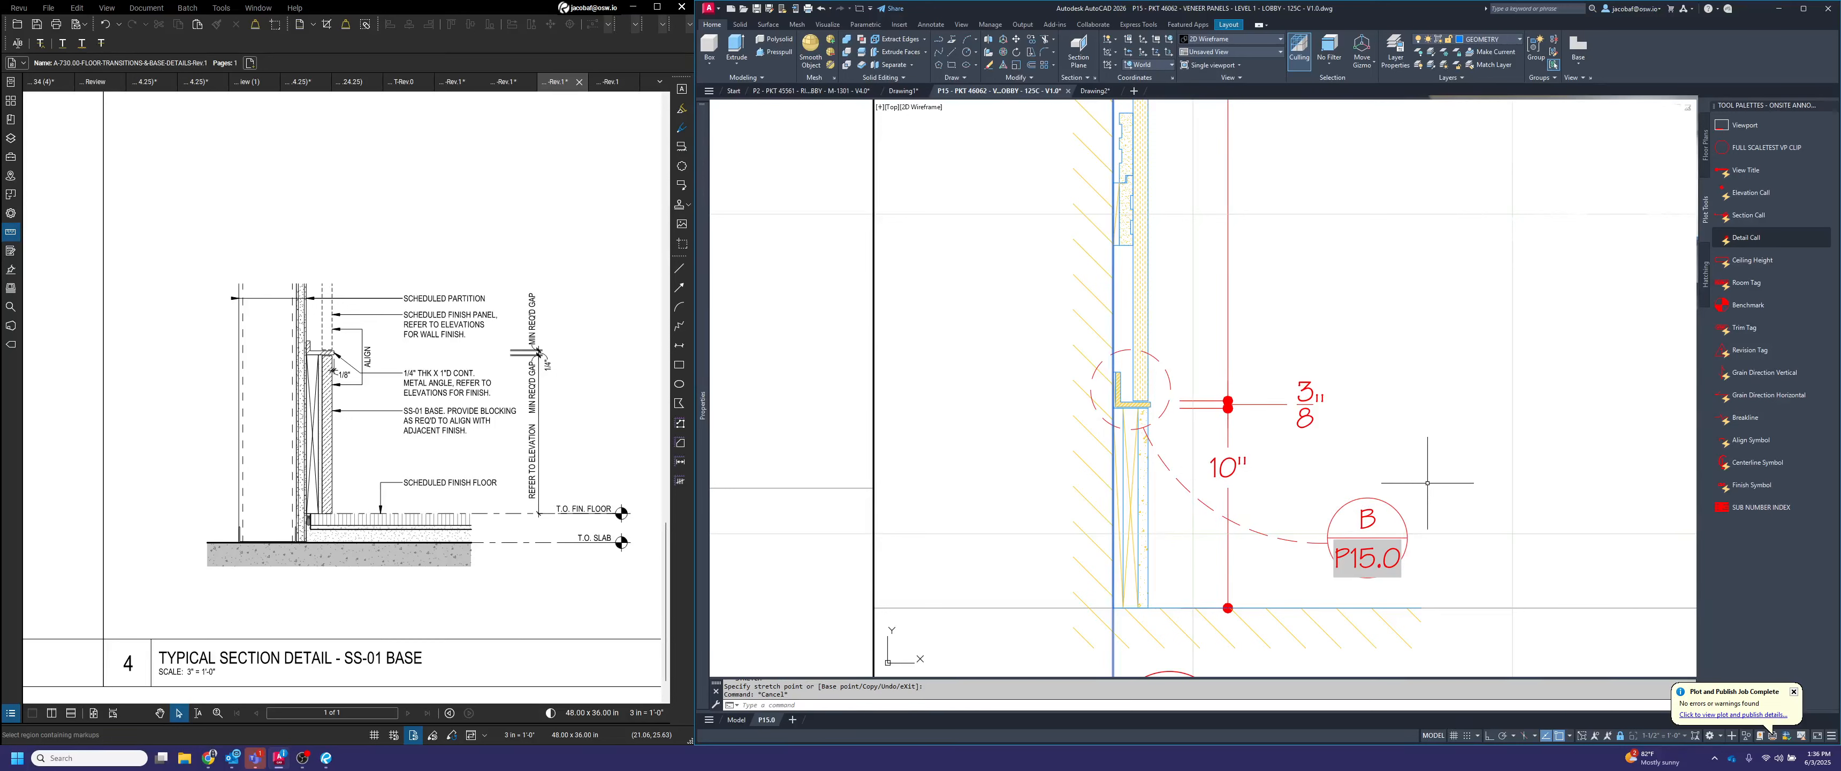
type("ps")
key("Return")
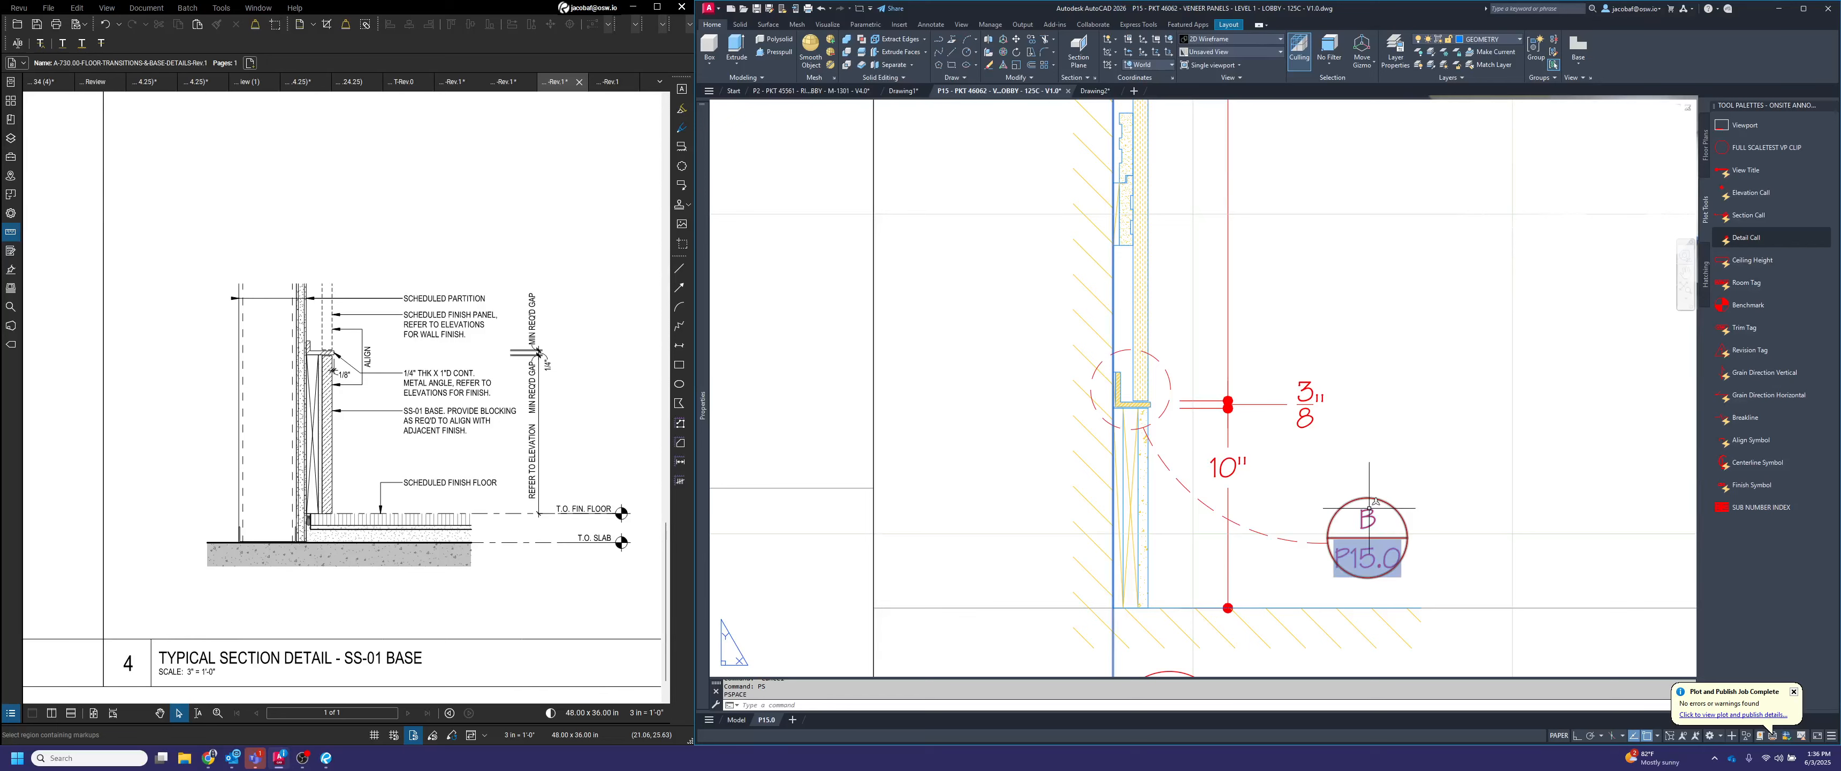
Set the view number of the copied callout at the section's base to C
double_click(1369, 509)
type("C")
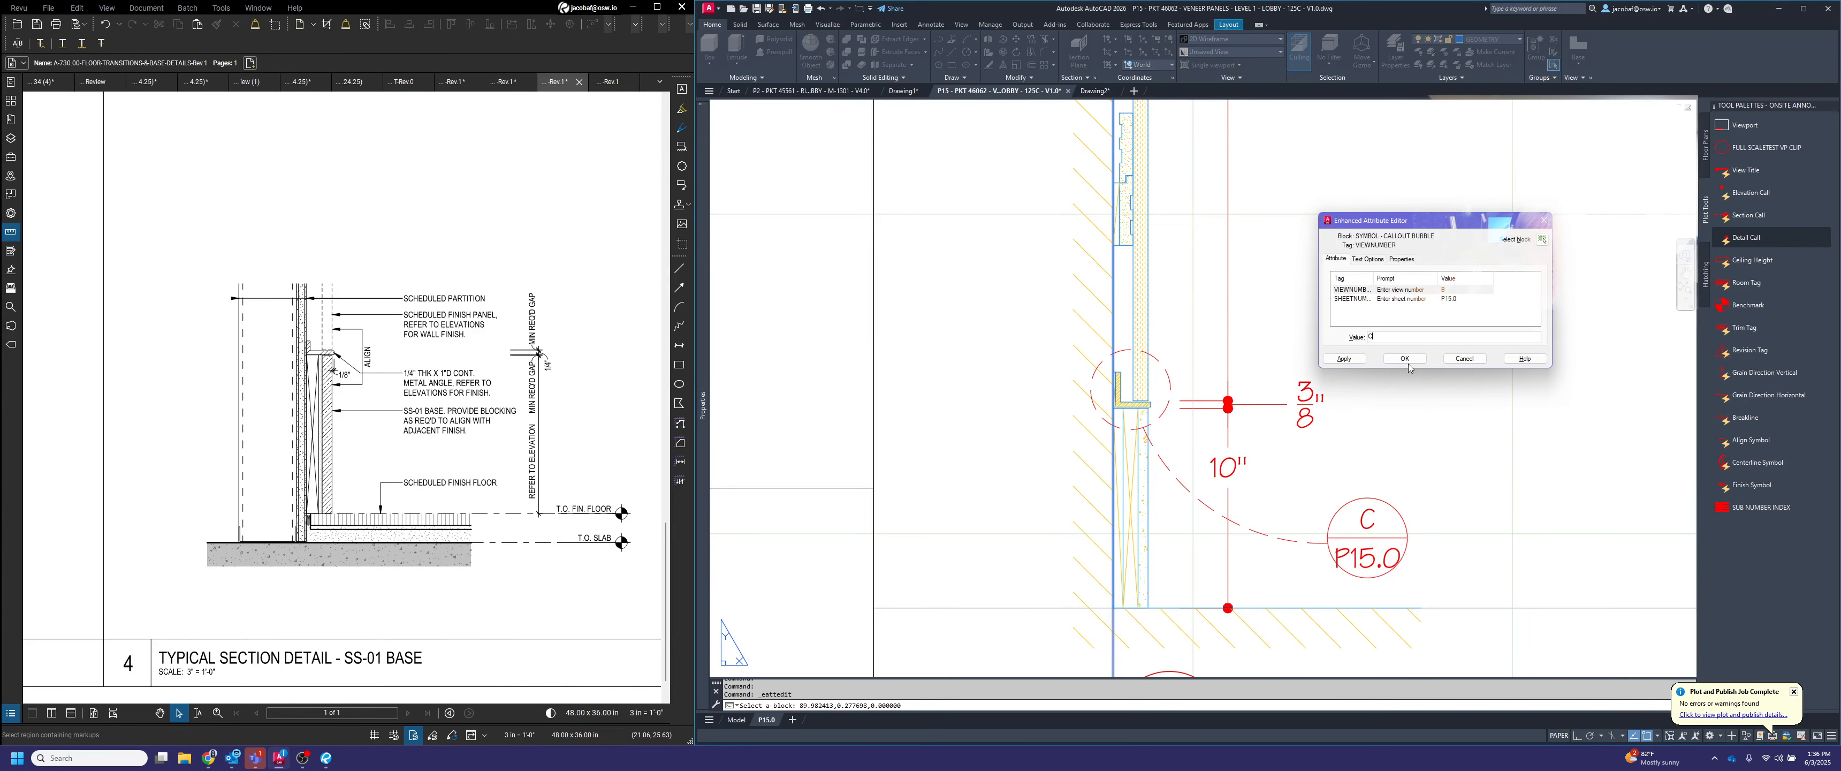
left_click(1405, 358)
Check the section's detail callouts against the detail view titles and look over the sheet's other views
scroll(1418, 527, "down", 5)
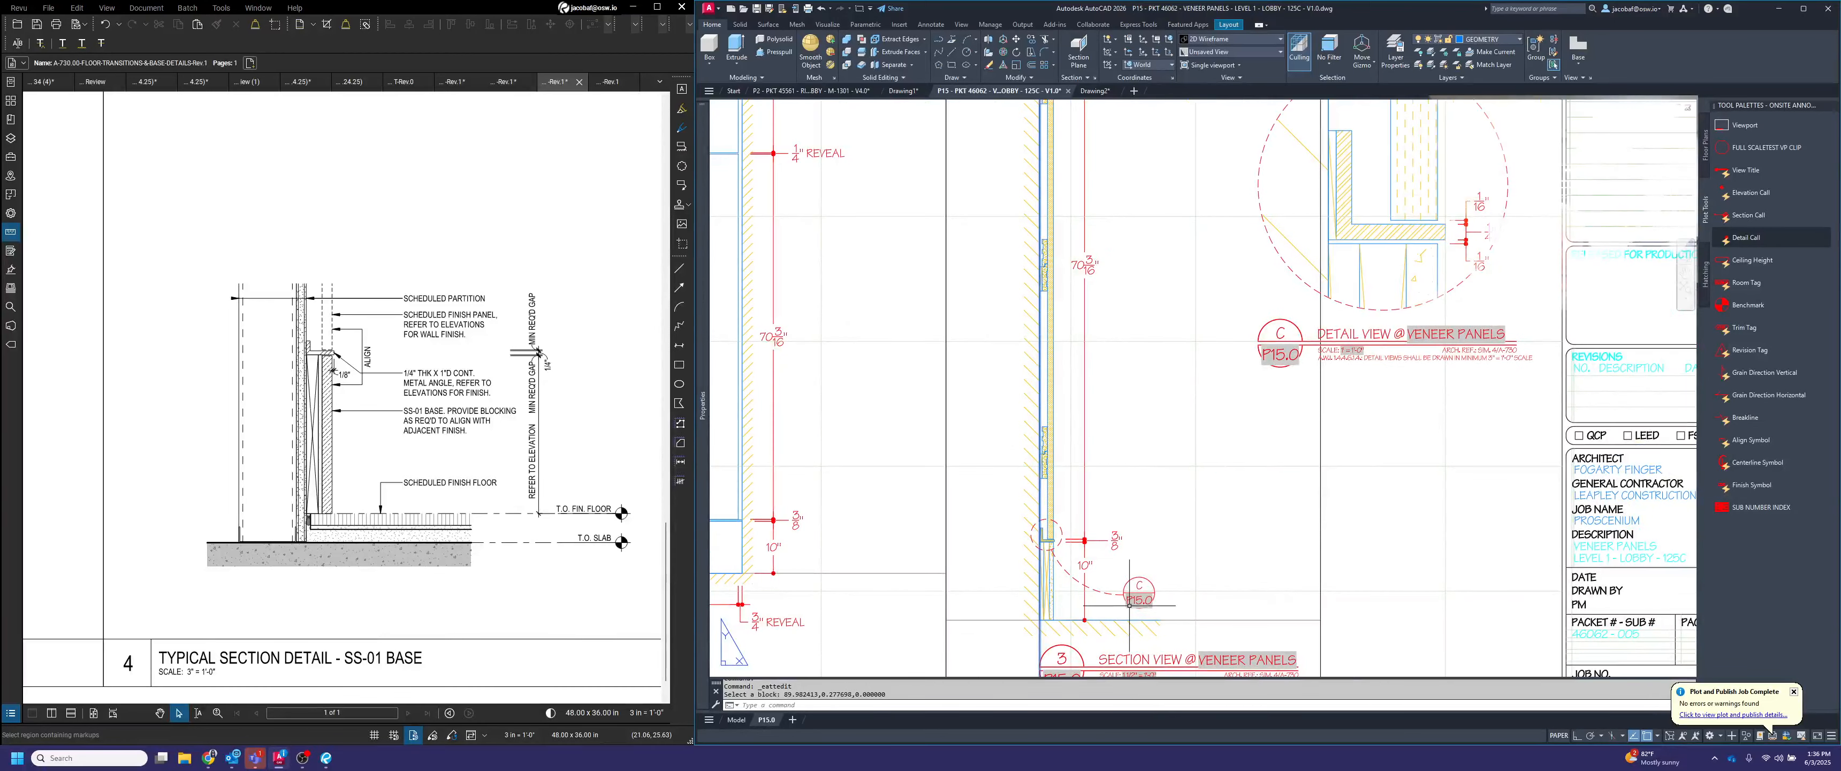
scroll(1131, 600, "down", 3)
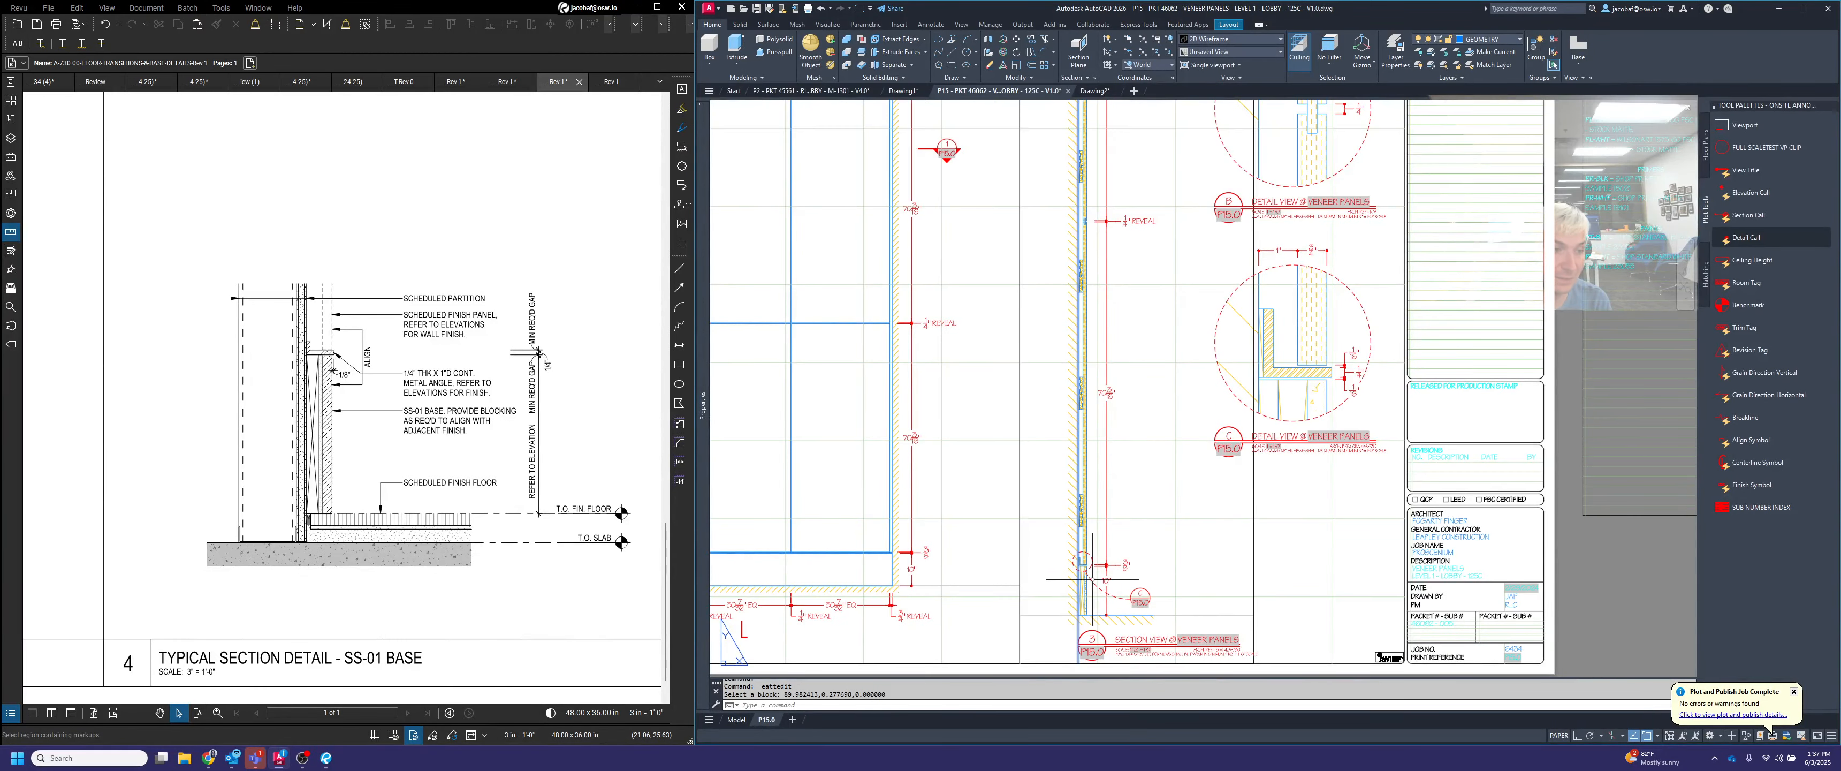
middle_click_drag(1304, 338, 1338, 599)
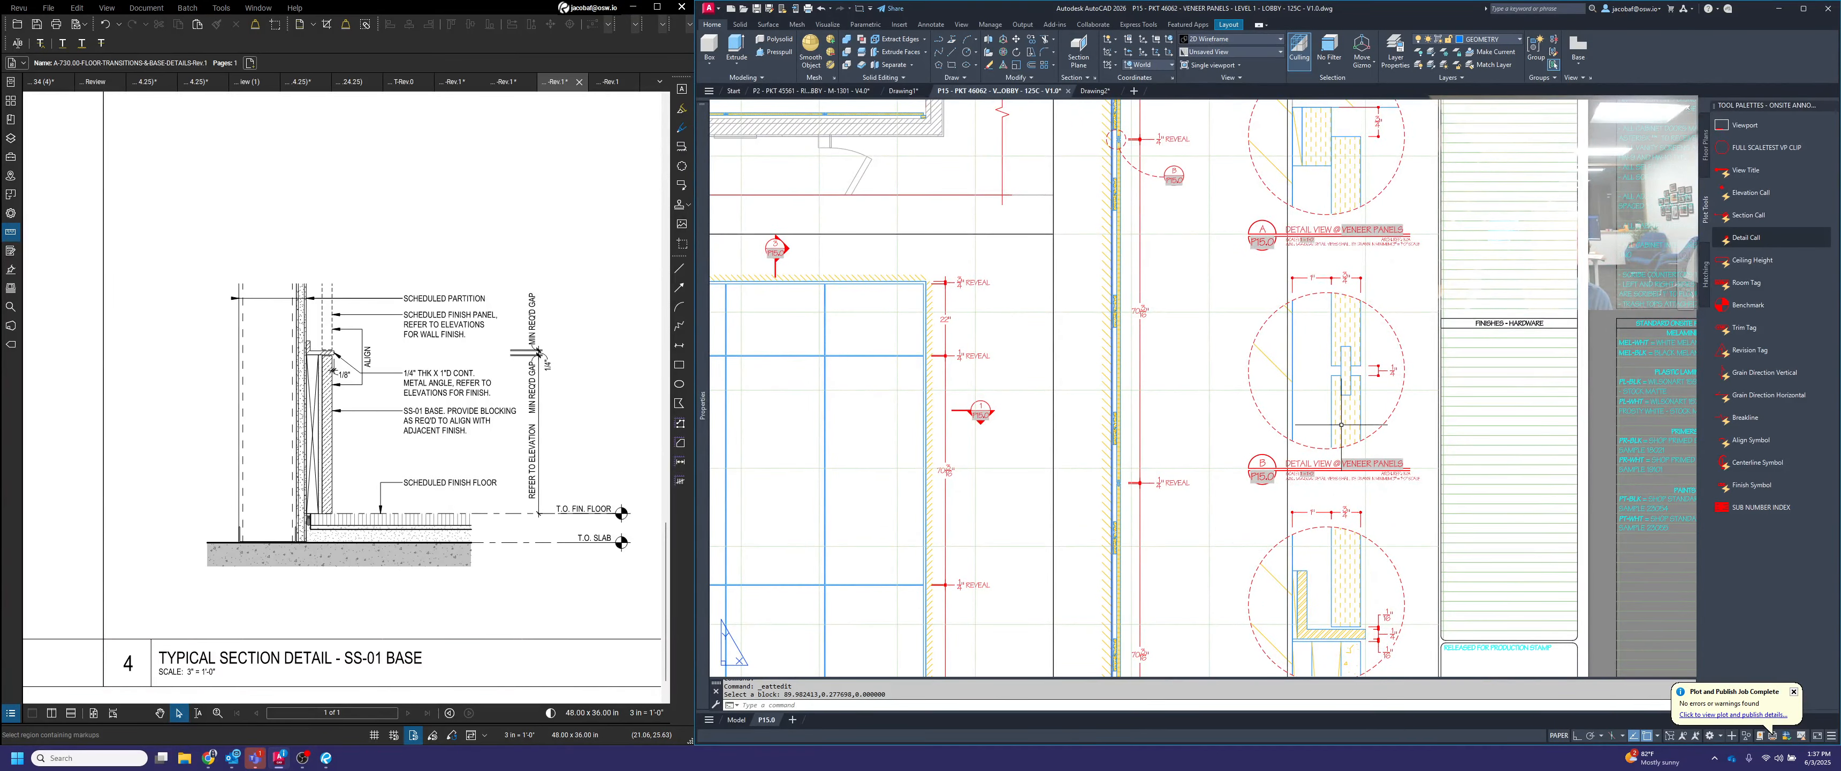
middle_click_drag(1323, 312, 1306, 576)
scroll(1161, 343, "up", 2)
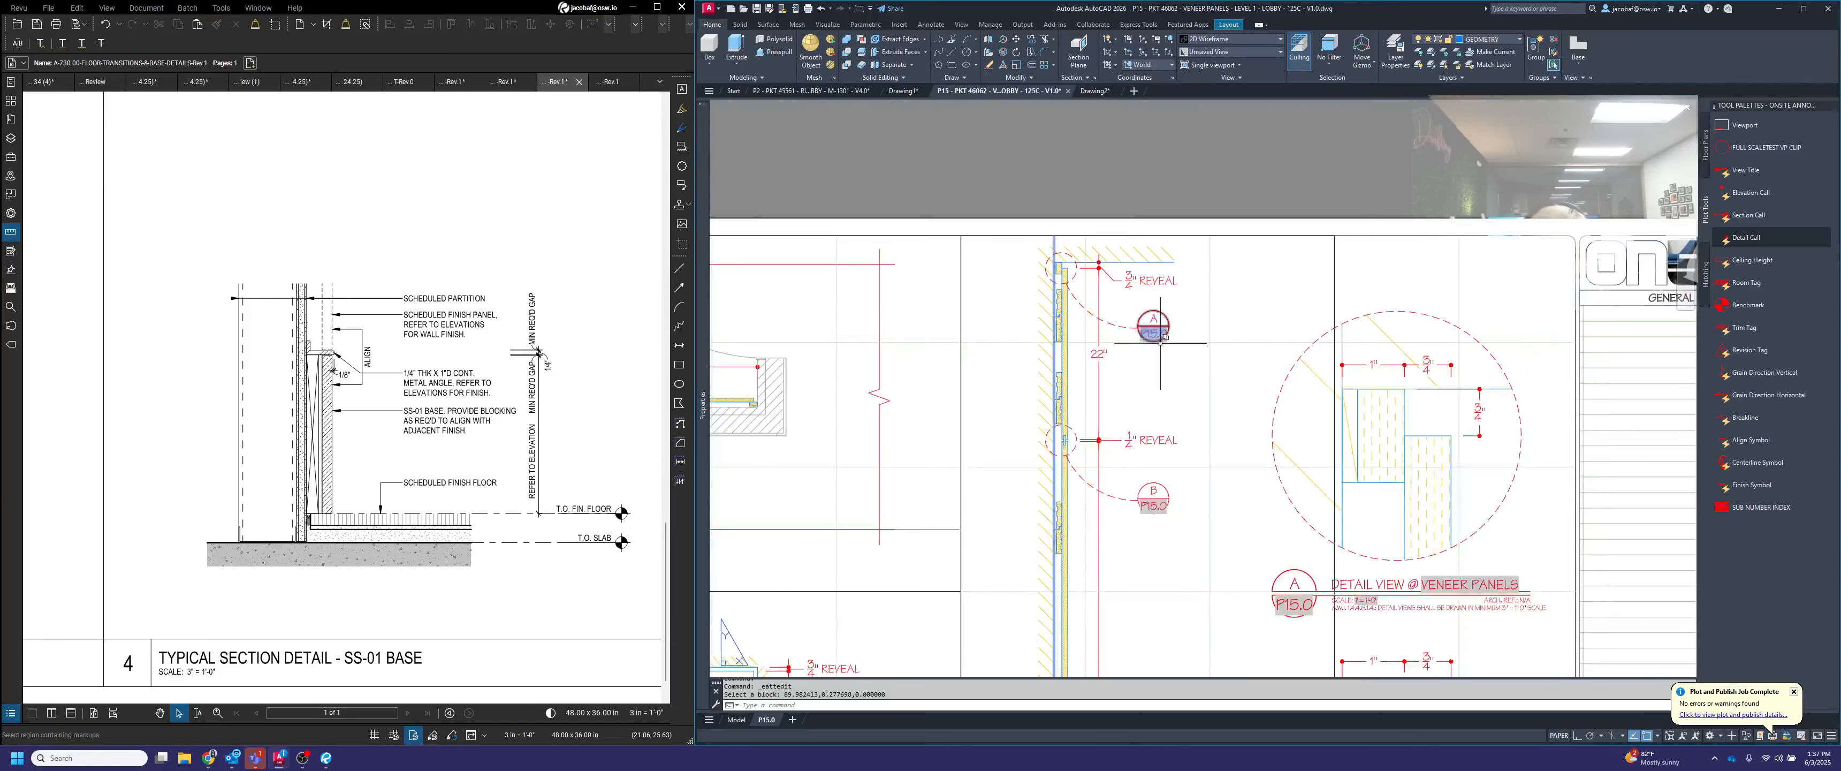
scroll(1422, 573, "down", 6)
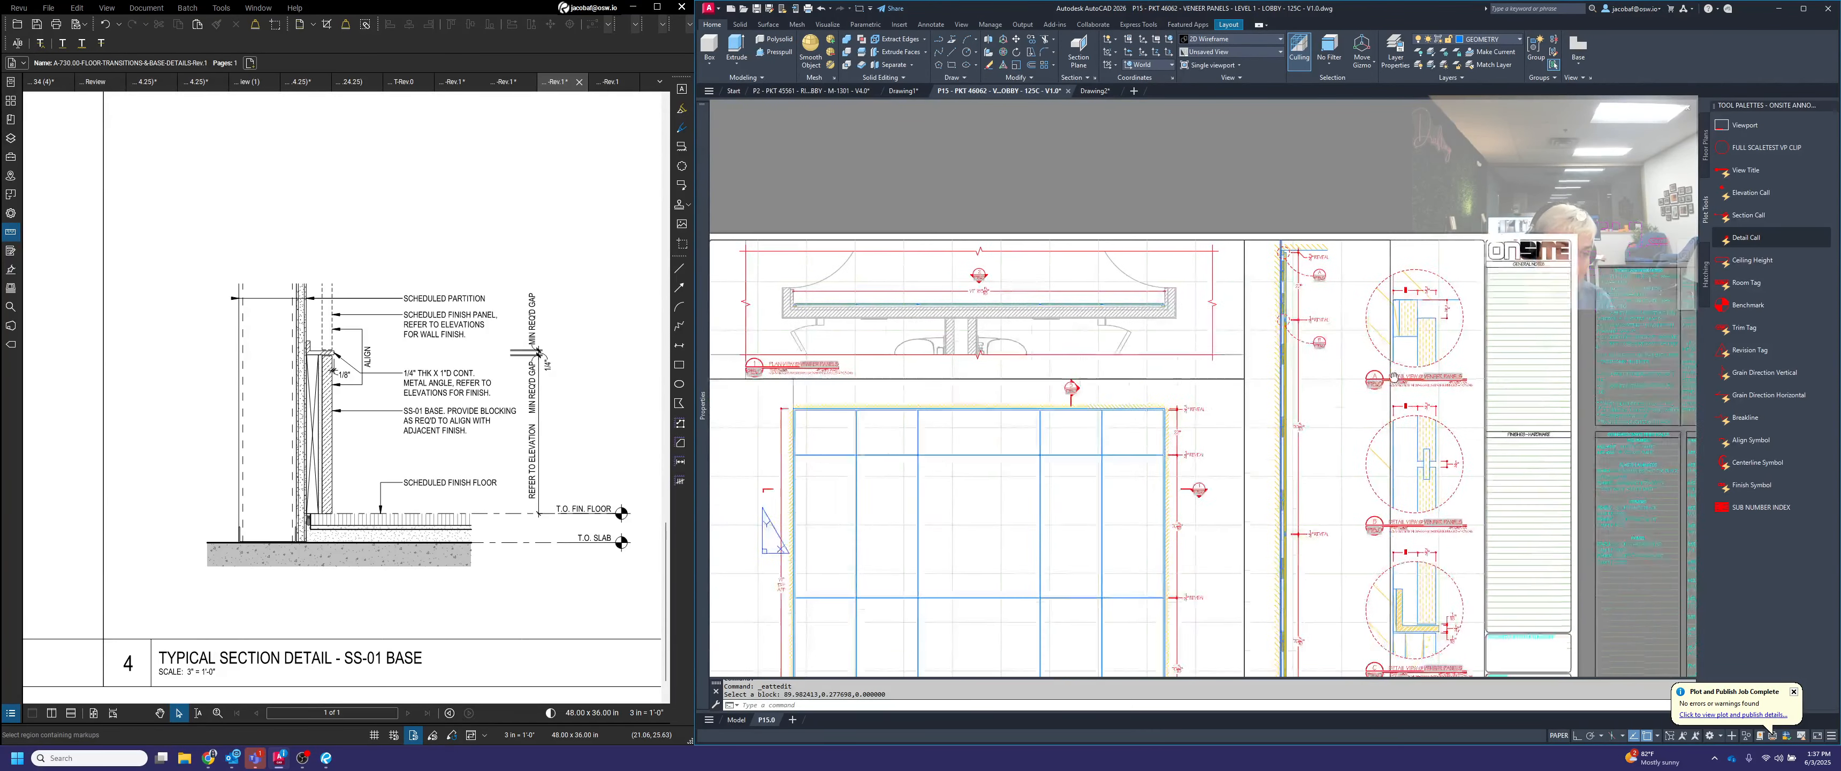
middle_click_drag(1337, 468, 1335, 458)
middle_click_drag(1338, 533, 1349, 532)
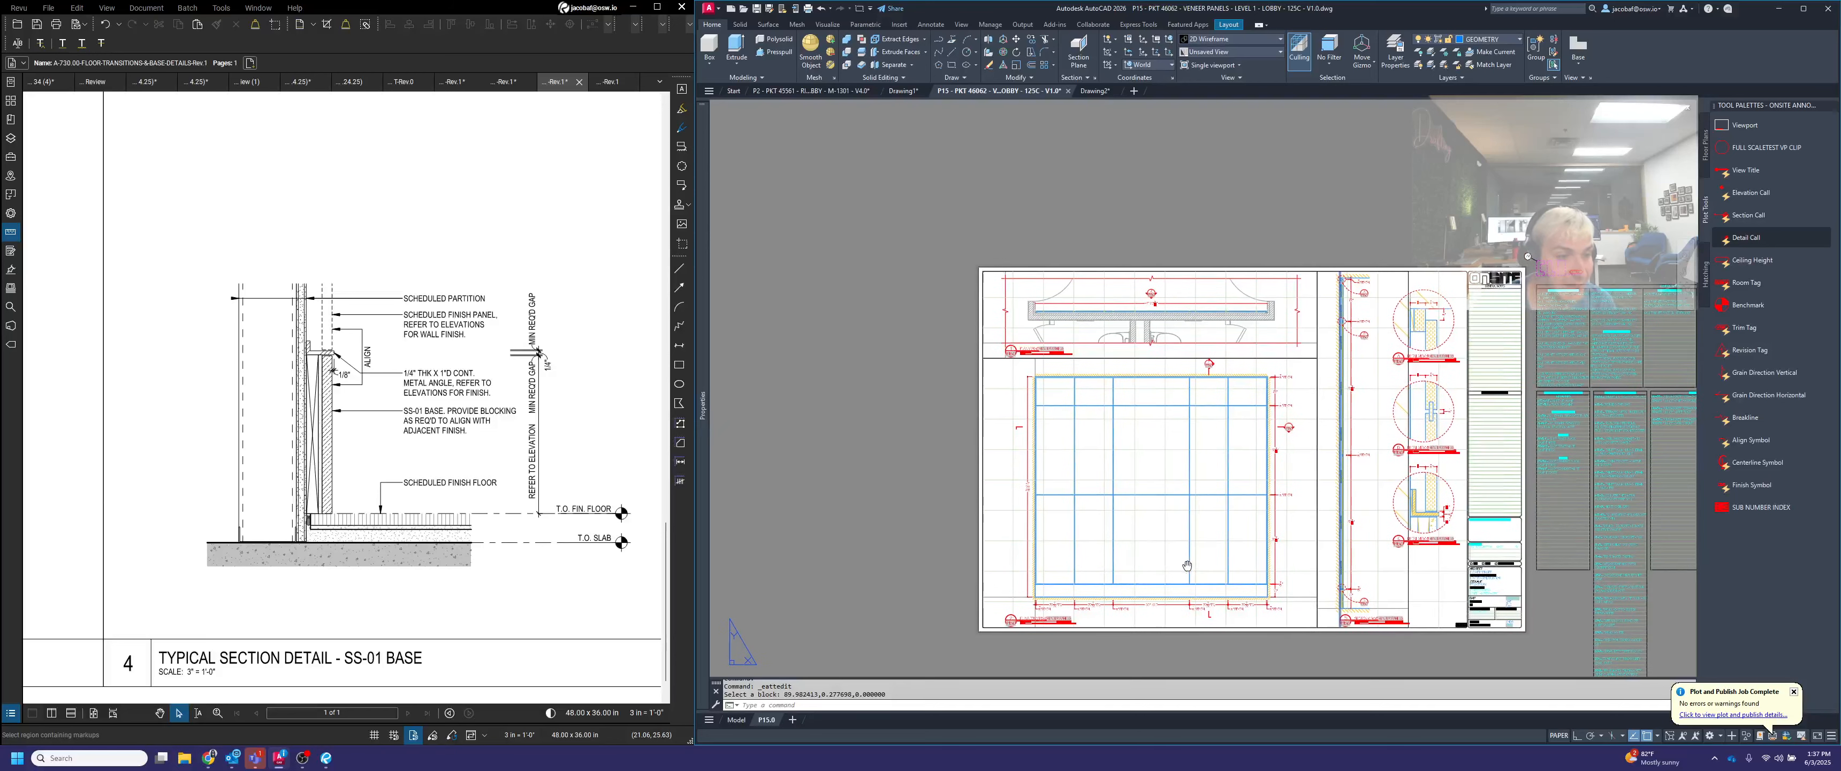
Fit the whole P15.0 layout in view and save the drawing
scroll(1219, 522, "up", 2)
middle_click(1219, 523)
middle_click(1219, 522)
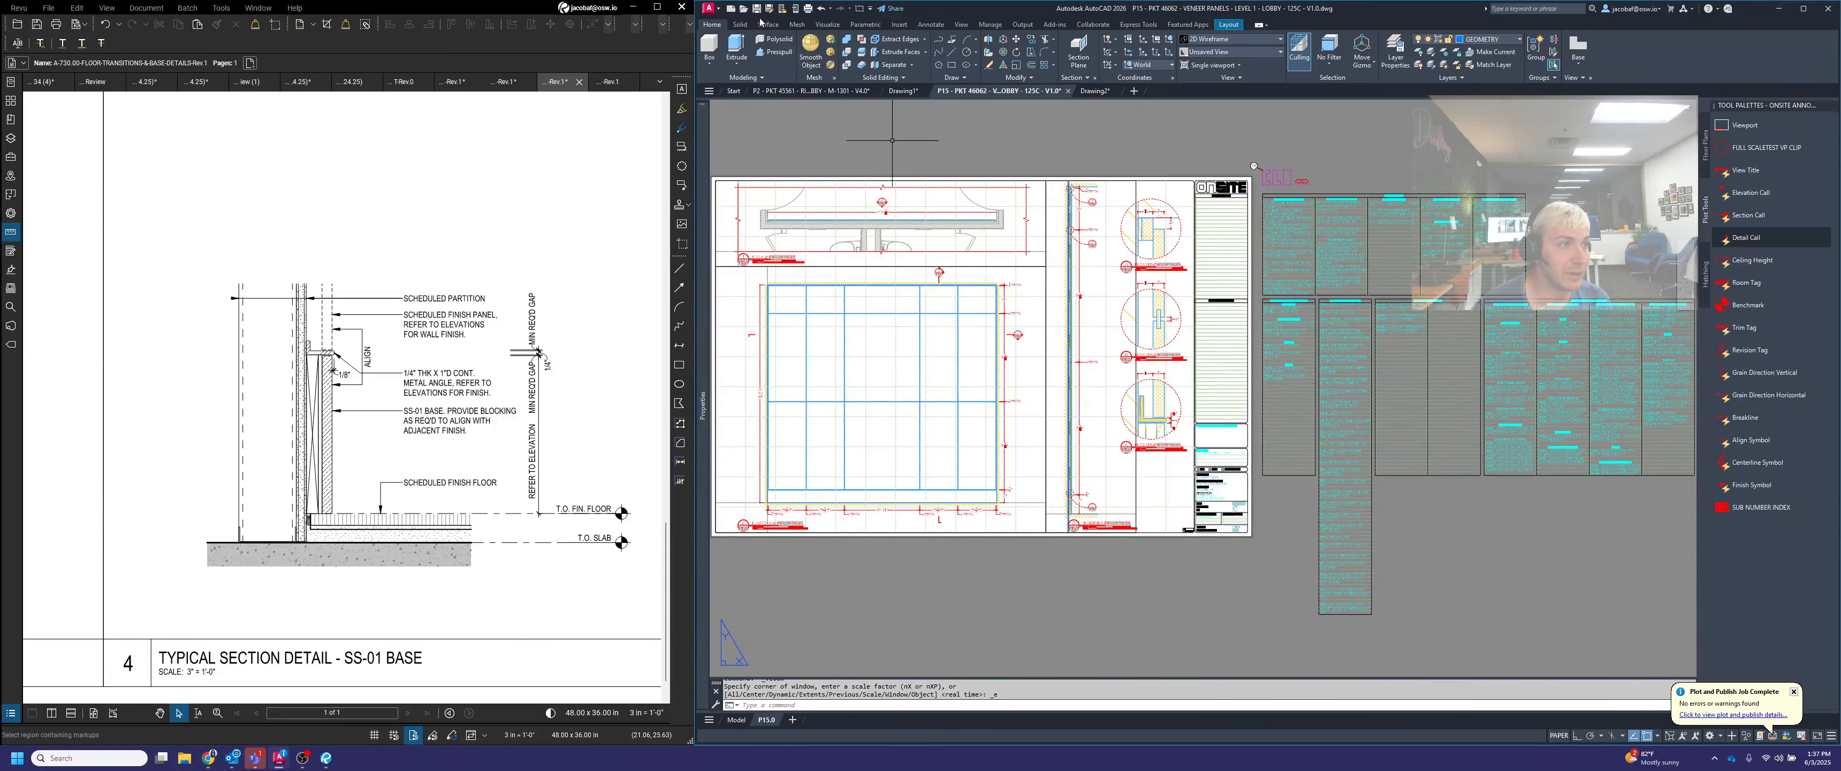
key("ctrl+s")
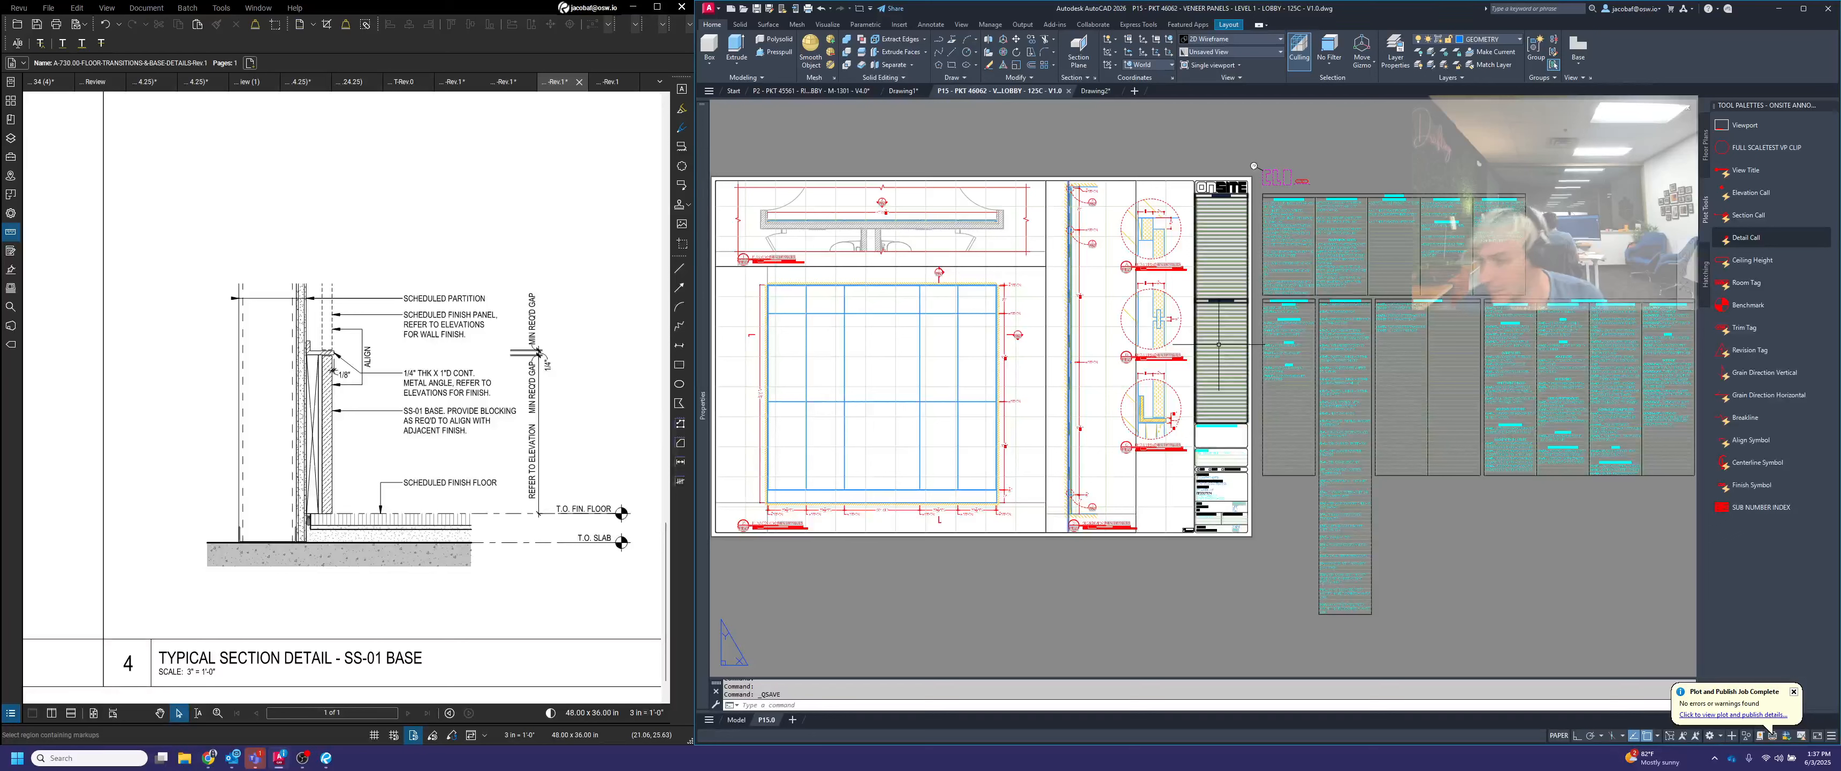